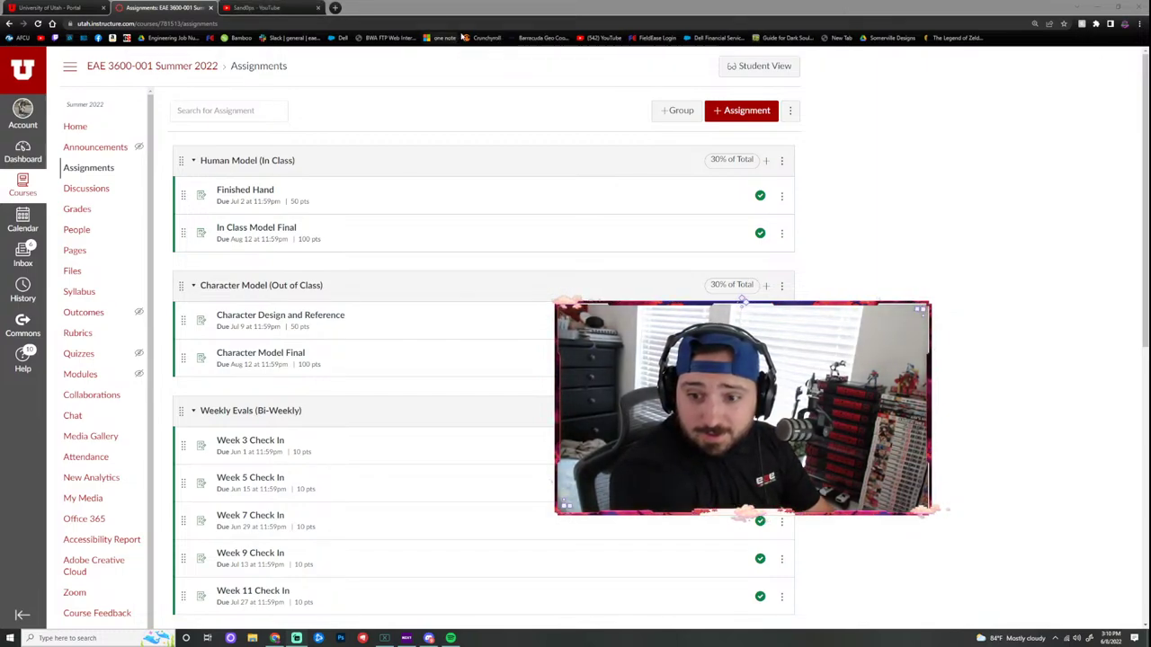
Step: Search the web for "audible meaning" in a new browser tab
left_click(335, 8)
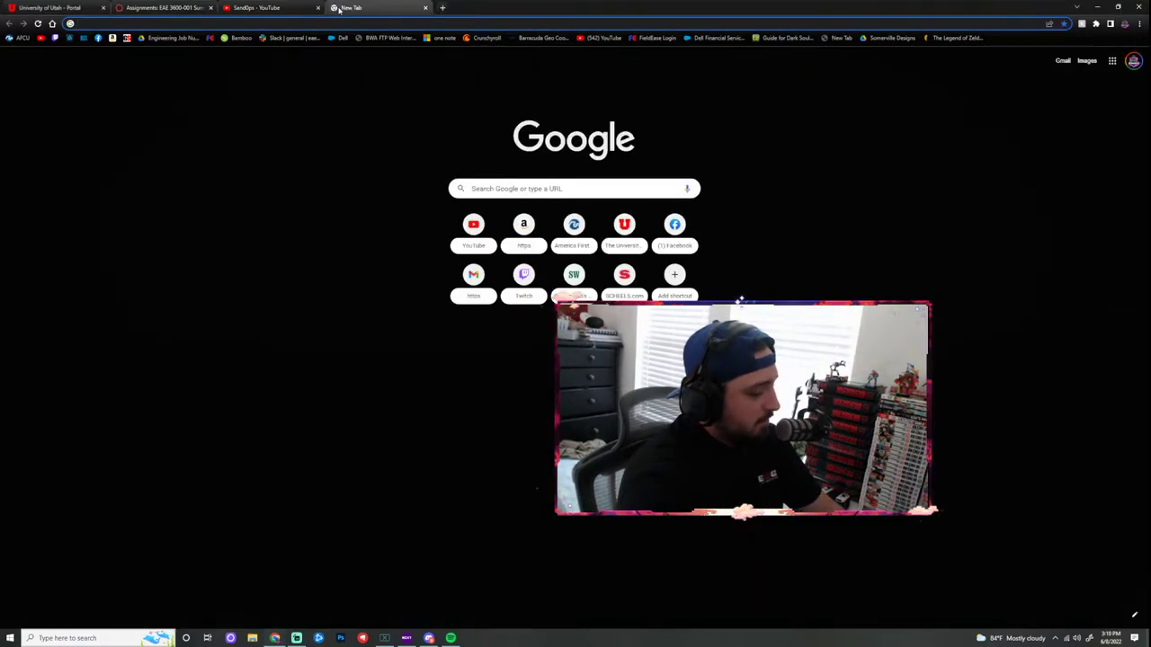
type("audible")
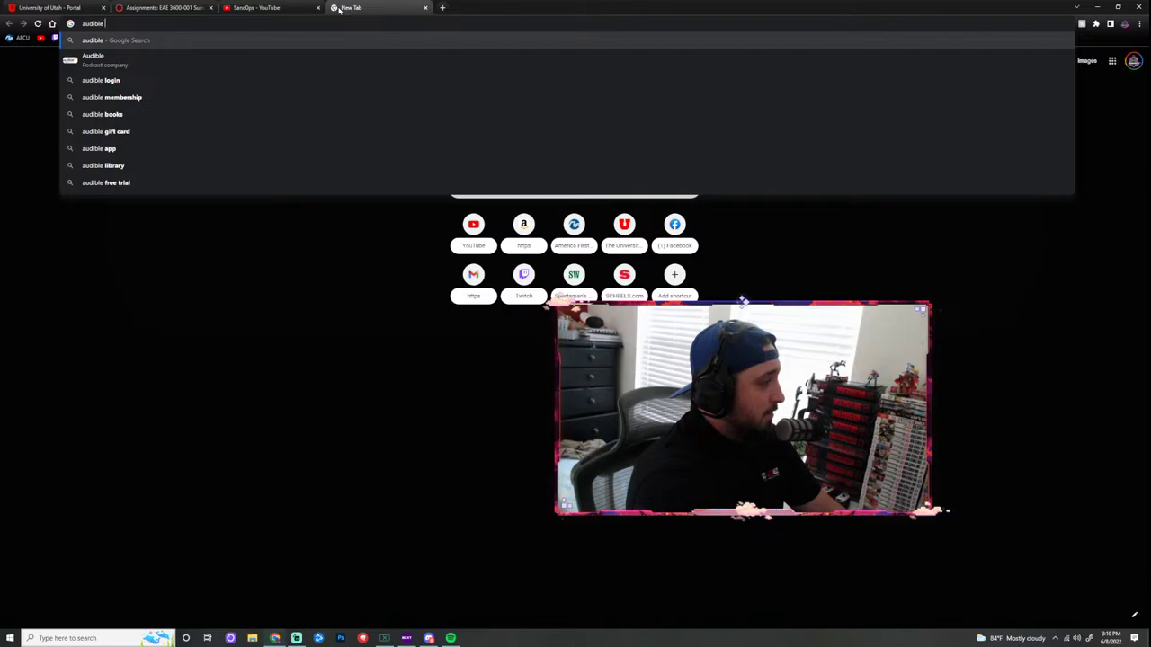
type(" meaning")
key("Return")
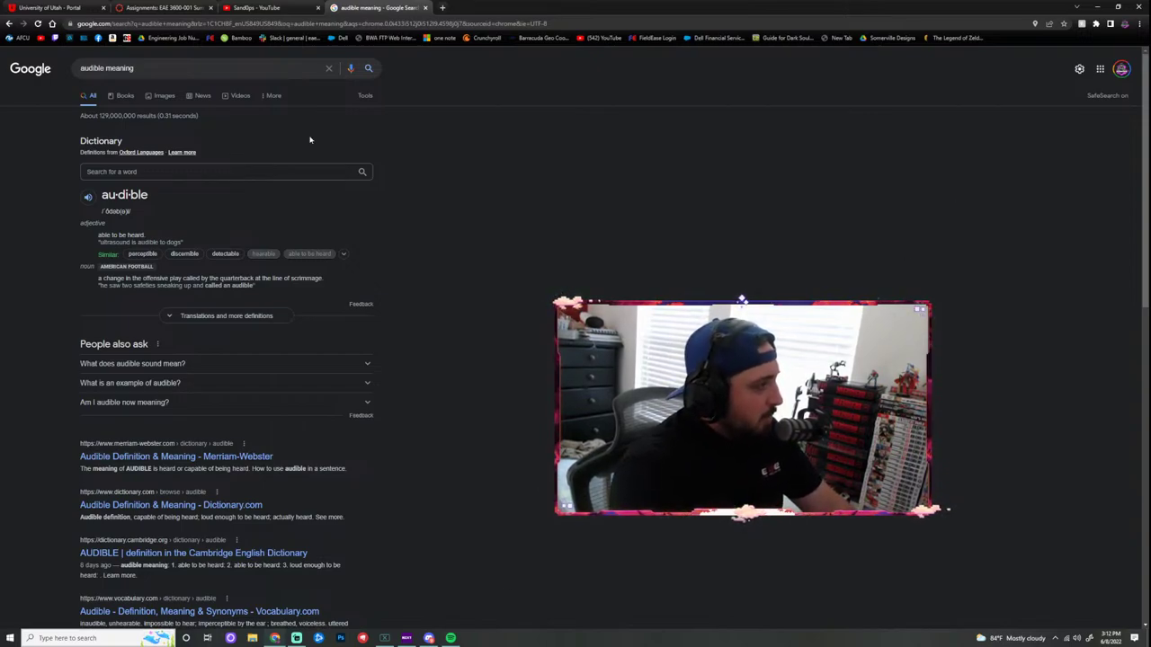
Step: Start a new assignment in the Human Model (In Class) group of the EAE 3600-001 course, named "Simple 3D object Speed Model"
left_click(162, 7)
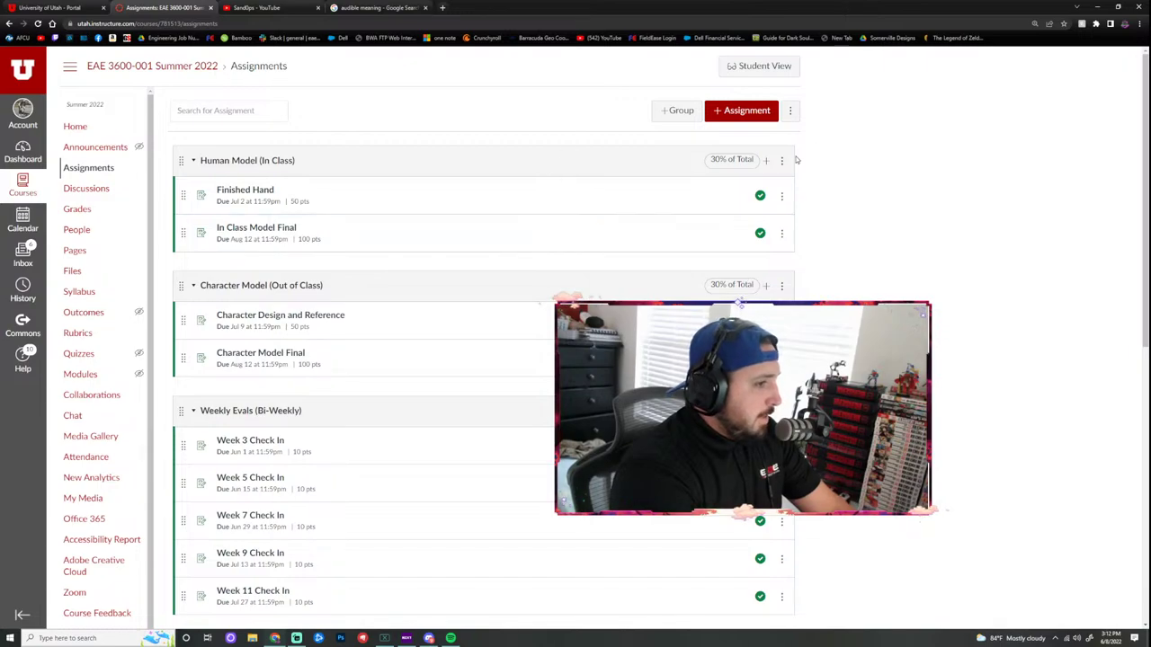
left_click(766, 160)
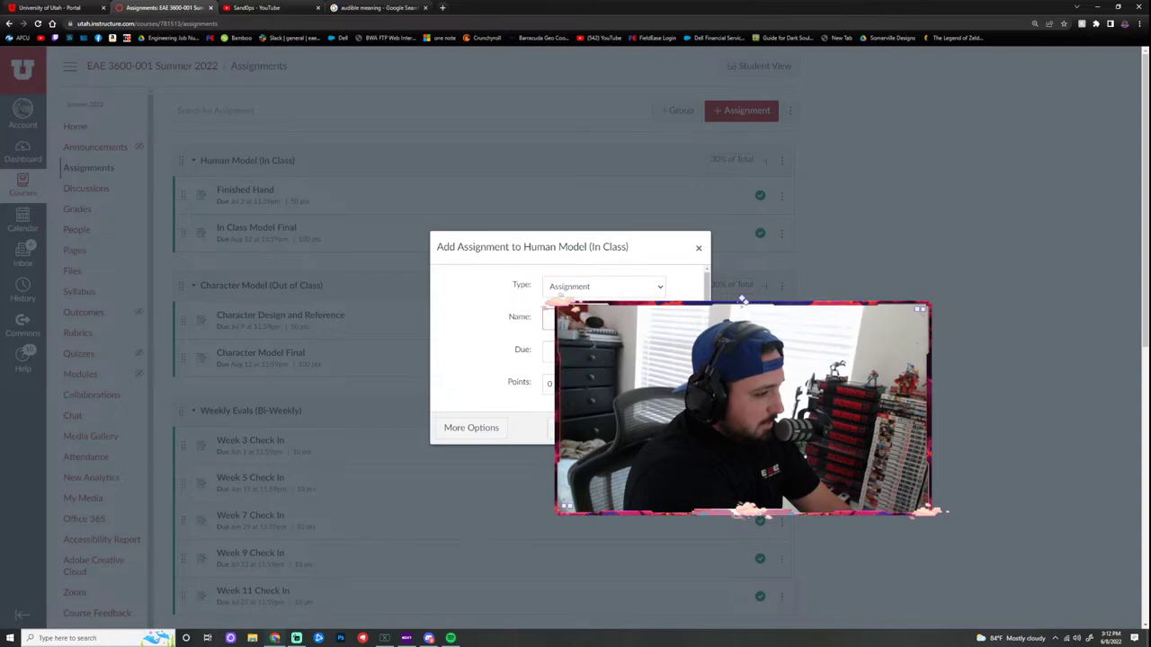
type("Si")
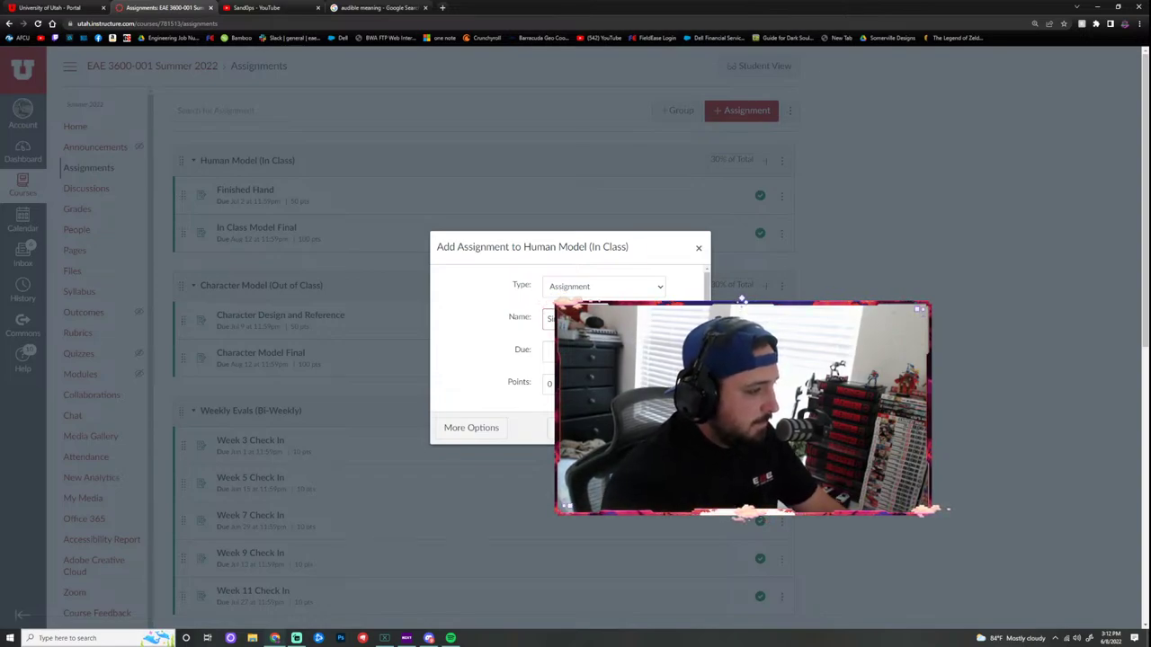
Step: Give the assignment a June due date and 50 points, and open its full editor ready for a description
left_click(547, 351)
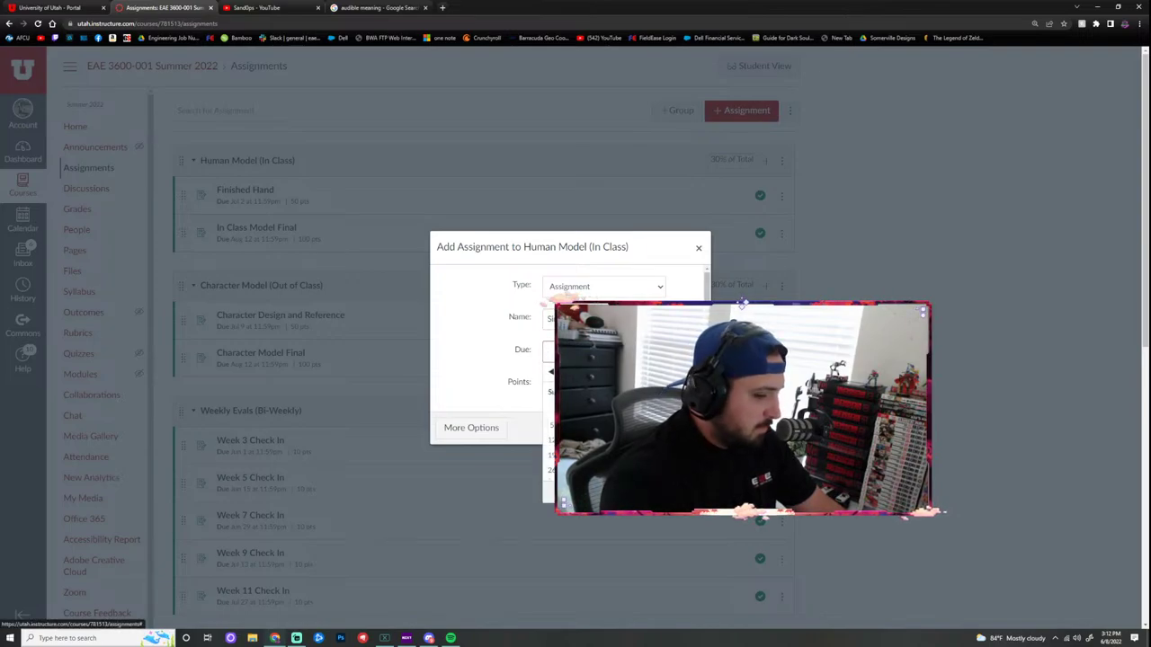
type("Ju")
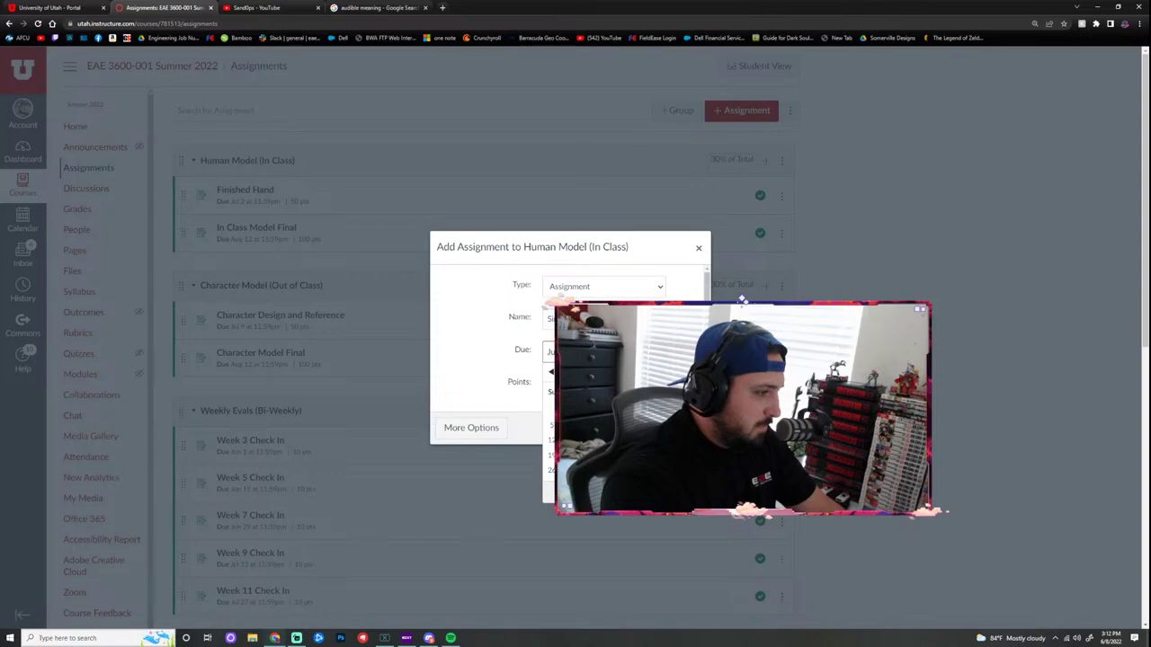
key("Return")
key("Tab")
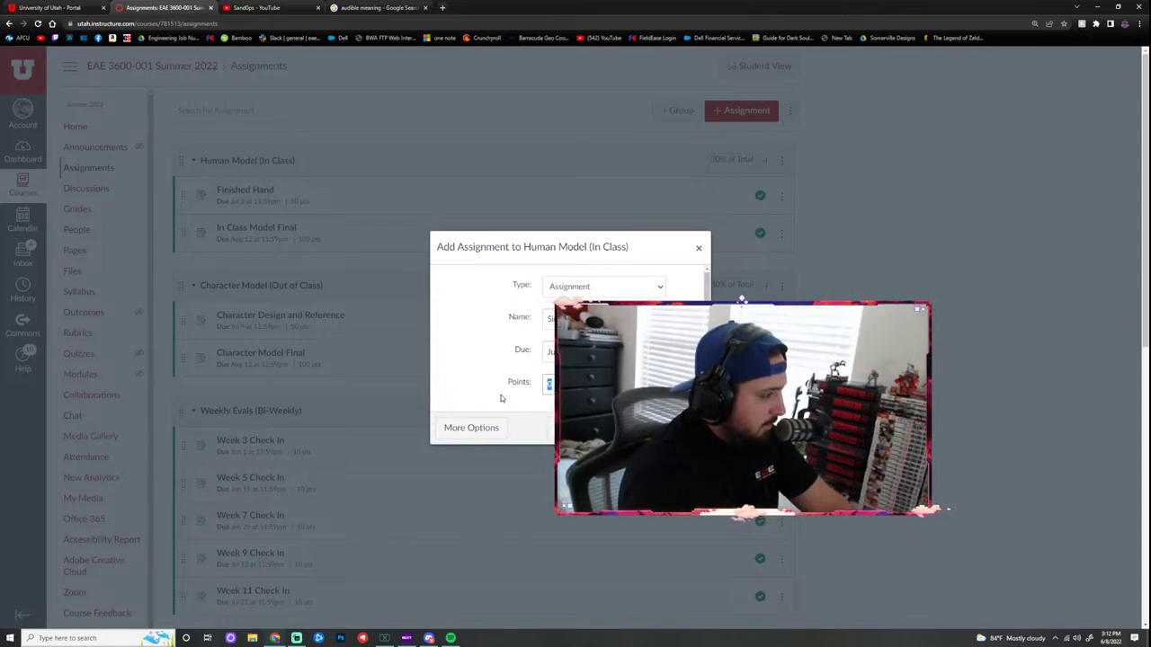
type("50")
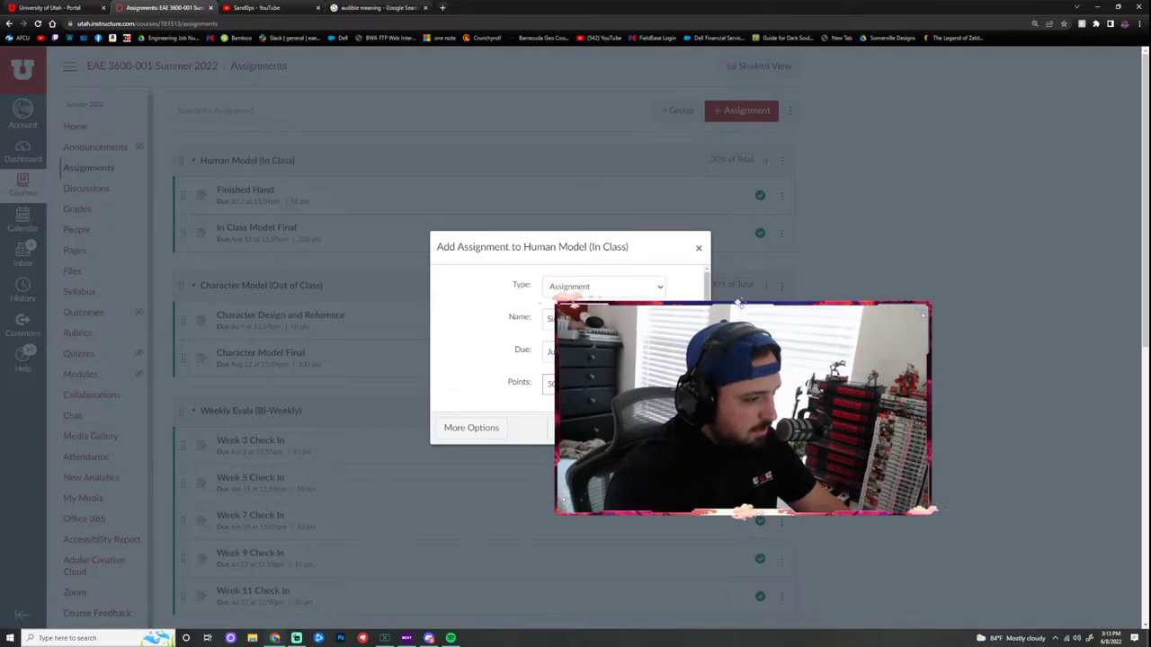
left_click(493, 430)
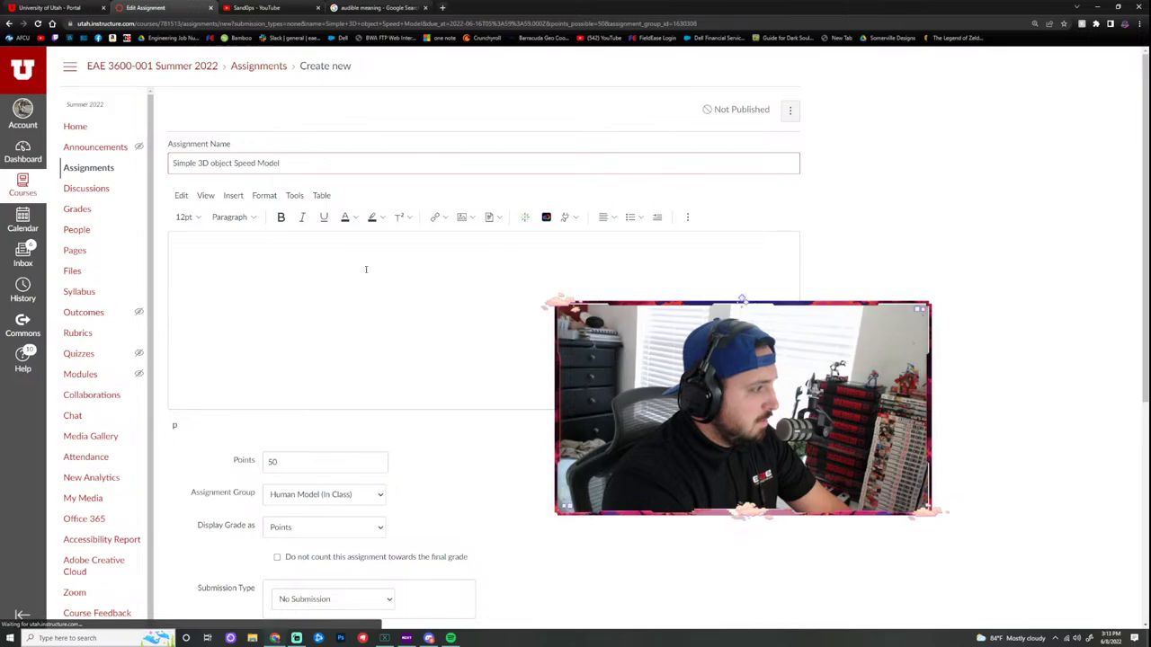
left_click(366, 269)
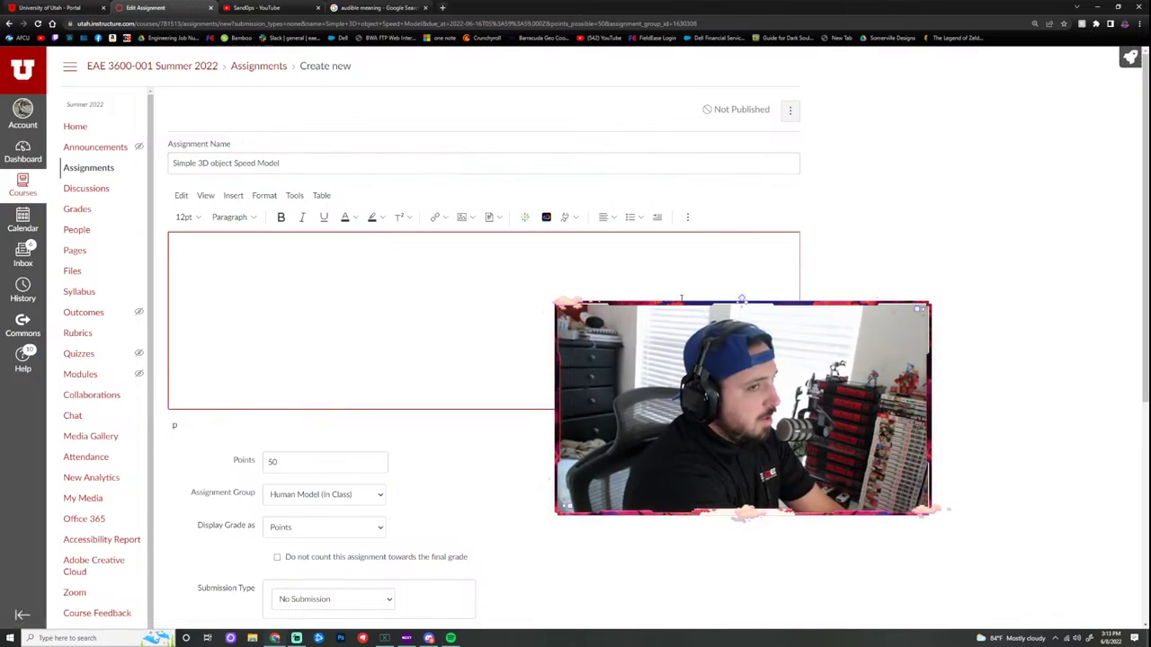
Step: Search for "samurai sword" in a new browser tab and show the image results
left_click(441, 7)
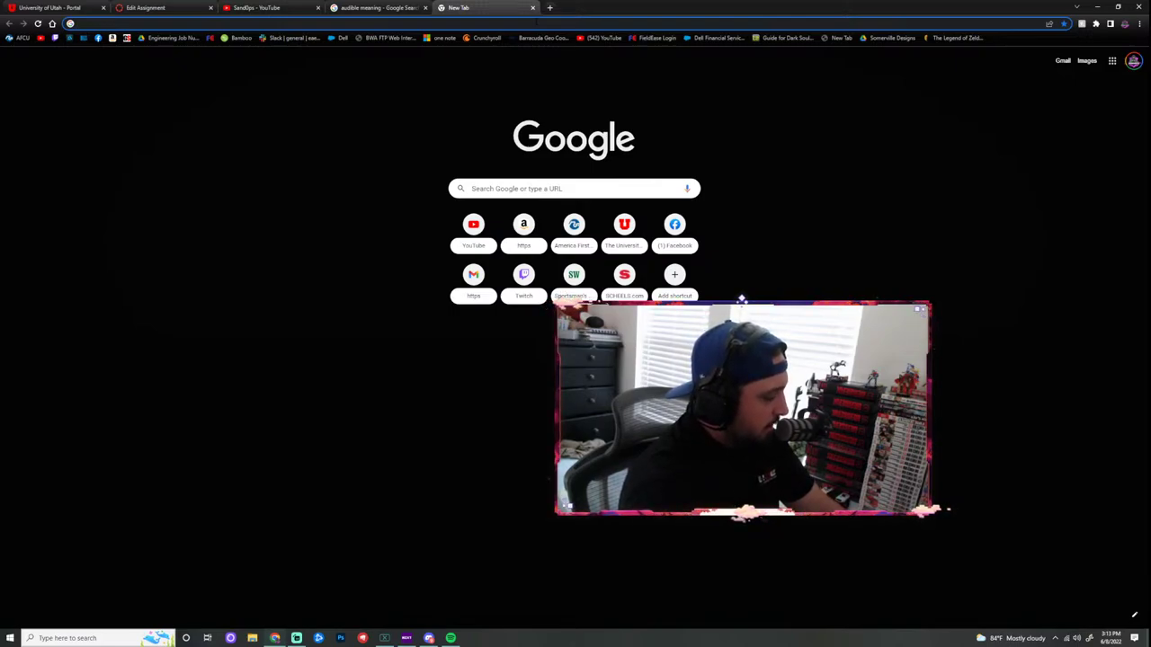
type("s")
key("BackSpace")
key("BackSpace")
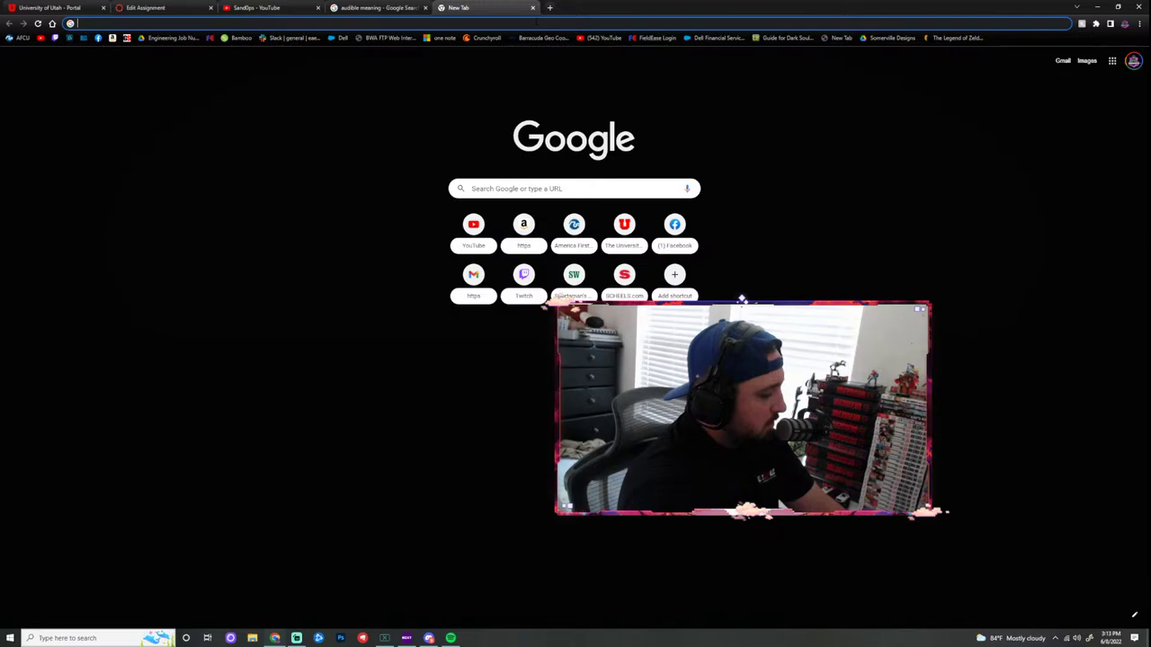
type("samura")
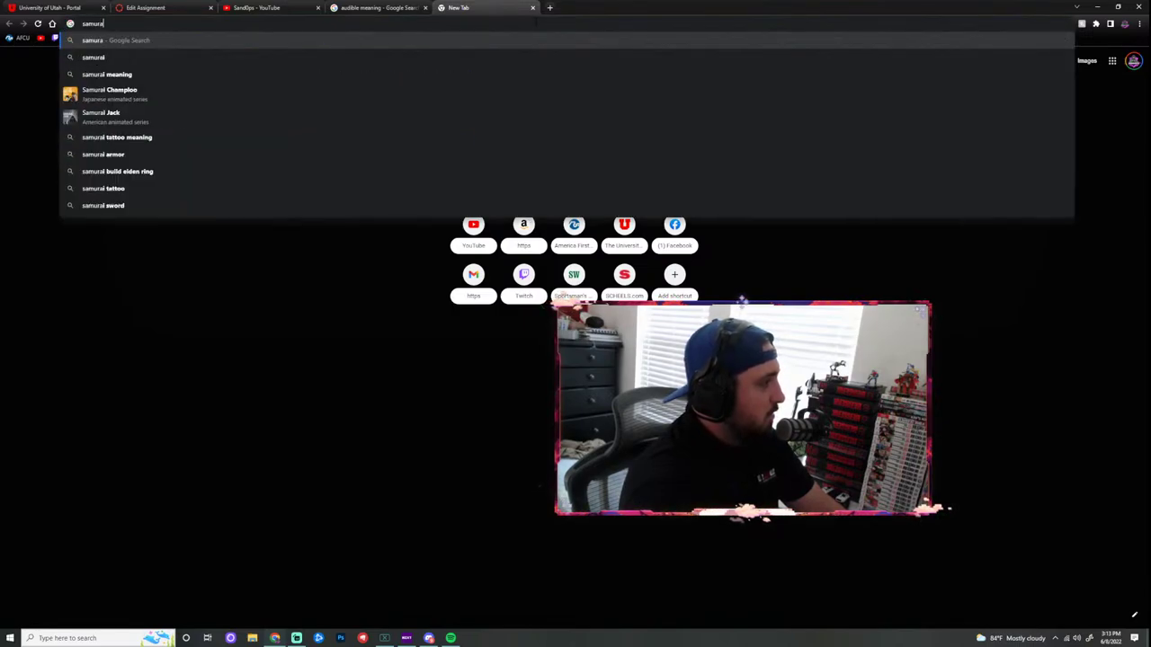
type("i sword")
key("Return")
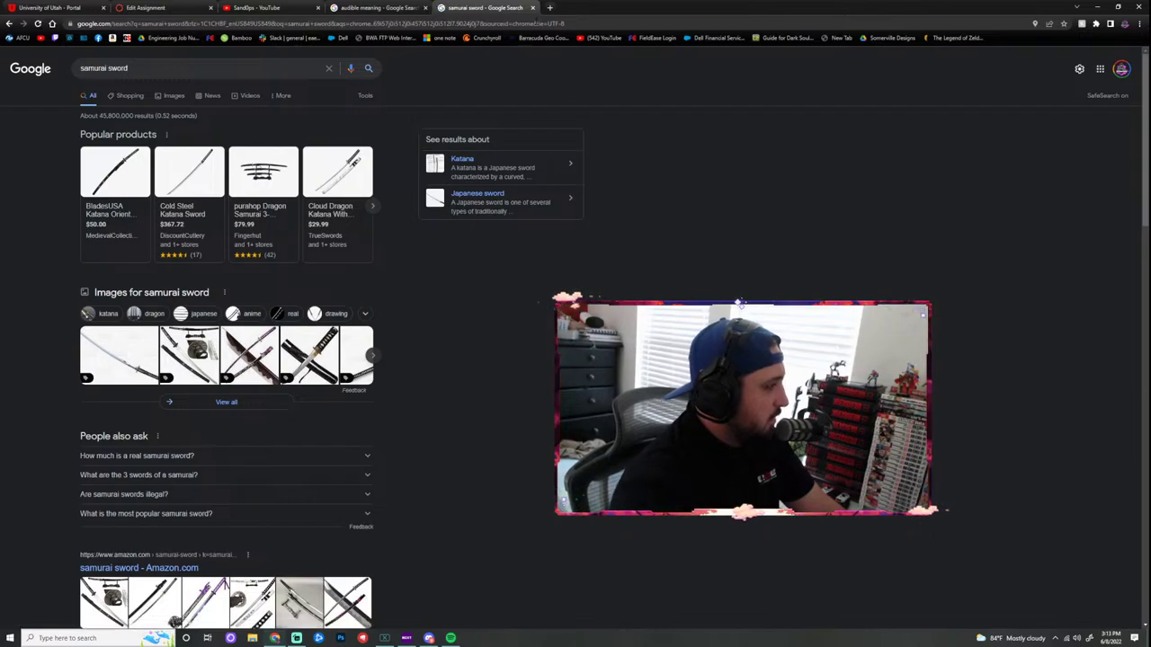
left_click(174, 95)
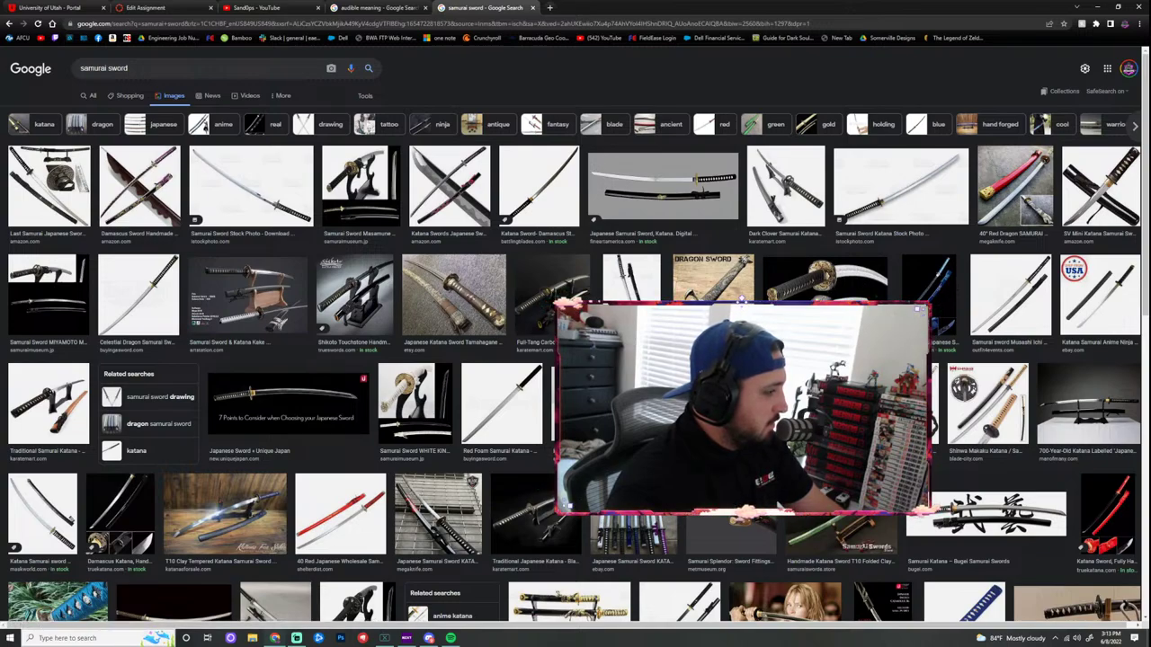
Step: Search images for "wooden shield" as another example of a simple object
left_click_drag(137, 68, 54, 59)
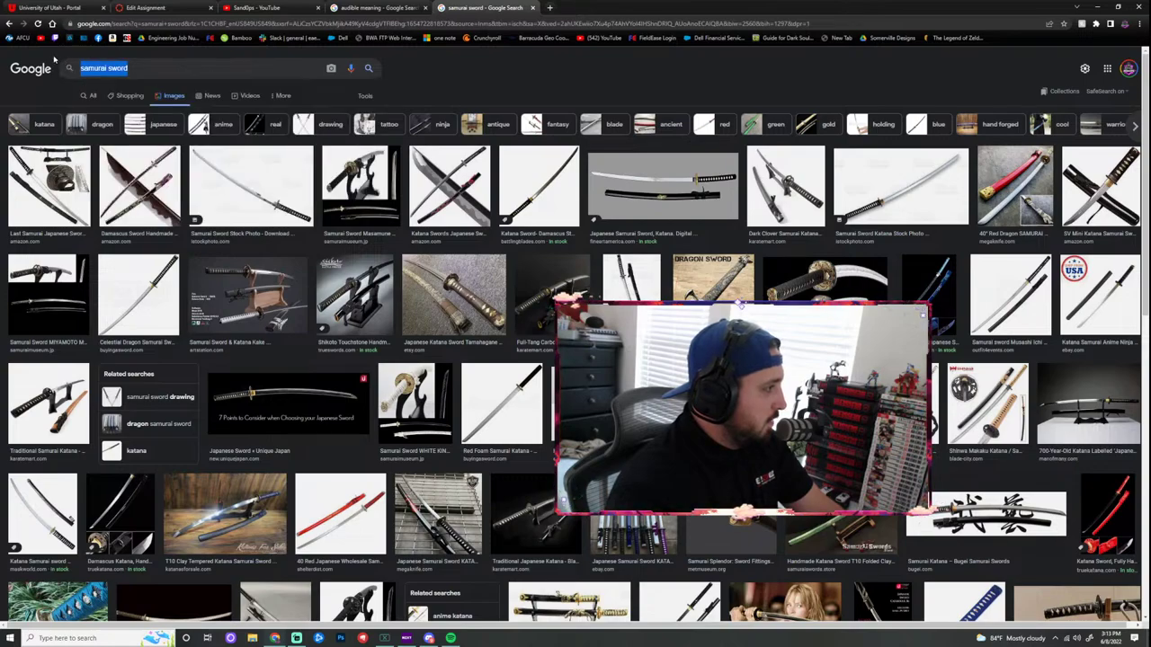
key("BackSpace")
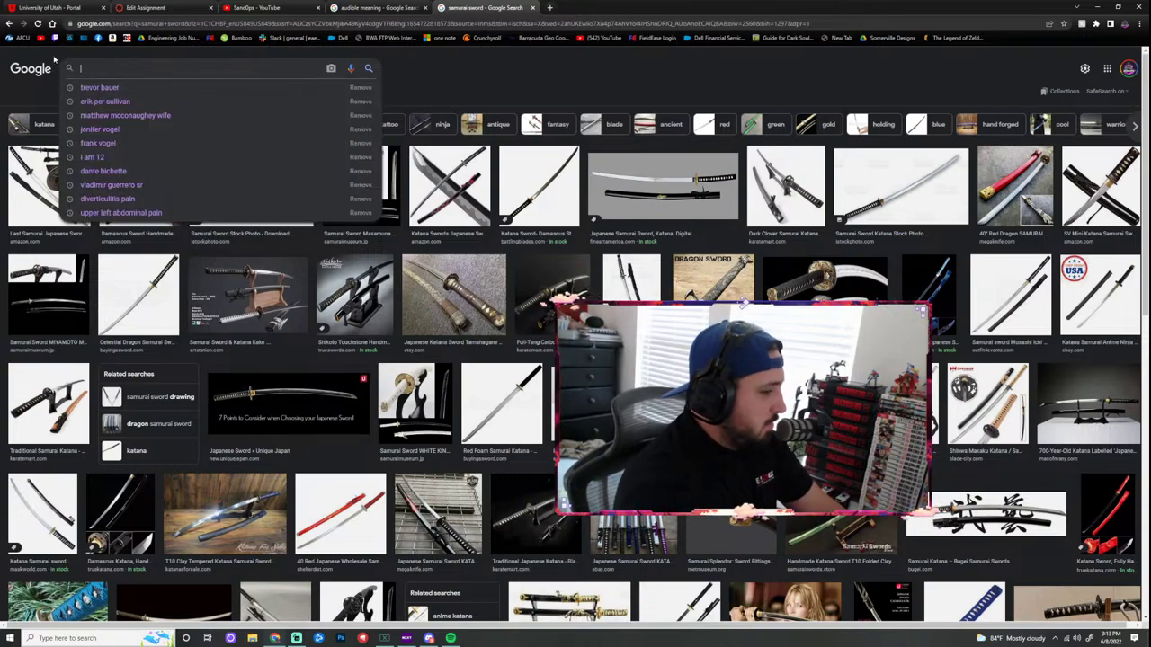
type("wo")
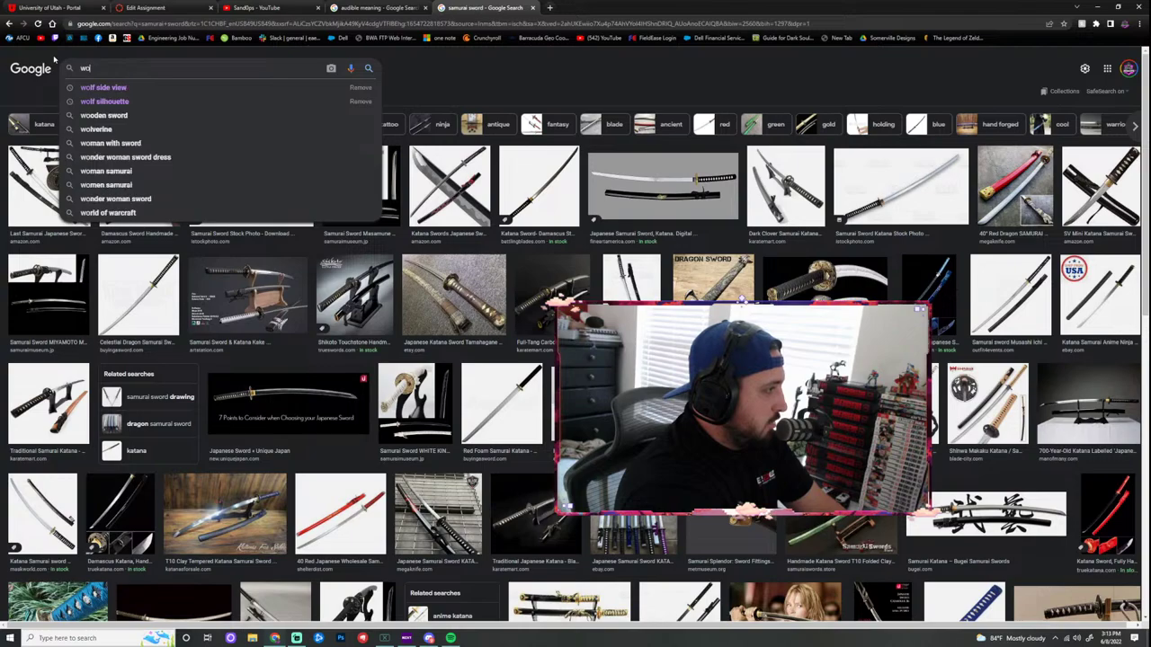
type("oden s")
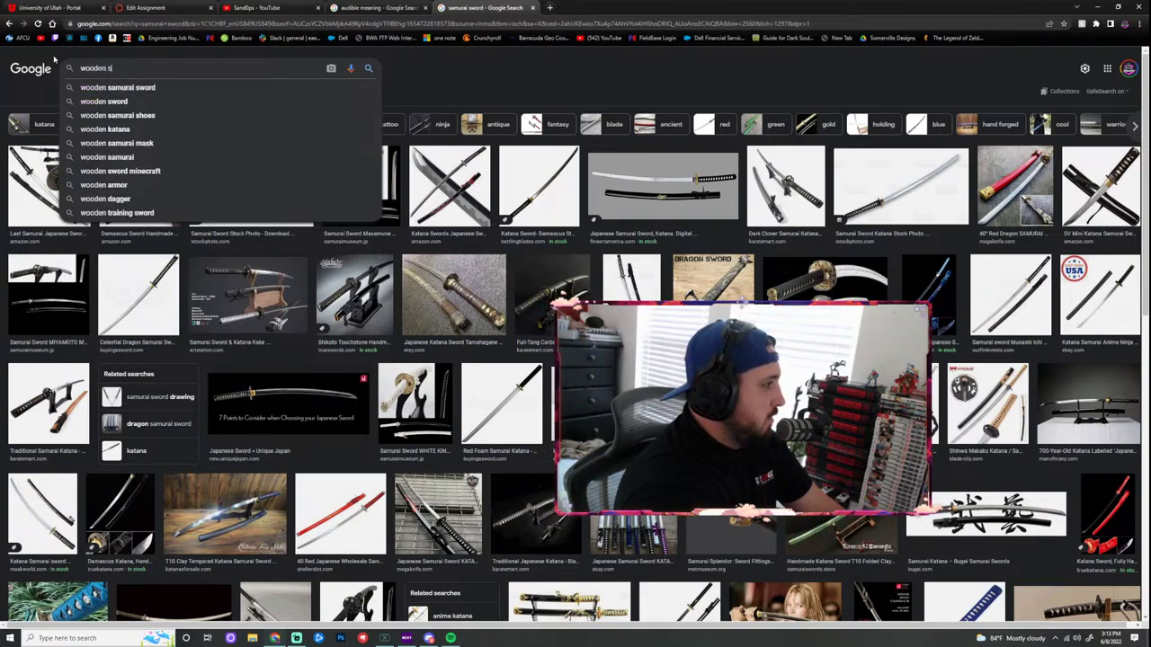
type("heild")
key("Return")
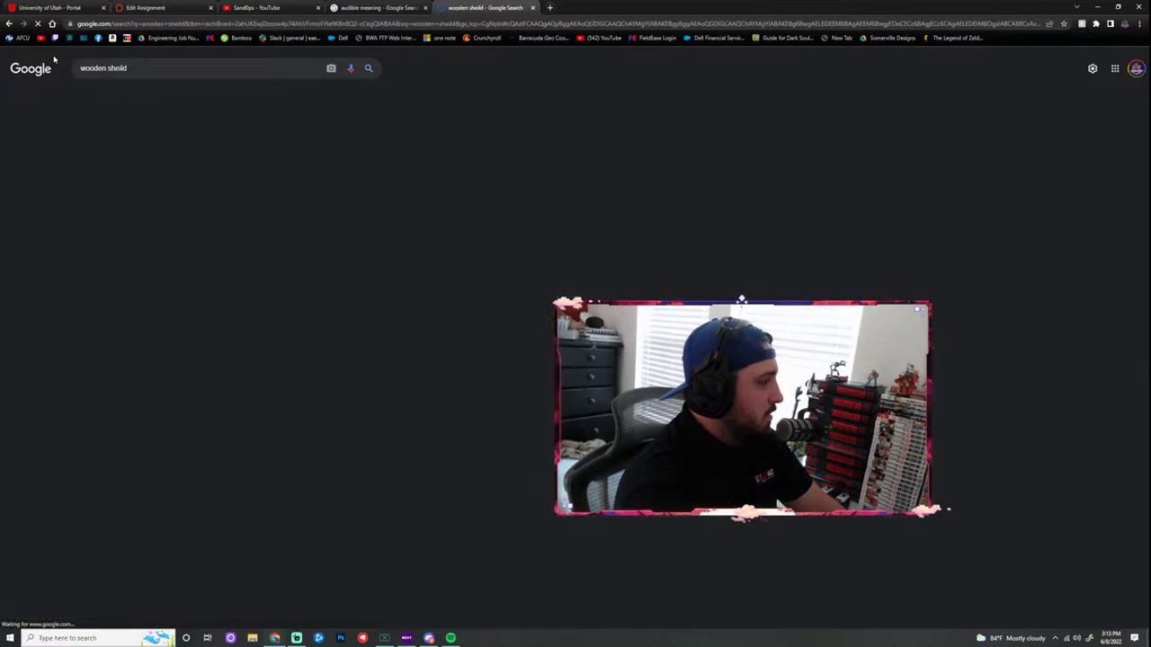
left_click_drag(128, 68, 116, 68)
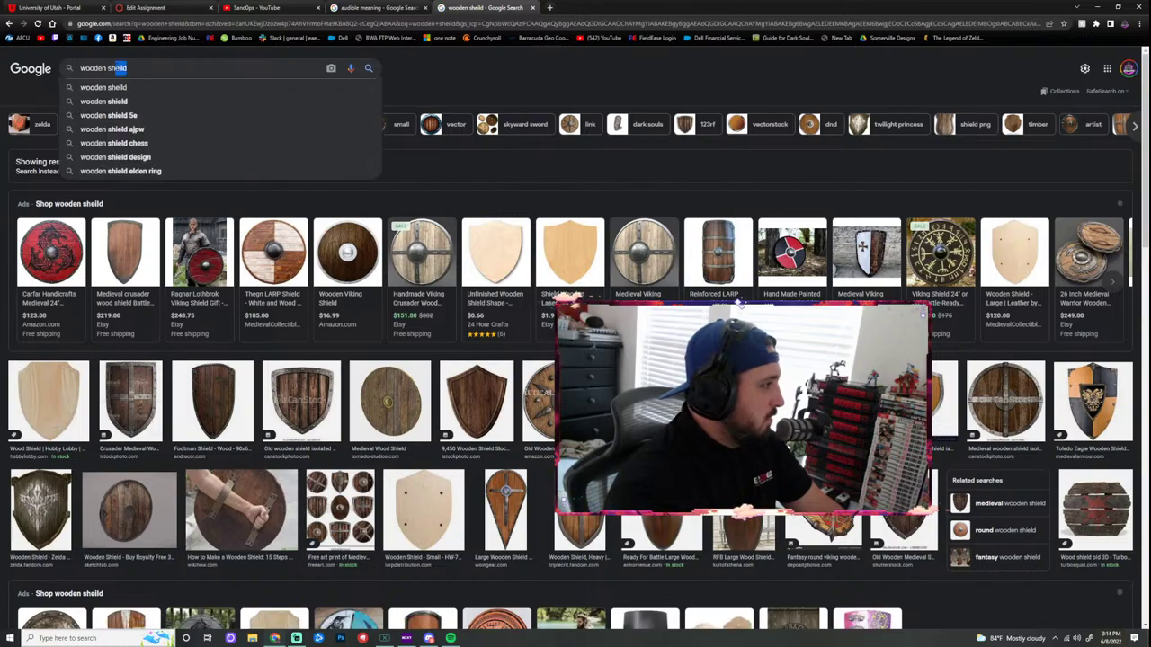
type("ield")
key("Return")
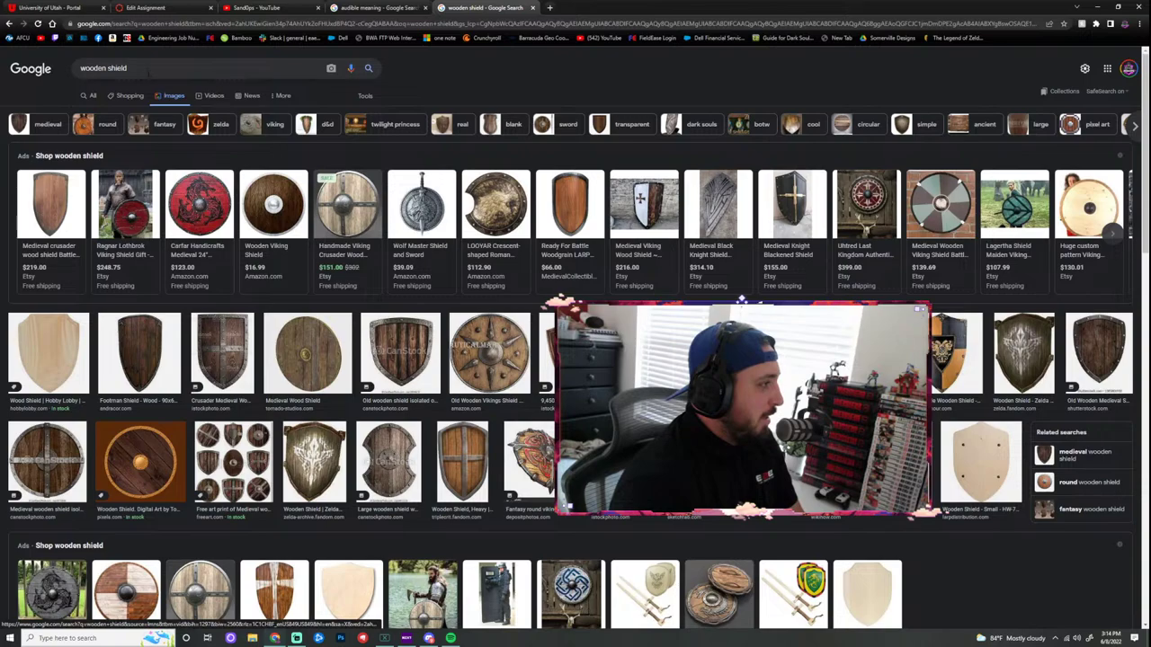
Step: Search images for "football helmet", and return to the wooden shield results
left_click_drag(144, 69, 25, 61)
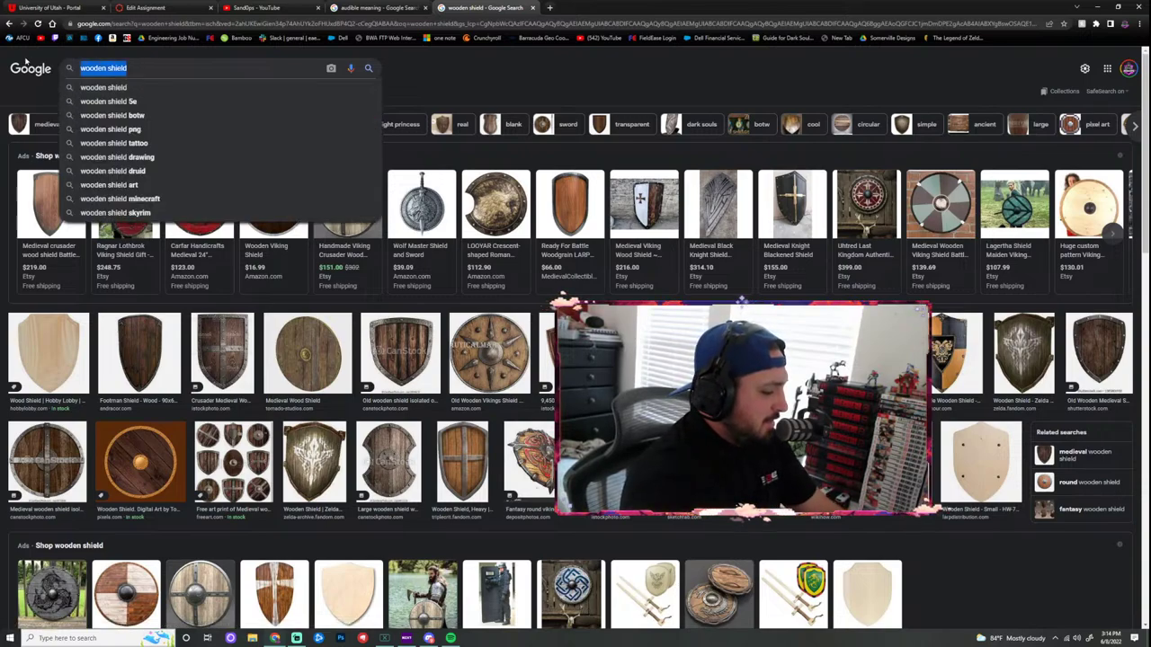
type("football helmet")
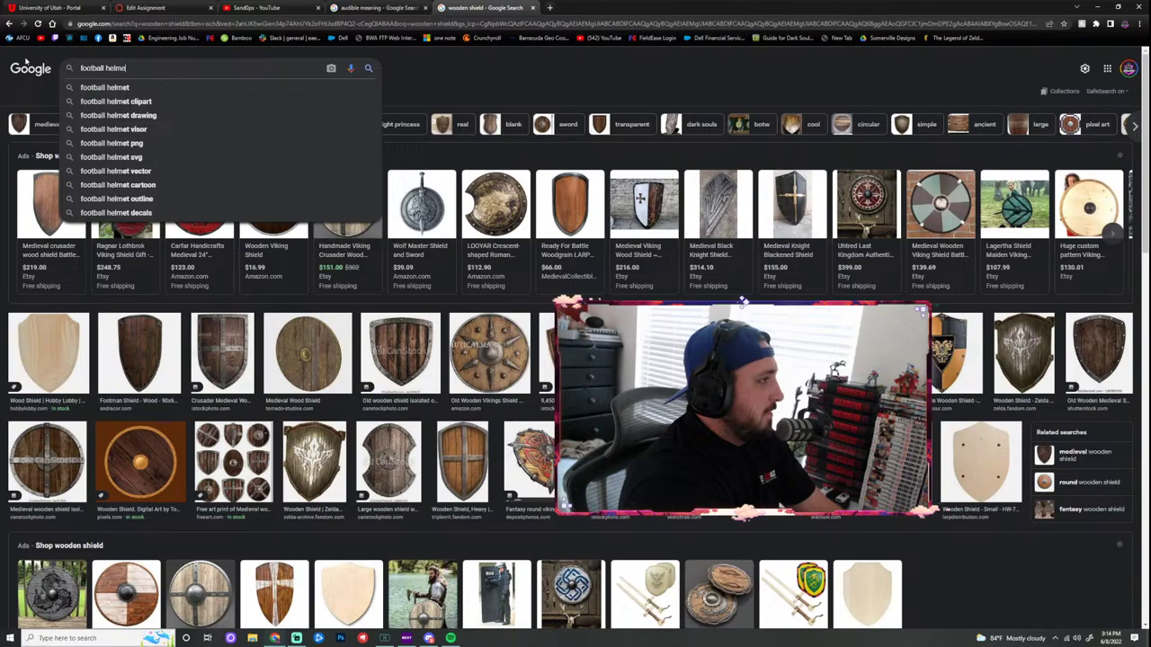
key("Return")
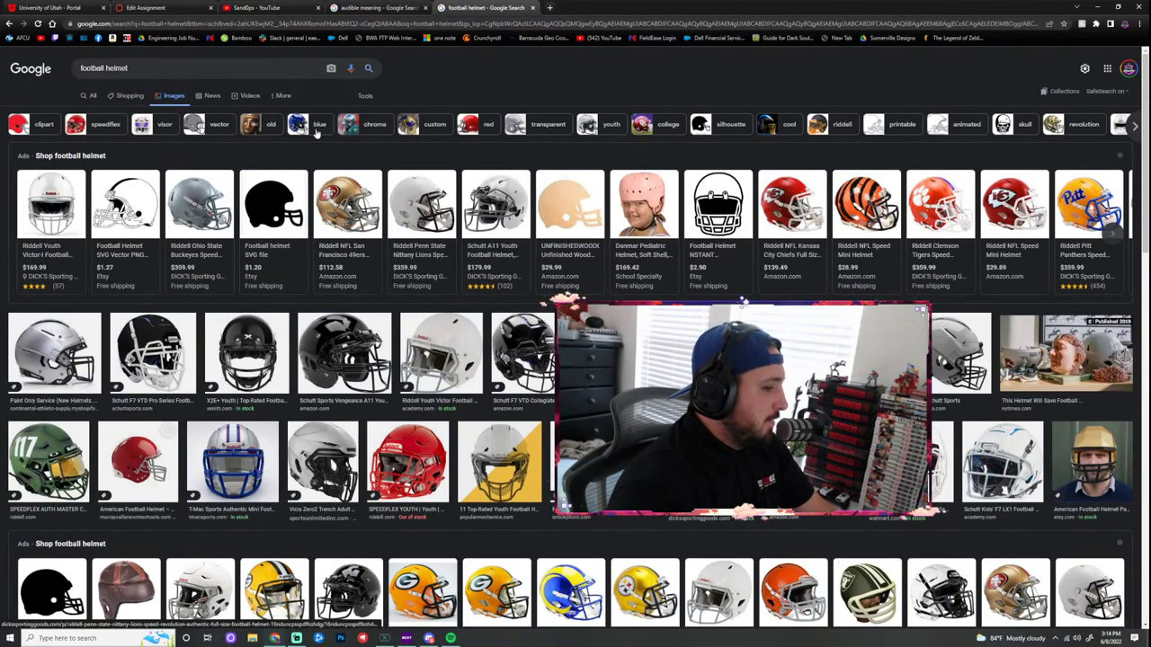
key("alt+Left")
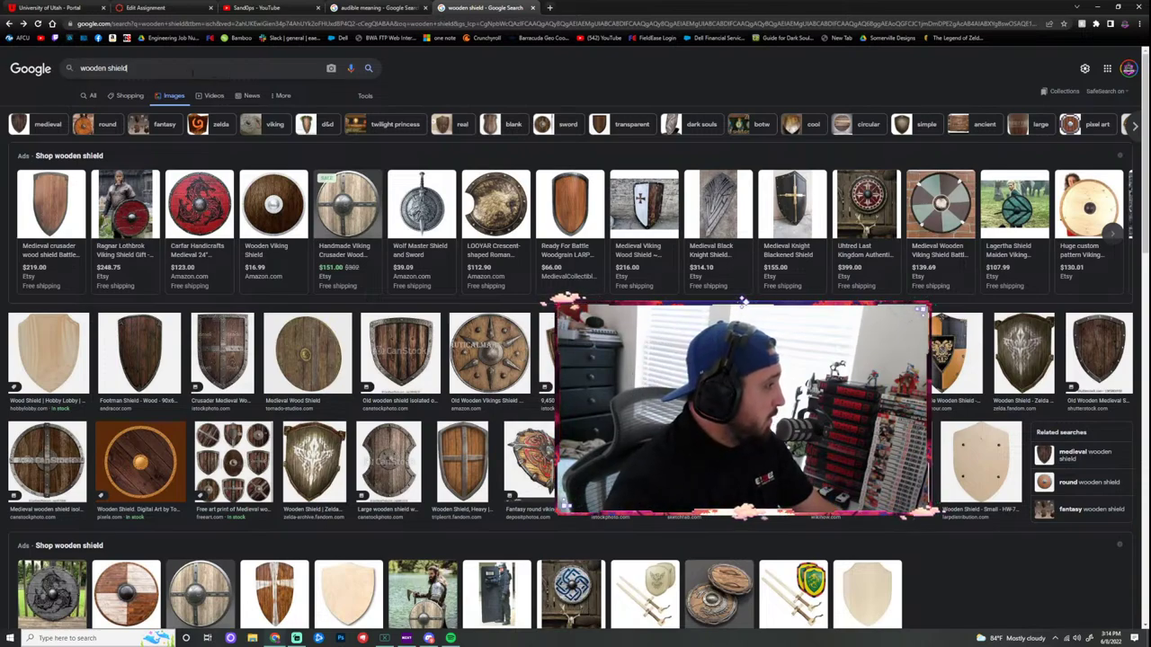
Step: Replace the image search with "axes" to view example objects
left_click(66, 70)
key("BackSpace")
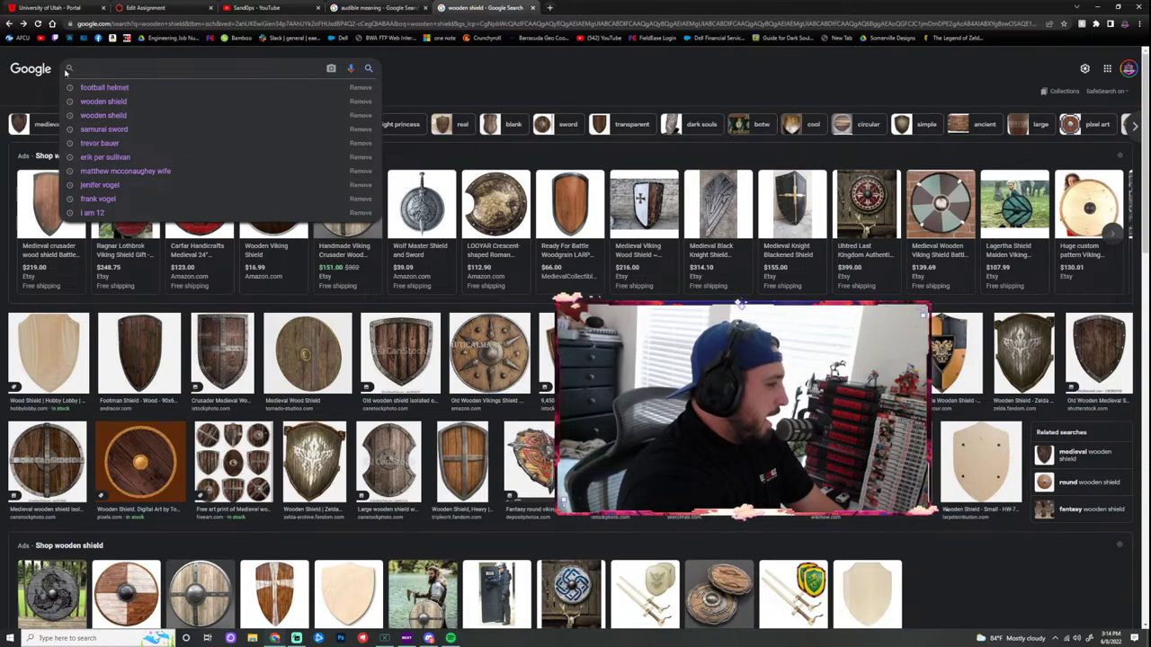
type("axes")
key("Return")
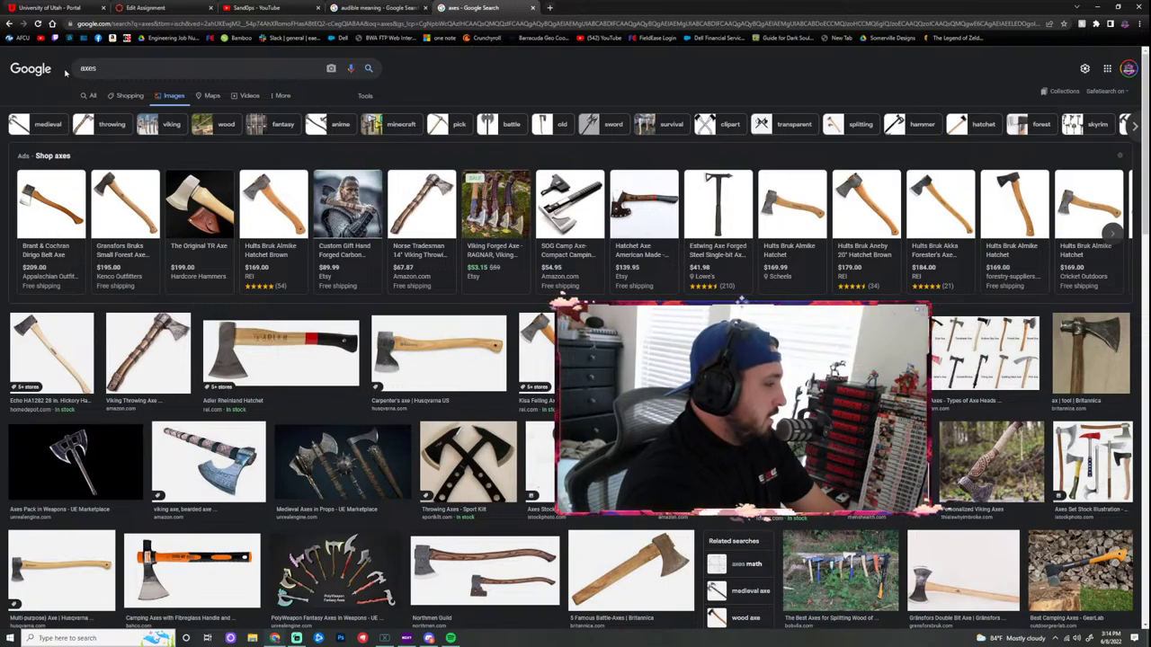
Step: Search images for "mage staff" and browse the results for reference designs
double_click(74, 71)
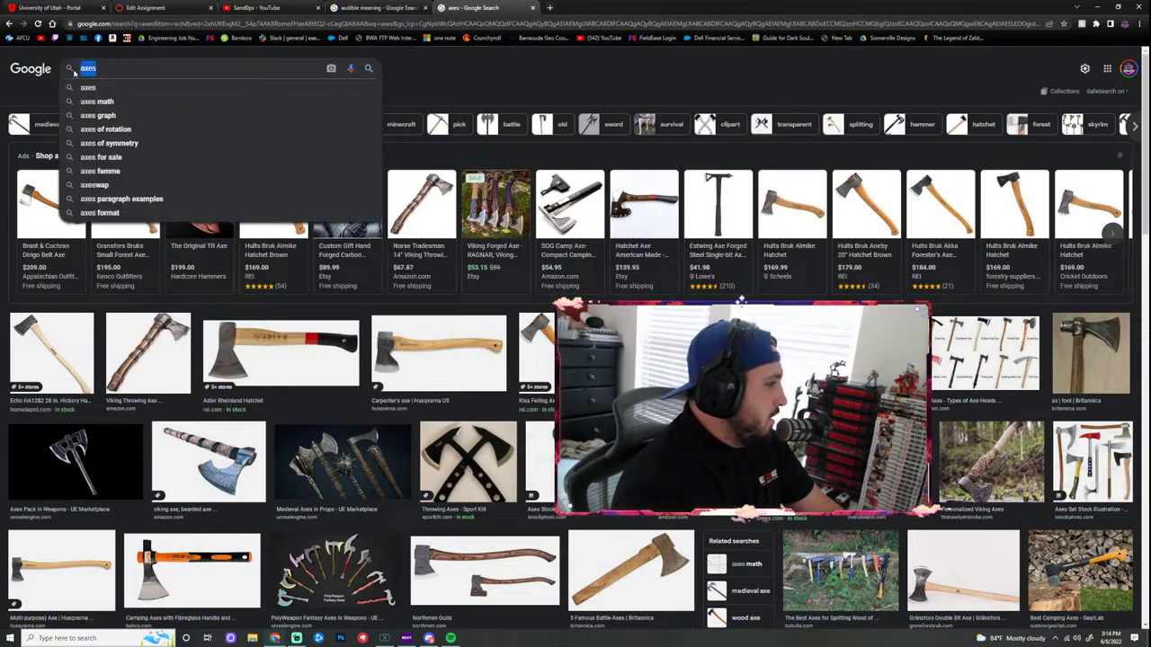
key("BackSpace")
type("staff")
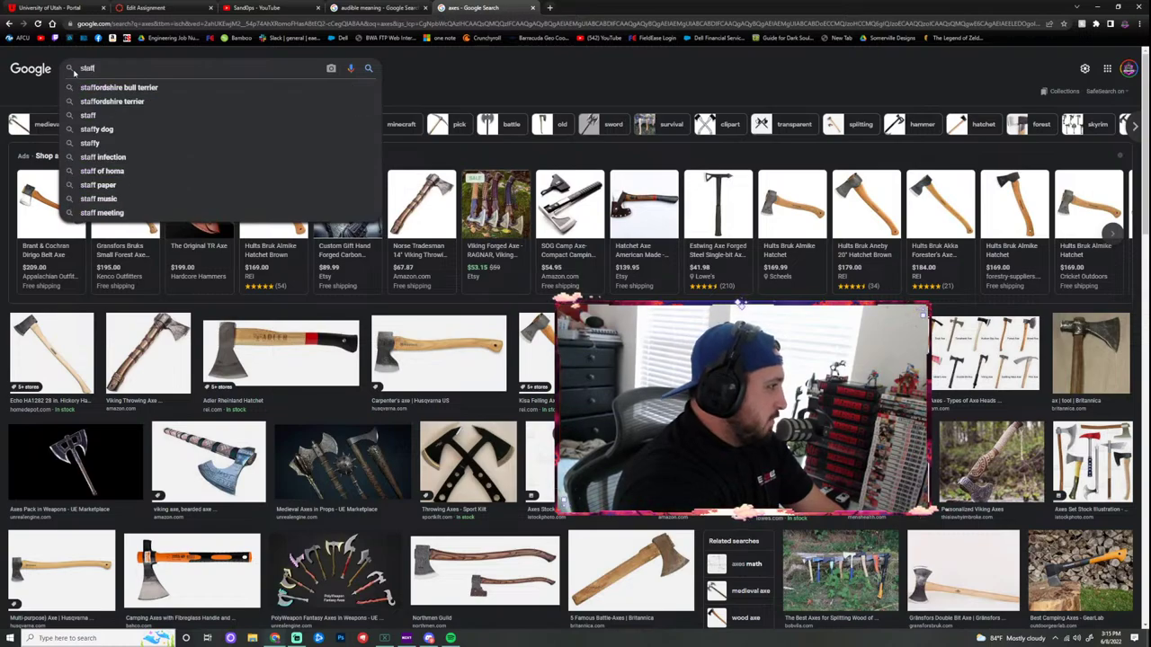
key("BackSpace")
key("BackSpace")
key("BackSpace")
key("BackSpace")
key("BackSpace")
type("mage s")
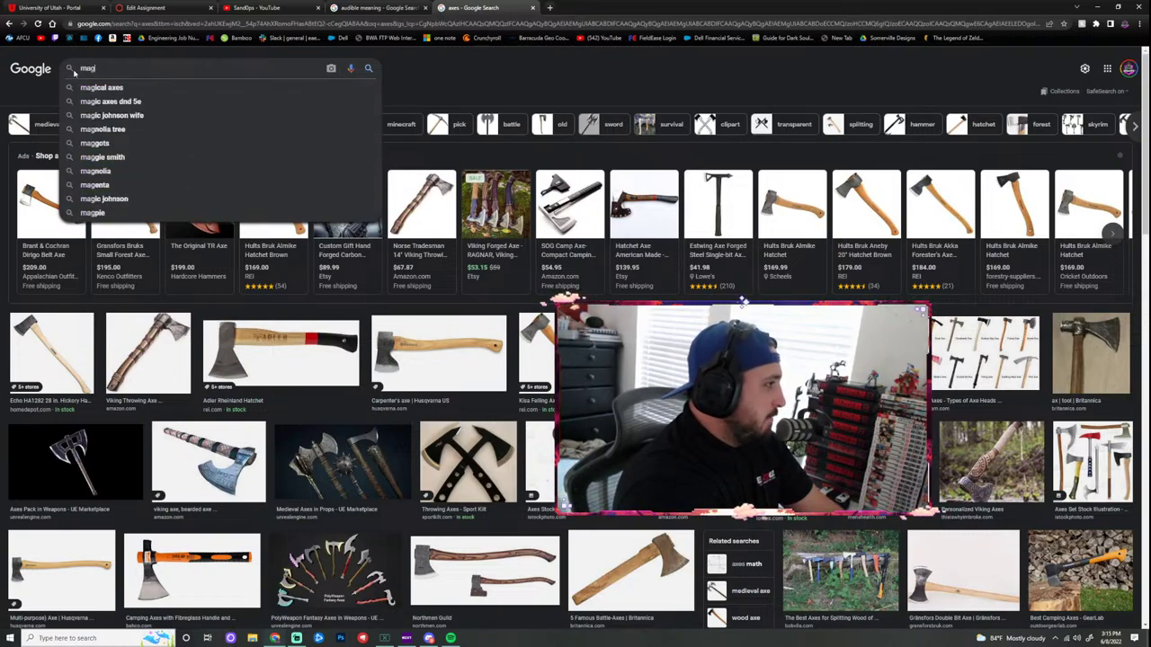
type("taff")
key("Return")
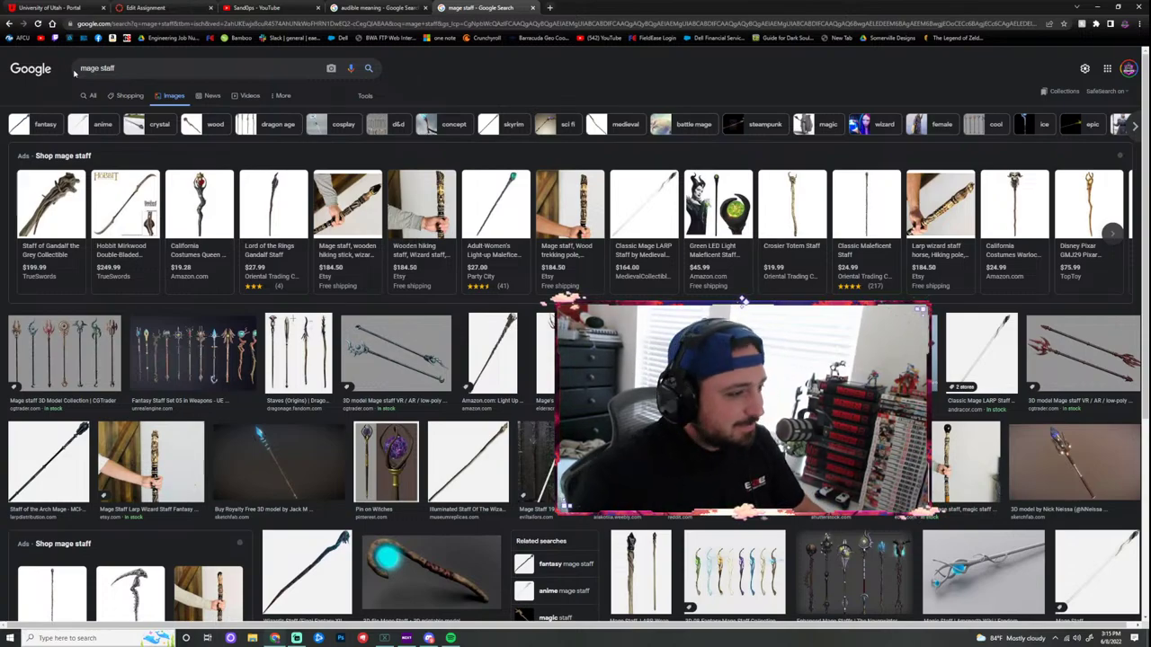
scroll(459, 217, "down", 3)
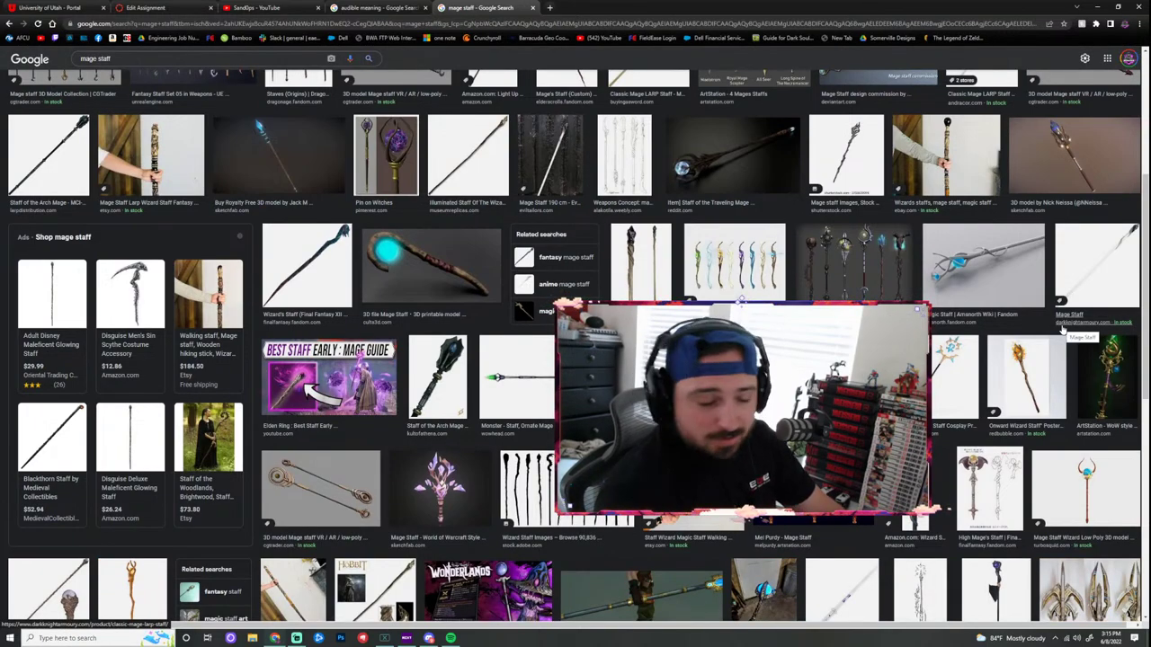
Step: Look through the mage staff image results for simple staff designs that suit the assignment
scroll(968, 563, "down", 2)
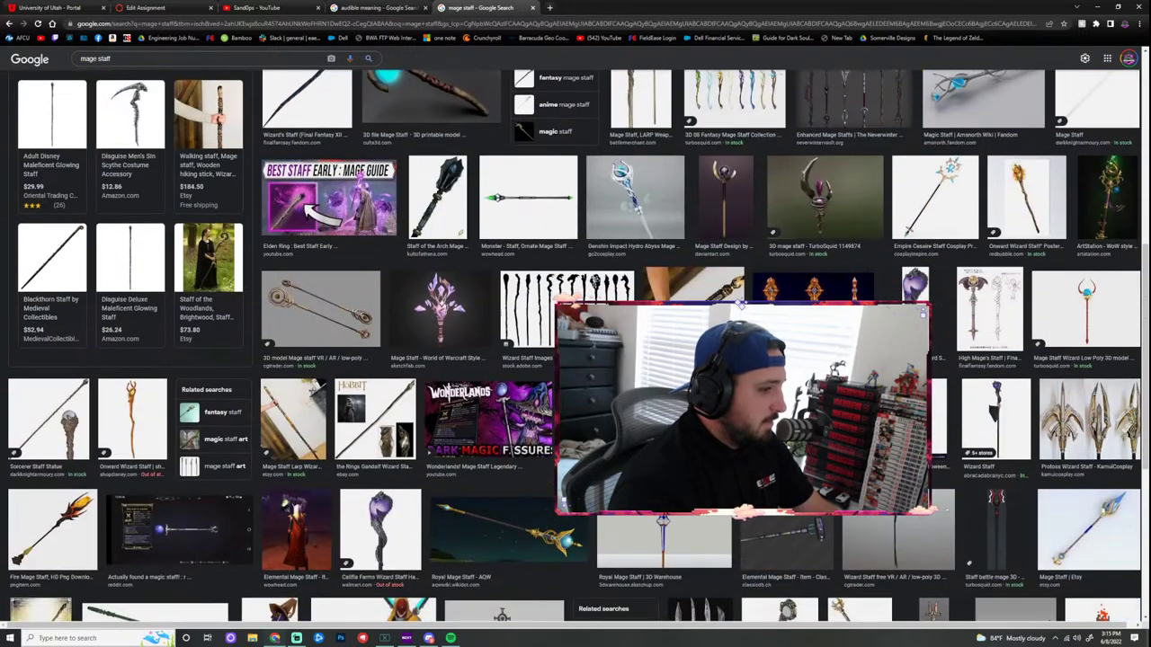
scroll(968, 563, "down", 1)
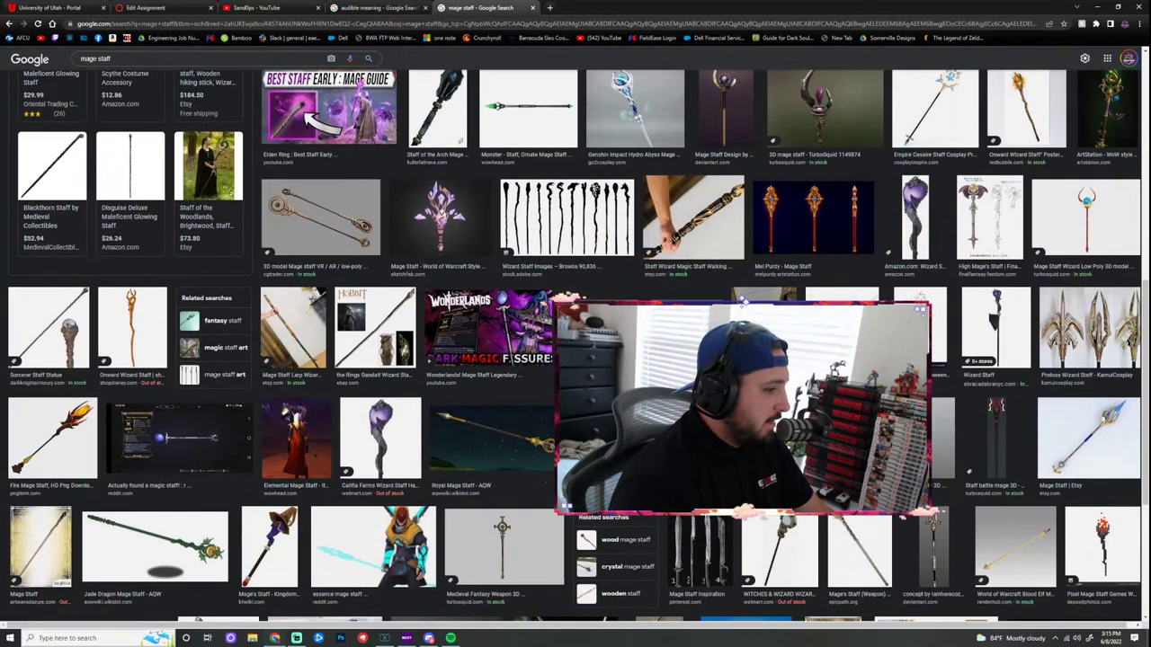
scroll(968, 564, "down", 2)
scroll(968, 564, "down", 1)
scroll(968, 564, "down", 2)
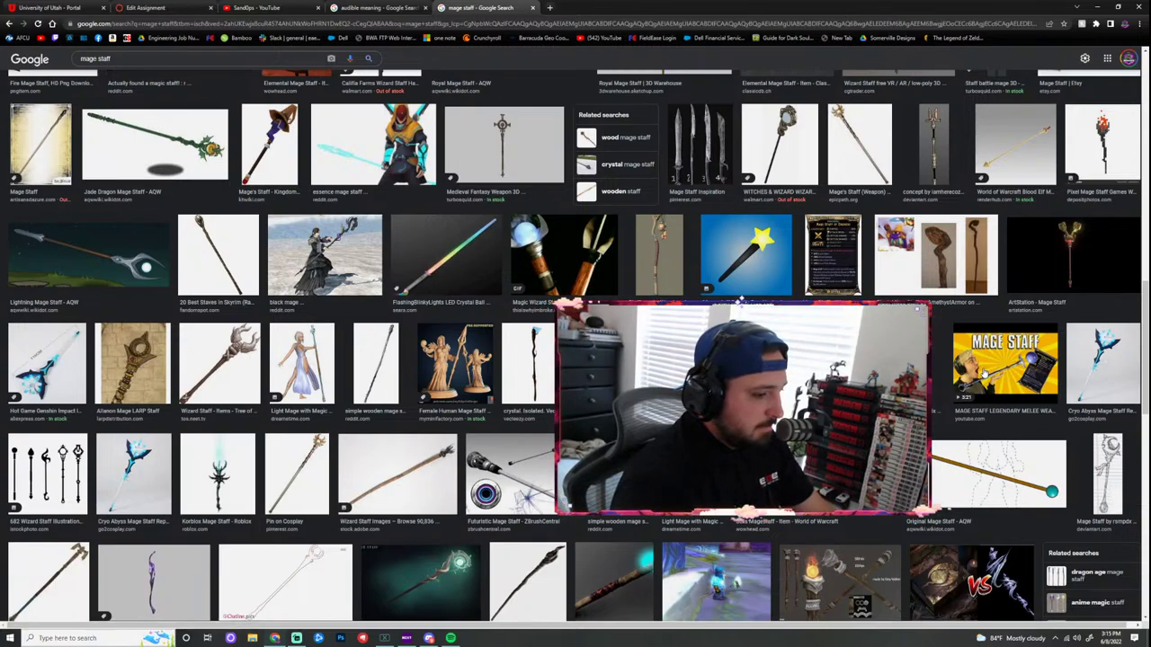
scroll(499, 91, "up", 10)
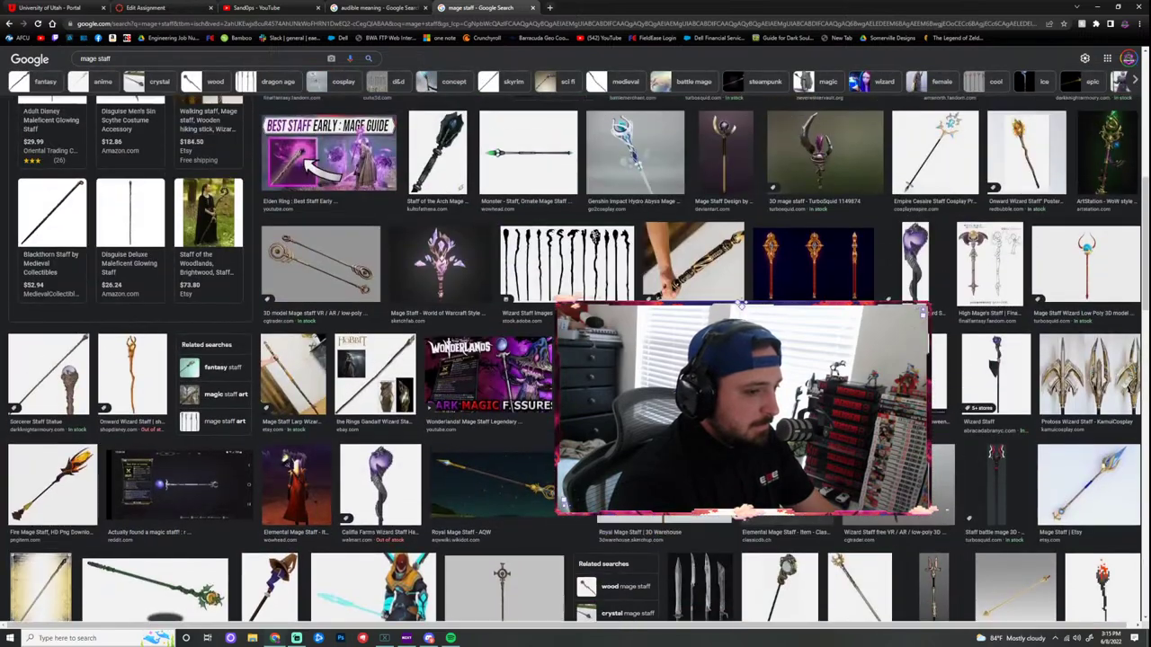
scroll(739, 304, "up", 5)
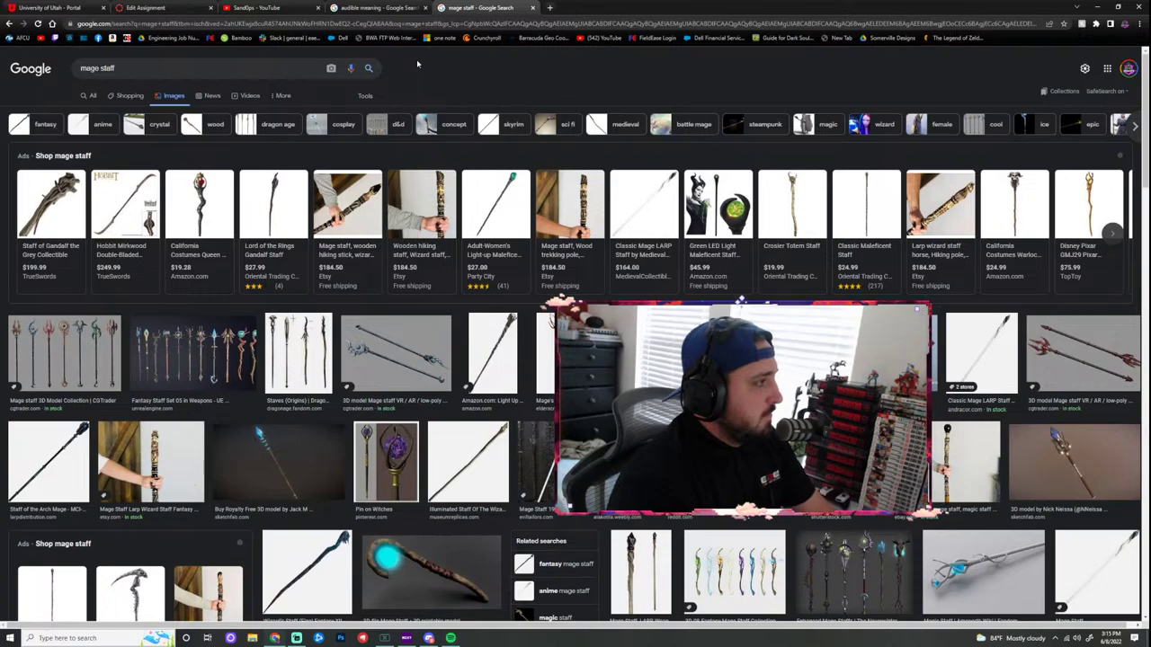
Step: Open Canvas from the university portal in a separate tab and show the EAE 3600-001 Summer 2022 assignments list
left_click(147, 8)
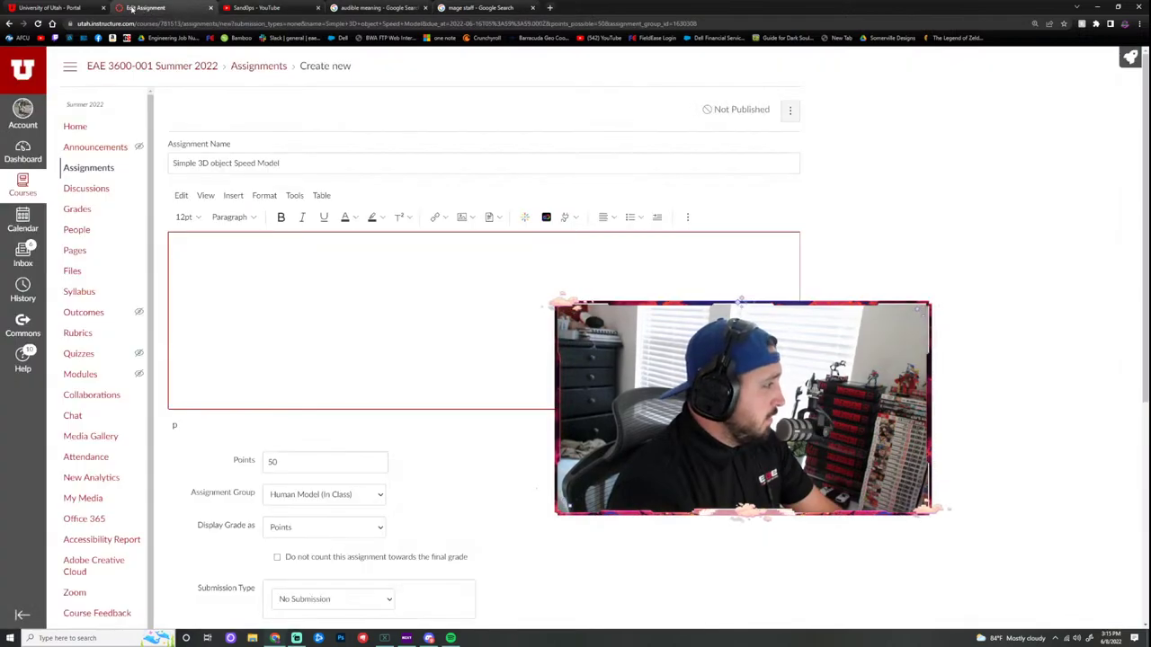
left_click(43, 8)
left_click(368, 373)
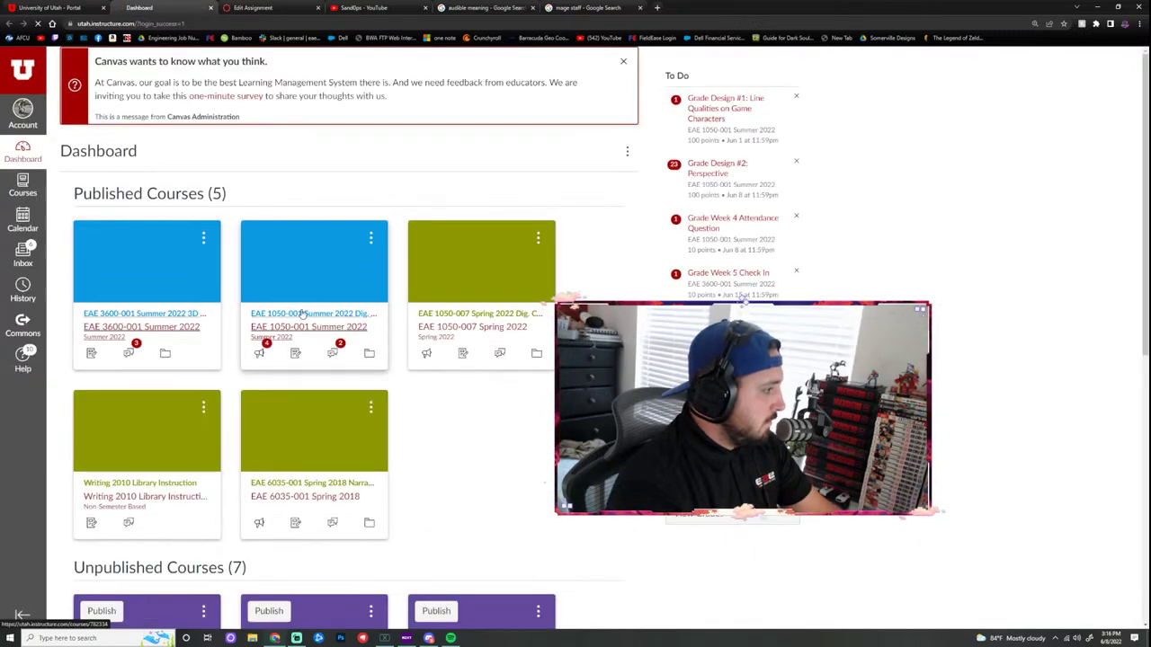
left_click(85, 170)
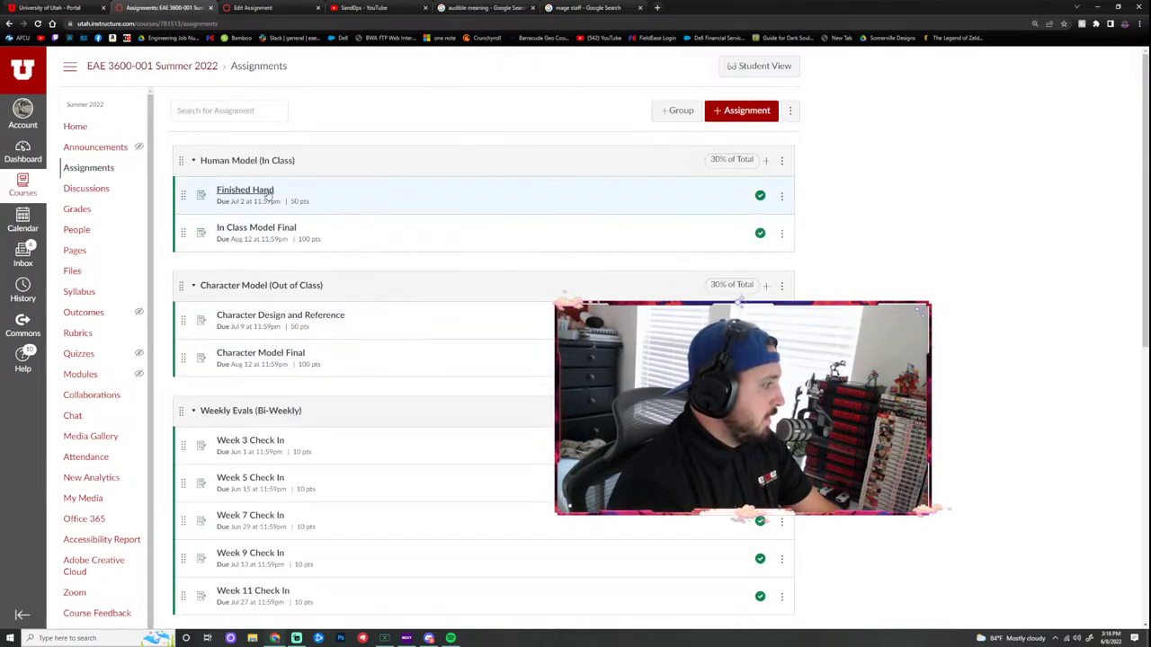
Step: Check the June 2022 calendar and set the Finished Hand assignment's due date to June 22 at 11:59pm
left_click(1102, 637)
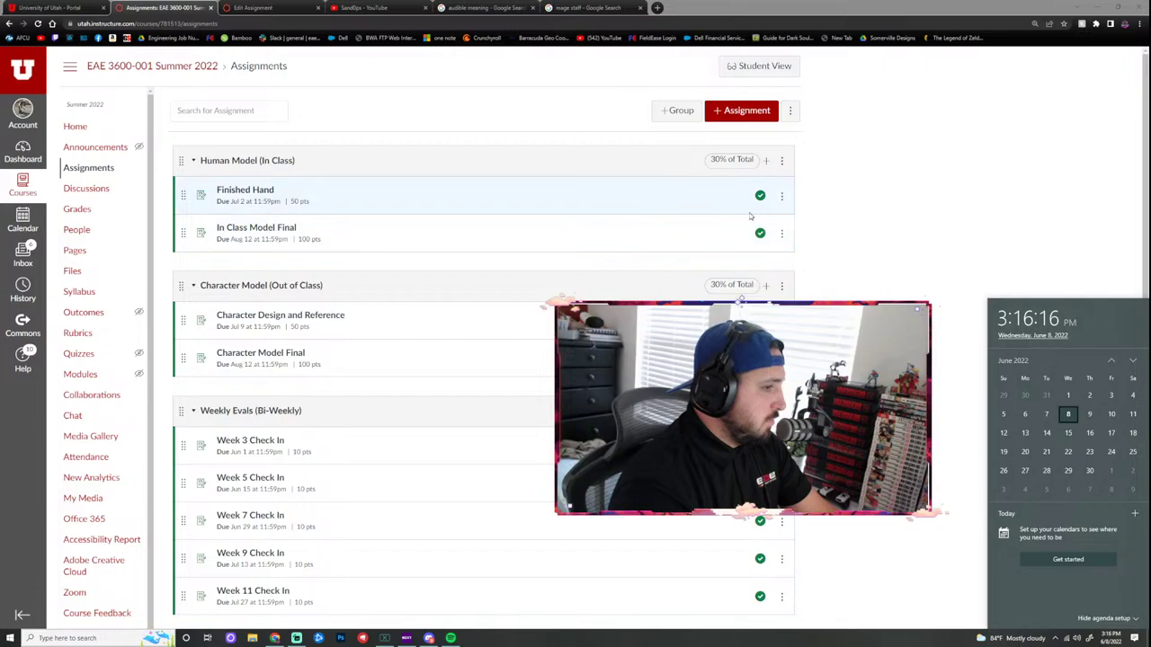
left_click(781, 196)
left_click(738, 226)
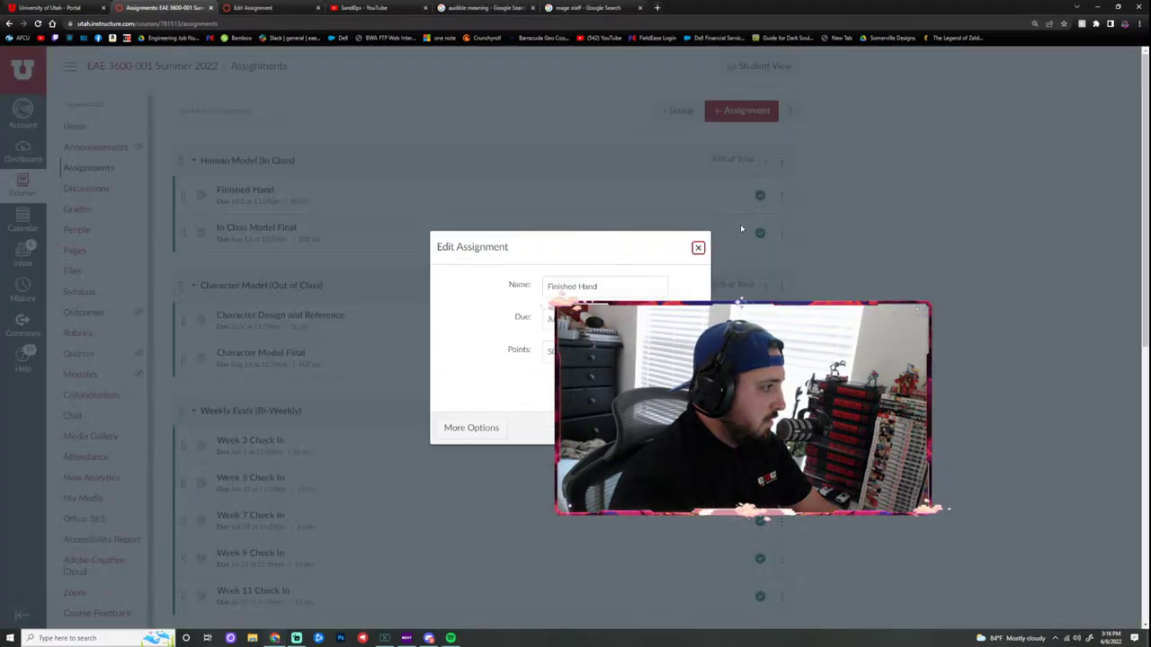
left_click(549, 319)
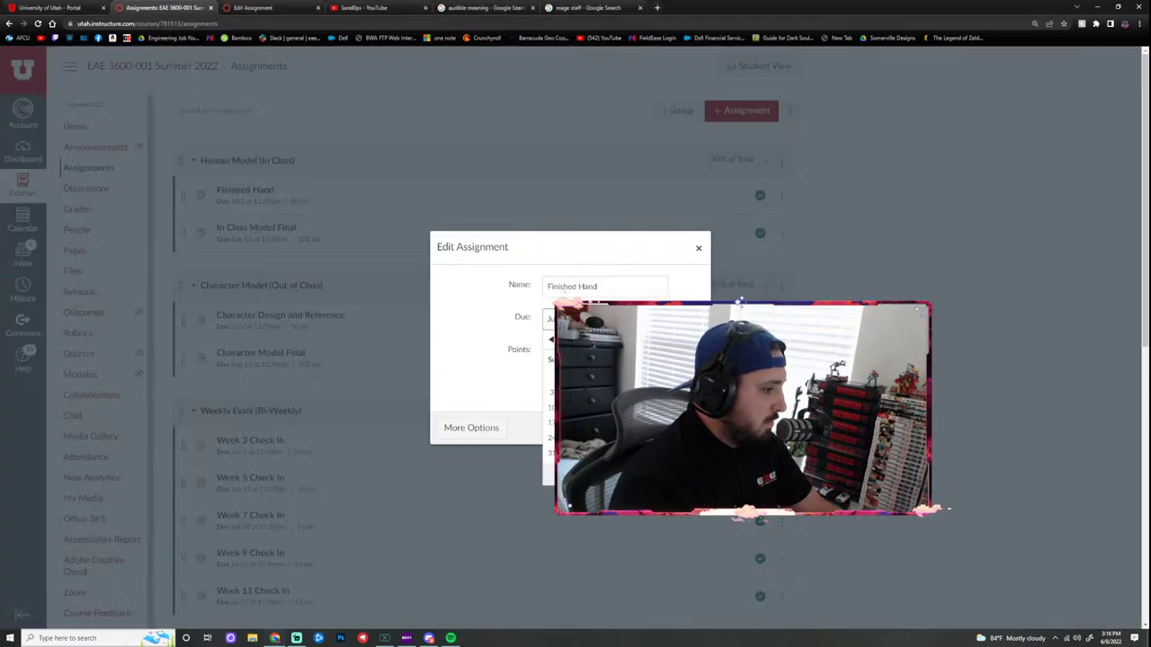
key("Page_Down")
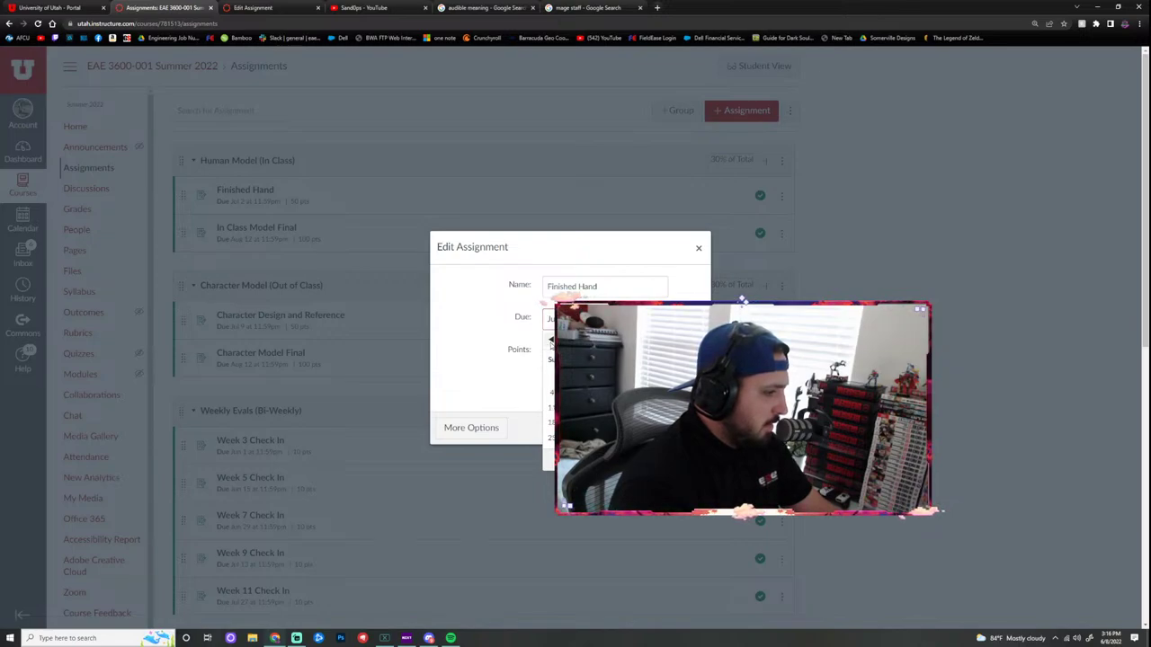
key("Page_Up")
key("Page_Up")
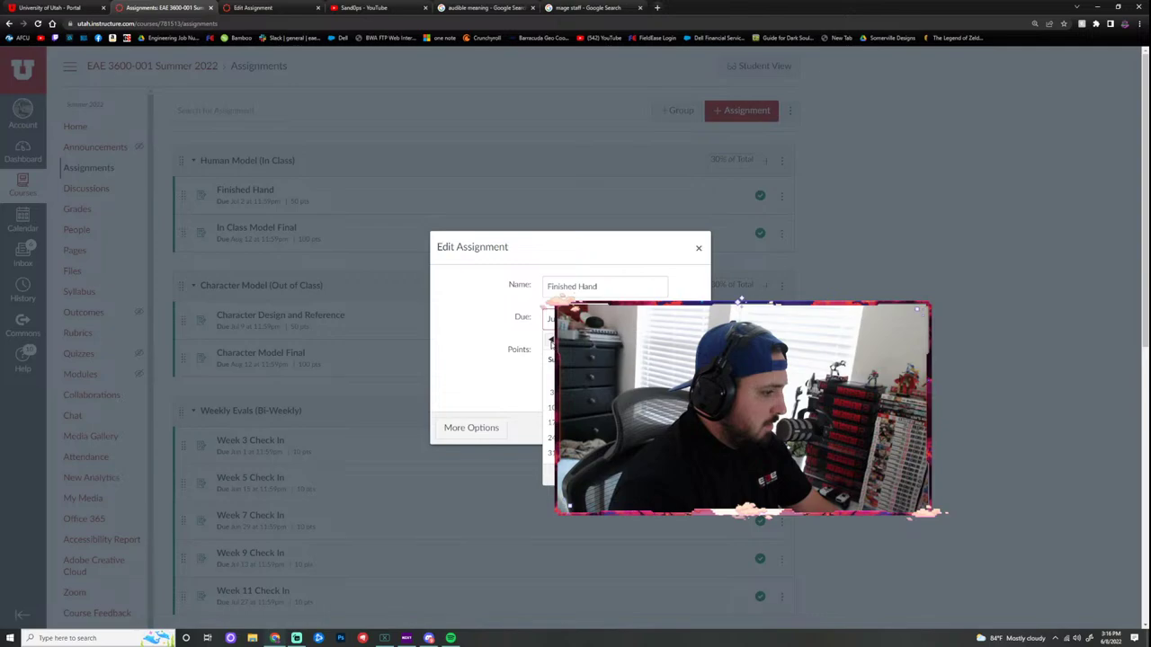
key("Page_Up")
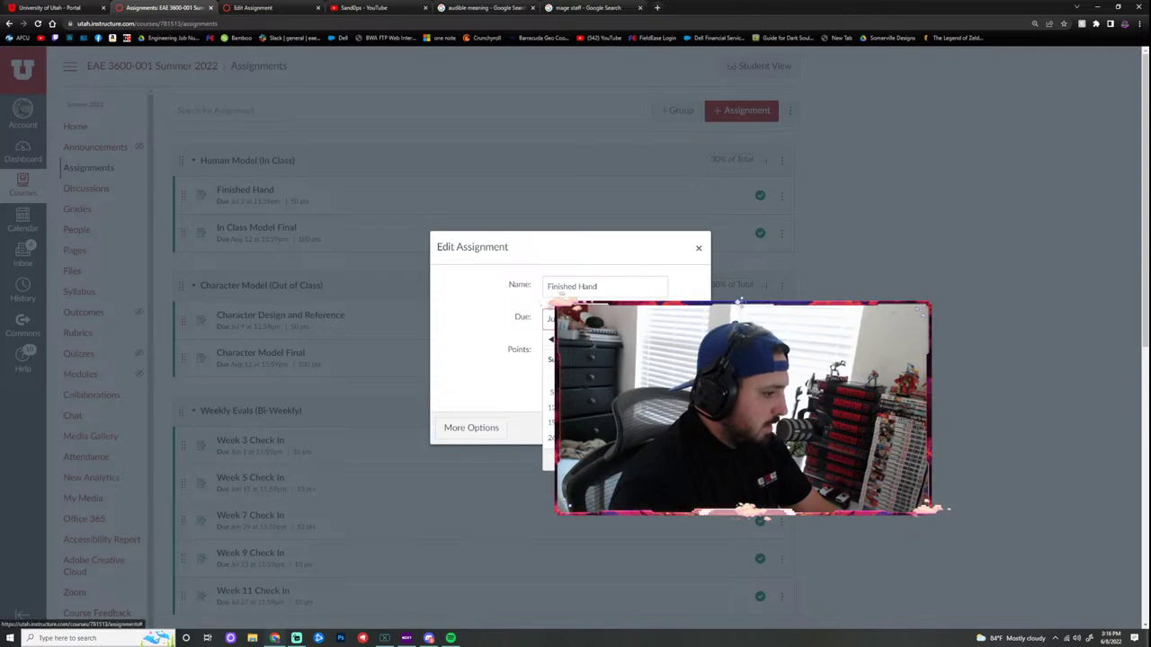
key("Escape")
key("Escape")
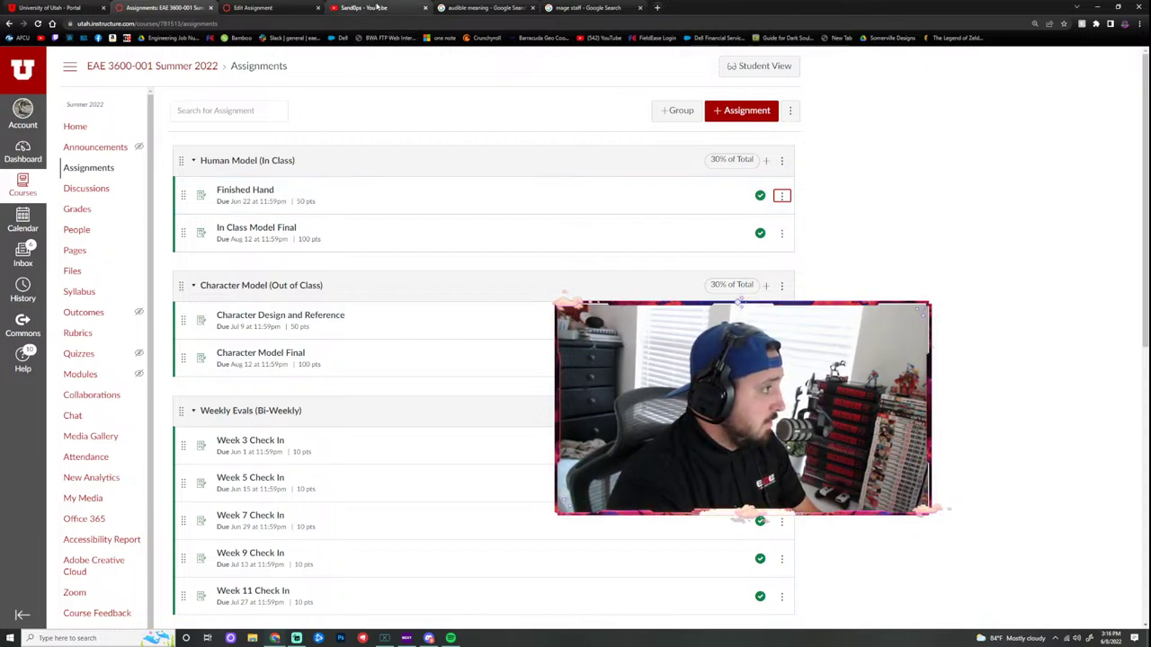
Step: Return to the image search and replace the mage staff query with "gorehowl" to view a detailed axe example
key("ctrl+Tab")
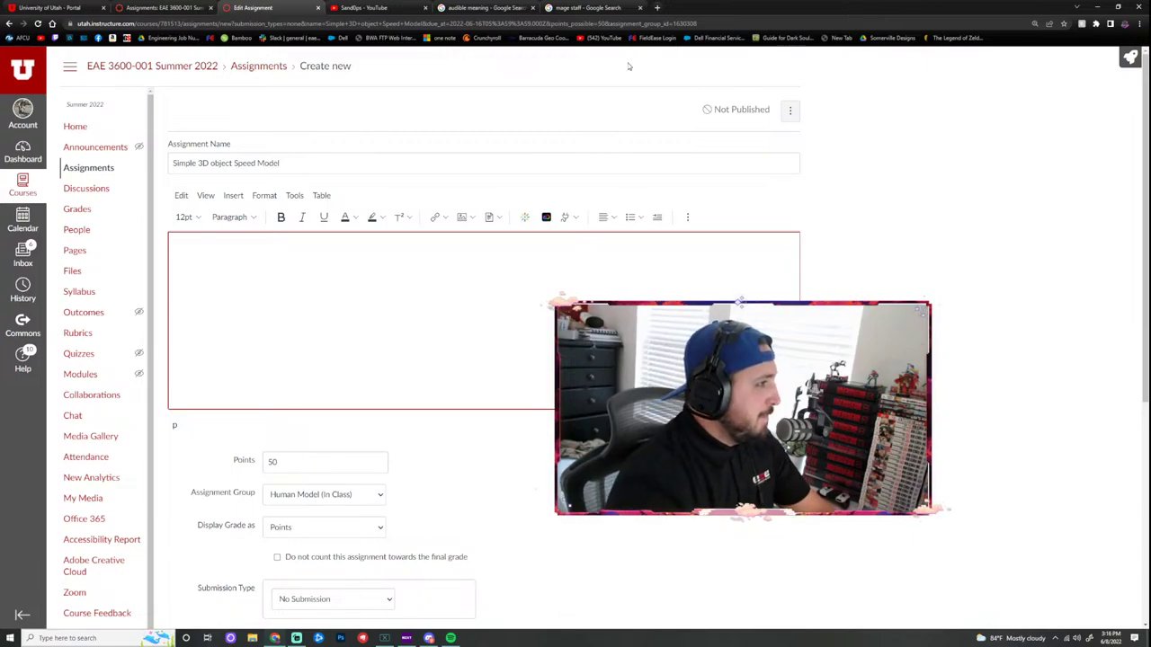
left_click(431, 366)
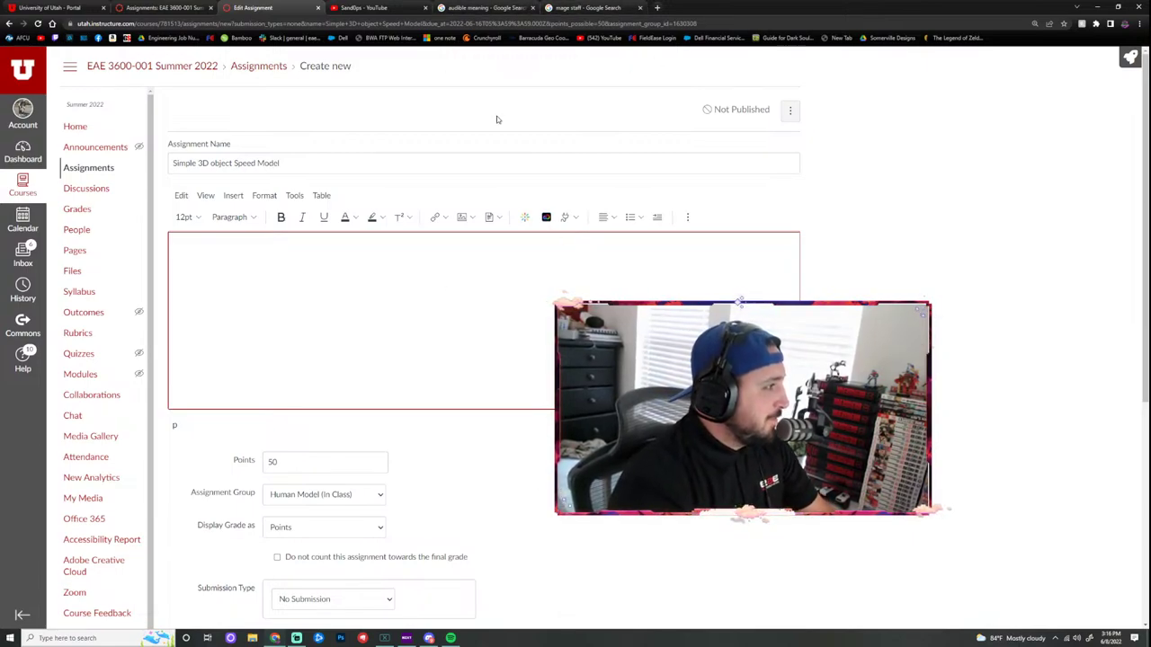
left_click(594, 7)
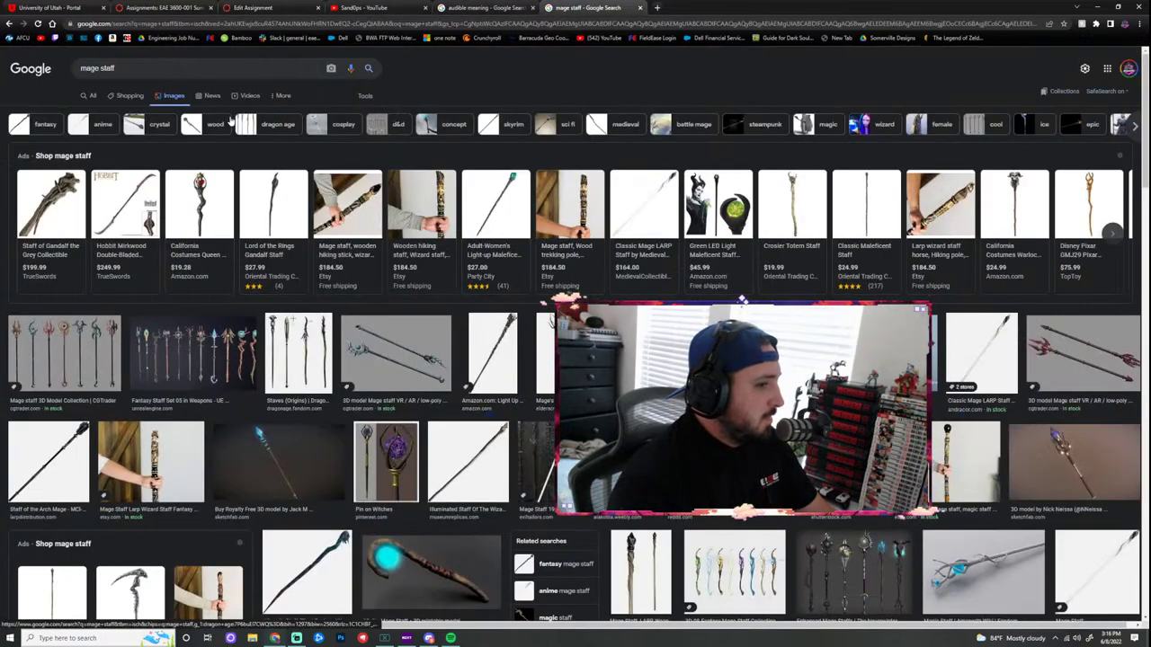
left_click_drag(172, 72, 34, 76)
type("go")
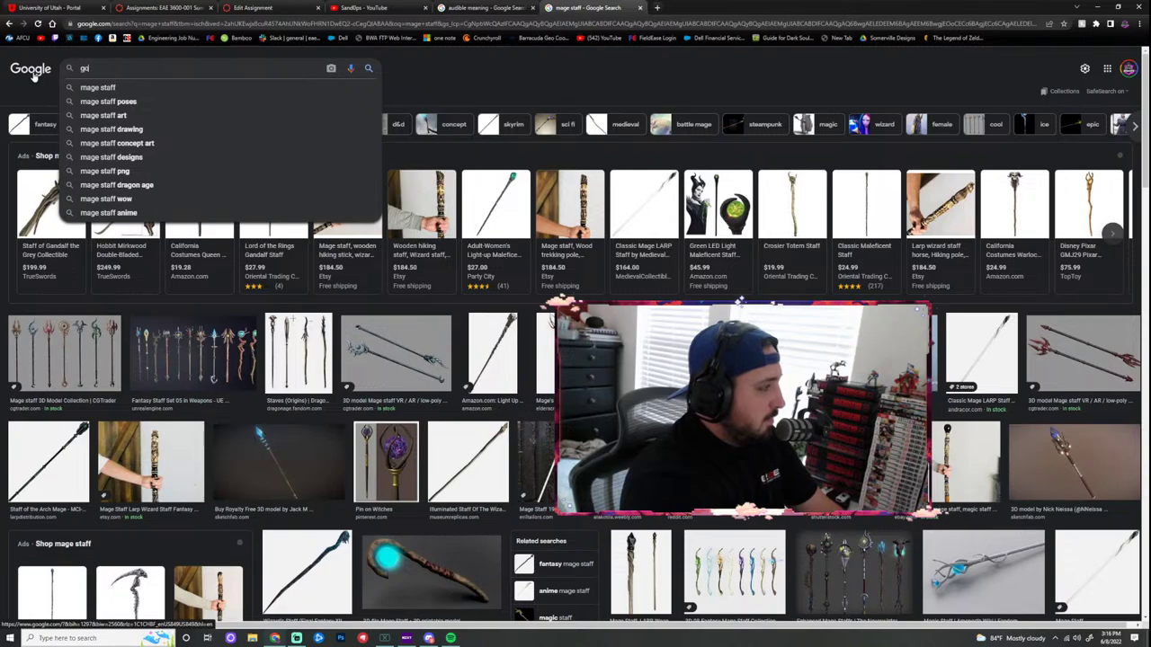
type("rw")
key("BackSpace")
type("howl")
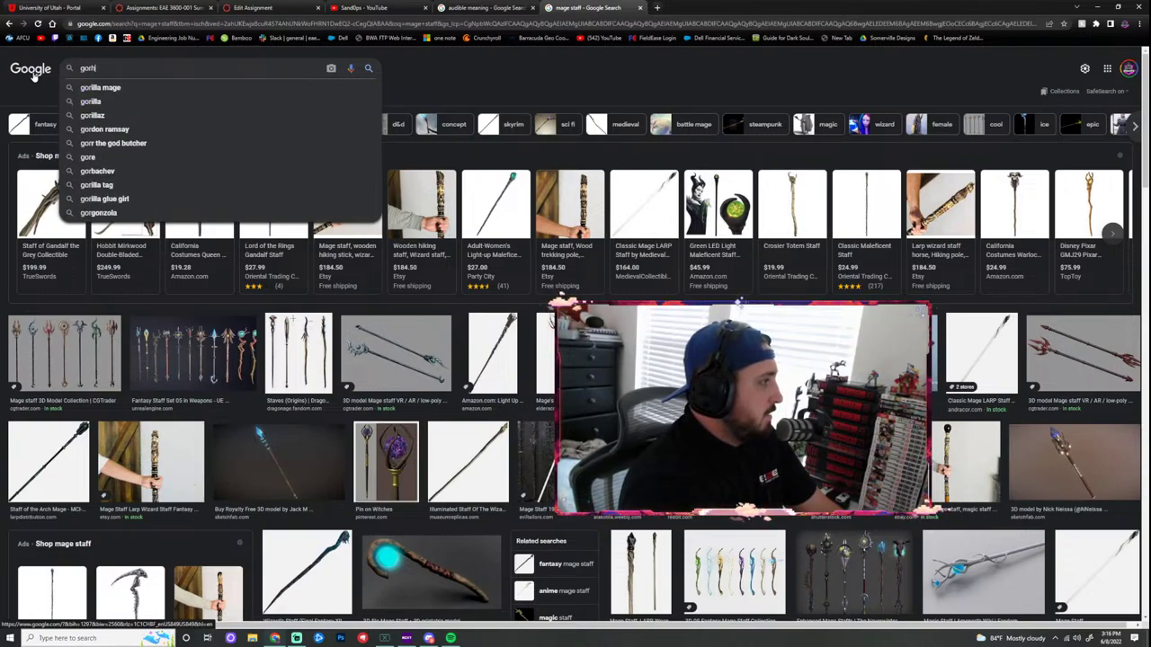
key("BackSpace")
key("BackSpace")
key("BackSpace")
key("BackSpace")
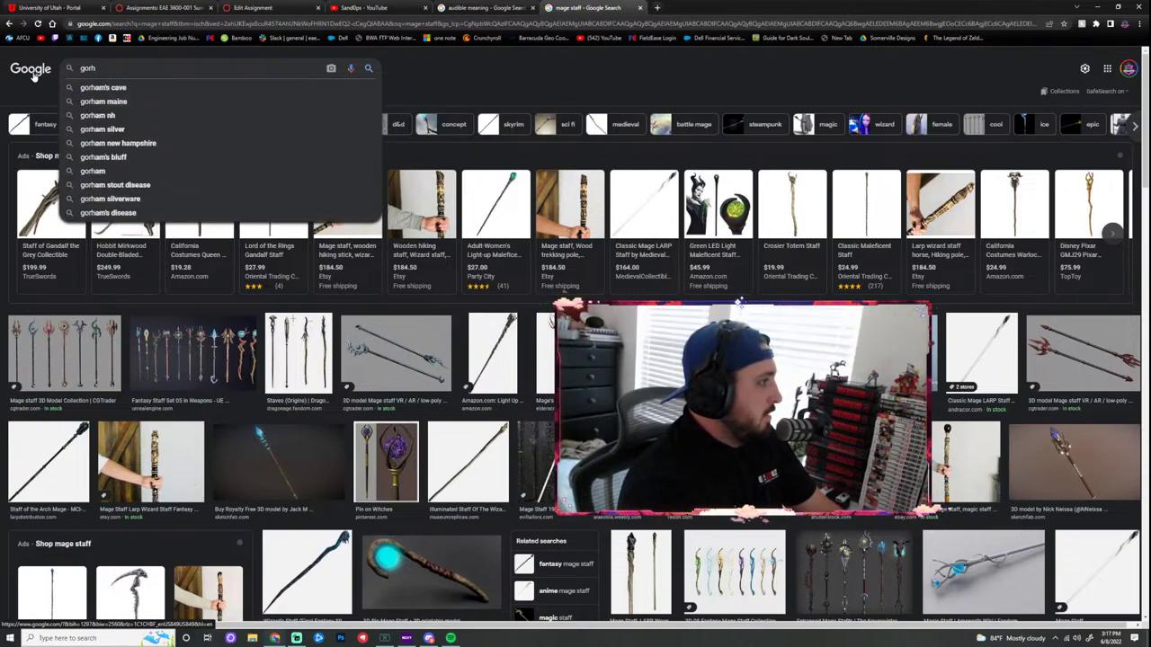
type("ehowl")
key("Return")
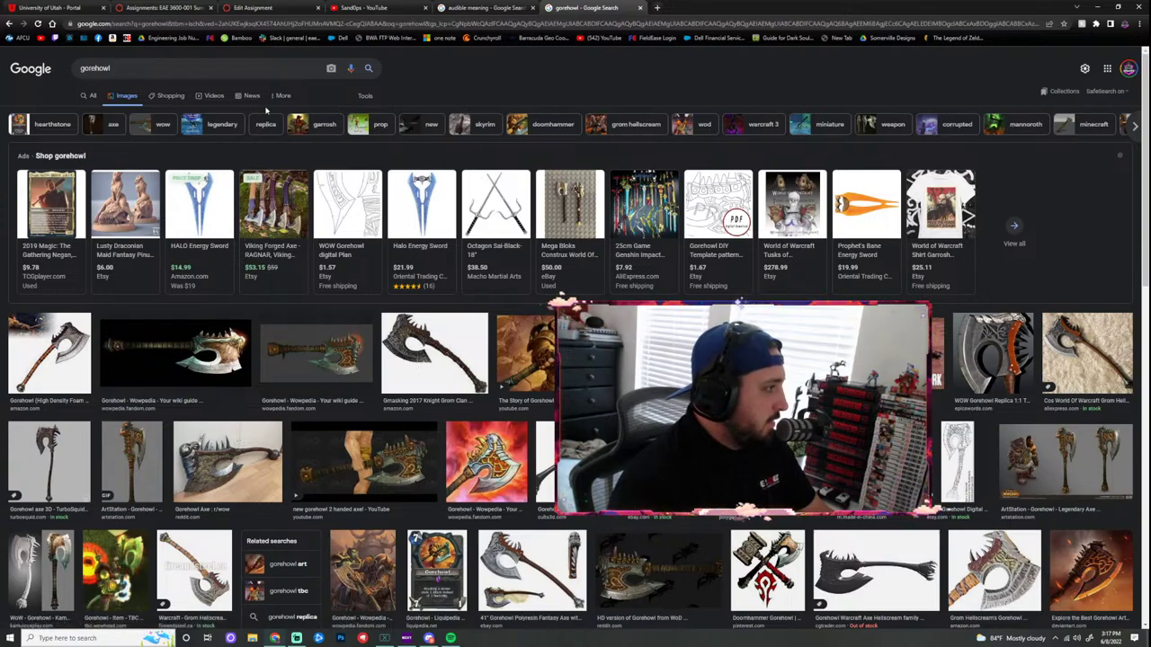
Step: Replace the gorehowl image search with "stylized axe"
double_click(99, 68)
key("BackSpace")
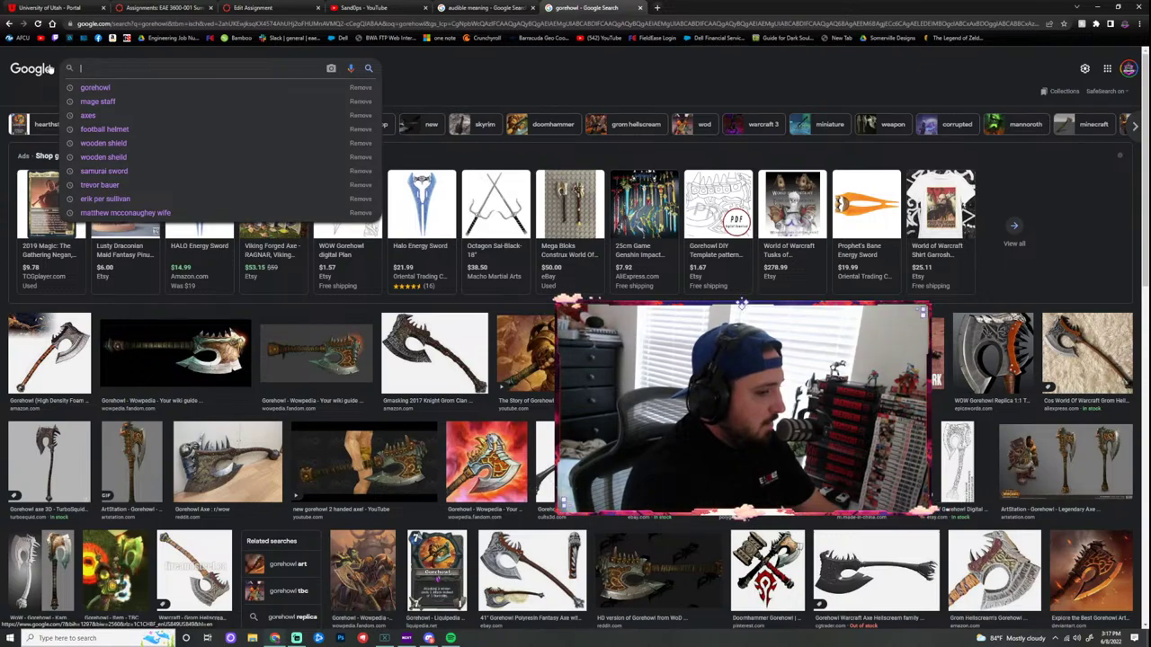
type("stl")
key("BackSpace")
type("ylized")
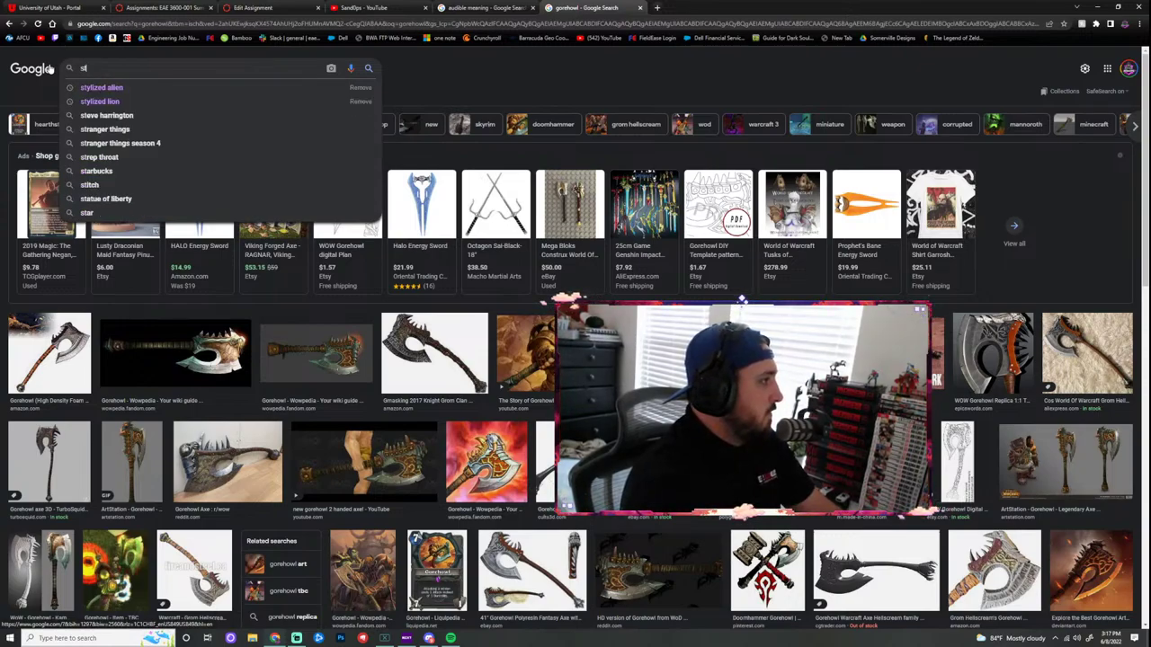
type(" axe")
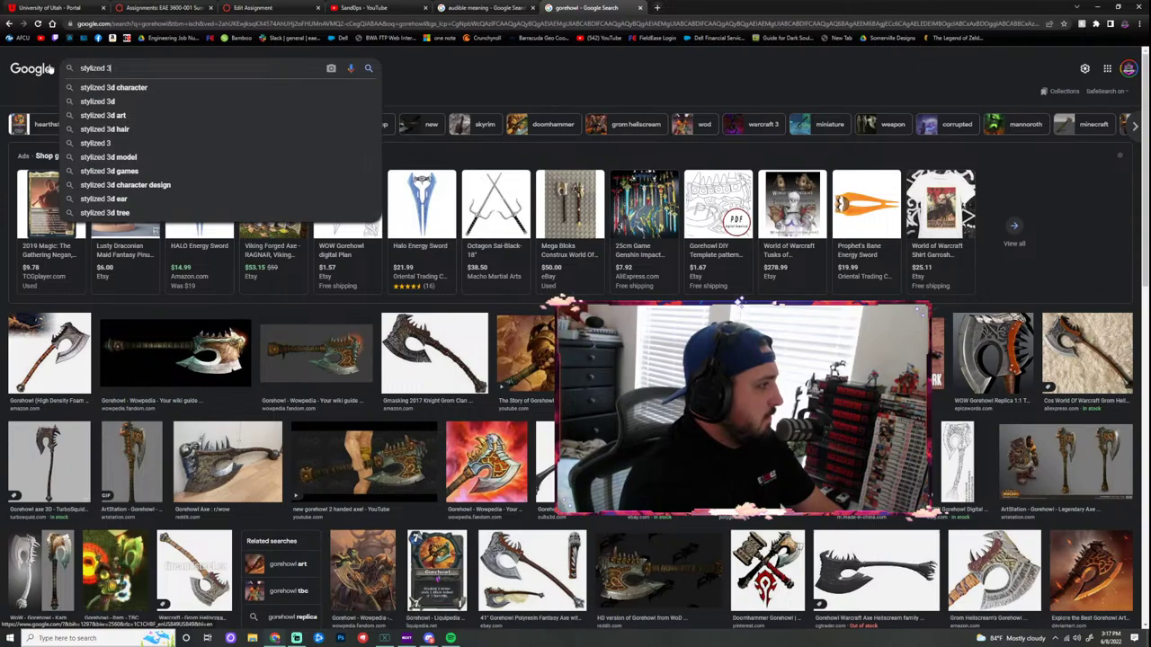
key("Return")
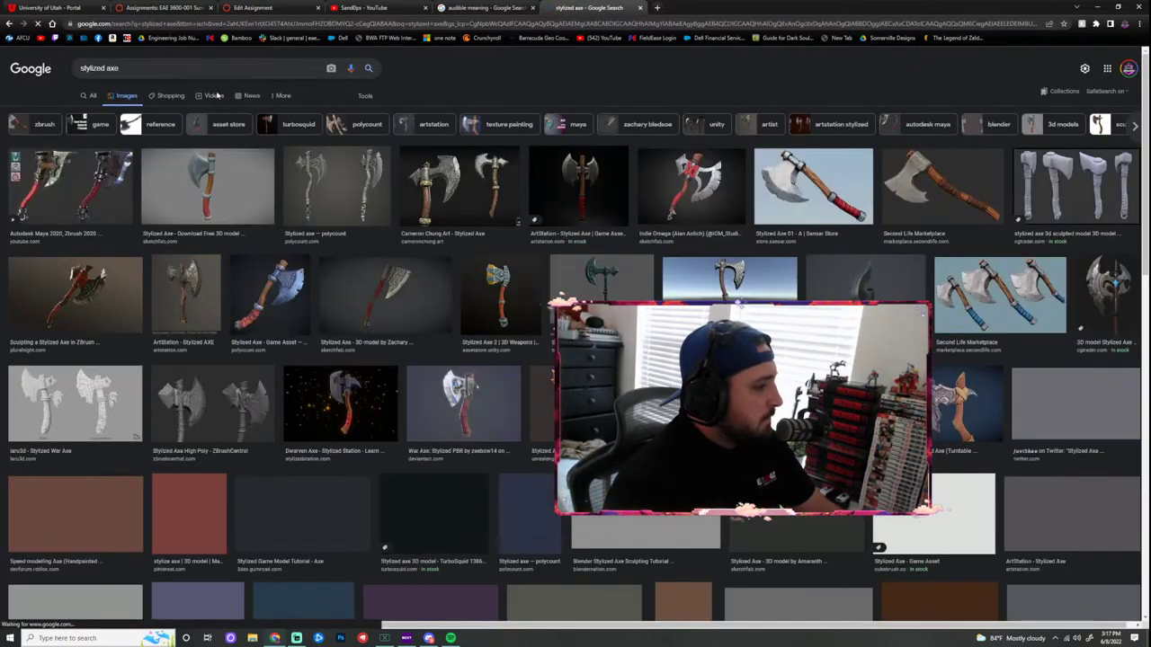
Step: Browse the stylized axe results and preview the grey "Stylized Axe High poly" model from CGTrader
scroll(681, 205, "down", 1)
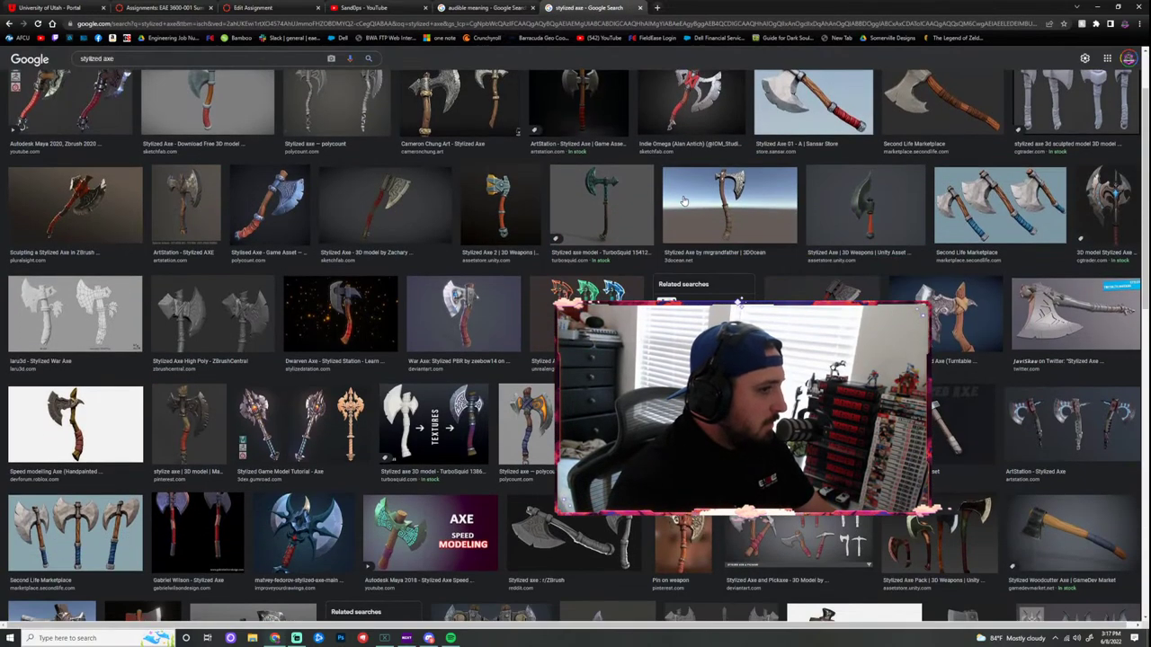
scroll(683, 201, "up", 1)
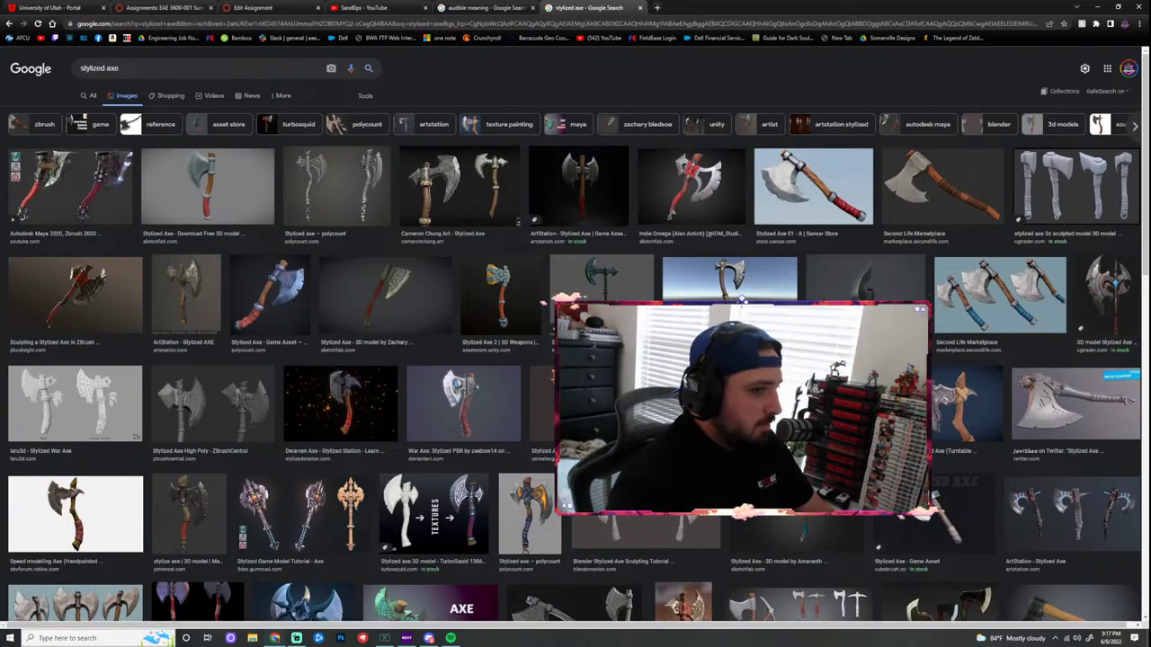
scroll(643, 262, "down", 1)
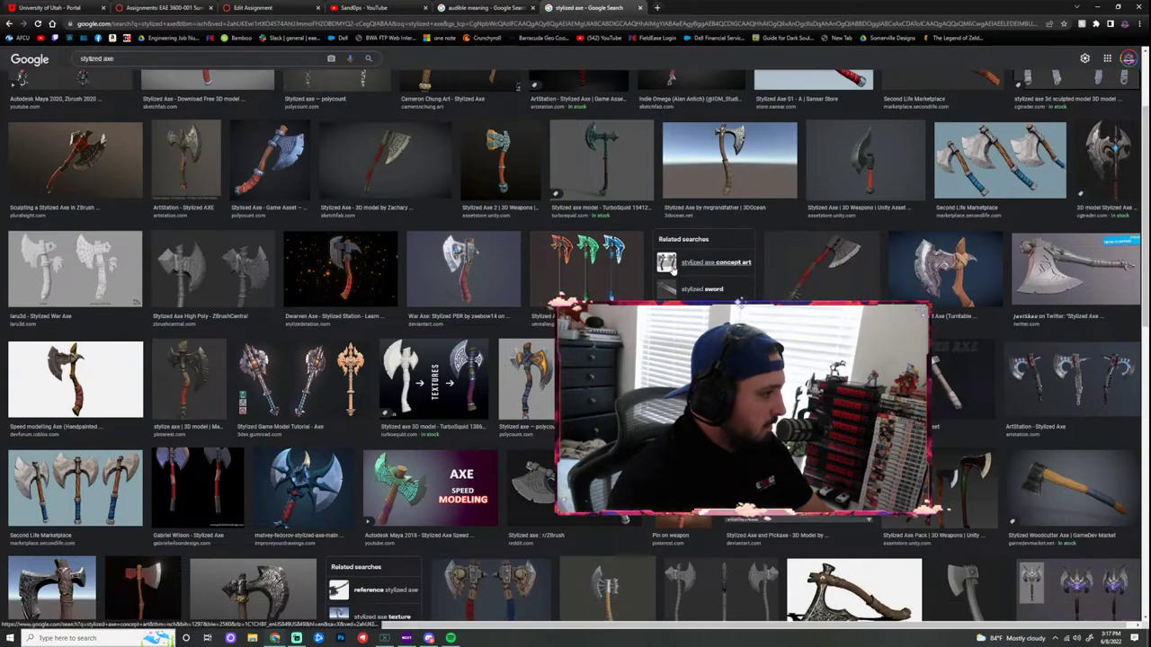
scroll(672, 270, "down", 1)
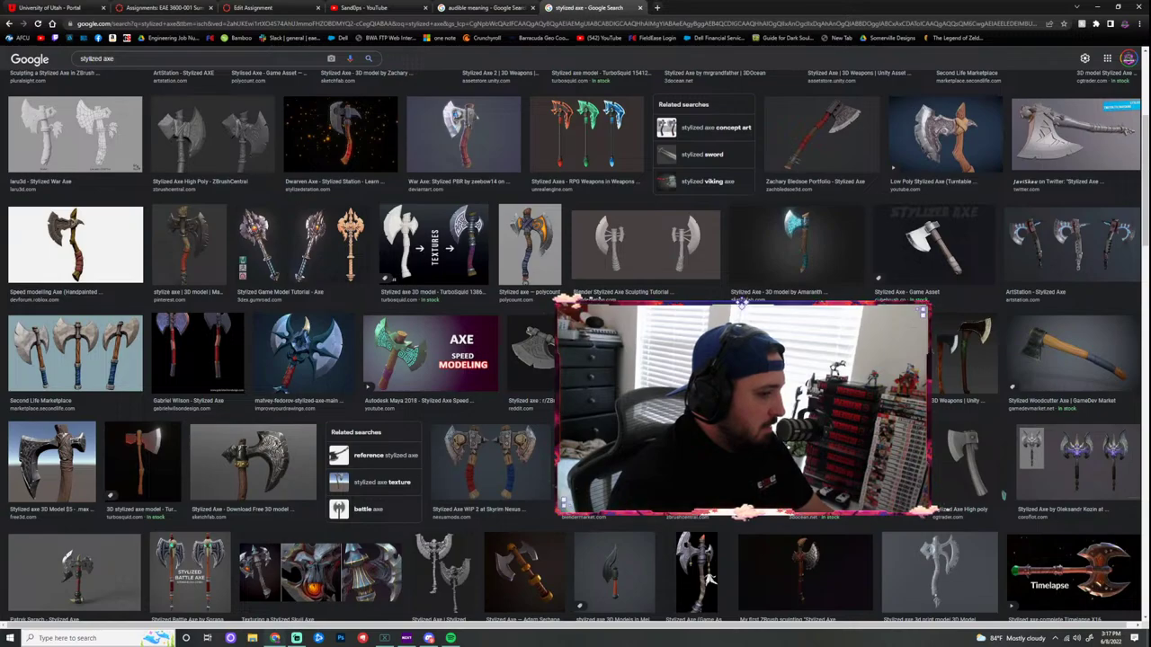
scroll(711, 578, "down", 1)
left_click(935, 333)
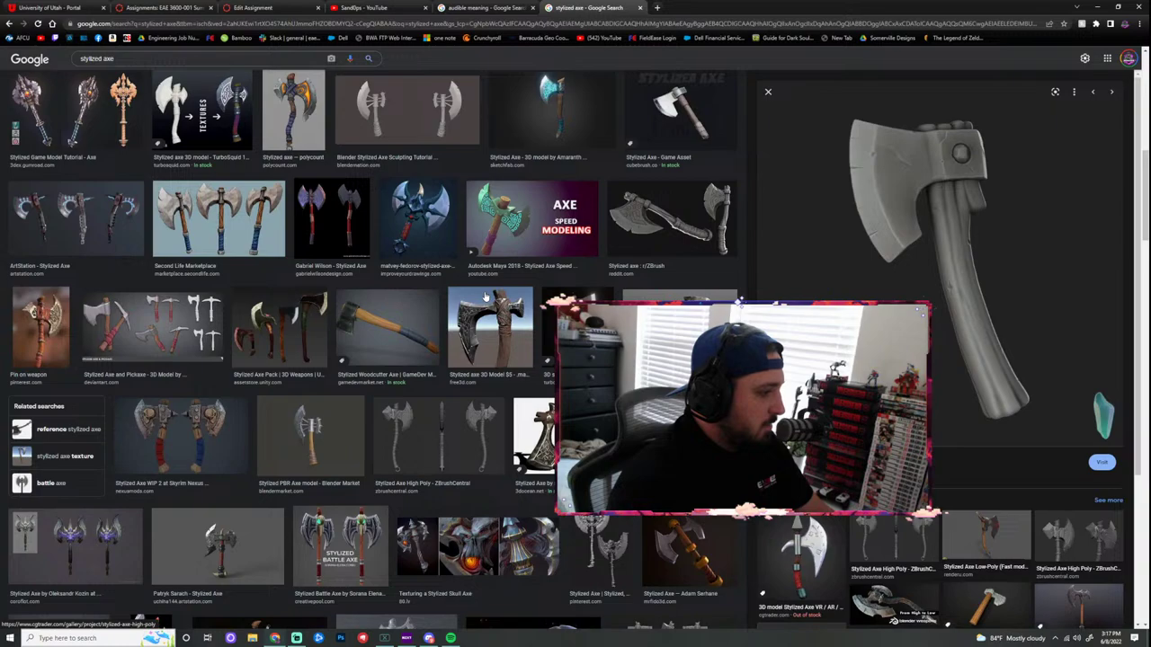
scroll(519, 360, "up", 2)
scroll(523, 327, "up", 3)
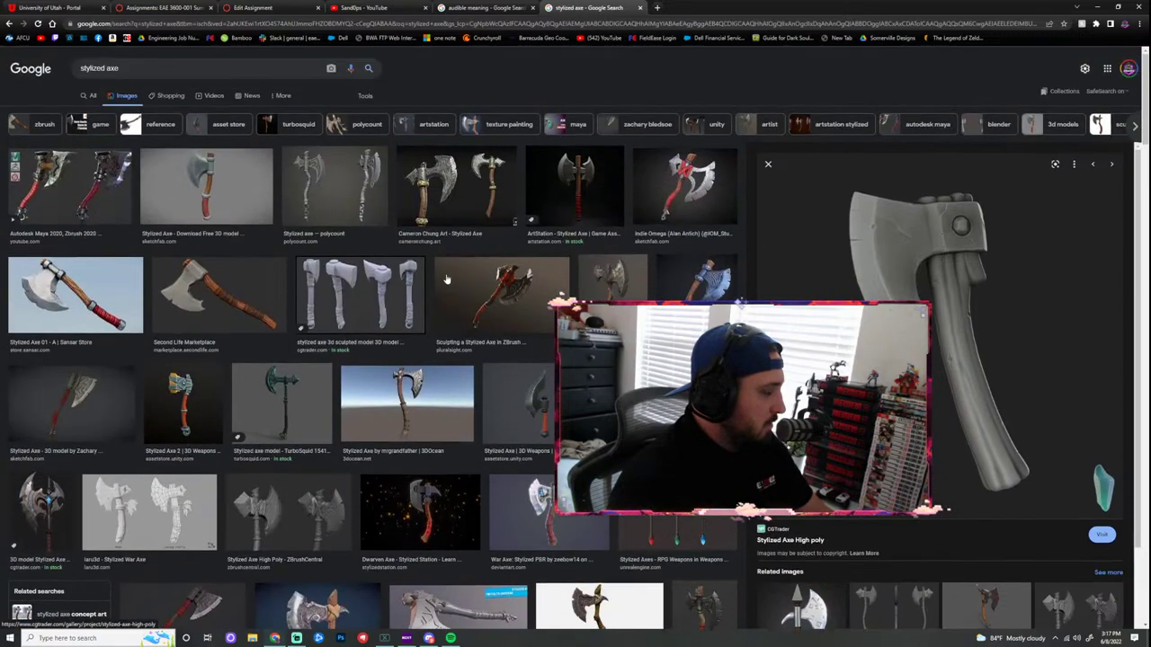
Step: Search images for "samurai sword" and preview the katana digital art shown with its black sheath on a grey background
left_click_drag(135, 69, 62, 75)
type("samurai ")
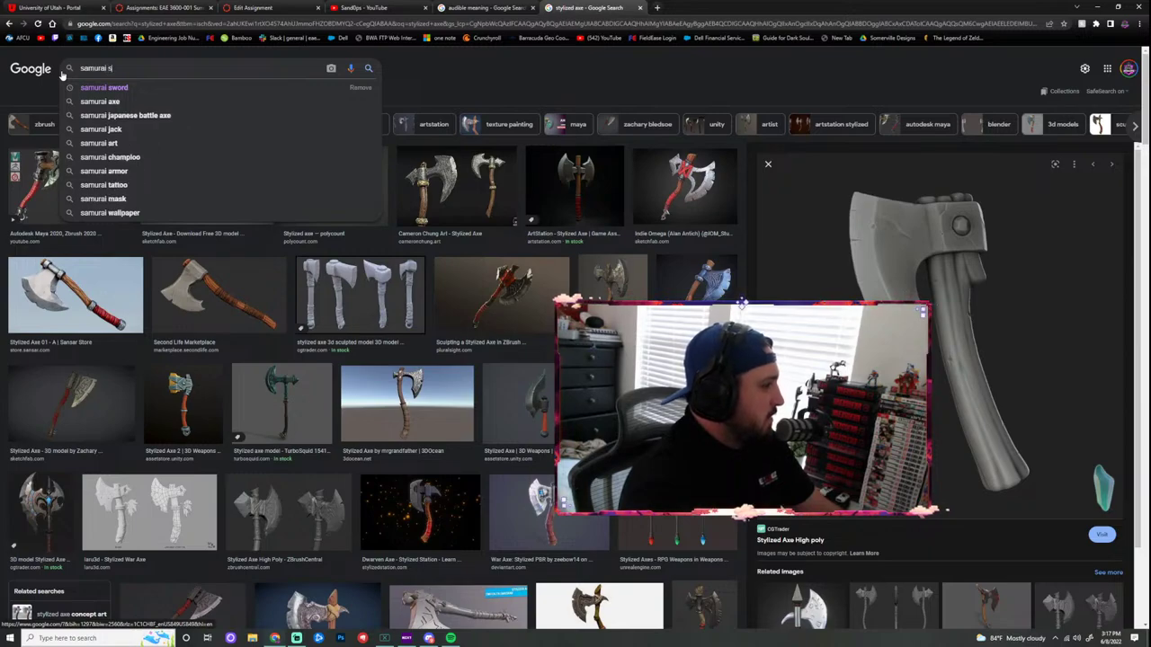
type("sword")
key("Return")
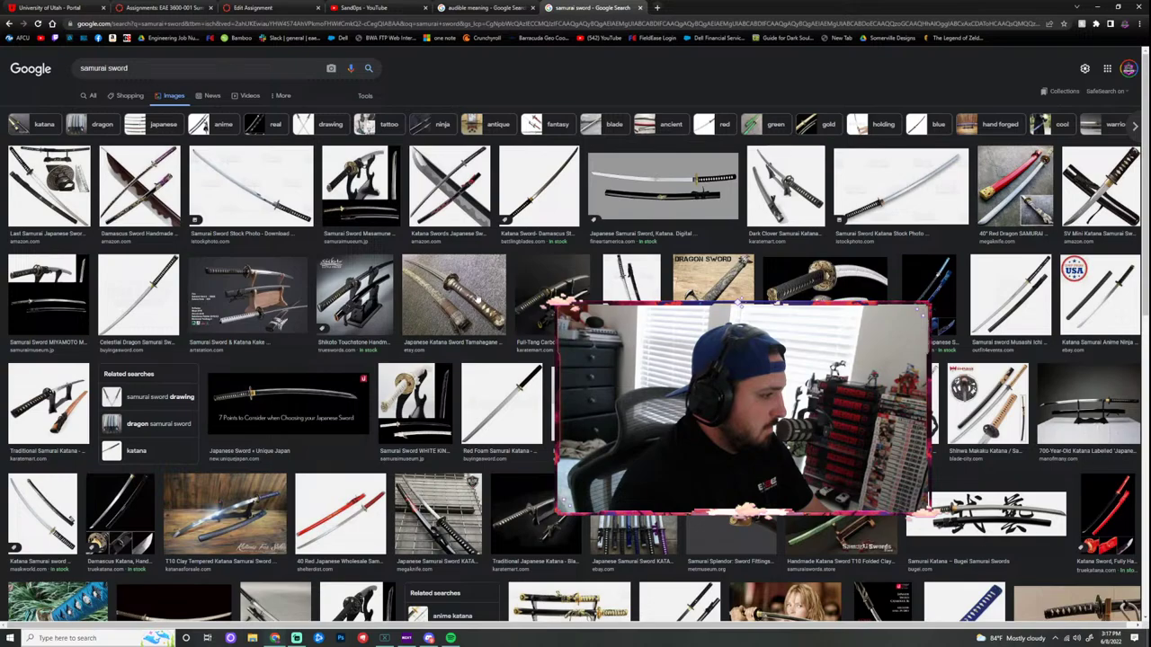
left_click(698, 205)
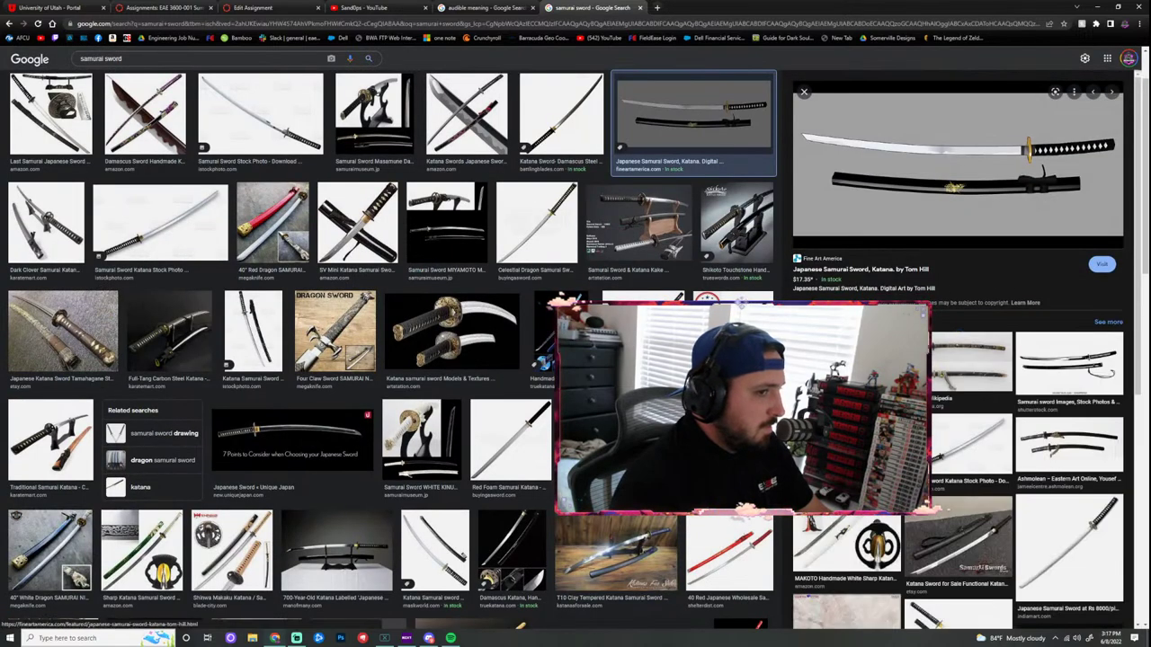
Step: Preview Amazon's high carbon steel katana with a wave blade and Bugei's Samurai Katana among the samurai sword image results
left_click(467, 142)
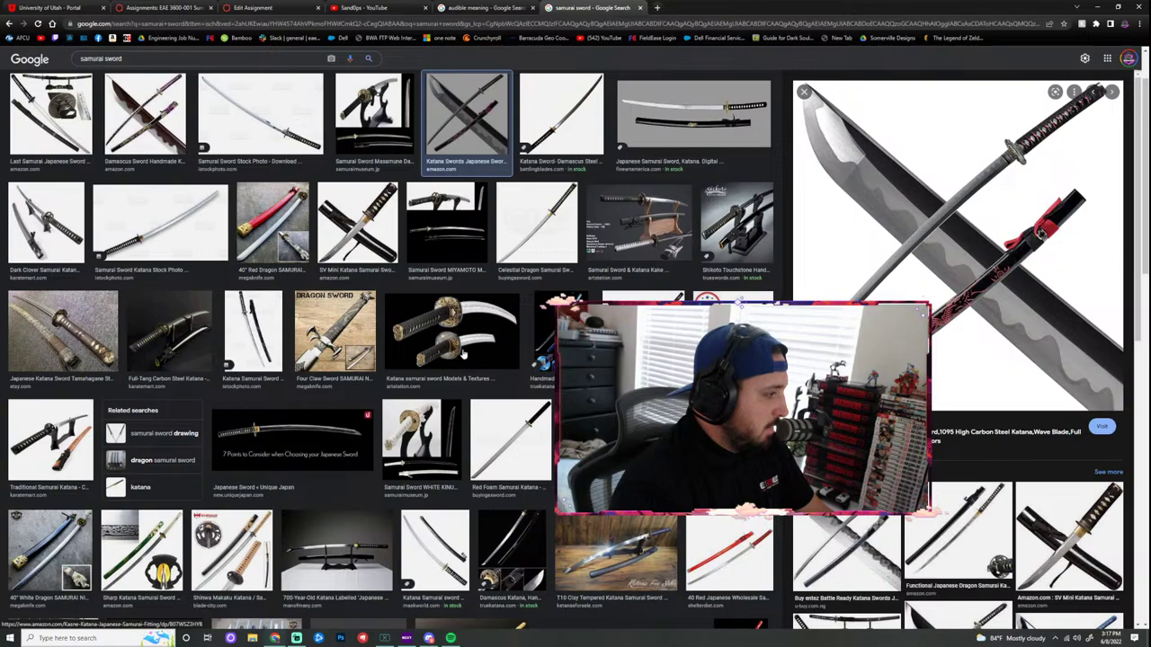
scroll(390, 359, "down", 4)
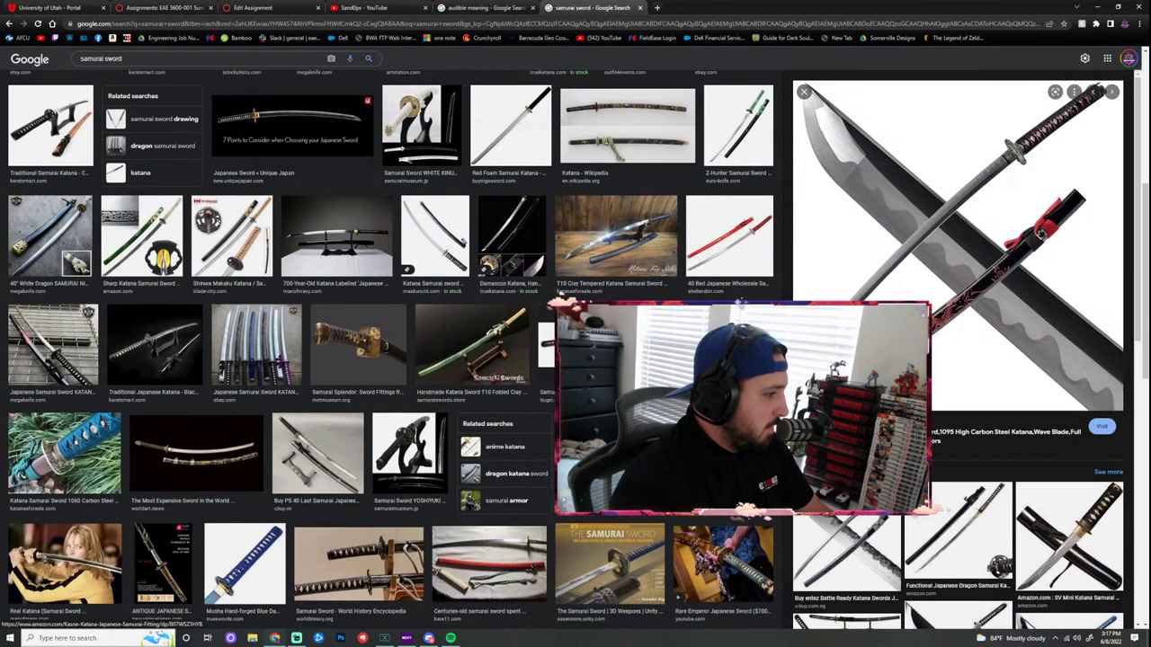
left_click(548, 347)
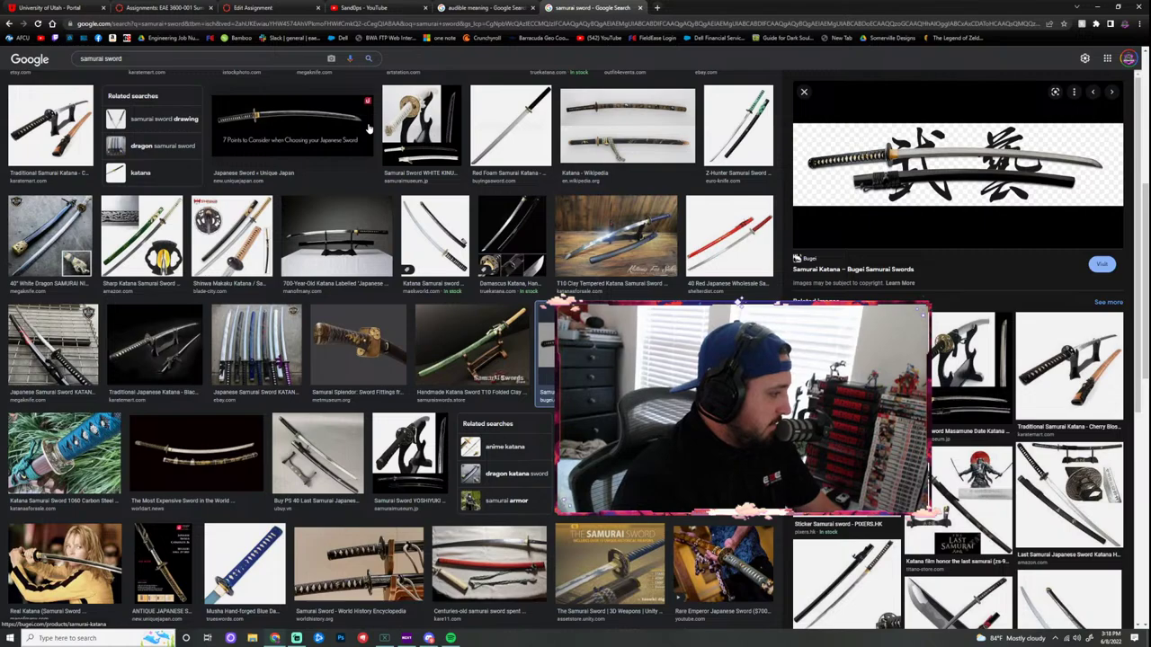
Step: Return to the assignment draft and begin its description with "For this assignment you will be Modeling a Samurai Sword of your choice."
left_click(154, 9)
left_click(253, 9)
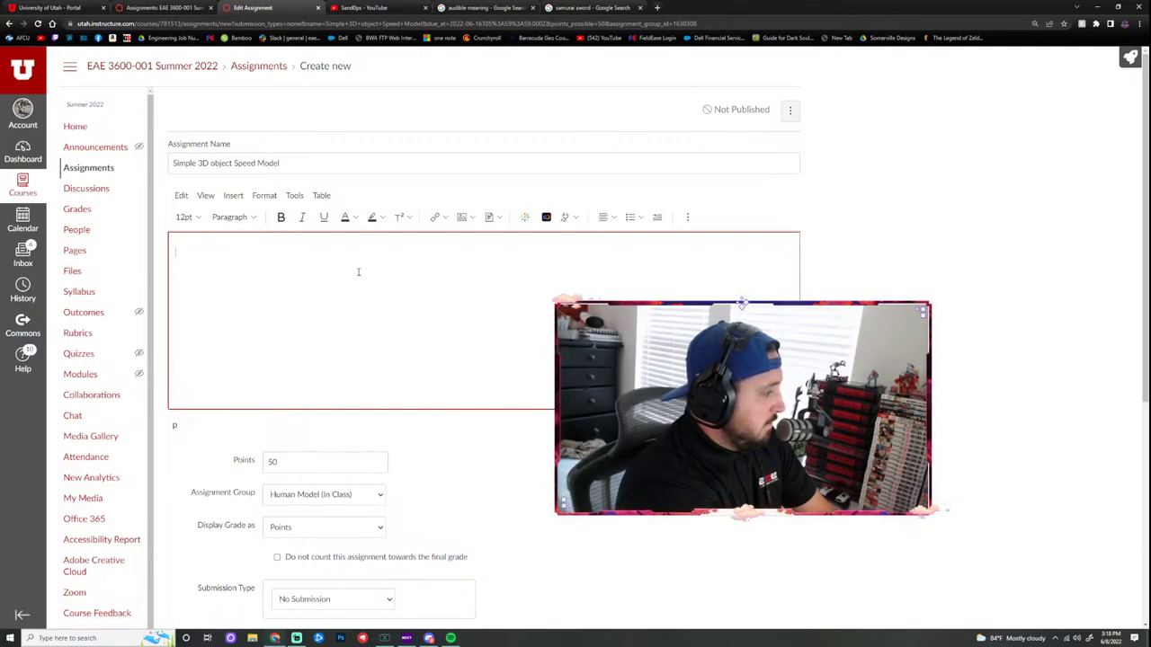
type("Y")
type("For th")
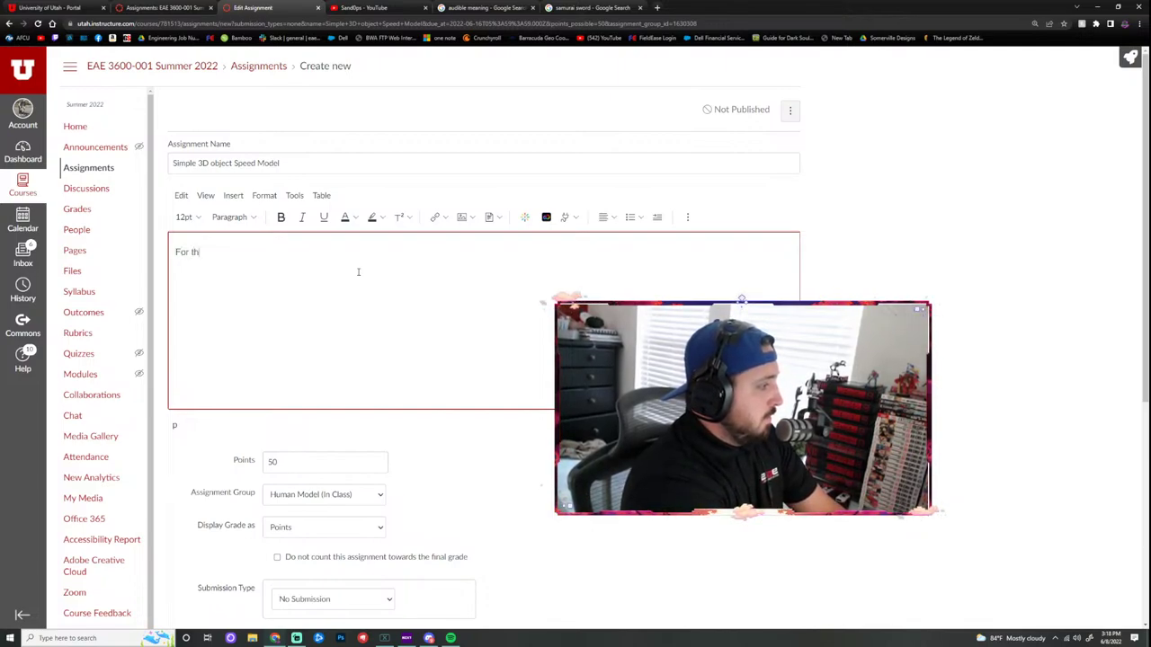
type("is assign")
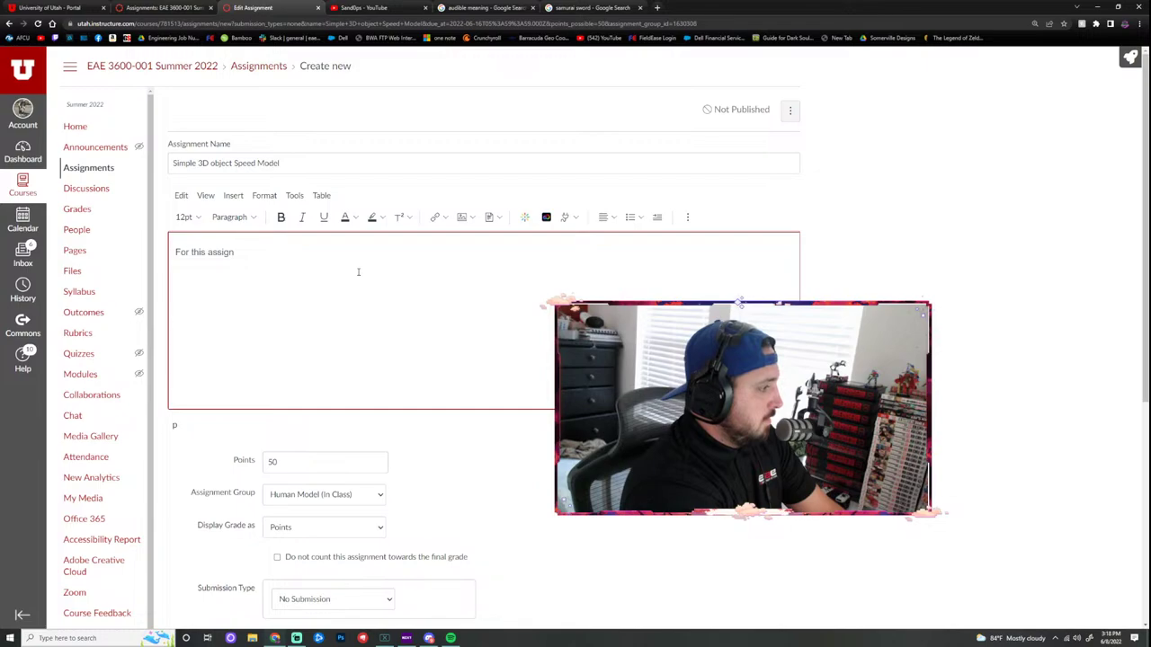
type("ment you will be M")
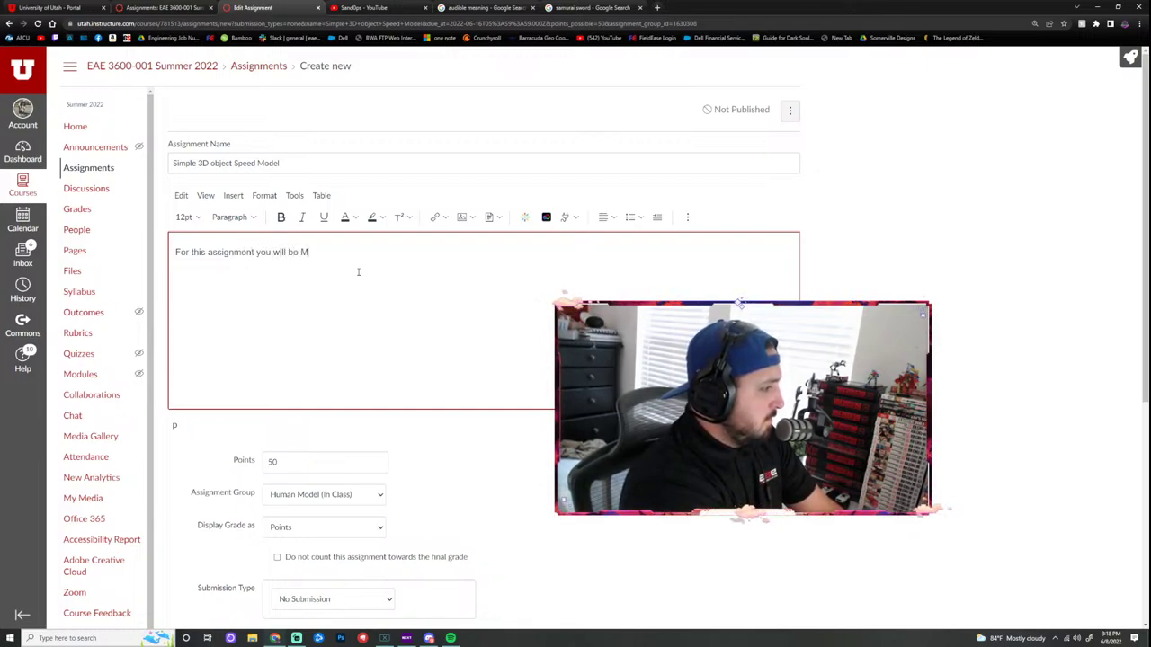
type("odeling a")
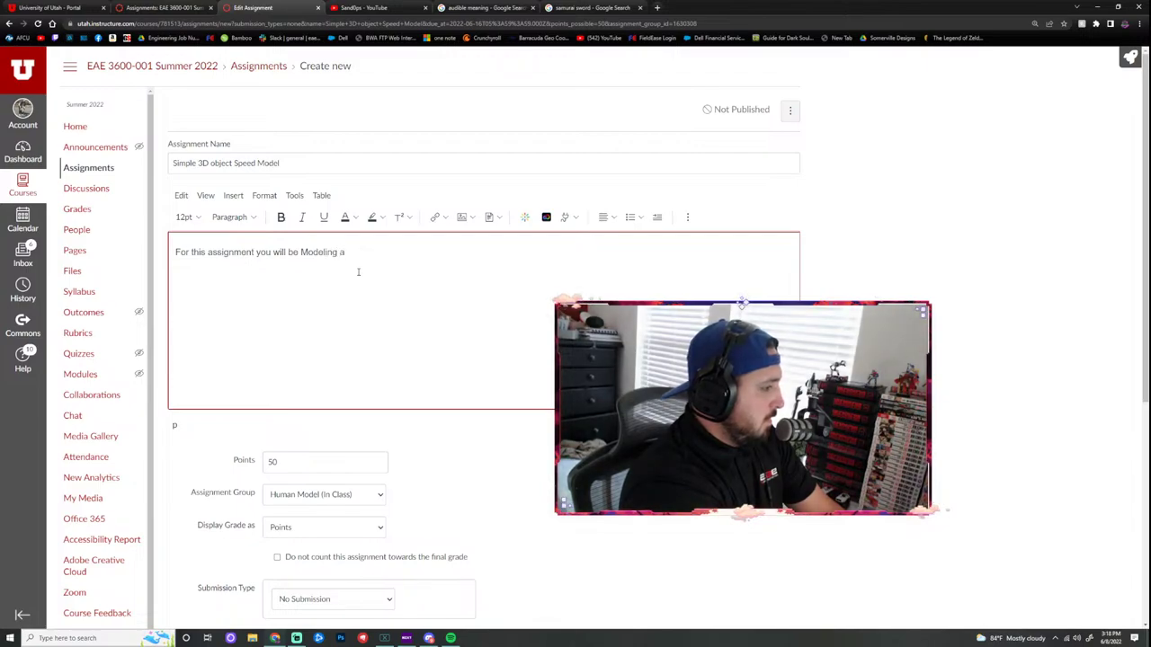
type(" Samurai S")
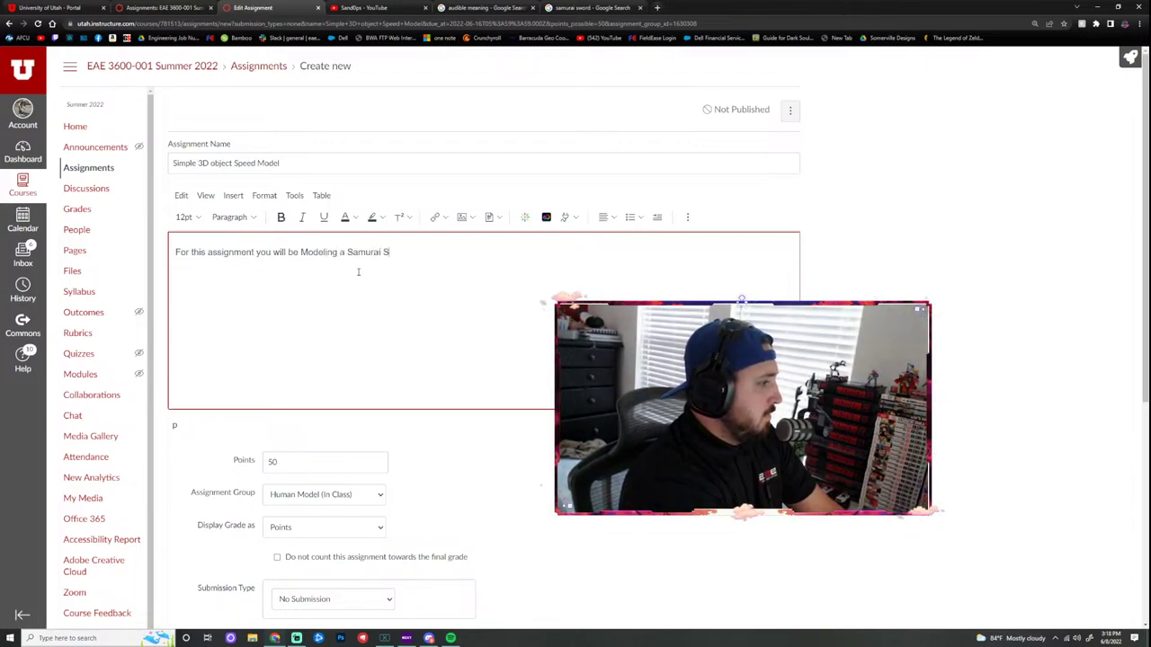
type("word")
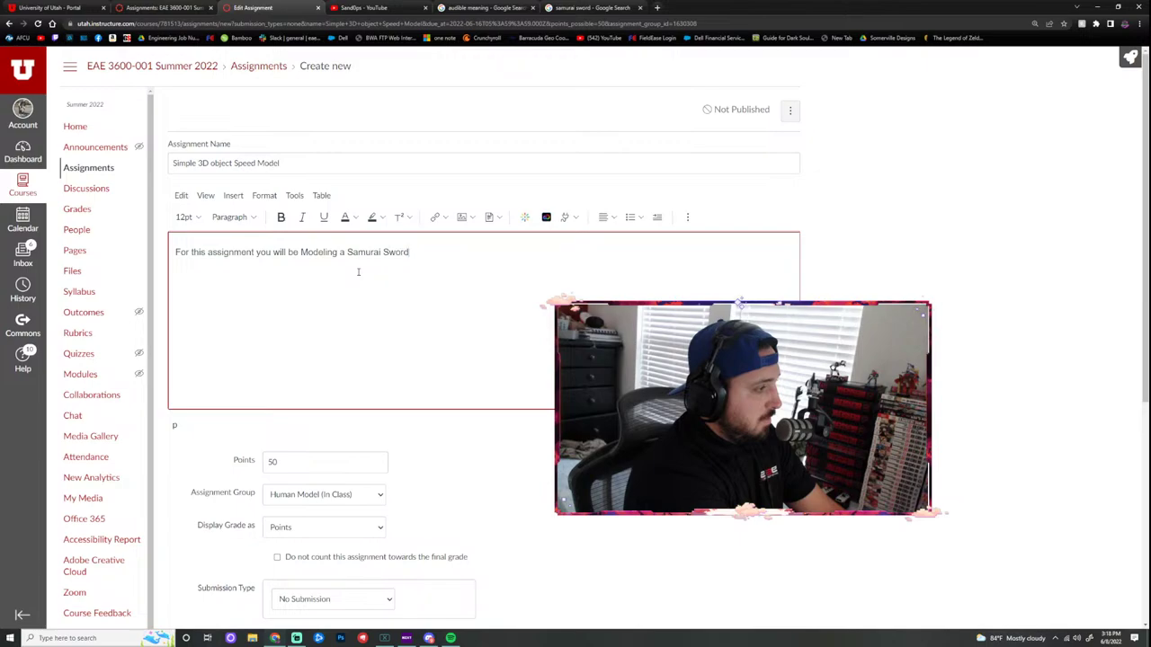
type(" of your")
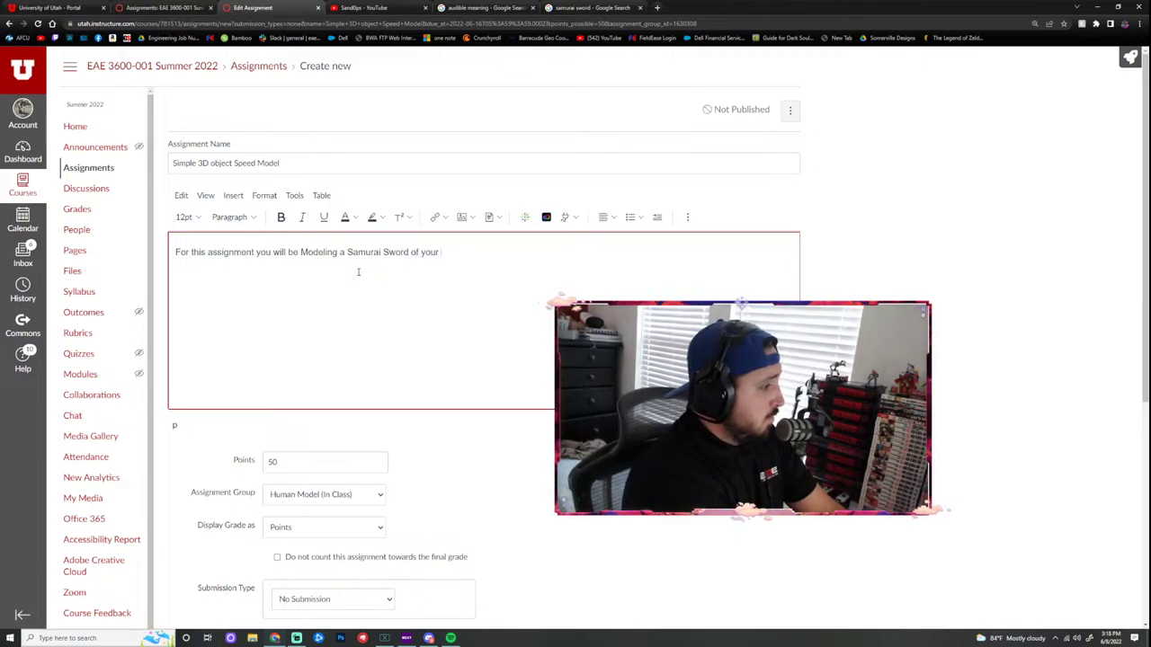
type(" choice.")
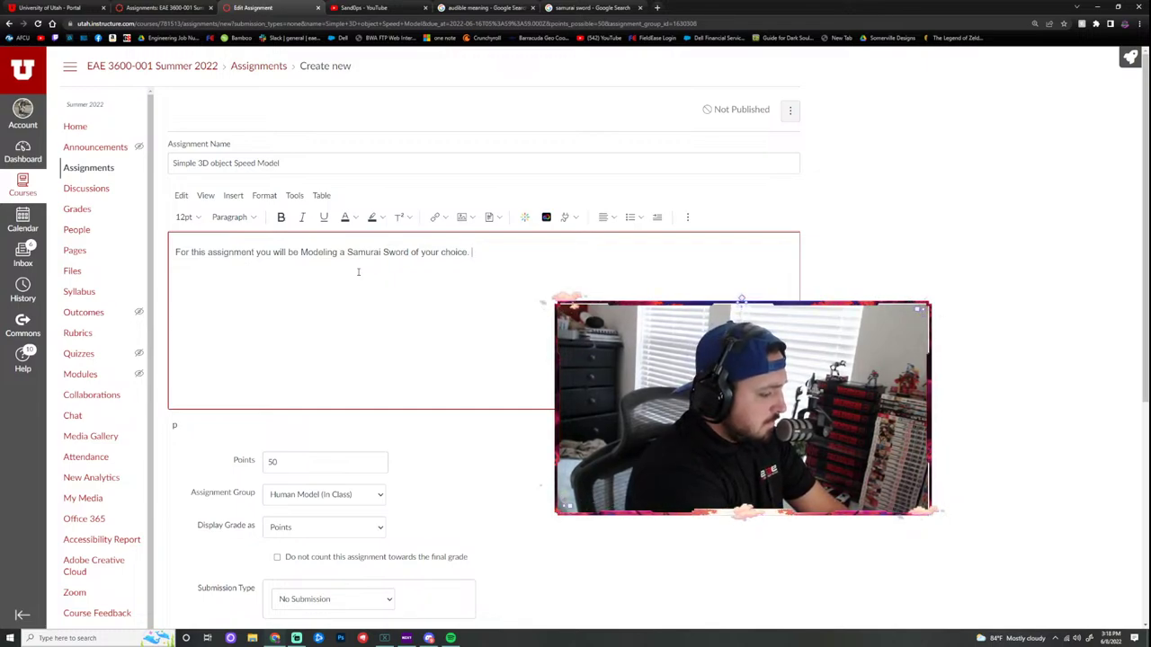
Step: Continue the description's first paragraph with "Grab a reference image from the Web and remember to keep it simple!"
type("Grab a ref")
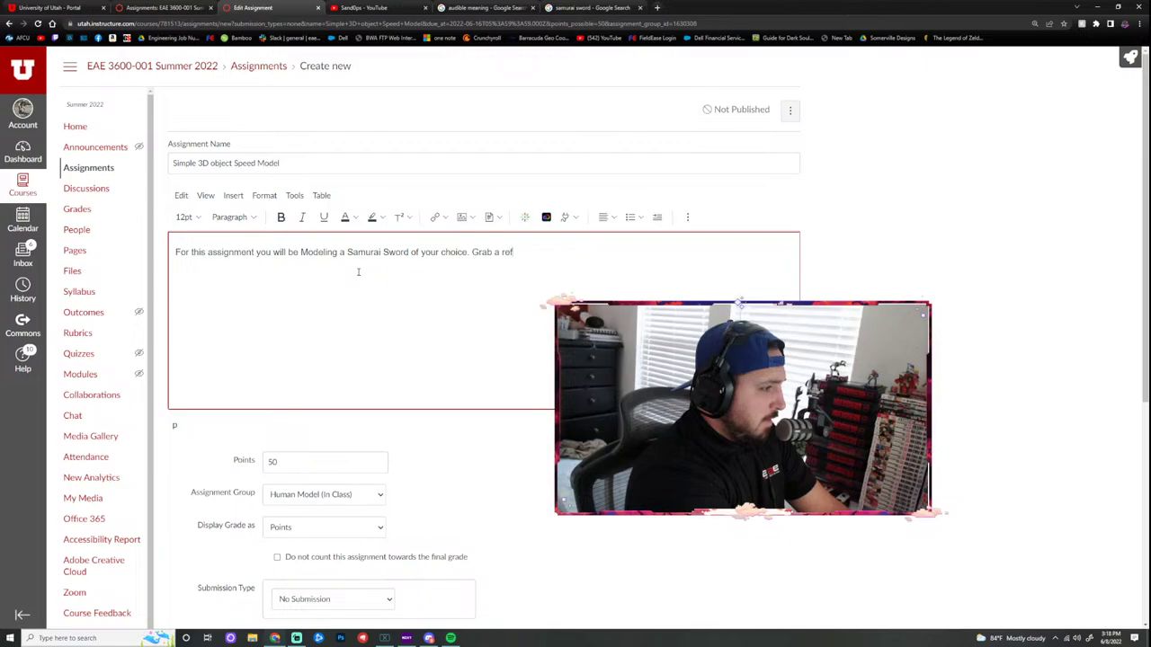
type("erence im")
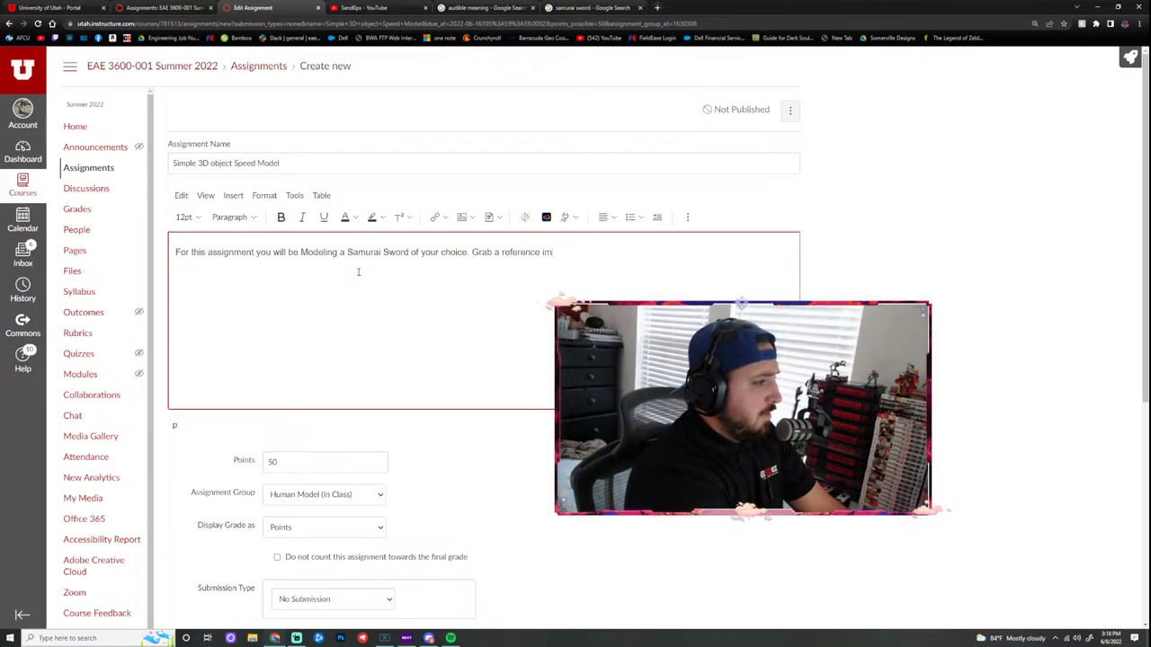
type("age from the")
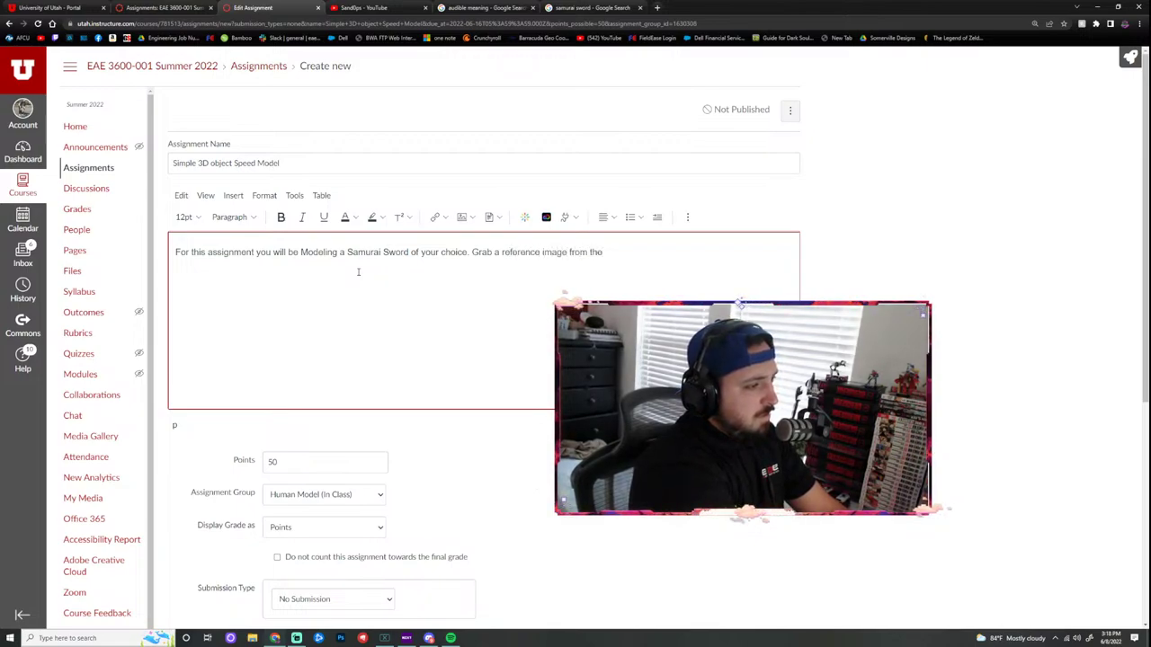
type(" Web and re")
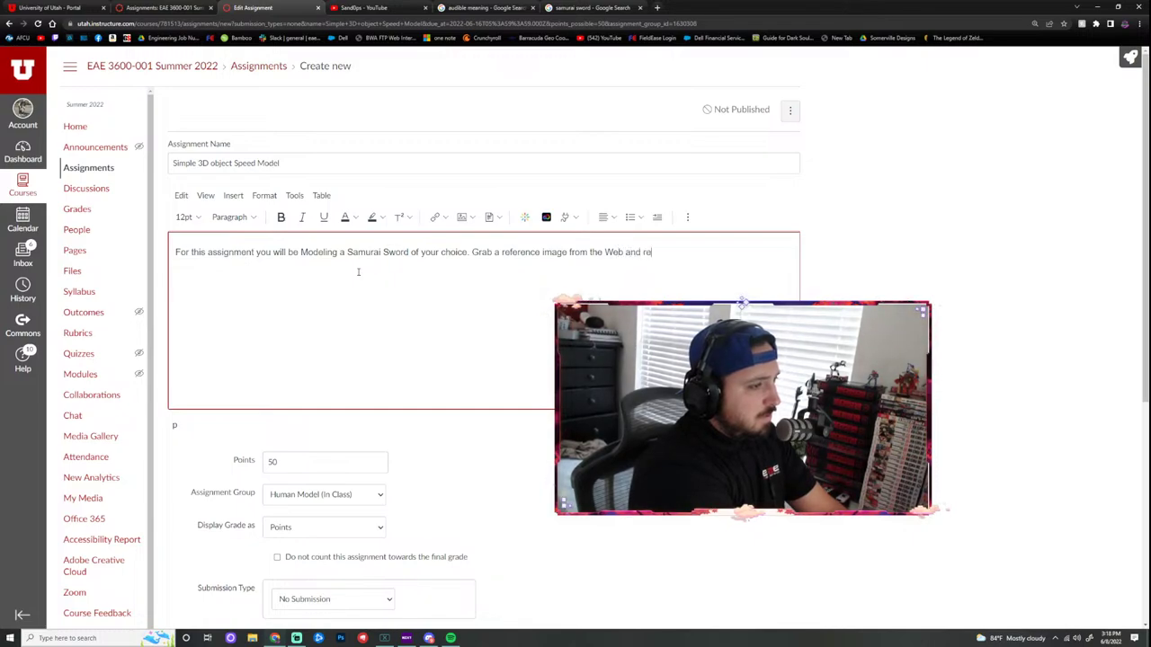
type("me")
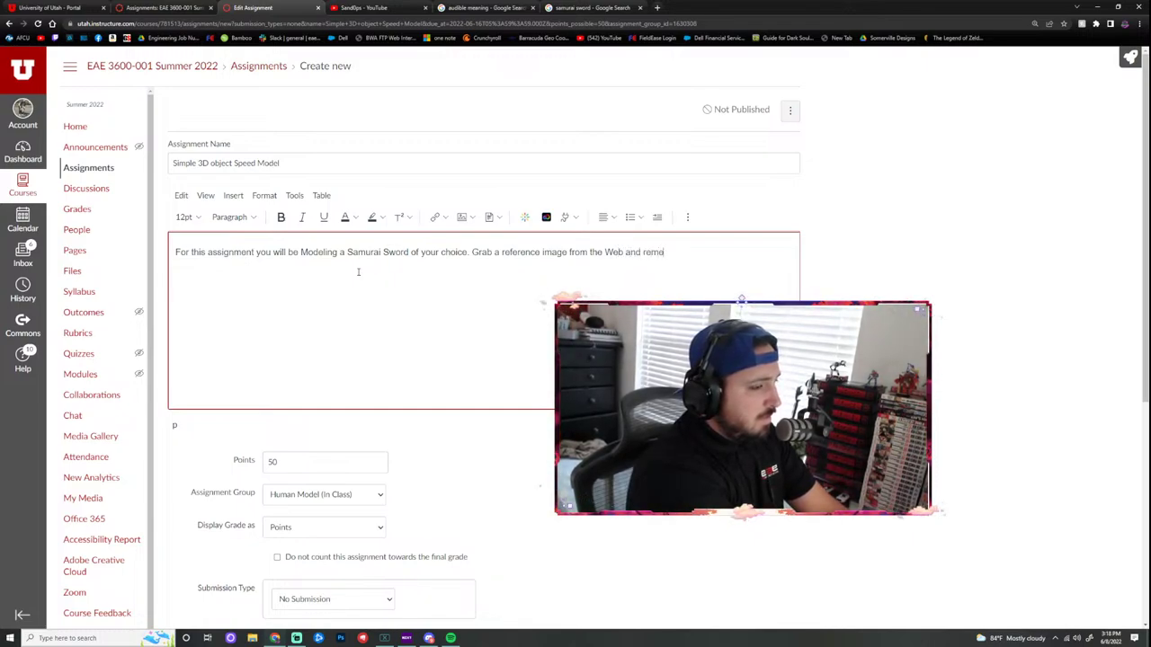
type("mber to k")
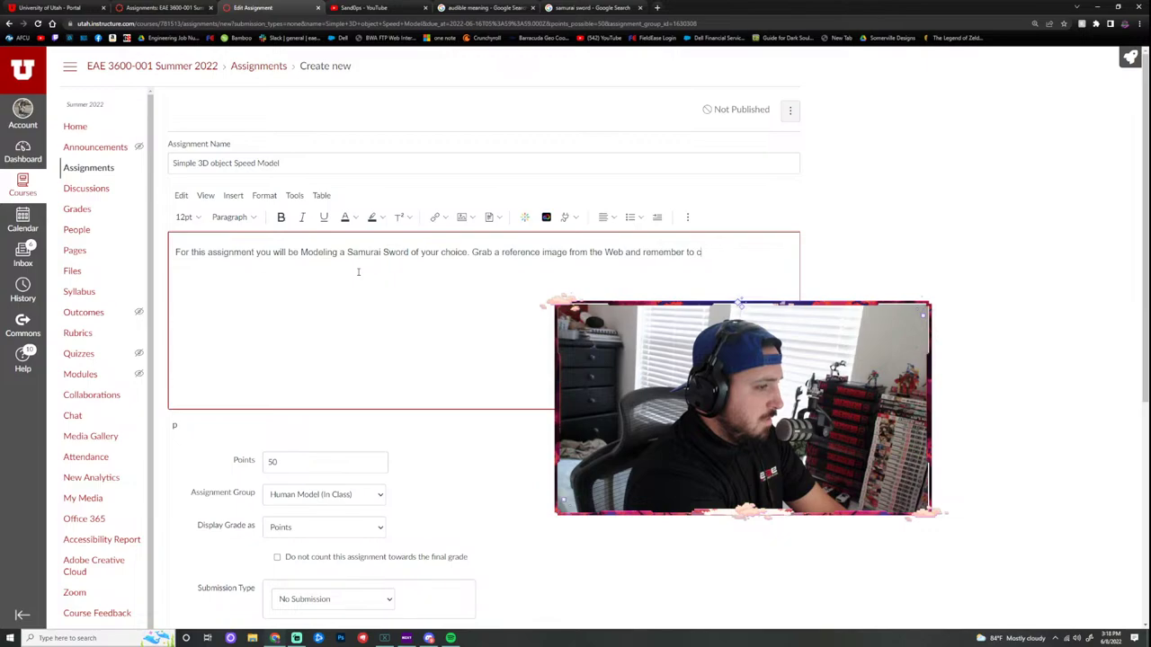
type("eep it simple")
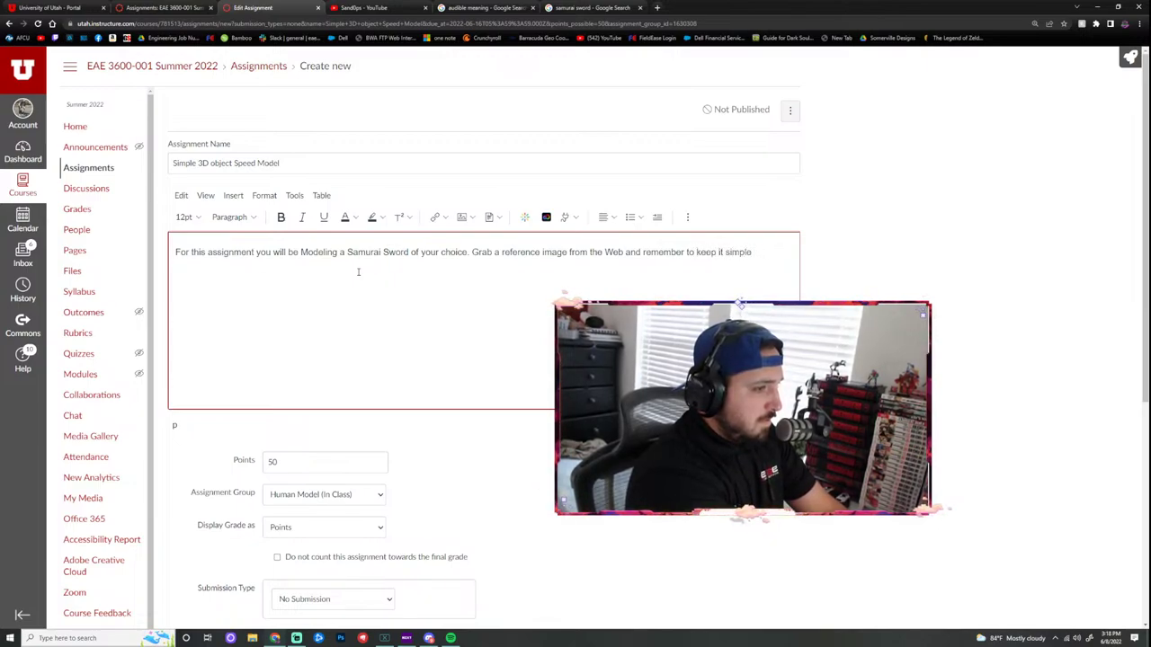
type(" the!.")
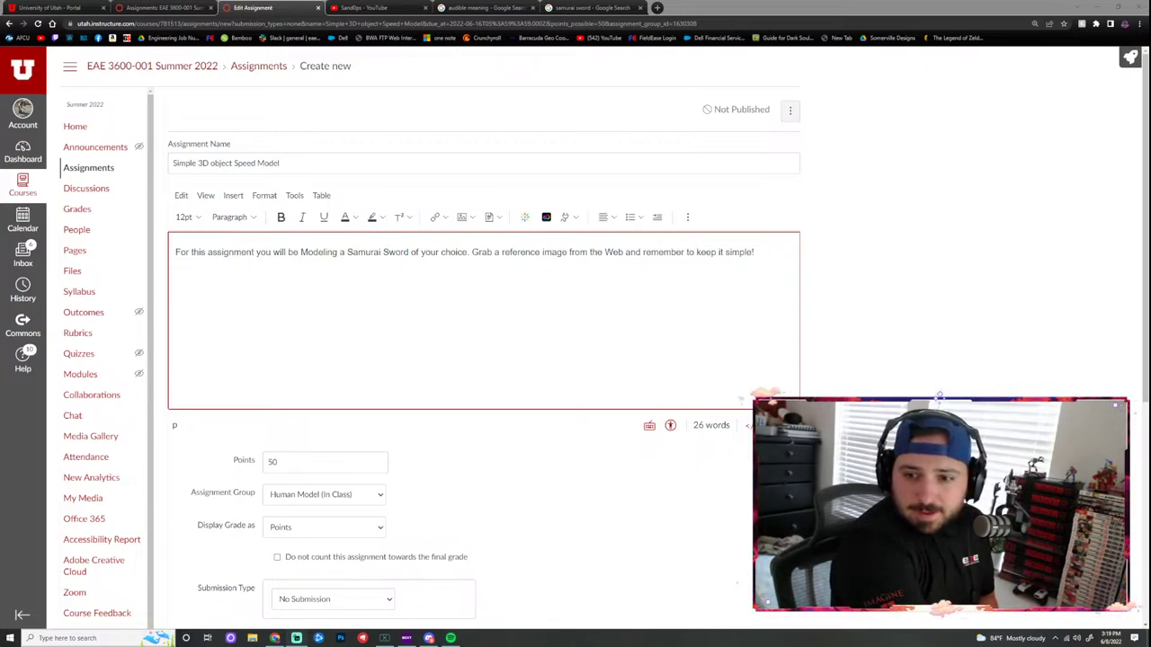
Step: Add a new paragraph reading "The idea is that I want you to hone your 3D modeling skills so here are the rules for this excercise."
left_click(759, 260)
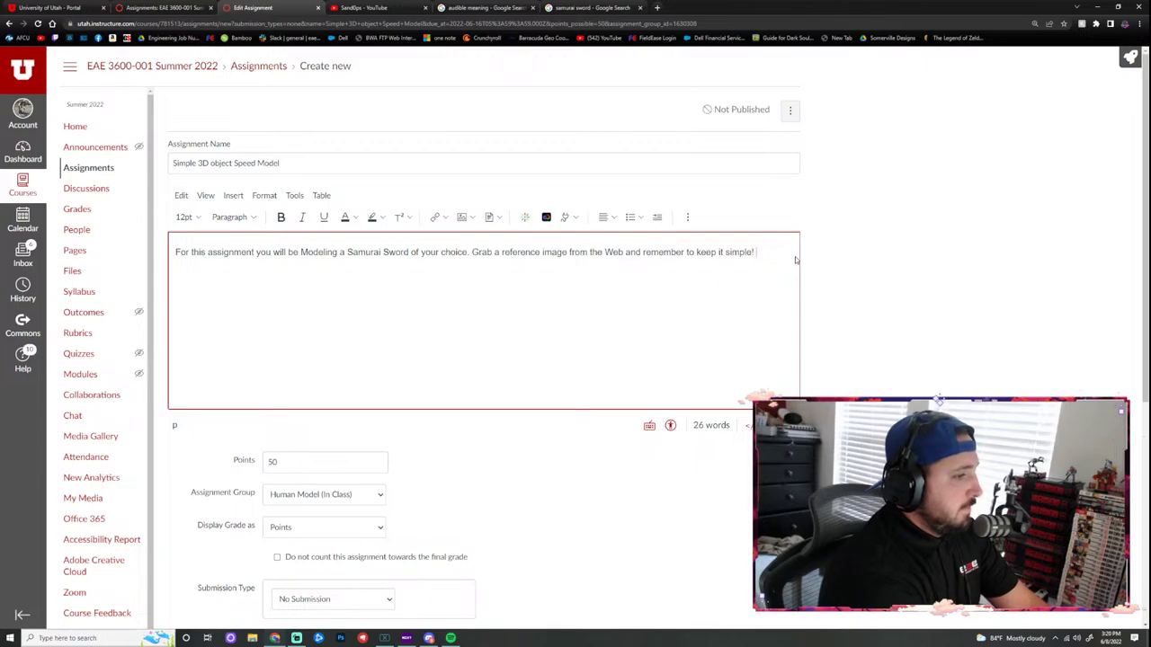
key("Return")
key("Return")
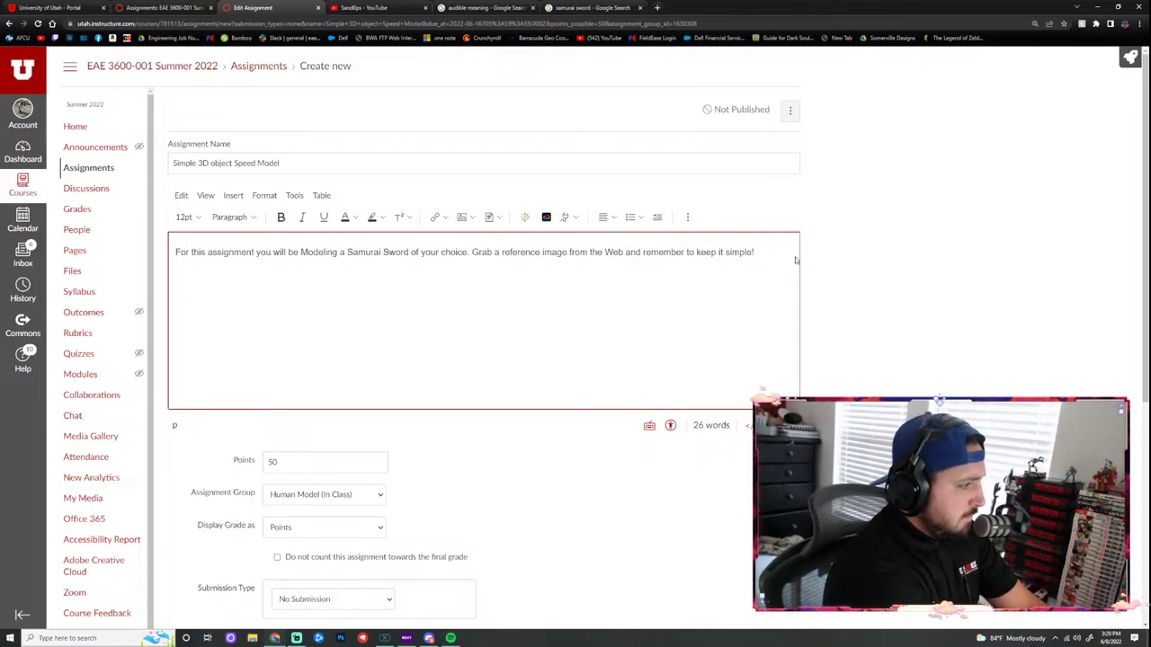
key("BackSpace")
type("The idea is that i w")
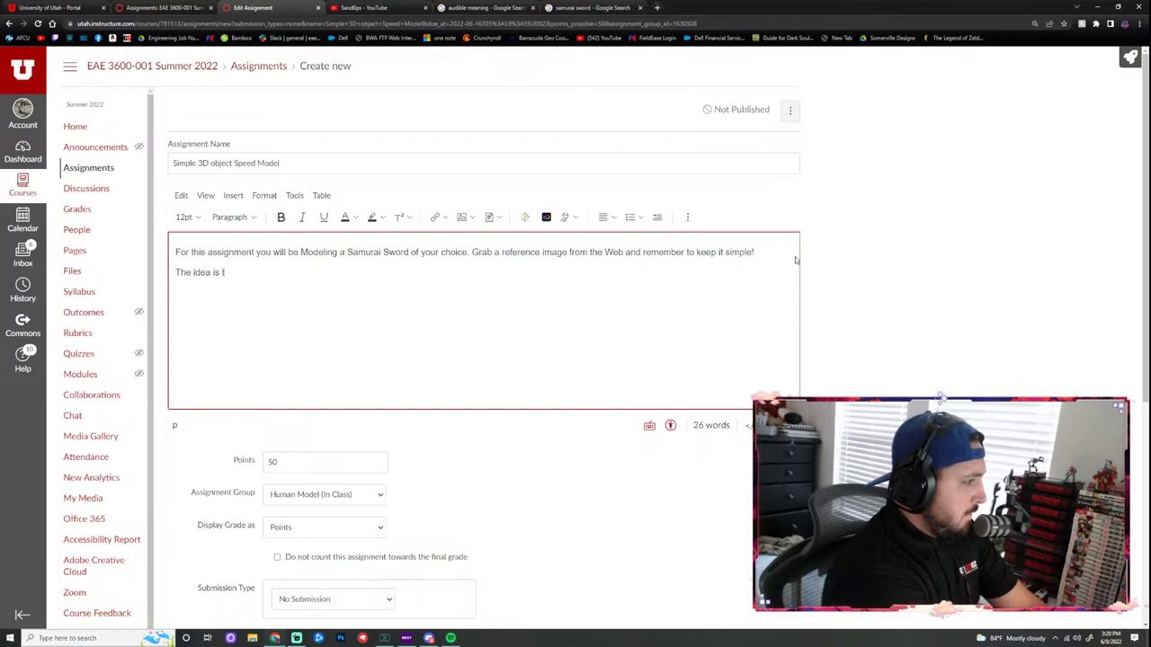
key("BackSpace")
key("BackSpace")
key("BackSpace")
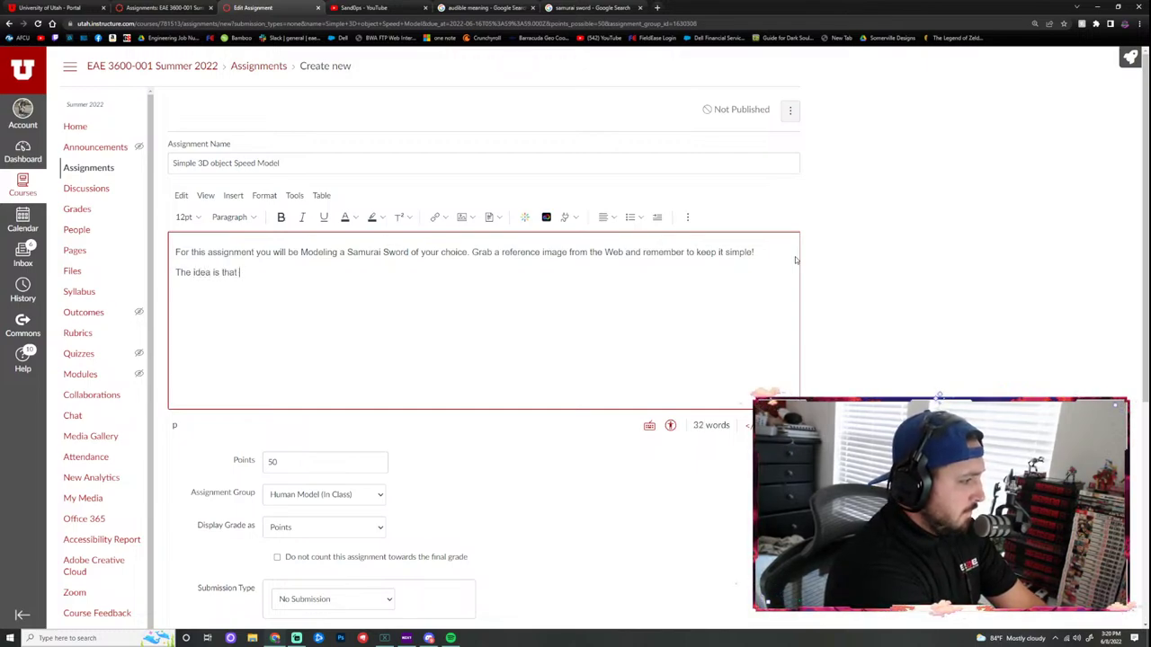
type("I want you to hone your #D")
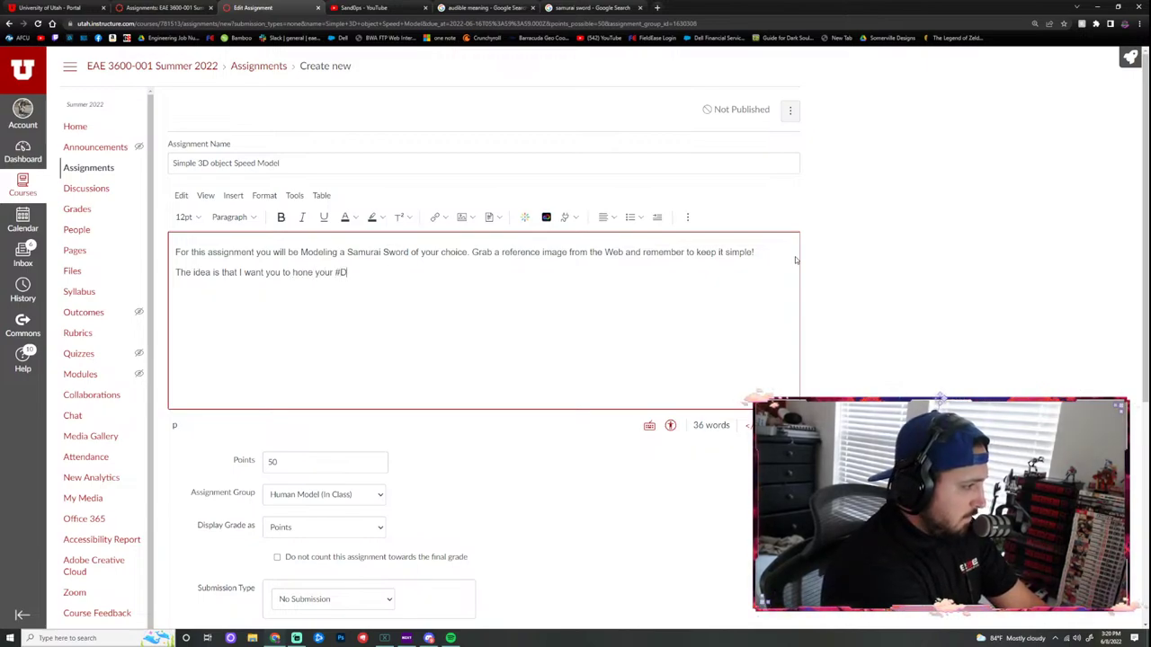
key("BackSpace")
key("BackSpace")
type("3D m")
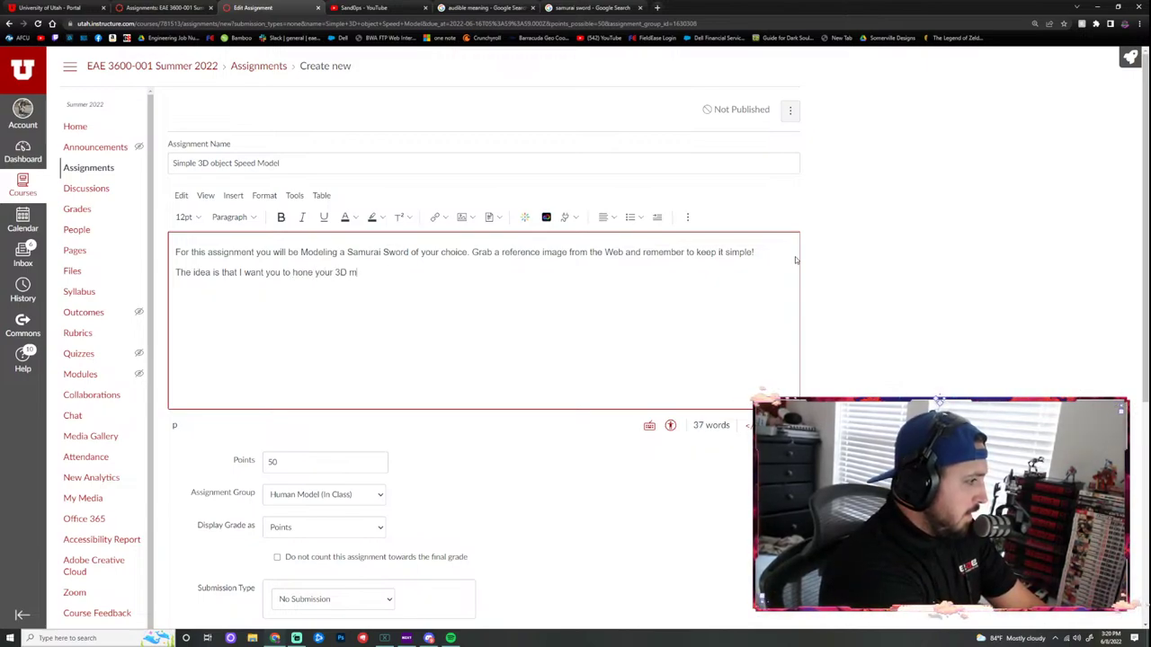
type("odeling skills")
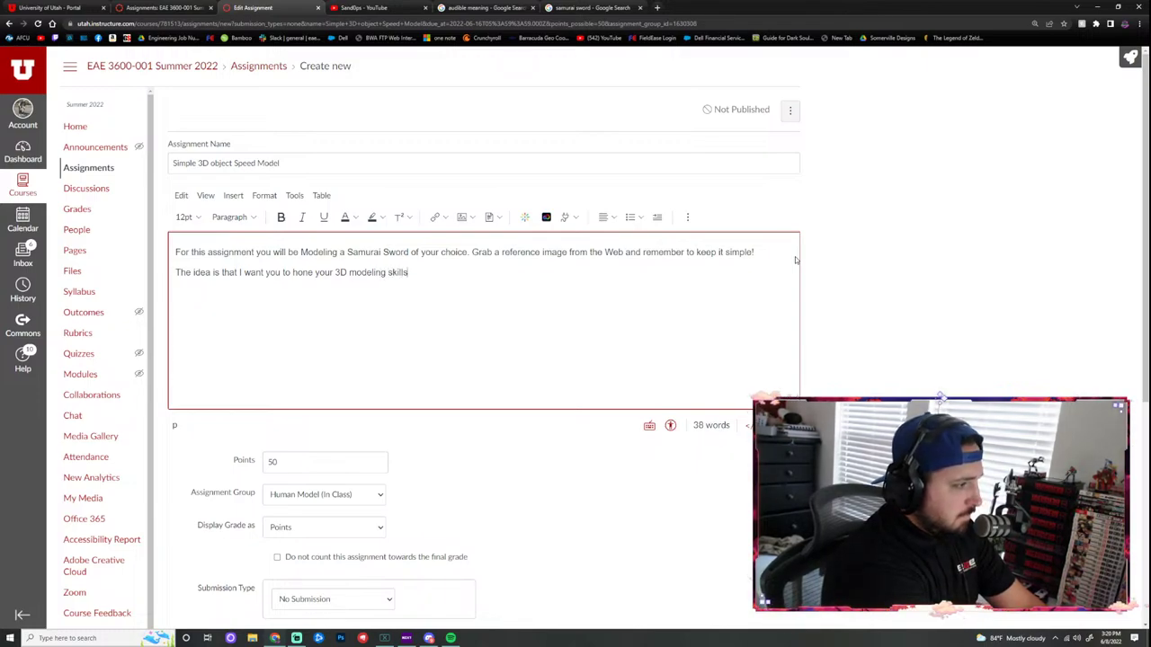
type(" so here are")
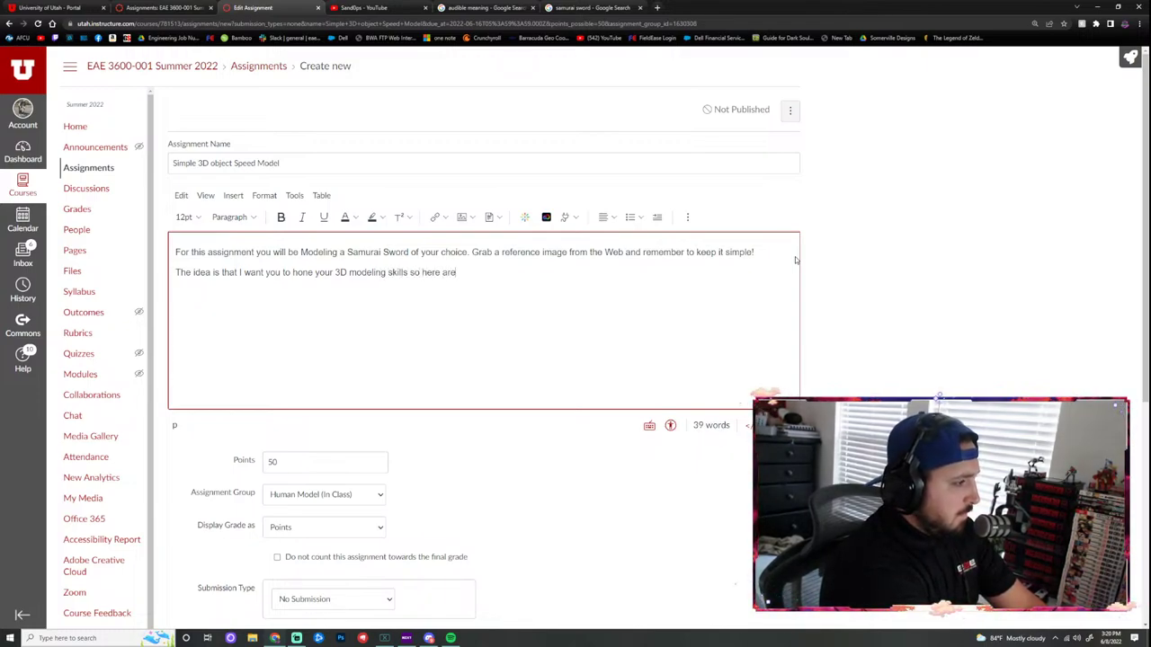
type(" the rules for this")
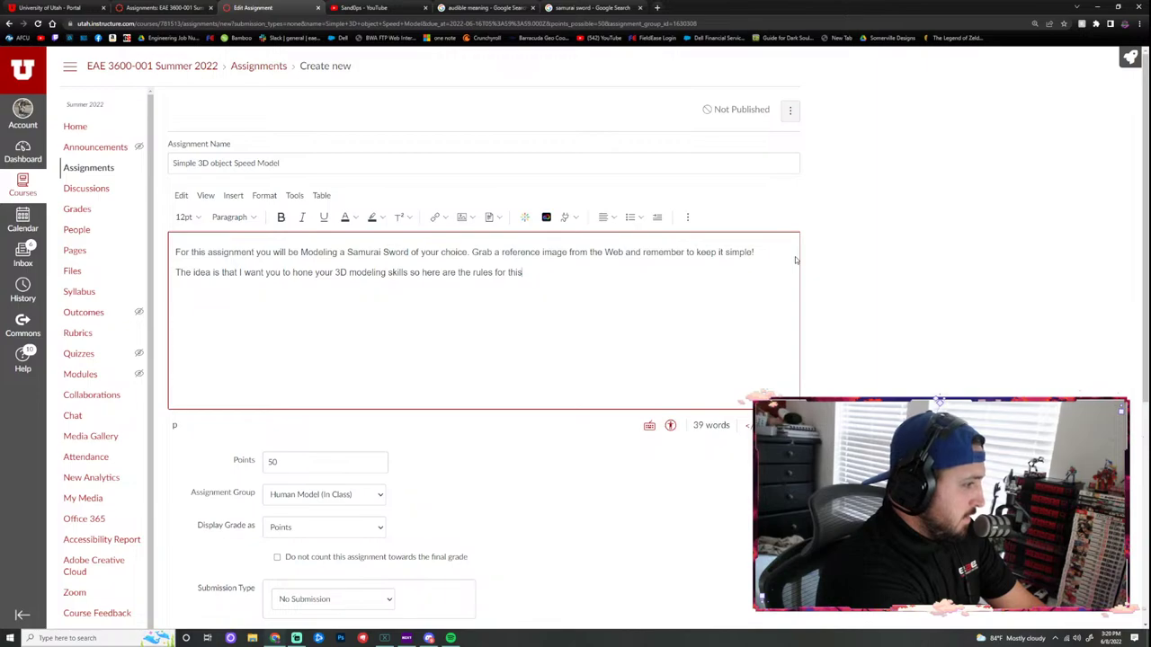
type(" excercise.")
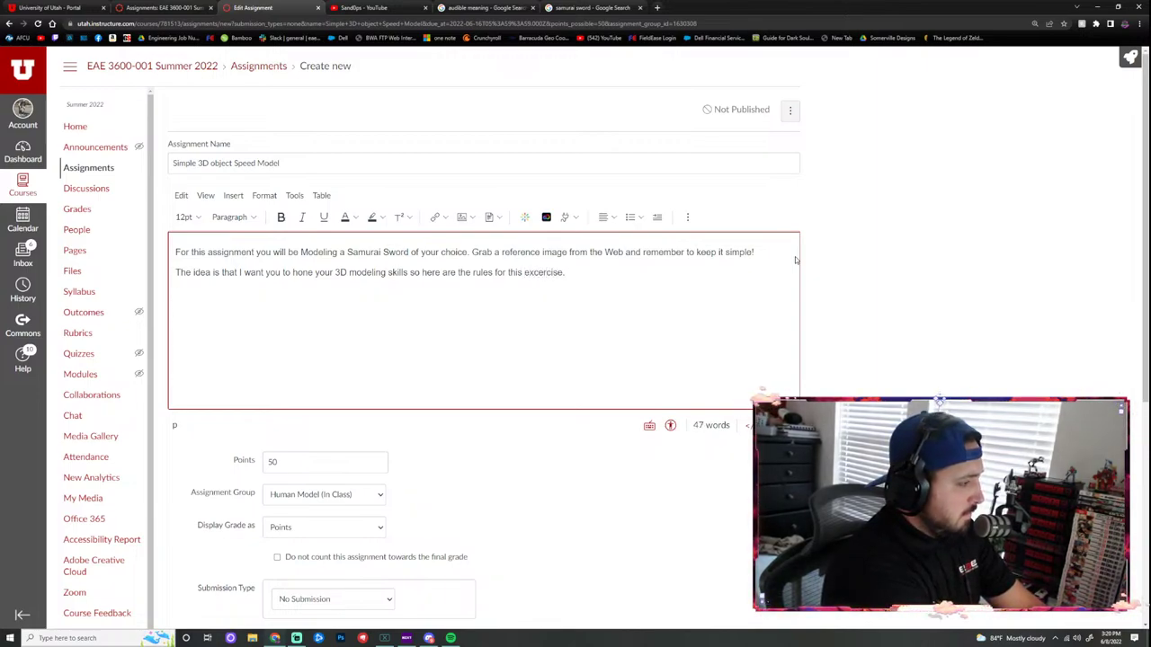
Step: Below a blank line, add the rule "do not spend longer than 90 min on this model. if you arent finished thats ok!"
key("Return")
key("Return")
type("do not spend longer than 90 m")
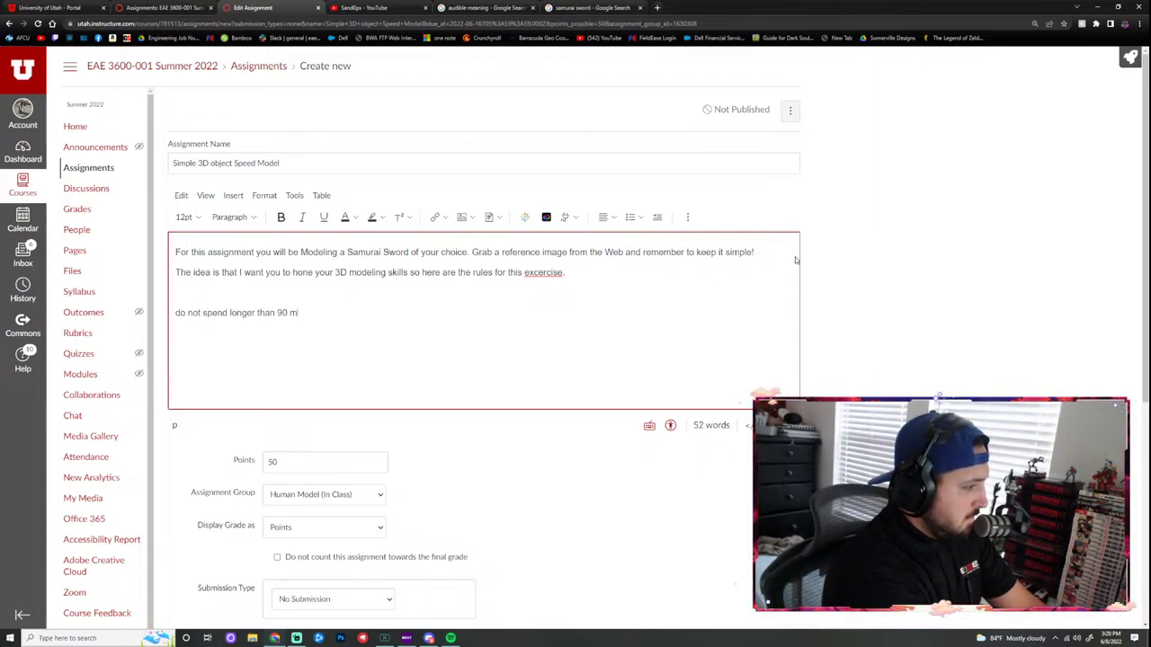
type("in on this m")
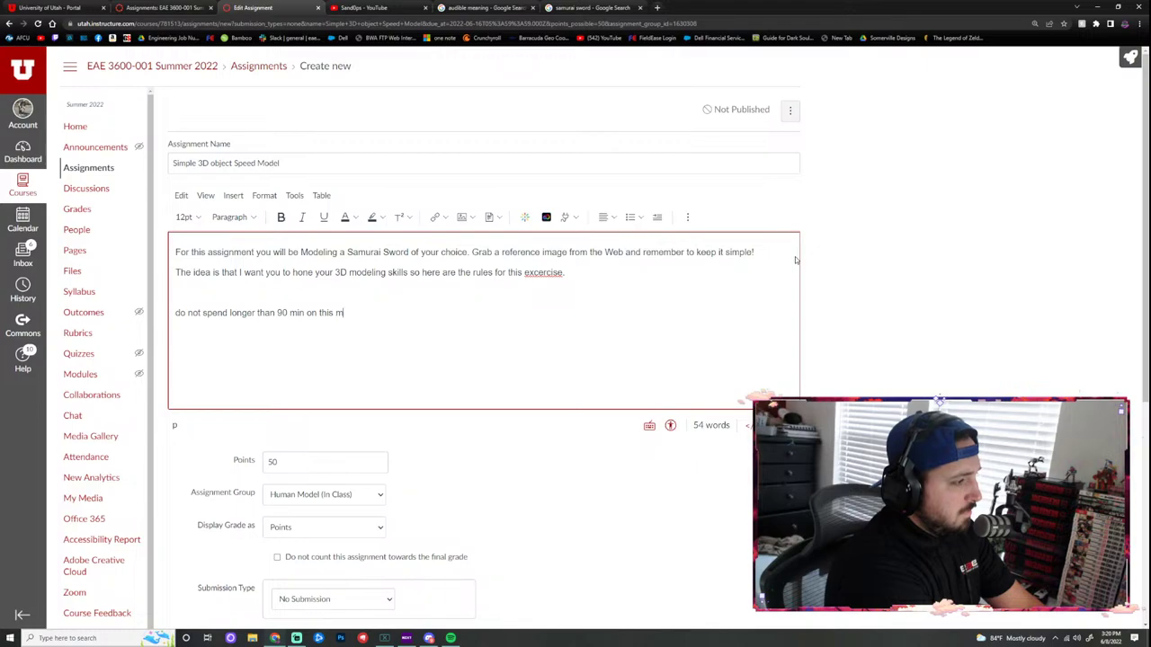
type("odel. if")
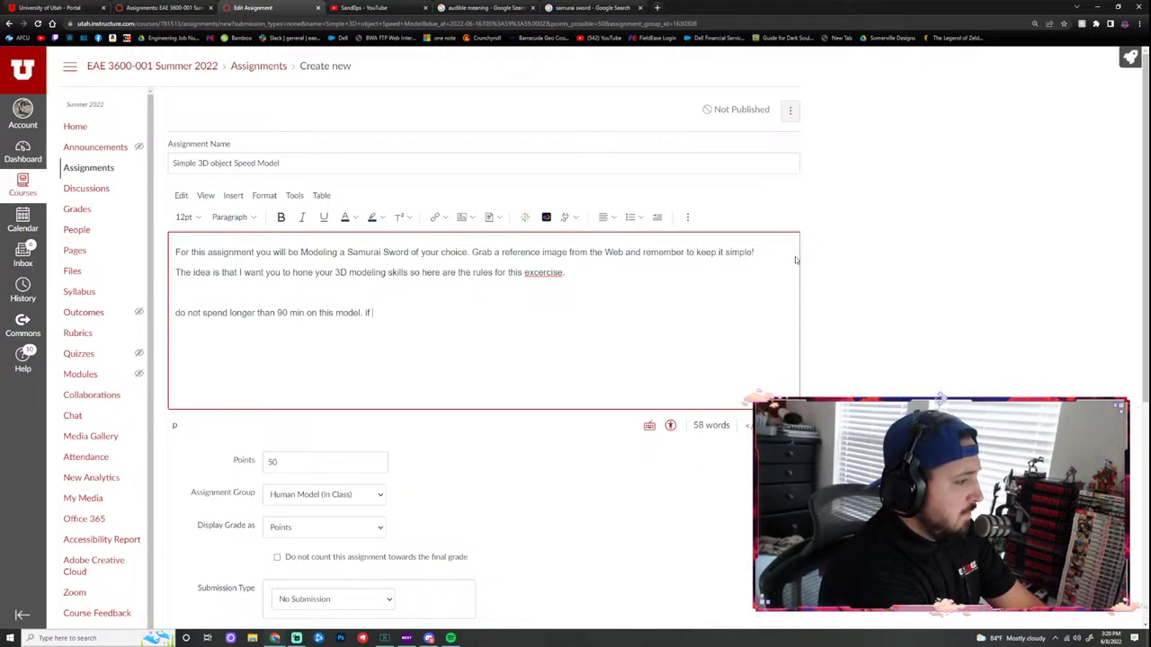
type(" you arent finishe")
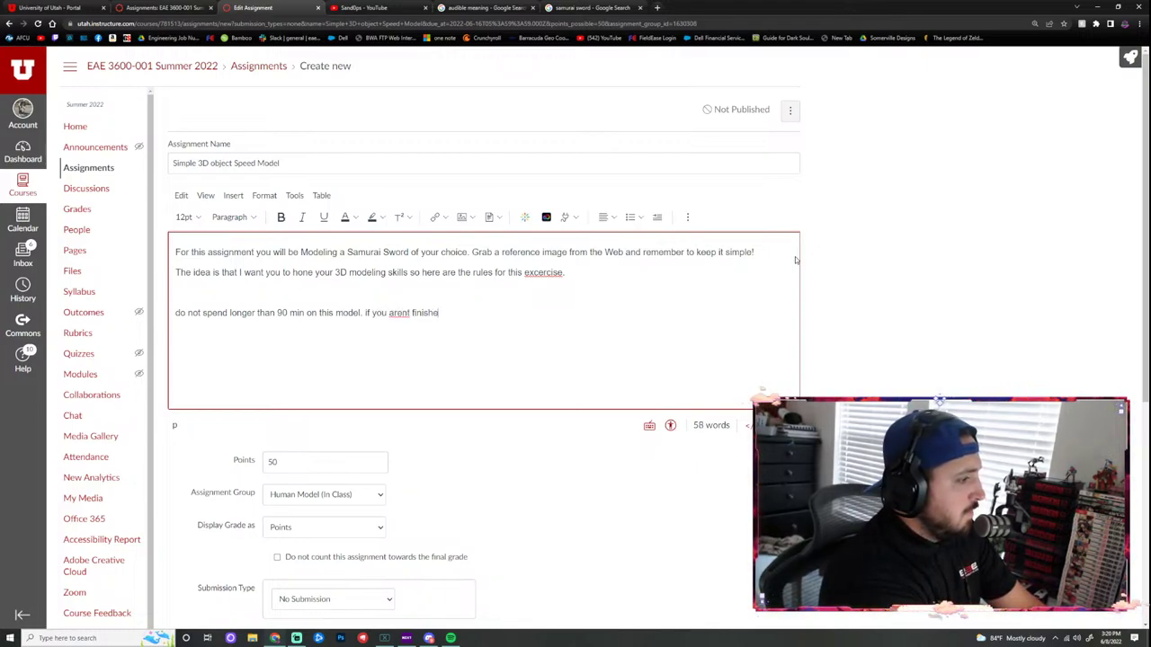
type("d thats ok")
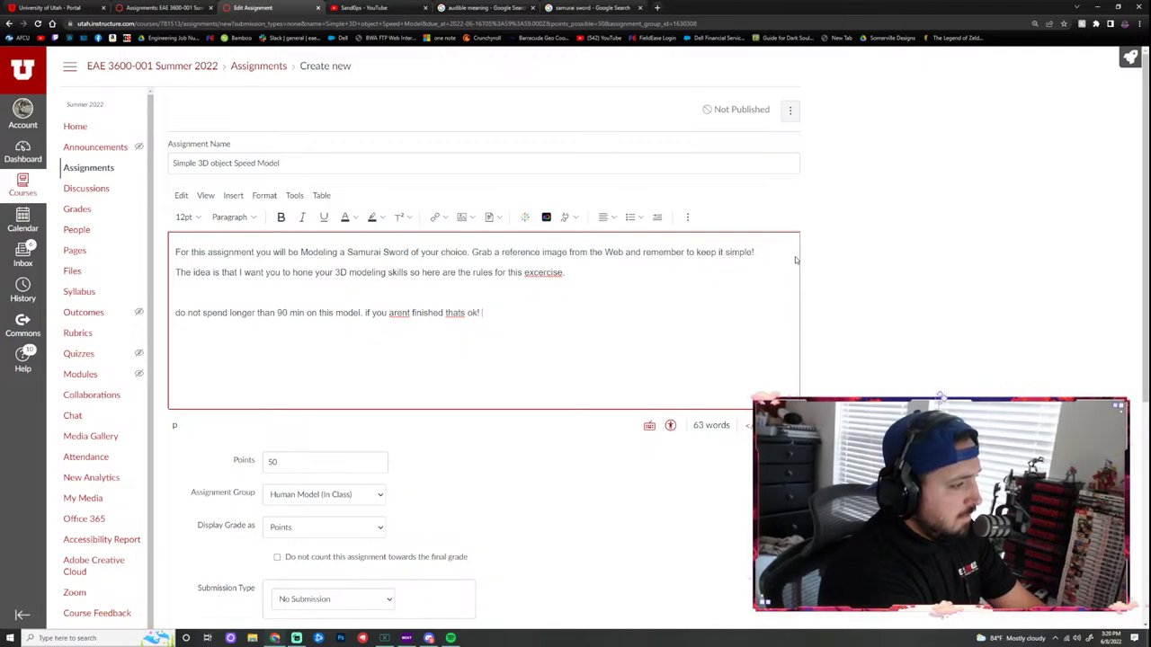
Step: Continue the 90-minute rule with "i want to see where you end up after the 90 min!"
type("! i wa")
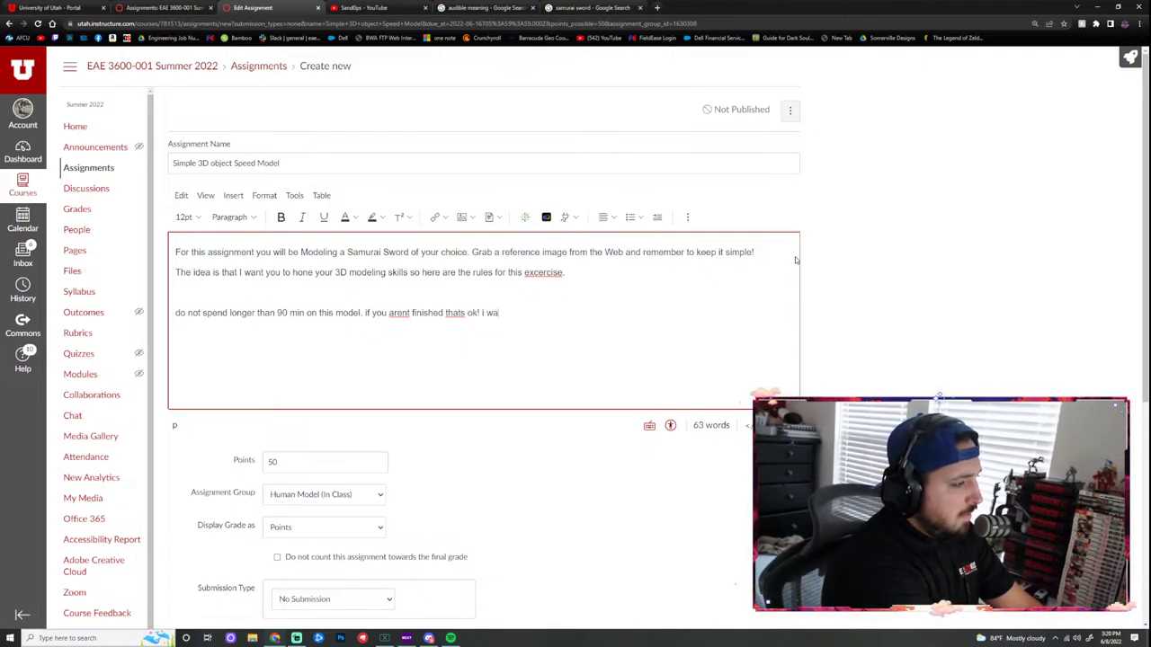
type("nt to see where ")
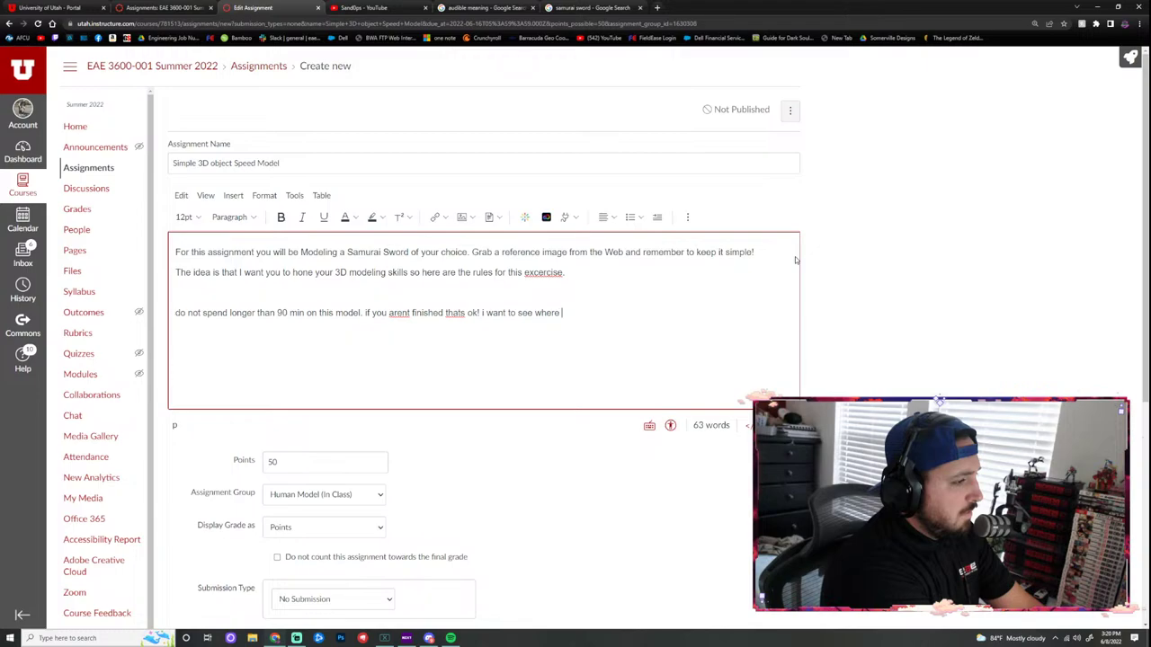
type("you end up a")
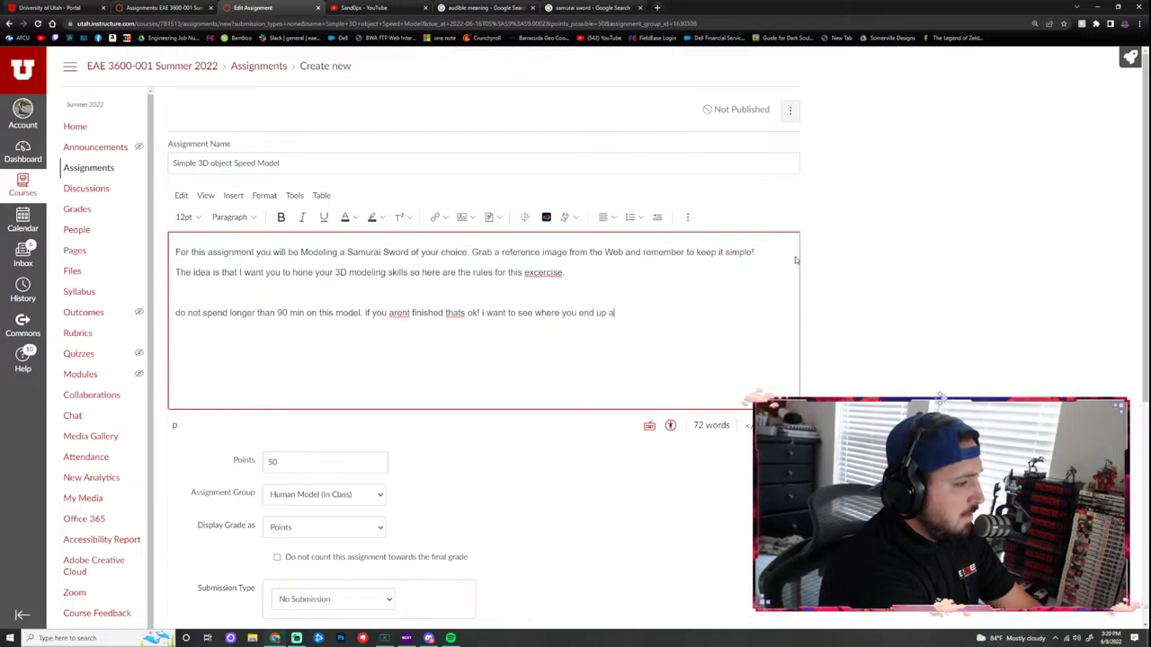
type("fter the 90 min!")
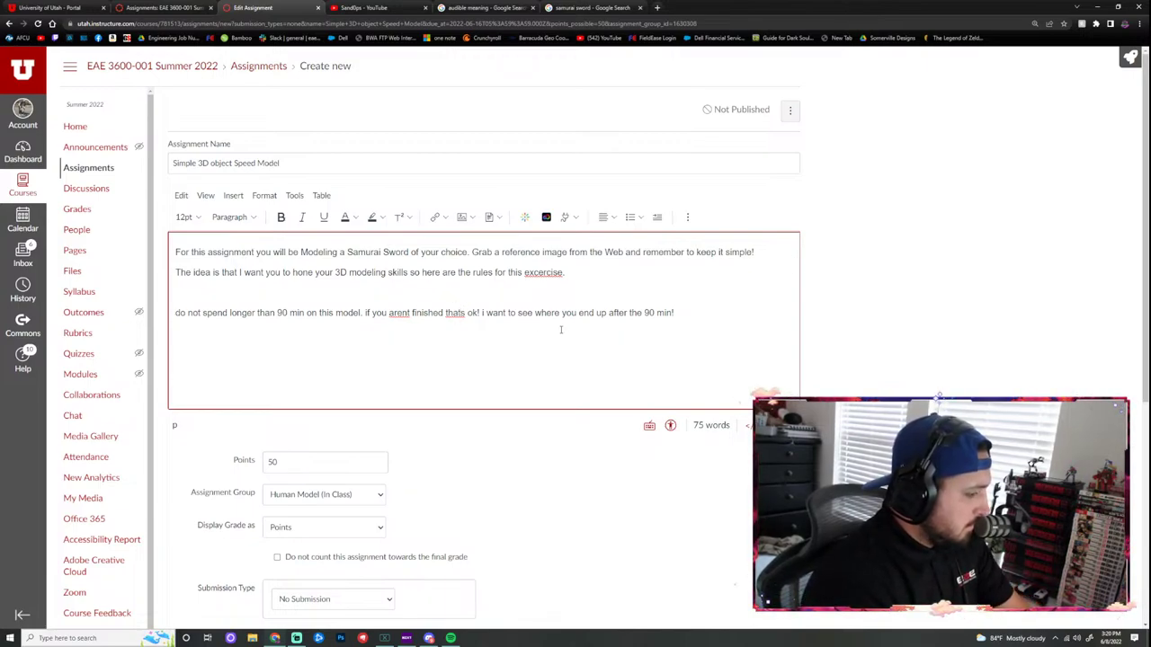
Step: Correct the 90-minute rule's wording to "aren't" and "that's", and capitalize its opening "Do" and the "I" before "want"
left_click(461, 313)
type("'")
left_click(410, 313)
type("'")
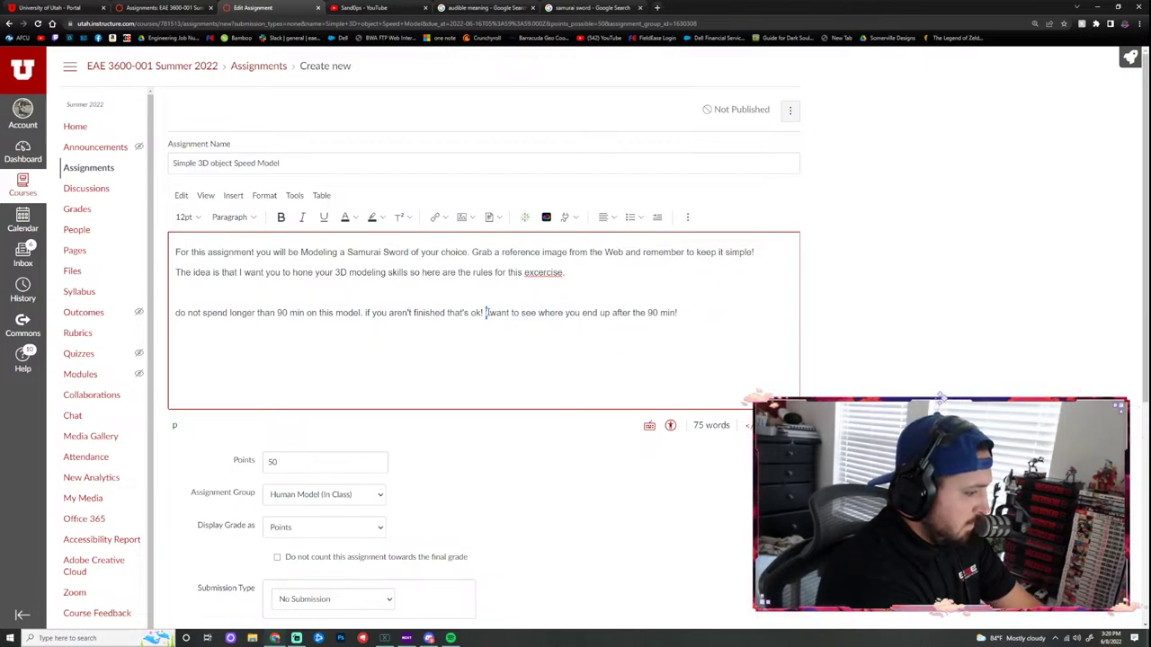
double_click(179, 313)
type("Do")
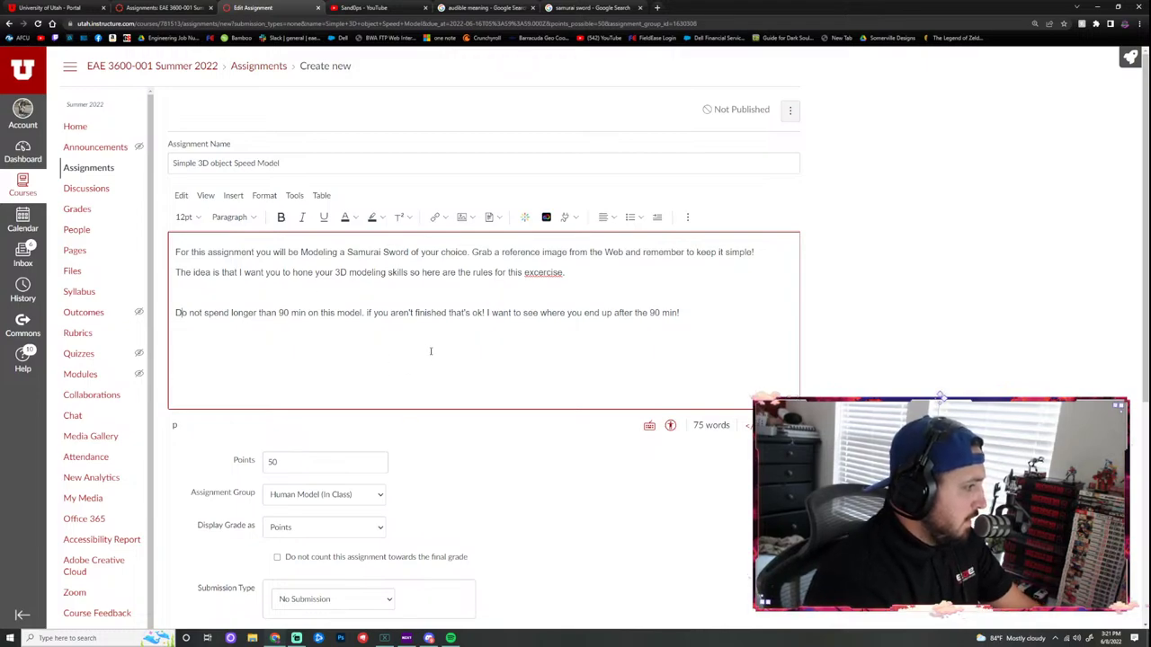
Step: Add a second rule on a new line reading "No texturing we are just focusing on our modeling skills for this excercise"
left_click(698, 312)
key("Return")
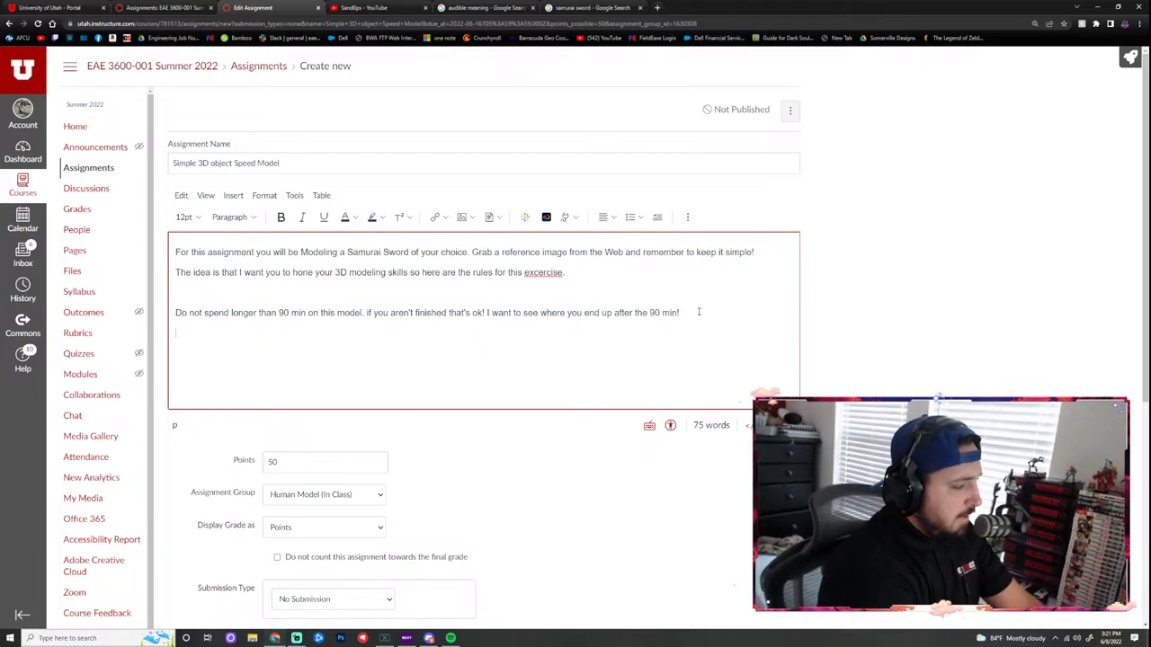
key("Return")
type("No ")
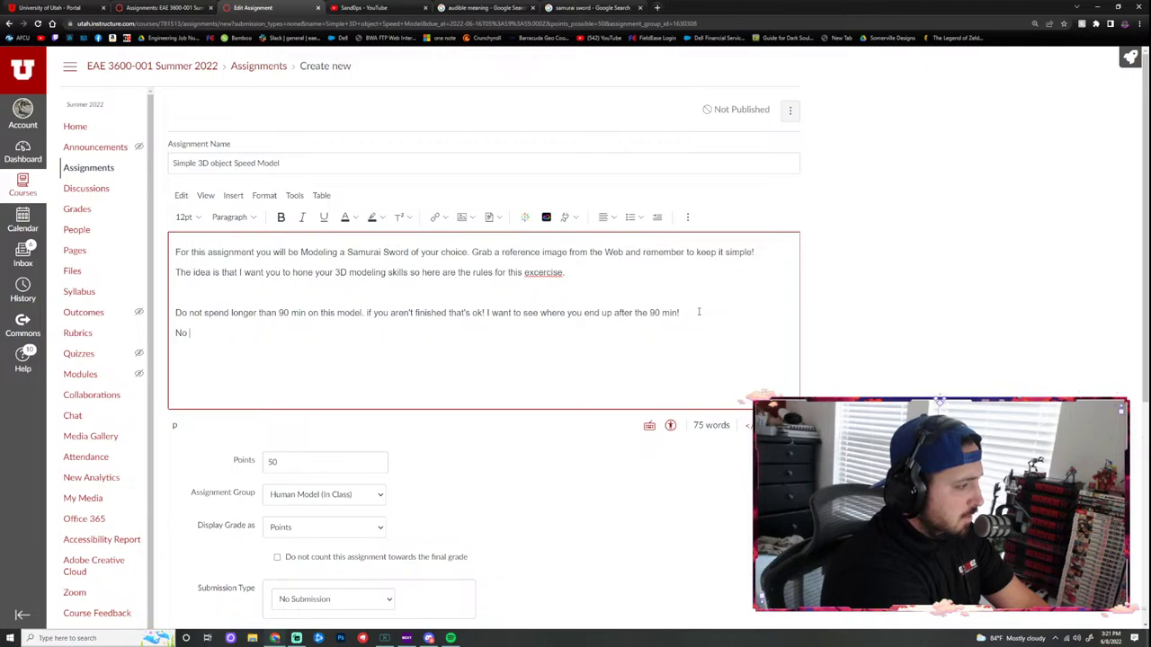
type("textur")
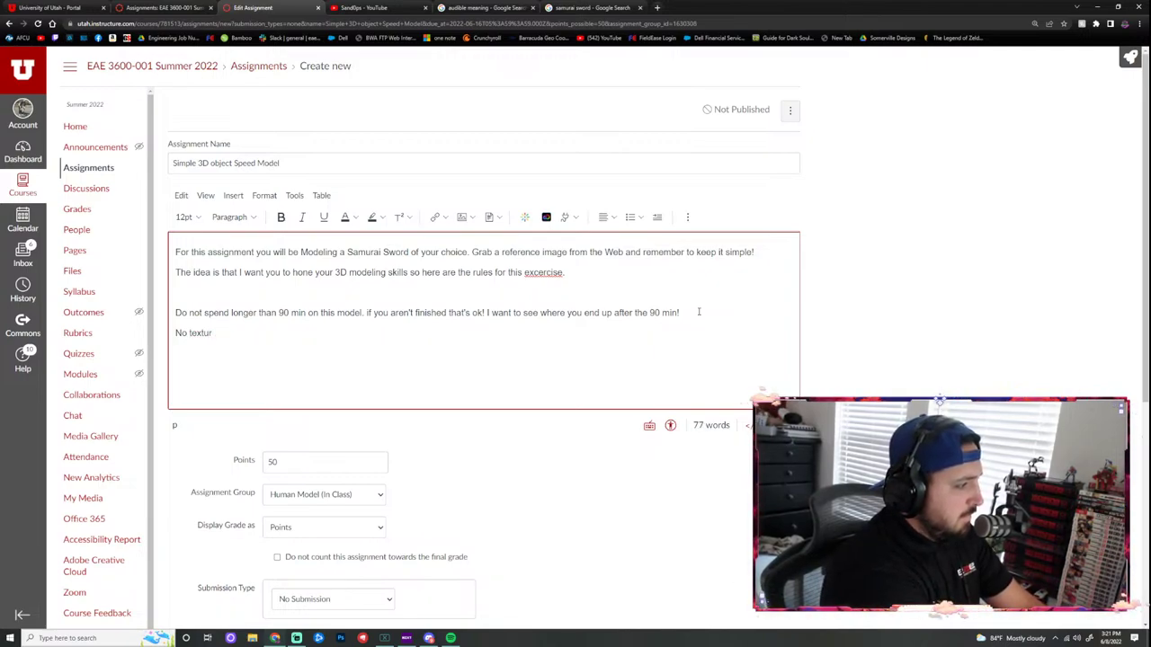
type("eining we are j")
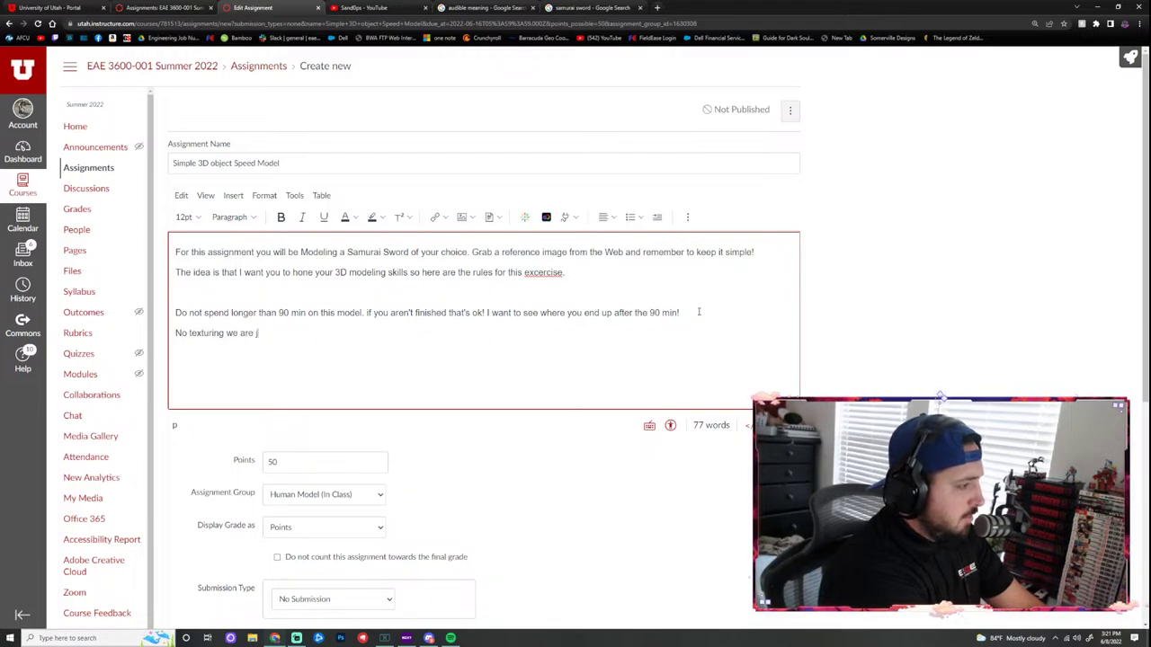
type("ust focu")
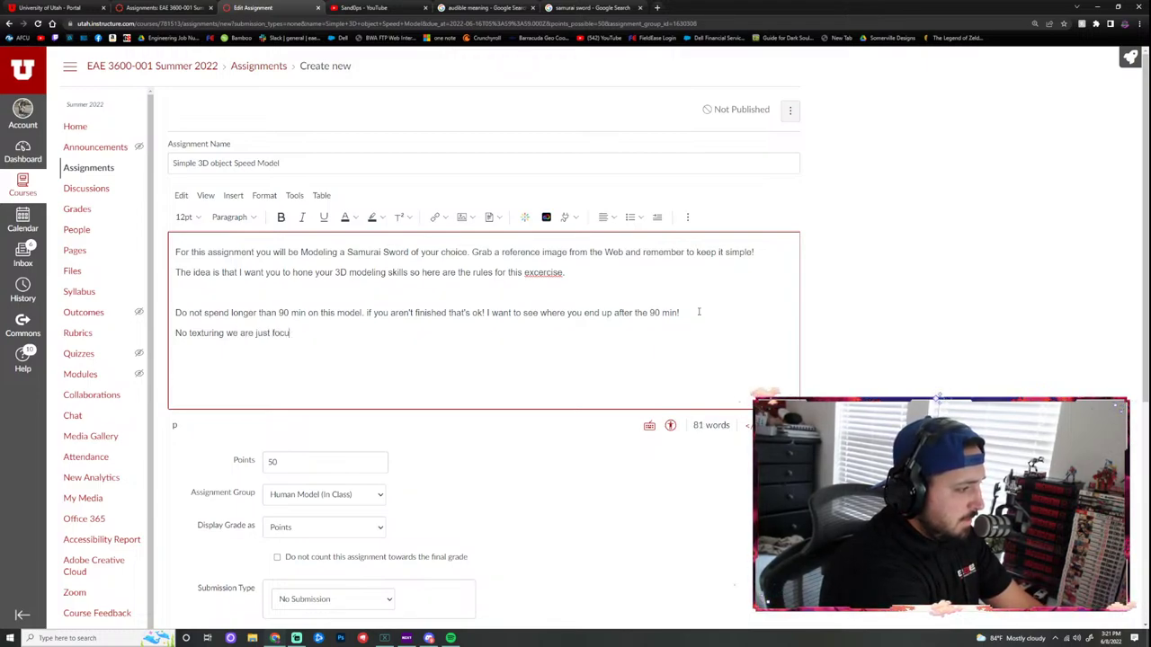
type("sing on our mod")
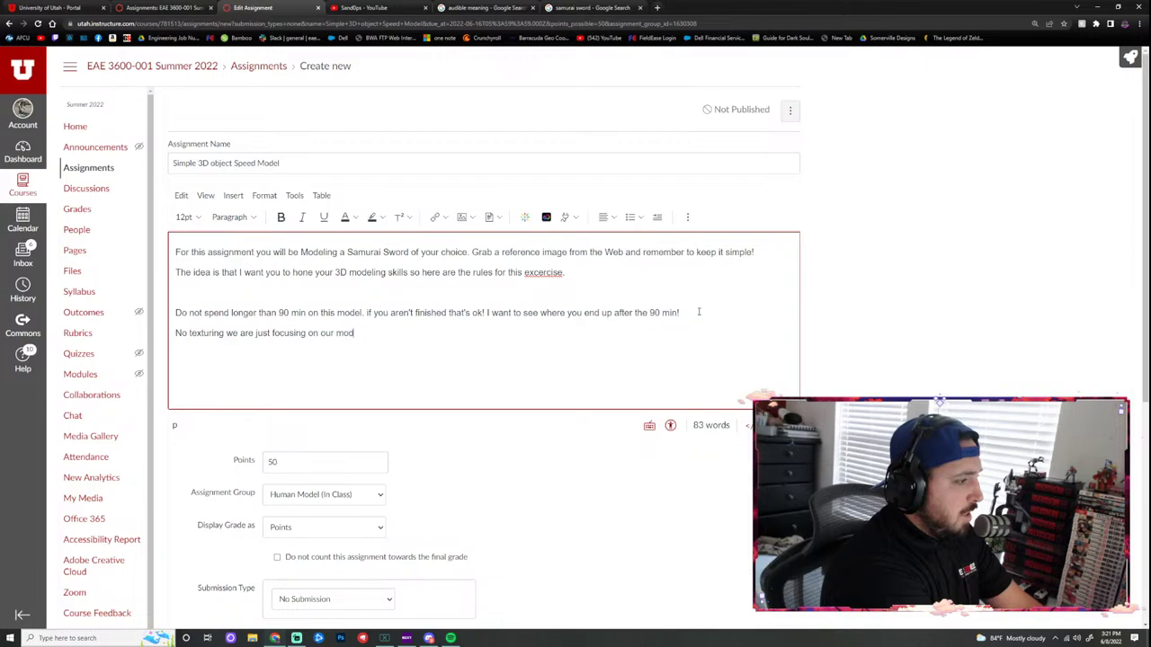
type("eling sk")
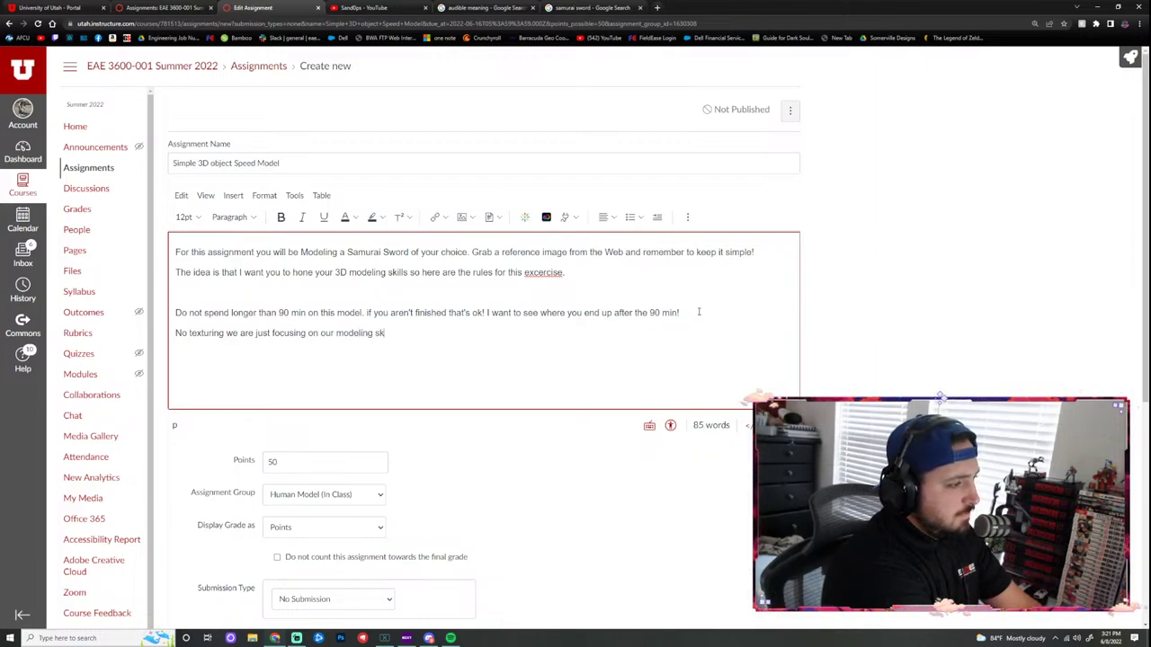
type("ills for this e")
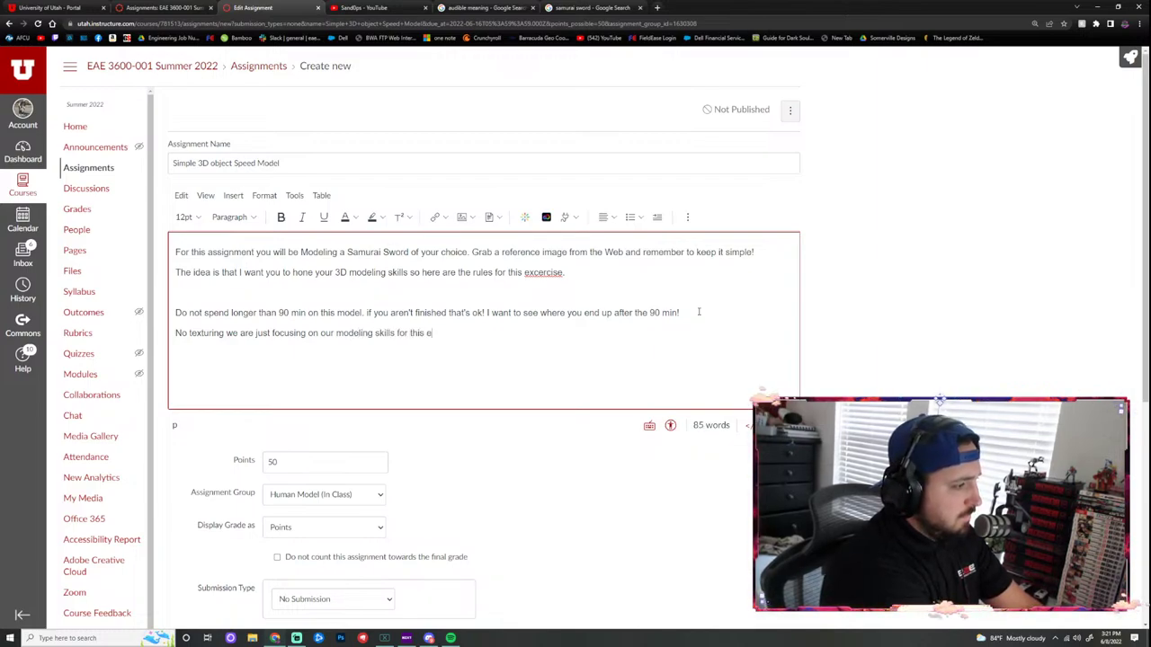
type("xcercise")
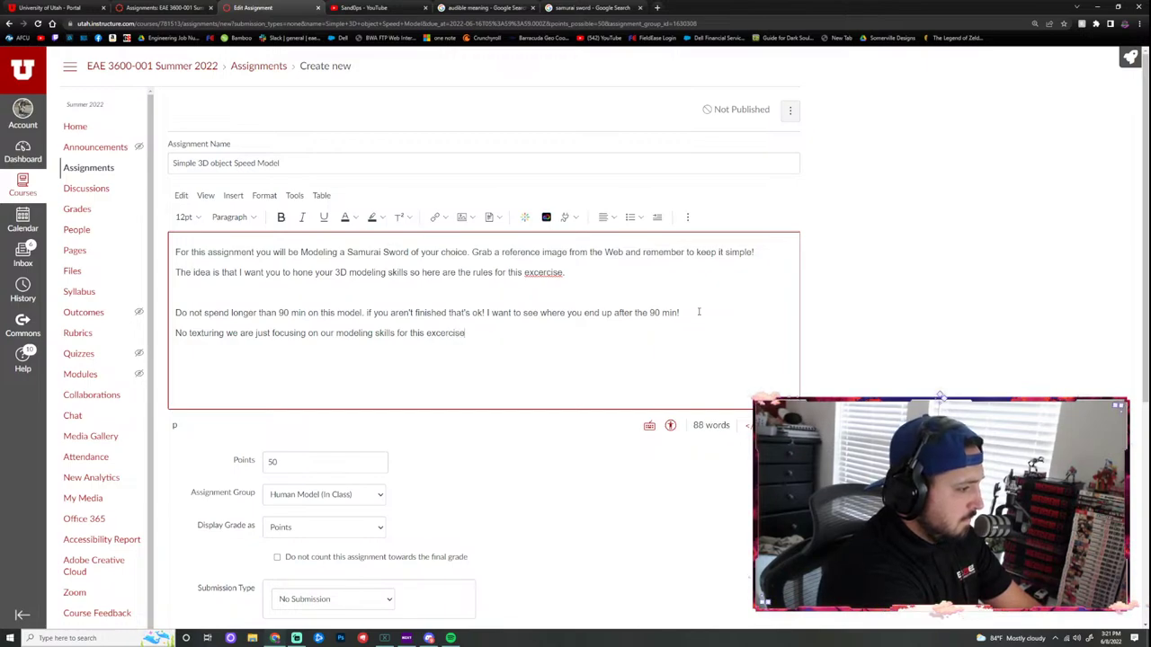
Step: Add a third rule beginning "after the 90 min you will stop where youre at and then take 3-4 screens shots of your"
key("Return")
type("after the ")
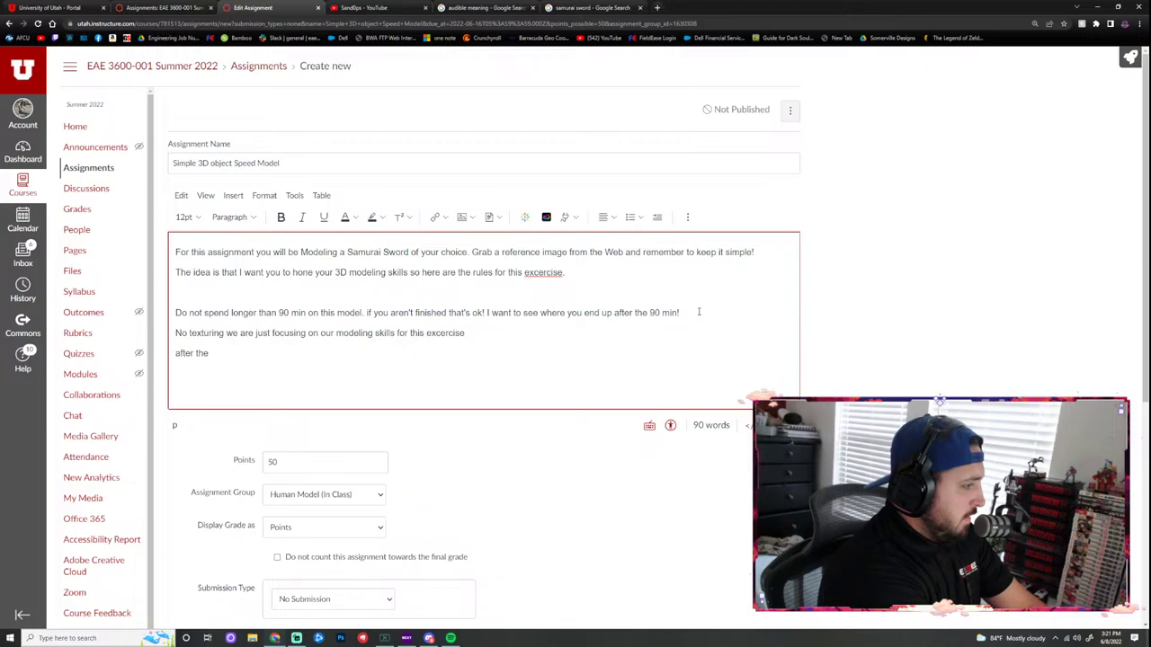
type("90 min you ")
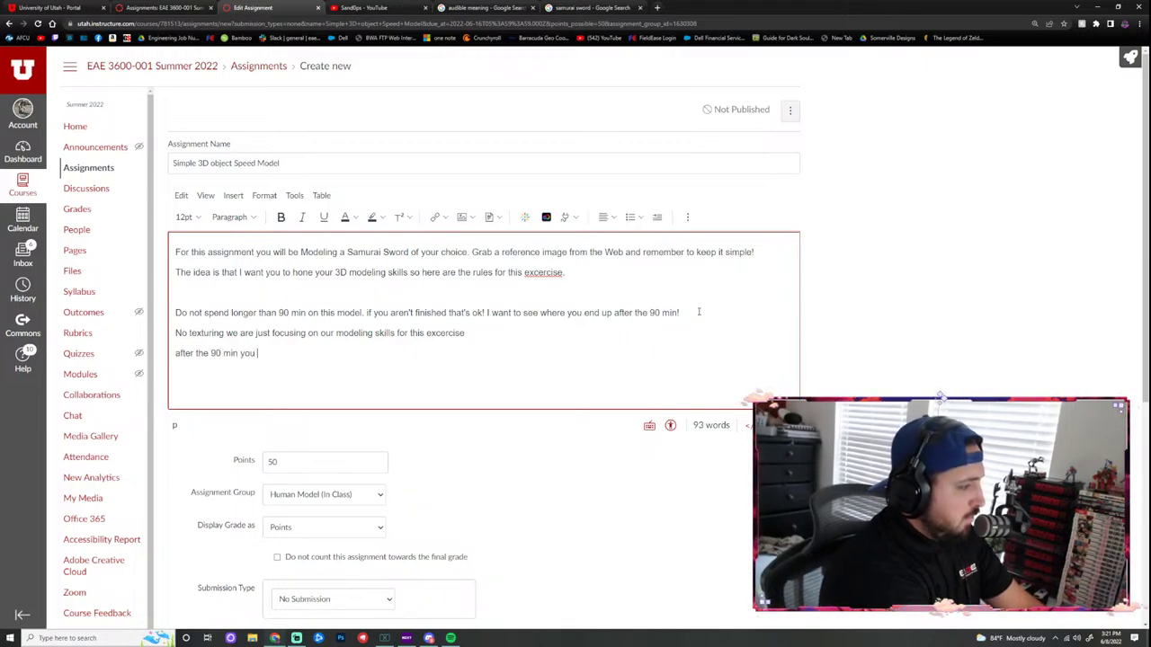
type("will stop where you")
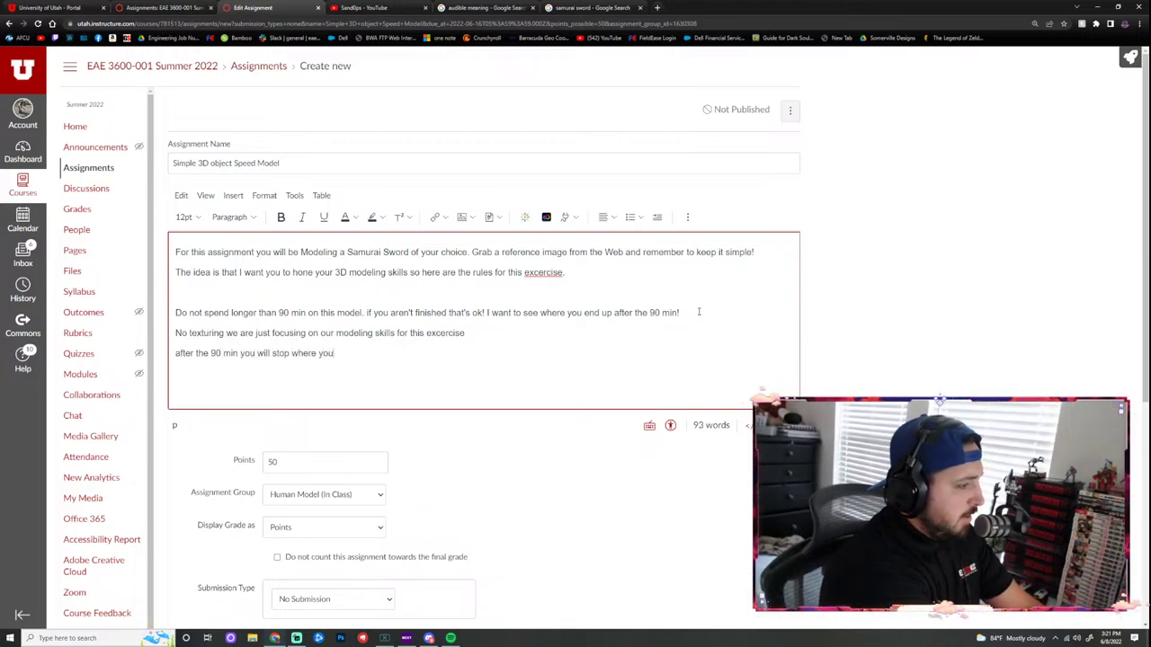
type("re a")
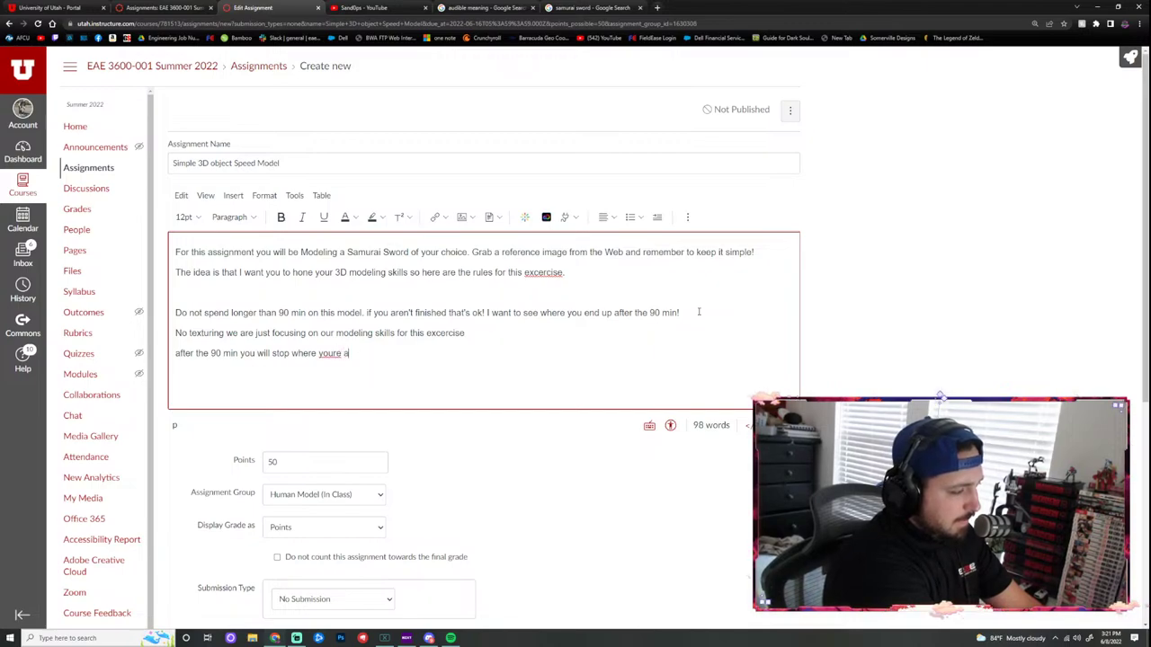
type("t and then ta")
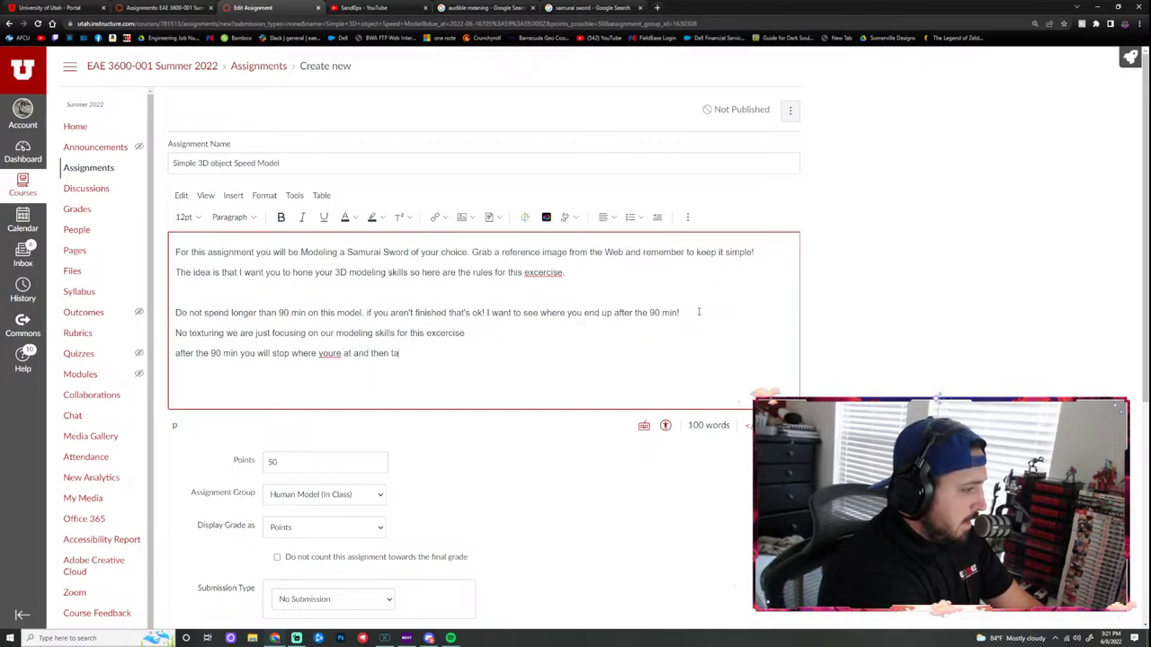
type("ke 3-")
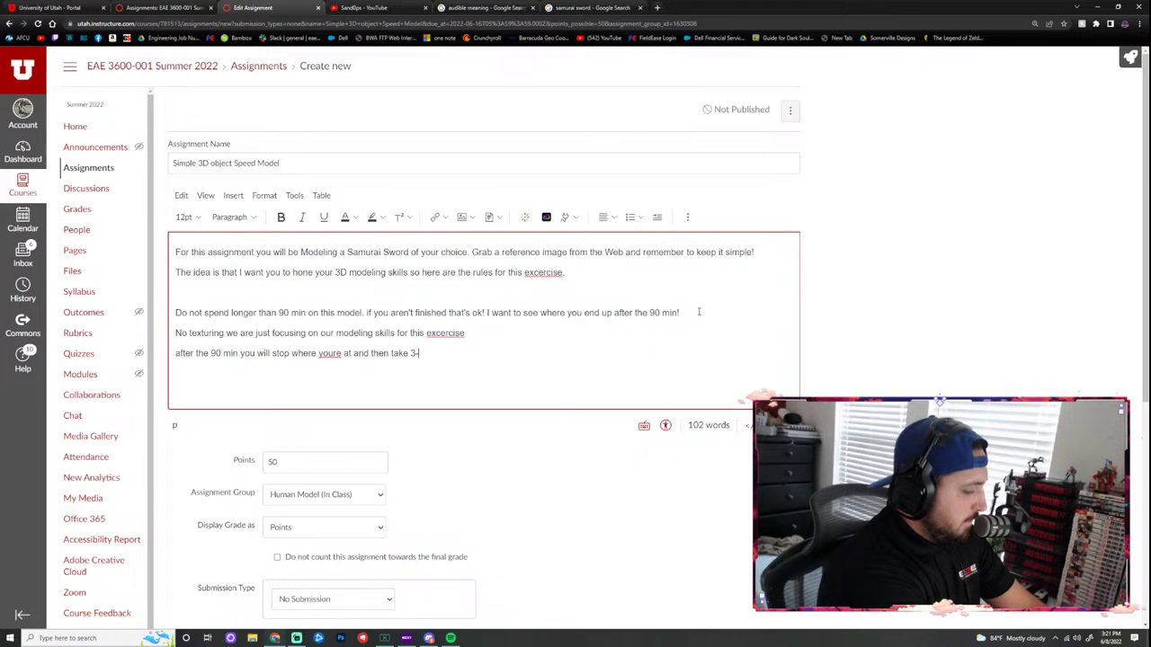
type("4 screens ")
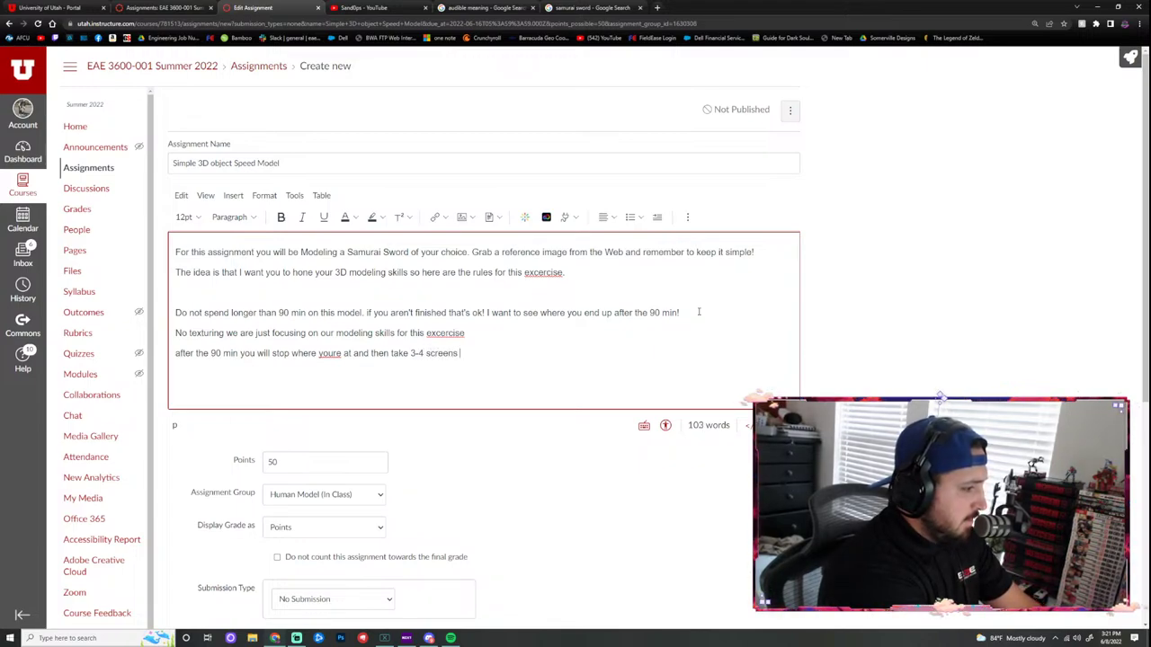
type("shots of your ")
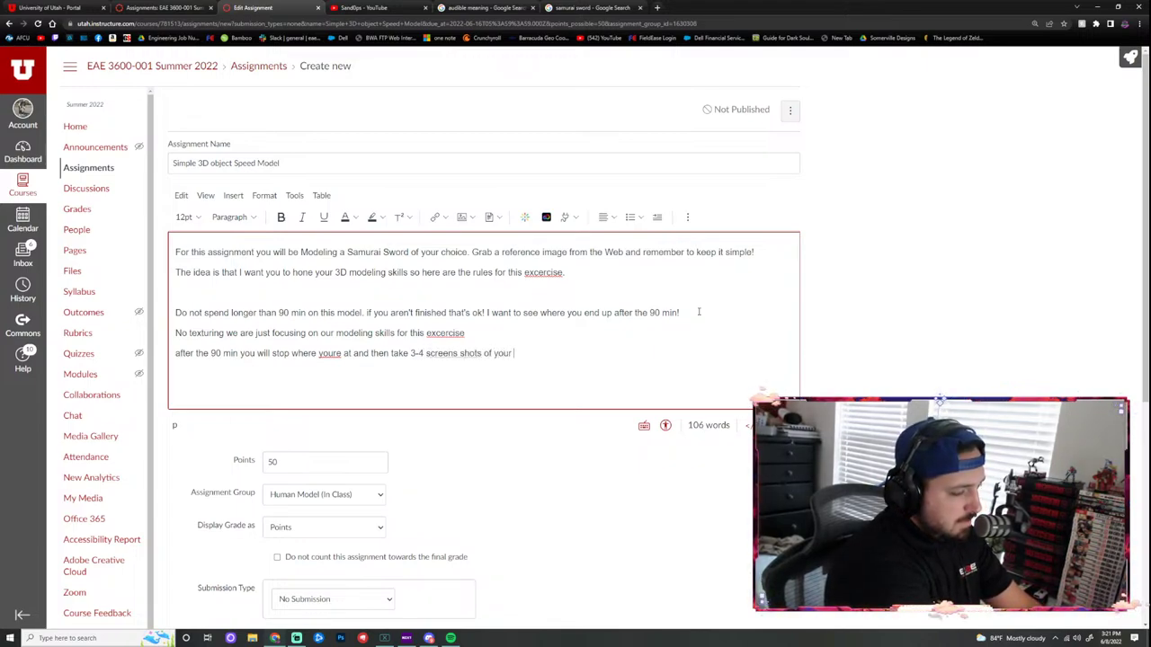
Step: Finish the third rule with "model and submit those as well as you .mb file"
type("model and su")
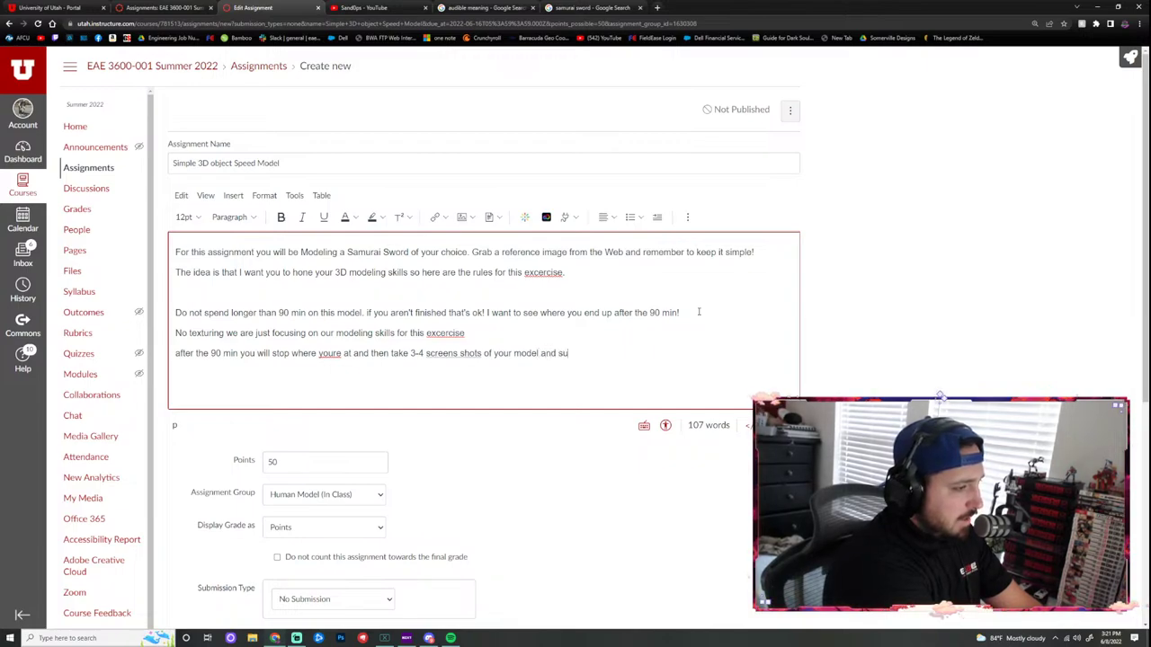
type("bmit")
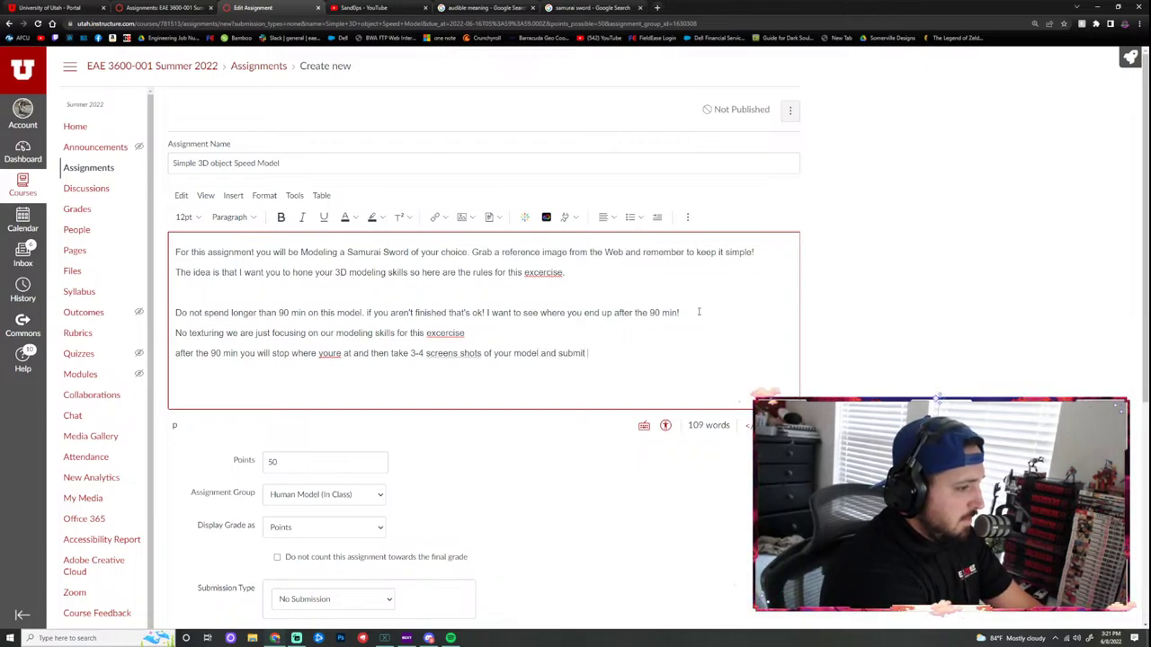
type("s those as well a")
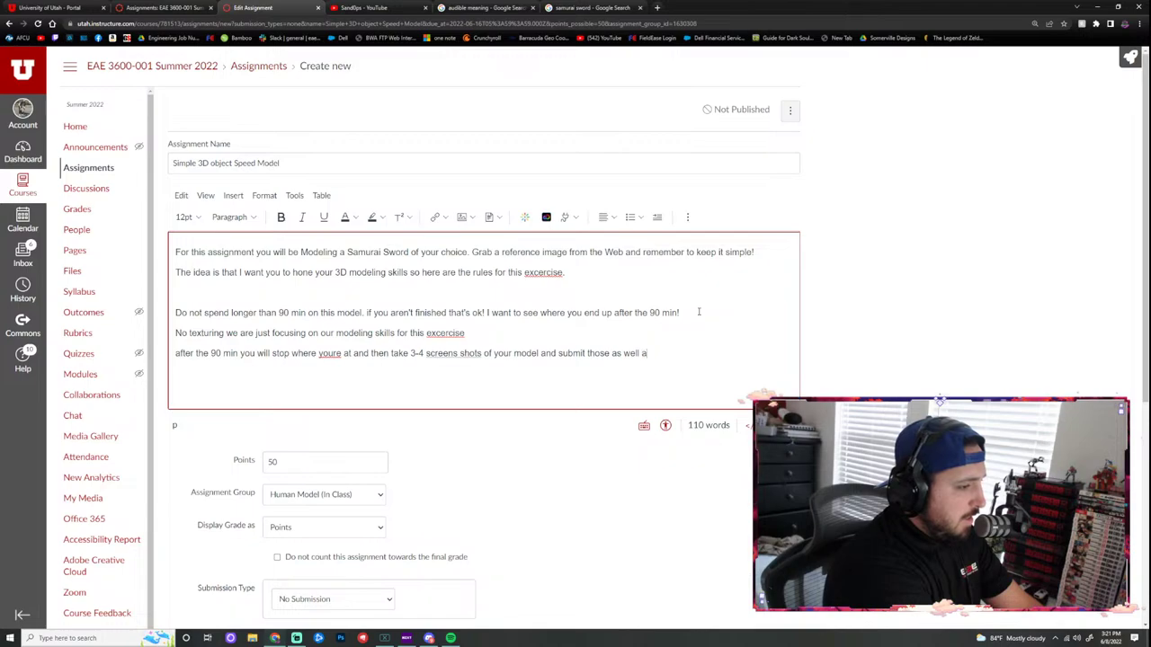
type("s you")
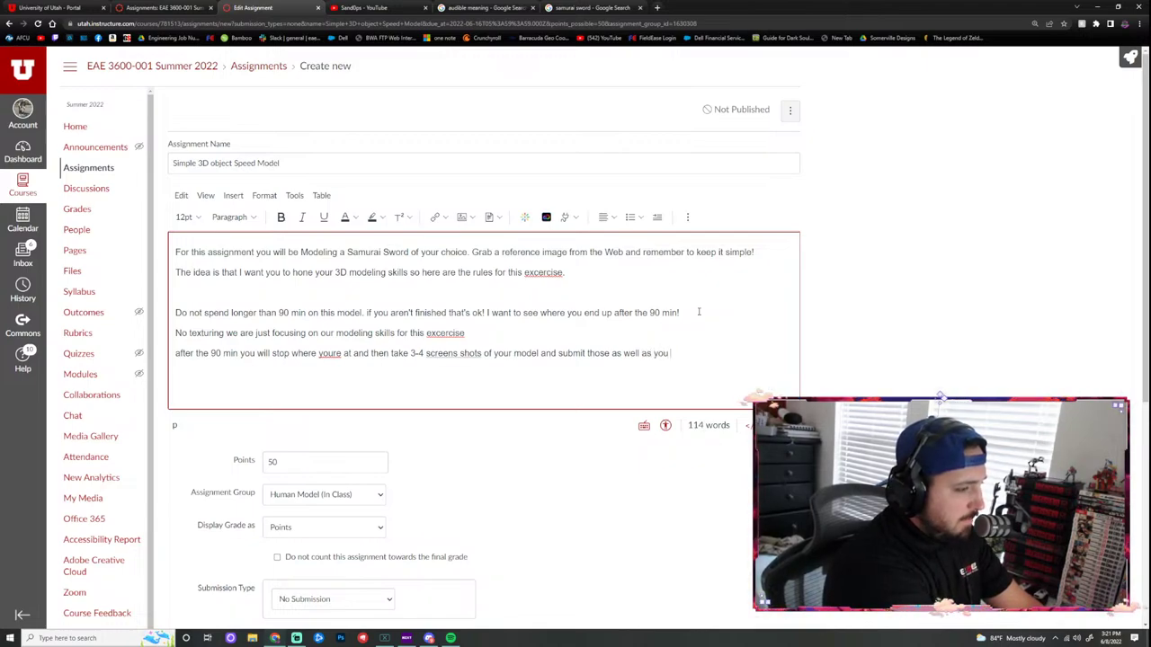
type("FBX")
key("BackSpace")
key("BackSpace")
key("BackSpace")
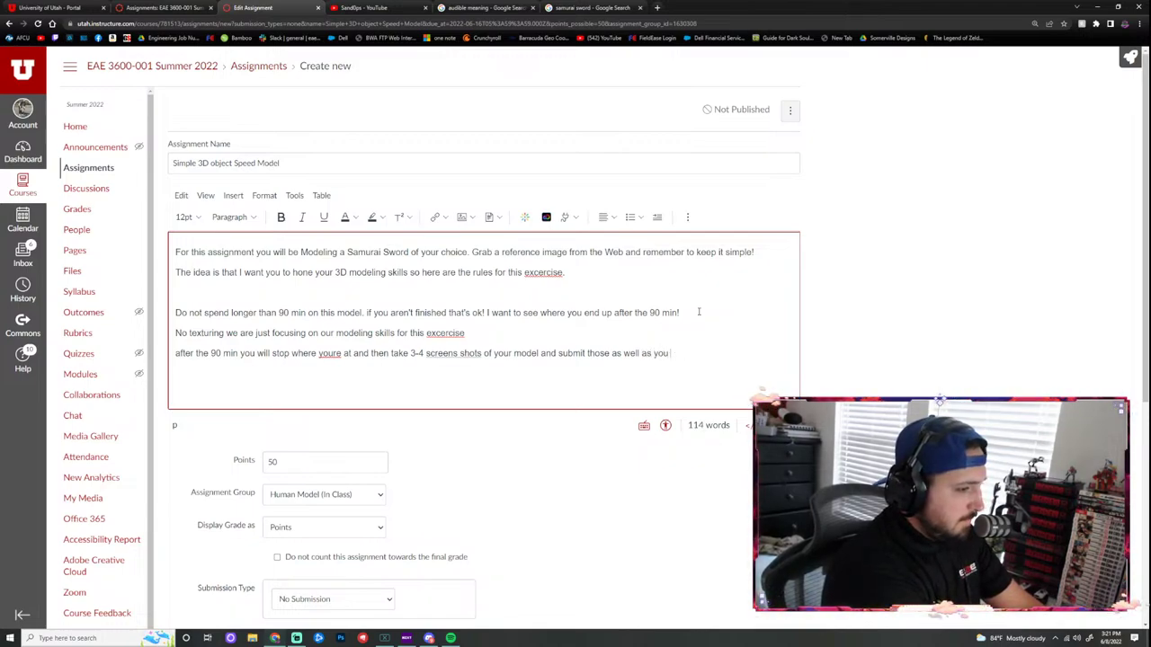
type(".m")
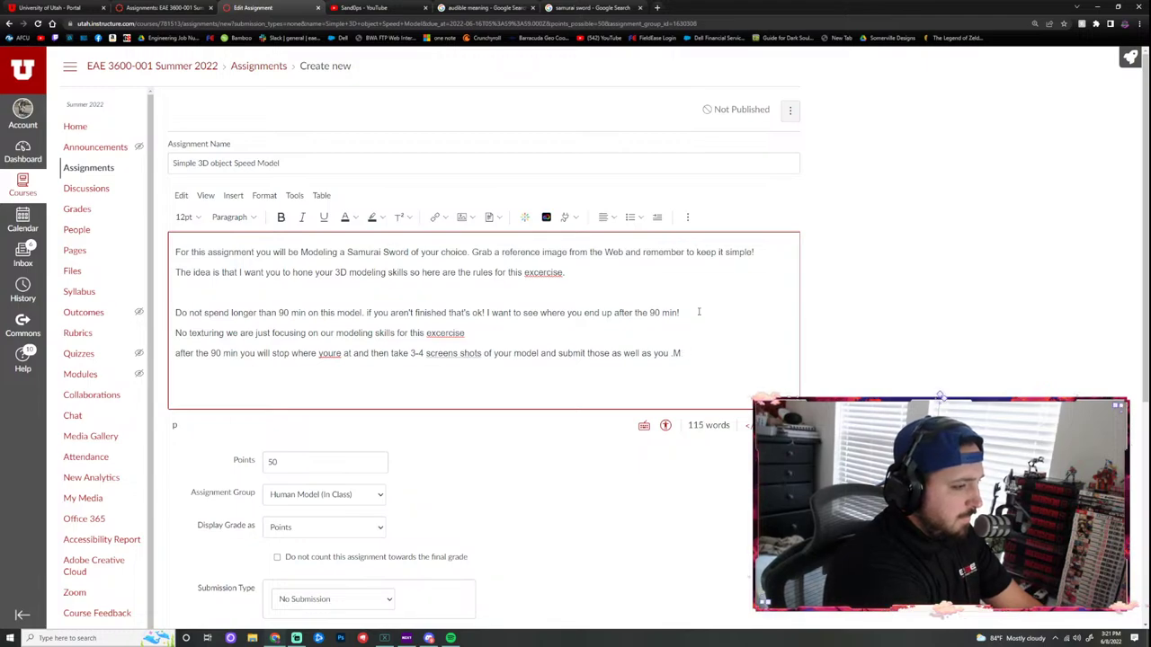
type("b file ")
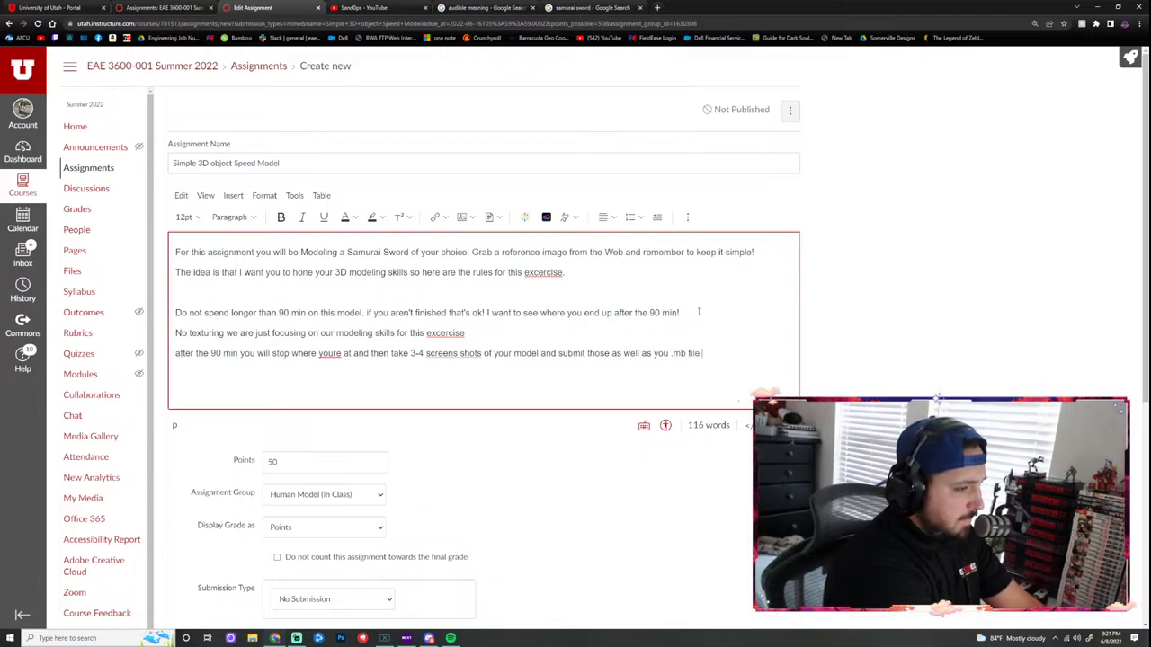
type("to this")
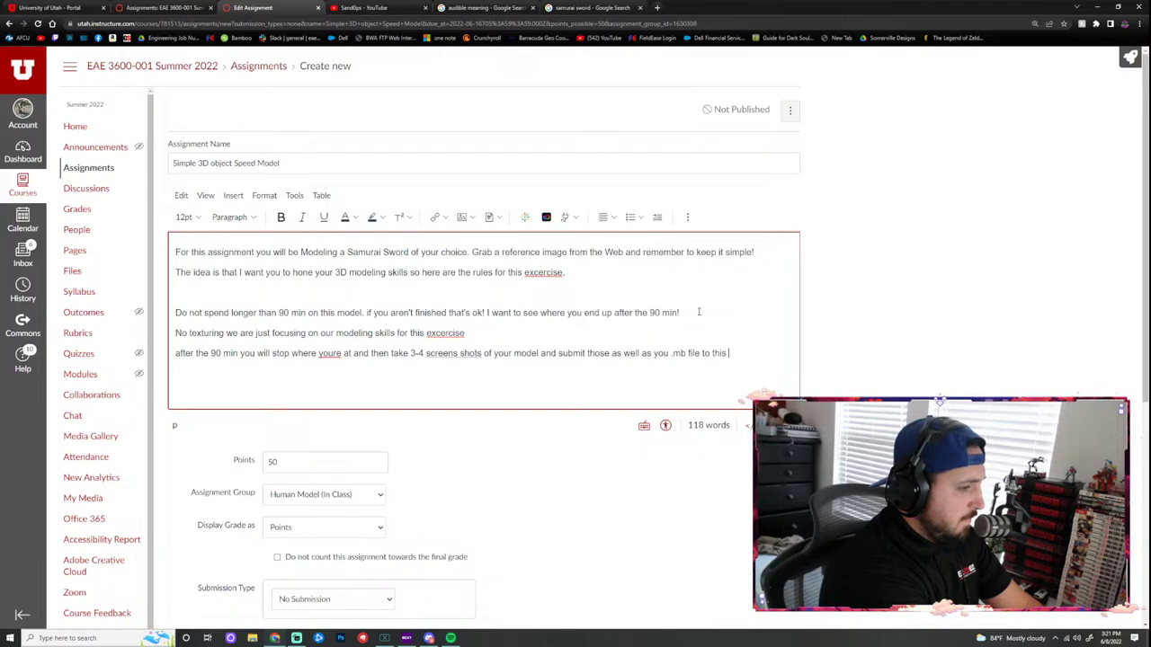
key("BackSpace")
key("BackSpace")
key("BackSpace")
key("BackSpace")
key("BackSpace")
key("BackSpace")
key("BackSpace")
key("BackSpace")
key("BackSpace")
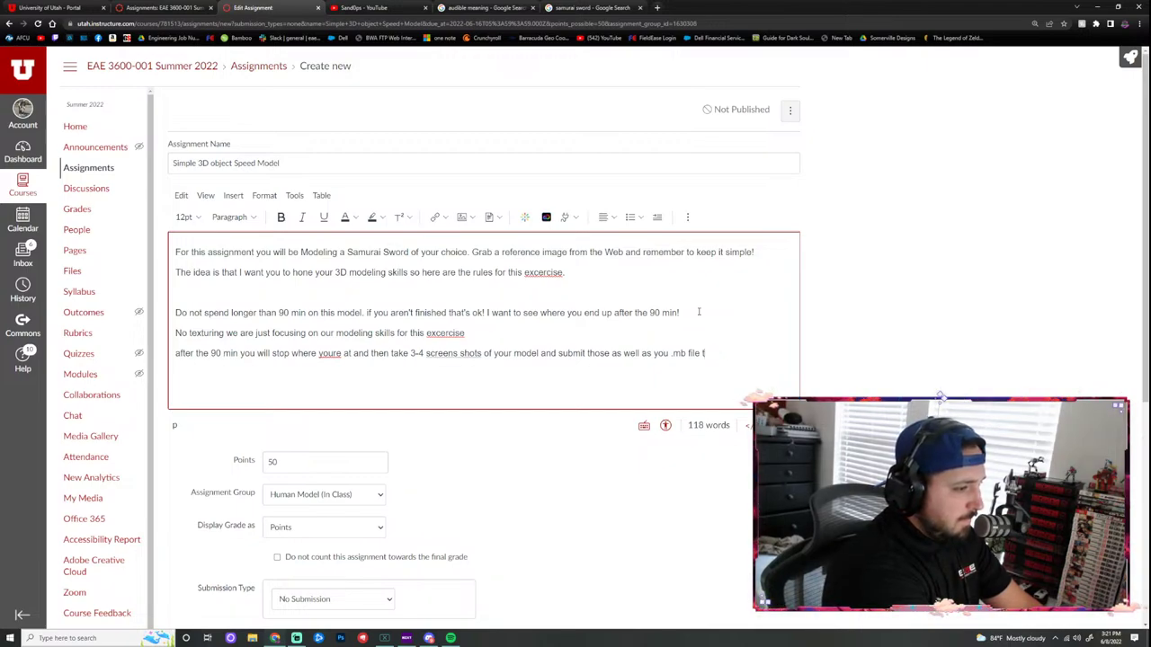
Step: Correct "youre" to "you're" in the third rule and both occurrences of "excercise" to "exercise" in the description
left_click(331, 353)
type("r")
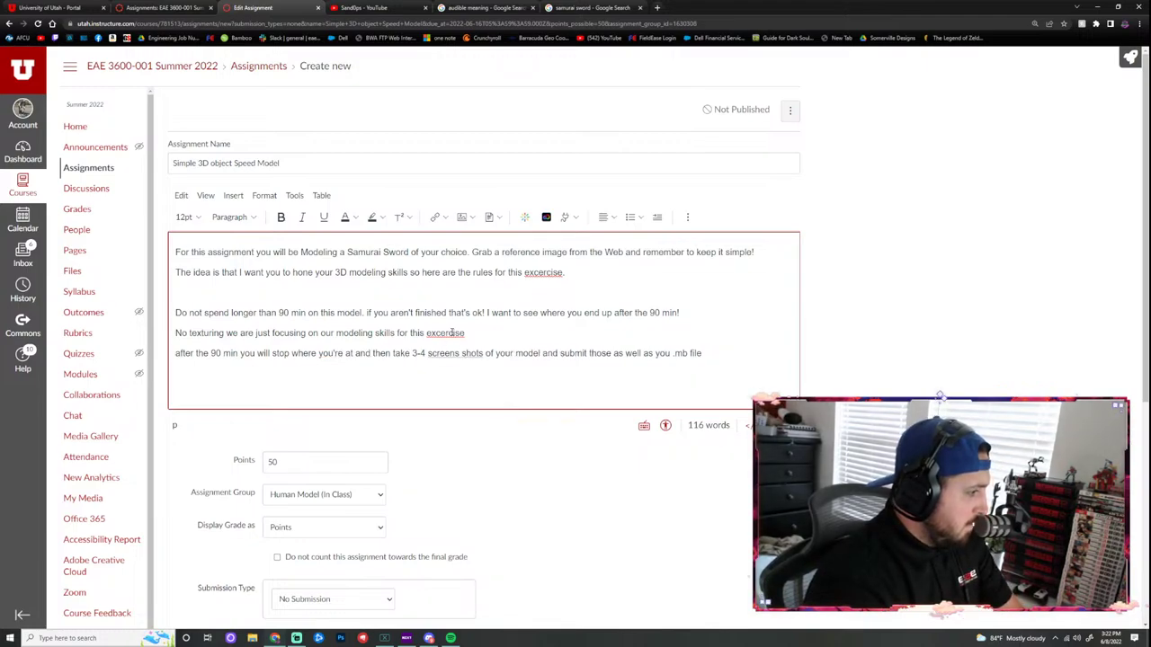
right_click(450, 334)
left_click(498, 341)
right_click(543, 272)
left_click(556, 280)
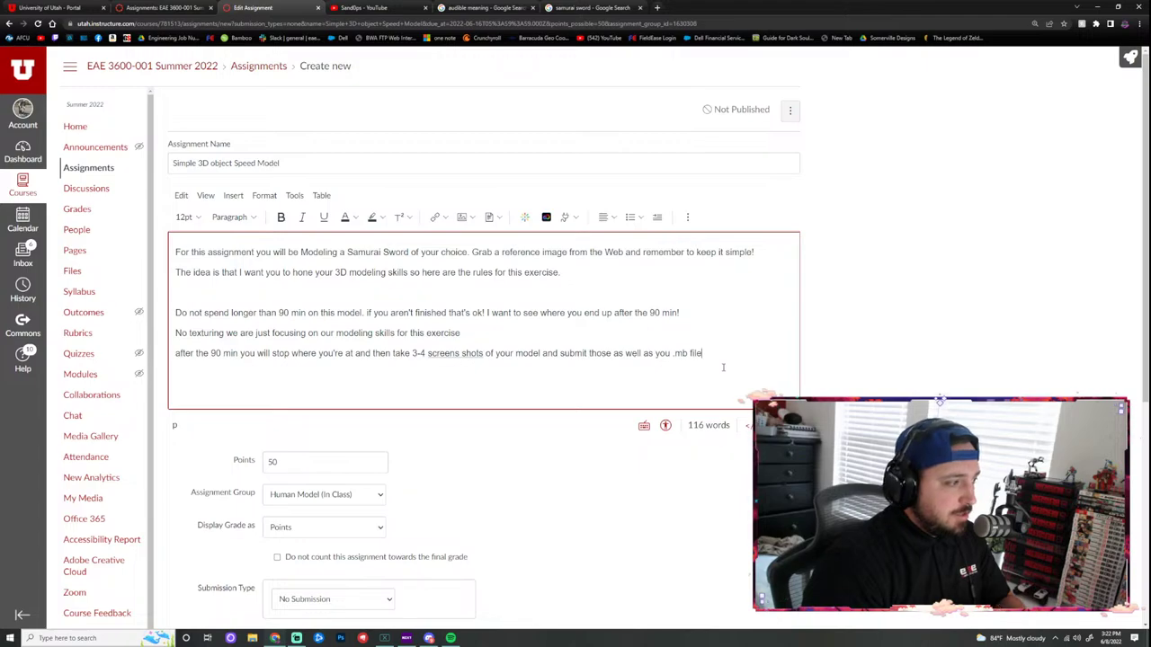
Step: Capitalize the first word of the third rule so it begins with "After"
left_click(180, 352)
key("BackSpace")
type("A")
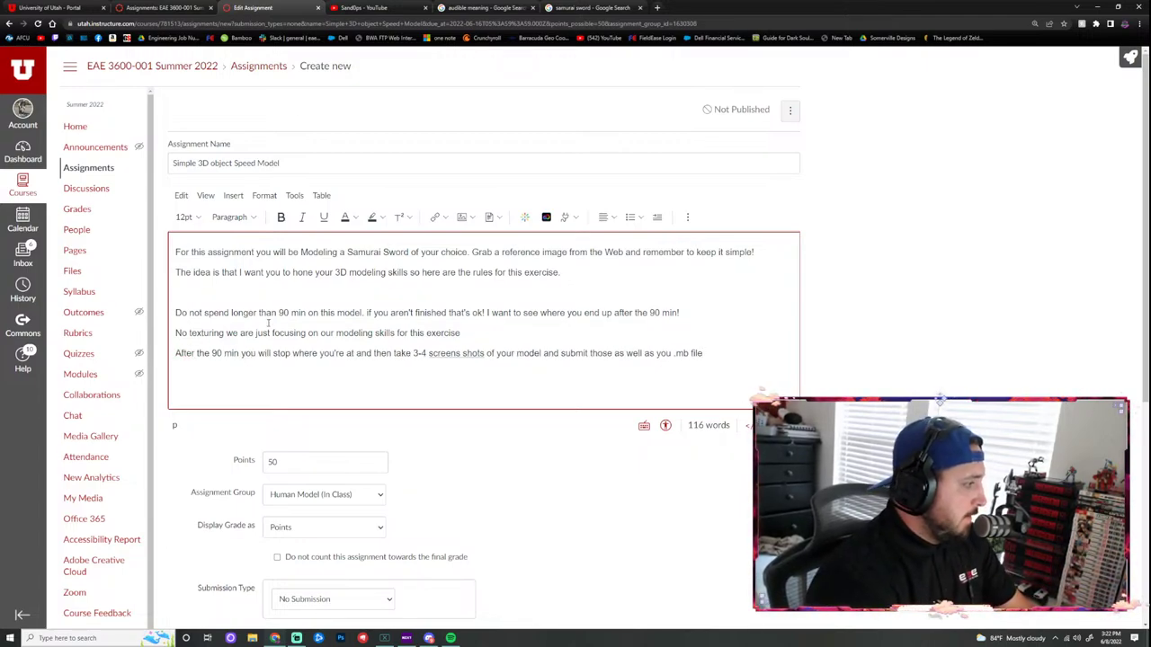
Step: Prefix each of the three exercise rules in the description with a dash to format them as a list
left_click(175, 312)
type("-")
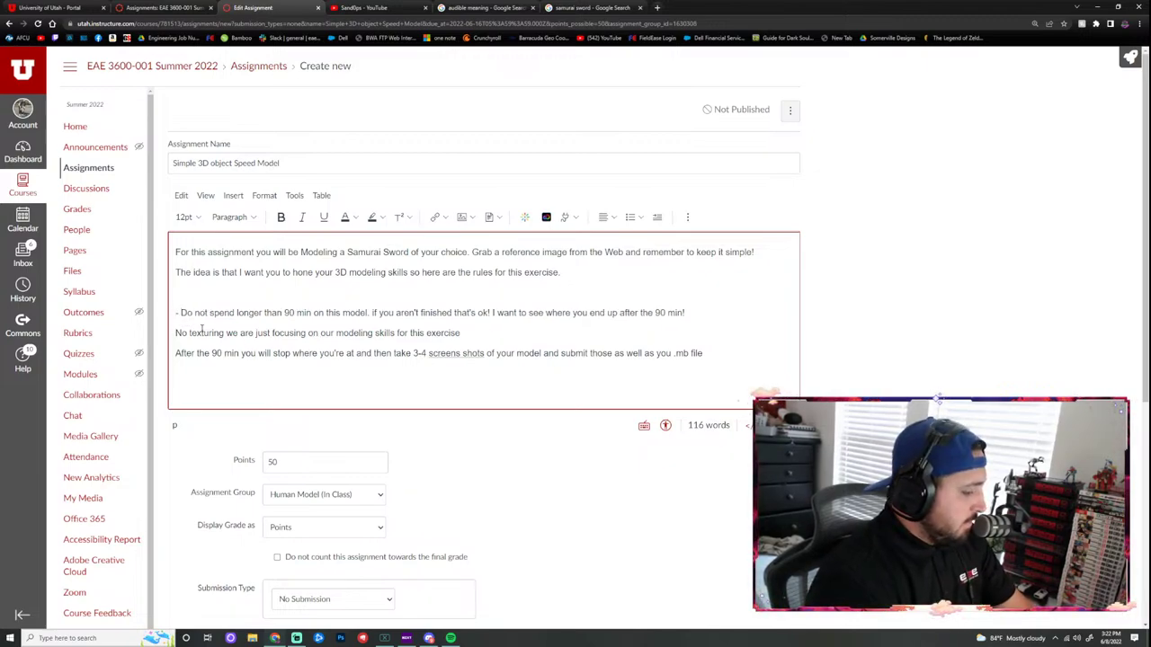
left_click(176, 333)
type("-")
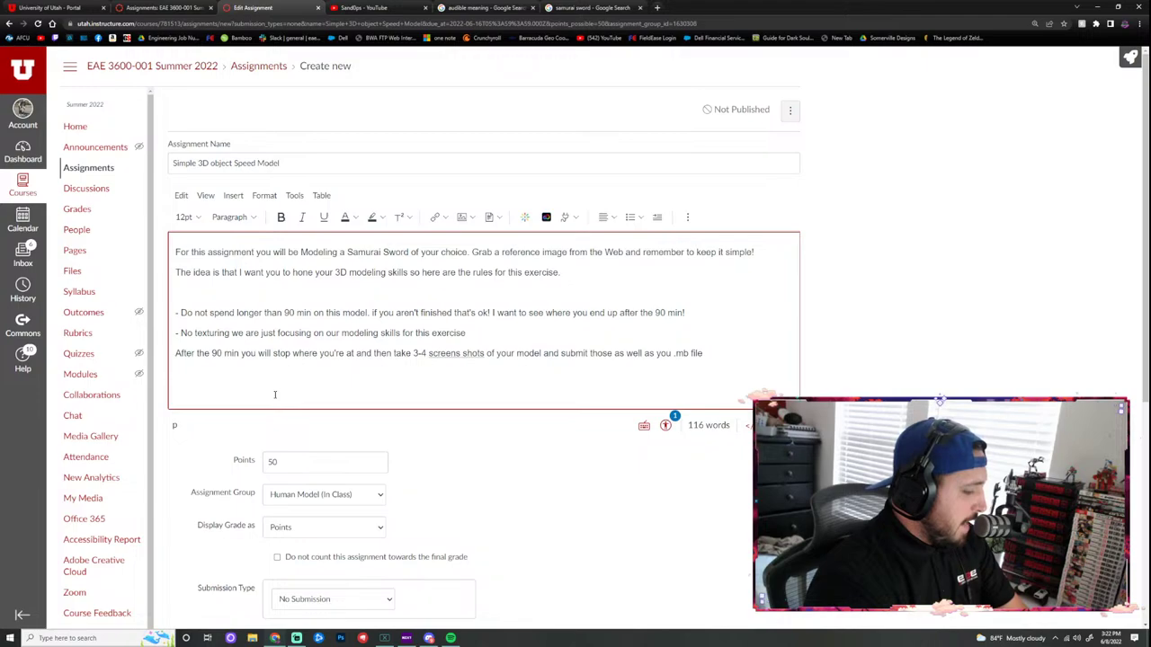
key("Down")
key("Home")
type("-")
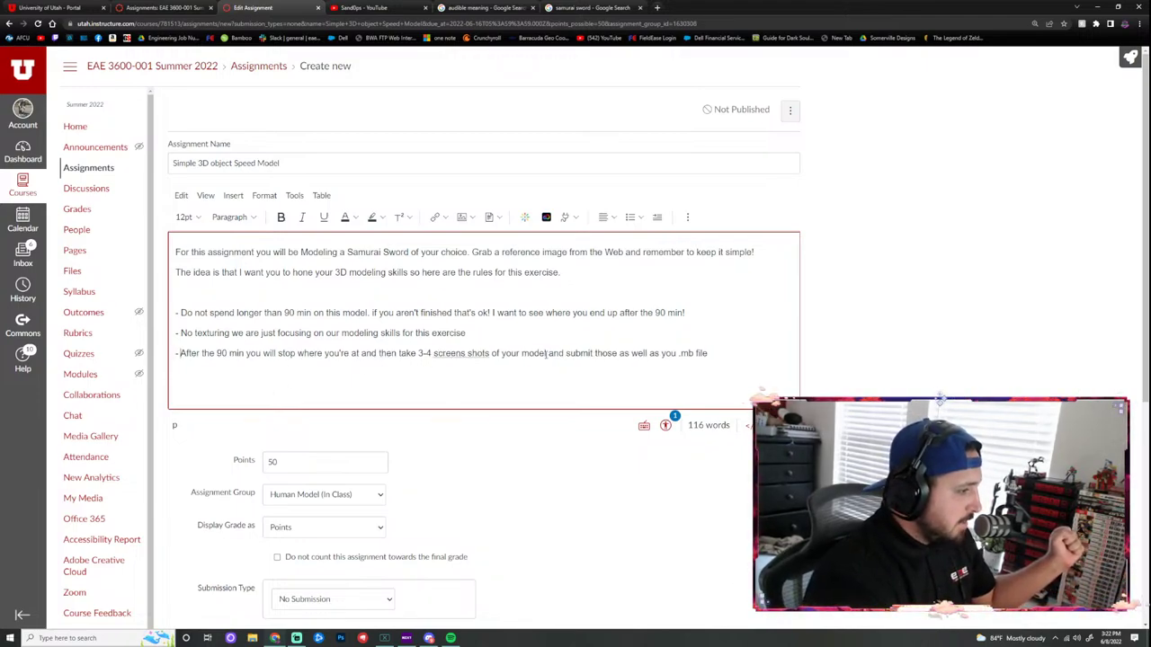
Step: Change "screens shots" to "screens-shots" in the third rule
left_click(466, 353)
type("-")
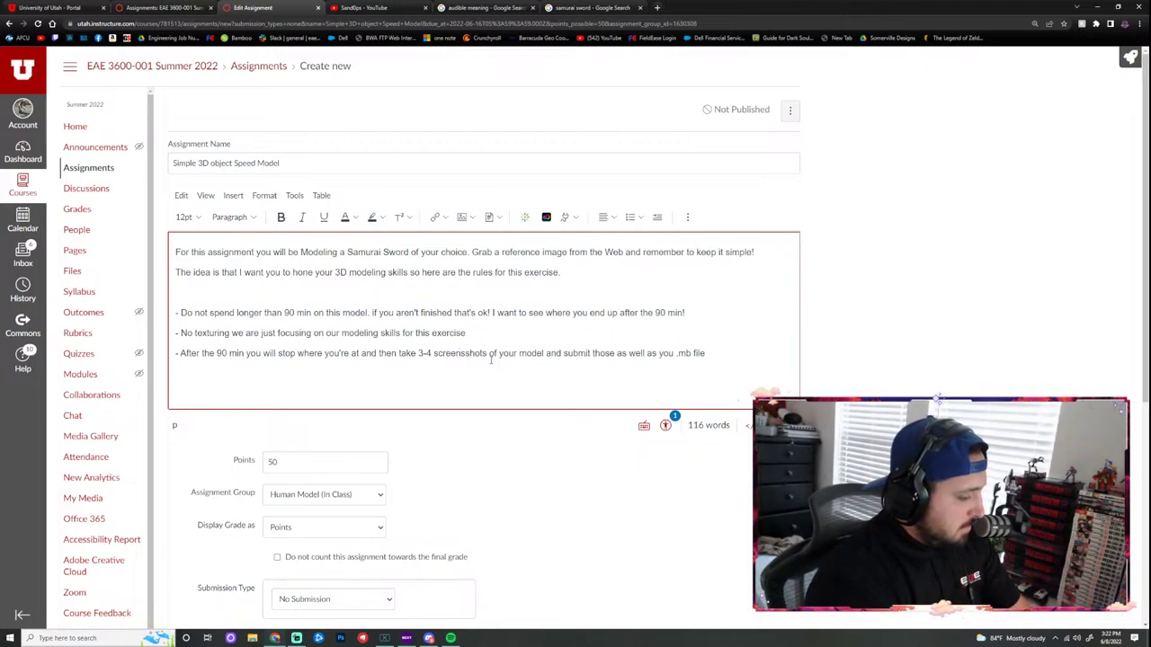
left_click(709, 355)
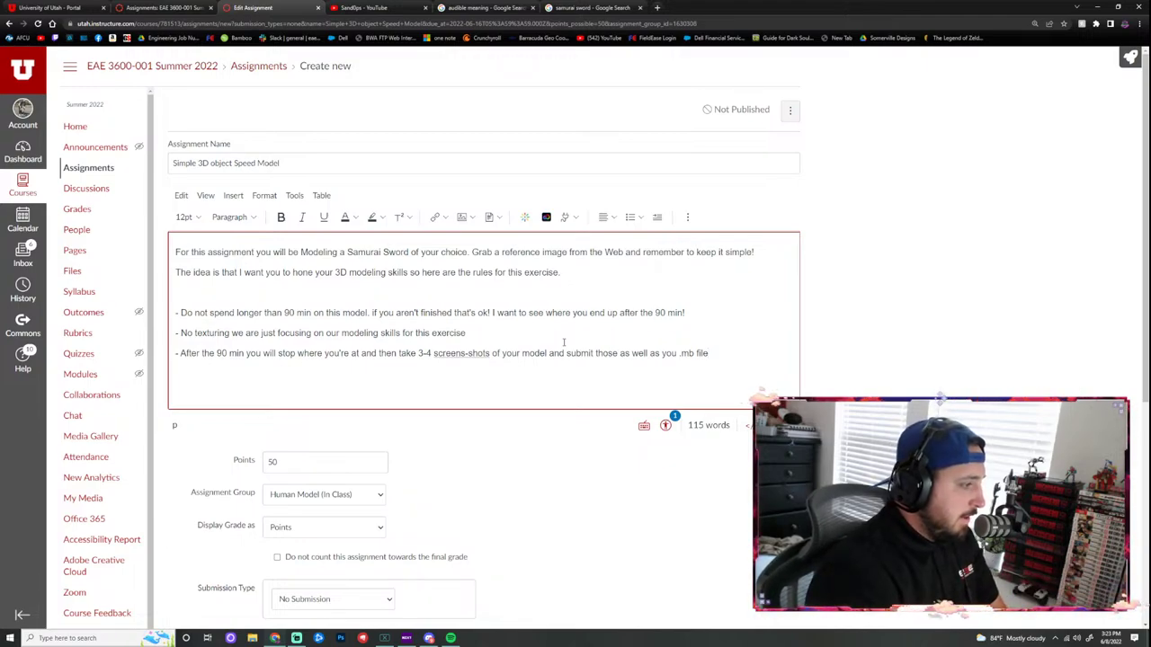
Step: Set the submission type to Online and allow File Uploads as the entry option
scroll(521, 483, "down", 4)
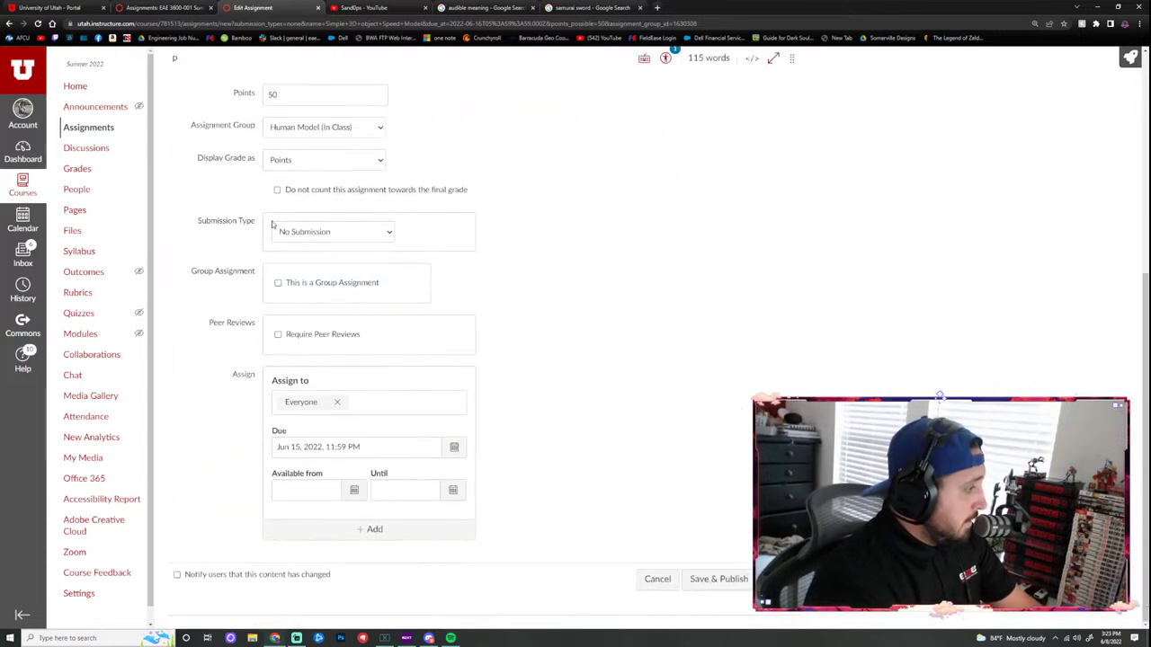
left_click(353, 233)
left_click(293, 258)
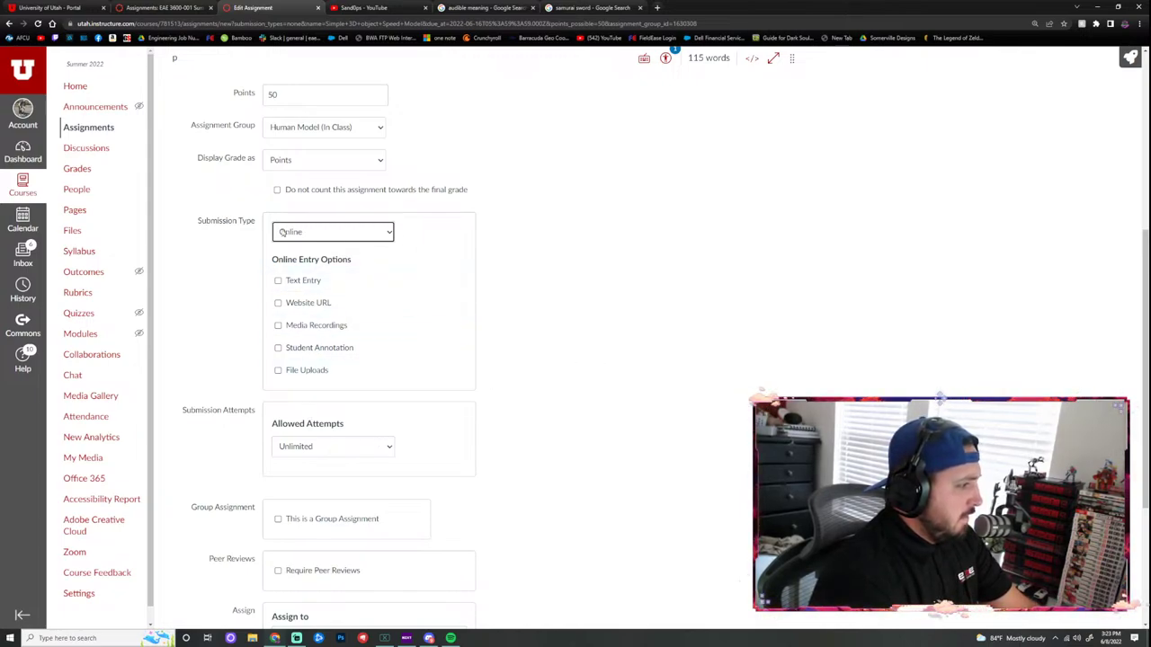
left_click(277, 372)
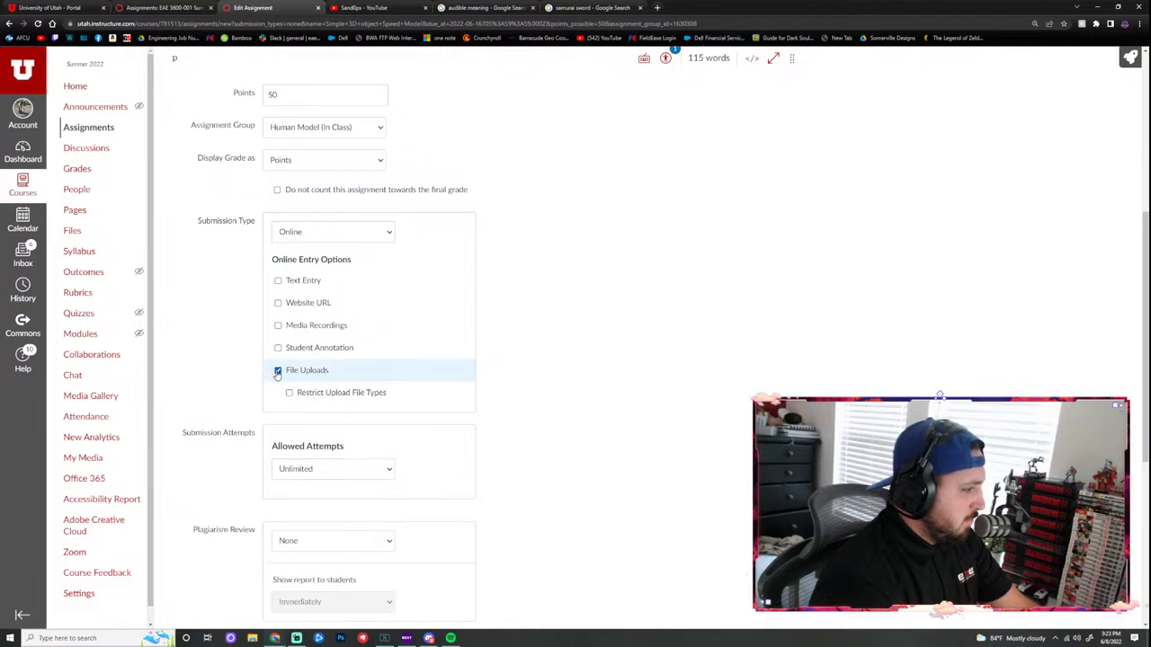
scroll(563, 377, "down", 1)
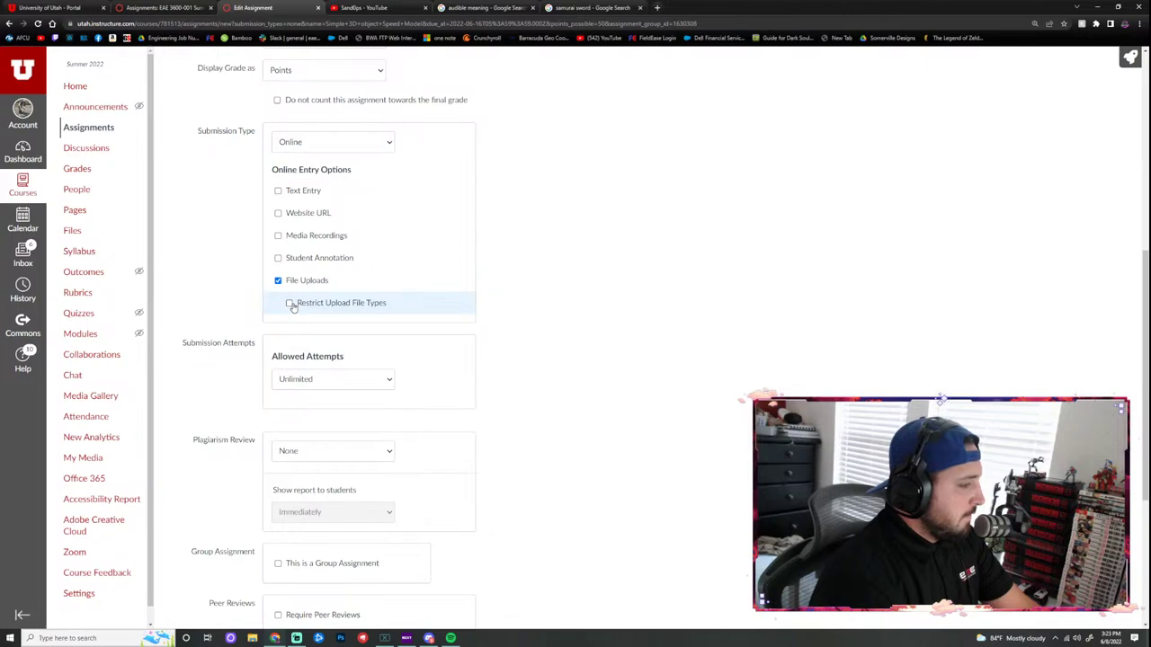
Step: Save and publish the assignment with the remaining settings as they are
scroll(287, 385, "down", 2)
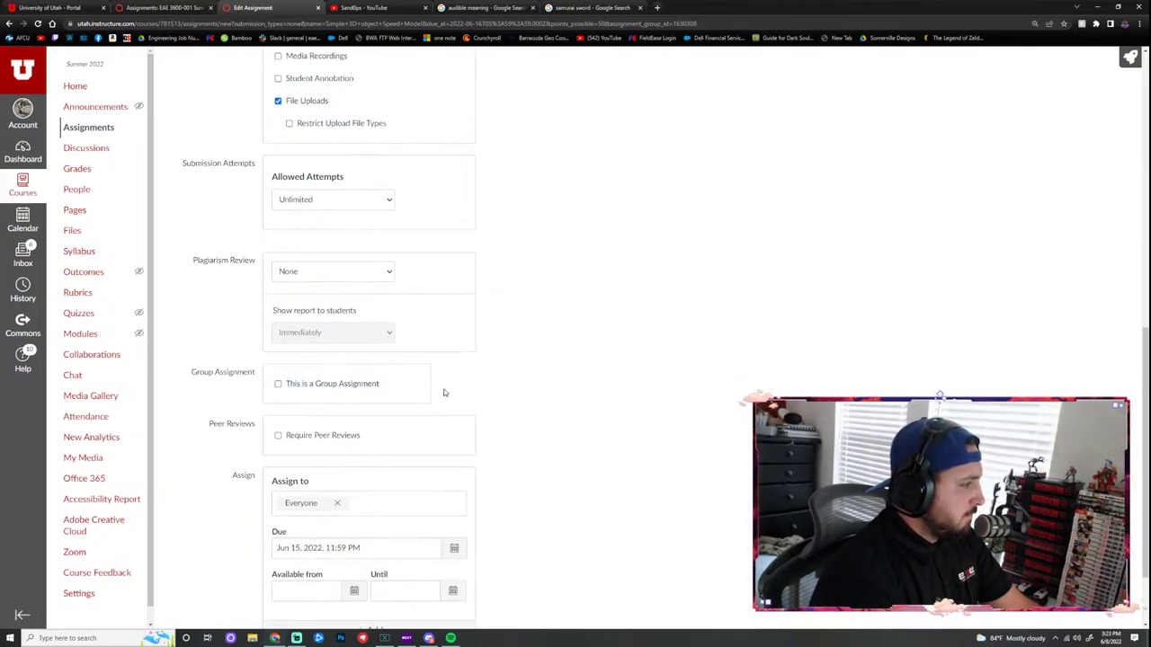
scroll(444, 416, "down", 1)
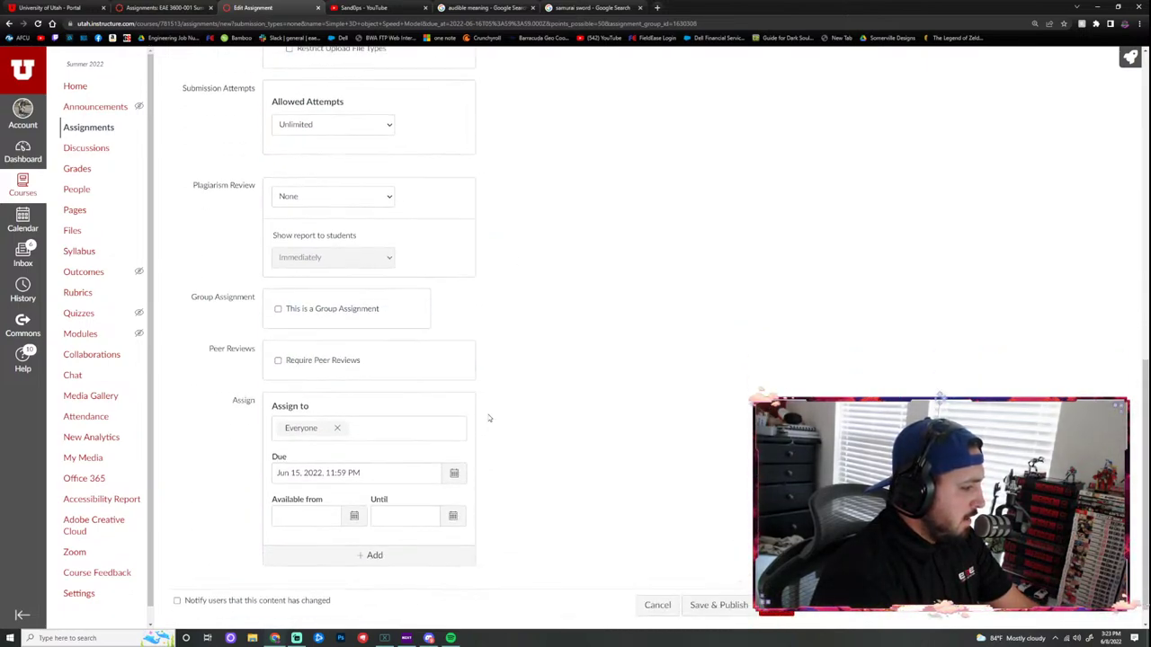
left_click(730, 582)
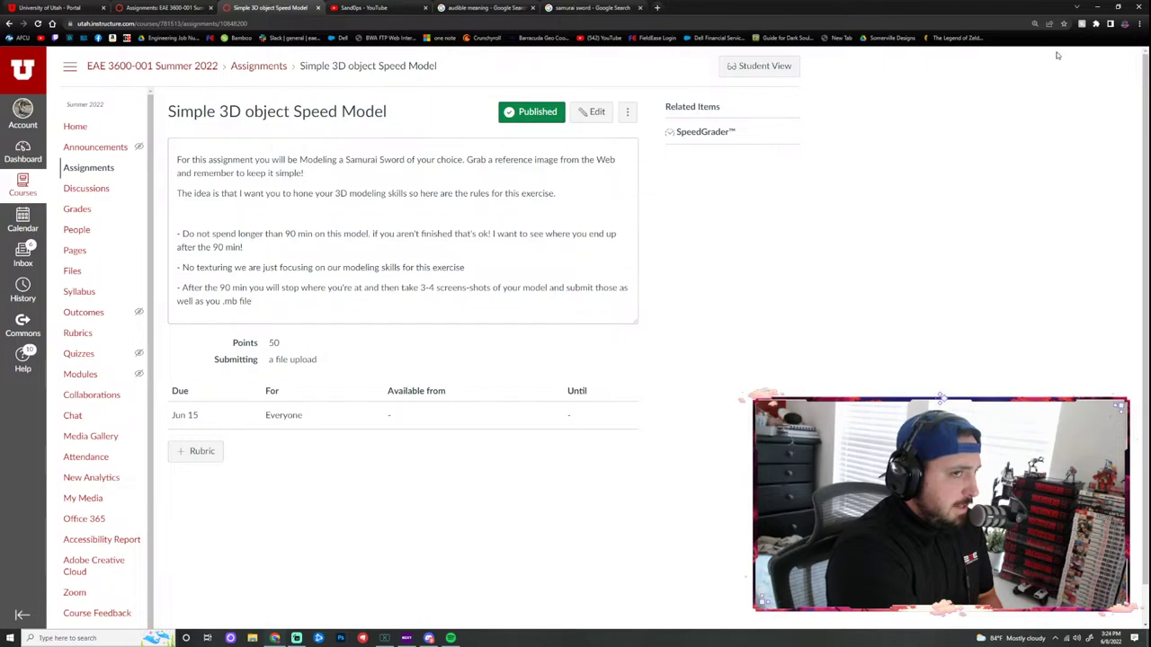
Step: Switch to the samurai sword image results in Google and search for "zoro sword one piece" instead
left_click(578, 8)
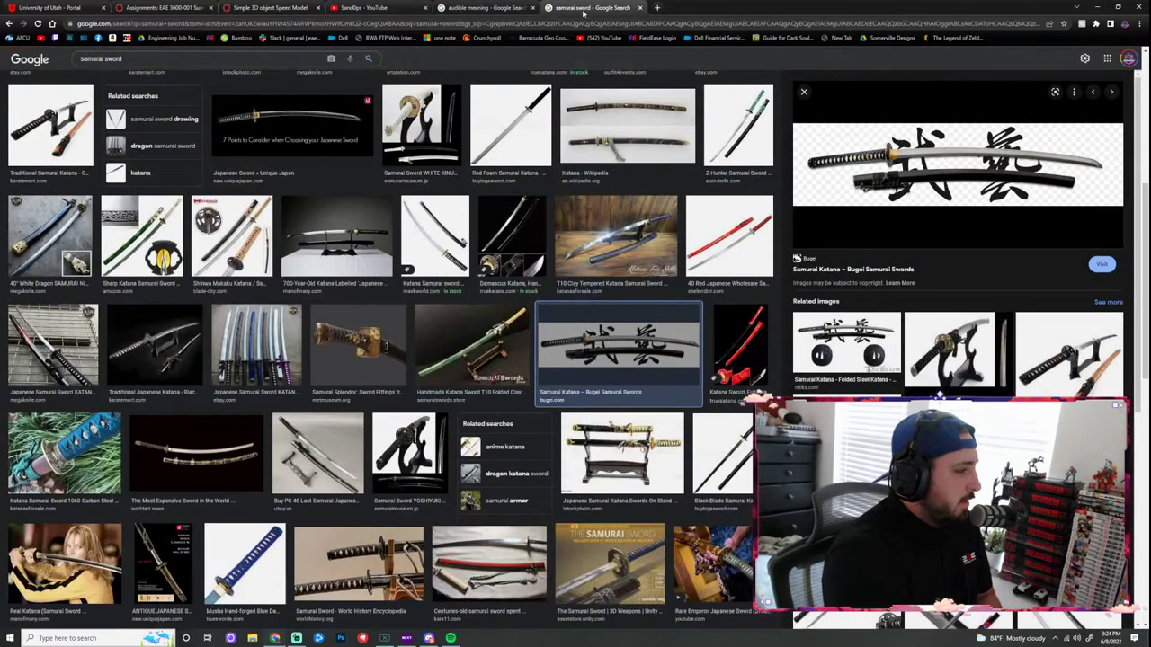
scroll(592, 371, "up", 3)
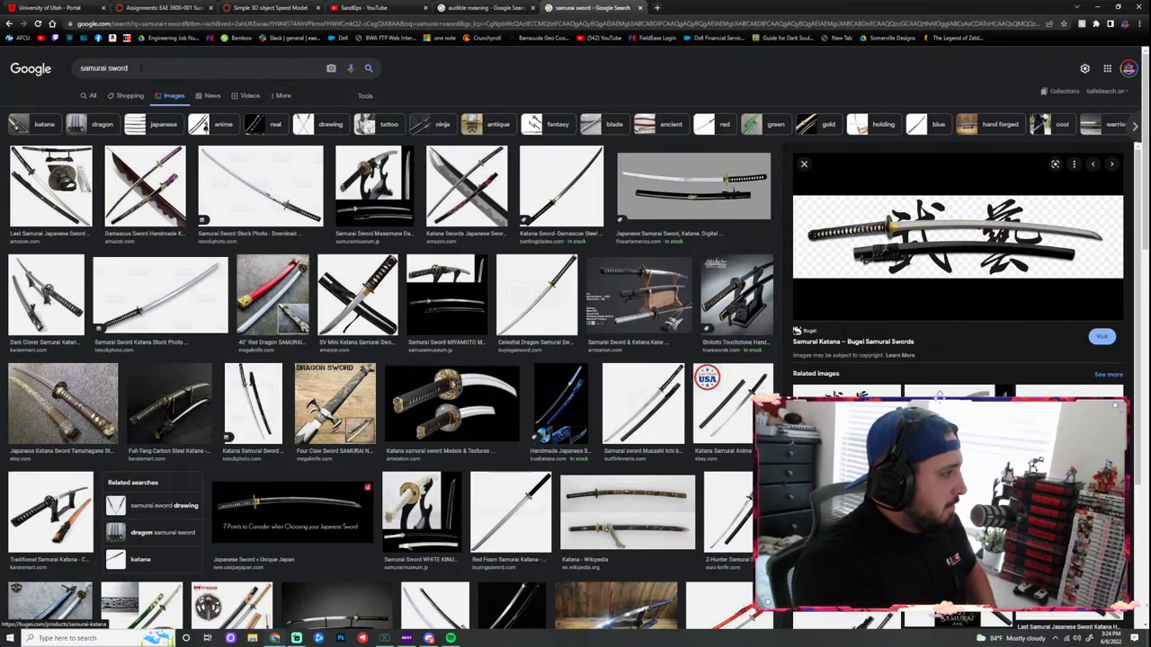
left_click_drag(141, 67, 50, 62)
type("st")
key("BackSpace")
key("BackSpace")
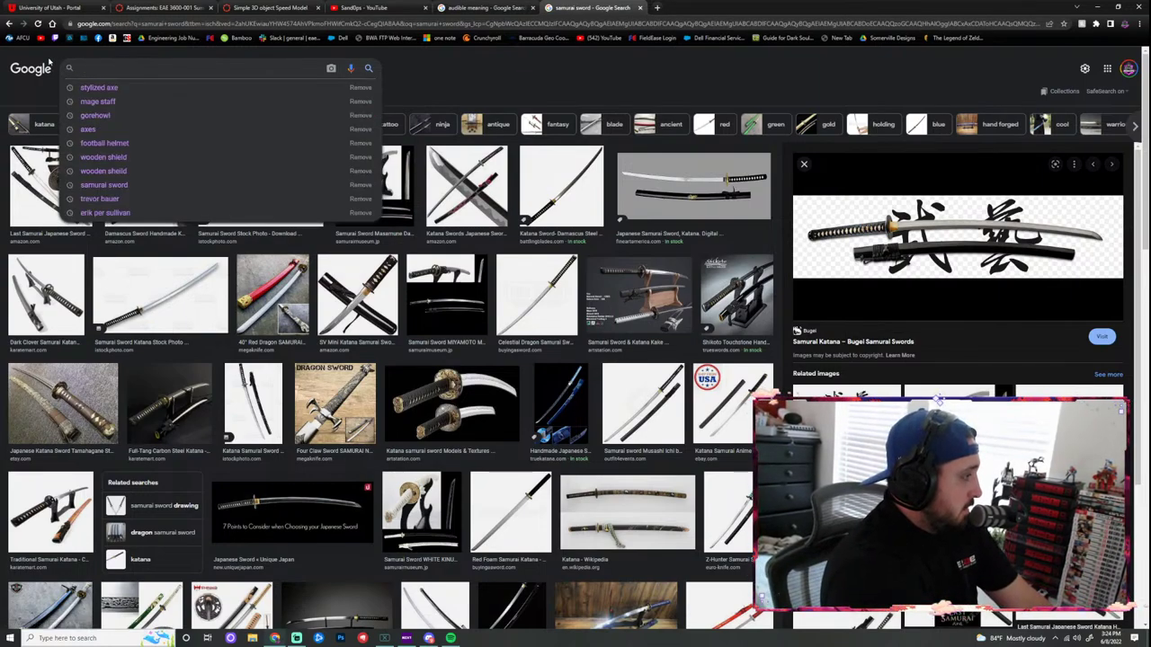
type("zoro ")
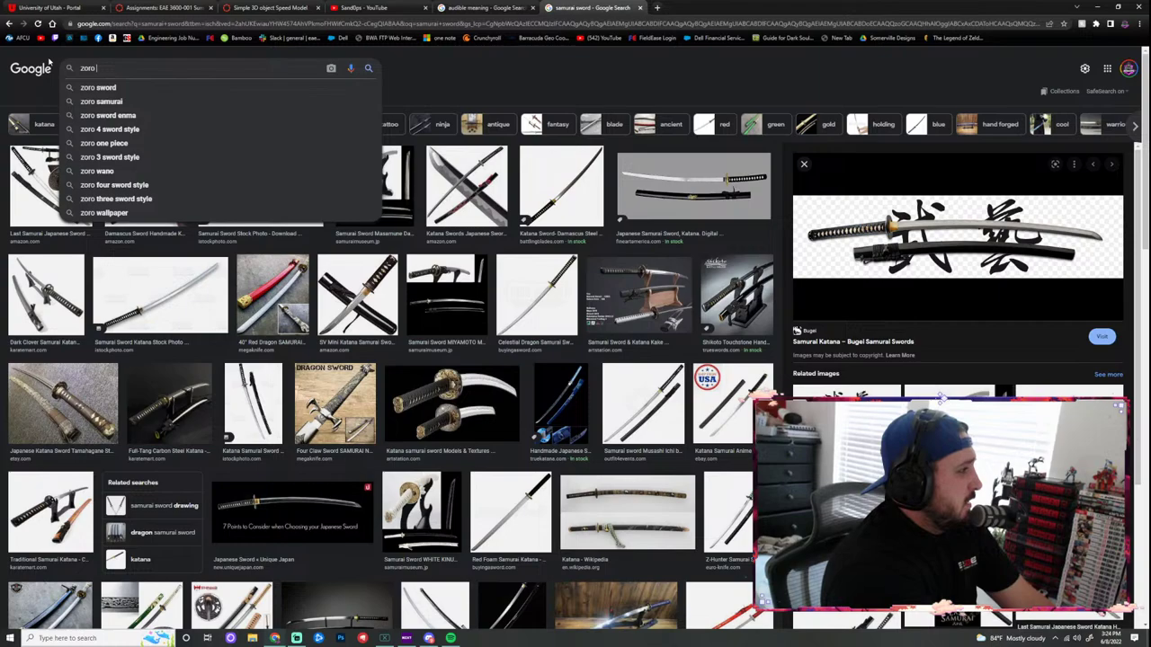
type("sw")
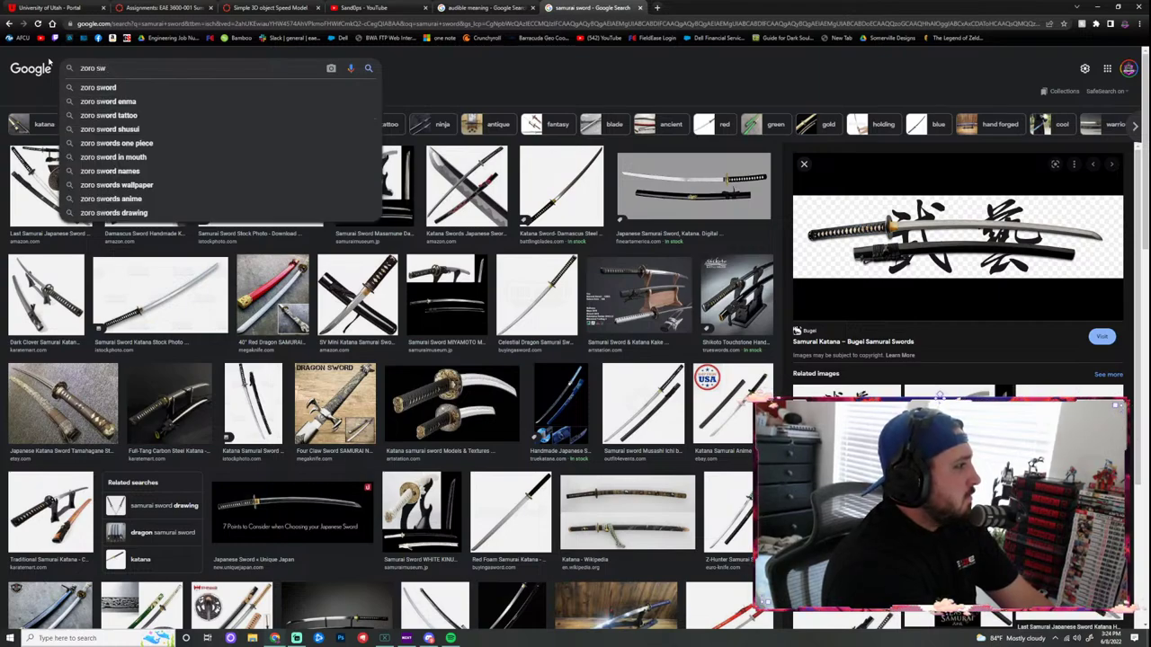
type("ord one piece")
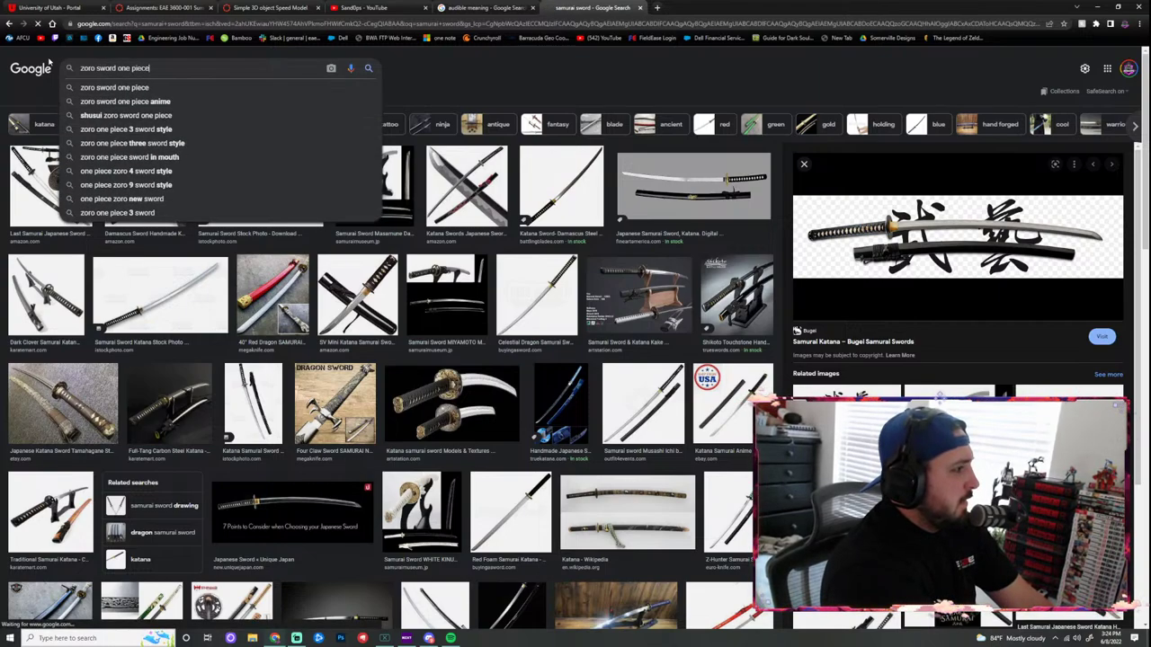
key("Return")
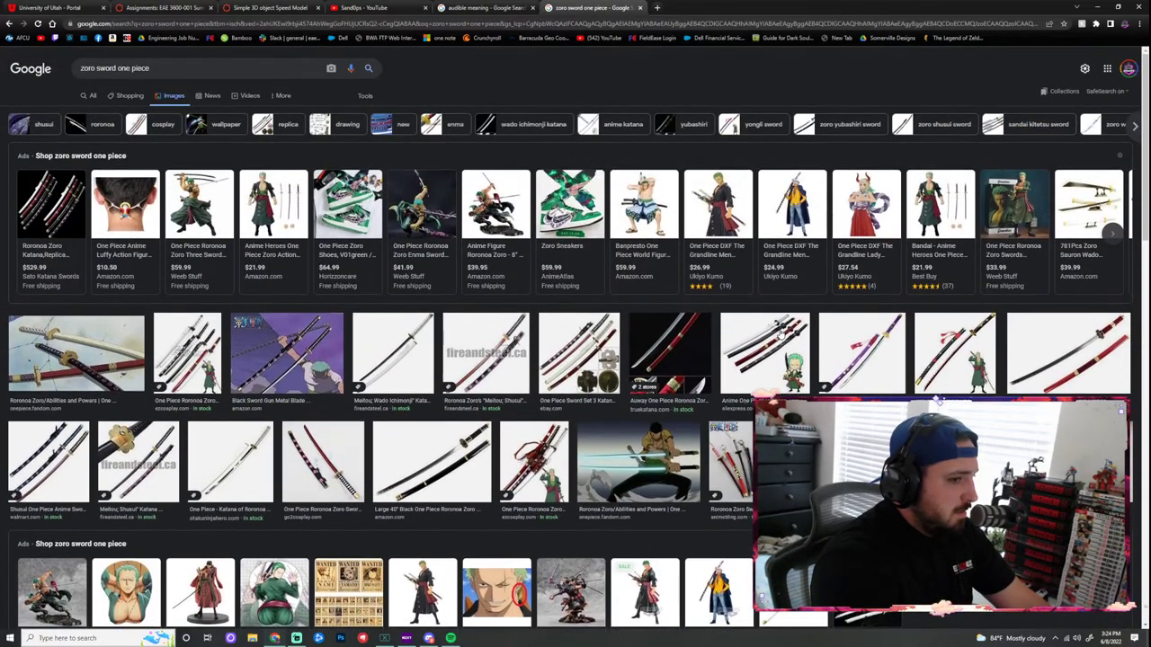
Step: Preview the 40" red Roronoa Zoro carbon steel sword, open its Amazon page, and return to the image results
left_click(1126, 353)
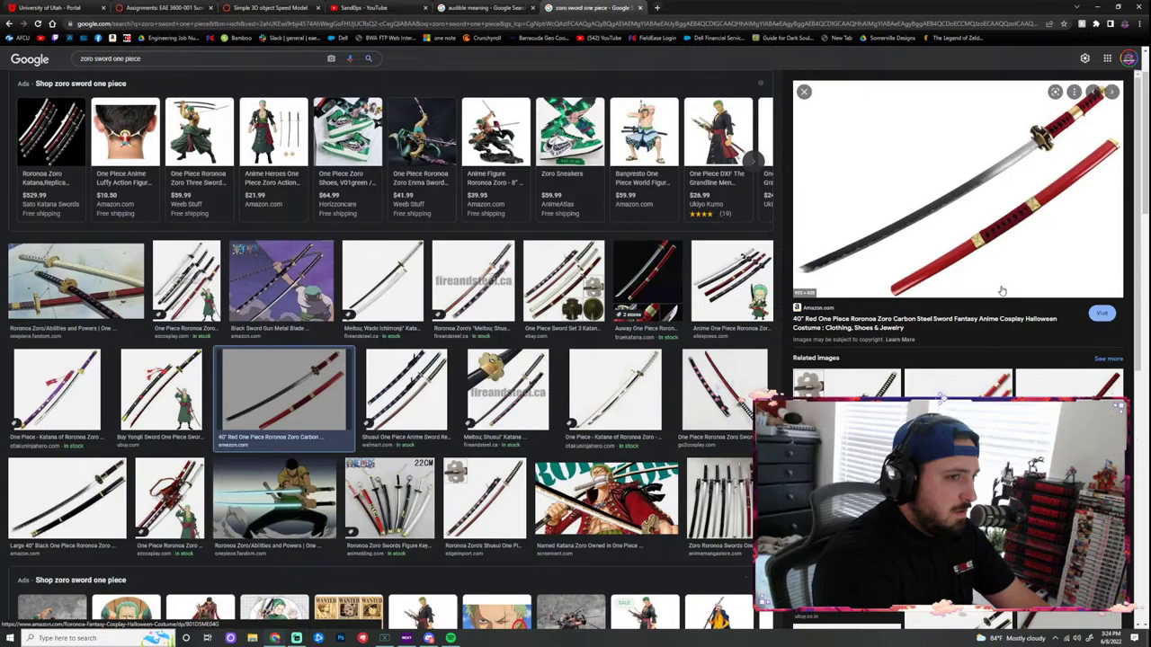
scroll(1038, 244, "up", 1)
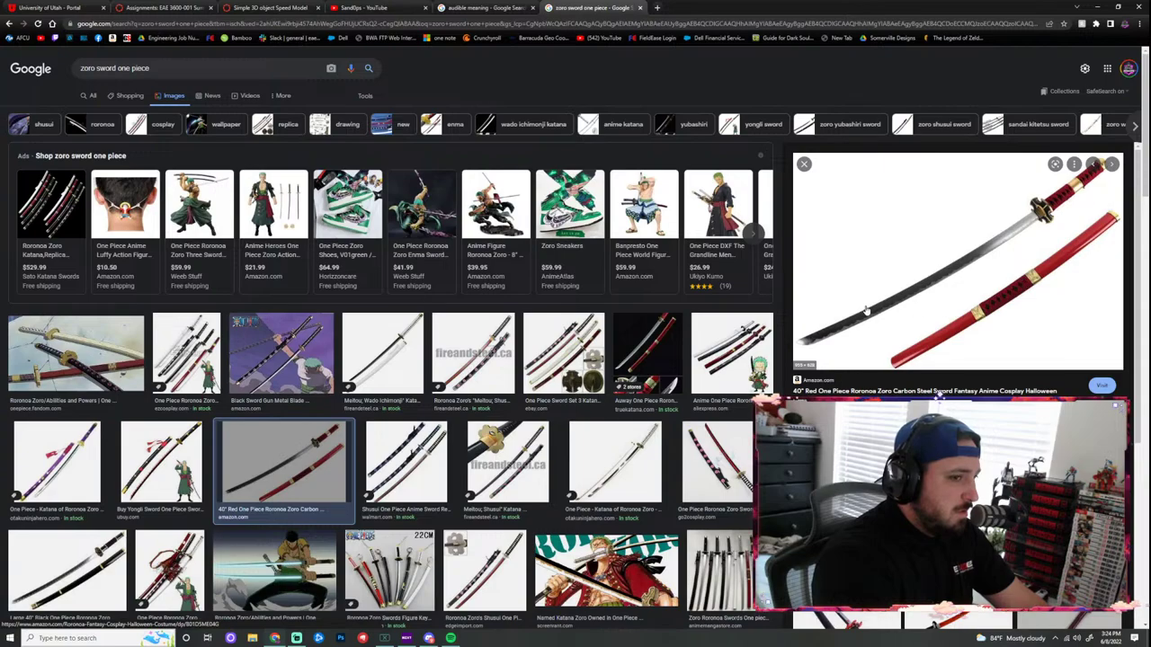
left_click(1001, 247)
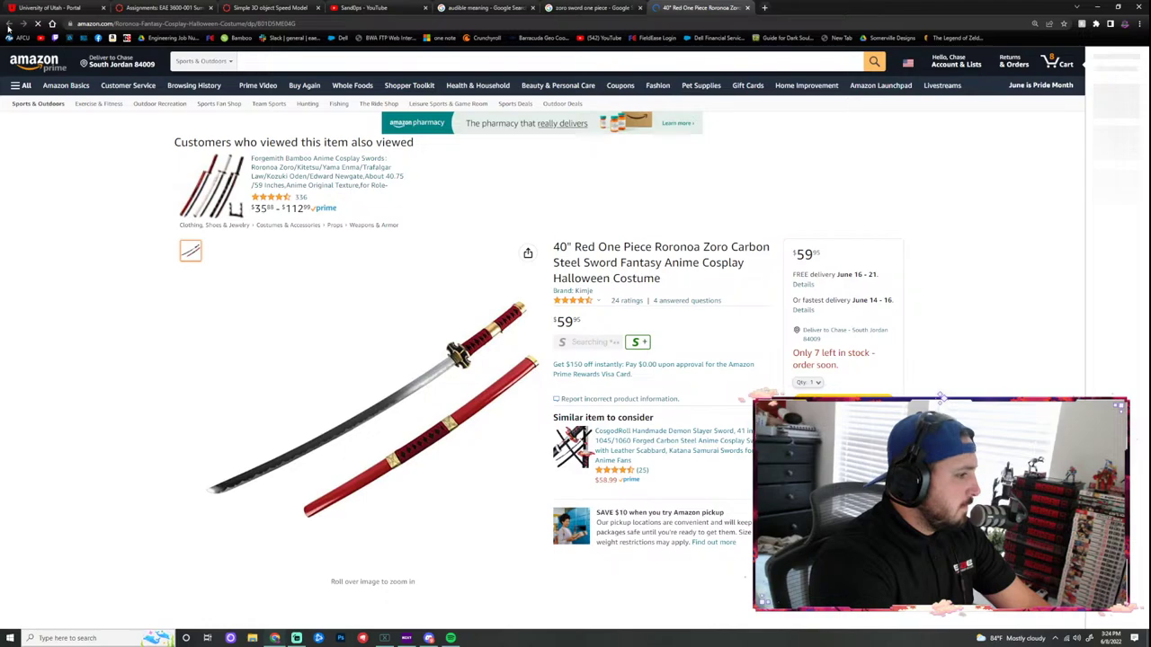
left_click(592, 9)
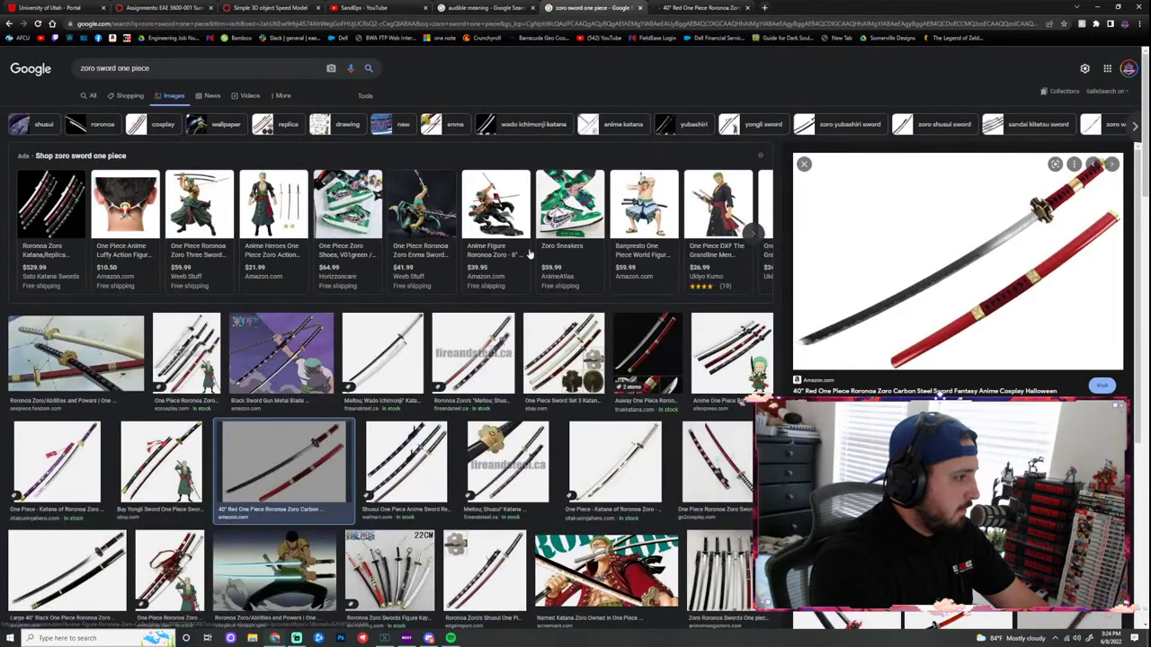
Step: Preview the two EZCosplay images, the Zoro sword set and the sword bandage accessory prop
left_click(186, 353)
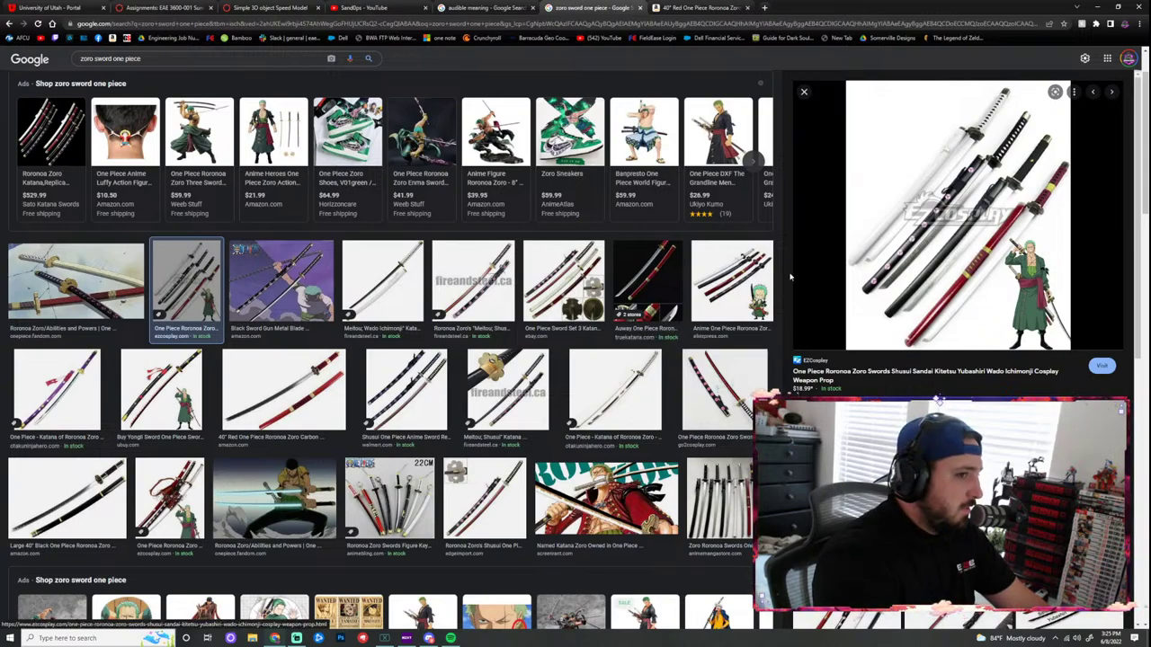
scroll(457, 283, "down", 1)
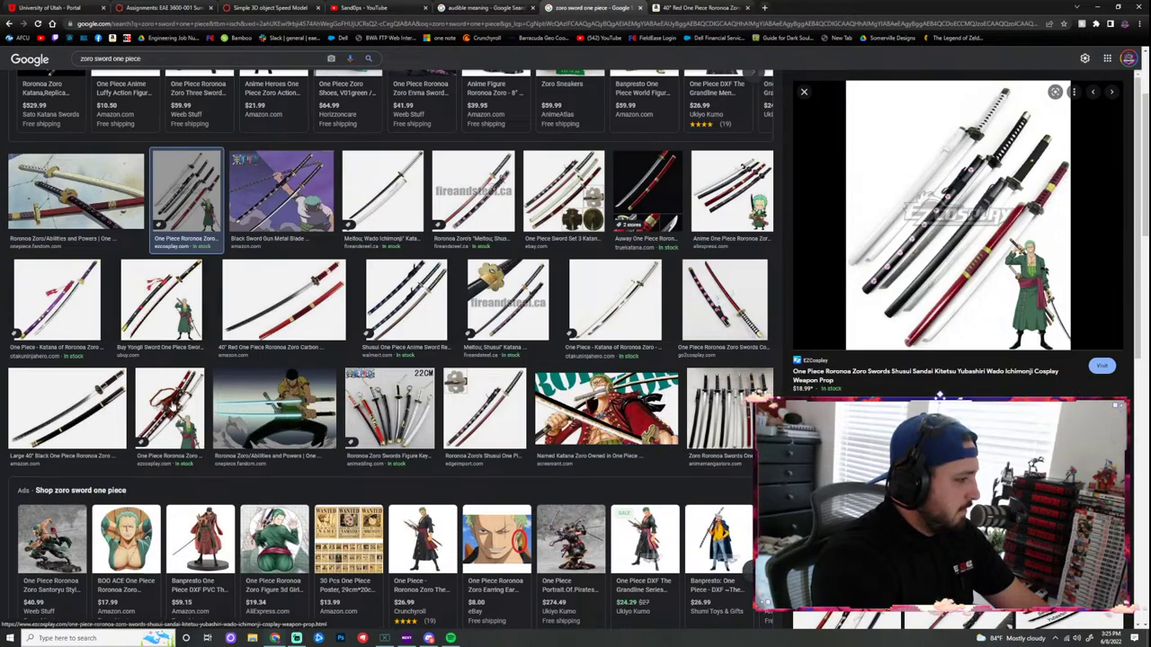
left_click(172, 406)
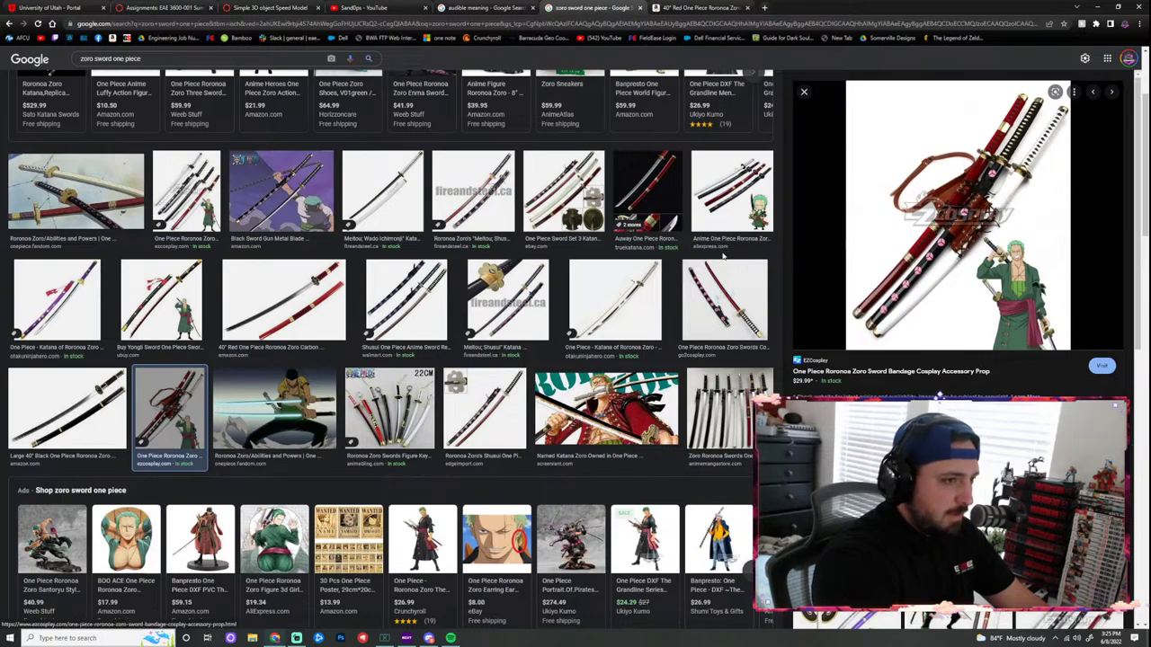
Step: Search images for "zoro red katana" and preview the Sandai Kitetsu picture from the One Piece Wiki
scroll(396, 269, "up", 3)
left_click_drag(149, 69, 96, 69)
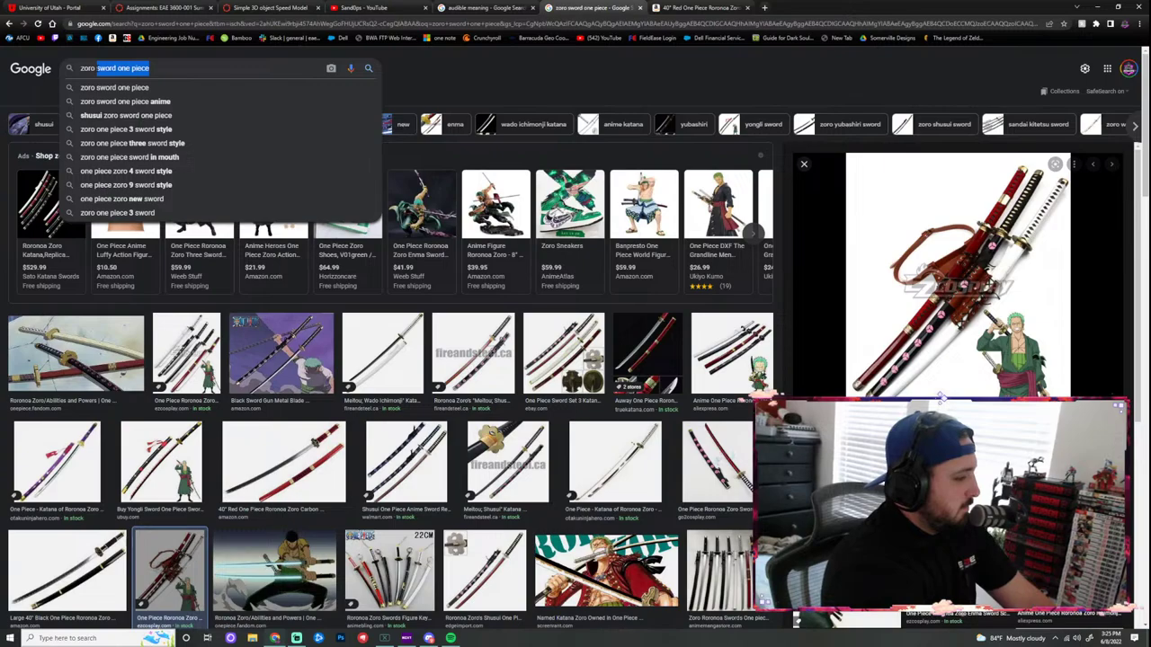
type("red ka")
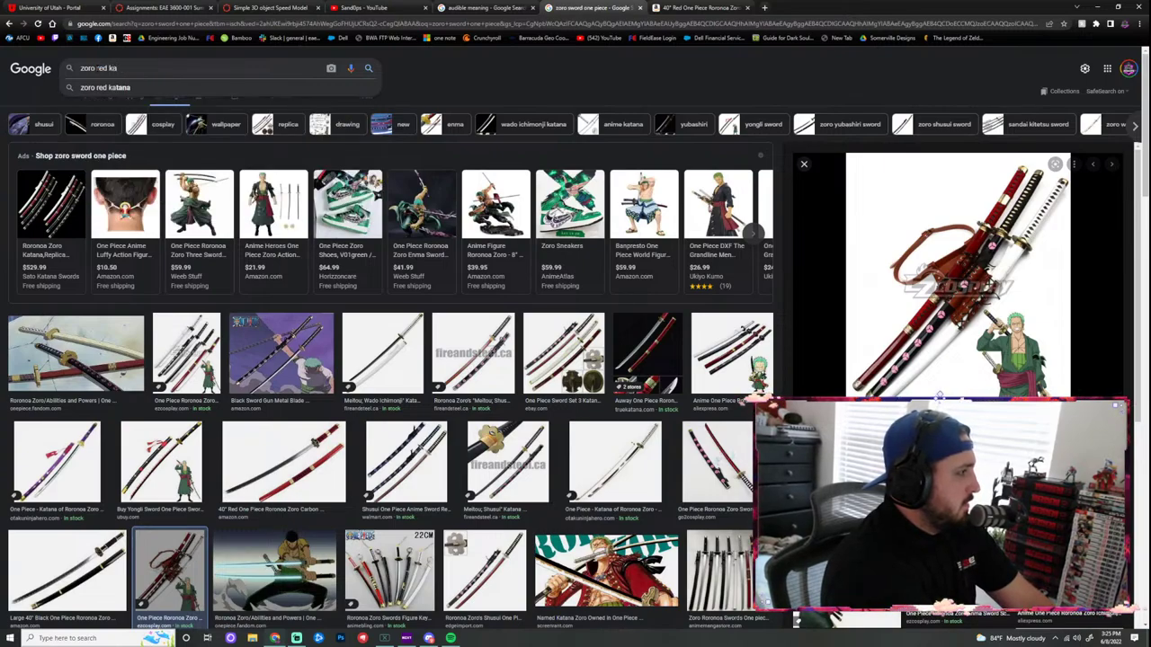
left_click(97, 89)
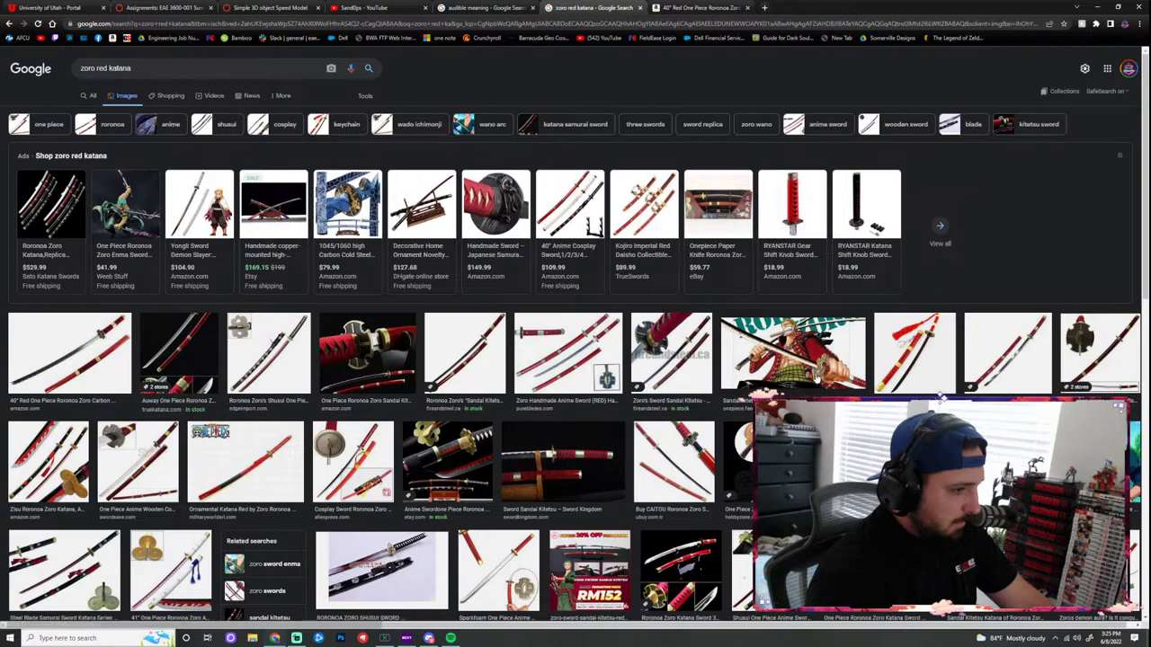
left_click(818, 372)
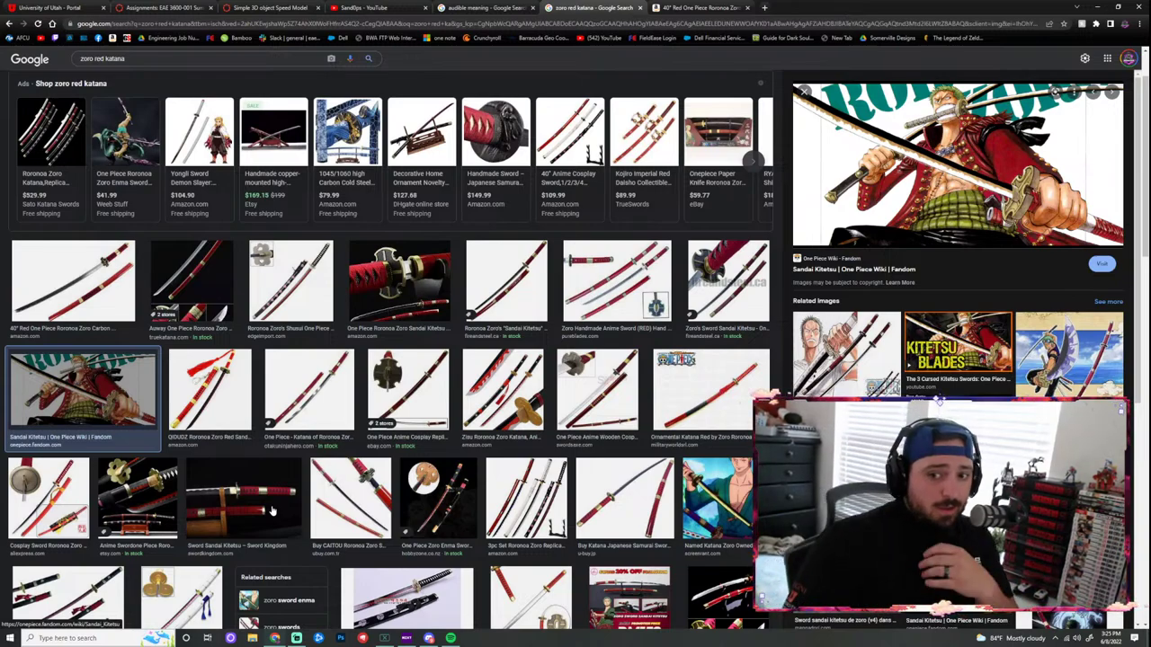
Step: Switch back to Canvas and review the published Simple 3D object Speed Model assignment
left_click(265, 8)
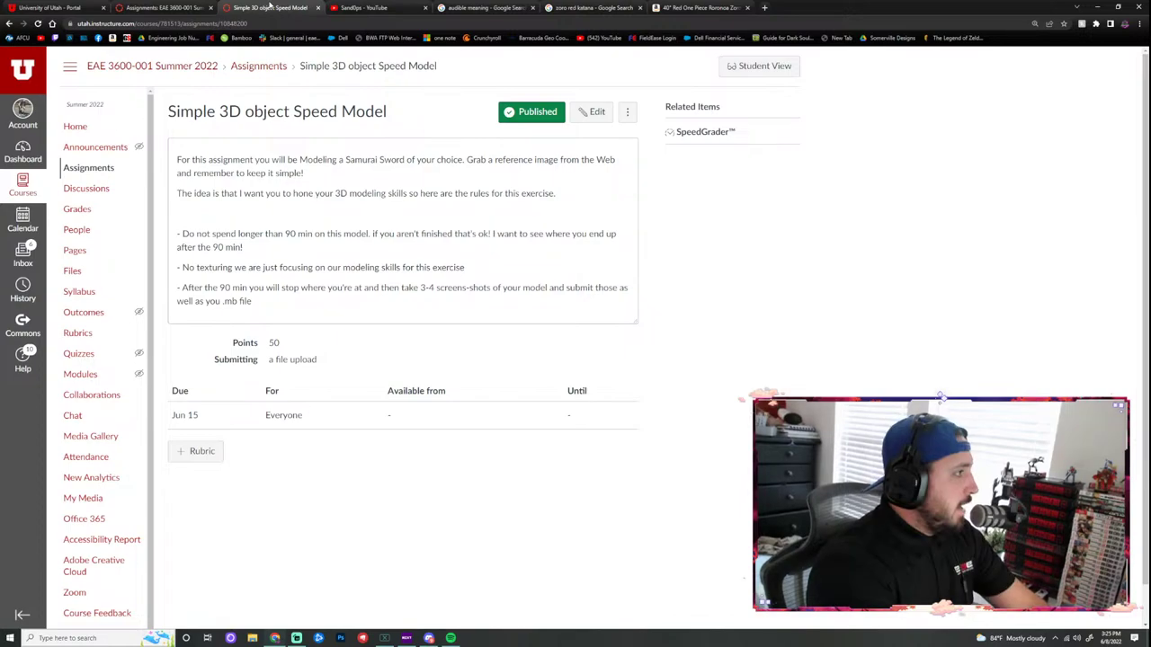
left_click(174, 9)
left_click(240, 9)
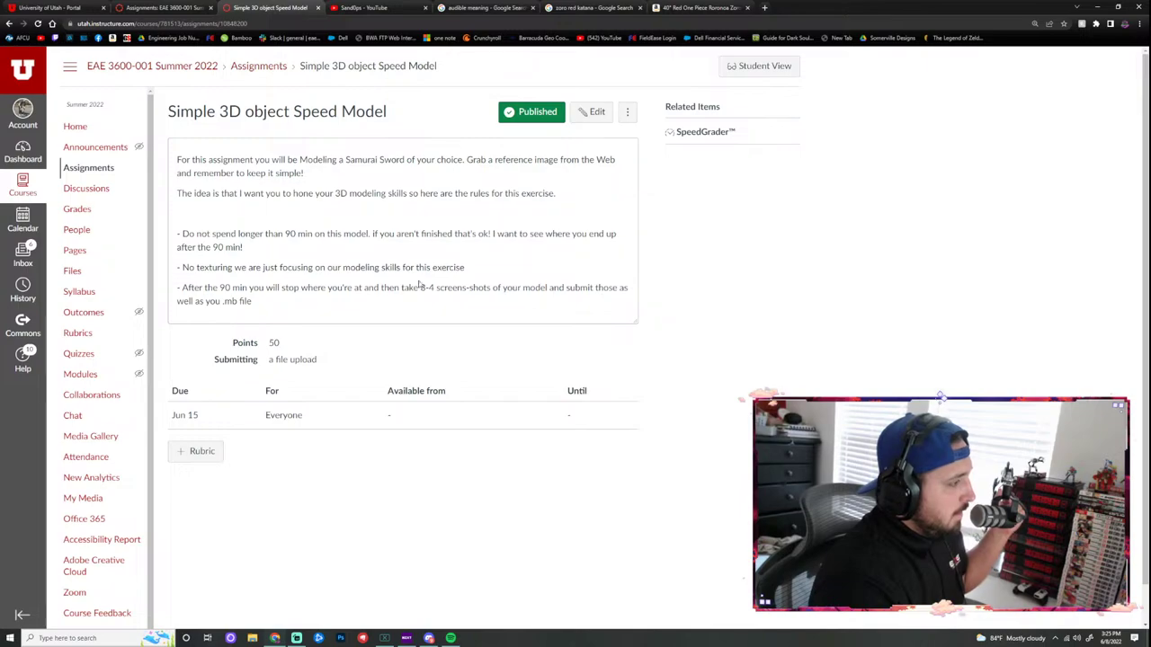
Step: Review the Finished Hand assignment from the course's assignment list and go to the course home page
left_click(83, 171)
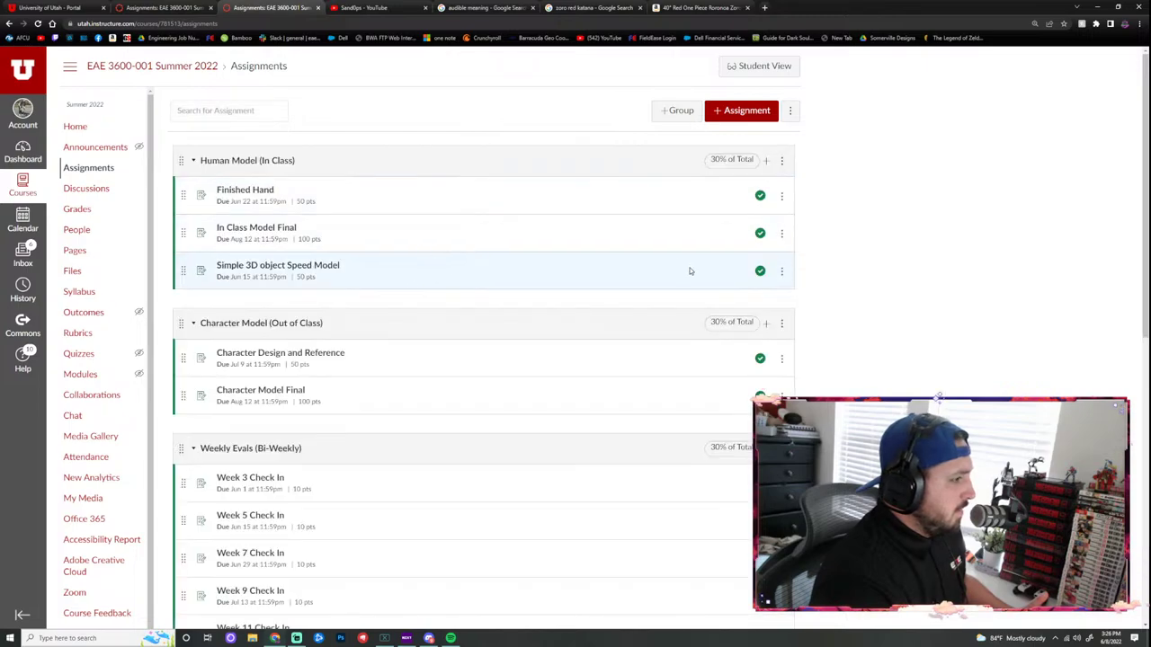
left_click(257, 193)
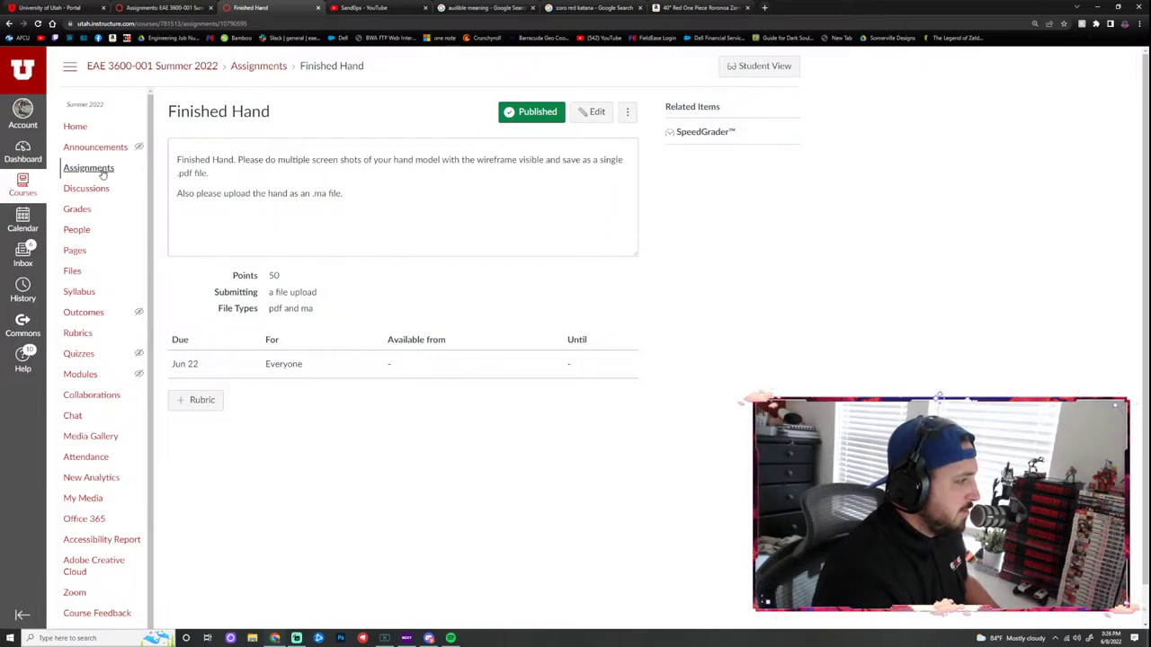
left_click(75, 126)
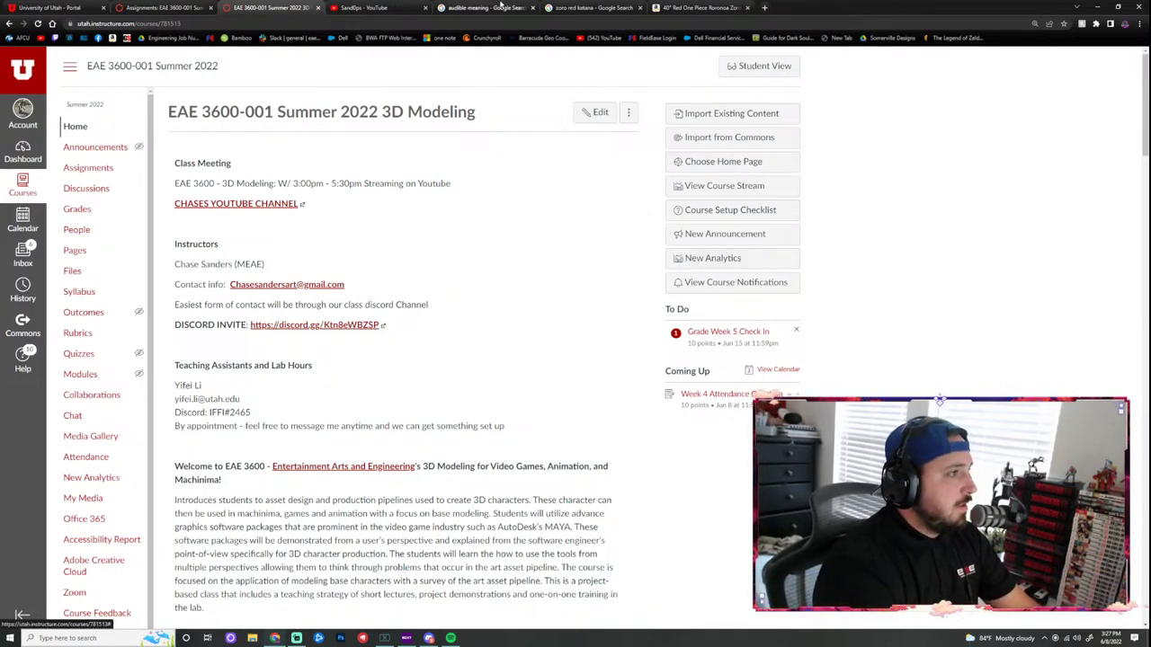
Step: Return to the "zoro red katana" image results and preview the U-Buy, Sword Kingdom, Fire and Steel and 40-inch Amazon swords
left_click(593, 8)
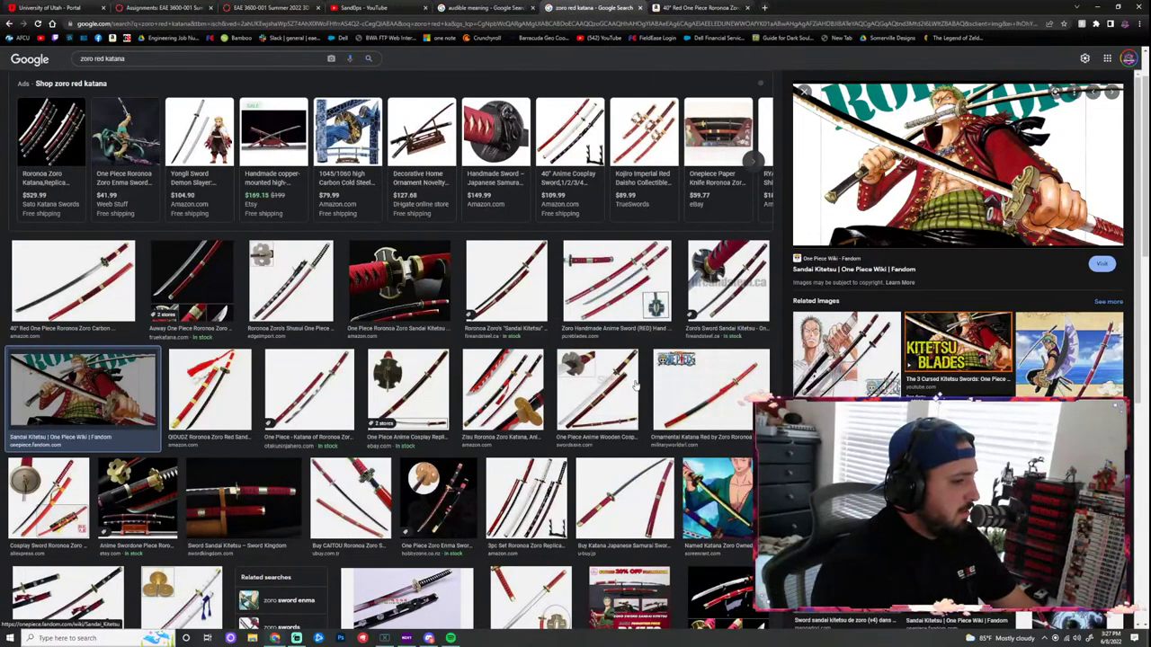
scroll(555, 378, "down", 3)
left_click(625, 324)
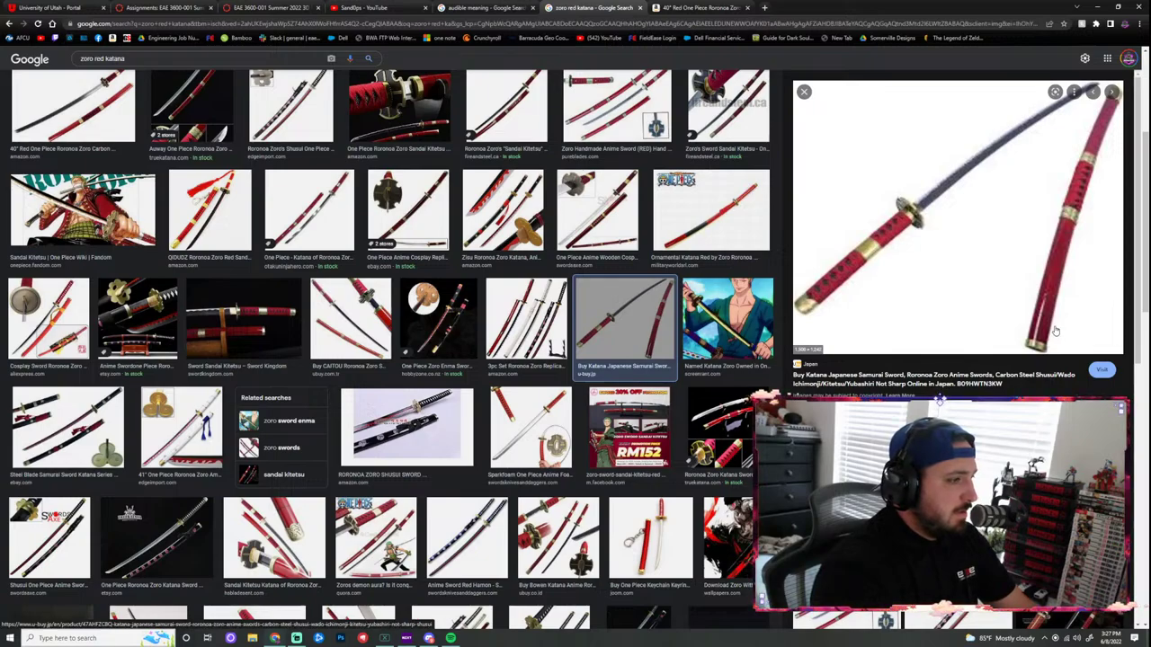
left_click(235, 311)
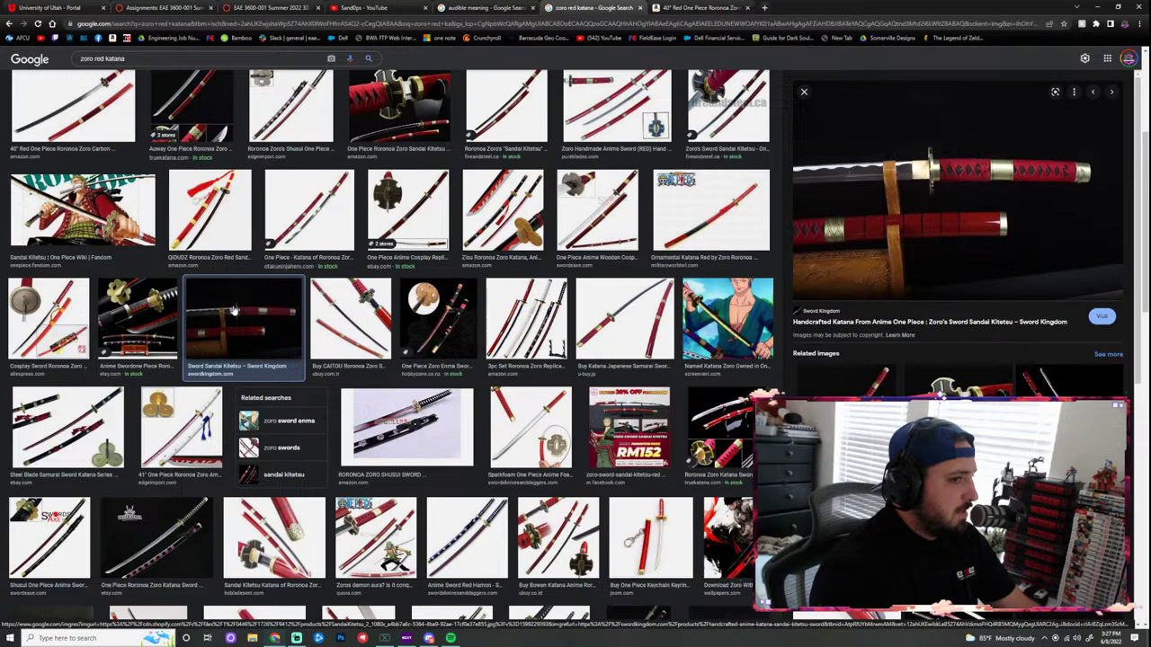
scroll(329, 296, "up", 2)
left_click(546, 297)
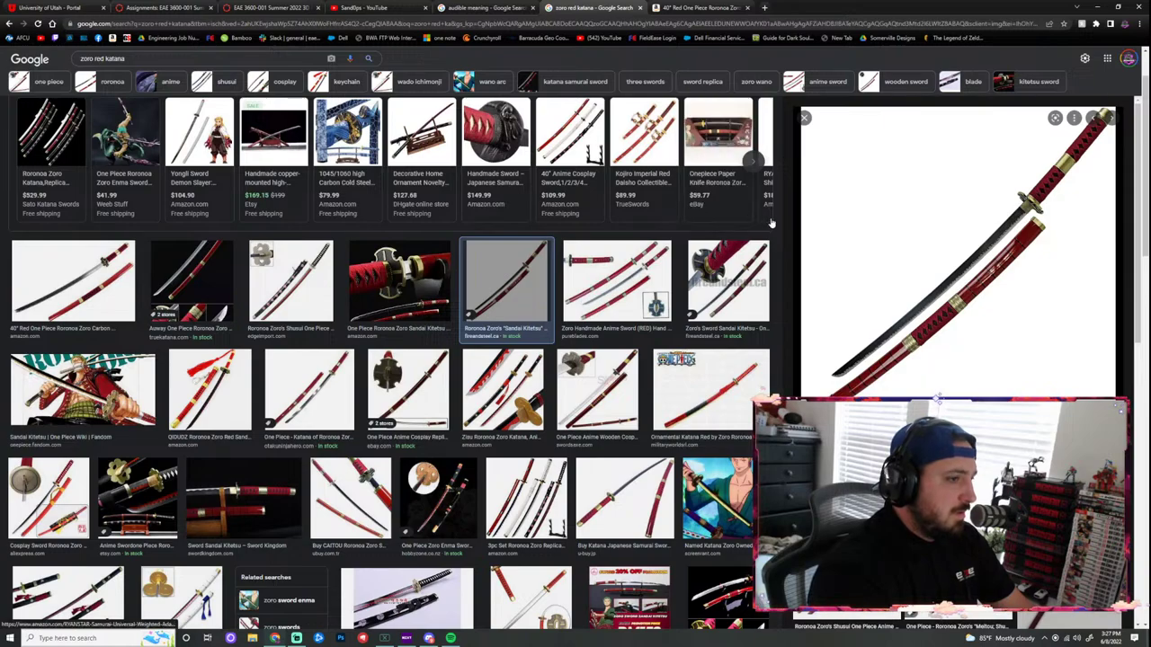
left_click(77, 287)
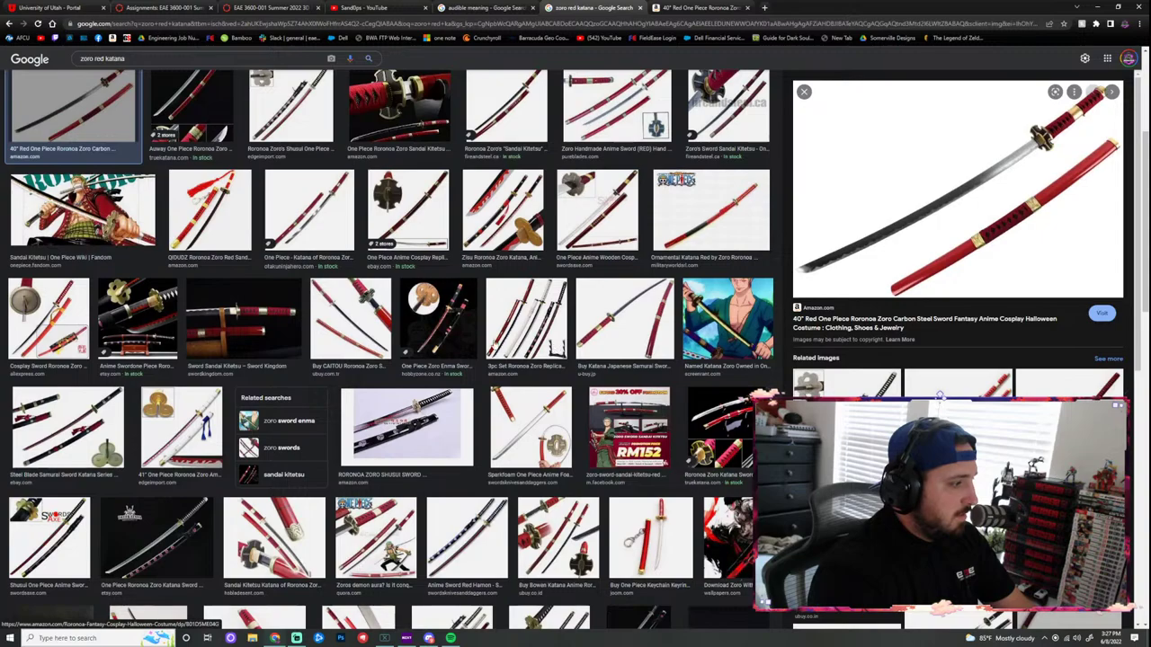
Step: Preview the Sparkfoam foam sword and the HS Blades Sandai Kitetsu katana, and look through the further image results
scroll(324, 336, "down", 3)
scroll(555, 340, "down", 3)
left_click(557, 240)
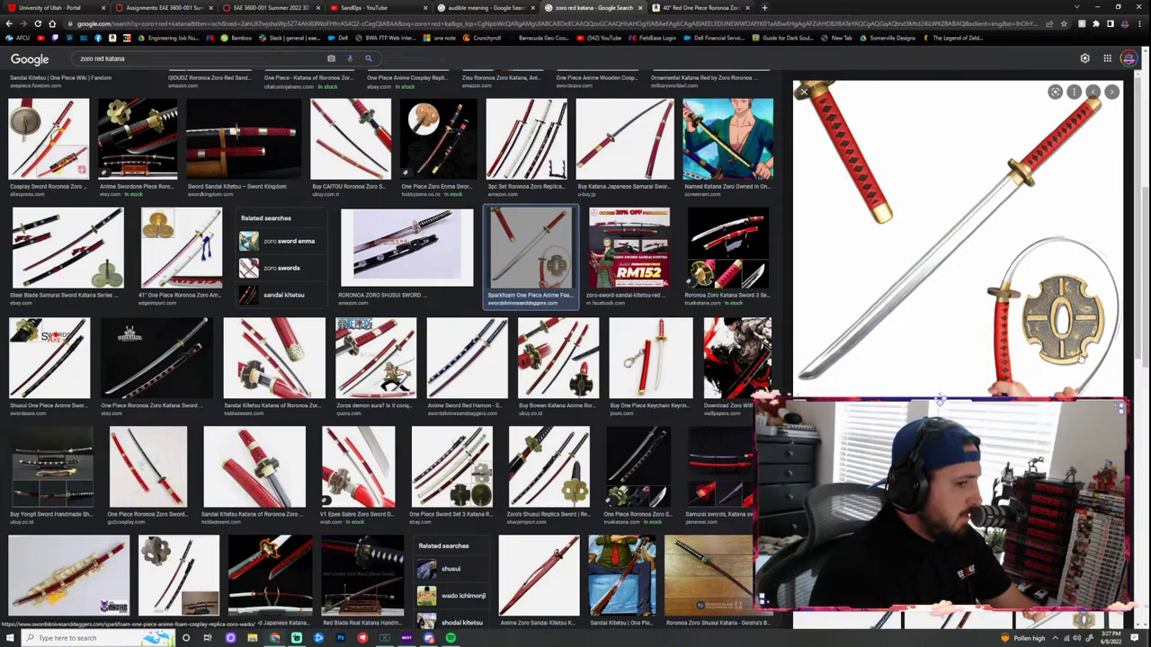
left_click(281, 362)
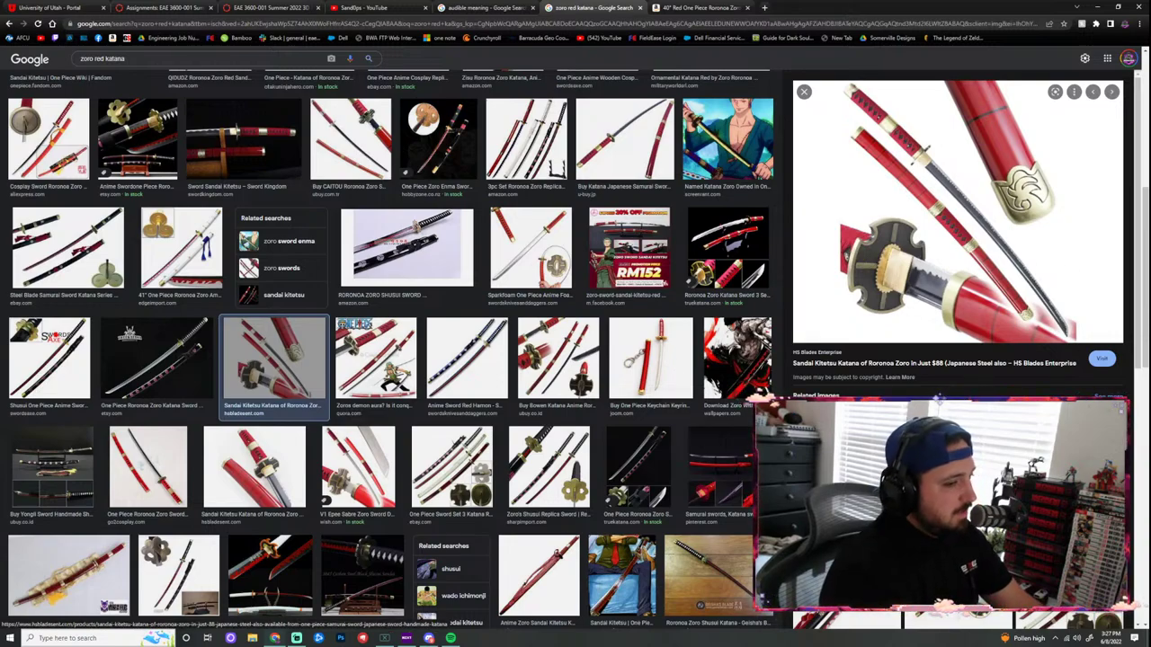
scroll(623, 337, "down", 5)
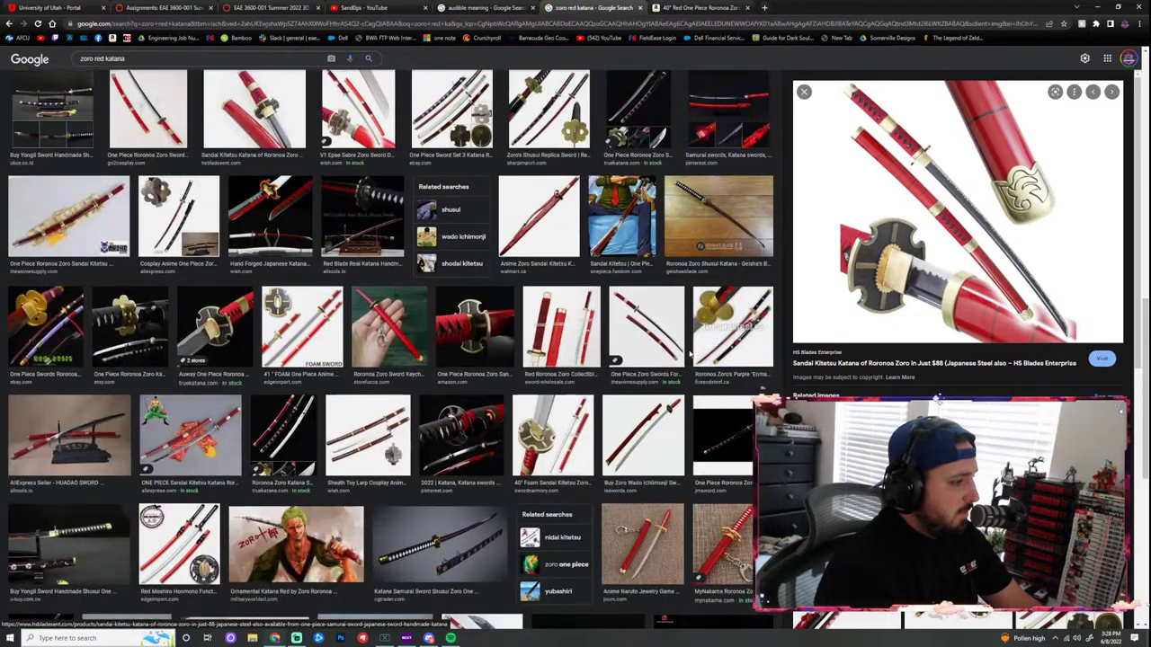
scroll(497, 430, "down", 2)
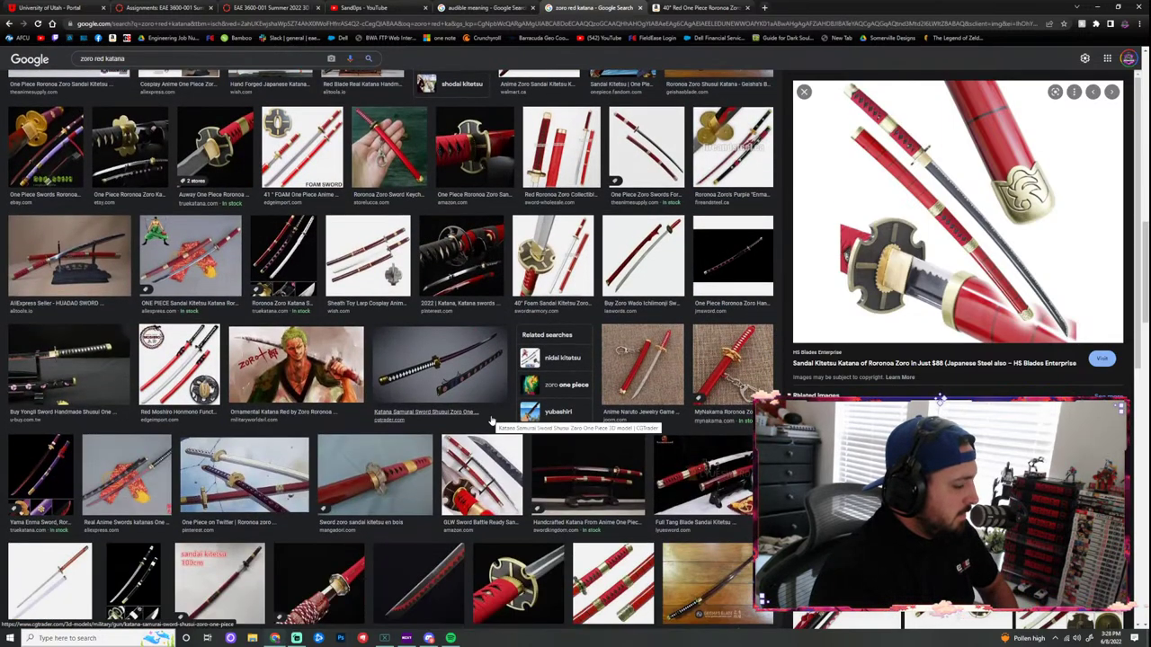
scroll(502, 429, "up", 8)
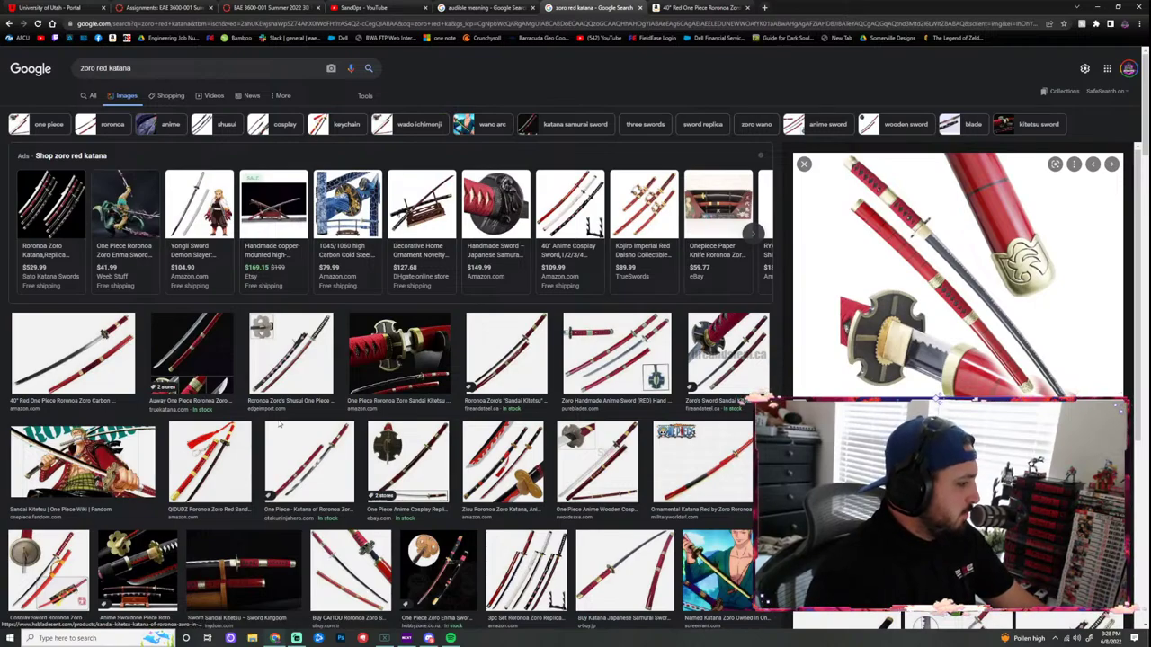
Step: Preview the Quora picture of Zoro's sword and the related Amazon.in Sandai Kitetsu foam katana
scroll(274, 415, "down", 2)
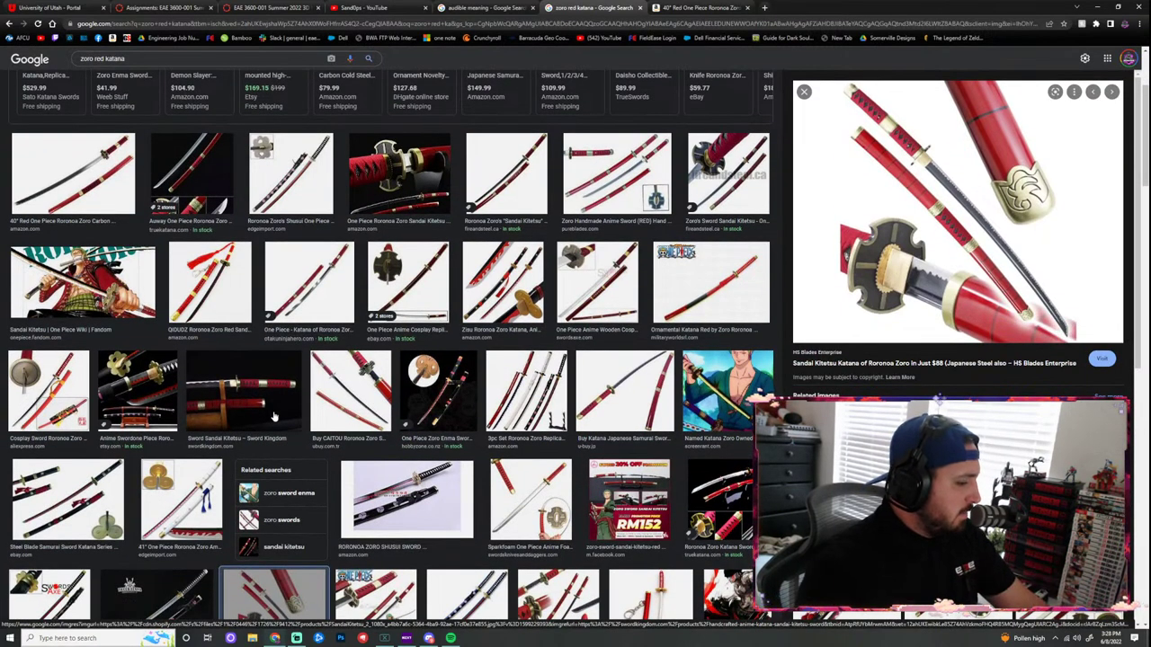
scroll(494, 415, "down", 3)
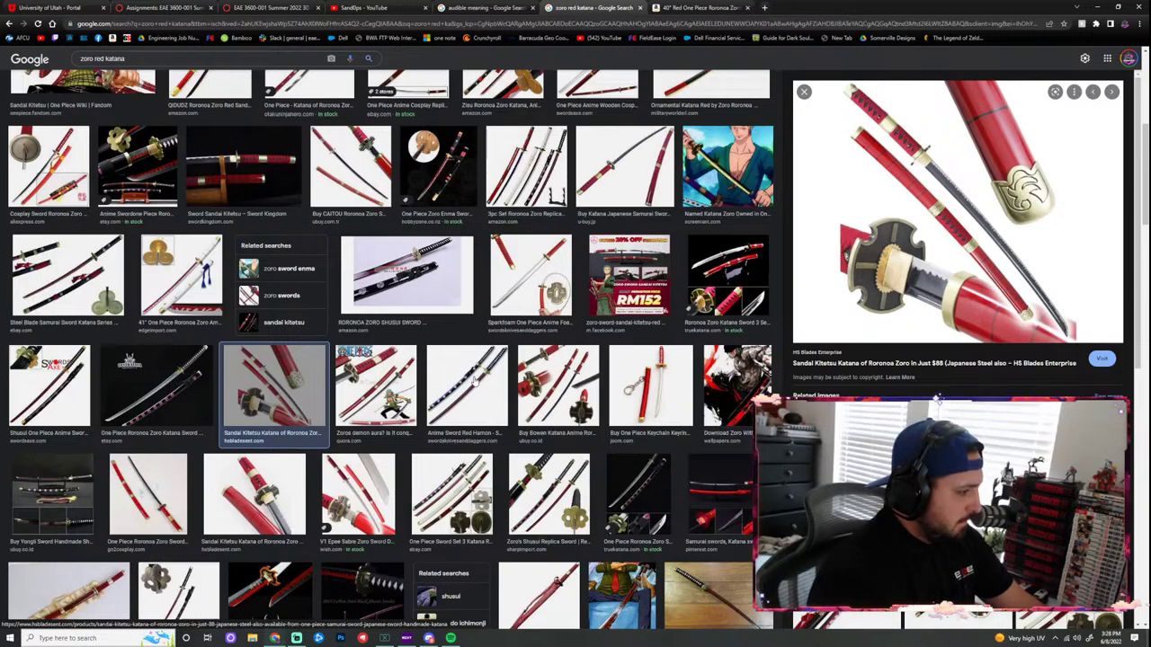
left_click(411, 379)
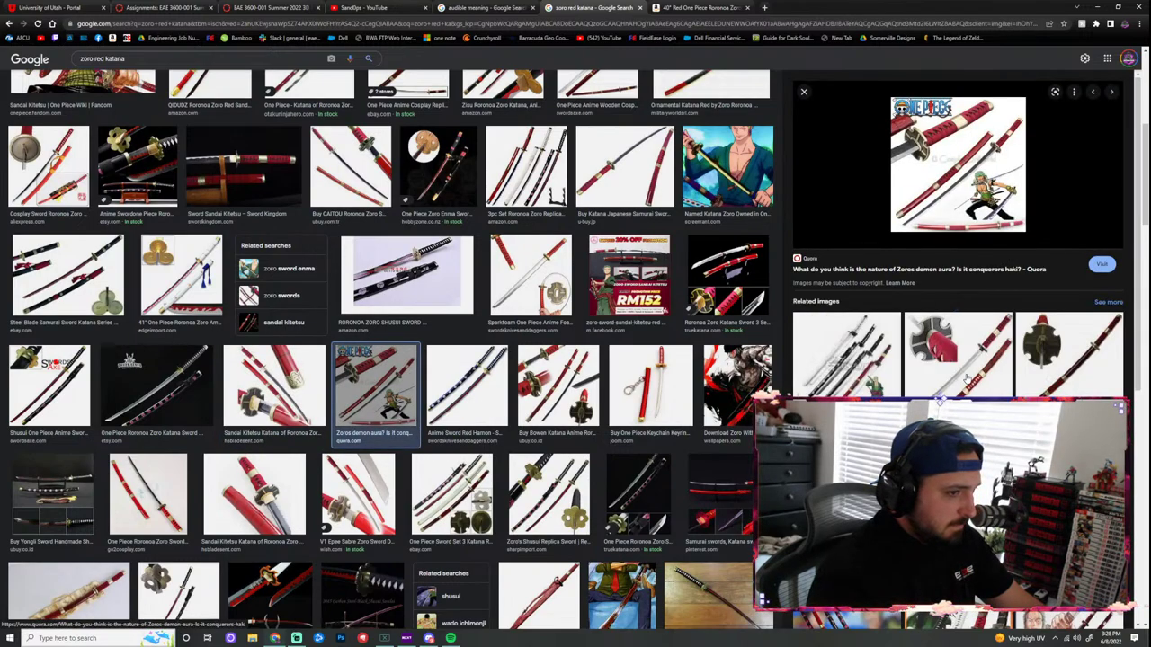
left_click(965, 380)
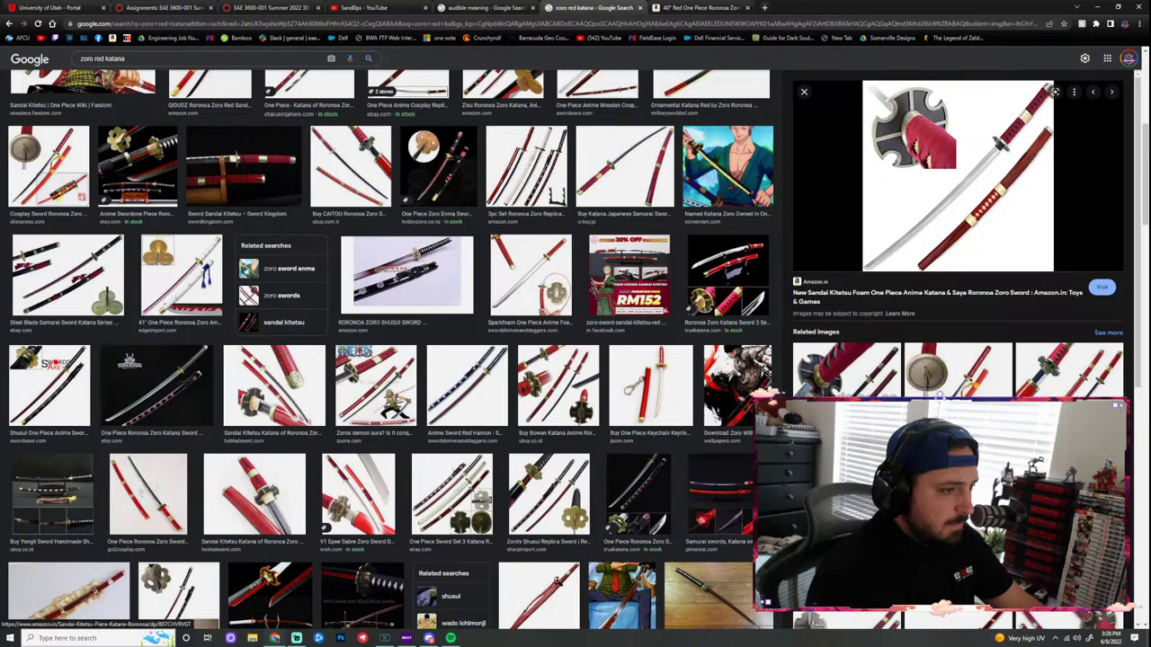
scroll(766, 318, "up", 2)
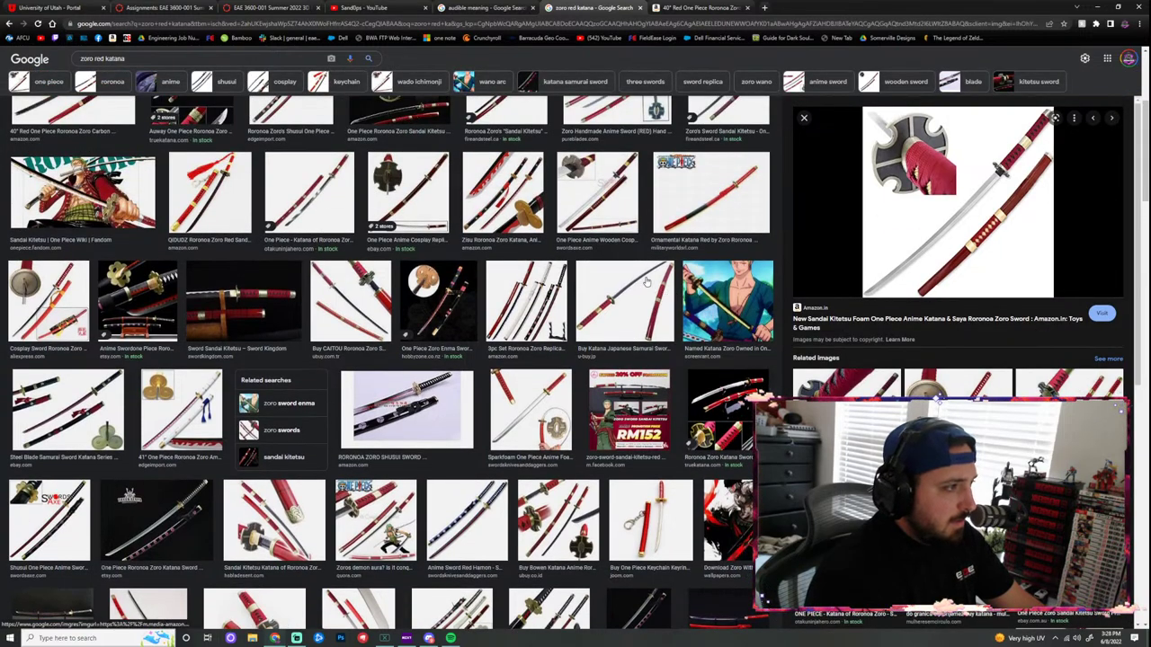
Step: Preview the Swords Axe wooden replica, the Screen Rant Zoro picture and the Military World ornamental red katana
left_click(597, 193)
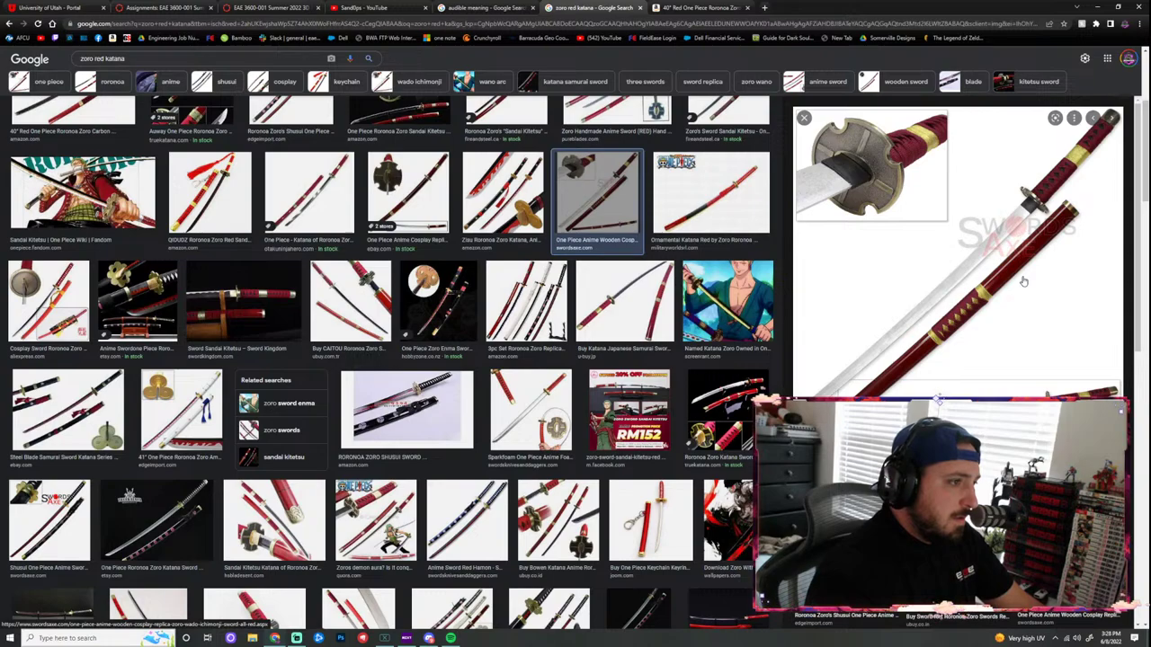
left_click(721, 305)
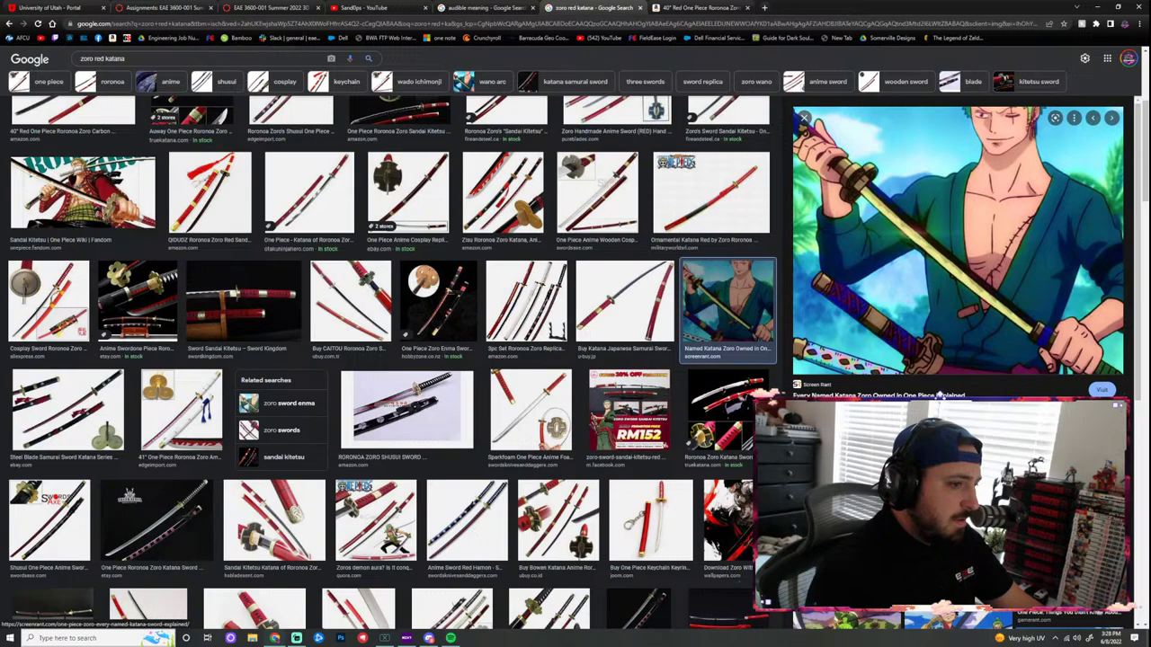
left_click(719, 203)
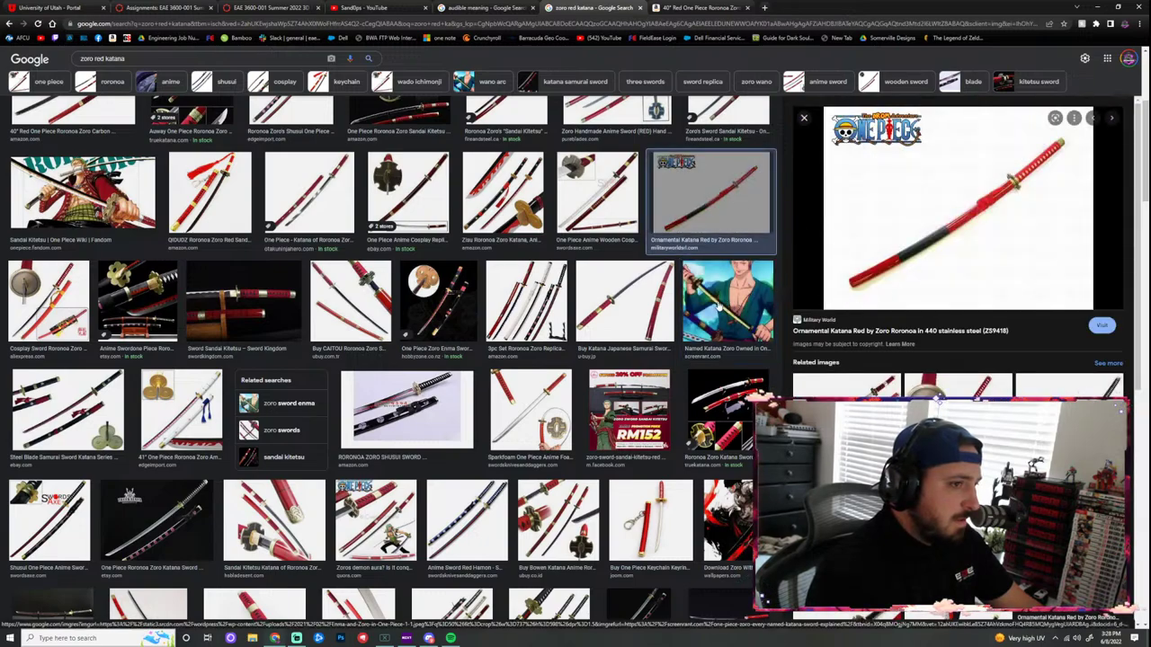
scroll(672, 304, "up", 2)
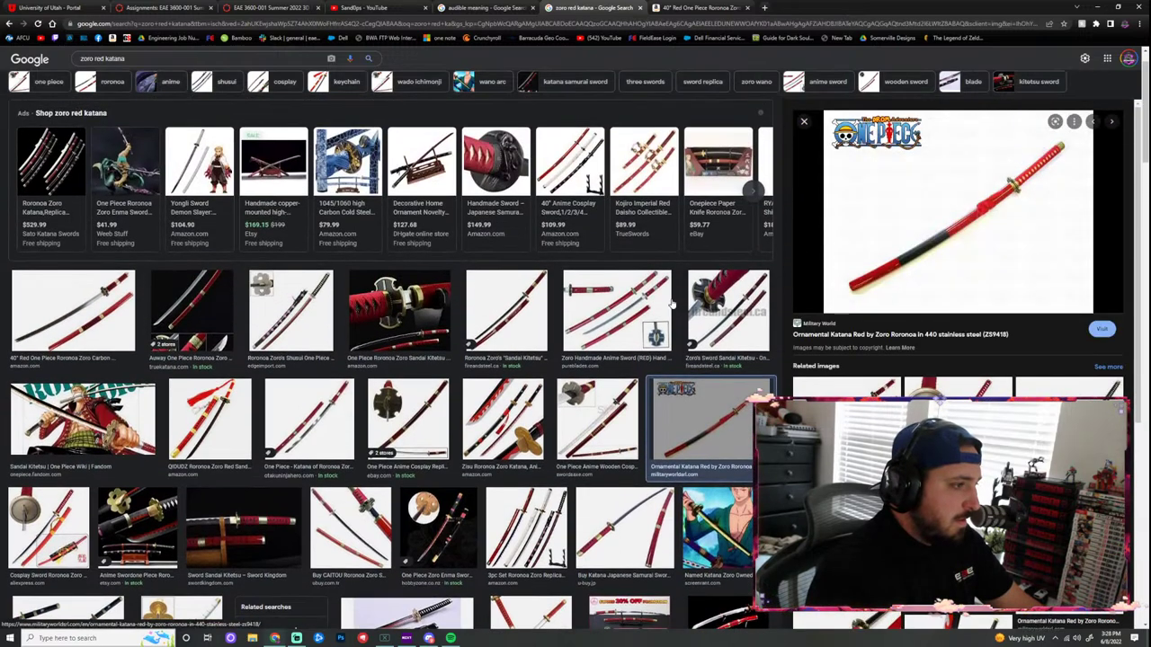
Step: Open the Pure Blades product page for the red Zoro Handmade Anime Sword and show its full-size image in a new tab
left_click(635, 306)
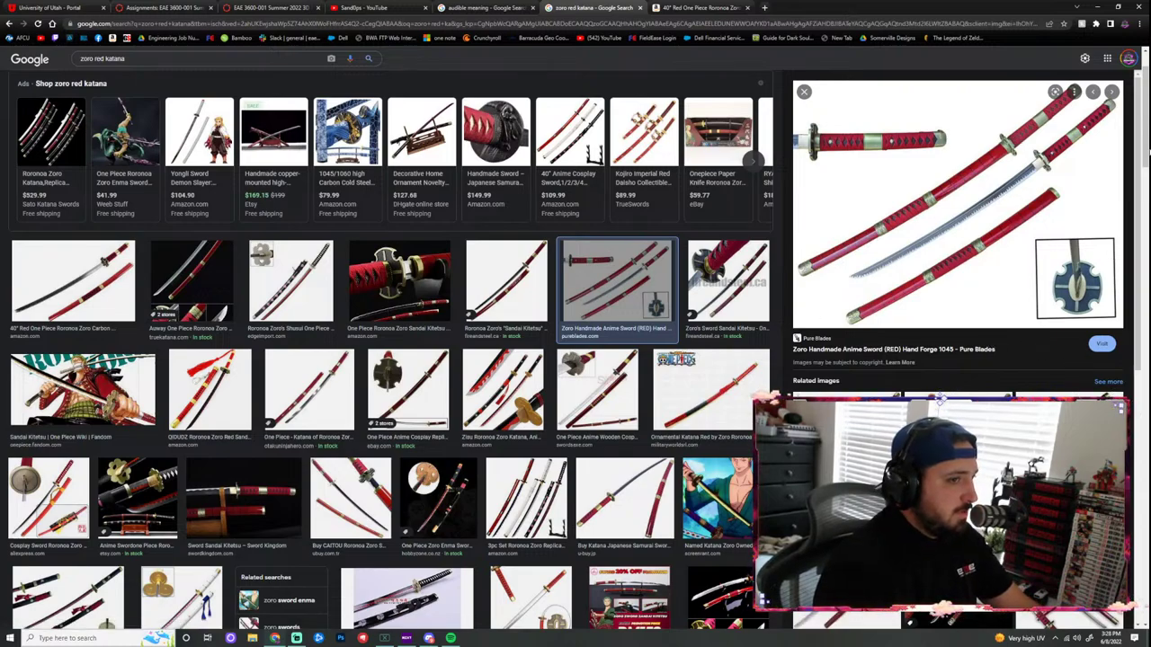
left_click(1012, 236)
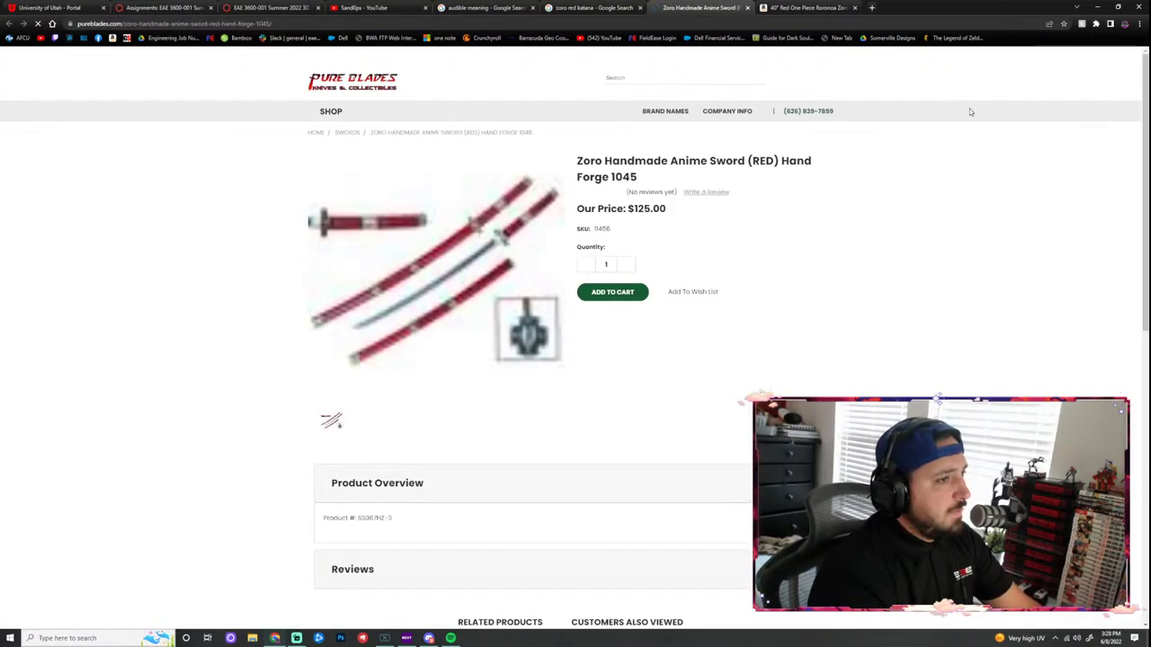
right_click(531, 240)
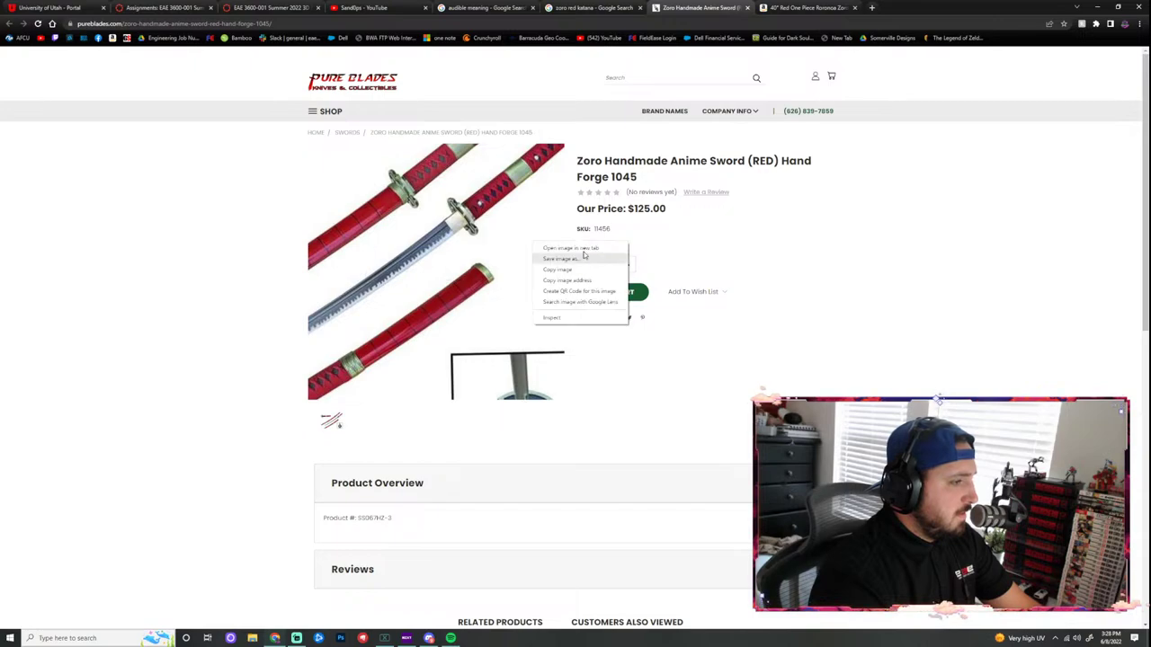
left_click(575, 258)
left_click(814, 9)
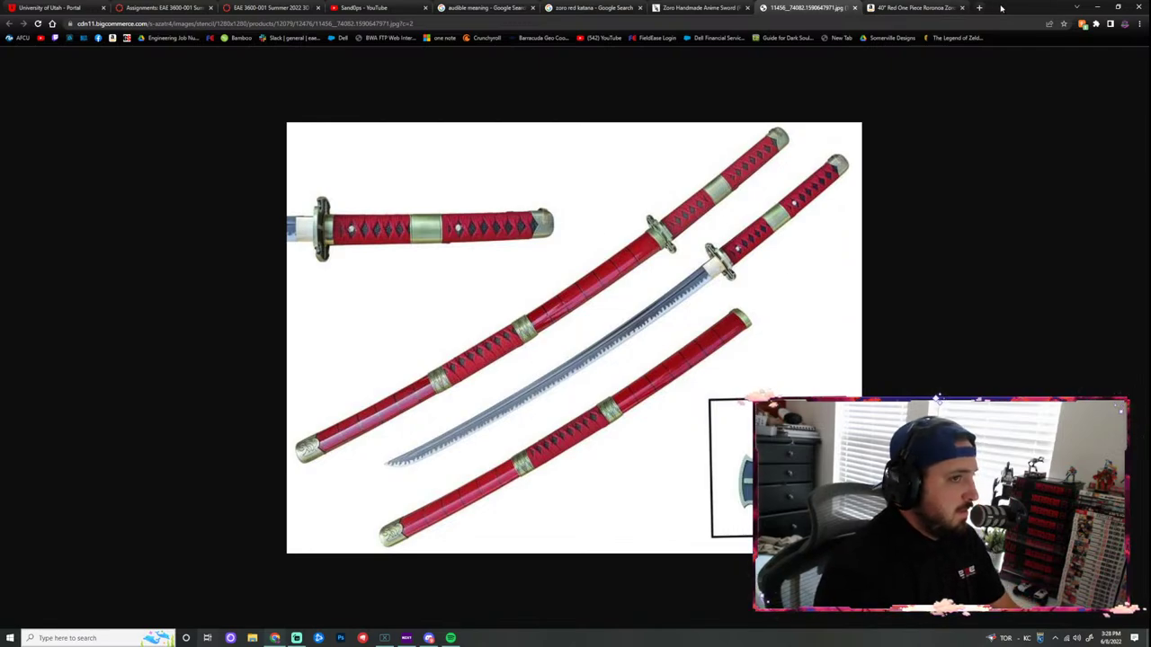
Step: Save the full-size red sword image to the desktop from a reduced browser window, then minimize the browser
left_click(1117, 7)
left_click(1116, 5)
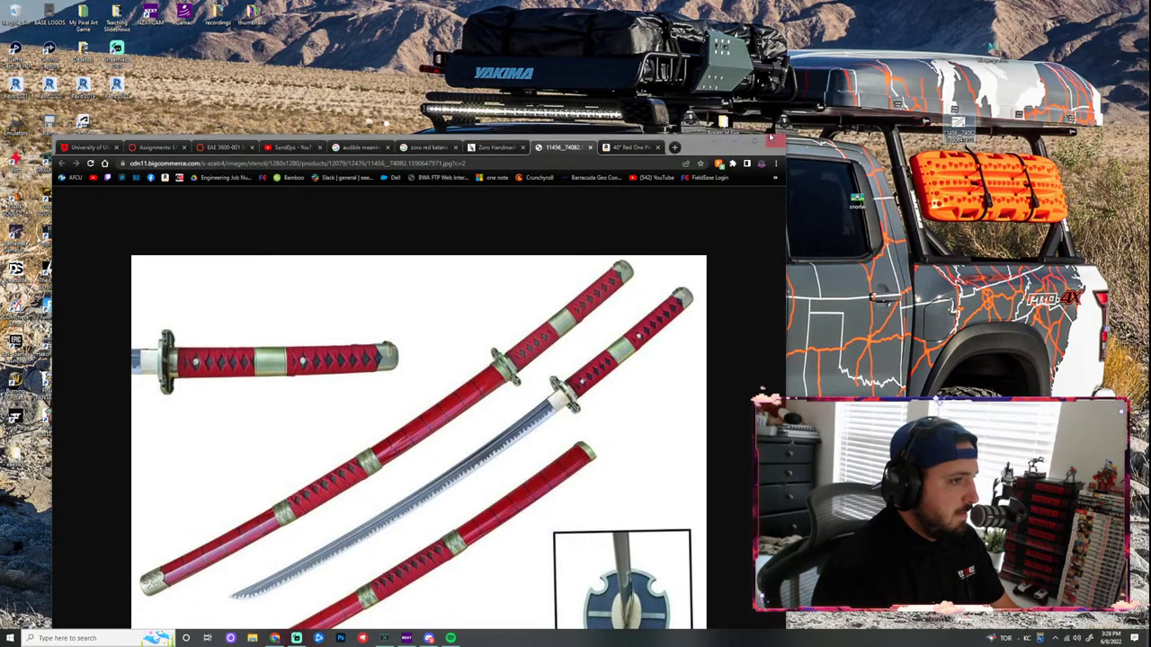
left_click(735, 142)
Step: Search Windows for "maya", launch Maya 2022 and switch the viewport to the four-view layout
left_click(101, 639)
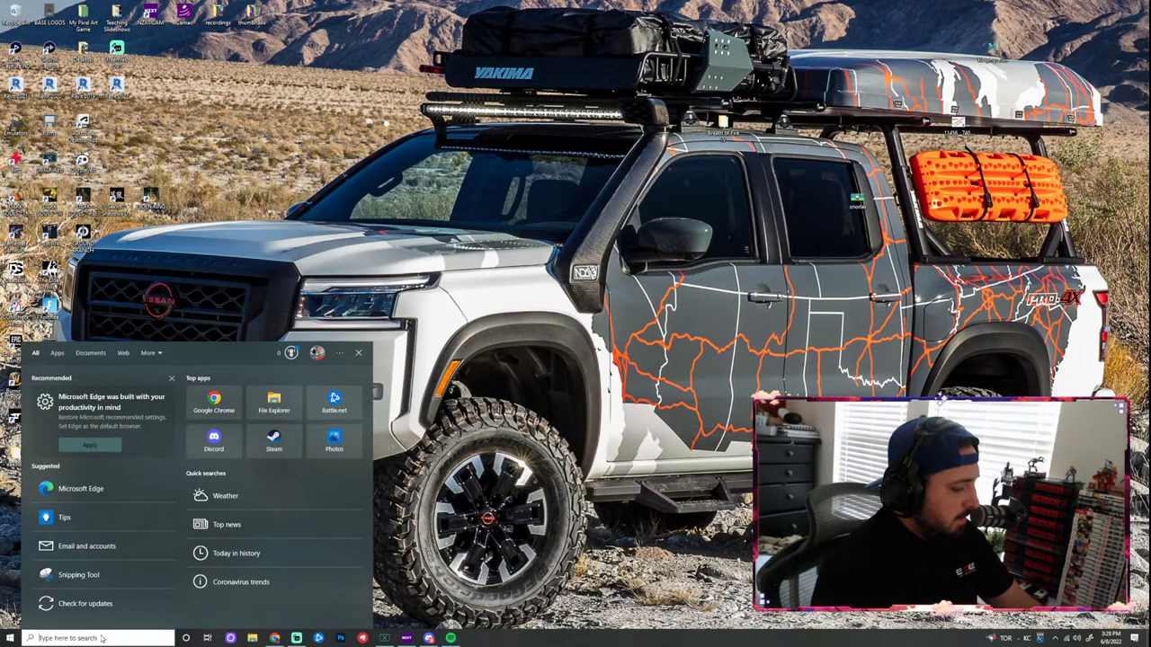
type("maya 2022aya")
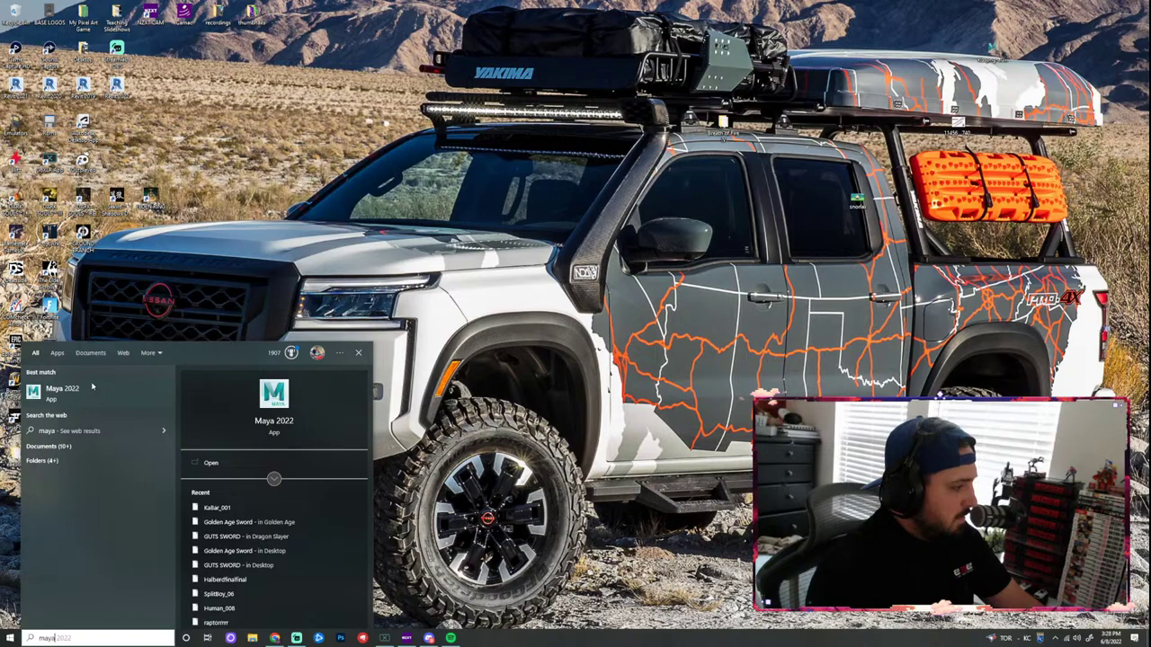
left_click(92, 388)
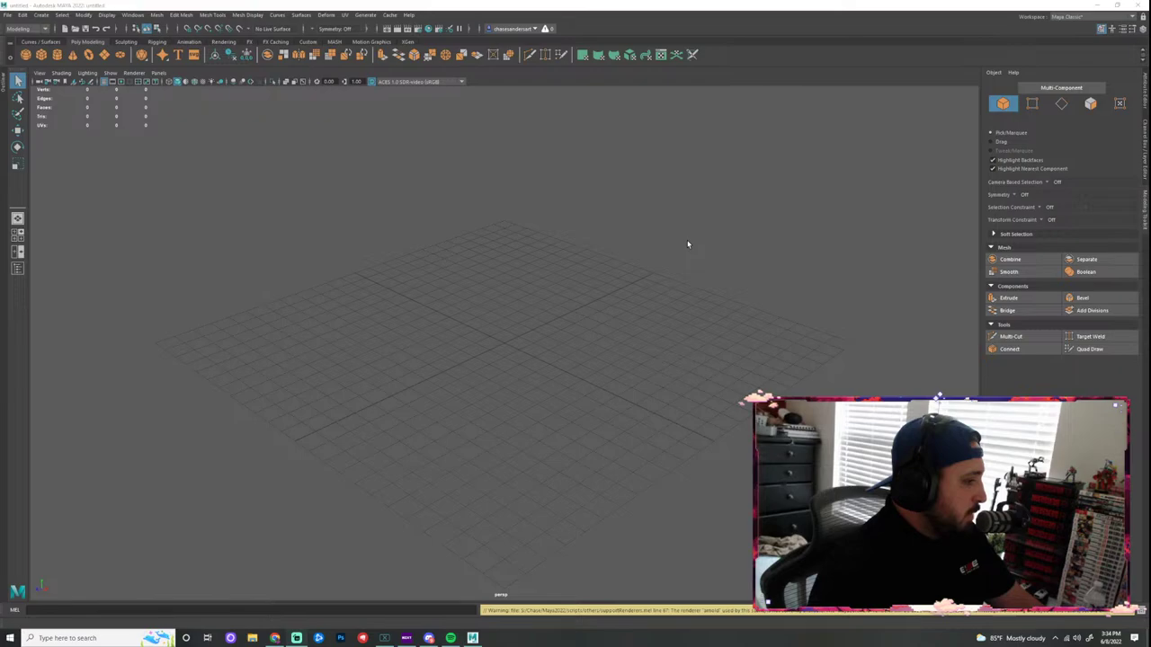
left_click(528, 294)
key("space")
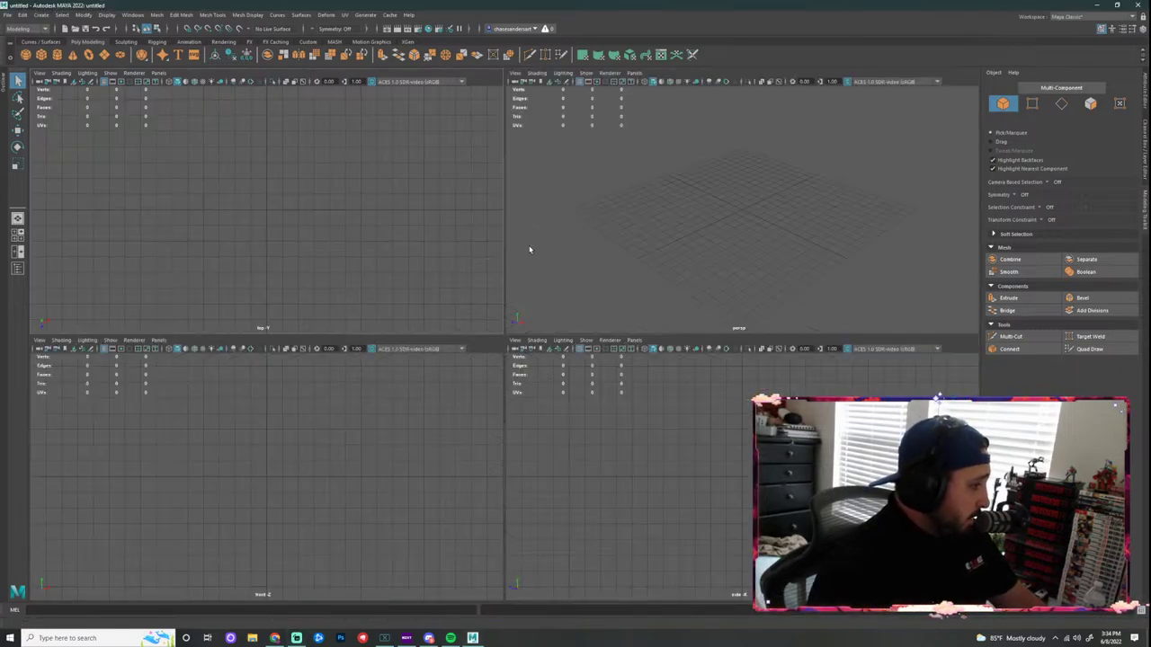
scroll(530, 249, "up", 2)
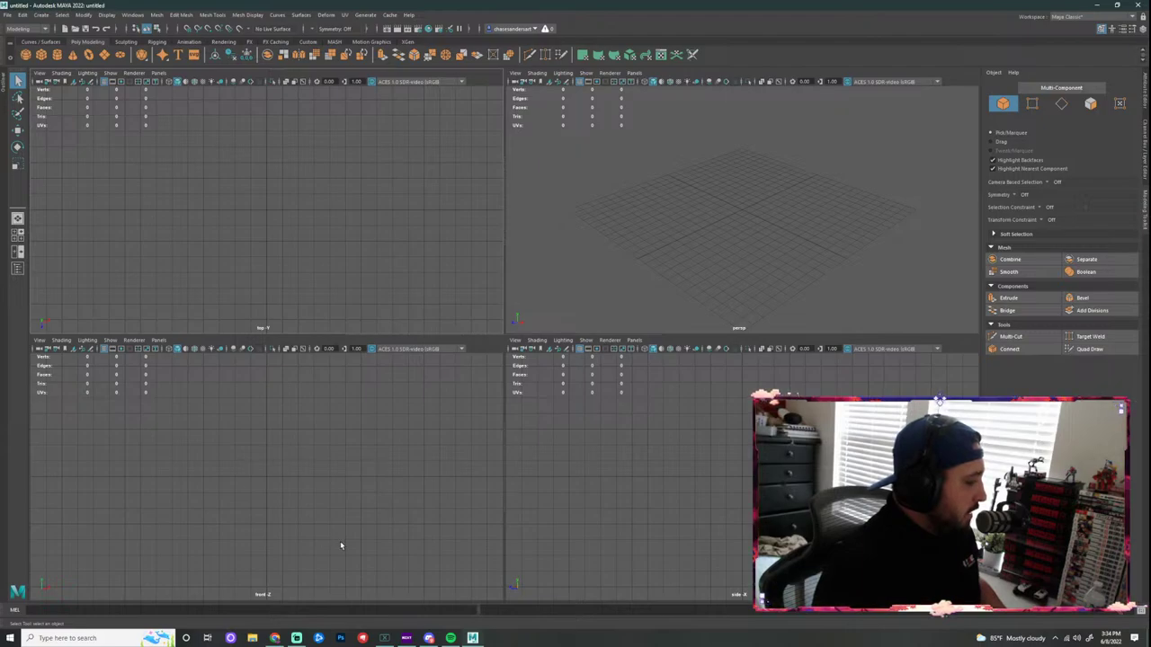
Step: Start importing an image plane into the front view and browse to the Desktop folder
left_click(38, 341)
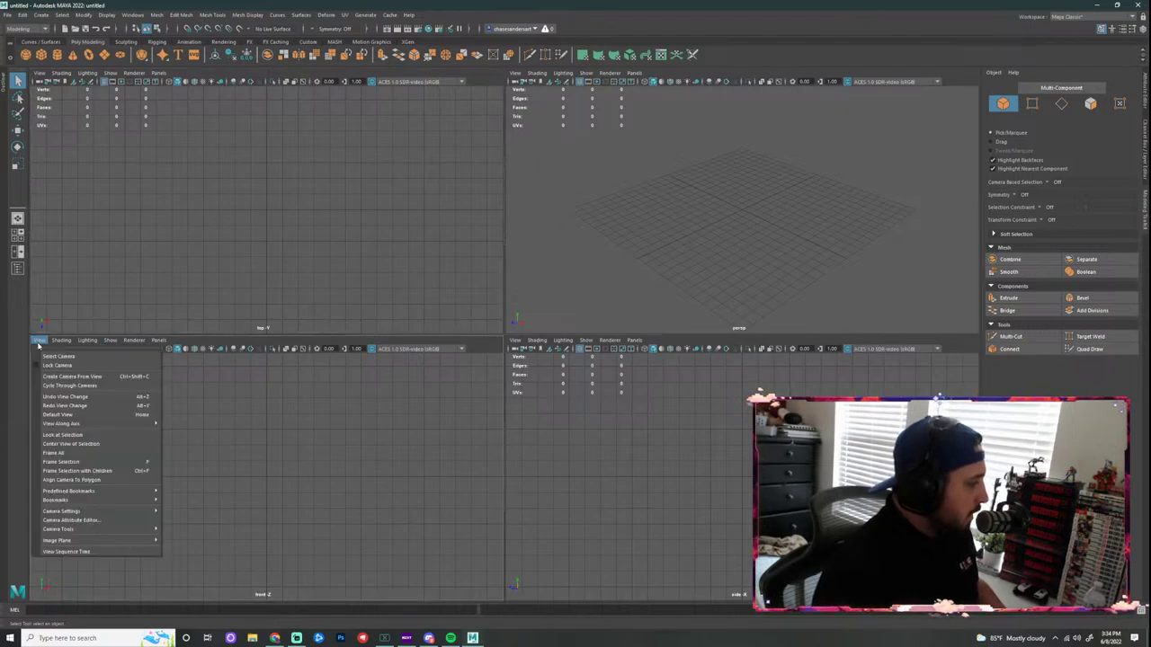
mouse_move(105, 543)
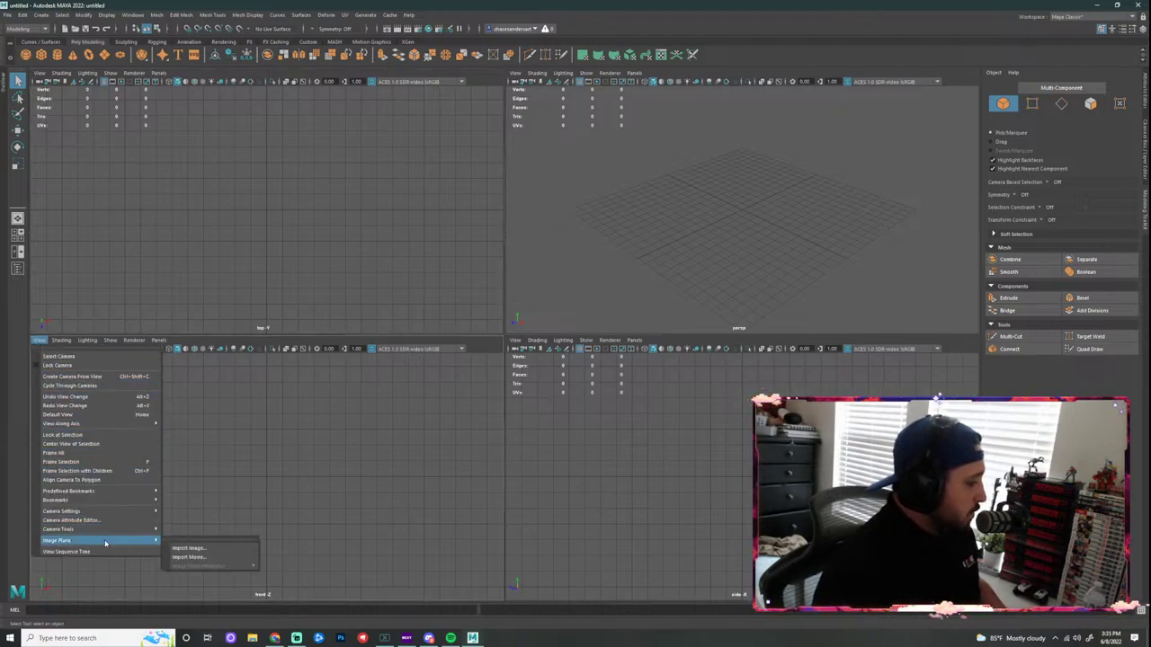
left_click(198, 549)
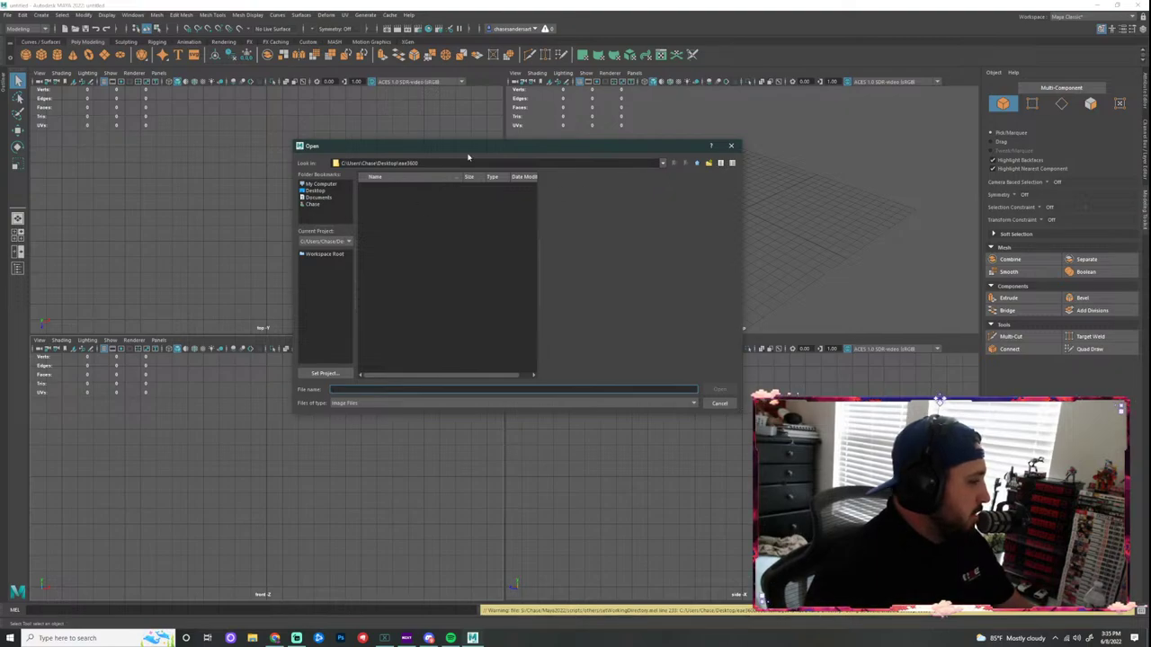
left_click_drag(461, 153, 486, 150)
left_click(367, 198)
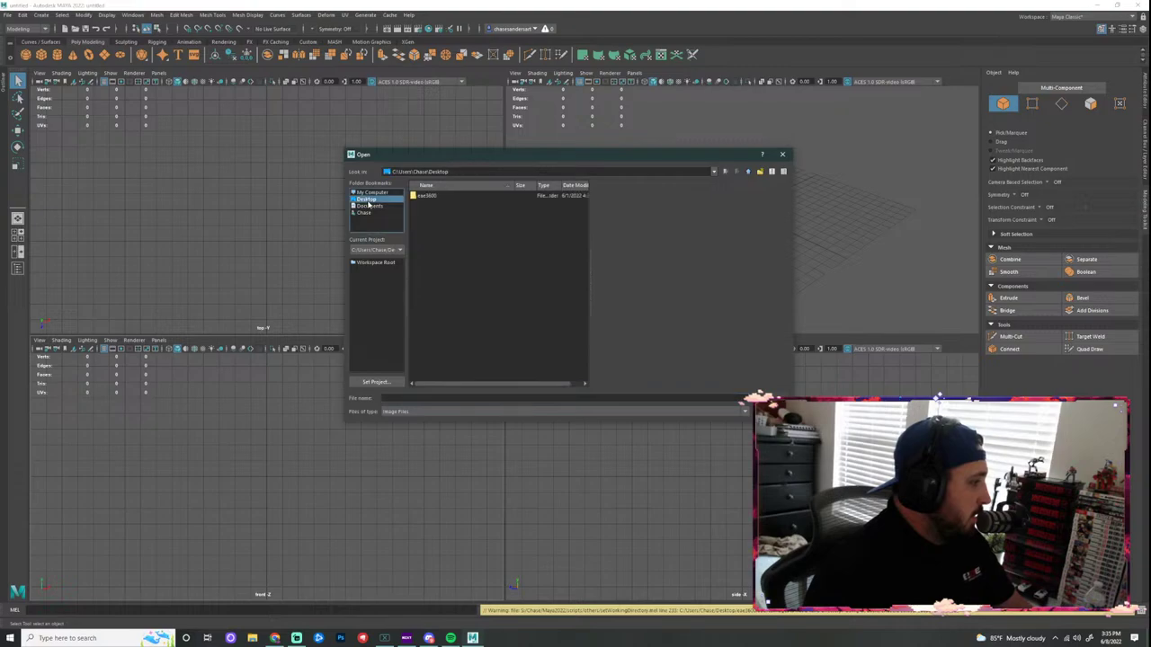
Step: Look through My Computer, the Desktop and its project folder for the saved sword image
left_click(371, 193)
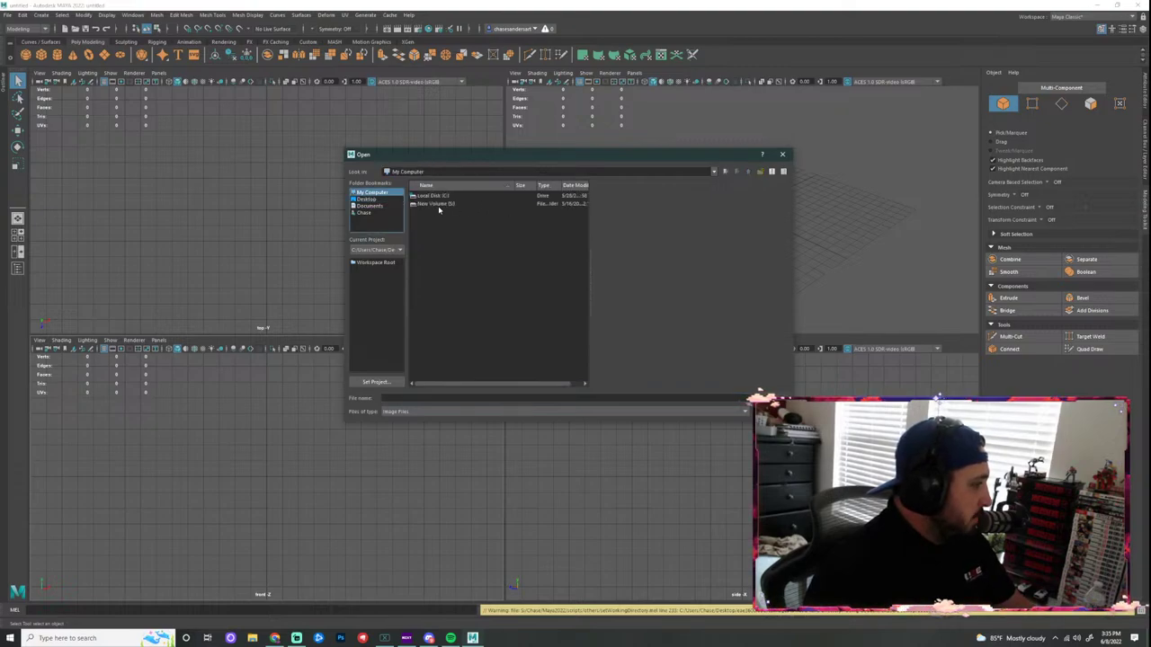
left_click(366, 200)
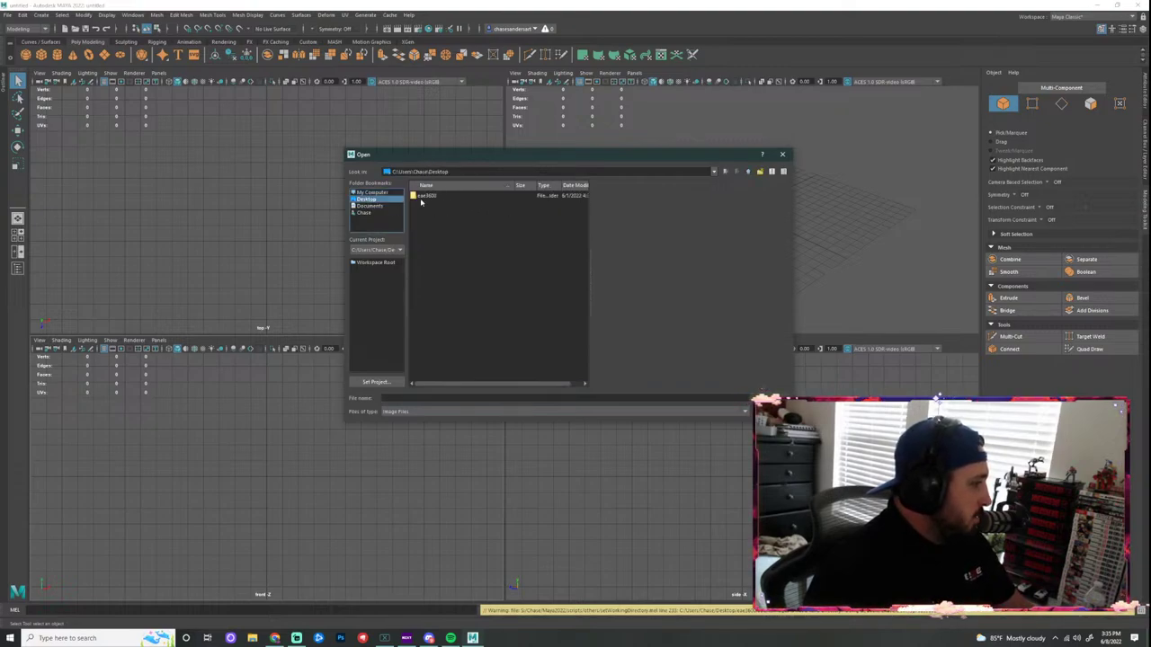
left_click(421, 199)
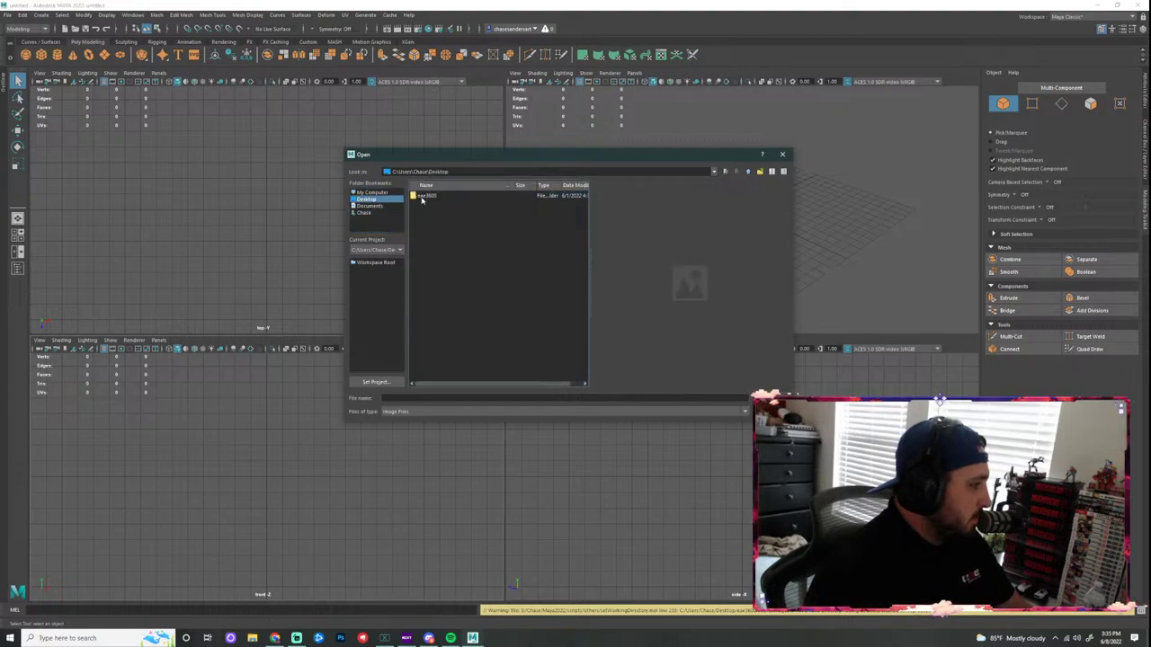
left_click(369, 193)
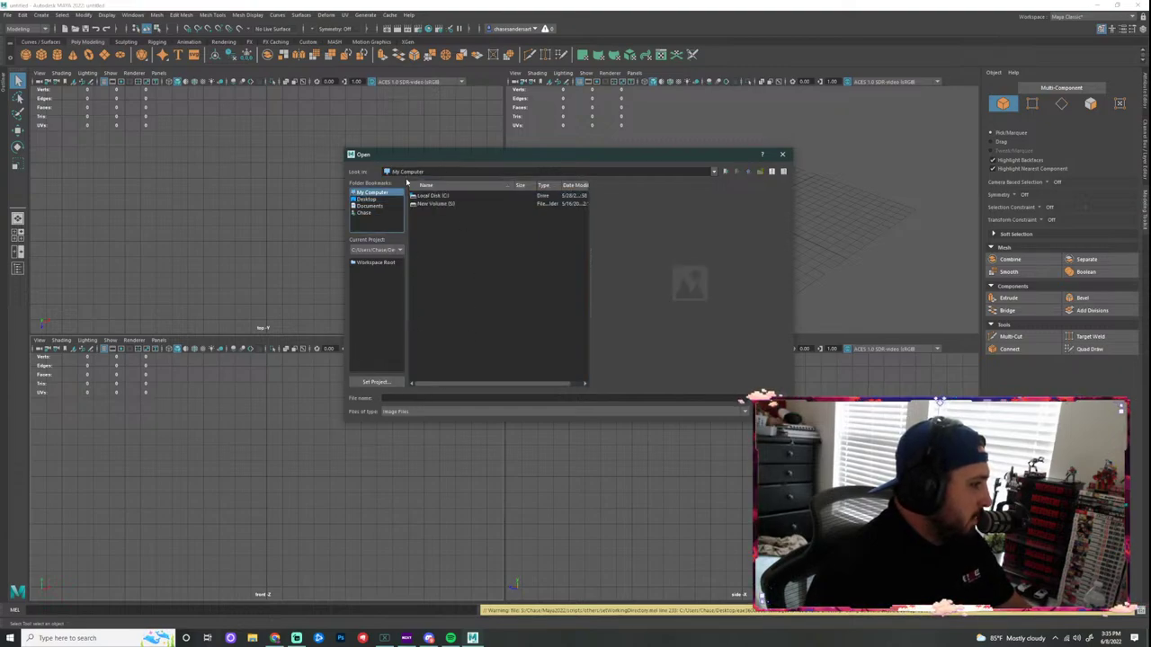
left_click(724, 171)
left_click(714, 172)
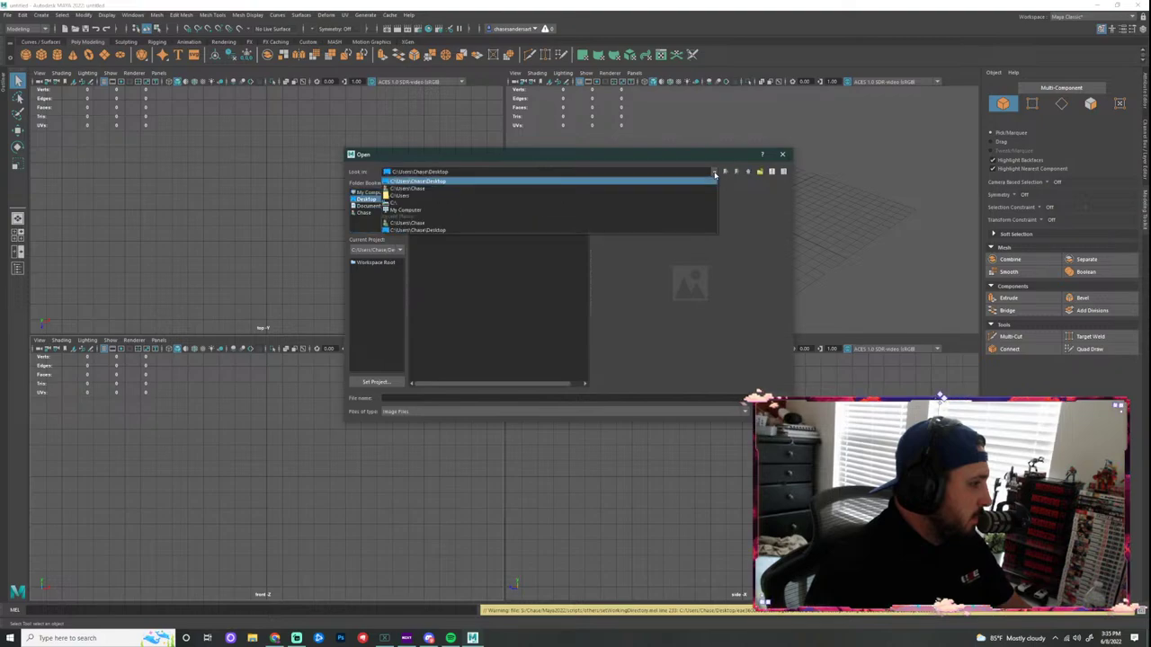
left_click(428, 210)
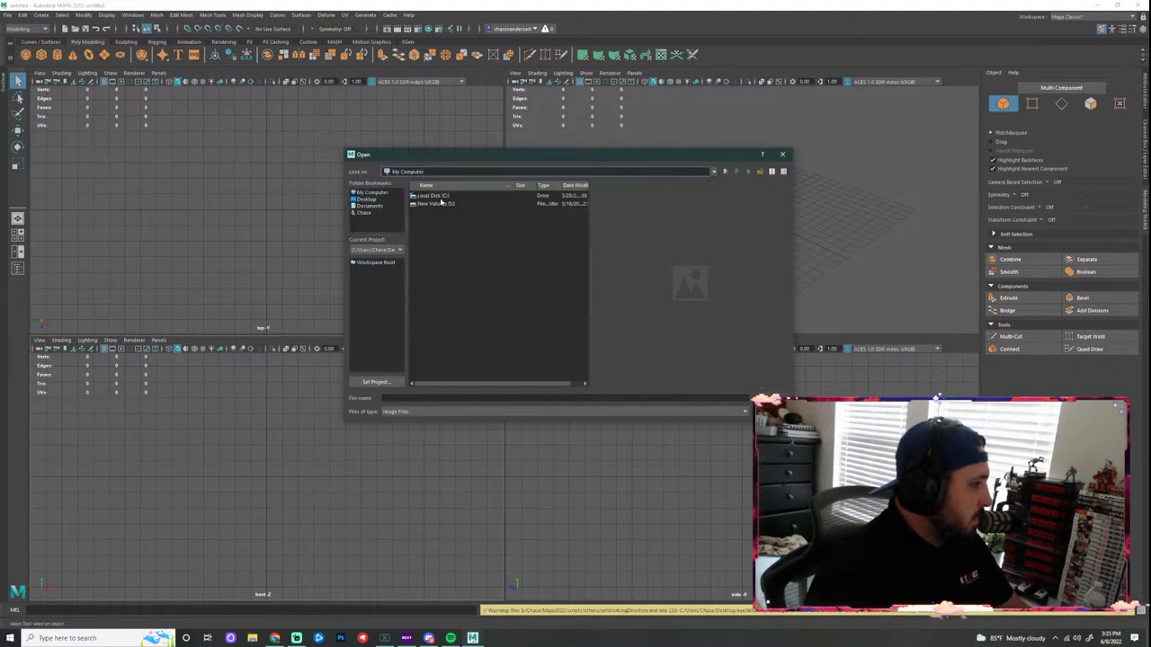
left_click(368, 193)
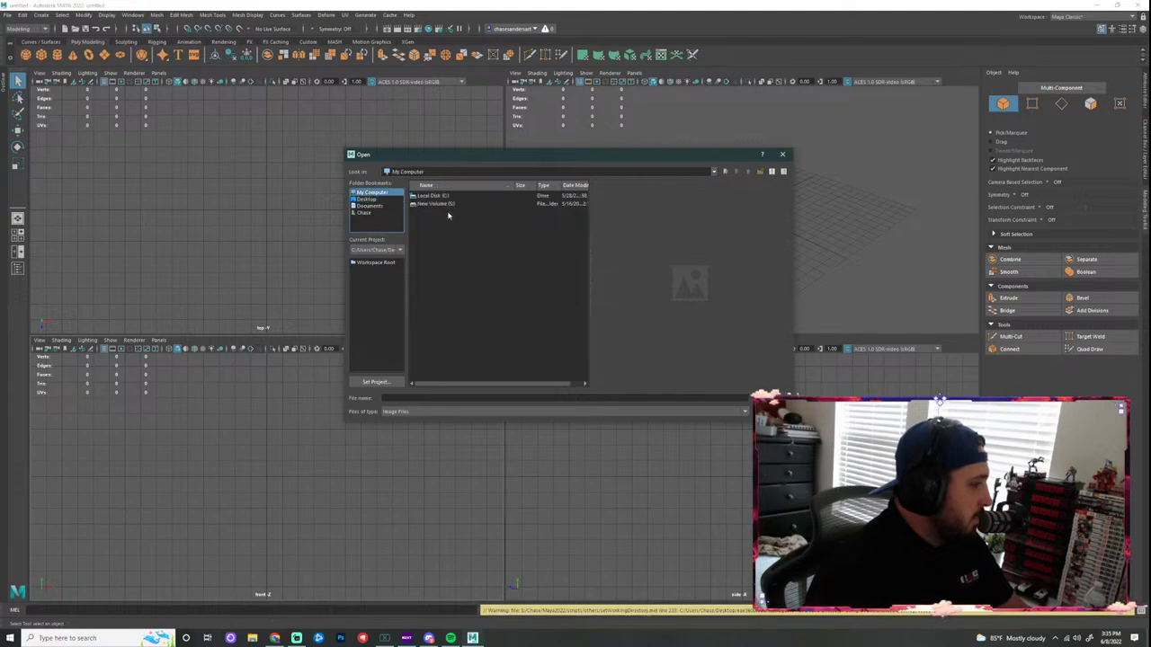
left_click(366, 200)
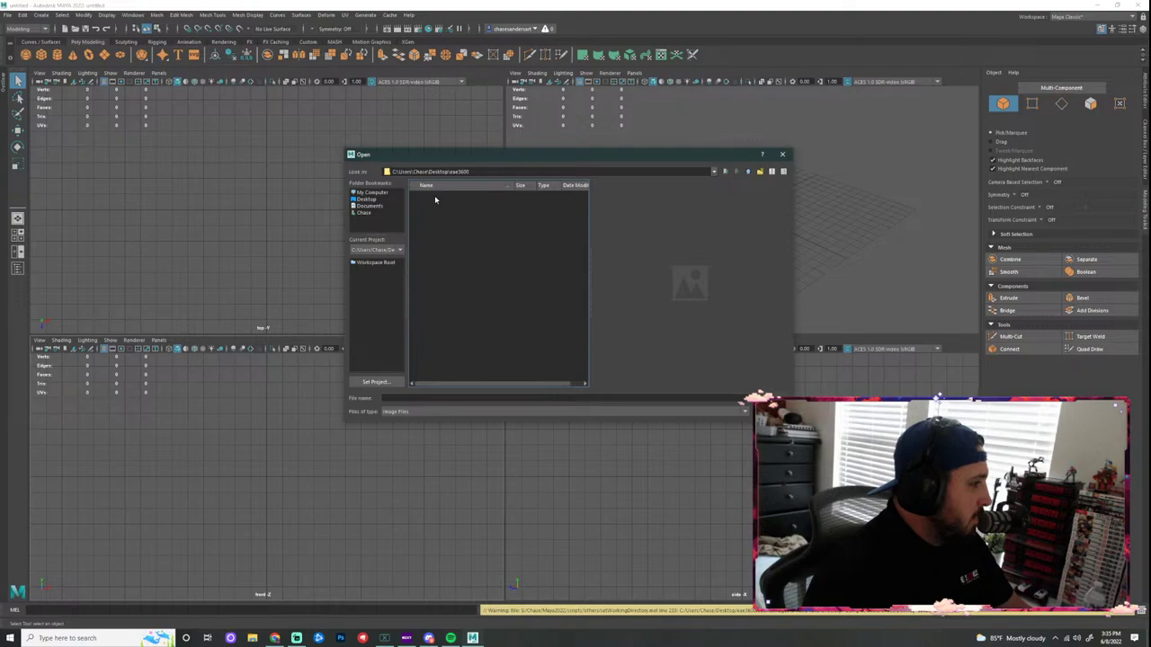
left_click(366, 194)
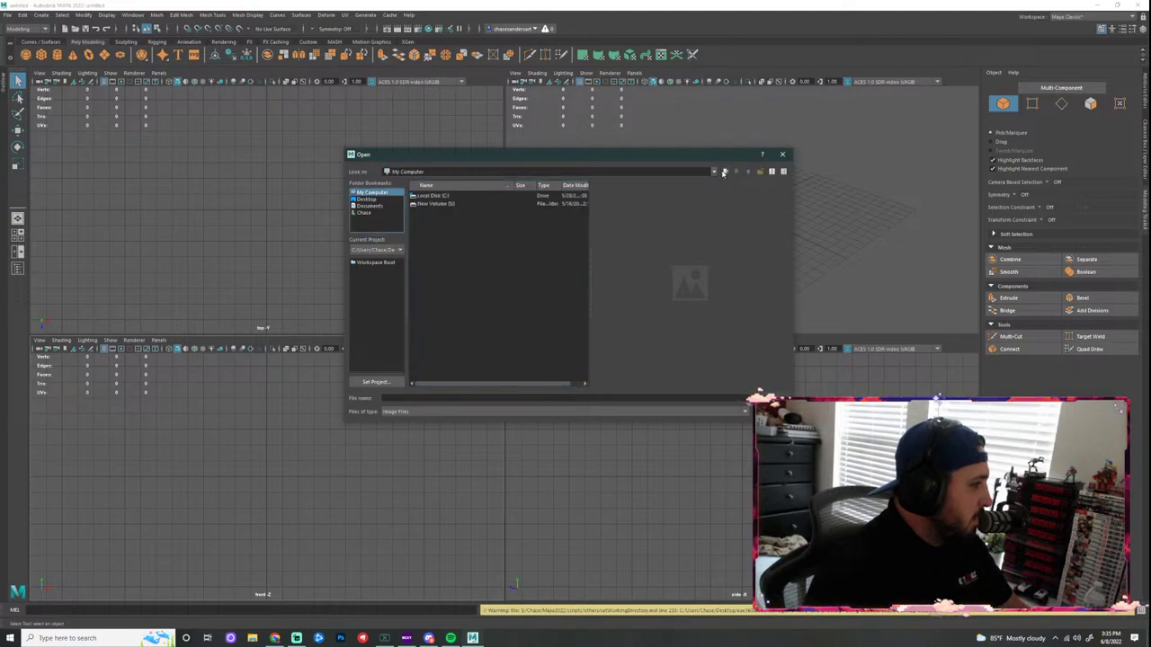
left_click(724, 172)
left_click(725, 172)
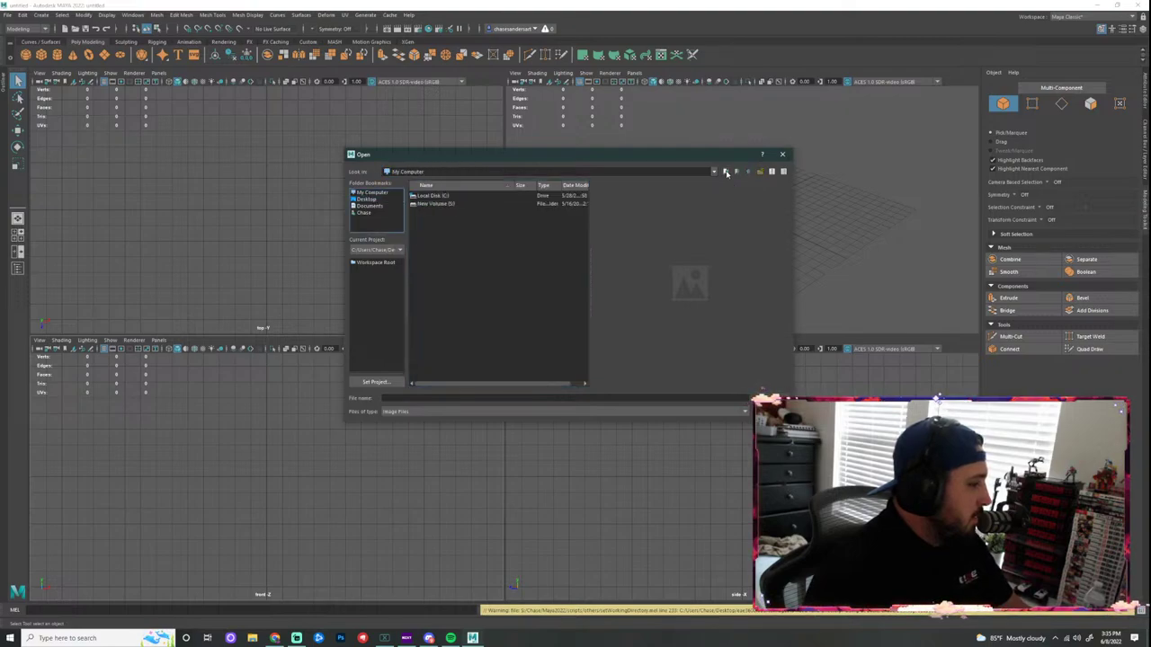
left_click(726, 172)
left_click(749, 172)
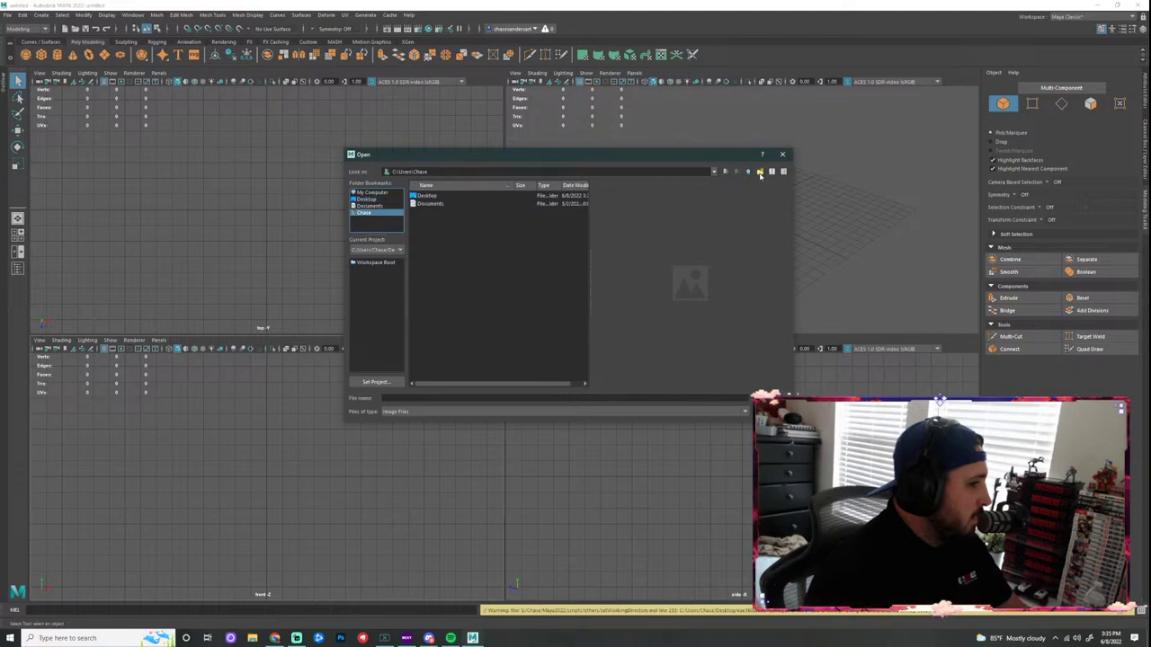
Step: Create a folder named New Folder in the user's home folder, check its available options and move up one level
left_click(759, 172)
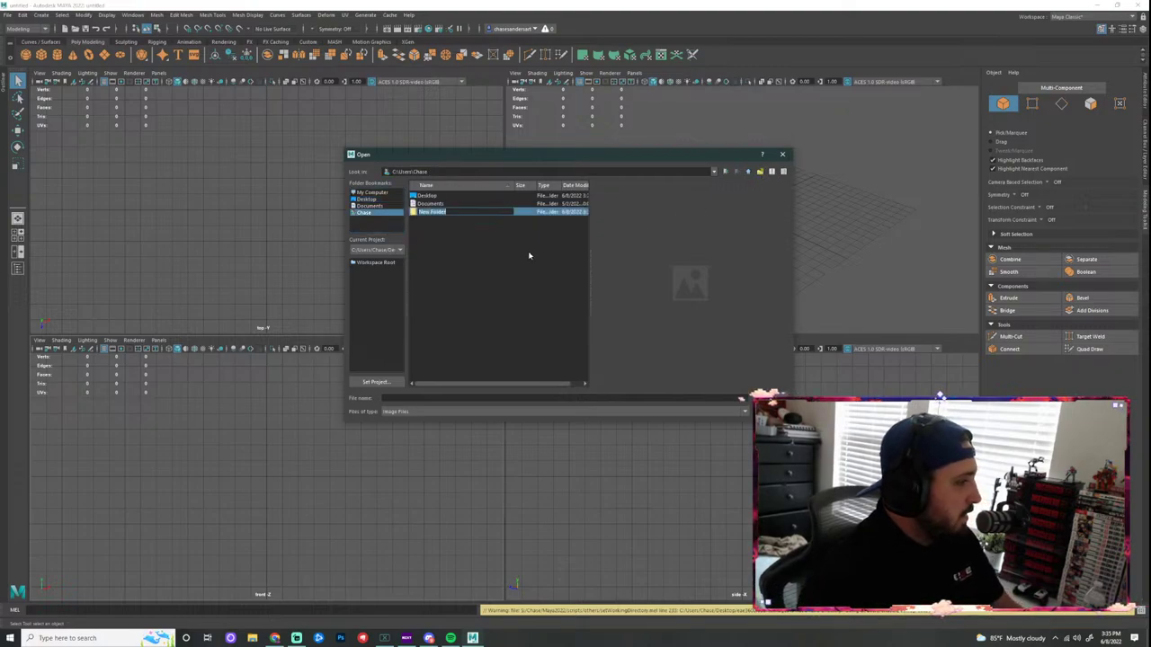
key("Return")
right_click(446, 217)
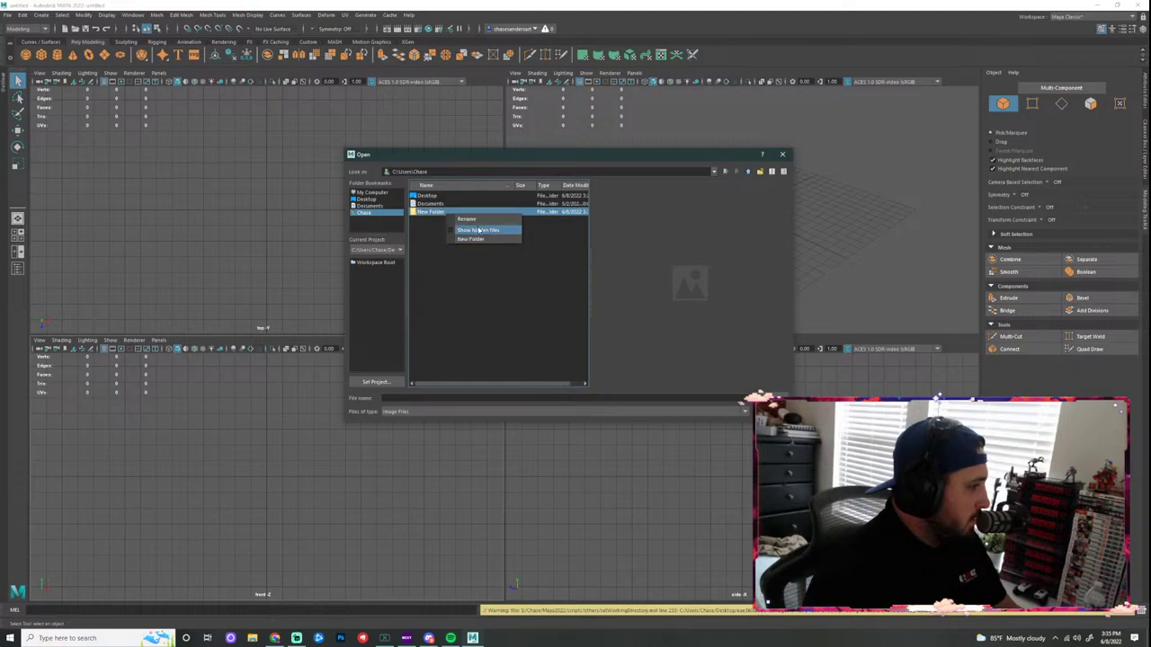
left_click(436, 274)
right_click(423, 214)
left_click(481, 249)
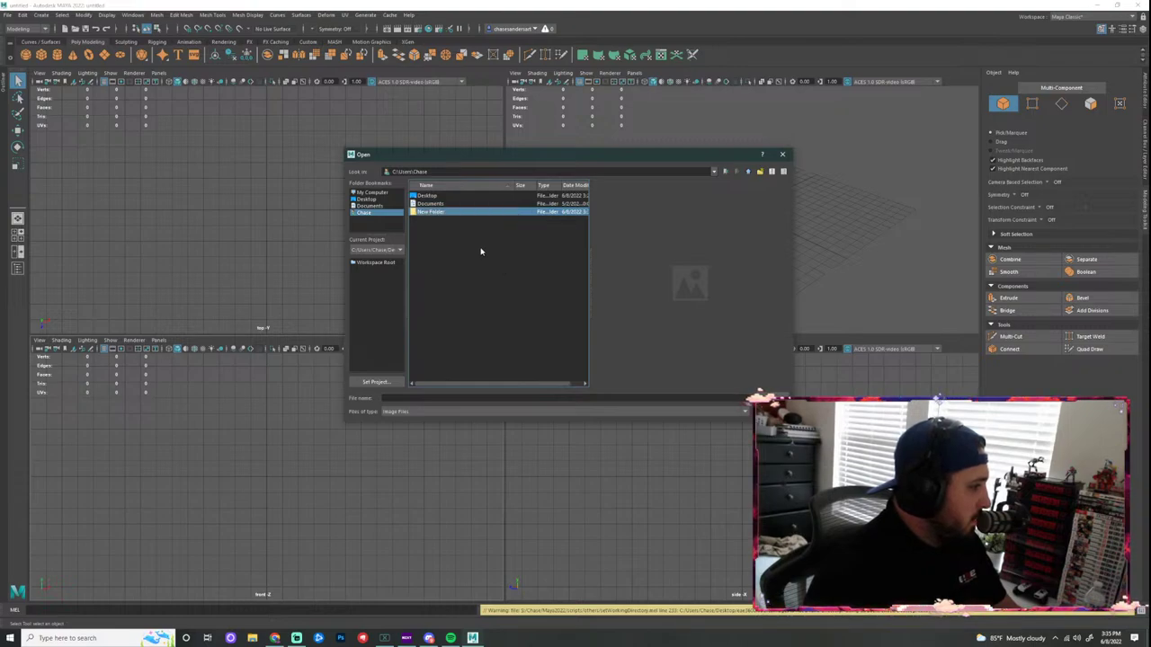
key("BackSpace")
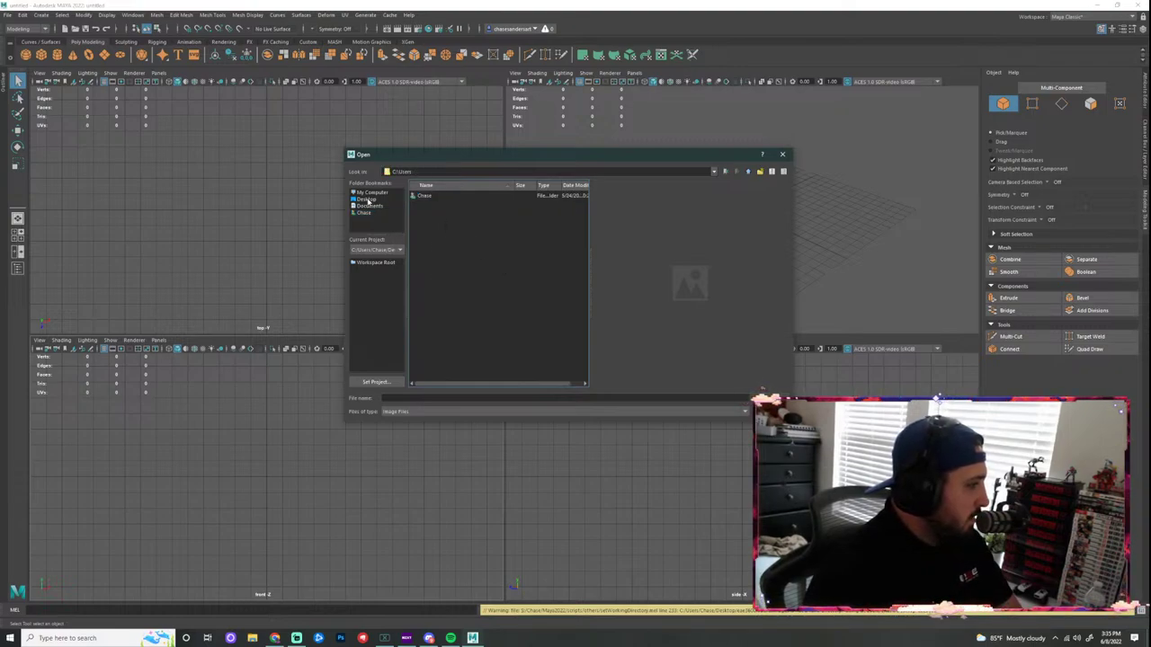
Step: Check the bookmarked folders again and switch the current project to default
left_click(367, 199)
left_click(368, 207)
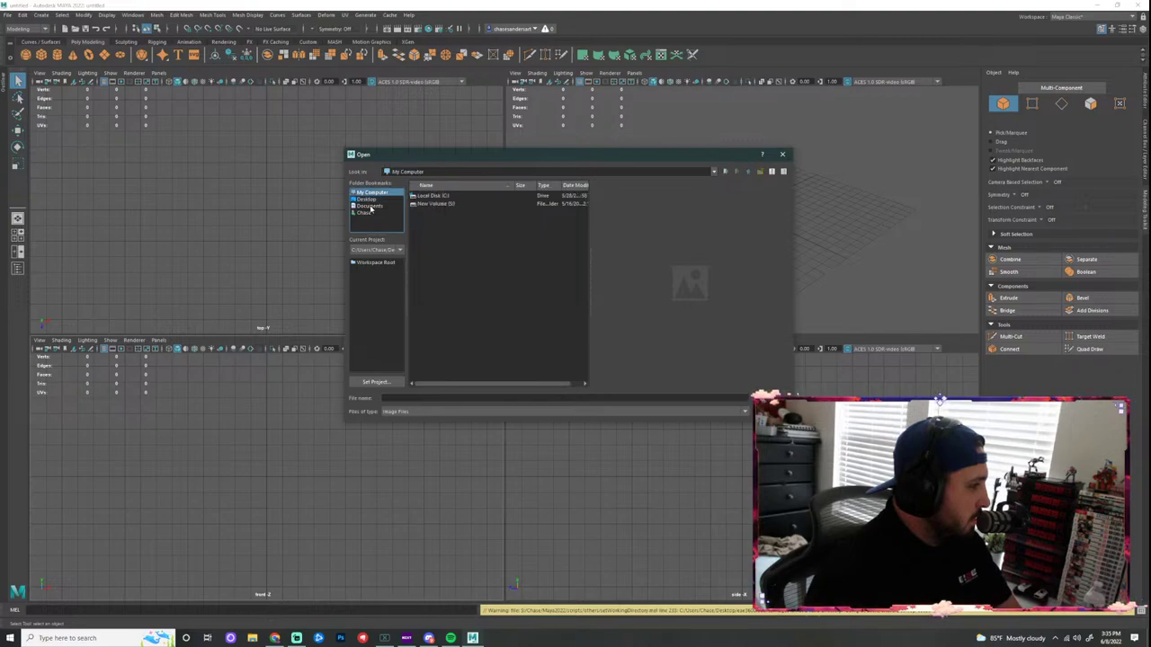
left_click(366, 213)
double_click(420, 197)
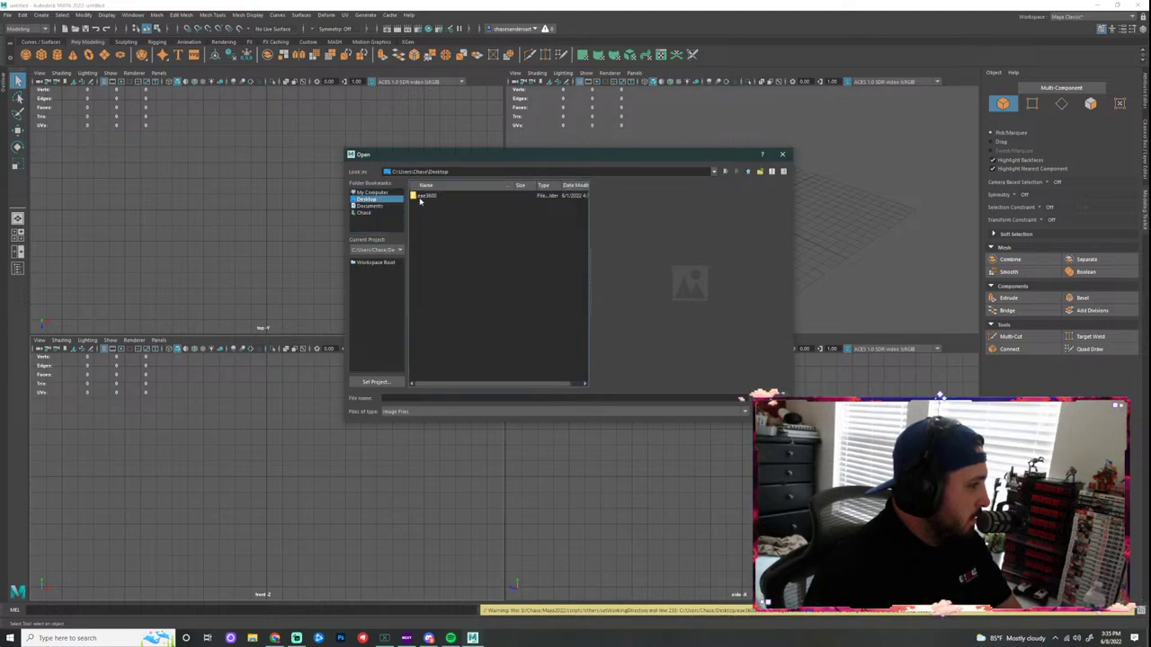
left_click(402, 249)
left_click(387, 258)
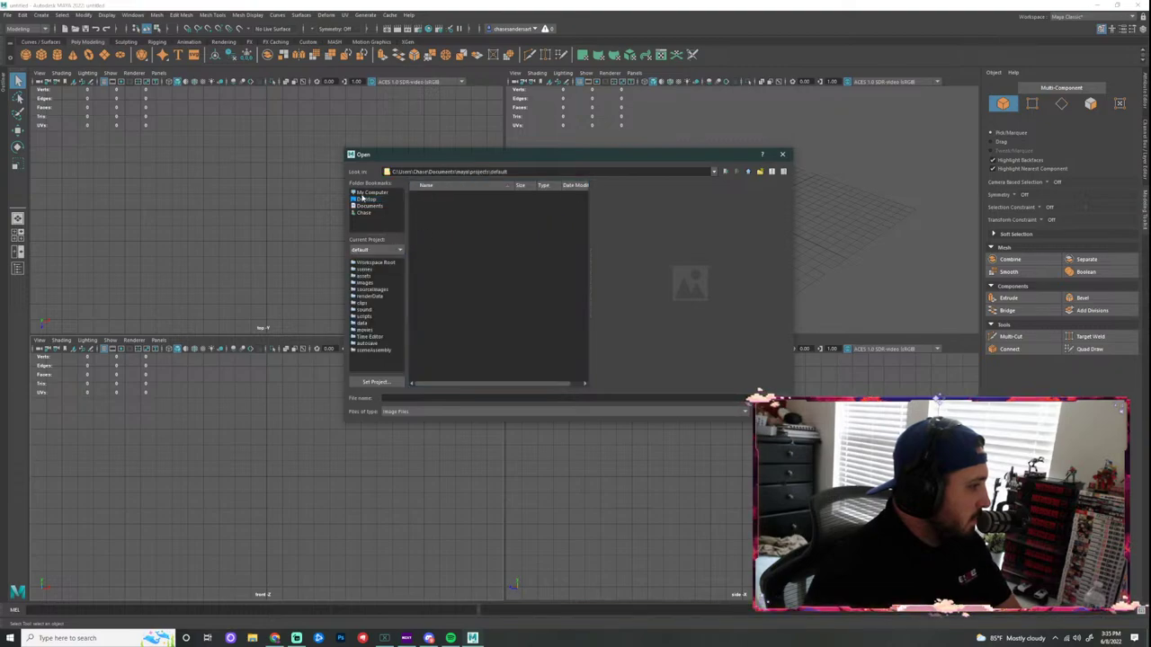
Step: Check the New Volume drive for the image and return to the Desktop folder
left_click(364, 193)
left_click(368, 199)
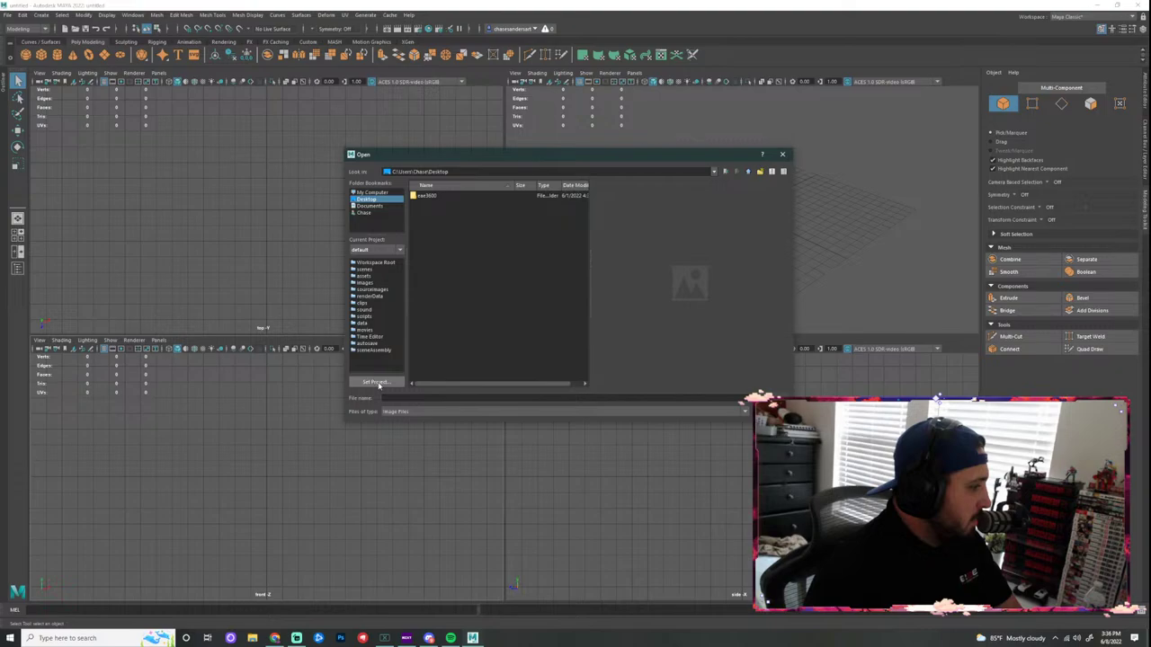
left_click(368, 193)
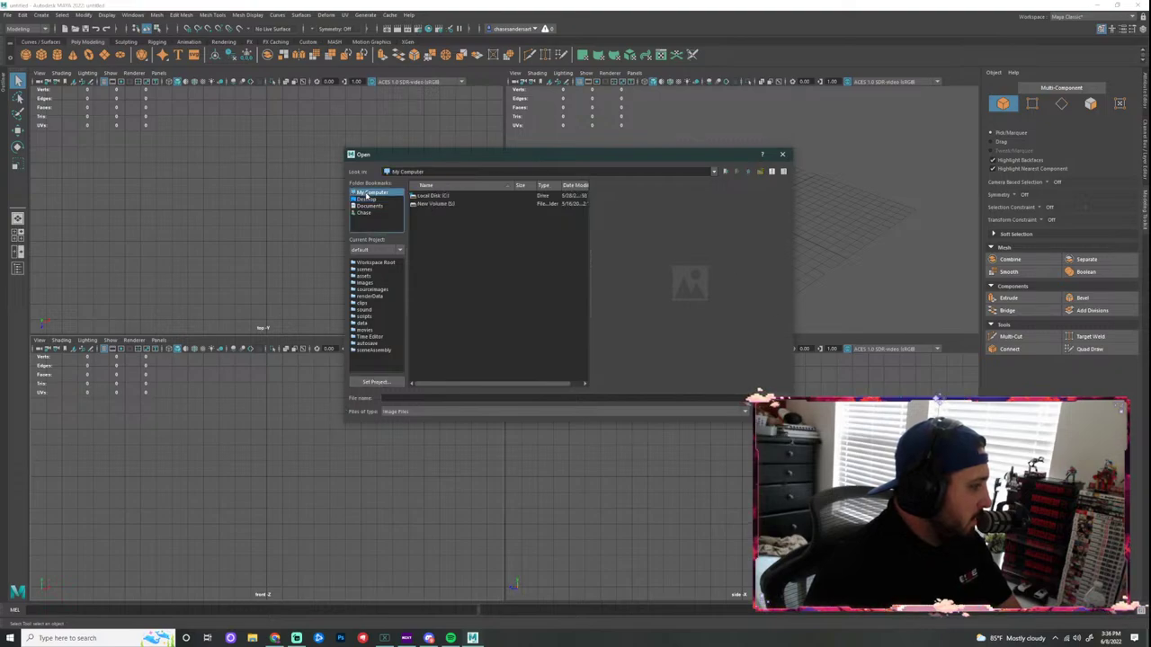
double_click(428, 204)
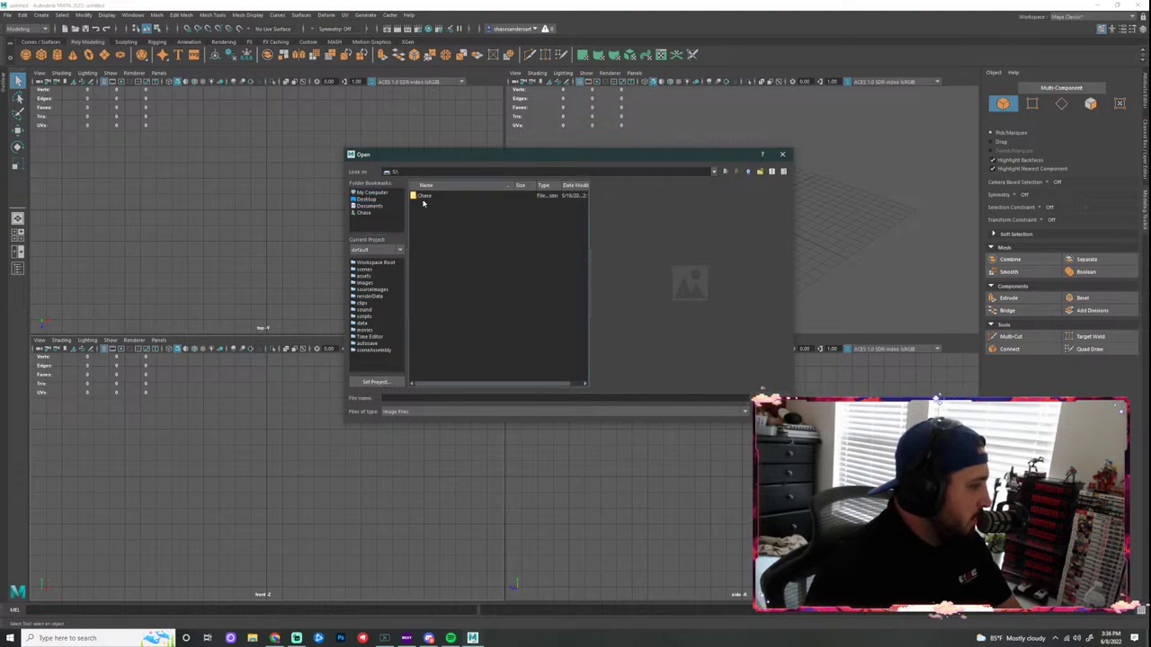
double_click(420, 197)
left_click(387, 199)
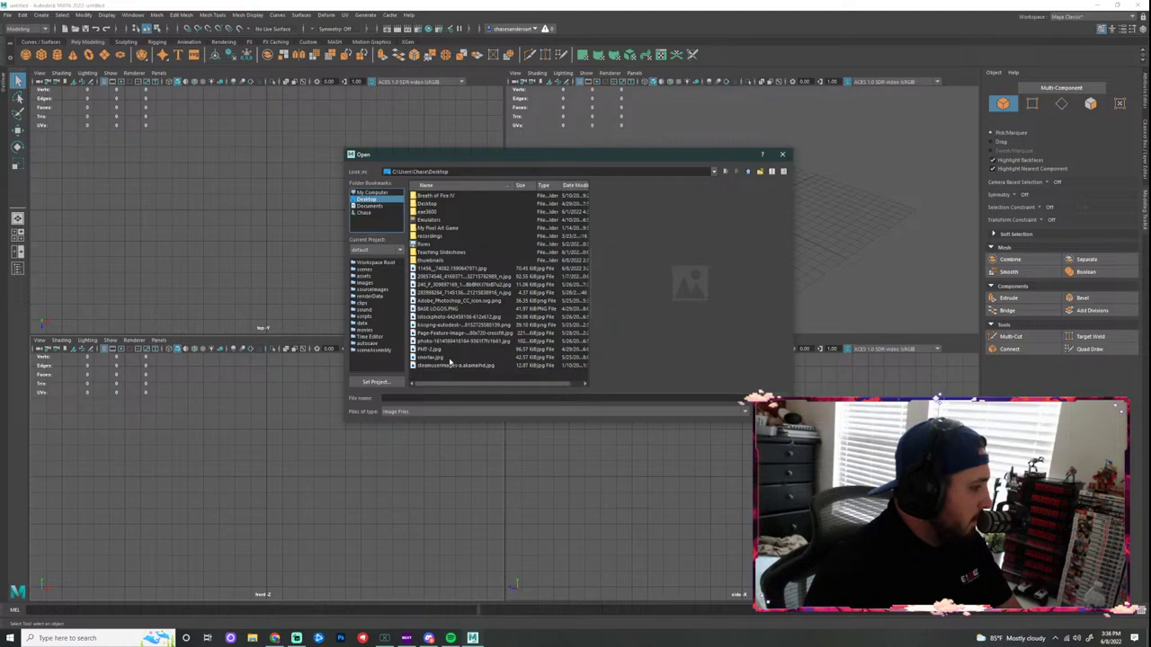
Step: Preview the Desktop images and import the red sword picture 11496__74082.1590647971.jpg as the front view's image plane
left_click(440, 341)
left_click(439, 268)
left_click(441, 276)
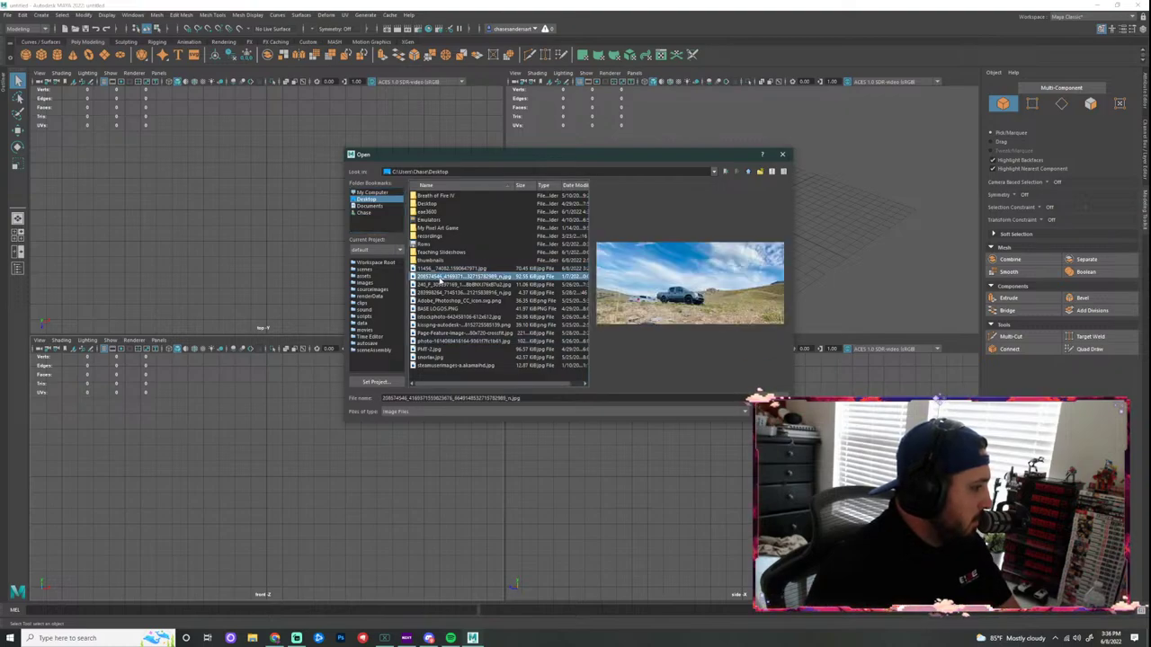
left_click(438, 268)
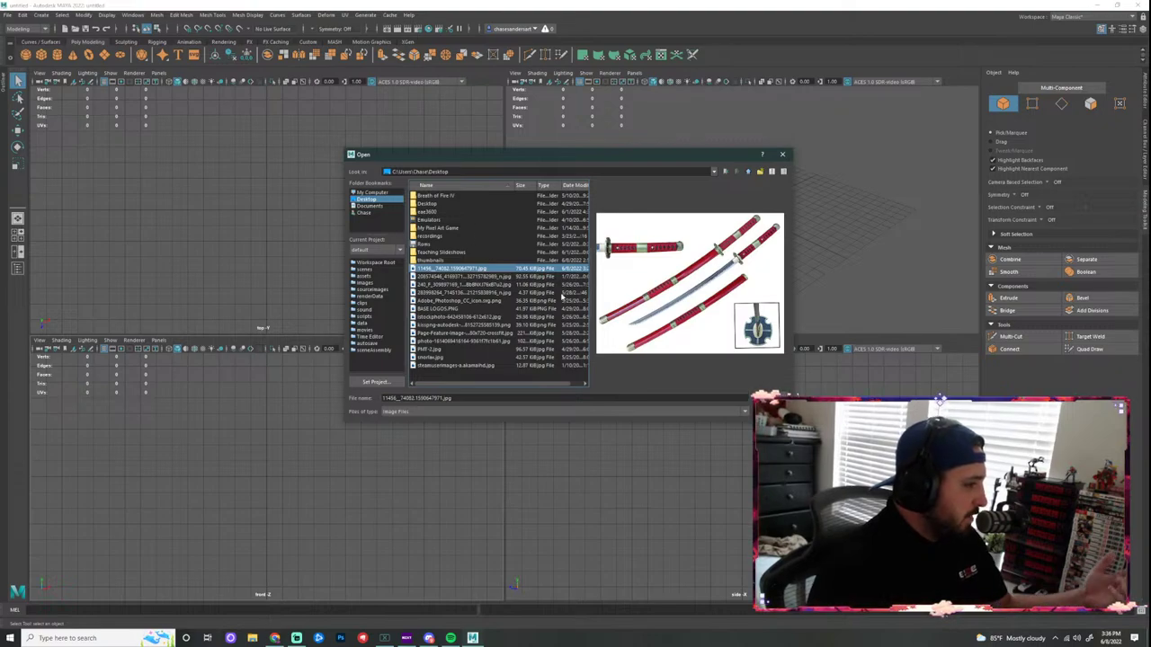
left_click(769, 397)
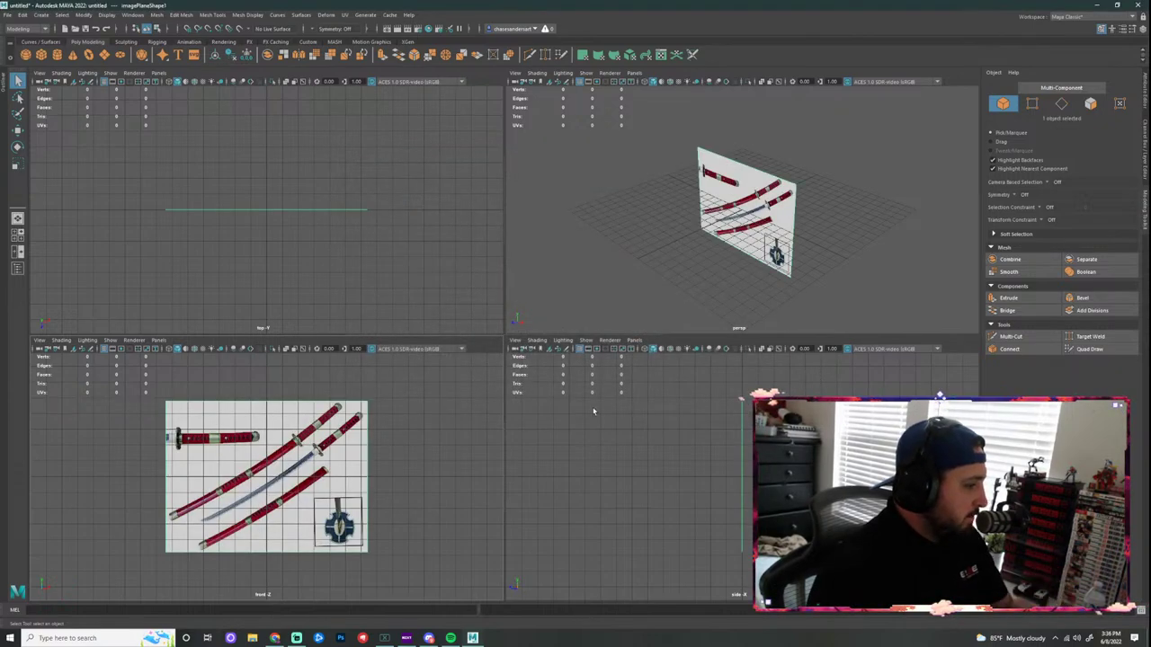
scroll(764, 167, "up", 5)
scroll(764, 167, "down", 6)
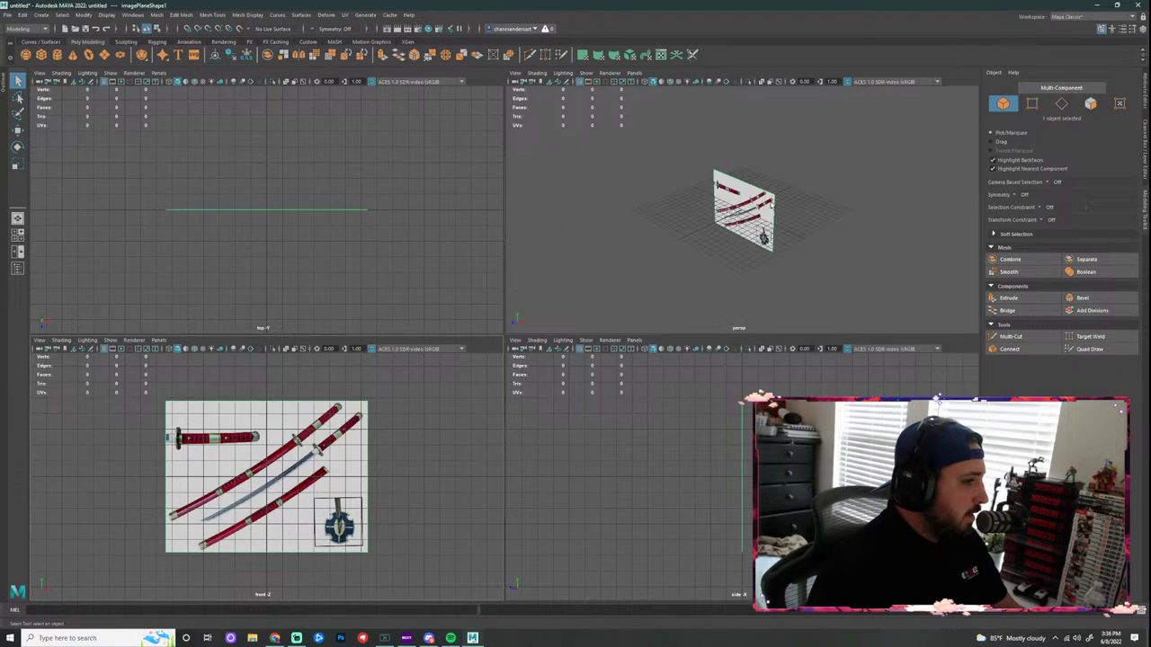
scroll(681, 208, "up", 3)
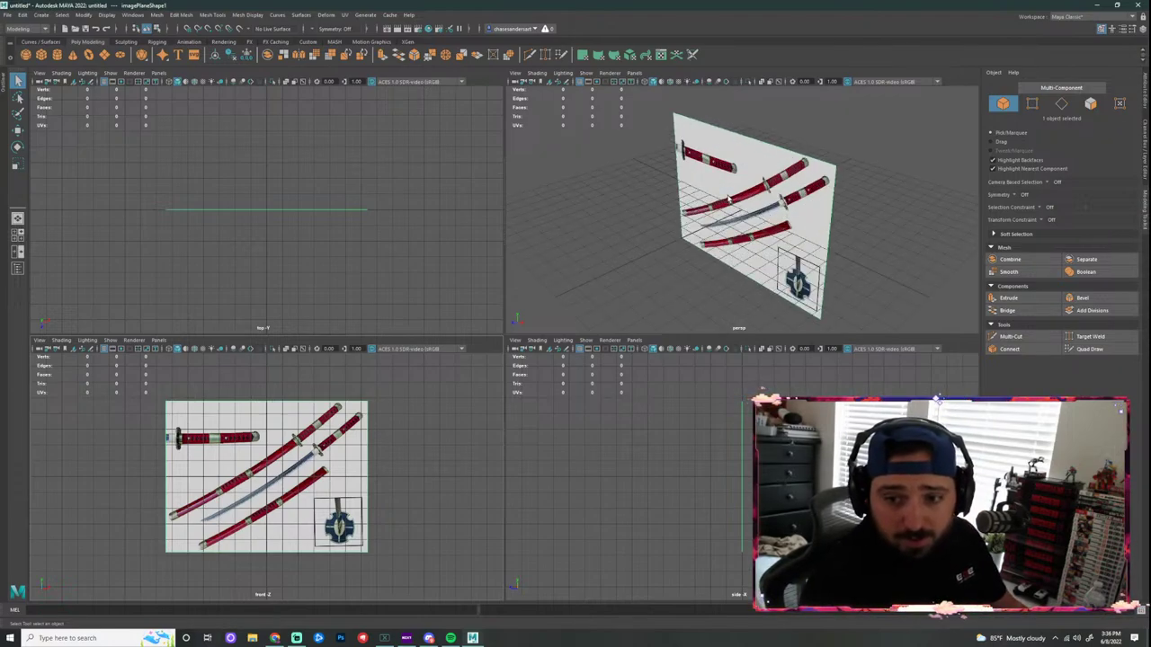
left_click(38, 341)
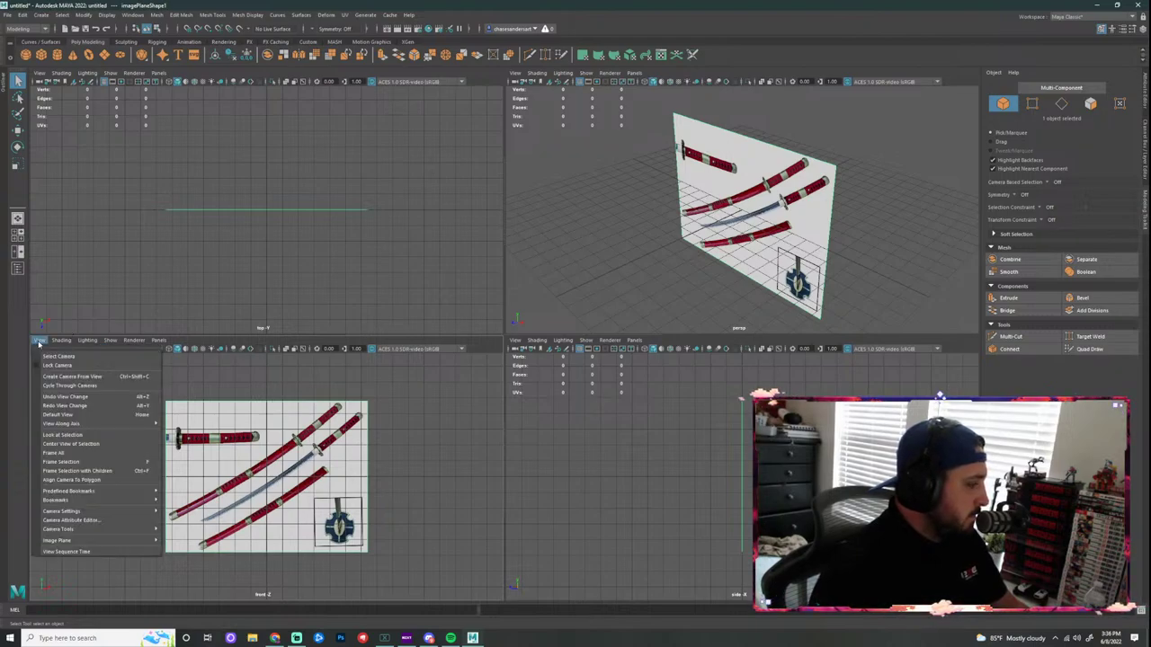
key("Escape")
key("space")
key("space")
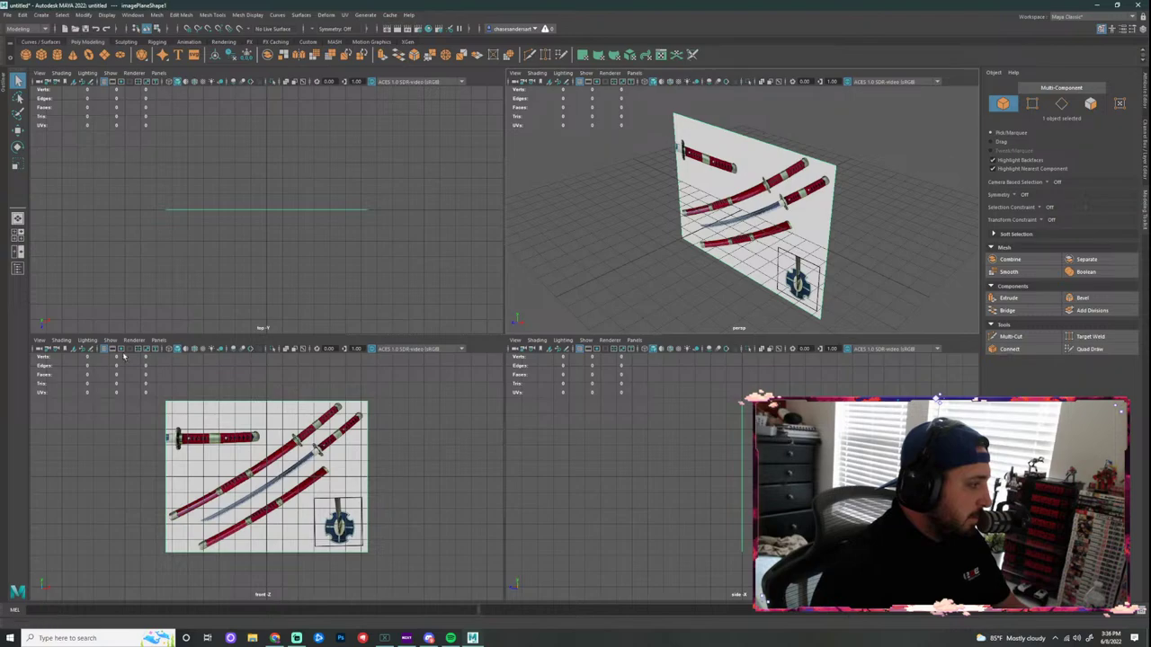
left_click(38, 341)
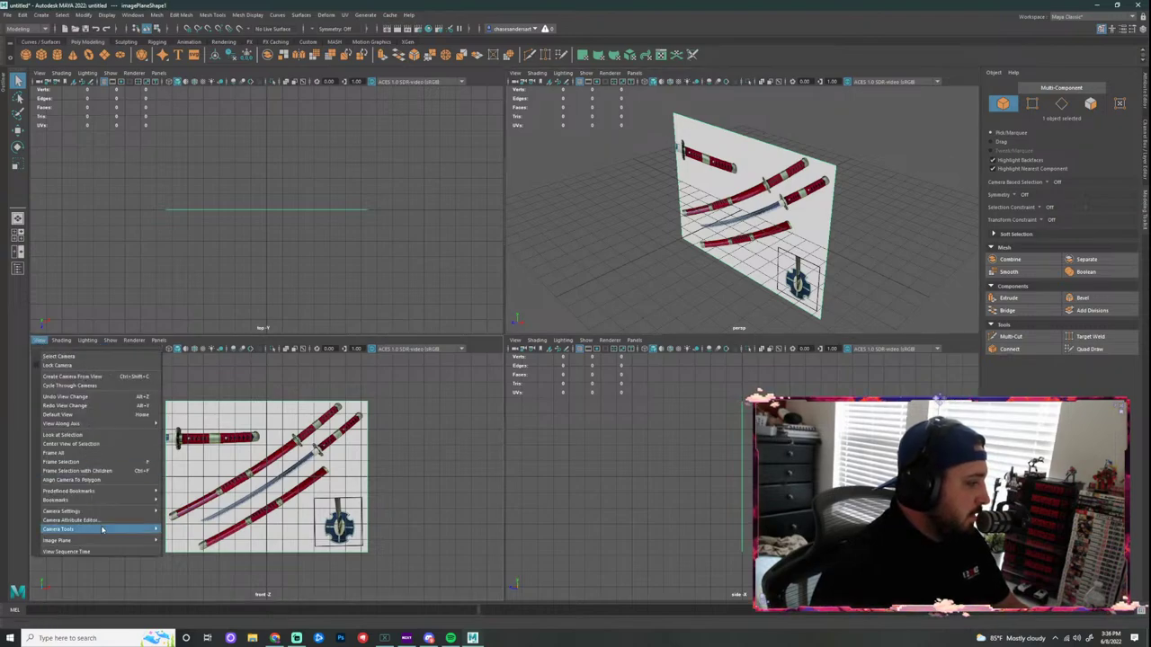
mouse_move(99, 543)
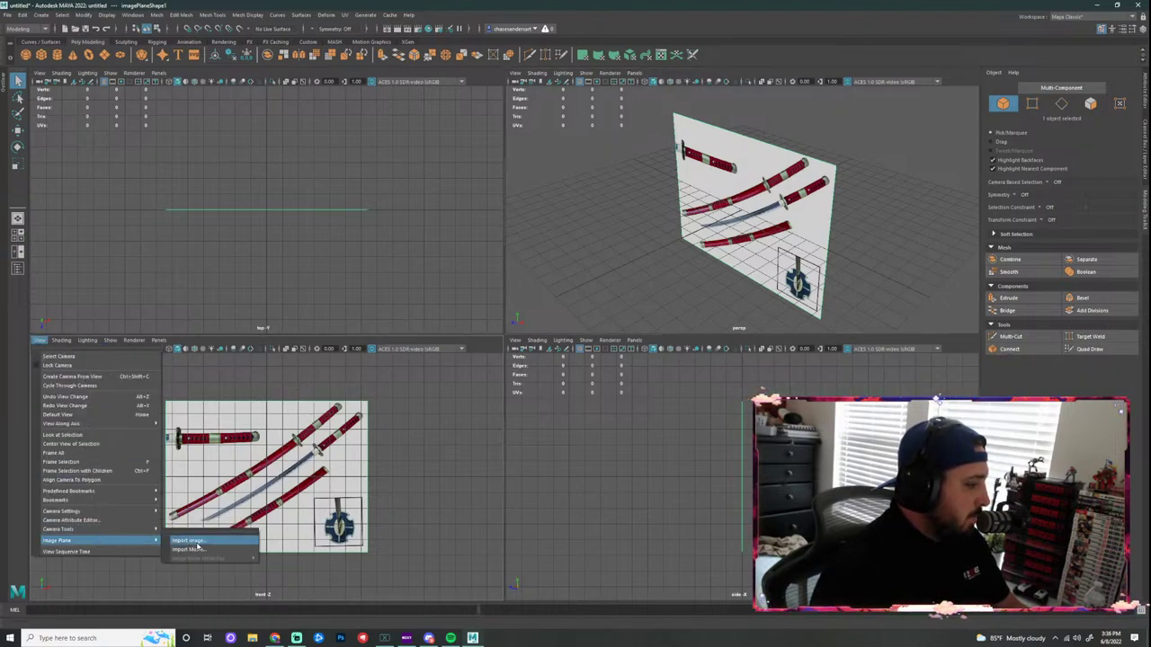
left_click(190, 541)
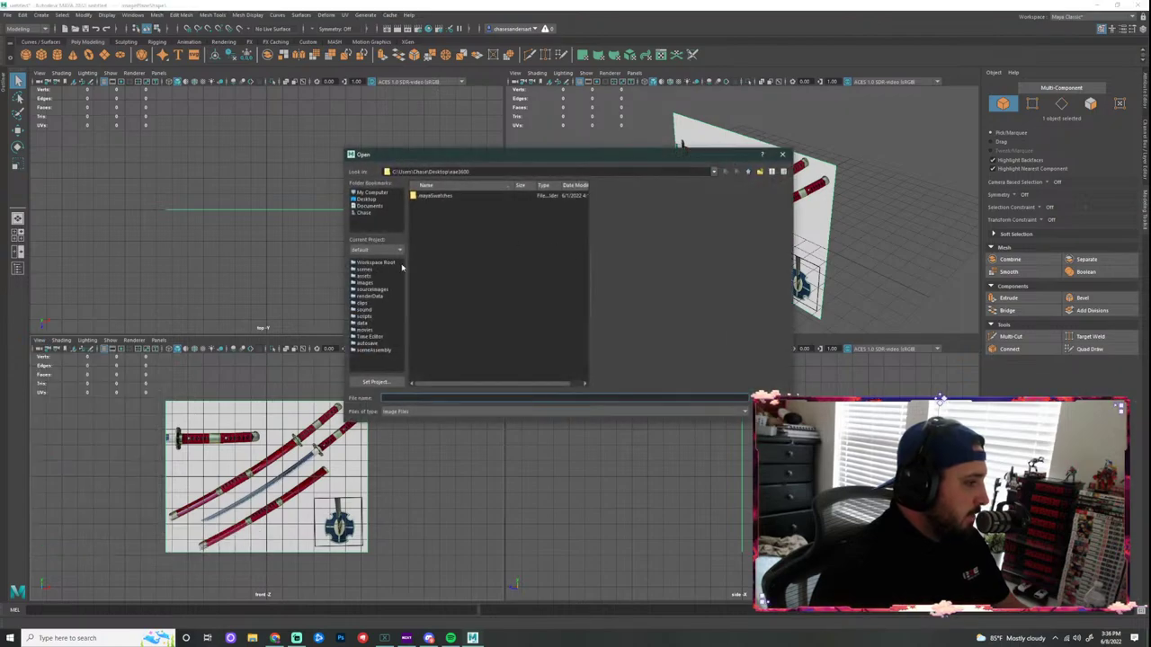
left_click(380, 201)
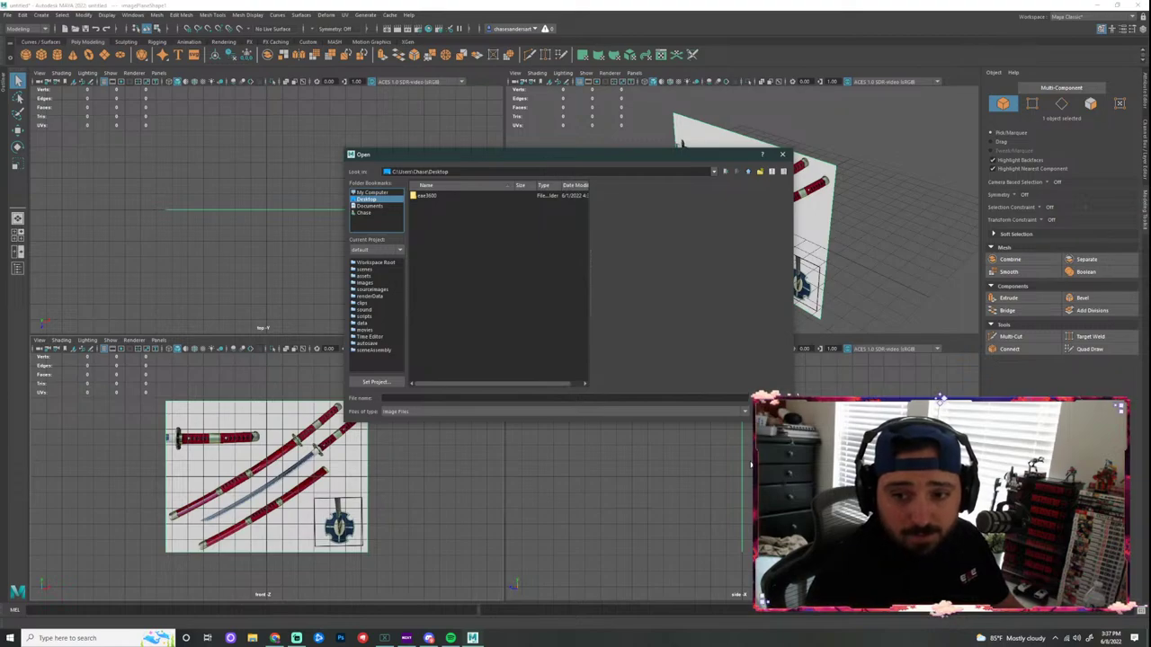
left_click(783, 154)
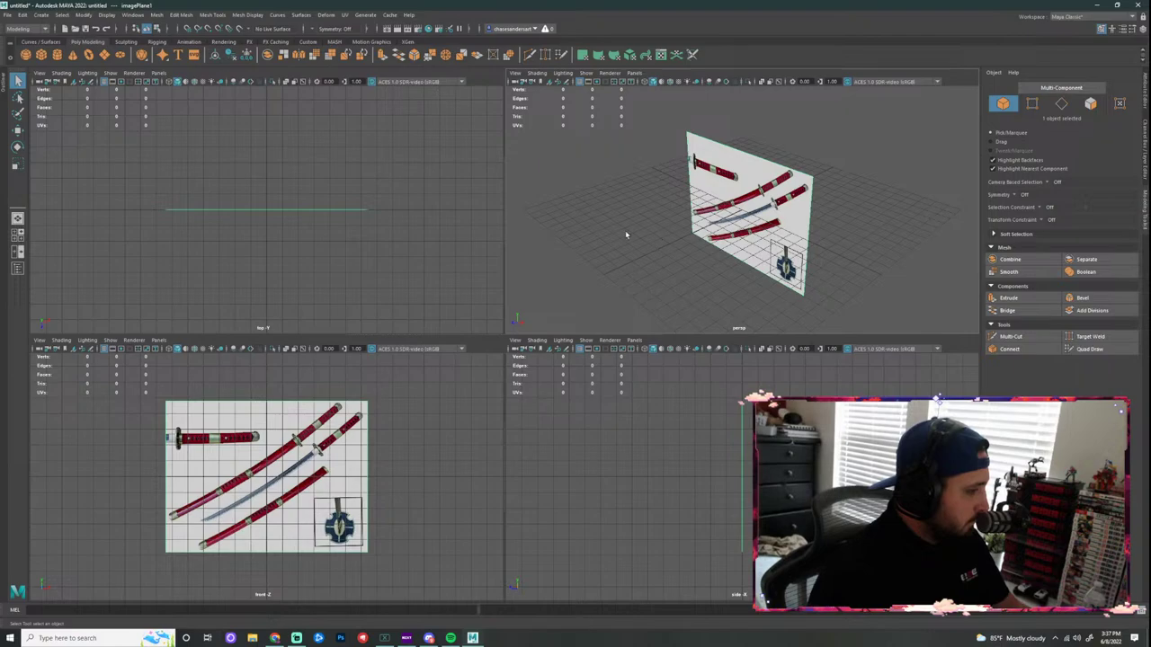
Step: Scale the katana reference image plane uniformly to about 1.71 in the perspective view
key("space")
scroll(669, 241, "down", 5)
left_click_drag(642, 272, 709, 280, "alt")
scroll(611, 333, "up", 2)
scroll(611, 333, "up", 4)
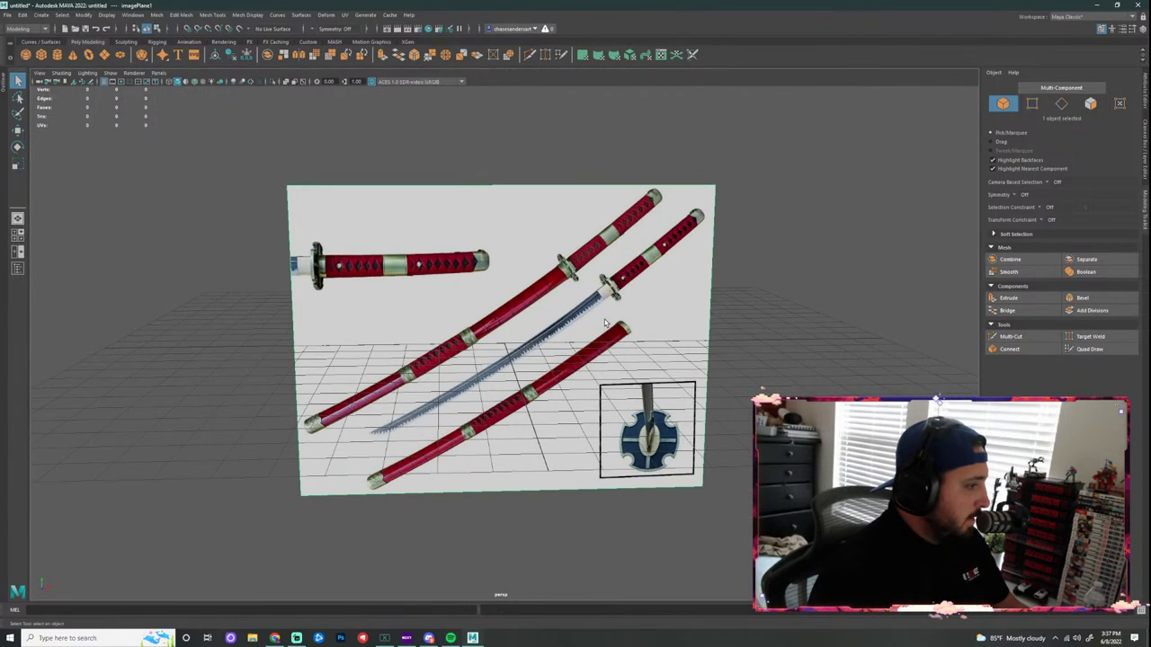
key("r")
scroll(607, 312, "down", 3)
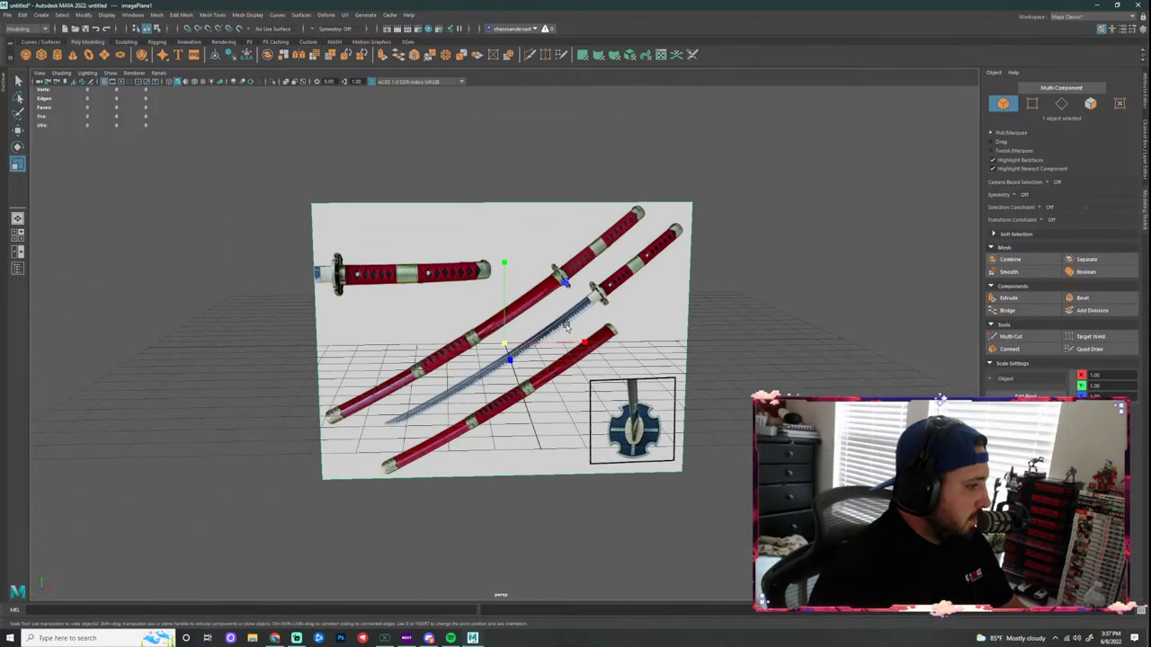
scroll(621, 358, "up", 2)
scroll(620, 358, "up", 1)
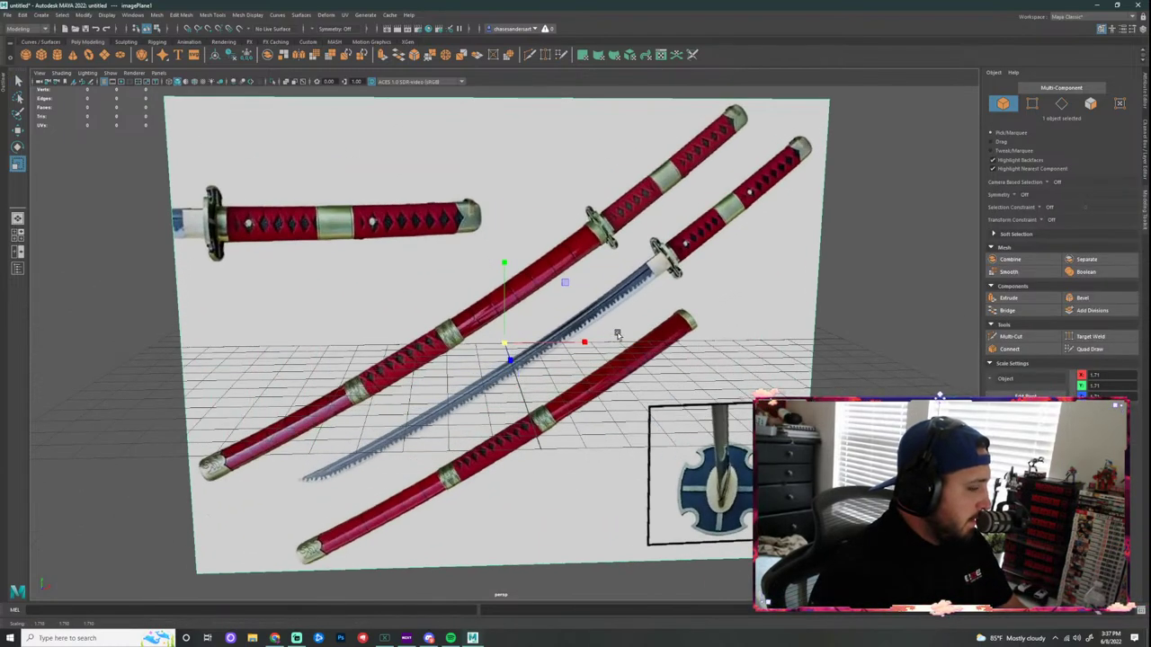
scroll(630, 322, "down", 3)
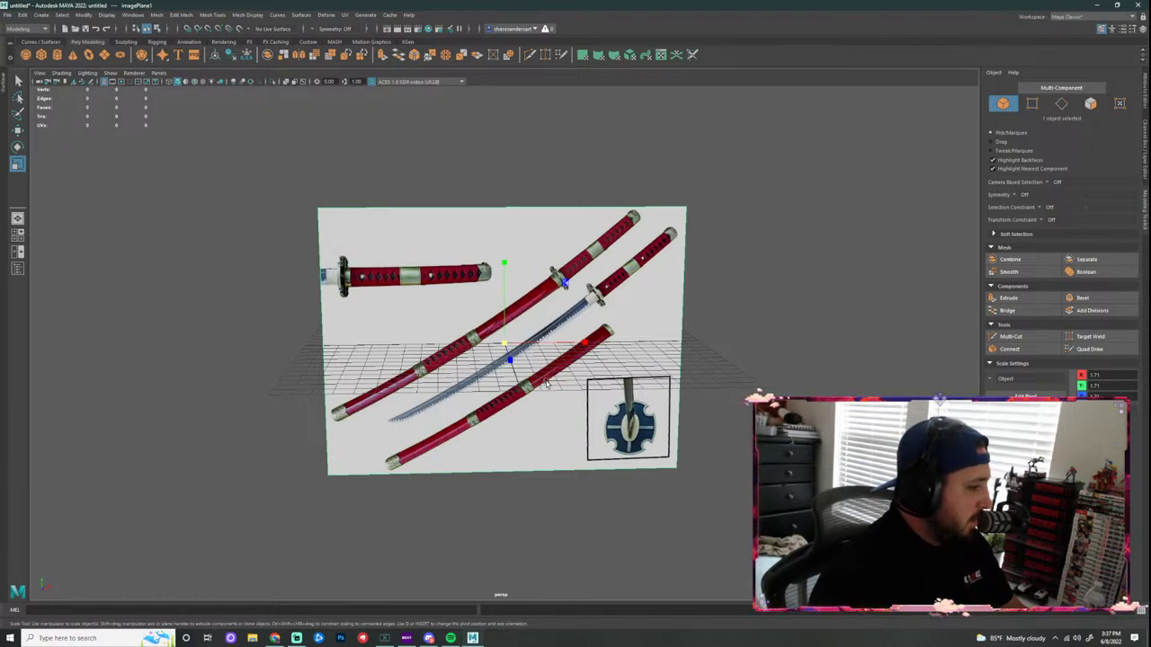
Step: Raise the image plane to about 6.82 on Y and push it back along Z behind the grid
key("w")
left_click_drag(503, 263, 509, 176)
left_click_drag(590, 279, 579, 144, "alt")
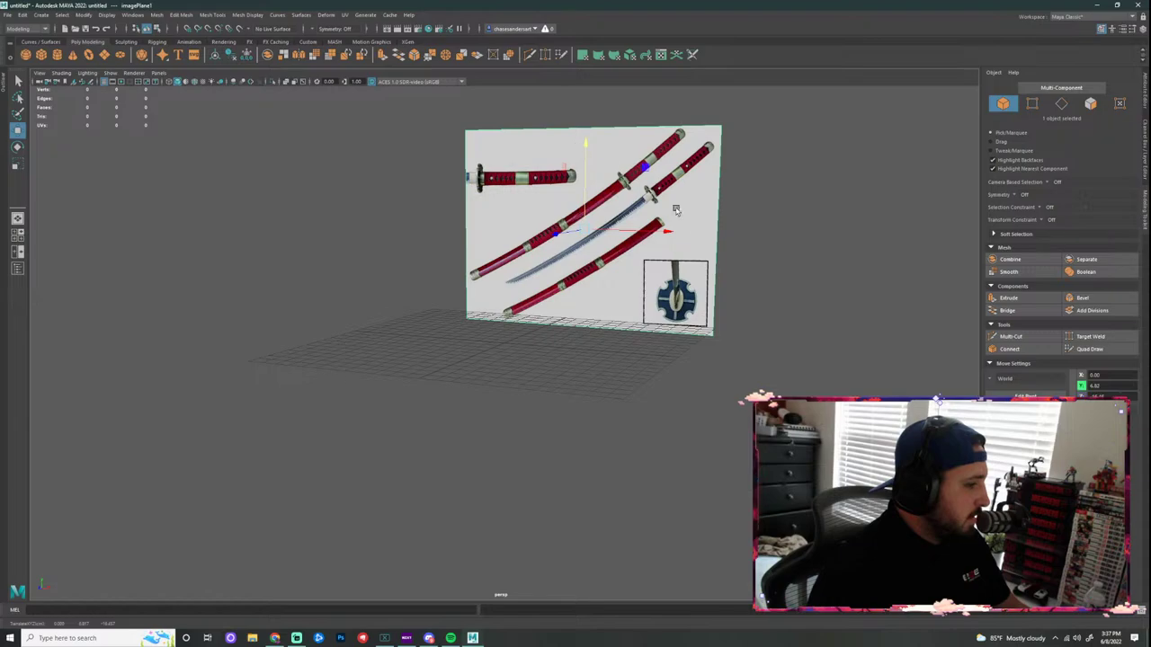
right_click_drag(675, 210, 711, 285, "alt")
middle_click_drag(611, 297, 626, 322, "alt")
Step: Examine the separate handle drawing and the sheathed swords on the reference image up close
scroll(630, 385, "down", 5)
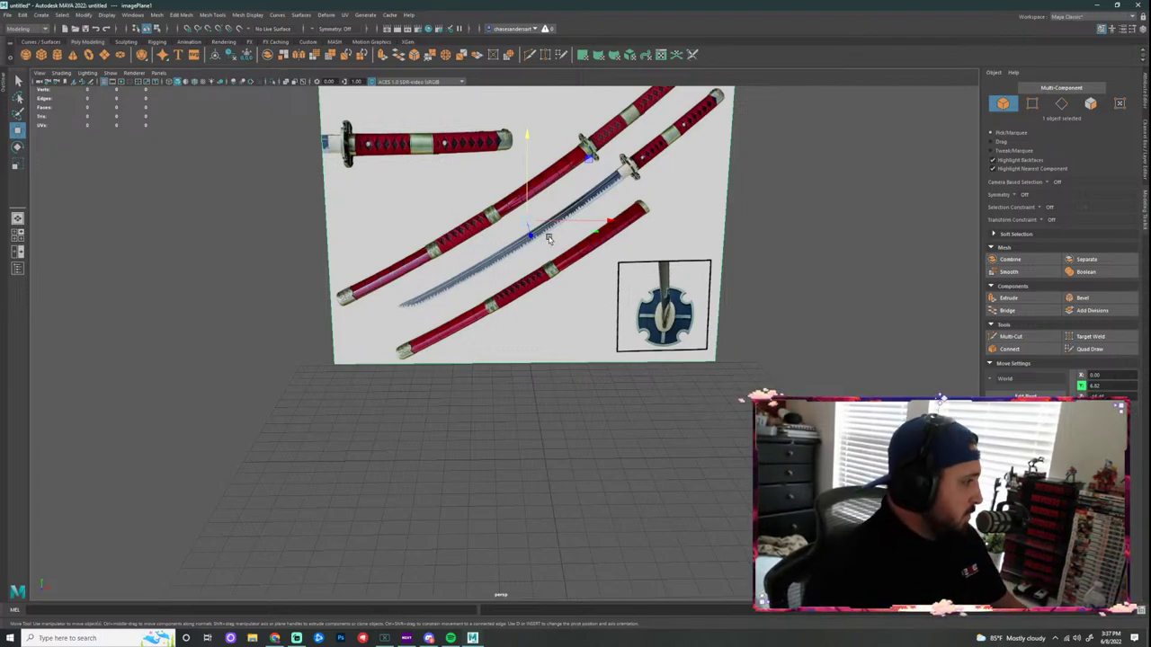
middle_click_drag(479, 171, 520, 292, "alt")
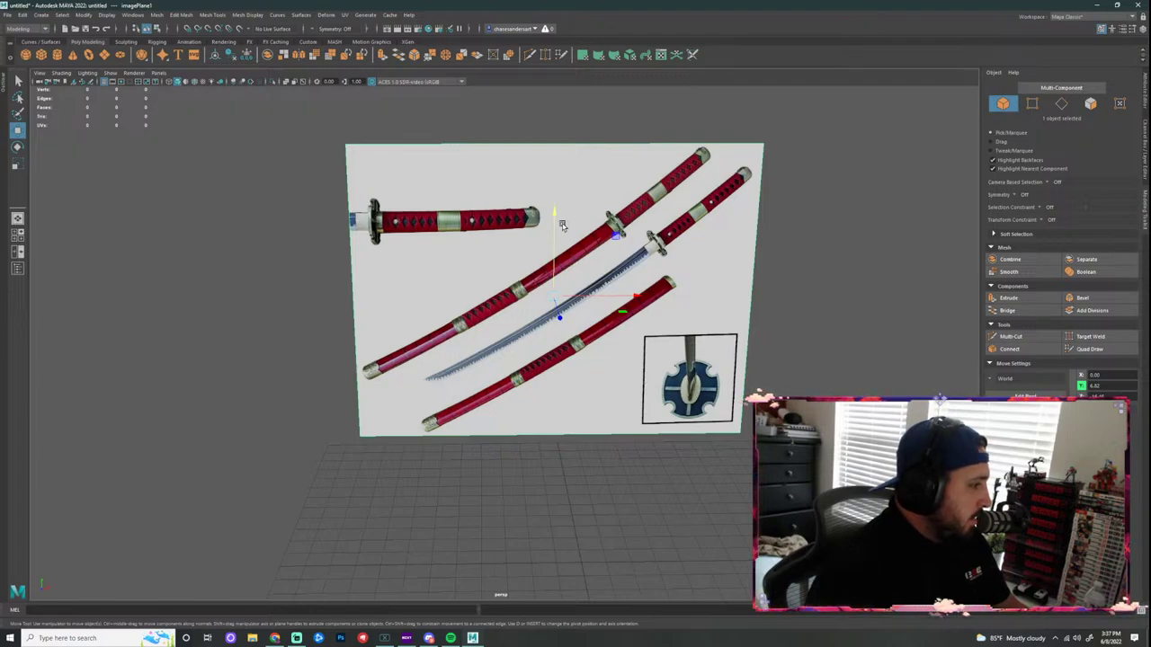
scroll(490, 261, "up", 3)
scroll(449, 251, "up", 5)
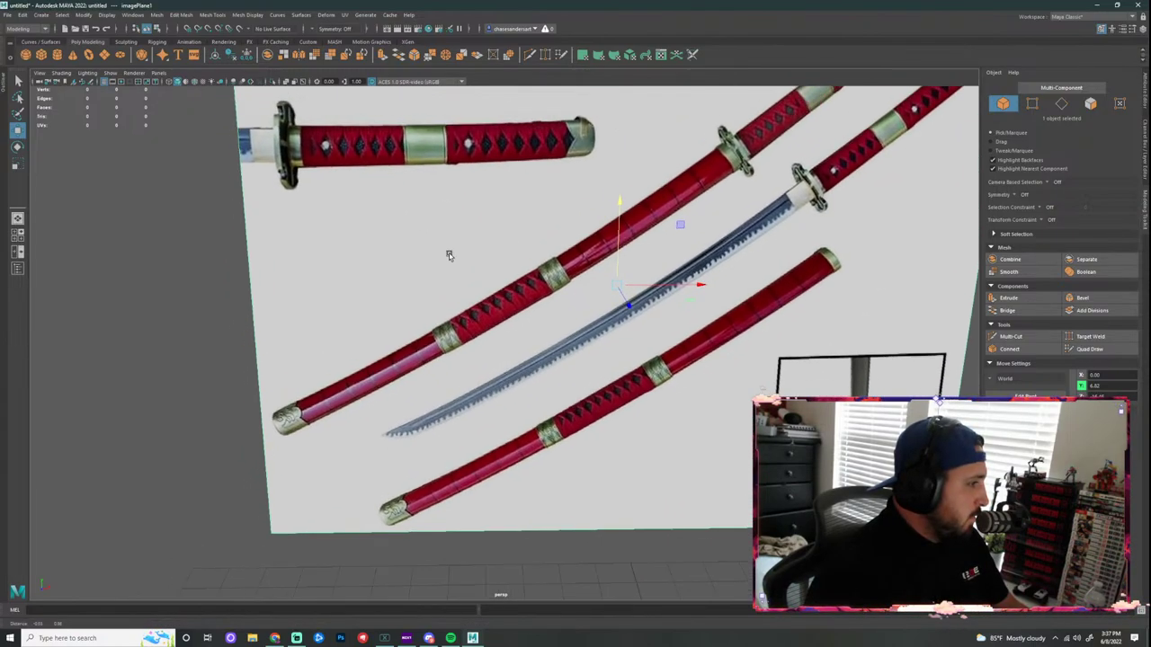
scroll(500, 235, "up", 2)
middle_click_drag(609, 195, 606, 252, "alt")
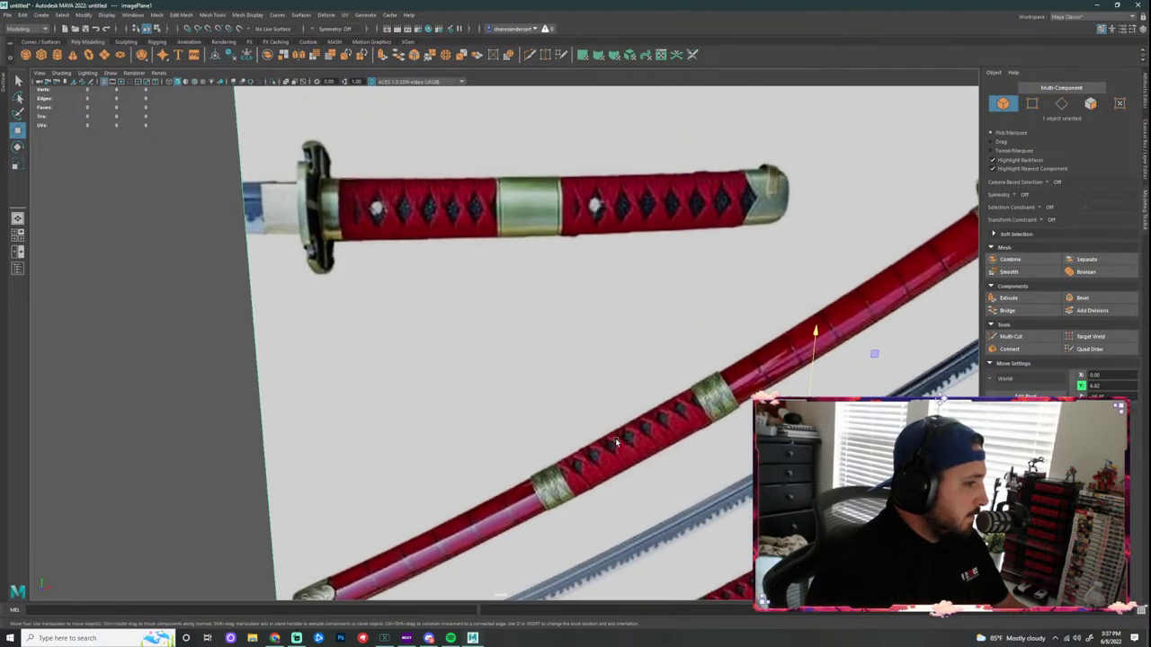
scroll(691, 302, "down", 3)
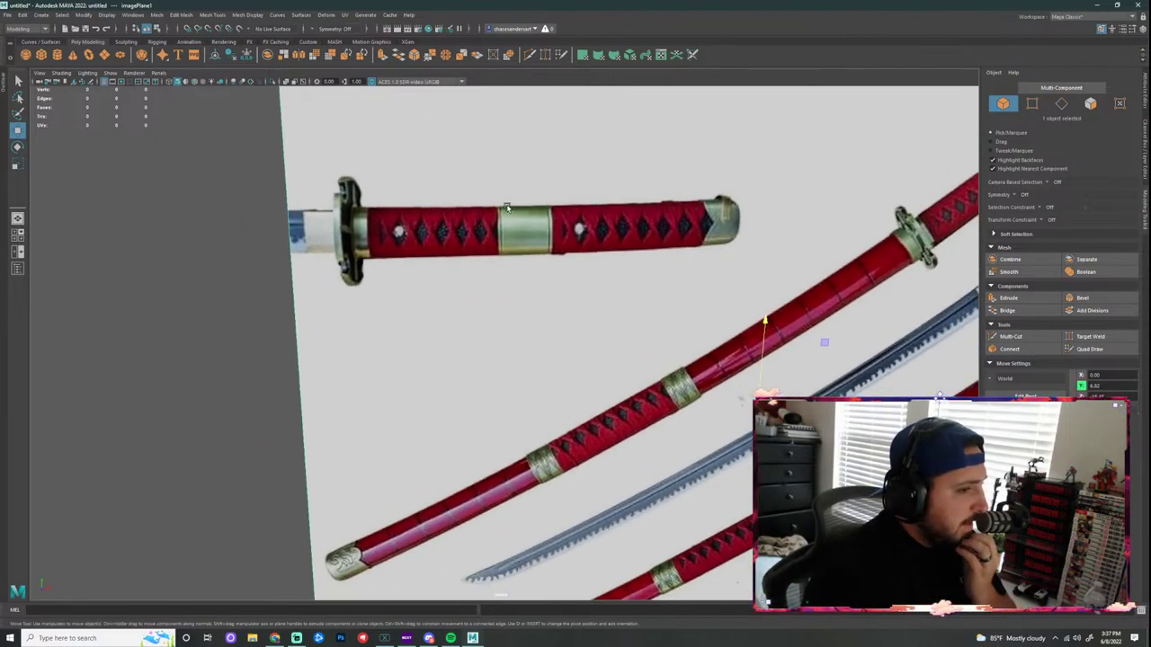
scroll(500, 208, "down", 8)
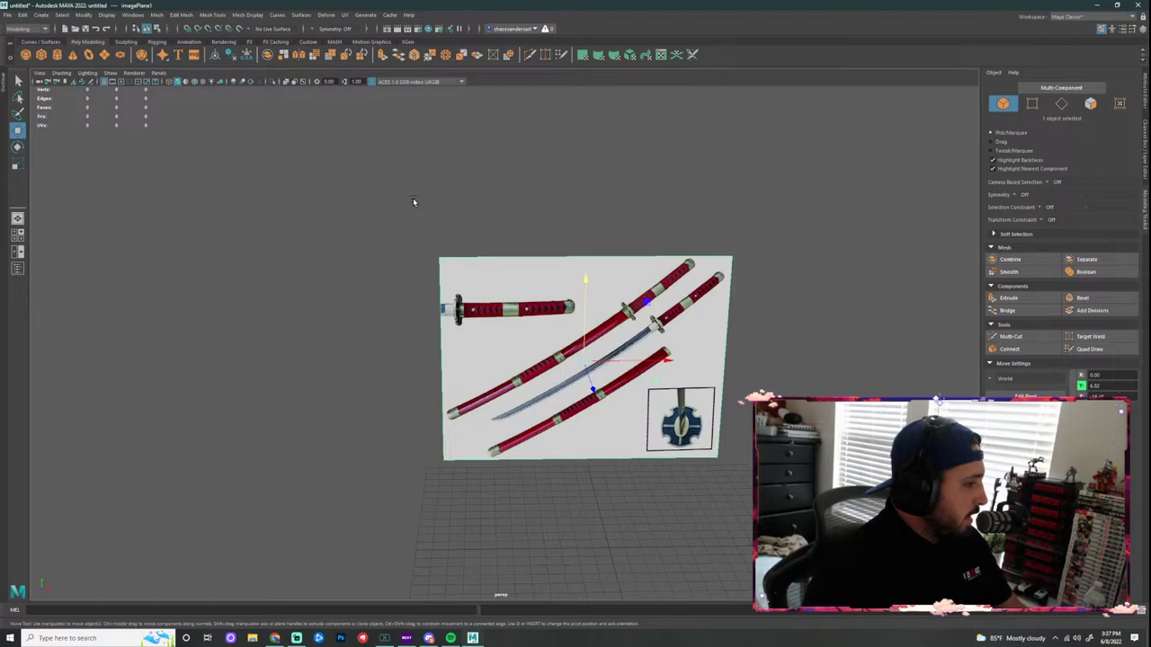
Step: Shift the image plane along X to about 5.70, centring the separate handle's middle collar on the front view's vertical axis
middle_click_drag(727, 221, 626, 115, "alt")
left_click_drag(564, 255, 634, 260)
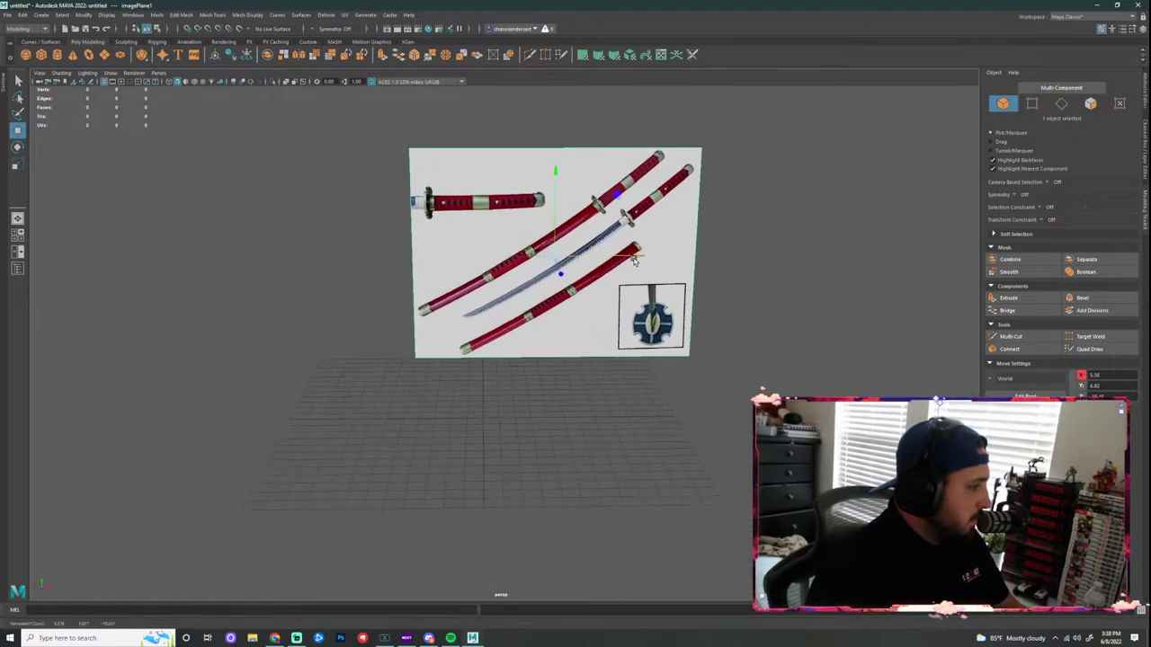
key("space")
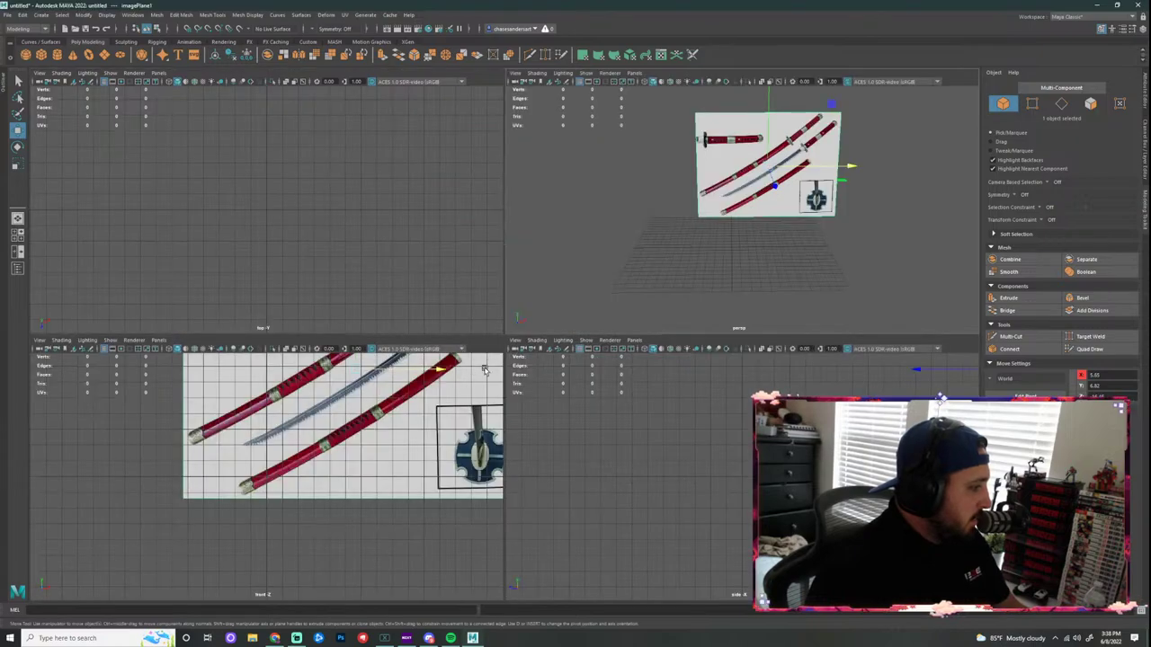
scroll(328, 406, "down", 5)
middle_click_drag(321, 393, 222, 536, "alt")
scroll(377, 393, "up", 7)
scroll(383, 496, "down", 2)
left_click_drag(463, 467, 467, 469)
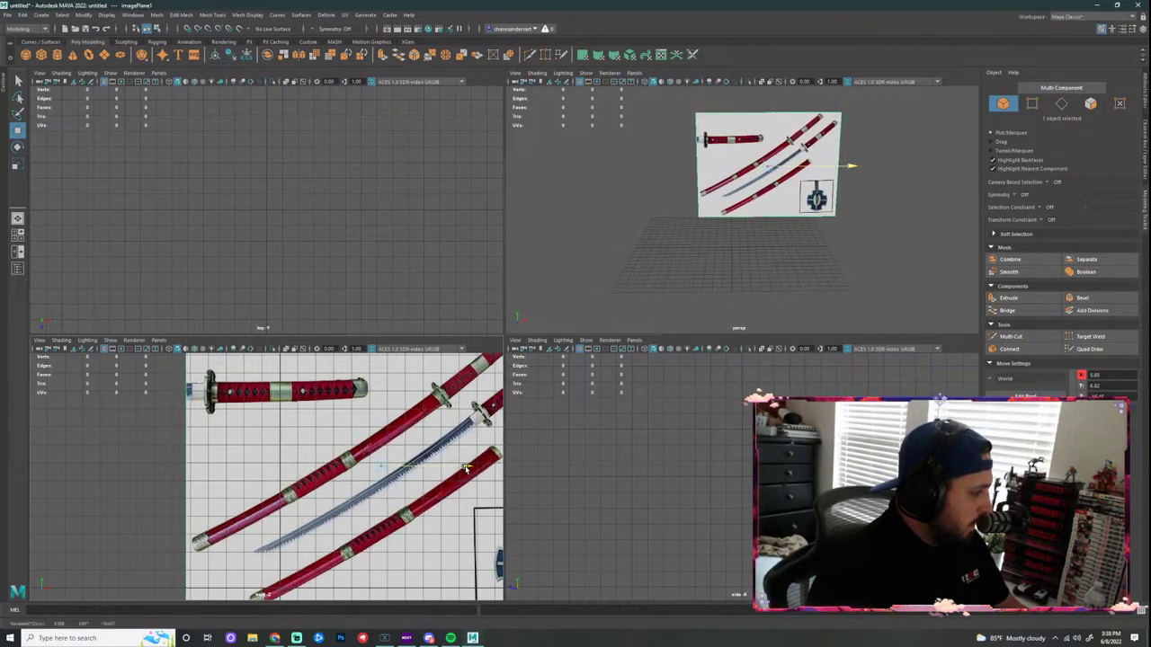
left_click(465, 469)
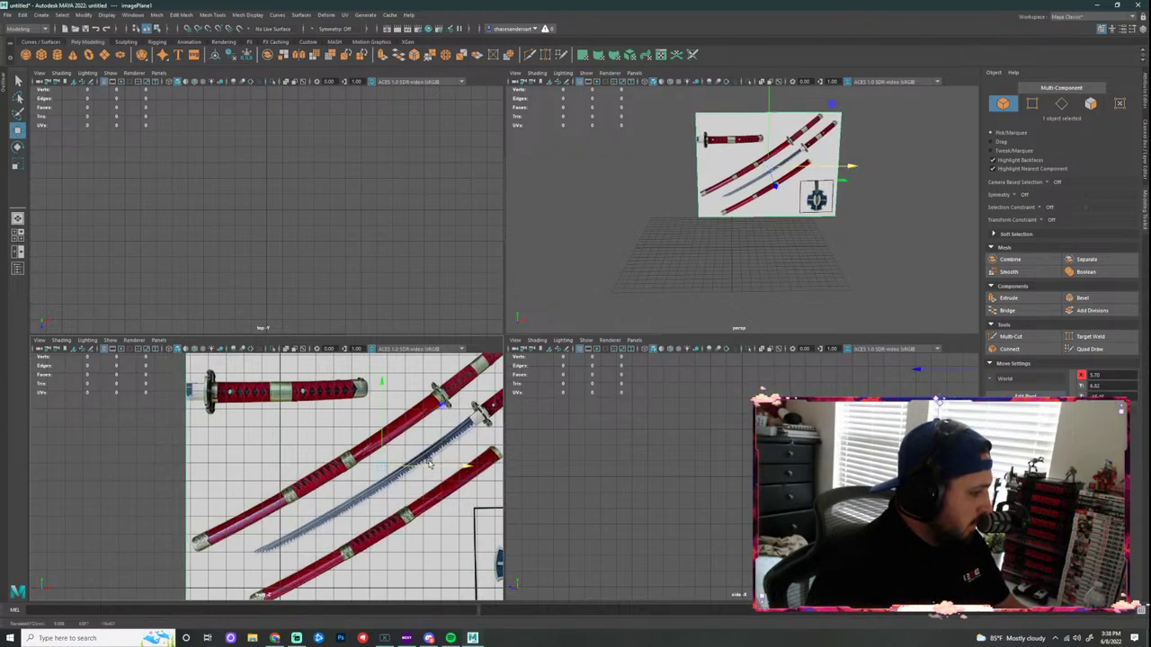
Step: Lower the image plane to about 6.47 on Y in the front view
left_click_drag(382, 410, 382, 418)
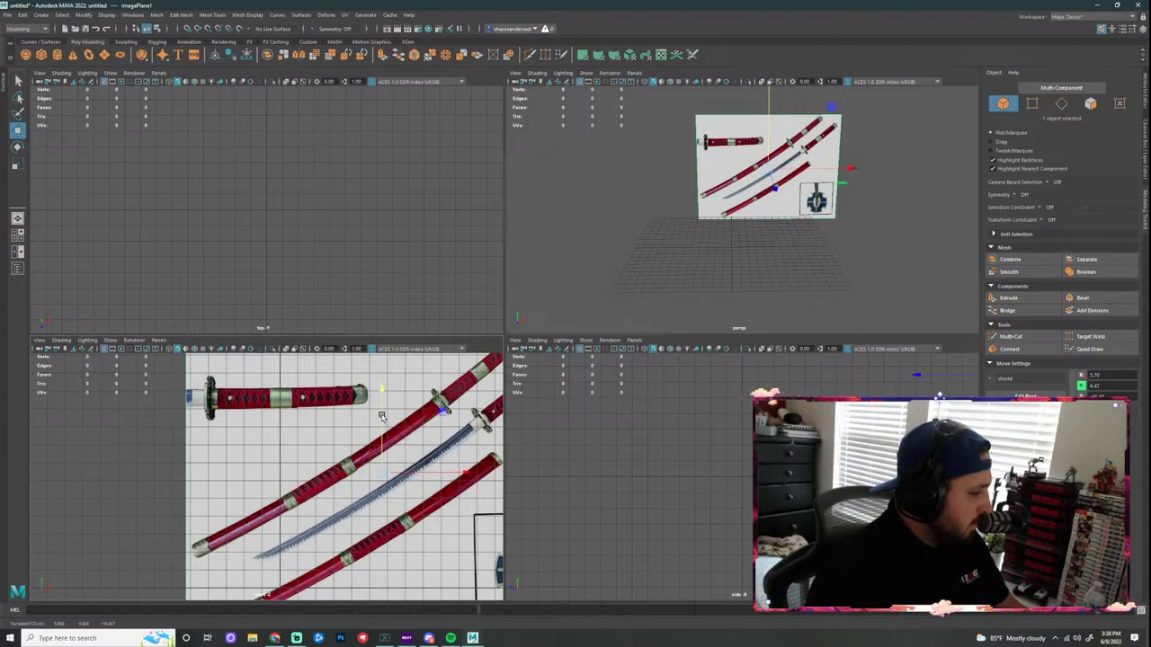
key("f")
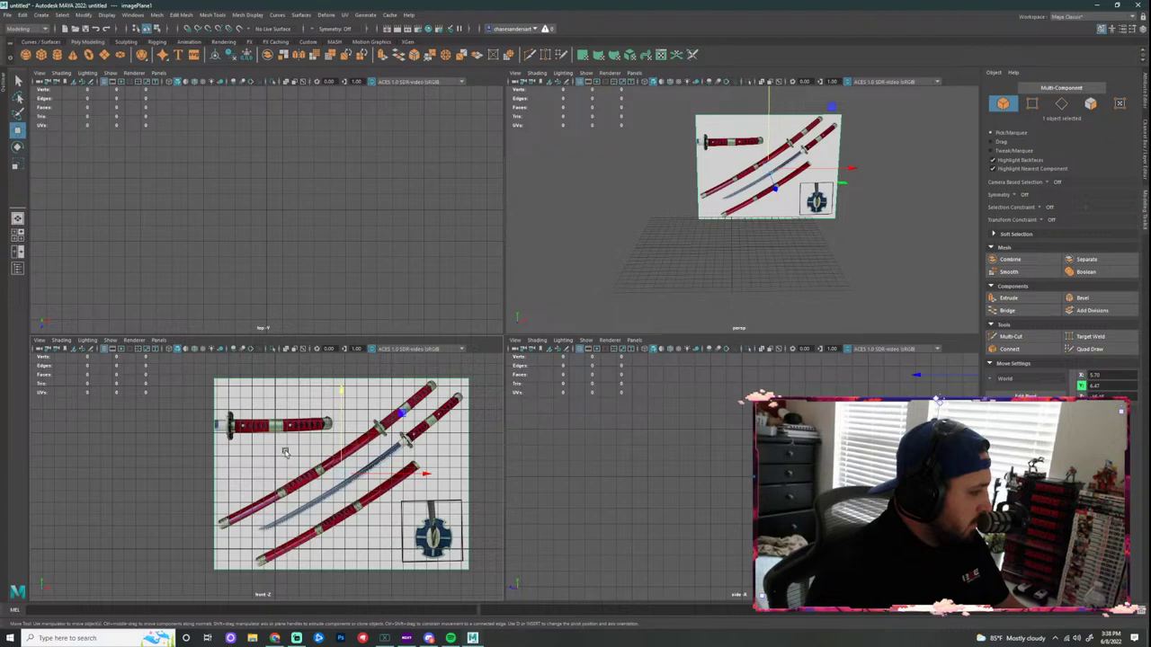
scroll(286, 454, "up", 3)
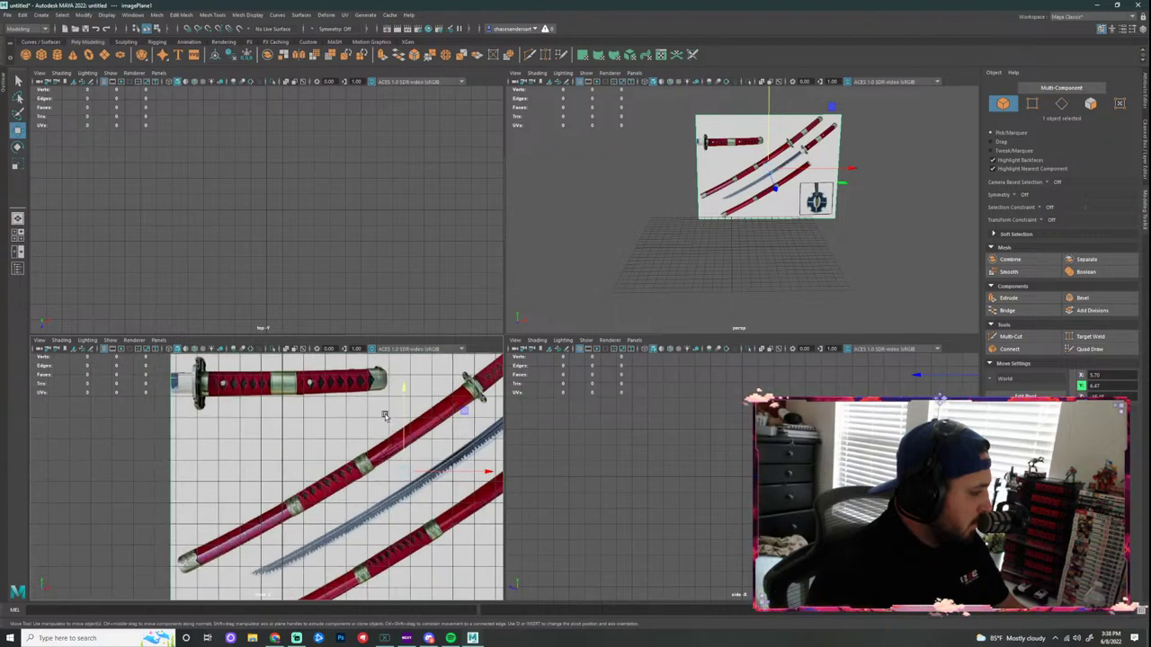
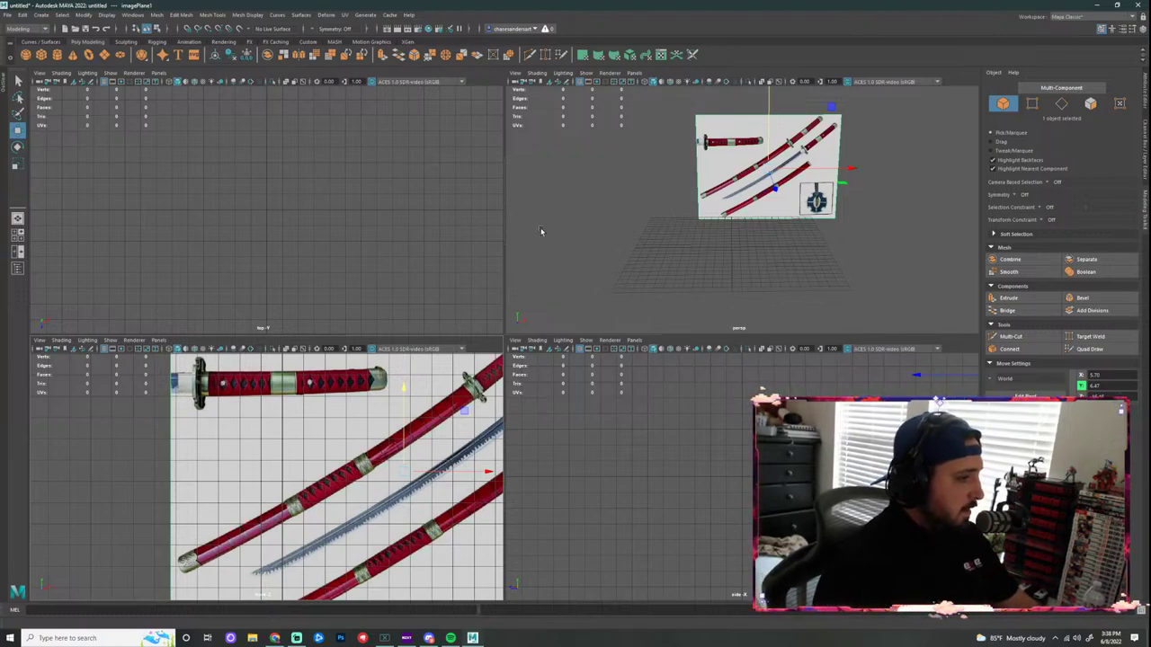
Step: Create a polygon cube in the front view and raise it to about 10.52 on Y over the handle's middle collar
scroll(297, 416, "up", 3)
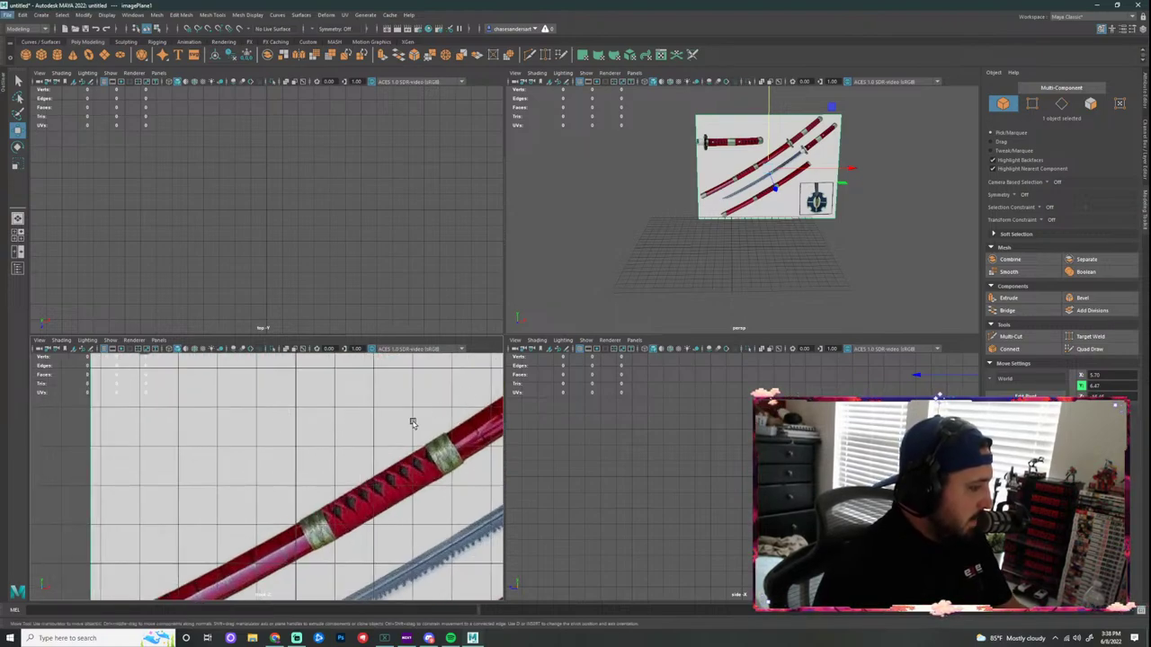
key("space")
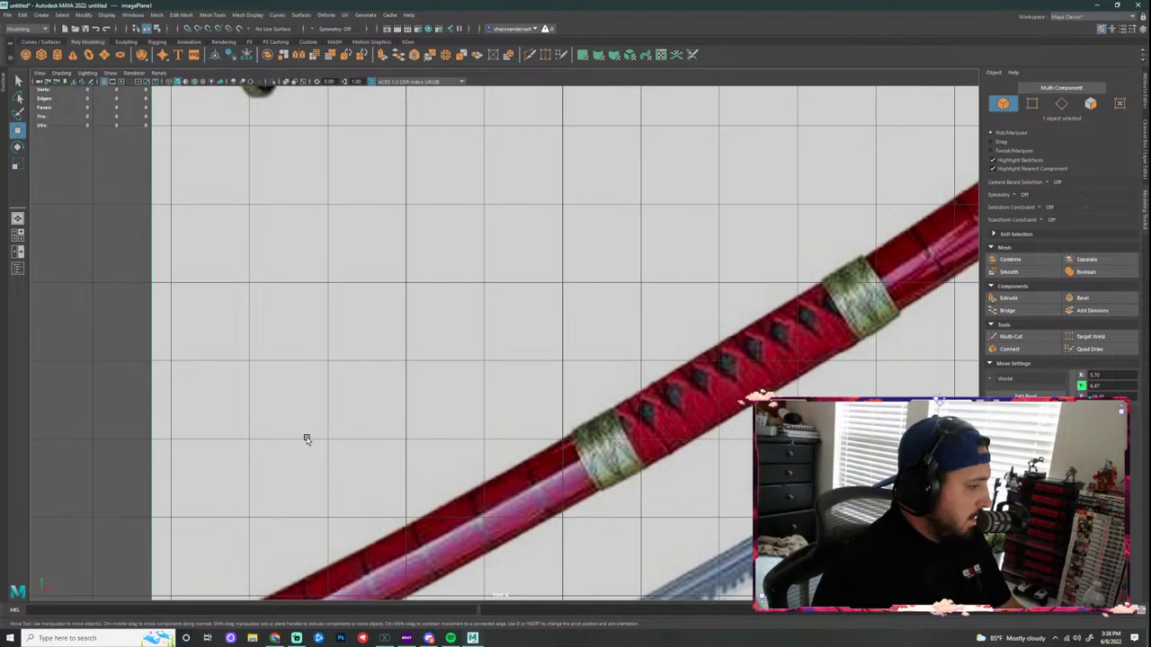
scroll(602, 358, "down", 3)
scroll(605, 282, "down", 2)
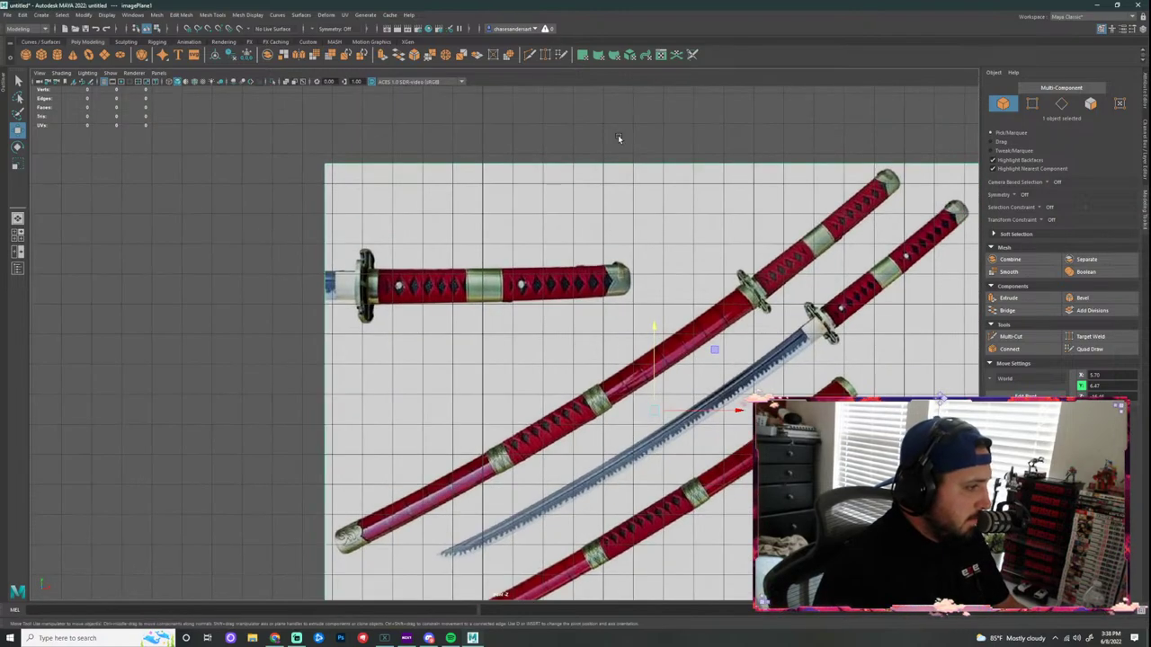
scroll(501, 343, "up", 4)
middle_click_drag(501, 342, 533, 440, "alt")
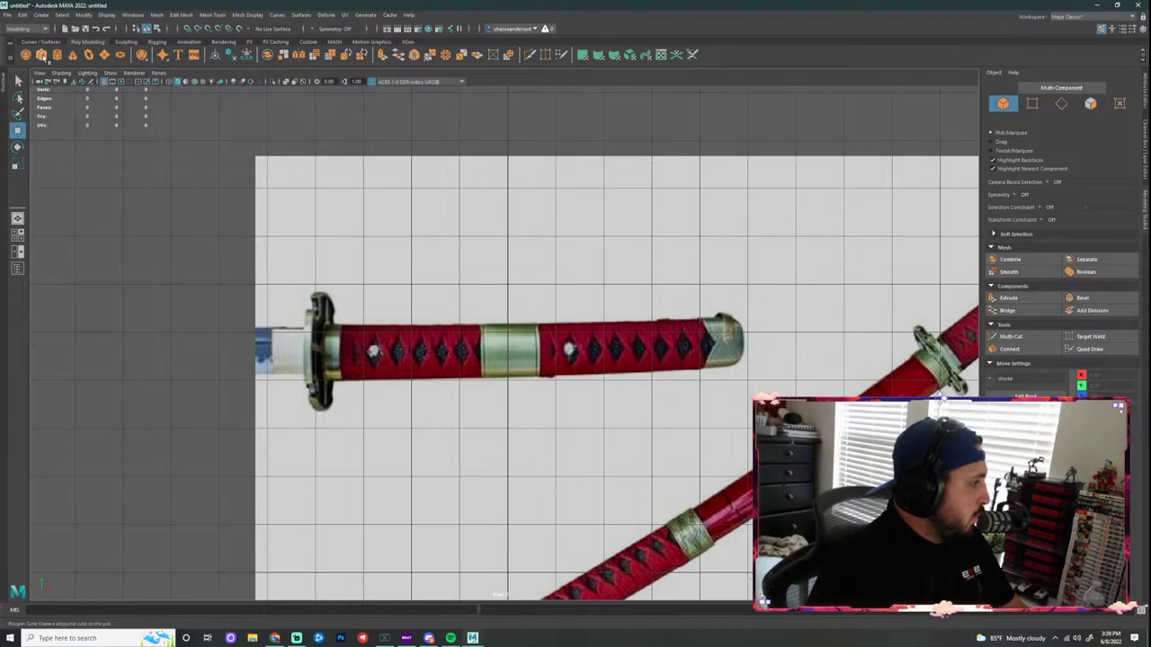
scroll(533, 441, "down", 3)
left_click(570, 390)
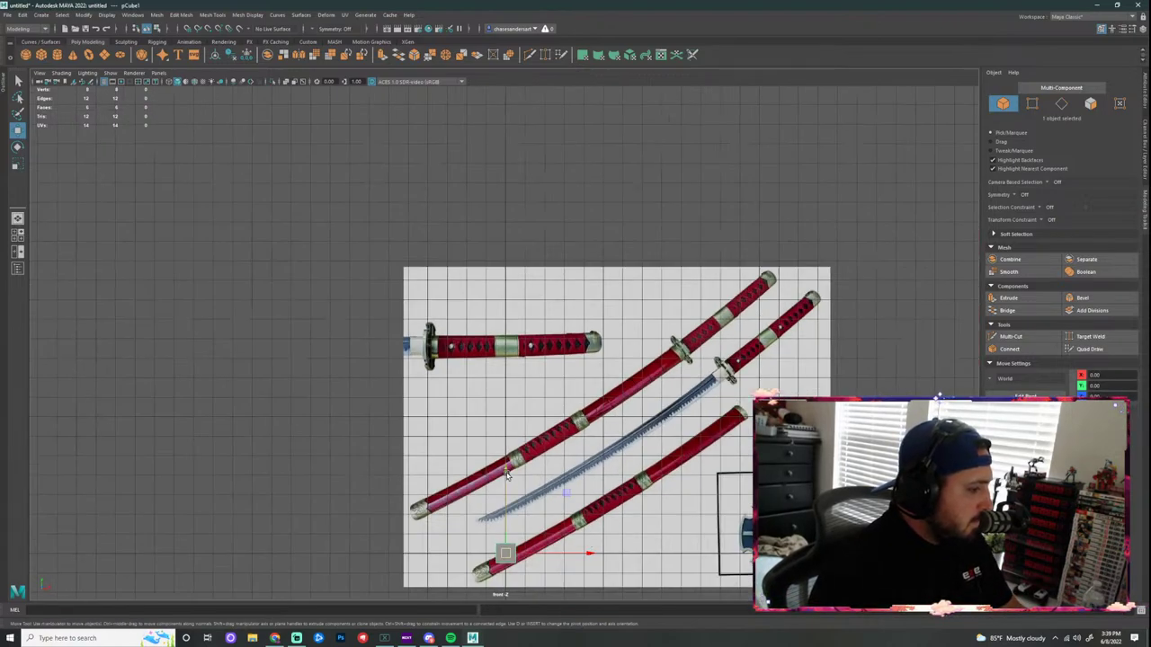
left_click_drag(506, 477, 507, 265)
scroll(500, 342, "up", 2)
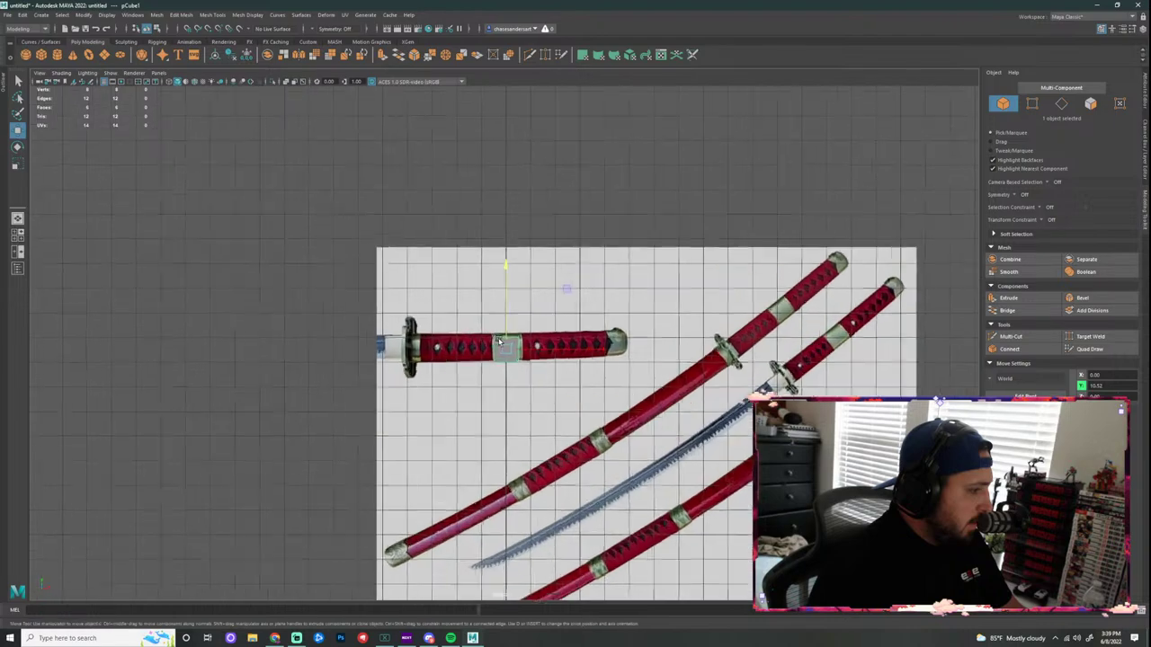
scroll(500, 341, "up", 4)
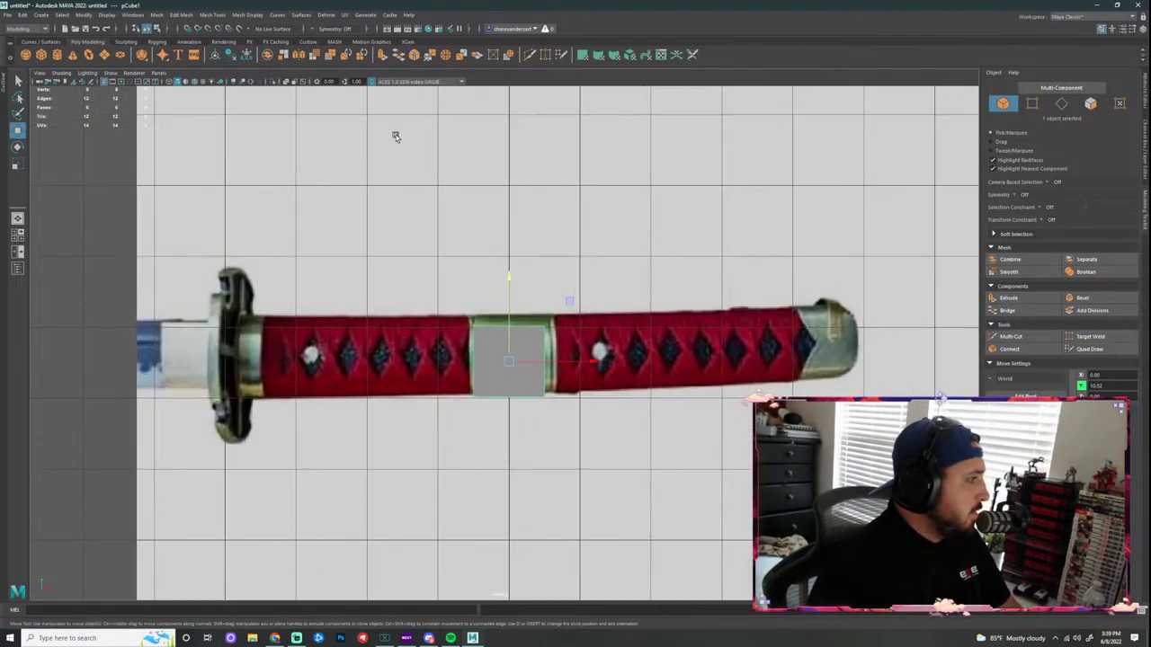
Step: Raise the cube to about 10.59 on Y, scale it to about 1.09 on Y to match the collar's height, and enable X-ray shading
left_click_drag(508, 282, 508, 277)
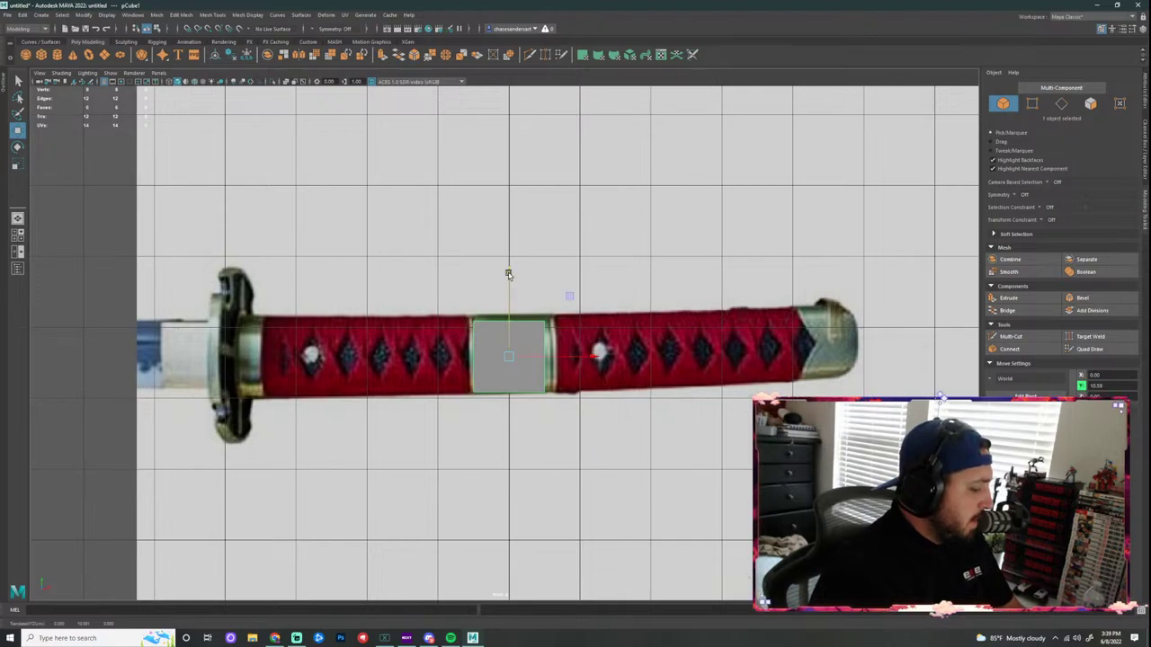
key("r")
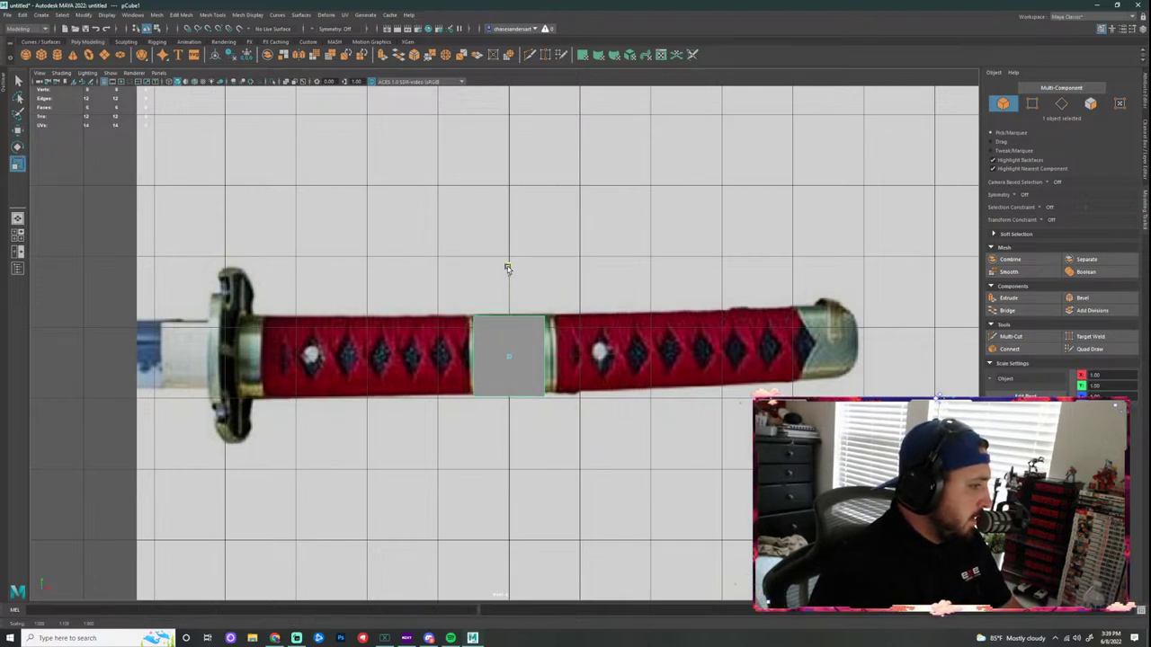
left_click_drag(508, 268, 516, 271)
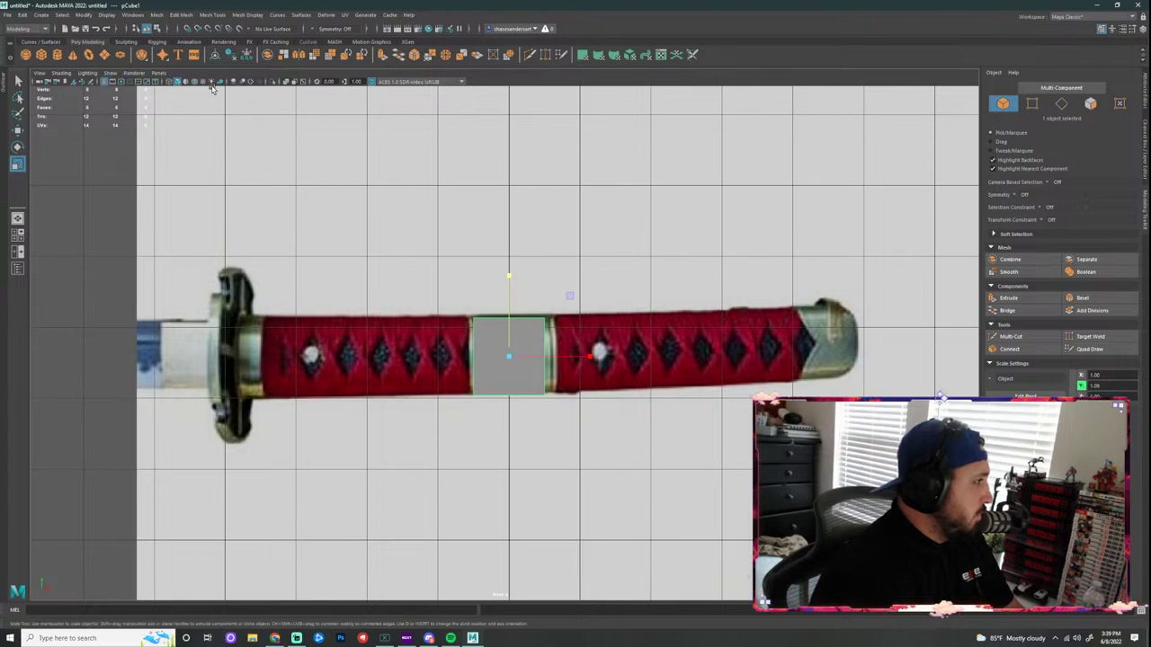
left_click(287, 83)
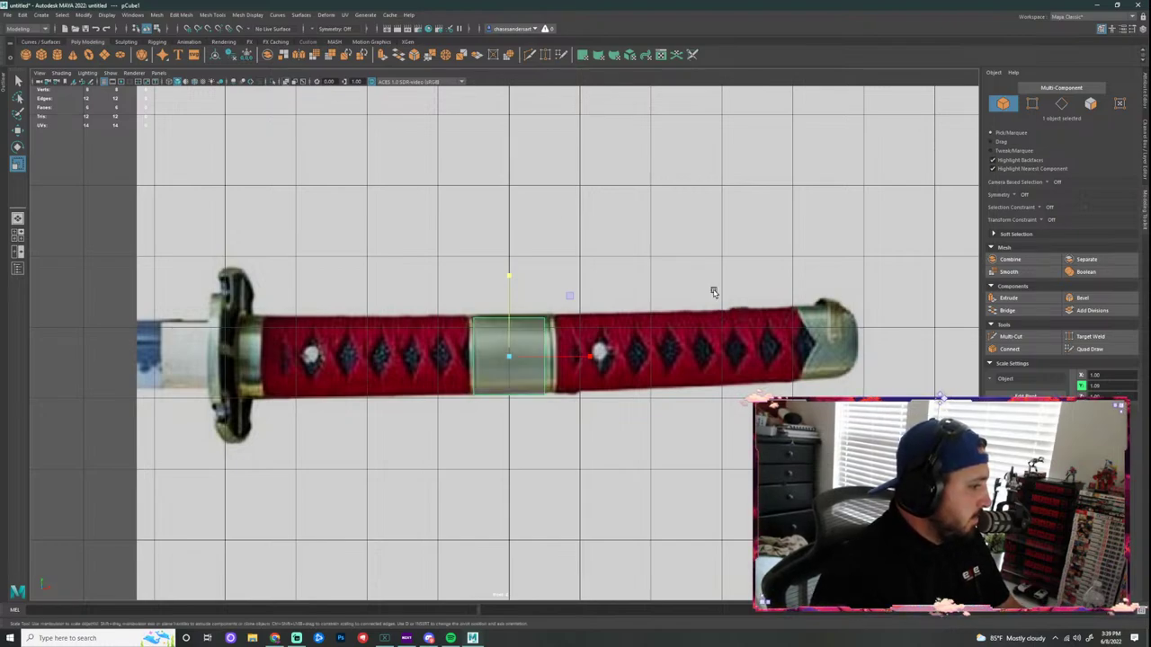
key("w")
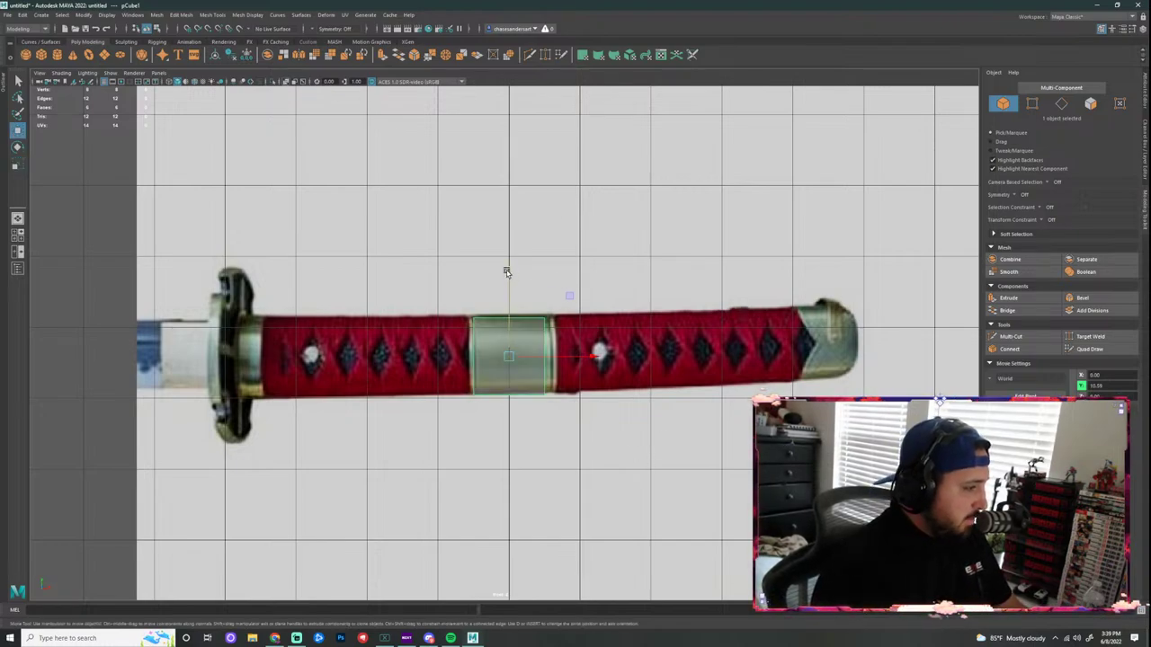
left_click_drag(505, 271, 509, 174)
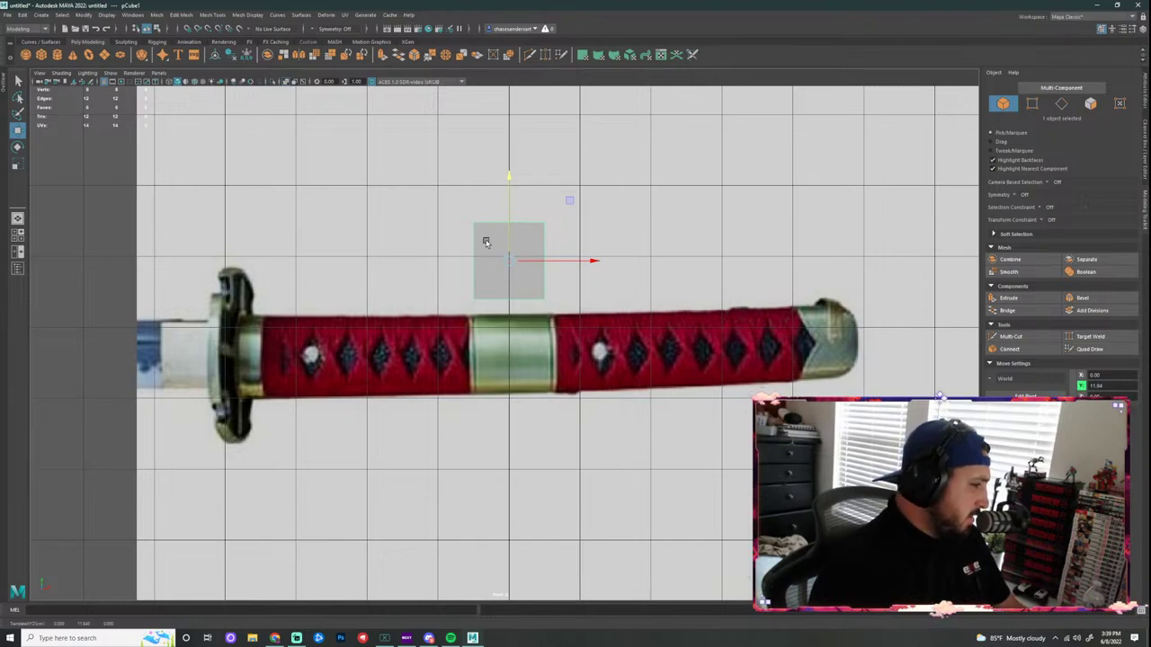
key("ctrl+z")
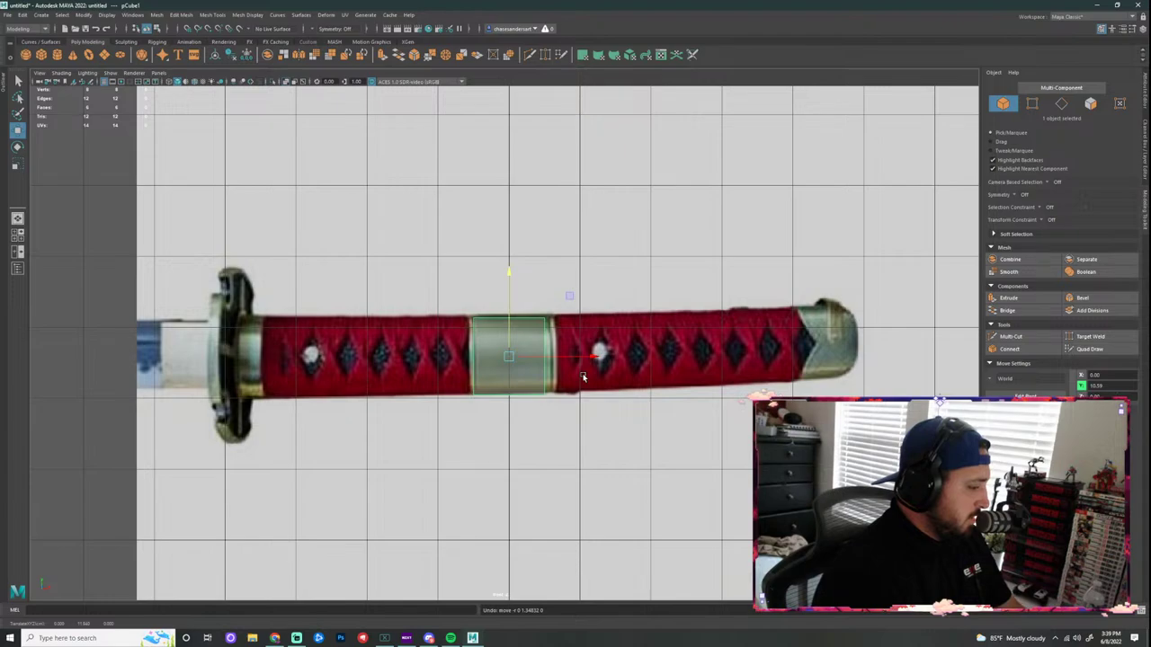
Step: Stretch the cube lengthwise from the guard over the handle and move its pommel-end vertices to about 4.95 on X
key("r")
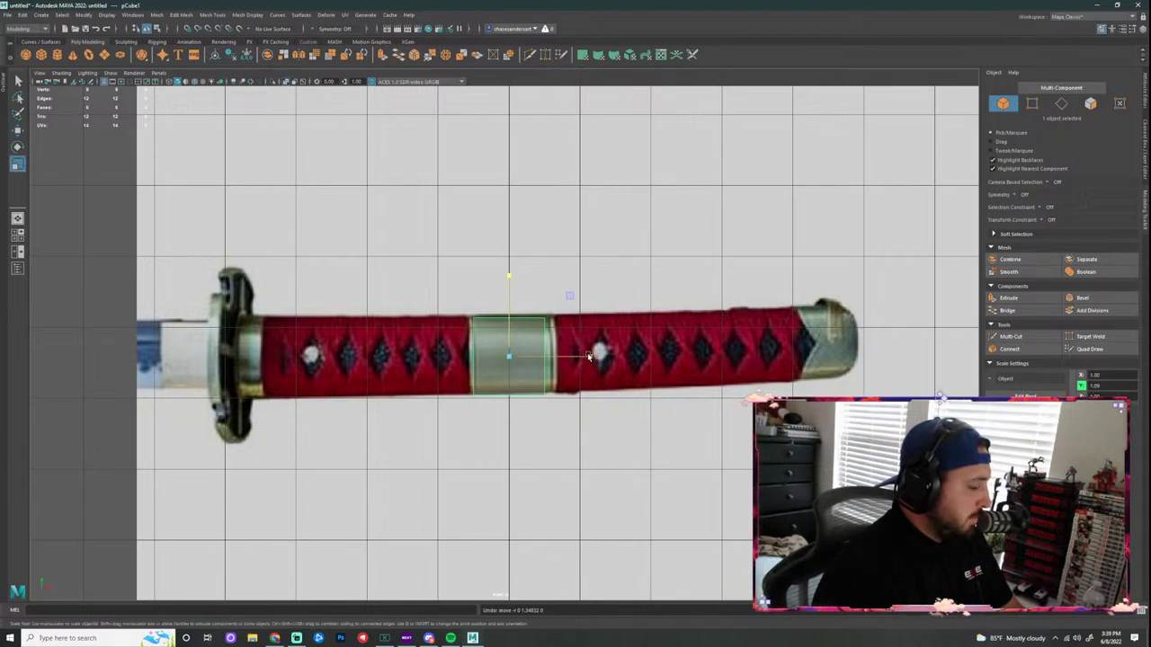
left_click_drag(589, 358, 940, 396)
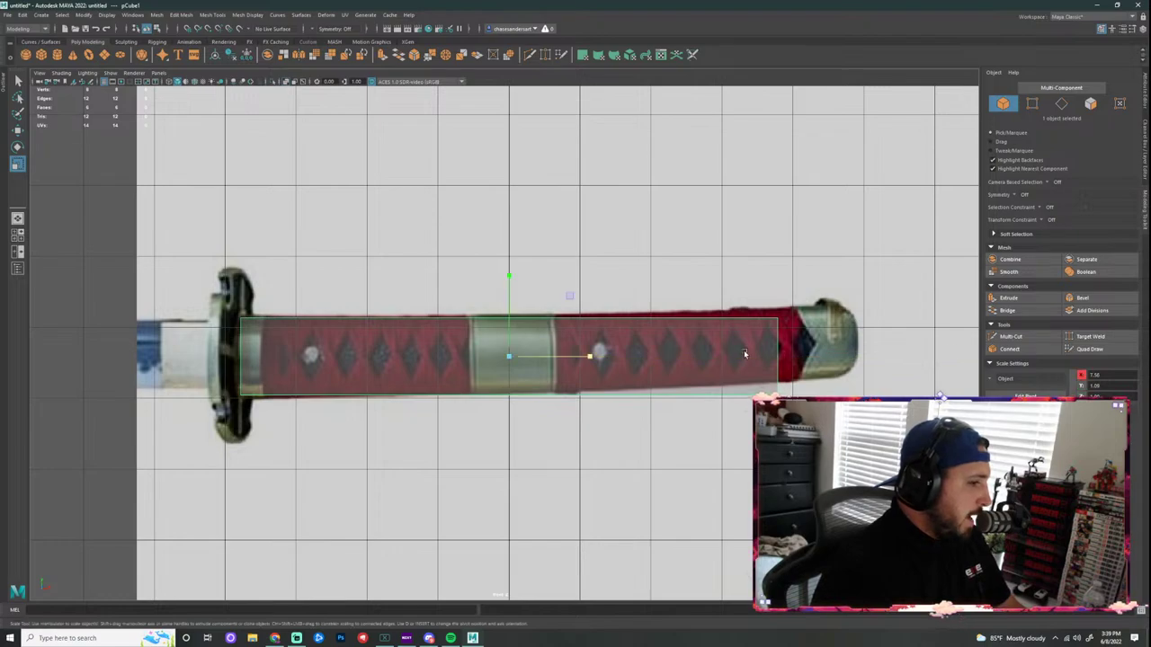
key("F10")
right_click_drag(733, 332, 732, 297)
left_click_drag(827, 277, 743, 454)
key("w")
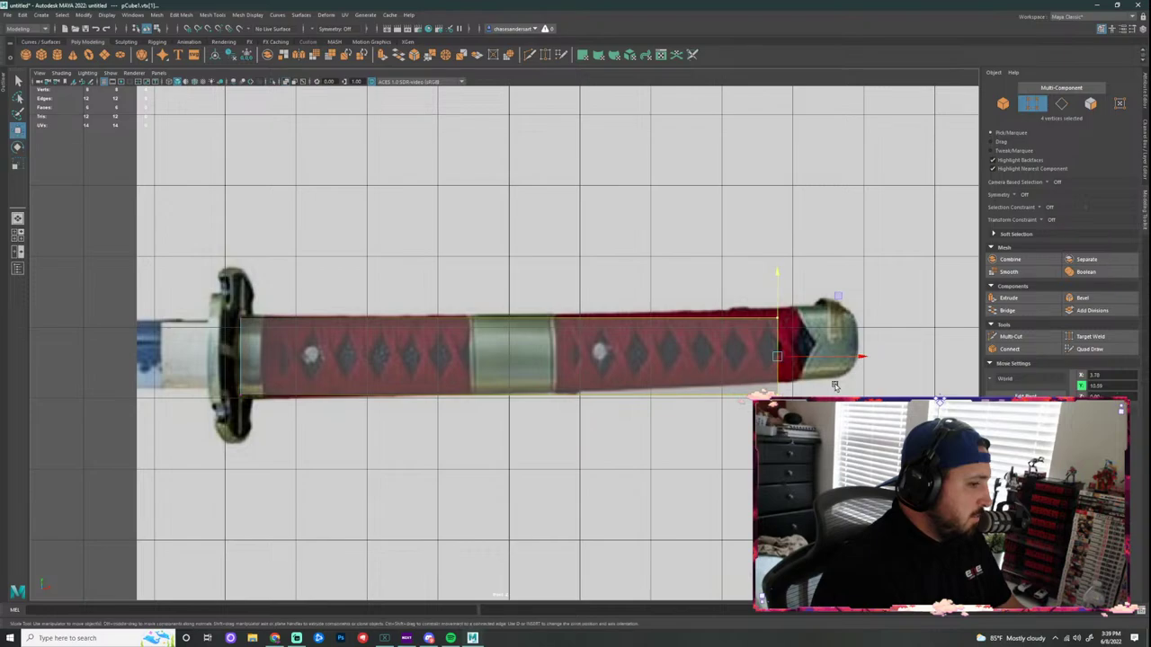
left_click_drag(854, 357, 943, 359)
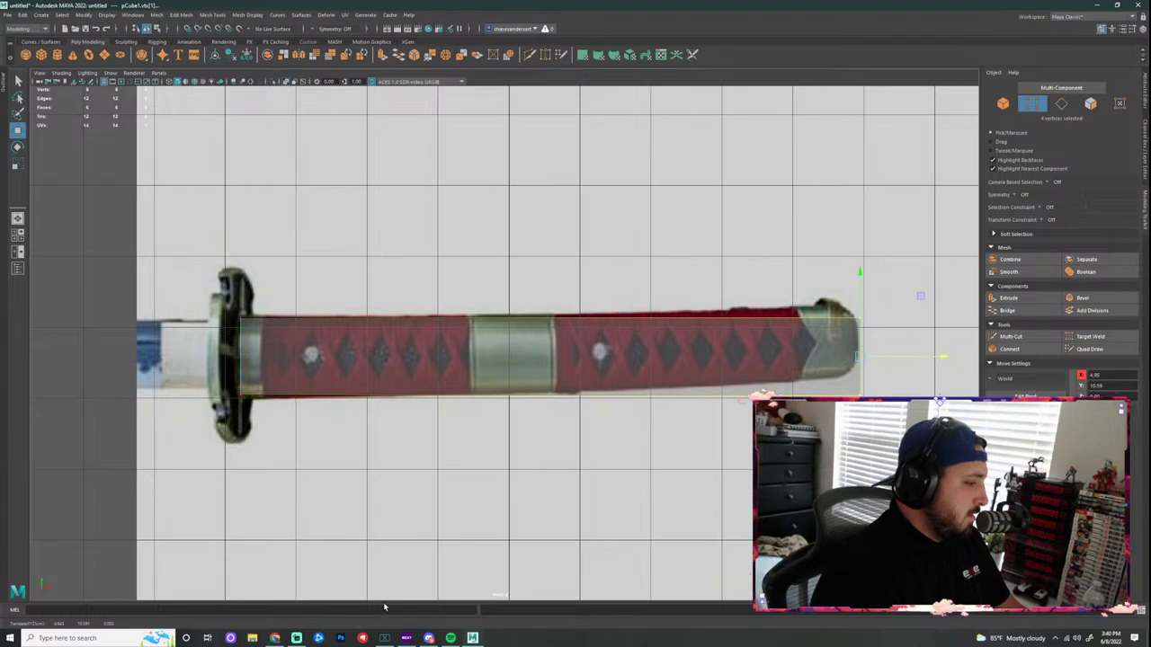
Step: Switch to Chrome and search Google for "katana handle"
mouse_move(276, 639)
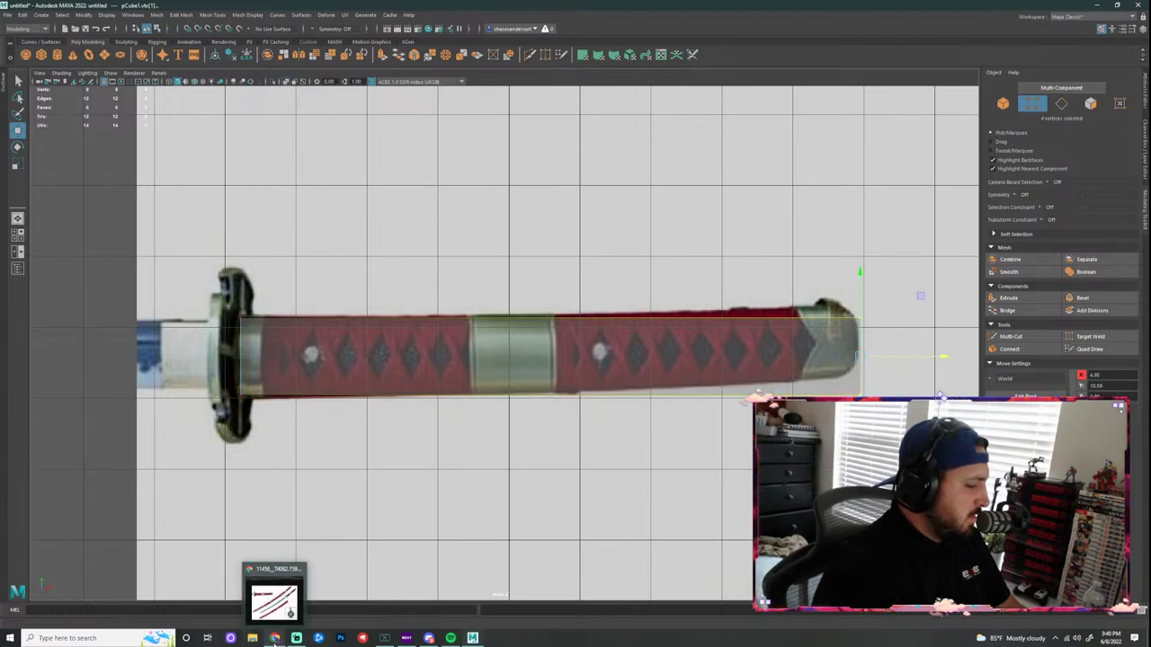
left_click(276, 639)
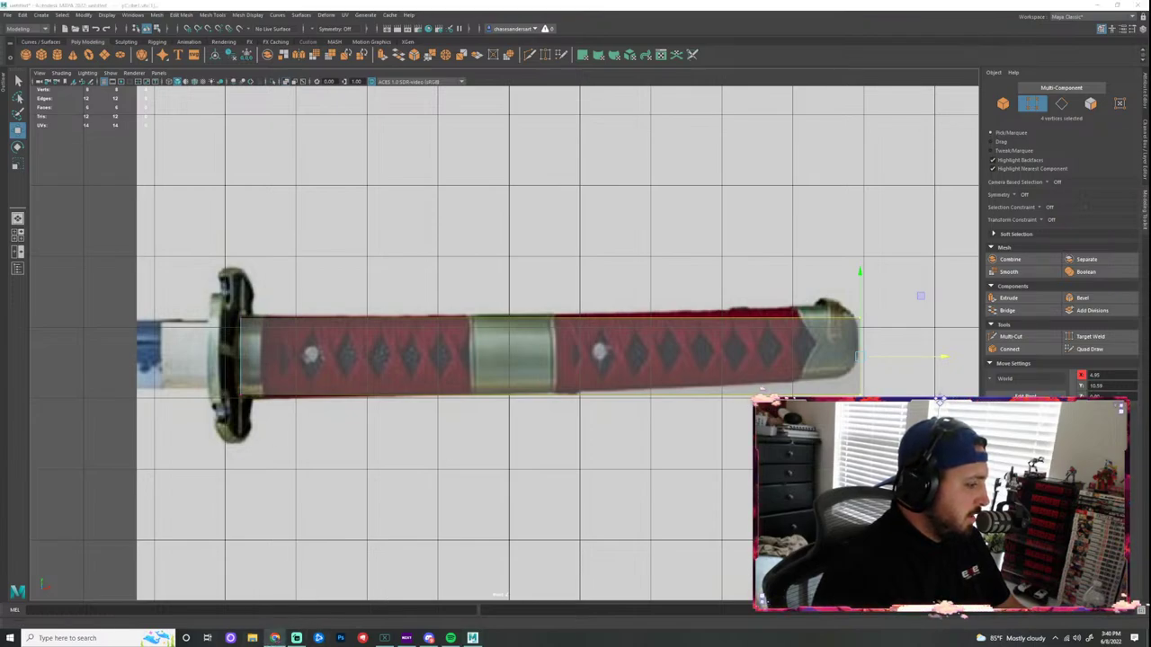
mouse_move(276, 638)
left_click(284, 592)
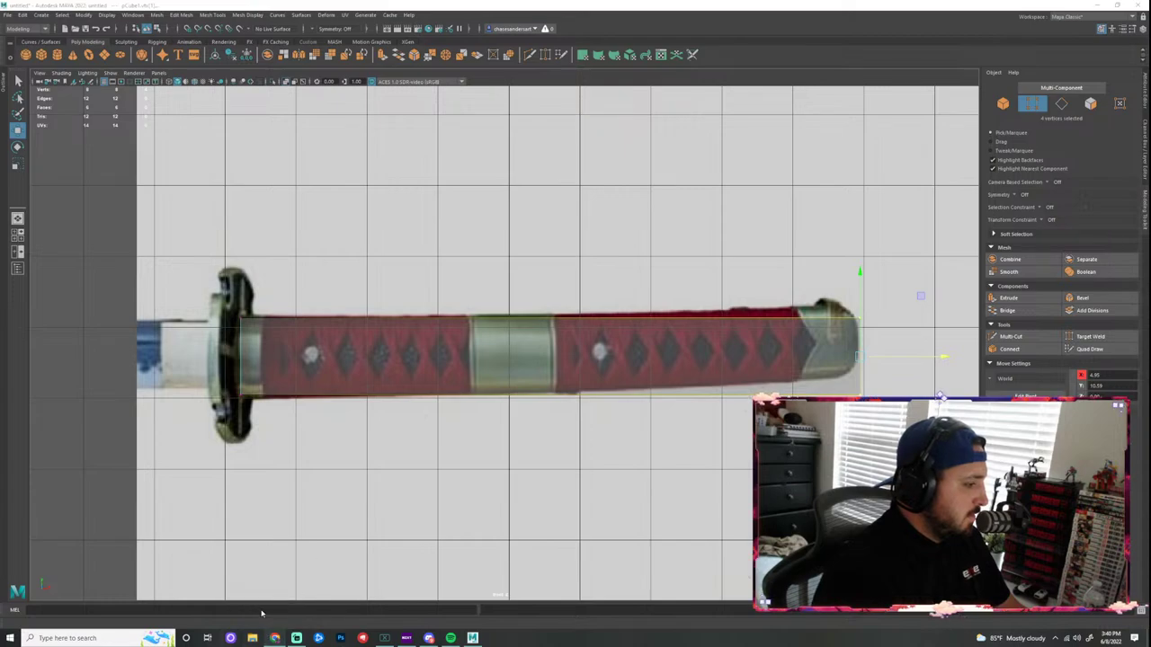
left_click(275, 593)
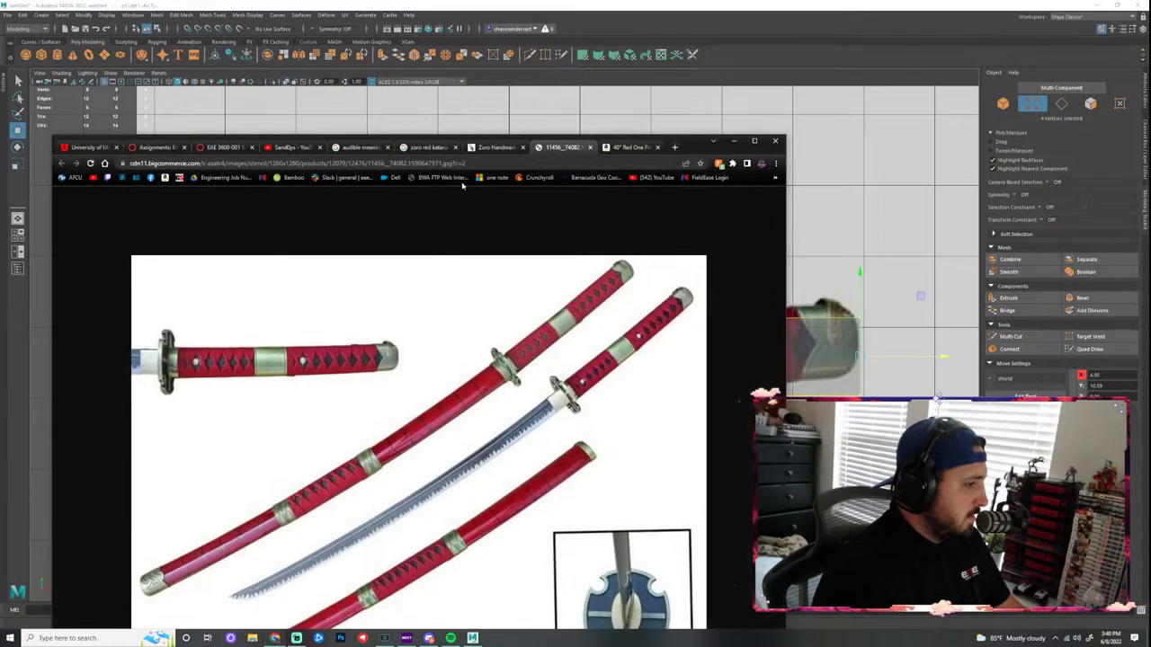
left_click_drag(692, 147, 797, 87)
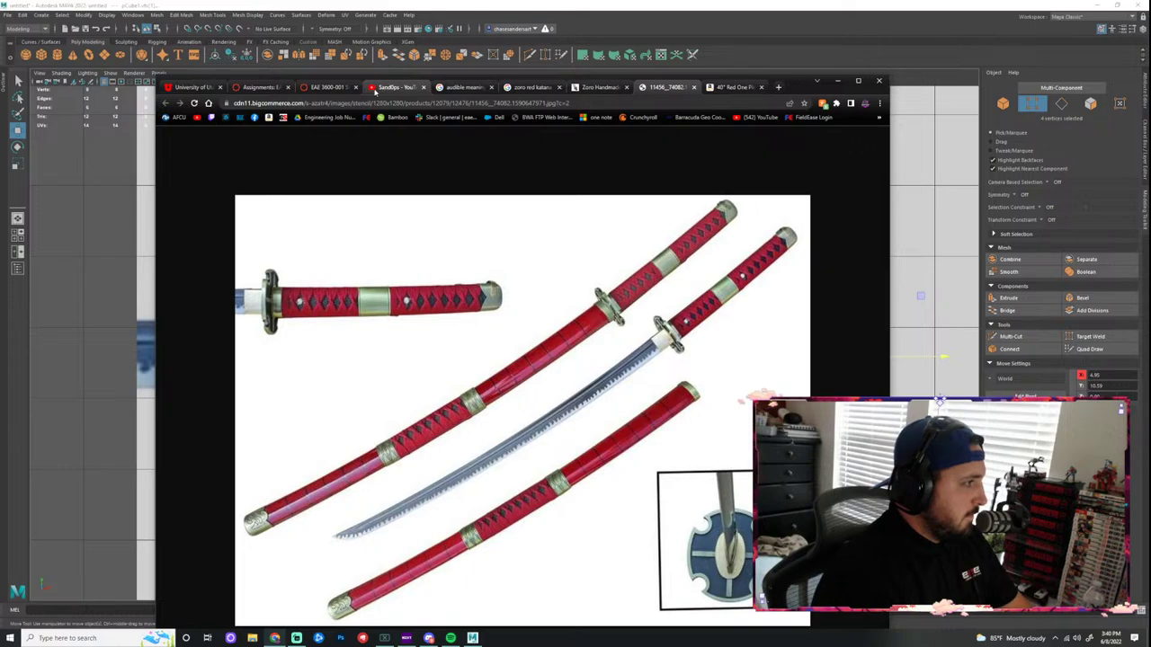
left_click(463, 88)
left_click(472, 102)
type("ka")
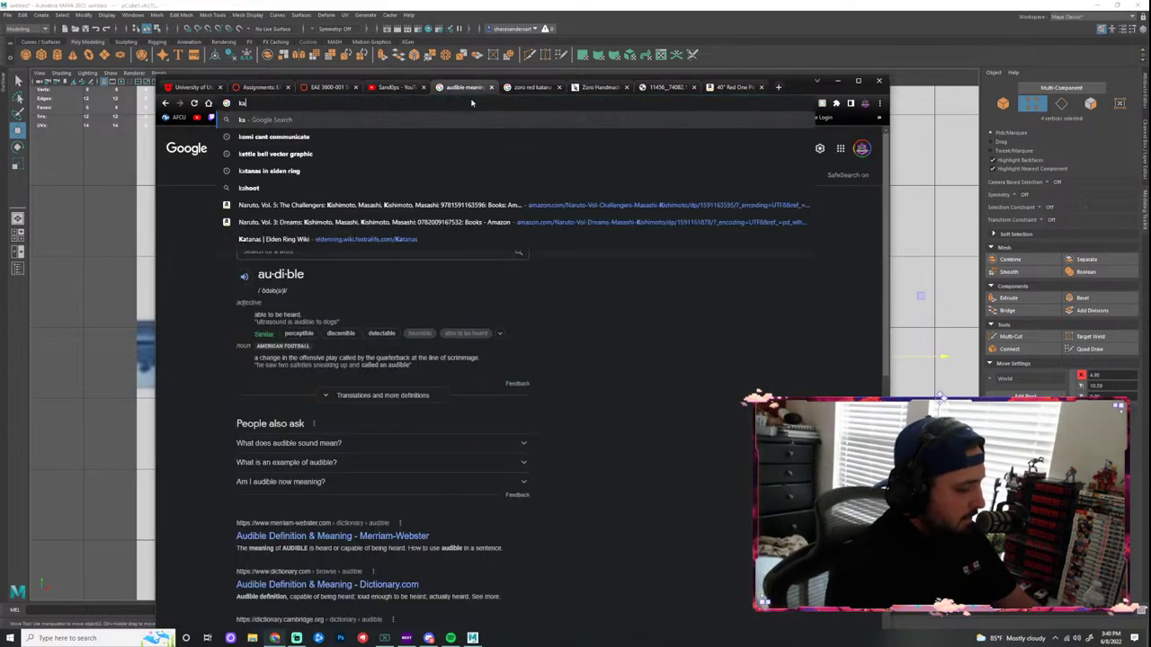
type("tana handle")
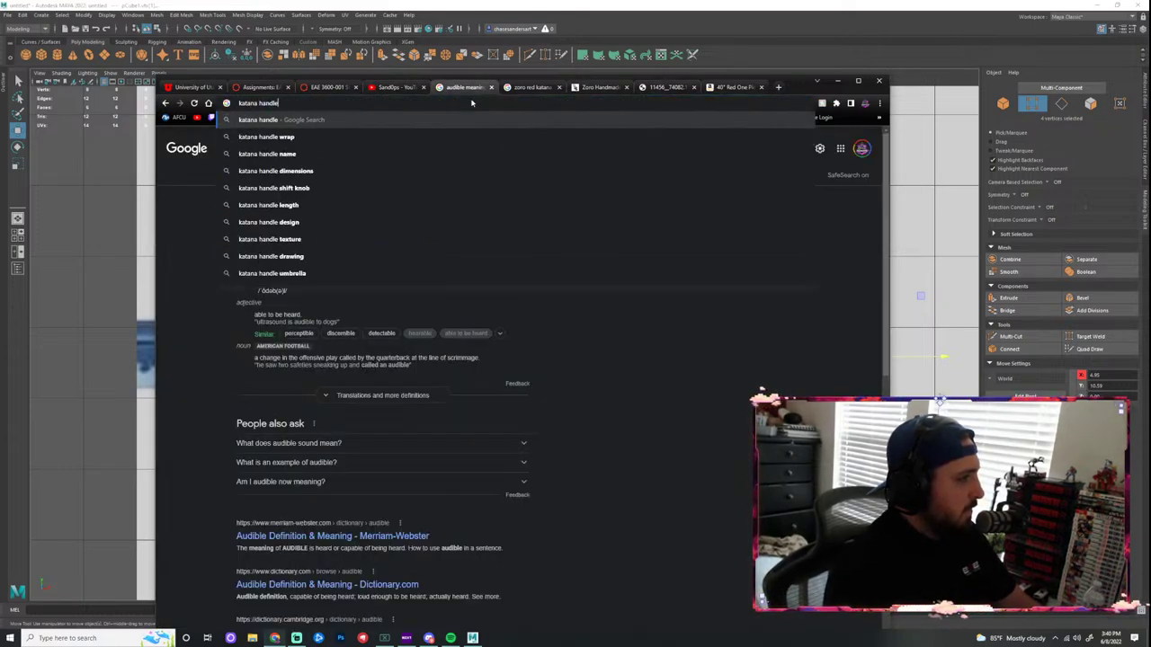
key("Return")
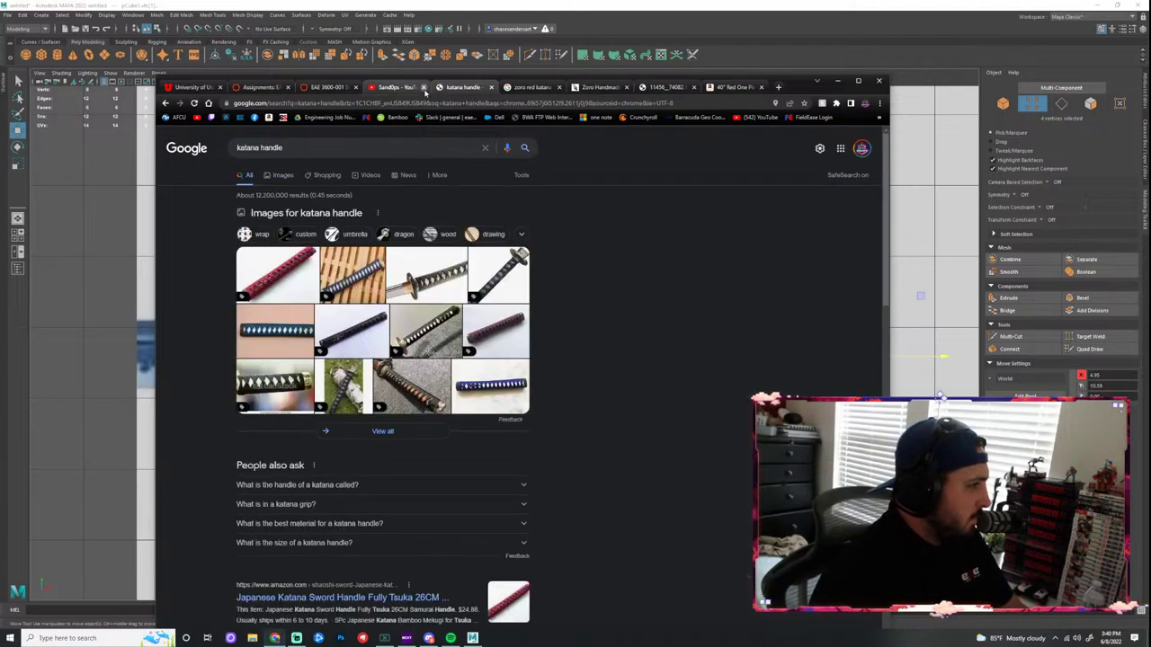
Step: Examine several katana handle photos in the image results for the grip's shape, and return to Maya
left_click(422, 87)
left_click(347, 269)
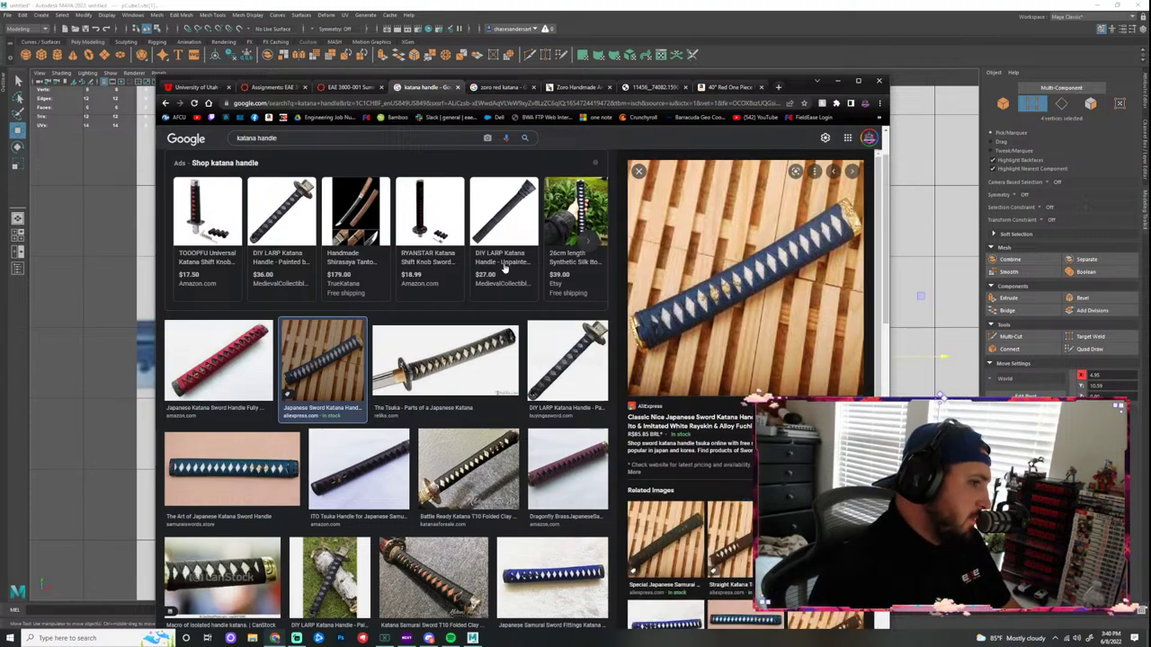
left_click(568, 372)
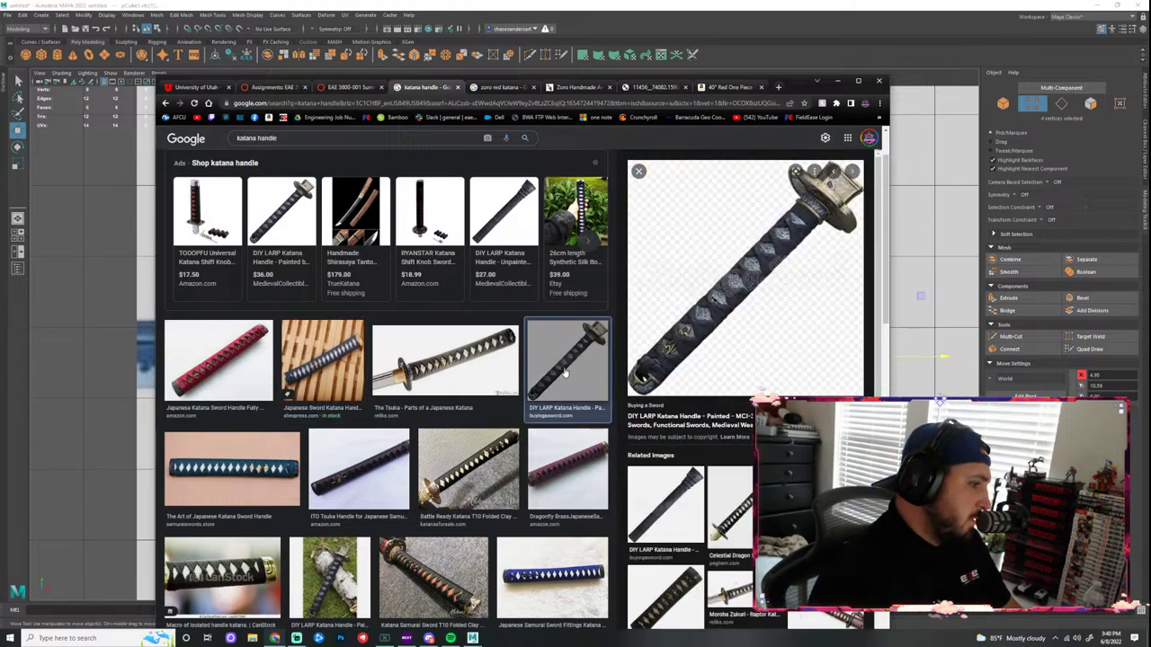
left_click(486, 478)
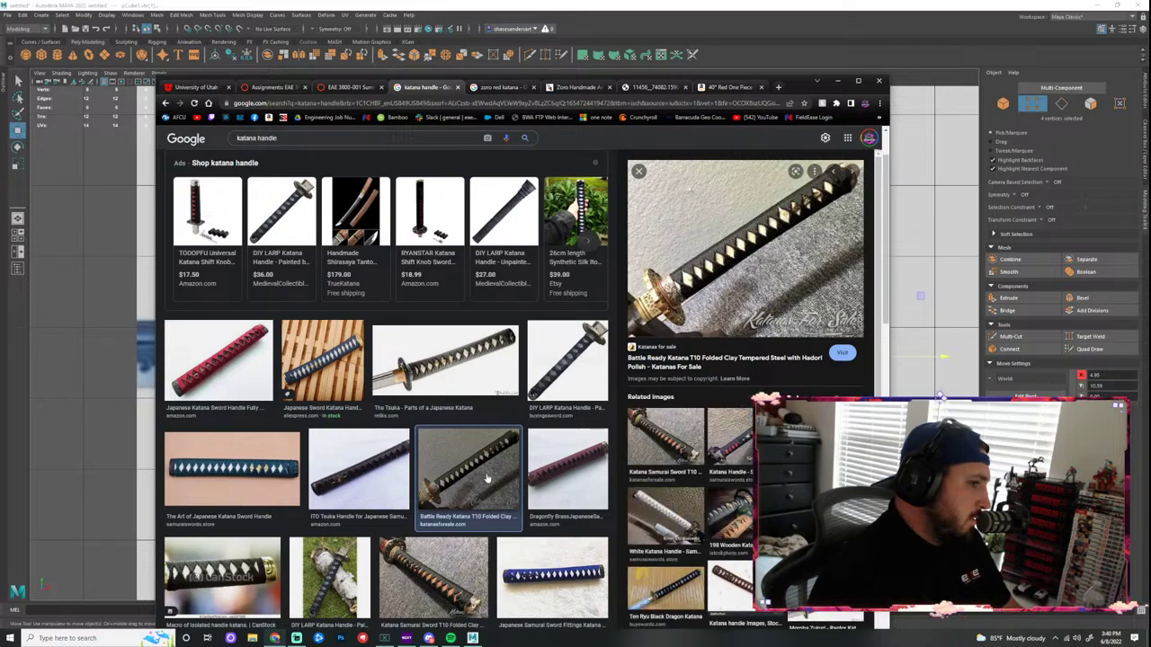
left_click(383, 472)
left_click(269, 472)
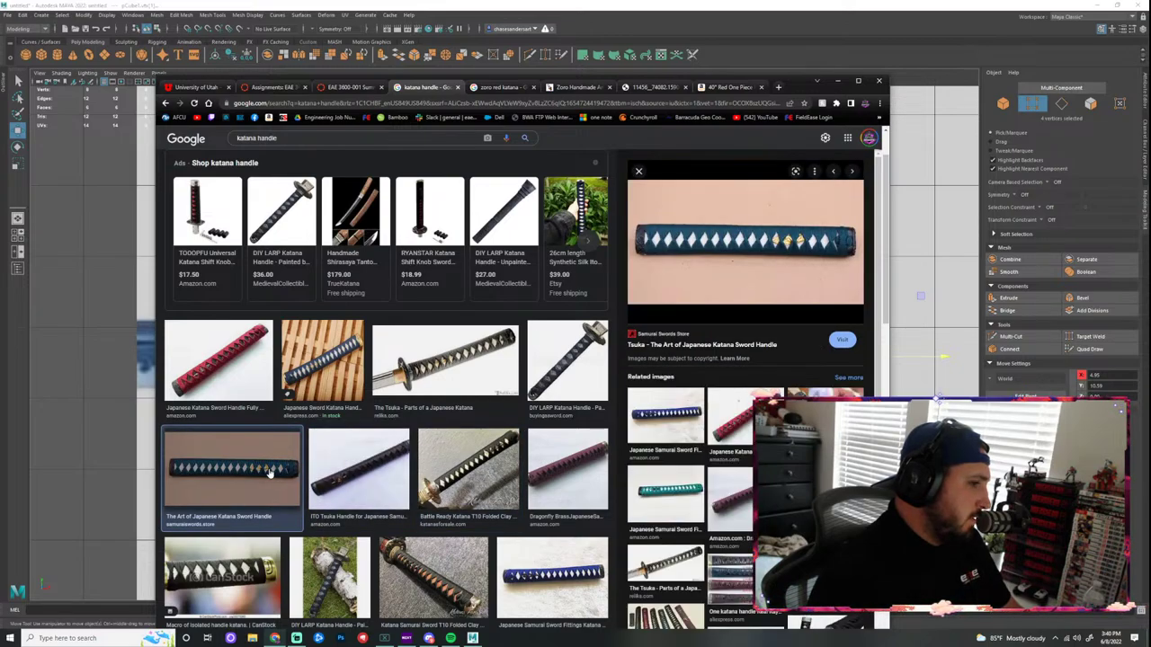
left_click(285, 221)
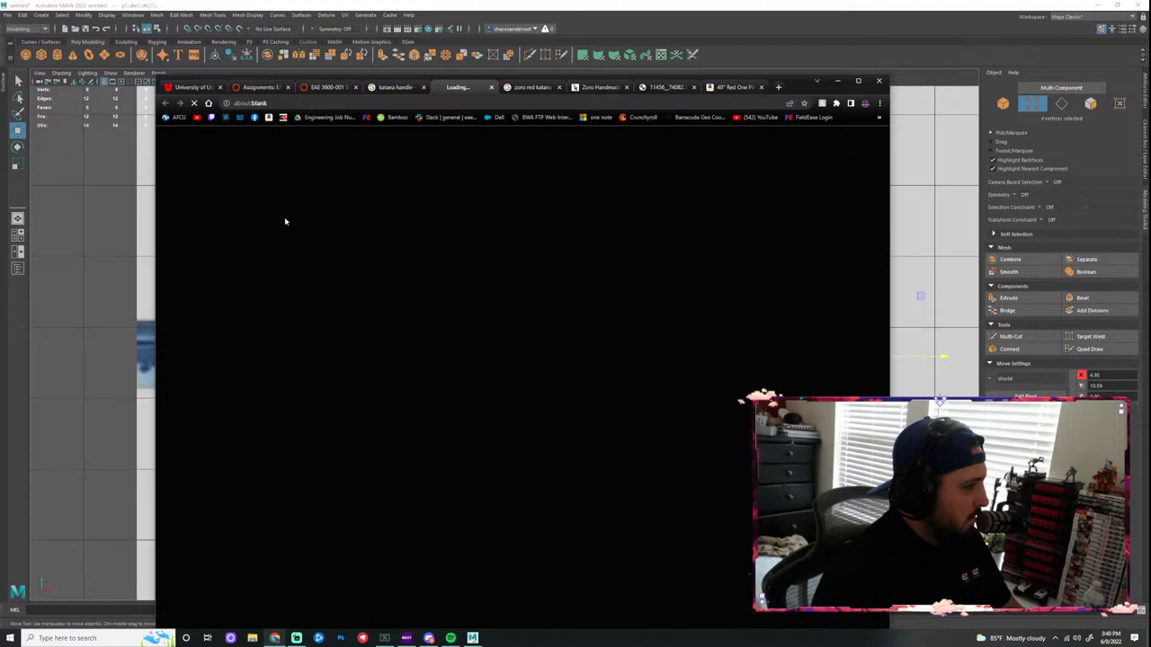
left_click(839, 81)
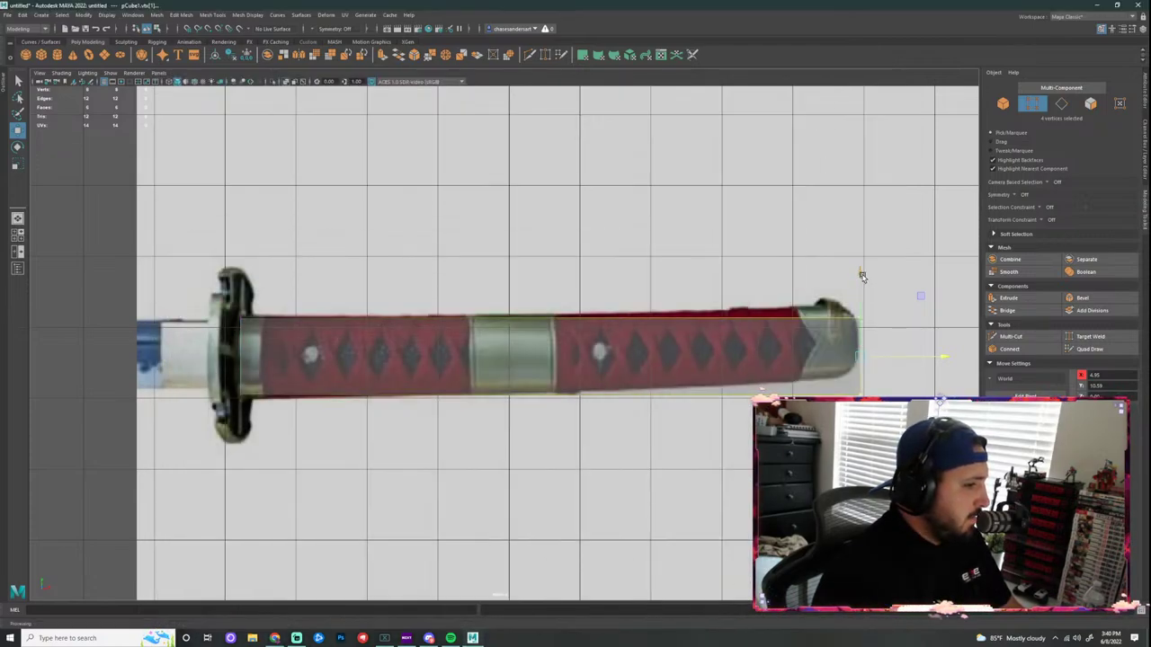
Step: Return the cube to object mode and thin it along Z in the perspective view to a flat handle block
key("F8")
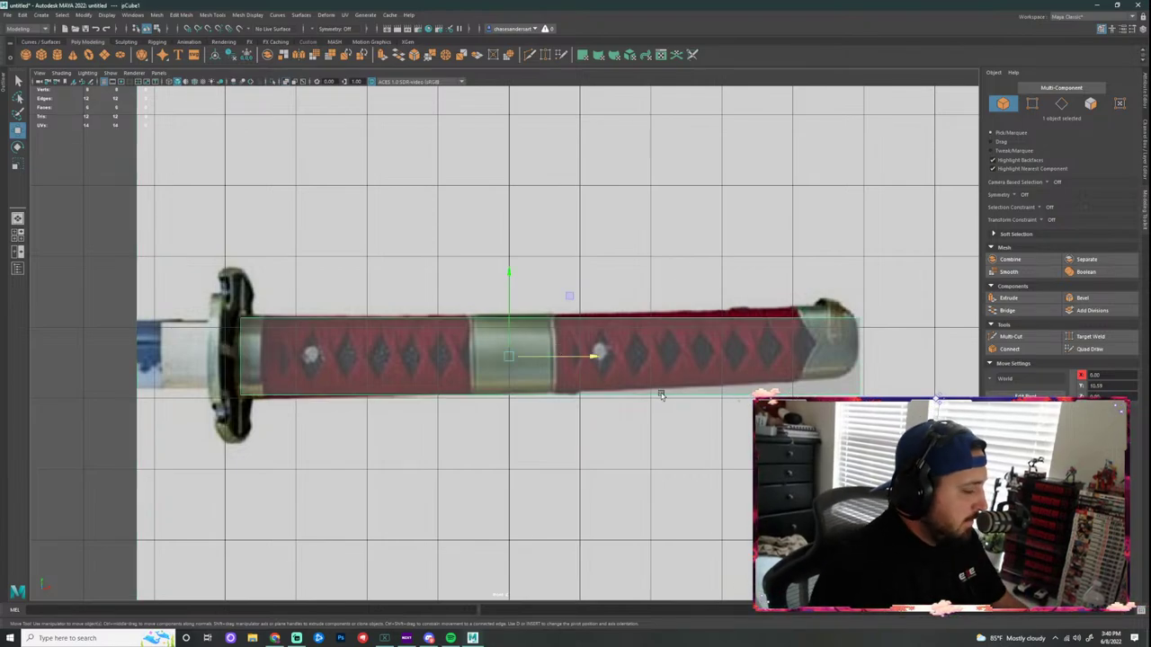
key("space")
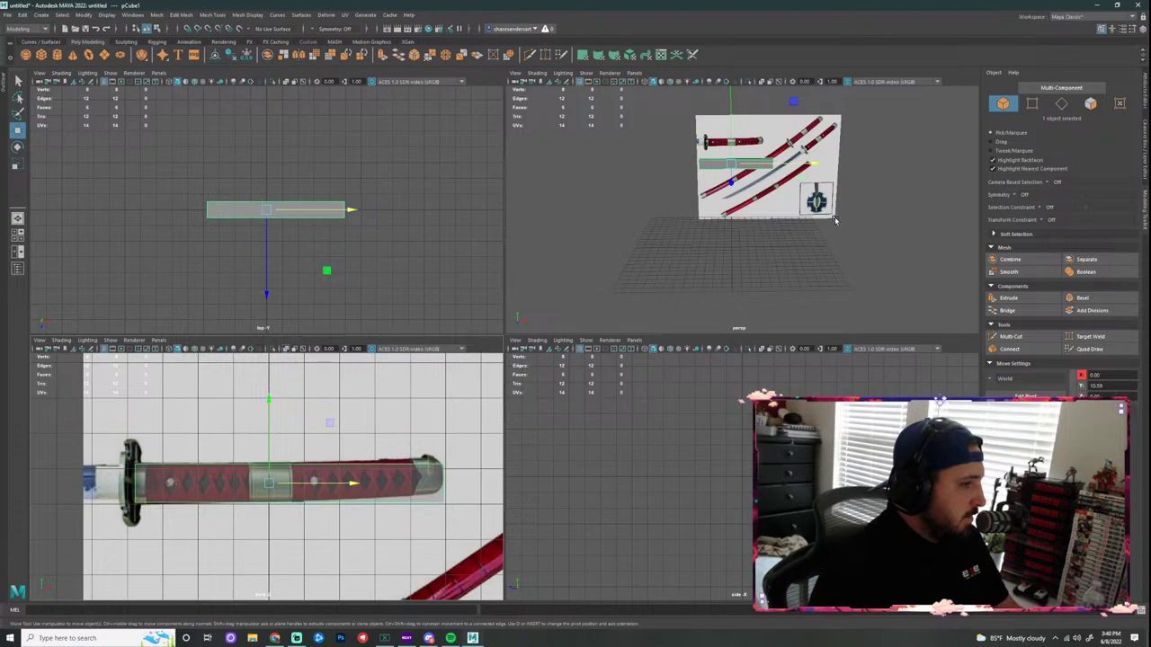
key("space")
scroll(527, 268, "up", 3)
left_click_drag(527, 267, 619, 270, "alt")
key("r")
left_click_drag(587, 210, 540, 212)
left_click_drag(647, 212, 541, 210, "alt")
left_click_drag(472, 124, 474, 126)
left_click_drag(671, 223, 553, 257, "alt")
right_click_drag(553, 258, 545, 295)
left_click(545, 269)
left_click(545, 272)
left_click(567, 241, "shift")
left_click_drag(567, 241, 463, 248, "alt")
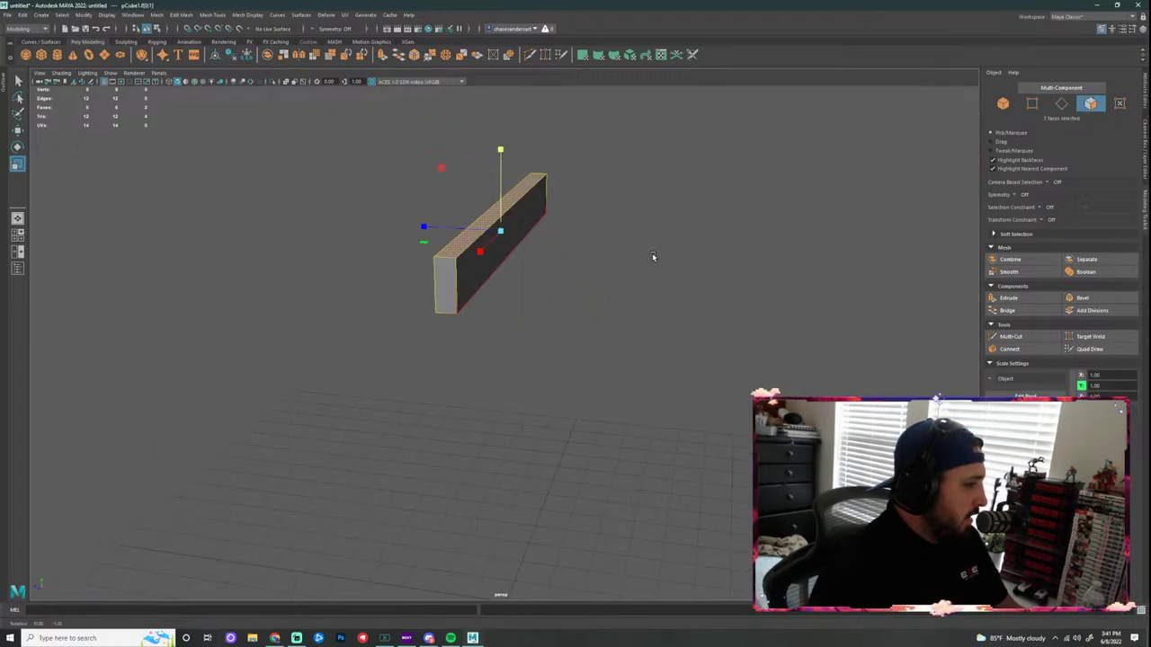
left_click_drag(652, 253, 483, 245, "alt")
scroll(539, 245, "up", 3)
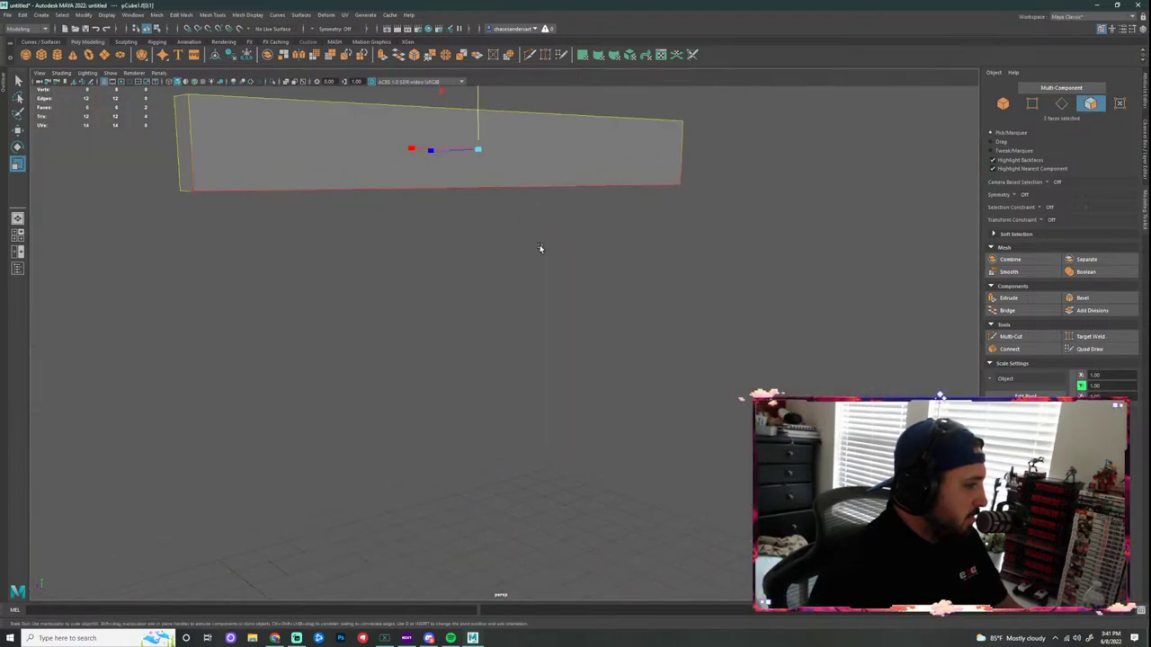
left_click(472, 173)
left_click(451, 270)
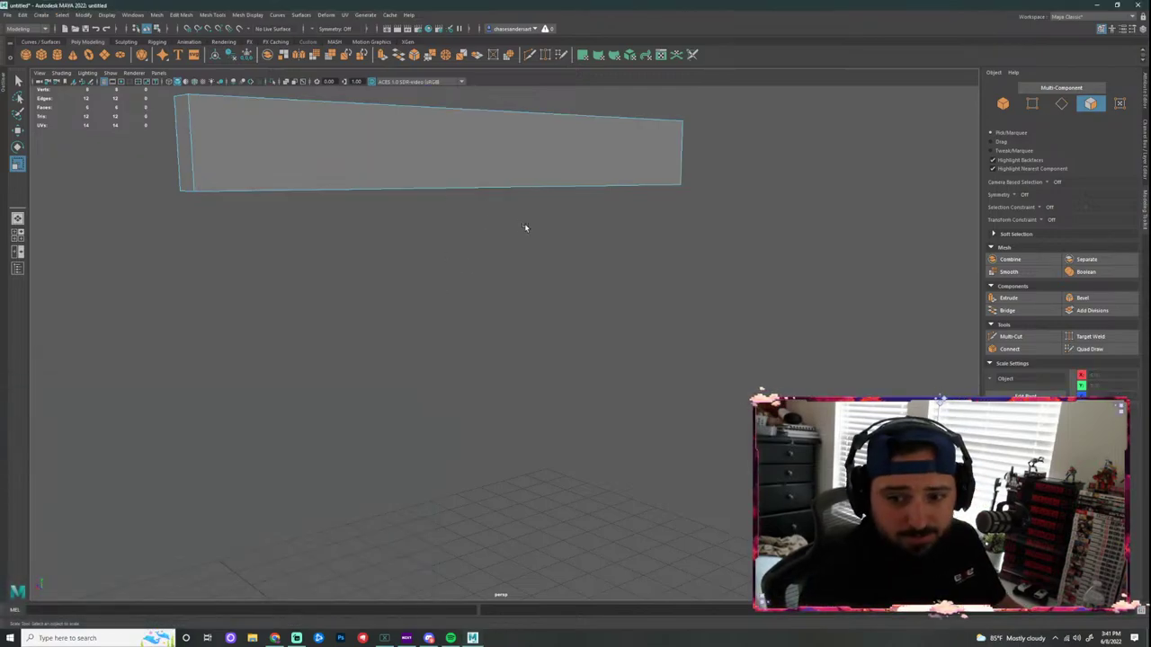
Step: Try to bevel the handle block's four long side faces, and undo the bevel
left_click_drag(403, 244, 463, 181, "alt")
left_click(504, 184)
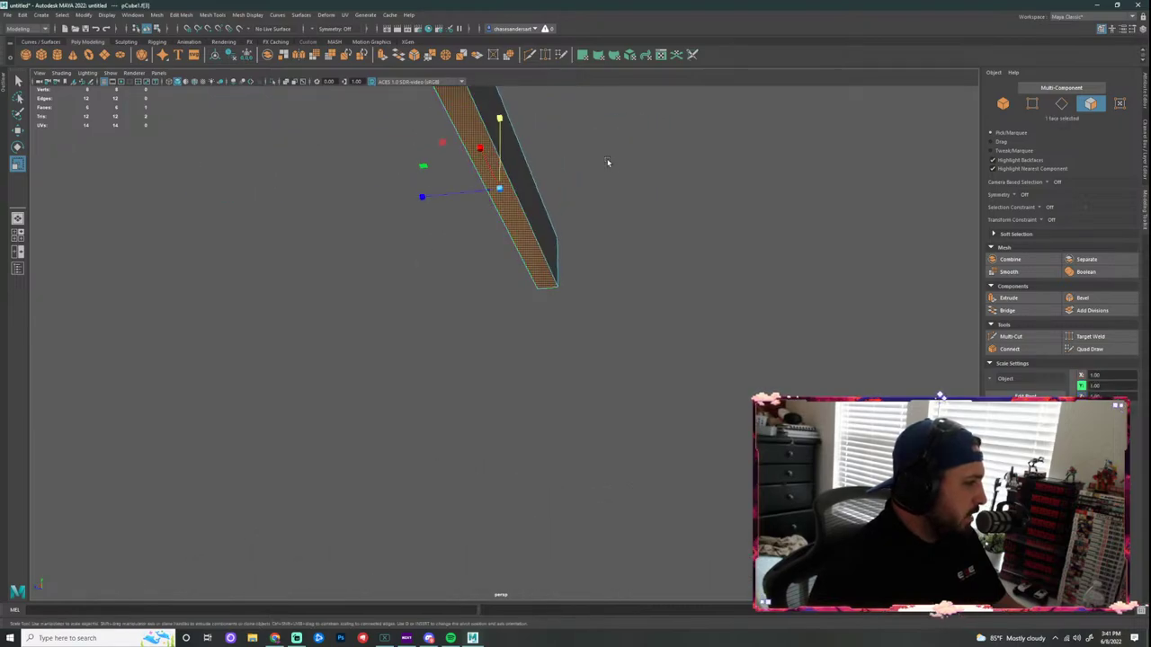
left_click_drag(607, 162, 666, 261, "alt")
left_click(478, 272, "shift")
double_click(624, 263, "shift")
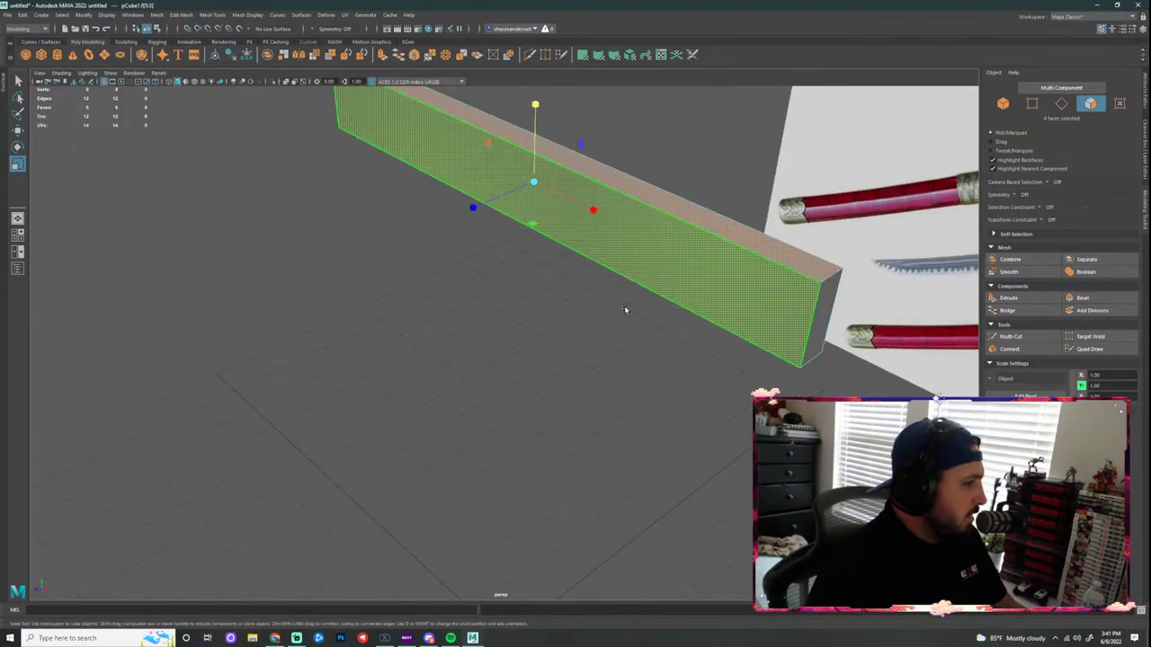
left_click_drag(624, 305, 627, 239, "alt")
left_click_drag(531, 342, 589, 342, "alt")
left_click(1098, 296)
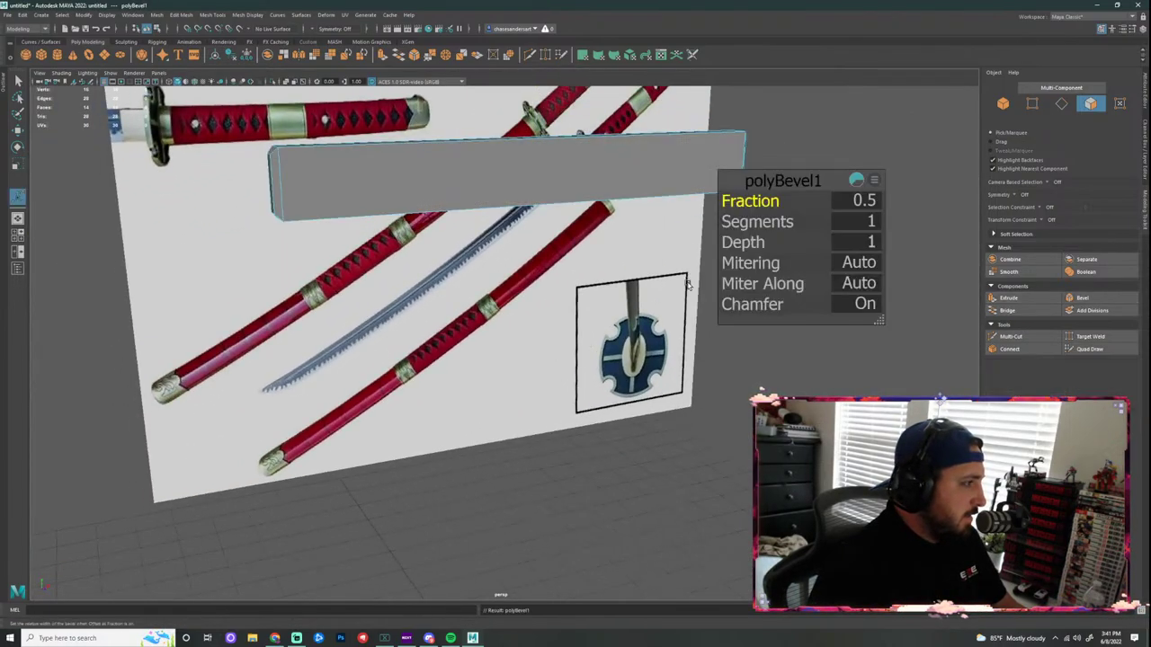
mouse_move(628, 281)
left_mouse_down("alt")
mouse_move(585, 279)
mouse_move(650, 278)
left_mouse_up("alt")
key("ctrl+z")
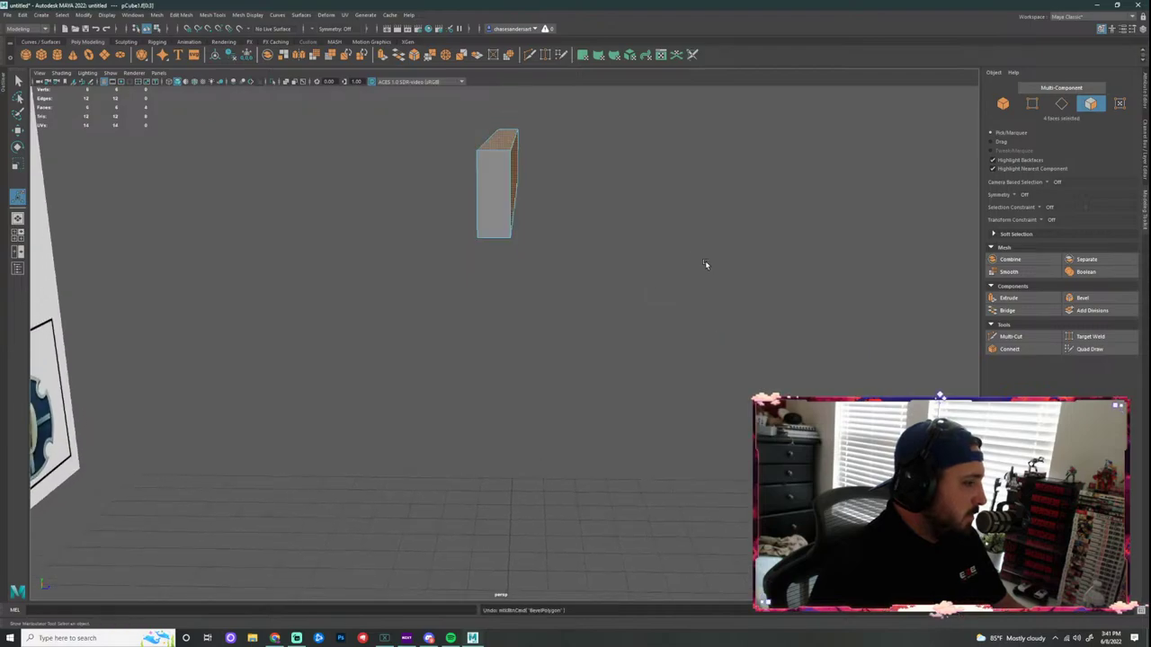
Step: Try to bevel the handle block's four long edges, and undo the bevel
left_click_drag(747, 224, 568, 205, "alt")
right_click_drag(555, 192, 552, 162)
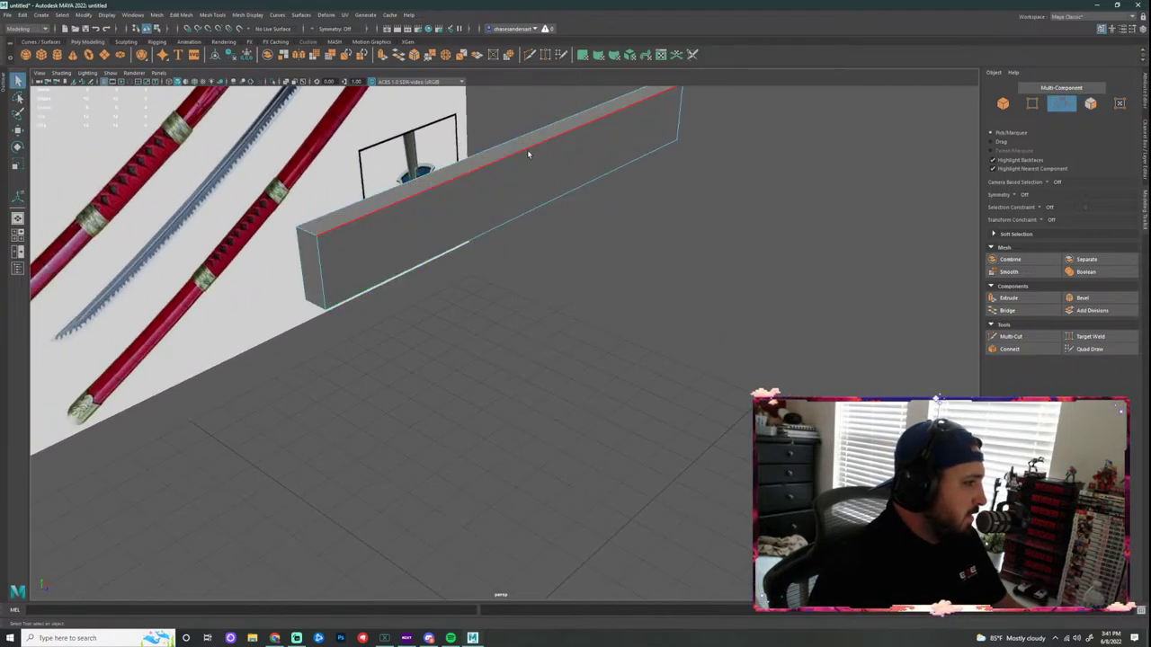
left_click(527, 149)
left_click(499, 147, "shift")
left_click_drag(652, 243, 568, 140, "alt")
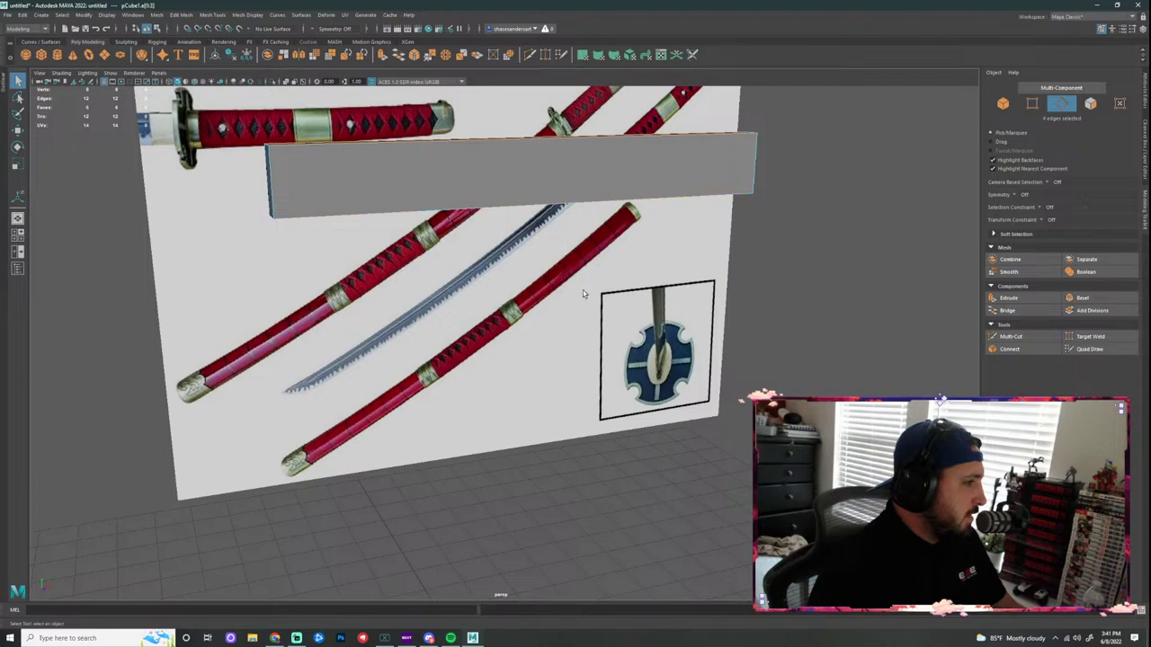
left_click_drag(583, 293, 701, 316, "alt")
left_click(1082, 297)
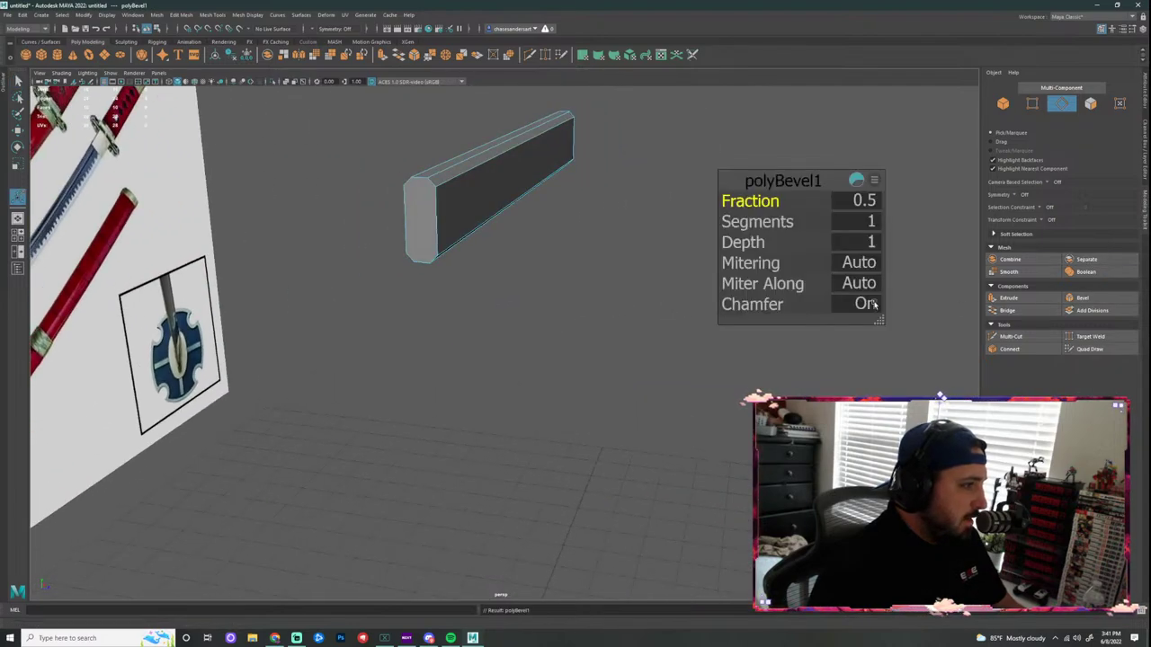
left_click_drag(579, 286, 746, 202, "alt")
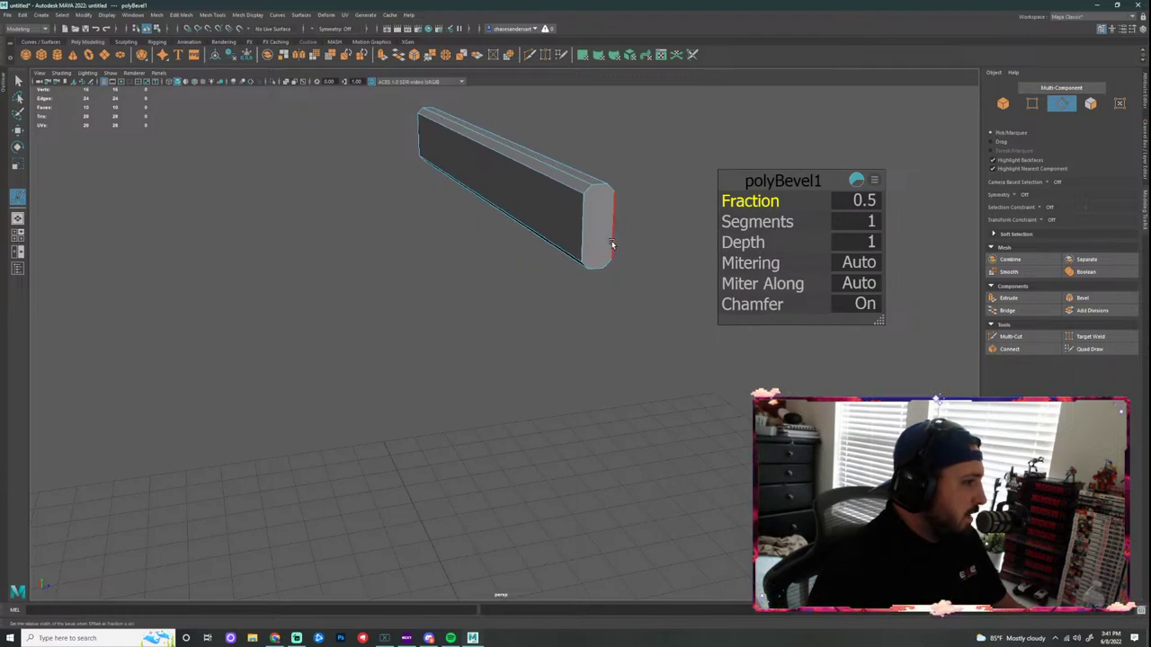
left_click_drag(608, 249, 556, 220, "alt")
key("ctrl+z")
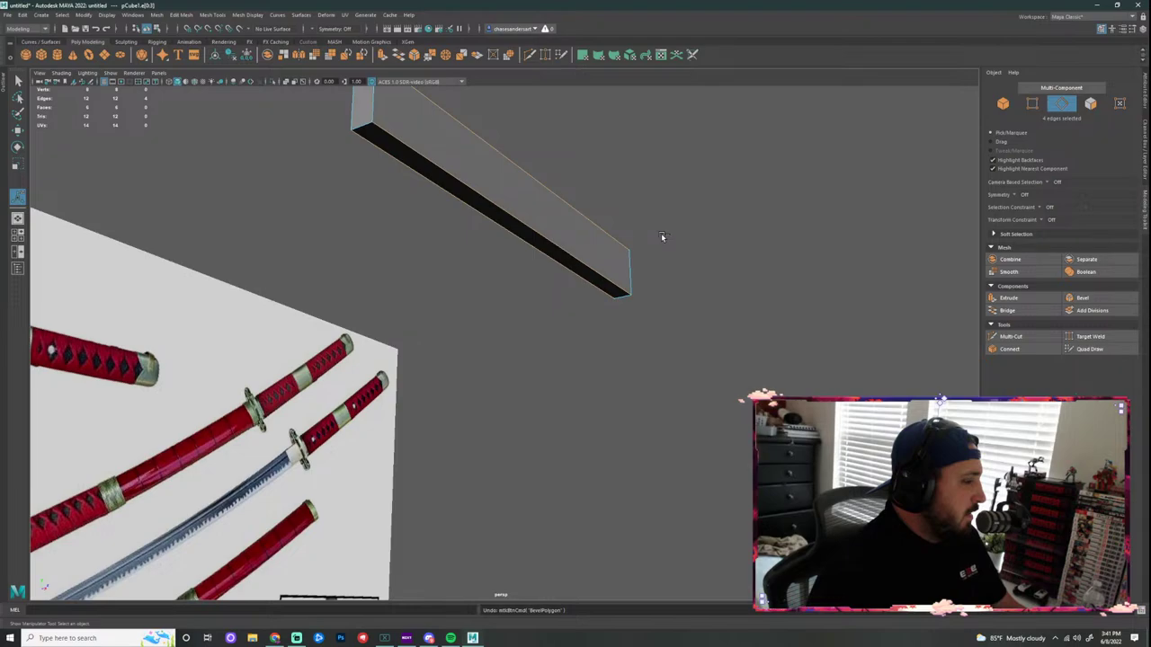
Step: Reselect the handle block's four long edges and bevel them
left_click_drag(747, 205, 746, 218, "alt")
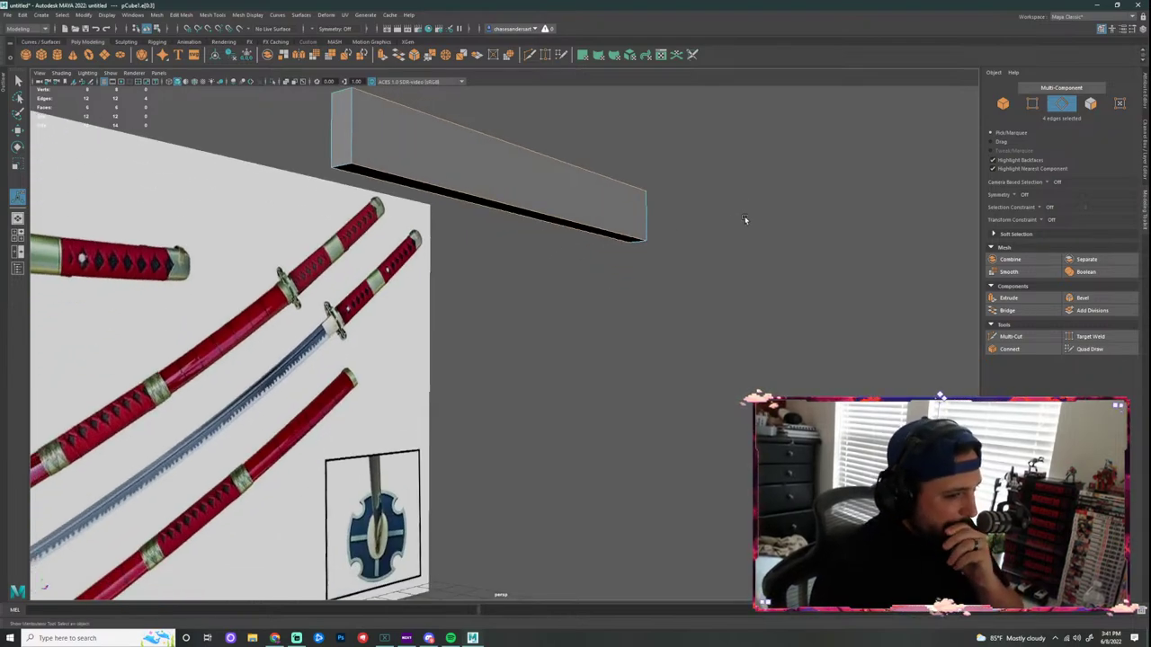
left_click(755, 298)
left_click_drag(772, 250, 776, 251, "alt")
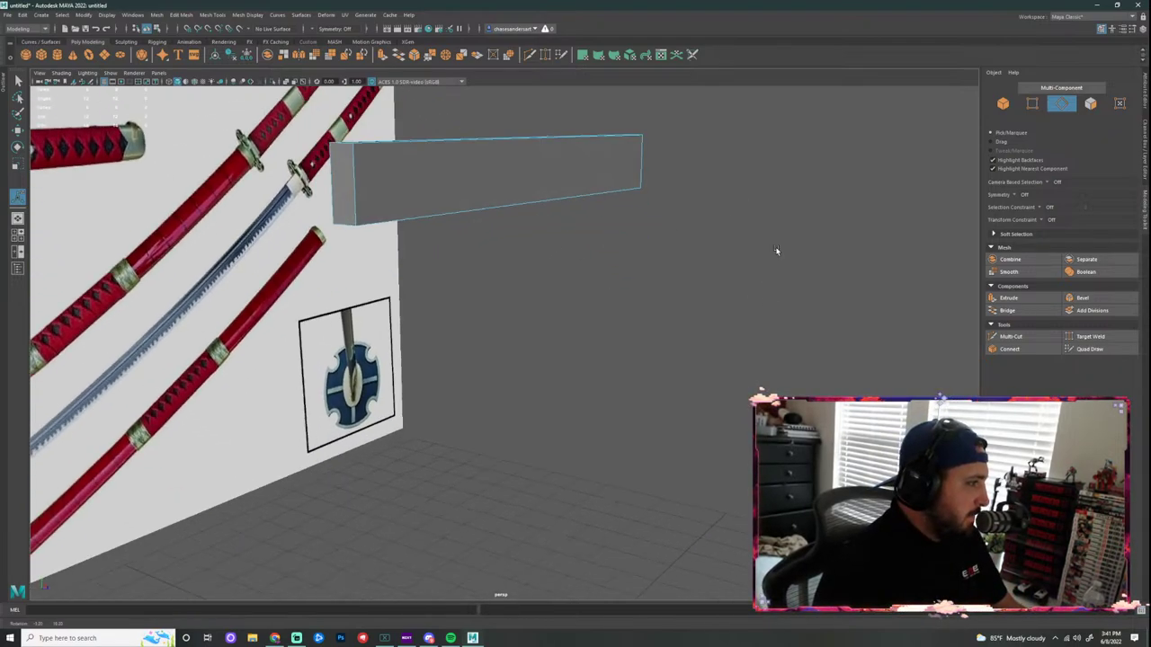
left_click(423, 155)
left_click_drag(624, 196, 679, 196, "alt")
left_click(455, 171, "shift")
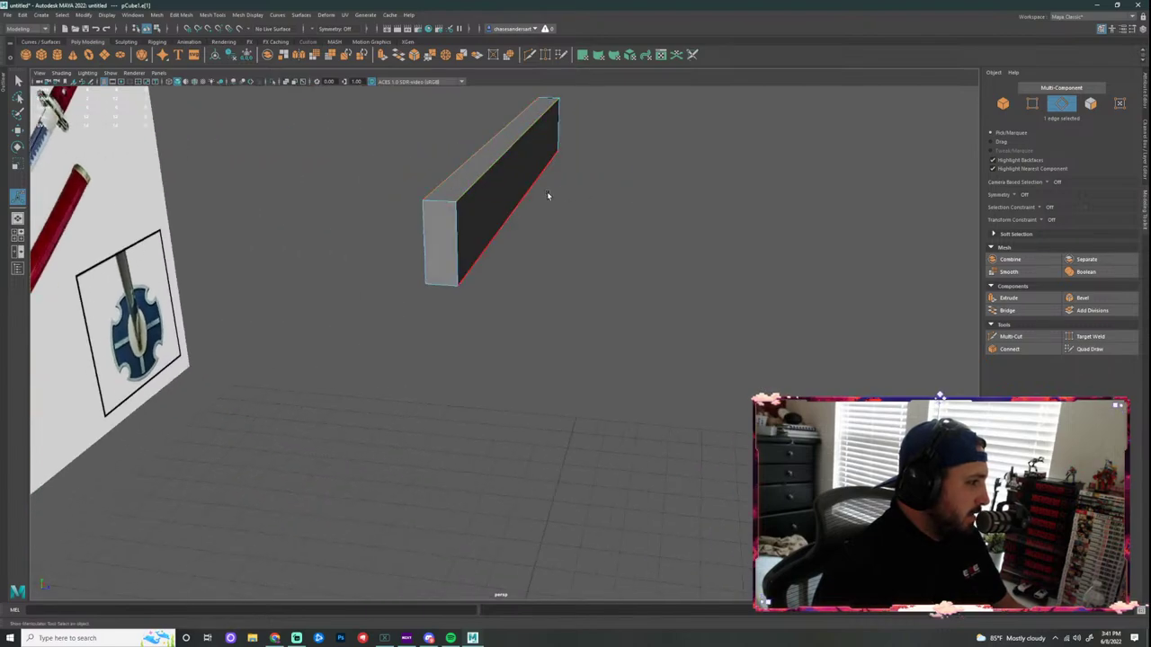
left_click_drag(547, 192, 624, 197, "alt")
left_click_drag(590, 125, 567, 261)
left_click_drag(639, 413, 716, 362, "alt")
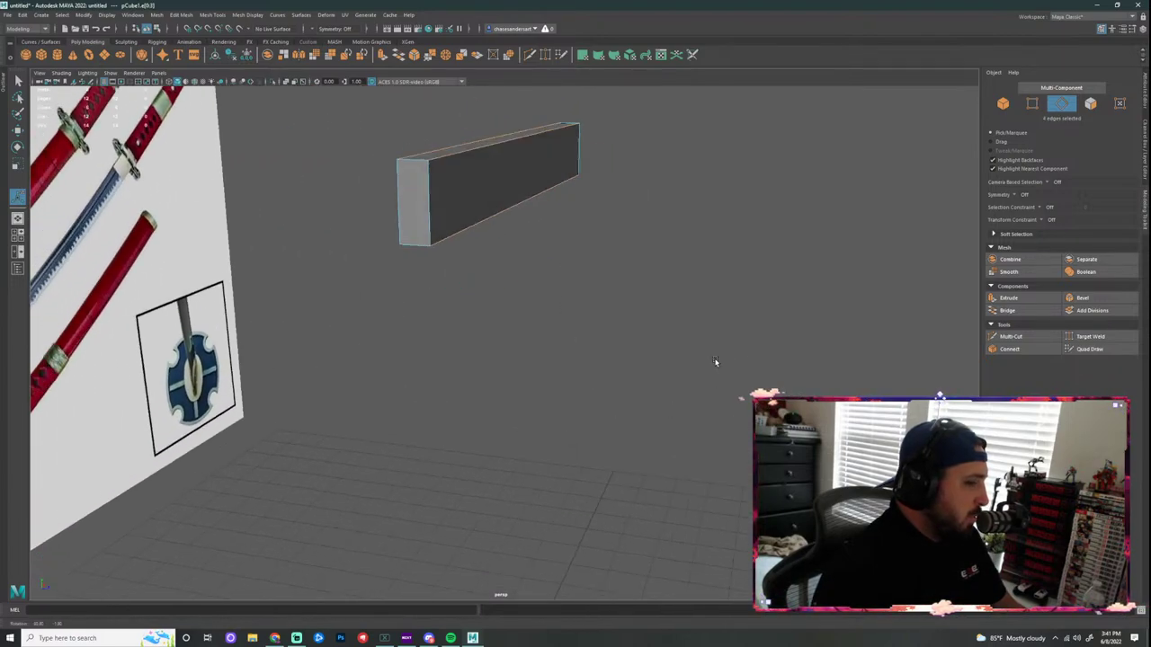
left_click(1083, 299)
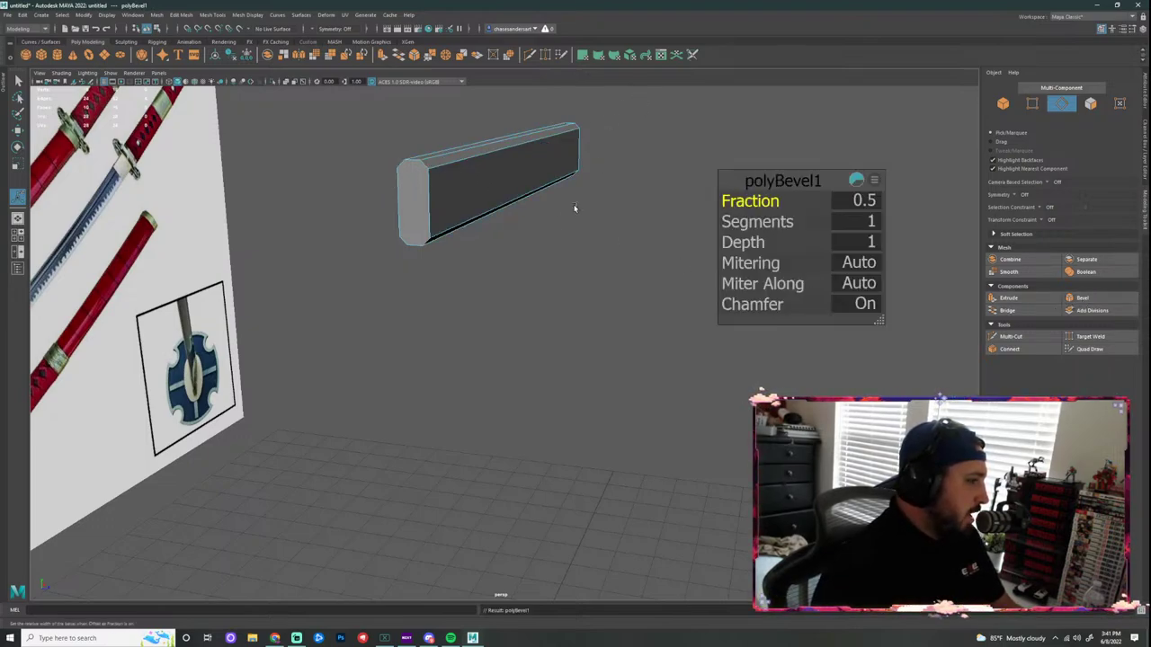
Step: Set the handle bevel's fraction to 0.6 and its segments to 2
left_click_drag(502, 318, 524, 285, "alt")
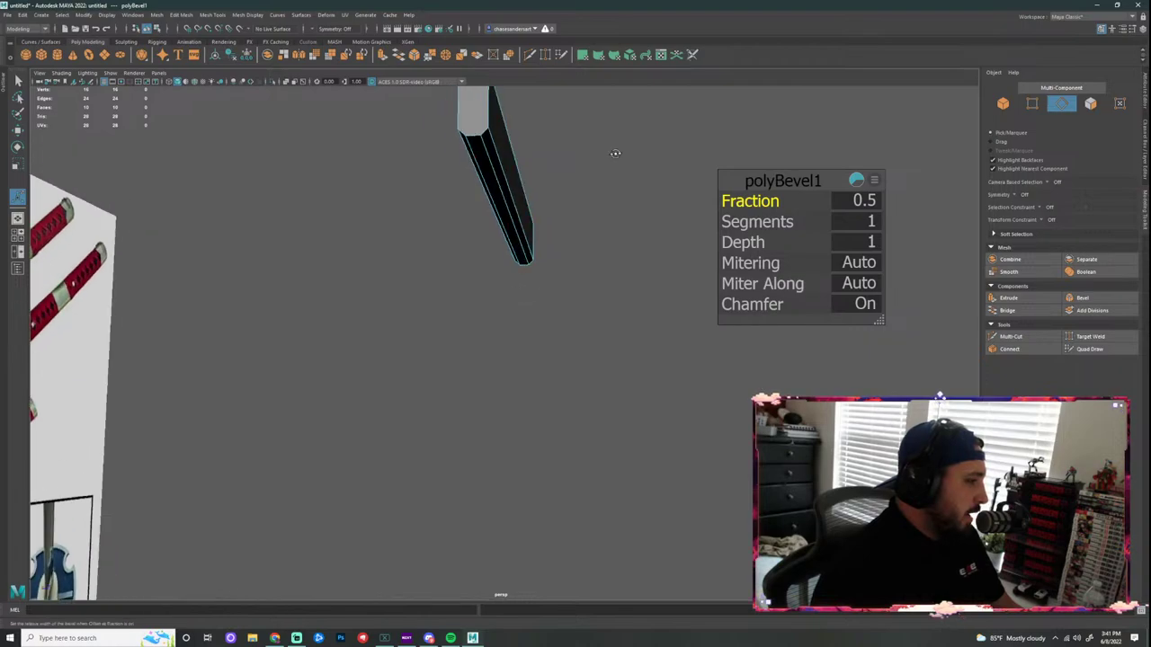
left_click_drag(614, 149, 403, 173, "alt")
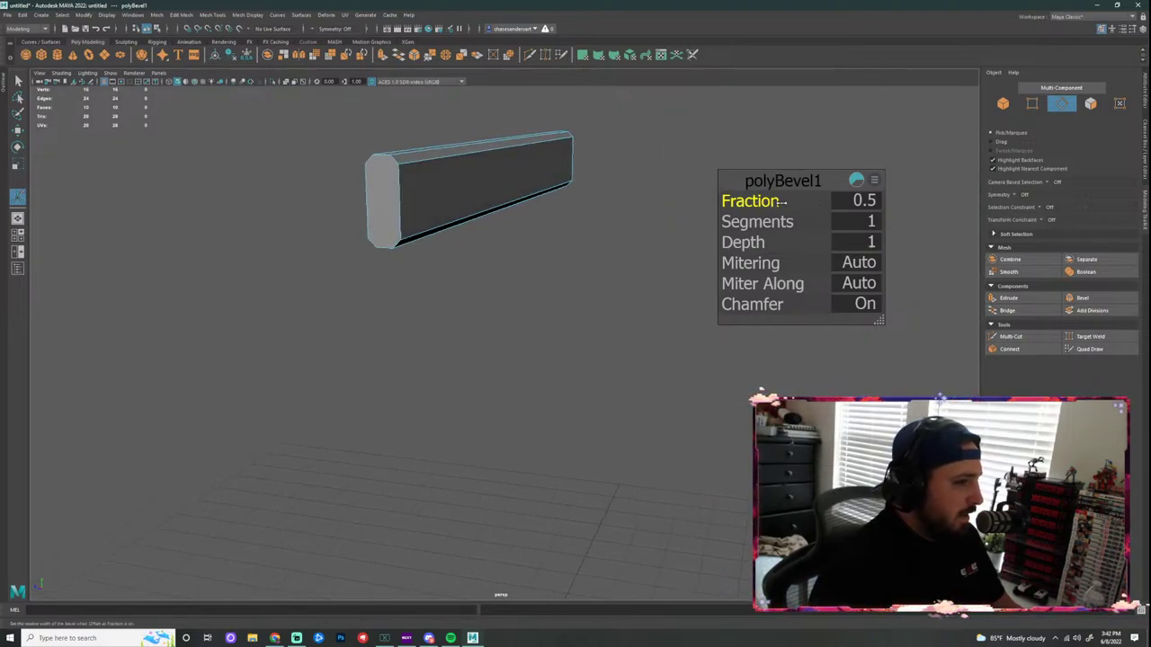
left_click_drag(600, 250, 725, 244, "alt")
scroll(566, 262, "down", 3)
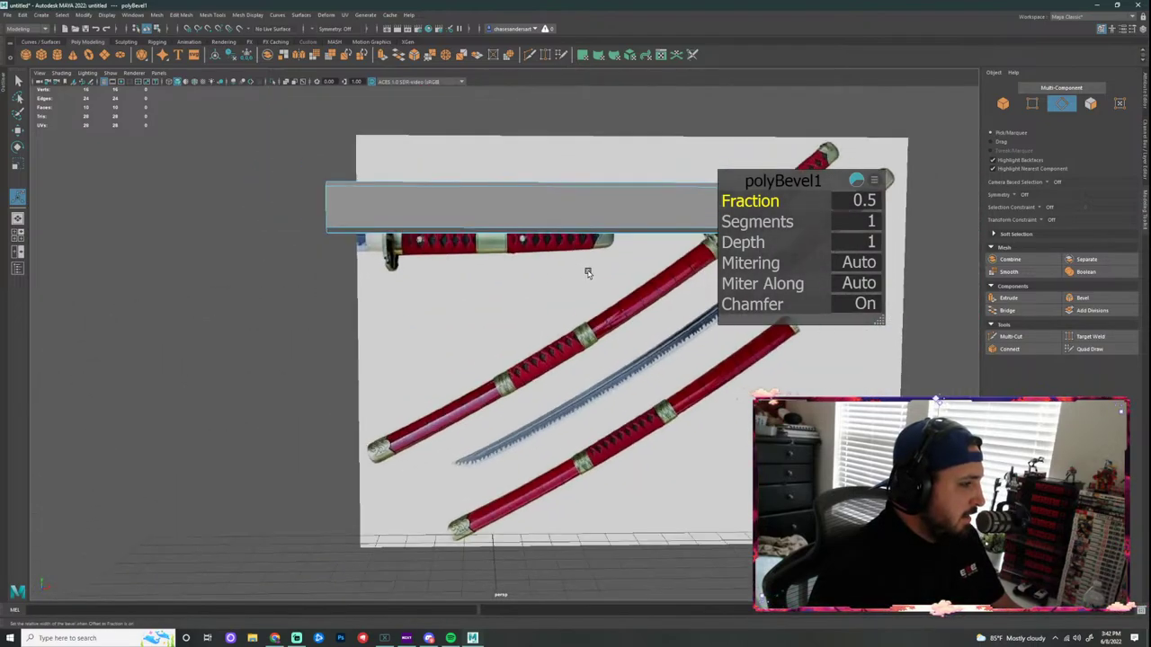
scroll(642, 250, "up", 3)
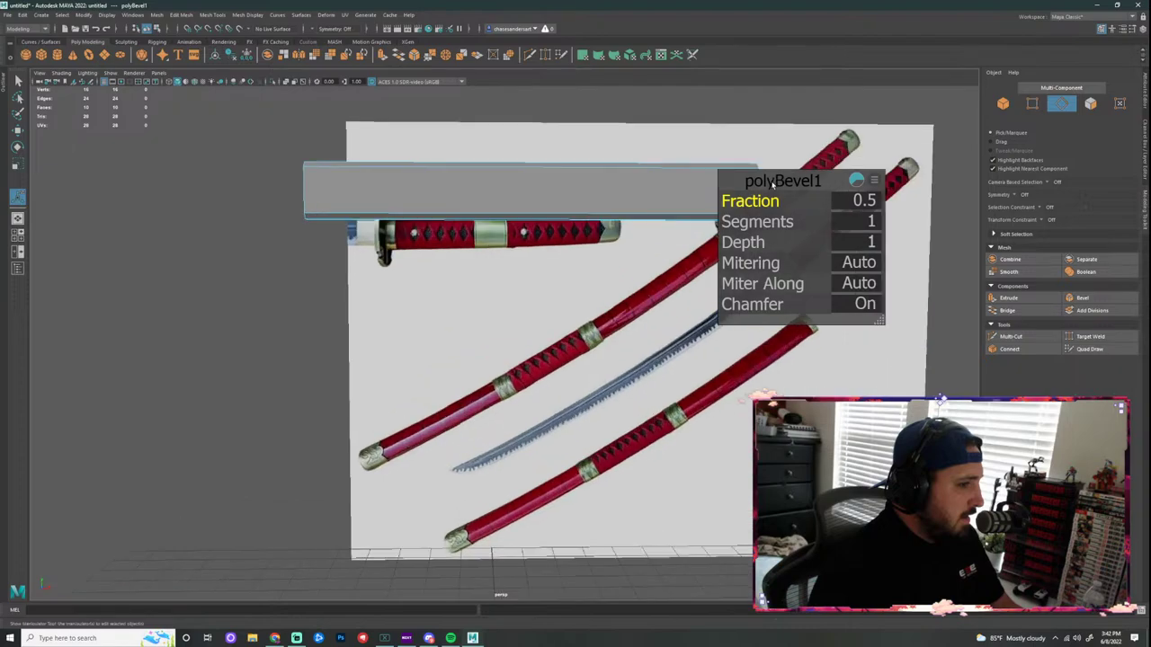
left_click_drag(642, 250, 556, 258, "alt")
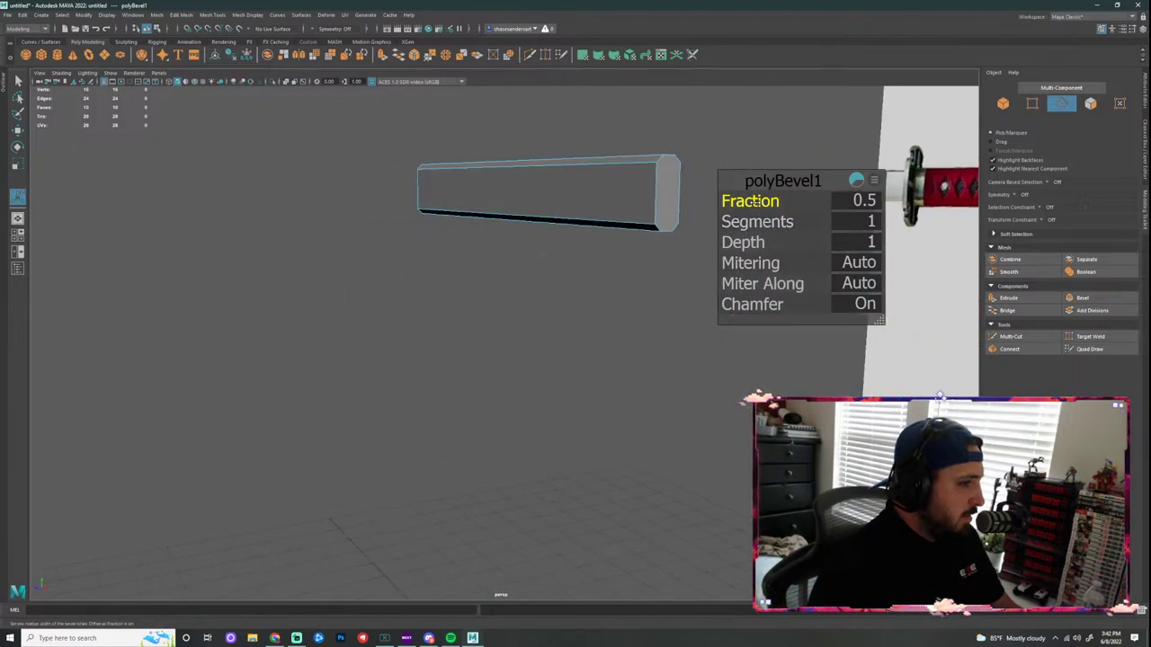
left_click_drag(753, 201, 791, 221)
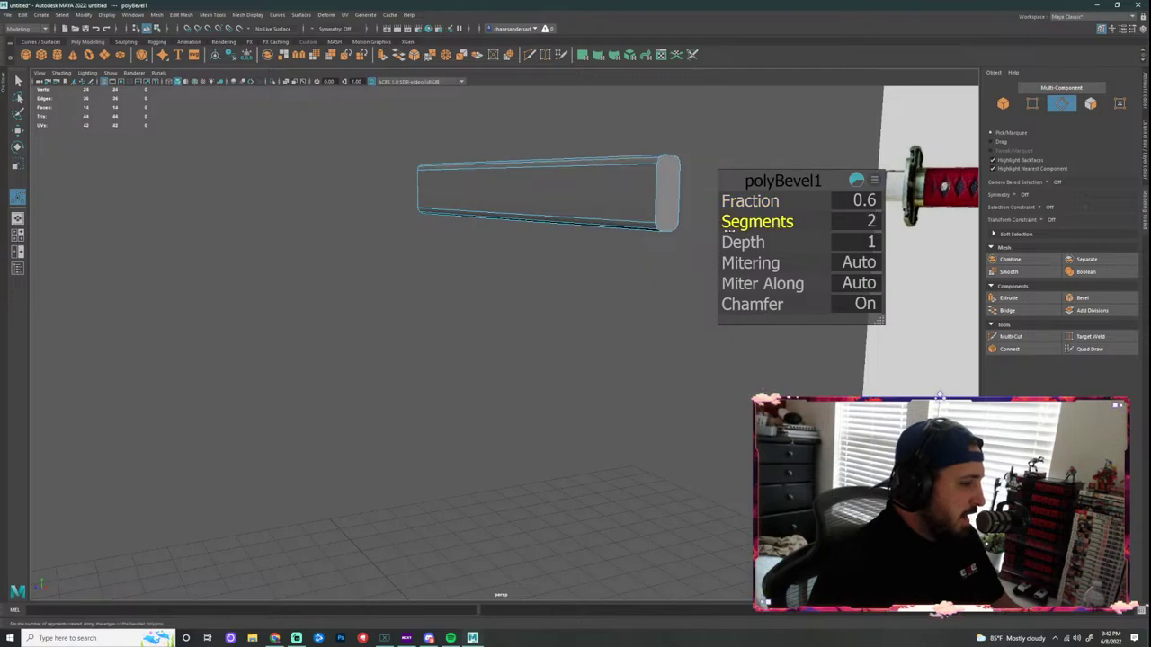
left_click_drag(655, 277, 185, 284, "alt")
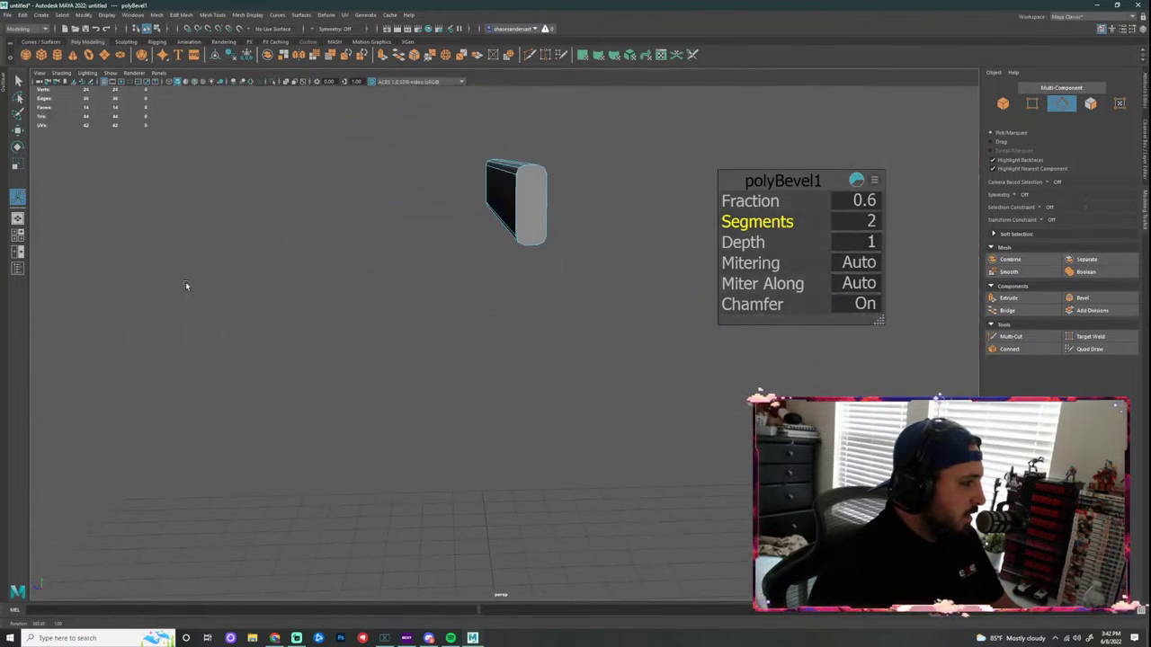
Step: Examine the bevelled handle block in perspective and against the reference handle in the front view
left_click(600, 218)
scroll(634, 184, "up", 3)
middle_click_drag(635, 185, 600, 287, "alt")
left_click_drag(564, 312, 463, 289, "alt")
key("space")
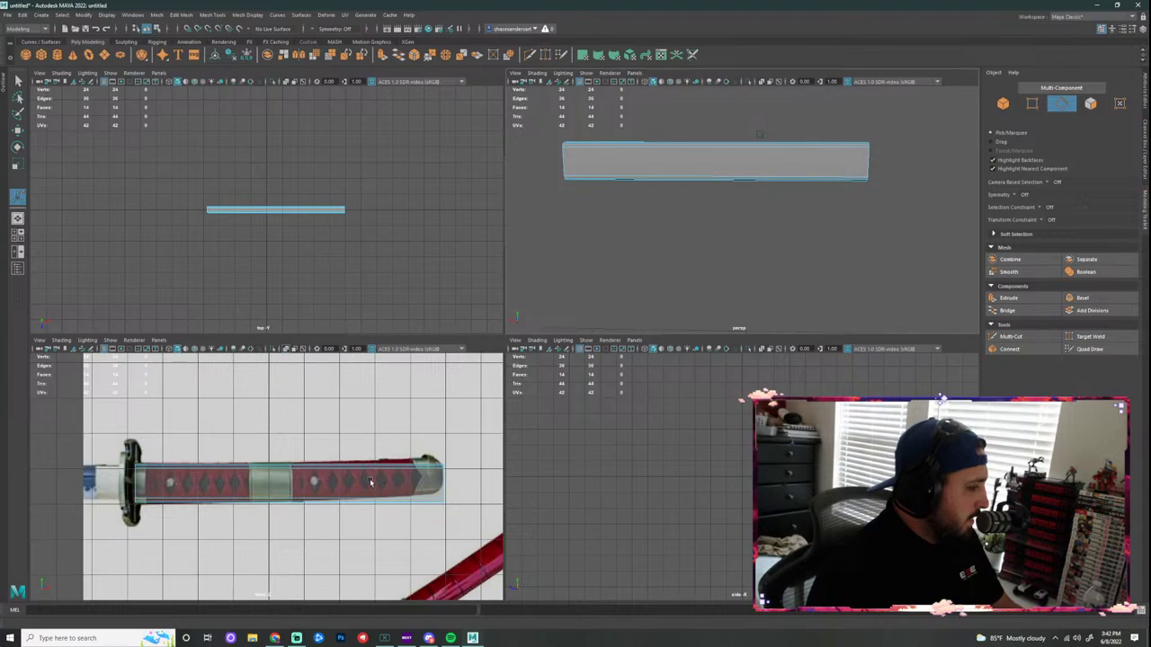
key("space")
scroll(288, 464, "up", 5)
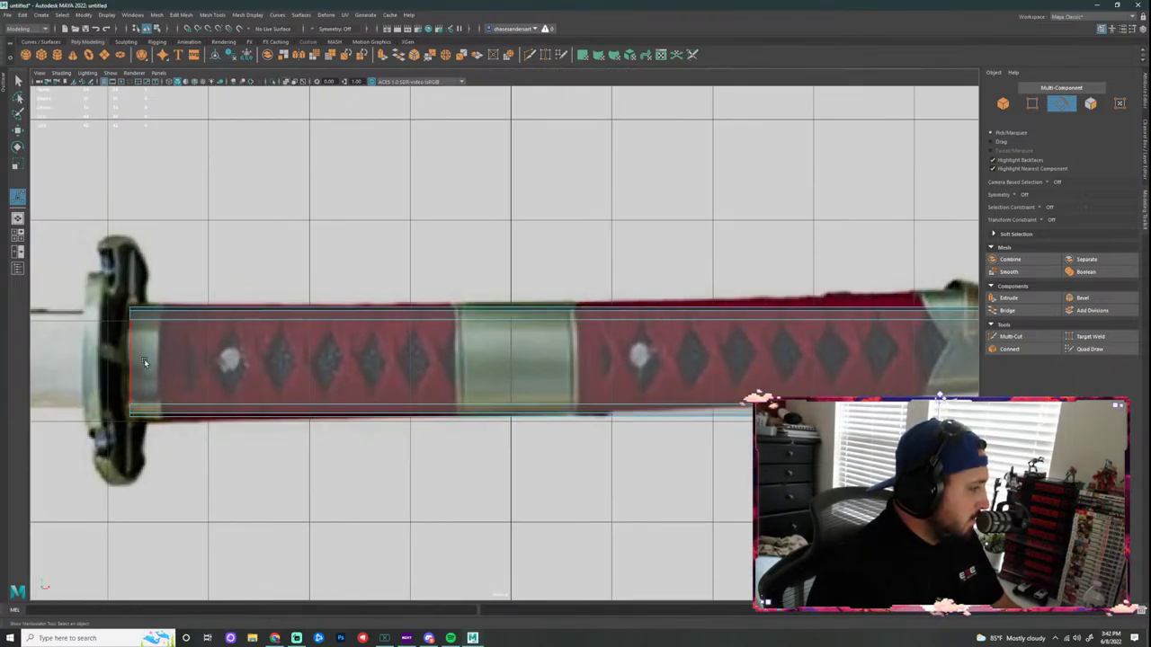
scroll(513, 244, "down", 3)
scroll(595, 218, "up", 1)
key("space")
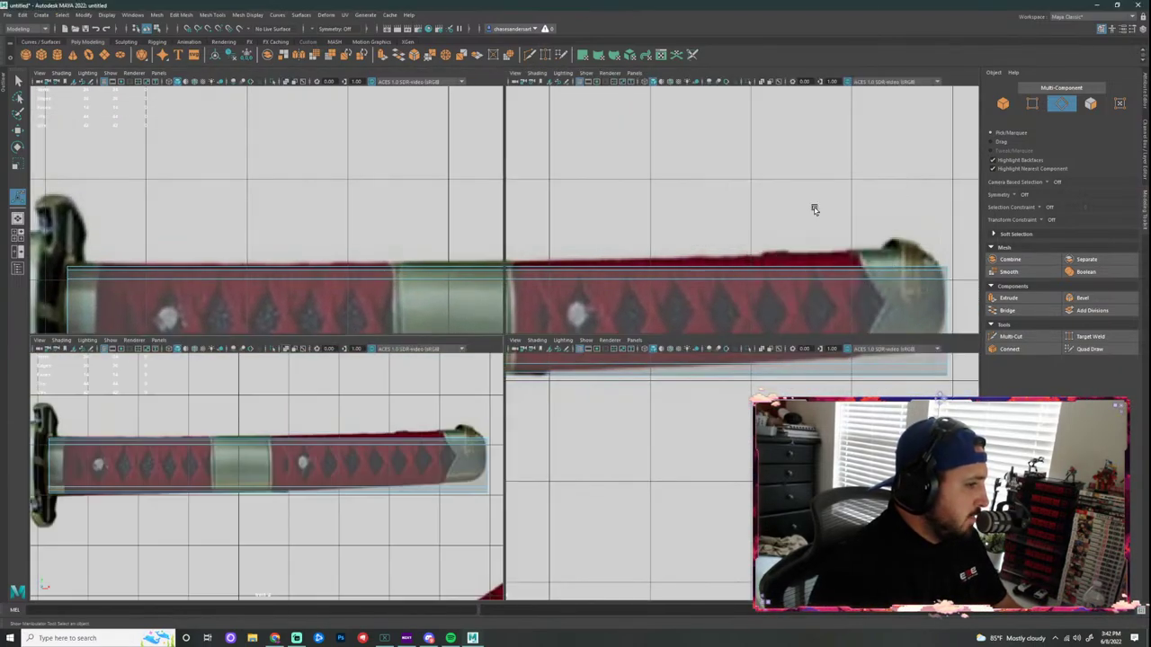
key("space")
Step: Select all twelve edges around the end face of the handle block in the perspective view
left_click_drag(445, 262, 563, 268, "alt")
right_click_drag(530, 268, 534, 285)
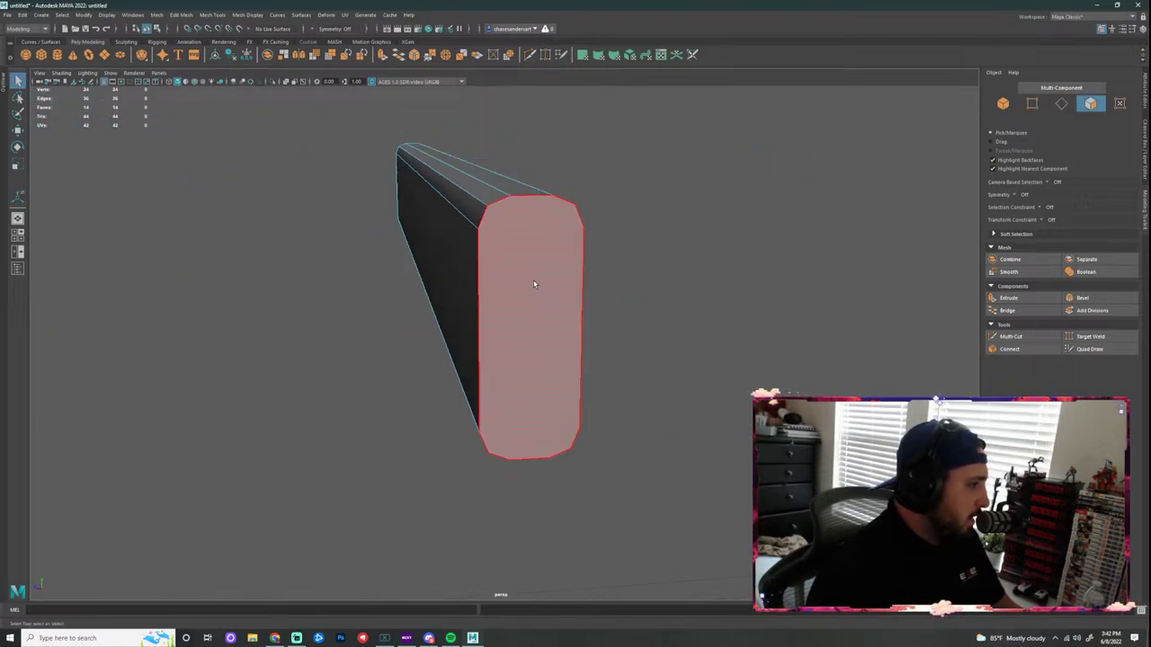
left_click(530, 277)
key("F10")
left_click(497, 206)
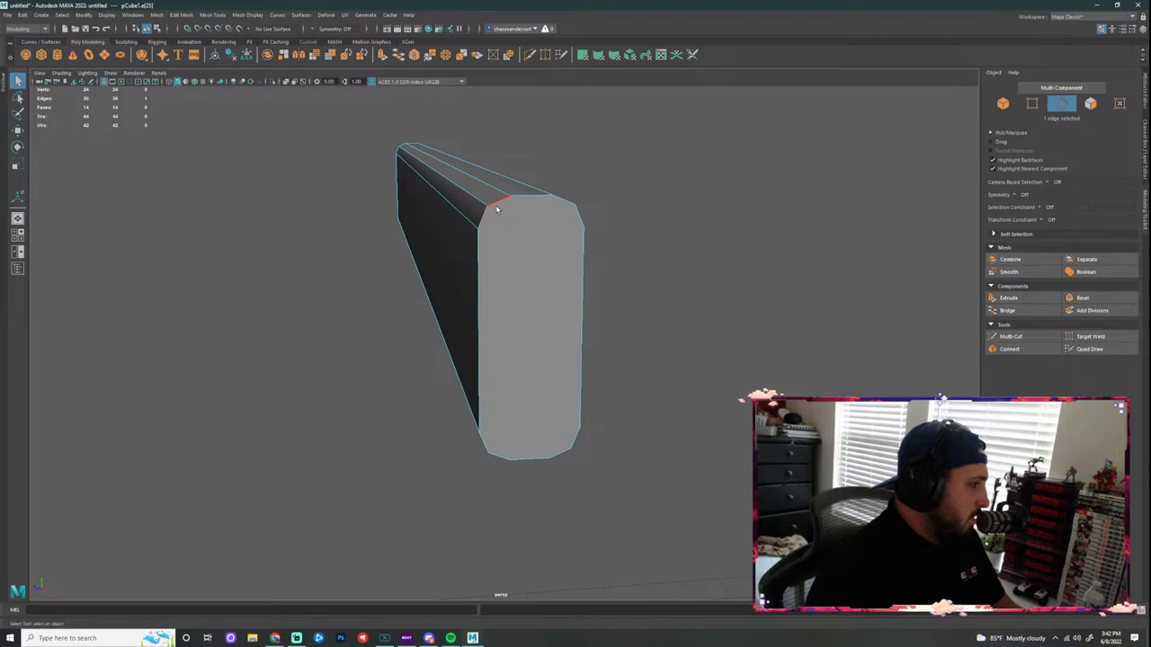
left_click(498, 206, "shift")
left_click(525, 196, "shift")
left_click(570, 204, "shift")
left_click(579, 215, "shift")
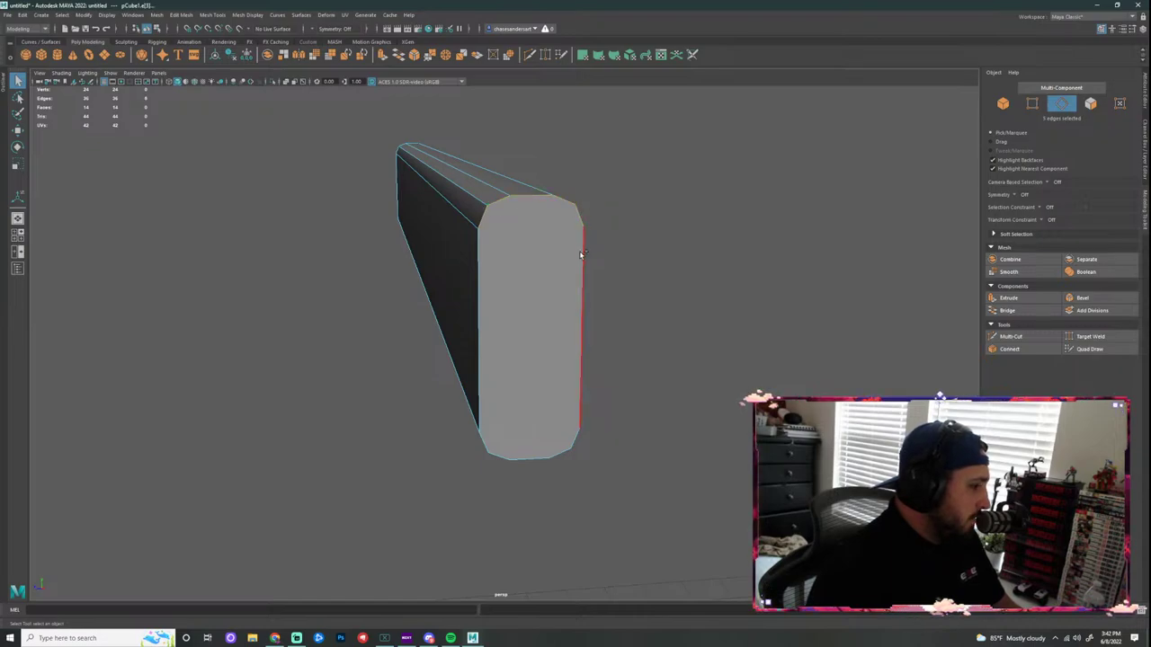
left_click(581, 256, "shift")
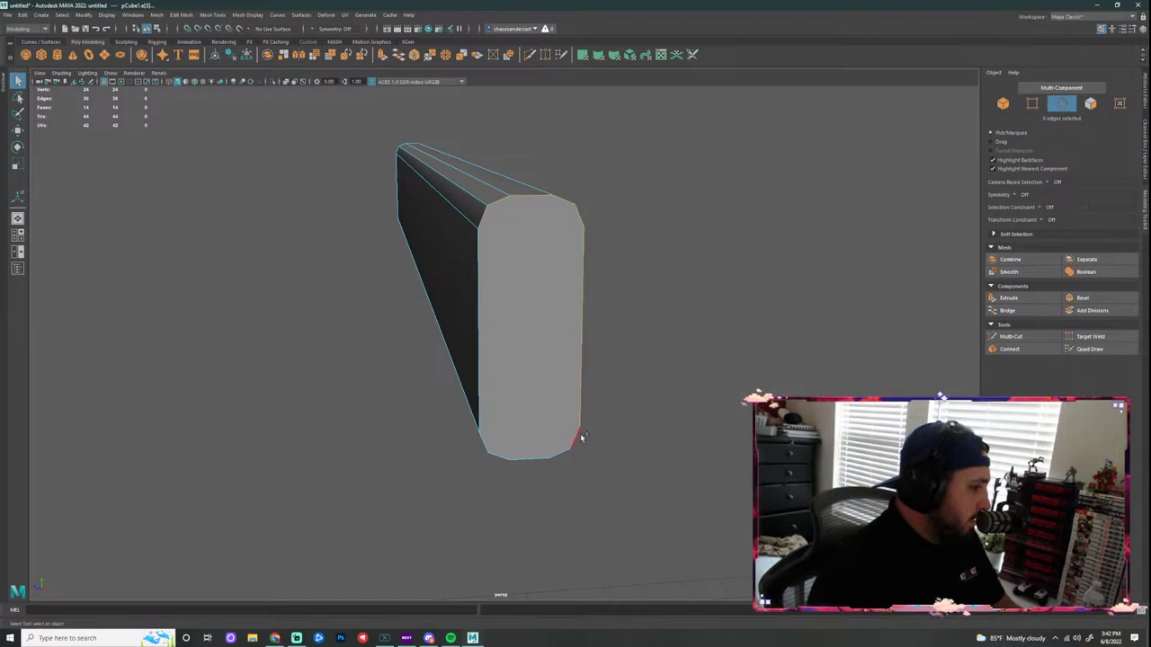
left_click(487, 446, "shift")
left_click(474, 414, "shift")
left_click(479, 381, "shift")
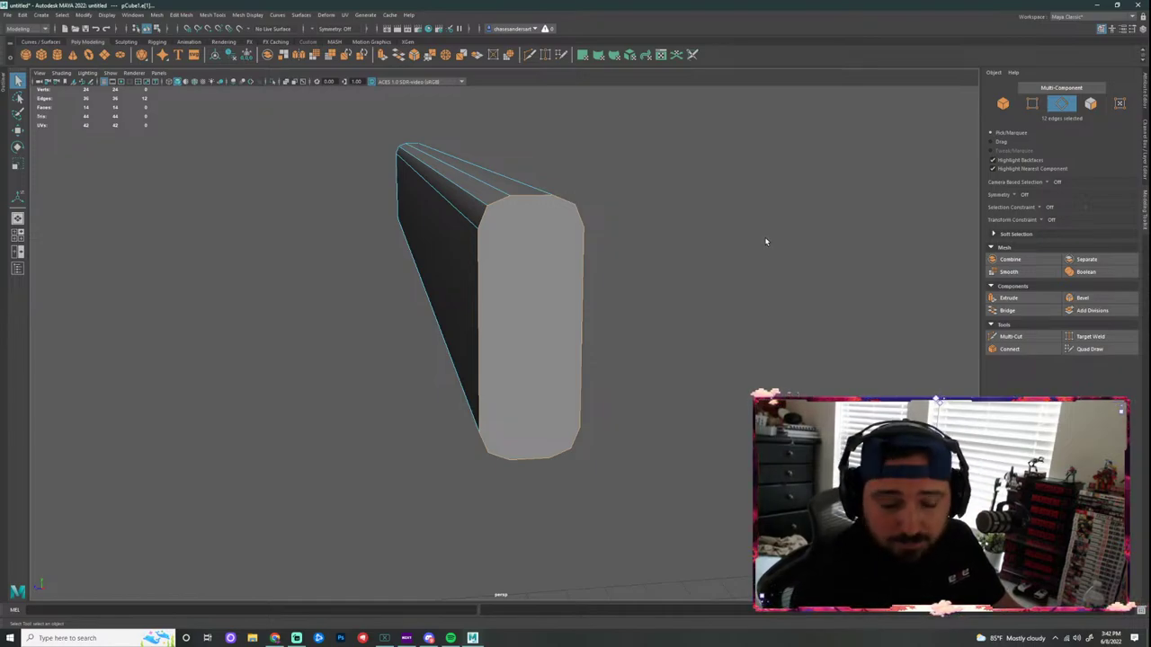
Step: Delete the reference image plane in the front view, and undo the deletion
key("space")
scroll(389, 426, "down", 5)
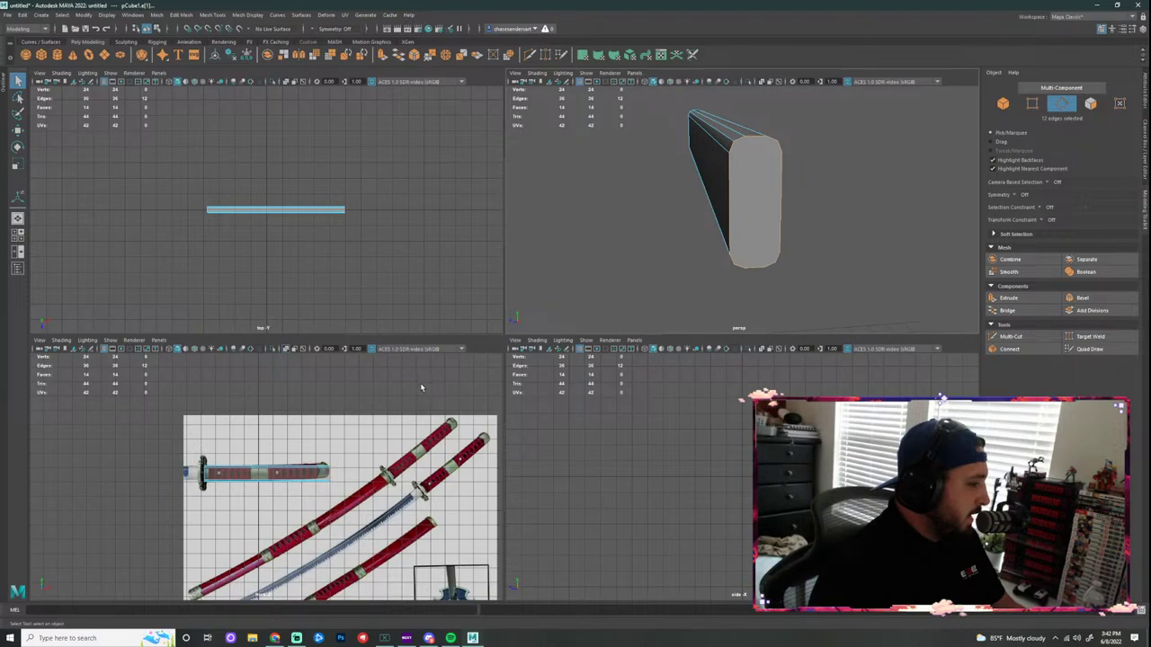
left_click(427, 440)
key("Delete")
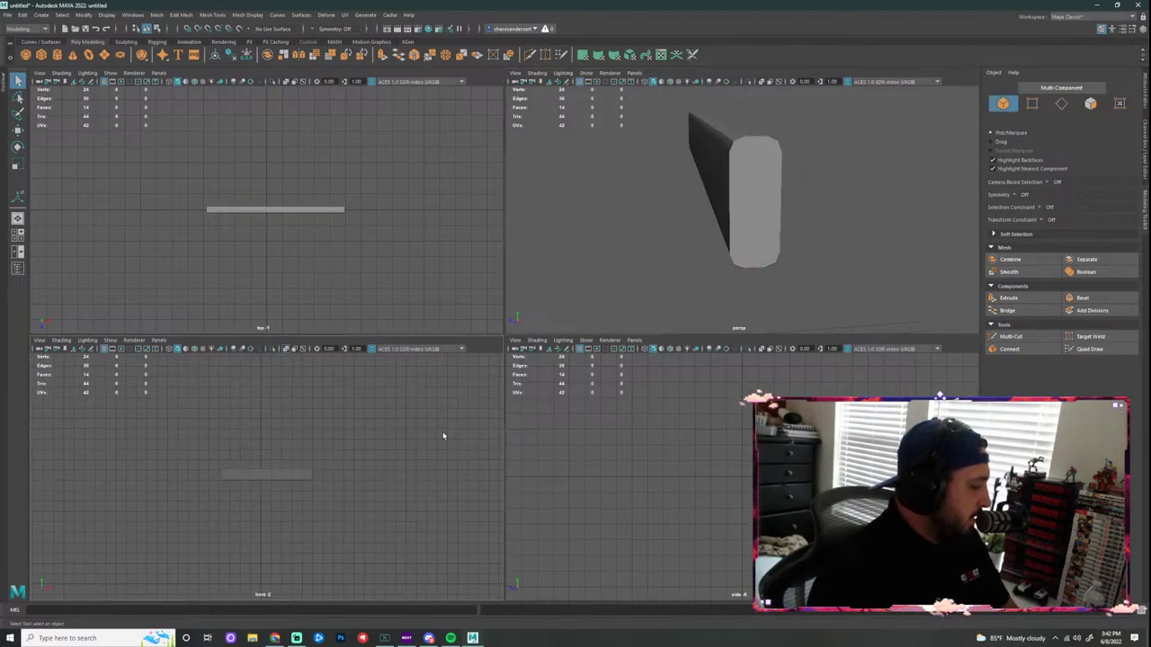
key("ctrl+z")
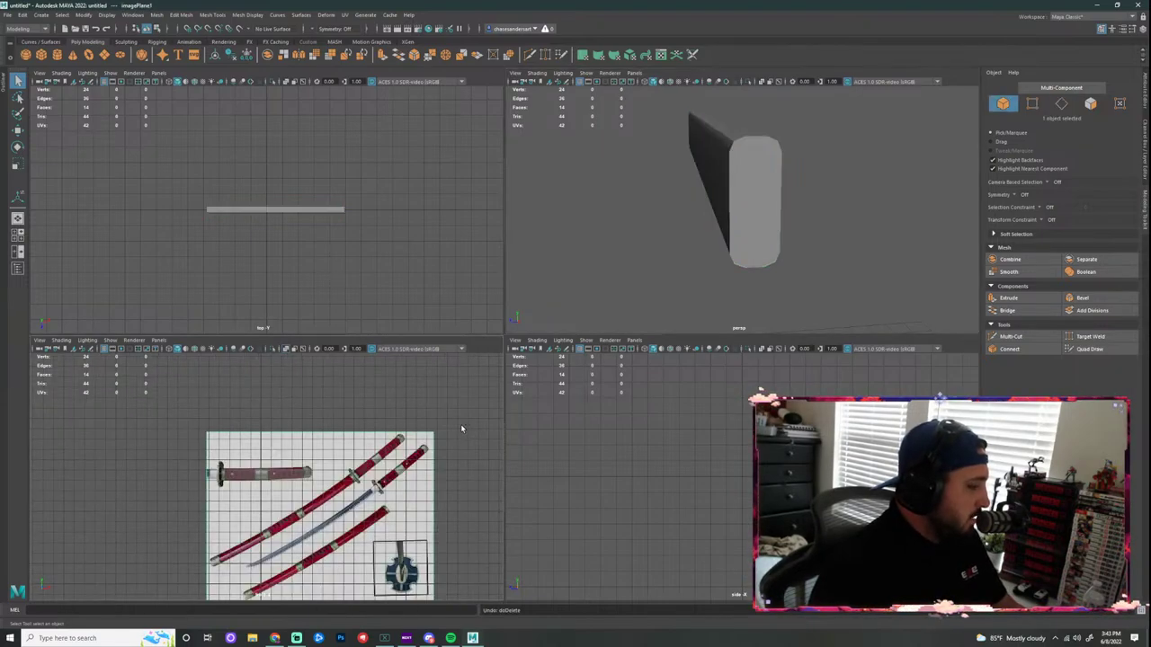
Step: Add the reference image plane to a new display layer and make it unselectable in the viewports
left_click(586, 310)
left_click(392, 438)
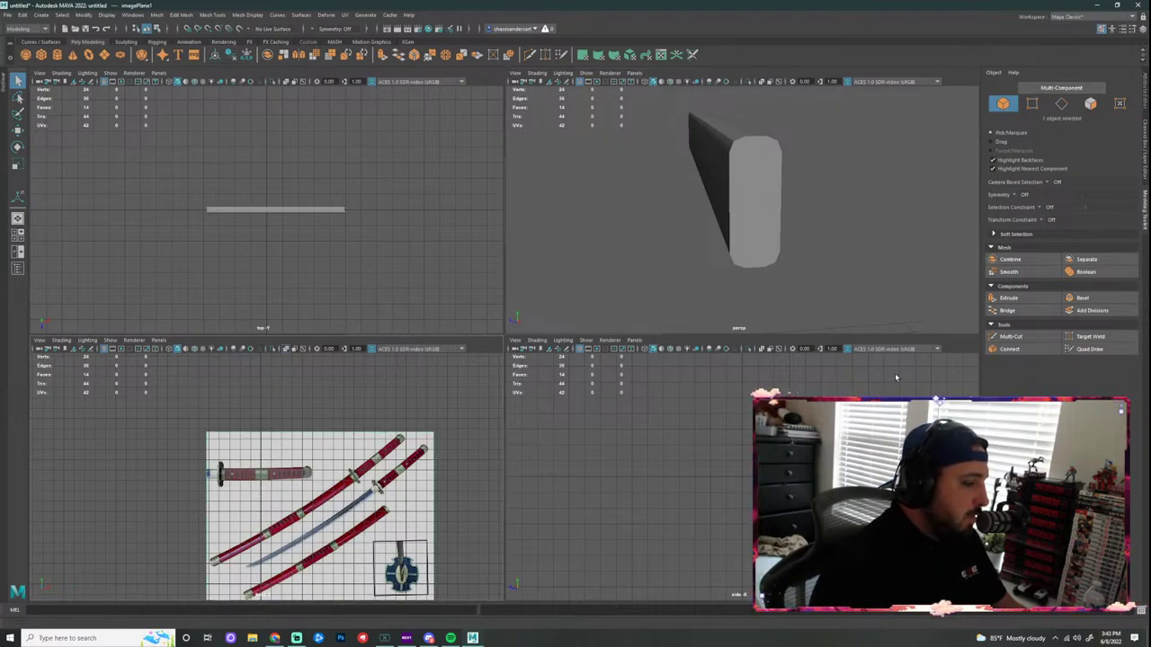
scroll(433, 454, "up", 3)
scroll(431, 462, "down", 4)
scroll(372, 436, "up", 2)
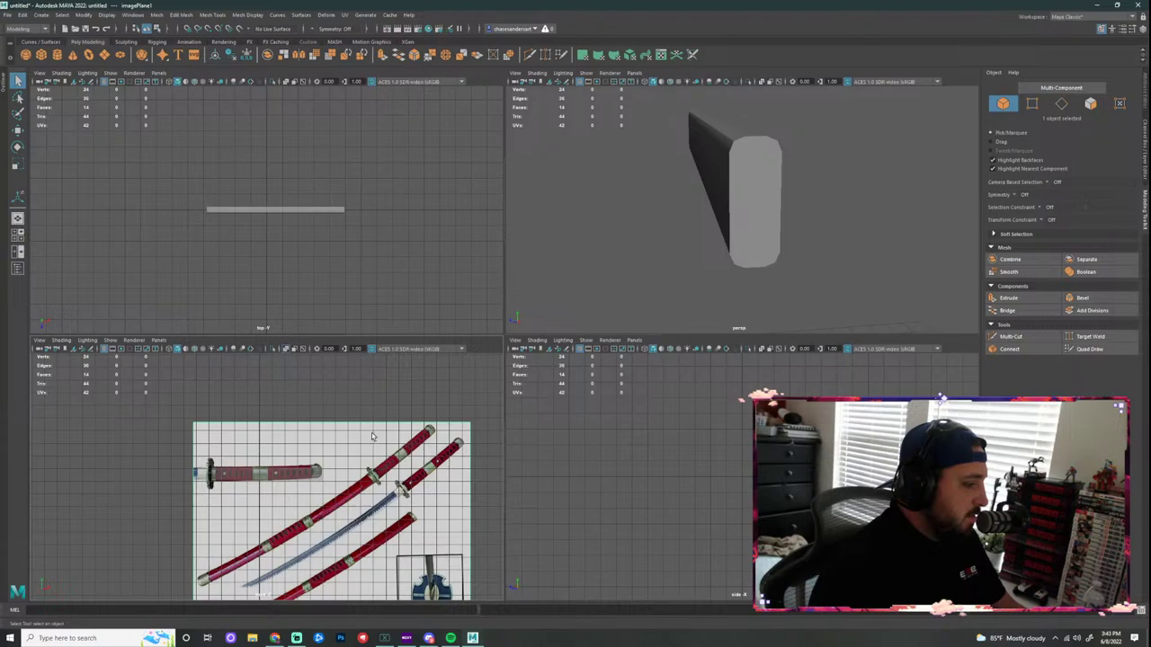
left_click(1144, 145)
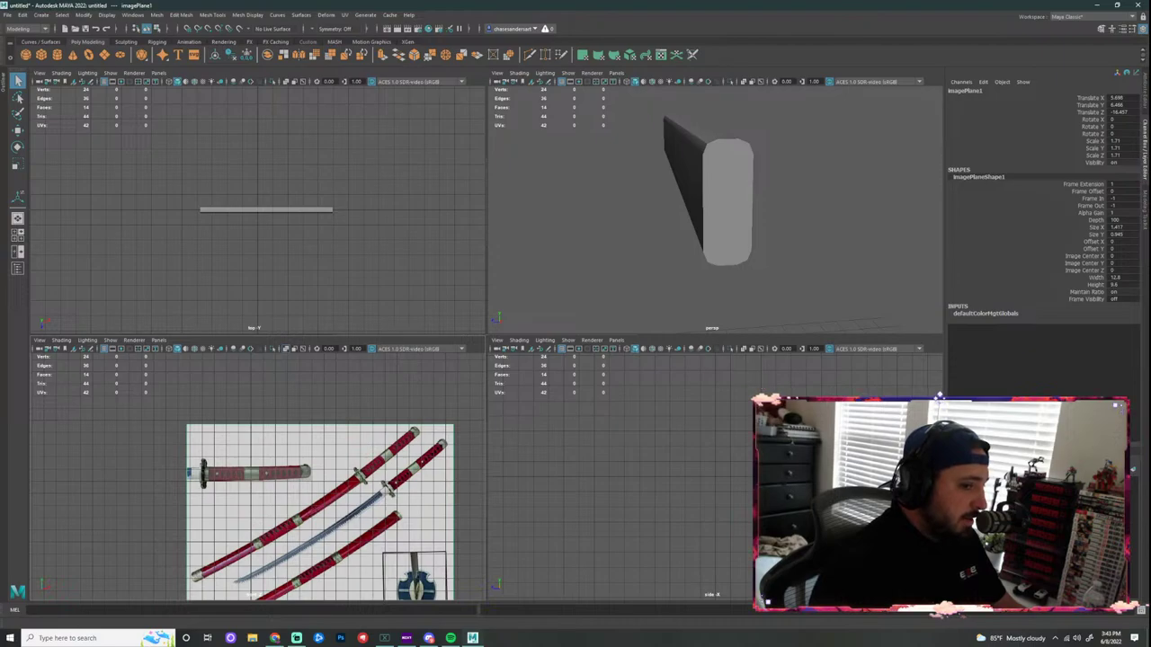
left_click(1133, 477)
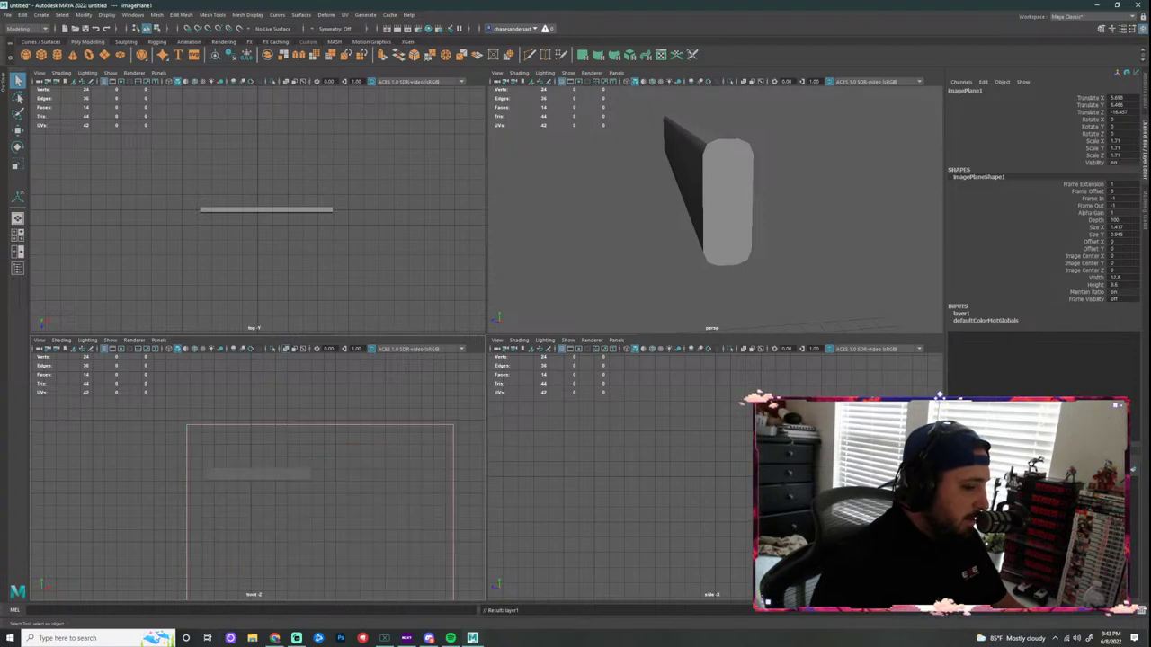
left_click(388, 452)
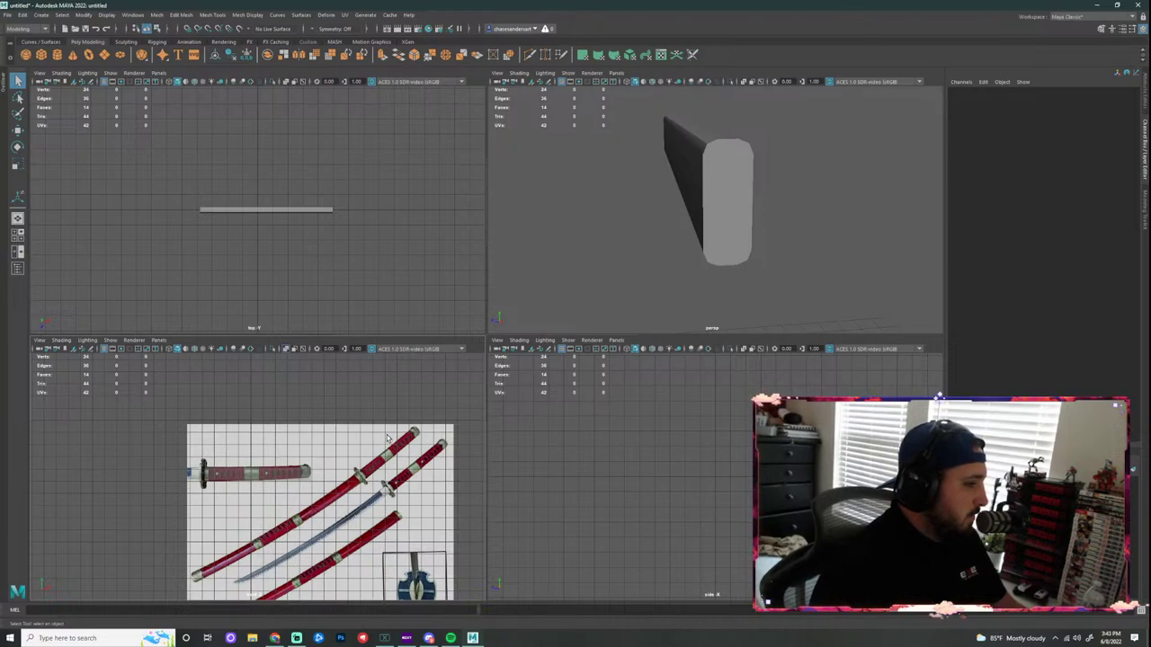
Step: Try to slice the bevelled handle block horizontally along its middle with the Multi-Cut tool in the enlarged front view
left_click_drag(822, 272, 765, 221, "alt")
scroll(298, 489, "up", 5)
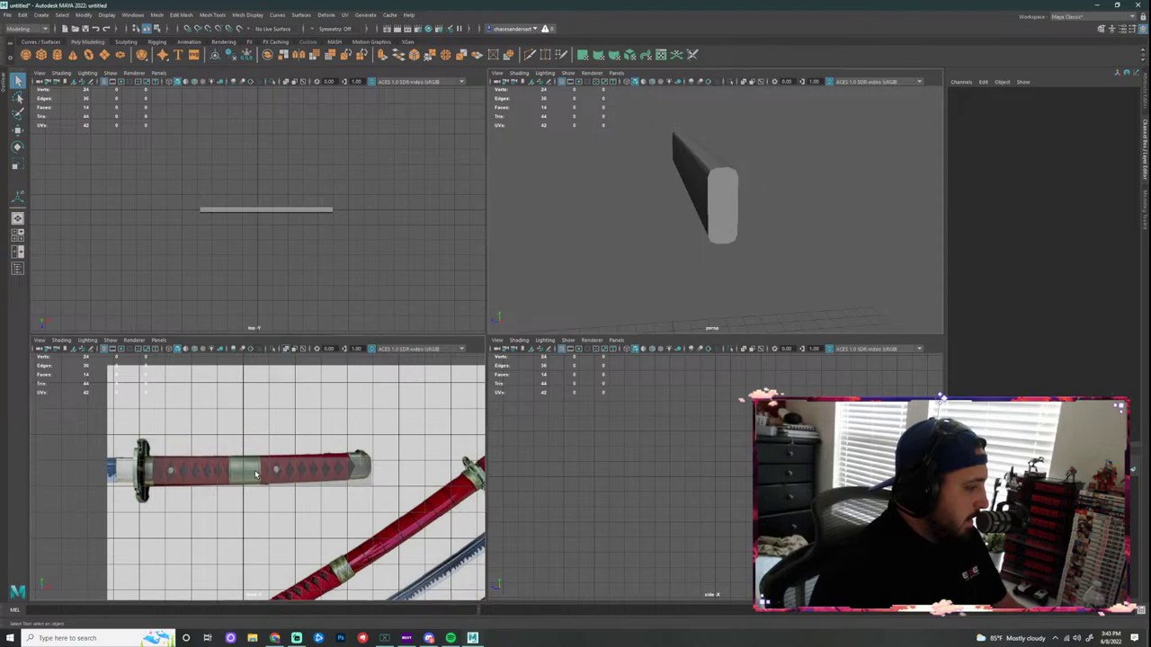
left_click(299, 481)
key("space")
scroll(471, 335, "up", 2)
scroll(471, 336, "up", 1)
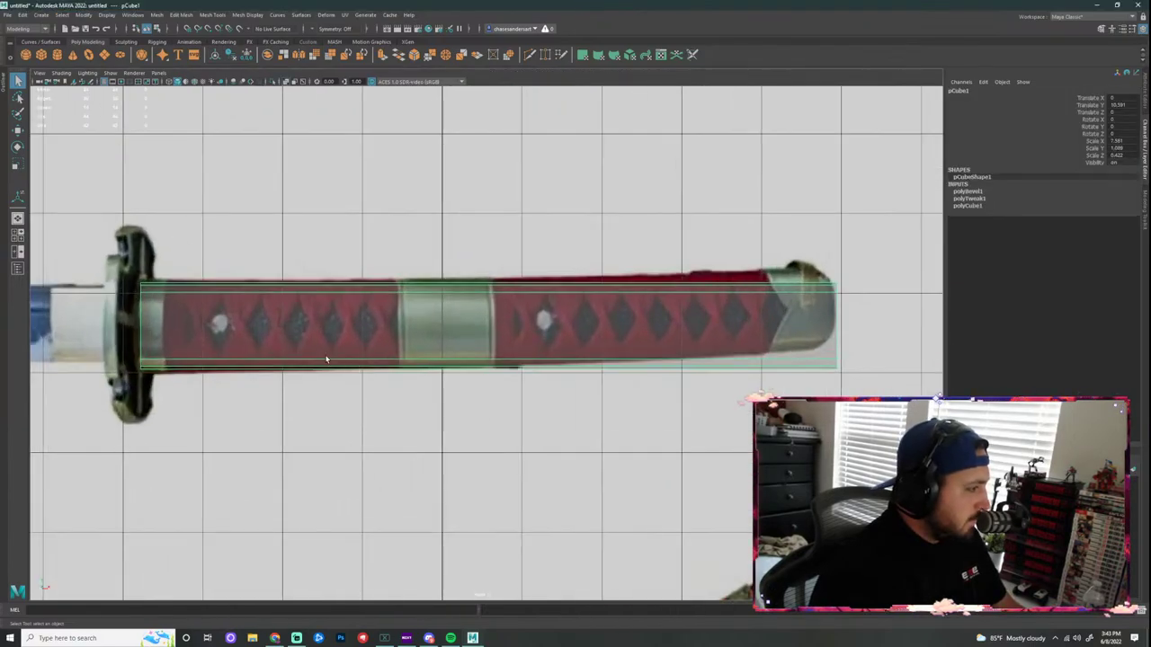
left_click(530, 55)
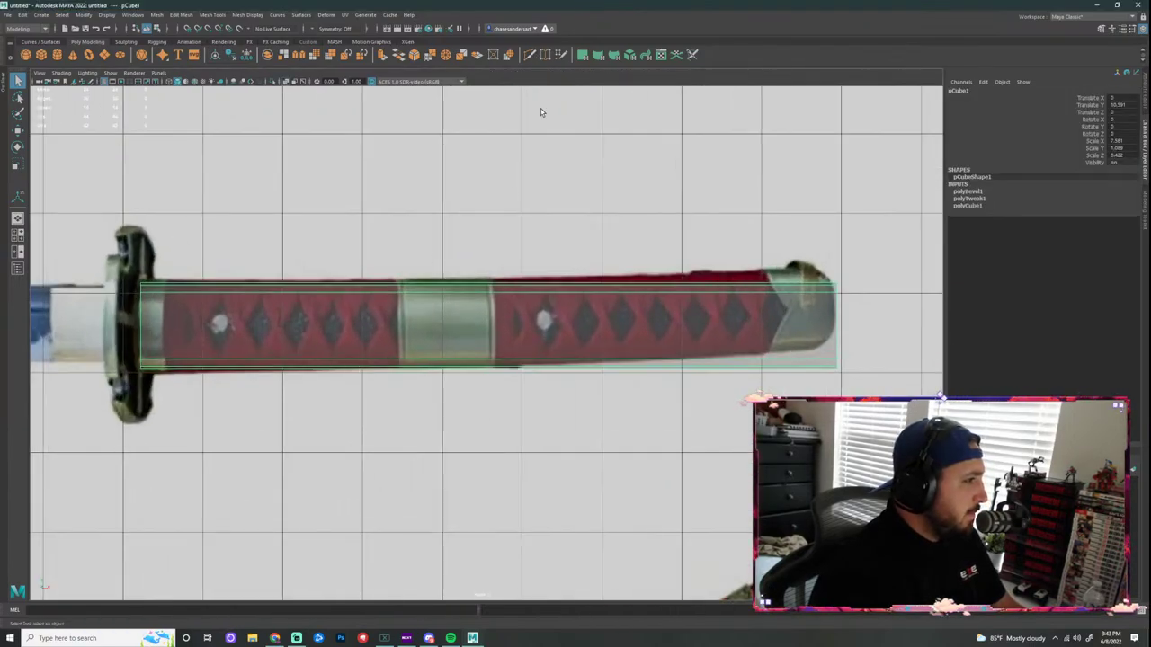
left_click(115, 333)
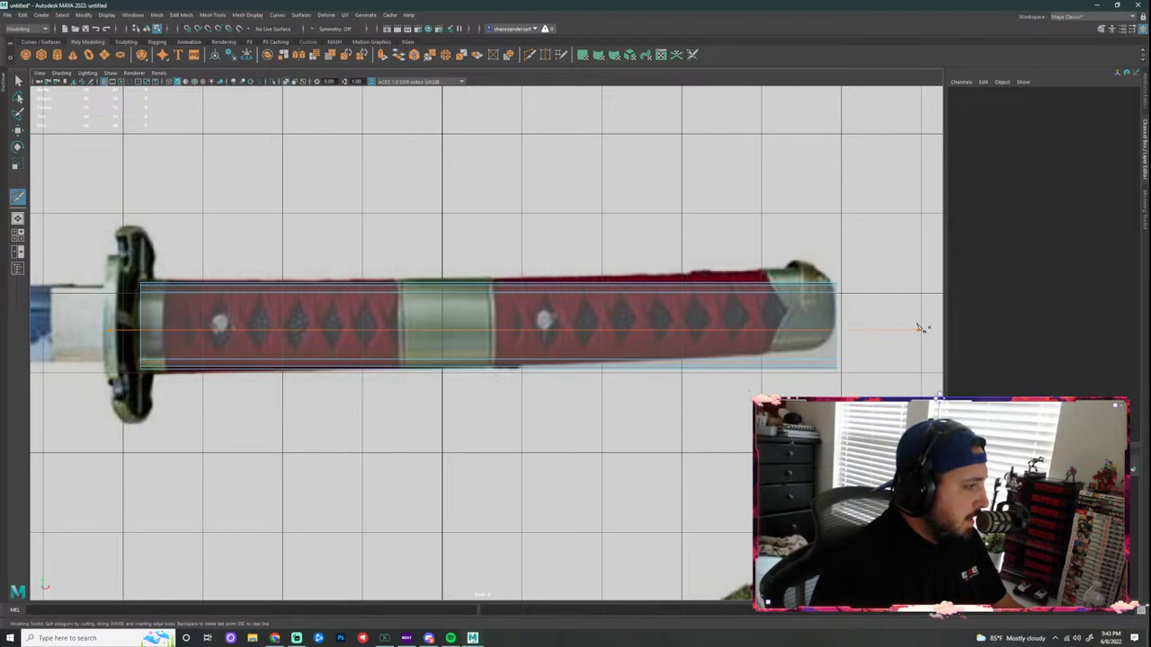
key("Escape")
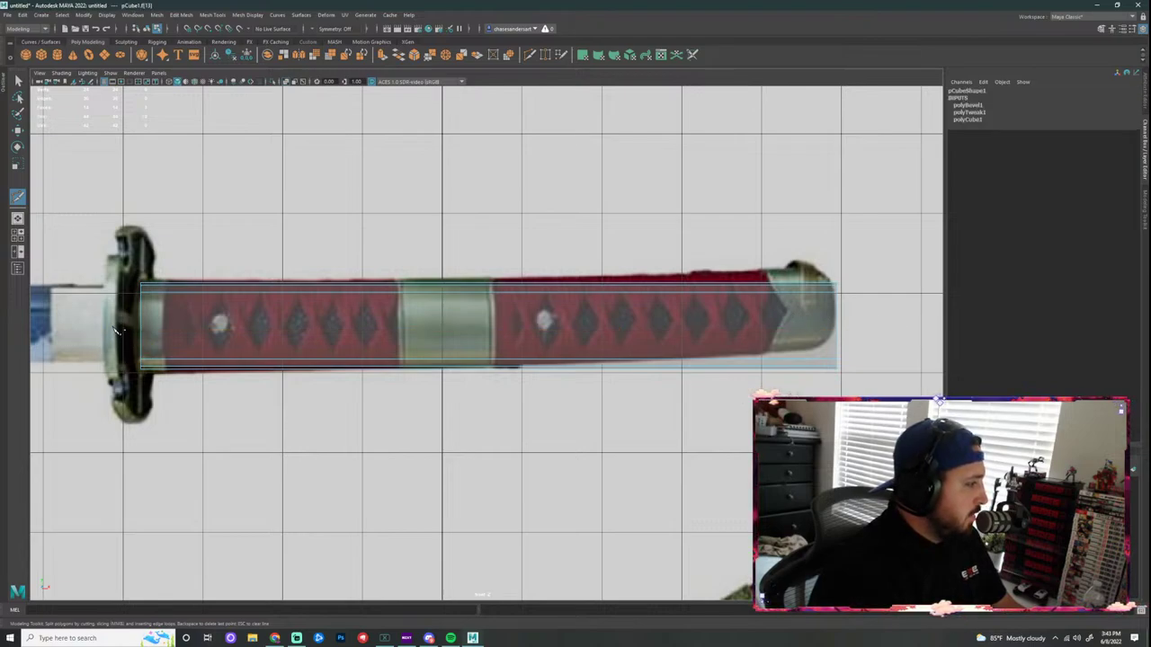
middle_click_drag(113, 328, 925, 332)
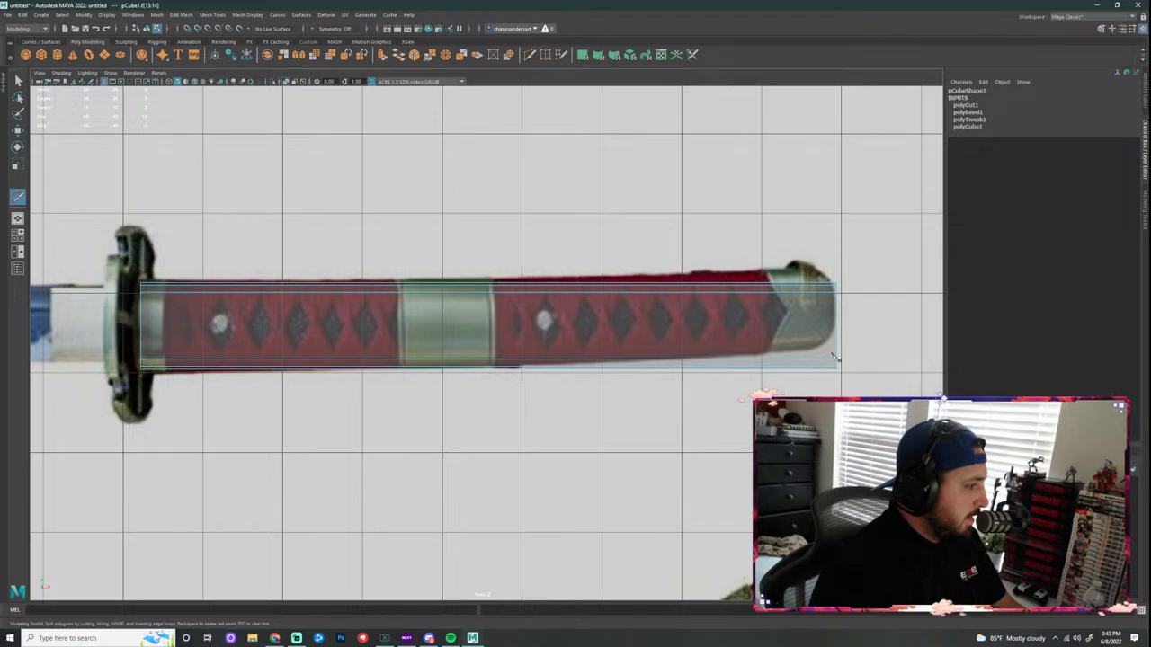
Step: Slice the handle block along its full length with horizontal Multi-Cut lines, giving three lengthwise divisions between the bevels
right_click_drag(805, 322, 874, 323)
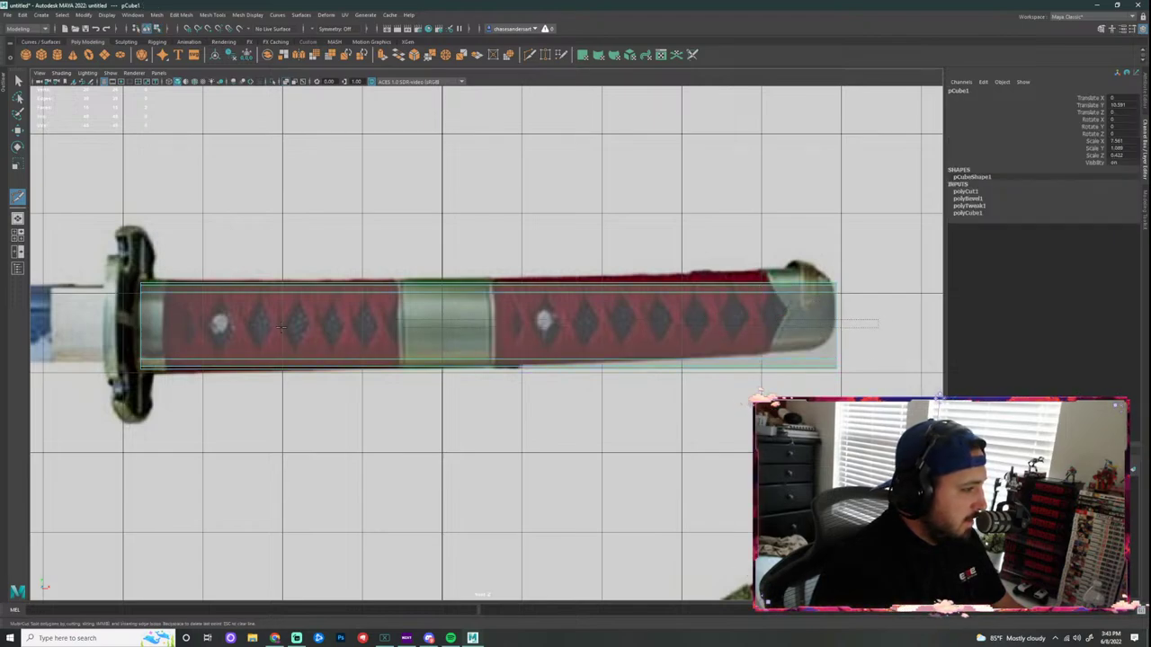
left_click_drag(280, 328, 281, 327)
key("q")
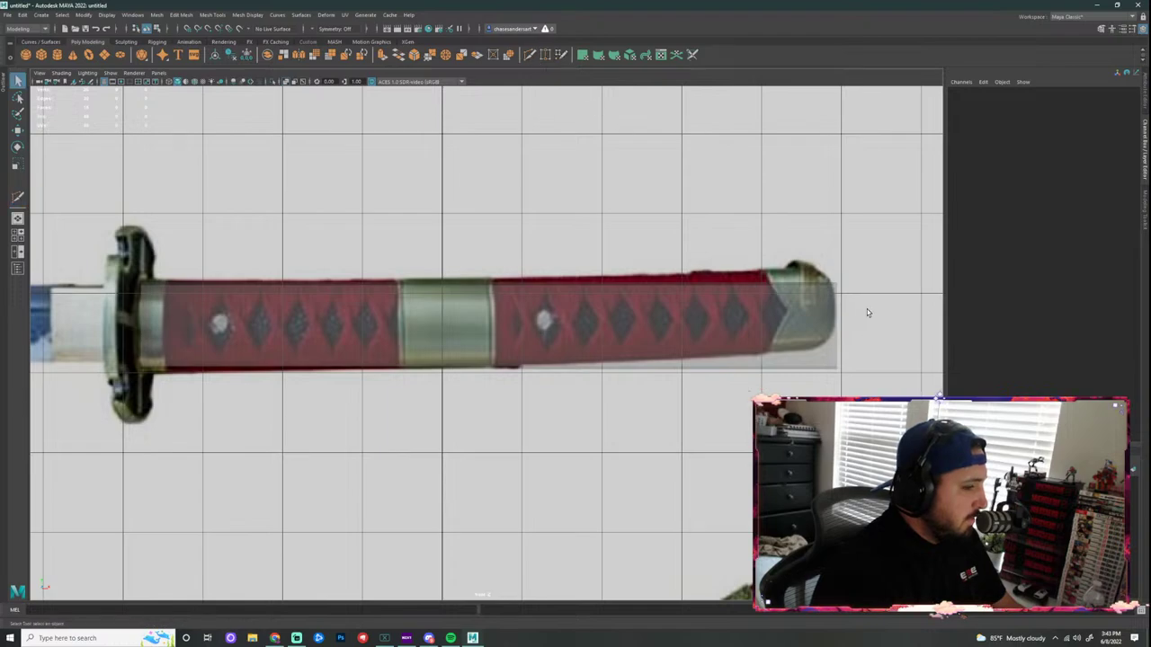
left_click(779, 328)
right_click_drag(673, 320, 678, 322)
left_click(529, 56)
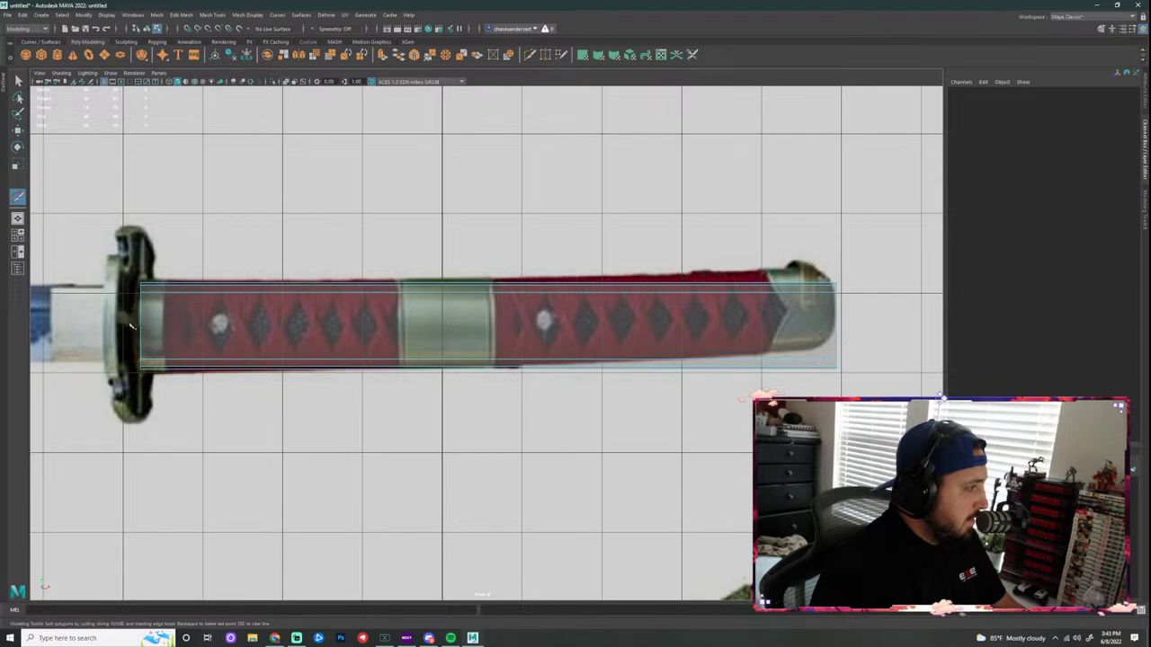
left_click_drag(126, 324, 879, 331)
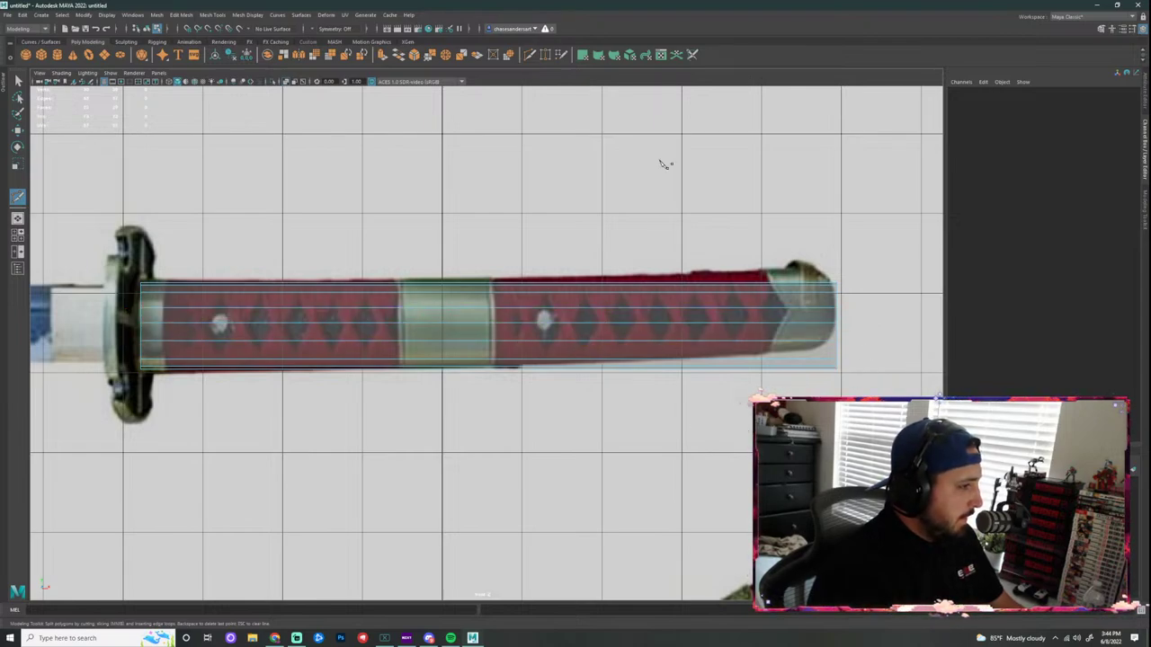
Step: Examine the lengthwise cuts on the handle block from several angles in perspective and in the enlarged top view
key("space")
left_click_drag(781, 202, 815, 210, "alt")
scroll(819, 188, "down", 6)
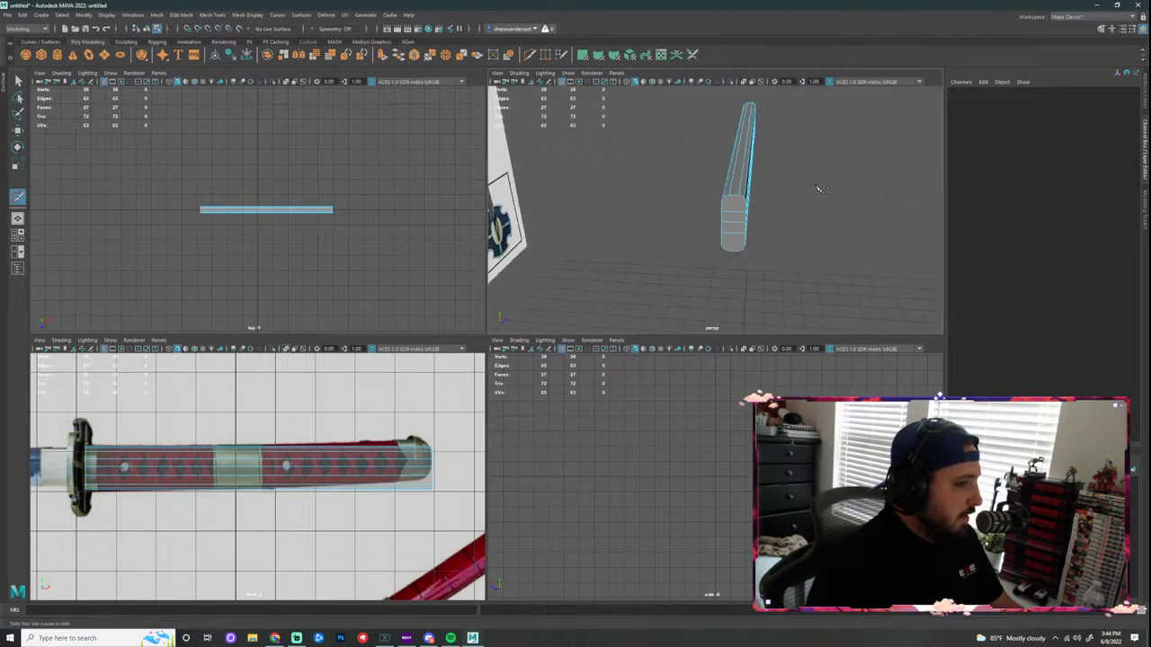
left_click_drag(822, 188, 827, 180, "alt")
scroll(788, 177, "up", 2)
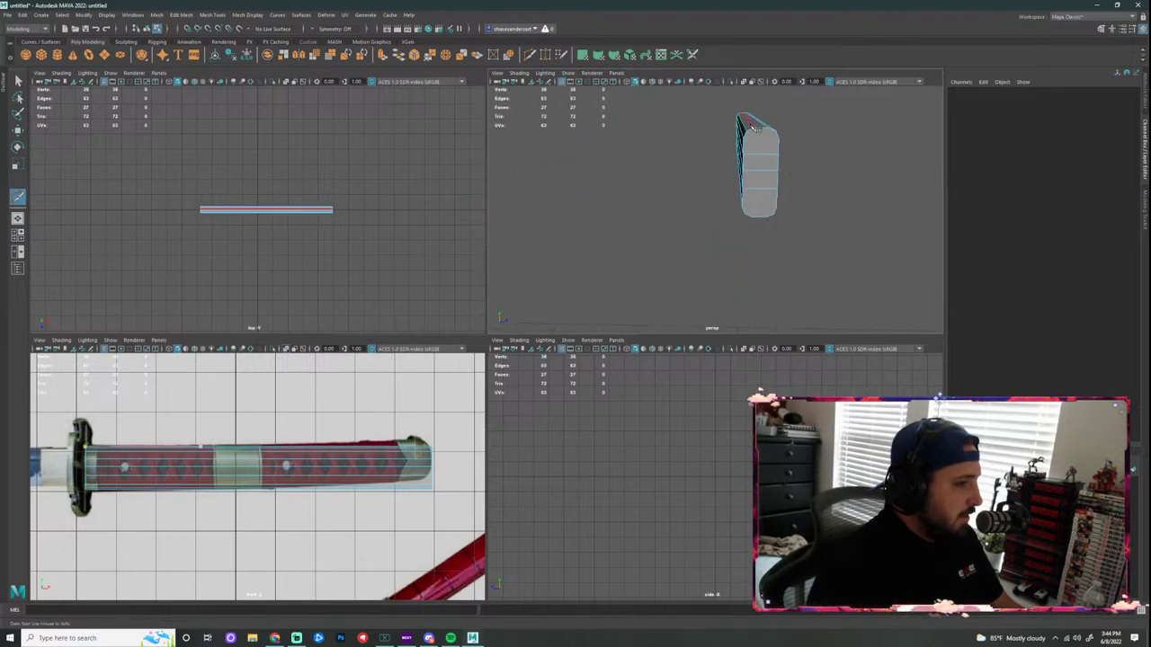
left_click(765, 217)
left_click_drag(809, 221, 815, 210, "alt")
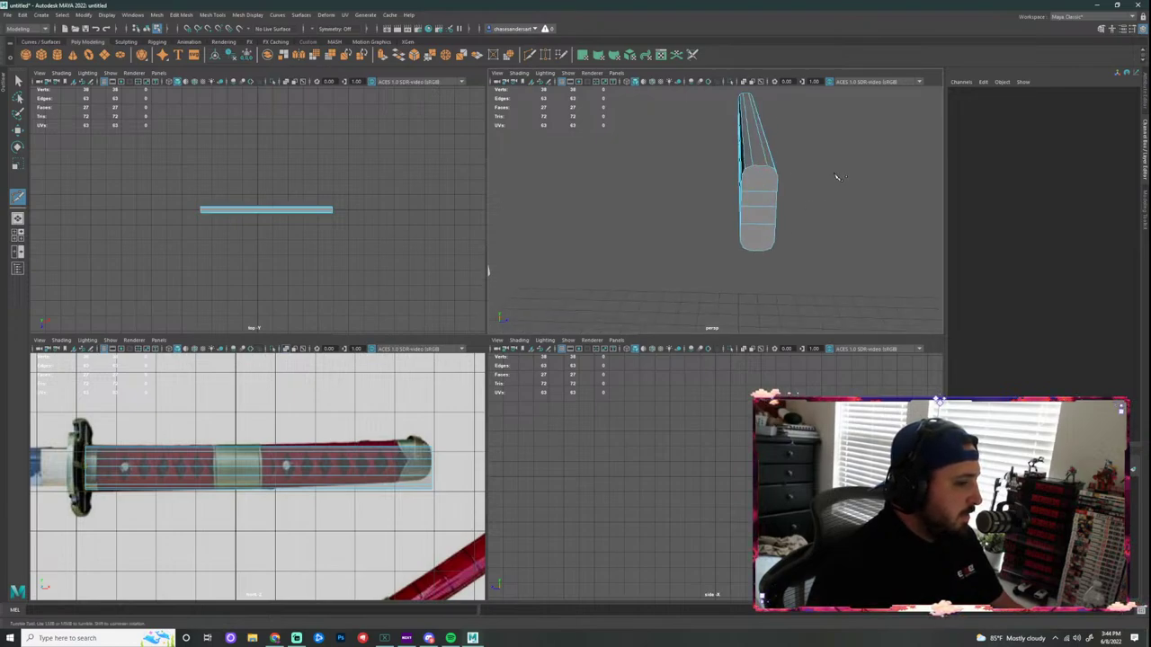
key("space")
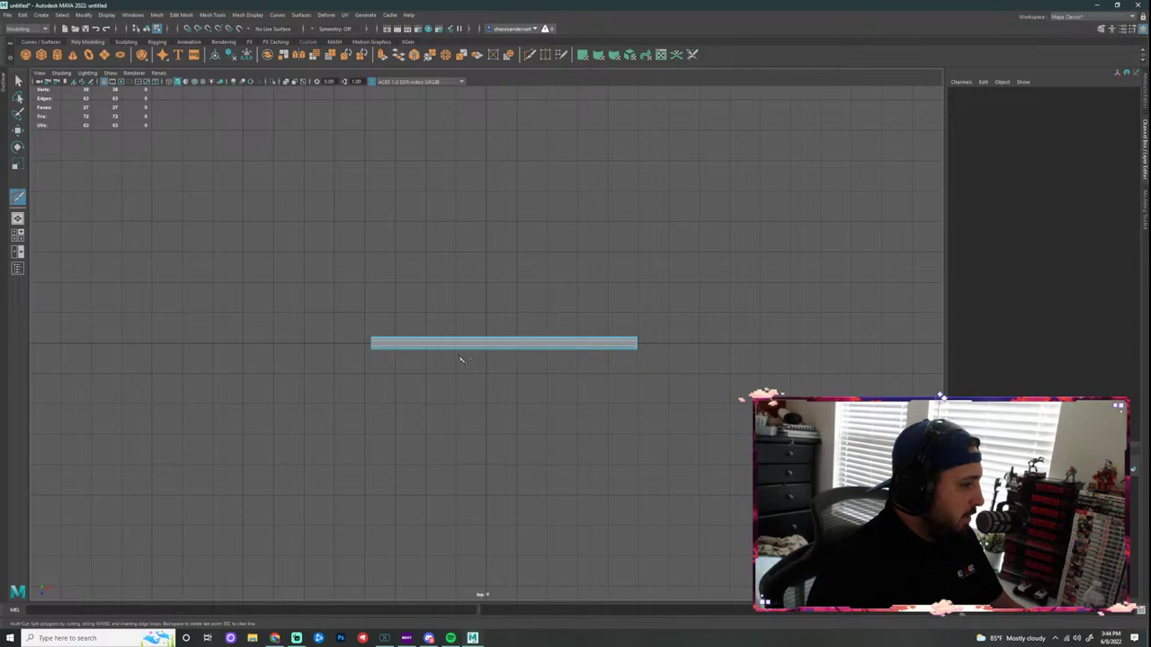
Step: Slice the bar along its full length through the middle with Multi-Cut in the top view, and return to perspective
scroll(460, 357, "up", 6)
left_click(147, 343)
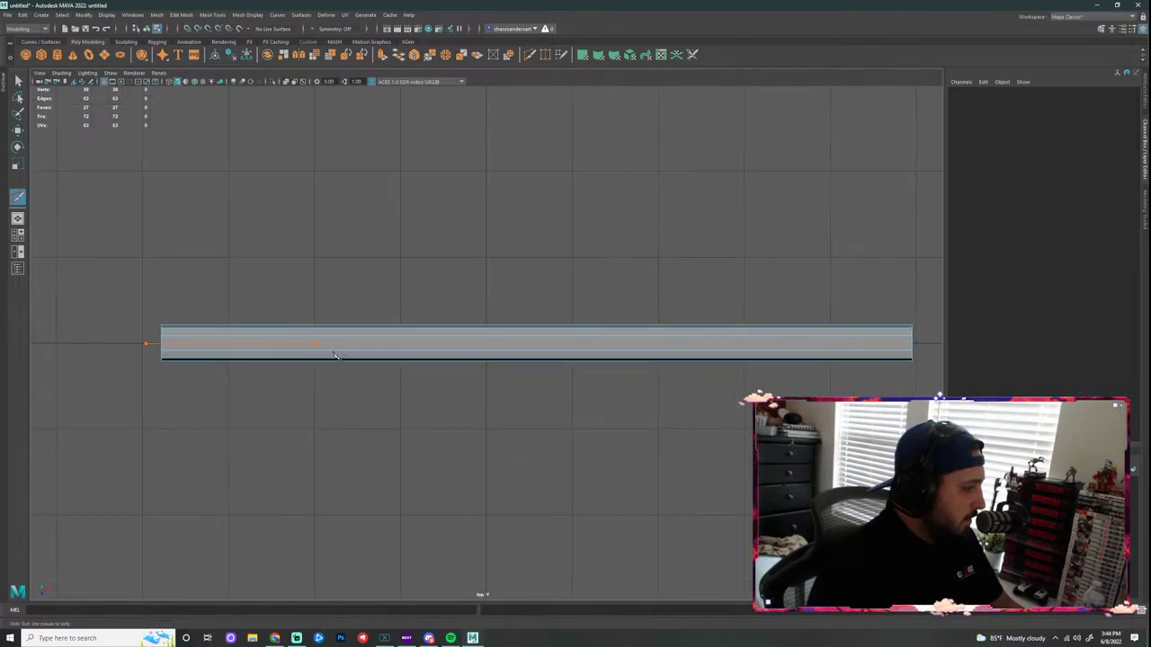
left_click(932, 372)
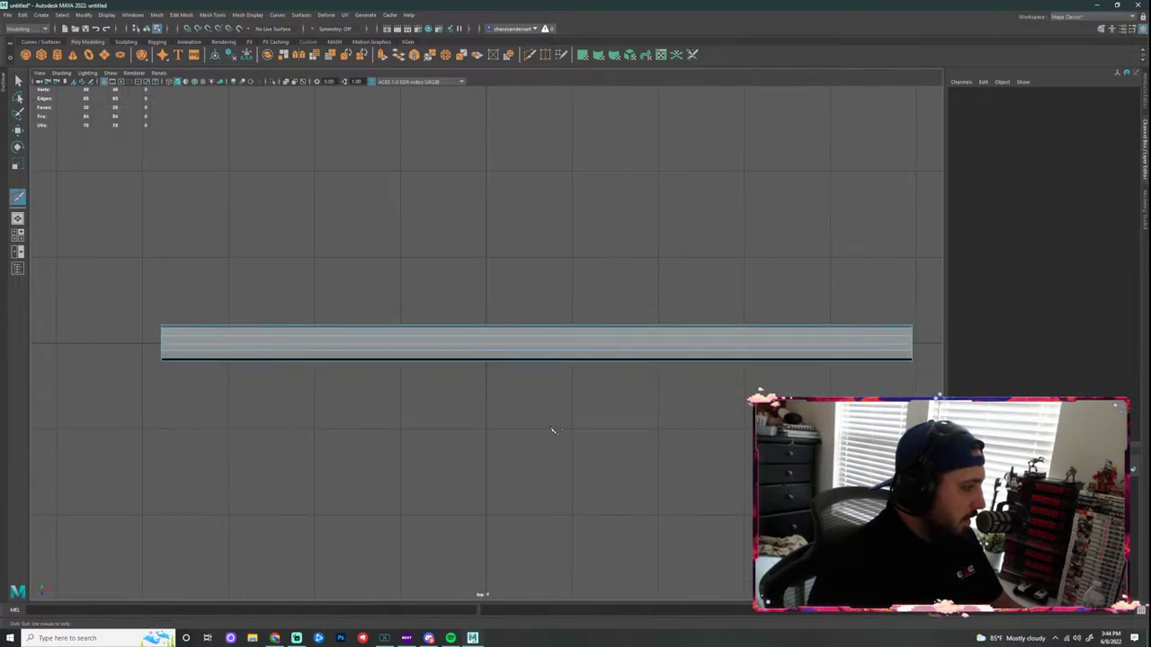
key("space")
key("space")
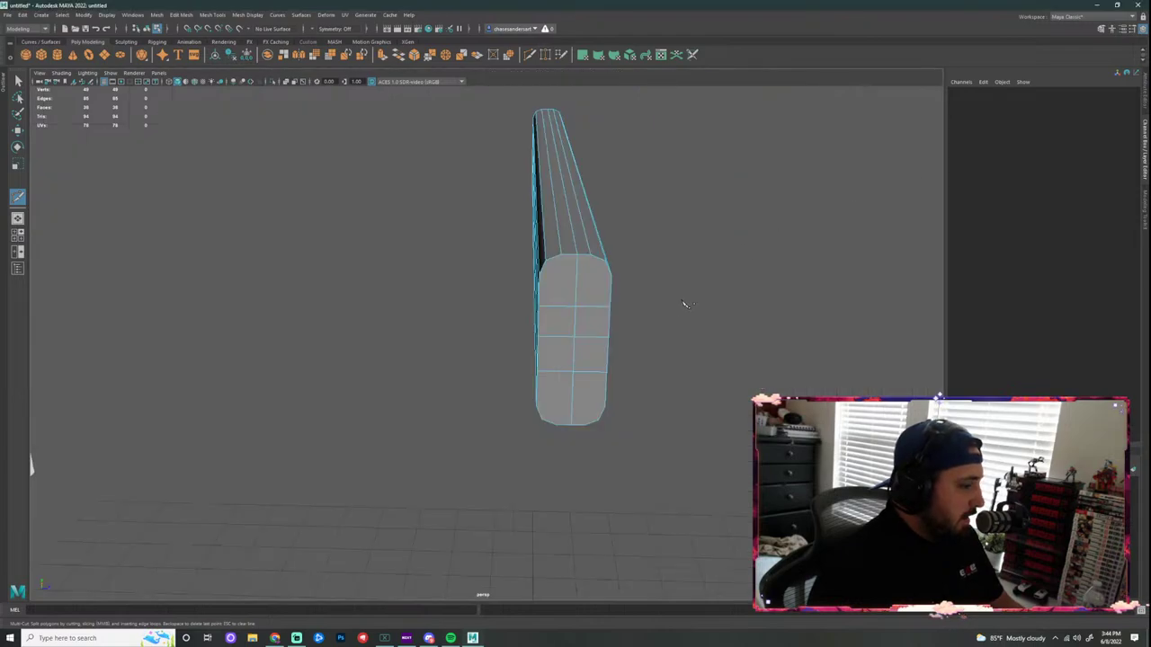
Step: Cut two vertical and two horizontal edges across the near end cap, joining the opposite bevel corner vertices
left_click_drag(658, 368, 650, 332, "alt")
key("super")
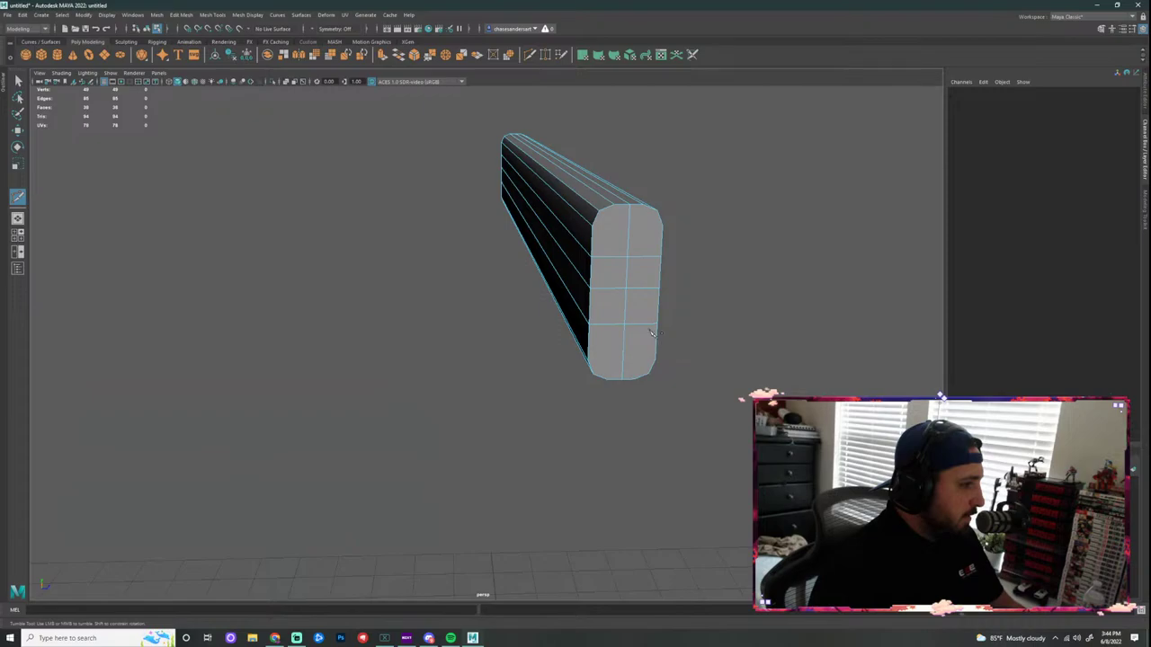
left_click_drag(740, 246, 642, 221, "alt")
key("super")
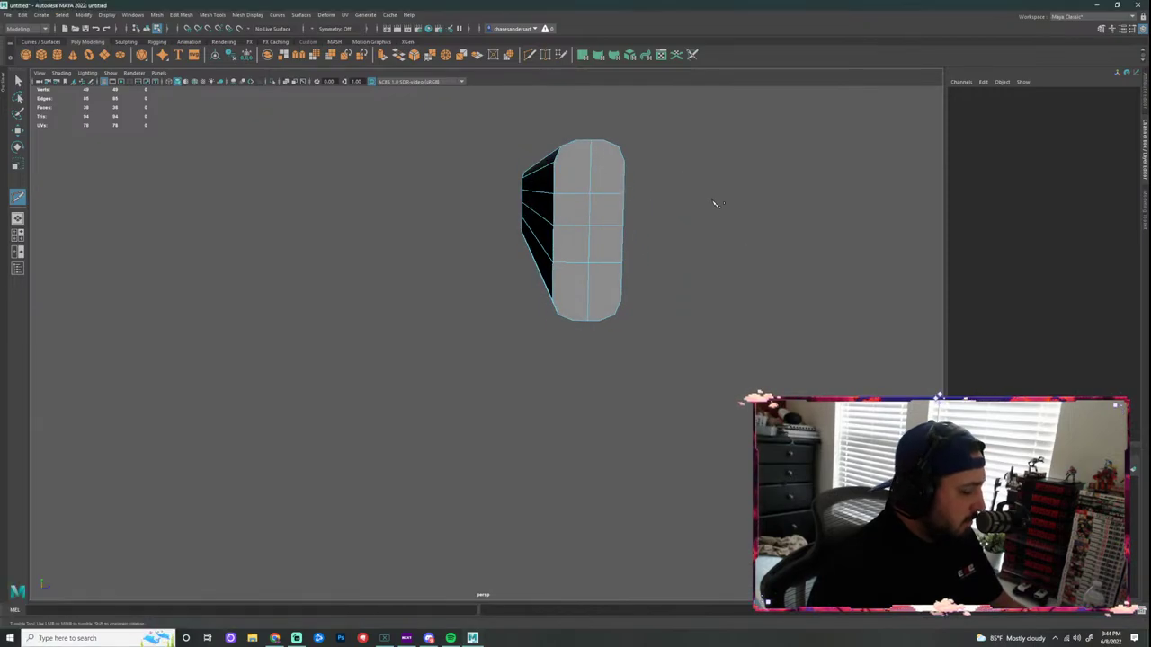
mouse_move(716, 203)
left_mouse_down("alt")
mouse_move(763, 177)
mouse_move(784, 228)
mouse_move(784, 186)
mouse_move(710, 210)
left_mouse_up("alt")
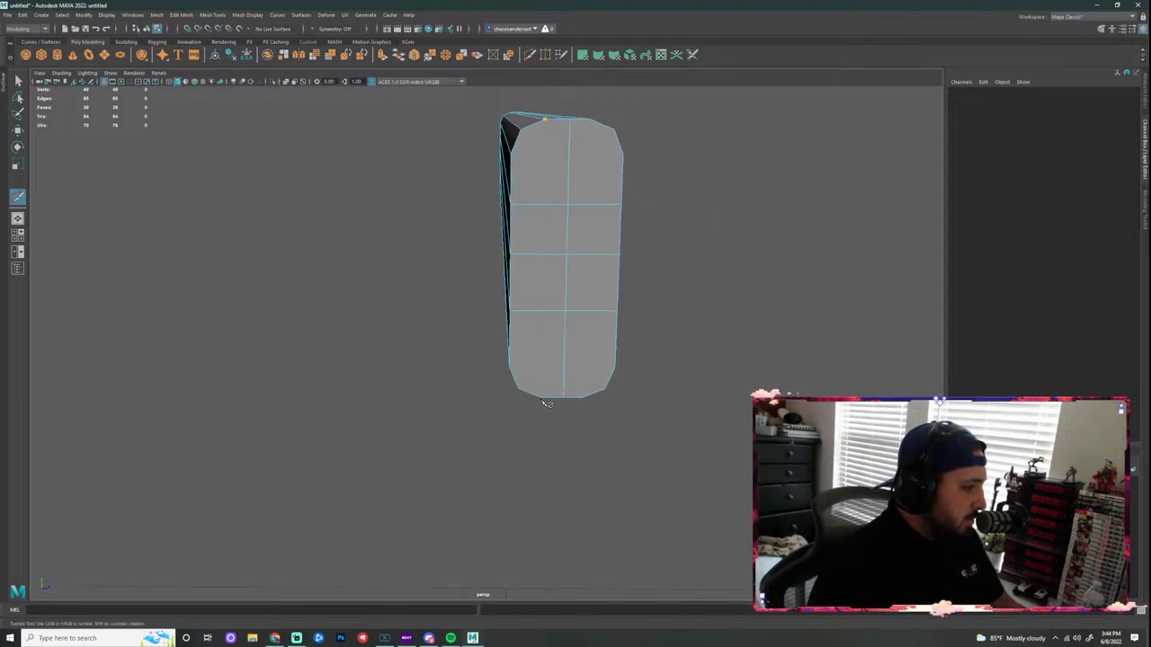
left_click(590, 120)
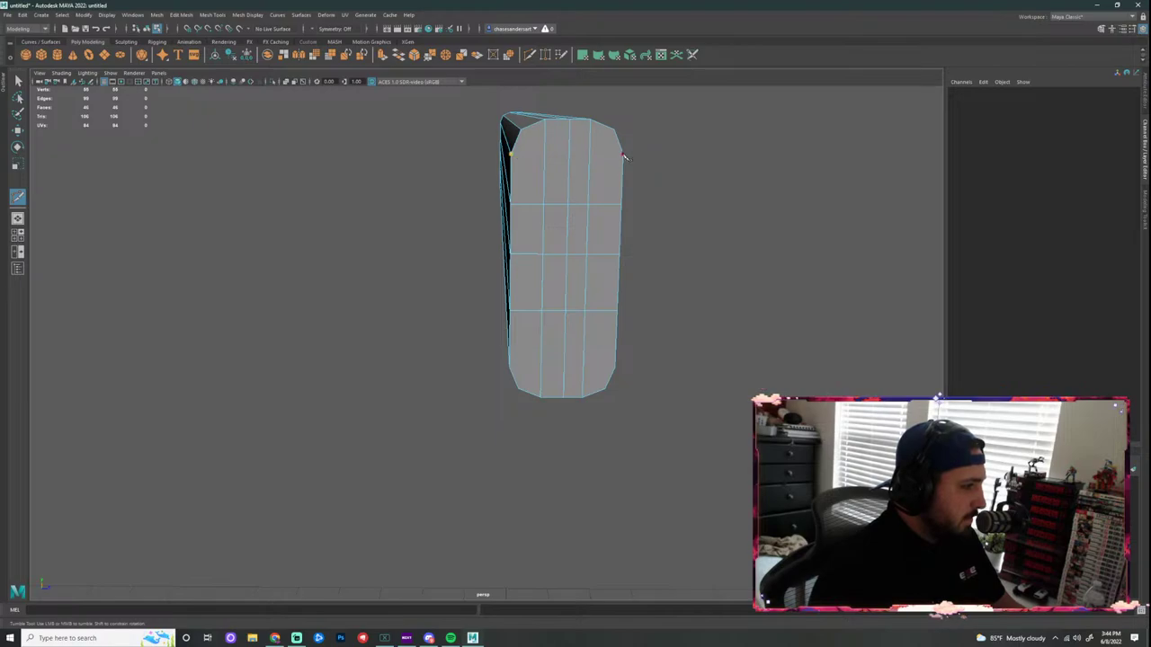
right_click(714, 210)
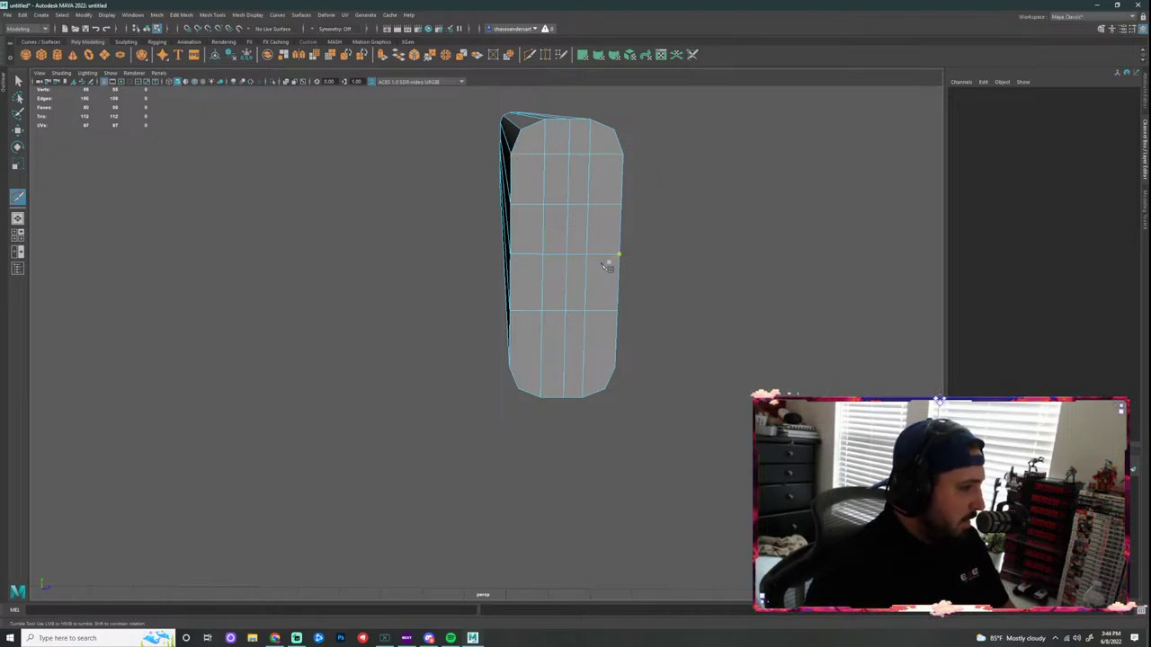
left_click_drag(686, 334, 651, 321, "alt")
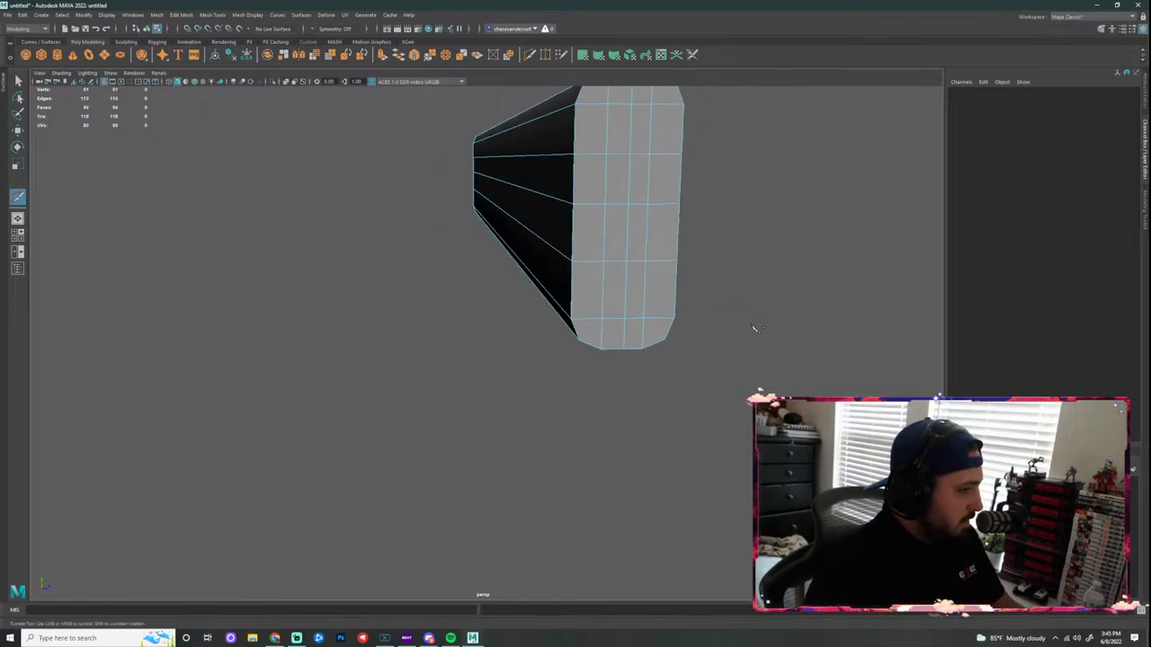
Step: Examine the newly cut end cap and the bar's long sides from several angles, and leave Multi-Cut
right_click_drag(753, 327, 718, 323, "alt")
left_click_drag(763, 288, 731, 283, "alt")
key("super")
left_click(464, 279)
right_click(547, 281)
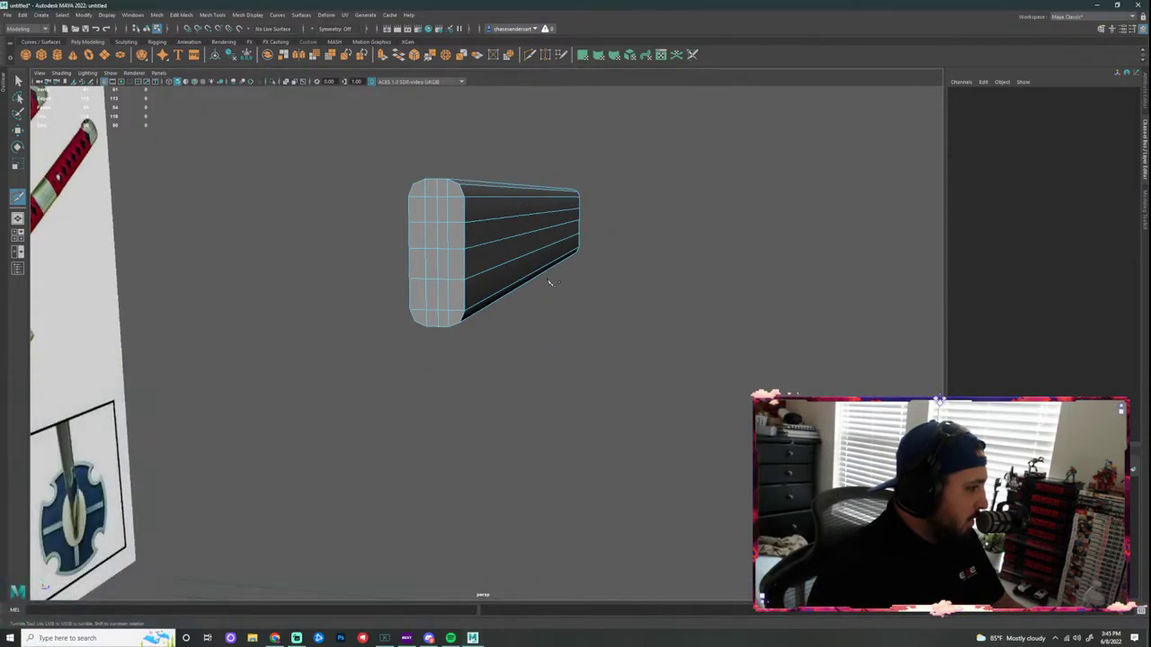
scroll(551, 285, "up", 2)
left_click_drag(601, 289, 604, 321, "alt")
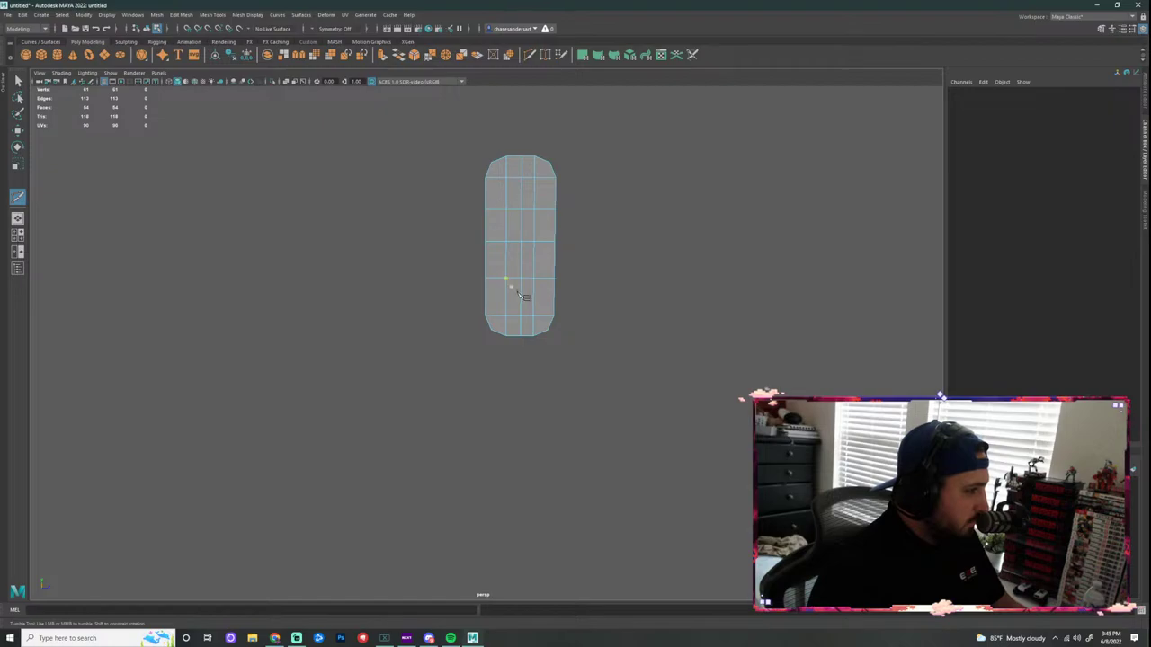
left_click_drag(489, 145, 640, 223, "alt")
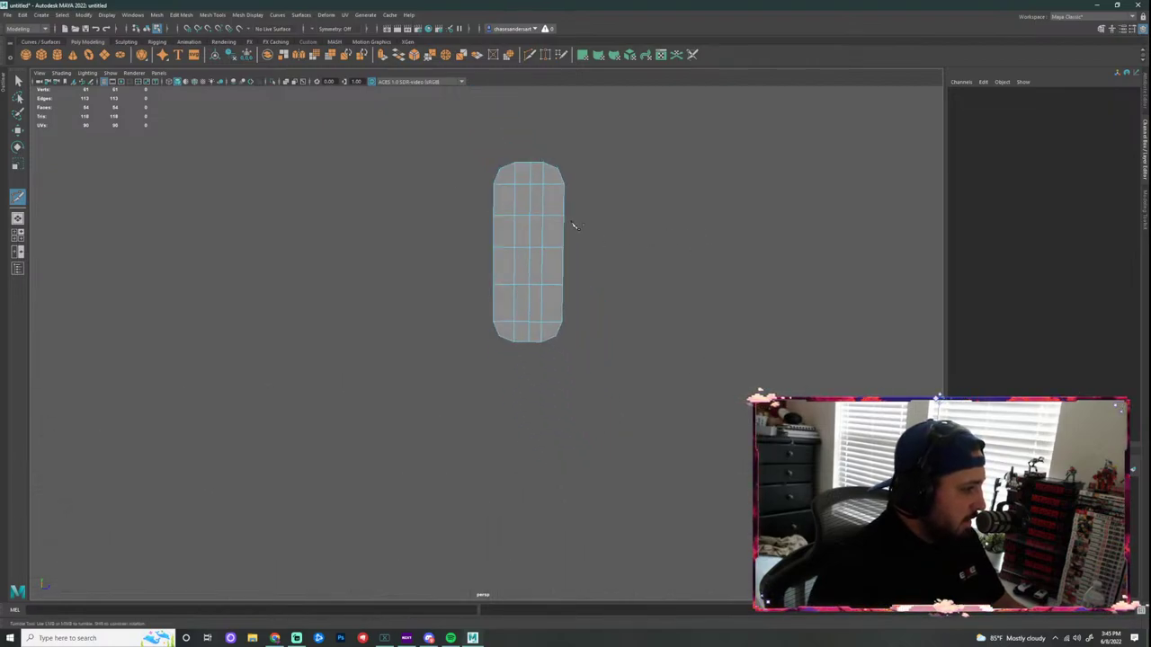
key("q")
Step: Try to nudge the vertical edge loop just right of centre on the end cap sideways
right_click_drag(555, 201, 615, 146, "alt")
middle_click_drag(707, 144, 700, 216, "alt")
middle_click_drag(702, 177, 629, 104, "alt")
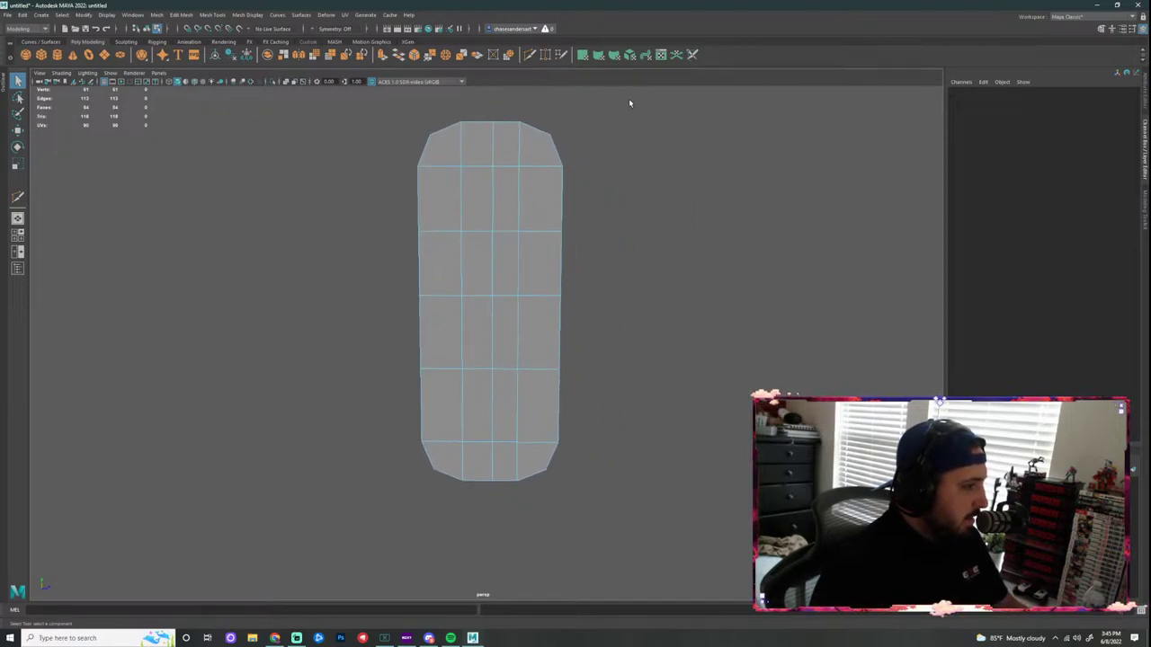
scroll(618, 187, "down", 2)
double_click(512, 188)
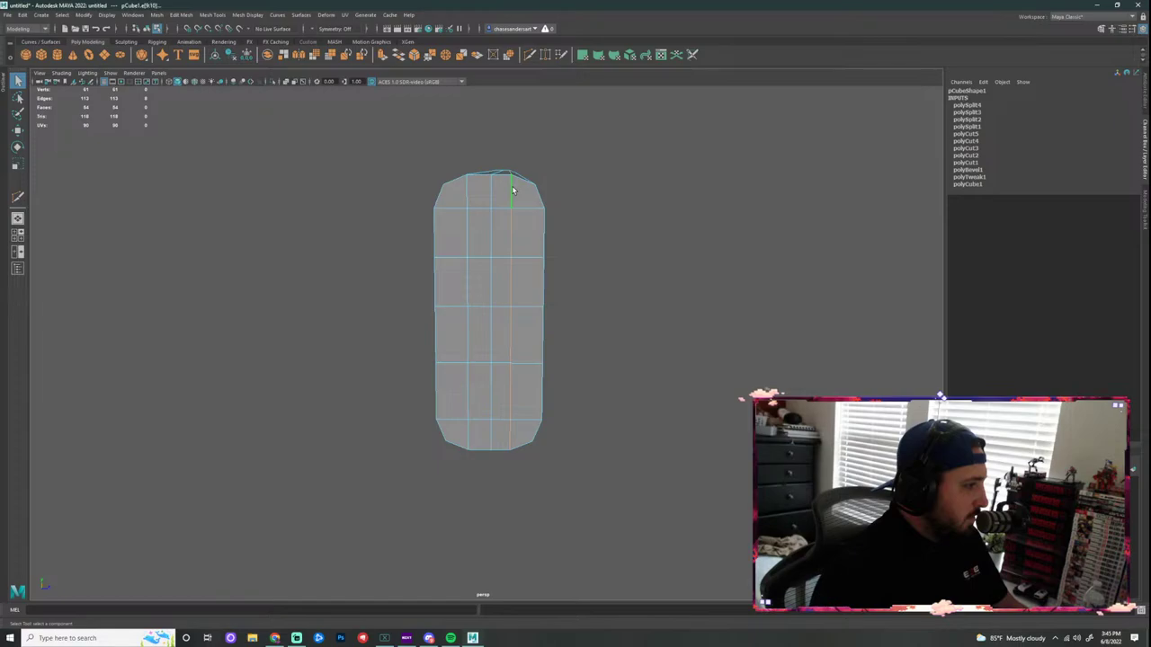
middle_click_drag(618, 185, 639, 188, "alt")
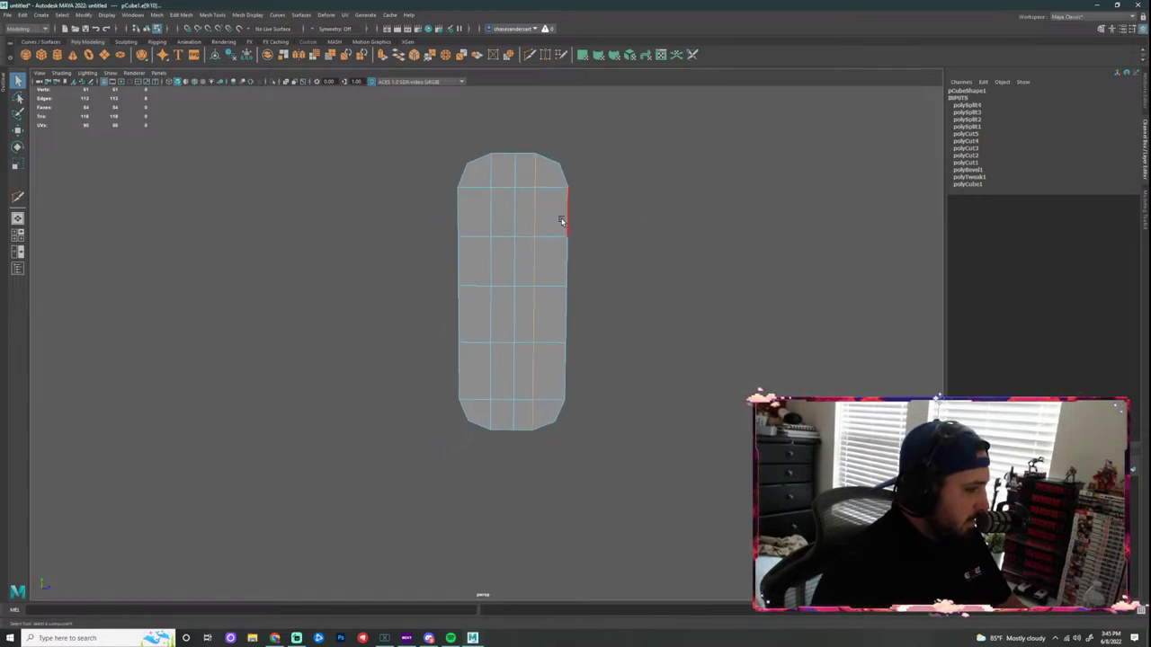
key("w")
left_click_drag(606, 226, 604, 226)
left_click_drag(638, 312, 641, 309, "alt")
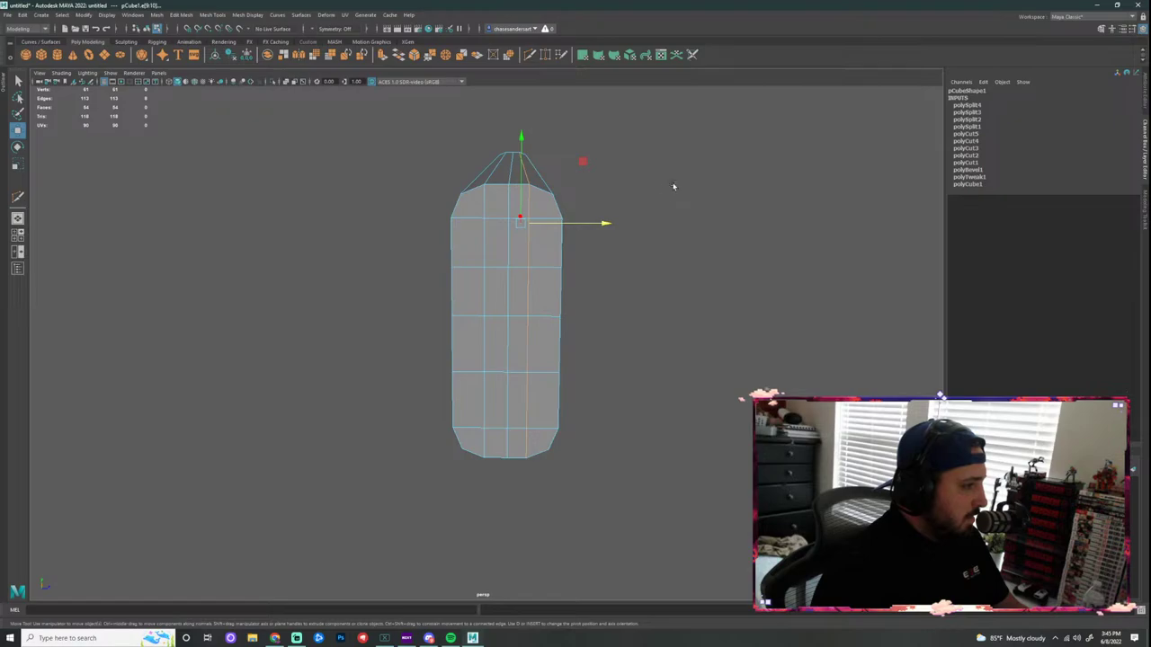
left_click_drag(674, 186, 682, 185, "alt")
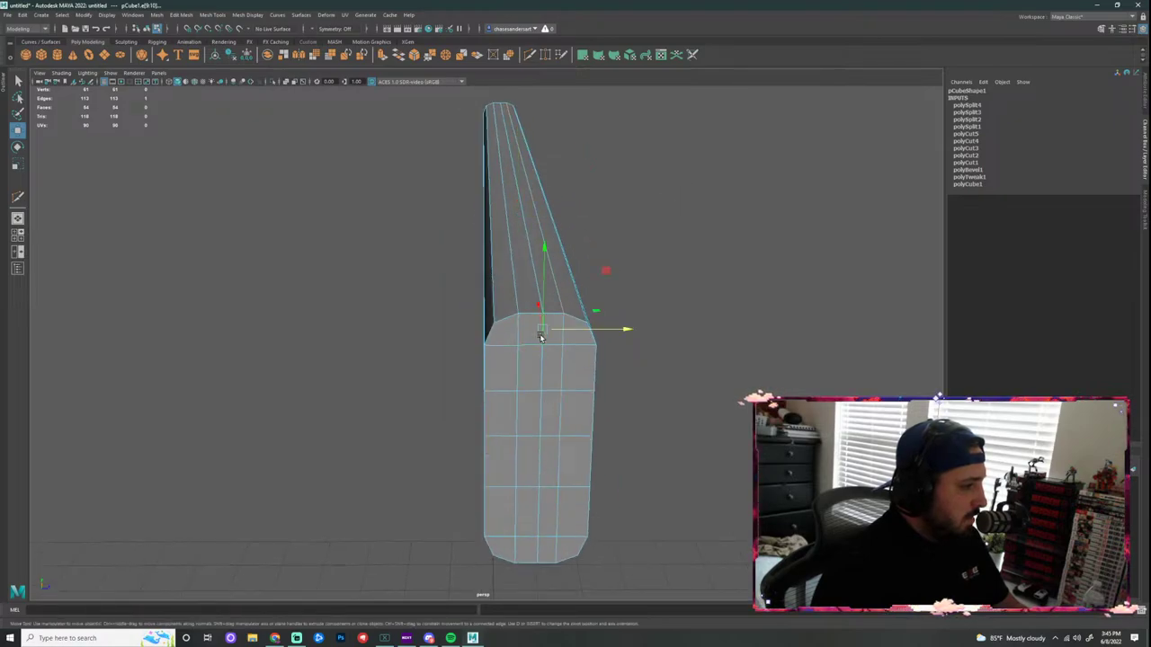
Step: Move the middle lengthwise edge loop sideways so it sits midway between its two neighbouring loops
double_click(541, 337)
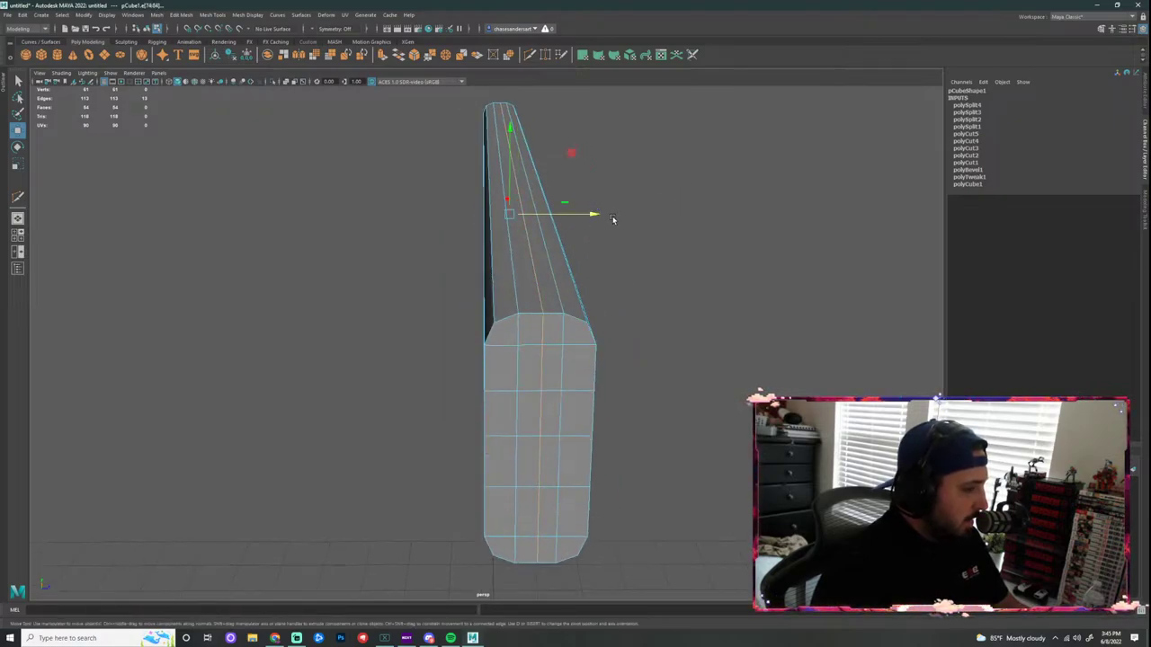
key("ctrl+e")
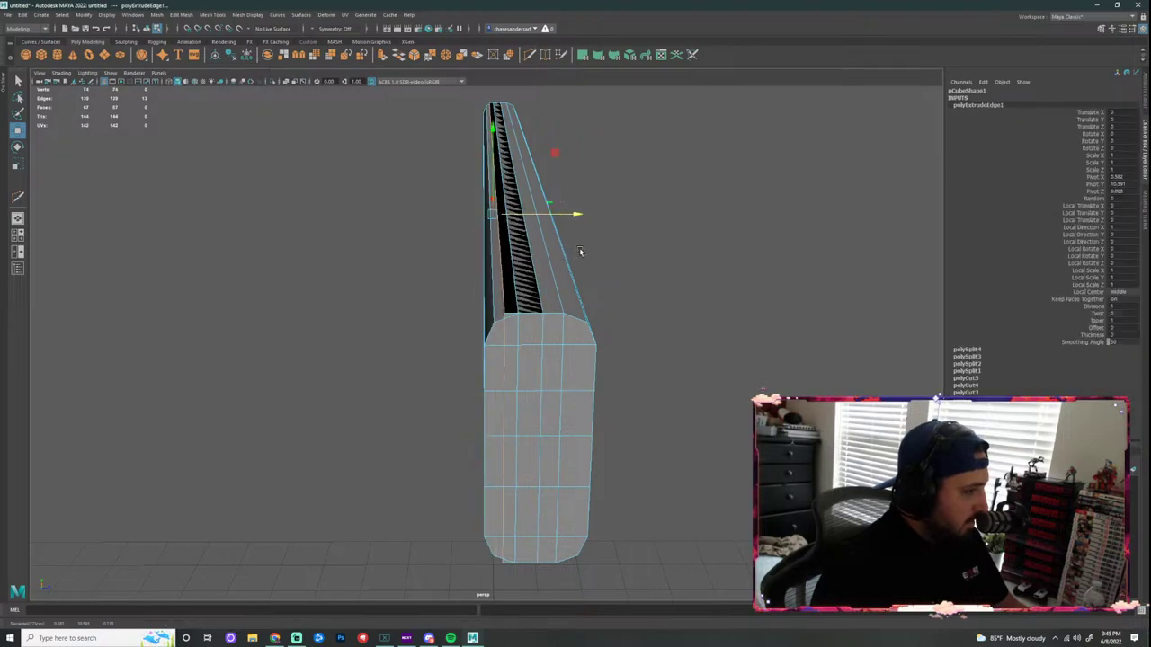
key("ctrl+z")
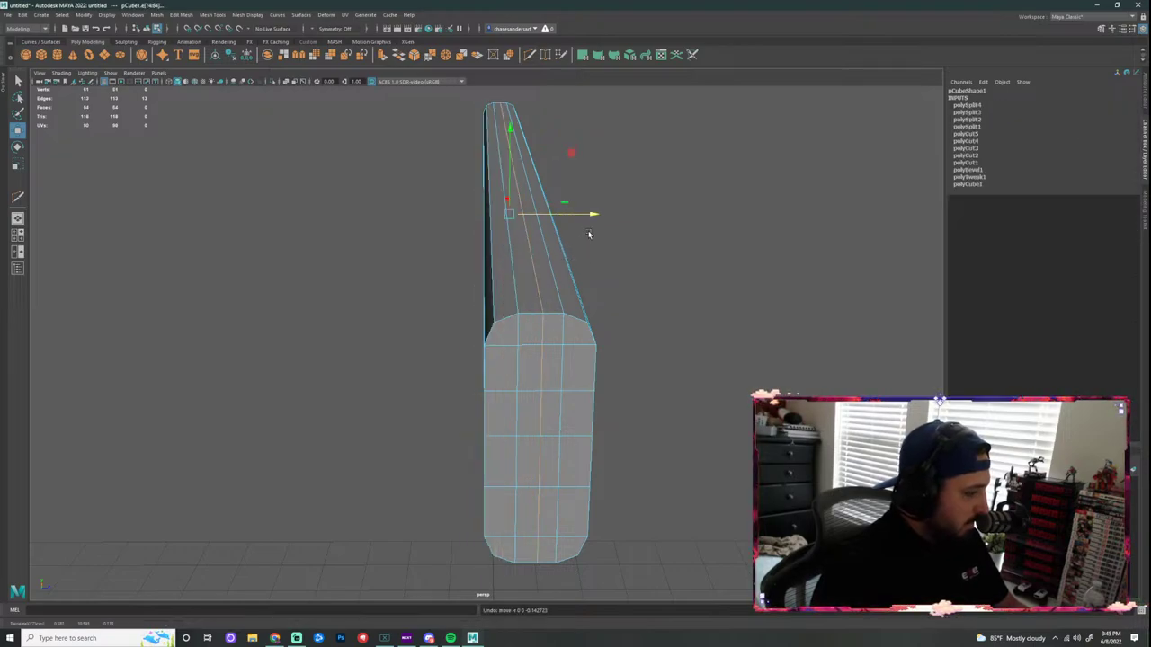
left_click_drag(593, 215, 537, 386)
left_click(660, 285)
Step: Try removing both halves of the extra horizontal edge across the opposite end cap with Delete Edge, and undo it
scroll(660, 285, "down", 3)
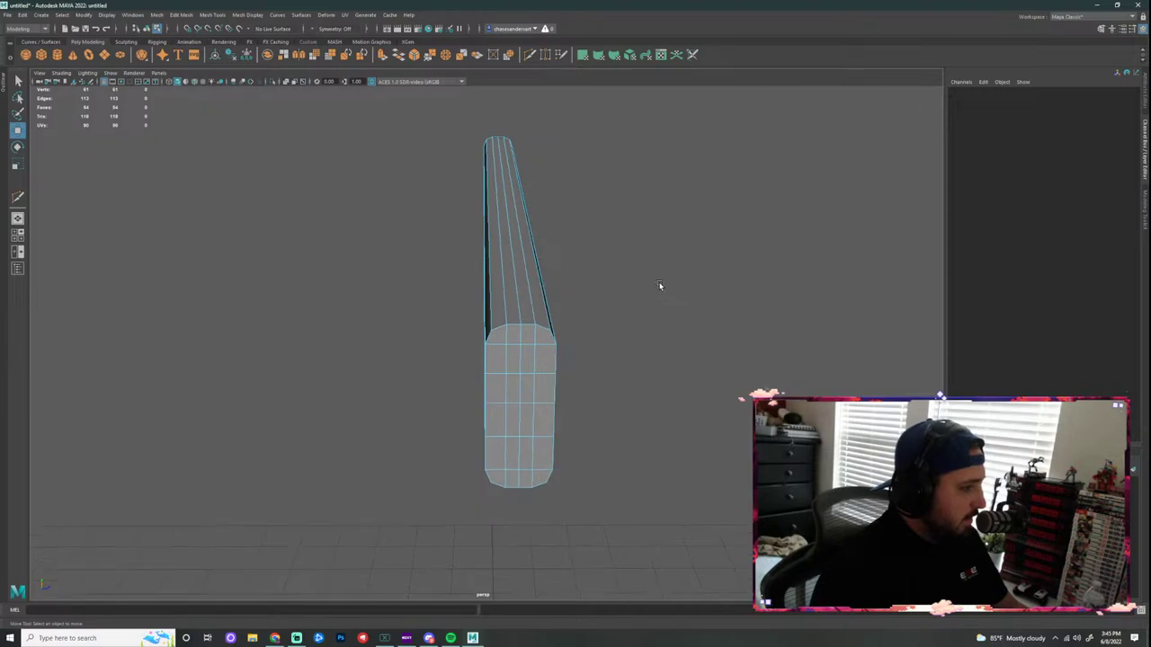
left_click_drag(659, 286, 688, 257, "alt")
scroll(683, 261, "up", 2)
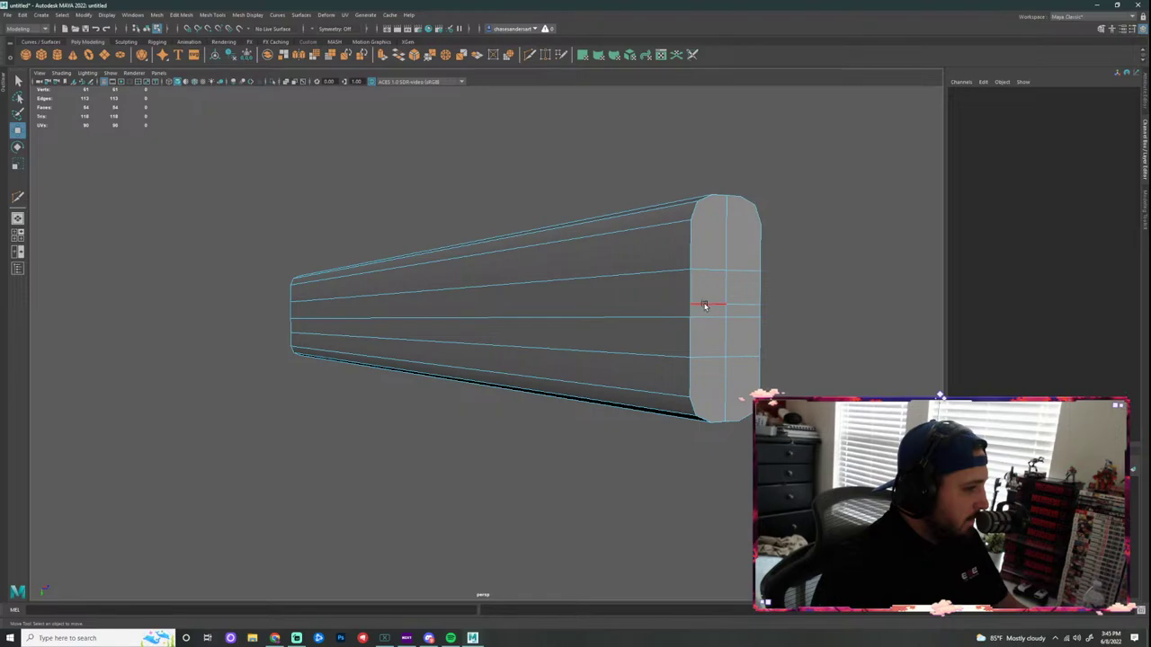
mouse_move(704, 306)
left_mouse_down("alt")
mouse_move(516, 311)
mouse_move(713, 296)
left_mouse_up("alt")
left_click(695, 291)
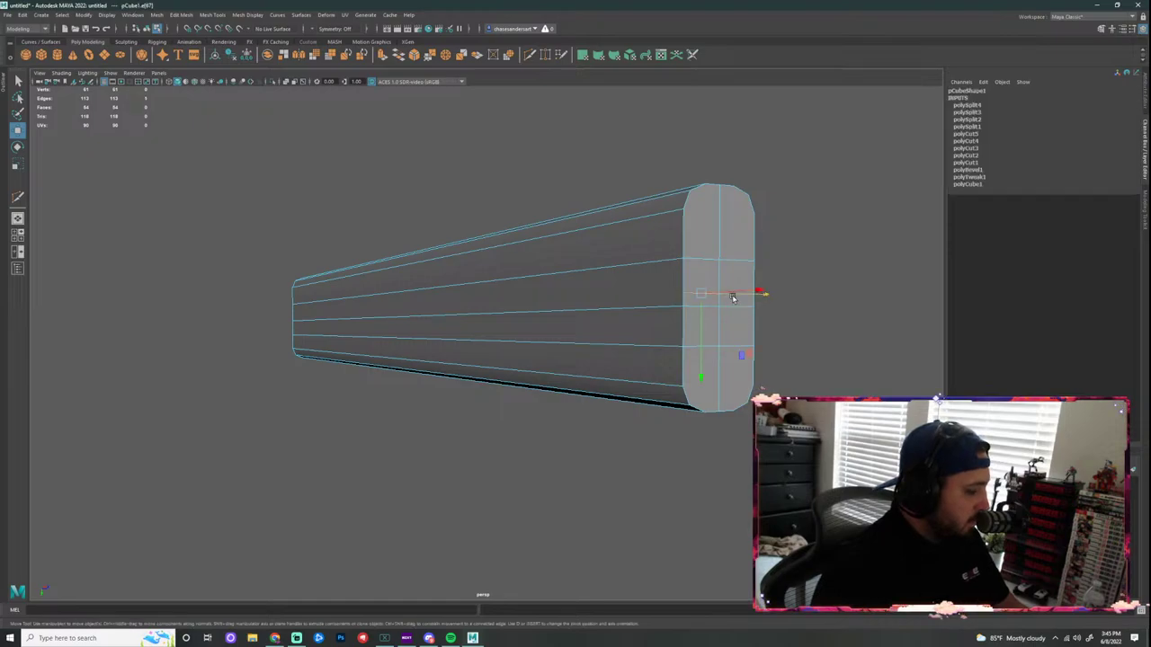
key("q")
right_click(743, 297, "shift")
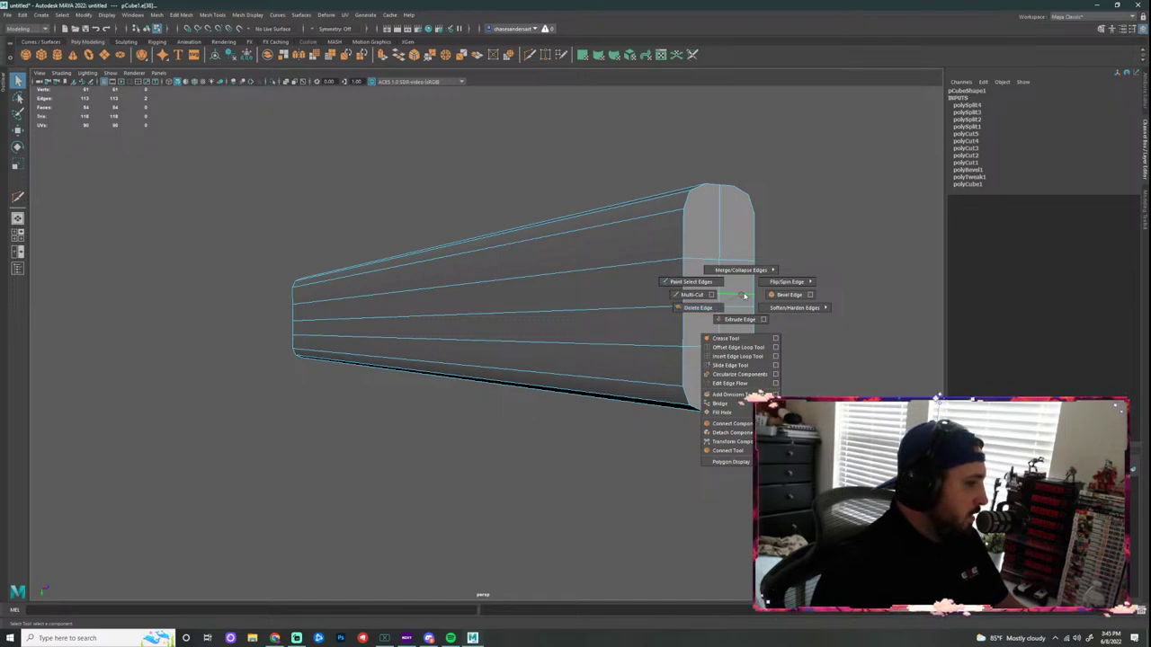
left_click(714, 310)
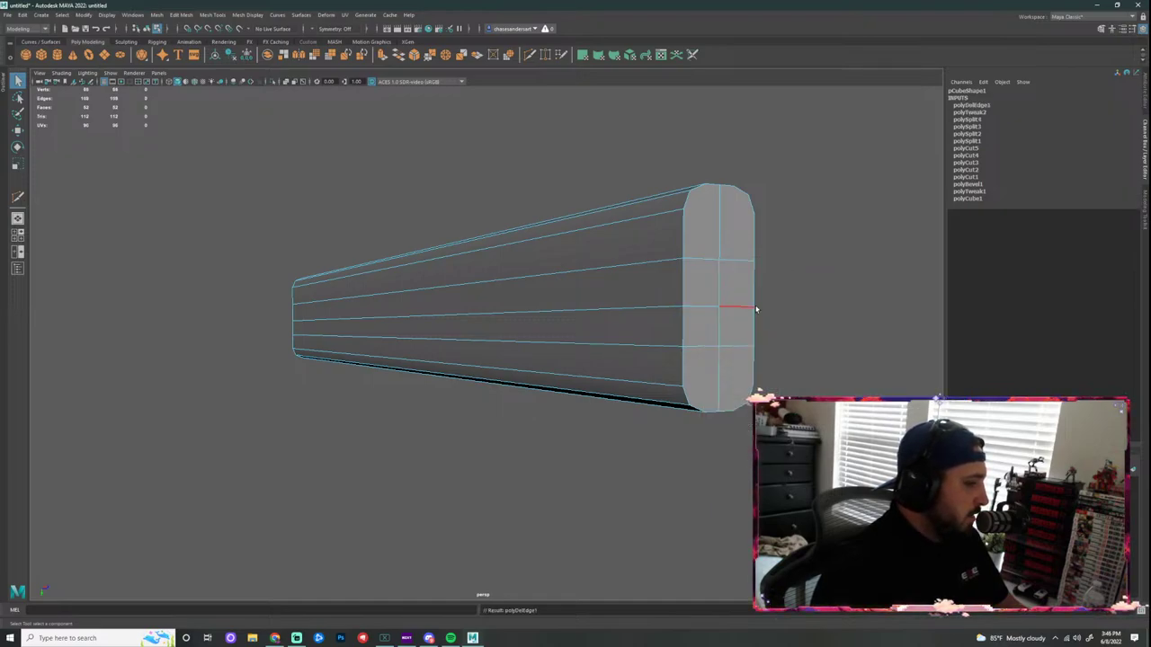
key("ctrl+z")
Step: Try deleting only the left half of the extra horizontal edge and selecting the edges around that face, and undo it
left_click(695, 296)
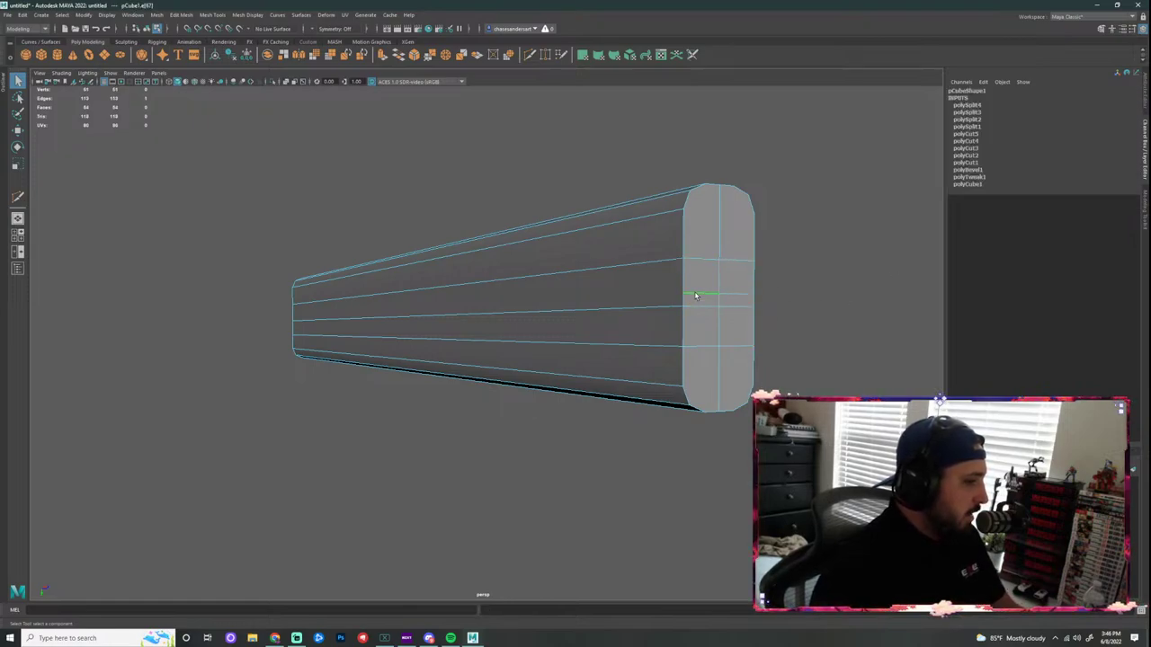
key("Delete")
mouse_move(674, 295)
right_mouse_down()
mouse_move(672, 272)
mouse_move(686, 296)
right_mouse_up()
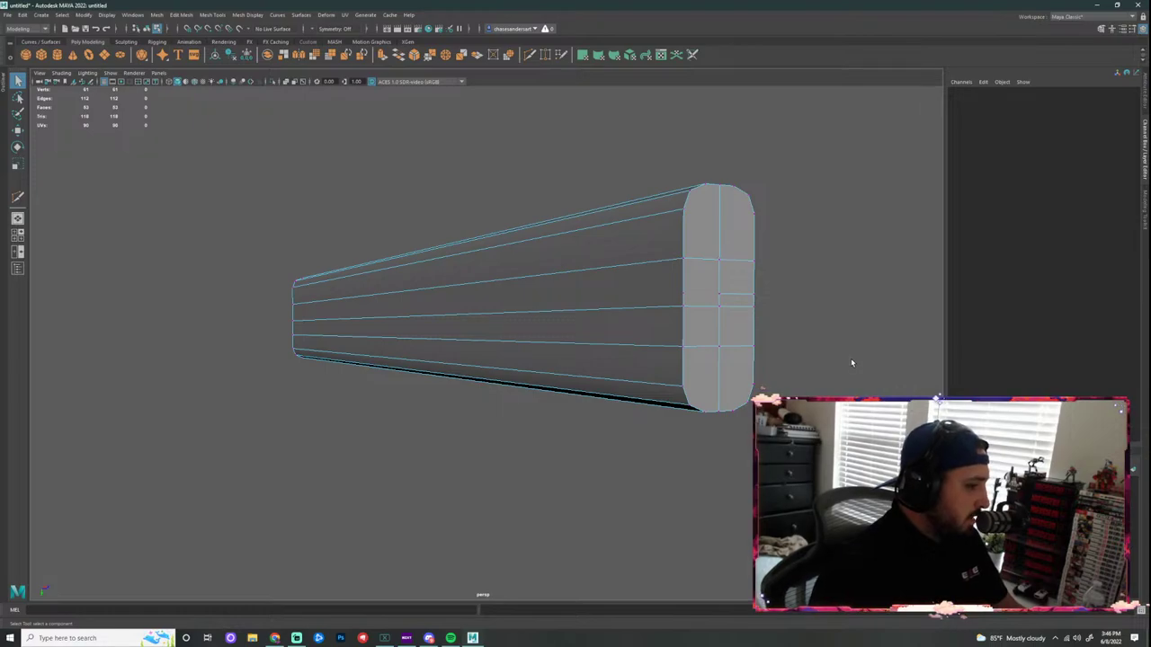
right_click_drag(685, 304, 675, 307)
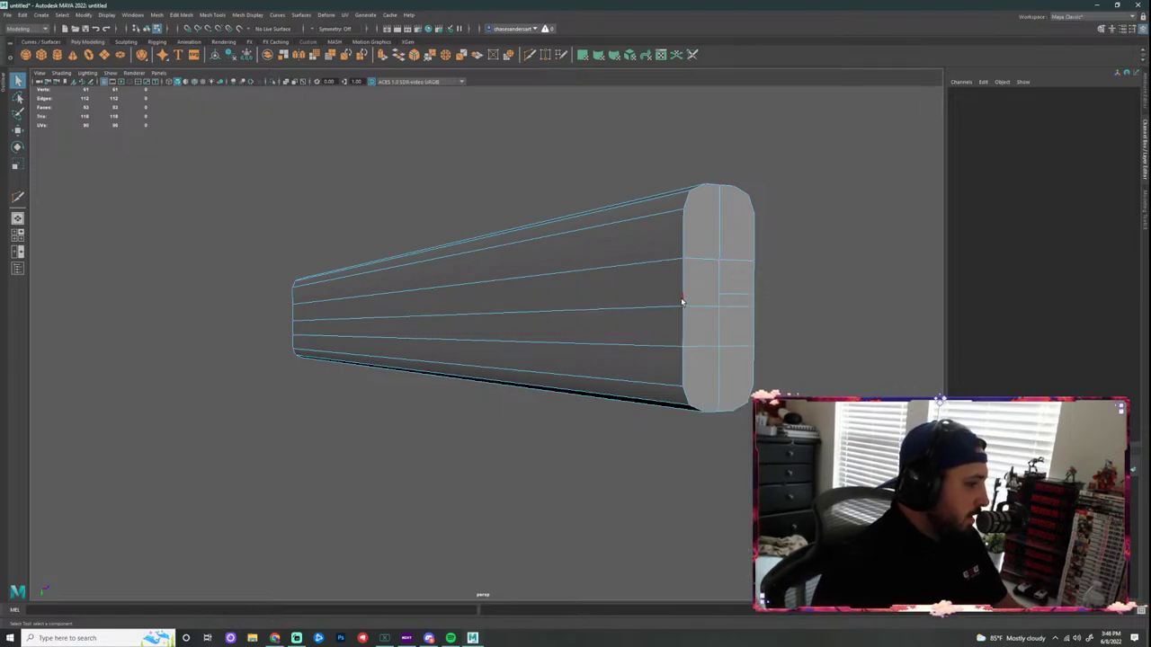
left_click(681, 299)
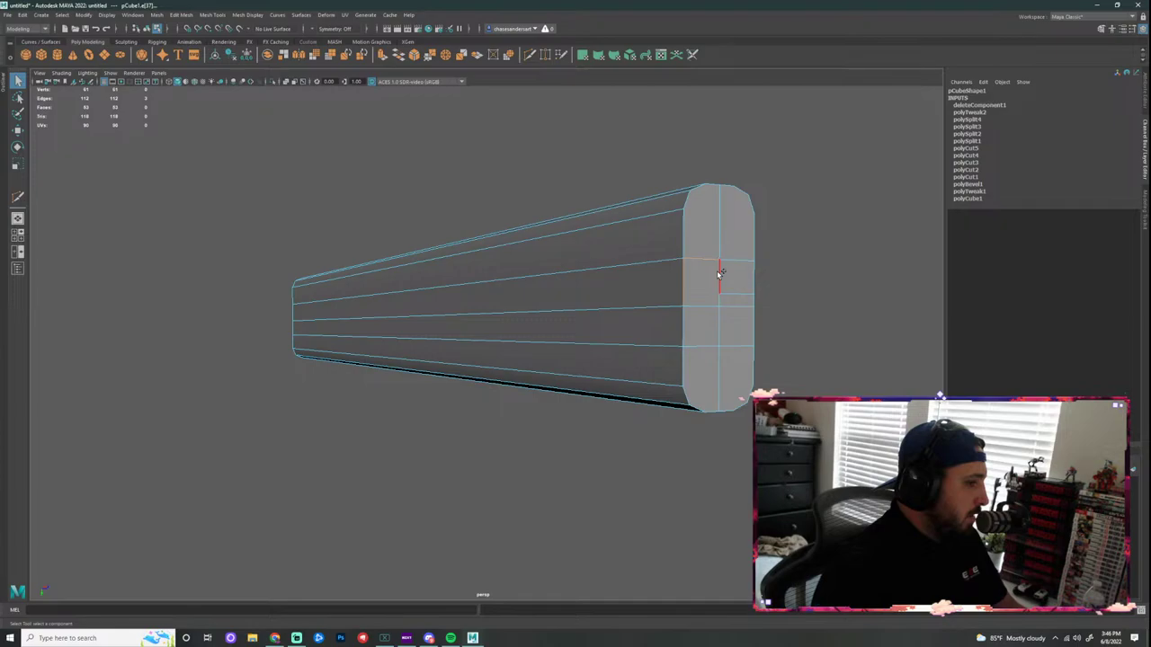
left_click(718, 274, "shift")
left_click(720, 300, "shift")
left_click(714, 306, "shift")
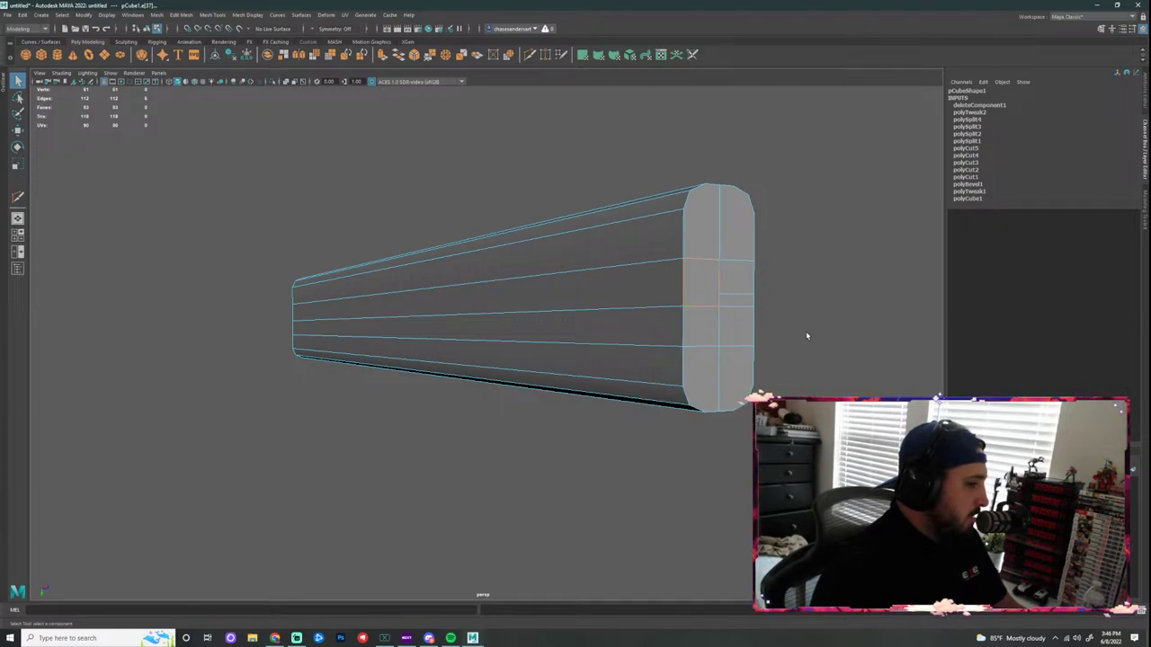
key("ctrl+z")
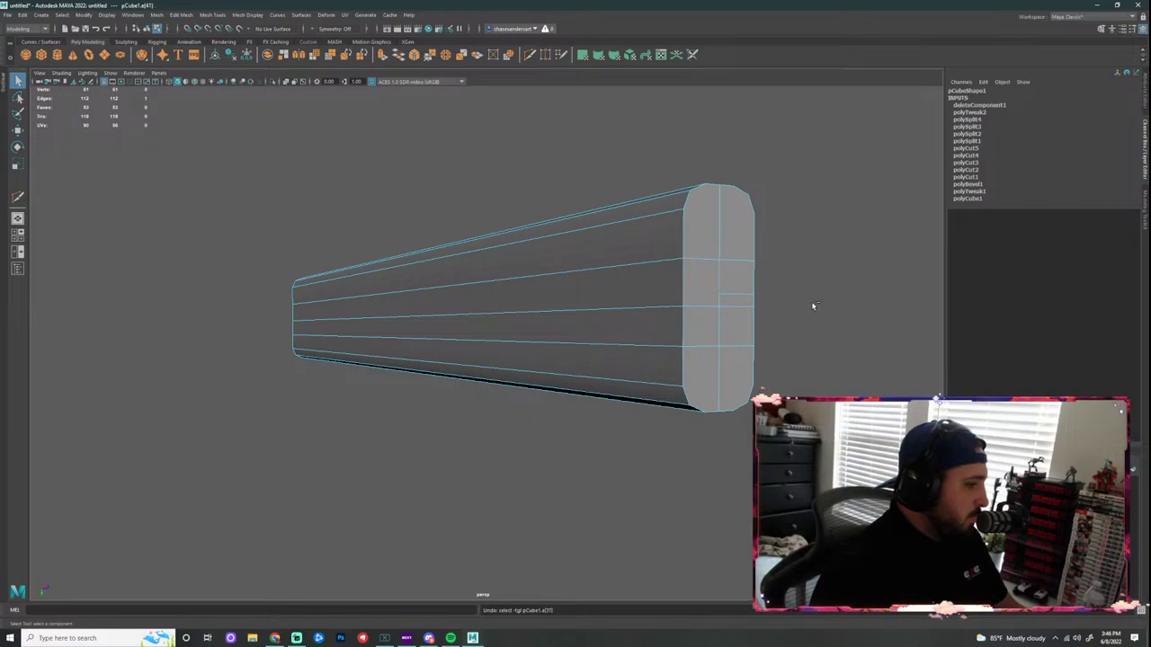
key("ctrl+z")
key("ctrl+z")
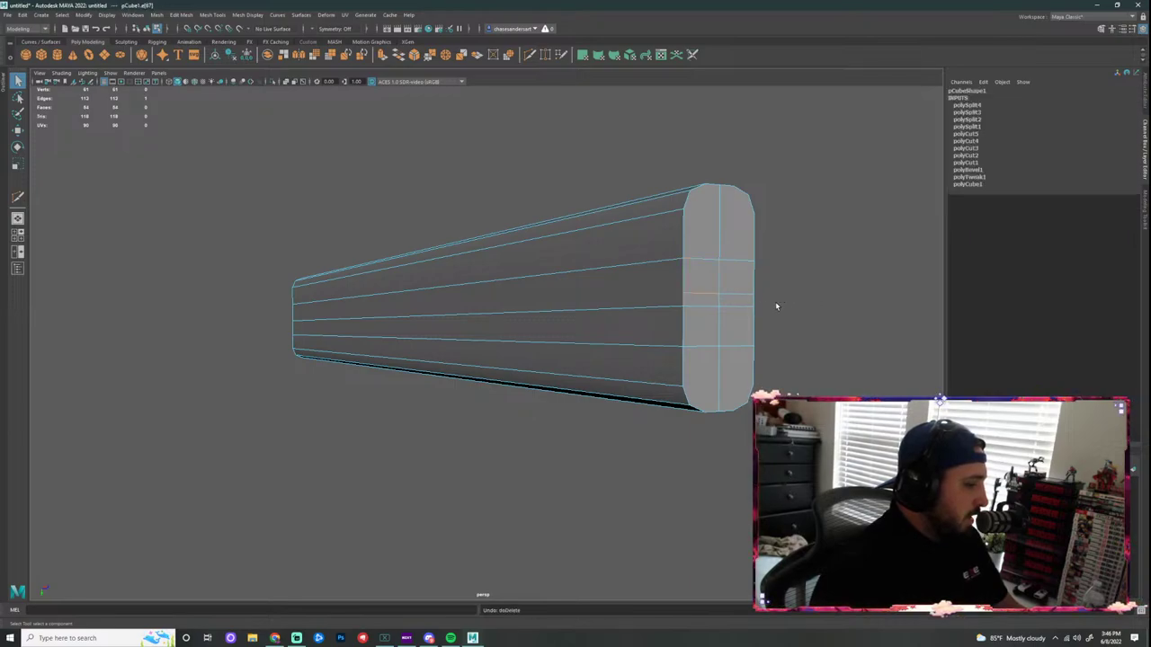
Step: Remove the left half of the extra horizontal edge on the opposite end cap with Delete Edge
left_click(824, 305)
left_click(706, 295)
right_click(706, 297)
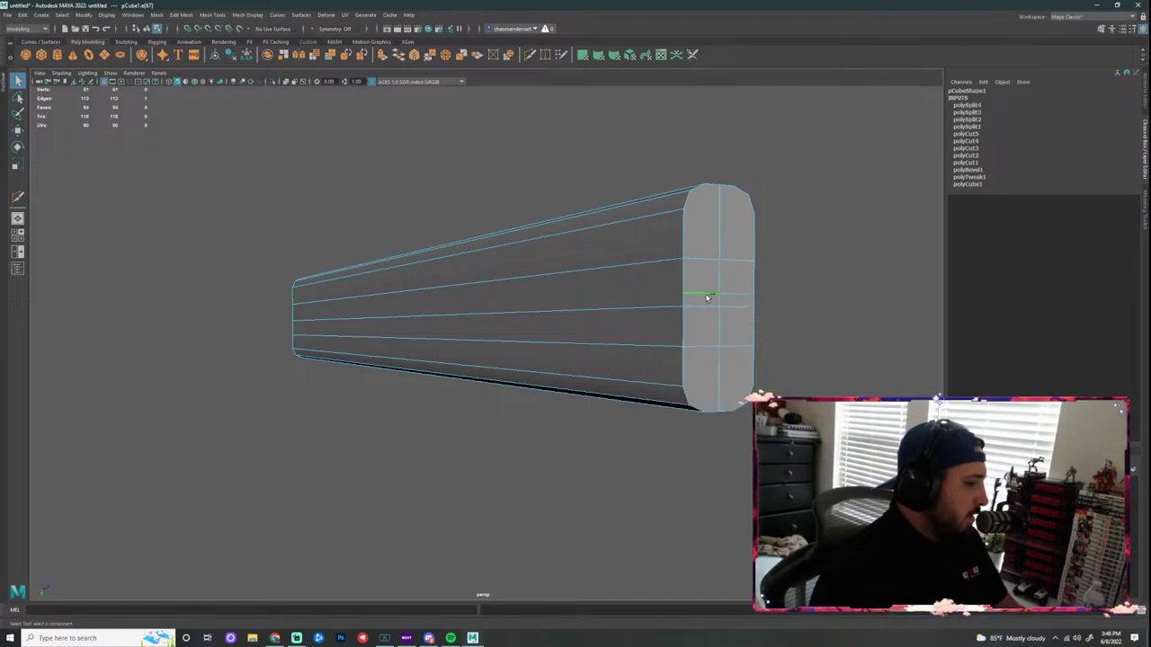
right_click(706, 296, "shift")
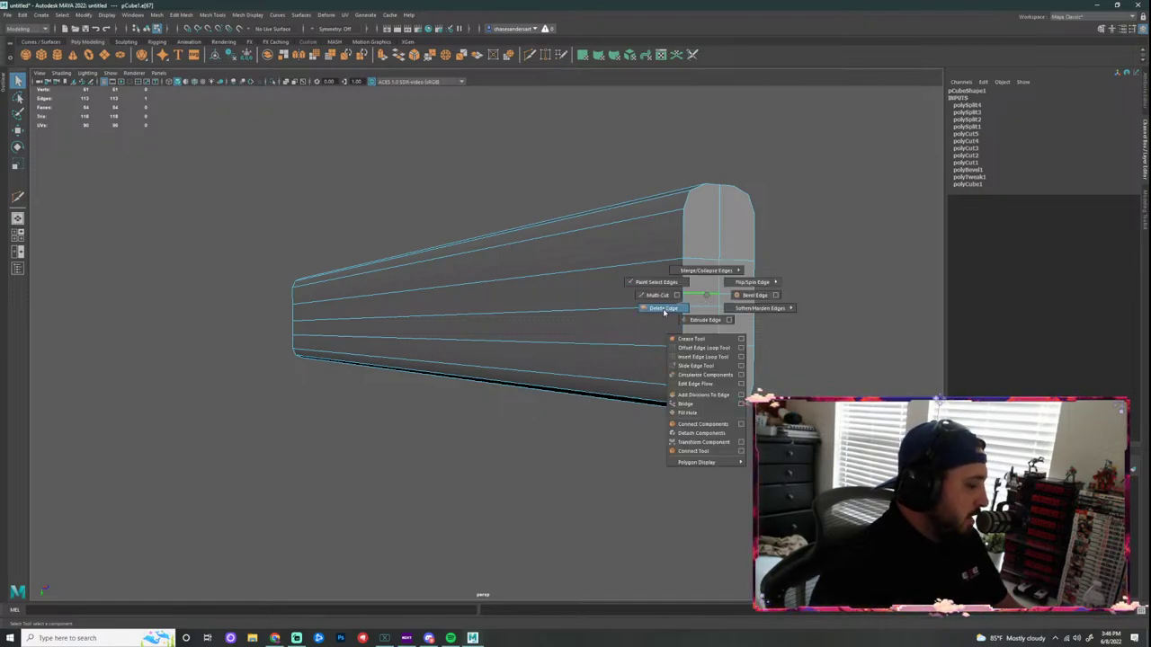
left_click(665, 308)
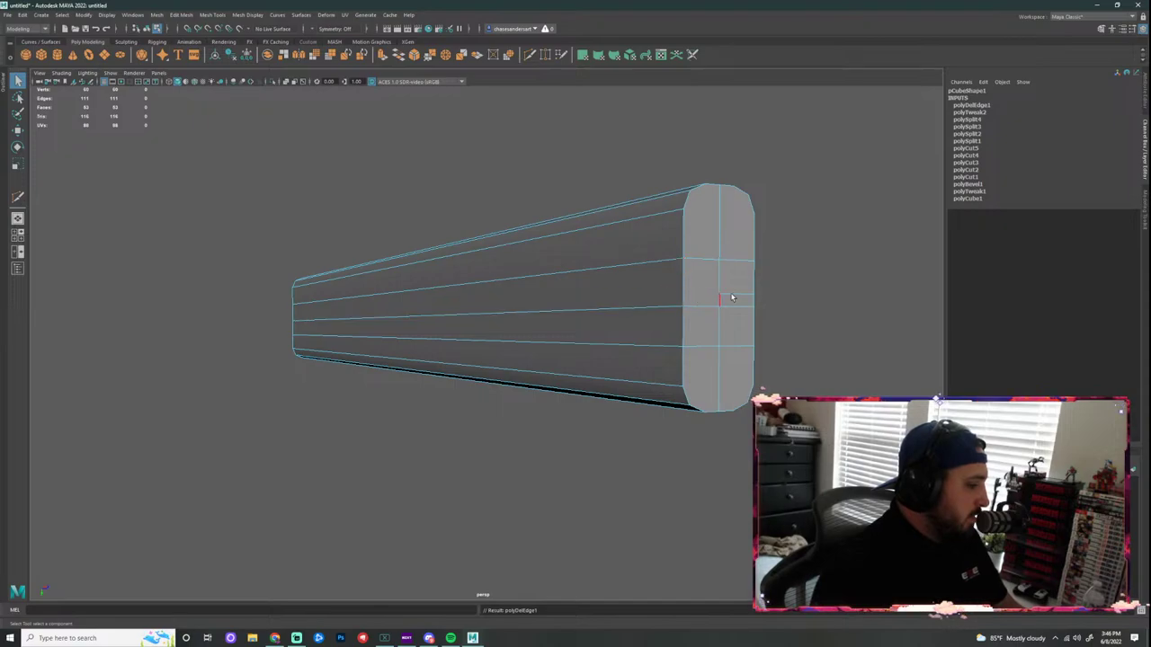
Step: Remove the remaining right half of the extra horizontal edge on the end cap with Delete Edge
left_click(737, 295)
right_click(739, 297, "shift")
left_click(696, 310)
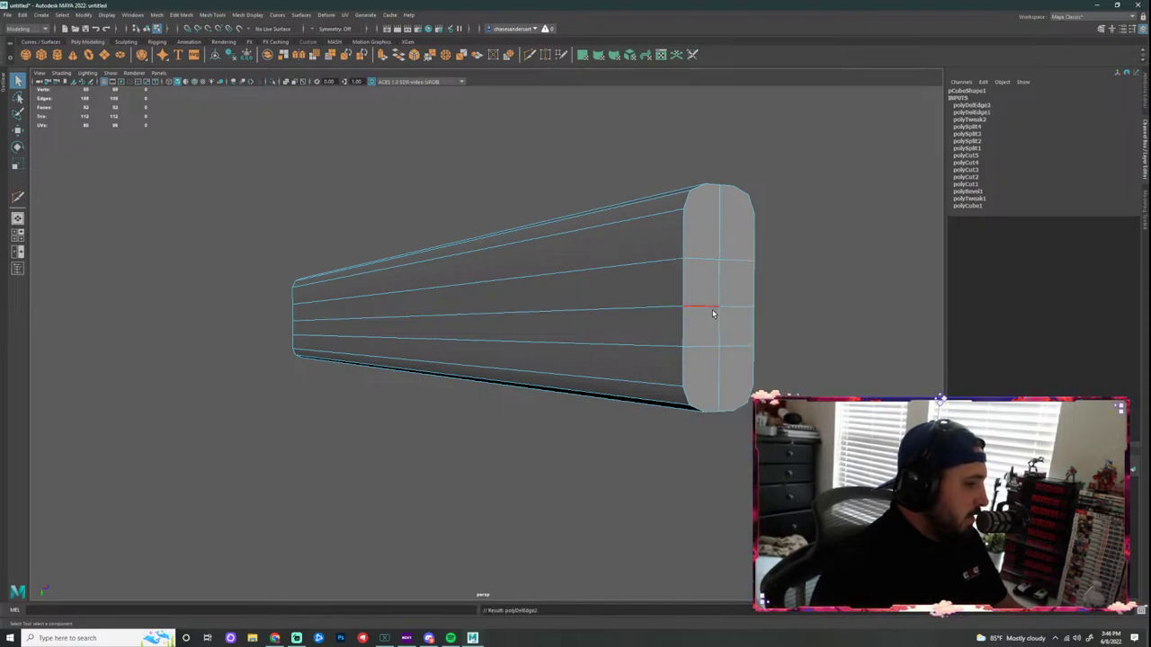
scroll(824, 281, "down", 2)
scroll(820, 302, "up", 2)
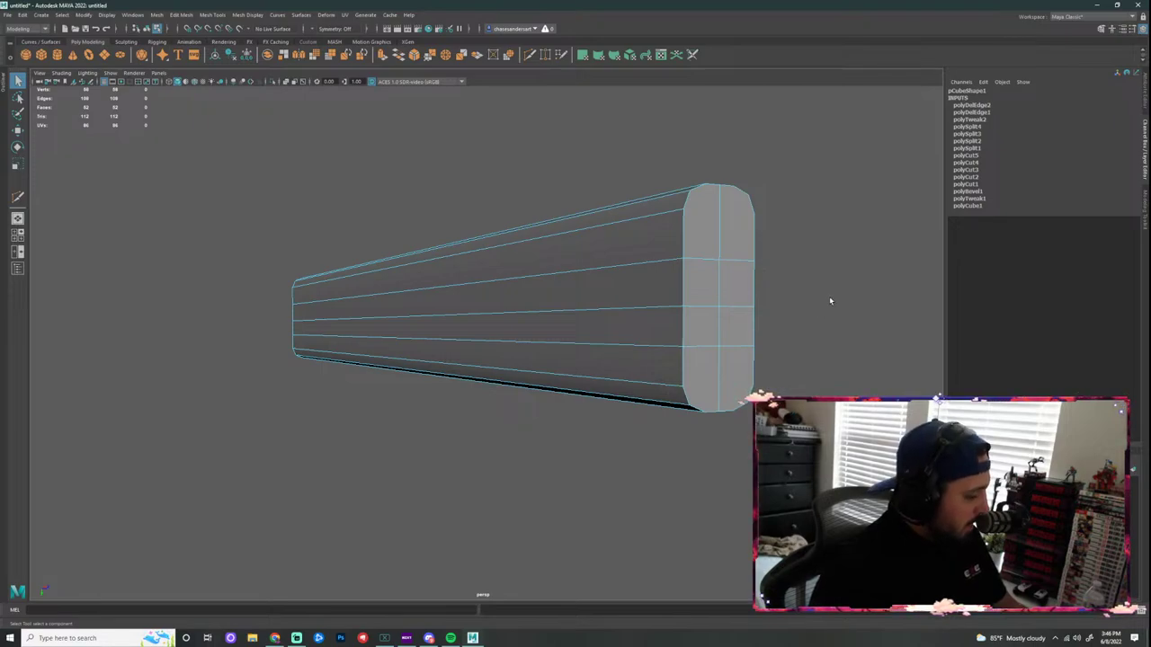
Step: Cut two vertical edges down the end cap with Multi-Cut, joining the upper and lower bevel vertices on both sides of the centre edge
left_click_drag(848, 291, 682, 273, "alt")
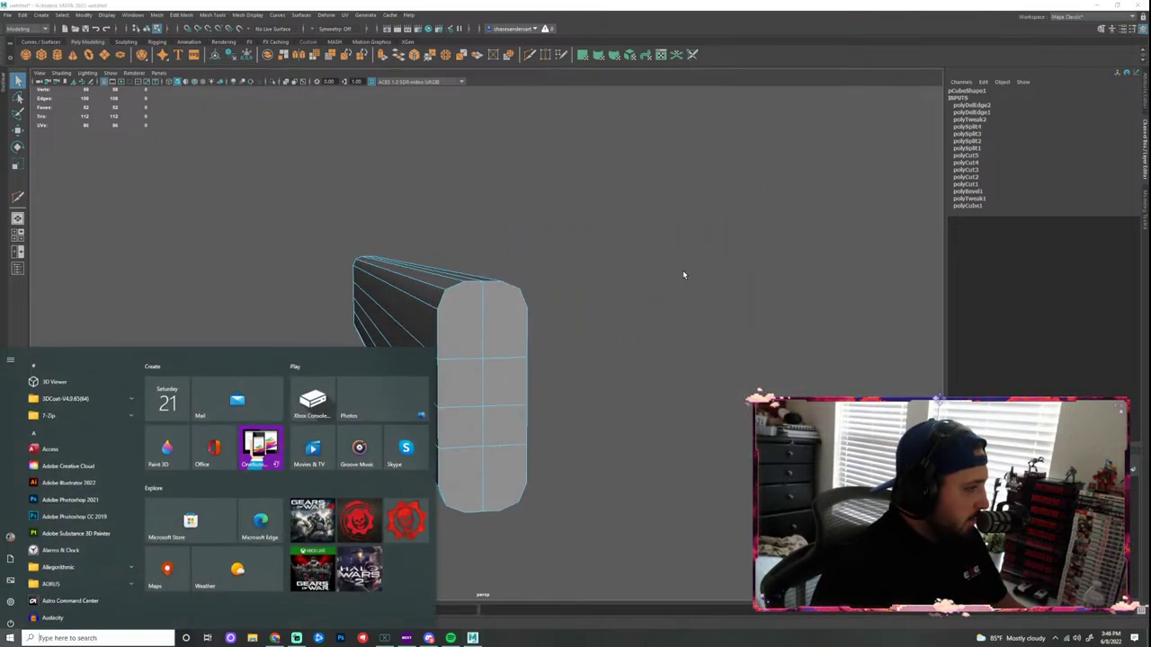
key("super")
left_click(574, 175)
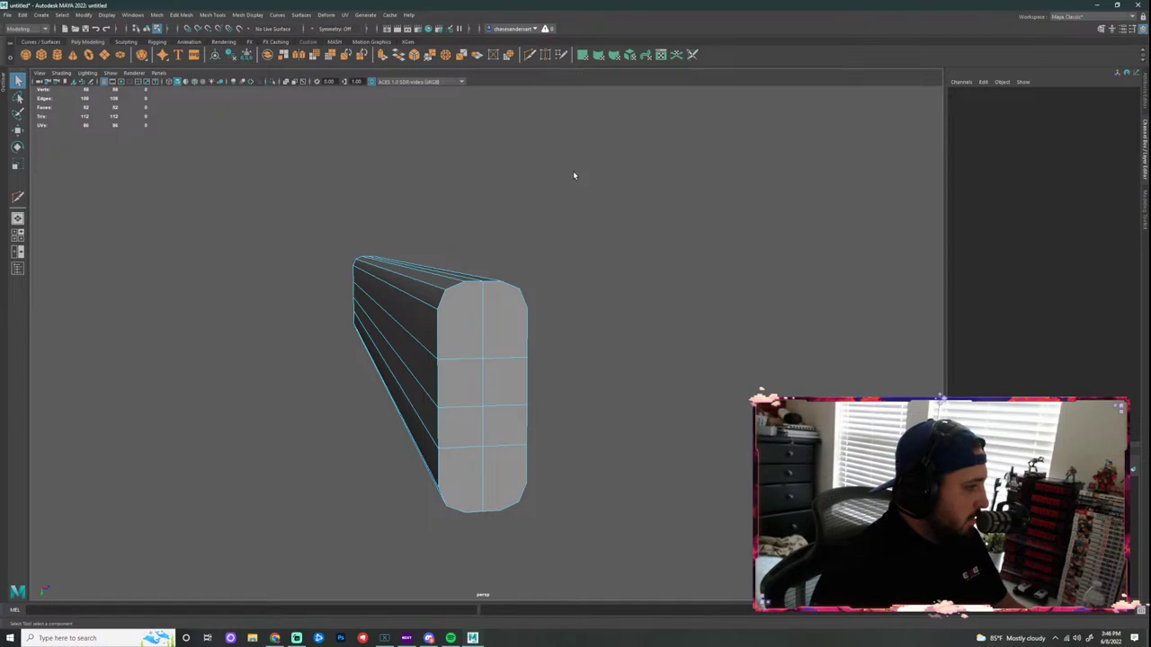
left_click(530, 56)
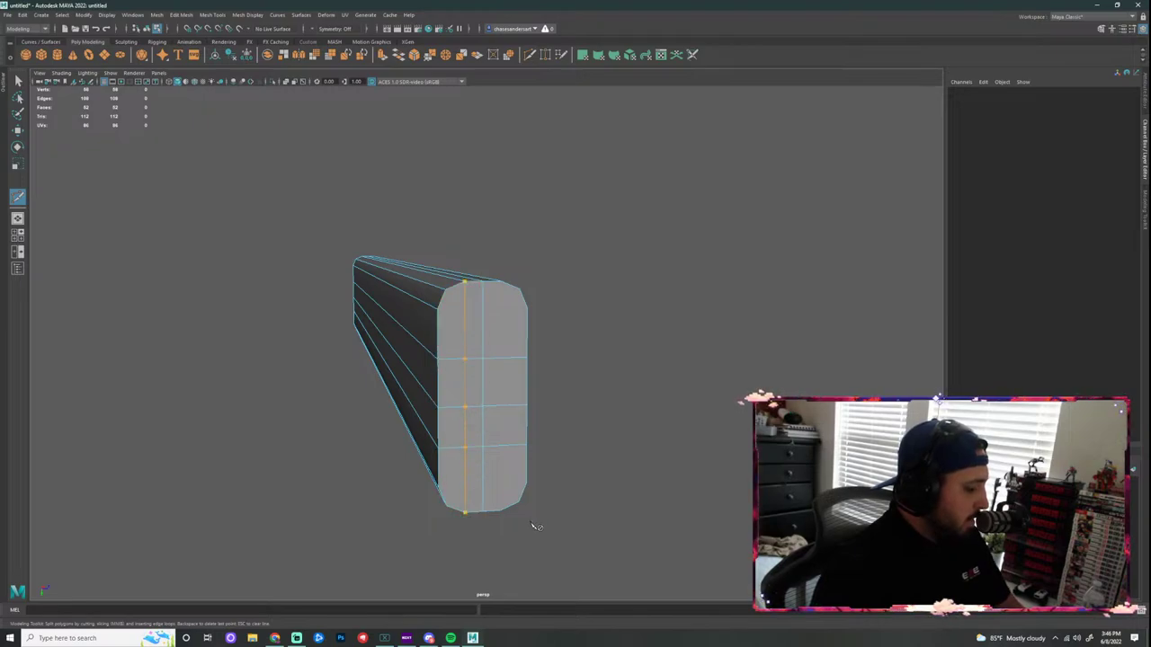
left_click(501, 281)
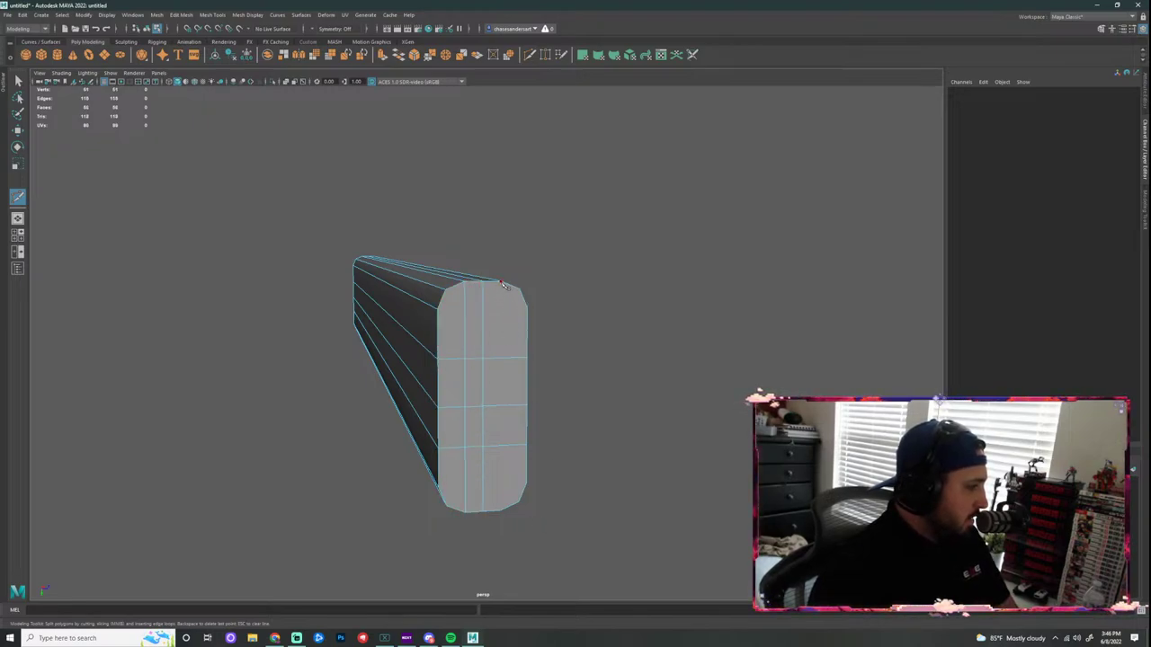
Step: Cut two horizontal edges across the same end cap between the opposite lower and upper bevel vertices, and return to the Select tool
left_click(440, 490)
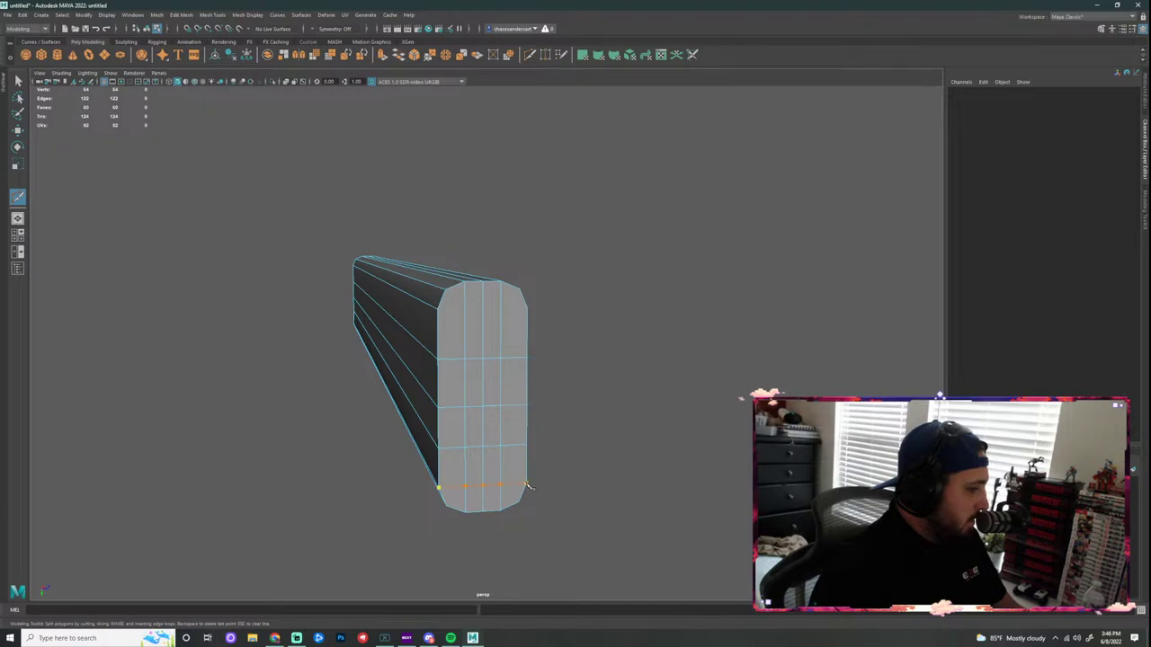
right_click(527, 485)
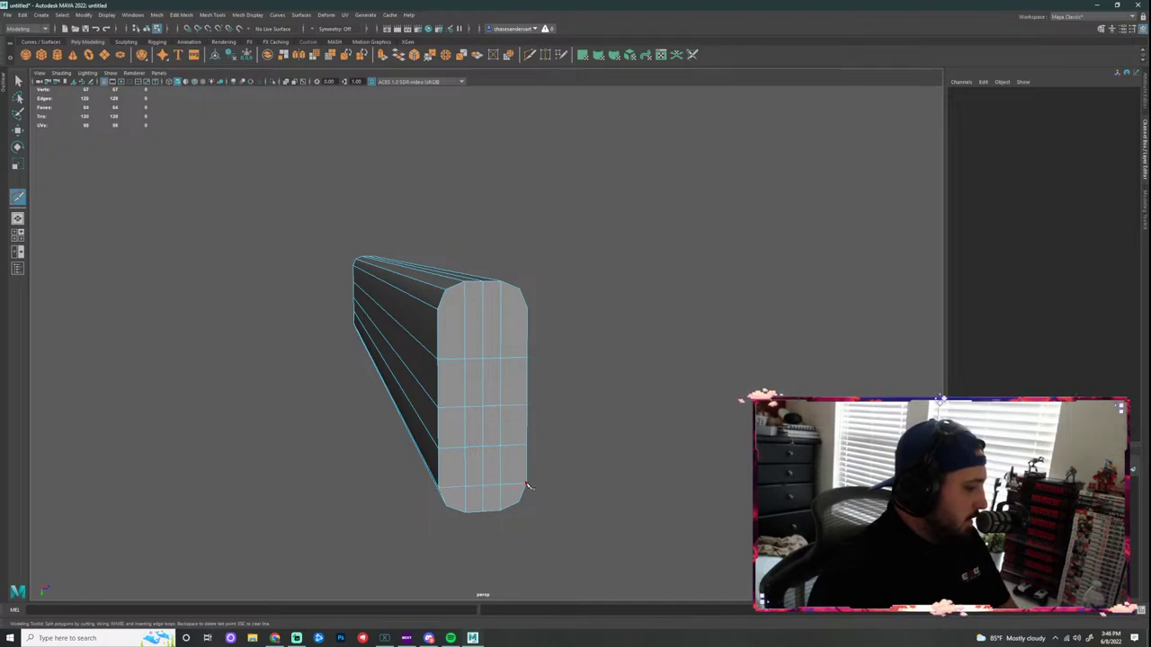
left_click(438, 309)
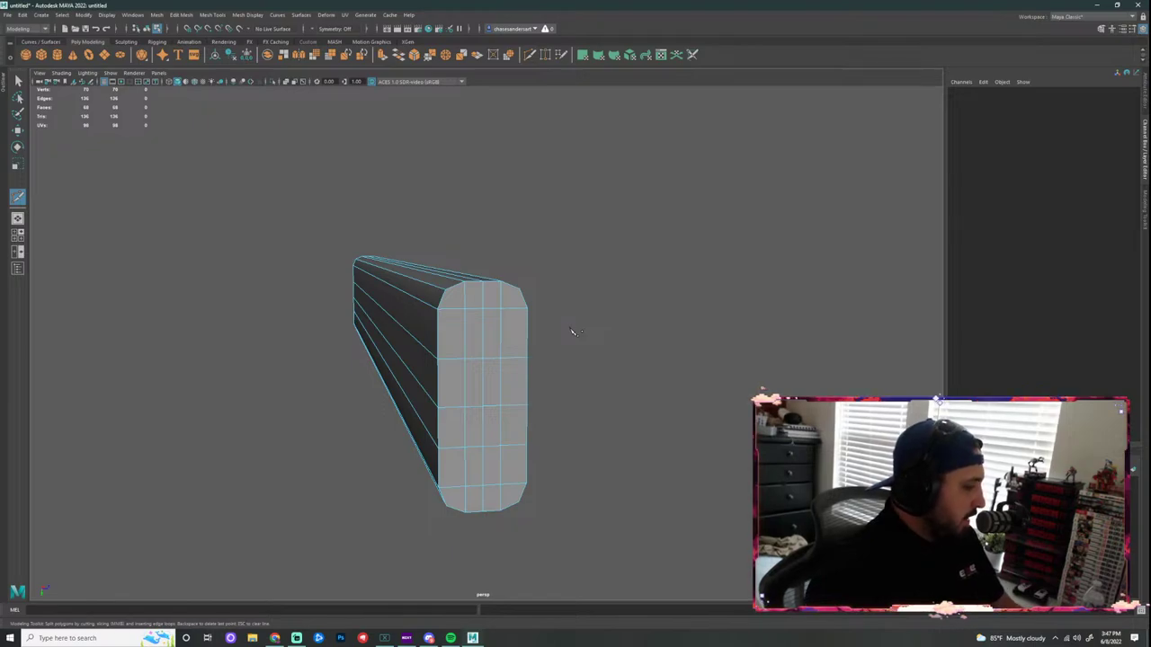
mouse_move(590, 388)
right_mouse_down("alt")
mouse_move(648, 369)
mouse_move(646, 344)
mouse_move(594, 390)
right_mouse_up("alt")
left_click_drag(593, 390, 409, 390, "alt")
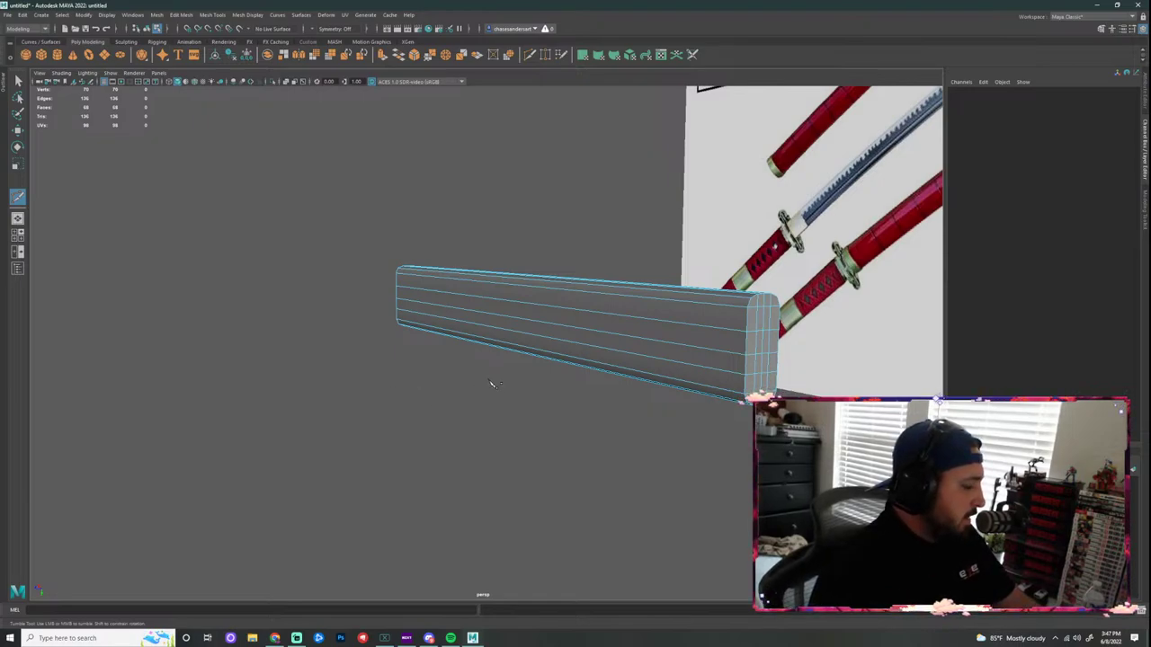
key("1")
key("q")
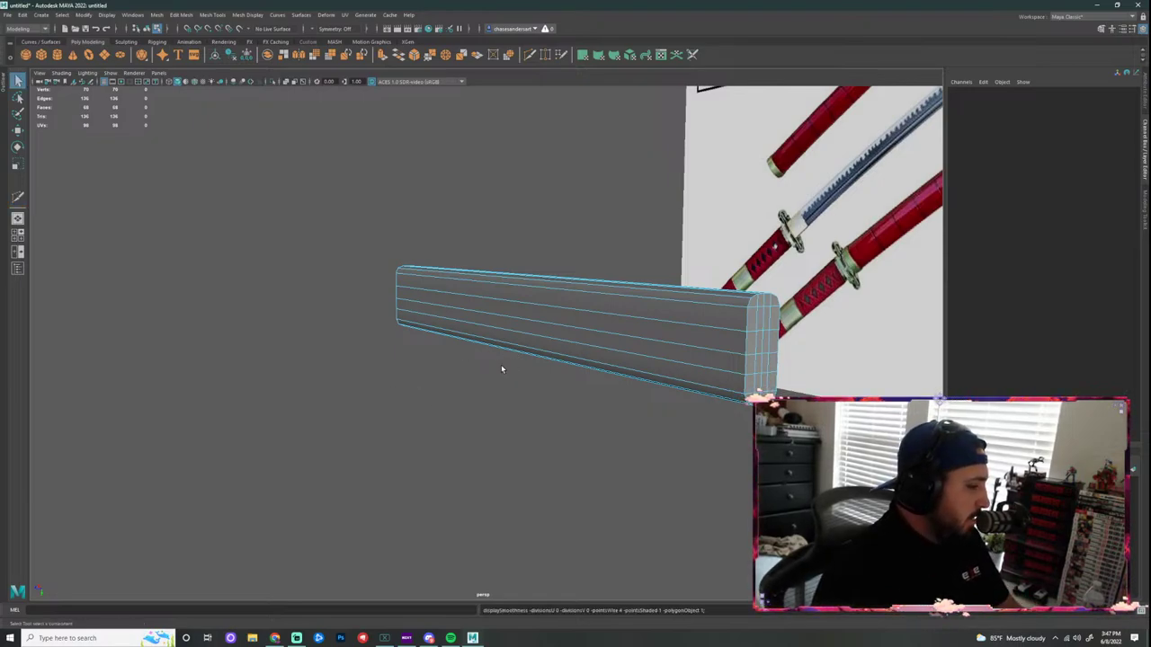
Step: Create a polygon cube at the origin and try toggling Isolate Select on it
left_click_drag(501, 366, 687, 296, "alt")
left_click_drag(600, 322, 591, 411, "alt")
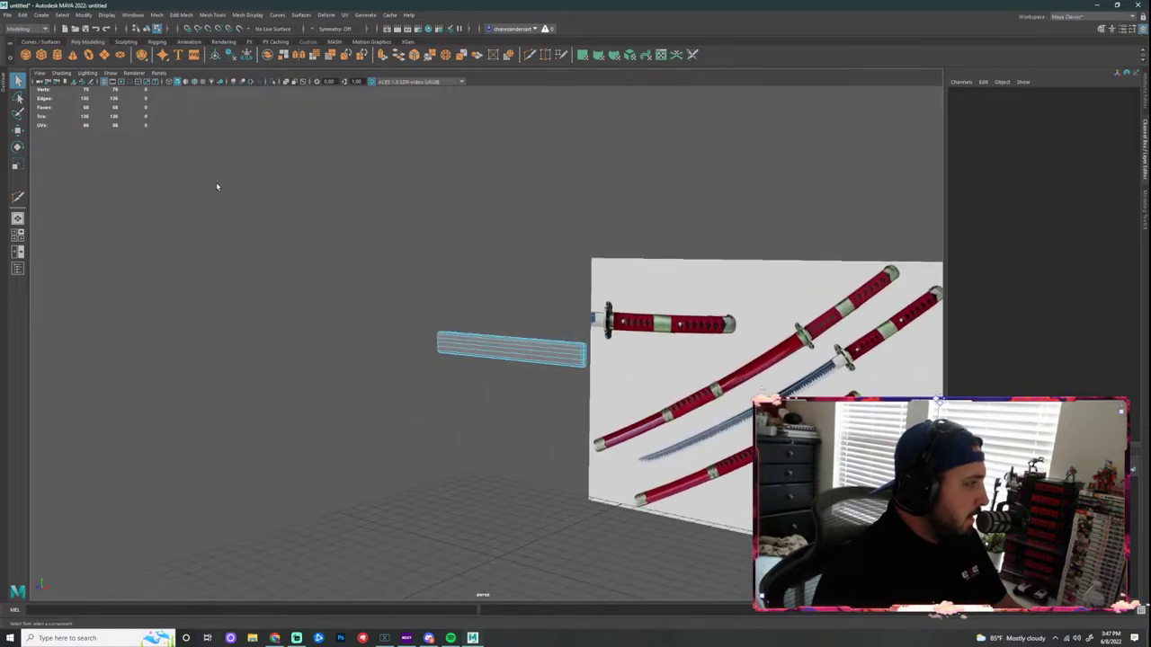
left_click(42, 55)
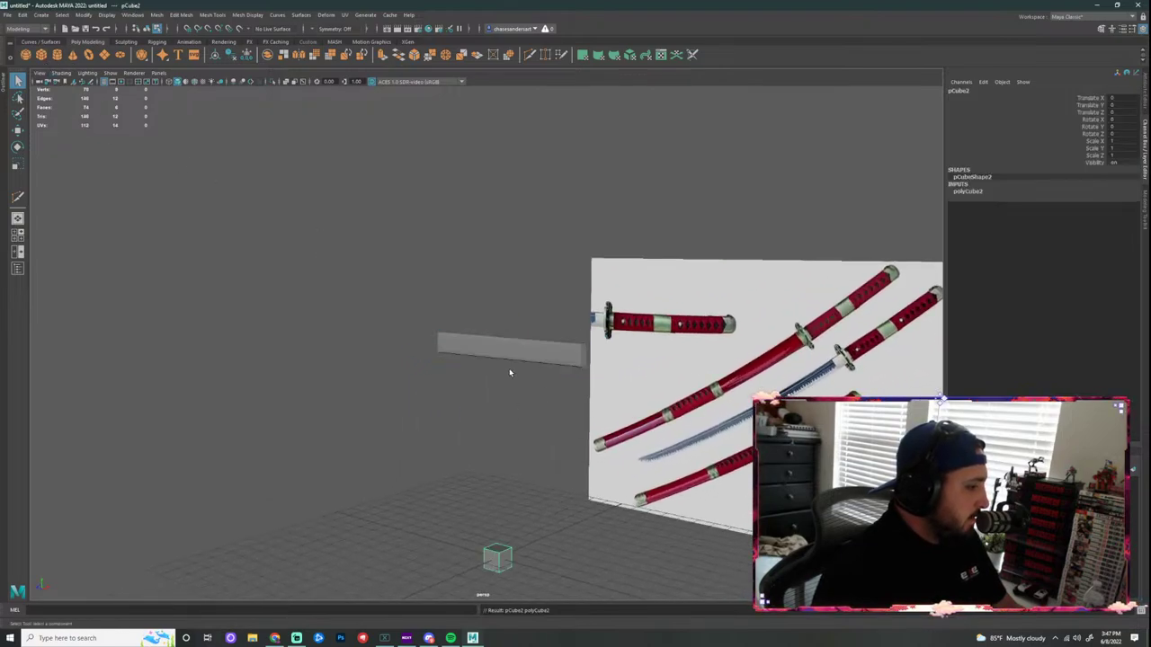
key("ctrl+1")
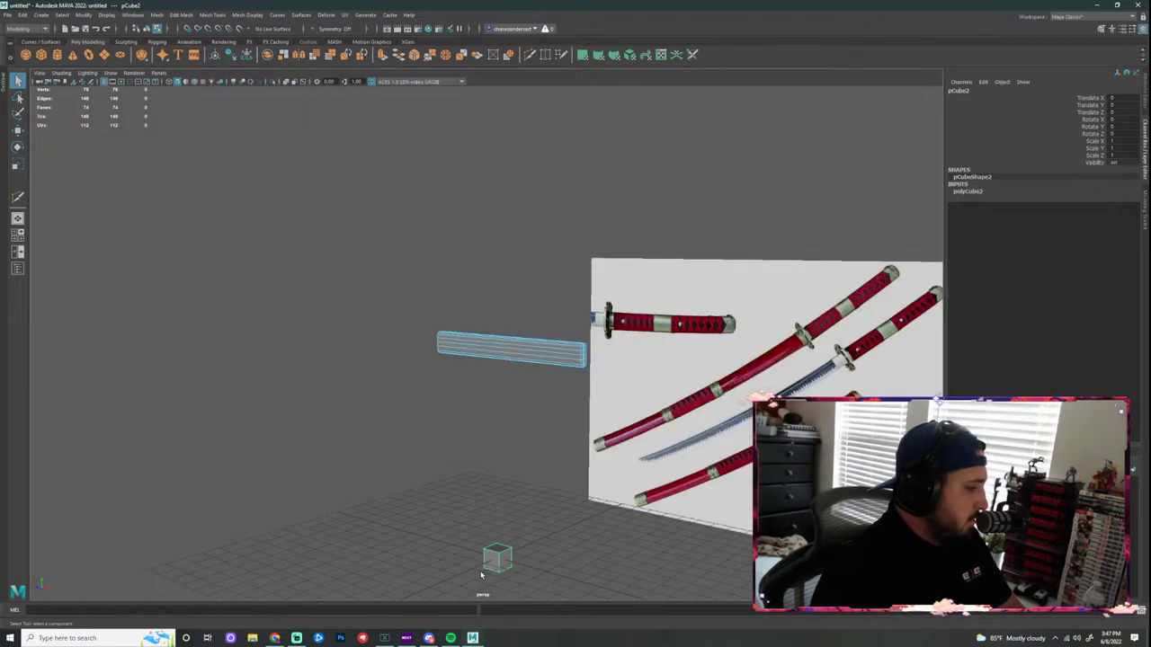
key("ctrl+1")
key("ctrl+1")
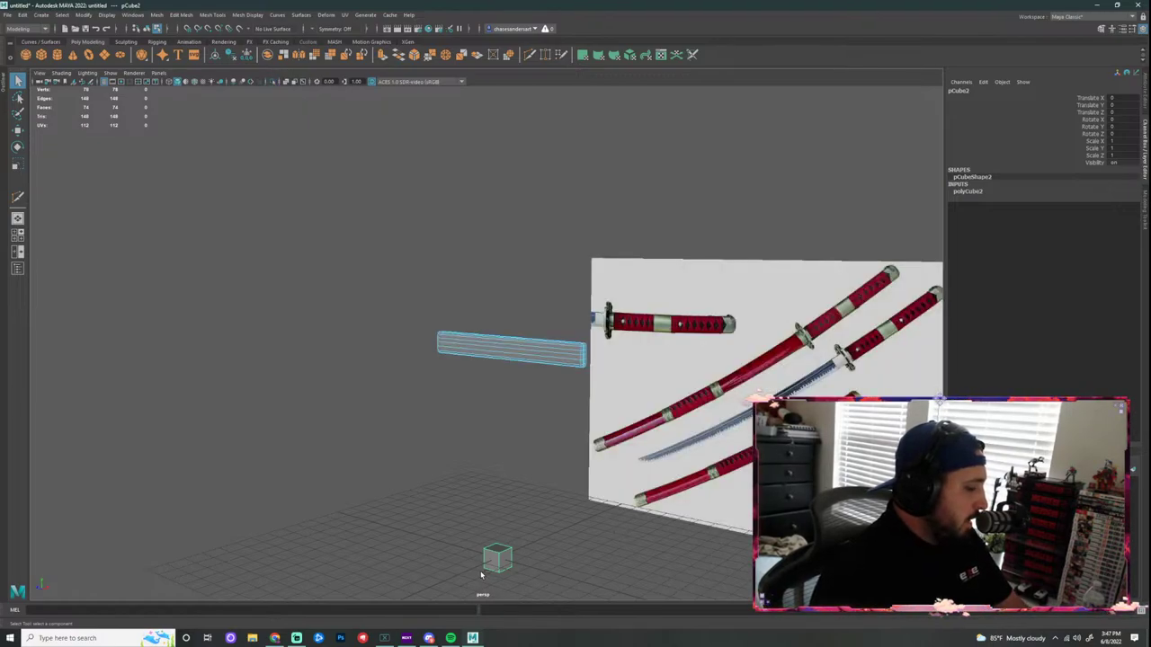
key("ctrl+1")
key("ctrl+1")
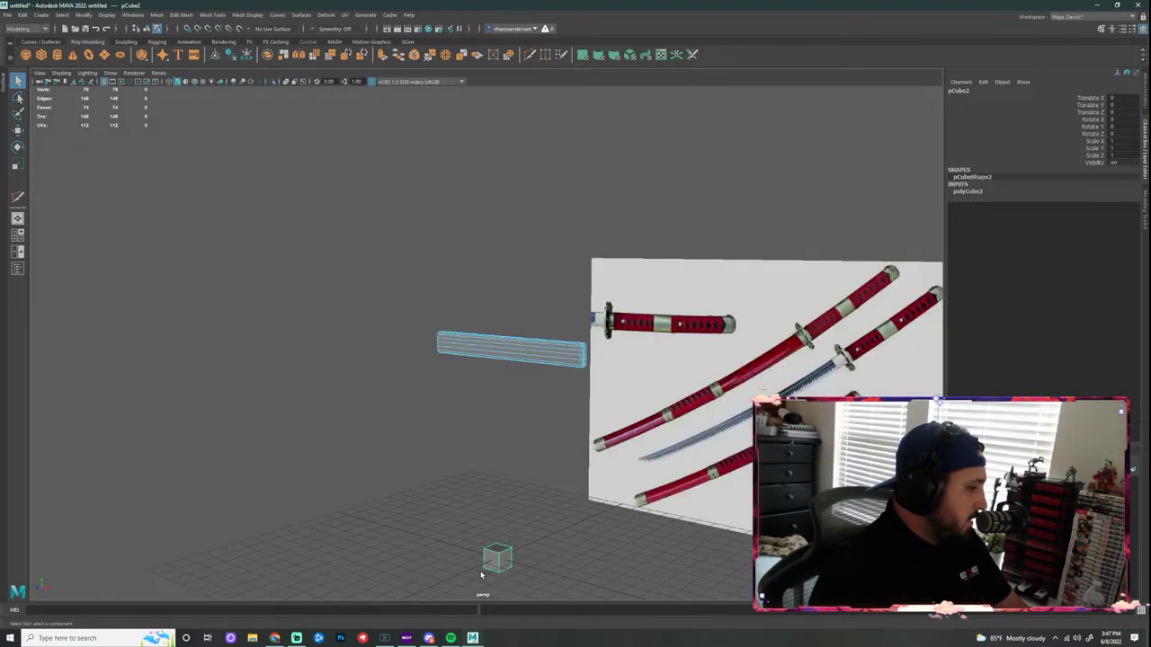
key("ctrl+z")
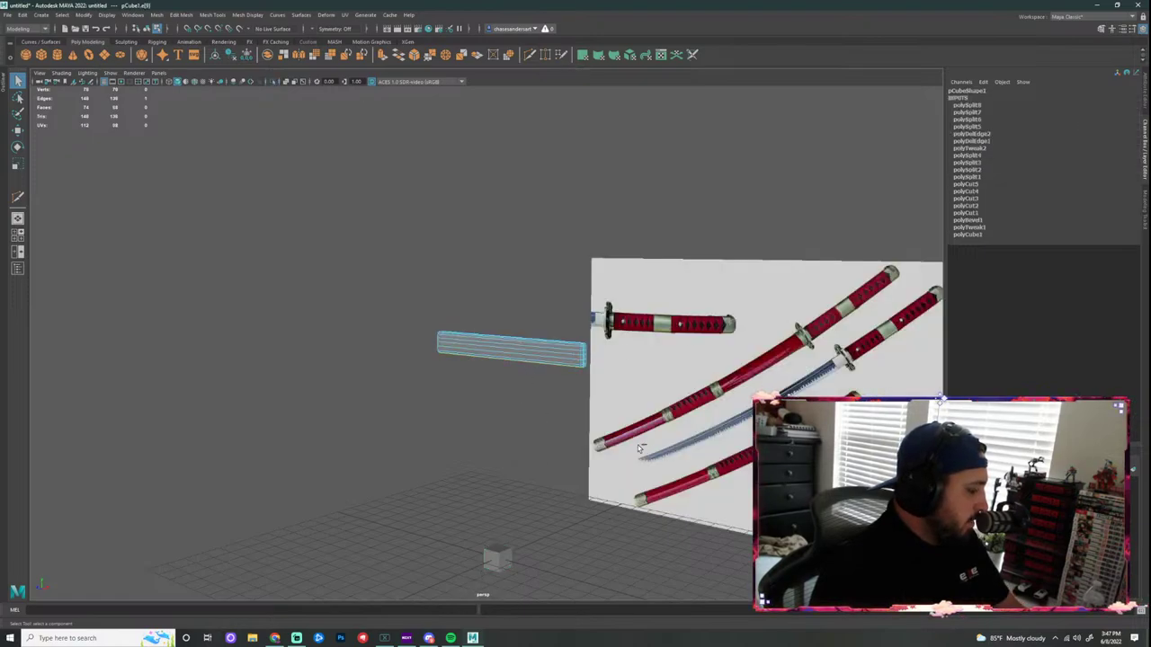
Step: Try isolating the bar with only one lengthwise edge selected, and undo the last isolation
key("ctrl+1")
scroll(558, 389, "up", 5)
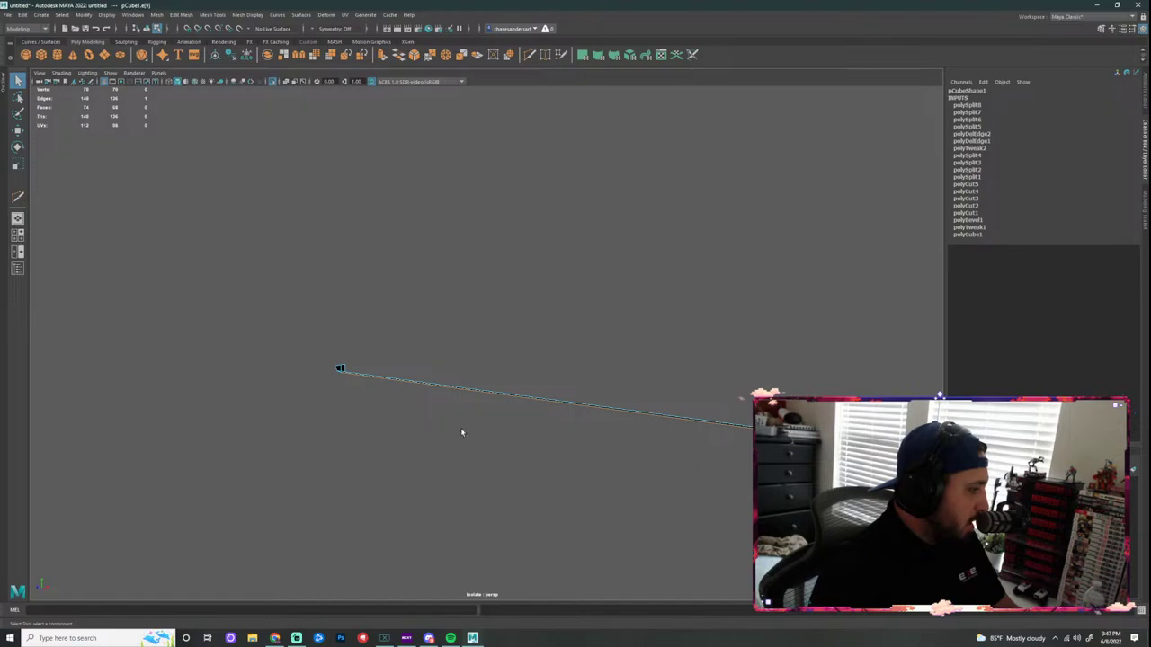
key("ctrl+1")
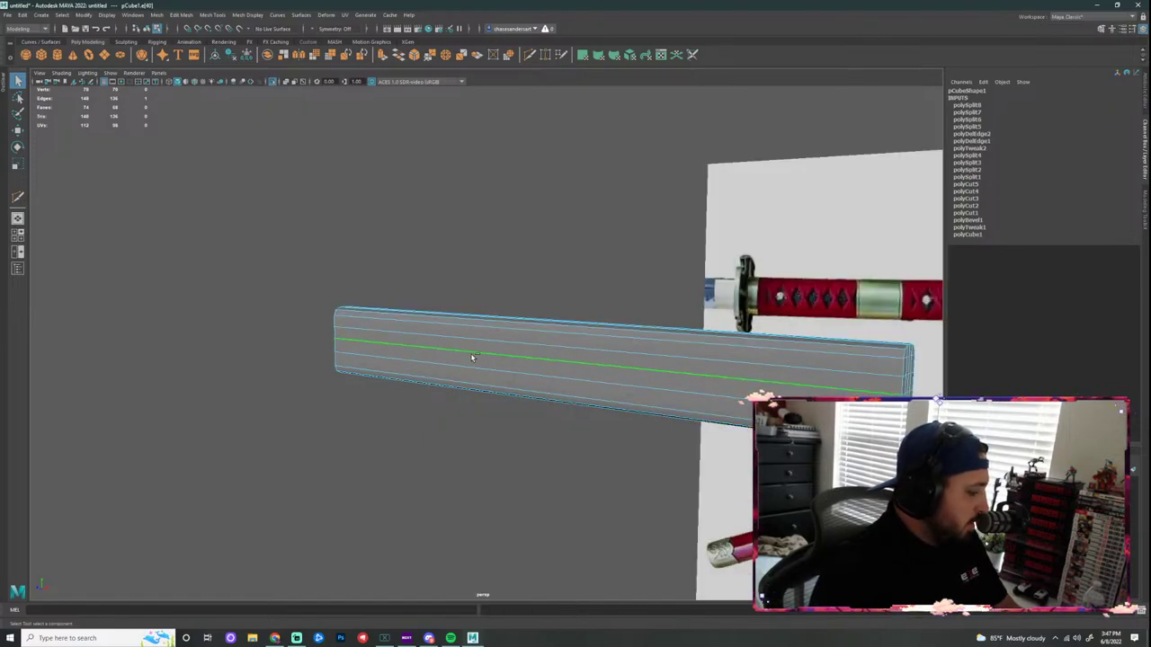
key("ctrl+1")
key("ctrl+z")
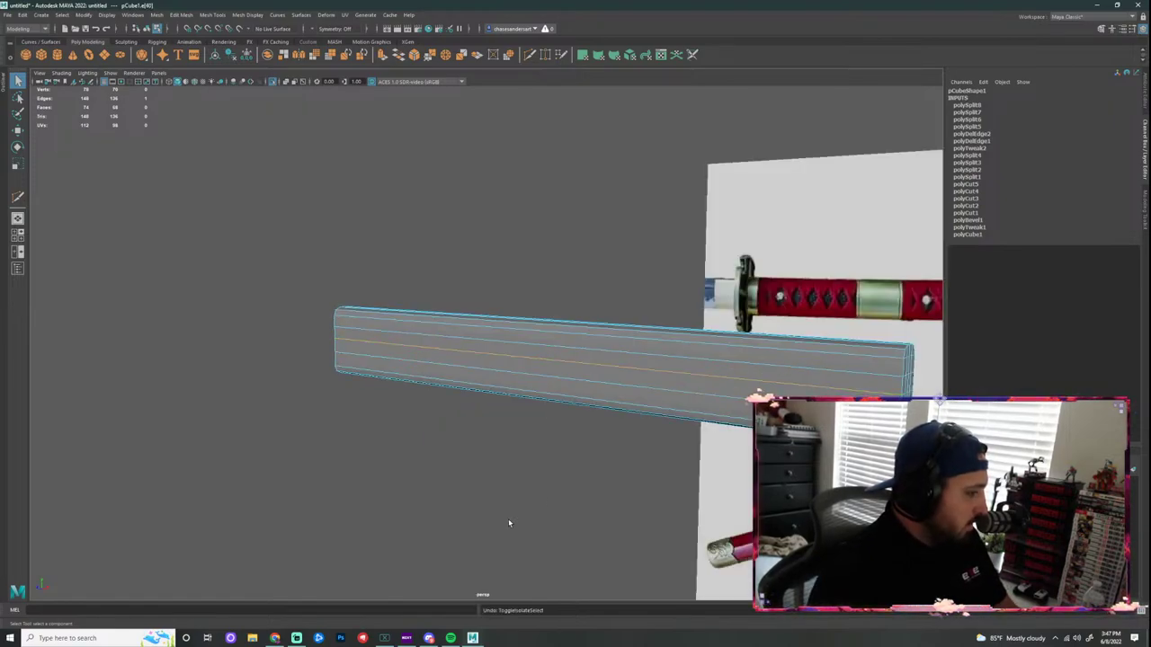
Step: Isolate the whole bar in object mode, view it from both ends, and show the full scene again
right_click_drag(444, 321, 481, 304)
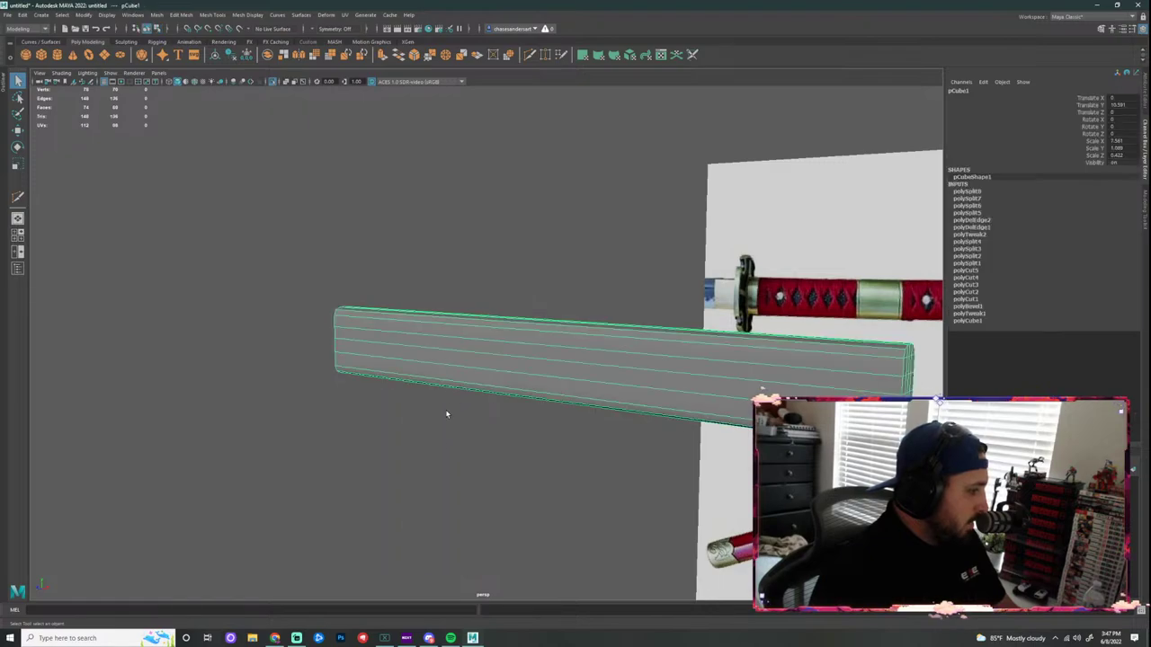
key("ctrl+1")
right_click_drag(690, 459, 545, 457, "alt")
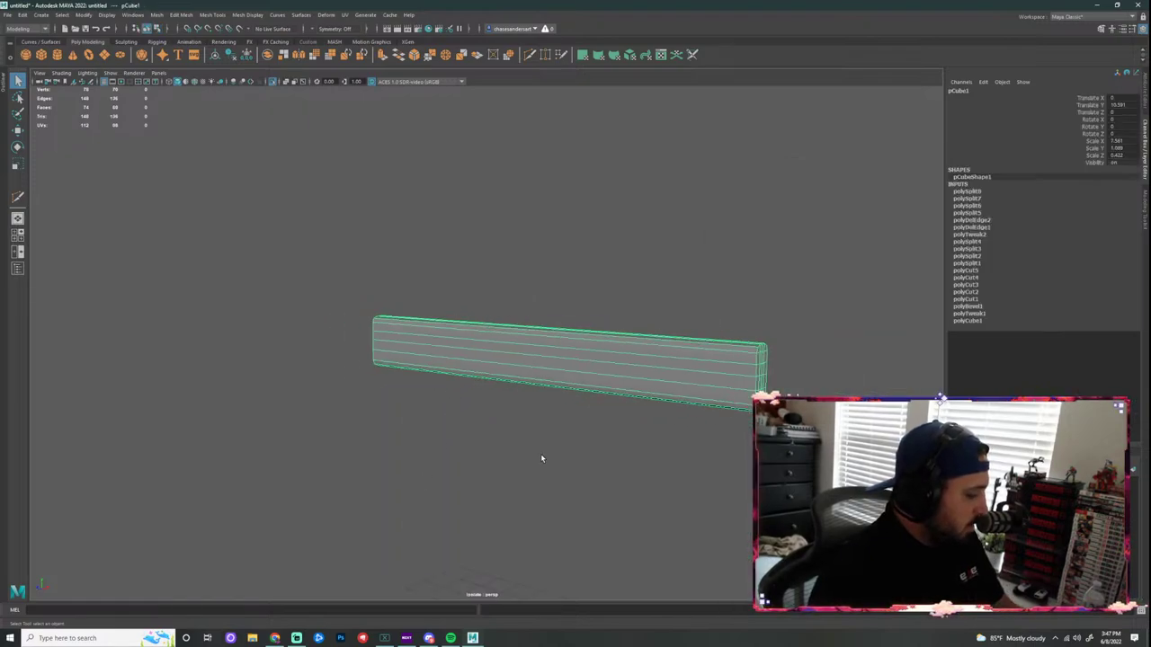
left_click_drag(542, 457, 662, 452, "alt")
key("ctrl+1")
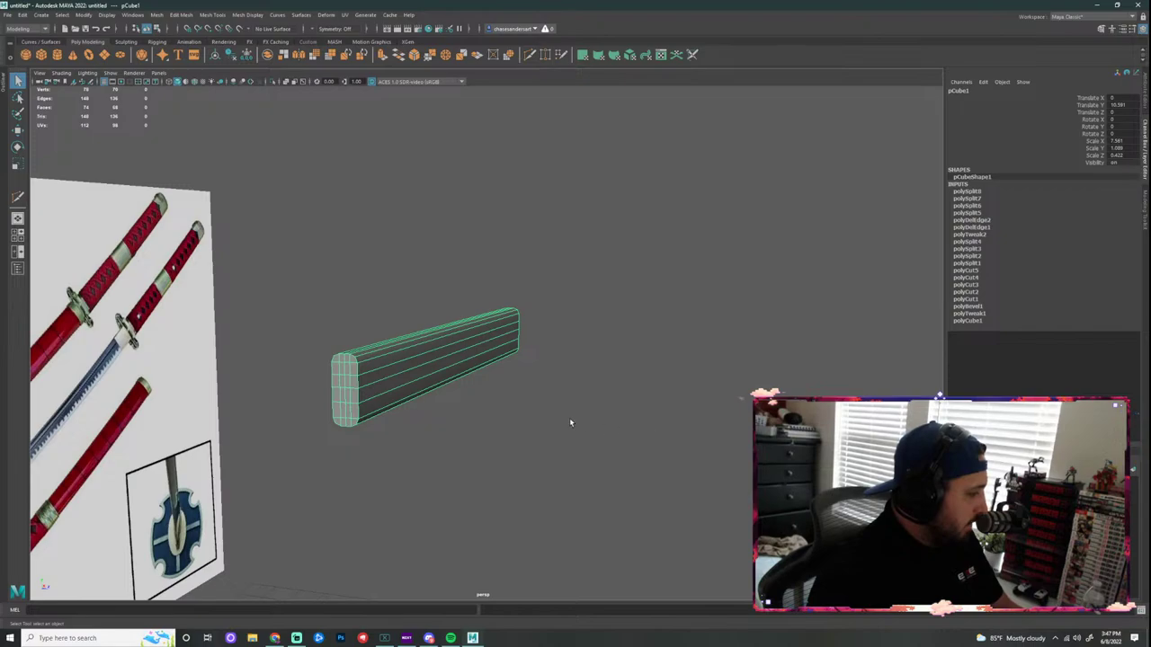
Step: In the front view, insert four edge loops around the bar at the reference handle's guard collar, both middle band borders and the pommel border
left_click_drag(570, 422, 402, 373, "alt")
scroll(519, 345, "up", 1)
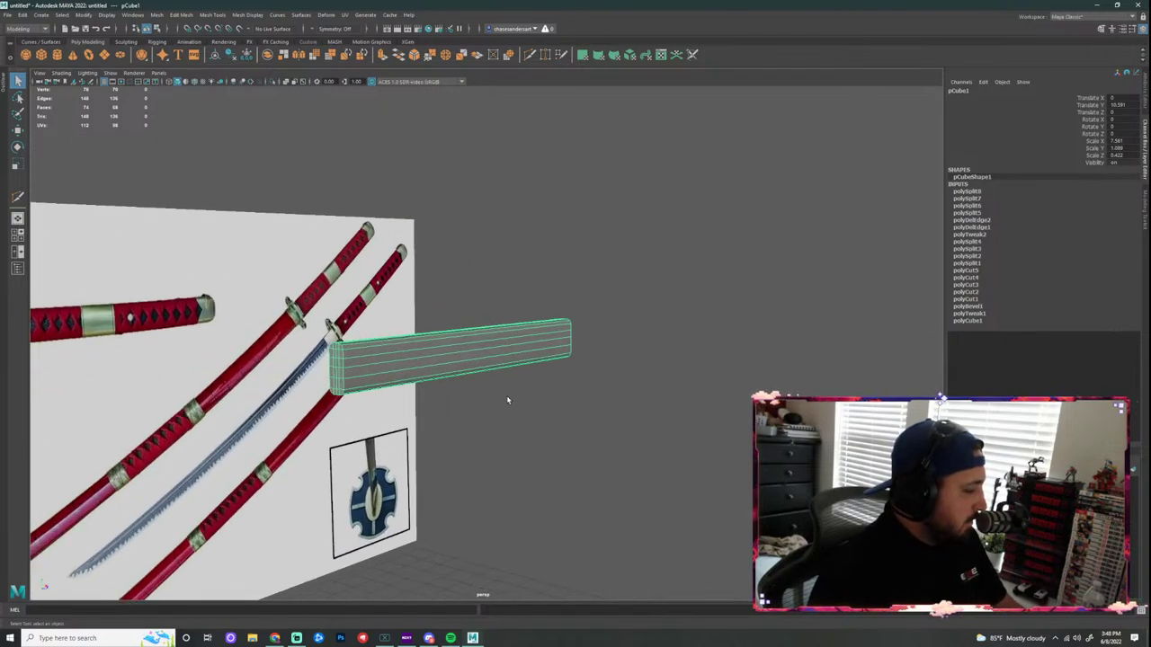
key("space")
key("space")
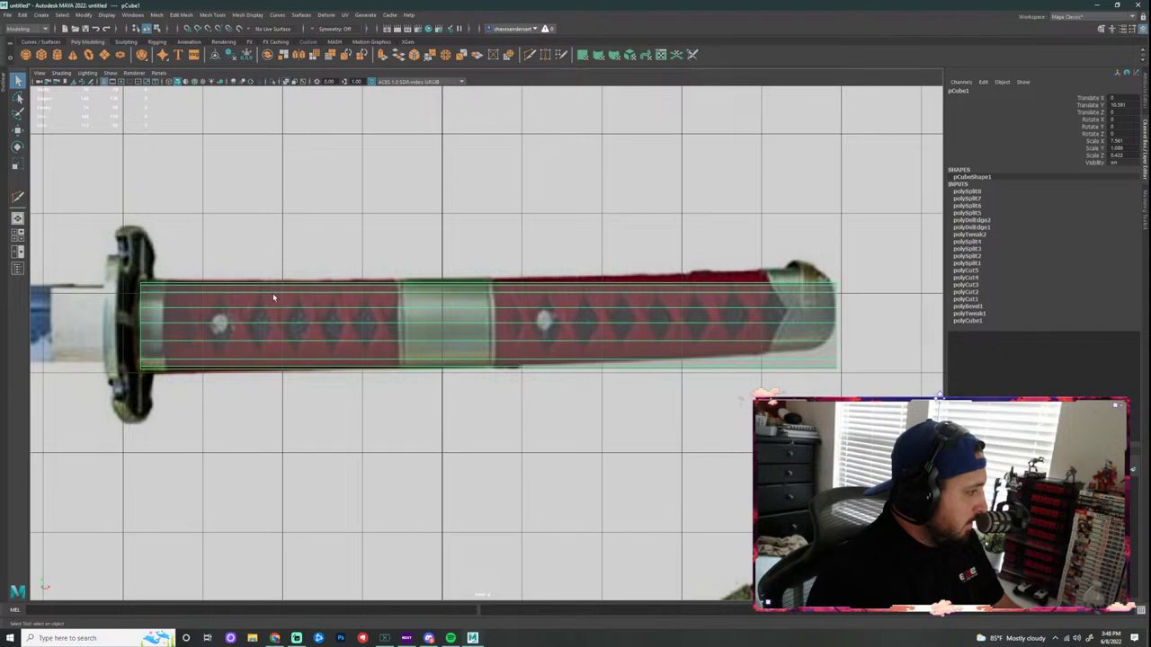
right_click_drag(404, 309, 448, 292)
left_click_drag(559, 199, 529, 265)
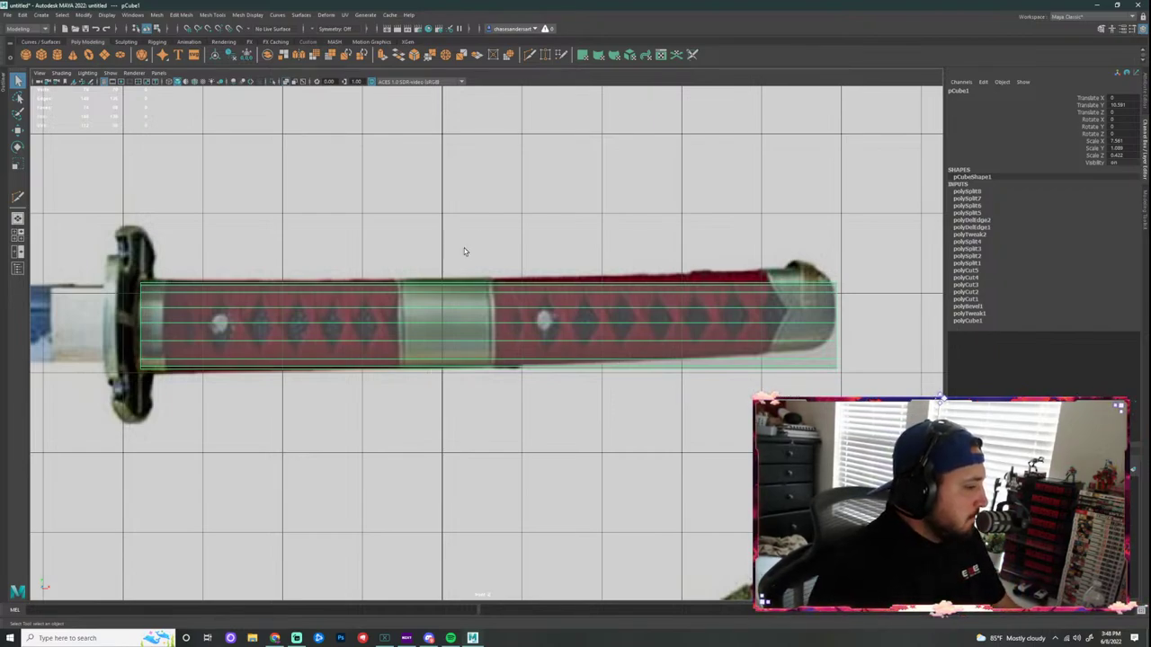
left_click(529, 55)
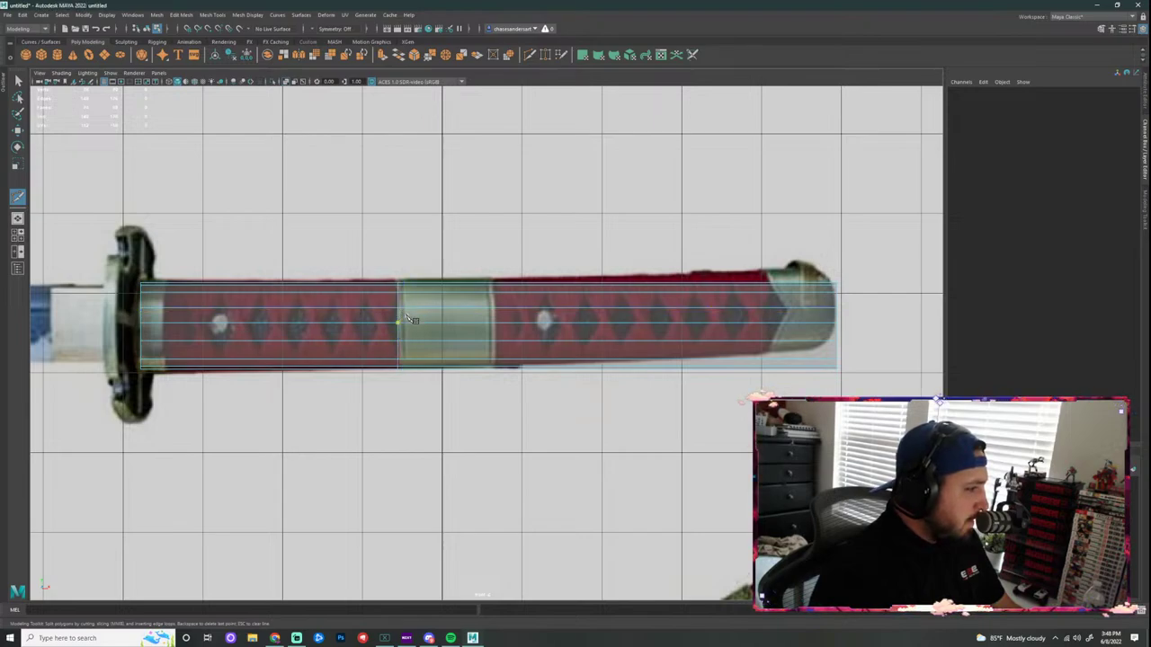
left_click(403, 321)
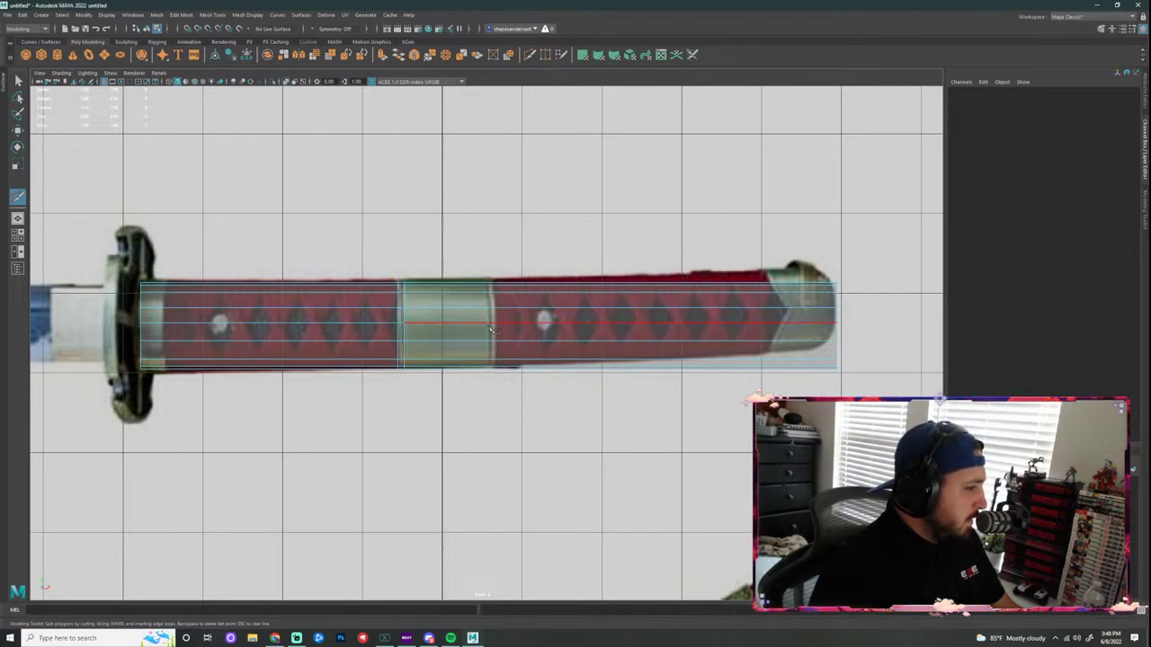
left_click(487, 326)
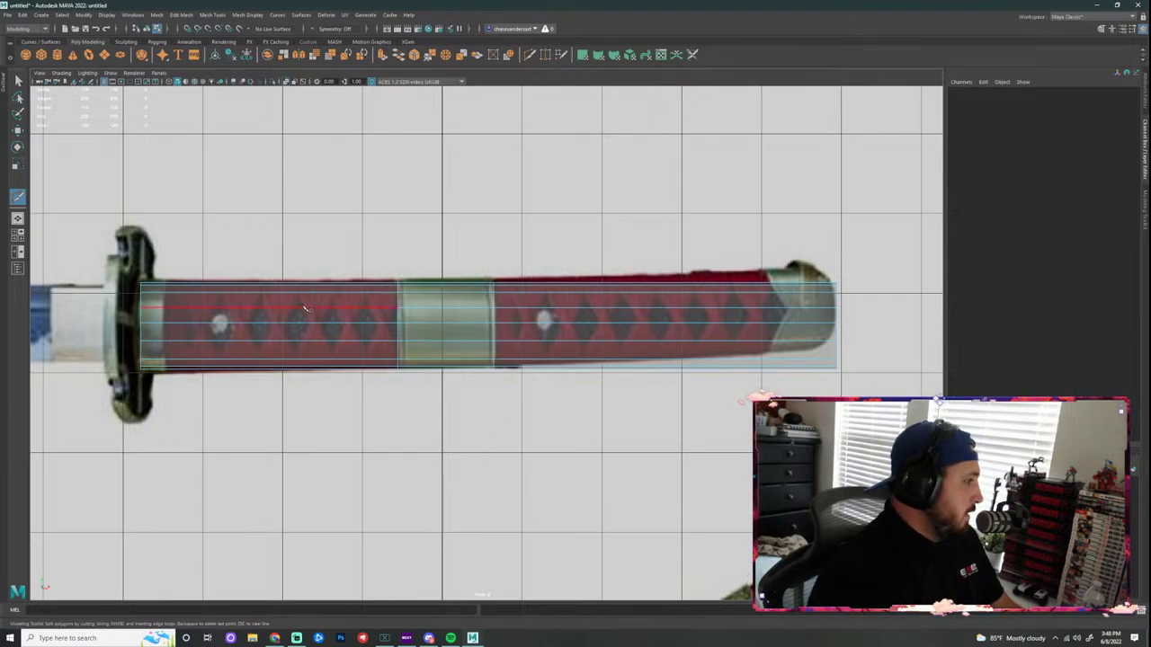
scroll(315, 396, "up", 1)
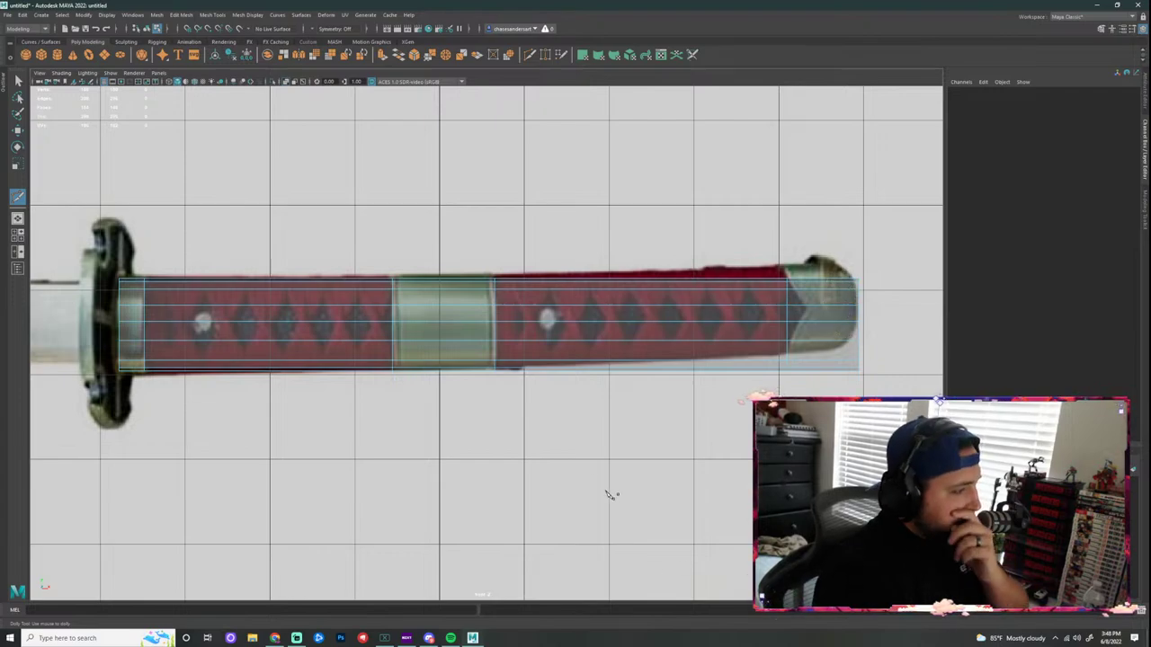
scroll(580, 365, "down", 5)
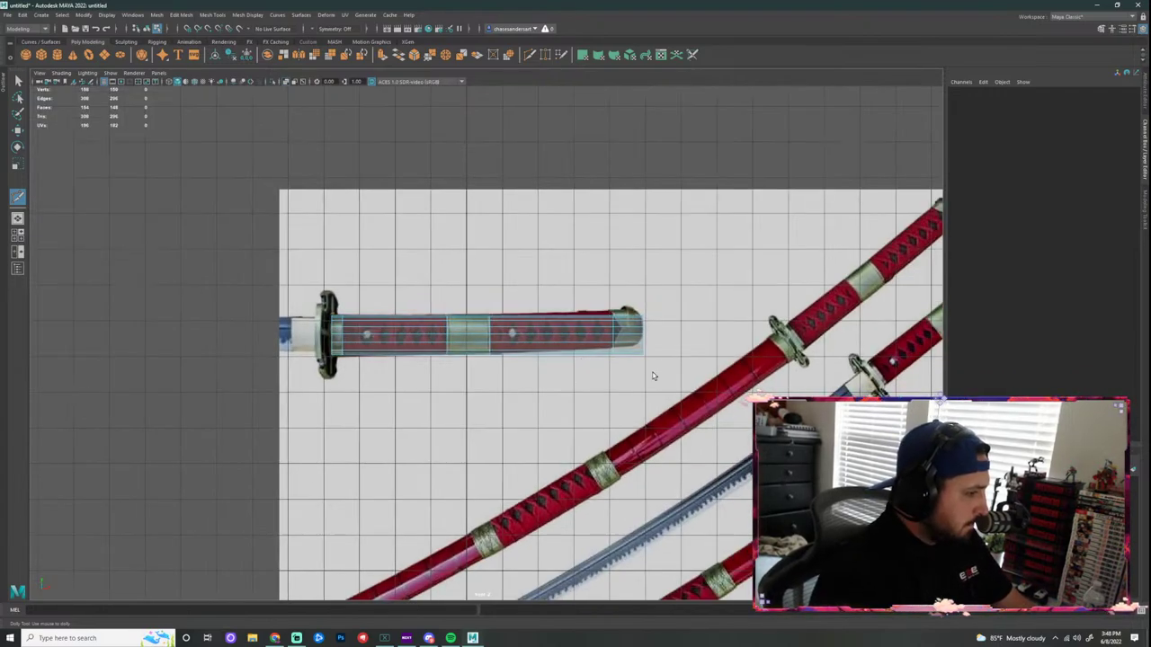
Step: In the perspective view, switch to face selection and select all faces of the bar's pommel end section
key("q")
key("space")
key("space")
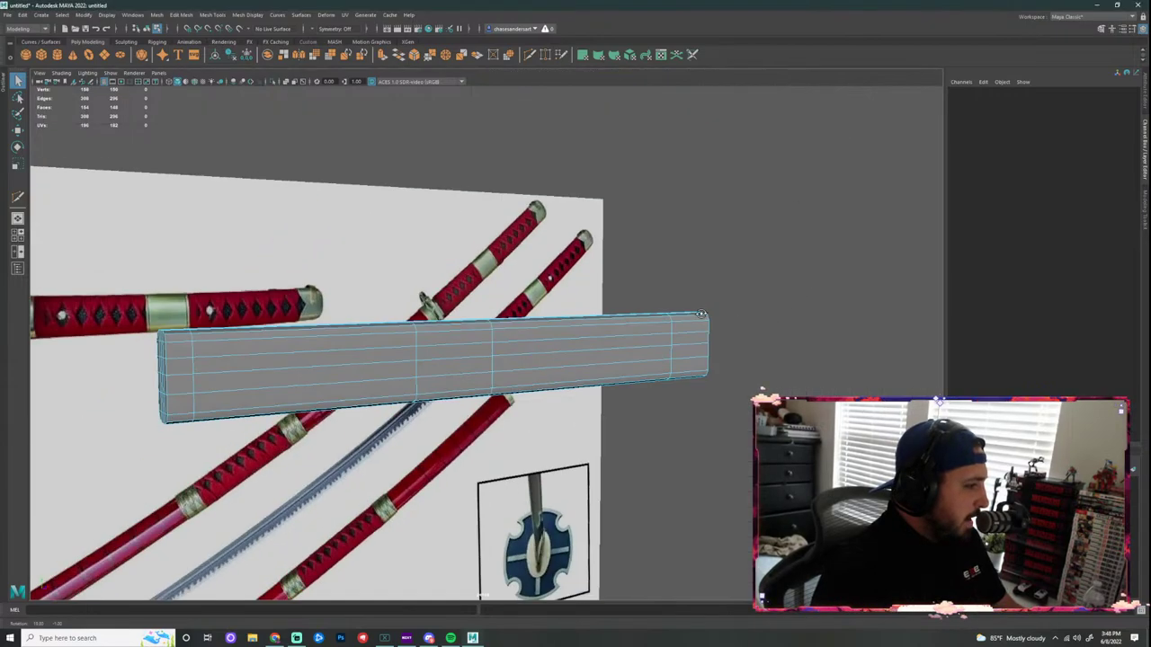
left_click_drag(701, 315, 693, 267, "alt")
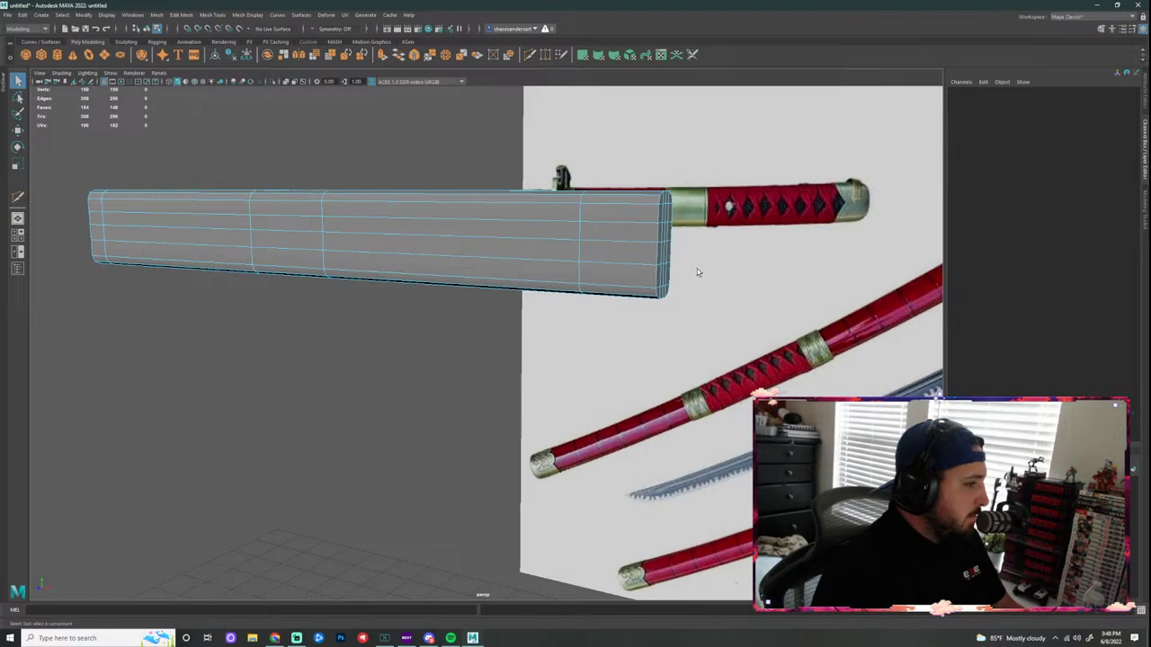
right_click_drag(693, 267, 647, 255)
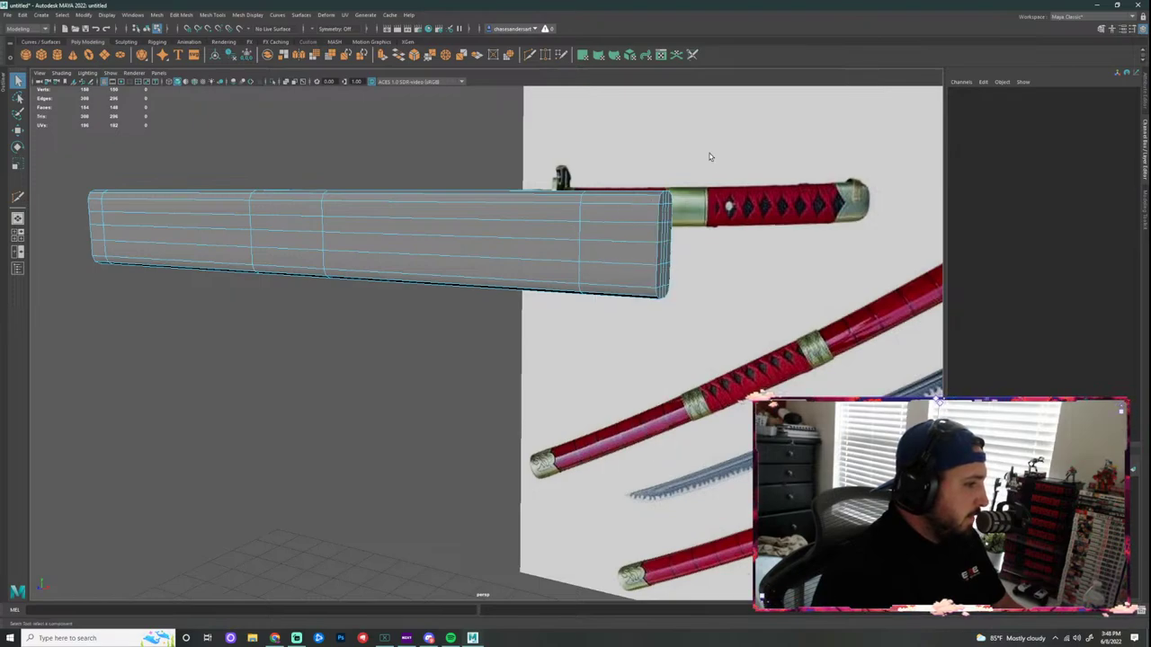
left_click_drag(709, 154, 728, 398)
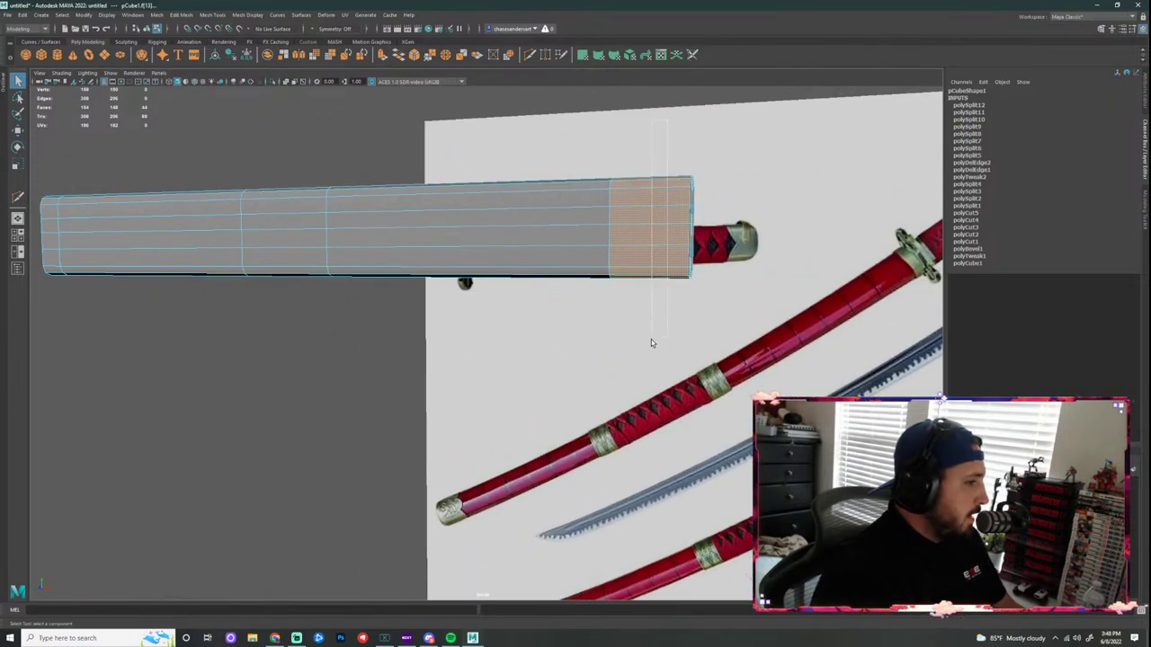
Step: Try removing the end section's long side faces from the selection, checking the end cap, and undo each deselection
left_click_drag(652, 343, 652, 360, "ctrl")
left_click_drag(699, 498, 626, 504, "alt")
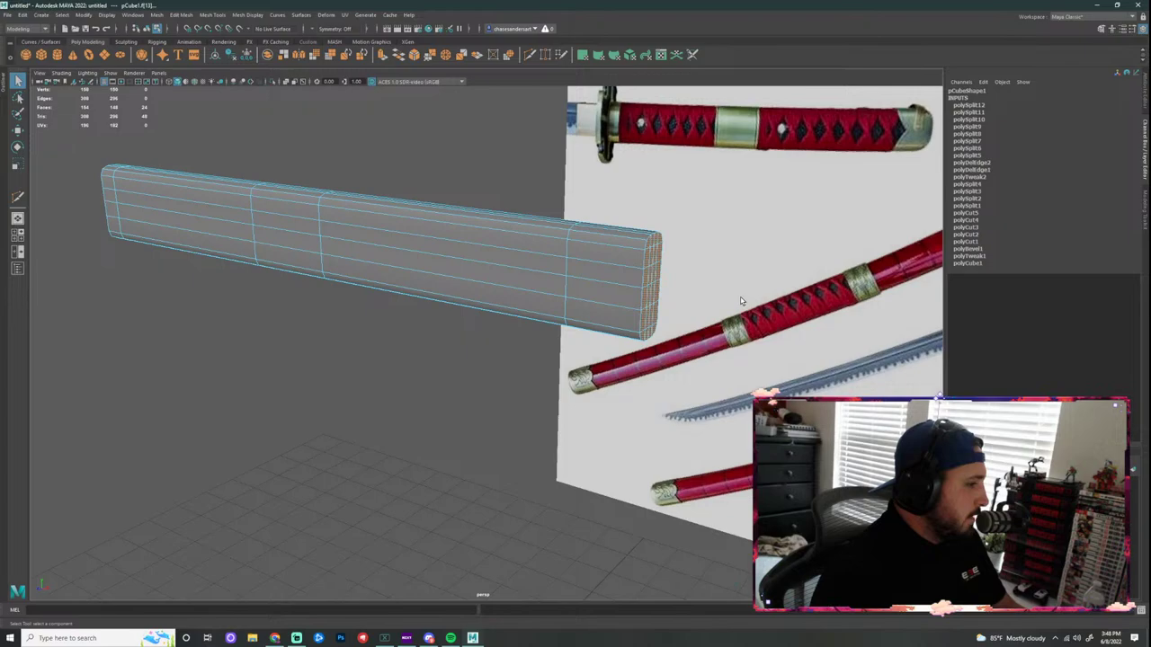
key("ctrl+z")
left_click_drag(640, 191, 748, 195, "alt")
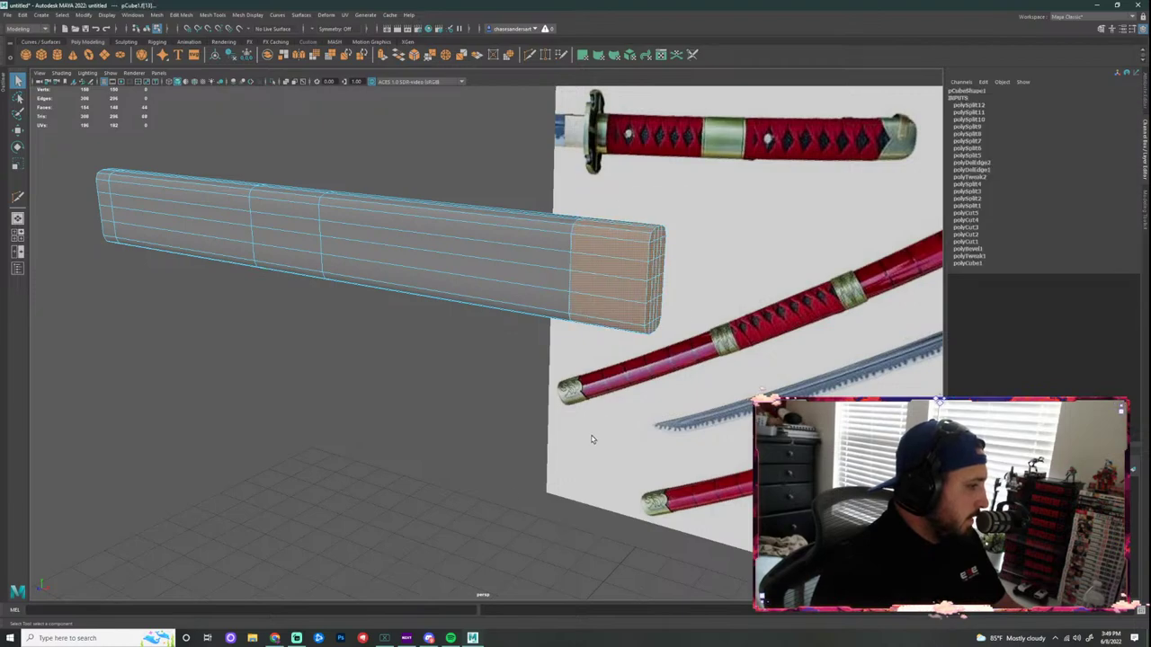
left_click_drag(528, 467, 518, 415, "alt")
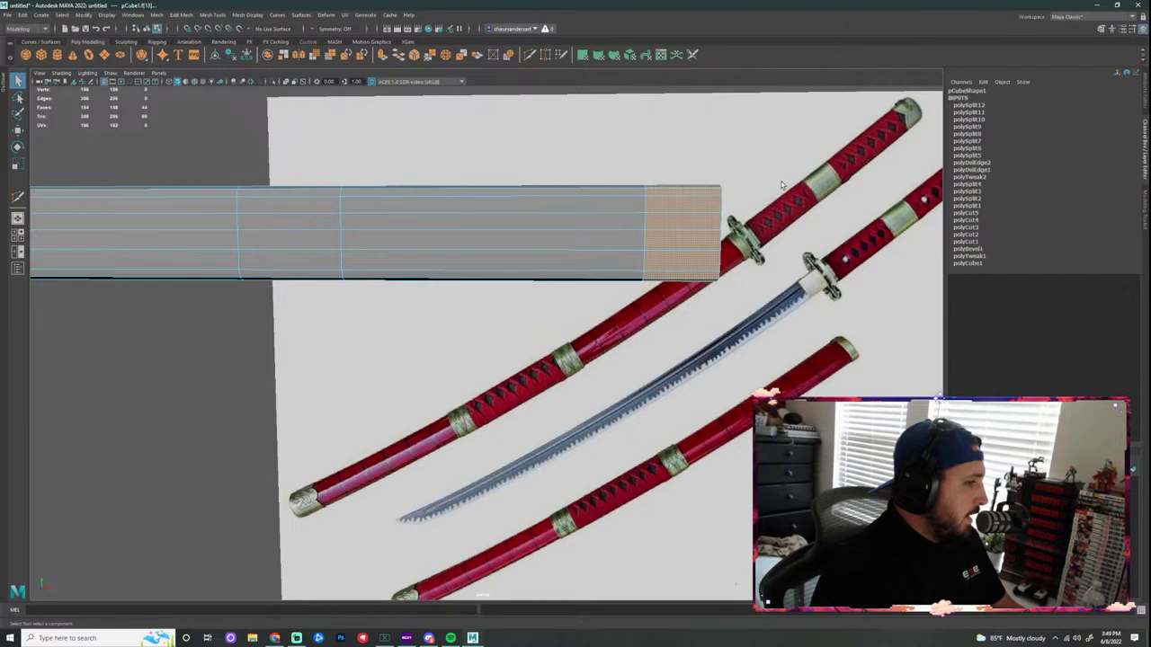
left_click_drag(781, 184, 737, 185, "alt")
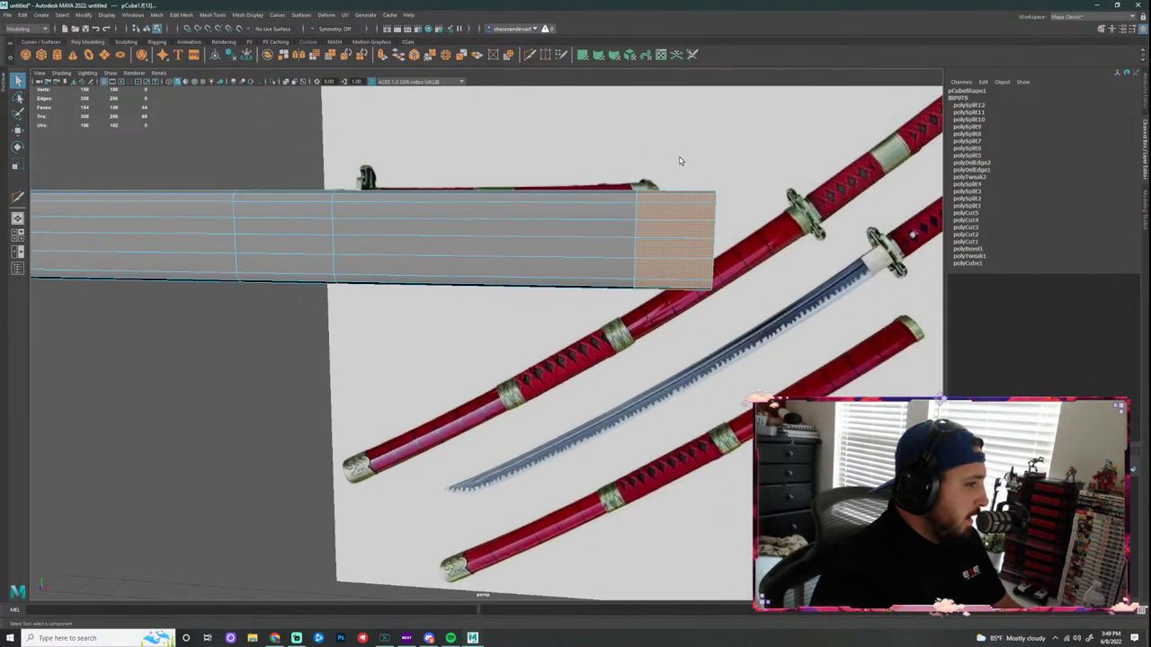
left_click_drag(674, 214, 664, 320, "ctrl")
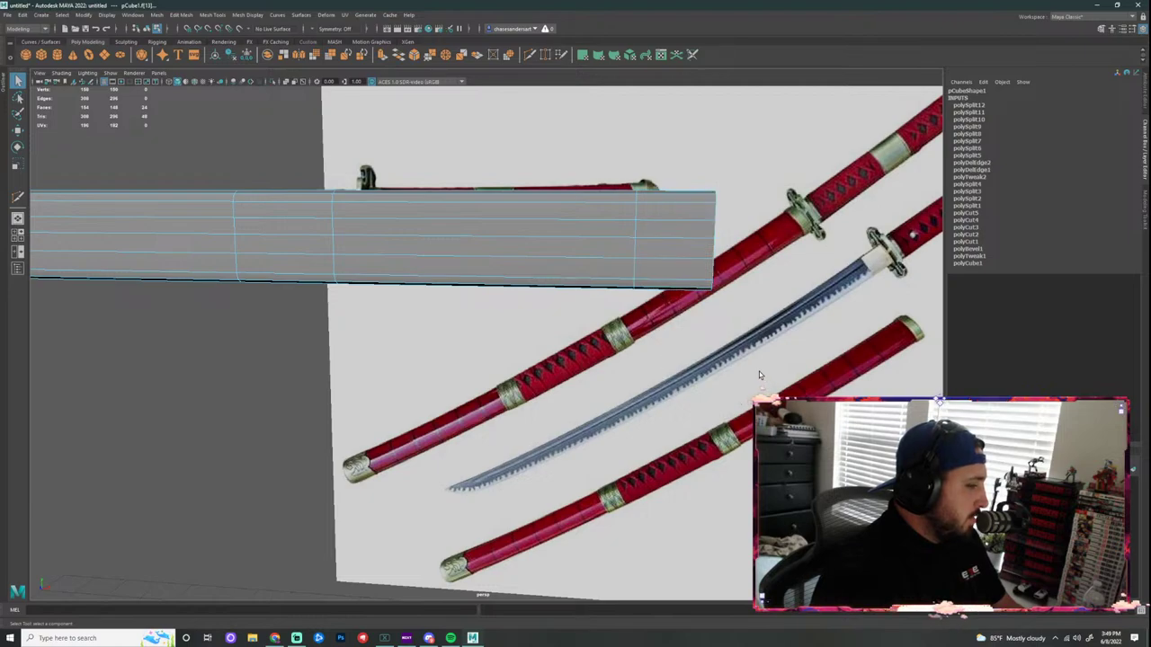
mouse_move(759, 374)
left_mouse_down("alt")
mouse_move(621, 375)
mouse_move(652, 362)
mouse_move(743, 368)
left_mouse_up("alt")
key("ctrl+z")
Step: Deselect the end section's long side faces and bevel the remaining end cap faces with fraction 0.4 and 1 segment
left_click_drag(640, 149, 630, 306)
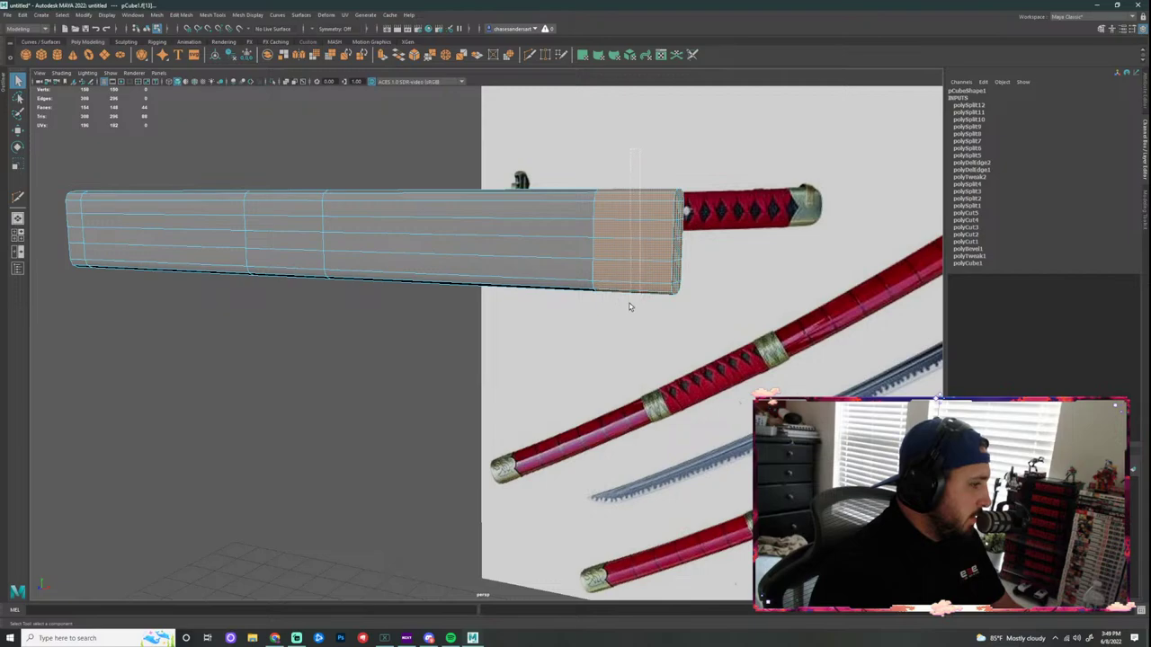
left_click_drag(632, 402, 633, 400, "ctrl")
left_click_drag(784, 309, 745, 314, "alt")
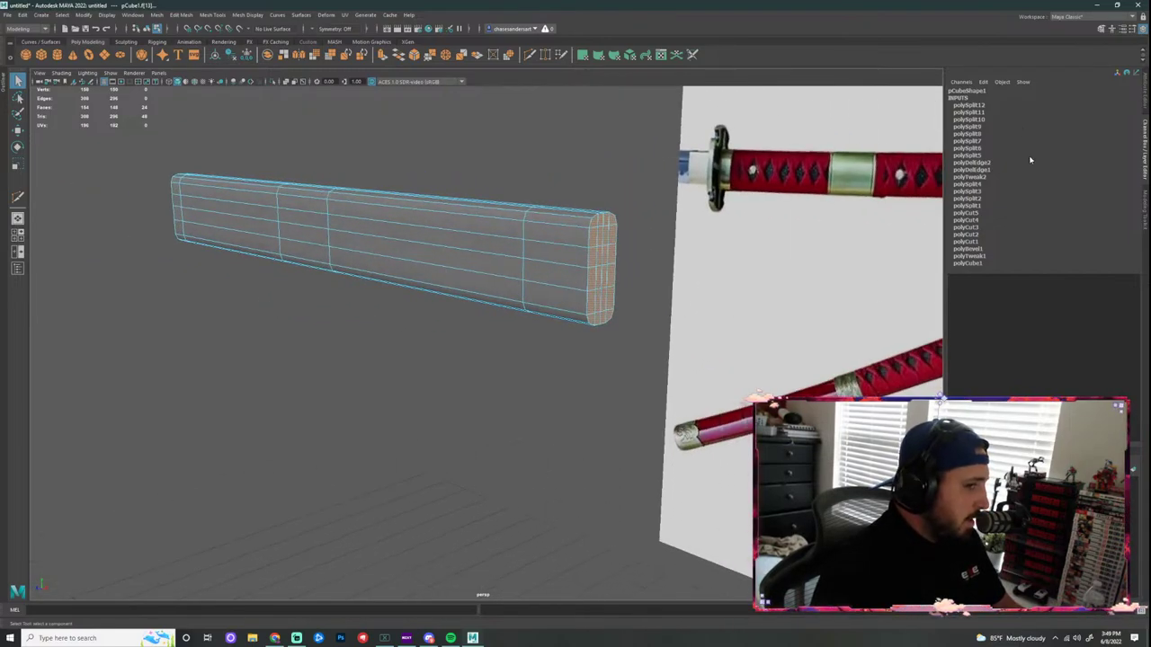
left_click(1140, 209)
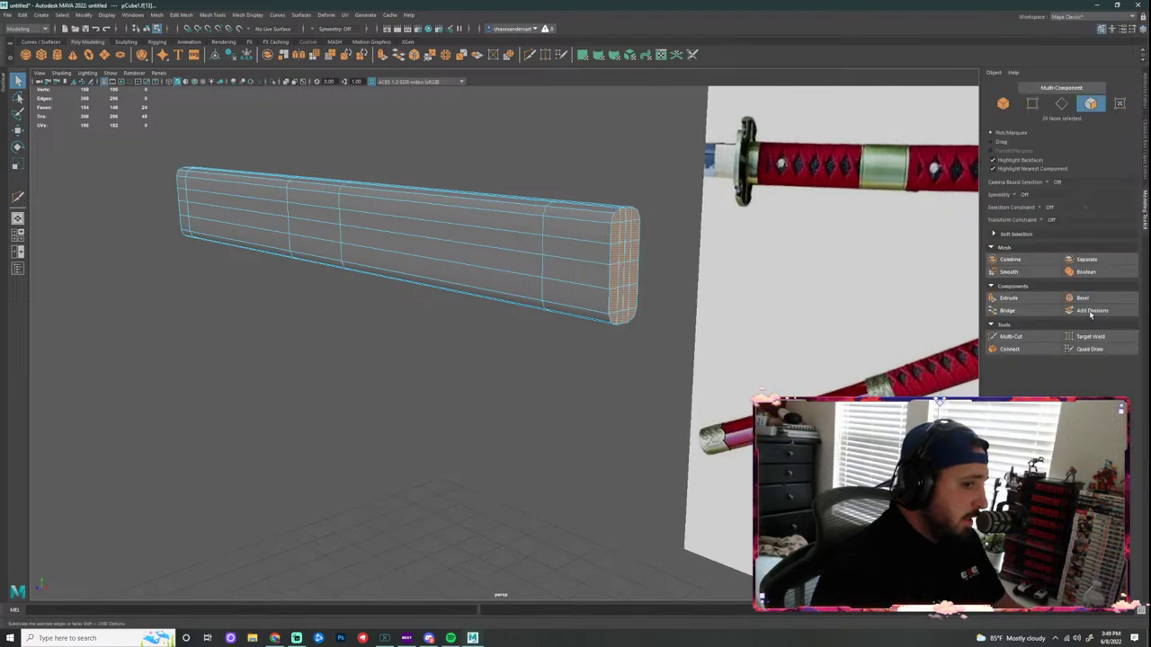
left_click(1082, 297)
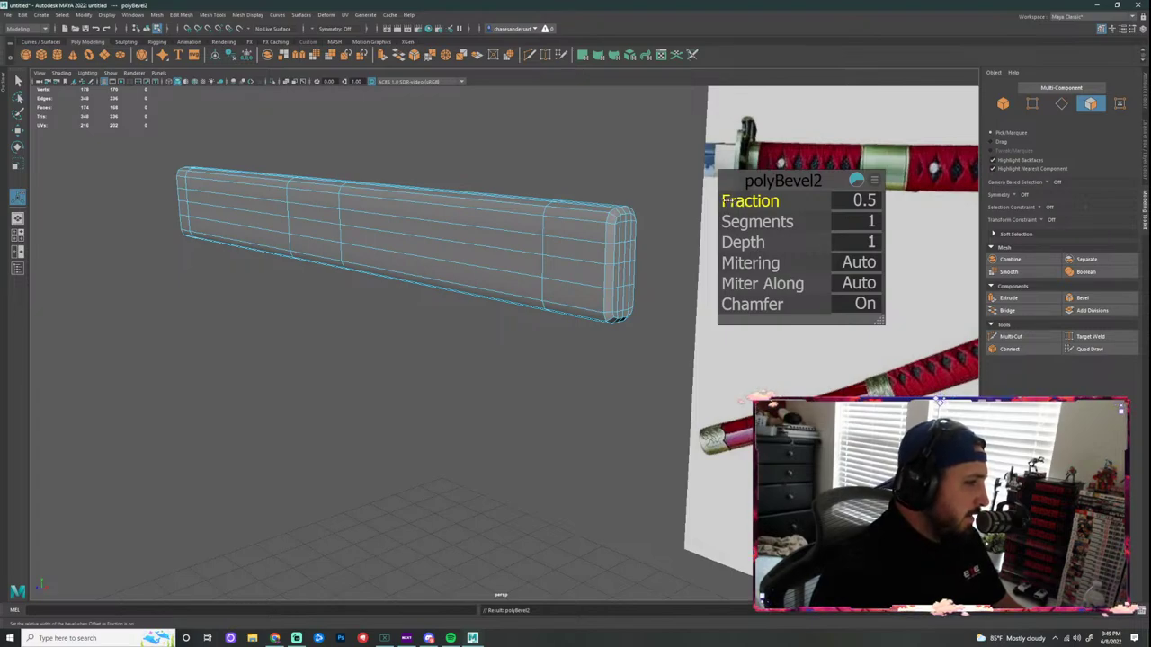
left_click_drag(730, 200, 752, 222)
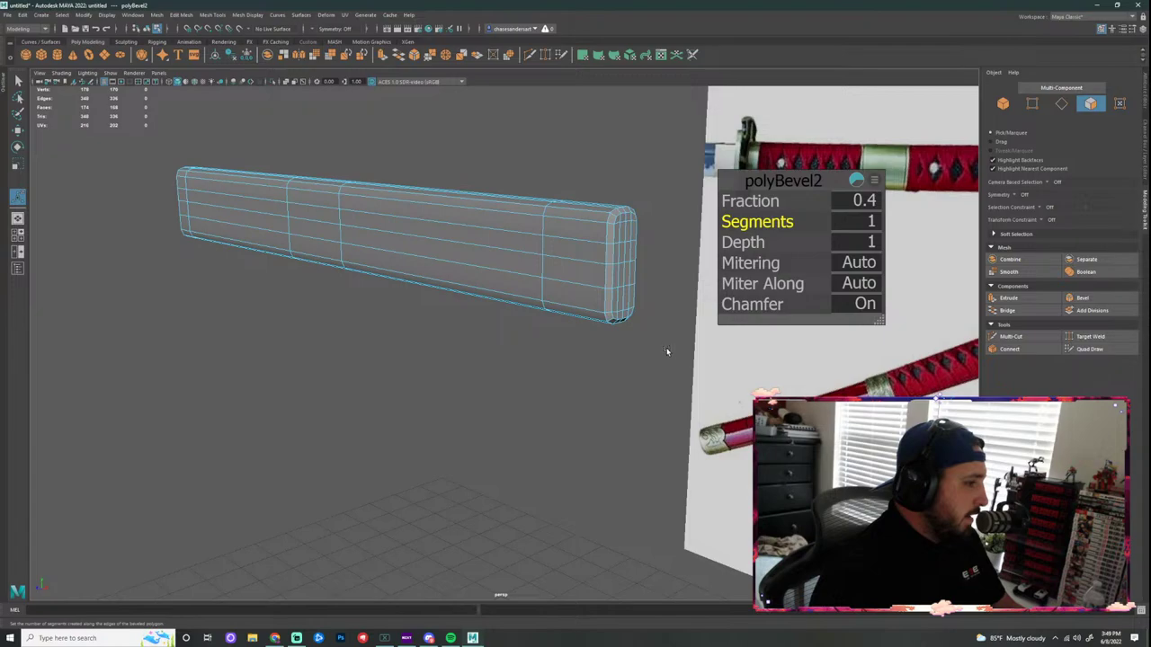
left_click_drag(667, 352, 675, 352, "alt")
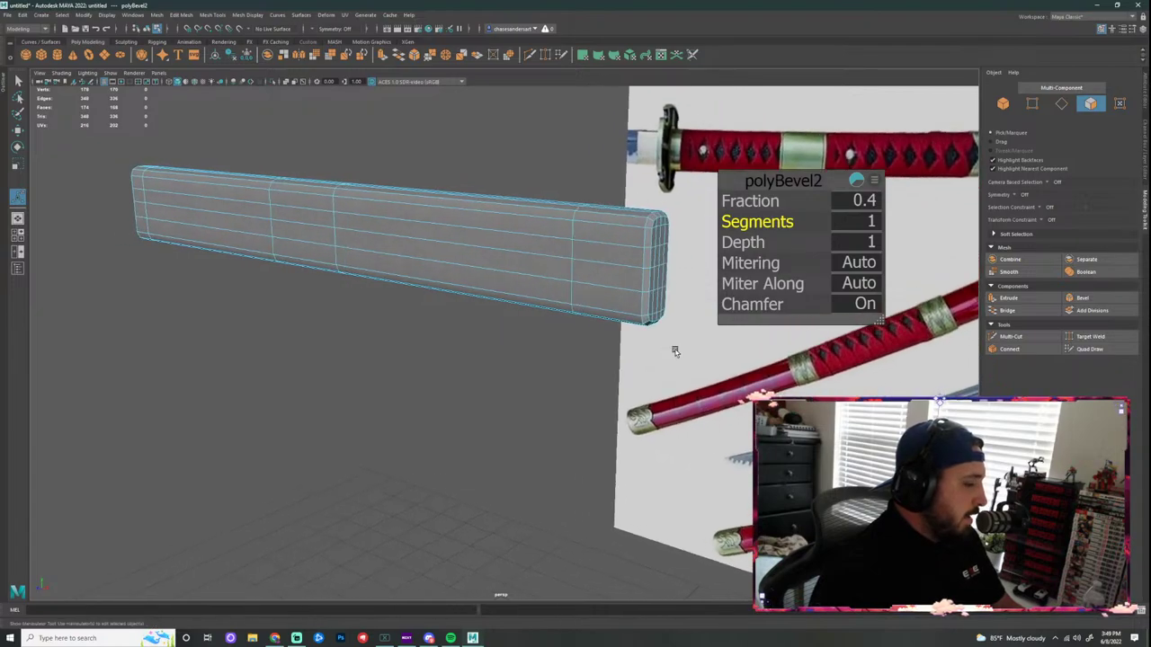
right_click_drag(687, 249, 687, 344, "alt")
middle_click_drag(688, 344, 494, 358, "alt")
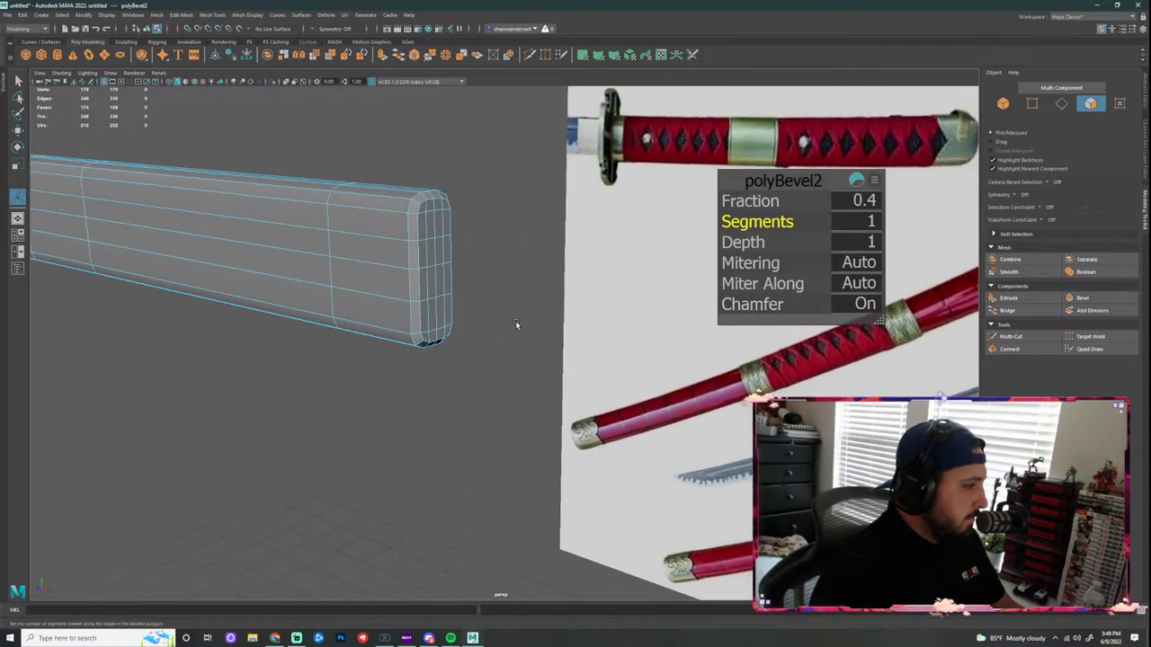
Step: Select the inner bevel edge loop around the pommel end and slide it lengthwise away from the end cap, toward the pommel border
left_click_drag(516, 324, 381, 311, "alt")
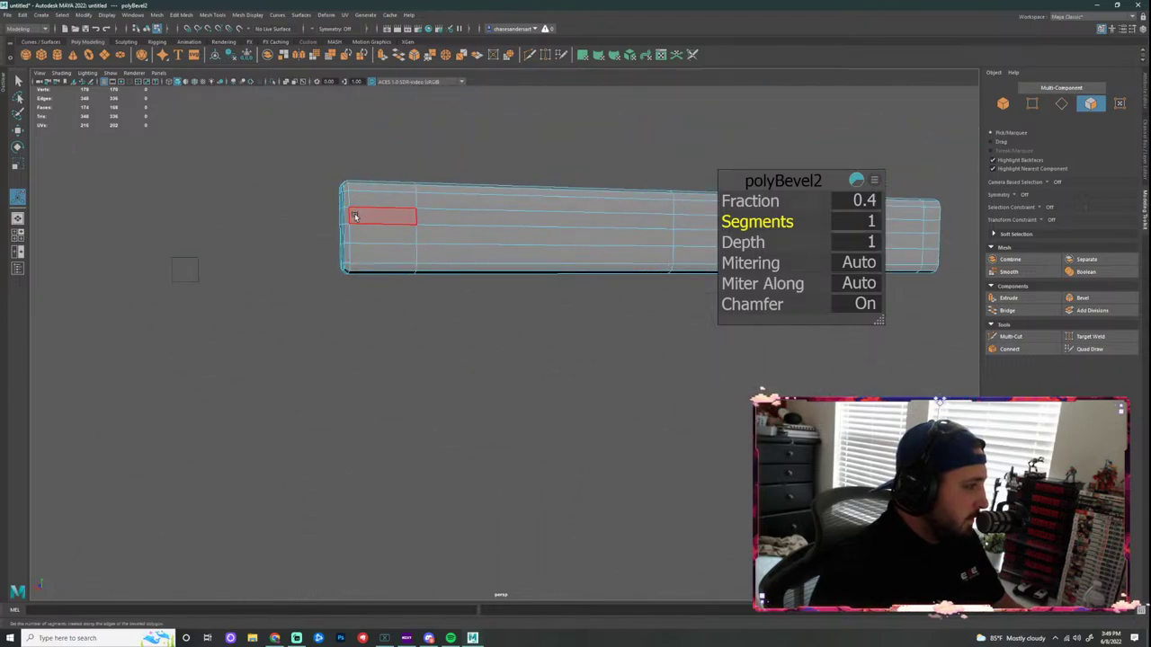
left_click_drag(493, 303, 668, 312, "alt")
left_click_drag(689, 234, 642, 247, "alt")
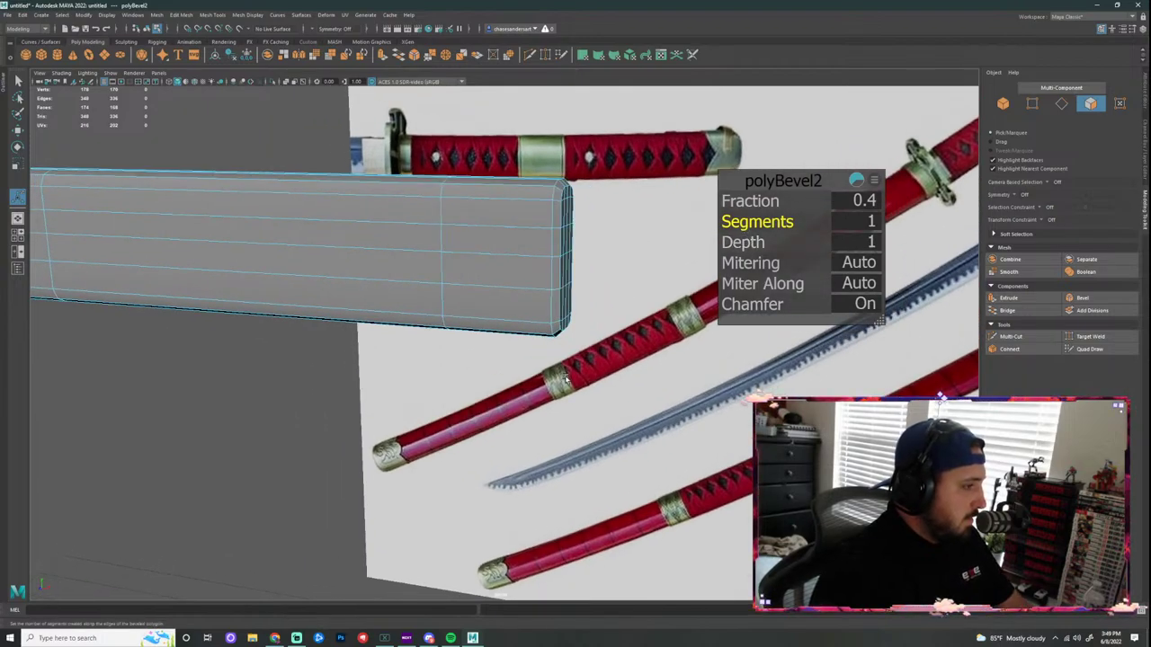
right_click(553, 217)
left_click(551, 191)
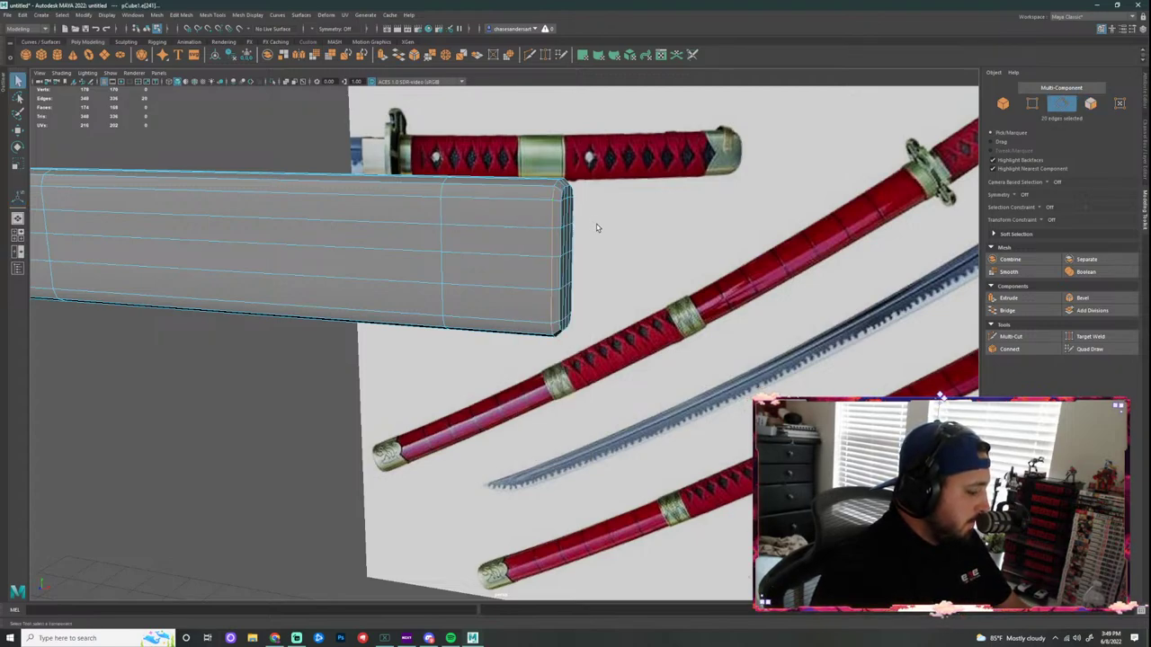
key("w")
left_click_drag(629, 260, 588, 266)
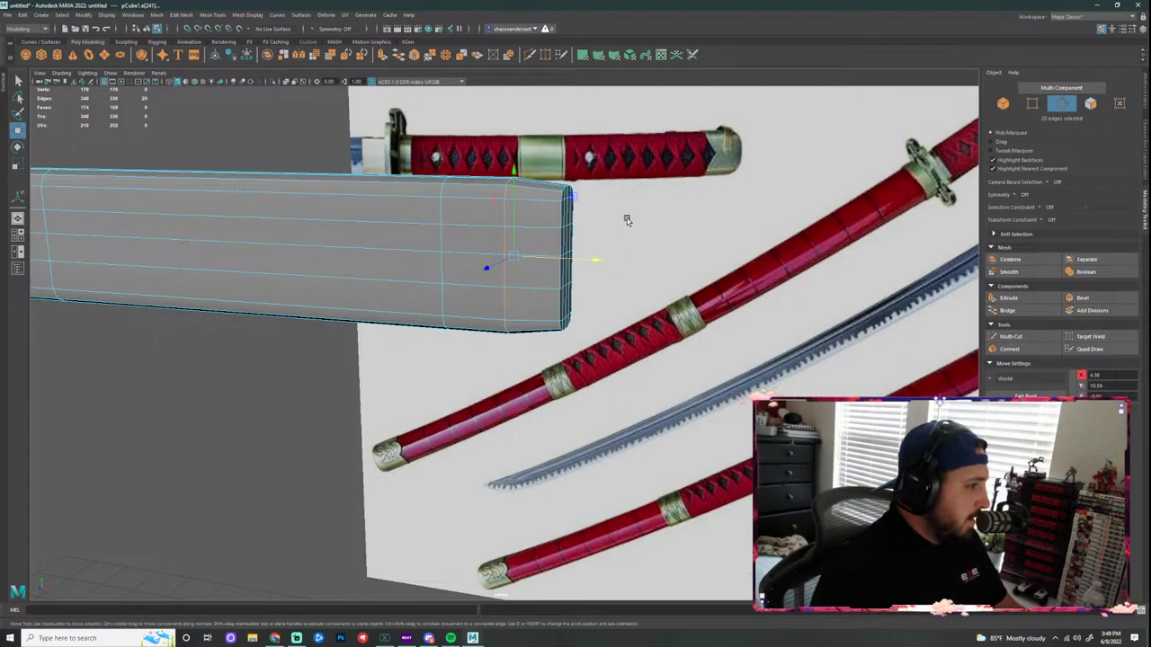
Step: Insert an edge loop with Multi-Cut around the tapered section, about midway between the moved loop and the end cap
scroll(562, 218, "up", 2)
left_click_drag(608, 178, 596, 180, "alt")
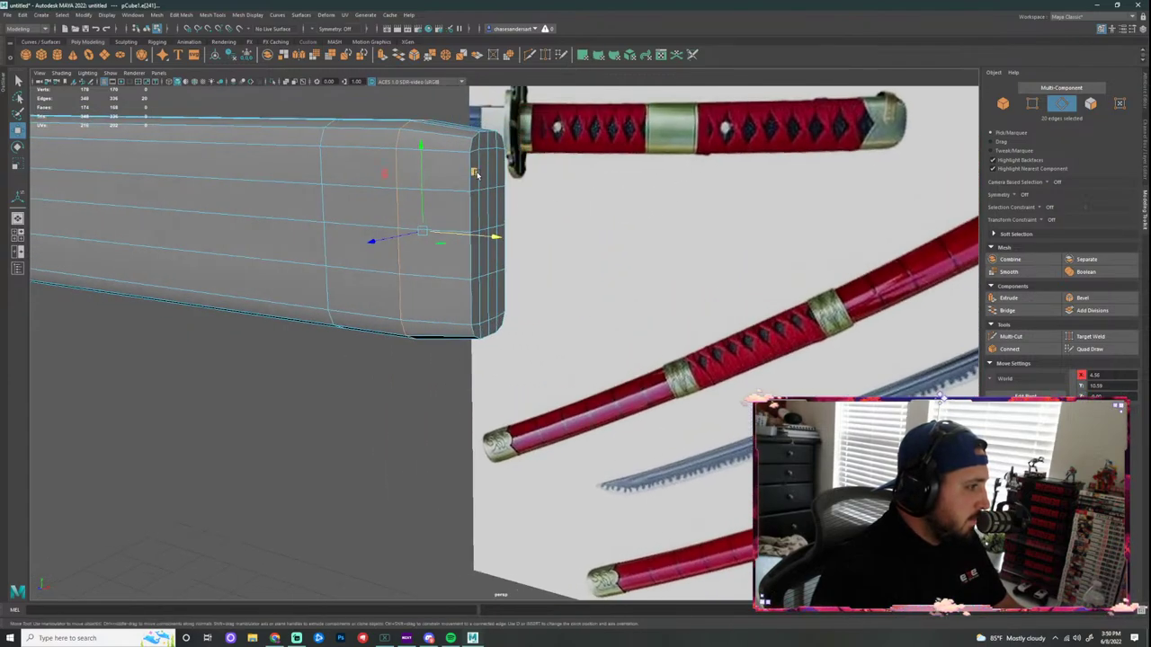
left_click_drag(476, 175, 586, 160, "alt")
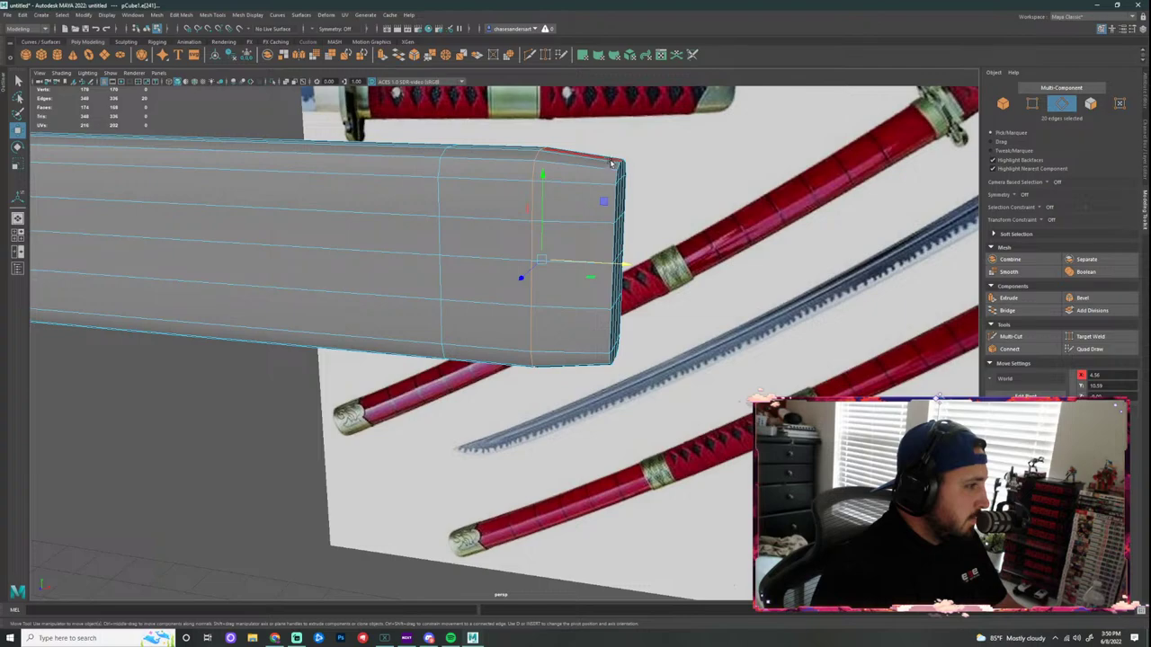
left_click(529, 55)
left_click(574, 156, "ctrl")
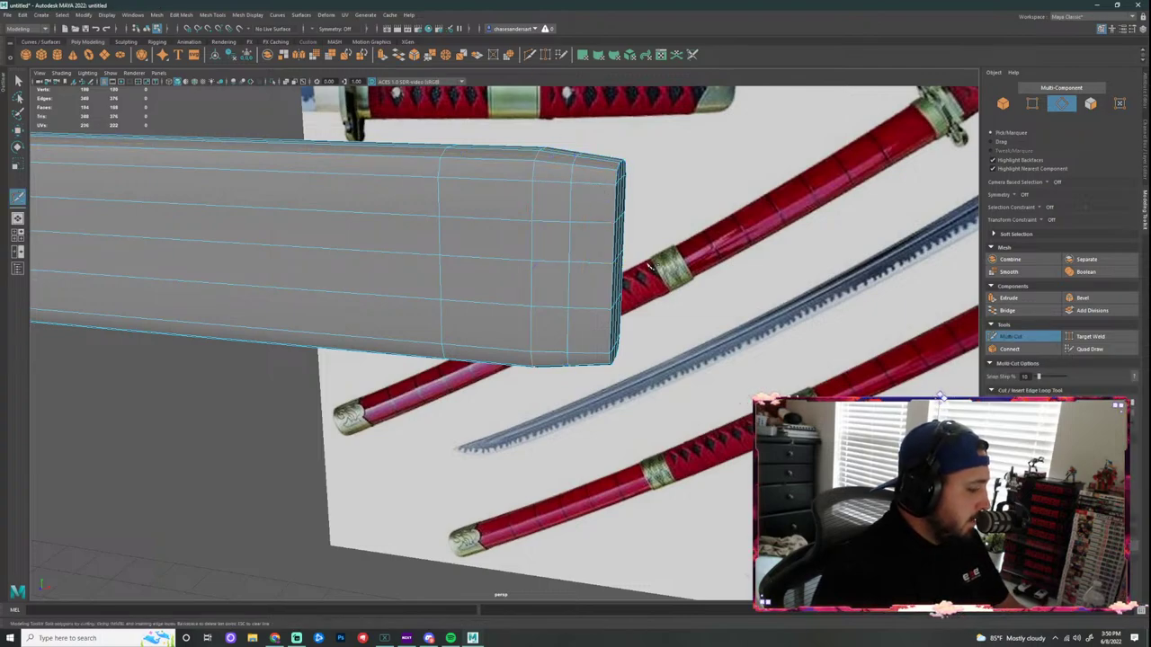
key("q")
Step: Try scaling the newly inserted edge loop up slightly to round the pommel end's taper, and revert it
double_click(569, 204)
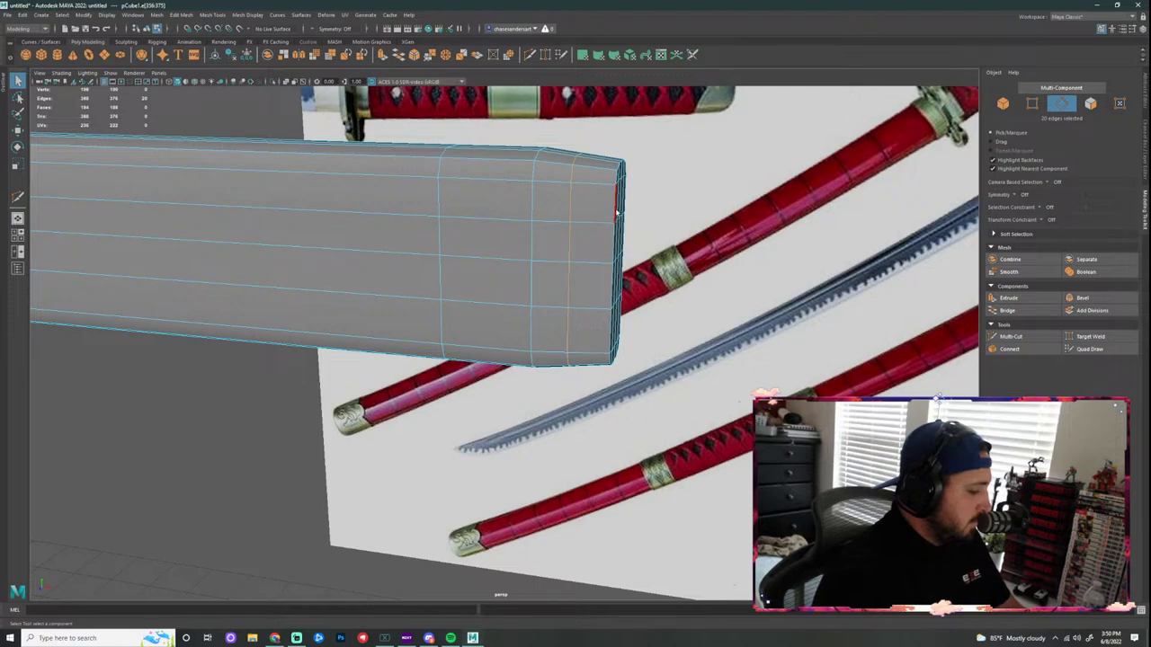
key("r")
left_click_drag(577, 261, 580, 259)
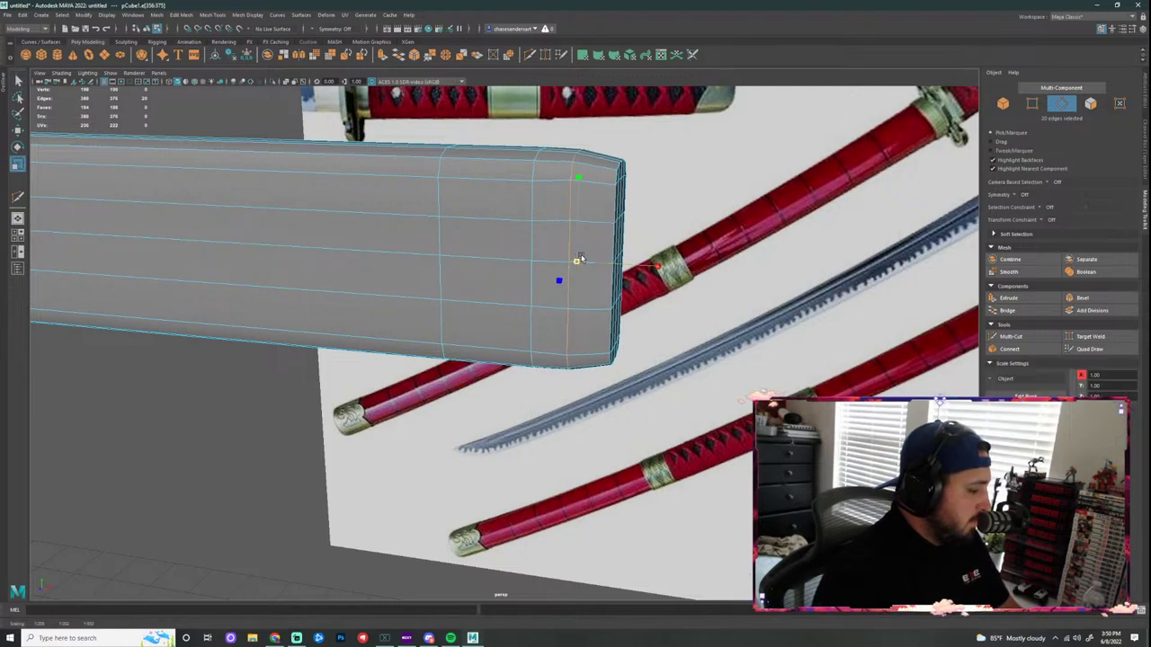
left_click(668, 301)
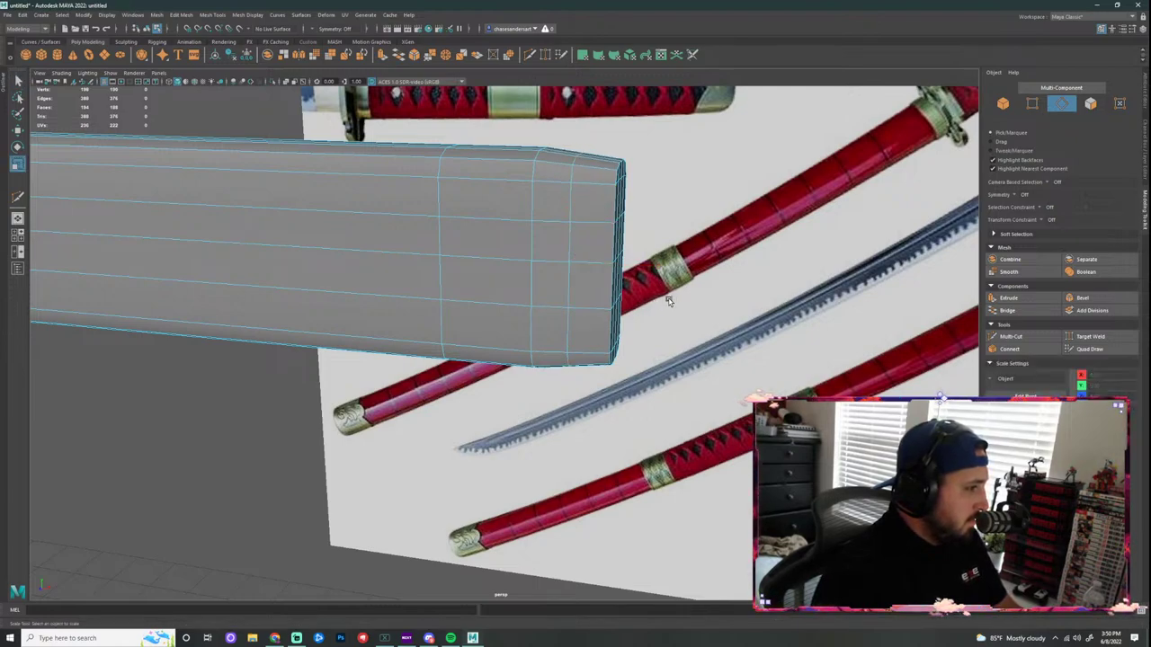
Step: Try enlarging the inserted edge loop and sliding it toward the end cap, and undo the slide
double_click(568, 280)
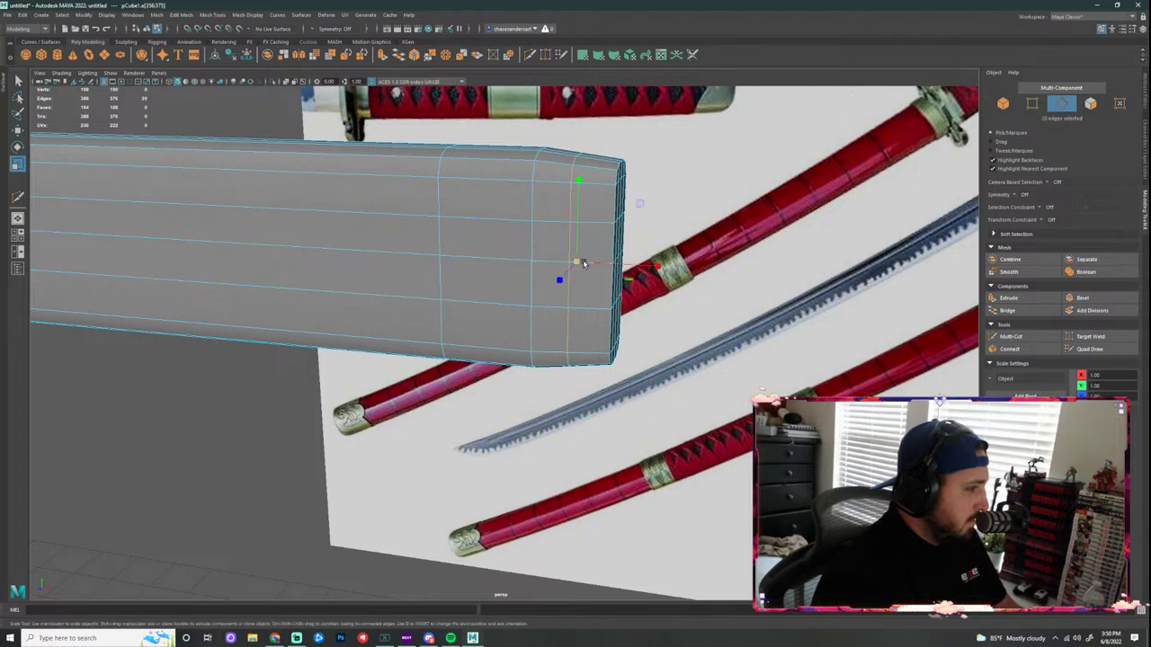
left_click_drag(583, 263, 585, 264)
key("w")
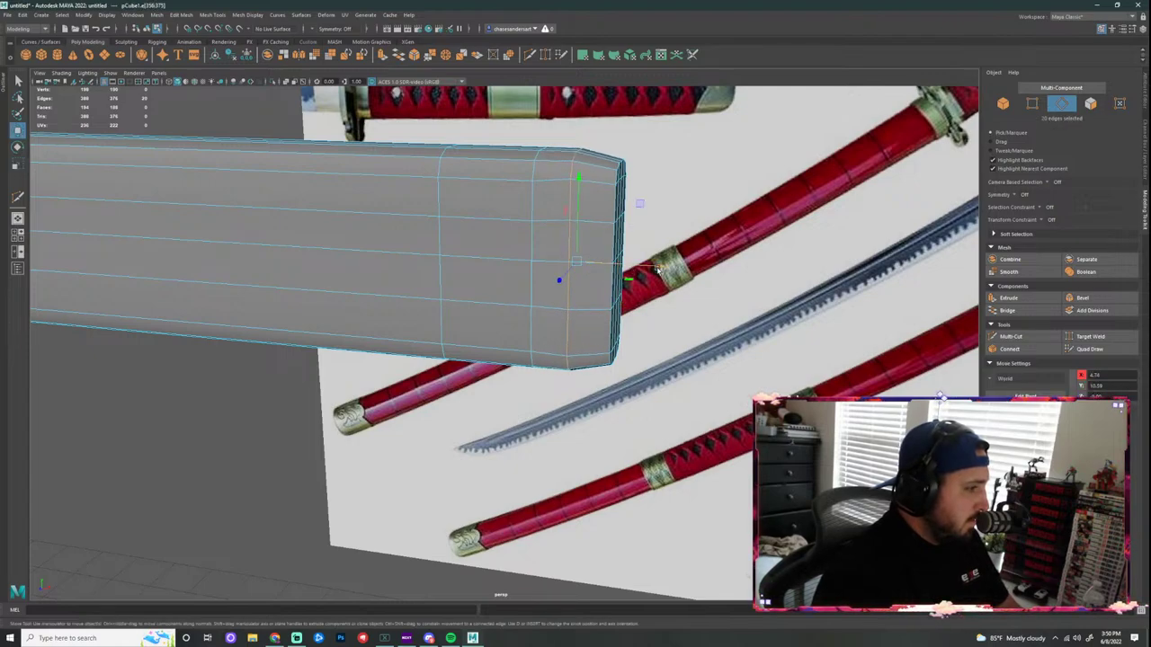
left_click_drag(663, 269, 685, 275)
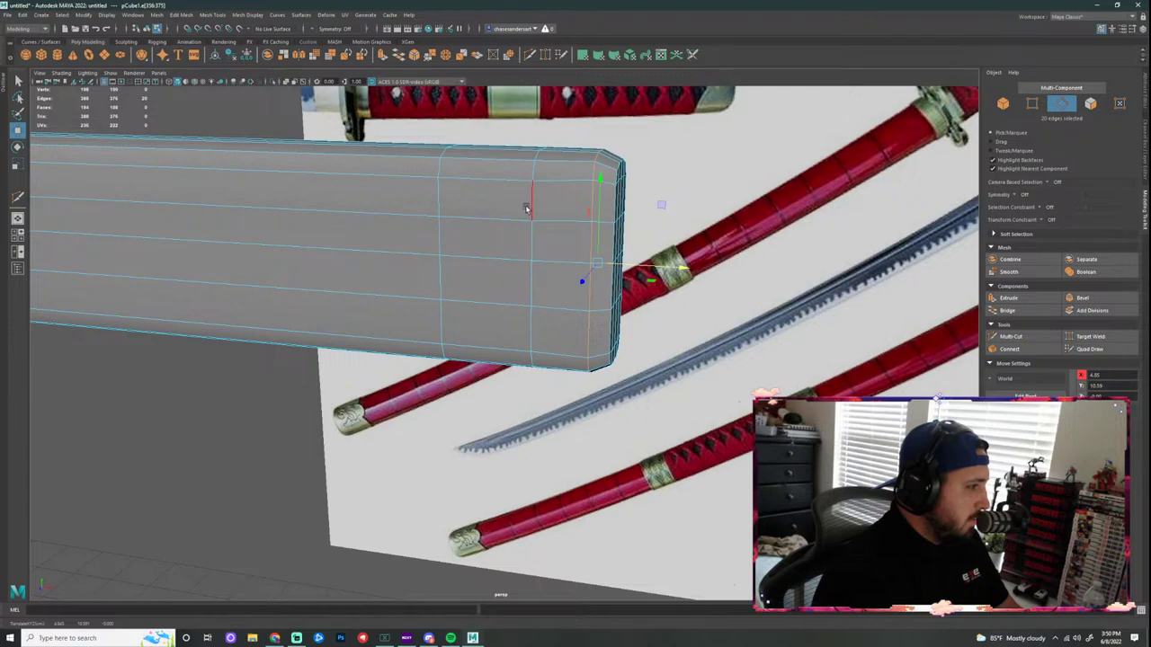
left_click(590, 209)
left_click_drag(590, 209, 602, 216)
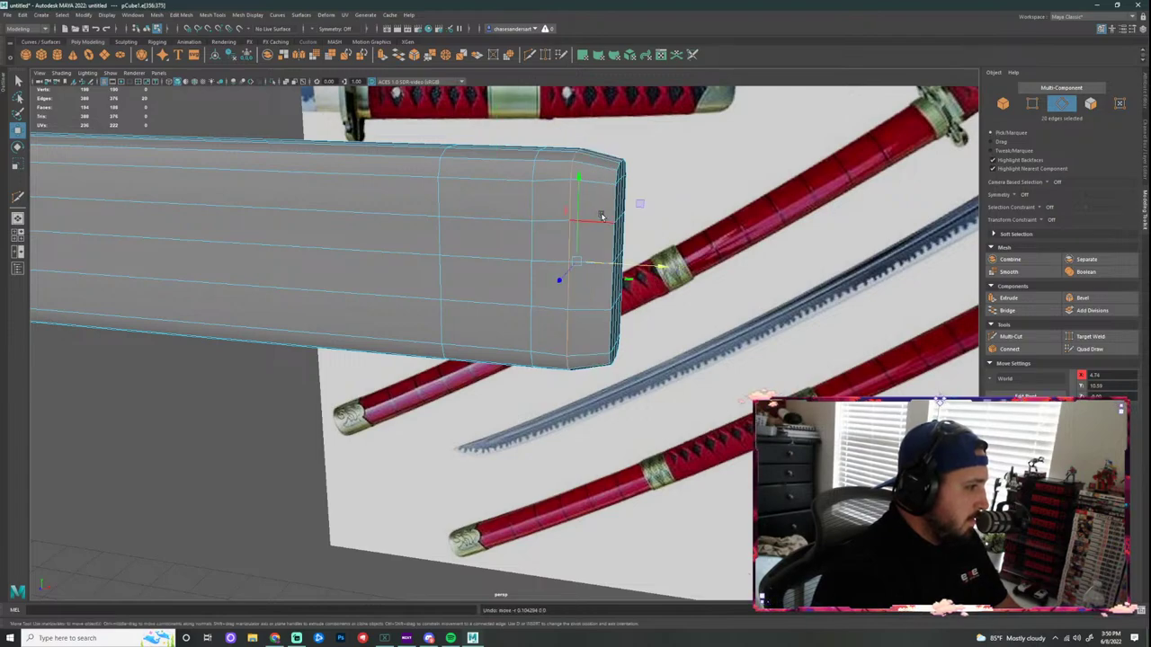
Step: Try sliding the enlarged loop closer to the end cap and scaling it down, and undo all changes to the loop
left_click_drag(661, 264, 687, 268)
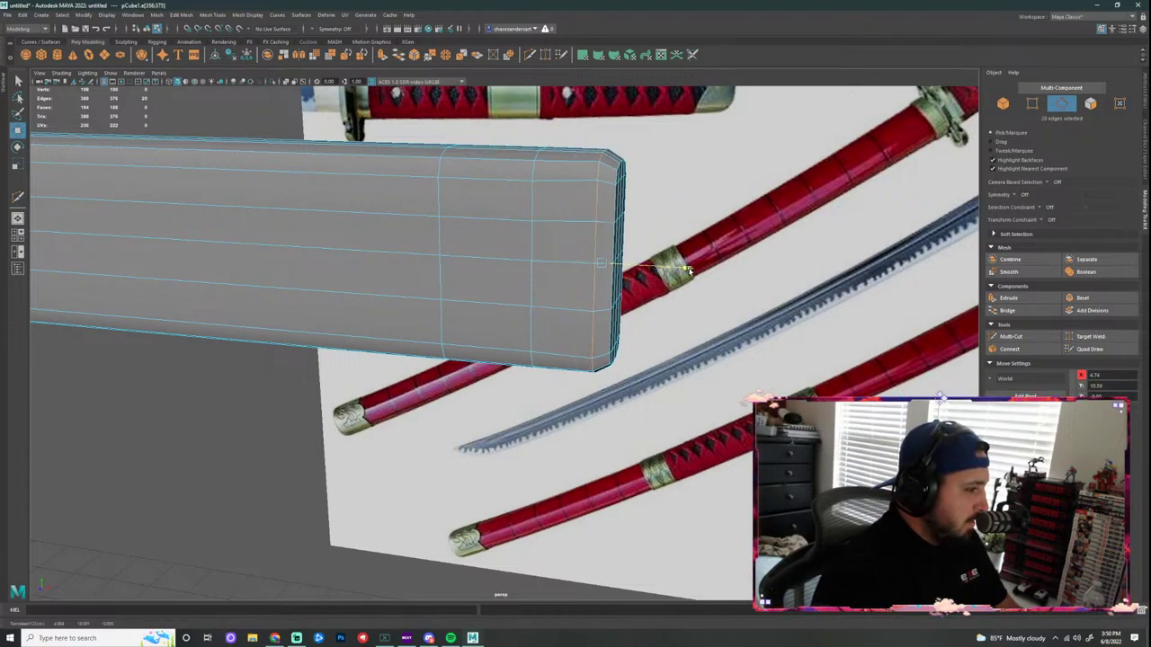
key("r")
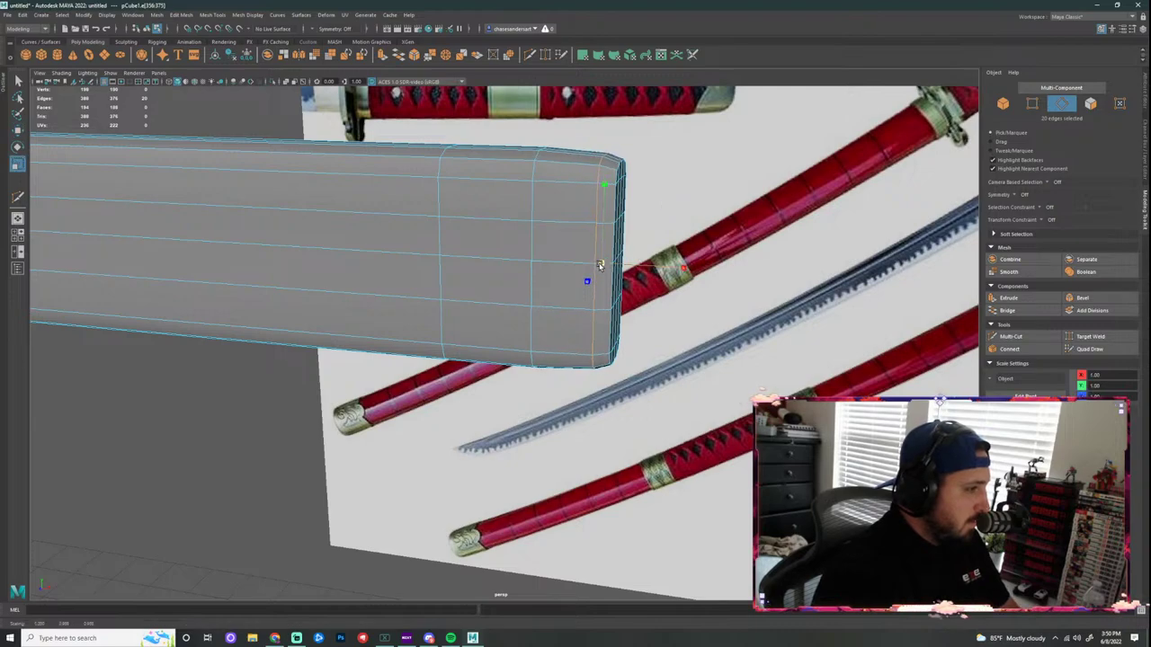
left_click(535, 210)
left_click_drag(554, 260, 692, 245, "ctrl")
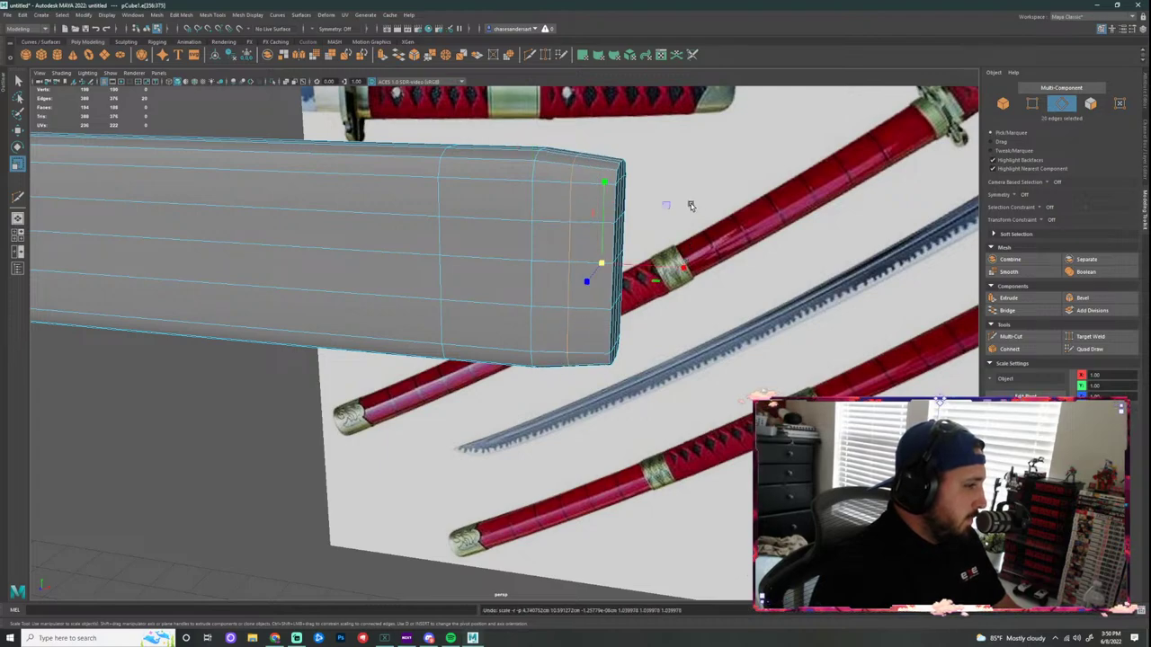
left_click_drag(691, 204, 645, 198, "alt")
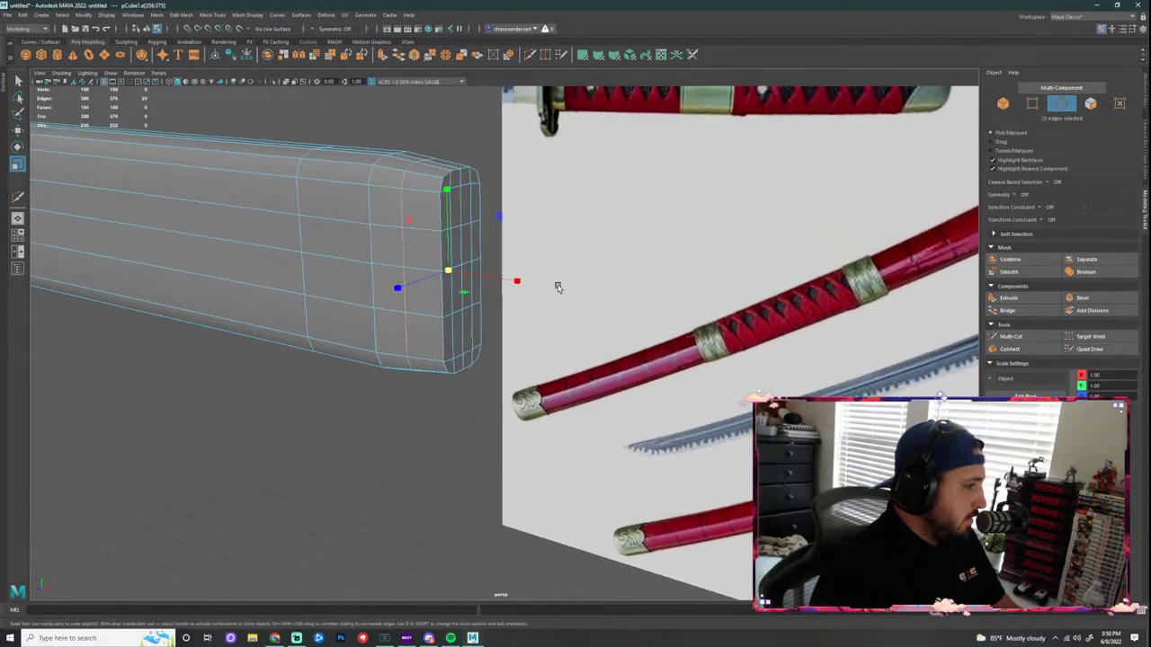
left_click_drag(558, 286, 512, 325, "alt")
left_click_drag(355, 232, 385, 228, "alt")
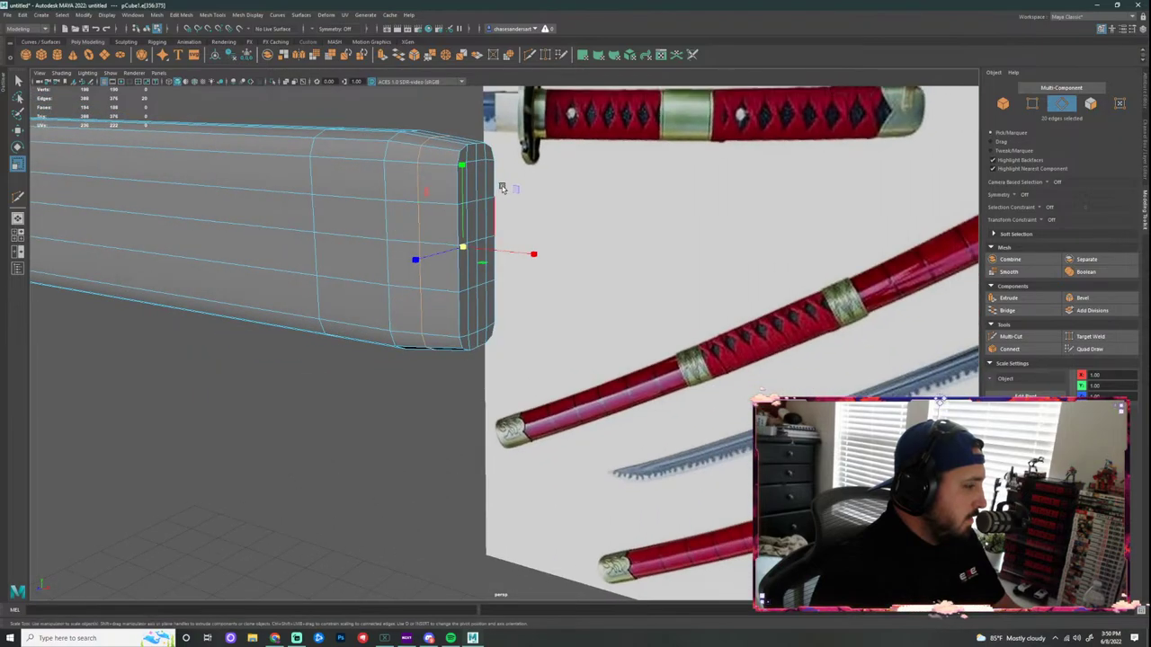
Step: Undo the edge loops inserted near the pommel end and the previous bevel on the end cap
left_click_drag(565, 286, 582, 262, "alt")
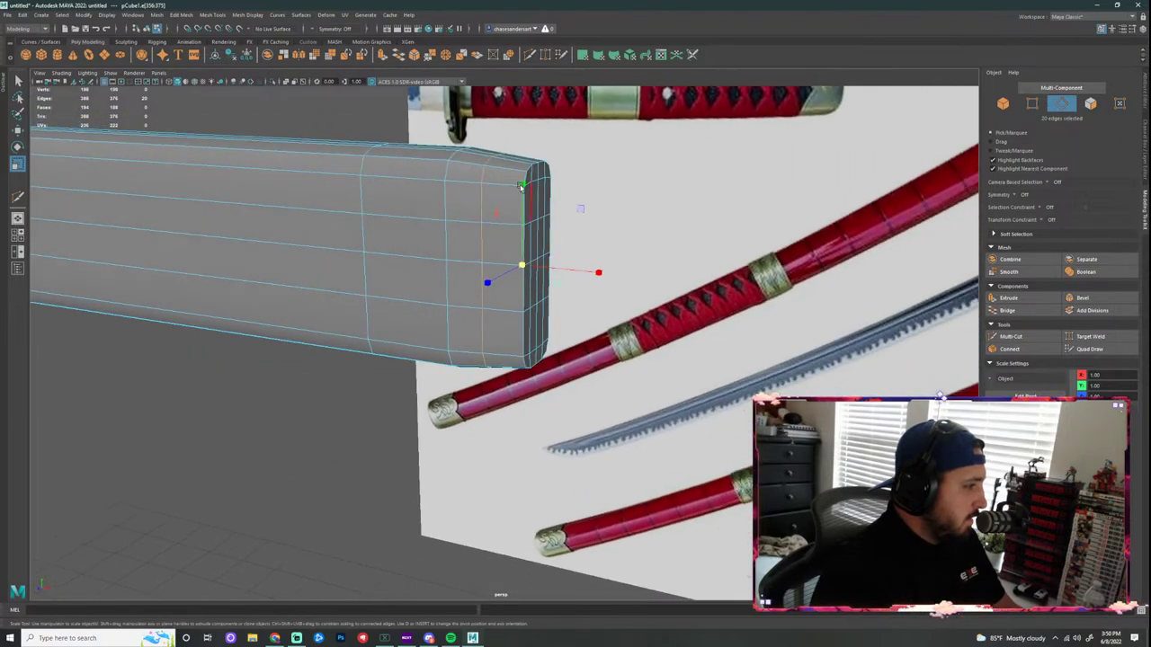
key("ctrl+z")
key("ctrl+z")
key("ctrl+z")
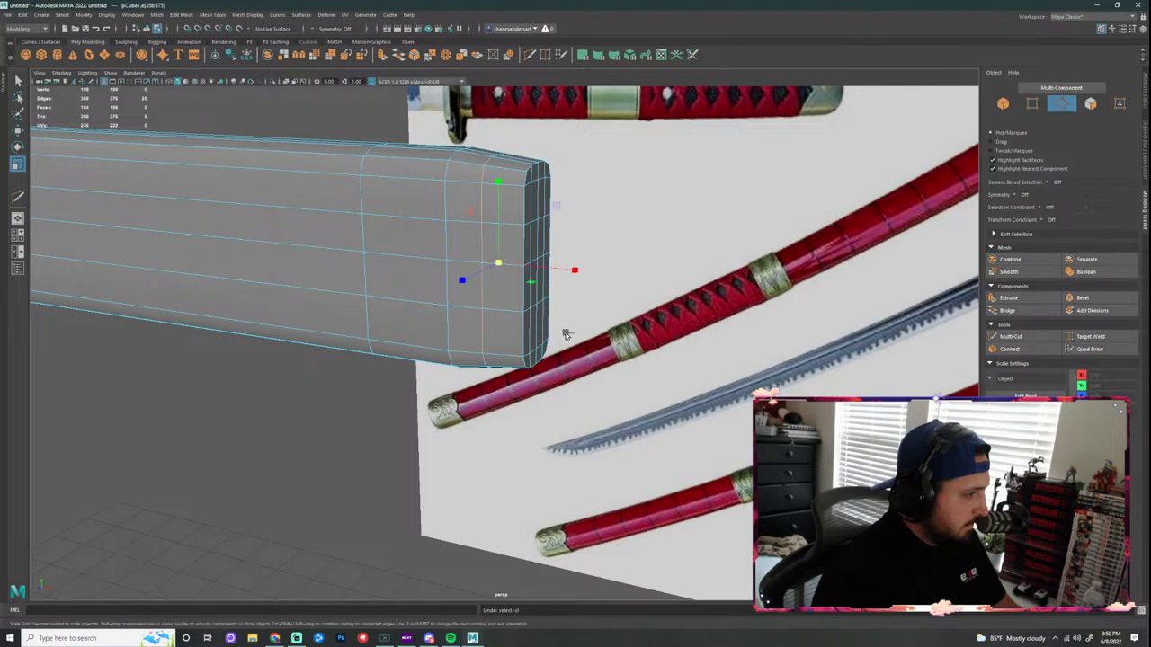
key("ctrl+z")
key("ctrl+z")
key("ctrl+z")
key("ctrl+z")
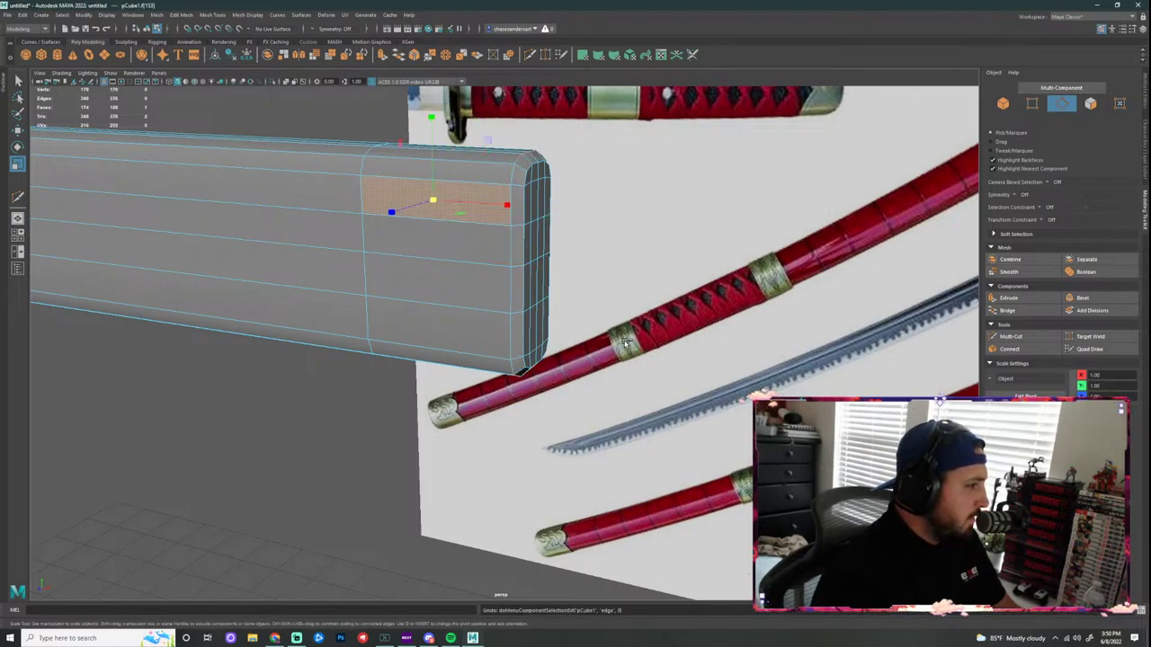
key("ctrl+z")
key("ctrl+z")
key("ctrl+z")
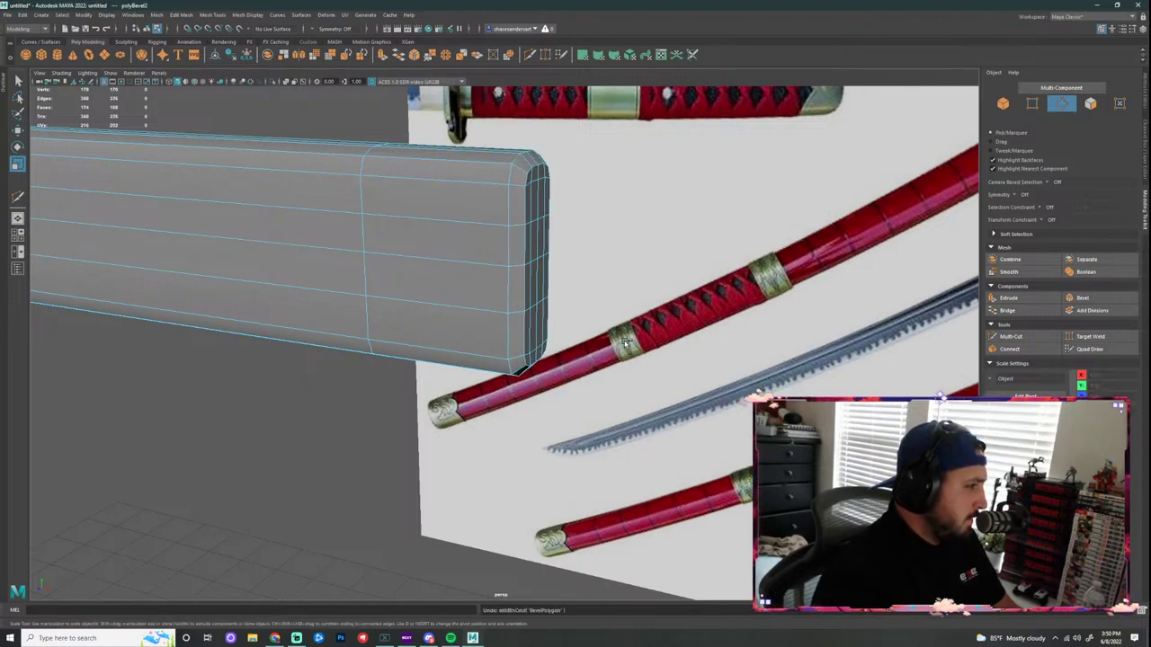
Step: Select the full border edge loop around the pommel end cap and bevel it
left_click(583, 199)
double_click(520, 210)
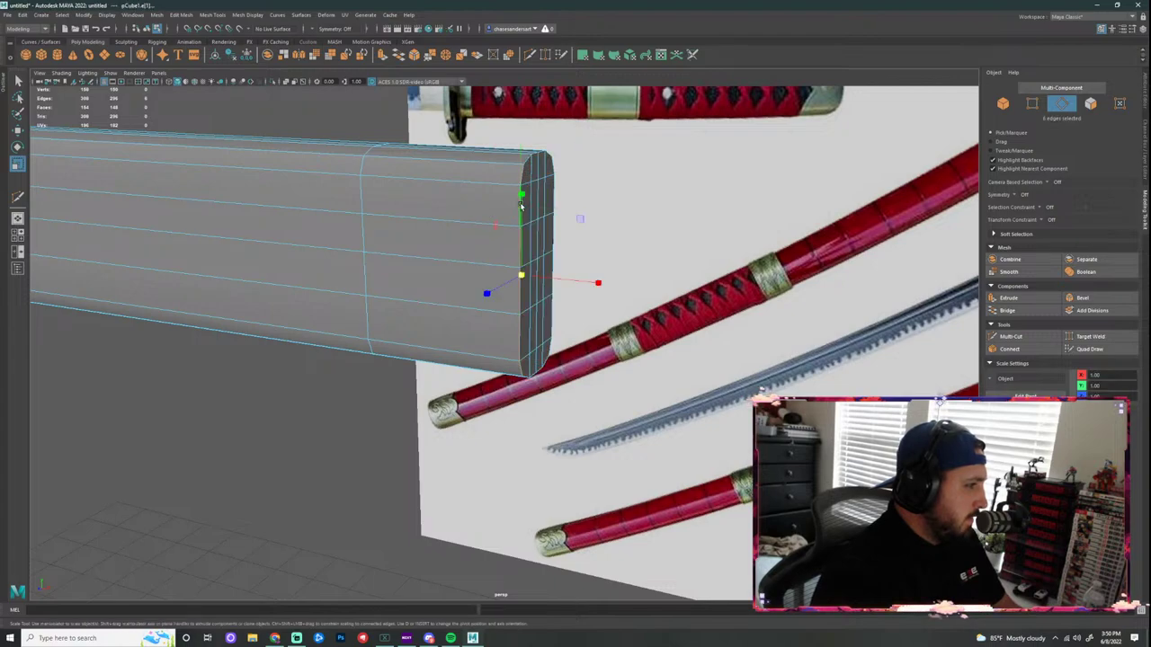
double_click(533, 166)
left_click_drag(552, 393, 357, 350, "alt")
left_click_drag(428, 327, 412, 297, "alt")
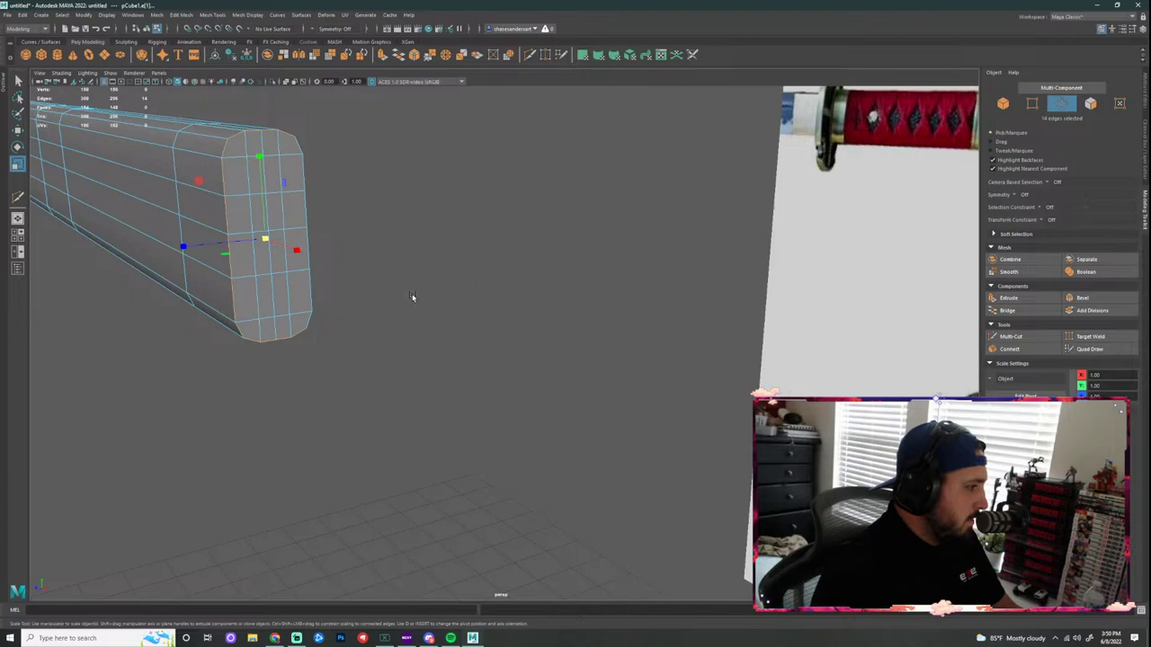
left_click_drag(681, 271, 711, 259, "alt")
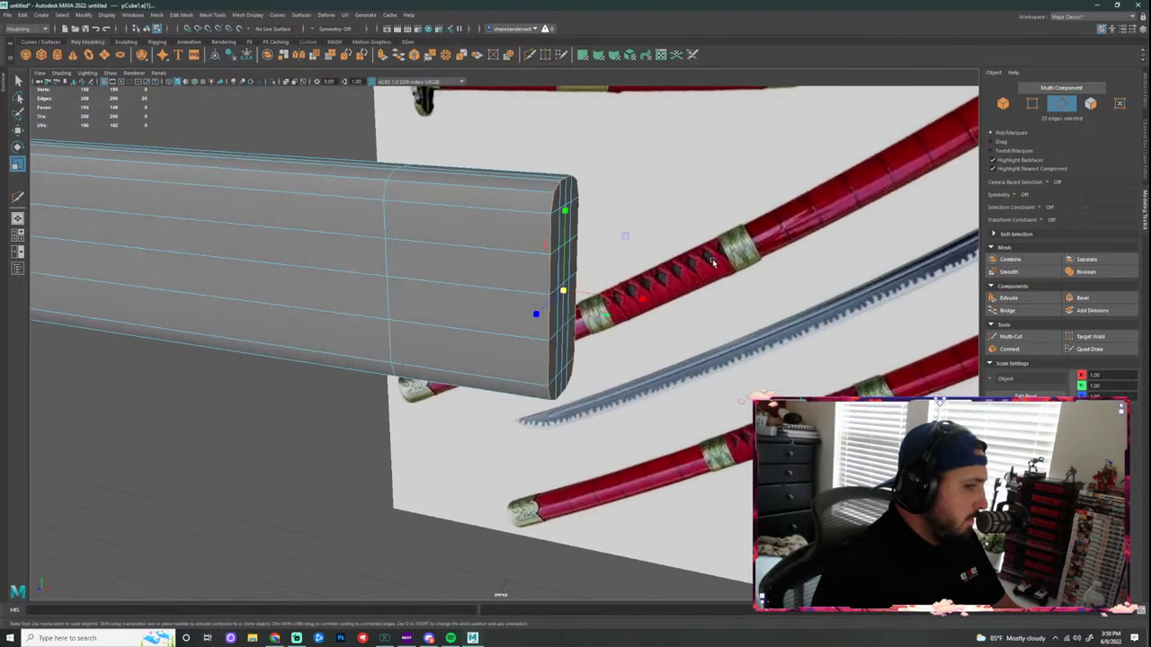
left_click(1086, 298)
Step: Try a rounder end-cap bevel with Fraction 1 and Segments 3
left_click_drag(730, 202, 759, 205)
left_click_drag(676, 241, 634, 238, "alt")
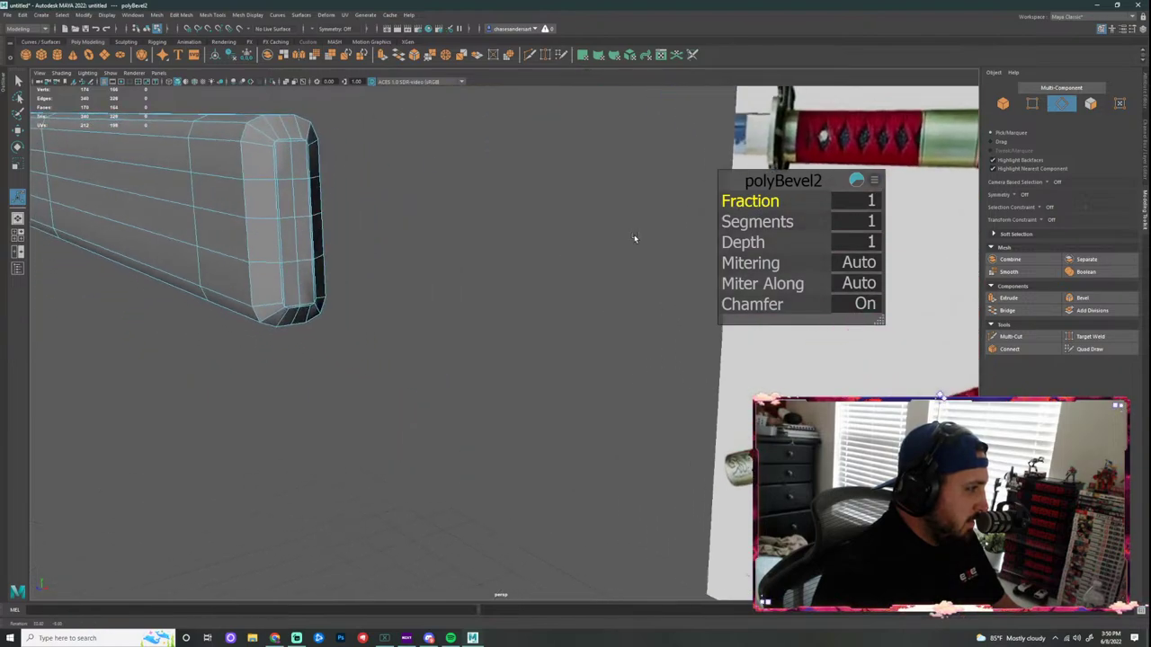
left_click_drag(486, 271, 714, 260, "alt")
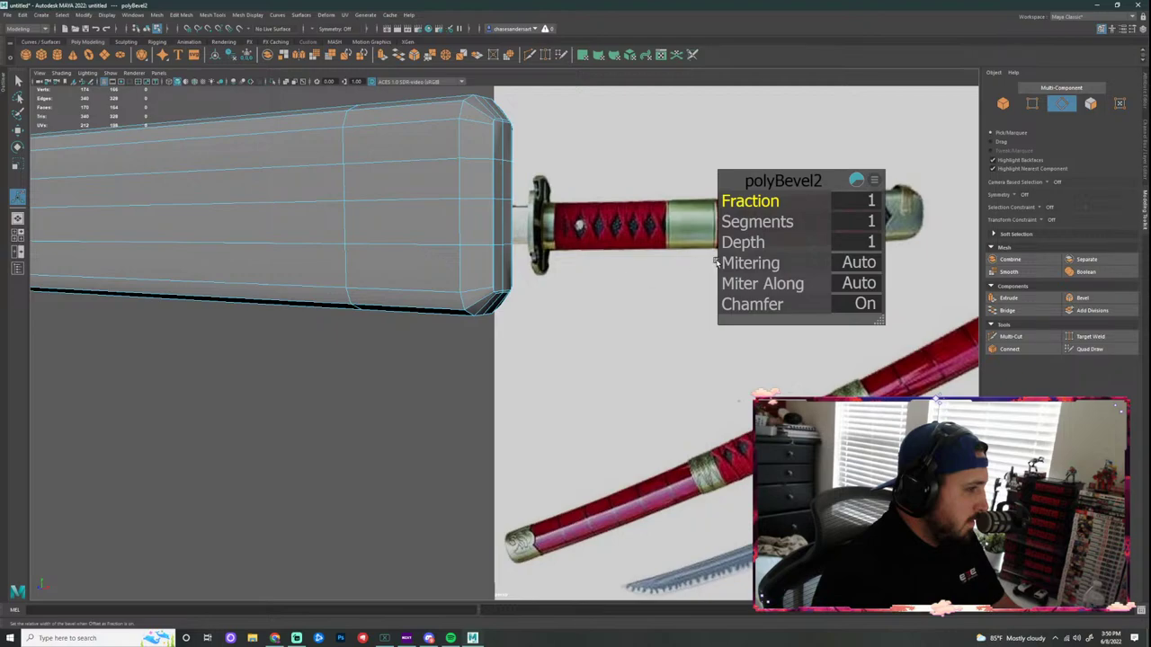
left_click_drag(754, 222, 767, 222)
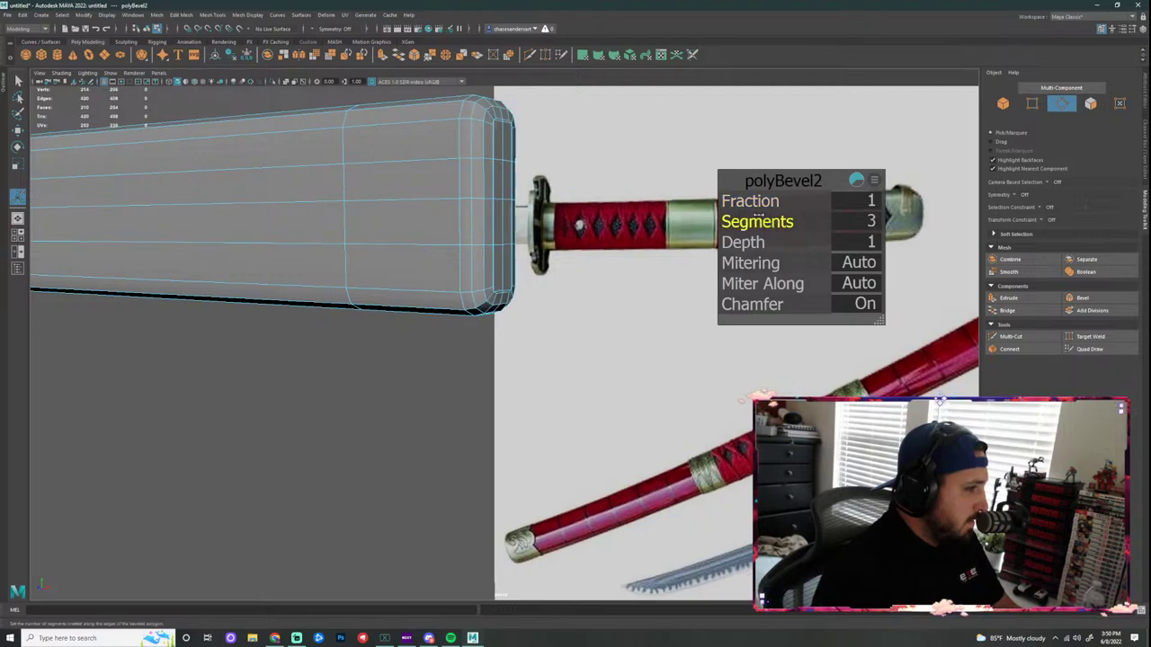
left_click_drag(589, 267, 612, 274, "alt")
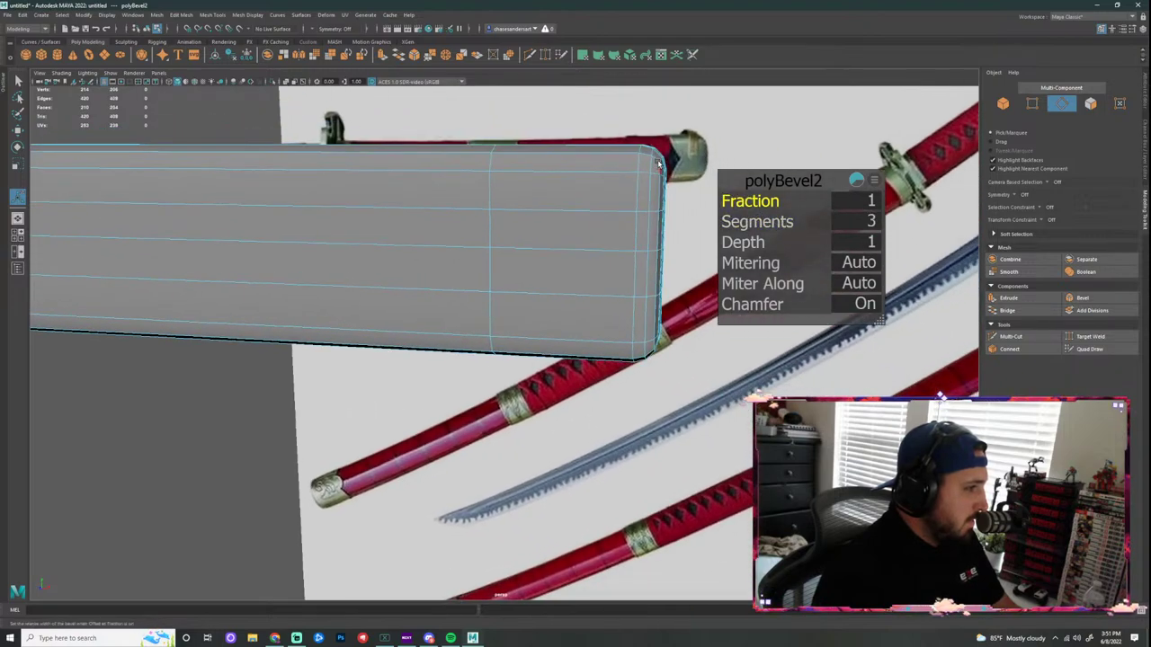
left_click_drag(684, 335, 589, 362, "alt")
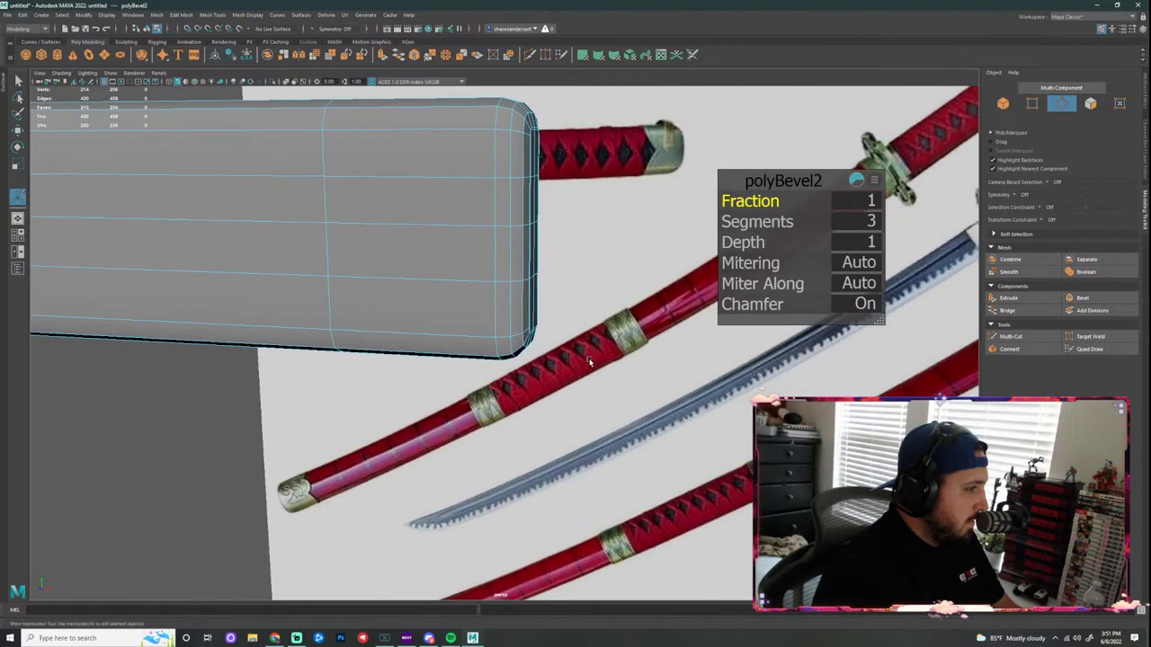
Step: Try Soft Select on the bevel's edge loop next to the grip and adjust its falloff radius
left_click(495, 245)
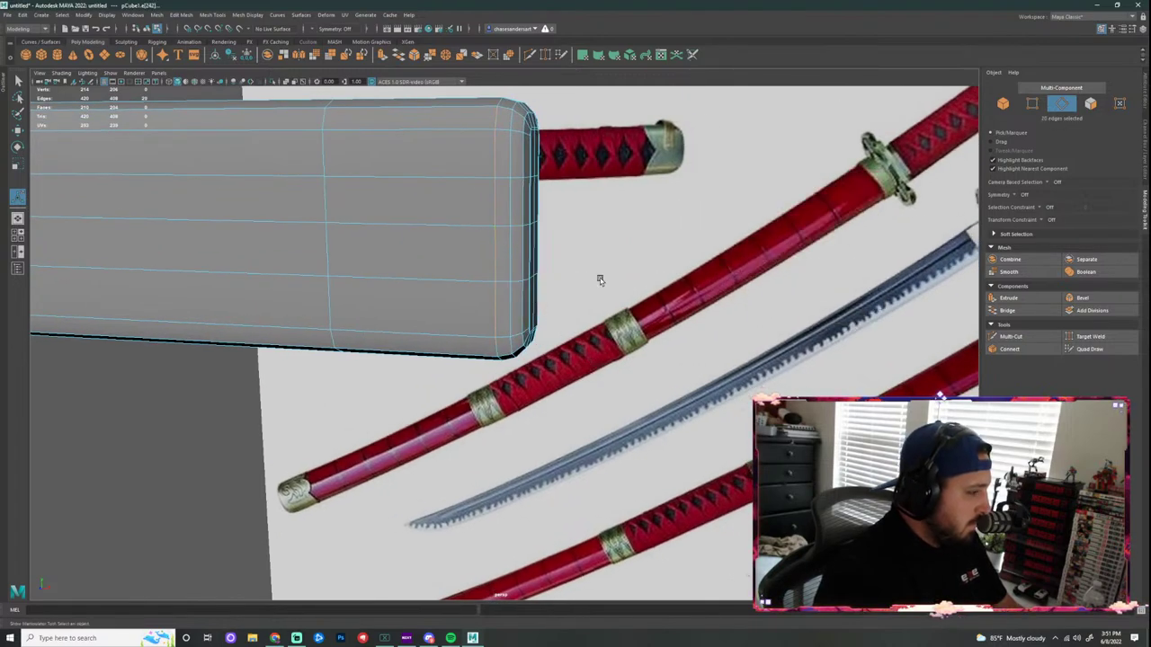
key("b")
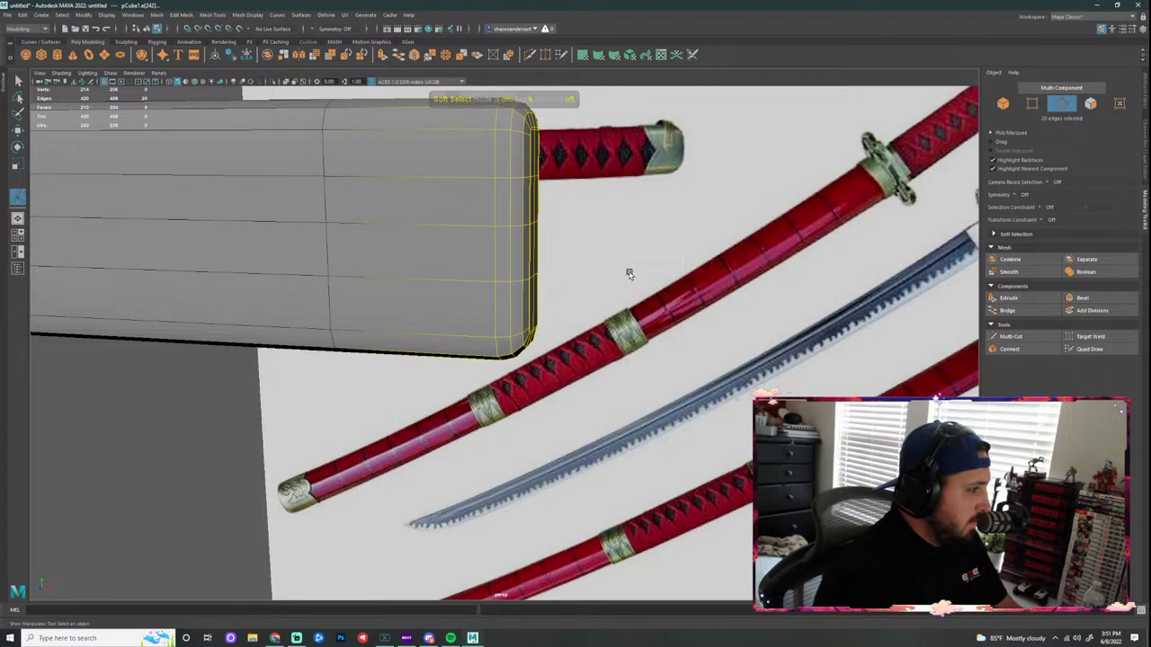
left_click_drag(675, 257, 613, 381)
key("b")
key("ctrl+z")
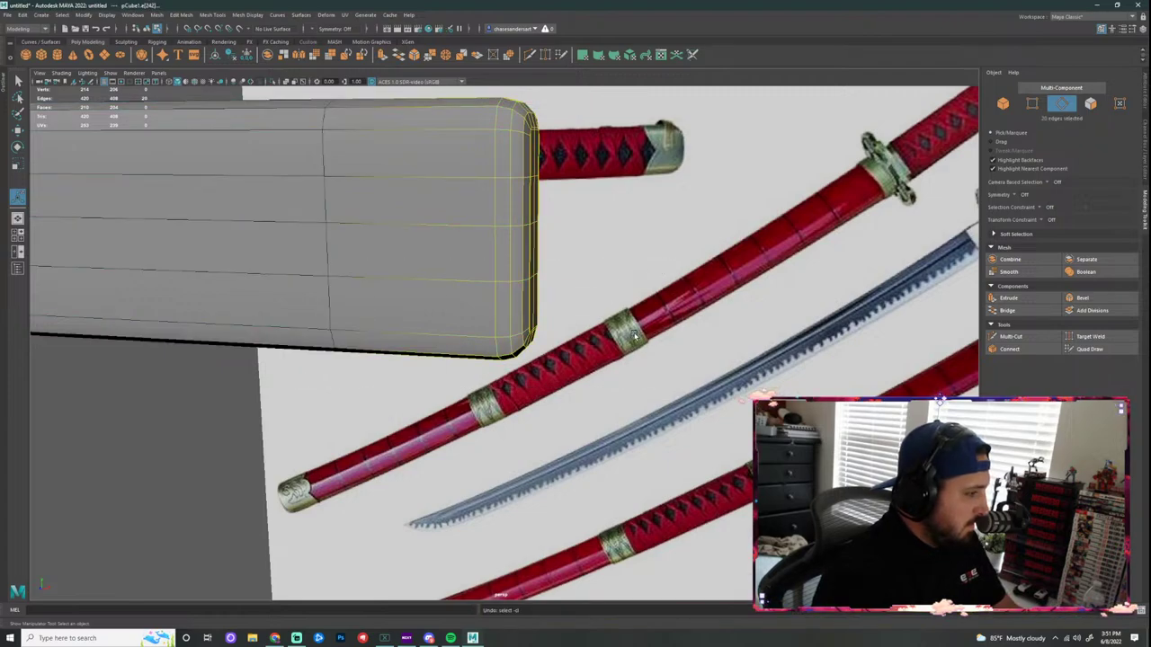
left_click(666, 267)
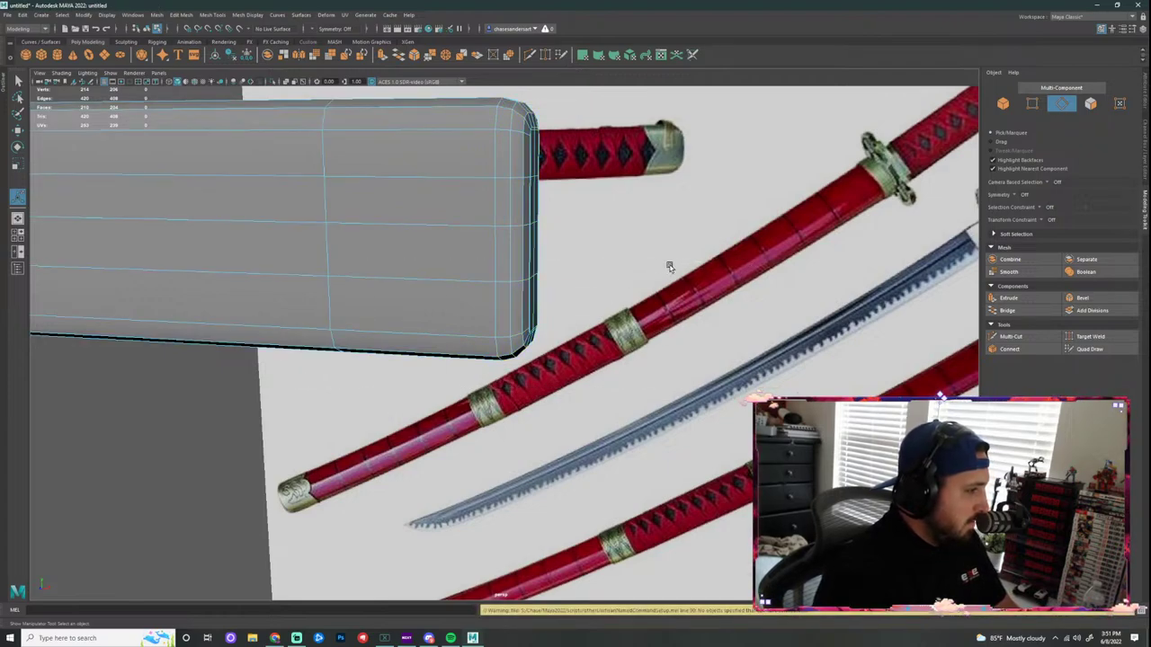
scroll(671, 328, "down", 4)
key("ctrl+z")
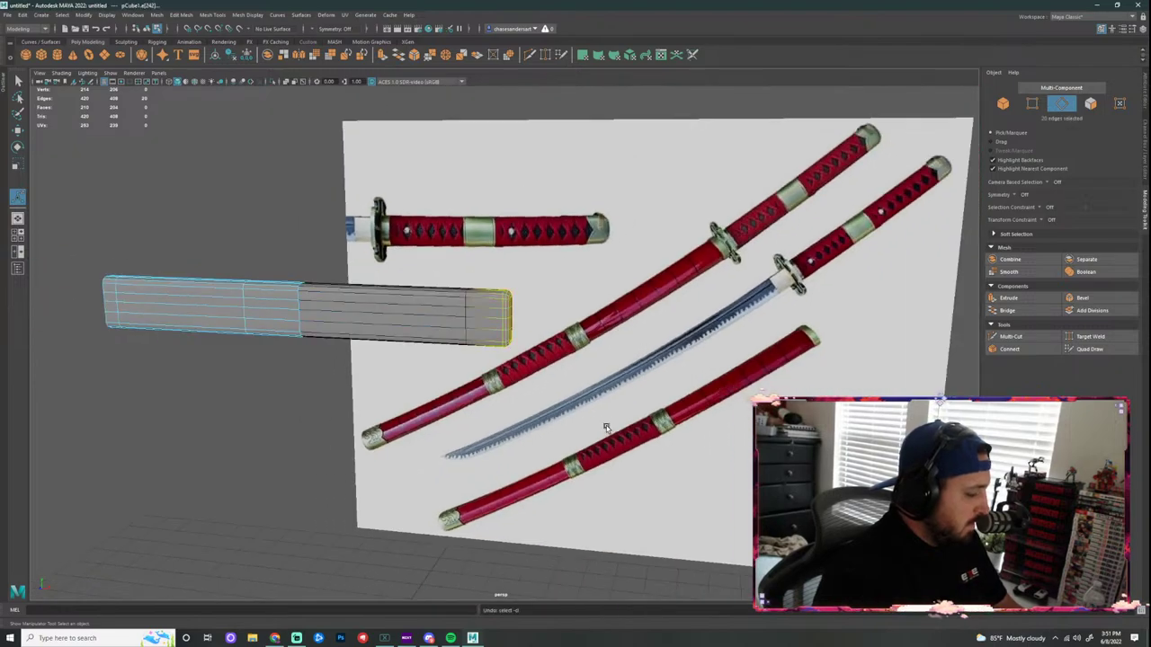
key("b")
key("b")
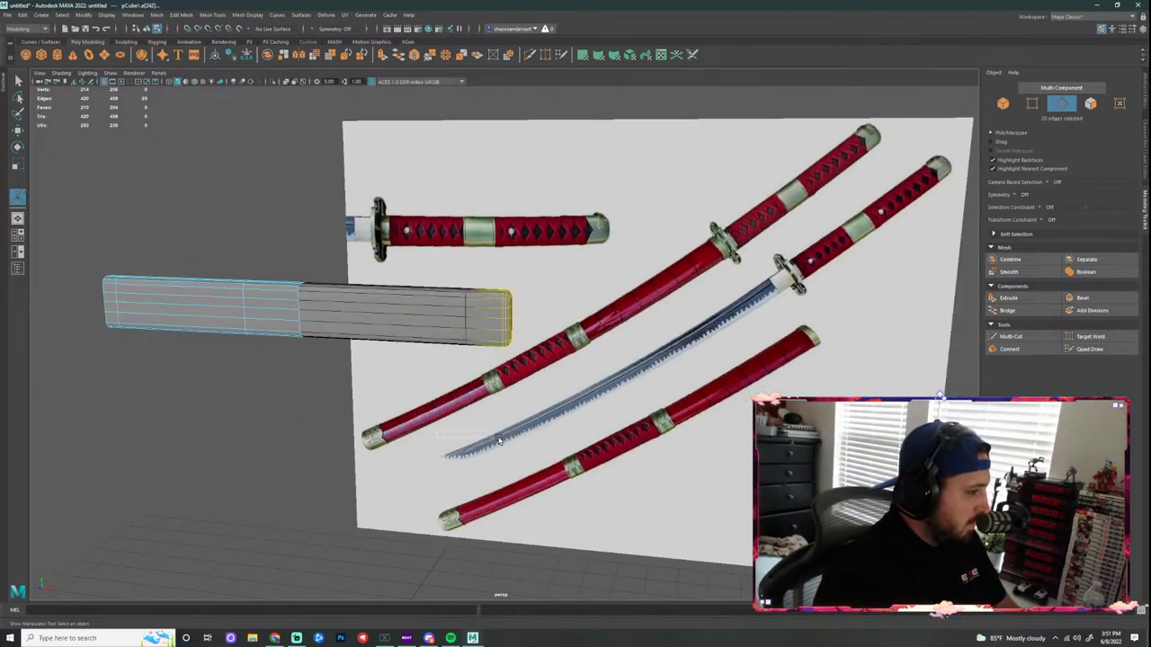
left_click_drag(721, 423, 729, 423)
scroll(545, 375, "up", 5)
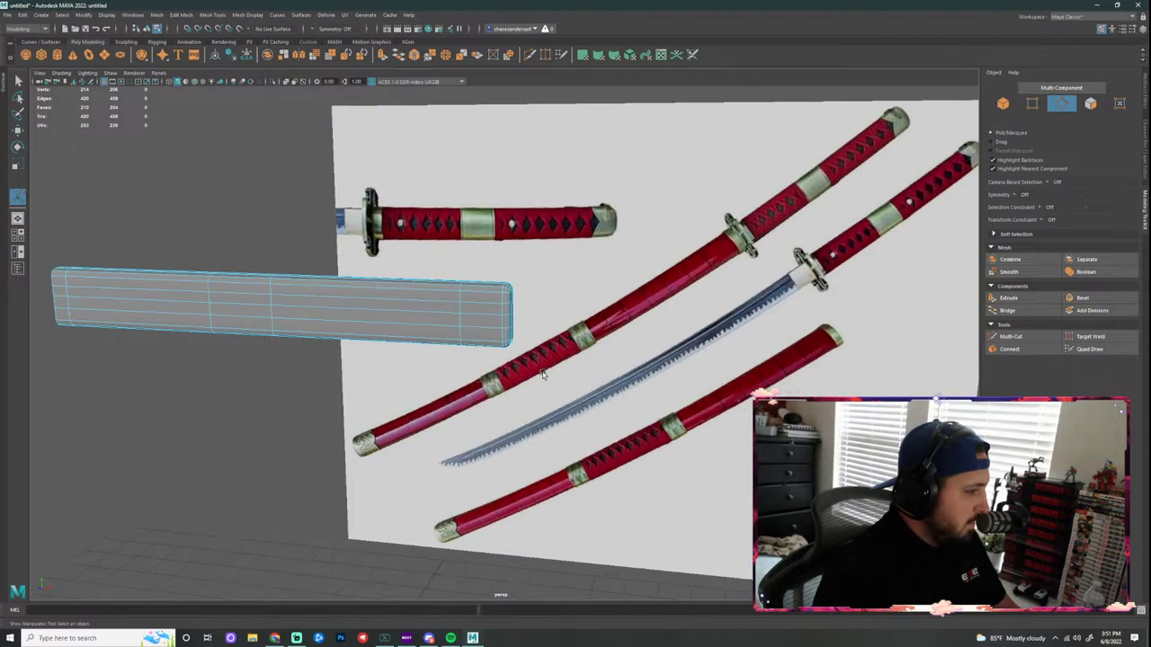
Step: Try soft-selecting other edge loops and edges along the handle with a different falloff radius
scroll(538, 354, "up", 3)
double_click(510, 236)
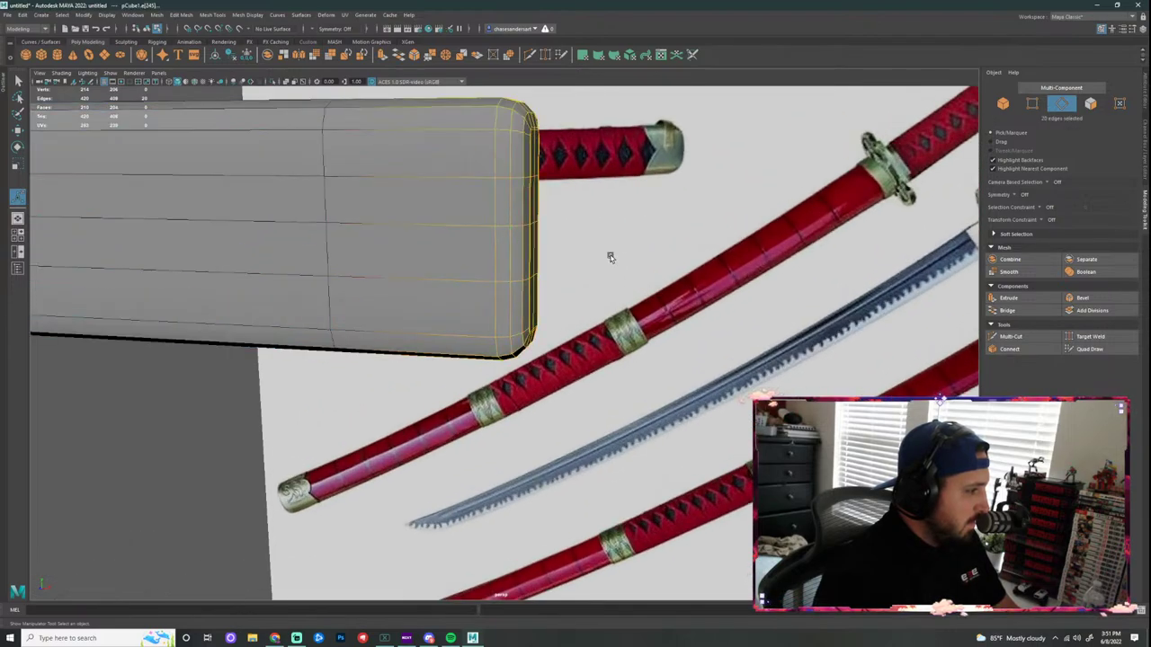
left_click_drag(728, 263, 733, 265)
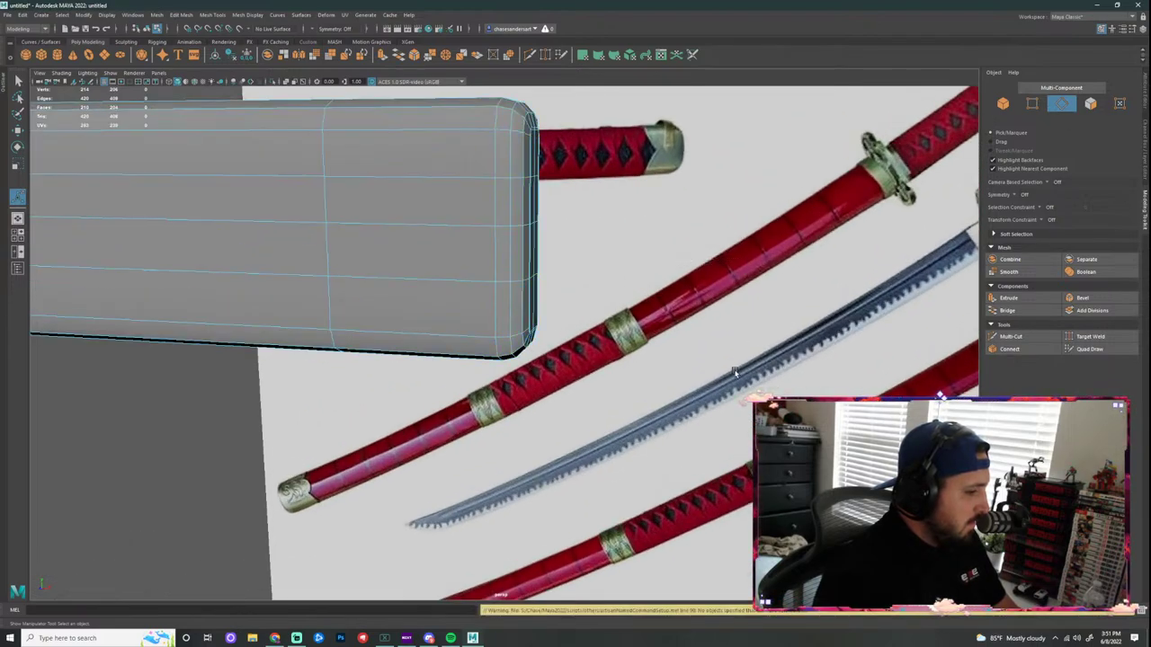
scroll(735, 372, "down", 5)
double_click(466, 317)
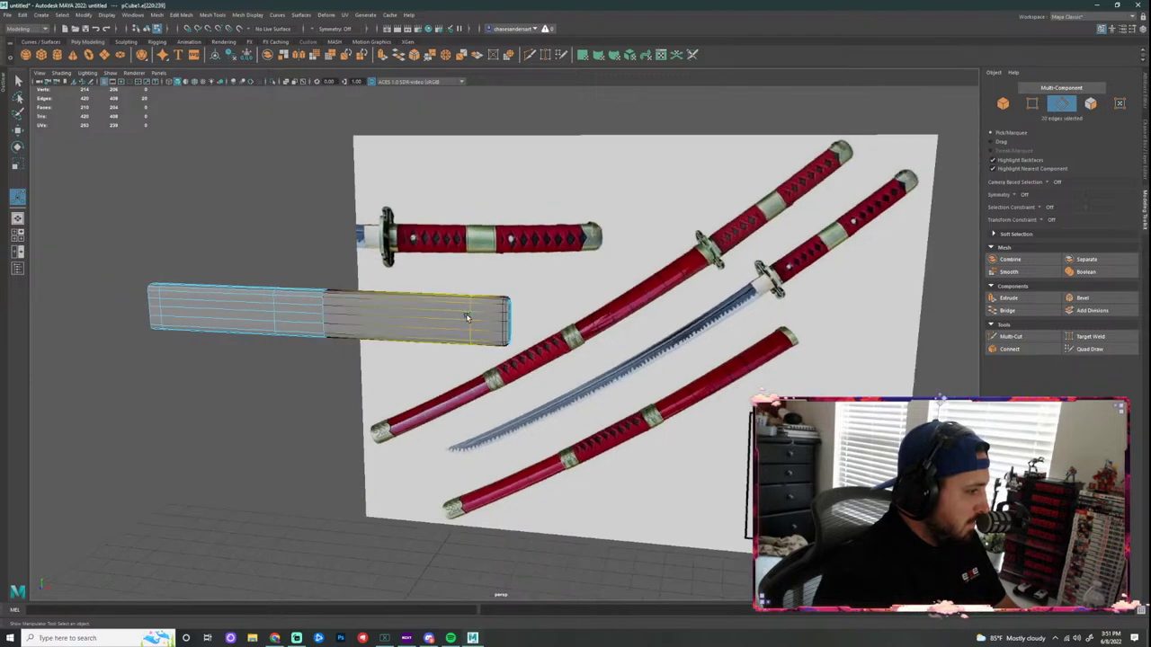
left_click(369, 309)
left_click_drag(239, 171, 270, 171)
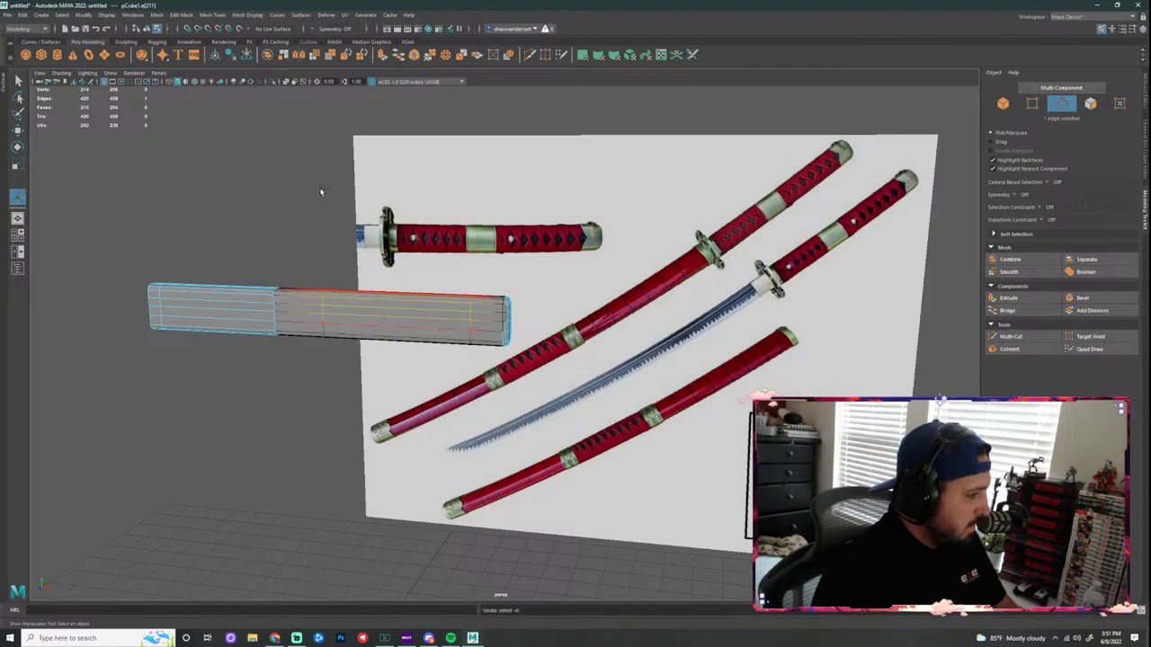
scroll(536, 360, "up", 3)
scroll(536, 360, "up", 3)
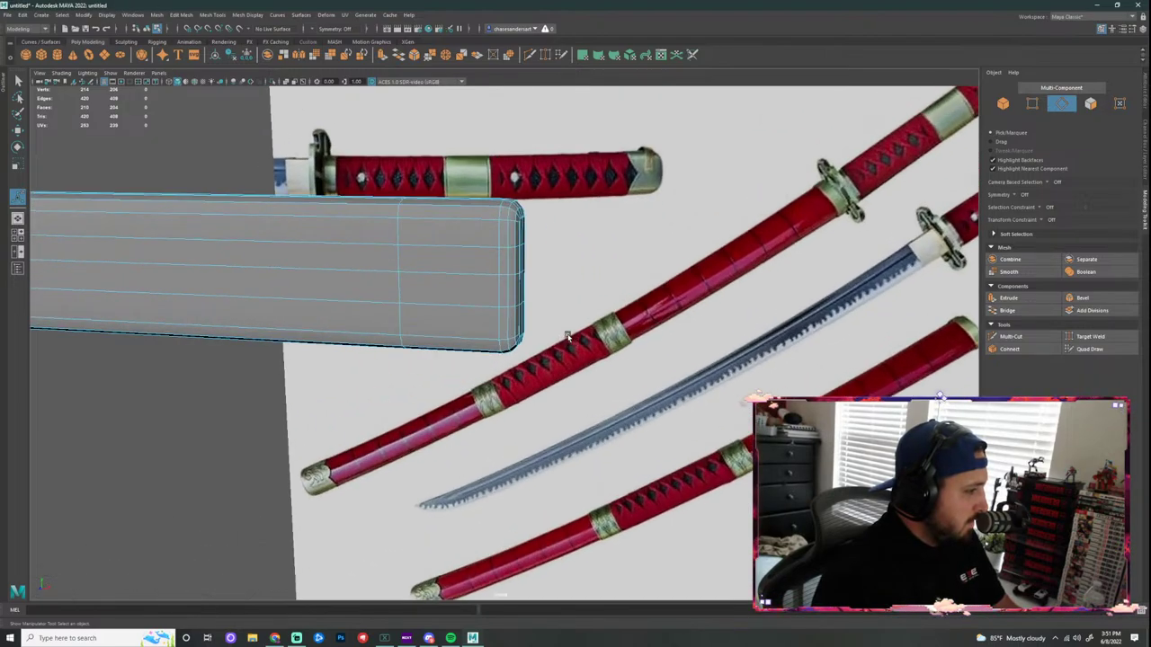
Step: Undo the soft selections and bevel adjustments, back to the end-cap bevel with Fraction 0.5 and Segments 1
mouse_move(570, 337)
left_mouse_down("alt")
mouse_move(435, 332)
mouse_move(567, 334)
left_mouse_up("alt")
key("ctrl+z")
key("ctrl+z")
key("ctrl+z")
key("ctrl+z")
key("ctrl+z")
key("ctrl+z")
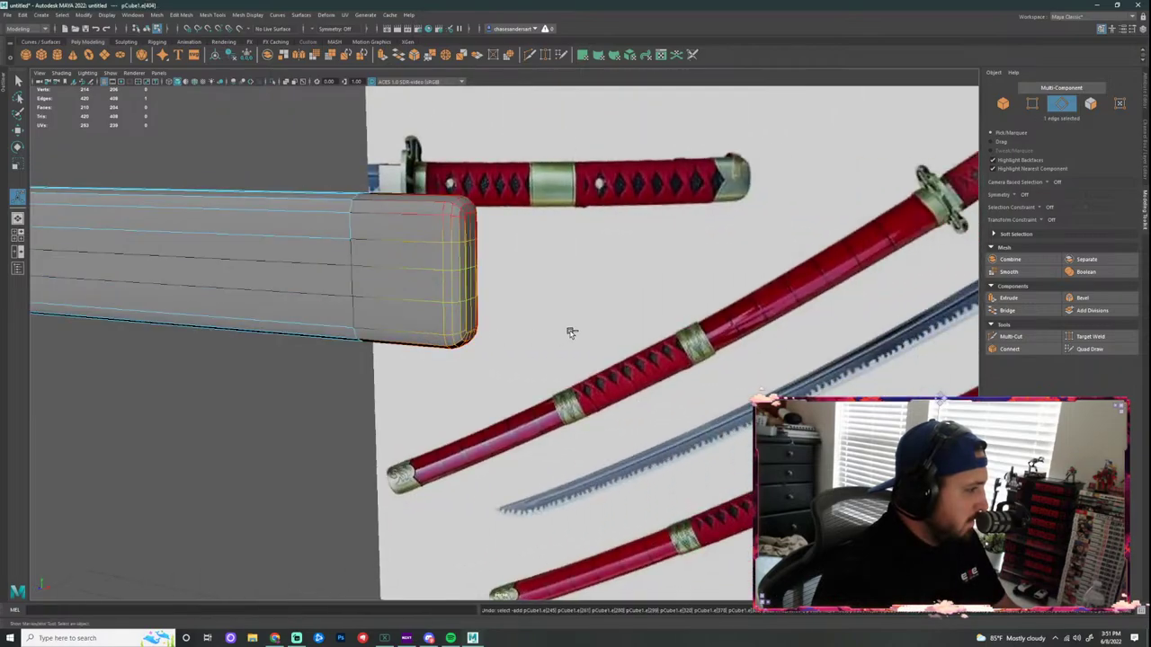
key("ctrl+b")
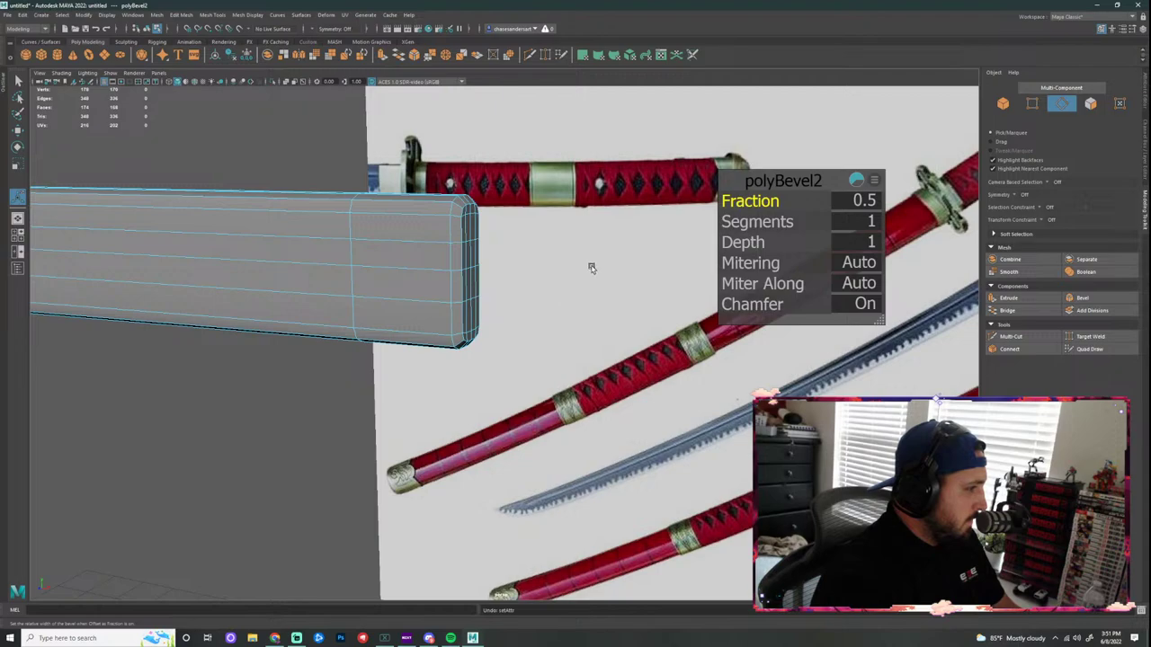
Step: Examine how the bevelled handle lines up with the katana reference in the orthographic side view
scroll(591, 268, "down", 3)
scroll(612, 264, "up", 3)
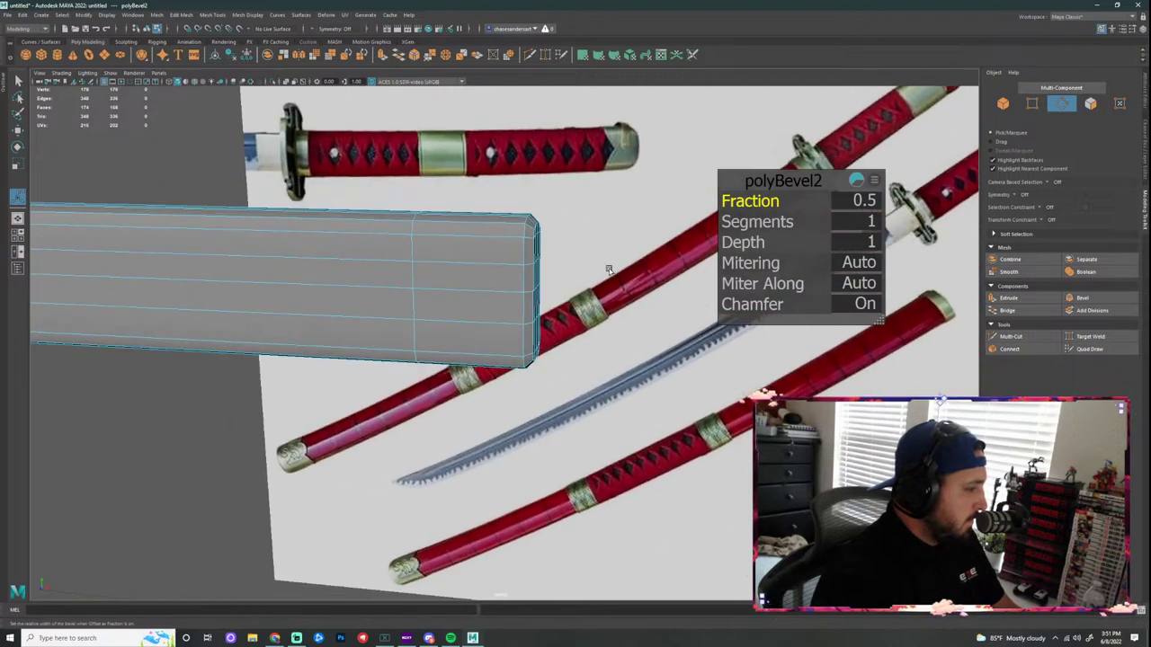
scroll(599, 269, "down", 3)
left_click_drag(598, 269, 584, 337, "alt")
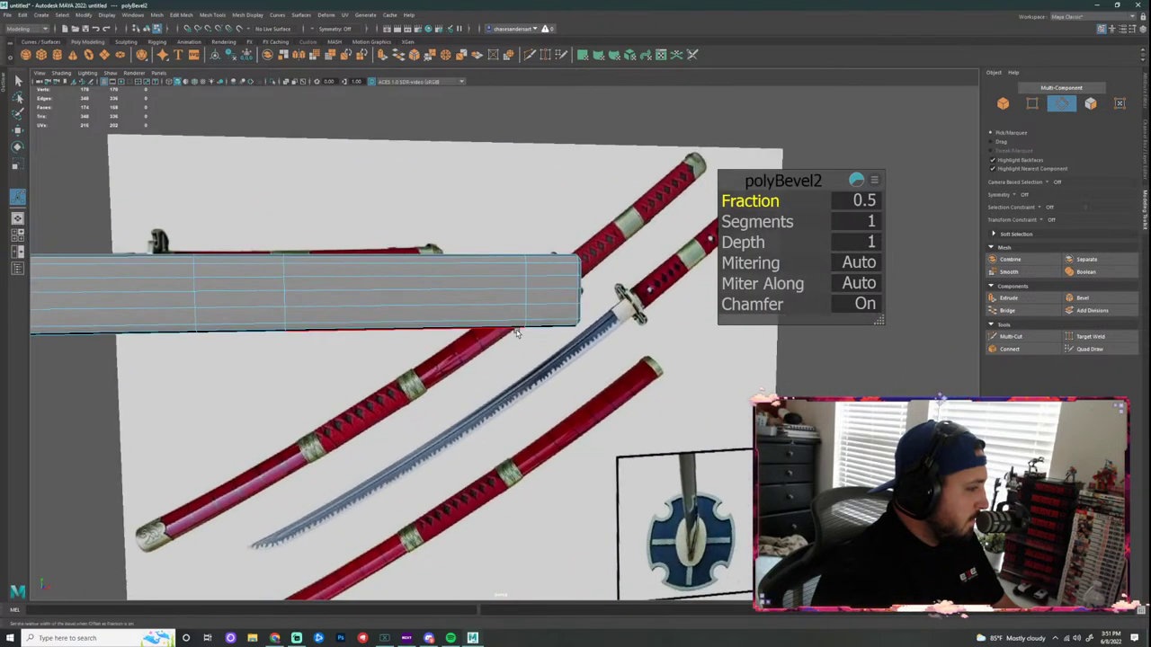
key("a")
key("space")
key("space")
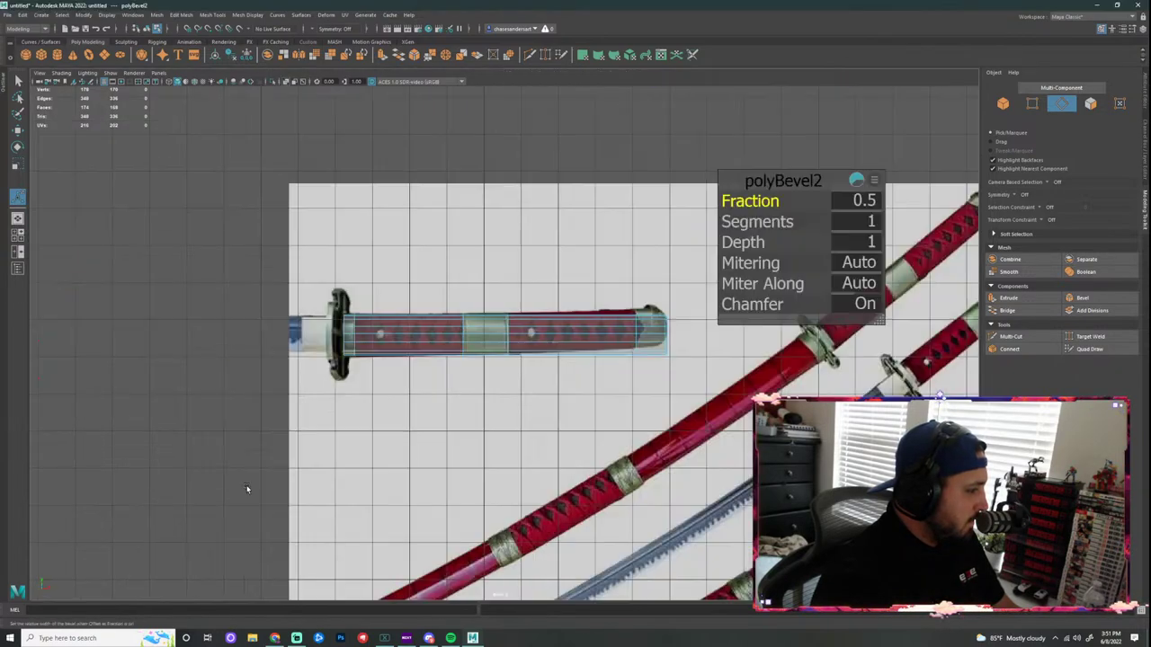
scroll(519, 369, "up", 2)
left_click_drag(472, 396, 540, 398, "alt")
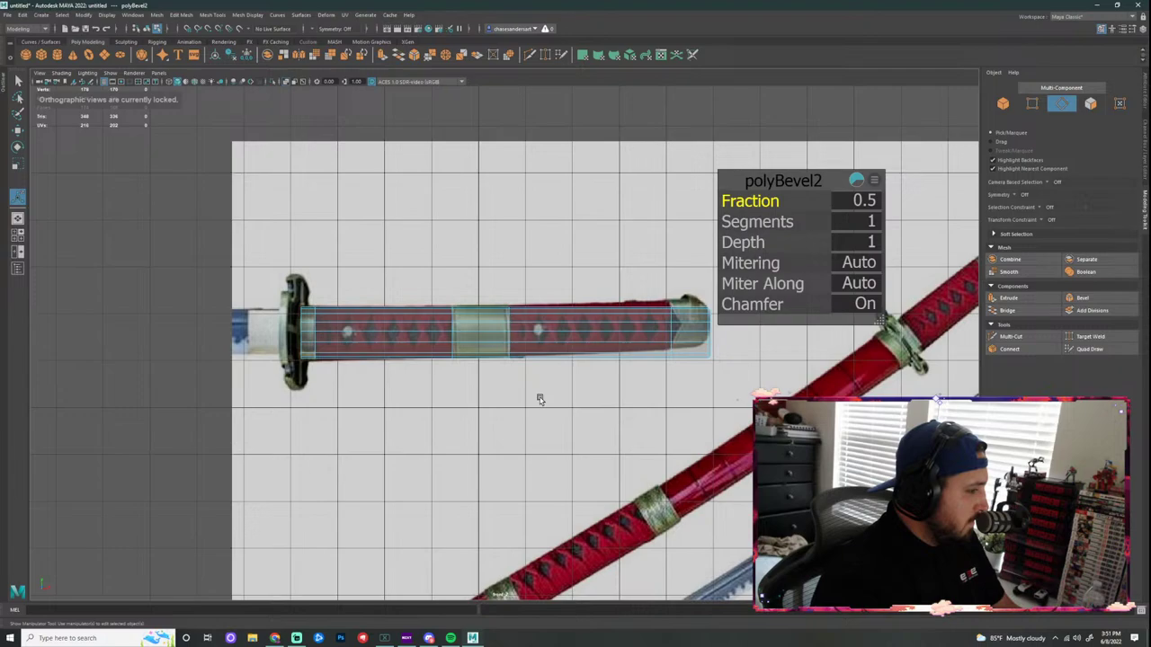
scroll(530, 343, "up", 5)
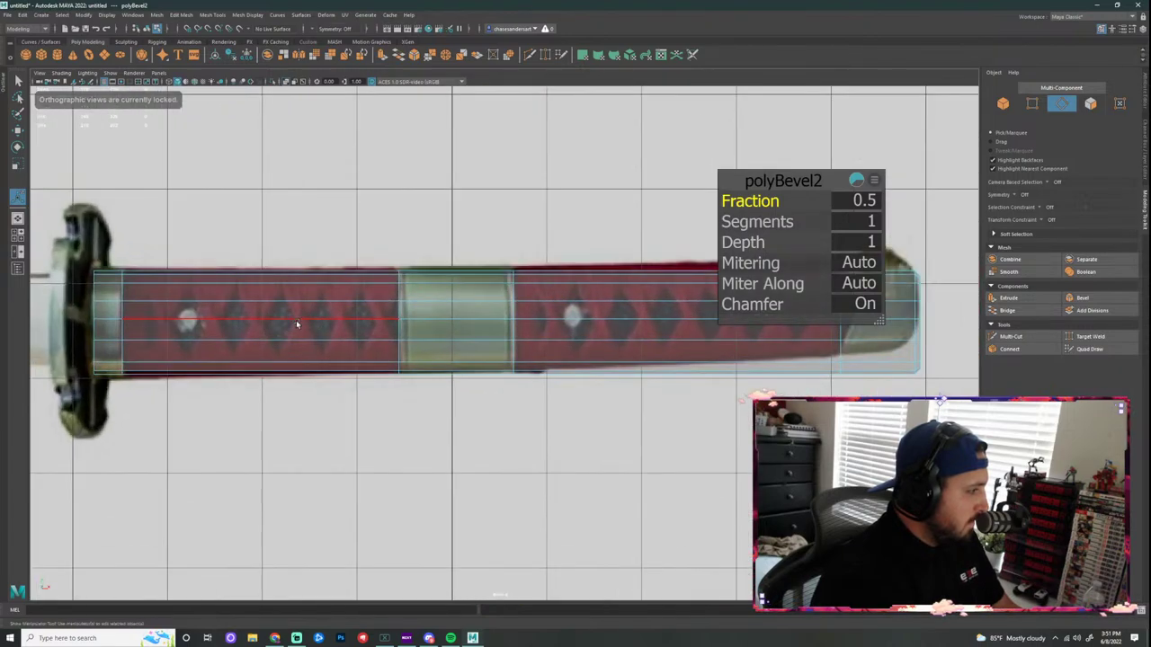
left_click(446, 191)
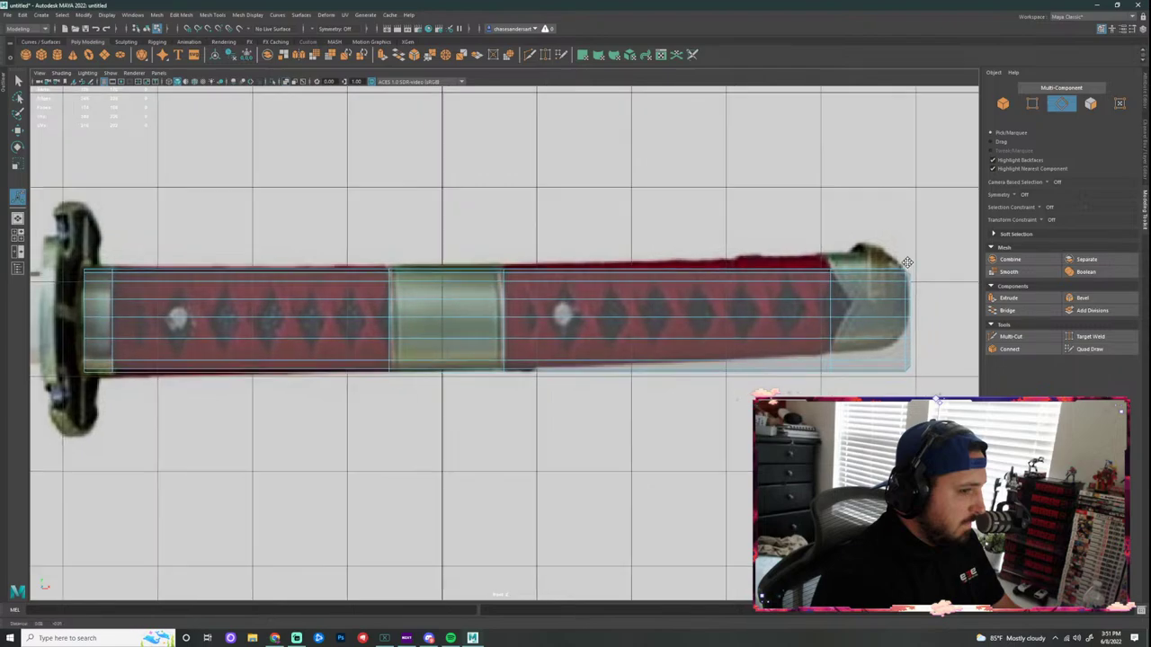
Step: Move the bevel's inner edge loop away from the end cap toward the grip, lengthening the taper over the reference pommel
scroll(907, 274, "up", 5)
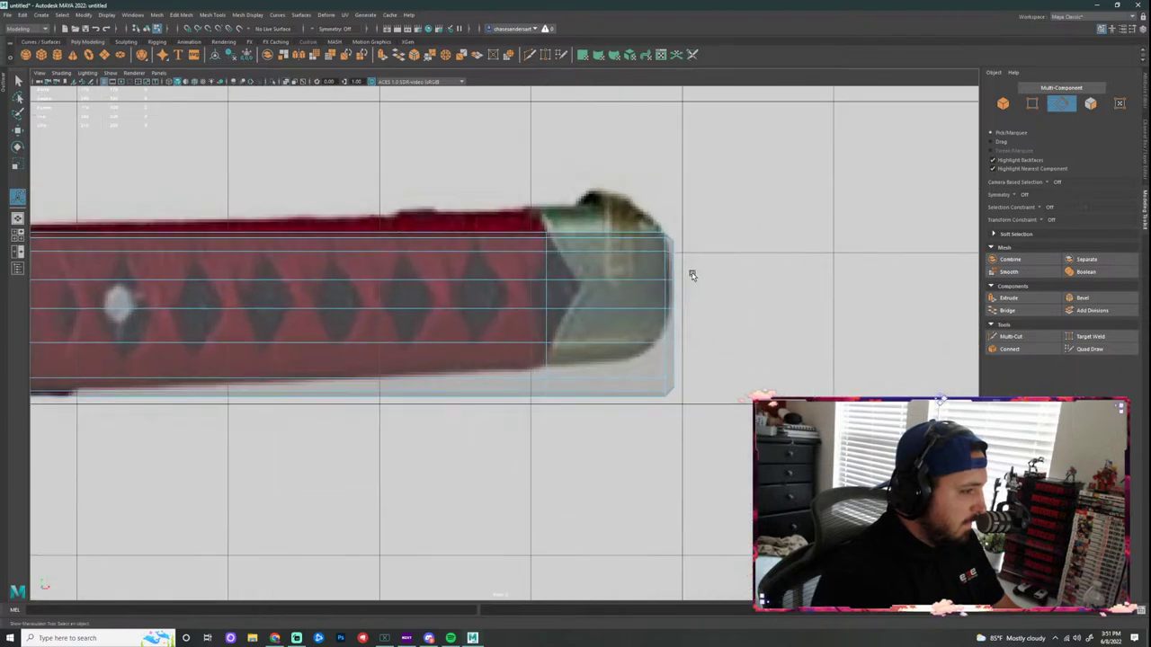
double_click(667, 283)
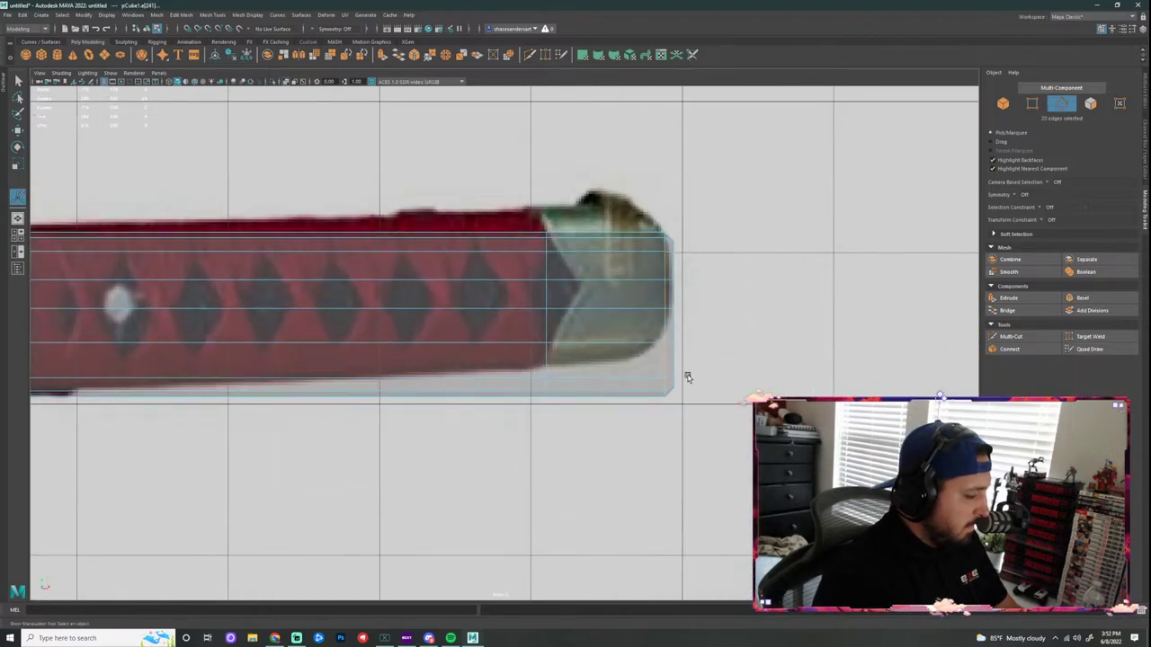
key("w")
left_click_drag(748, 317, 719, 318)
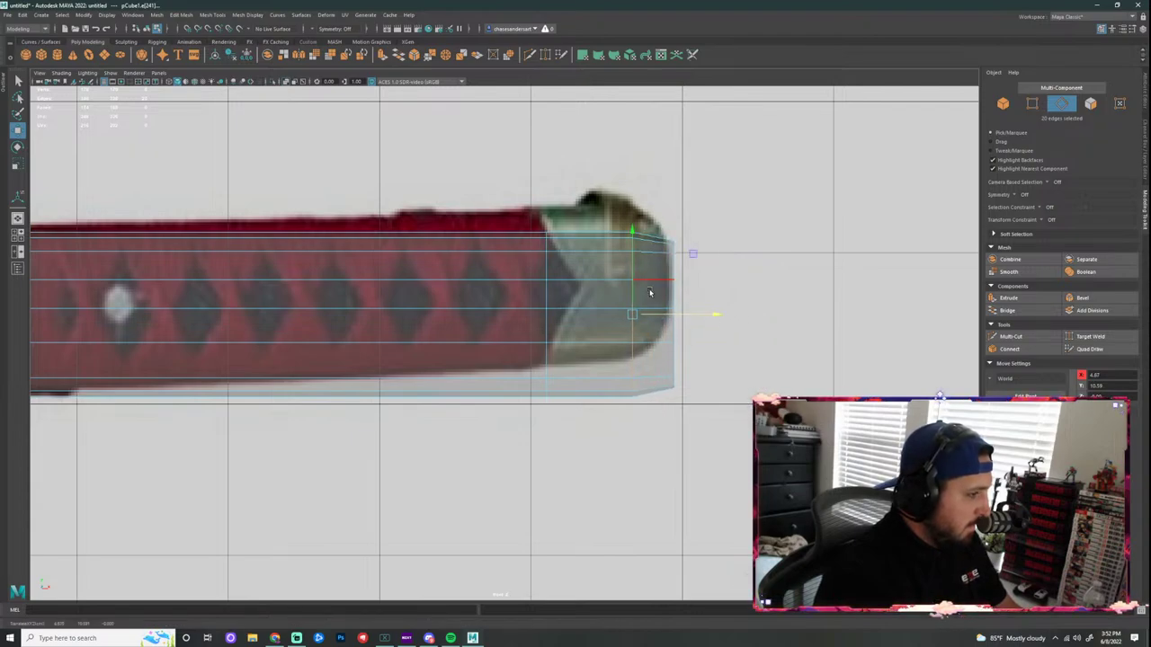
Step: Move the taper's inner edge loop further toward the grip and scale the end-cap vertices down vertically
left_click_drag(718, 318, 694, 317)
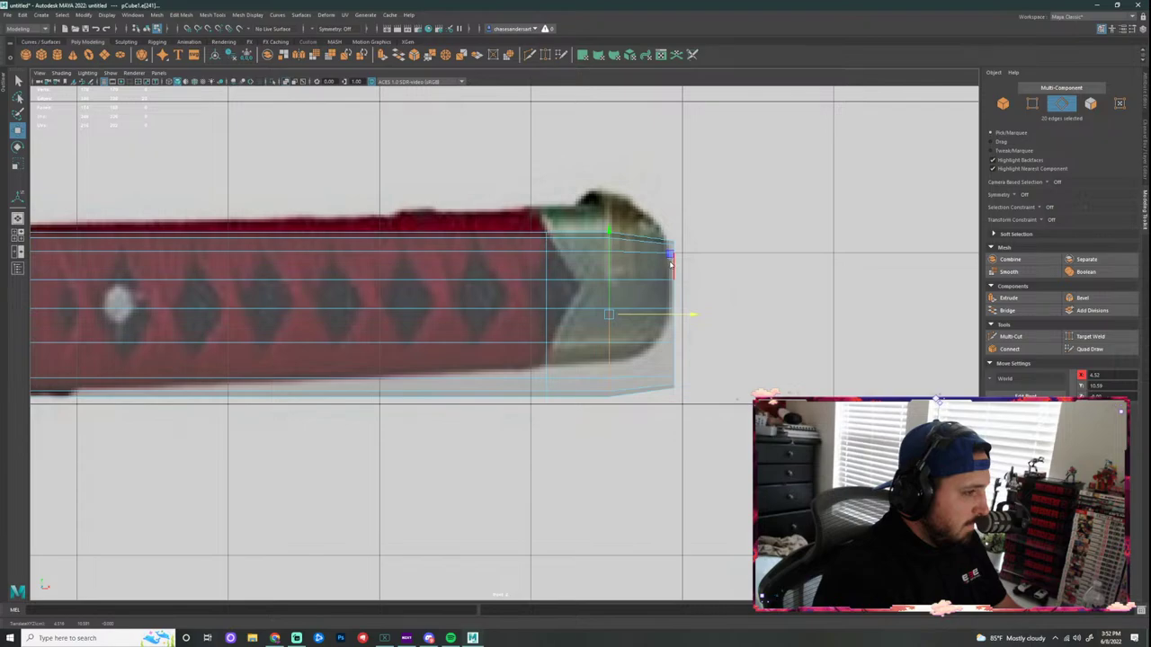
right_click_drag(671, 260, 629, 262)
left_click_drag(702, 196, 645, 433)
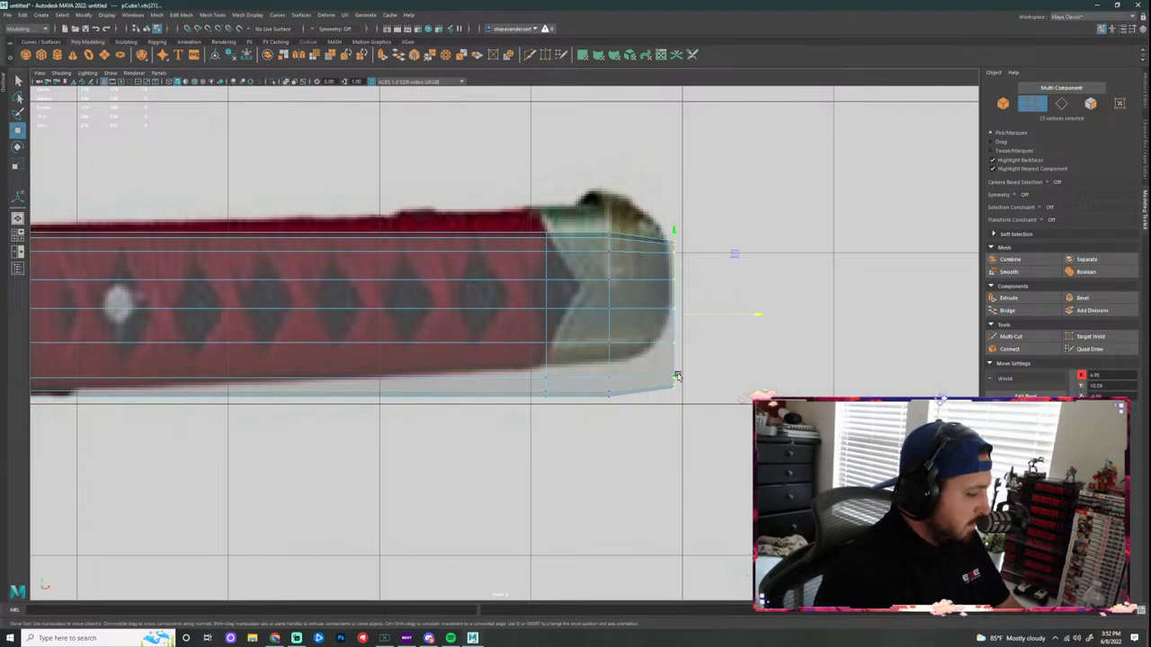
key("r")
left_click_drag(675, 236, 673, 260)
key("ctrl+z")
Step: Insert an edge loop with Multi-Cut midway along the pommel taper and scale it up vertically to round the profile
left_click(529, 56)
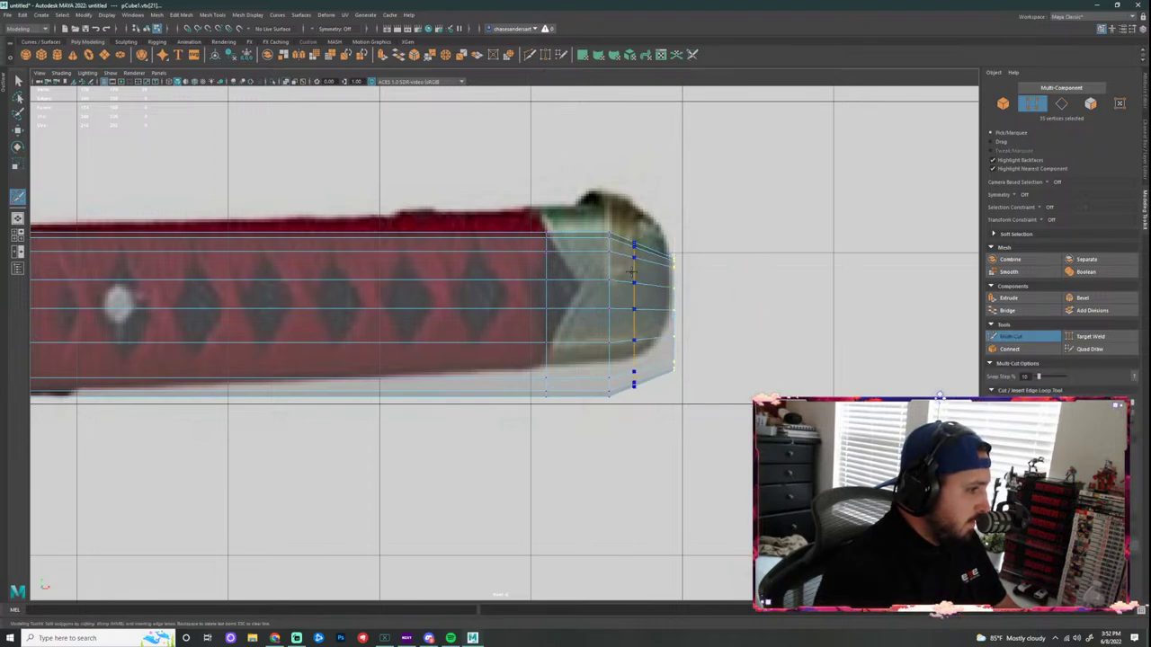
left_click(643, 260, "ctrl")
key("q")
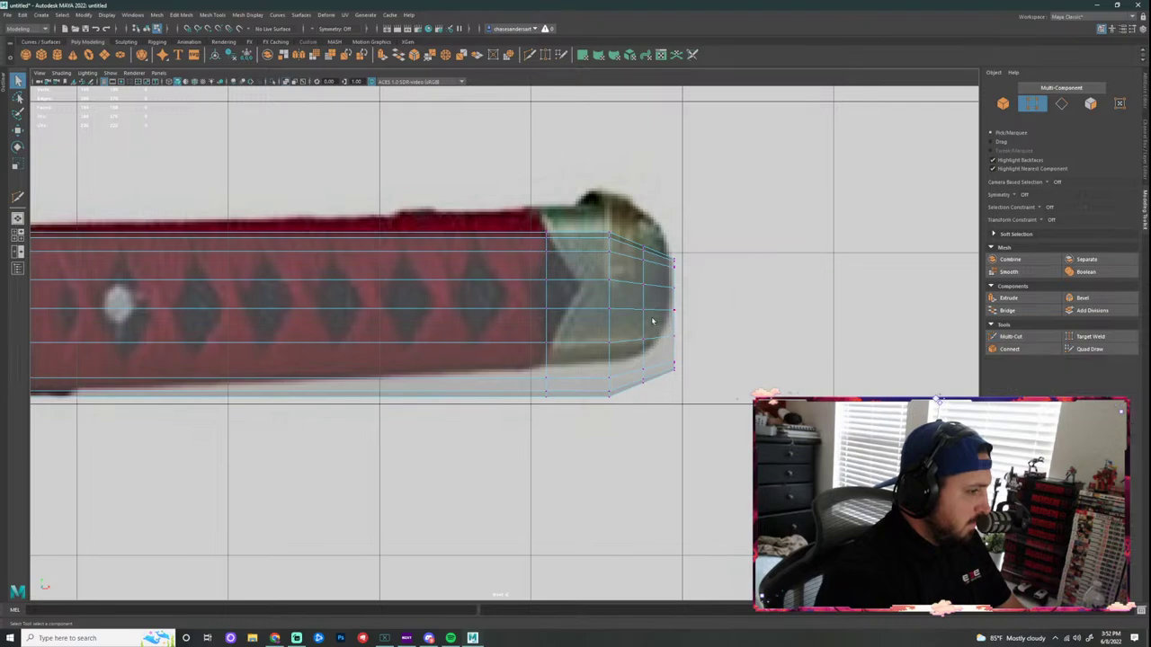
right_click_drag(644, 303, 643, 295)
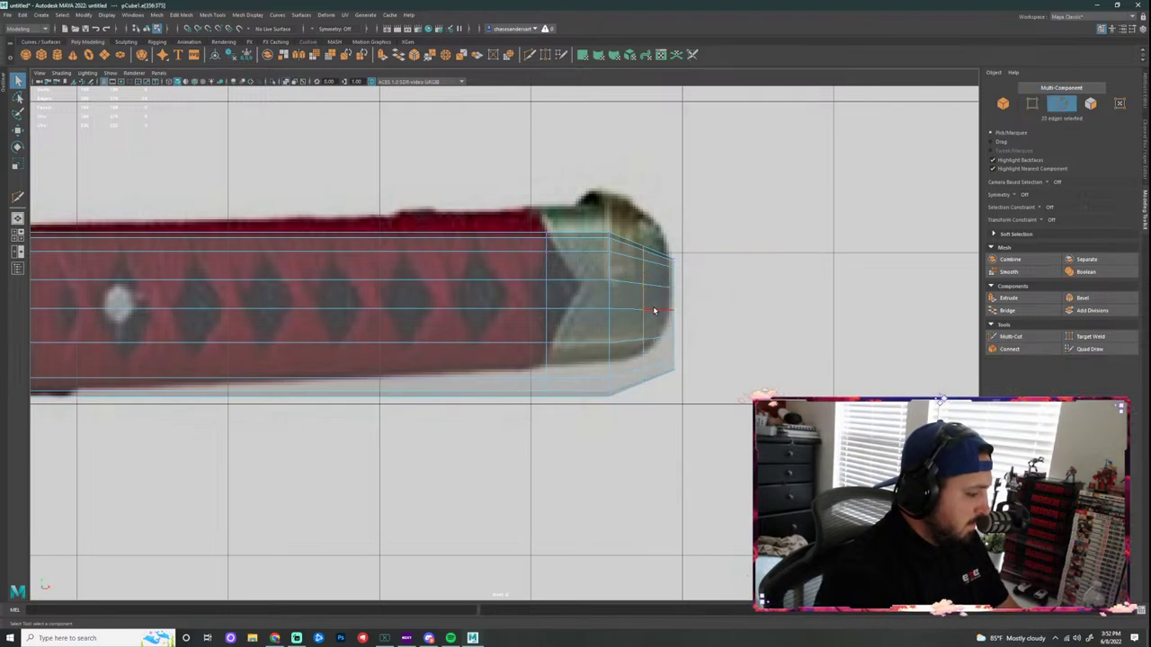
key("r")
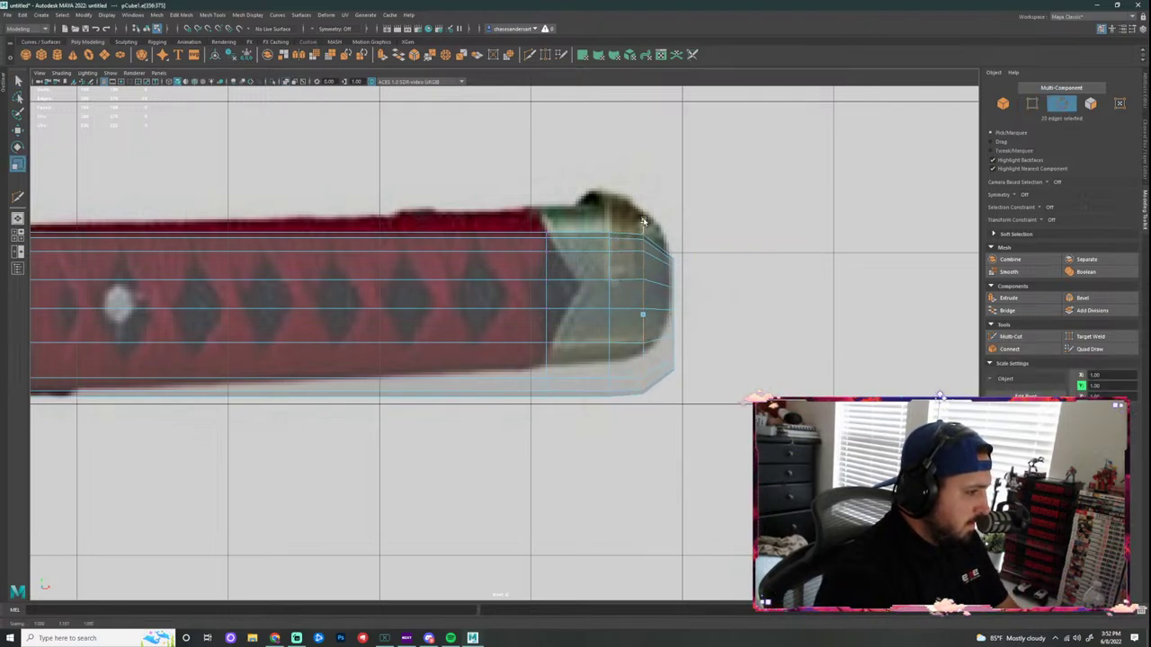
Step: Move the end-cap vertices slightly toward the grip, near the edge of the reference pommel
right_click_drag(669, 277, 633, 277)
key("w")
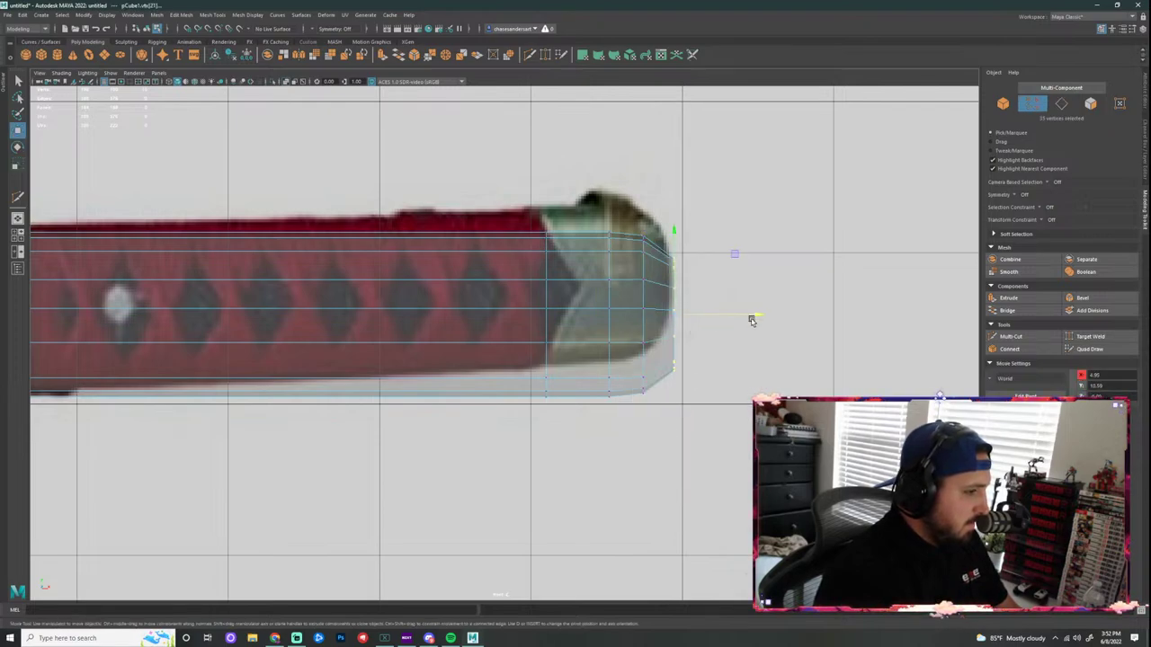
left_click_drag(750, 319, 747, 317)
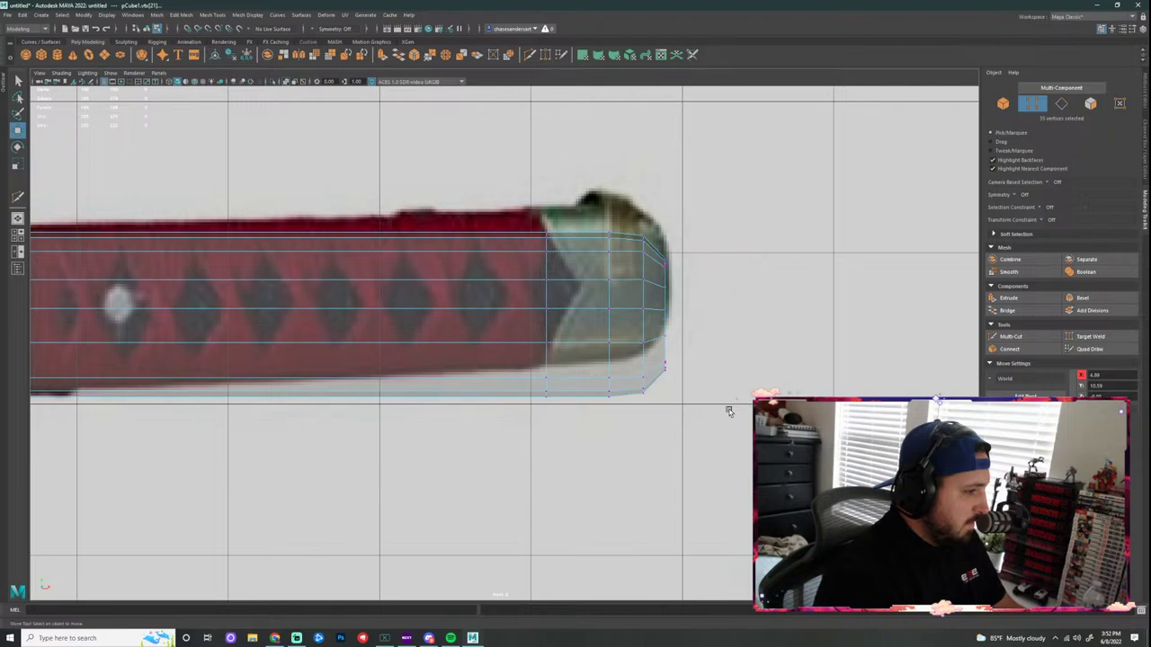
Step: In the perspective view, soft-select the end cap's centre vertex and pull it outward so the pommel end bulges
key("space")
key("space")
scroll(759, 213, "up", 6)
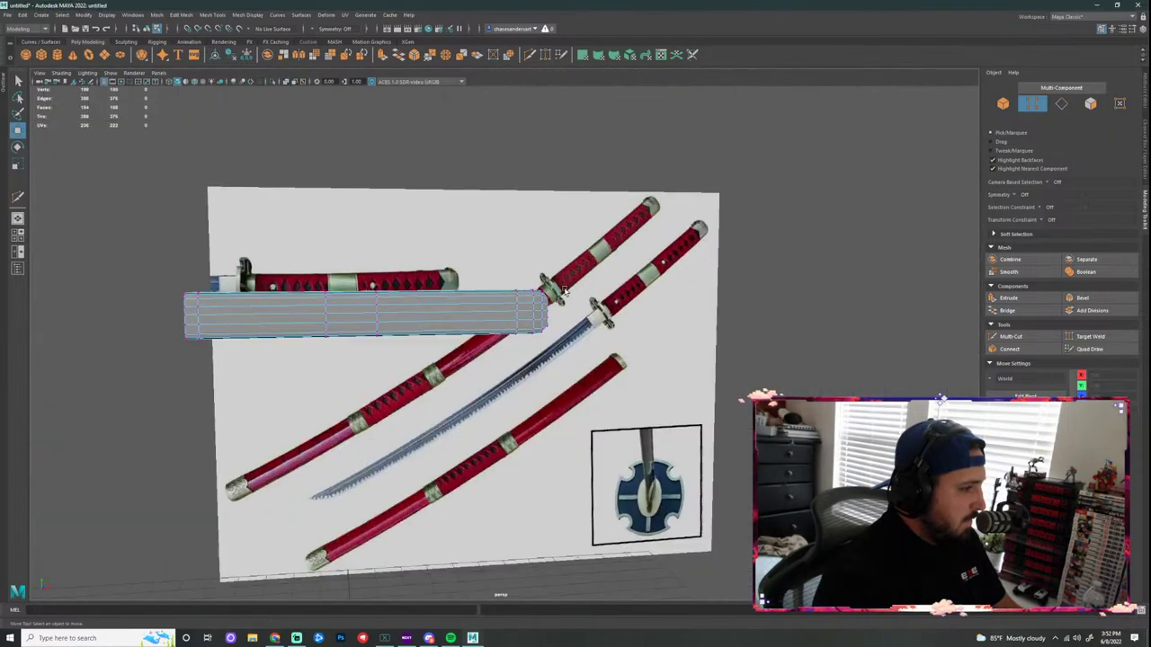
left_click_drag(747, 221, 583, 291, "alt")
scroll(477, 292, "up", 3)
middle_click_drag(371, 294, 493, 300, "alt")
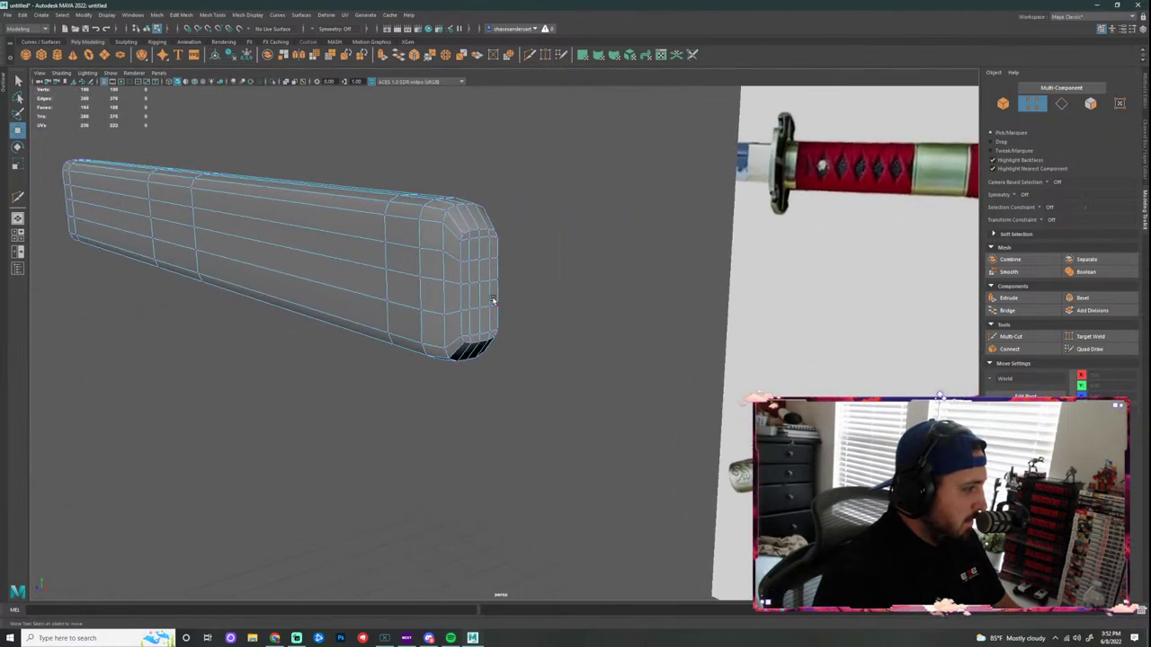
scroll(493, 287, "up", 5)
left_click_drag(494, 267, 475, 275, "alt")
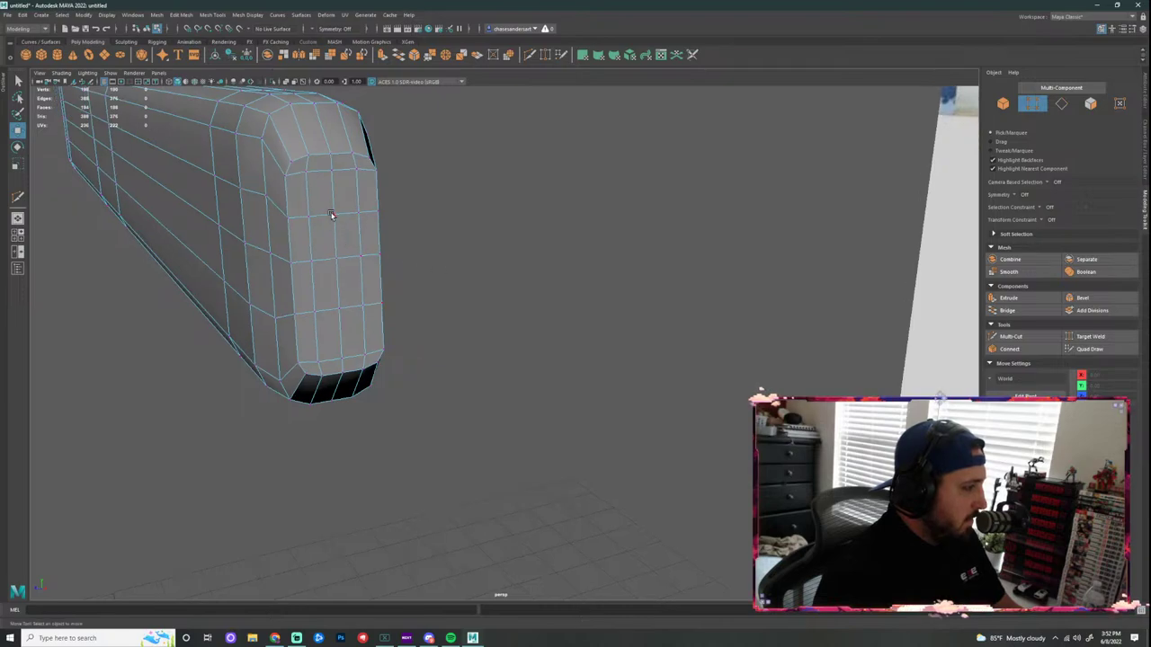
left_click(335, 259)
key("w")
left_click_drag(398, 267, 540, 286, "alt")
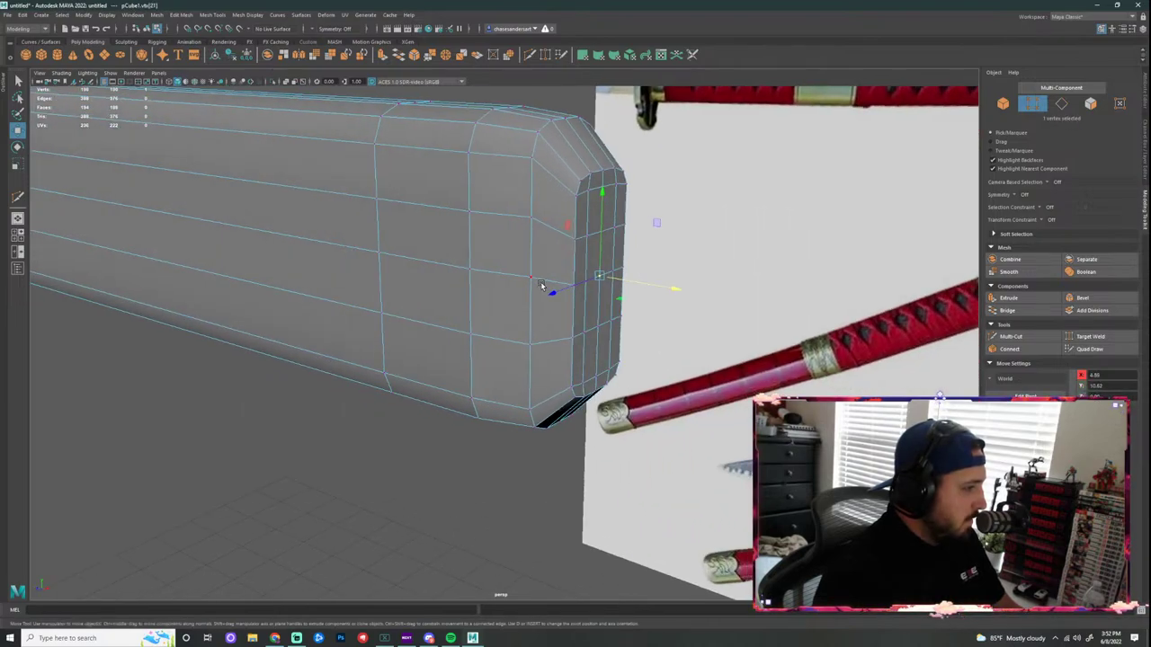
key("b")
left_click_drag(674, 292, 737, 314)
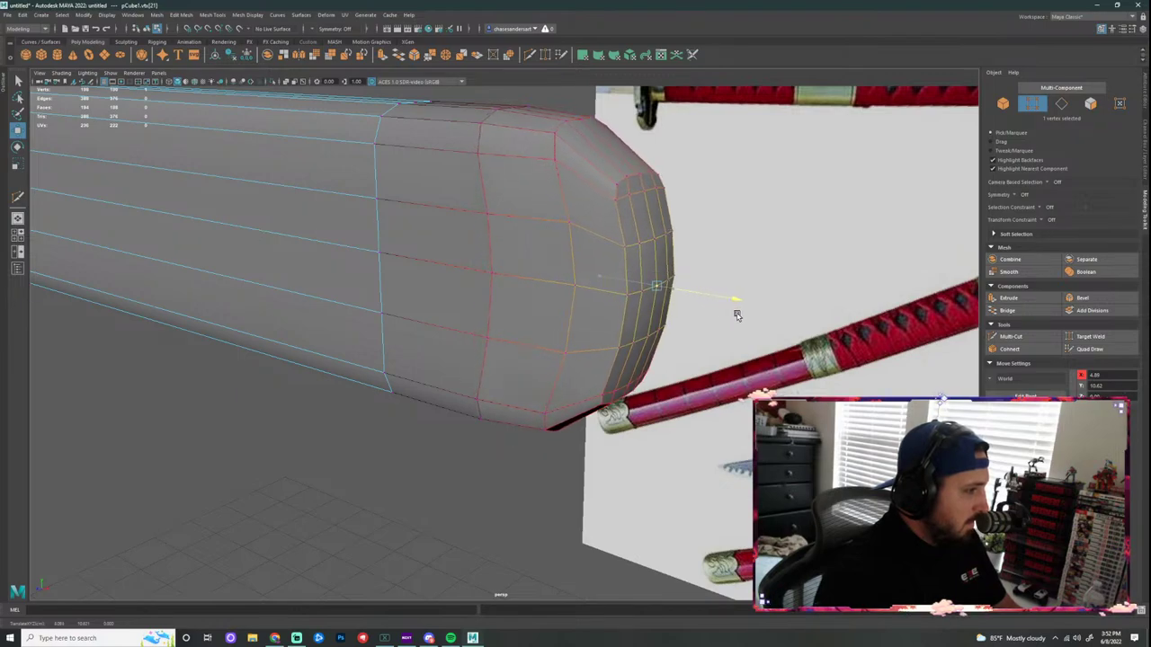
Step: Try to pull the end cap's centre vertex back toward the grip, with and without soft selection
left_click_drag(621, 380, 692, 387, "alt")
left_click_drag(763, 371, 701, 381, "alt")
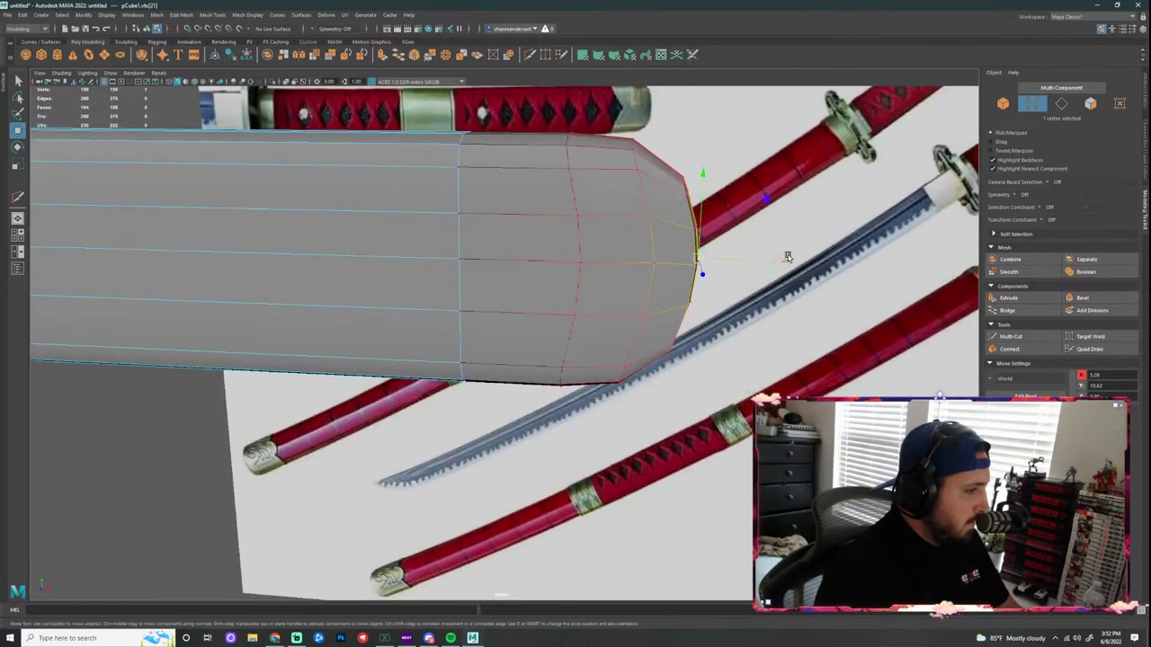
key("r")
left_click_drag(783, 262, 739, 263)
key("w")
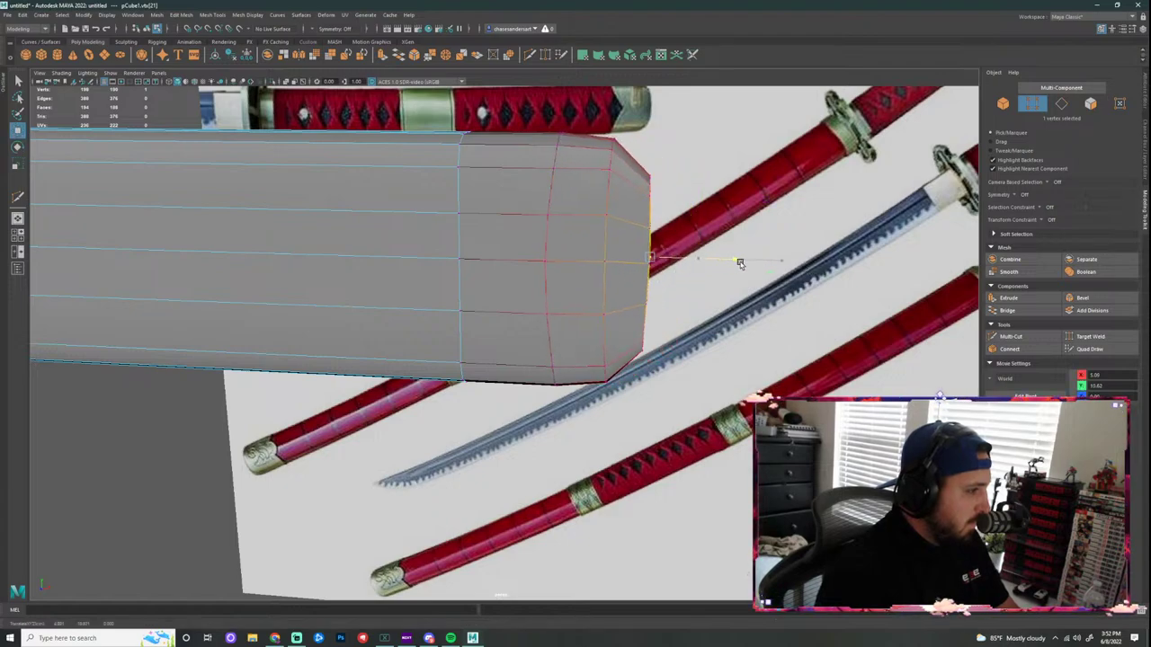
key("ctrl+z")
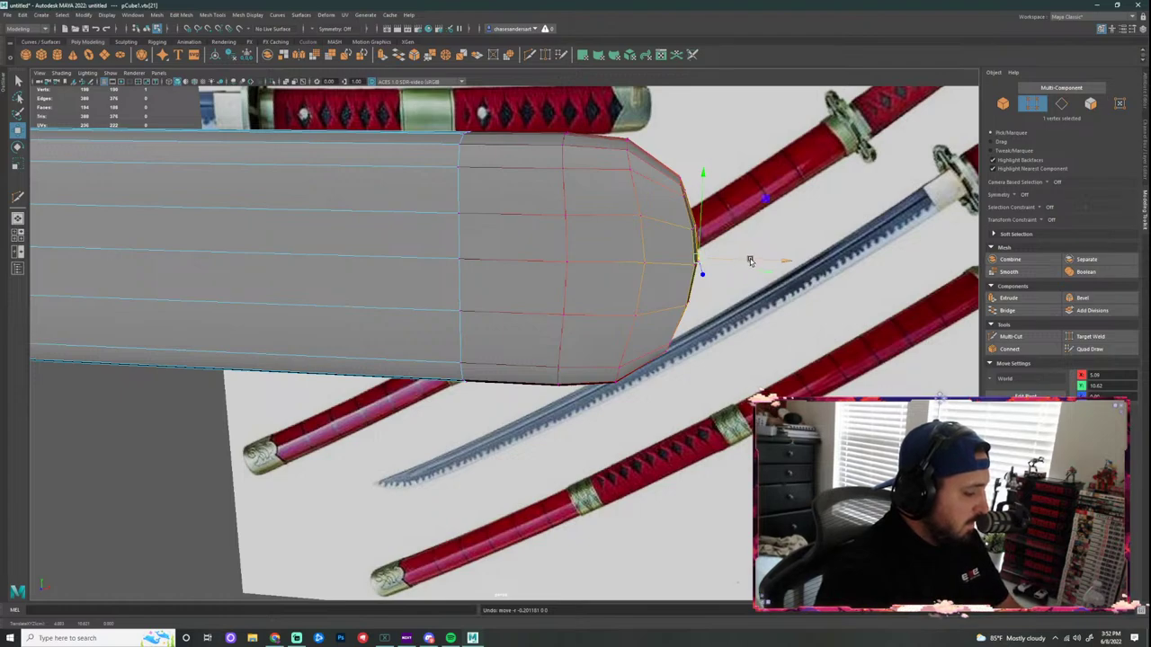
key("b")
left_click_drag(778, 262, 772, 262)
key("ctrl+z")
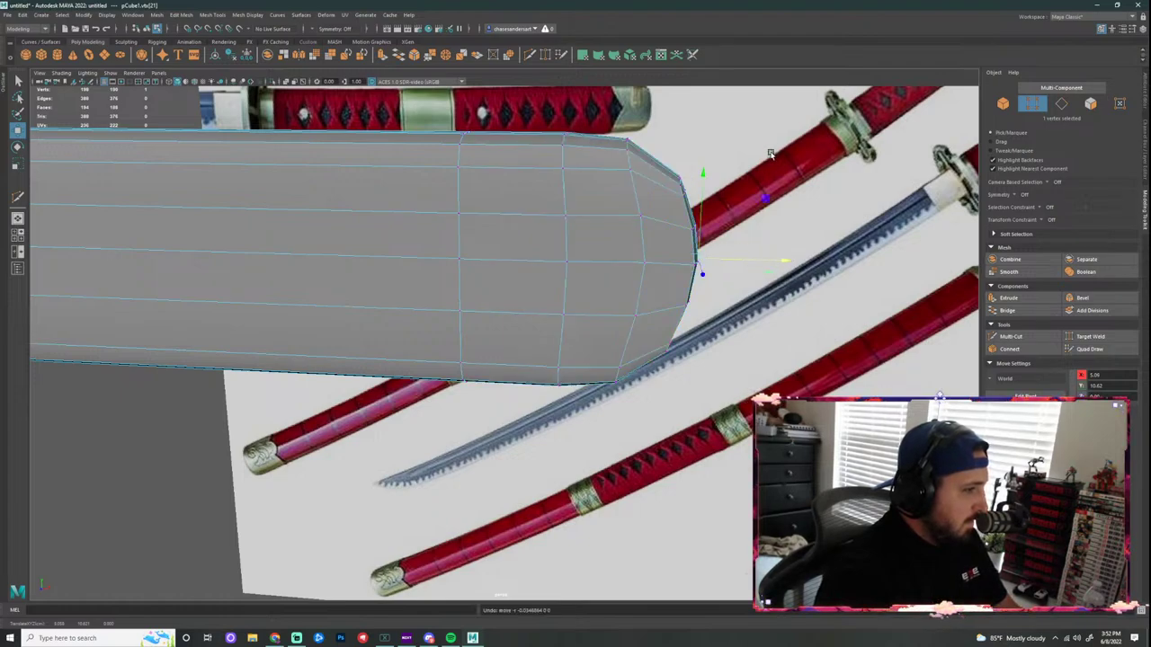
Step: Move the end-cap vertices toward the grip, and shift them again together with the neighbouring vertex column
left_click_drag(773, 120, 652, 432)
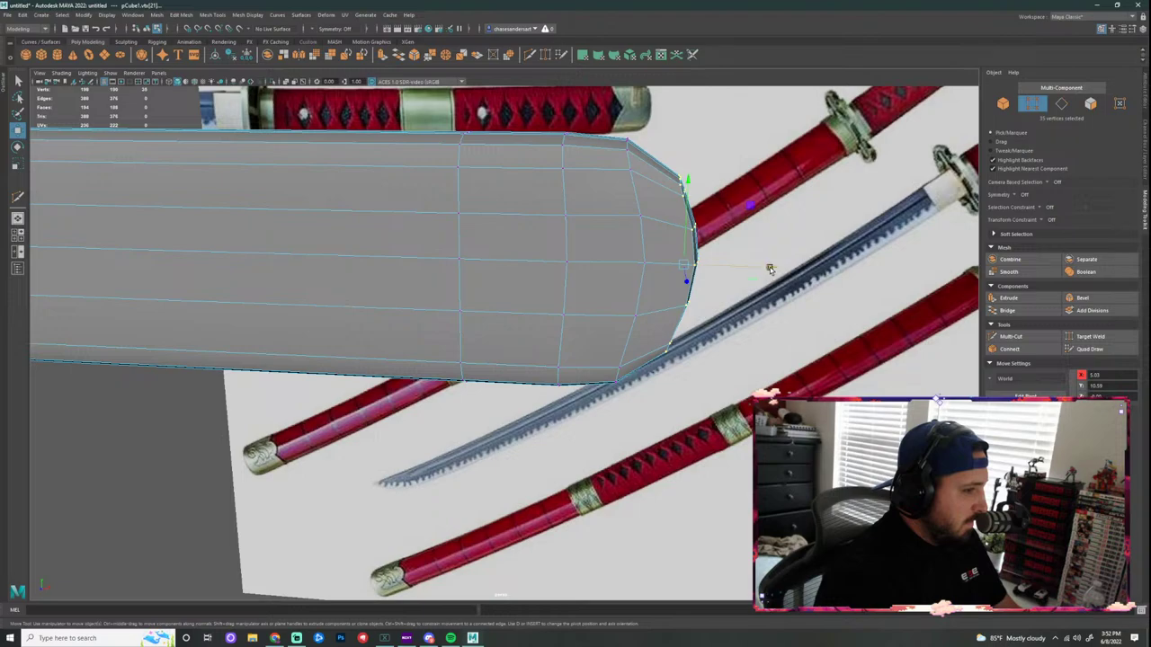
left_click_drag(769, 267, 727, 265)
left_click_drag(751, 99, 597, 454)
left_click_drag(737, 264, 715, 269)
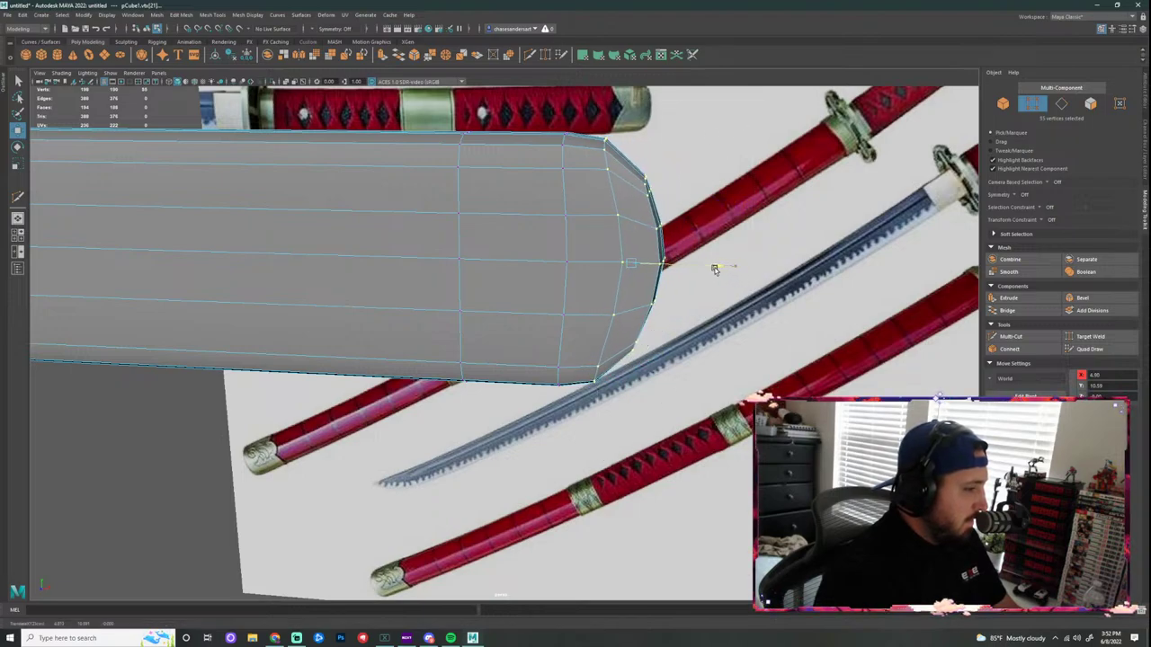
Step: Move the edge loop behind the rounded end toward the grip, and shift the rounded end's edges the same way
right_click_drag(555, 240, 558, 214)
double_click(563, 236)
key("r")
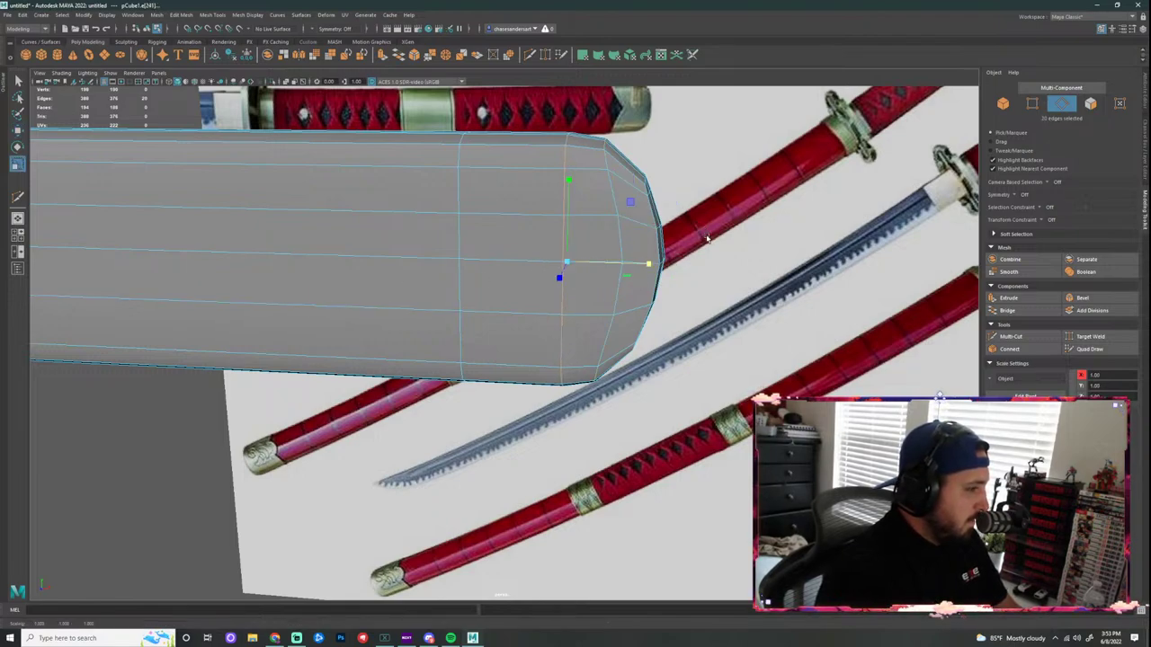
key("w")
left_click_drag(653, 264, 636, 264)
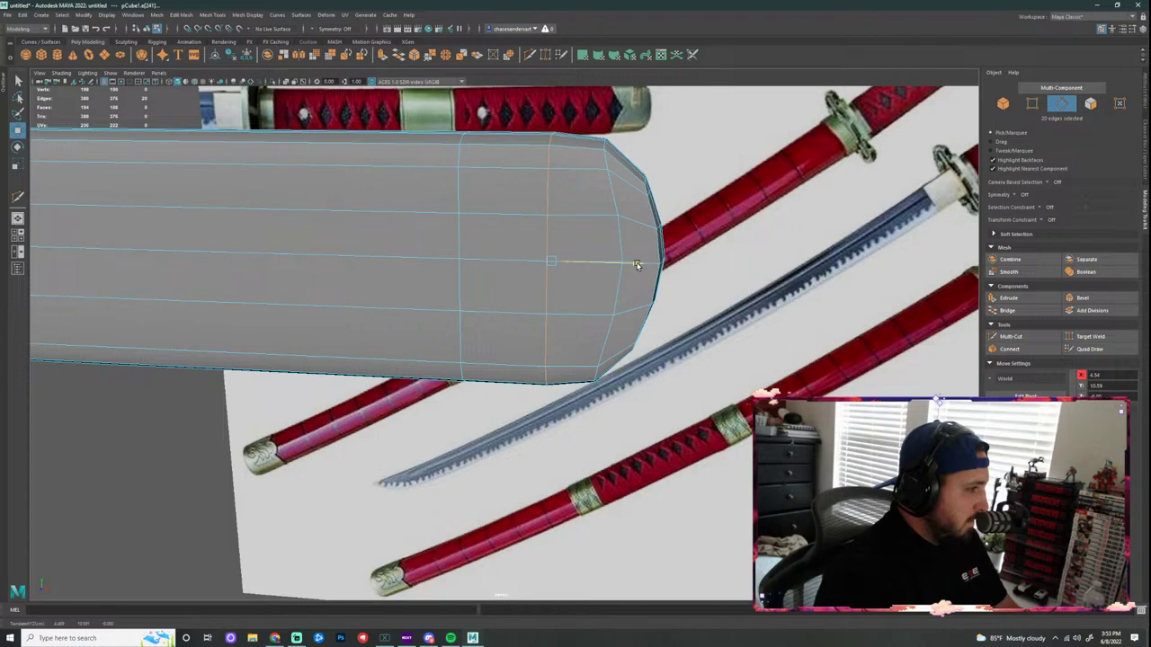
left_click_drag(739, 115, 570, 476)
left_click_drag(698, 268, 654, 265)
left_click(734, 261)
scroll(730, 341, "down", 4)
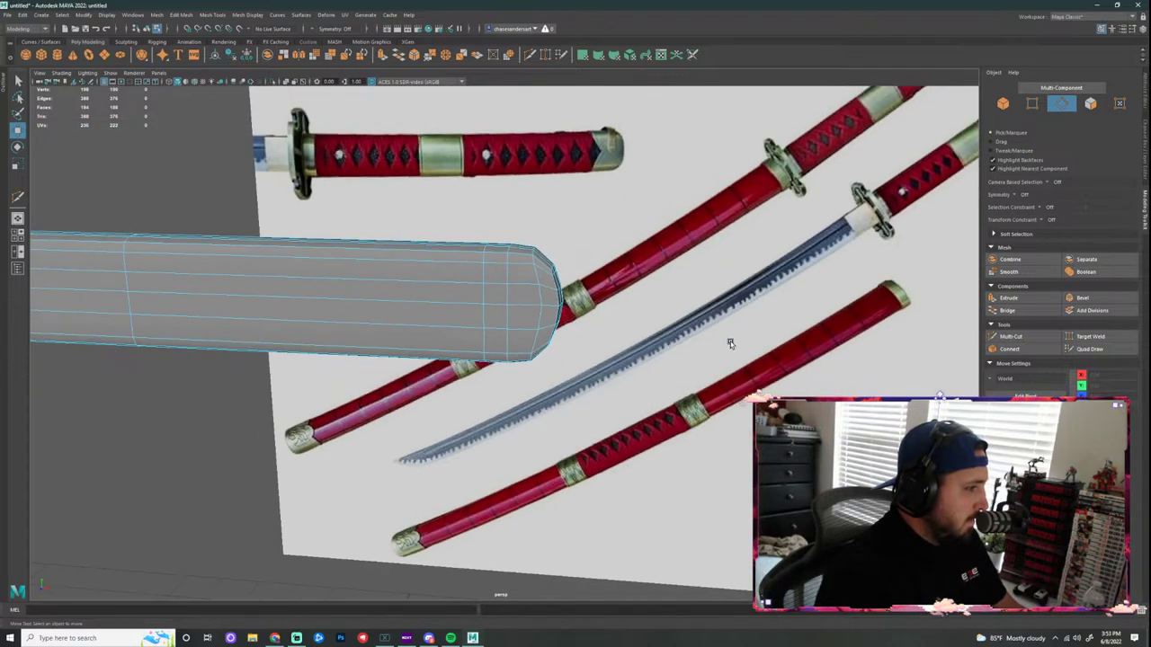
Step: In the orthographic view with the reference, scale the curved edge loop inside the pommel end along the handle's length to flatten it
left_click_drag(571, 373, 590, 355, "alt")
key("space")
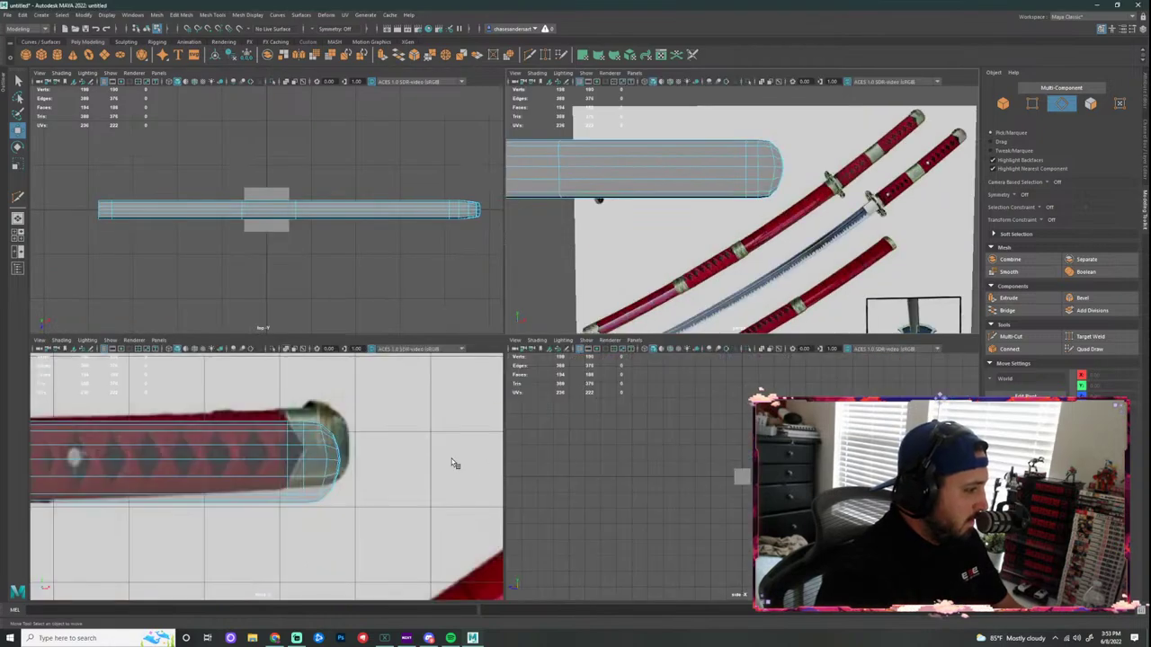
key("space")
scroll(661, 349, "up", 1)
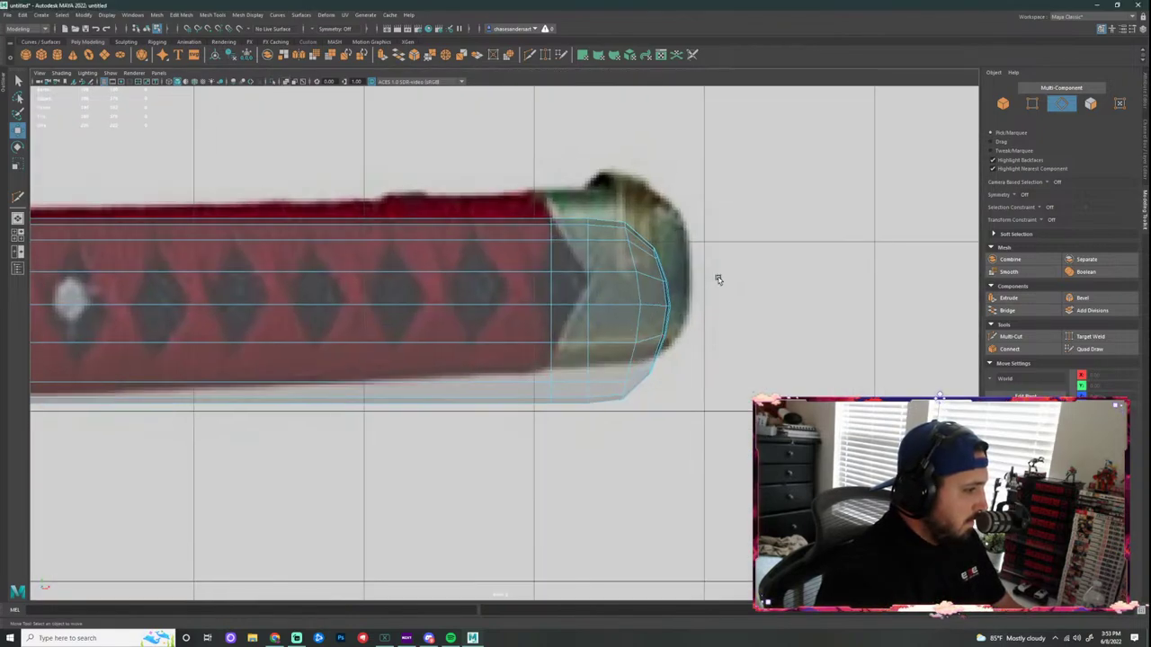
right_click_drag(641, 297, 639, 281)
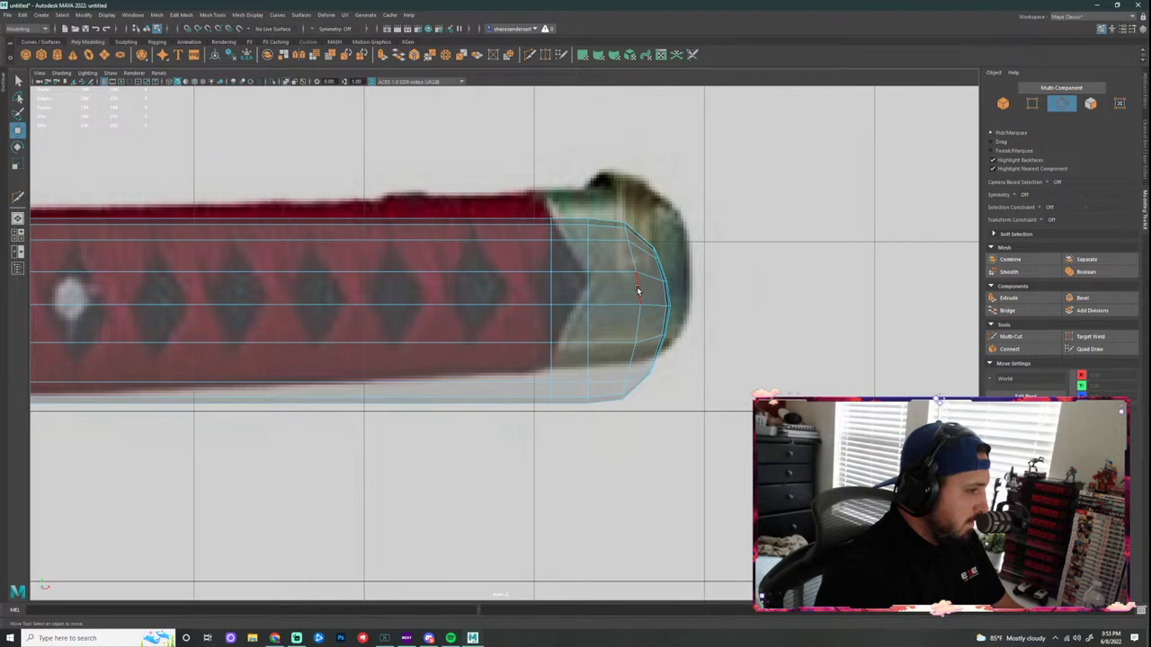
double_click(639, 291)
key("r")
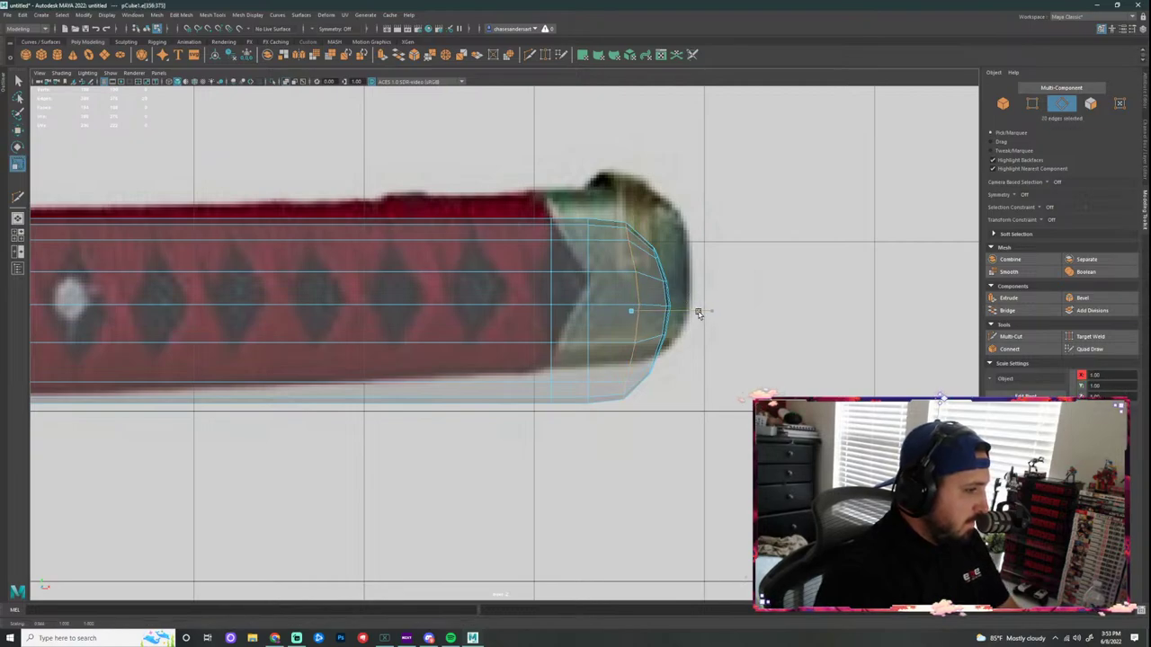
left_click_drag(684, 317, 715, 322)
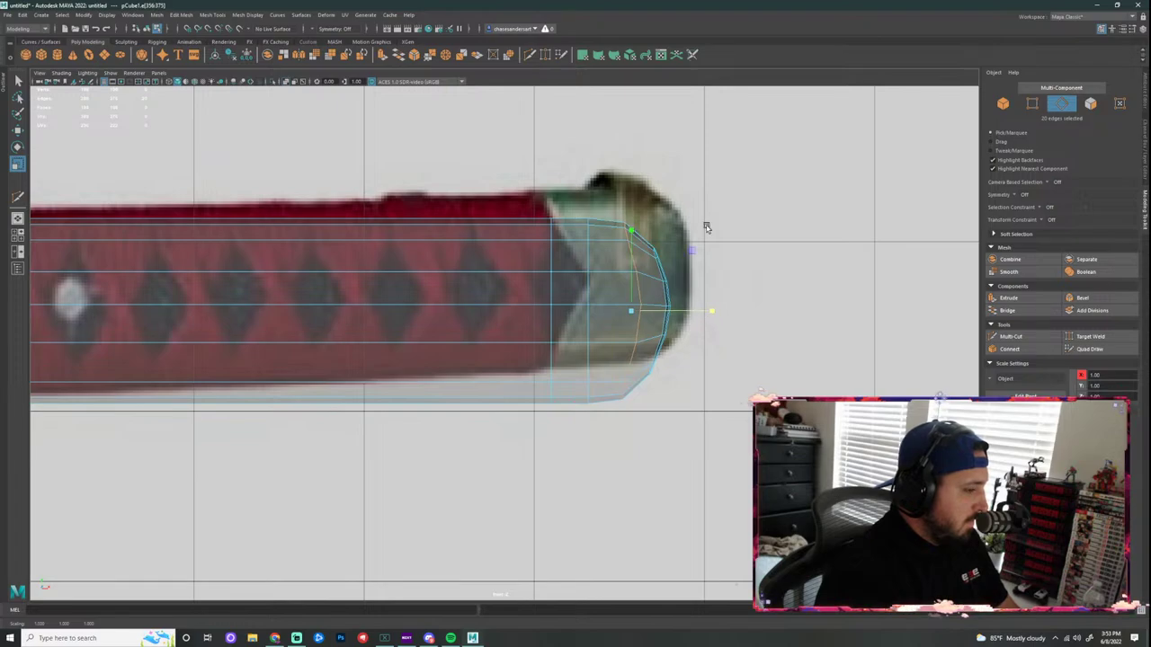
left_click(791, 324)
scroll(726, 345, "down", 3)
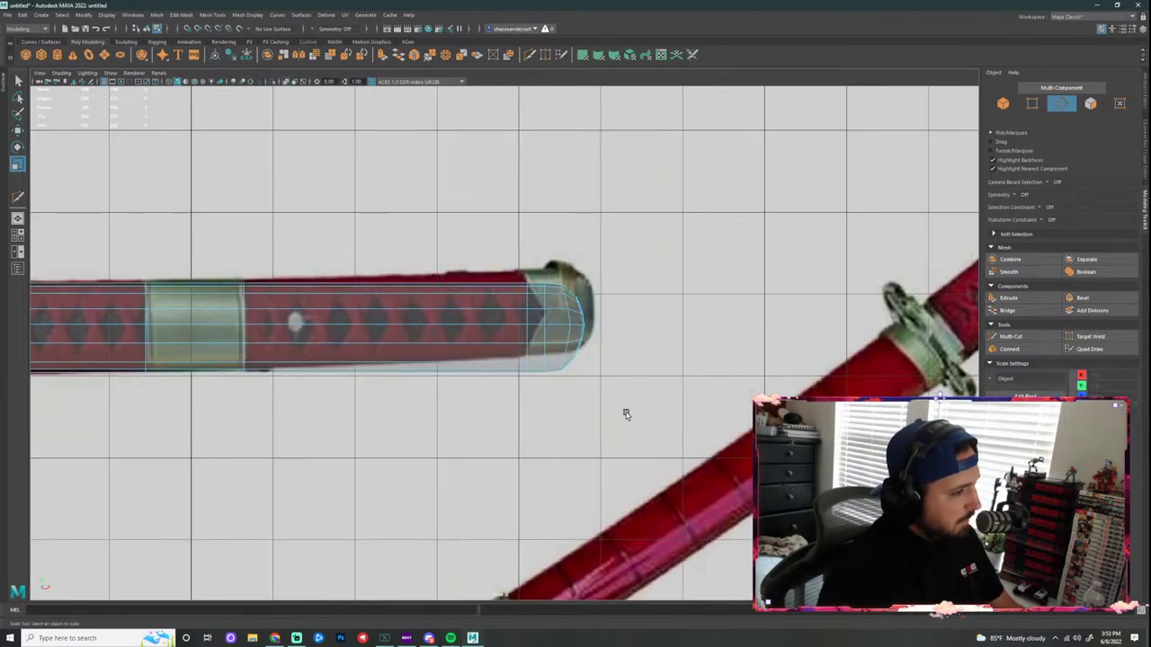
scroll(620, 326, "up", 2)
double_click(623, 303)
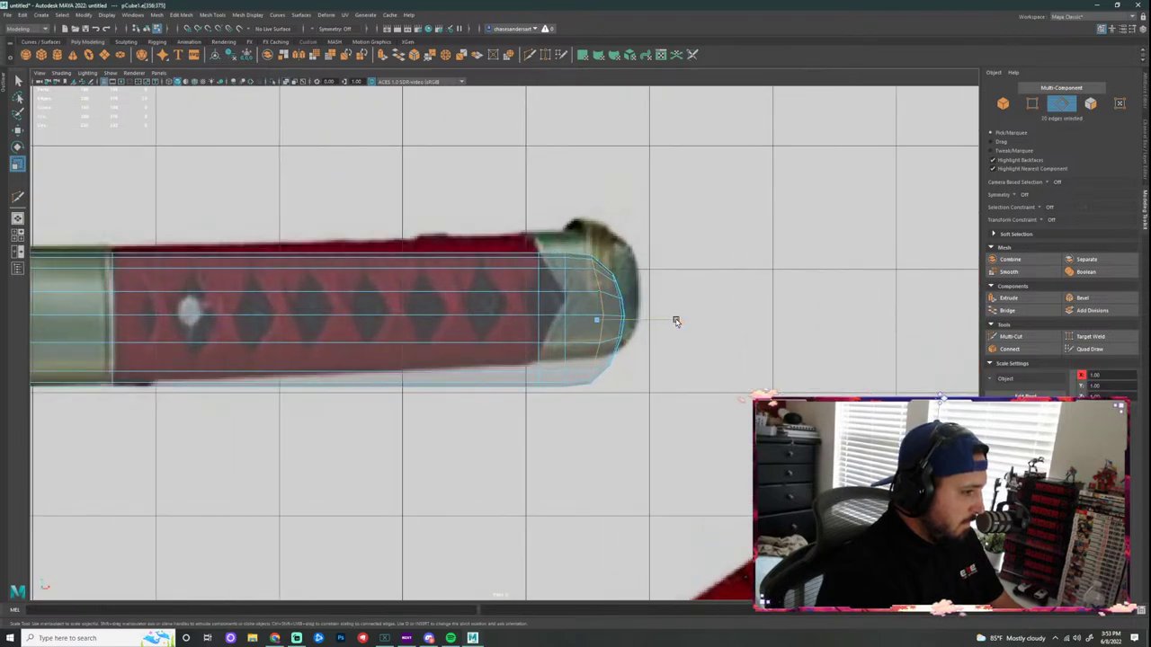
left_click_drag(676, 321, 643, 322)
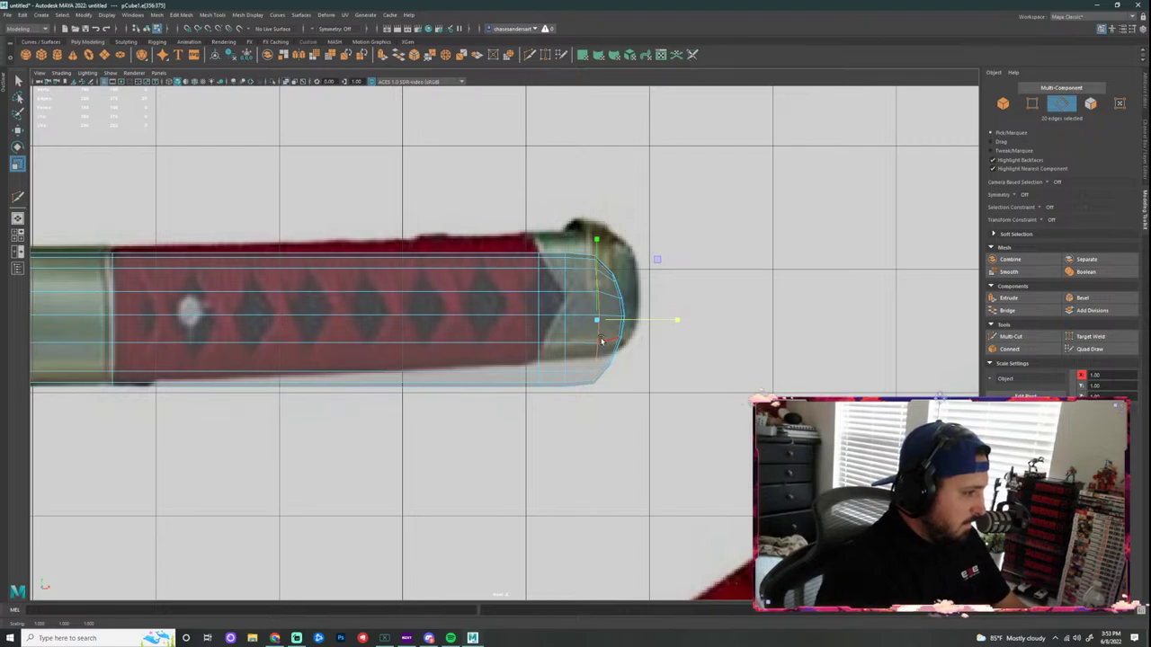
Step: Examine the rounded handle in the perspective view and compare its full length with the katana reference in the orthographic view
key("q")
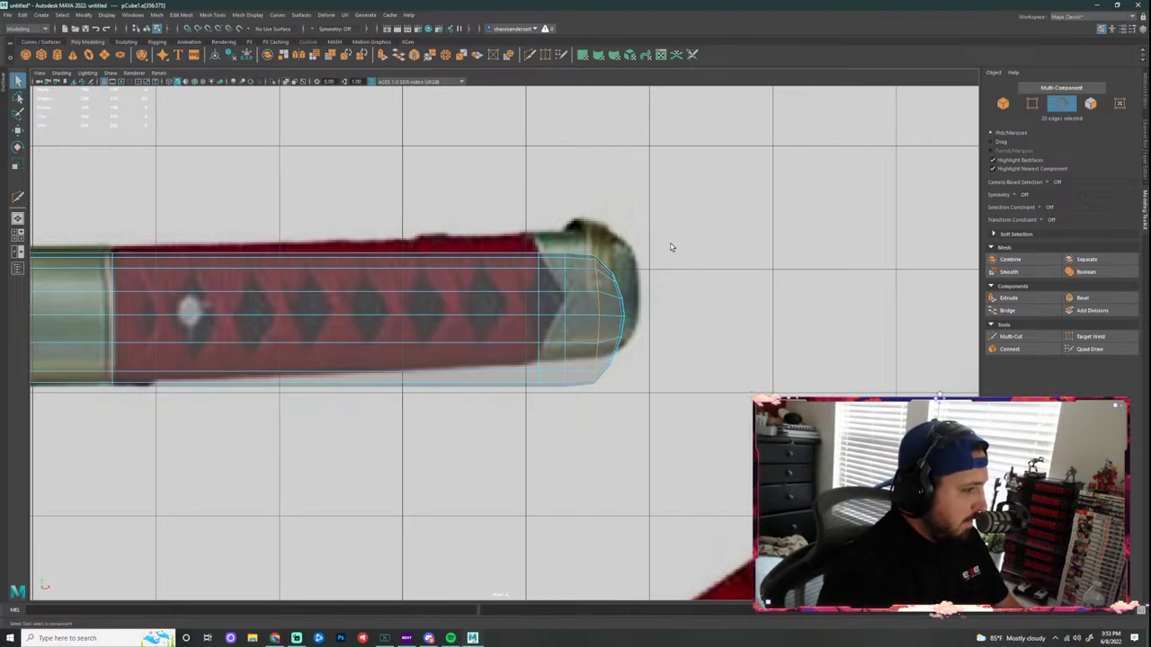
key("space")
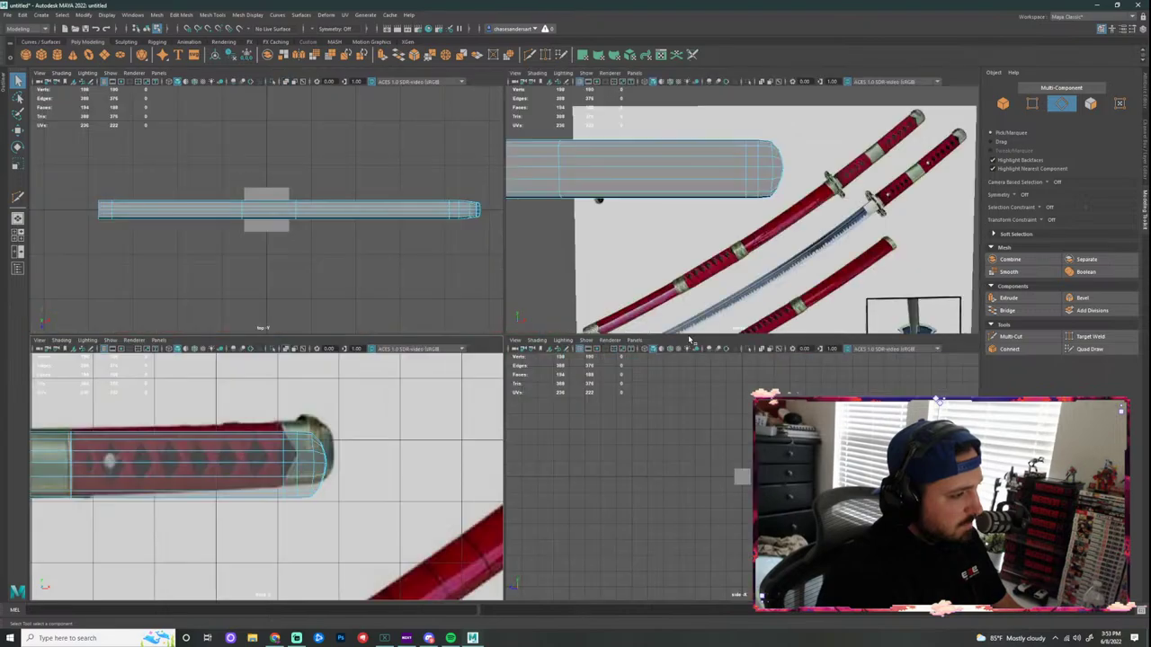
key("f")
left_click_drag(646, 232, 804, 258, "alt")
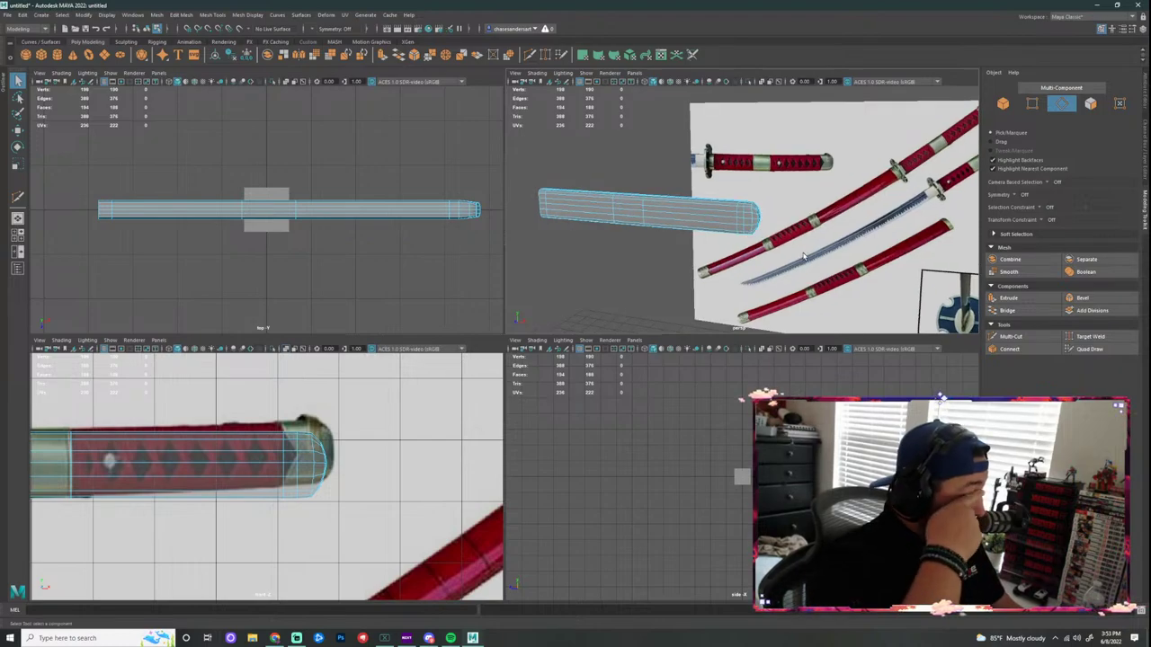
left_click_drag(805, 258, 839, 205, "alt")
key("space")
key("space")
key("f")
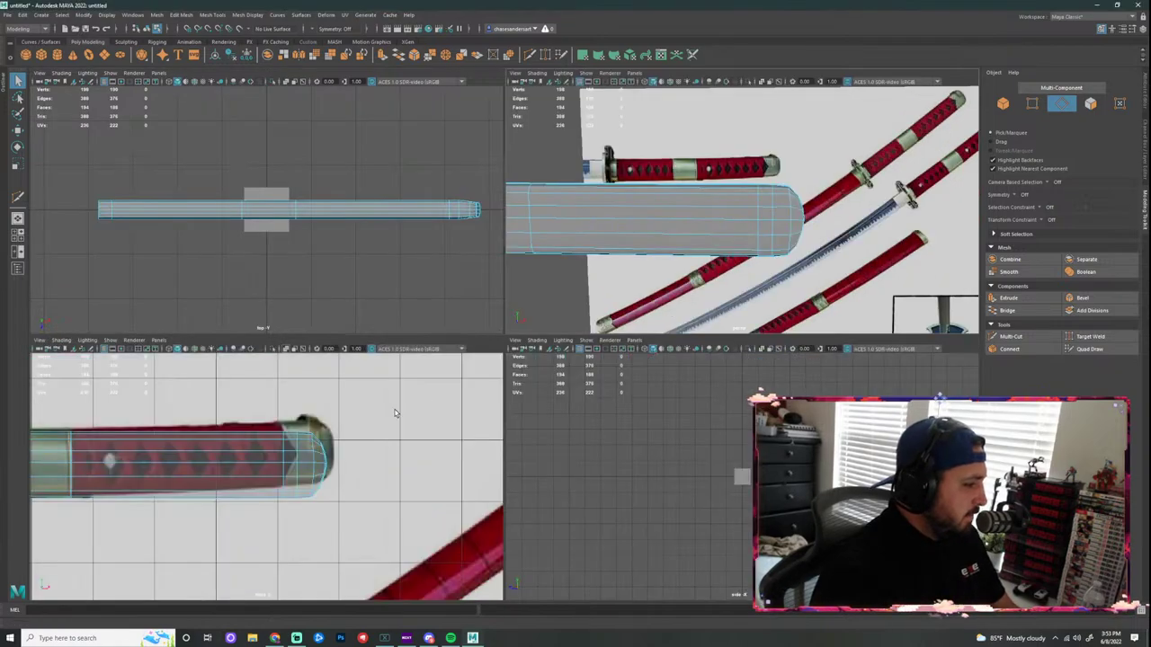
key("space")
scroll(562, 374, "down", 5)
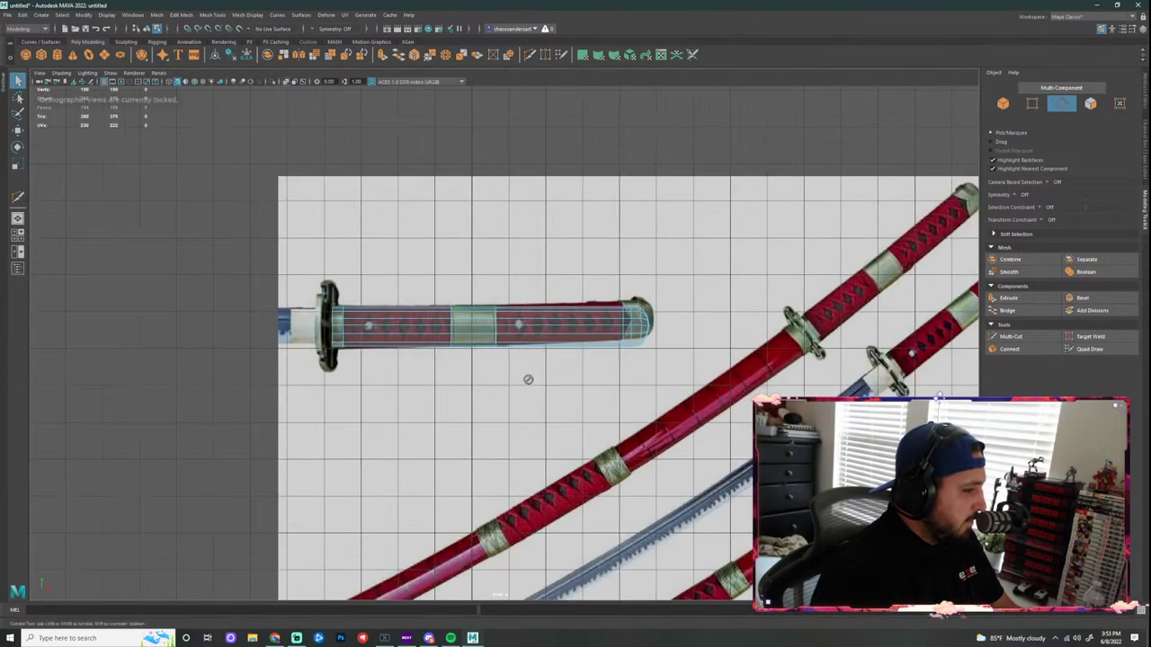
Step: Inspect the handle mesh from its end and side in the perspective view against the katana reference image
key("space")
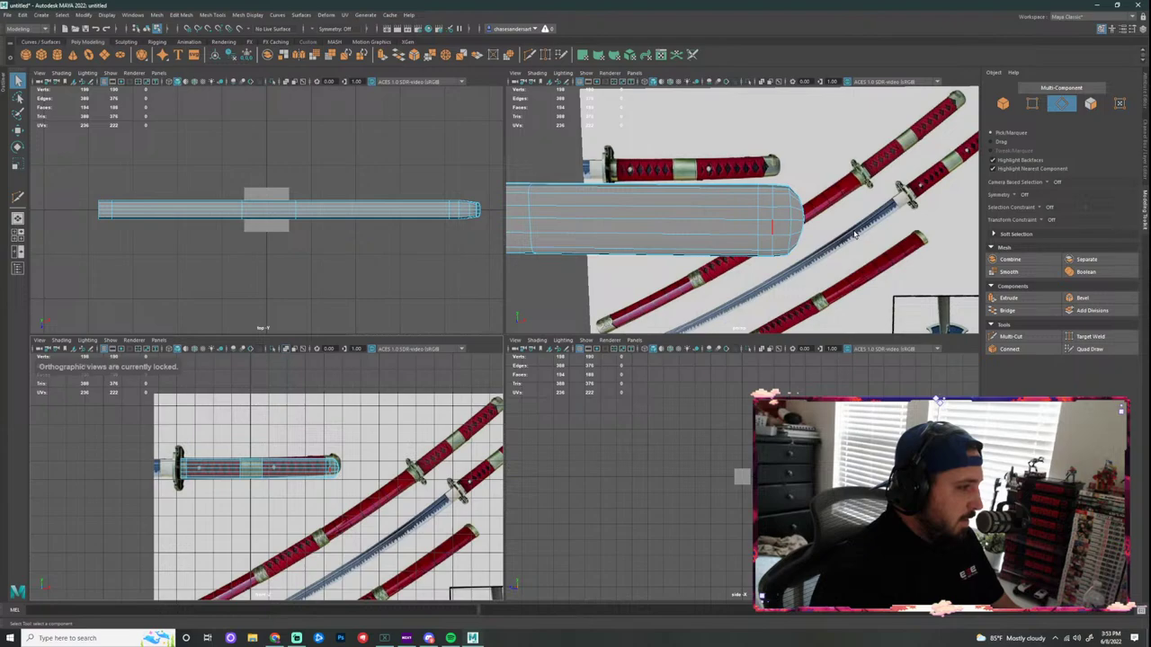
key("space")
left_click_drag(814, 213, 634, 250, "alt")
key("F8")
left_click_drag(495, 296, 393, 289, "alt")
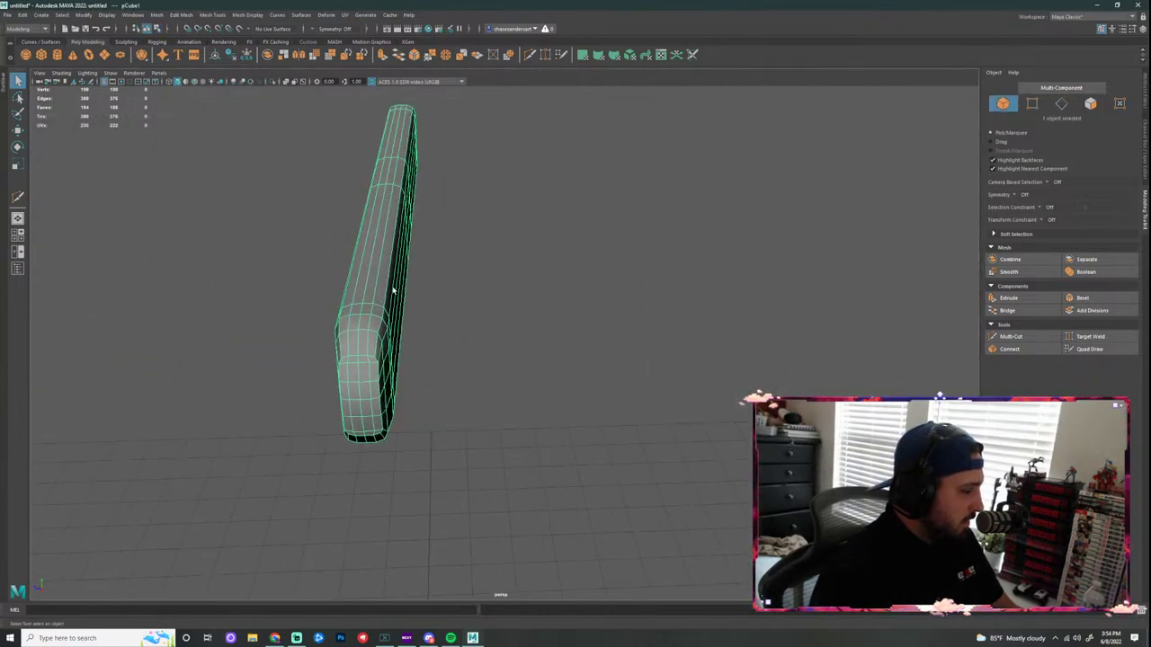
scroll(363, 275, "down", 3)
left_click_drag(473, 349, 630, 350, "alt")
scroll(558, 350, "down", 4)
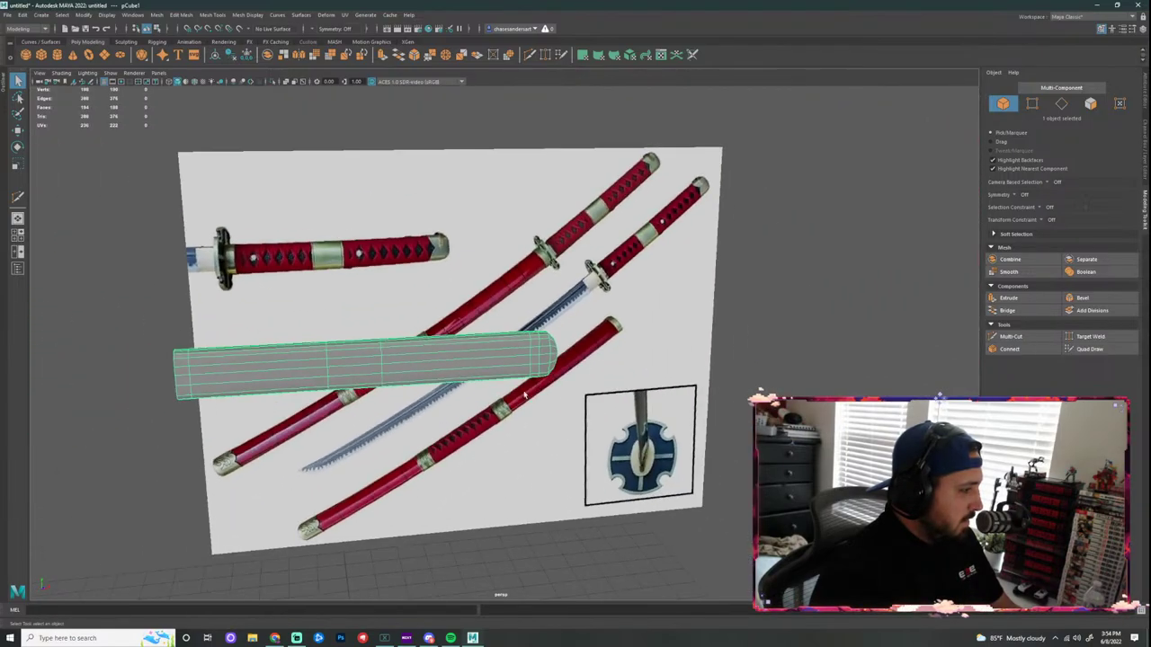
middle_click_drag(486, 373, 626, 345, "alt")
scroll(563, 380, "down", 3)
mouse_move(563, 380)
left_mouse_down("alt")
mouse_move(639, 378)
mouse_move(541, 377)
mouse_move(567, 396)
left_mouse_up("alt")
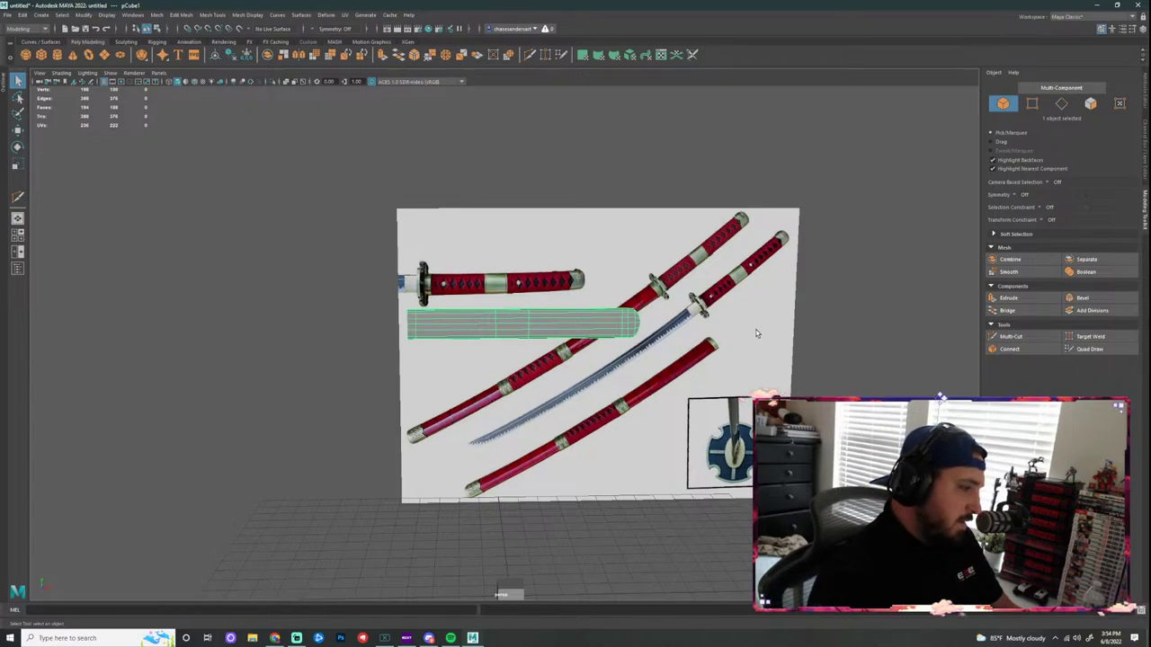
scroll(531, 433, "up", 3)
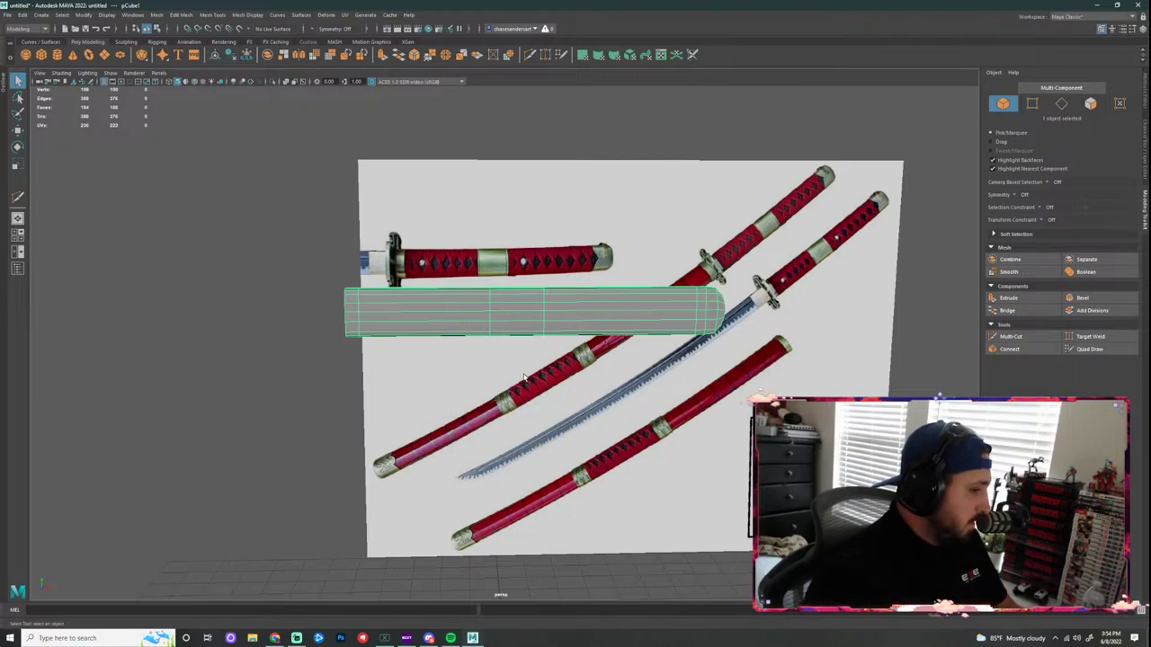
scroll(568, 328, "up", 3)
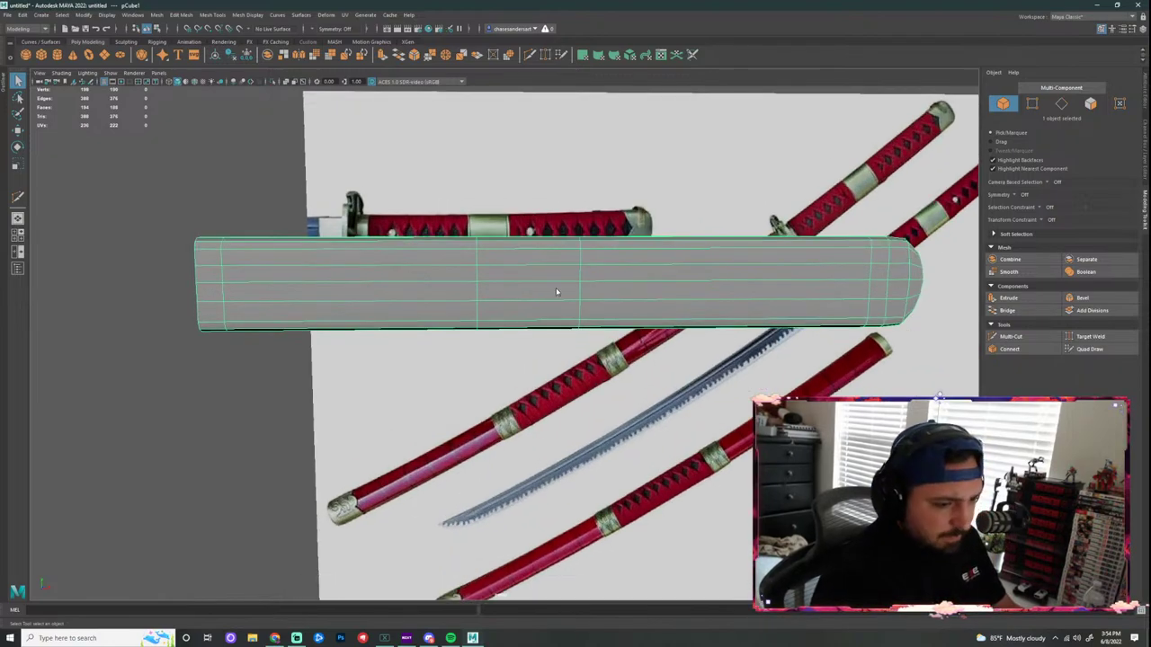
Step: Extrude the ring of faces at the handle's middle band and scale it slightly outward to form a raised collar
right_click_drag(556, 292, 555, 317)
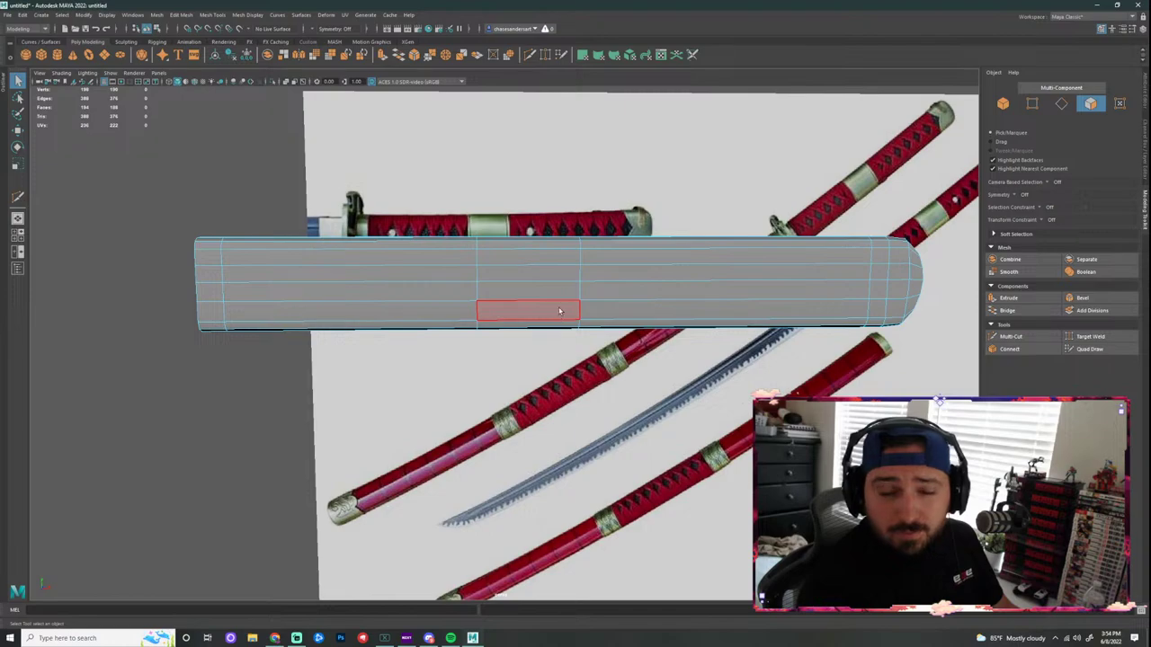
double_click(558, 311)
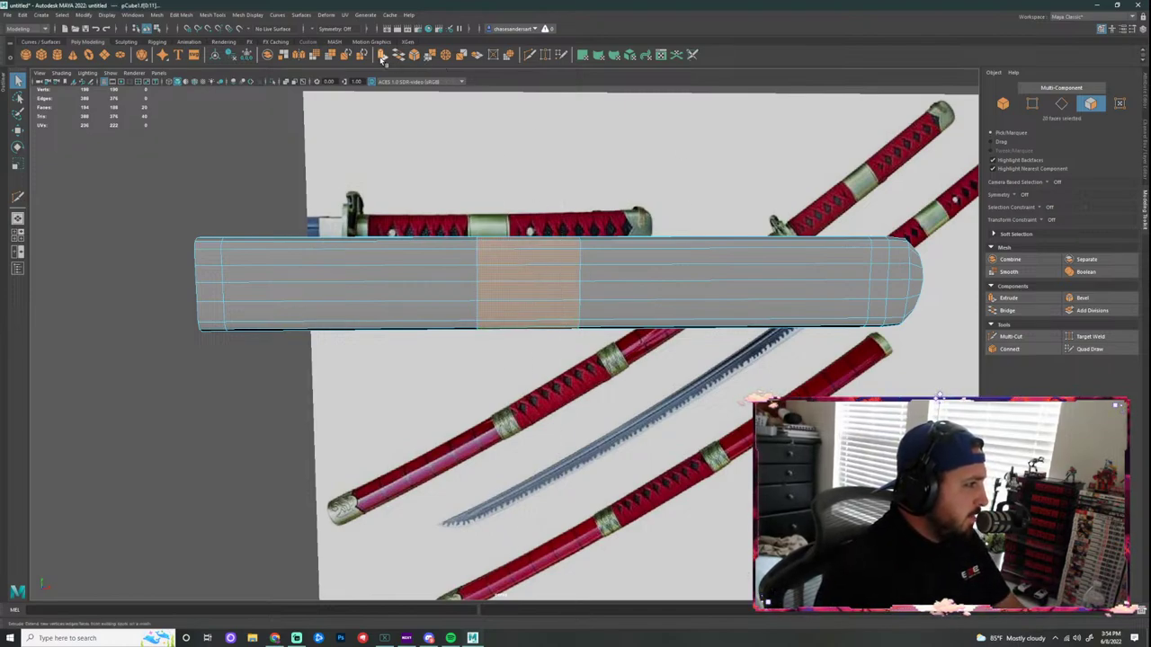
key("space")
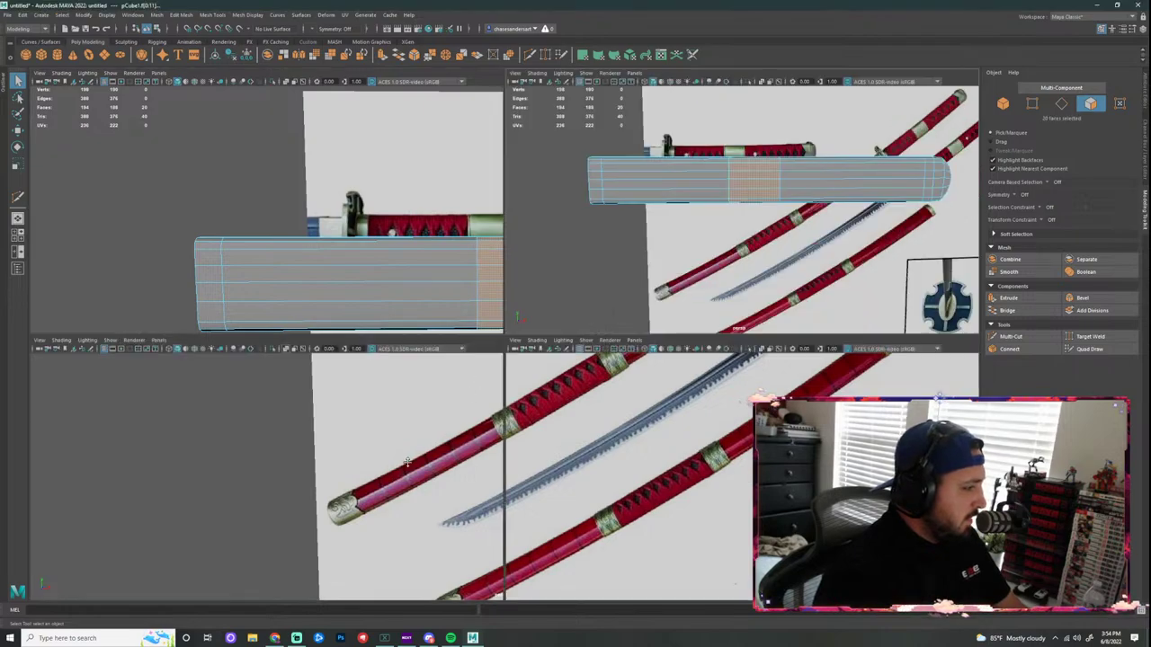
key("space")
scroll(470, 352, "up", 5)
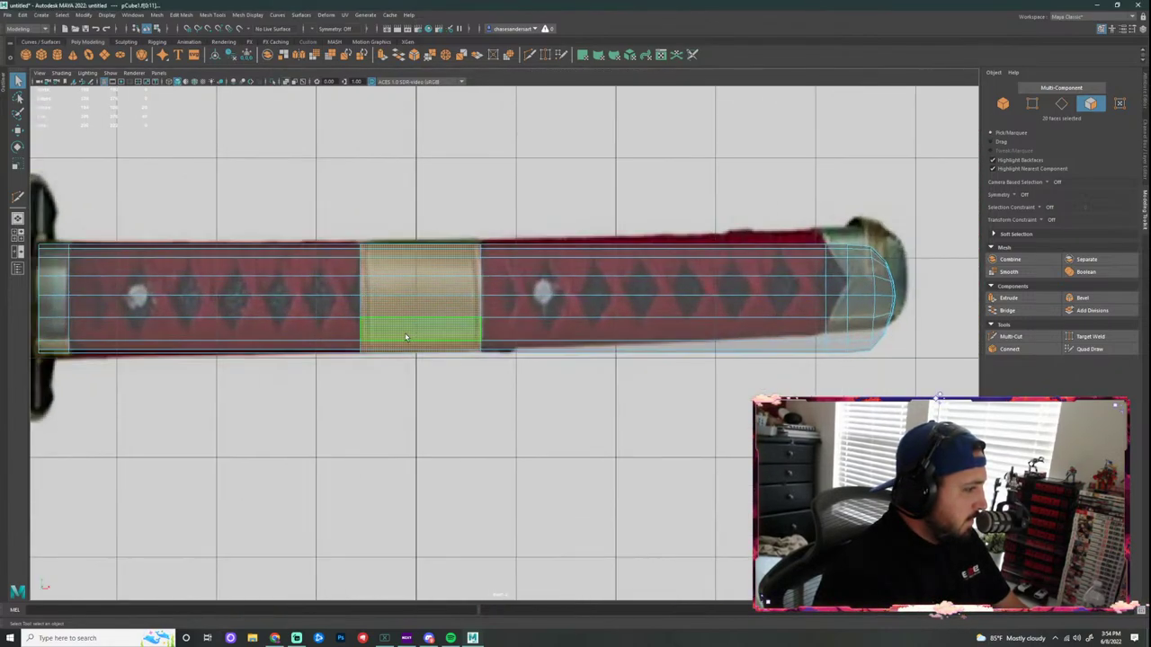
scroll(409, 225, "up", 3)
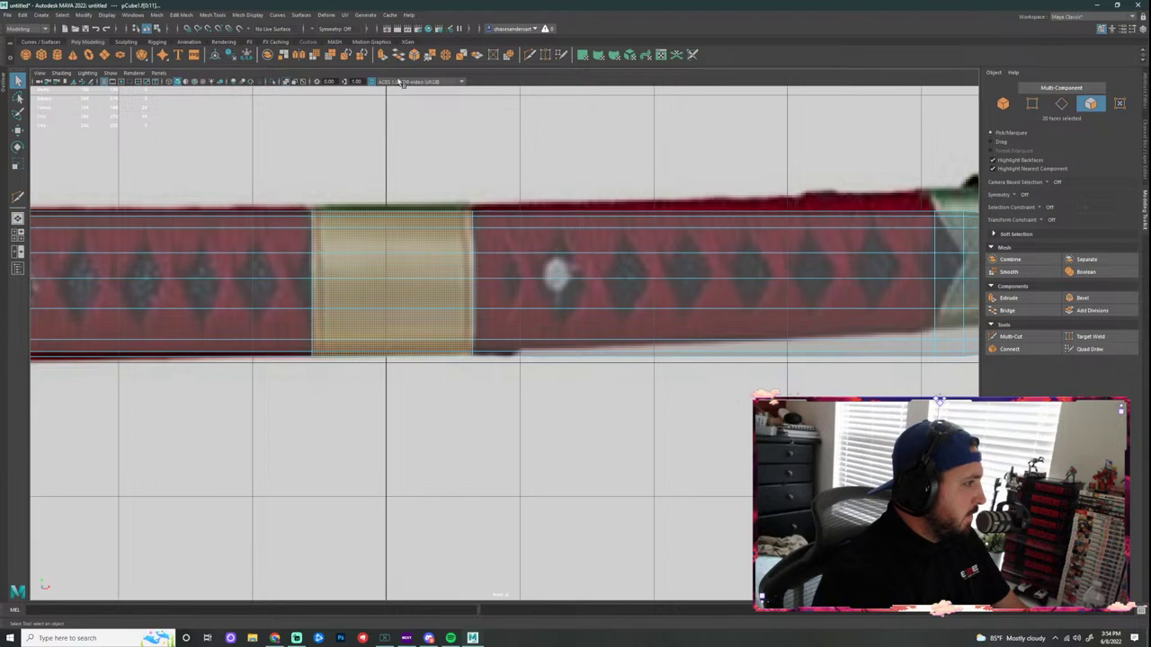
left_click(381, 55)
key("r")
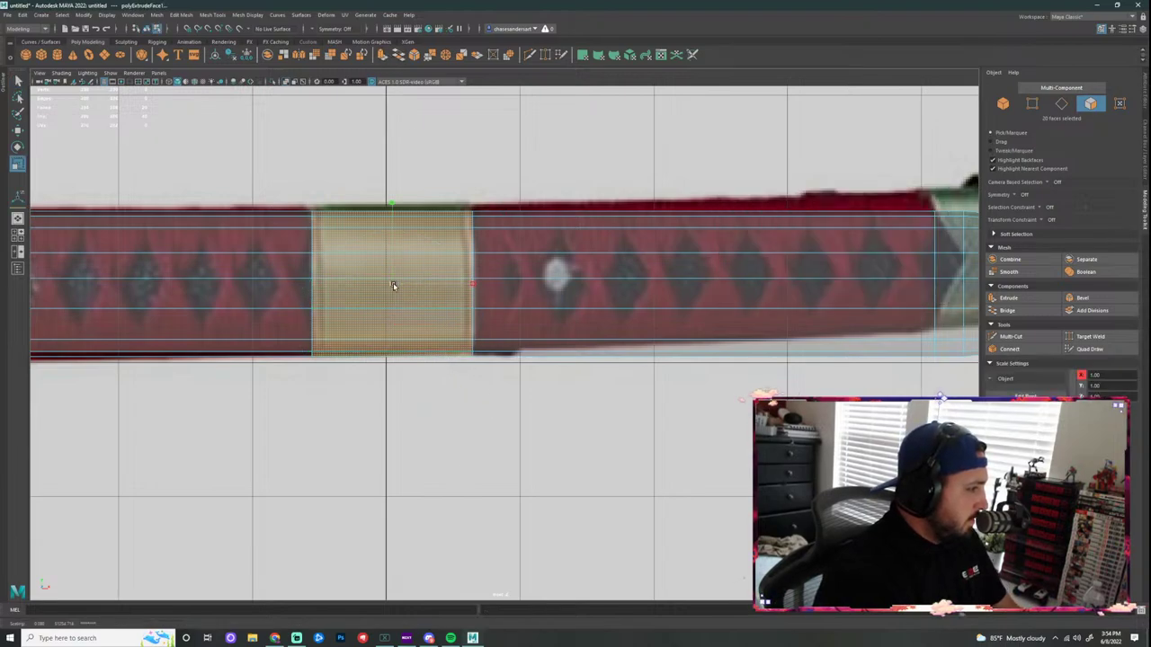
left_click_drag(393, 284, 399, 286)
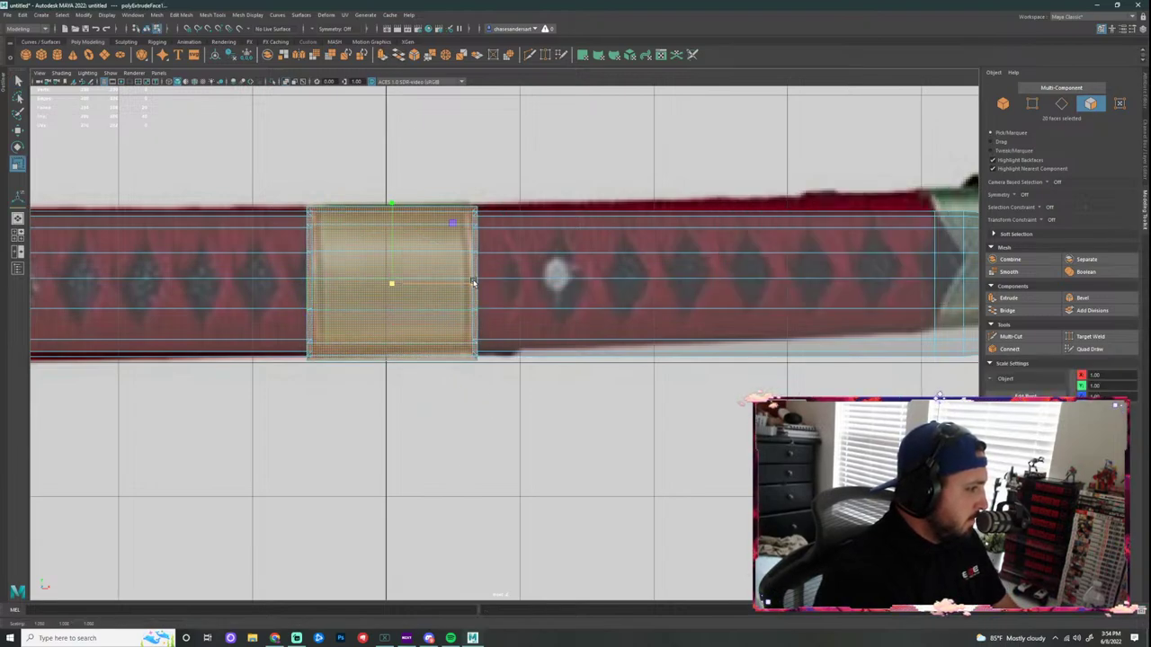
Step: Scale the raised collar's faces along the handle's length until its ends line up with the metal band in the reference
left_click_drag(473, 284, 465, 288)
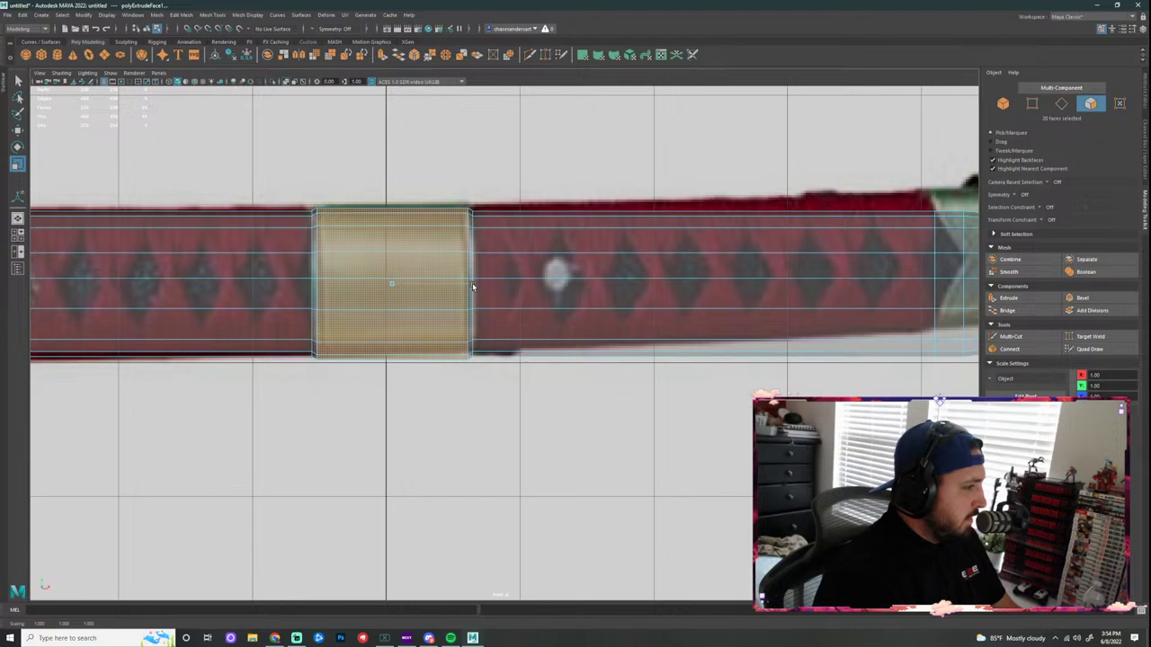
left_click_drag(473, 287, 475, 287)
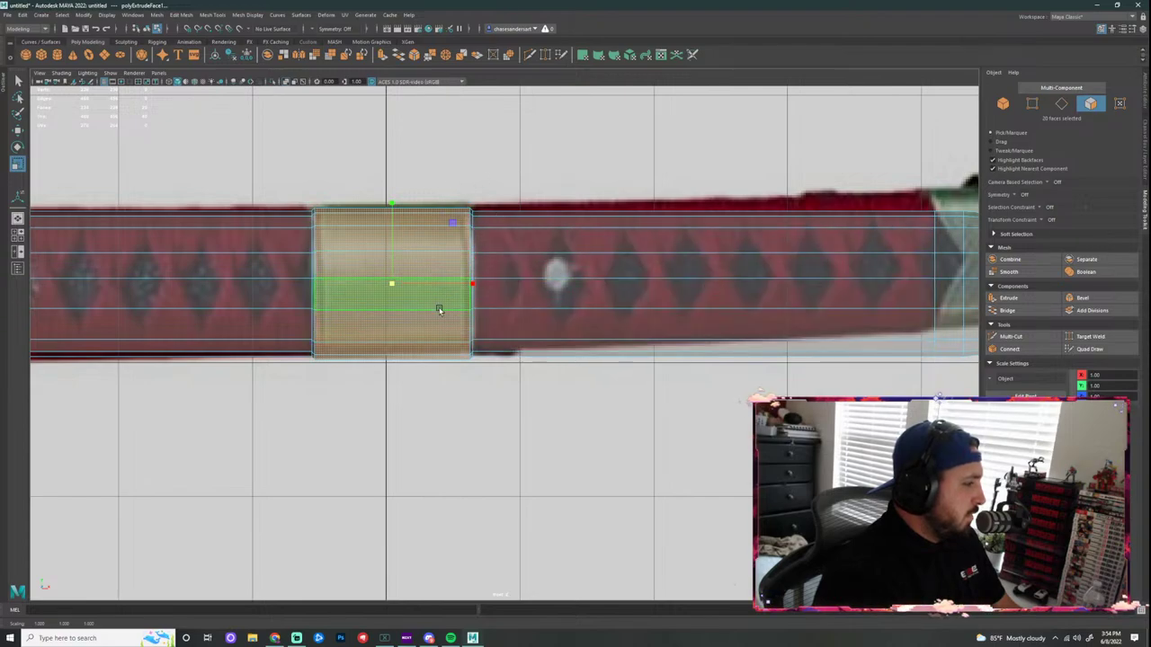
left_click(557, 155)
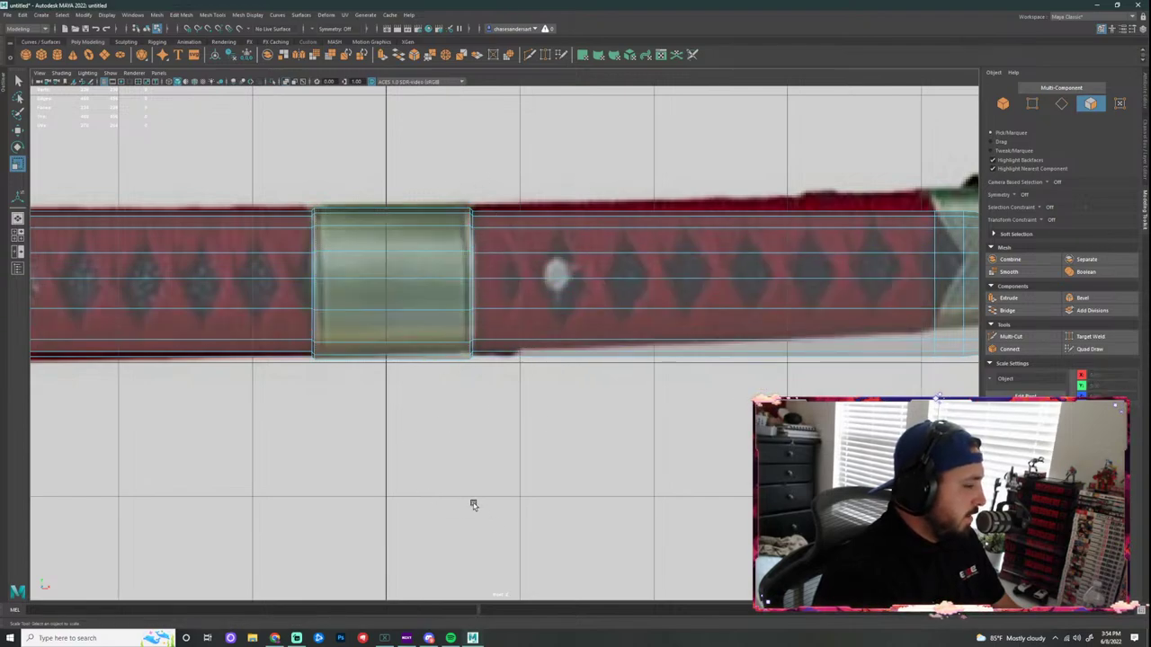
Step: Check the raised collar in perspective and cut two closely spaced edge loops near each of its ends in the orthographic view
key("space")
left_click_drag(726, 223, 704, 231, "alt")
right_click_drag(704, 231, 773, 235, "alt")
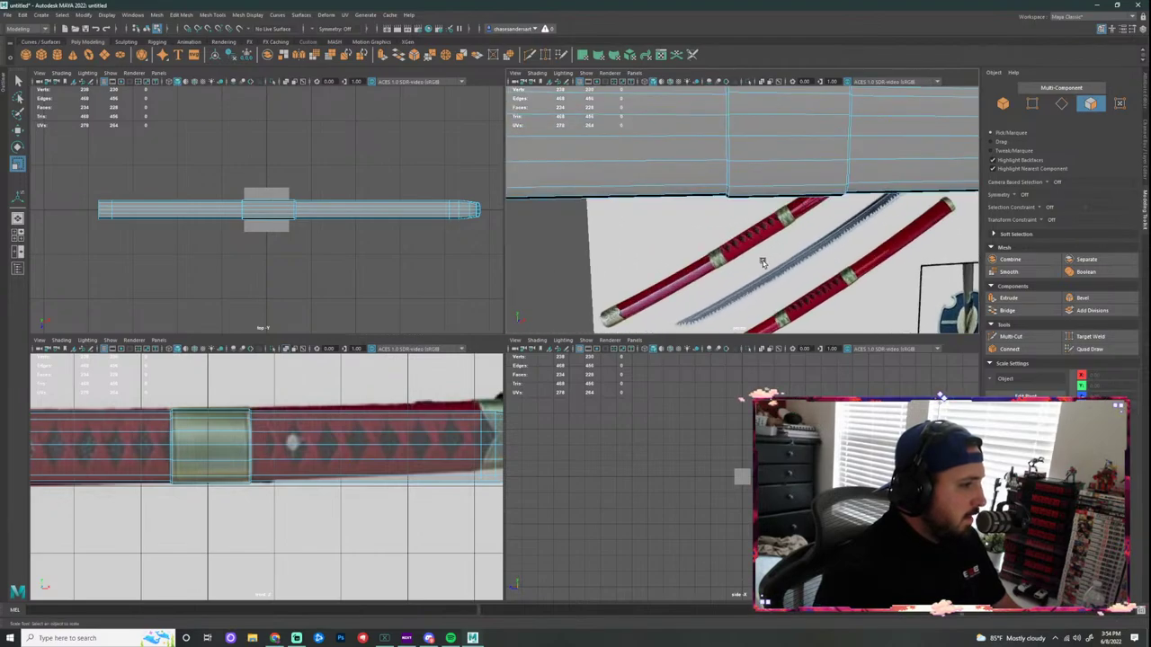
left_click_drag(762, 261, 724, 235, "alt")
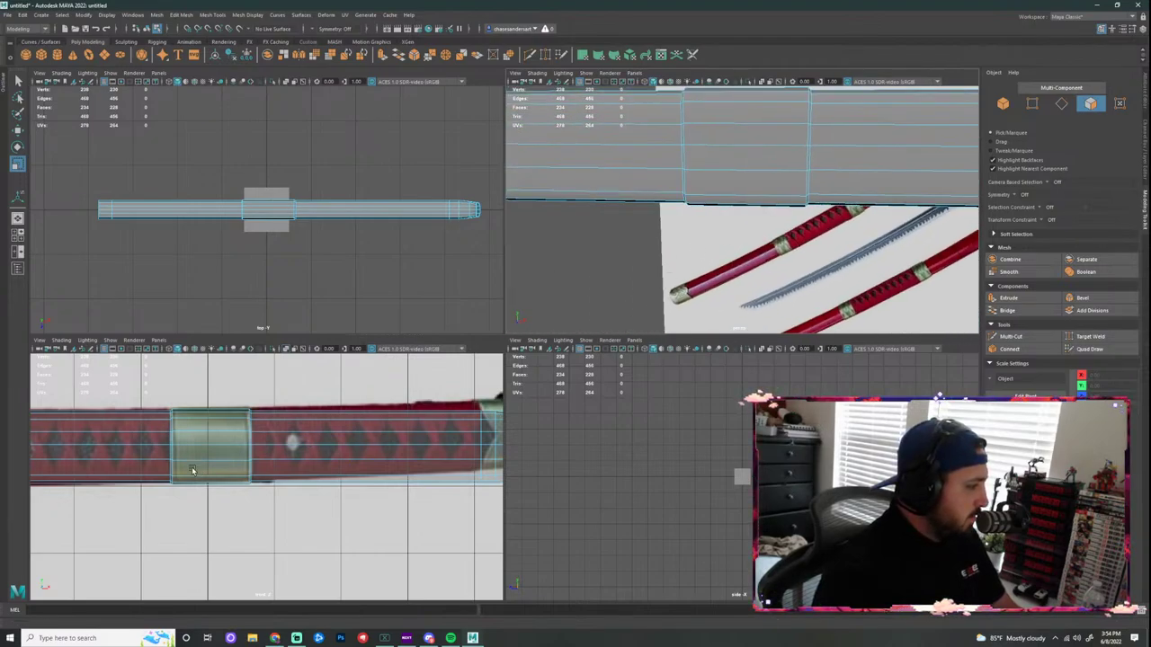
left_click_drag(575, 270, 633, 177, "alt")
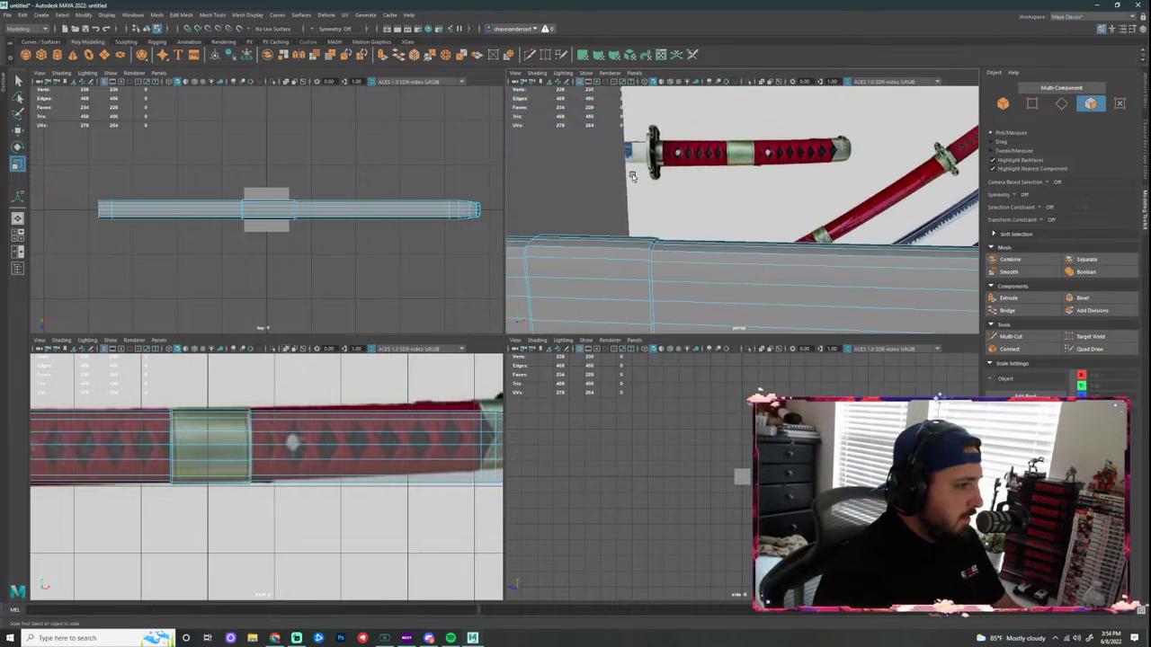
key("space")
scroll(316, 278, "up", 2)
middle_click_drag(316, 278, 507, 305, "alt")
left_click(529, 55)
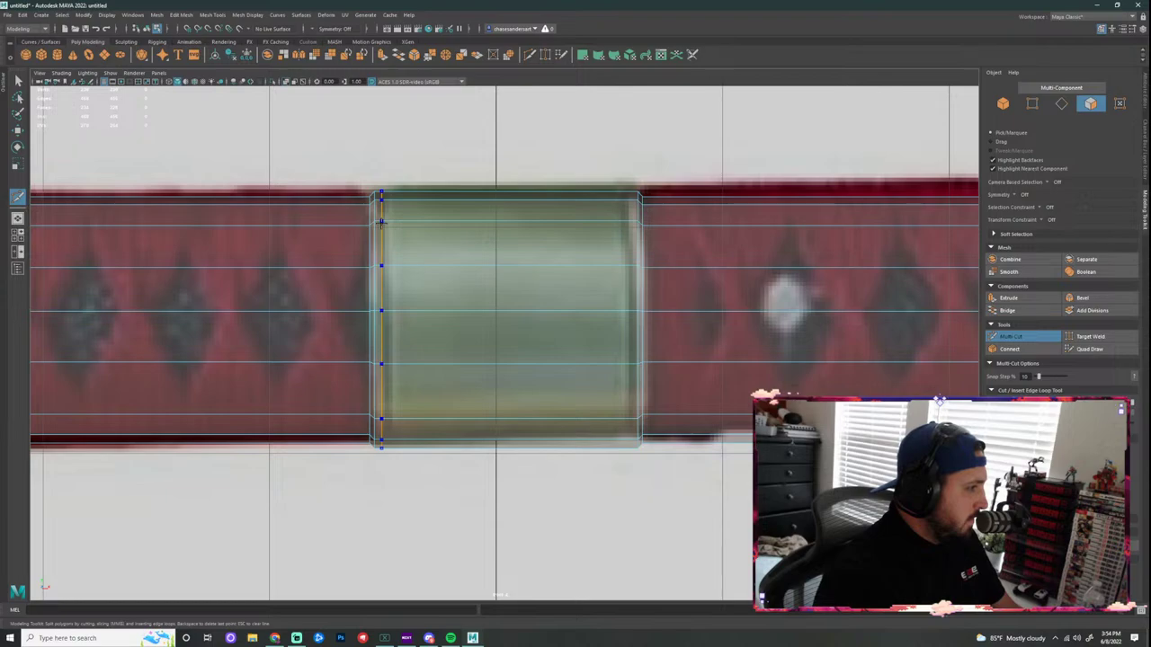
left_click(380, 222, "ctrl")
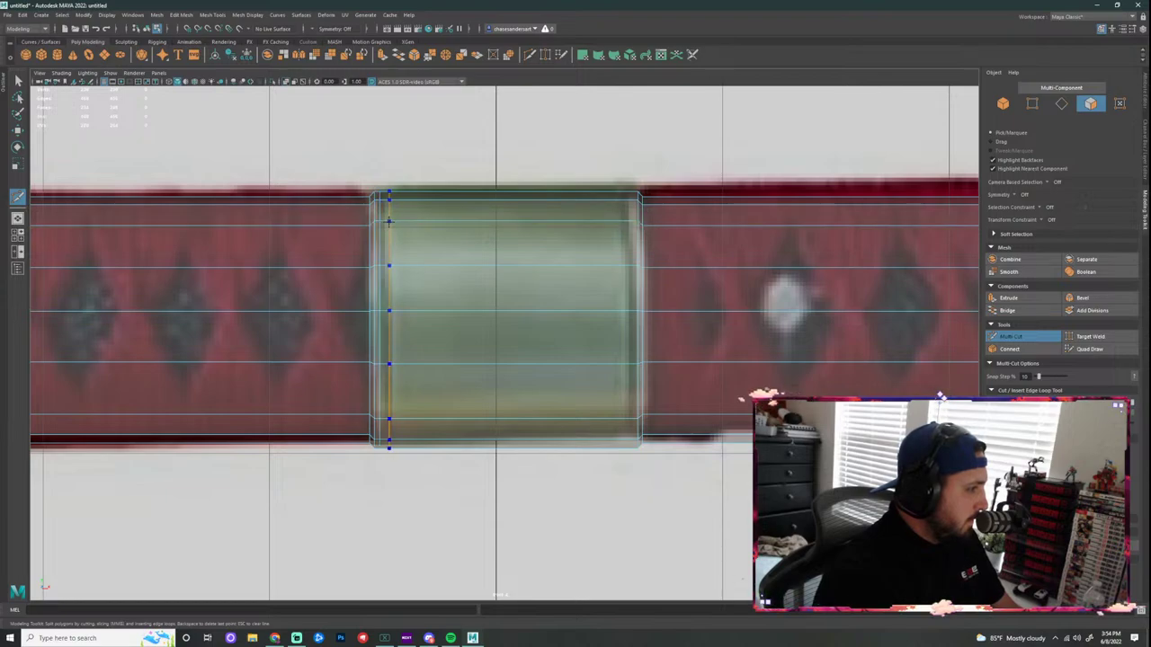
left_click(628, 225, "ctrl")
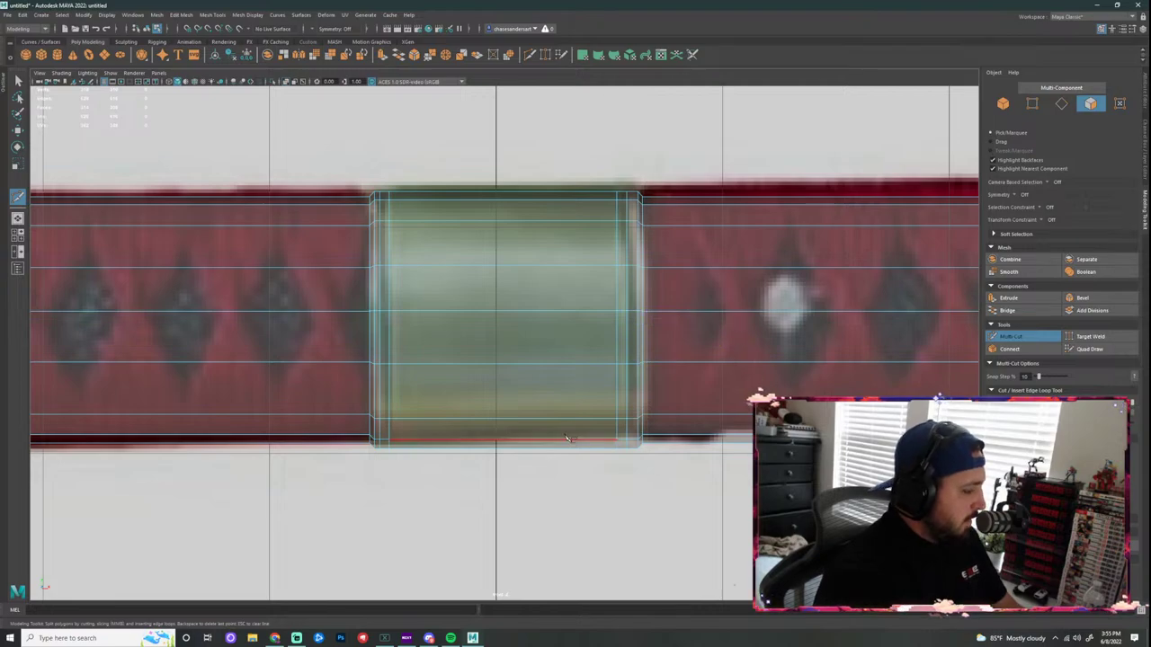
Step: Extrude the narrow face ring at the collar's guard-side end, scaling it inward and narrower along the handle to form a groove
key("q")
left_click(386, 252)
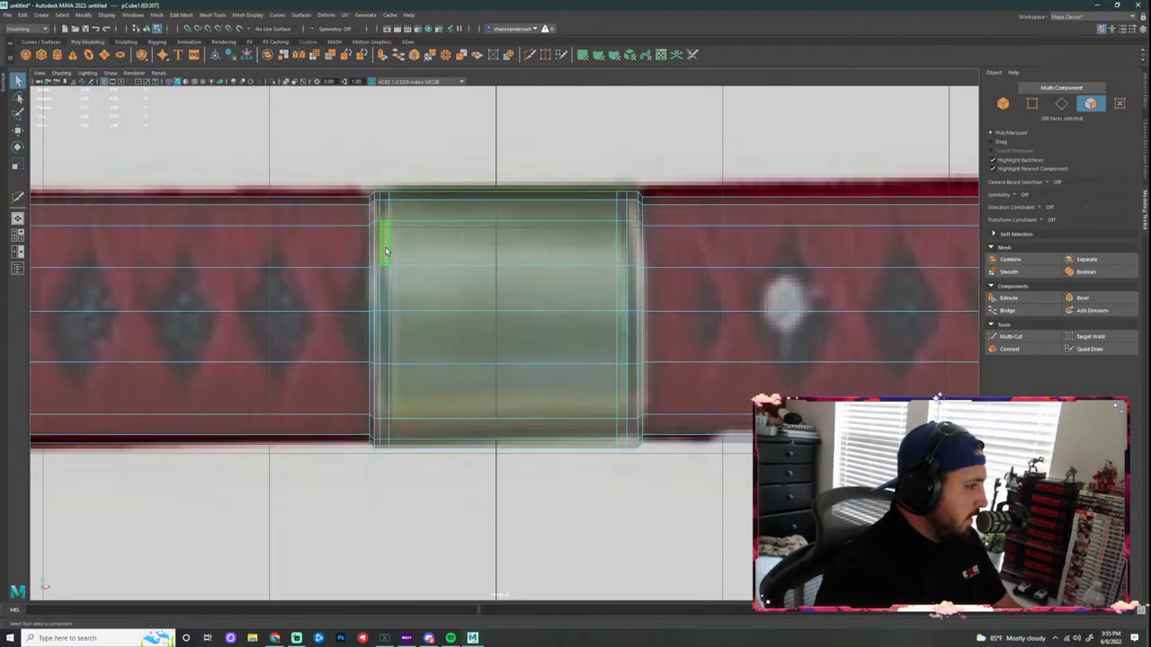
double_click(382, 290)
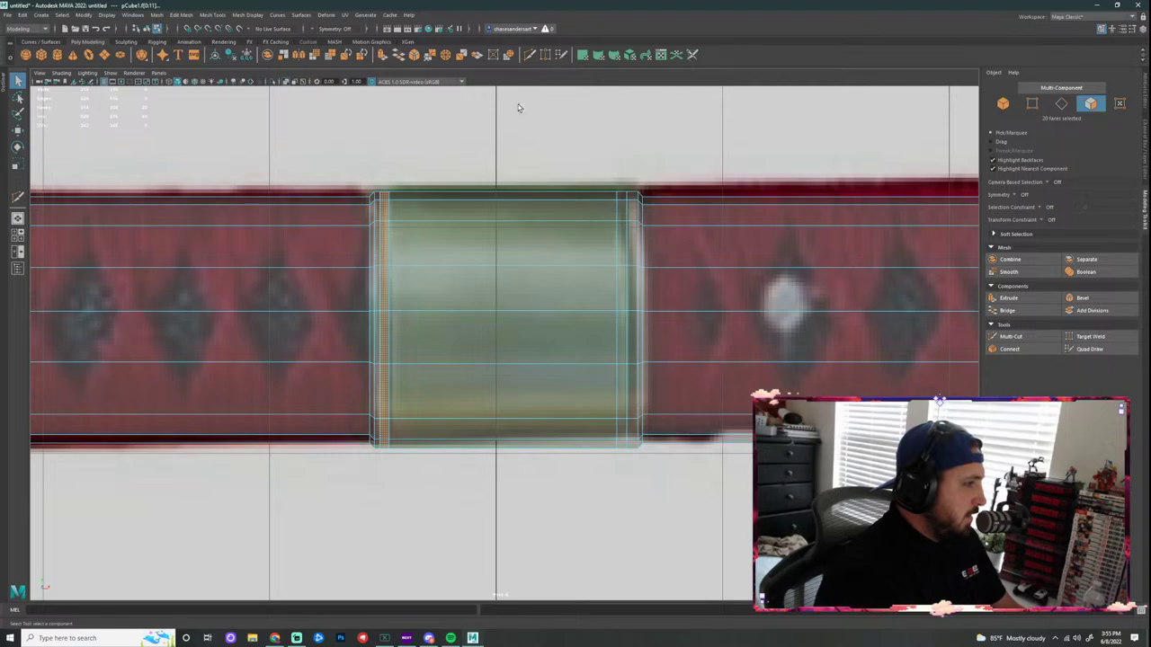
left_click(384, 55)
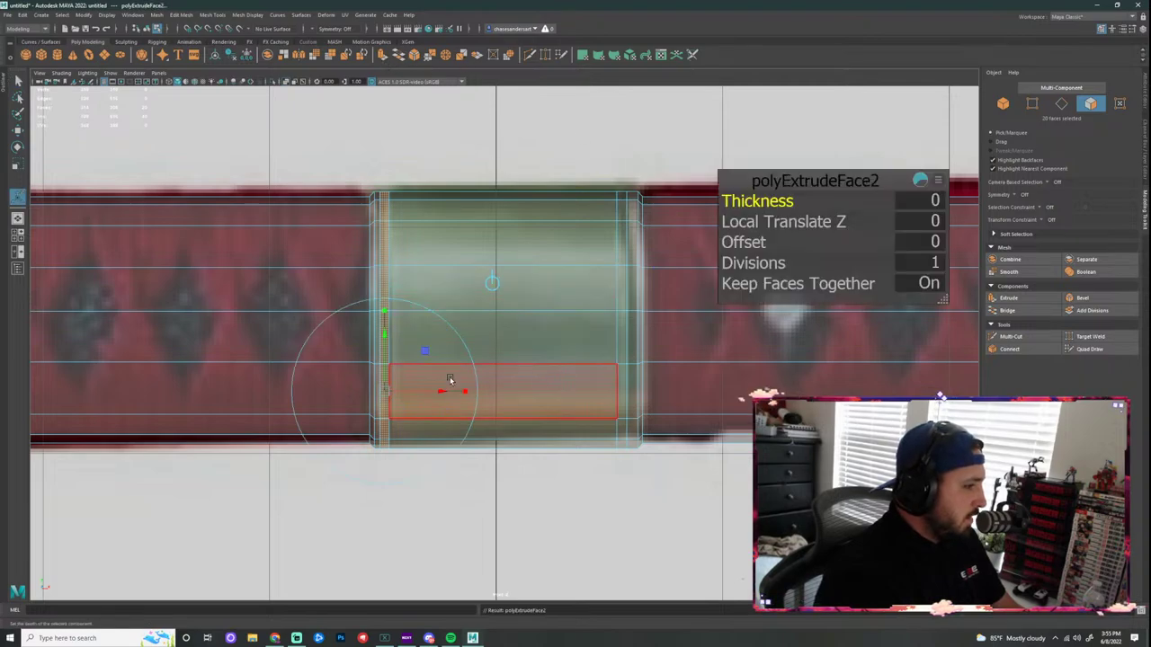
key("r")
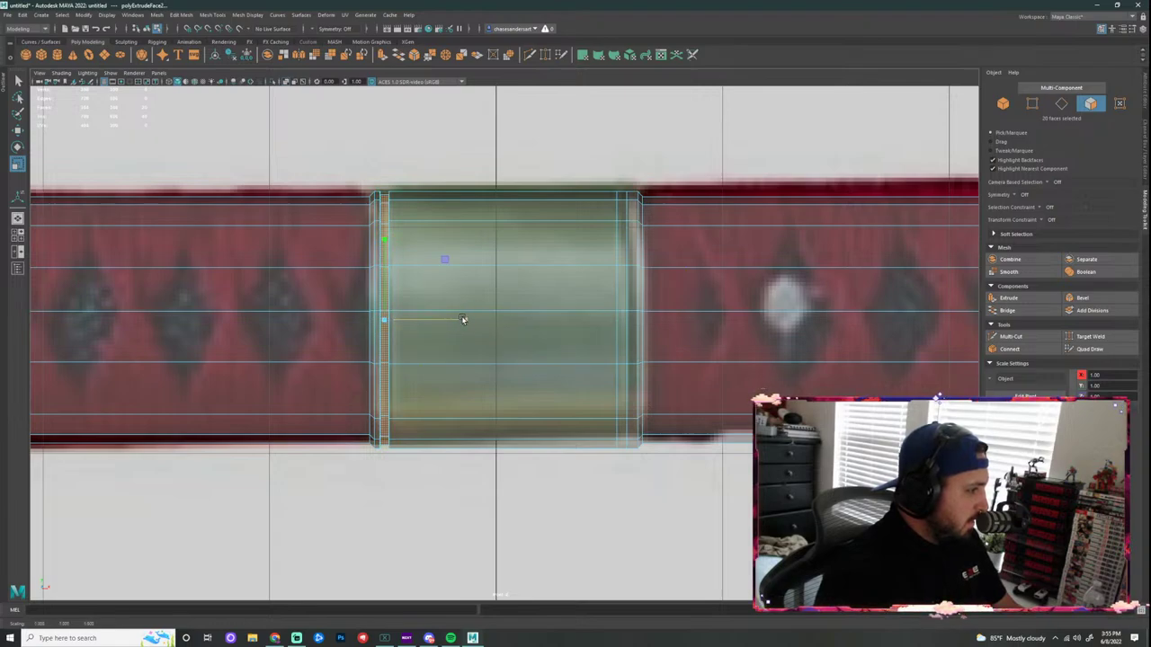
left_click_drag(459, 320, 443, 322)
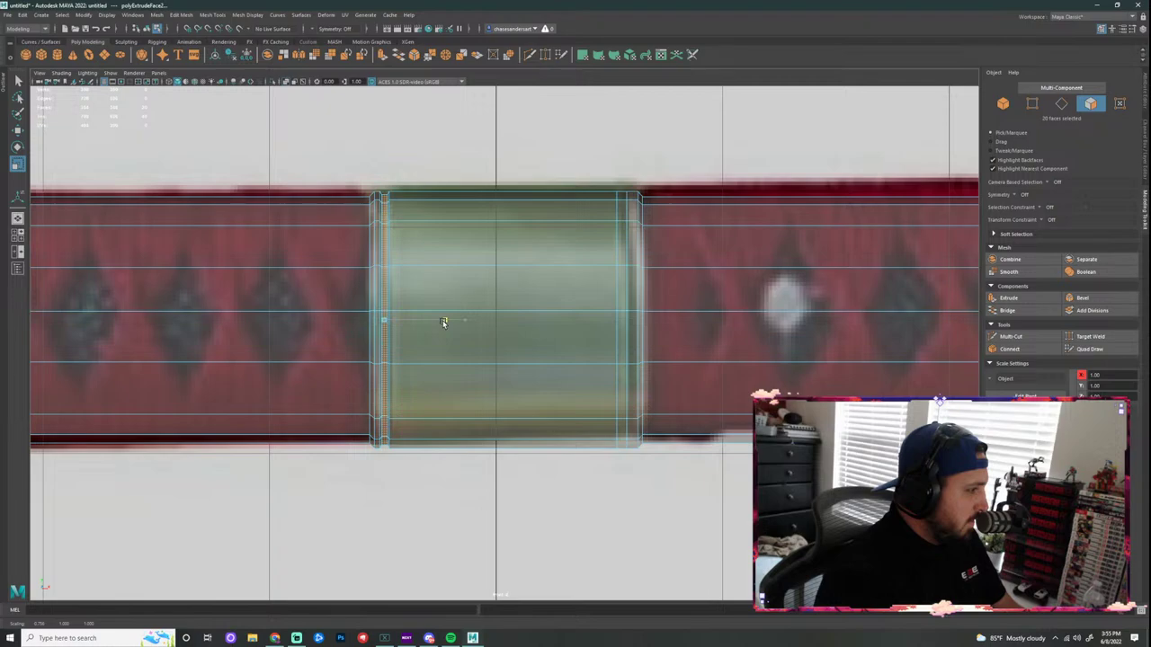
Step: Extrude the matching narrow face ring at the collar's pommel-side end and scale it inward and narrower into a second groove
left_click(630, 252)
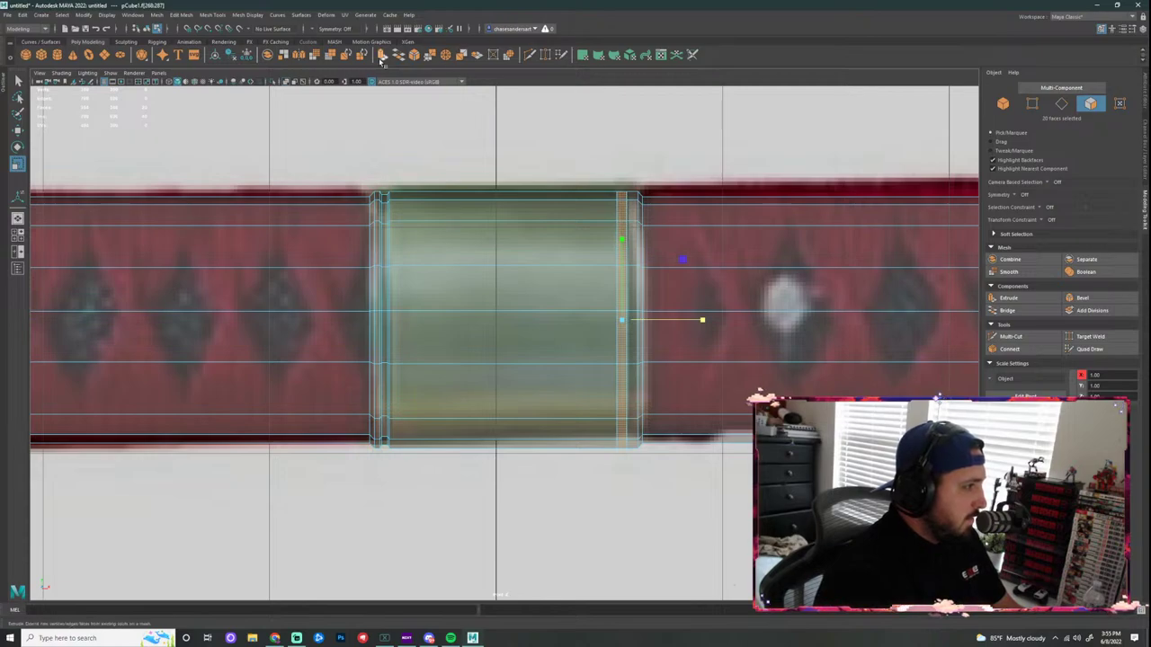
left_click(382, 55)
left_click(626, 347)
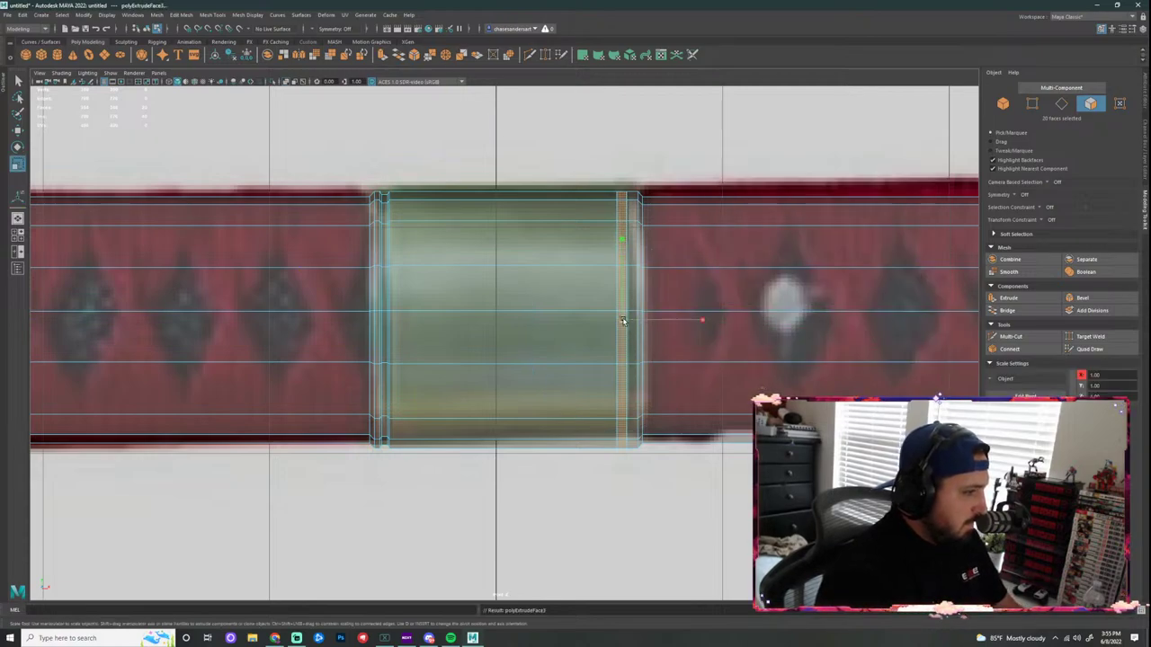
left_click_drag(623, 321, 620, 321)
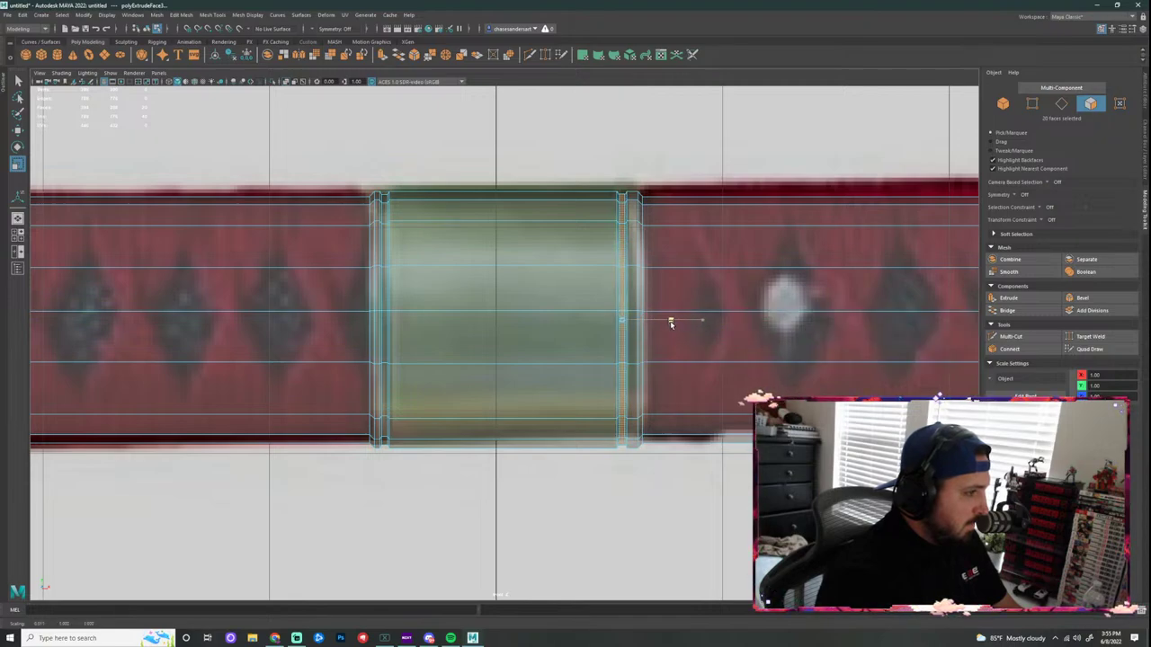
Step: Select the handle mesh in the perspective view and soften all of its edges
key("space")
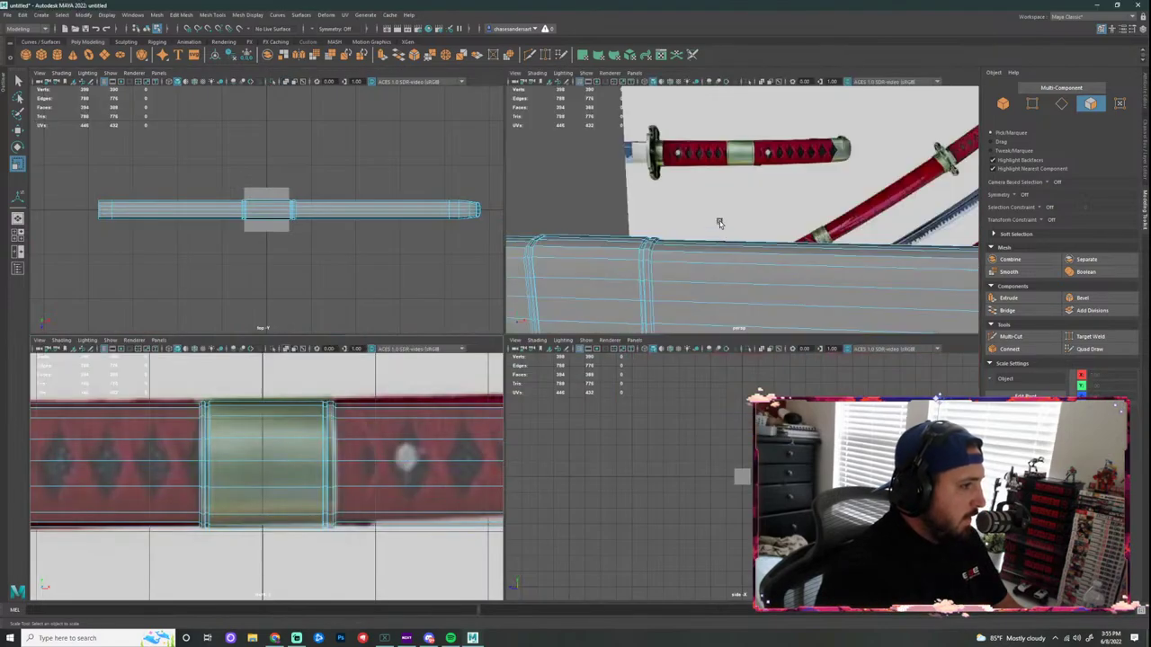
key("space")
right_click_drag(372, 404, 416, 378)
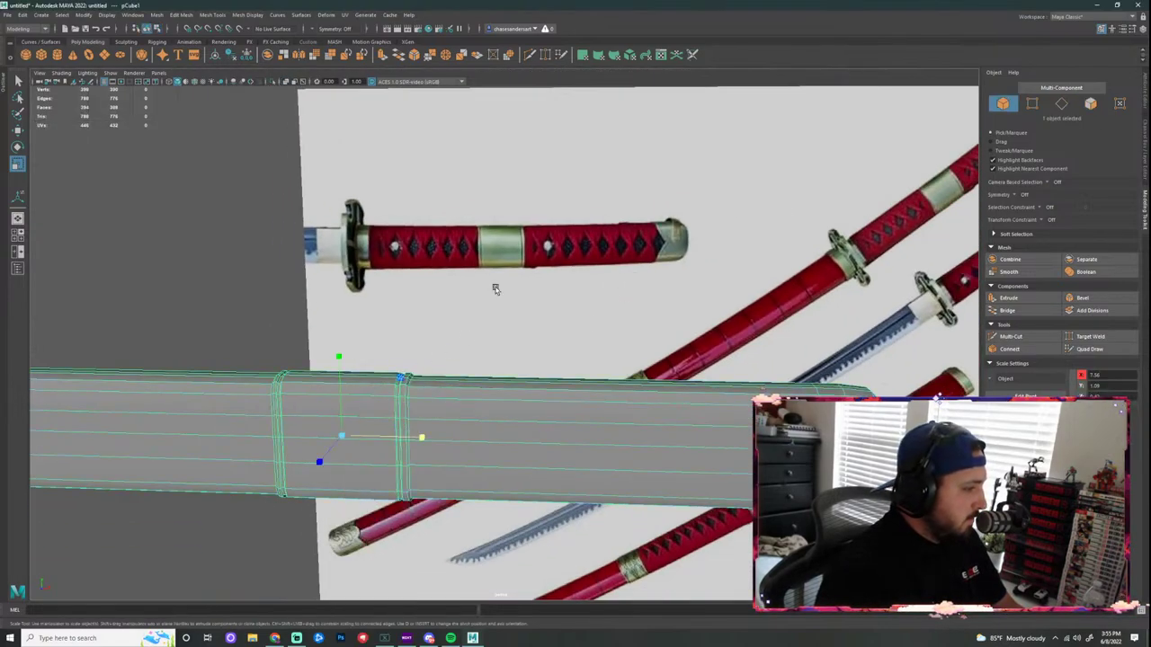
left_click(495, 287)
left_click_drag(495, 288, 527, 280, "alt")
key("super")
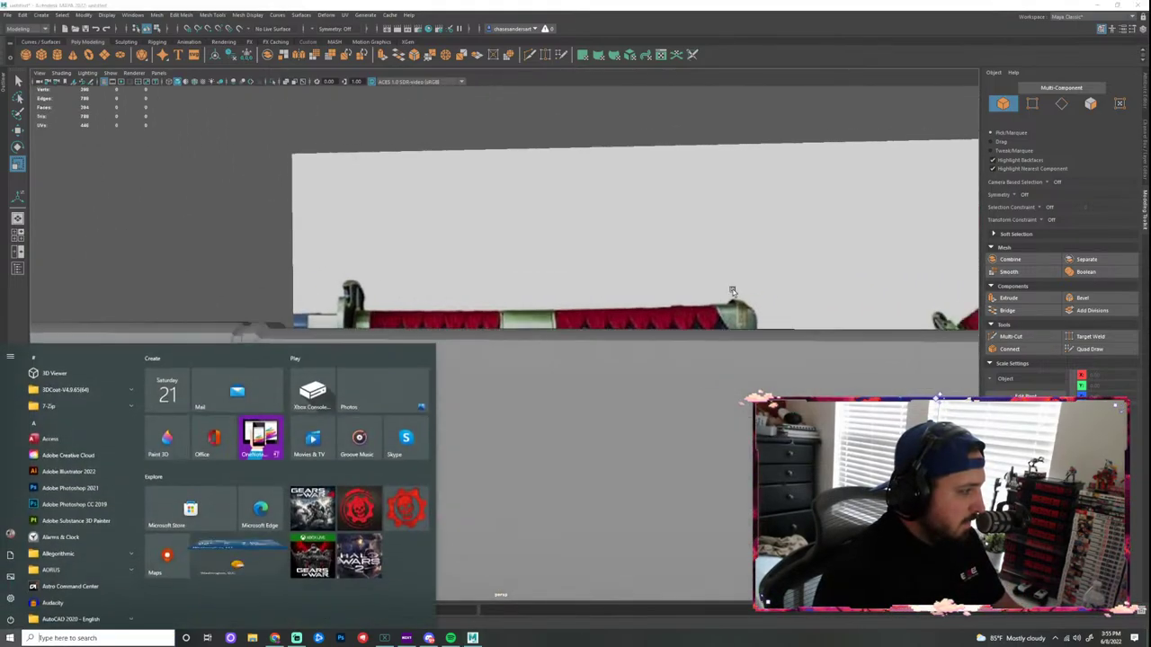
key("super")
mouse_move(425, 265)
left_mouse_down("alt")
mouse_move(585, 180)
mouse_move(547, 240)
mouse_move(429, 308)
mouse_move(496, 252)
mouse_move(437, 327)
mouse_move(470, 300)
mouse_move(406, 278)
left_mouse_up("alt")
left_click(407, 279)
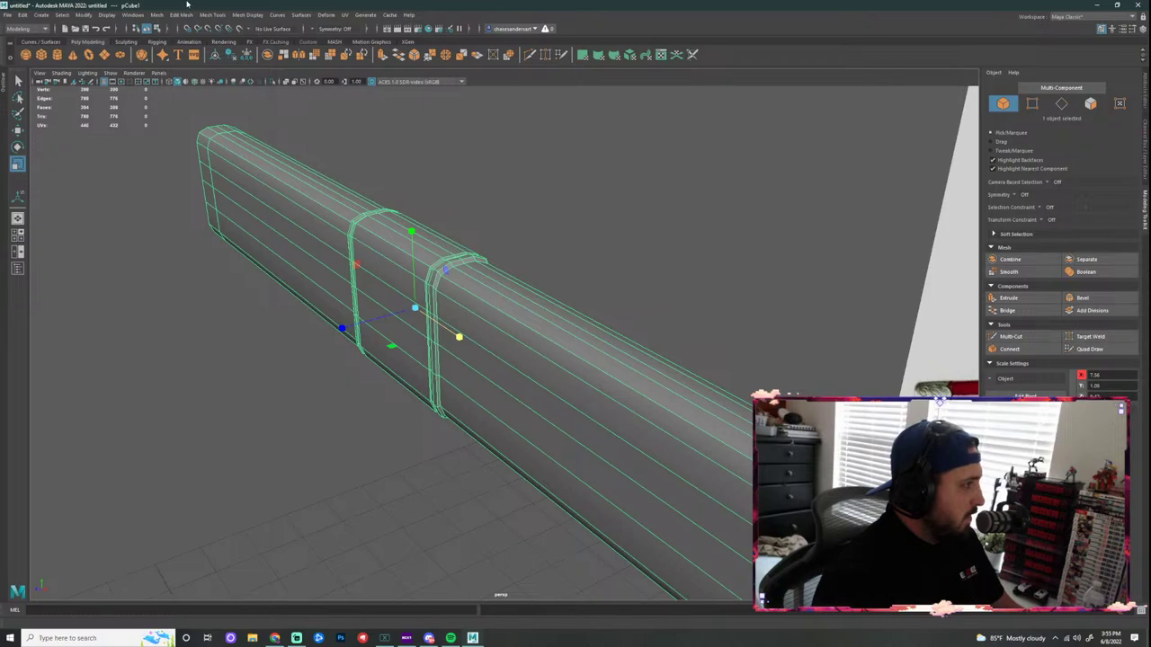
left_click(212, 15)
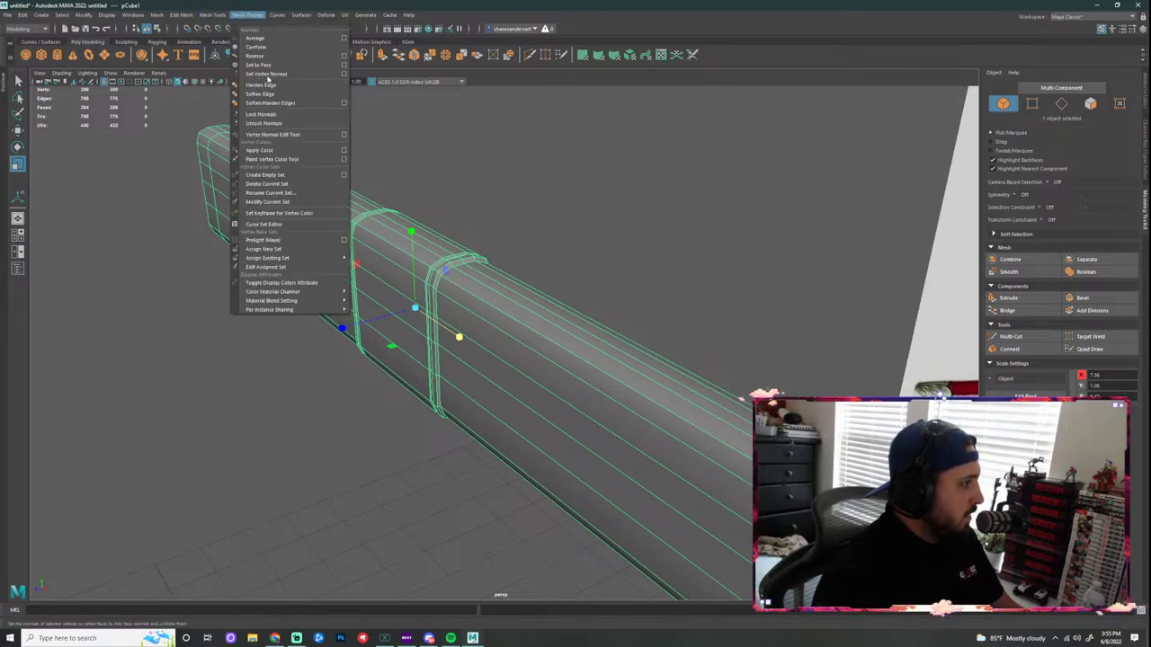
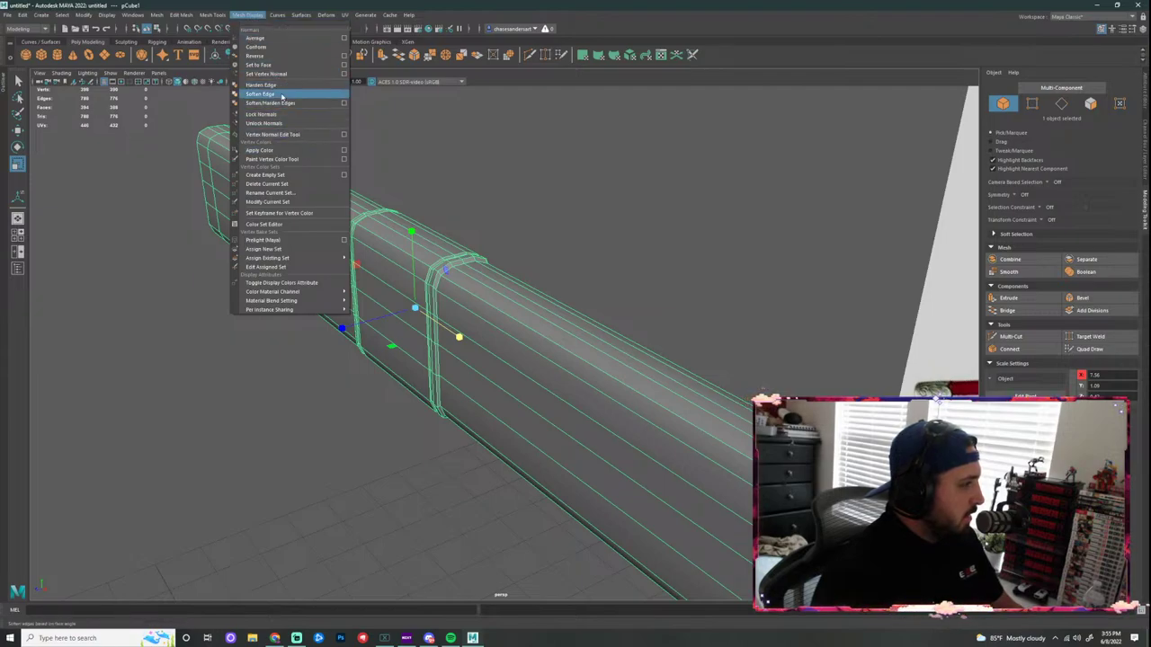
left_click(281, 95)
Step: Inspect the handle's shading in perspective, from the pommel end to the edges of the raised collar
left_click(511, 233)
right_click_drag(513, 233, 552, 228, "alt")
left_click_drag(477, 232, 583, 204, "alt")
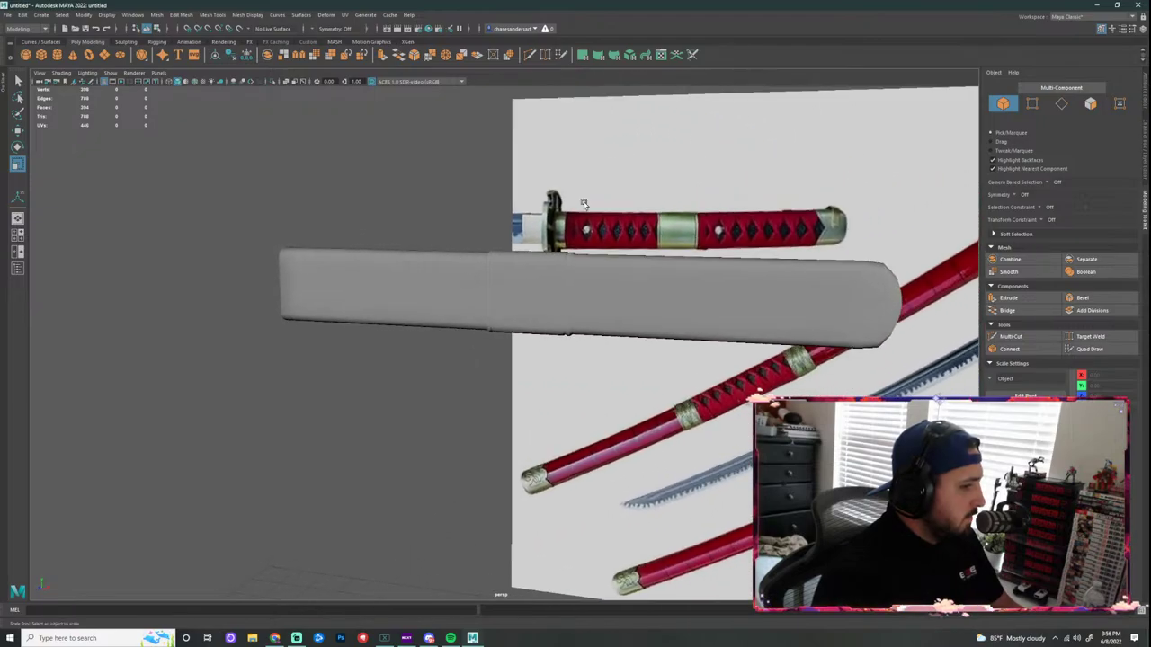
left_click_drag(683, 186, 614, 249, "alt")
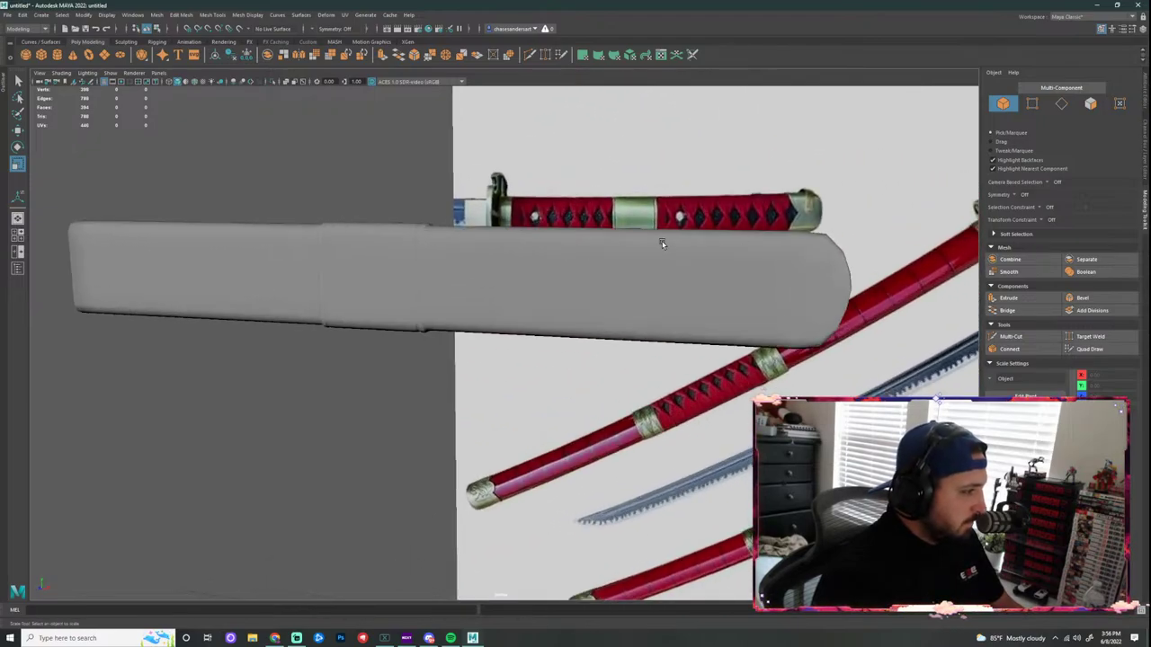
scroll(382, 238, "up", 3)
left_click(382, 237)
middle_click_drag(382, 231, 565, 334, "alt")
scroll(563, 272, "up", 1)
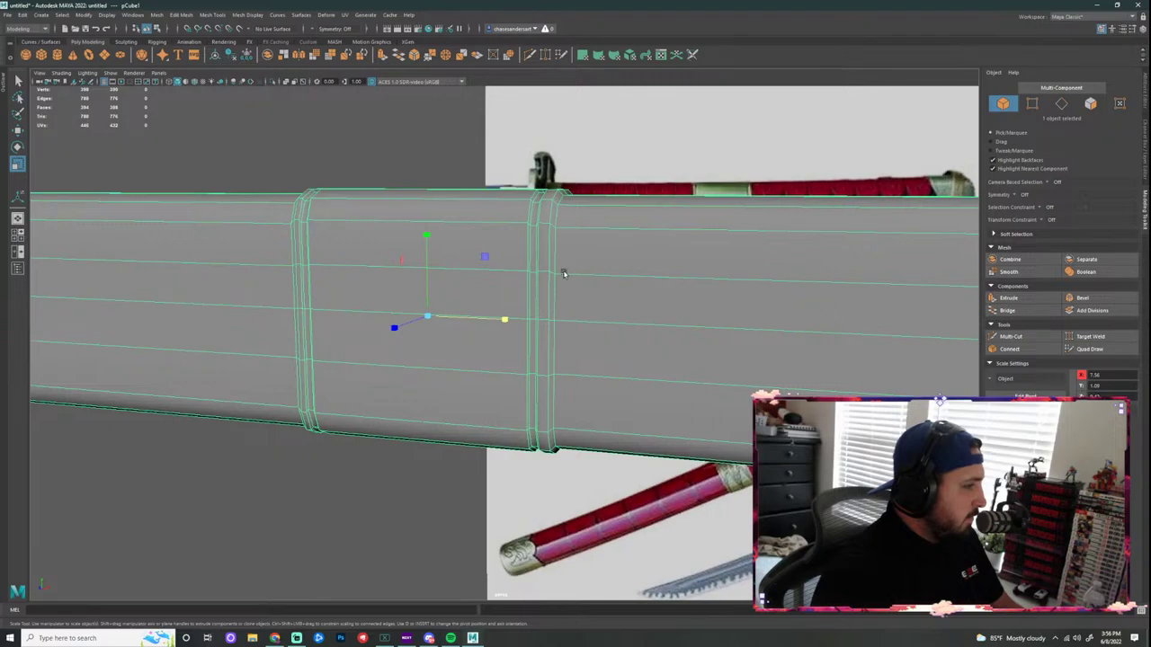
Step: Select the edge loops around both grooved ends of the raised collar and set their edge hardness
right_click_drag(567, 249, 568, 232)
left_click(551, 251)
double_click(554, 264)
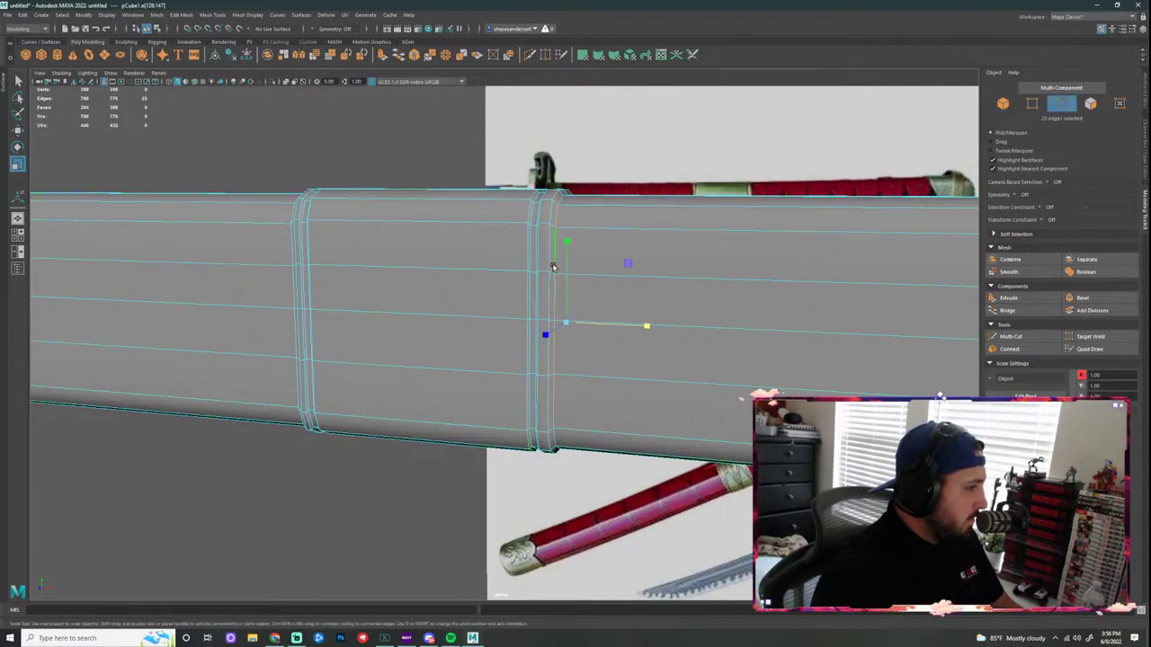
left_click_drag(594, 272, 650, 272, "alt")
scroll(758, 239, "up", 5)
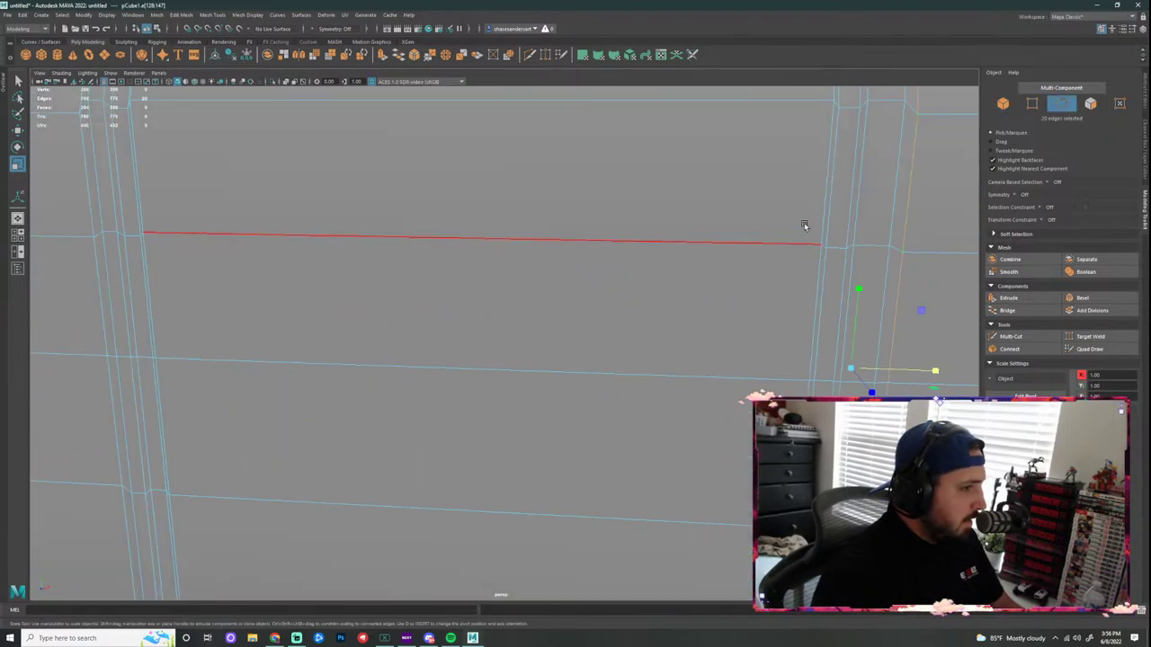
double_click(852, 193, "shift")
left_click_drag(814, 197, 738, 223, "alt")
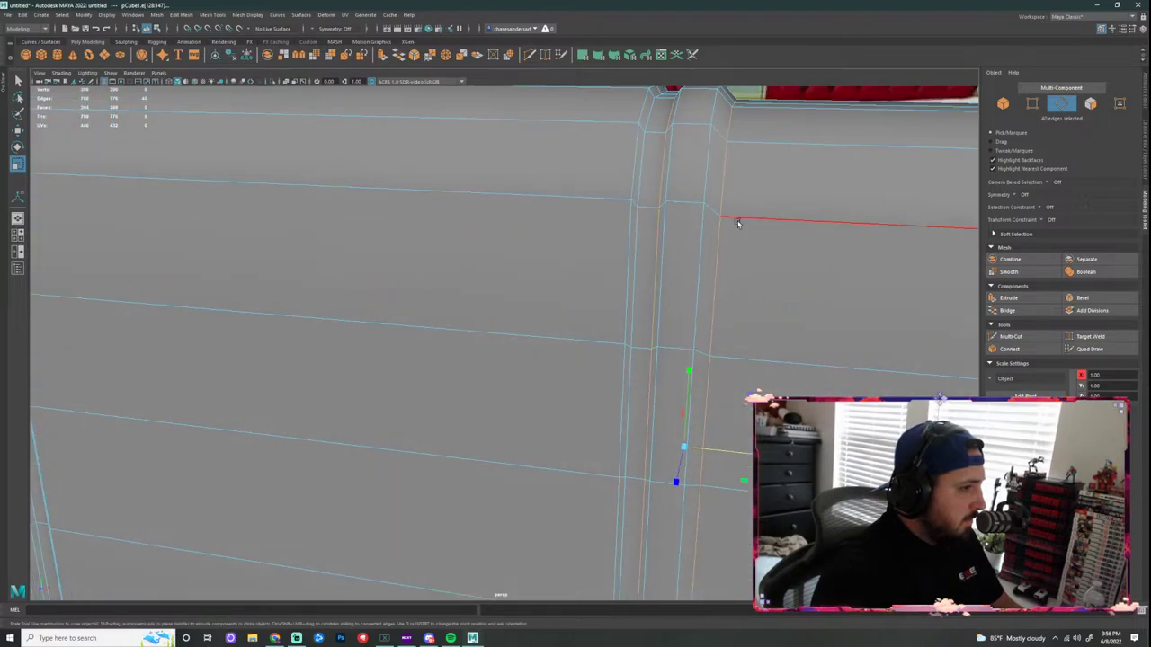
double_click(637, 227, "shift")
scroll(639, 236, "down", 5)
left_click_drag(521, 272, 698, 278, "alt")
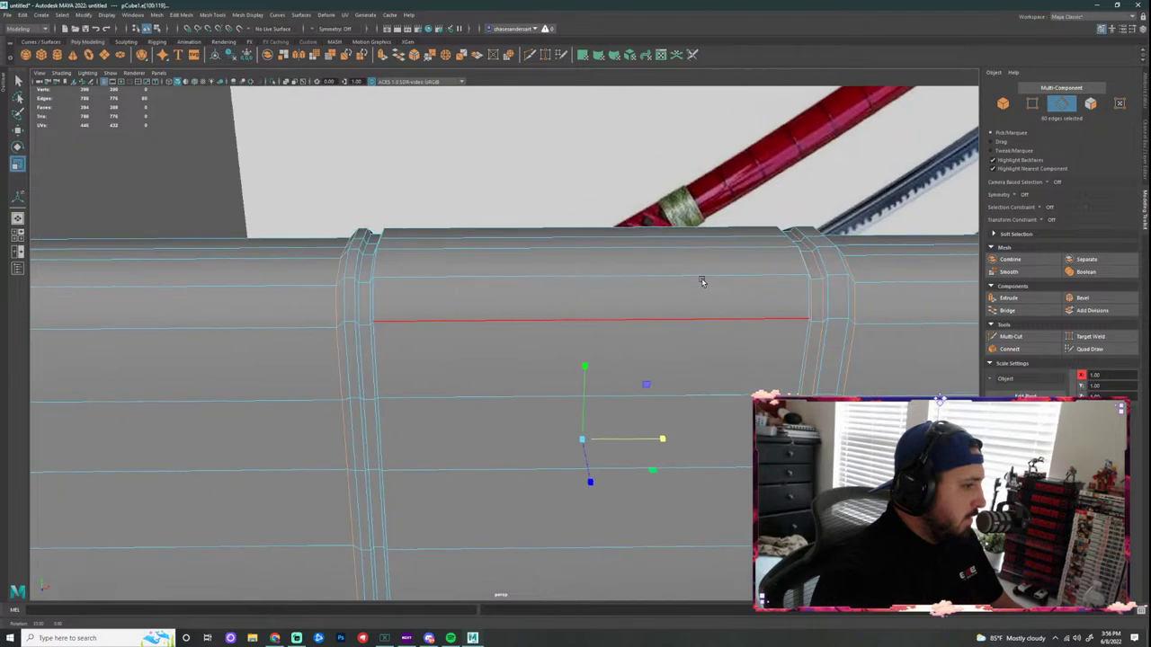
double_click(365, 307, "shift")
left_click_drag(364, 307, 594, 292, "alt")
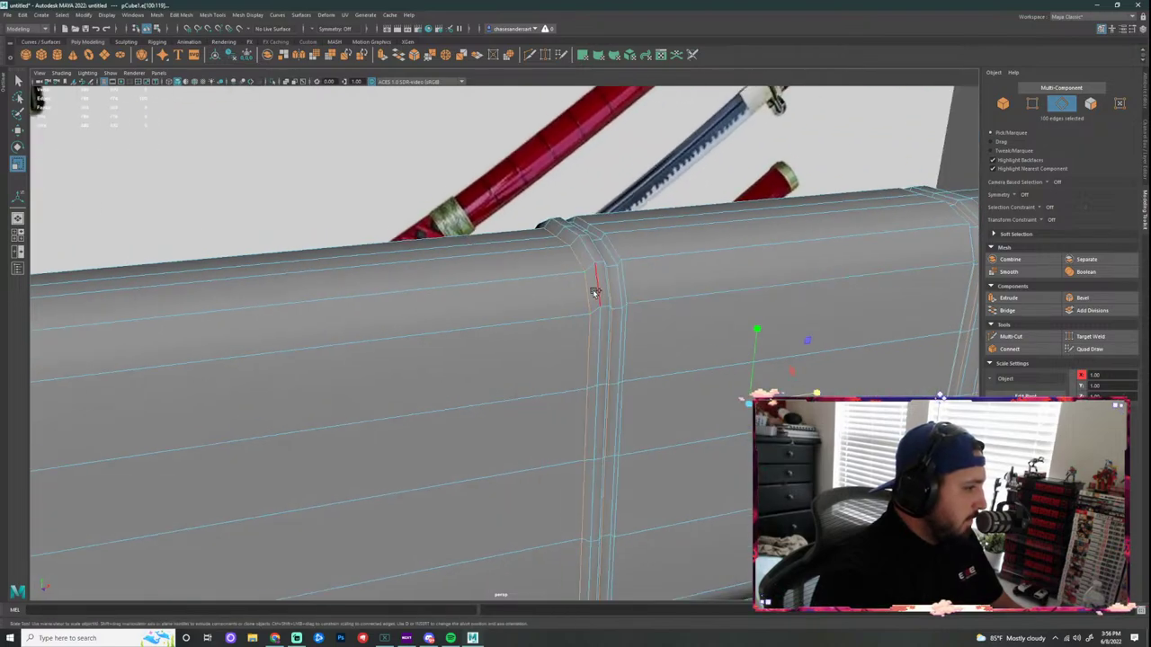
left_click(254, 15)
left_click(261, 93)
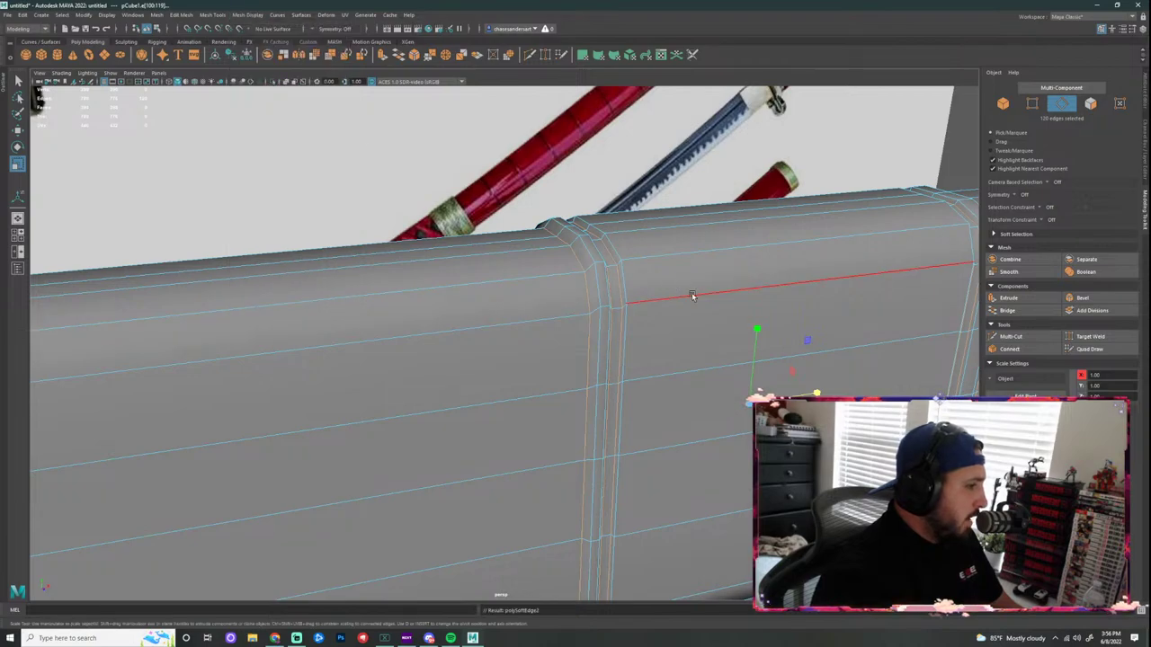
Step: Examine the handle's pommel end in perspective and compare it with the reference's metal cap in the front view
mouse_move(689, 298)
right_mouse_down()
mouse_move(669, 270)
mouse_move(728, 159)
right_mouse_up()
left_click_drag(728, 159, 563, 243, "alt")
left_click(543, 285)
key("space")
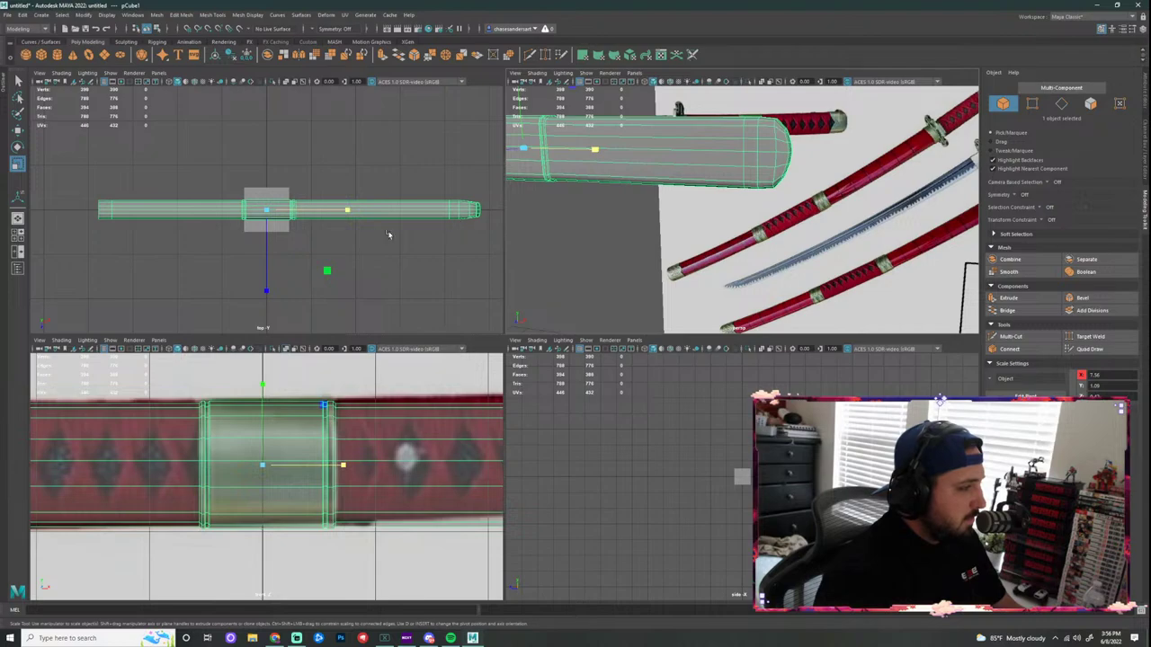
key("space")
scroll(631, 222, "up", 5)
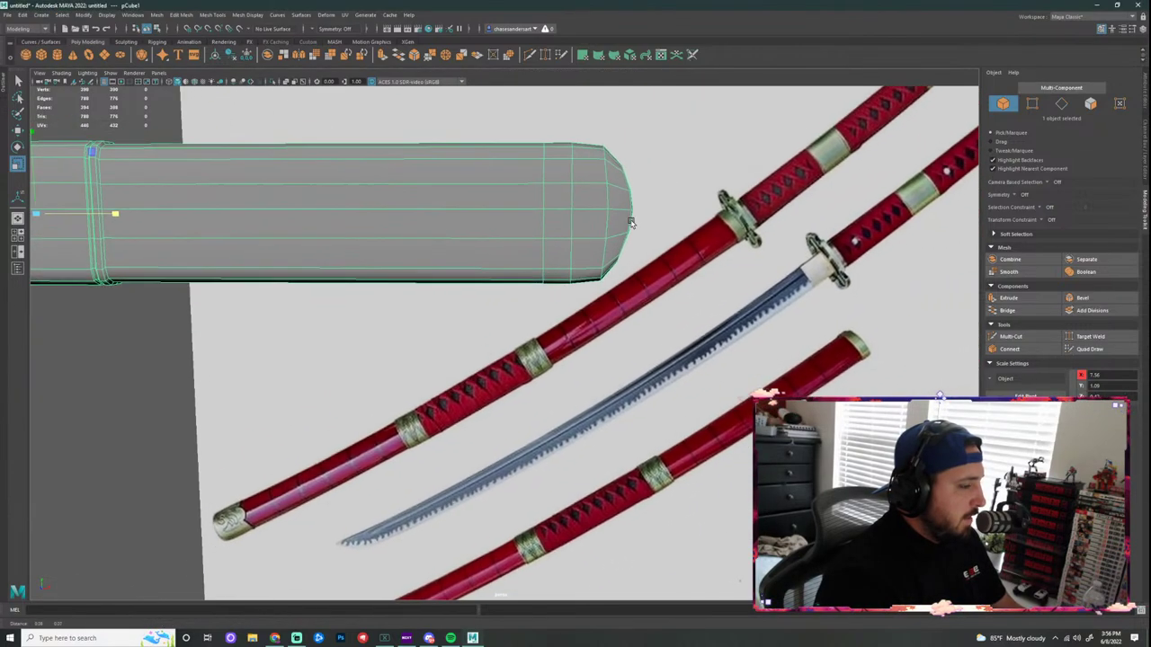
middle_click_drag(631, 222, 590, 238, "alt")
right_click_drag(536, 208, 609, 204)
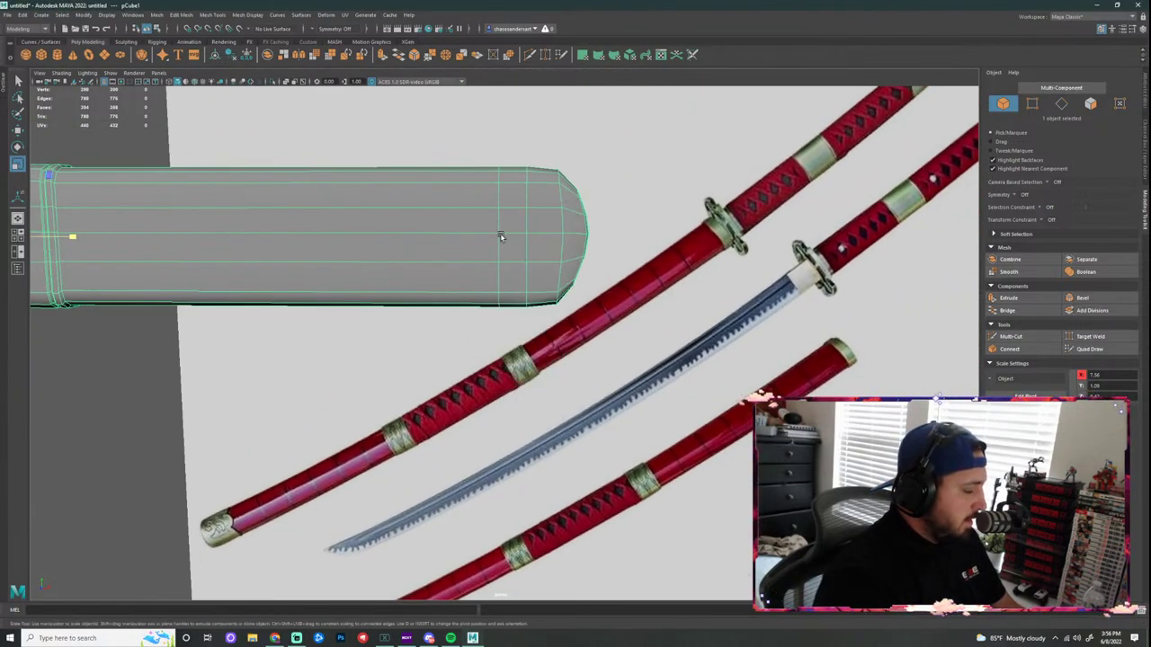
key("space")
key("space")
middle_click_drag(619, 344, 499, 355, "alt")
scroll(498, 354, "down", 8)
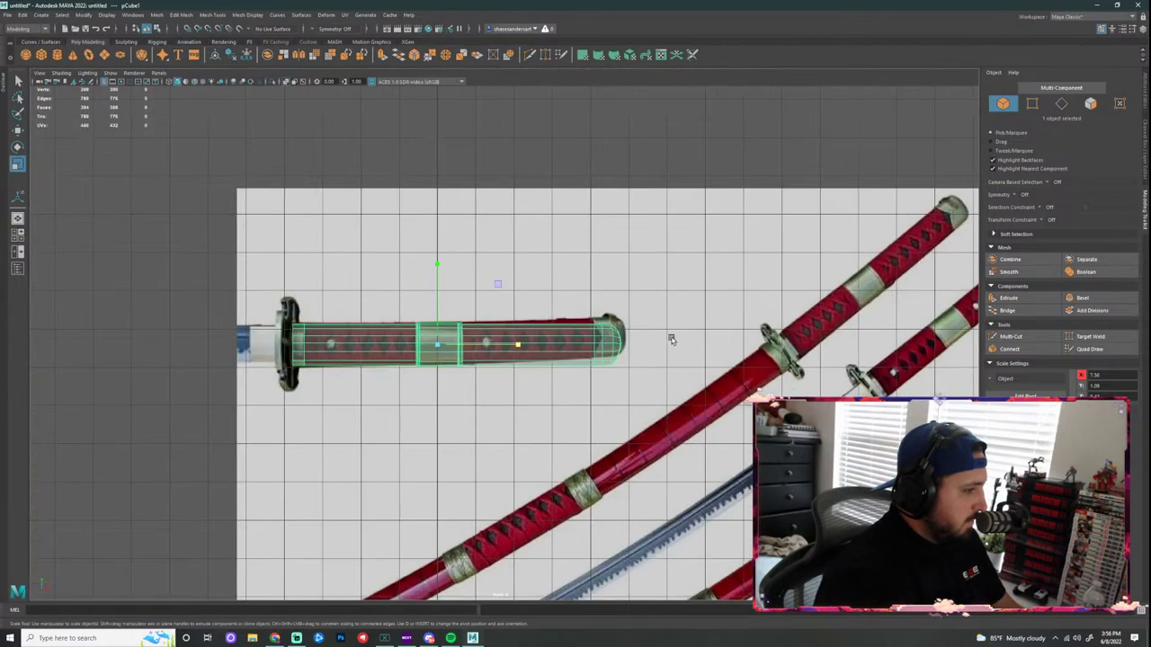
scroll(673, 339, "up", 1)
middle_click_drag(651, 346, 544, 338, "alt")
scroll(543, 333, "up", 6)
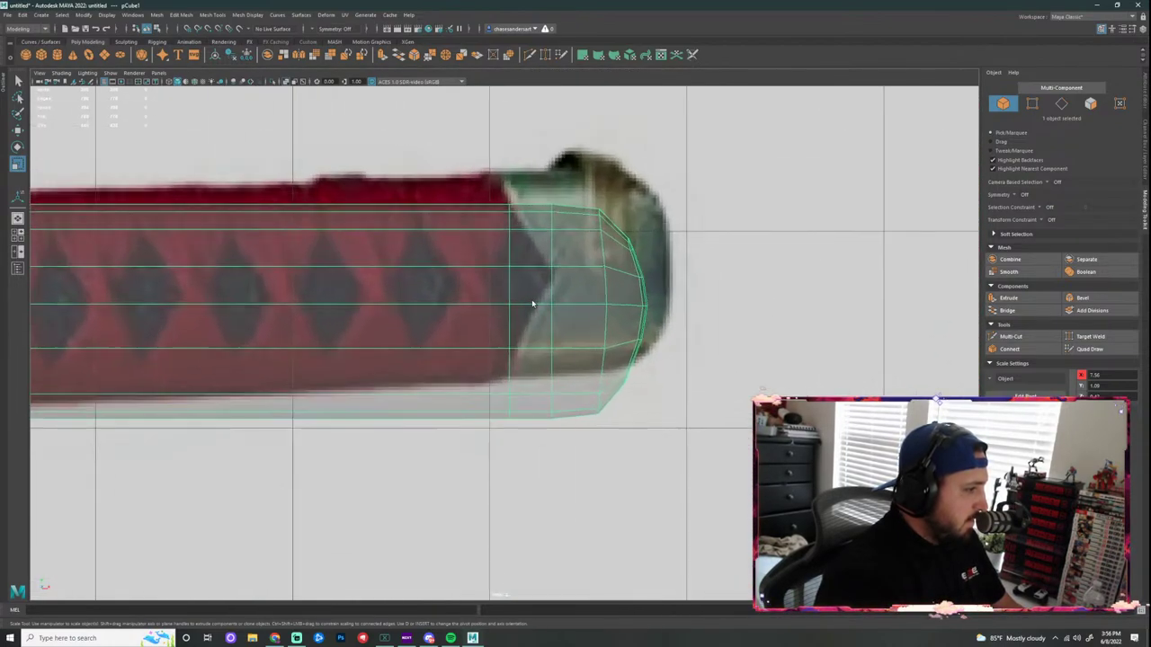
Step: Move the middle vertices of the cap's inner edge loop toward the pommel tip to form the reference's V-shaped notch
right_click_drag(532, 300, 491, 300)
left_click_drag(523, 293, 485, 324)
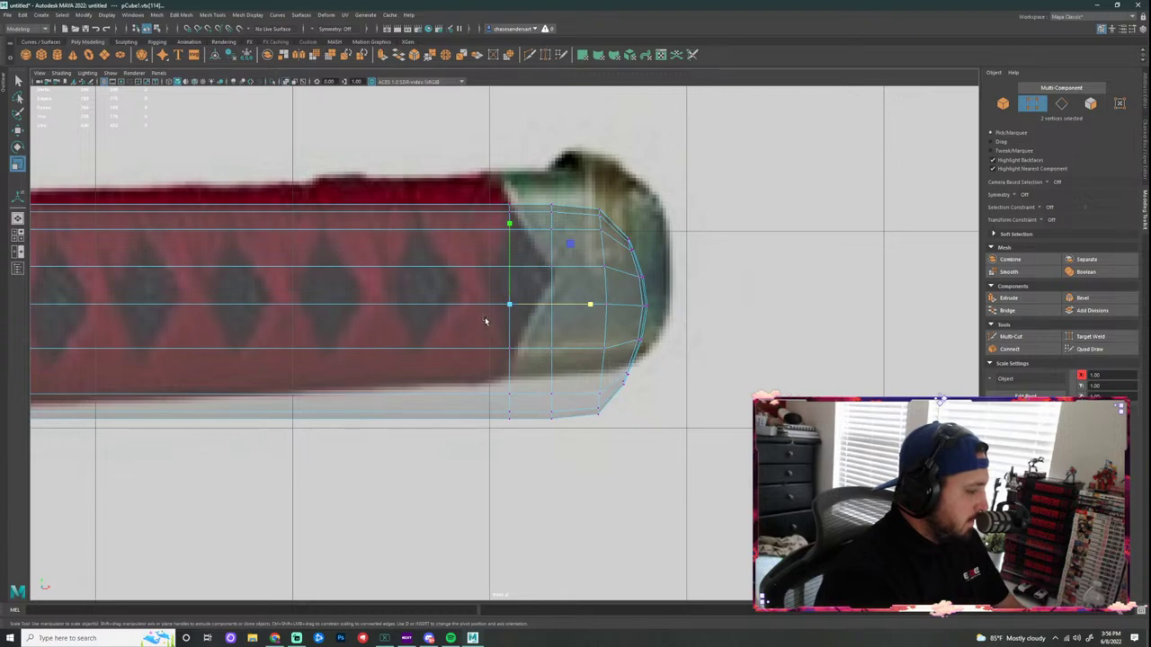
key("w")
left_click_drag(593, 308, 641, 306)
key("ctrl+z")
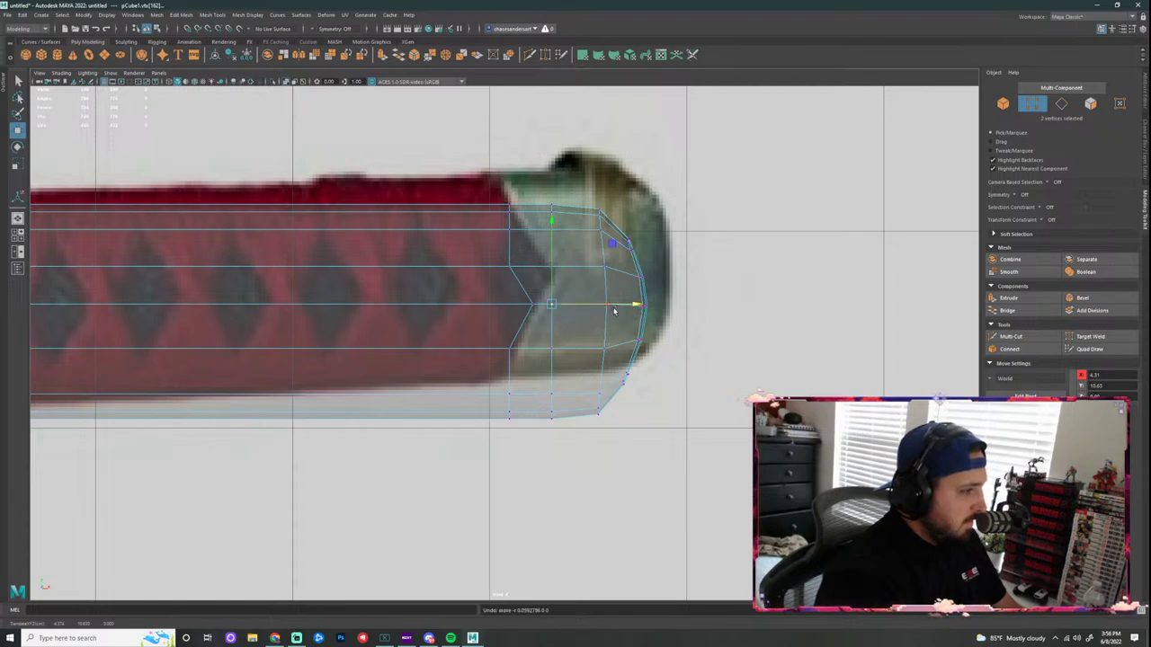
left_click(524, 262)
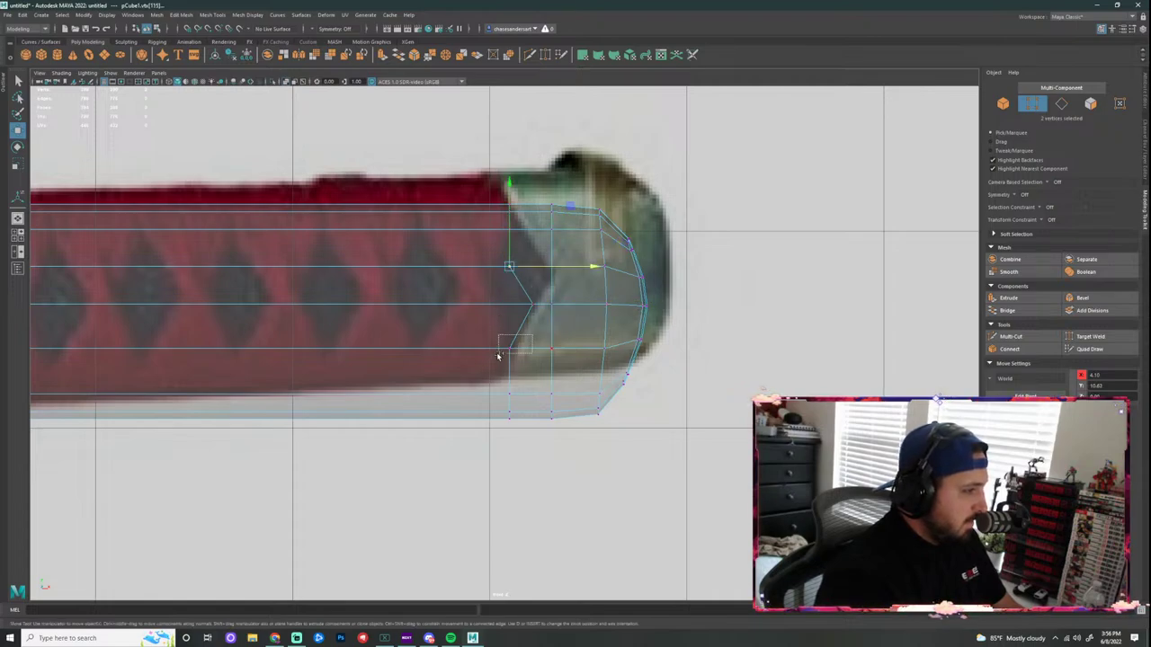
left_click_drag(498, 356, 497, 356, "shift")
left_click_drag(595, 308, 618, 305)
left_click(530, 309)
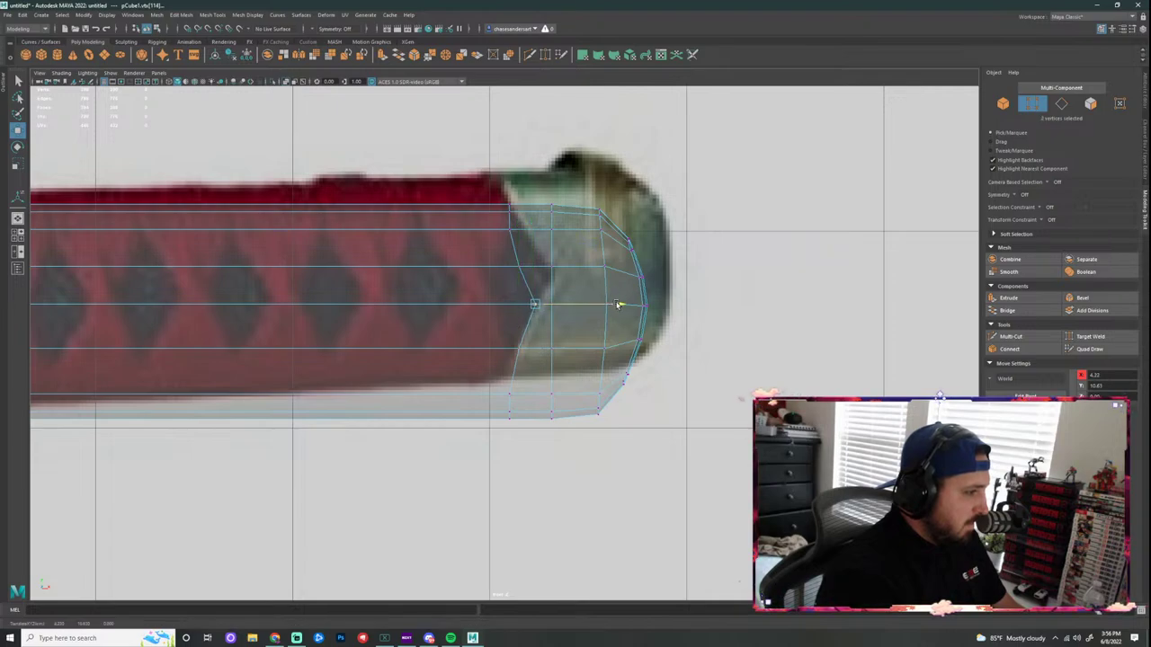
Step: Extrude the pommel cap's faces, scale them slightly outward, and shift them toward the tip to make a raised cap
right_click_drag(589, 335, 596, 359)
left_click_drag(686, 165, 545, 502)
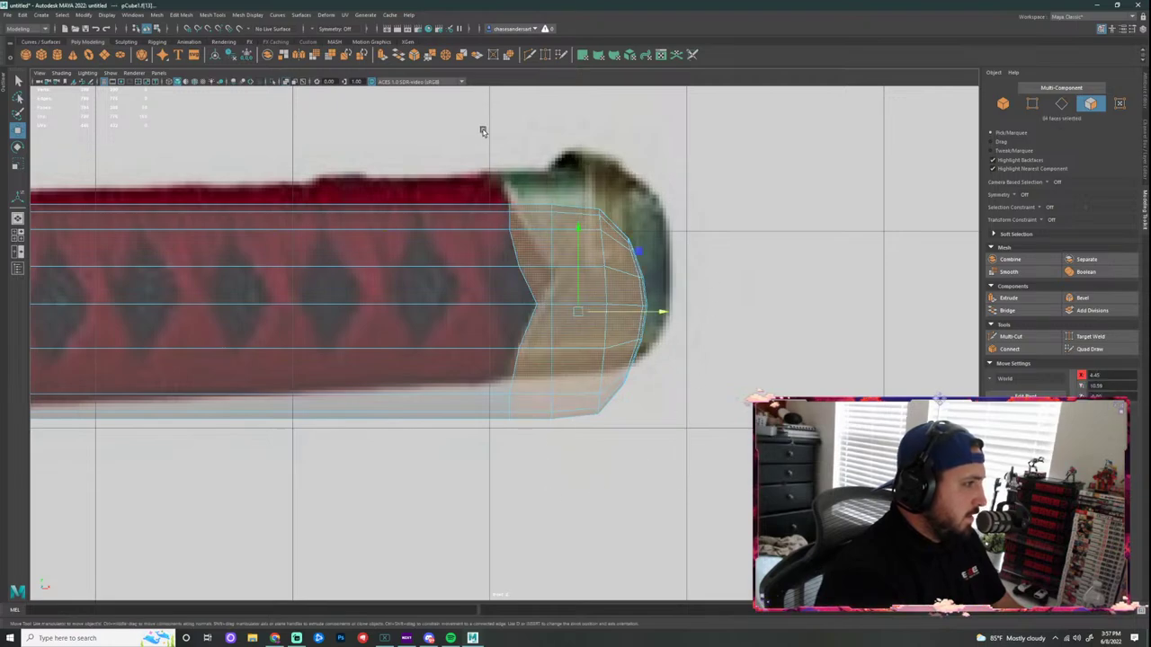
left_click(382, 55)
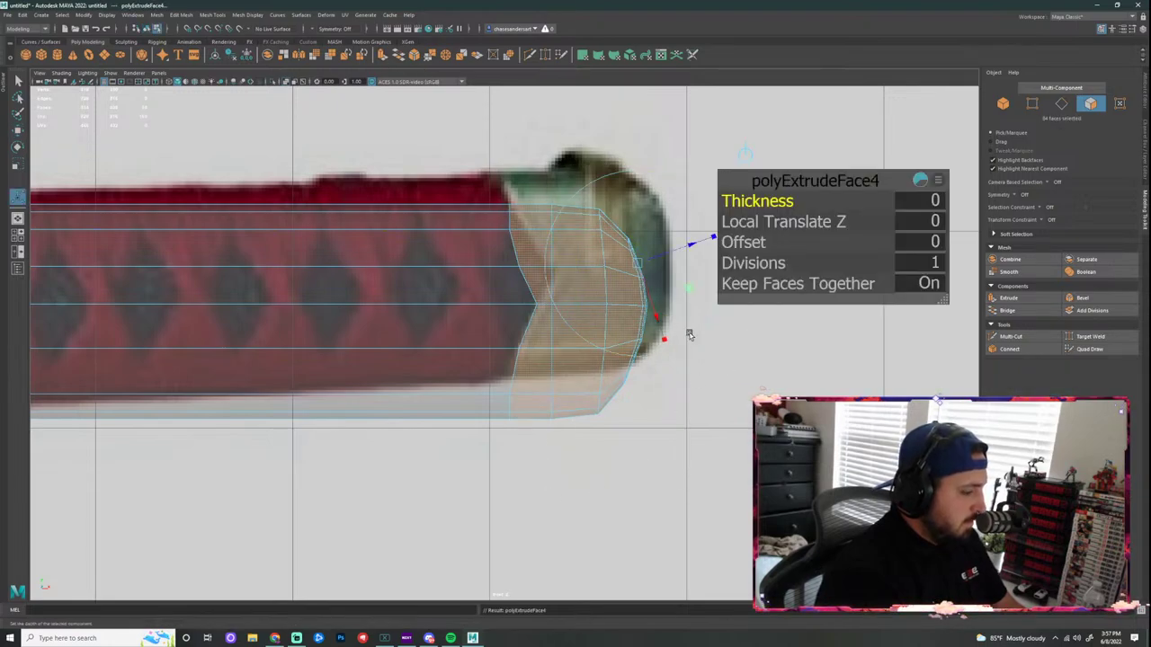
key("r")
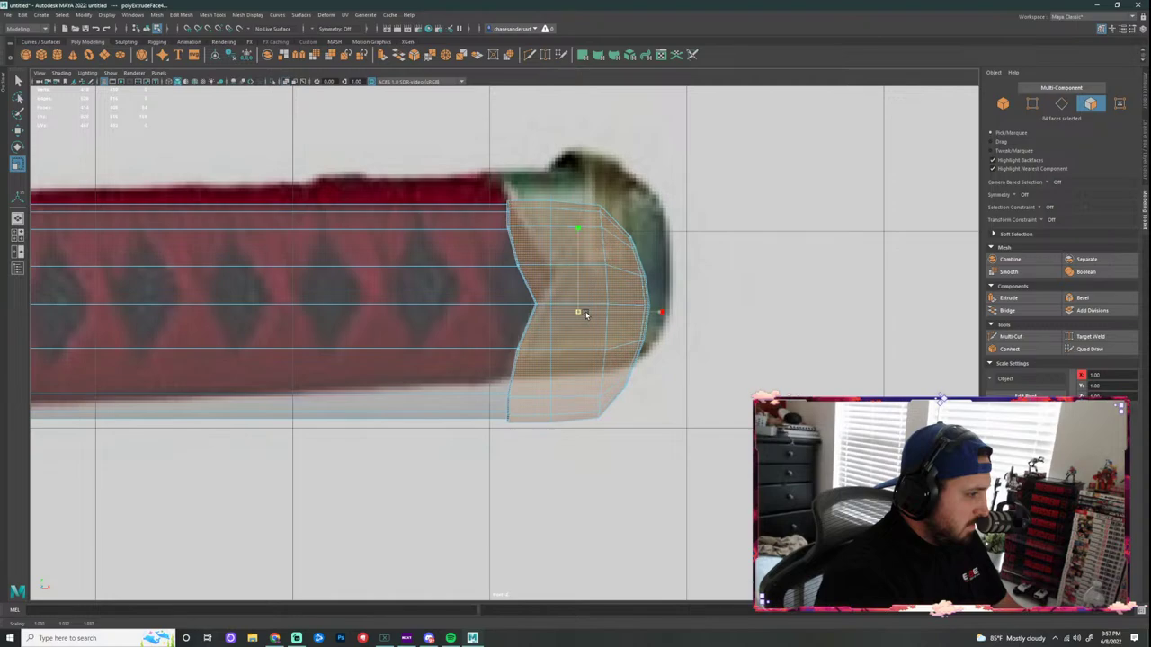
left_click_drag(585, 313, 590, 315)
key("w")
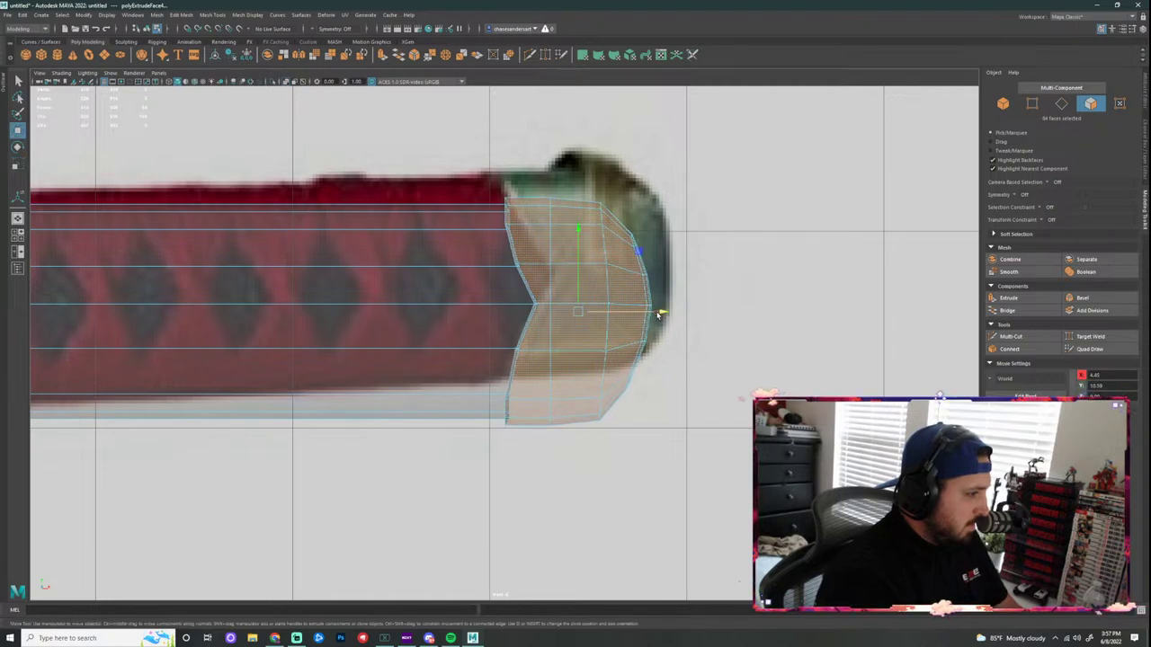
left_click_drag(661, 313, 669, 315)
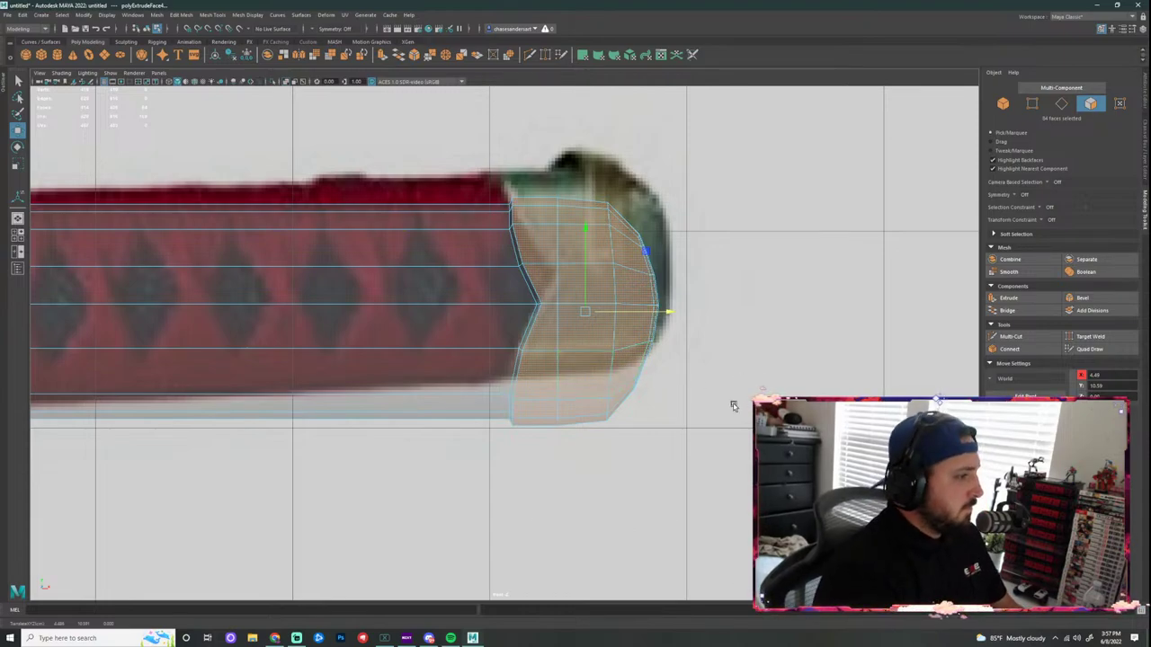
left_click(732, 310)
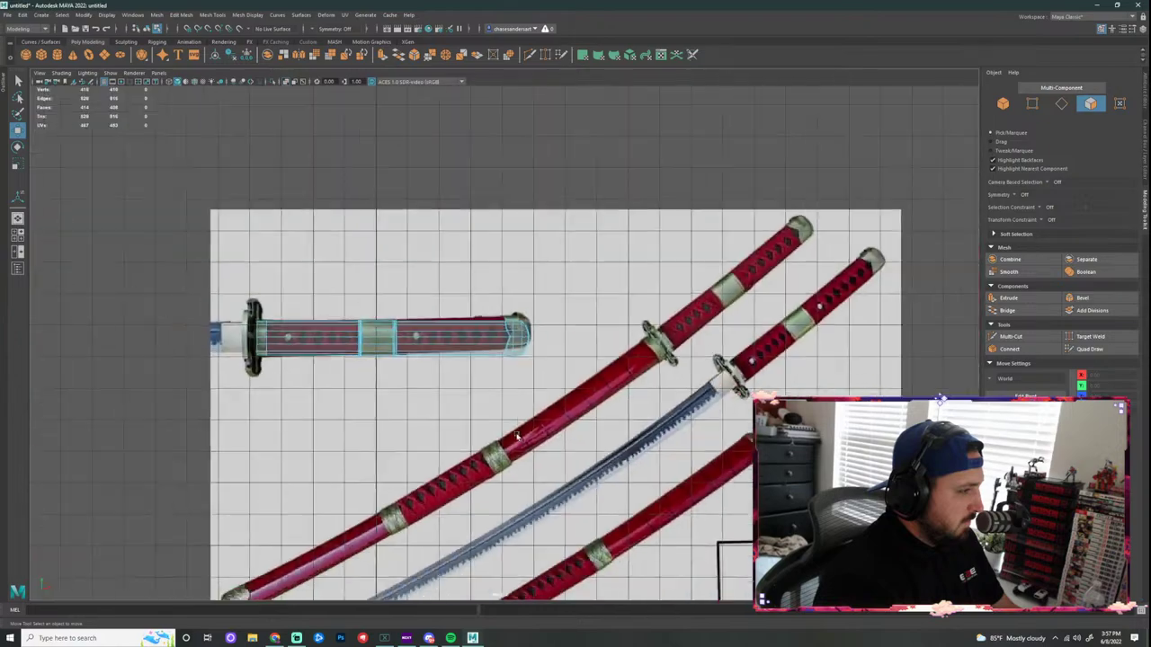
Step: Select all of the pommel cap's vertices and nudge them along the handle's length to align with the reference
scroll(539, 458, "down", 6)
scroll(359, 395, "up", 1)
scroll(526, 351, "up", 4)
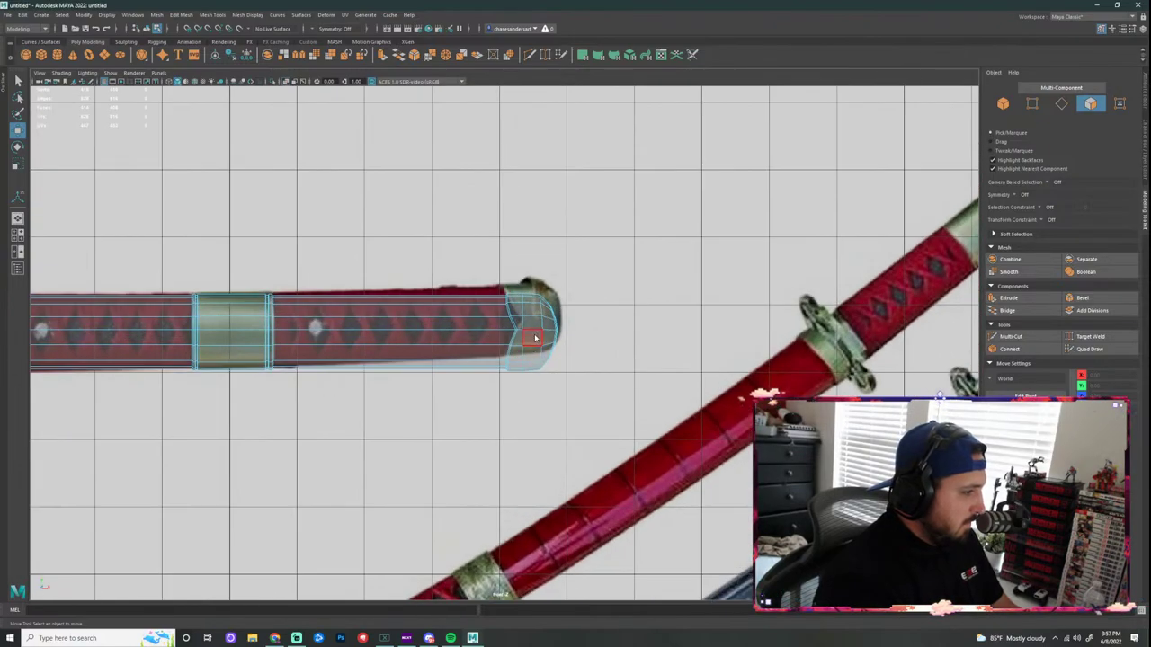
right_click_drag(534, 338, 481, 338)
left_click_drag(591, 243, 468, 437)
left_click_drag(617, 333, 616, 333)
left_click(548, 393)
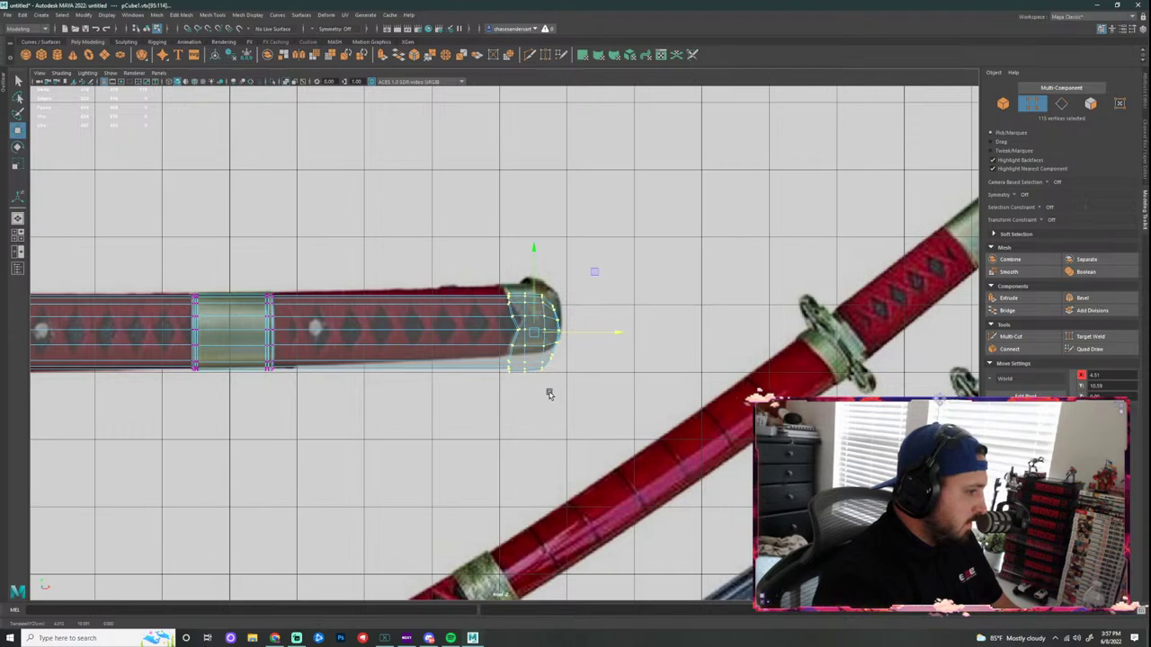
Step: Scale the vertices of the cap's rounded tip narrower along the handle's length to flatten the end
scroll(644, 333, "up", 3)
left_click_drag(553, 437, 563, 442)
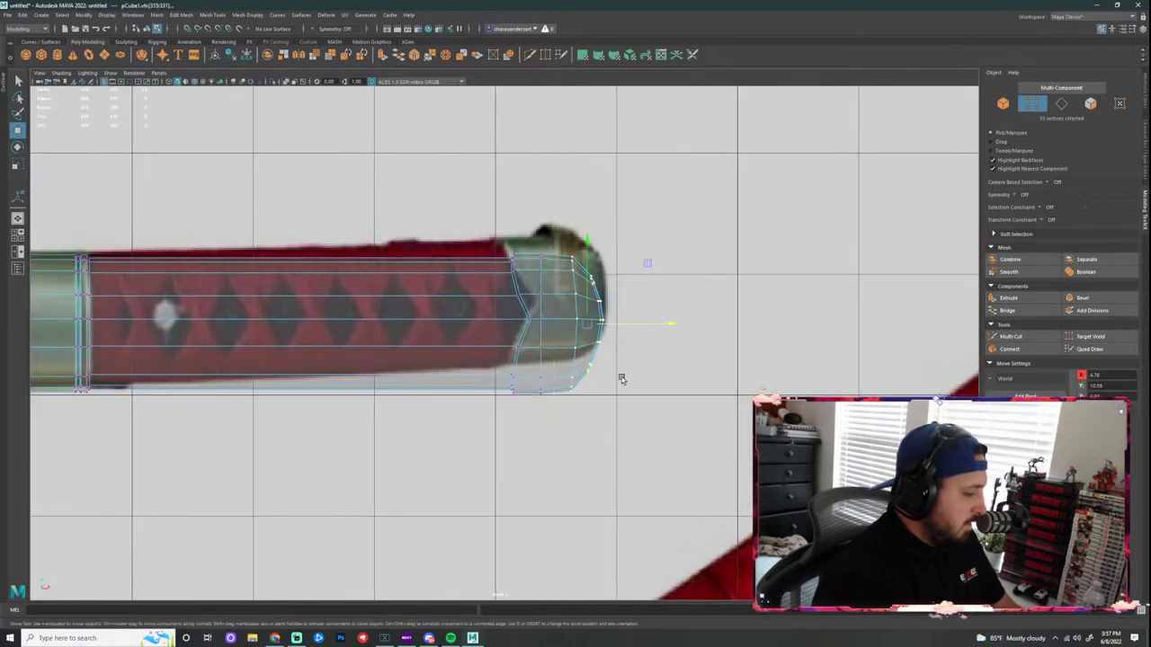
key("r")
left_click_drag(667, 324, 633, 328)
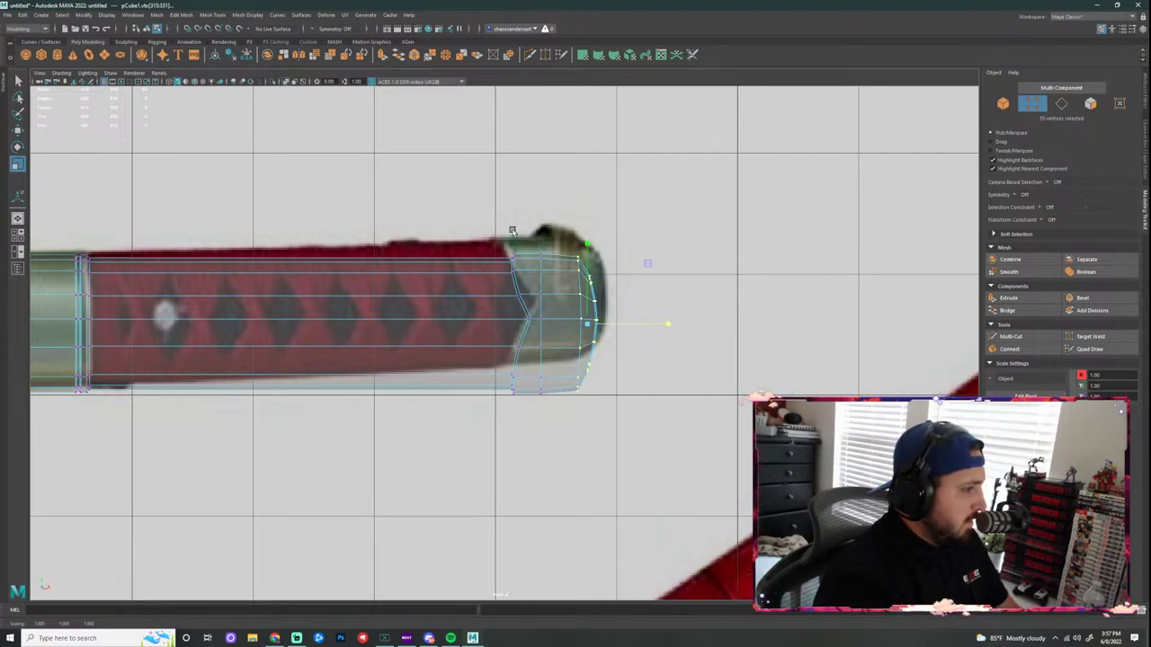
right_click_drag(545, 301, 542, 275)
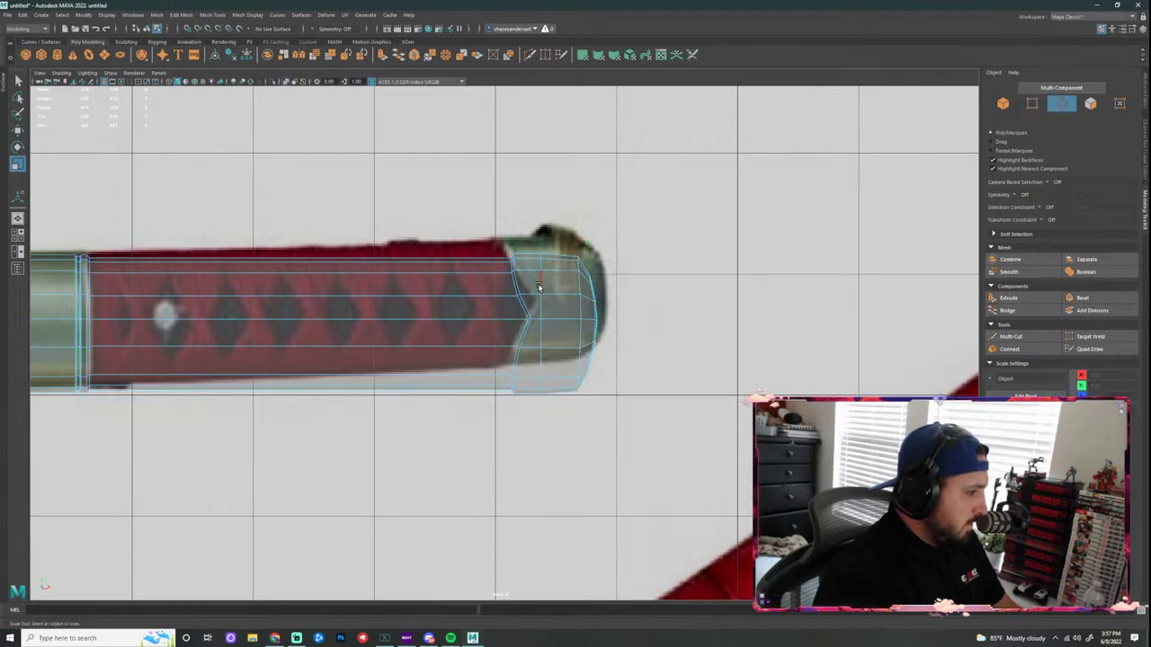
double_click(540, 285)
left_click_drag(540, 244, 541, 244)
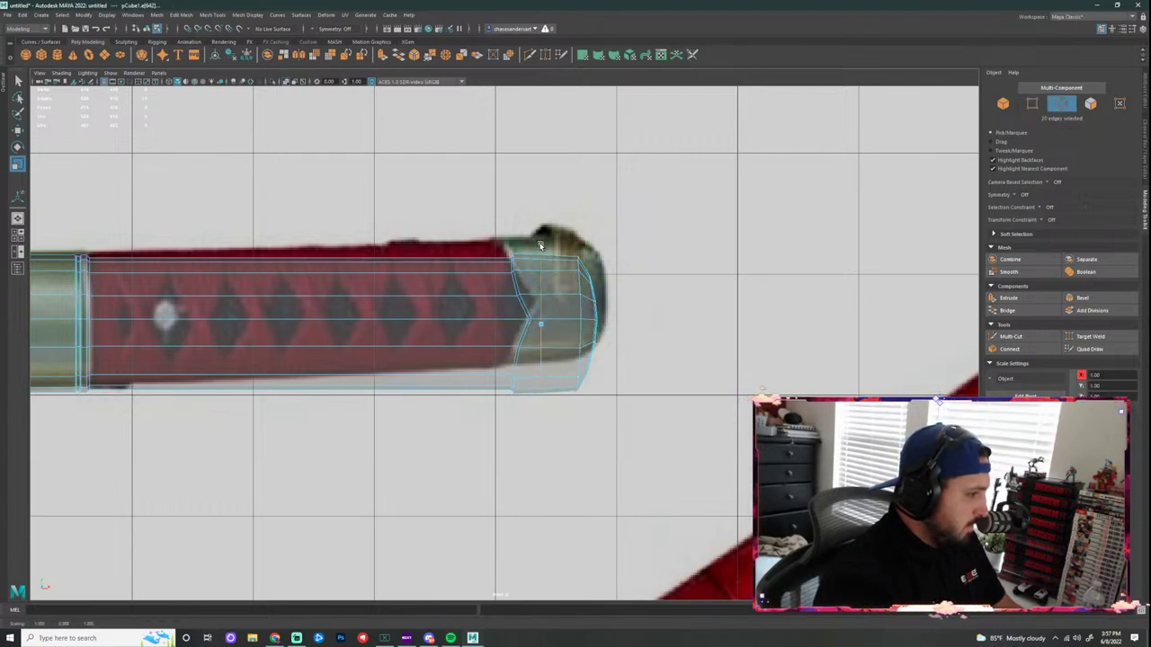
right_click_drag(516, 276, 478, 277)
left_click_drag(465, 241, 537, 433)
left_click_drag(521, 243, 521, 250)
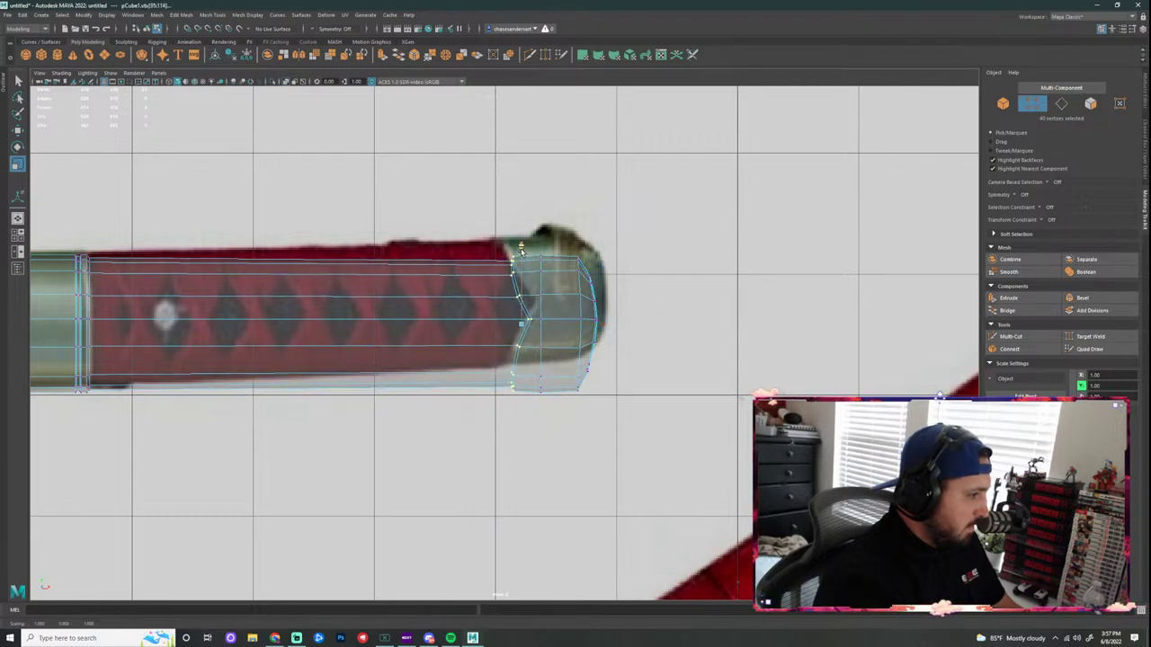
key("ctrl+z")
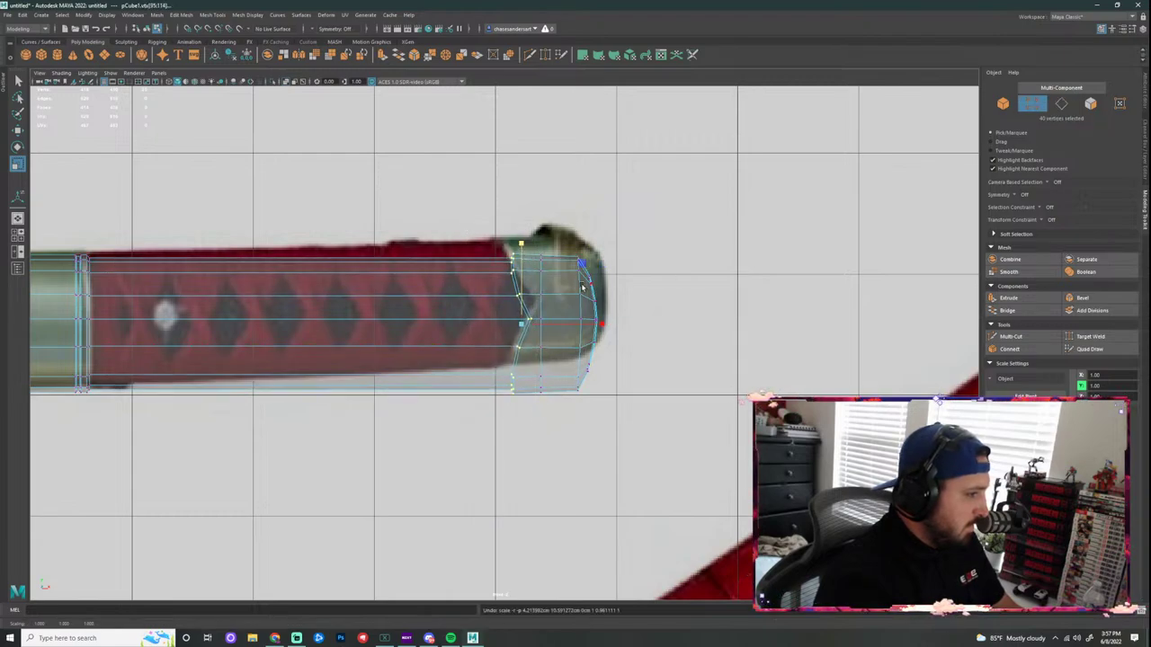
key("ctrl+z")
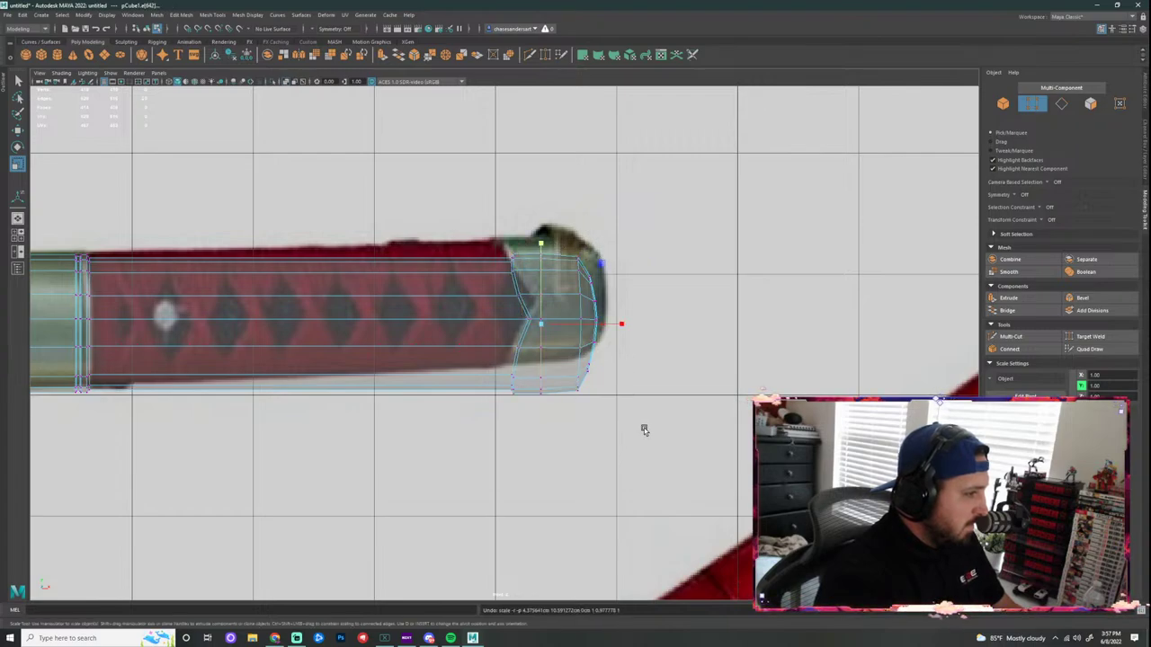
Step: Return to the perspective view and harden one edge loop along the pommel cap's notched rim
left_click(684, 411)
key("space")
key("space")
right_click_drag(768, 297, 570, 328, "alt")
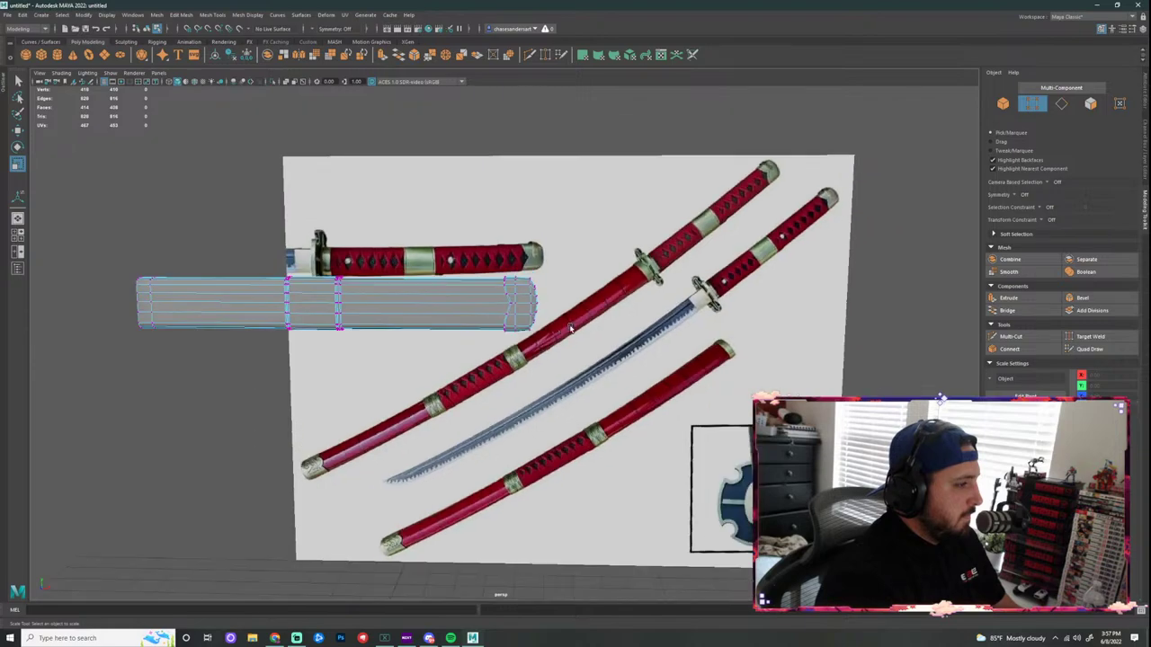
left_click_drag(486, 337, 519, 307, "alt")
right_click_drag(520, 308, 575, 294)
left_click(594, 299)
right_click_drag(593, 299, 624, 306, "alt")
left_click_drag(624, 306, 462, 324, "alt")
left_click(556, 312)
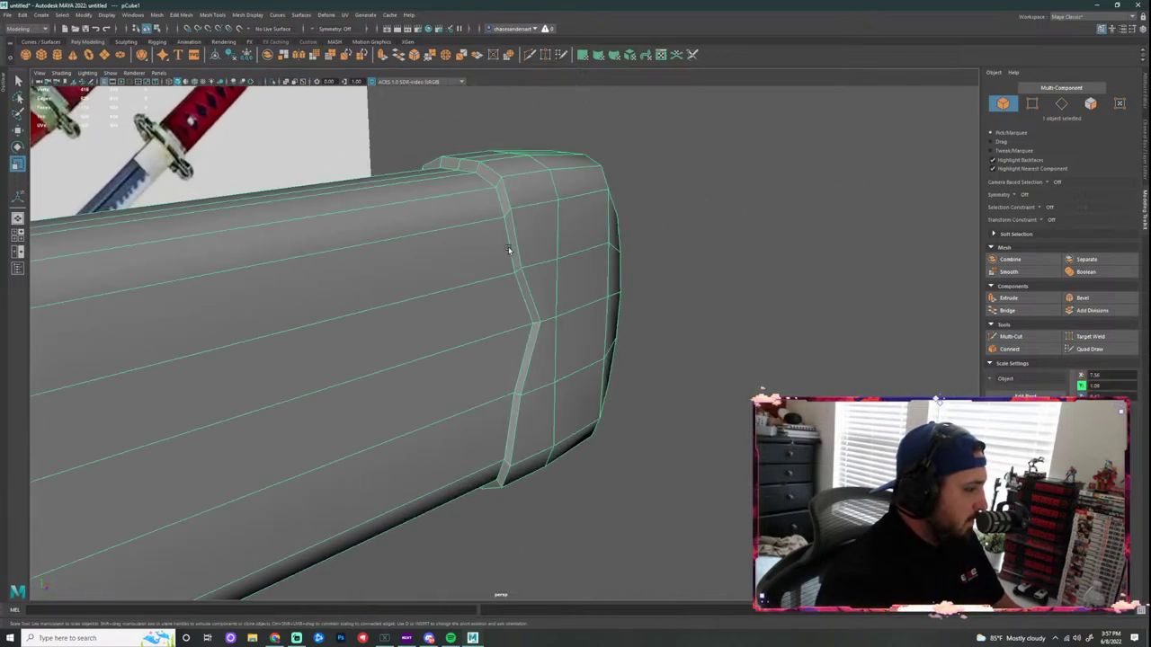
right_click_drag(509, 241, 508, 209)
left_click(507, 212)
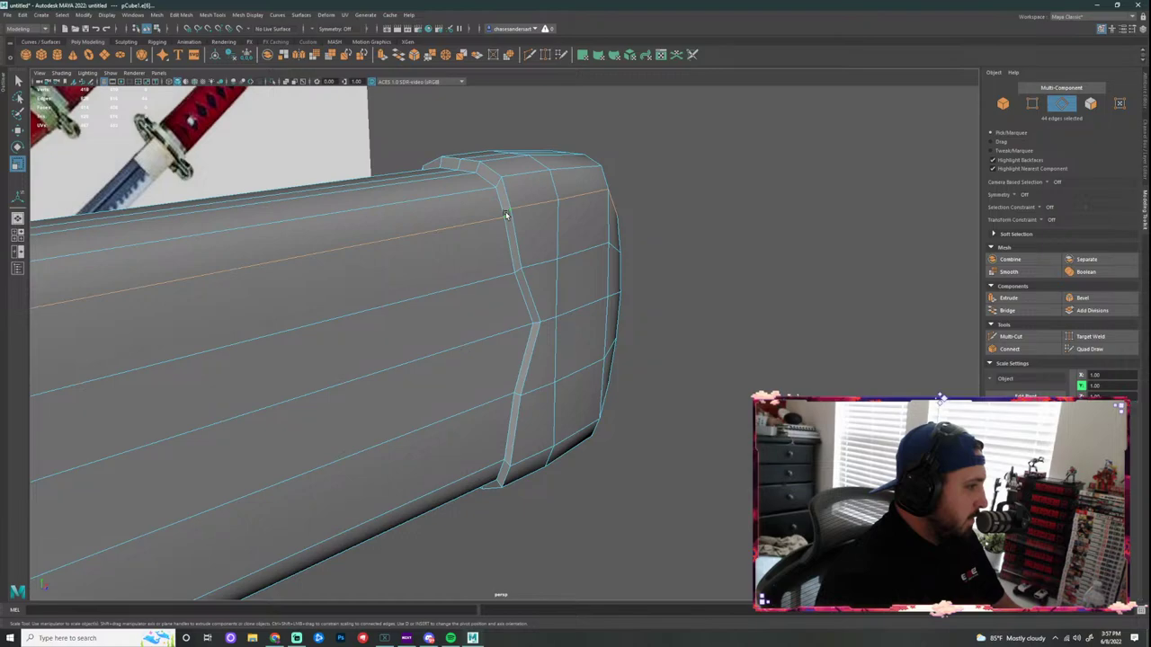
left_click(495, 183)
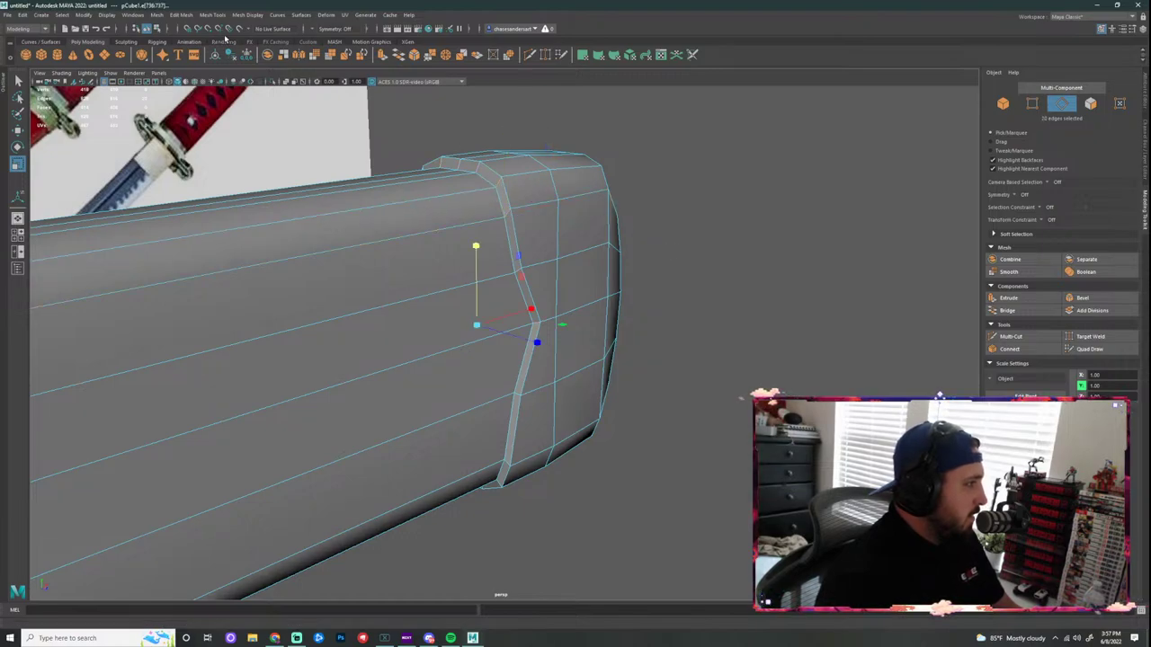
left_click(250, 16)
left_click(282, 93)
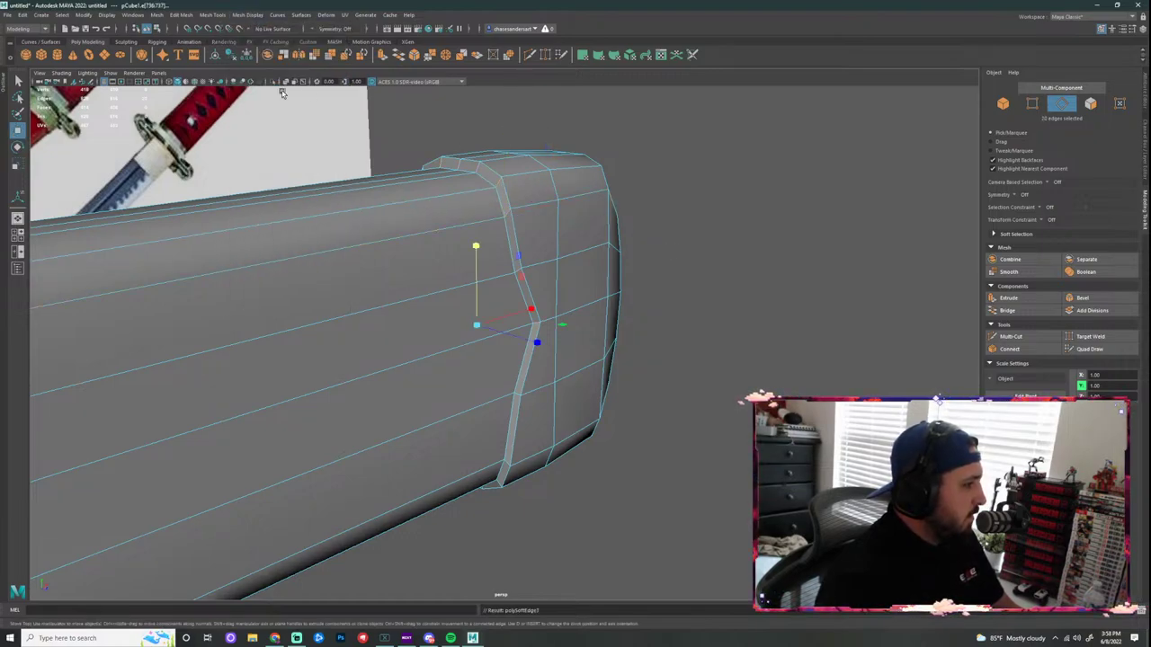
left_click(732, 244)
Step: Harden both edge loops bordering the raised step of the pommel cap's rim and return to object mode
double_click(510, 237)
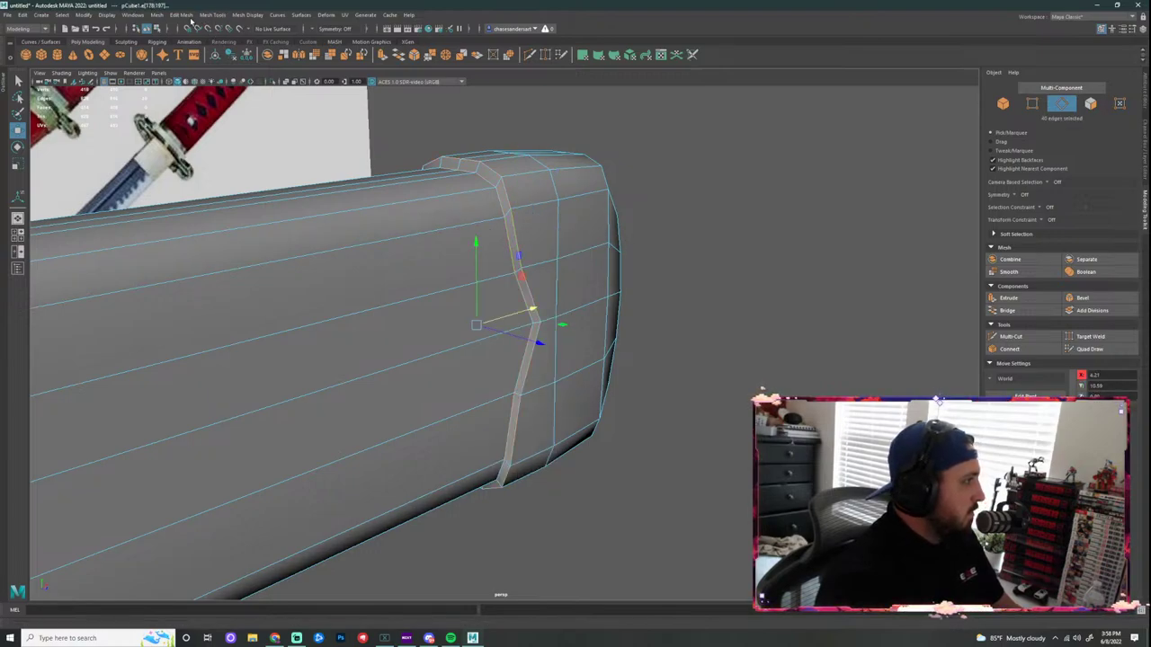
left_click(255, 16)
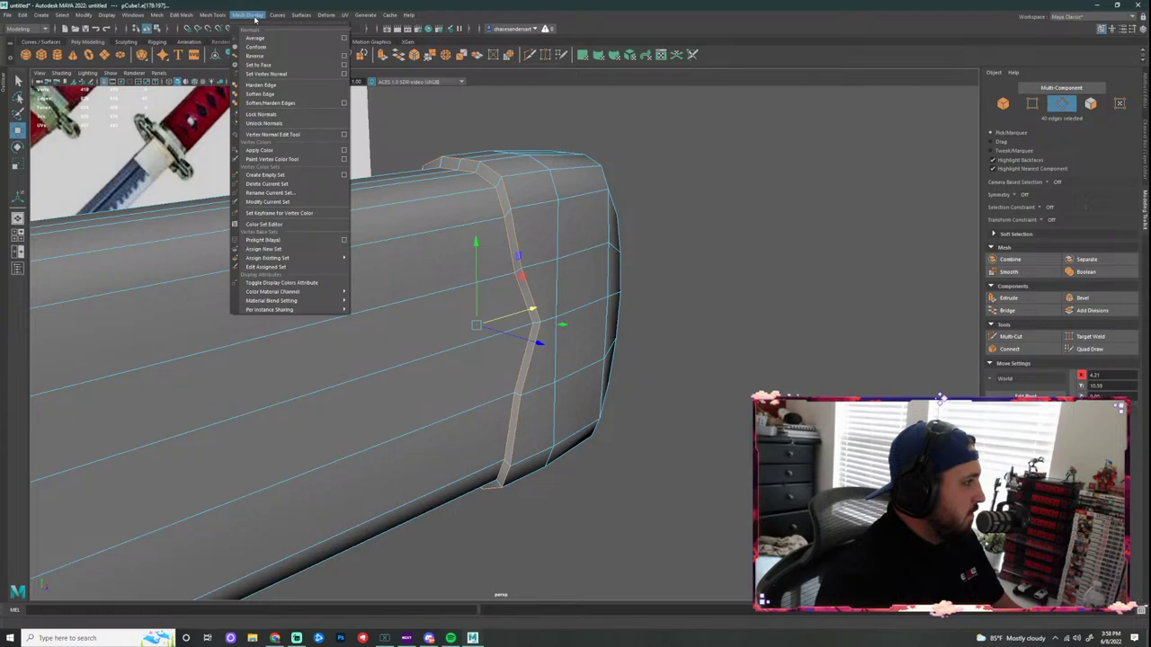
left_click(276, 88)
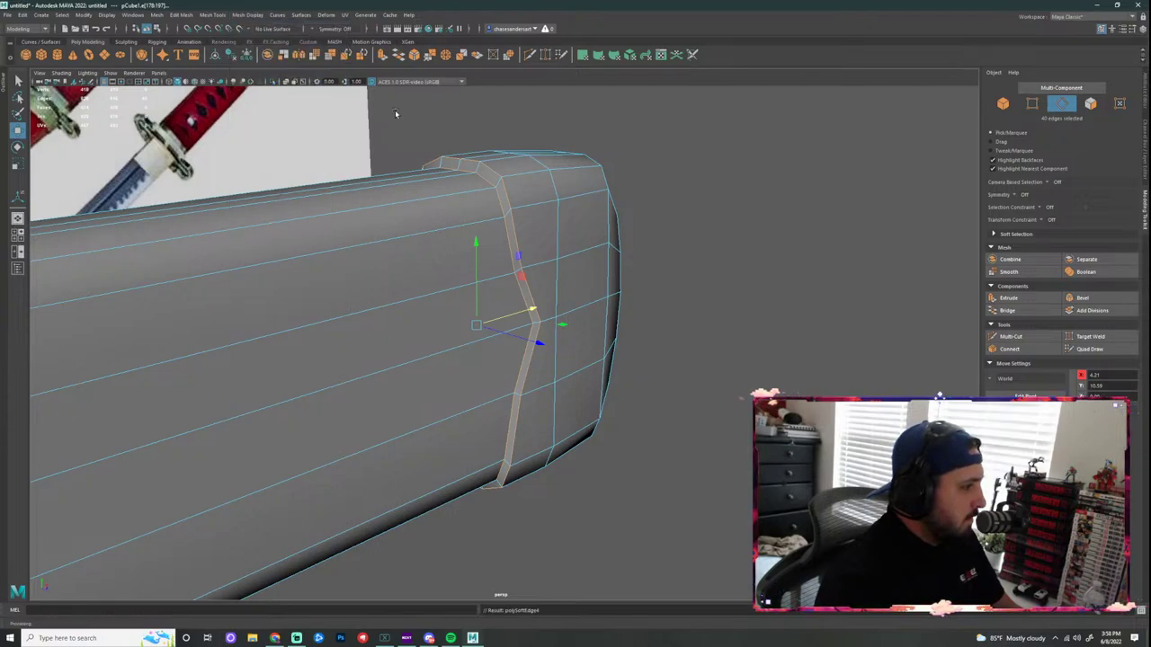
left_click(725, 223)
right_click_drag(527, 229, 685, 194)
left_click_drag(685, 194, 586, 212, "alt")
right_click_drag(586, 212, 521, 246, "alt")
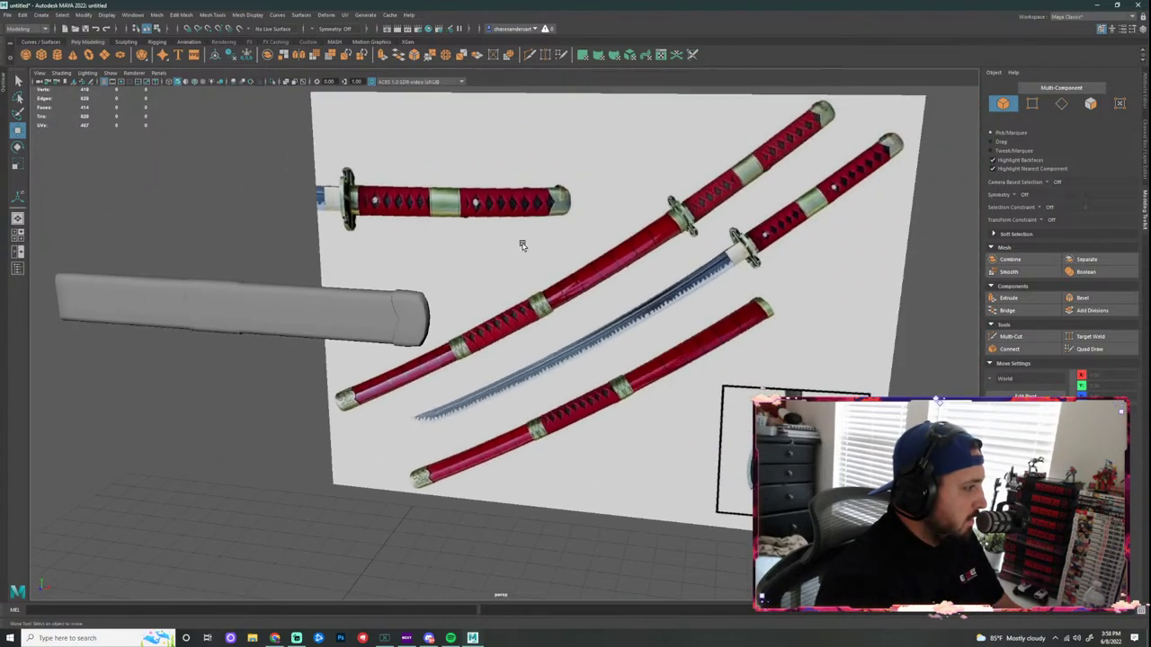
Step: Reduce the whole handle's vertical scale to about 0.90 and make it slightly thinner in depth
left_click_drag(503, 249, 655, 243, "alt")
middle_click_drag(655, 244, 565, 277, "alt")
left_click(564, 279)
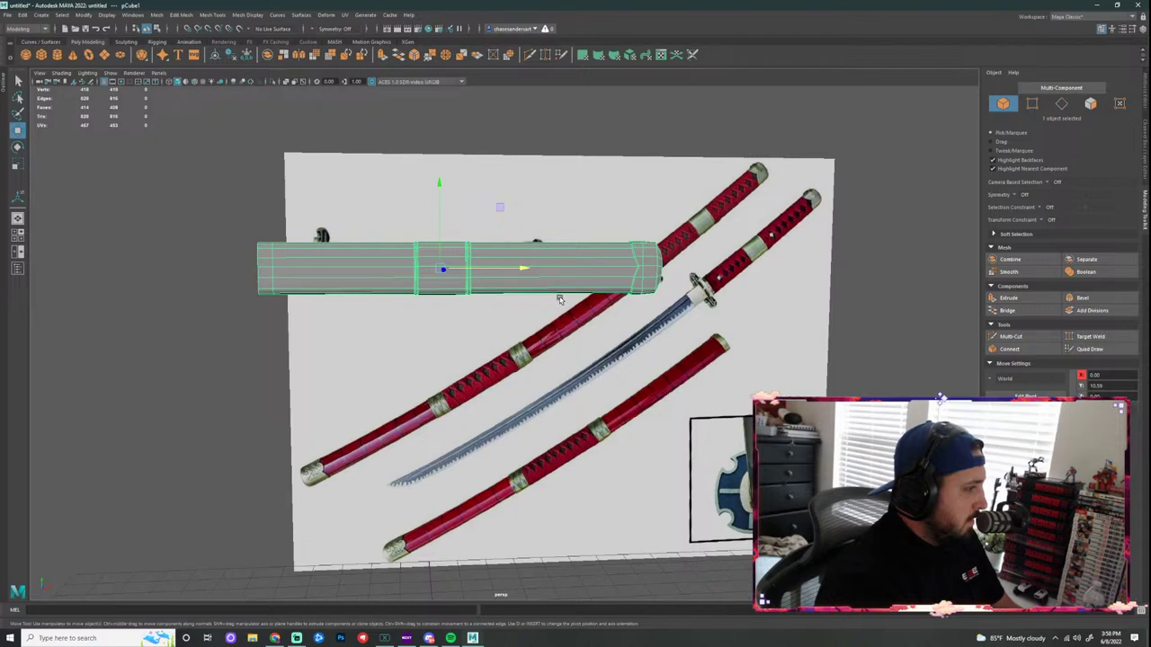
key("r")
left_click_drag(439, 191, 441, 203)
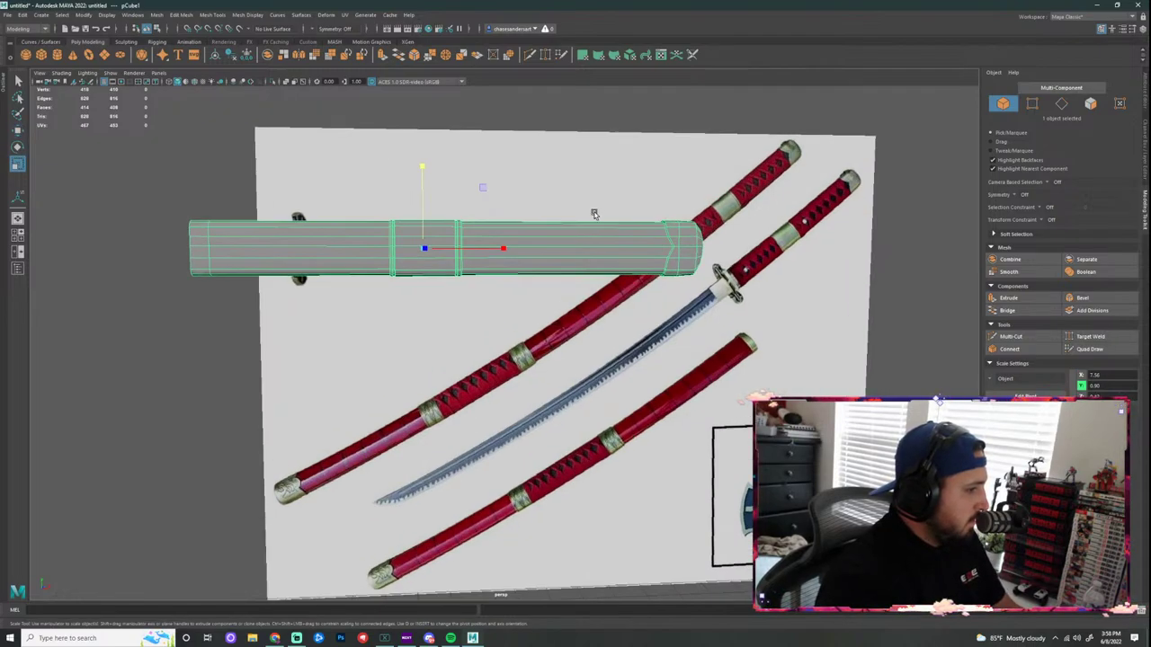
left_click_drag(596, 200, 655, 224, "alt")
left_click_drag(566, 315, 600, 318, "alt")
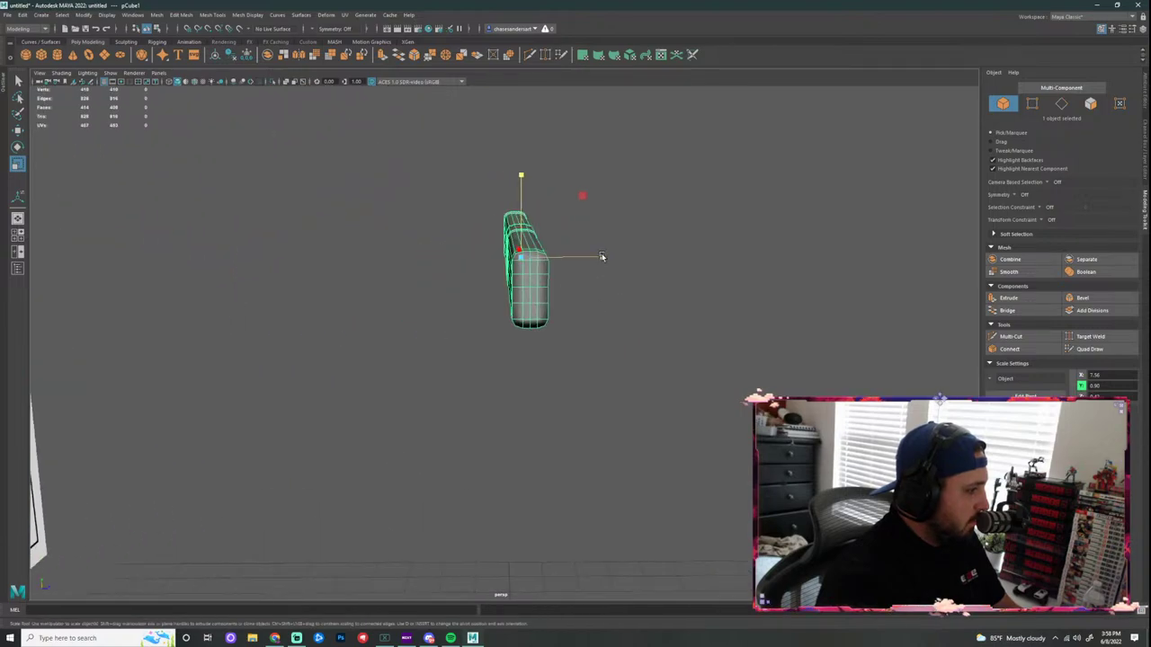
left_click_drag(602, 257, 597, 258)
left_click(704, 254)
left_click_drag(704, 255, 617, 249, "alt")
Step: Scale the handle up uniformly against the front-view reference, then shorten its lengthwise scale to about 7.7
key("space")
key("space")
middle_click_drag(216, 359, 588, 347, "alt")
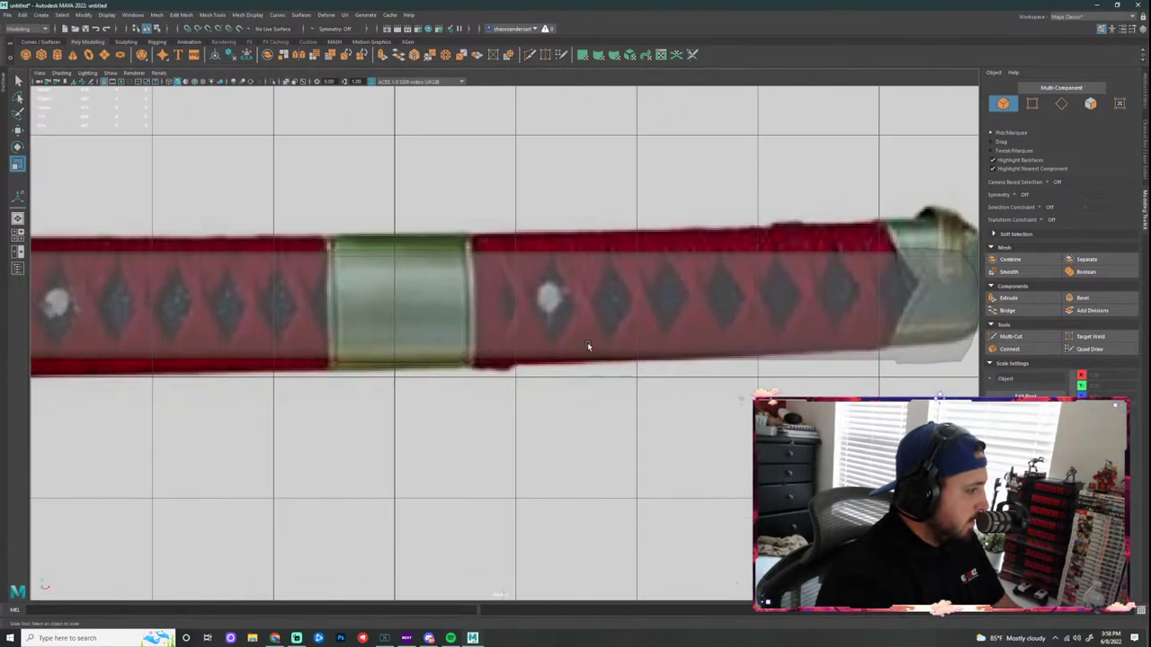
left_click(379, 317)
middle_click_drag(360, 322, 708, 321, "alt")
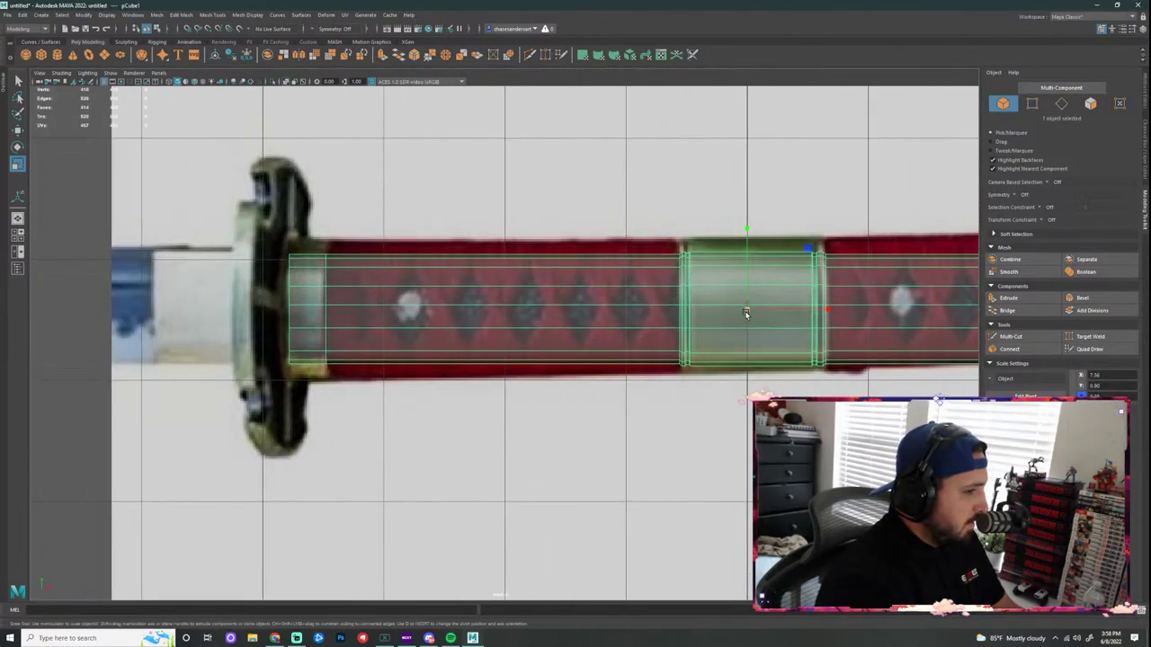
left_click_drag(745, 312, 834, 312)
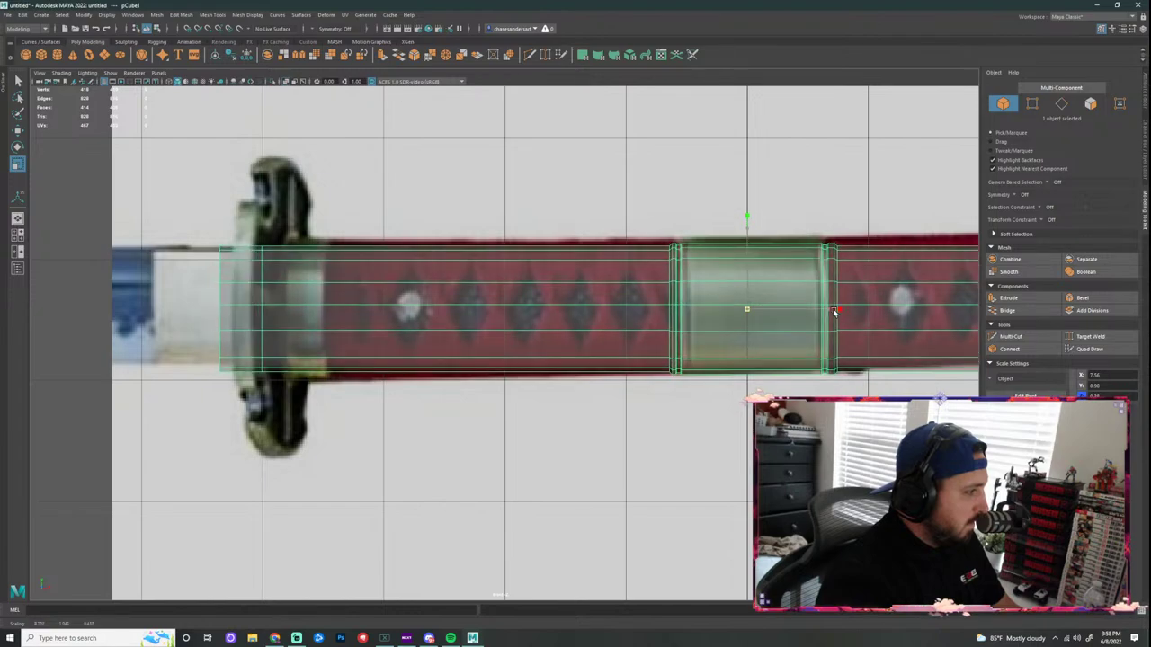
scroll(716, 359, "down", 6)
middle_click_drag(752, 348, 727, 336, "alt")
scroll(645, 323, "up", 2)
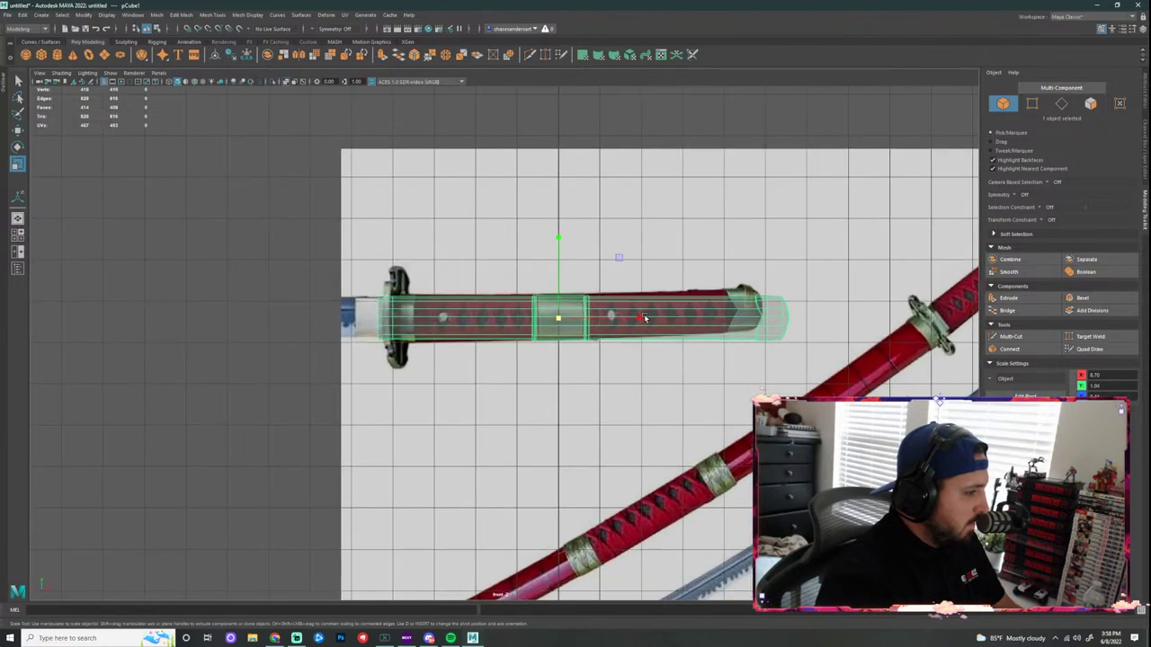
left_click_drag(641, 319, 640, 319)
Step: Fine-tune the enlarged handle by scaling it slightly thinner in depth and a little lower in height
key("space")
key("space")
left_click_drag(539, 282, 697, 289, "alt")
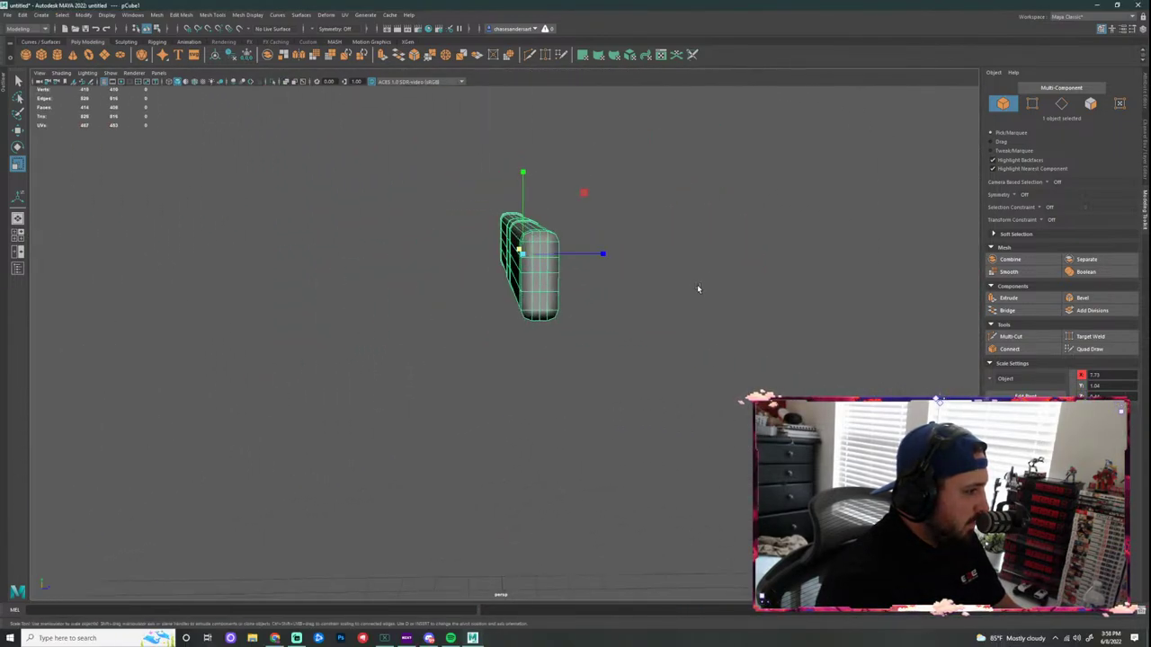
left_click_drag(607, 259, 603, 259)
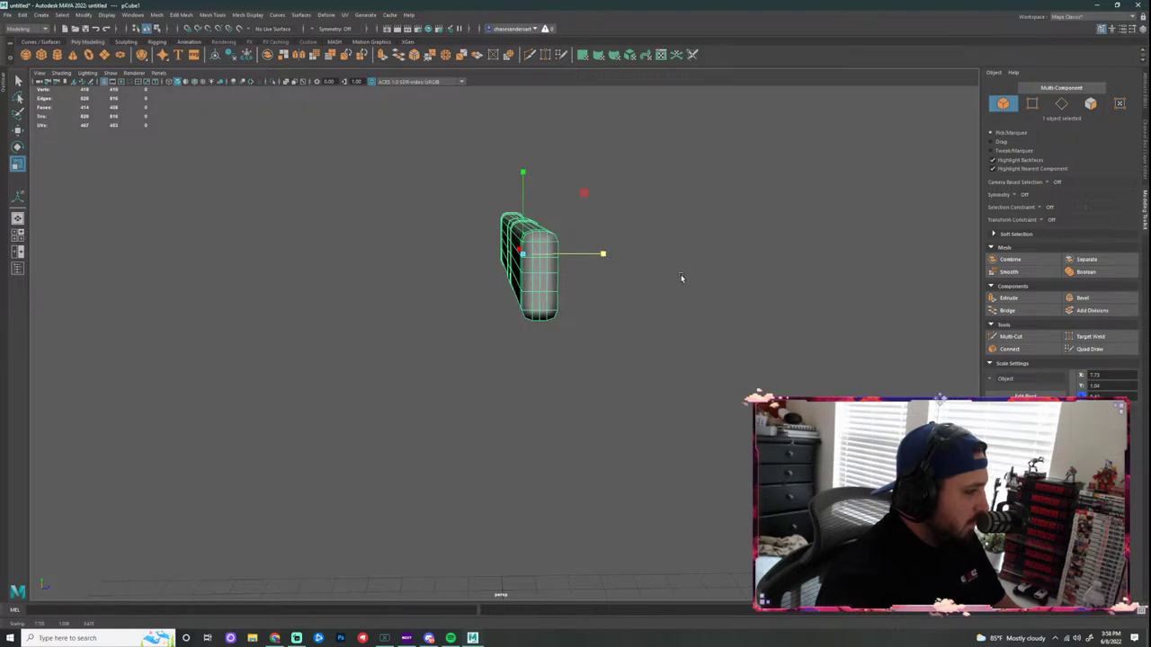
left_click_drag(681, 278, 479, 230, "alt")
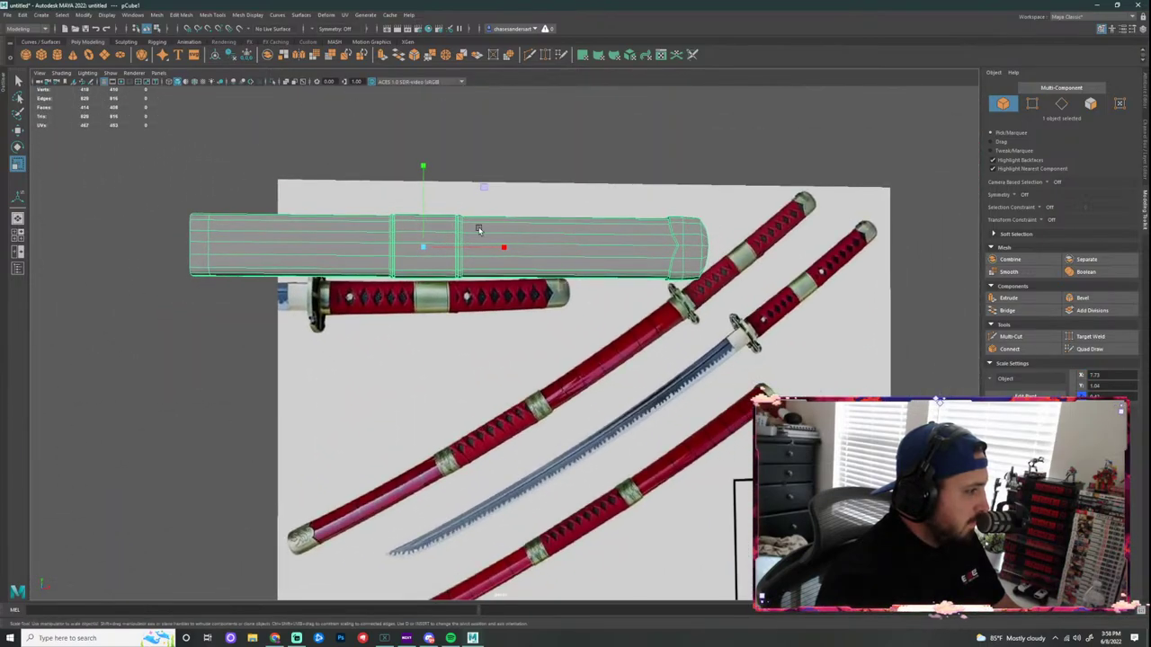
left_click_drag(424, 168, 425, 177)
left_click(521, 159)
left_click_drag(520, 159, 550, 258, "alt")
Step: Move the vertices of the middle collar's two grooved rings slightly toward each other to narrow the collar
left_click_drag(482, 286, 437, 268, "alt")
left_click(447, 249)
right_click_drag(387, 218, 351, 213)
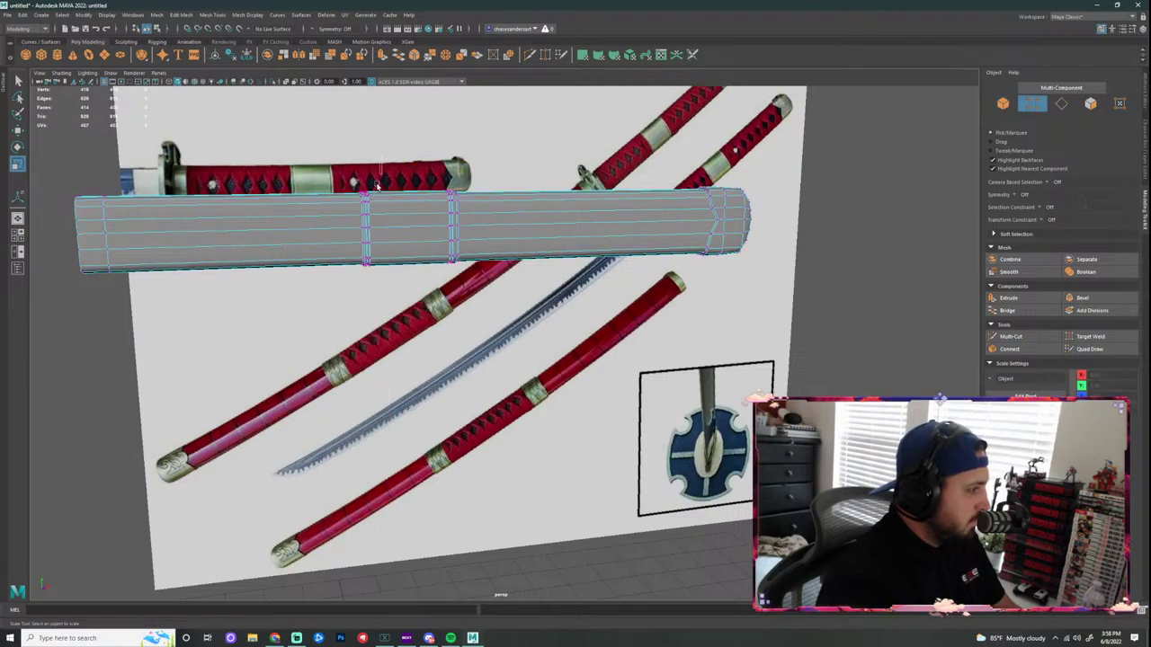
left_click_drag(350, 183, 404, 280)
key("q")
key("w")
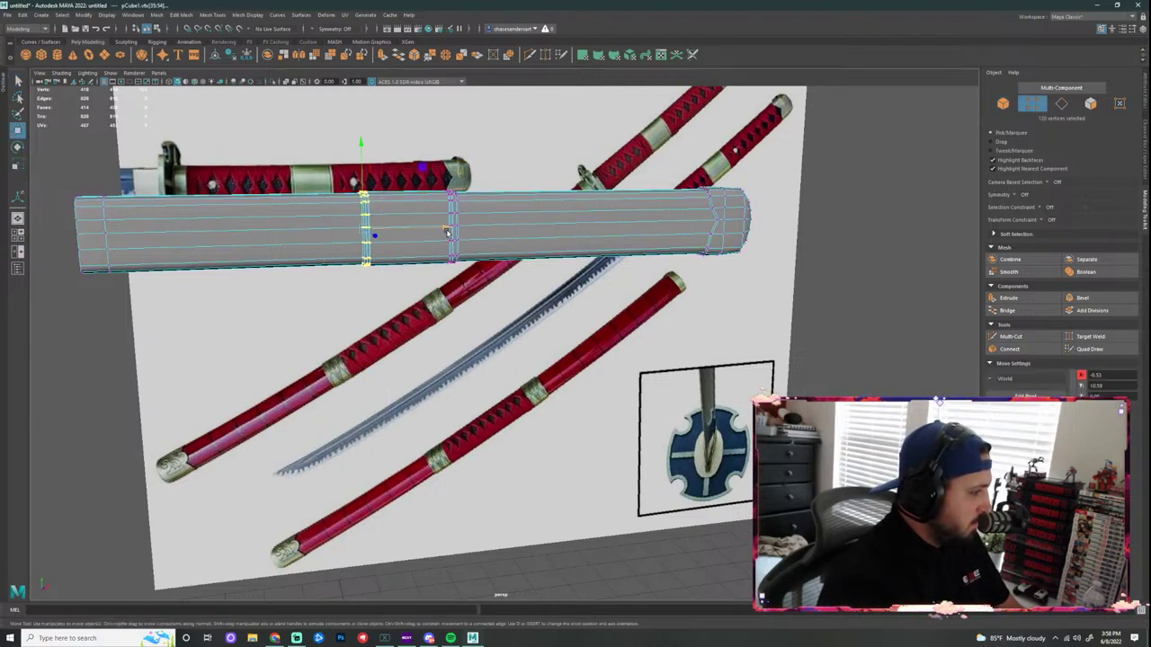
middle_click_drag(443, 232, 450, 232)
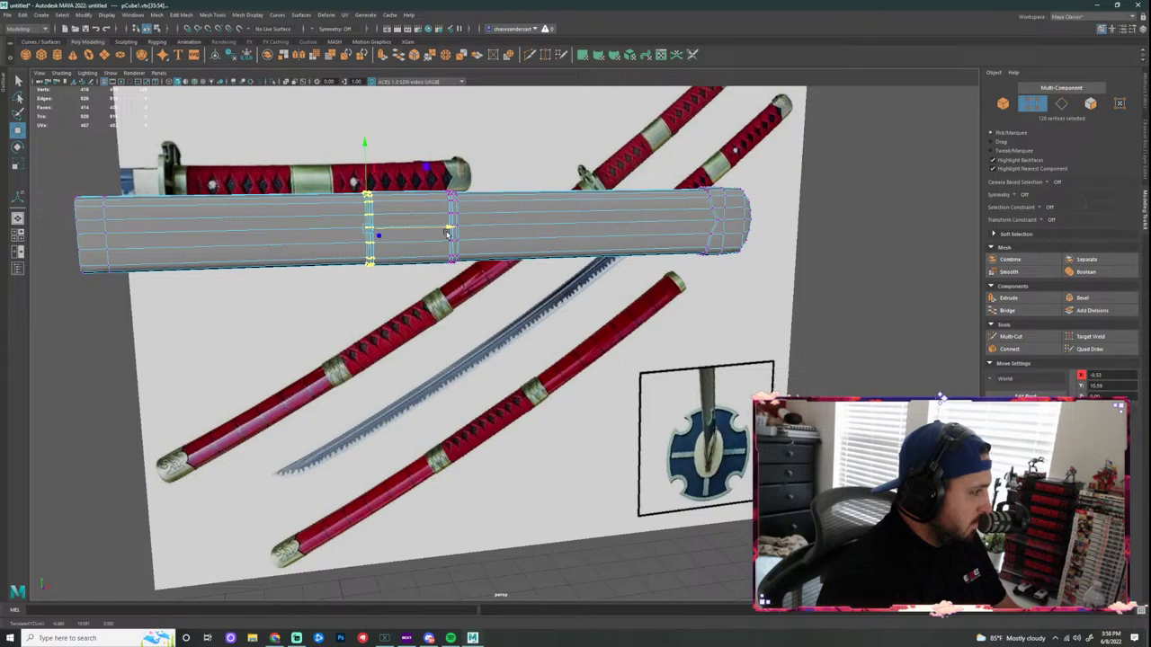
middle_click_drag(528, 226, 528, 224)
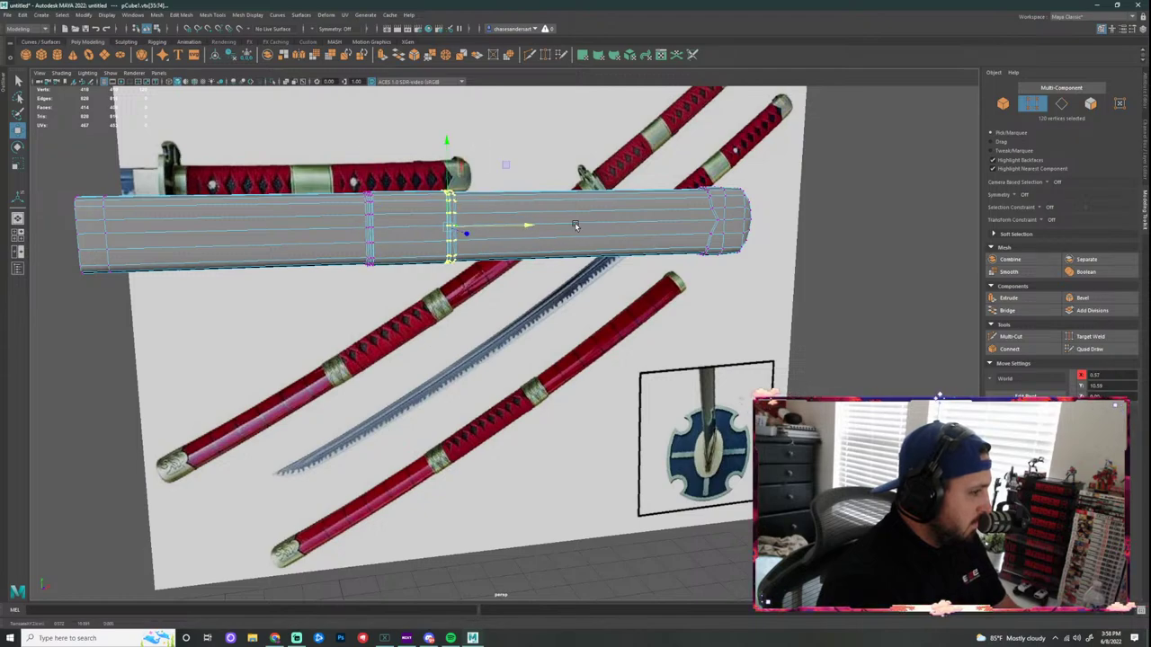
right_click_drag(575, 225, 619, 205)
left_click(681, 293)
Step: In the front view, shift the vertex loop near the guard end lengthwise to match the edge of the reference's metal ferrule
scroll(683, 296, "down", 3)
left_click_drag(683, 295, 275, 302, "alt")
scroll(392, 288, "down", 1)
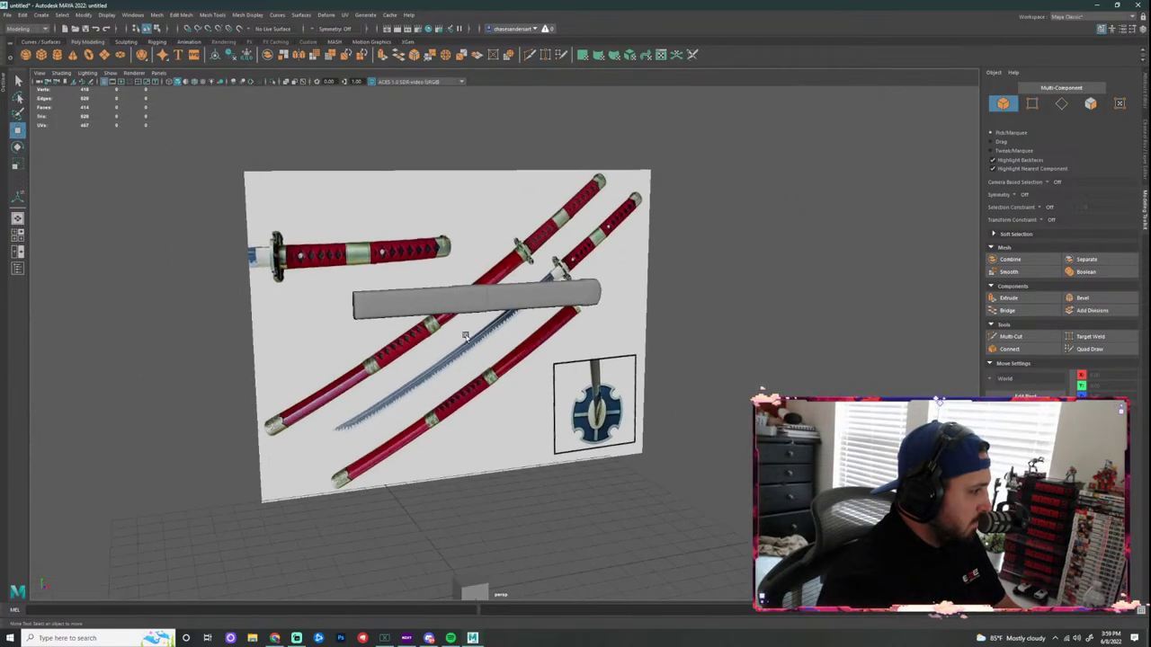
left_click_drag(464, 335, 434, 334, "alt")
scroll(512, 321, "up", 2)
left_click(308, 234)
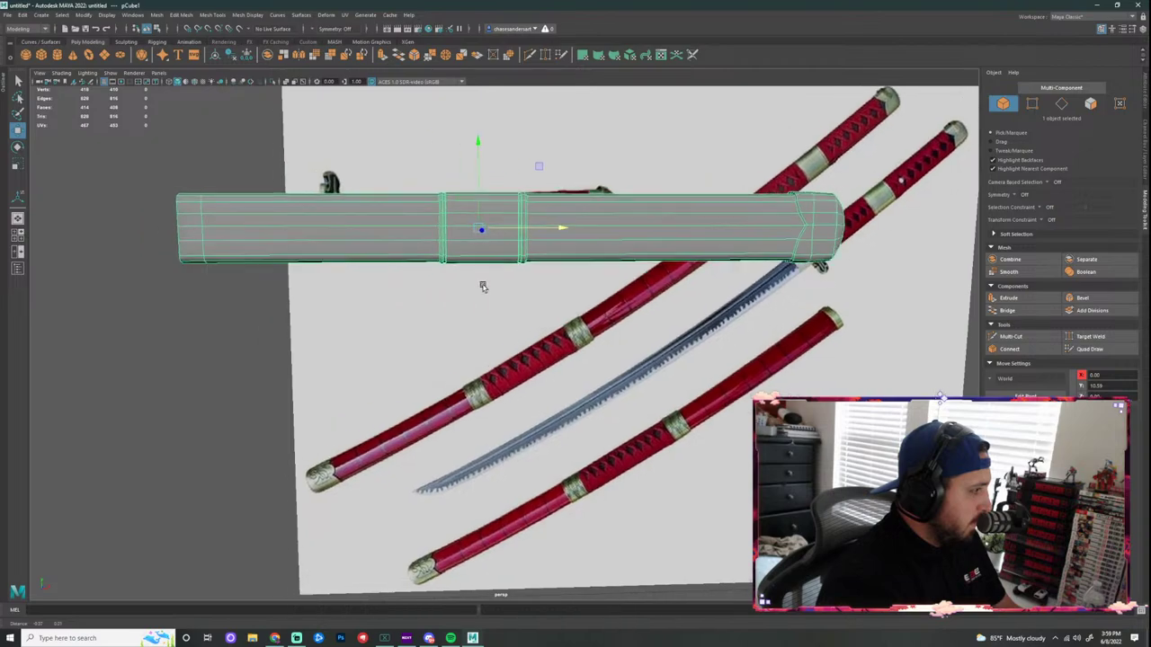
key("space")
key("space")
scroll(352, 340, "up", 8)
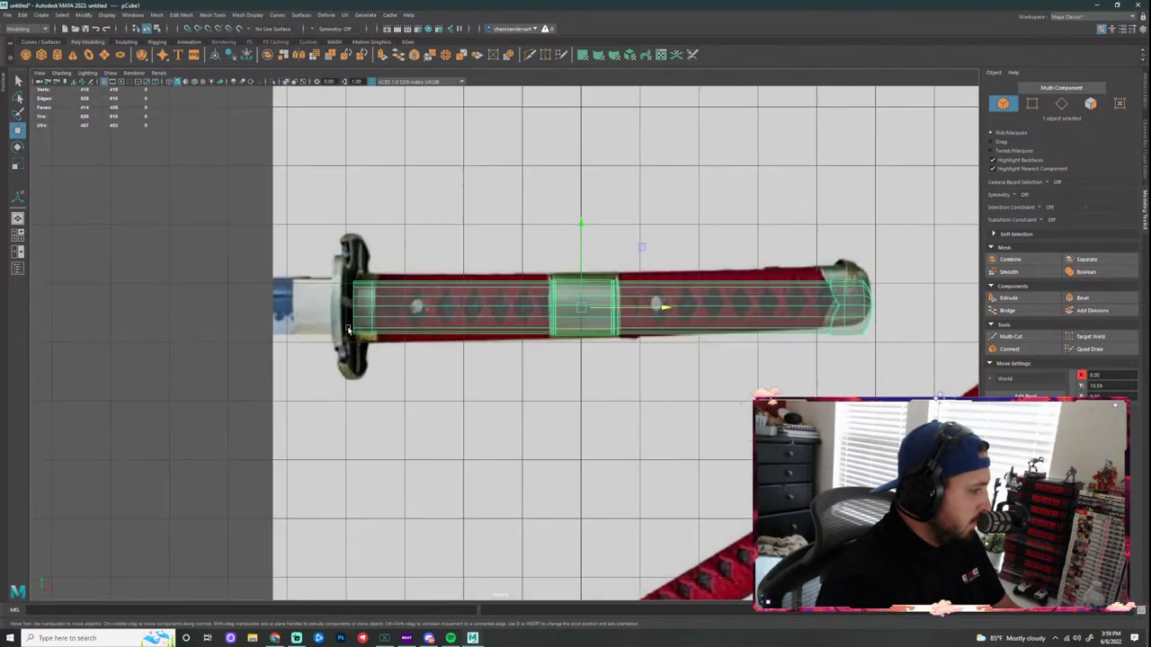
right_click_drag(454, 254, 476, 186)
left_click_drag(540, 266, 544, 267)
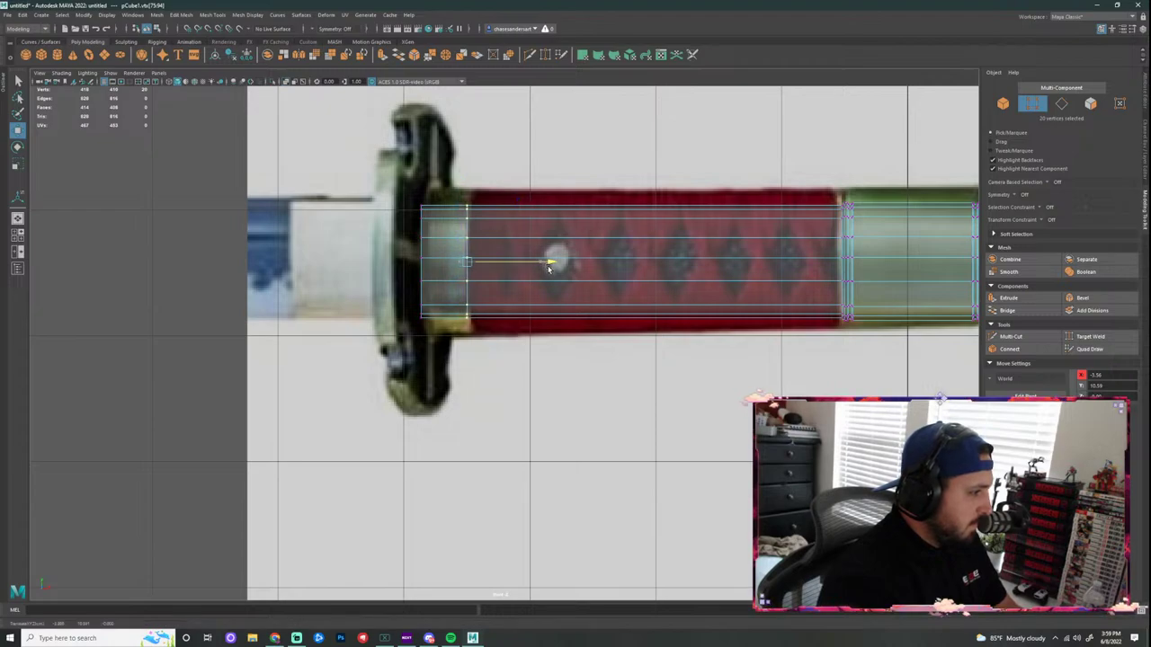
Step: Extrude the faces of the guard-end ferrule and scale them slightly larger in height and depth so the ferrule stands above the grip
right_click_drag(436, 251, 449, 324)
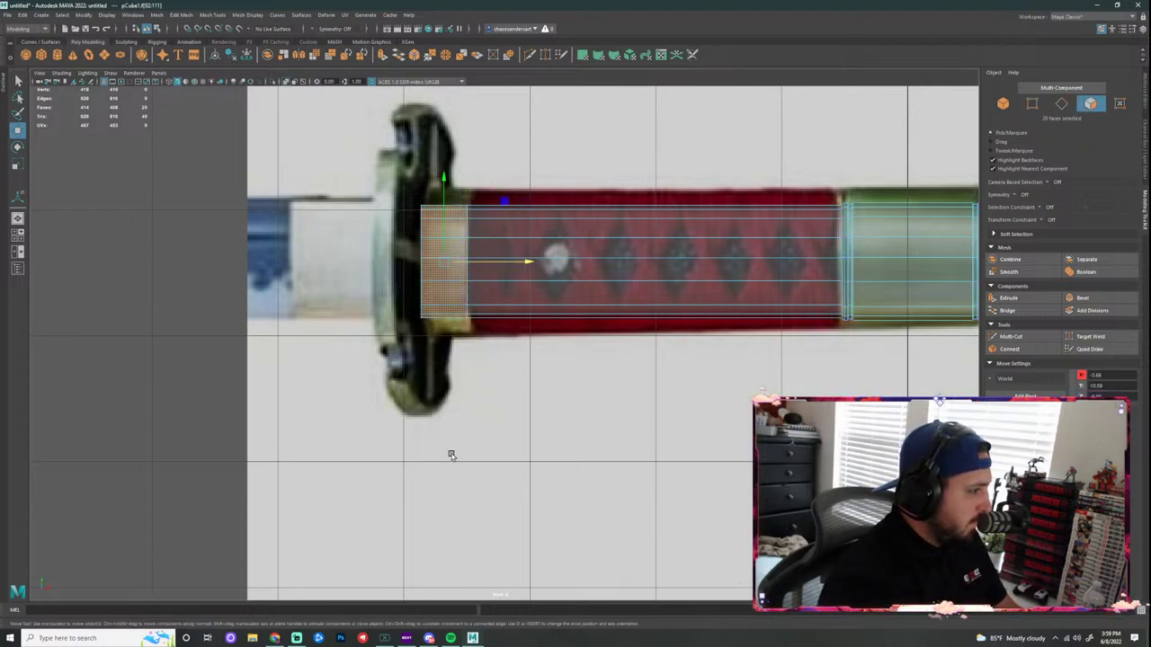
double_click(468, 221)
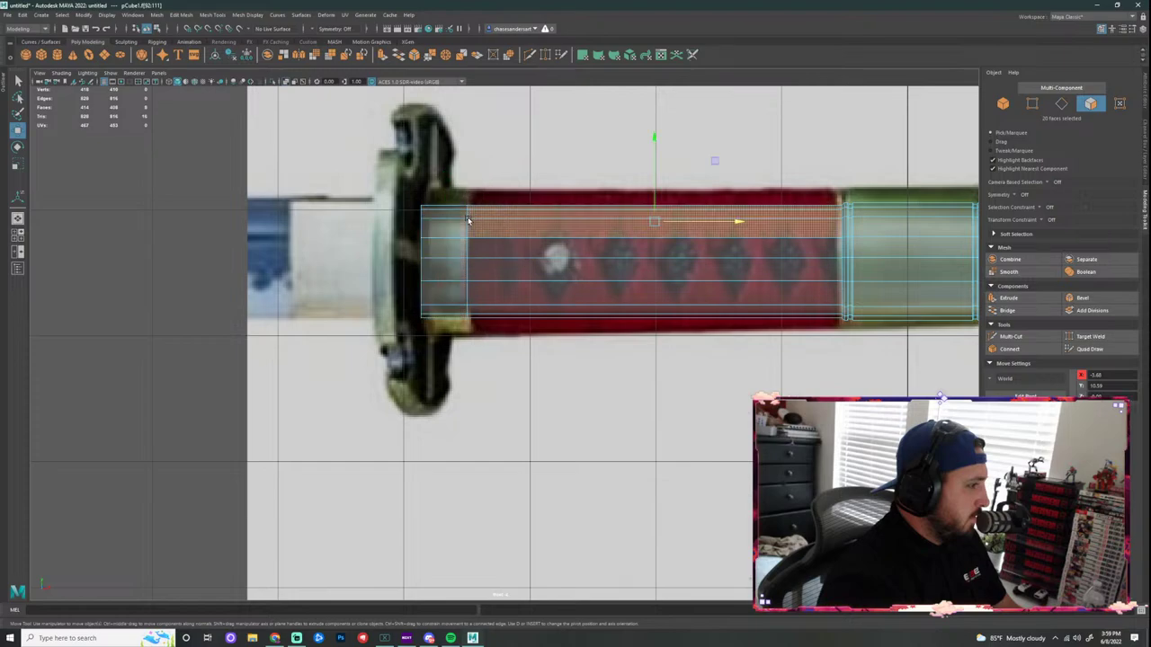
key("ctrl+z")
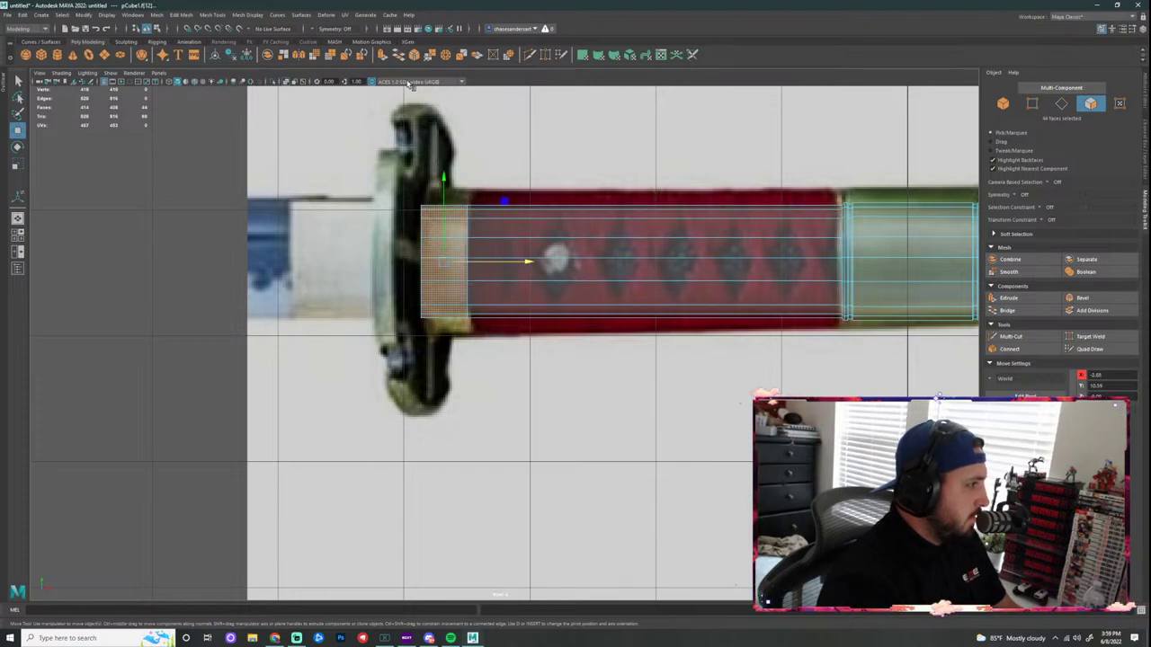
left_click(383, 56)
key("r")
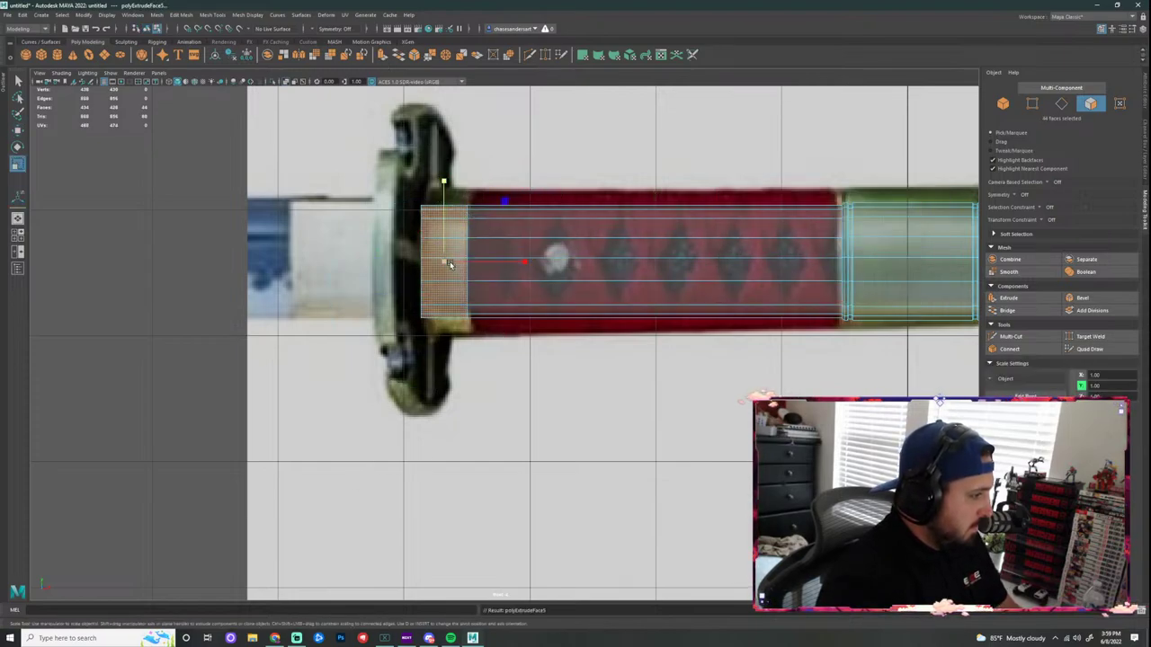
left_click_drag(529, 262, 513, 262)
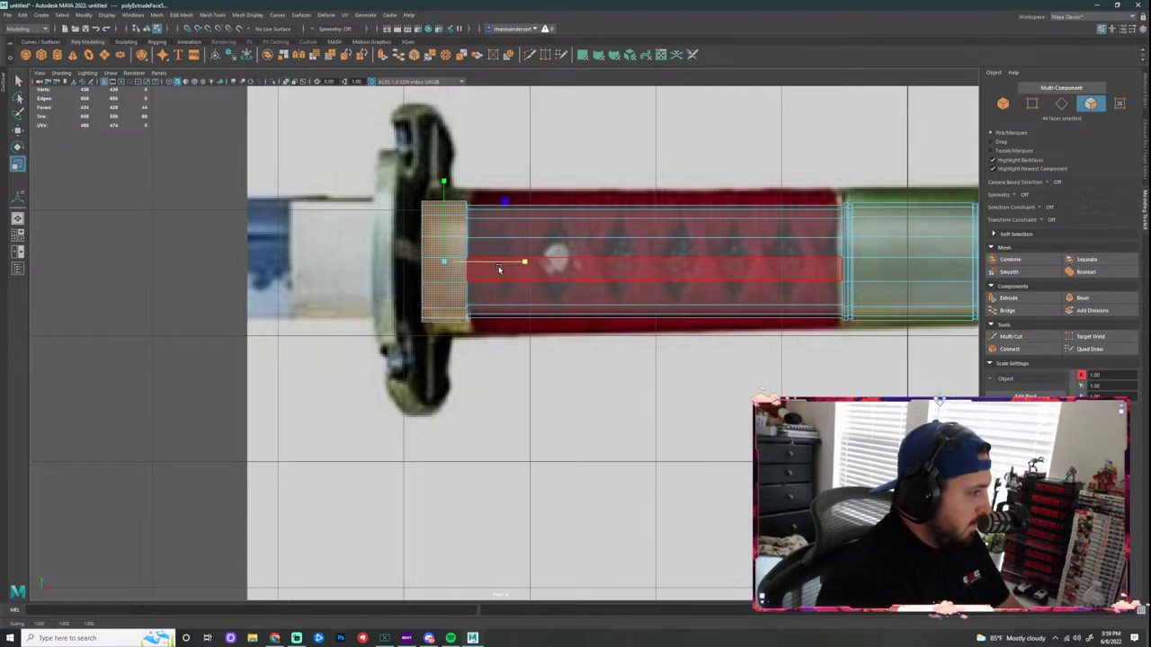
left_click(519, 148)
Step: In the perspective view, delete the leftover small cube at the grid's origin
scroll(608, 367, "down", 5)
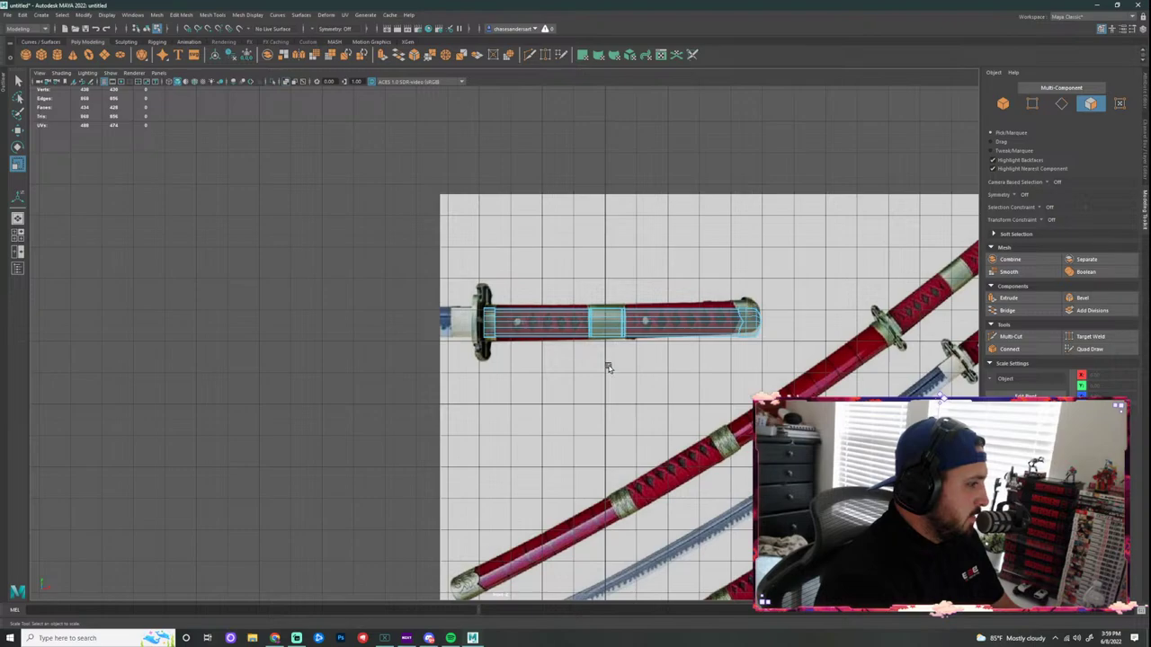
scroll(669, 335, "up", 2)
scroll(660, 360, "up", 1)
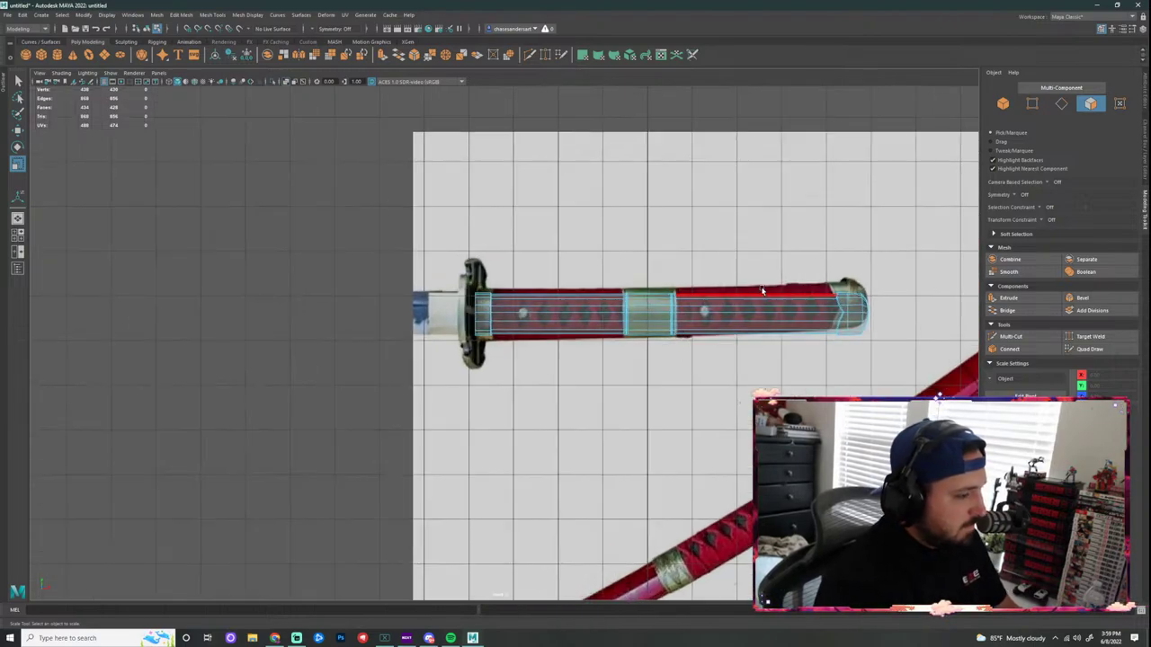
key("space")
key("space")
left_click_drag(599, 313, 580, 504, "alt")
left_click(573, 548)
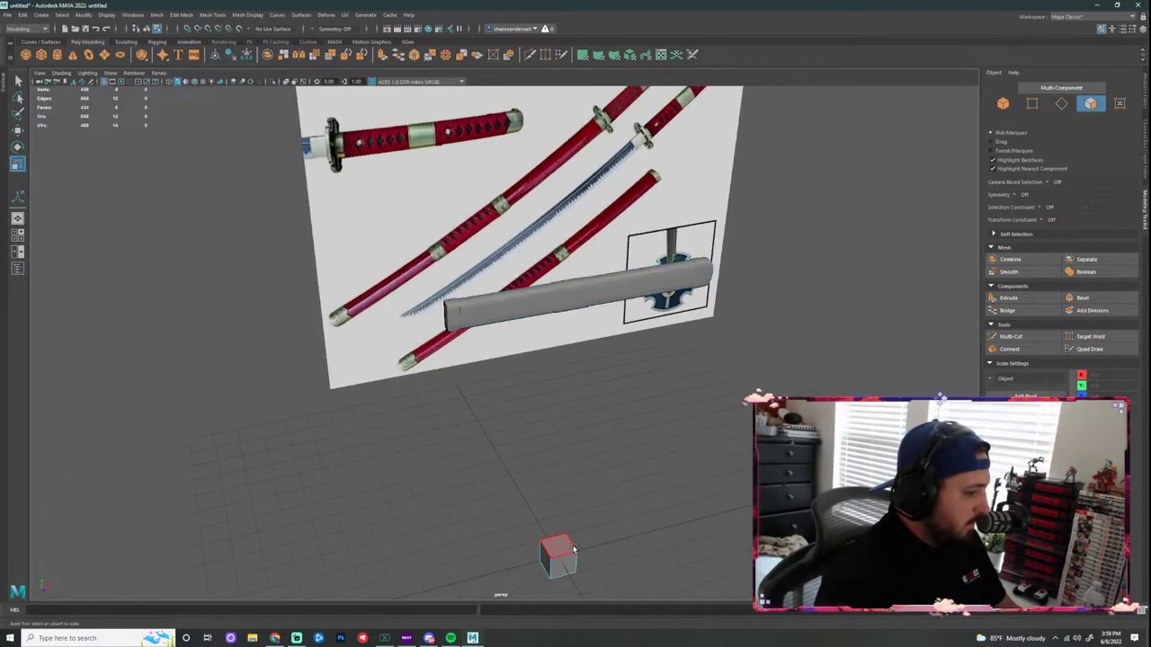
right_click_drag(574, 548, 611, 381)
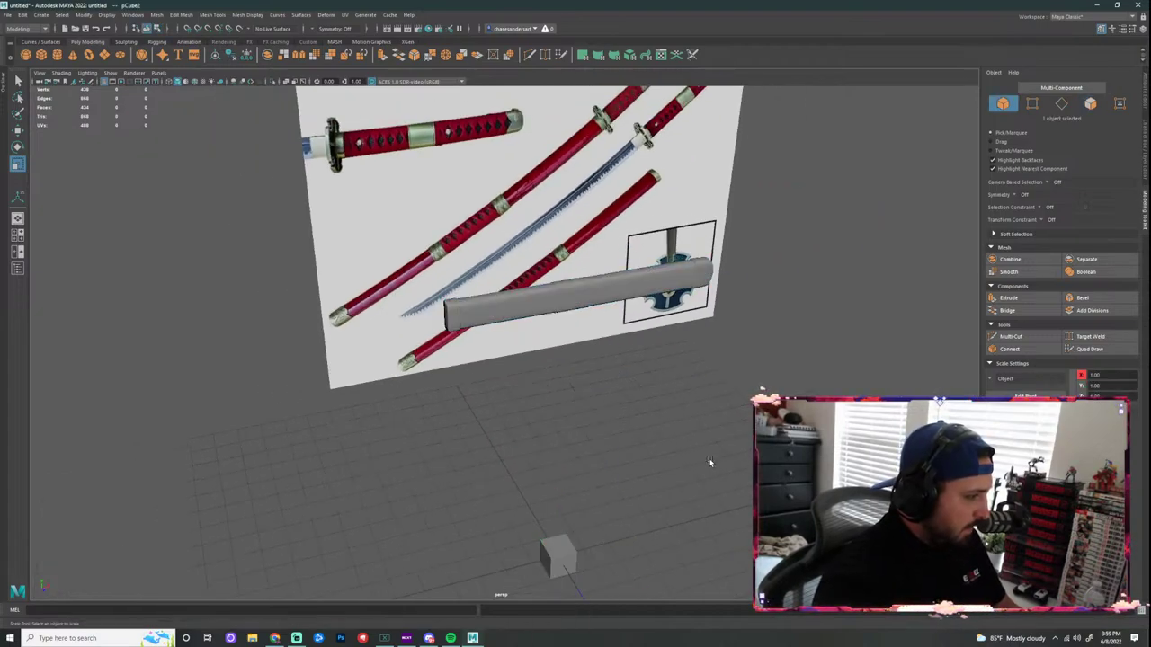
left_click(562, 547)
key("Delete")
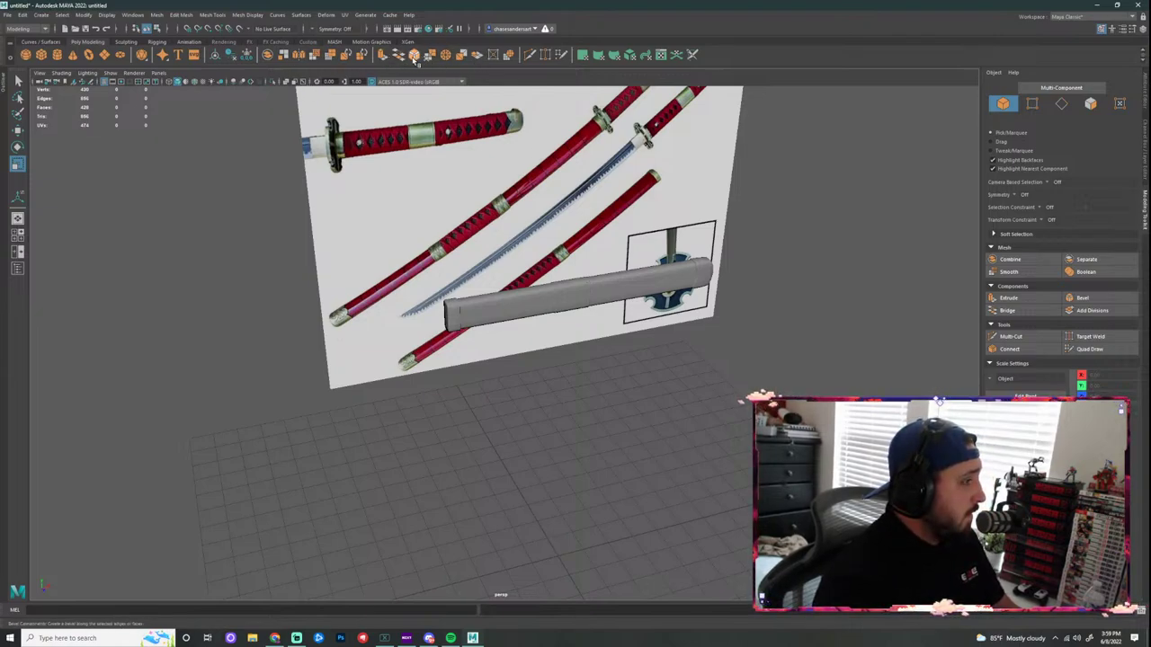
Step: Harden the outer edge loop on the ferrule's step facing the grip
scroll(648, 338, "up", 2)
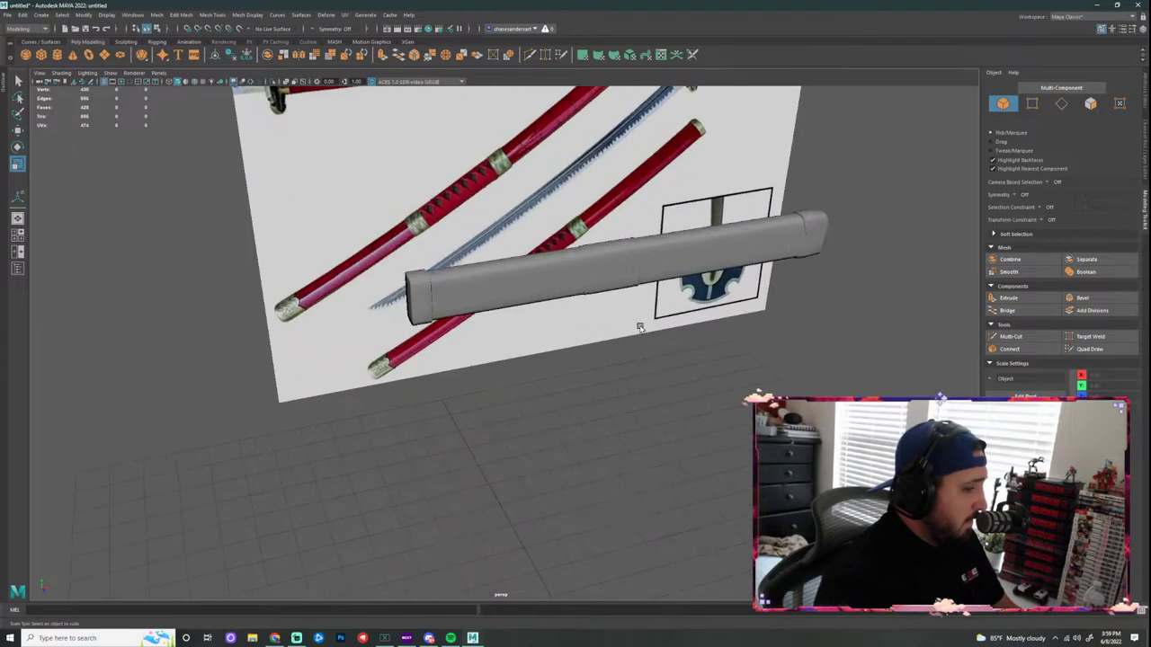
left_click_drag(797, 311, 551, 306, "alt")
left_click(424, 252)
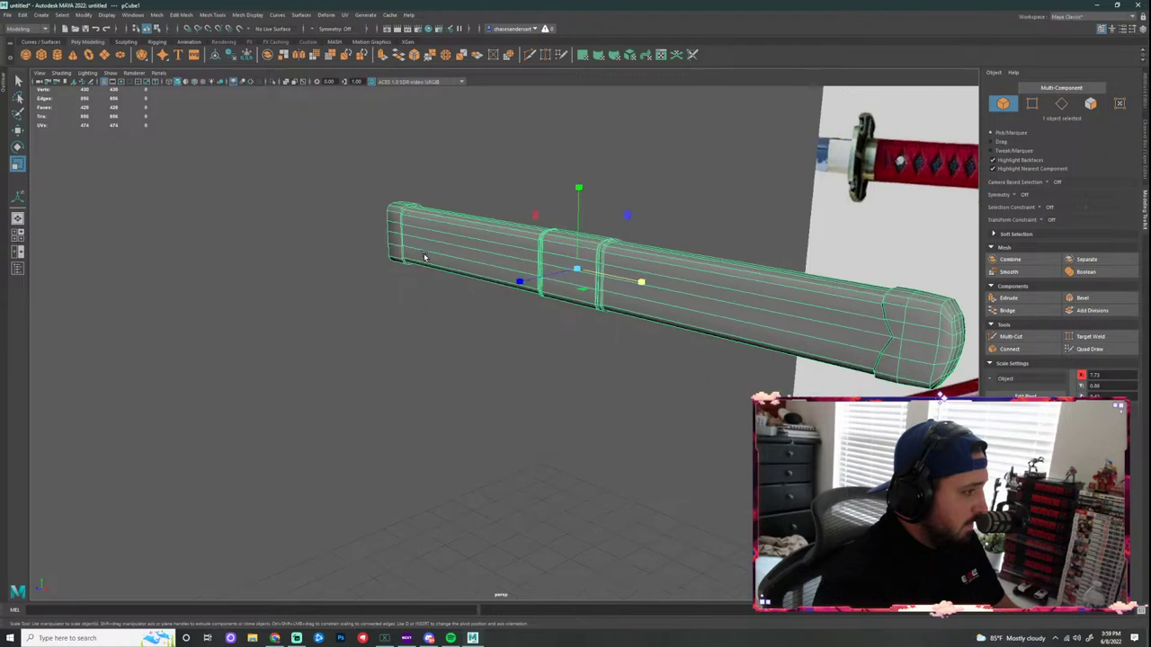
scroll(351, 192, "up", 5)
middle_click_drag(352, 193, 473, 257, "alt")
scroll(450, 235, "up", 3)
right_click_drag(401, 204, 410, 180)
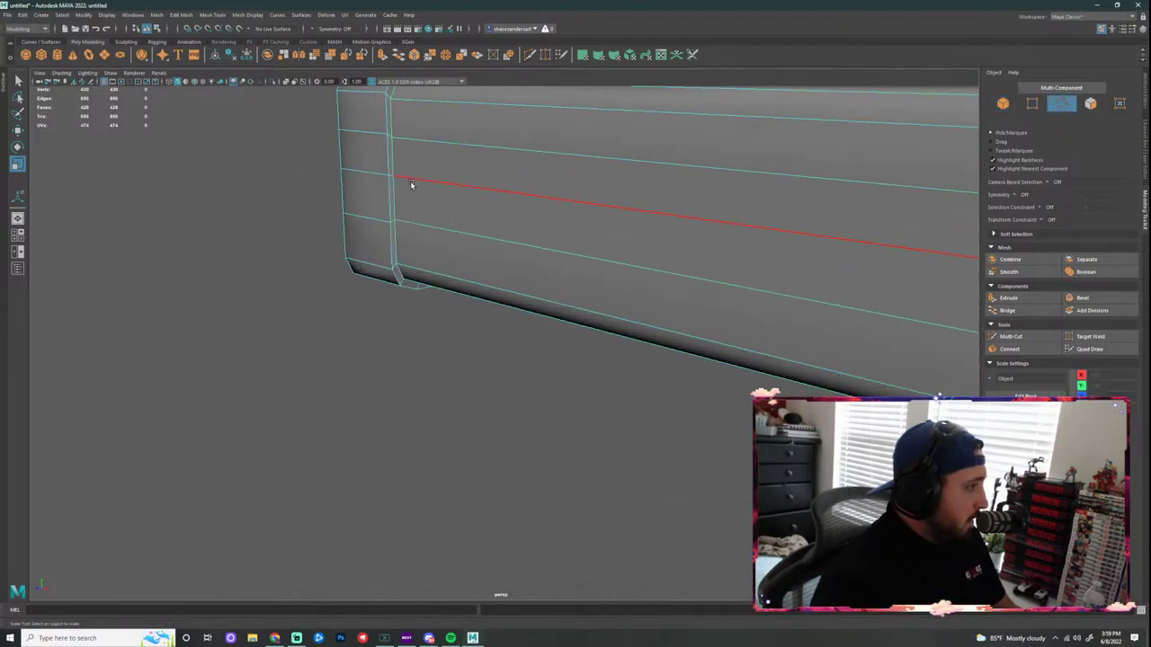
middle_click_drag(410, 179, 450, 308, "alt")
scroll(449, 307, "up", 3)
left_click(401, 150)
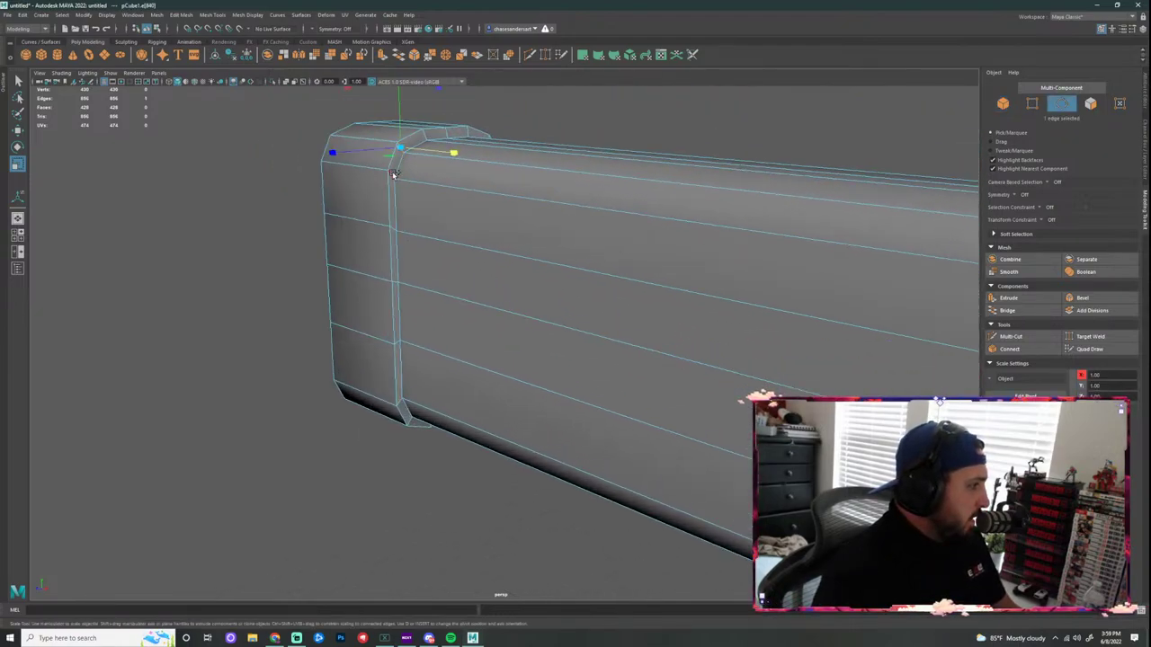
double_click(394, 177)
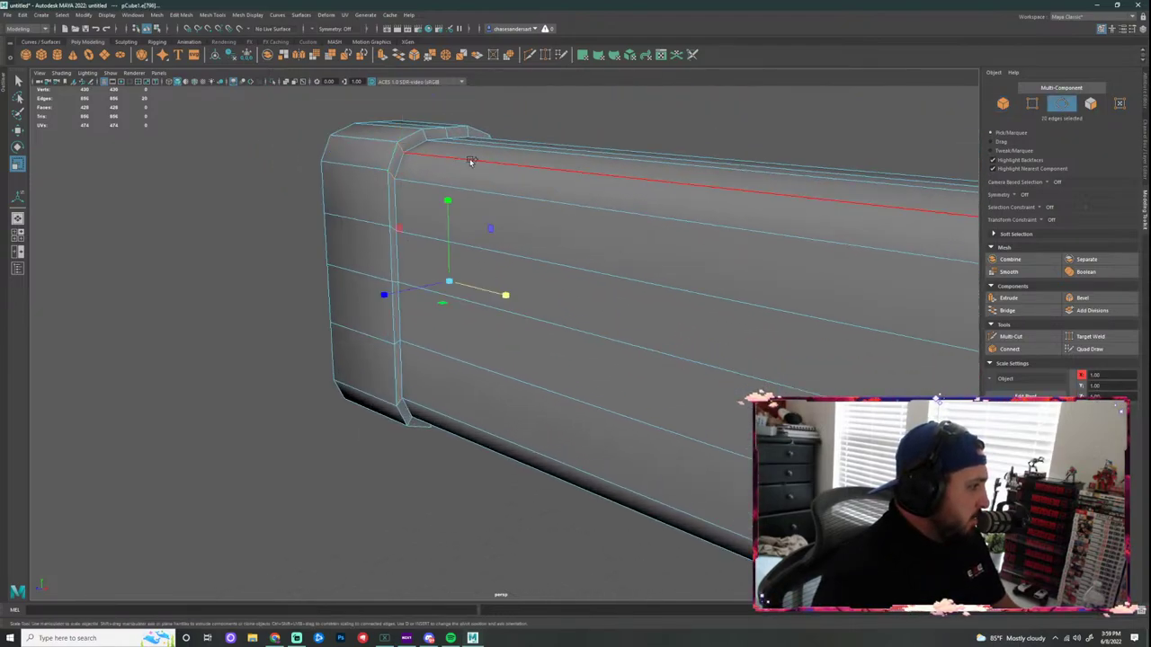
left_click(234, 16)
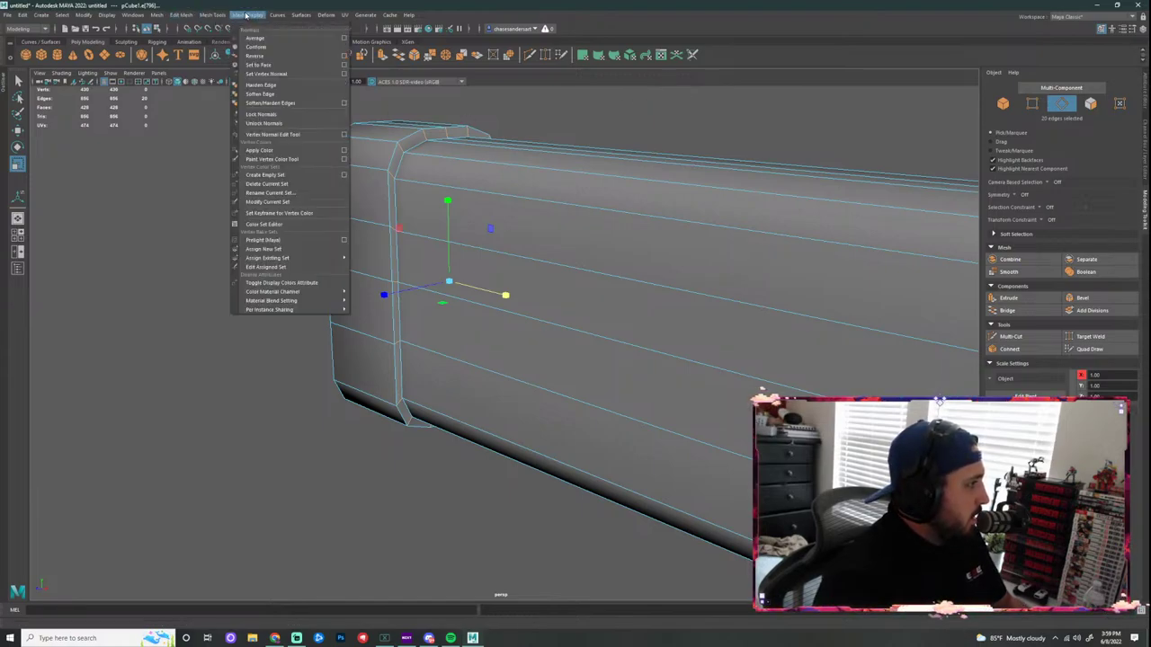
left_click(286, 86)
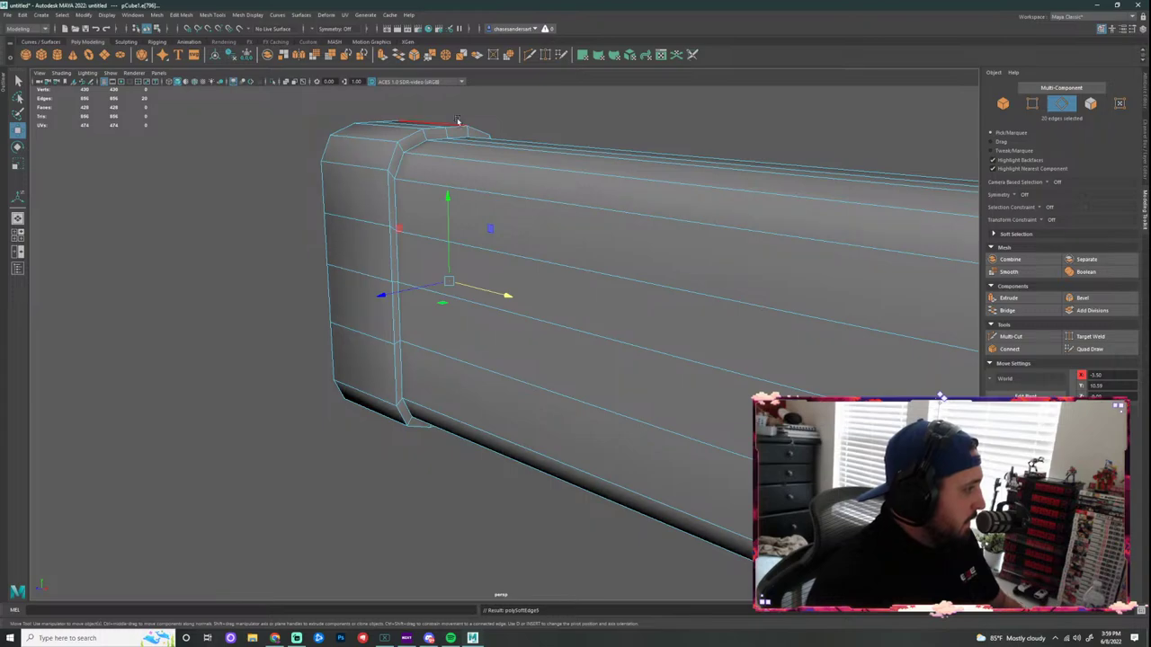
Step: Add the adjacent edge loop where the ferrule's step meets the grip to the selection and harden both loops
key("w")
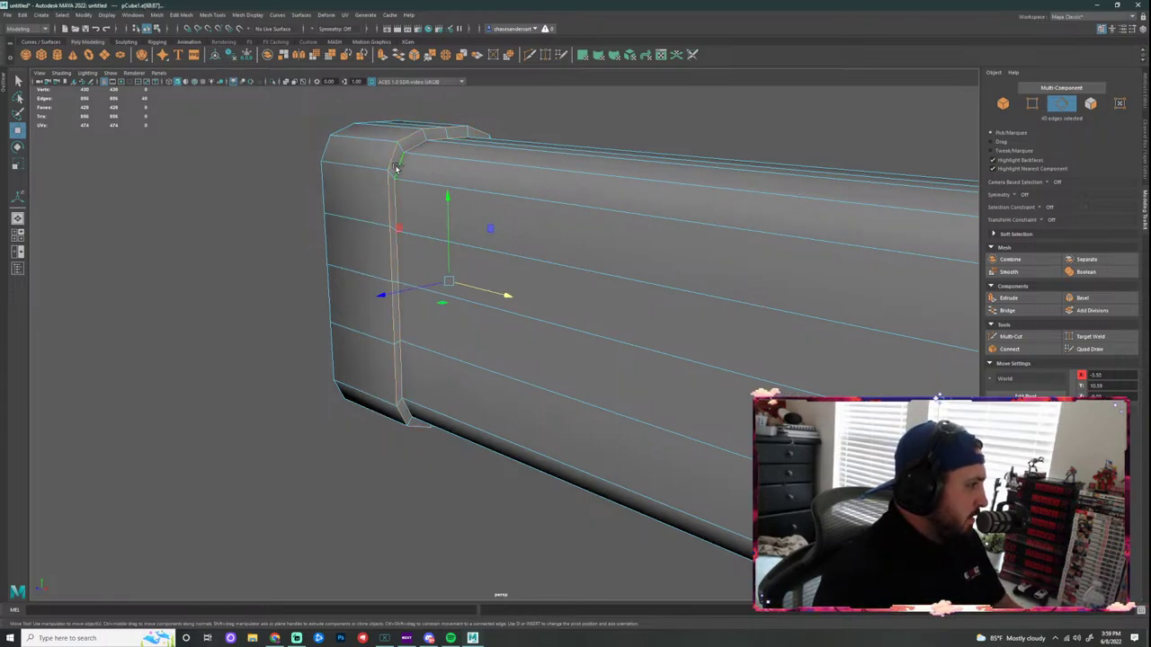
left_click(247, 16)
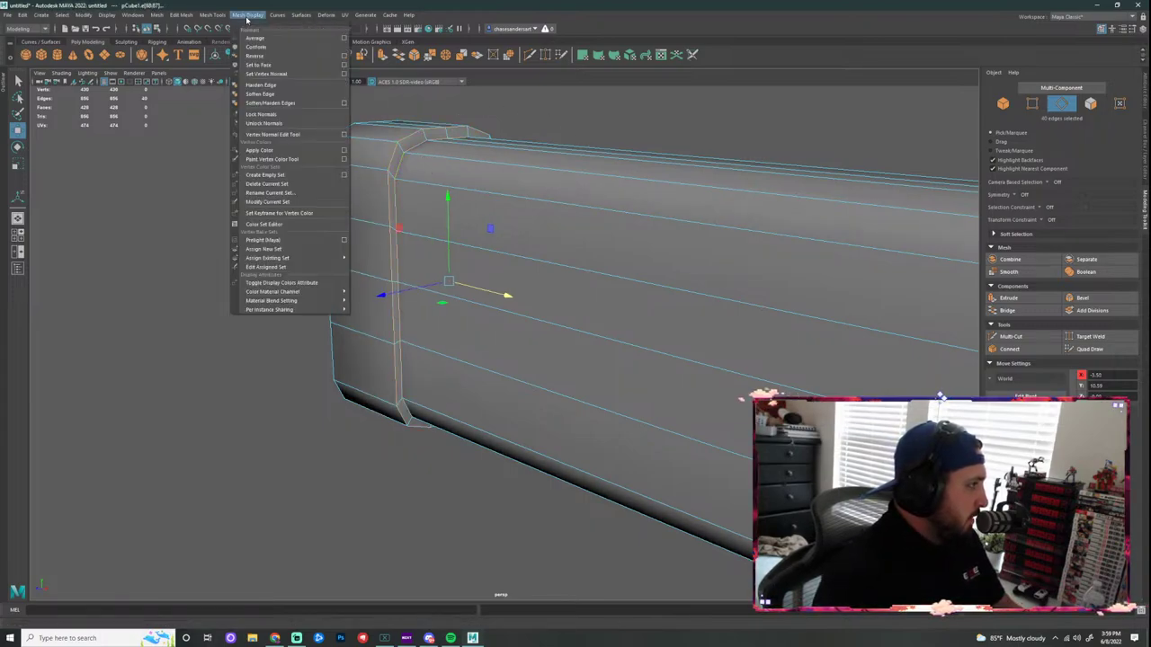
left_click(270, 85)
right_click_drag(444, 172, 486, 158)
left_click(578, 125)
Step: Select the full perimeter edge loop of the handle's flat guard-end face and harden it
scroll(531, 148, "down", 2)
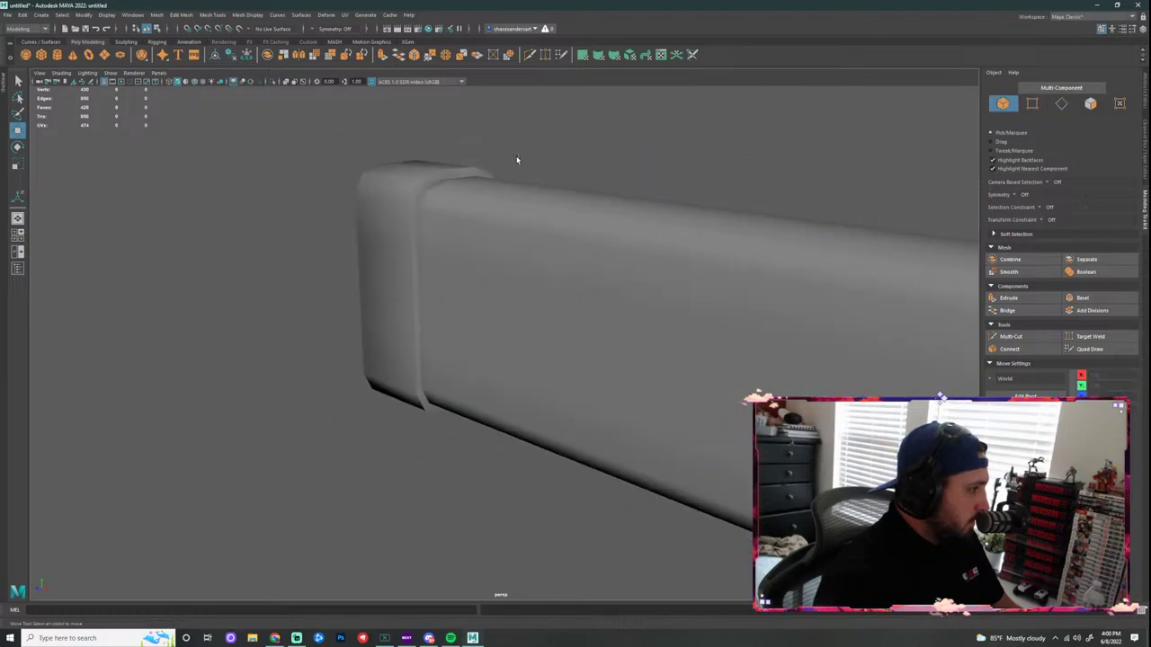
left_click_drag(415, 189, 444, 192, "alt")
scroll(386, 187, "up", 3)
left_click_drag(360, 182, 463, 174, "alt")
left_click(366, 237)
right_click_drag(366, 237, 360, 216)
left_click(358, 220)
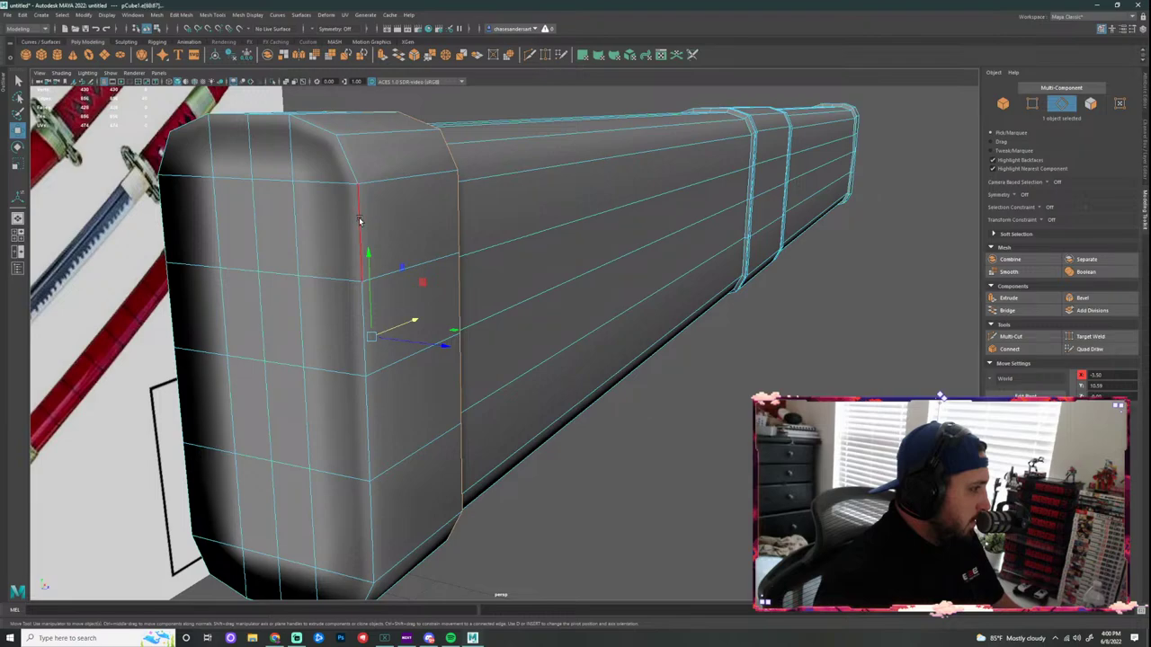
mouse_move(326, 135)
left_mouse_down("alt")
mouse_move(426, 188)
mouse_move(310, 131)
left_mouse_up("alt")
middle_click_drag(304, 128, 438, 68, "alt")
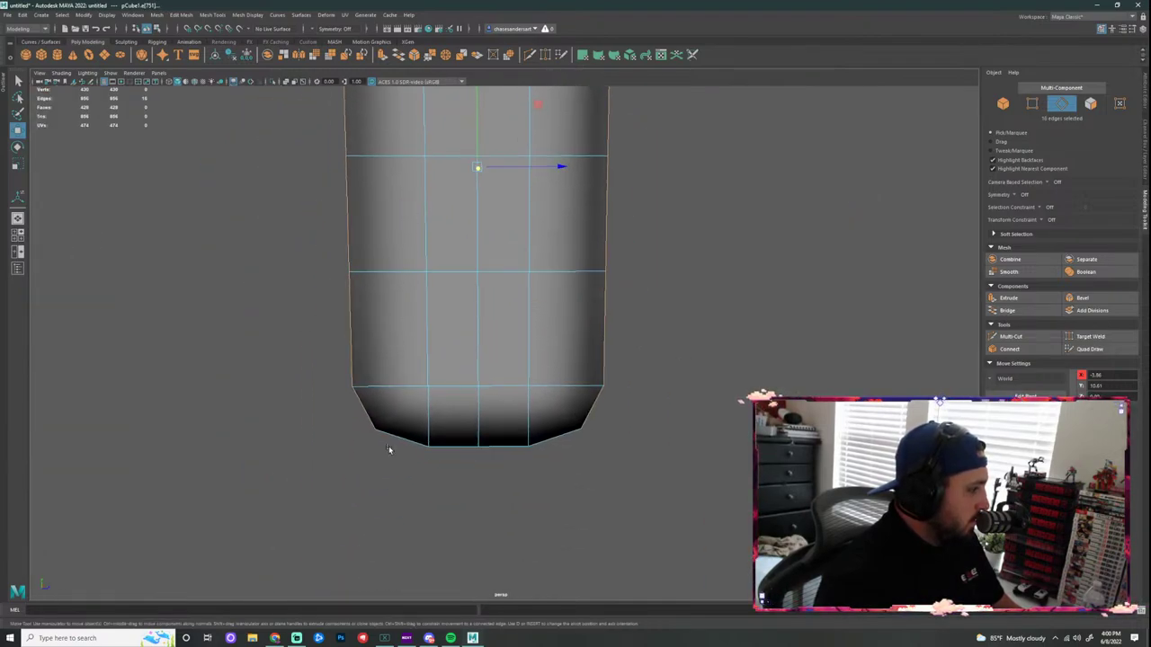
key("g")
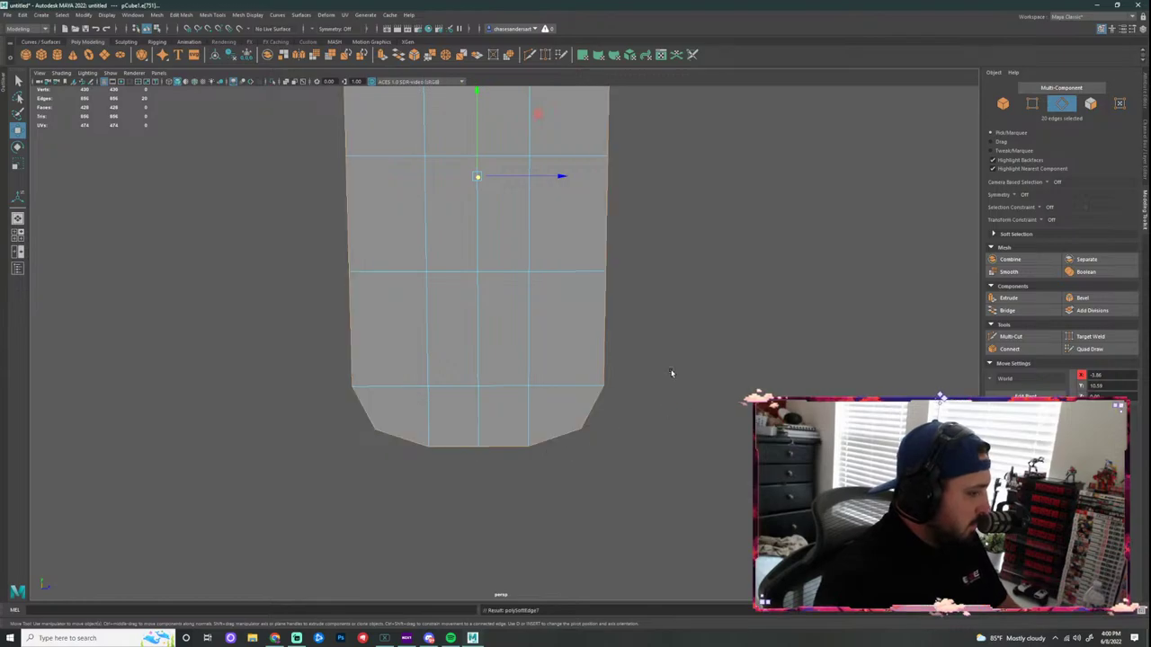
right_click_drag(568, 303, 612, 289)
left_click(690, 316)
Step: Examine the handle's ferrule, grip and middle collar side-on next to the reference sword image
mouse_move(690, 316)
left_mouse_down("alt")
mouse_move(539, 324)
mouse_move(729, 297)
mouse_move(375, 306)
left_mouse_up("alt")
right_click_drag(375, 304, 436, 297, "alt")
left_click_drag(435, 296, 521, 326, "alt")
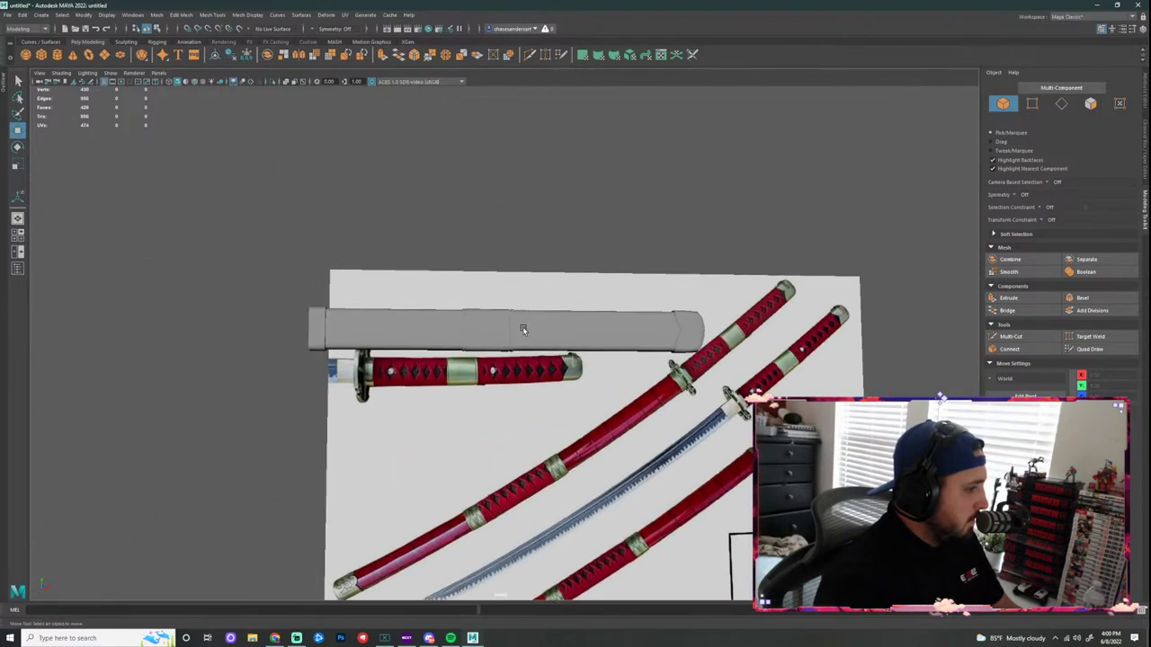
scroll(521, 333, "down", 4)
middle_click_drag(570, 339, 620, 315, "alt")
scroll(583, 298, "up", 7)
left_click(530, 273)
scroll(543, 254, "up", 3)
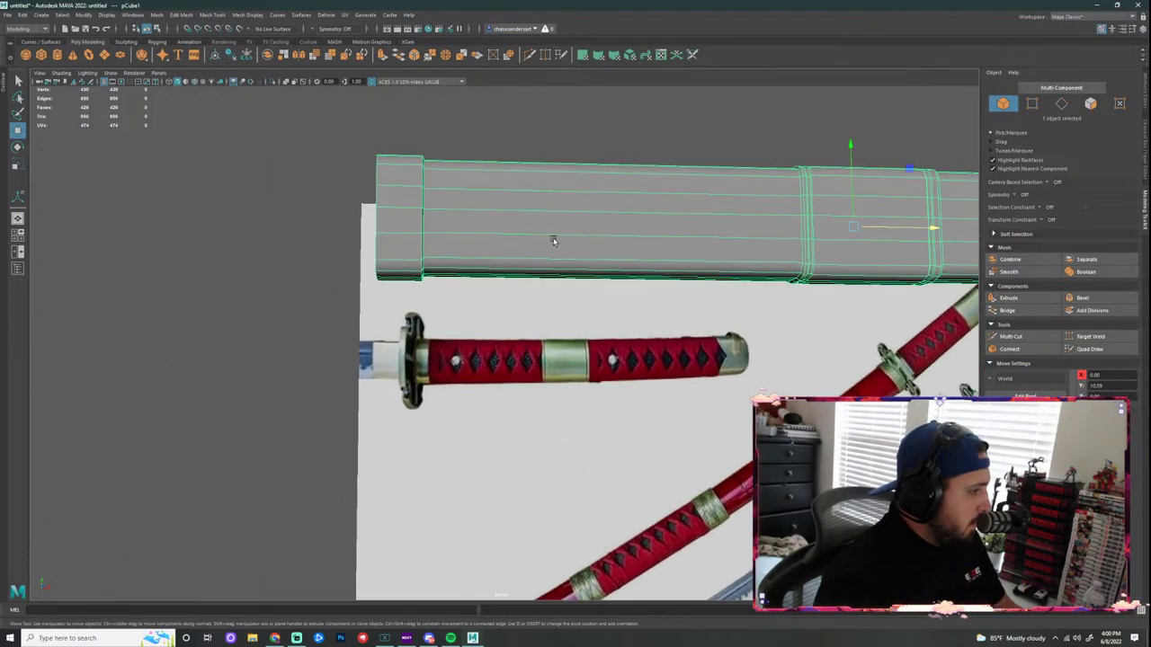
middle_click_drag(552, 239, 540, 288, "alt")
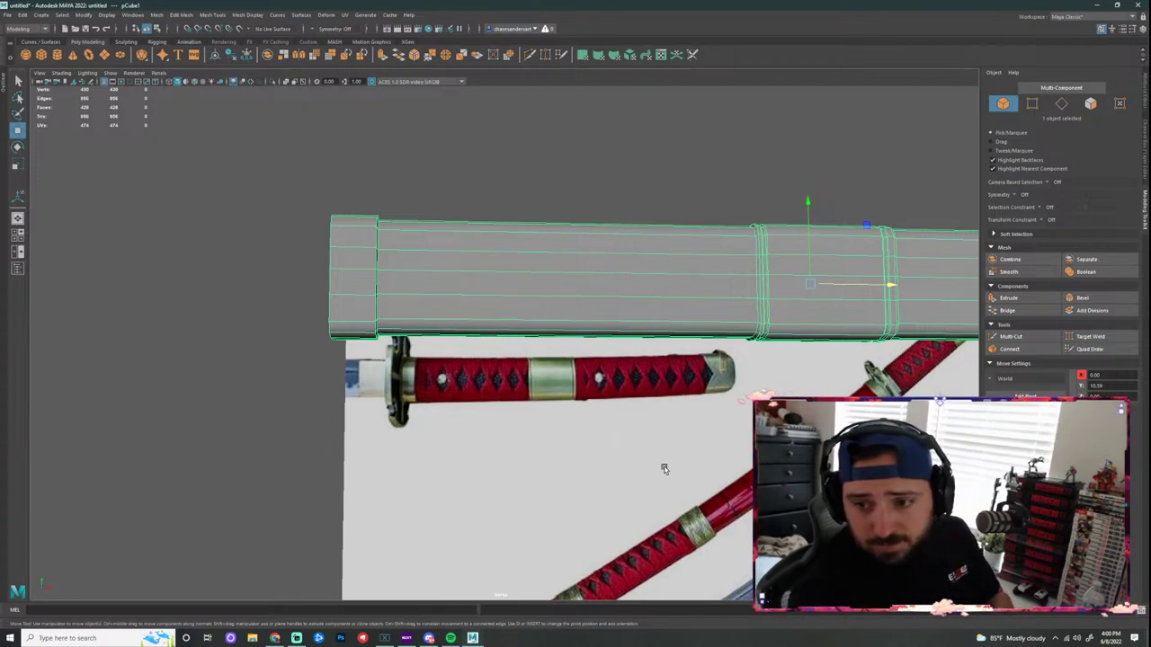
Step: In the front view, insert Multi-Cut edge loops along the grip between ferrule and middle collar, placed at both sides of each reference diamond
key("space")
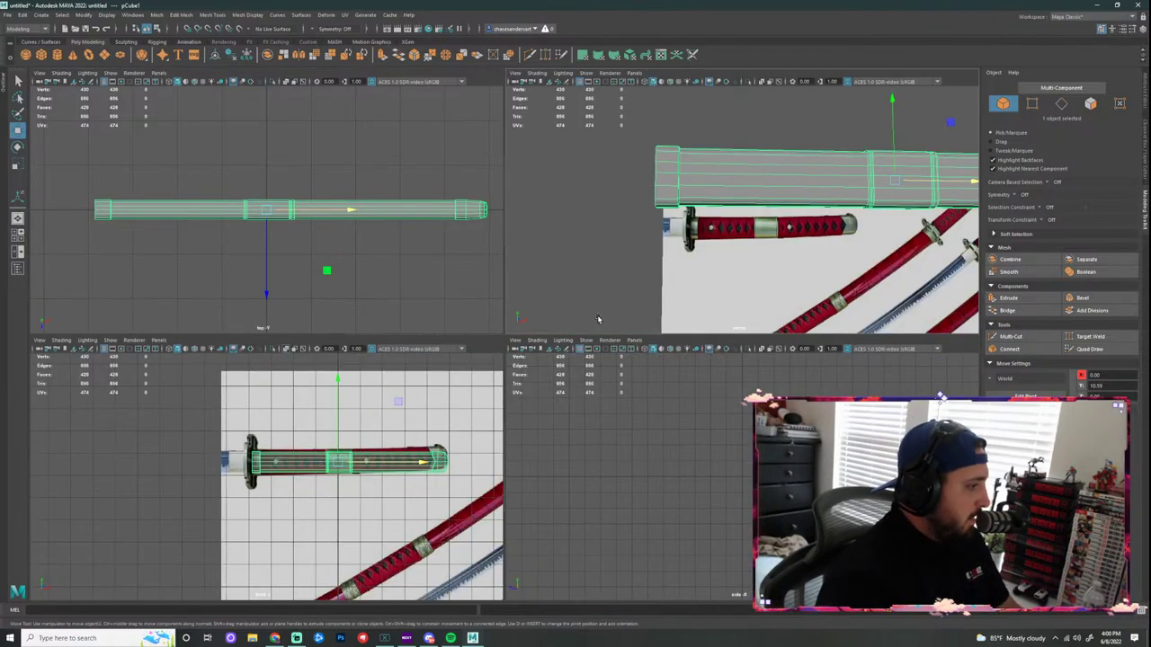
key("space")
scroll(612, 299, "up", 6)
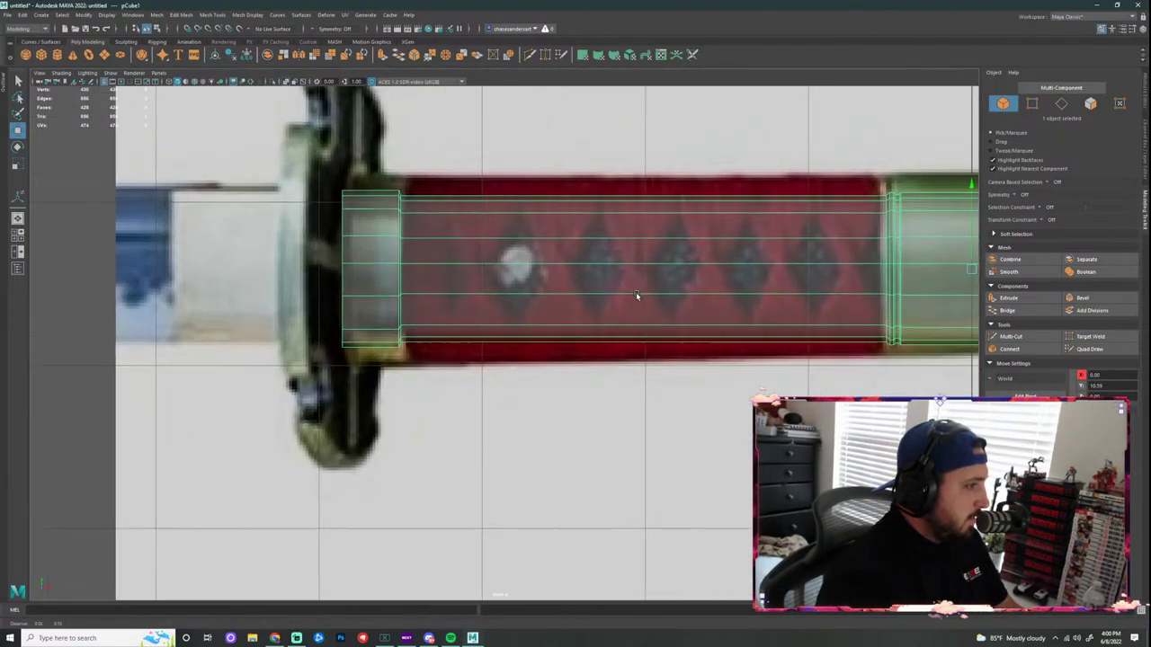
middle_click_drag(637, 295, 618, 308, "alt")
left_click(529, 56)
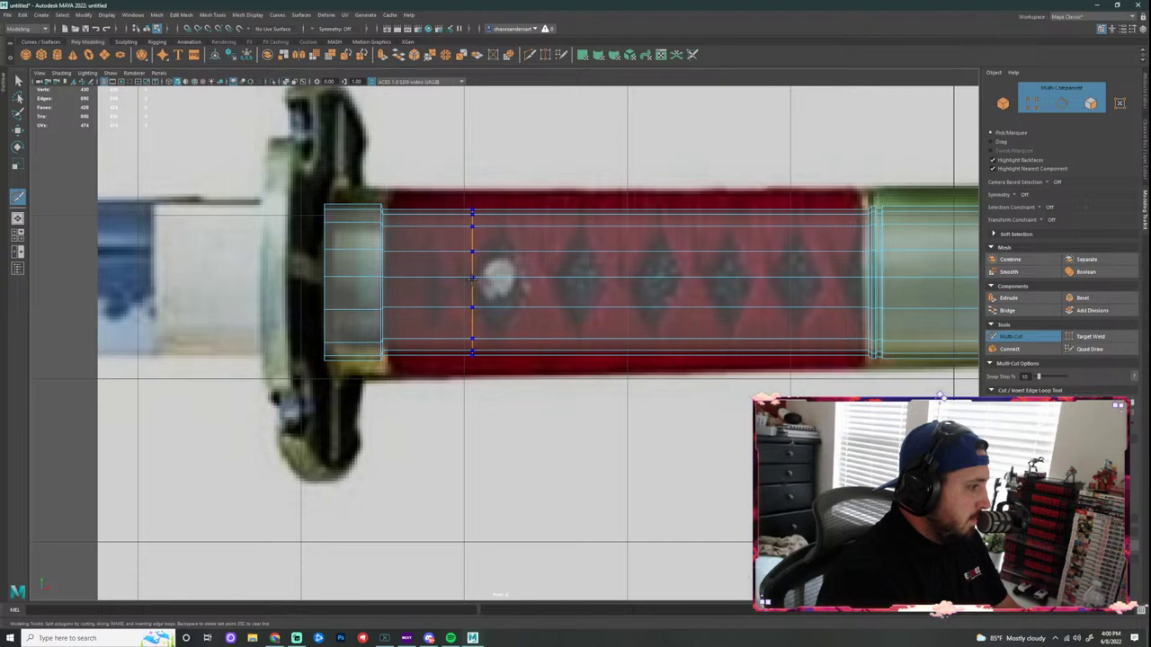
left_click(468, 279)
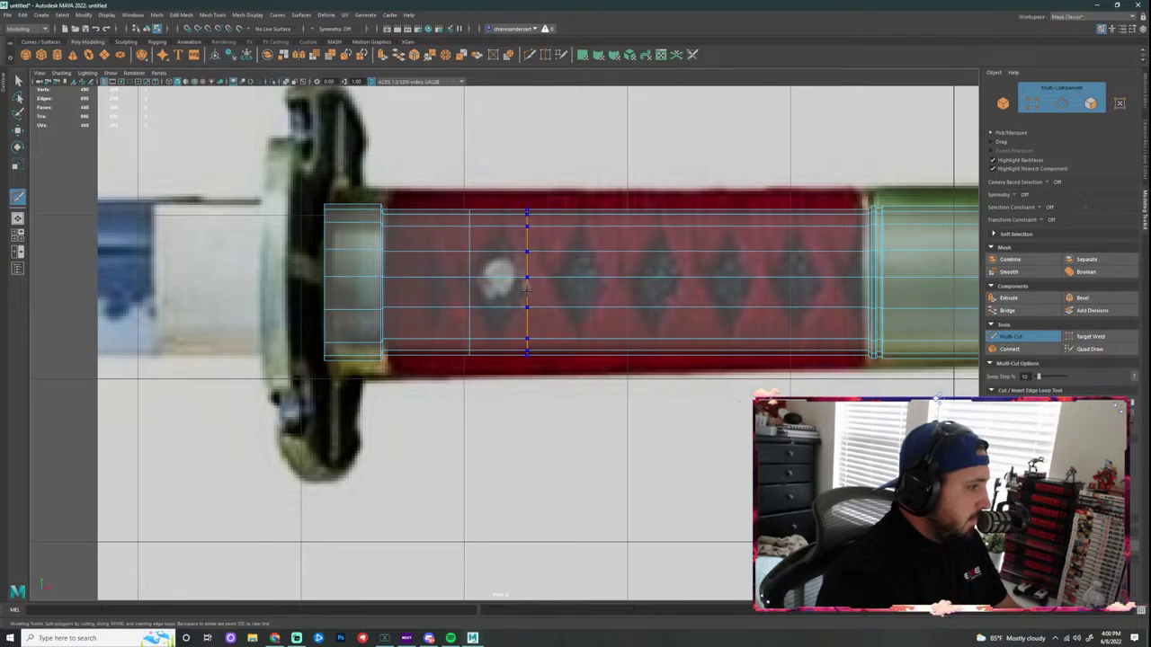
left_click(527, 288)
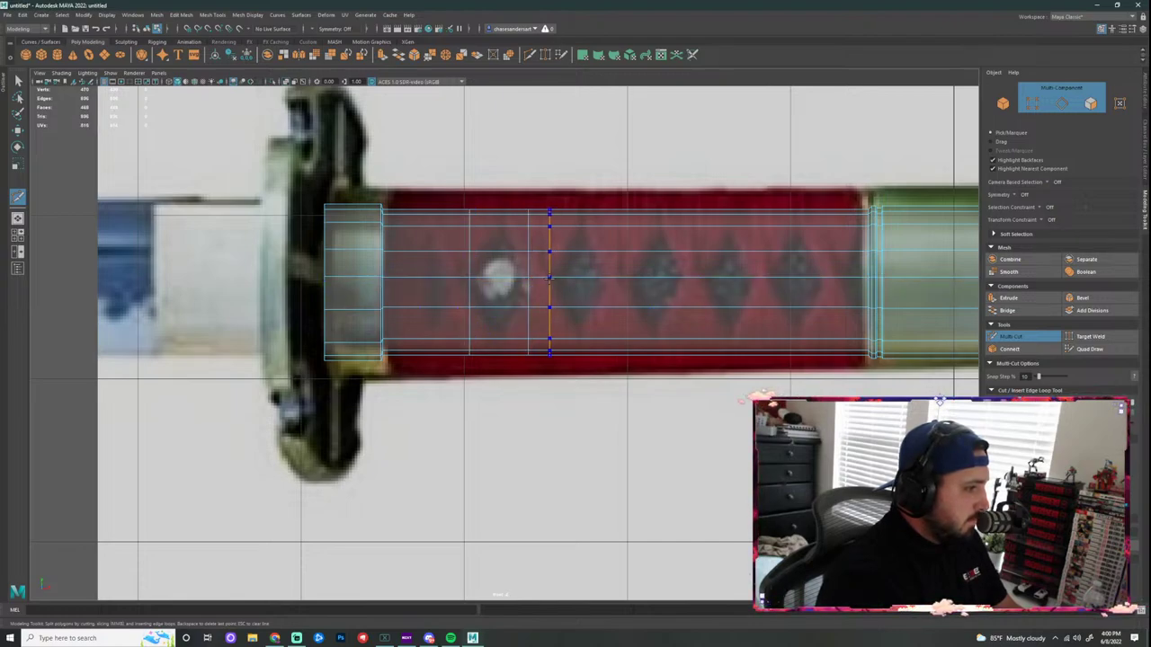
left_click(550, 279)
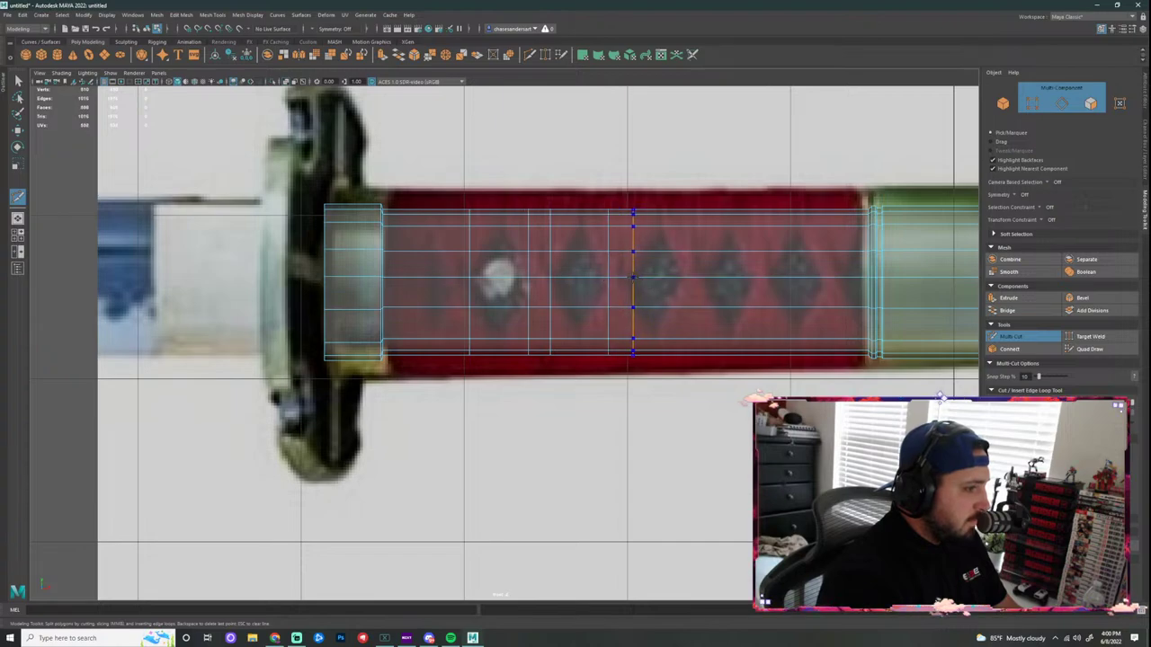
left_click(629, 278)
left_click(683, 278)
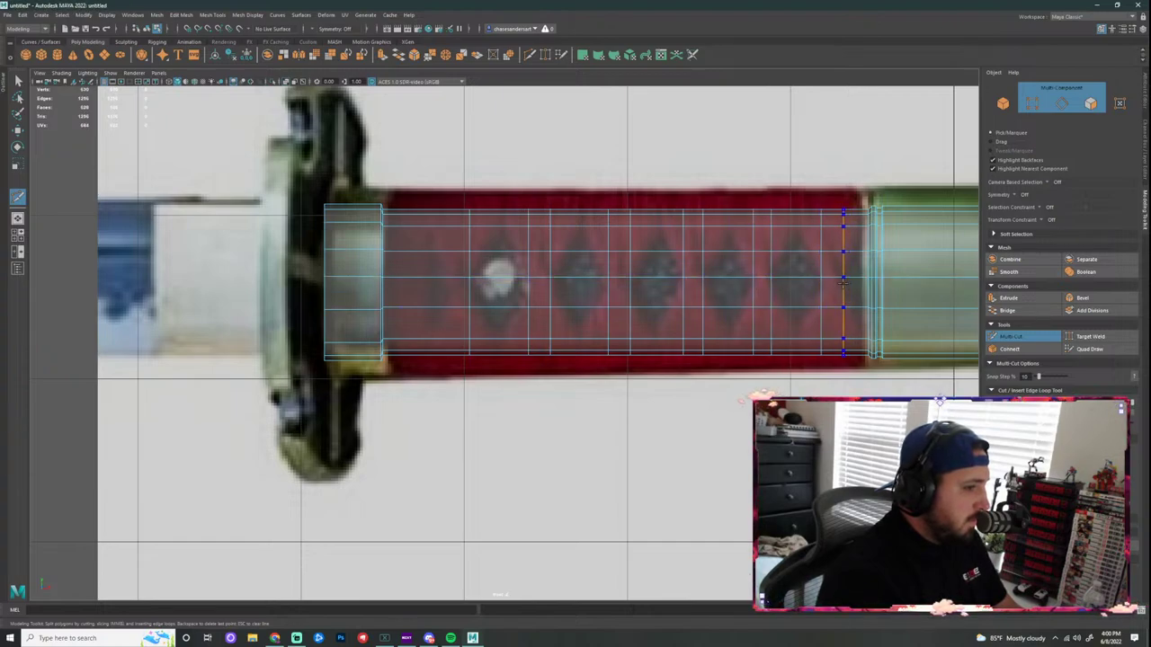
left_click(843, 280)
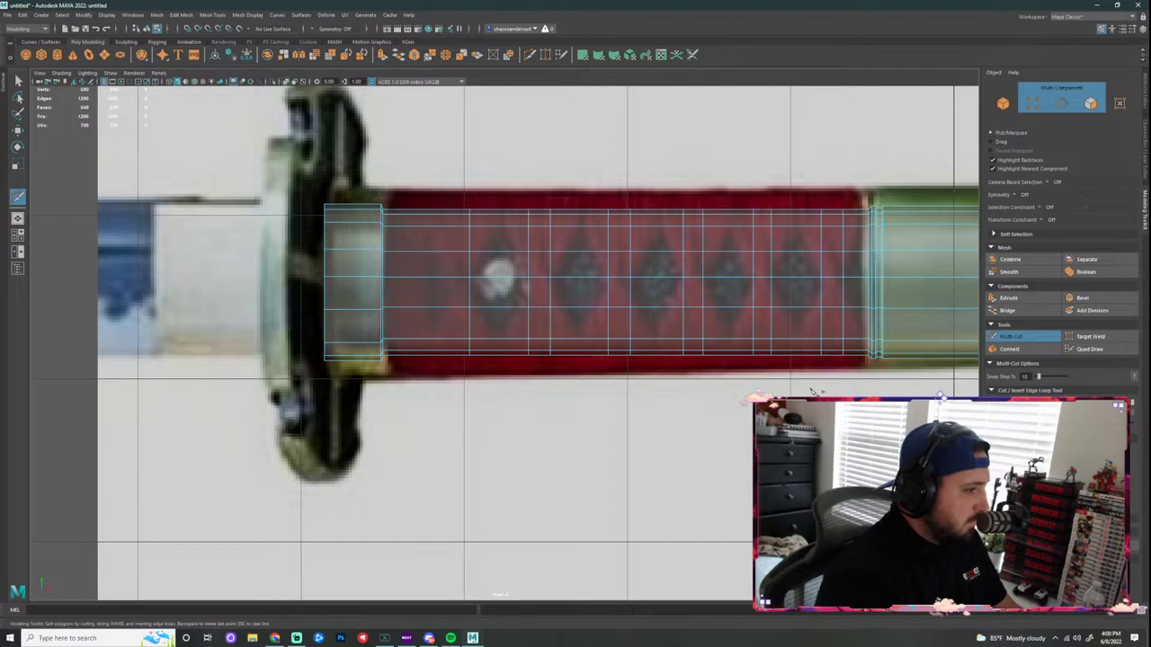
scroll(515, 278, "up", 2)
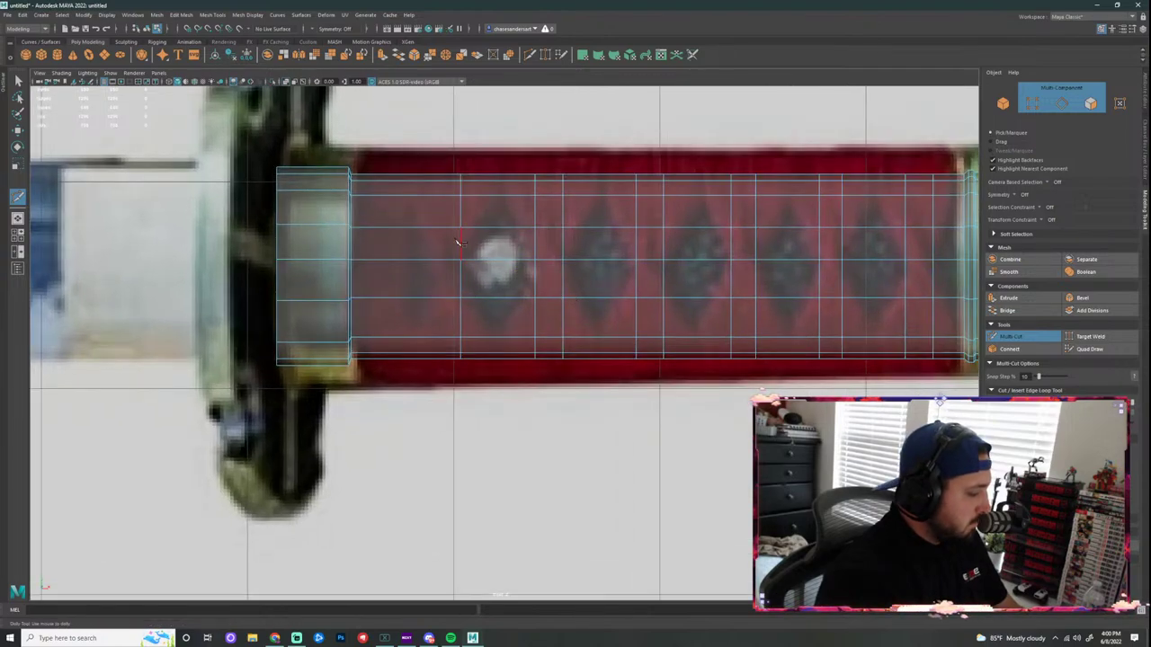
Step: Shape the guard-side half of the first grip diamond by shifting its loop's outer and inner vertex pairs lengthwise to match the reference
right_click_drag(471, 232, 448, 231)
left_click_drag(471, 218, 448, 238)
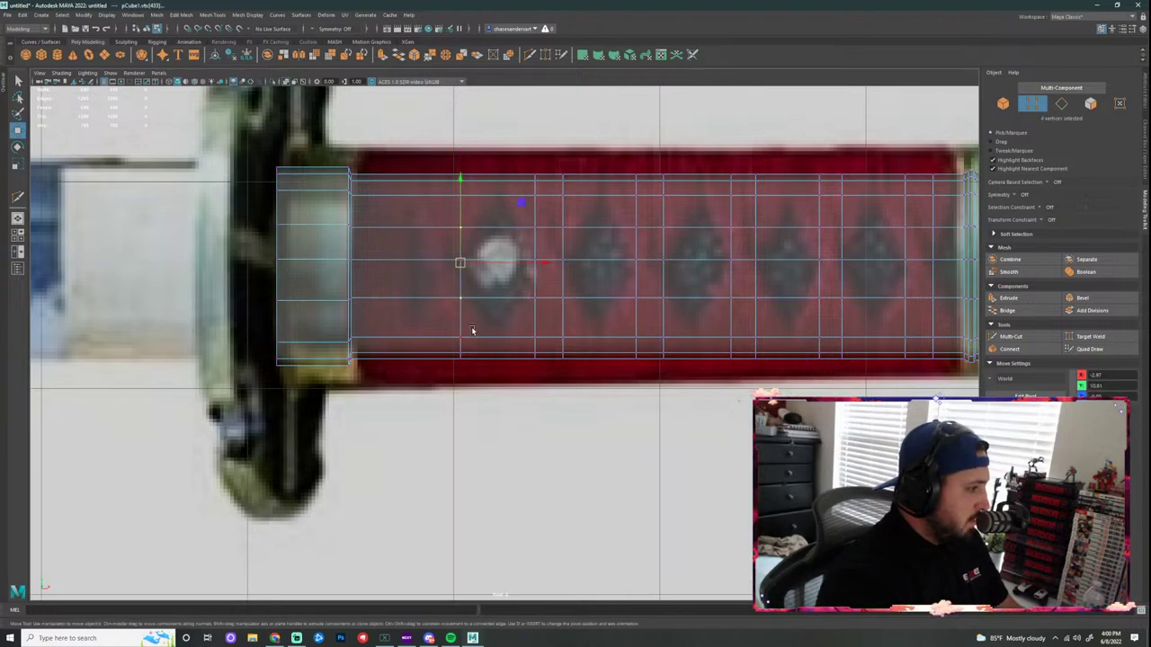
left_click_drag(472, 329, 447, 347, "shift")
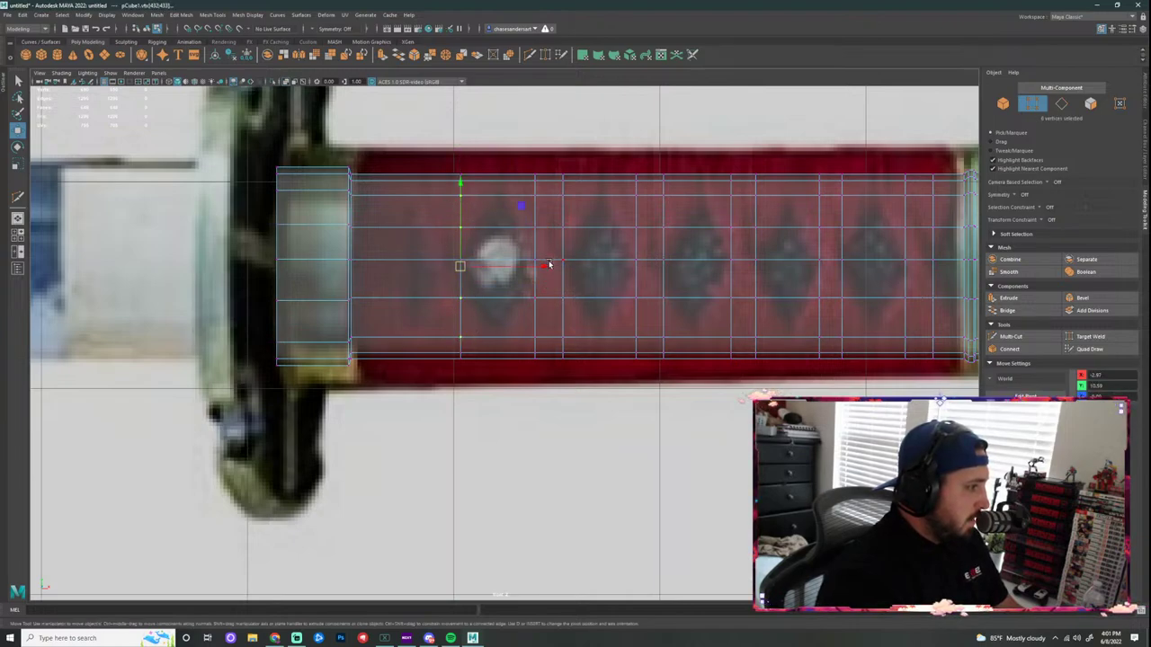
left_click(477, 197)
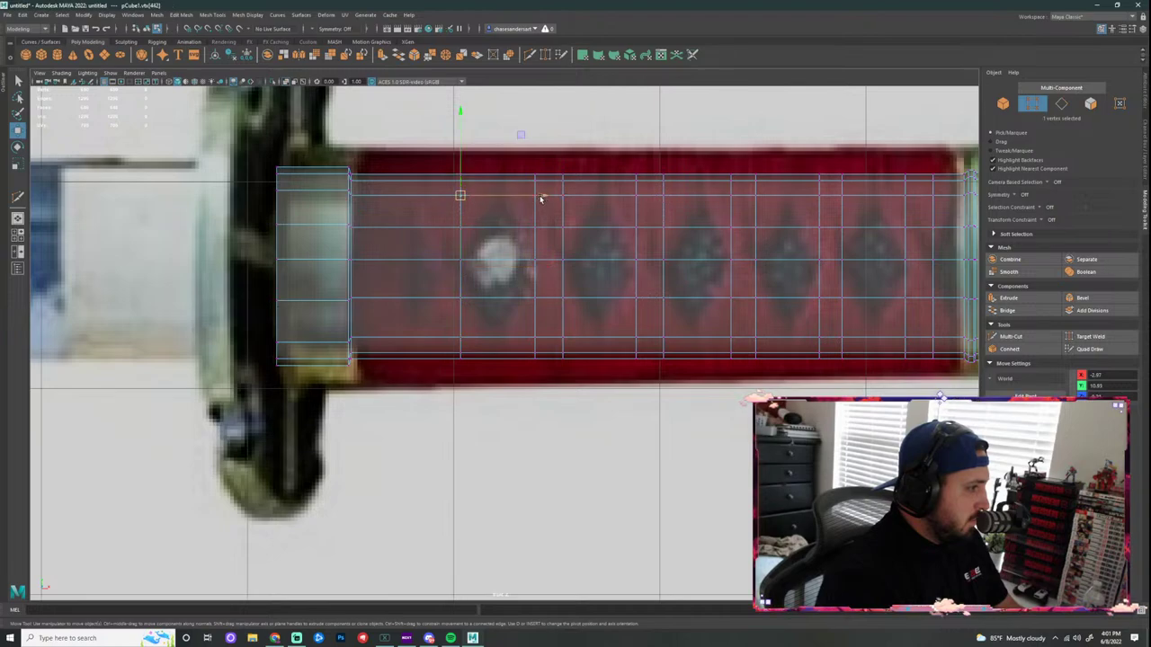
left_click_drag(450, 326, 463, 349, "shift")
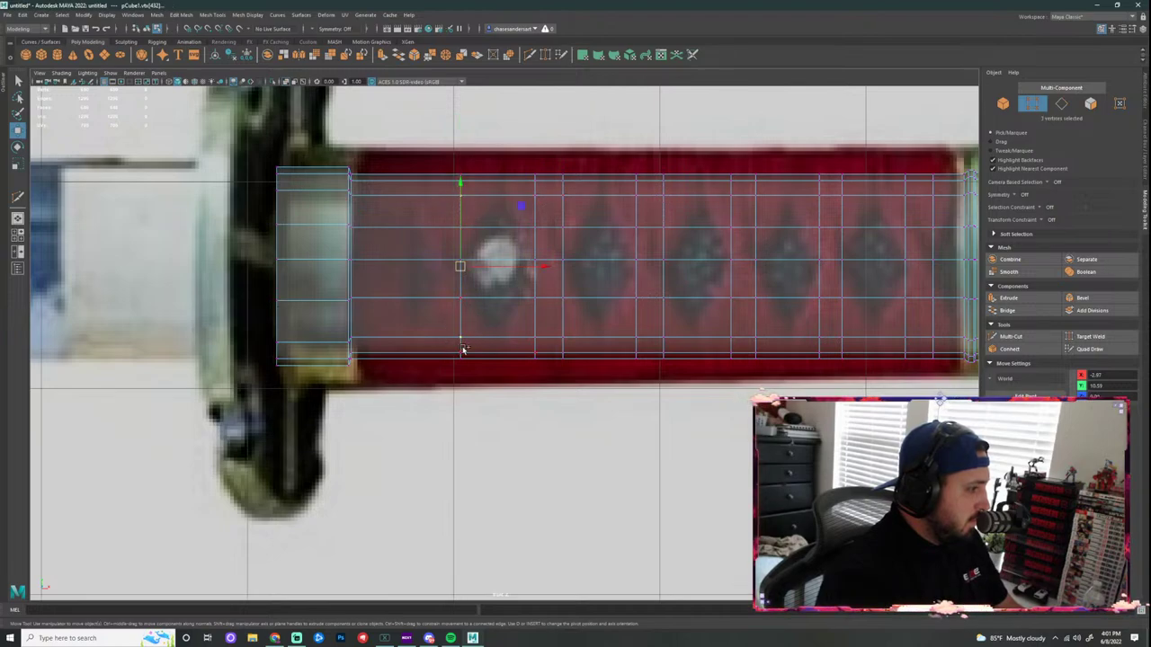
left_click_drag(540, 268, 576, 268)
left_click_drag(468, 217, 446, 237)
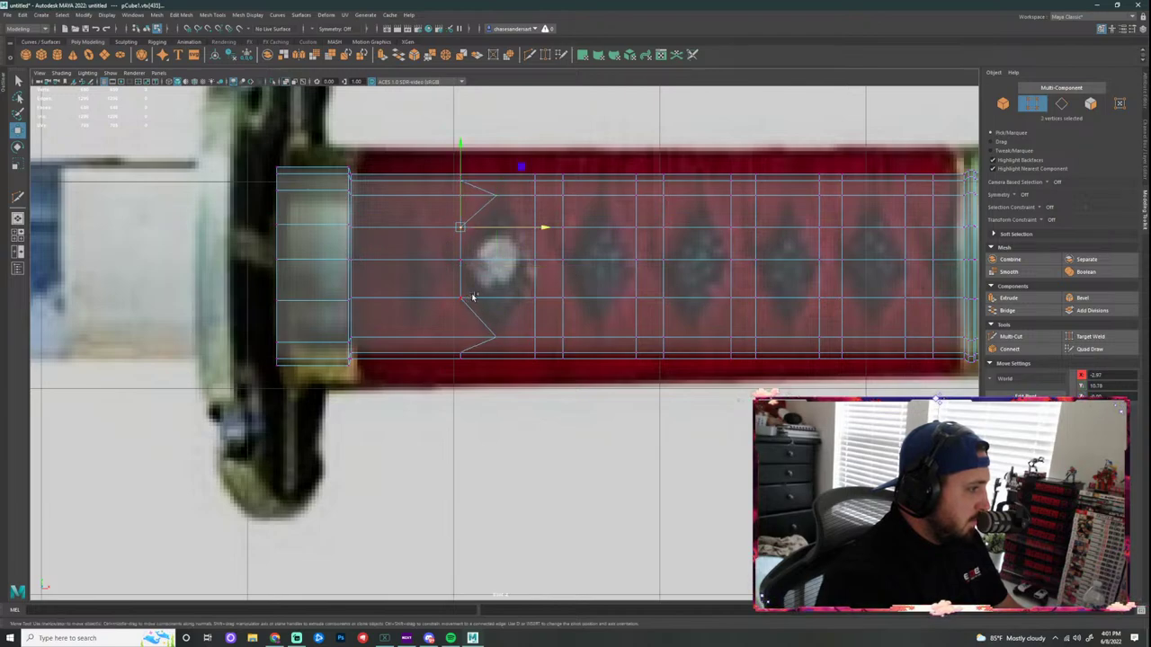
left_click_drag(472, 291, 452, 306, "shift")
left_click_drag(545, 266, 567, 266)
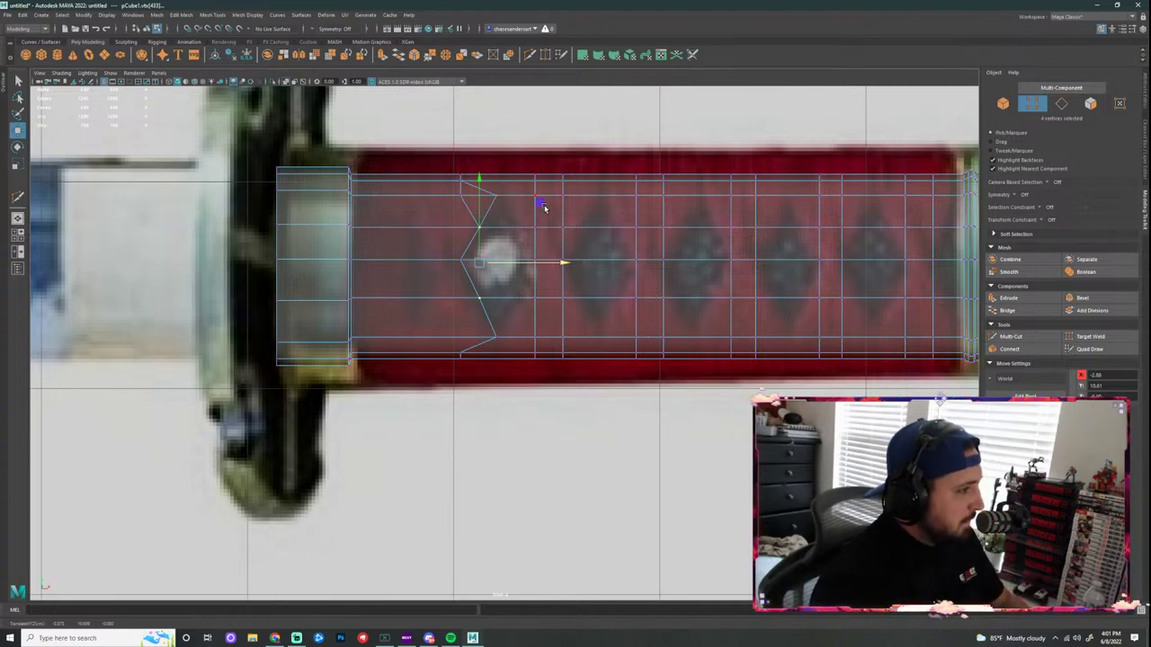
Step: Close the first grip diamond by shifting the outer and inner vertex pairs of its collar-side loop toward the guard
left_click_drag(547, 185, 510, 219)
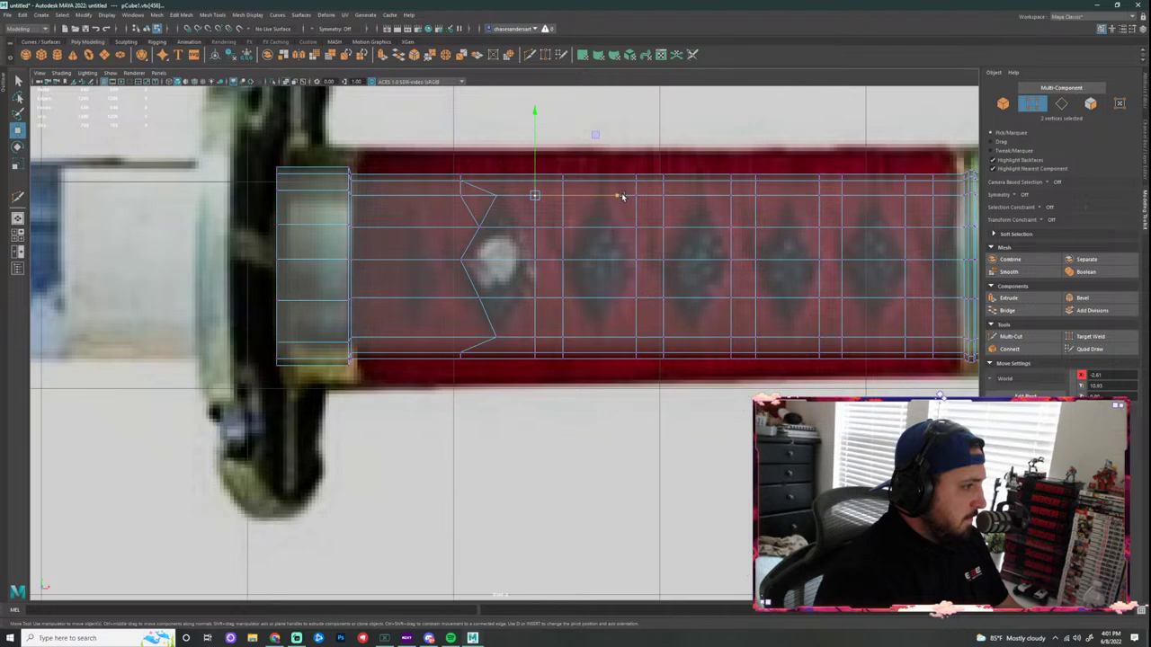
left_click_drag(620, 195, 590, 198)
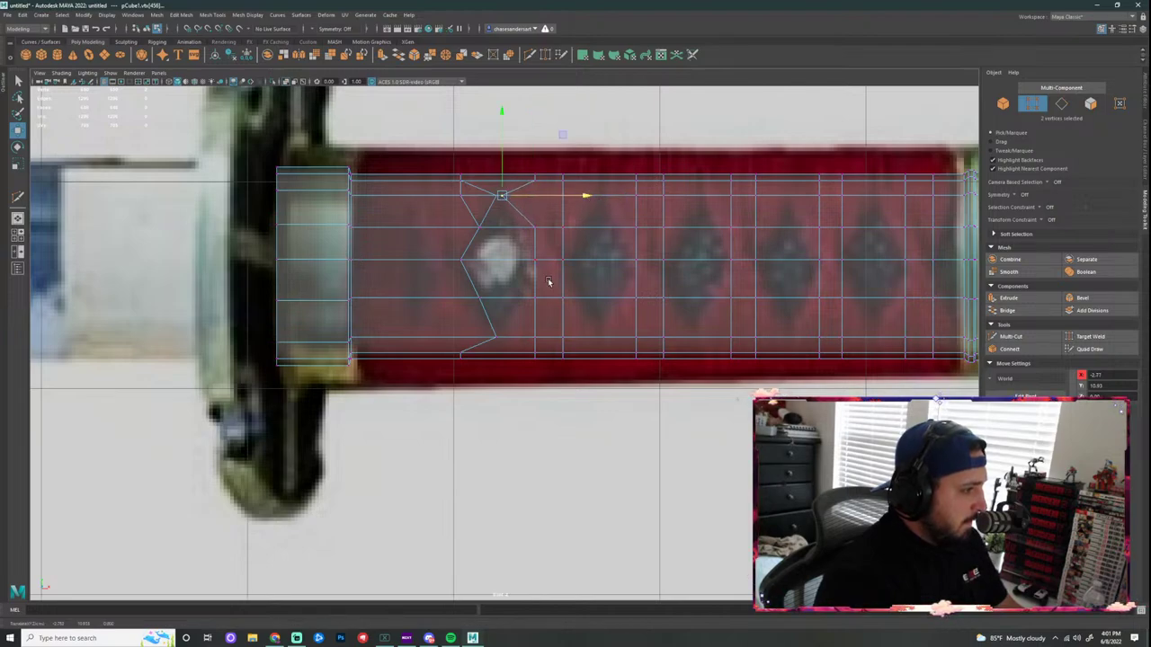
left_click(540, 227)
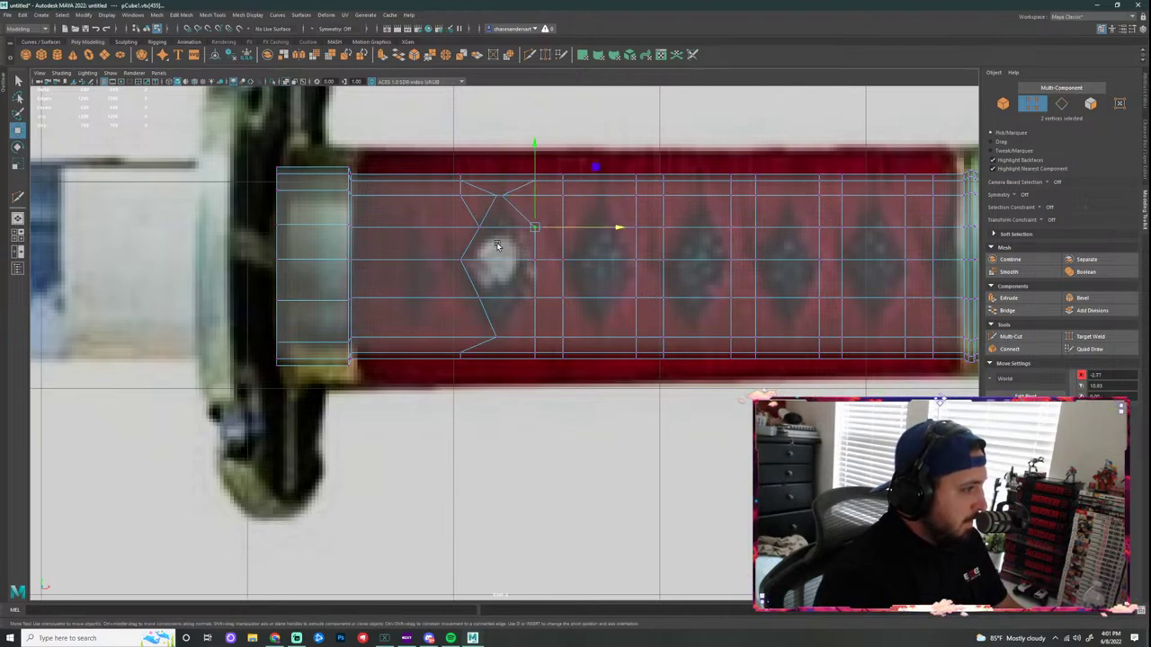
key("ctrl+z")
key("ctrl+z")
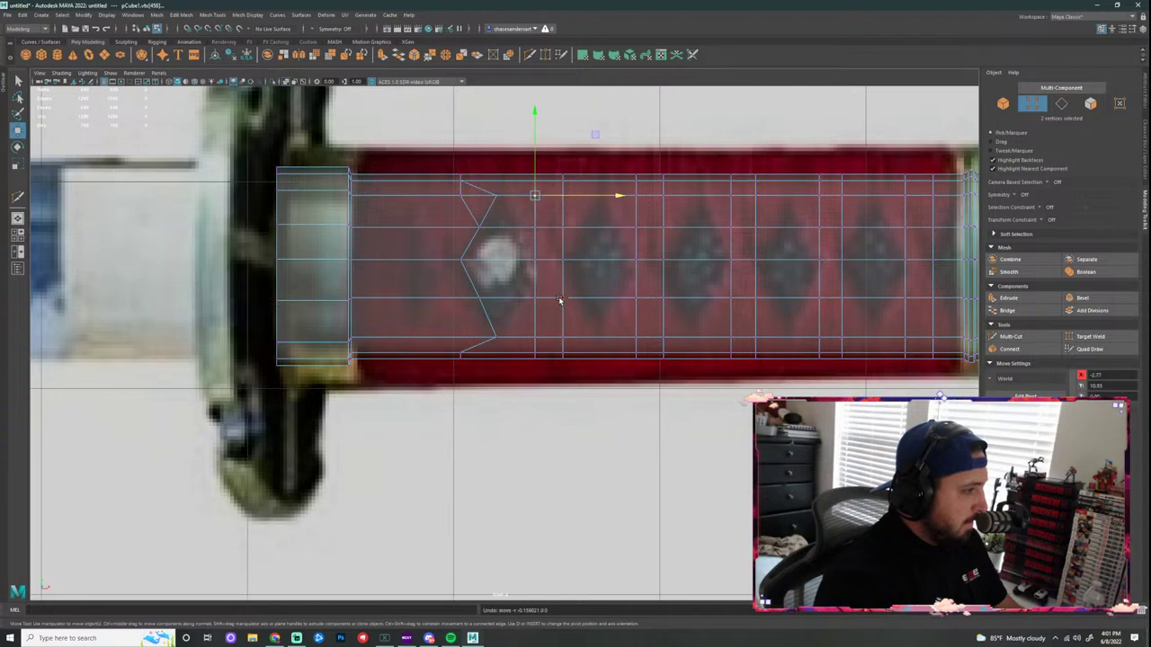
left_click_drag(547, 333, 527, 345, "shift")
left_click_drag(617, 262, 527, 305)
left_click_drag(546, 228, 531, 252, "shift")
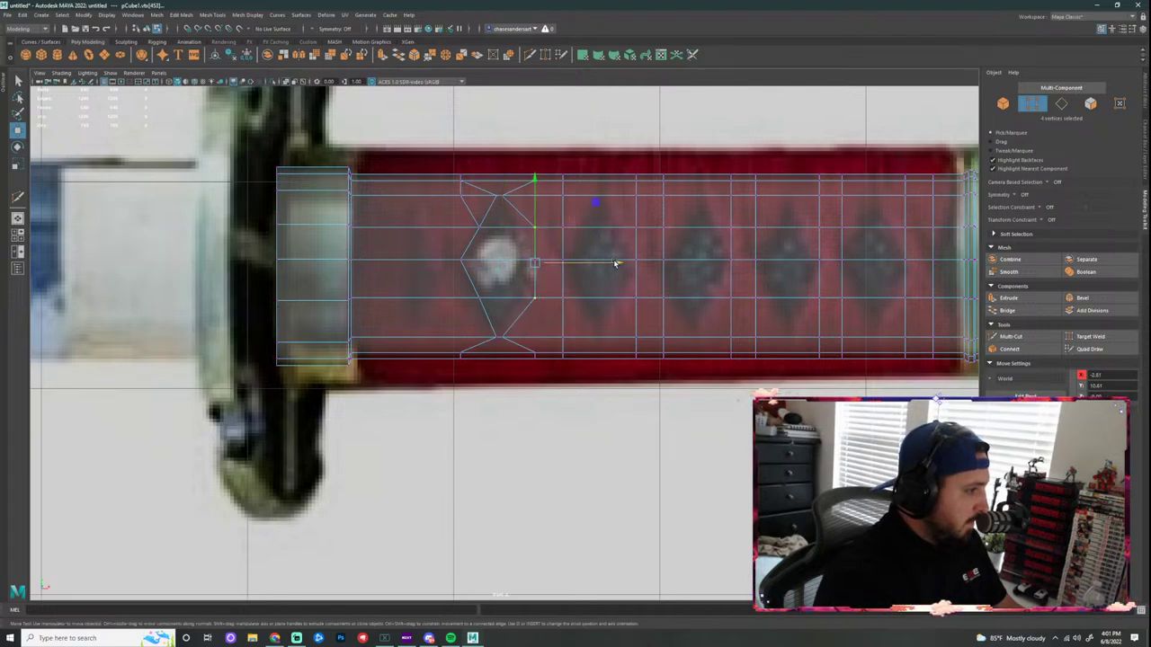
left_click_drag(615, 263, 599, 264)
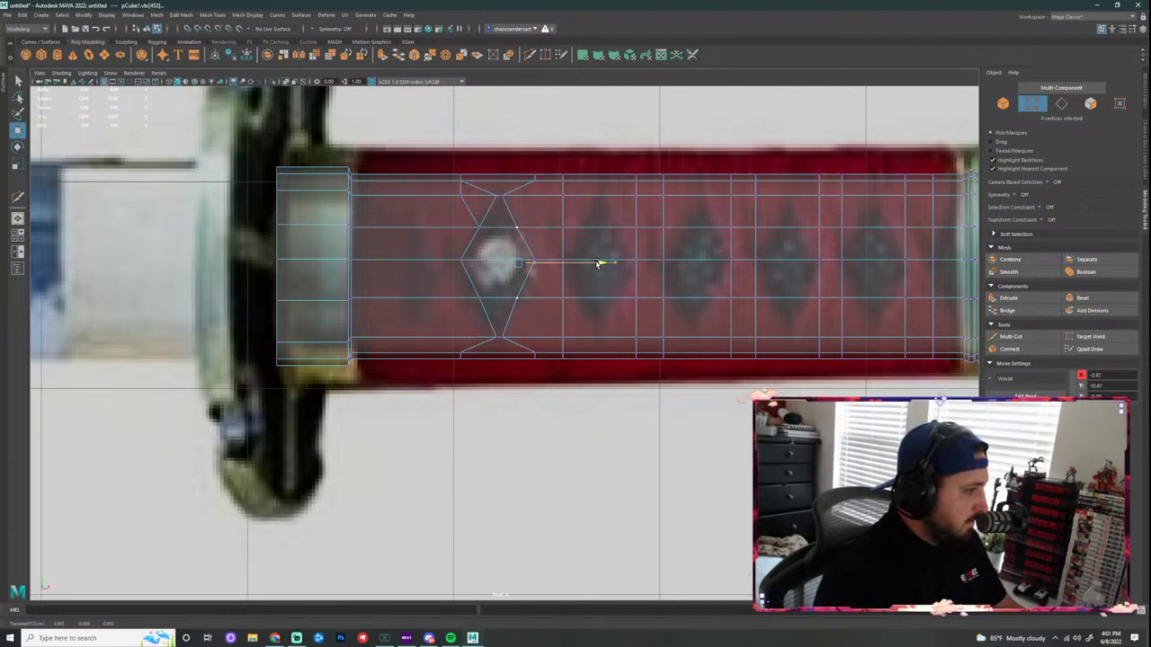
middle_click_drag(689, 234, 604, 231, "alt")
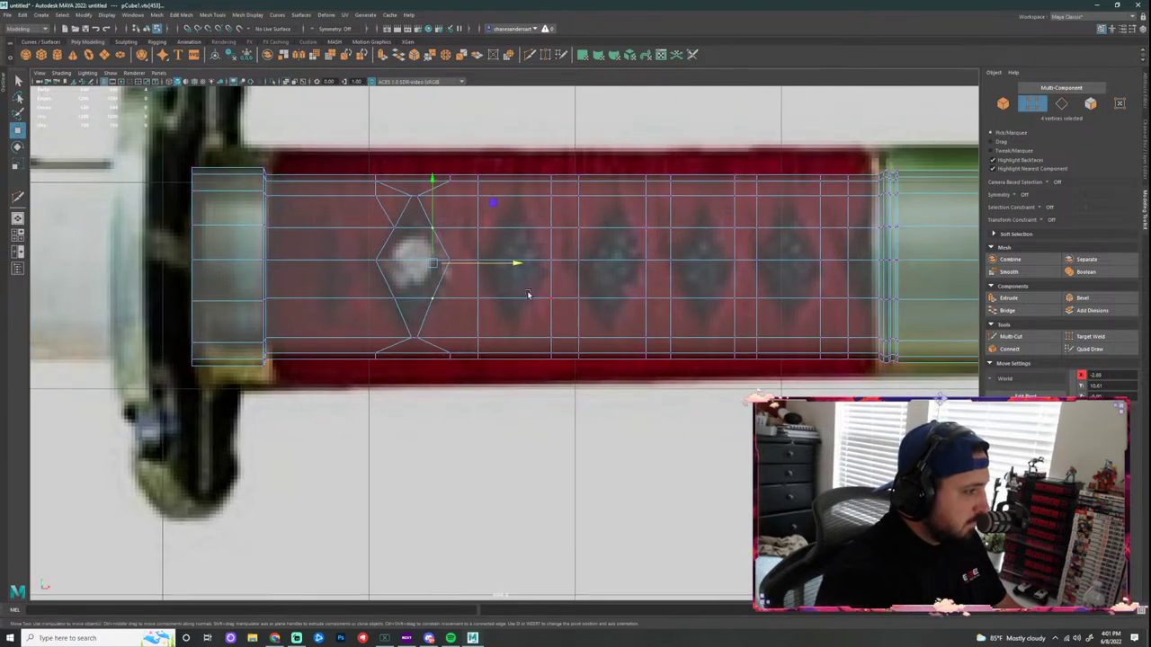
scroll(527, 295, "up", 1)
left_click_drag(487, 175, 464, 193, "shift")
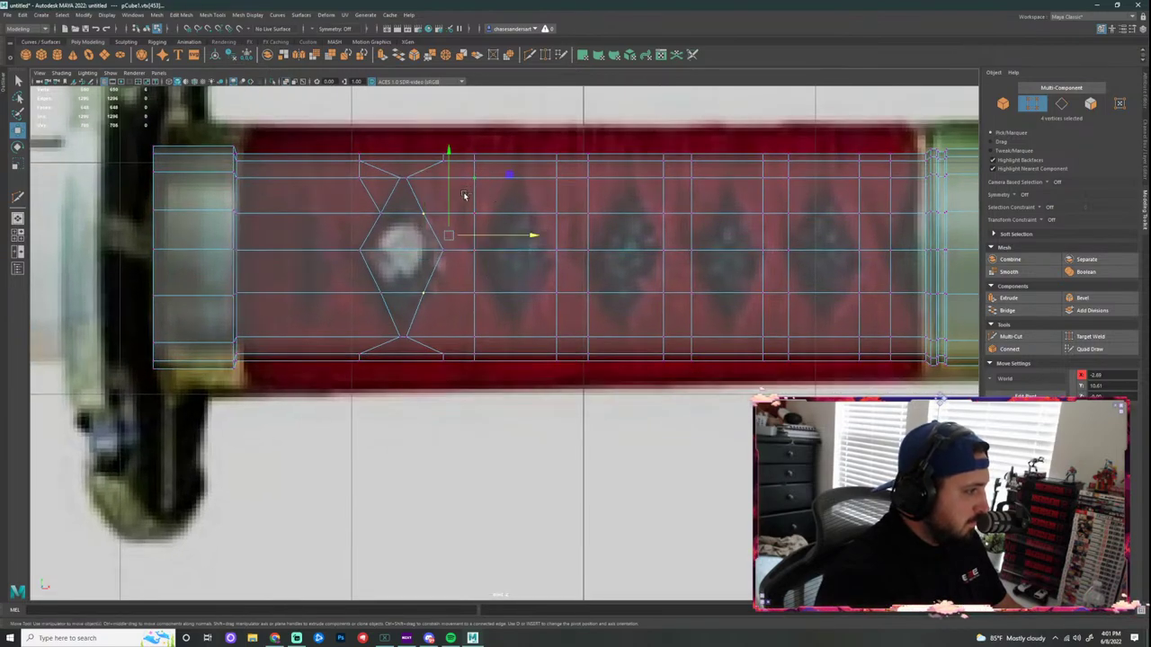
left_click(492, 327, "shift")
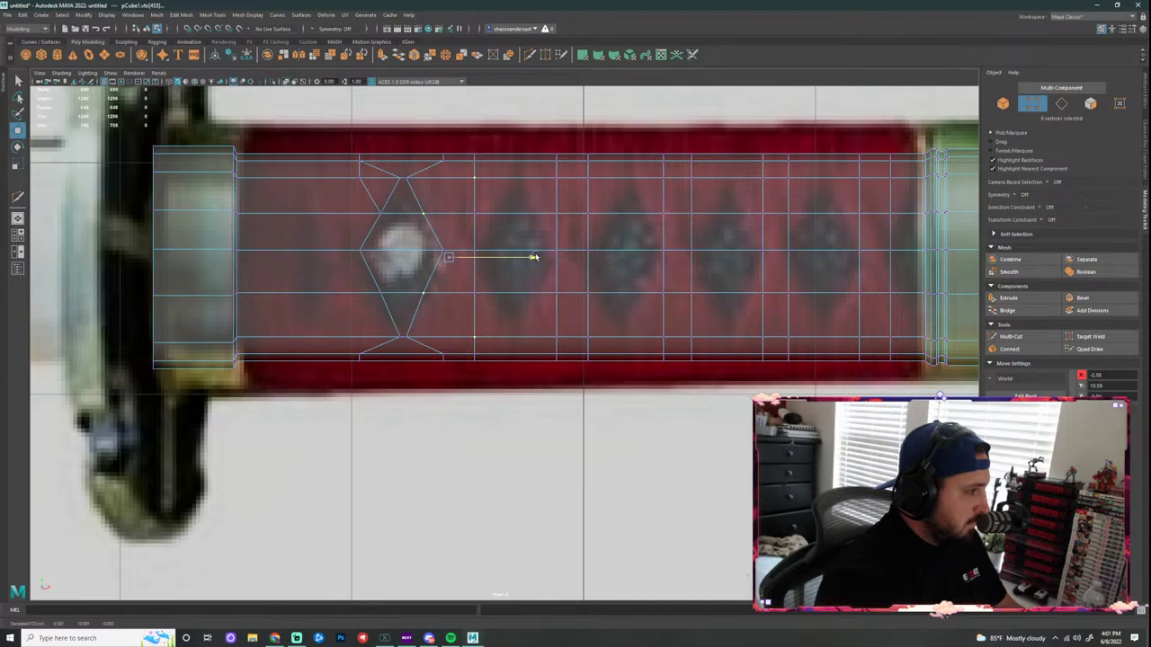
left_click_drag(537, 259, 558, 258)
key("ctrl+z")
left_click(509, 404)
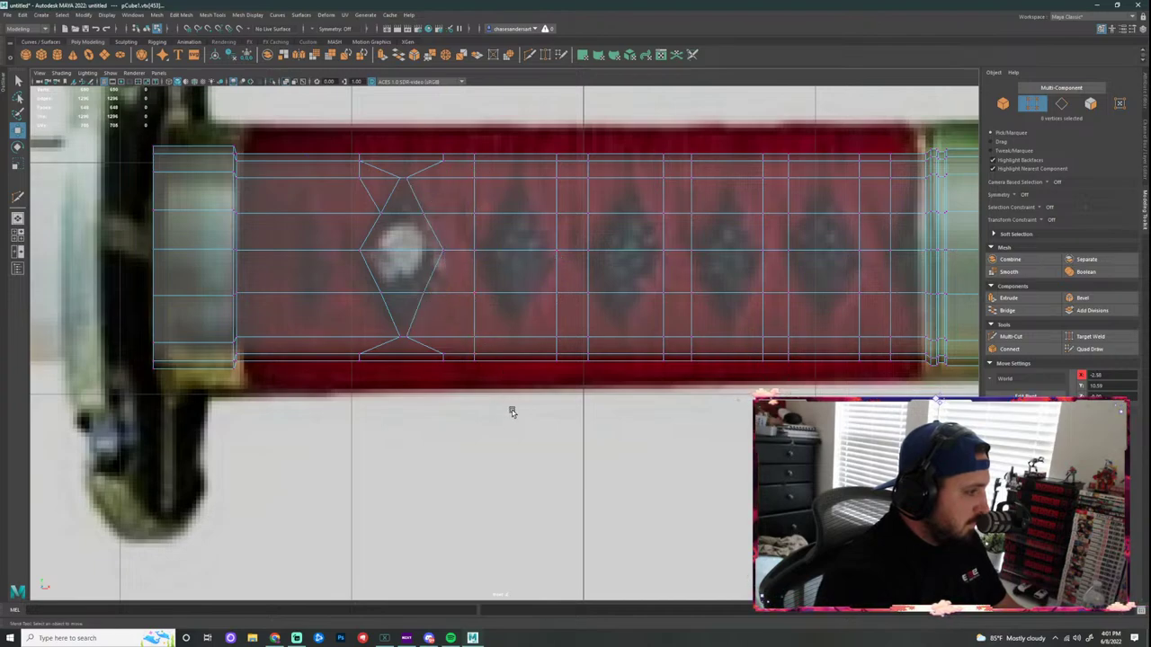
Step: Shape the guard-side half of the second grip diamond, moving the outer vertex pair to its centre and the inner pair partway
left_click_drag(492, 328, 468, 342)
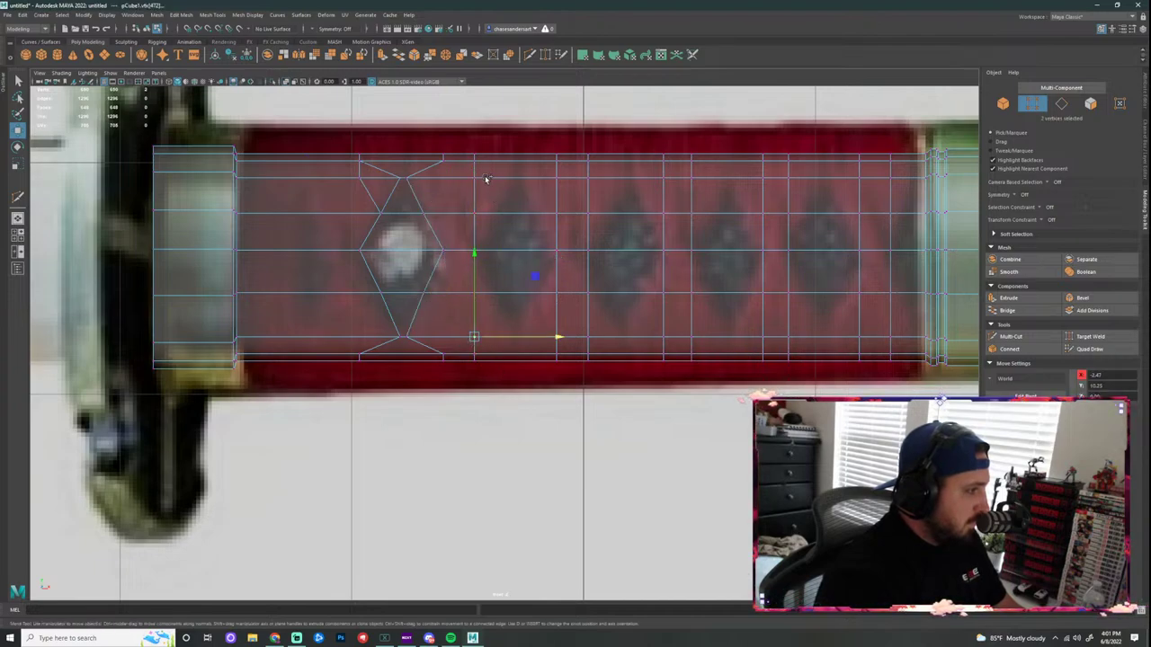
left_click_drag(485, 180, 471, 198, "shift")
left_click_drag(557, 259, 601, 265)
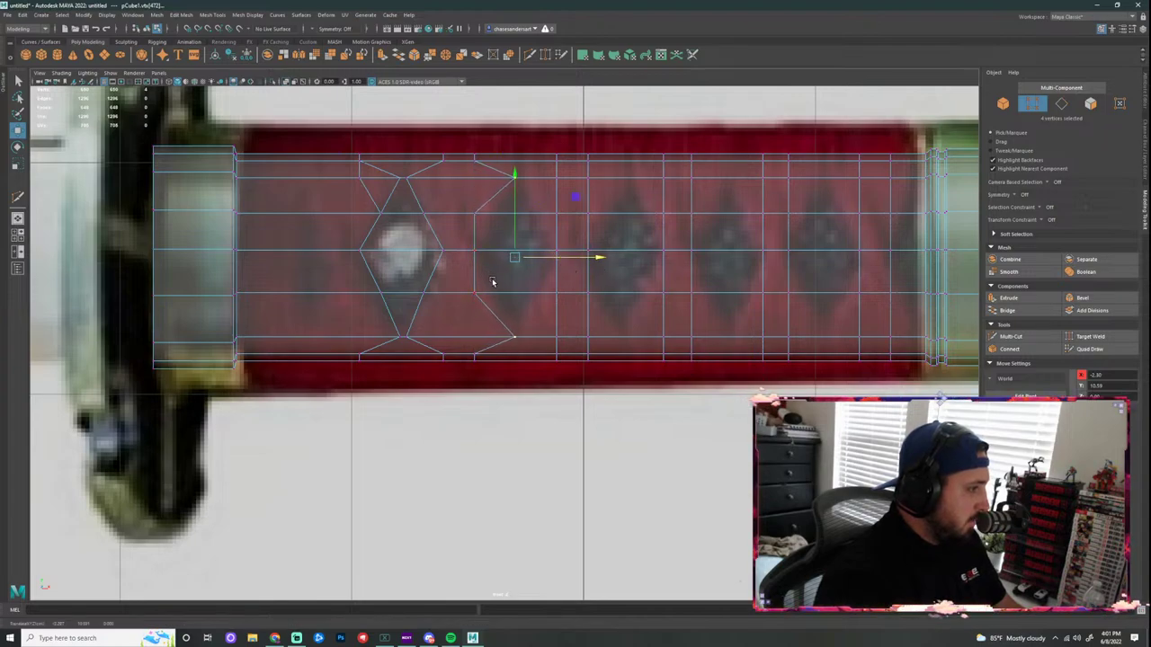
left_click_drag(492, 281, 459, 313)
left_click_drag(501, 209, 462, 249, "shift")
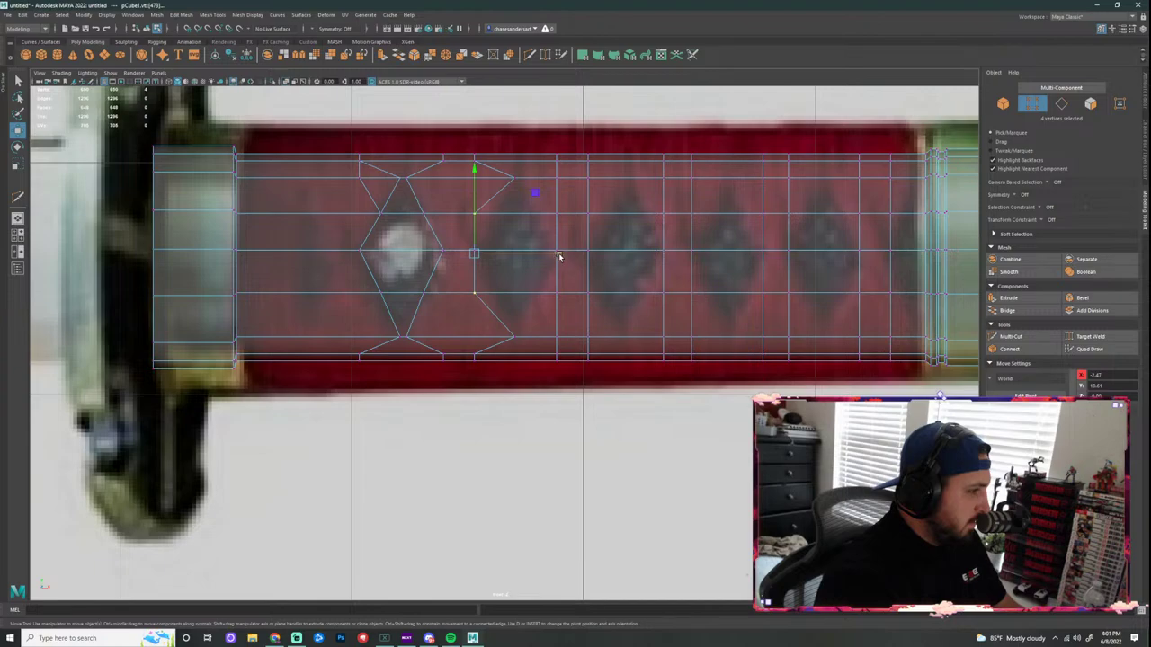
left_click_drag(559, 257, 581, 258)
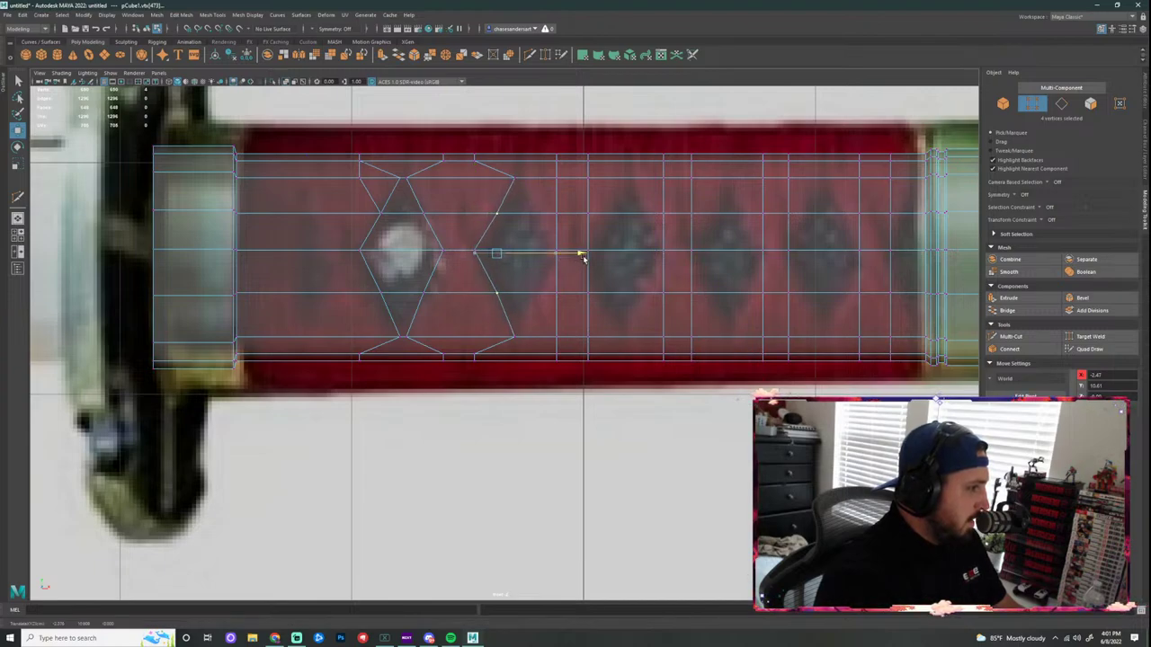
Step: Close the second grip diamond by moving its collar-side loop's outer vertices to the diamond's centre and the inner vertices partway
left_click_drag(567, 173, 533, 199)
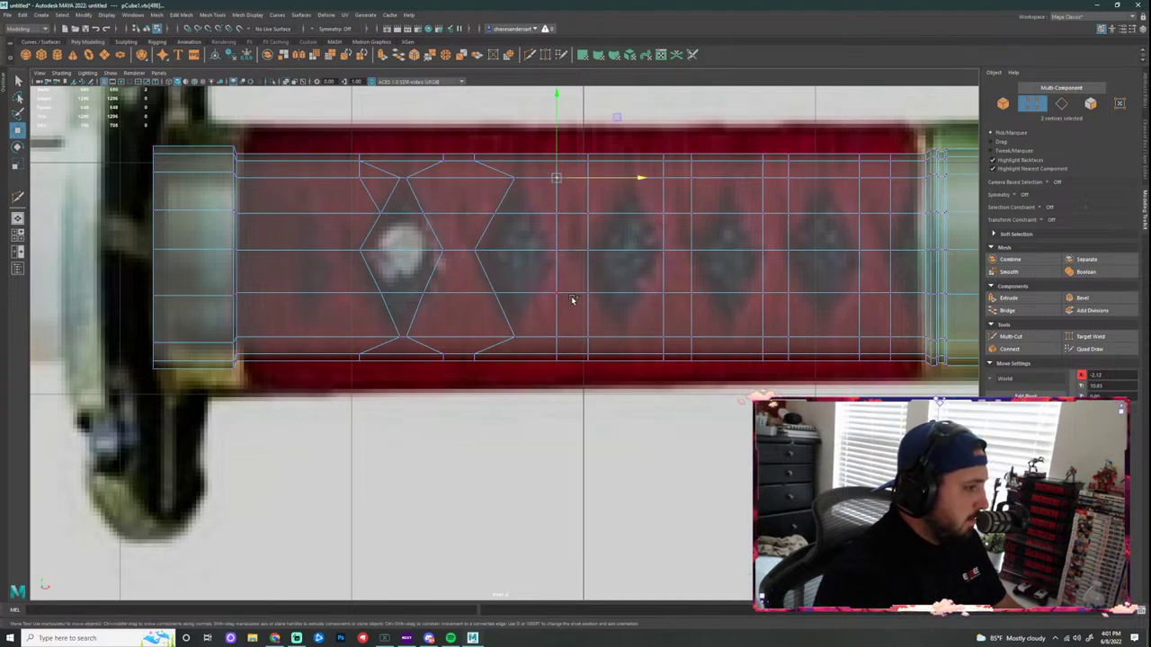
left_click(552, 345, "shift")
left_click_drag(641, 260, 607, 267)
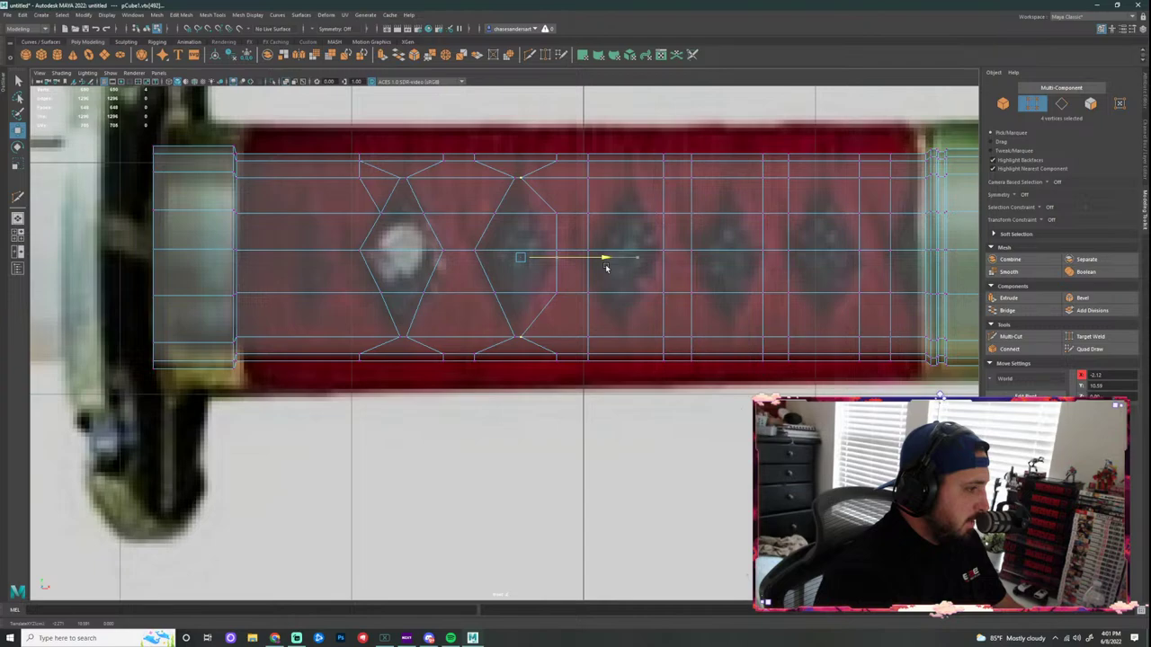
left_click_drag(568, 206, 547, 222)
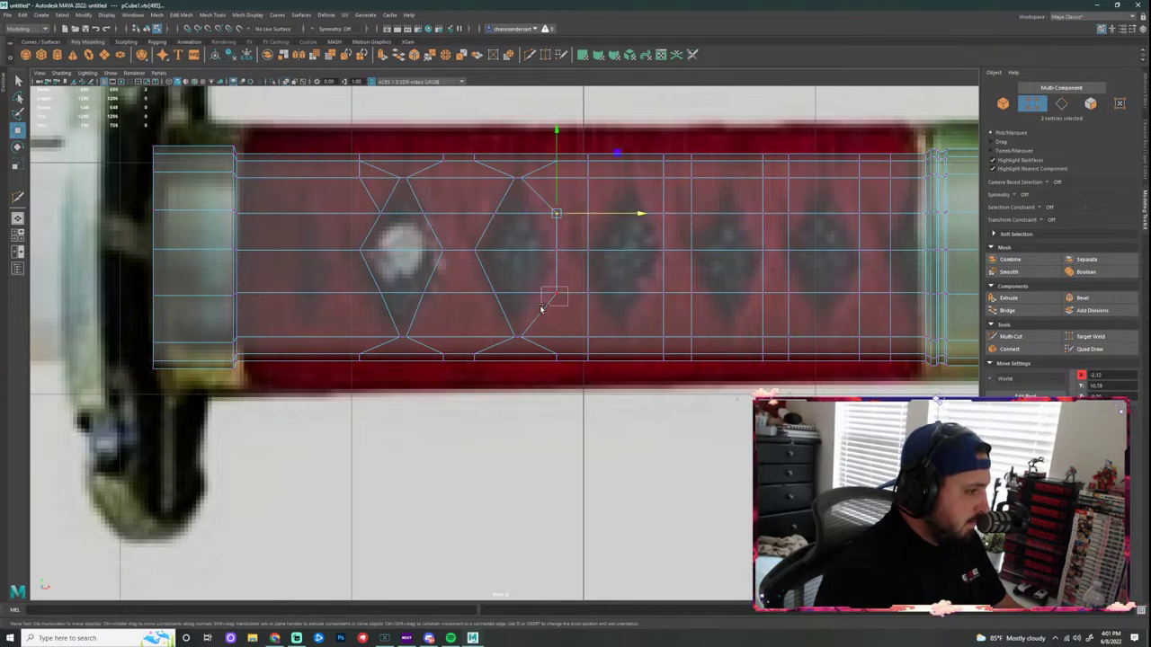
left_click(540, 308, "shift")
left_click_drag(632, 254, 620, 256)
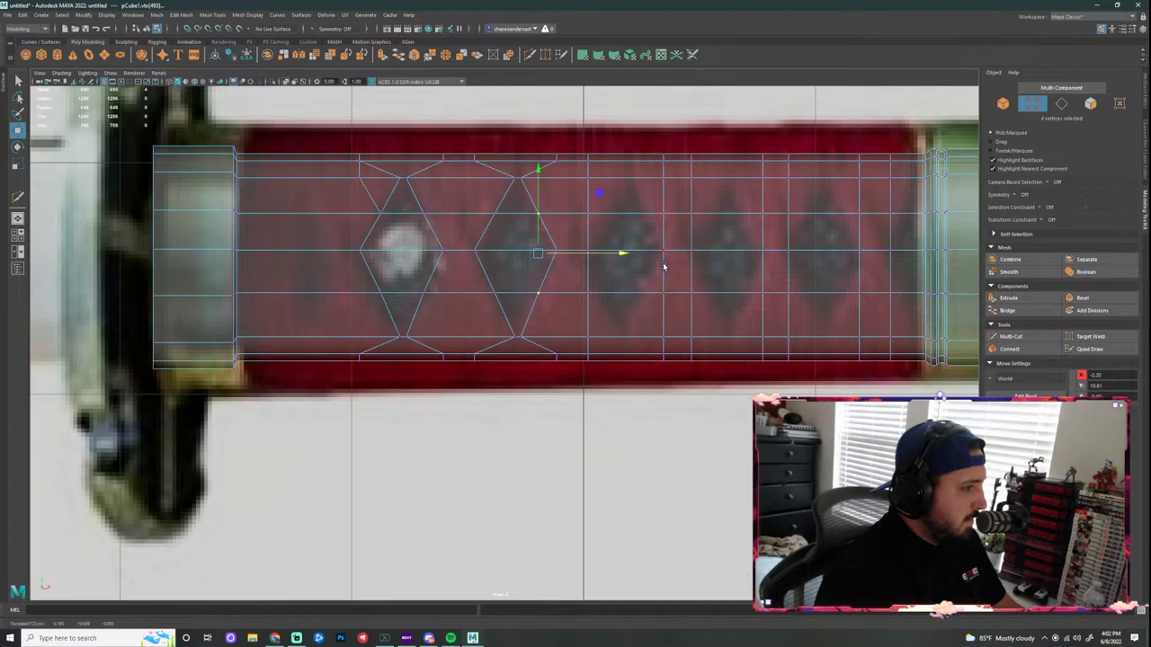
Step: Form the third grip diamond's guard-side half by sliding its loop's outer and inner vertex pairs toward the collar along the reference outline
middle_click_drag(669, 258, 594, 279, "alt")
scroll(518, 263, "up", 2)
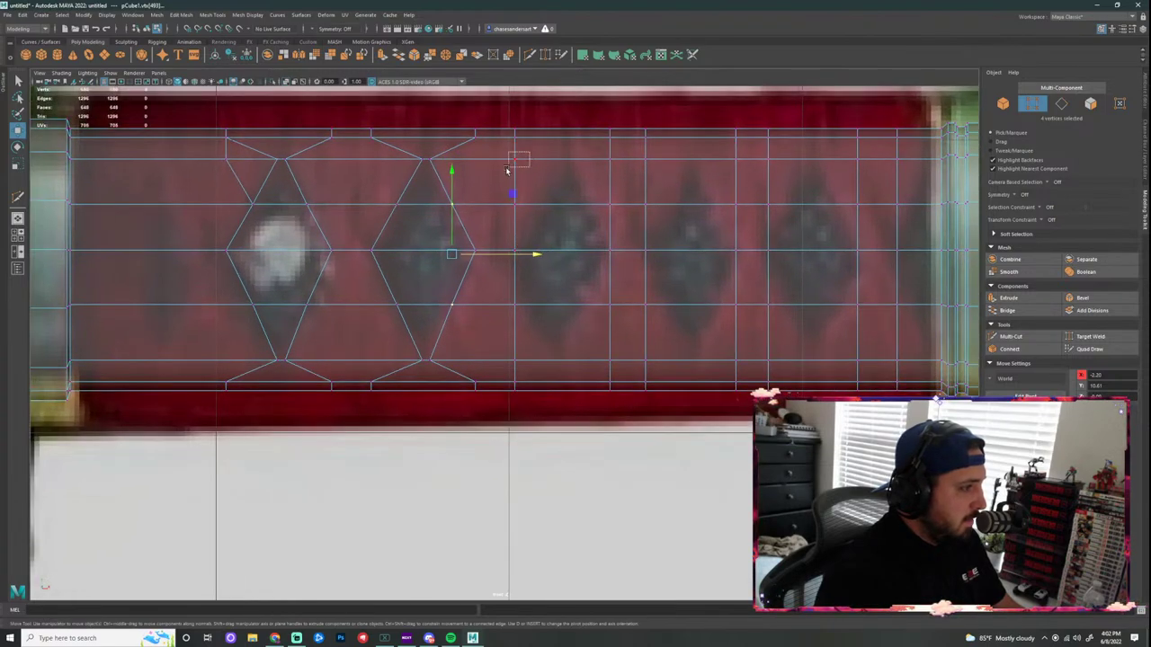
left_click_drag(506, 169, 506, 169)
left_click_drag(531, 347, 509, 368, "shift")
left_click_drag(602, 264, 647, 262)
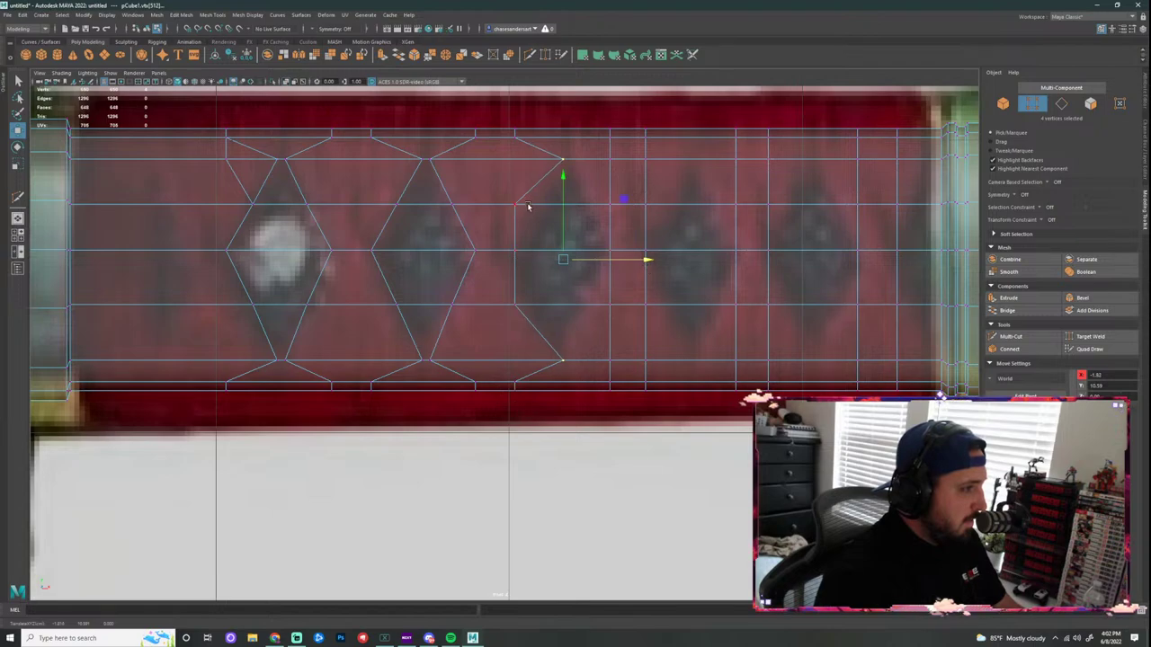
left_click_drag(524, 188, 494, 220)
left_click_drag(531, 293, 506, 322, "shift")
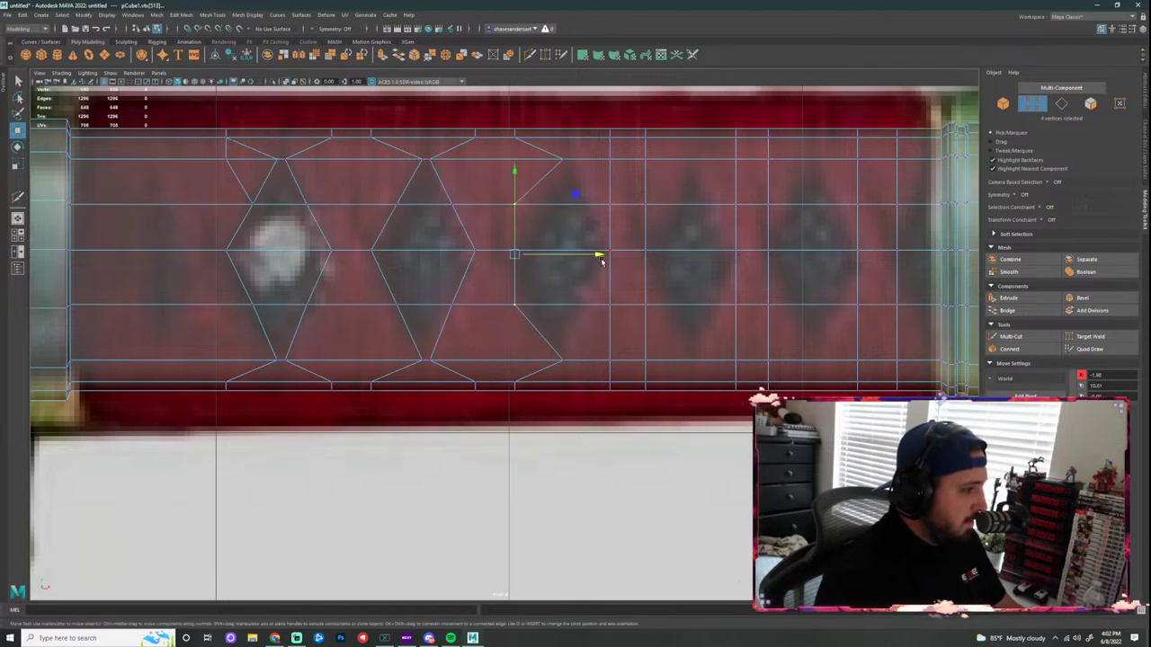
left_click_drag(602, 262, 627, 263)
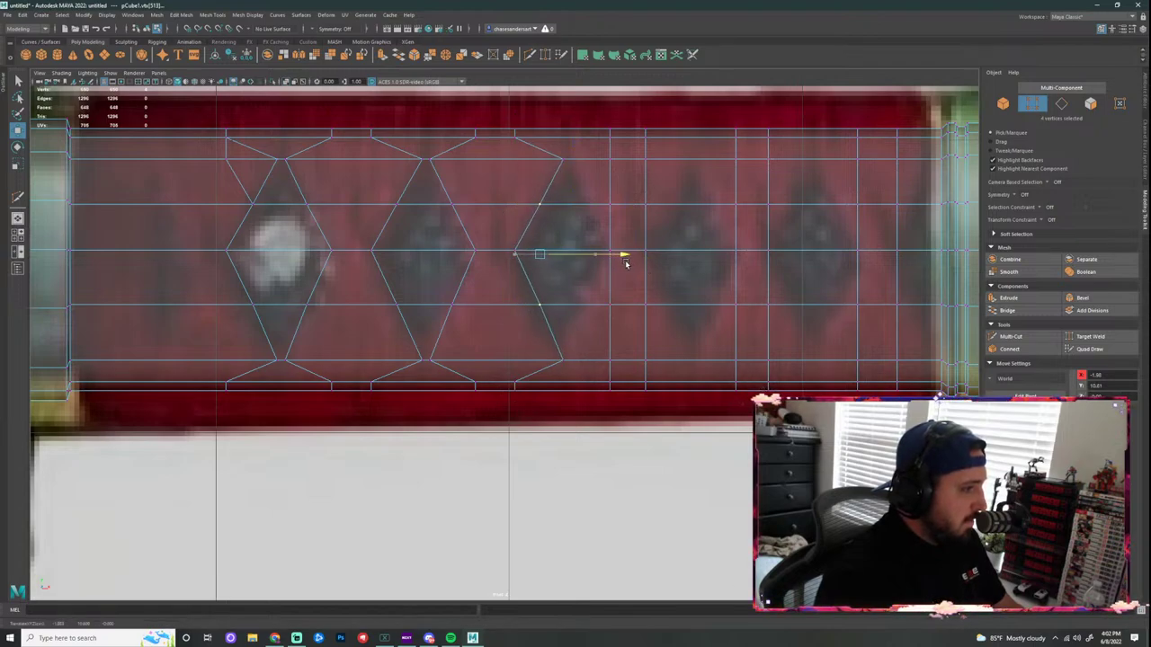
Step: Close the third grip diamond by sliding its collar-side loop's outer and inner vertex pairs toward the guard
left_click(617, 156)
left_click_drag(604, 369, 605, 368, "shift")
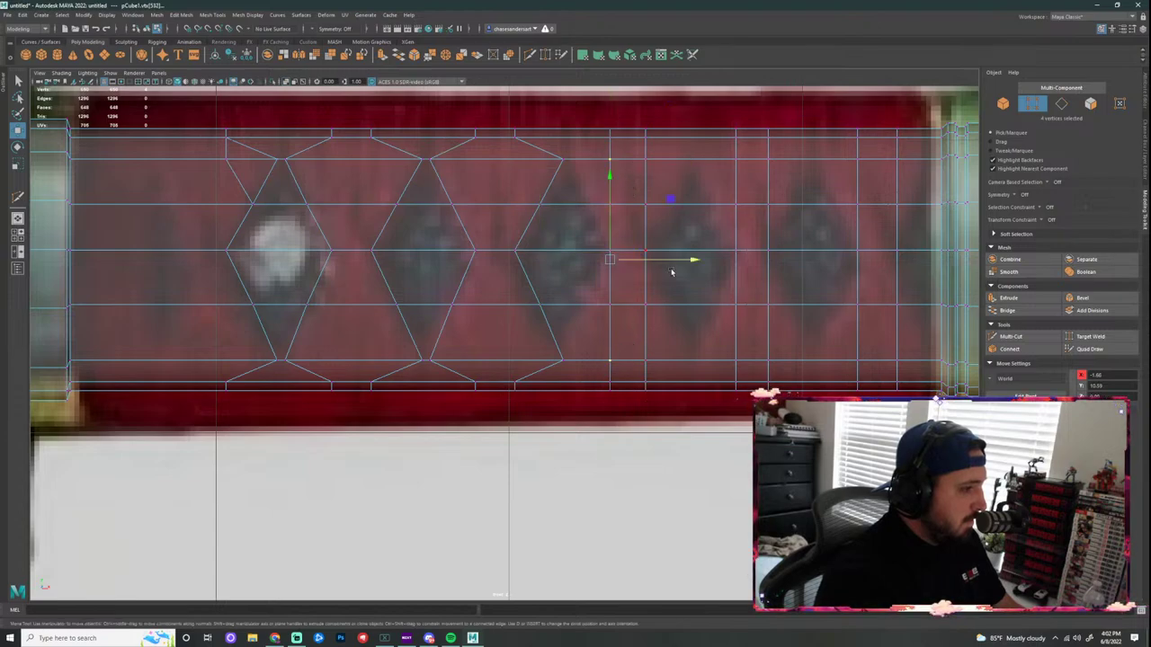
left_click_drag(688, 261, 652, 260)
left_click_drag(617, 197, 604, 211)
left_click(604, 309, "shift")
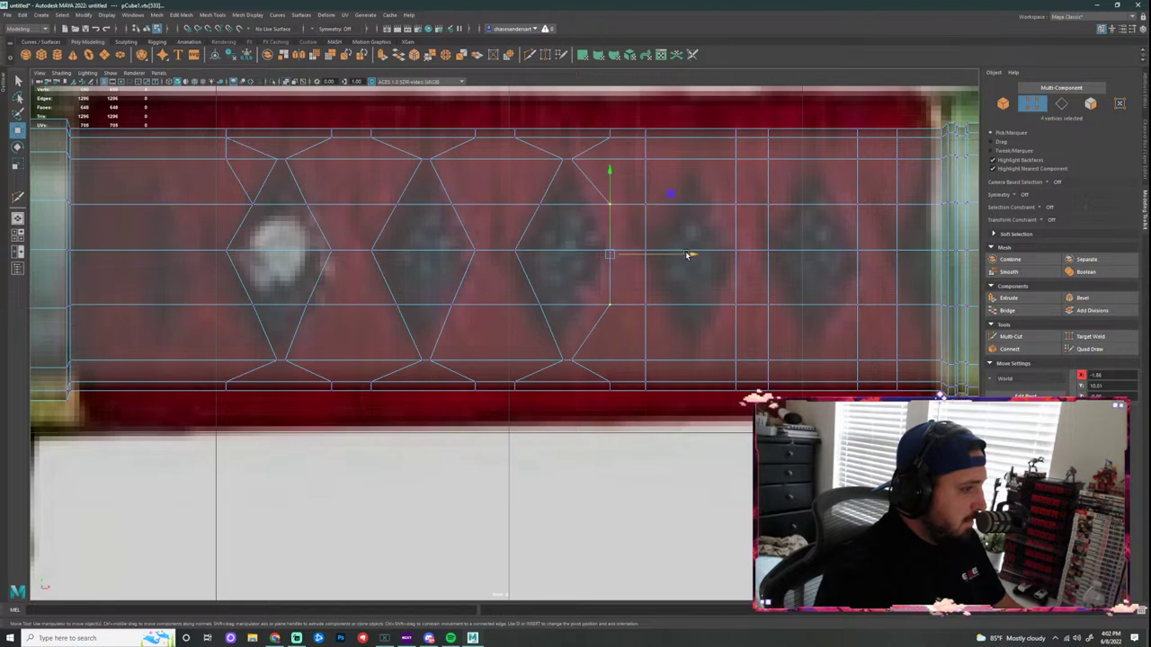
left_click_drag(689, 254, 671, 258)
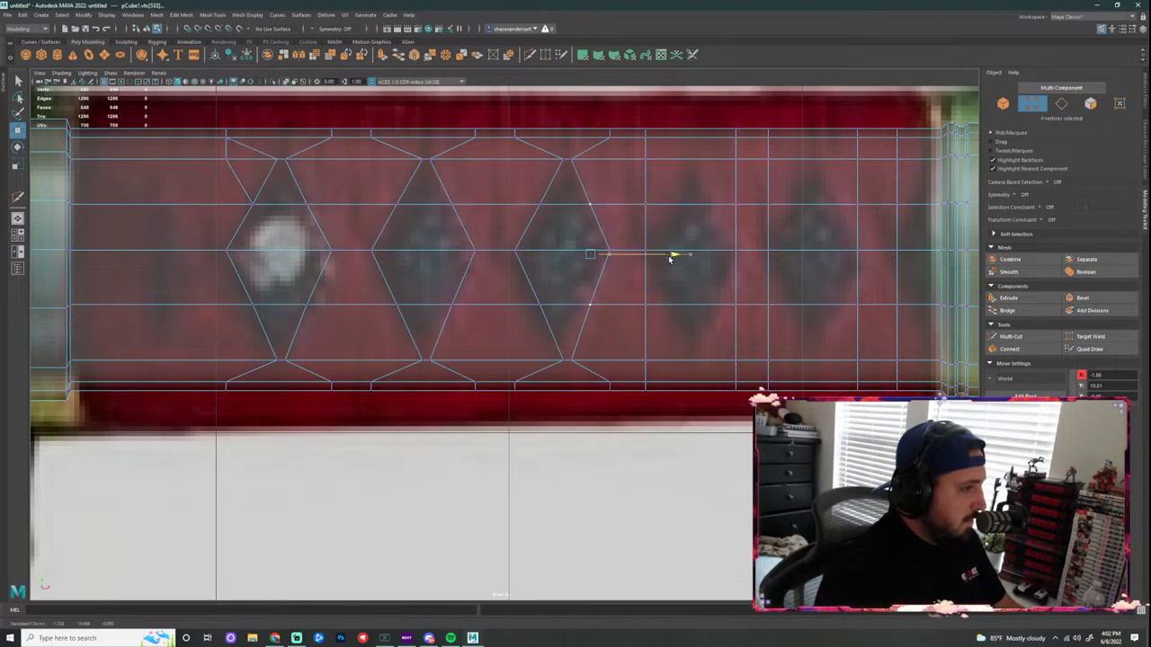
Step: Form the fourth grip diamond's guard-side half by moving its loop's outer vertices to the diamond's centre and the inner vertices partway
scroll(670, 259, "down", 5)
scroll(575, 369, "up", 8)
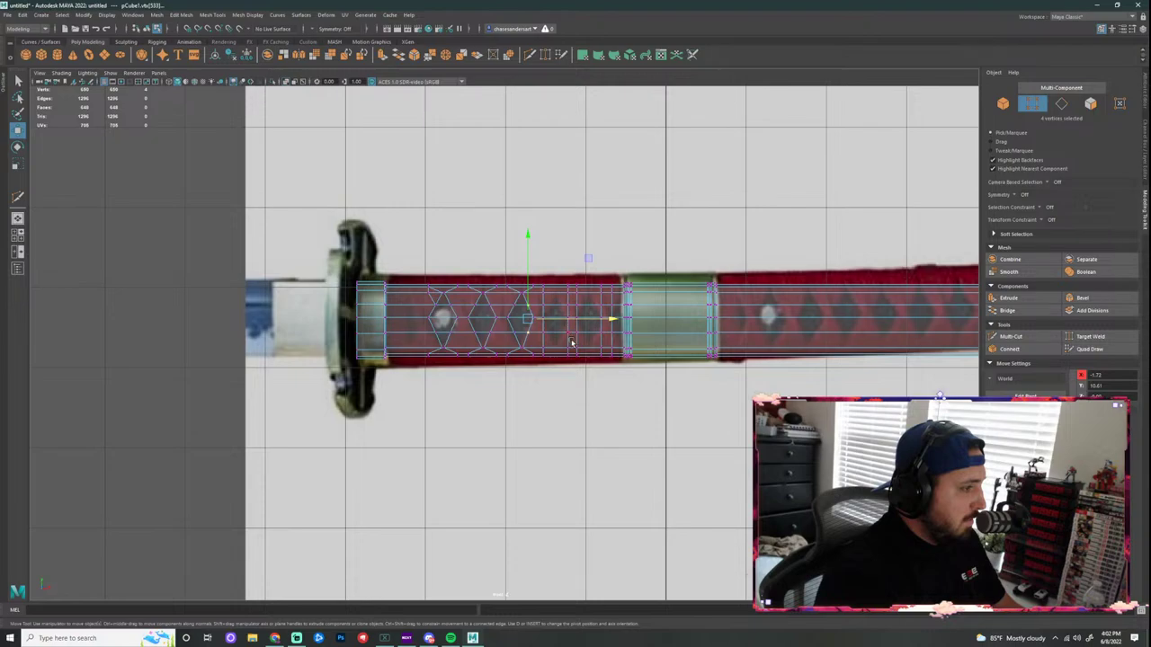
scroll(632, 306, "up", 2)
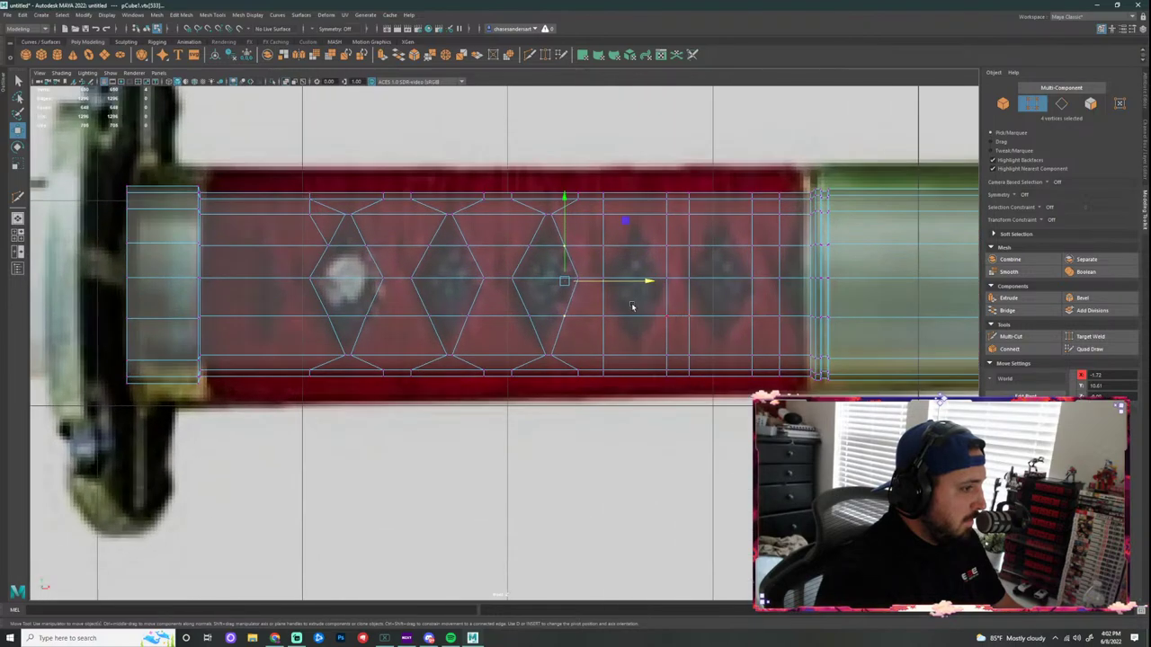
left_click(604, 213)
left_click_drag(607, 349, 597, 359, "shift")
scroll(664, 317, "up", 1)
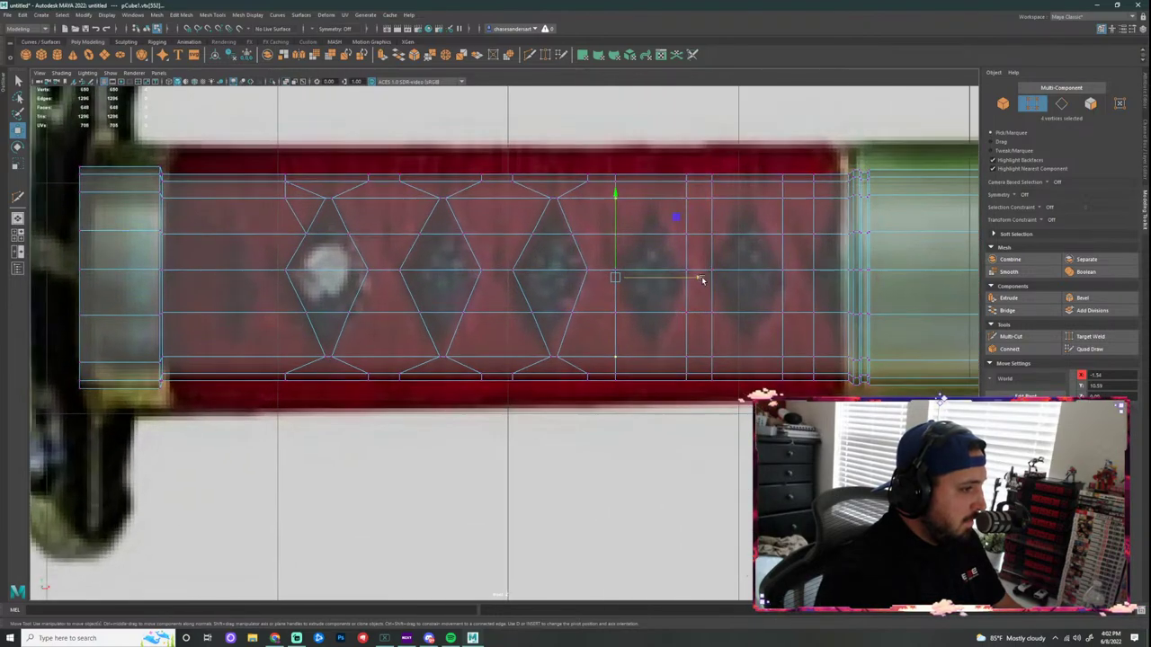
mouse_move(701, 278)
left_mouse_down()
mouse_move(731, 282)
mouse_move(714, 279)
left_mouse_up()
left_click(628, 235)
left_click(604, 327, "shift")
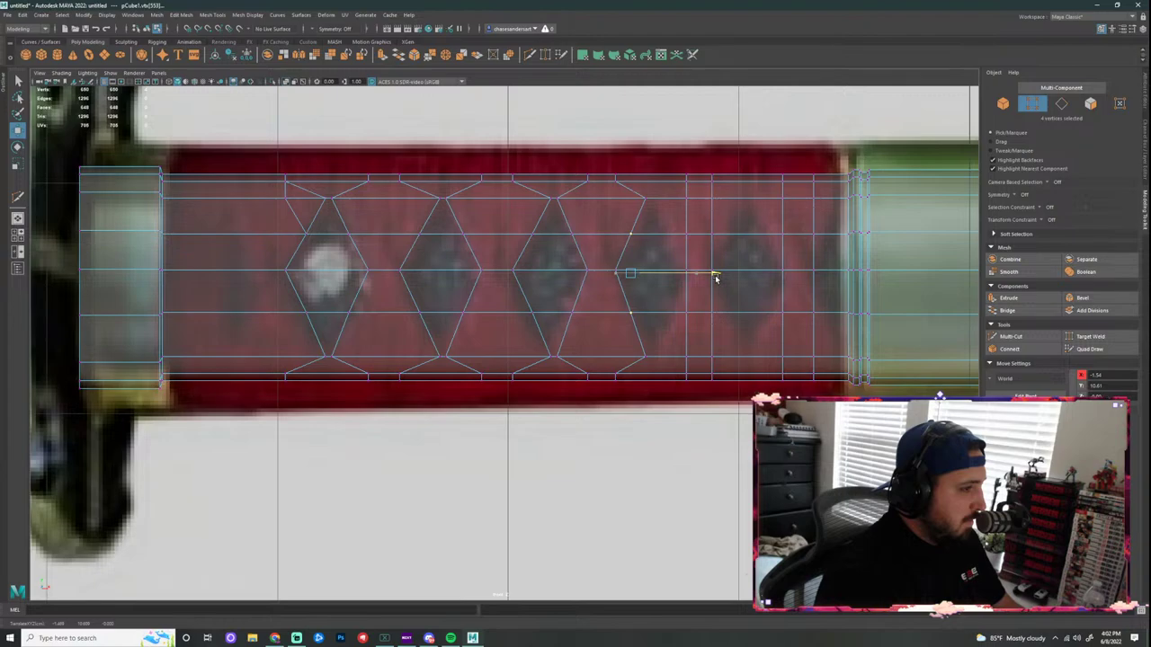
Step: Shift the fourth grip diamond's whole guard-side half slightly toward the collar to match the reference
left_click(647, 197)
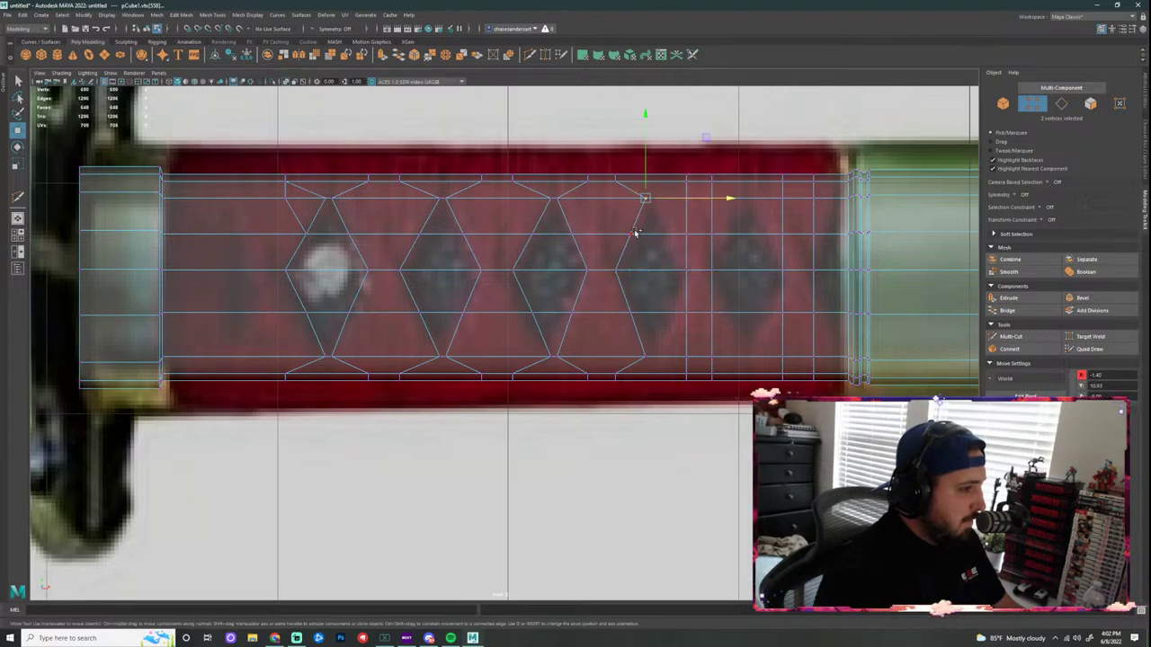
left_click(635, 233, "shift")
left_click(640, 340, "shift")
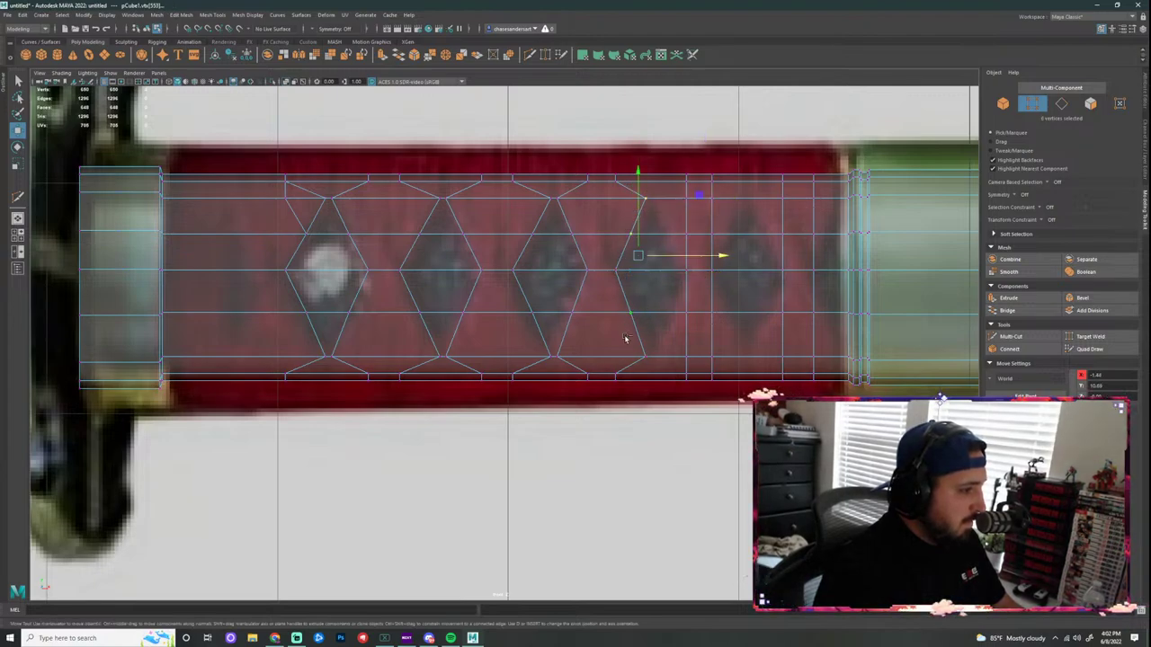
left_click_drag(622, 262, 610, 277, "shift")
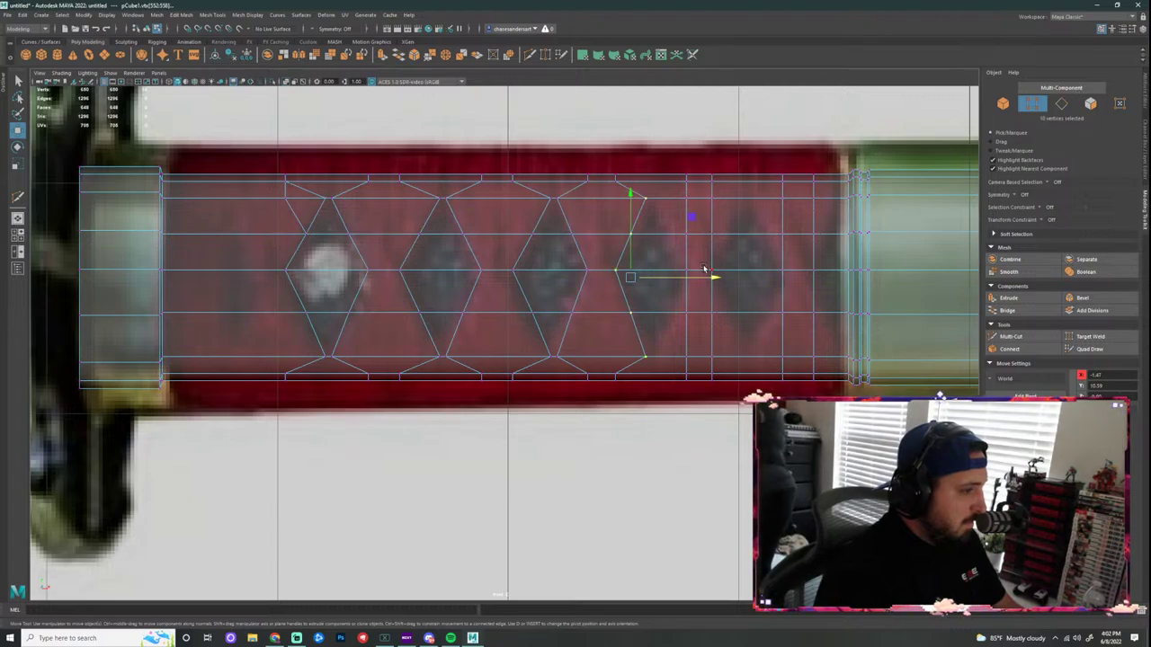
left_click_drag(714, 277, 718, 279)
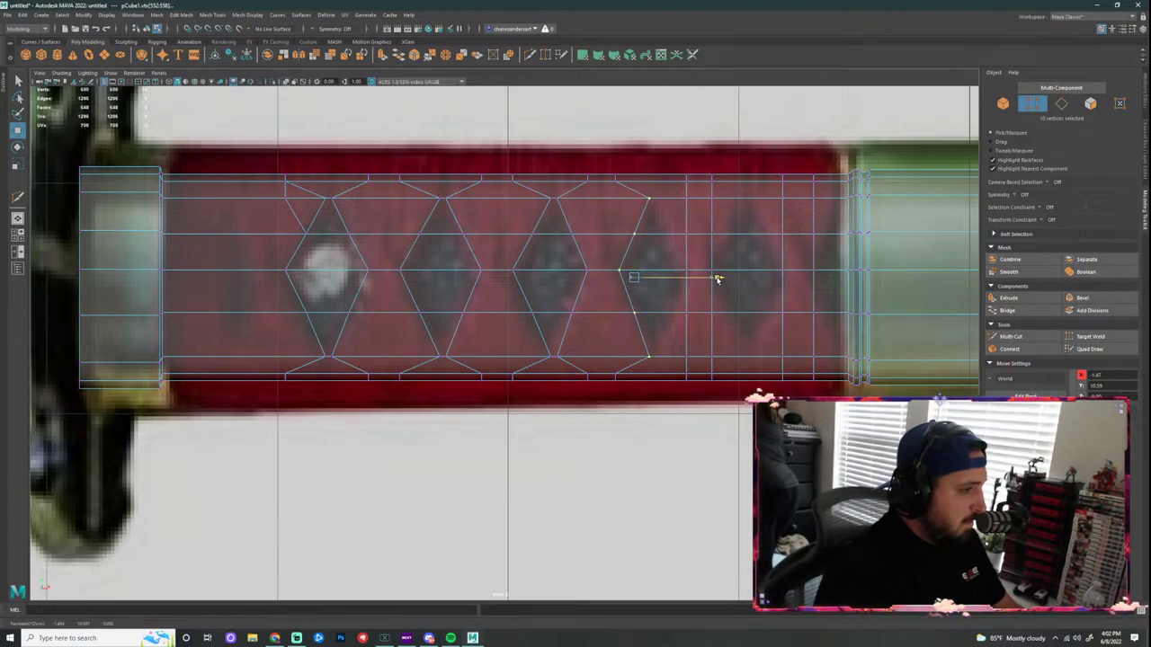
Step: Close the fourth grip diamond by moving its collar-side loop's outer vertices to the diamond's centre and the inner vertices partway
left_click(688, 200)
left_click(687, 356, "shift")
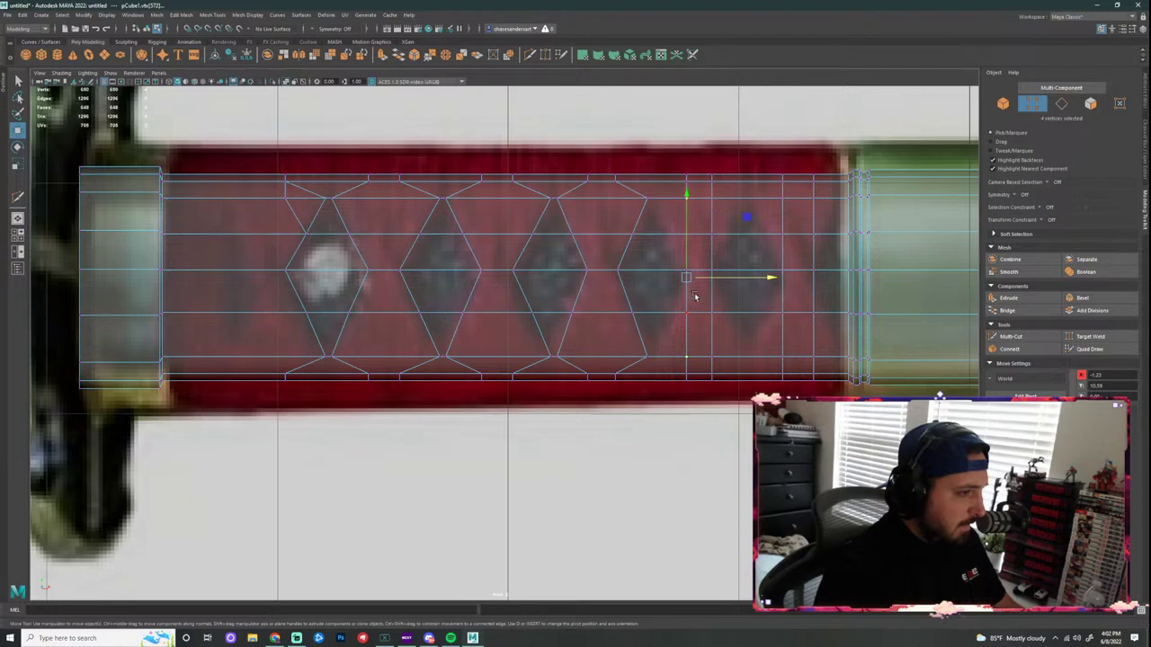
mouse_move(768, 278)
left_mouse_down()
mouse_move(735, 275)
mouse_move(765, 272)
left_mouse_up()
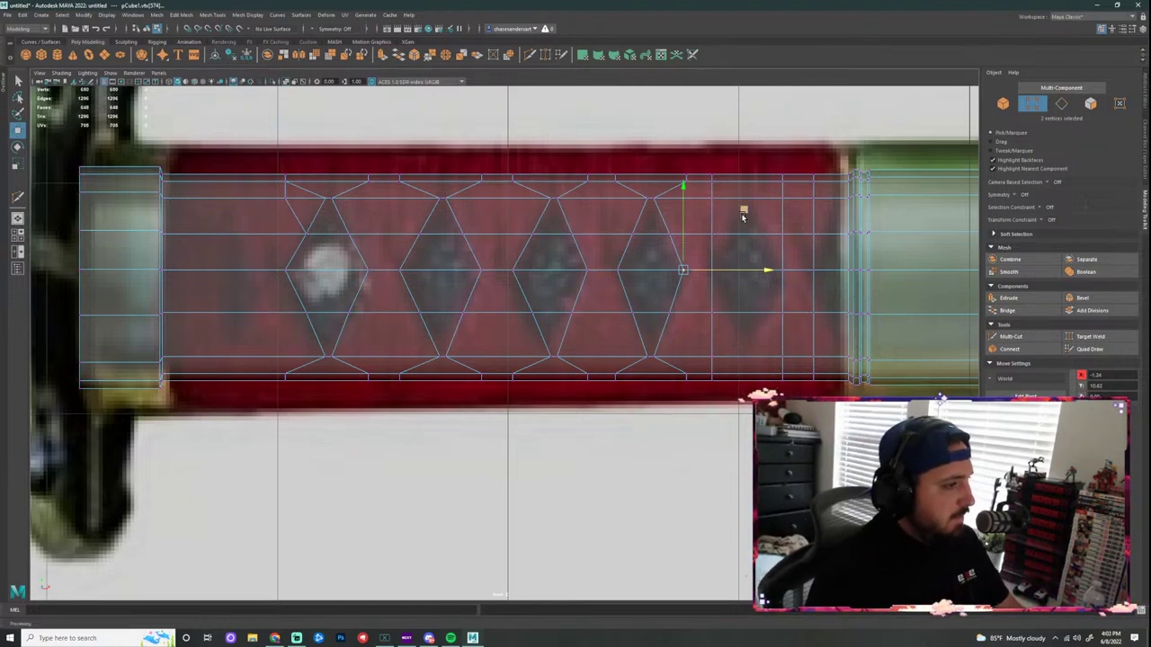
Step: Move the stray vertex of the first grip diamond on the handle's back side into line with the diamond's outer point
scroll(736, 258, "up", 1)
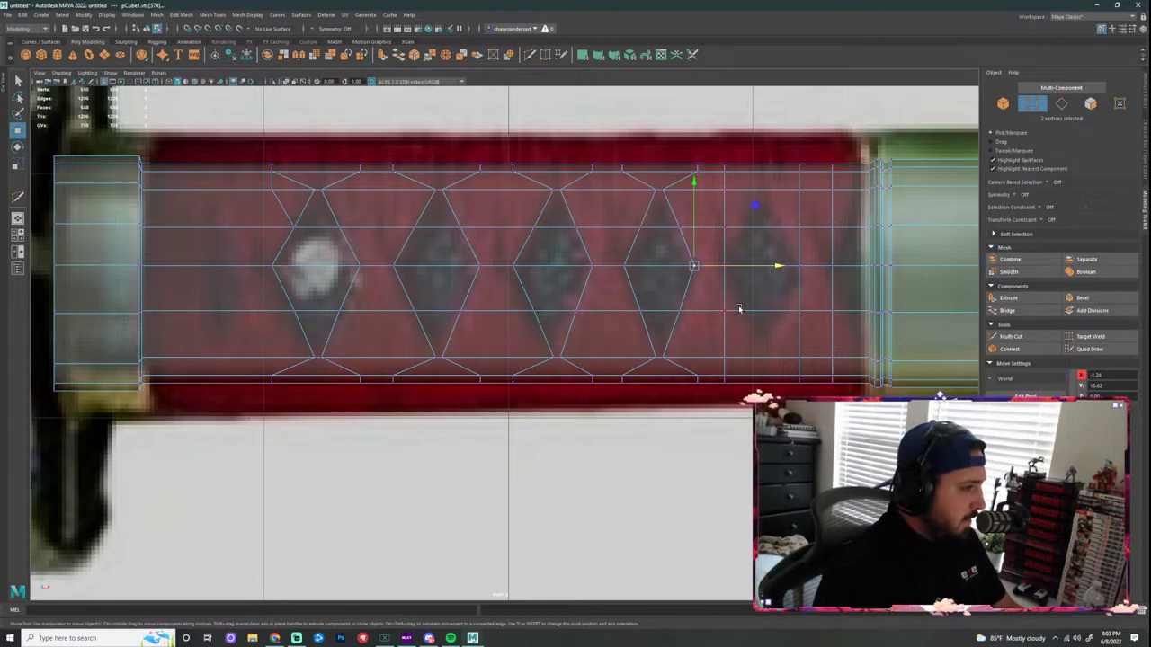
key("space")
key("space")
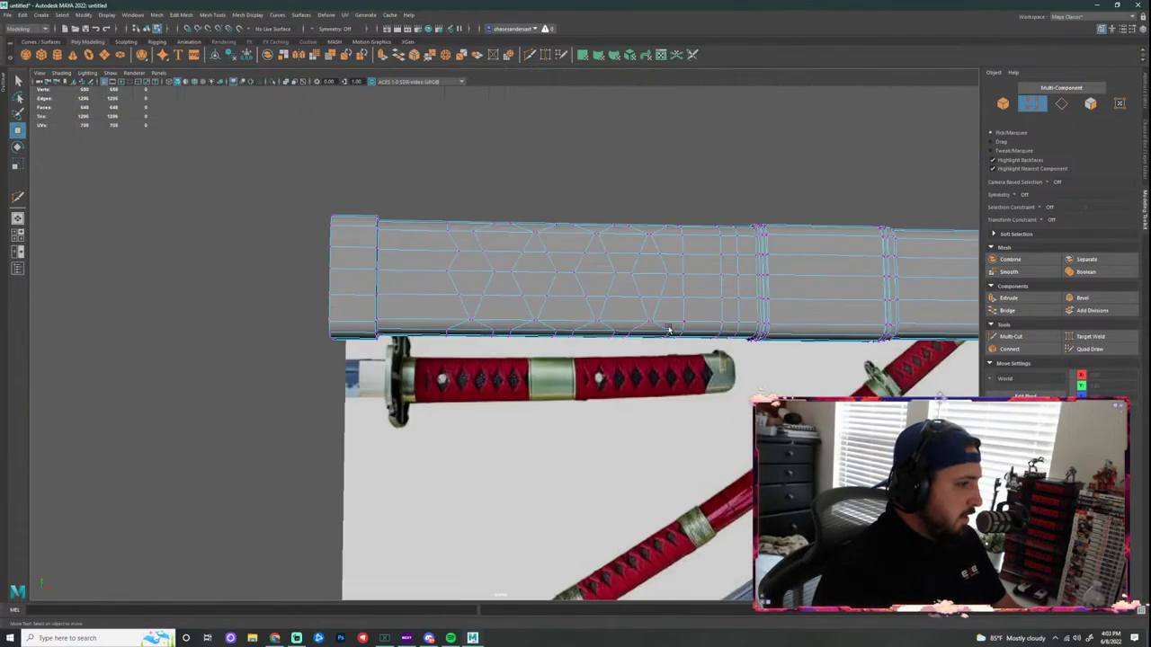
left_click_drag(668, 330, 817, 257, "alt")
scroll(610, 418, "up", 3)
left_click(593, 486)
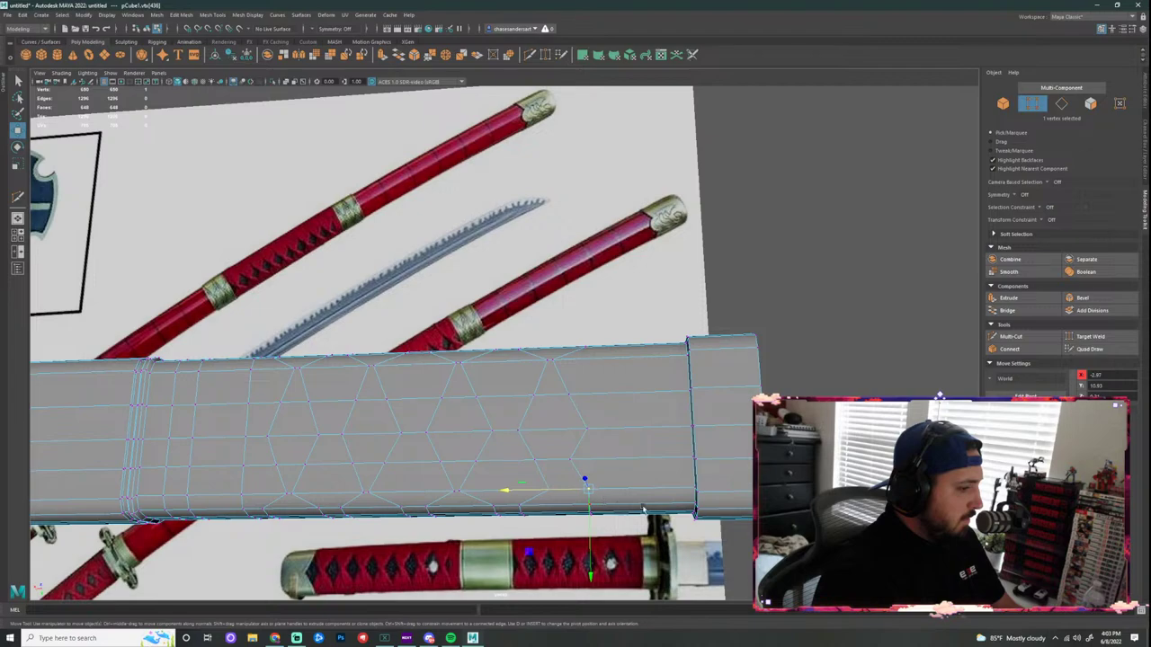
left_click_drag(594, 485, 569, 505, "alt")
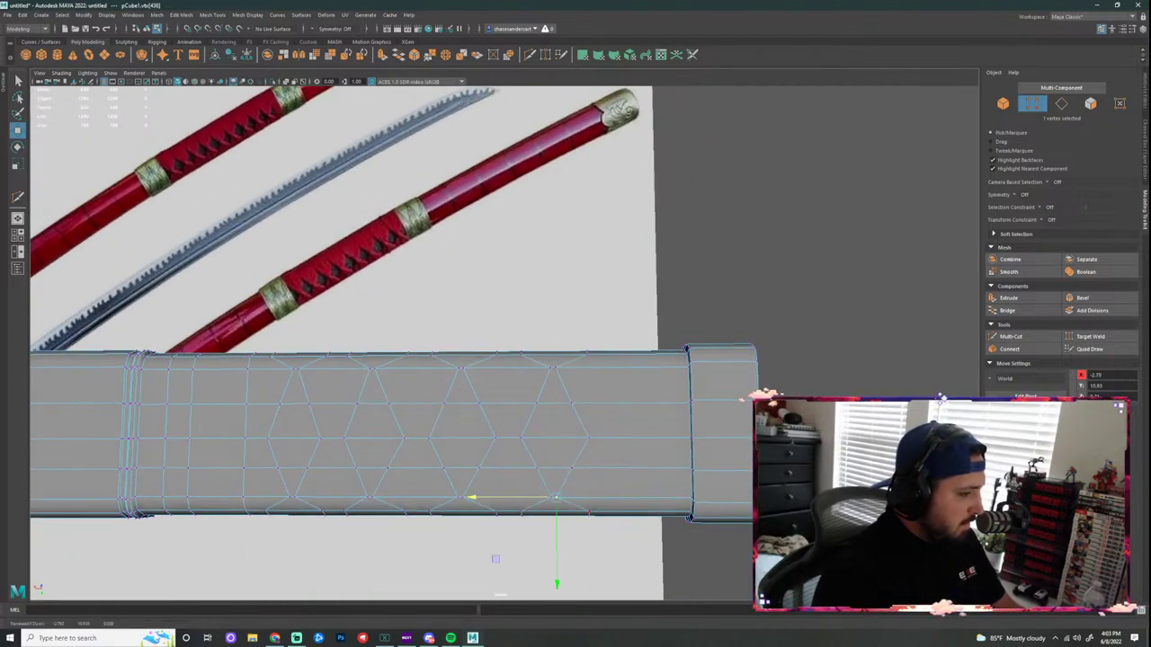
left_click(806, 378)
left_click_drag(810, 329, 738, 352, "alt")
key("space")
key("space")
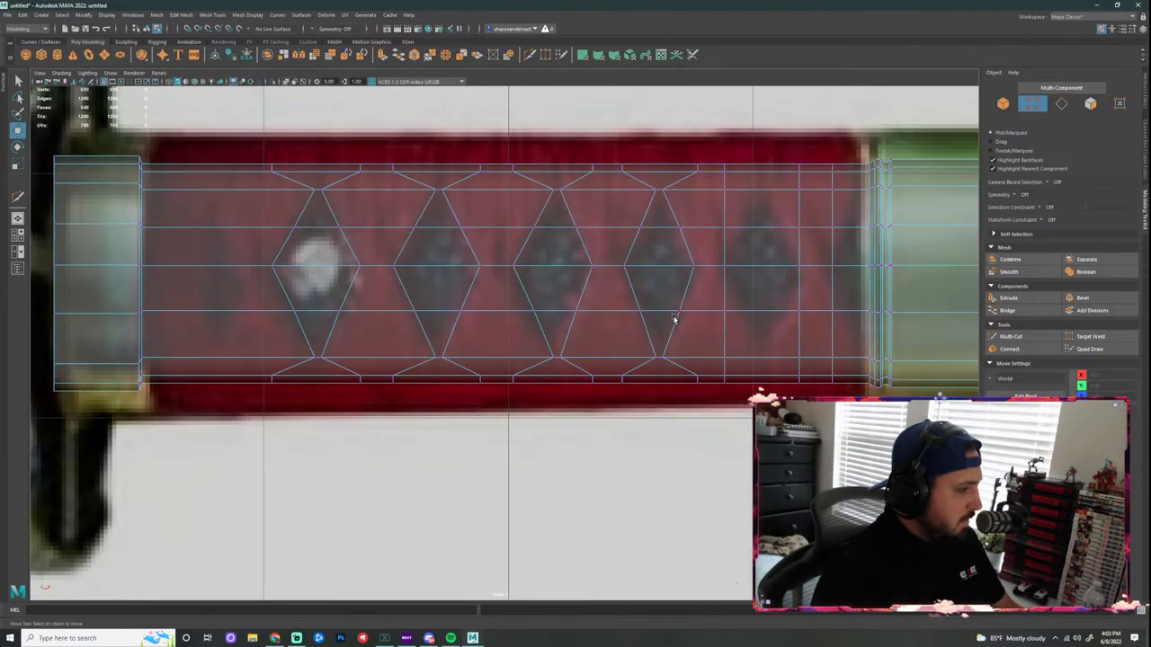
Step: Select the outer vertices of the fifth grip diamond's guard-side loop to start shaping that half
middle_click_drag(746, 290, 562, 320, "alt")
right_click_drag(562, 320, 572, 201, "alt")
left_click_drag(558, 180, 538, 195)
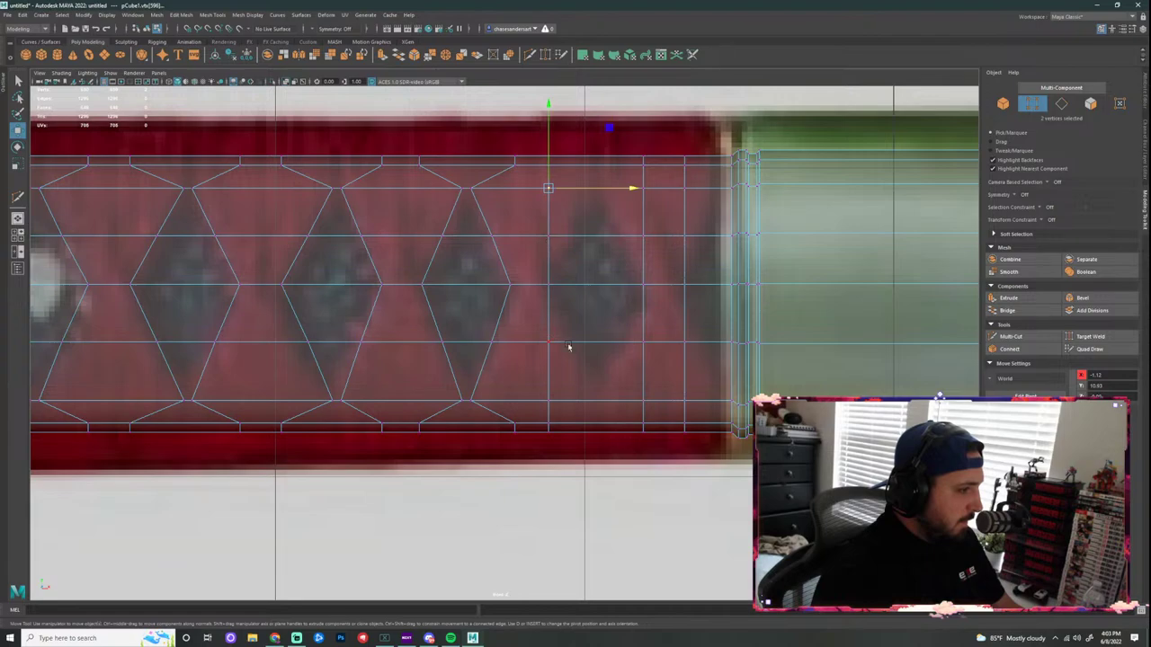
Step: Move the vertices on the guard-facing side of the fifth diamond inward to match the reference wrap
left_click(541, 404, "shift")
left_click_drag(629, 294, 657, 297)
left_click(546, 345)
left_click(550, 235, "shift")
Step: Pull the outer and inner vertex pairs on the far side of the fifth diamond inward to close its shape
left_click(642, 189)
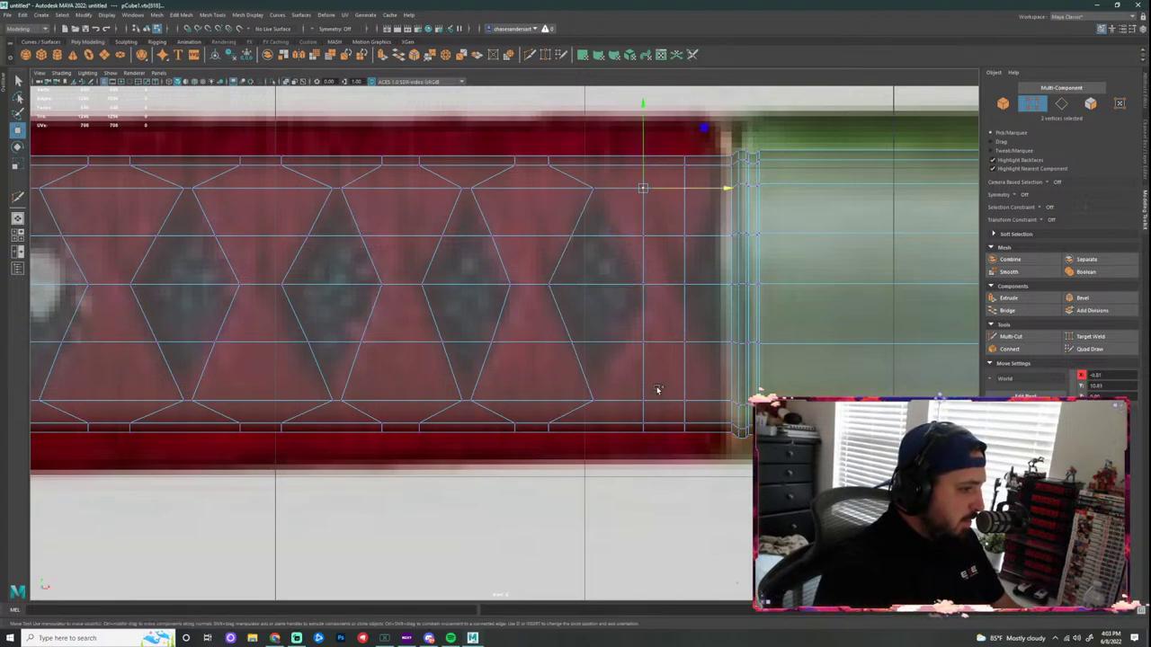
left_click(657, 402, "shift")
left_click_drag(713, 296, 688, 302)
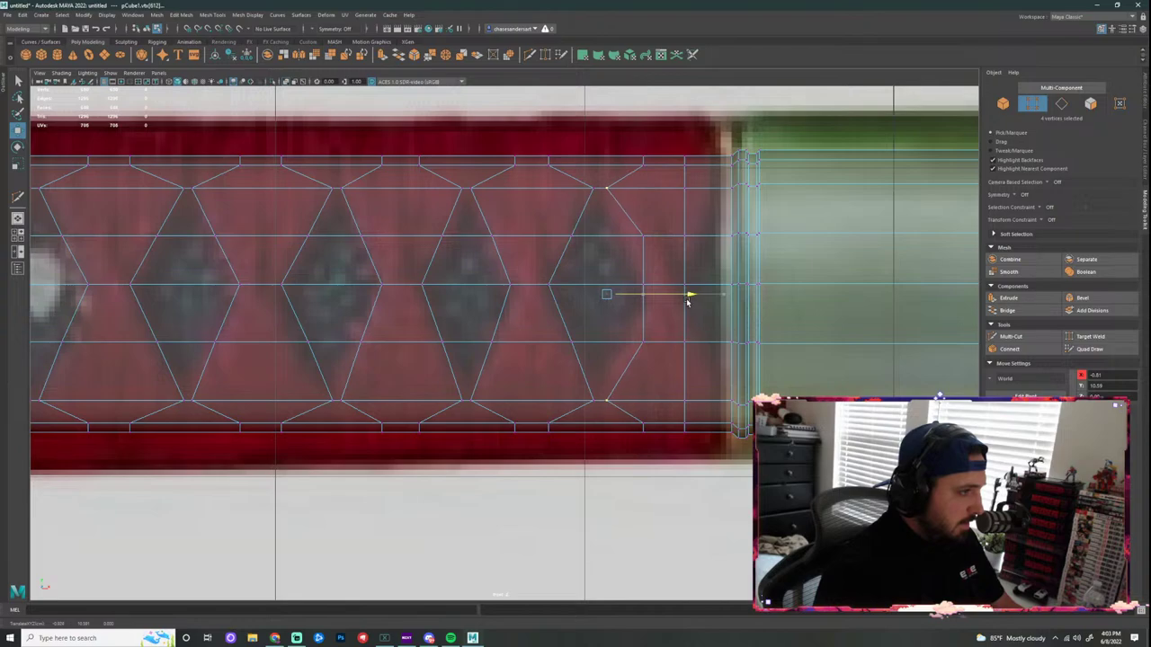
left_click(632, 350)
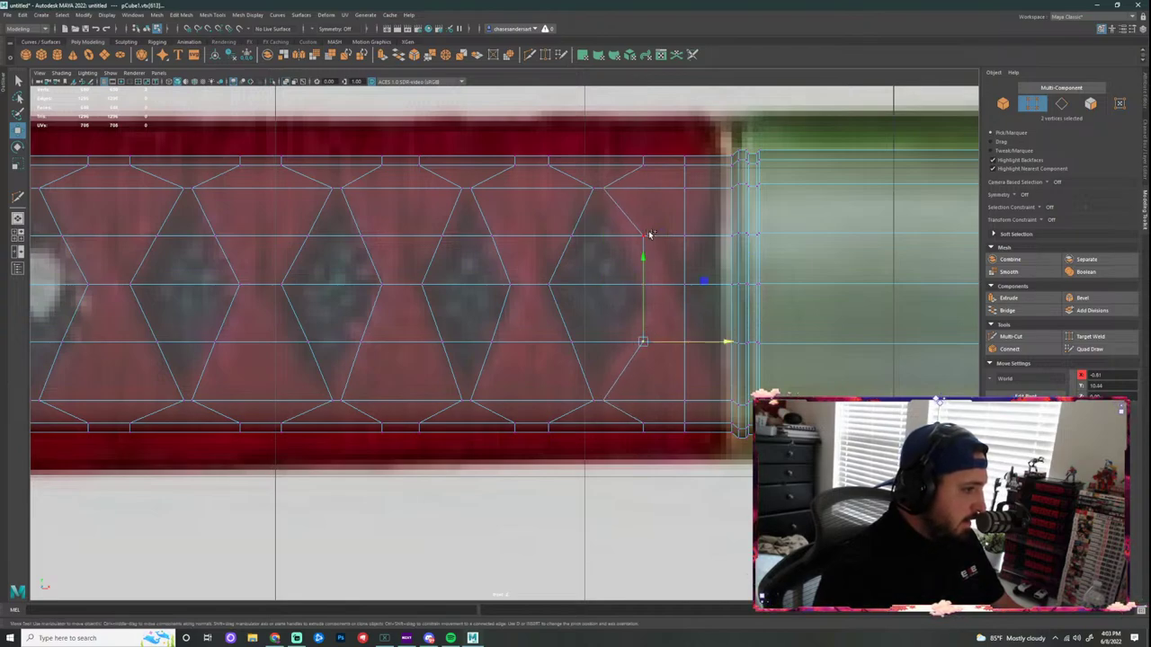
left_click(667, 286)
mouse_move(728, 289)
left_mouse_down()
mouse_move(701, 290)
mouse_move(710, 295)
left_mouse_up()
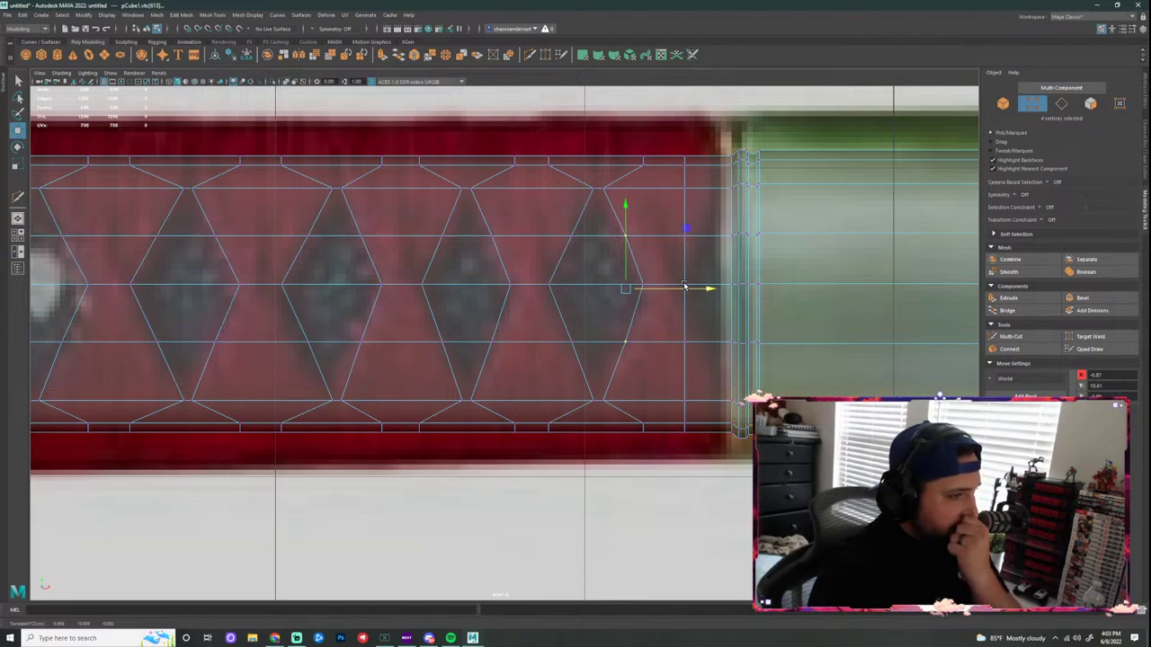
Step: Shift the outer and inner vertex pairs of the last edge loop toward the green band to form a half diamond
left_click(696, 188)
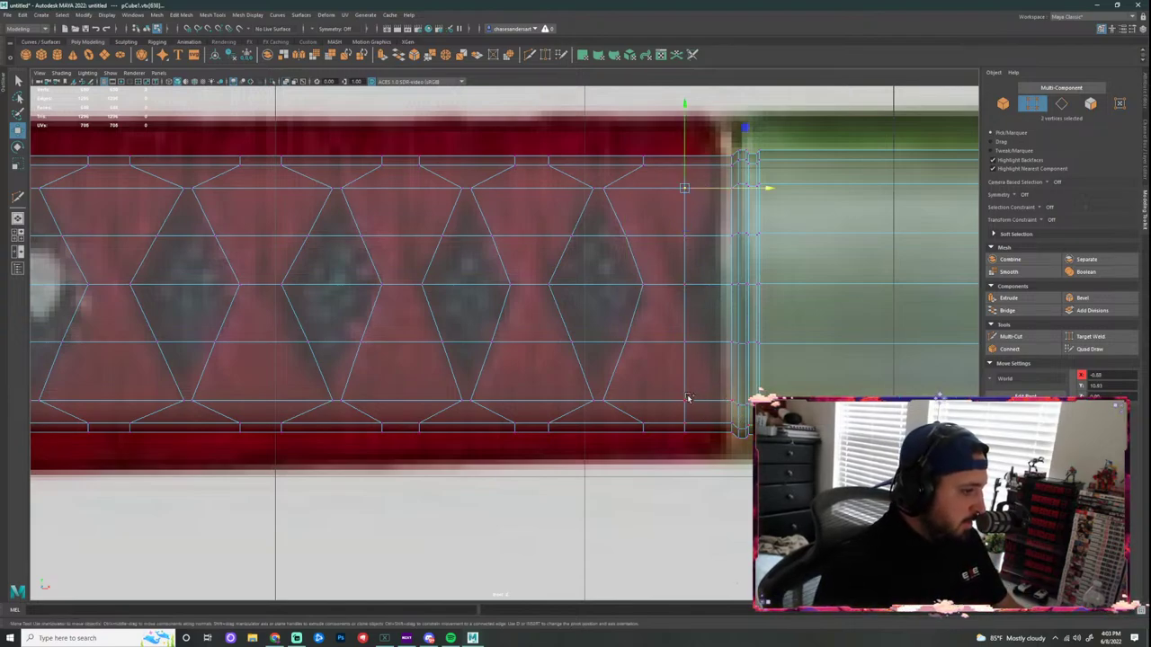
left_click_drag(693, 391, 673, 411, "shift")
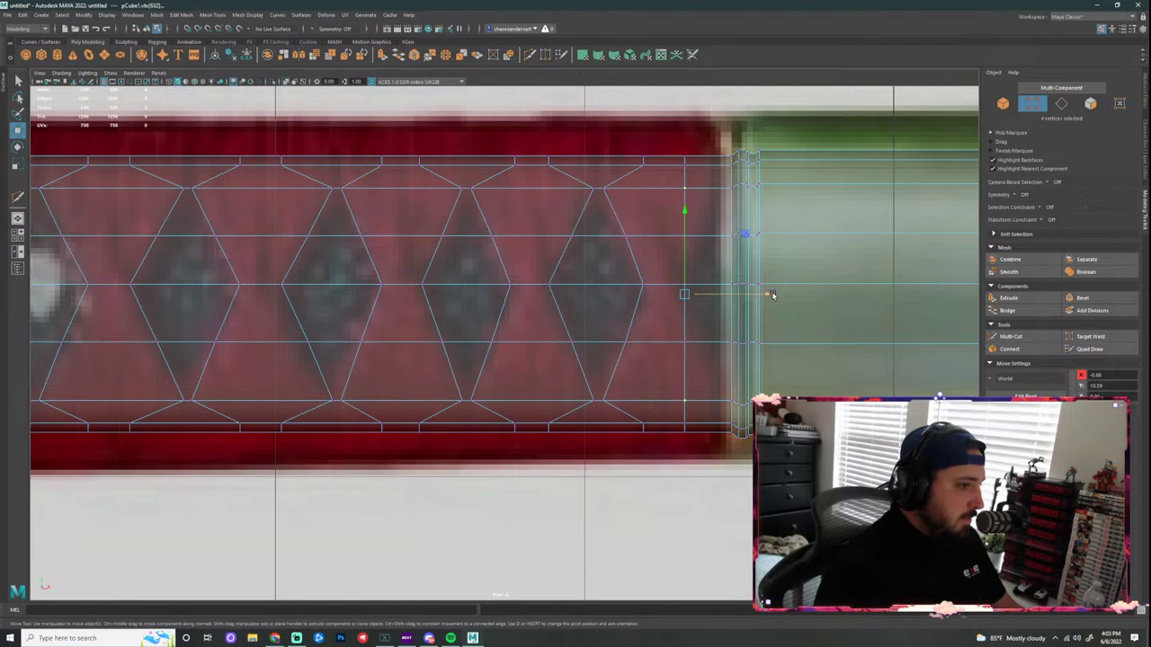
left_click_drag(771, 295, 799, 296)
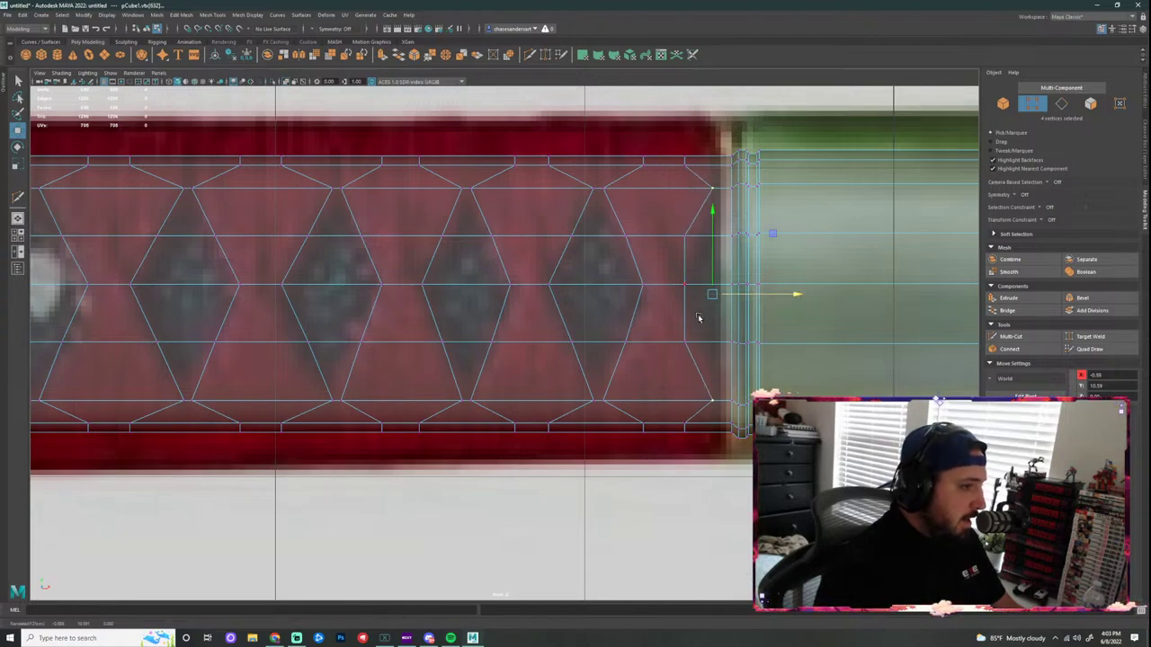
left_click(684, 353)
left_click(690, 227, "shift")
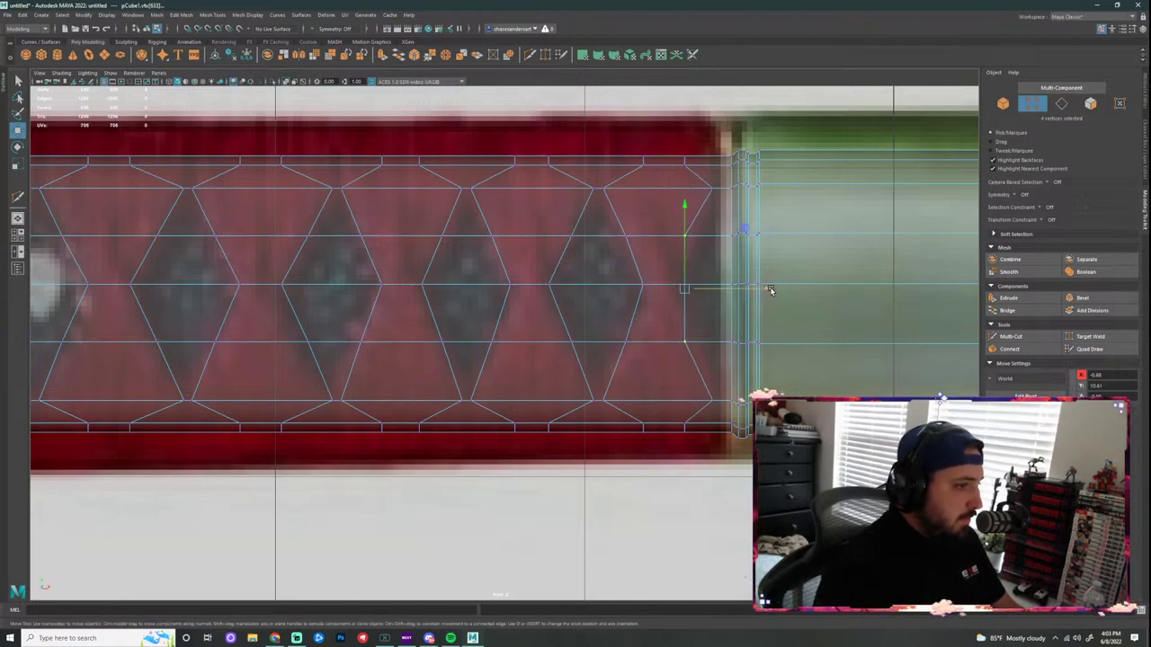
left_click_drag(770, 290, 785, 293)
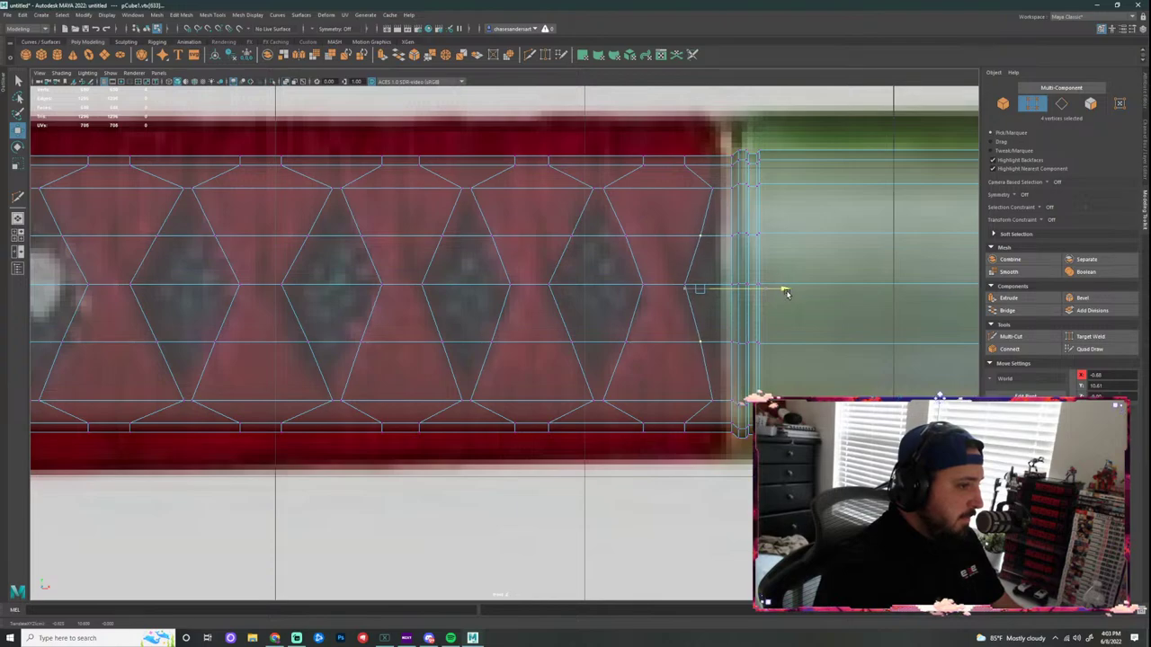
Step: Fine-tune the half diamond beside the green band by nudging its outer and inner vertex pairs slightly toward the band
left_click_drag(717, 392, 699, 409)
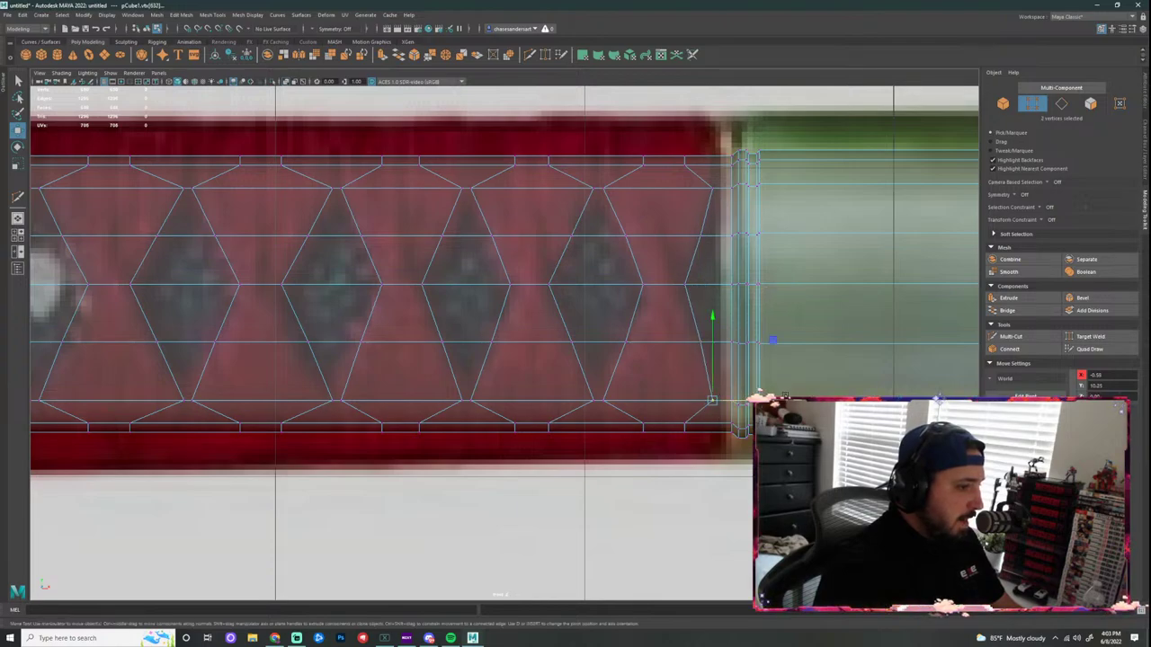
left_click(719, 185, "shift")
left_click_drag(795, 298, 782, 291)
left_click(701, 342)
left_click(703, 233, "shift")
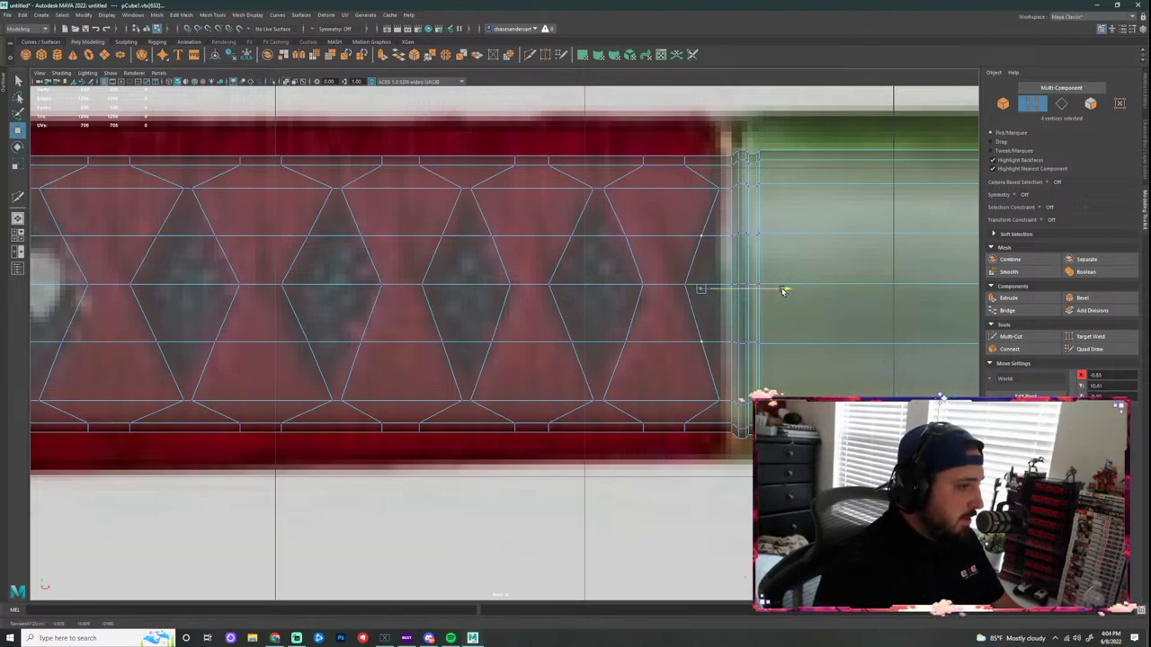
left_click(655, 117)
Step: Insert an edge loop with Multi-Cut on the grip between the guard-side collar and the first diamond
scroll(739, 292, "down", 10)
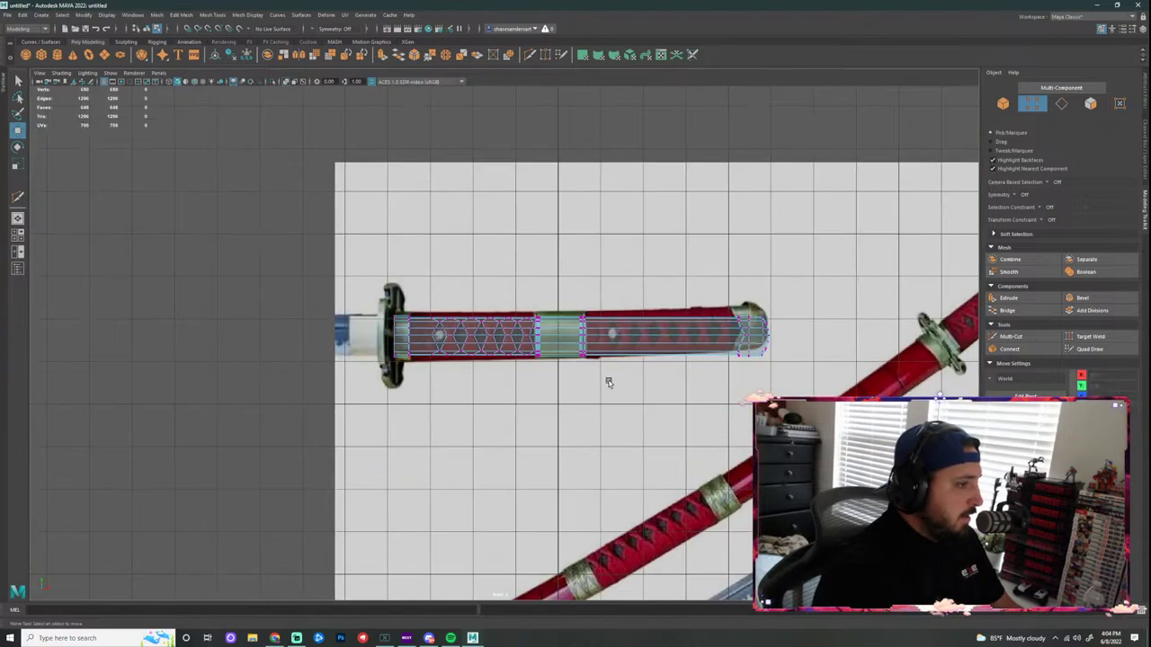
scroll(607, 381, "up", 5)
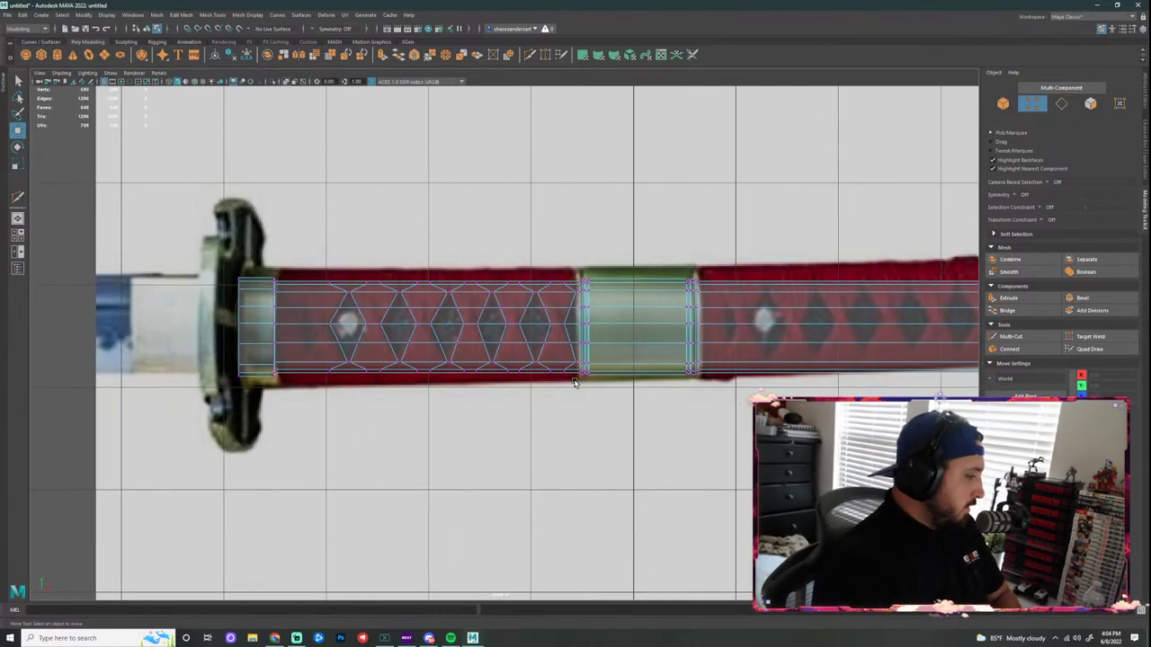
scroll(762, 336, "up", 1)
middle_click_drag(869, 228, 672, 222, "alt")
middle_click_drag(134, 356, 439, 365, "alt")
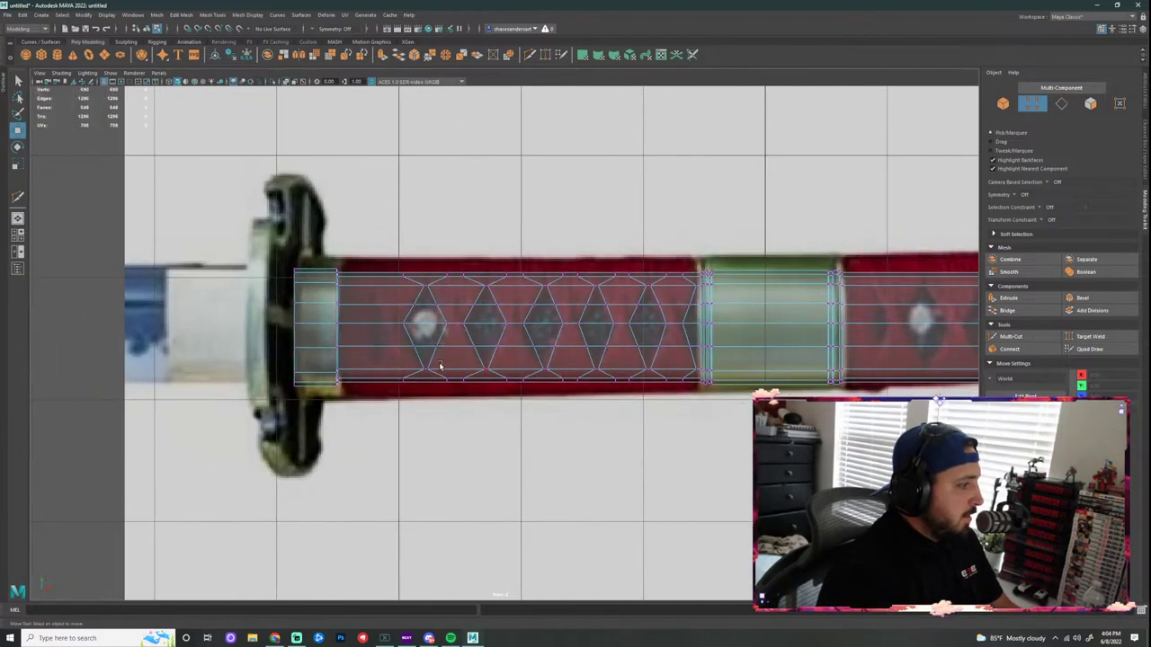
scroll(350, 337, "up", 4)
middle_click_drag(411, 310, 571, 329, "alt")
scroll(769, 267, "up", 2)
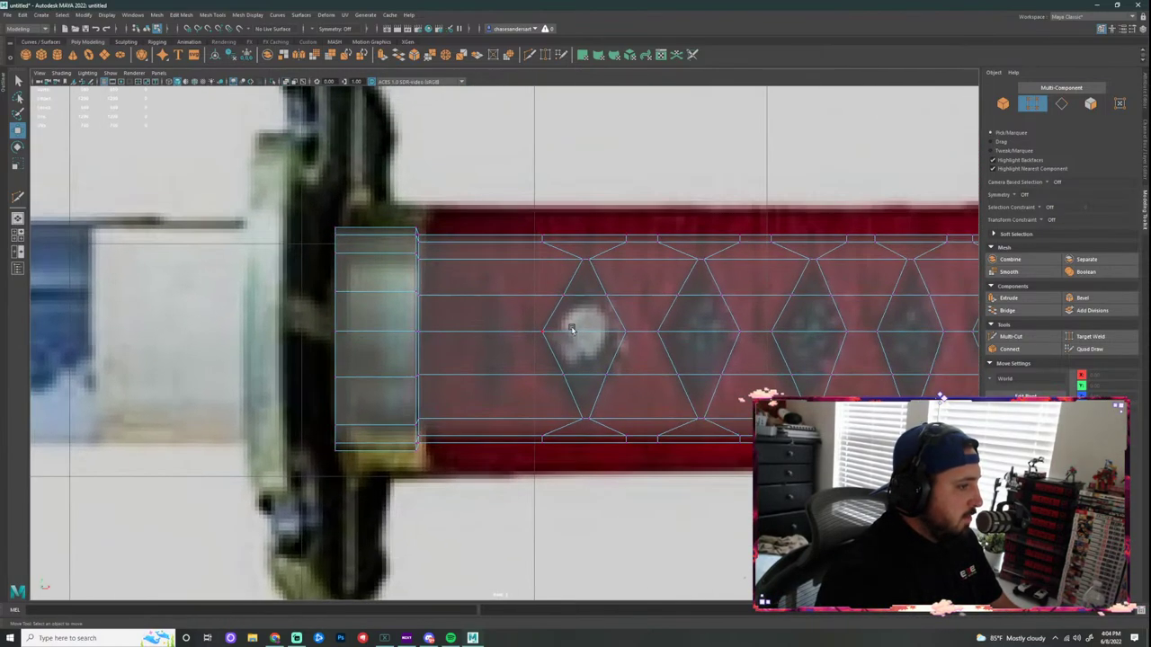
left_click(530, 55)
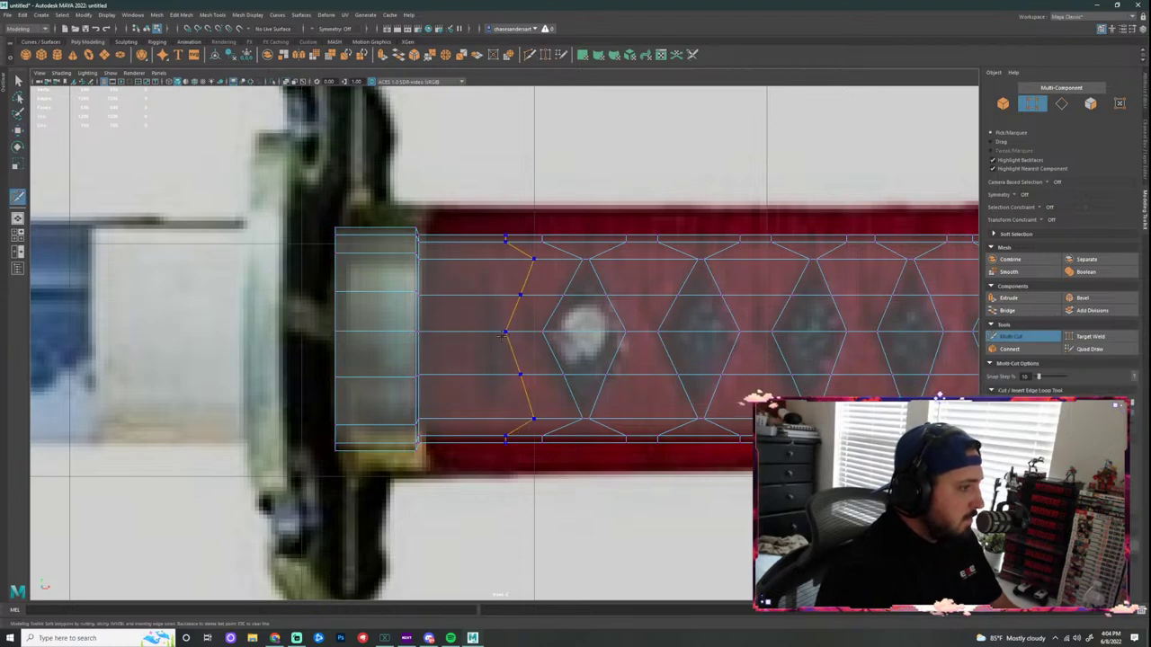
left_click(496, 335, "ctrl")
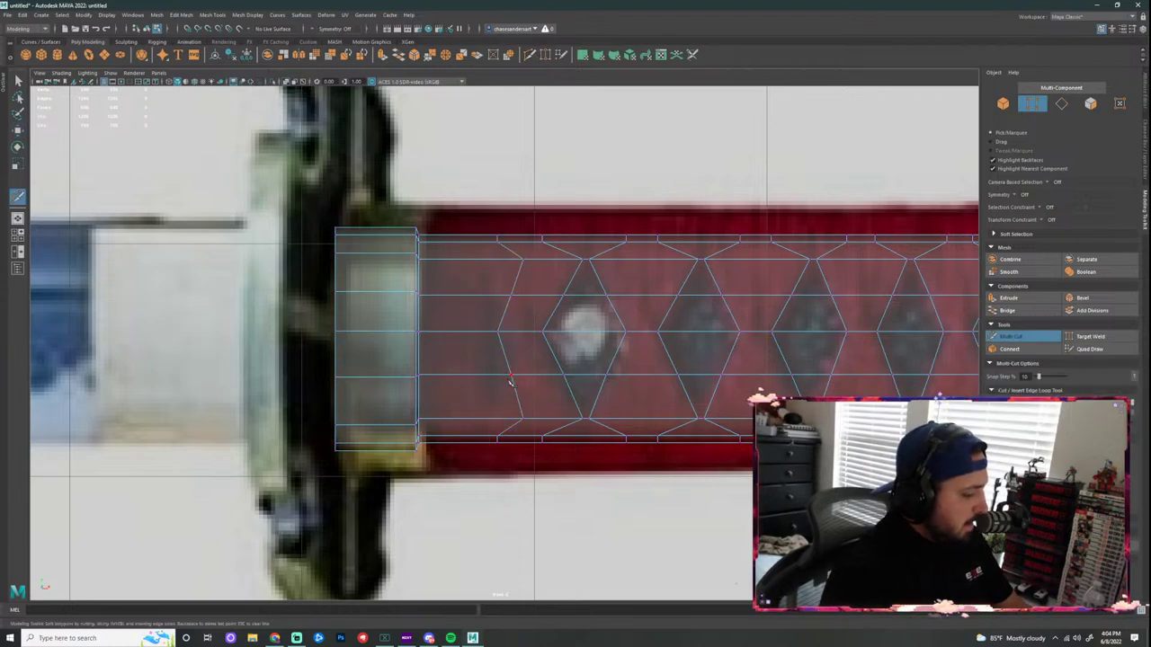
Step: Flatten the new edge loop along X into a straight line and nudge it into position
right_click_drag(506, 360, 508, 334)
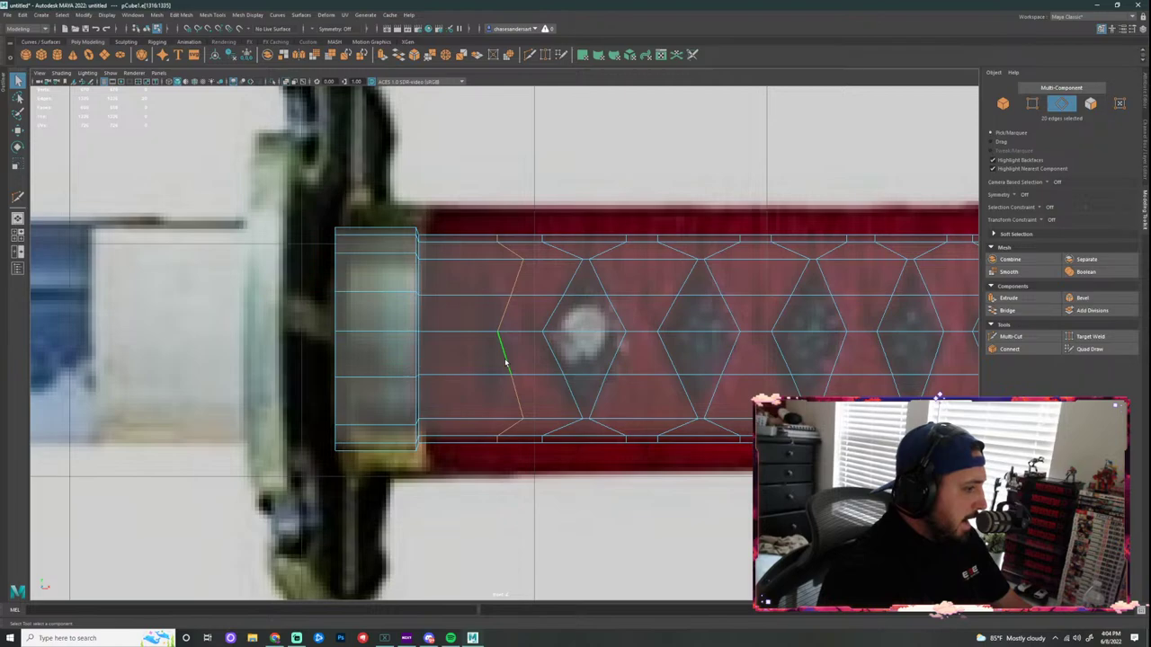
key("r")
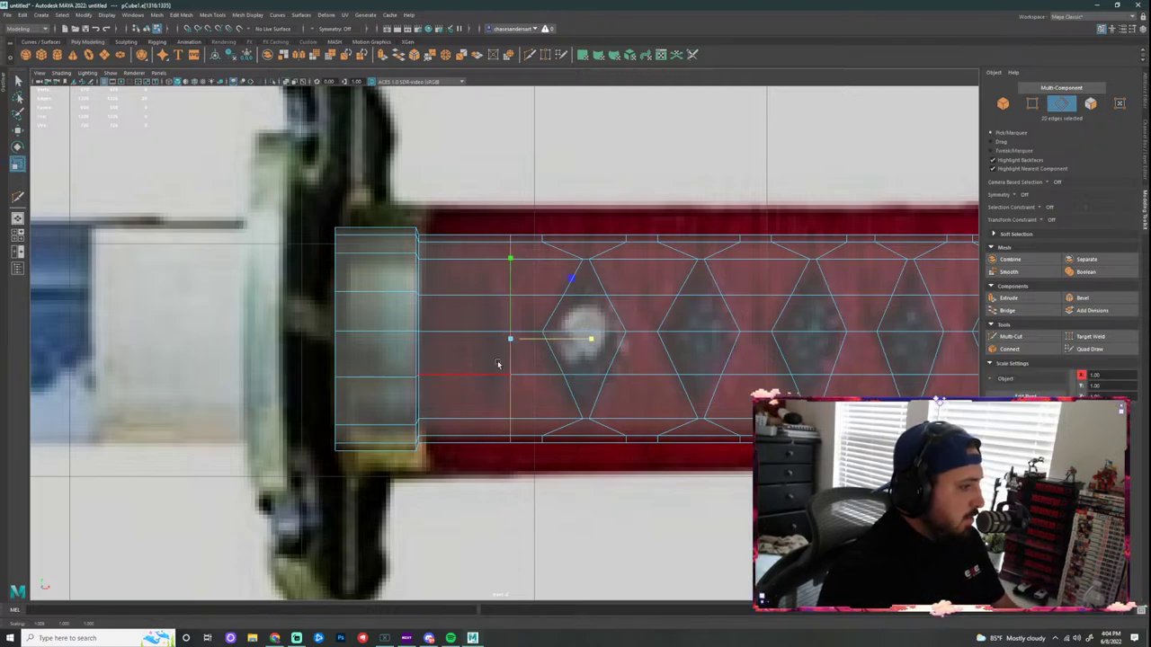
key("w")
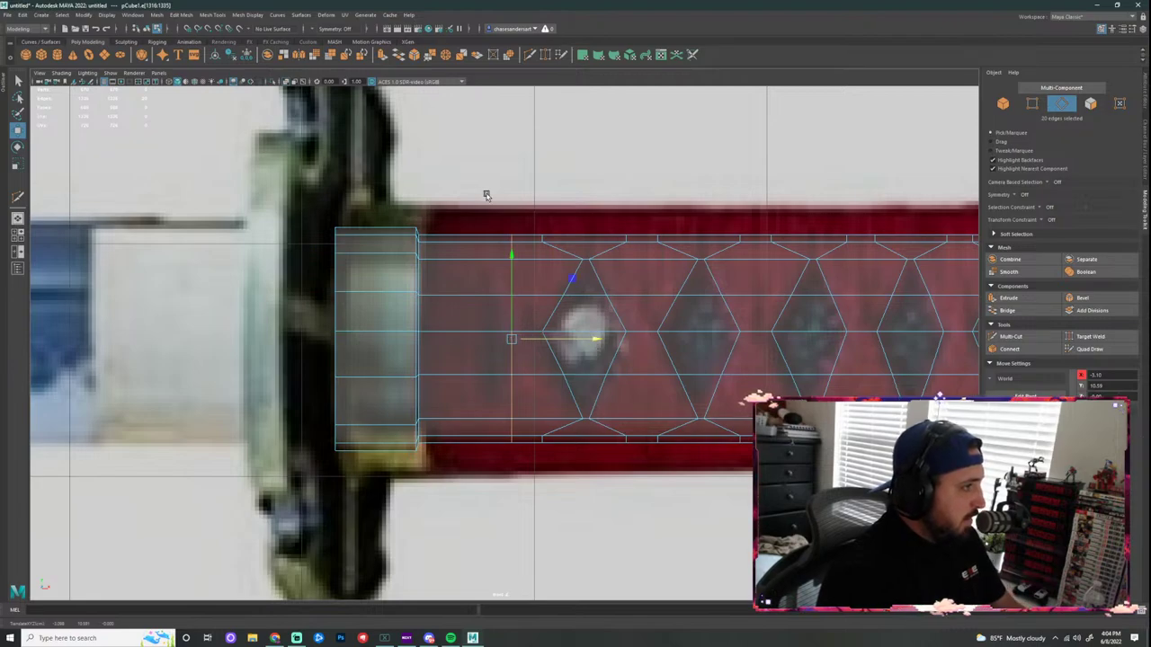
Step: Insert a second edge loop with Multi-Cut close to the guard-side collar
left_click(530, 55)
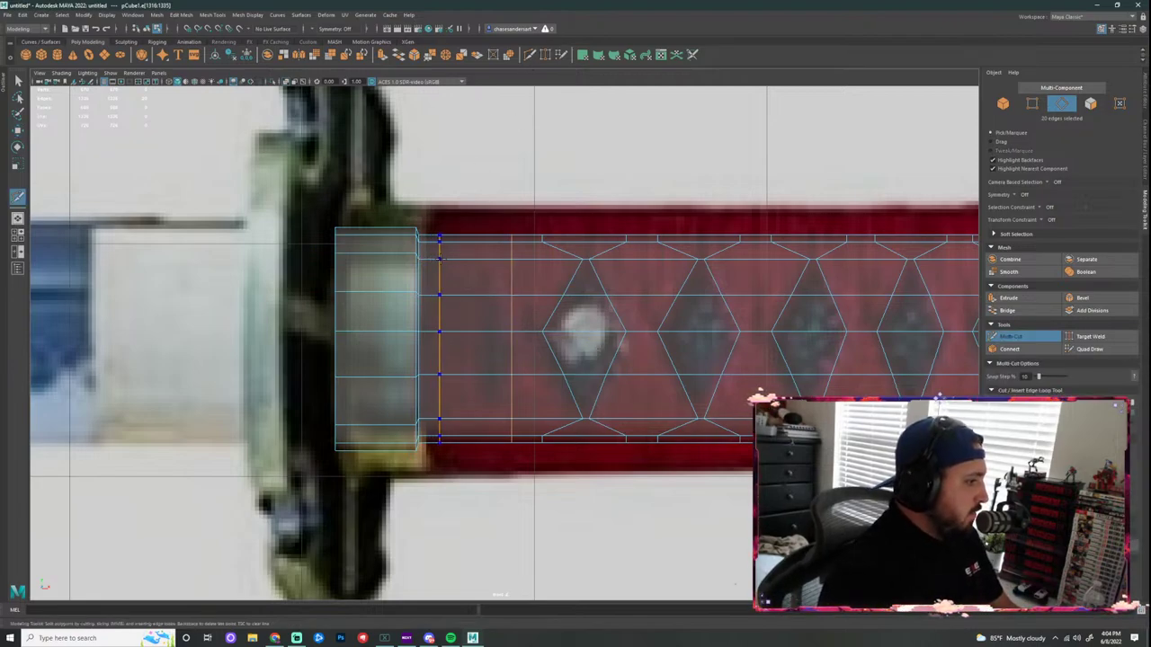
left_click(442, 341, "ctrl")
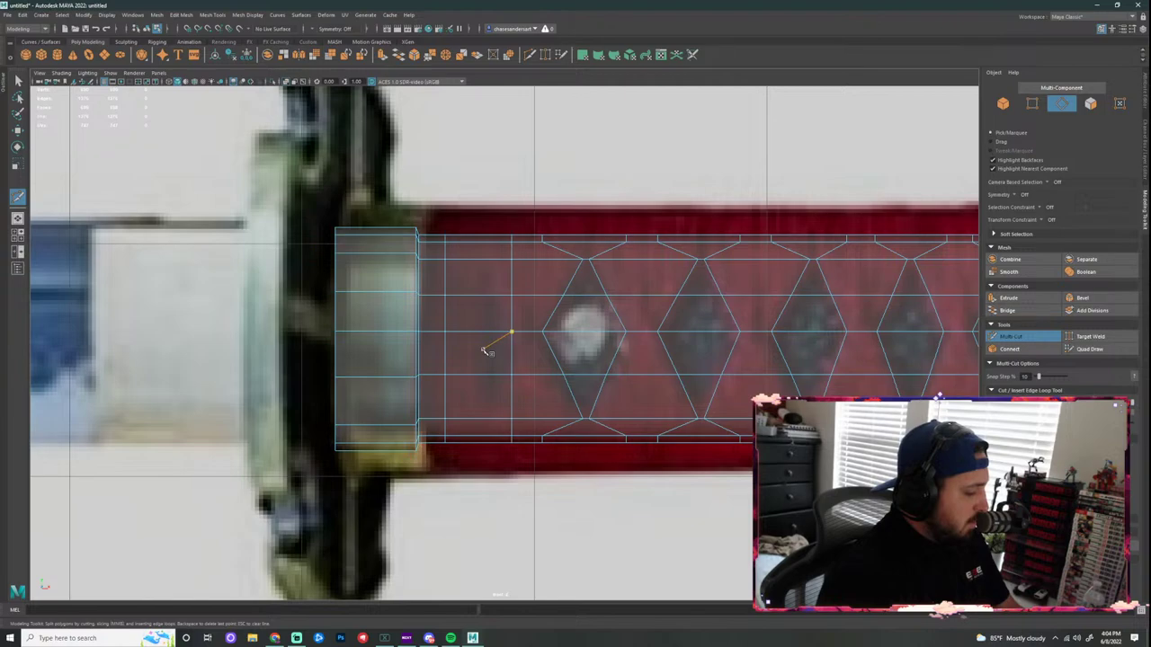
key("w")
Step: Move the outer and inner vertex pairs of the loop before the first diamond toward the guard to form a half diamond
right_click_drag(516, 276, 487, 274)
left_click_drag(490, 277, 490, 276)
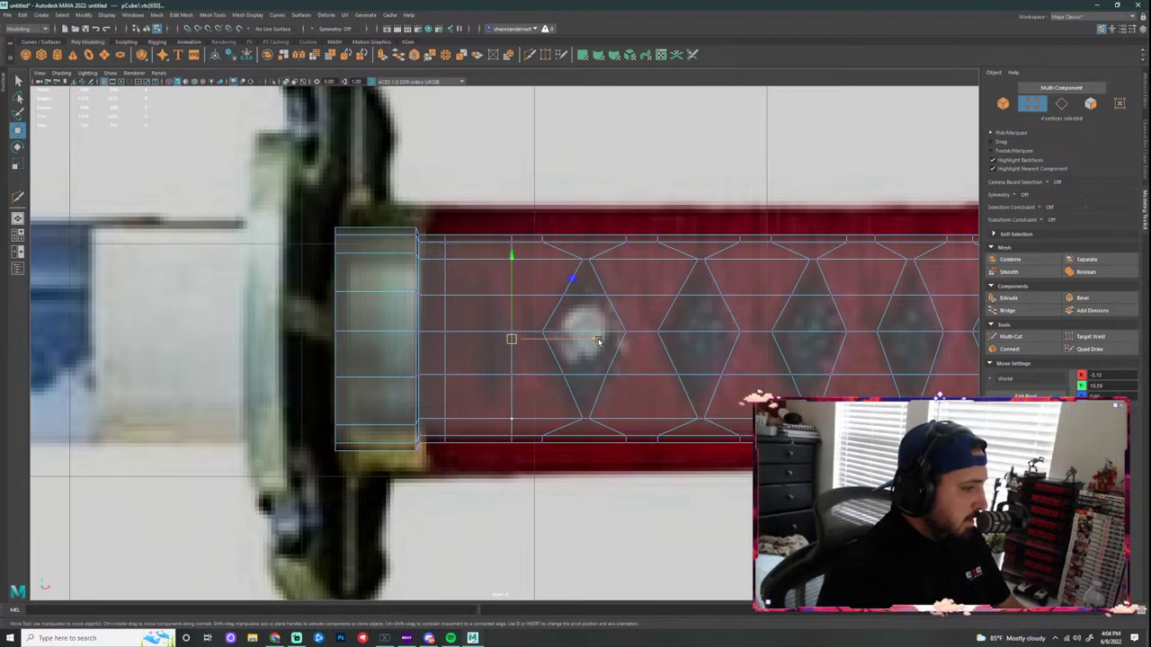
left_click_drag(598, 341, 553, 343)
left_click_drag(524, 289, 497, 314)
left_click_drag(525, 369, 487, 391, "shift")
left_click_drag(593, 336, 572, 342)
Step: Move the edge loop beside the collar along X, closer to the outer vertices of the half diamond
scroll(486, 315, "up", 2)
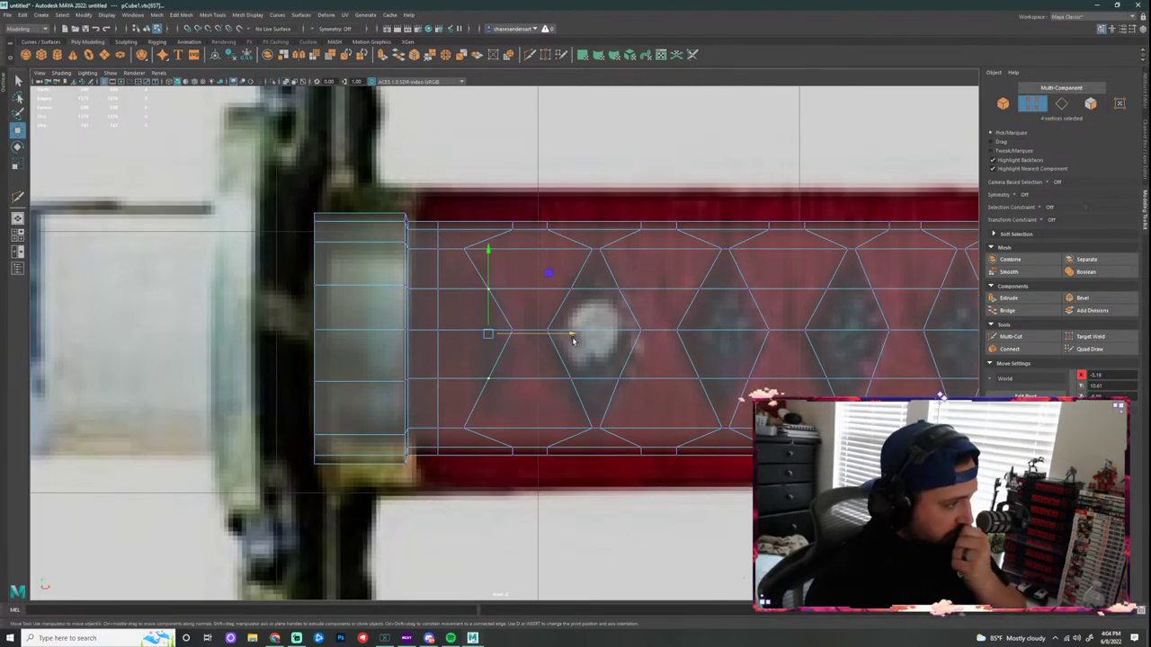
scroll(448, 256, "up", 1)
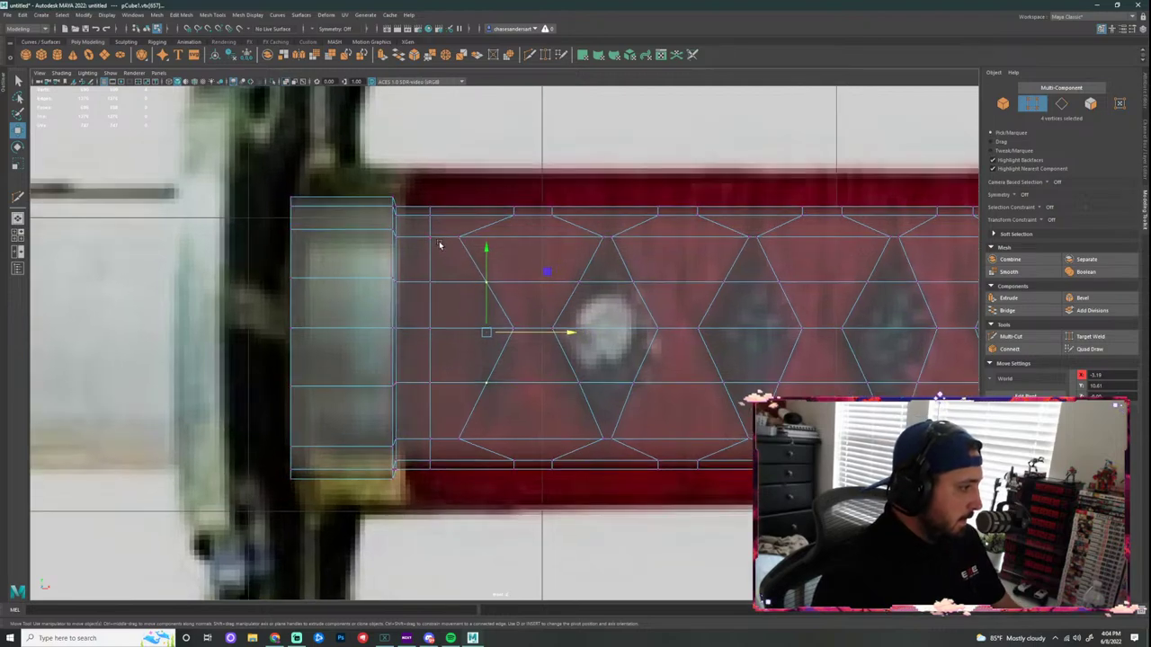
right_click_drag(430, 265, 429, 241)
double_click(430, 260)
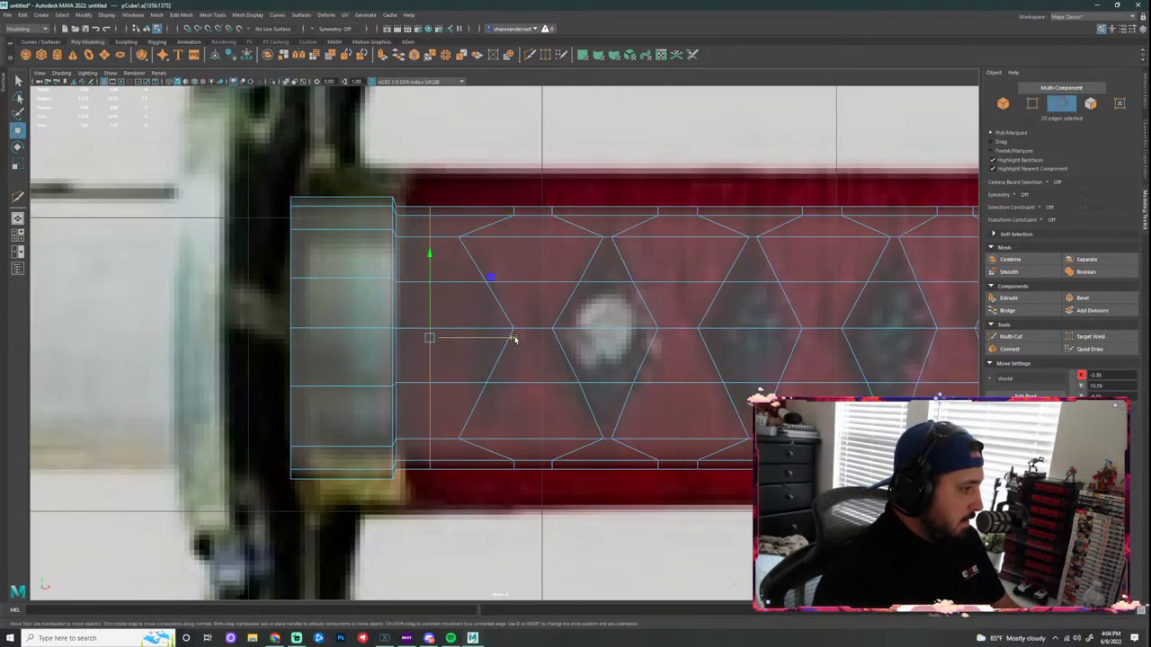
left_click_drag(514, 338, 537, 339)
left_click(559, 549)
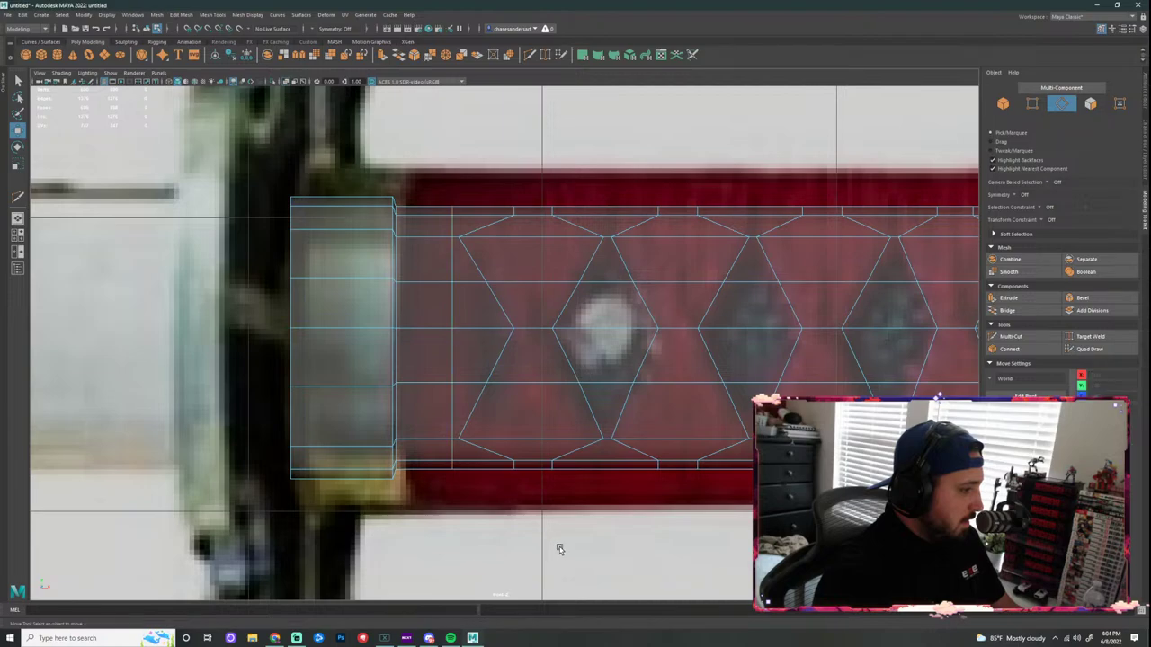
Step: Examine the diamond topology along the grip in the front and perspective views
middle_click_drag(667, 287, 557, 286, "alt")
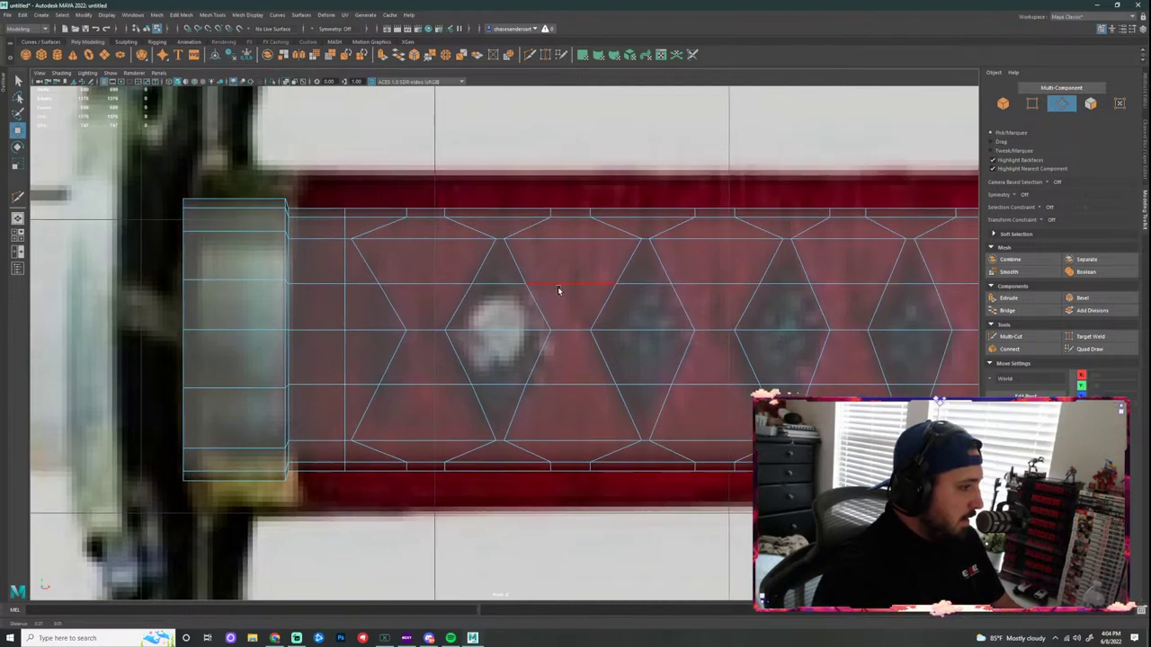
key("super")
left_click(586, 557)
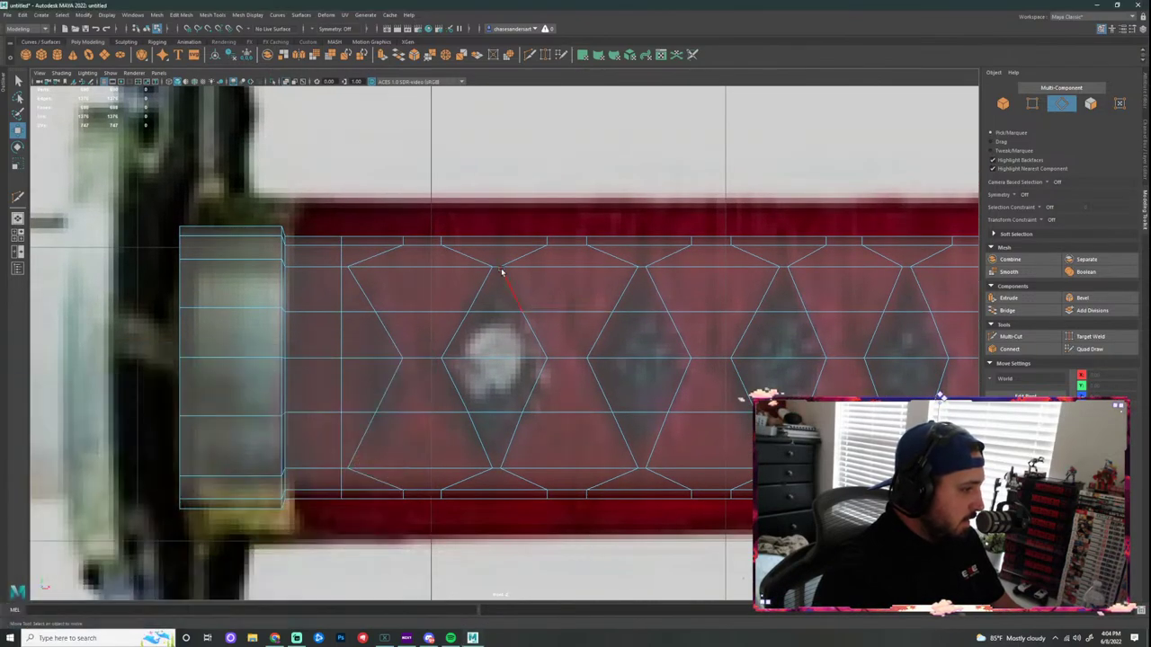
key("space")
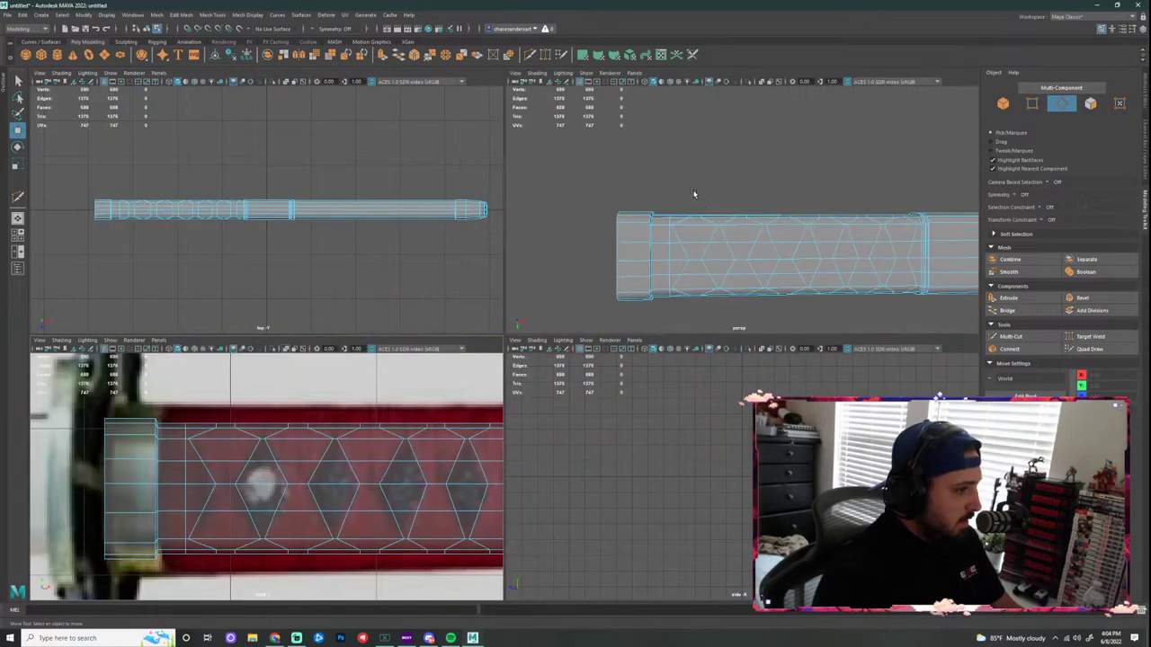
left_click_drag(775, 162, 735, 183, "alt")
key("super")
scroll(711, 246, "up", 4)
key("super")
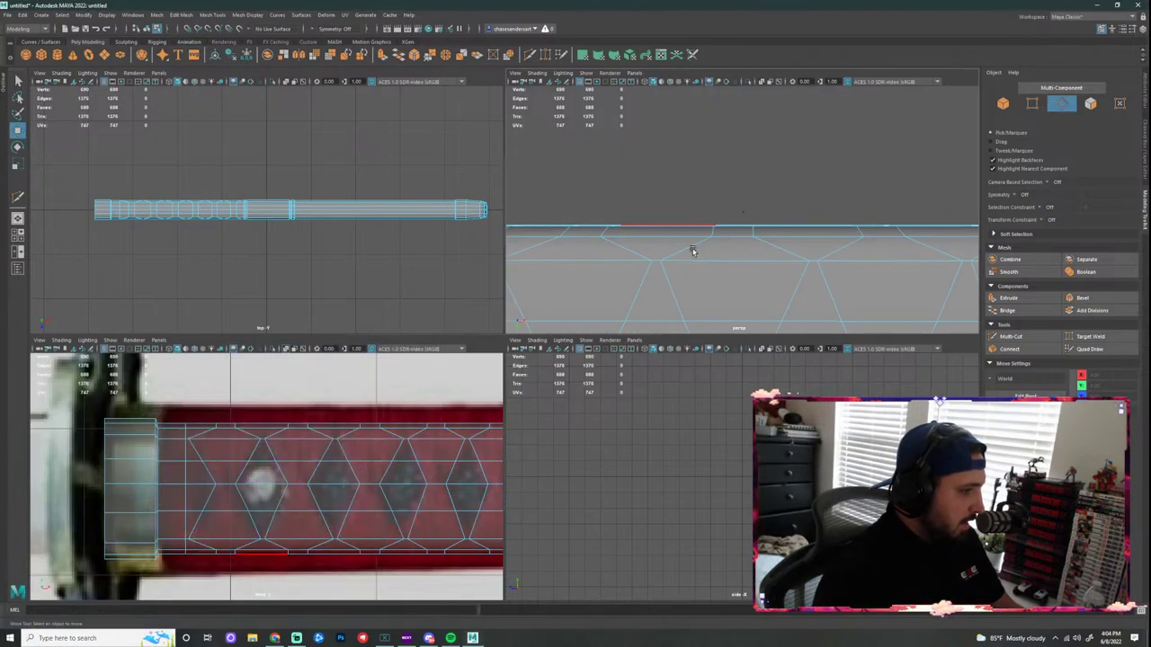
key("space")
key("space")
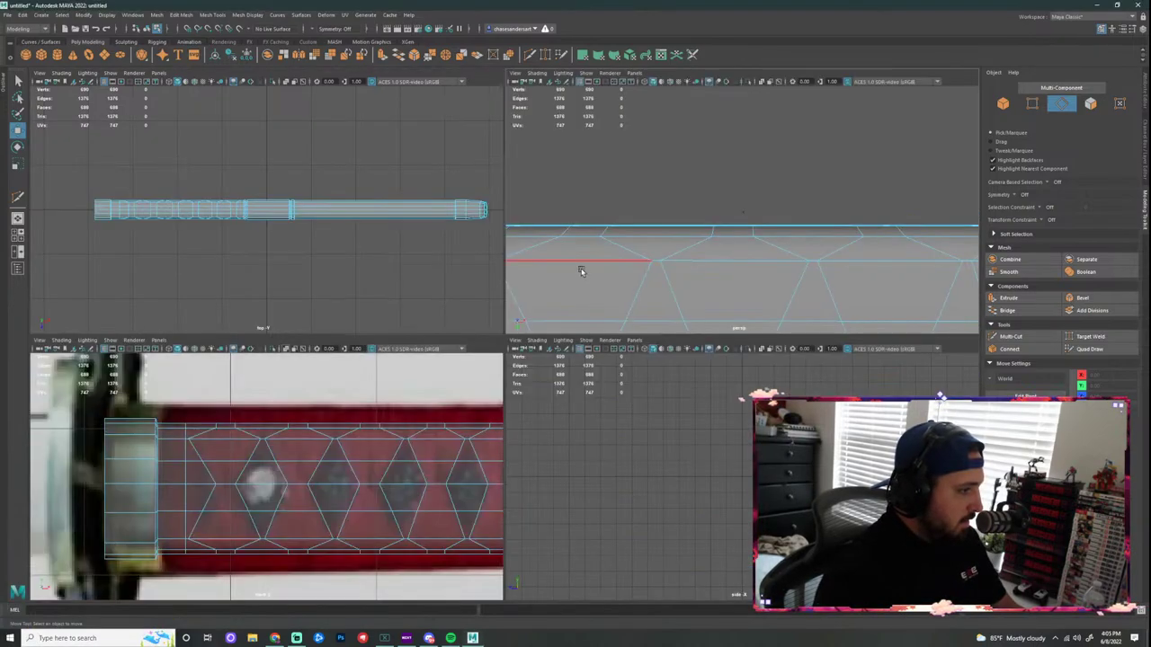
key("space")
scroll(483, 312, "up", 2)
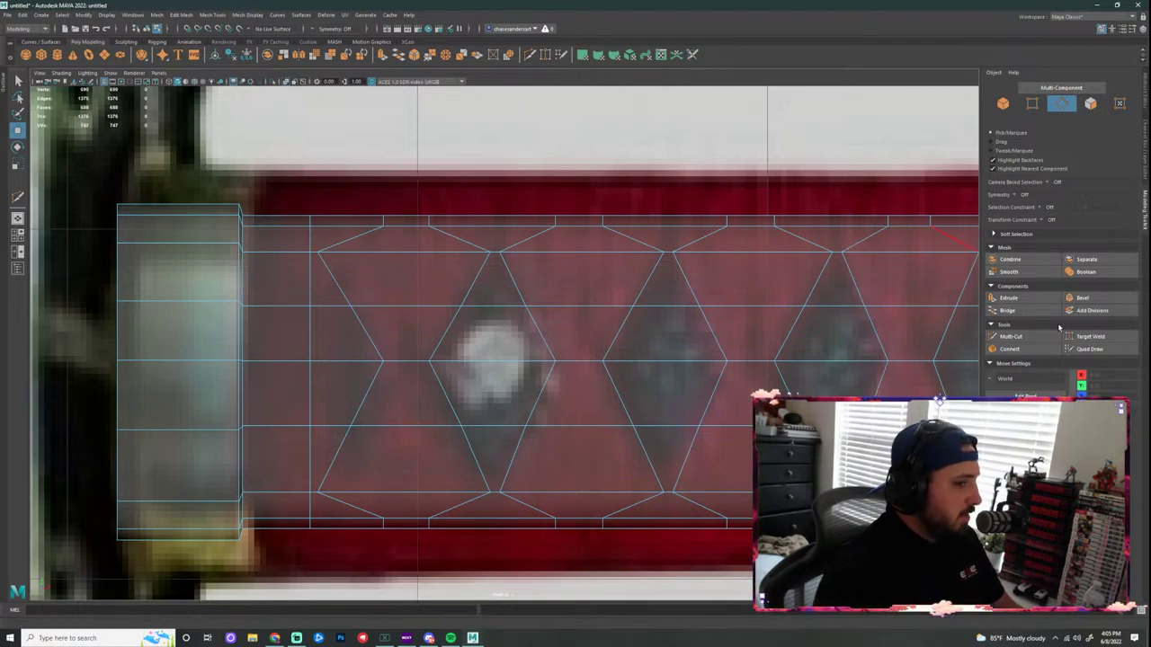
Step: Try to target-weld the half diamond's upper outer vertex onto the adjacent edge loop, and undo it
left_click(1090, 336)
right_click_drag(342, 255, 311, 258)
left_click_drag(319, 253, 309, 258)
key("ctrl+z")
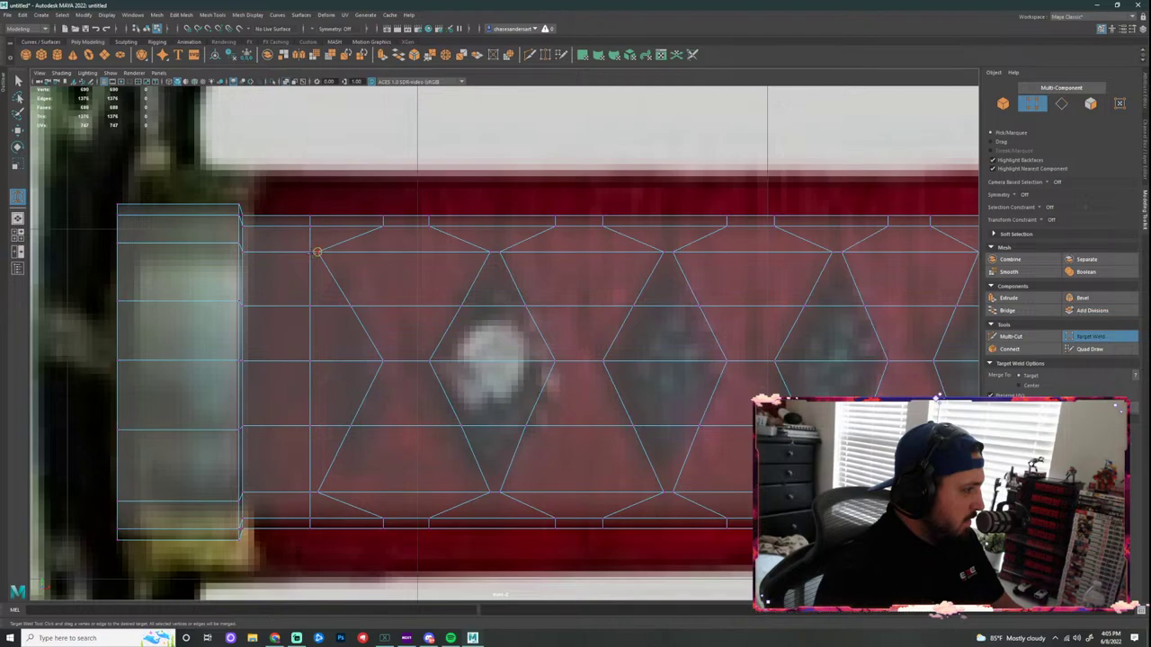
Step: Target-weld the upper and lower outer vertices of the half diamond beside the collar onto the adjacent edge loop on one side
scroll(316, 292, "down", 2)
key("space")
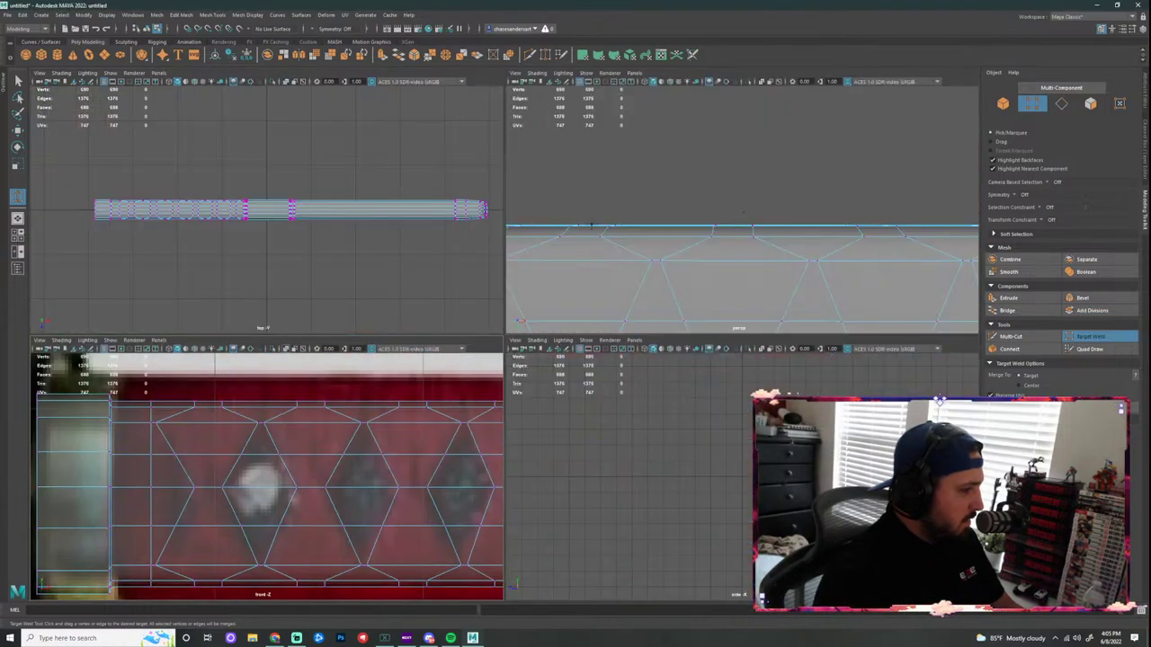
left_click_drag(606, 189, 763, 122, "alt")
right_click_drag(881, 139, 830, 152, "alt")
key("space")
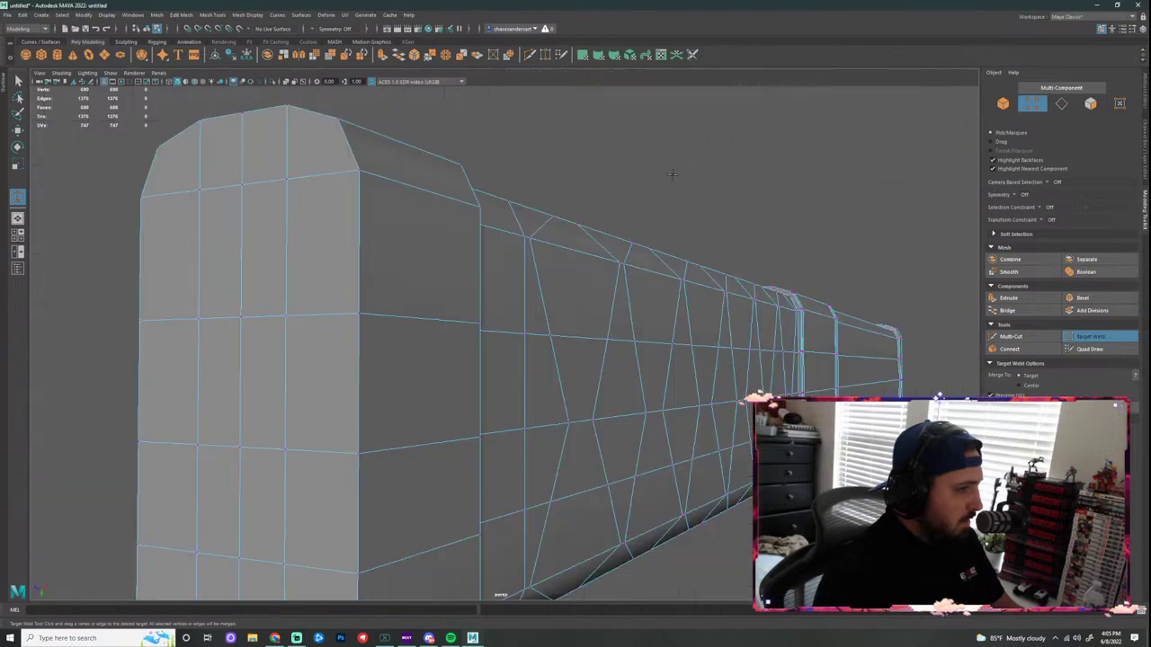
left_click_drag(674, 172, 607, 195, "alt")
left_click_drag(409, 292, 404, 293)
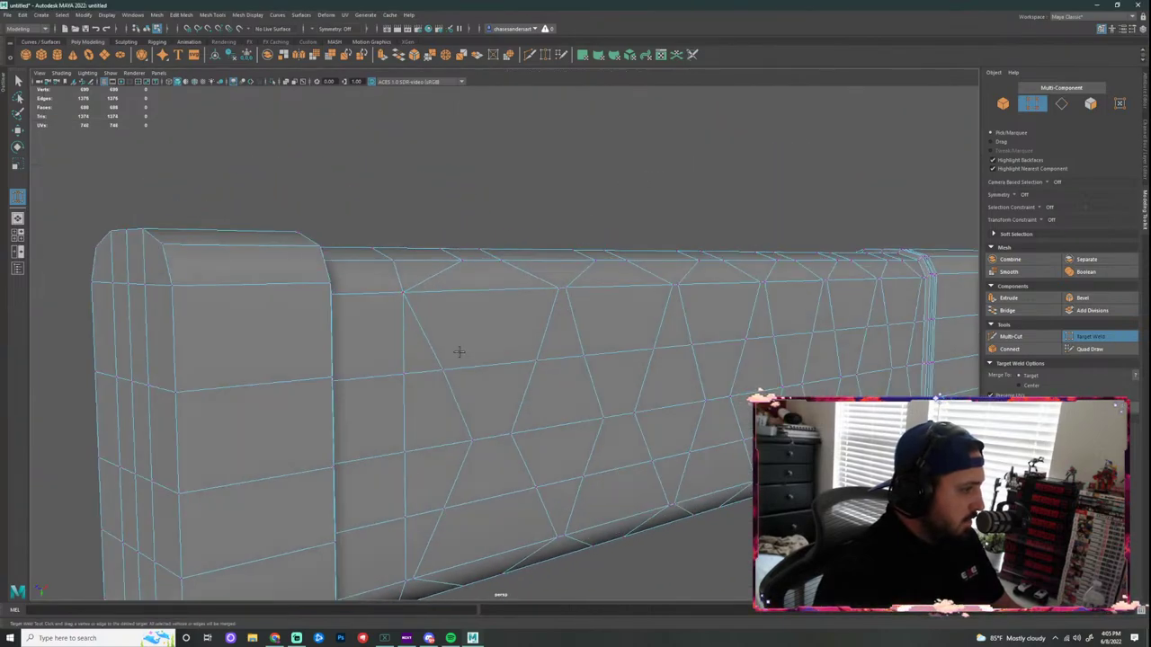
middle_click_drag(460, 351, 500, 264, "alt")
left_click_drag(444, 445, 444, 446)
right_click_drag(445, 446, 396, 423, "alt")
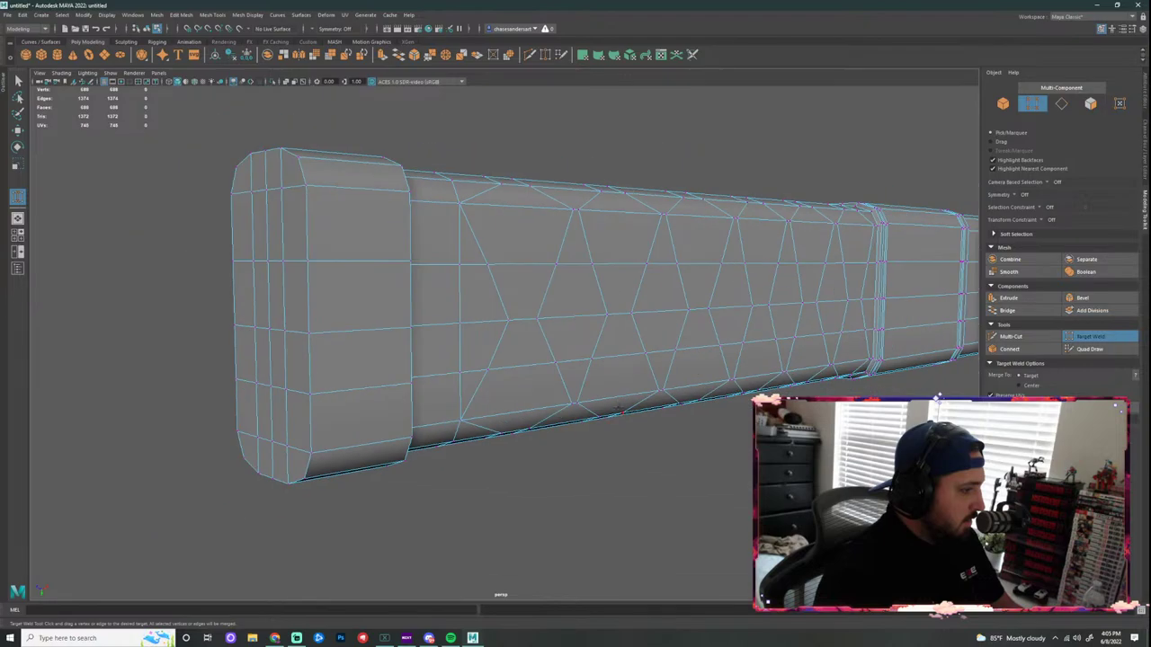
Step: Target-weld the matching half-diamond vertices on the opposite side of the grip, and check the topology at the ring end
left_click_drag(395, 422, 685, 255, "alt")
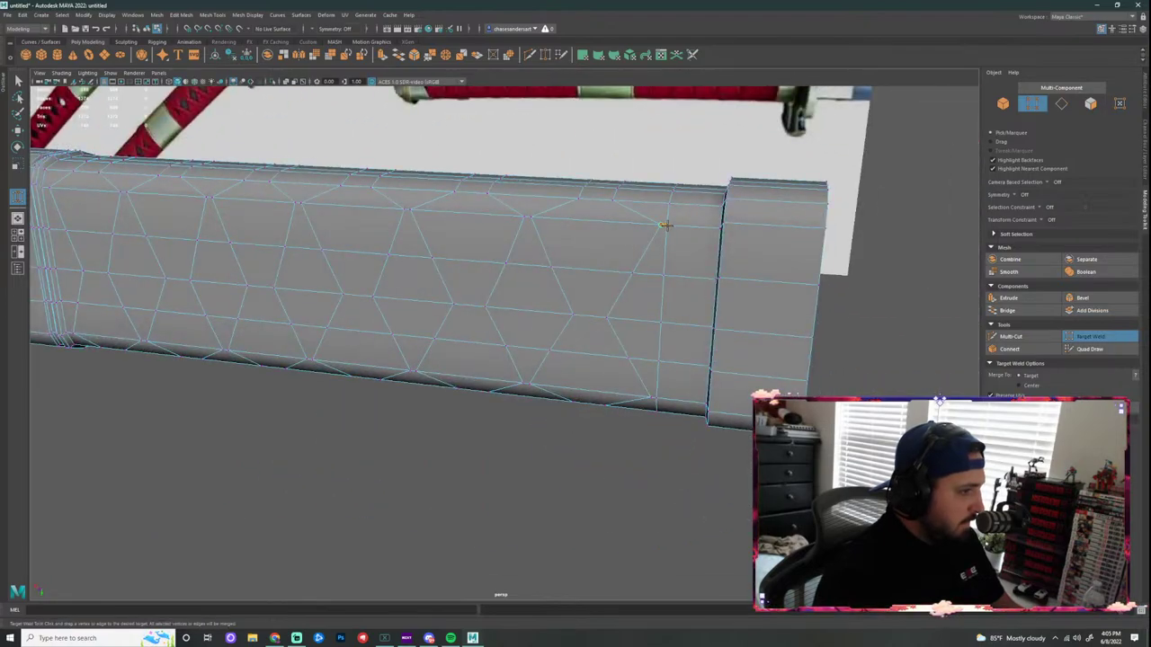
left_click_drag(651, 397, 658, 399)
middle_click_drag(269, 363, 632, 393, "alt")
left_click_drag(493, 213, 490, 144, "alt")
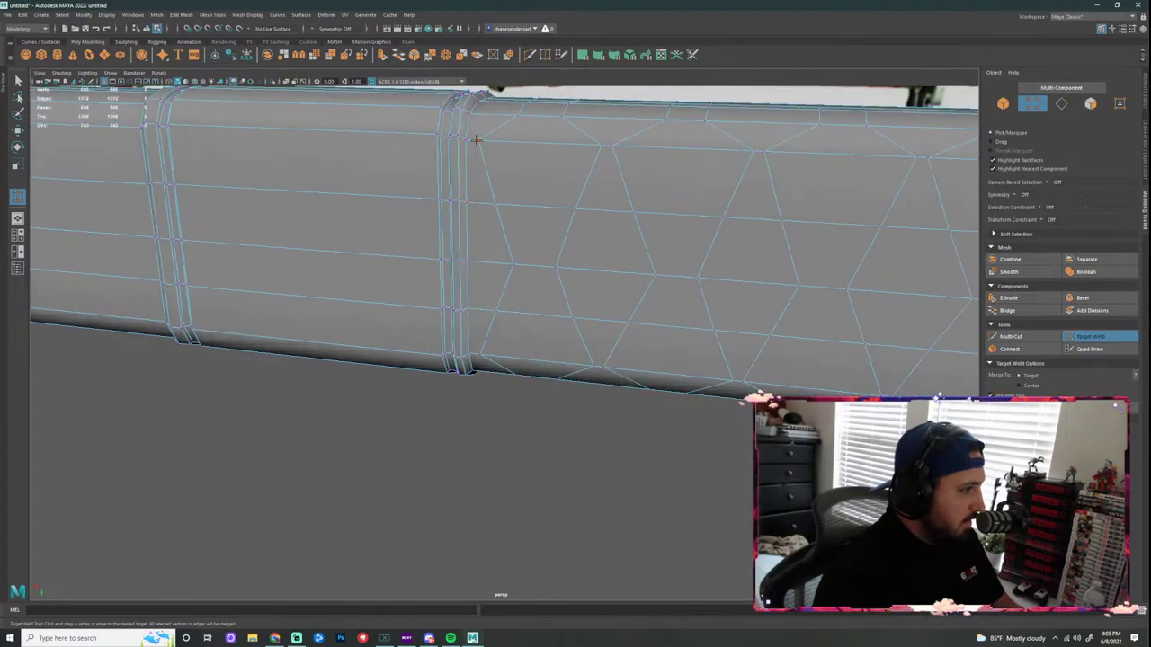
left_click_drag(475, 353, 538, 373)
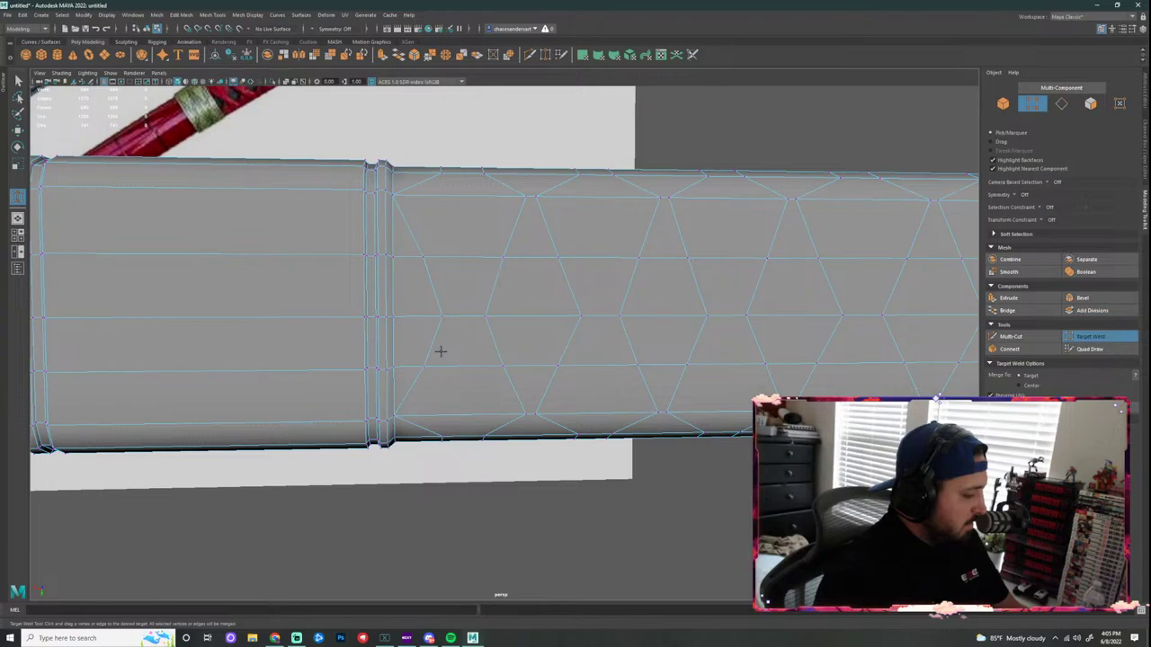
Step: Move the four intermediate vertices on the slanted edges of the collar-side half diamond slightly toward the guard along X
key("q")
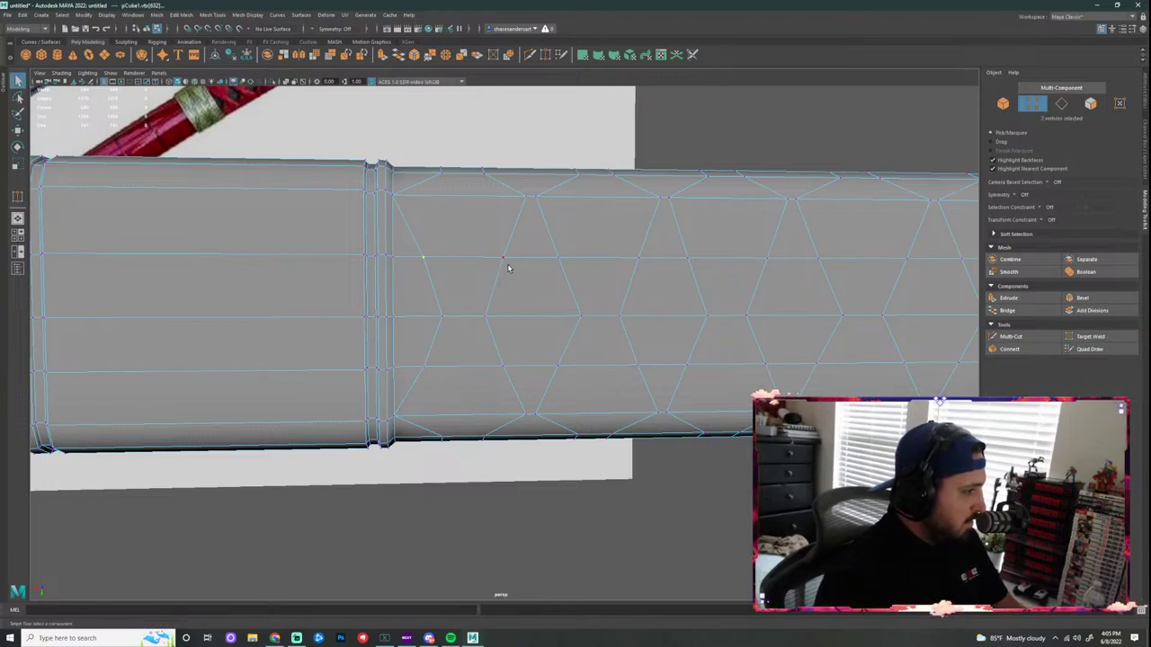
key("space")
key("space")
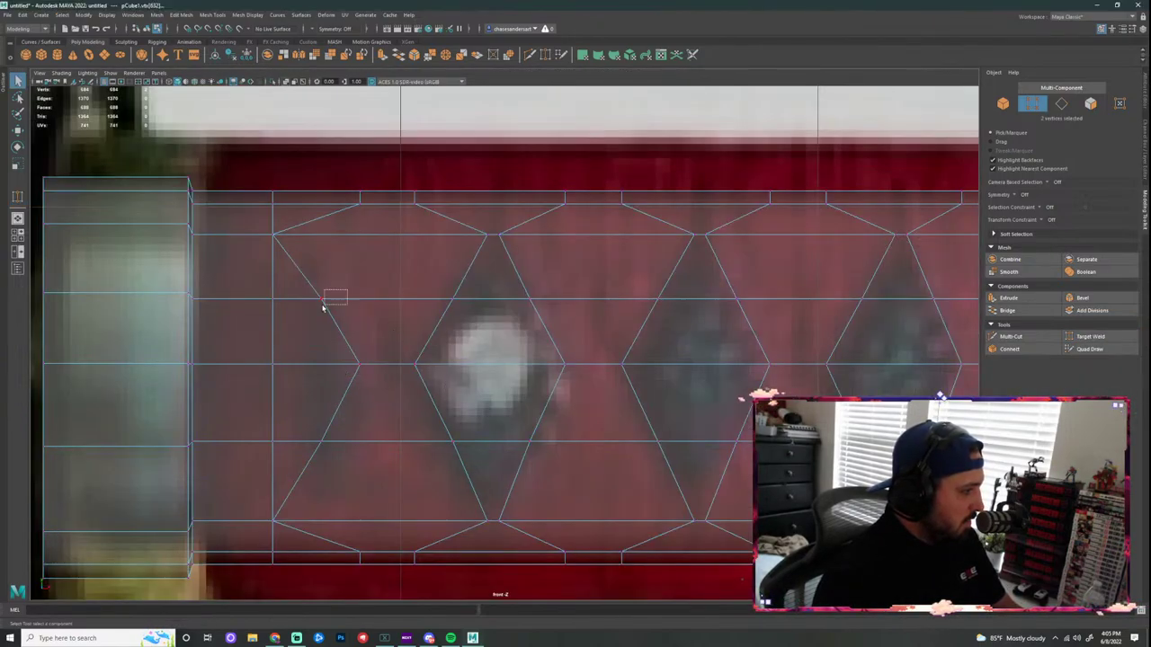
scroll(340, 340, "down", 5)
scroll(411, 377, "up", 6)
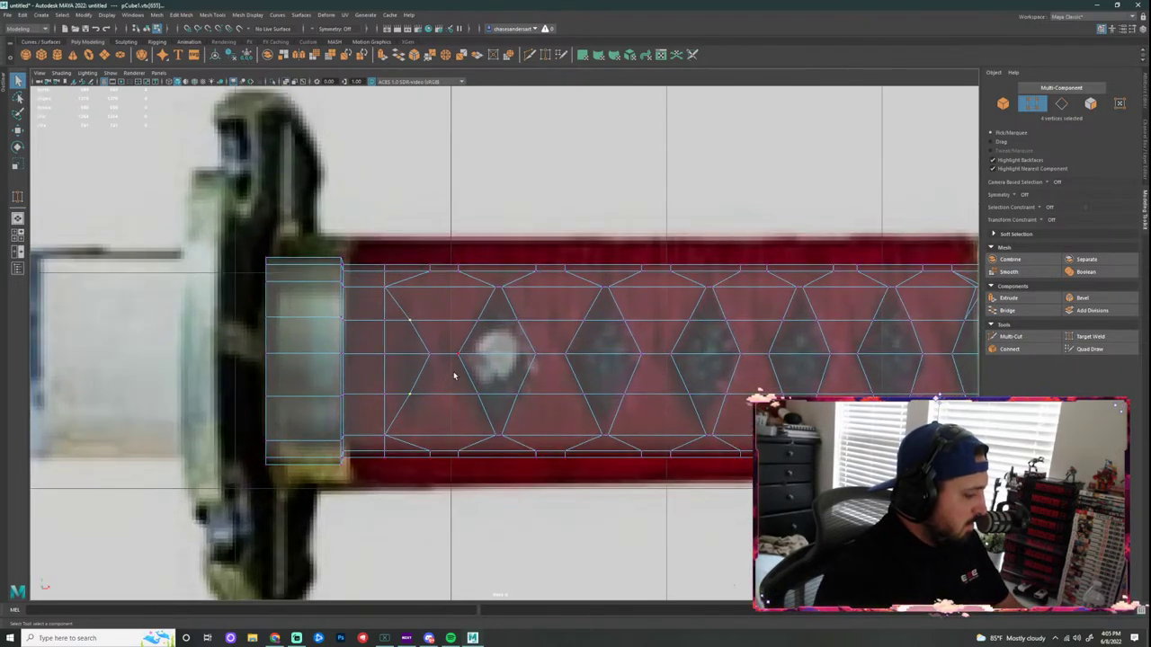
key("w")
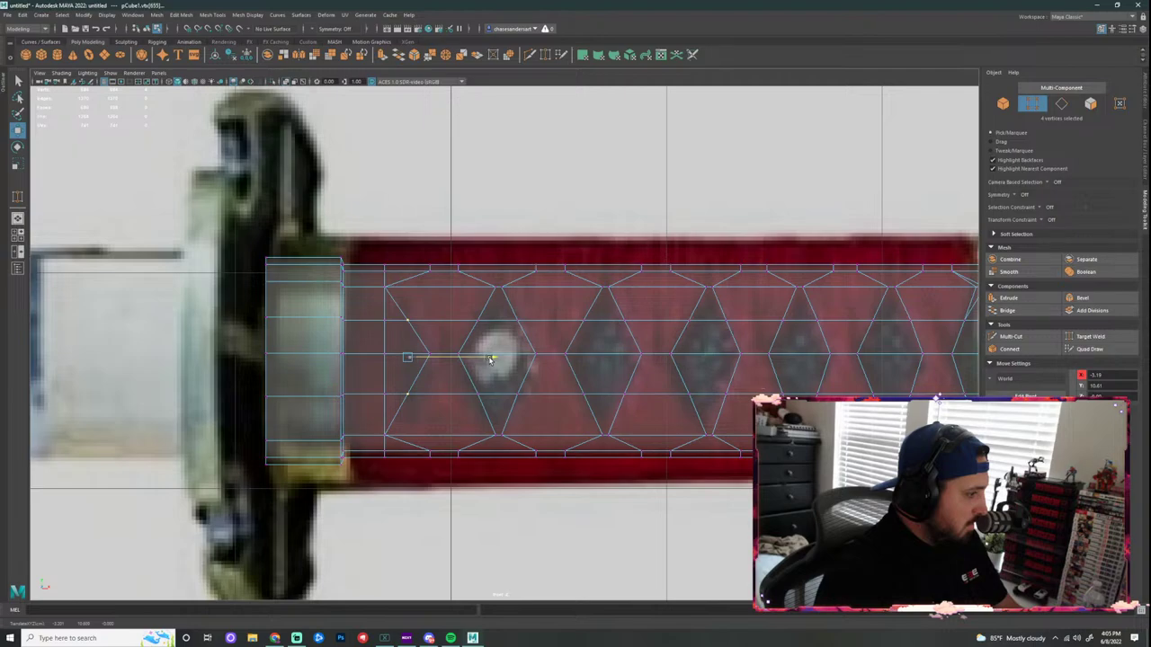
Step: Move the intermediate vertices on the slanted edges of the half diamond beside the green ring slightly toward the ring along X
scroll(564, 470, "down", 5)
middle_click_drag(635, 390, 554, 380, "alt")
scroll(562, 369, "up", 5)
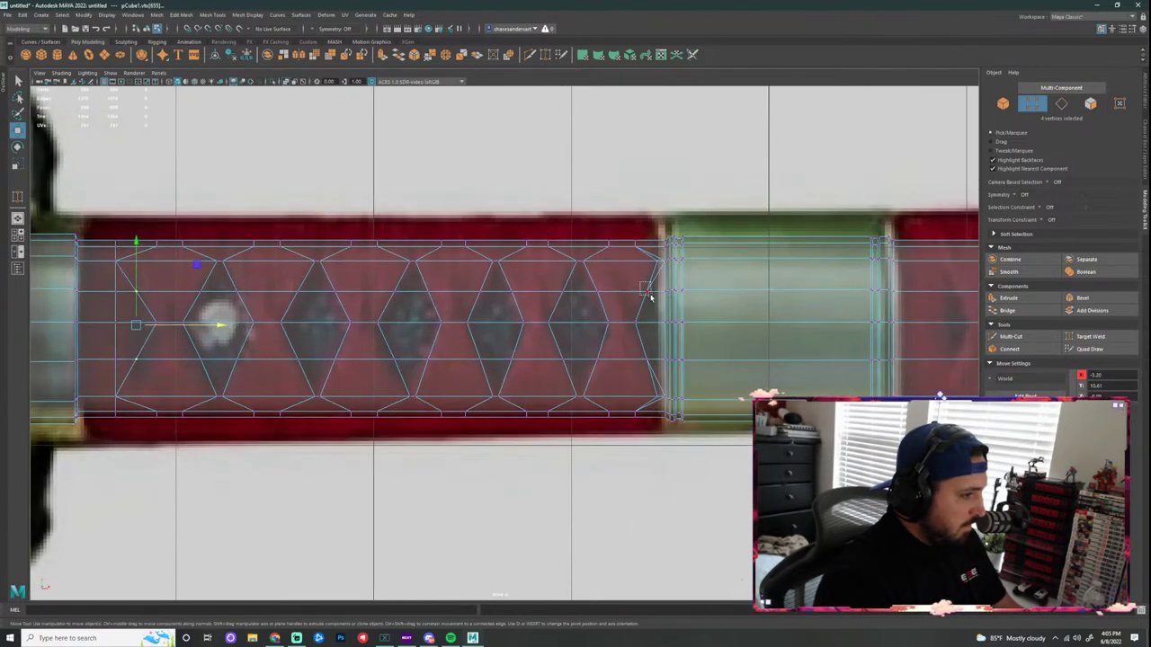
left_click(649, 295)
left_click(653, 364, "shift")
left_click_drag(721, 328, 727, 327)
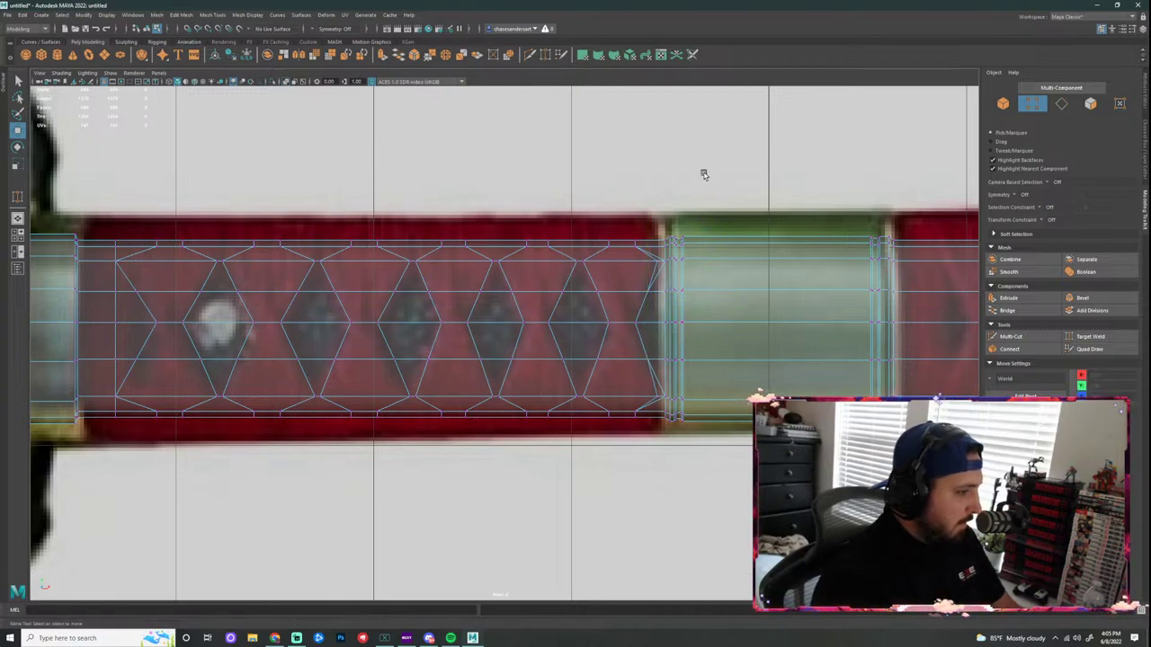
Step: Select the individual front faces of the first full diamond and of the half diamond beside the collar
scroll(702, 174, "down", 5)
scroll(700, 374, "up", 1)
key("space")
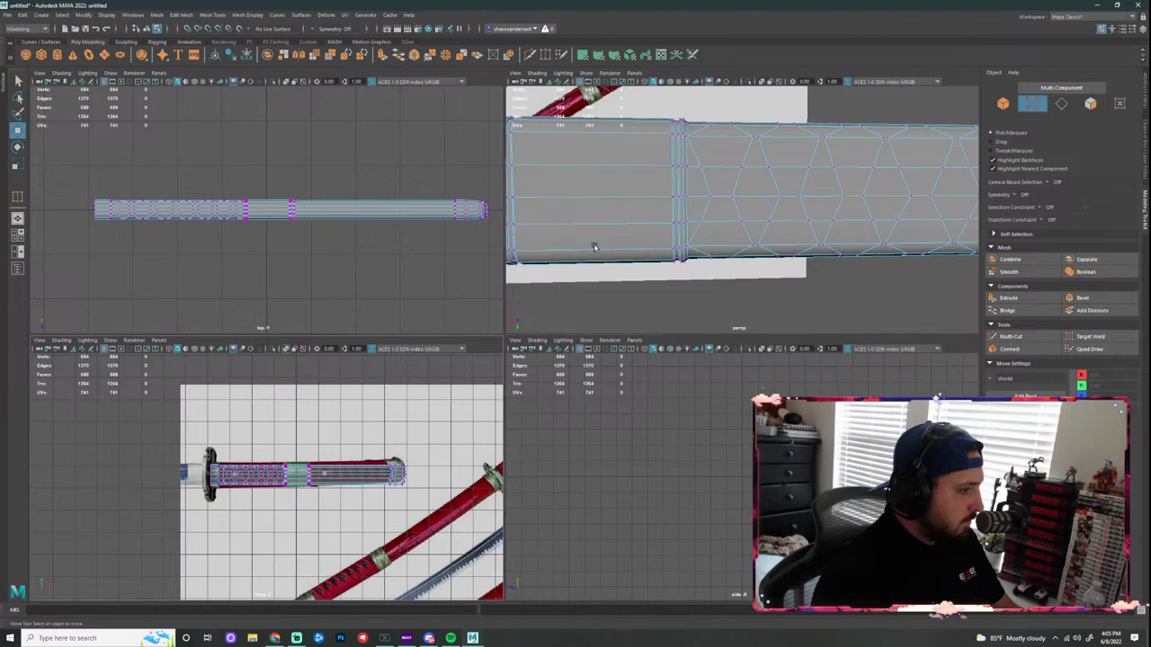
key("space")
scroll(351, 396, "up", 8)
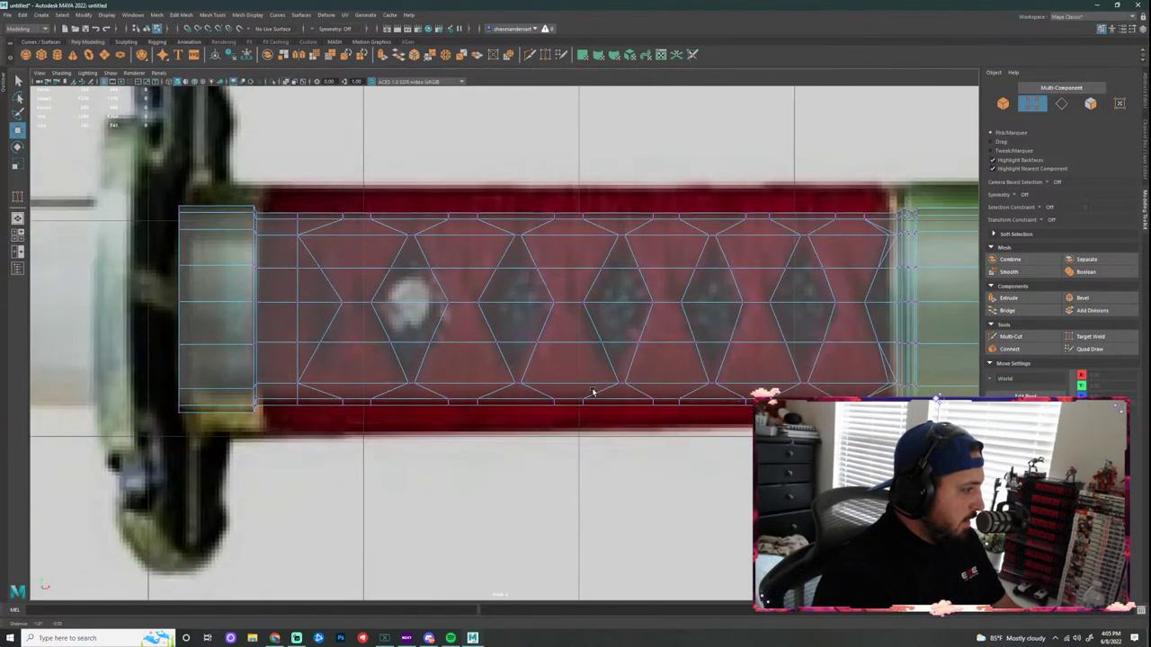
middle_click_drag(592, 392, 690, 372, "alt")
scroll(630, 359, "up", 1)
right_click_drag(498, 254, 503, 280)
left_click(503, 205)
left_click(500, 244, "shift")
left_click(510, 299, "shift")
left_click(508, 337, "shift")
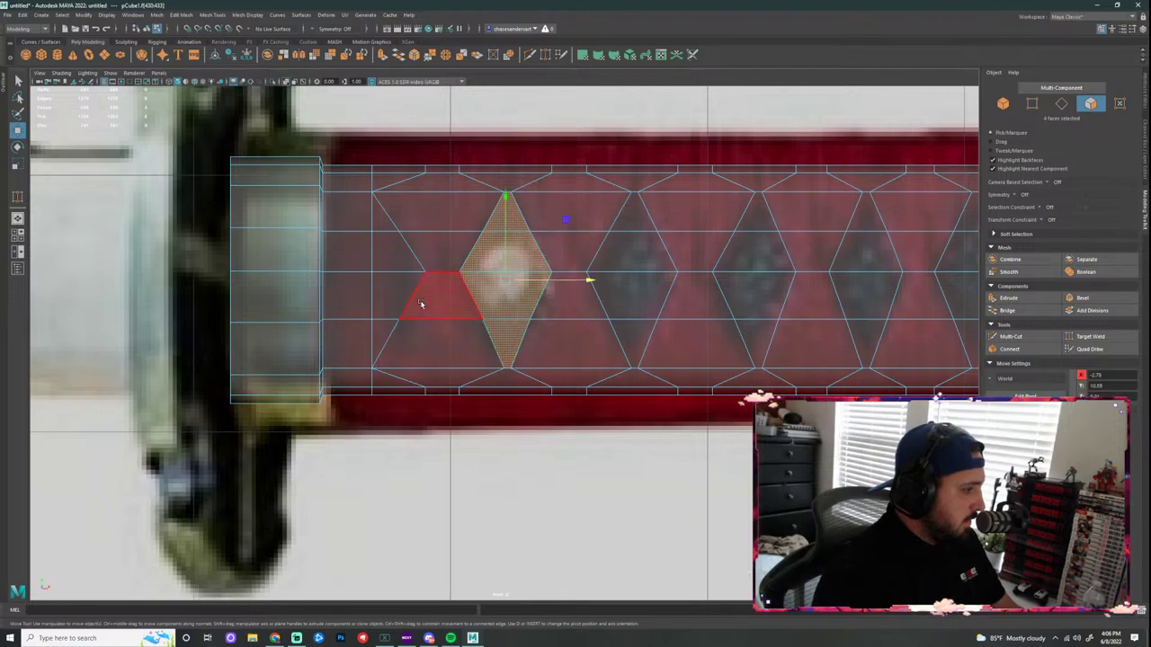
left_click(388, 225, "shift")
left_click(393, 254, "shift")
left_click(402, 295, "shift")
left_click(386, 334, "shift")
Step: Add the individual front faces of the second, third and fourth full diamonds to the selection
left_click(633, 216, "shift")
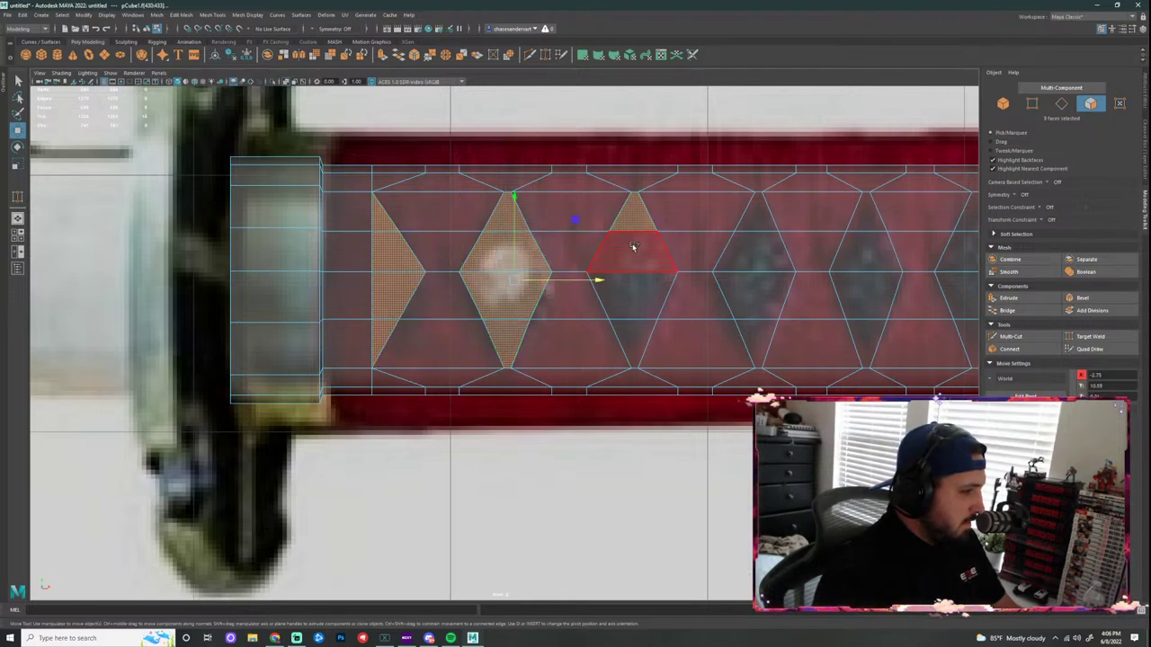
left_click(635, 250, "shift")
left_click(644, 299, "shift")
left_click(639, 333, "shift")
left_click(760, 217, "shift")
left_click(760, 254, "shift")
left_click(761, 297, "shift")
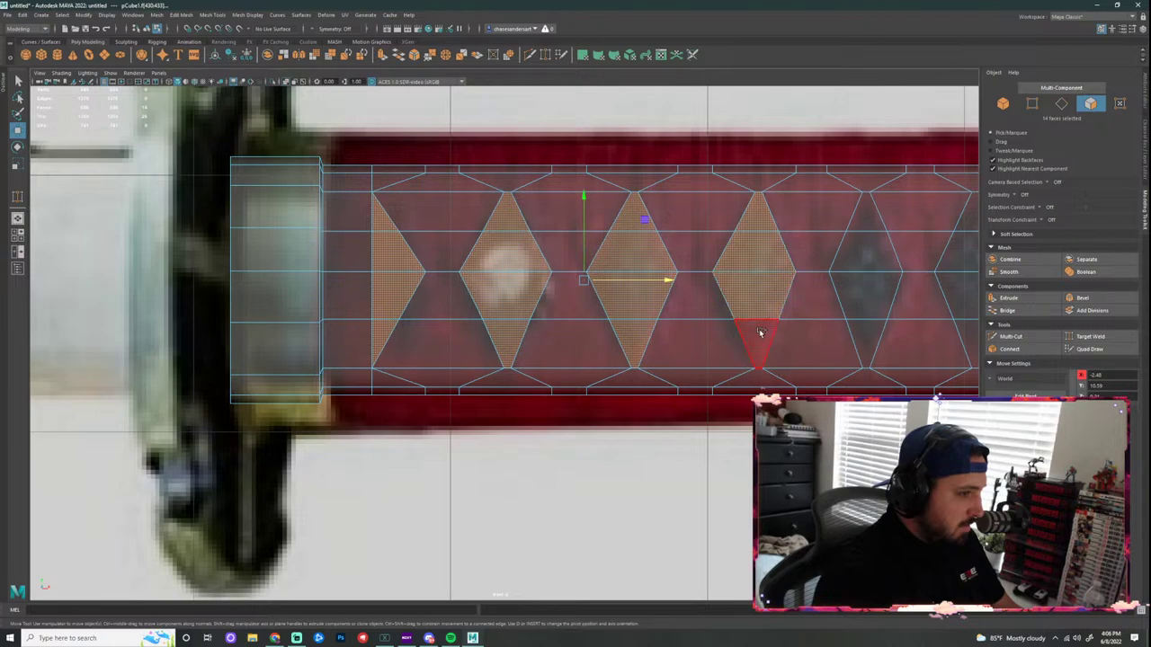
left_click(760, 333, "shift")
left_click(864, 218, "shift")
left_click_drag(863, 261, 866, 334, "shift")
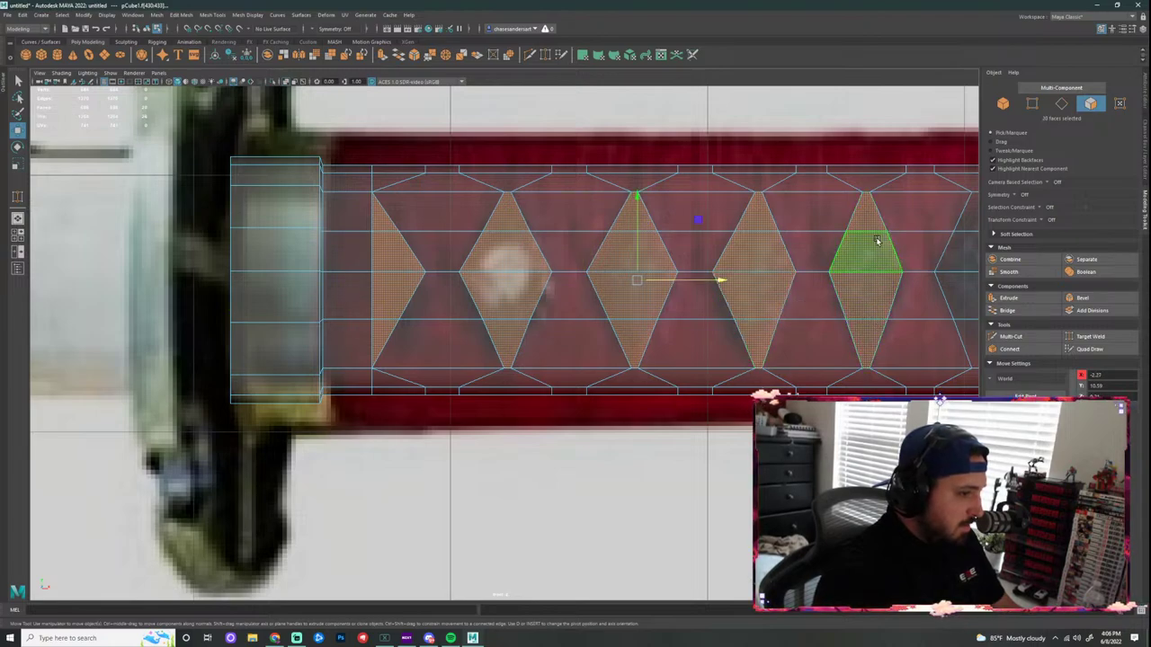
Step: Select the faces on both sides of the grip for all five full diamonds and both half diamonds
middle_click_drag(871, 125, 716, 105, "alt")
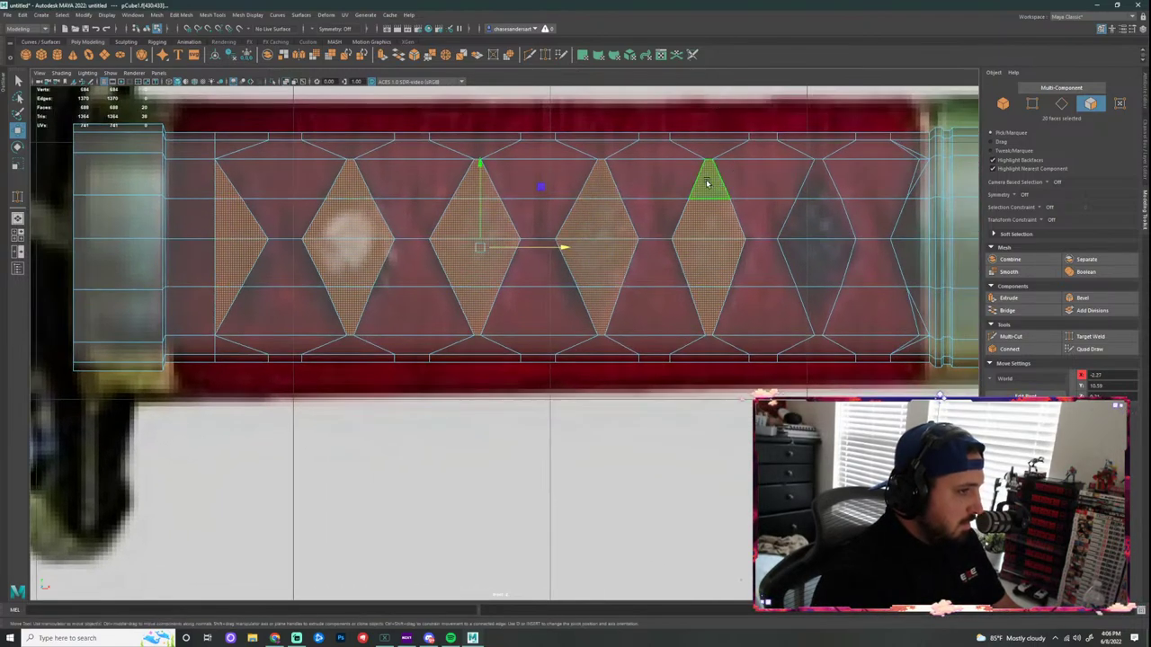
left_click_drag(705, 330, 705, 335)
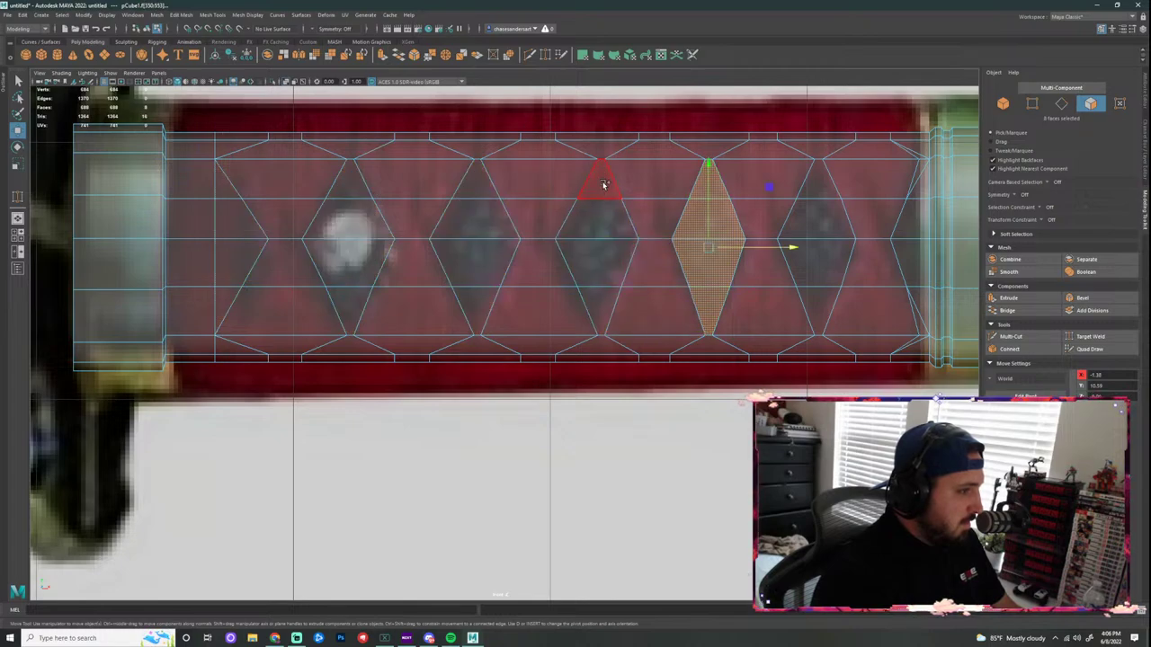
left_click_drag(600, 313, 601, 333, "shift")
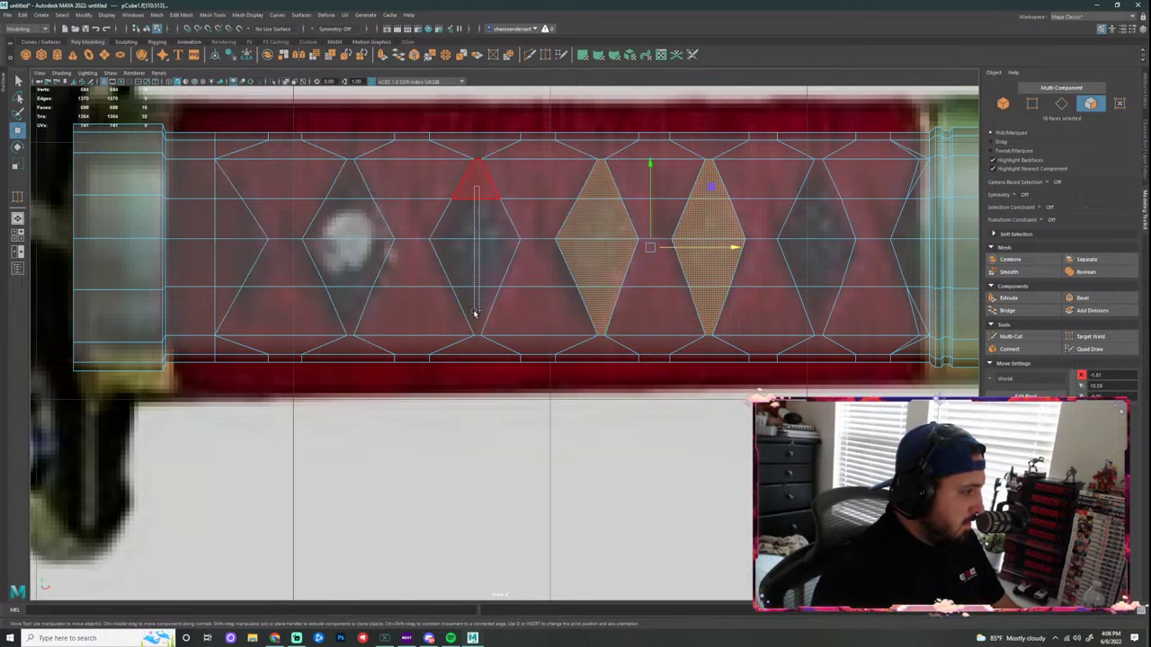
left_click_drag(474, 313, 474, 333, "shift")
left_click_drag(351, 277, 351, 334, "shift")
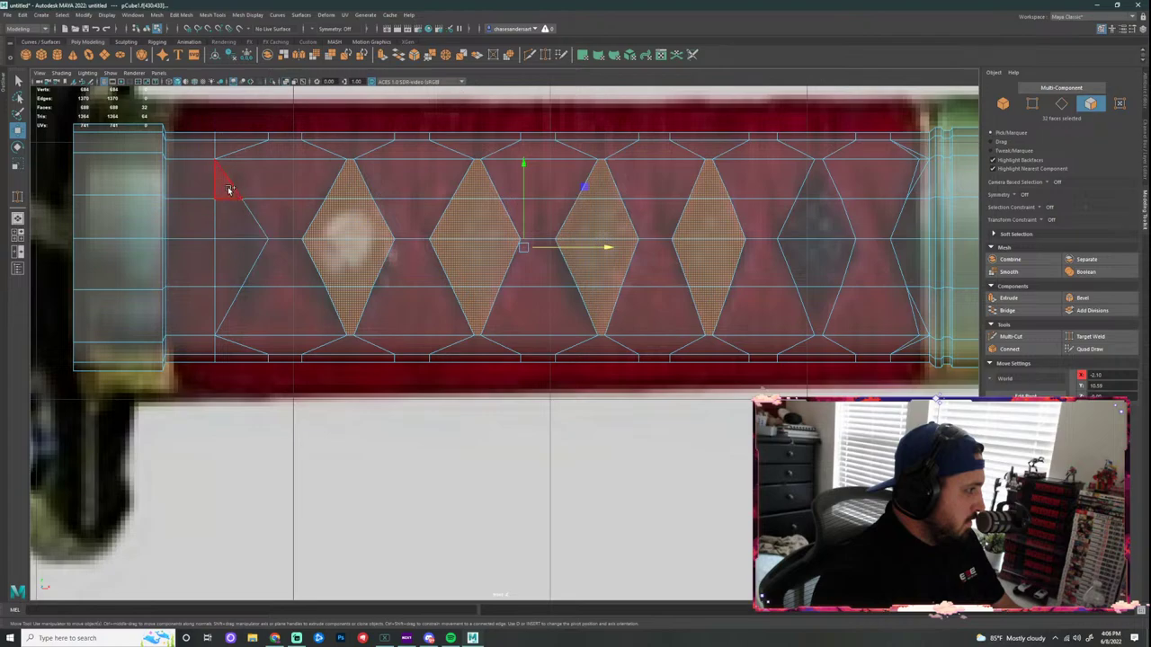
left_click_drag(226, 243, 225, 308, "shift")
left_click_drag(820, 185, 820, 205, "shift")
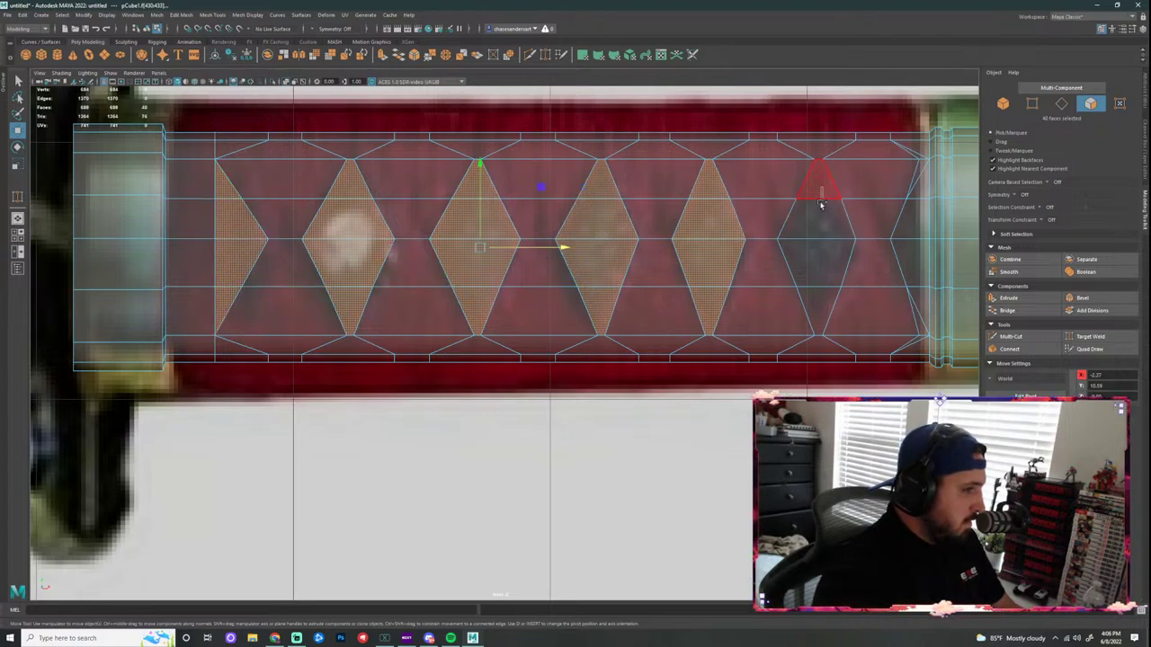
left_click_drag(816, 303, 816, 304, "shift")
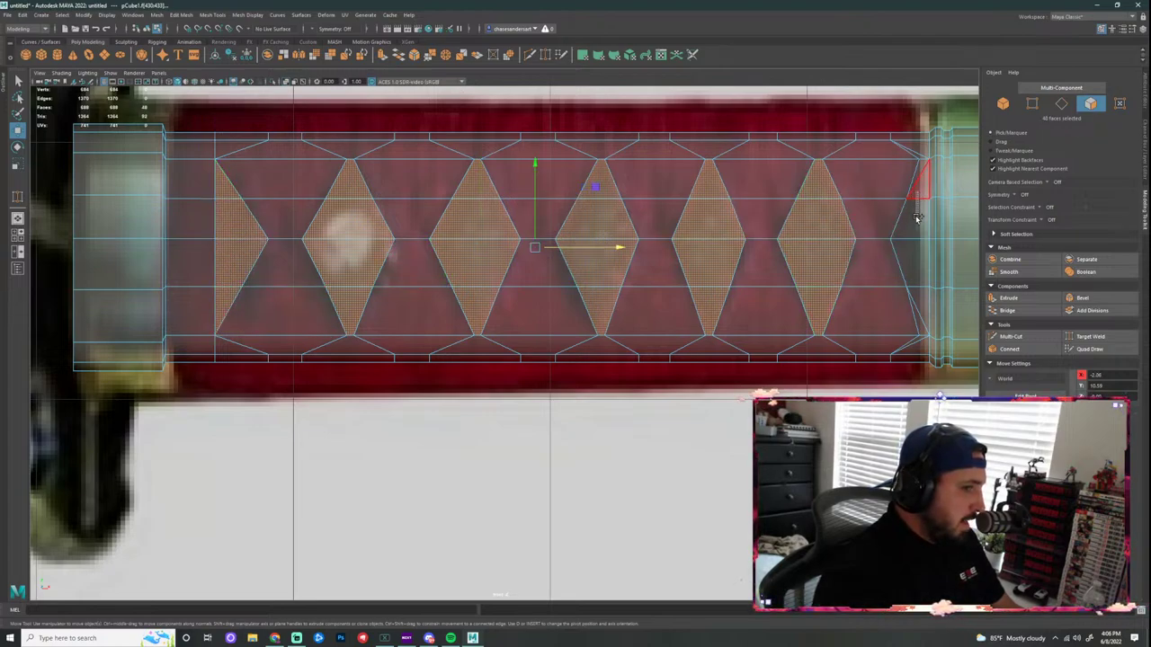
left_click_drag(922, 288, 920, 295, "shift")
Step: Extrude the selected diamond faces and scale them inward along the handle's thickness to recess them
key("space")
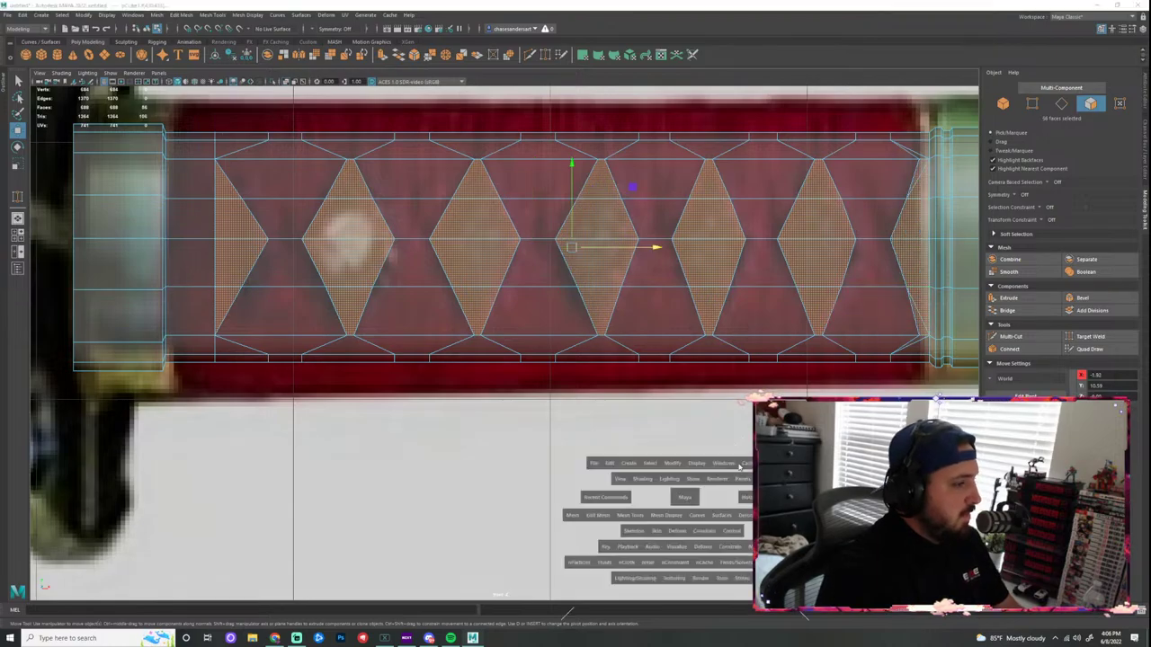
key("space")
left_click_drag(584, 499, 854, 499, "alt")
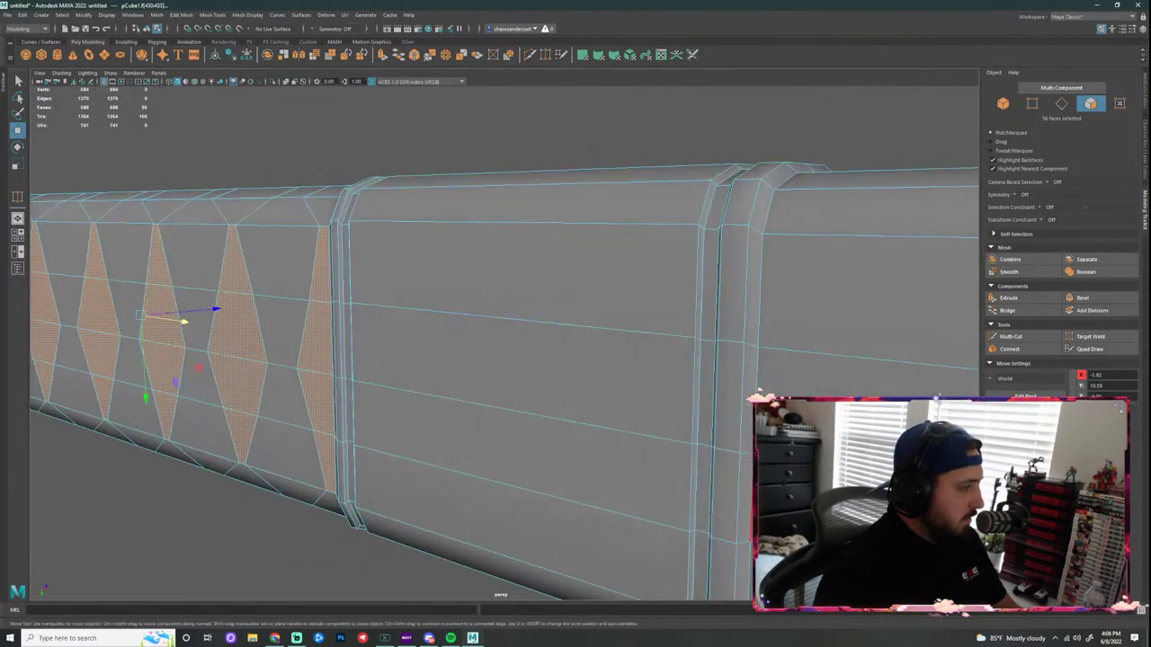
scroll(524, 395, "down", 4)
left_click_drag(323, 485, 567, 432, "alt")
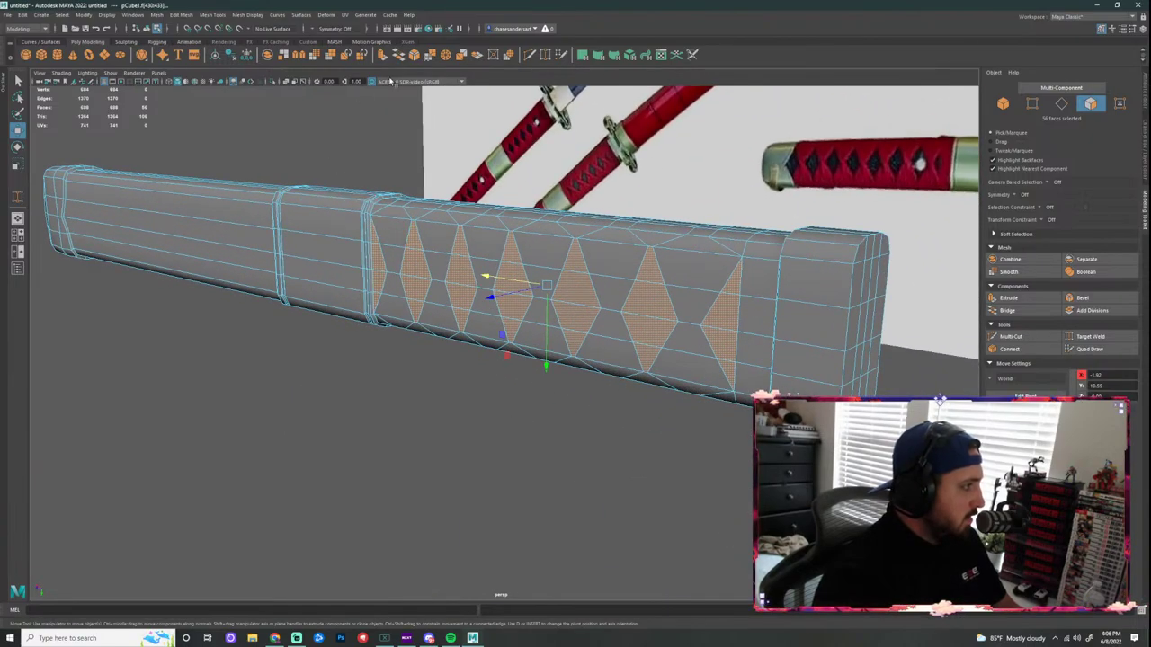
key("ctrl+e")
key("r")
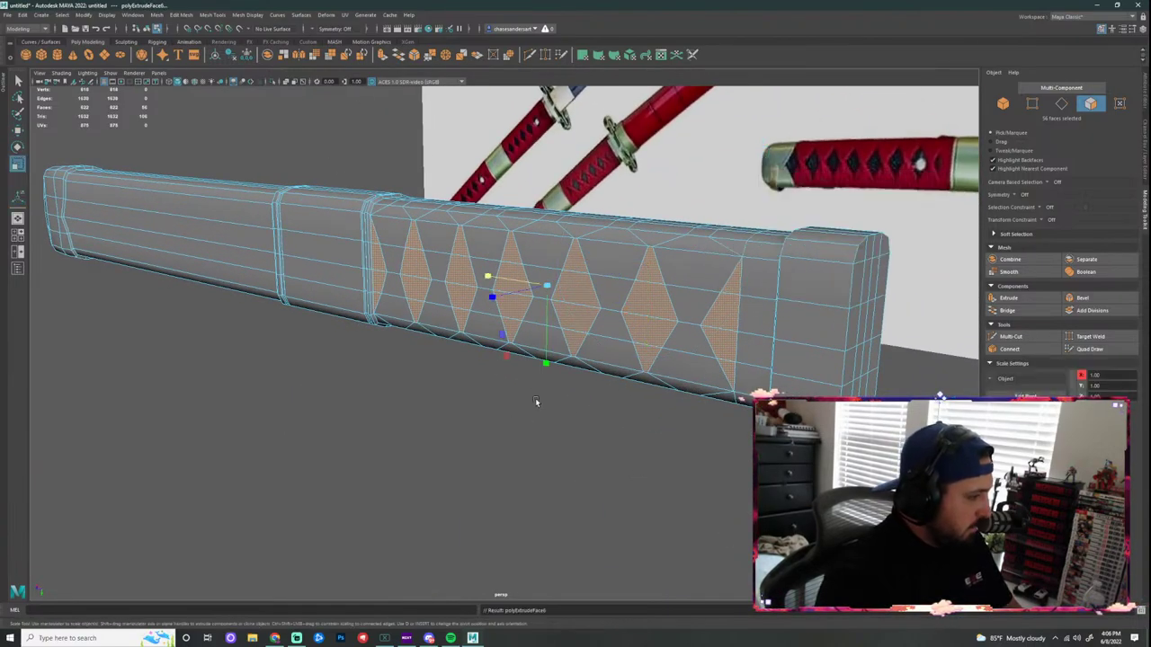
left_click_drag(535, 401, 490, 411, "alt")
left_click_drag(465, 308, 478, 310)
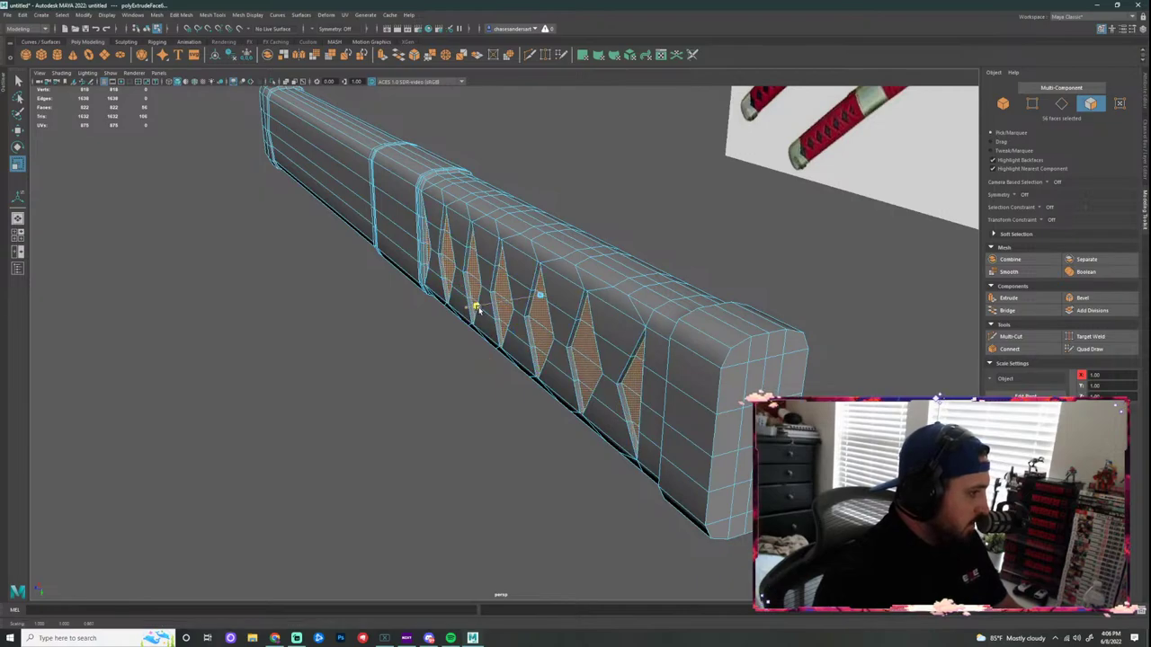
Step: Scale the extruded diamond faces slightly further inward along the thickness axis, and deselect them
left_click_drag(457, 411, 534, 396, "alt")
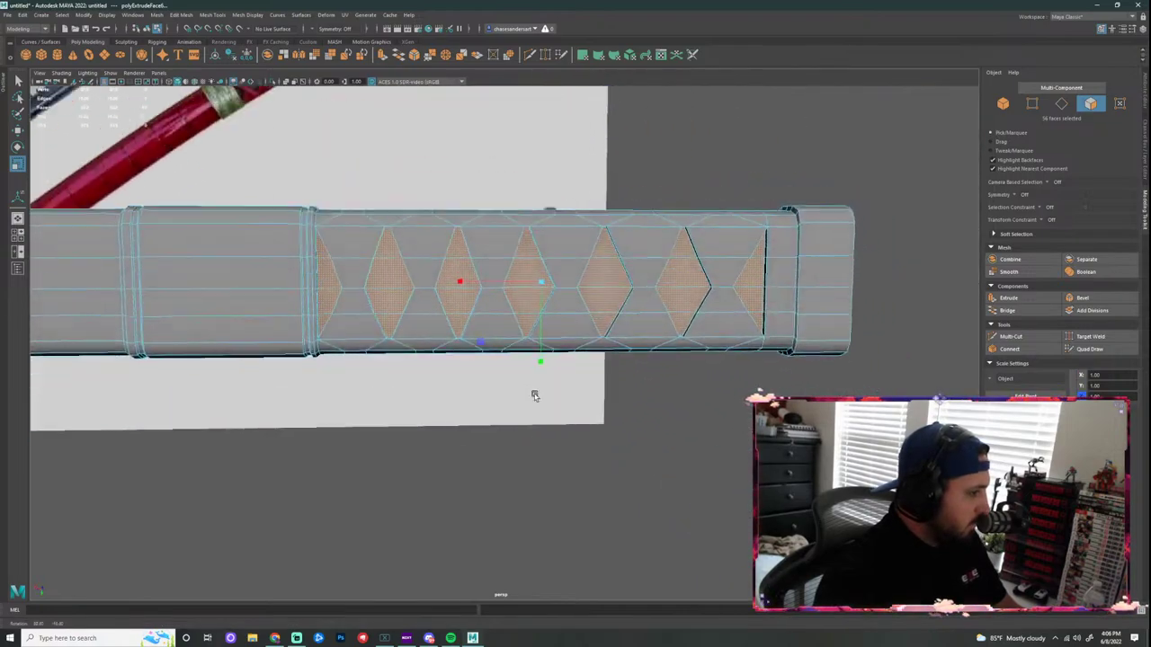
scroll(530, 288, "up", 3)
left_click_drag(569, 496, 640, 514, "alt")
left_click_drag(494, 375, 500, 381)
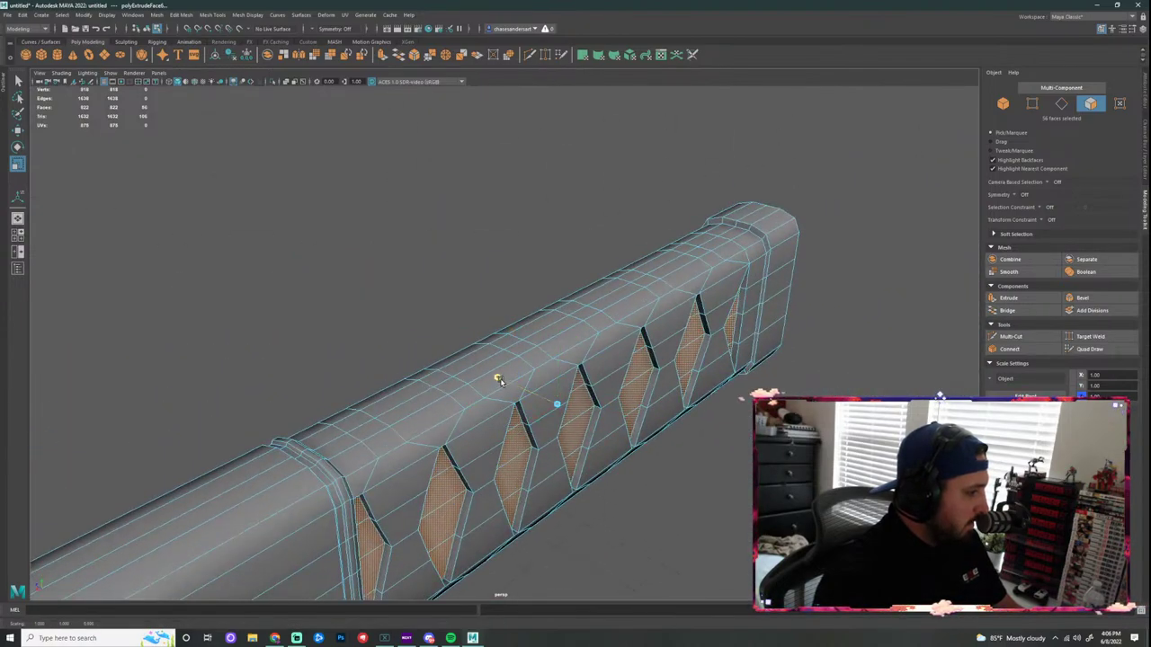
left_click(735, 421)
Step: Return to object mode with nothing selected, and examine the shading of the recessed diamonds along the grip
scroll(735, 421, "down", 4)
right_click_drag(578, 369, 629, 354)
left_click(702, 378)
left_click_drag(702, 378, 500, 423, "alt")
scroll(525, 419, "up", 8)
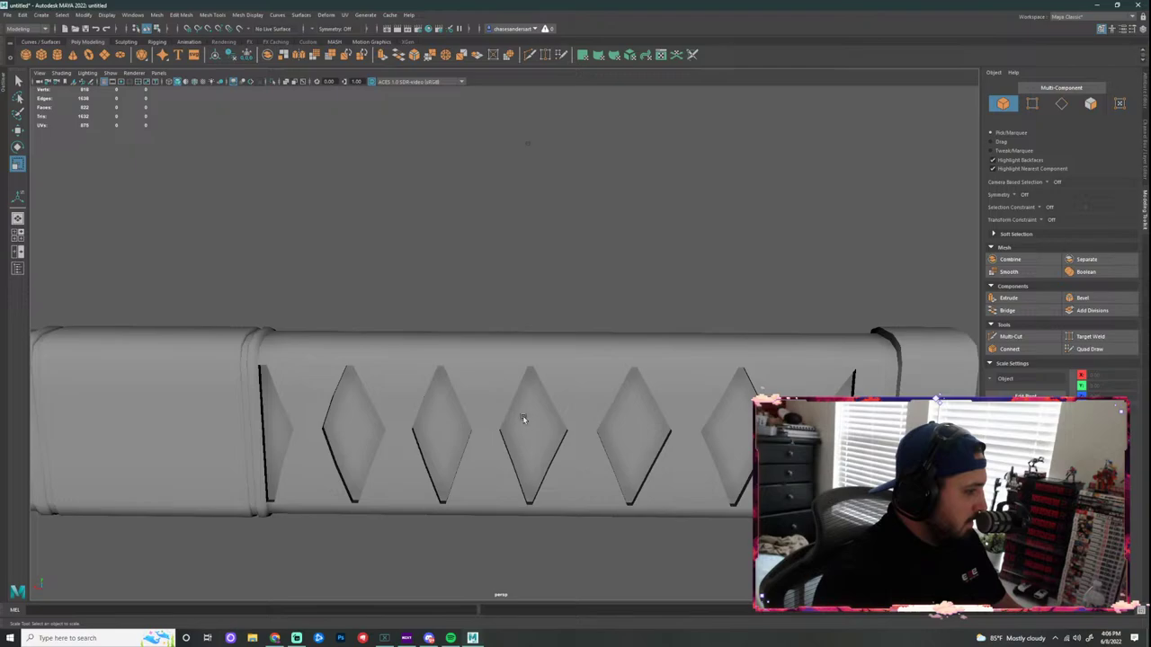
scroll(473, 277, "down", 3)
Step: Select the four recessed faces of the first full diamond beside the collar and scale them smaller
left_click(547, 260)
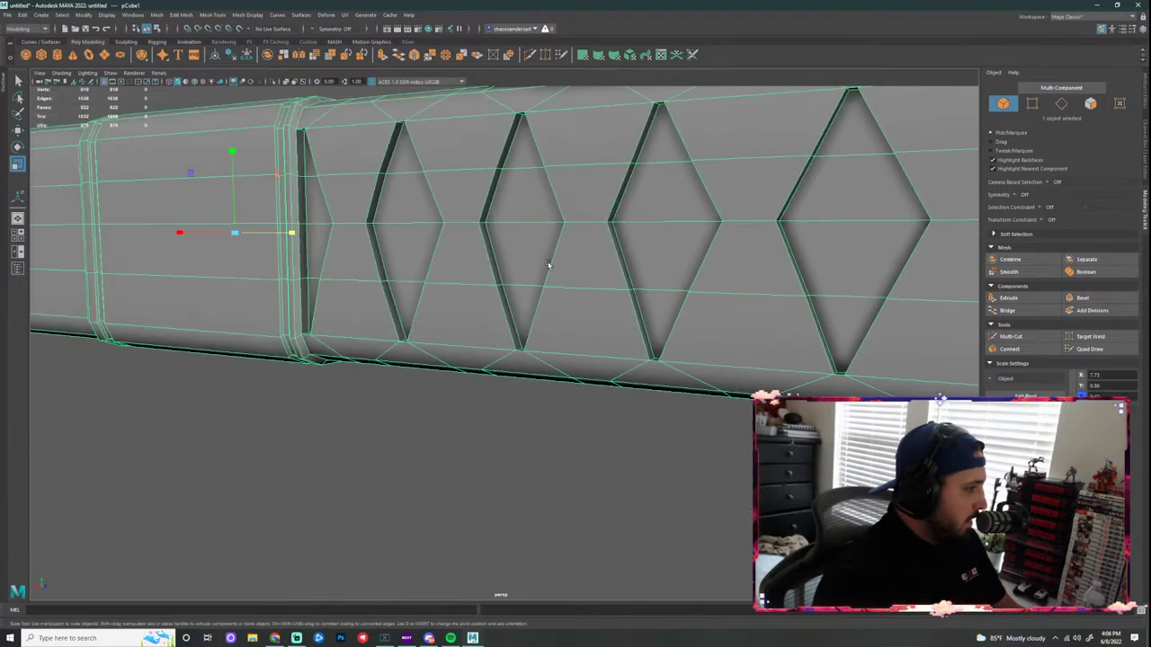
scroll(571, 315, "up", 5)
left_click_drag(573, 316, 522, 282, "alt")
right_click_drag(462, 231, 462, 270)
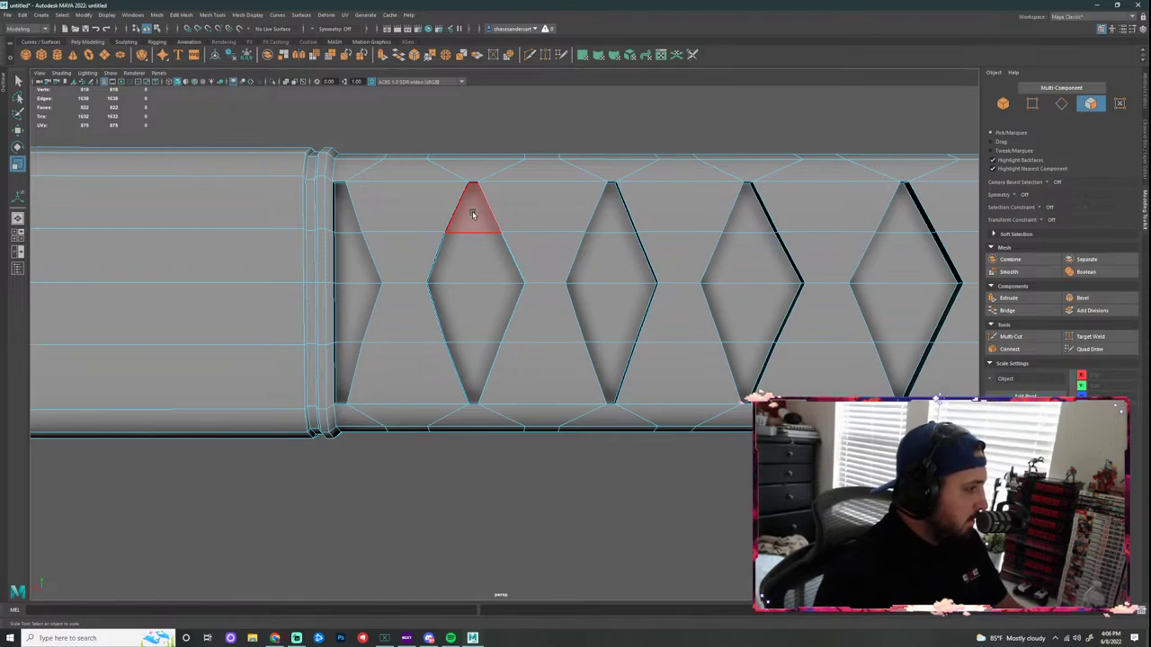
left_click(473, 214)
left_click(481, 275, "shift")
left_click(483, 315, "shift")
left_click(484, 372, "shift")
left_click_drag(478, 293, 460, 289, "ctrl")
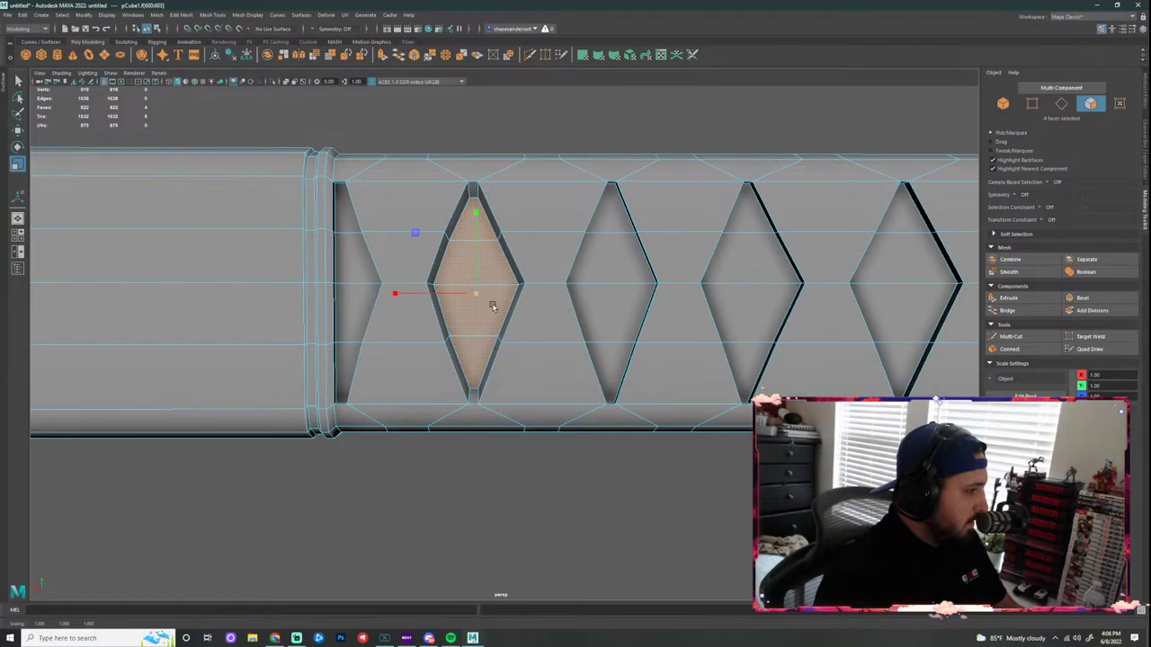
Step: Undo that scaling, reselect the diamond's lowest face, and scale its four recessed faces down by a smaller amount
key("ctrl+z")
key("ctrl+z")
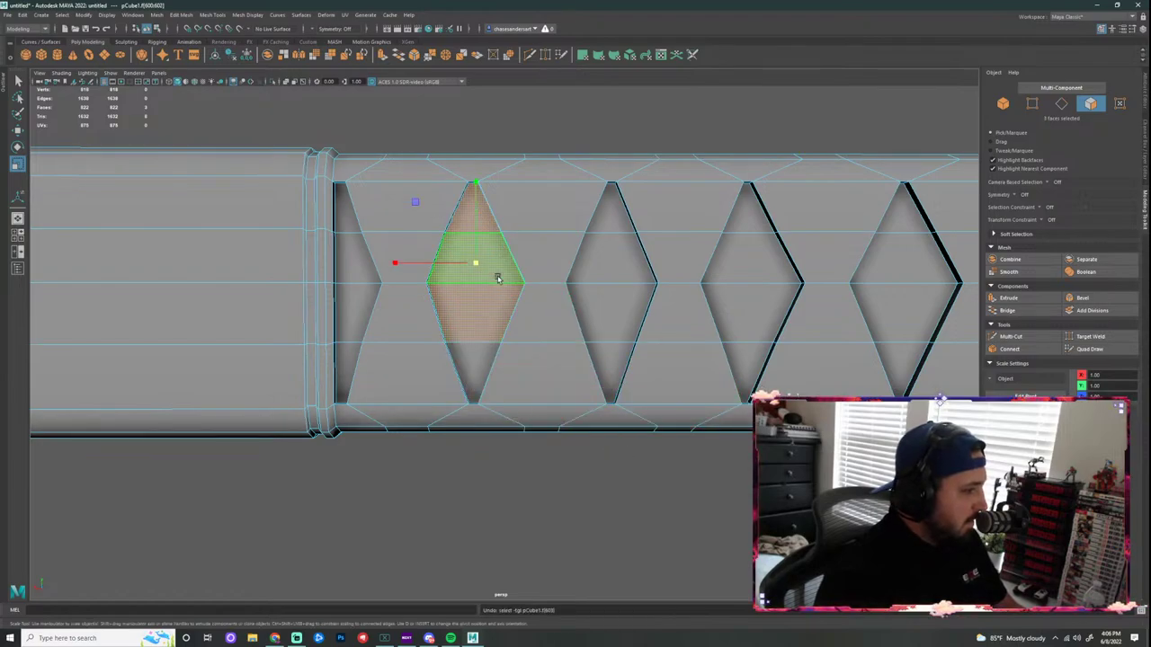
left_click(482, 359, "shift")
key("ctrl+e")
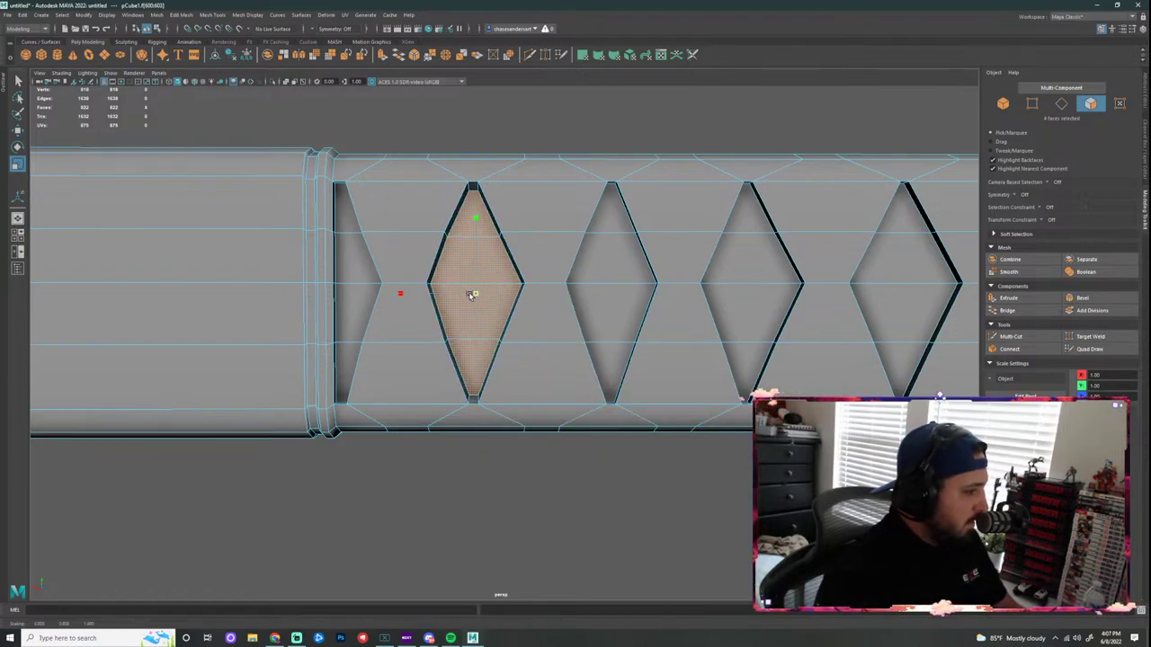
left_click_drag(474, 353, 419, 380, "alt")
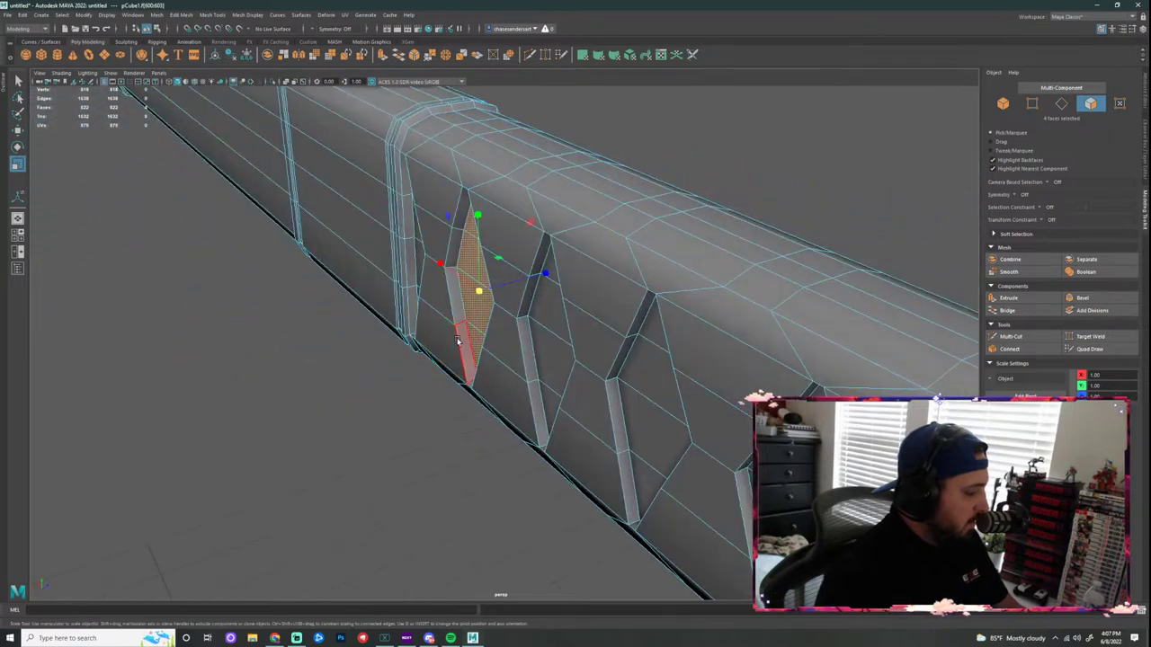
left_click_drag(456, 449, 603, 309, "alt")
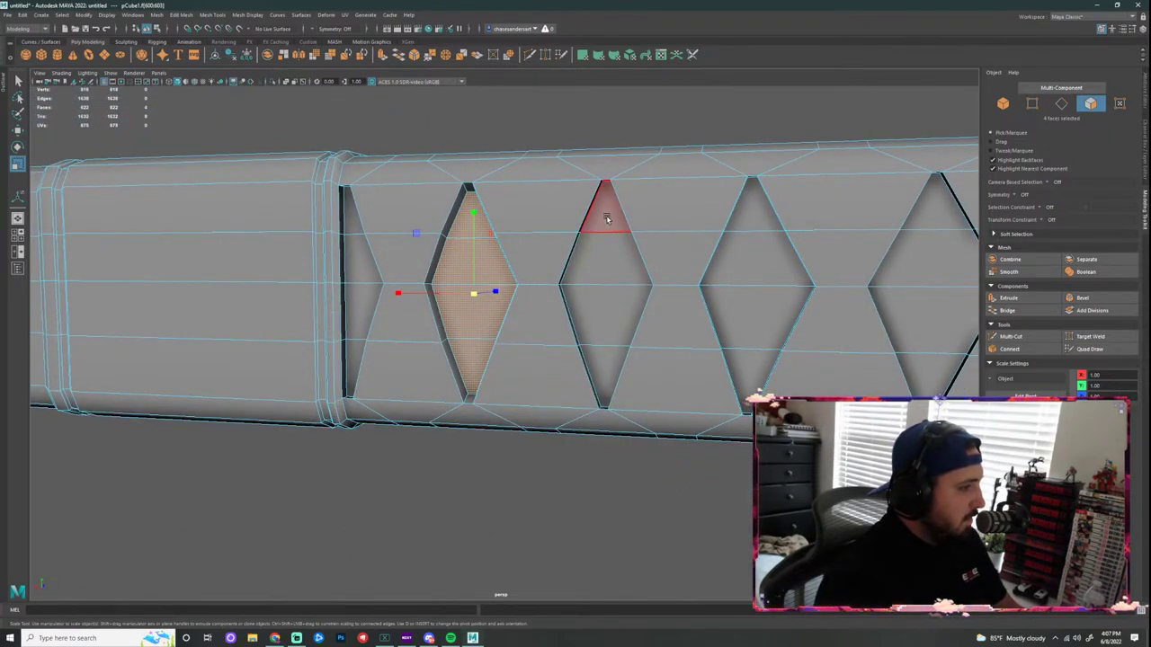
Step: Scale the recessed faces of the second full diamond slightly smaller, and do the same for the third
left_click(600, 225)
left_click(604, 291, "shift")
left_click(604, 372, "shift")
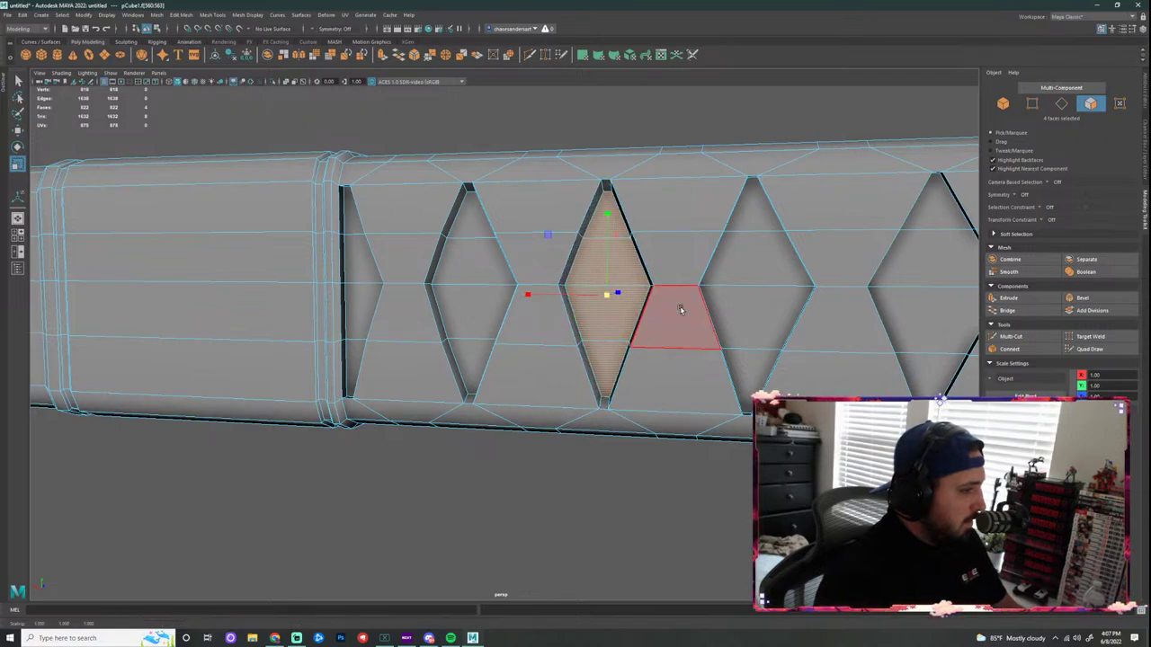
left_click_drag(682, 308, 653, 226, "alt")
left_click(650, 223)
left_click(648, 287, "shift")
left_click(648, 366, "shift")
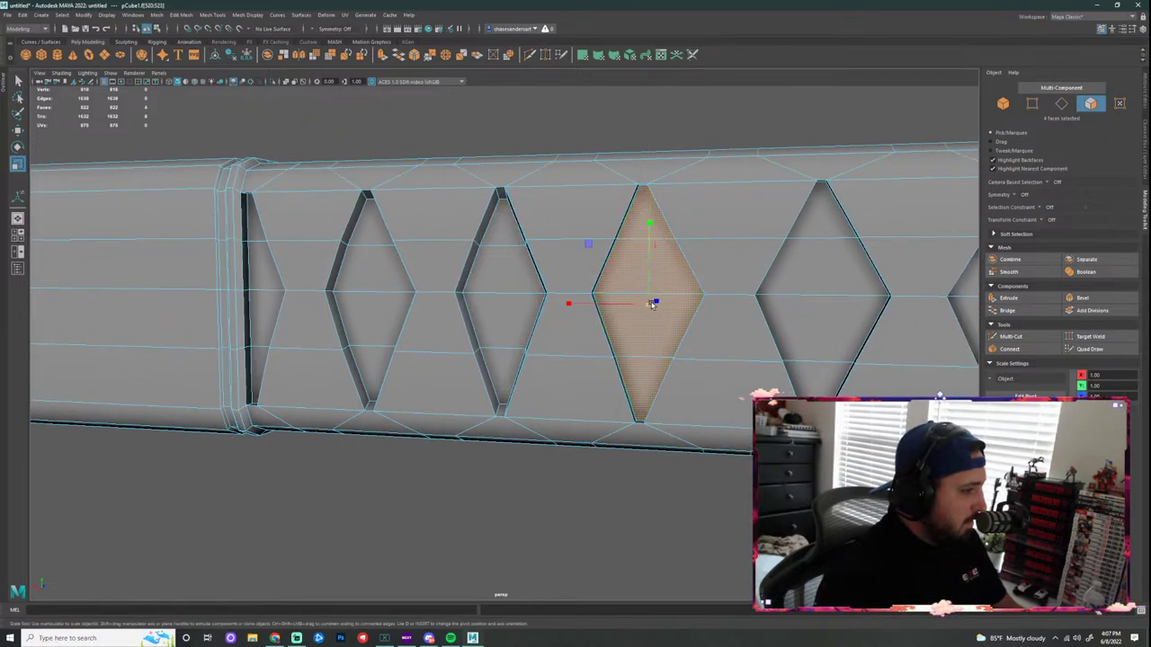
Step: Select the four recessed faces of the fourth full diamond and scale them slightly smaller
middle_click_drag(762, 279, 624, 293, "alt")
left_click(679, 236)
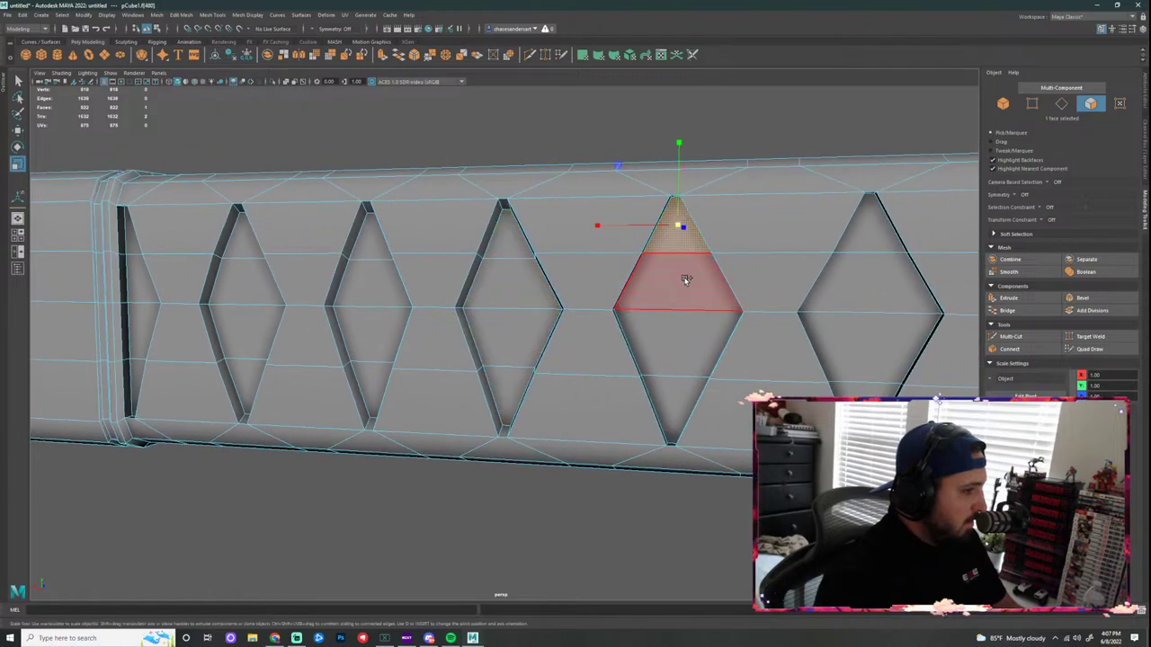
left_click(685, 279, "shift")
left_click(685, 346, "shift")
left_click(684, 402, "shift")
left_click_drag(683, 317, 663, 325)
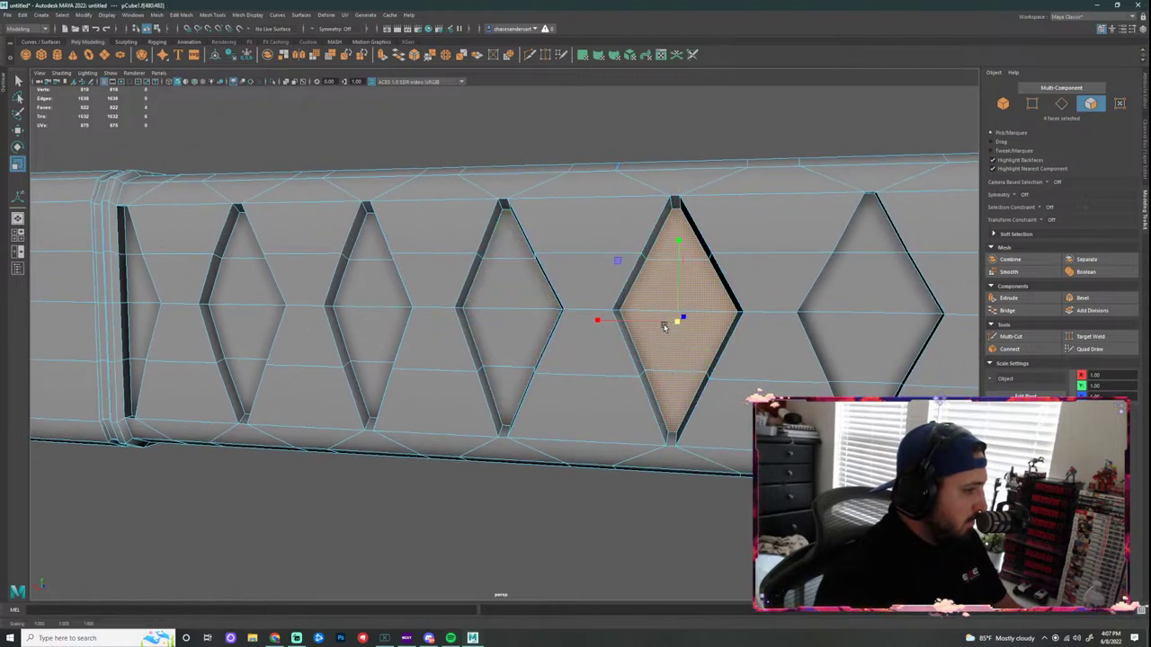
Step: Select the four recessed faces of the fifth full diamond and scale them slightly smaller
middle_click_drag(791, 312, 621, 320, "alt")
left_click(680, 236)
left_click(684, 290, "shift")
left_click(688, 335, "shift")
left_click(678, 405, "shift")
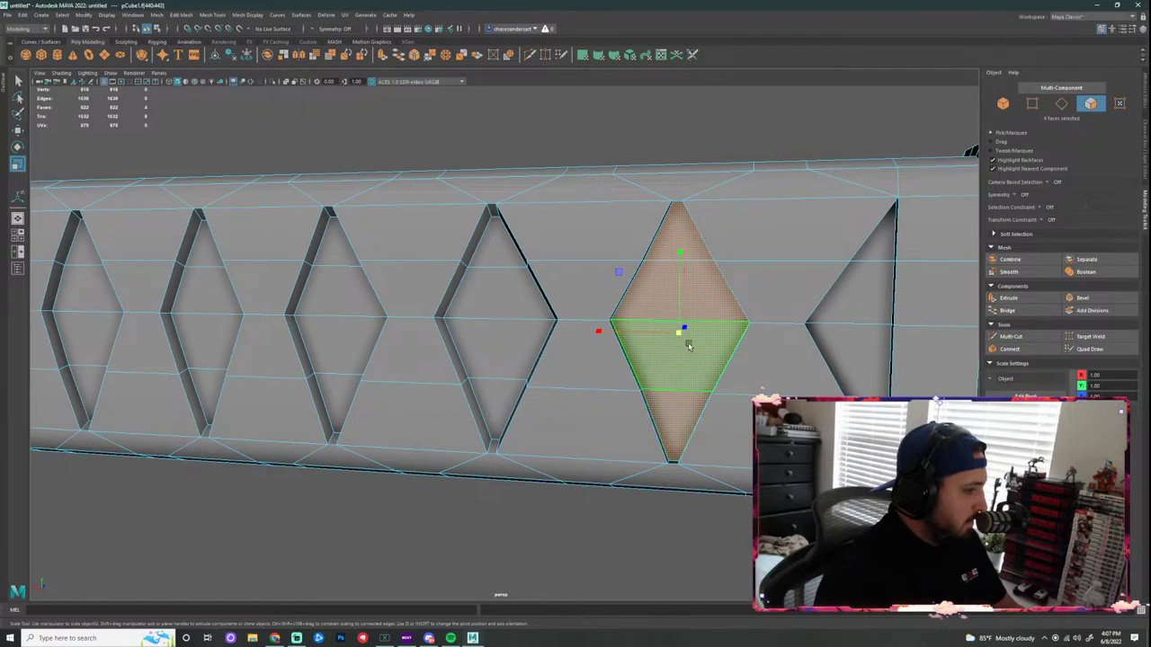
left_click_drag(686, 330, 661, 341, "ctrl")
Step: Scale the four recessed faces of the half diamond beside the pommel slightly smaller
middle_click_drag(809, 344, 680, 350, "alt")
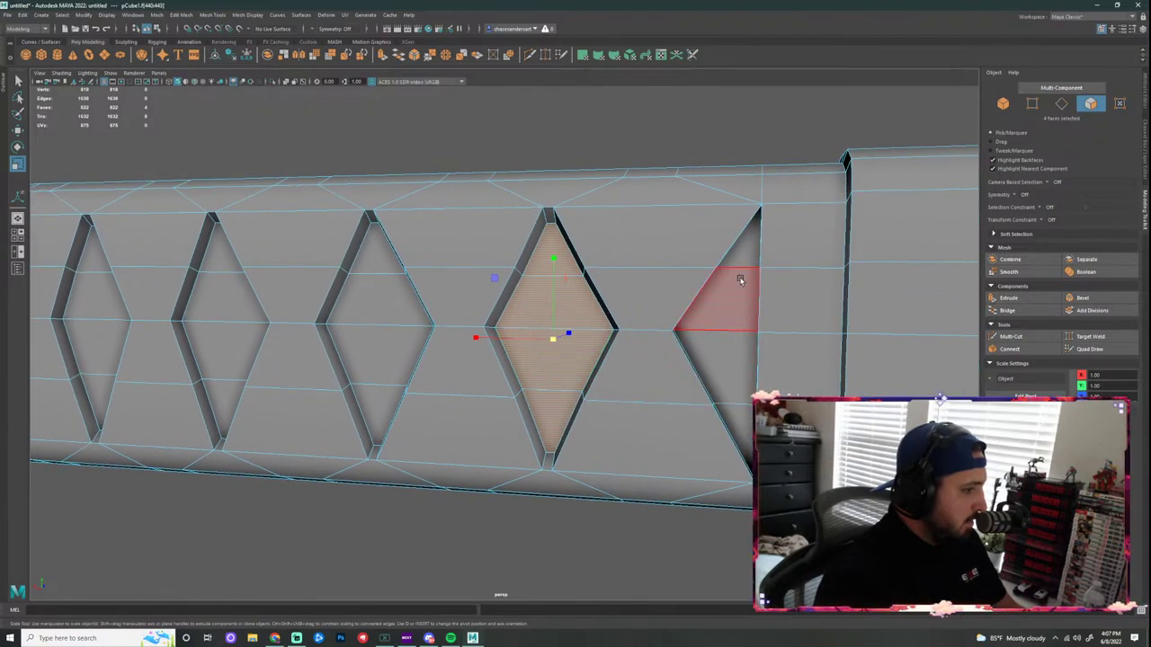
left_click(741, 254)
left_click(728, 303, "shift")
left_click(733, 389, "shift")
left_click(738, 419, "shift")
left_click_drag(716, 341, 691, 345, "ctrl")
Step: Reselect the recessed faces of the first full diamond beside the collar and scale them down a bit more
scroll(673, 354, "down", 3)
middle_click_drag(683, 354, 1032, 363, "alt")
scroll(565, 300, "up", 3)
left_click(533, 256)
left_click(529, 293, "shift")
left_click(534, 347, "shift")
left_click(536, 395, "shift")
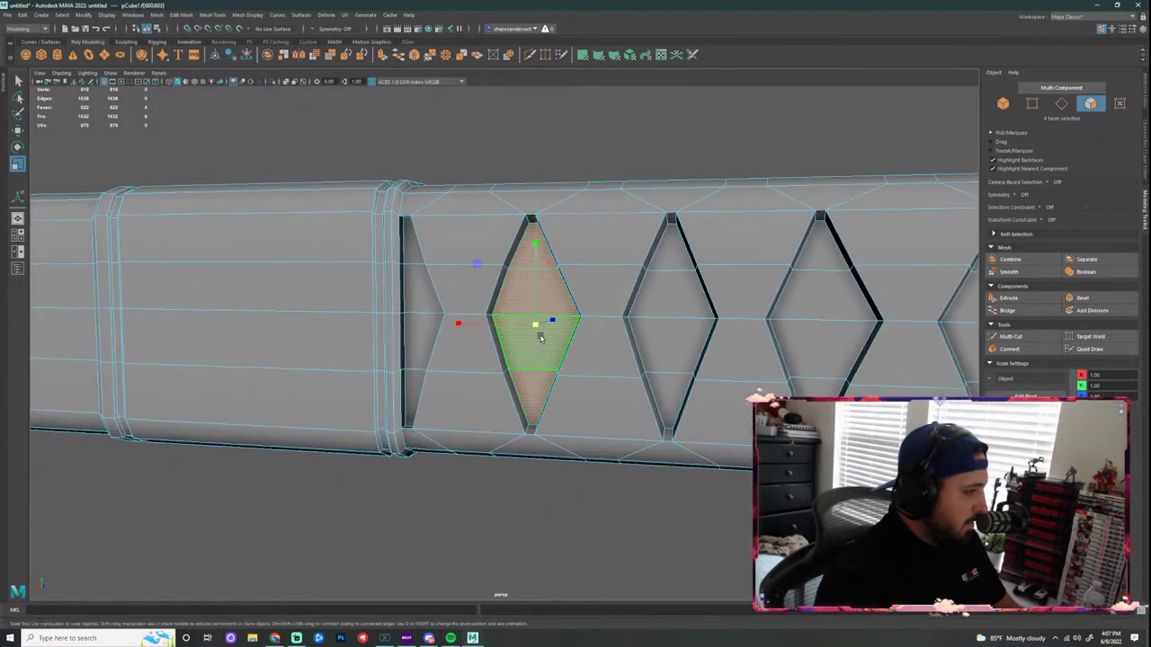
left_click_drag(547, 323, 525, 328, "ctrl")
Step: Scale the four recessed faces of the half diamond beside the collar slightly smaller, and deselect them
left_click_drag(457, 293, 513, 285, "alt")
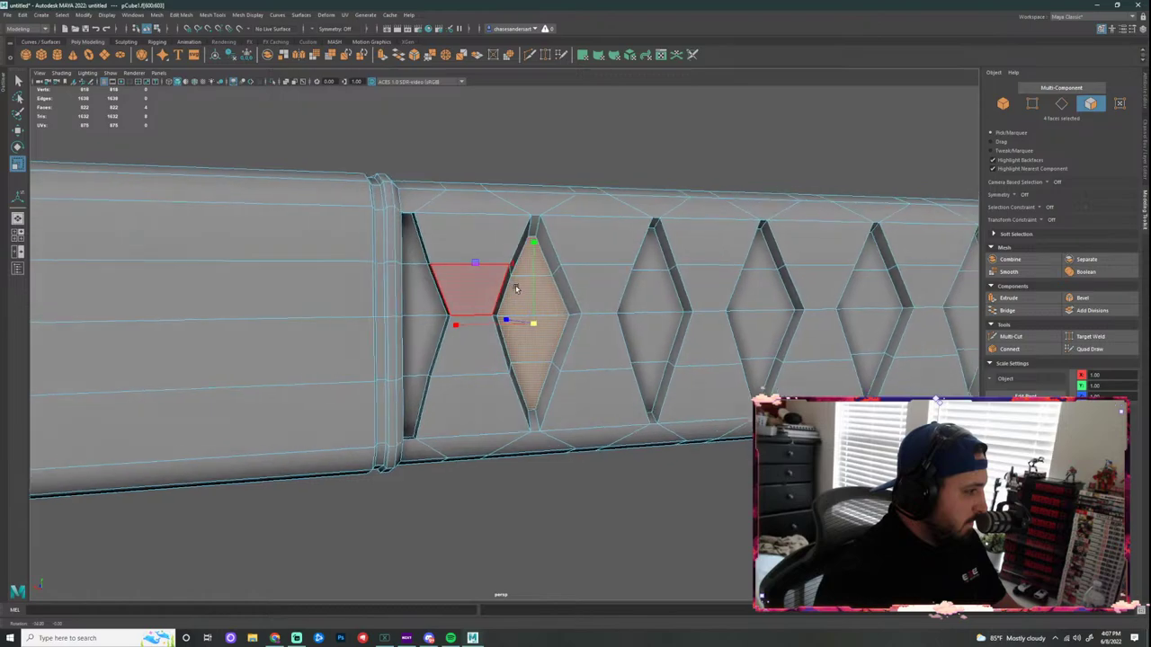
left_click(412, 251)
left_click(423, 292, "shift")
left_click(423, 341, "shift")
left_click(416, 404, "shift")
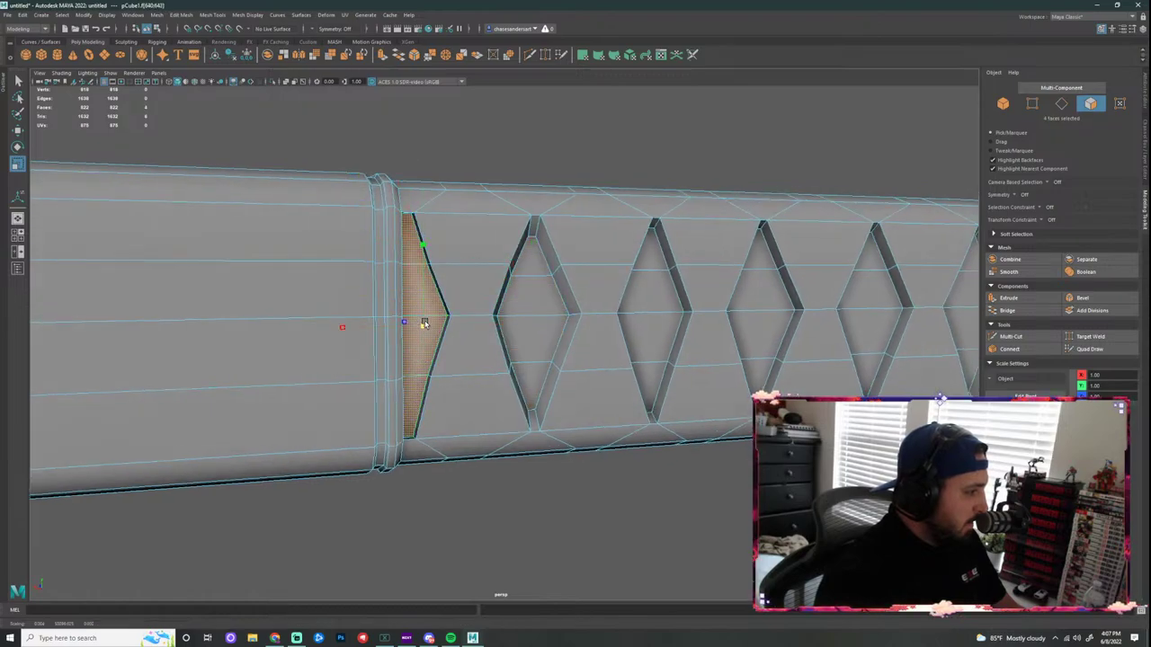
scroll(527, 410, "down", 3)
left_click(616, 481)
scroll(666, 468, "down", 3)
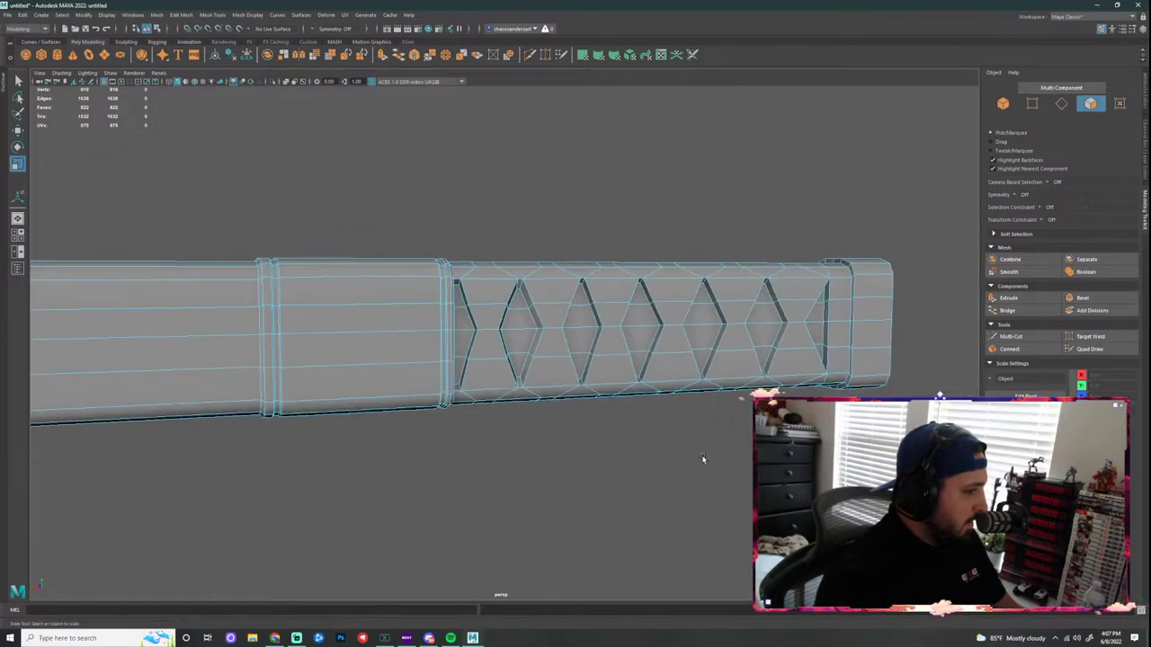
Step: On the grip's opposite side, scale the four recessed faces of the half diamond beside the collar slightly smaller
left_click_drag(704, 459, 494, 460, "alt")
scroll(550, 321, "up", 3)
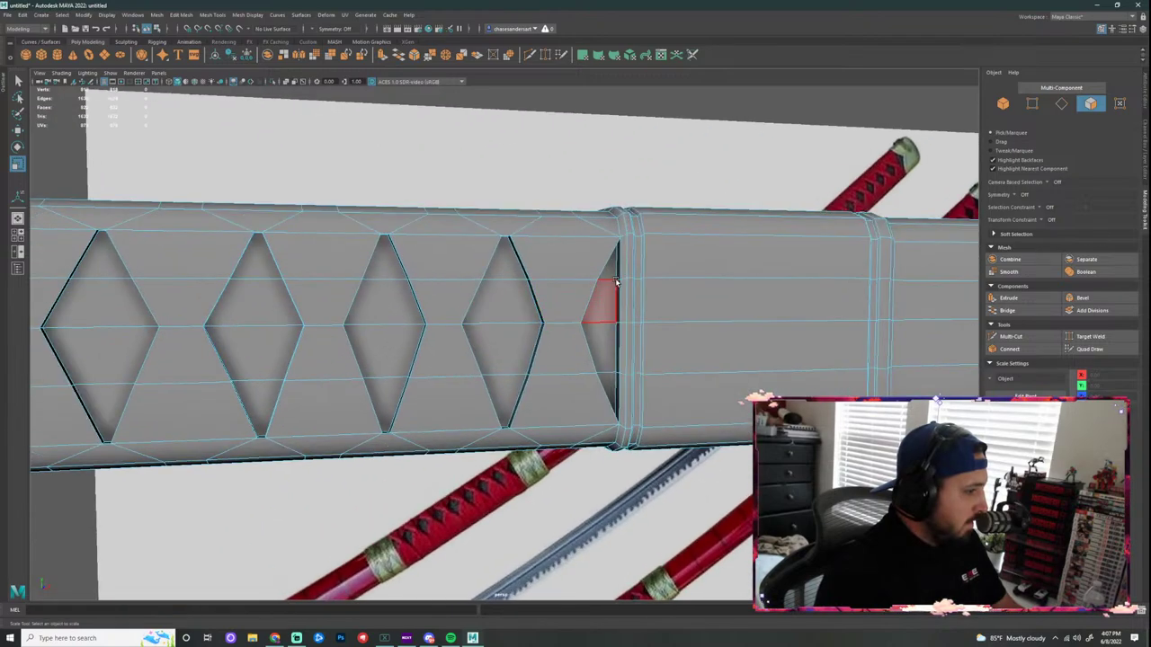
left_click(608, 268)
left_click(603, 303, "shift")
left_click(602, 349, "shift")
left_click(607, 384, "shift")
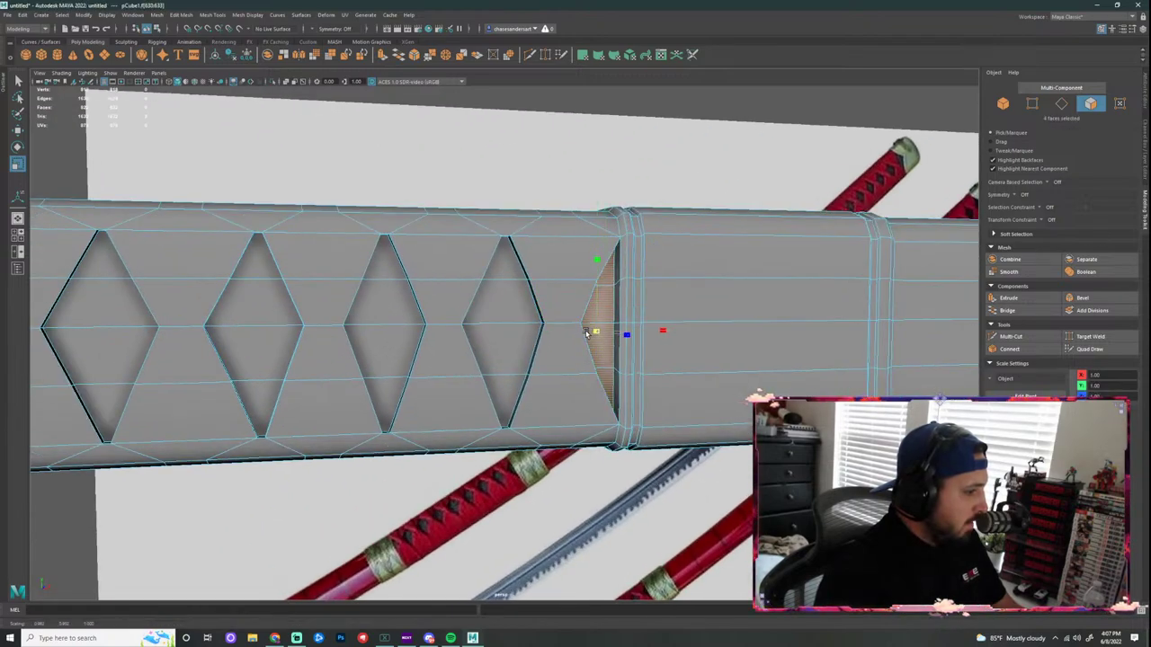
Step: Scale the recessed faces of the first and second full diamonds on this side slightly smaller, one diamond at a time
left_click_drag(543, 333, 585, 319, "alt")
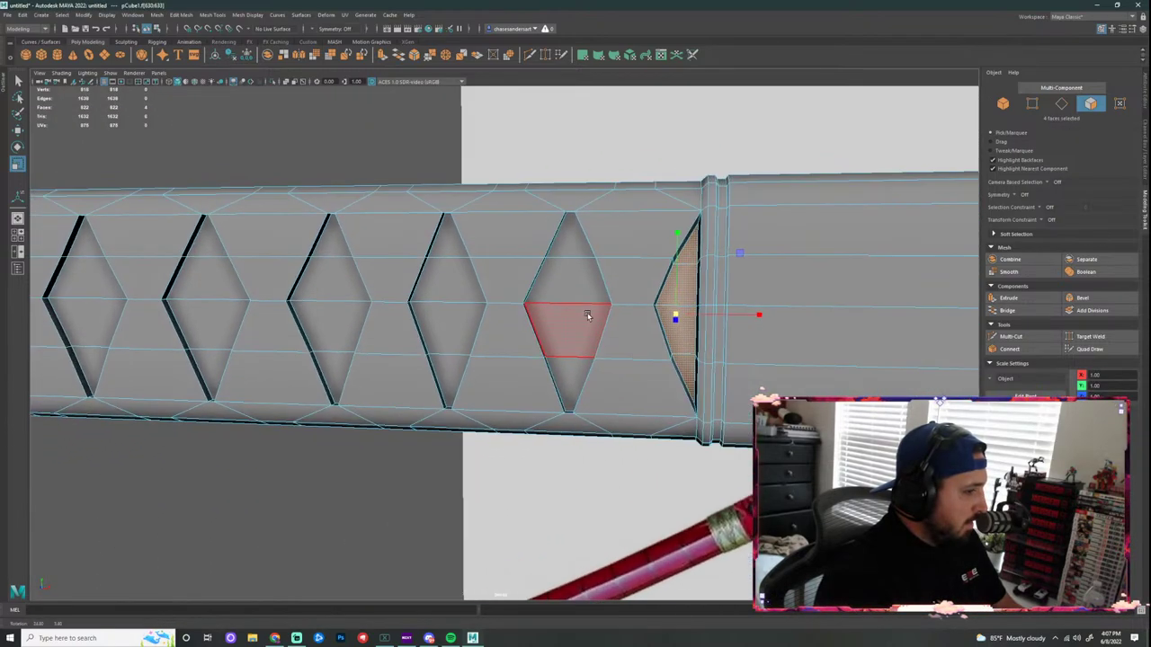
left_click(582, 249)
left_click(576, 283, "shift")
left_click_drag(570, 318, 558, 319)
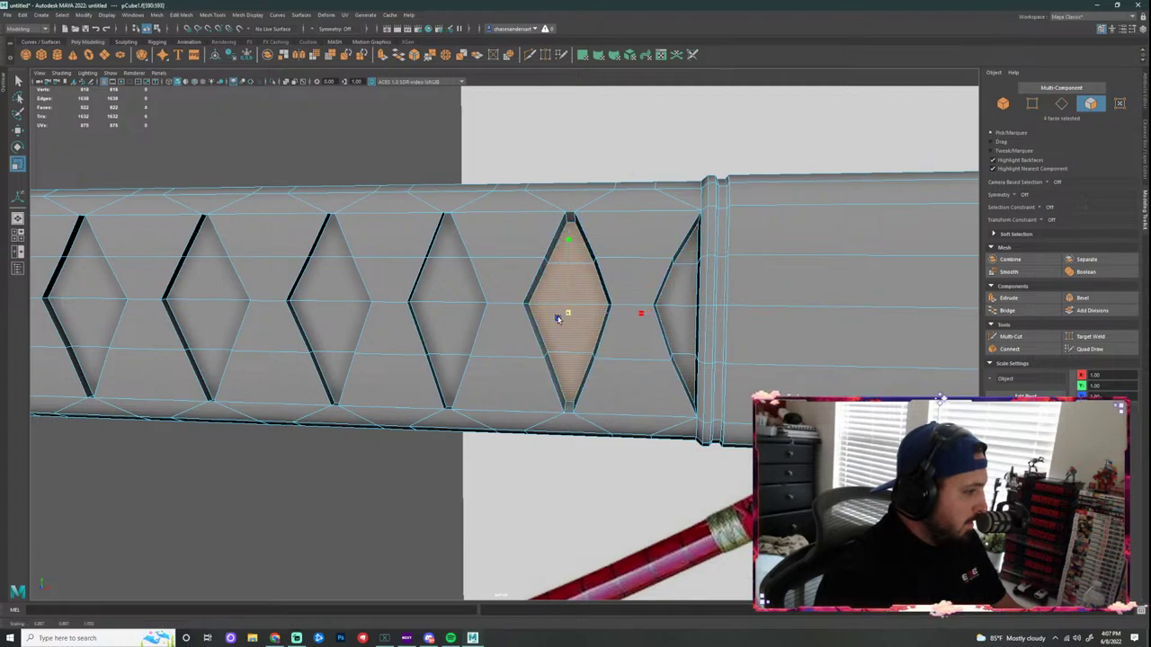
left_click(449, 242)
left_click(448, 279, "shift")
left_click(449, 325, "shift")
left_click(446, 372, "shift")
left_click_drag(448, 312, 432, 316)
Step: Scale the third full diamond's recessed faces smaller, undoing the incomplete three-face attempt and repeating it with all four faces
middle_click_drag(457, 316, 694, 305, "alt")
left_click(552, 264)
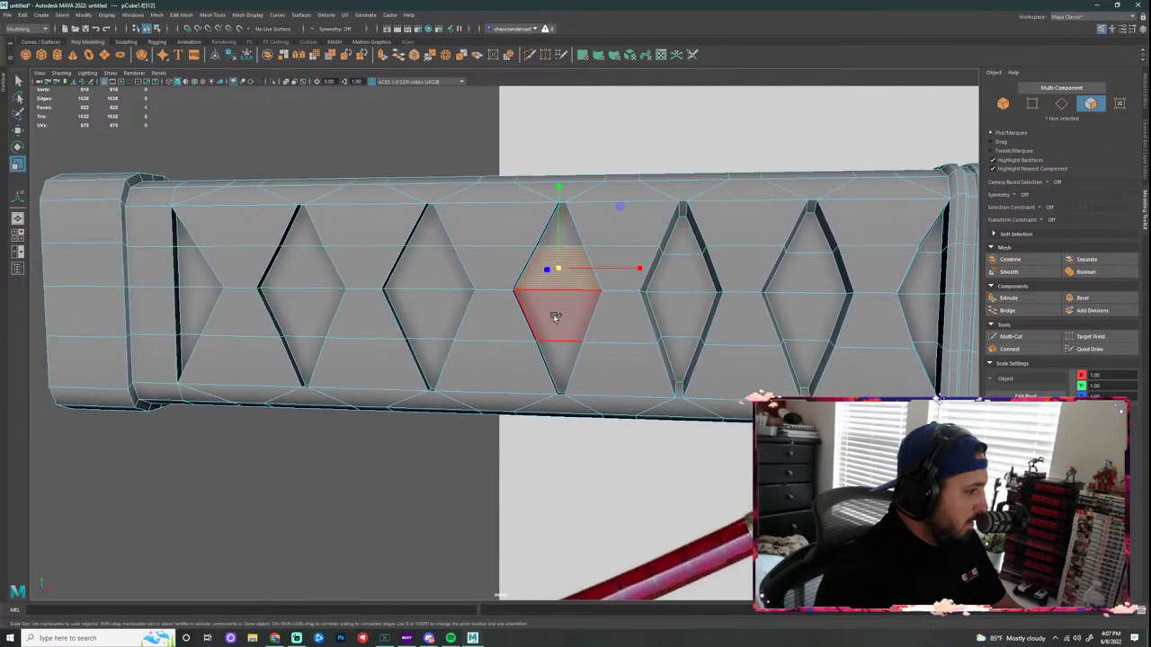
left_click(554, 318, "shift")
left_click(558, 361, "shift")
left_click_drag(557, 320, 545, 318)
key("ctrl+z")
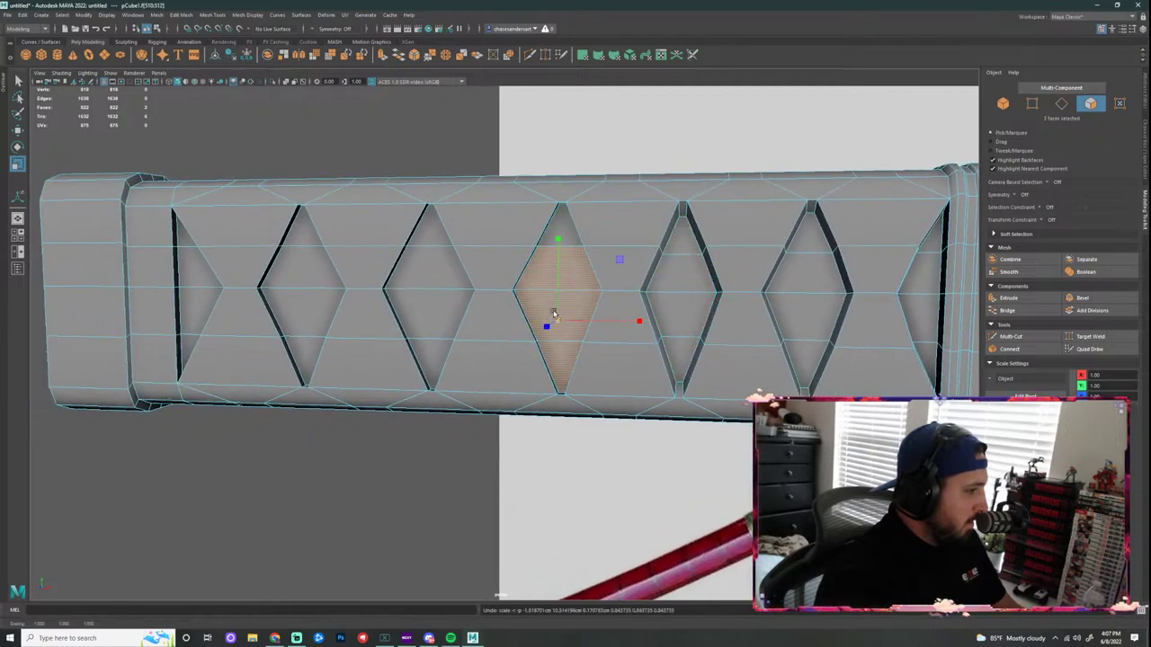
mouse_move(565, 217)
left_mouse_down()
mouse_move(559, 330)
mouse_move(559, 299)
mouse_move(545, 299)
left_mouse_up()
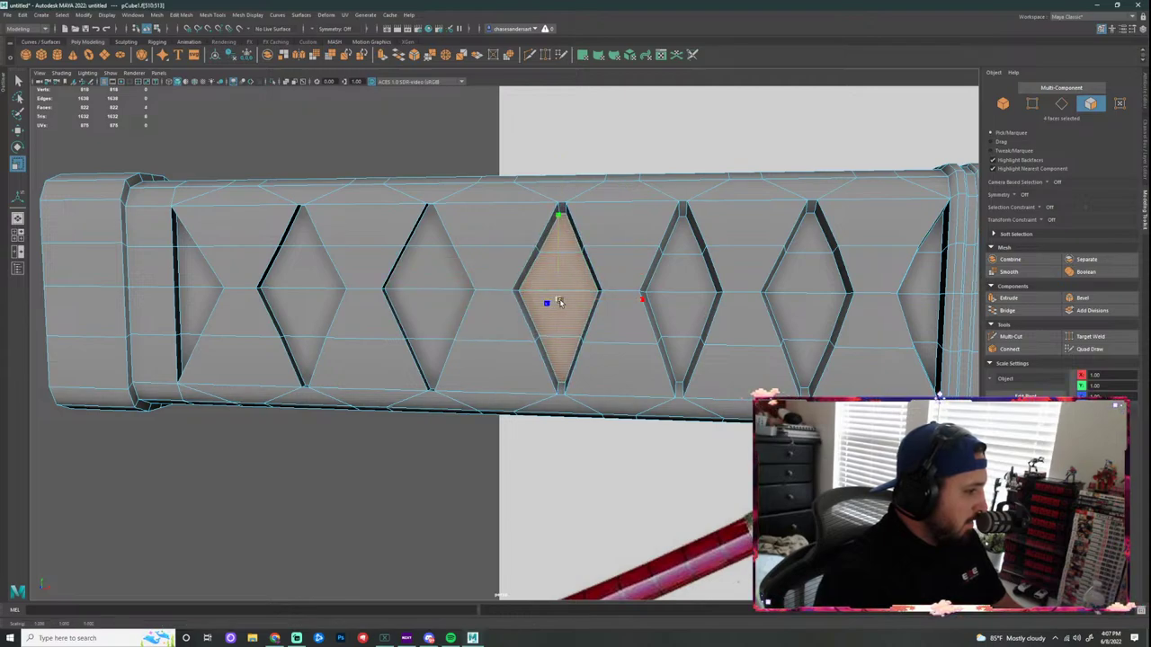
Step: Scale down the recessed faces of the fourth and fifth full diamonds and the half diamond beside the pommel, and deselect them
mouse_move(429, 220)
left_mouse_down()
mouse_move(429, 328)
mouse_move(433, 304)
mouse_move(419, 302)
left_mouse_up()
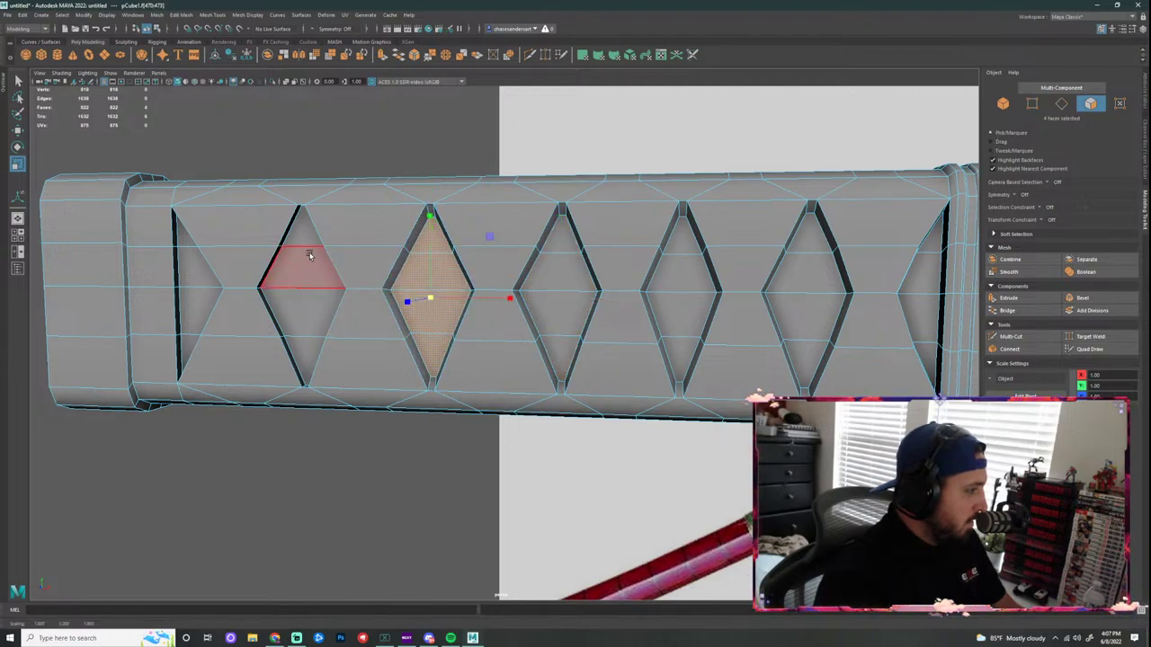
left_click_drag(309, 255, 300, 297)
middle_click_drag(374, 325, 580, 335, "alt")
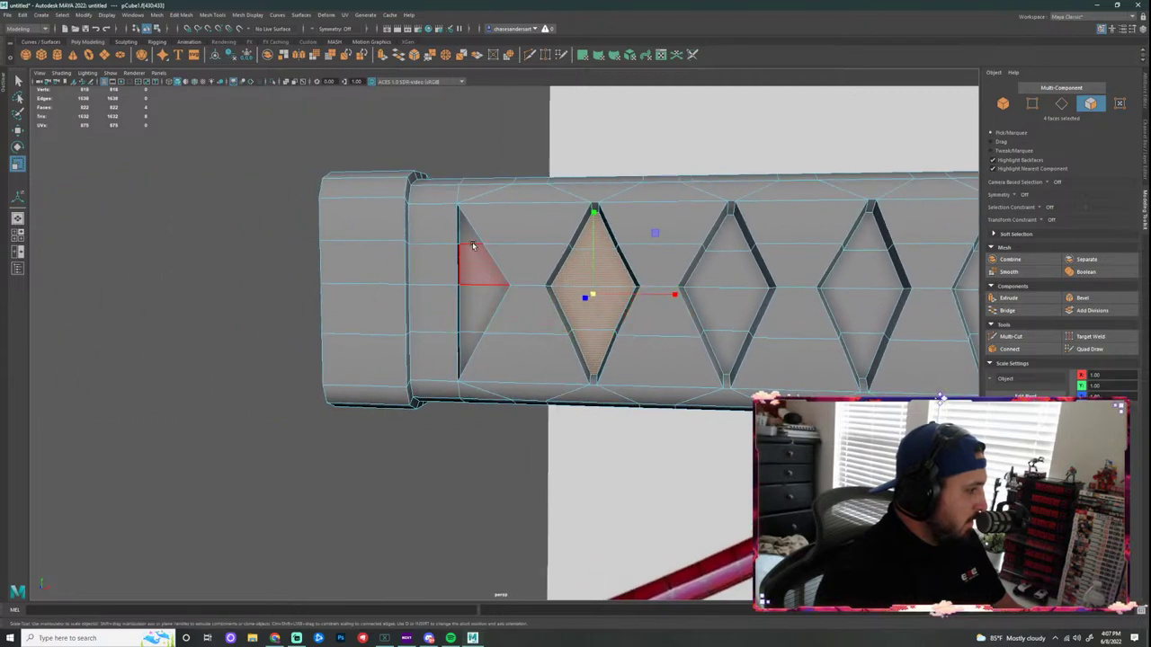
left_click_drag(472, 246, 470, 307)
left_click(509, 422)
scroll(512, 406, "down", 7)
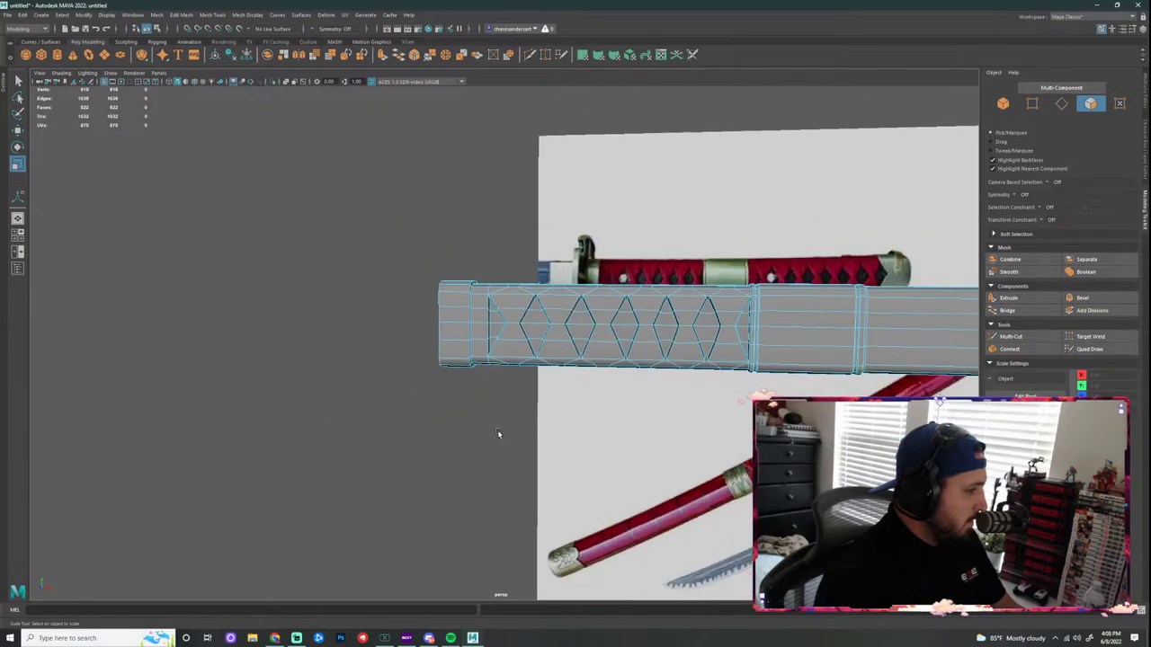
Step: Return to object mode with nothing selected, and examine the tapered diamond recesses on both sides against the reference
left_click_drag(497, 431, 698, 437, "alt")
right_click_drag(490, 362, 568, 370)
left_click(605, 398)
mouse_move(604, 398)
left_mouse_down("alt")
mouse_move(616, 408)
mouse_move(594, 417)
left_mouse_up("alt")
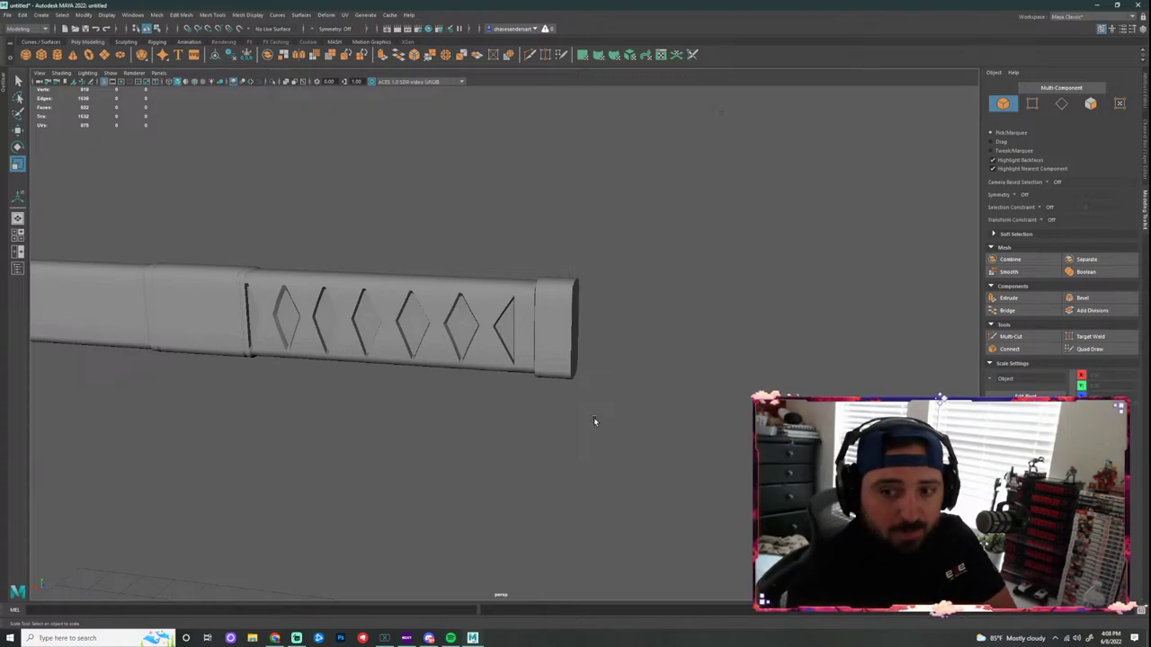
left_click_drag(435, 382, 392, 390, "alt")
key("super")
left_click(601, 352)
left_click_drag(601, 352, 540, 360, "alt")
scroll(454, 335, "down", 3)
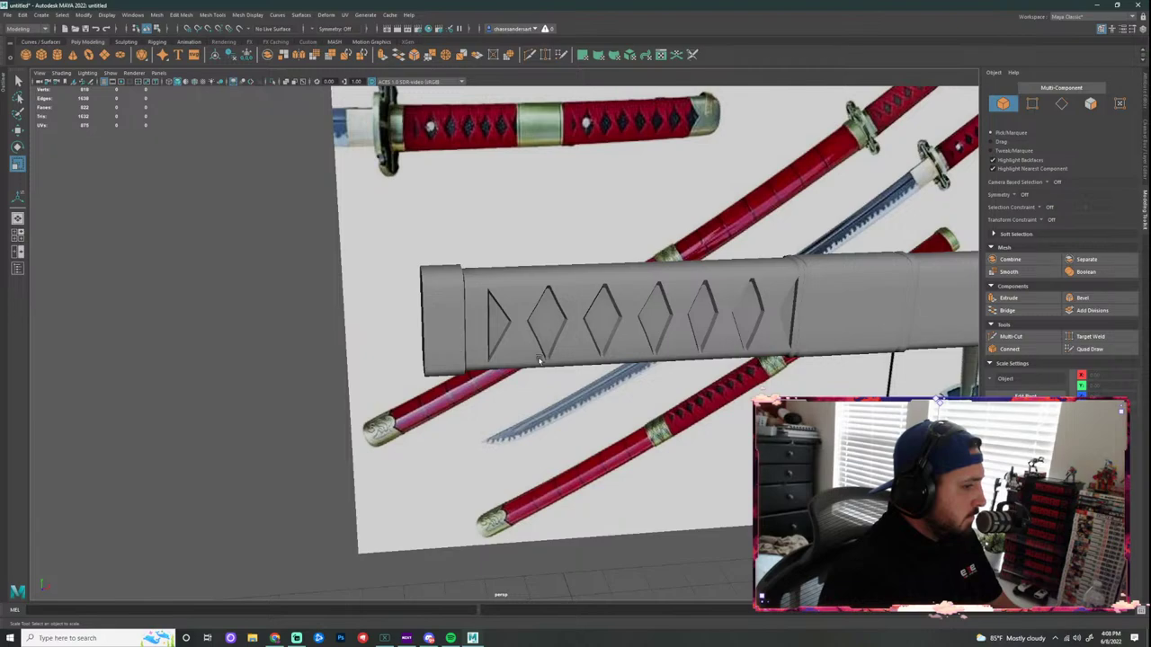
left_click_drag(696, 380, 580, 374, "alt")
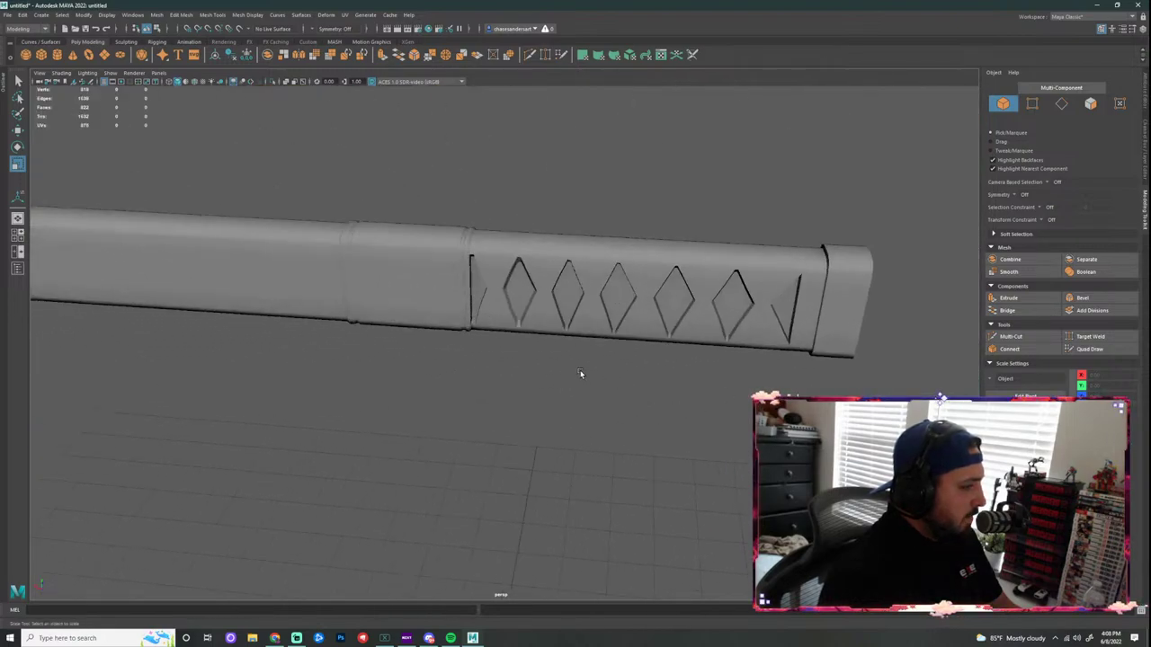
Step: Collapse the short lengthwise edges between neighbouring diamonds along one narrow side of the grip, from the pommel end to the middle collar
left_click(487, 248)
left_click_drag(578, 292, 540, 232, "alt")
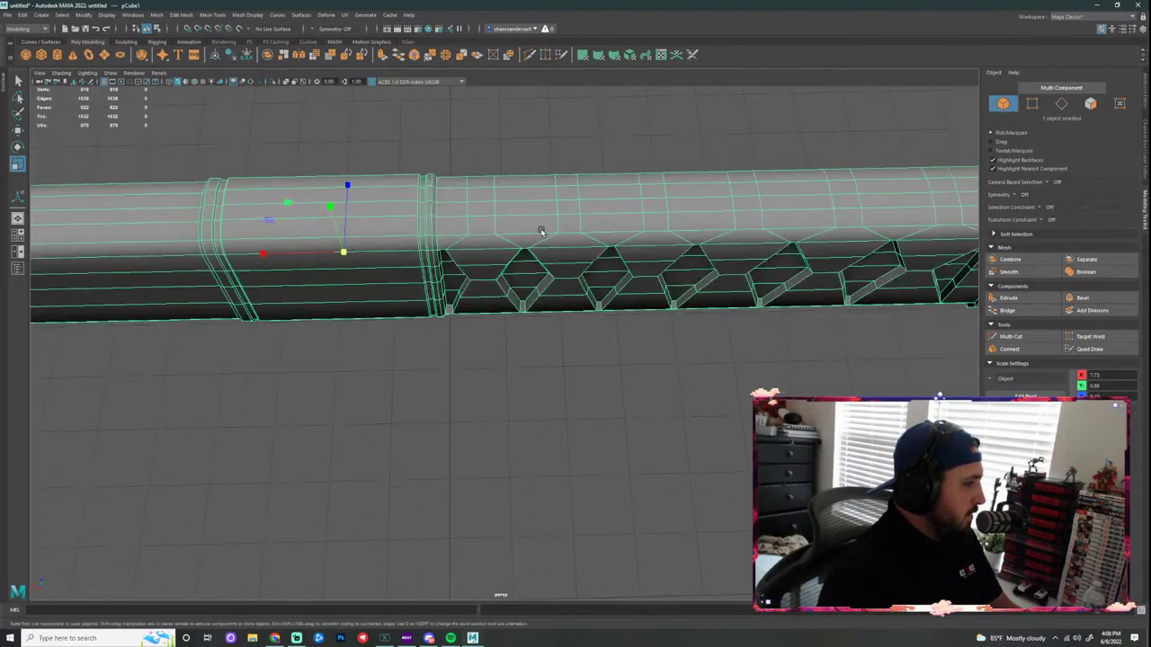
left_click_drag(654, 196, 508, 217, "alt")
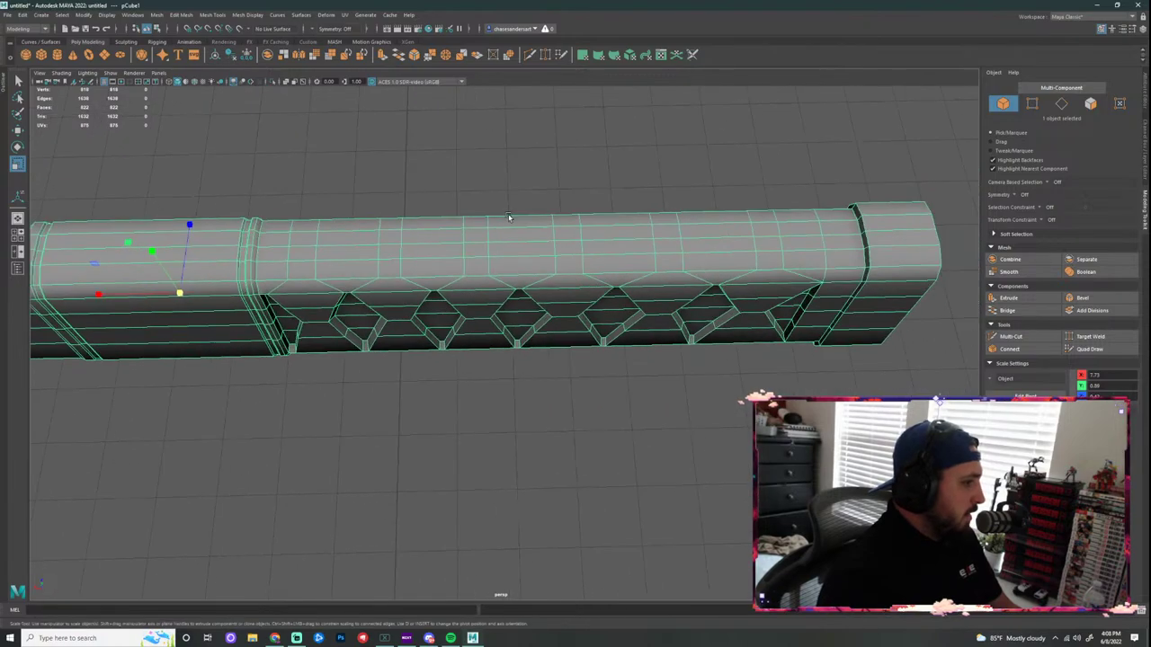
left_click_drag(620, 228, 537, 225, "alt")
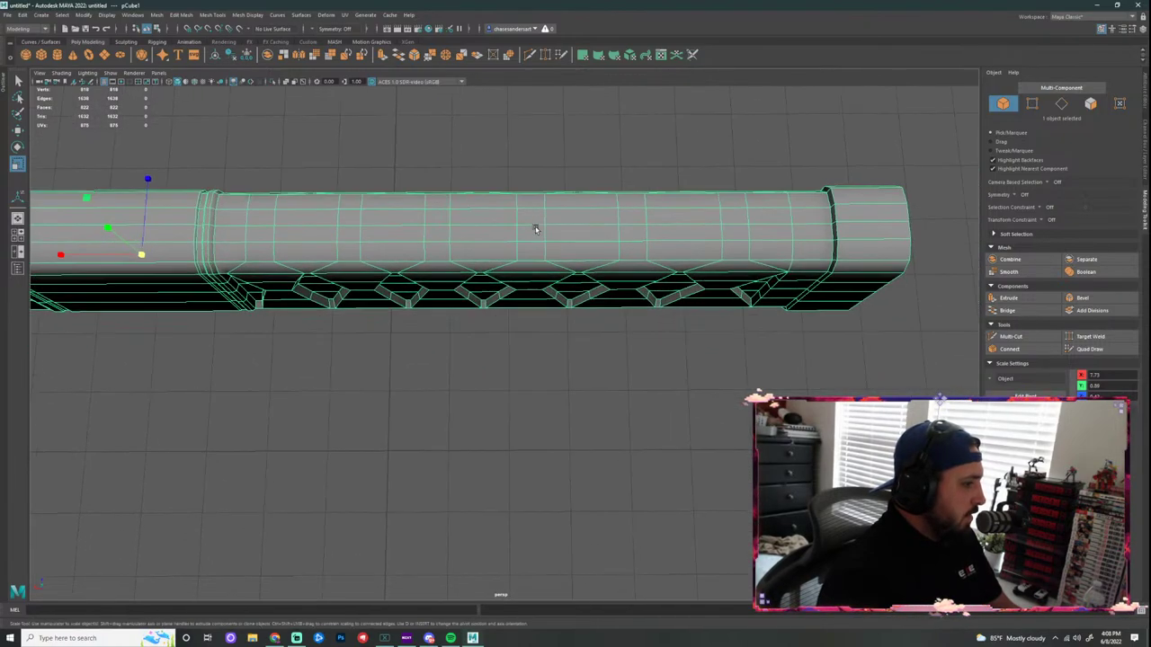
right_click_drag(536, 227, 535, 205)
left_click(532, 208)
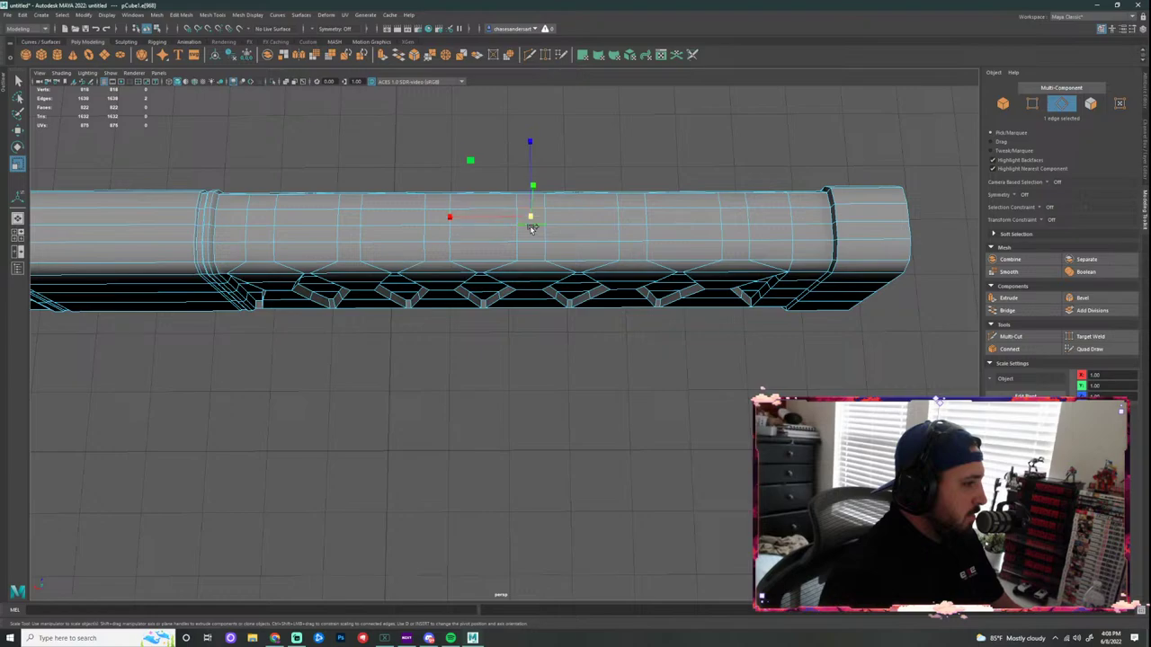
left_click_drag(556, 254, 561, 270, "alt")
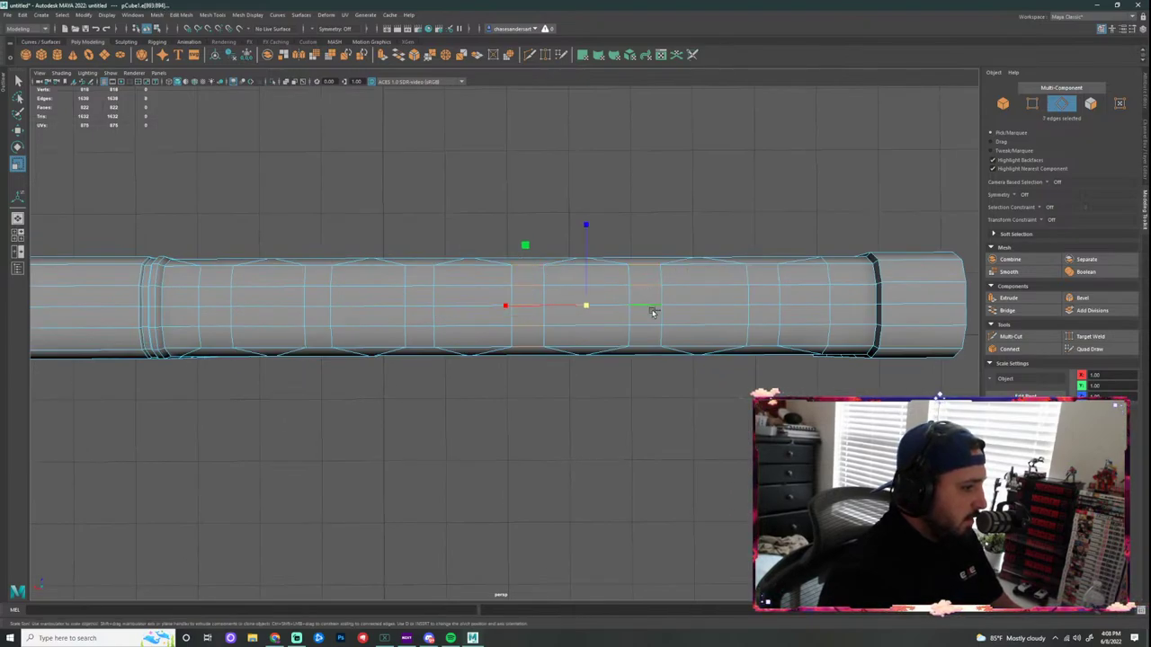
left_click(653, 344, "shift")
middle_click_drag(749, 310, 607, 314, "alt")
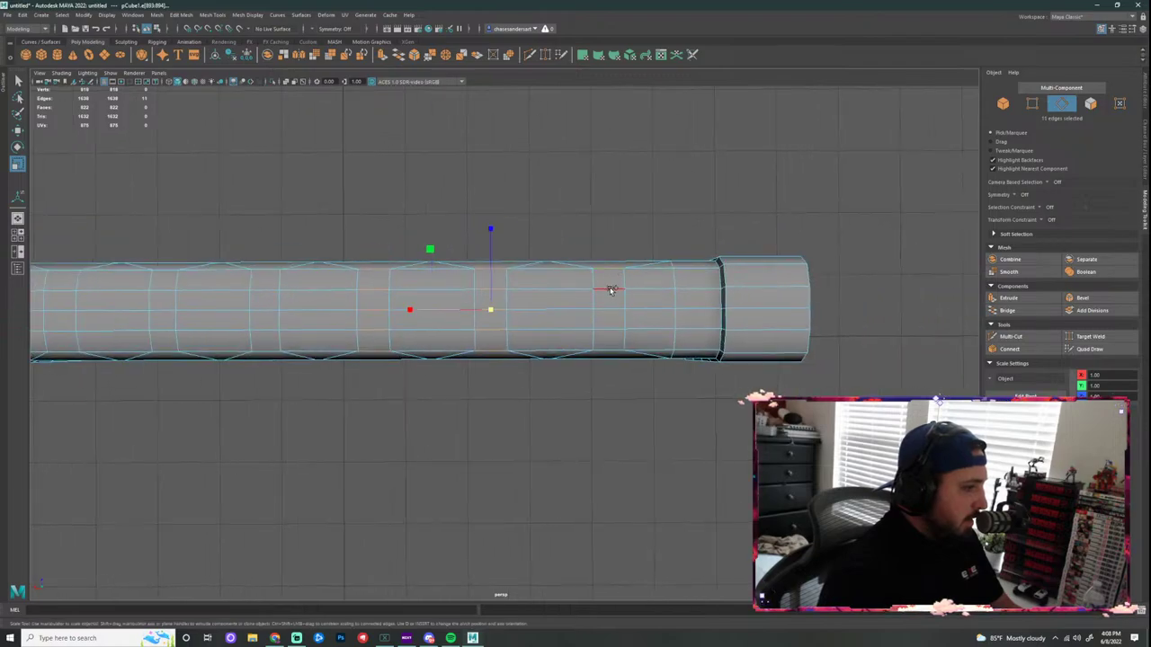
middle_click_drag(676, 348, 711, 313, "alt")
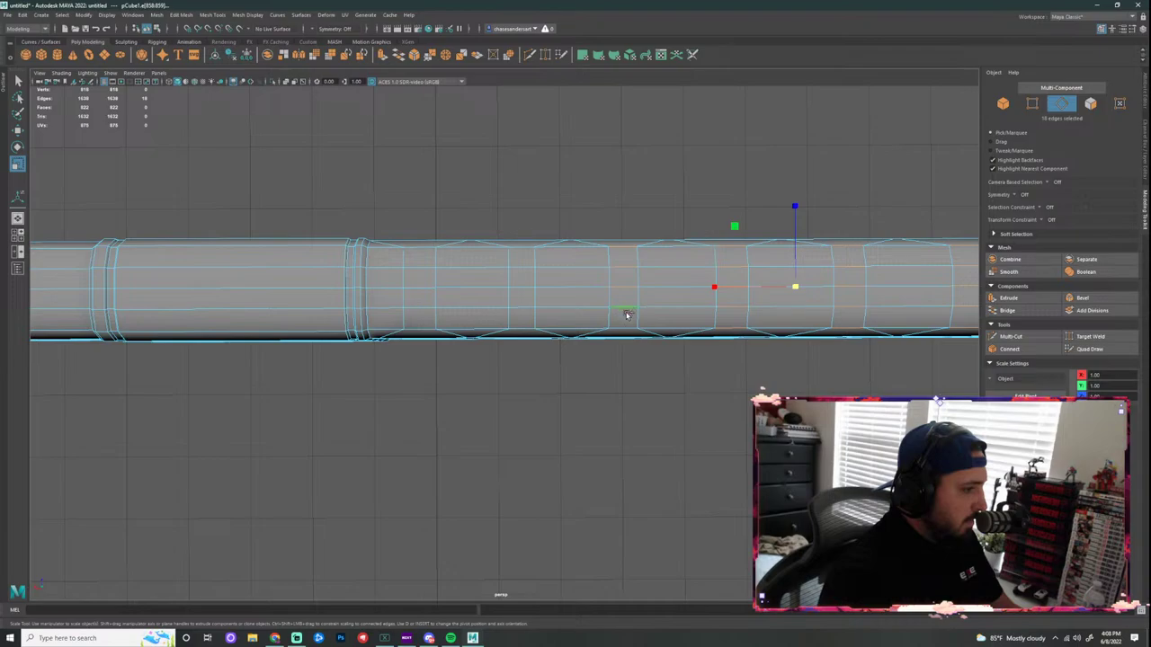
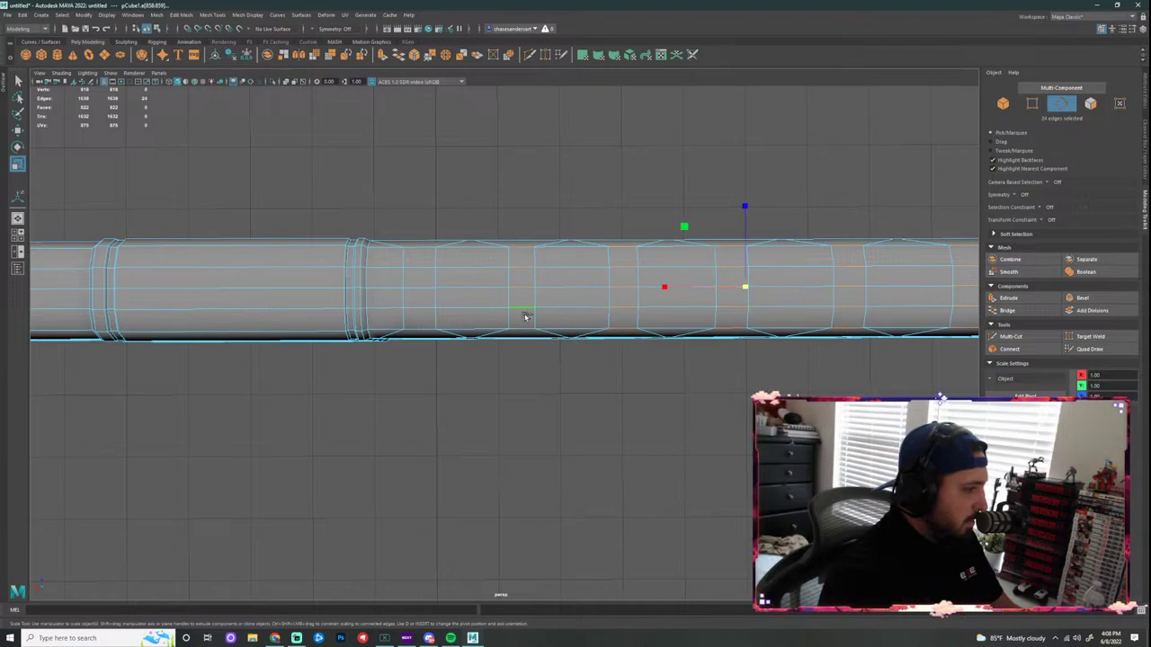
right_click(416, 308, "shift")
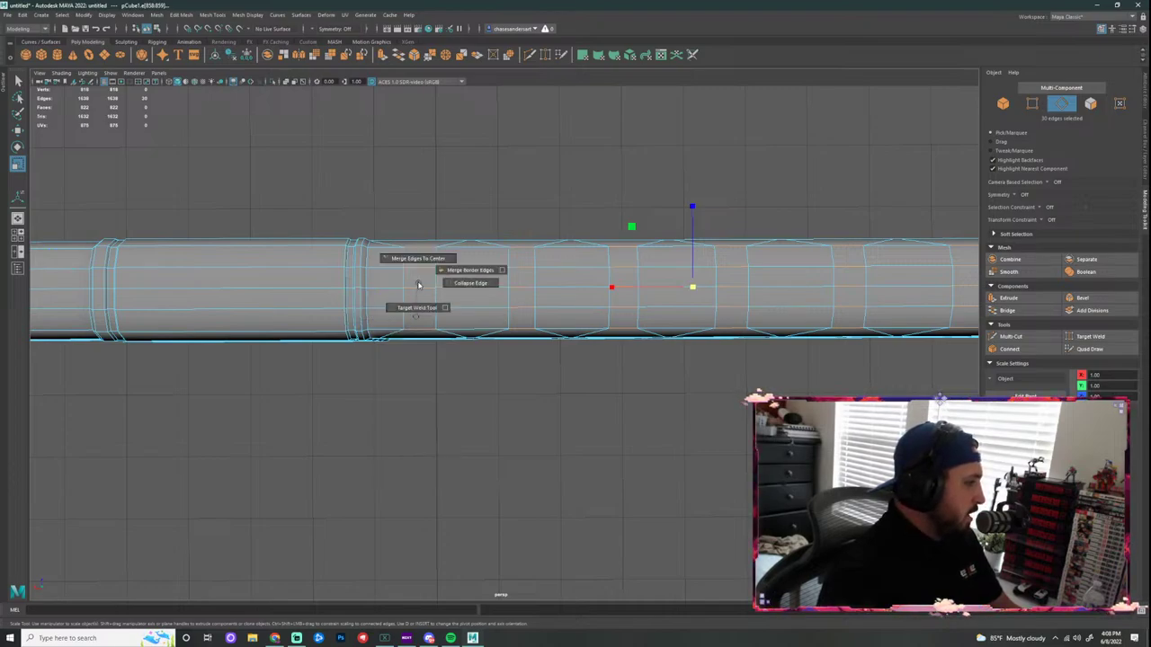
left_click(449, 284)
Step: Return to object mode and examine the grip's collapsed edges and diamond recesses from both sides, with and without the sword body selected
left_click_drag(617, 334, 371, 333, "alt")
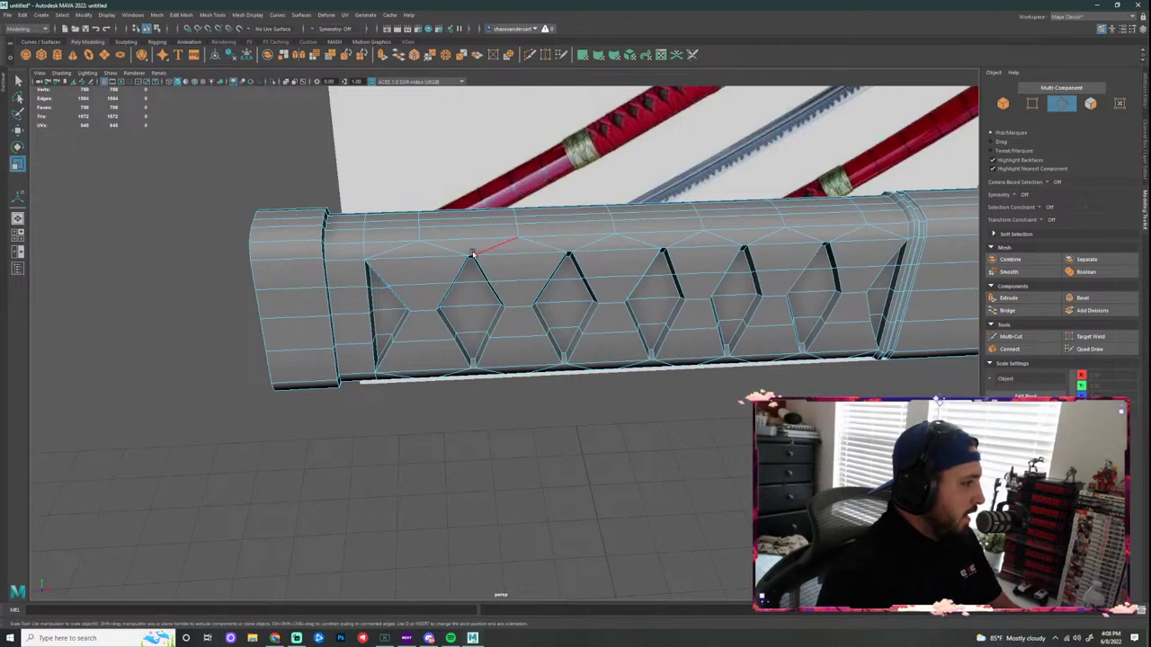
scroll(472, 255, "up", 5)
scroll(547, 126, "down", 8)
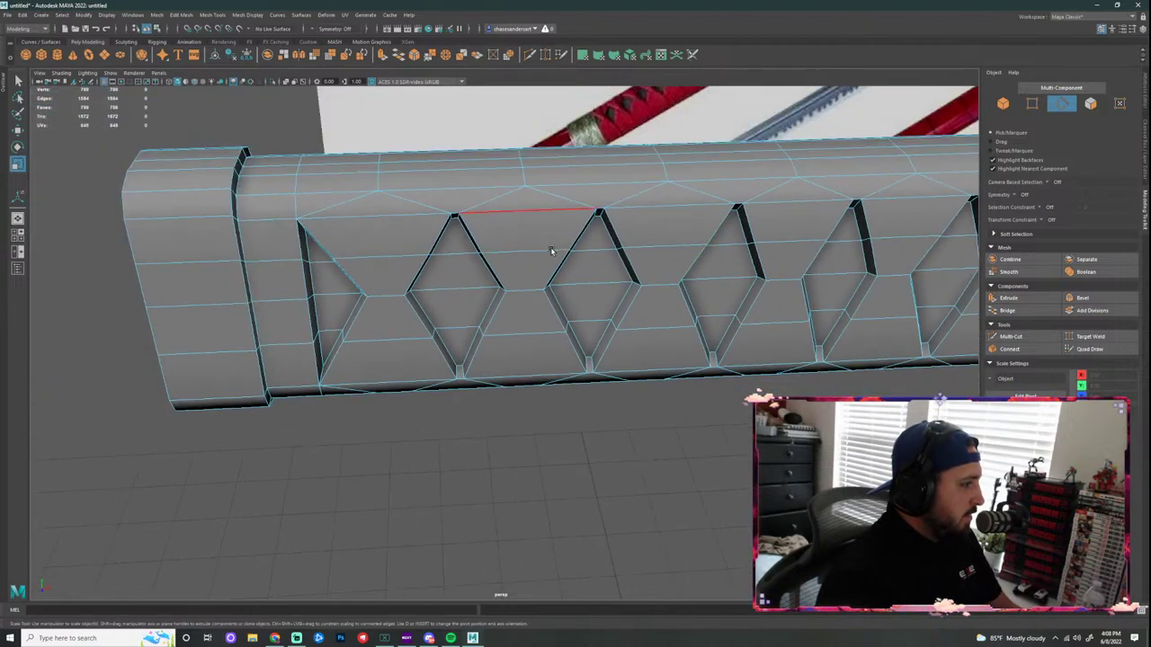
left_click_drag(608, 396, 599, 253, "alt")
right_click_drag(599, 253, 642, 200)
left_click_drag(642, 200, 476, 336, "alt")
left_click(461, 260)
left_click(583, 211)
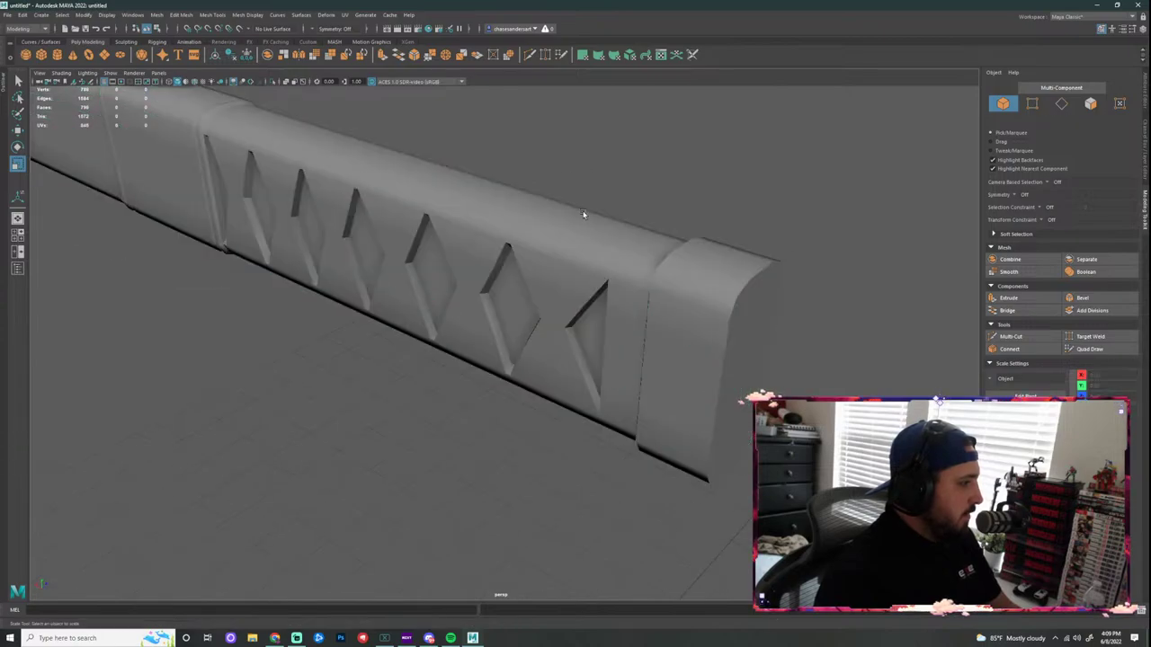
left_click_drag(583, 210, 521, 311, "alt")
left_click(512, 333)
left_click_drag(459, 400, 486, 414, "alt")
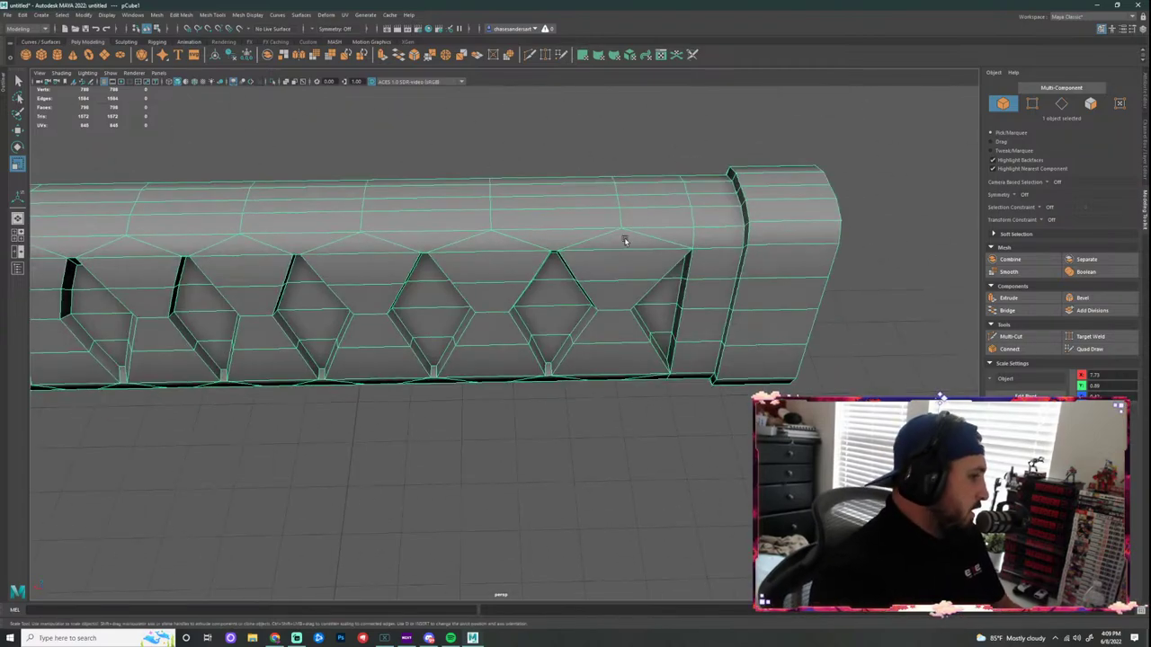
scroll(508, 254, "down", 3)
left_click_drag(387, 423, 365, 383, "alt")
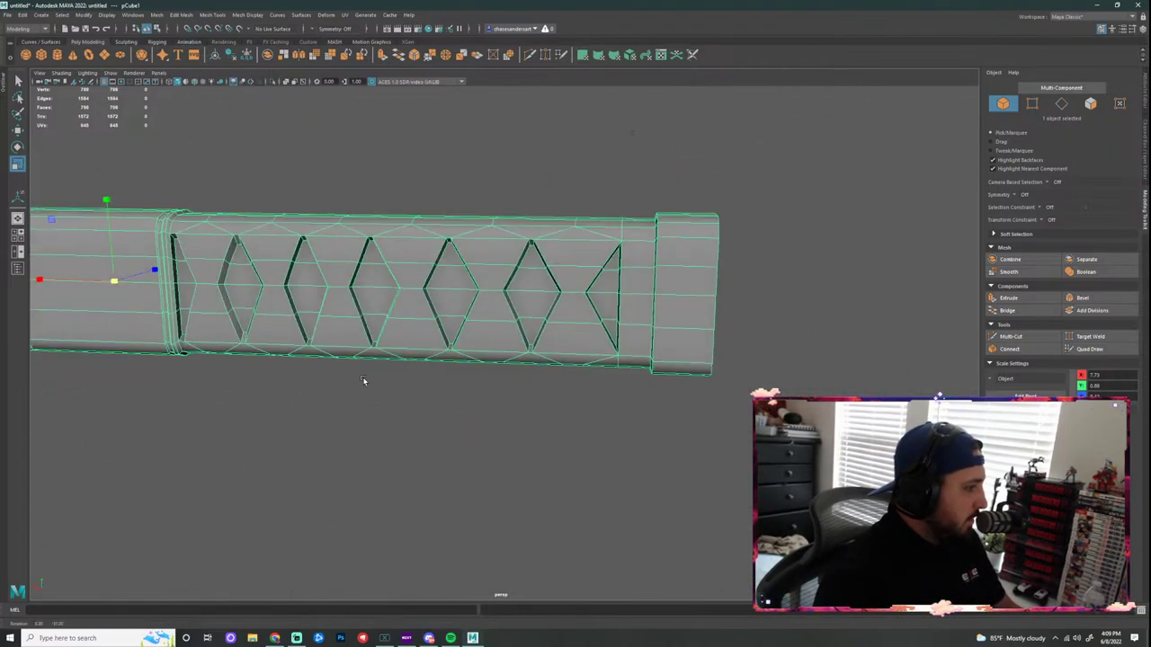
Step: Target Weld the blunt upper tip of the half diamond beside the middle collar into a single point at the collar's edge
middle_click_drag(347, 345, 524, 354, "alt")
scroll(369, 308, "up", 3)
middle_click_drag(327, 305, 456, 330, "alt")
scroll(456, 330, "up", 8)
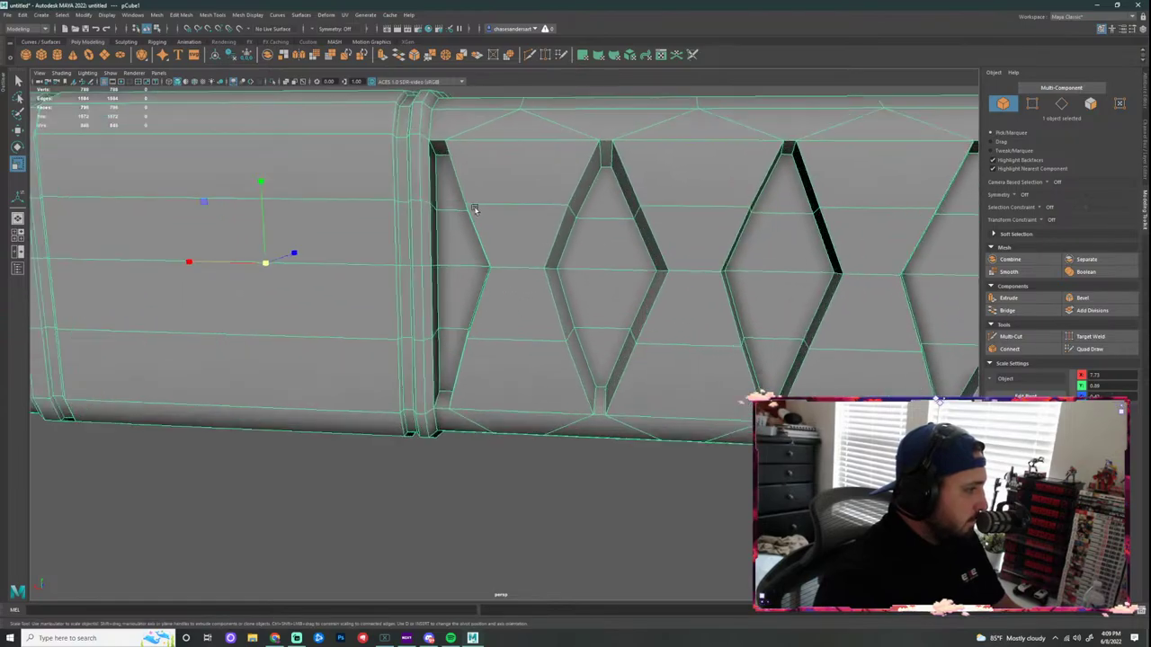
scroll(480, 196, "down", 4)
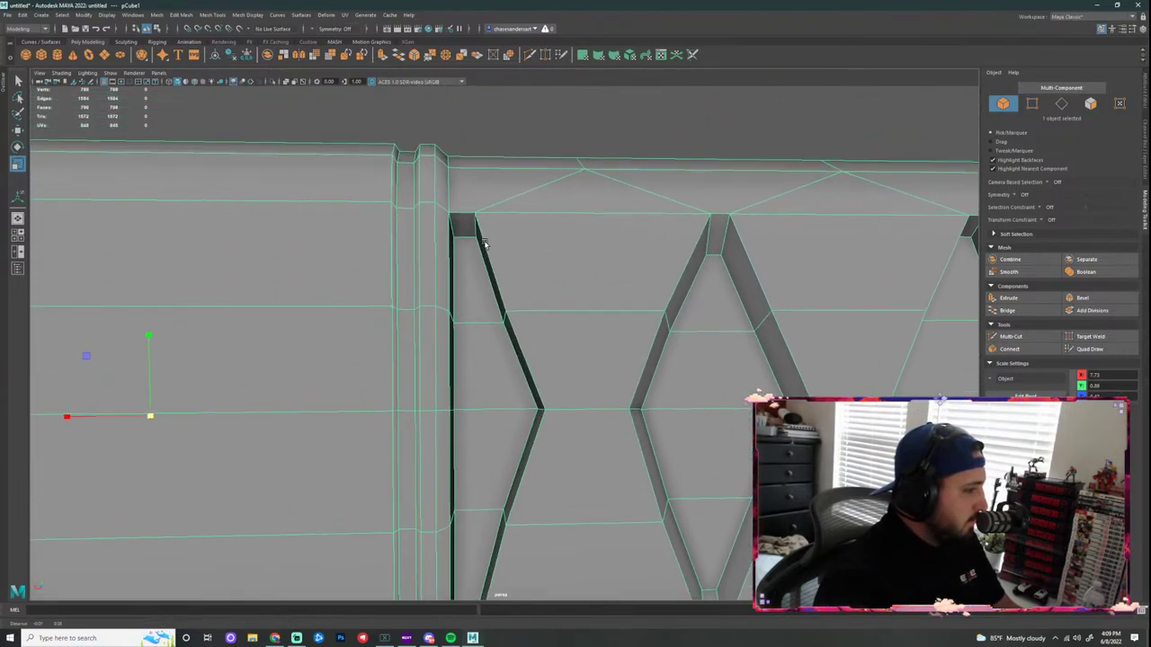
mouse_move(539, 231)
left_mouse_down("alt")
mouse_move(380, 244)
mouse_move(361, 234)
mouse_move(531, 237)
mouse_move(498, 198)
left_mouse_up("alt")
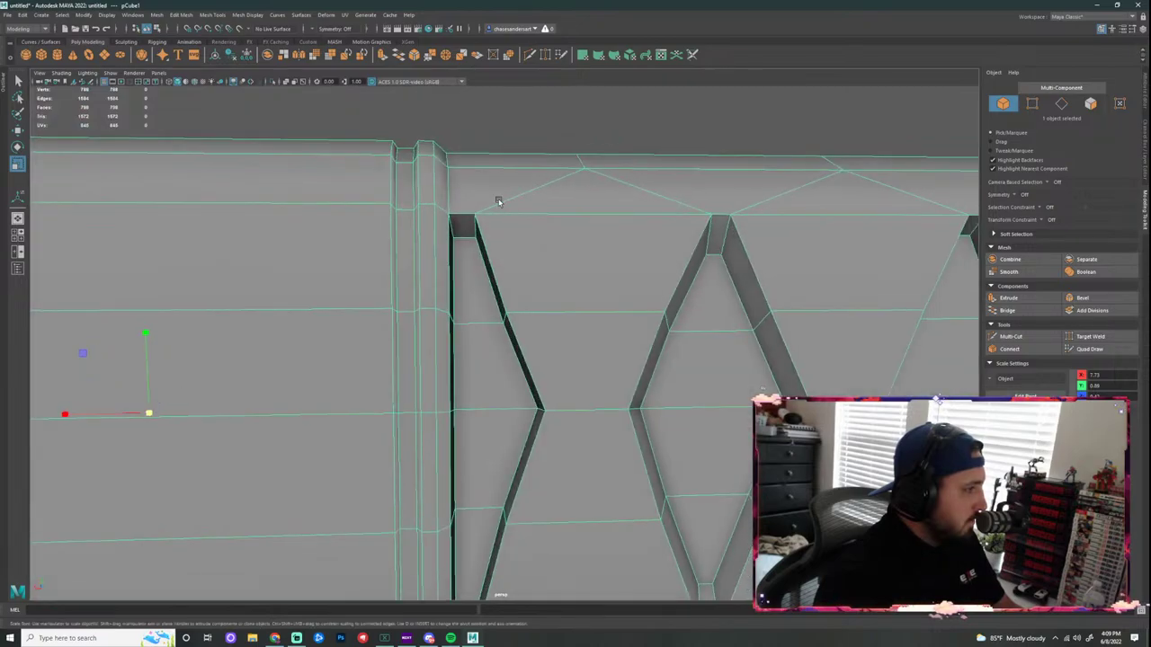
left_click(1091, 338)
scroll(477, 238, "up", 2)
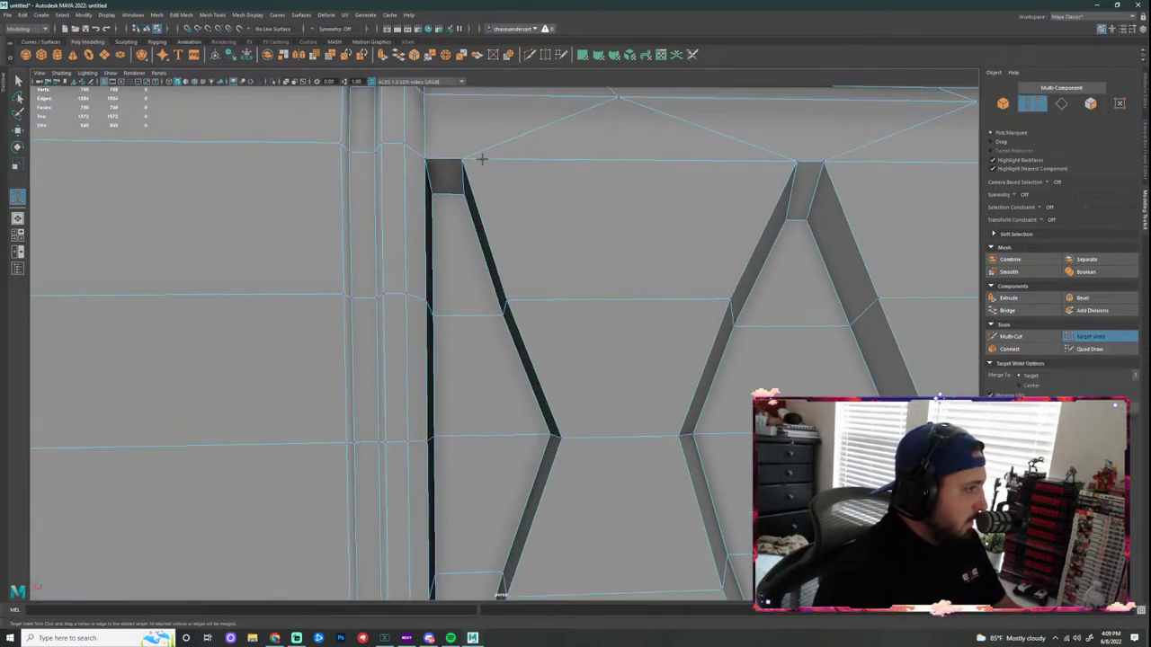
left_click_drag(464, 195, 423, 162)
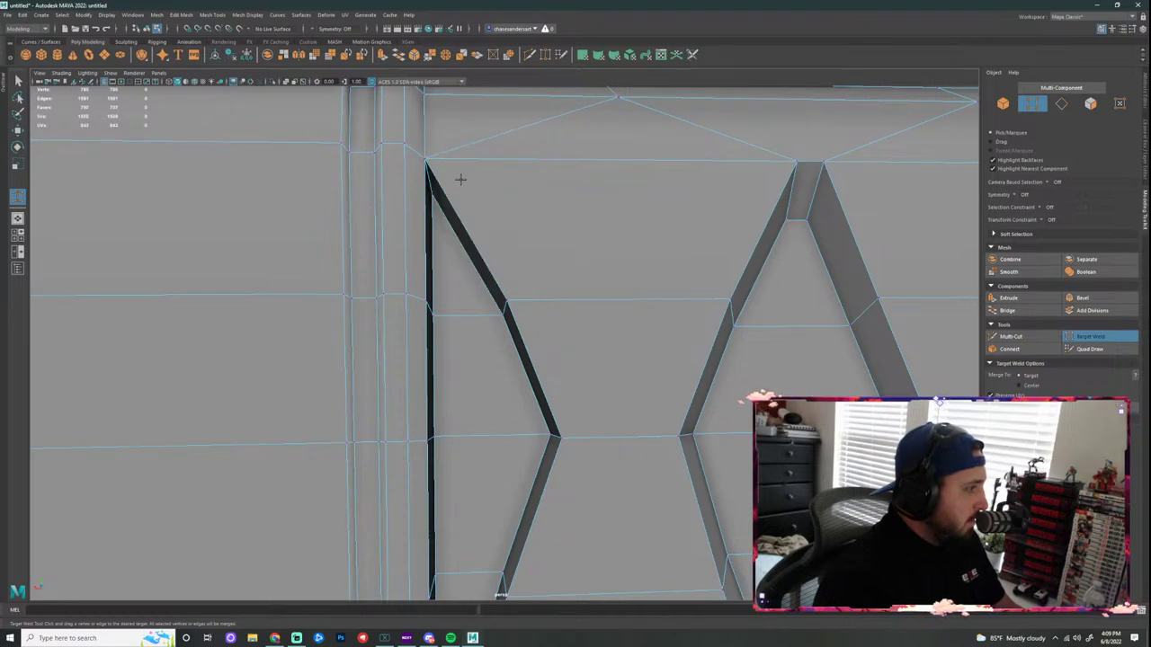
Step: Target Weld the blunt lower tip of the same half diamond into a single point at the collar's edge
middle_click_drag(554, 289, 570, 114, "alt")
middle_click_drag(572, 359, 594, 180, "alt")
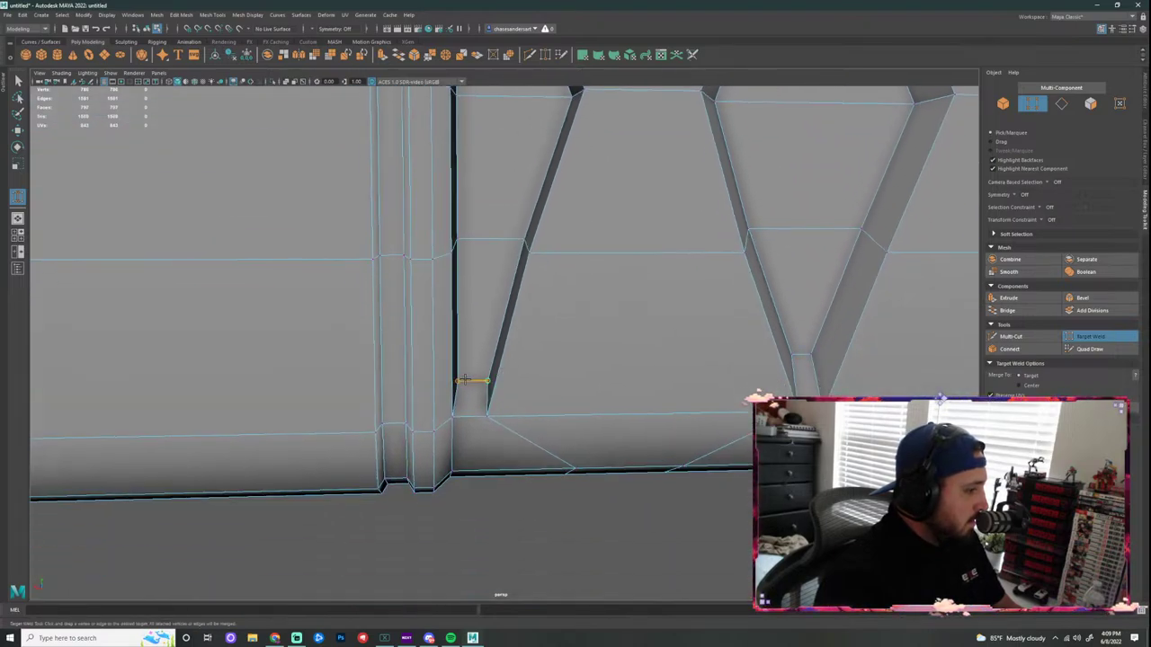
left_click_drag(465, 378, 453, 415)
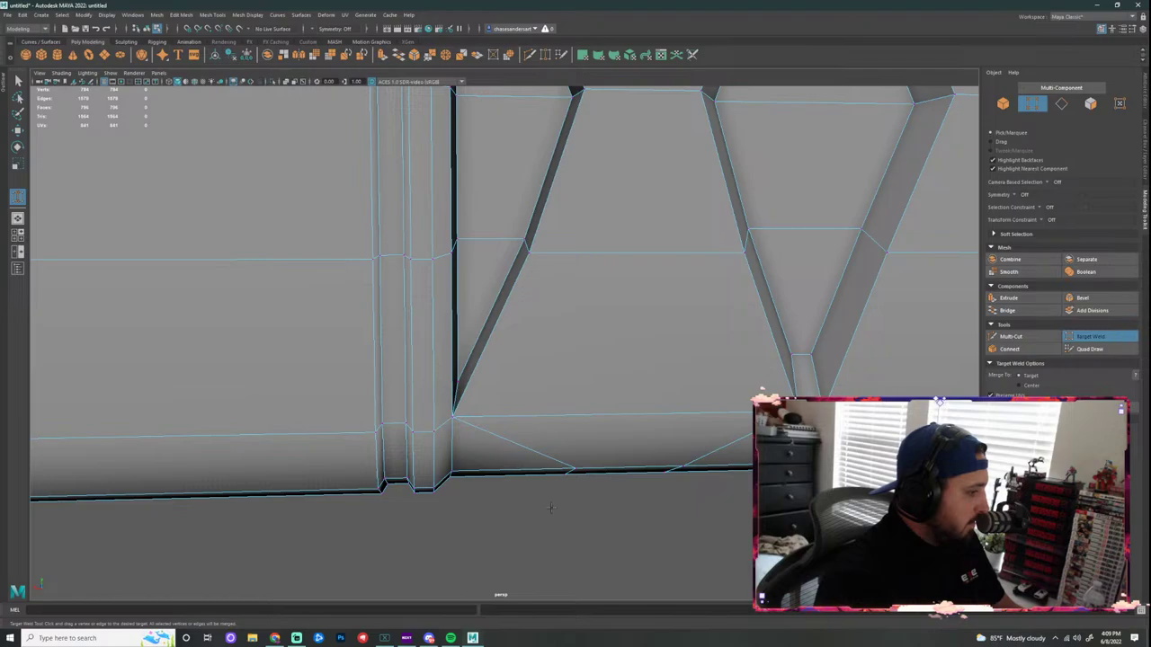
right_click_drag(576, 449, 588, 225, "alt")
middle_click_drag(588, 226, 554, 336, "alt")
right_click_drag(555, 337, 554, 299, "alt")
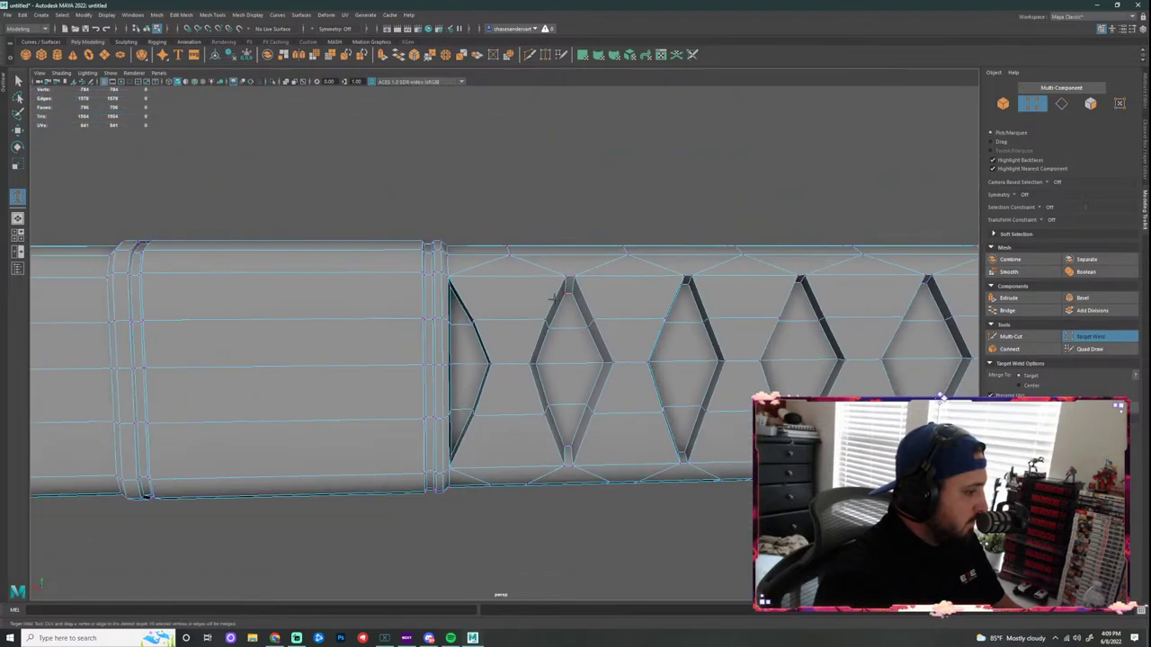
Step: Collapse the short lengthwise edges between neighbouring diamonds along the grip's opposite narrow side, from the middle collar to the pommel end
left_click_drag(599, 509, 579, 317, "alt")
key("q")
right_click_drag(495, 369, 492, 342)
left_click(491, 368)
left_click(489, 394, "shift")
left_click(487, 415, "shift")
left_click(489, 442, "shift")
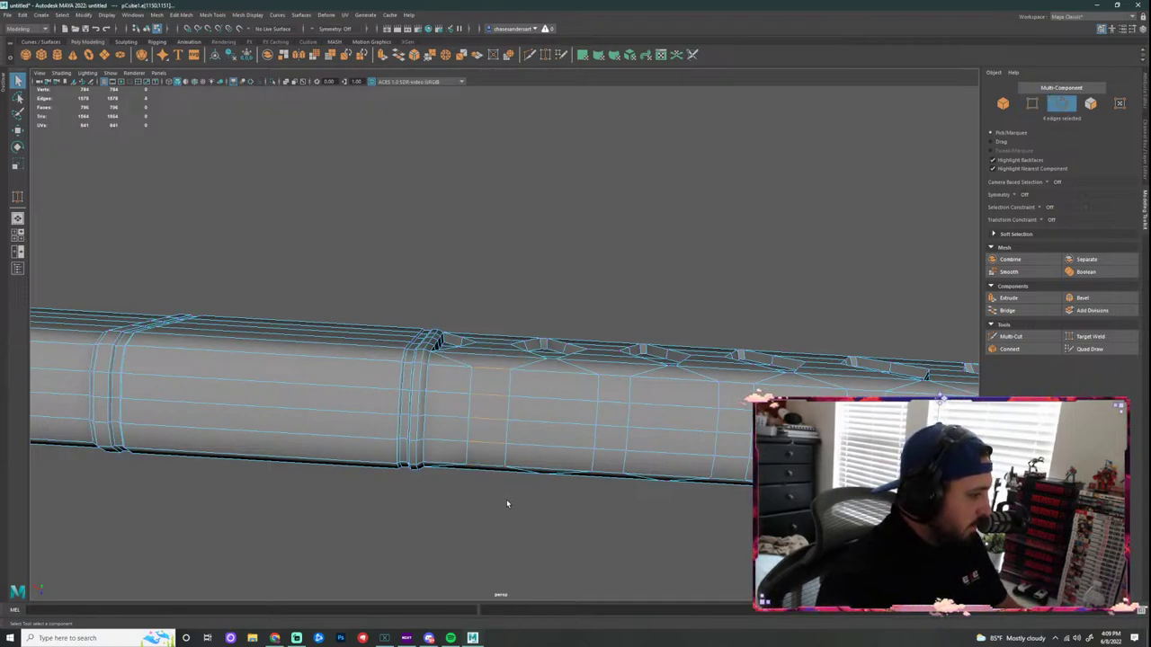
left_click_drag(506, 501, 549, 344, "alt")
left_click(478, 457, "shift")
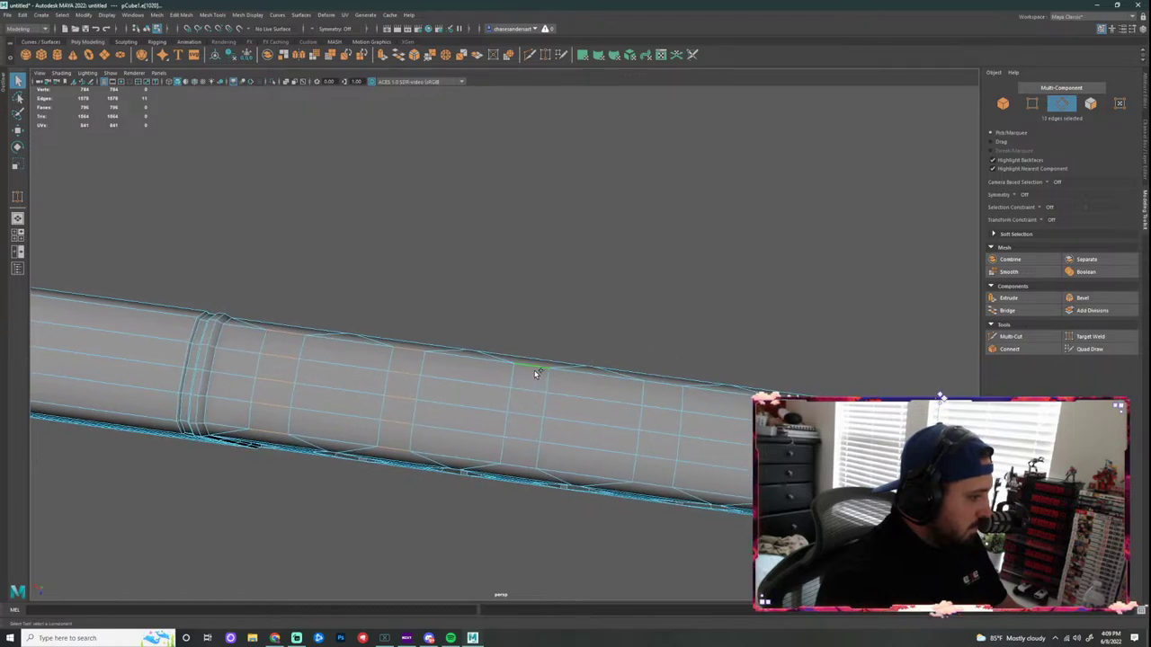
left_click_drag(653, 413, 543, 380, "alt")
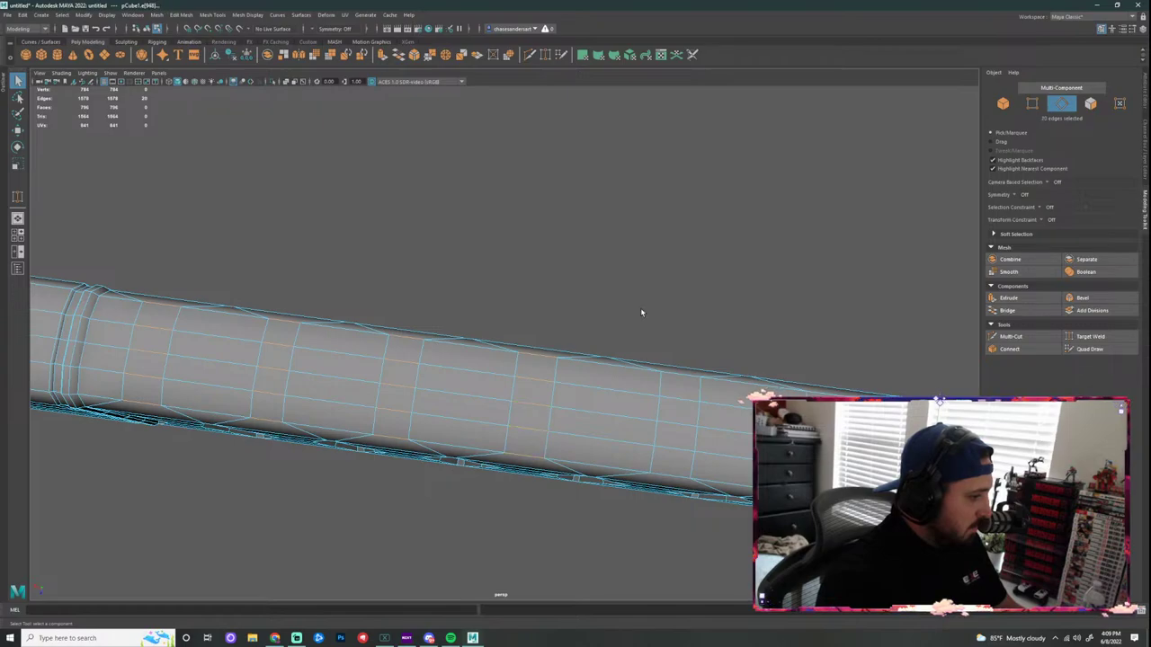
left_click_drag(641, 310, 640, 406, "alt")
middle_click_drag(640, 392, 562, 357, "alt")
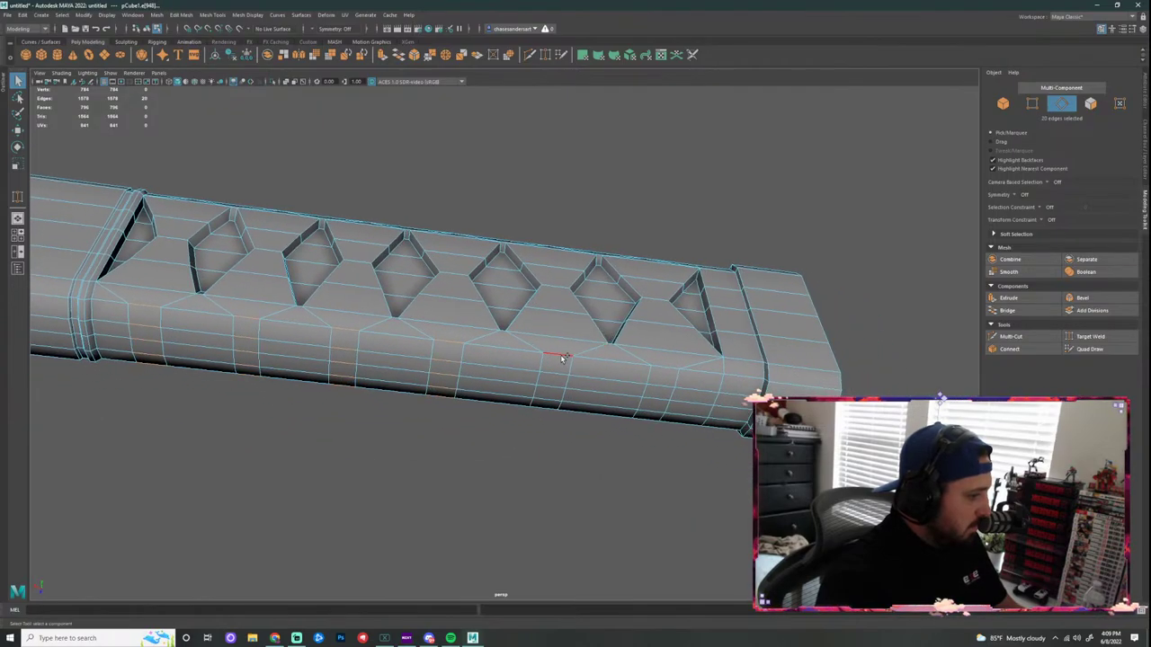
left_click_drag(555, 410, 519, 271, "alt")
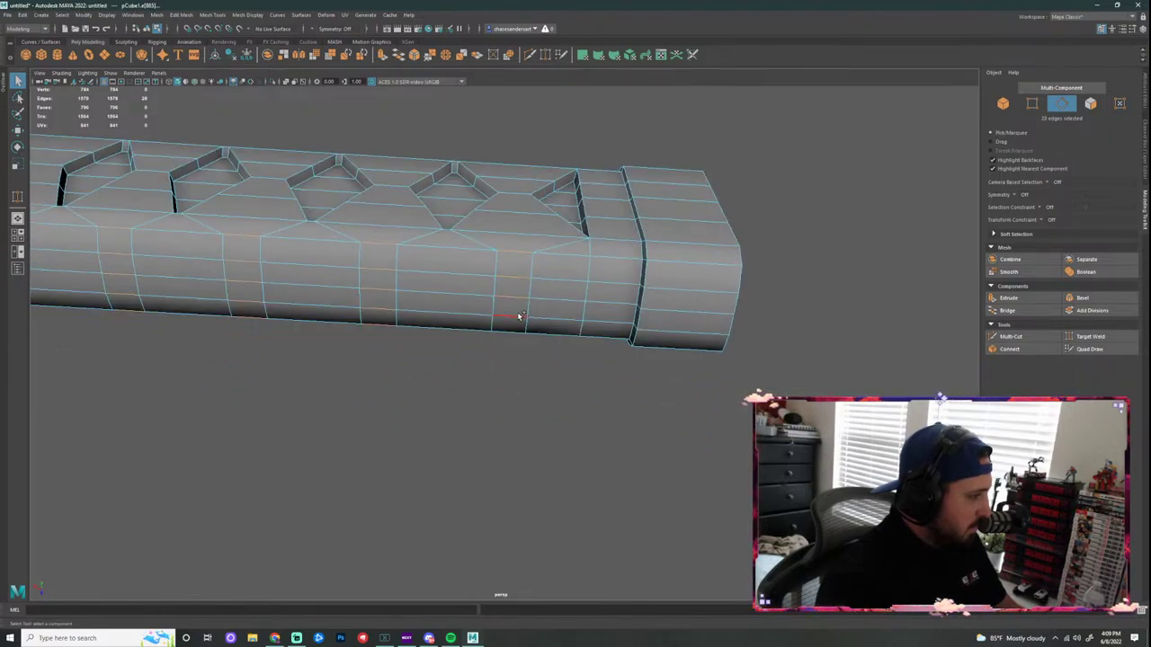
mouse_move(526, 362)
left_mouse_down("alt")
mouse_move(545, 329)
mouse_move(526, 317)
mouse_move(523, 342)
left_mouse_up("alt")
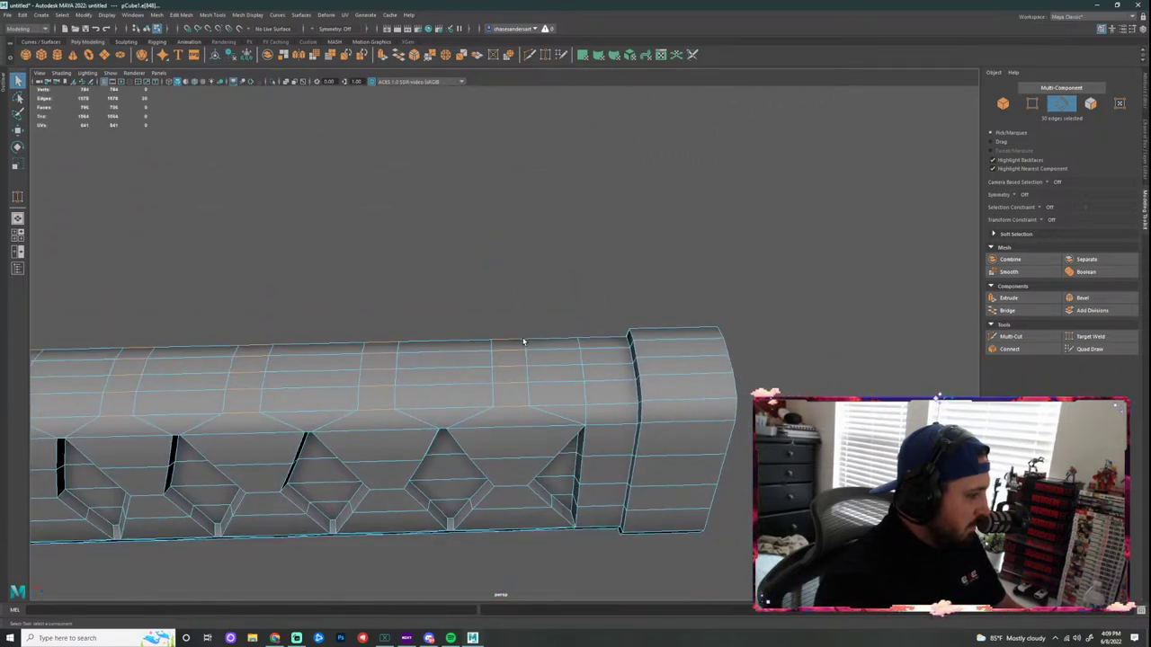
mouse_move(524, 342)
left_mouse_down("alt")
mouse_move(531, 329)
mouse_move(531, 347)
left_mouse_up("alt")
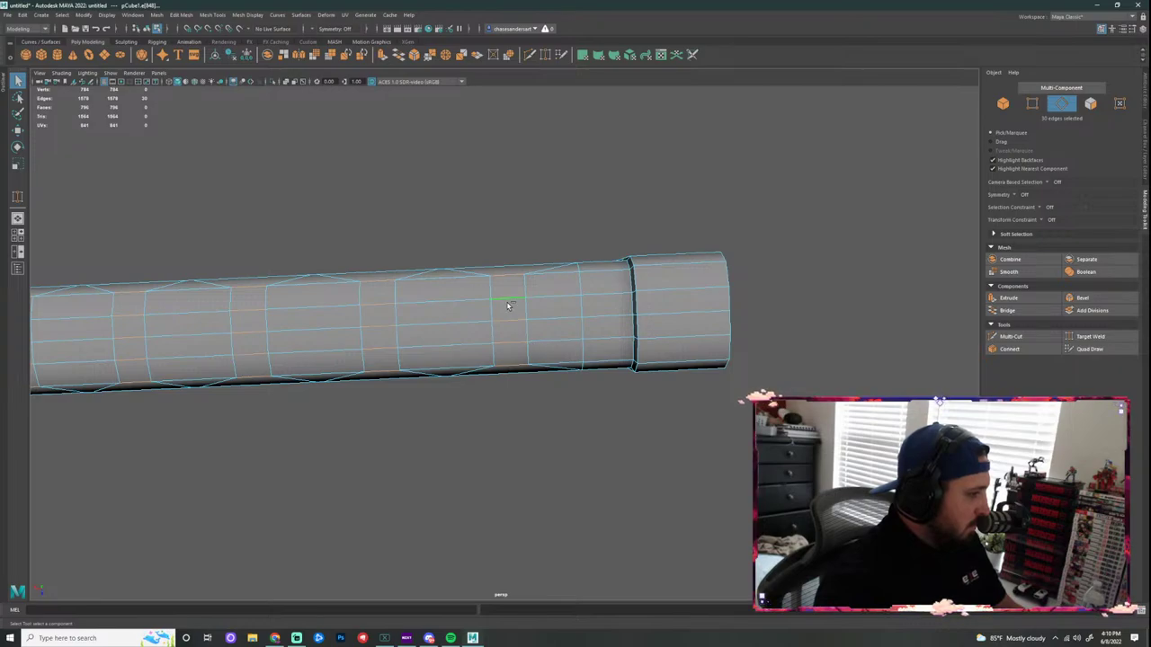
right_click(507, 305, "shift")
right_click_drag(508, 305, 549, 279, "shift")
Step: Compare the diamond pattern on both sides with the reference image, and return to object mode with nothing selected
left_click_drag(593, 396, 496, 434, "alt")
middle_click_drag(495, 434, 798, 346, "alt")
left_click_drag(503, 422, 503, 368, "alt")
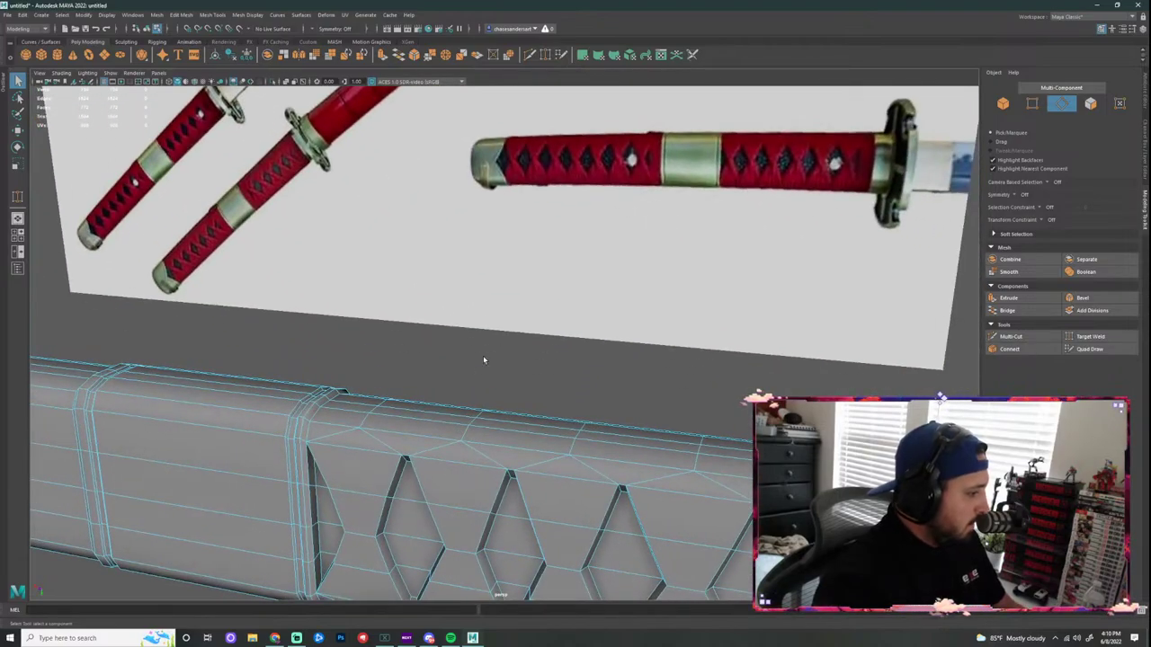
left_click_drag(396, 447, 674, 381, "alt")
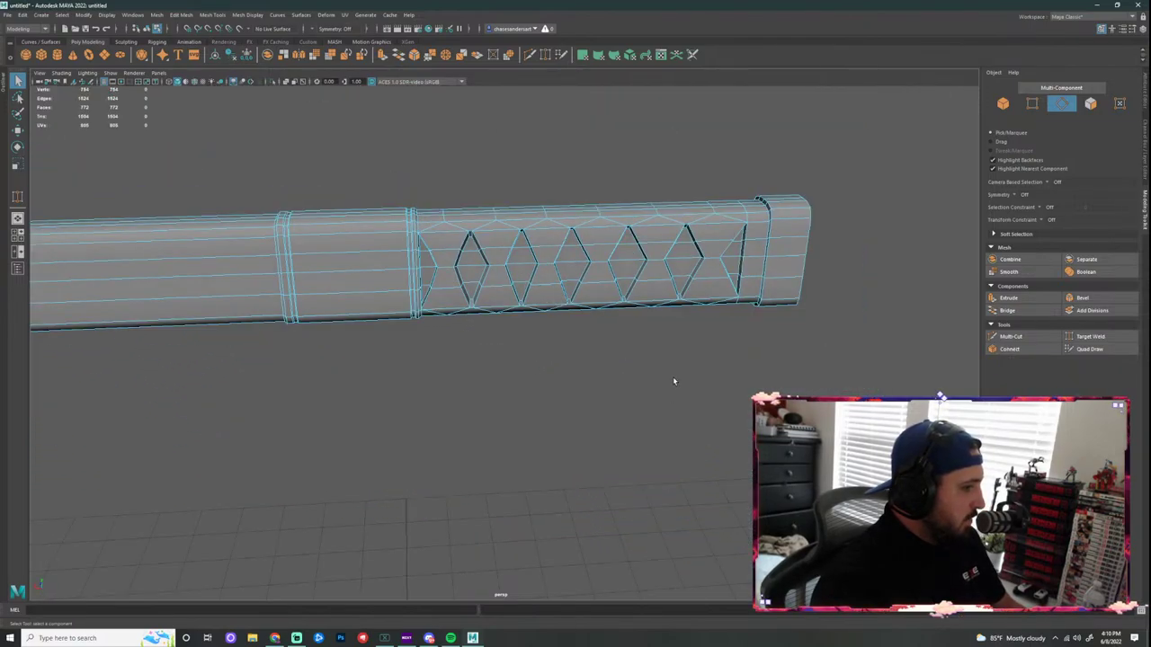
left_click_drag(686, 342, 542, 420, "alt")
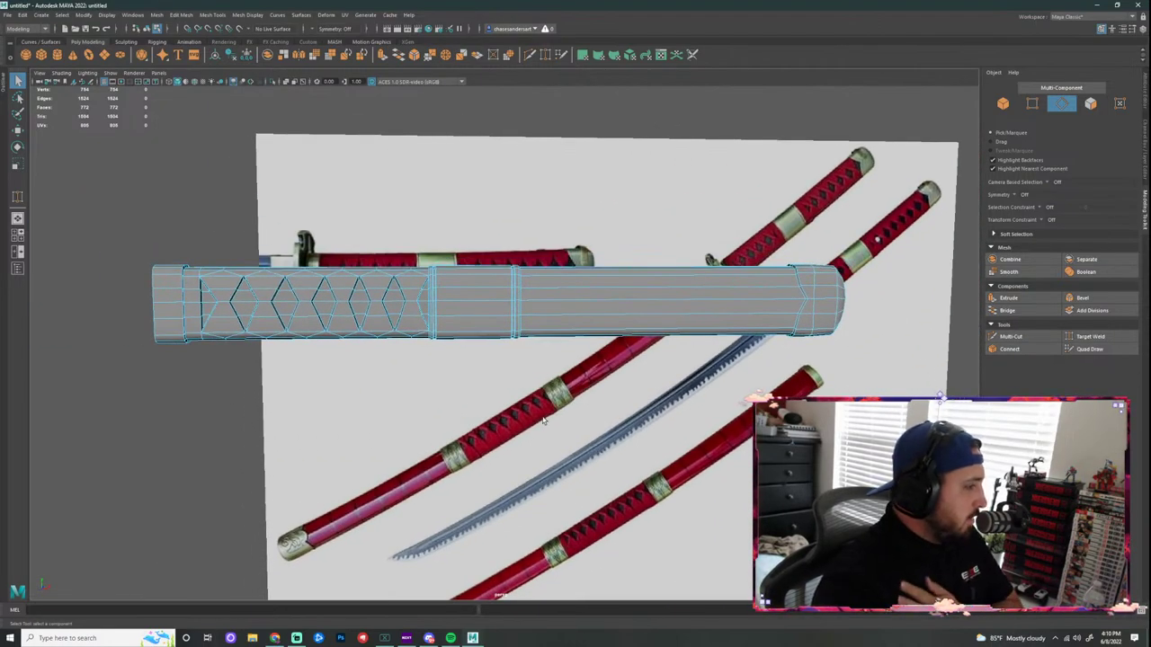
scroll(398, 386, "up", 2)
middle_click_drag(404, 392, 608, 401, "alt")
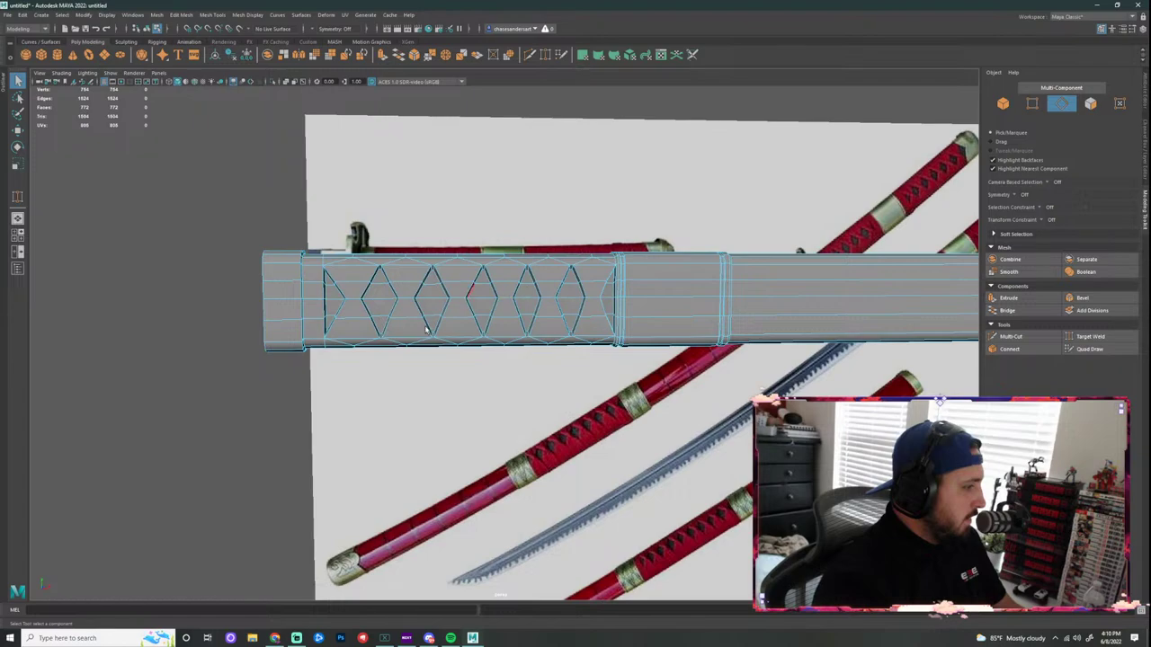
scroll(503, 322, "up", 4)
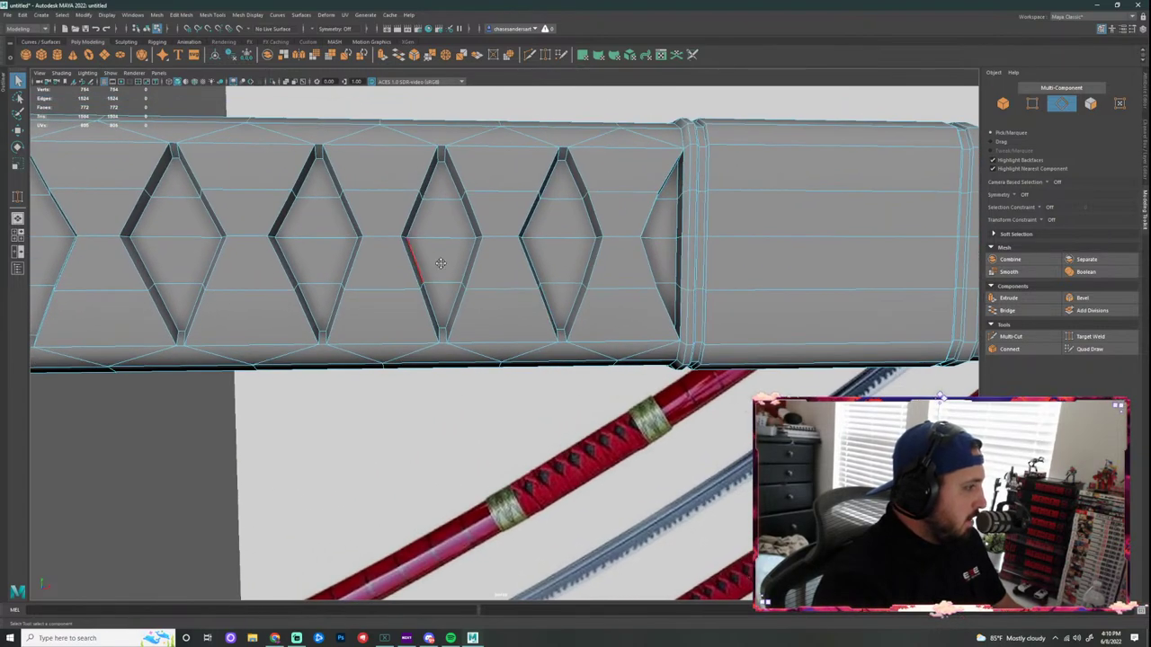
scroll(497, 421, "down", 4)
right_click_drag(413, 296, 457, 280)
left_click(509, 404)
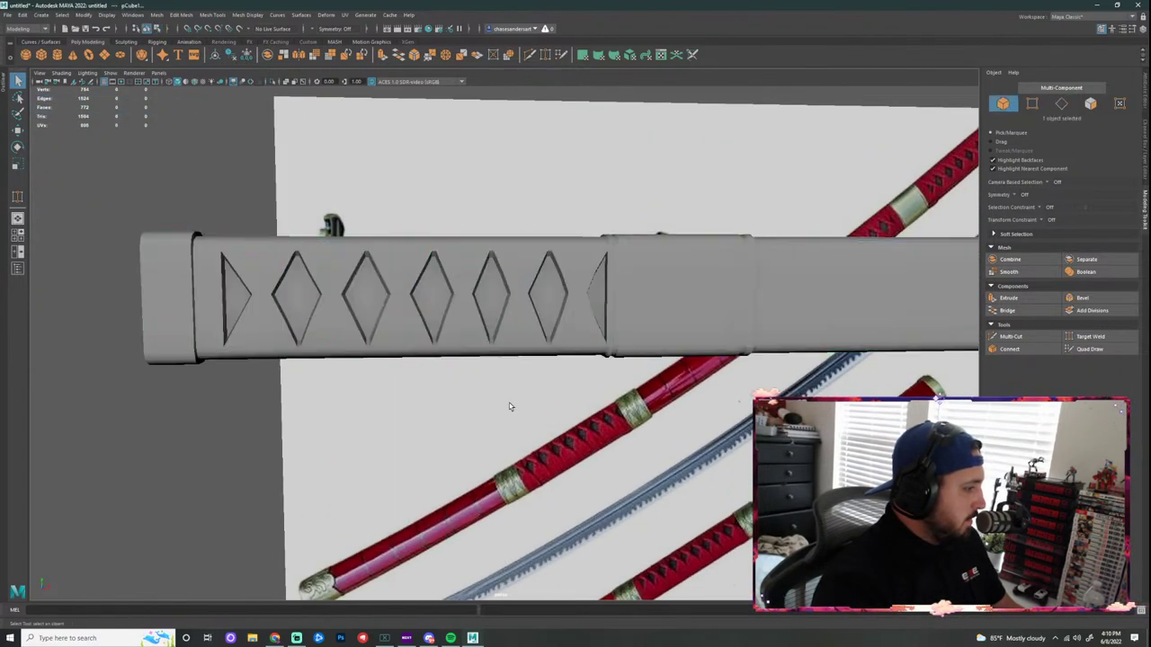
Step: Compare the diamond wrap and the undecorated section beyond the middle collar with the reference swords, then select the handle mesh
scroll(521, 424, "down", 5)
left_click_drag(510, 419, 477, 301, "alt")
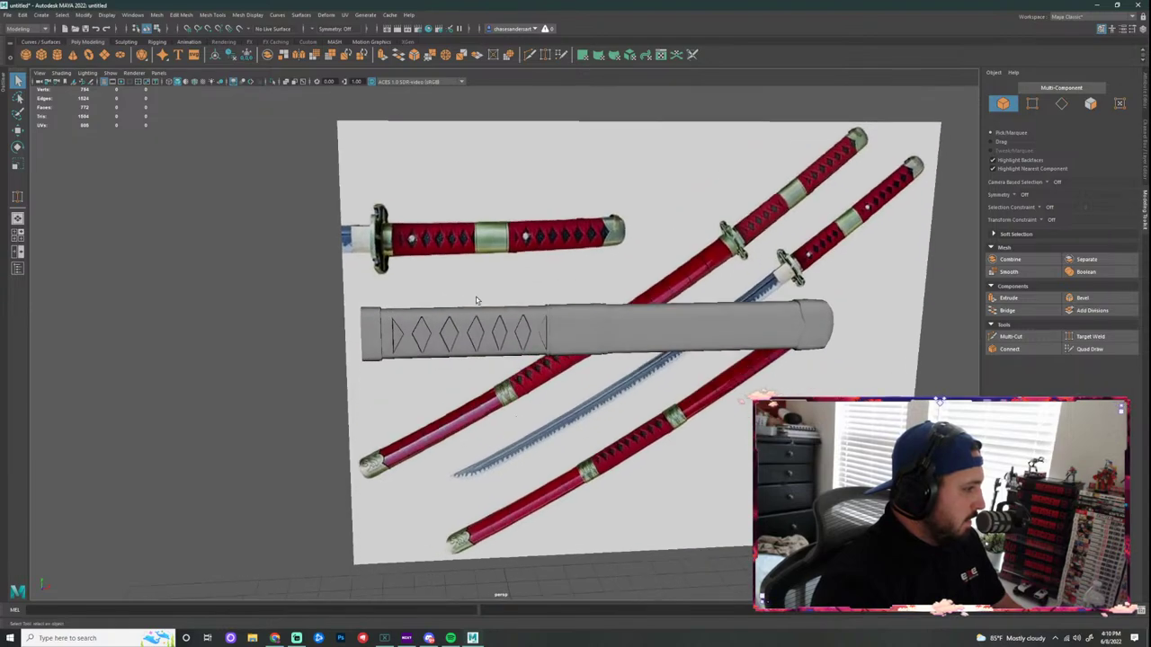
left_click_drag(521, 469, 515, 432, "alt")
right_click(528, 296)
right_click_drag(528, 296, 561, 280)
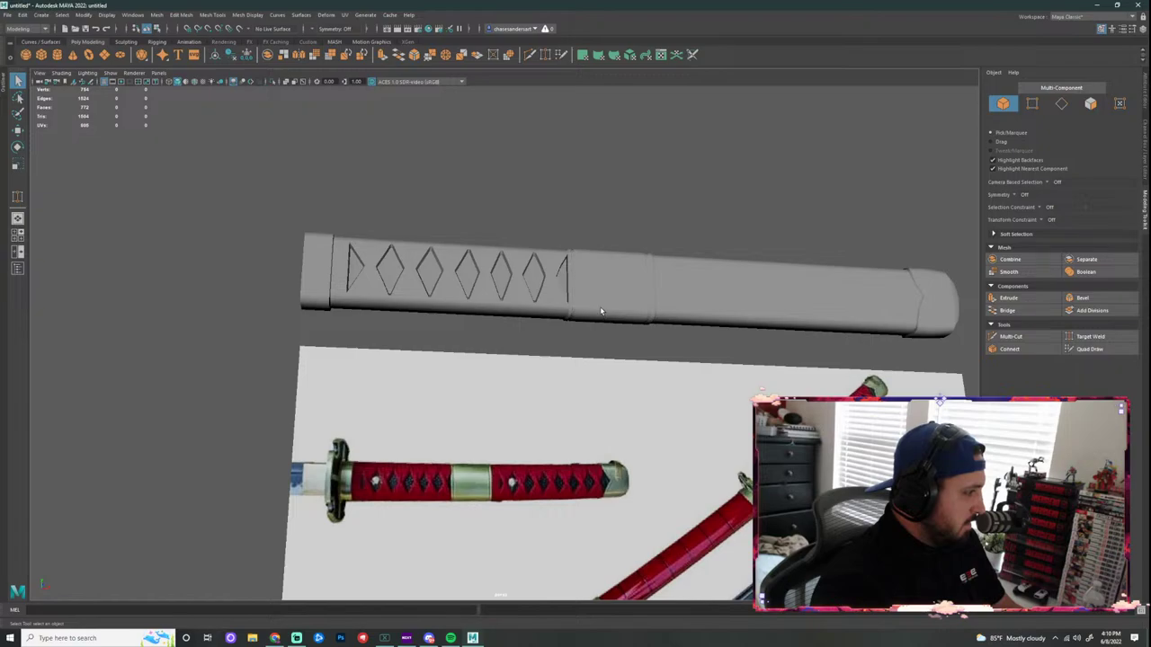
left_click_drag(663, 213, 734, 228, "alt")
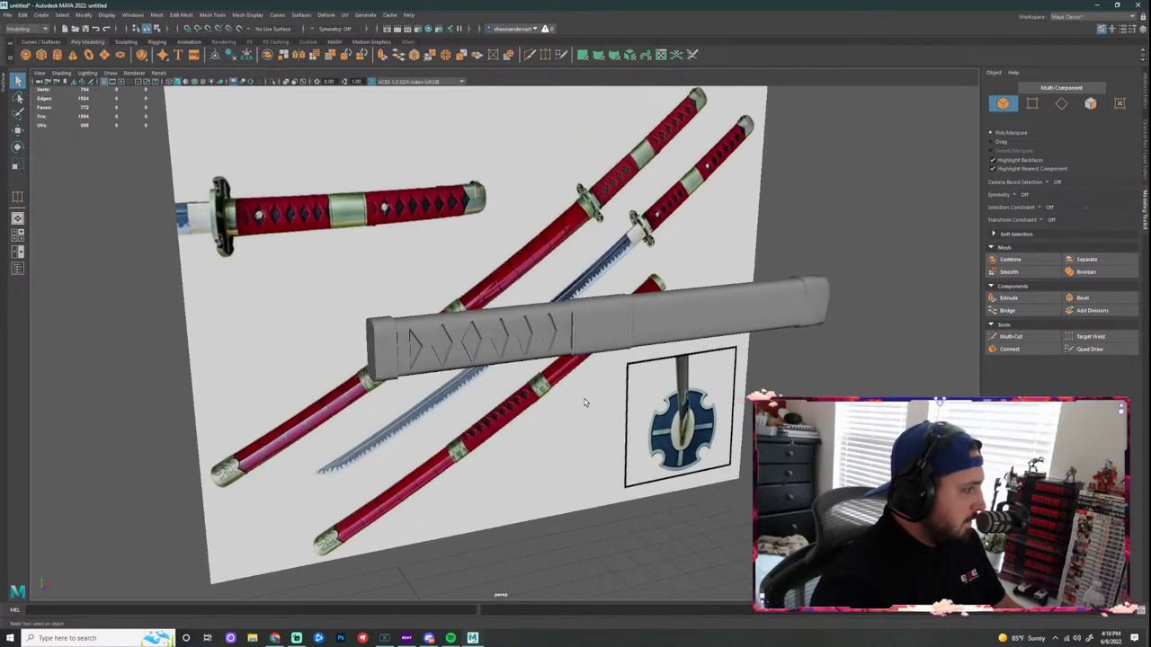
scroll(584, 401, "up", 4)
left_click_drag(580, 398, 558, 399, "alt")
key("super")
left_click(552, 421)
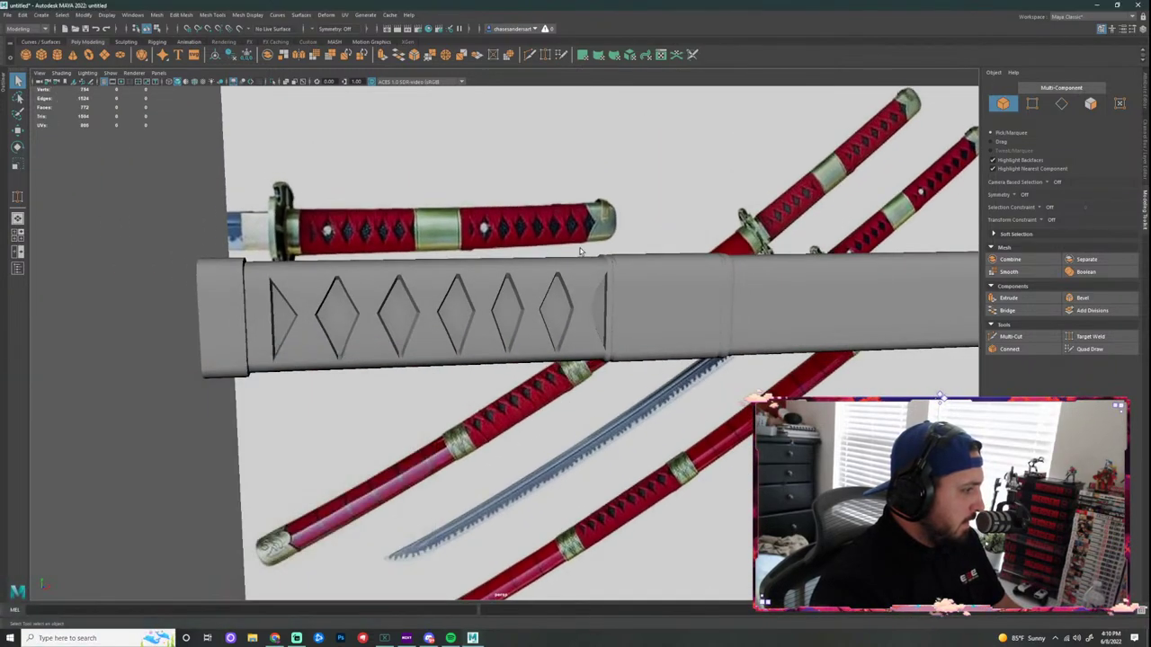
middle_click_drag(579, 251, 508, 221, "alt")
scroll(622, 377, "down", 4)
left_click_drag(621, 378, 568, 327, "alt")
scroll(567, 327, "up", 3)
left_click(595, 301)
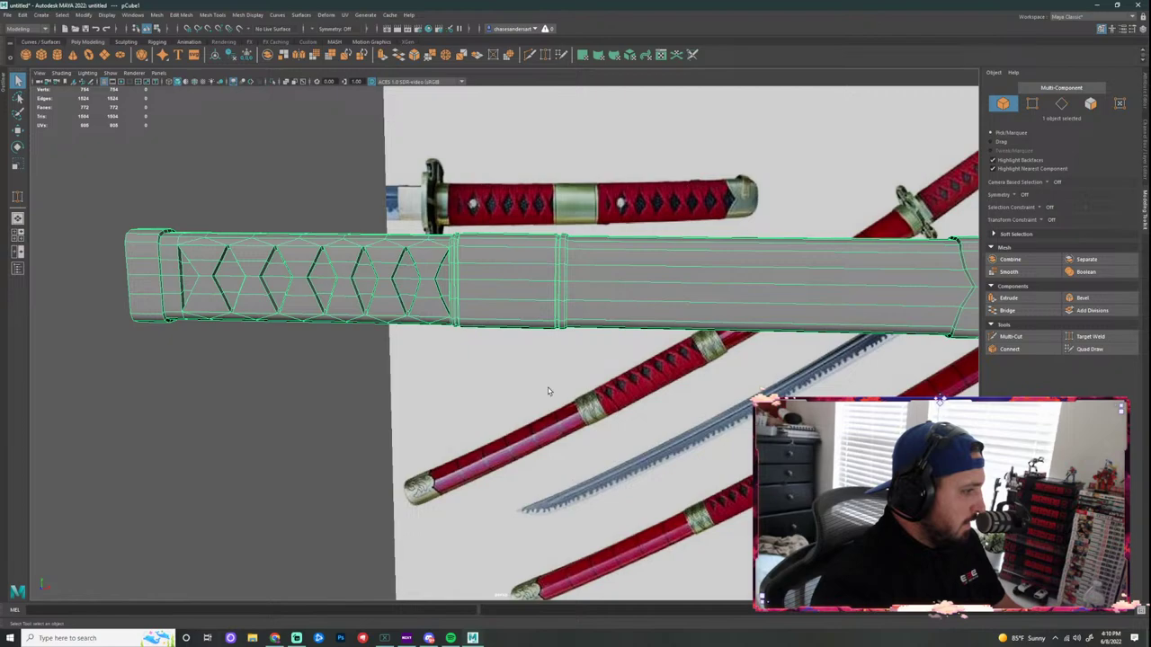
left_click_drag(548, 389, 591, 349, "alt")
middle_click_drag(590, 349, 526, 354, "alt")
scroll(552, 363, "down", 3)
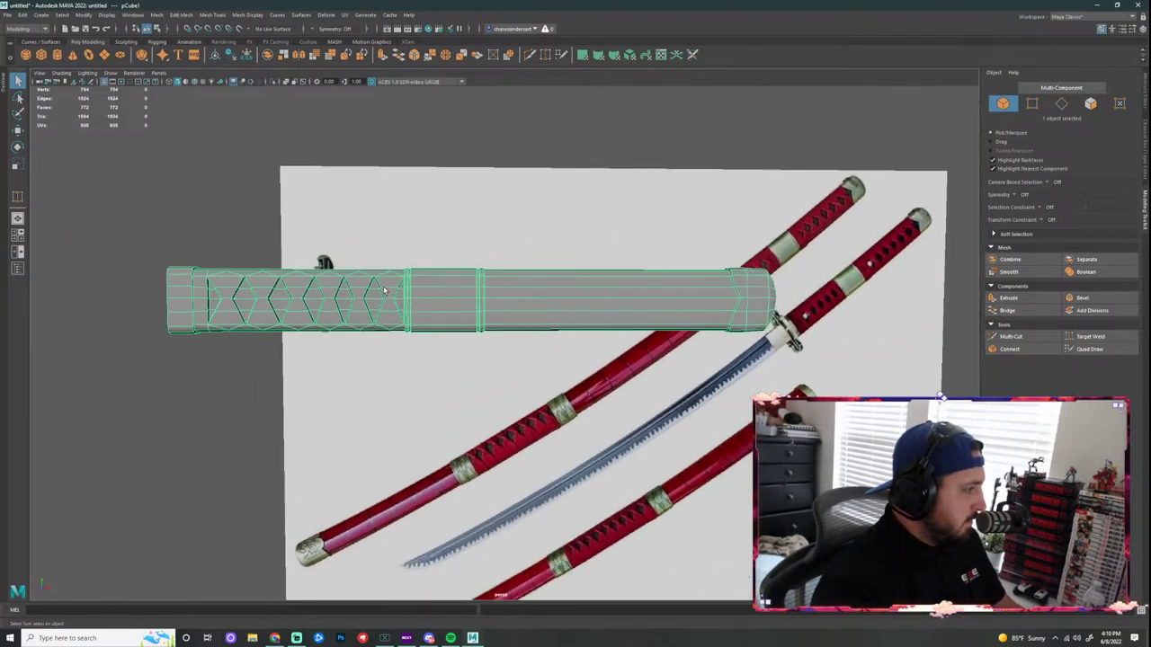
scroll(537, 354, "down", 2)
scroll(330, 266, "up", 4)
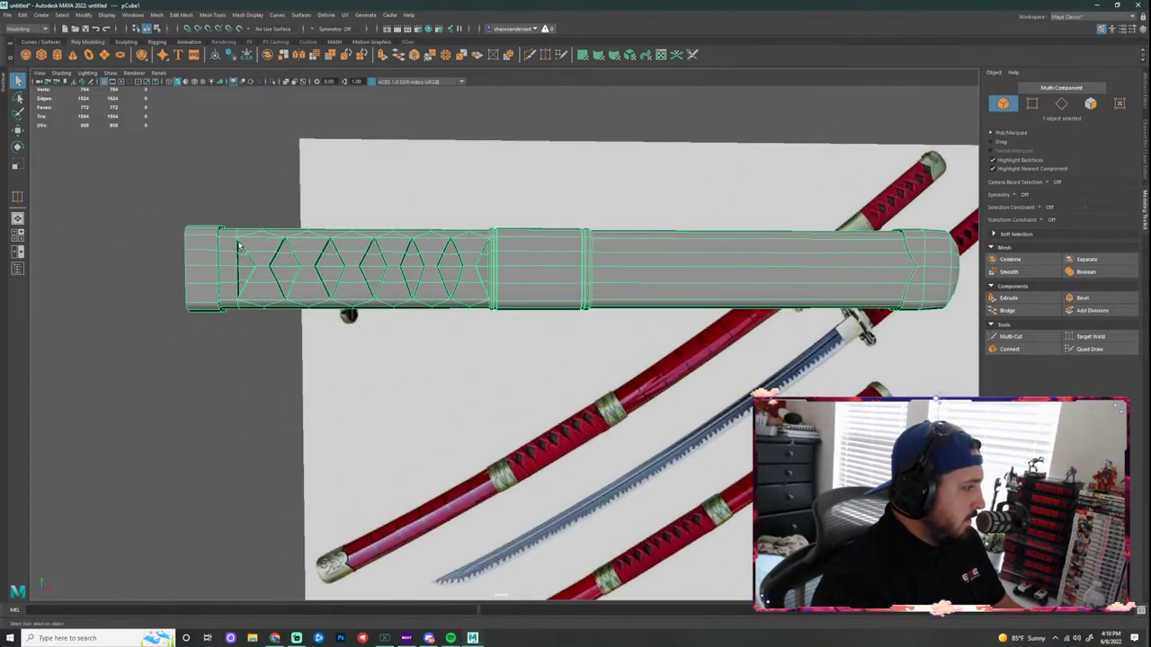
right_click_drag(254, 248, 228, 221)
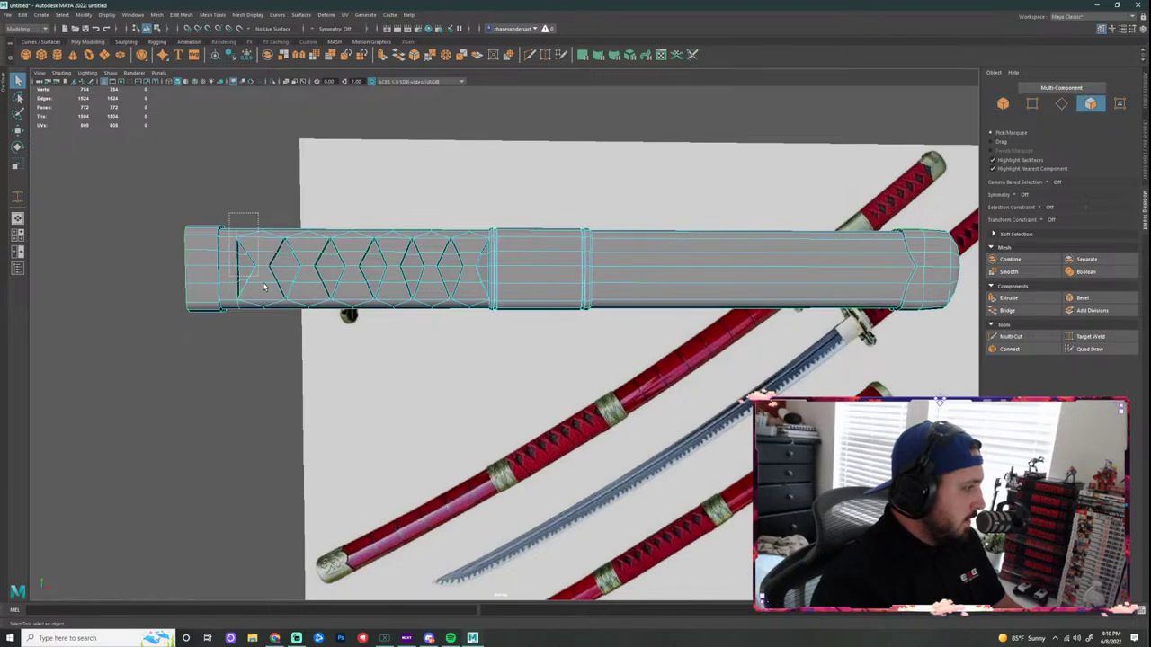
left_click_drag(441, 382, 485, 389)
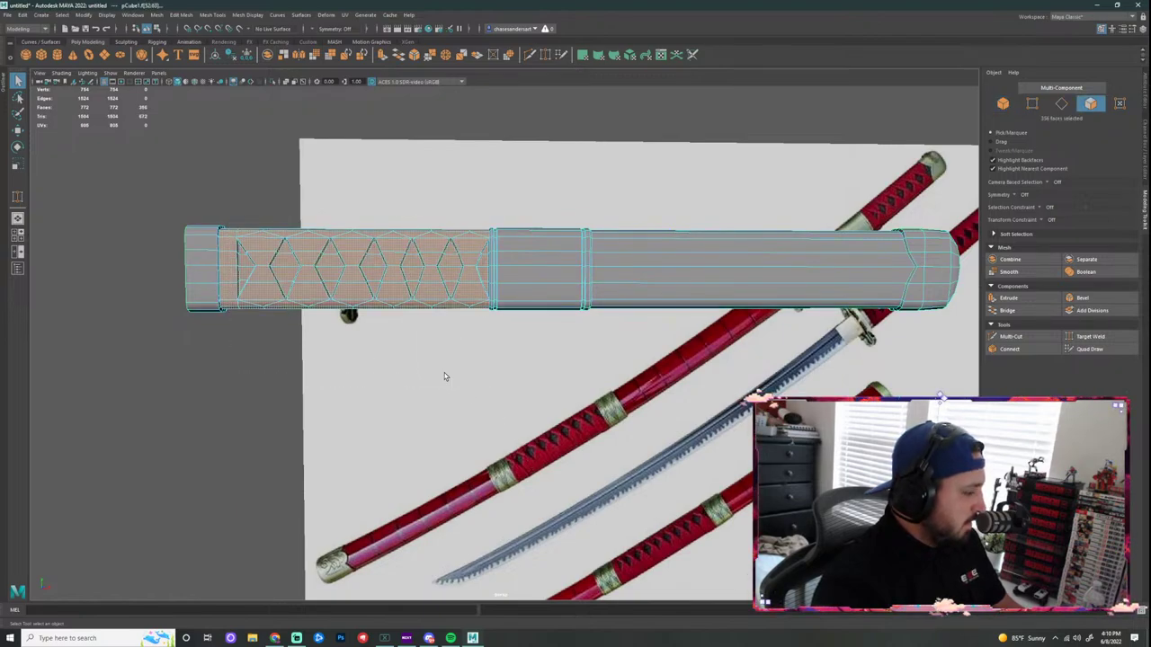
right_click_drag(438, 237, 605, 291)
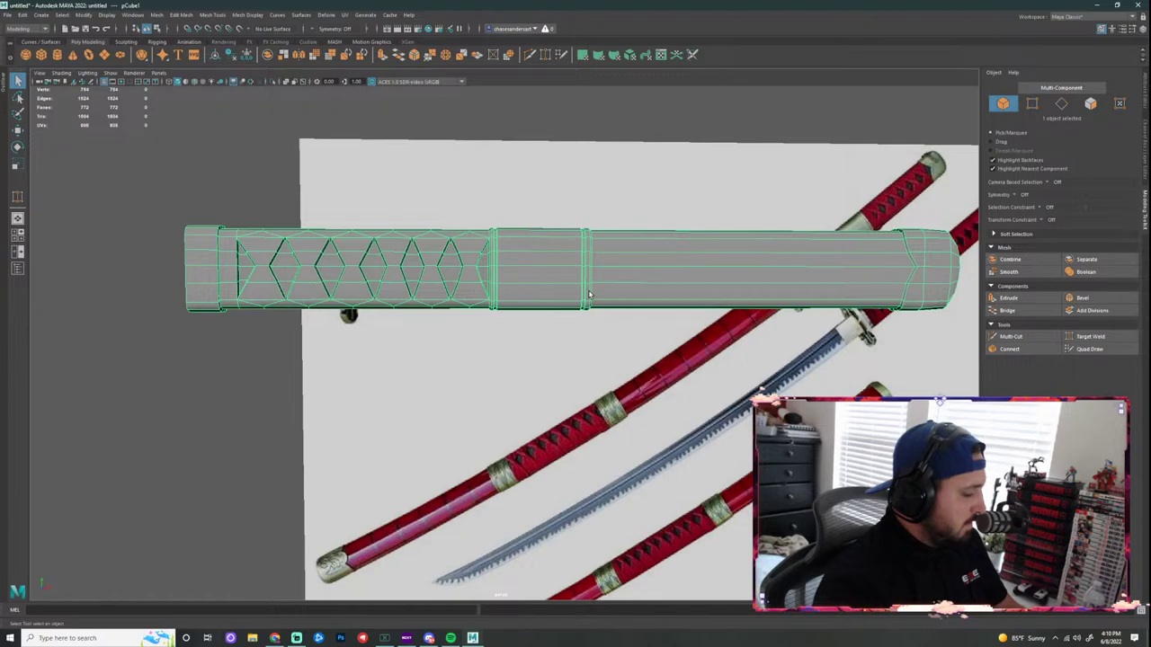
Step: Duplicate the whole handle mesh and place the copy straight below the original, clear of it
key("w")
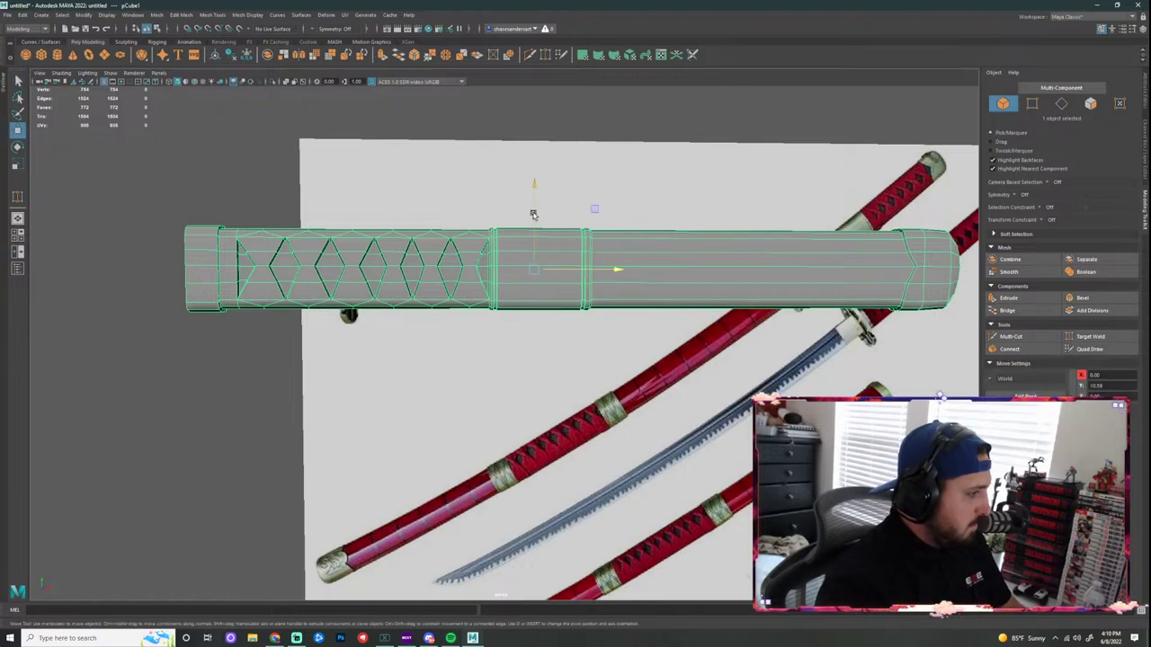
middle_click_drag(532, 192, 543, 332)
key("ctrl+z")
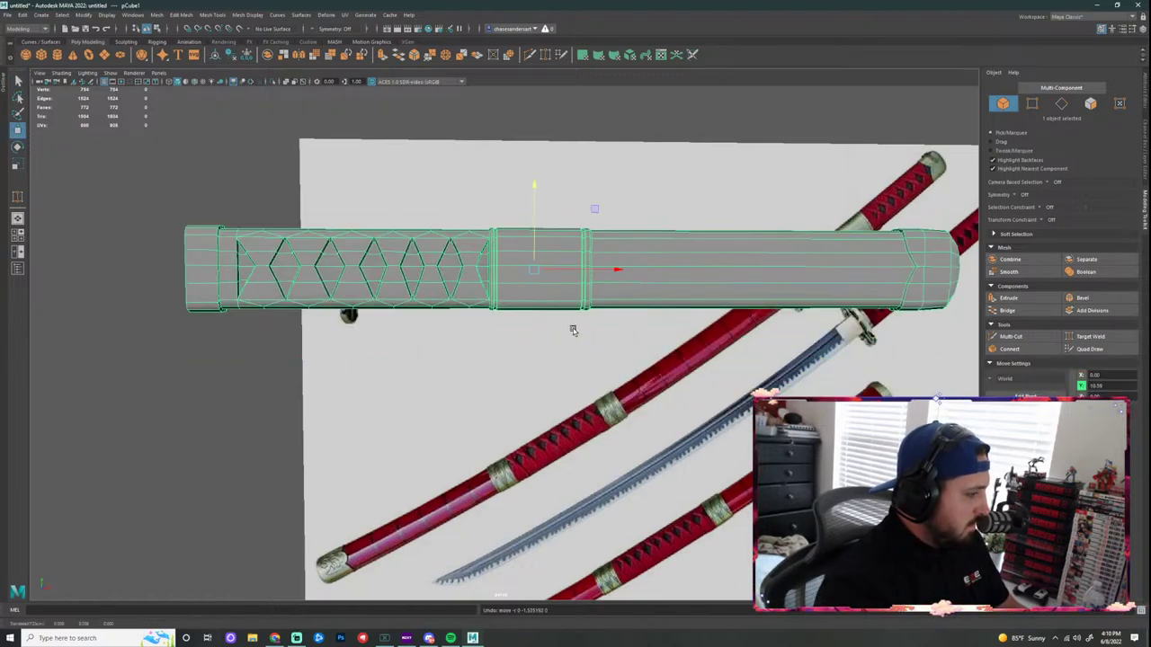
left_click_drag(536, 188, 540, 325, "shift")
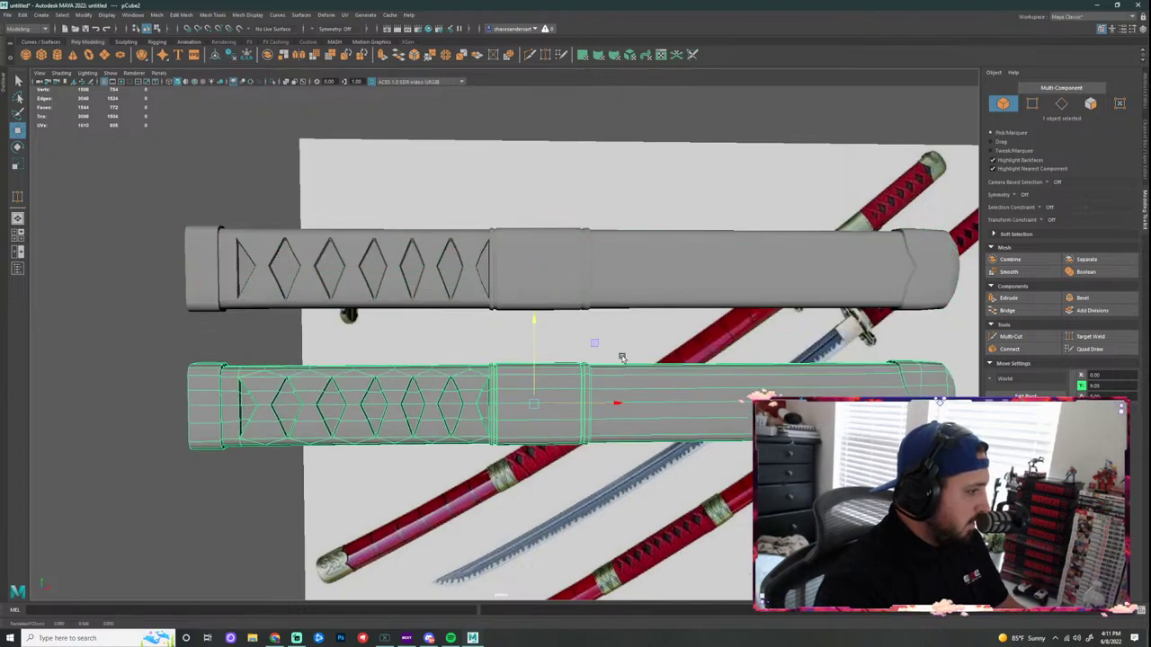
middle_click_drag(622, 358, 623, 251, "alt")
Step: Delete the copy's faces from the middle collar through the undecorated section to the rounded end cap
right_click_drag(554, 261, 601, 279)
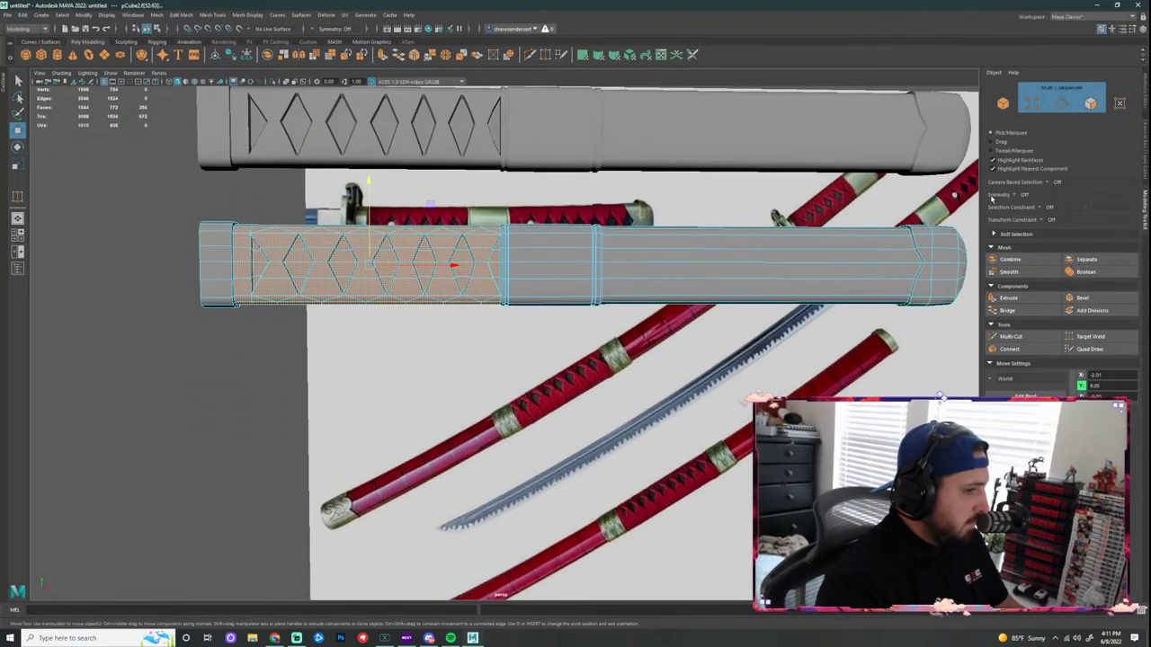
left_click_drag(969, 206, 501, 400)
scroll(516, 213, "up", 6)
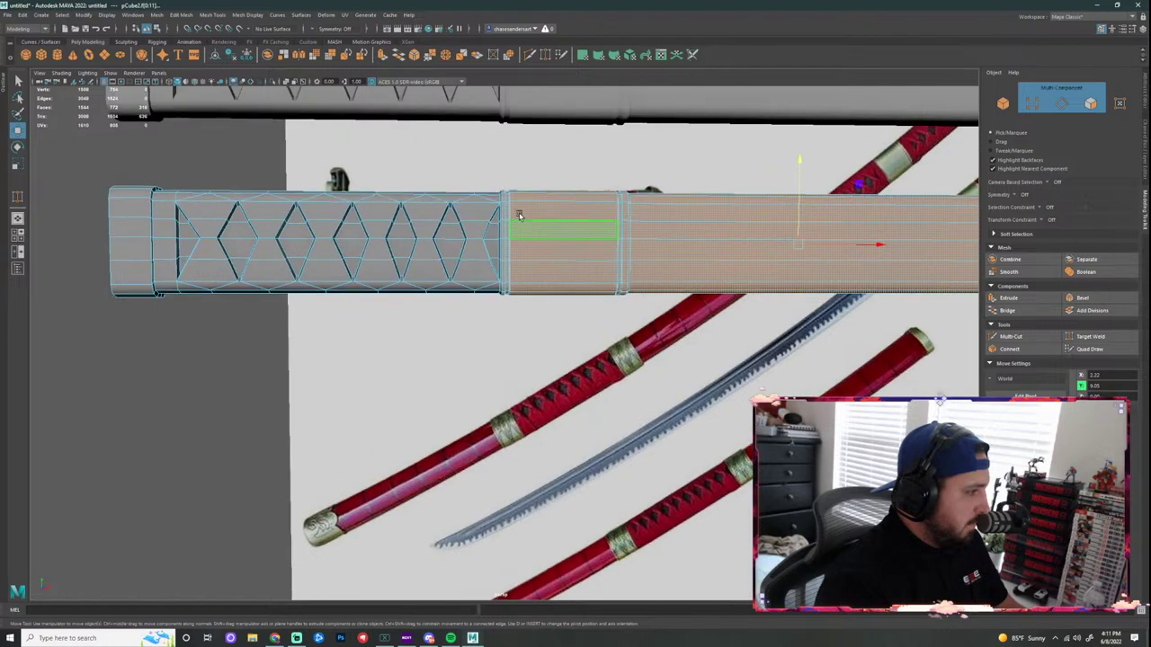
scroll(532, 222, "down", 5)
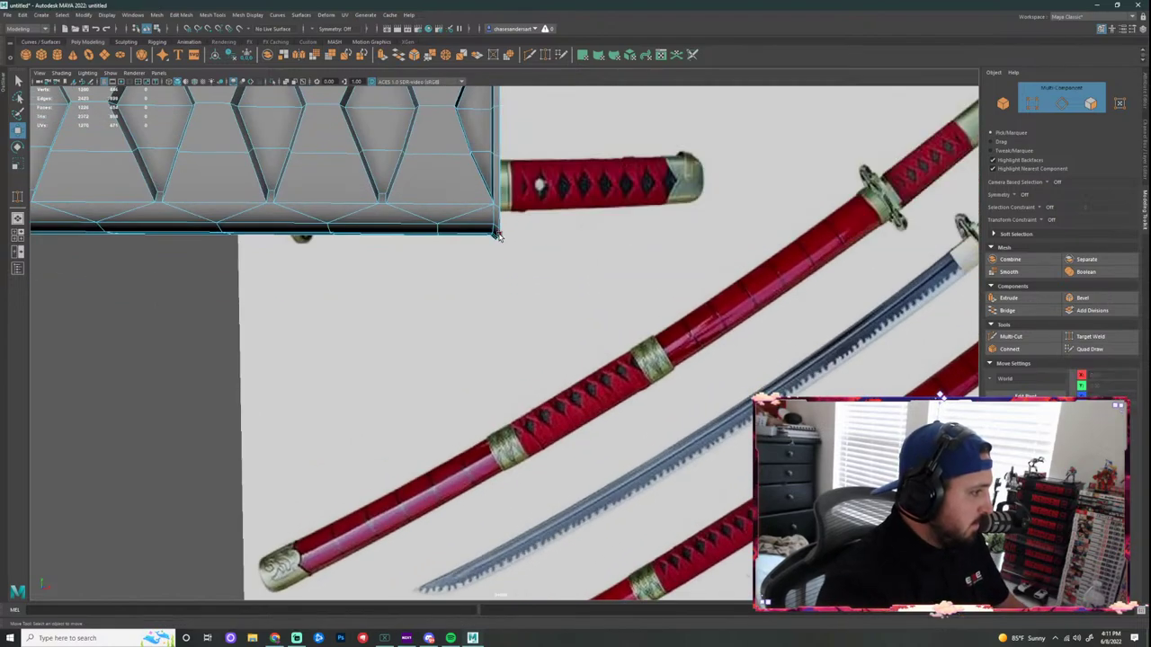
Step: Delete the strip of six leftover collar rim faces along one side of the copy's open end
left_click_drag(535, 243, 467, 251, "alt")
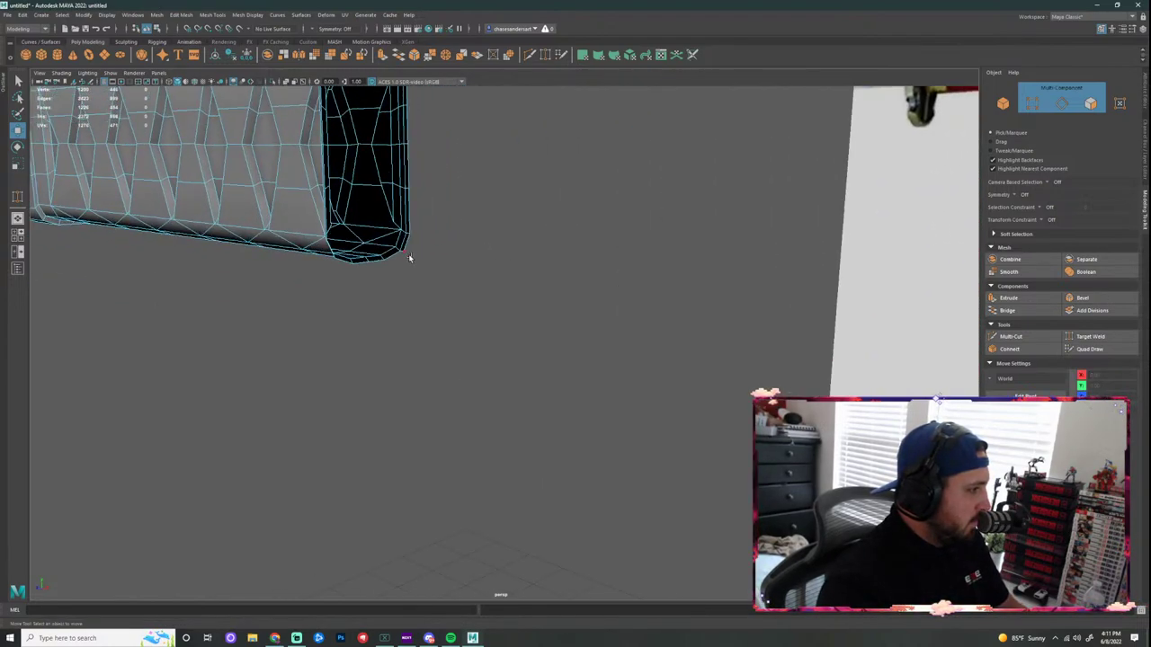
left_click(406, 254)
right_click_drag(411, 241, 411, 279)
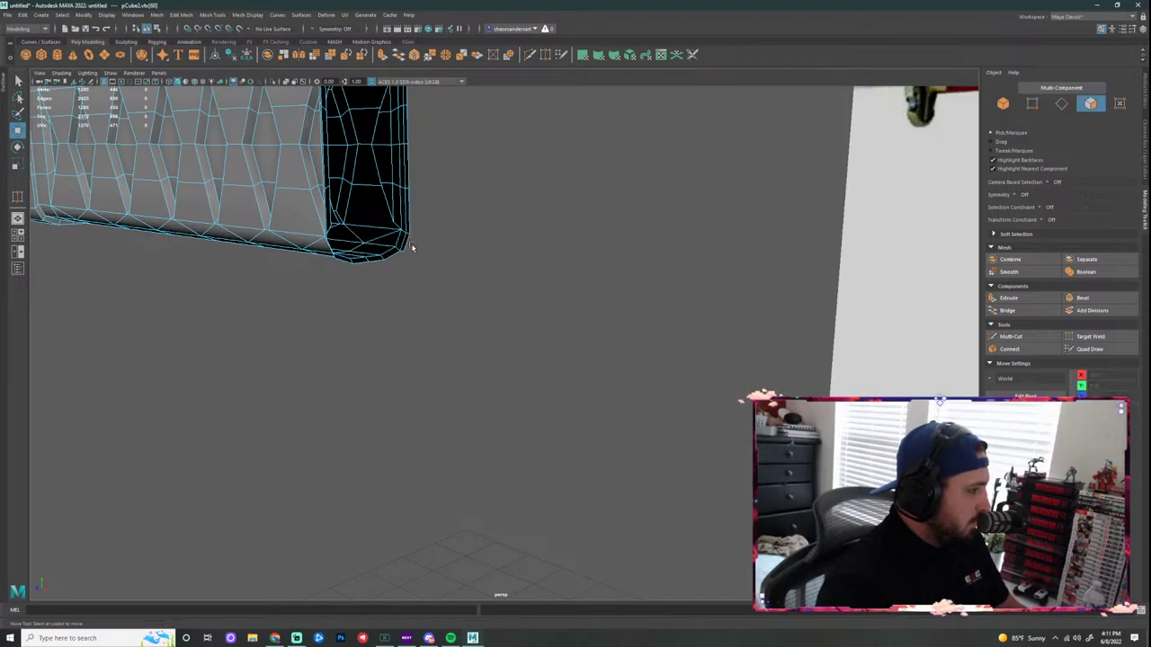
scroll(411, 246, "up", 3)
left_click(357, 203)
double_click(362, 177, "shift")
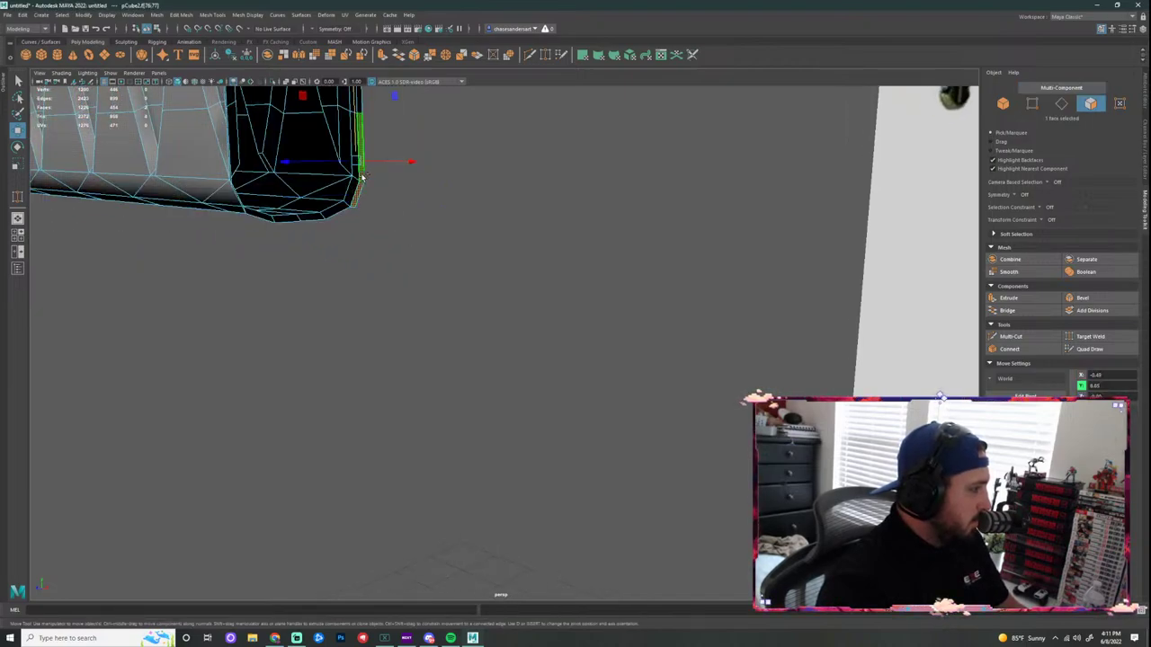
middle_click_drag(432, 189, 495, 328, "alt")
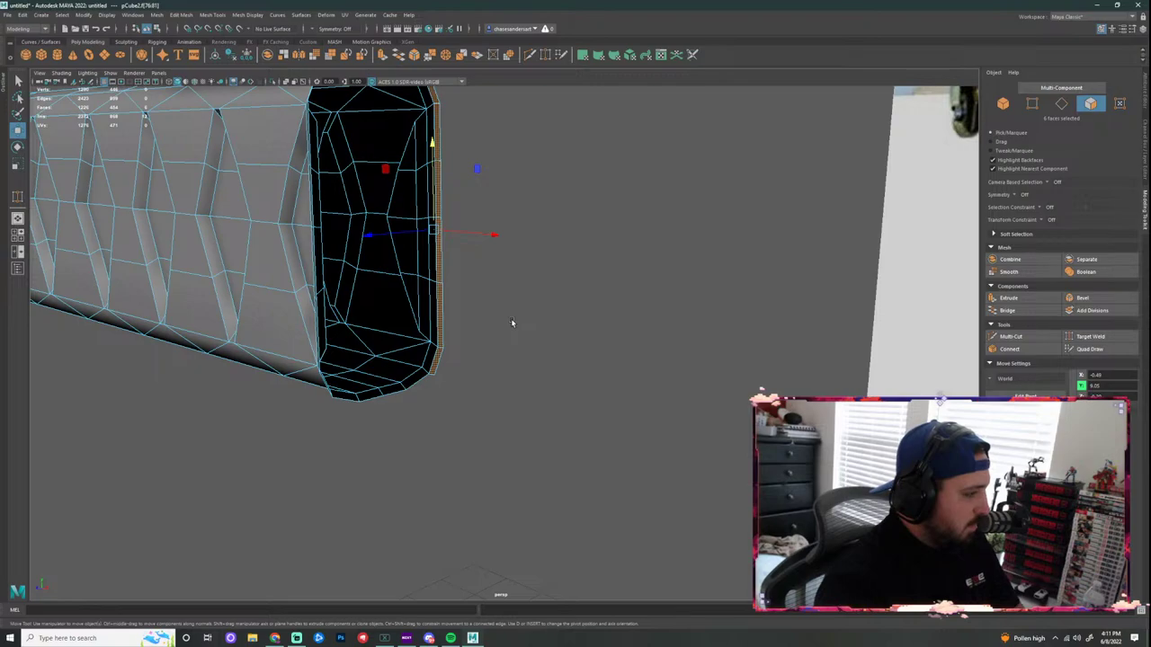
key("Delete")
Step: Delete the remaining collar rim faces around the copy's open end beside the last half diamond
middle_click_drag(485, 224, 512, 310, "alt")
left_click_drag(548, 232, 586, 271, "alt")
key("super")
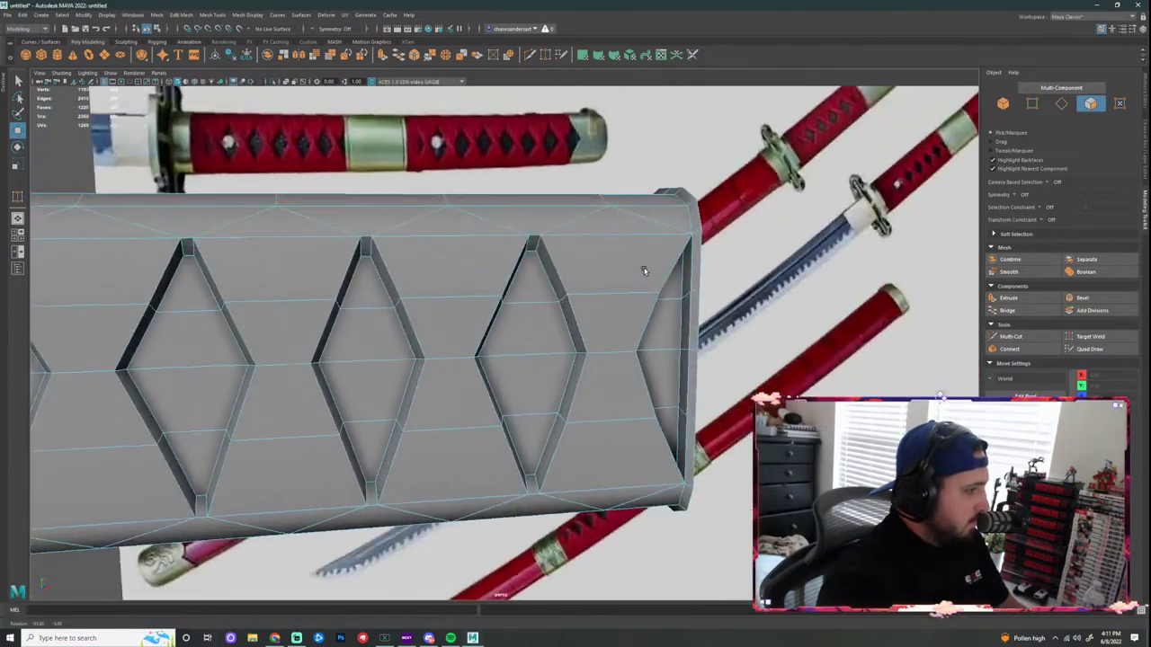
key("super")
key("super")
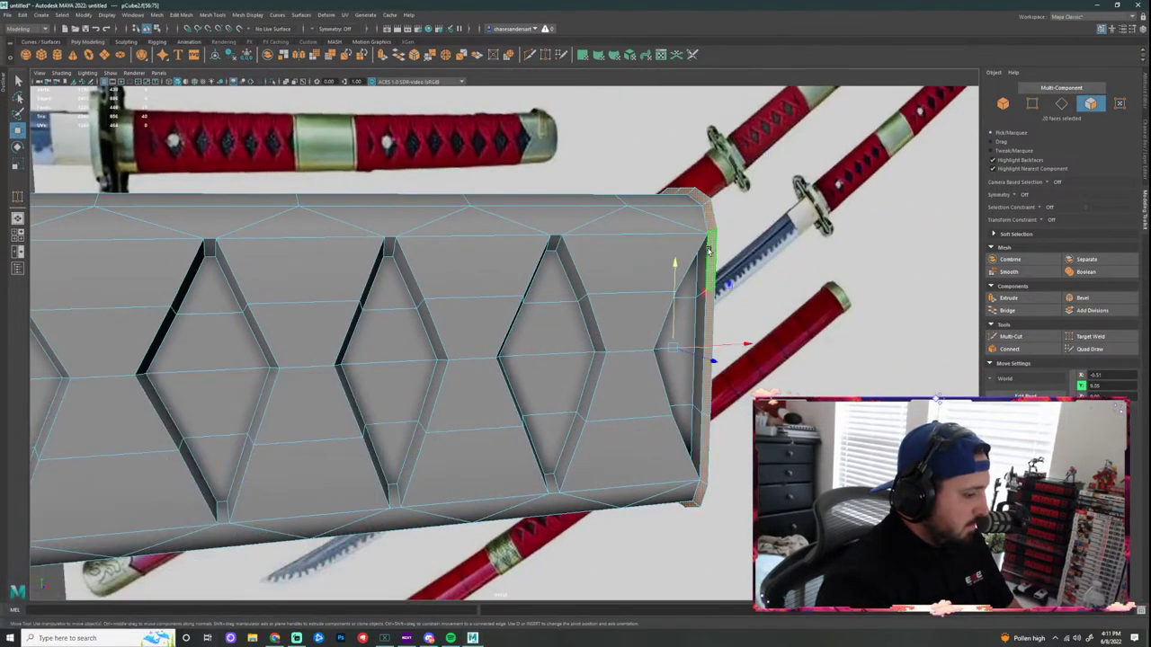
key("Delete")
Step: Delete the rim ring and the end collar faces at the copy's other end, leaving only the diamond-wrapped grip section
right_click_drag(746, 227, 297, 310, "alt")
middle_click_drag(296, 310, 507, 280, "alt")
key("super")
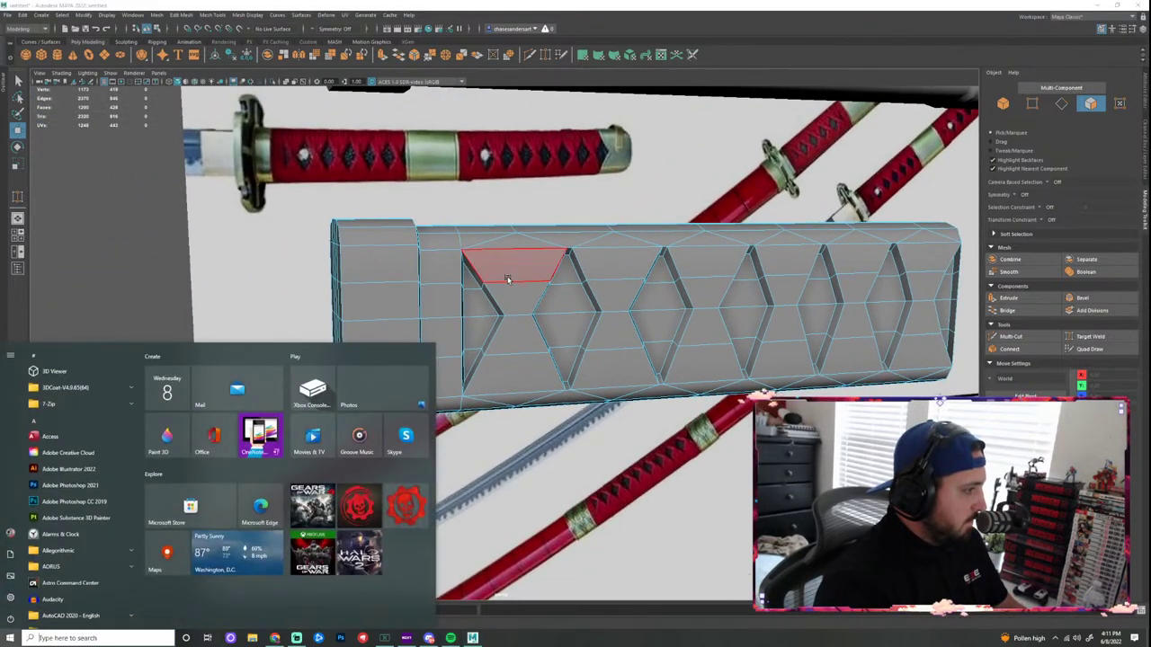
key("super")
left_click_drag(465, 188, 352, 215, "alt")
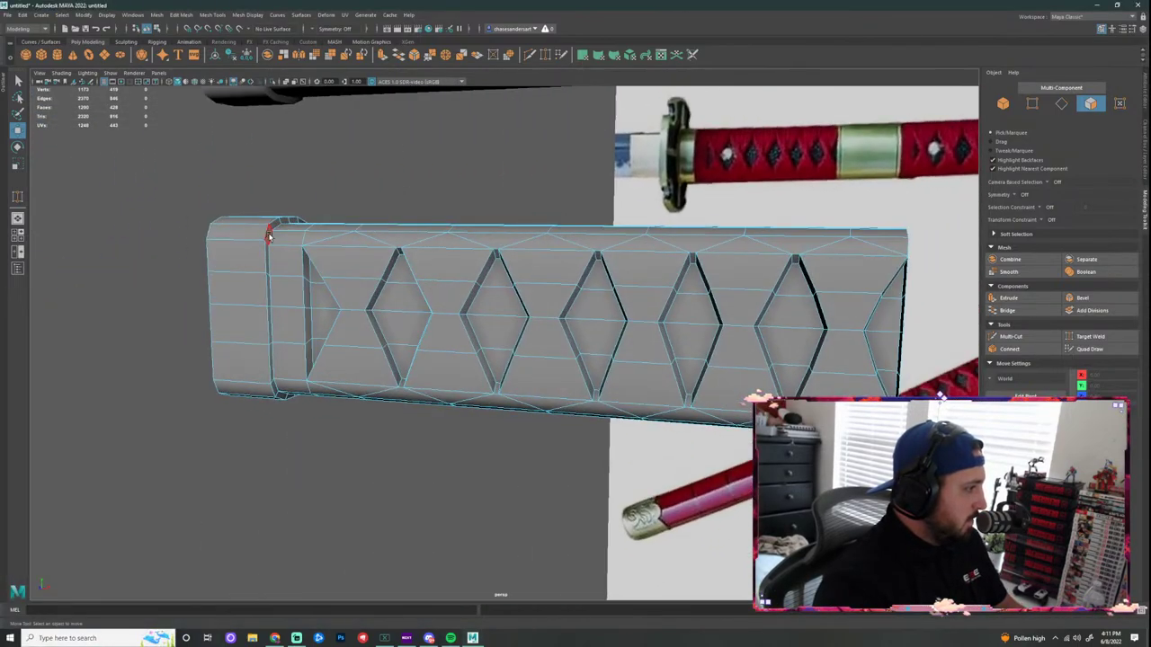
double_click(267, 259)
key("Delete")
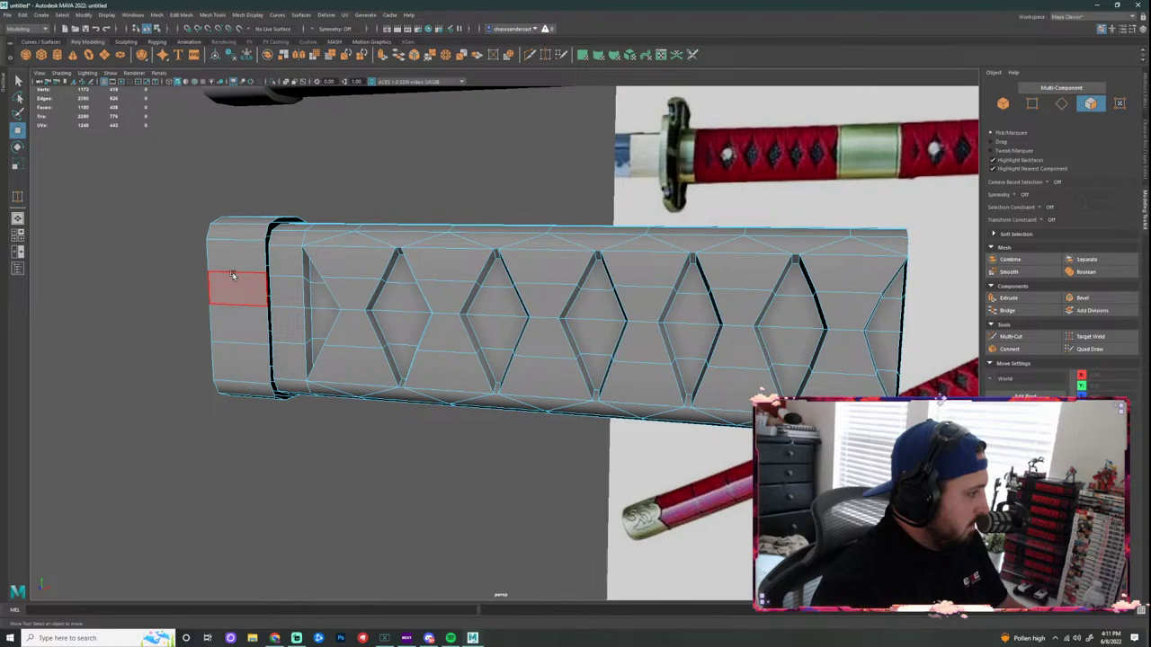
double_click(234, 274)
key("Delete")
scroll(461, 372, "down", 4)
scroll(460, 373, "down", 3)
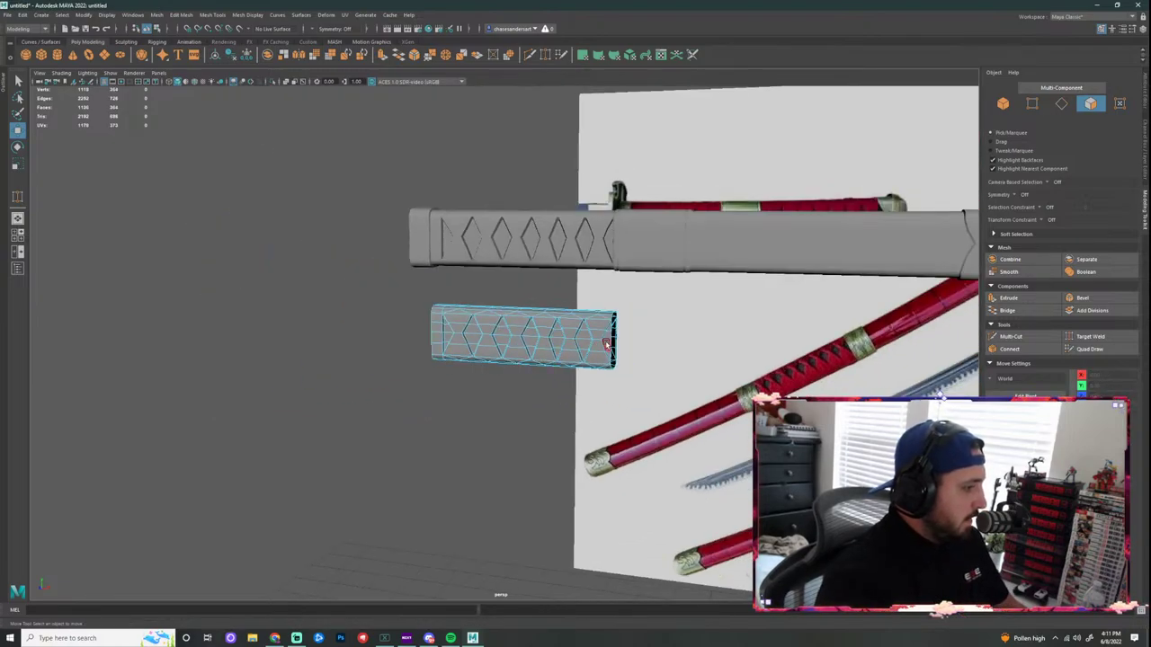
Step: Move the trimmed diamond-wrap copy lengthwise past the middle collar and raise it onto the original handle's plain section
left_click_drag(558, 393, 663, 352, "alt")
key("super")
middle_click_drag(663, 351, 450, 360, "alt")
key("super")
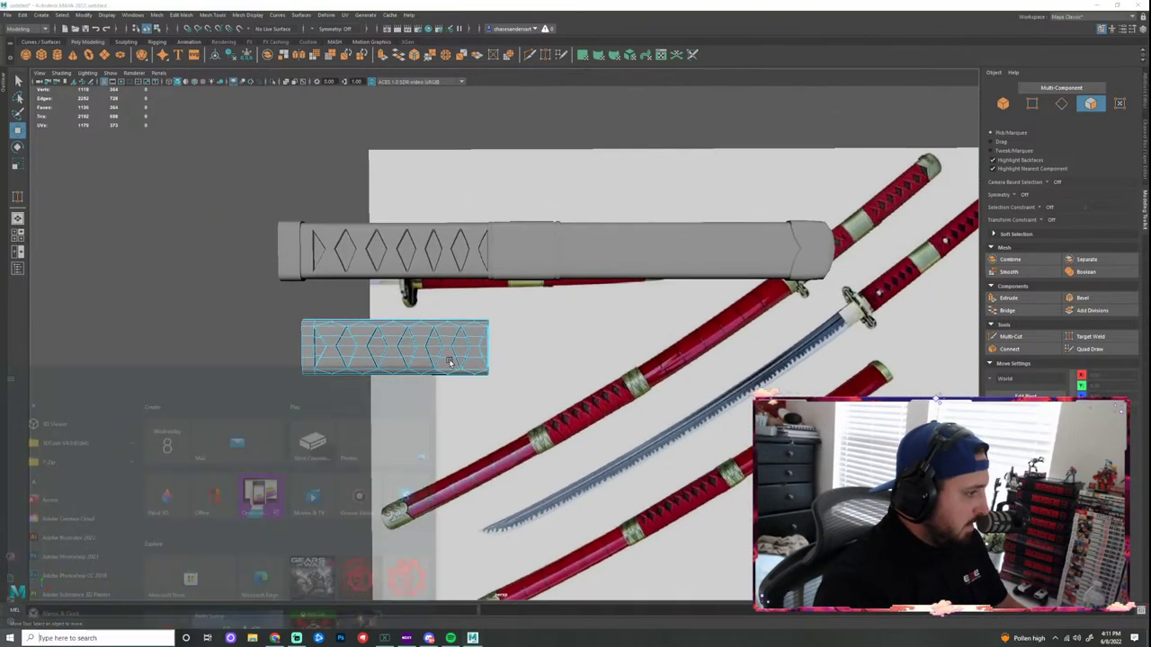
scroll(517, 326, "up", 2)
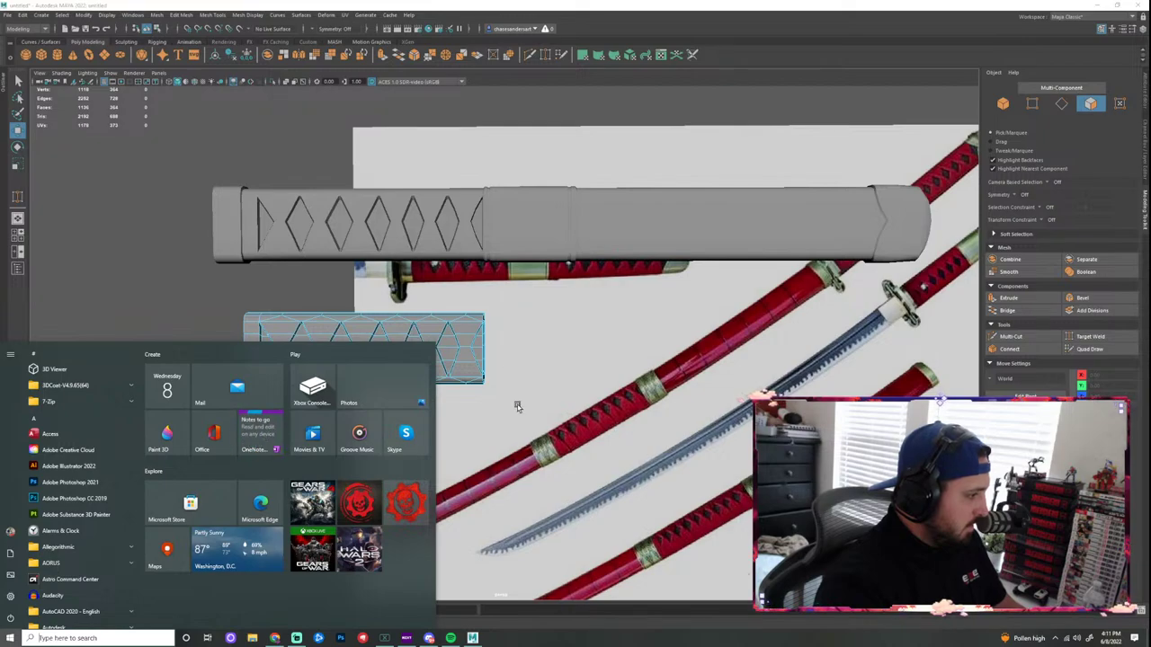
key("super")
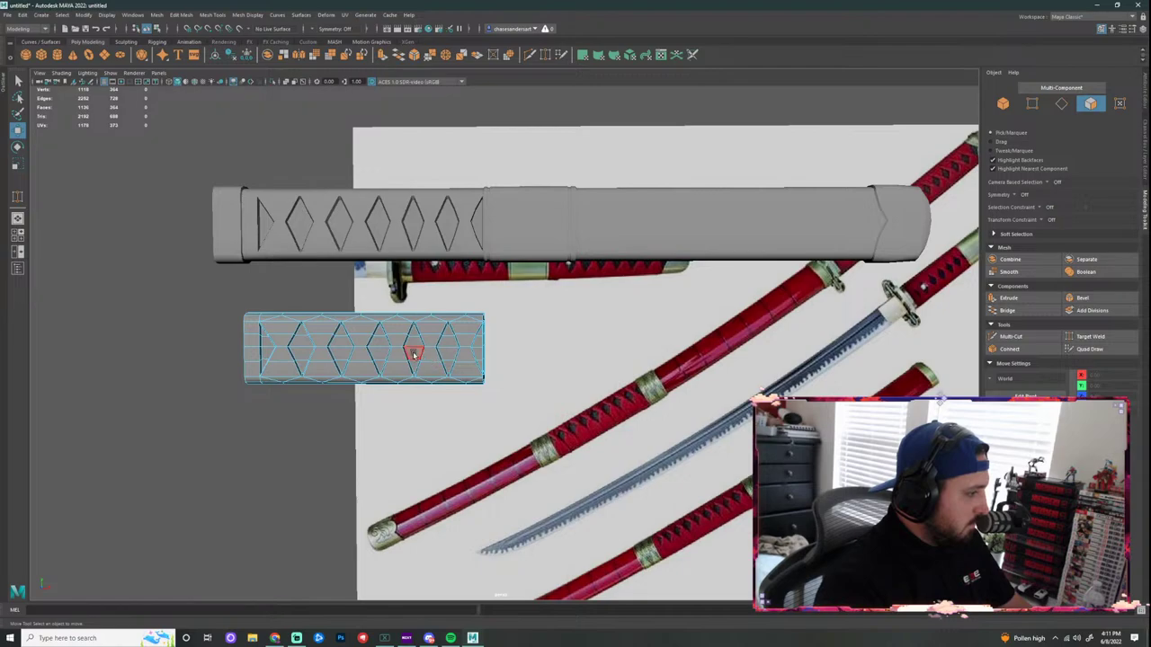
right_click_drag(413, 353, 445, 331)
left_click_drag(600, 352, 911, 333)
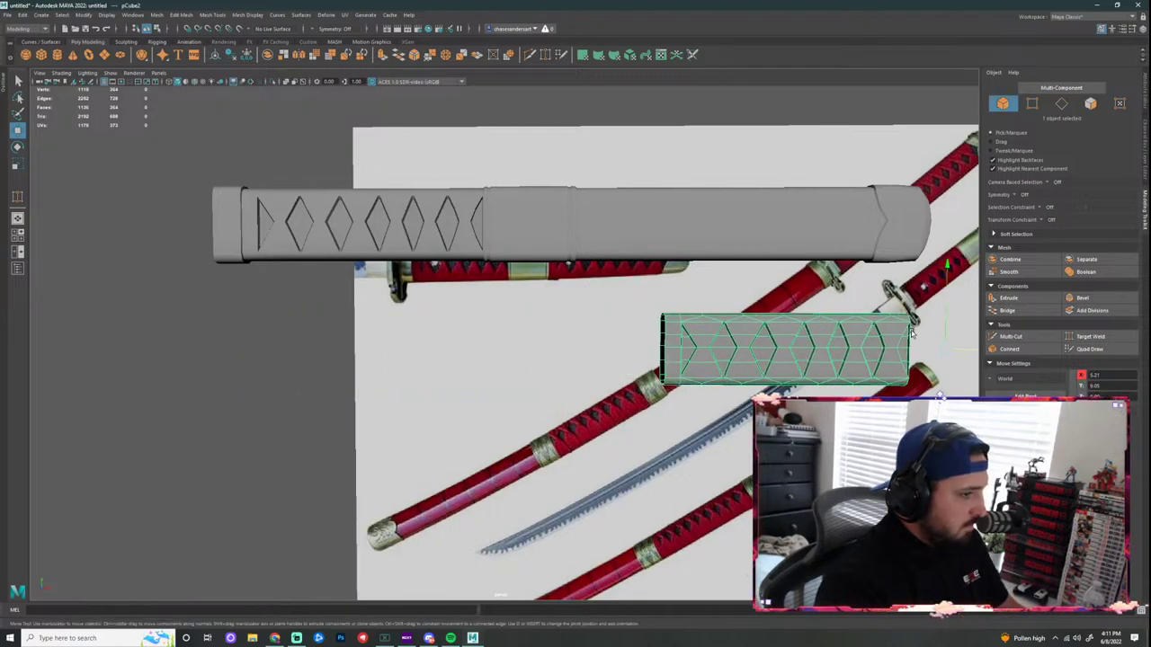
left_click_drag(944, 268, 921, 155)
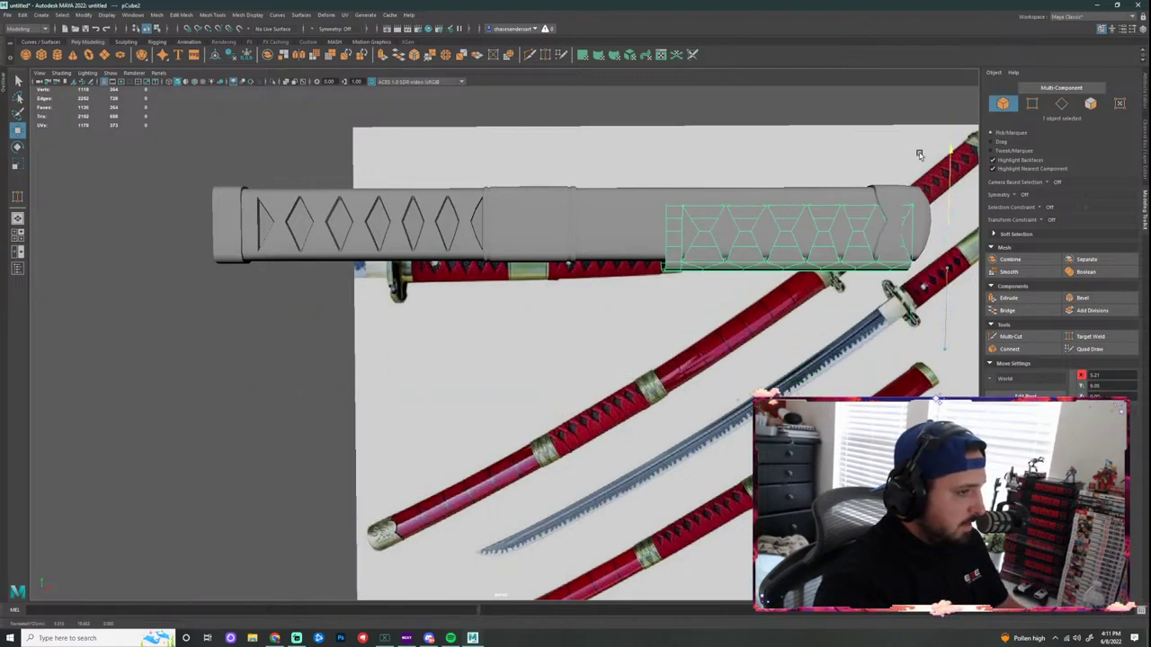
Step: Align the wrap copy's end with the middle collar's edge and match the handle's height, at X 4.16 and Y 10.59
left_click_drag(966, 241, 869, 235)
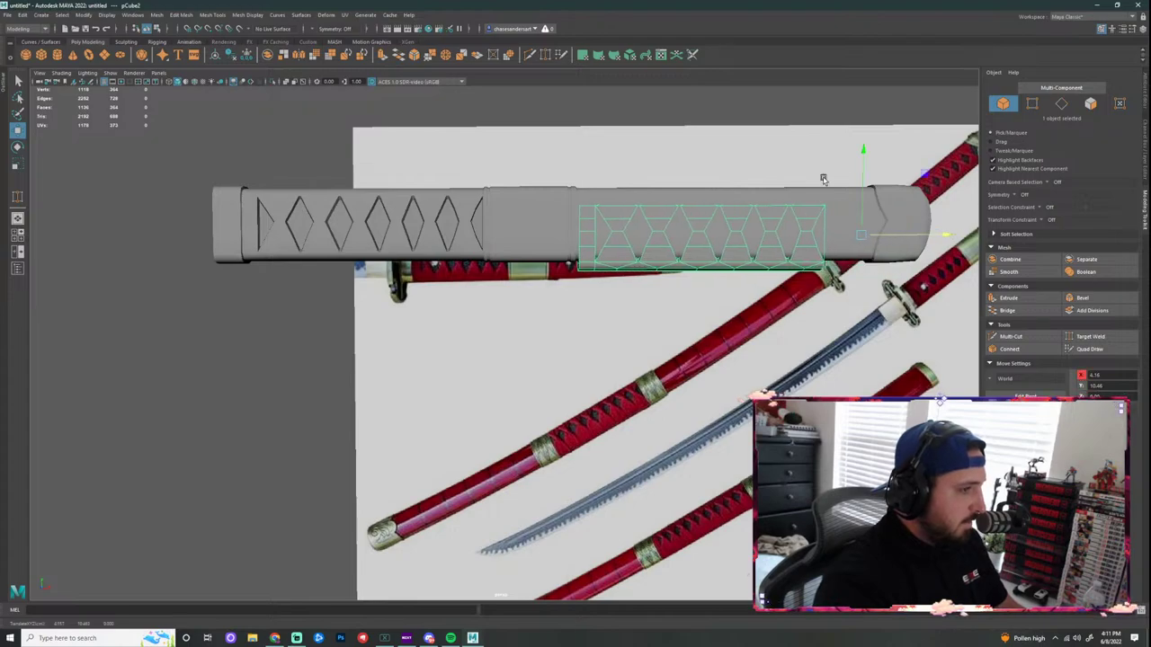
left_click_drag(862, 163, 861, 150)
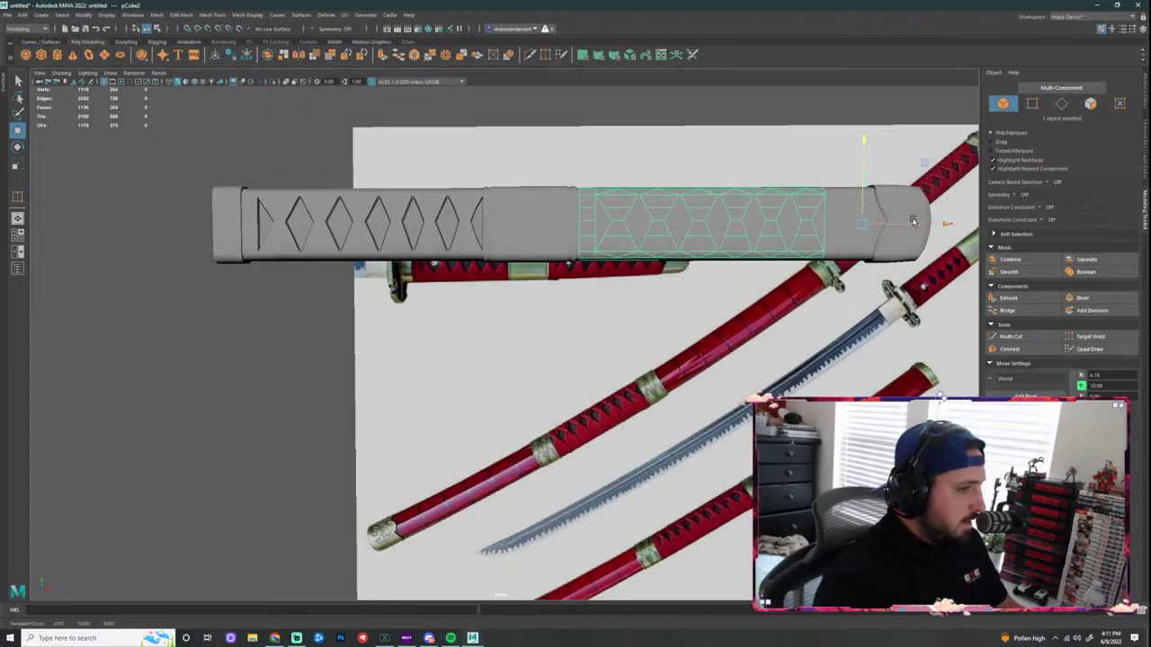
left_click_drag(913, 222, 913, 222)
scroll(880, 189, "up", 2)
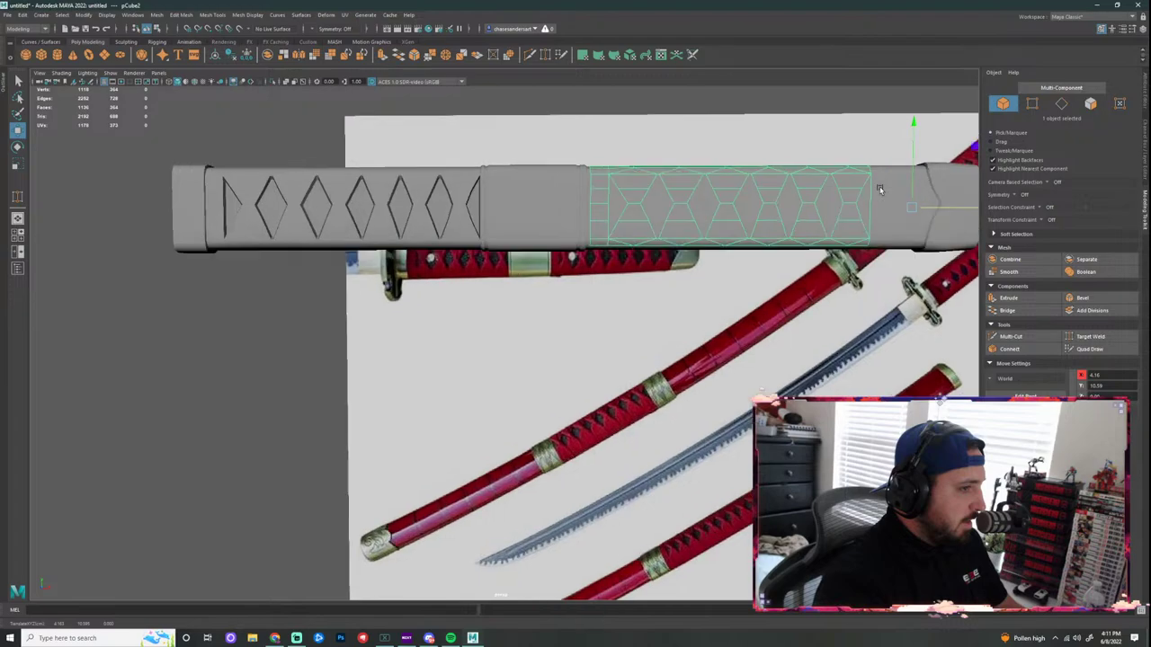
scroll(880, 189, "up", 1)
middle_click_drag(861, 273, 665, 326, "alt")
scroll(655, 276, "up", 1)
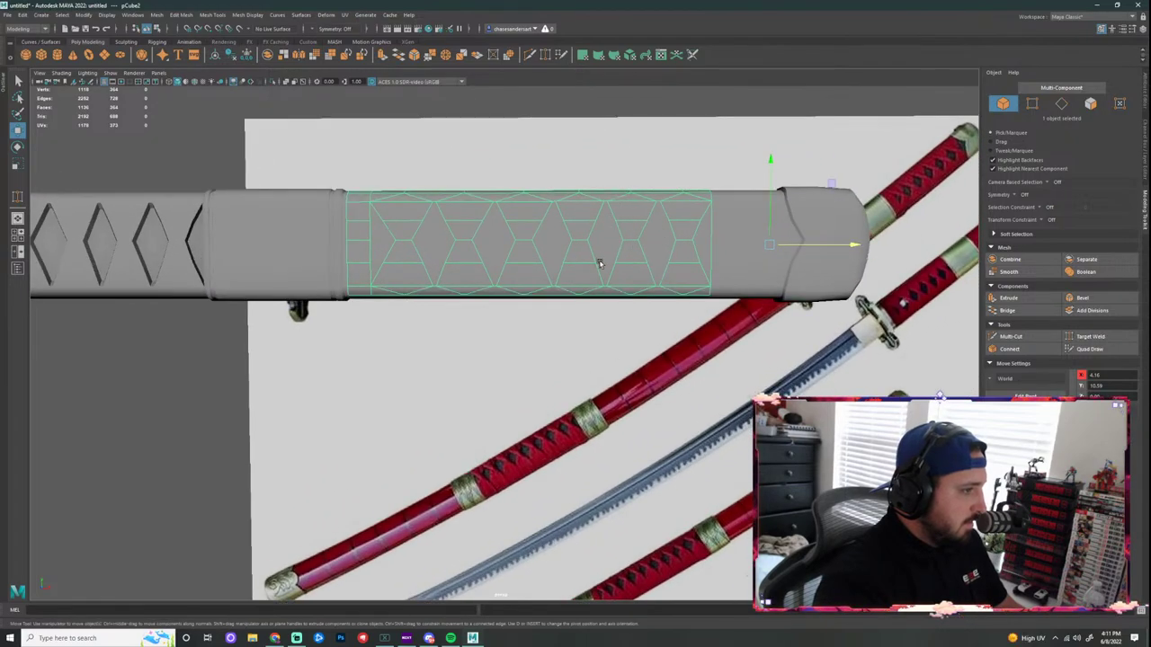
Step: Slide the diamond-wrap copy lengthwise off the handle and delete it, keeping the original handle with its plain section
scroll(627, 174, "up", 2)
middle_click_drag(691, 161, 635, 242, "alt")
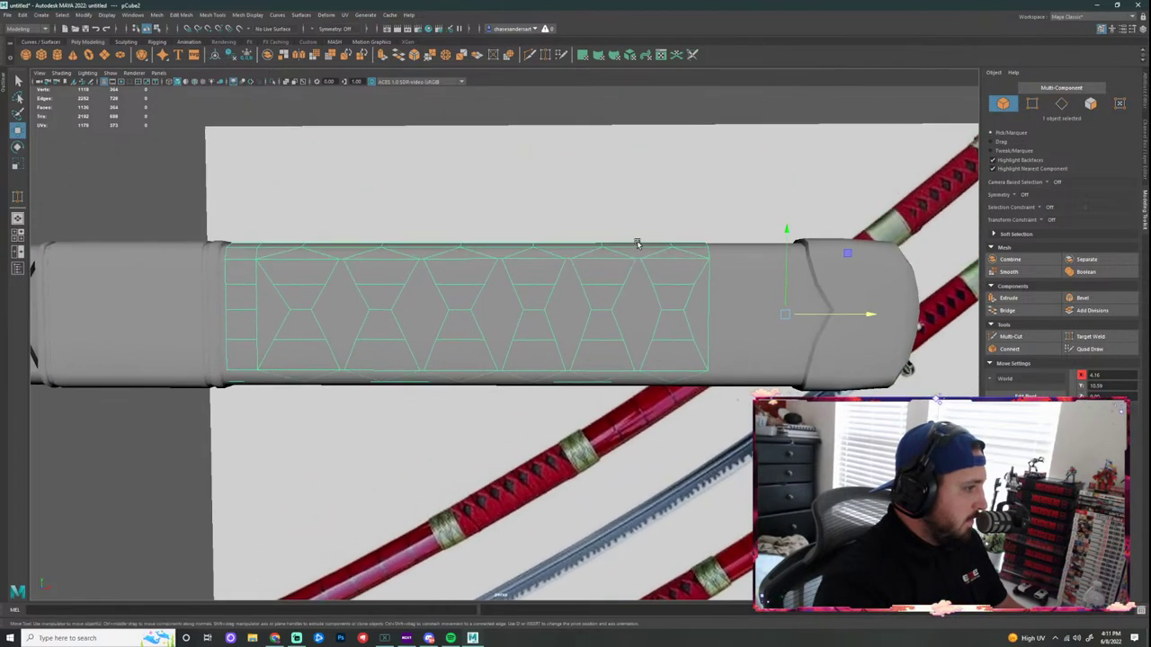
scroll(635, 241, "up", 1)
left_click_drag(635, 242, 655, 293, "alt")
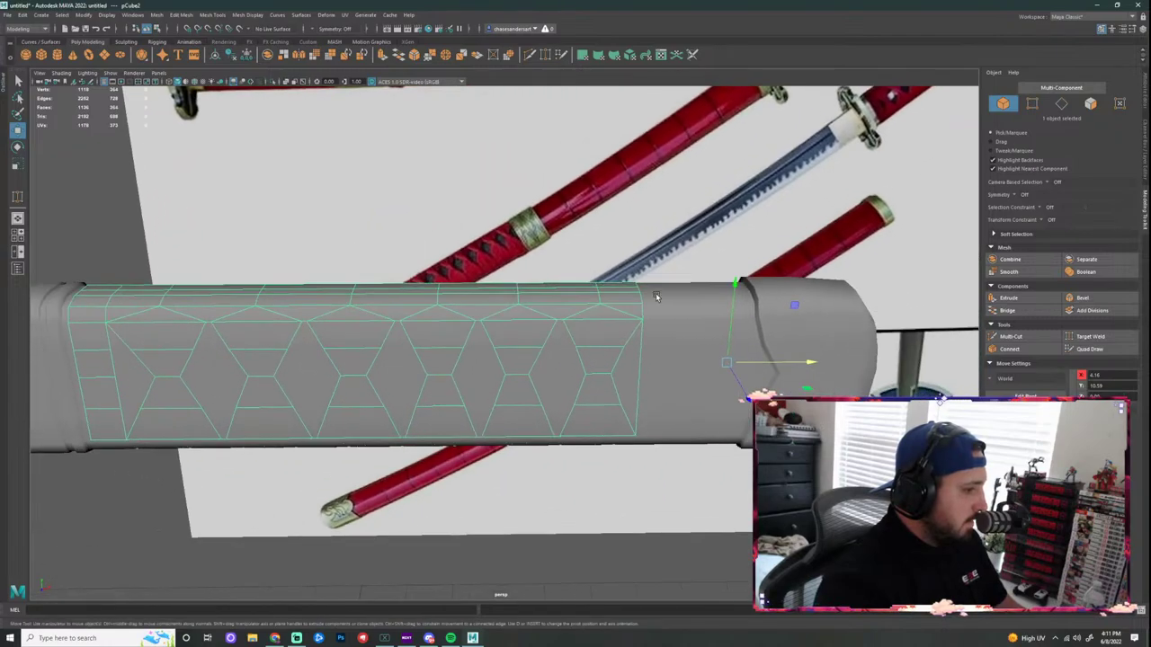
right_click_drag(687, 405, 568, 405, "alt")
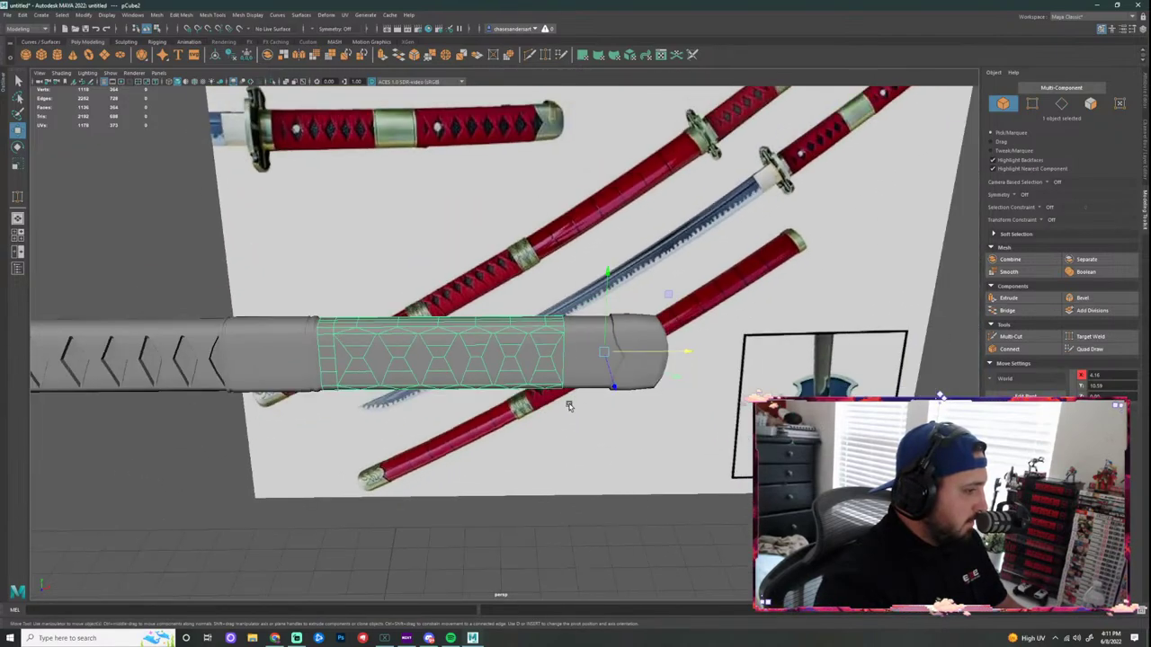
left_click_drag(689, 355, 1101, 365)
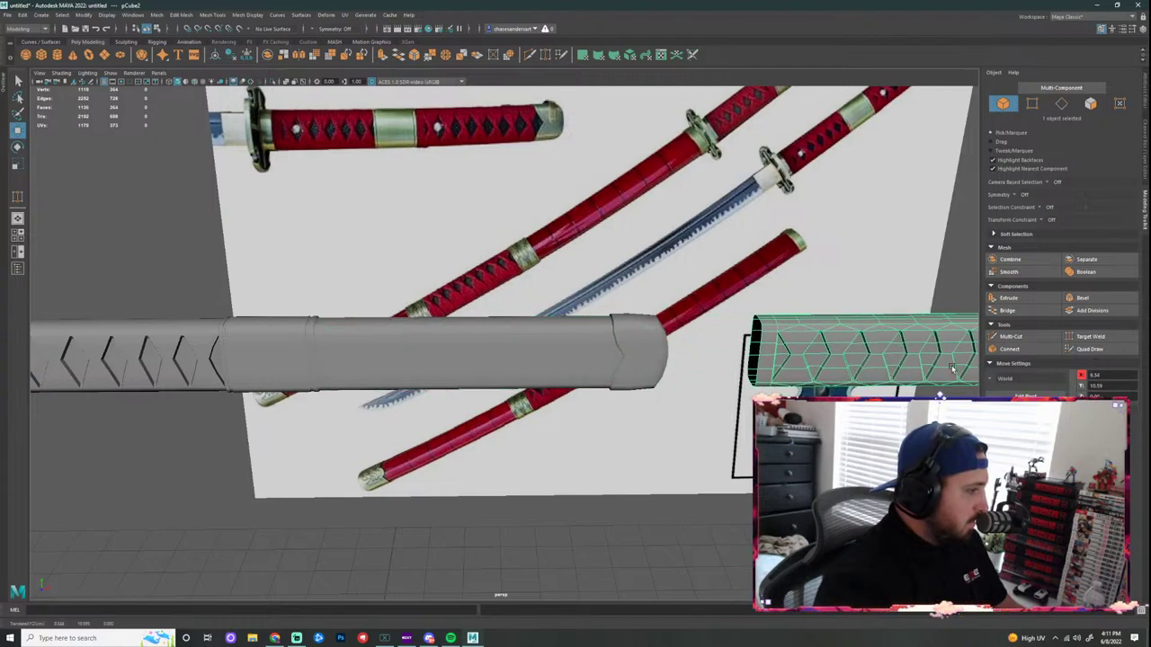
left_click(591, 374)
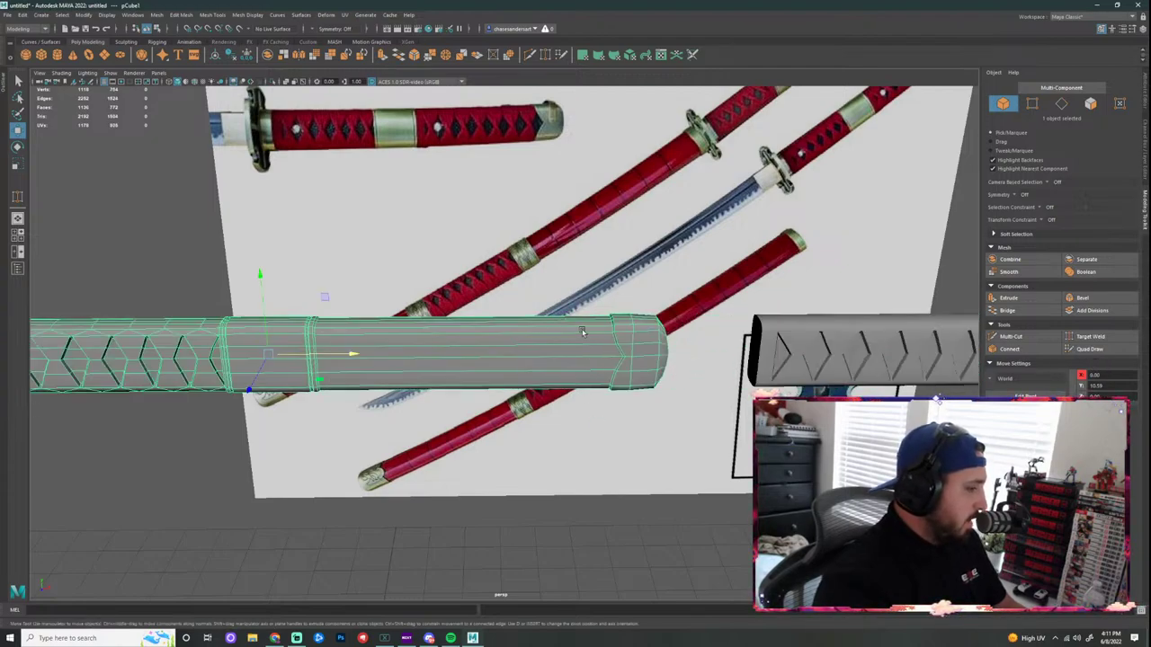
left_click(863, 351)
key("Delete")
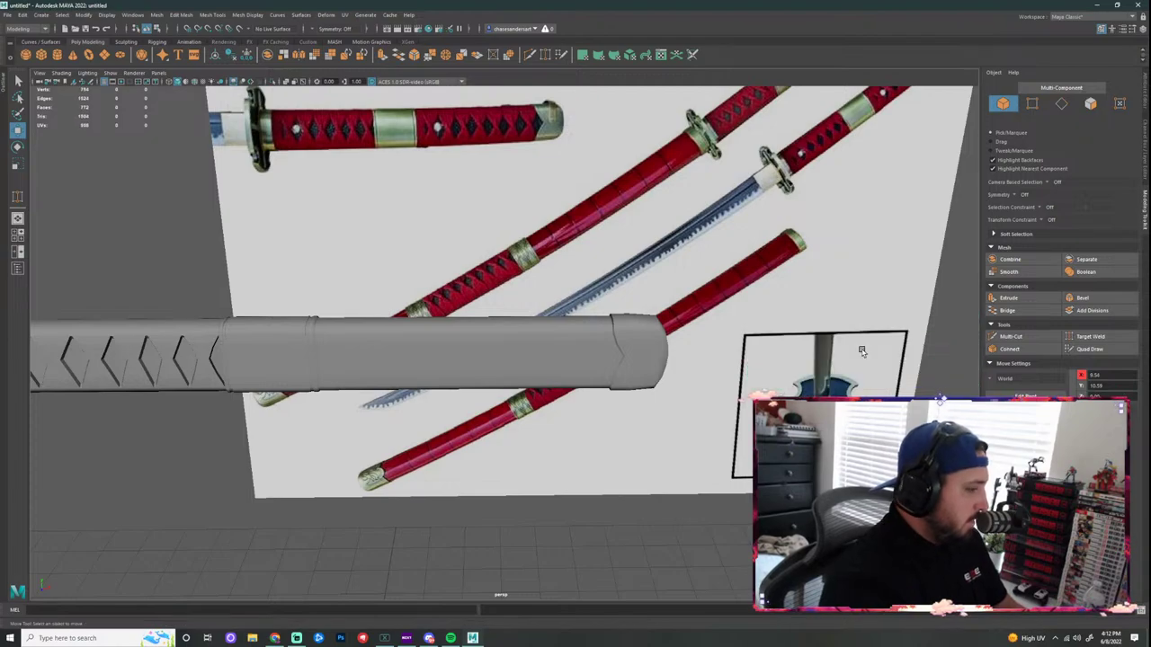
Step: Select the handle and show its plain section beyond the middle collar in the front view over the reference image
scroll(413, 360, "up", 3)
left_click(375, 389)
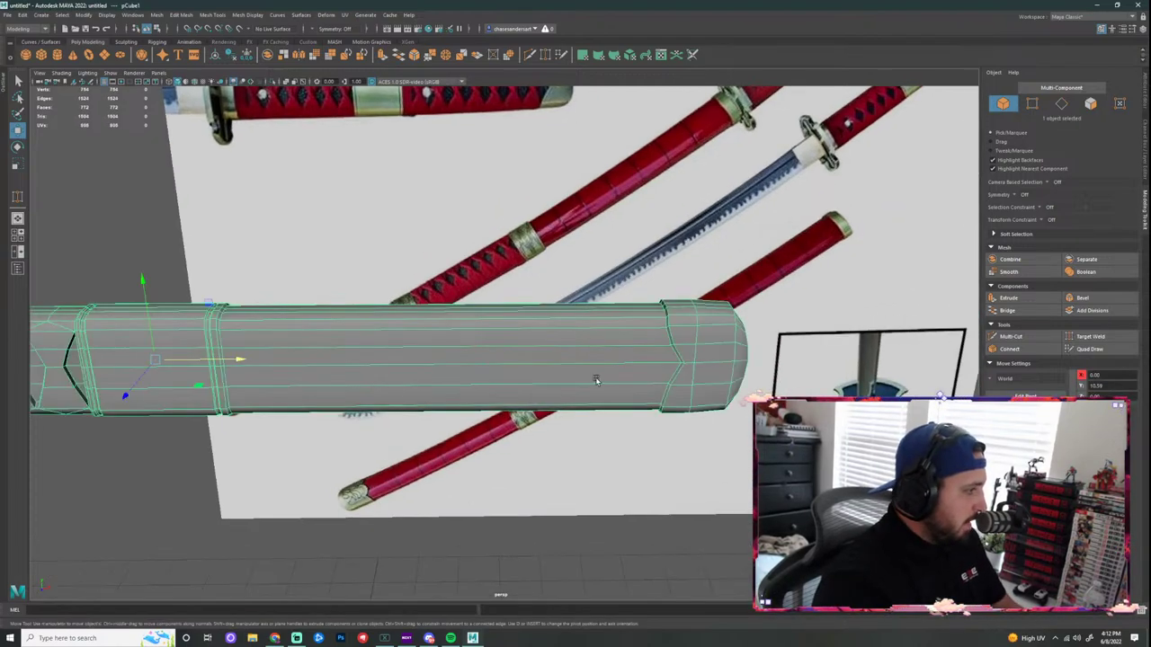
middle_click_drag(247, 395, 648, 284, "alt")
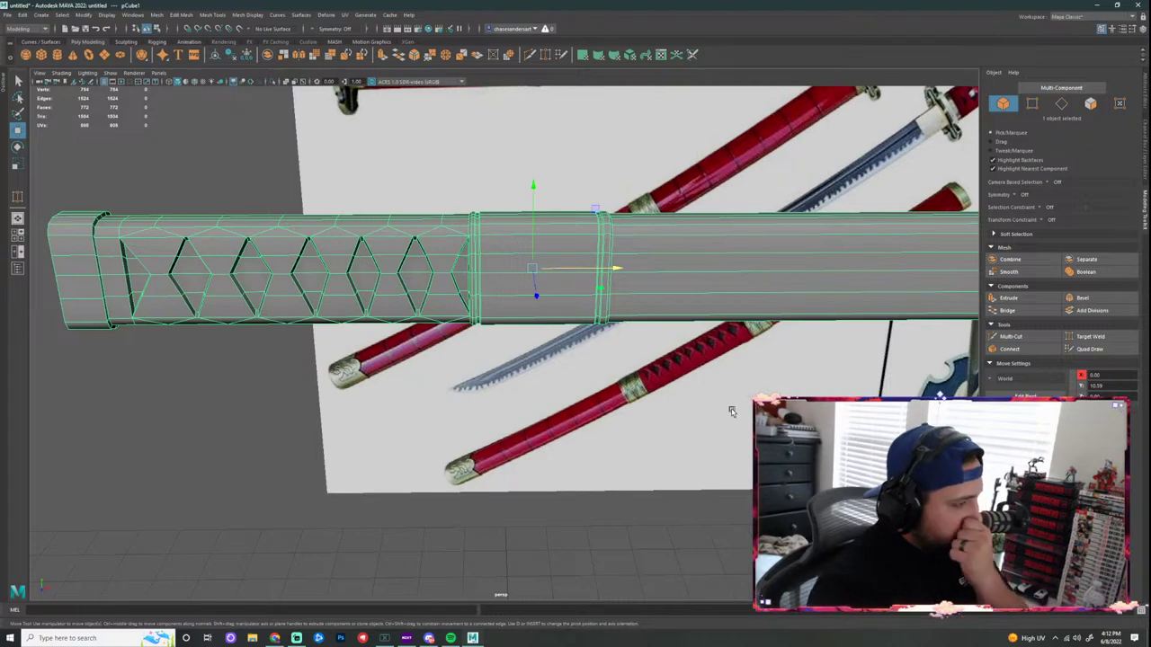
key("space")
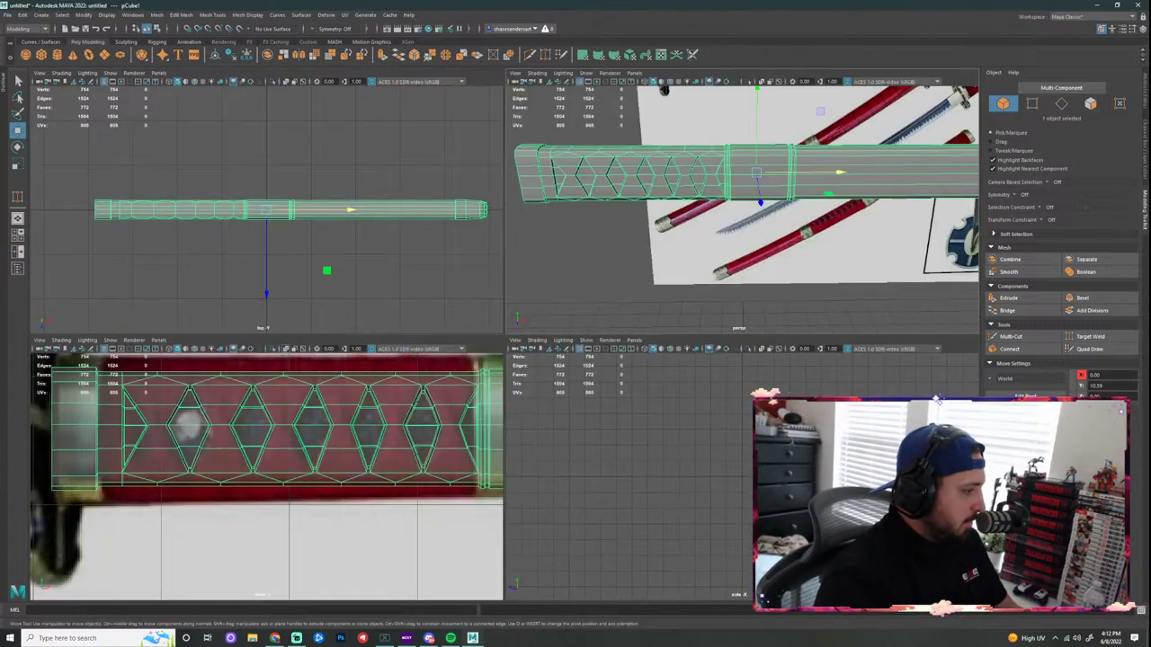
key("space")
scroll(482, 432, "down", 3)
scroll(666, 397, "up", 4)
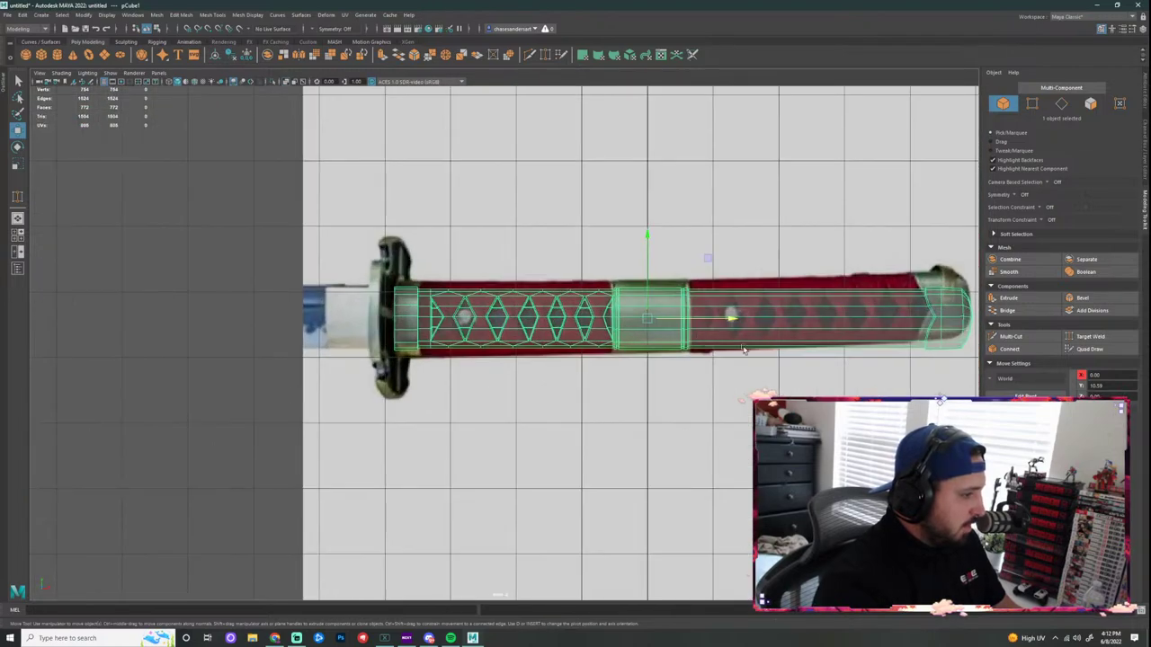
scroll(563, 342, "up", 5)
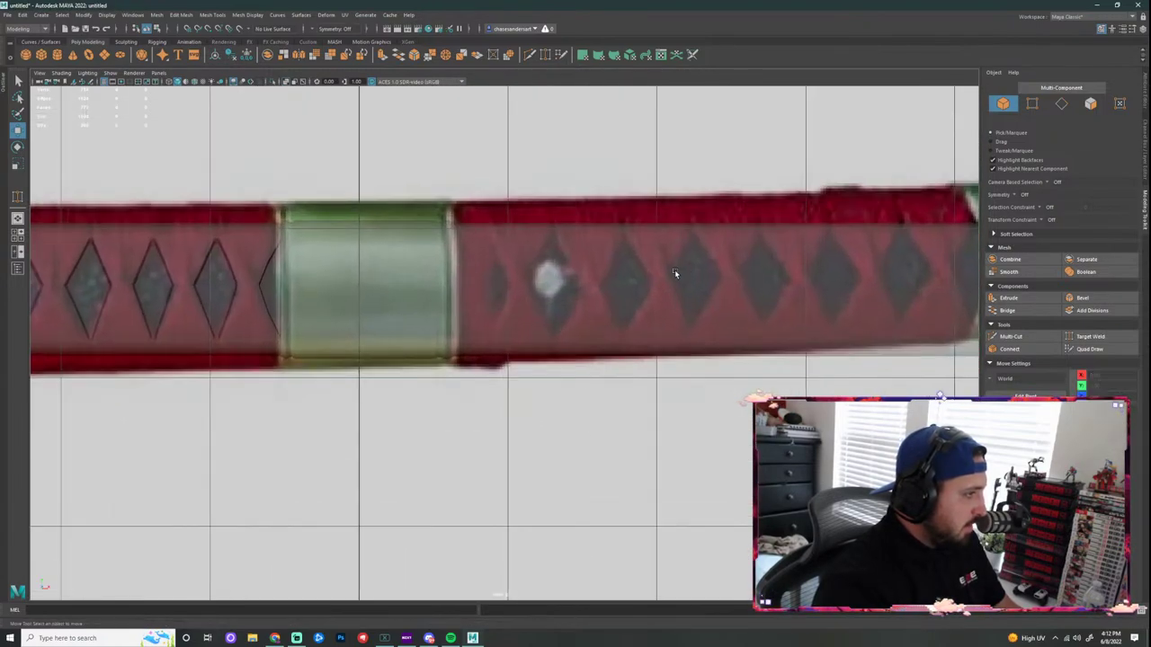
left_click(530, 56)
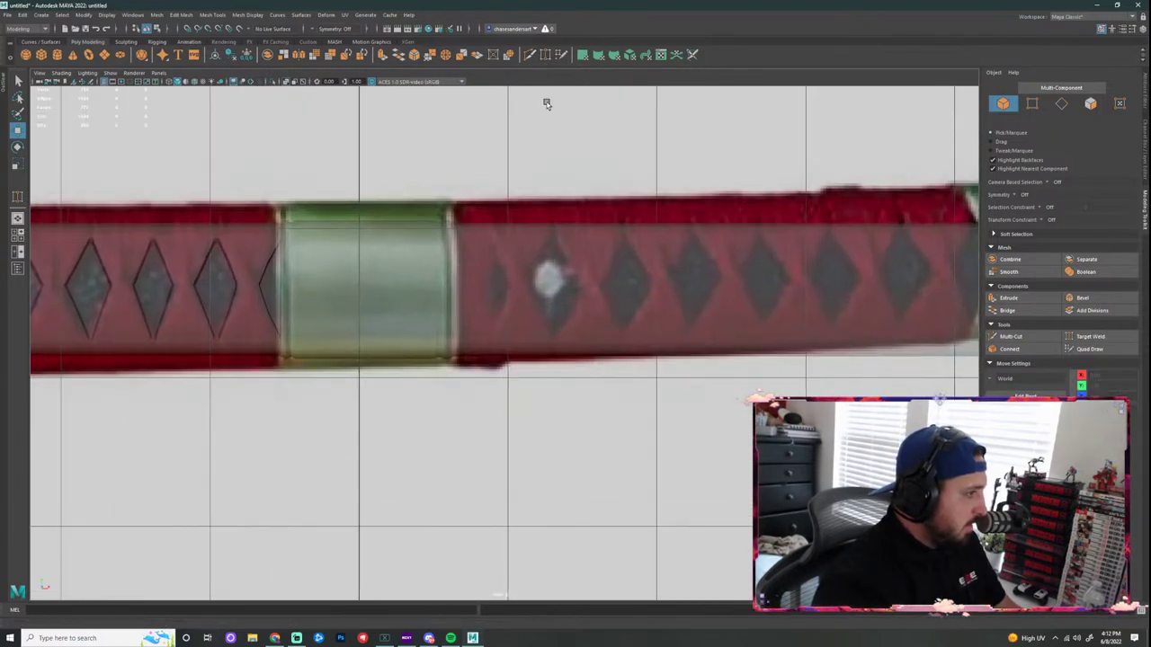
left_click(531, 57)
left_click(485, 276)
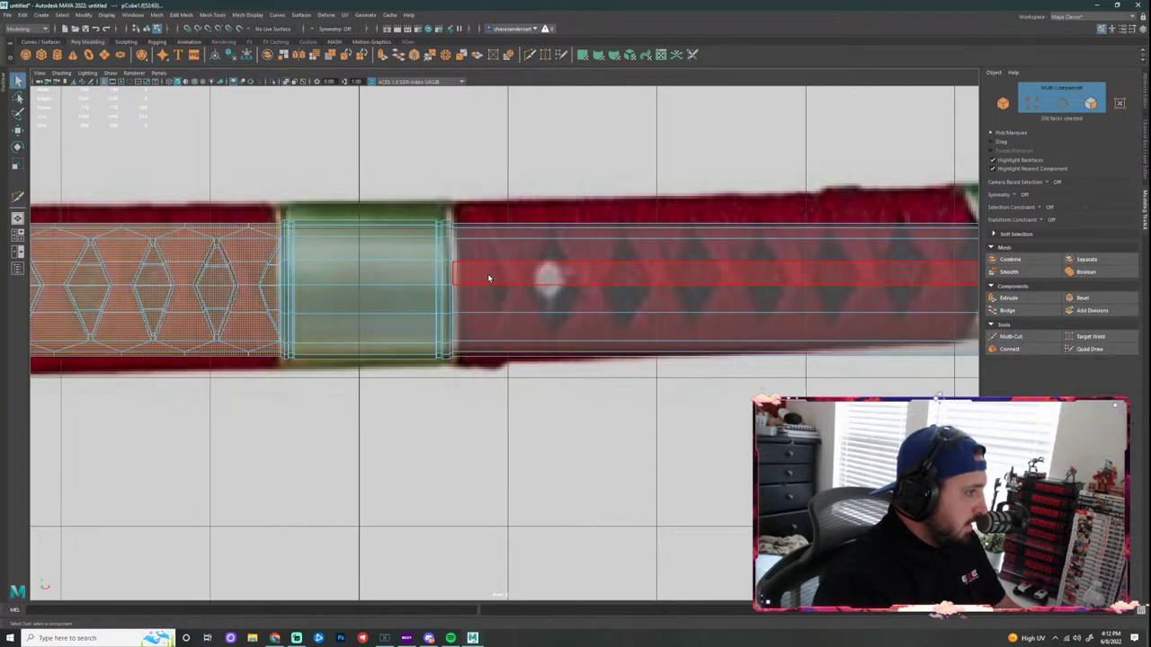
left_click(531, 55)
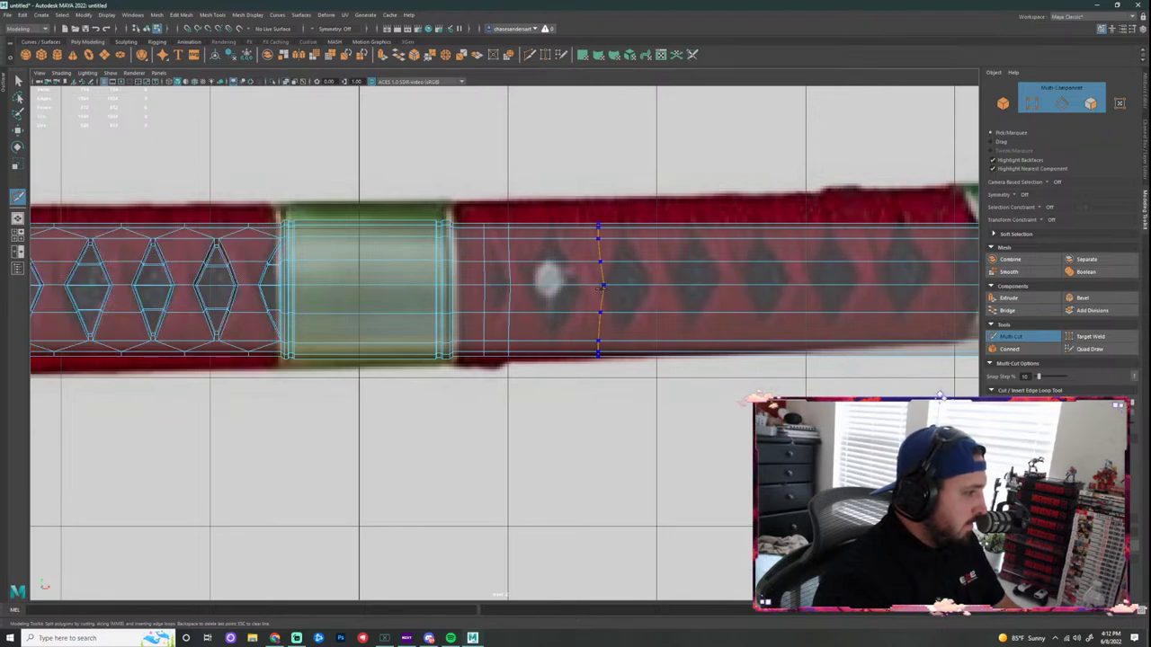
key("ctrl+z")
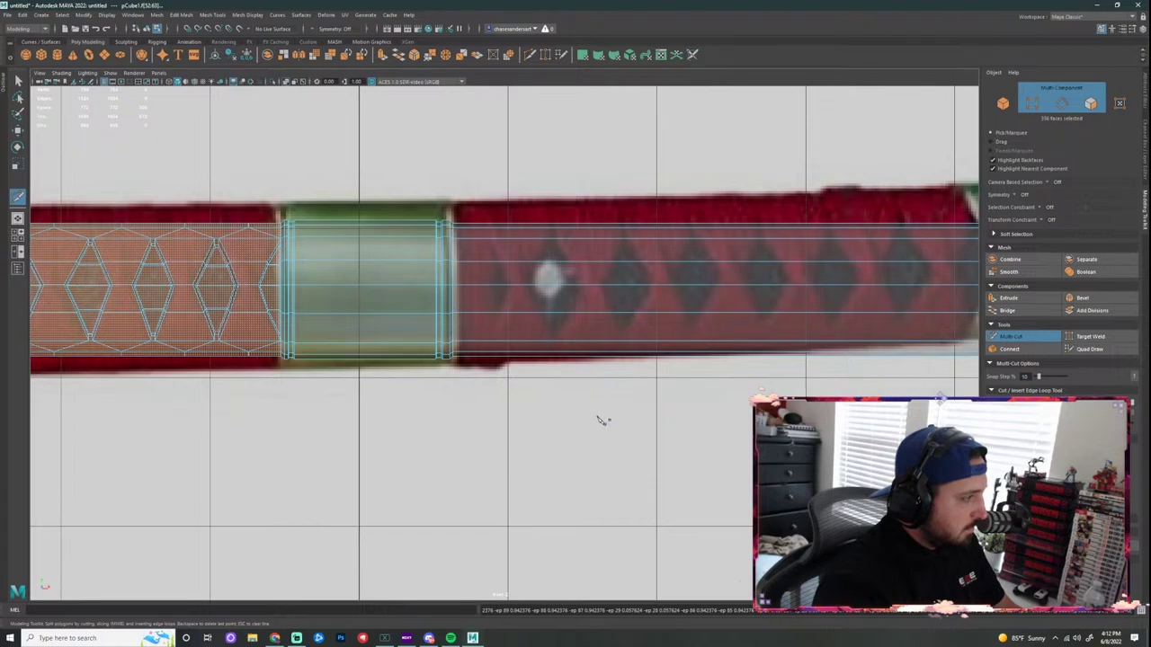
Step: Insert an edge loop just past the middle collar at the reference's half diamond and flatten it along the handle's length
left_click(489, 351, "ctrl")
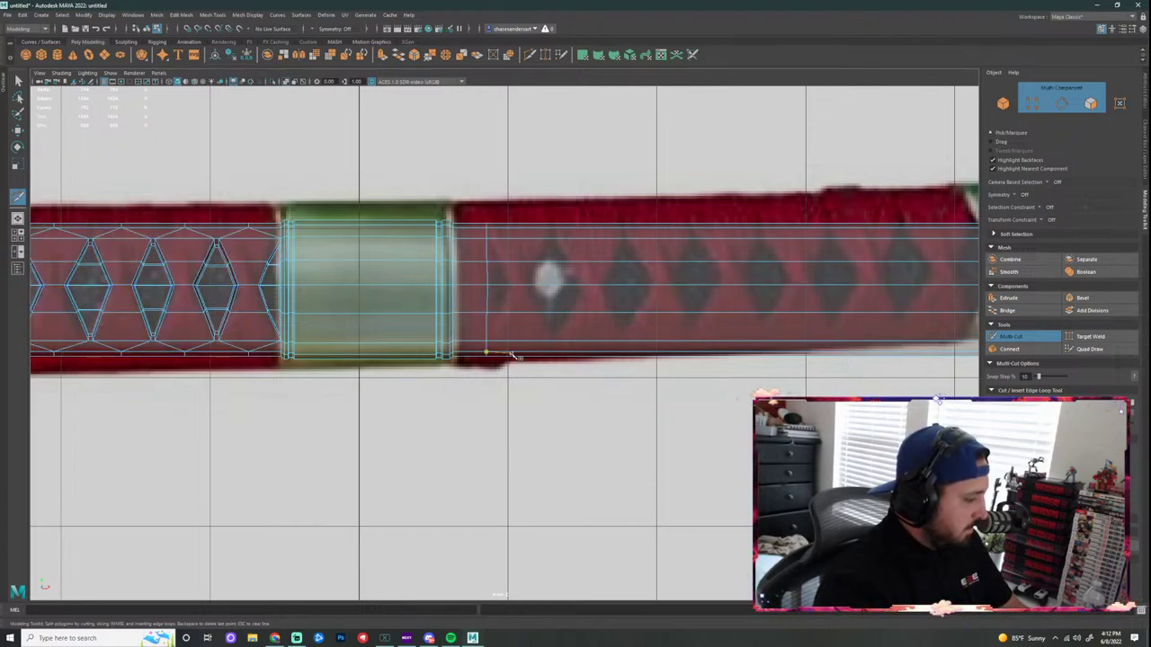
key("q")
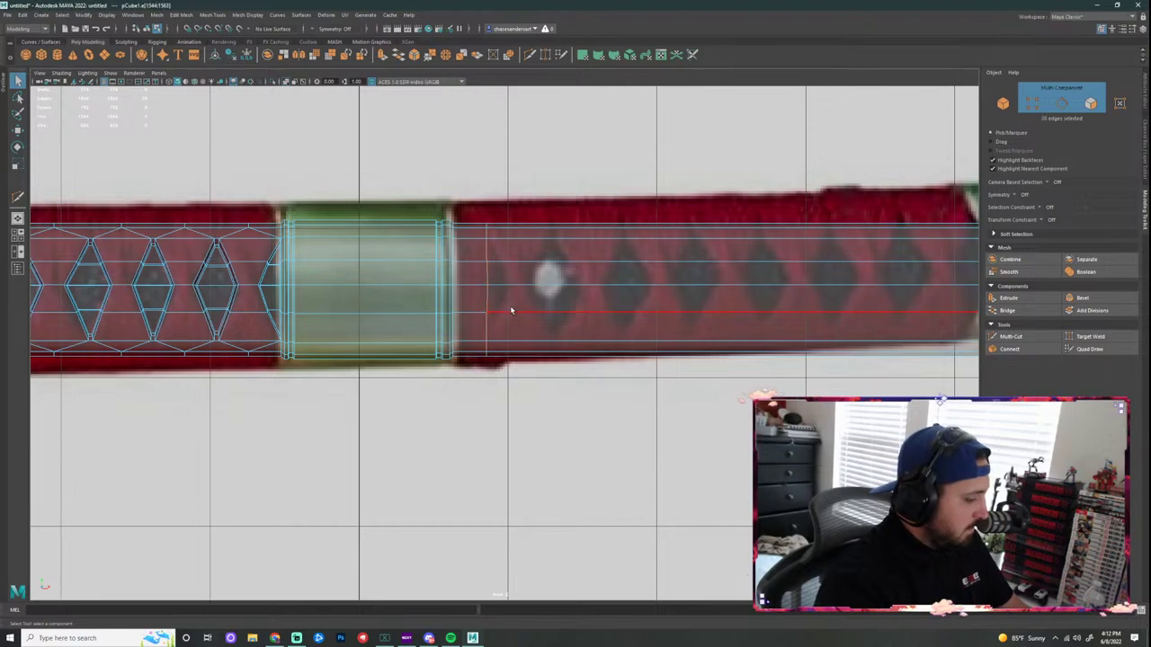
key("r")
left_click_drag(567, 290, 260, 336)
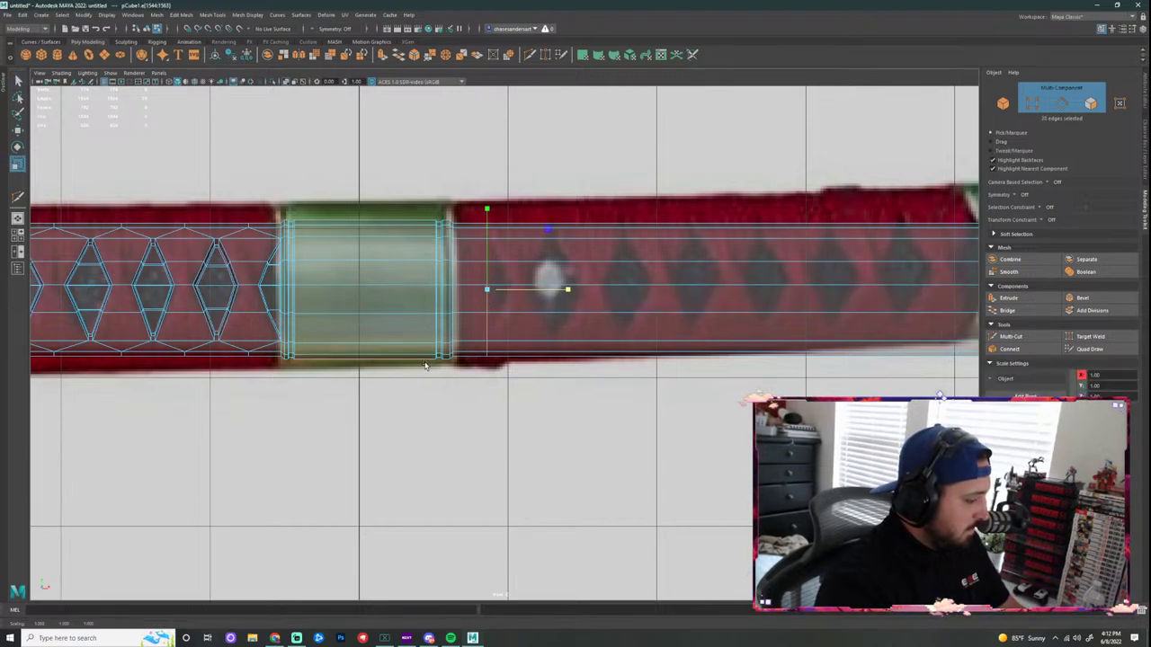
key("w")
left_click(569, 438)
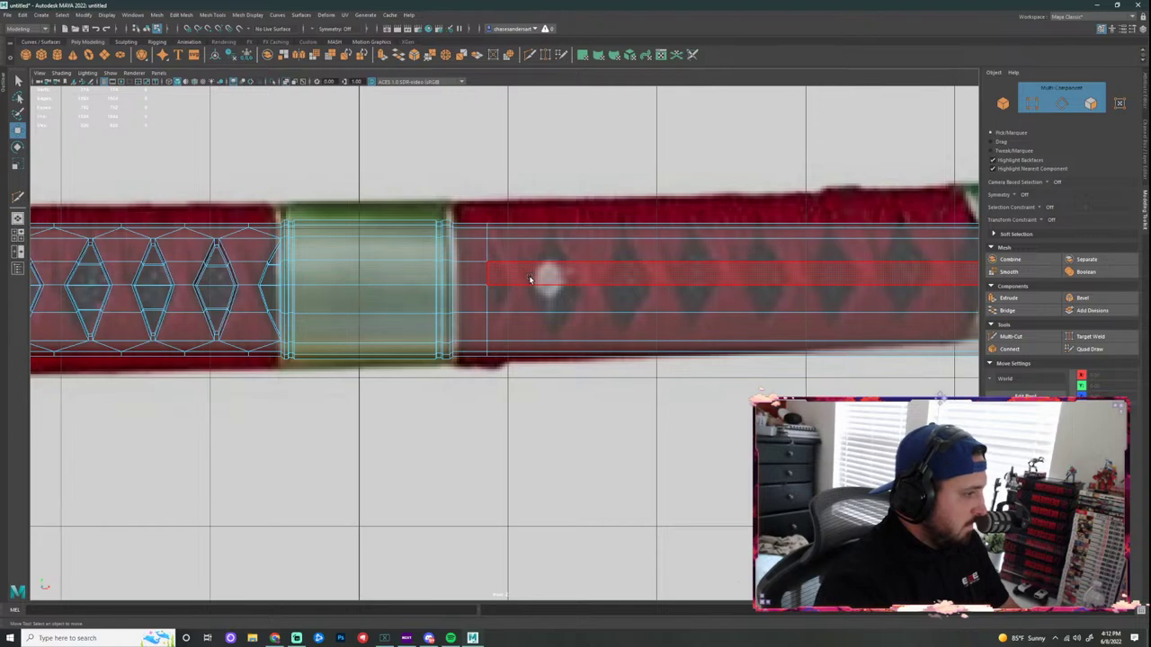
Step: Insert edge loops with Multi-Cut at both side points of the first and second full diamonds in the reference
key("ctrl+shift+x")
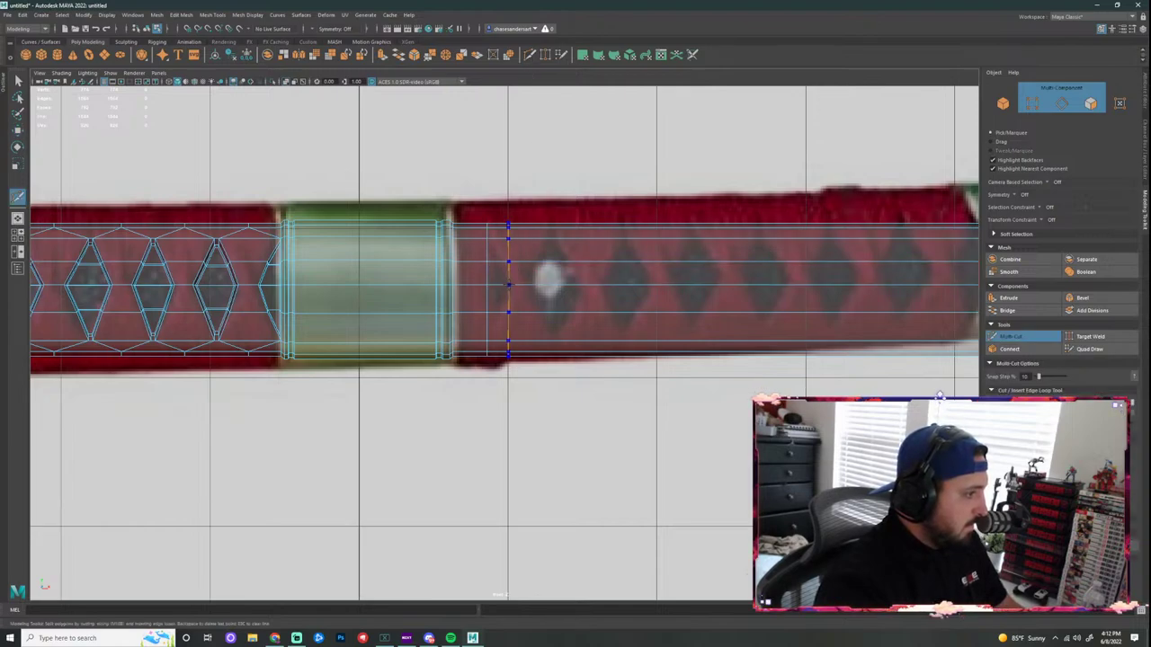
left_click(526, 286, "ctrl")
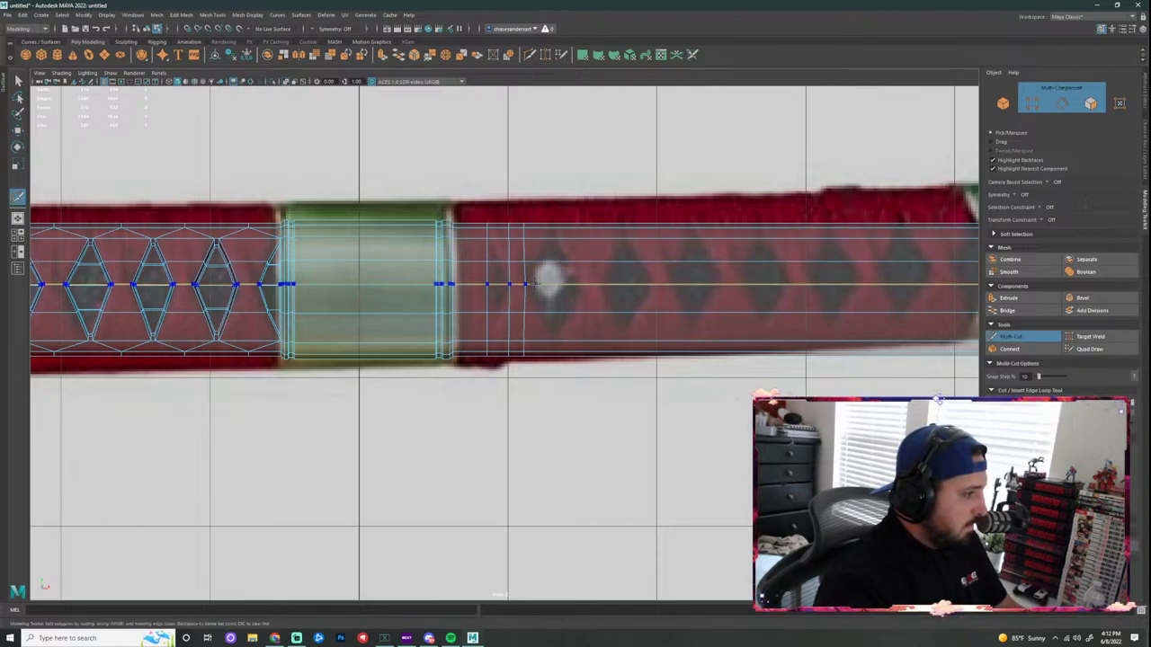
left_click(577, 286, "ctrl")
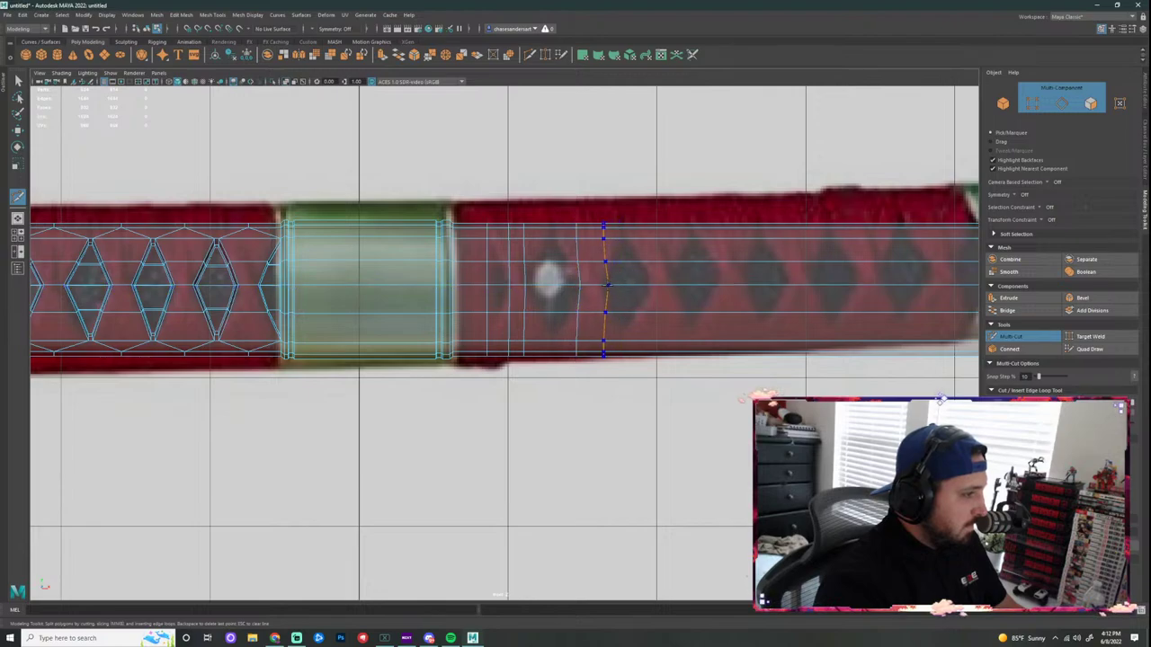
left_click(598, 286, "ctrl")
left_click(651, 286, "ctrl")
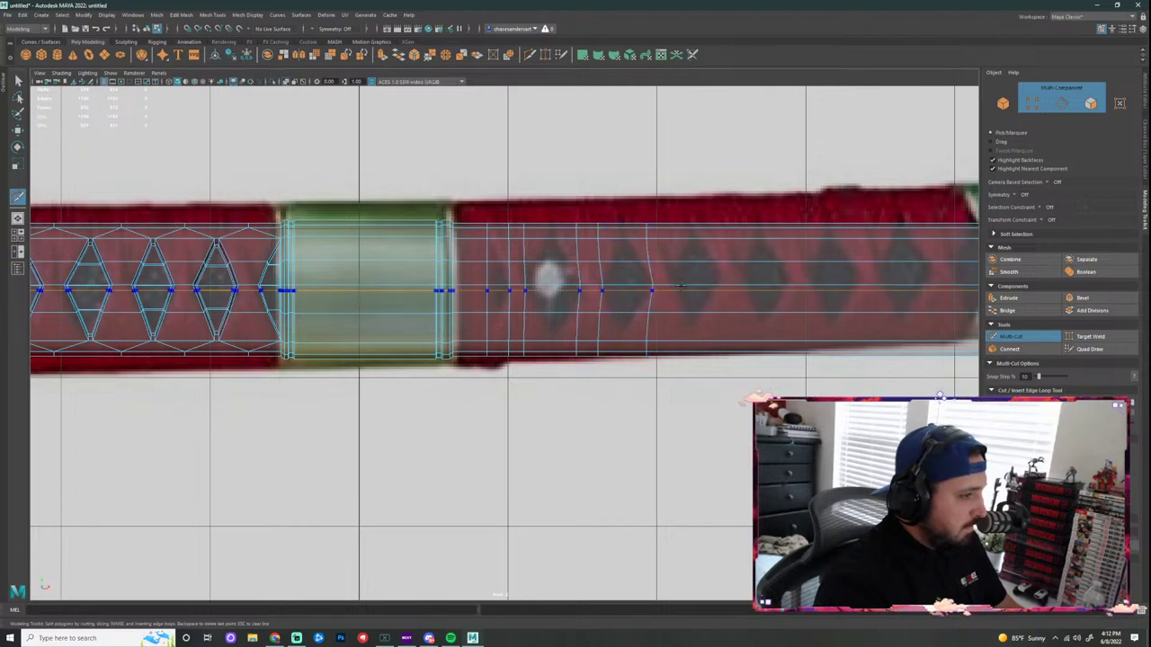
Step: Insert edge loops at the side points of the reference's remaining diamonds, from the third full diamond towards the end cap
left_click(665, 286, "ctrl")
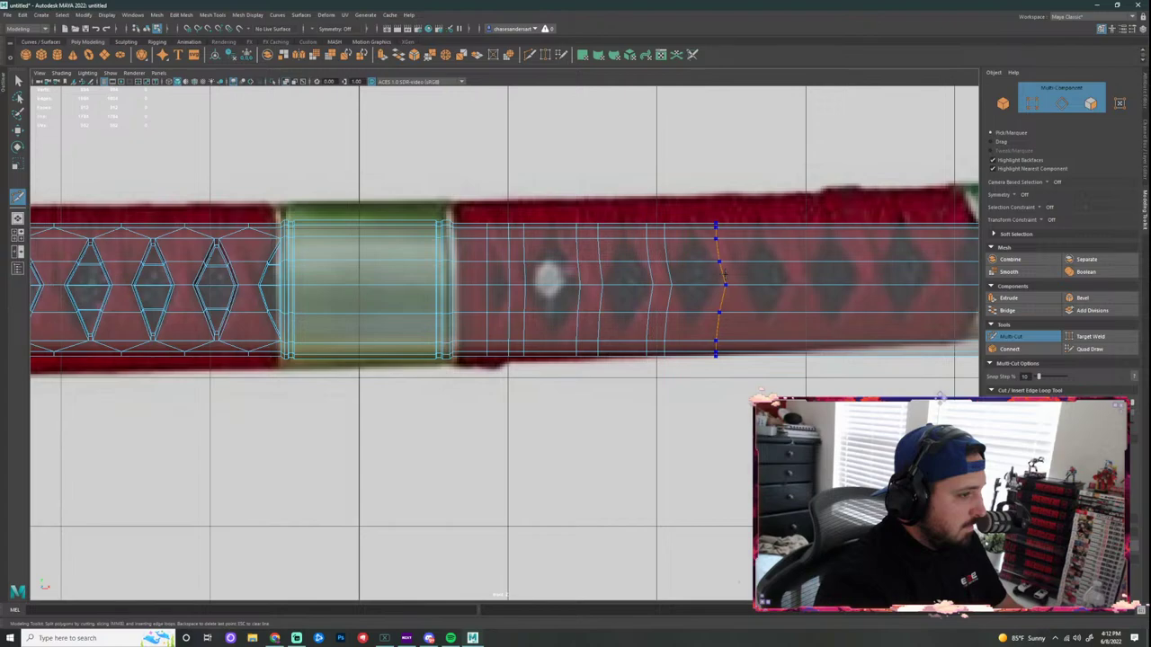
left_click(726, 281, "ctrl")
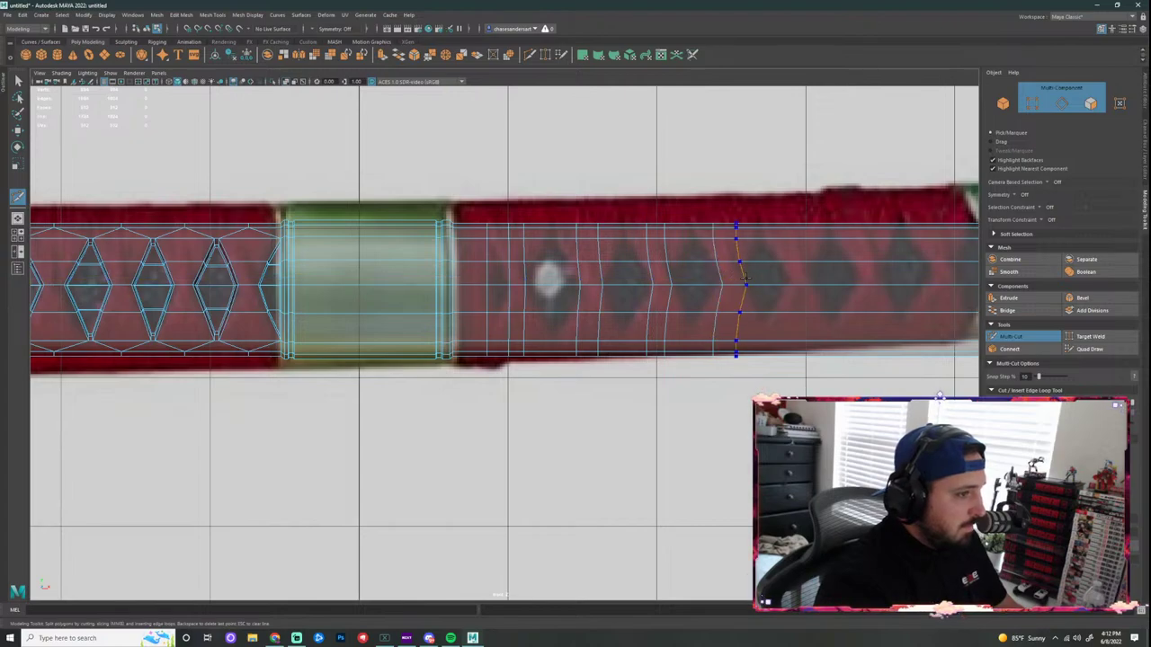
left_click(745, 280, "ctrl")
left_click(788, 279, "ctrl")
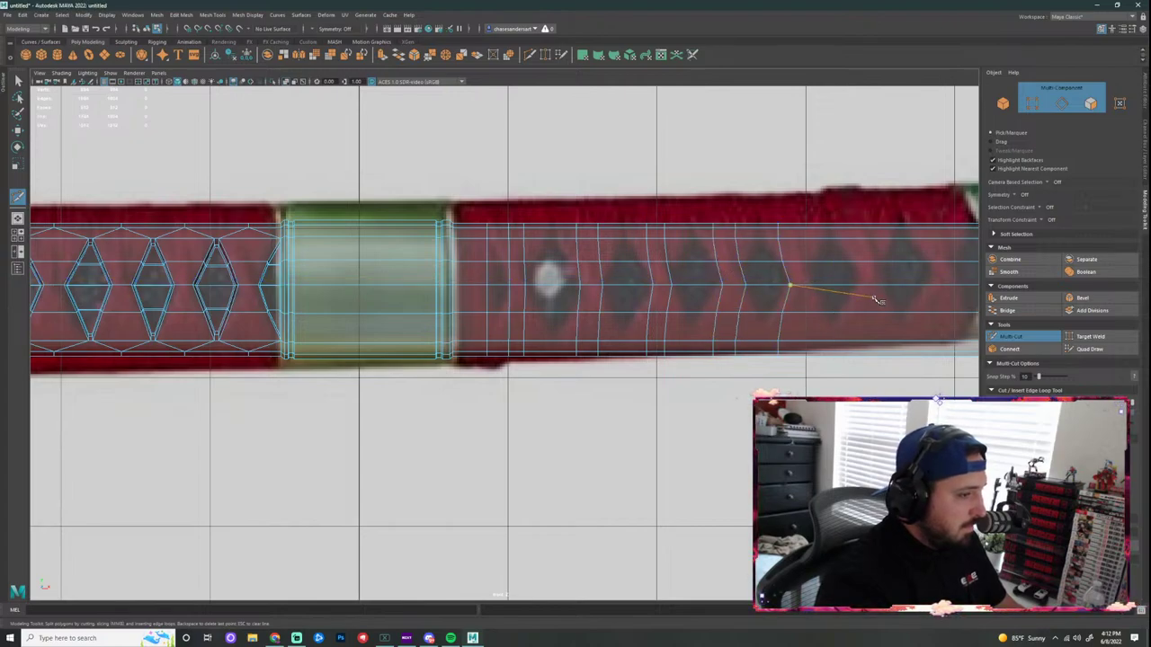
middle_click_drag(874, 296, 652, 319, "alt")
key("super")
left_click(589, 306, "ctrl")
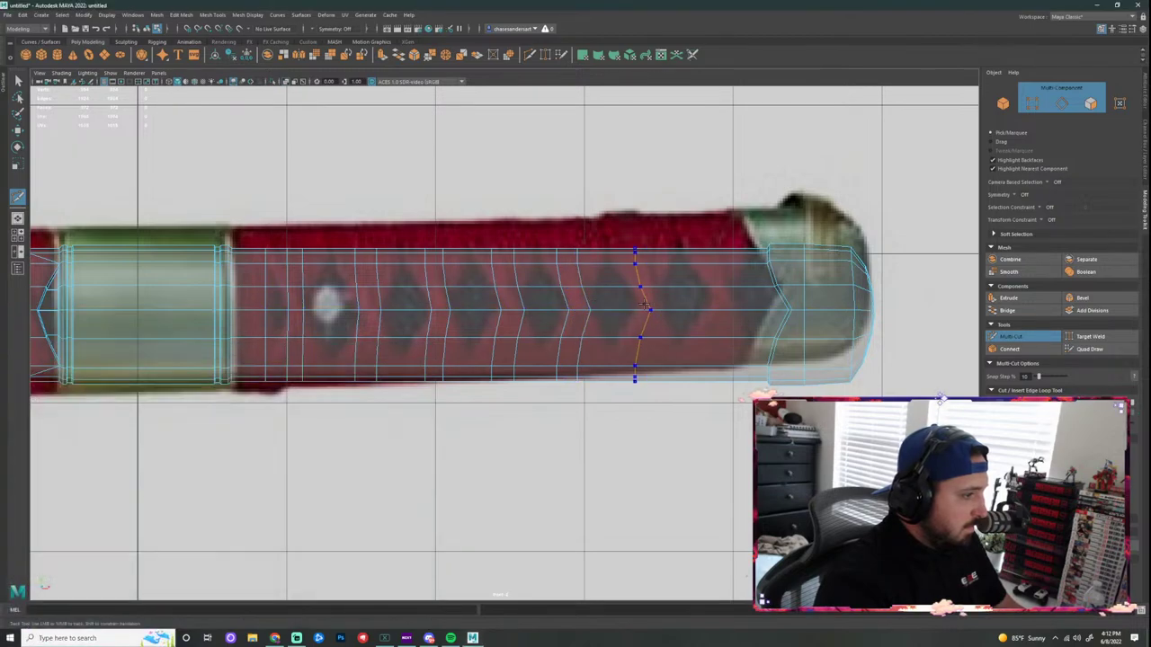
left_click(642, 306, "ctrl")
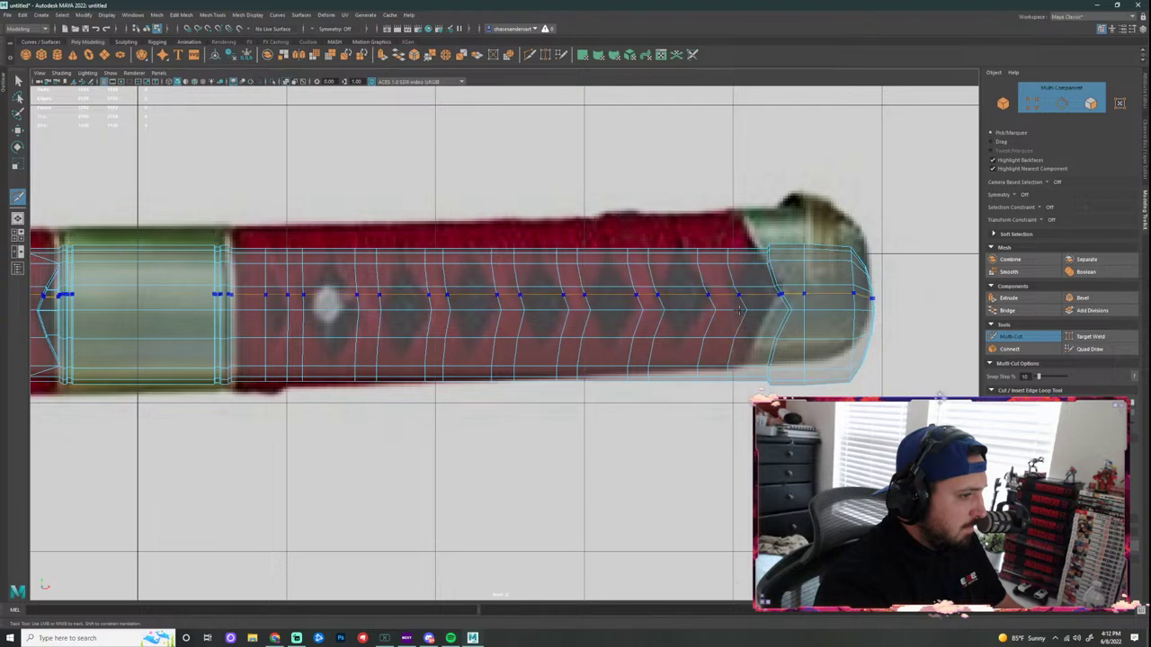
Step: Scale the two edge loops between the second and third full diamonds flat along the handle's length
key("w")
left_click(427, 322)
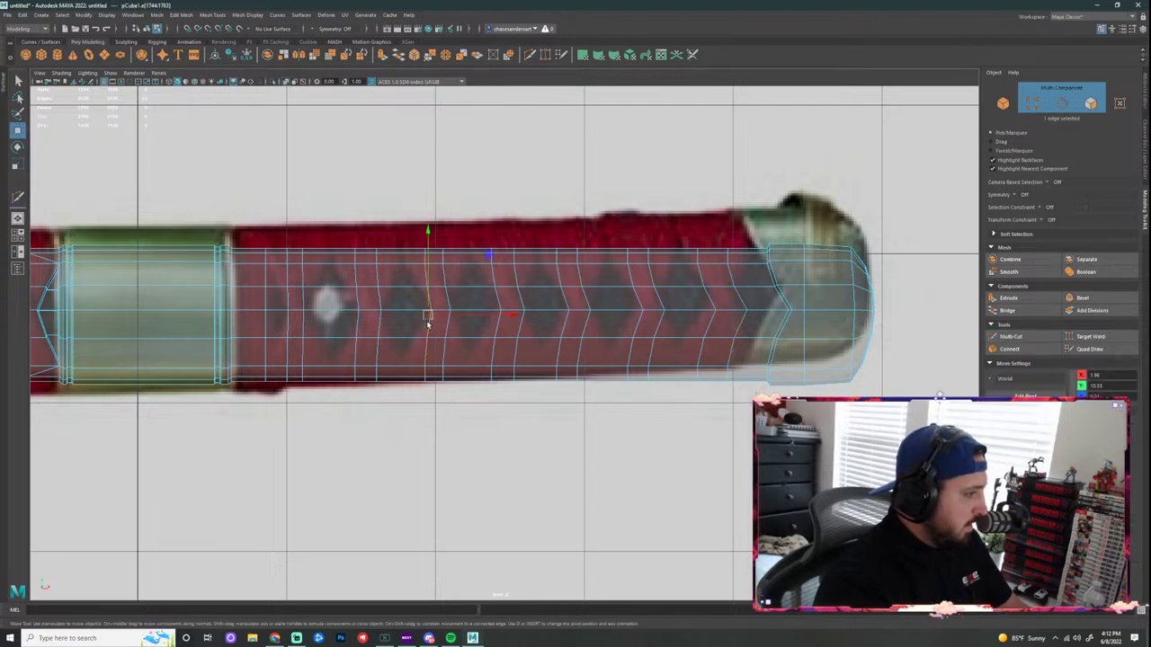
key("r")
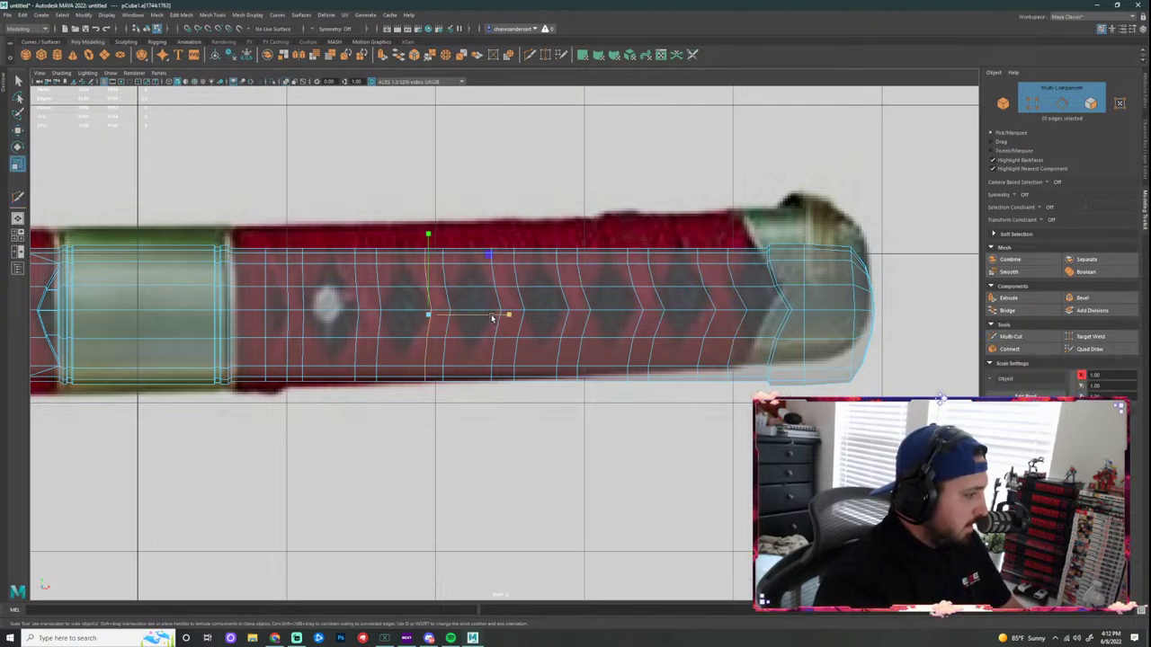
left_click(438, 326)
double_click(440, 328)
double_click(446, 325)
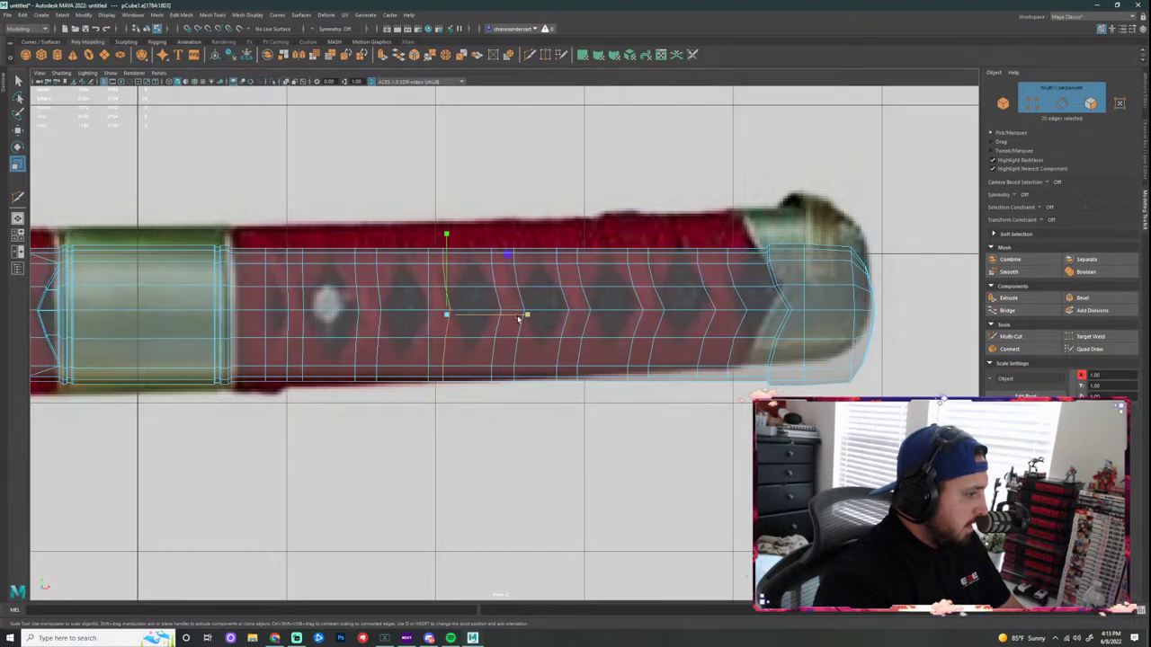
mouse_move(522, 319)
left_mouse_down()
mouse_move(465, 321)
mouse_move(505, 330)
left_mouse_up()
Step: Scale the two curved edge loops between the third and fourth full diamonds flat along the handle's length
key("w")
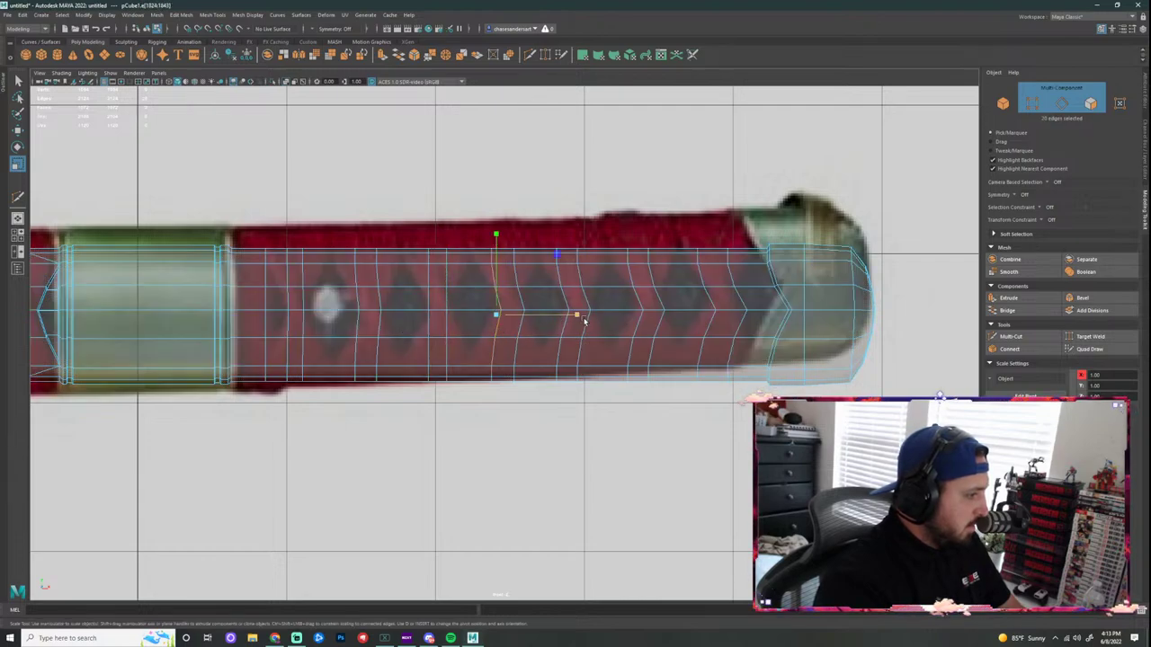
left_click_drag(577, 316, 416, 335)
middle_click_drag(520, 332, 537, 329)
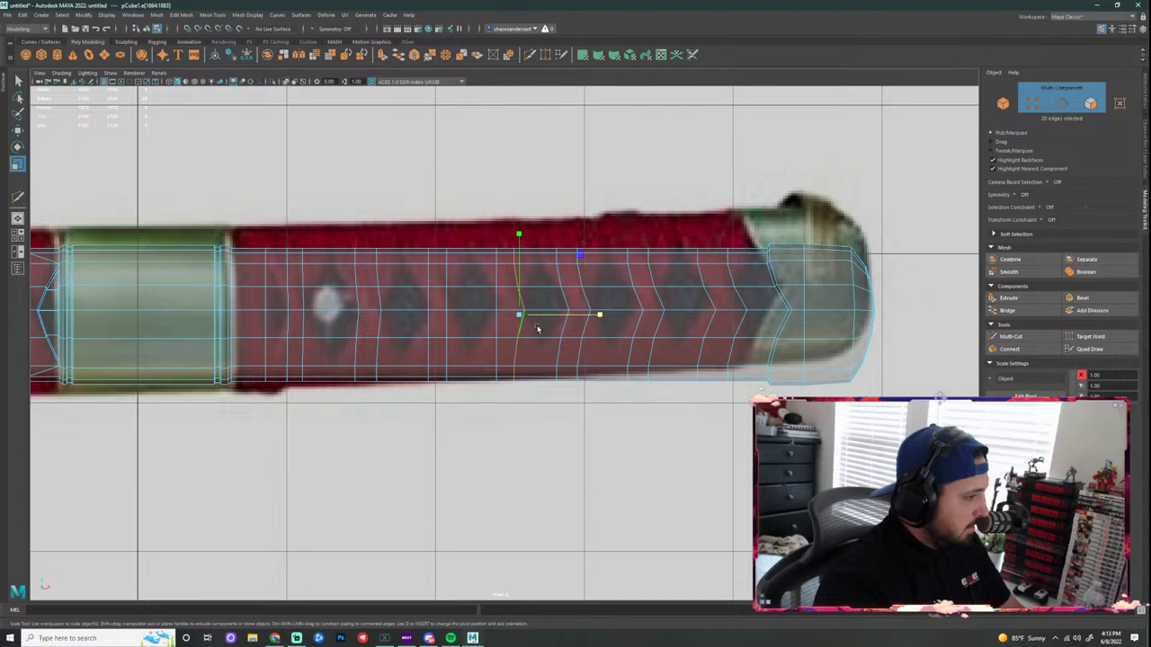
left_click_drag(601, 315, 503, 336)
Step: Scale the remaining curved edge loops, from the fourth full diamond towards the end cap, flat along the handle's length
double_click(565, 324)
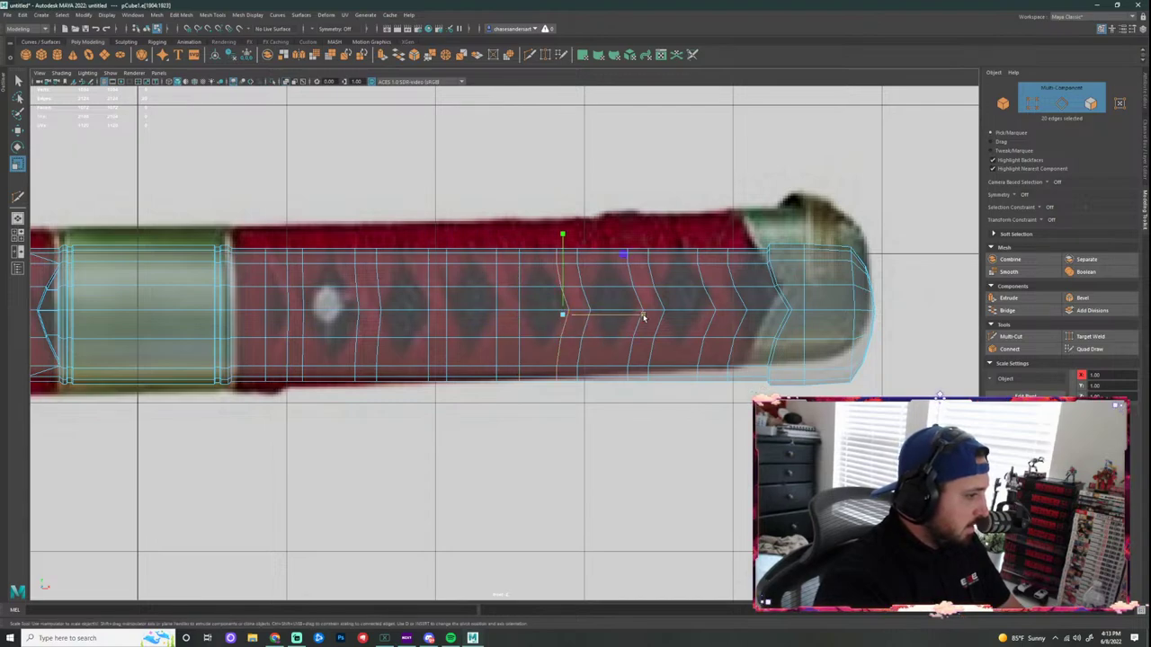
left_click_drag(643, 316, 490, 345)
double_click(585, 329)
left_click_drag(664, 315, 508, 336)
double_click(634, 331)
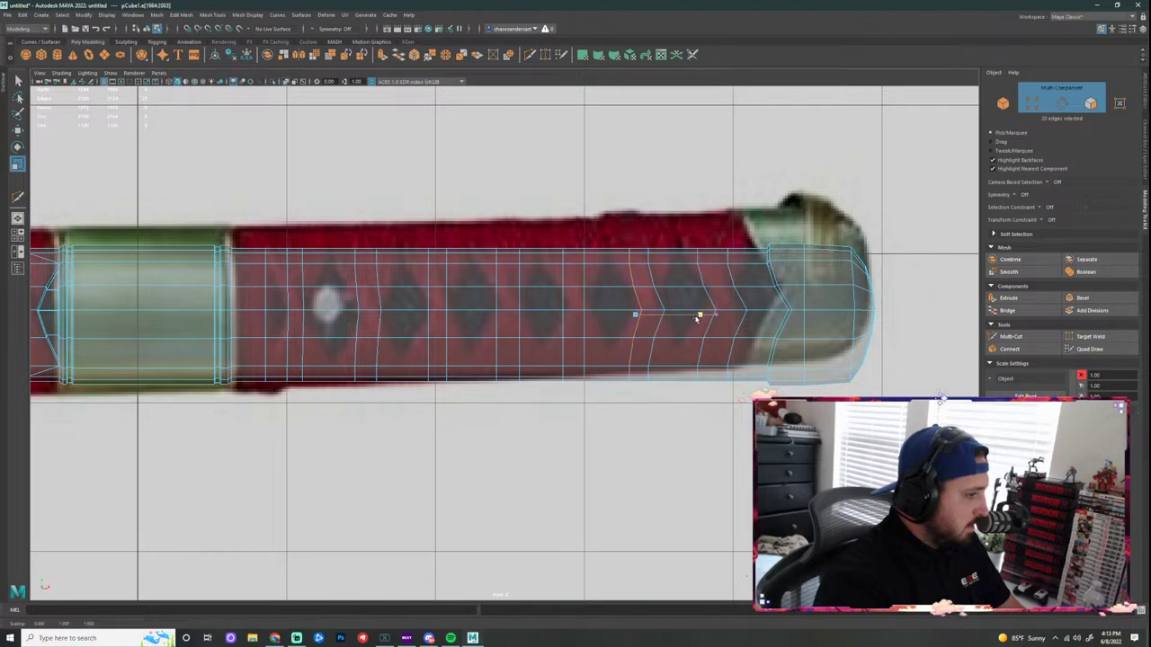
middle_click_drag(640, 332, 757, 330)
left_click_drag(819, 314, 616, 360)
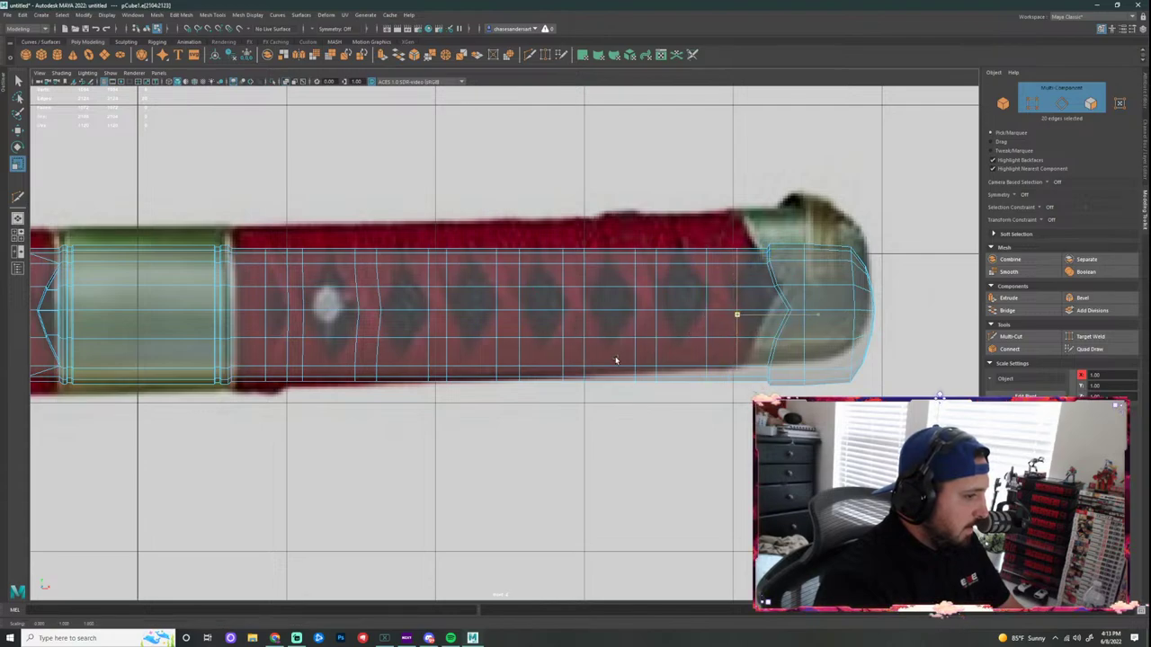
Step: Scale the edge loops at both side points of the first full diamond and the near side of the second flat along the handle
double_click(379, 320)
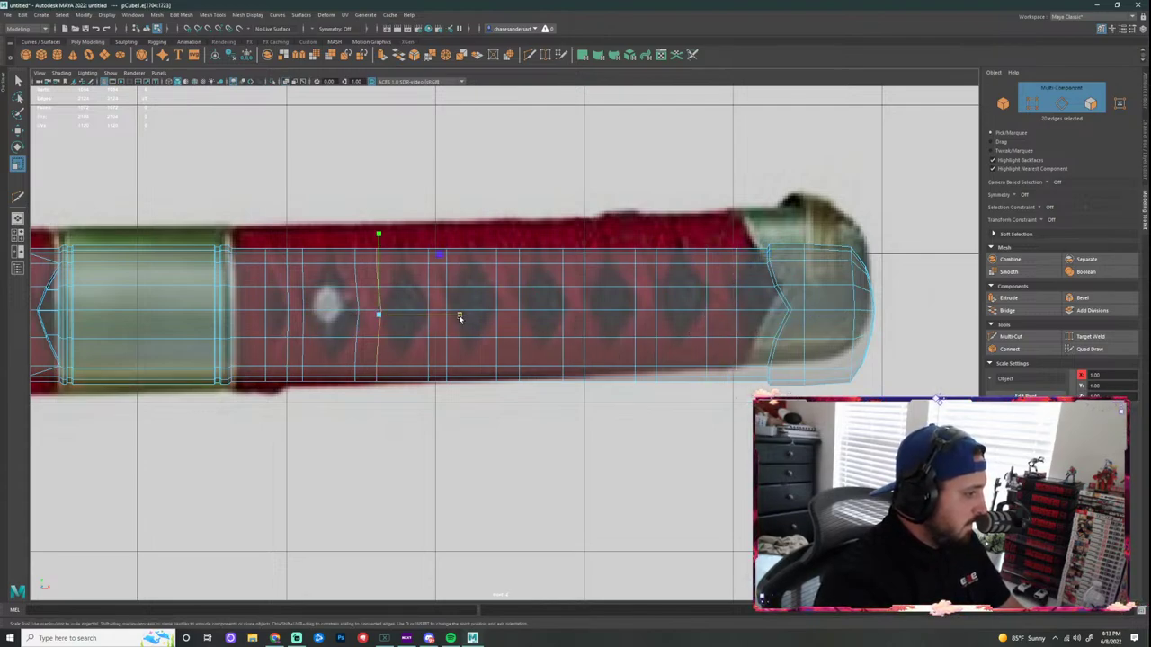
double_click(360, 327)
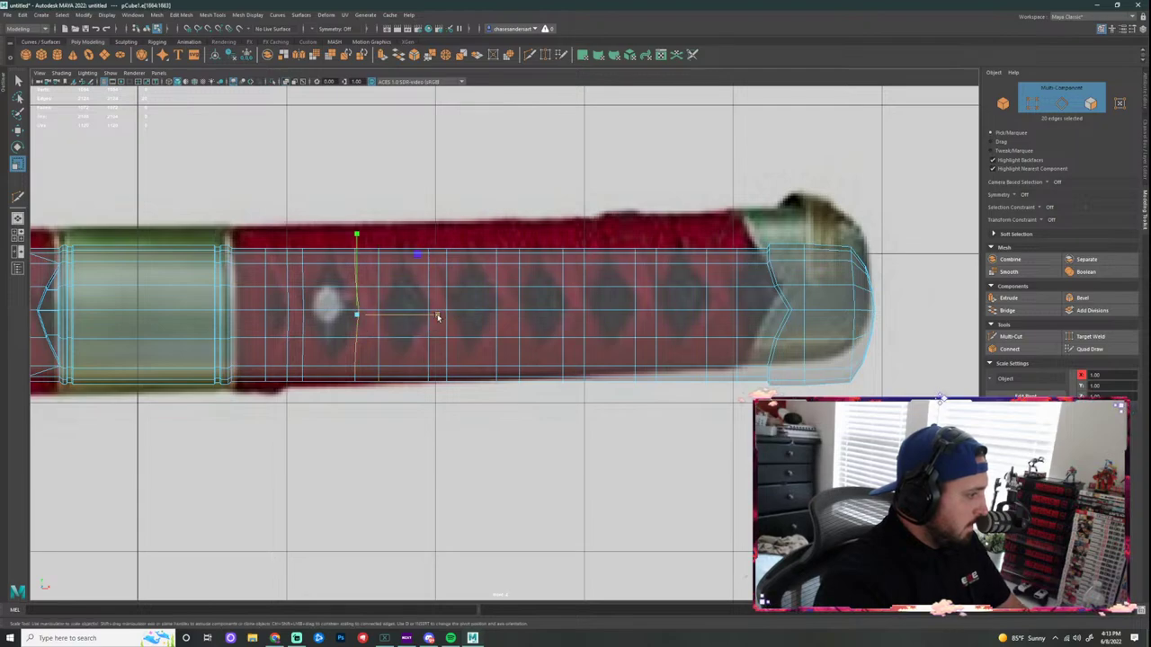
scroll(400, 313, "up", 3)
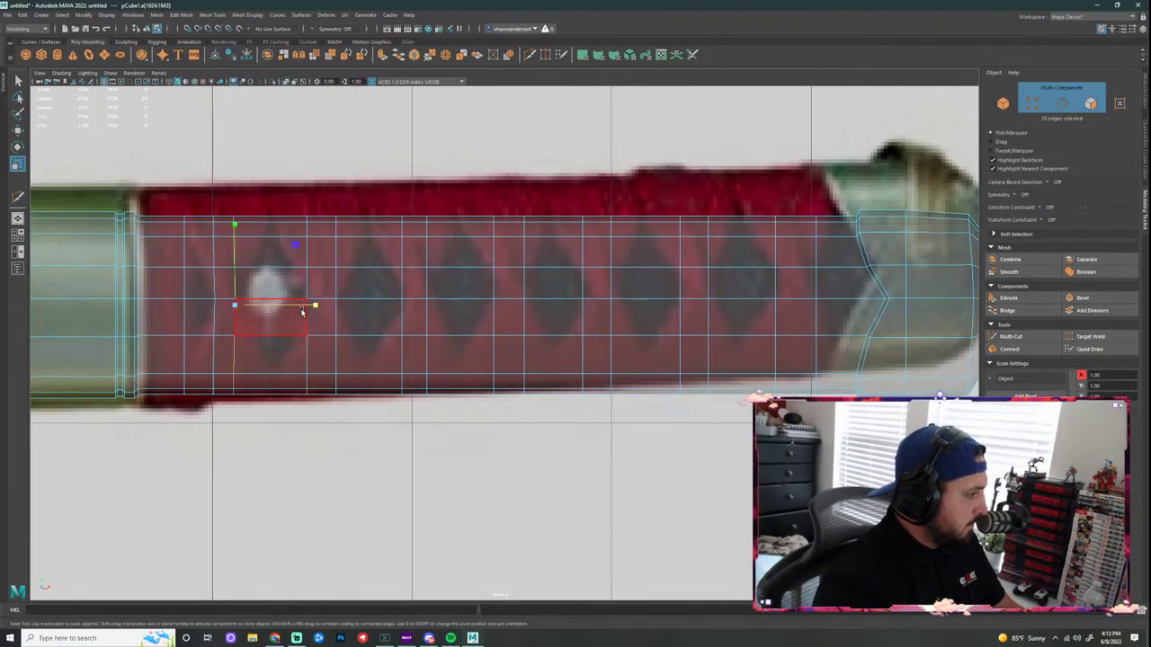
left_click_drag(303, 312, 307, 309)
middle_click_drag(351, 360, 652, 364, "alt")
scroll(534, 301, "up", 3)
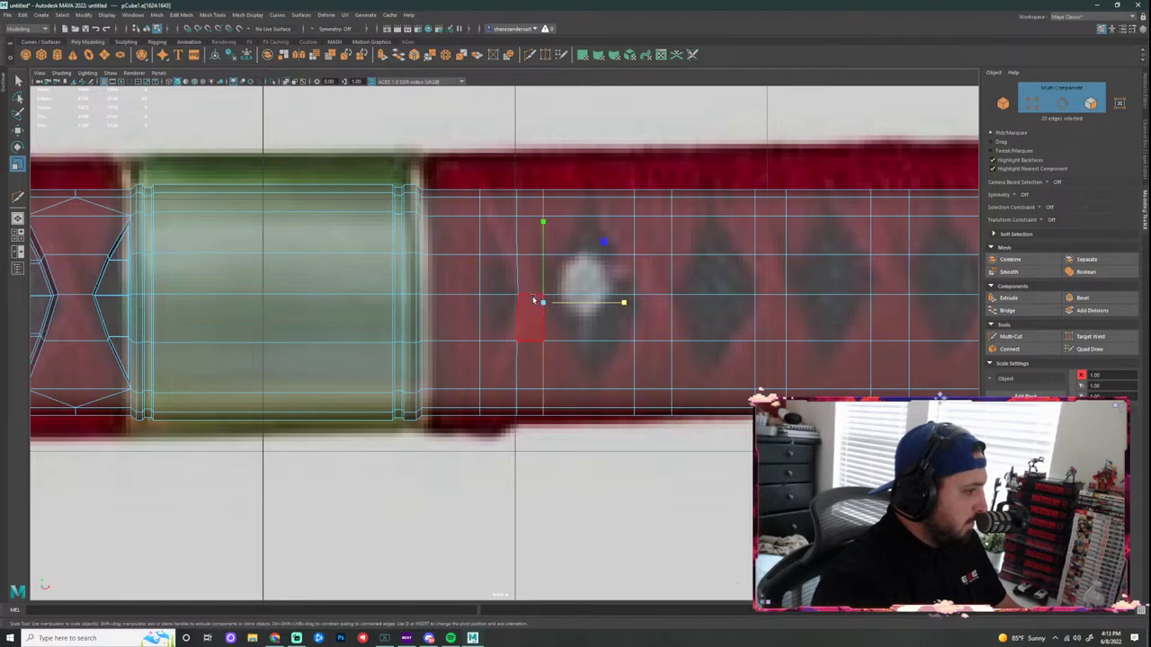
Step: Scale the upper and lower tip vertices of the two loops flanking the first full diamond inward along the handle's length
middle_click_drag(624, 250, 523, 279, "alt")
scroll(523, 279, "up", 1)
right_click_drag(450, 200, 410, 201)
left_click_drag(460, 178, 434, 194)
left_click(456, 438, "shift")
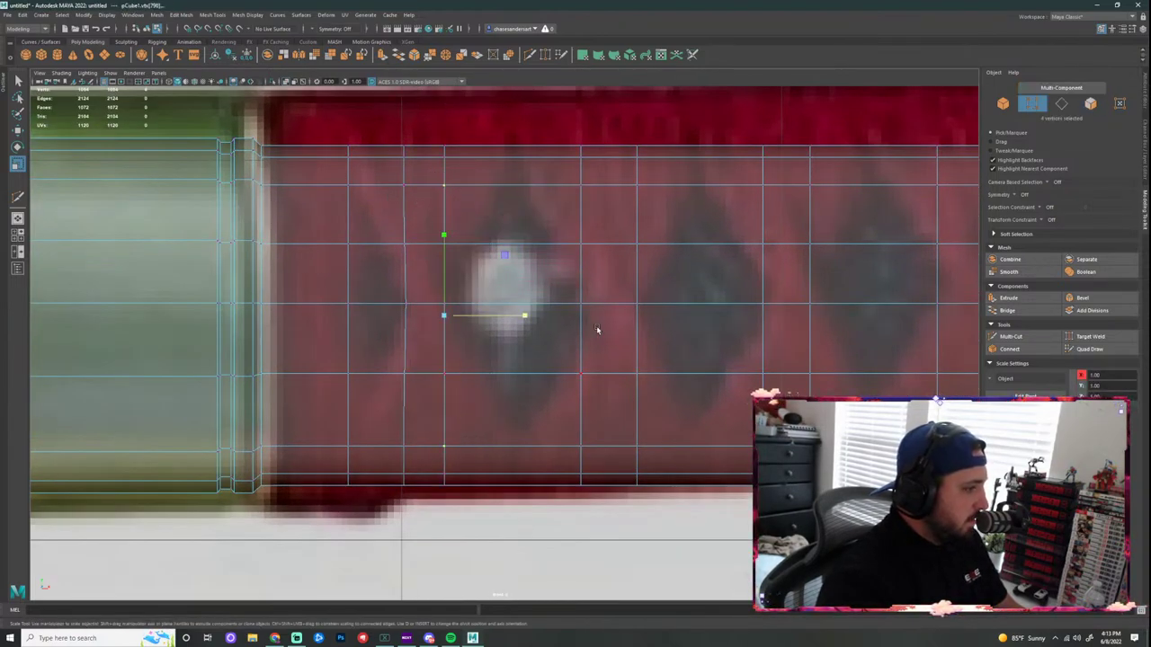
left_click(586, 180, "shift")
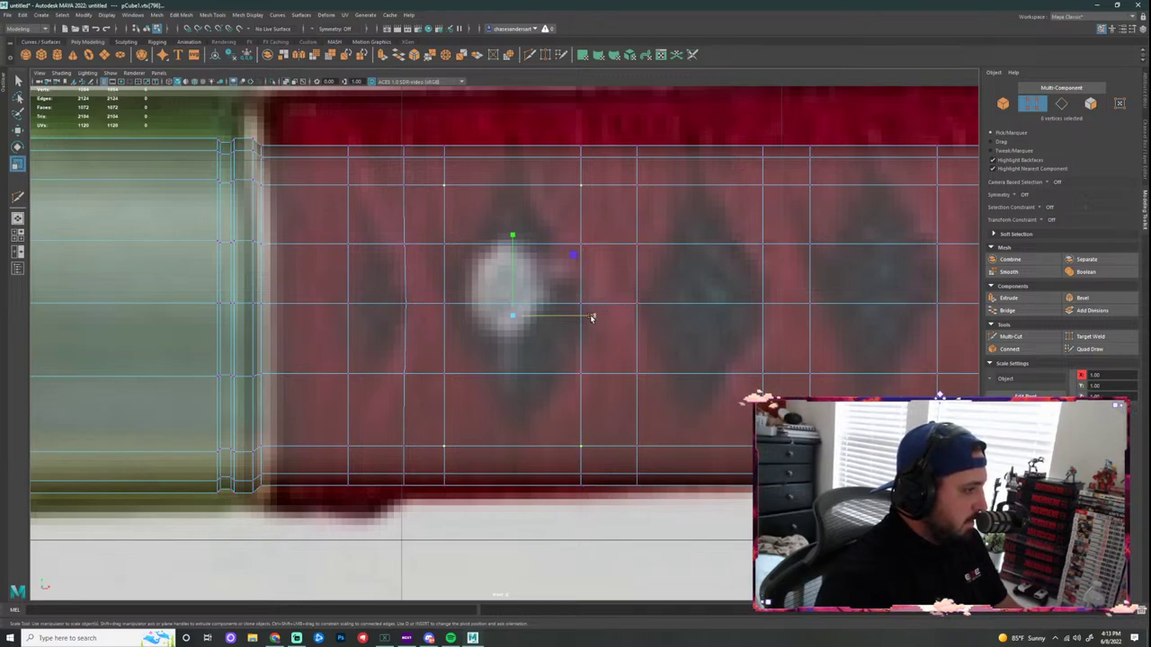
left_click_drag(591, 318, 526, 318)
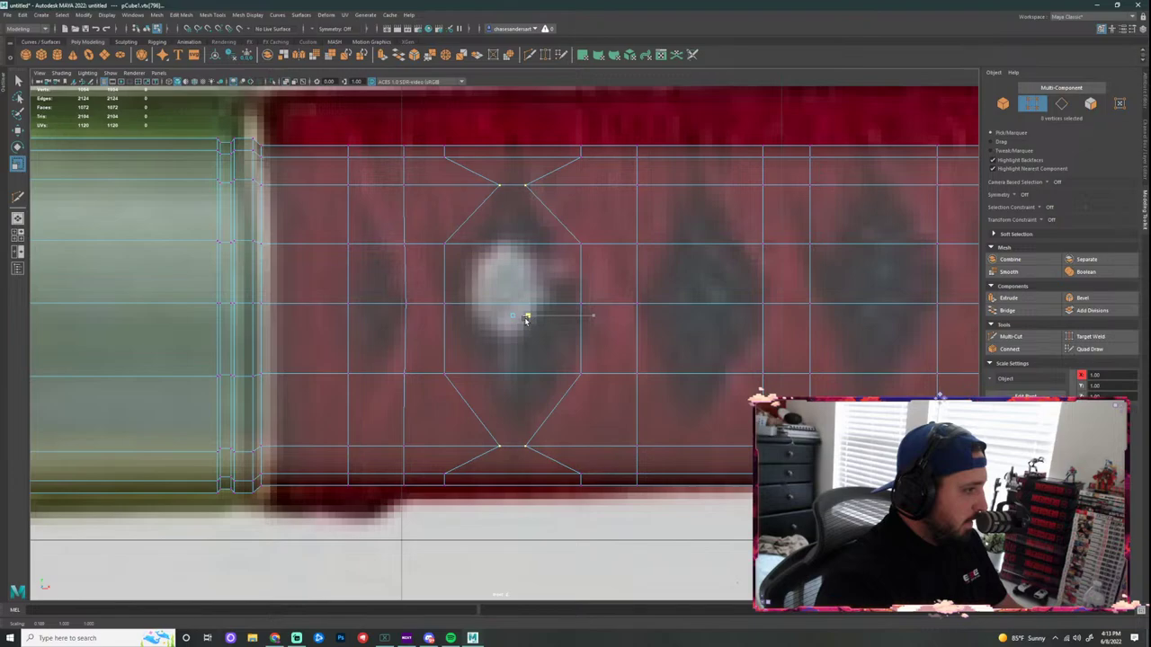
Step: Scale the first full diamond's vertices between its tips and side points inward to straighten the slanted sides
left_click_drag(593, 234, 570, 256)
left_click_drag(593, 359, 558, 390, "shift")
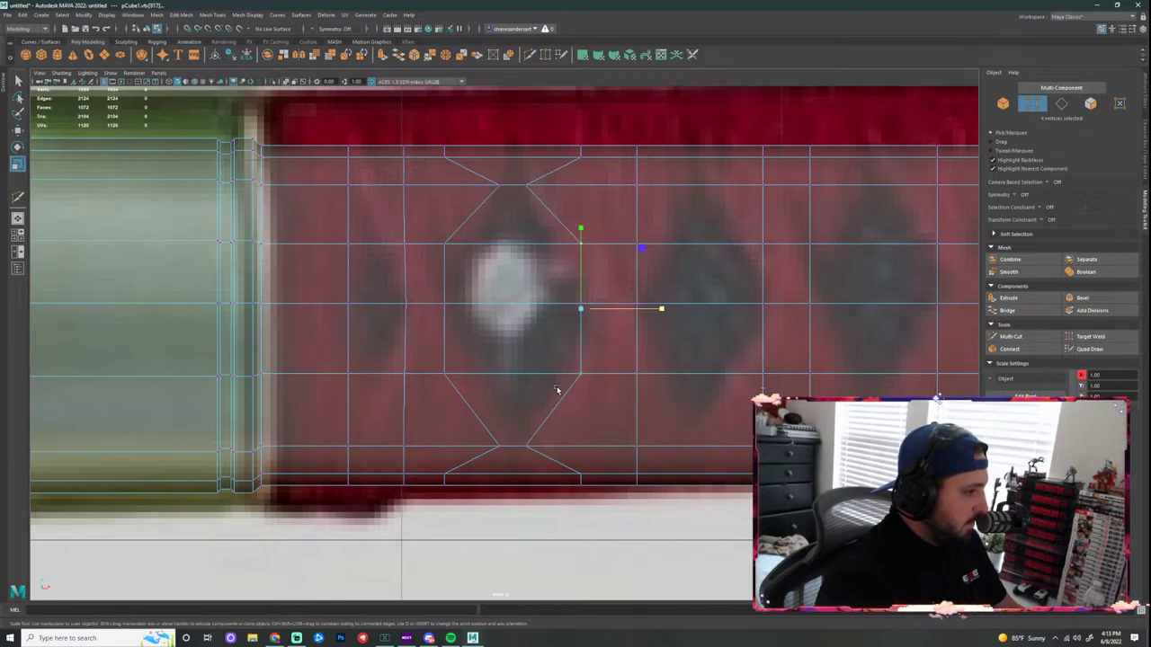
left_click(455, 236, "shift")
left_click(453, 369, "shift")
left_click_drag(593, 310, 556, 312)
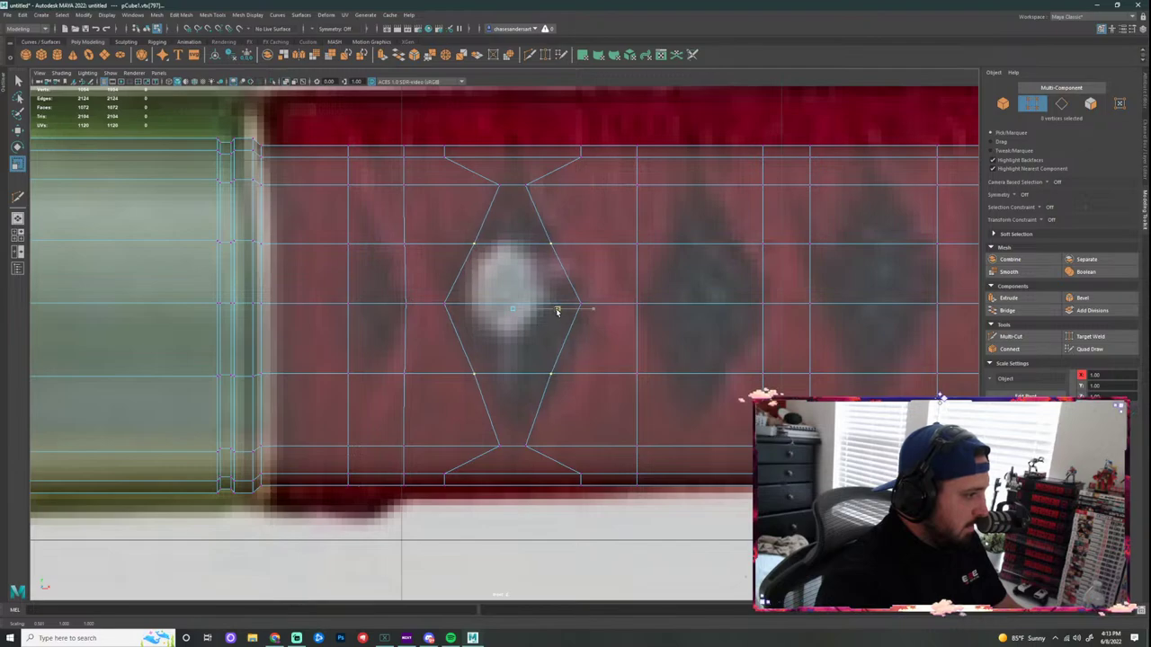
Step: Scale the first full diamond's upper and lower tip vertices closer together so the tips almost meet
left_click_drag(551, 433, 485, 453)
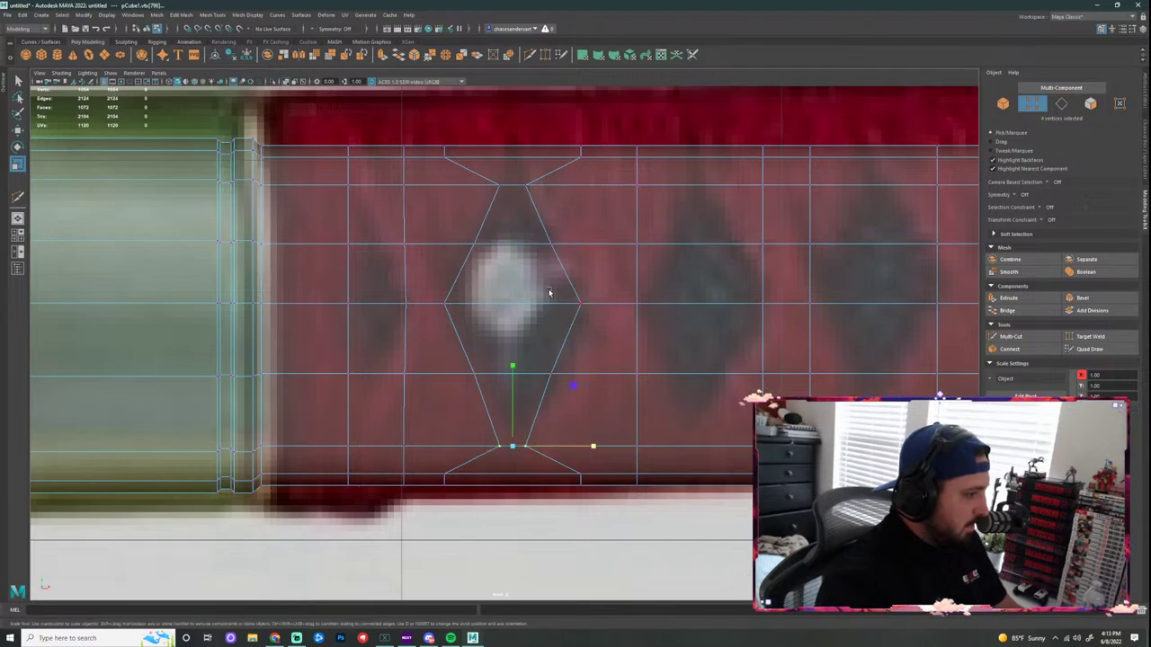
left_click_drag(533, 179, 497, 196, "shift")
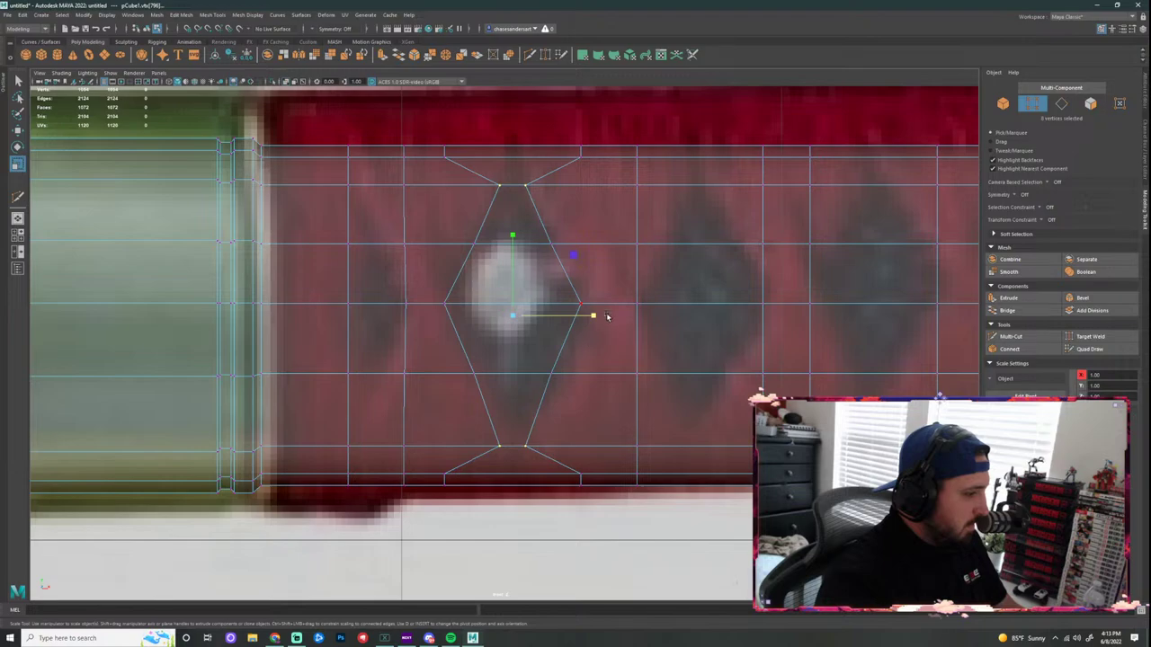
left_click_drag(594, 315, 539, 318)
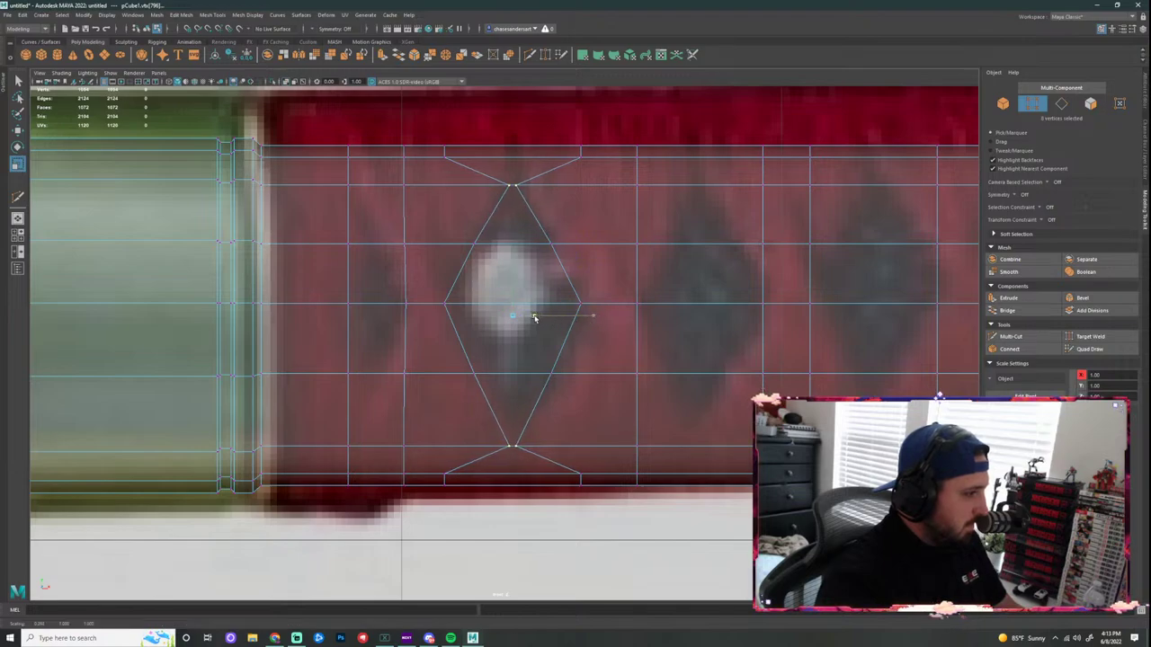
Step: Scale the upper and lower tip vertices of the two loops flanking the second full diamond inward until they nearly meet
scroll(566, 310, "down", 5)
scroll(295, 342, "up", 8)
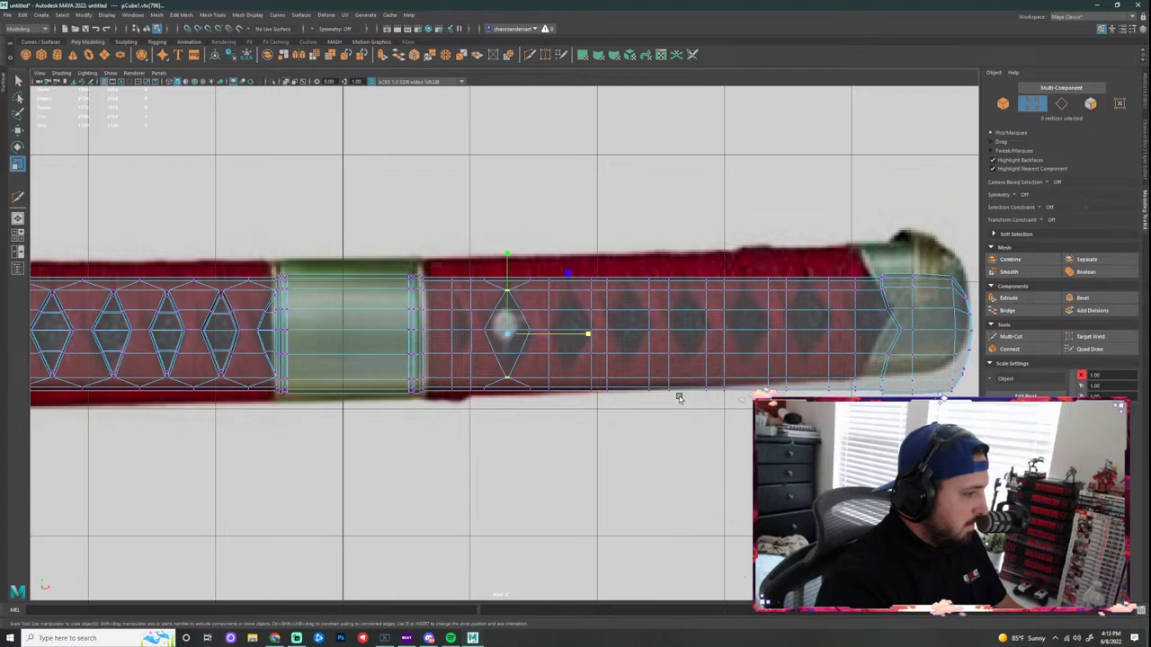
scroll(593, 328, "up", 6)
middle_click_drag(551, 304, 477, 306, "alt")
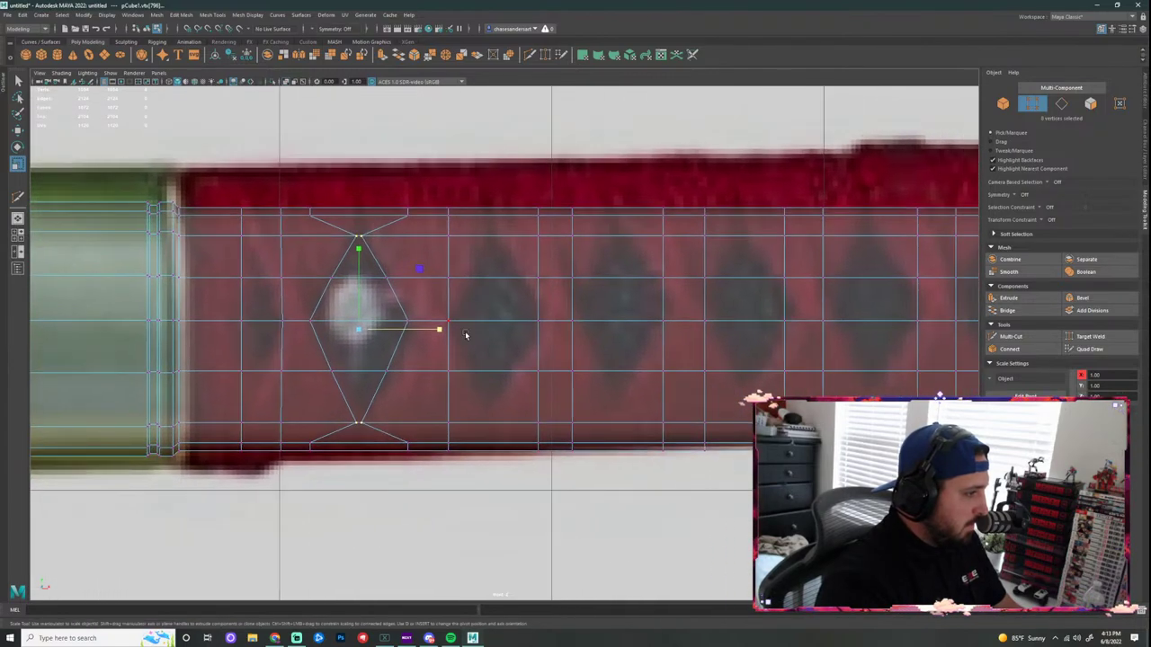
left_click(448, 236)
double_click(459, 409)
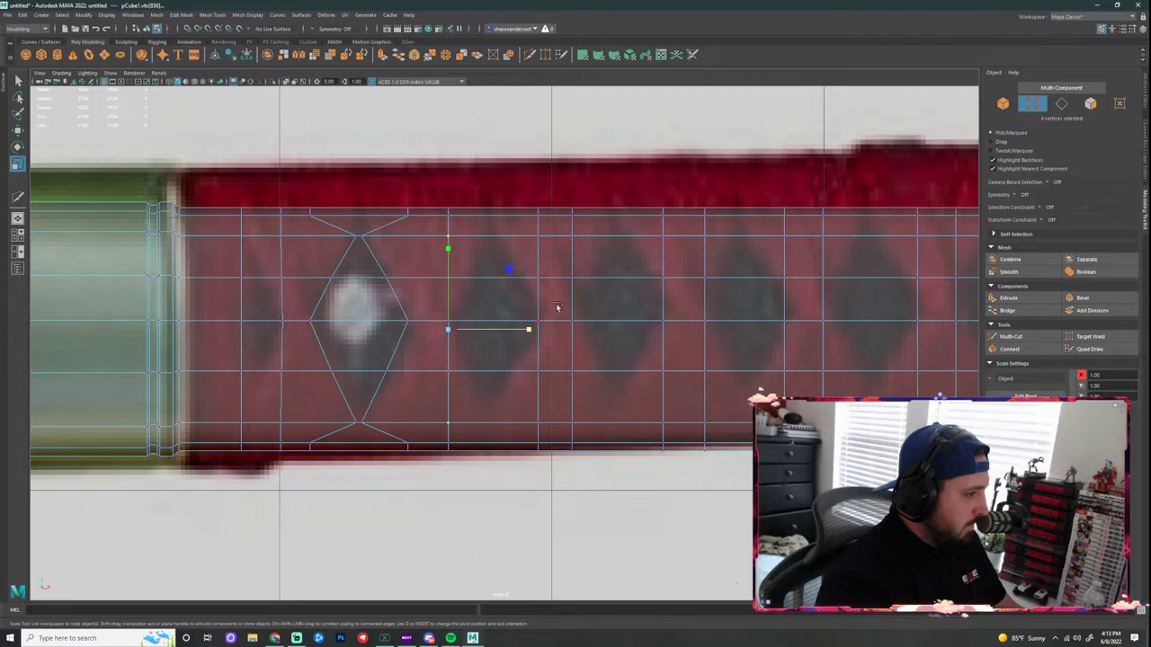
double_click(542, 405, "shift")
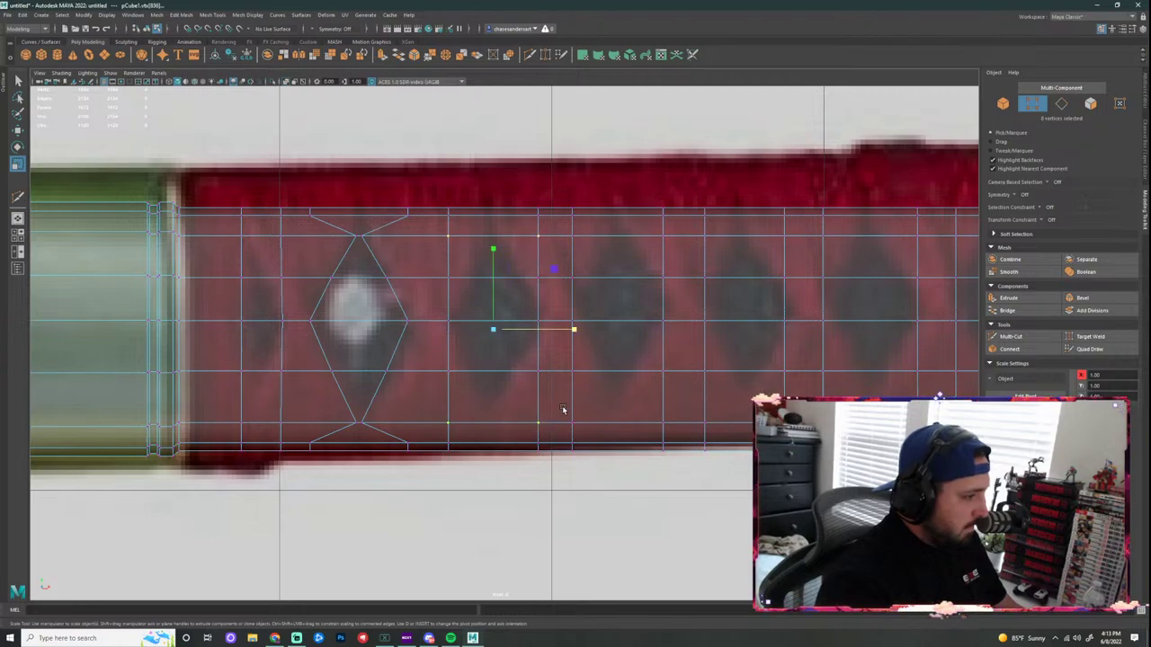
left_click_drag(573, 330, 501, 328)
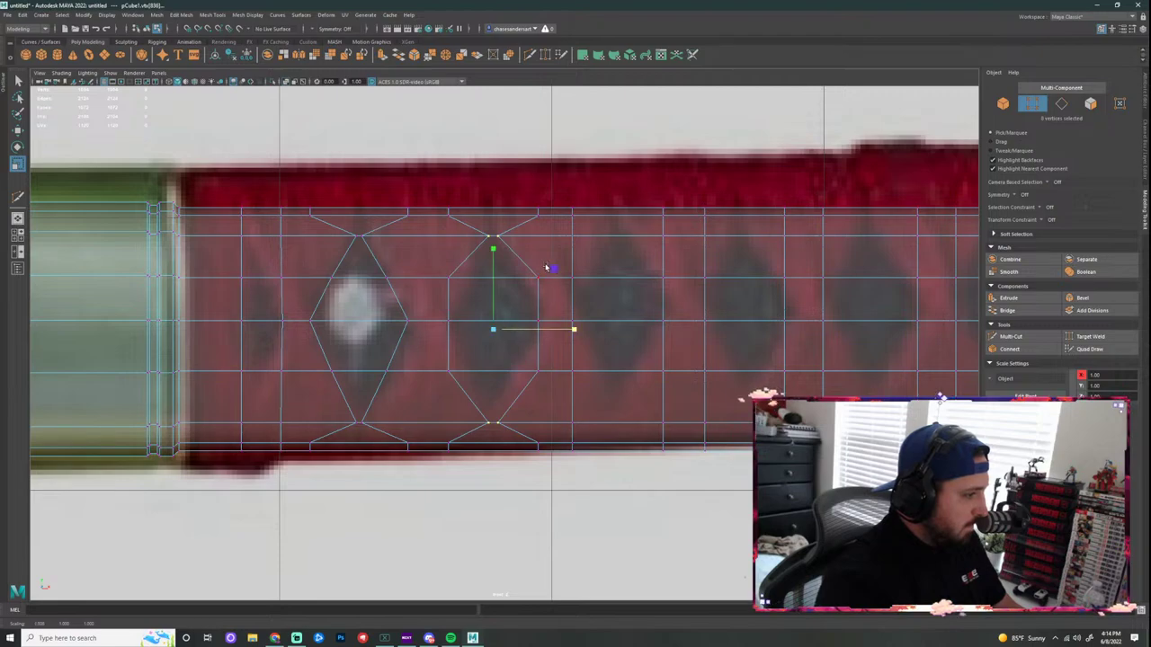
Step: Scale the second full diamond's vertices between its tips and side points inward to straighten the slanted sides
left_click_drag(546, 267, 530, 285)
left_click_drag(436, 291, 435, 291, "shift")
left_click_drag(456, 364, 440, 380, "shift")
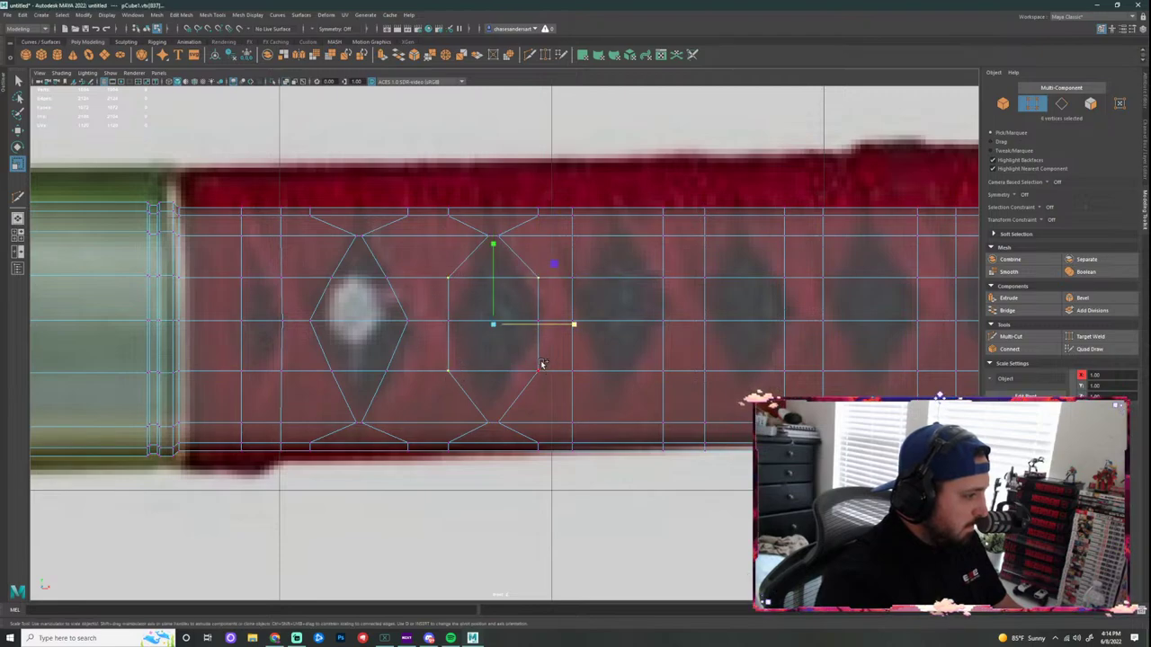
left_click_drag(575, 326, 536, 329)
Step: Scale the upper and lower tip vertices of the two loops flanking the third full diamond inward along the handle's length
left_click(573, 278)
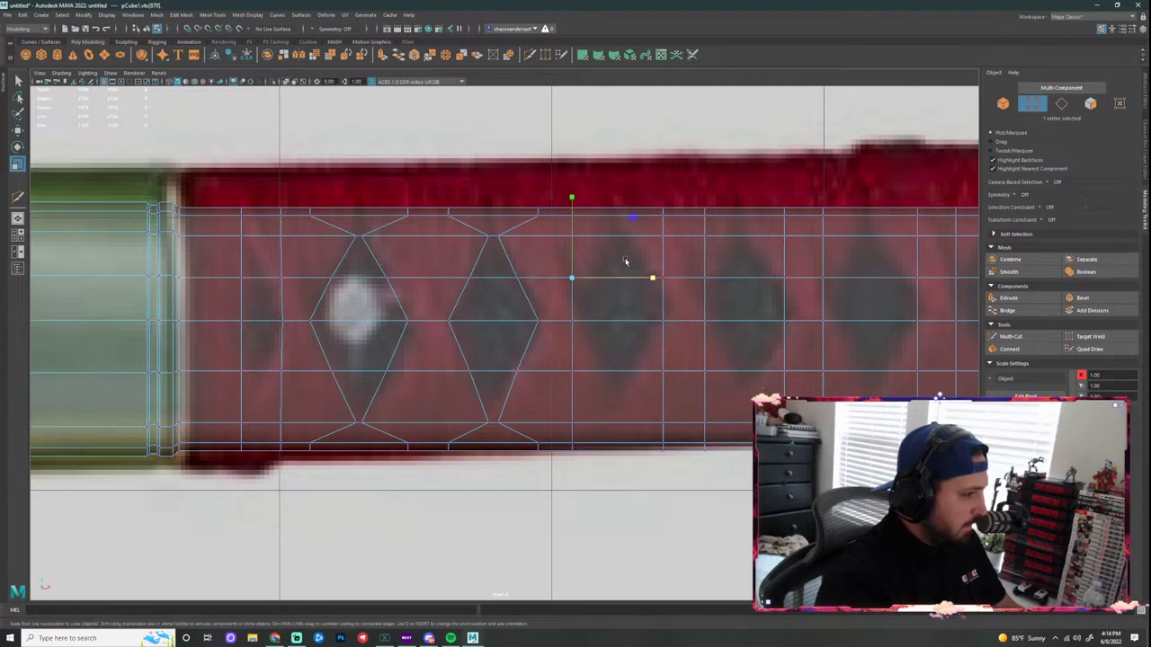
middle_click_drag(624, 259, 513, 268, "alt")
left_click_drag(476, 233, 450, 258)
left_click_drag(459, 382, 563, 288)
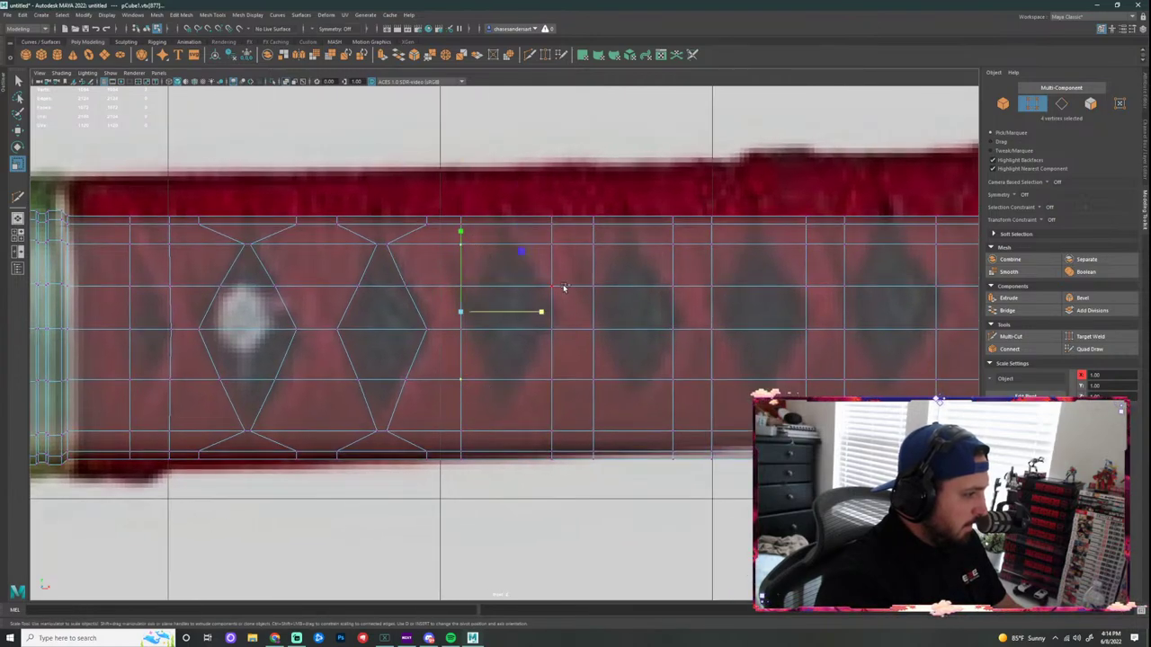
left_click_drag(558, 238, 539, 270, "shift")
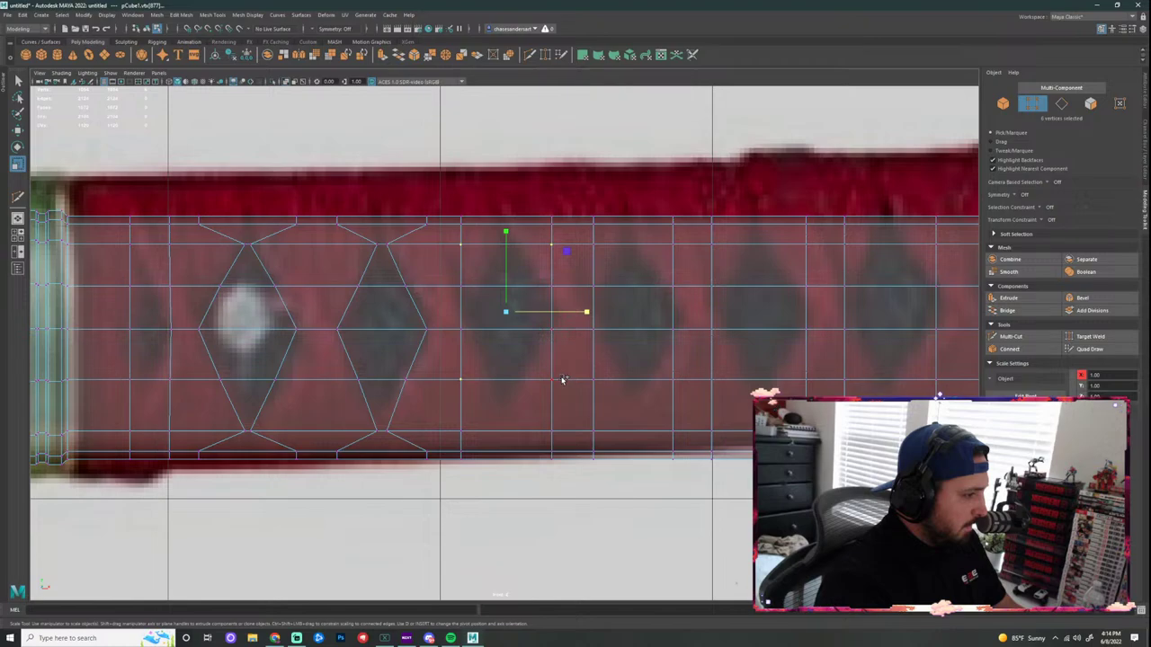
left_click(563, 494)
left_click_drag(448, 436, 563, 428)
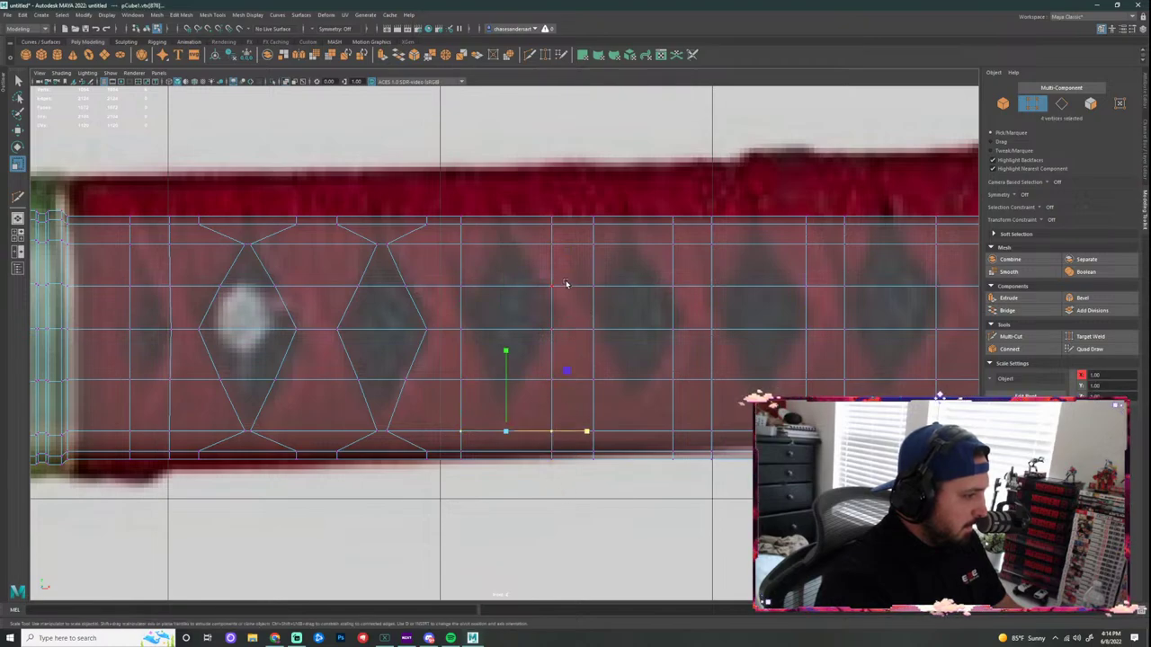
left_click_drag(556, 237, 530, 264, "shift")
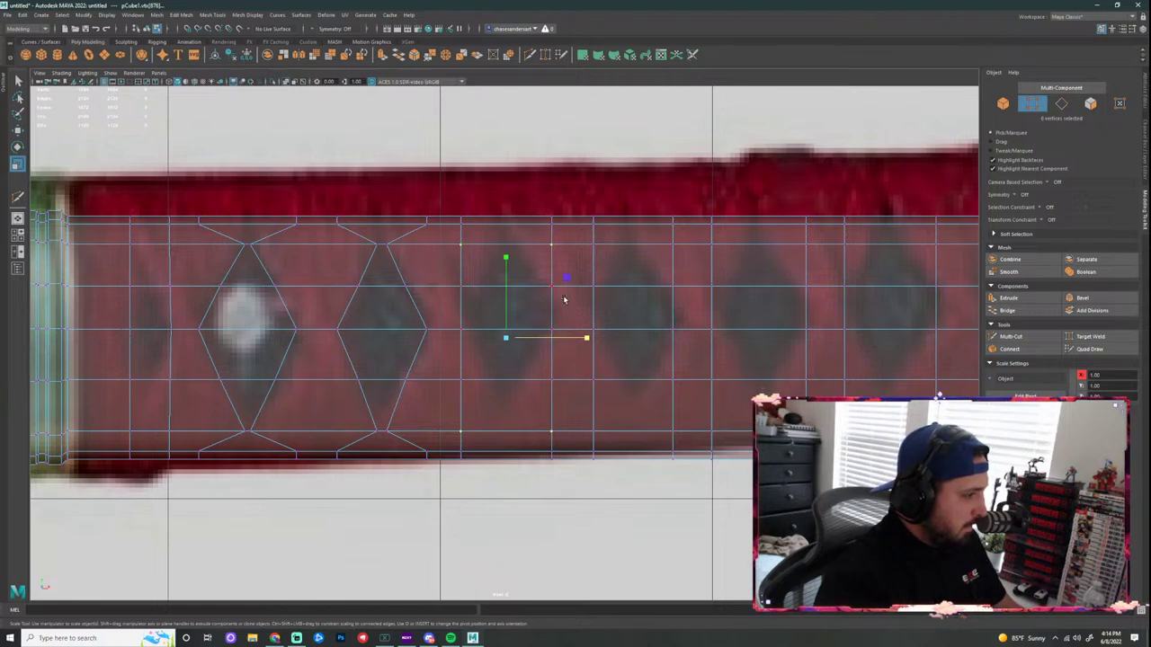
left_click_drag(585, 337, 516, 340)
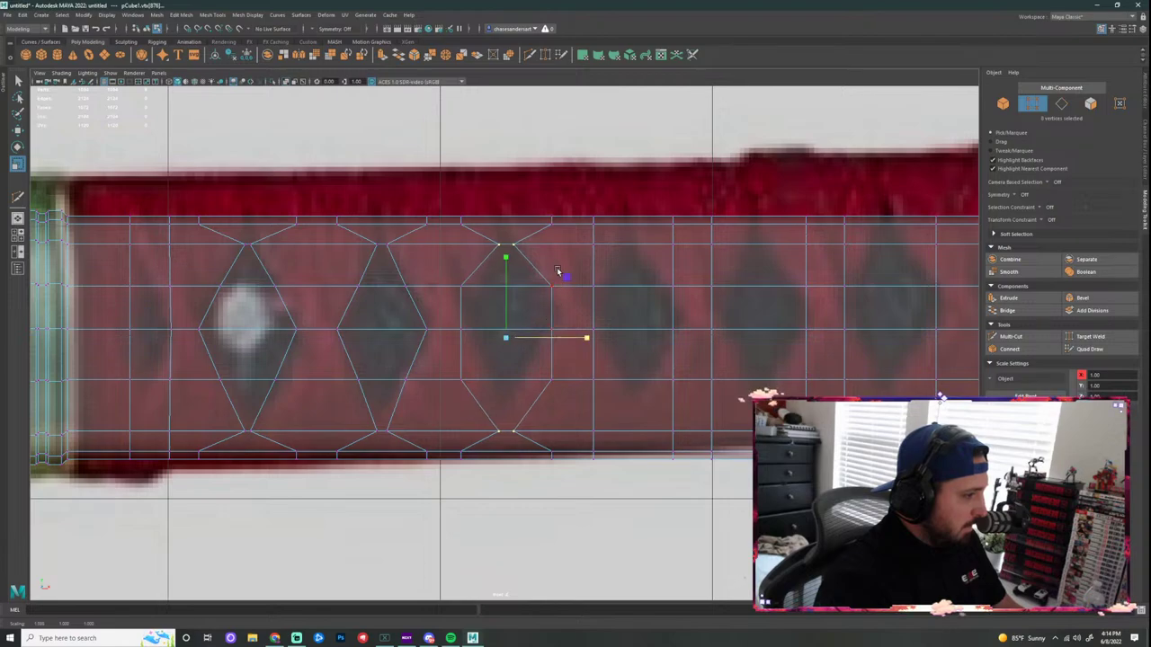
Step: Scale the third full diamond's vertices between its tips and side points inward to straighten the slanted sides
left_click(551, 286)
left_click_drag(467, 278, 454, 293, "shift")
left_click_drag(481, 367, 447, 400, "shift")
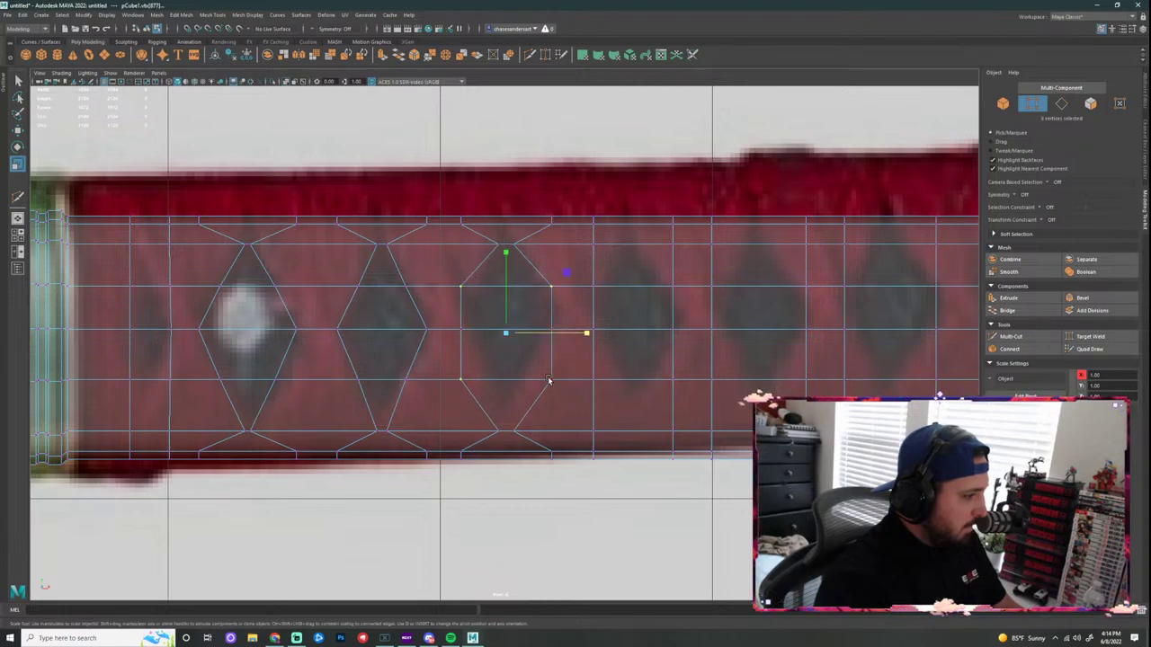
left_click_drag(585, 334, 548, 340)
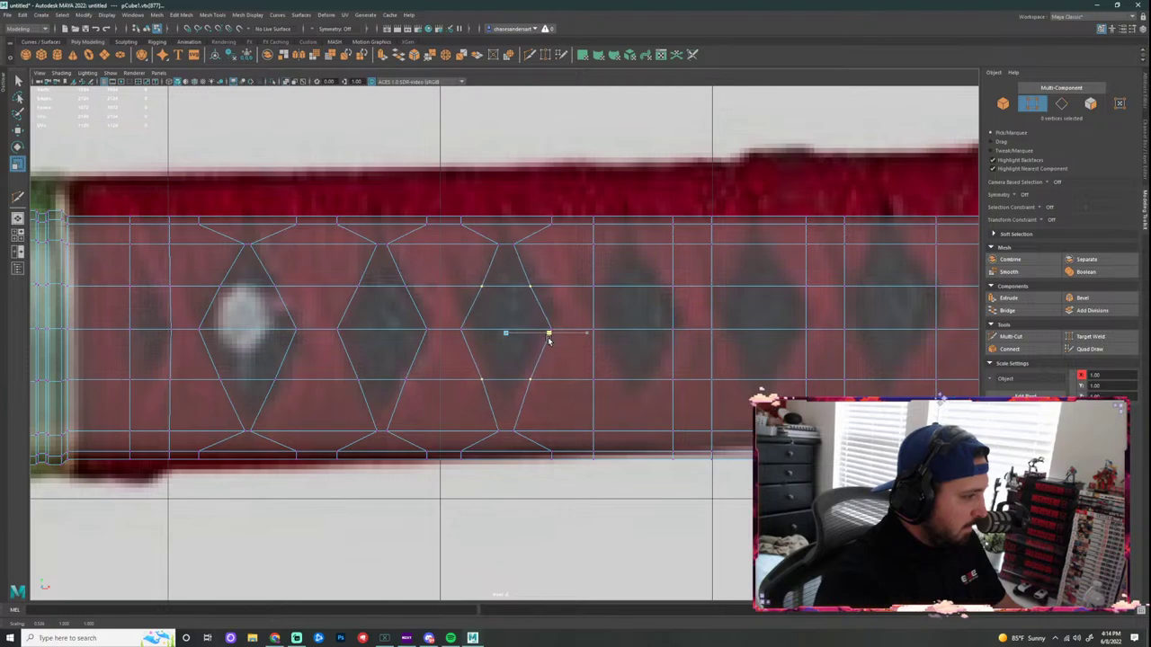
Step: Scale the third full diamond's upper and lower tip vertices slightly closer together and clear the selection
left_click(504, 432)
left_click_drag(468, 261, 468, 261, "shift")
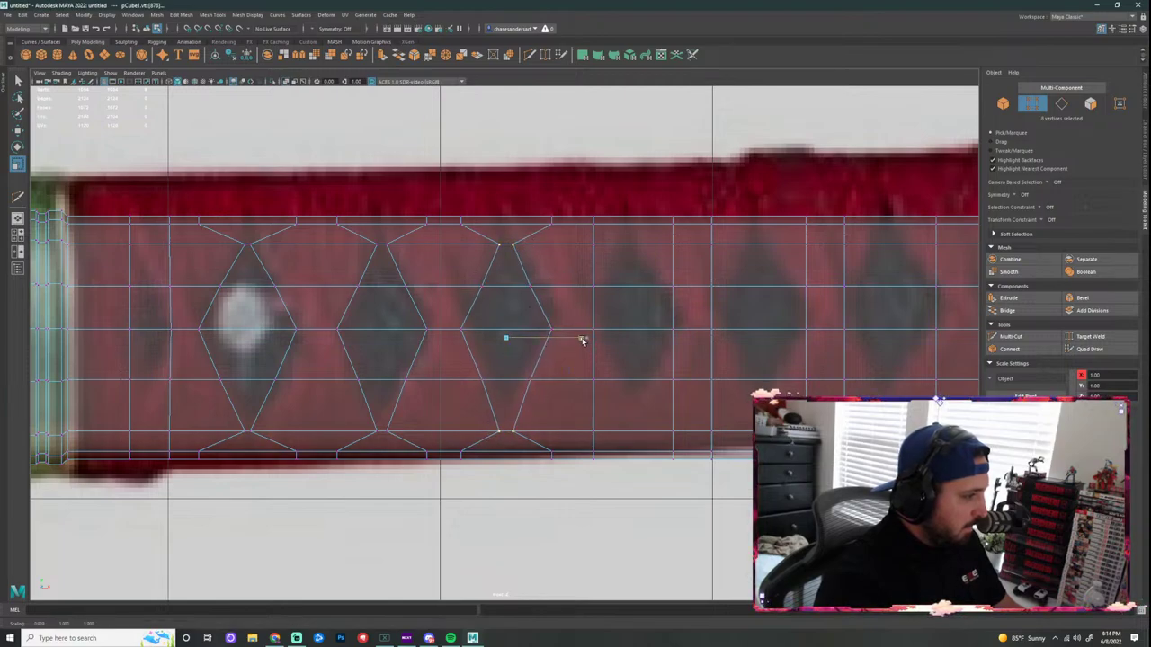
left_click(610, 506)
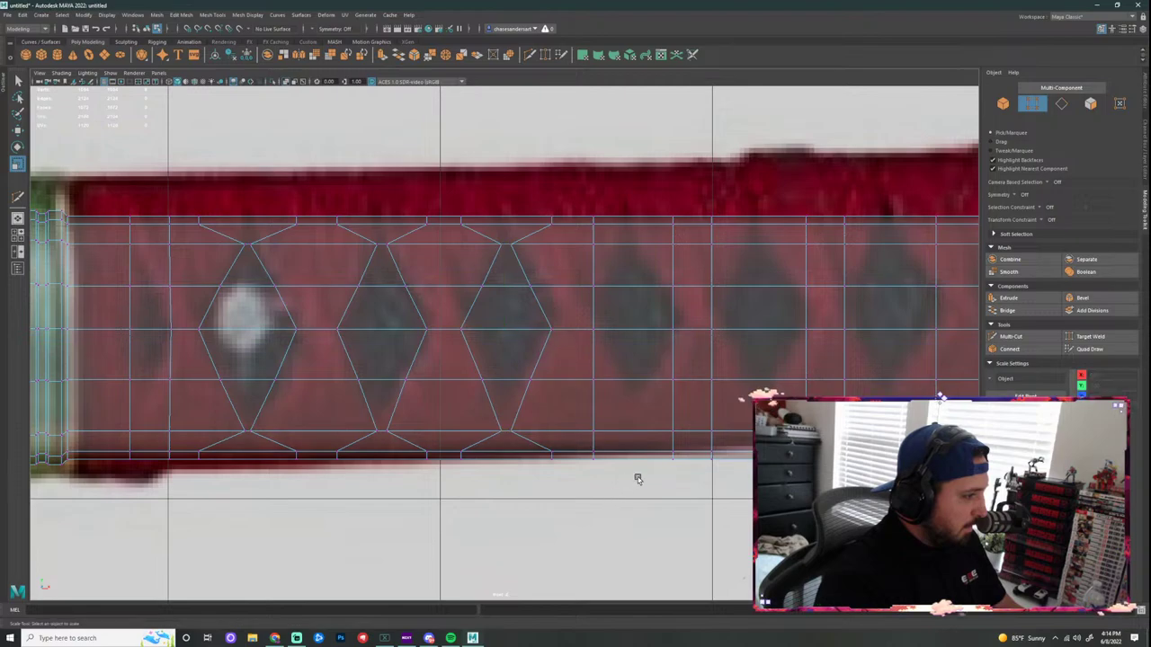
Step: Shape the fourth full diamond by scaling its tip vertices nearly together and its vertices between tips and side points inward
middle_click_drag(617, 318, 500, 333, "alt")
left_click(481, 259)
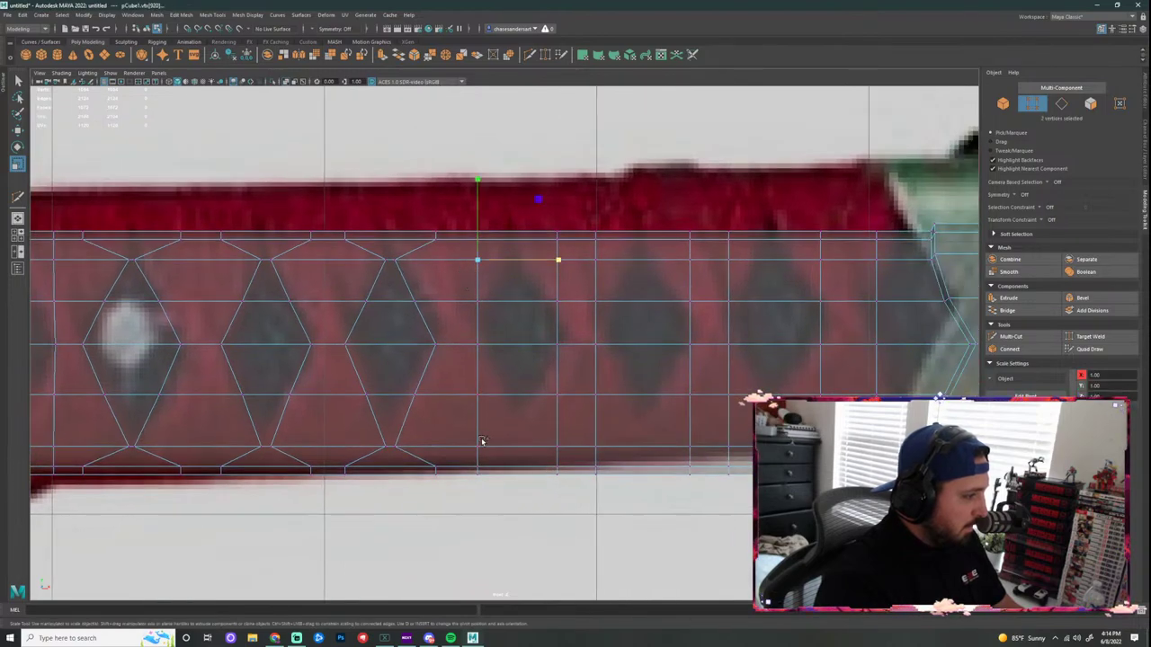
left_click(557, 442, "shift")
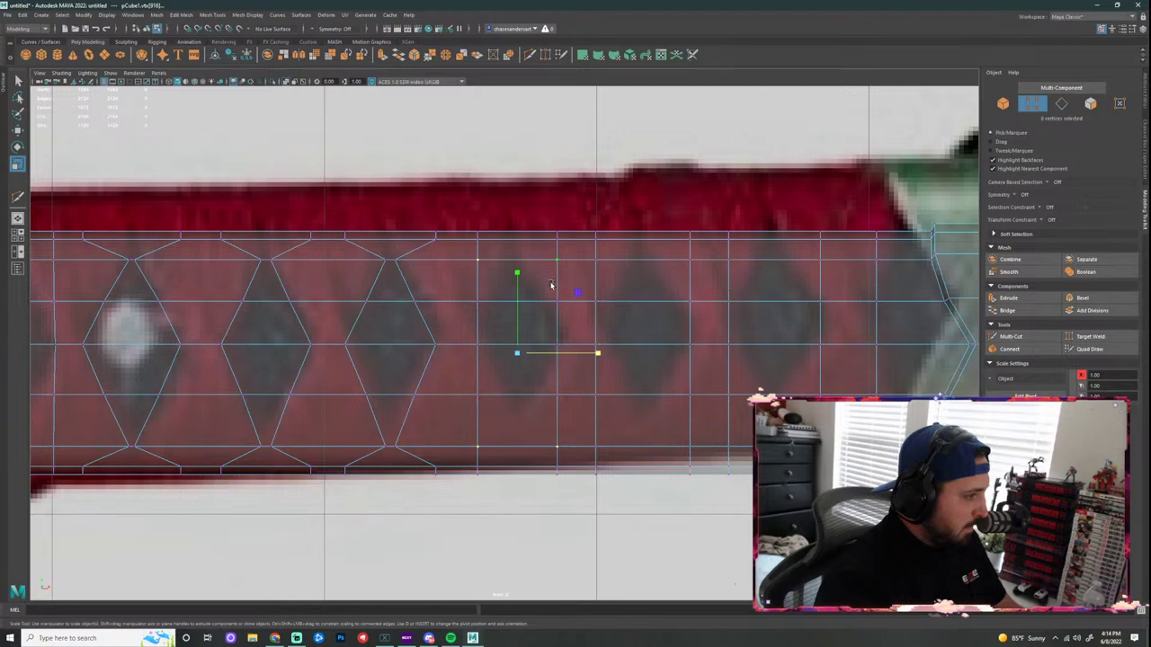
left_click_drag(597, 354, 471, 386)
left_click_drag(561, 291, 486, 299, "shift")
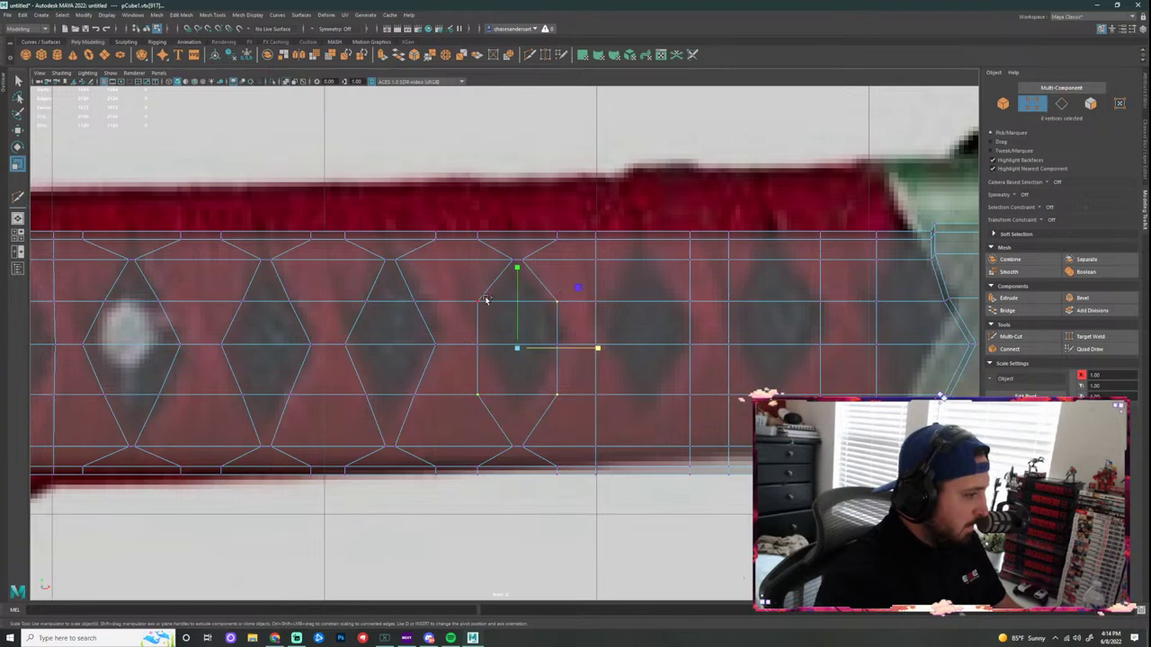
left_click_drag(597, 348, 564, 354)
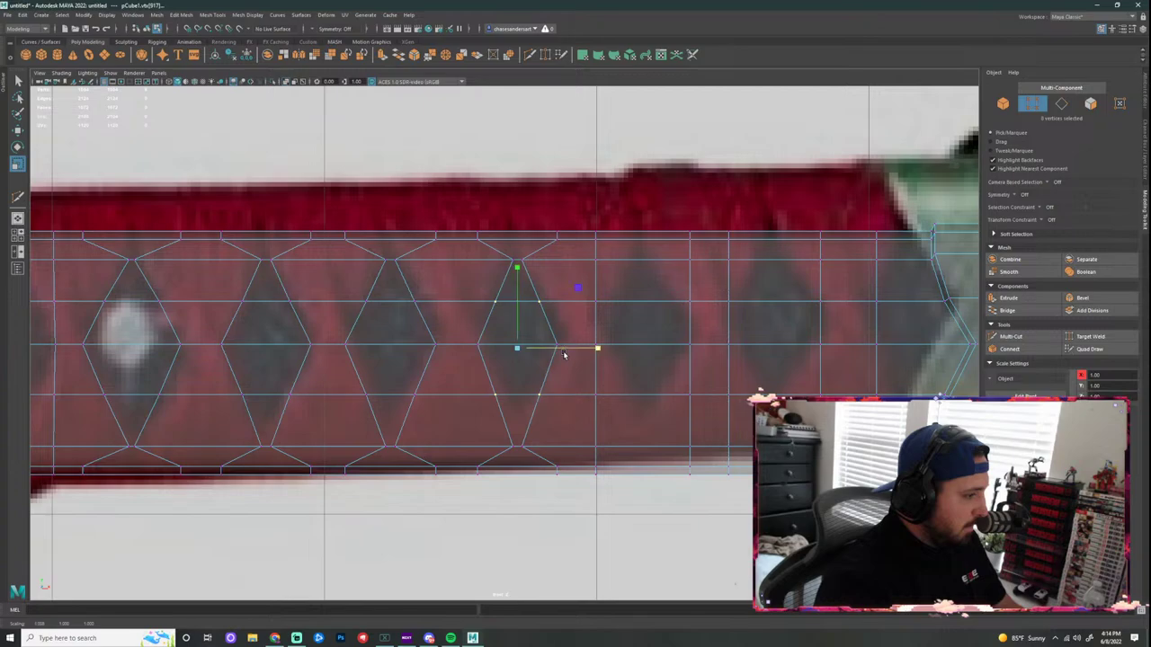
Step: Scale the fifth full diamond's upper and lower tip vertices nearly together along the handle's length
left_click_drag(654, 316, 517, 316, "alt")
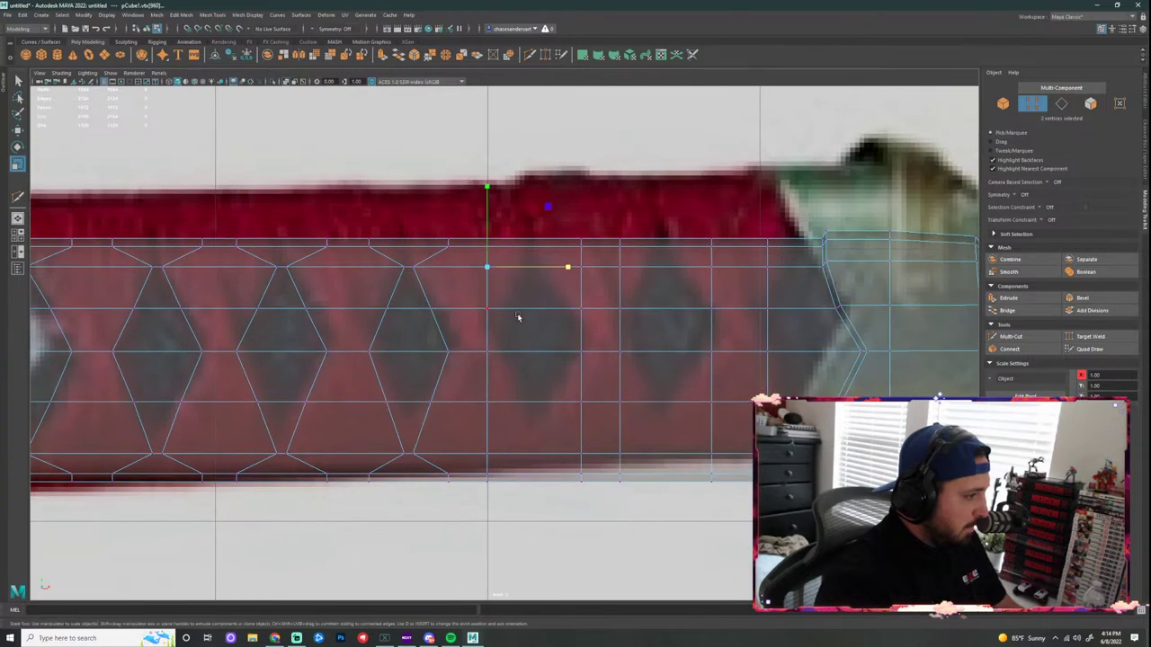
left_click_drag(586, 264, 576, 273, "shift")
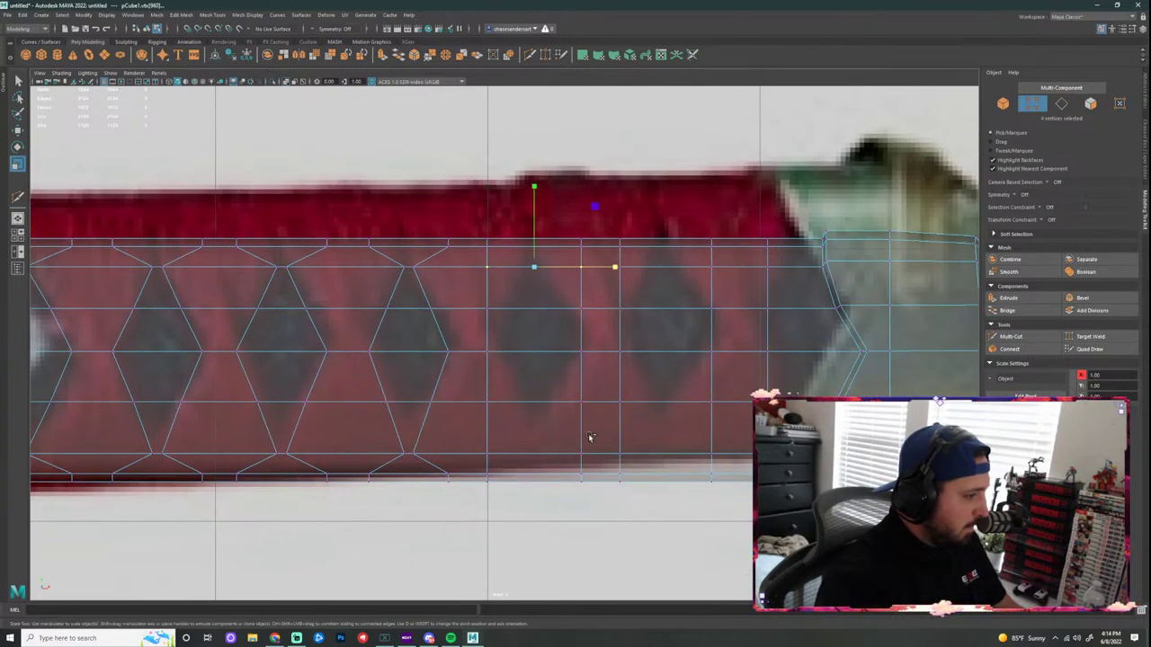
left_click_drag(590, 437, 571, 457, "shift")
left_click_drag(612, 362, 542, 360)
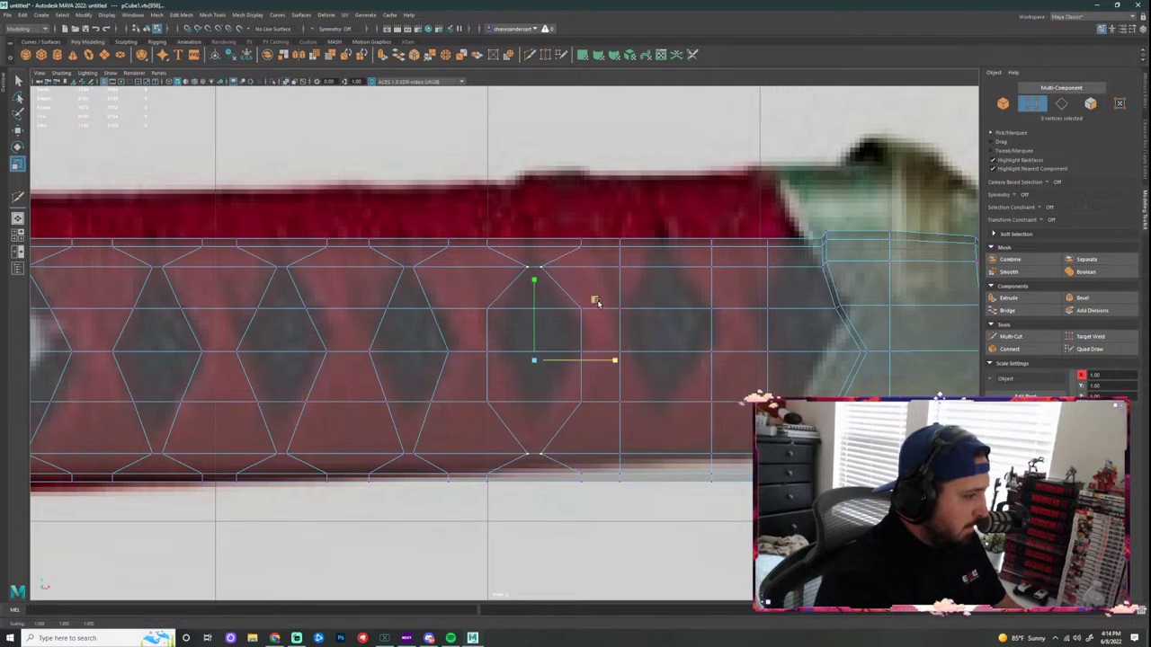
Step: Scale the fifth full diamond's vertices between tips and side points inward, and bring its tip vertices slightly closer together
left_click_drag(597, 300, 562, 315)
key("ctrl+z")
left_click_drag(496, 302, 481, 314, "shift")
left_click_drag(509, 377, 481, 408, "shift")
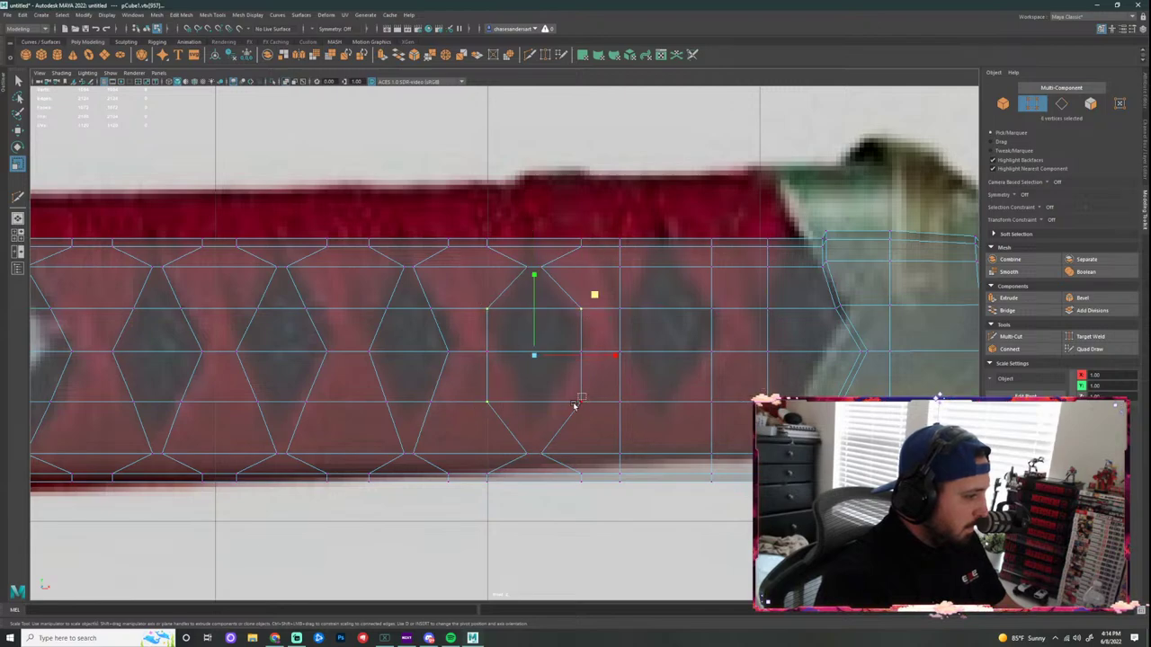
left_click_drag(613, 361, 574, 361)
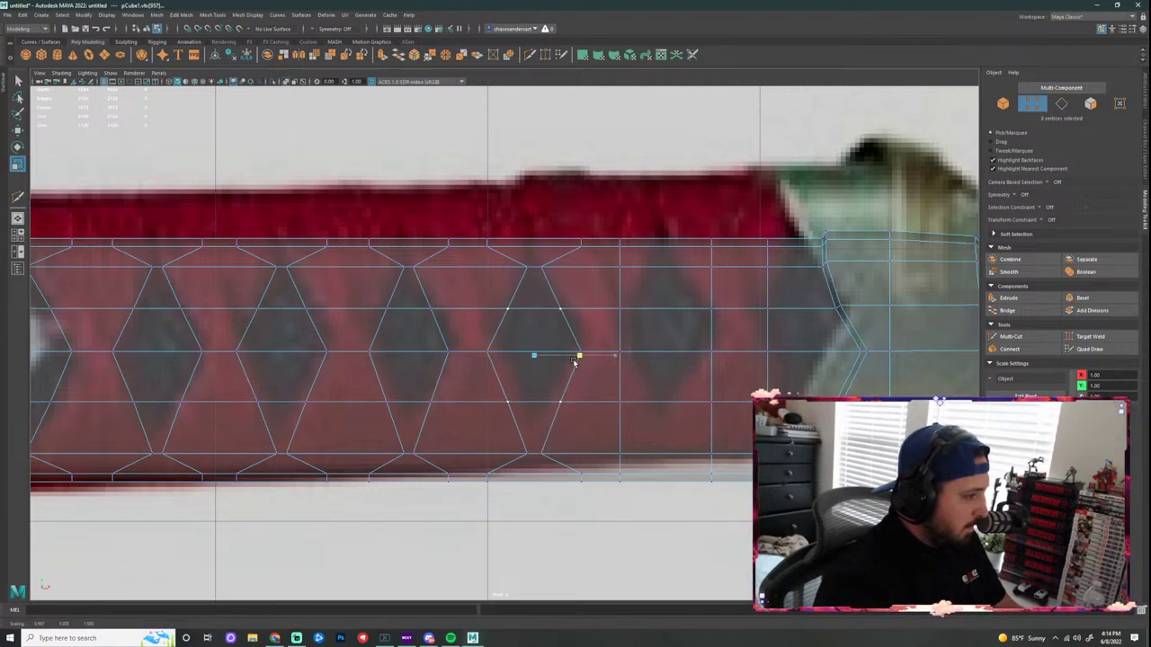
left_click(527, 454)
left_click(529, 268, "shift")
left_click_drag(618, 360, 600, 358)
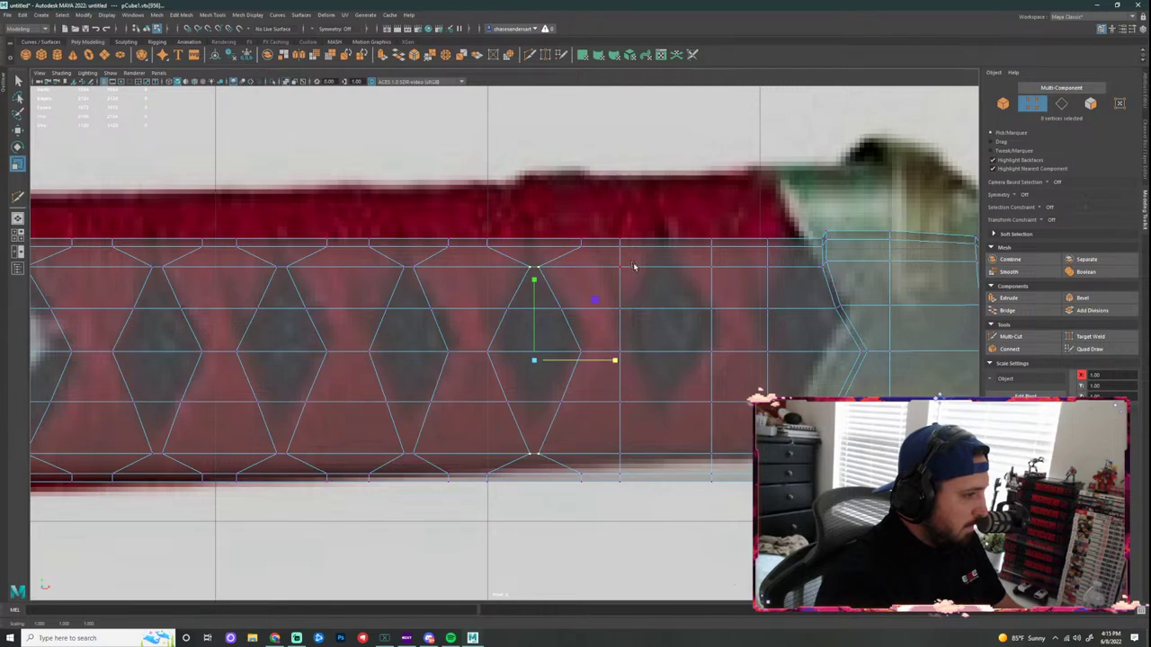
Step: Shape the sixth full diamond by scaling its tip vertices nearly together and its vertices between tips and side points inward
left_click(619, 267)
left_click(619, 455, "shift")
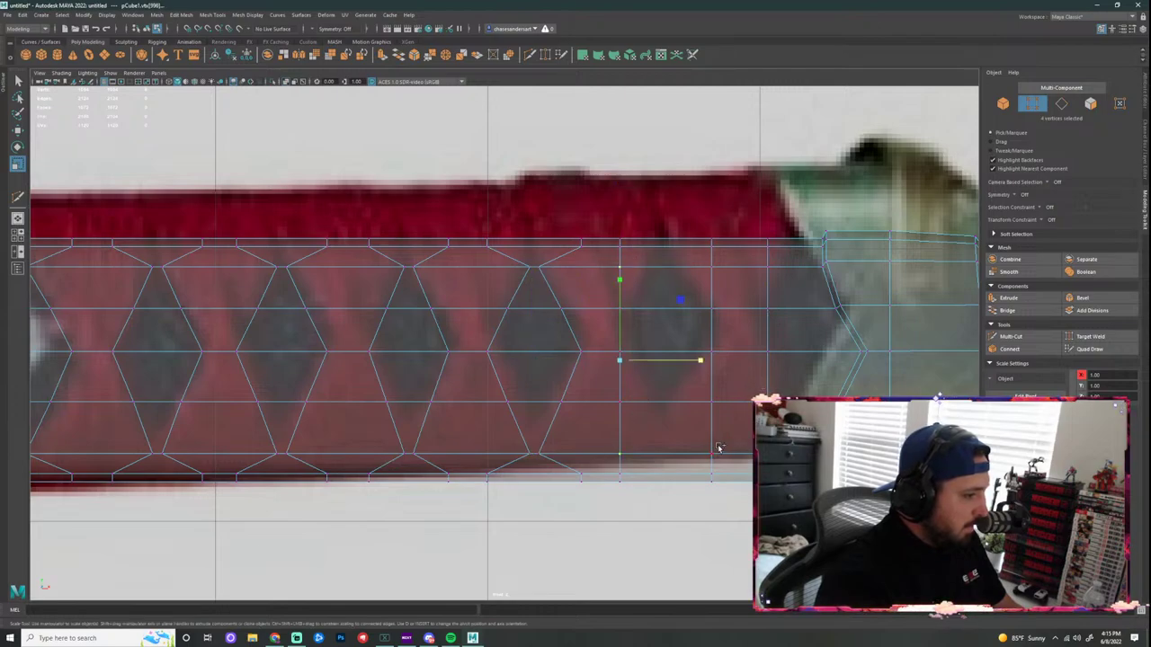
left_click(711, 455, "shift")
left_click_drag(745, 360, 675, 363)
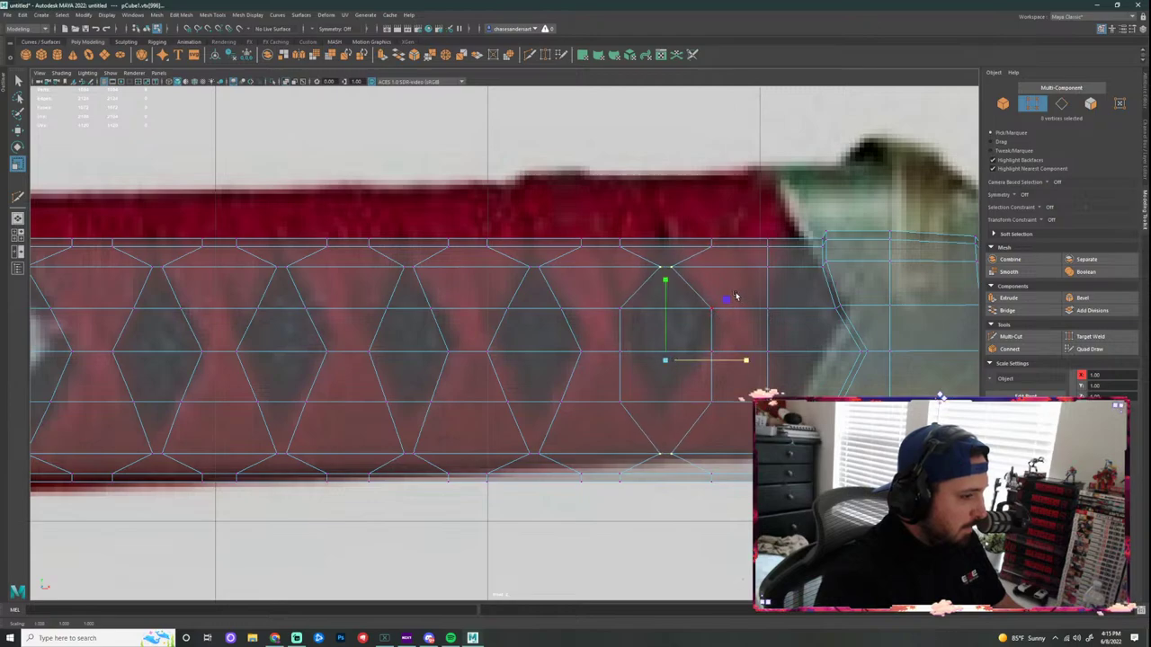
left_click(711, 308)
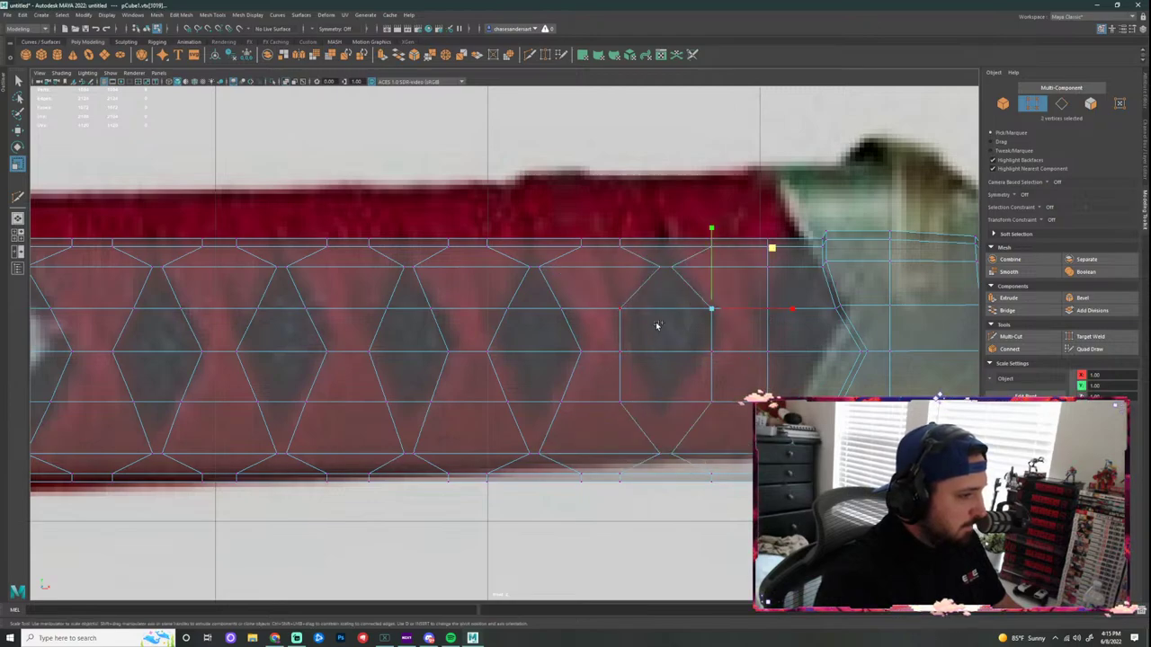
left_click_drag(656, 322, 599, 297, "shift")
left_click(629, 401, "shift")
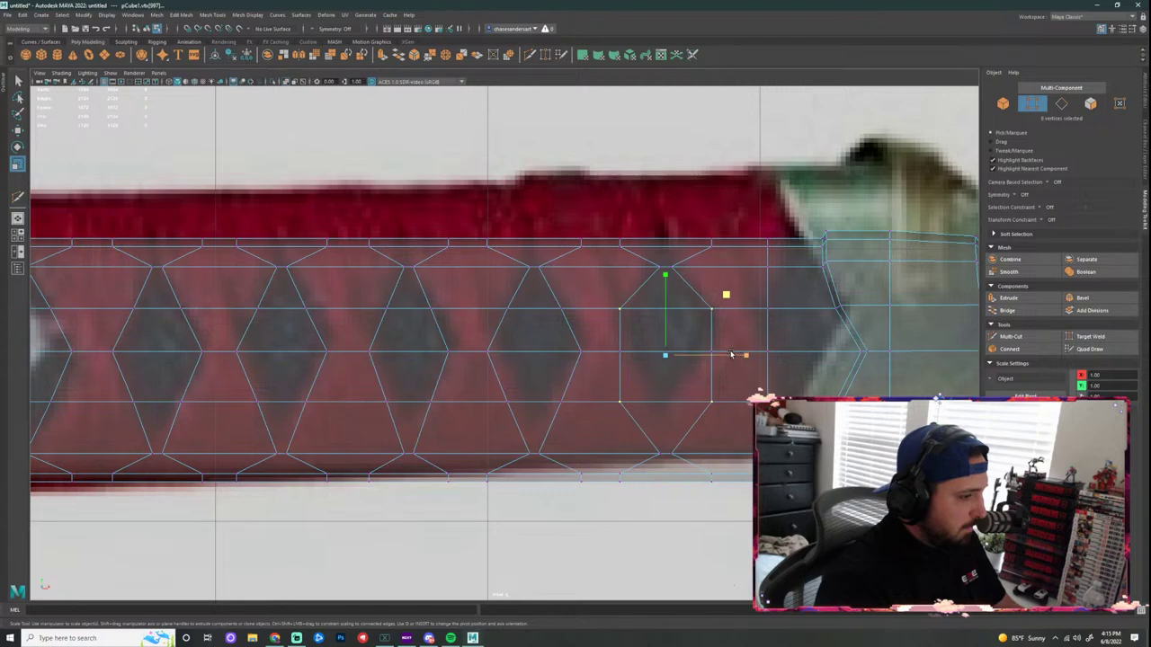
left_click_drag(731, 354, 707, 357)
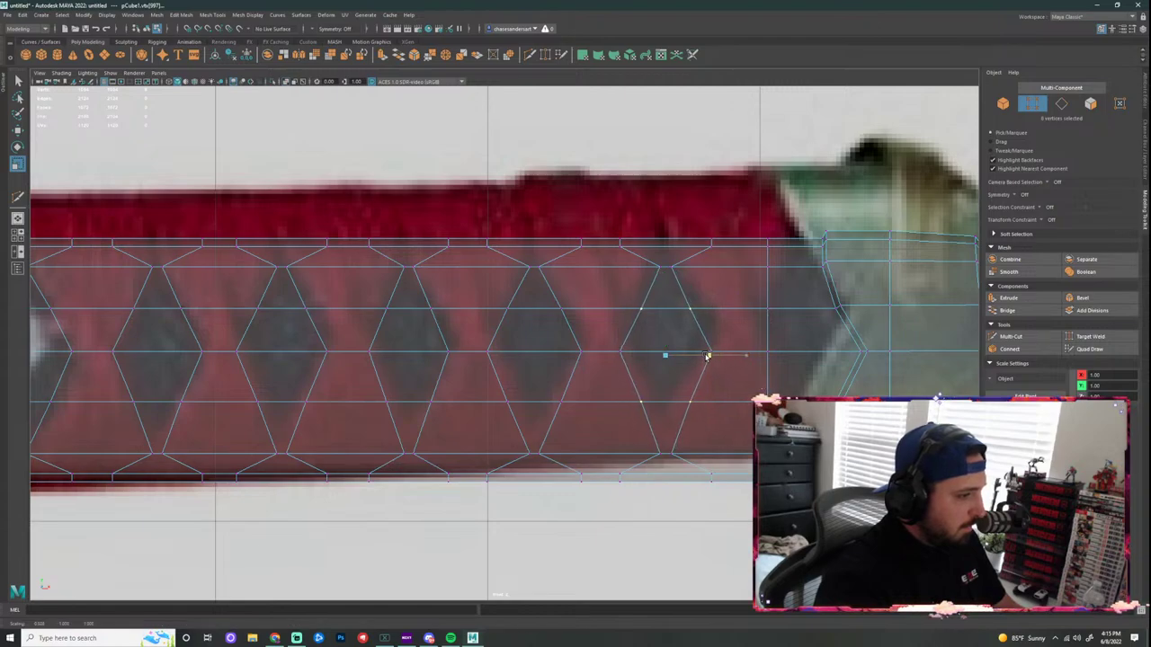
middle_click_drag(767, 350, 583, 354, "alt")
key("super")
scroll(583, 354, "up", 1)
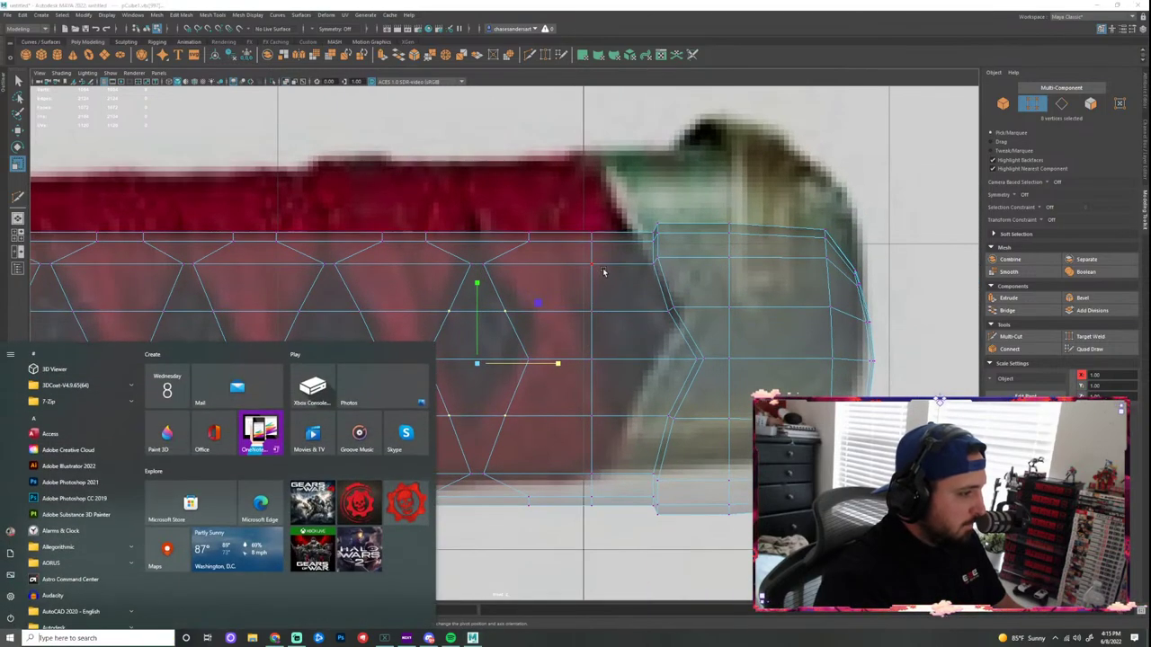
left_click(603, 265)
left_click(603, 404, "shift")
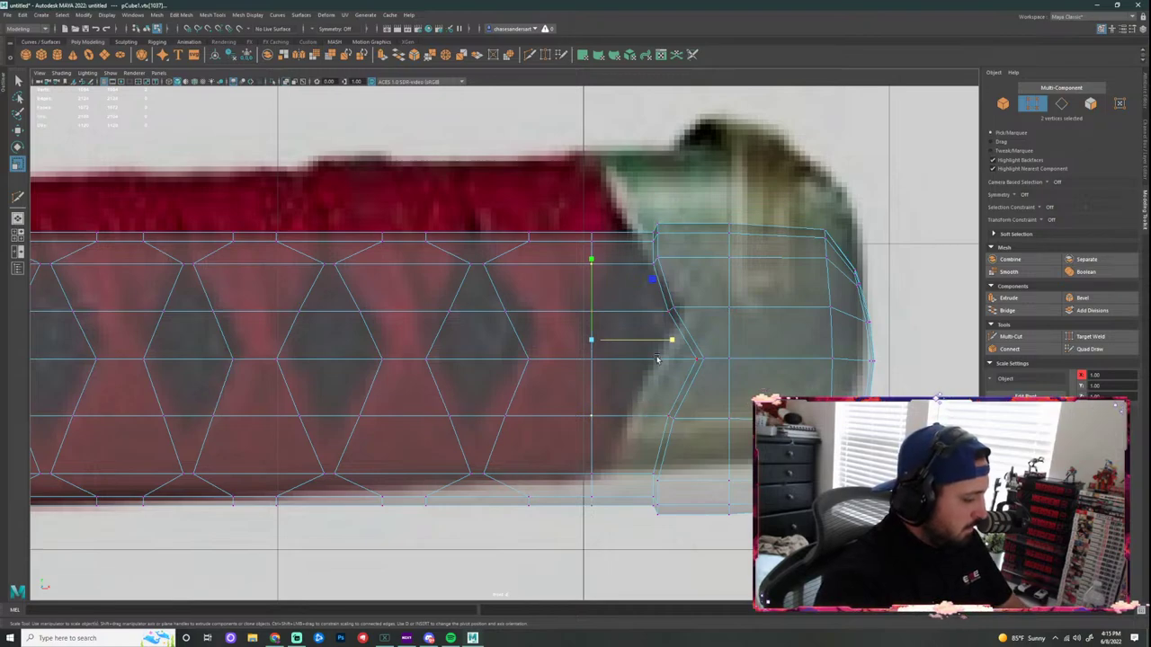
key("w")
left_click_drag(681, 342, 714, 344)
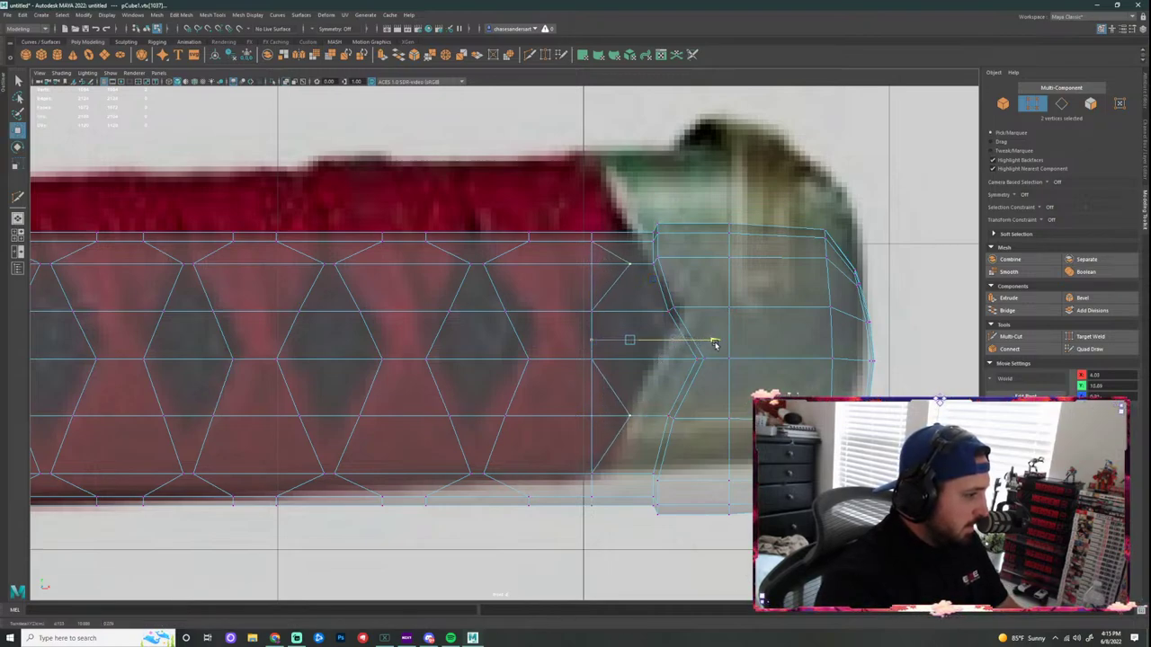
key("ctrl+z")
left_click_drag(613, 256, 567, 281)
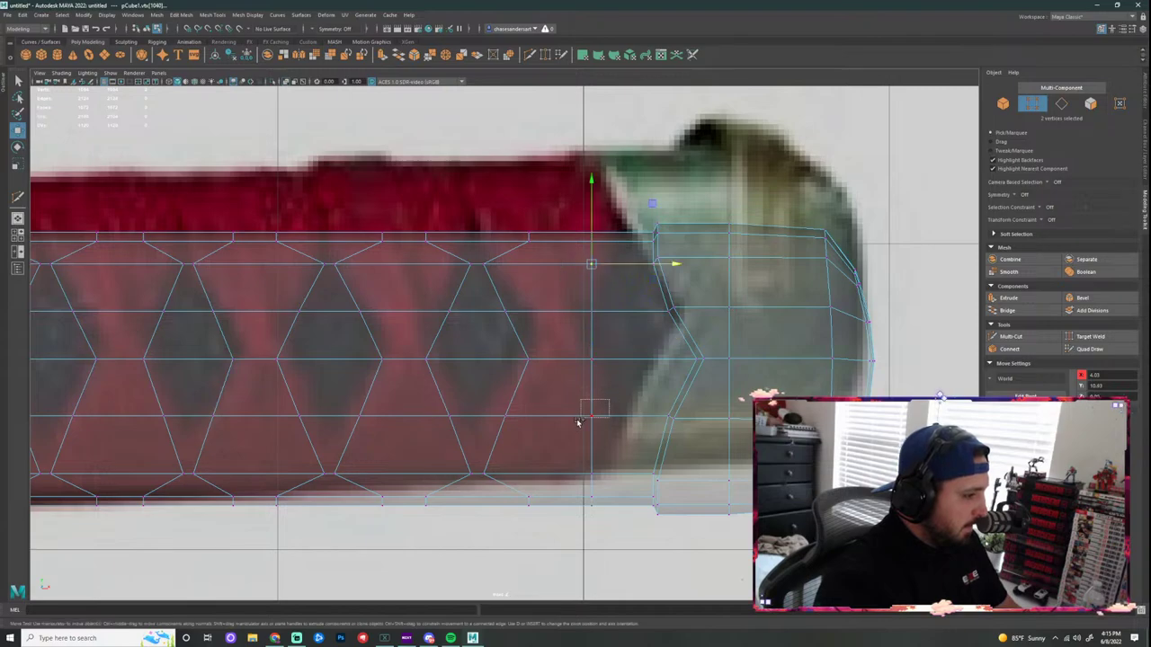
left_click_drag(578, 422, 578, 423, "shift")
left_click_drag(681, 341, 723, 371)
Step: Form the half diamond at the pommel by moving the last loop's tip vertices and its vertices beside the middle towards the pommel
left_click_drag(615, 476, 577, 486)
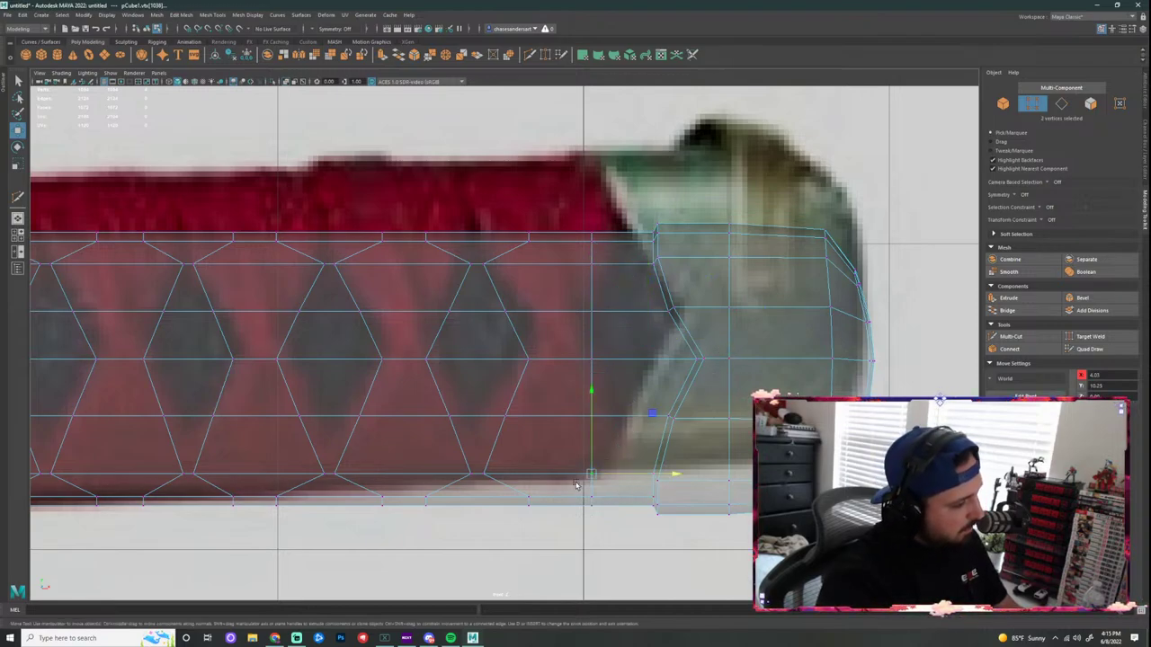
left_click_drag(567, 280, 545, 307, "shift")
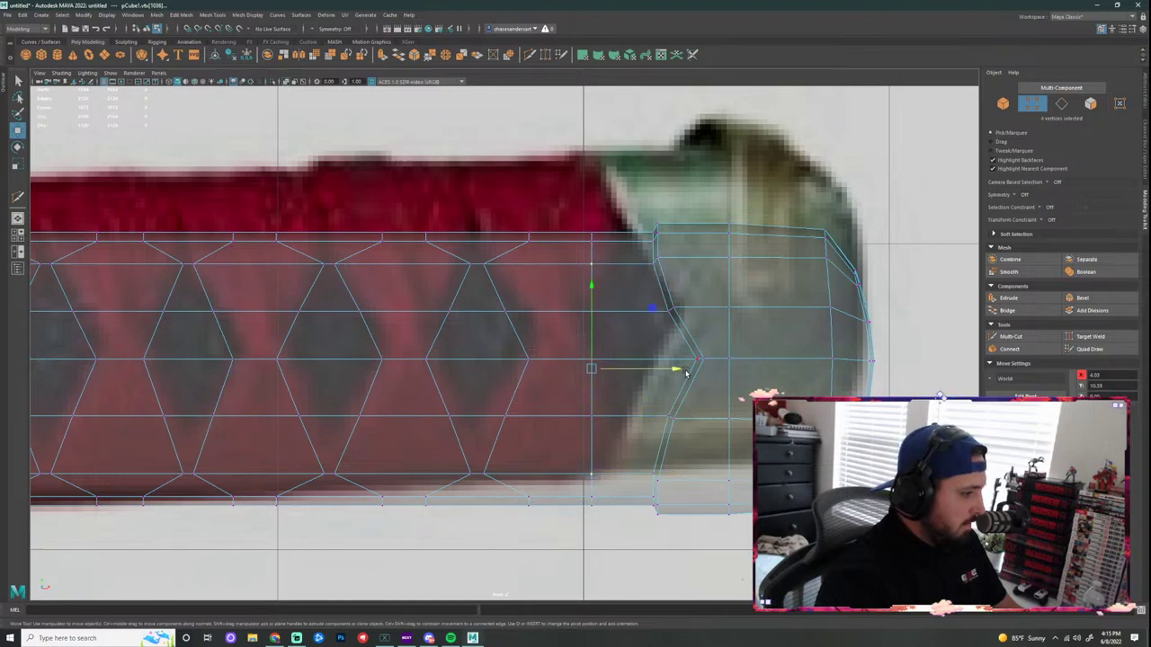
left_click_drag(685, 372, 735, 372)
left_click_drag(603, 294, 575, 324)
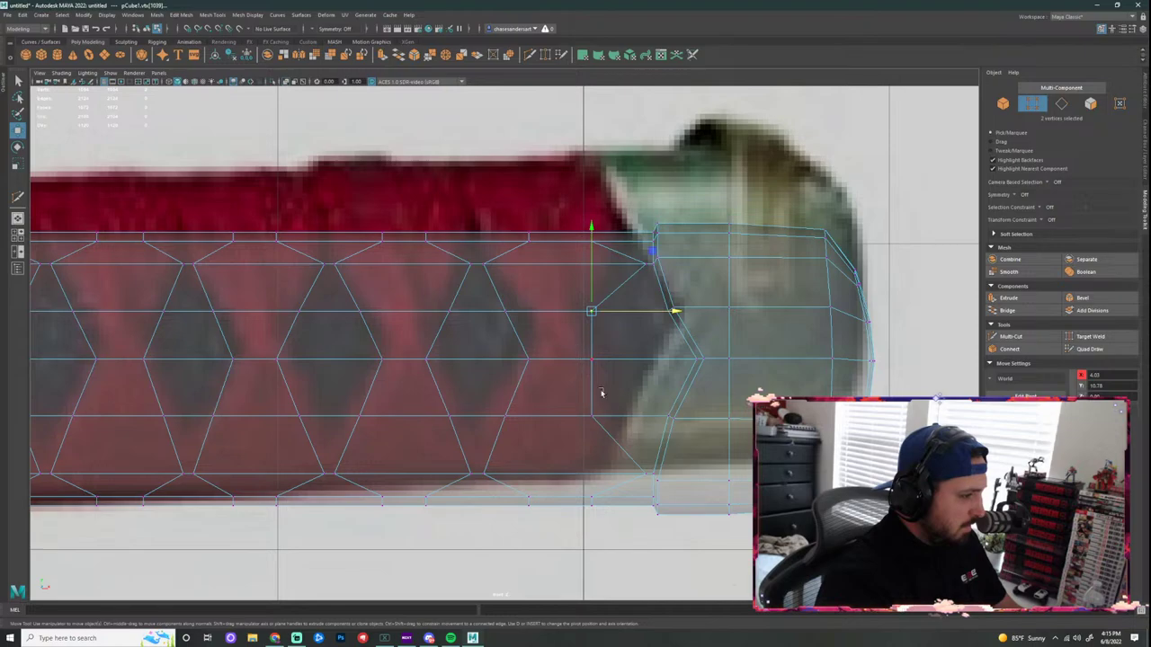
left_click_drag(612, 396, 581, 438, "shift")
left_click_drag(674, 365, 702, 370)
left_click(727, 546)
Step: Move the upper and lower tip vertices of the second loop beyond the middle collar towards the collar, almost onto the first loop
scroll(727, 546, "down", 6)
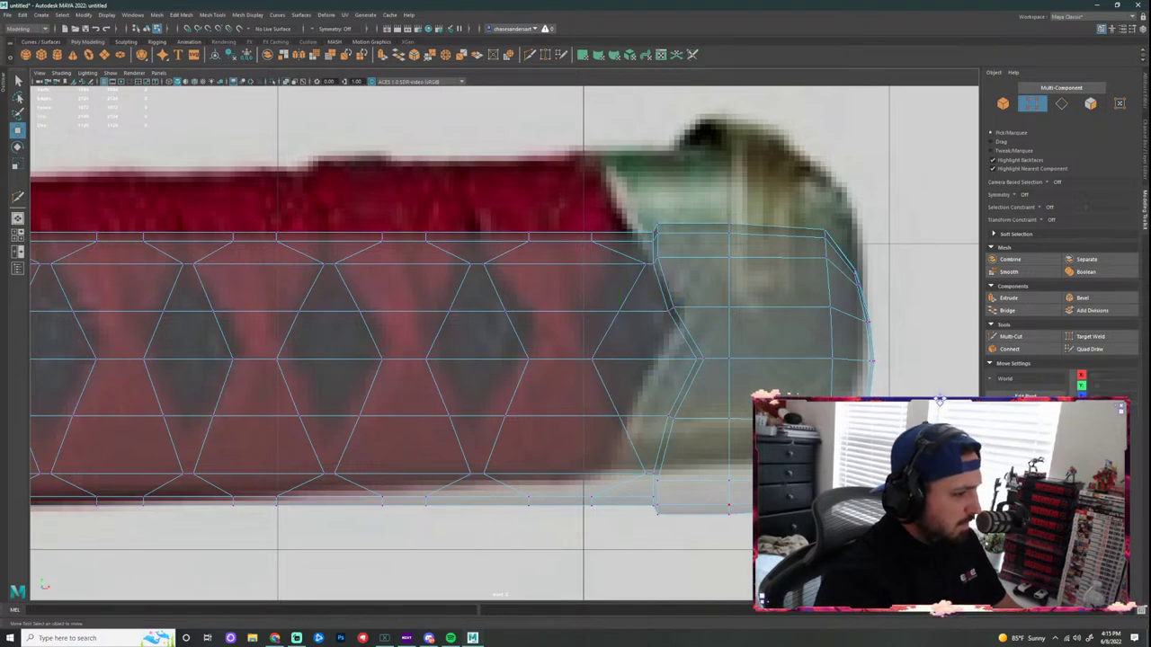
scroll(488, 423, "up", 4)
scroll(399, 432, "up", 8)
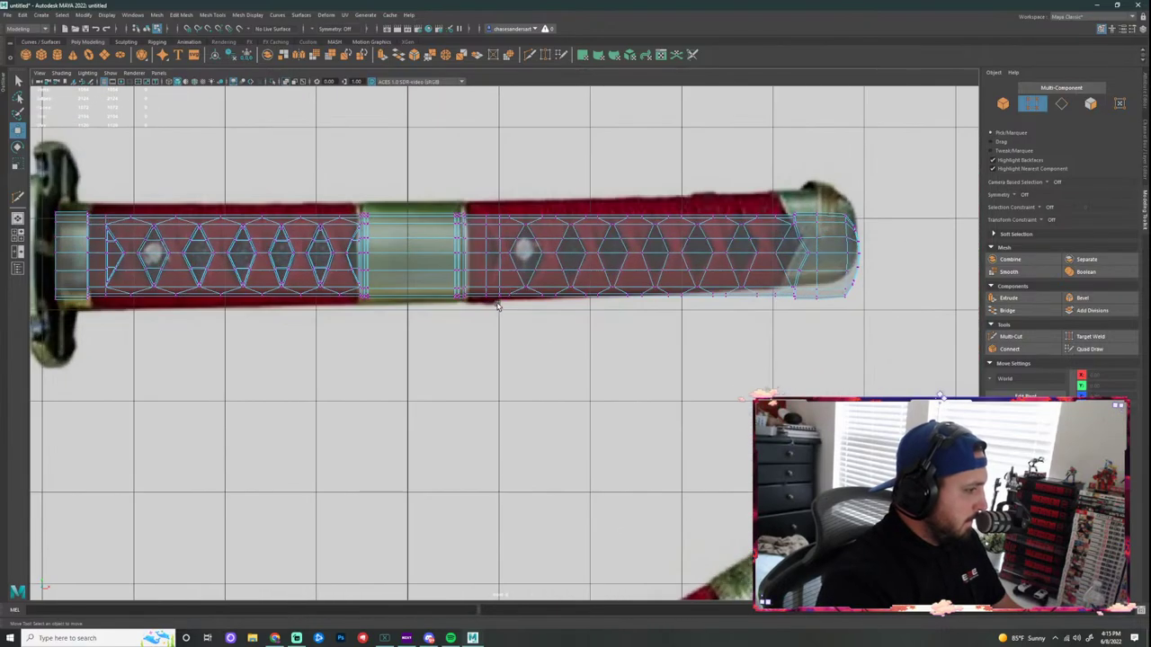
scroll(512, 291, "up", 2)
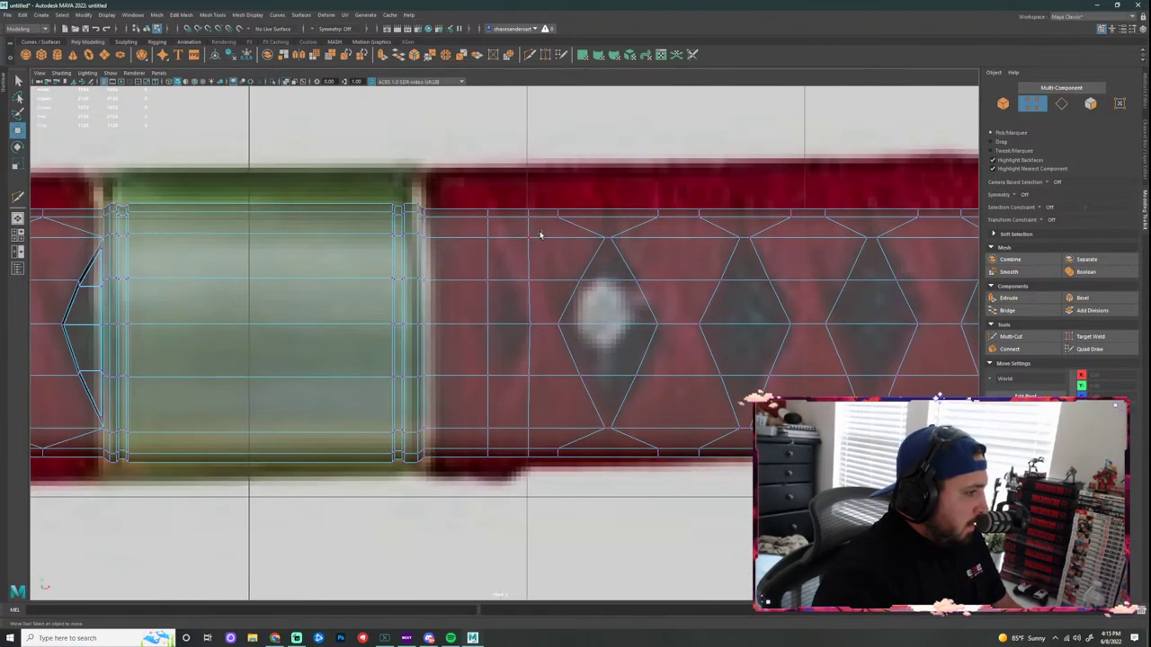
left_click(530, 236)
left_click(524, 430, "shift")
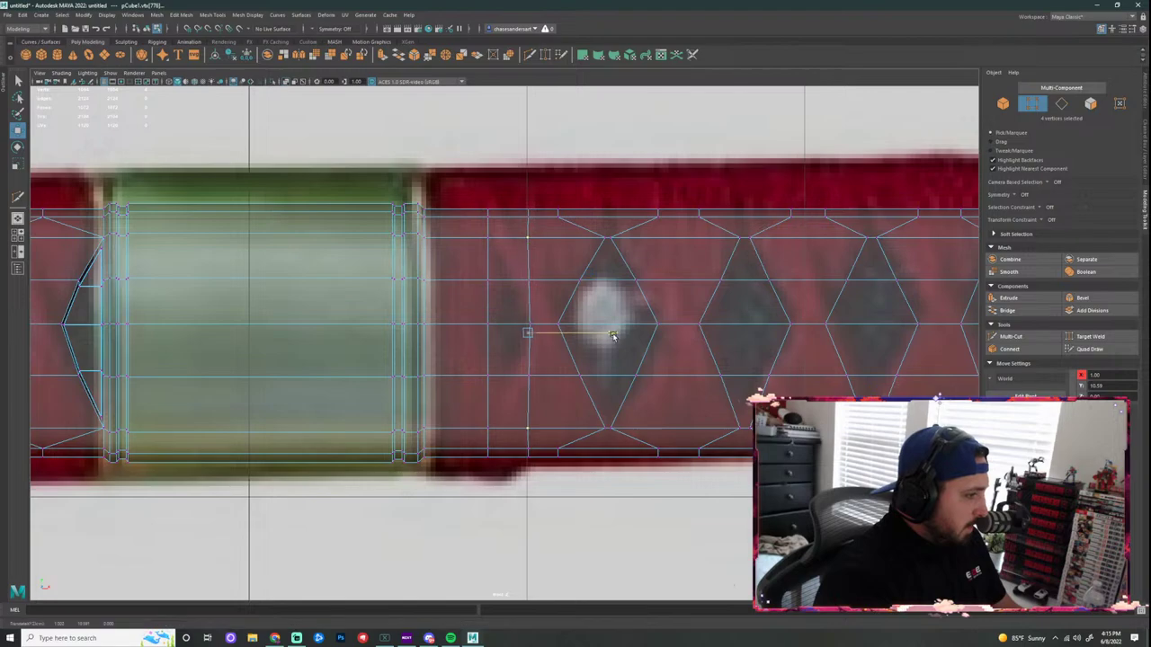
left_click_drag(613, 334, 576, 337)
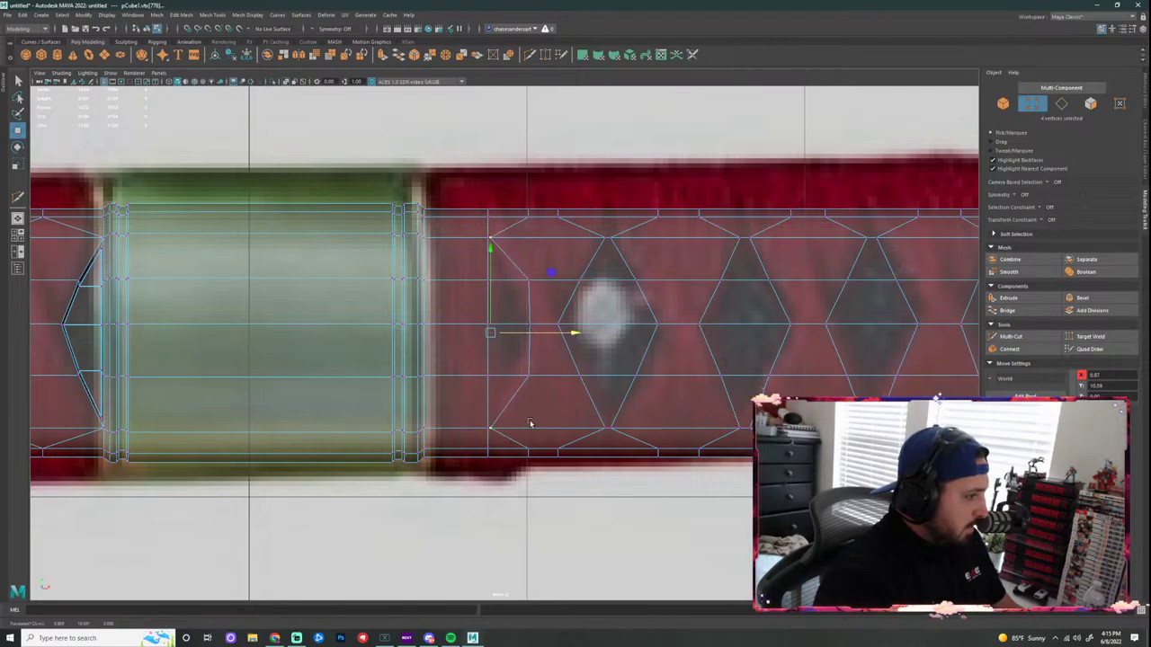
left_click_drag(514, 423, 468, 438)
left_click(532, 504)
Step: Move that loop's vertices between the tips and side point towards the collar to straighten the half diamond's slanted sides
scroll(511, 300, "up", 2)
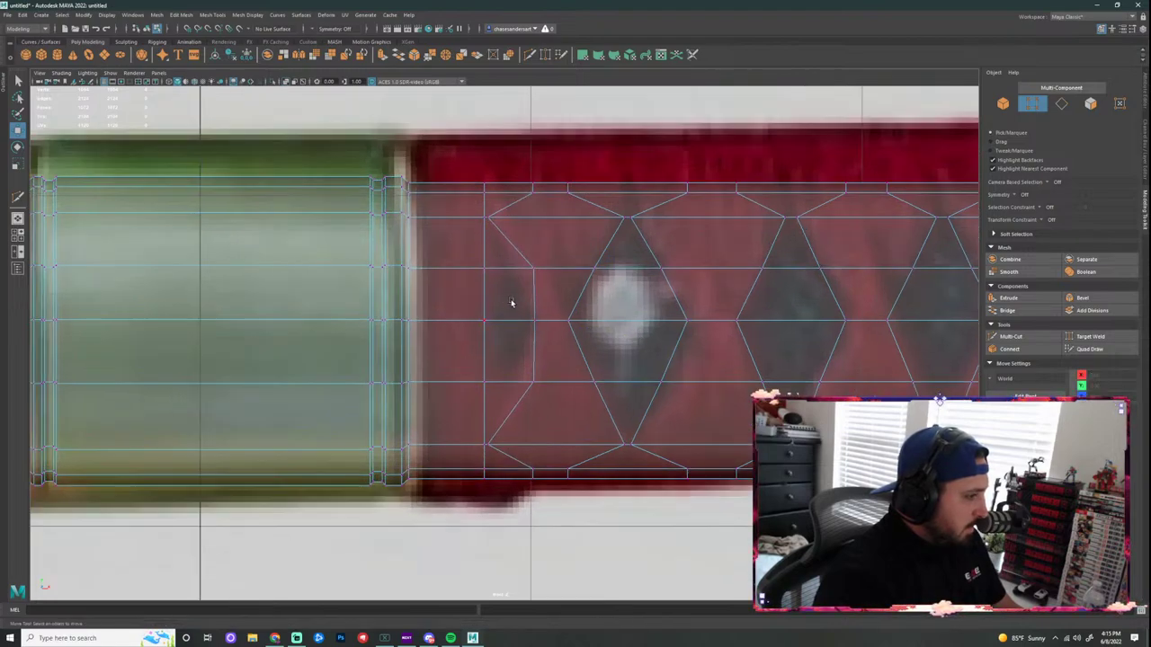
left_click_drag(547, 244, 527, 273)
left_click_drag(547, 376, 530, 398, "shift")
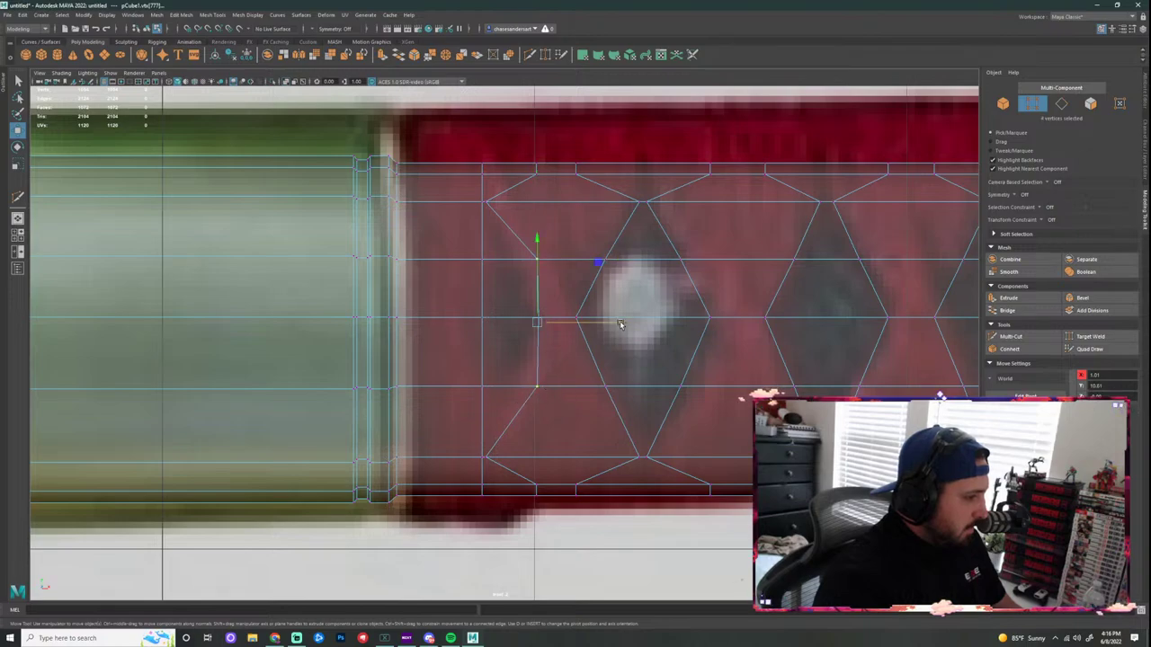
left_click_drag(621, 323, 596, 324)
scroll(492, 228, "up", 1)
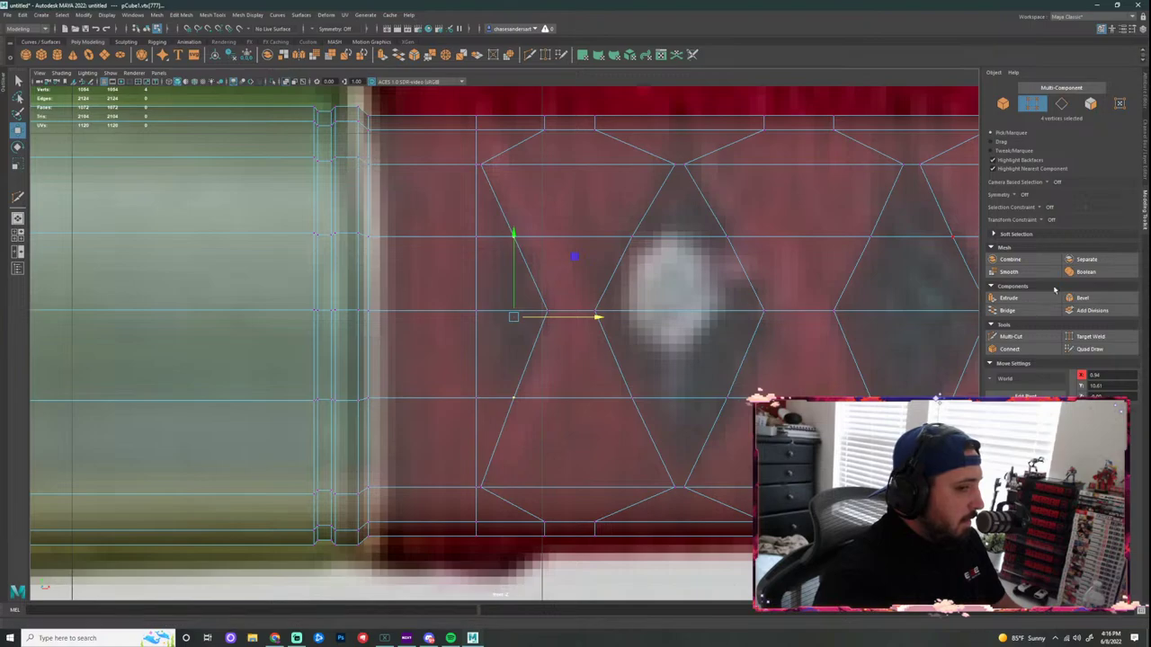
Step: Target-weld the collar-side half diamond's upper and lower tip vertices into the adjacent straight loop in the perspective view
left_click(1090, 337)
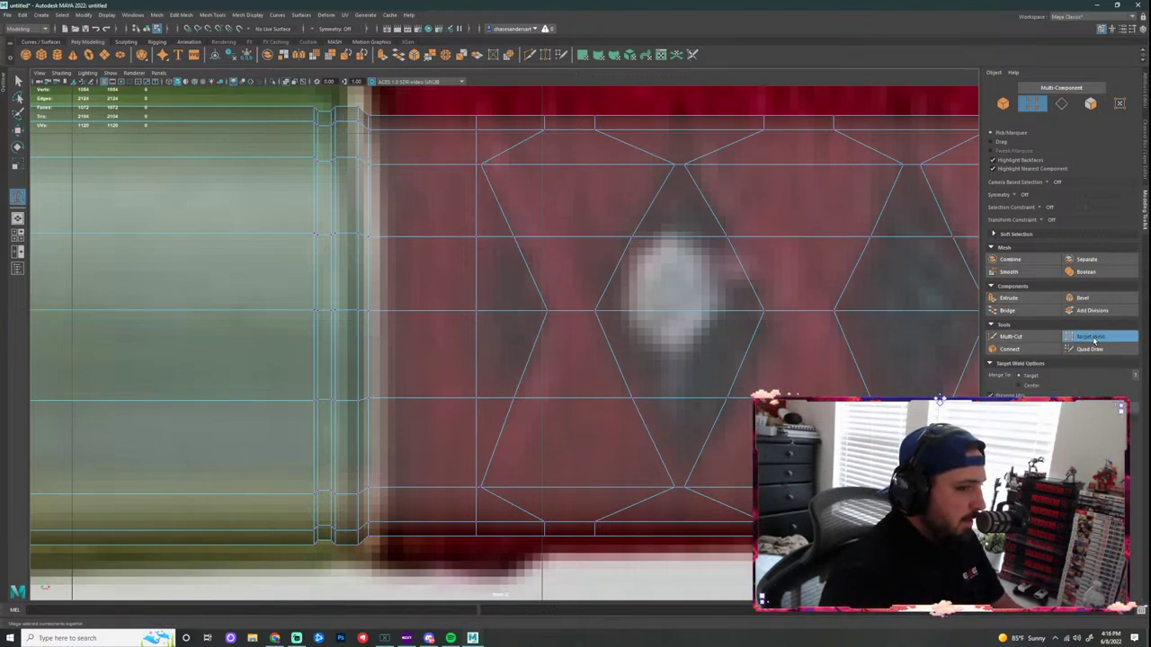
key("q")
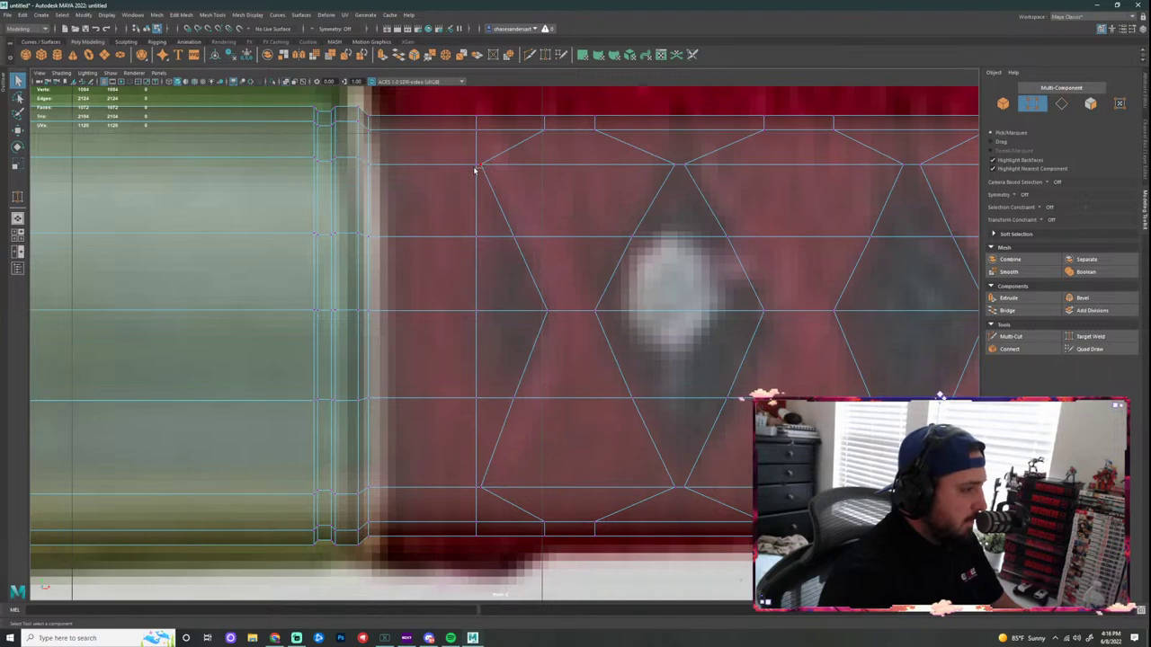
key("space")
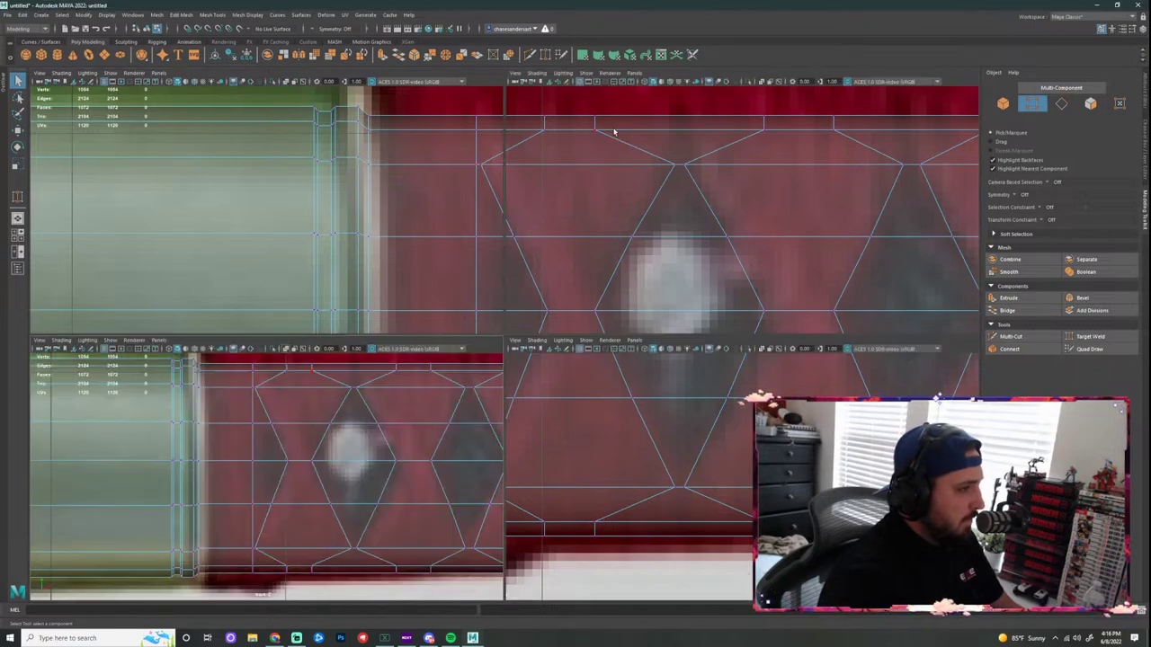
scroll(804, 159, "up", 5)
middle_click_drag(860, 188, 739, 228, "alt")
mouse_move(739, 229)
left_mouse_down("alt")
mouse_move(885, 180)
mouse_move(859, 283)
mouse_move(727, 189)
mouse_move(842, 198)
mouse_move(825, 194)
left_mouse_up("alt")
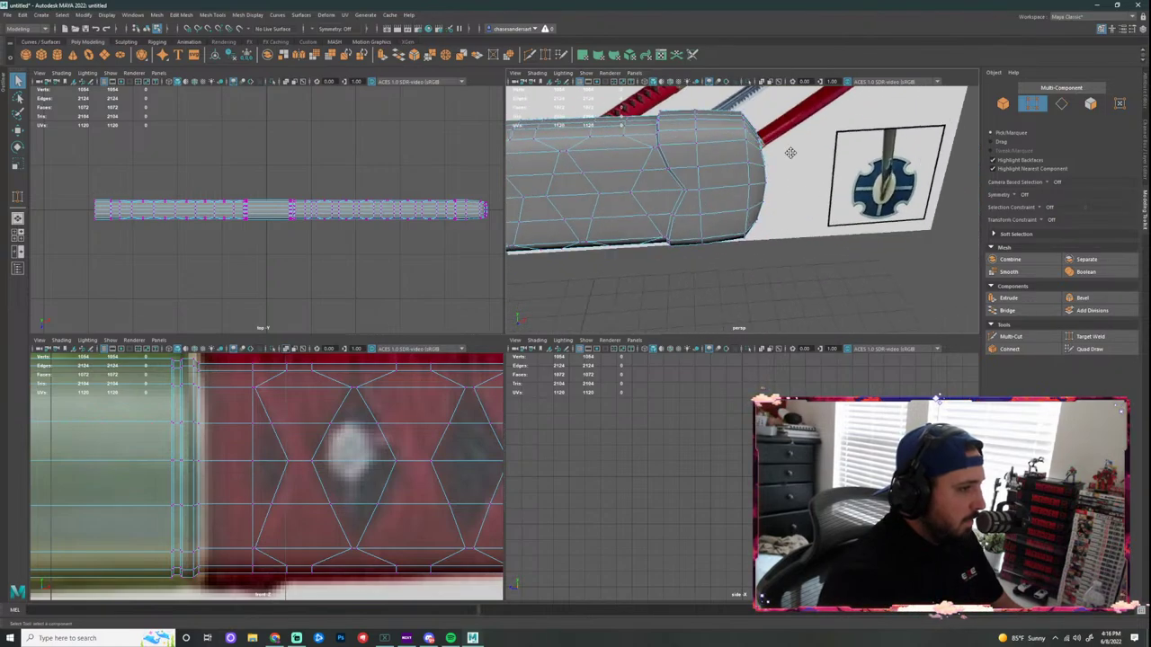
middle_click_drag(789, 150, 889, 195, "alt")
middle_click_drag(584, 221, 832, 205, "alt")
scroll(638, 224, "up", 5)
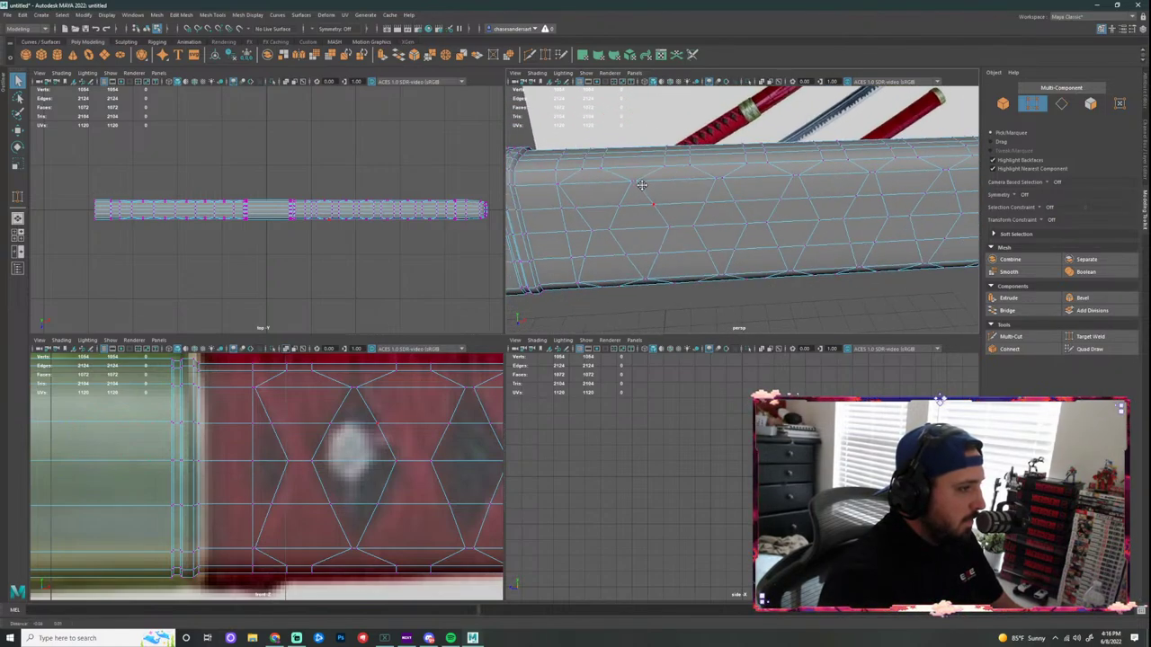
key("space")
middle_click_drag(590, 163, 606, 238, "alt")
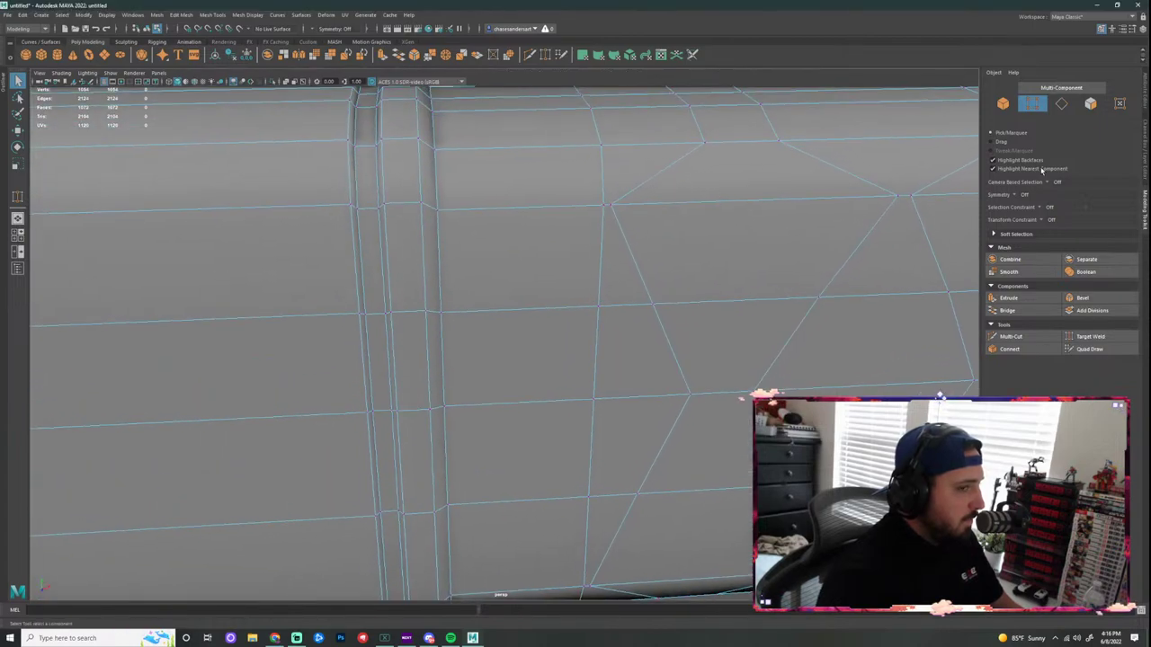
left_click(1090, 336)
left_click_drag(609, 208, 602, 206)
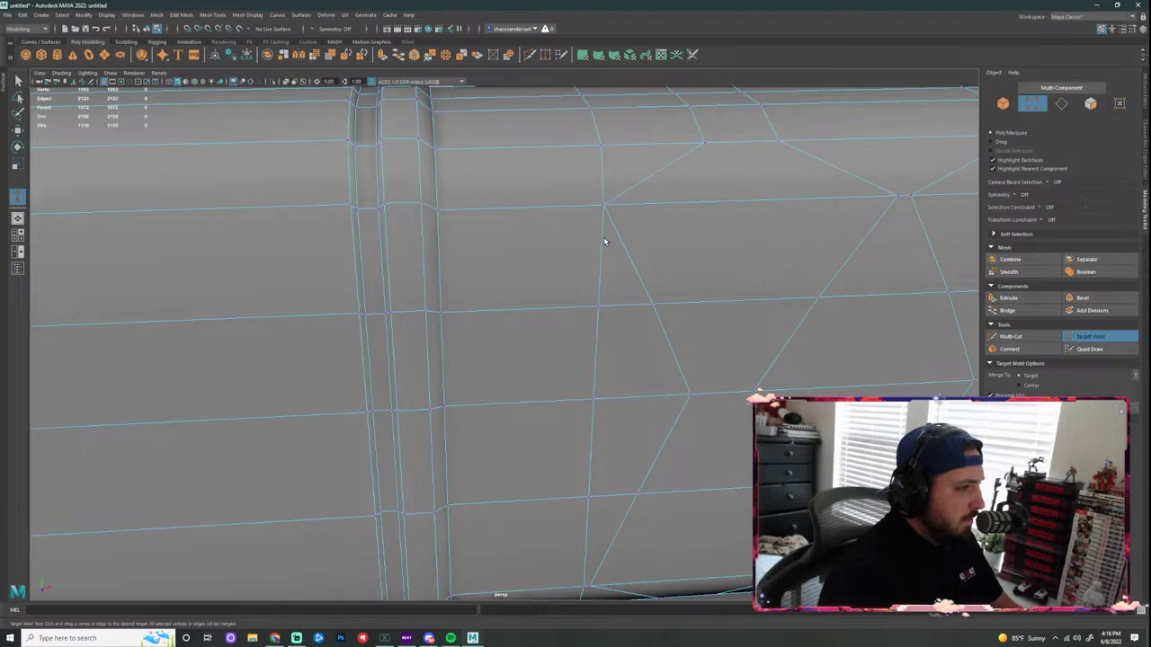
left_click_drag(579, 588, 581, 586)
Step: Target-weld the half diamond's tip vertices on the handle's opposite side into the adjacent straight loop and leave the weld tool
scroll(626, 375, "down", 4)
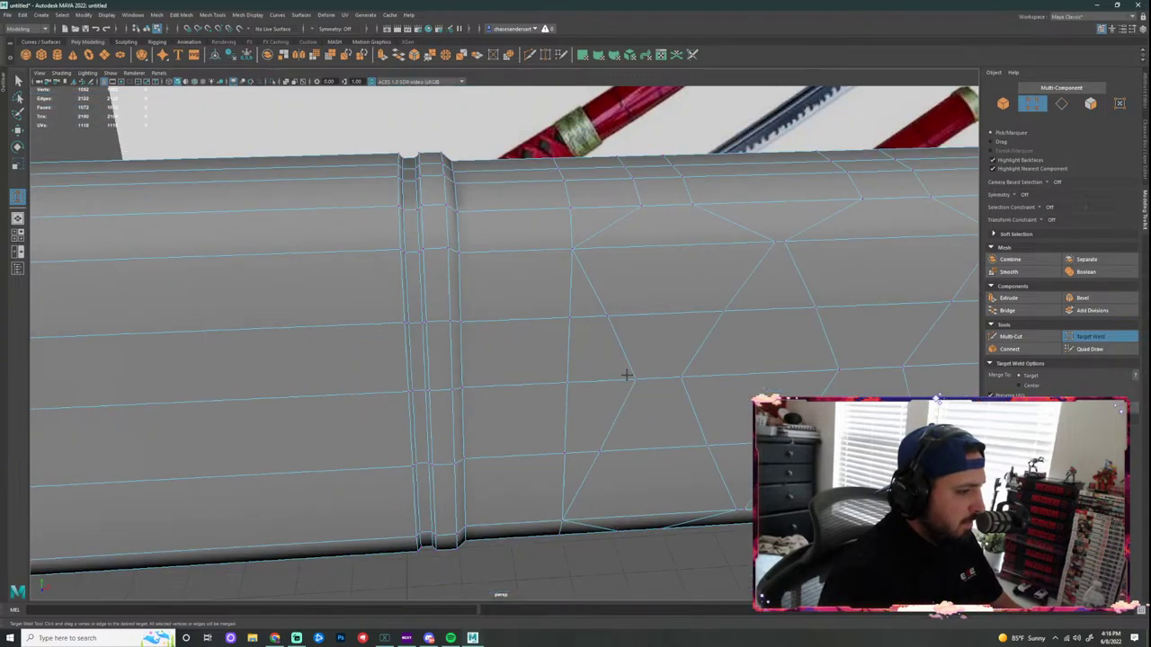
left_click_drag(627, 375, 935, 297, "alt")
middle_click_drag(671, 300, 661, 318, "alt")
left_click_drag(661, 318, 573, 300, "alt")
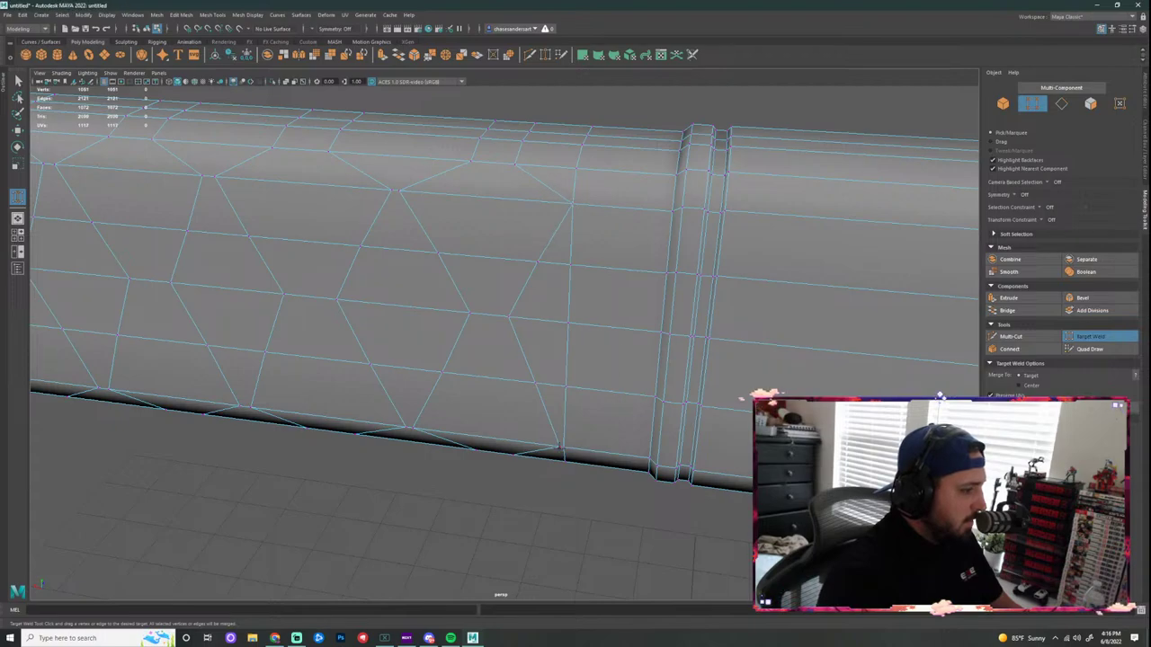
key("q")
scroll(608, 478, "down", 2)
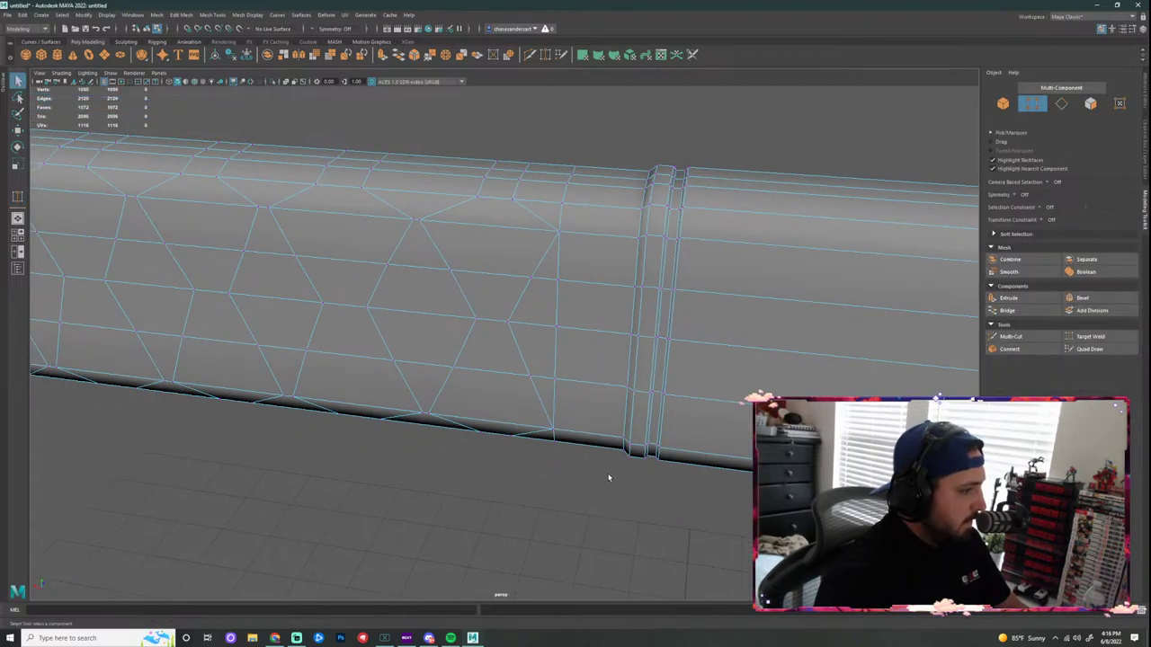
left_click_drag(608, 477, 573, 457, "alt")
Step: In the front view, select all faces of the diamonds between the middle collar and the pommel, including the half diamond, on both sides
key("space")
key("space")
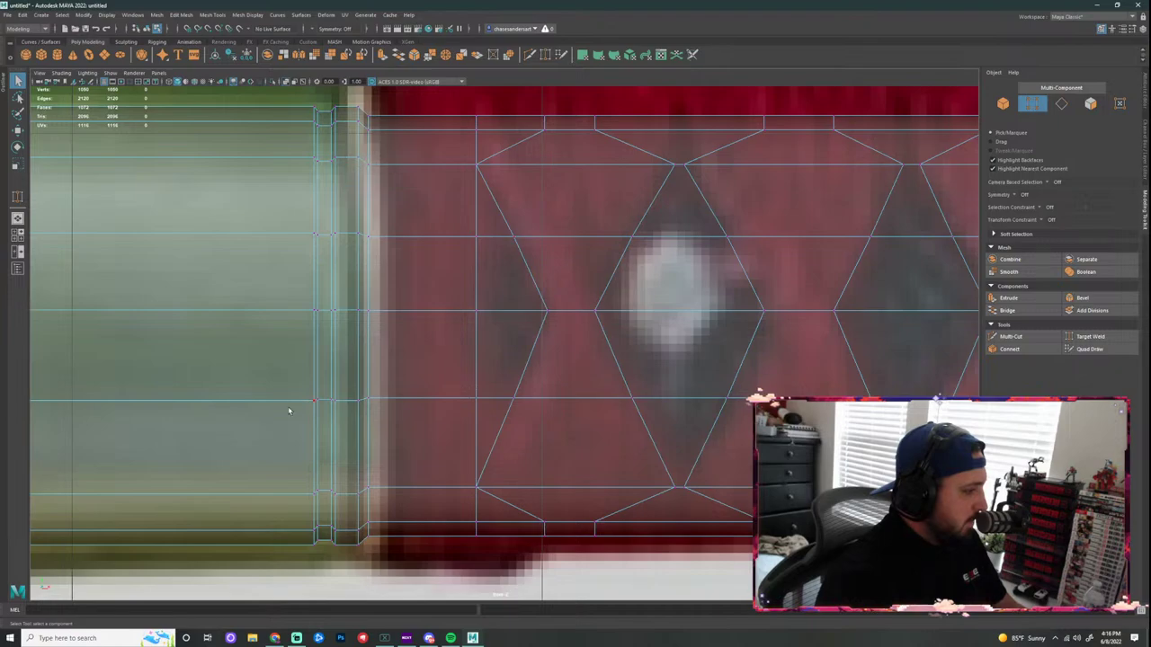
right_click_drag(484, 233, 488, 222)
left_click(488, 222)
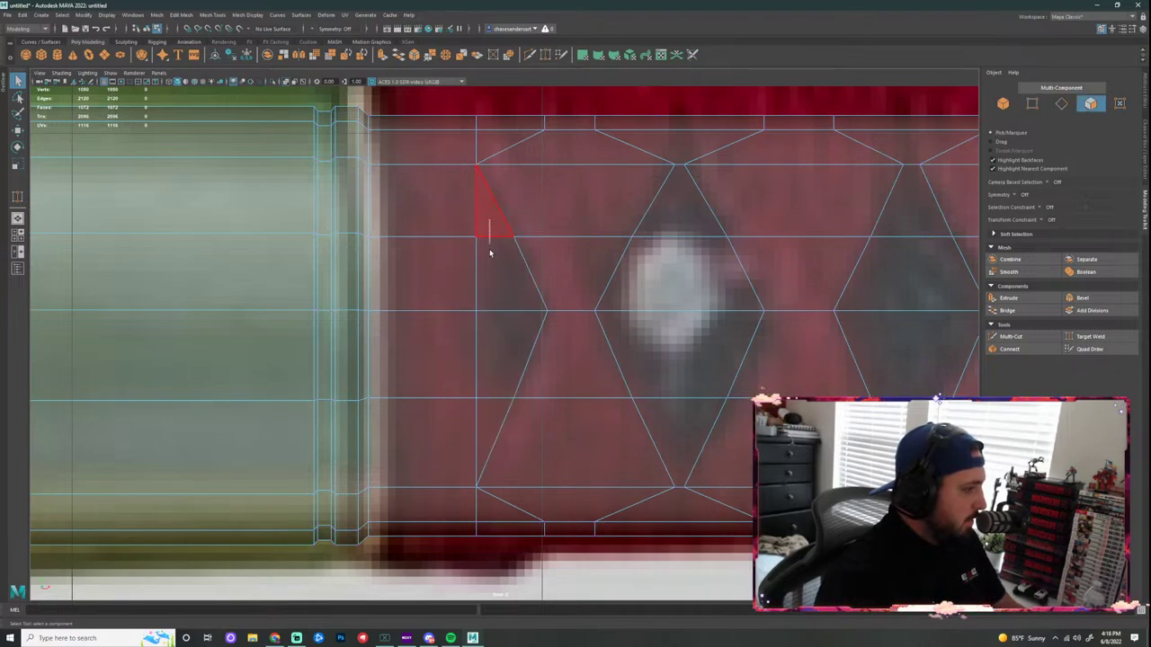
left_click_drag(490, 250, 496, 419)
left_click_drag(687, 205, 693, 436, "shift")
middle_click_drag(868, 355, 656, 365, "alt")
left_click_drag(697, 232, 692, 439, "shift")
middle_click_drag(868, 422, 617, 415, "alt")
left_click_drag(668, 224, 659, 442, "shift")
middle_click_drag(775, 412, 564, 434, "alt")
left_click_drag(675, 244, 666, 448)
middle_click_drag(666, 447, 555, 431, "alt")
left_click_drag(638, 251, 638, 463)
middle_click_drag(639, 463, 617, 401, "alt")
left_click_drag(659, 265, 676, 468)
middle_click_drag(676, 468, 683, 398, "alt")
left_click_drag(726, 470, 724, 485)
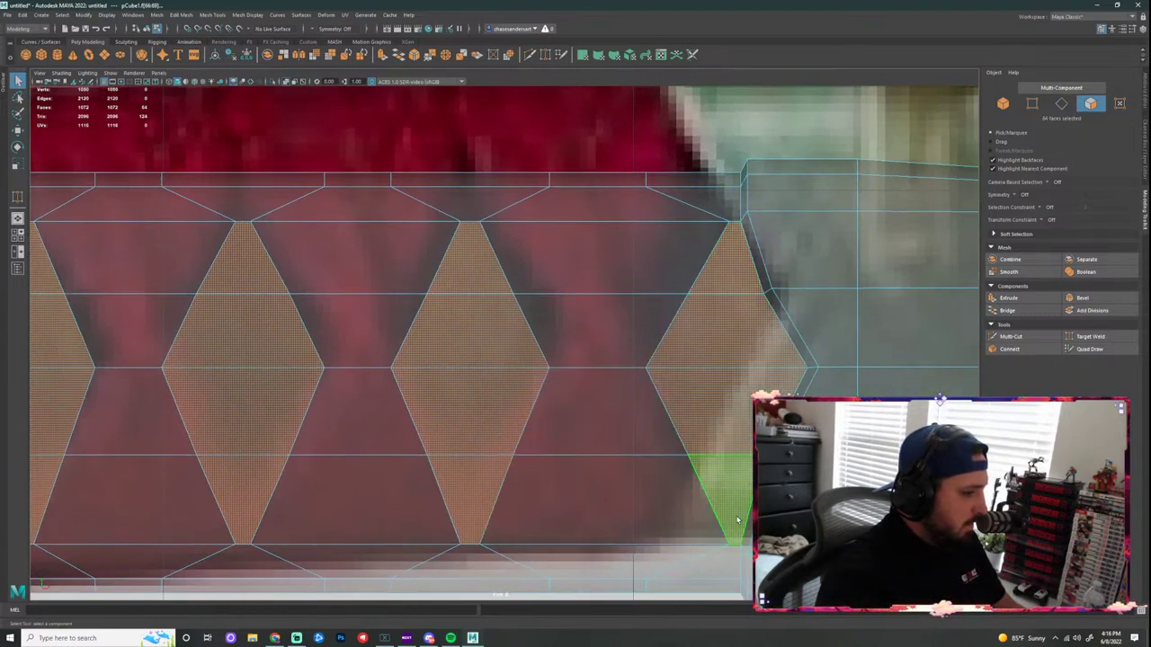
scroll(664, 370, "down", 6)
scroll(491, 393, "up", 3)
middle_click_drag(478, 448, 639, 400, "alt")
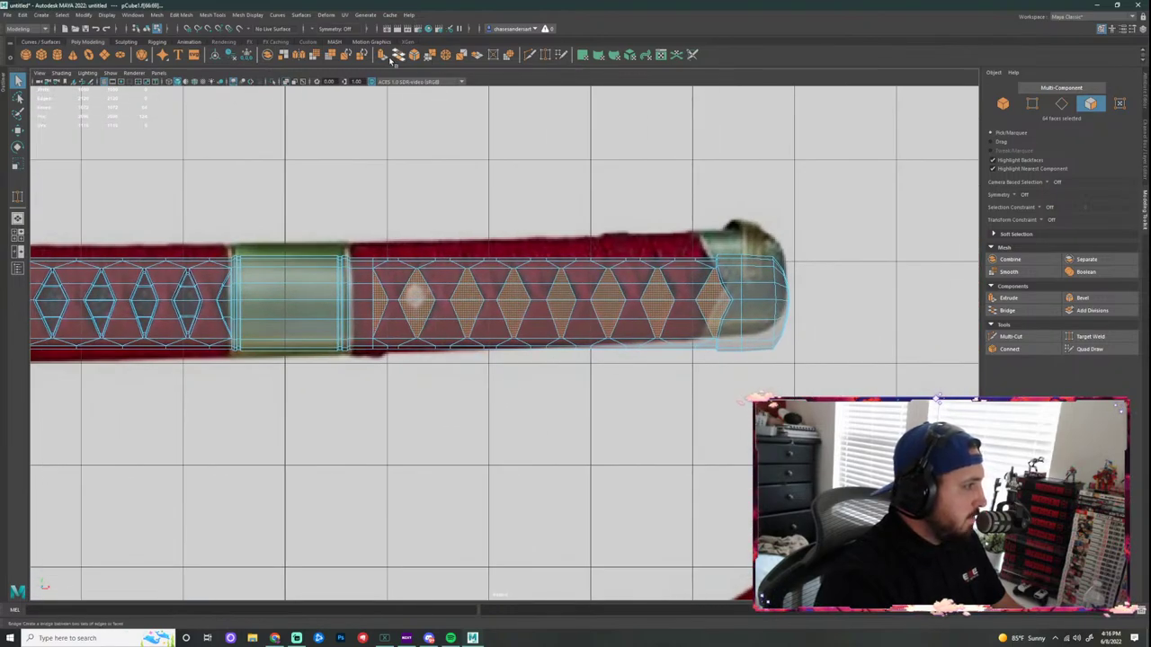
Step: Extrude the selected diamond faces inward with a local Z translation of about -0.035 to recess them into the grip
left_click(393, 56)
key("space")
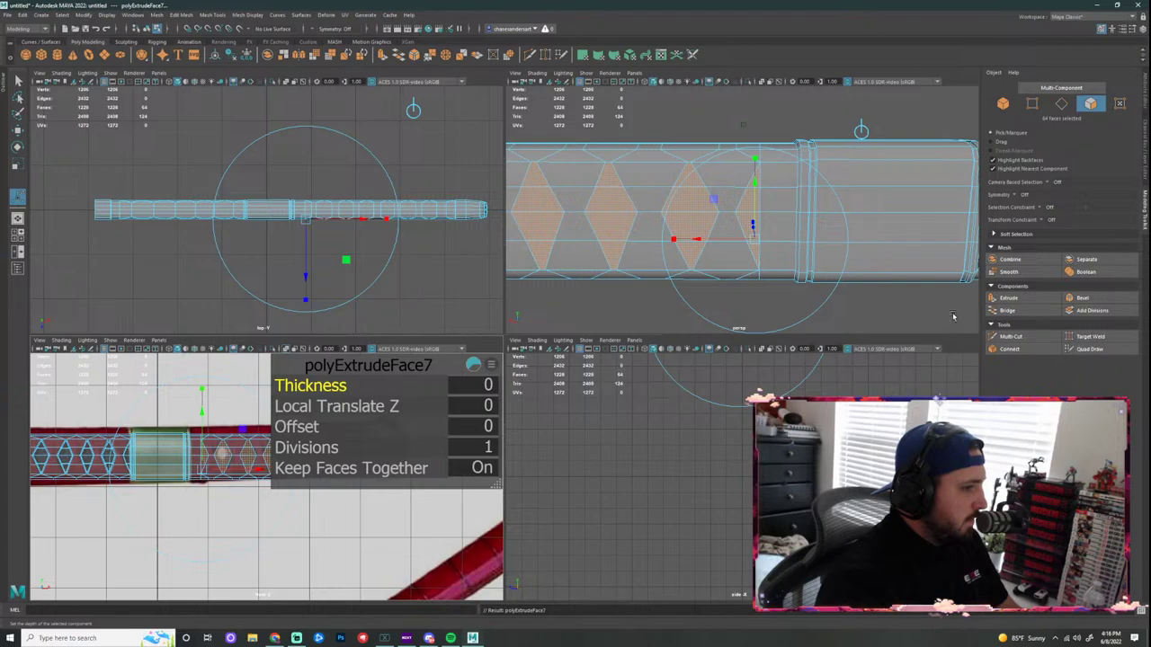
key("space")
left_click_drag(840, 272, 649, 216, "alt")
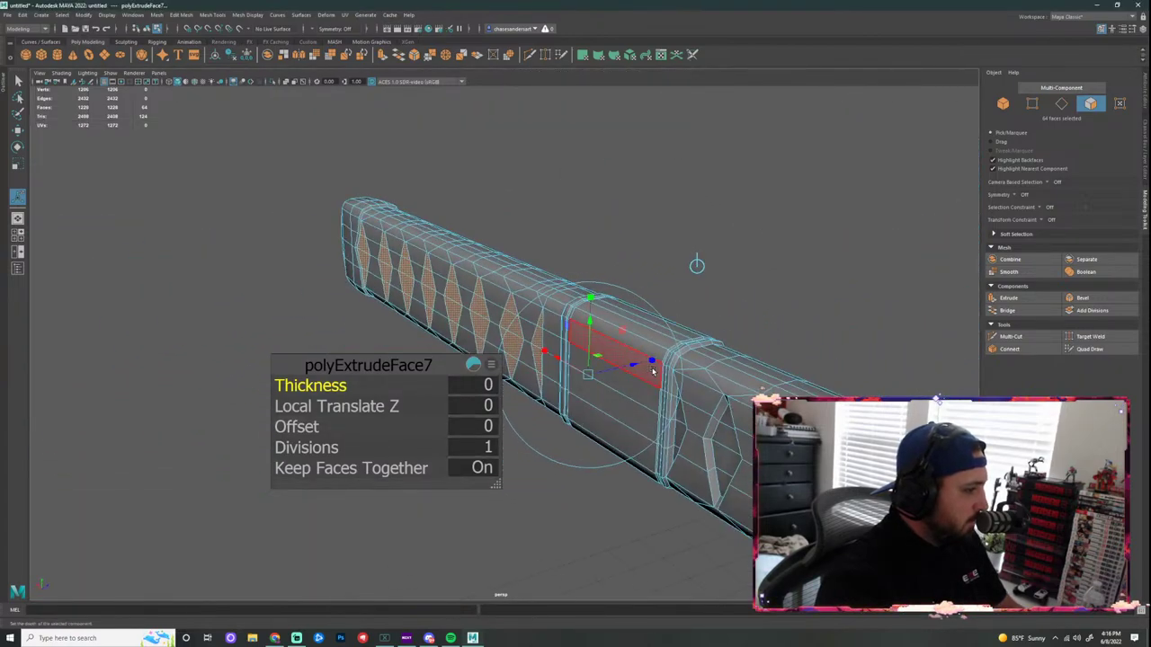
left_click_drag(639, 367, 635, 368)
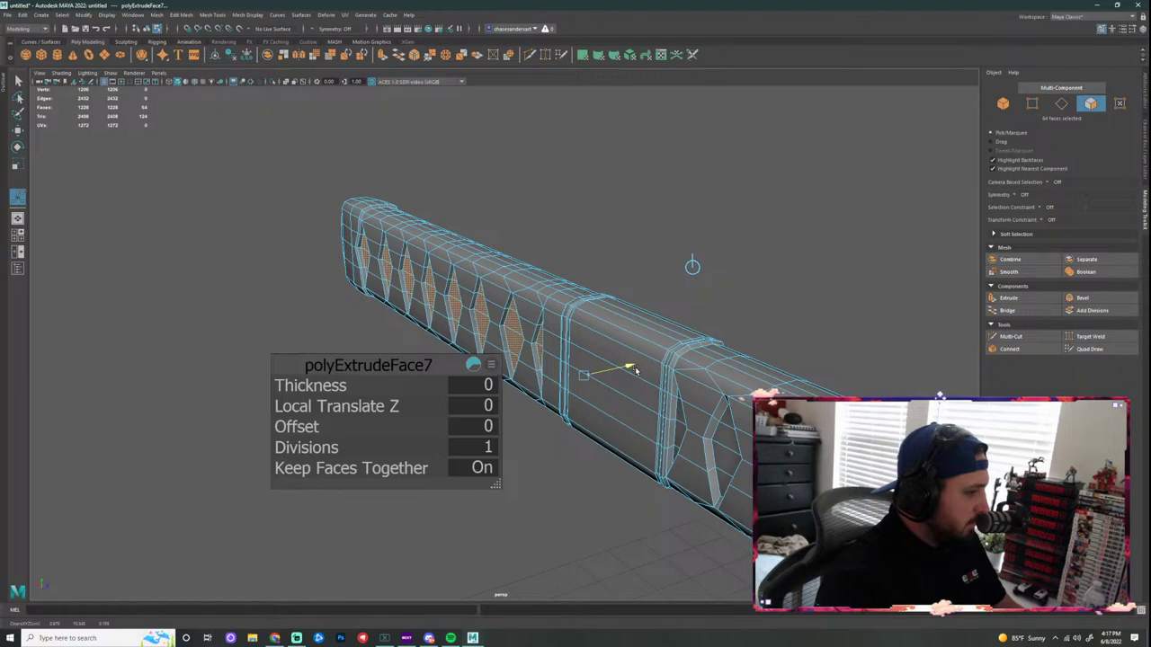
left_click_drag(635, 370, 622, 373)
left_click_drag(513, 414, 593, 360, "alt")
middle_click_drag(714, 426, 954, 387, "alt")
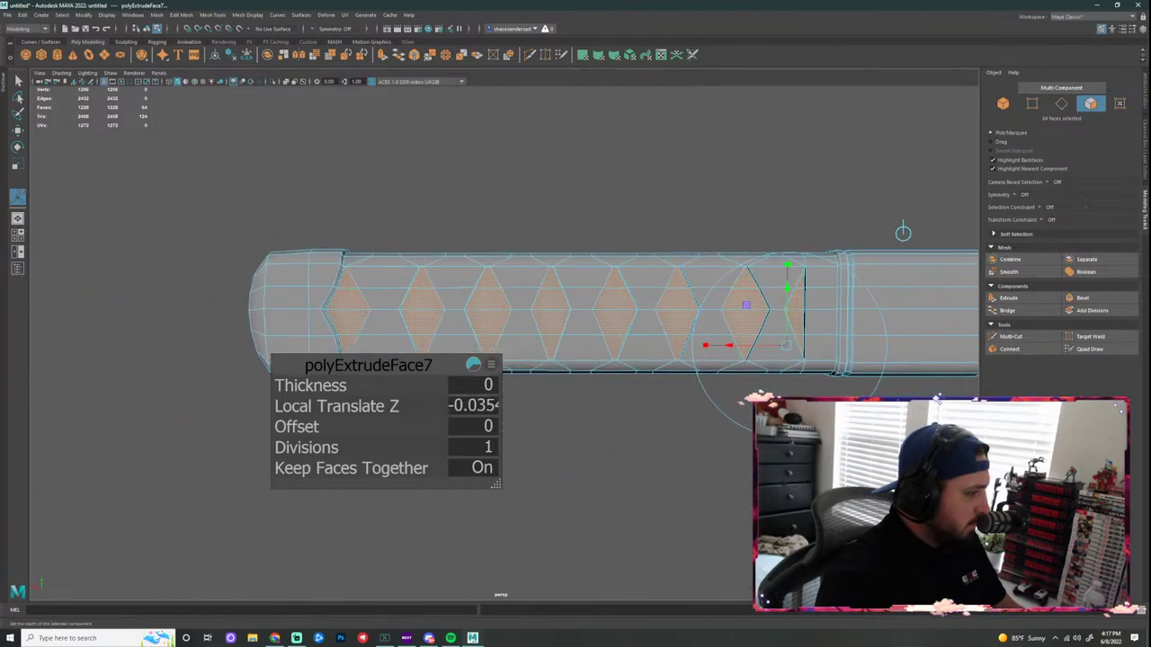
left_click_drag(591, 415, 748, 416, "alt")
left_click(527, 223)
Step: Narrow the recessed faces of the half diamond beside the middle collar on the reference-image side along the handle's length
left_click_drag(449, 256, 508, 286, "alt")
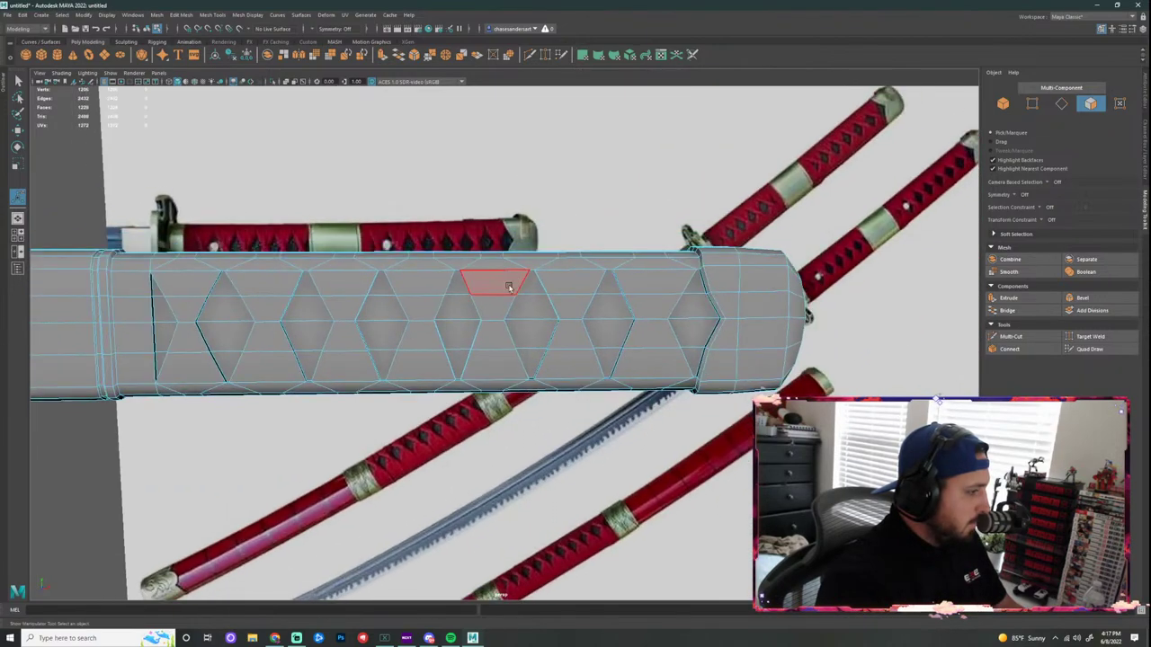
middle_click_drag(509, 287, 758, 276, "alt")
scroll(431, 292, "up", 4)
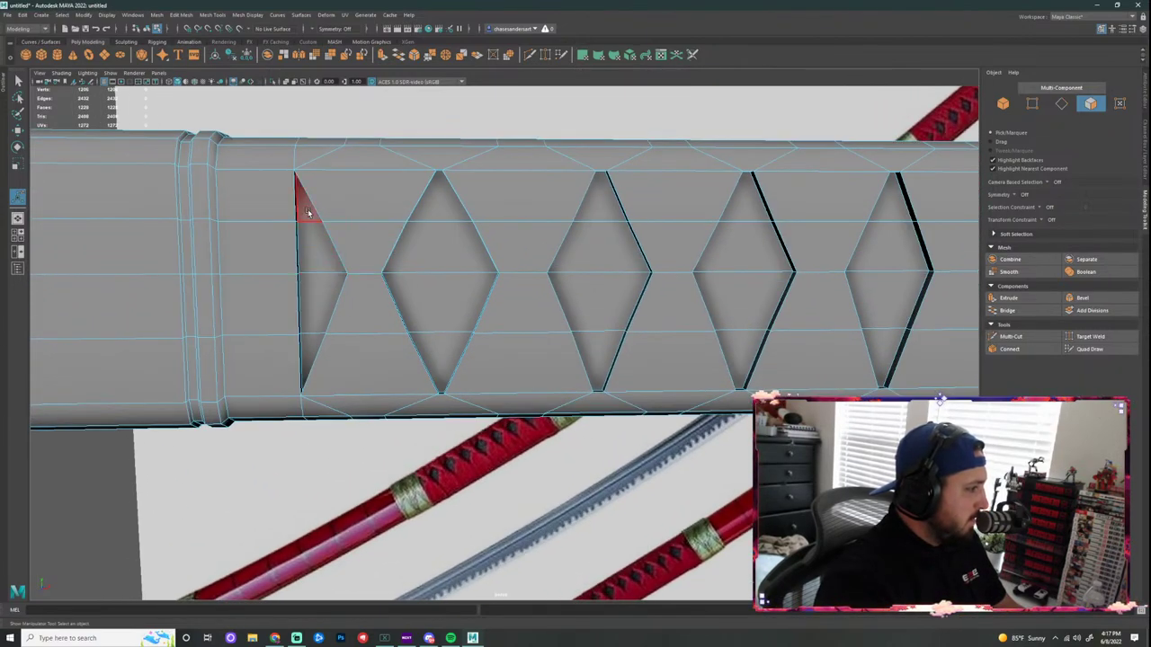
left_click_drag(307, 212, 303, 359)
key("r")
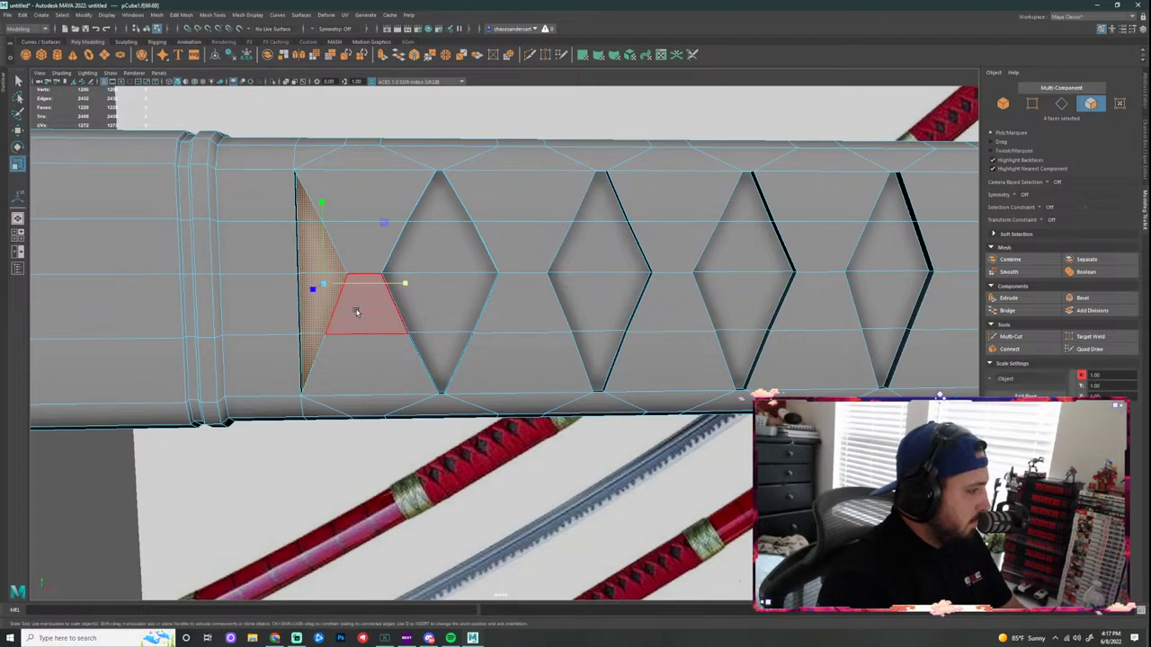
left_click_drag(315, 287, 307, 286)
left_click_drag(406, 282, 405, 284)
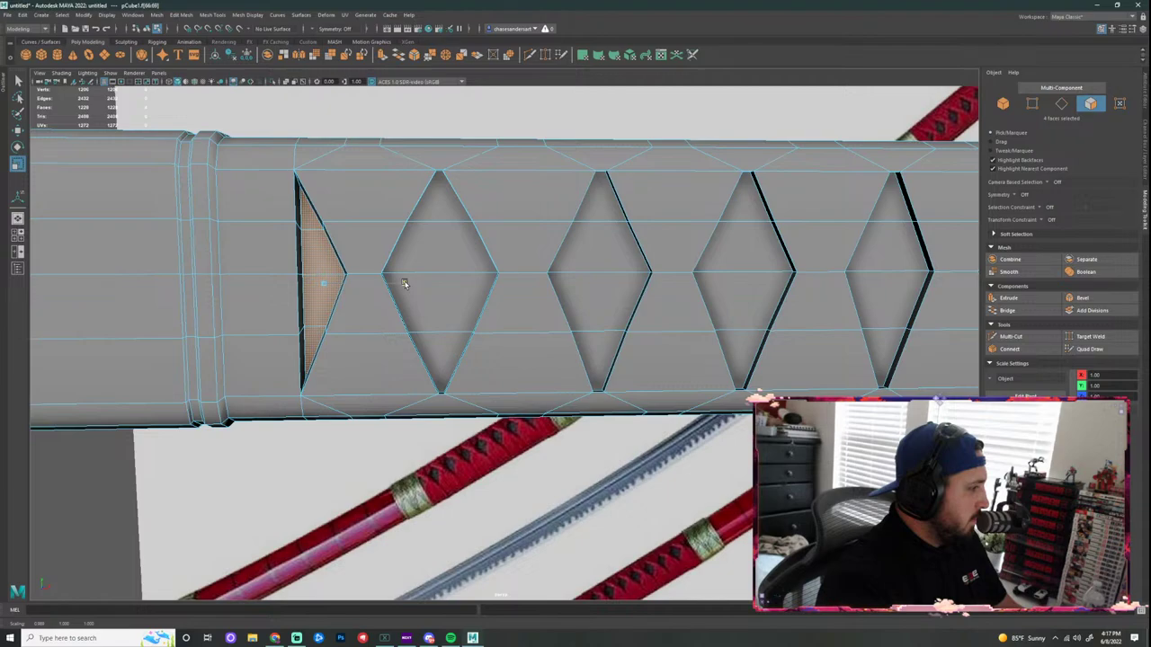
Step: Scale down the recessed faces of the first two full diamonds beyond the middle collar to give them sloped walls
left_click(438, 206)
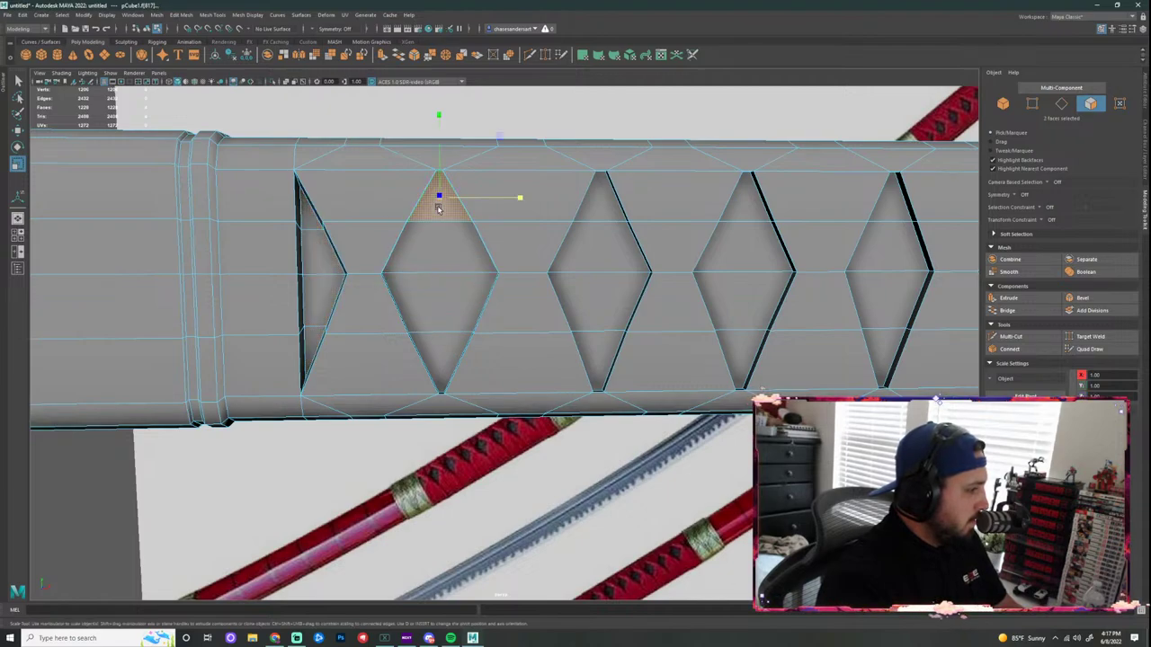
left_click(444, 266, "shift")
left_click(444, 317, "shift")
left_click(441, 352, "shift")
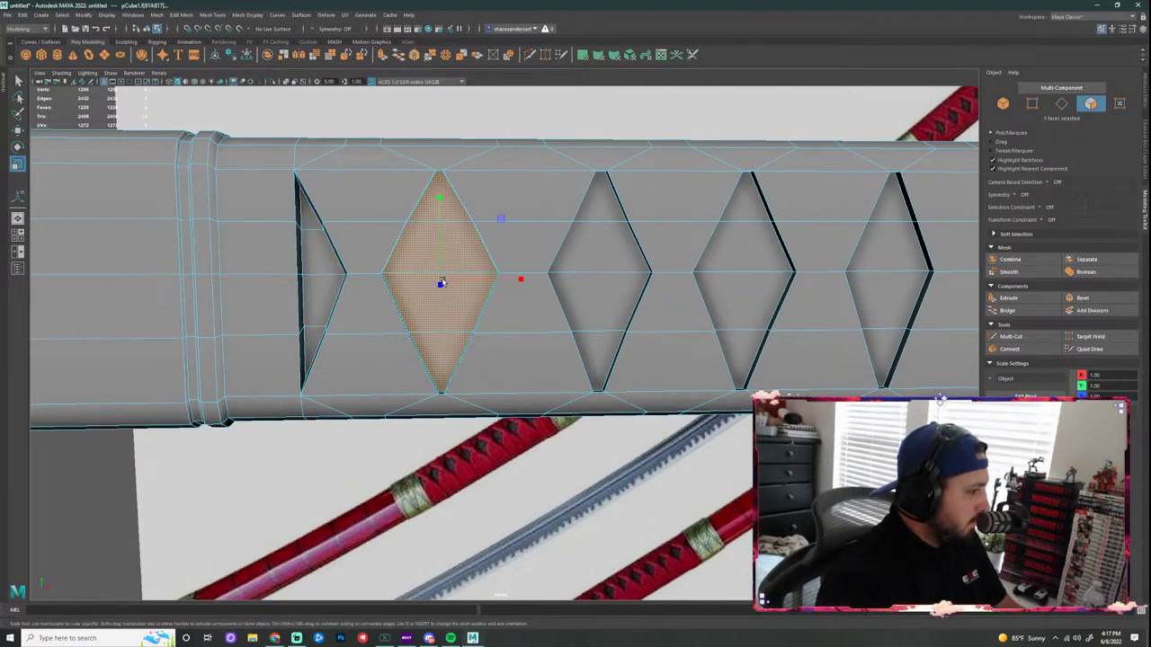
left_click(602, 241)
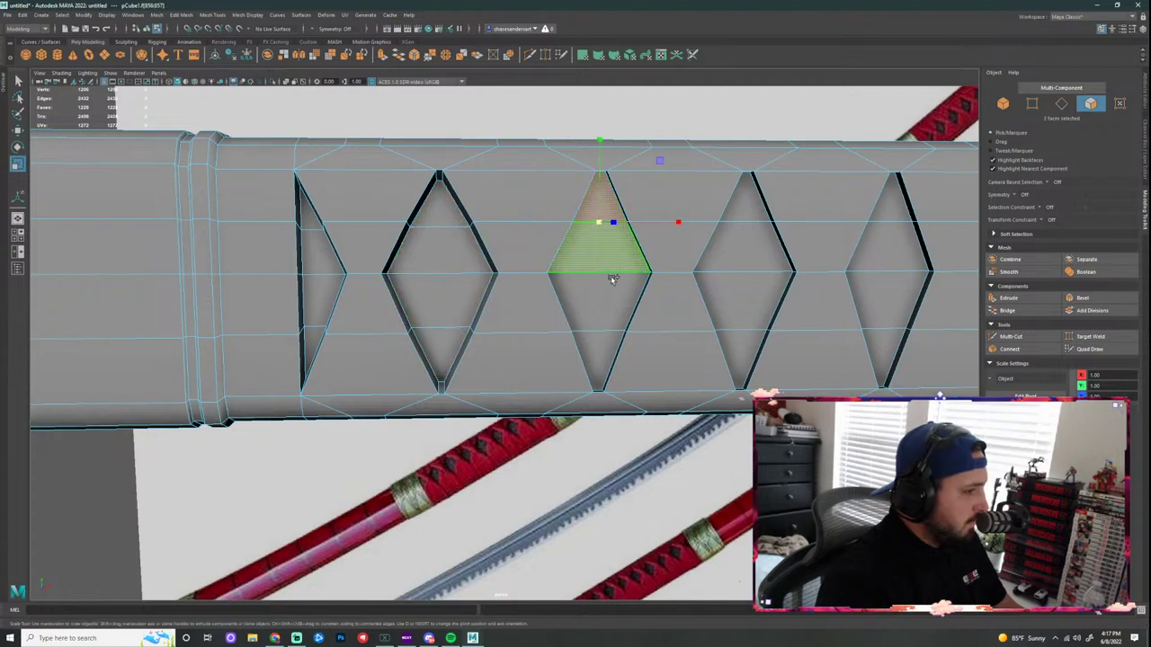
left_click(611, 290, "shift")
left_click(603, 349, "shift")
left_click_drag(597, 281, 584, 283)
left_click_drag(664, 269, 658, 269, "alt")
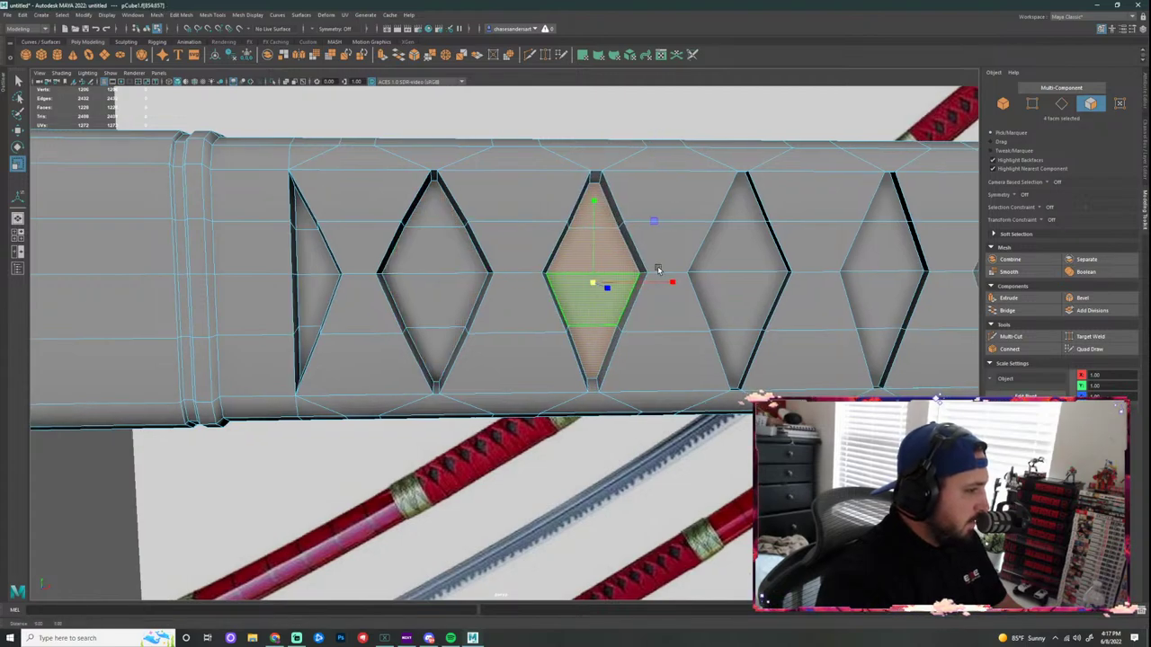
Step: Scale down the recessed faces of the third and fourth full diamonds from the middle collar uniformly
middle_click_drag(658, 269, 521, 294, "alt")
left_click(522, 238)
left_click(527, 282, "shift")
left_click(524, 336, "shift")
left_click(519, 387, "shift")
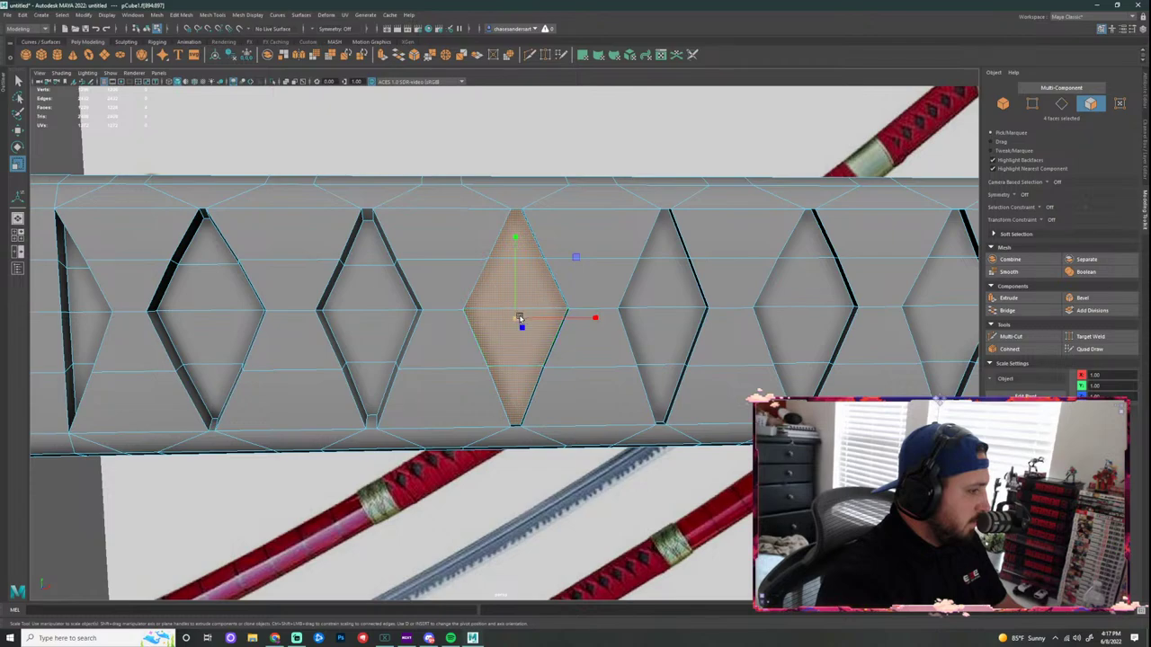
left_click_drag(519, 318, 506, 318)
middle_click_drag(655, 293, 529, 314, "alt")
left_click(545, 271)
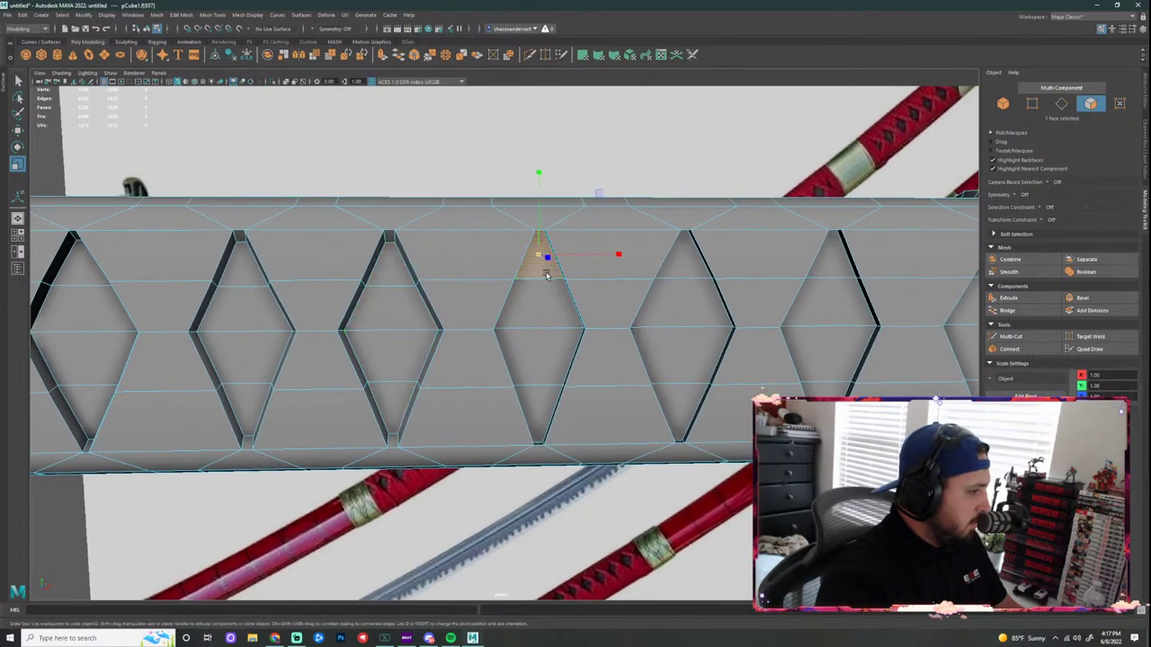
left_click(545, 286, "shift")
left_click(542, 359, "shift")
left_click(548, 409, "shift")
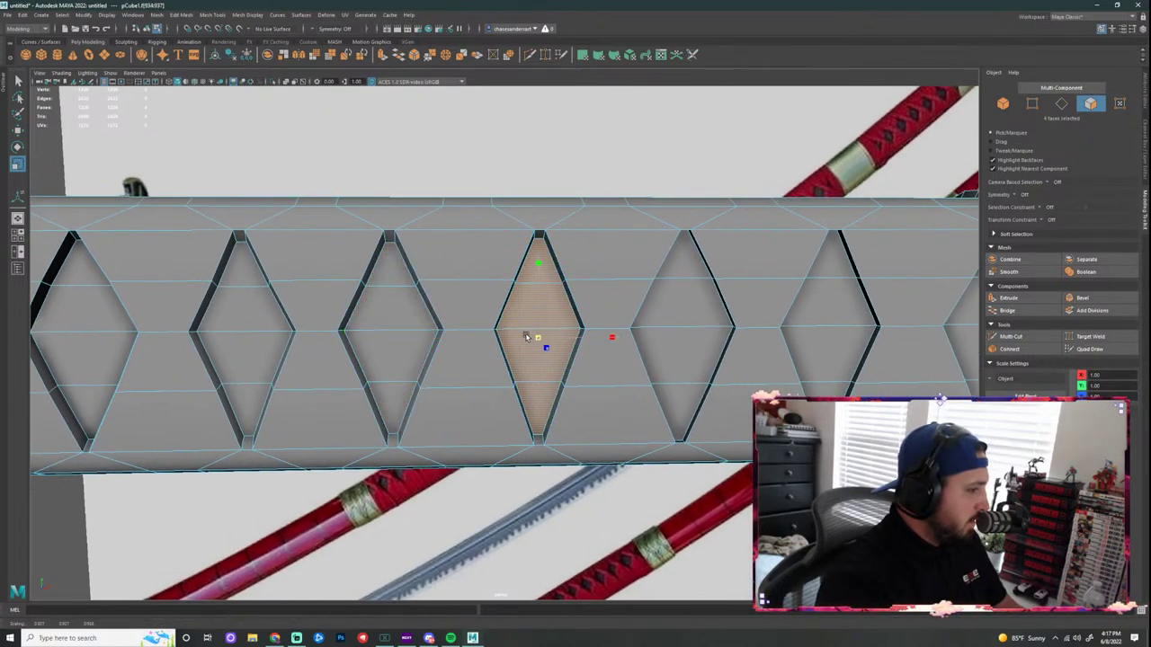
left_click_drag(526, 337, 521, 337)
Step: Scale down the recessed faces of the fifth and sixth full diamonds from the middle collar uniformly
middle_click_drag(670, 313, 544, 304, "alt")
left_click(567, 250)
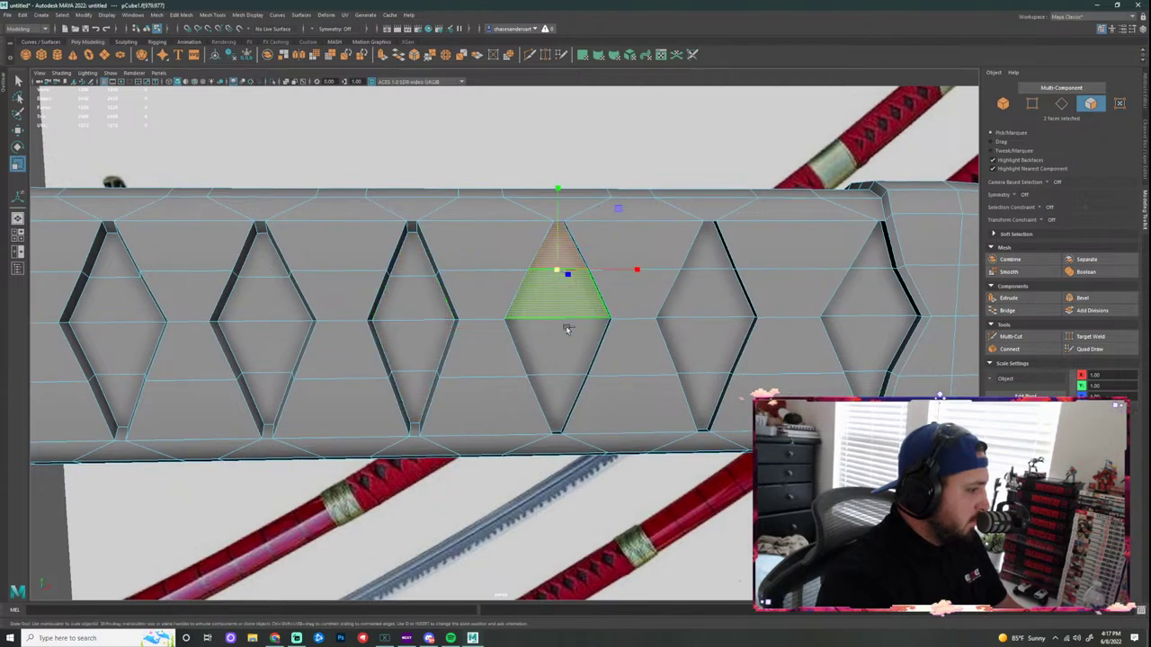
left_click(559, 289, "shift")
left_click(558, 353, "shift")
left_click_drag(555, 323, 537, 327)
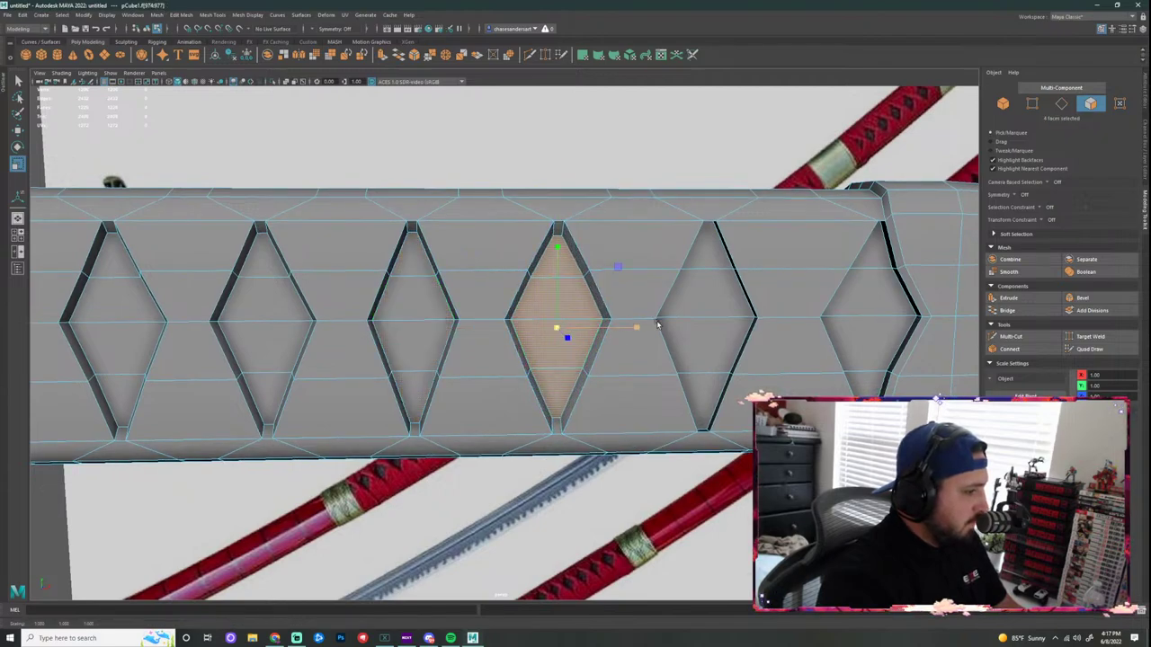
middle_click_drag(657, 324, 505, 327, "alt")
left_click(563, 258)
left_click(561, 295, "shift")
left_click(564, 343, "shift")
left_click(565, 396, "shift")
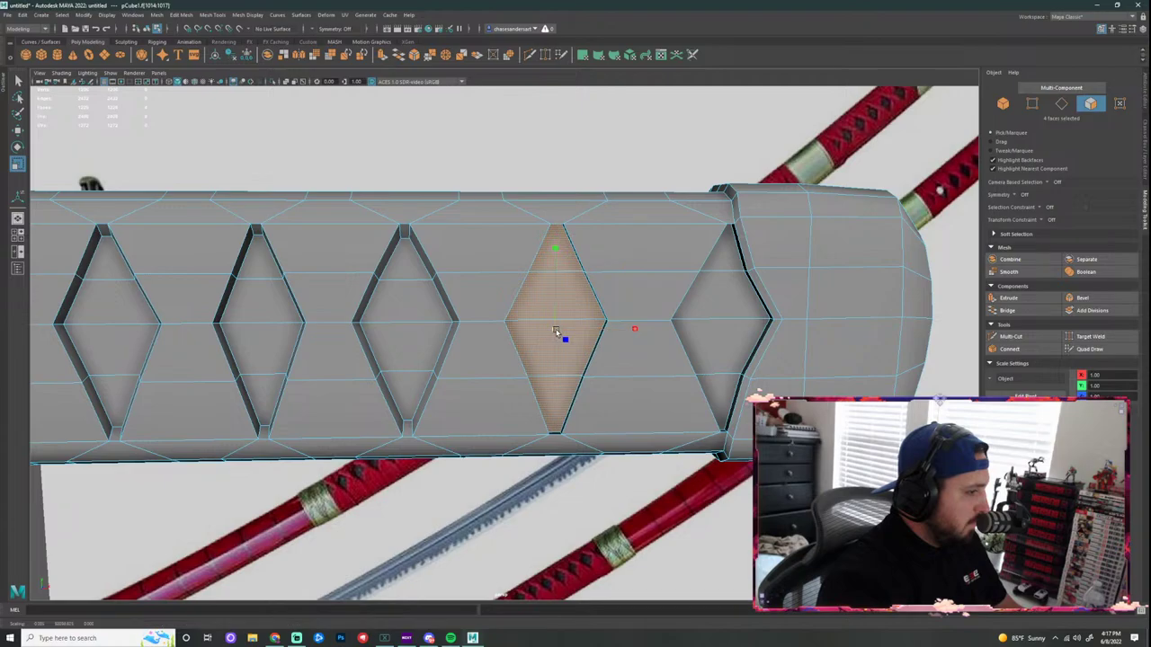
Step: Scale down the four recessed faces of the last diamond beside the pommel
left_click(728, 267)
left_click(726, 299, "shift")
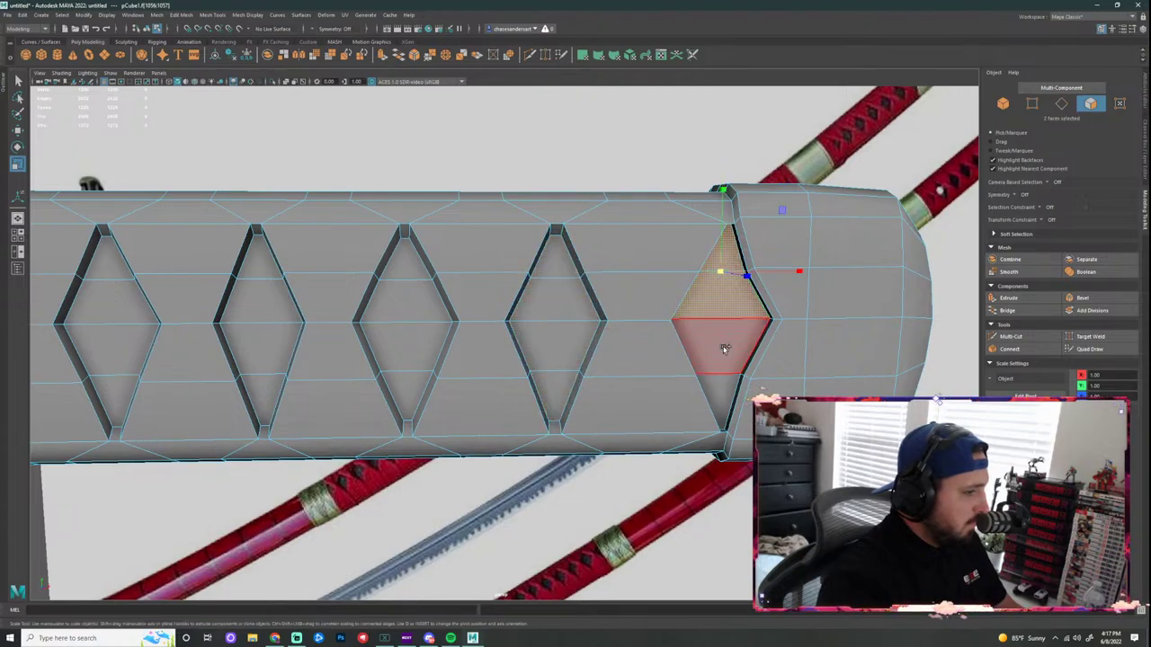
left_click(724, 349, "shift")
left_click(724, 392, "shift")
left_click_drag(720, 330, 703, 331)
scroll(640, 200, "down", 3)
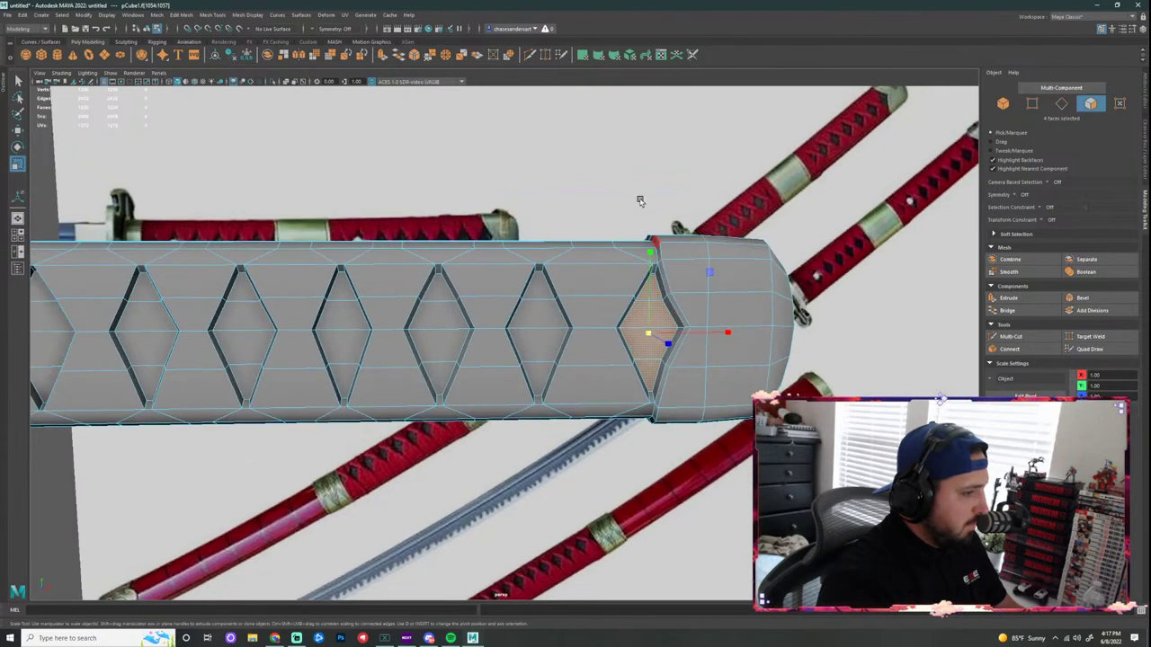
Step: On the handle's opposite side, scale down the four recessed faces of the diamond beside the pommel
left_click_drag(639, 201, 422, 160, "alt")
scroll(382, 277, "up", 2)
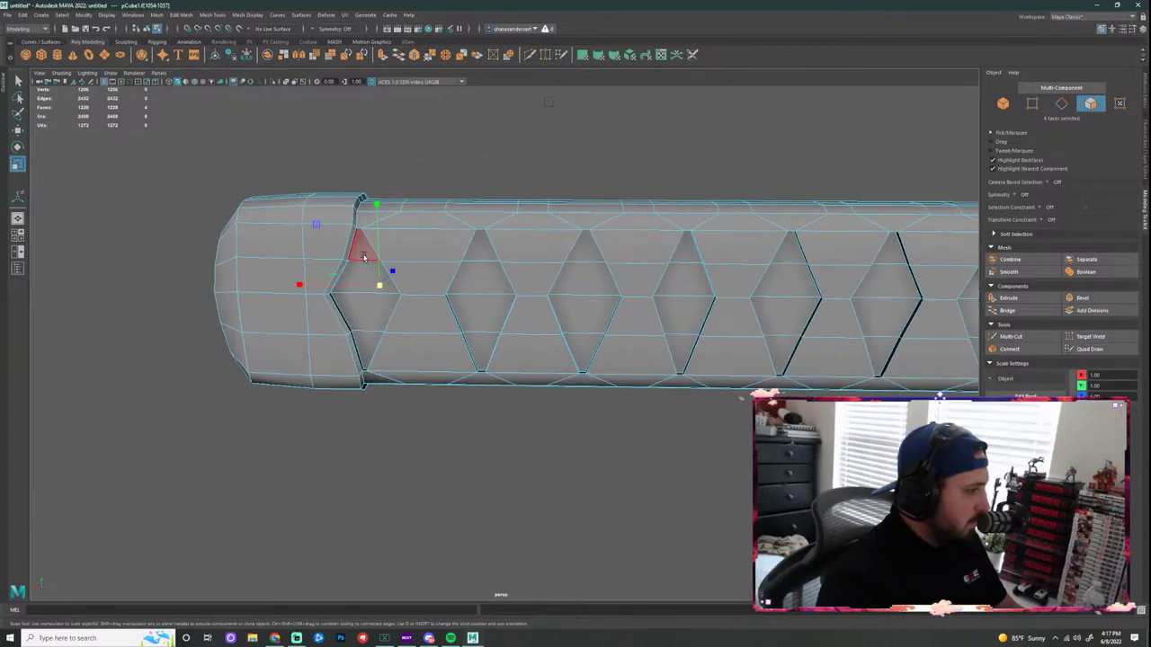
left_click(363, 256)
left_click(367, 281, "shift")
left_click(374, 315, "shift")
left_click(374, 343, "shift")
left_click_drag(371, 299, 368, 298)
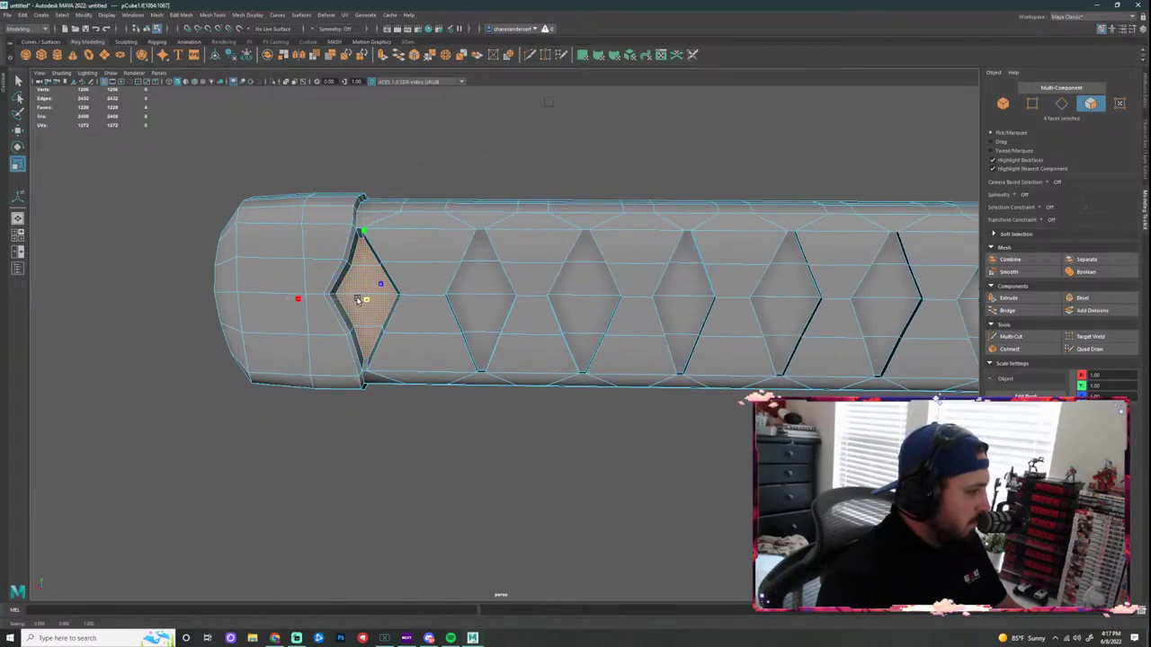
Step: Scale down the recessed faces of the second, third and fourth diamonds from the pommel on the opposite side
mouse_move(480, 235)
left_mouse_down()
mouse_move(491, 349)
mouse_move(482, 301)
left_mouse_up()
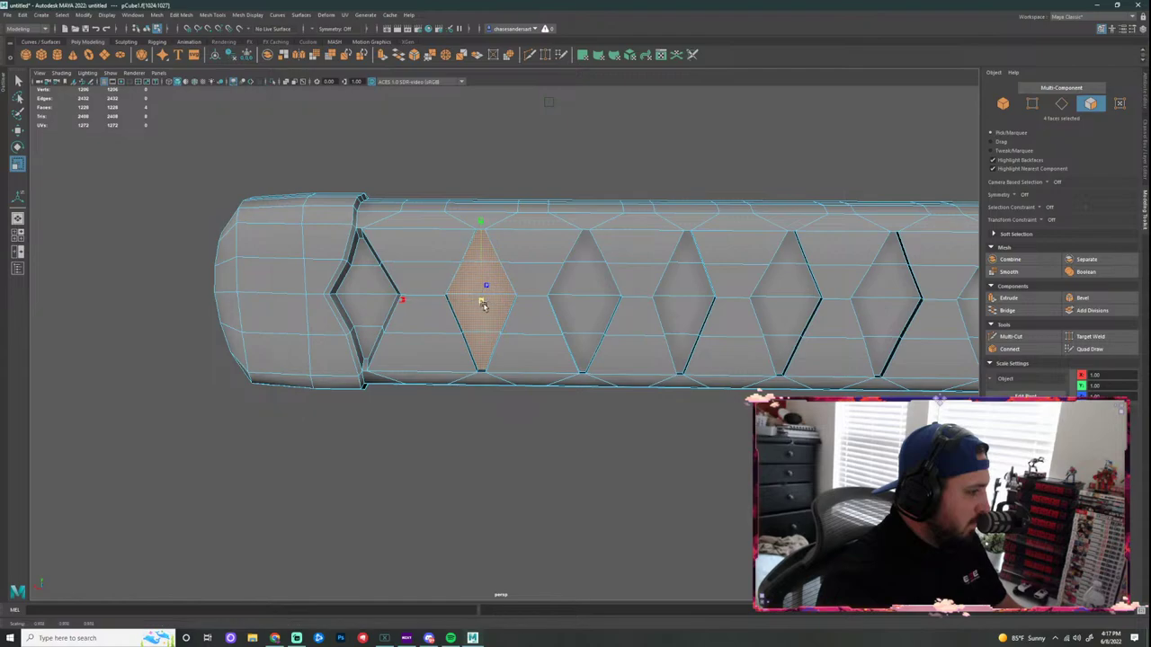
mouse_move(585, 236)
left_mouse_down()
mouse_move(587, 319)
mouse_move(577, 303)
left_mouse_up()
left_click(587, 318, "shift")
left_click(588, 347, "shift")
middle_click_drag(670, 279, 572, 275, "alt")
mouse_move(583, 262)
left_mouse_down()
mouse_move(586, 364)
mouse_move(584, 303)
left_mouse_up()
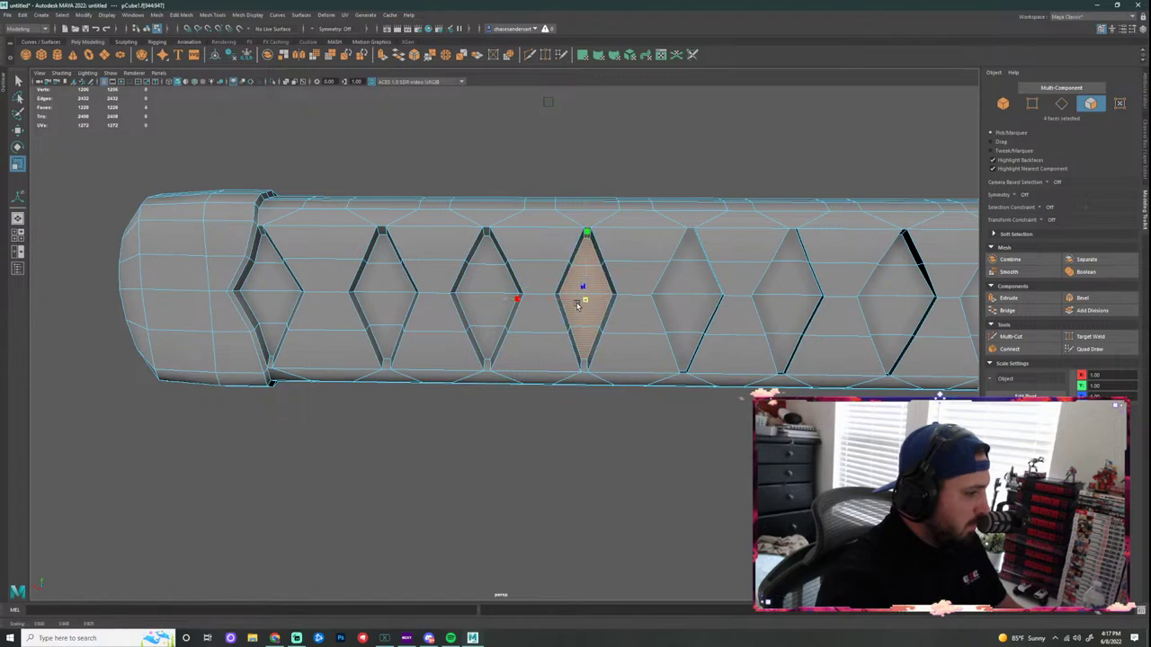
Step: Scale down the recessed faces of the fifth, sixth and seventh diamonds from the pommel on the opposite side
mouse_move(689, 248)
left_mouse_down()
mouse_move(689, 341)
mouse_move(676, 300)
left_mouse_up()
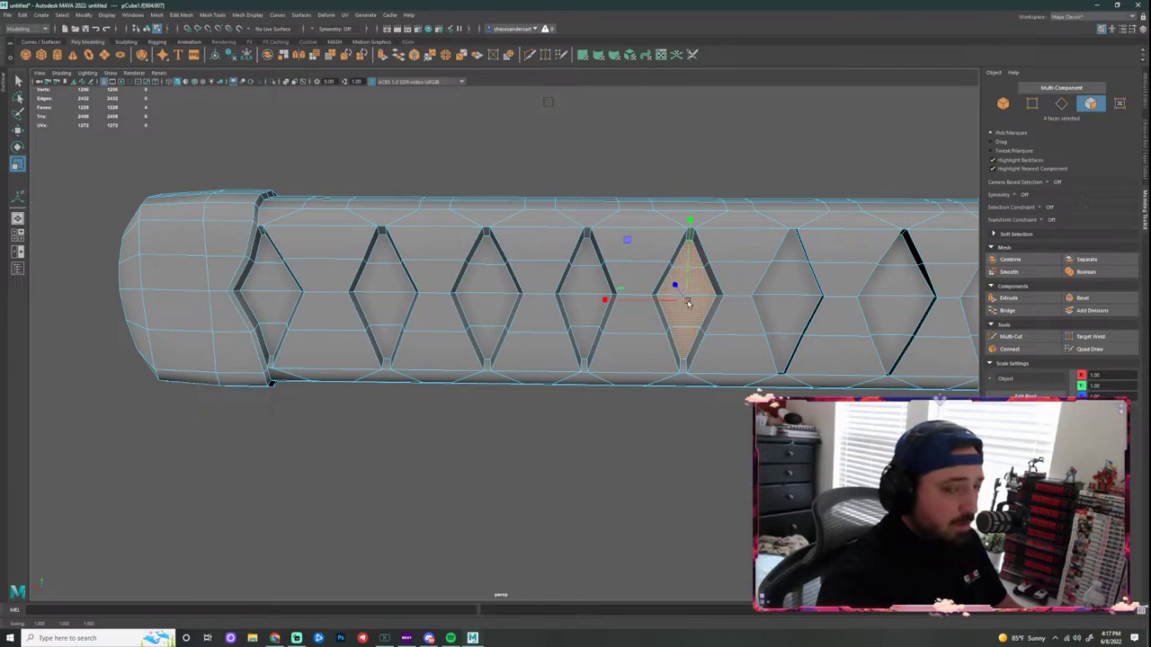
middle_click_drag(764, 299, 598, 283, "alt")
mouse_move(603, 238)
left_mouse_down()
mouse_move(617, 256)
mouse_move(617, 351)
left_mouse_up()
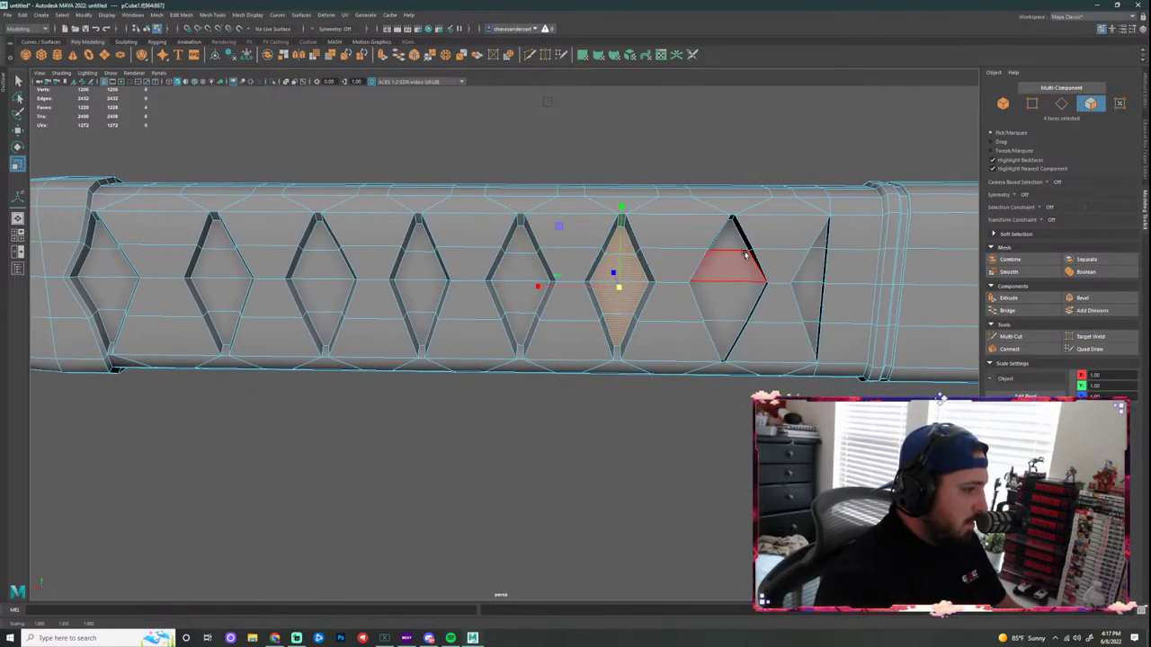
mouse_move(718, 265)
left_mouse_down()
mouse_move(725, 334)
mouse_move(716, 292)
left_mouse_up()
Step: Return to object mode, deselect the handle and inspect its recessed diamonds against the reference image
left_click(776, 385)
scroll(776, 385, "down", 3)
left_click_drag(776, 385, 917, 418, "alt")
scroll(685, 376, "down", 3)
right_click_drag(534, 327, 562, 320)
left_click(275, 404)
scroll(274, 405, "down", 4)
left_click_drag(274, 404, 439, 378, "alt")
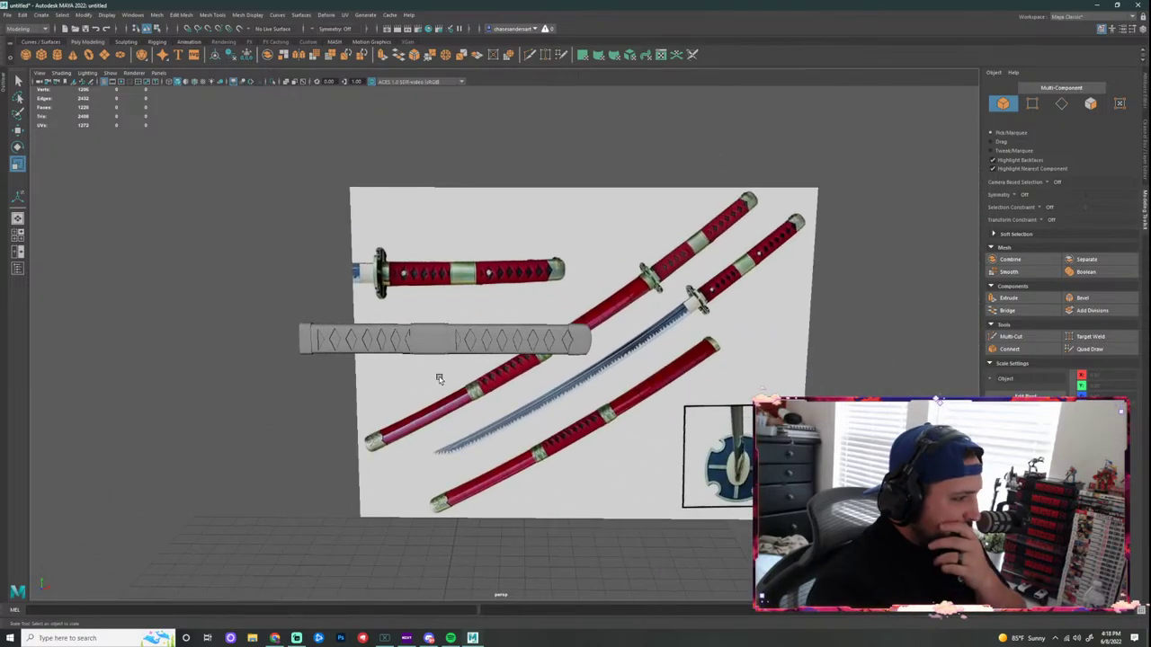
right_click_drag(509, 365, 585, 342, "alt")
scroll(585, 341, "up", 3)
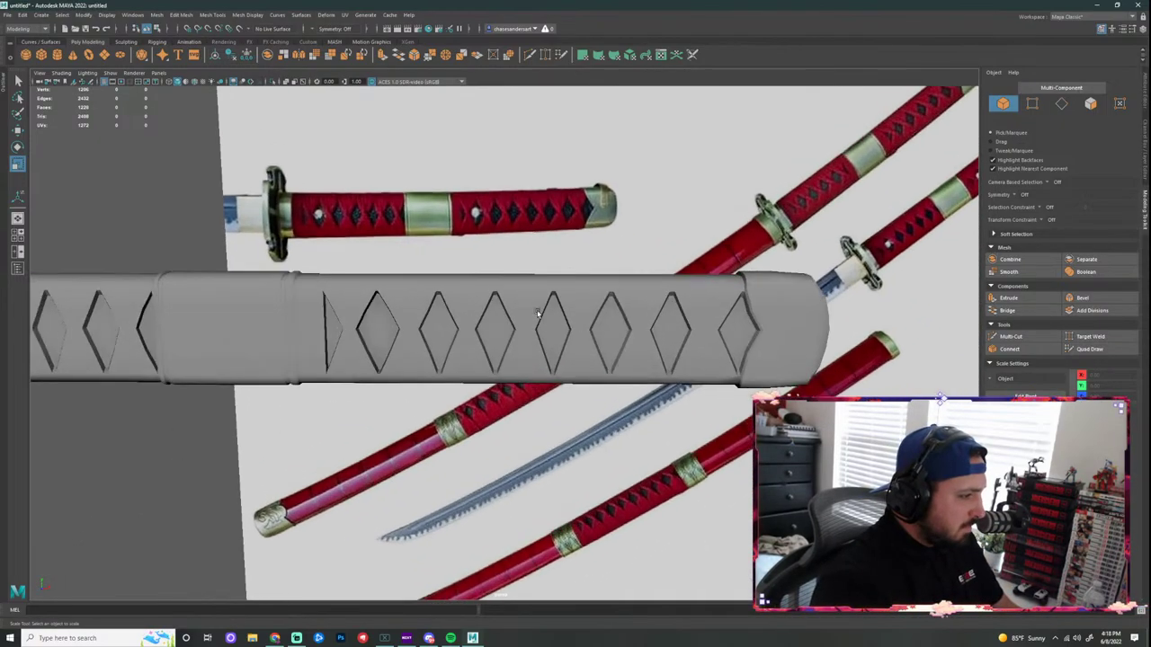
Step: Inspect the handle's recessed diamonds from several angles and examine the guard picture in the reference image
left_click(563, 319)
middle_click_drag(563, 319, 581, 278, "alt")
left_click_drag(568, 276, 569, 305, "alt")
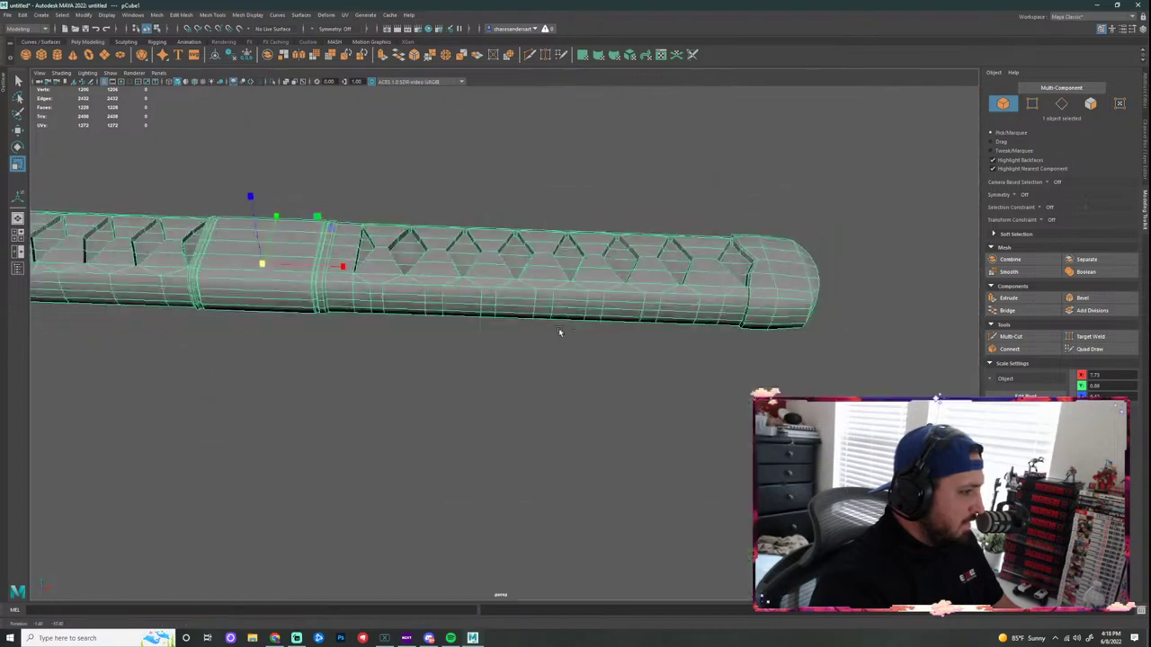
left_click(771, 365)
left_click_drag(771, 364, 651, 397, "alt")
scroll(673, 393, "up", 4)
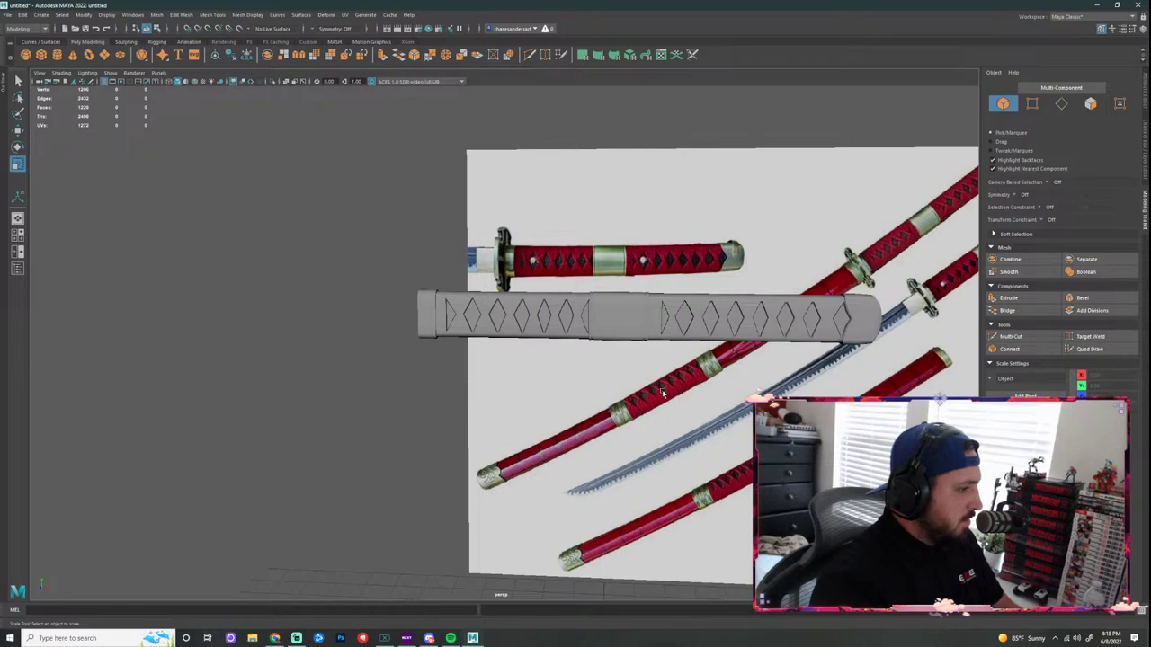
middle_click_drag(663, 390, 506, 361, "alt")
scroll(506, 361, "down", 3)
middle_click_drag(746, 432, 653, 365, "alt")
scroll(653, 366, "up", 2)
left_click_drag(654, 366, 644, 384, "alt")
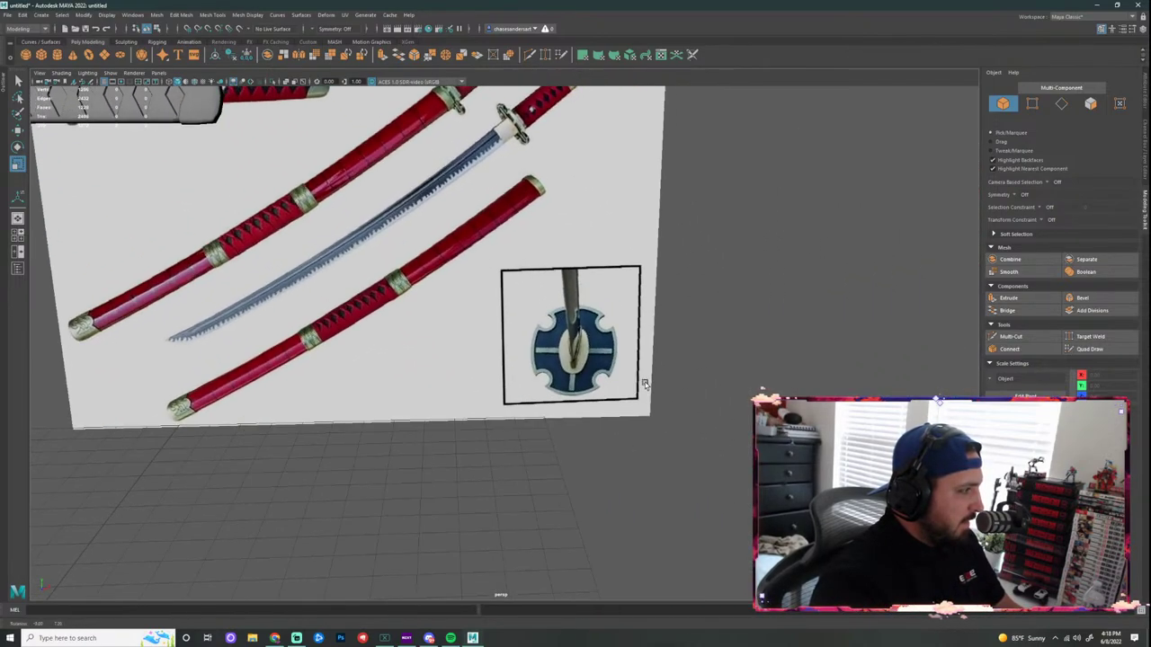
scroll(714, 411, "up", 5)
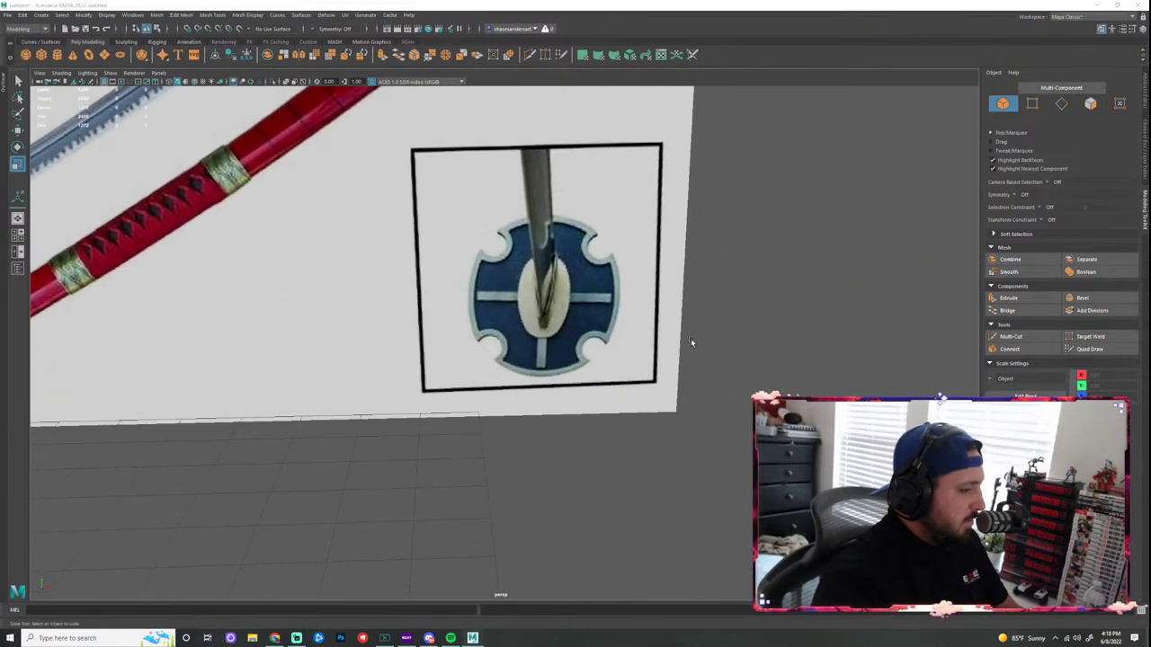
Step: In the front view, select the reference image plane and move it to about -7.73 in X, bringing the guard near the vertical axis
key("space")
scroll(465, 455, "down", 6)
middle_click_drag(455, 505, 435, 365, "alt")
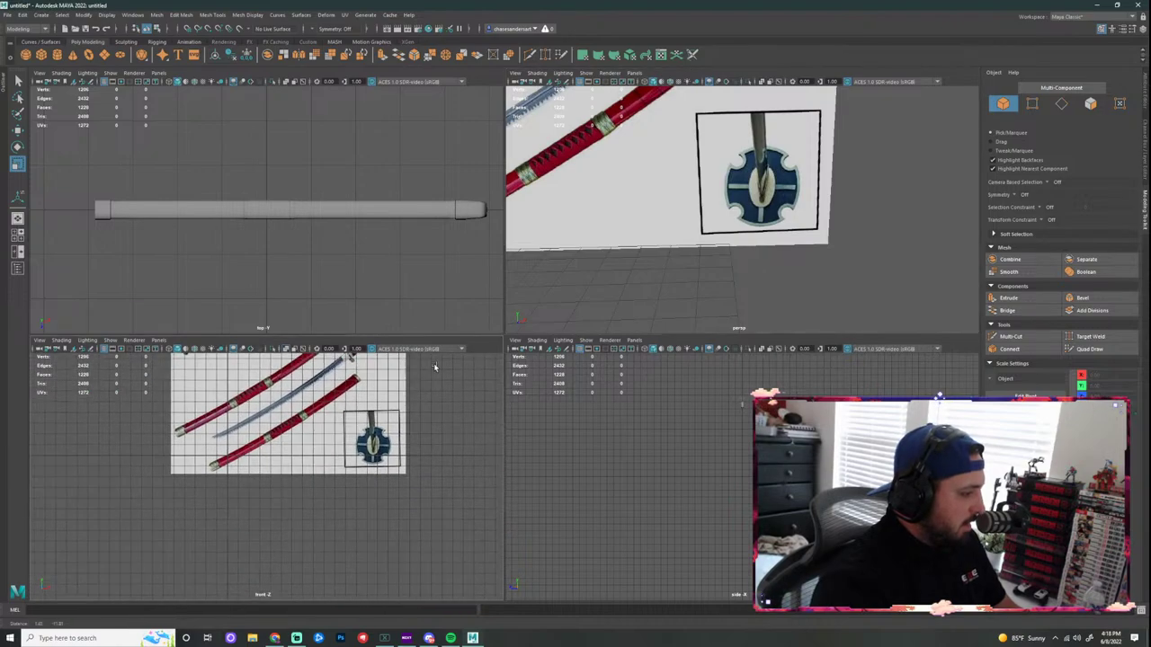
scroll(401, 442, "up", 3)
scroll(401, 458, "down", 2)
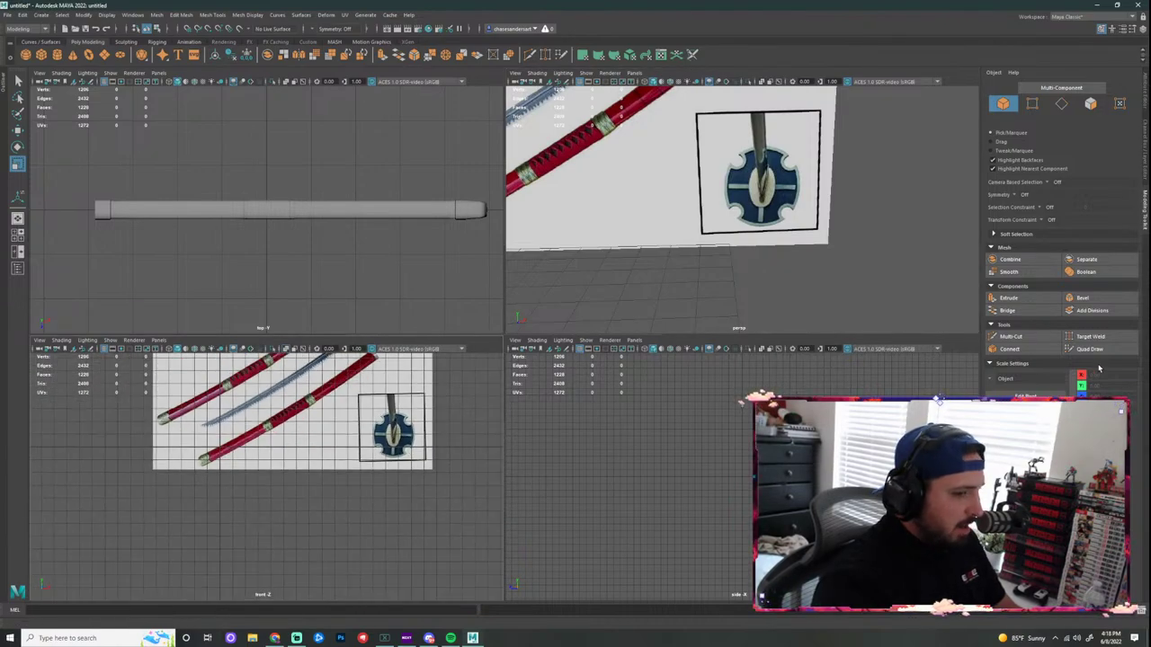
left_click(1144, 106)
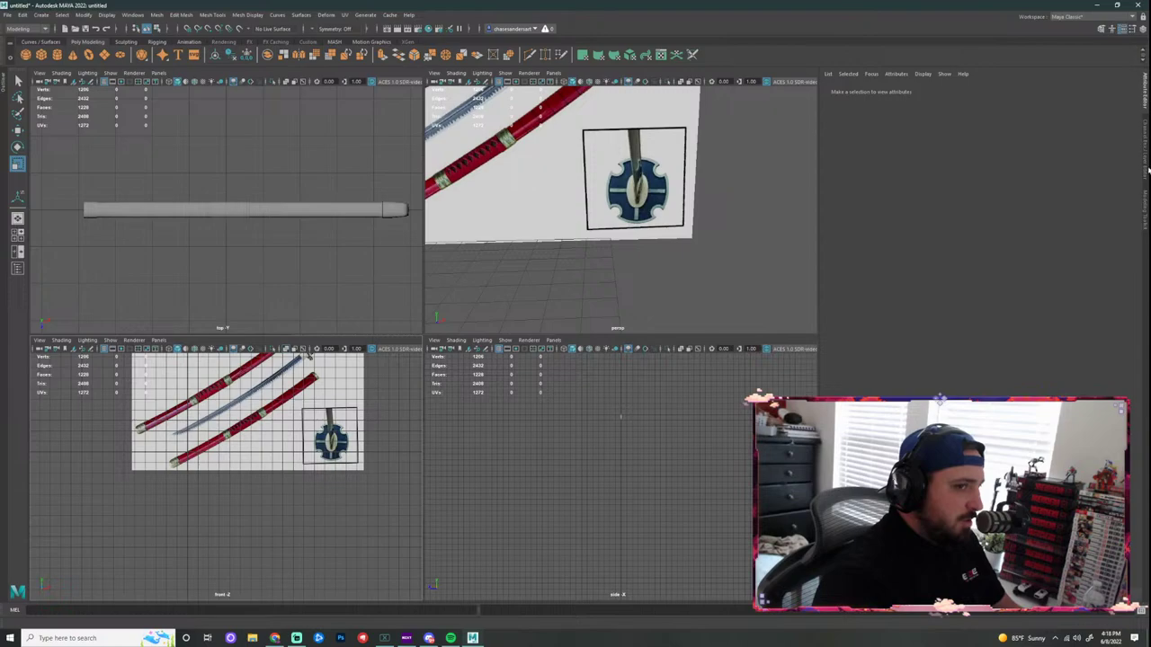
left_click(1145, 180)
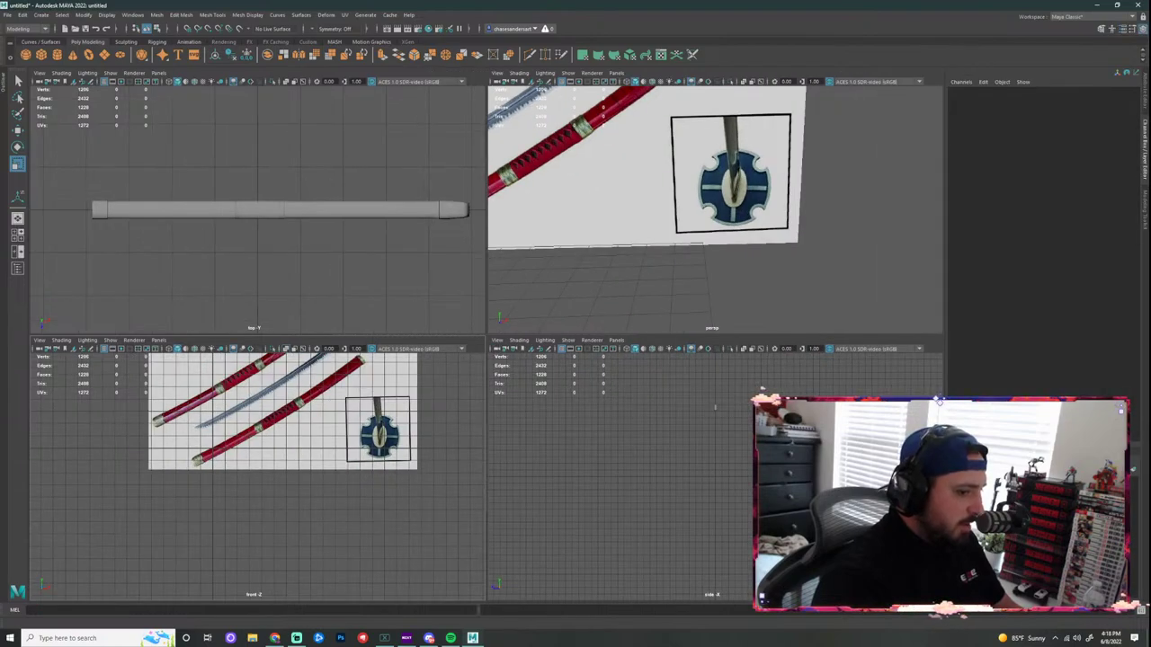
left_click(400, 449)
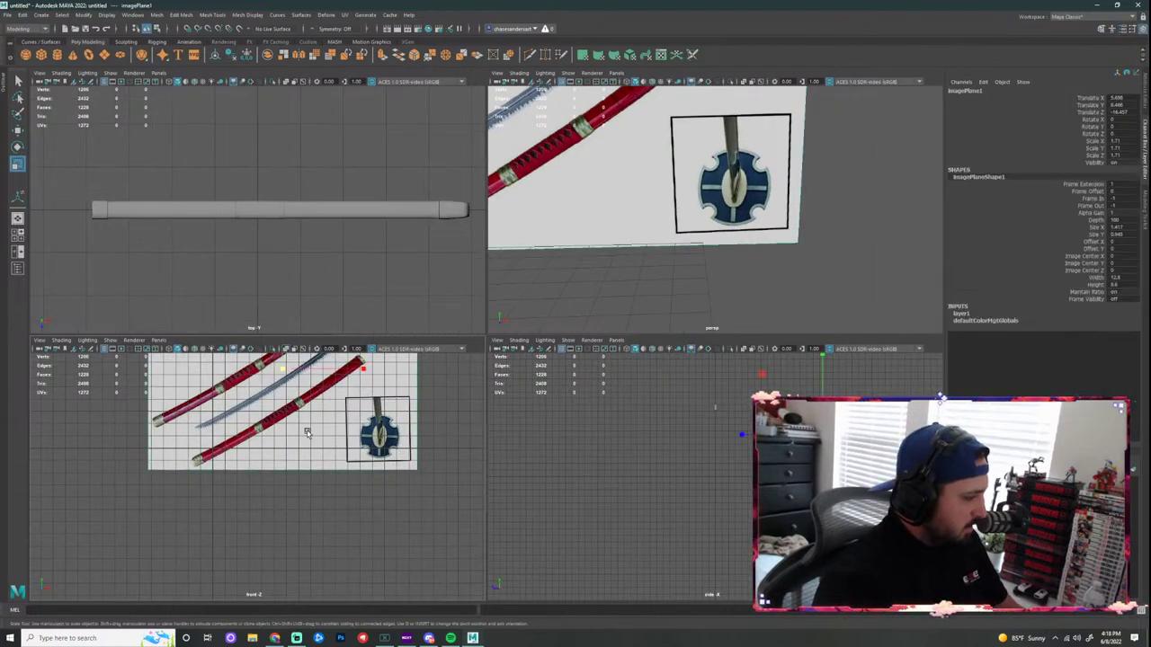
key("w")
left_click_drag(366, 374, 199, 380)
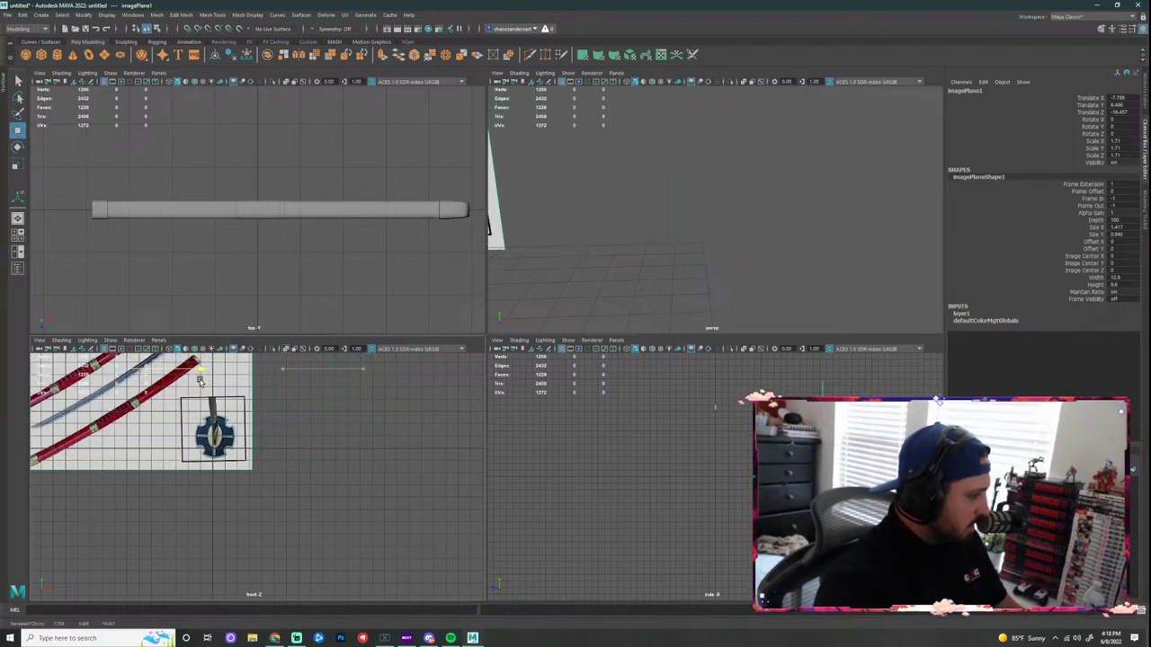
Step: Lower the reference image plane to about 5.56 in Y so the guard's centre meets the horizontal axis
right_click_drag(159, 387, 270, 420, "alt")
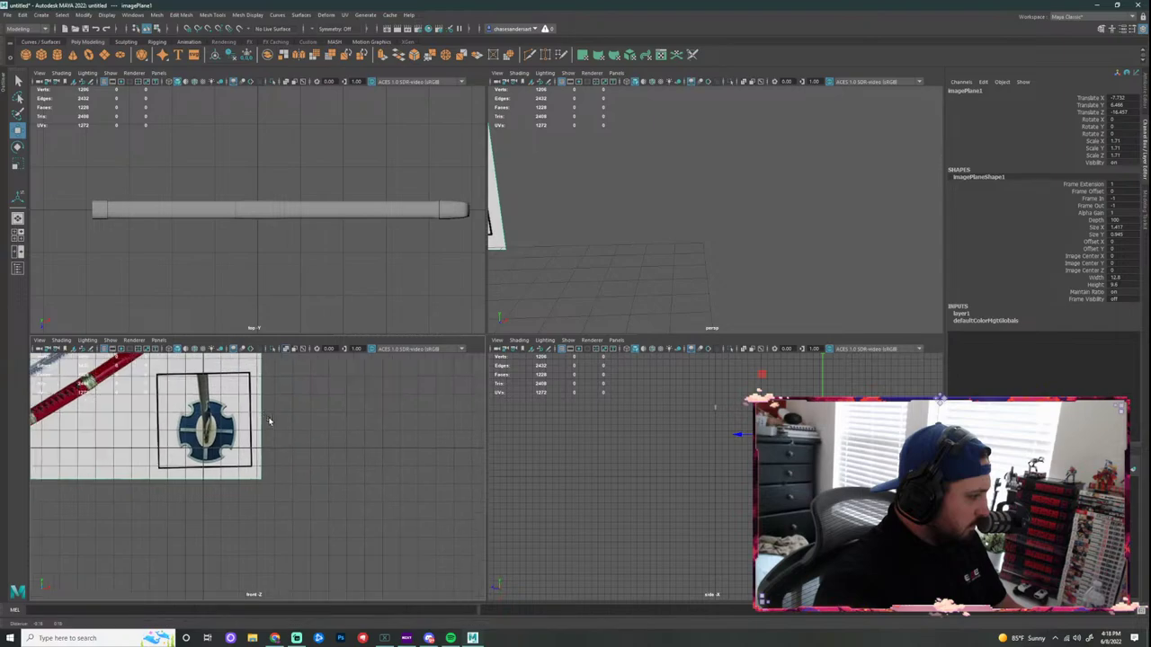
middle_click_drag(219, 392, 327, 485, "alt")
left_click_drag(173, 411, 176, 431)
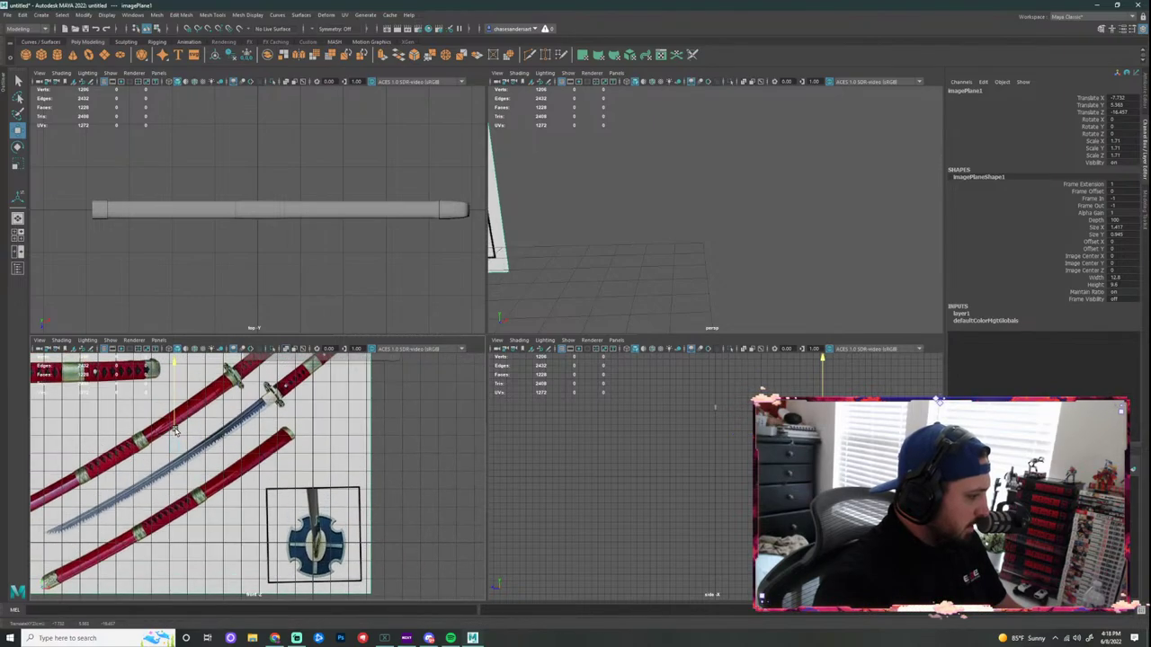
key("space")
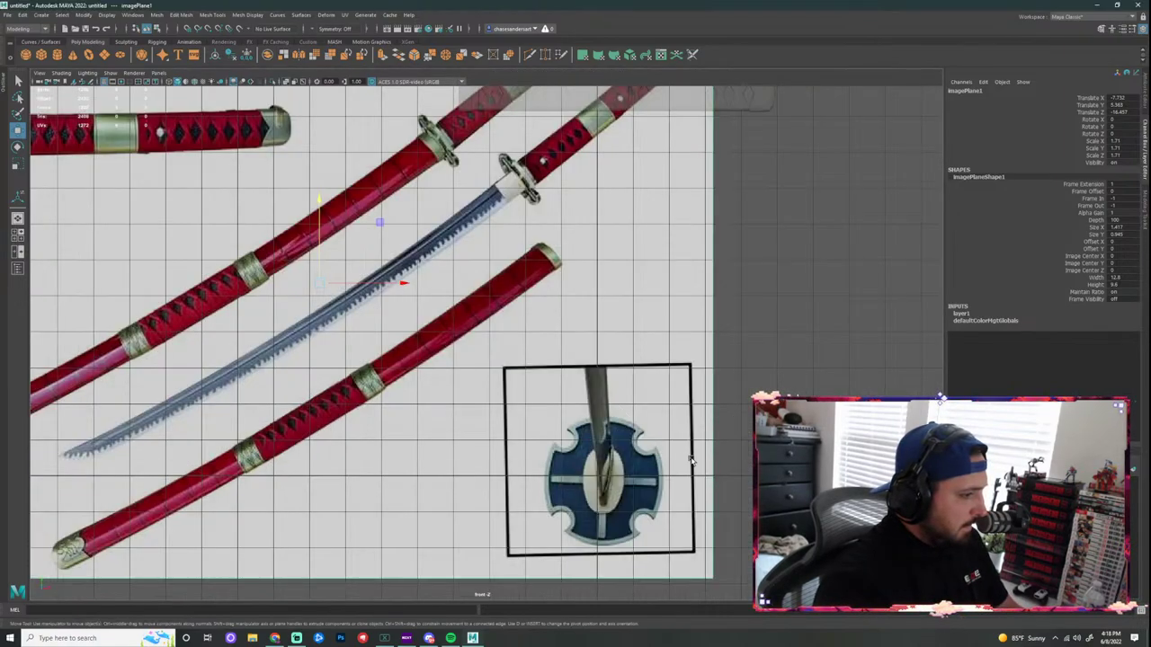
key("space")
key("space")
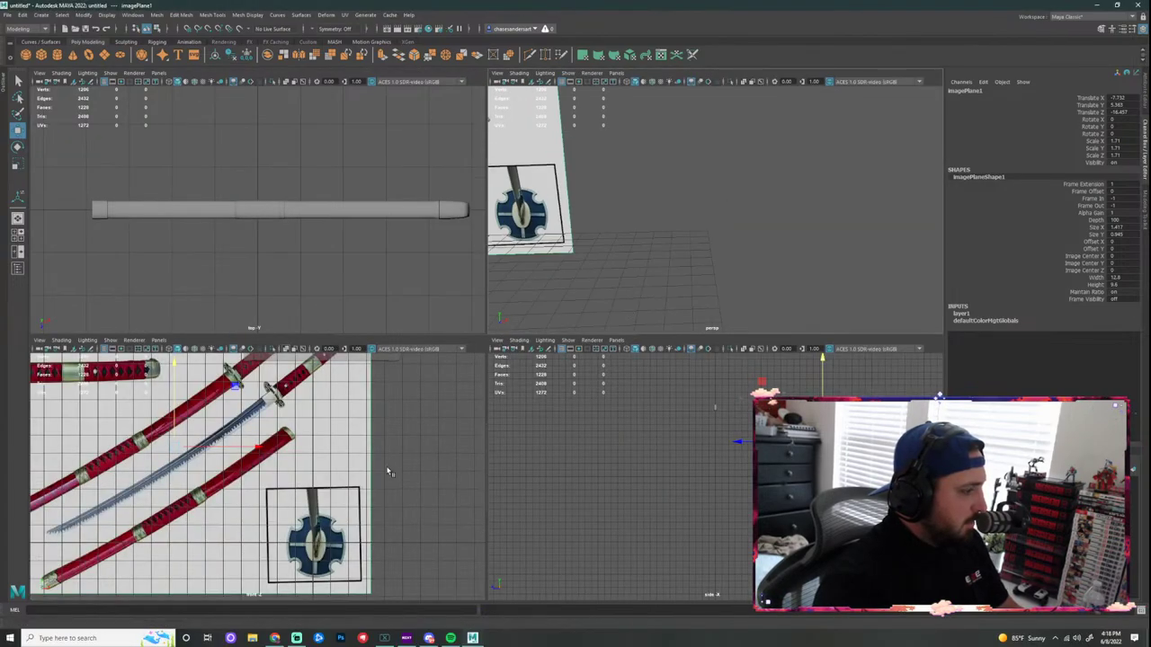
key("space")
scroll(593, 282, "up", 6)
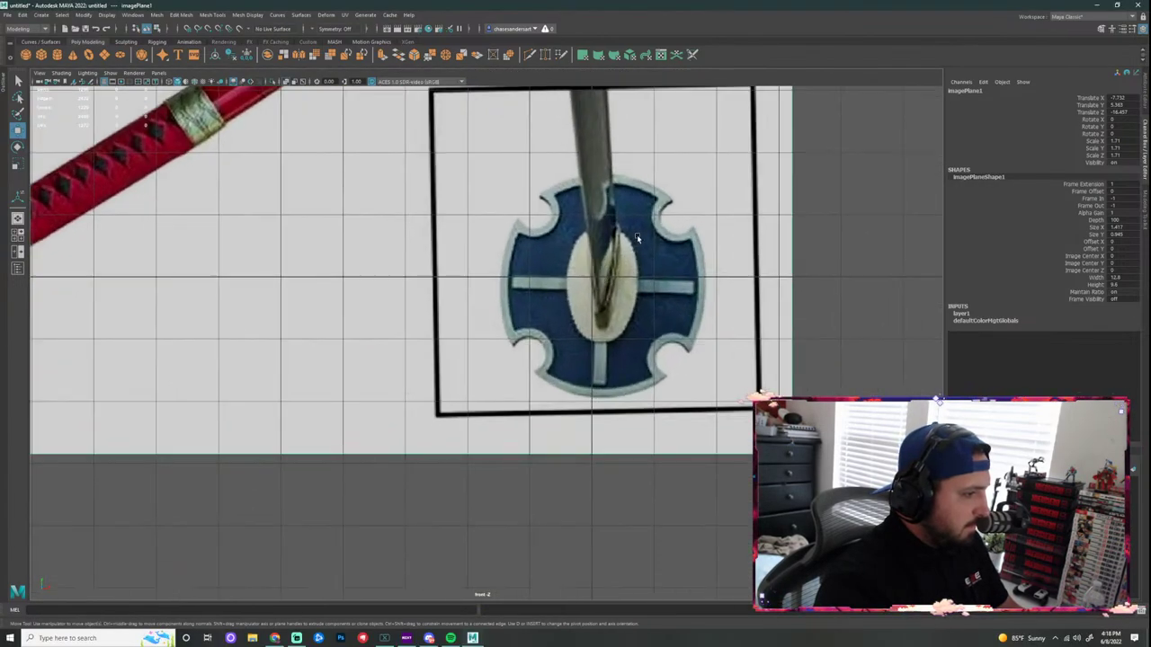
Step: Nudge the reference image plane to about -7.85 in X to centre the guard on the vertical axis
scroll(647, 252, "down", 4)
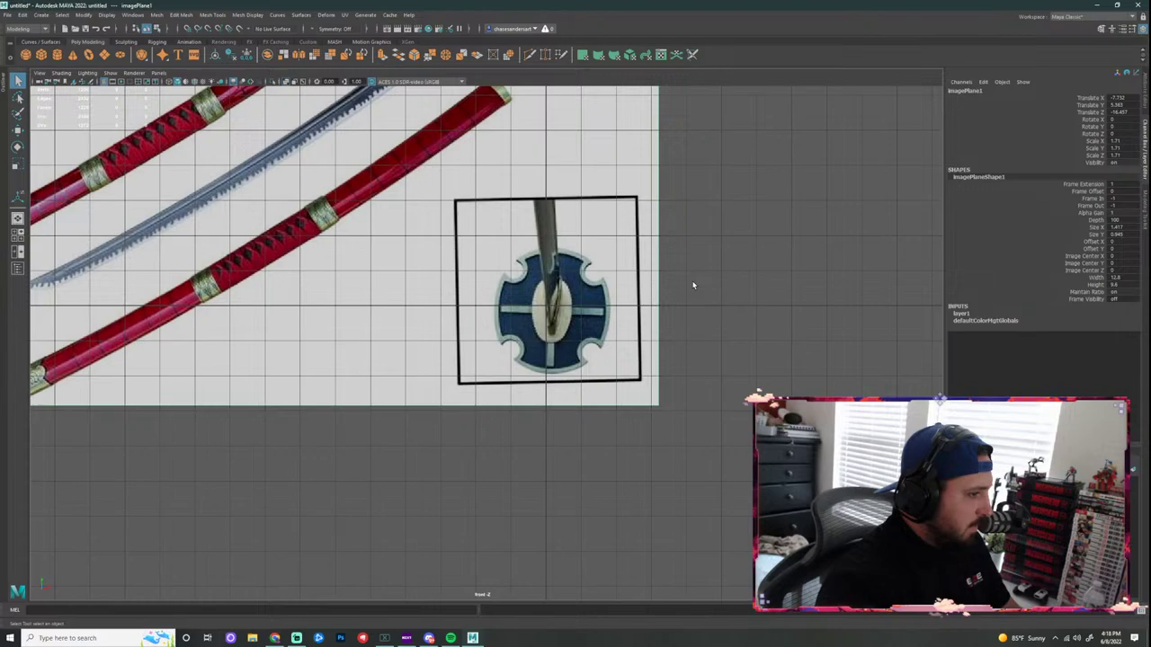
scroll(683, 281, "down", 4)
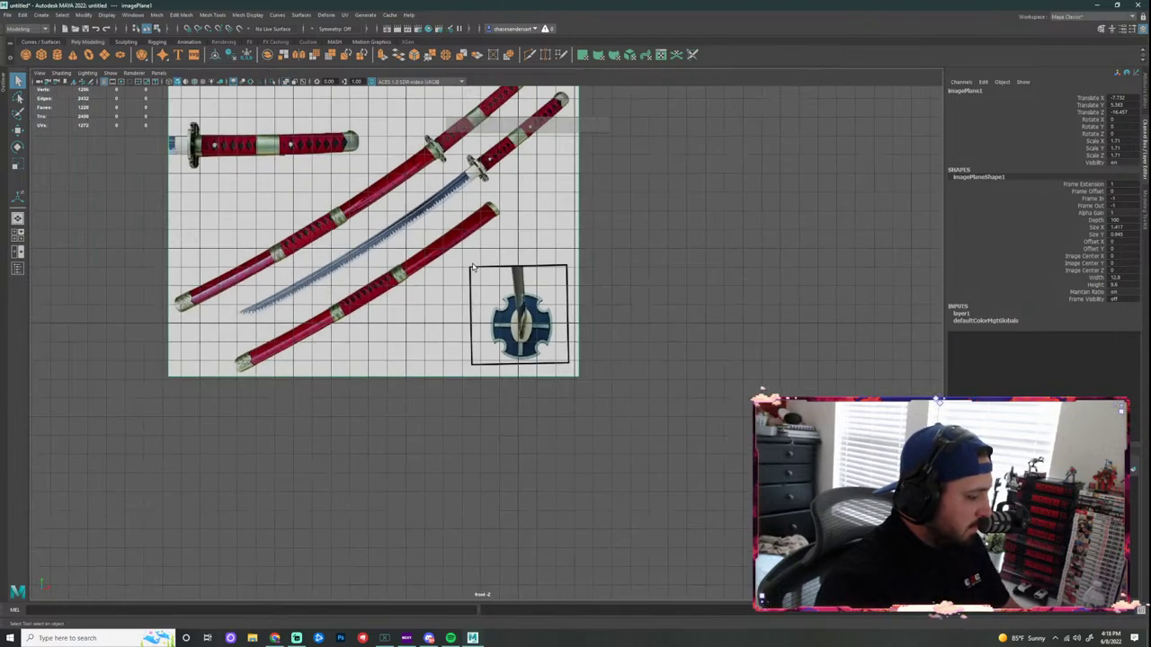
key("w")
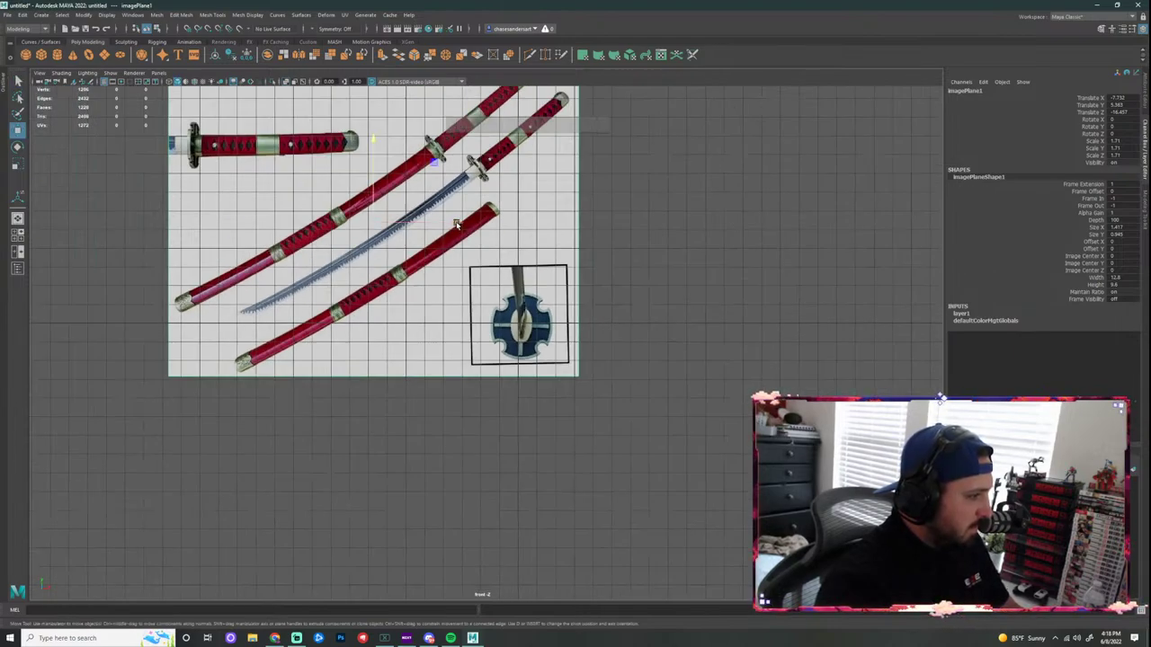
left_click_drag(456, 223, 454, 224)
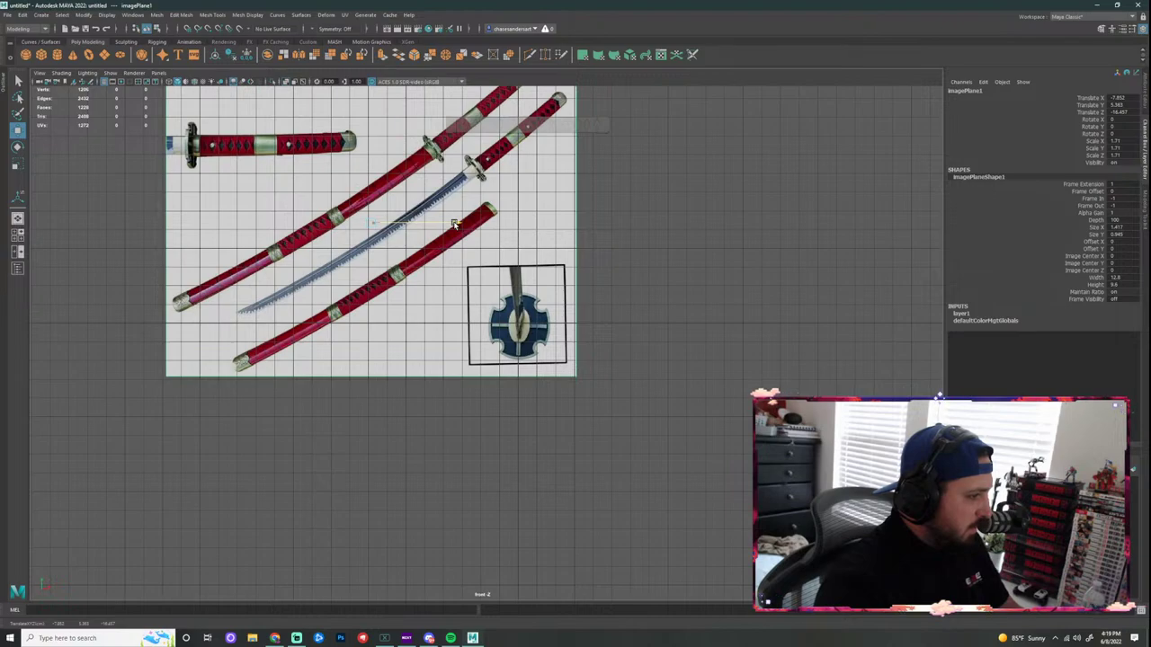
scroll(603, 313, "up", 5)
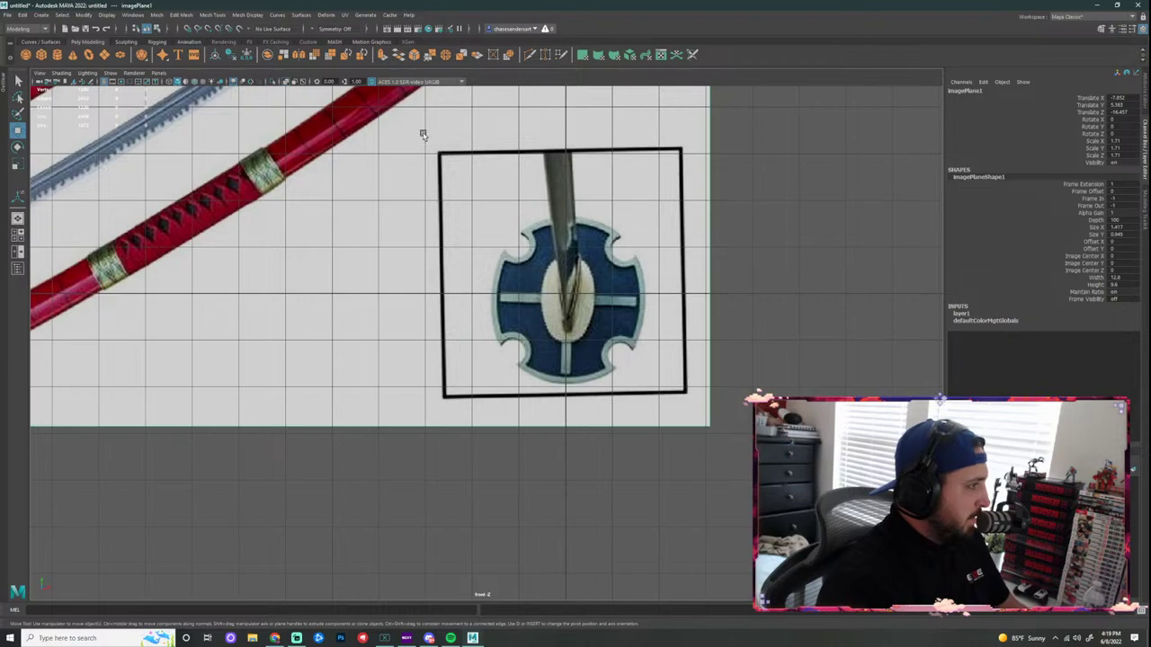
Step: With Create Polygon, start at the guard's centre and trace its lower-right outer arc from the vertical axis to the notch's lower corner
scroll(714, 263, "up", 2)
right_click_drag(714, 262, 816, 235, "alt")
middle_click_drag(816, 236, 673, 288, "alt")
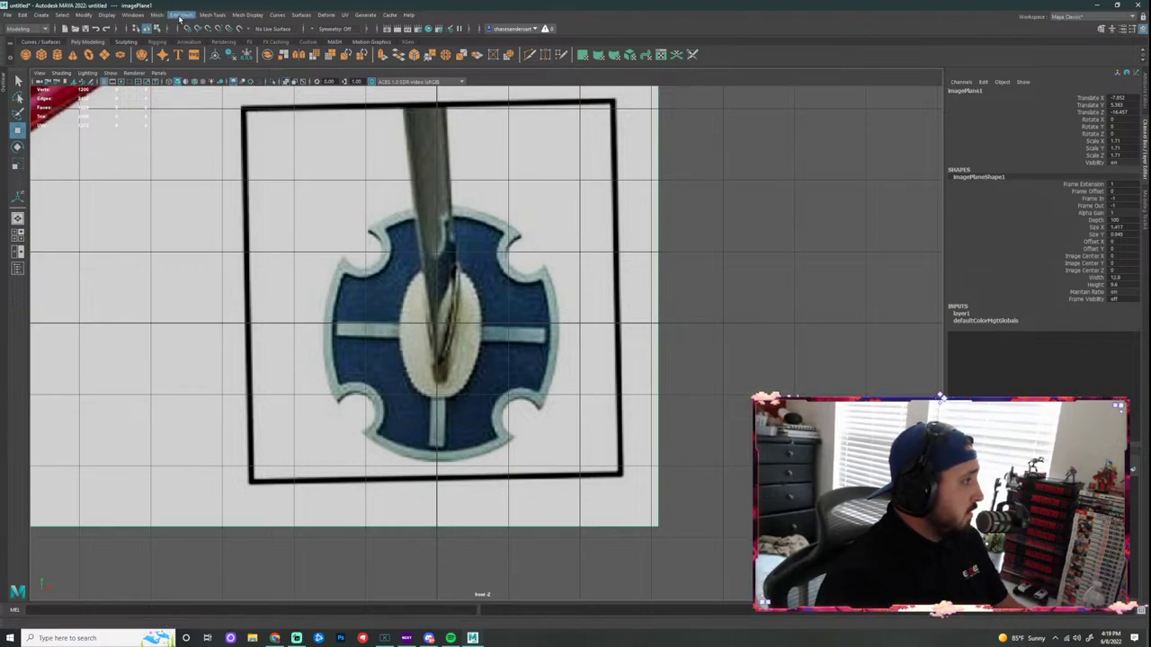
left_click(214, 16)
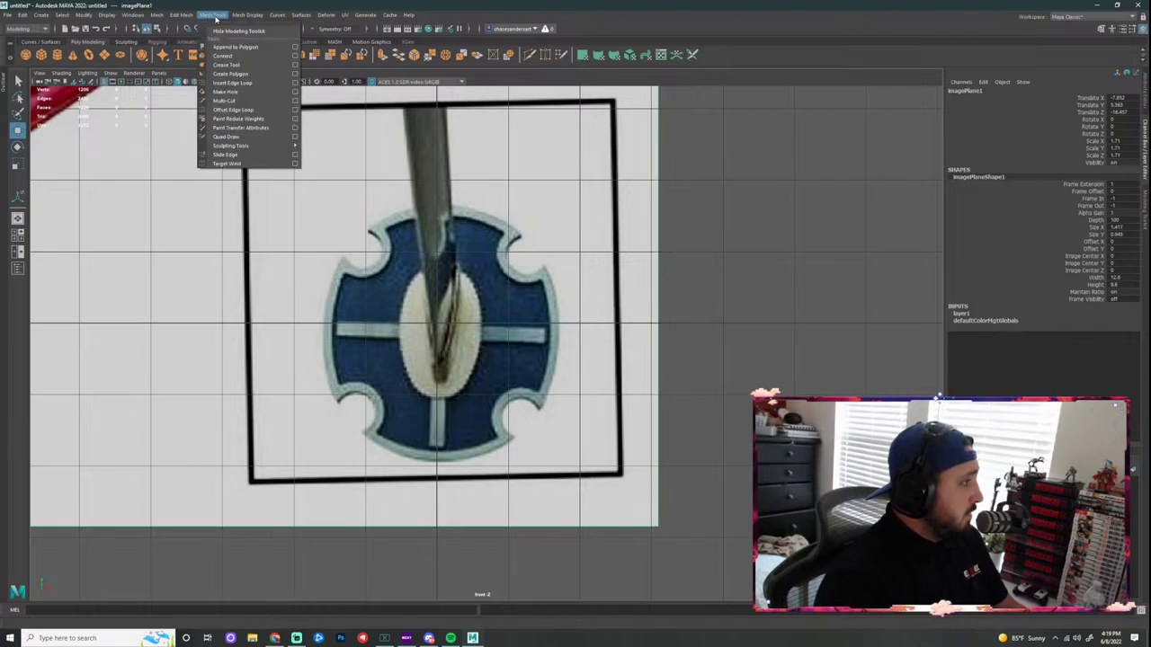
left_click(235, 73)
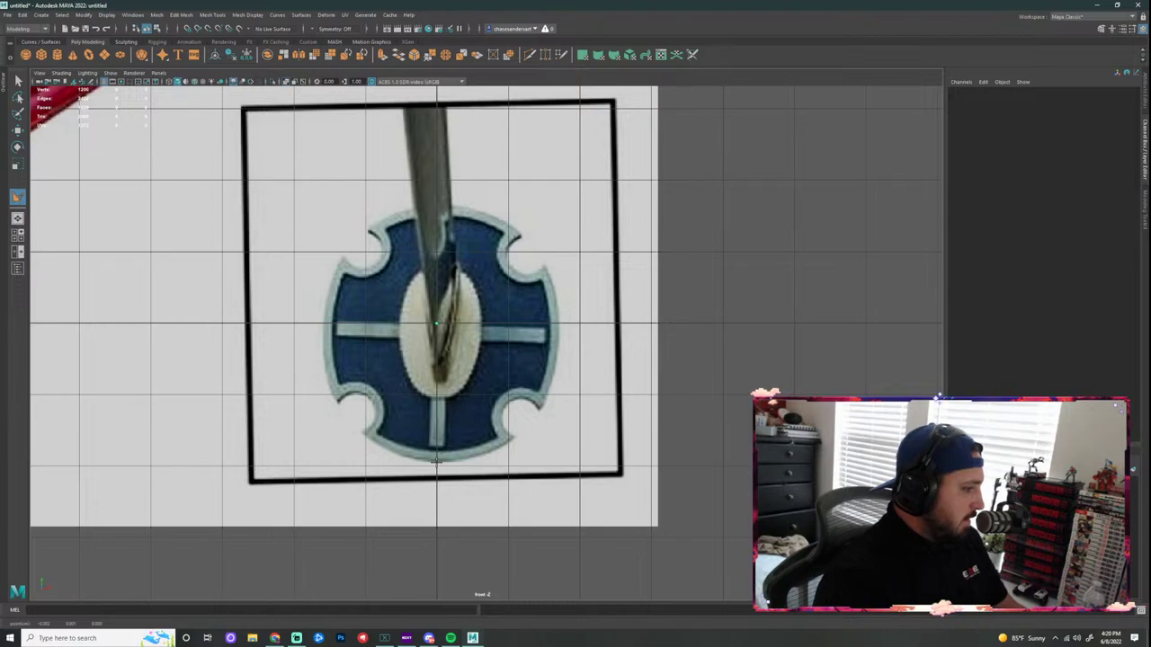
scroll(466, 461, "up", 2)
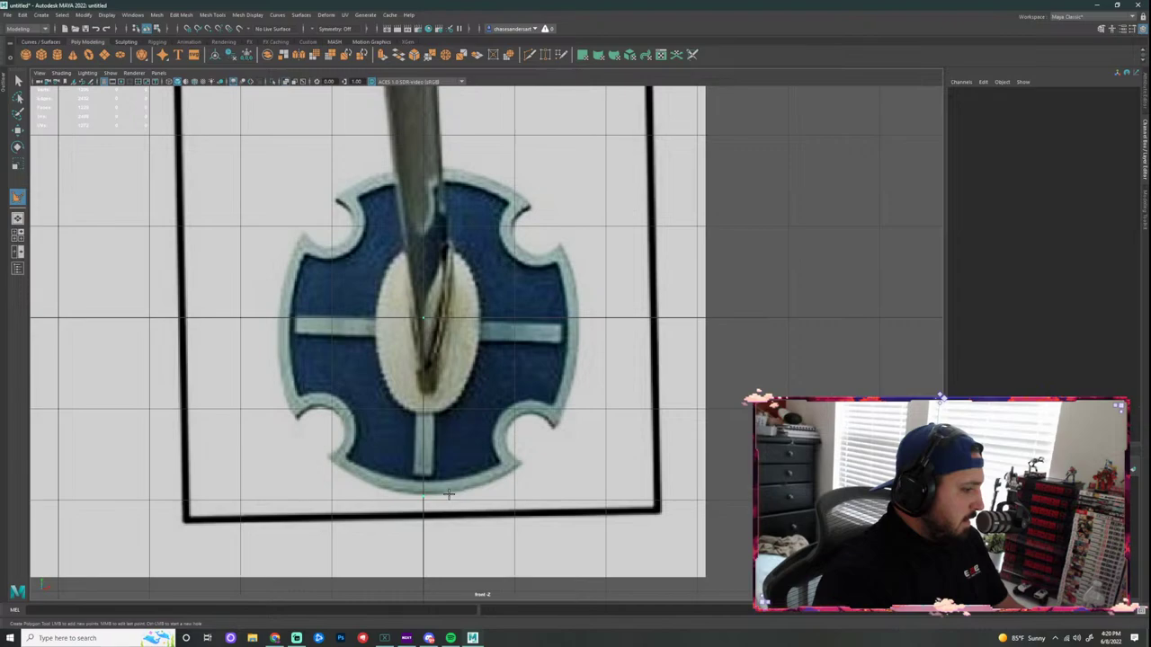
left_click(449, 493)
left_click(482, 485)
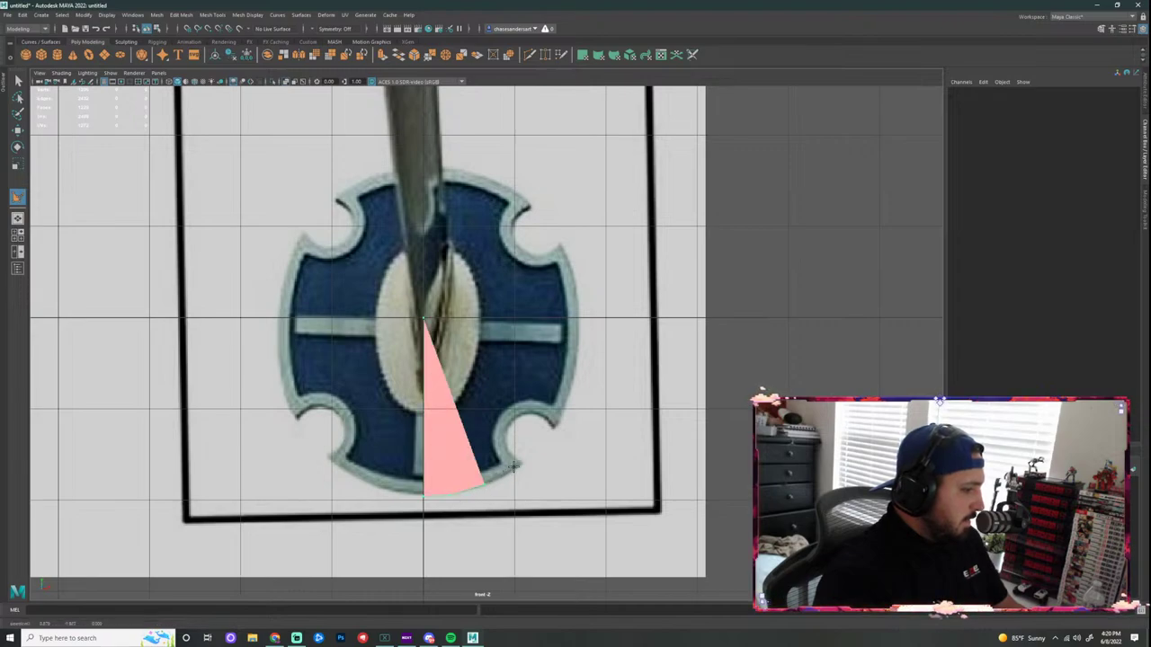
left_click(518, 463)
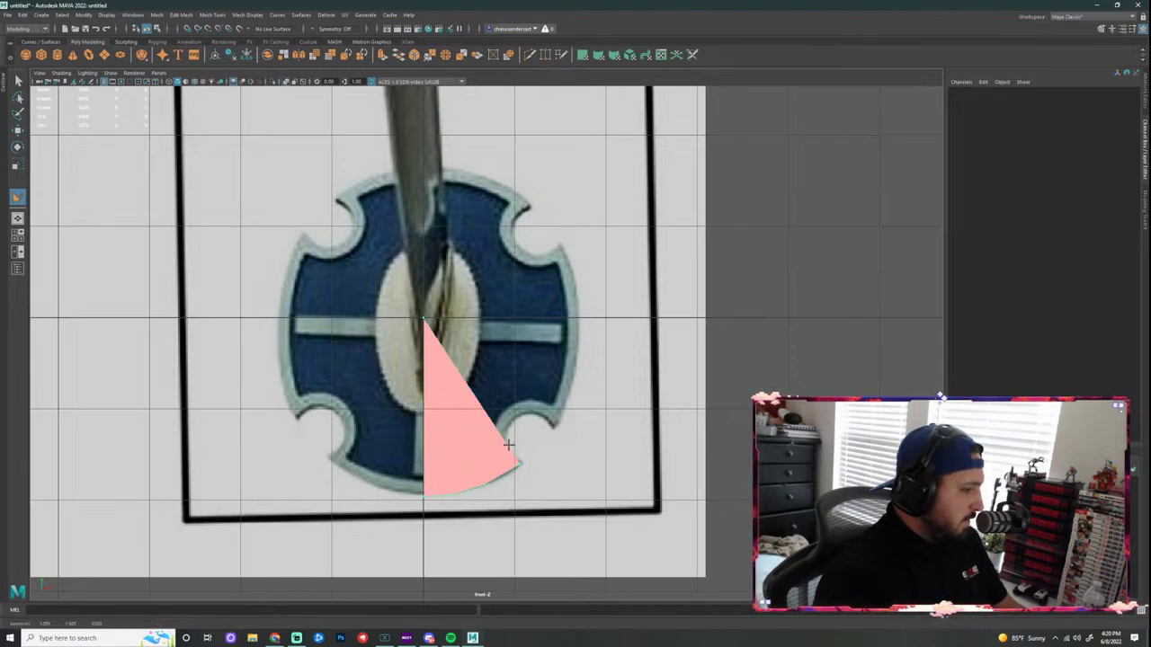
Step: Continue the polygon around the lower-right notch and up the guard's outer edge to the horizontal axis
left_click(512, 420)
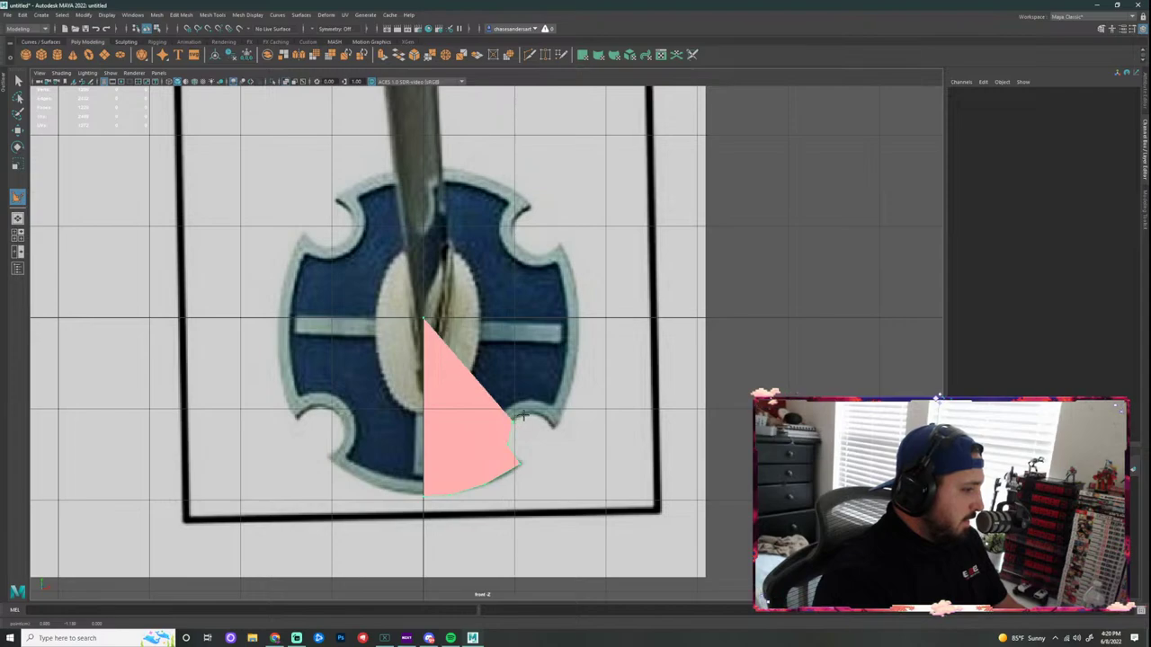
left_click(534, 415)
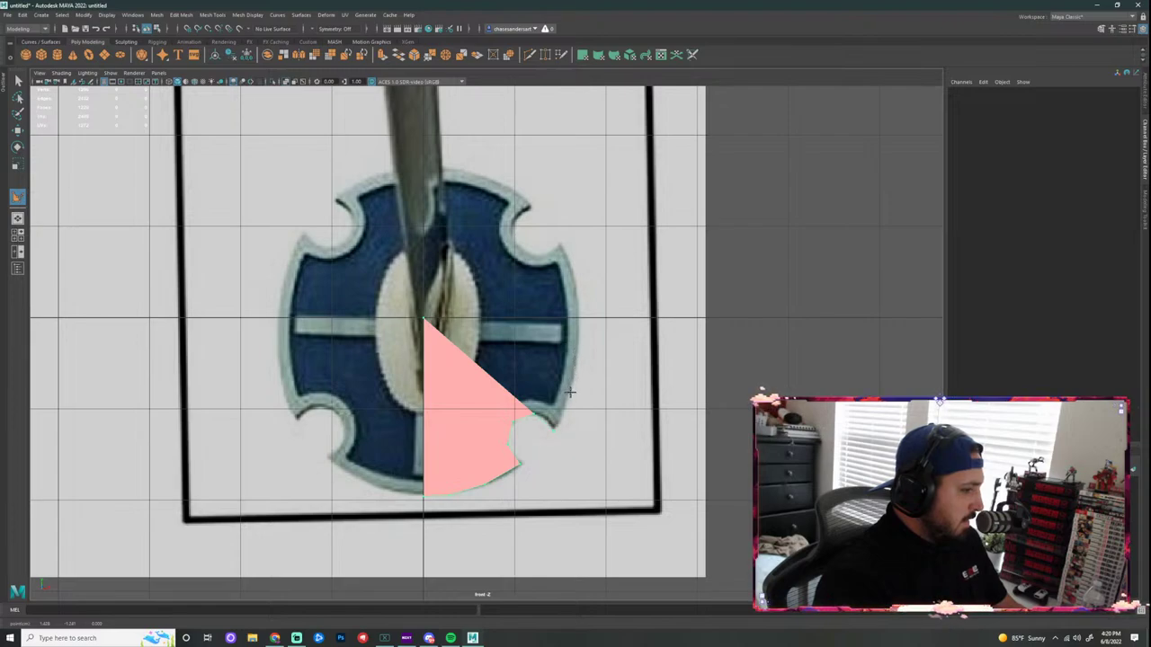
left_click(570, 391)
left_click(579, 347)
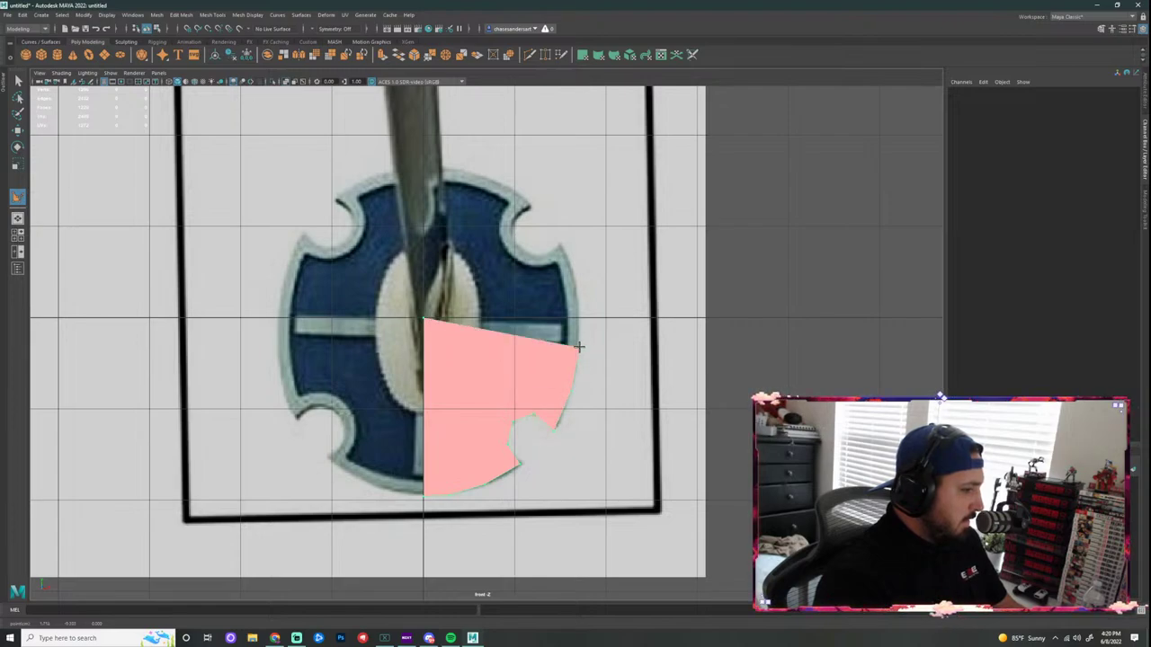
left_click(579, 318)
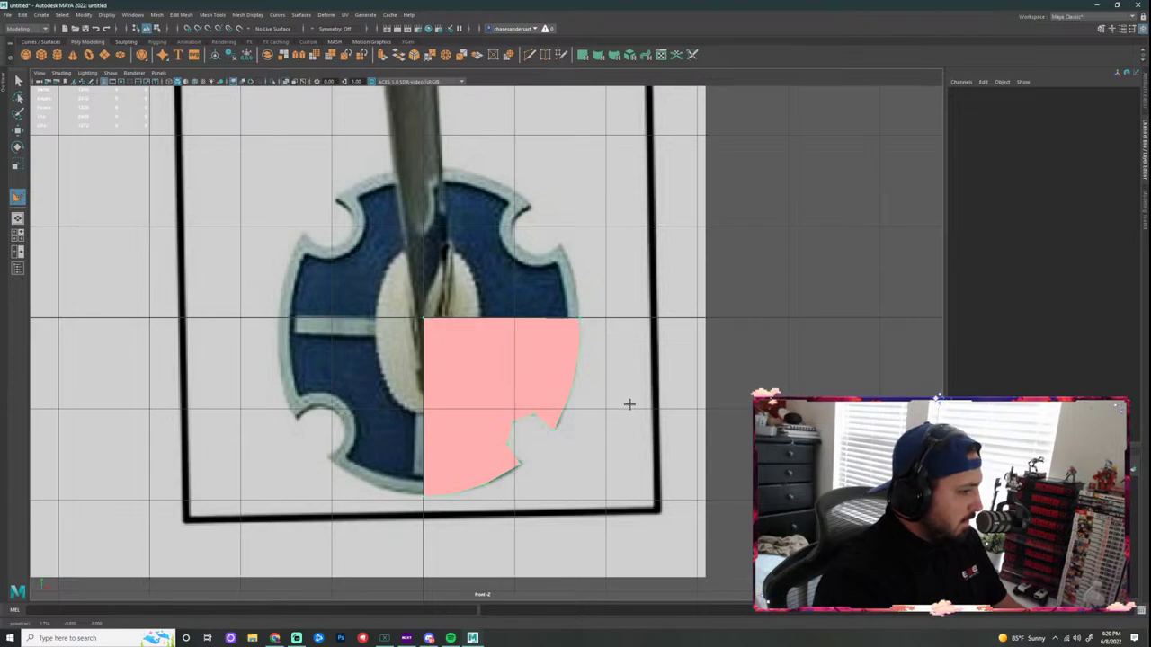
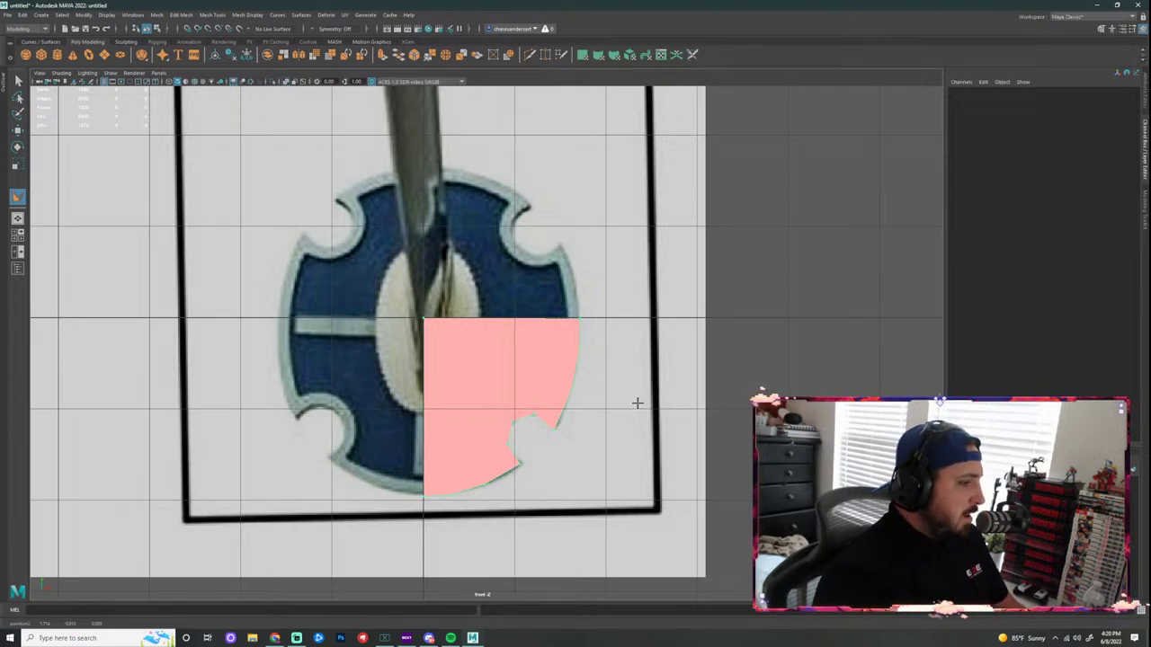
Step: Complete the polygon face for the guard's lower-right quarter and view it in perspective
scroll(655, 328, "up", 2)
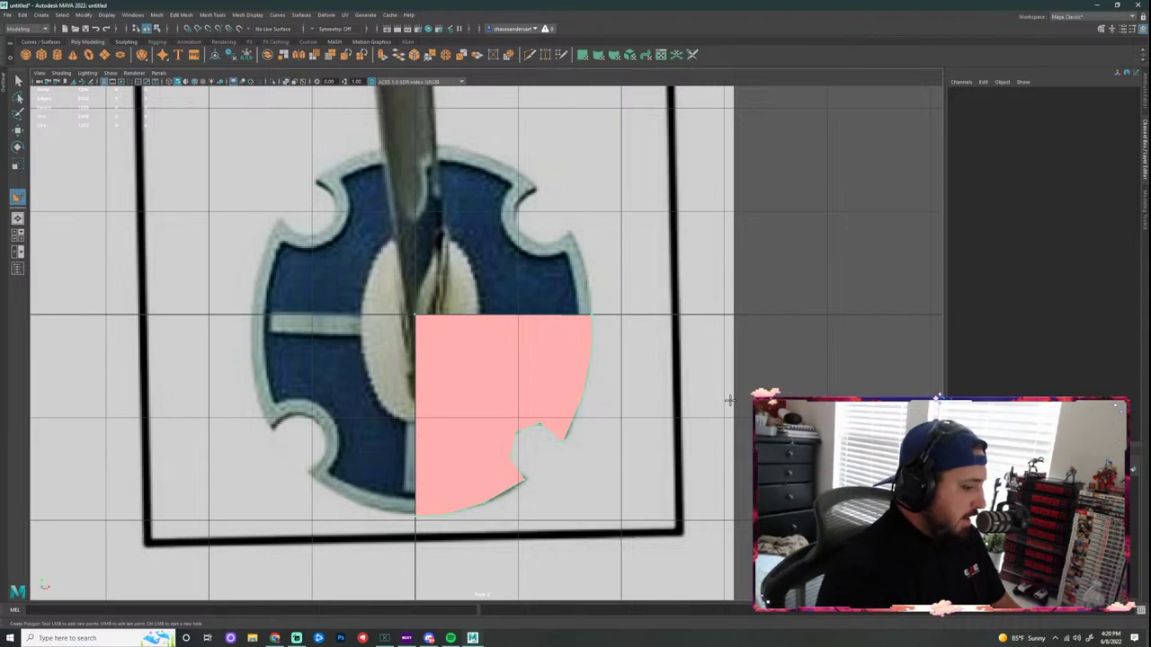
key("Return")
key("w")
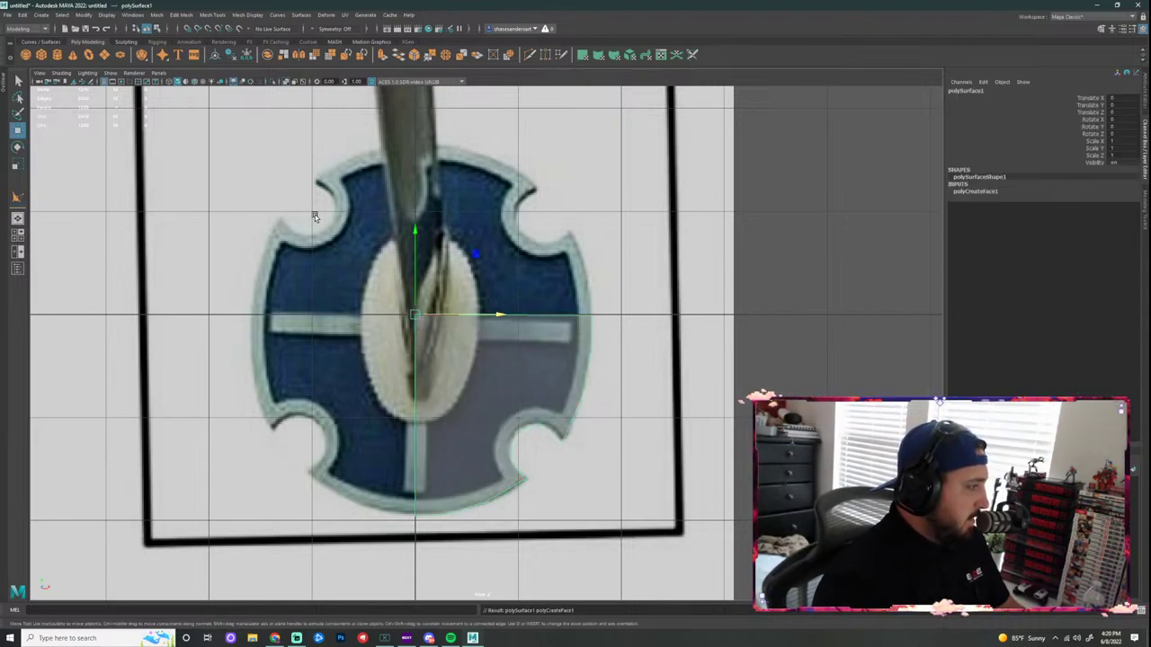
scroll(650, 257, "down", 4)
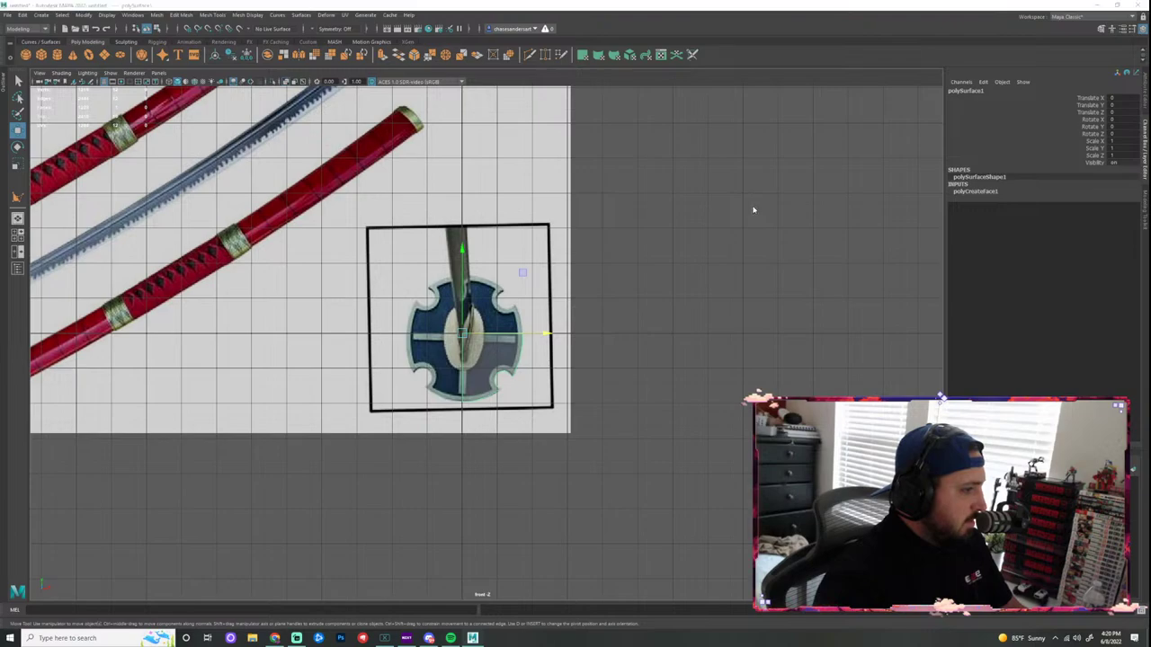
key("space")
left_click_drag(710, 240, 612, 321, "alt")
key("space")
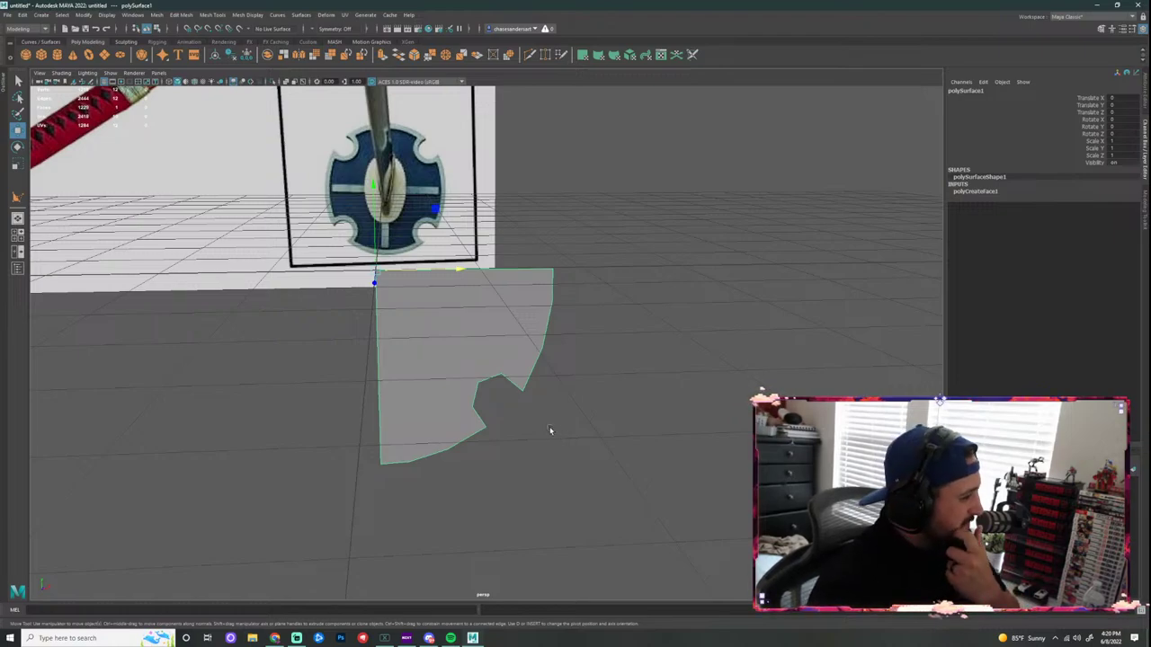
Step: Examine the traced lower-right guard quarter against the reference image in the front view, especially around the notch and lower arc
key("space")
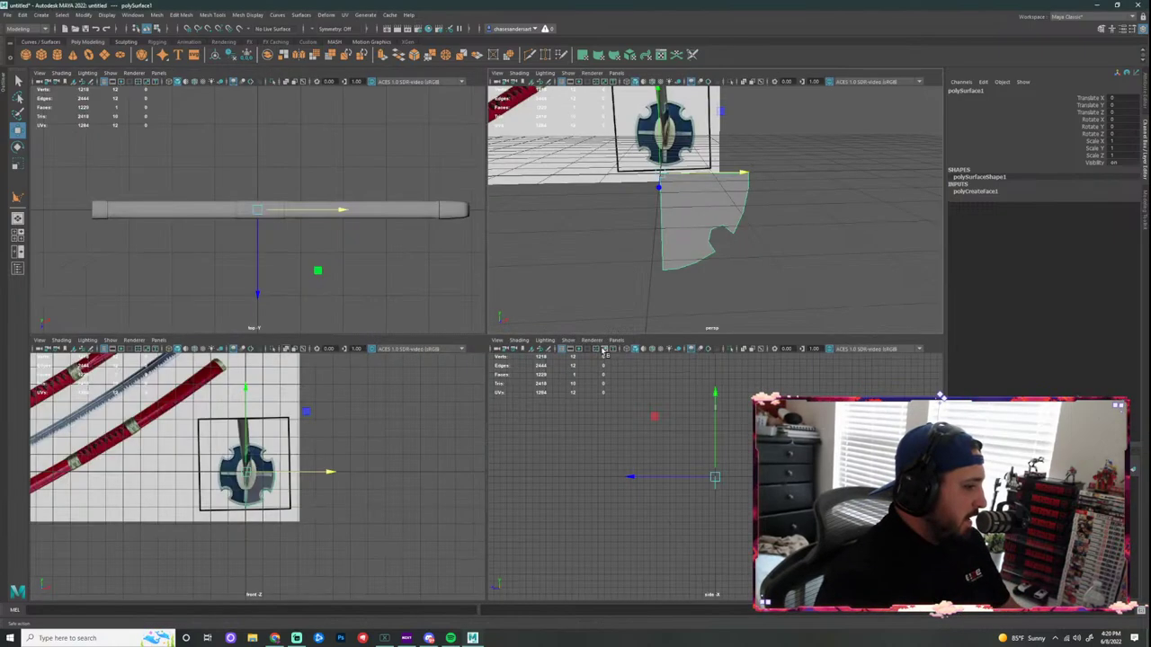
scroll(763, 266, "up", 5)
scroll(749, 288, "down", 3)
mouse_move(746, 289)
left_mouse_down("alt")
mouse_move(719, 284)
mouse_move(739, 282)
left_mouse_up("alt")
right_click_drag(764, 278, 729, 185, "alt")
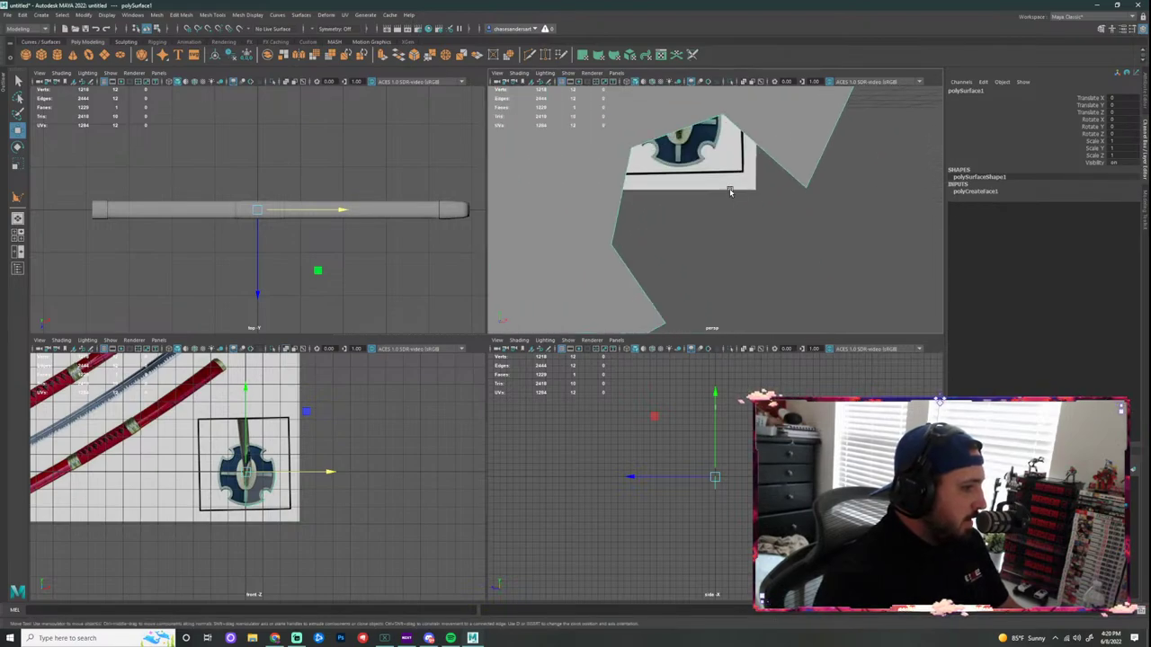
key("space")
key("space")
scroll(302, 510, "up", 5)
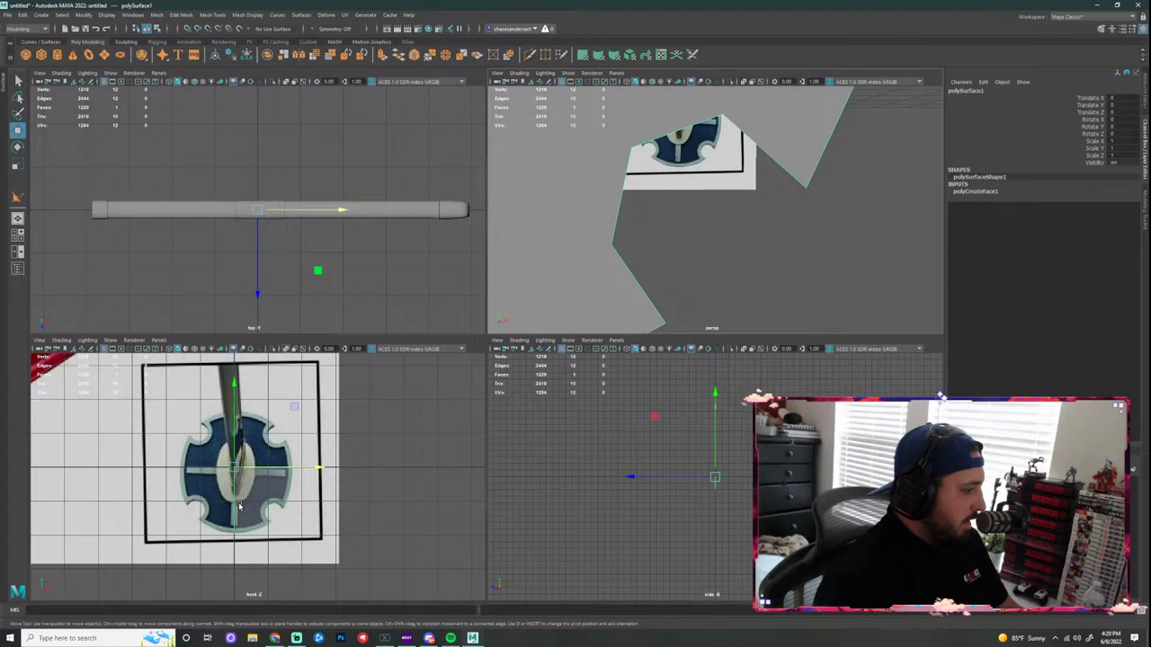
middle_click_drag(302, 510, 385, 440, "alt")
scroll(335, 454, "up", 4)
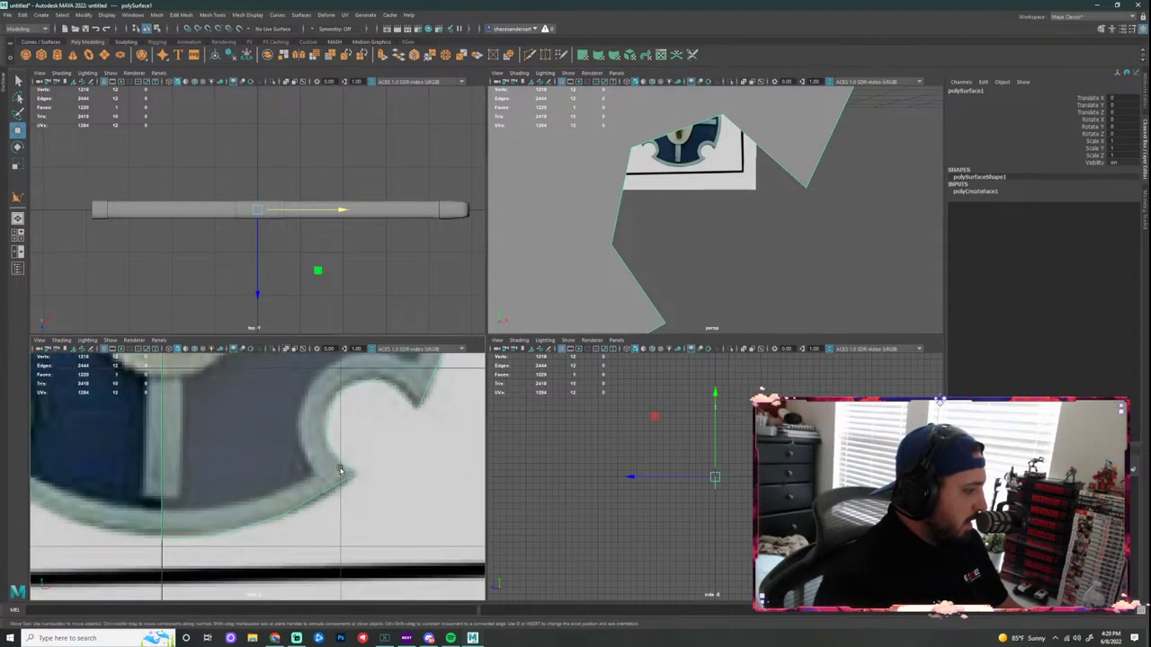
scroll(383, 404, "down", 8)
middle_click_drag(351, 434, 310, 489, "alt")
scroll(292, 389, "up", 4)
scroll(289, 465, "up", 2)
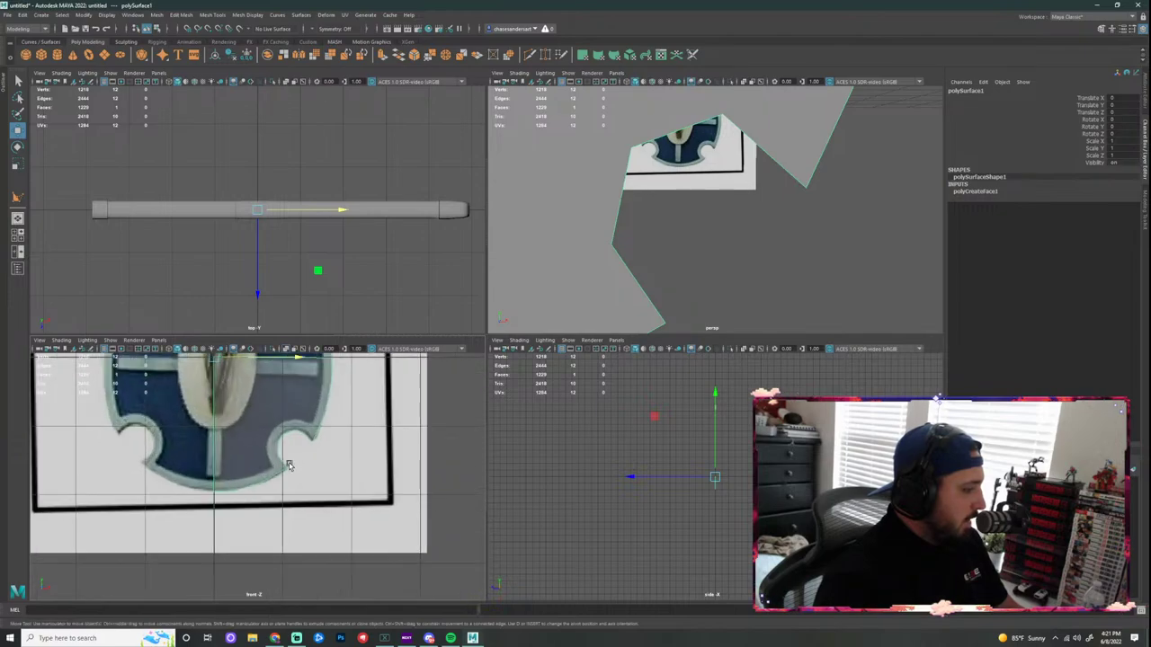
Step: With Multi-Cut, cut the guard quarter vertically from the first lower-arc vertex beside the vertical axis up to the top edge
key("space")
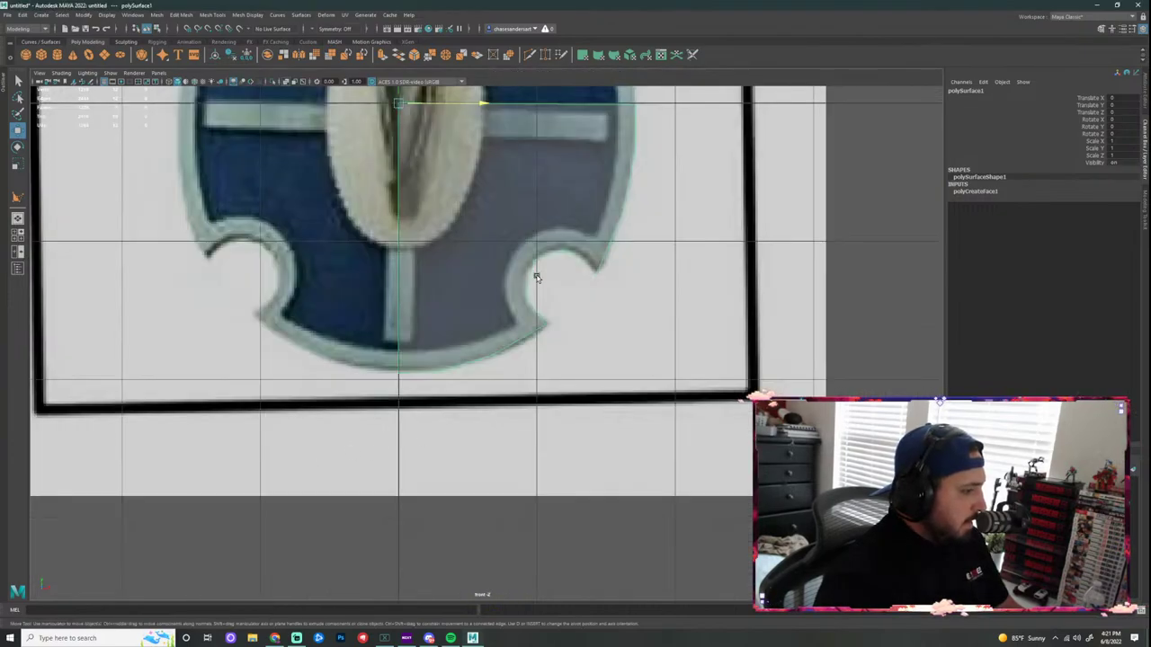
middle_click_drag(534, 270, 513, 381, "alt")
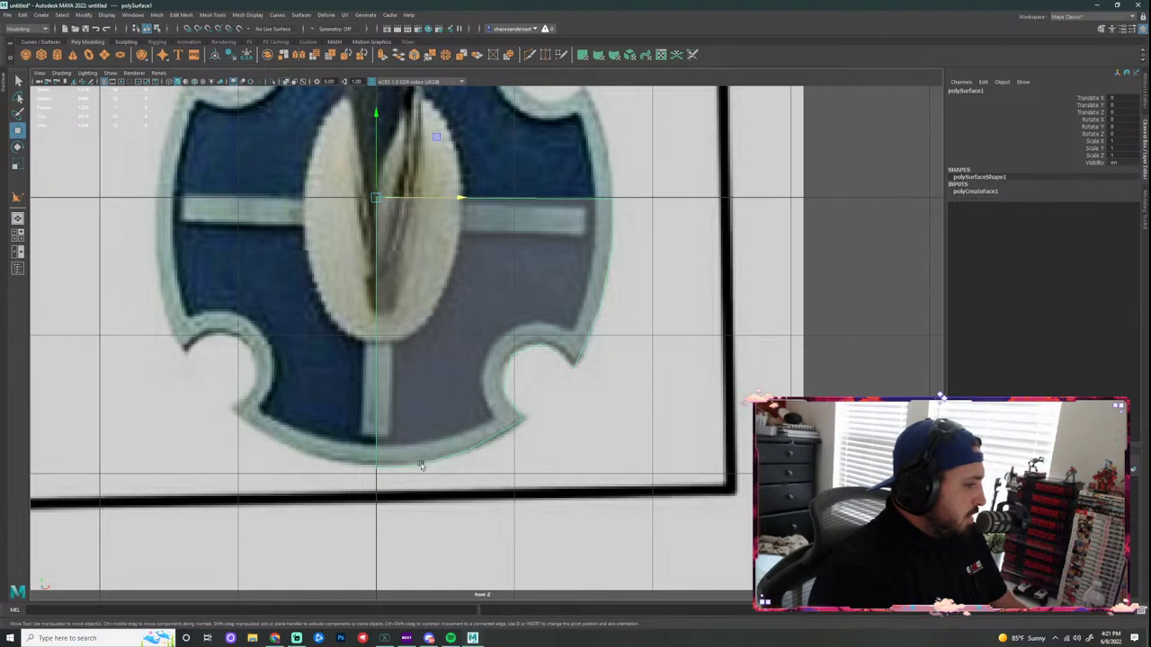
left_click(531, 54)
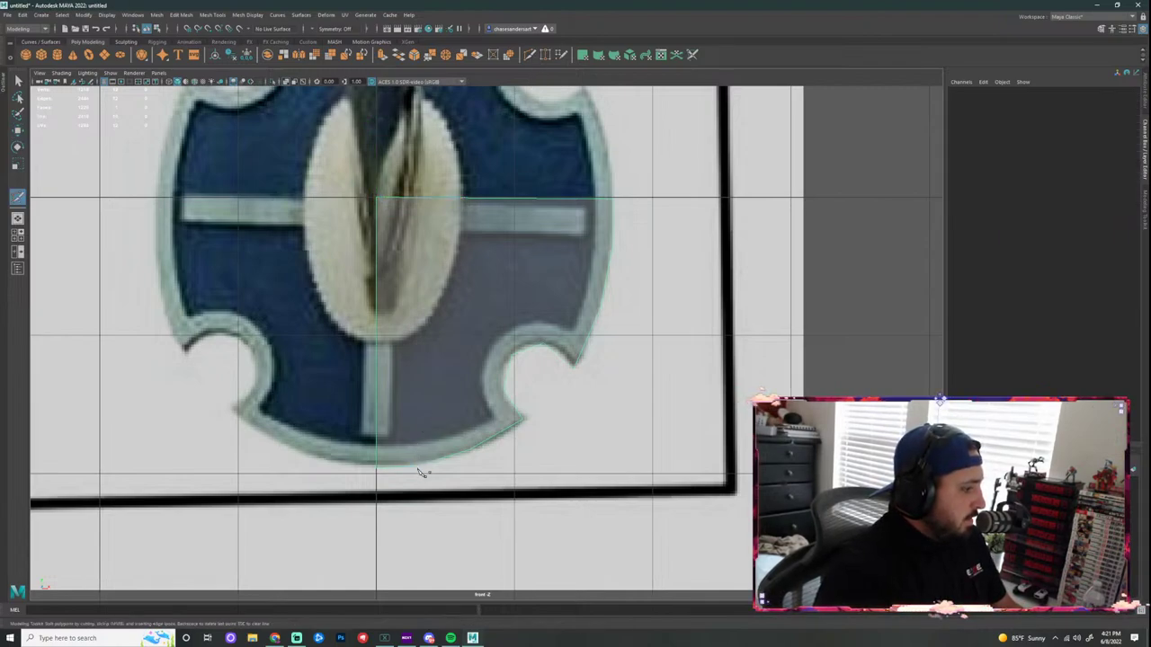
left_click(416, 197)
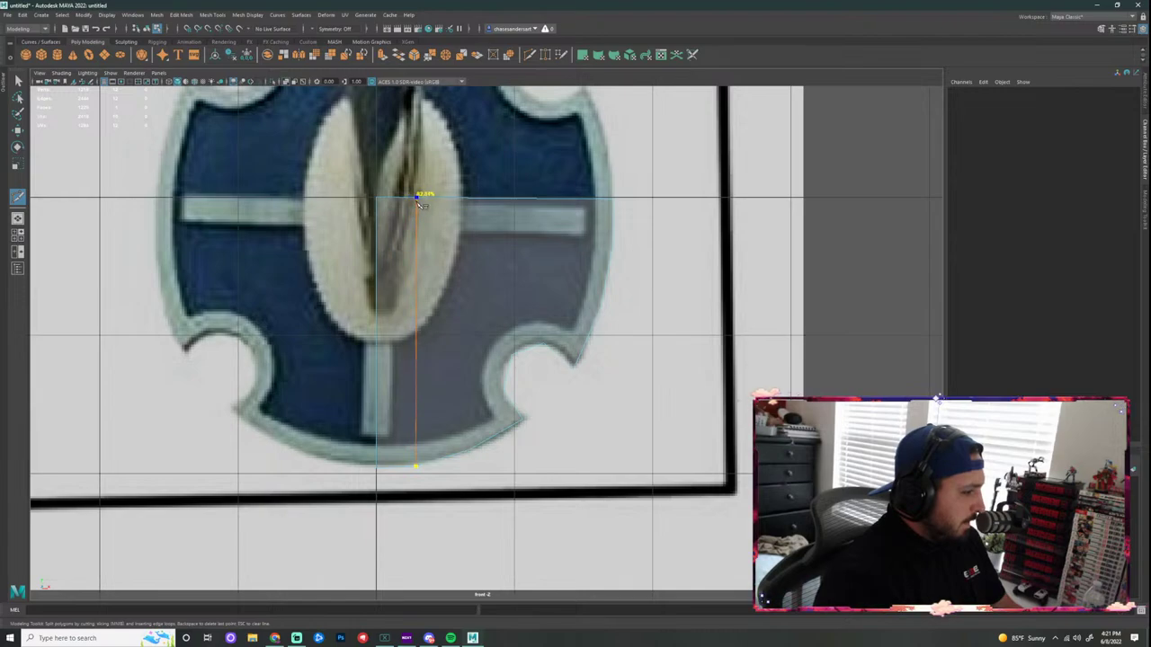
key("Return")
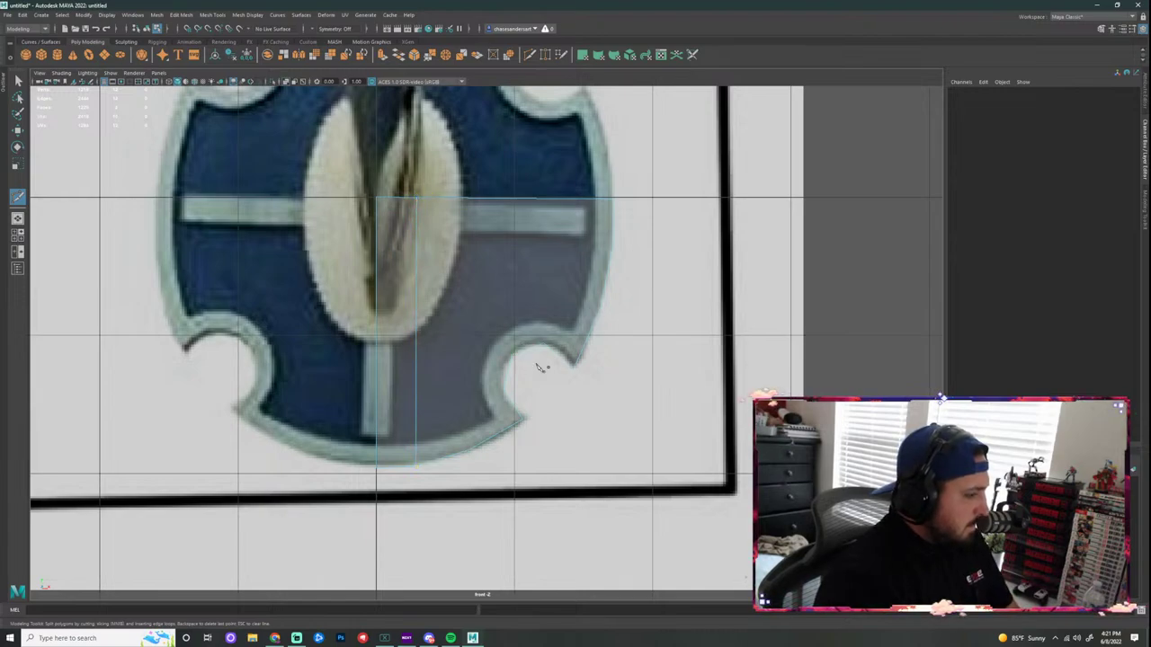
Step: Start a second Multi-Cut line from the lower-arc vertex between the first cut and the notch's lower corner
left_click(469, 450)
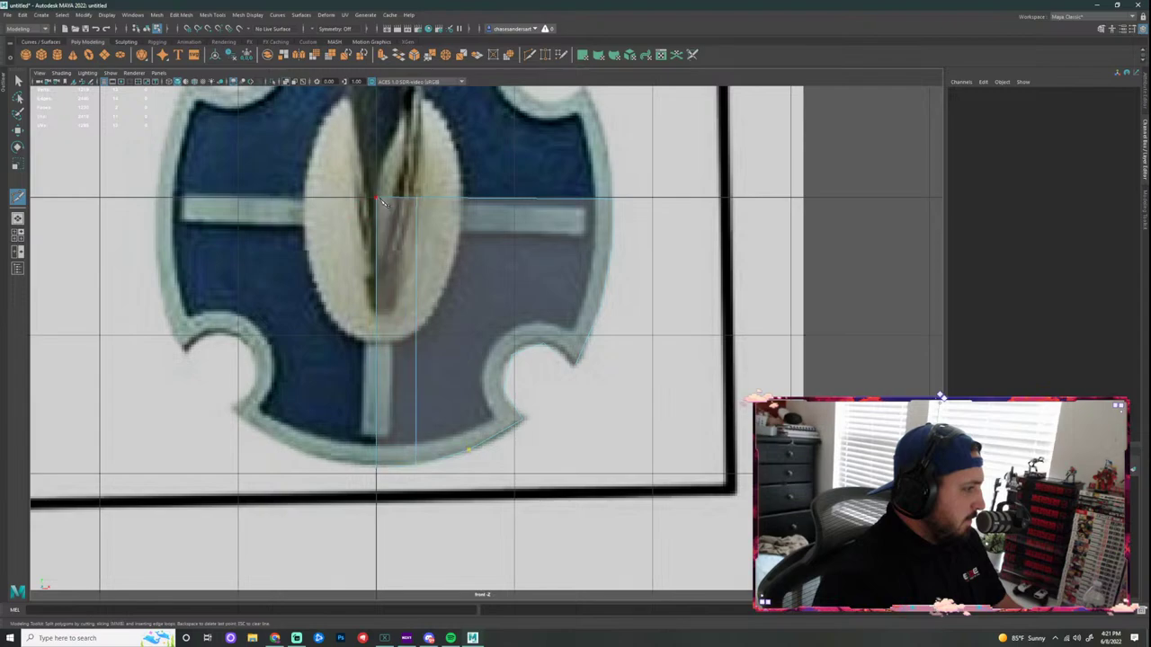
key("ctrl+z")
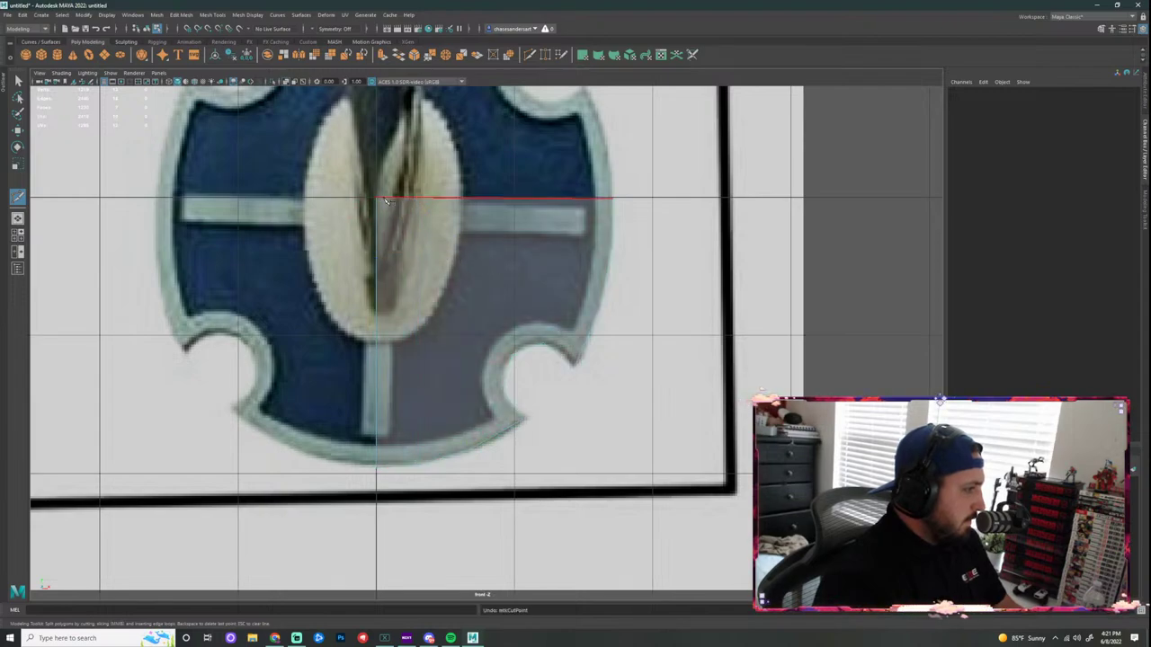
left_click(376, 198)
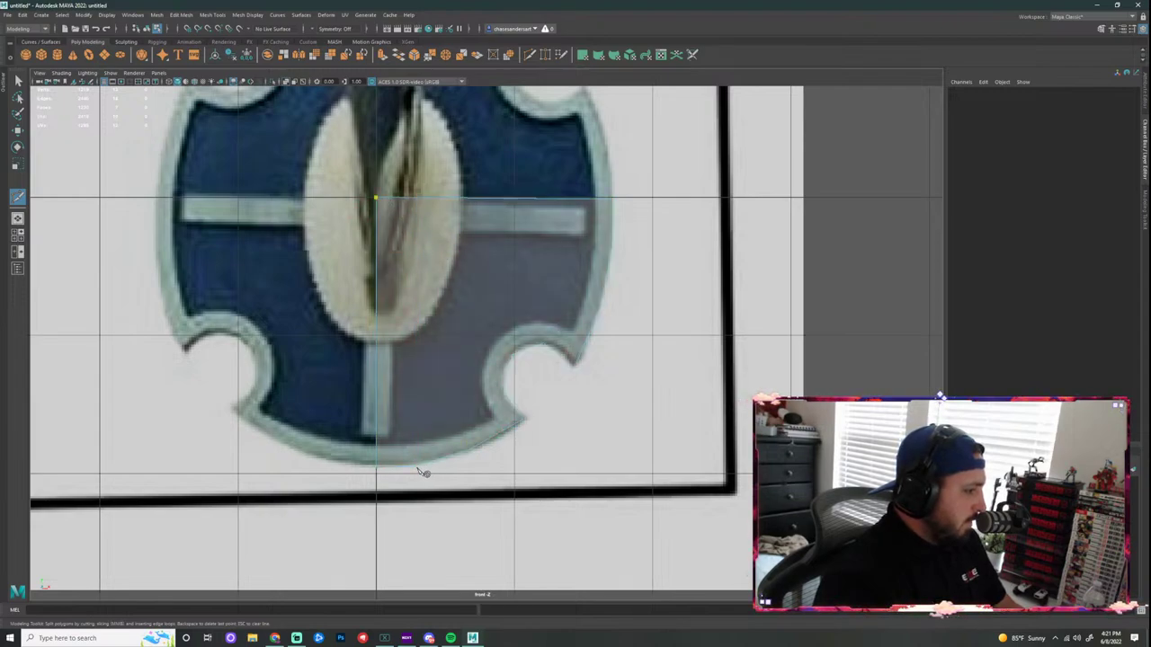
left_click(416, 466)
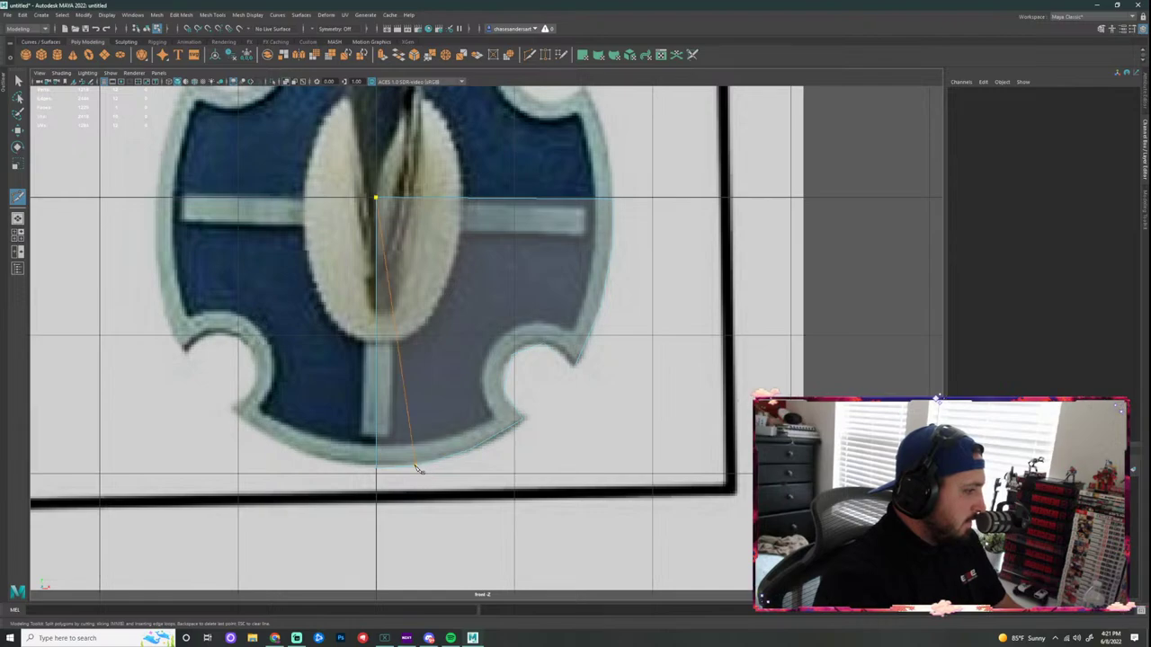
right_click(476, 459)
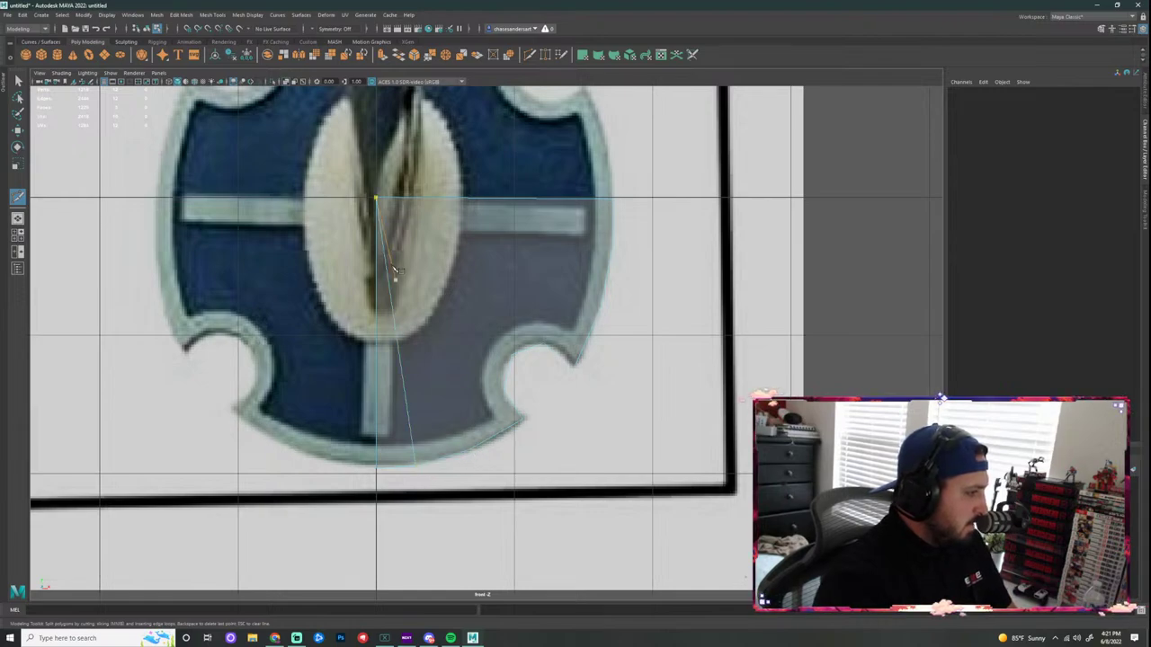
left_click(377, 198)
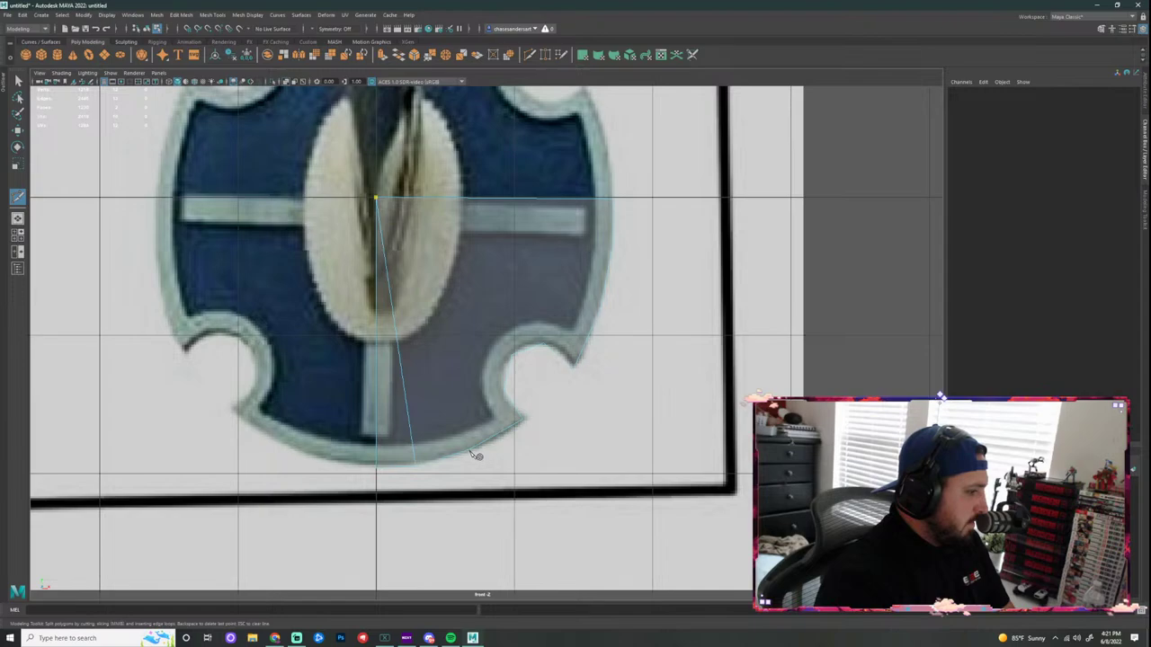
key("Return")
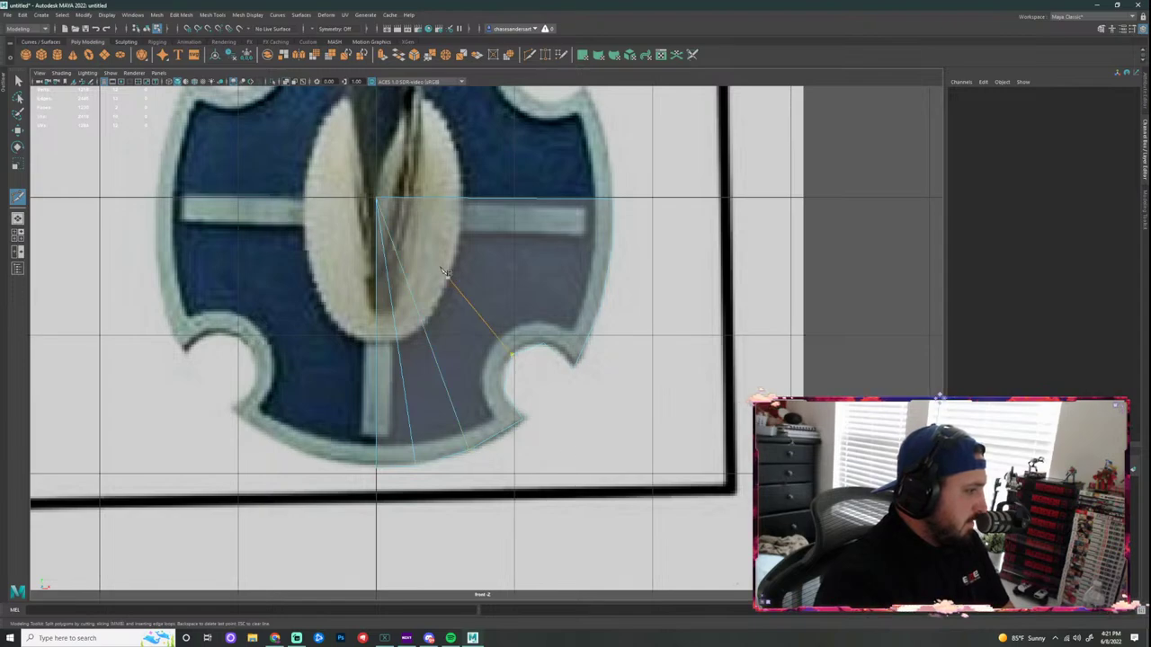
left_click(378, 202)
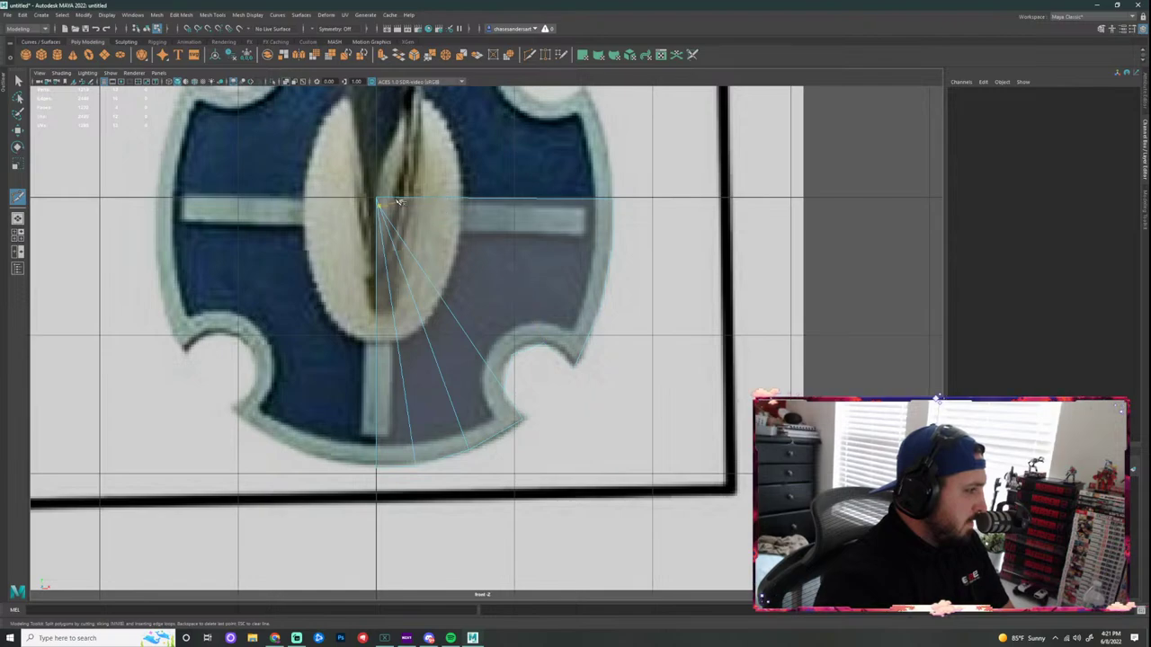
key("ctrl+z")
key("ctrl+z")
key("ctrl+z")
key("ctrl+z")
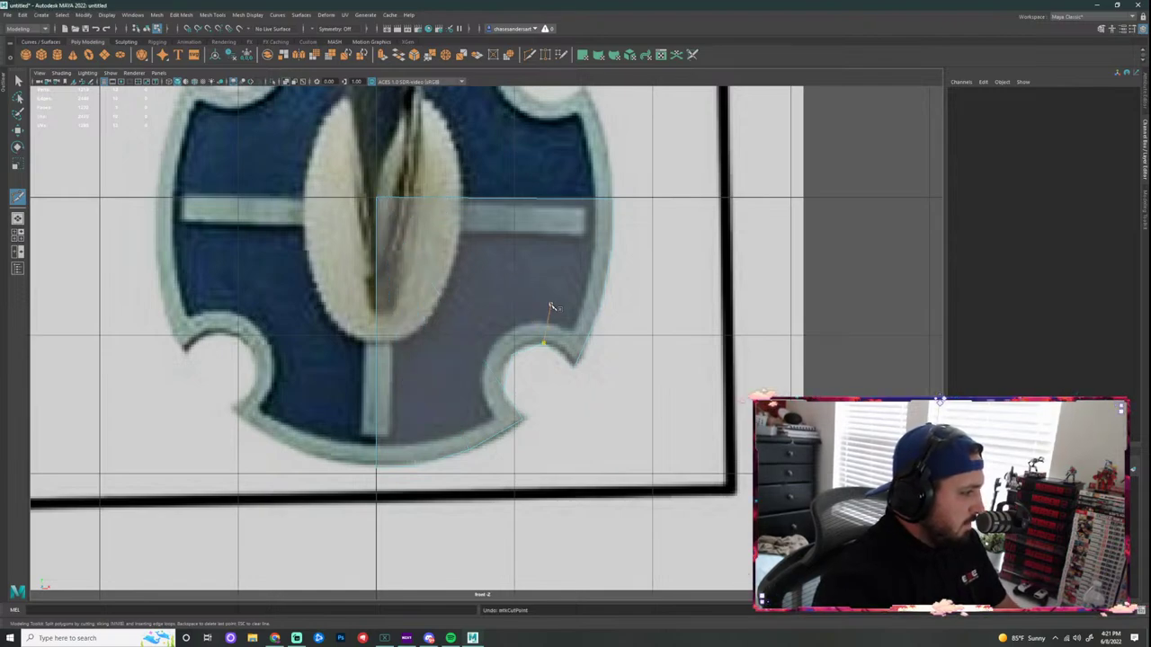
Step: Split the shield quarter face with Multi-Cut edges radiating from the centre vertex to the notch and the lower and outer rim vertices
left_click(377, 199)
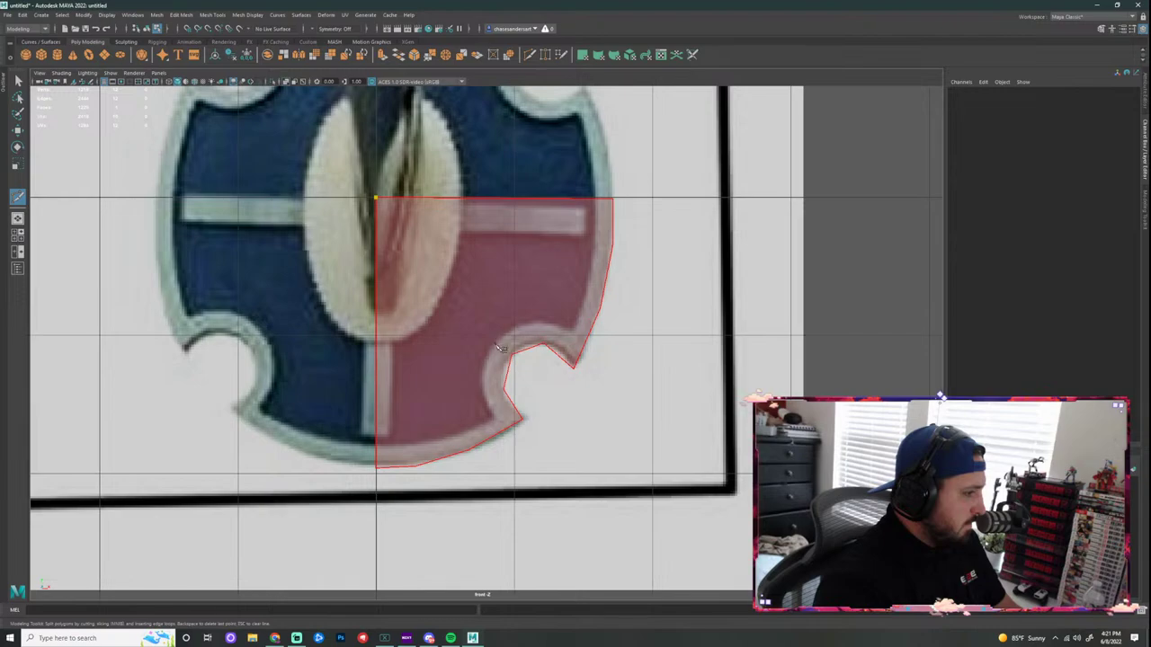
right_click(557, 383)
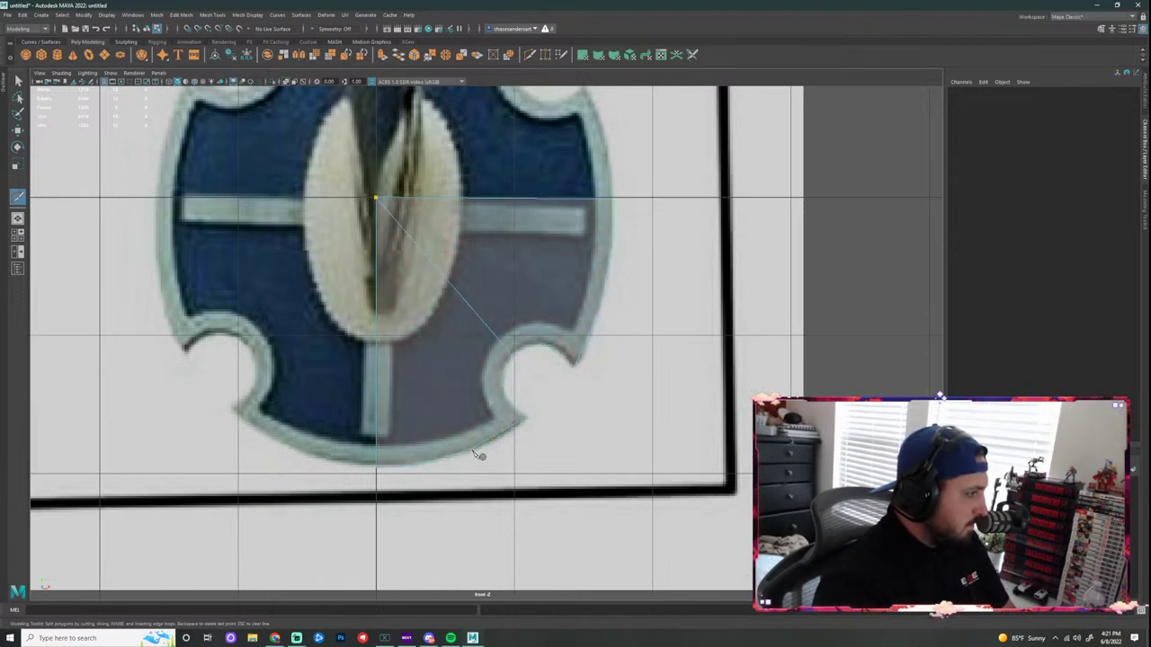
left_click(379, 207)
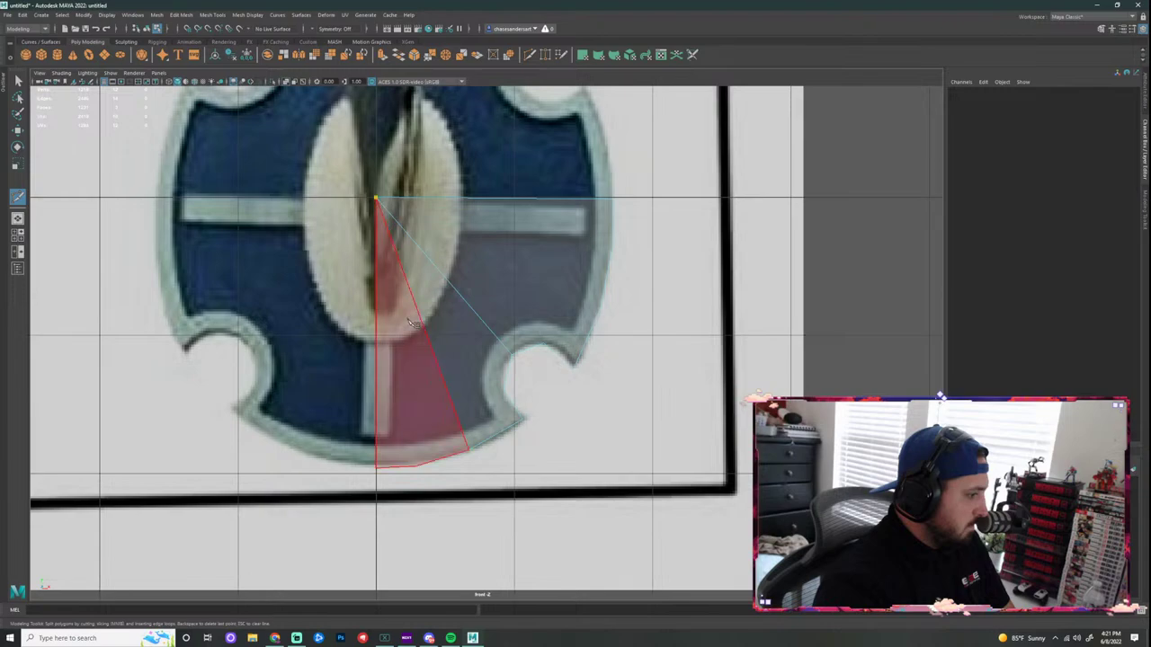
left_click(415, 467)
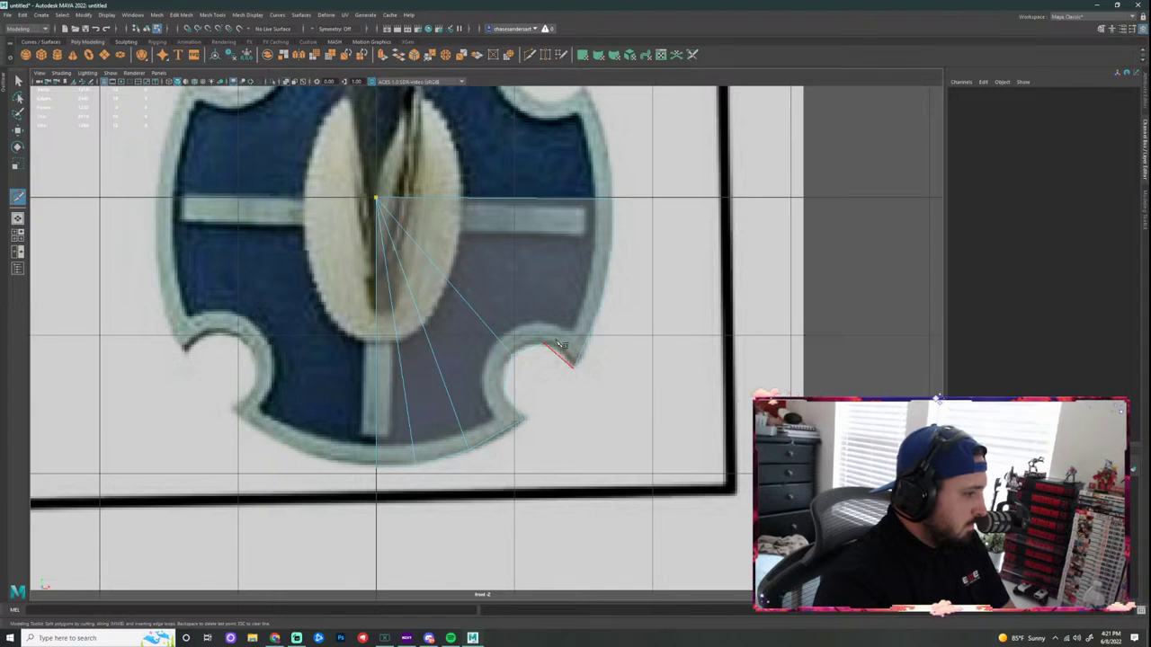
left_click(601, 303)
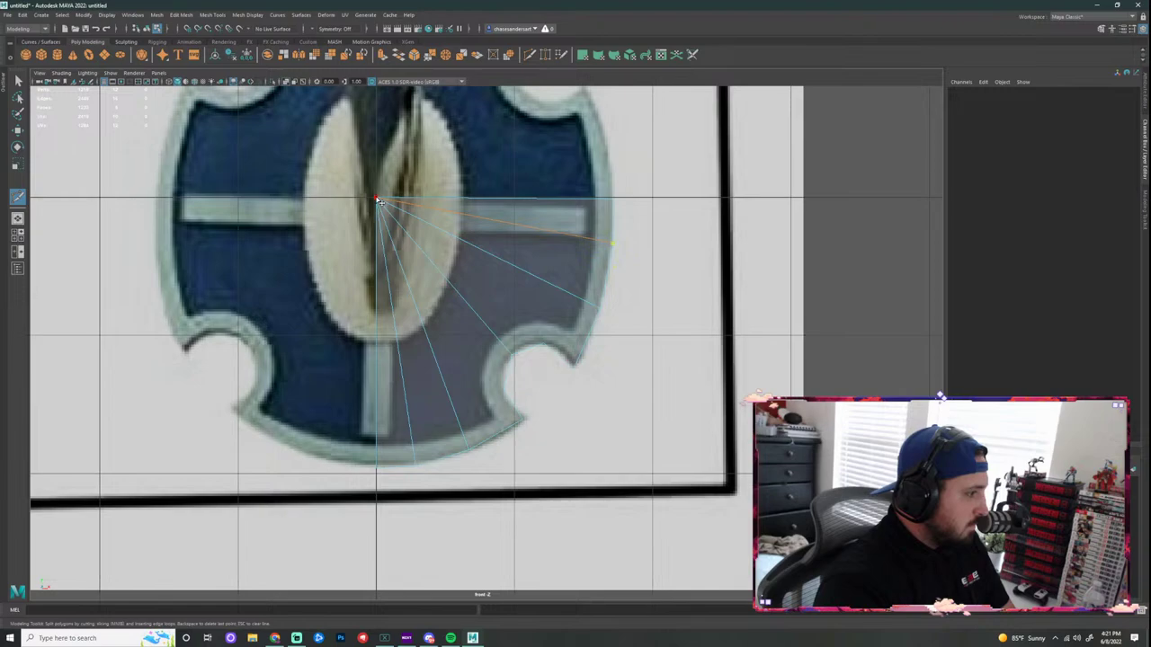
Step: Cut an inner row of edges across the wedges on both sides of the notch, ending on the quarter's two straight borders
scroll(576, 341, "up", 3)
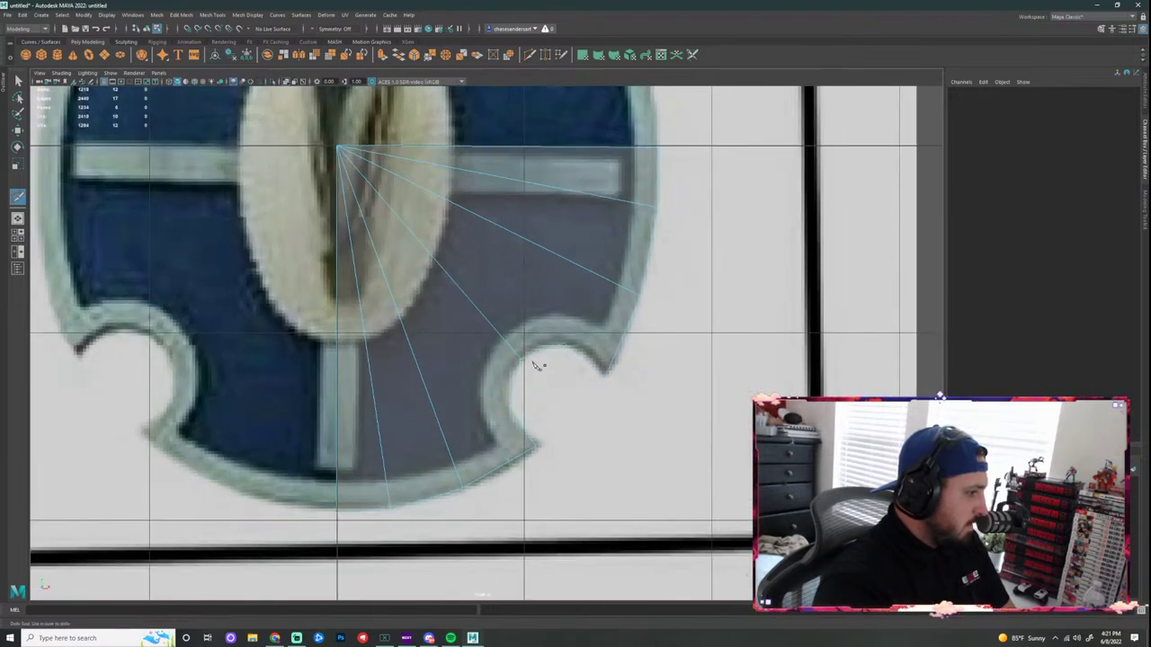
left_click(510, 407)
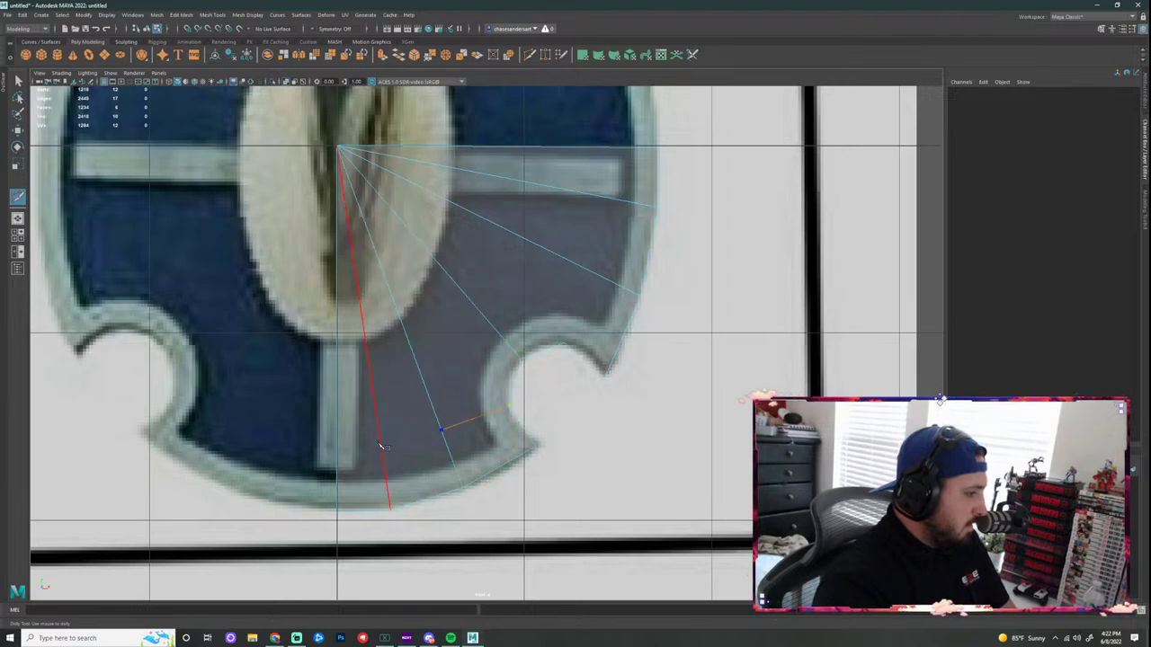
left_click(337, 443)
right_click(344, 444)
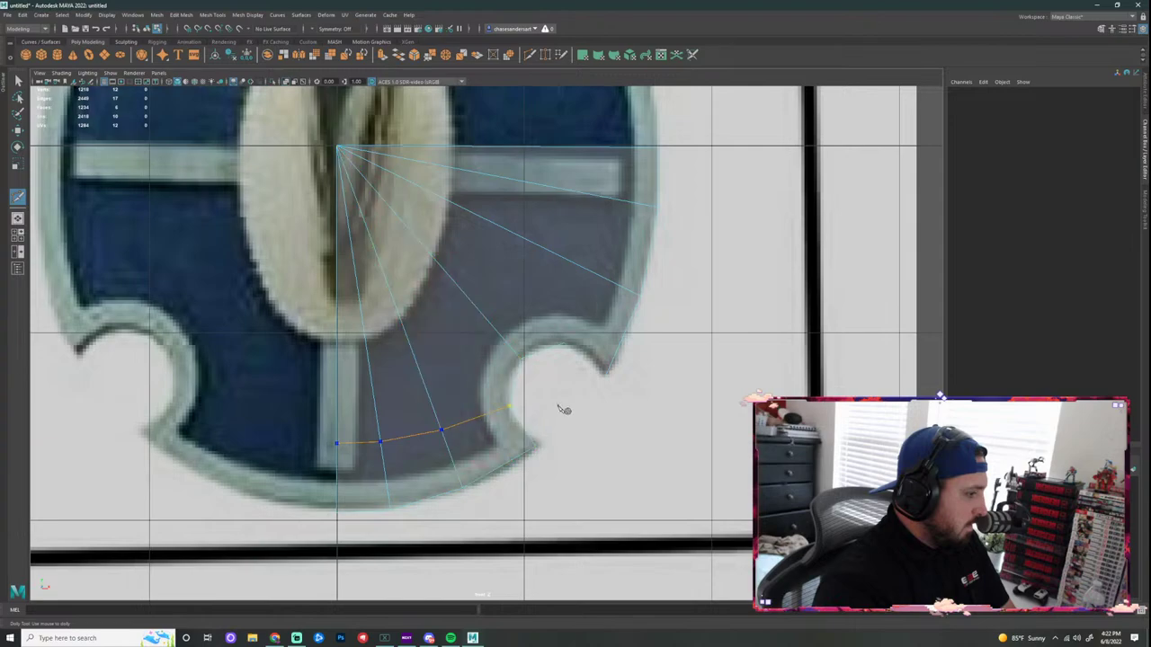
left_click(564, 344)
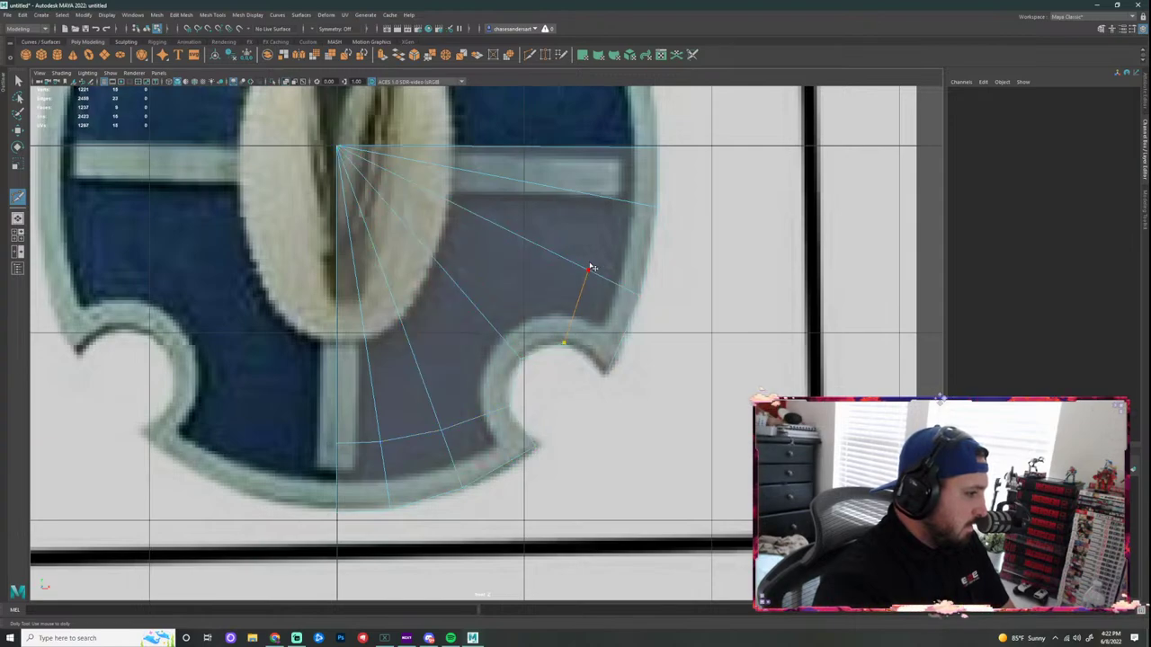
left_click(595, 147)
key("Return")
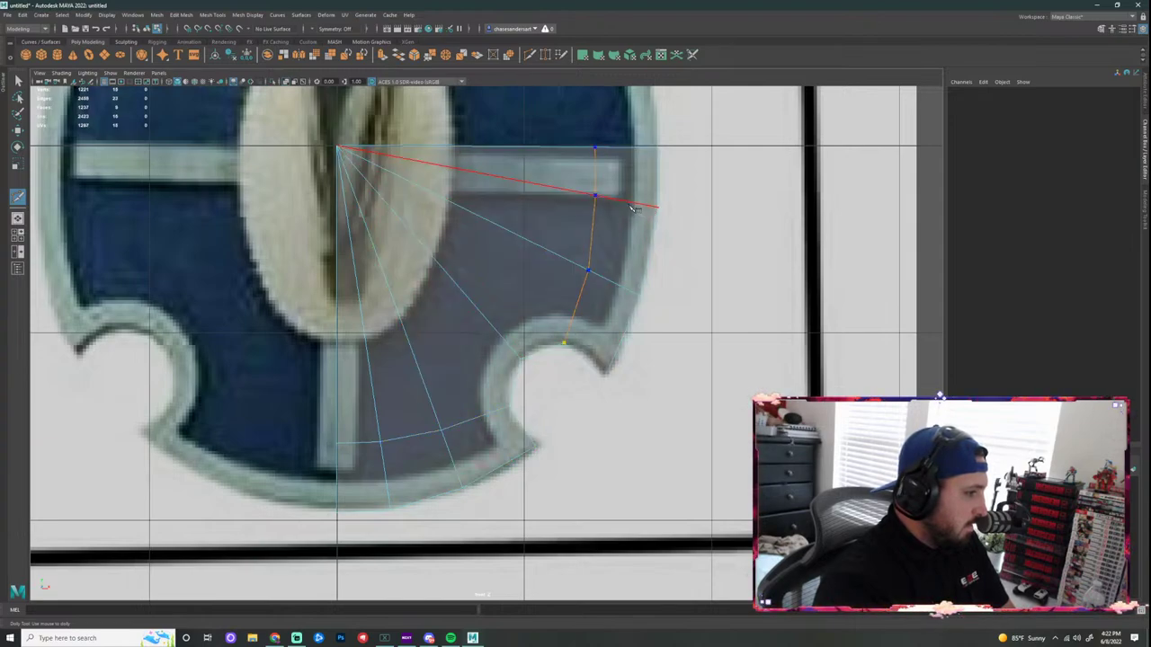
Step: Cut a second row across the outer-side wedges along the rim's inner border, from the horizontal border to the notch edge
left_click(627, 146)
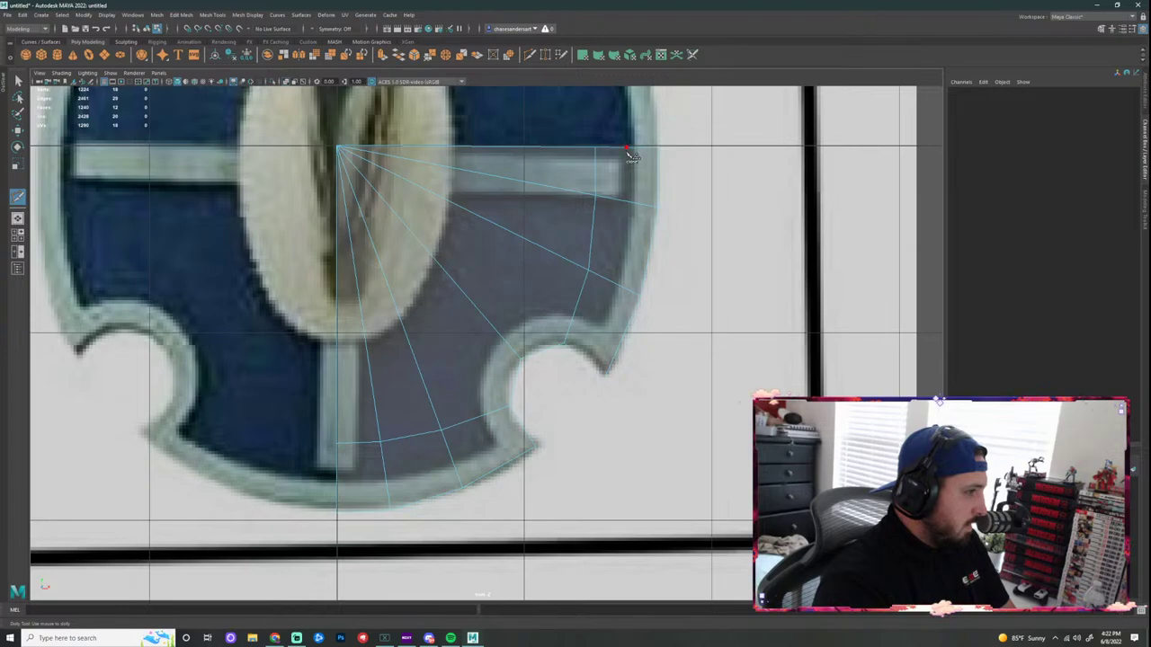
left_click(620, 199)
key("Return")
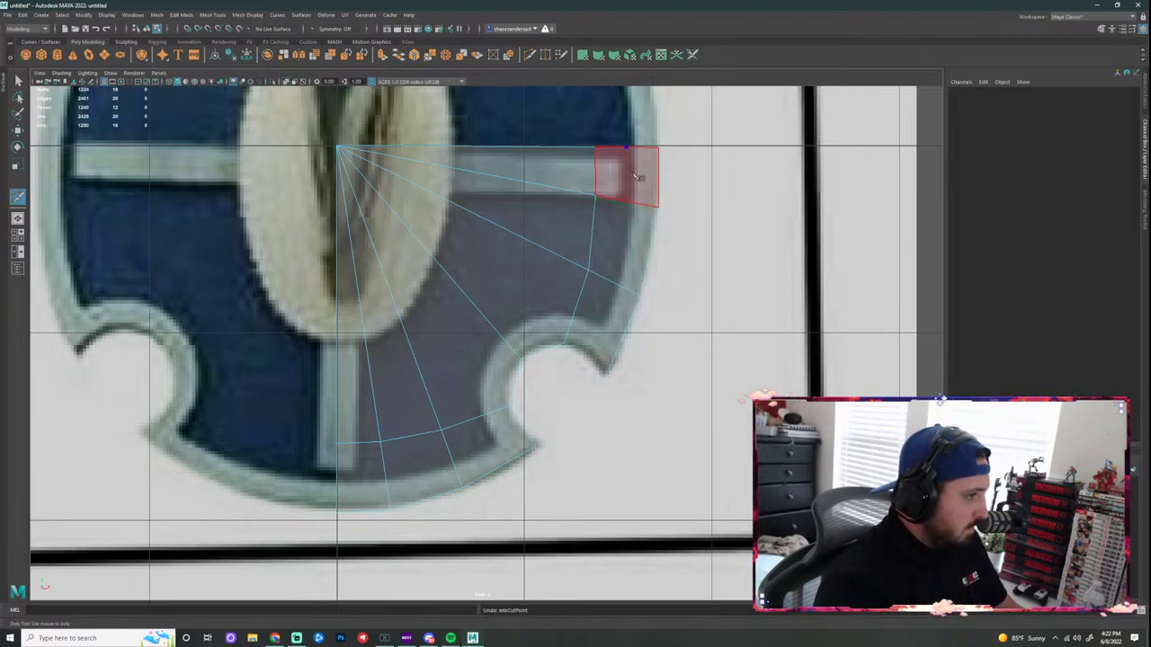
left_click(630, 147)
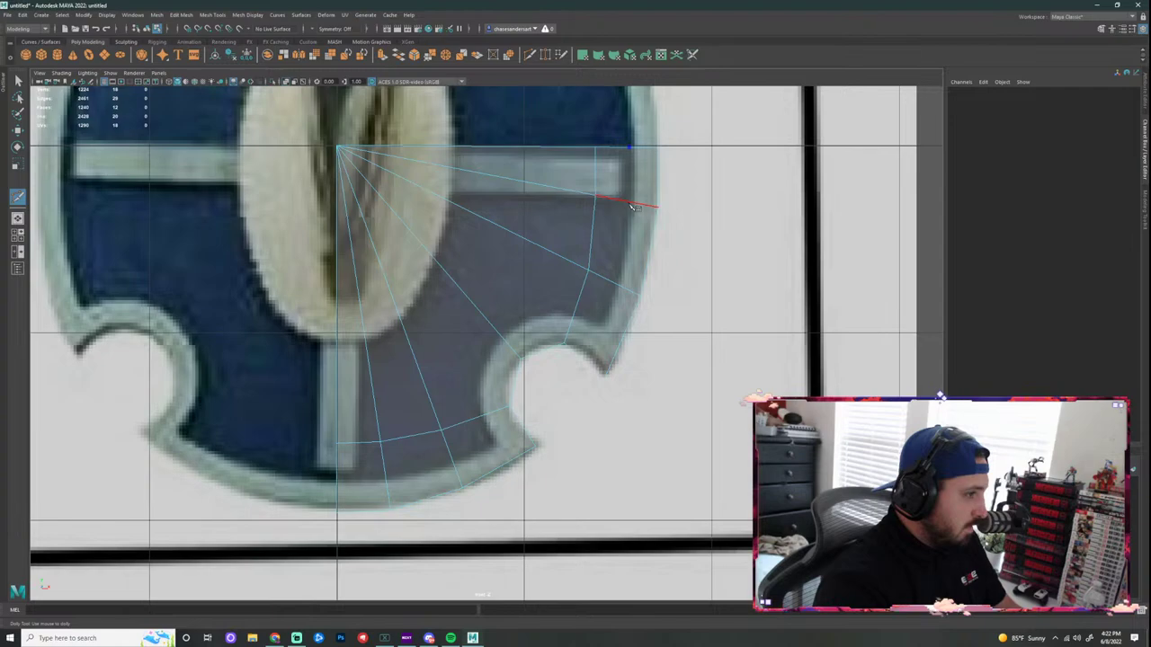
left_click(628, 200)
left_click(614, 284)
left_click(580, 357)
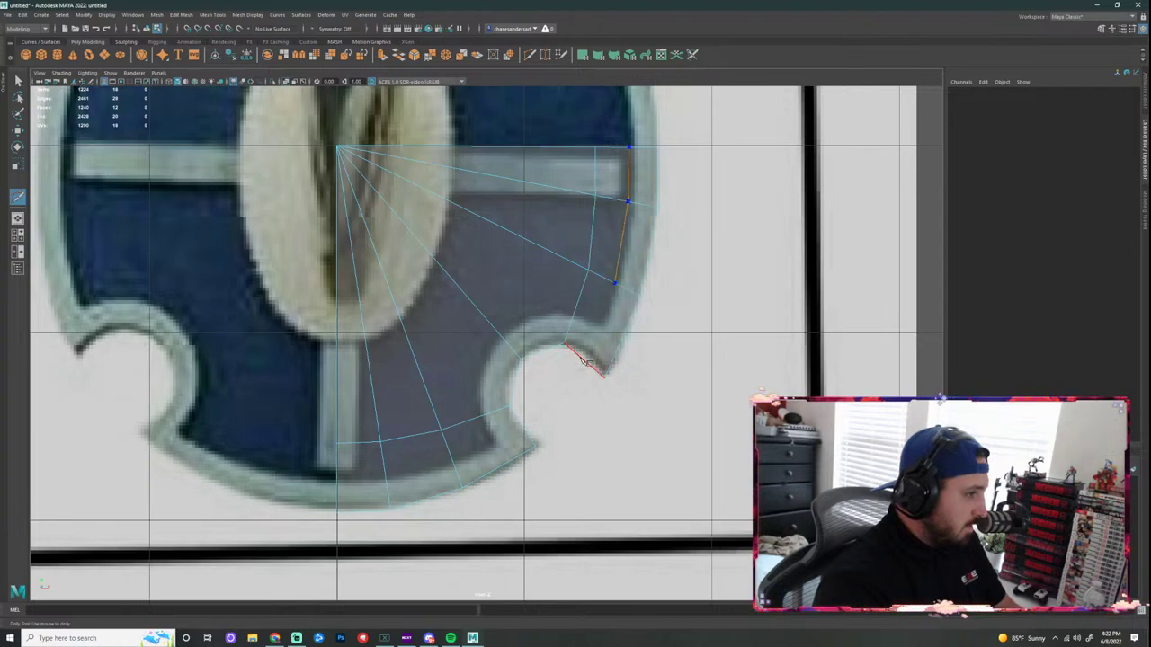
key("Return")
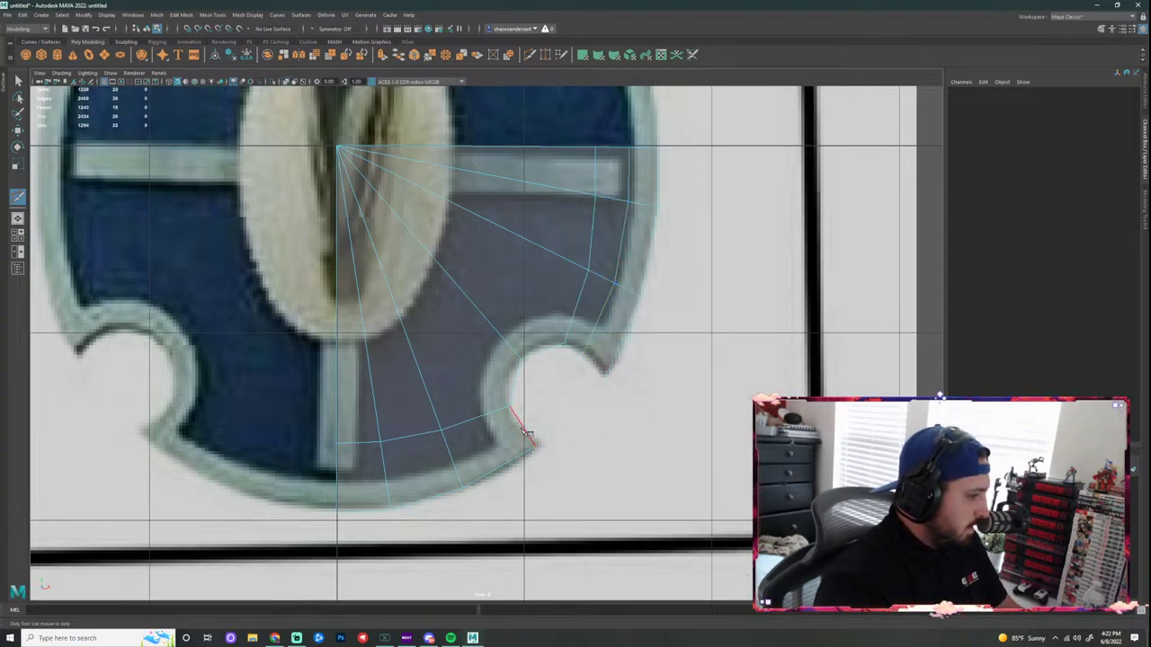
Step: Cut a second row across the lower wedges along the rim's inner border, from the notch to the vertical border
left_click(522, 427)
left_click(450, 458)
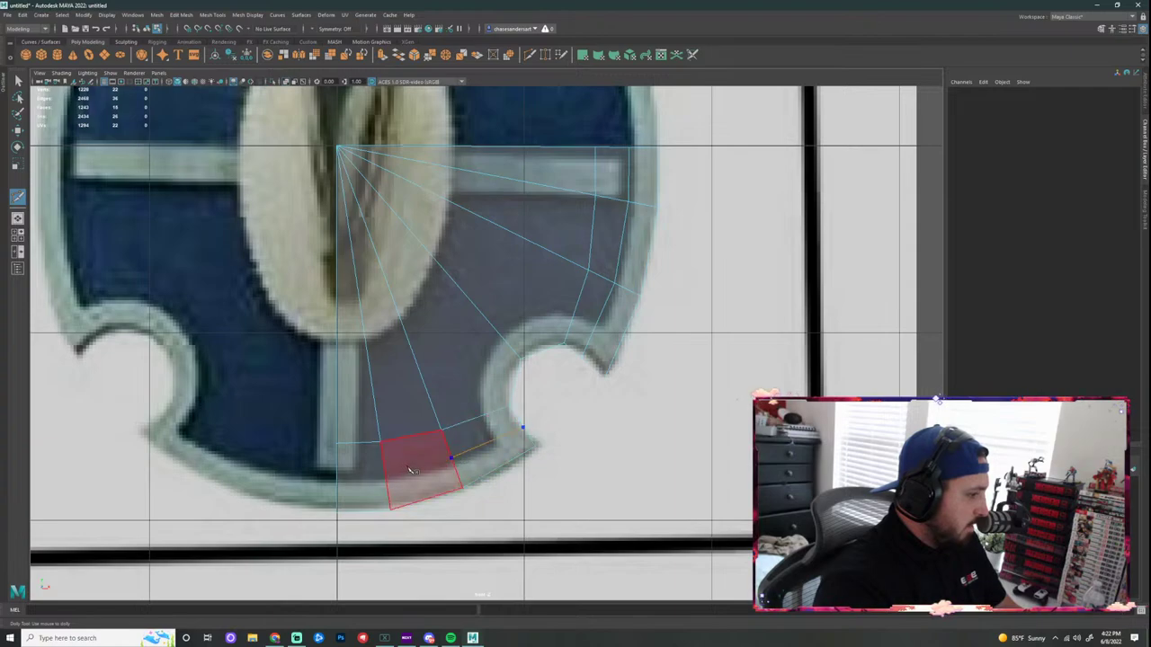
left_click(338, 471)
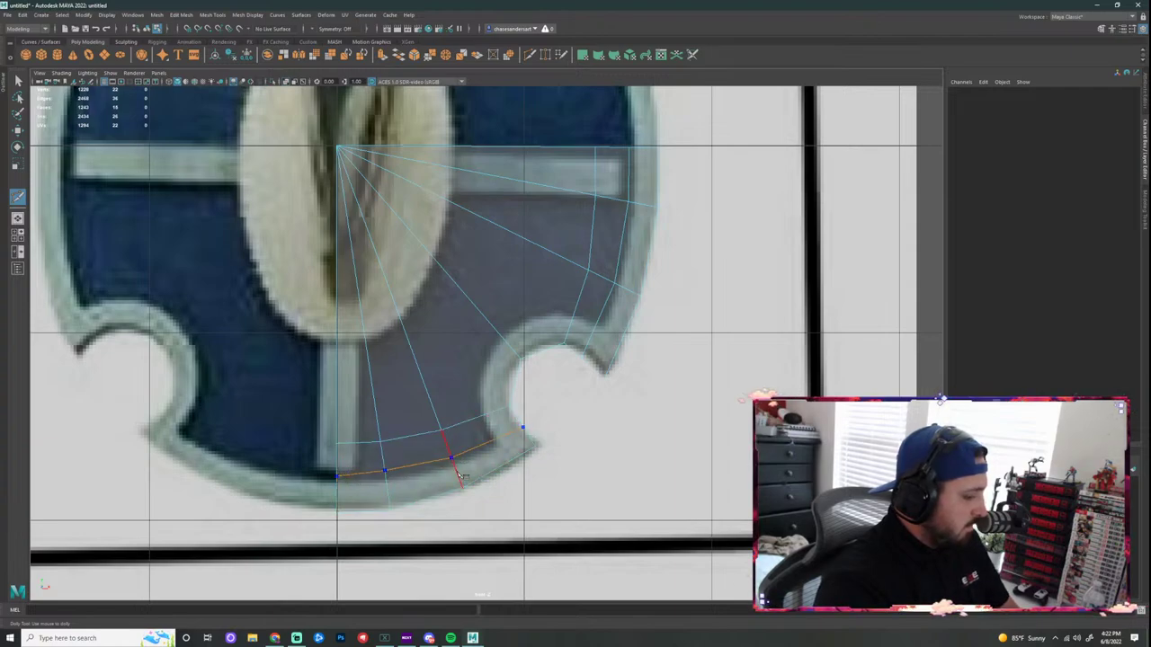
key("Return")
Step: Move the new vertex on the notch's lower side and the notch's upper inner vertex to follow the reference curve
key("q")
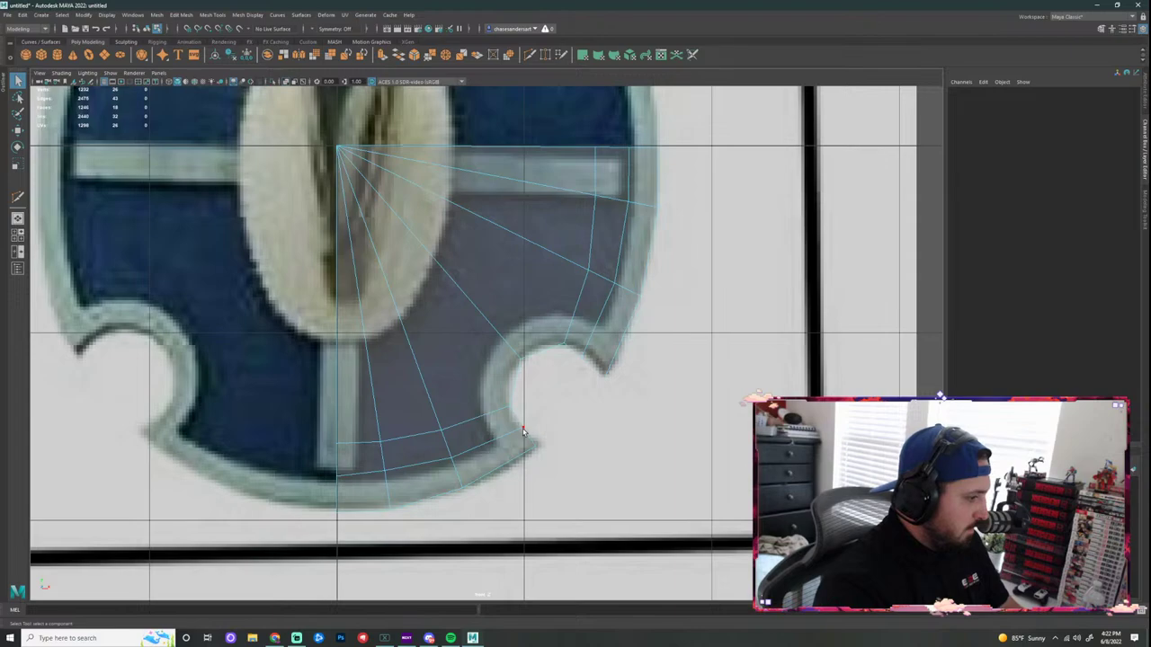
left_click(583, 375)
key("w")
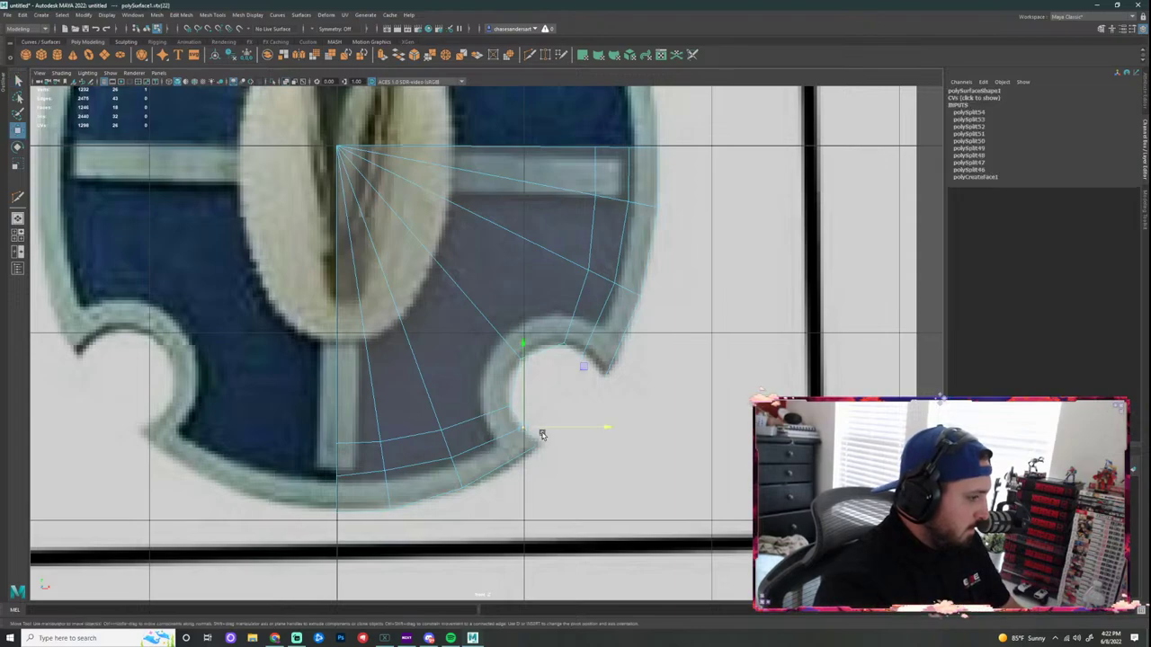
left_click_drag(524, 433, 517, 430)
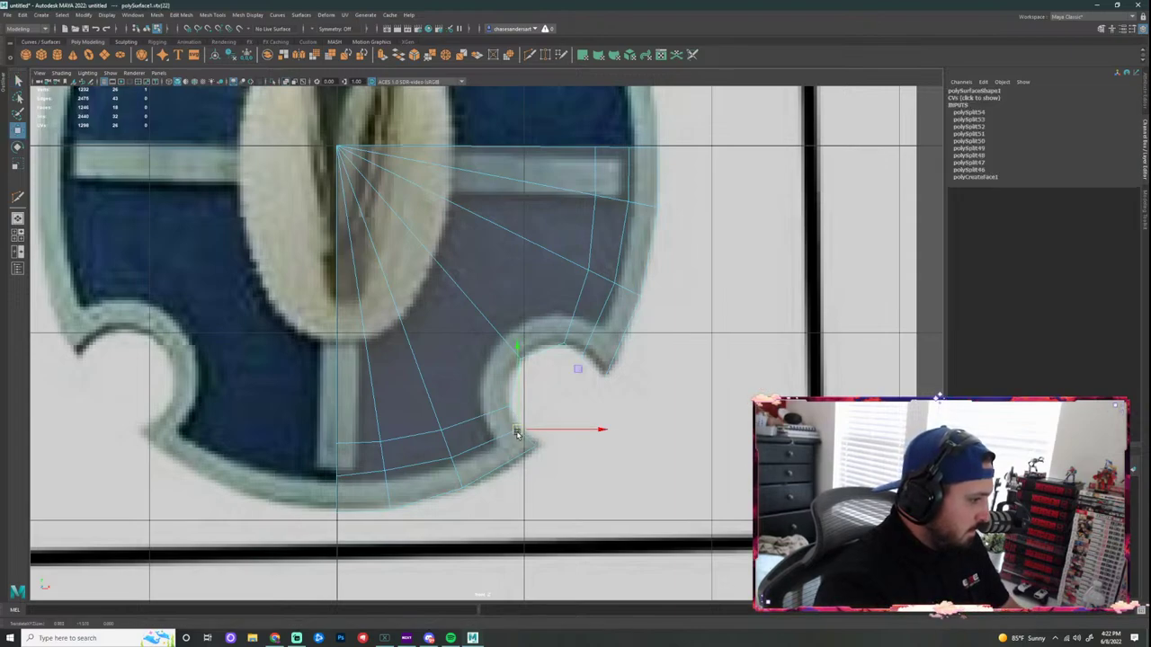
right_click(583, 362)
right_click_drag(580, 361, 544, 362)
left_click(581, 358)
left_click_drag(582, 357, 522, 356)
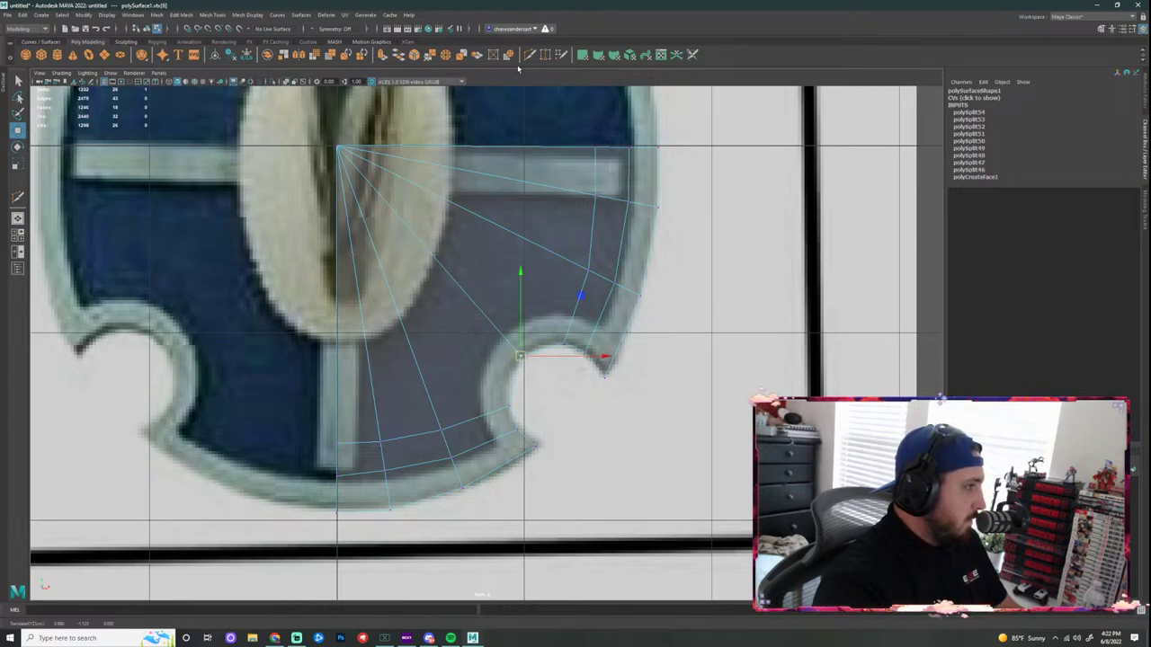
Step: Cut two more edges between the centre vertex and the notch curve, one on each side of the existing diagonal edge
key("y")
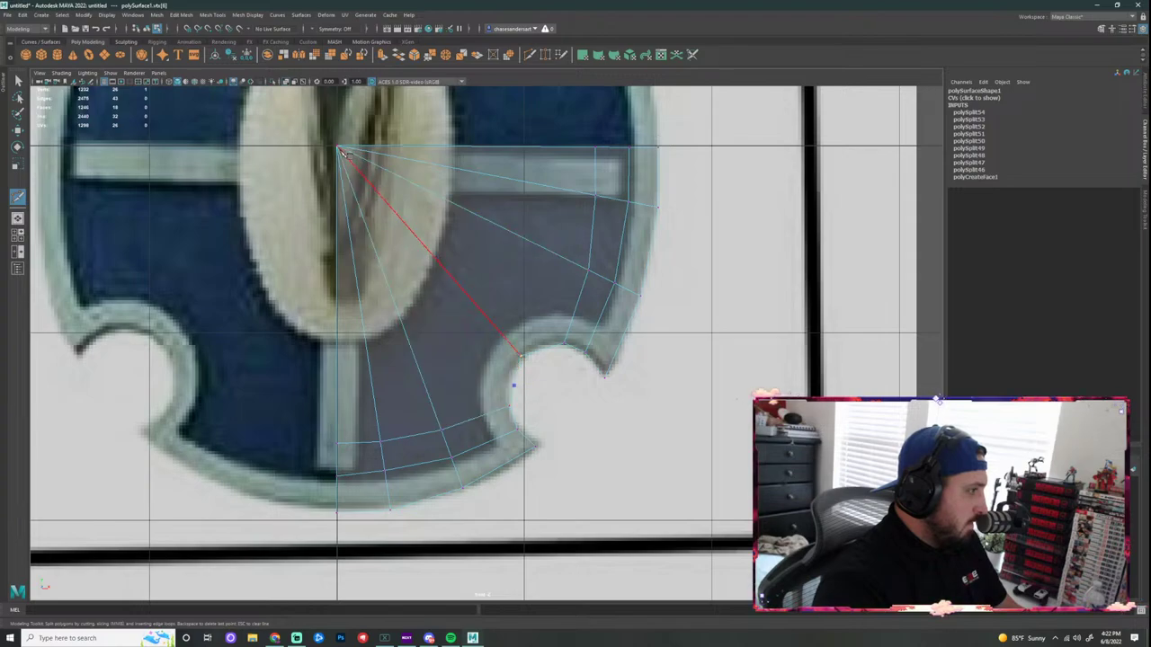
right_click(526, 302)
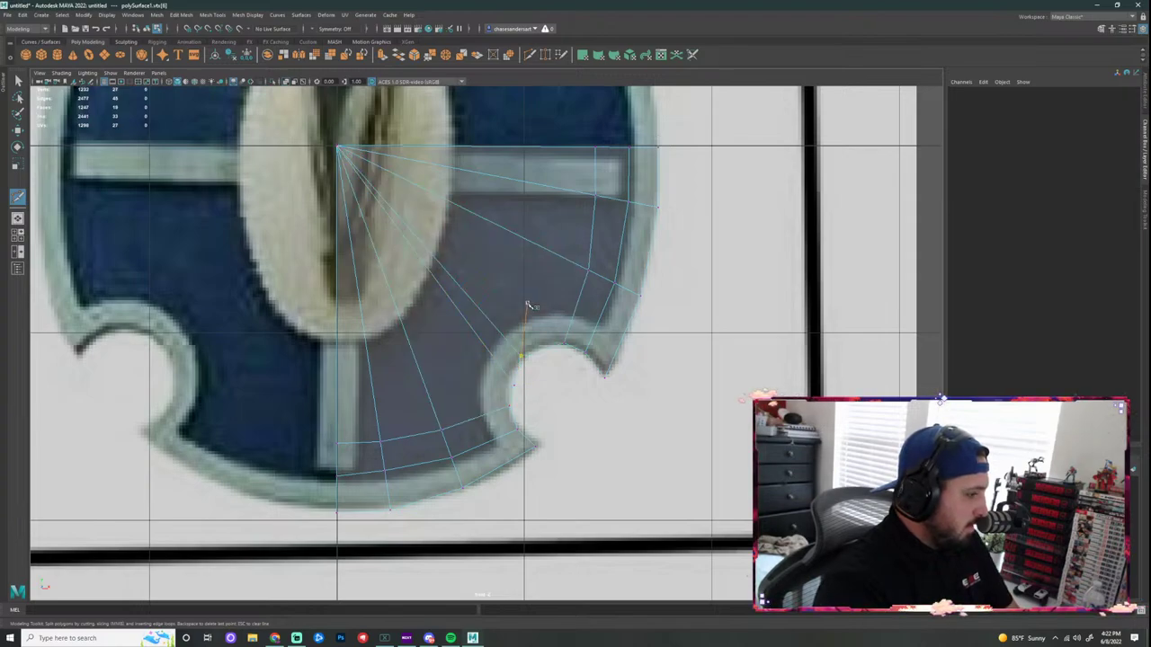
left_click(543, 349)
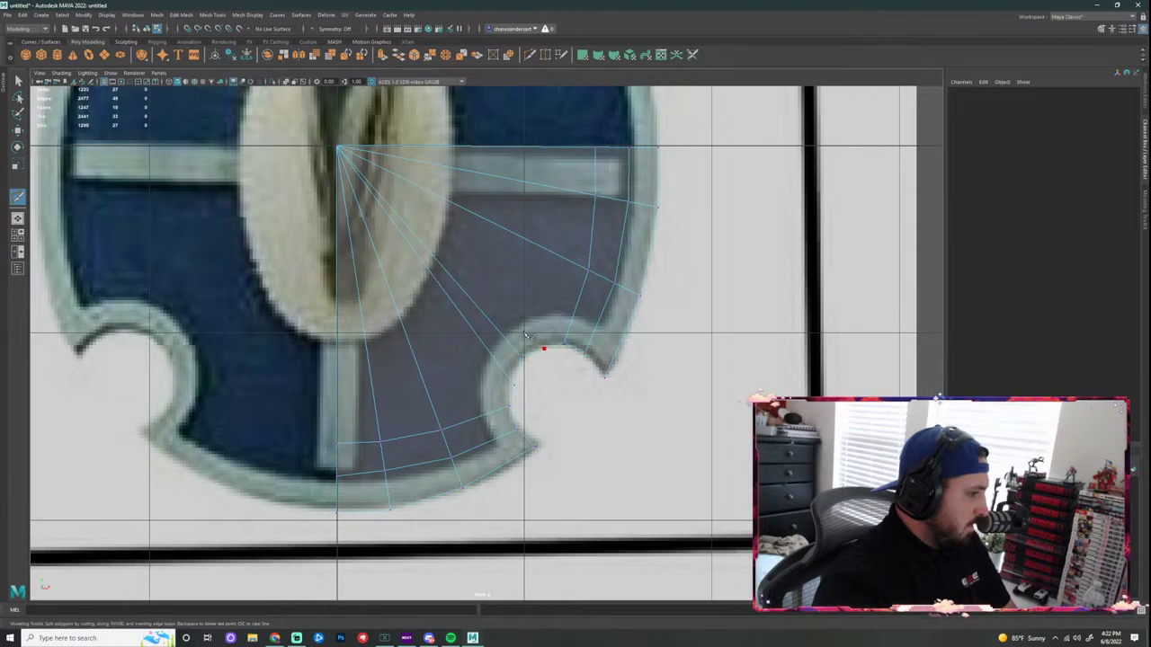
left_click(338, 148)
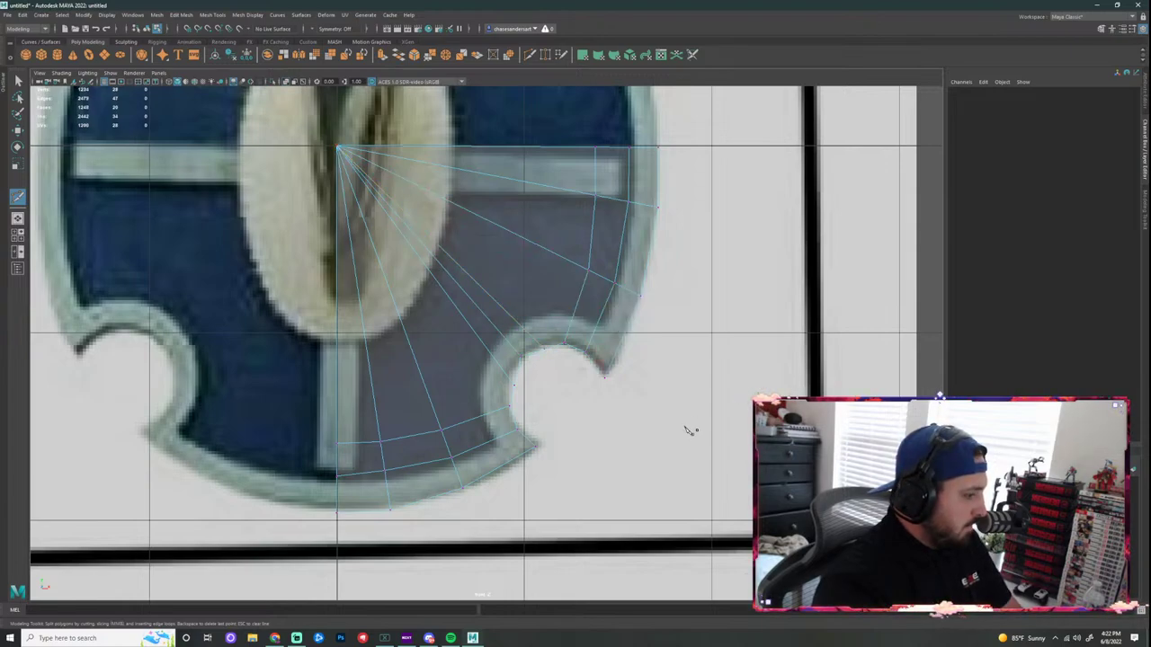
Step: Move the two newest vertices on the notch's inner edge so they follow the curve of the reference notch
key("q")
left_click(513, 387)
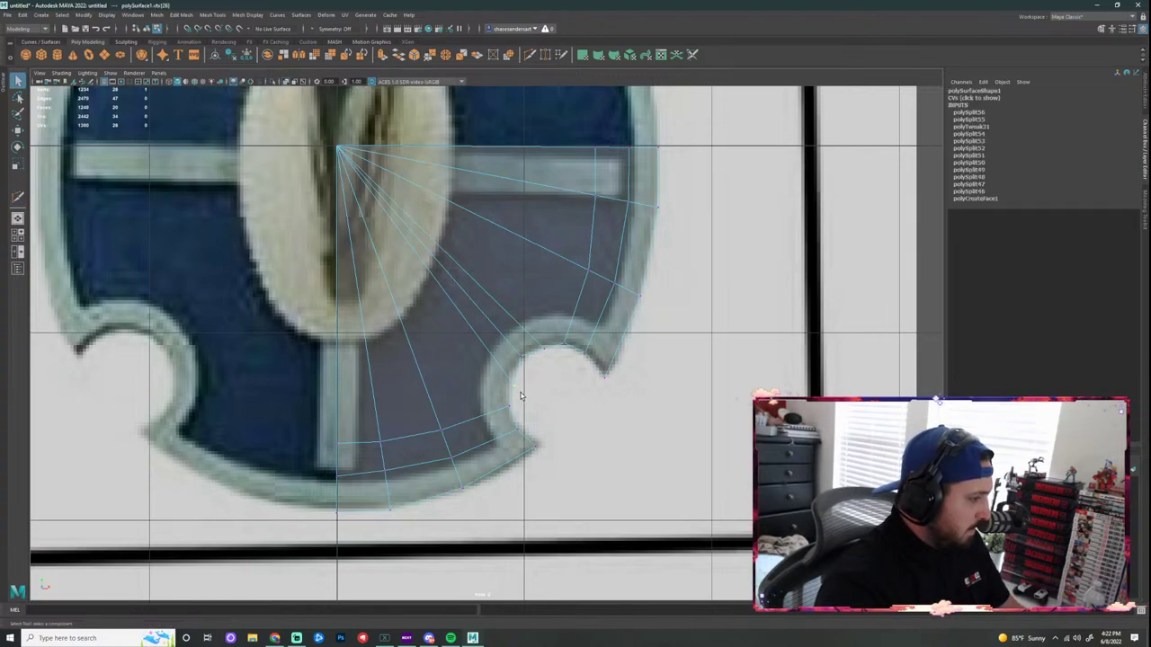
key("w")
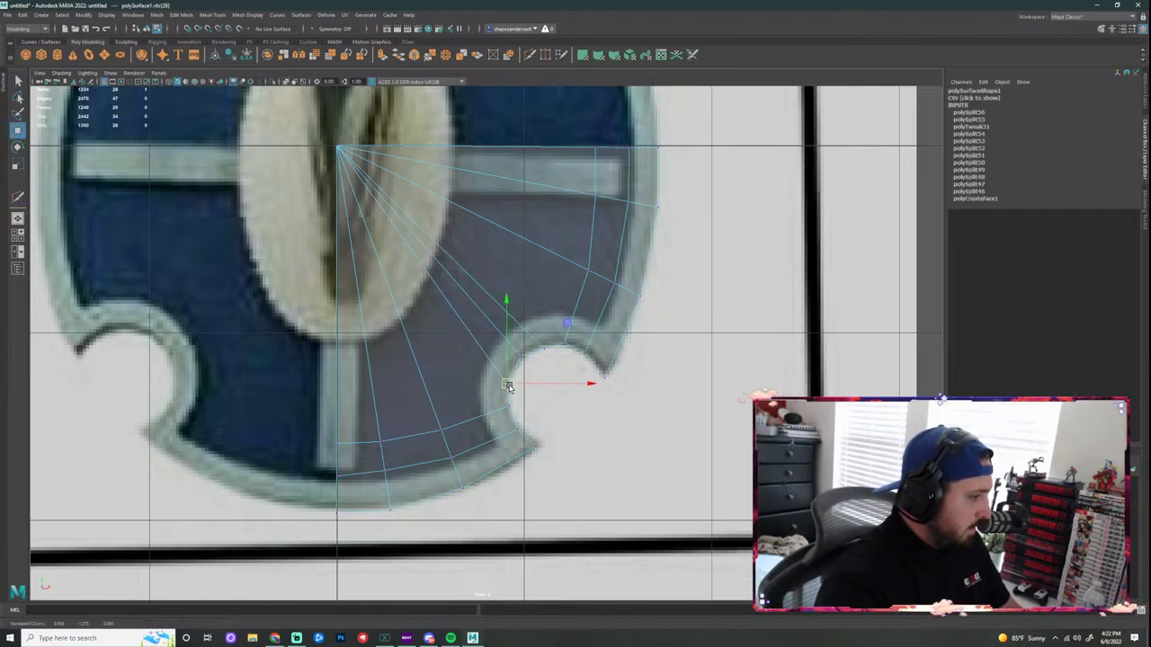
left_click(544, 349)
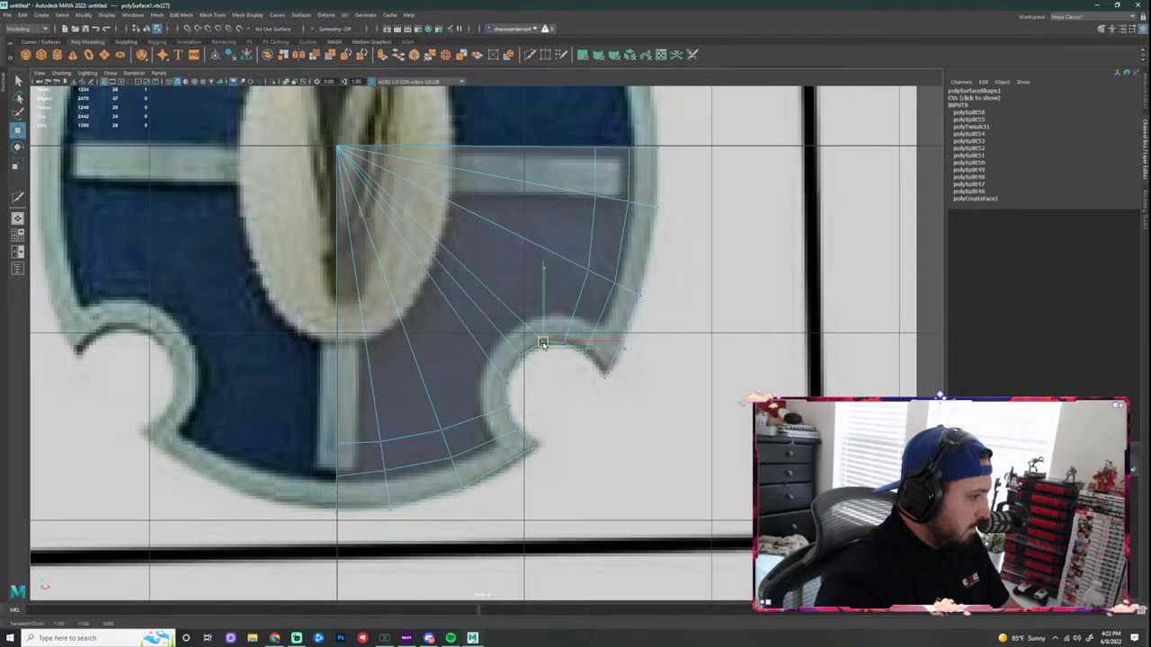
left_click(576, 426)
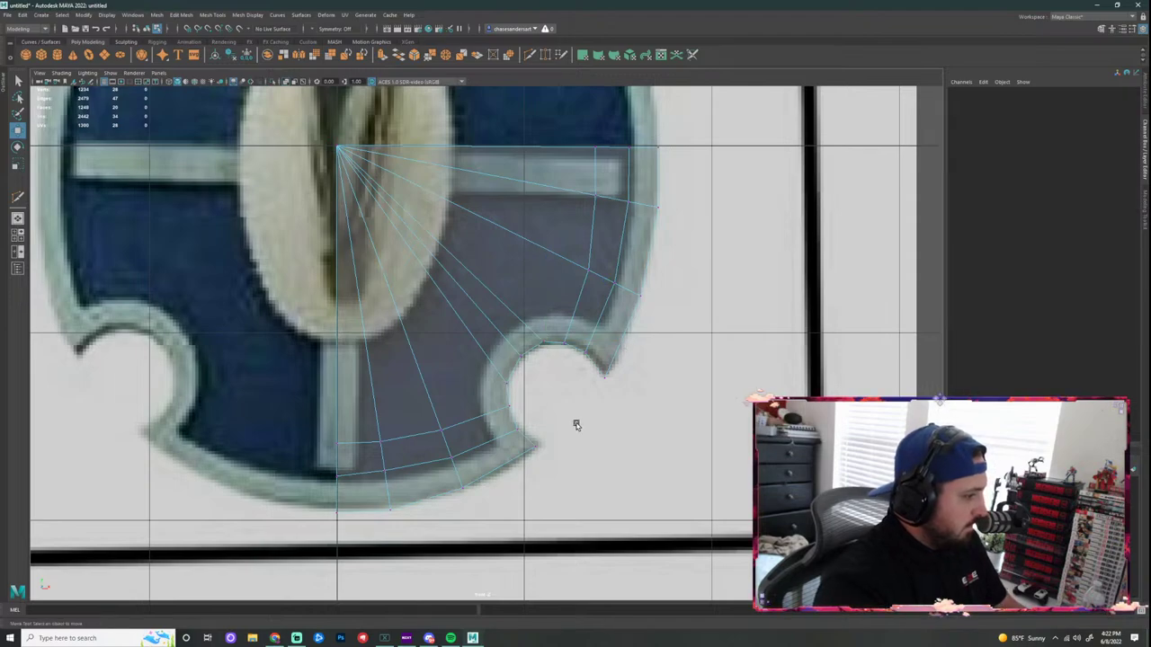
Step: Cut a third row across the outer-side wedges, from the notch's upper inner vertex up to the horizontal border
left_click(530, 55)
left_click(543, 343)
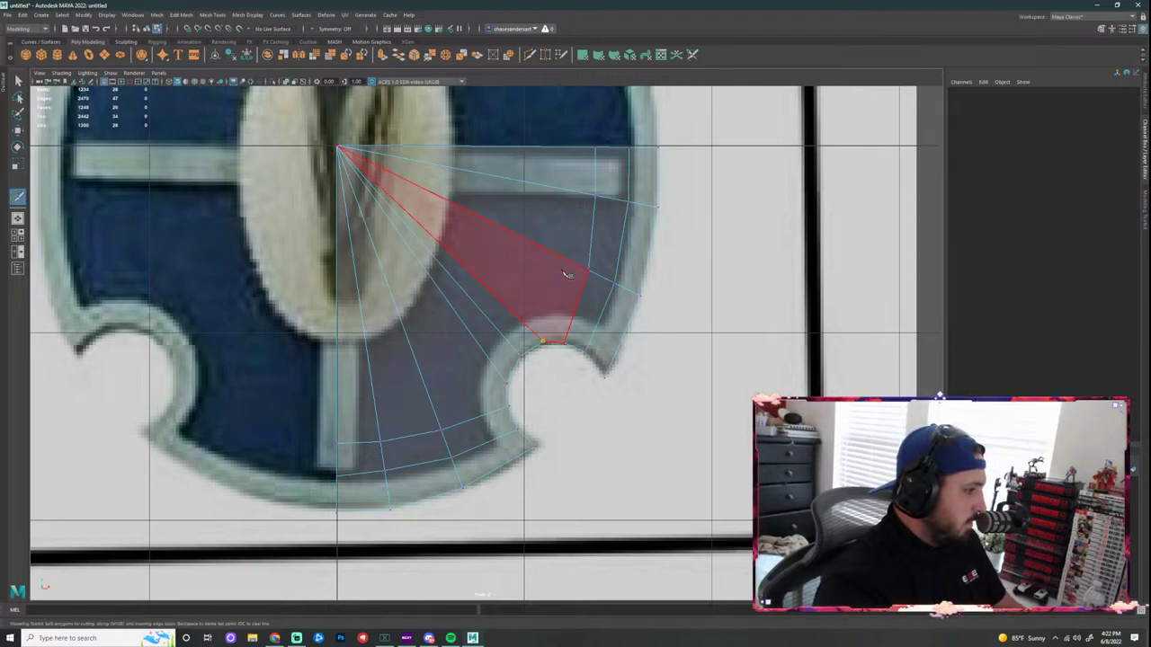
left_click(562, 259)
left_click(563, 190)
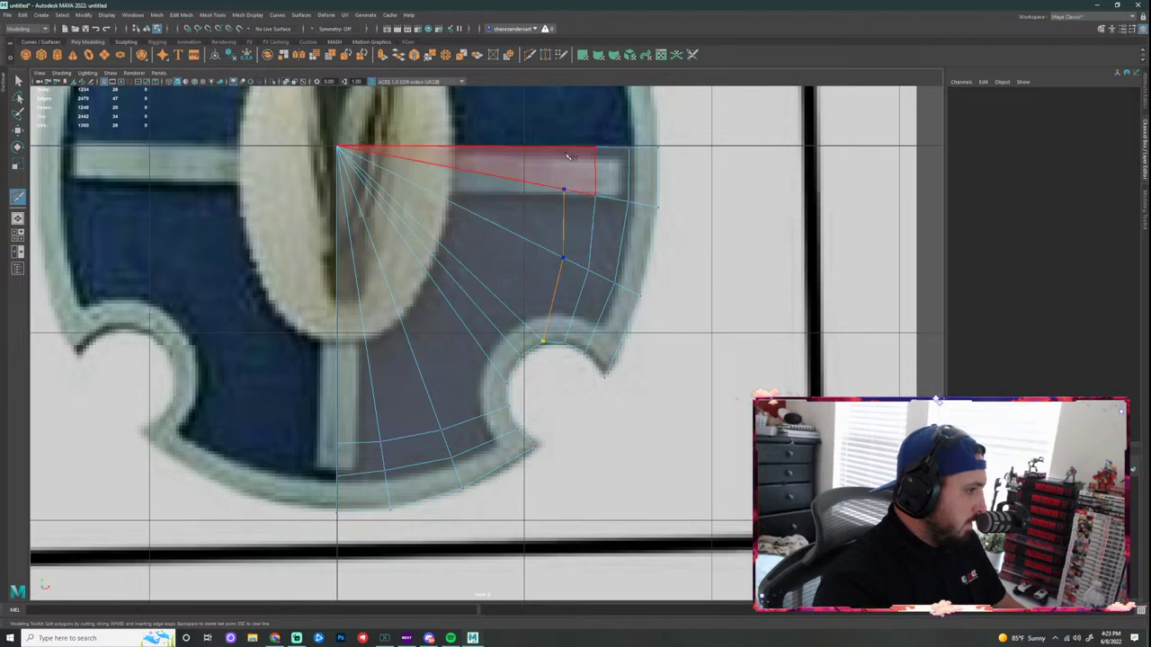
left_click(563, 148)
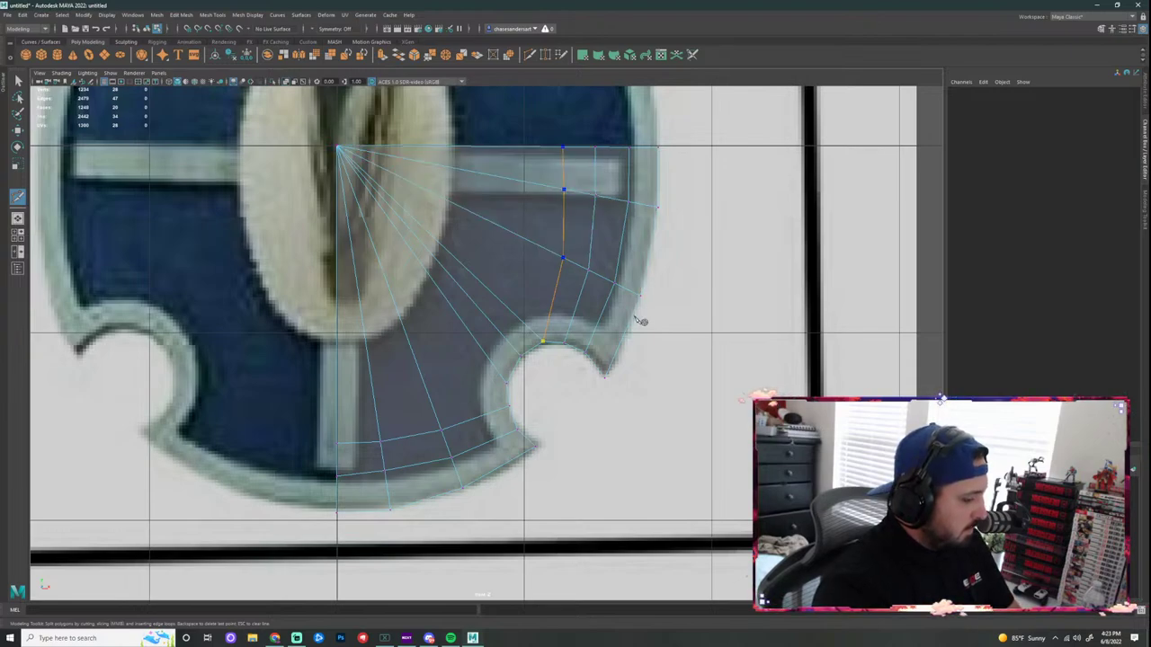
right_click(635, 316)
Step: Cut a third row across the lower wedges from the notch to the vertical border, and return the mesh to object mode
left_click(431, 402)
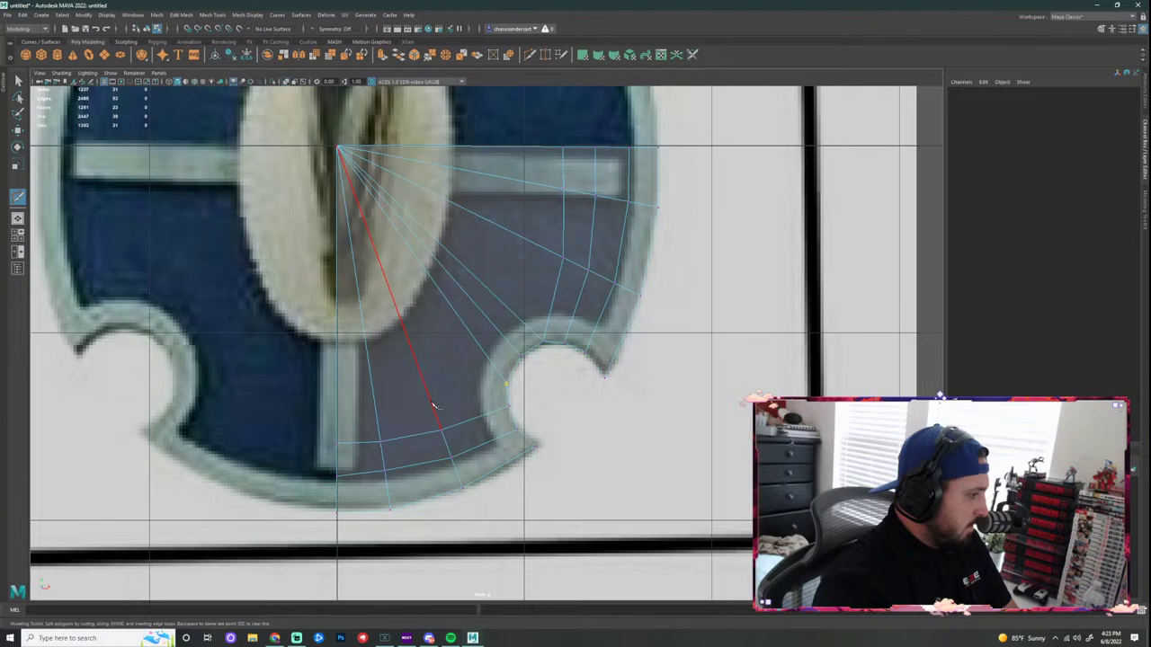
left_click(376, 415)
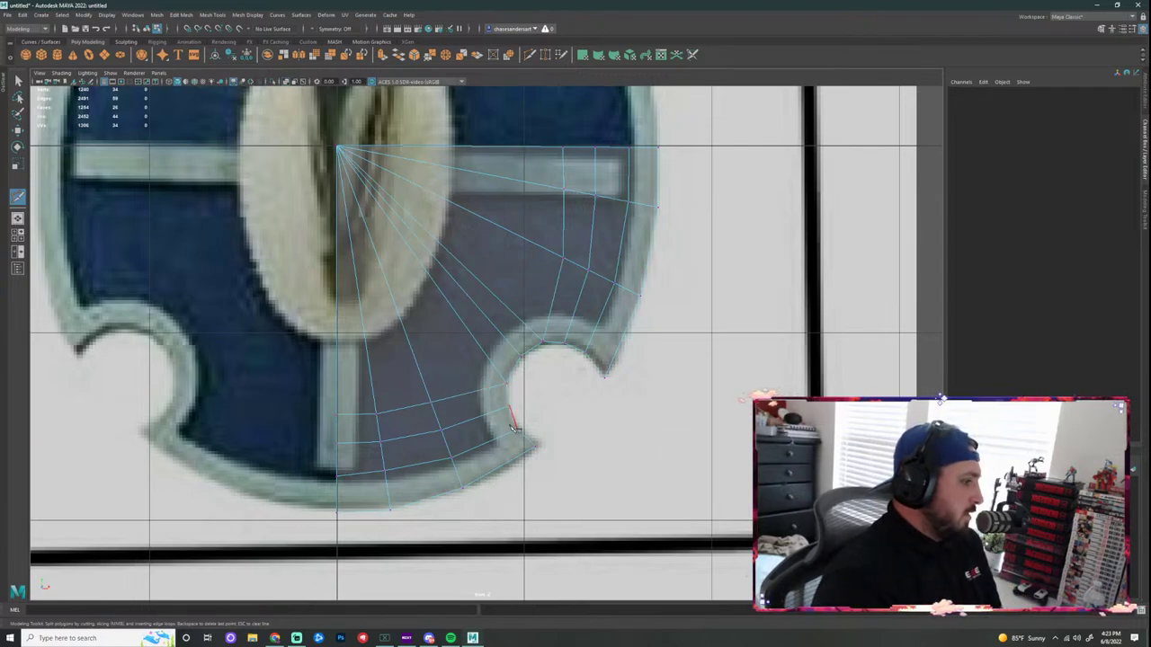
scroll(618, 281, "down", 10)
scroll(577, 349, "up", 5)
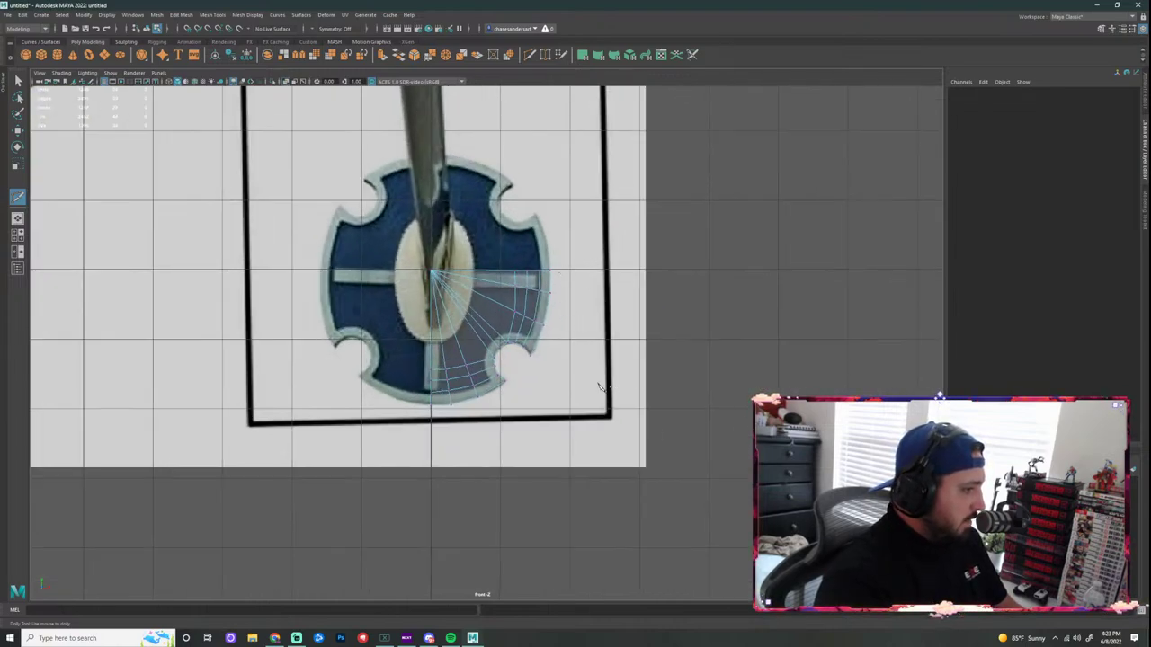
key("q")
right_click_drag(506, 306, 540, 294)
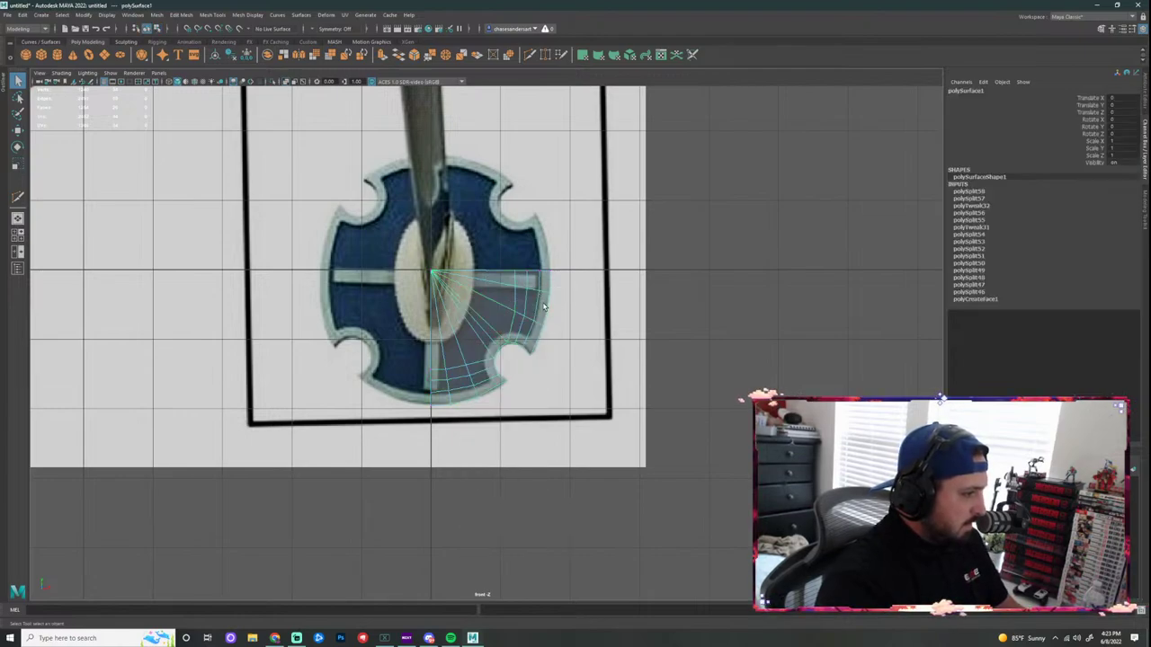
Step: Try duplicating the shield quarter and rotating the copy to 90 degrees in Z over the adjacent quadrant
key("ctrl+d")
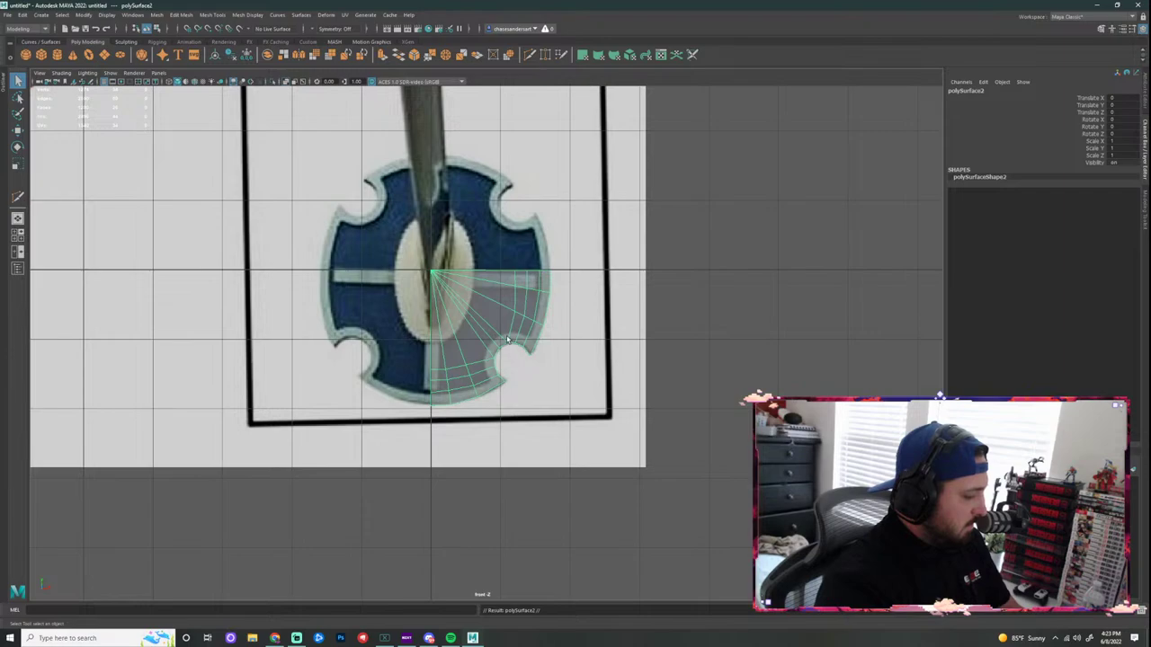
key("e")
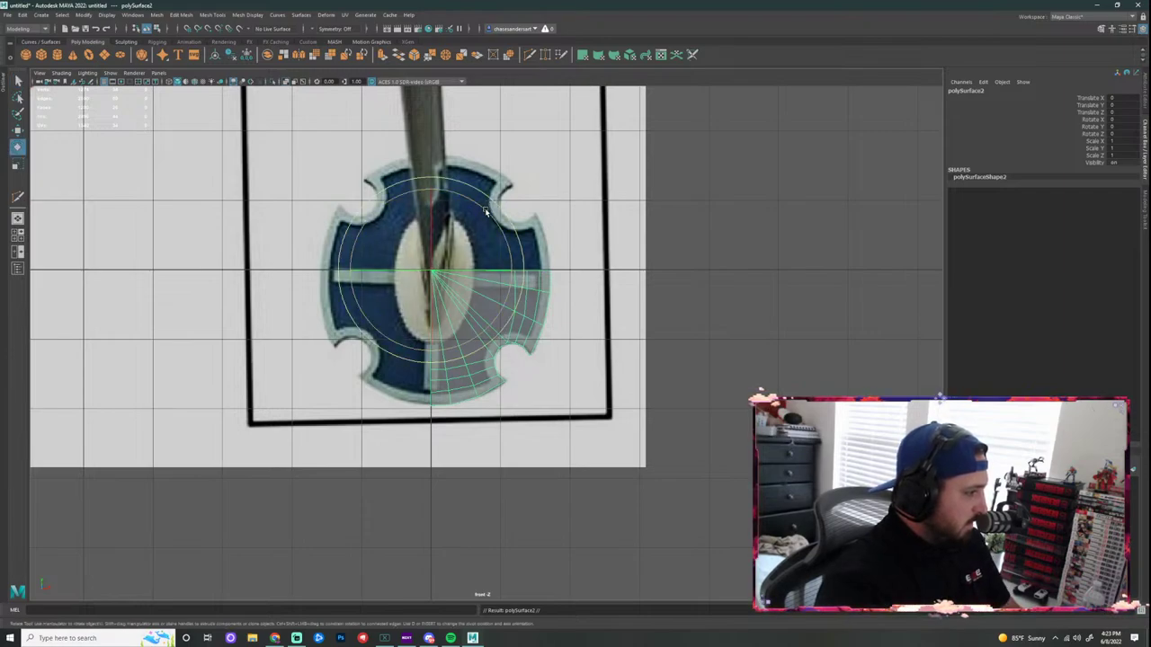
mouse_move(486, 213)
left_mouse_down()
mouse_move(467, 216)
mouse_move(433, 192)
mouse_move(464, 212)
left_mouse_up()
right_click_drag(464, 212, 560, 233, "alt")
key("w")
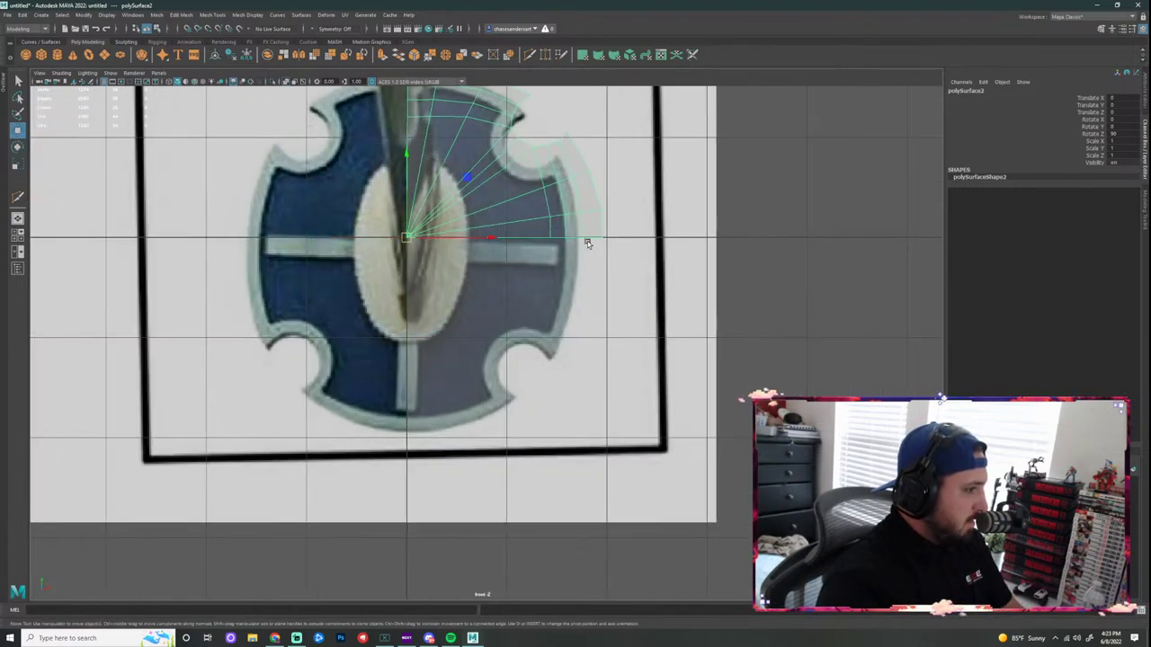
Step: Try moving the quarter and its rotated copy together, undo the move, and remove the copy
left_click(570, 260)
left_click(591, 235, "shift")
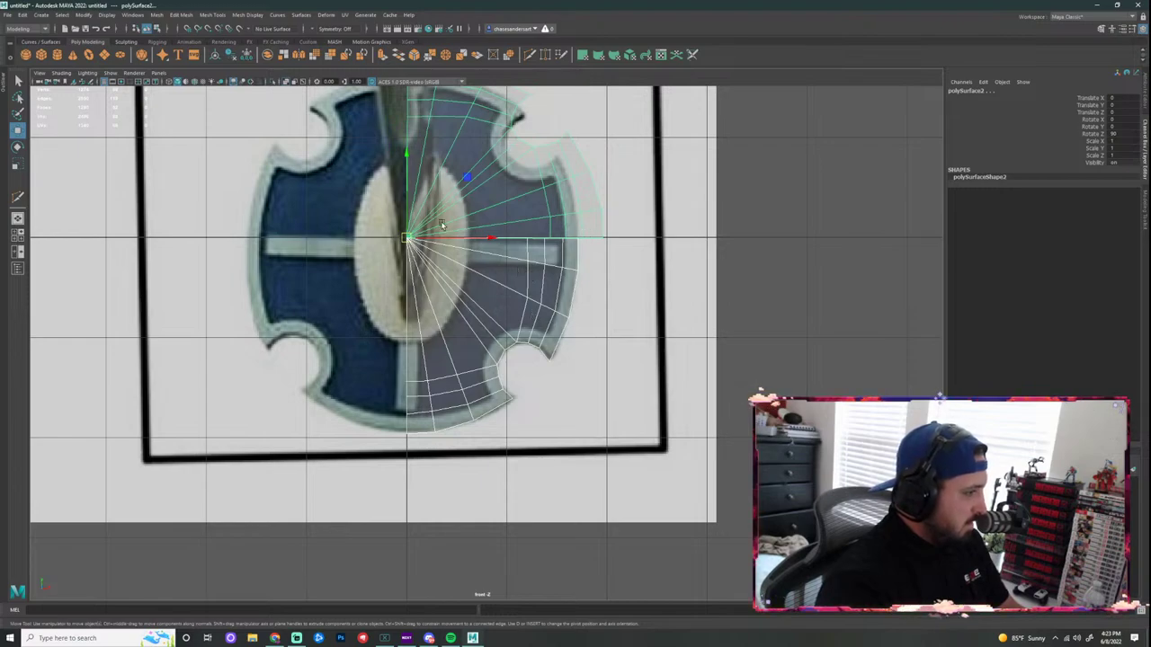
left_click_drag(493, 238, 476, 238)
key("ctrl+z")
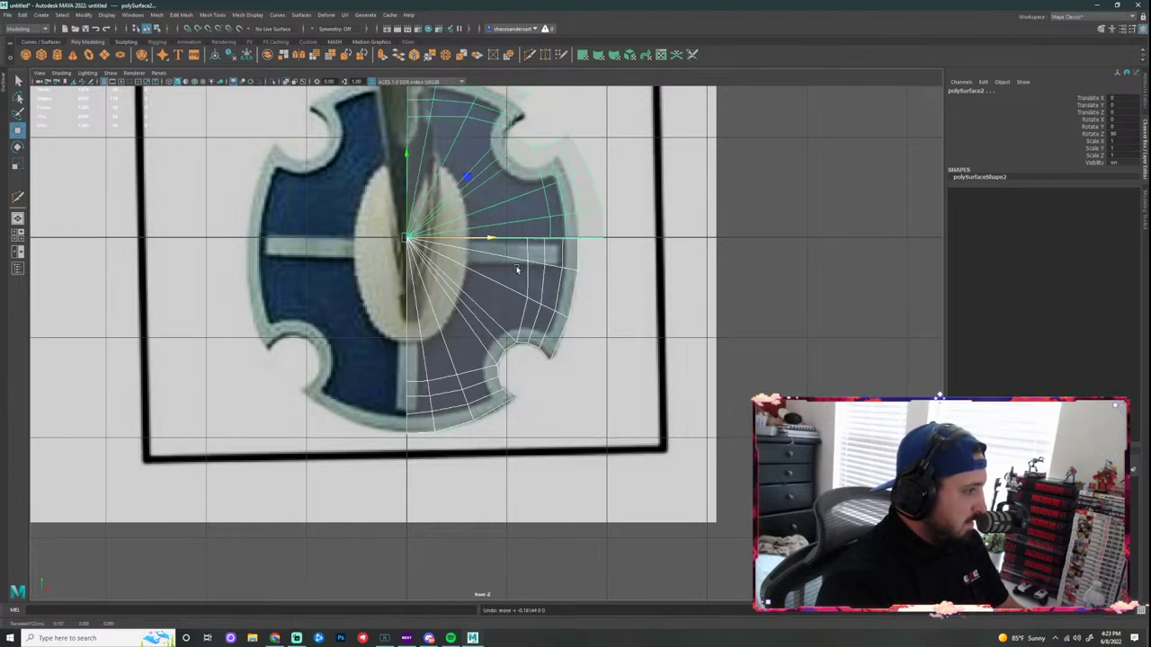
key("e")
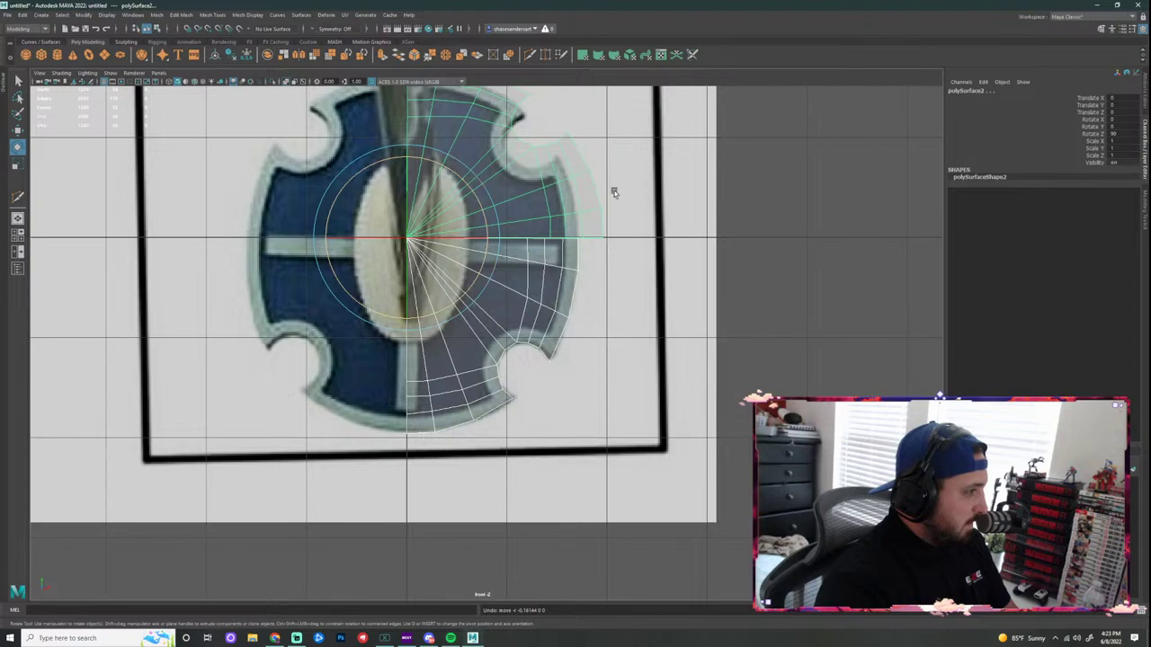
left_click(668, 203)
left_click(578, 204)
left_click(578, 206)
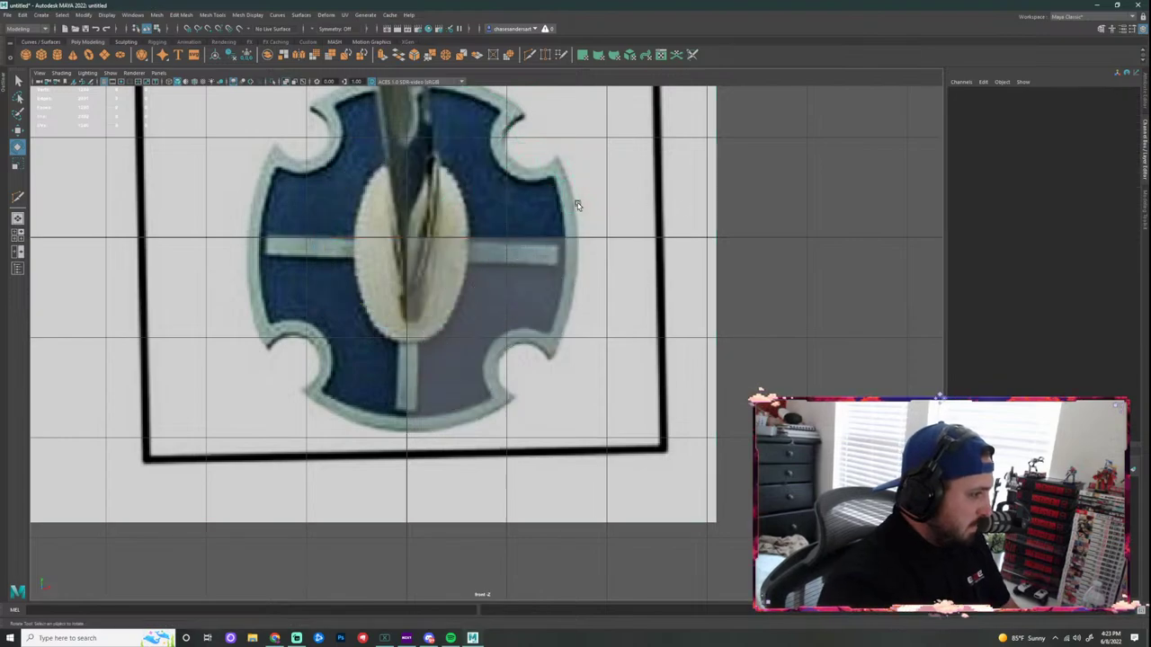
Step: Mirror the original shield quarter across the world X axis to form the lower half
left_click(488, 296)
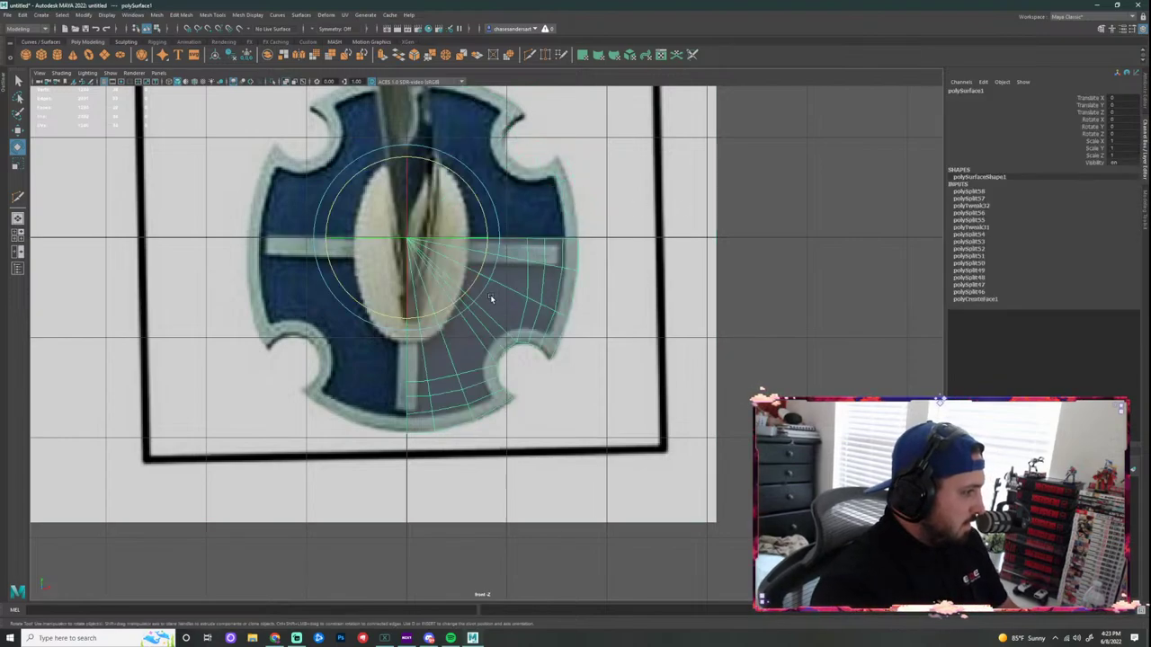
left_click(201, 15)
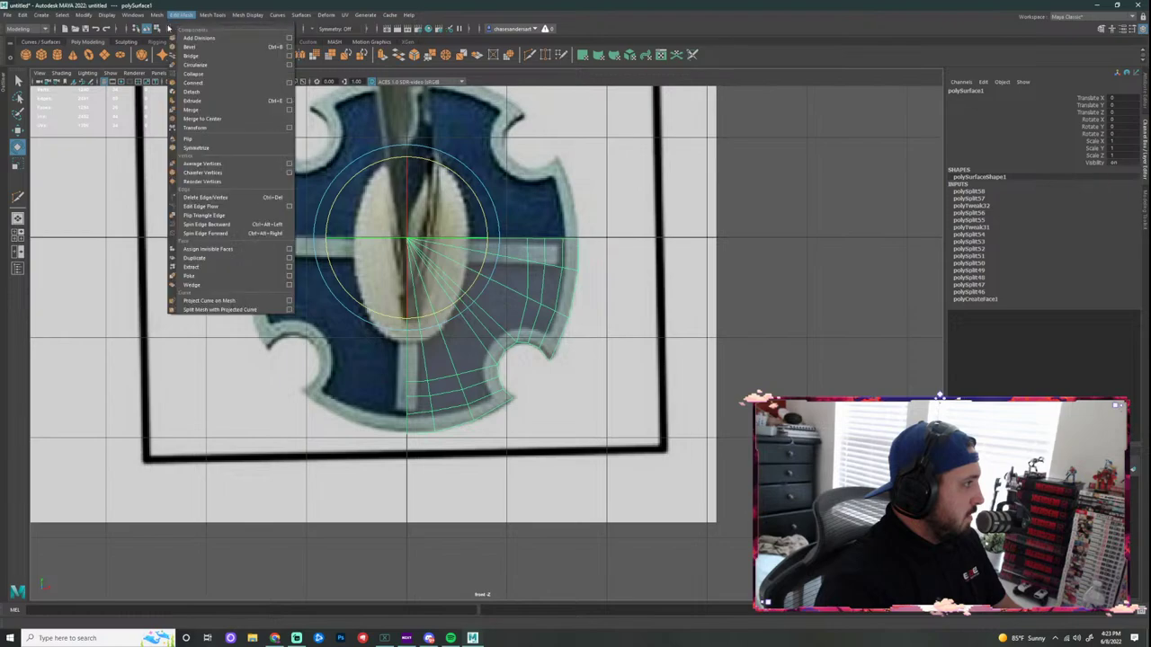
mouse_move(157, 16)
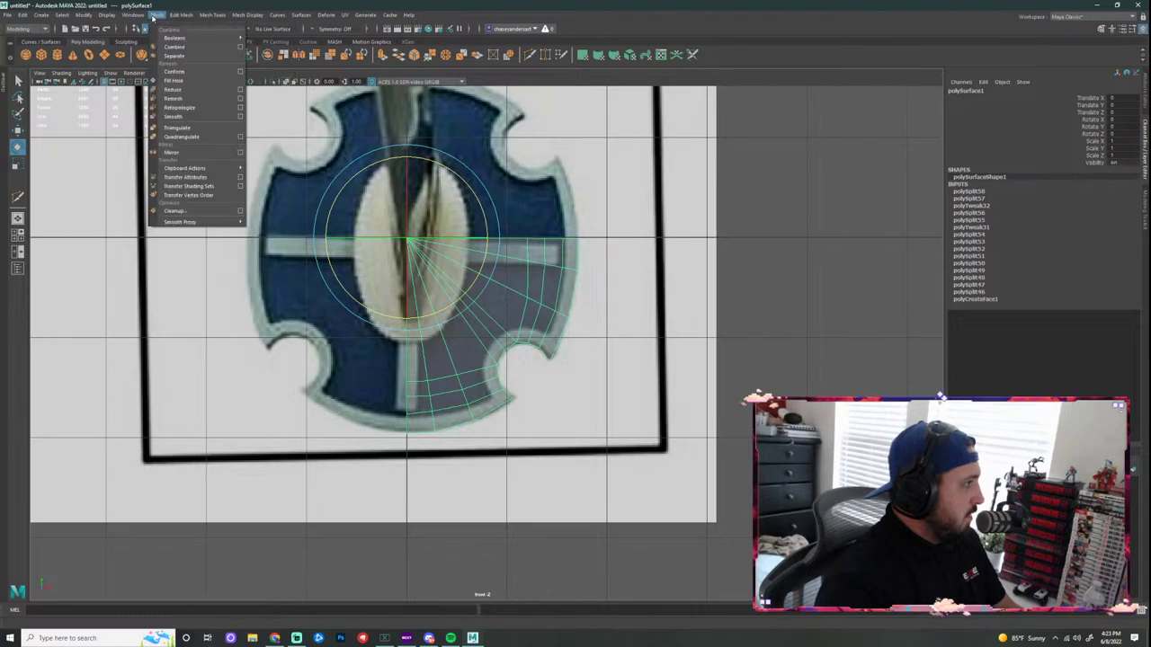
left_click(184, 152)
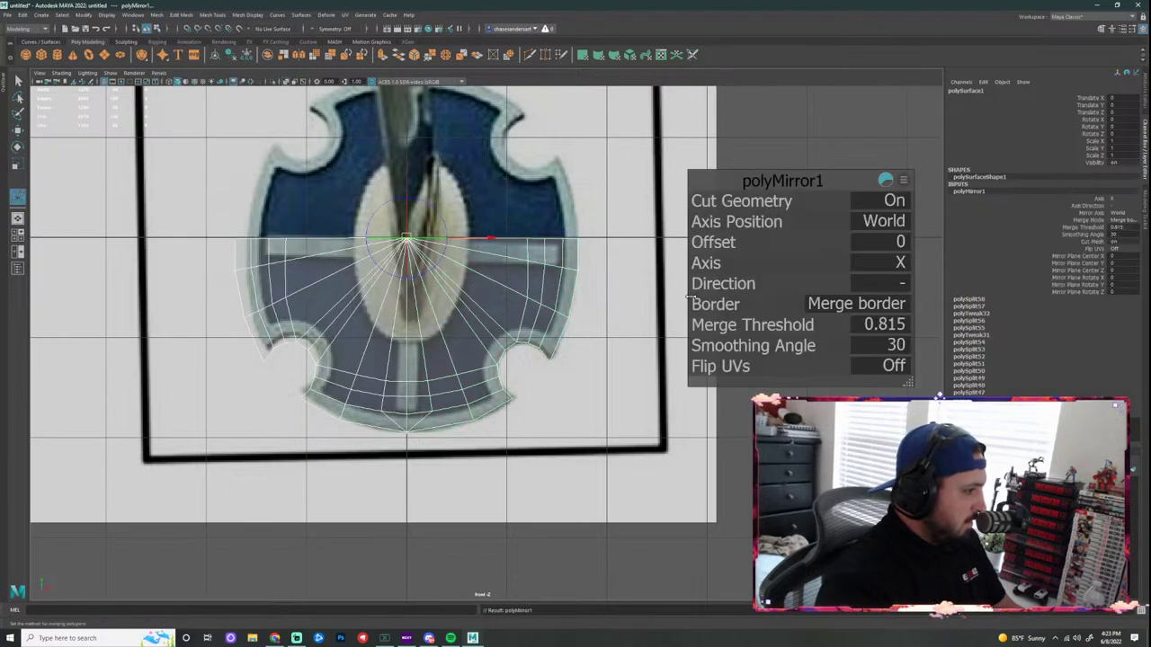
Step: Set the mirror's merge threshold to 0.01
scroll(417, 314, "up", 5)
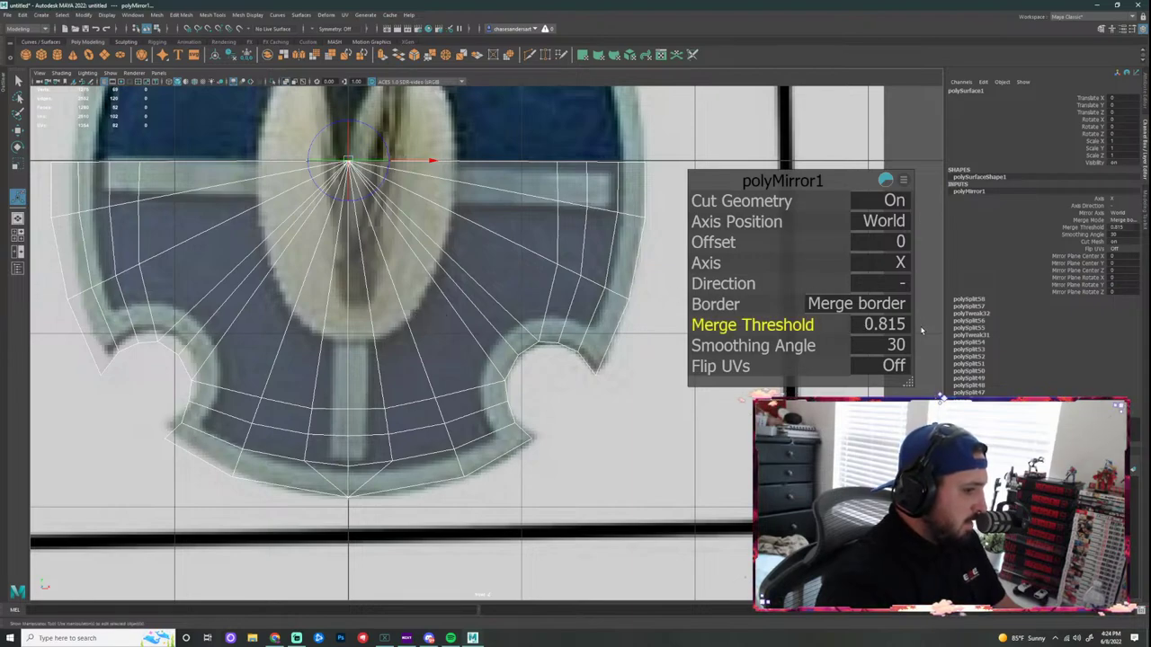
left_click(865, 325)
type("0")
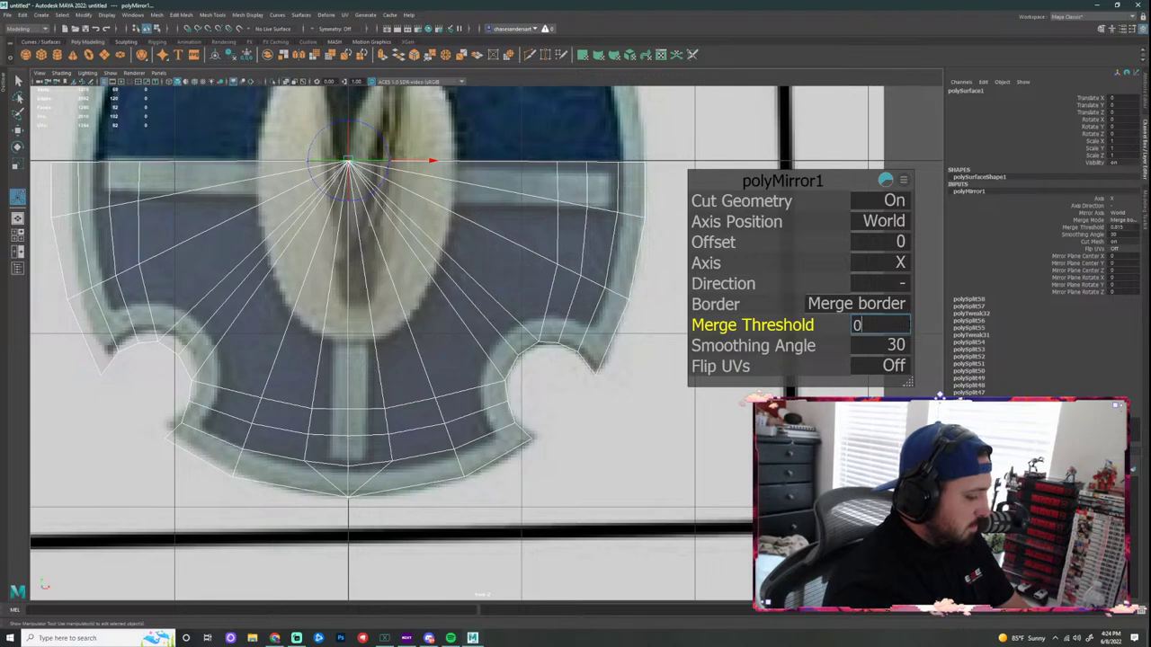
type(".01")
key("Return")
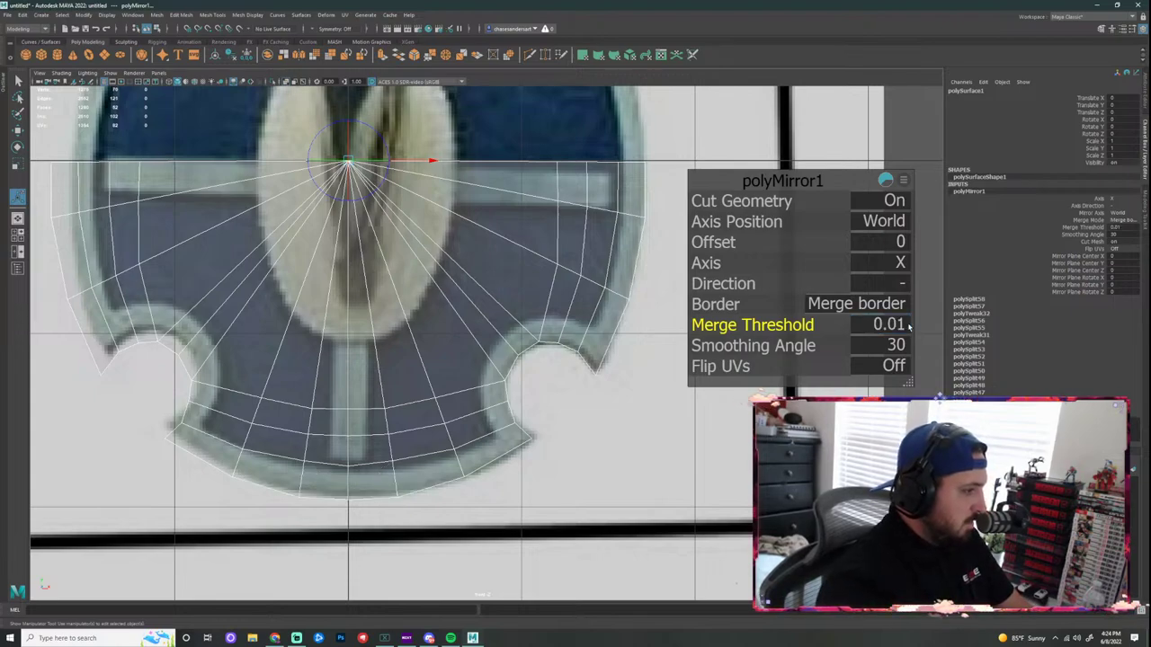
Step: Set the mirror's axis position to Bounding Box and move the floating settings clear of the shield
left_click(892, 222)
left_click(902, 230)
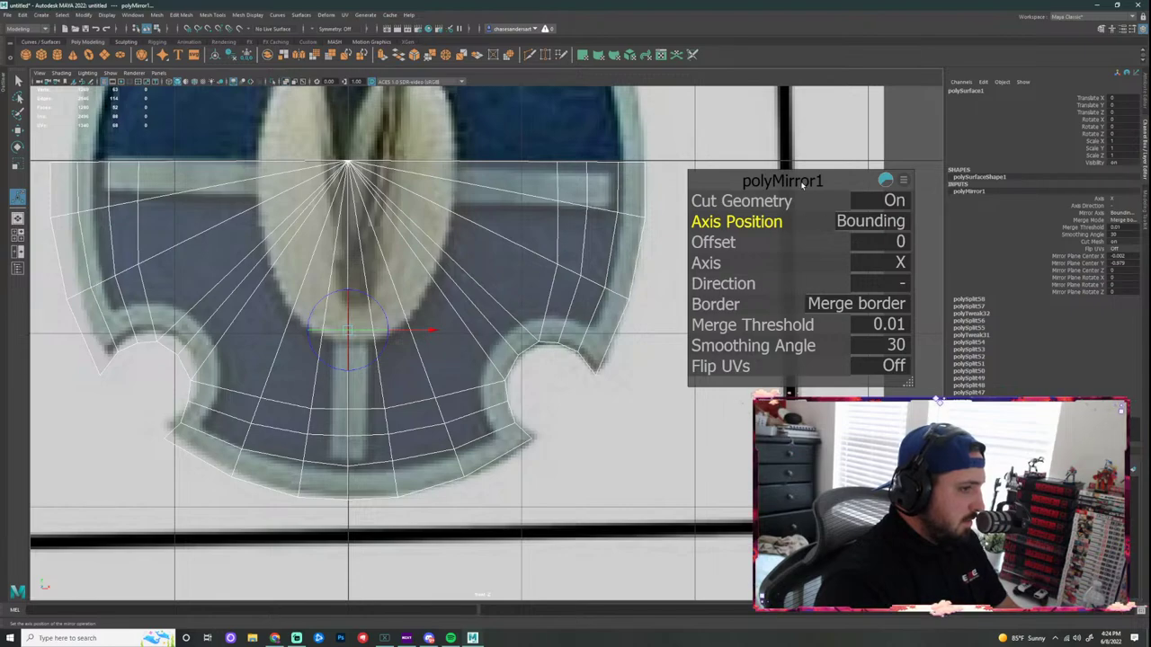
left_click_drag(803, 184, 766, 175)
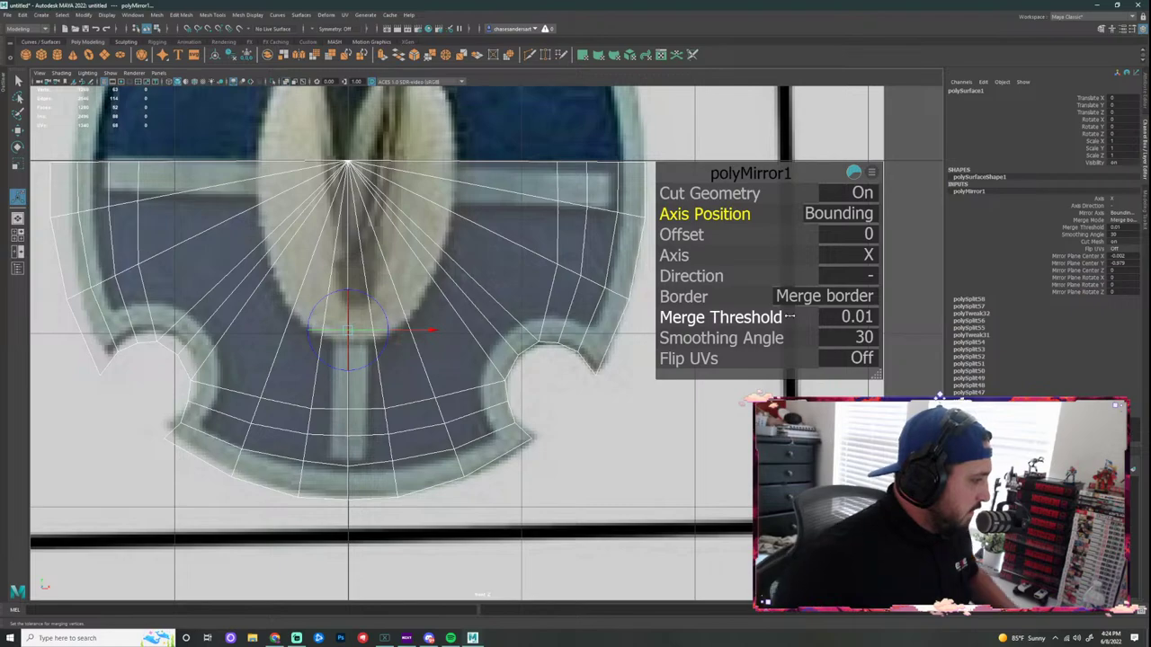
scroll(616, 340, "down", 5)
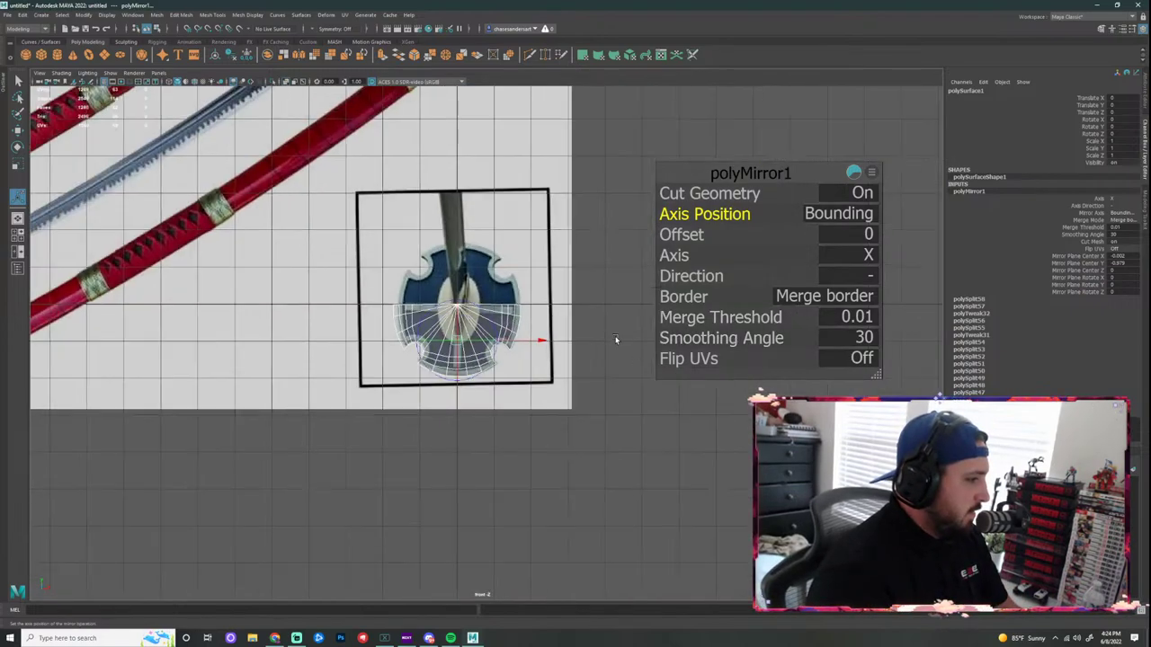
scroll(616, 339, "up", 6)
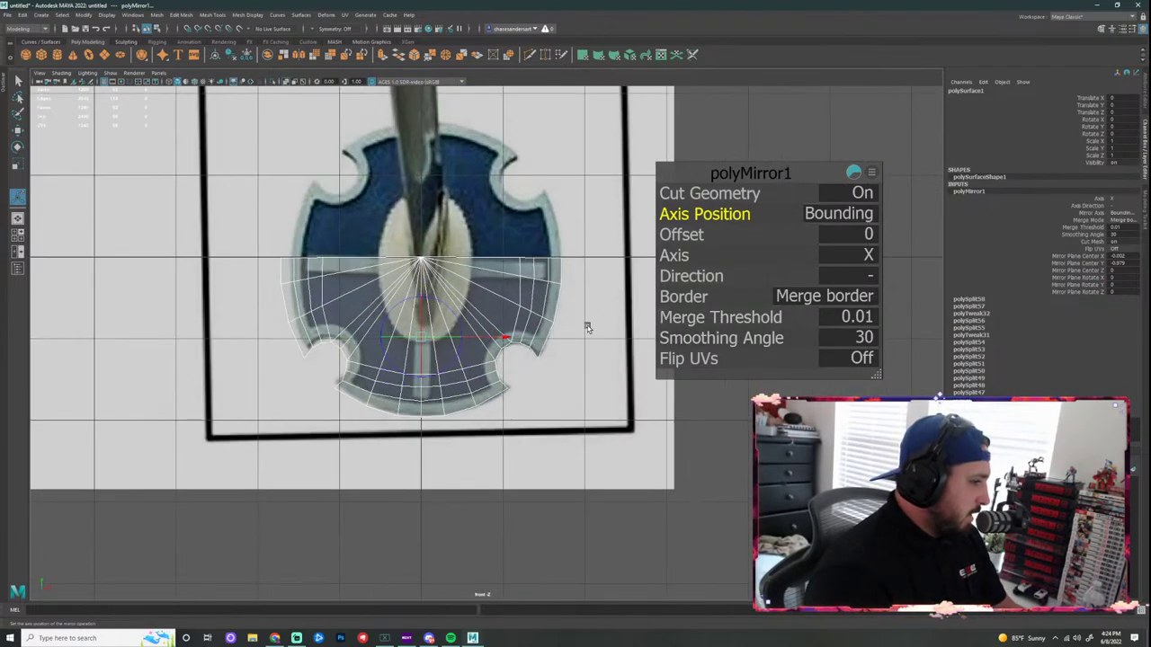
left_click_drag(778, 178, 747, 170)
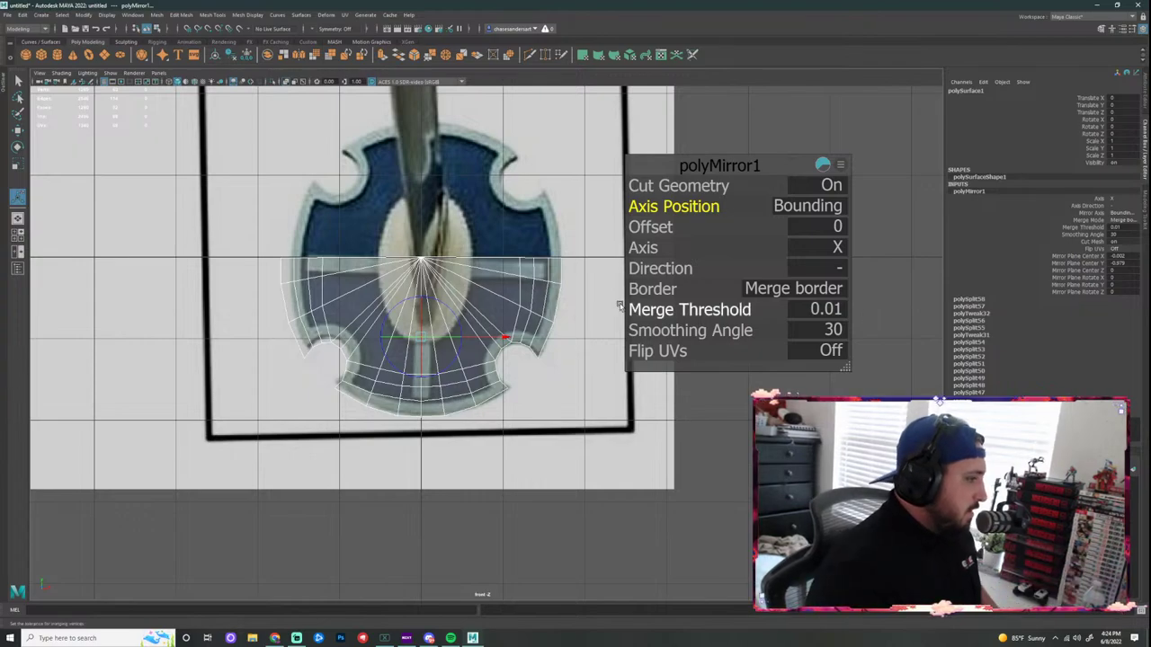
scroll(411, 429, "up", 2)
scroll(374, 441, "up", 1)
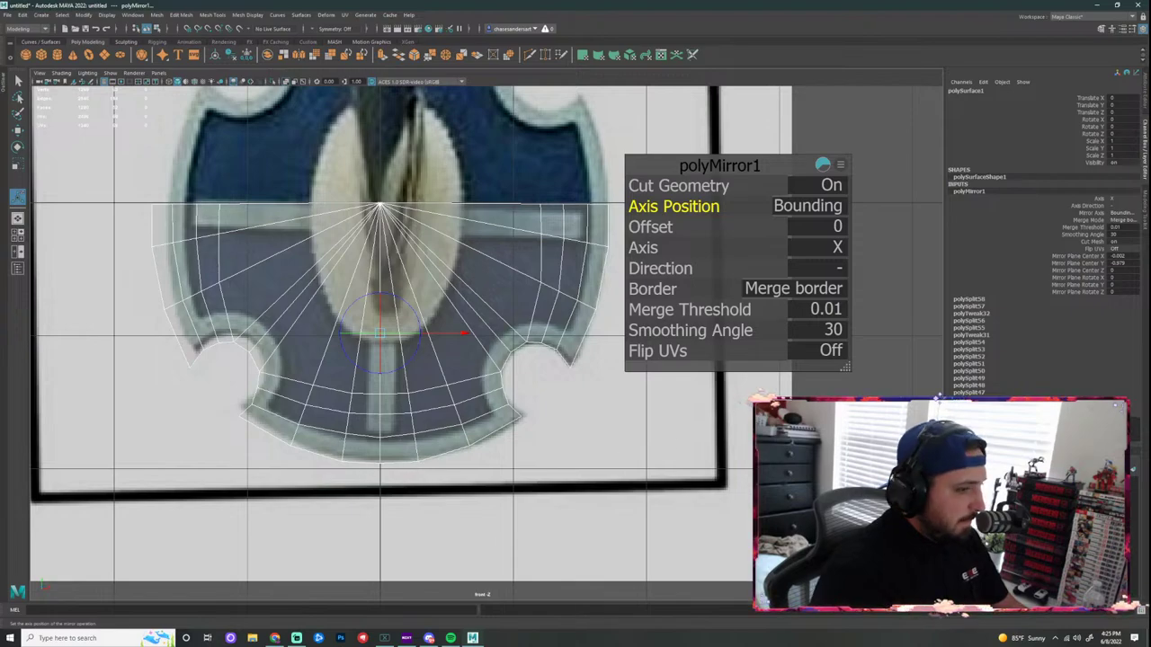
Step: Leave the mirror manipulator and select the half shield mesh as an object
left_click(667, 431)
left_click(568, 335)
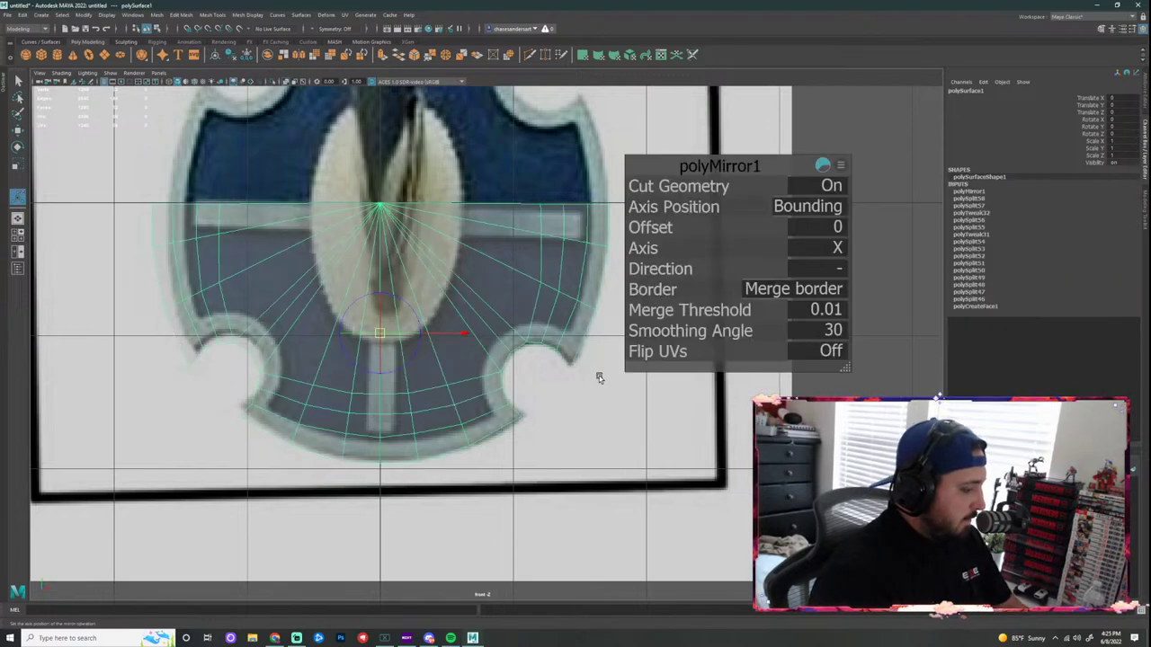
key("q")
left_click(498, 287)
left_click(567, 288)
scroll(575, 277, "down", 5)
middle_click_drag(605, 231, 640, 269, "alt")
scroll(639, 269, "up", 2)
key("super")
left_click(635, 337)
key("ctrl+z")
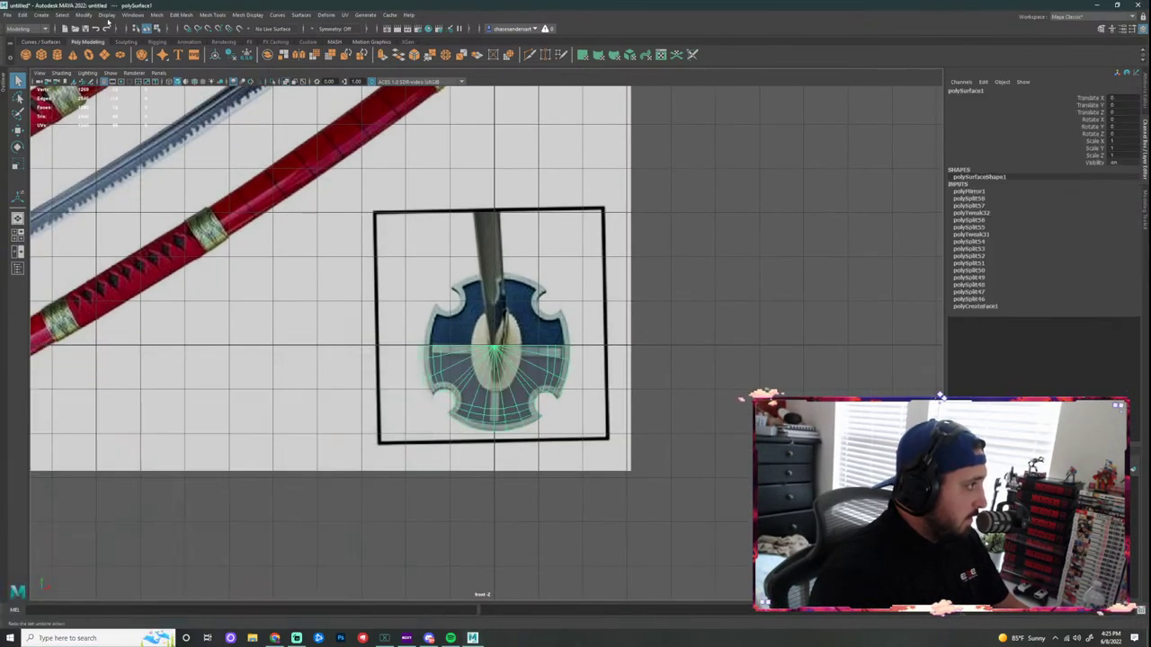
Step: Mirror the half shield across the Y axis in the positive direction, using the Bounding Box axis position
left_click(156, 15)
left_click(189, 155)
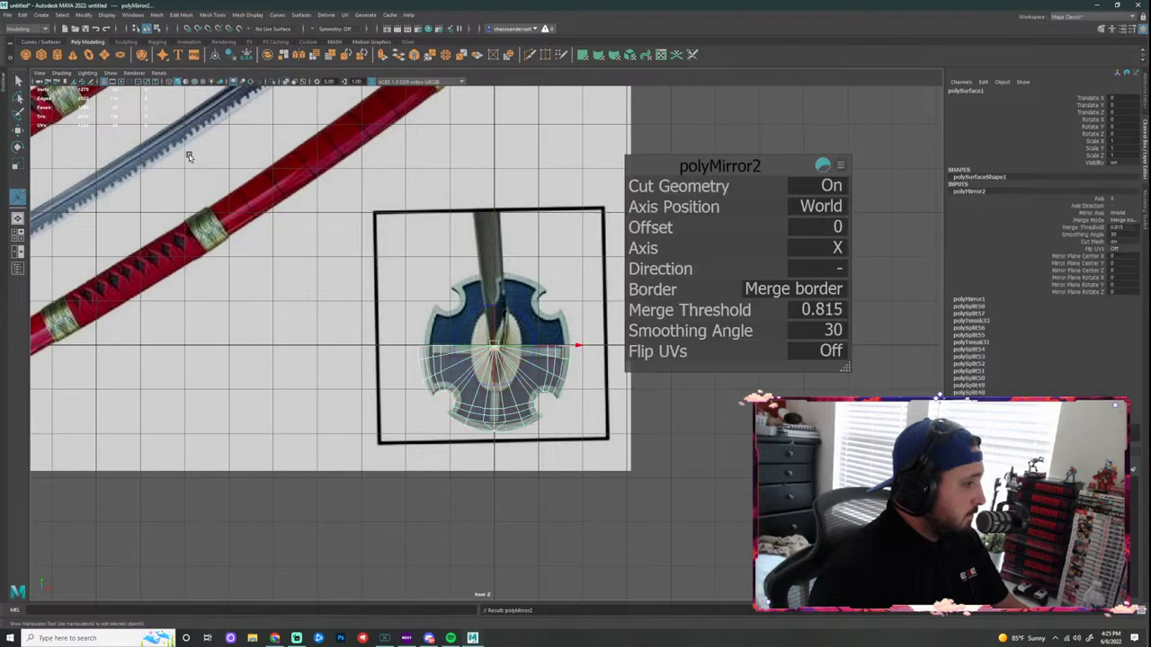
left_click(836, 254)
left_click(848, 271)
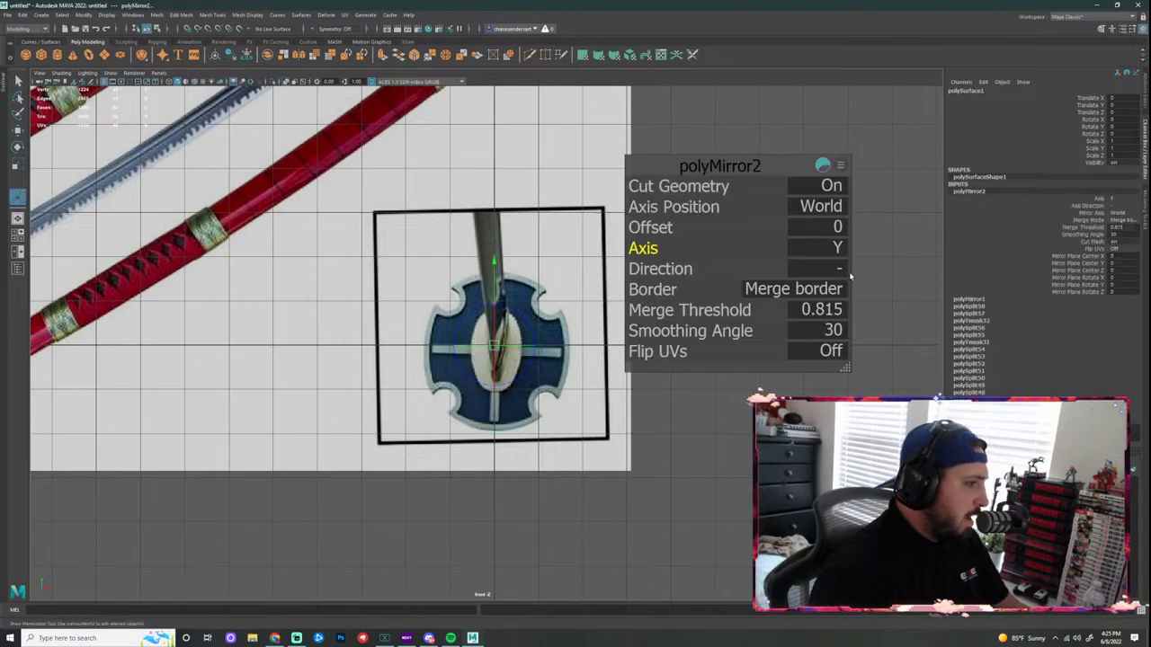
left_click(826, 208)
left_click(863, 215)
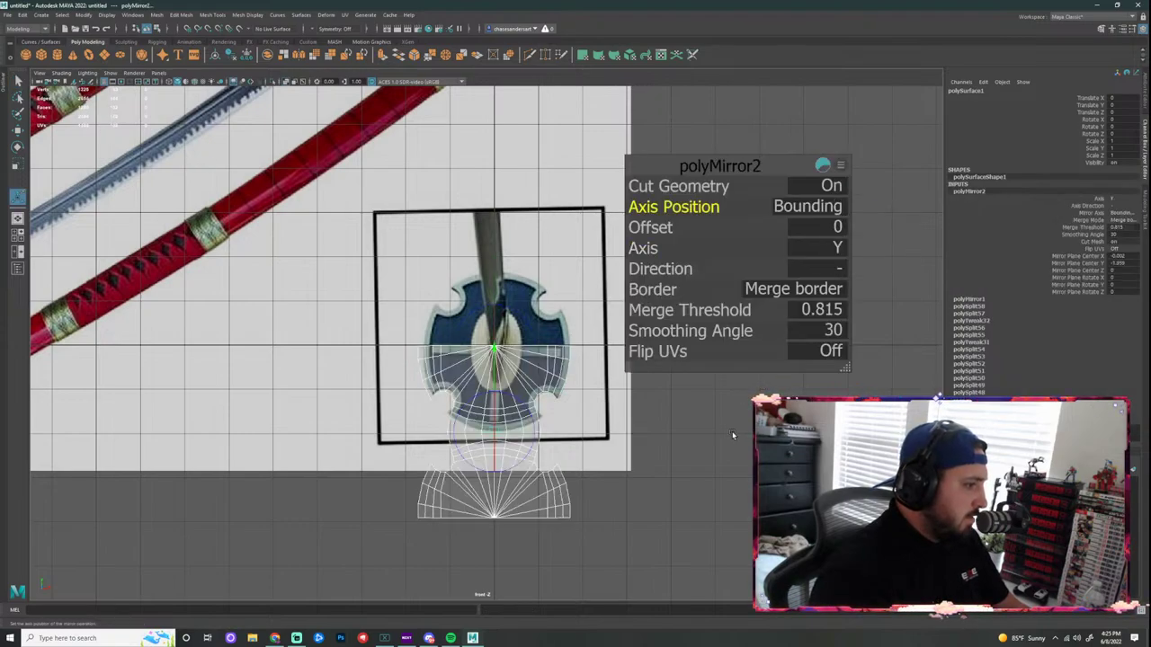
left_click(838, 269)
left_click(872, 280)
Step: Set the mirror's offset to -0.2 so the upper half lines up with the shield reference
scroll(542, 358, "up", 3)
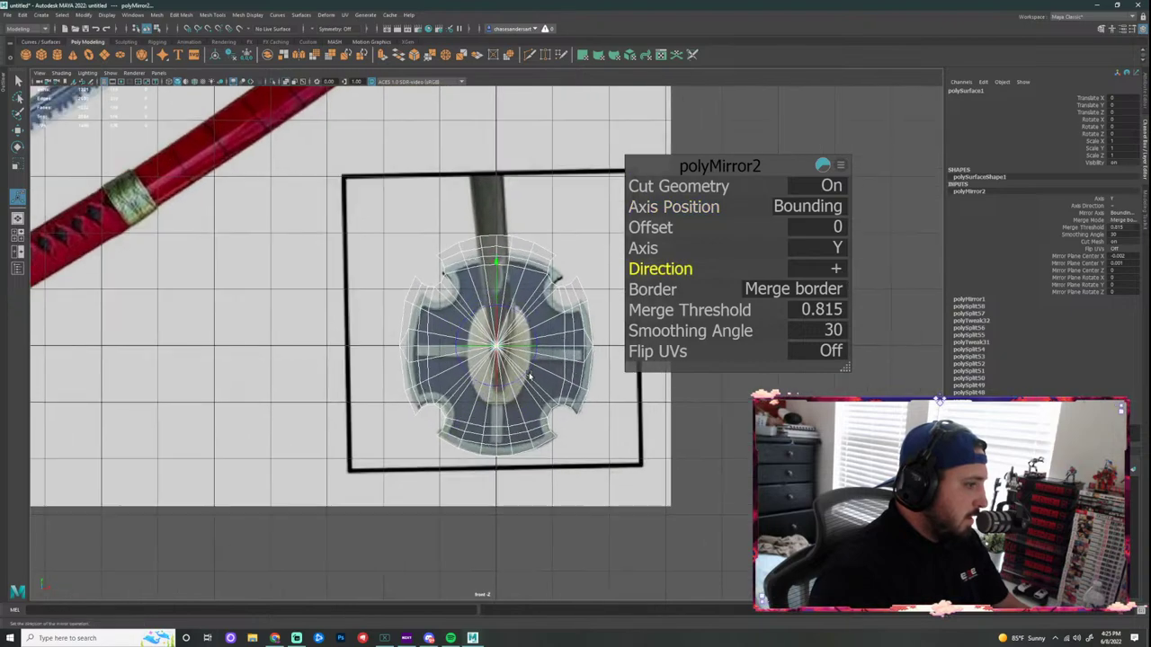
scroll(541, 358, "up", 3)
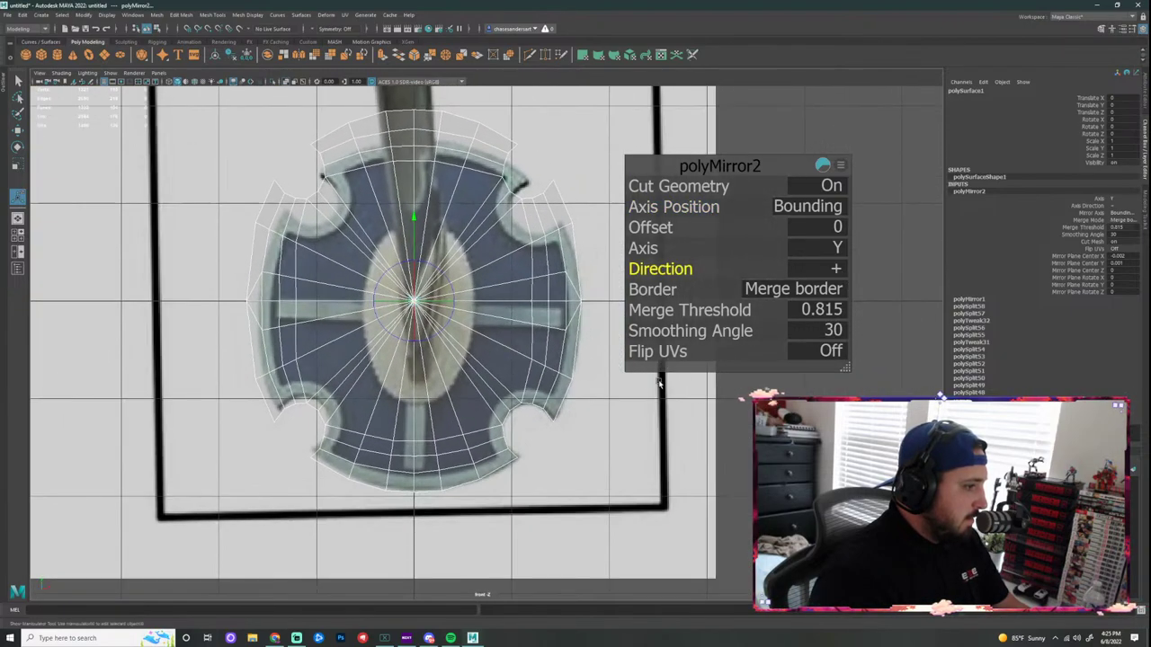
key("super")
left_click(561, 162)
left_click(501, 225)
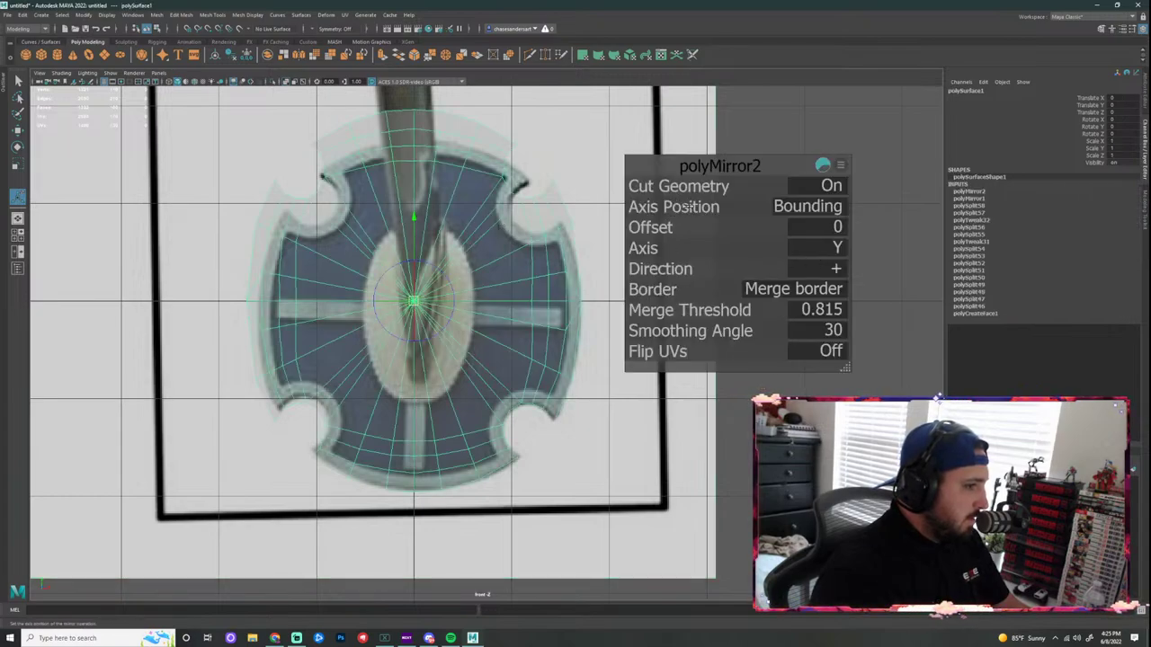
mouse_move(653, 228)
left_mouse_down()
mouse_move(670, 227)
mouse_move(652, 228)
left_mouse_up()
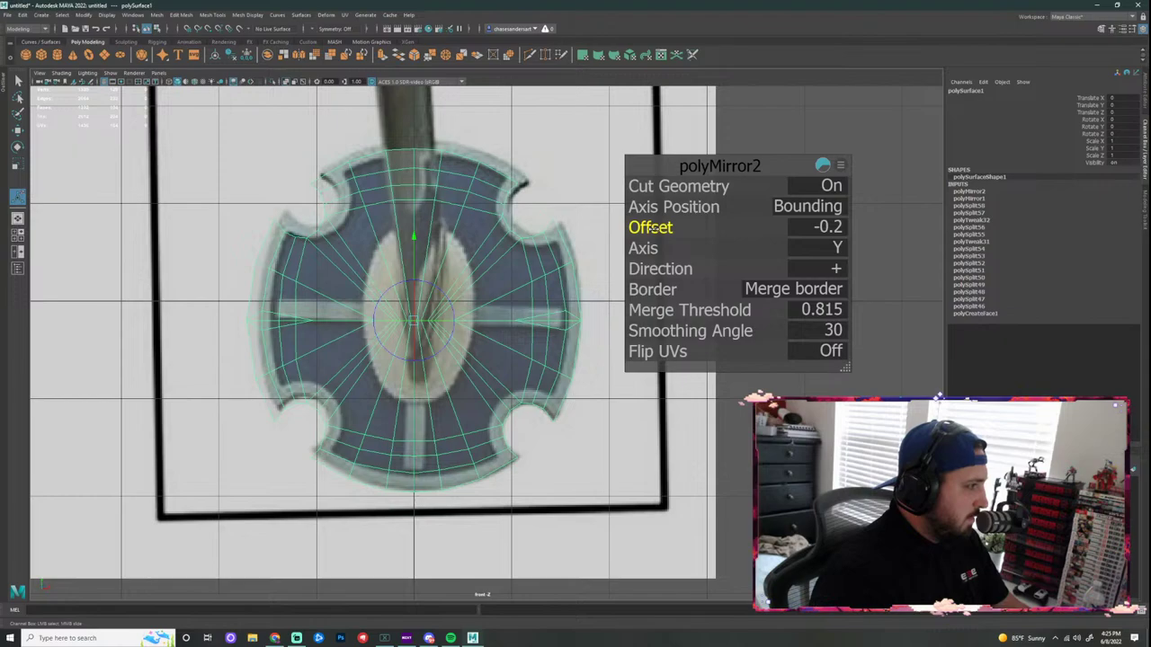
scroll(517, 325, "up", 5)
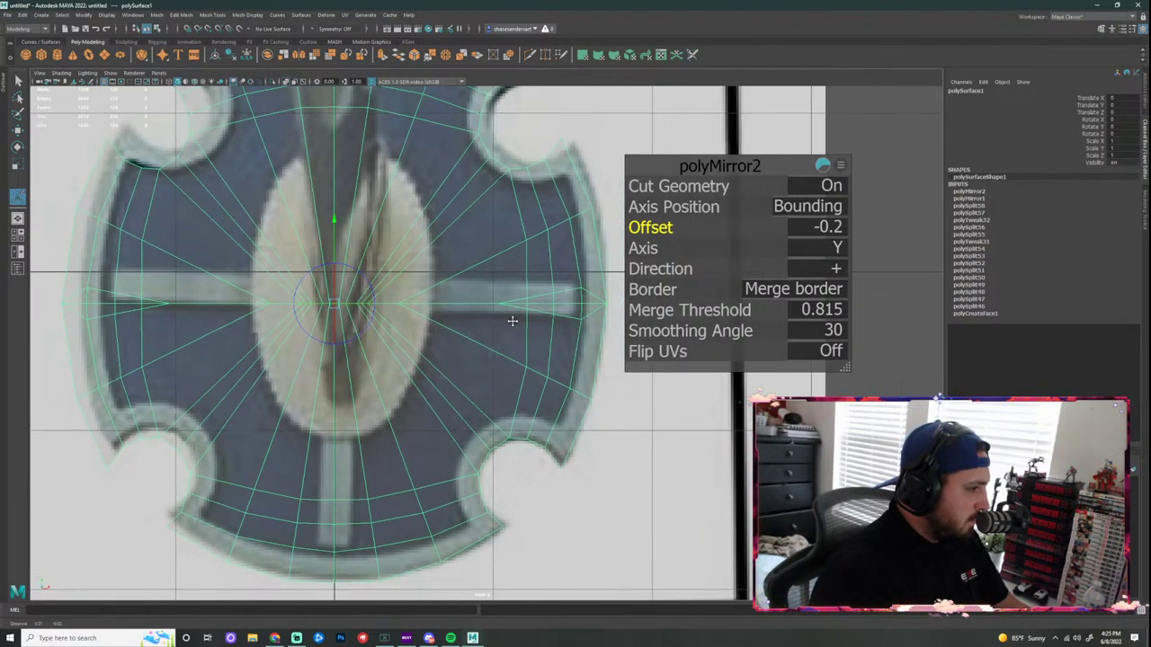
Step: Inspect the horizontal seam and fine-tune the mirror's offset around -0.2 against the reference, undoing the stray selection change
middle_click_drag(513, 321, 470, 323, "alt")
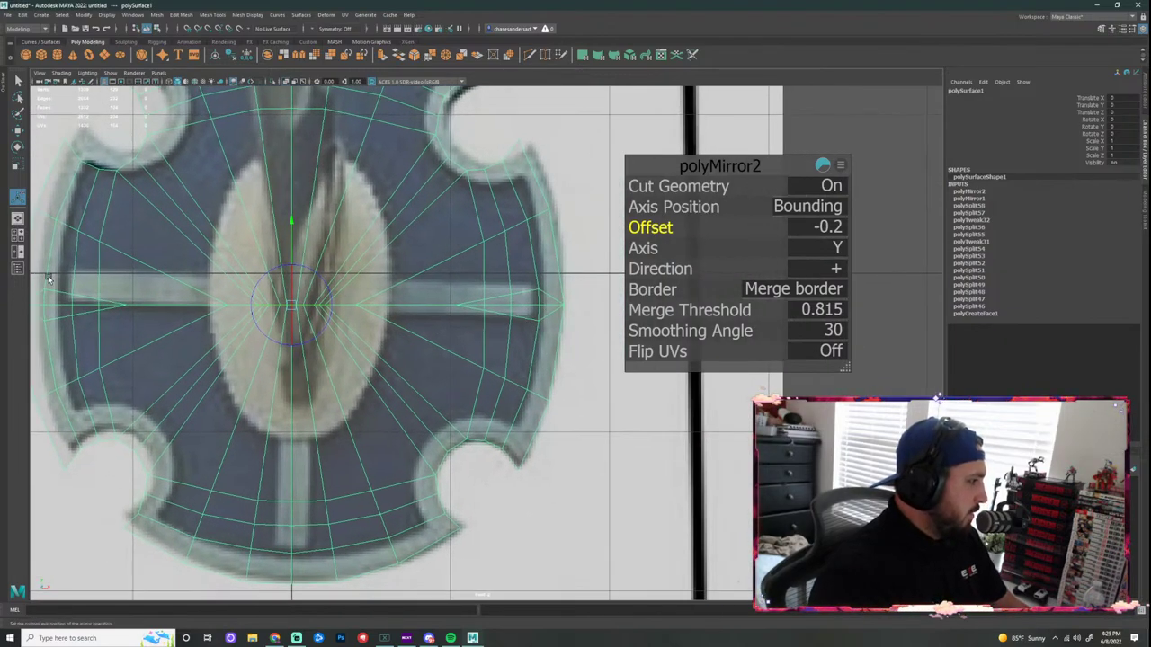
middle_click_drag(90, 301, 236, 305, "alt")
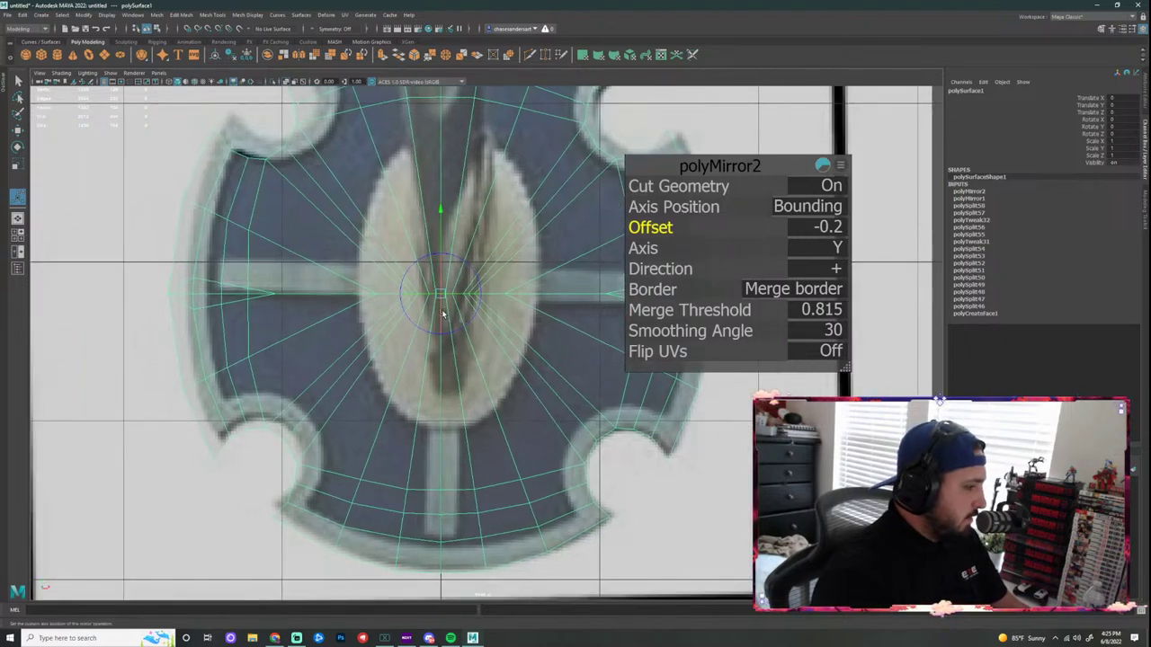
scroll(517, 324, "down", 5)
scroll(519, 322, "up", 4)
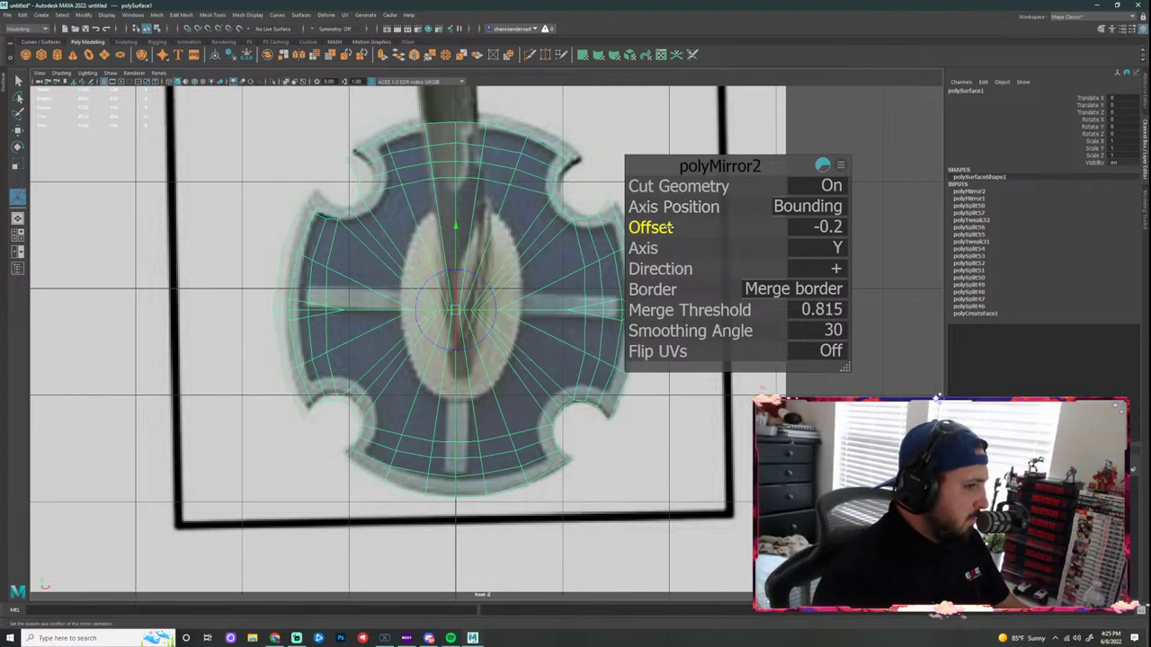
left_click_drag(668, 227, 668, 227)
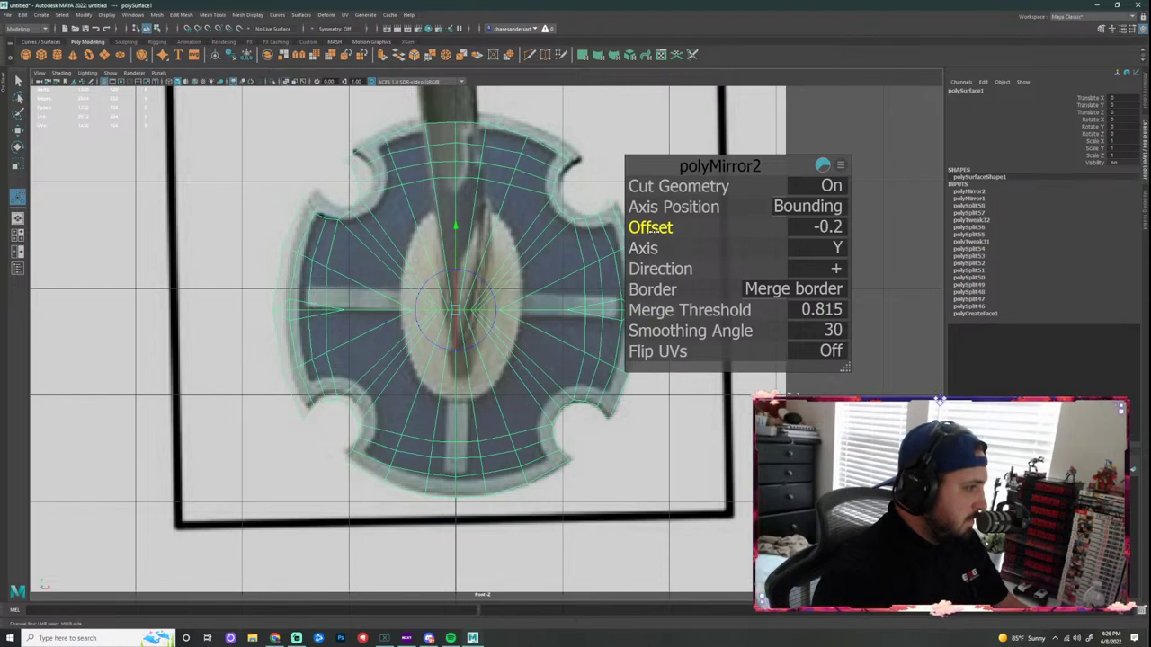
left_click_drag(649, 231, 653, 230)
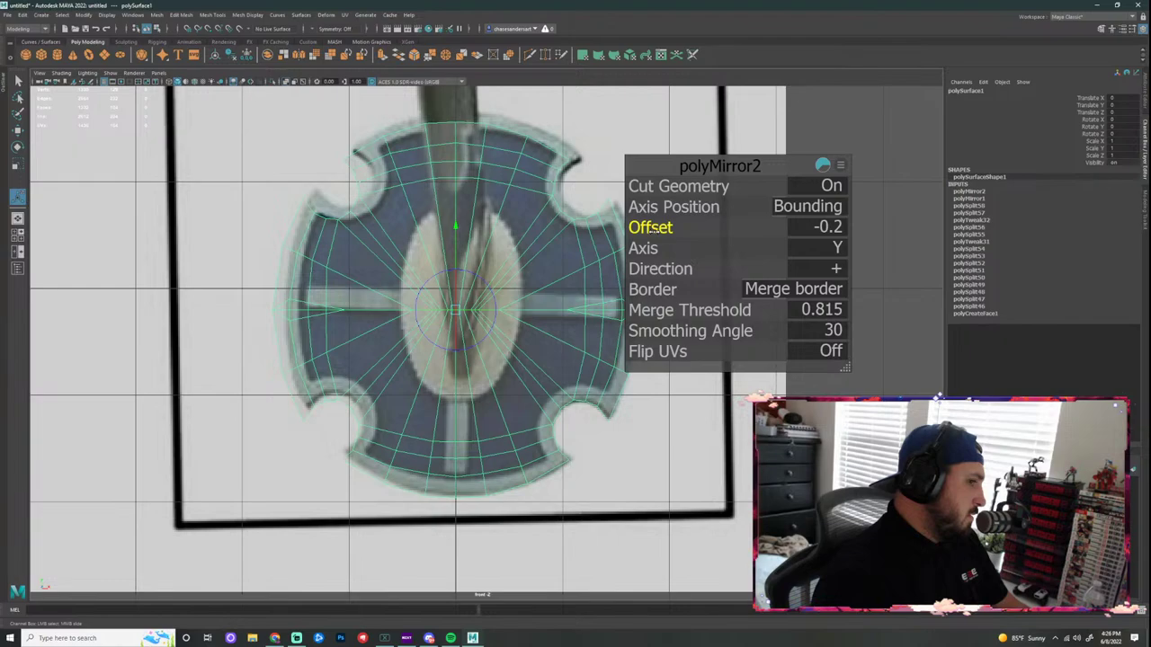
scroll(486, 256, "down", 3)
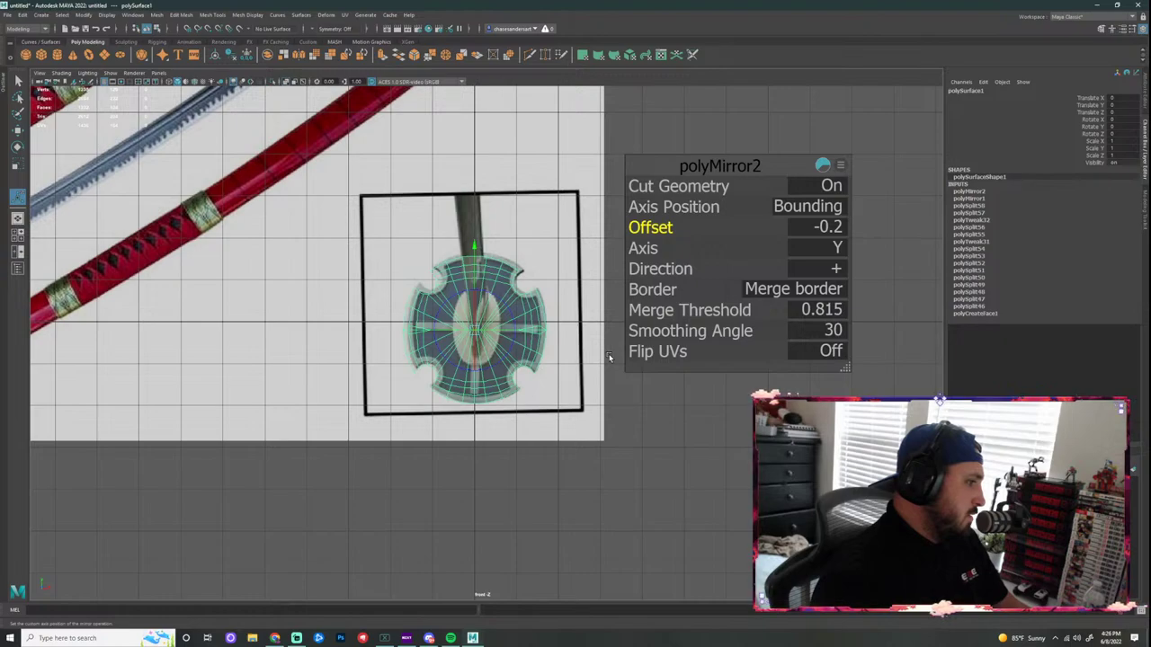
scroll(533, 347, "up", 5)
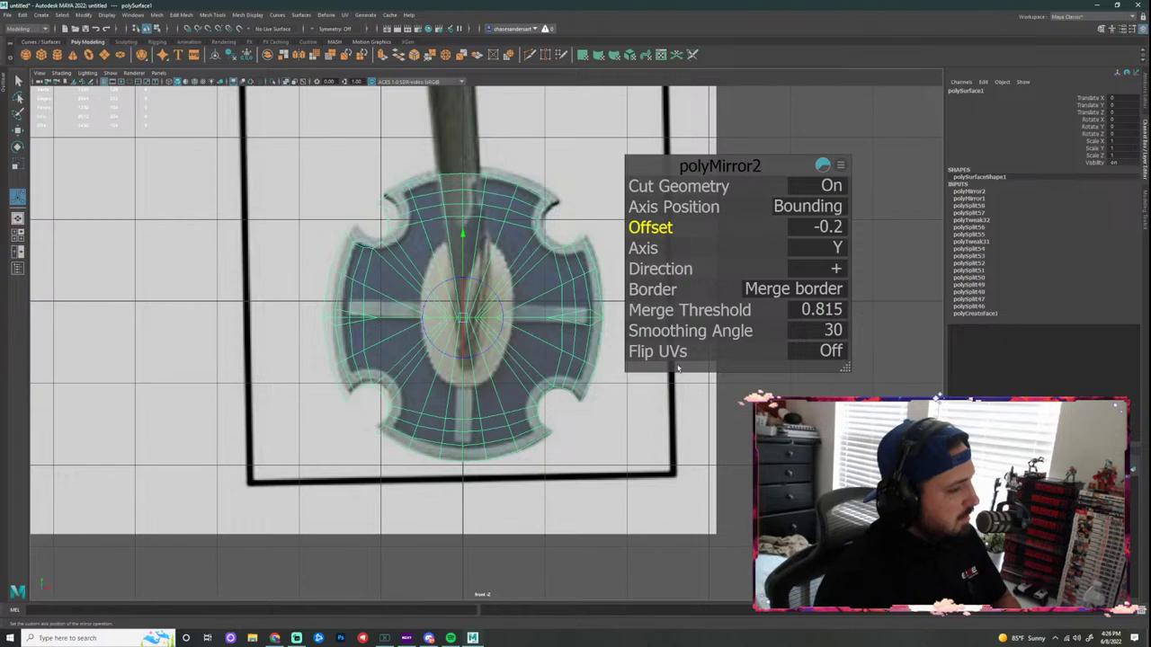
left_click(517, 262)
key("ctrl+z")
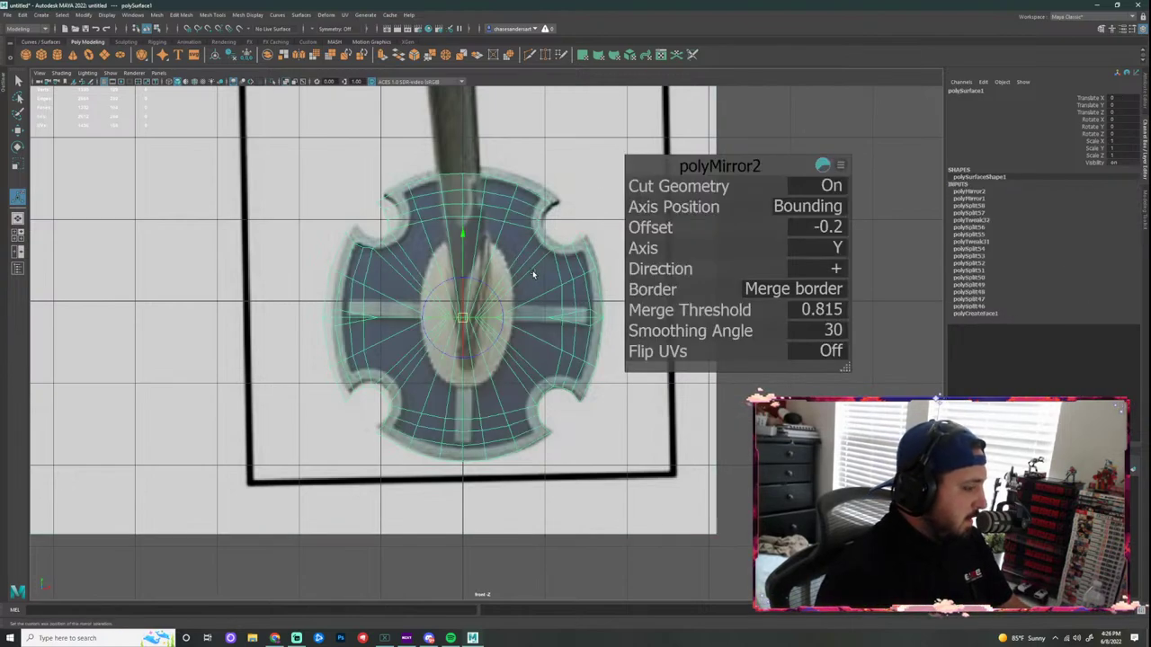
Step: Move the full shield mesh about 7 units along X, clear of the reference image
key("w")
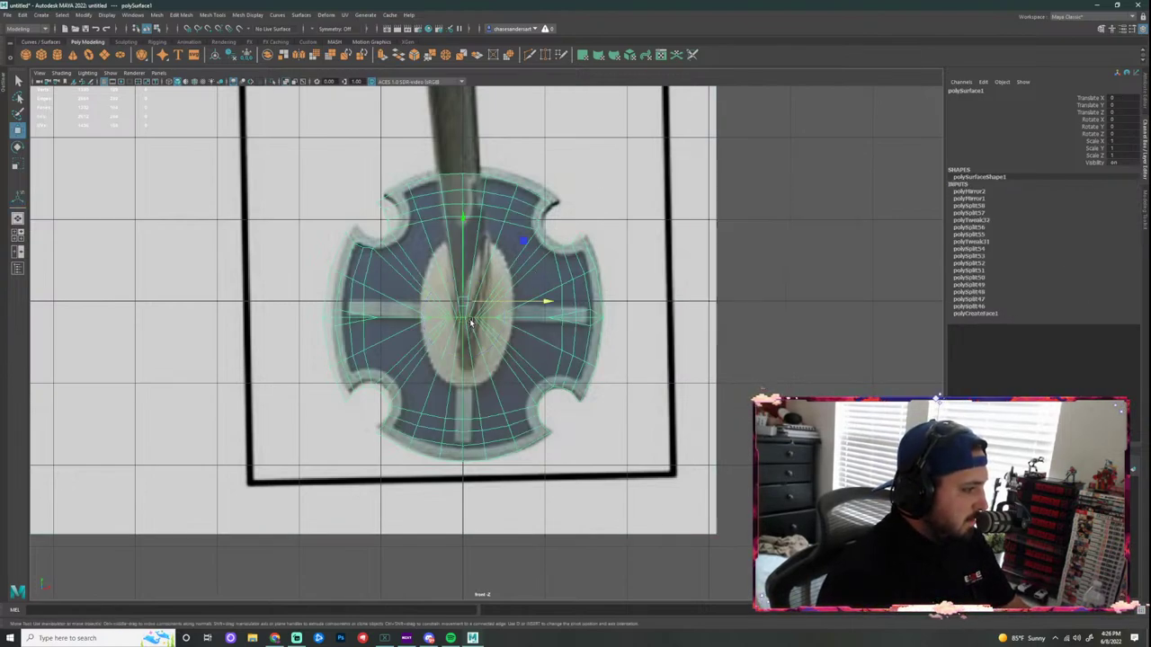
left_click_drag(545, 301, 913, 312)
scroll(740, 326, "down", 5)
middle_click_drag(776, 313, 686, 289, "alt")
left_click_drag(630, 306, 730, 310)
scroll(692, 288, "up", 4)
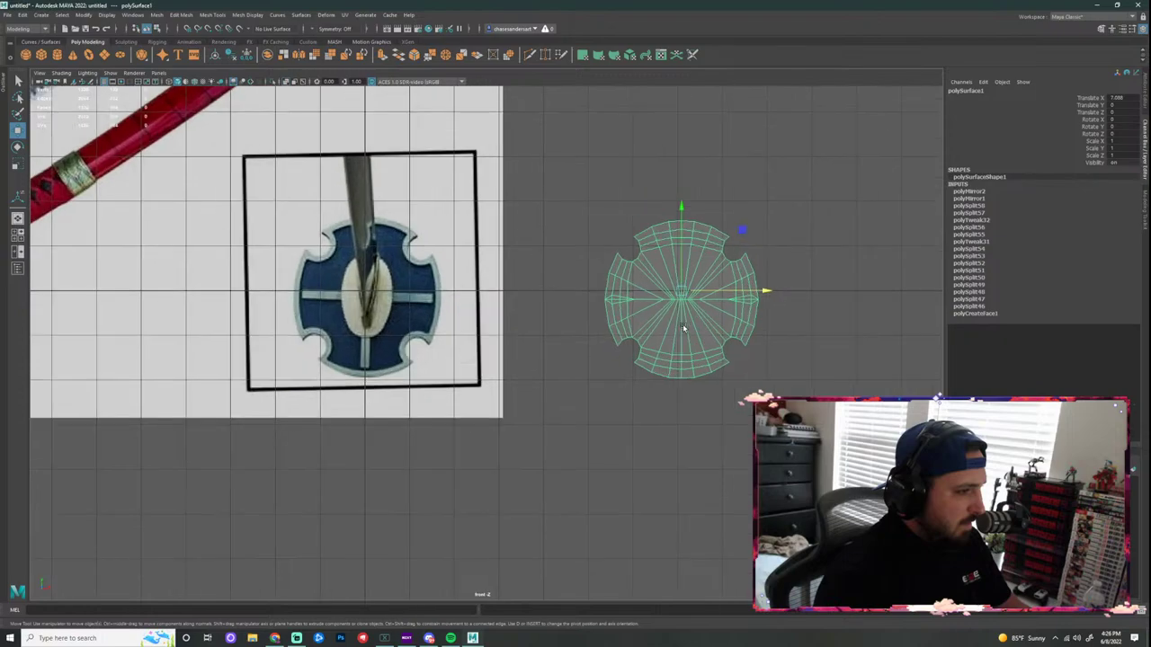
right_click_drag(664, 261, 763, 216, "alt")
middle_click_drag(764, 216, 666, 314, "alt")
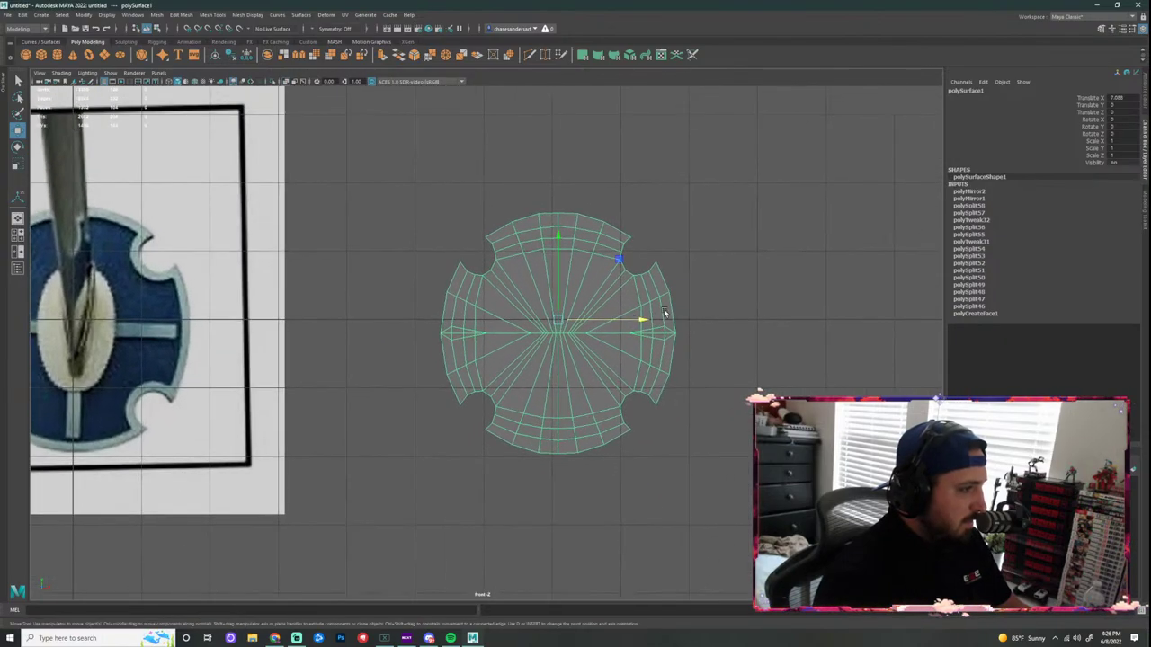
Step: Scale the shield mesh to about 0.94 in Y and 0.96 in X to even out its round outline
key("r")
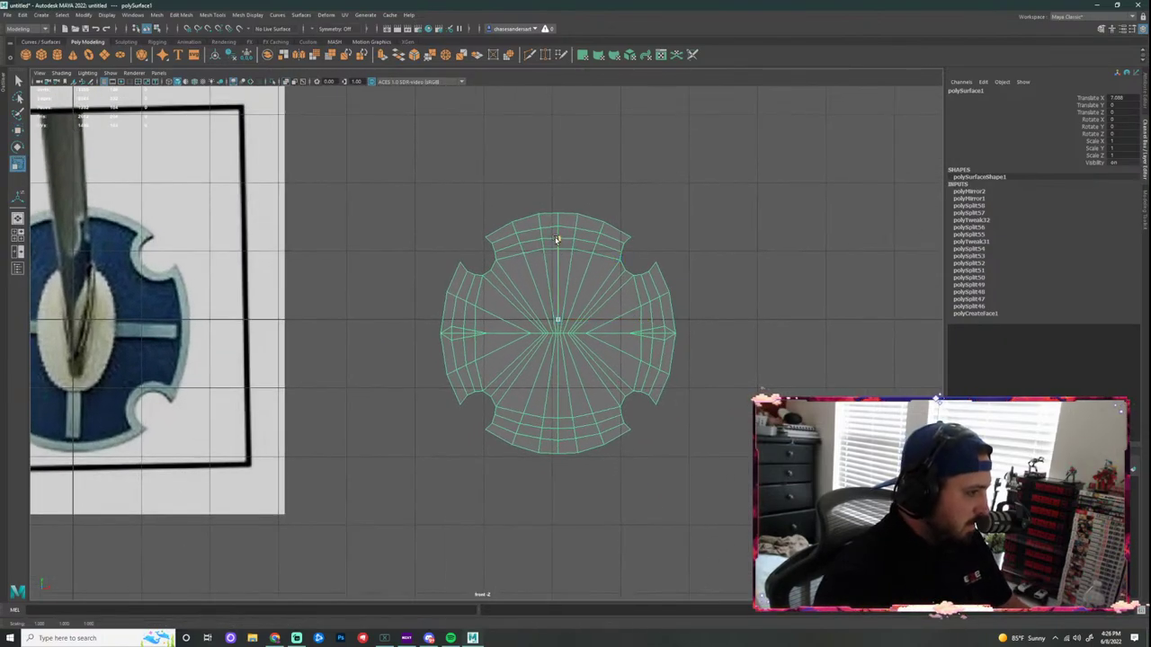
left_click_drag(553, 238, 558, 242)
left_click_drag(643, 323, 641, 323)
left_click(674, 340)
left_click(568, 357)
scroll(590, 344, "up", 2)
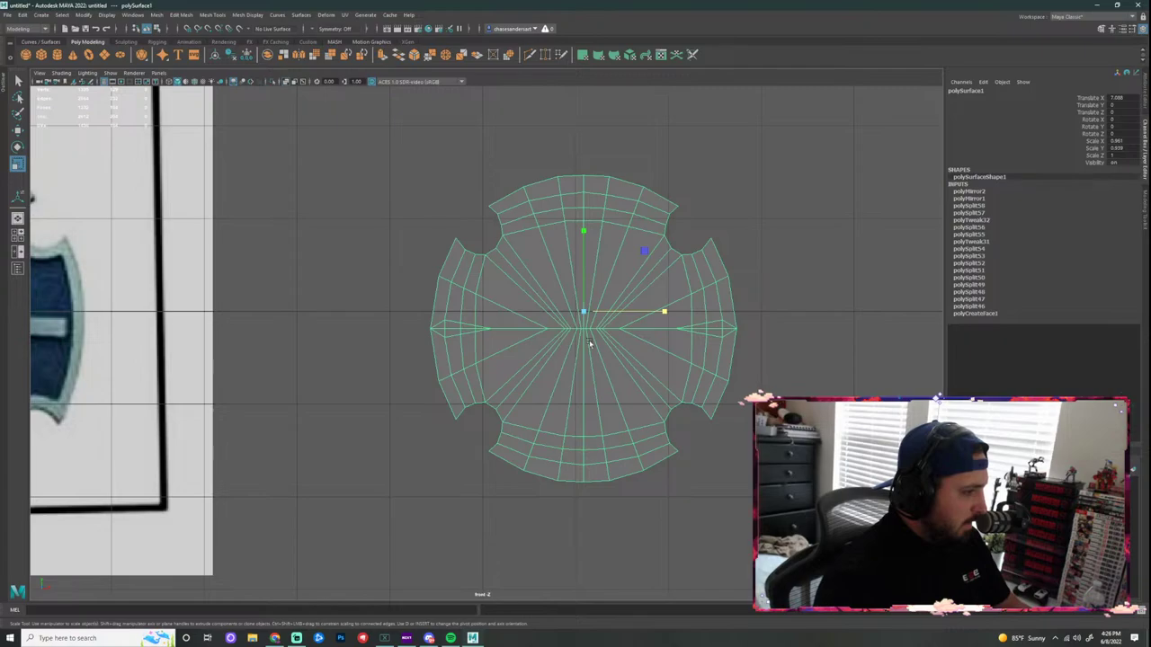
Step: Collapse the row of vertices at the shield's centre to a single point and merge them
scroll(687, 314, "up", 3)
right_click_drag(570, 292, 527, 289)
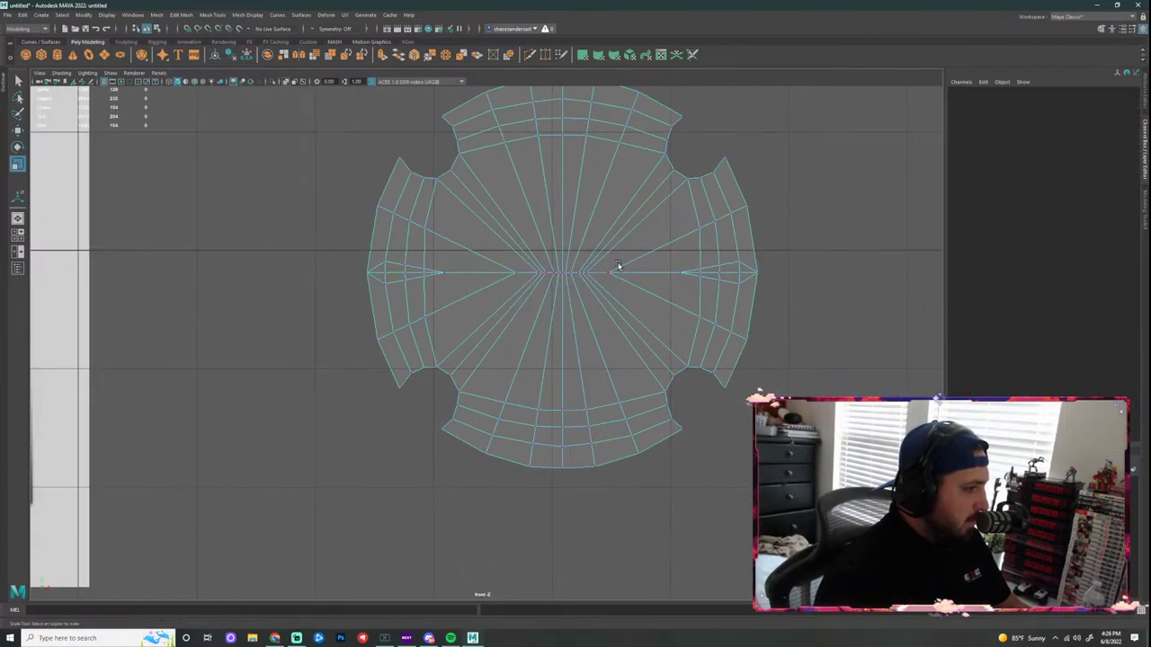
left_click_drag(624, 260, 519, 284)
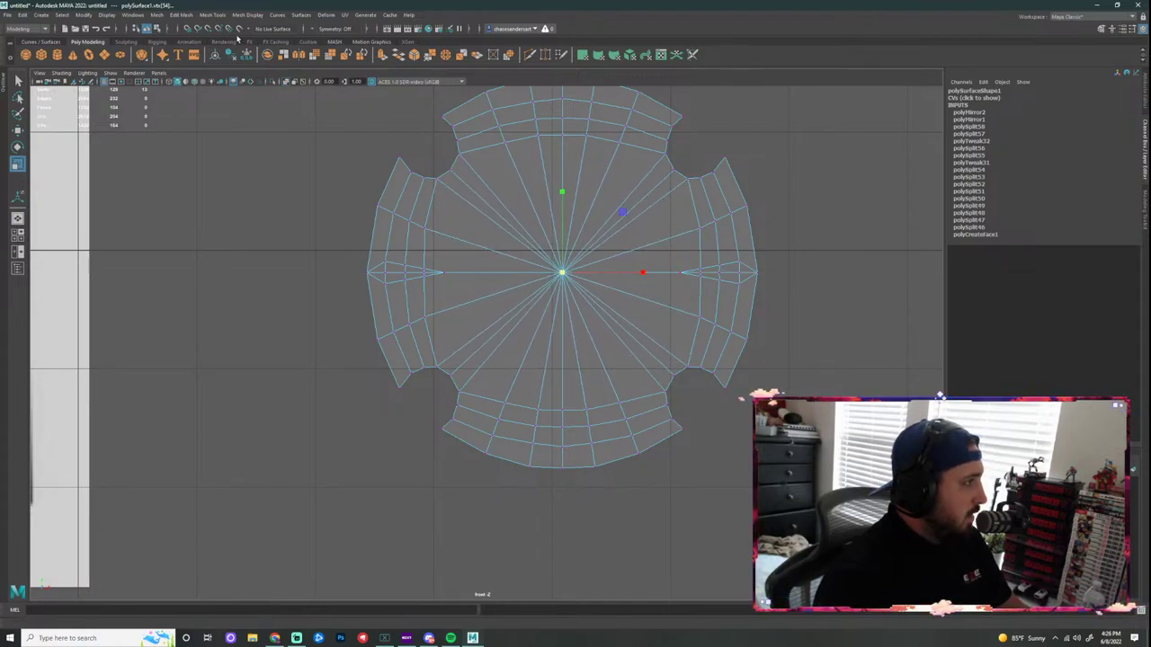
left_click(156, 14)
mouse_move(180, 15)
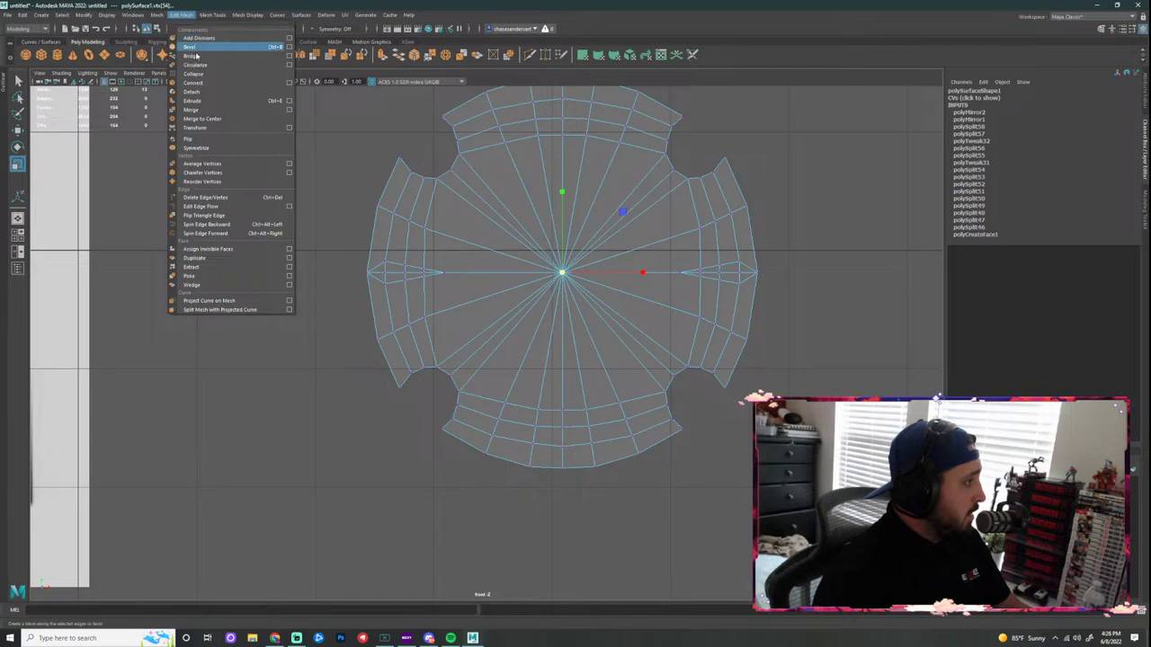
left_click(203, 109)
left_click(766, 312)
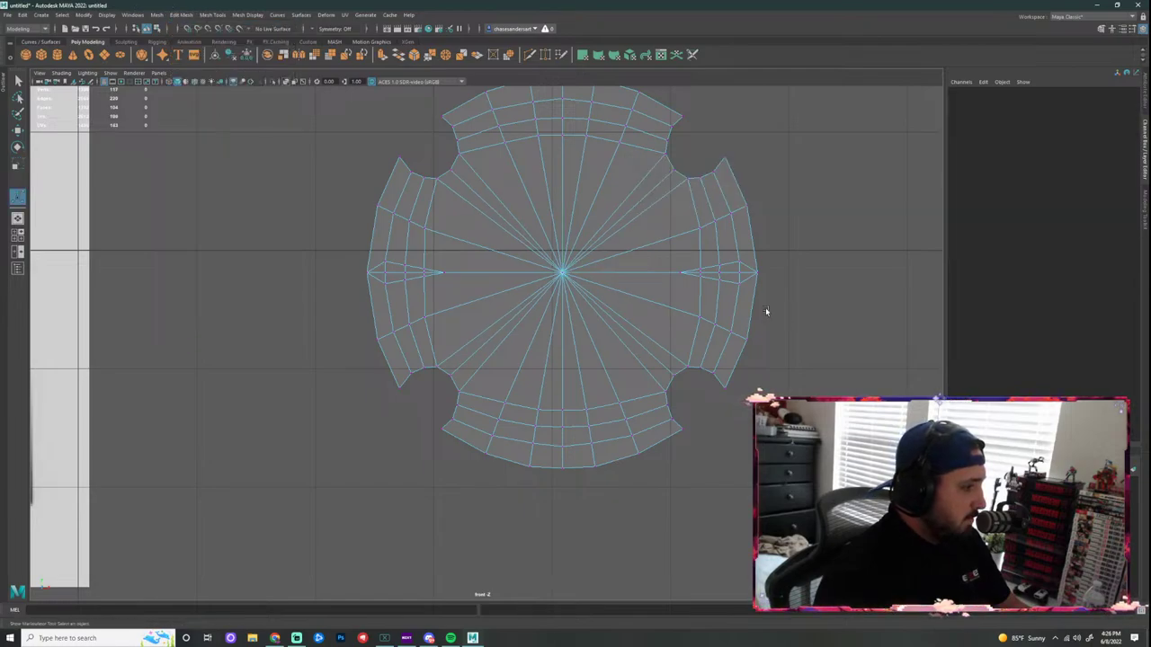
Step: Target-weld the stray vertices of the narrow wedges on both sides of the shield onto the horizontal centre line
scroll(656, 283, "up", 2)
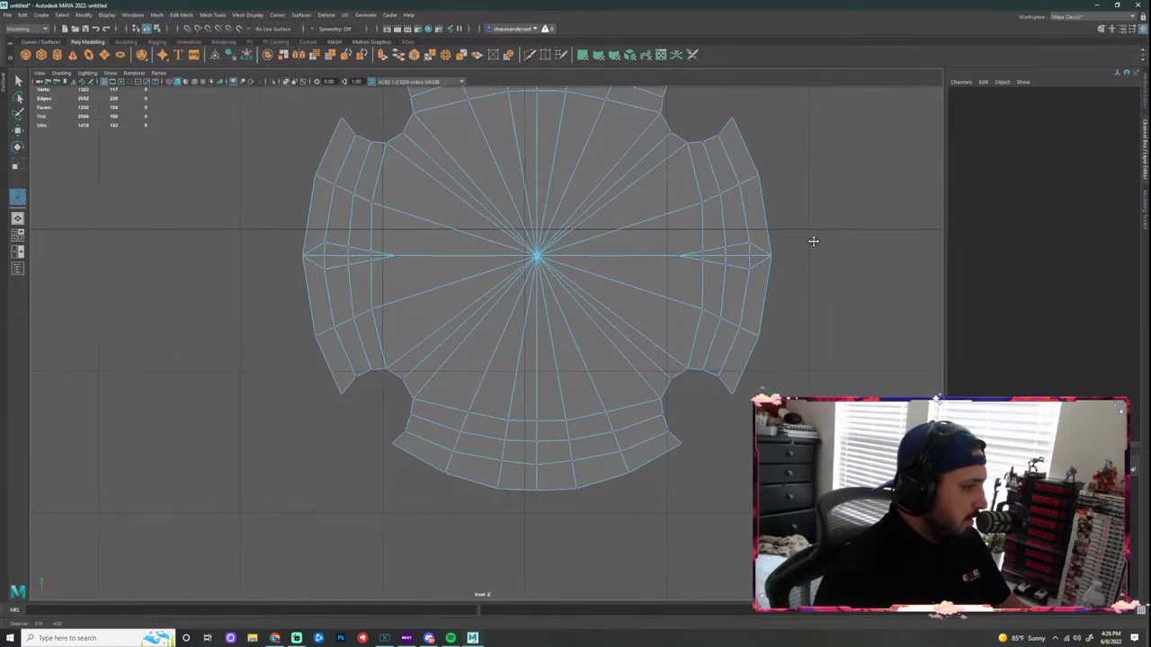
middle_click_drag(813, 241, 762, 242, "alt")
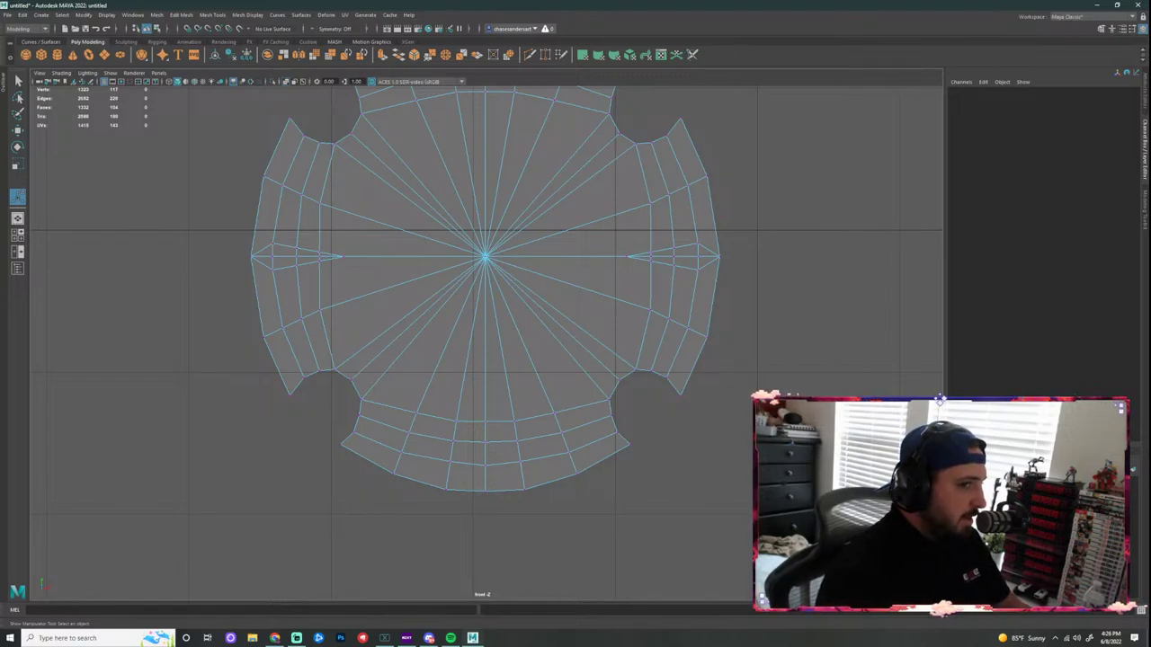
left_click(1147, 217)
left_click(1090, 336)
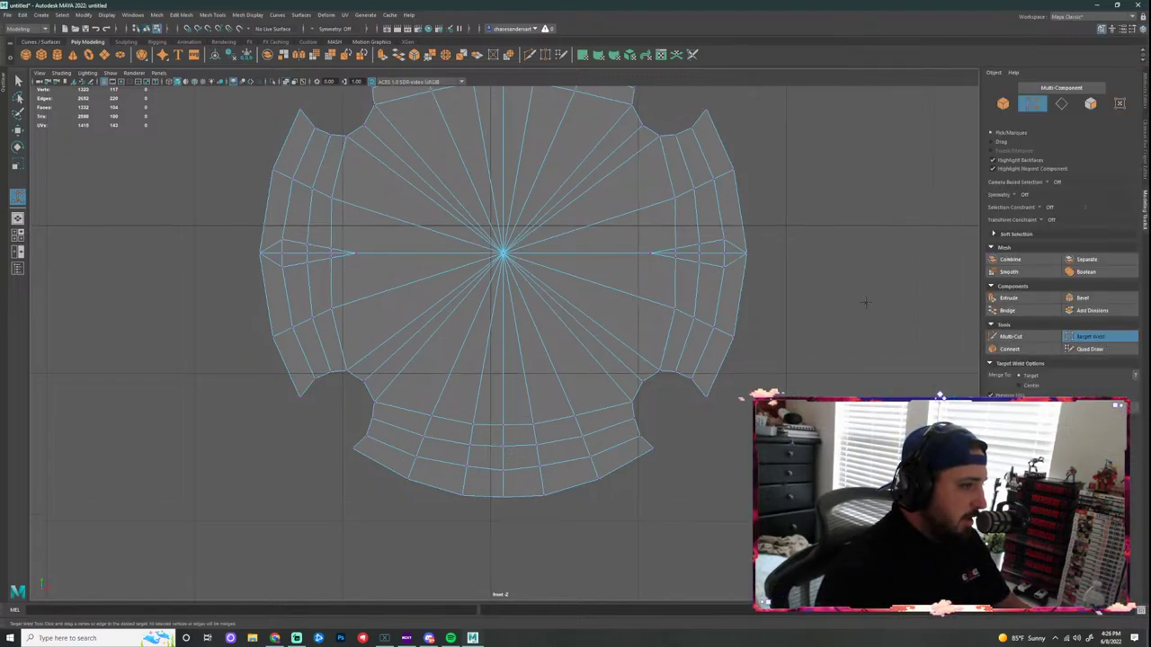
scroll(690, 227, "up", 2)
scroll(691, 227, "up", 1)
left_click_drag(734, 216, 800, 223)
middle_click_drag(694, 247, 847, 268, "alt")
left_click_drag(360, 227, 425, 245)
middle_click_drag(526, 252, 490, 293, "alt")
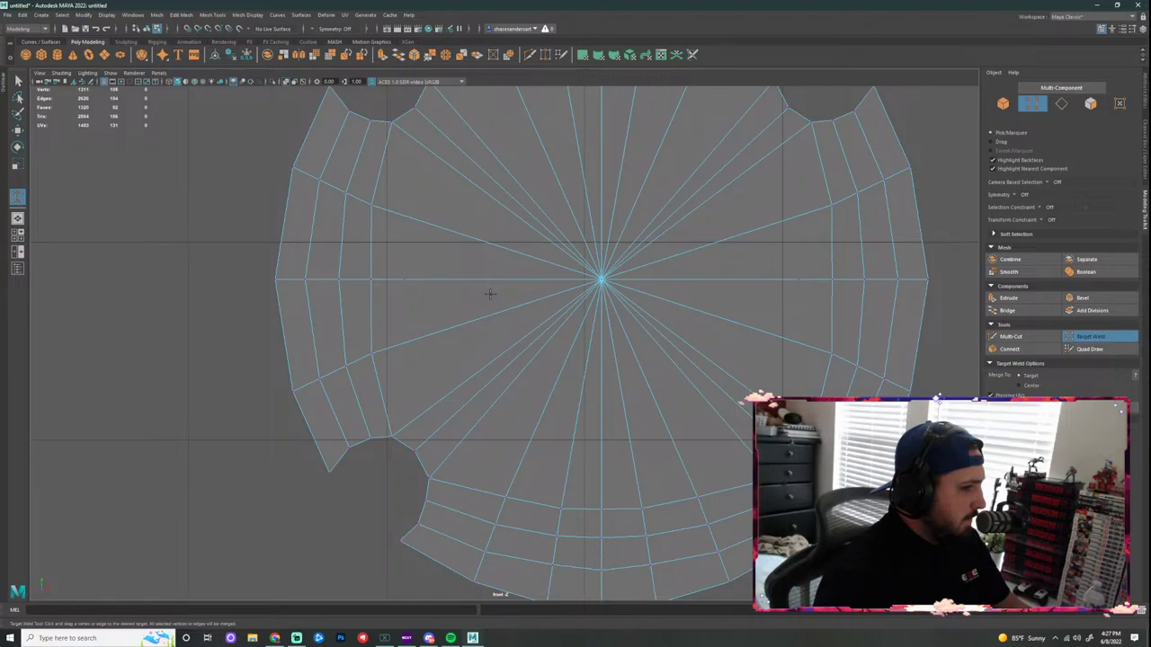
Step: Delete the leftover extra vertices on the horizontal centre line just inside the innermost ring
key("q")
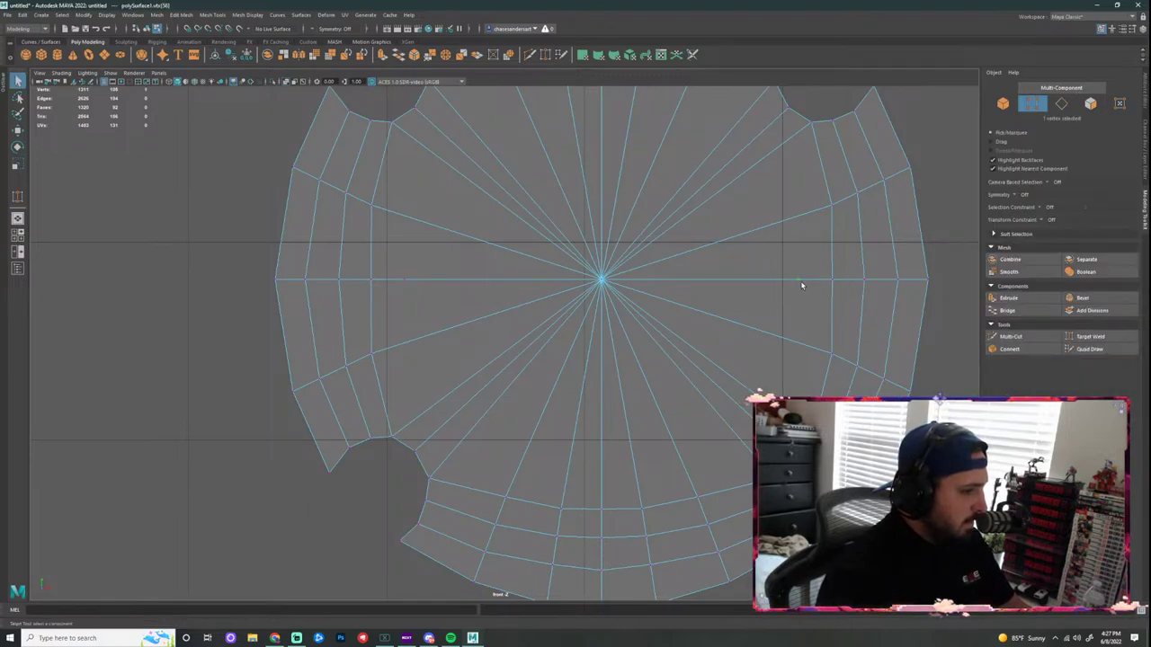
left_click(402, 285)
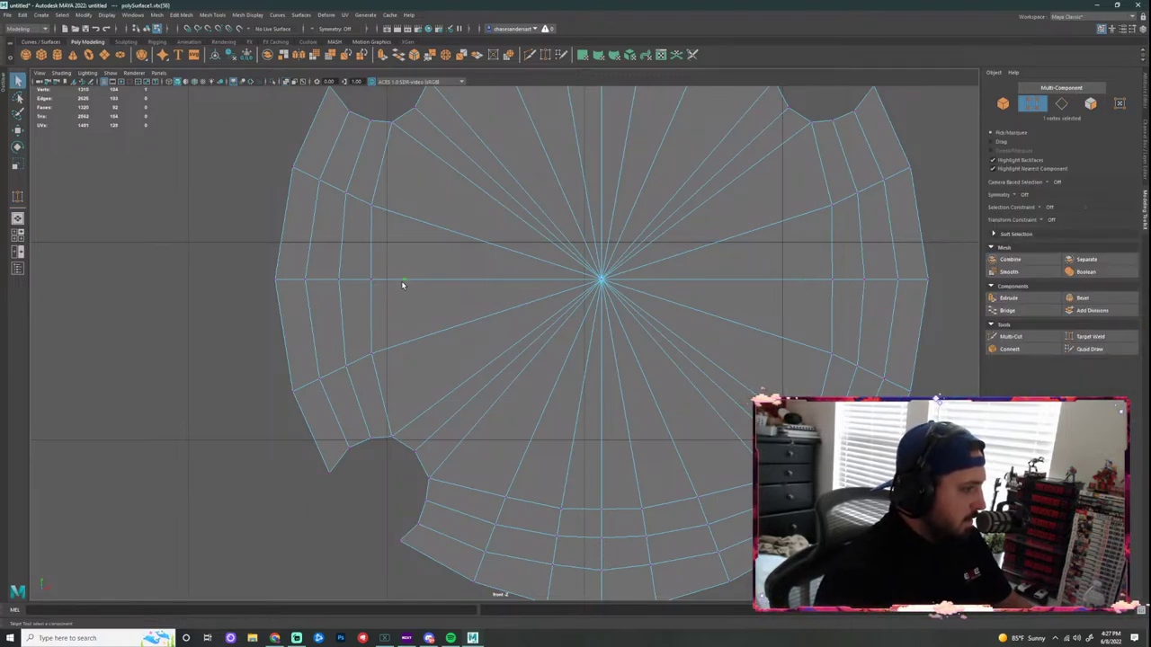
key("Delete")
Step: Scale the opposite vertex pairs of the three inner rings outward in X along the shield's horizontal centre line to curve the rings
left_click(373, 294)
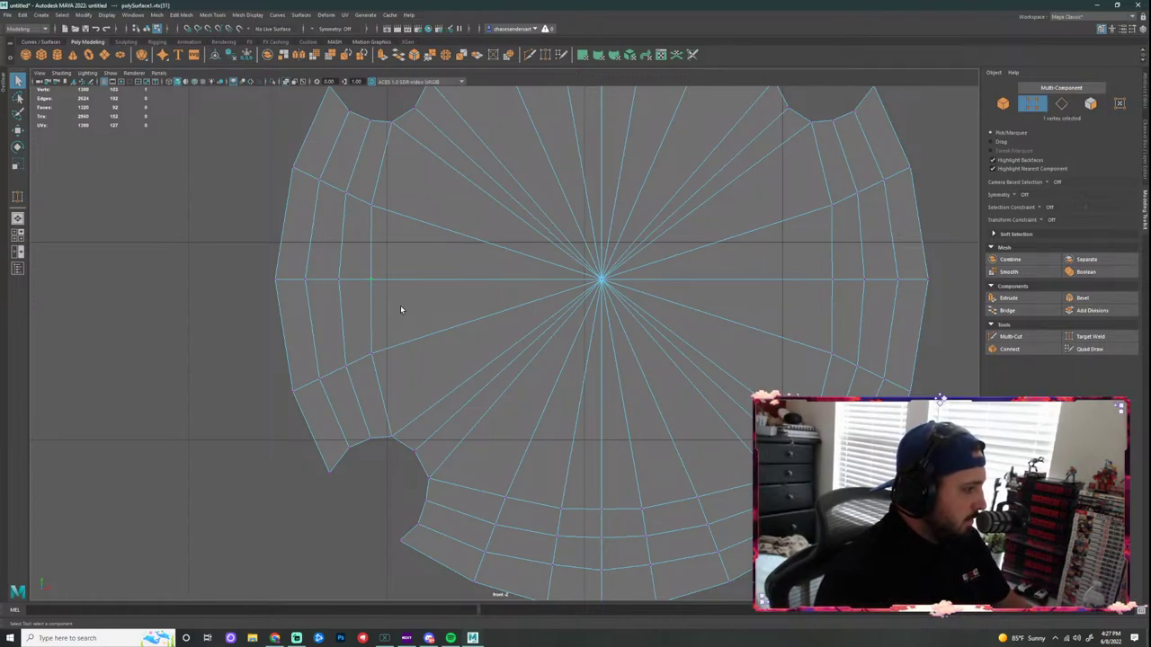
left_click(809, 288, "shift")
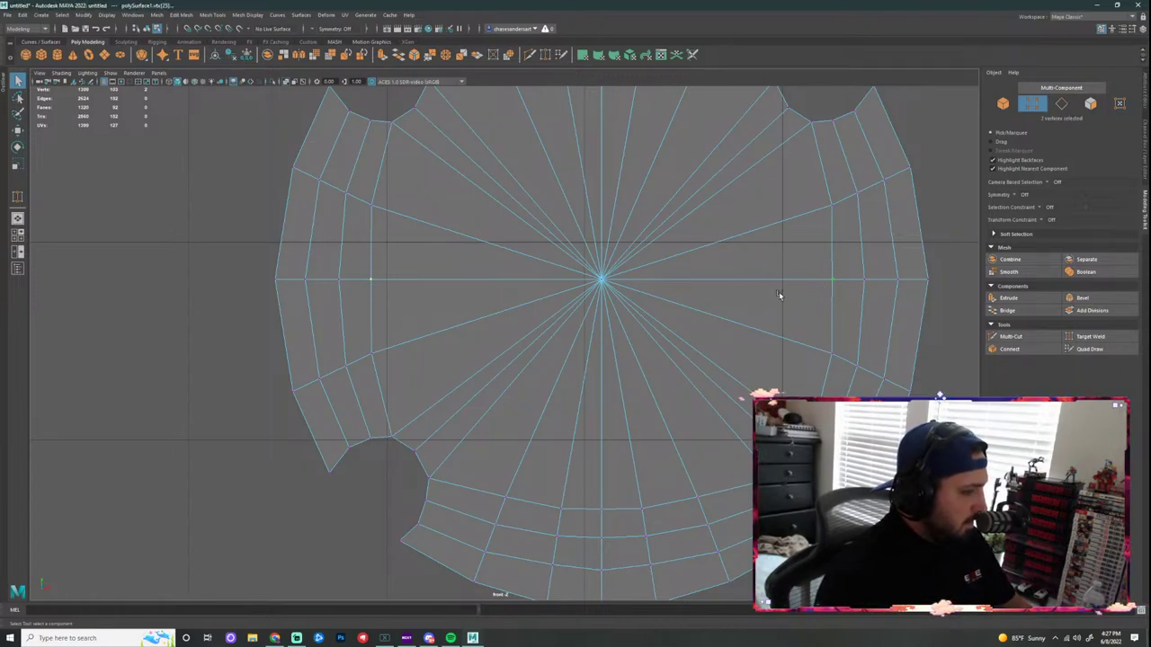
key("r")
left_click_drag(683, 280, 685, 280)
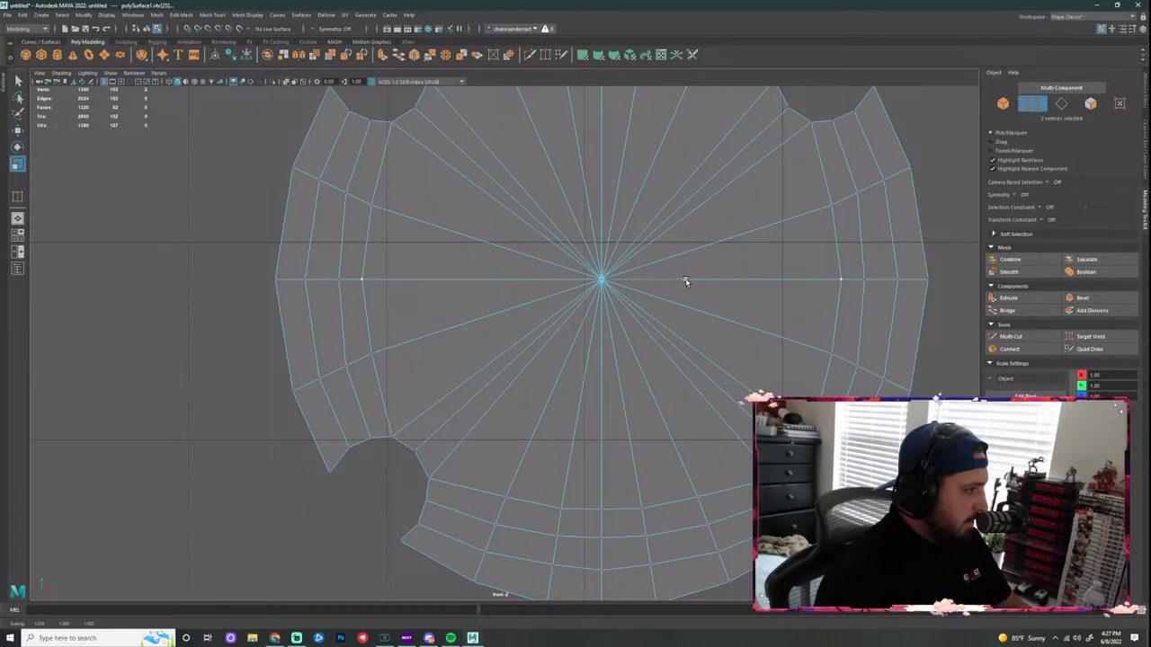
left_click(339, 287)
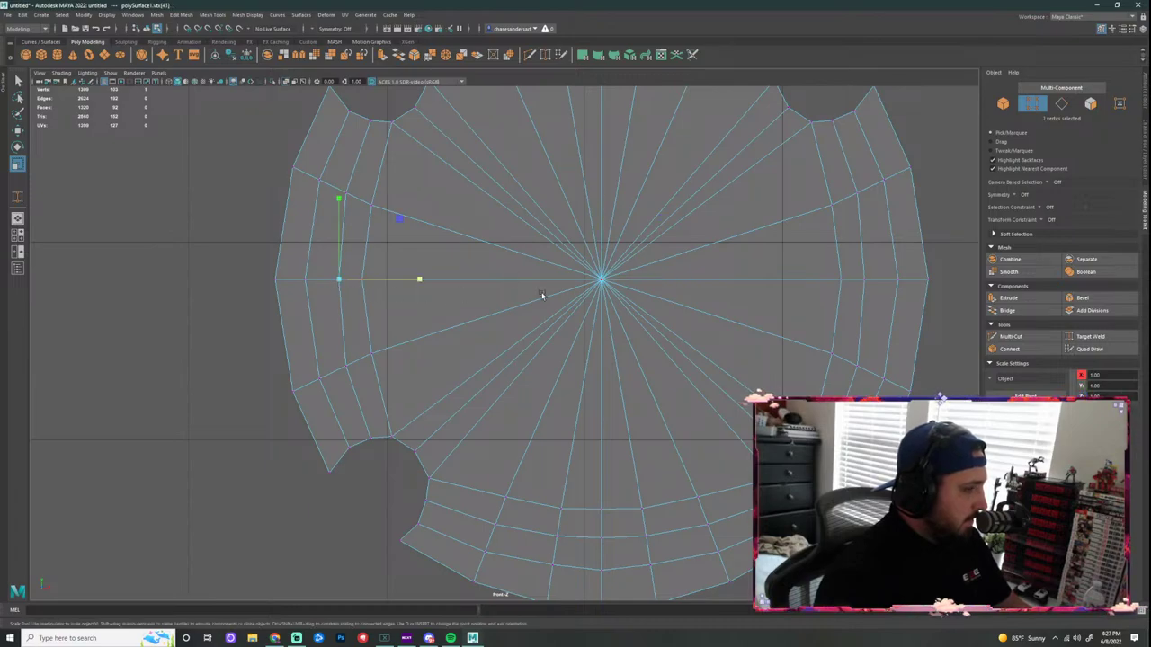
left_click(867, 287, "shift")
left_click_drag(684, 280, 689, 282)
left_click(304, 284)
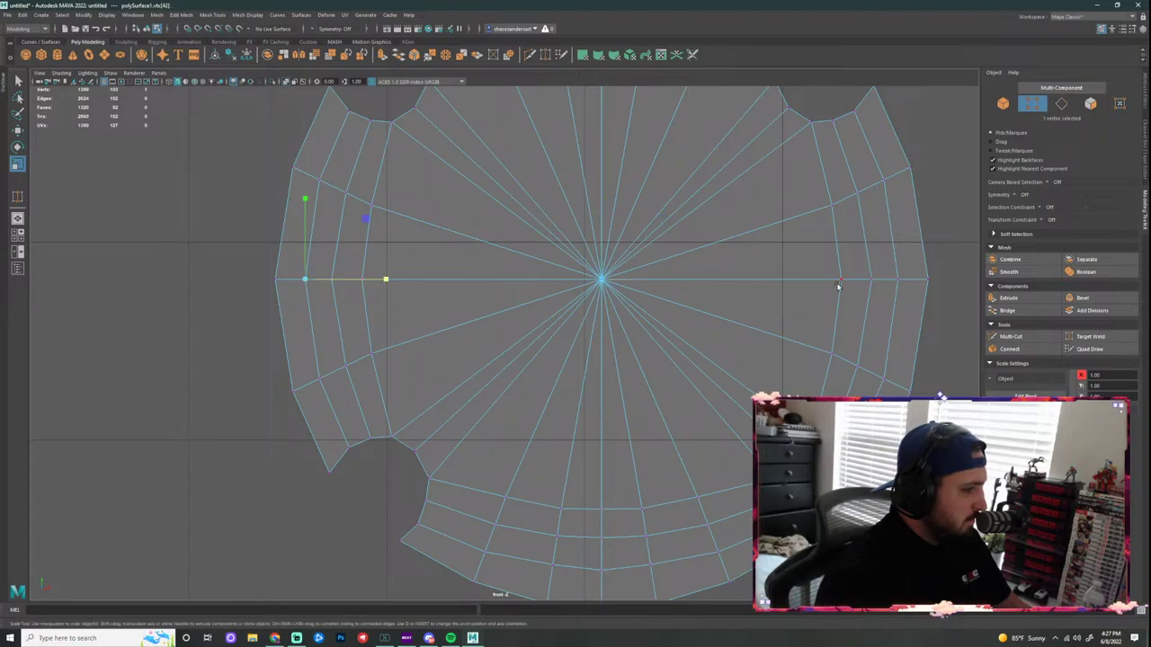
left_click(896, 281, "shift")
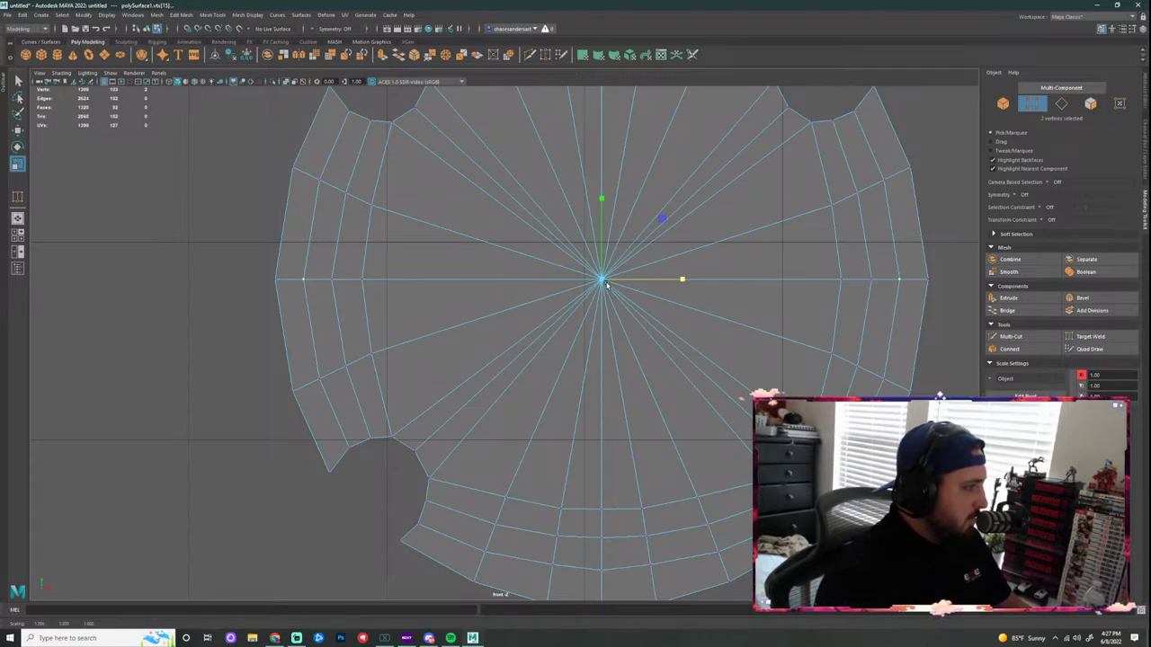
scroll(604, 284, "down", 5)
left_click(662, 329)
scroll(566, 252, "up", 4)
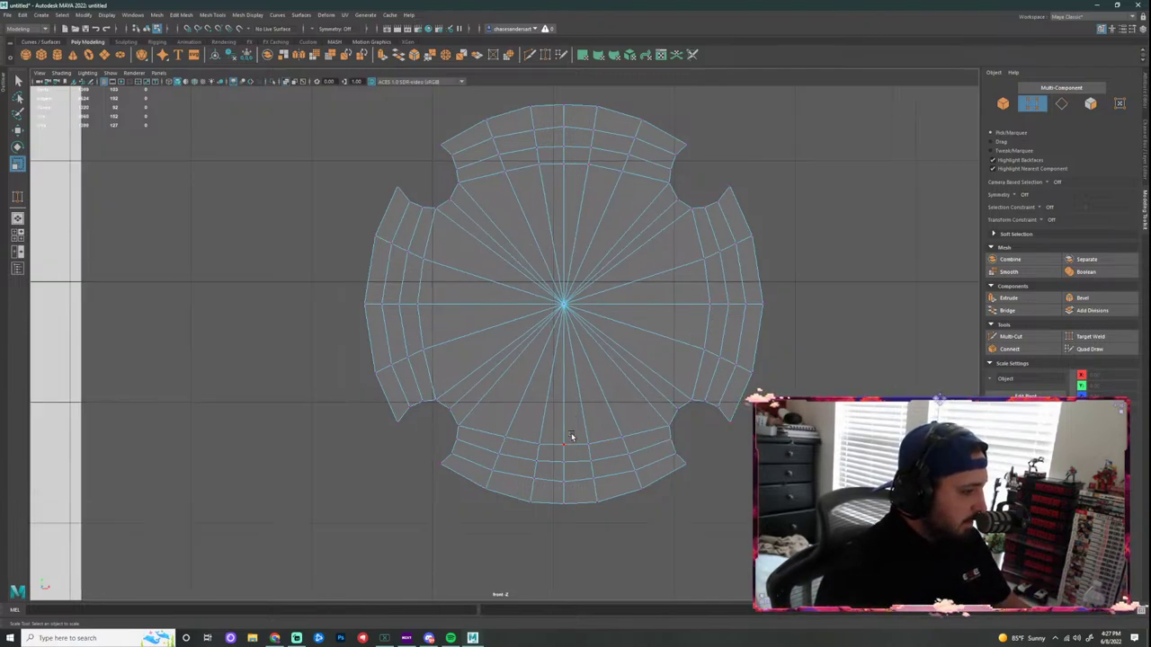
Step: Move the inner-ring vertex columns of the shield's lower rim slightly down so the rings follow the curved outer edge
left_click_drag(567, 435, 549, 494)
key("w")
left_click_drag(564, 383, 562, 388)
left_click_drag(538, 433, 519, 496)
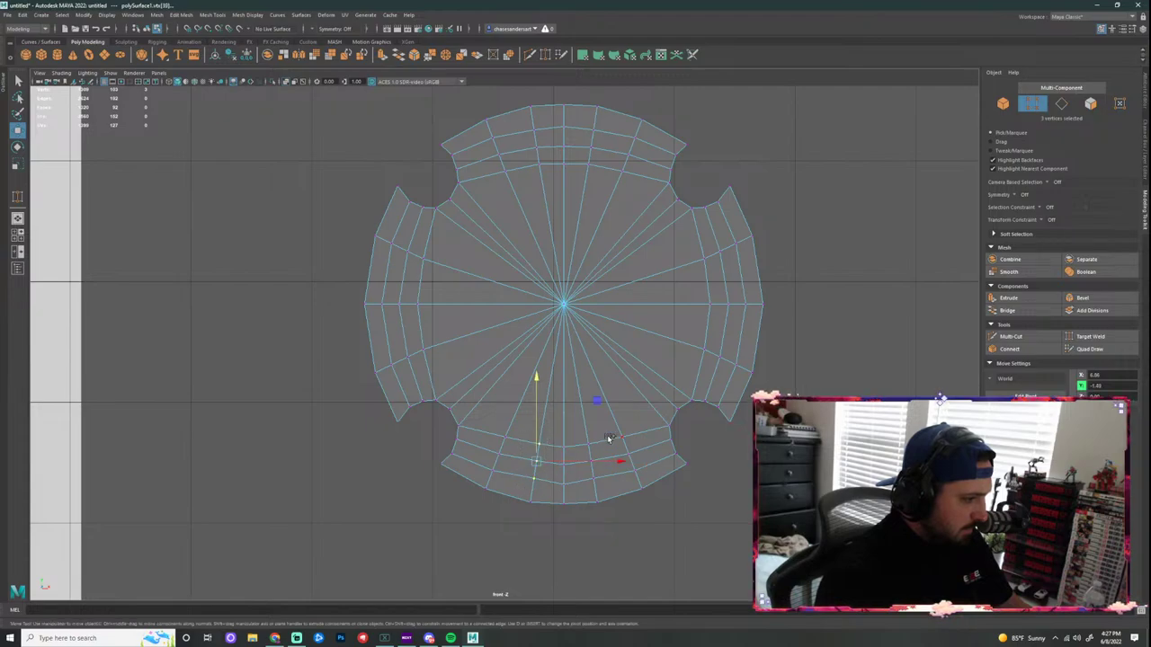
left_click_drag(600, 432, 590, 490)
left_click_drag(564, 380, 563, 385)
left_click_drag(519, 428, 482, 481)
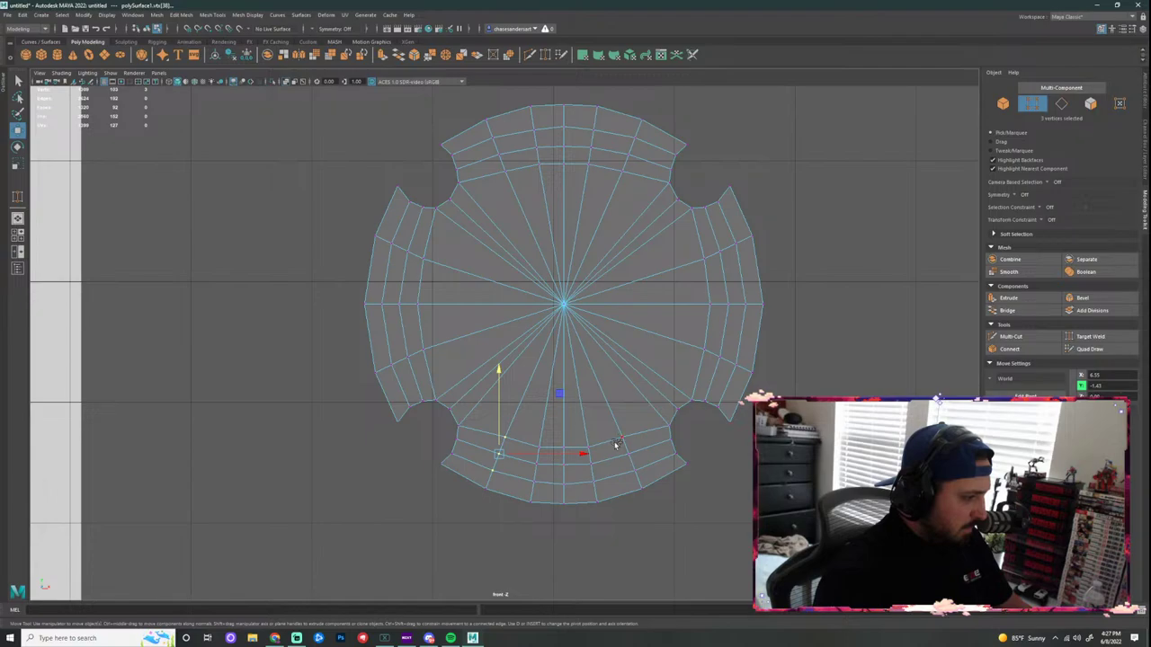
left_click_drag(636, 423, 620, 471)
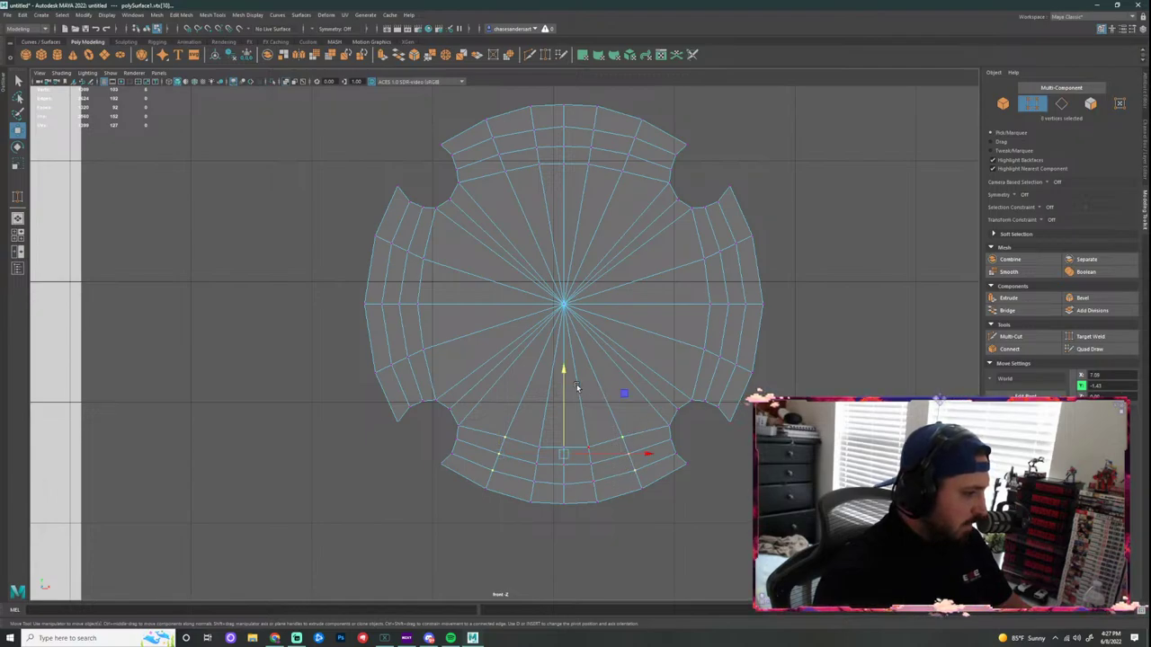
left_click_drag(564, 375, 562, 376)
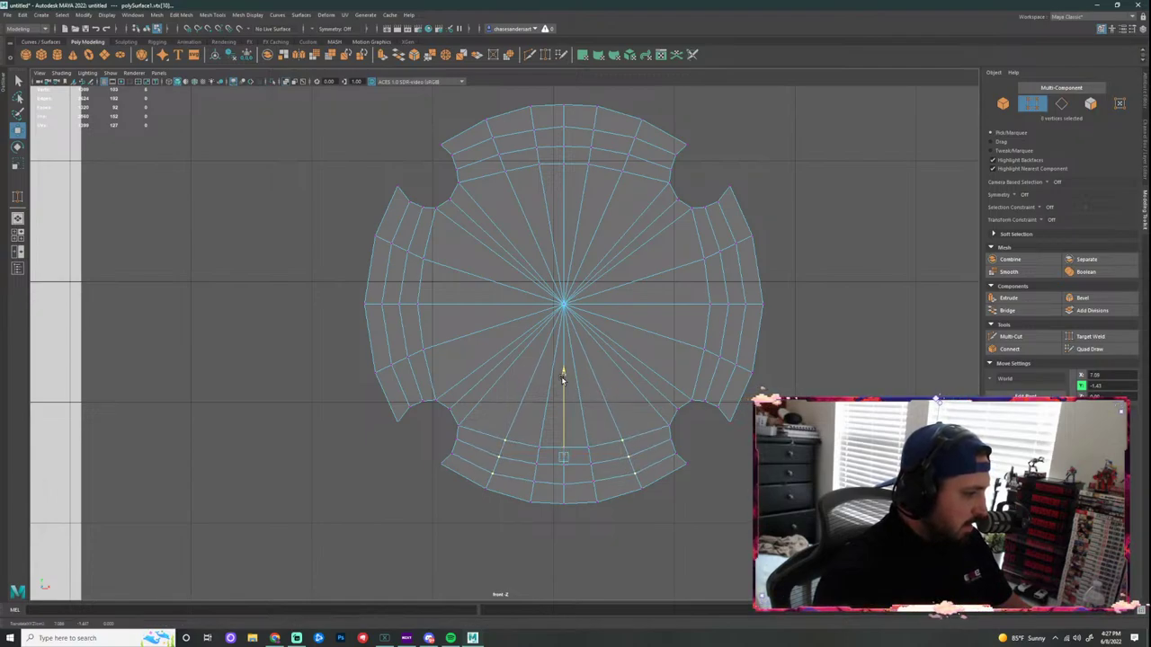
left_click(740, 321)
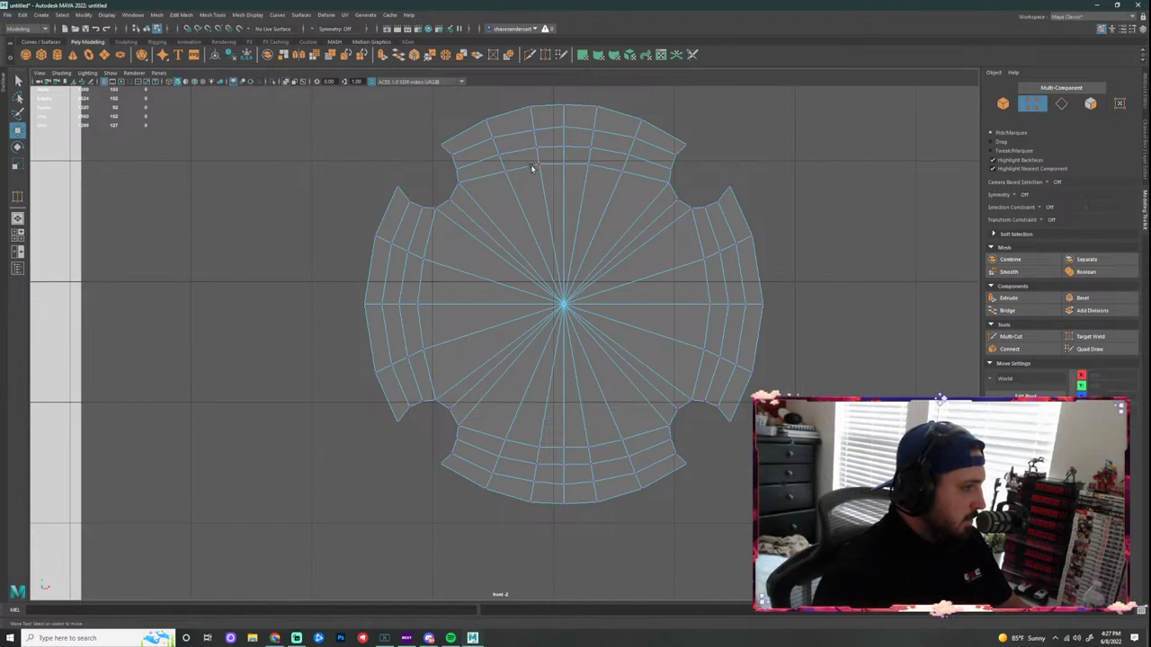
Step: Raise the matching inner-ring vertices of the shield's upper rim so those rings follow the outer curve
left_click_drag(503, 169, 484, 134)
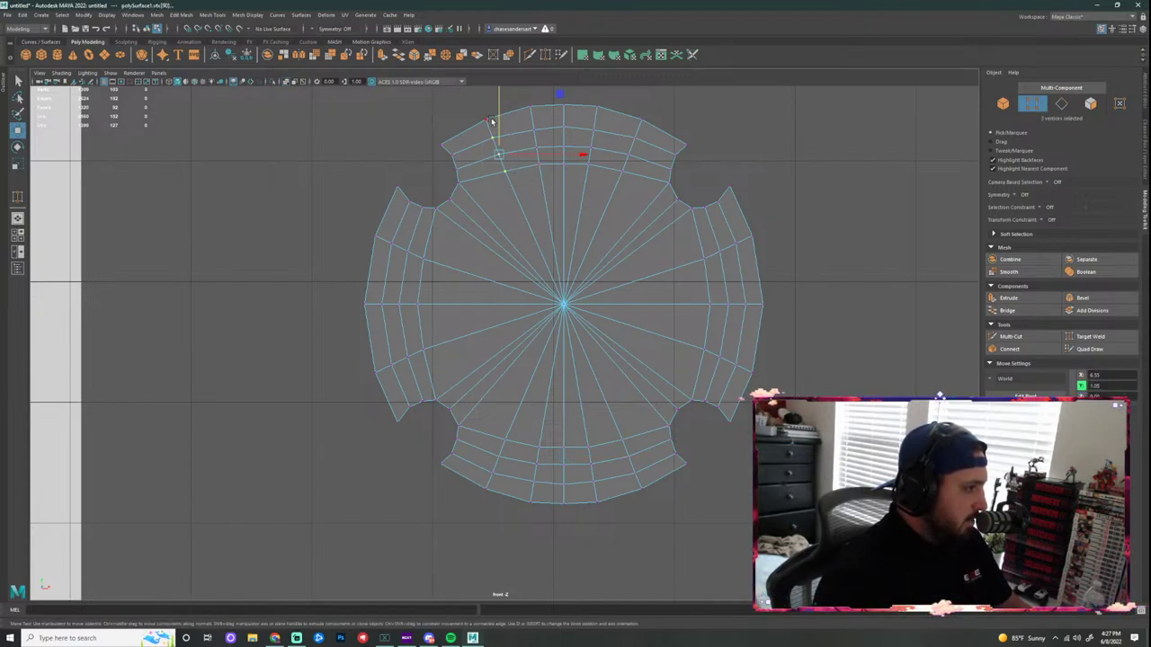
left_click_drag(637, 136, 609, 186, "shift")
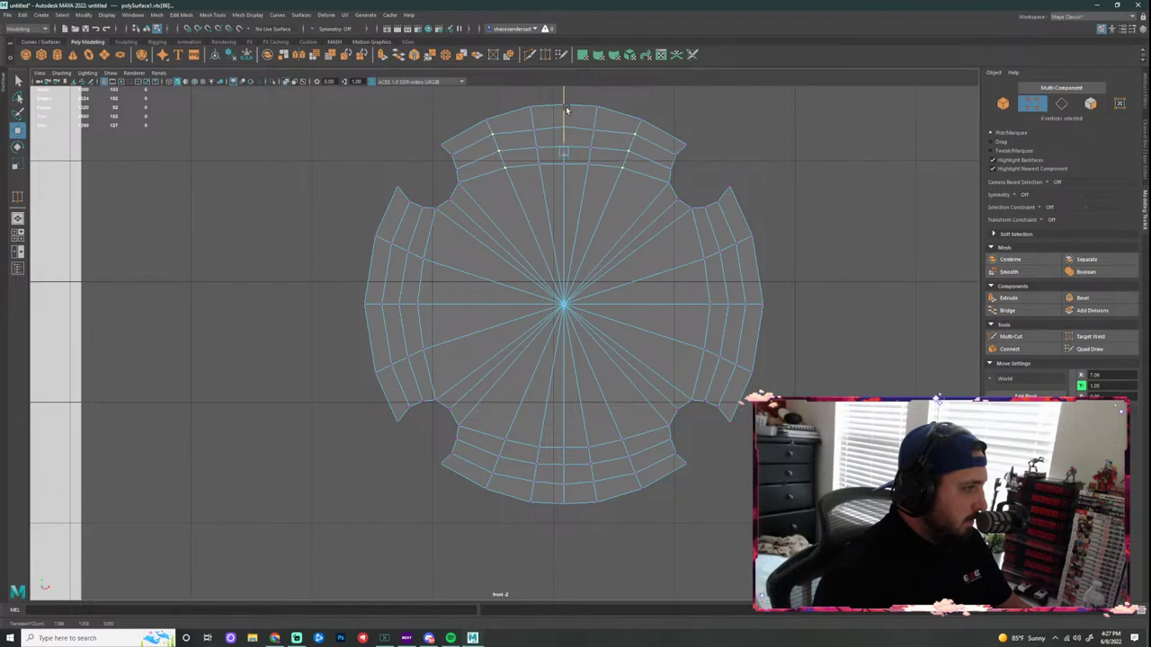
left_click_drag(543, 117, 530, 184)
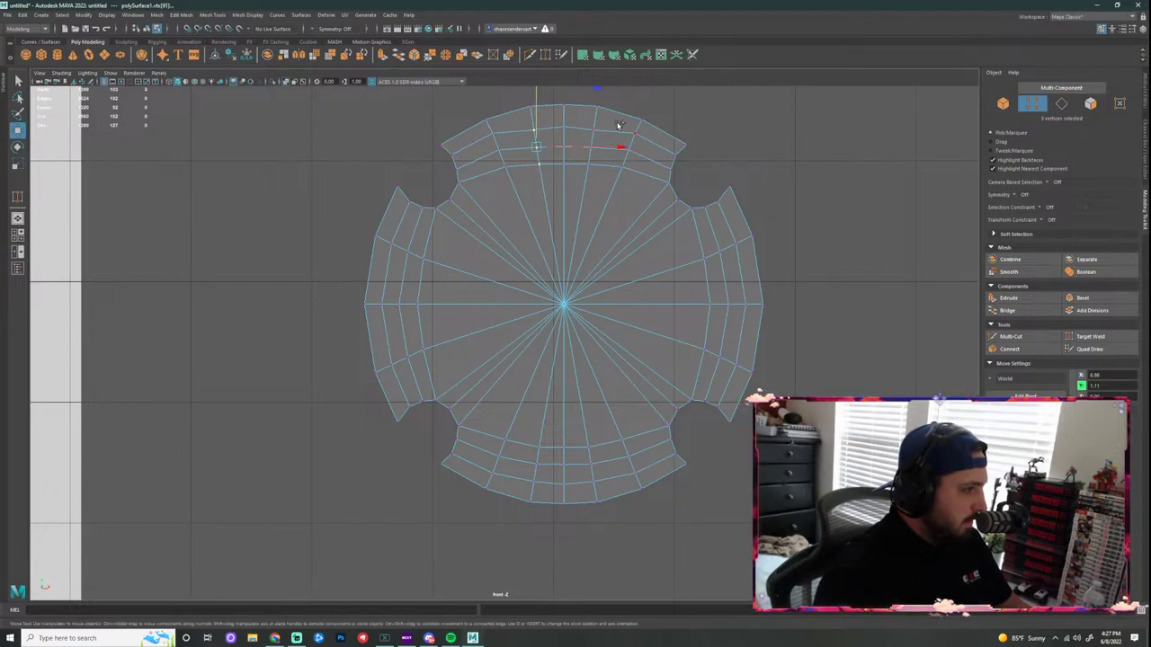
left_click_drag(609, 123, 564, 108, "shift")
left_click(811, 174)
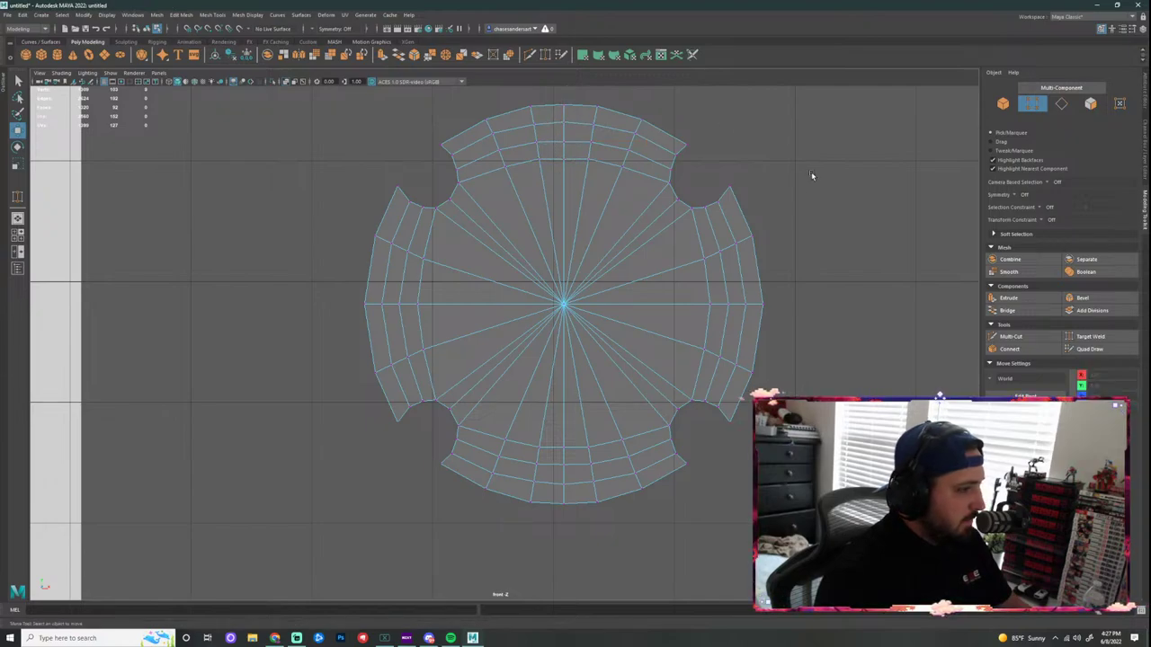
Step: Narrow the whole shield to a scale of about 0.87 in X to match the reference guard's oval proportions
scroll(729, 340, "down", 10)
scroll(697, 341, "up", 2)
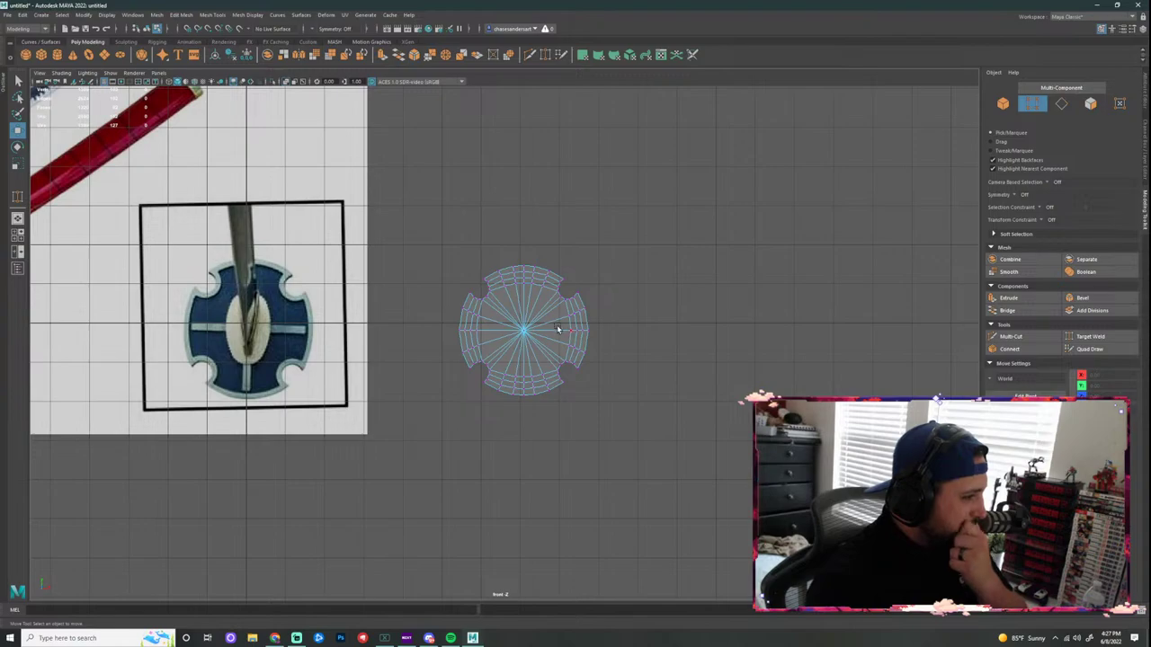
right_click_drag(533, 315, 575, 302)
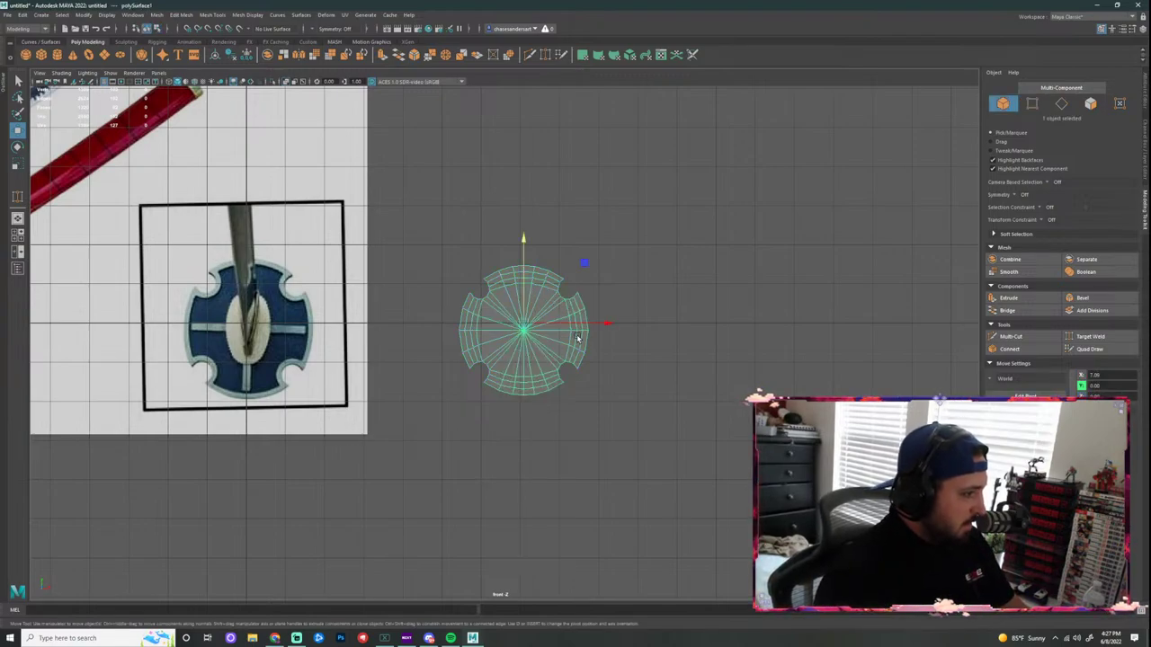
key("r")
left_click_drag(606, 324, 599, 327)
left_click(615, 385)
scroll(615, 367, "up", 1)
left_click(522, 335)
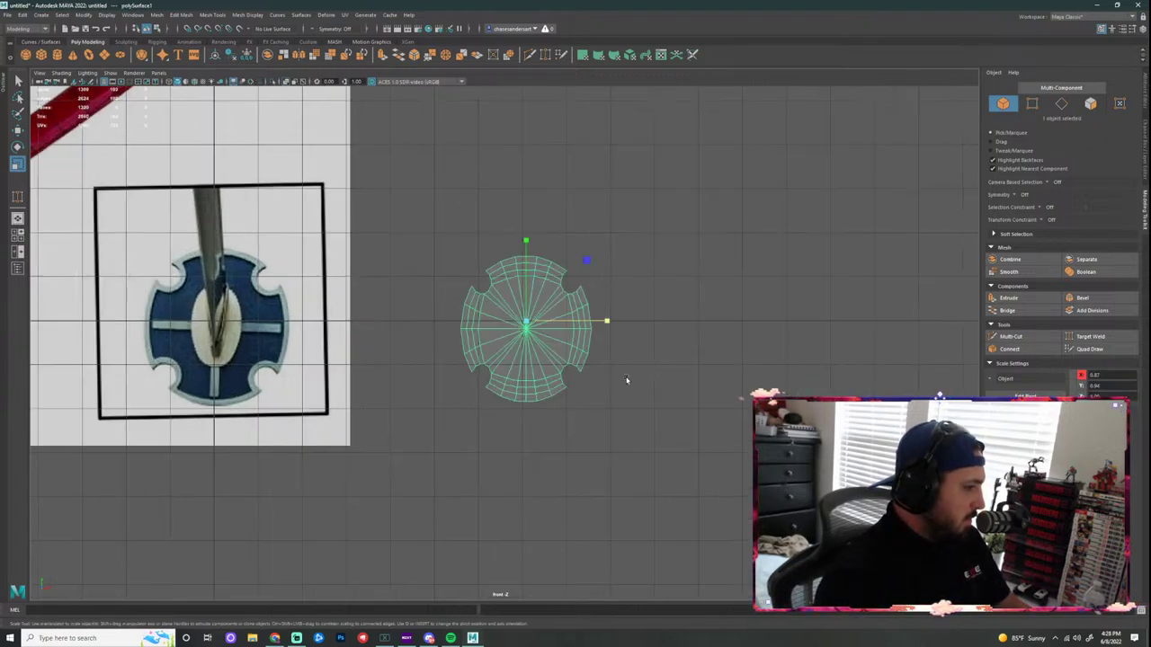
scroll(629, 377, "up", 1)
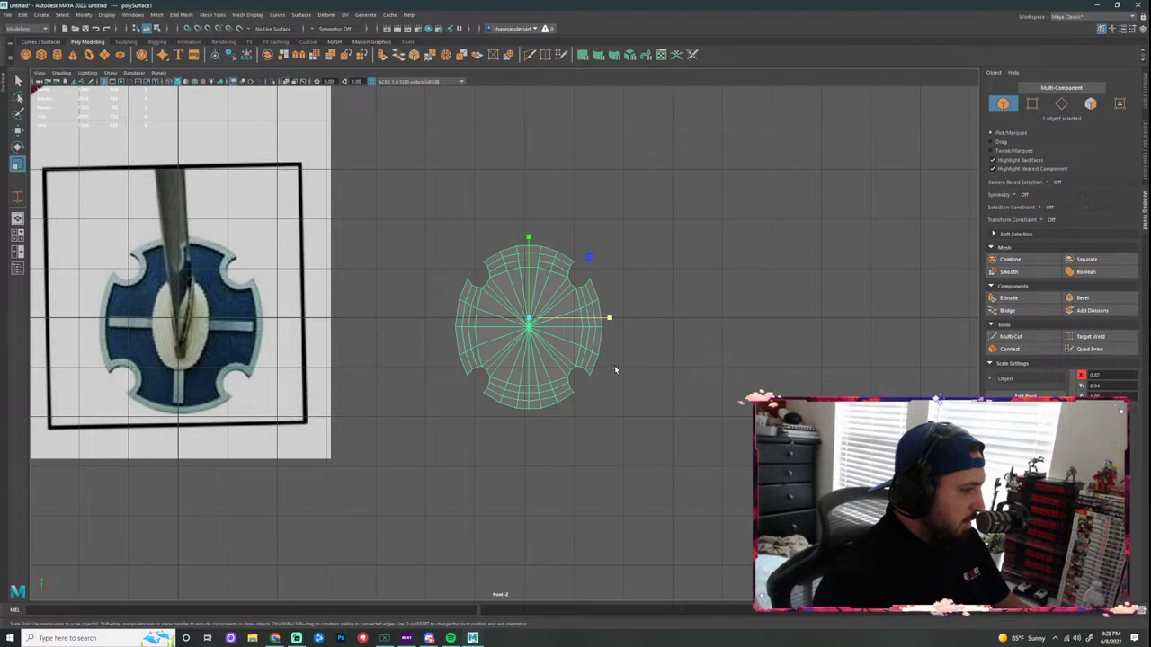
scroll(614, 365, "up", 5)
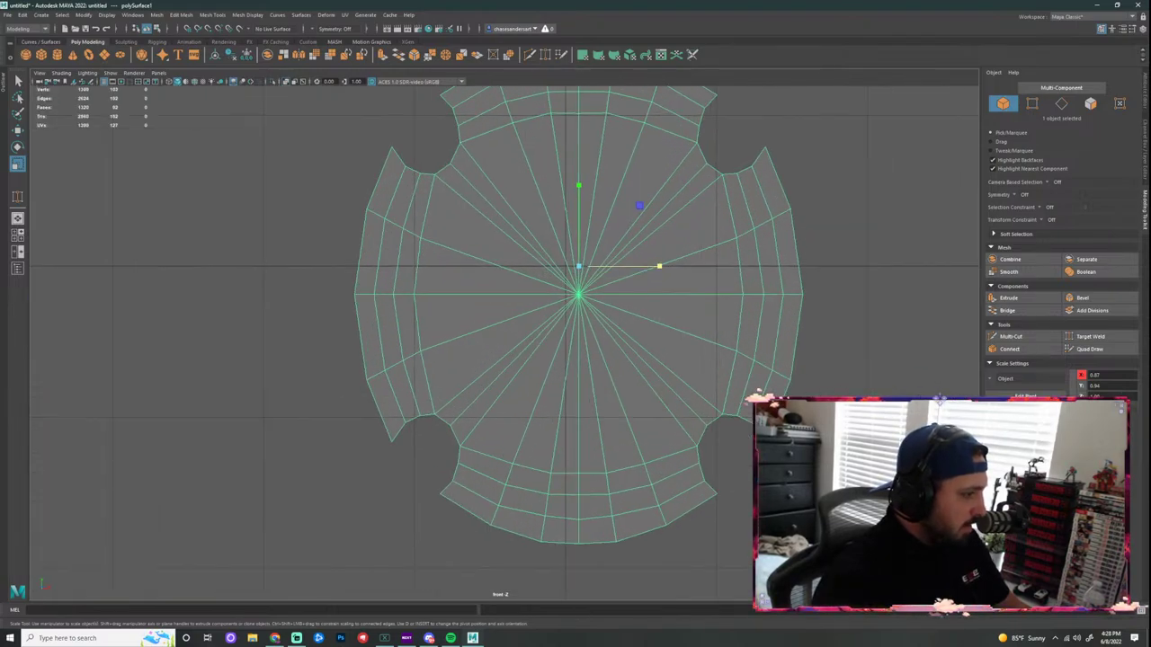
Step: Extrude all the shield's faces in the perspective view to turn the flat shape into a solid disc
scroll(680, 372, "down", 9)
key("space")
key("space")
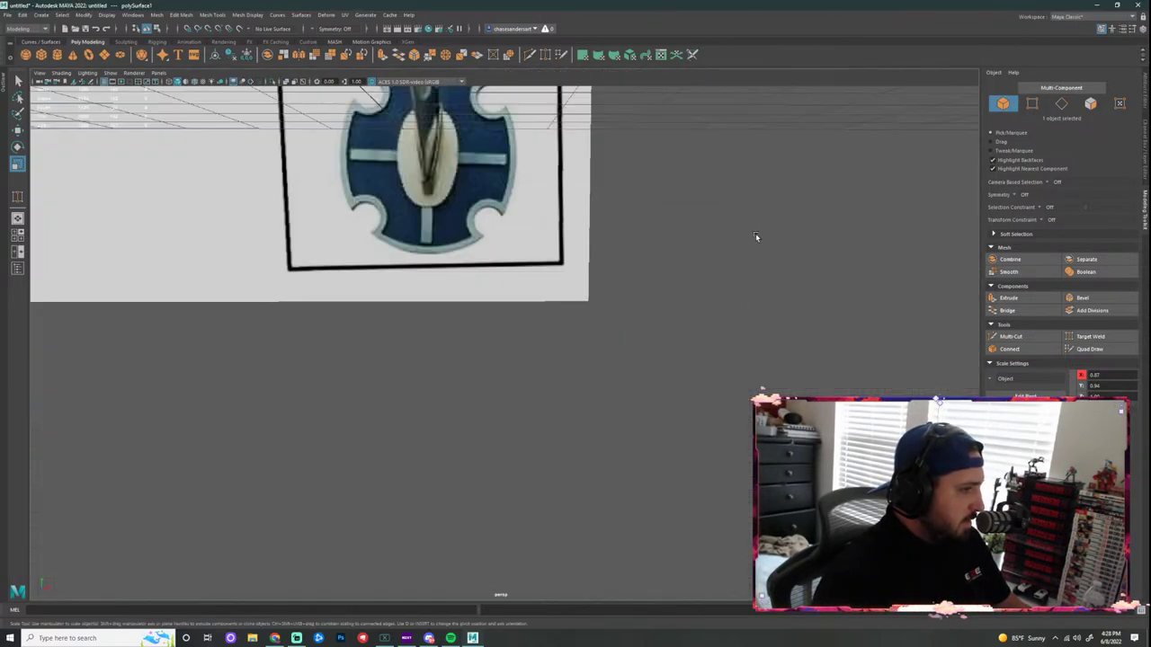
left_click_drag(755, 233, 707, 310, "alt")
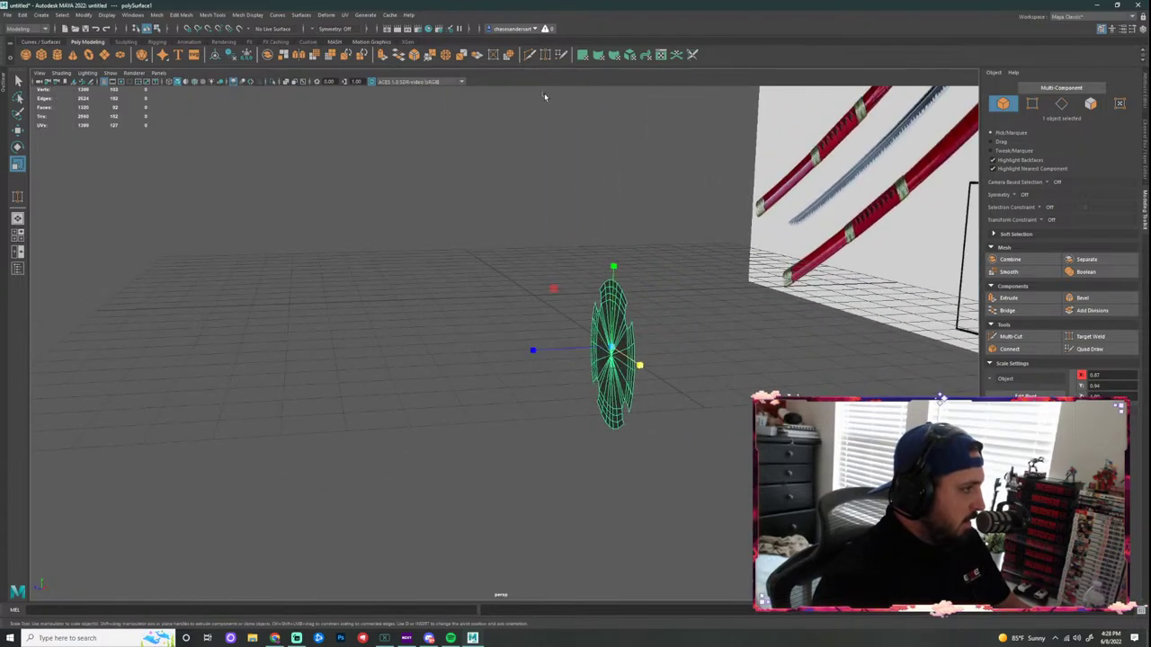
key("ctrl+e")
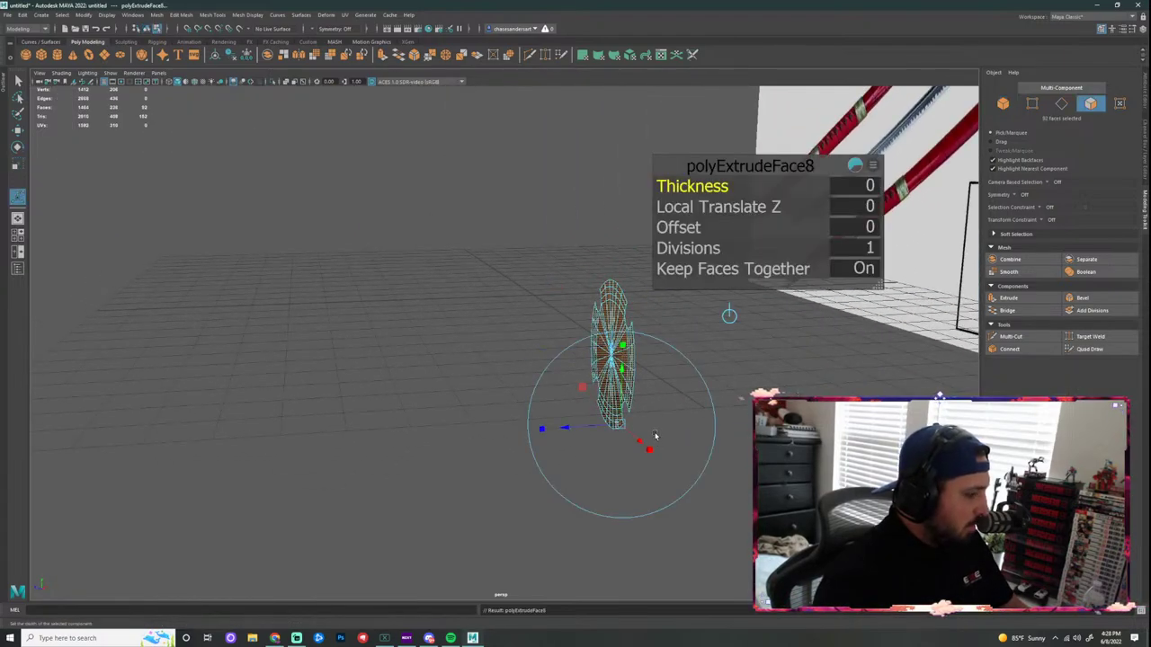
key("w")
left_click_drag(536, 363, 498, 311)
left_click(539, 390)
left_click(500, 310)
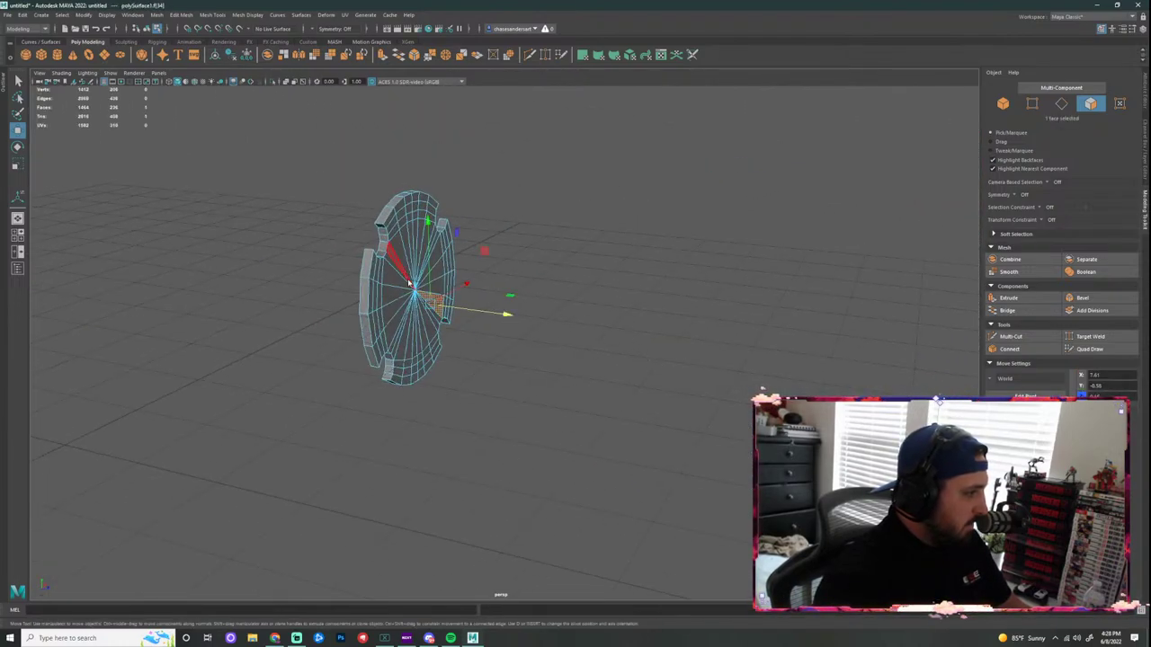
Step: Scale the whole shield object along its depth axis to make the disc thicker
key("F8")
key("e")
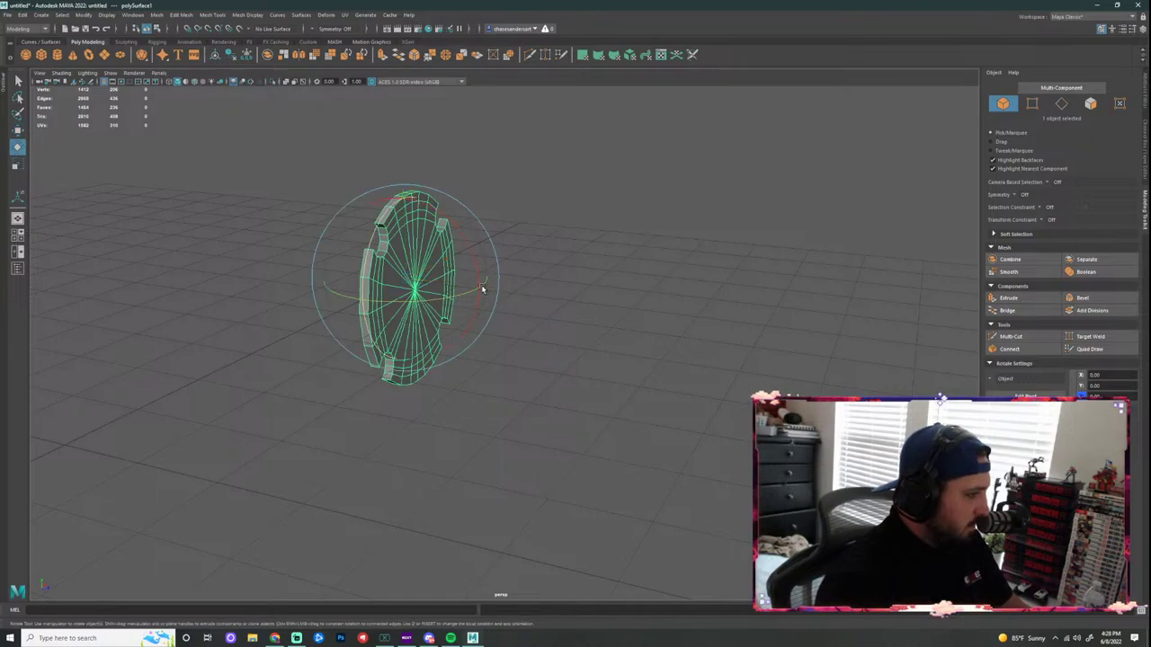
key("r")
left_click_drag(482, 290, 520, 307)
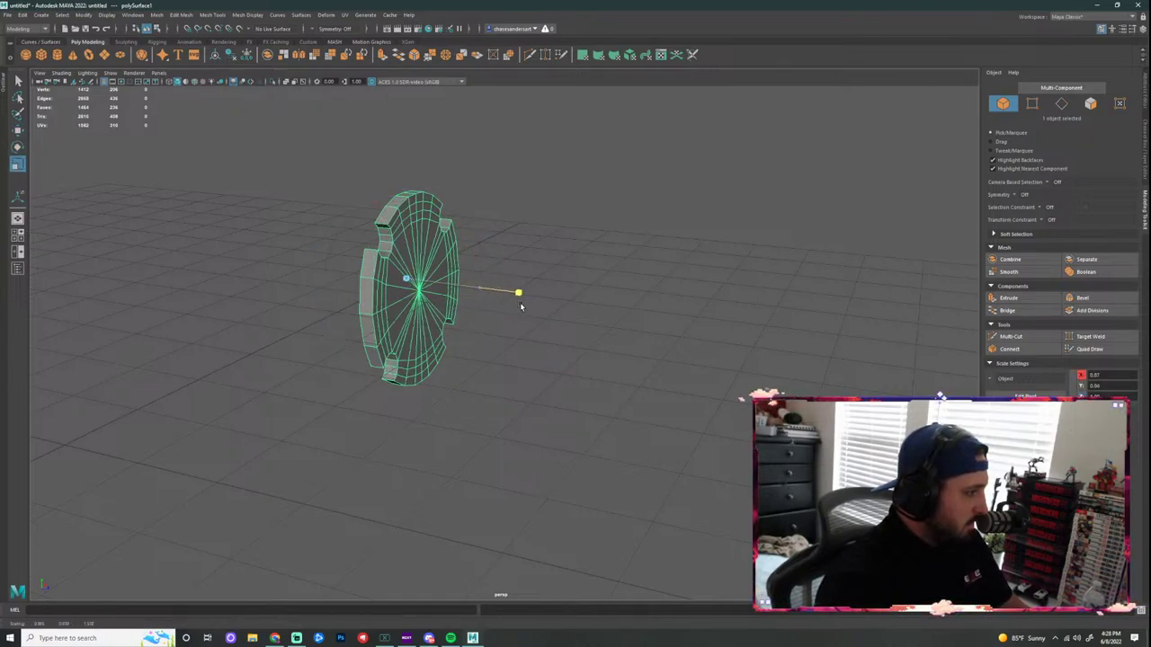
left_click(618, 332)
scroll(588, 334, "down", 3)
left_click_drag(588, 335, 640, 342, "alt")
left_click(640, 343)
scroll(632, 325, "down", 4)
Step: Raise the shield to about 6 in Y and rotate it -90 degrees about Y so it stands across the sword's length
key("w")
left_click_drag(584, 257, 586, 102)
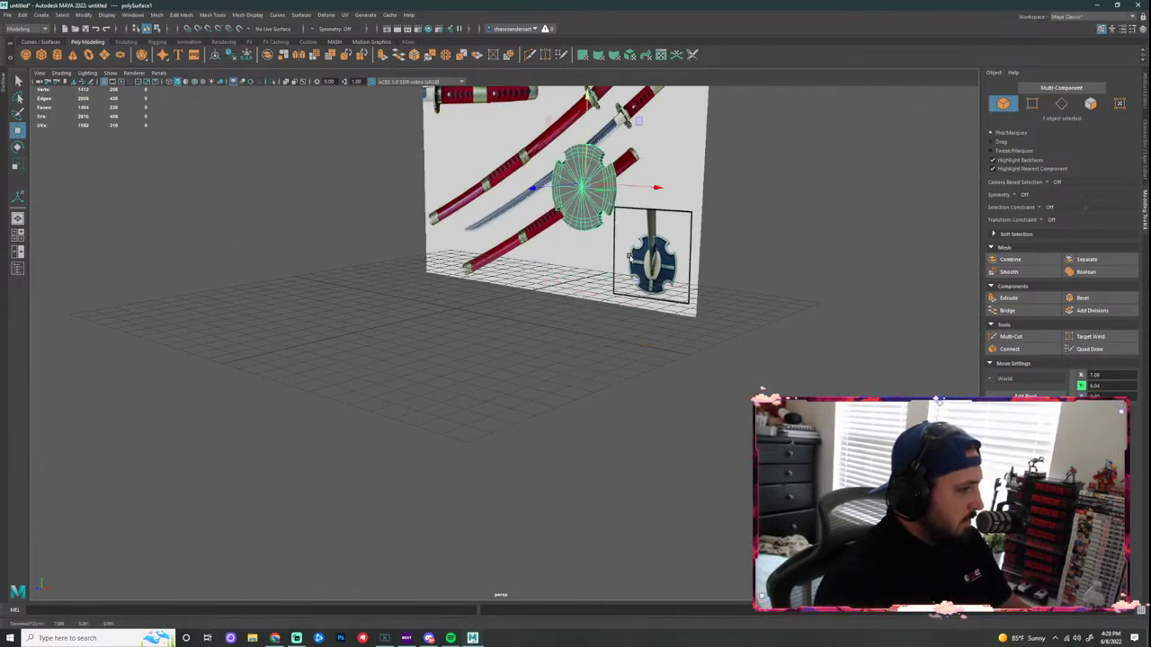
scroll(586, 144, "down", 3)
middle_click_drag(588, 207, 600, 333, "alt")
scroll(606, 349, "up", 3)
key("e")
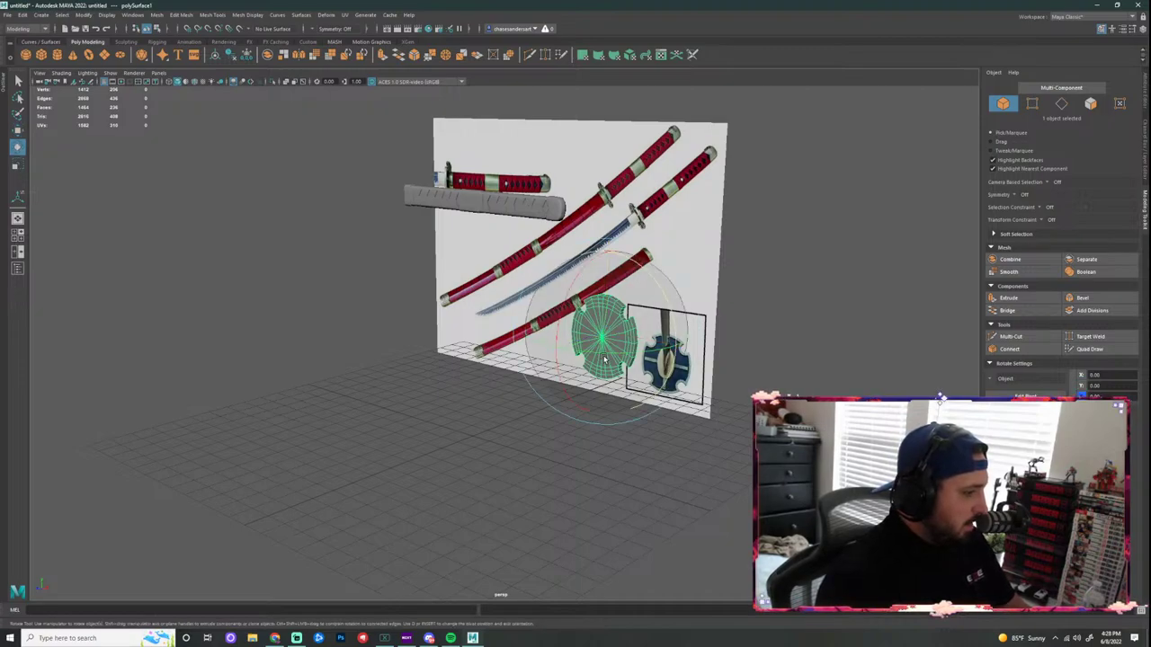
left_click_drag(565, 354, 523, 351)
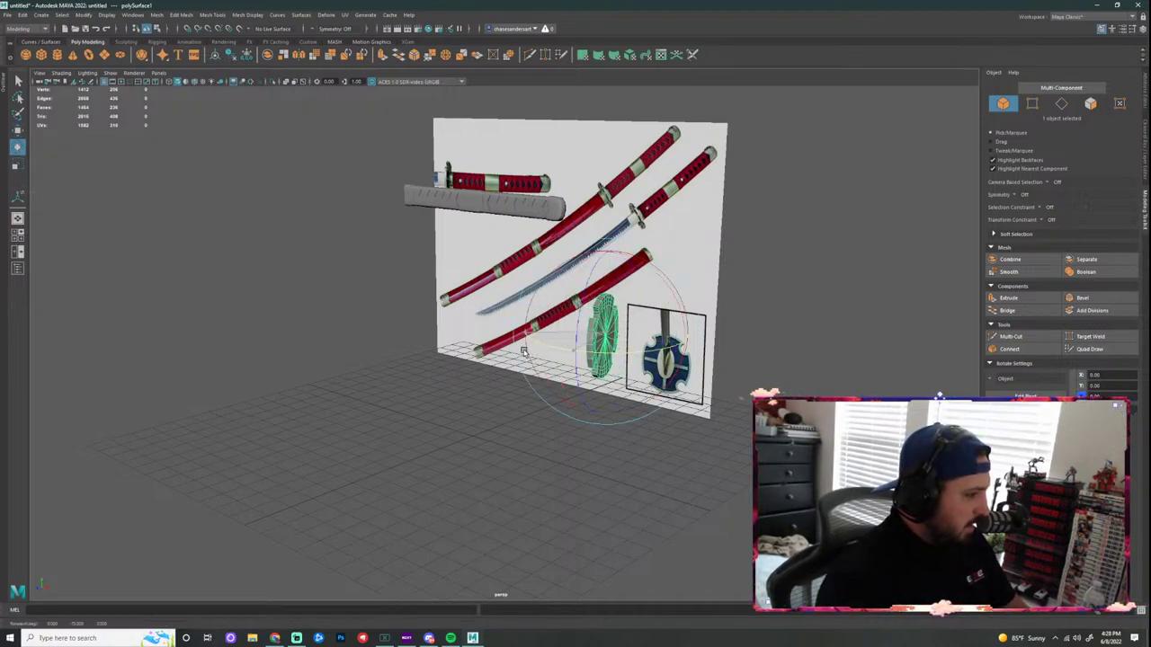
left_click_drag(693, 303, 732, 300, "alt")
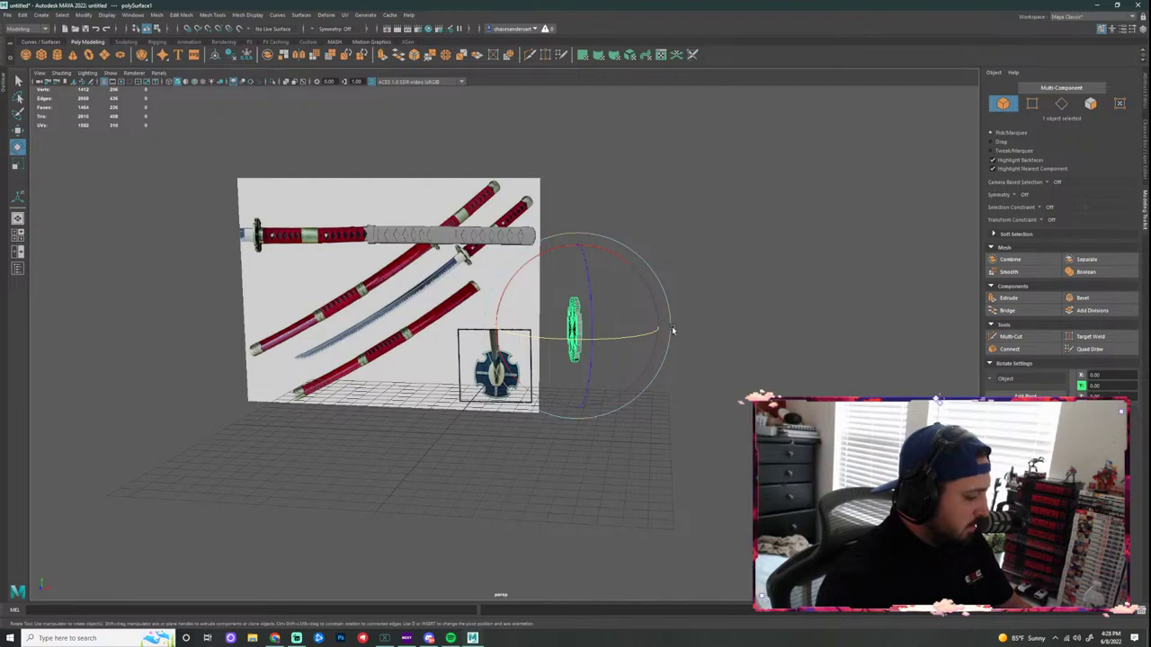
left_click_drag(631, 336, 622, 353)
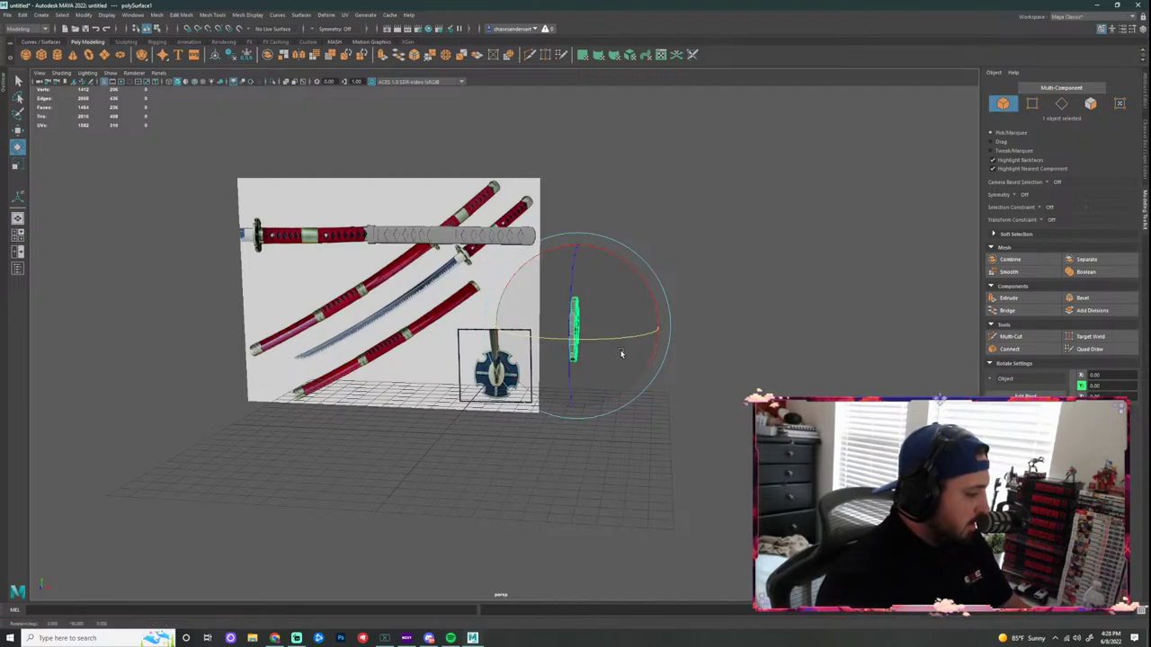
Step: Move the shield up and along the sword to the handle's end, at about -3.75 in X and 10.5 in Y
key("w")
left_click_drag(578, 241, 566, 146)
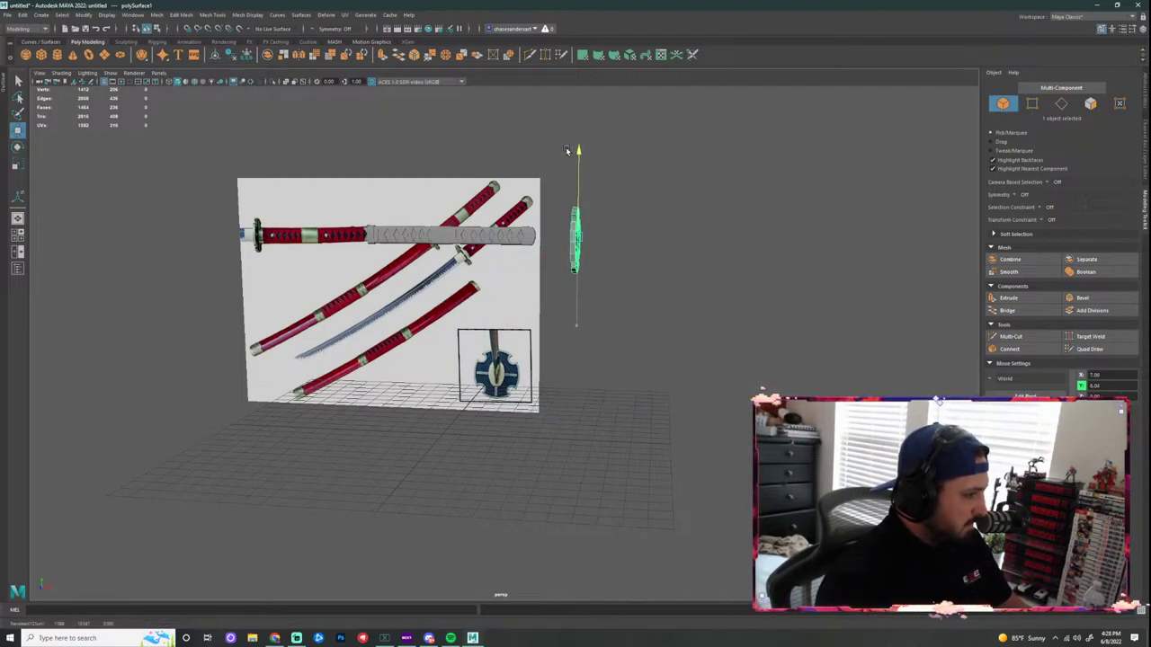
left_click_drag(664, 241, 454, 239)
right_click_drag(396, 268, 441, 286, "alt")
middle_click_drag(422, 295, 480, 354, "alt")
scroll(481, 355, "up", 4)
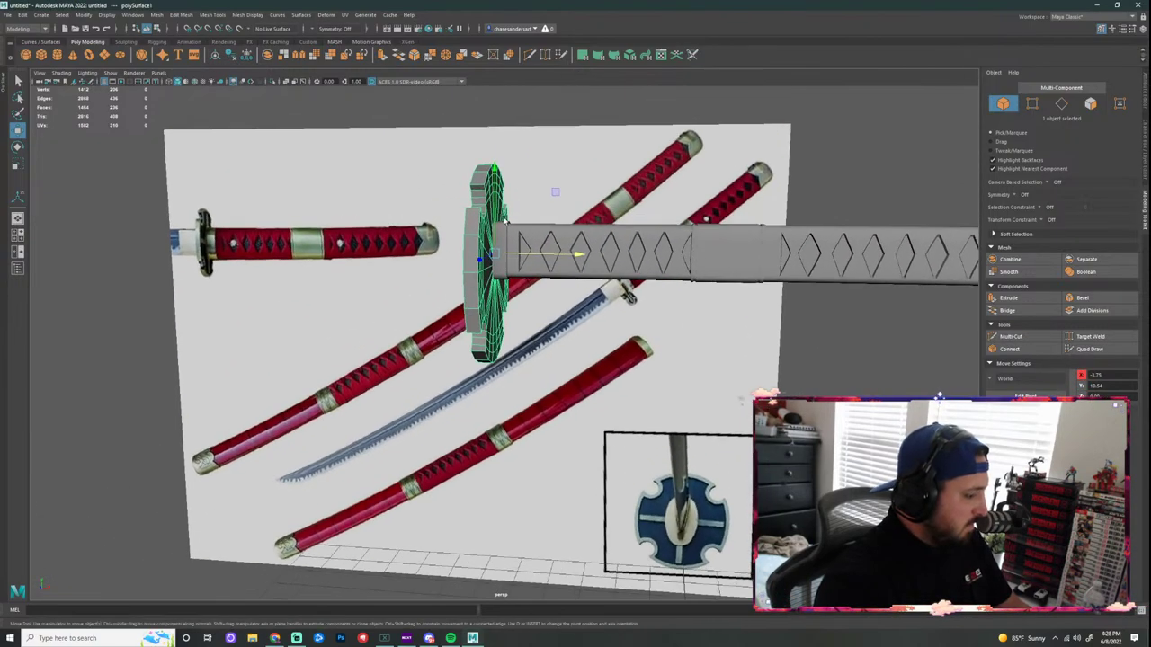
Step: Try different heights for the shield at the handle's end, finishing with it raised to about 11.7 in Y
left_click_drag(499, 174, 495, 259)
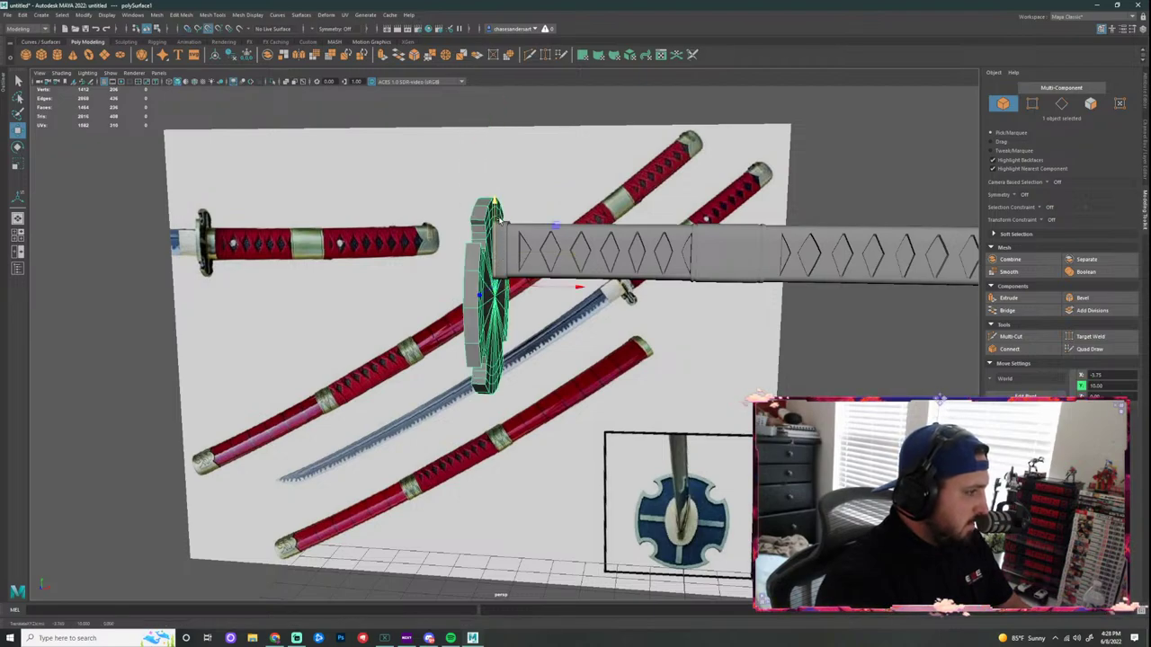
left_click_drag(495, 202, 535, 257)
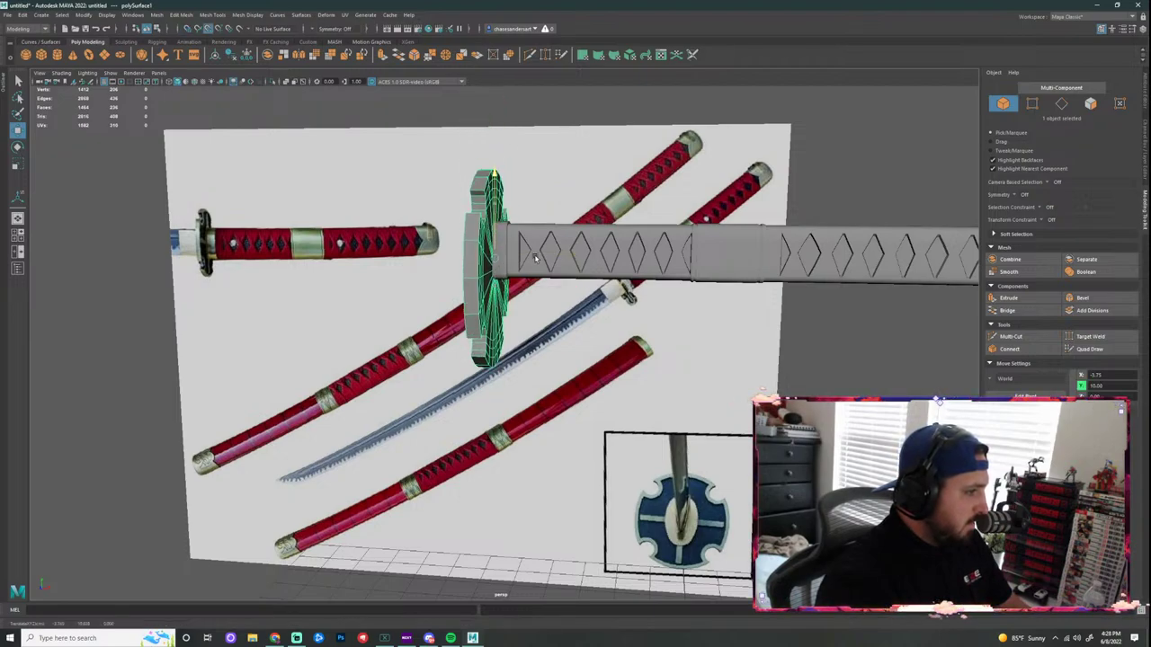
key("ctrl+z")
left_click(621, 162)
left_click_drag(621, 162, 531, 168, "alt")
key("ctrl+h")
left_click(674, 285)
left_click_drag(672, 284, 563, 288, "alt")
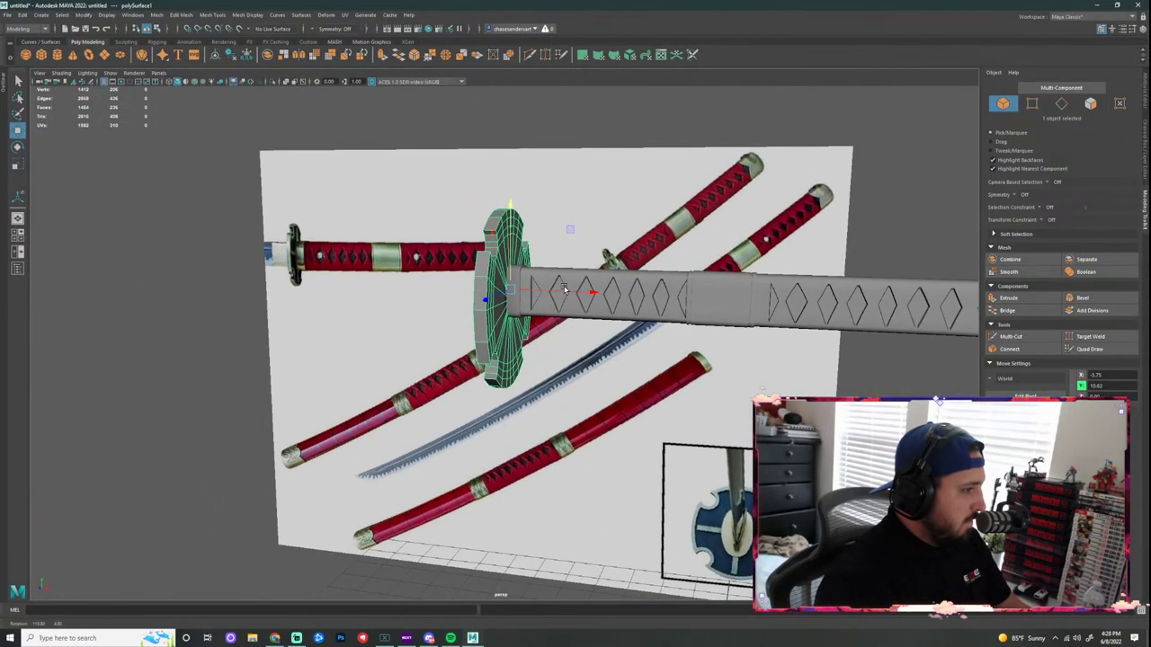
left_click_drag(512, 206, 372, 159)
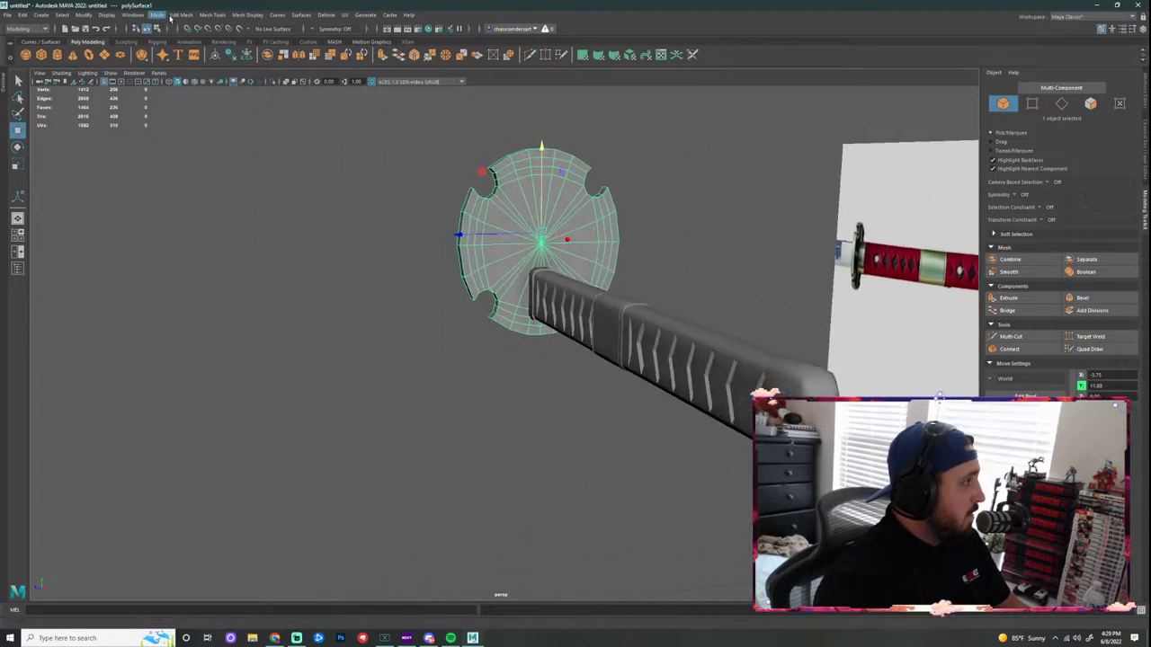
Step: Select the two vertices at the centre of the shield and nudge them slightly downward
left_click_drag(437, 74, 425, 169, "alt")
right_click_drag(482, 260, 460, 250)
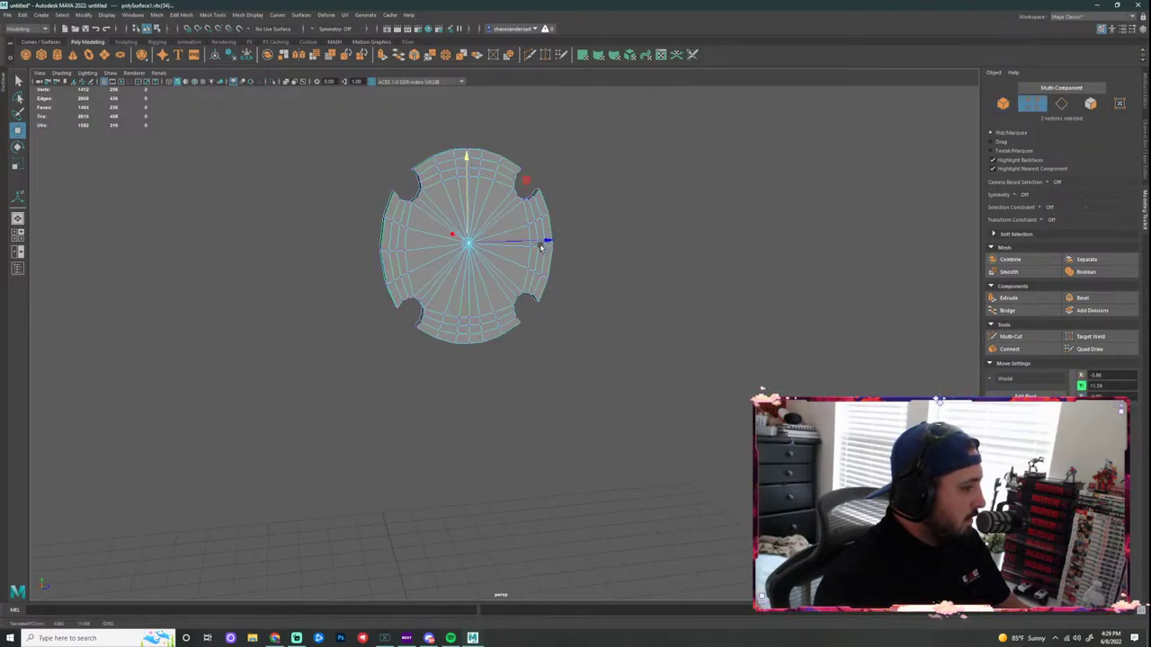
scroll(521, 245, "up", 5)
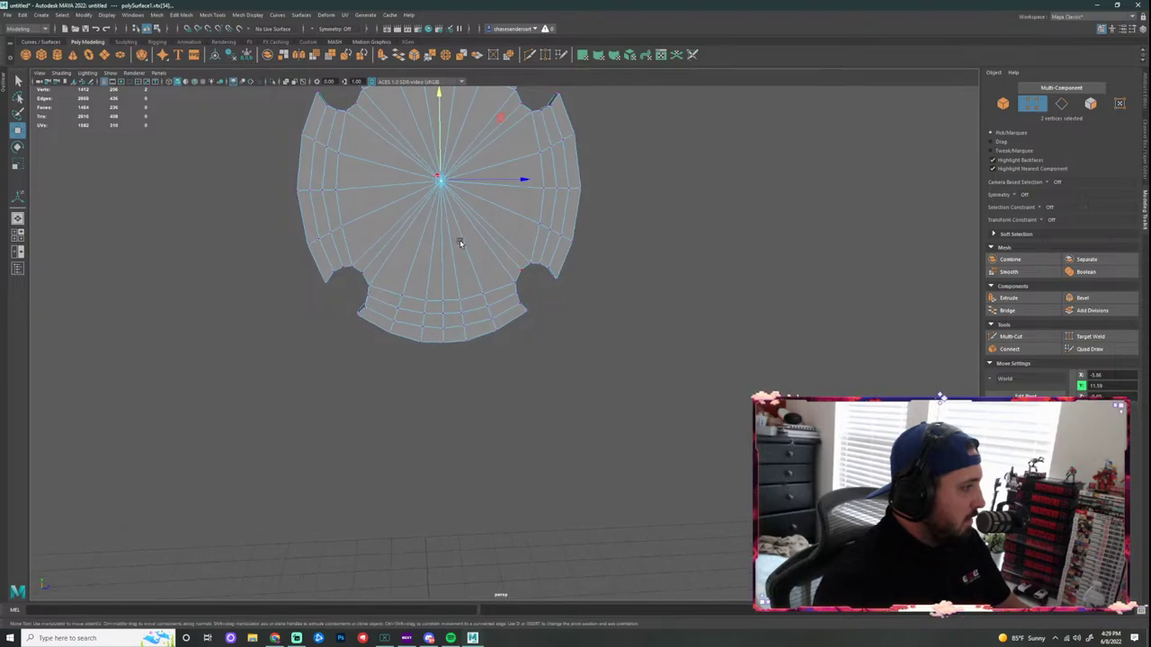
middle_click_drag(488, 207, 491, 268, "alt")
left_click_drag(442, 155, 441, 157)
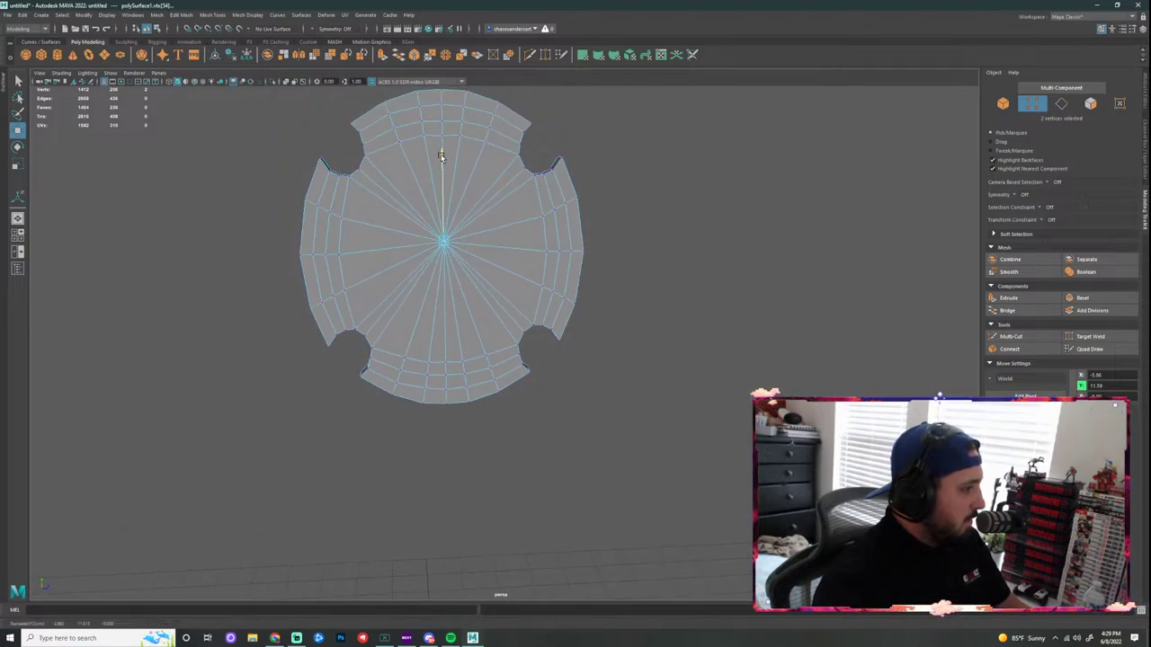
left_click(604, 196)
Step: Return to object mode on the shield and center its pivot
scroll(644, 231, "down", 3)
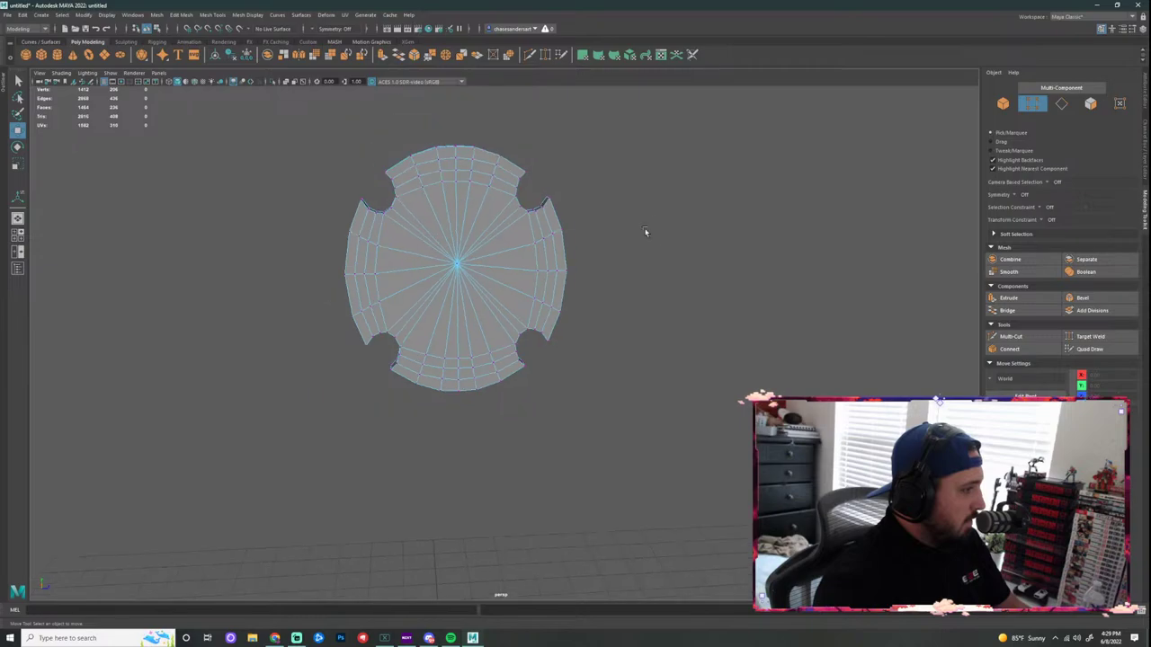
left_click_drag(645, 231, 585, 231, "alt")
right_click_drag(478, 244, 570, 219)
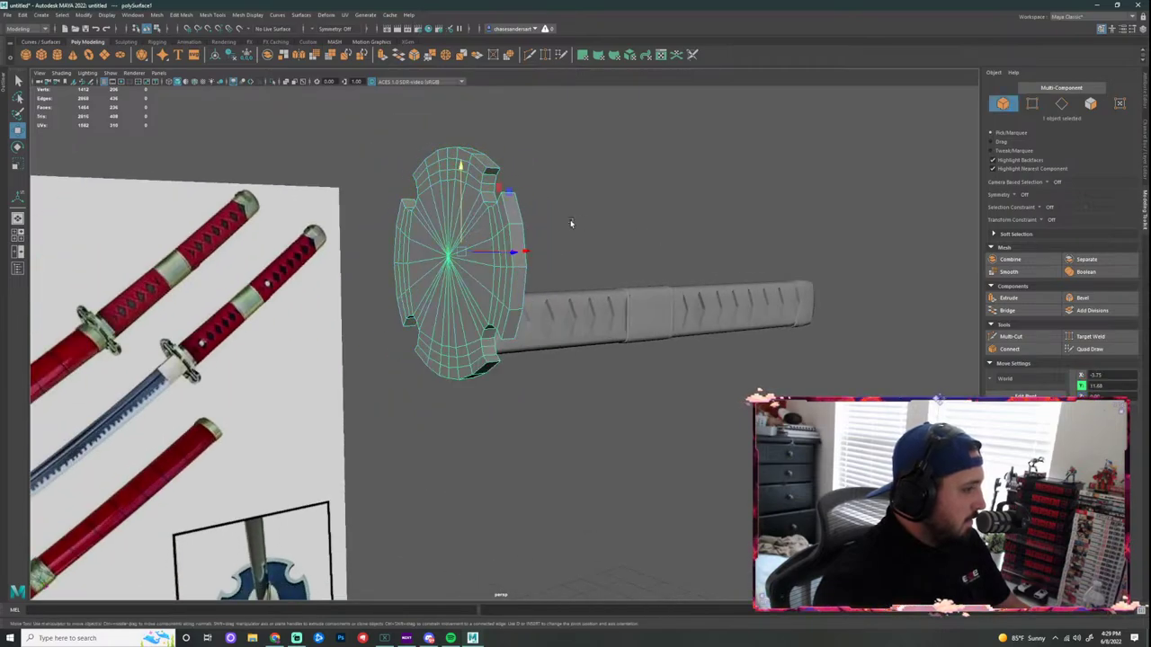
left_click(84, 15)
left_click(133, 88)
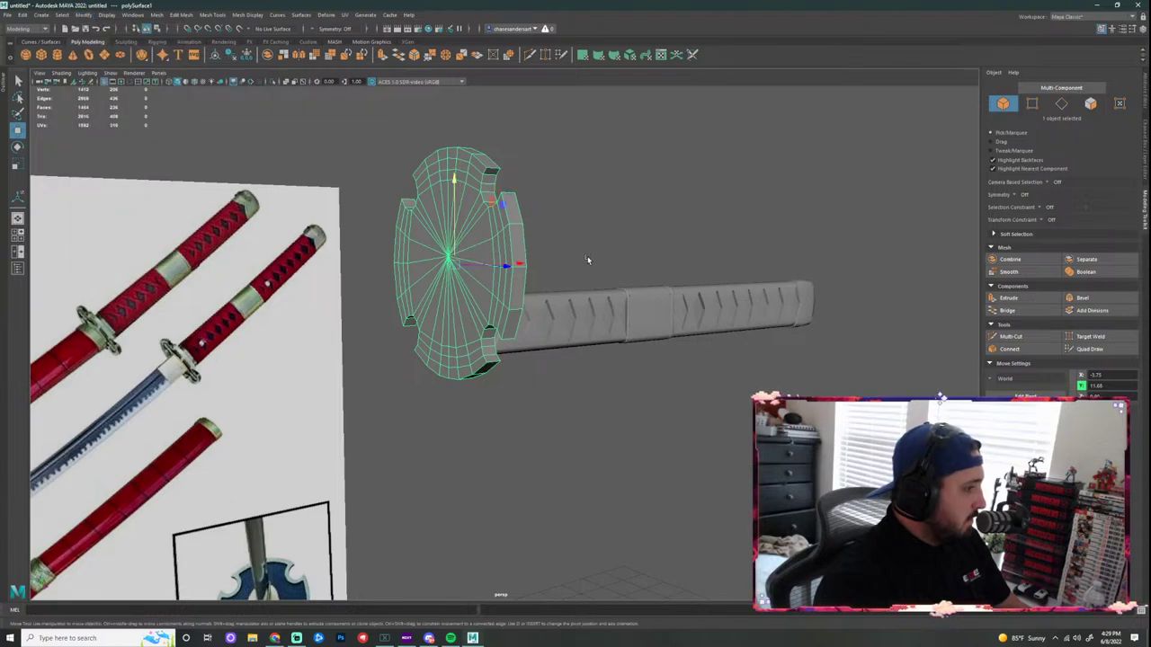
Step: Lower the shield to about 10.58 in Y so it is centred on the end of the handle
left_click_drag(588, 260, 373, 256, "alt")
left_click_drag(547, 183, 467, 337)
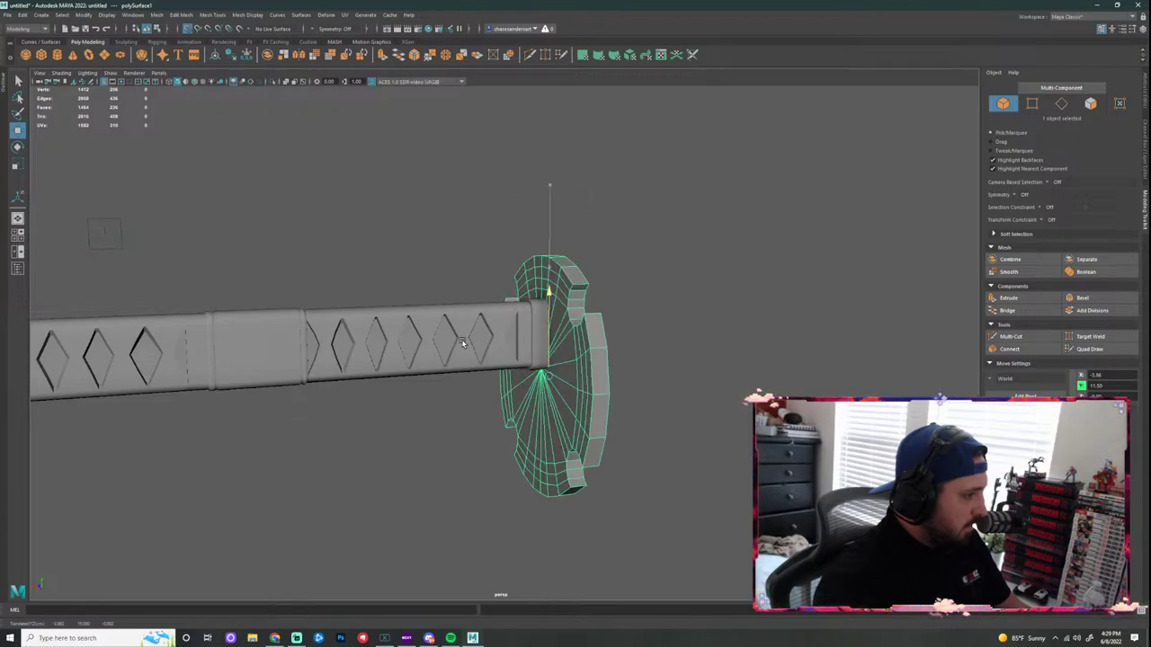
left_click_drag(664, 329, 591, 324, "alt")
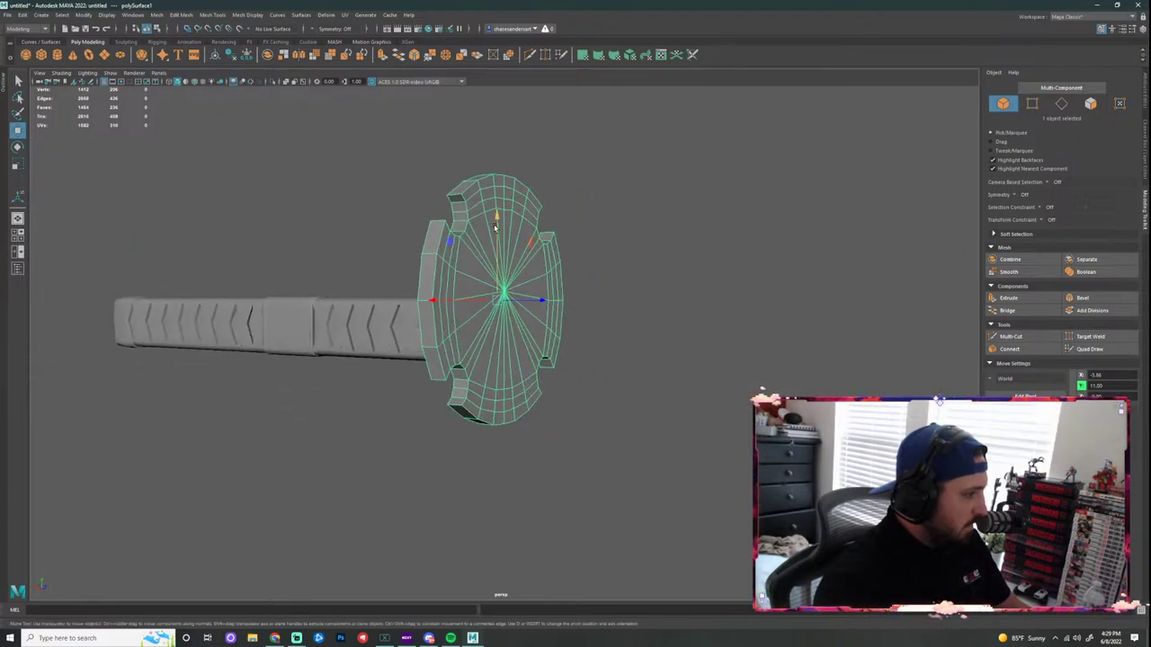
left_click_drag(494, 228, 498, 259)
left_click_drag(593, 280, 645, 278, "alt")
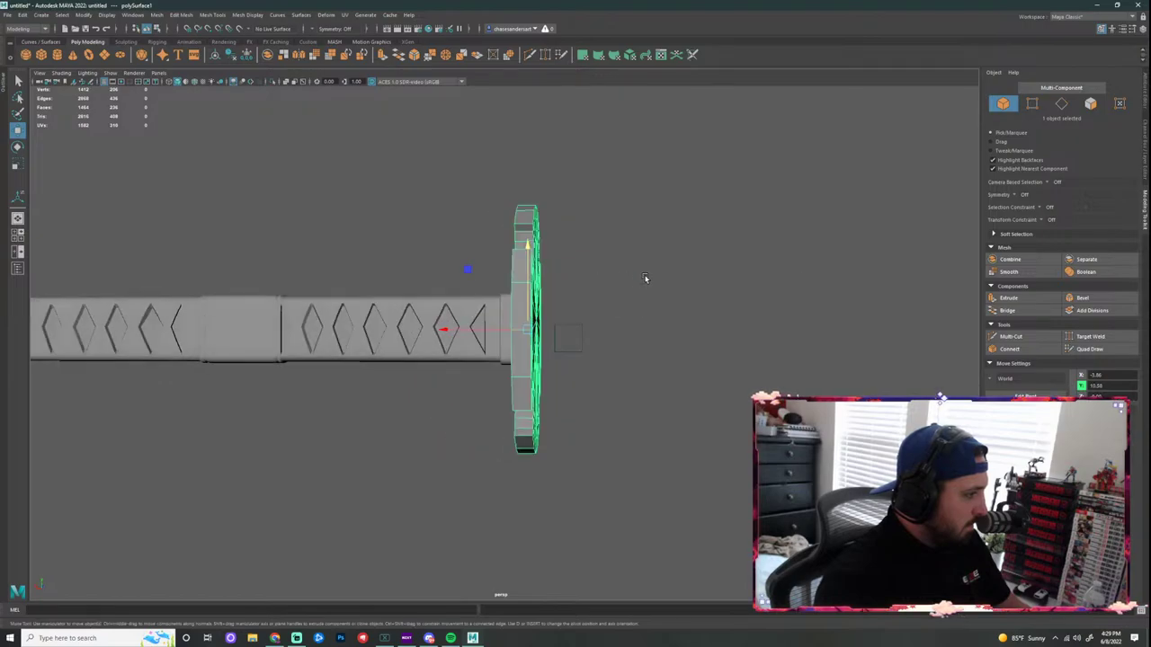
Step: Nudge the shield slightly along X so it sits against the end of the handle
left_click_drag(561, 277, 608, 273, "alt")
left_click(652, 305)
key("space")
key("space")
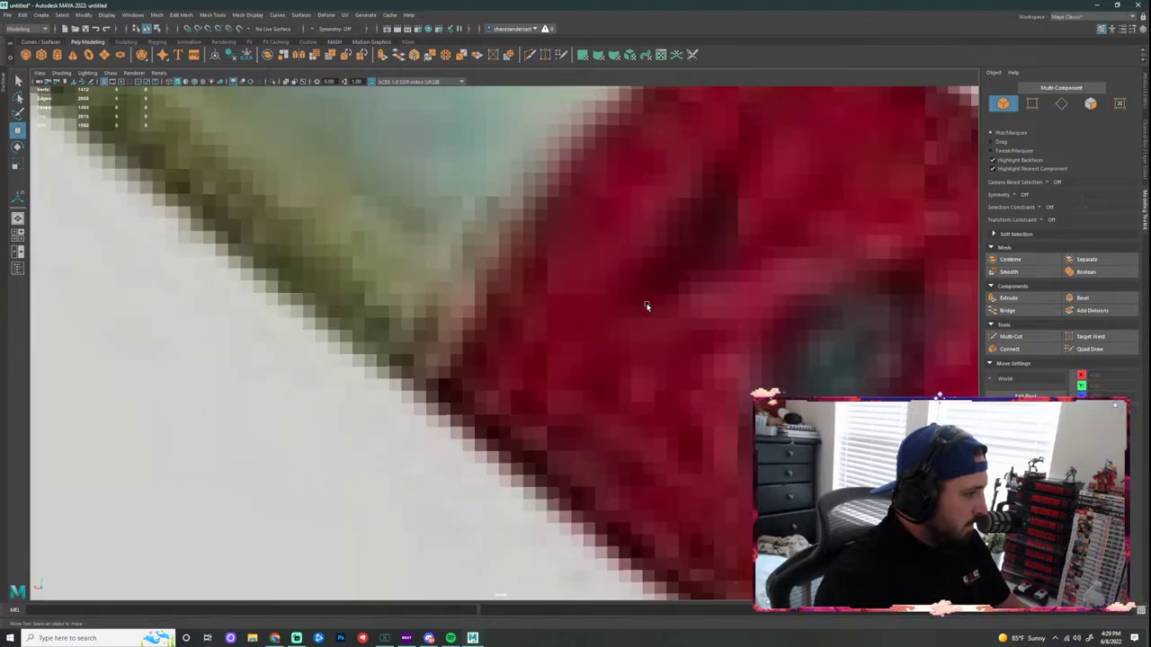
scroll(599, 315, "up", 2)
left_click(544, 319)
left_click_drag(547, 320, 584, 364, "alt")
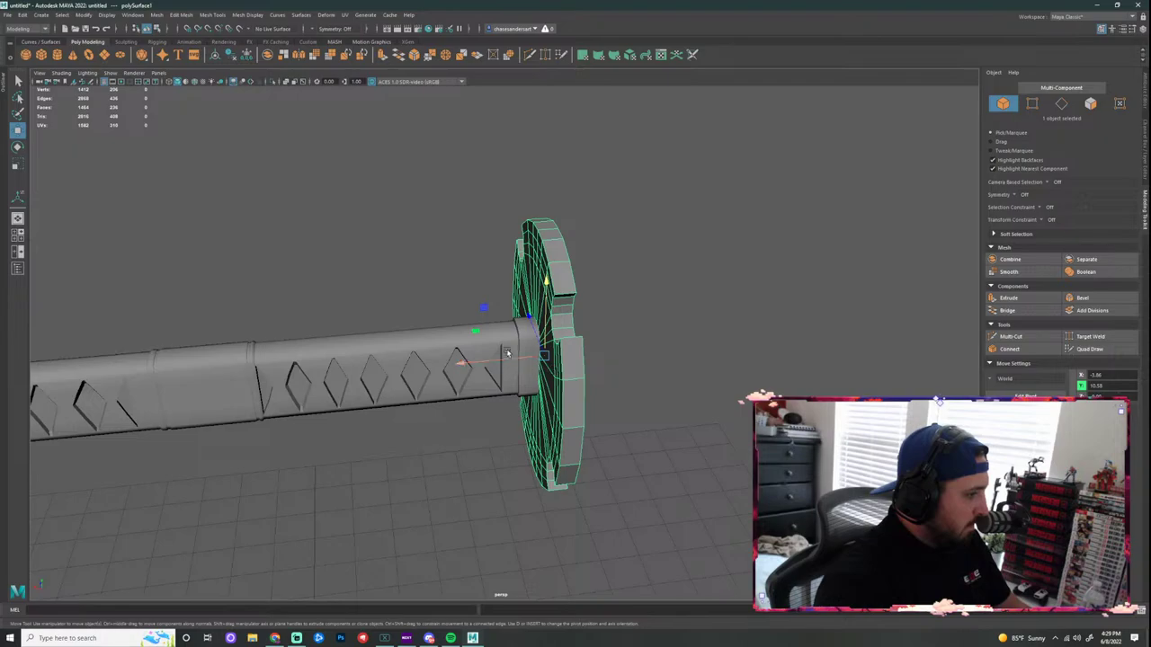
left_click_drag(479, 365, 482, 368)
left_click(671, 336)
Step: Scale the whole shield down uniformly to about 0.6 in X so its size suits the handle
scroll(670, 336, "down", 3)
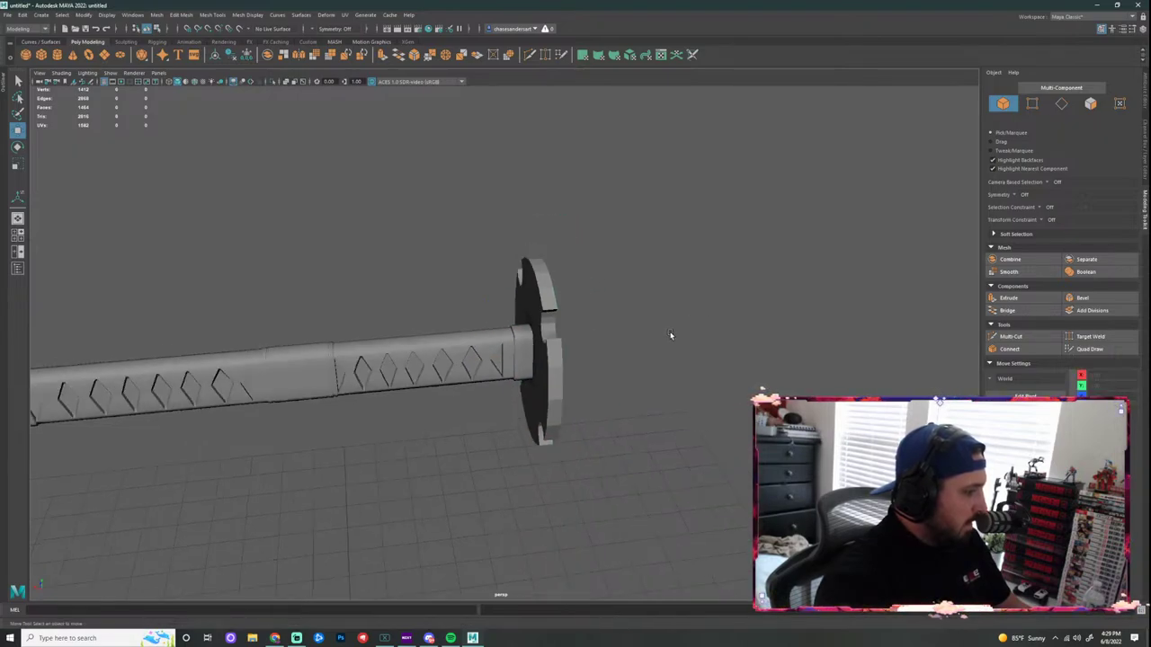
left_click_drag(670, 337, 573, 323, "alt")
left_click(478, 350)
key("r")
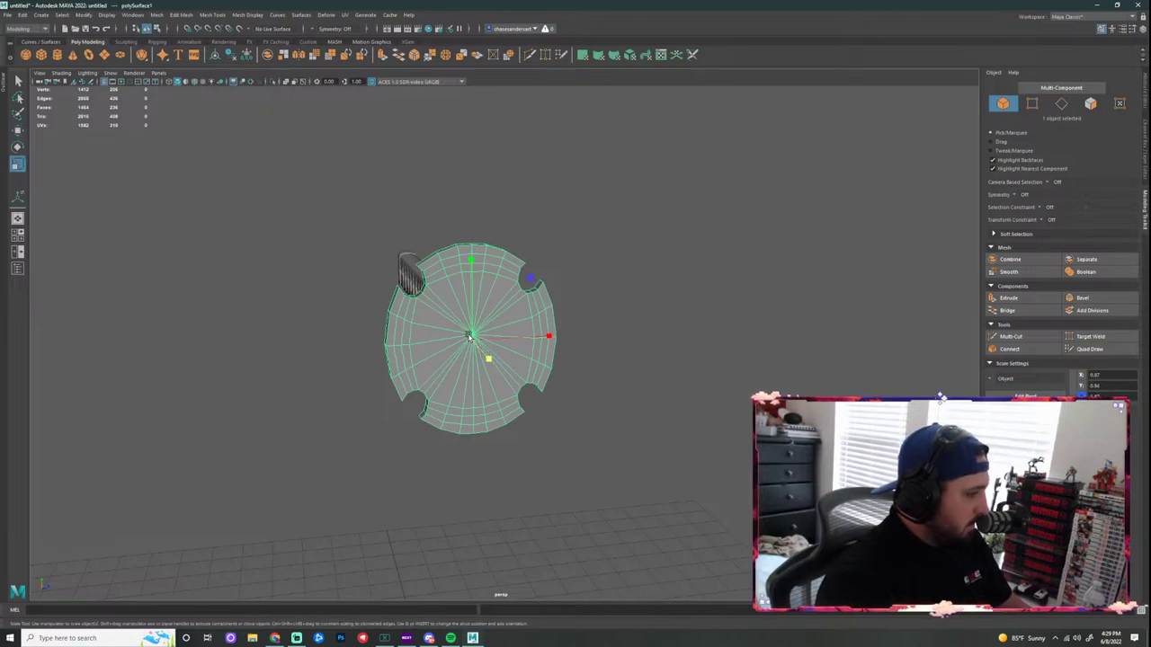
left_click_drag(469, 339, 441, 338)
left_click_drag(594, 308, 470, 302, "alt")
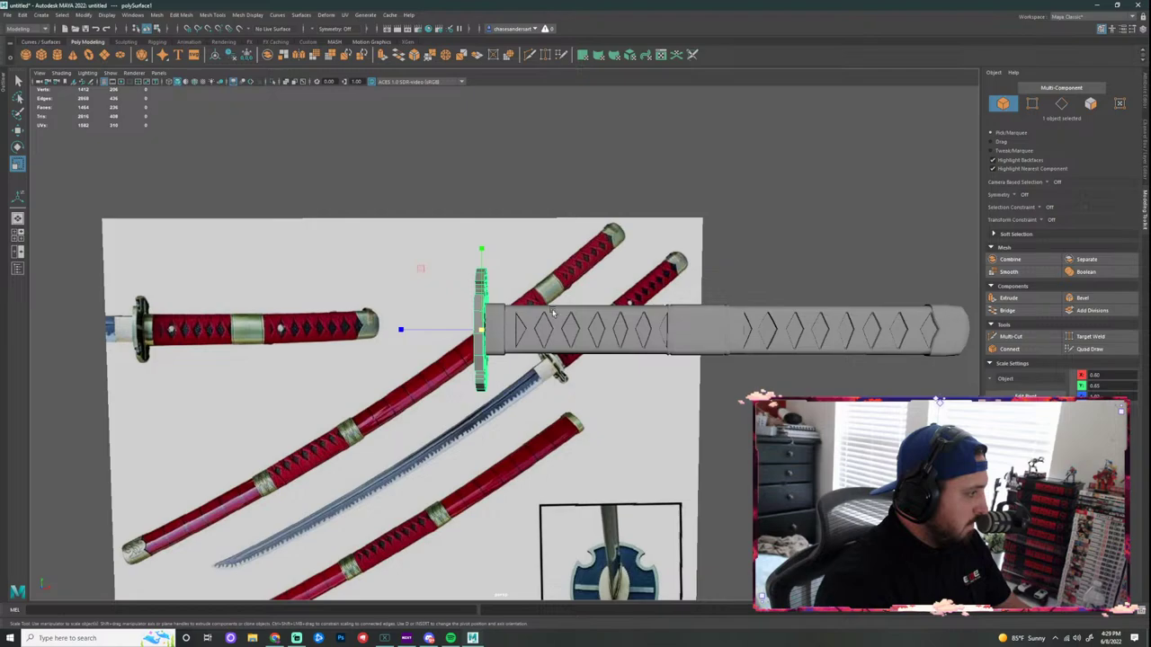
left_click_drag(552, 311, 564, 315, "alt")
left_click_drag(422, 342, 550, 357, "alt")
left_click_drag(461, 338, 448, 338)
left_click(638, 366)
left_click_drag(638, 365, 517, 355, "alt")
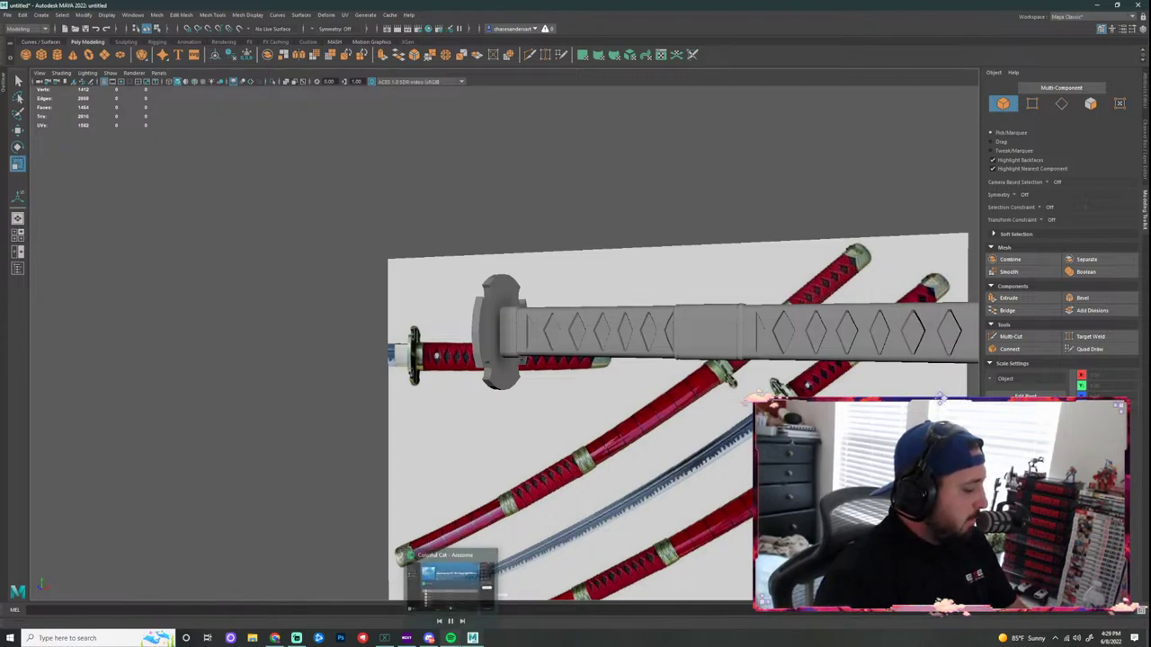
Step: Search Windows for "notes" and switch to a new Notepad document
mouse_move(275, 639)
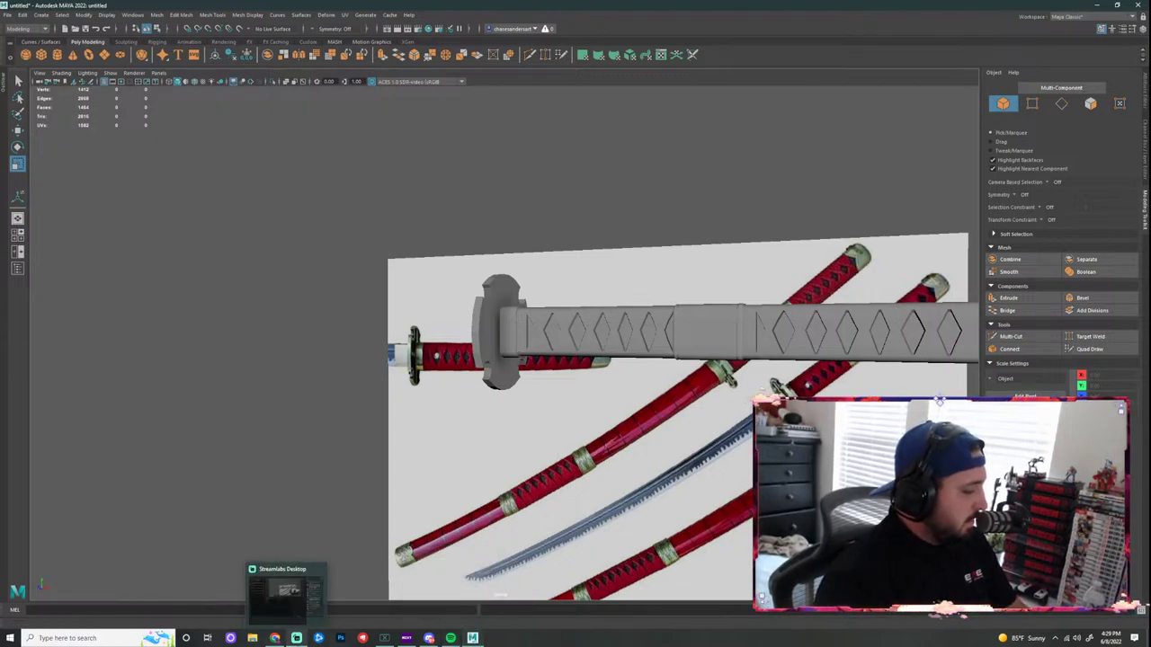
left_click(118, 639)
type("notes")
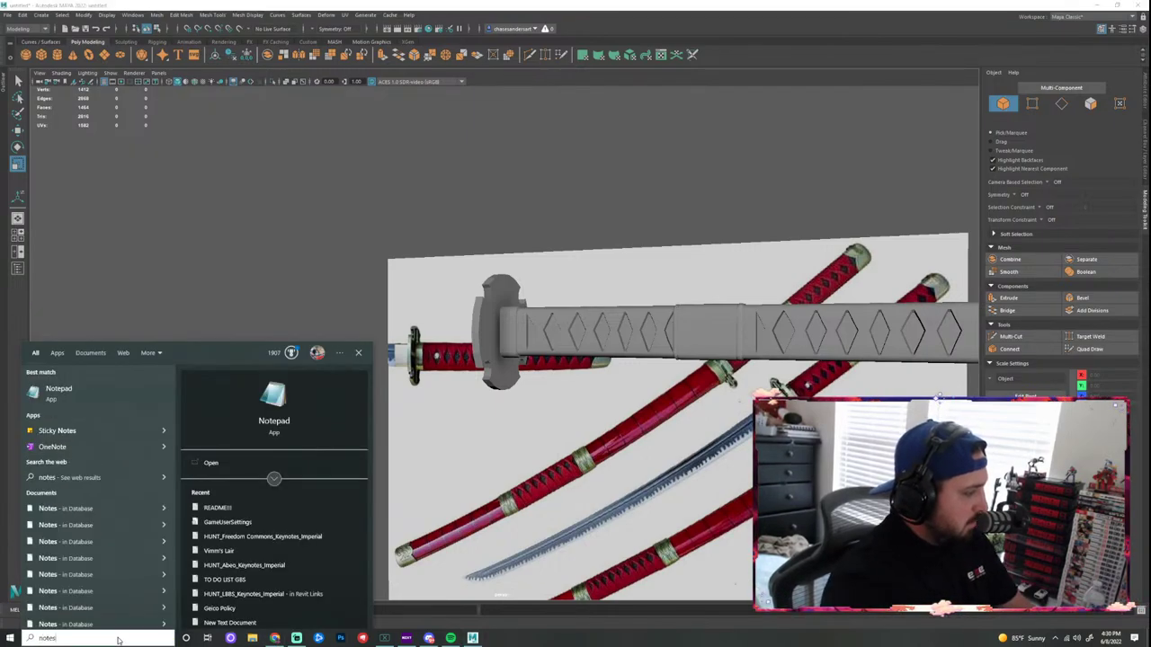
left_click(60, 391)
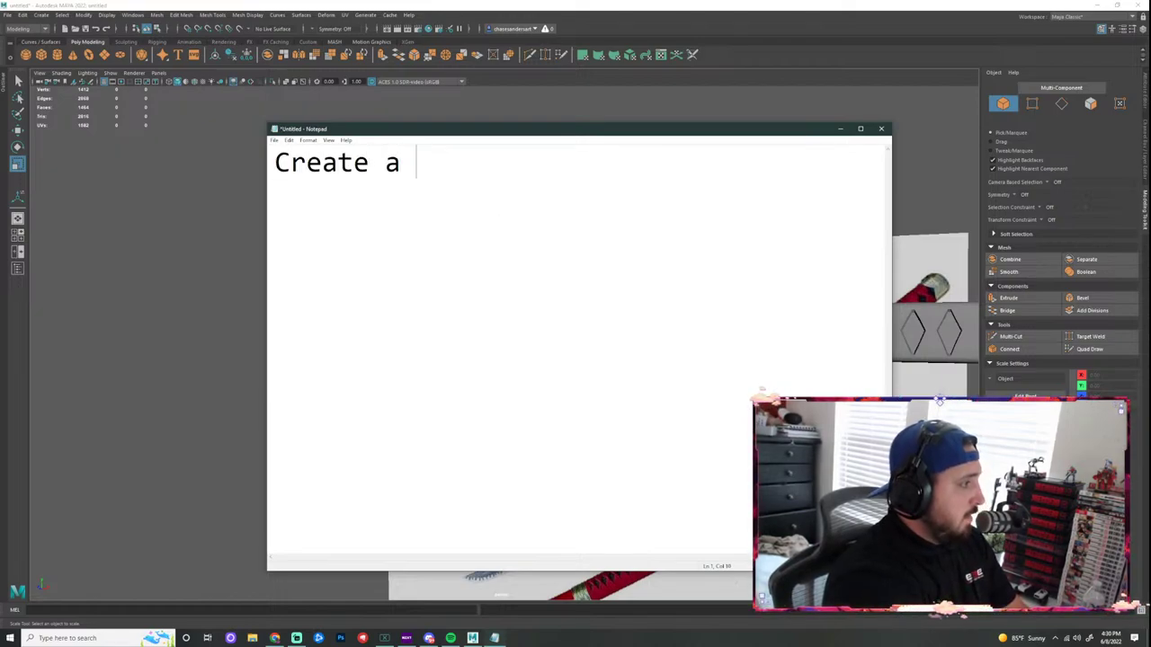
Step: Write 'Create a Polygon' in single quotes with "Attendance Answer" two lines below, and minimise the note
type("Create a Pl")
key("BackSpace")
type("on")
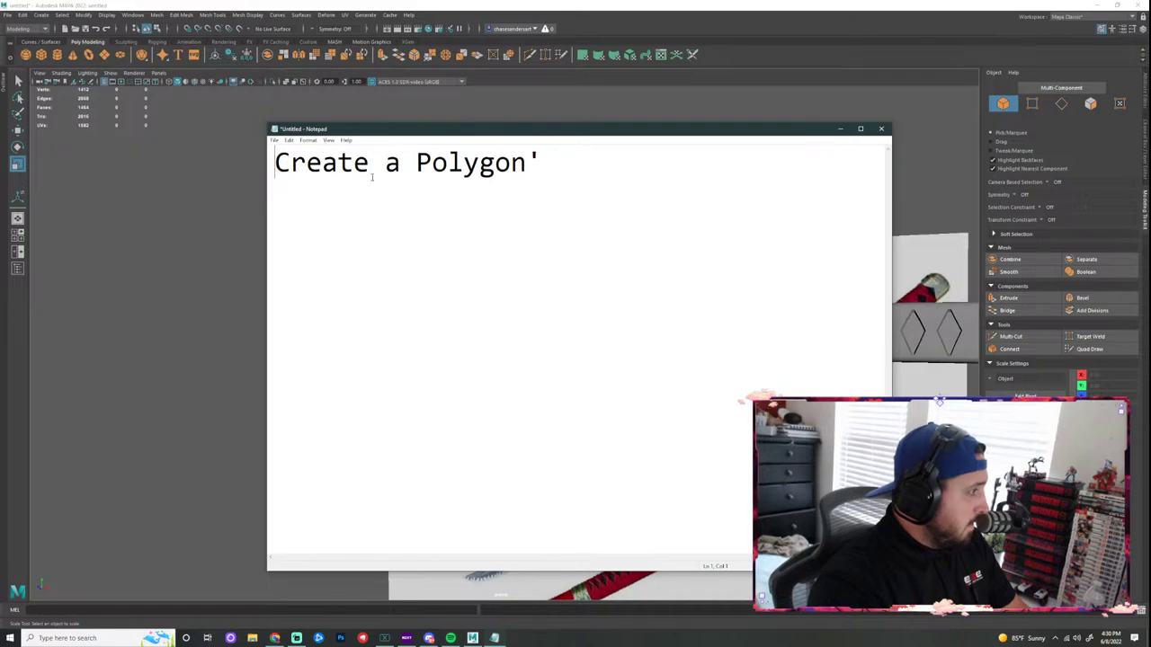
type("'")
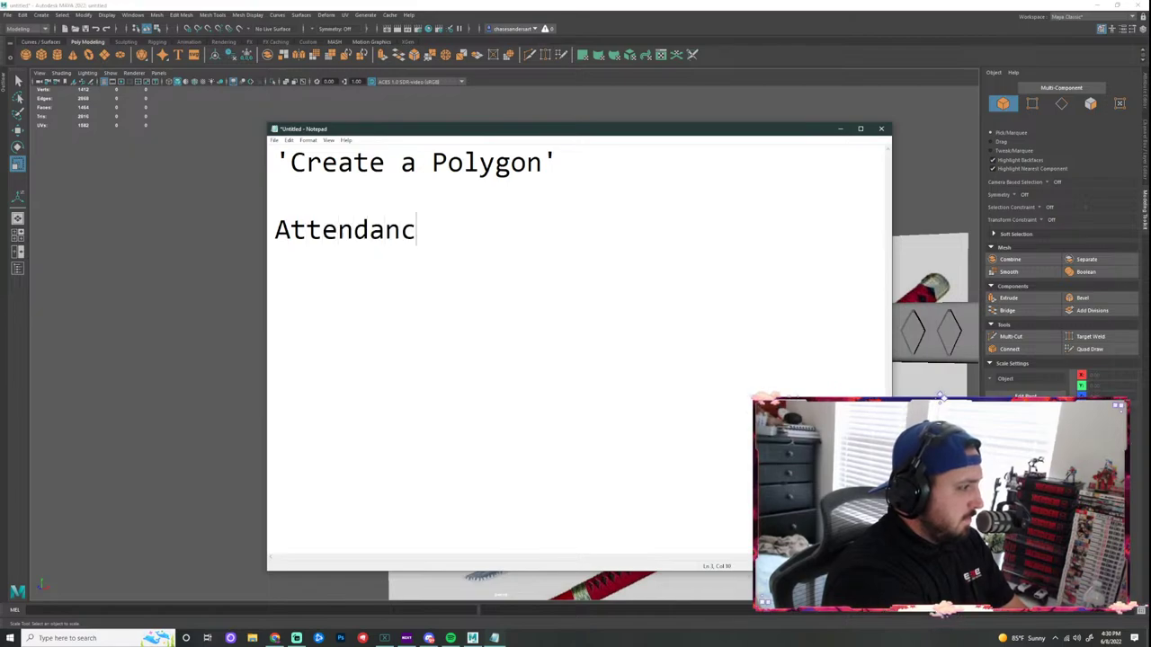
type("nswer")
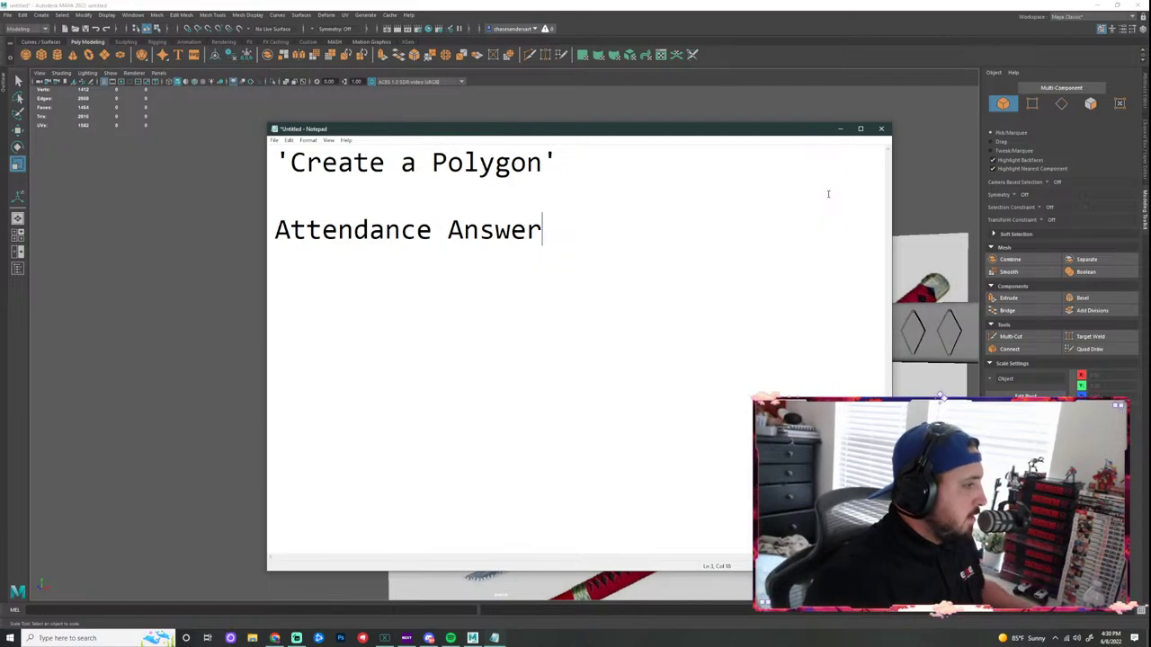
left_click(838, 133)
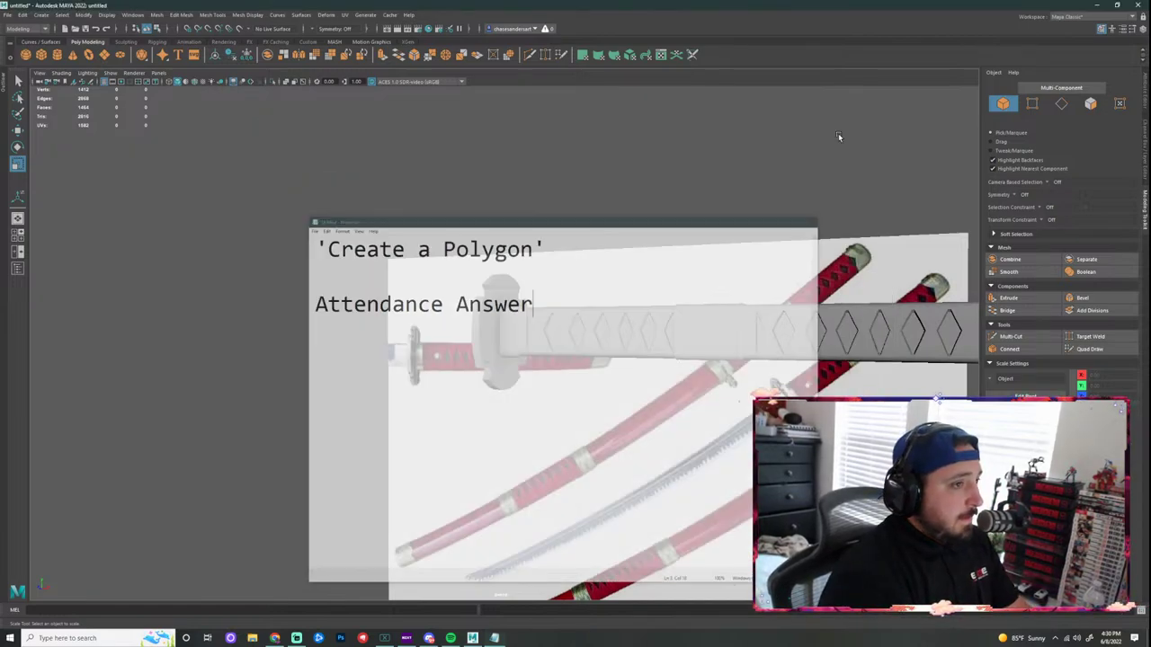
Step: Rotate the reference image plane clockwise about its Z axis until the diagonal katana drawings lie horizontal
scroll(686, 351, "down", 3)
left_click(627, 404)
scroll(558, 386, "up", 3)
mouse_move(560, 388)
left_mouse_down("alt")
mouse_move(645, 396)
mouse_move(660, 378)
mouse_move(606, 376)
mouse_move(580, 414)
mouse_move(548, 376)
left_mouse_up("alt")
left_click_drag(658, 400, 686, 394, "alt")
left_click(519, 410)
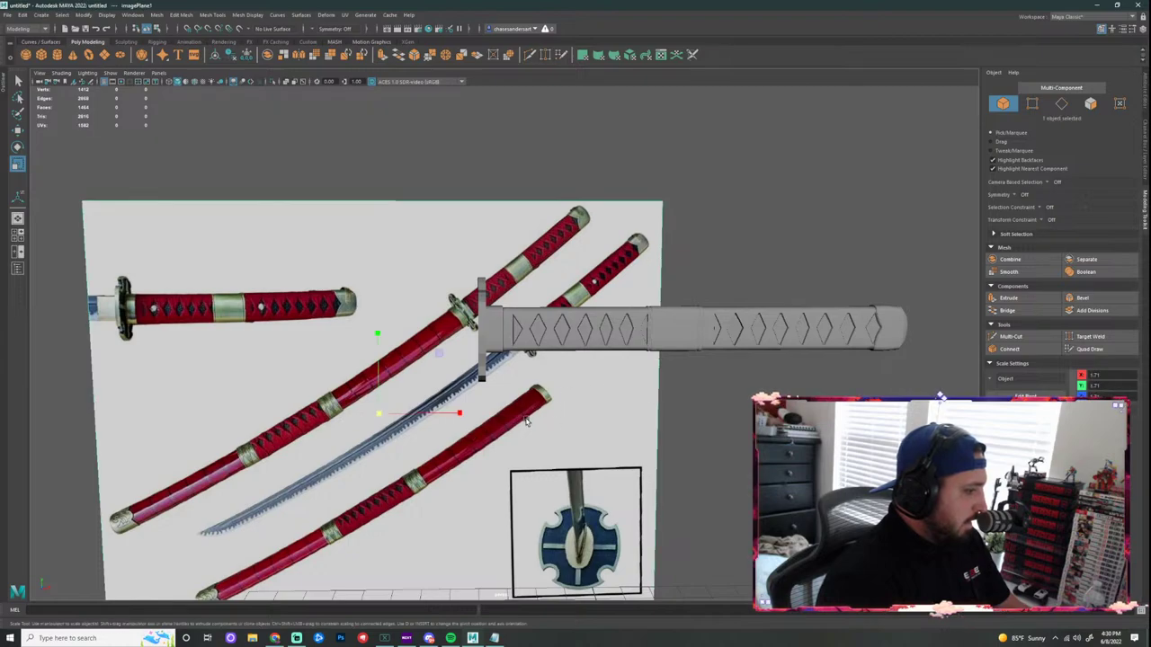
scroll(604, 417, "down", 2)
key("e")
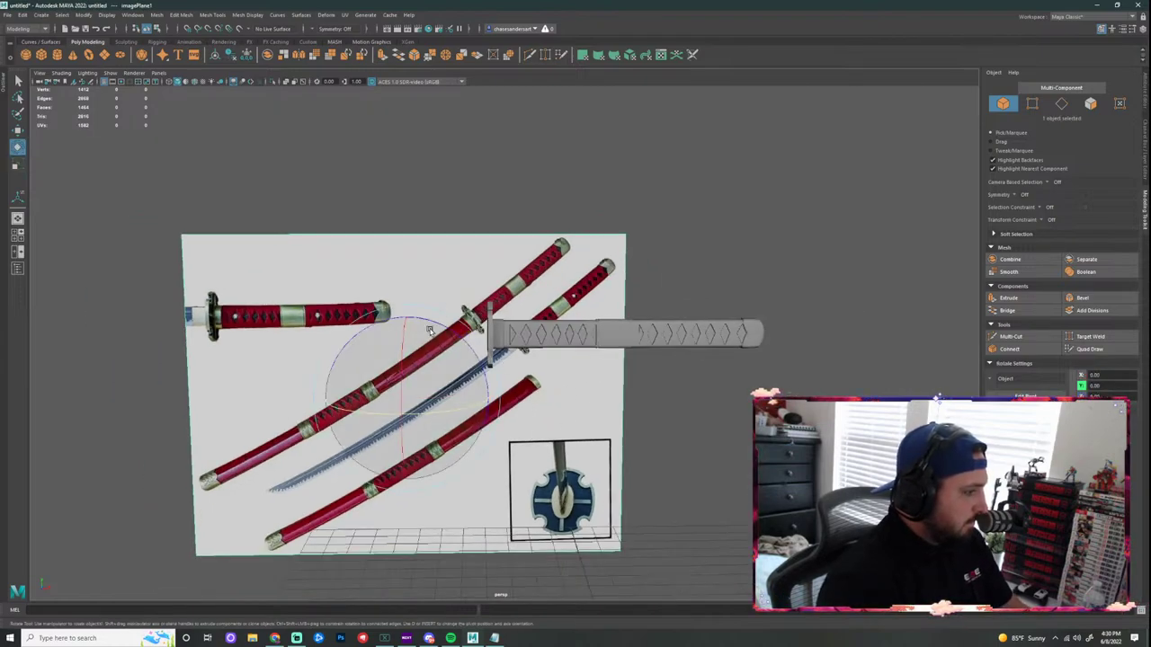
left_click_drag(434, 326, 524, 379)
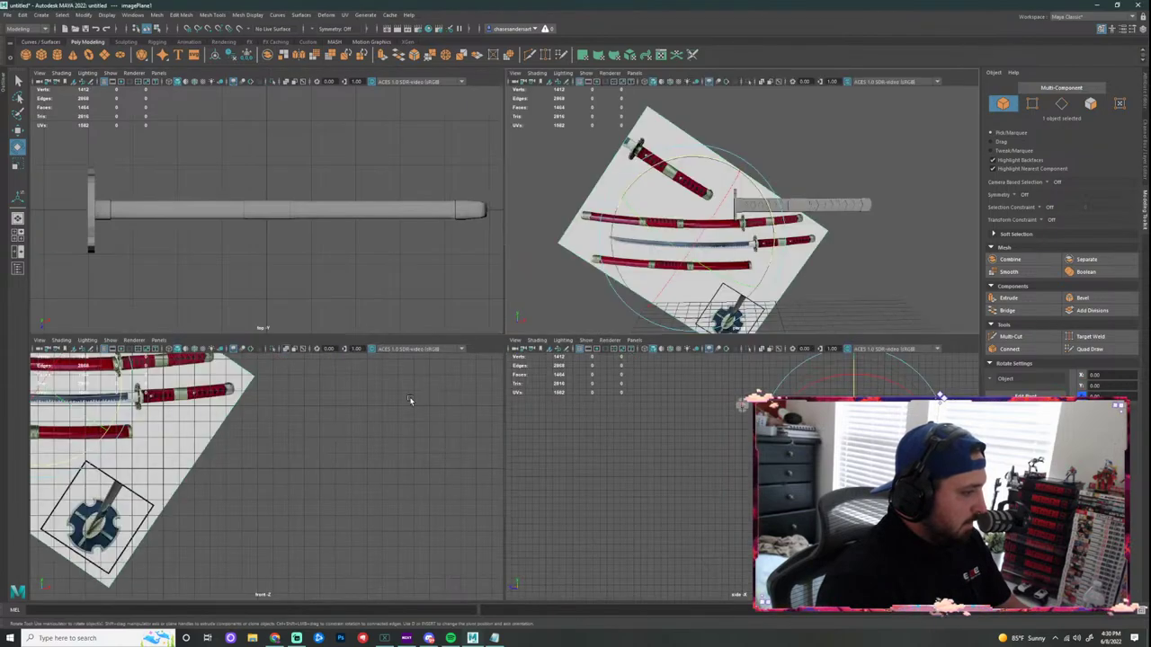
Step: Check the rotated reference in the front view and lower the handle and shield together to about 6.75 in Y
key("space")
scroll(388, 360, "up", 2)
middle_click_drag(284, 300, 645, 392, "alt")
scroll(644, 393, "down", 5)
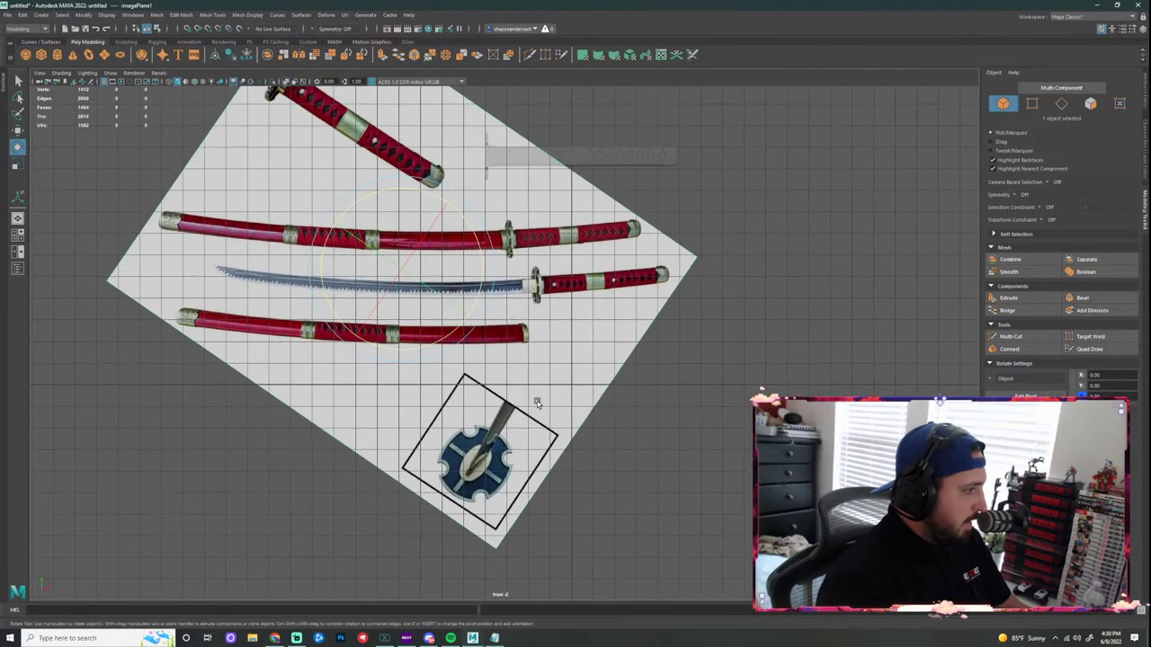
key("space")
key("space")
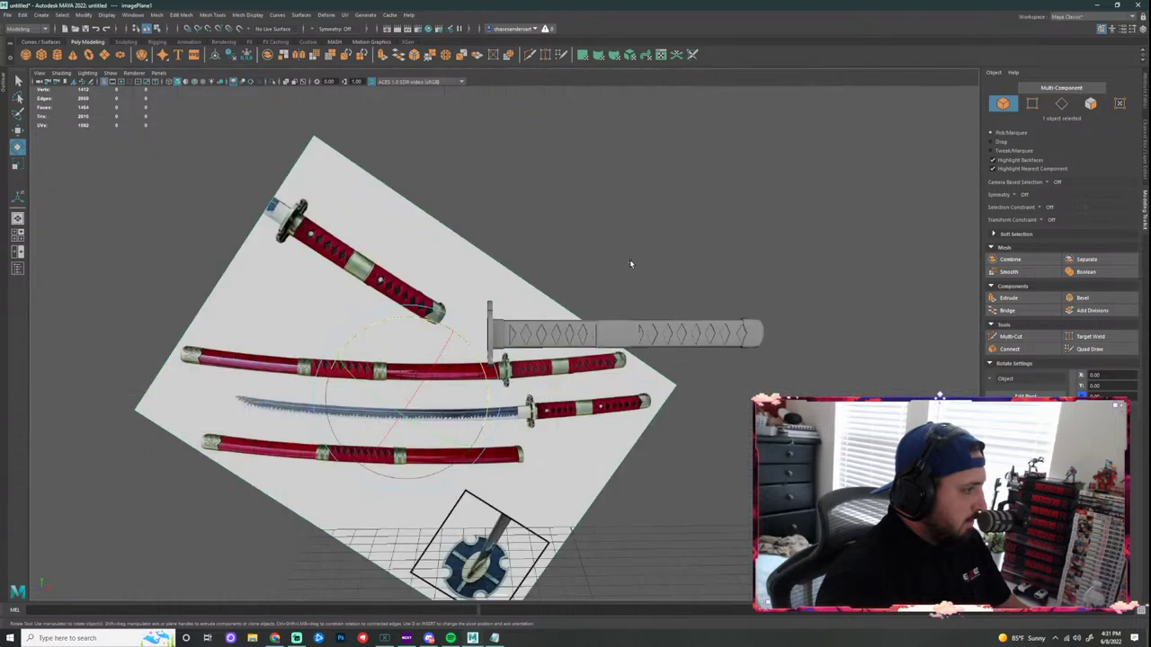
left_click(585, 332)
key("w")
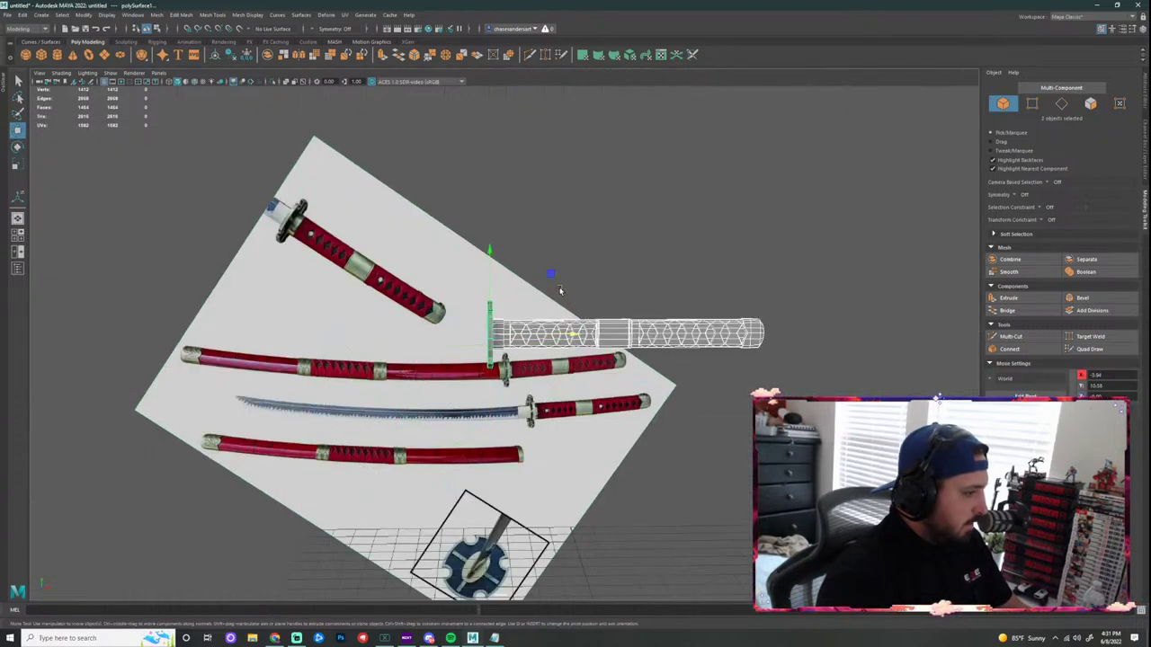
left_click_drag(490, 254, 491, 369)
left_click_drag(585, 381, 693, 385, "alt")
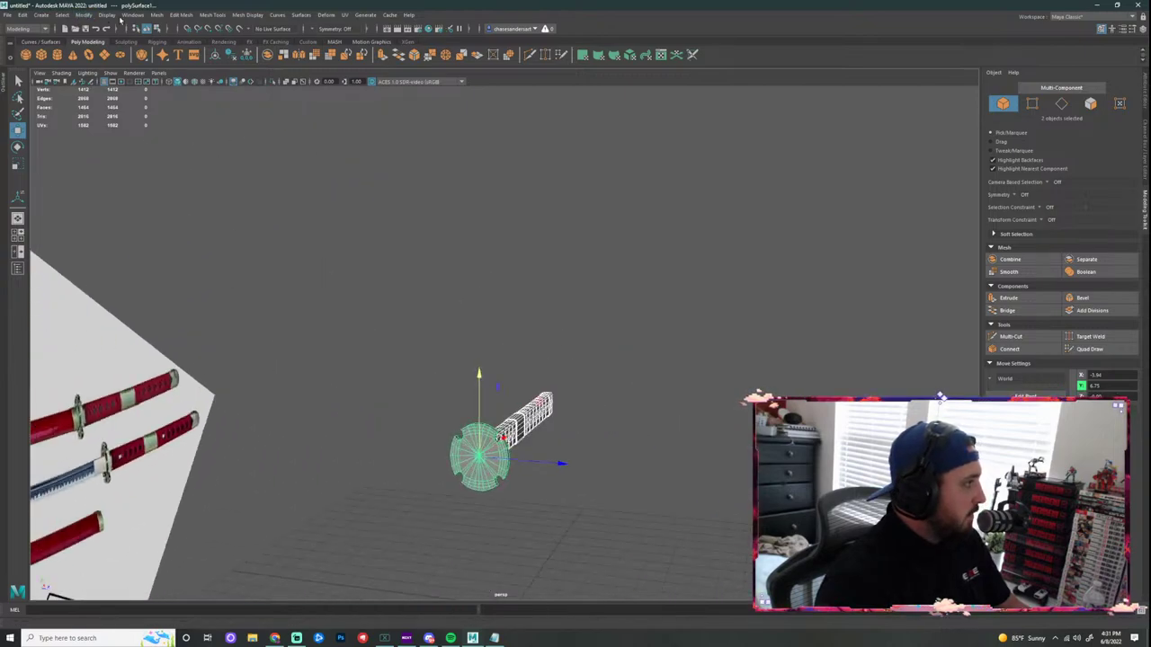
Step: Combine the handle and guard into one mesh and scale it down slightly and uniformly
left_click(156, 14)
left_click(171, 45)
key("r")
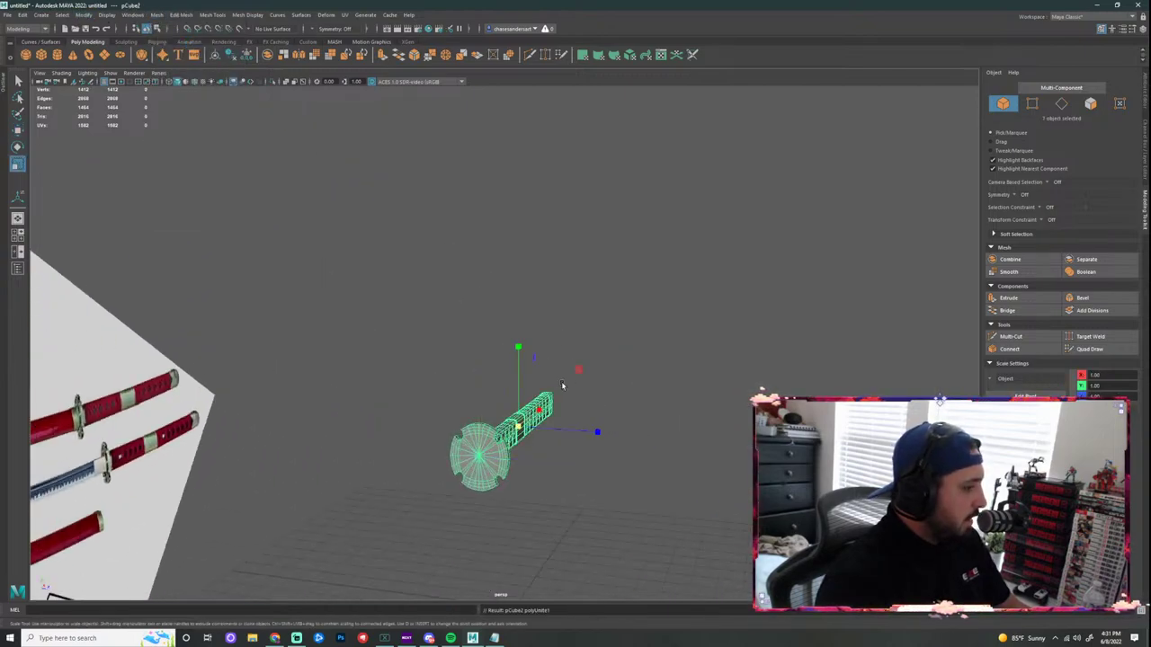
left_click_drag(518, 429, 501, 429)
Step: Lower the combined handle and guard to about 4.8 in Y
left_click_drag(684, 372, 568, 364, "alt")
key("w")
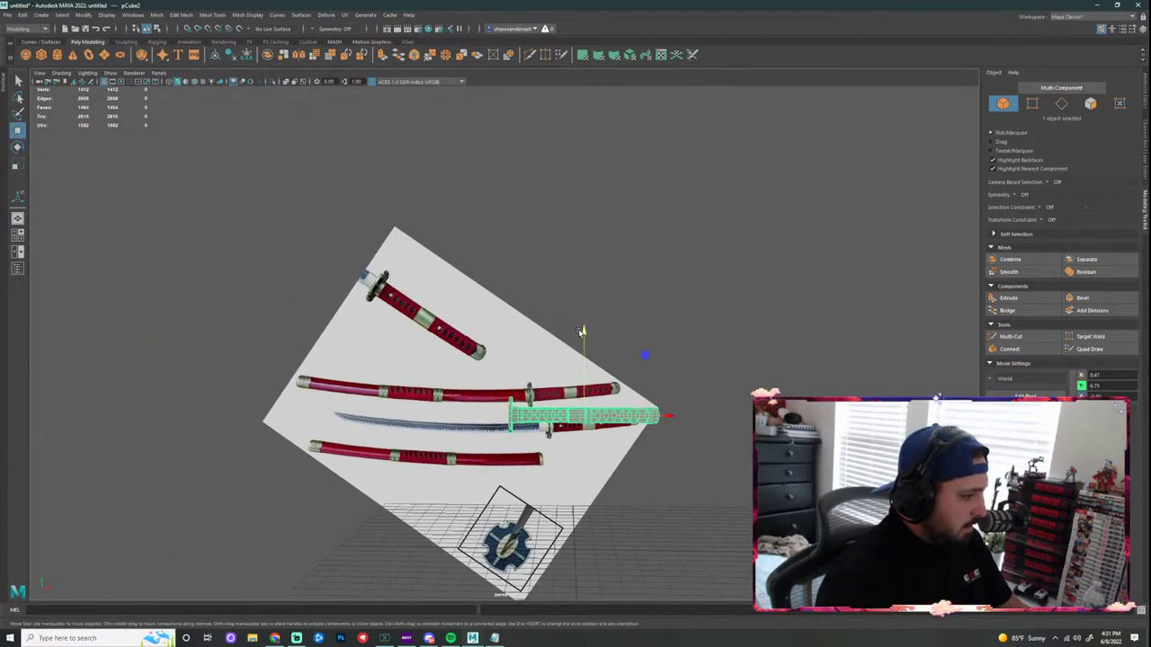
left_click_drag(585, 333, 584, 369)
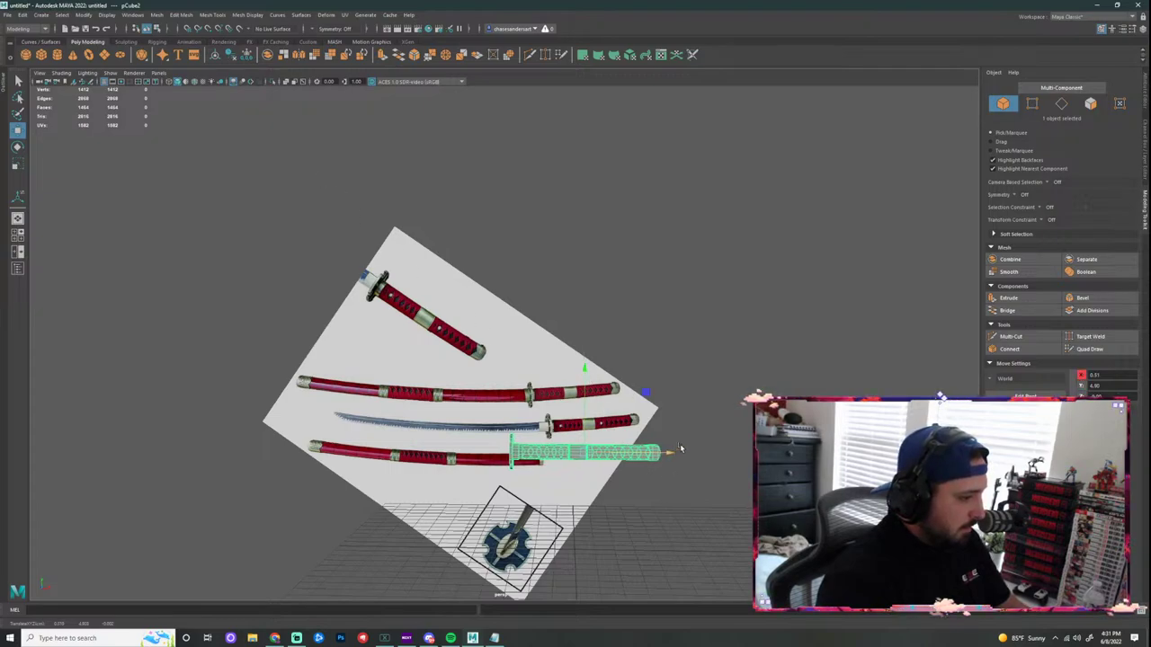
left_click_drag(681, 450, 770, 377, "alt")
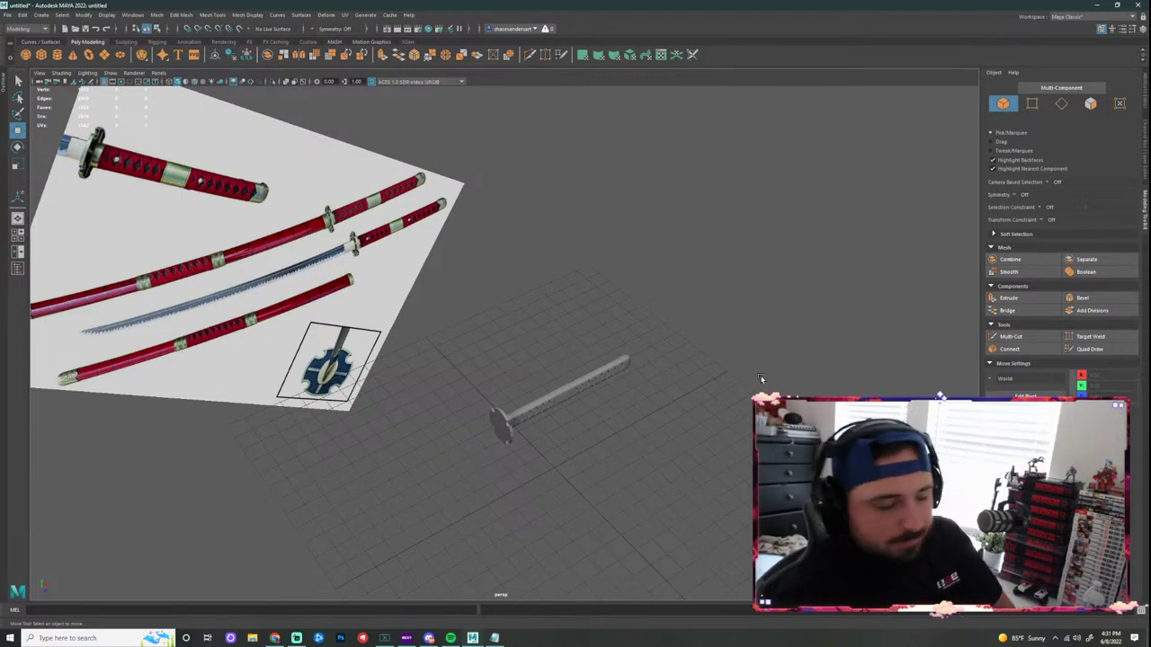
Step: In the front view, raise the reference image plane to about 5.8 in Y and shift it to about -9.3 in X
key("space")
key("space")
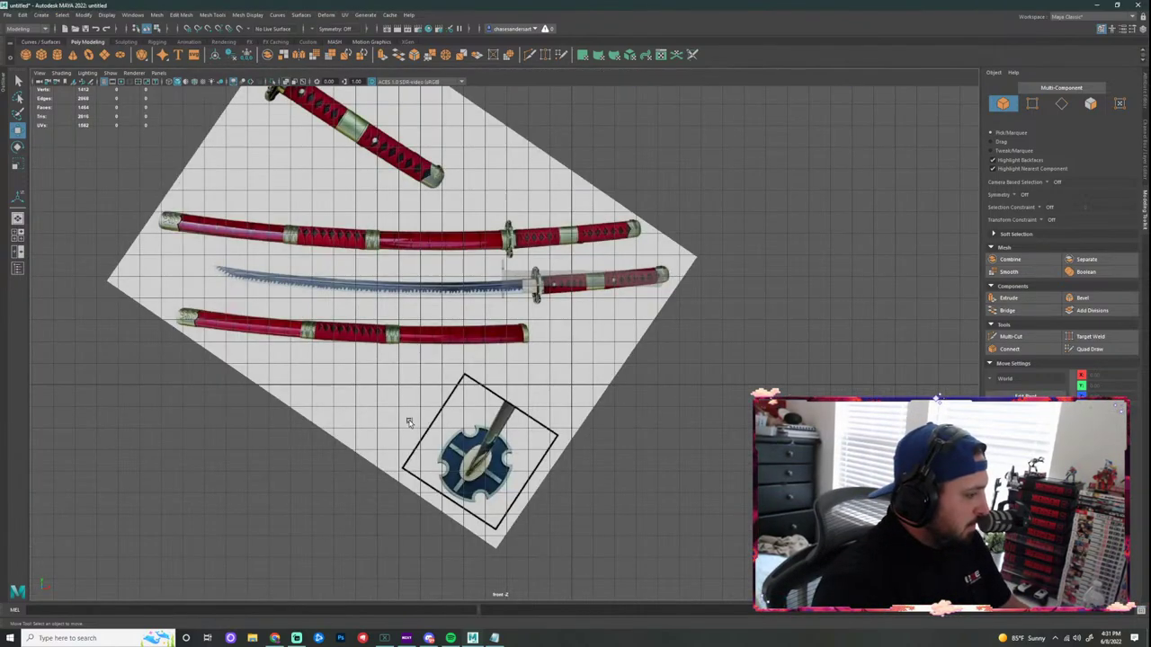
left_click(543, 341)
scroll(557, 325, "up", 4)
middle_click_drag(607, 300, 593, 357, "alt")
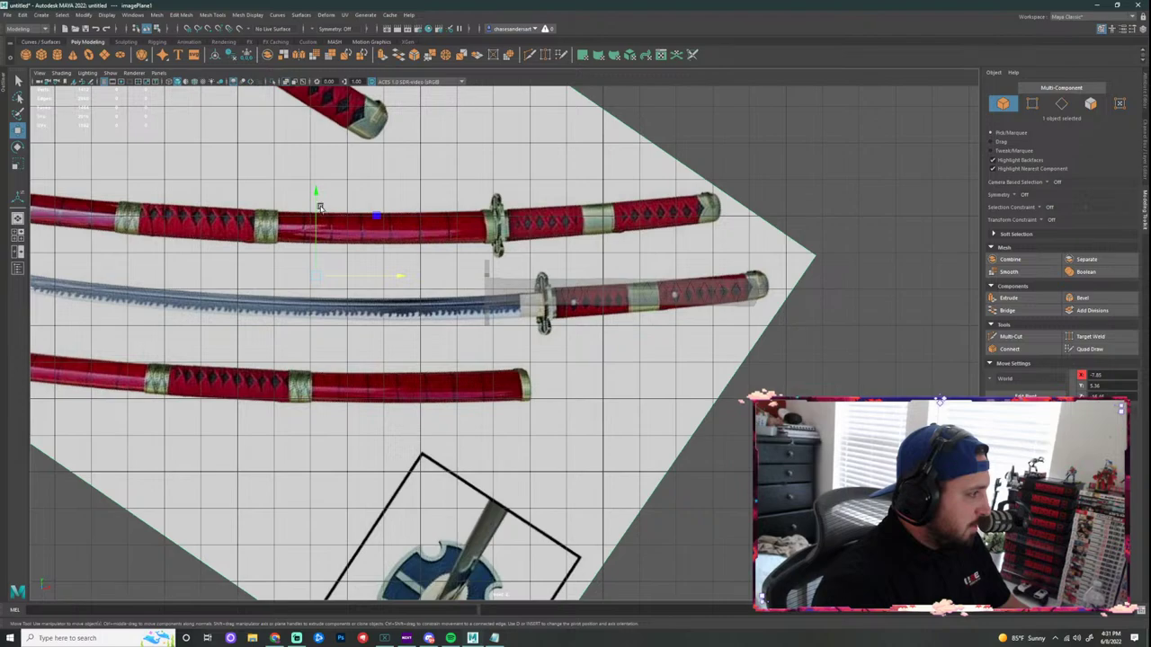
left_click_drag(317, 192, 316, 178)
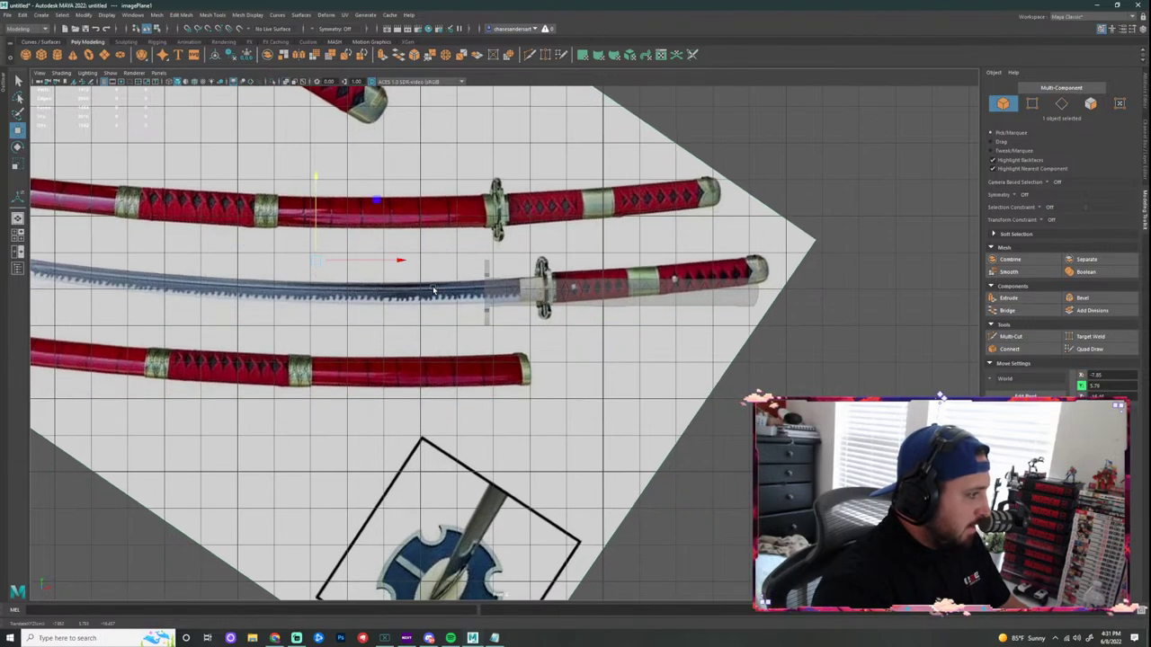
left_click_drag(390, 260, 344, 259)
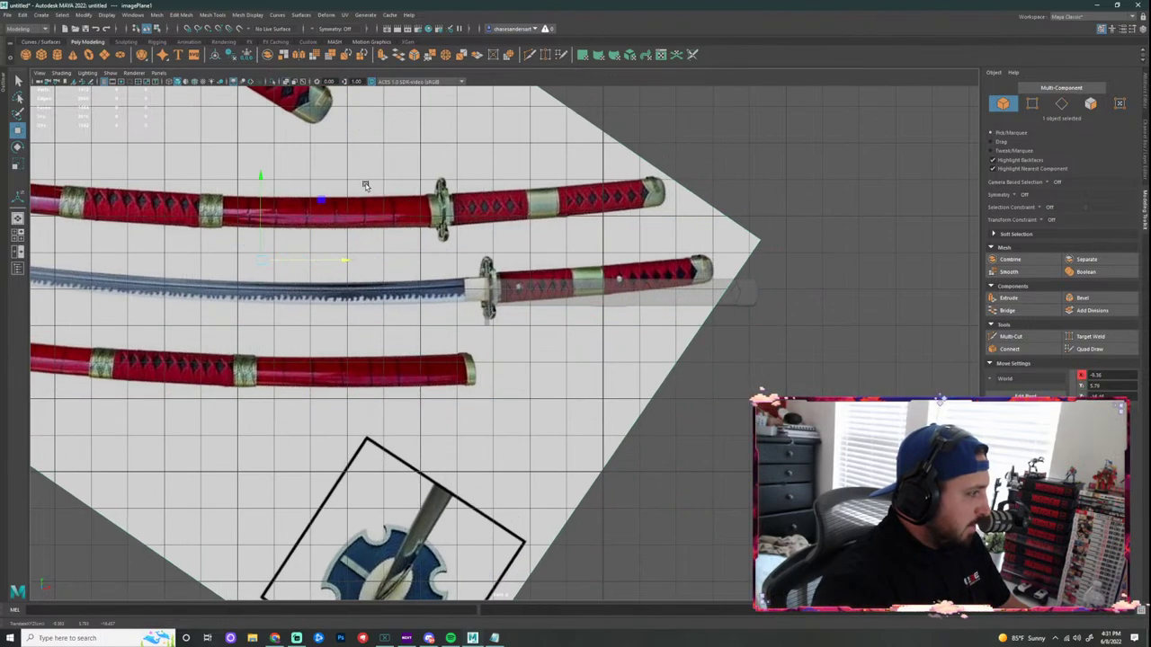
Step: Rotate the reference image plane slightly clockwise and nudge it to about -9.4 in X to straighten the middle sword's handle against the model
key("e")
left_click_drag(325, 212, 333, 221)
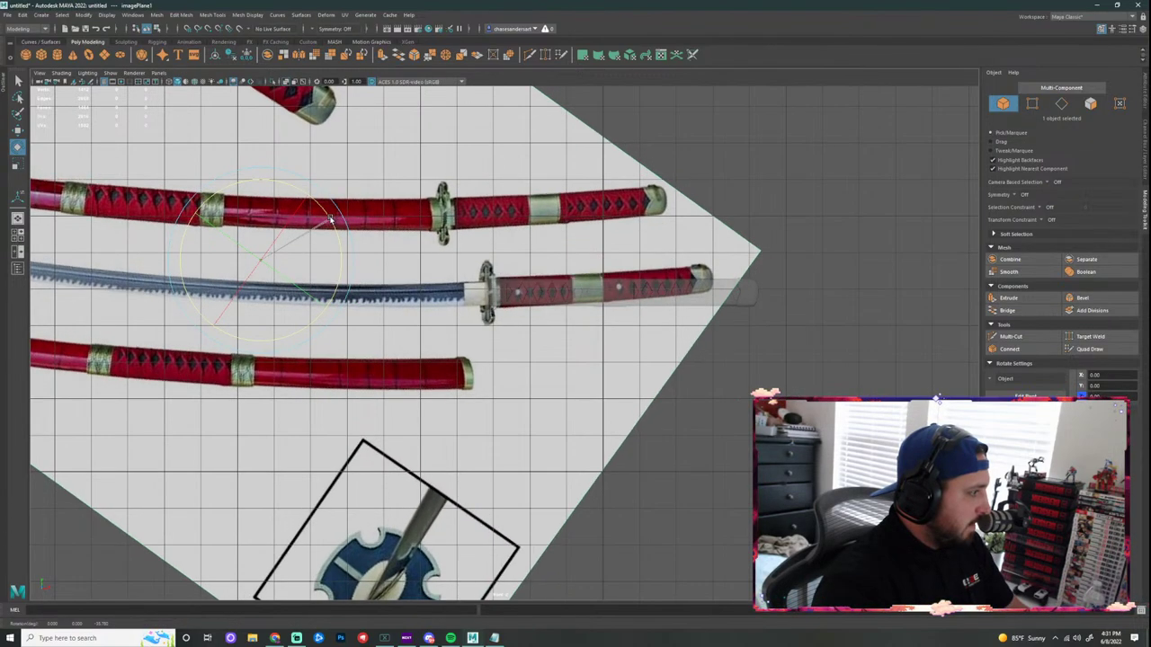
key("w")
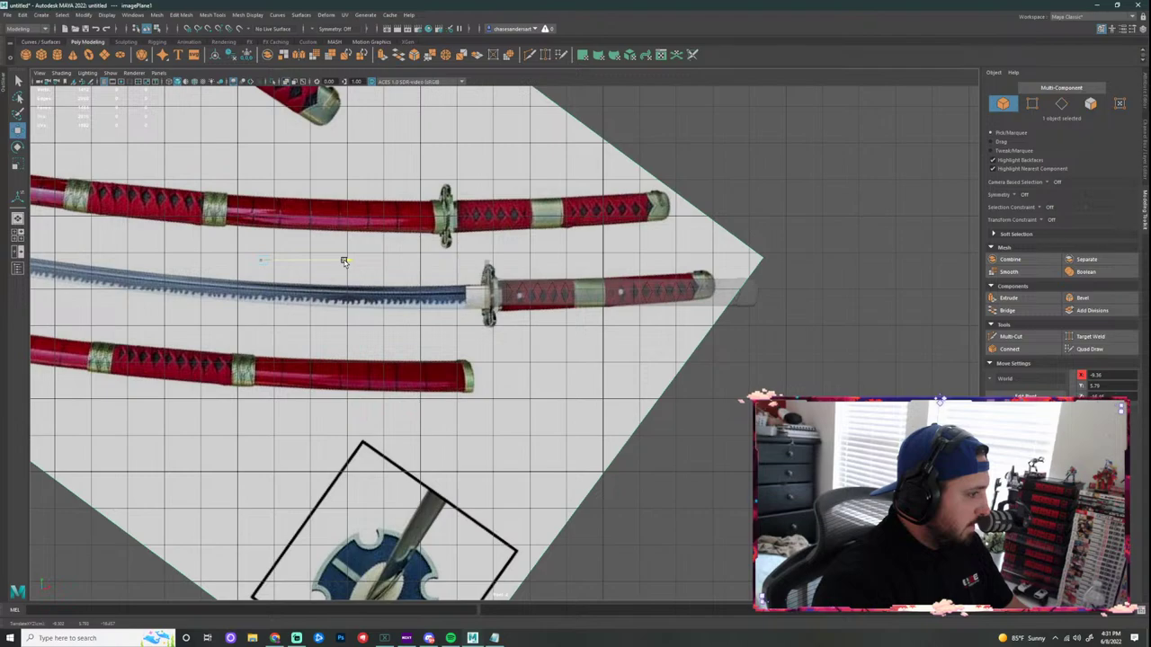
scroll(527, 278, "down", 3)
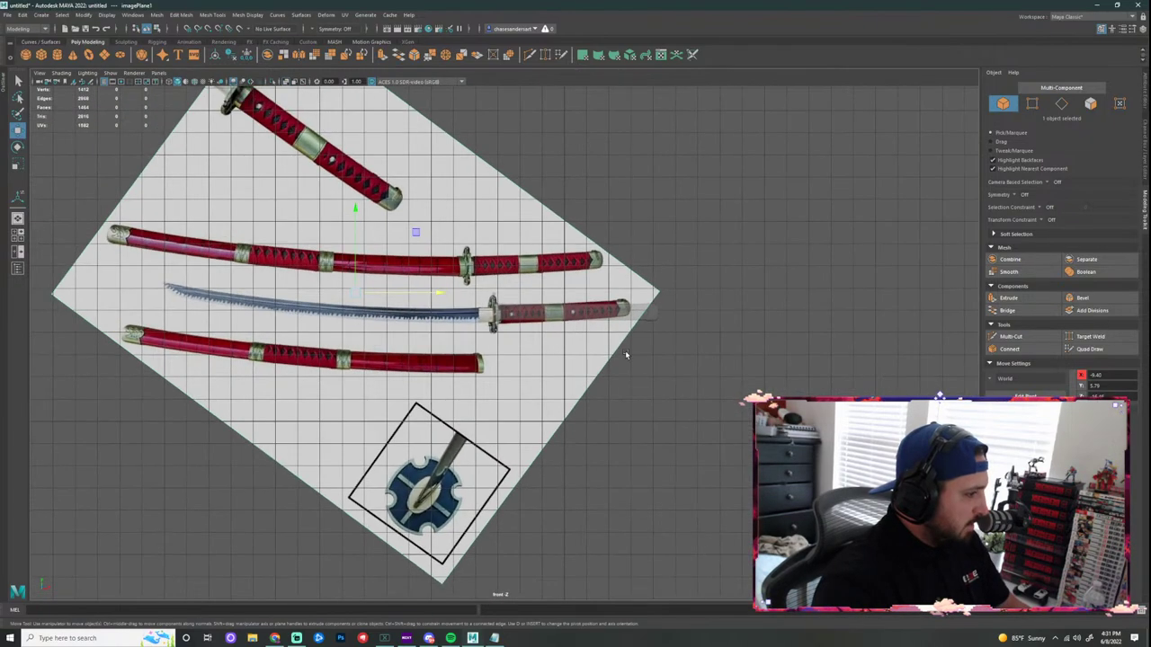
left_click(576, 316)
left_click(443, 318)
left_click(538, 315)
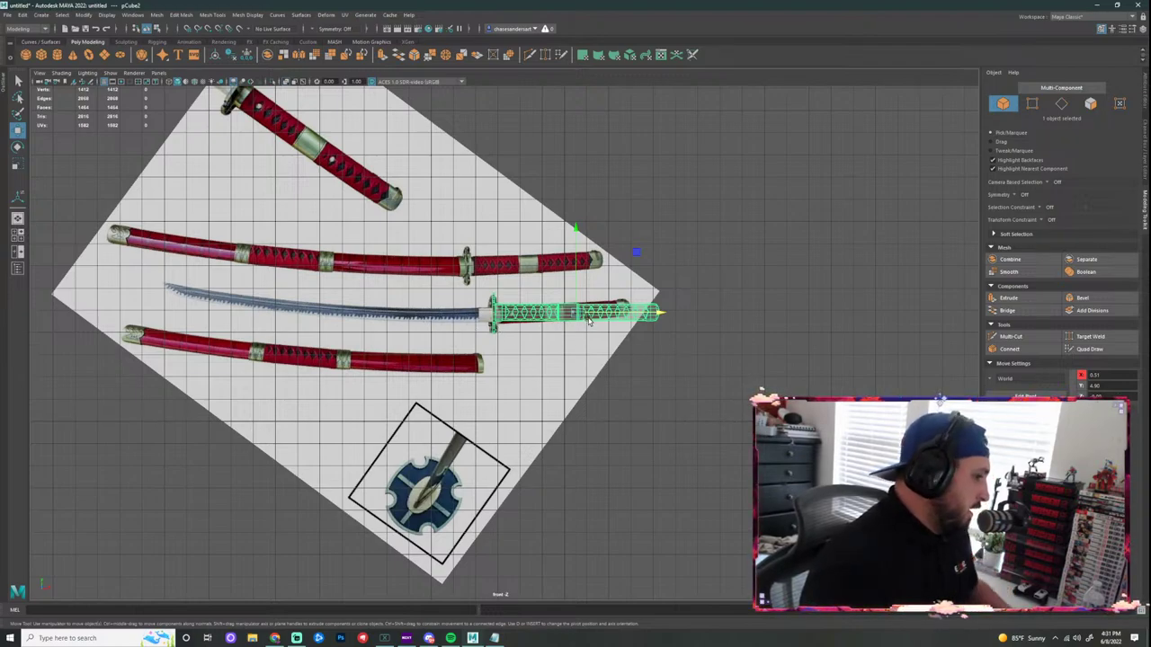
key("e")
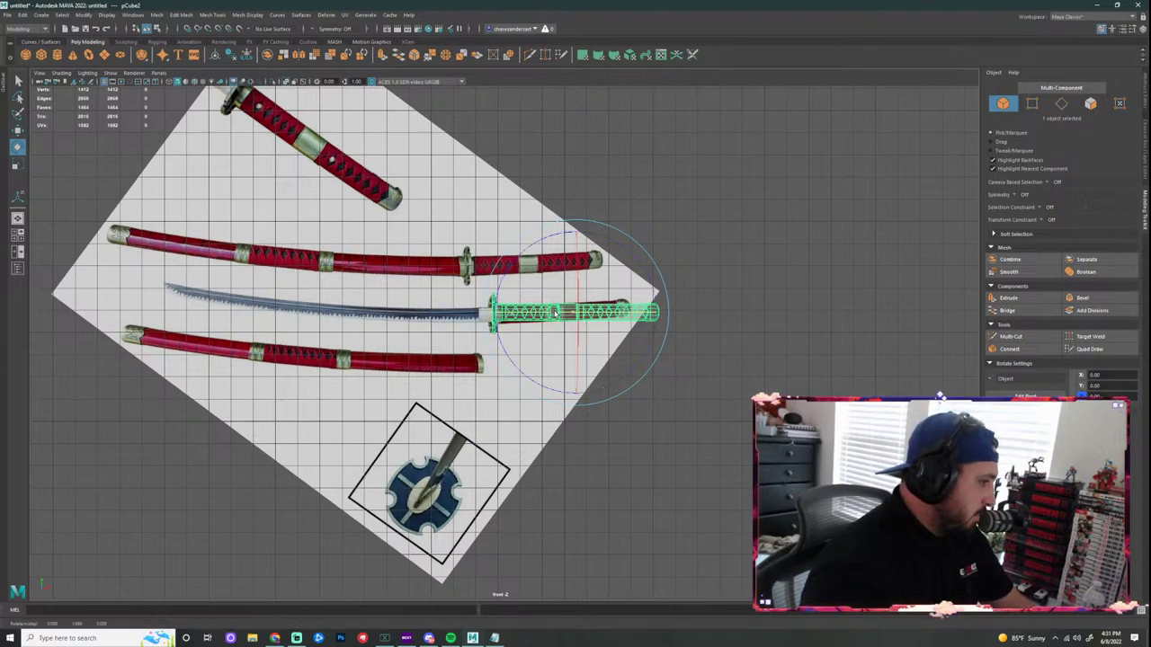
key("w")
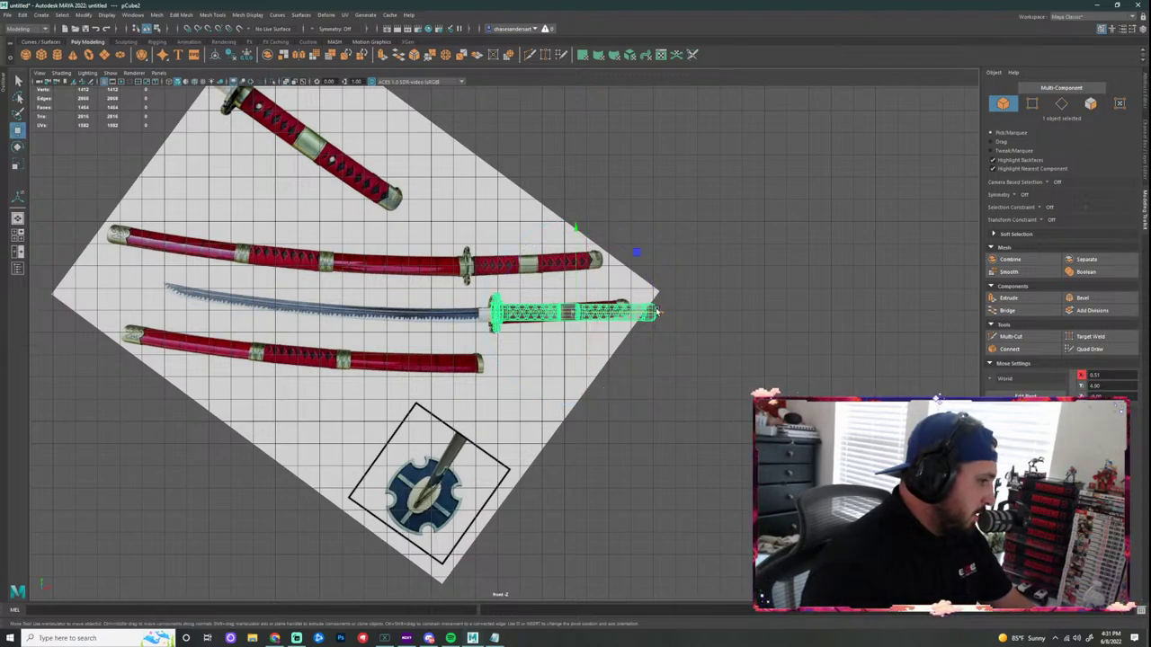
left_click_drag(658, 312, 654, 314)
left_click(797, 391)
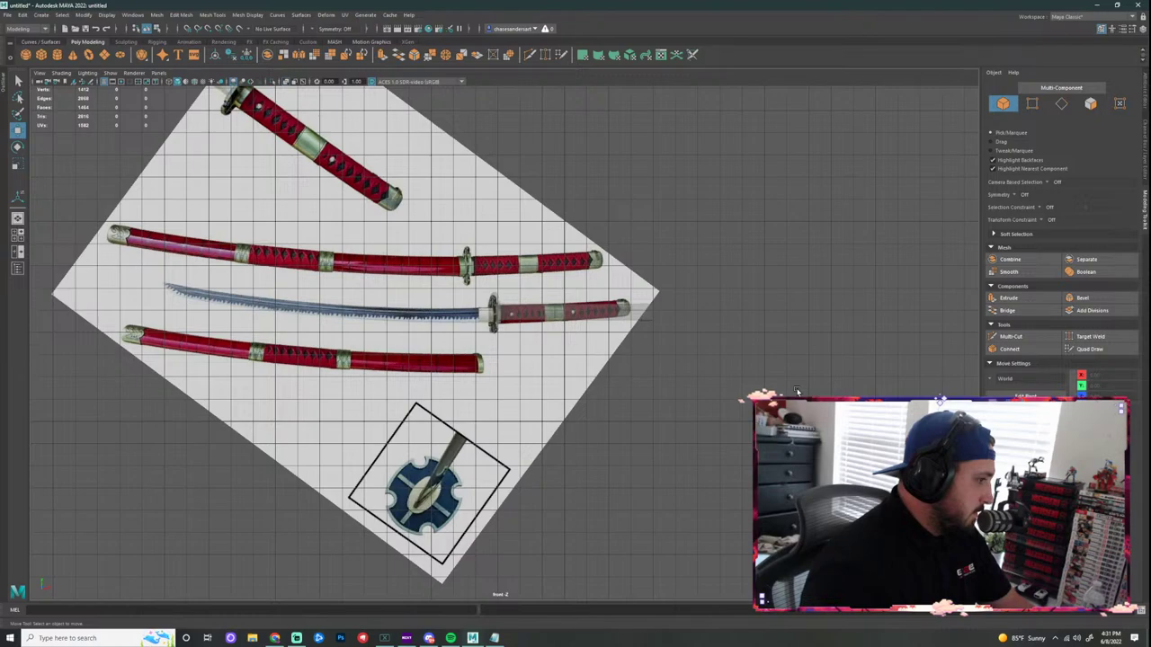
left_click(622, 322)
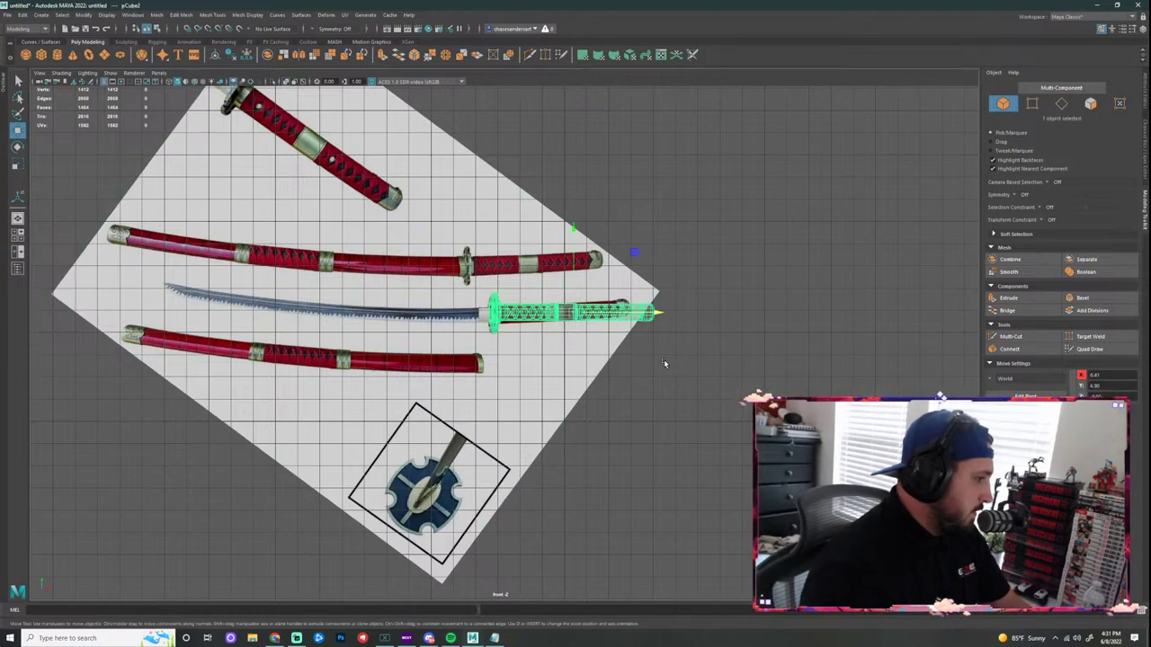
key("ctrl+z")
key("ctrl+z")
key("ctrl+z")
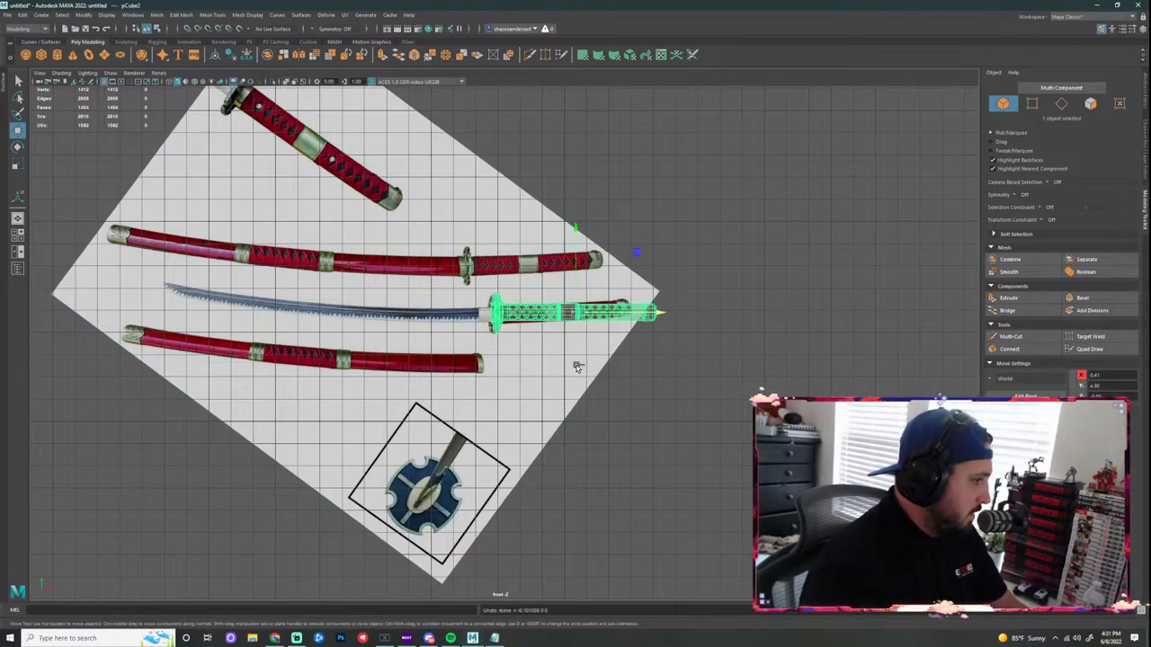
key("ctrl+z")
Step: Enlarge the reference image plane slightly and reposition it so the middle sword's handle and guard line up with the model
left_click(526, 376)
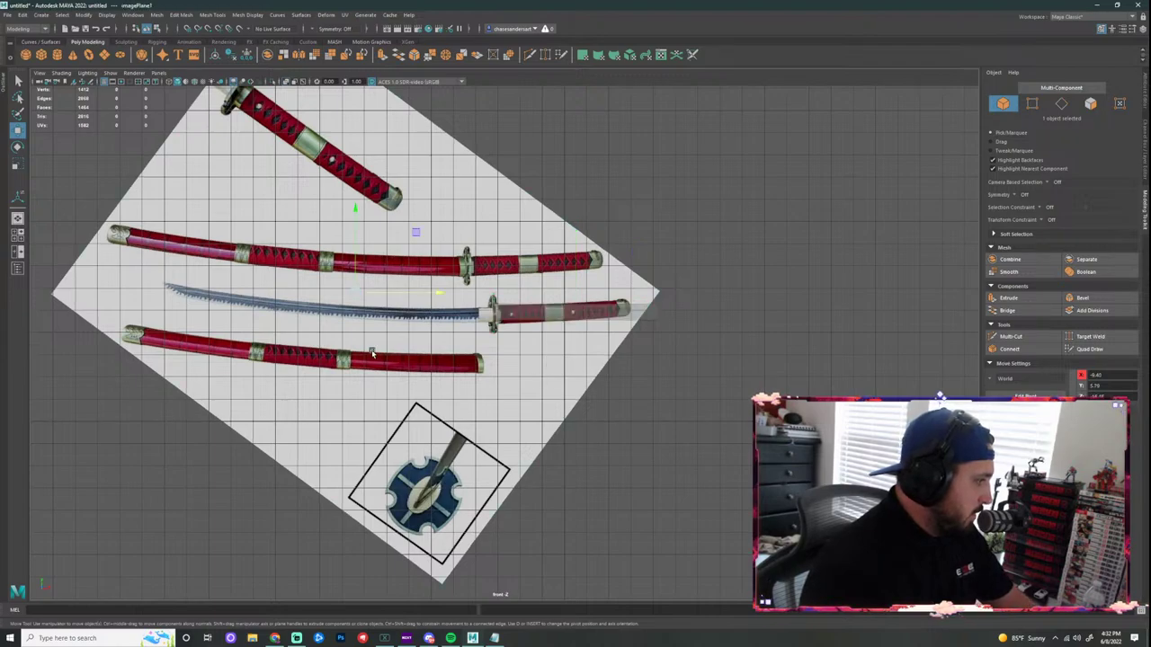
key("r")
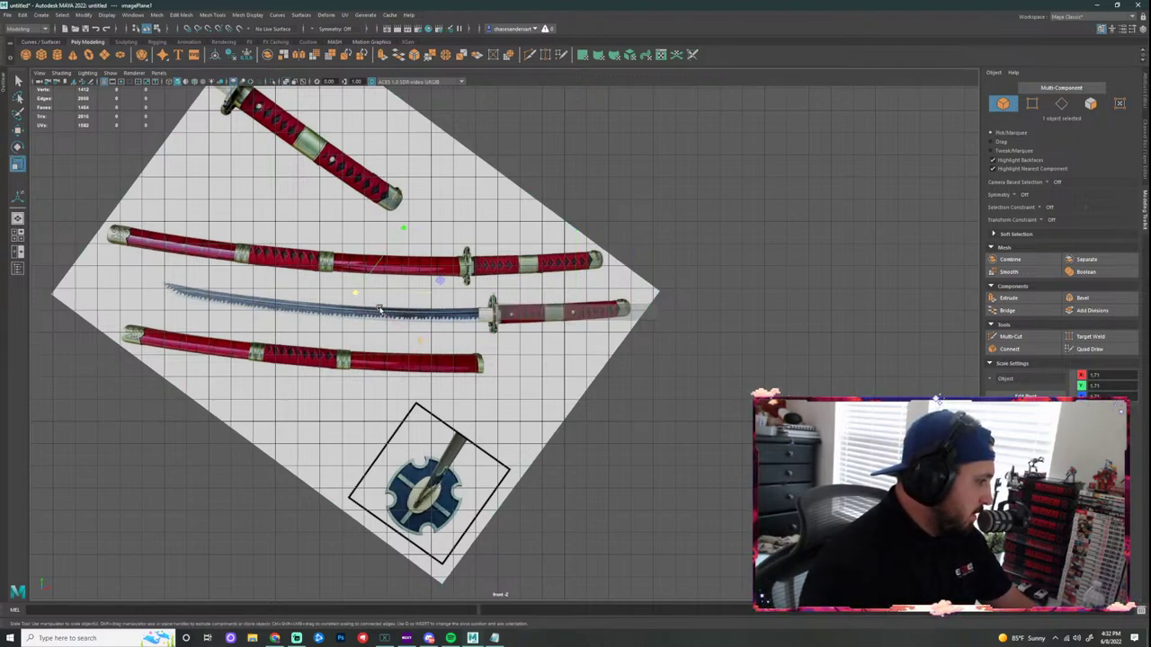
left_click_drag(357, 295, 434, 298)
key("w")
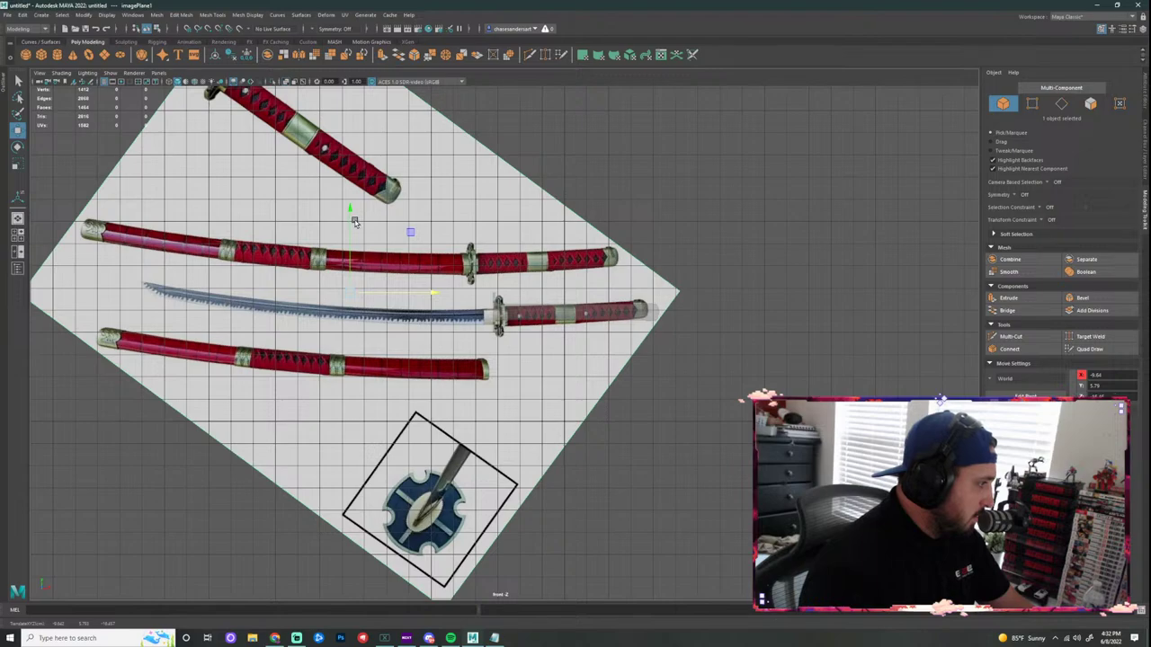
left_click_drag(350, 209, 350, 205)
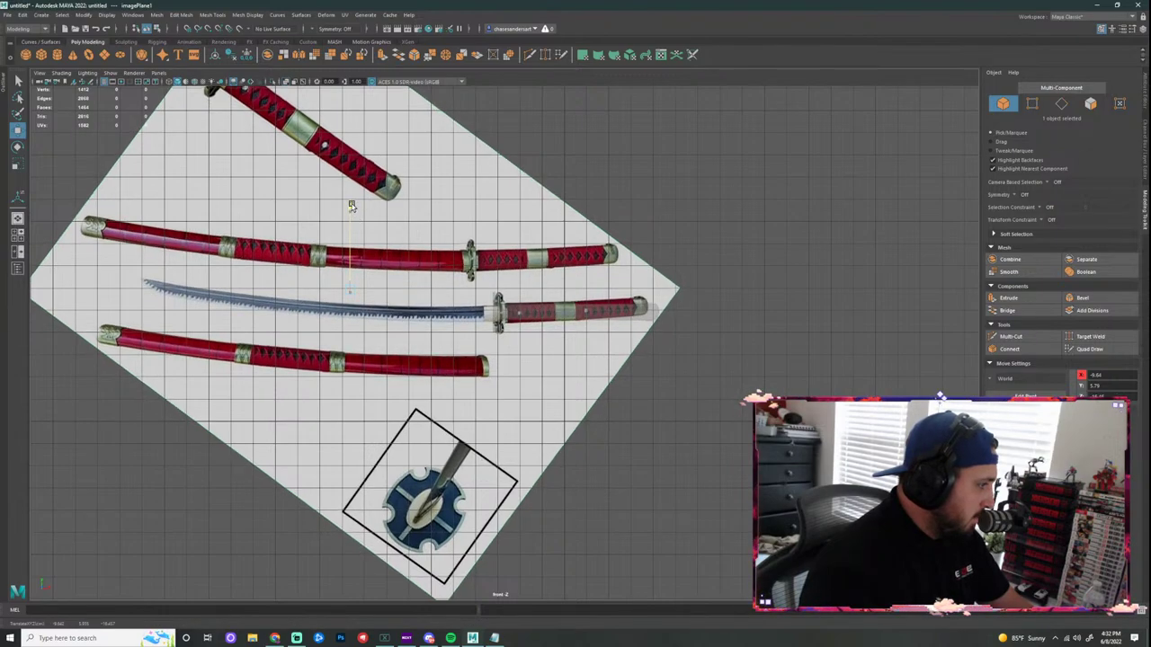
left_click_drag(431, 285, 429, 286)
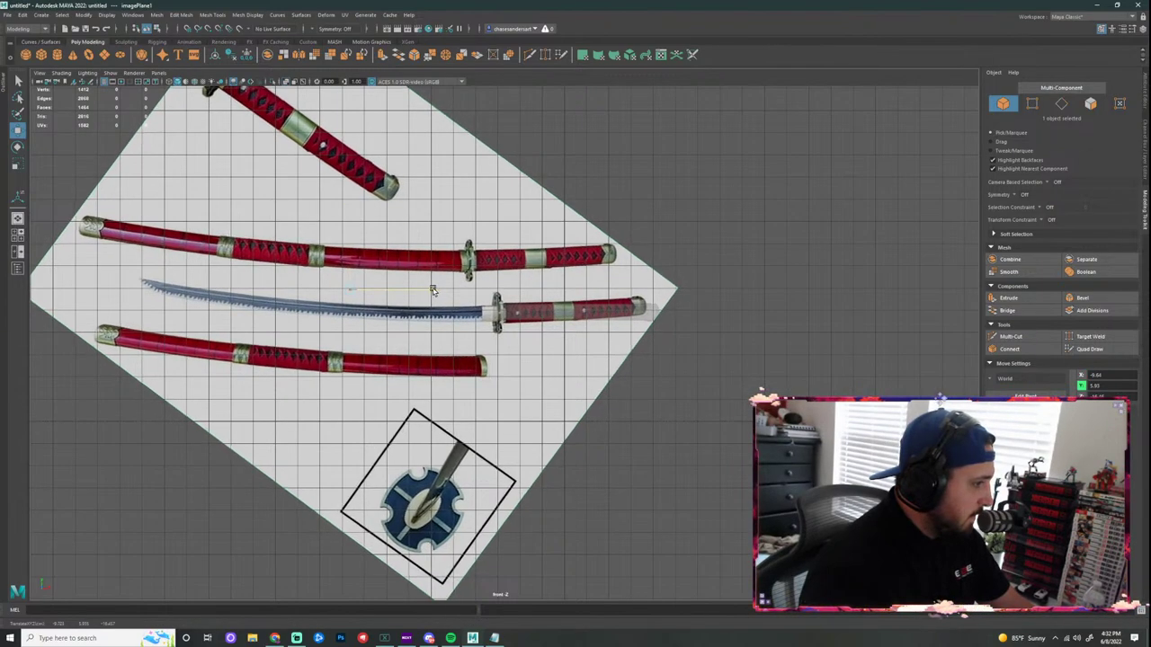
left_click(649, 376)
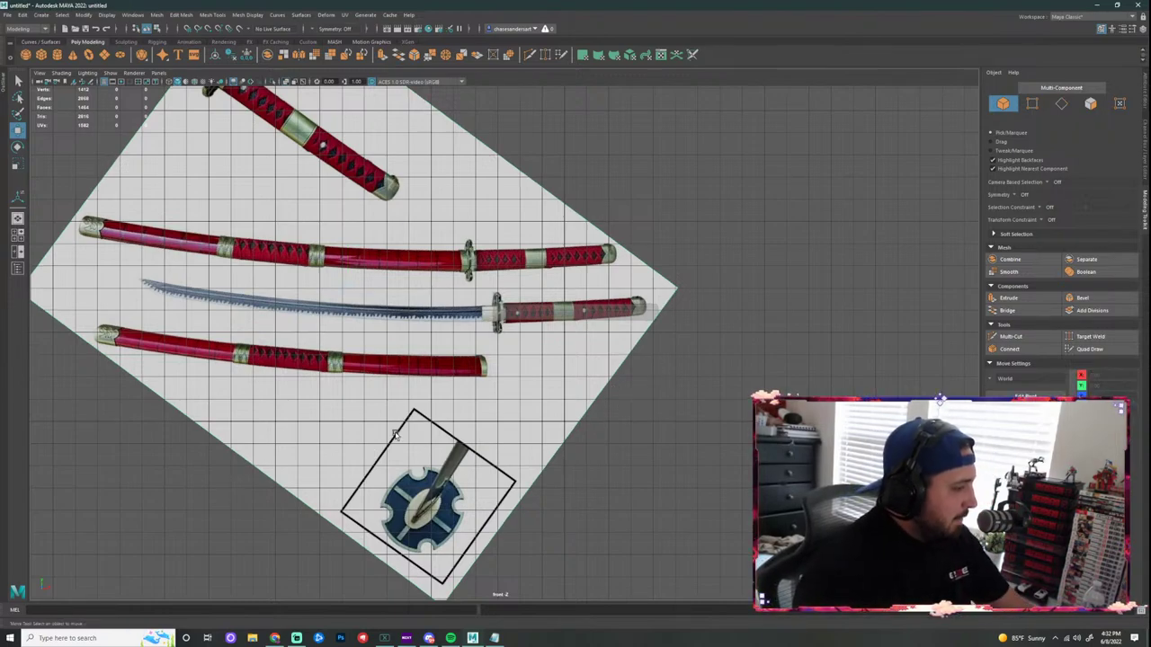
Step: Create a polygon cube and place it over the base of the blade beside the guard, at about 4.8 in Y
left_click(42, 55)
left_click_drag(616, 431, 582, 416)
left_click_drag(498, 340, 494, 236)
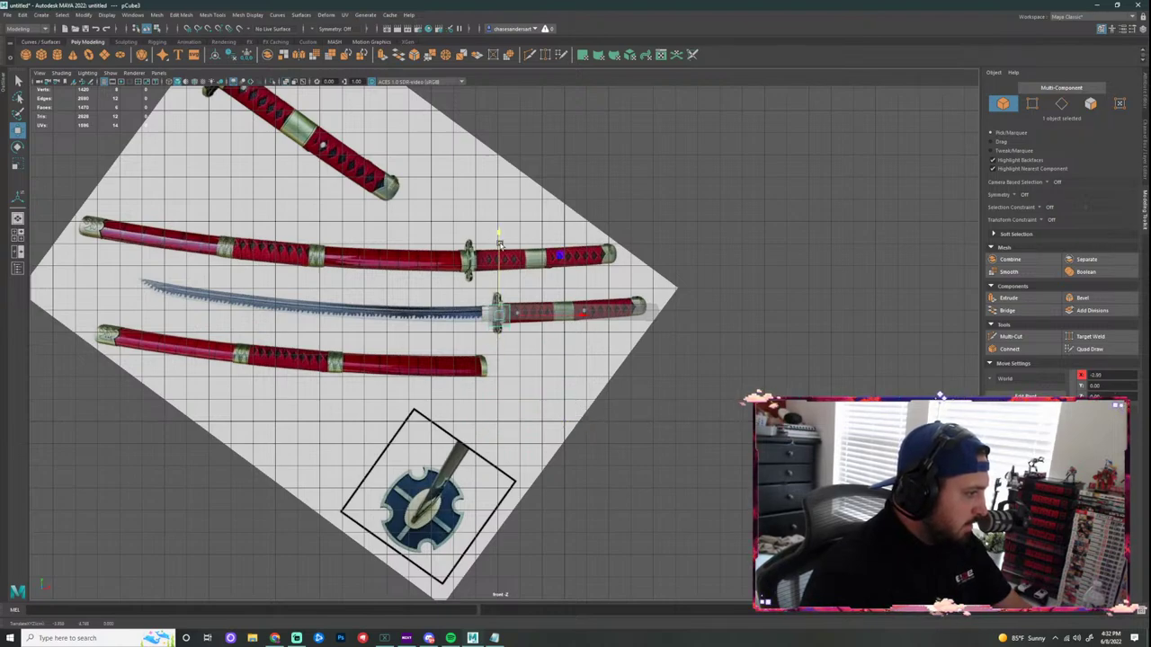
scroll(575, 314, "up", 2)
left_click(580, 309)
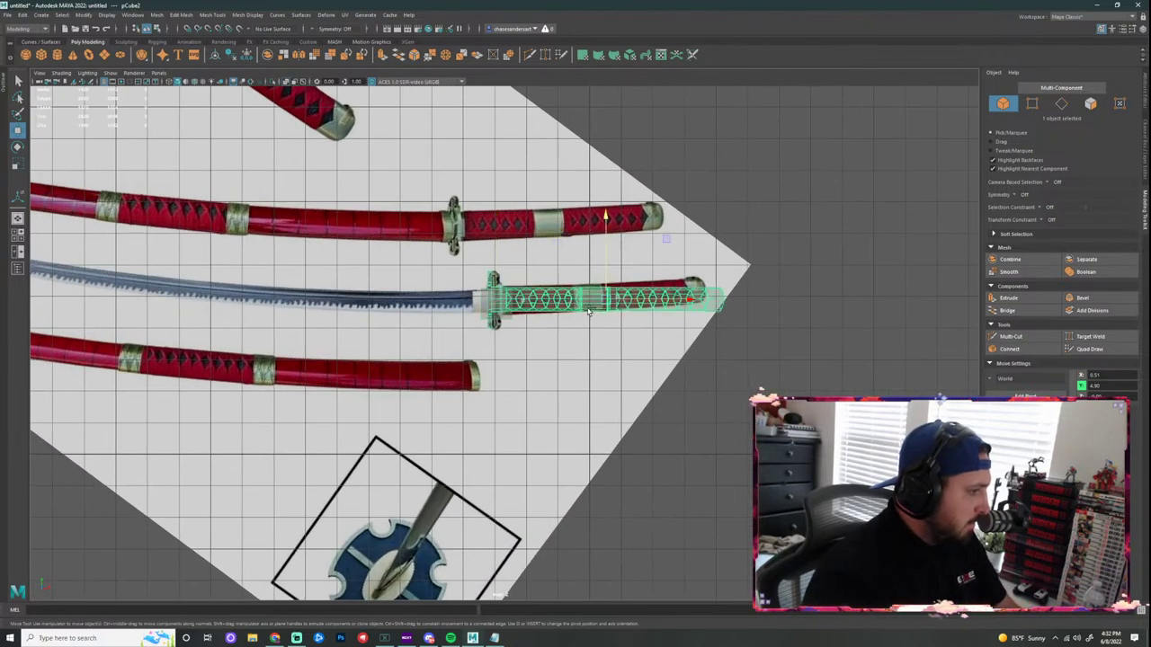
key("ctrl+z")
left_click_drag(581, 306, 564, 306)
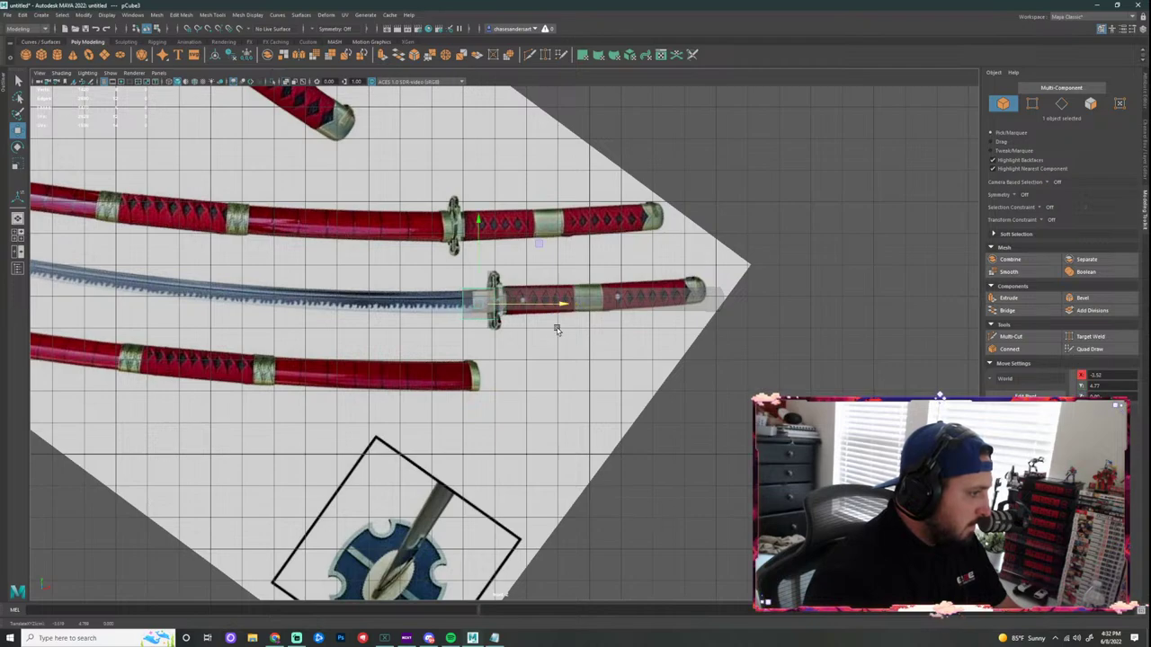
Step: Stretch the cube along the blade by moving its four tip-side vertices to about -19 in X
middle_click_drag(544, 344, 718, 350, "alt")
right_click(664, 298)
right_click_drag(633, 311, 589, 312)
left_click_drag(712, 313, 241, 334)
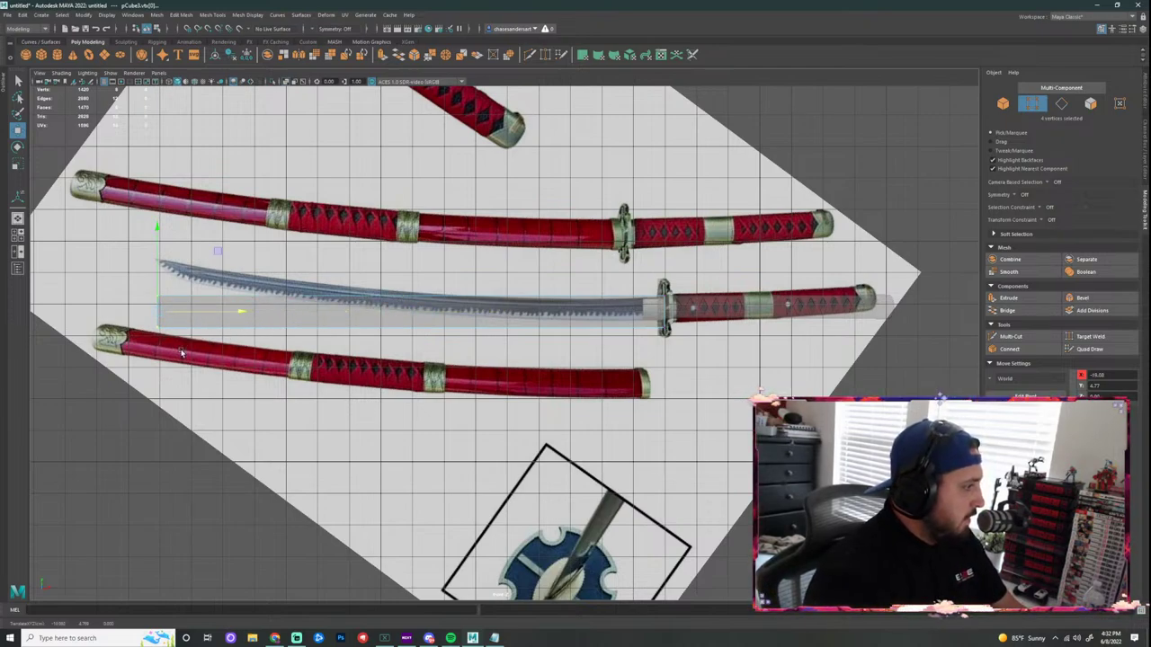
Step: Shape the cube's tip end by raising its upper vertices to the blade's point and fitting the lower pair at about X -18.1, Y 5.7
left_click_drag(122, 321, 197, 358)
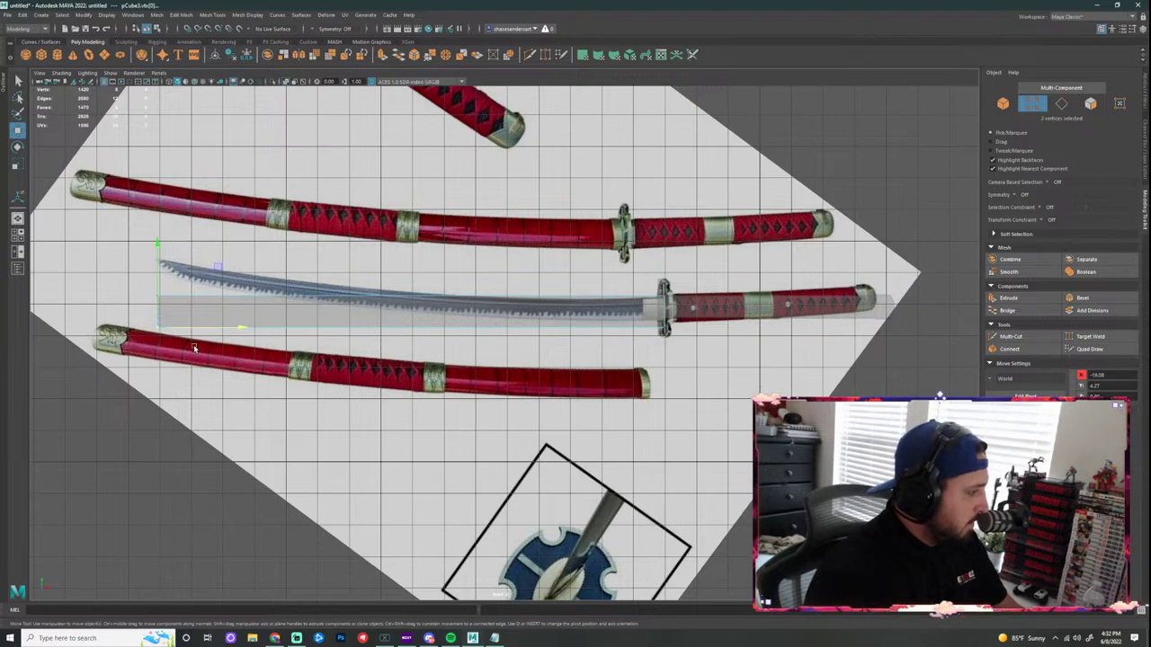
left_click_drag(158, 249, 157, 207)
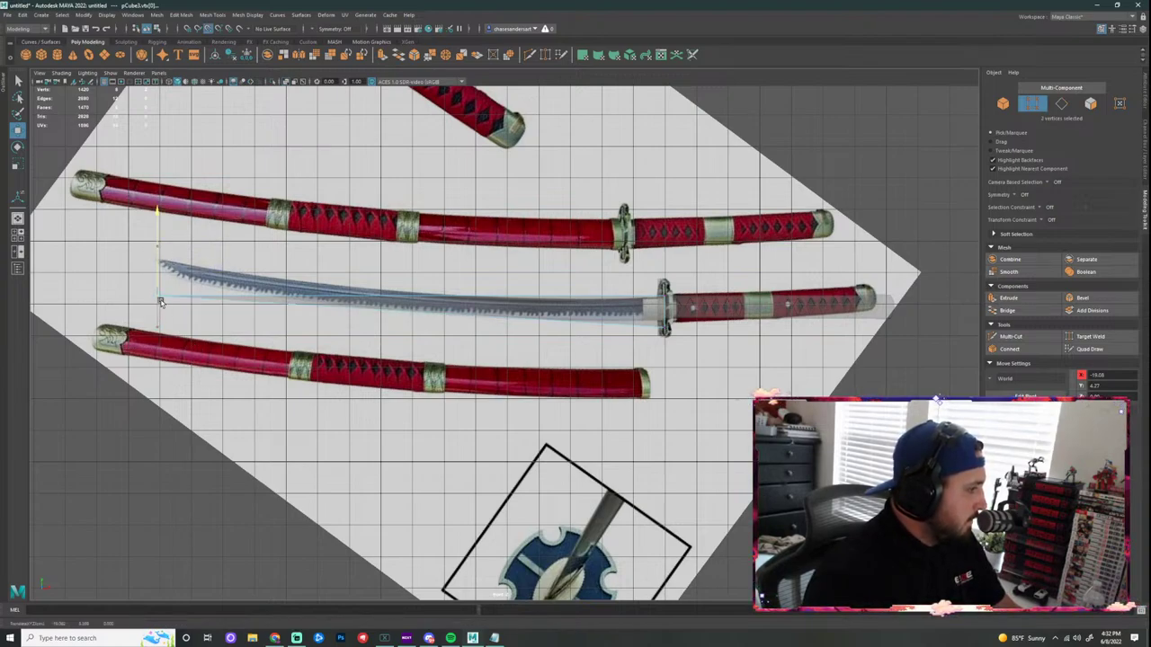
left_click_drag(158, 298, 159, 298)
key("ctrl+z")
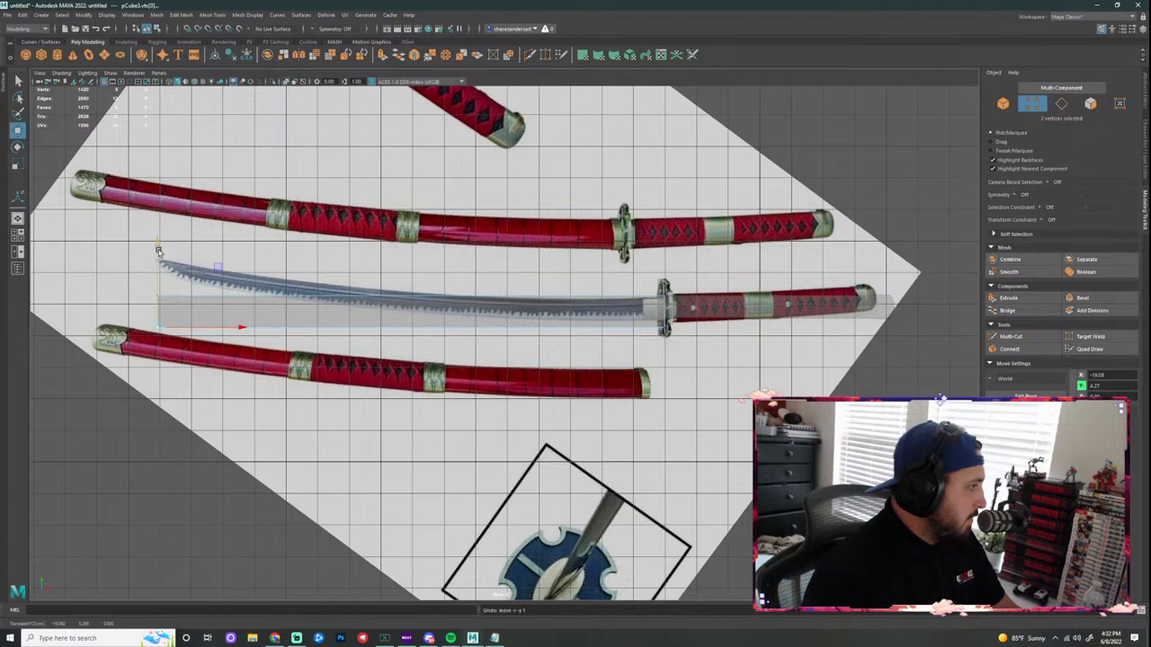
left_click_drag(157, 250, 157, 176)
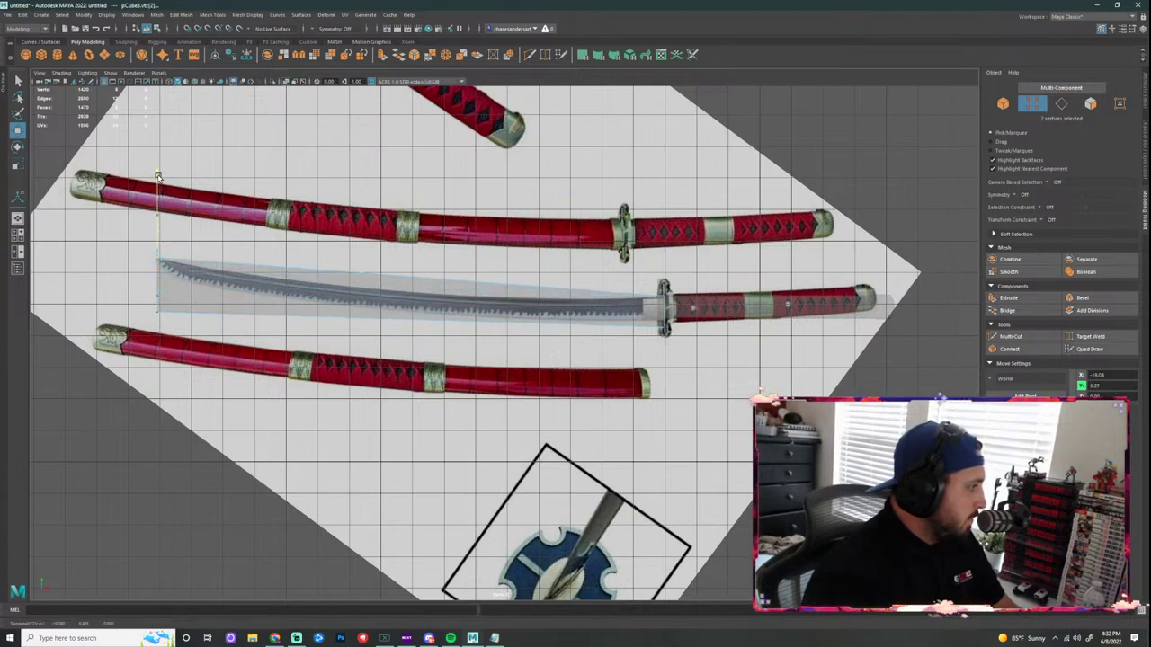
scroll(182, 320, "up", 3)
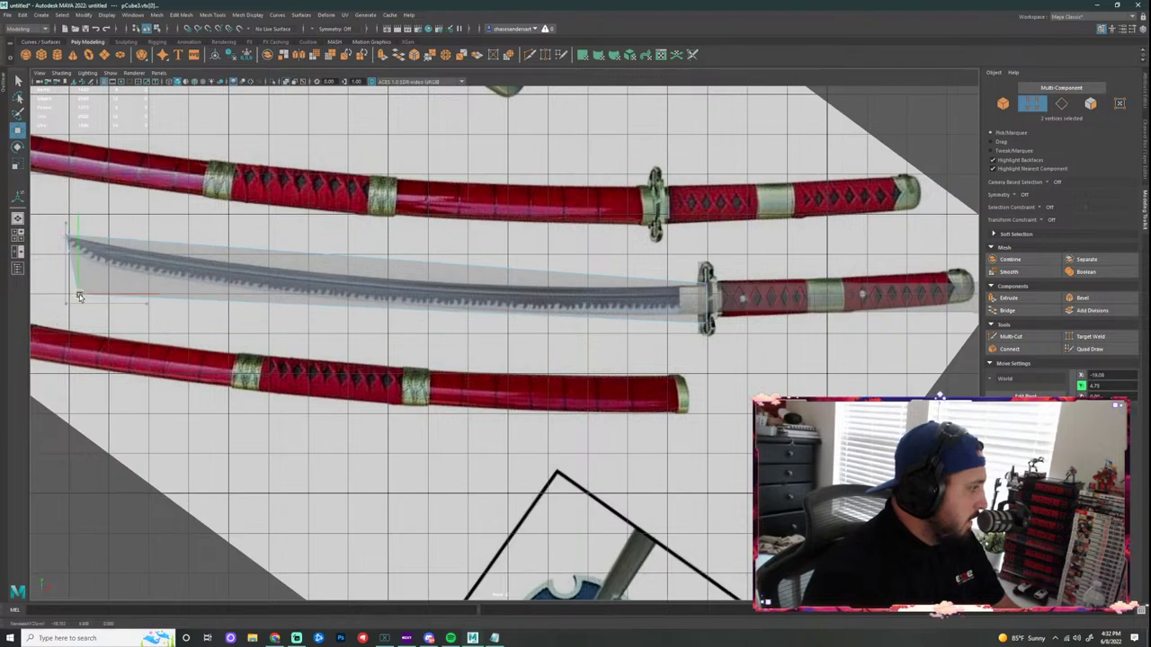
mouse_move(95, 272)
left_mouse_down()
mouse_move(123, 291)
mouse_move(104, 266)
left_mouse_up()
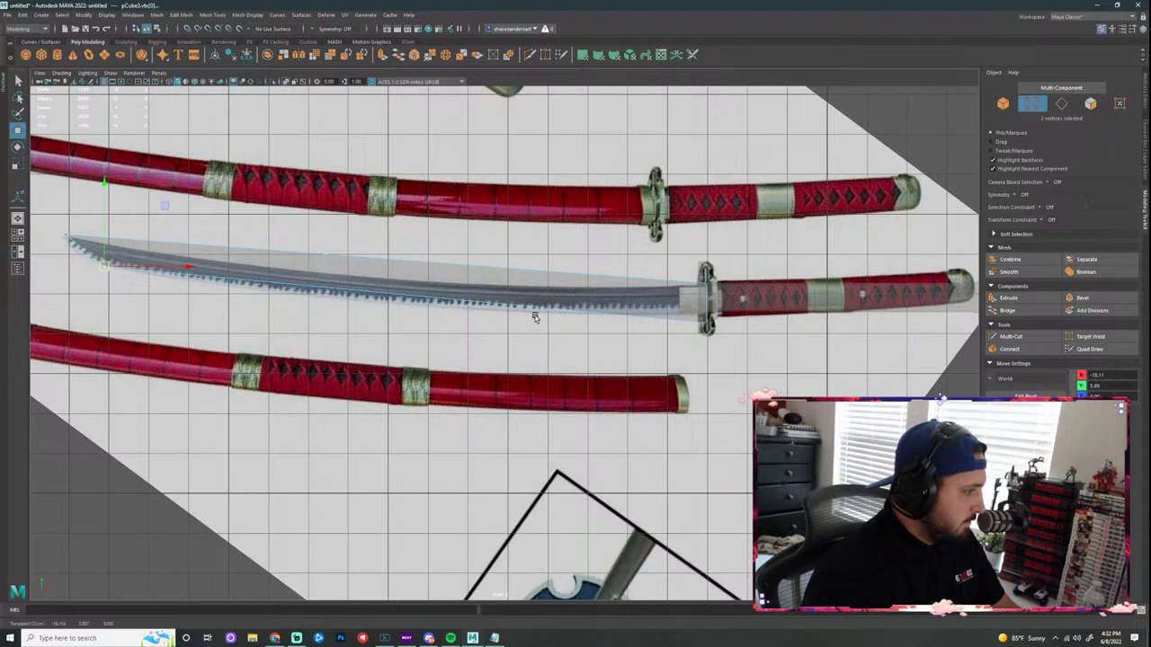
Step: Insert an edge loop across the blade mesh near its middle with Multi-Cut
left_click(530, 54)
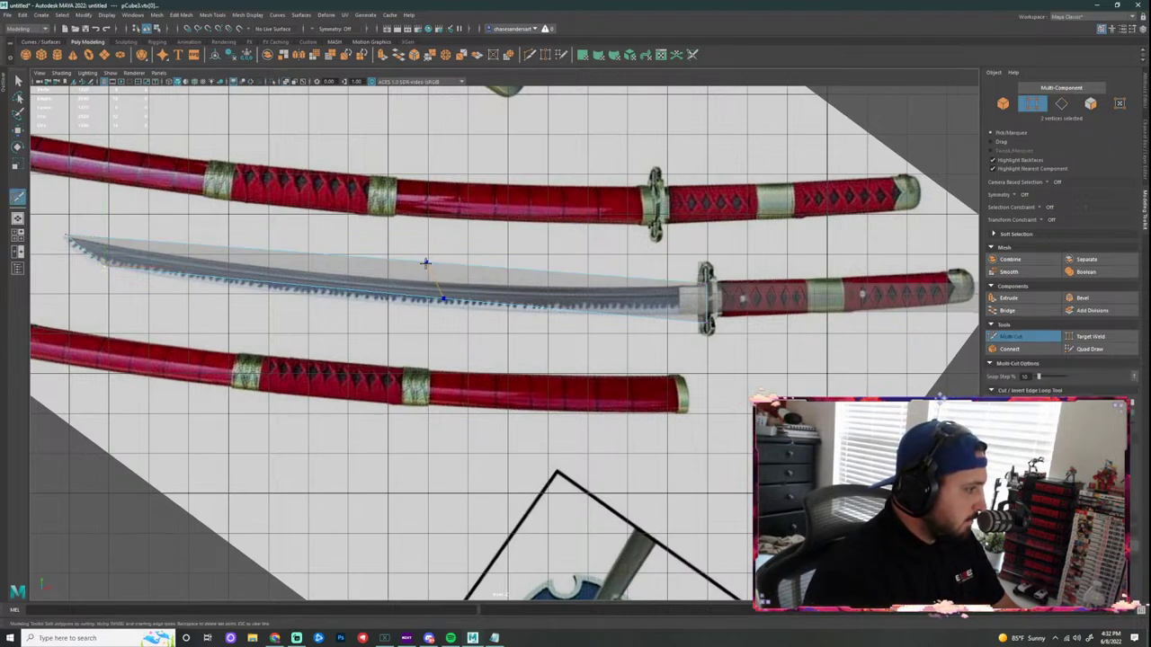
left_click(418, 263, "ctrl")
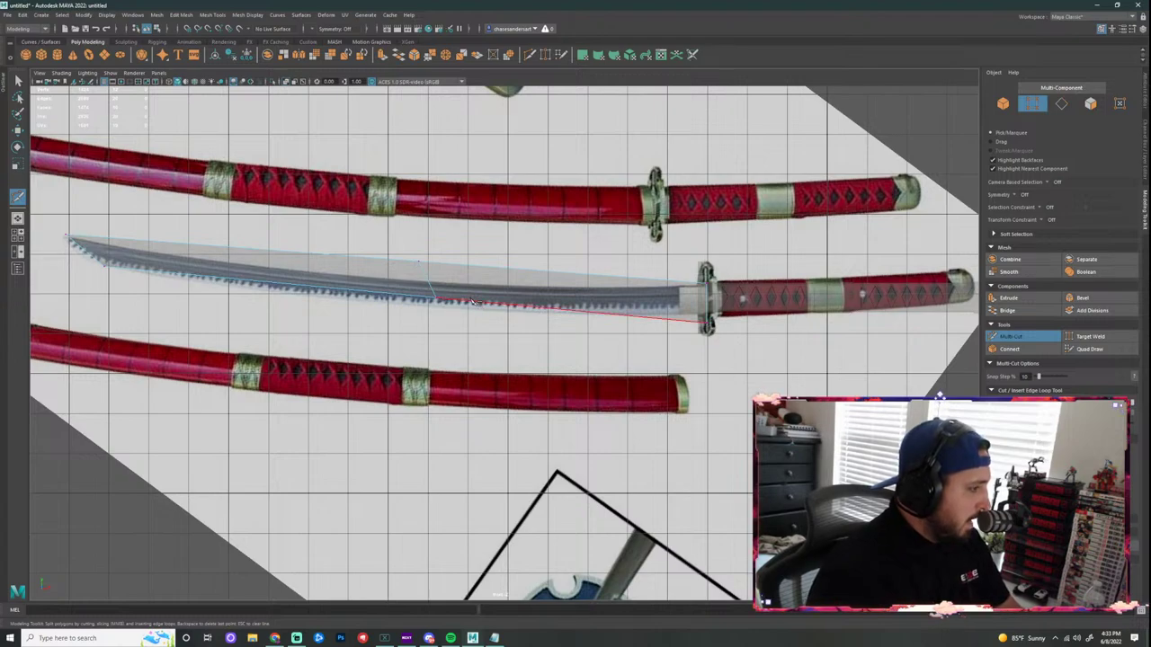
Step: Undo the slanted middle cut, insert a vertical edge loop near X -10 instead and lower it onto the blade reference
key("ctrl+z")
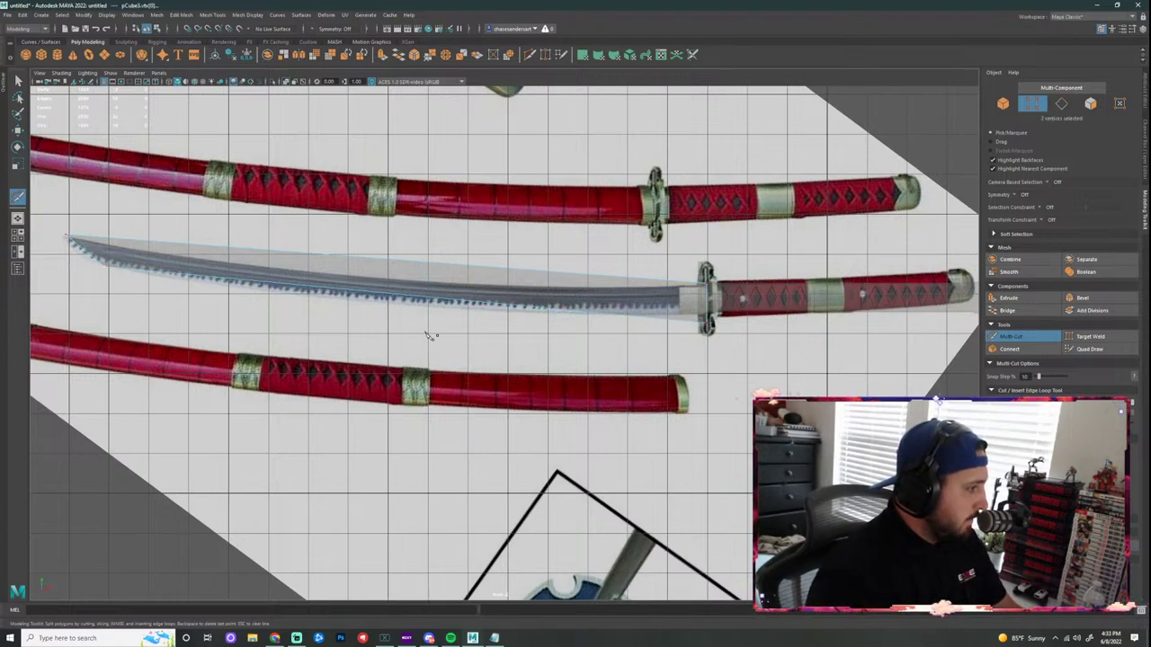
left_click(456, 303)
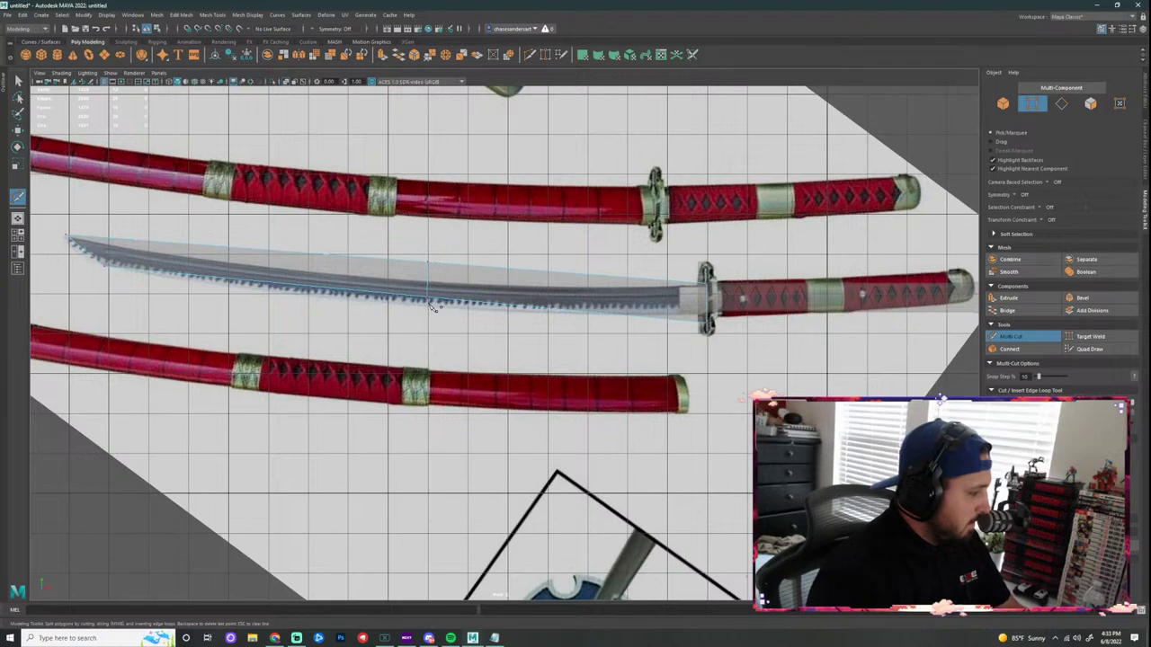
key("q")
right_click_drag(429, 286, 428, 266)
double_click(429, 274)
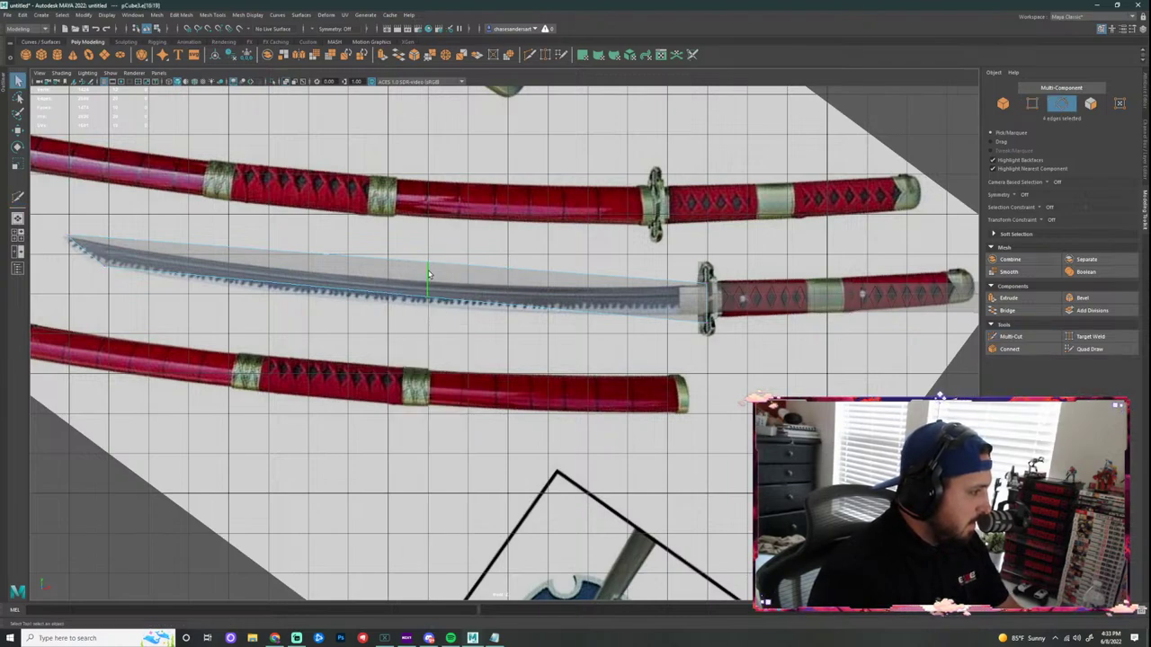
key("w")
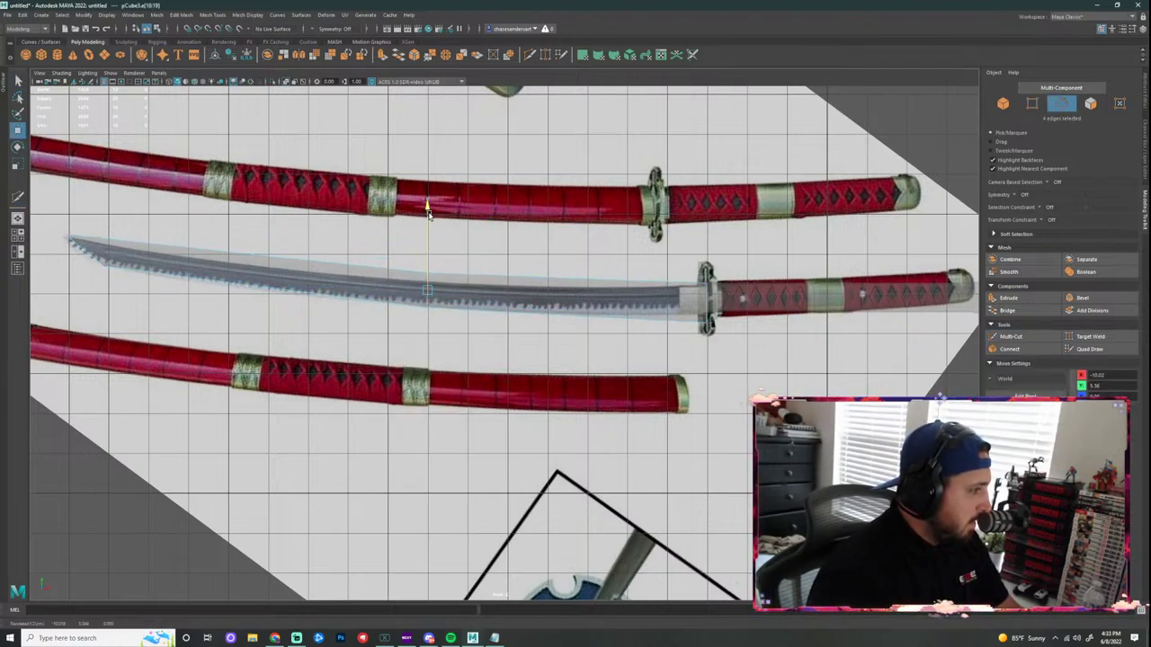
Step: Insert two more vertical edge loops with Multi-Cut, one midway toward the guard and one midway toward the tip
left_click(529, 54)
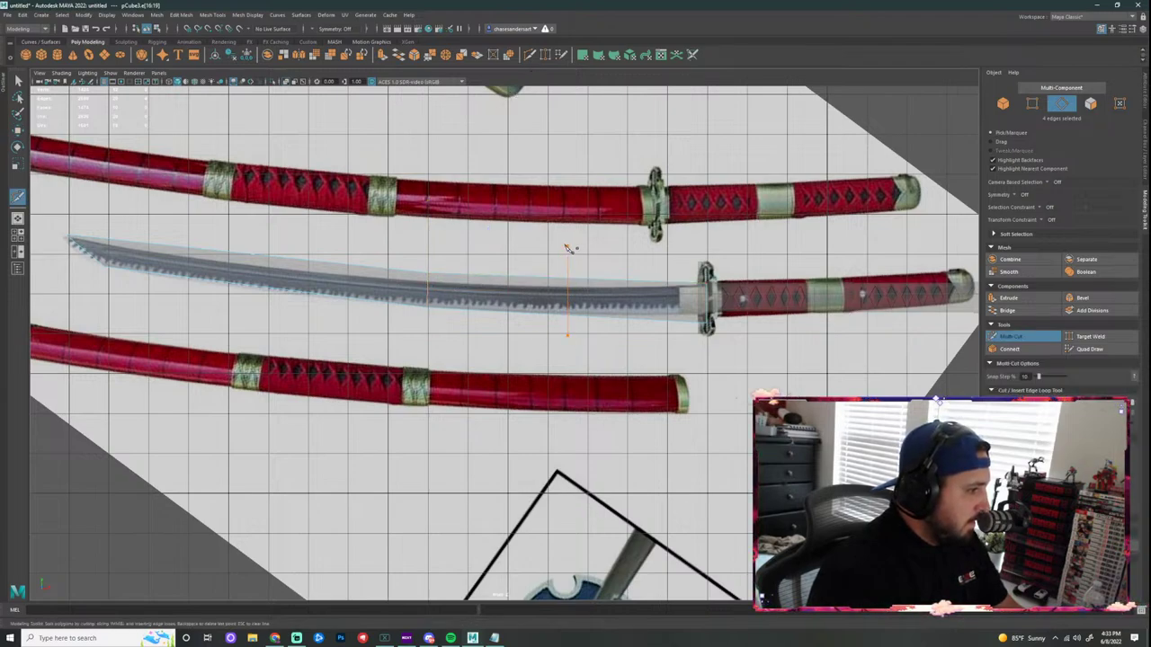
left_click_drag(565, 246, 568, 248, "shift")
key("q")
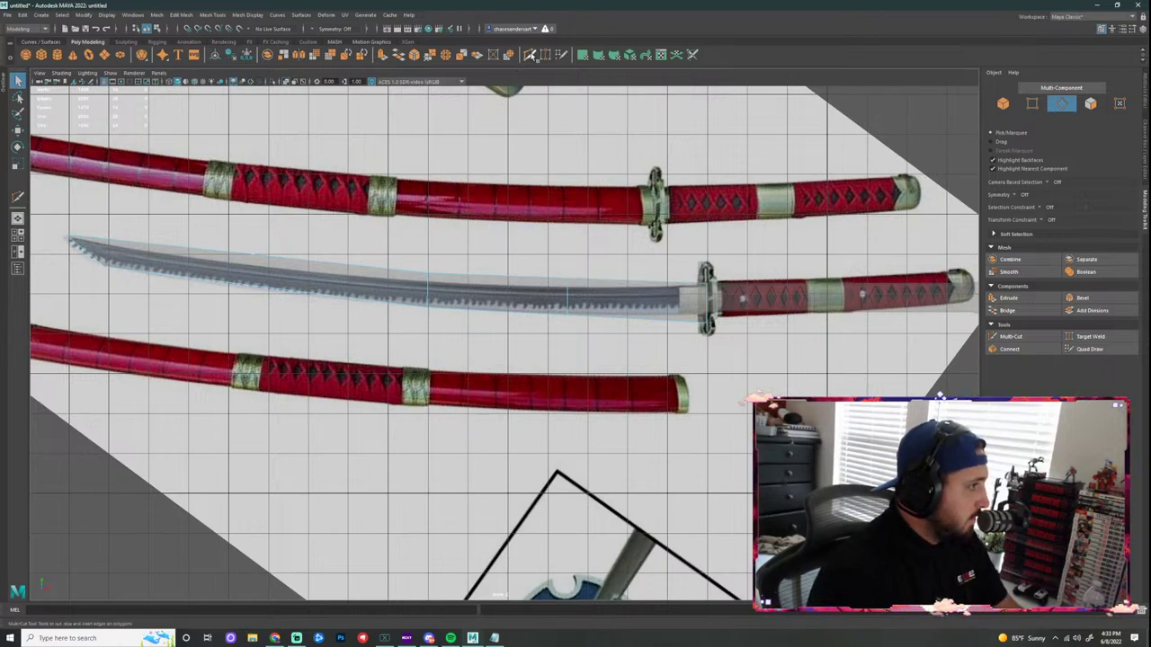
key("ctrl+shift+x")
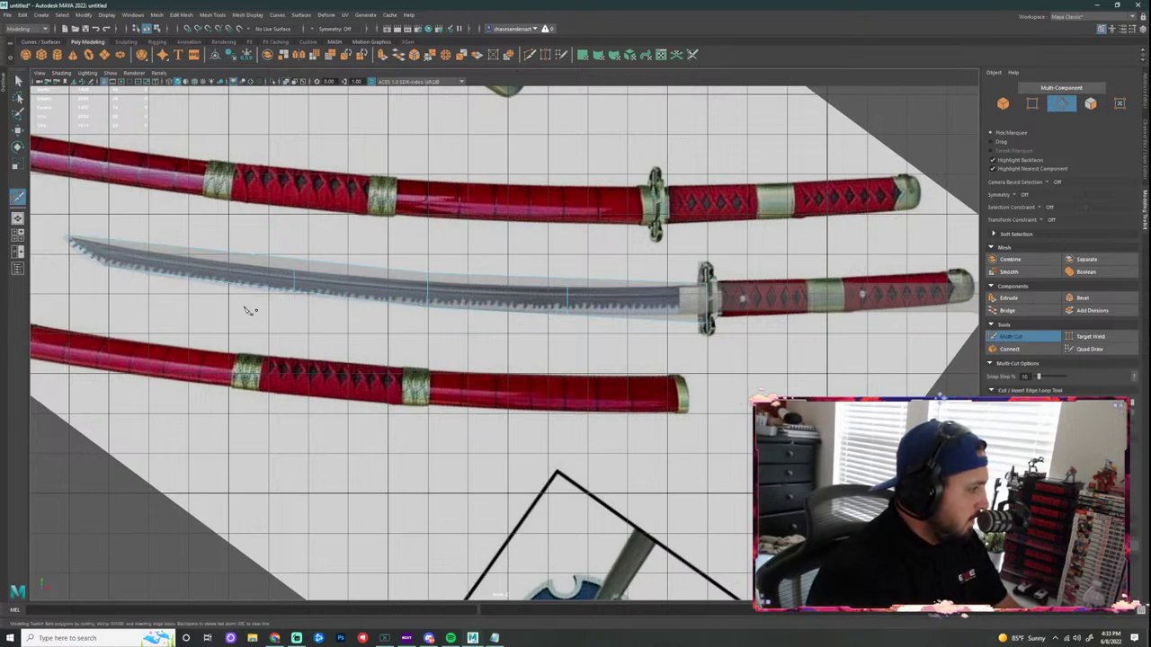
Step: Lower the upper vertices of the three edge loops onto the blade's spine in the reference
key("q")
right_click_drag(292, 268, 275, 275)
key("w")
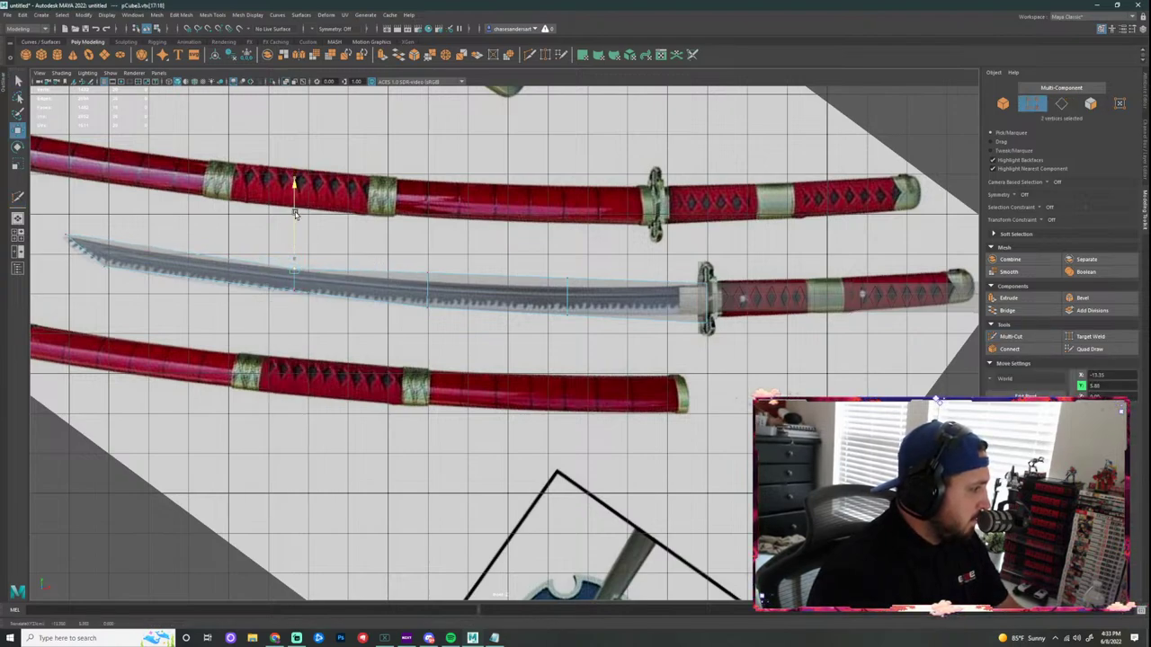
mouse_move(436, 261)
left_mouse_down()
mouse_move(419, 278)
mouse_move(429, 265)
left_mouse_up()
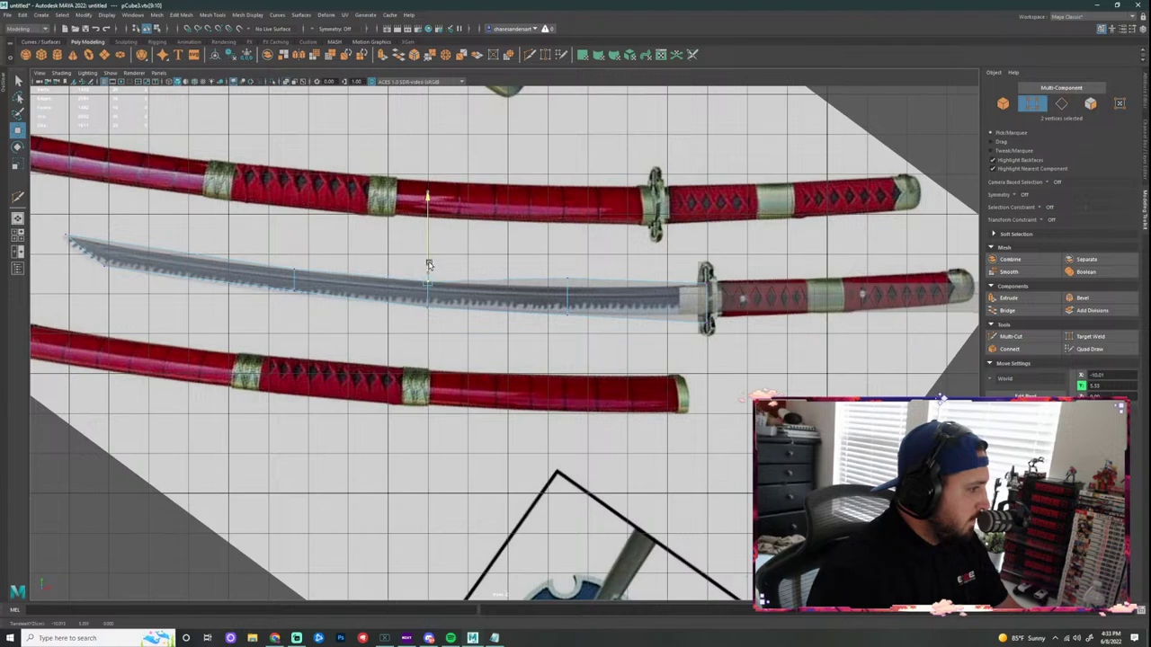
left_click_drag(567, 275, 569, 290)
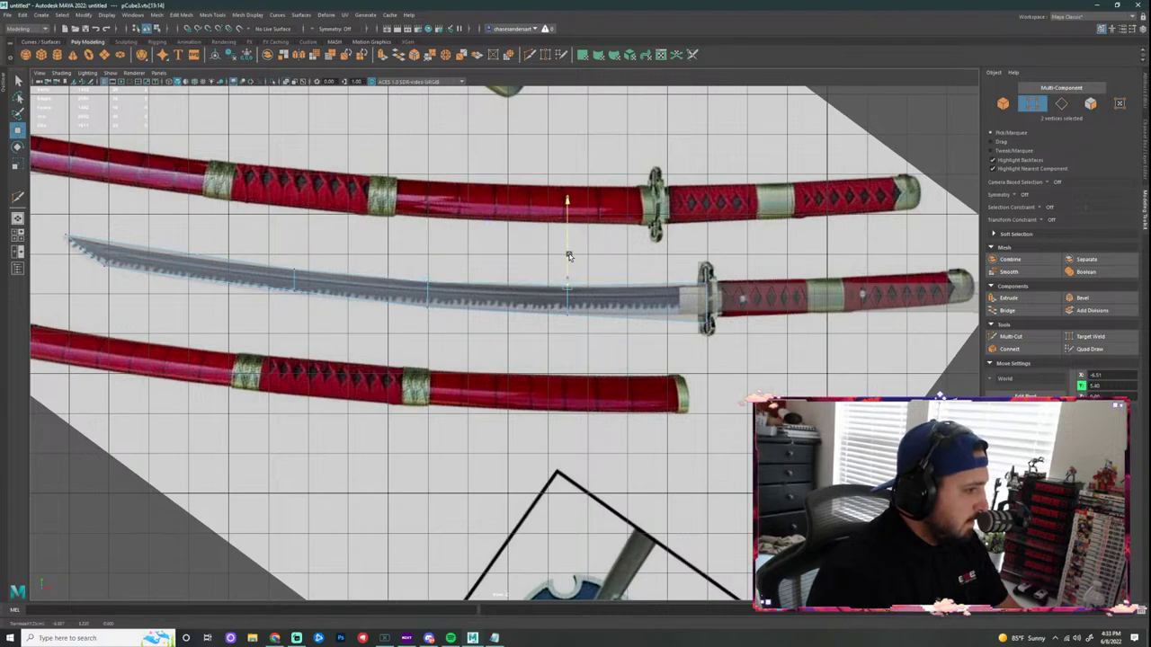
Step: Fit the blade's guard end by raising its lower vertices to the blade edge and lowering the upper pair to about Y 5.25
scroll(570, 258, "up", 3)
left_click_drag(815, 300, 768, 322)
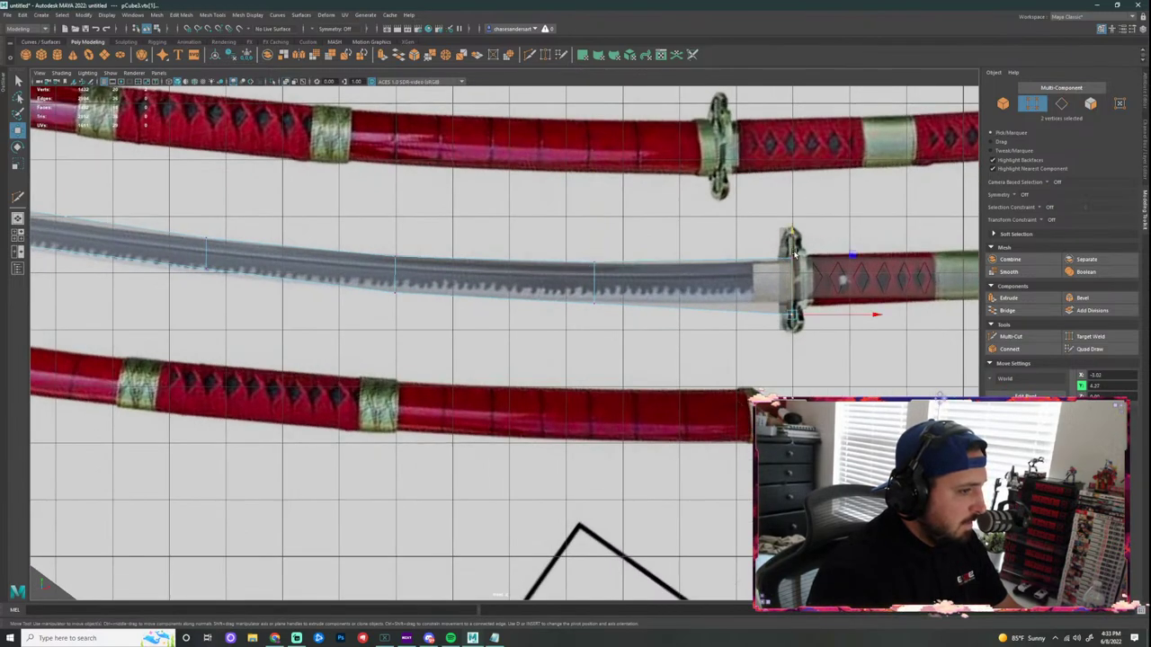
left_click_drag(793, 239, 793, 225)
left_click_drag(792, 270, 792, 230)
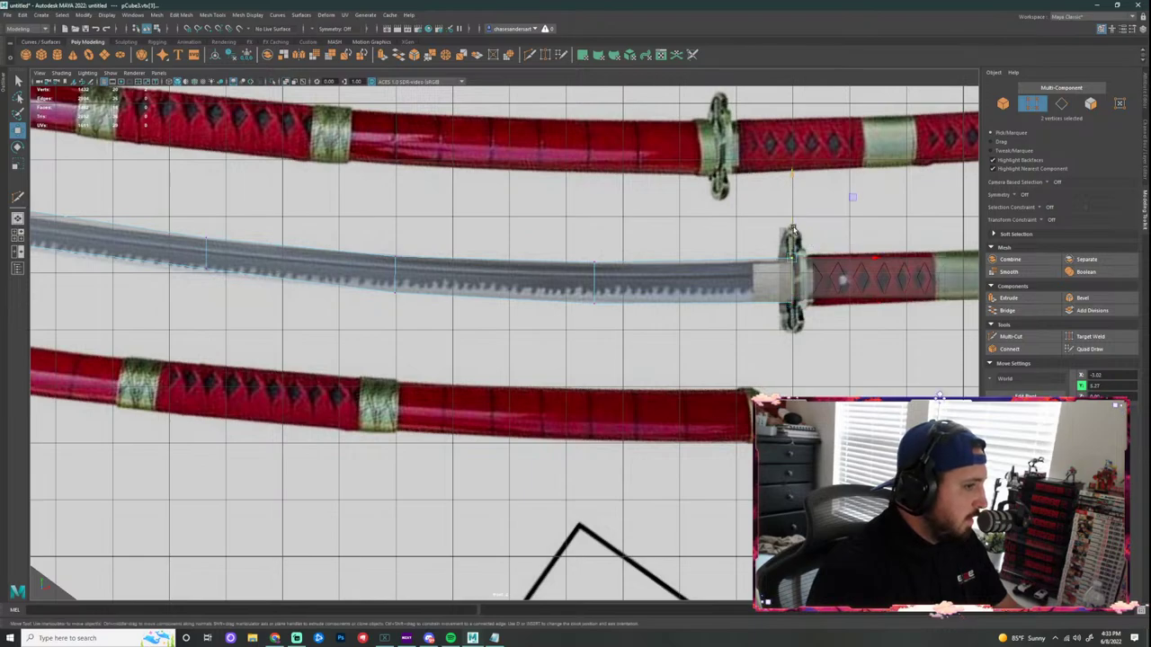
left_click_drag(792, 178, 793, 182)
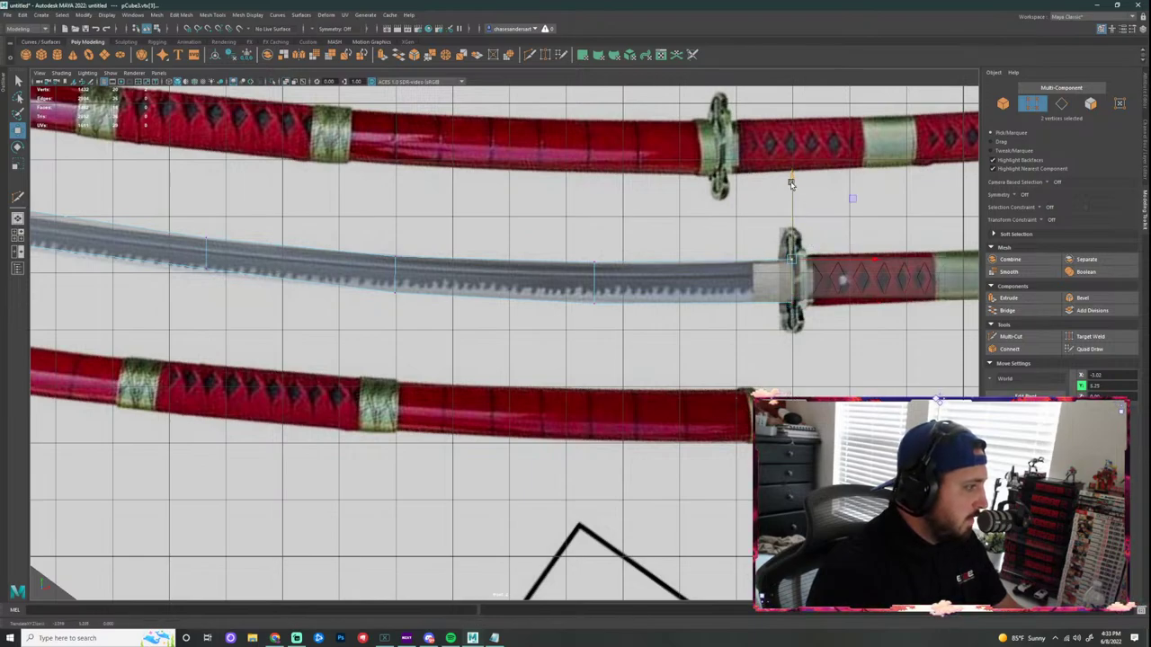
Step: Insert an edge loop near the tip at about X -15.8 and lower its upper vertices onto the spine
middle_click_drag(481, 250, 772, 285, "alt")
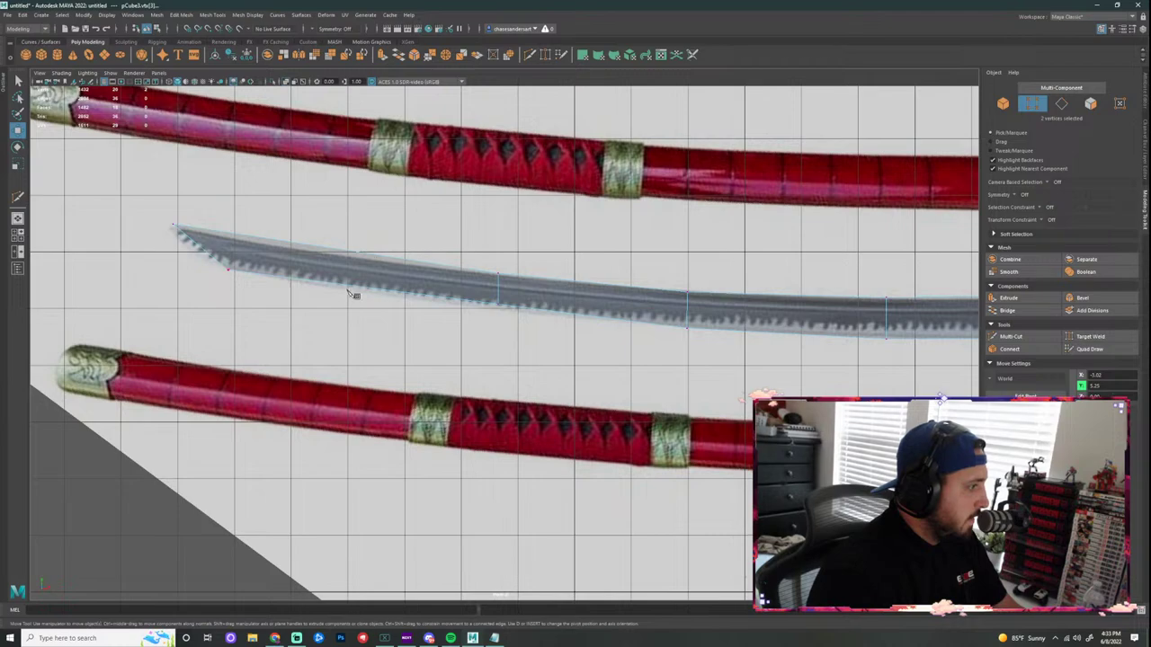
key("ctrl+shift+x")
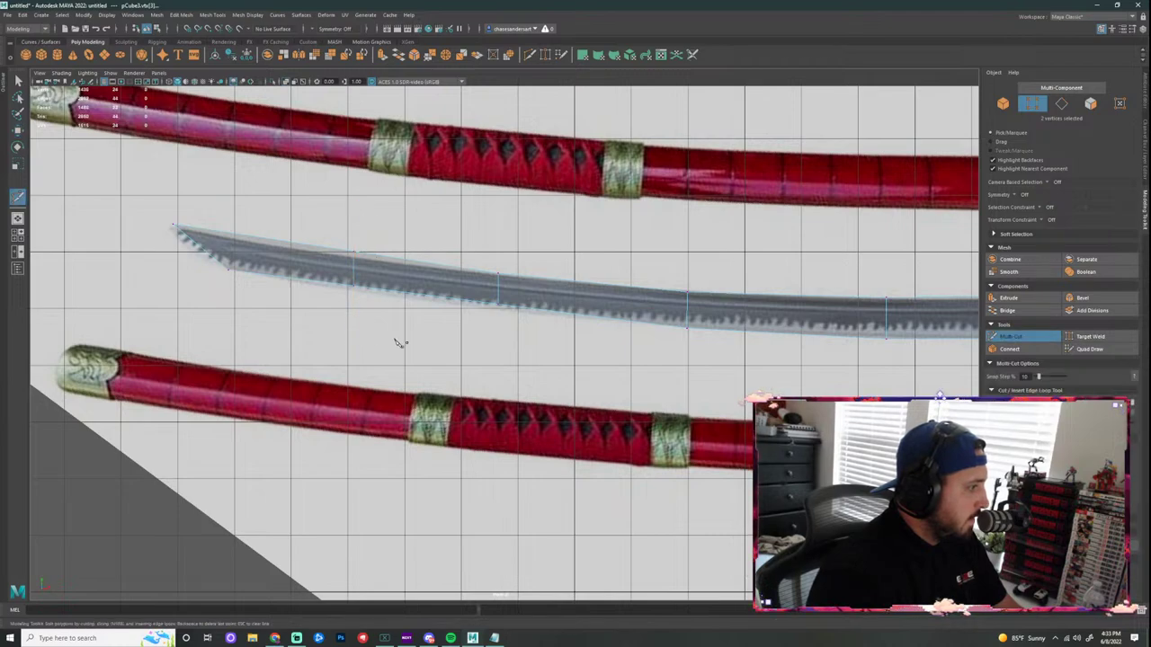
key("q")
left_click_drag(375, 233, 331, 264)
key("w")
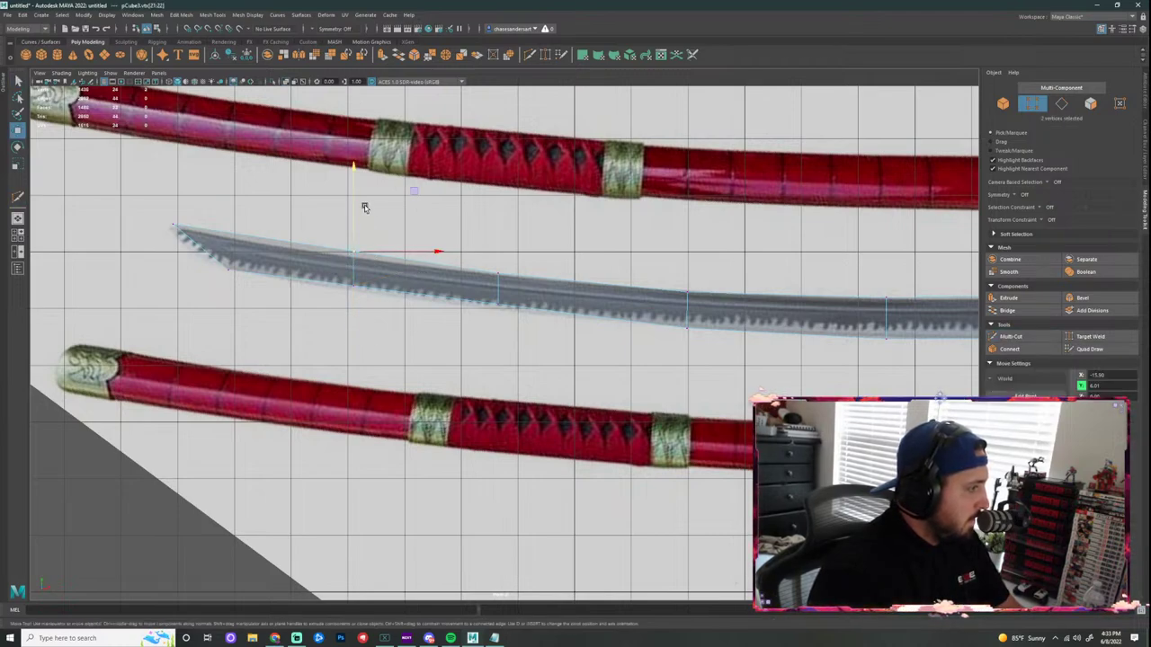
left_click_drag(354, 170, 353, 182)
Step: Nudge the point vertices down onto the reference tip and fine-tune the lower tip pair to about Y 5.7
left_click(166, 227)
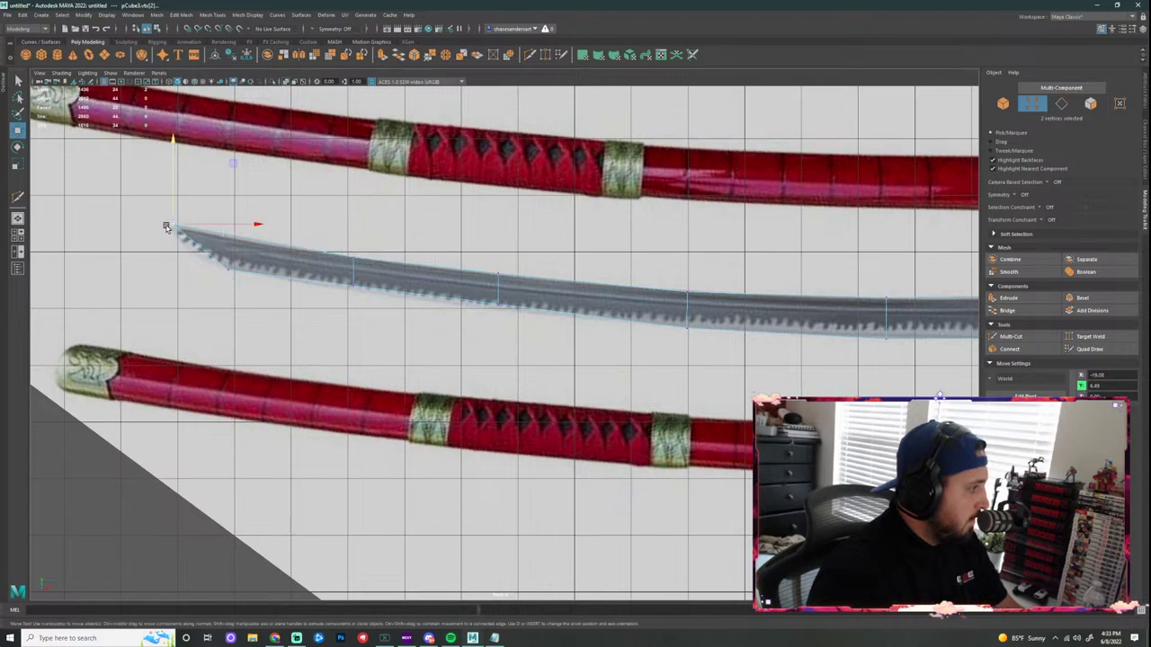
left_click_drag(173, 186, 173, 189)
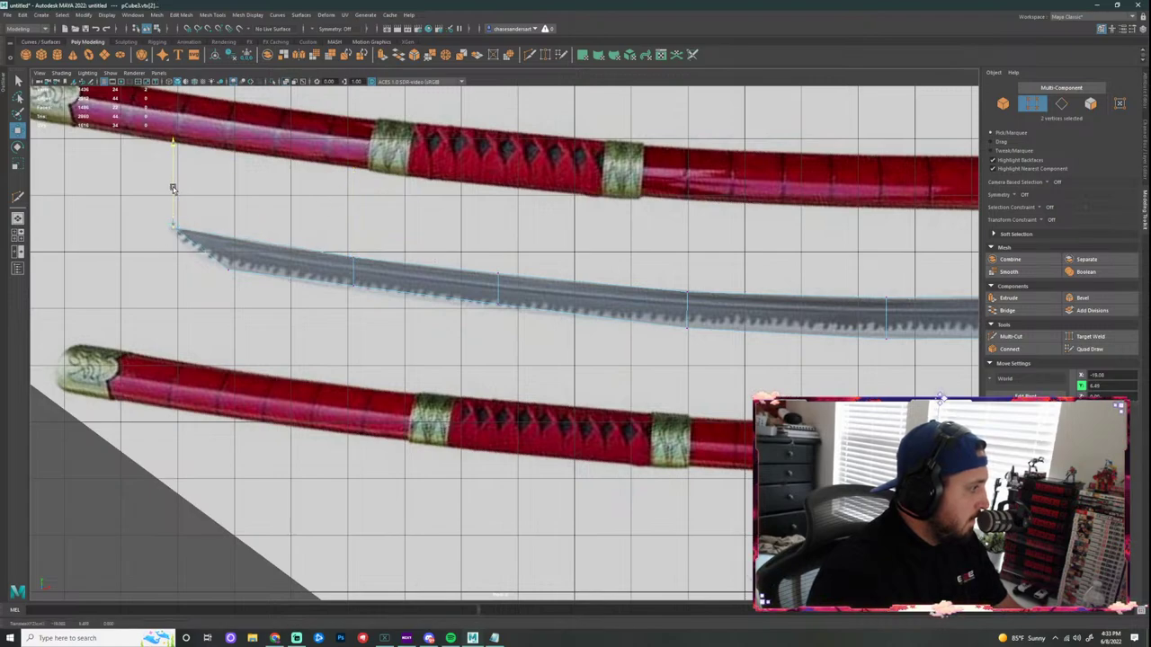
left_click(231, 269)
left_click_drag(228, 219, 228, 220)
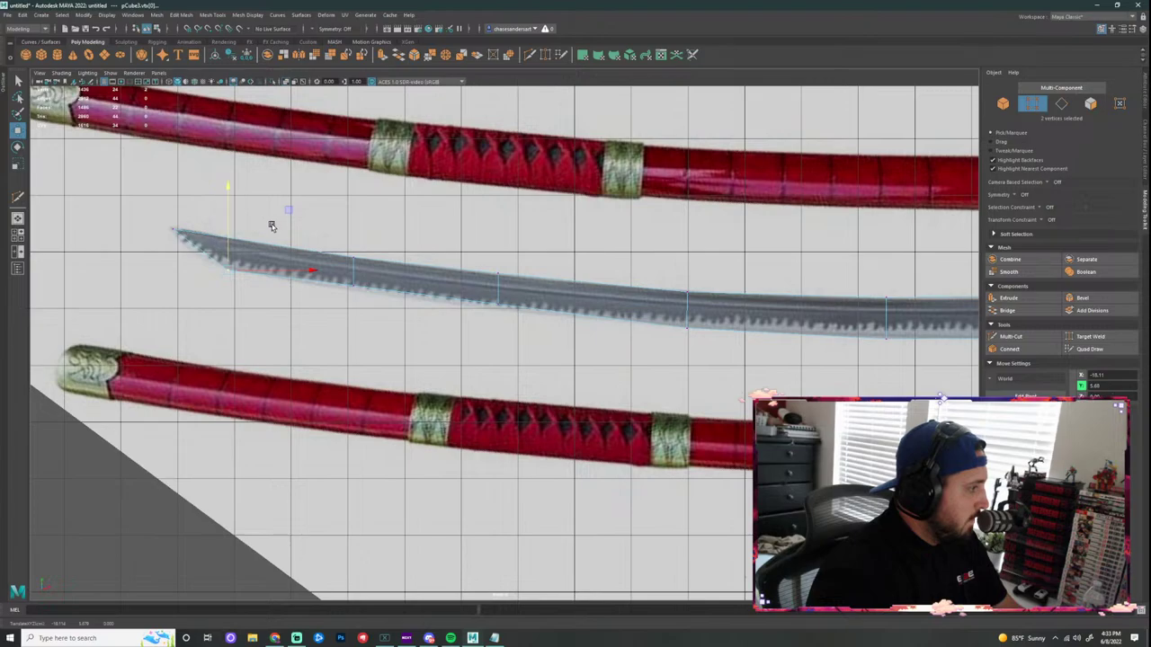
scroll(504, 339, "down", 3)
middle_click_drag(579, 338, 468, 308, "alt")
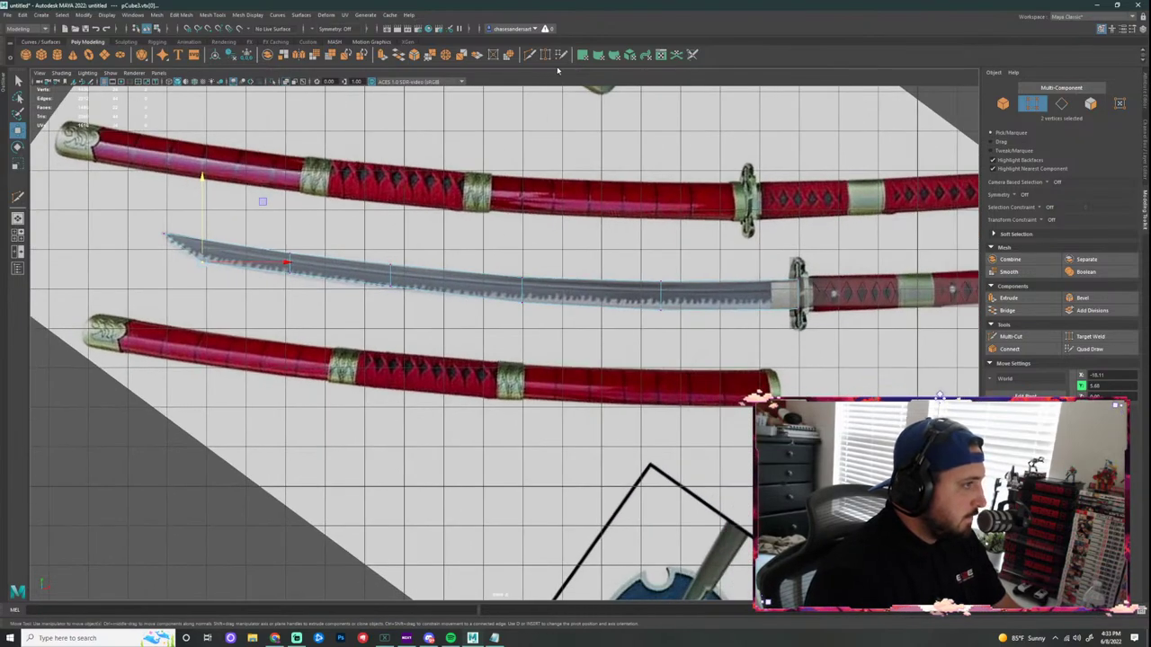
left_click(528, 55)
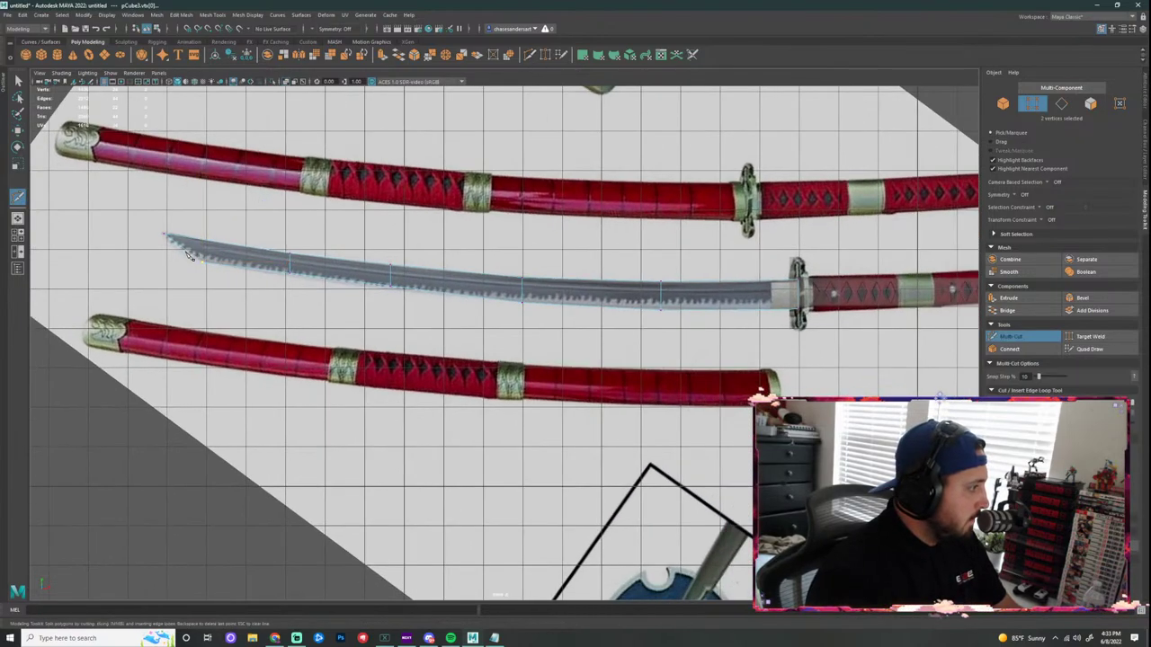
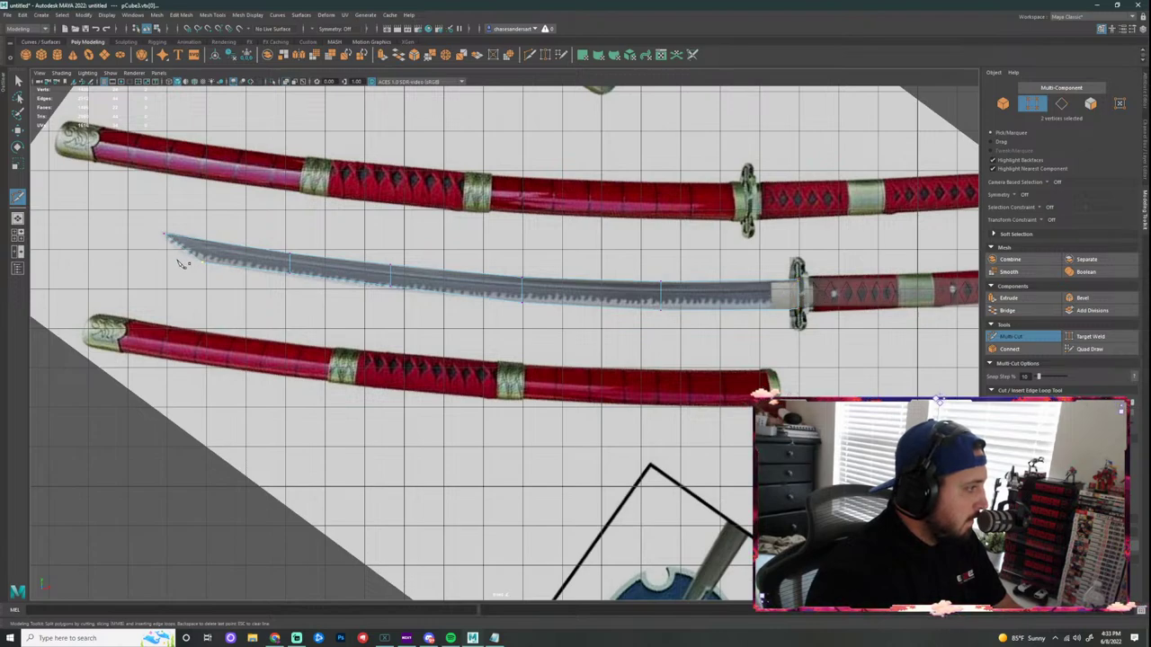
Step: Scale the whole blade down in Z in the perspective view until it is thinner than the handle, checking it from several angles
key("space")
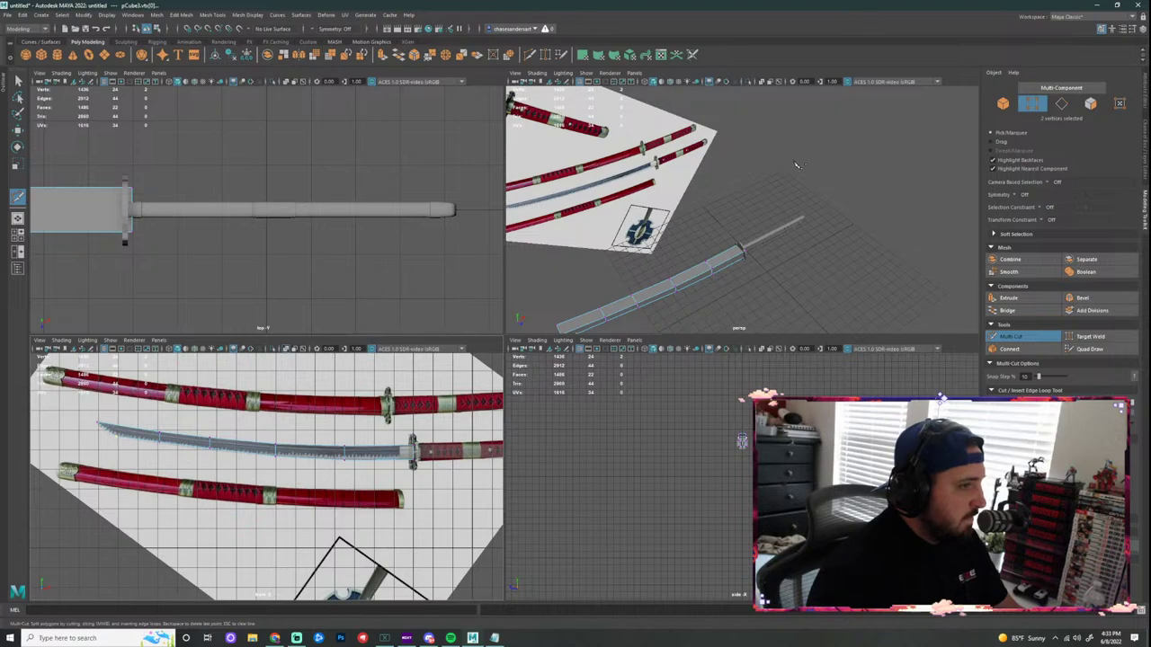
key("space")
left_click_drag(730, 293, 647, 341, "alt")
middle_click_drag(647, 341, 728, 184, "alt")
left_click_drag(728, 186, 605, 325, "alt")
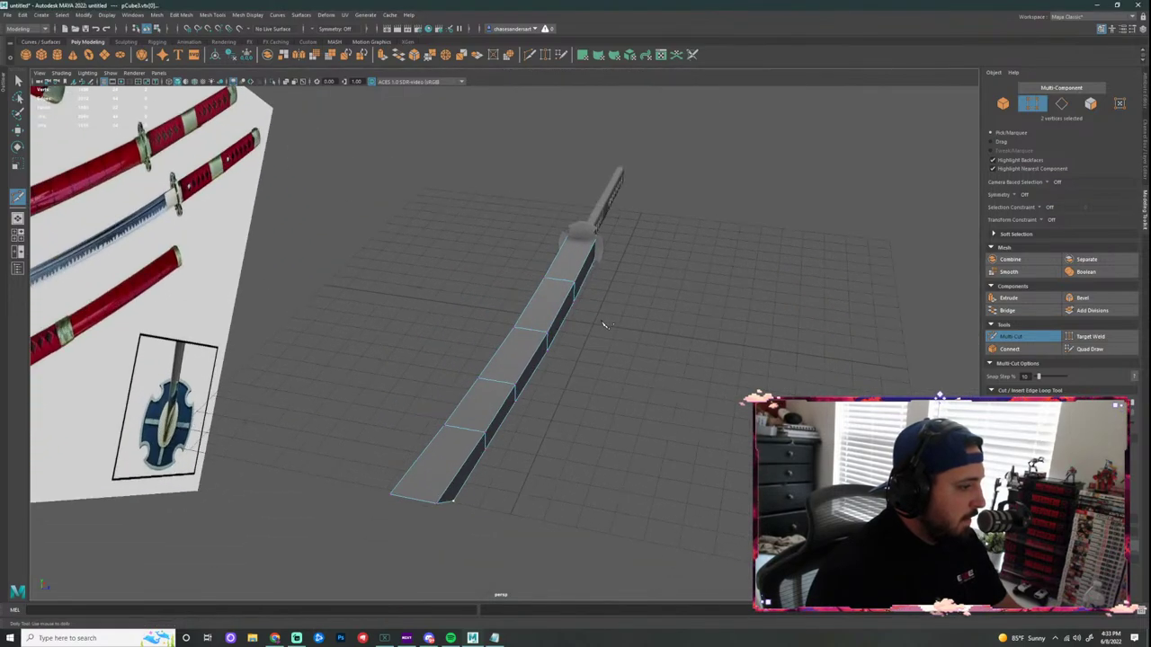
key("q")
right_click_drag(506, 353, 553, 341)
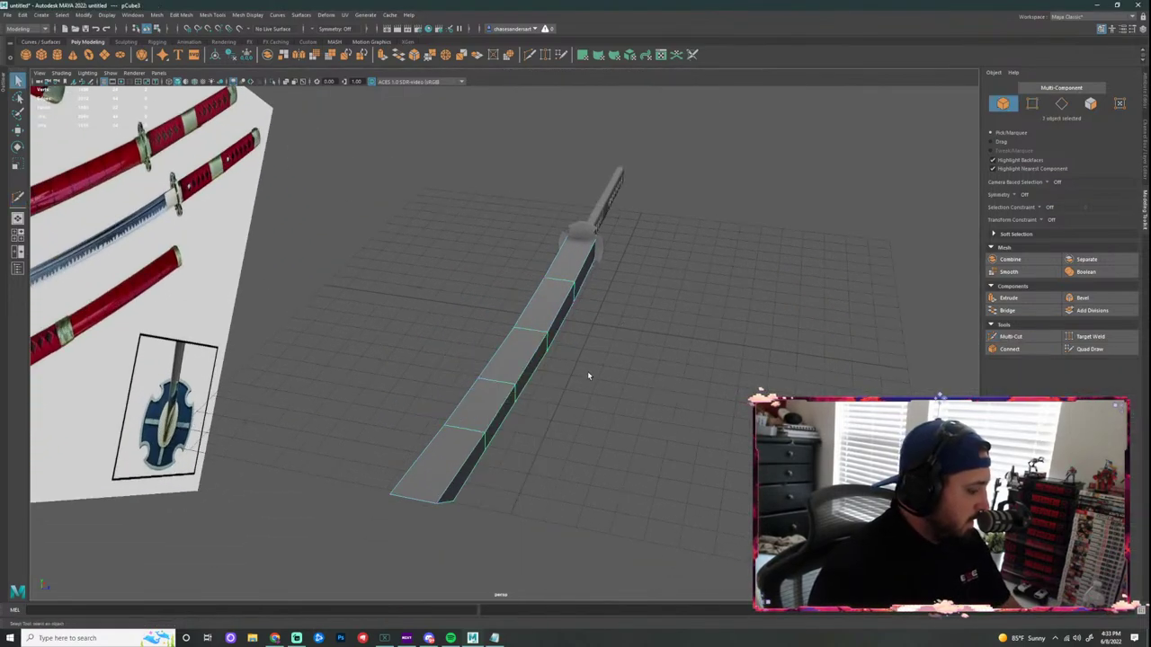
key("r")
left_click_drag(659, 262, 587, 255)
left_click(648, 386)
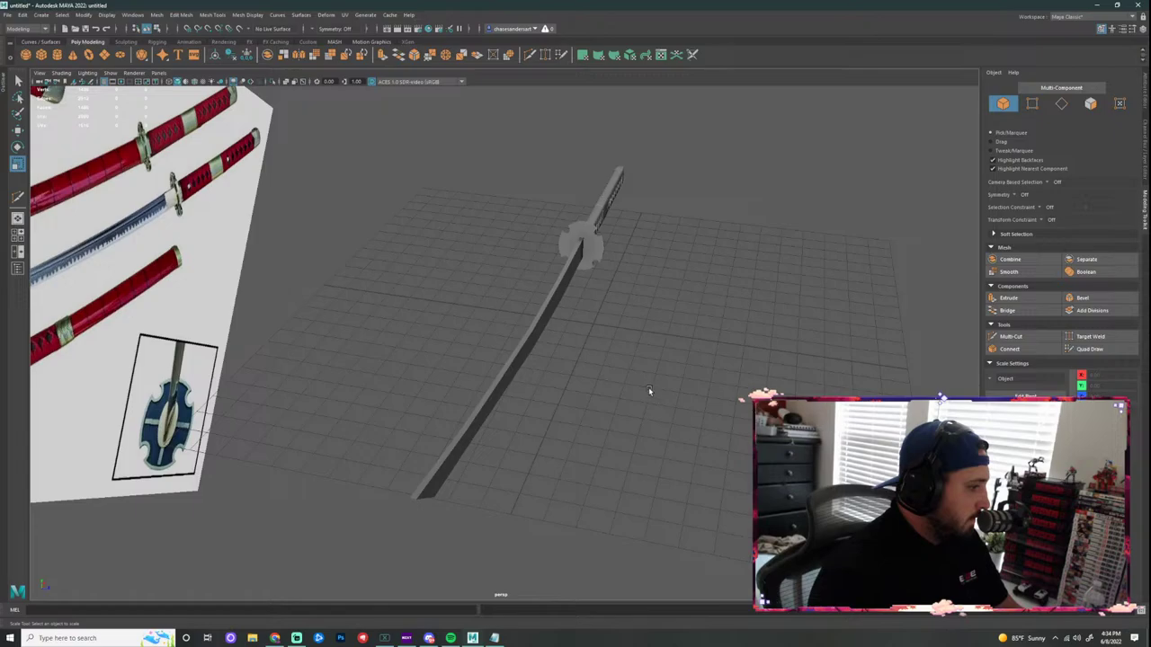
left_click_drag(648, 386, 460, 411, "alt")
left_click(473, 415)
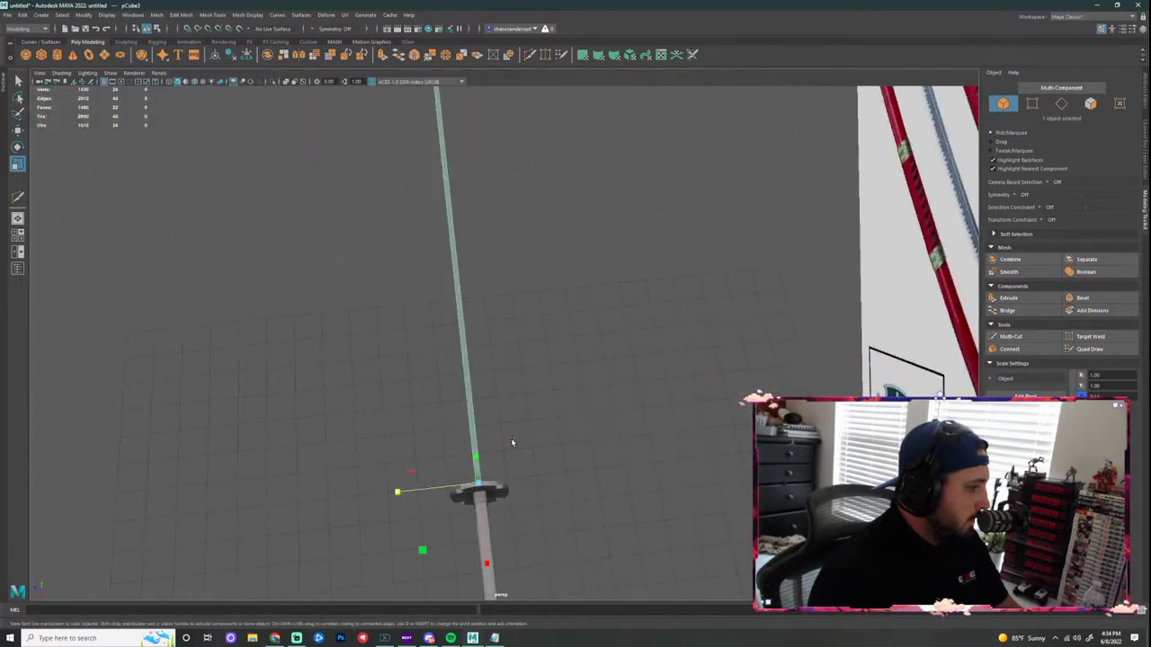
left_click_drag(511, 442, 693, 386, "alt")
Step: In the front view, lower the blade's bottom-edge vertices at about X -15.8 to Y 5.31 and at about X -13.3 to Y 5.03
key("space")
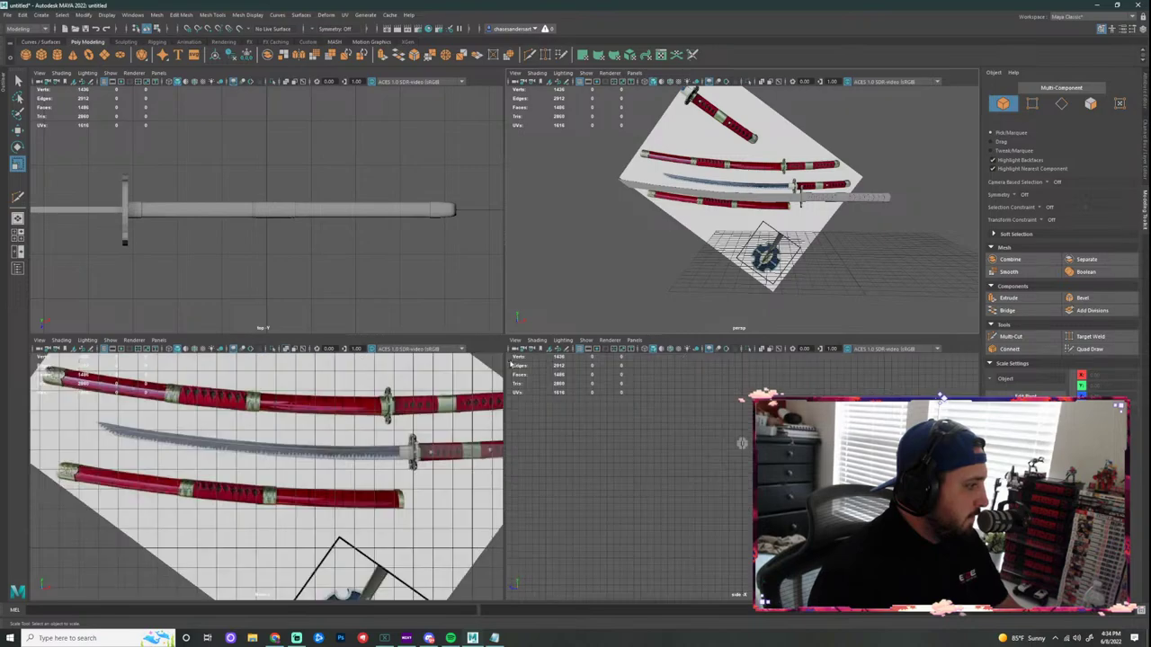
key("space")
scroll(423, 313, "up", 8)
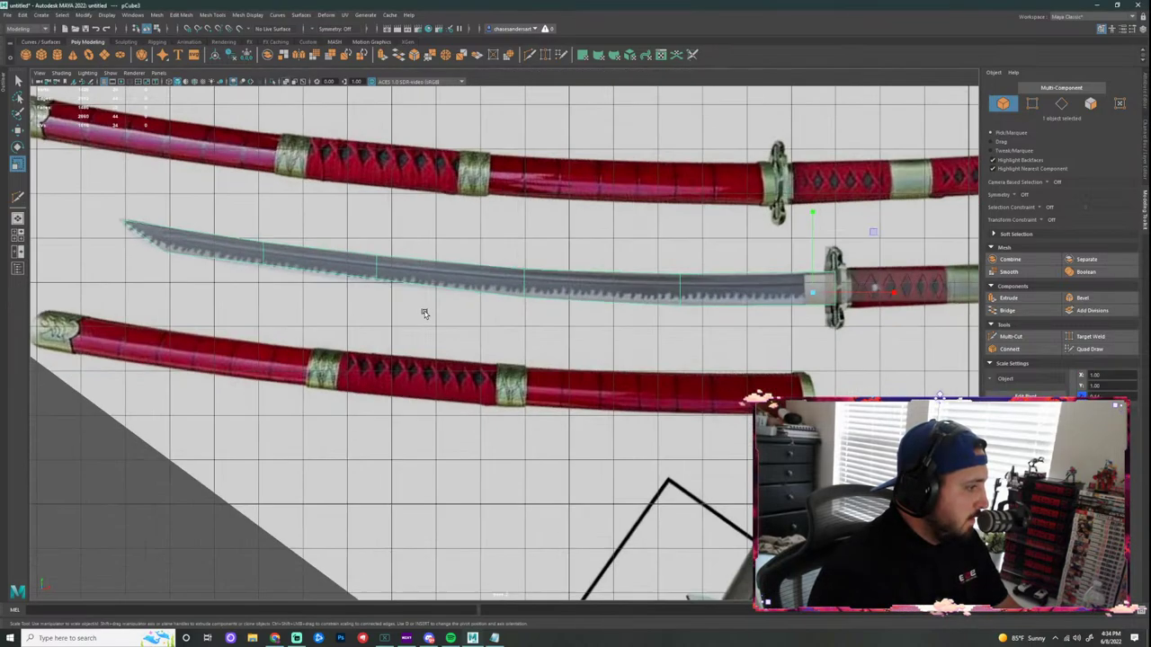
middle_click_drag(457, 301, 547, 332, "alt")
middle_click_drag(351, 250, 541, 259, "alt")
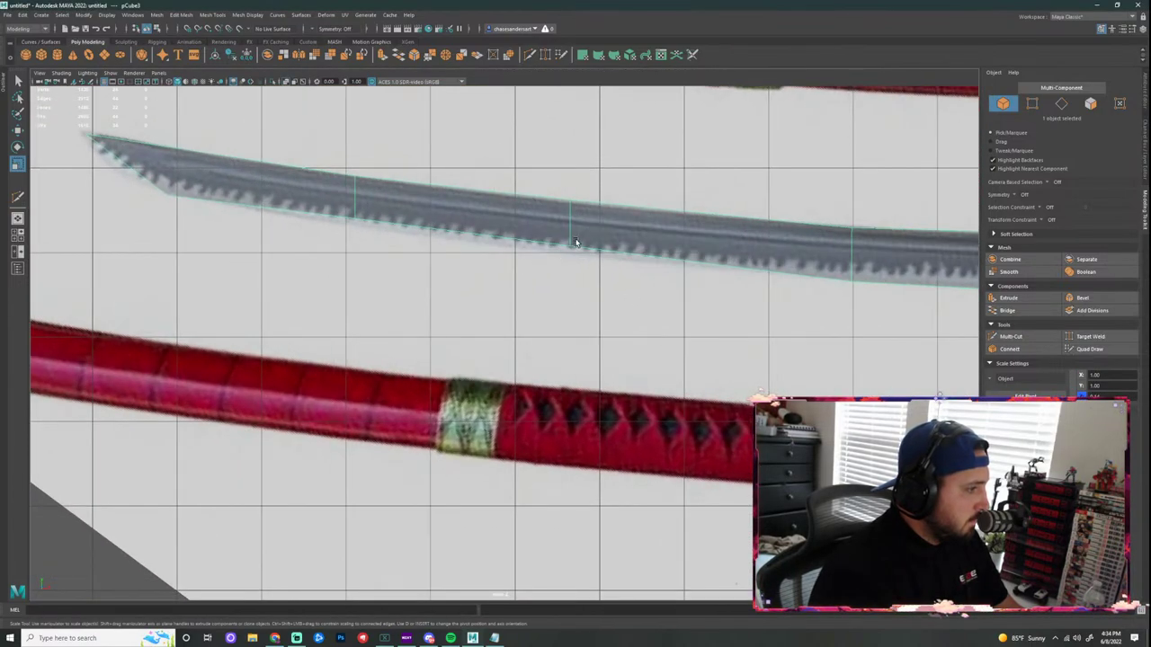
right_click_drag(576, 242, 570, 241, "ctrl")
key("w")
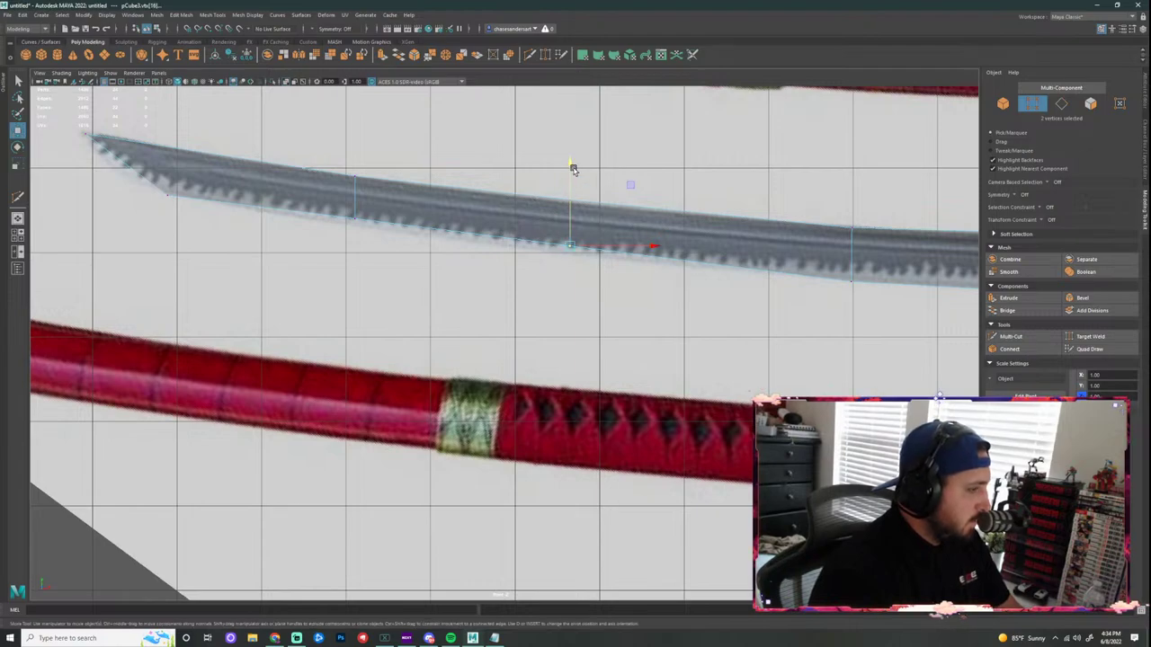
left_click(315, 234)
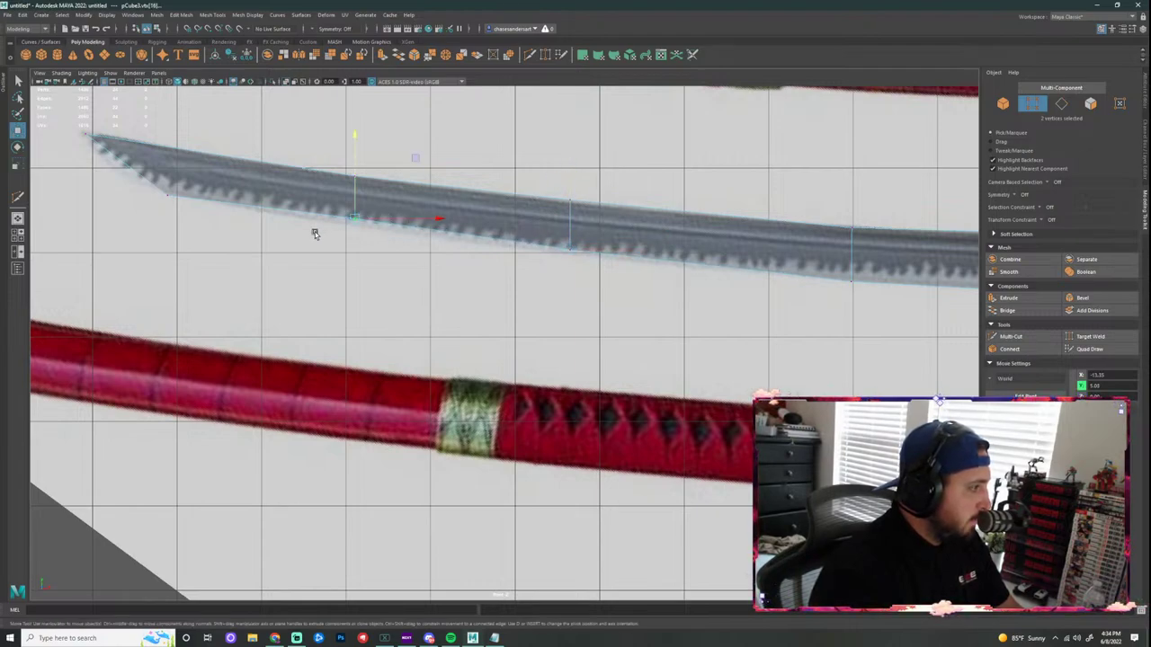
left_click_drag(356, 144, 355, 151)
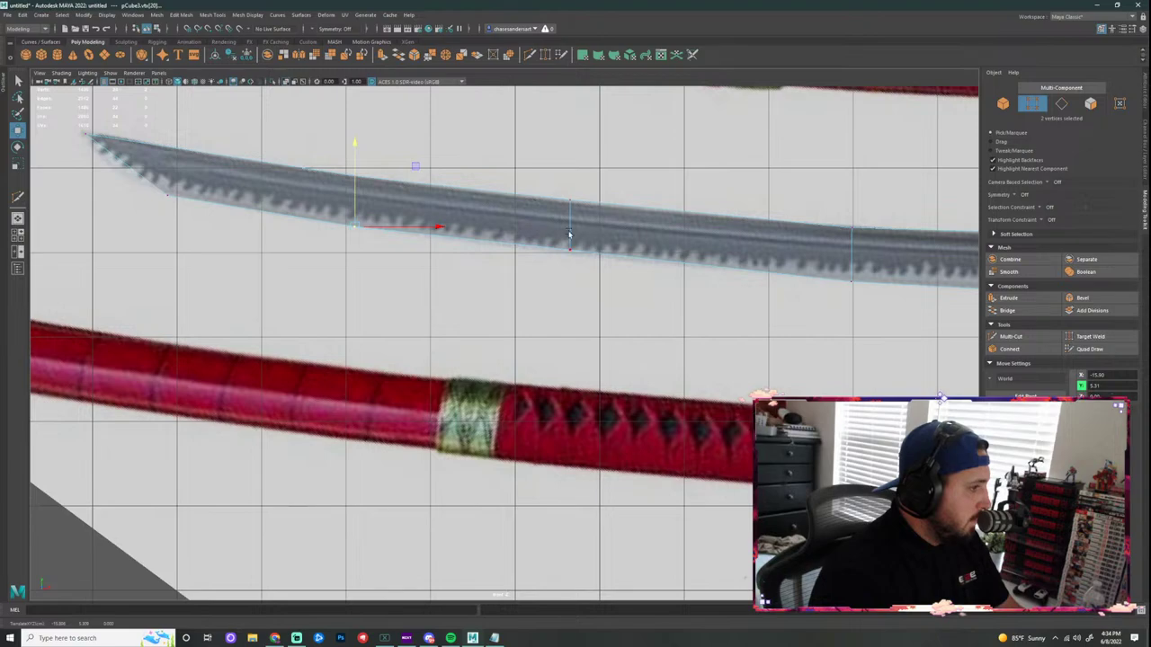
left_click_drag(588, 257, 559, 232)
left_click_drag(569, 167, 569, 169)
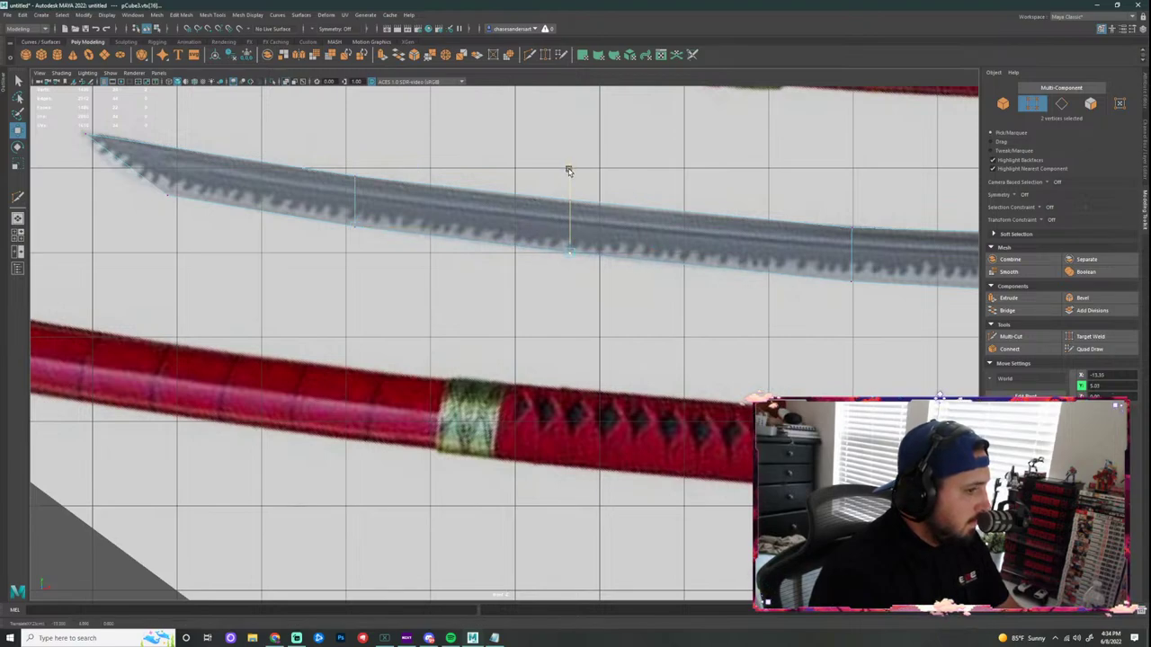
Step: Move the lower tip pair to about X -18.6, Y 5.8 and nudge the neighbouring bottom pair and the point vertices onto the reference
left_click(191, 197)
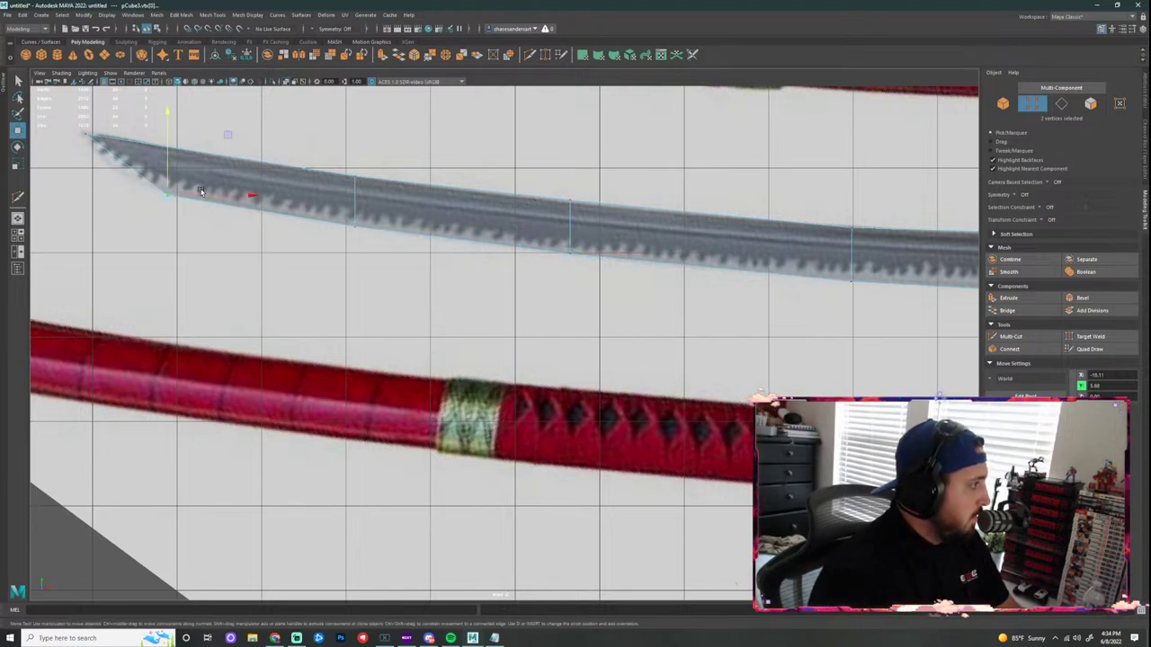
left_click_drag(169, 194, 130, 182)
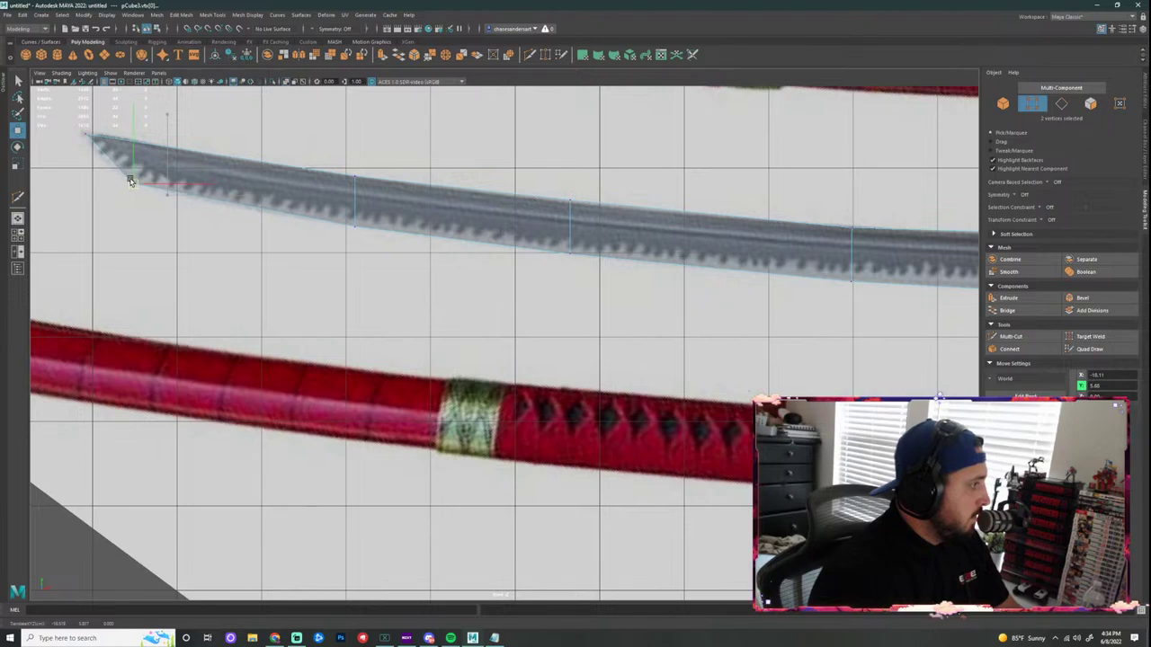
left_click(355, 223)
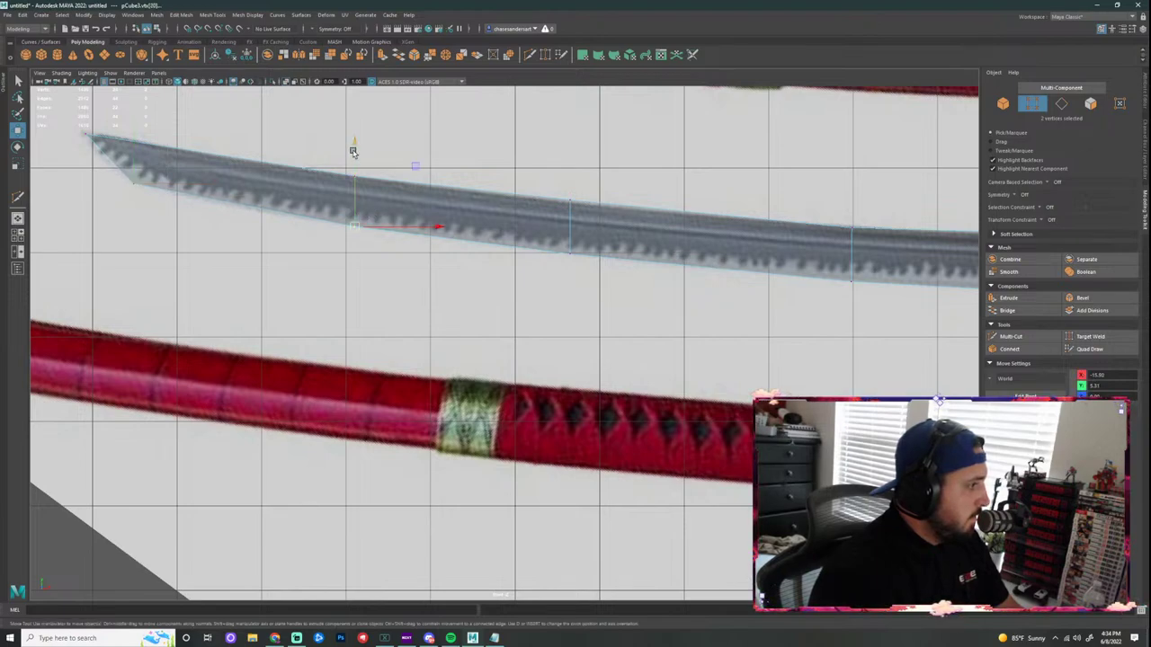
left_click_drag(352, 151, 354, 151)
middle_click_drag(163, 139, 442, 252, "alt")
scroll(442, 253, "up", 1)
left_click_drag(309, 253, 360, 236)
left_click_drag(345, 166, 345, 163)
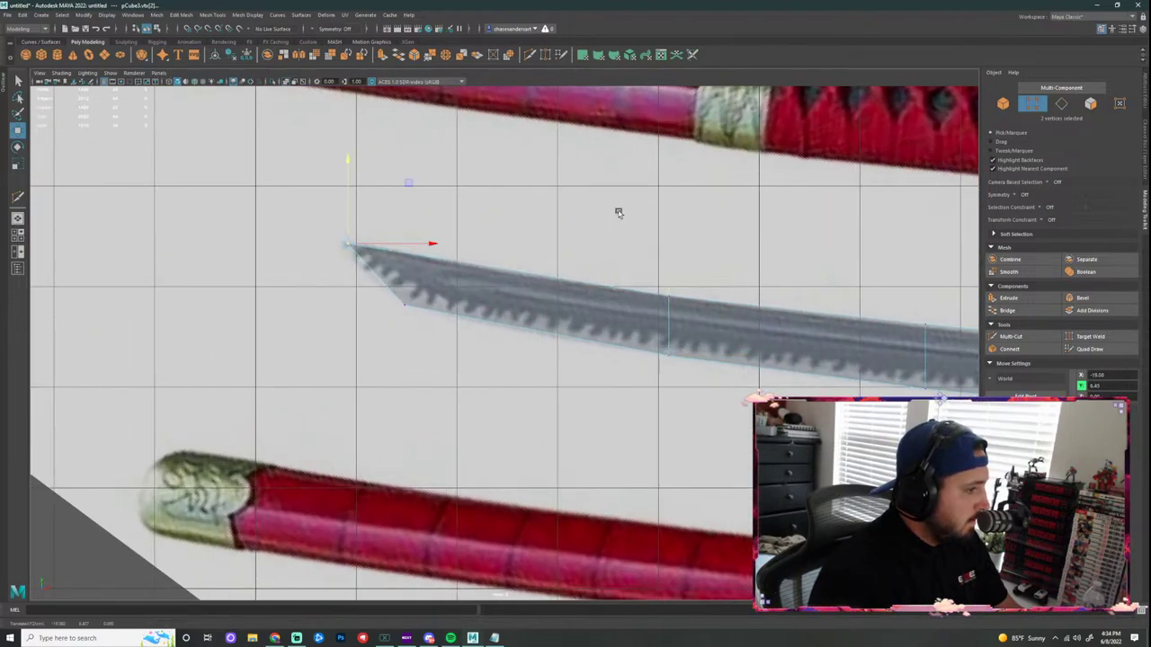
Step: Insert an edge loop lengthwise along the middle of the blade and slide its tip-end vertices outward to about X -18.9
left_click(529, 55)
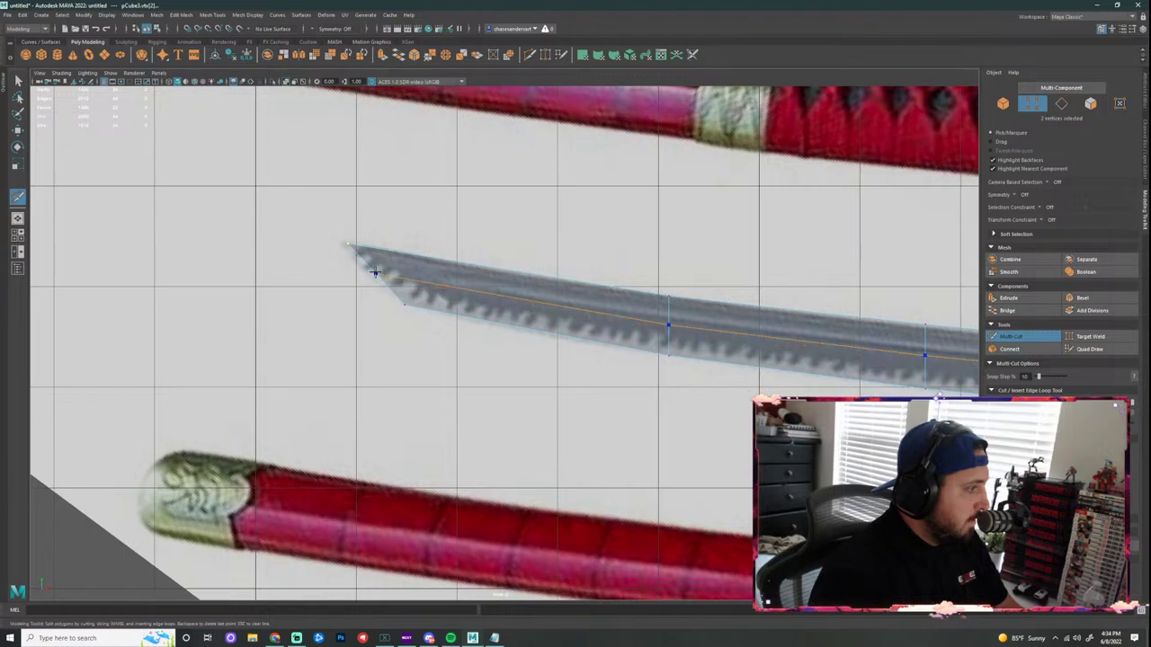
left_click(375, 272, "ctrl")
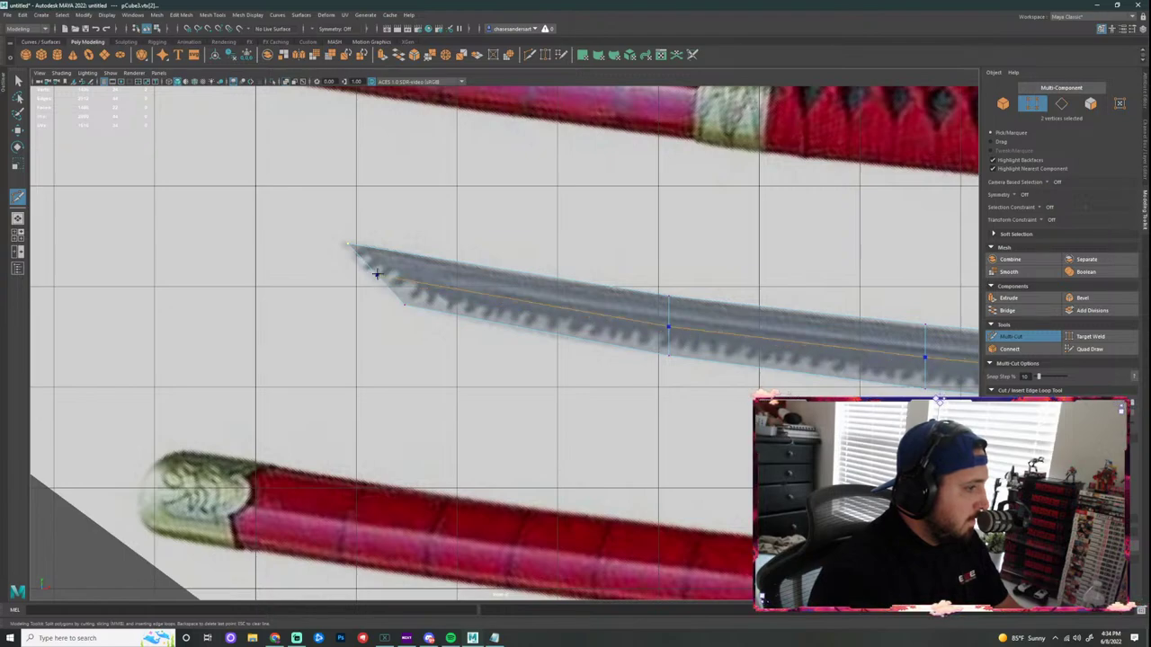
key("q")
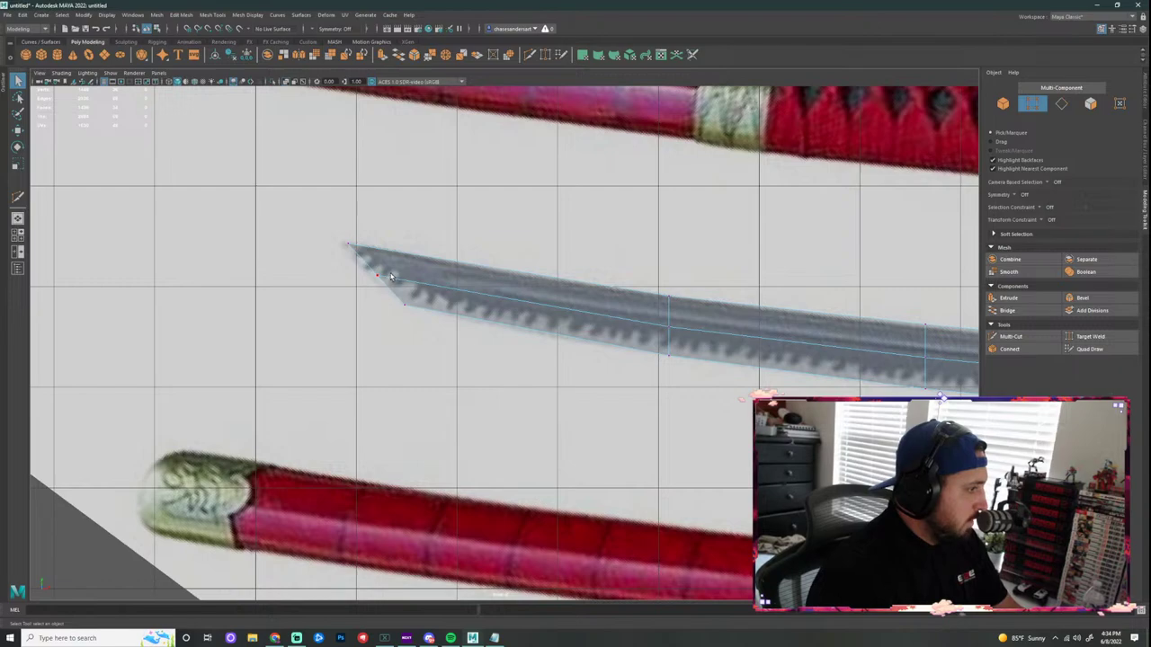
left_click_drag(392, 269, 442, 281)
key("w")
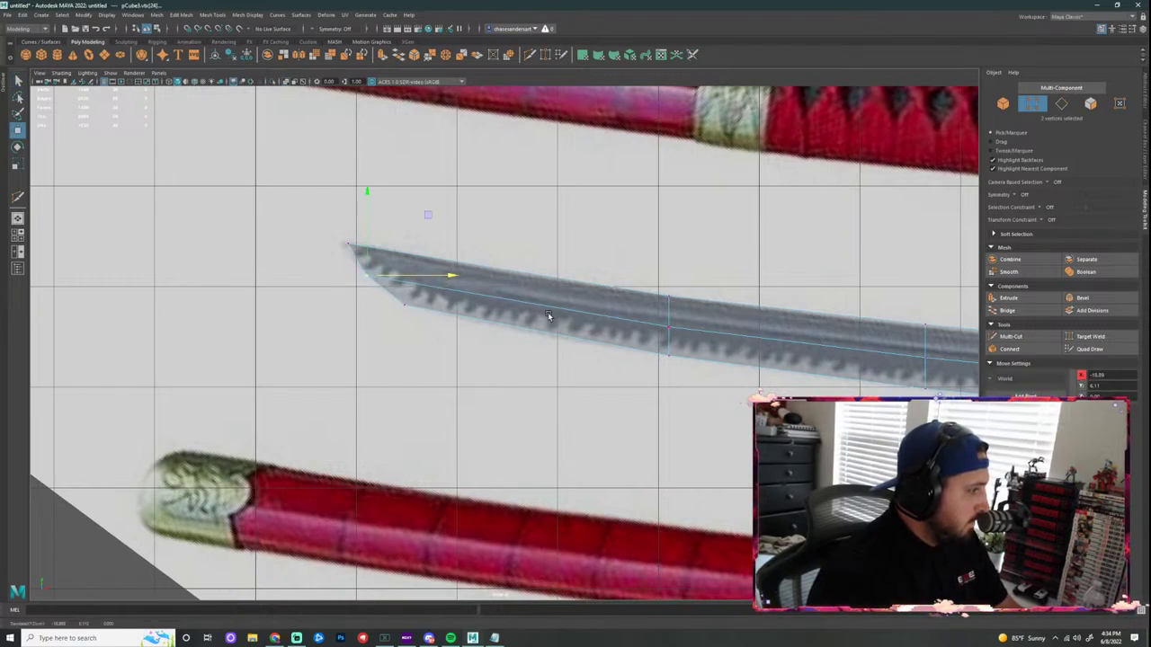
Step: Insert three crosswise edge loops between the existing ones along the tip half of the blade, at about X -11.6, -14.5 and -17.2
scroll(548, 320, "down", 5)
scroll(566, 332, "up", 4)
scroll(584, 322, "up", 1)
middle_click_drag(640, 321, 282, 341, "alt")
left_click_drag(473, 344, 771, 333, "alt")
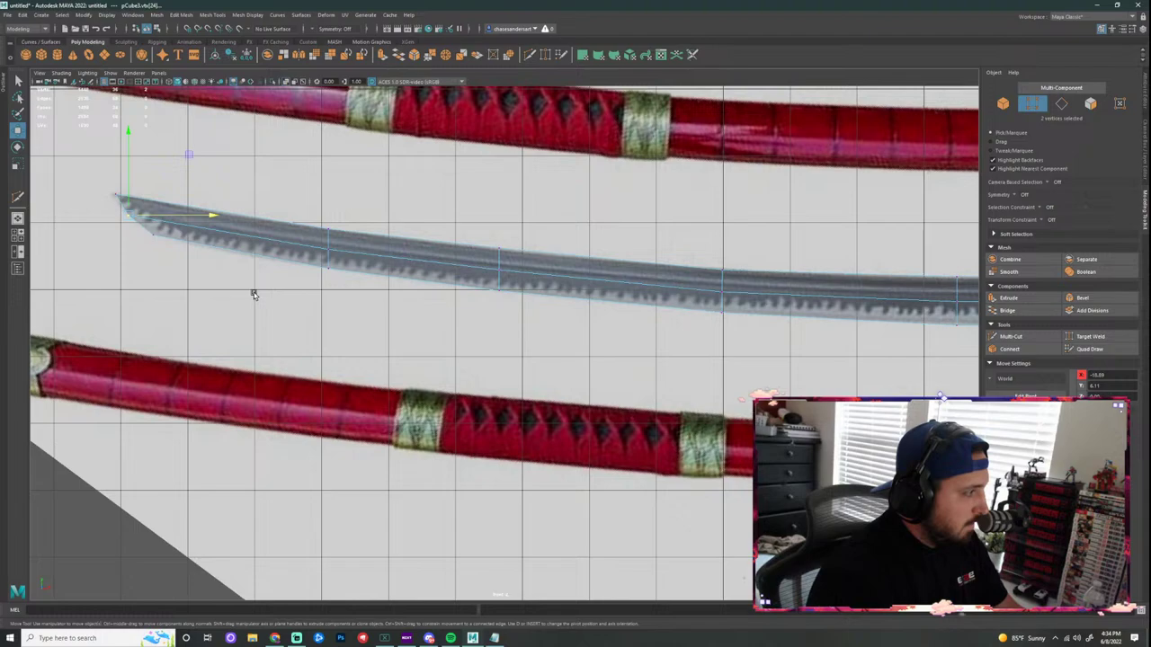
middle_click_drag(670, 278, 566, 268, "alt")
left_click(529, 55)
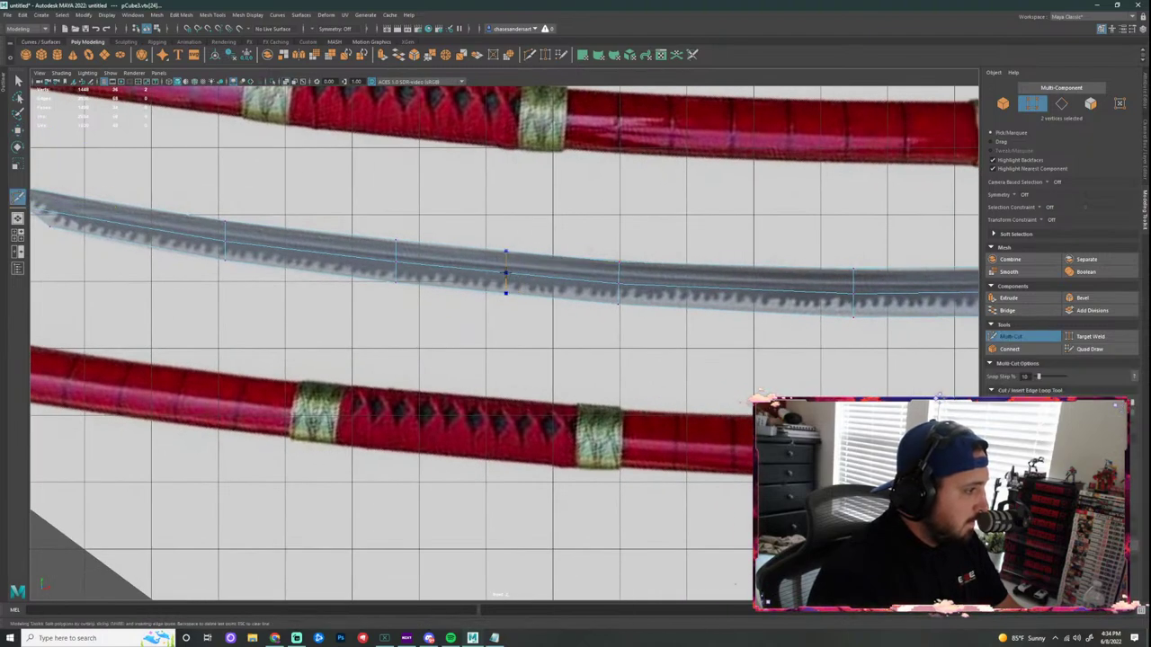
left_click(509, 272, "ctrl")
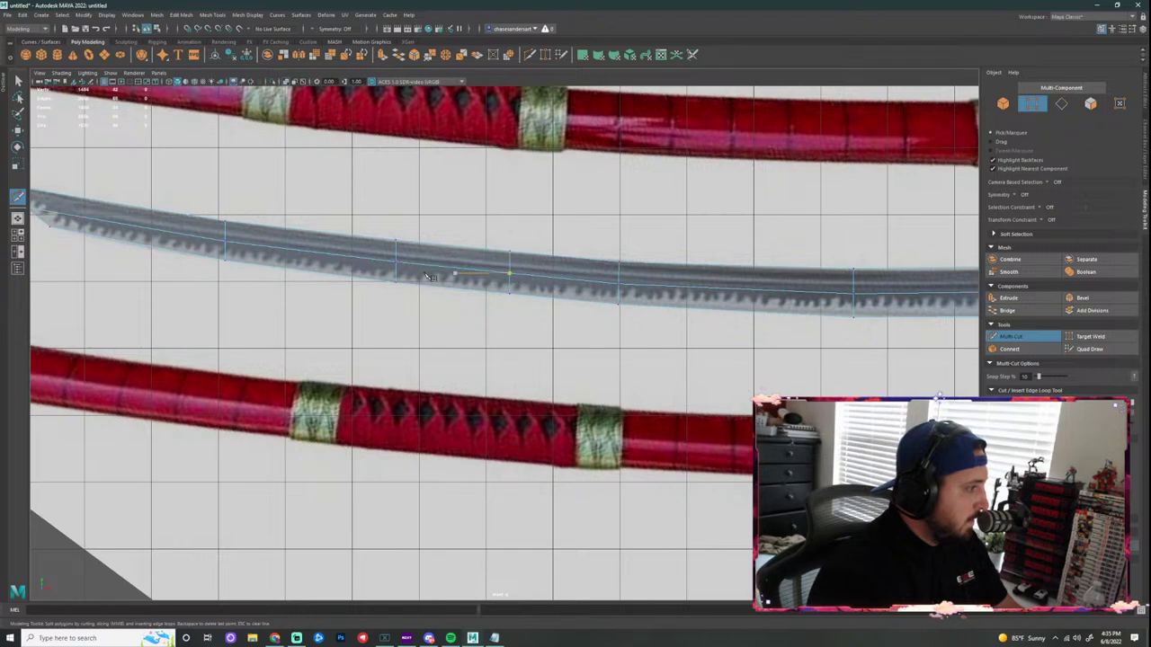
left_click(312, 256, "ctrl")
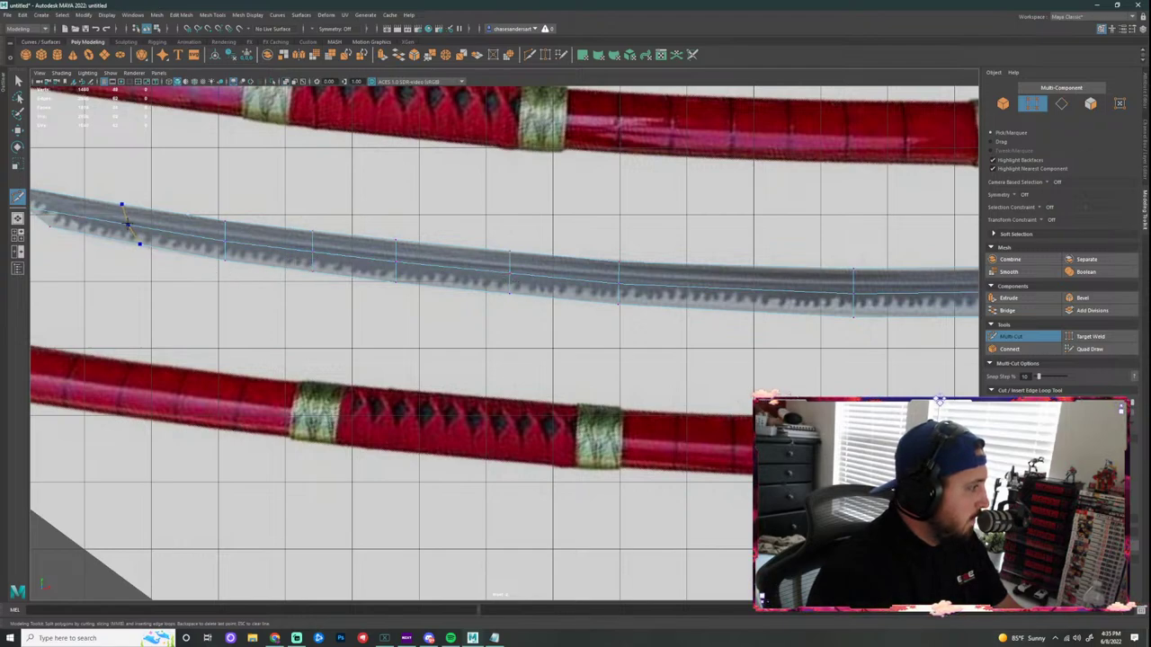
middle_click_drag(192, 265, 526, 307, "alt")
scroll(461, 277, "up", 2)
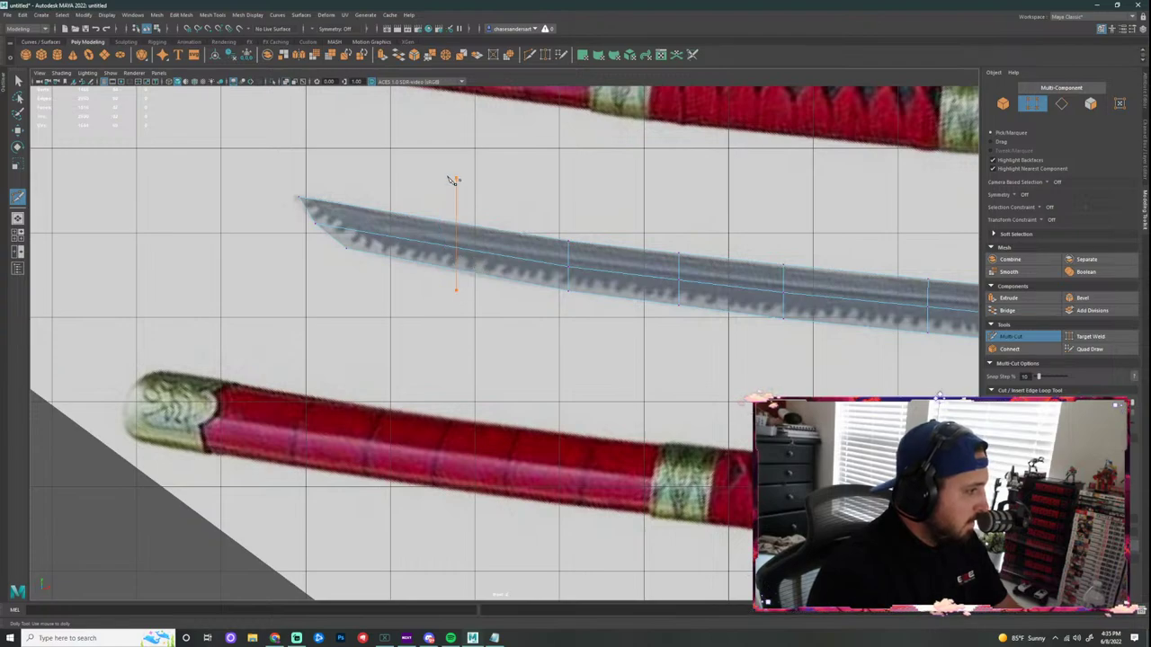
key("q")
Step: Fit the loop at about X -17.2 by lowering its bottom vertices to about Y 5.54, then the whole loop to about Y 5.81
scroll(454, 230, "up", 3)
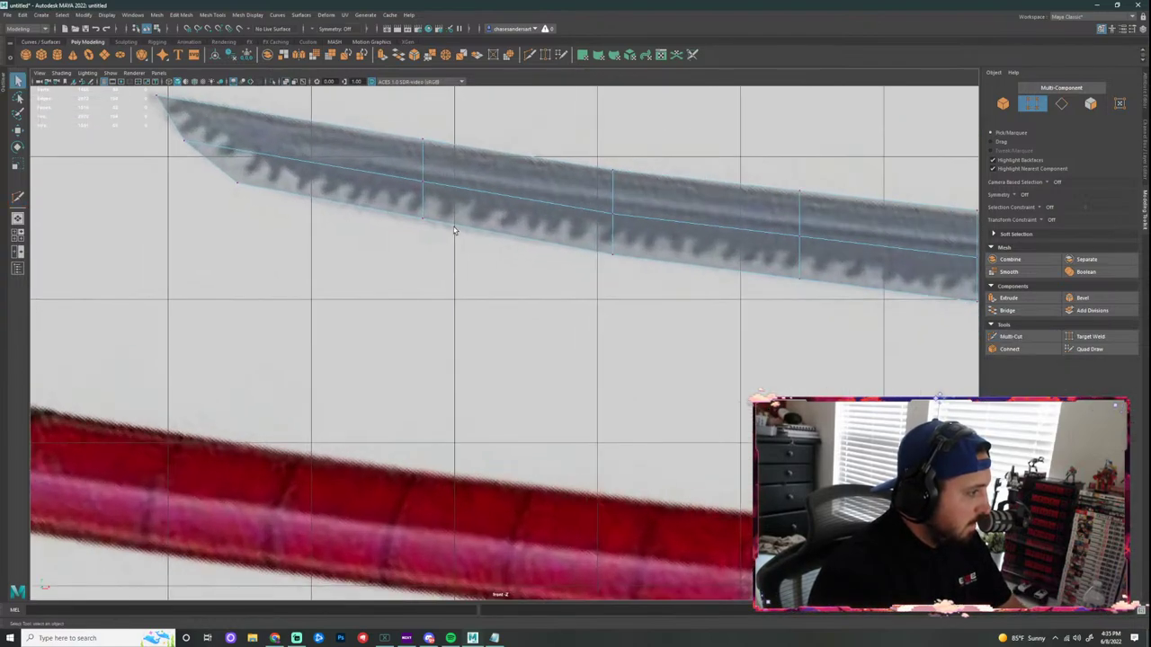
left_click(457, 212)
key("w")
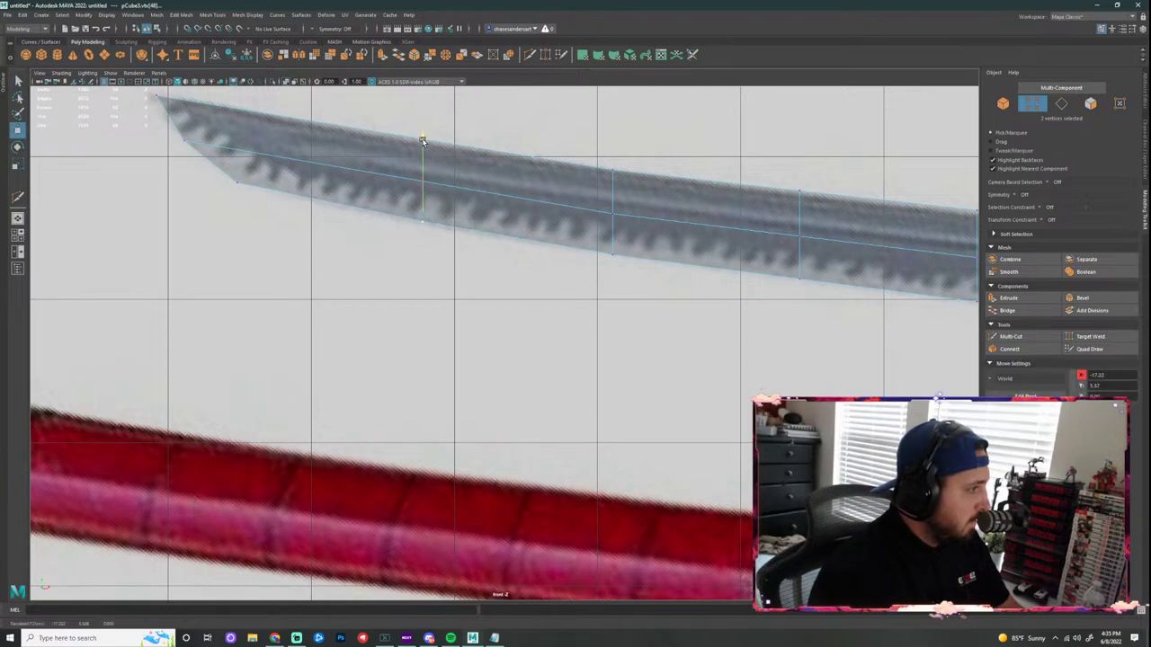
left_click_drag(447, 127, 395, 158)
key("ctrl+z")
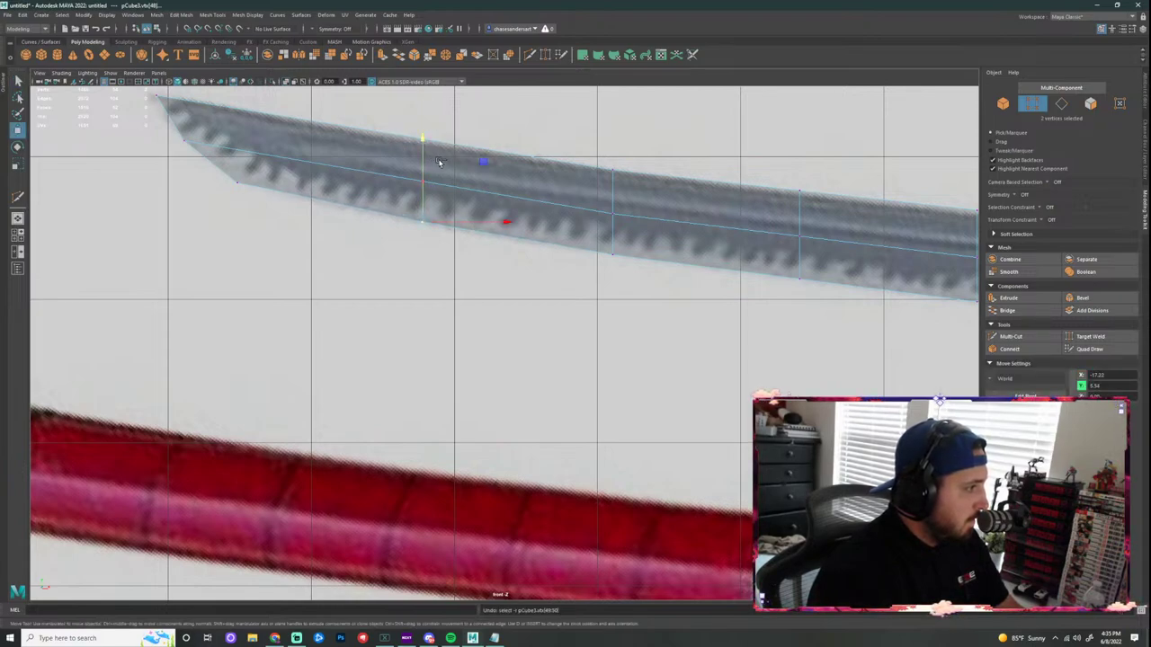
right_click_drag(430, 164, 434, 139)
double_click(422, 160)
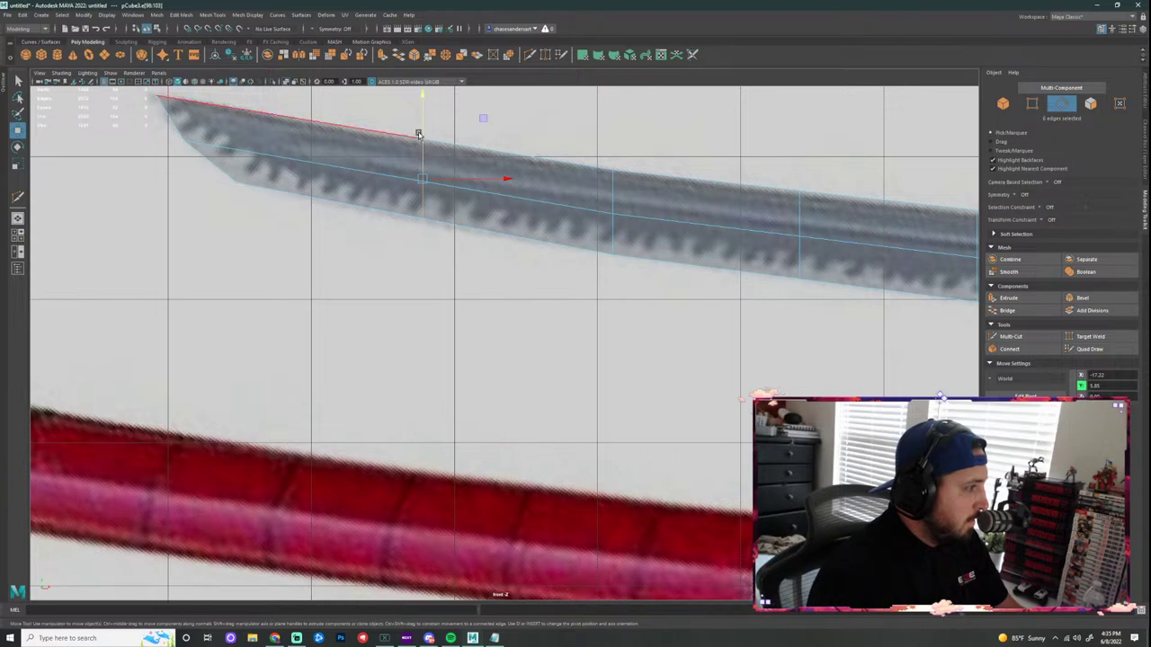
left_click_drag(422, 120, 421, 128)
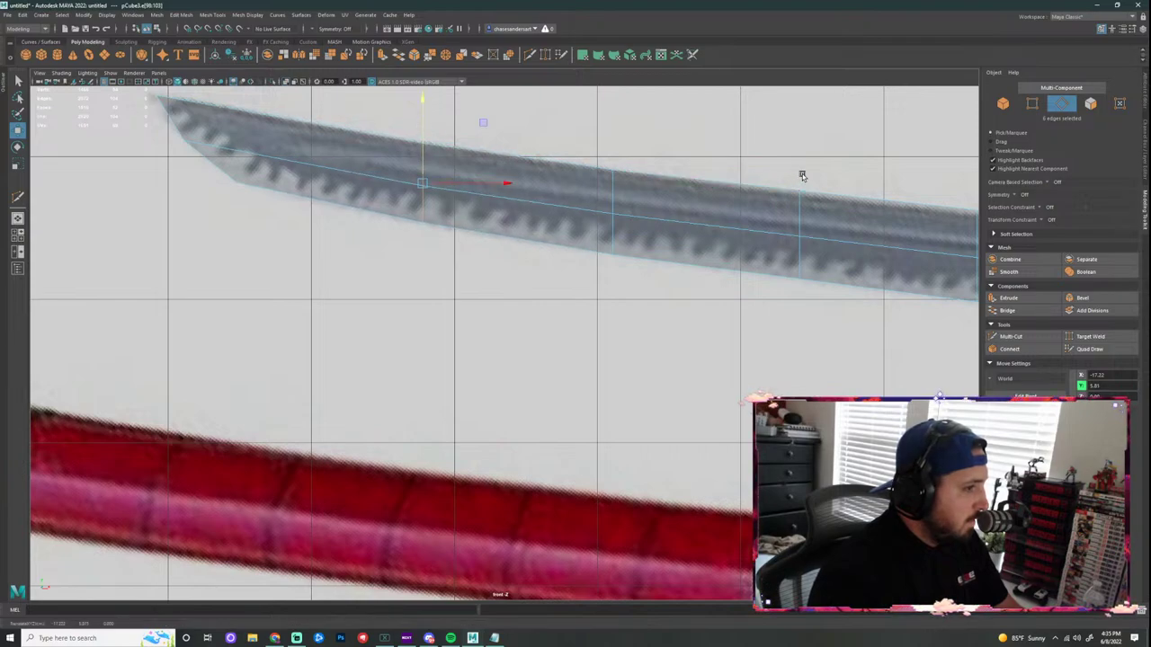
Step: Nudge the edge loops at about X -14.5 and X -11.6 vertically onto the reference blade outline
middle_click_drag(801, 174, 619, 166, "alt")
double_click(620, 212)
left_click_drag(618, 170, 617, 170)
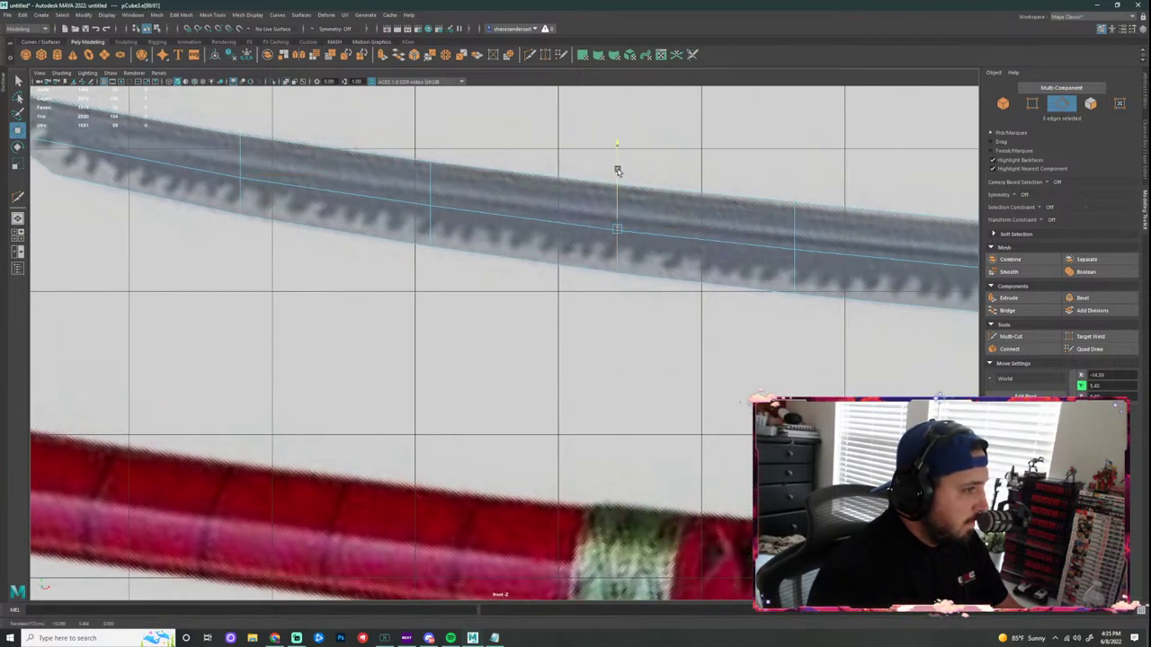
middle_click_drag(798, 166, 471, 163, "alt")
double_click(710, 235)
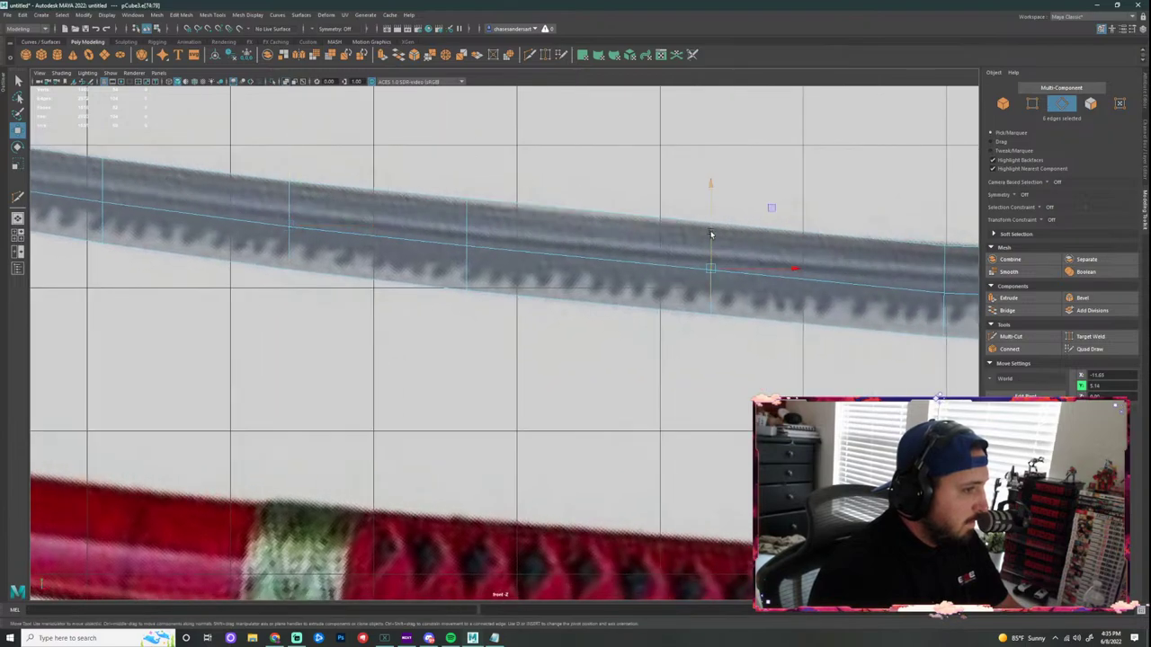
left_click_drag(709, 210, 709, 211)
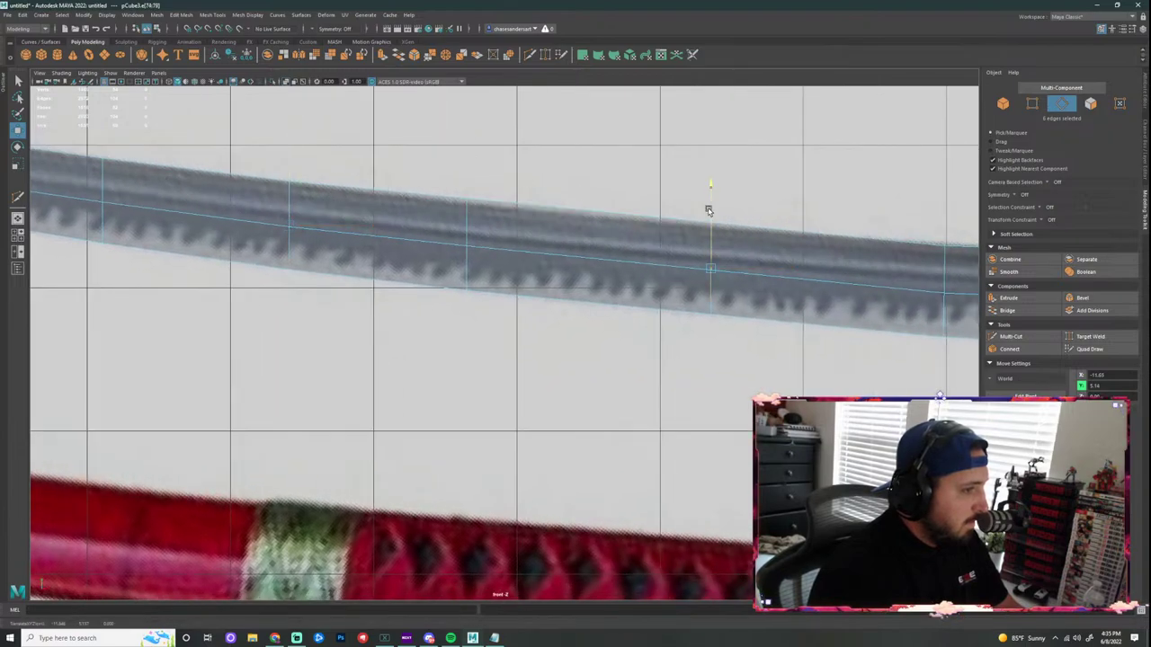
Step: Shift the edge loop at about X -13.3 to about X -13.0, lower it to about Y 5.25 and fine-tune its vertical scale
left_click(470, 236)
left_click_drag(563, 245, 618, 249)
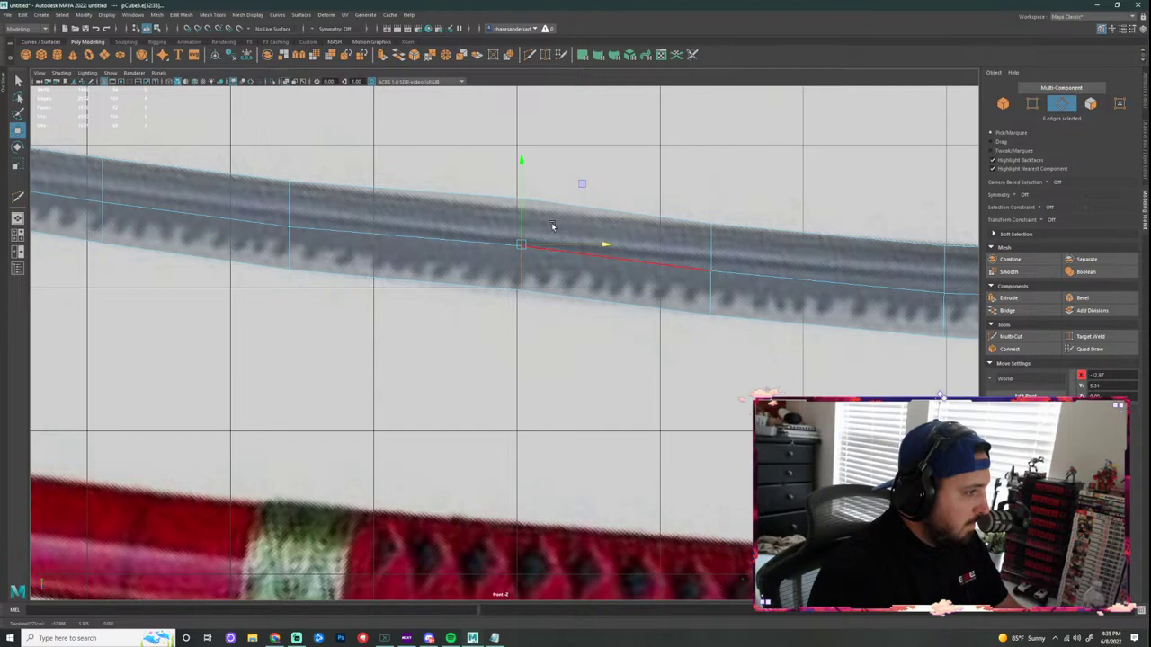
left_click_drag(522, 204, 521, 212)
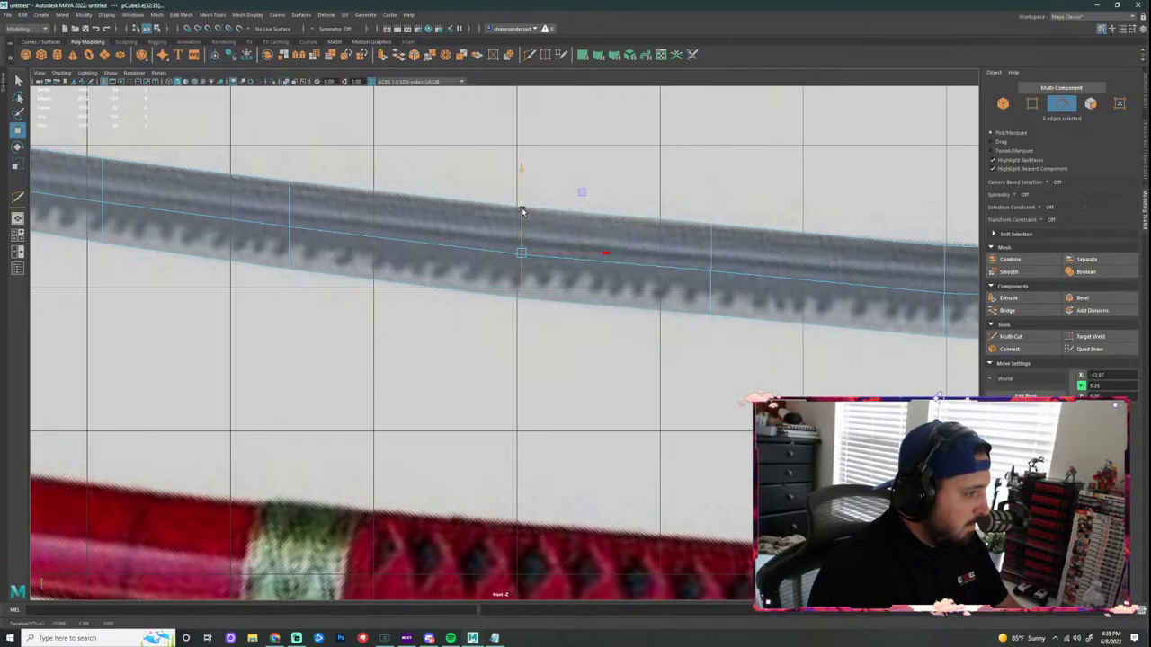
key("r")
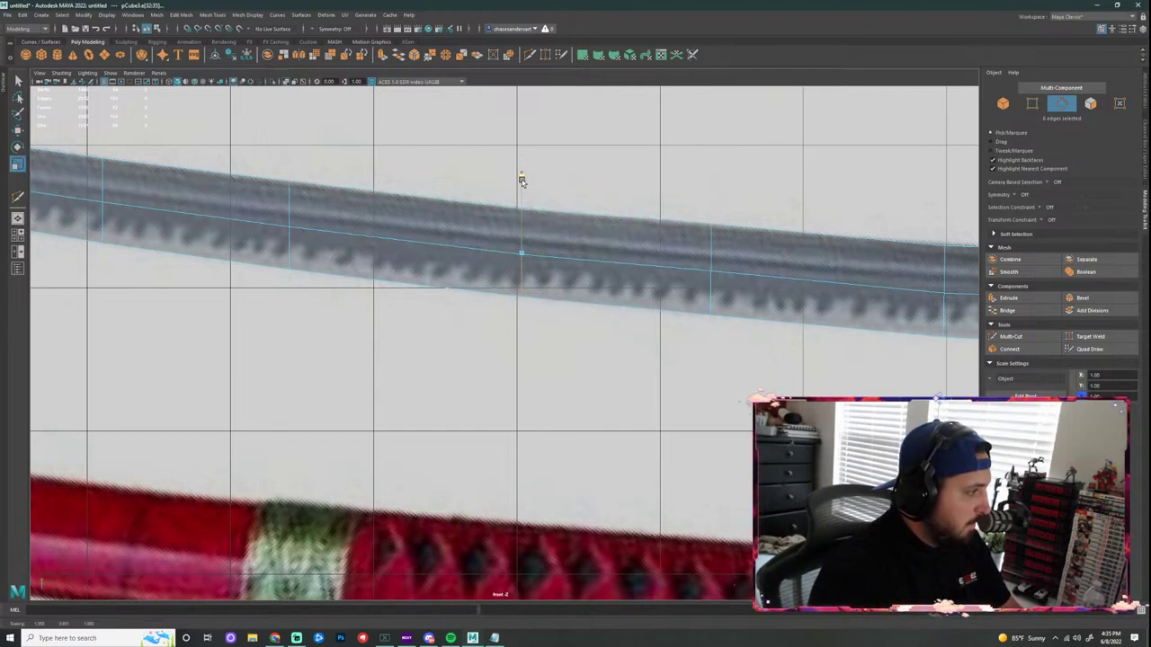
left_click_drag(524, 178, 523, 180)
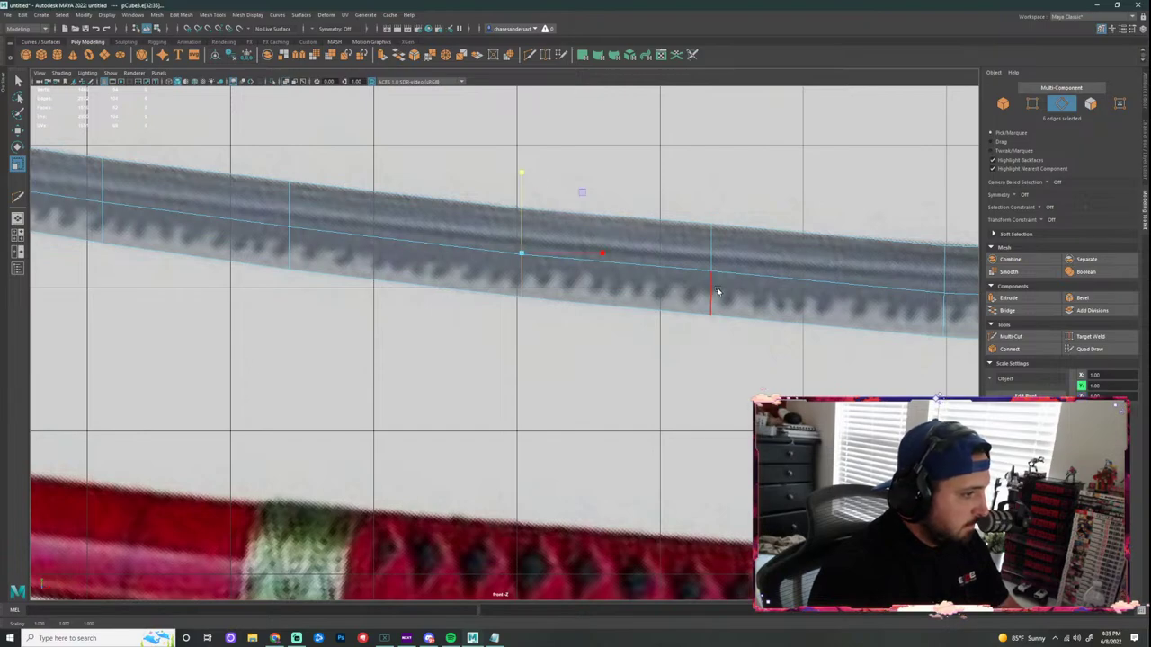
middle_click_drag(597, 268, 590, 267, "alt")
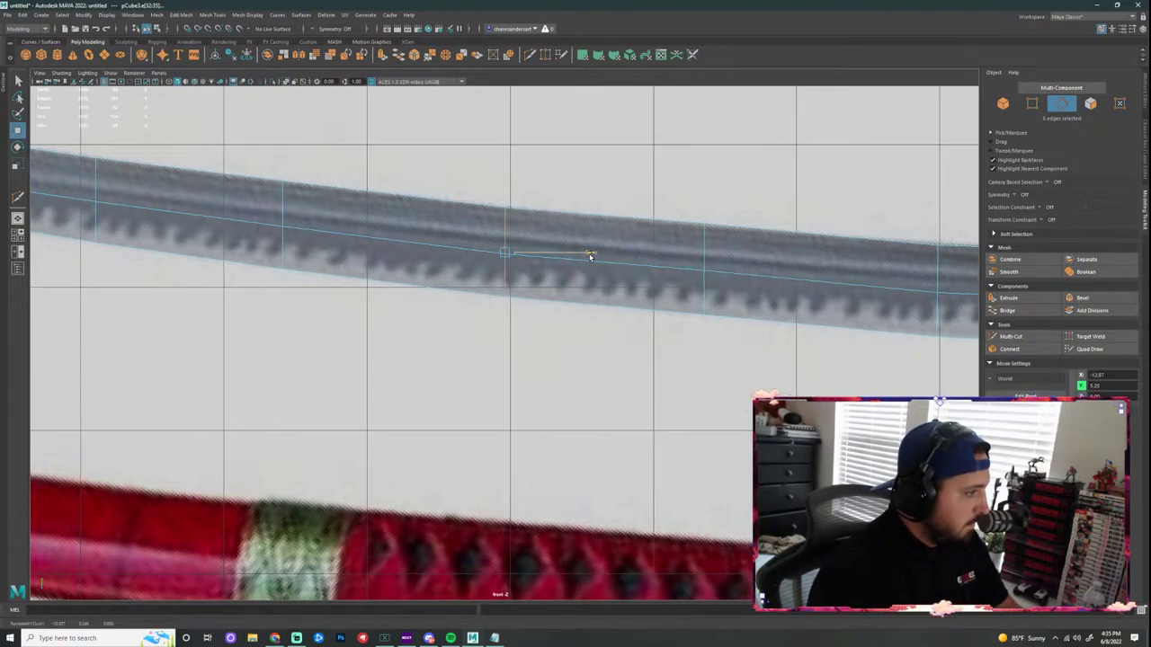
key("w")
left_click_drag(501, 187, 500, 187)
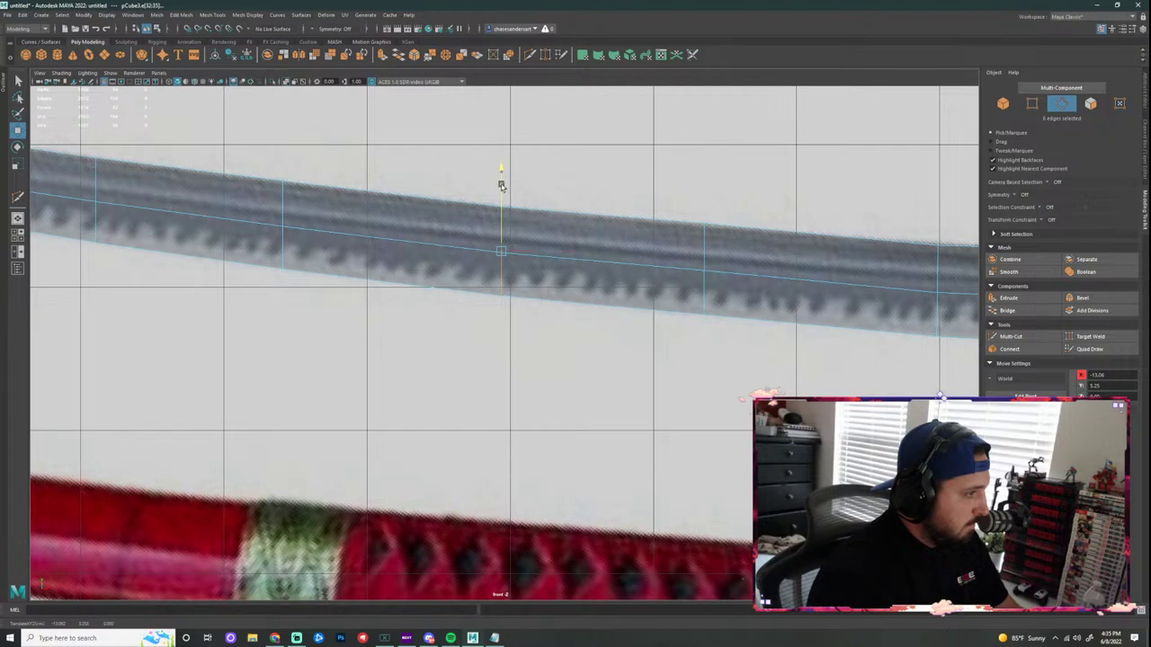
Step: Nudge the blade's edge loop at about X -10.0 vertically to about Y 4.98 to follow the reference
middle_click_drag(743, 219, 455, 186, "alt")
double_click(649, 231)
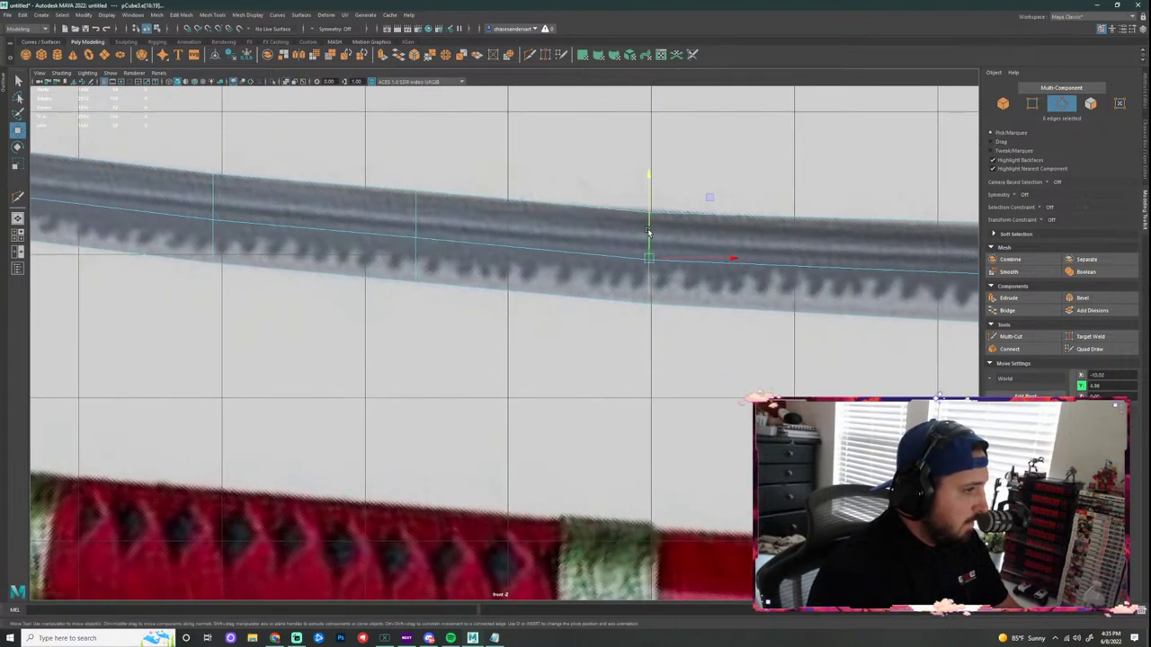
left_click_drag(648, 232, 647, 177)
scroll(661, 191, "down", 6)
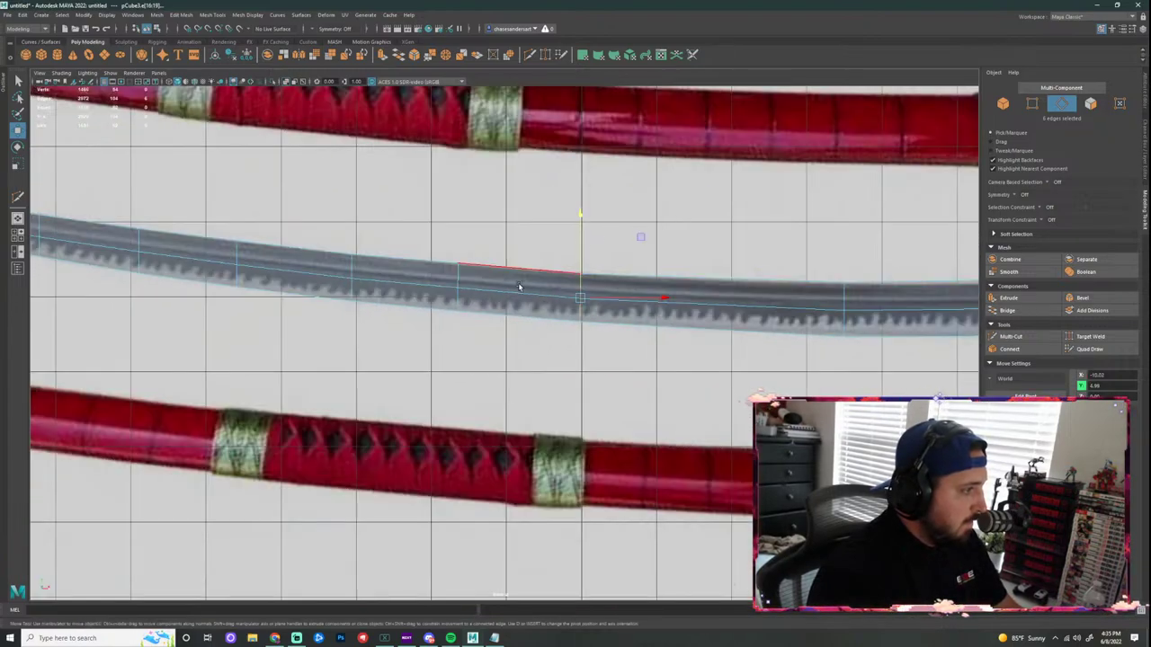
Step: Try nudging the vertices of the edge loop at about X -11.6 vertically, and undo the last move
scroll(461, 274, "up", 1)
double_click(457, 271)
left_click_drag(451, 205, 455, 193)
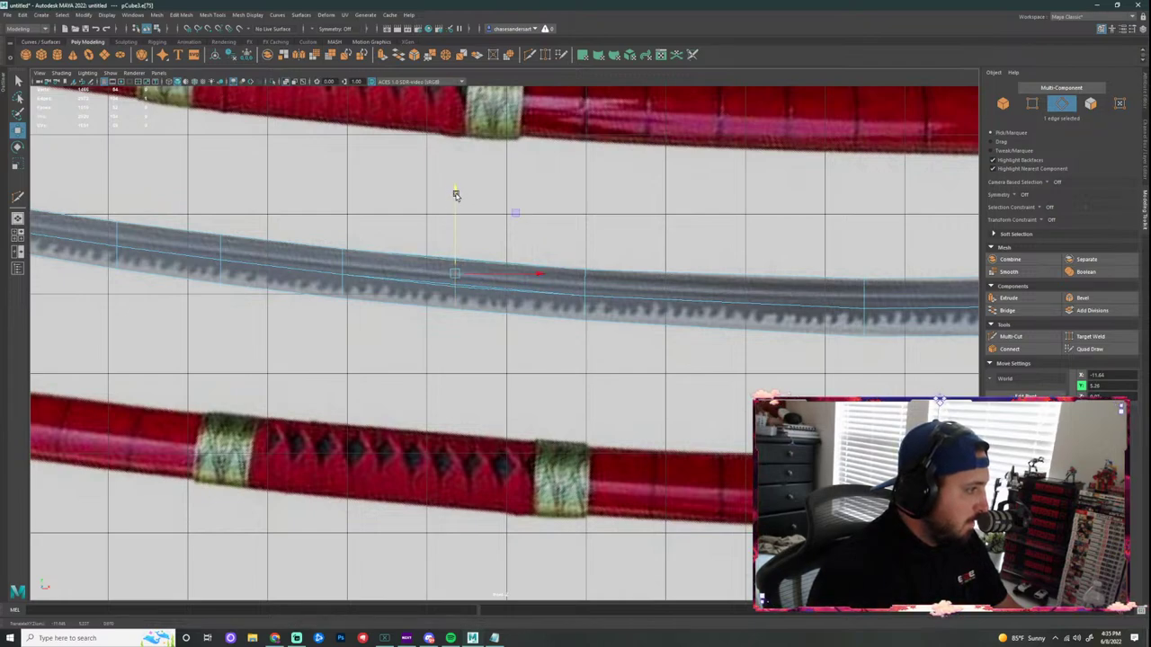
right_click_drag(450, 266, 455, 236)
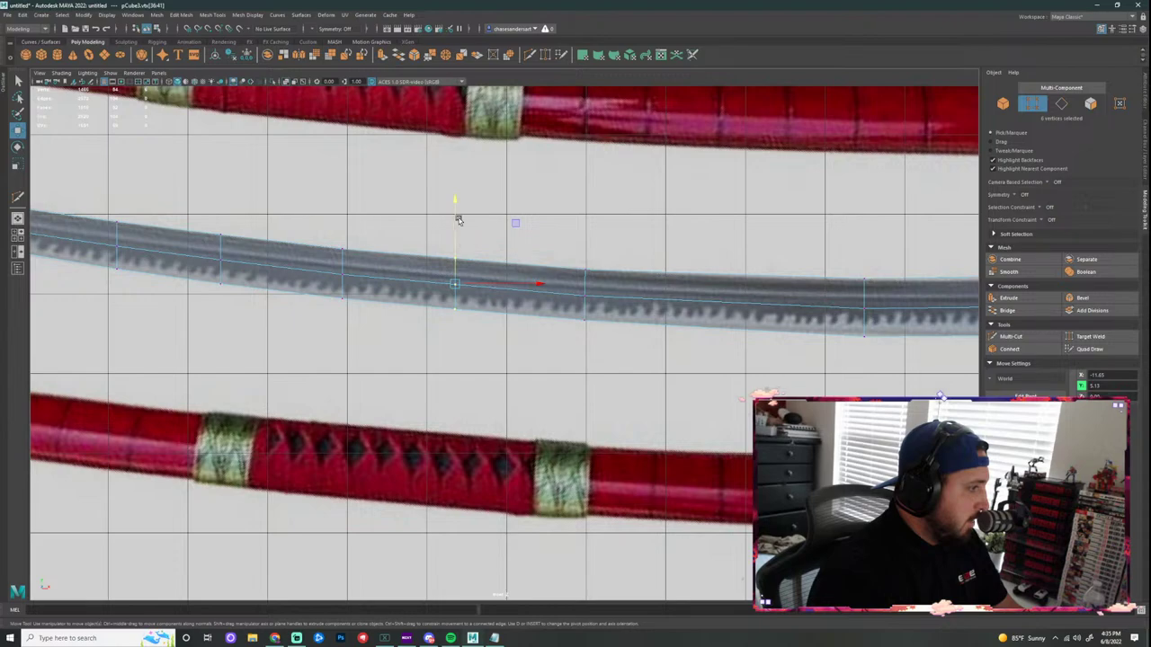
key("ctrl+z")
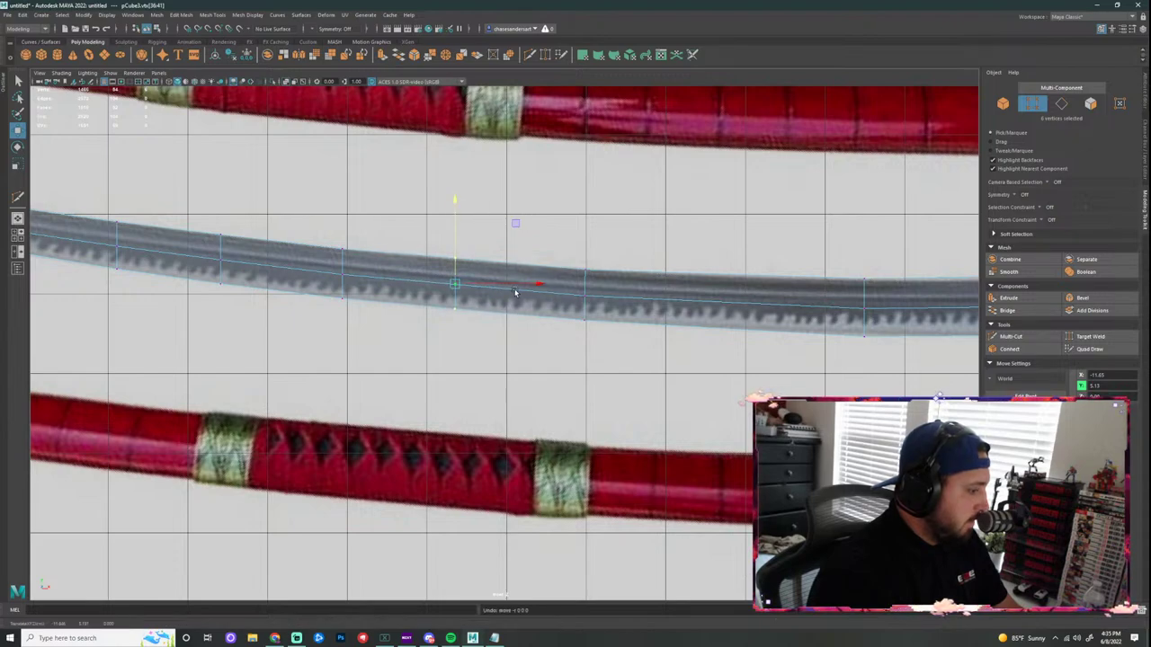
Step: Insert a crosswise edge loop with Multi-Cut at about X -8.3, midway along the wide blade section toward the guard
left_click(624, 378)
left_click(621, 297)
middle_click_drag(755, 305, 696, 299, "alt")
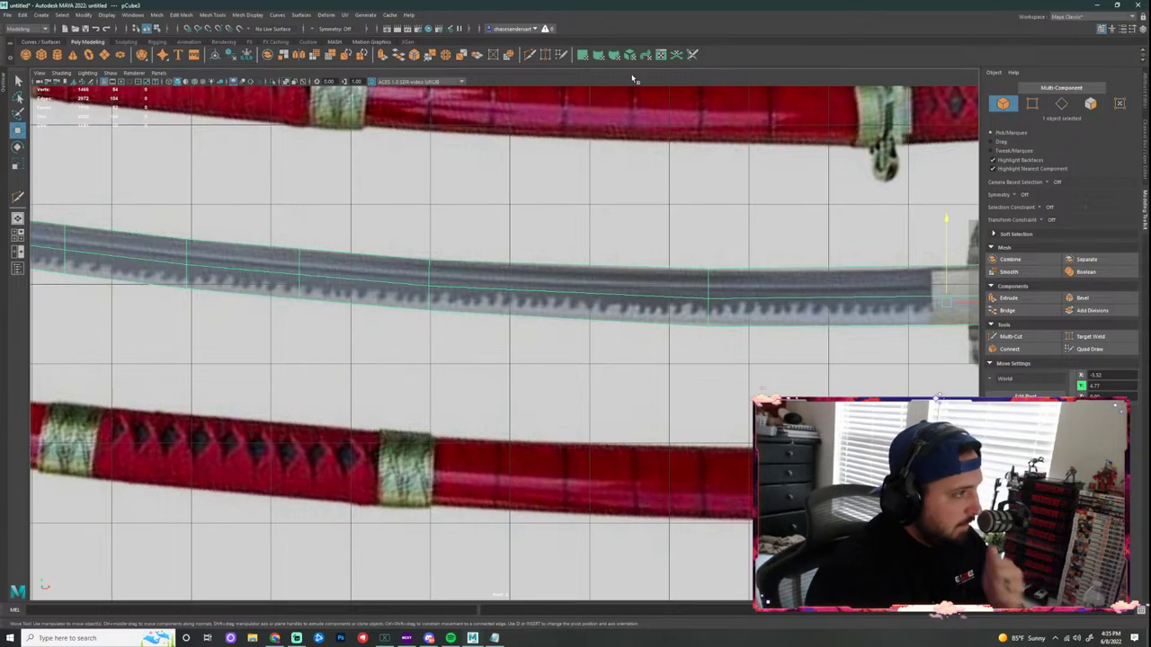
scroll(700, 258, "down", 5)
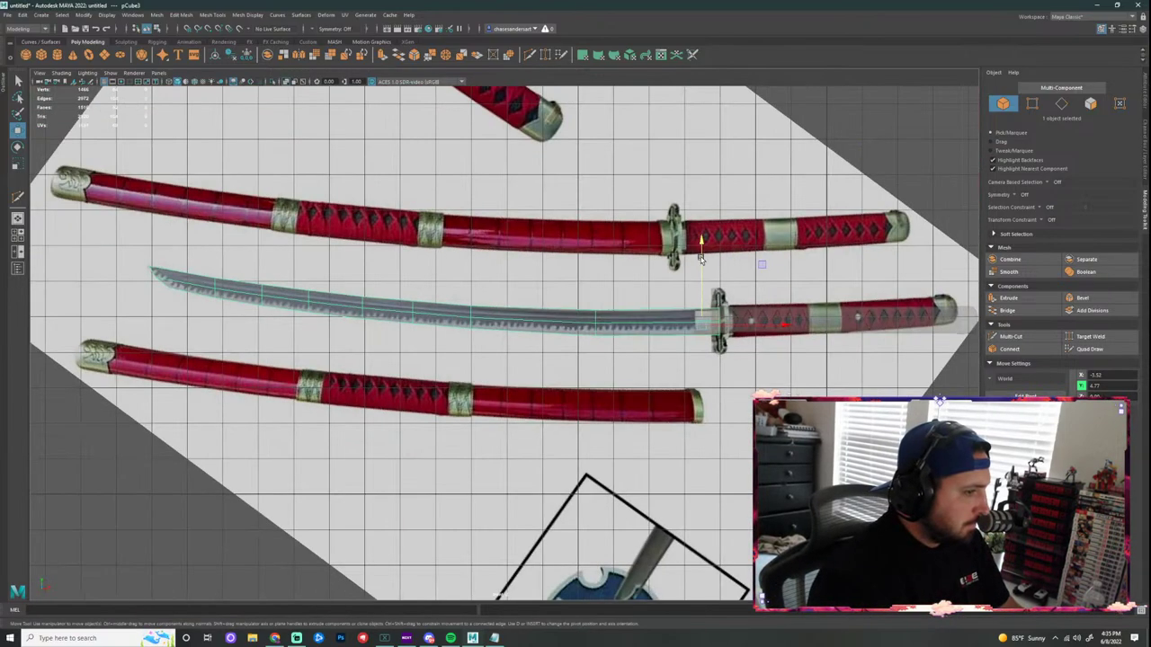
middle_click_drag(710, 371, 736, 336, "alt")
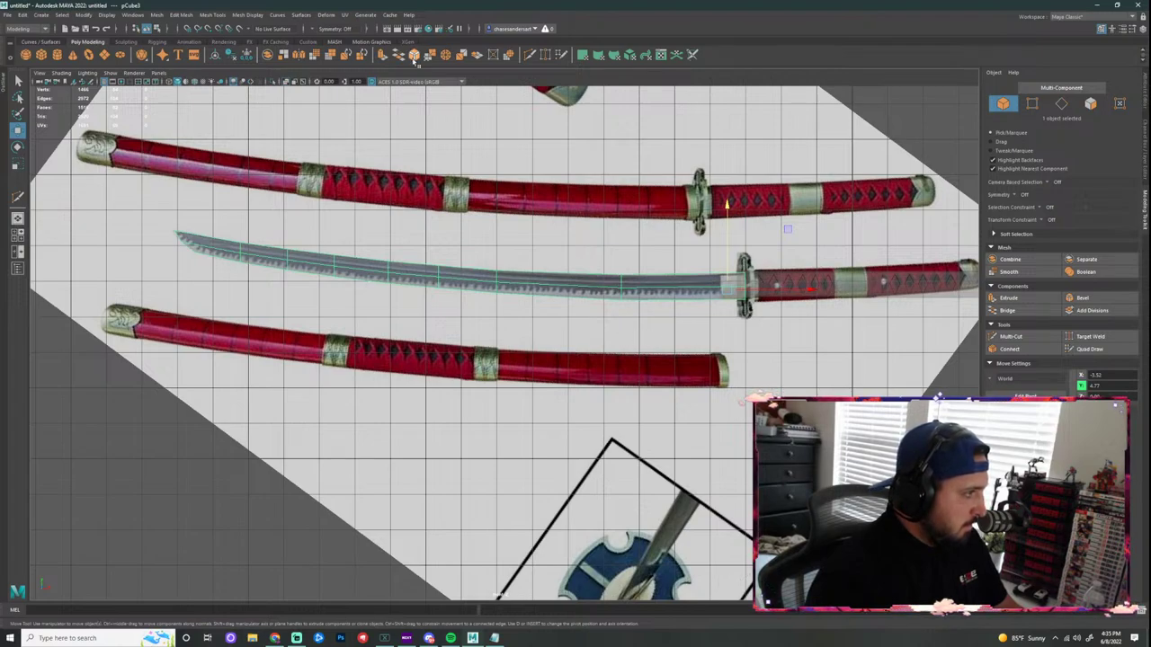
scroll(648, 310, "up", 2)
left_click(531, 56)
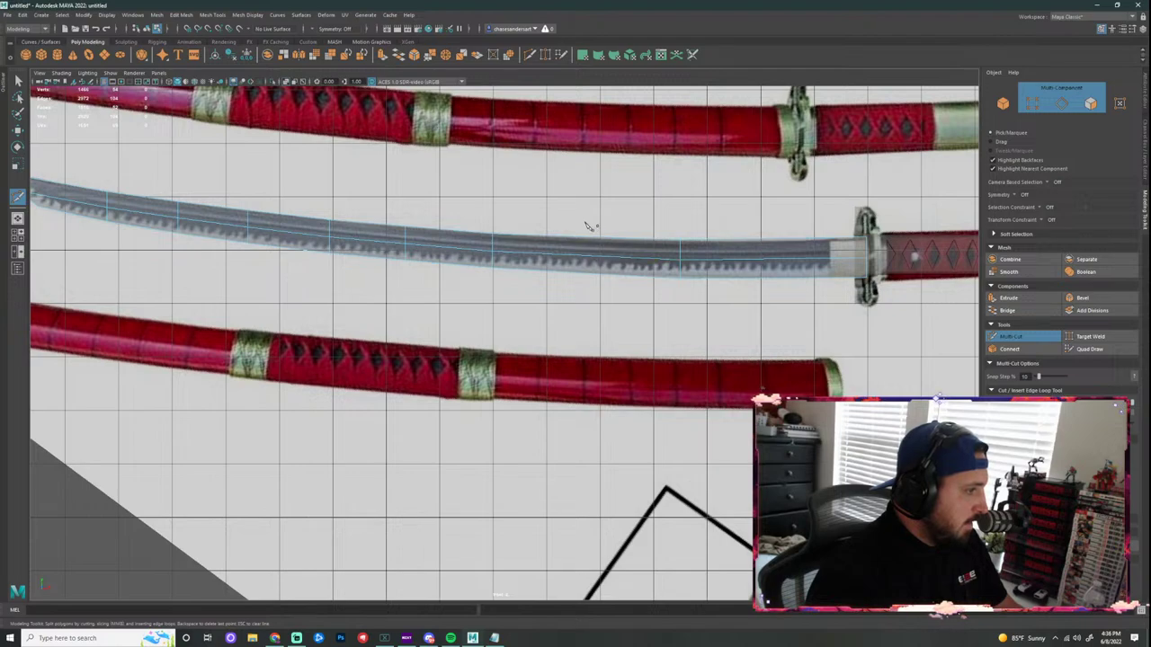
scroll(609, 303, "up", 2)
Step: Shift the new edge loop to about X -8.9, Y 4.92 and fine-tune its vertical scale to the reference blade
key("q")
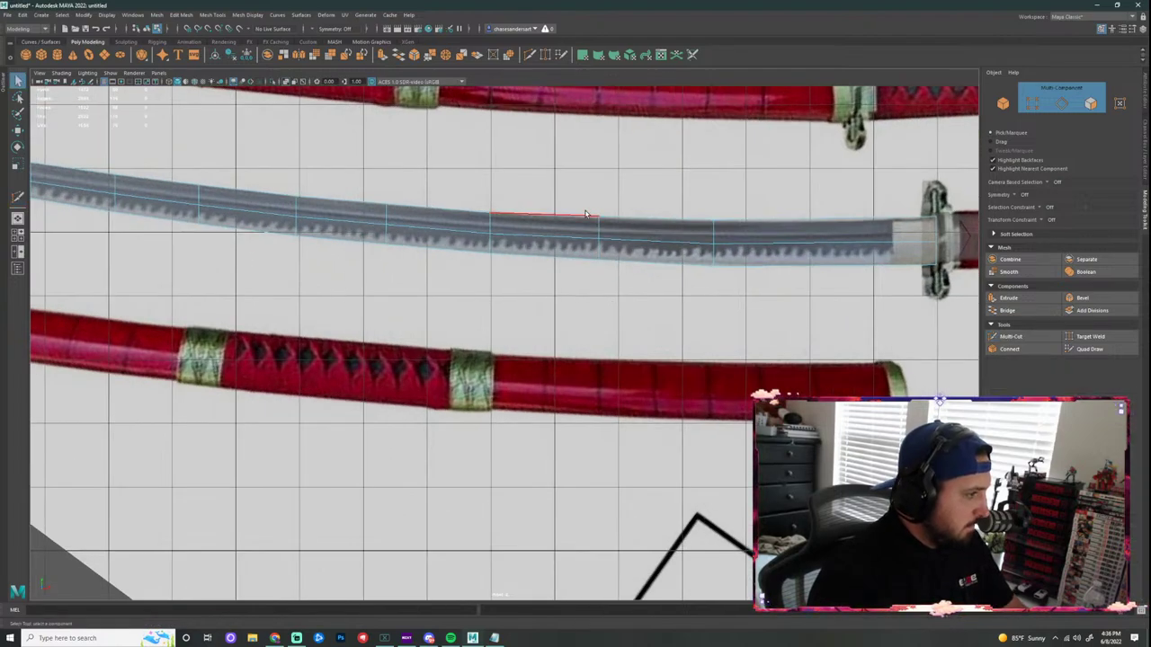
scroll(629, 196, "up", 2)
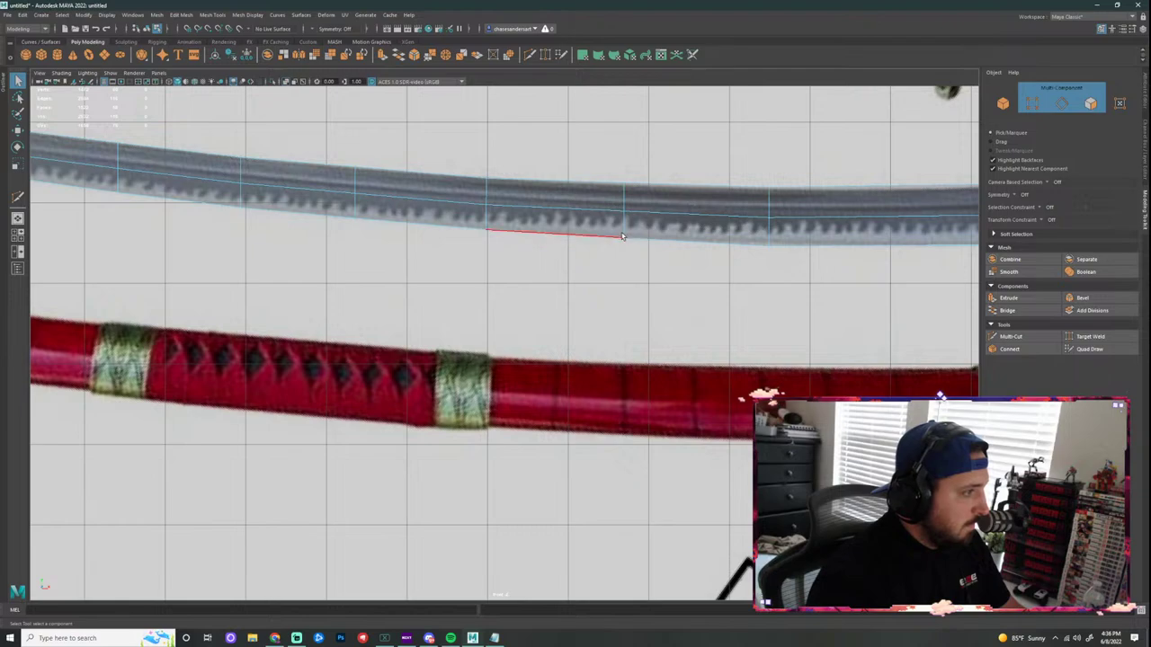
double_click(625, 228)
key("w")
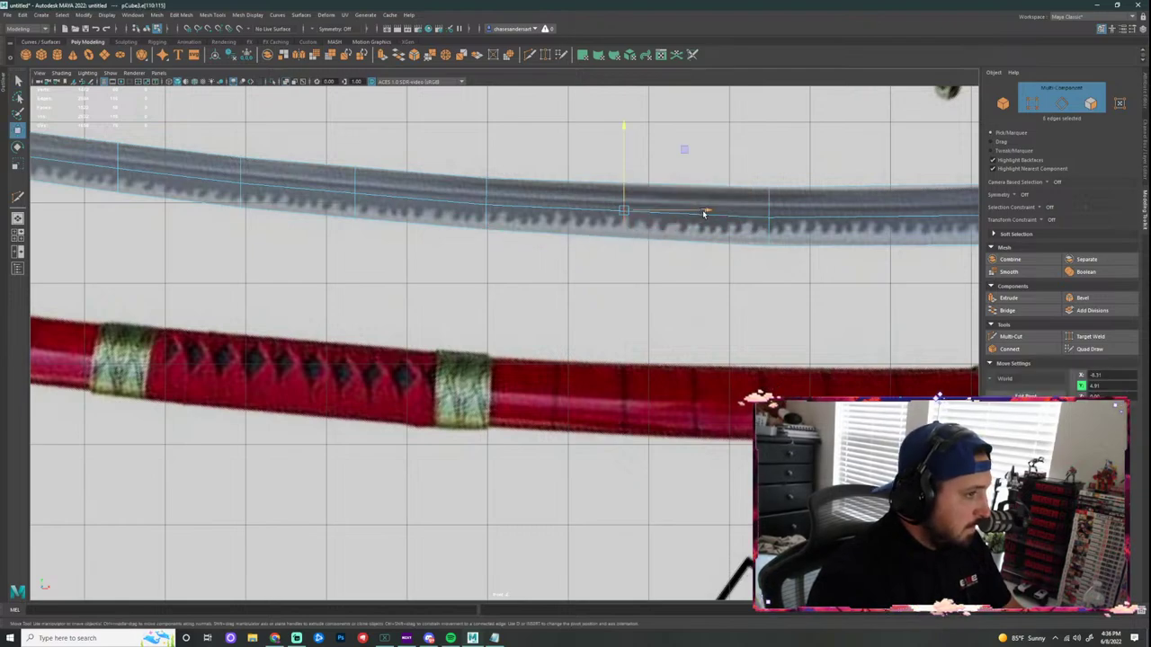
left_click_drag(578, 160, 577, 158)
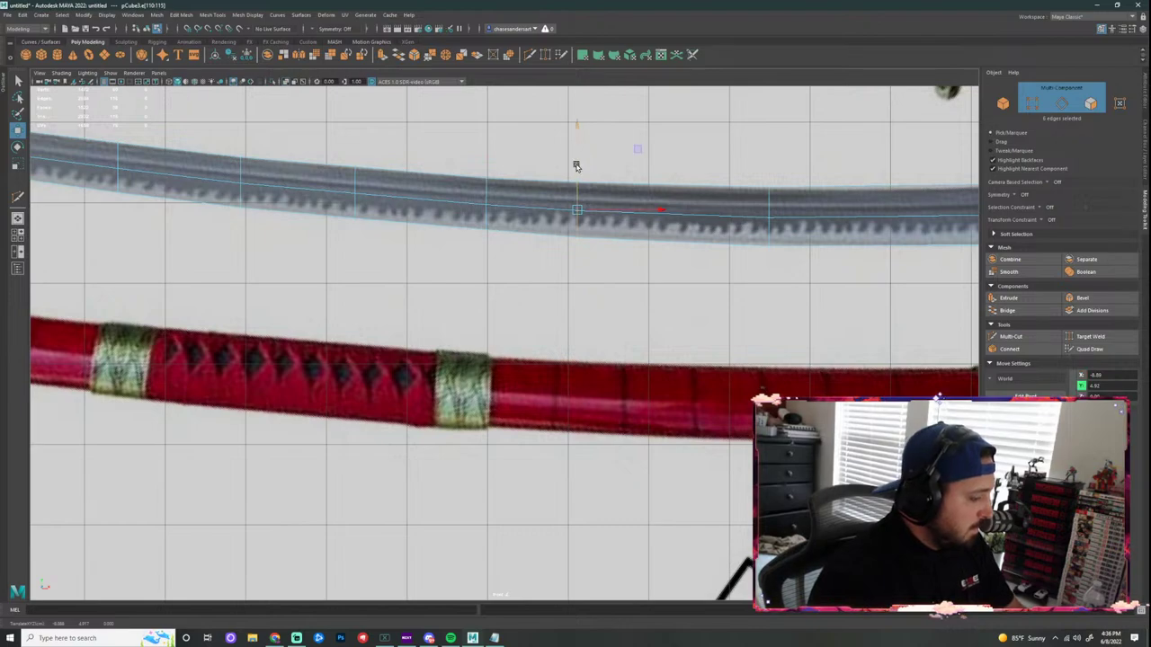
key("r")
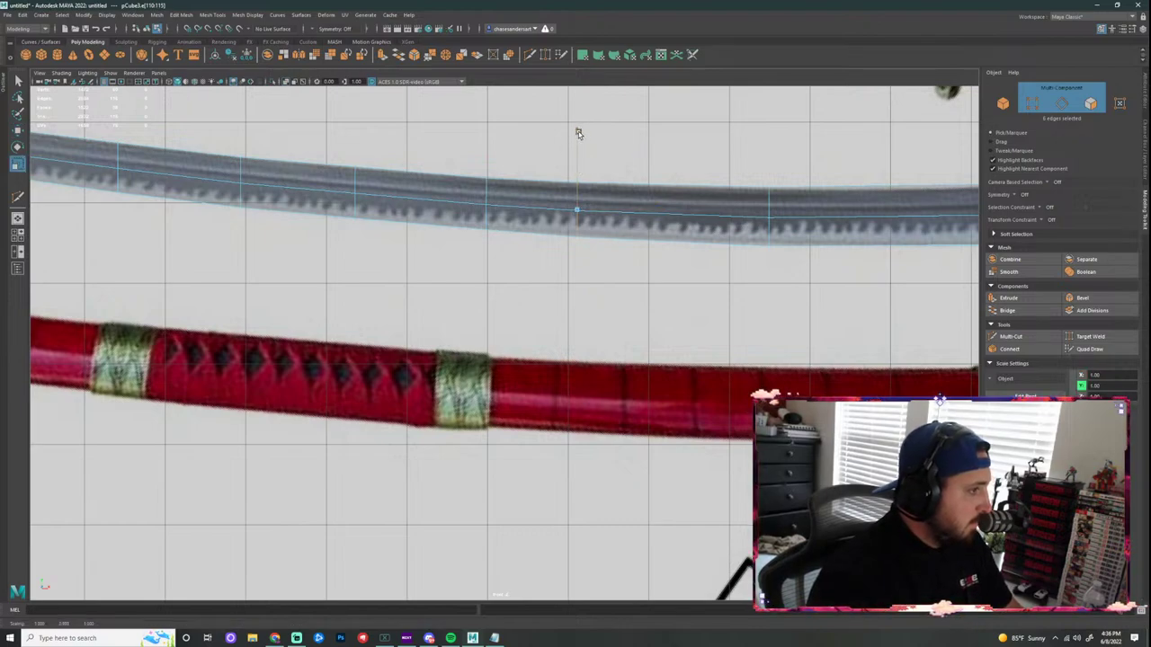
Step: Move the edge loop at about X -6.5 to about X -7.4, then adjust its vertical scale and height to the blade outline
middle_click_drag(732, 282, 616, 224, "alt")
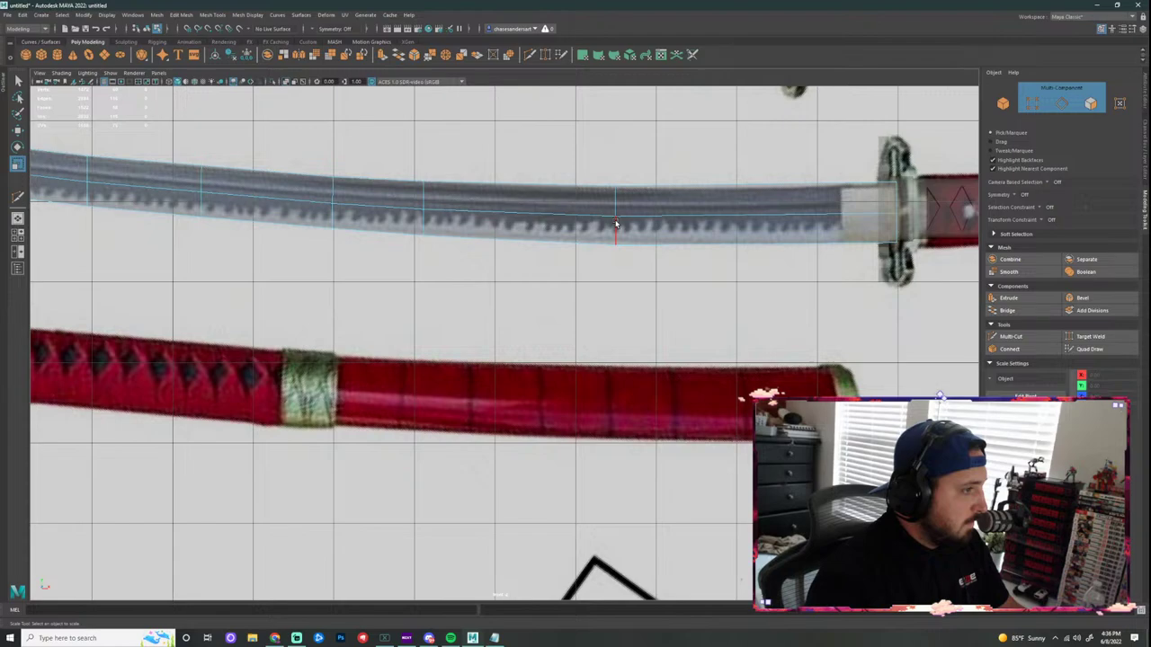
key("w")
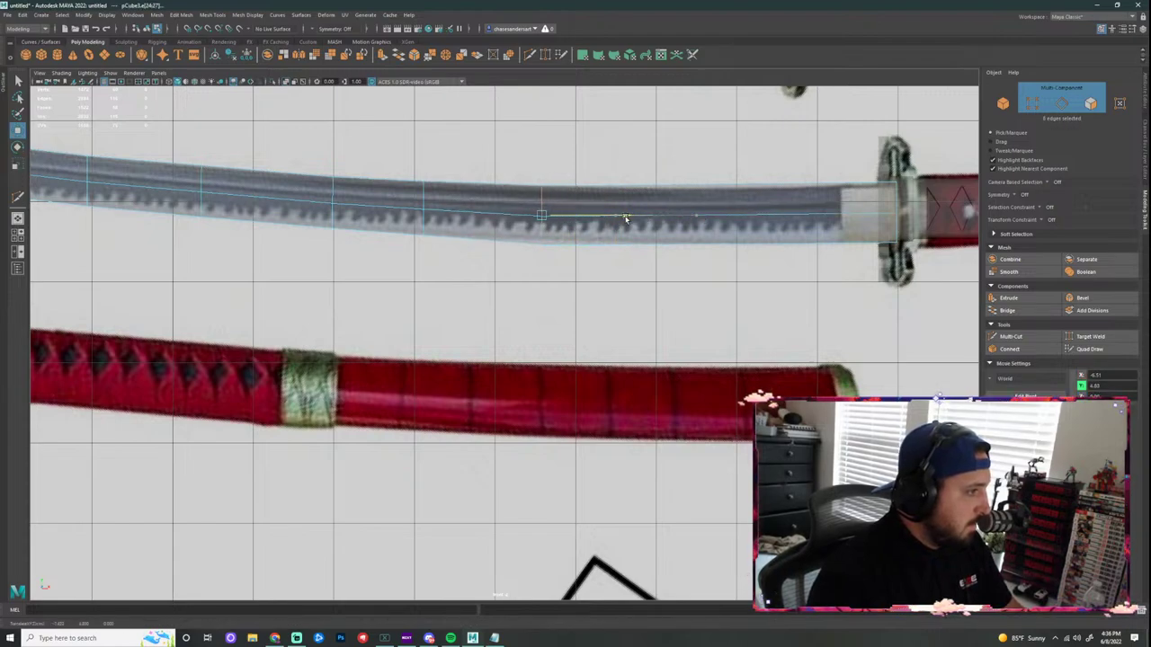
key("r")
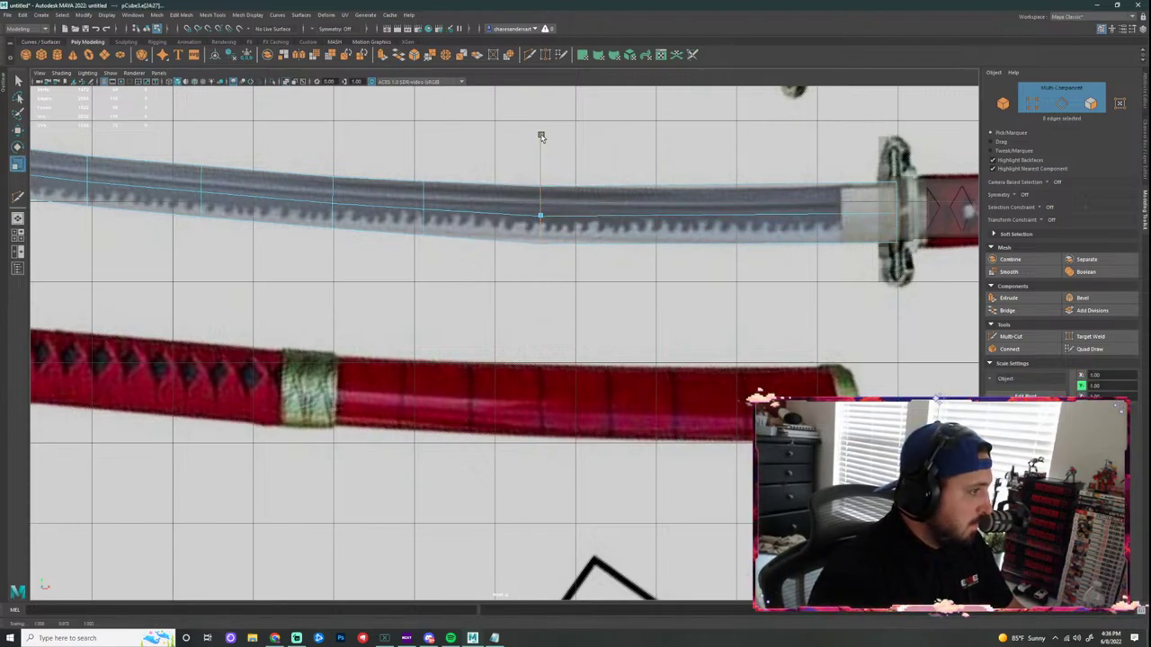
key("w")
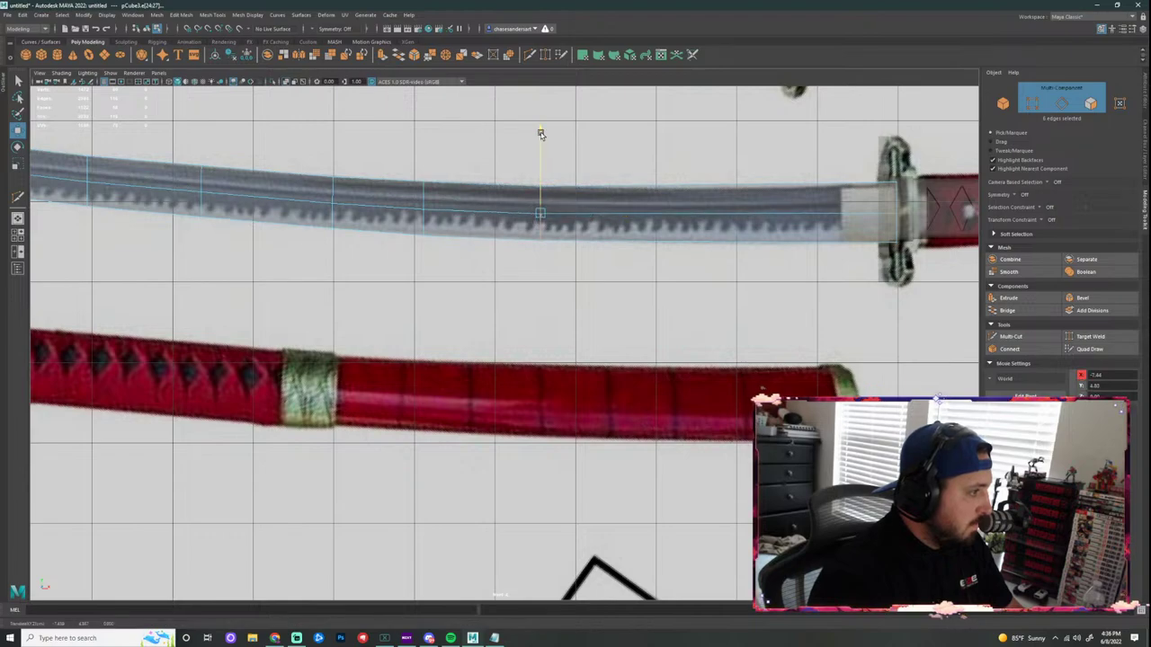
left_click_drag(541, 132, 540, 134)
Step: Cut a crosswise edge line through the blade at about X -5.0, between the last loop and the guard
left_click(653, 277)
middle_click_drag(725, 255, 600, 247, "alt")
left_click(531, 55)
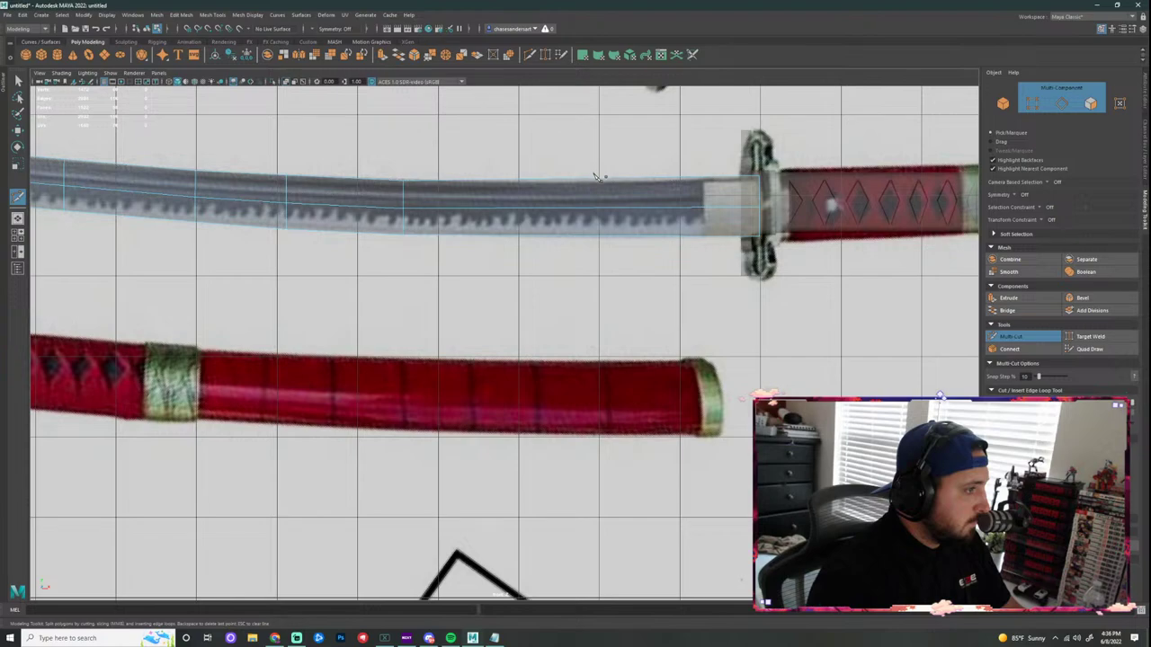
left_click(599, 178)
left_click(599, 236)
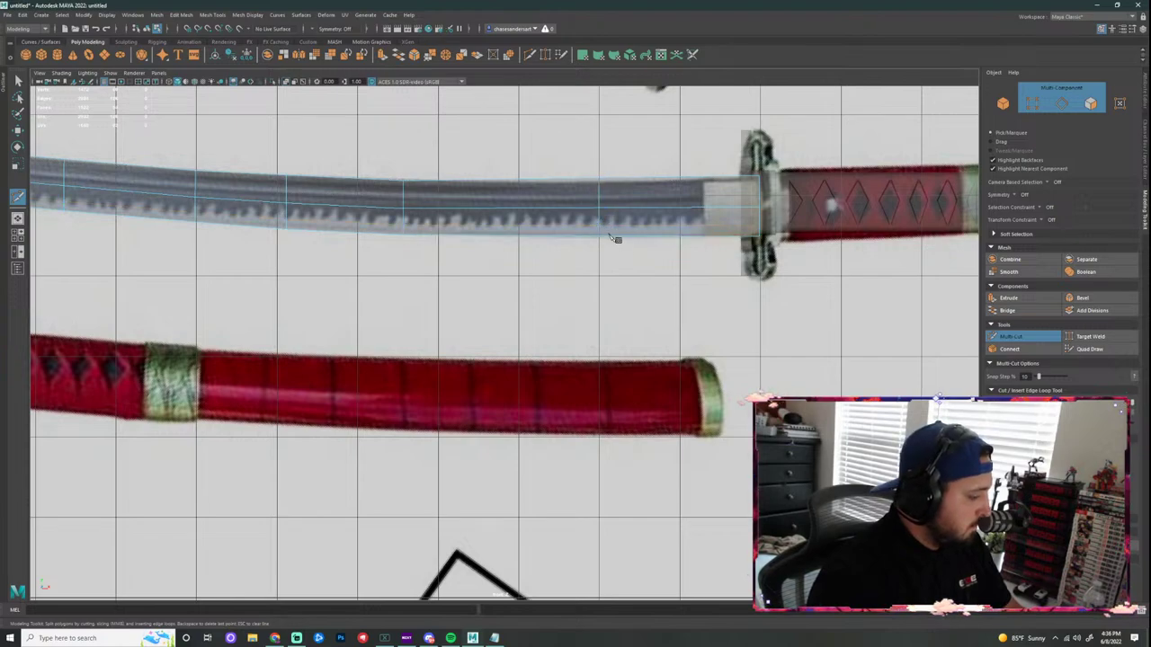
Step: Lower the top two vertices at the blade's guard end to about Y 5.2 to match the reference outline
key("q")
right_click_drag(603, 179, 563, 180)
left_click_drag(579, 187, 759, 140)
key("w")
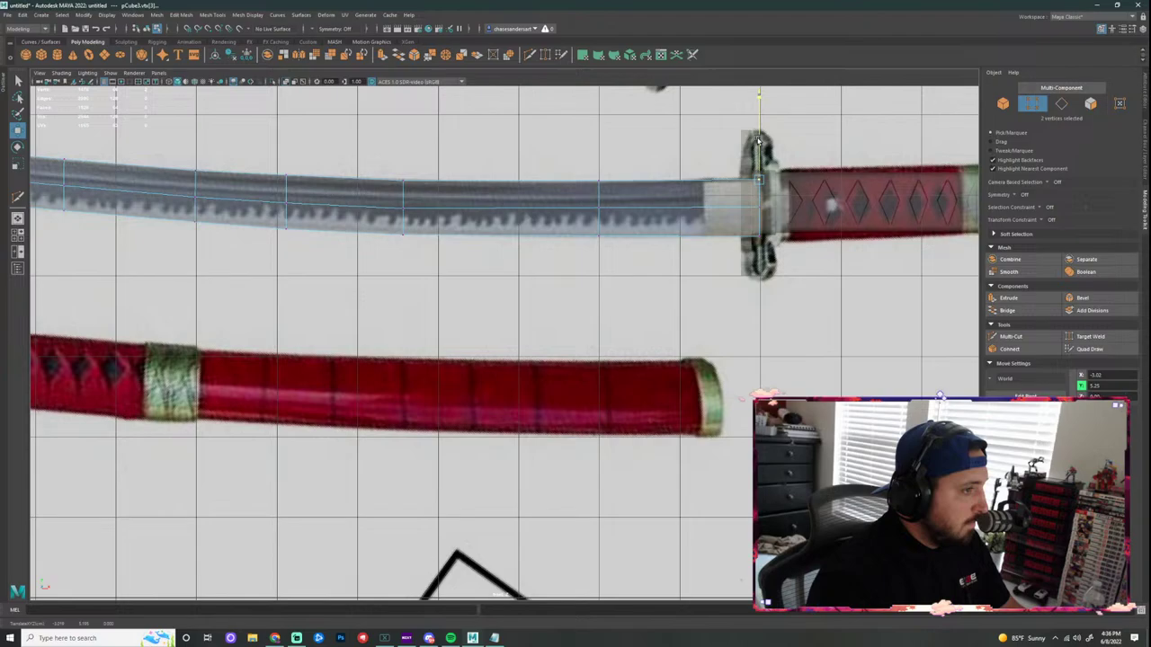
scroll(656, 160, "down", 5)
middle_click_drag(509, 308, 601, 302, "alt")
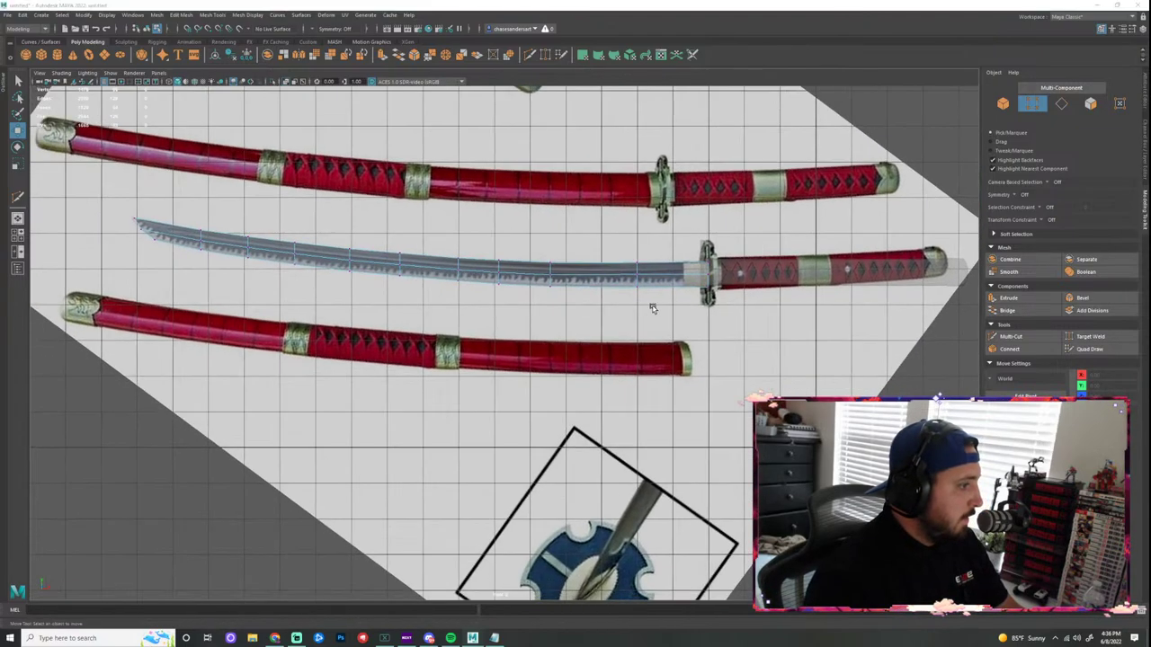
Step: In the perspective view, insert two more crosswise edge loops, one on each side of the cut at about X -5.0
key("space")
key("space")
left_click_drag(539, 297, 596, 377, "alt")
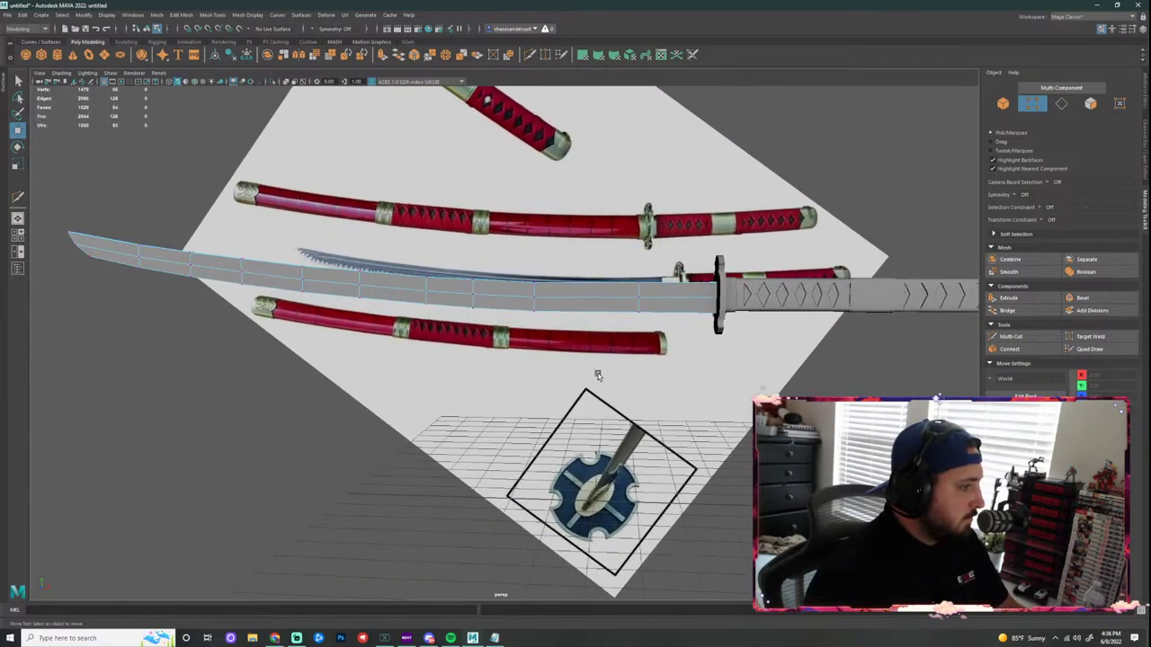
left_click(529, 55)
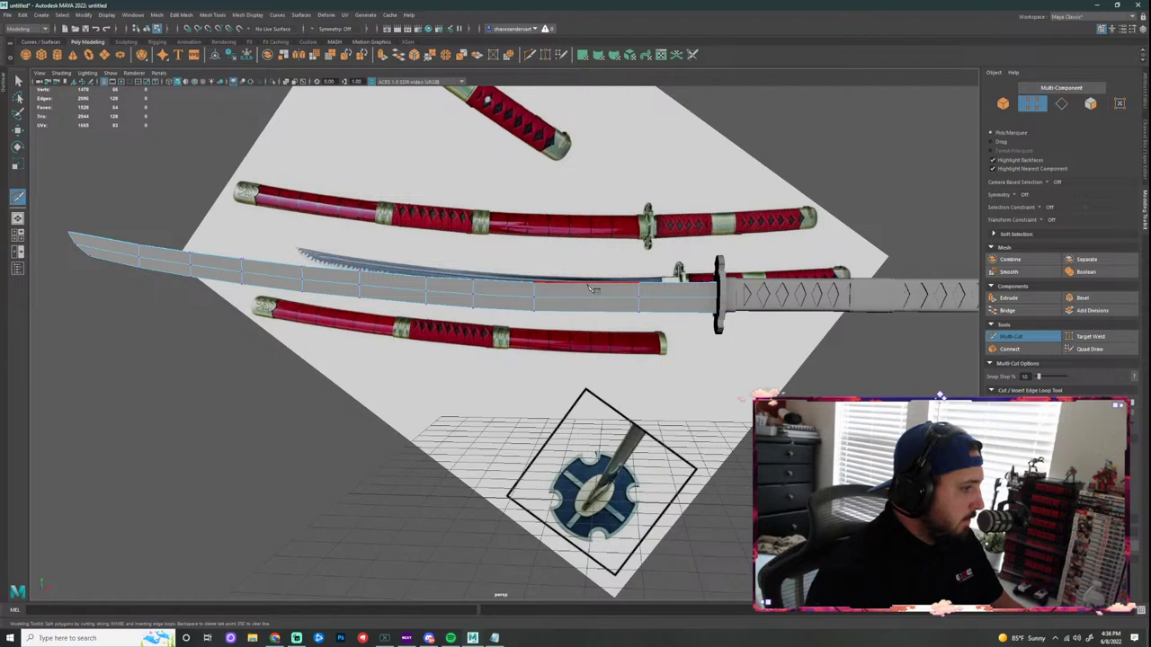
left_click(679, 297, "ctrl")
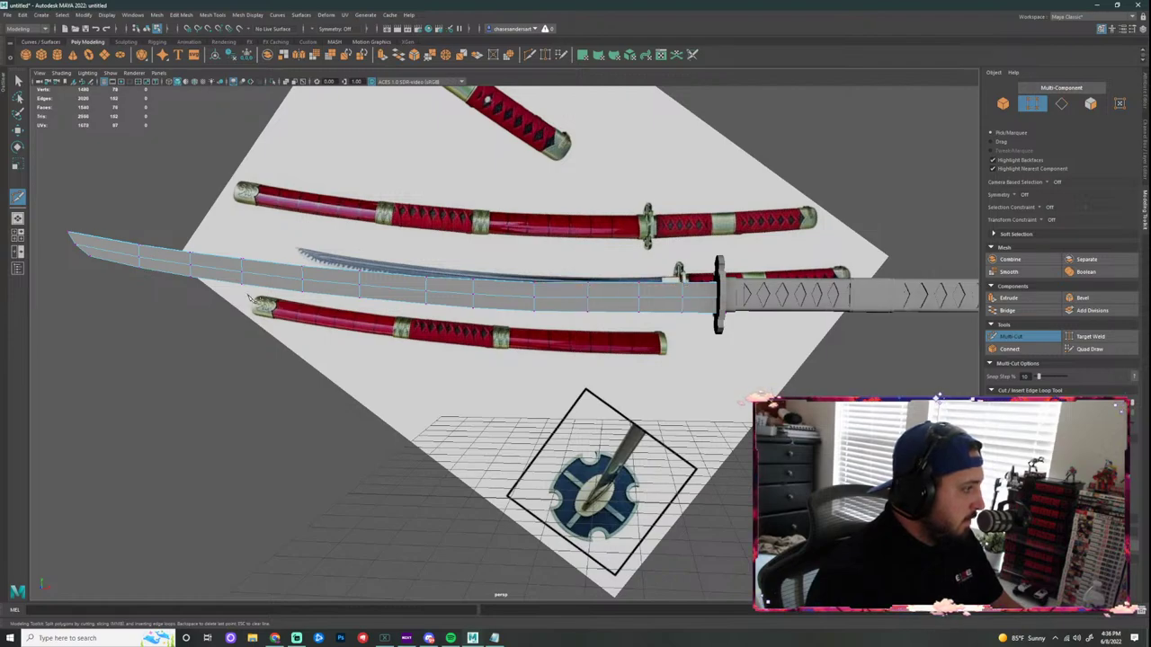
key("q")
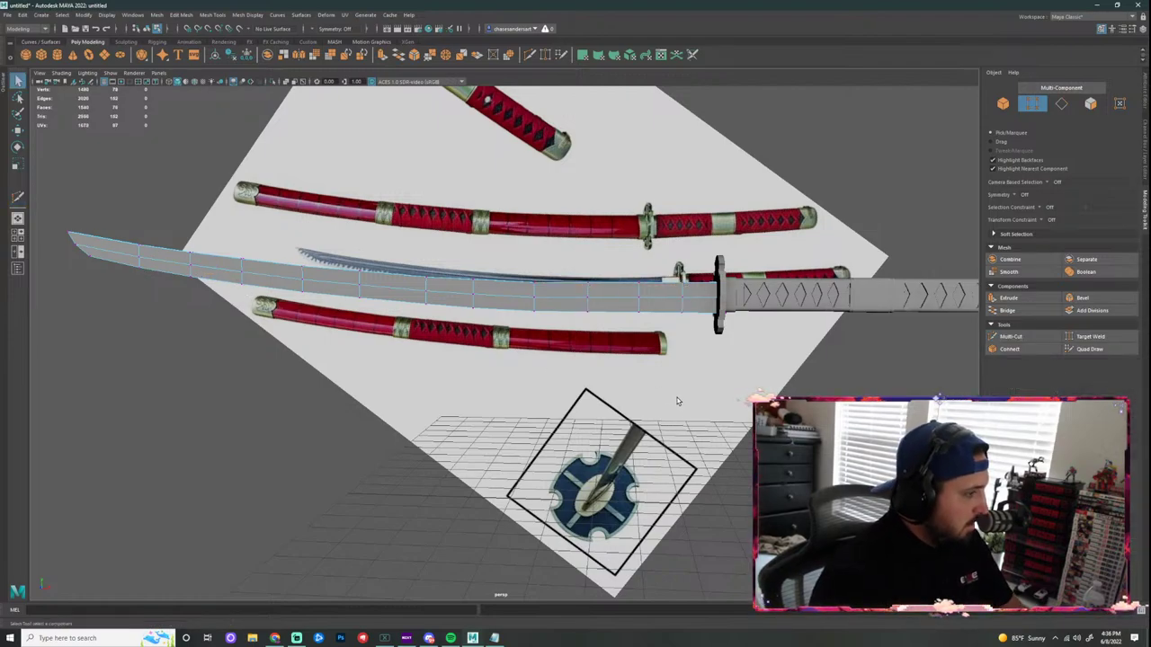
Step: Create a polygon cube and place it in the front view just below the blade's guard end, at about X -3.5, Y 3.84
key("space")
key("space")
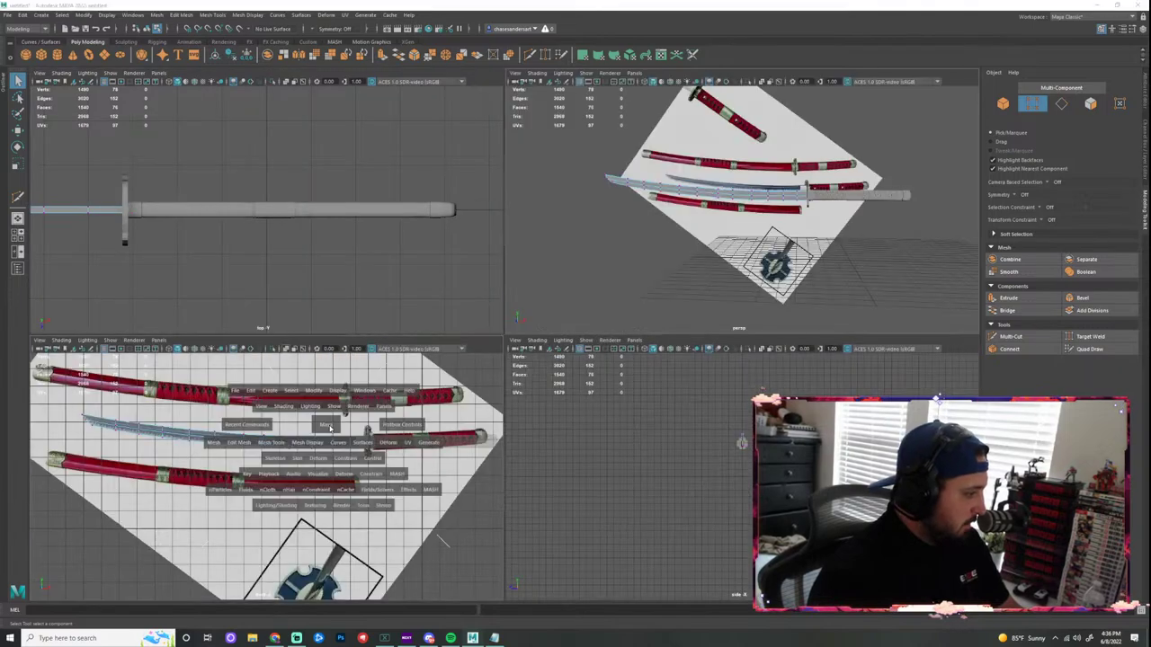
key("space")
key("space")
key("space")
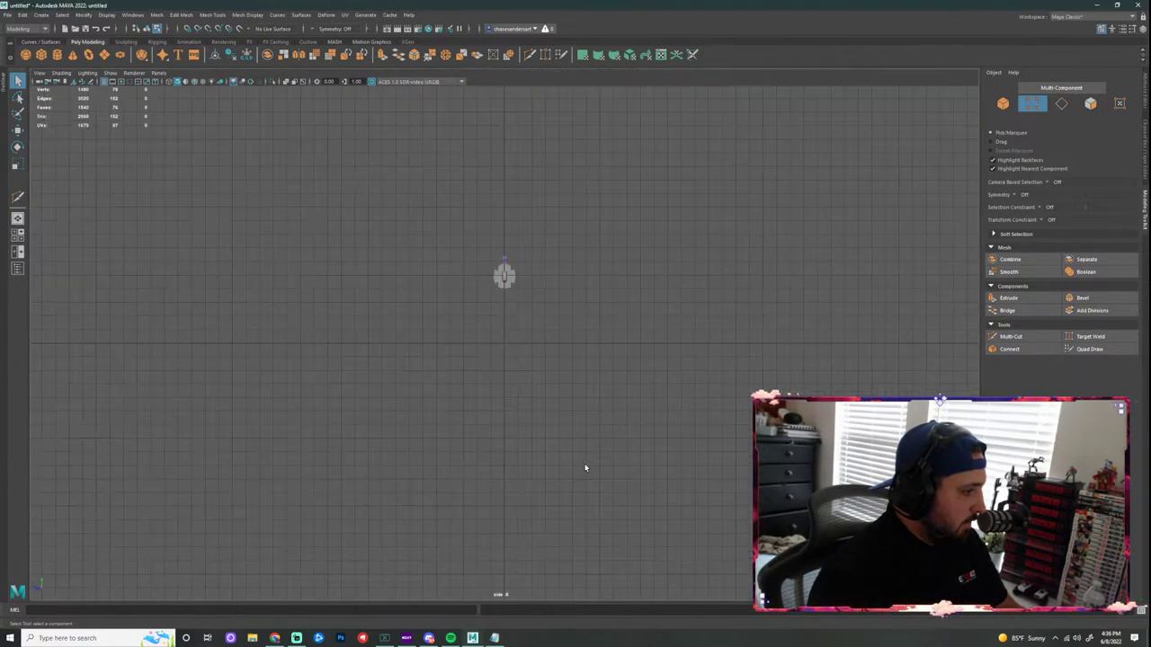
key("space")
scroll(550, 429, "up", 1)
middle_click_drag(549, 428, 582, 435, "alt")
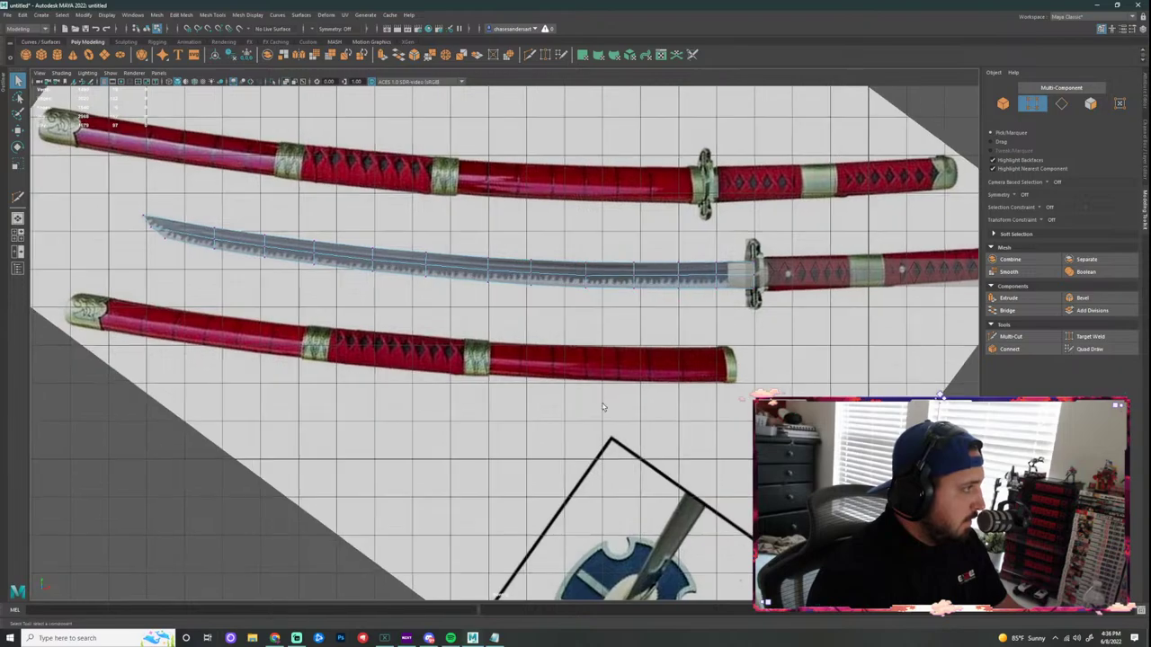
scroll(662, 419, "down", 3)
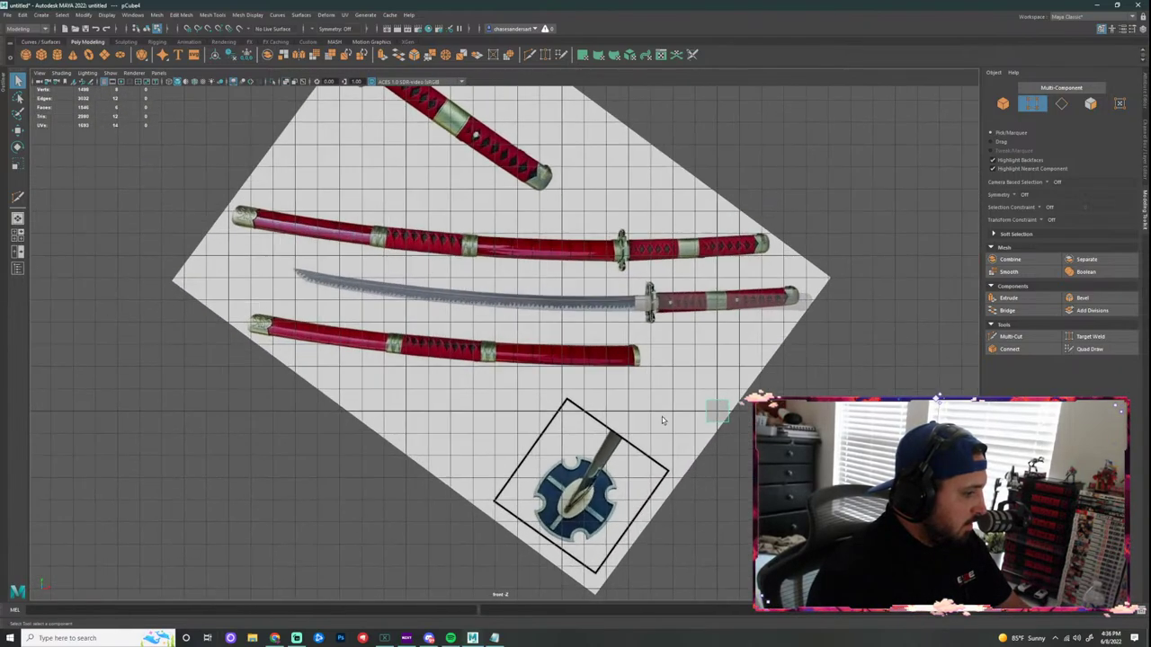
key("w")
left_click_drag(720, 332, 719, 245)
left_click_drag(790, 322, 717, 322)
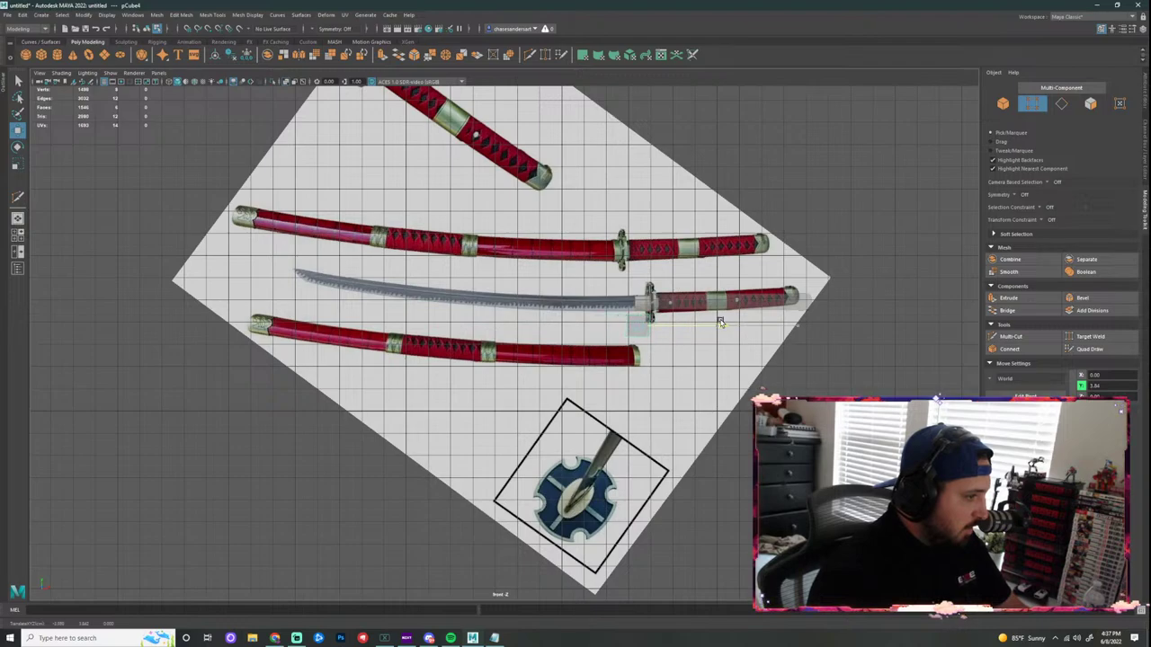
Step: Stretch the cube's four tip-side vertices to about X -19.05 below the blade tip, and apply Add Divisions with 1 division
right_click_drag(641, 335, 610, 329)
left_click_drag(611, 308, 374, 321)
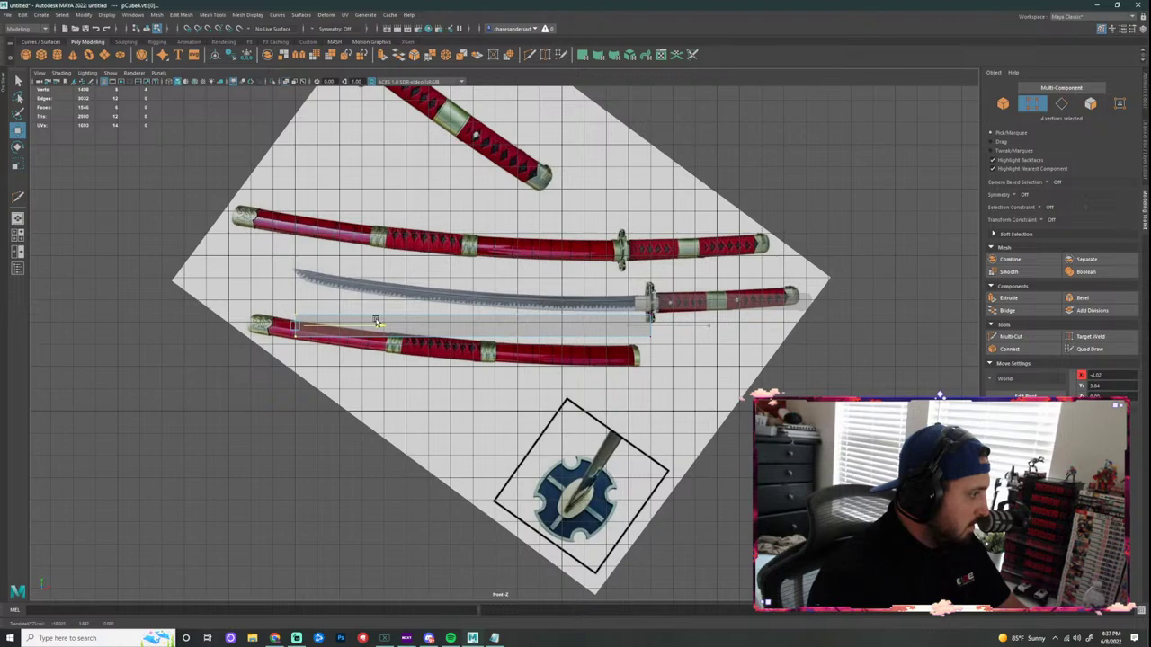
scroll(327, 314, "up", 1)
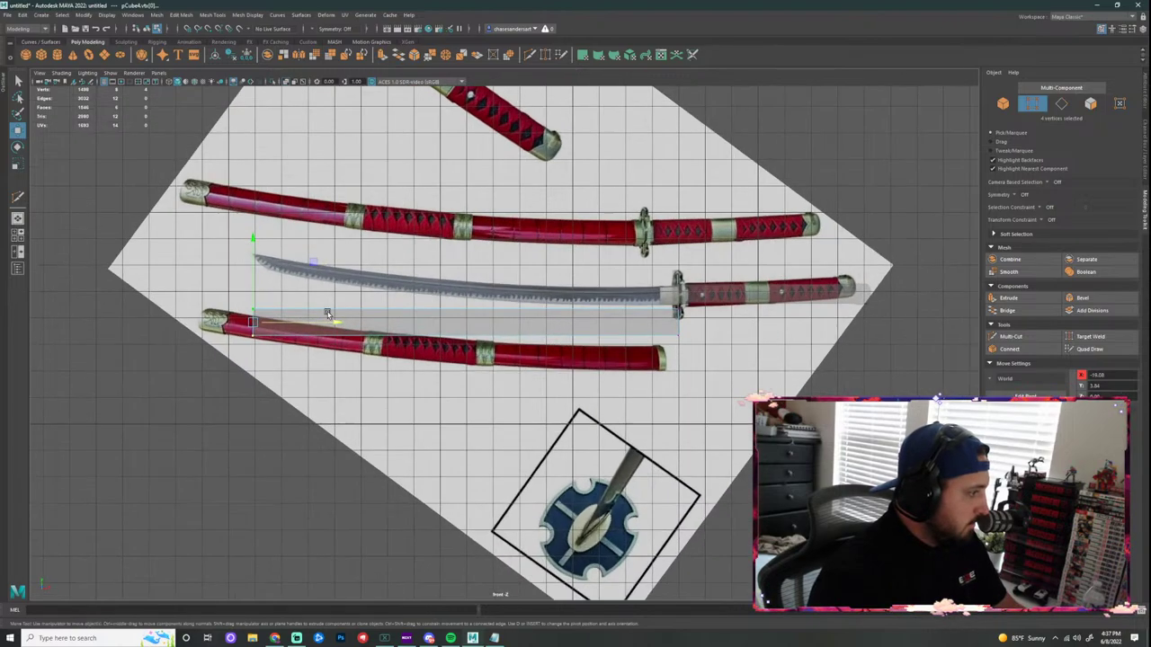
middle_click_drag(328, 314, 517, 340, "alt")
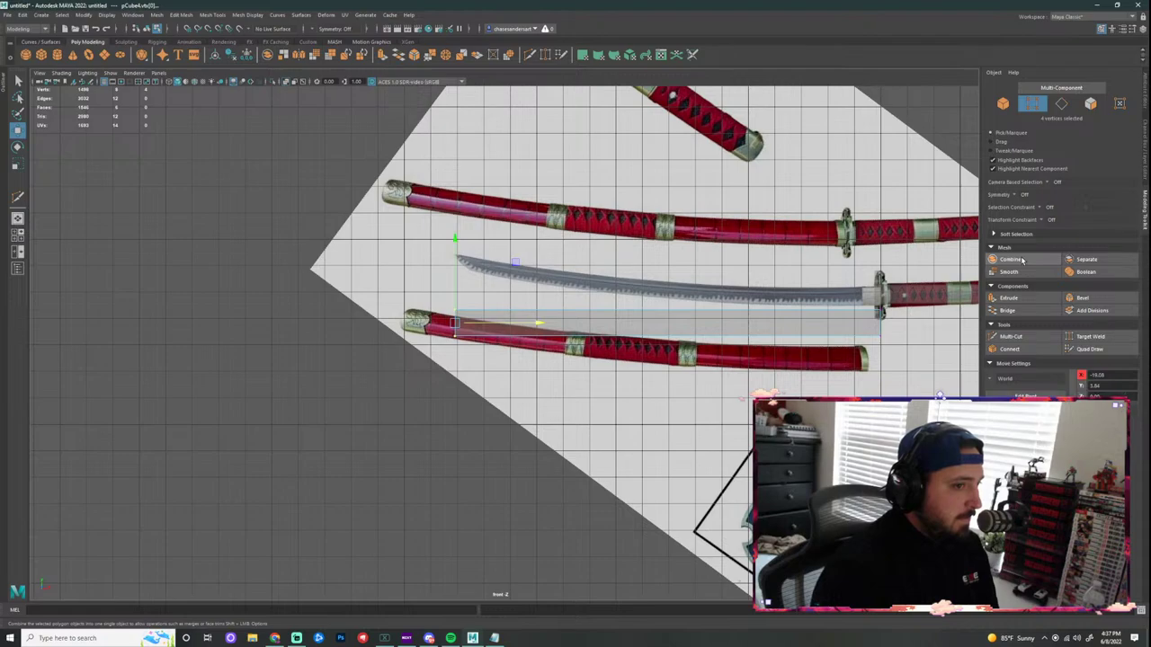
left_click(1088, 310)
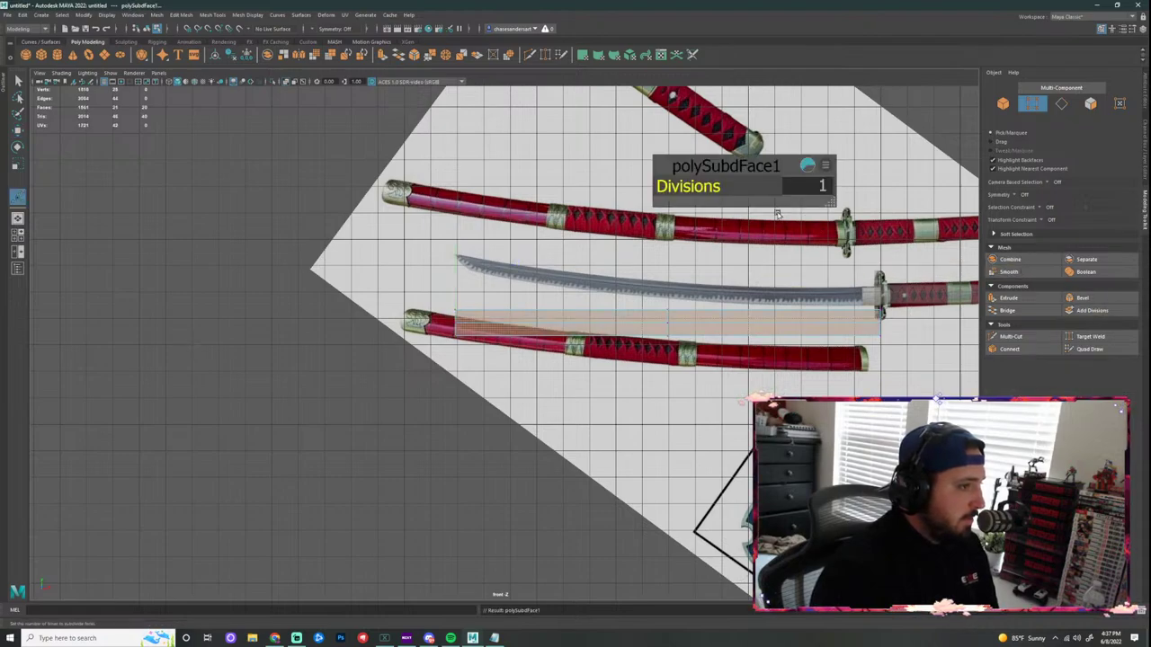
Step: Undo the Add Divisions operation on the stretched box below the blade
key("ctrl+z")
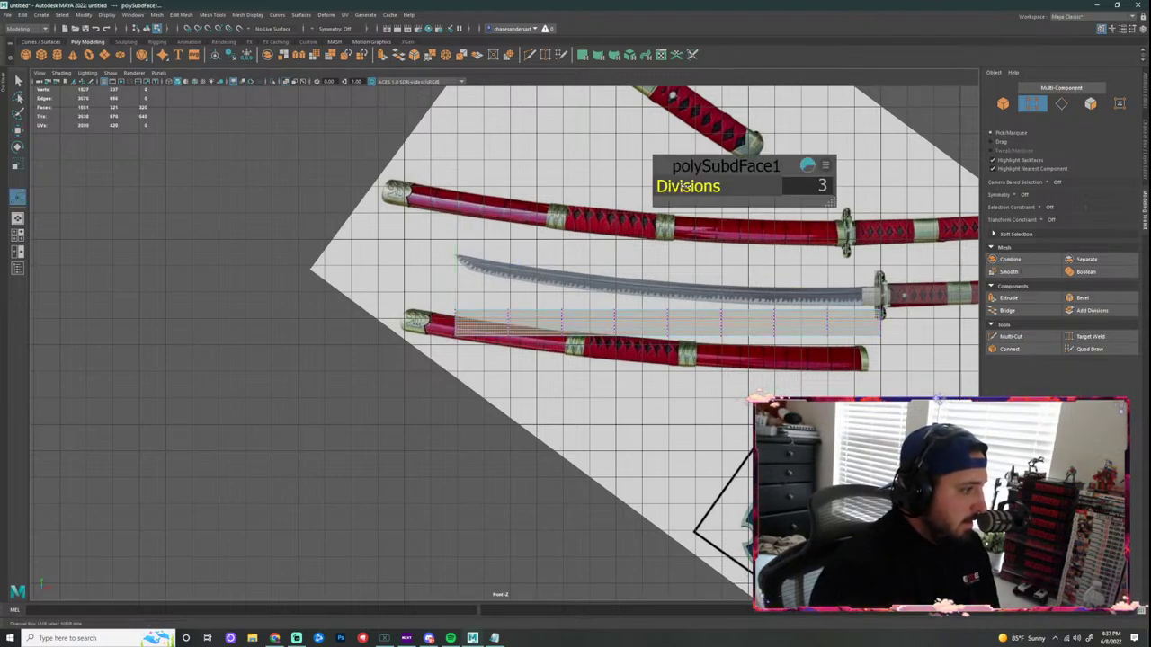
key("ctrl+z")
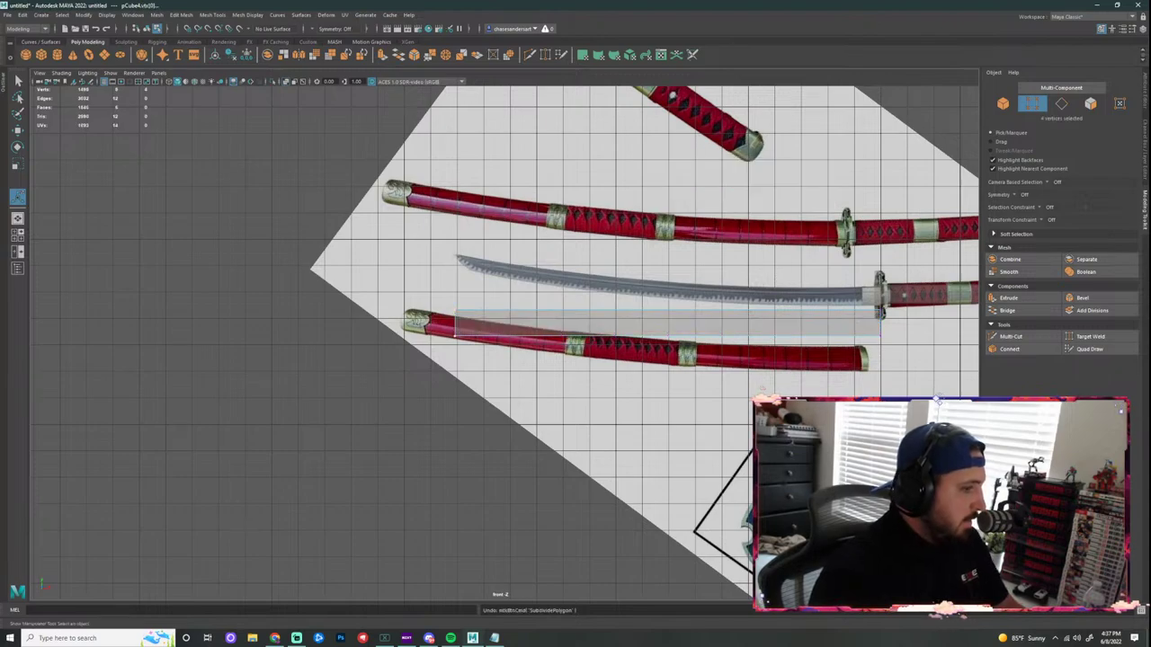
Step: Try raising the box's Subdivisions Height to 2 and its Subdivisions Width in the cube's creation attributes, and undo the changes
left_click(1146, 135)
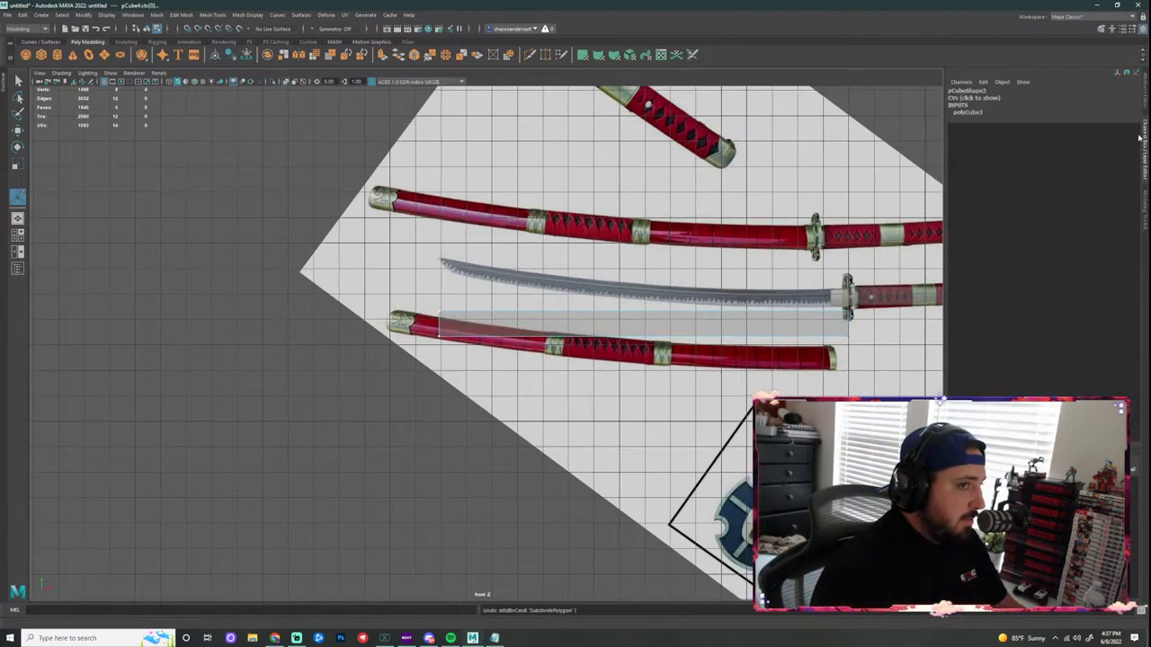
left_click(1146, 99)
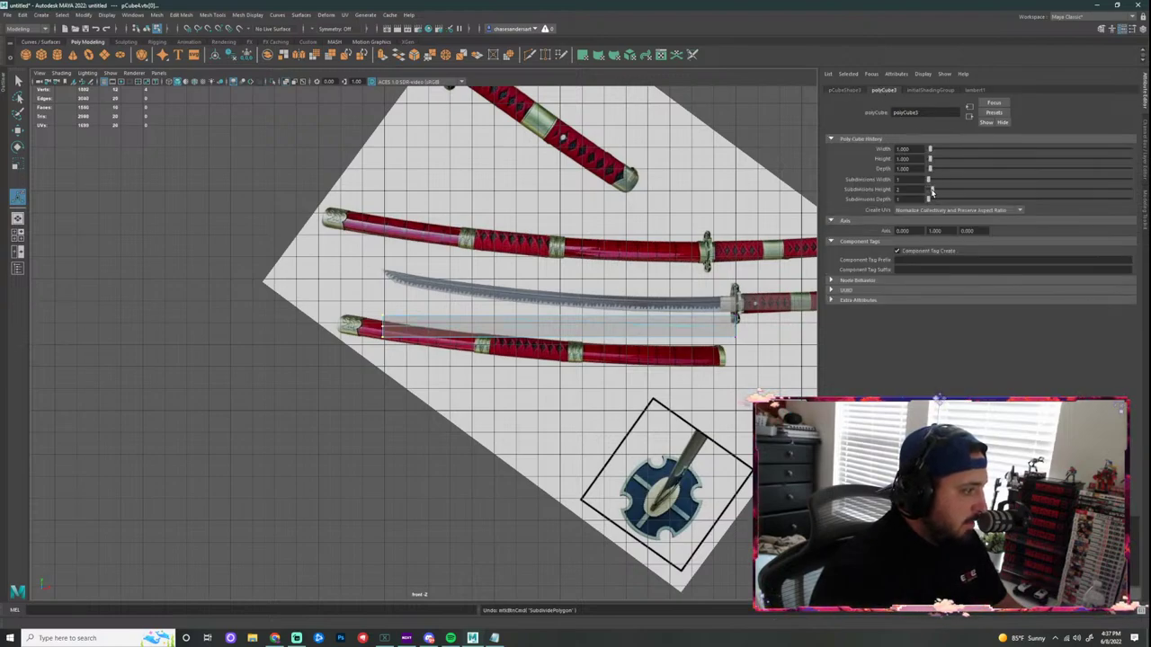
key("ctrl+z")
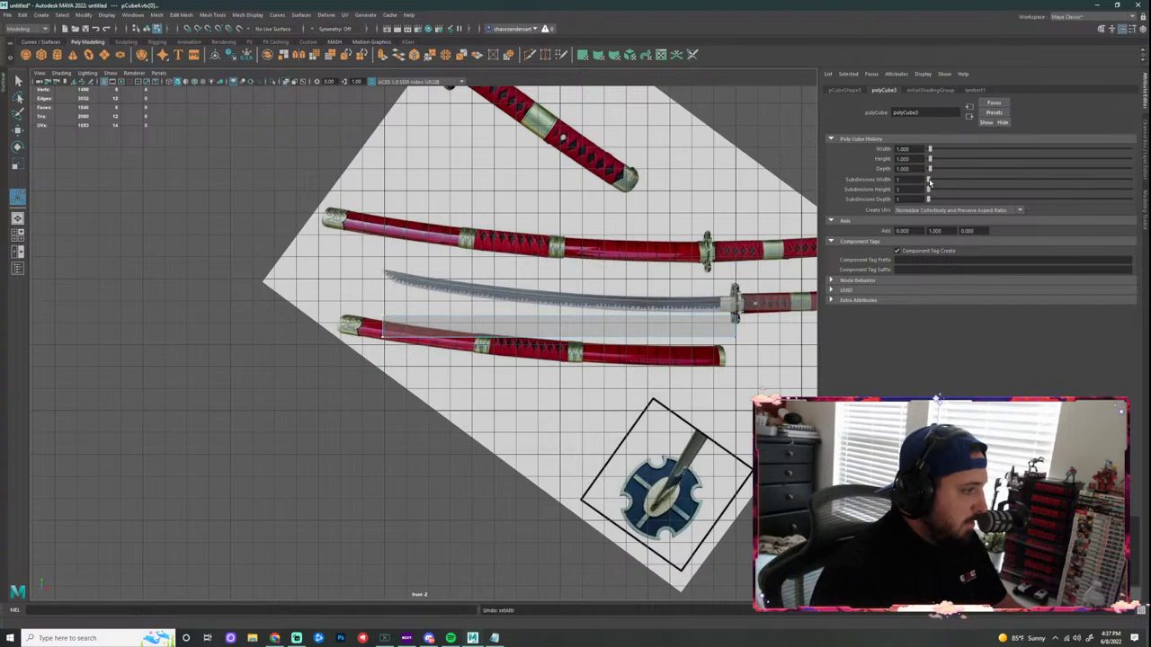
left_click_drag(929, 183, 936, 183)
key("ctrl+z")
key("ctrl+z")
key("ctrl+z")
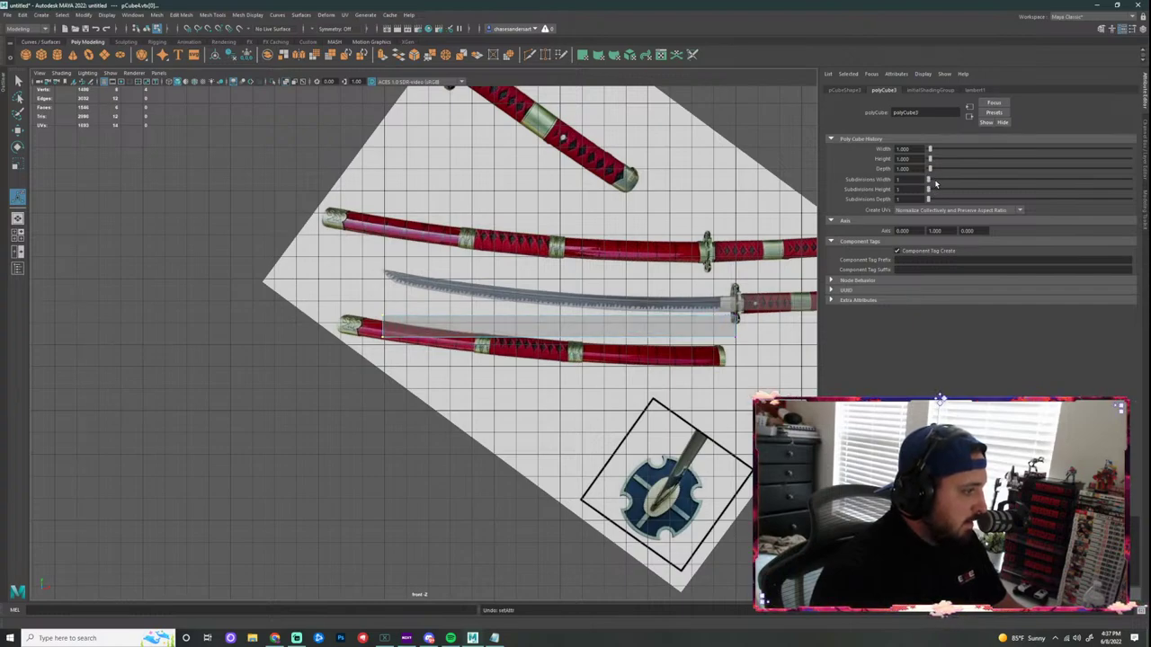
Step: Stretch the cube's tip-side vertices horizontally to below the blade tip, and clear the selection
left_click_drag(687, 300, 721, 354)
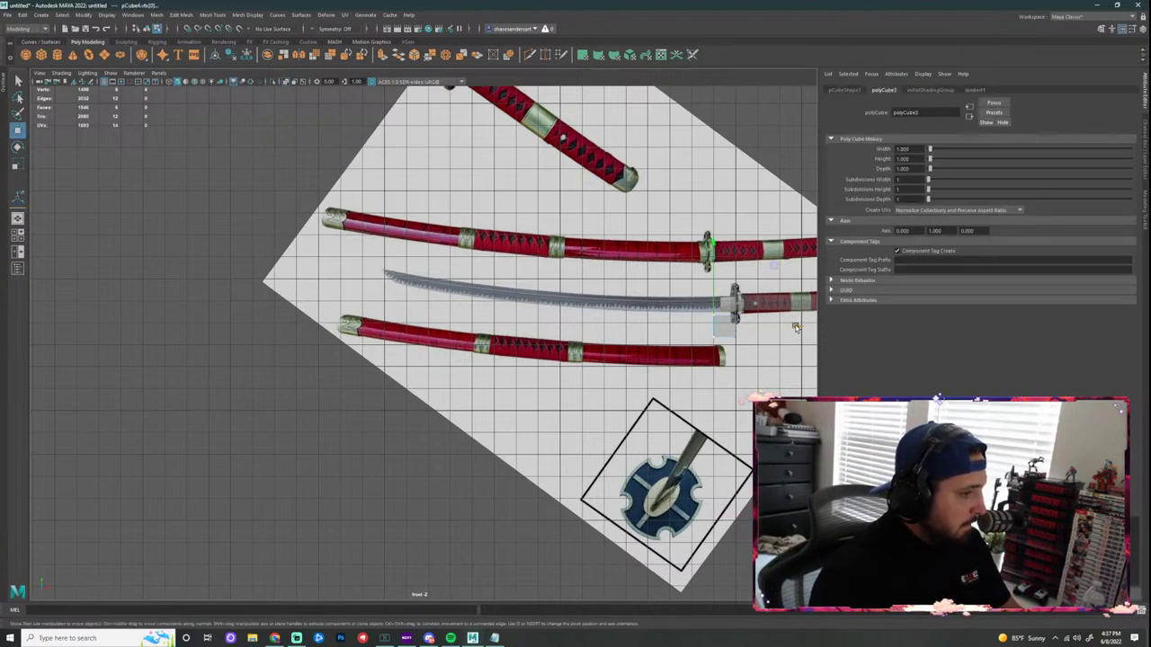
left_click_drag(796, 329, 466, 327)
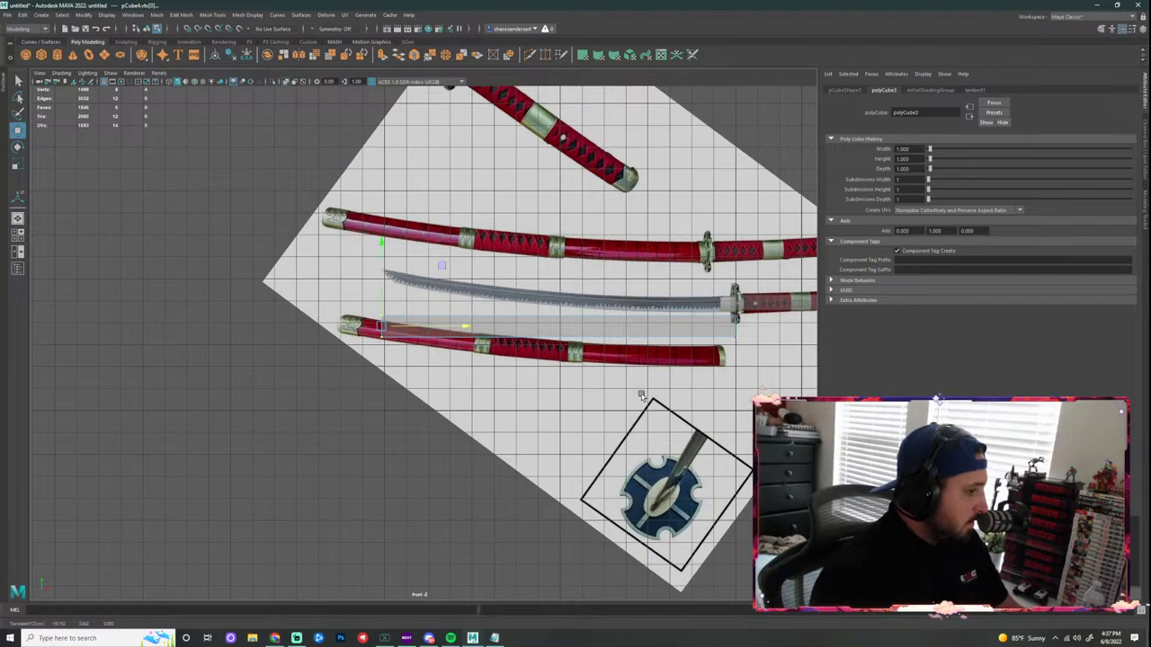
left_click(675, 434)
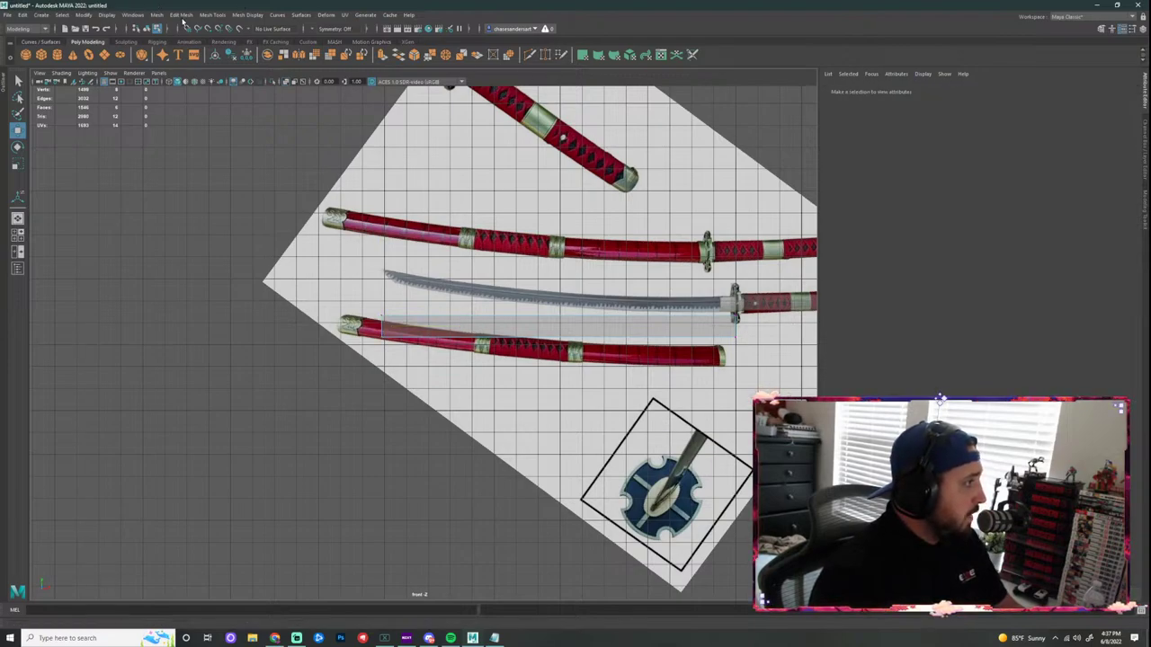
Step: Configure the Insert Edge Loop tool for multiple edge loops with the number of edge loops set to 9
left_click(158, 15)
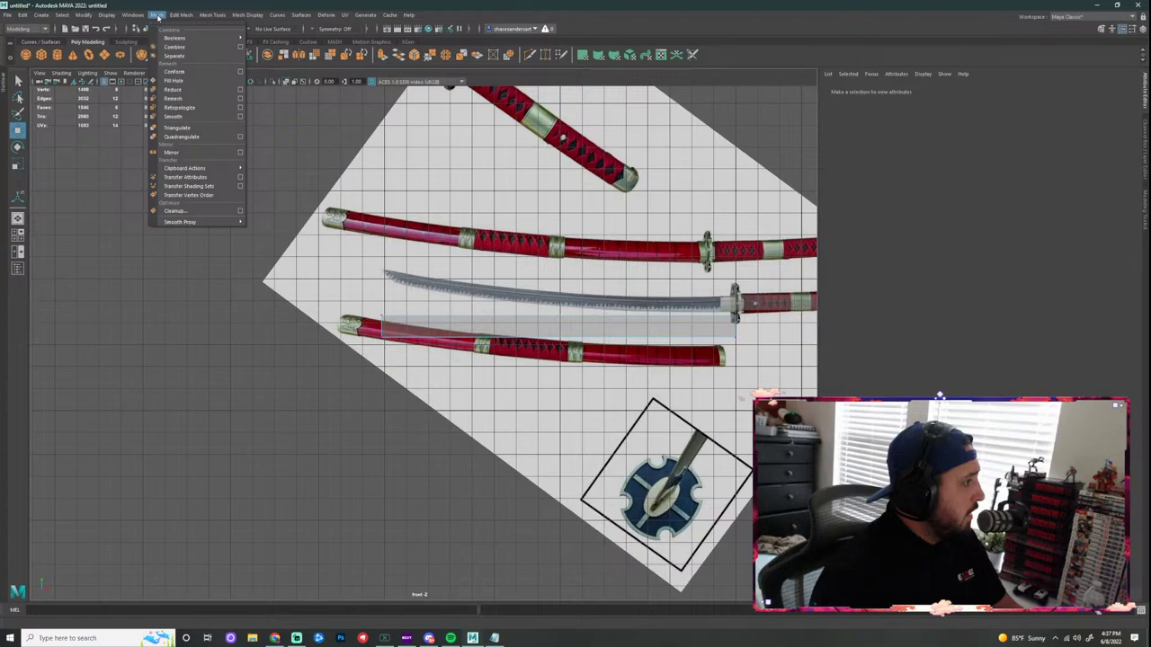
mouse_move(210, 16)
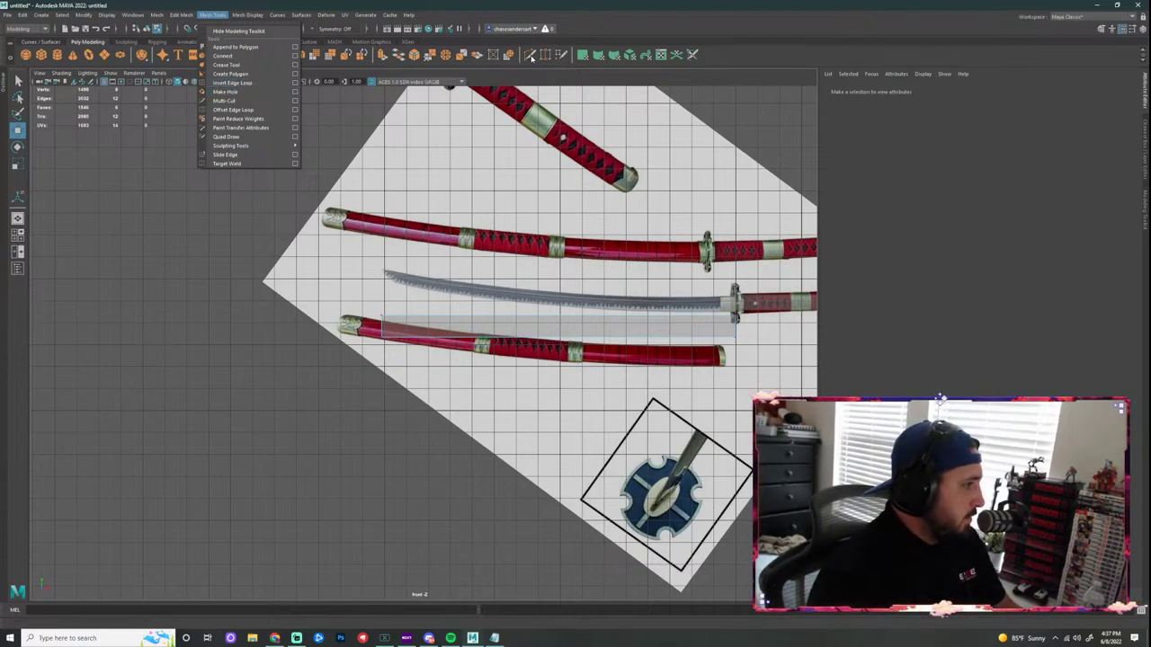
left_click(295, 83)
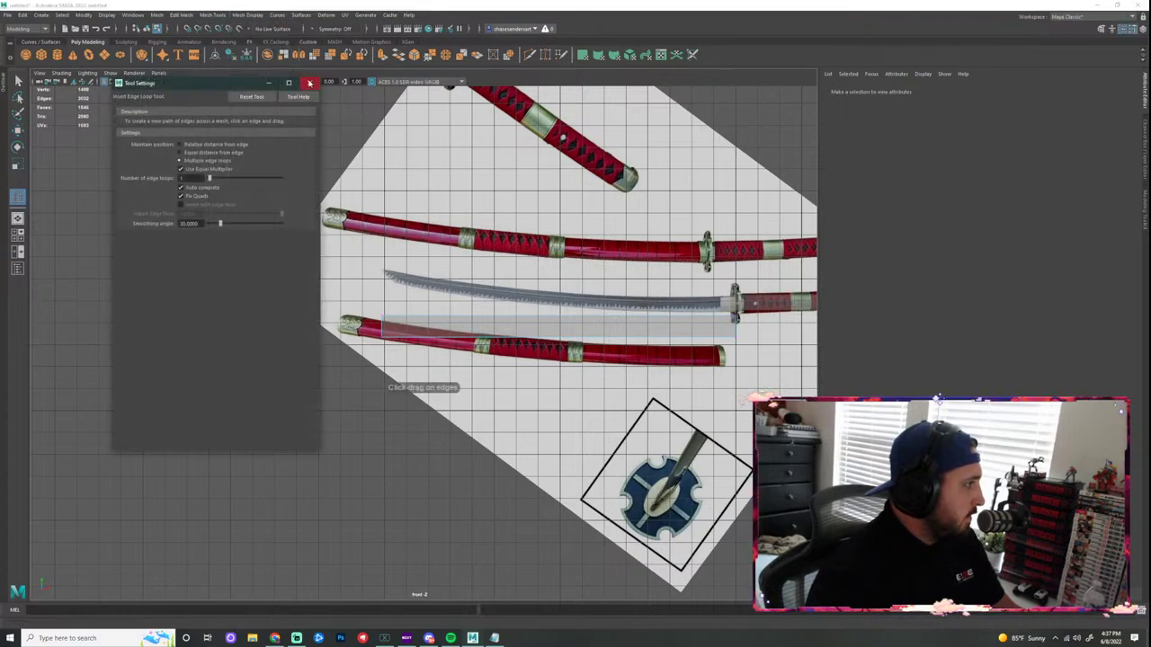
left_click(309, 83)
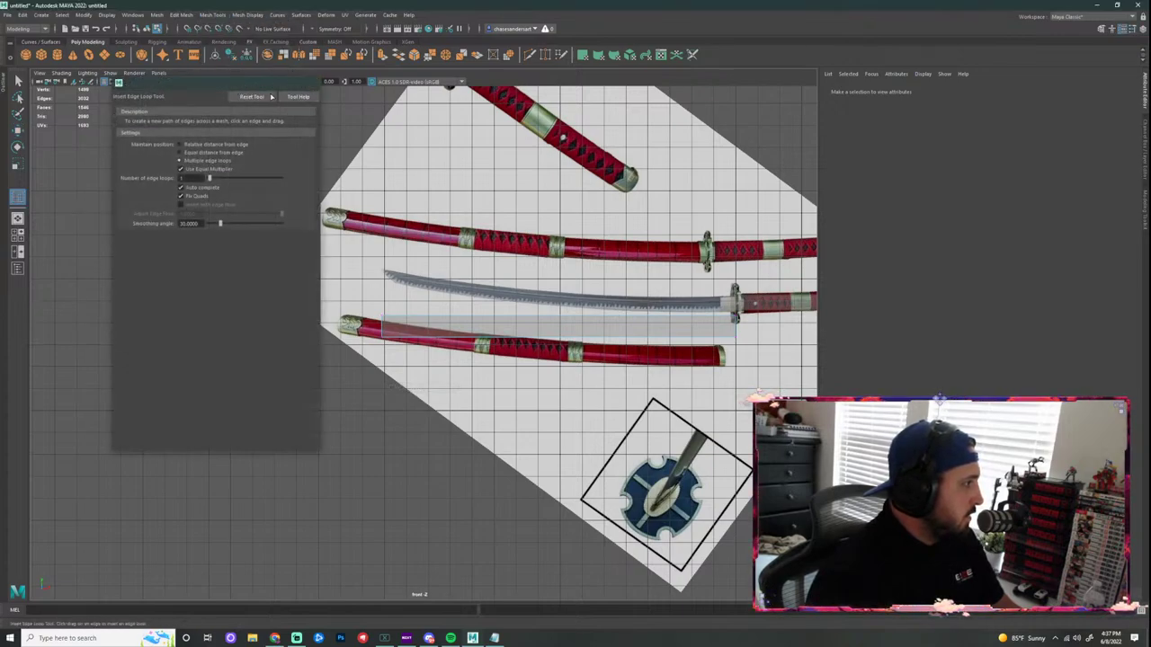
left_click(407, 182)
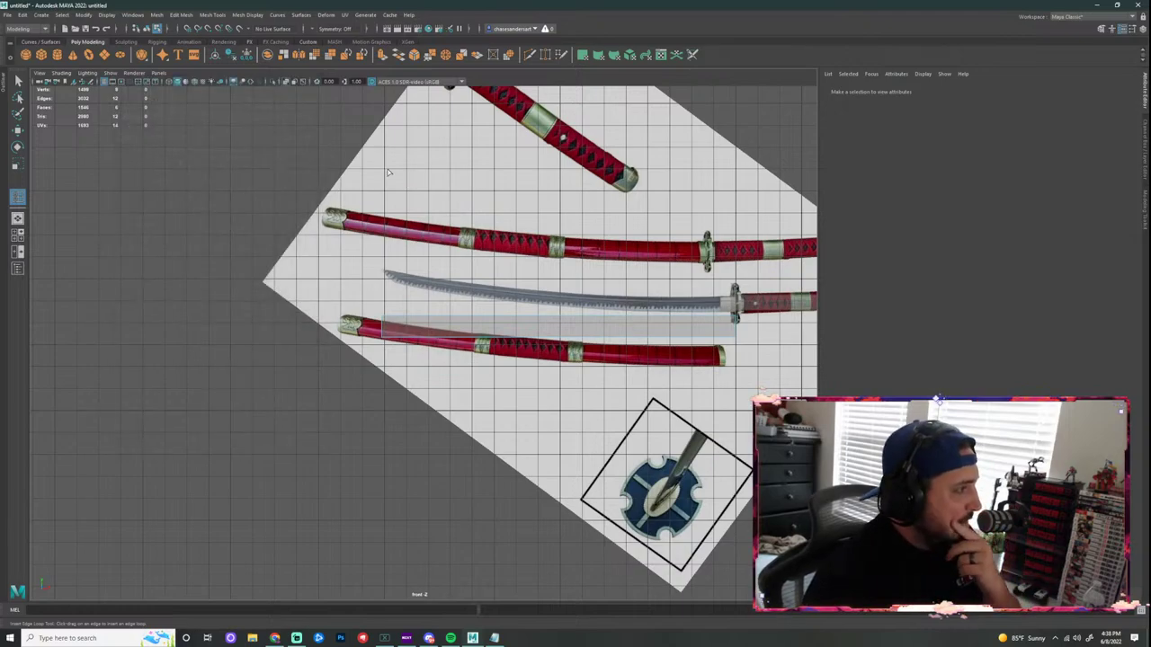
left_click(214, 15)
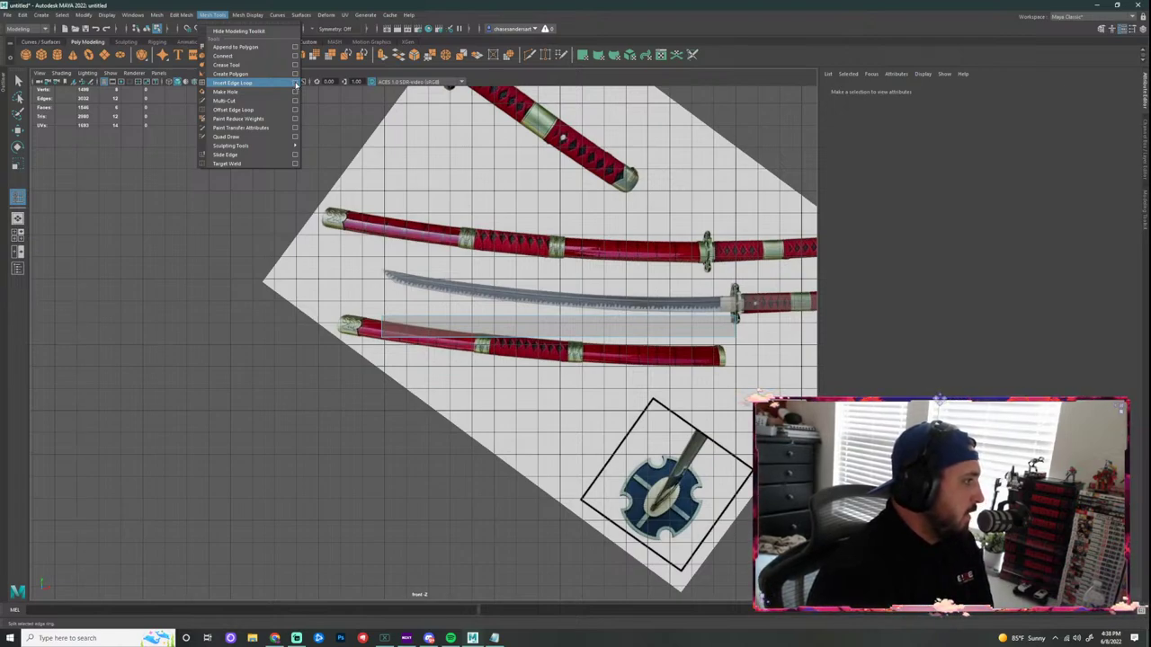
left_click(294, 84)
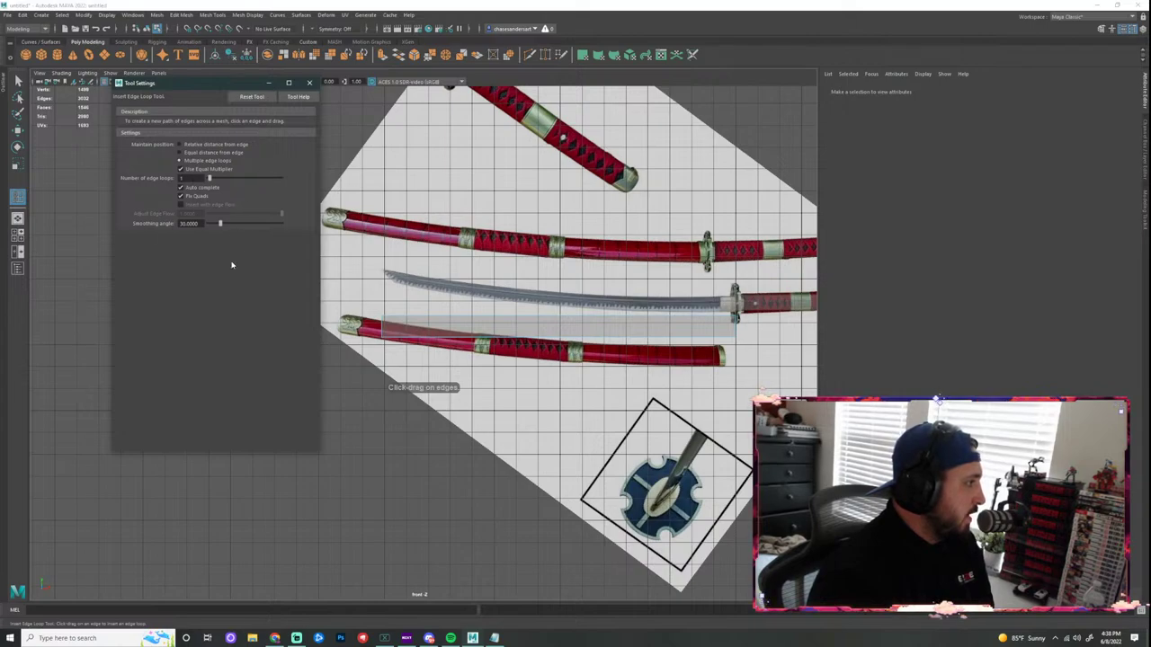
left_click_drag(218, 86, 199, 120)
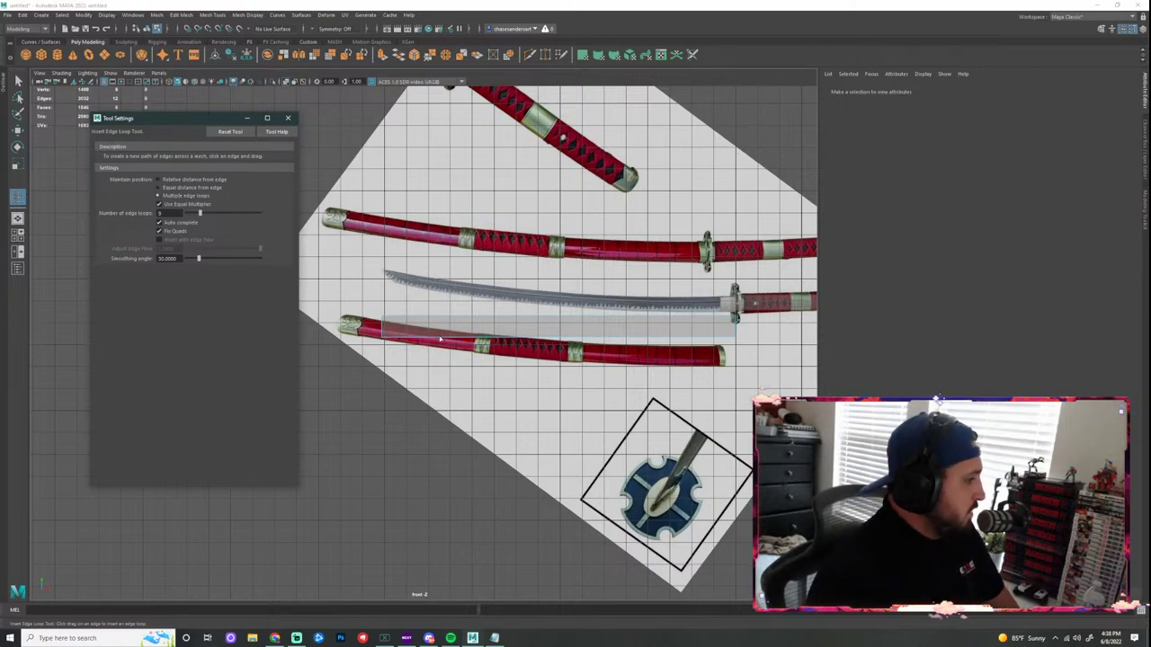
left_click(288, 117)
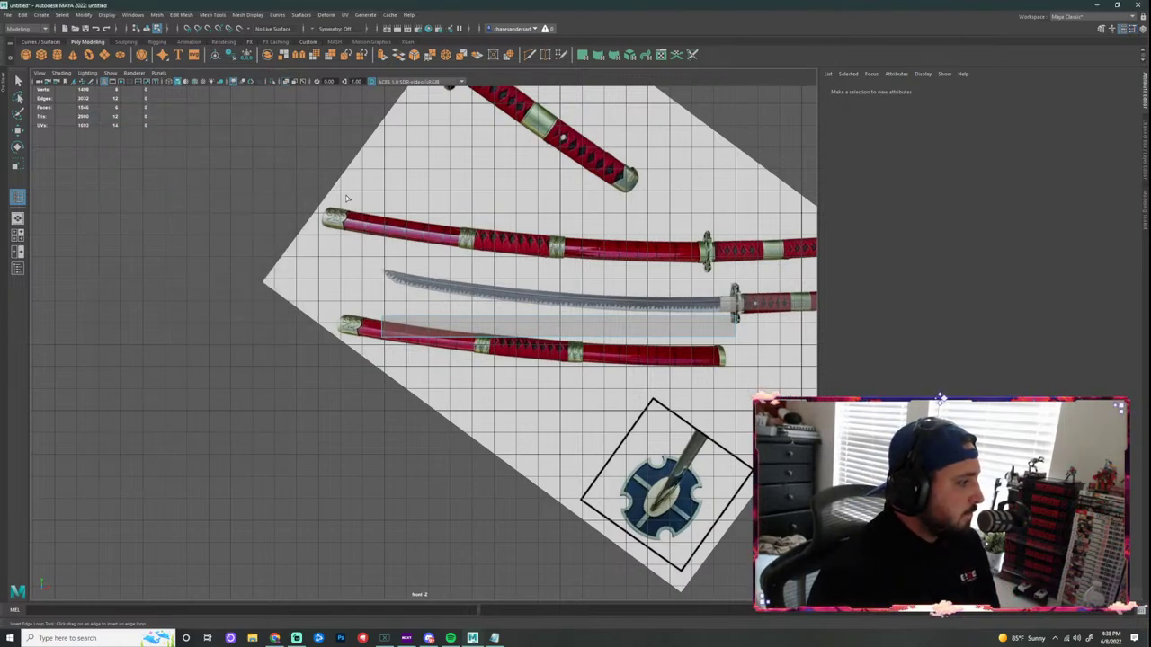
Step: Insert nine evenly spaced crosswise edge loops along the length of the box below the blade
left_click(412, 316)
scroll(423, 333, "up", 4)
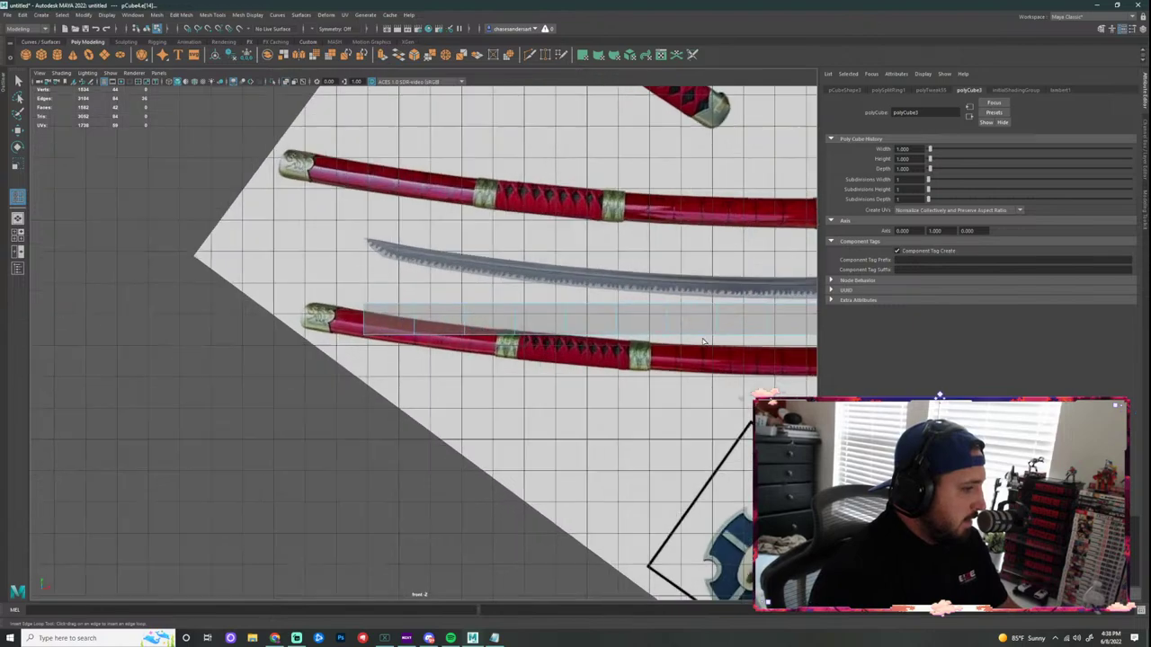
middle_click_drag(666, 335, 427, 272, "alt")
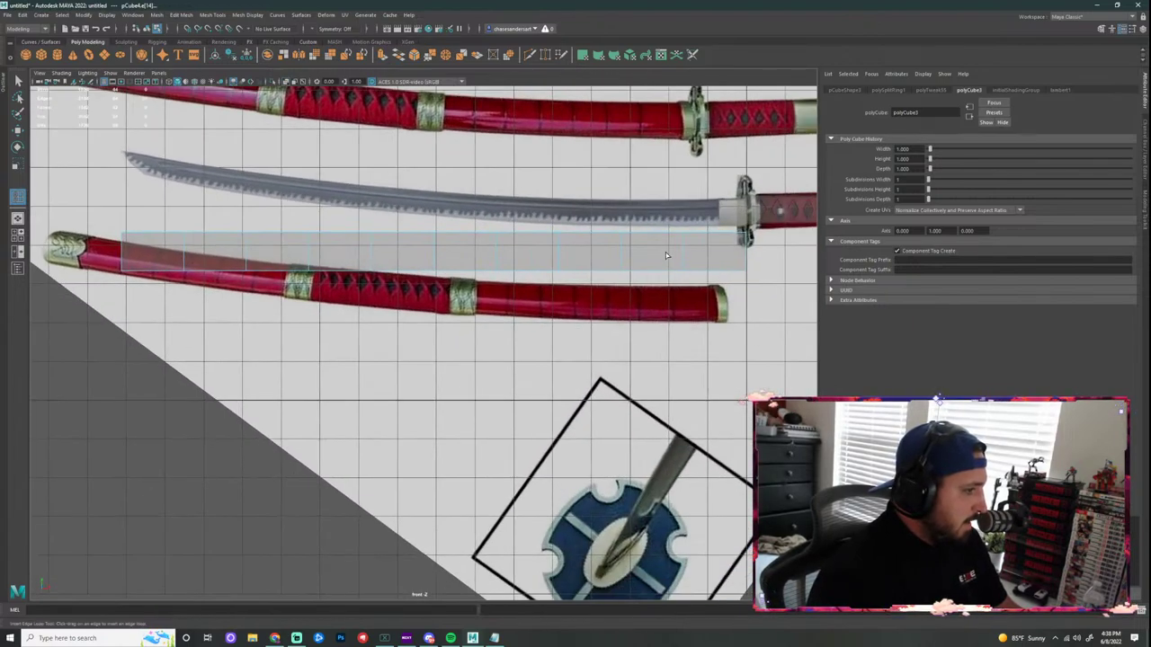
Step: Try to select the vertices at the box's tip end in the front view
right_click_drag(133, 245, 95, 230)
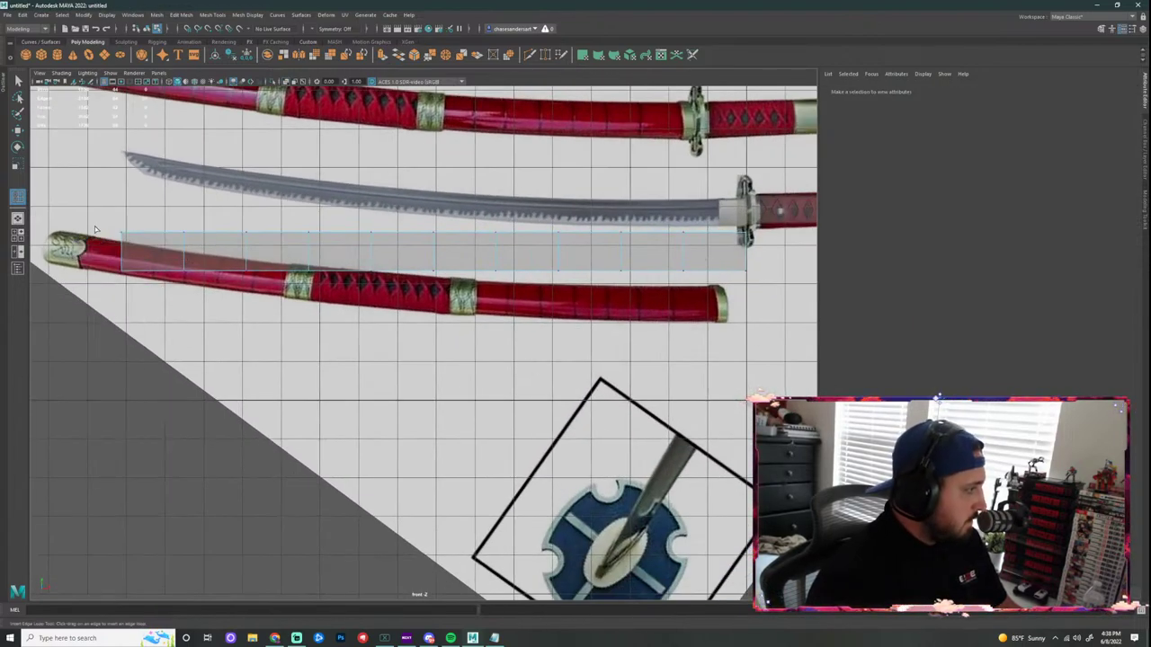
left_click(145, 314)
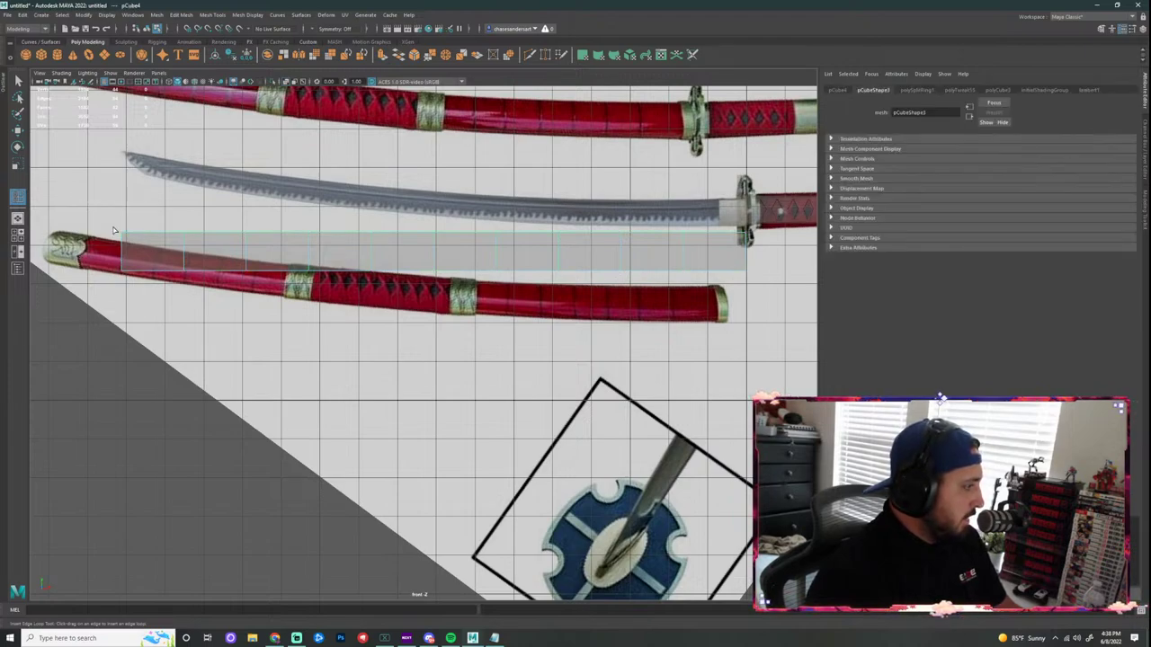
scroll(133, 263, "up", 1)
middle_click_drag(118, 234, 249, 301, "alt")
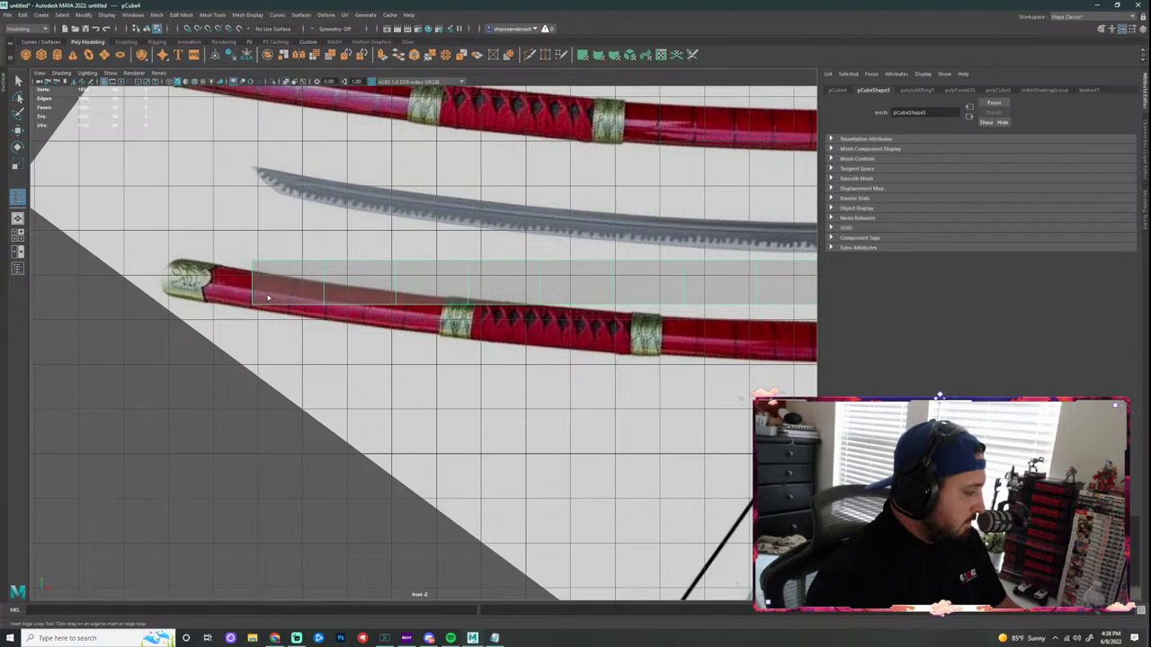
right_click_drag(267, 297, 303, 387)
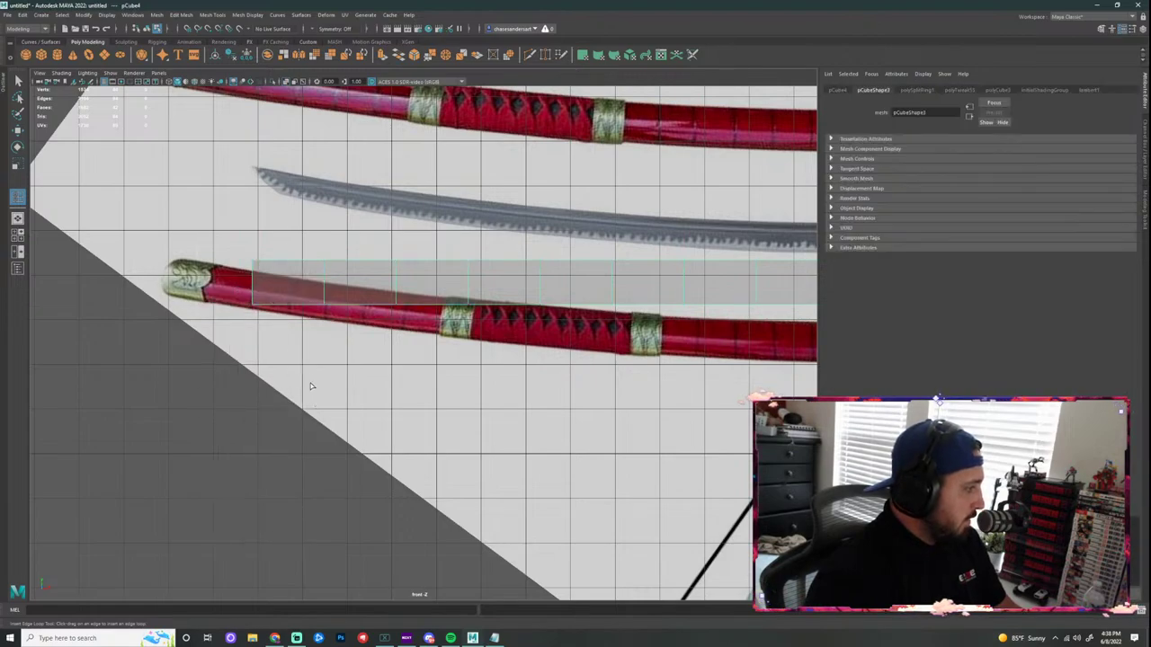
right_click_drag(282, 288, 225, 284)
left_click_drag(218, 250, 266, 329)
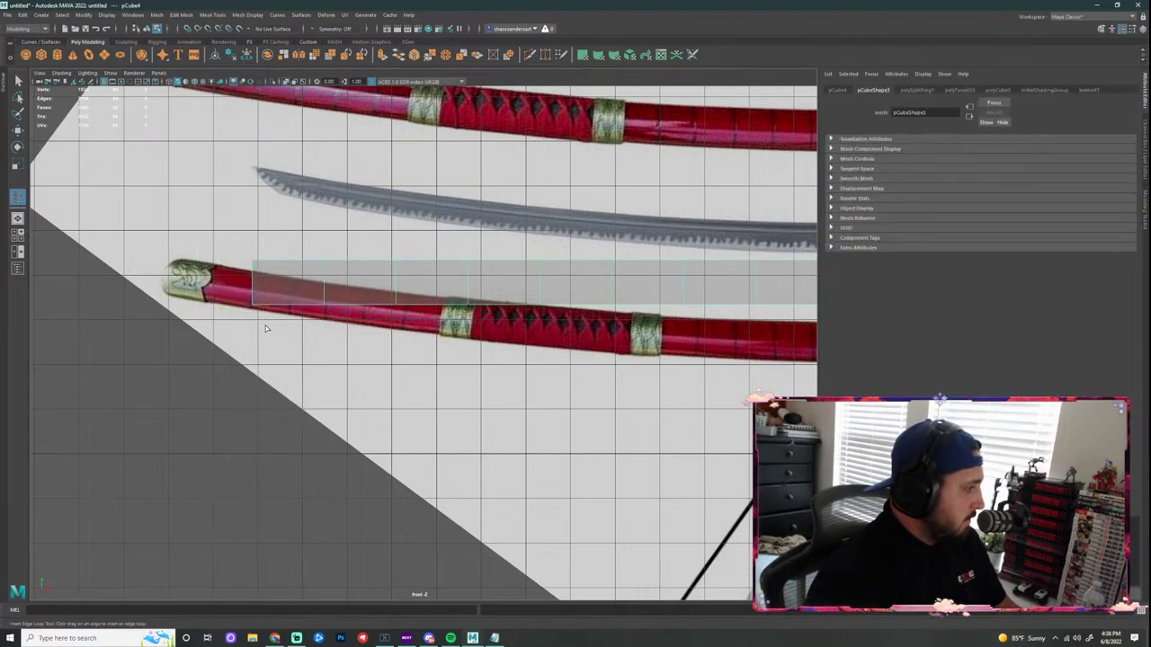
Step: Switch to the perspective view, leave the Insert Edge Loop tool and deselect the box
key("space")
key("space")
left_click_drag(591, 231, 366, 315, "alt")
right_click_drag(366, 315, 405, 306)
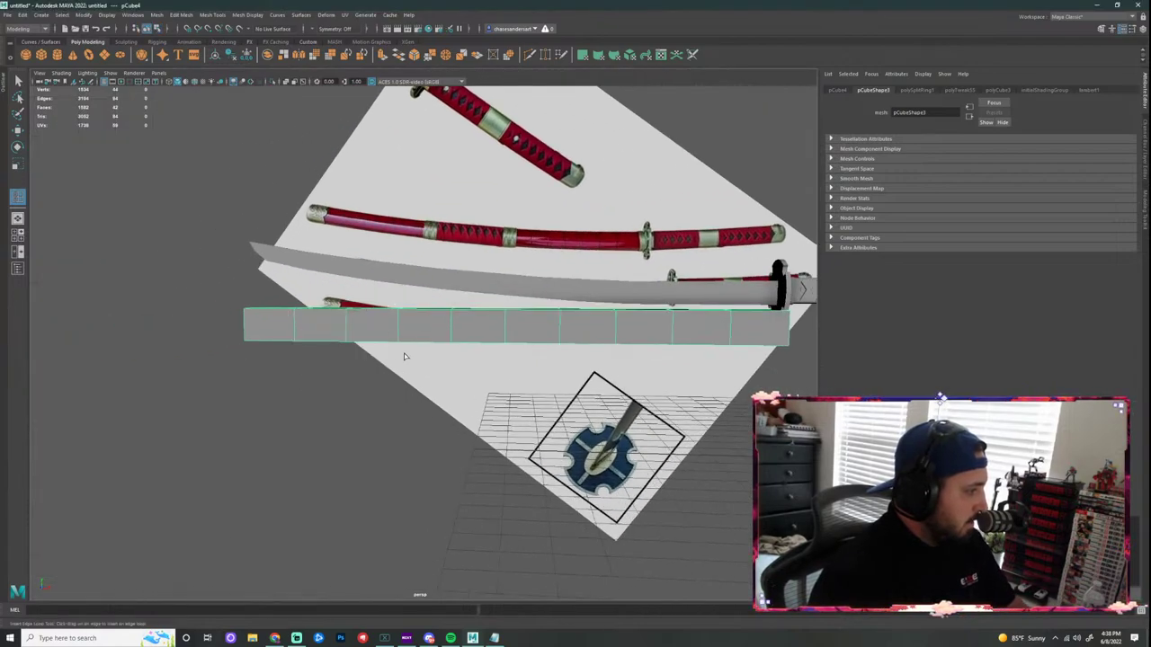
left_click(365, 360)
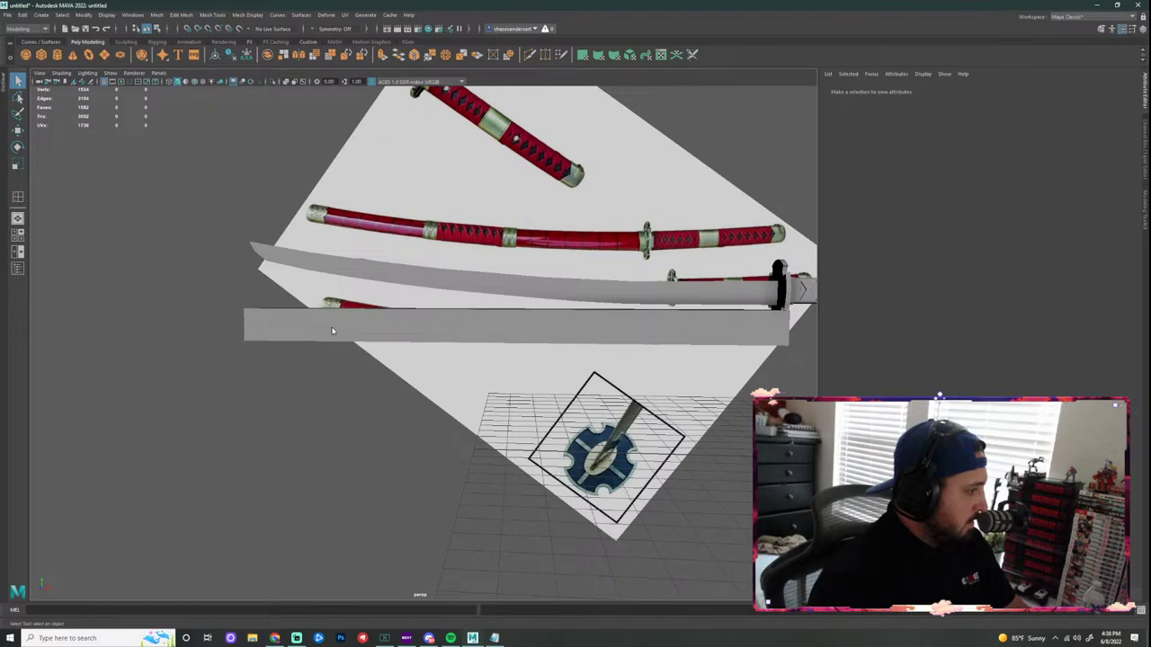
Step: Select the four vertices at the box's tip end with soft selection, widening the falloff to reach along most of the box
right_click_drag(331, 327, 384, 311)
left_click(272, 319)
right_click_drag(273, 319, 232, 319)
left_click_drag(206, 276, 281, 356)
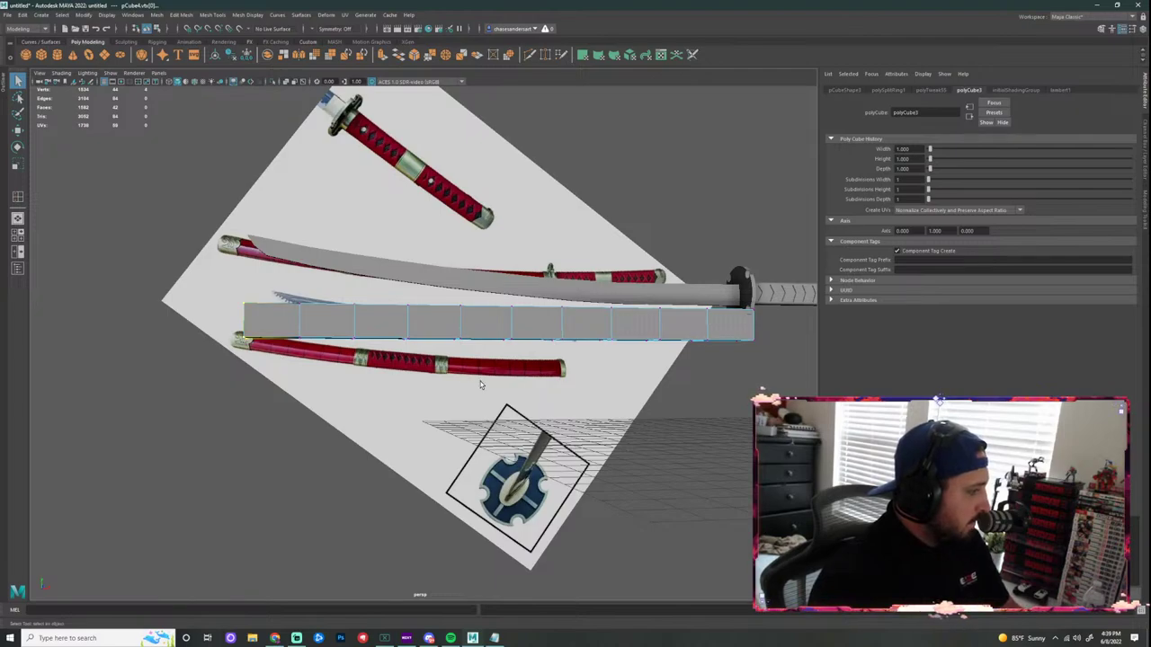
left_click_drag(475, 391, 527, 400, "alt")
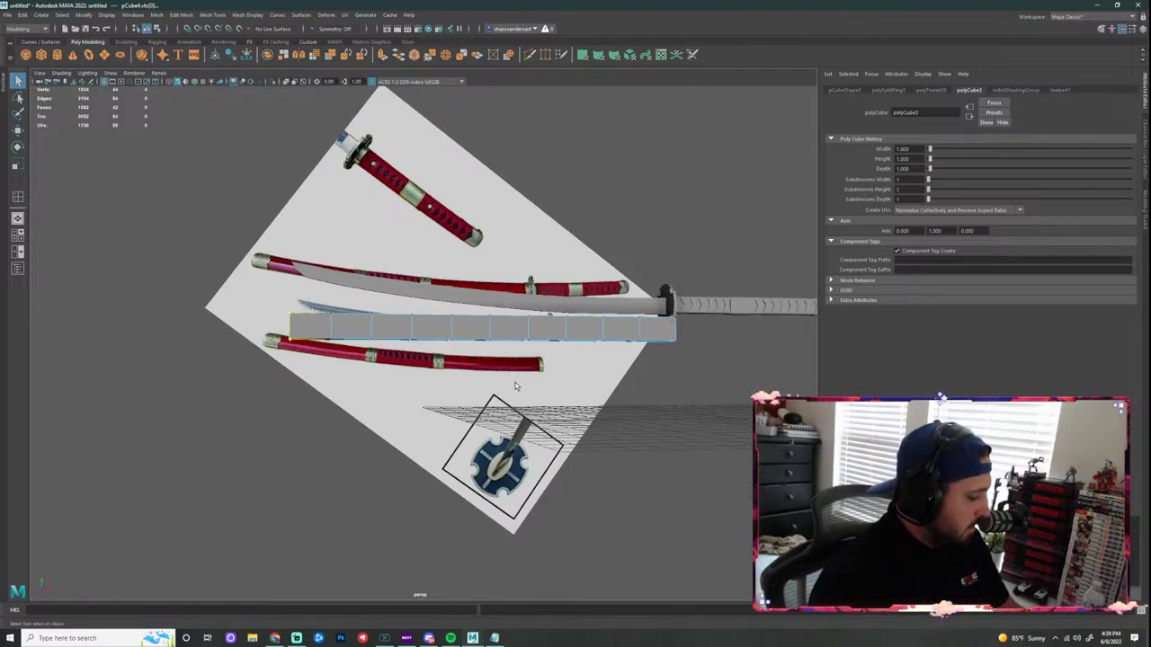
left_click_drag(285, 383, 669, 464)
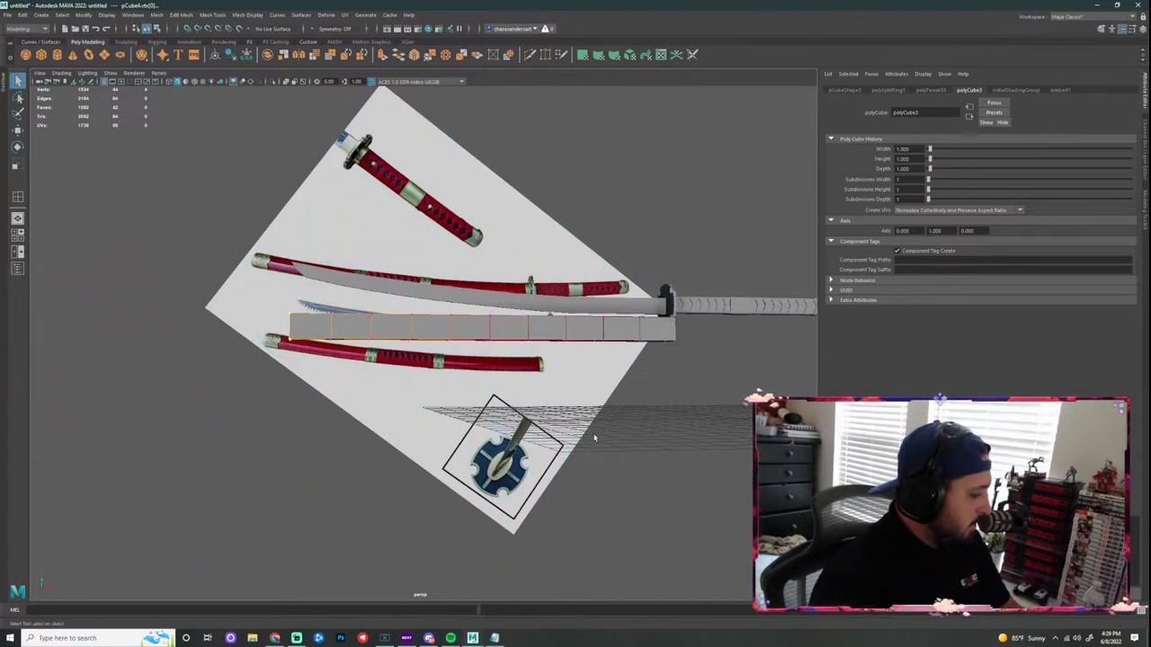
Step: Try bending the box by moving its soft-selected tip end downward, and by rotating it, undoing each attempt
key("w")
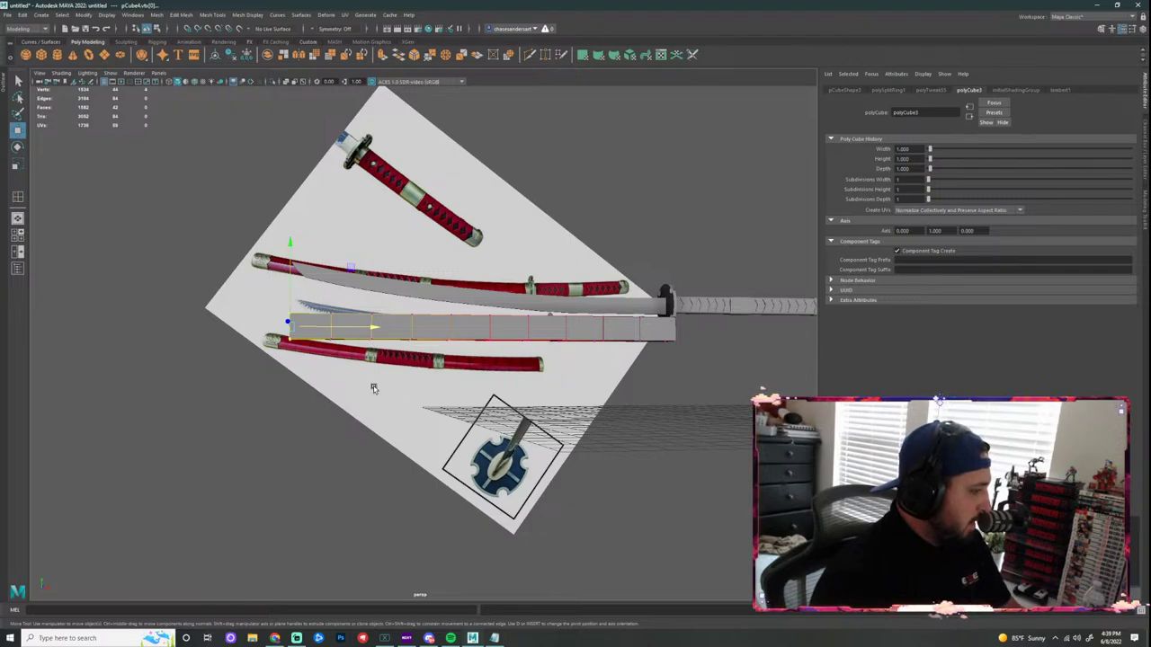
left_click_drag(292, 242, 305, 369)
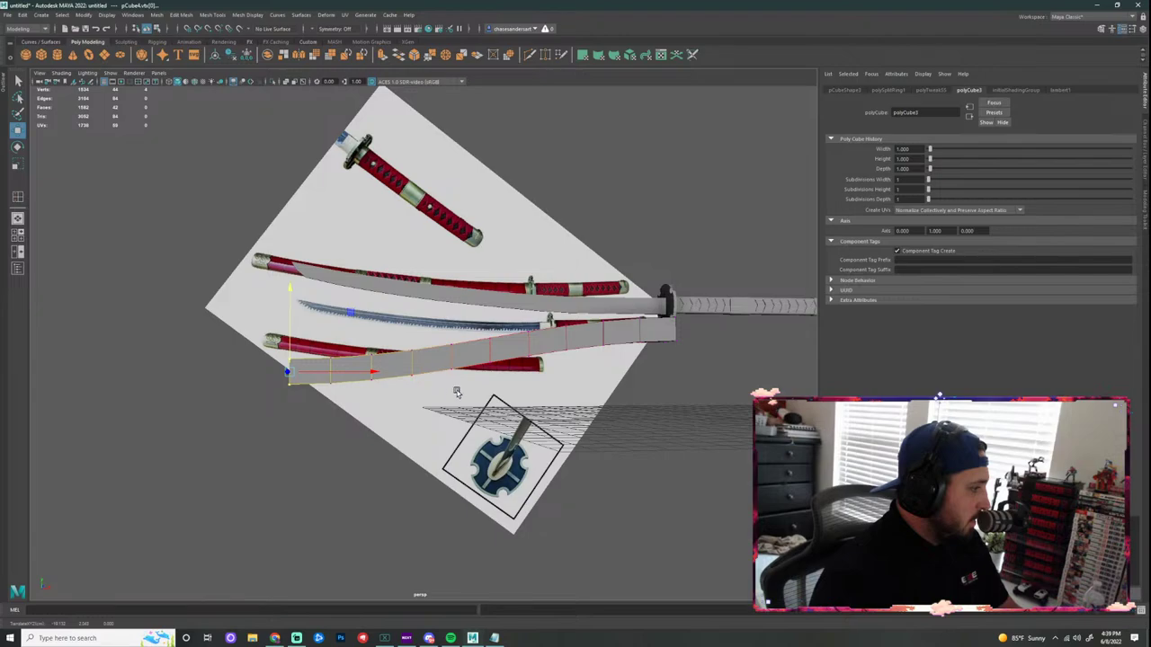
key("ctrl+z")
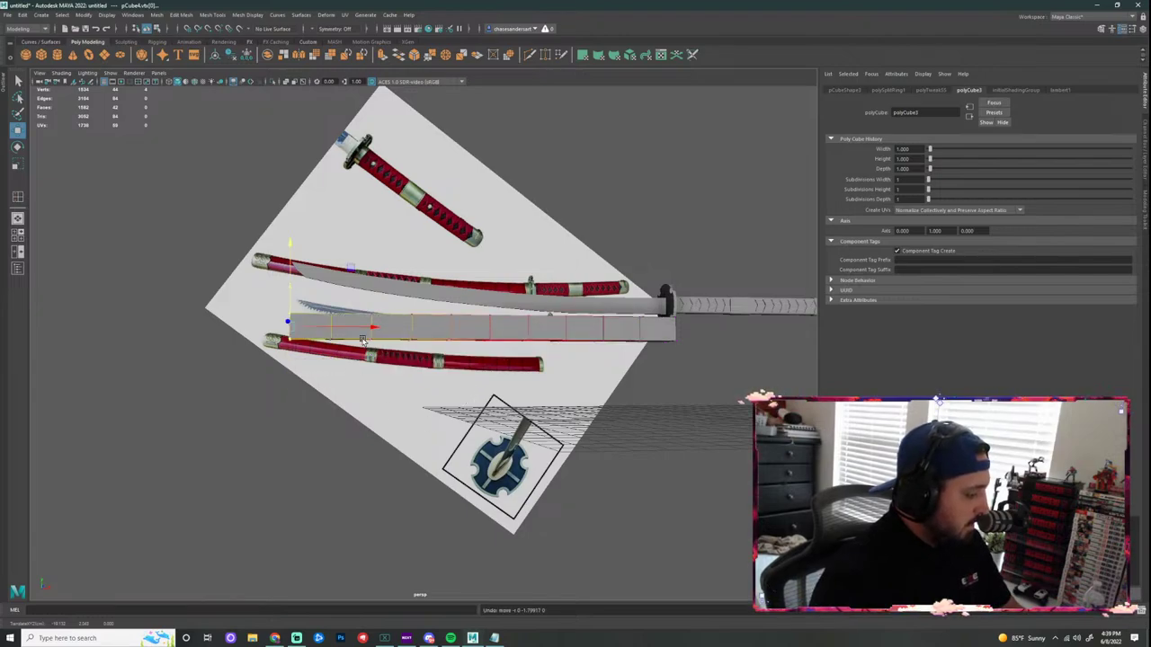
key("e")
left_click_drag(234, 377, 386, 402)
key("ctrl+z")
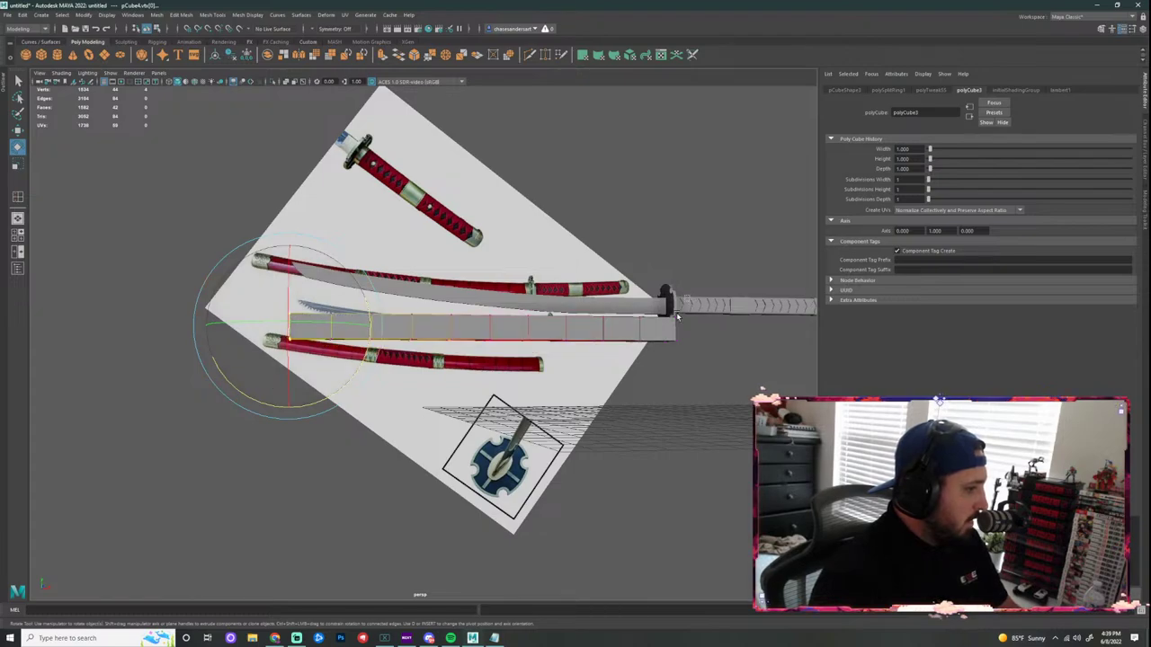
Step: Try bending the box by rotating soft-selected vertices at its guard end and along its tip half, undoing each rotation
left_click_drag(693, 294, 633, 360)
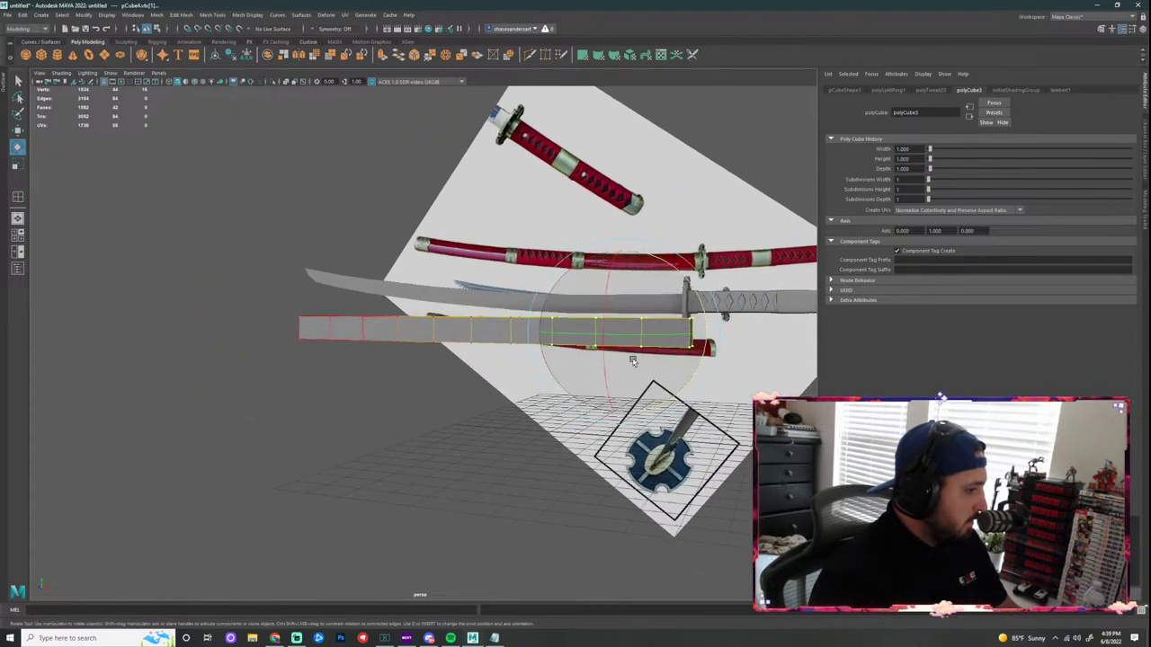
left_click_drag(670, 265, 673, 275)
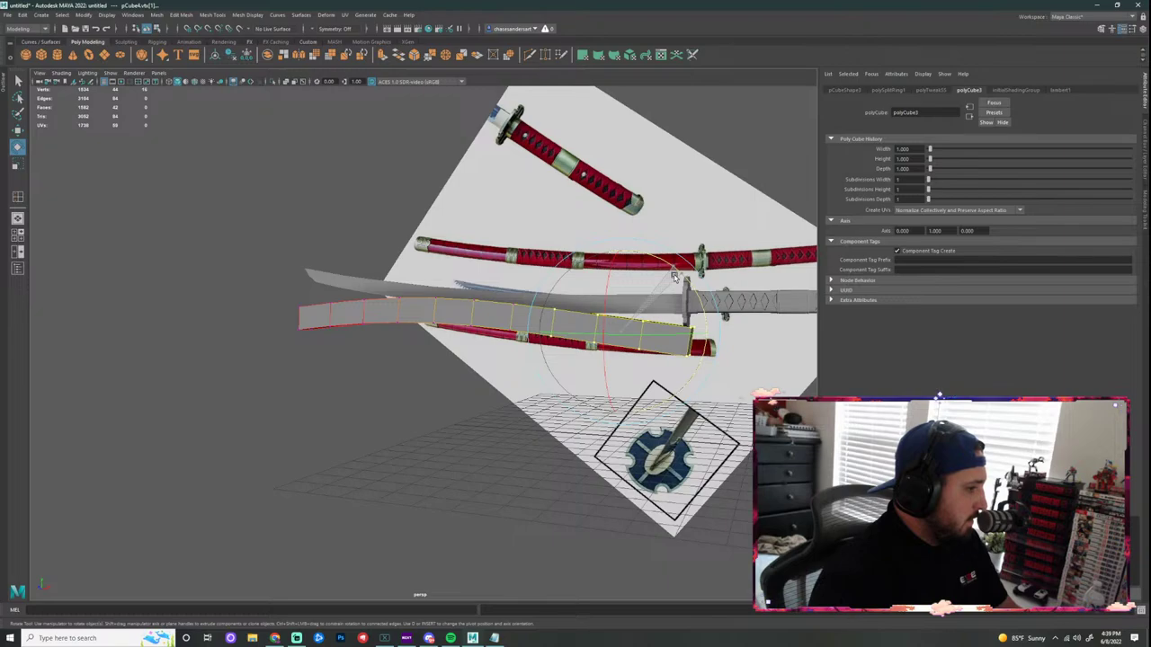
key("ctrl+z")
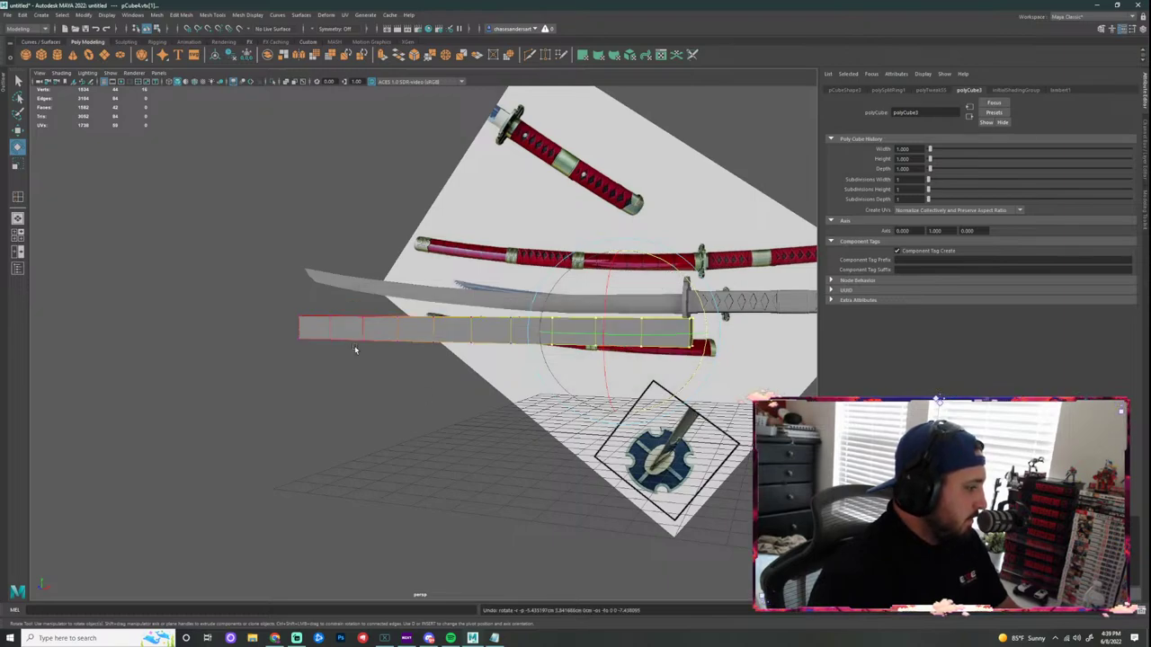
left_click_drag(261, 293, 581, 414)
left_click_drag(537, 290, 530, 296)
key("ctrl+z")
Step: Select the box's tip-end vertices, adjust the soft selection falloff to cover most of the box, and rotate them to curve it upward
left_click_drag(342, 283, 467, 379)
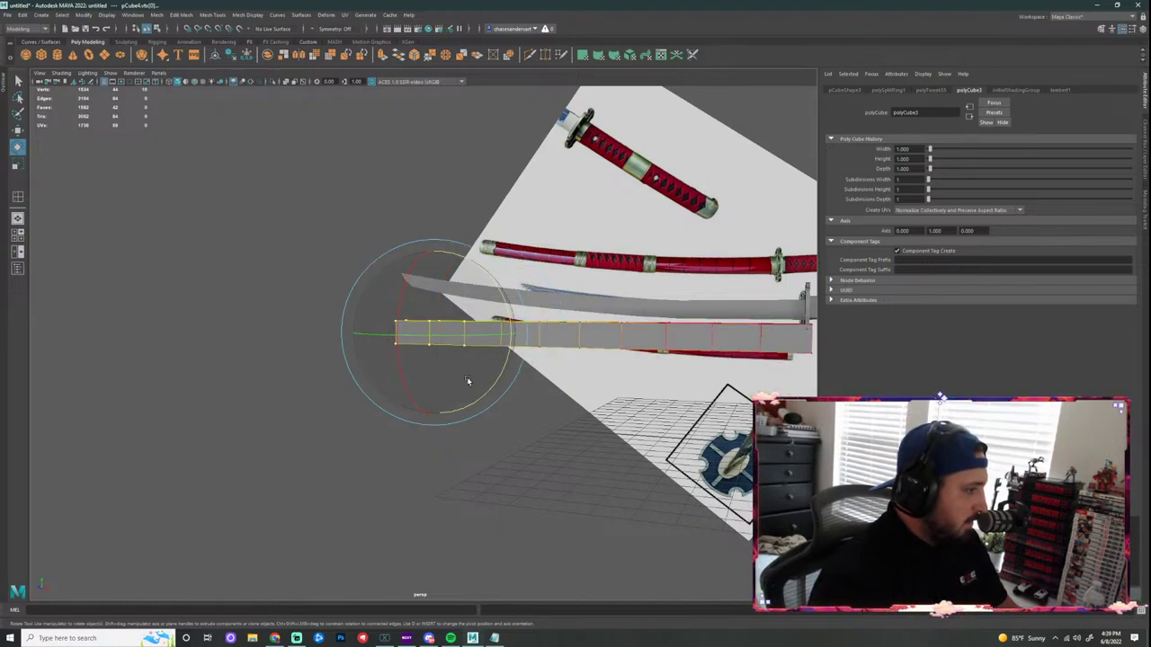
key("b")
left_click_drag(611, 405, 377, 404)
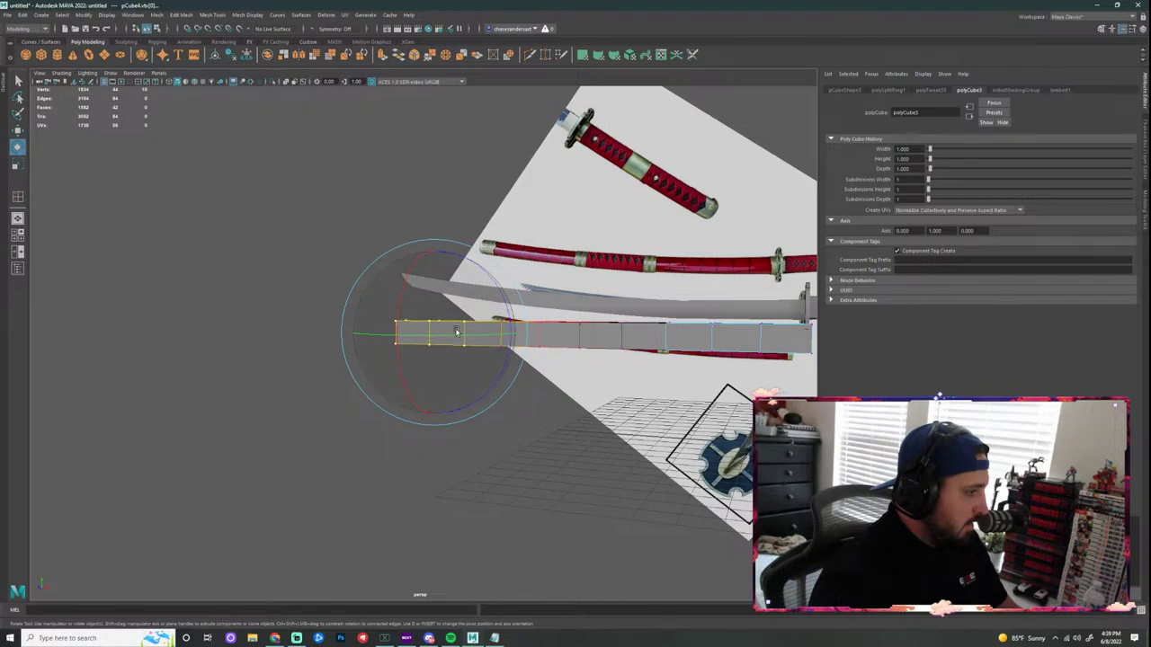
left_click_drag(492, 276, 498, 283)
key("ctrl+z")
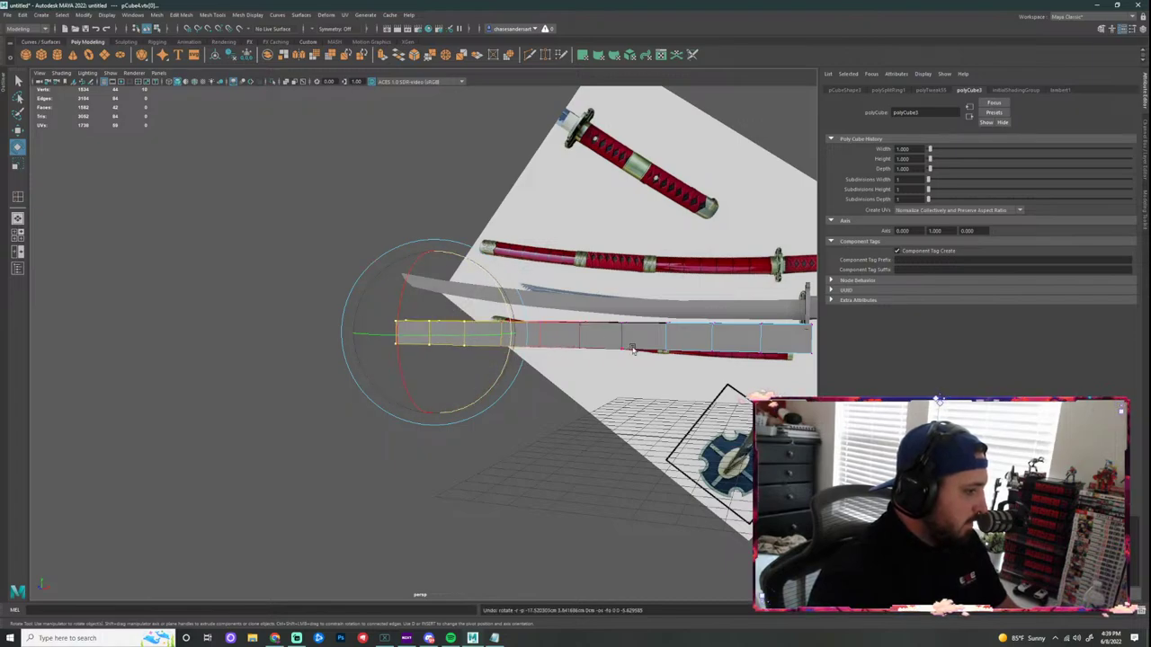
left_click_drag(570, 406, 745, 406)
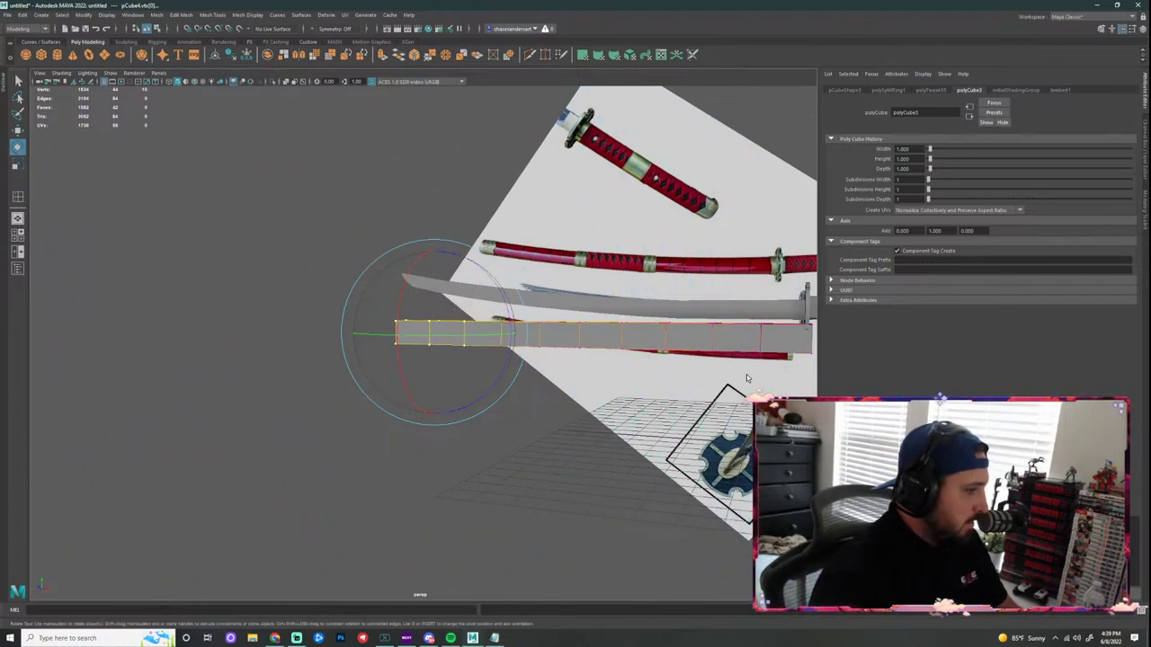
left_click_drag(494, 282, 565, 368)
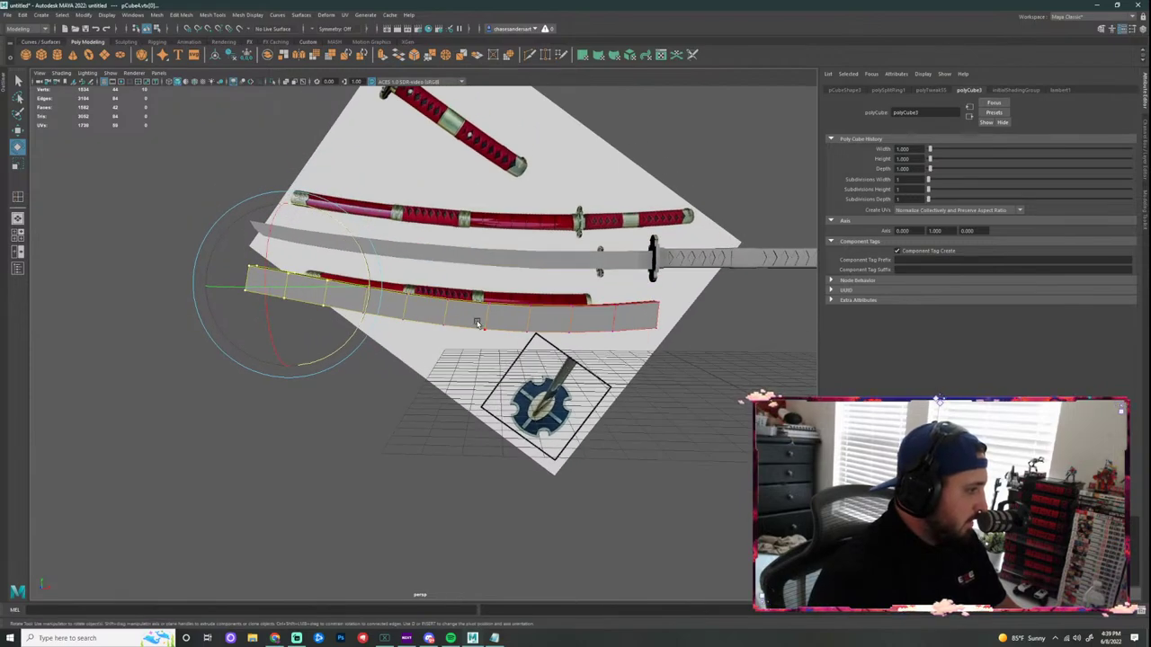
Step: Return to object selection and delete the curved box below the blade
left_click(546, 393)
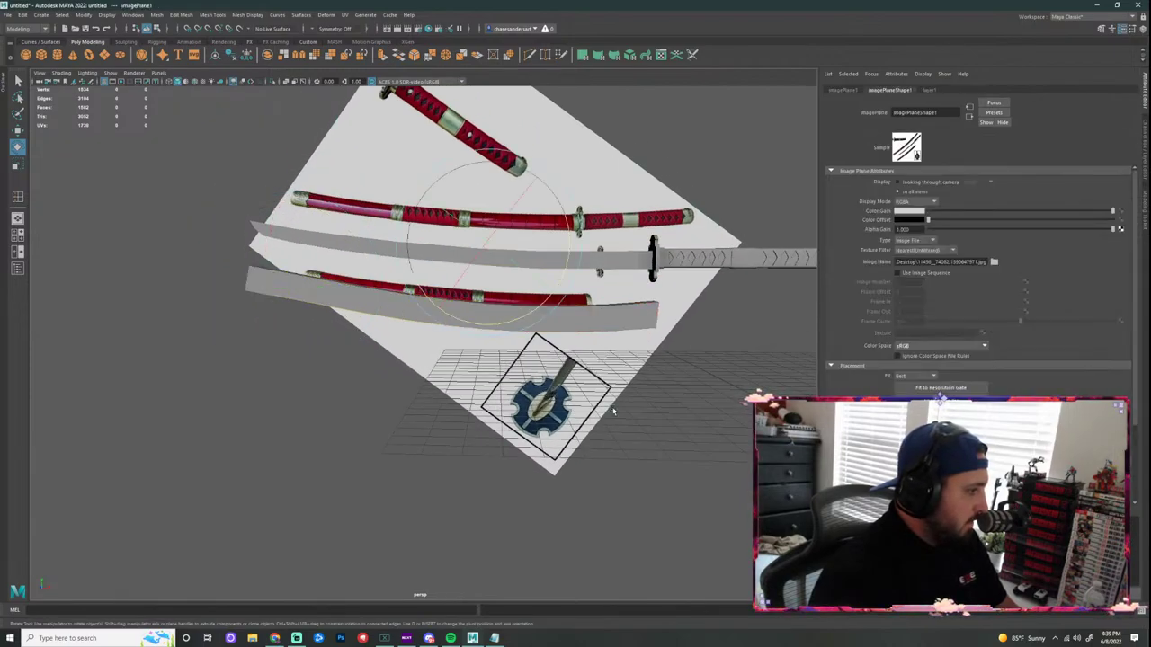
left_click(531, 330)
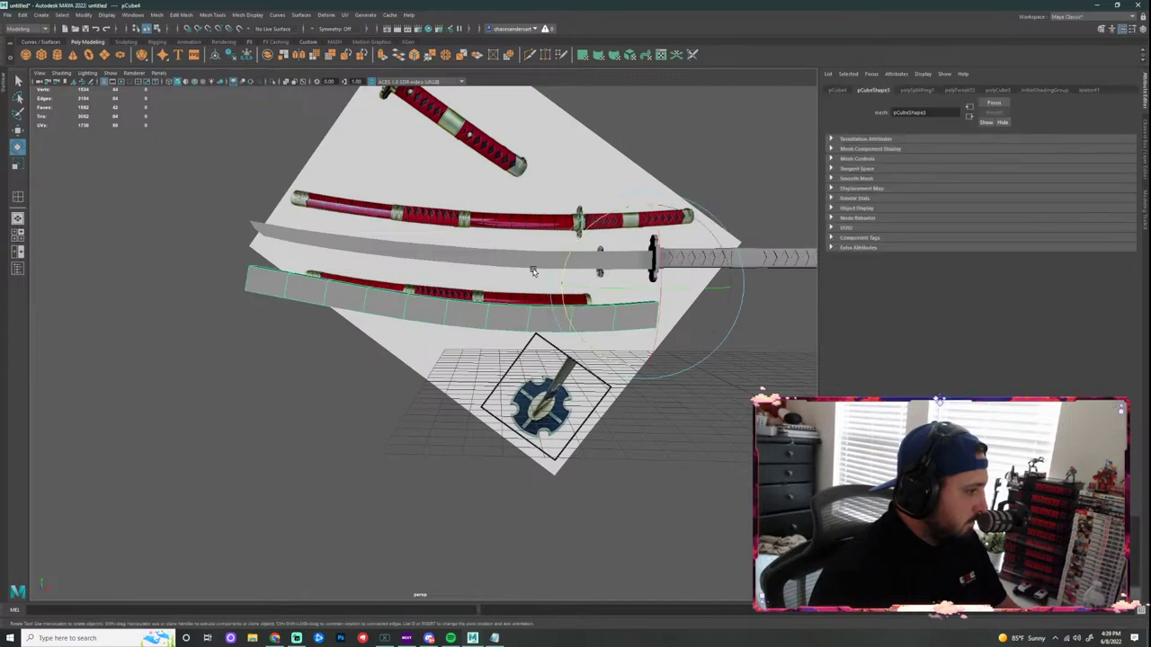
left_click(586, 357)
left_click(520, 329)
key("Delete")
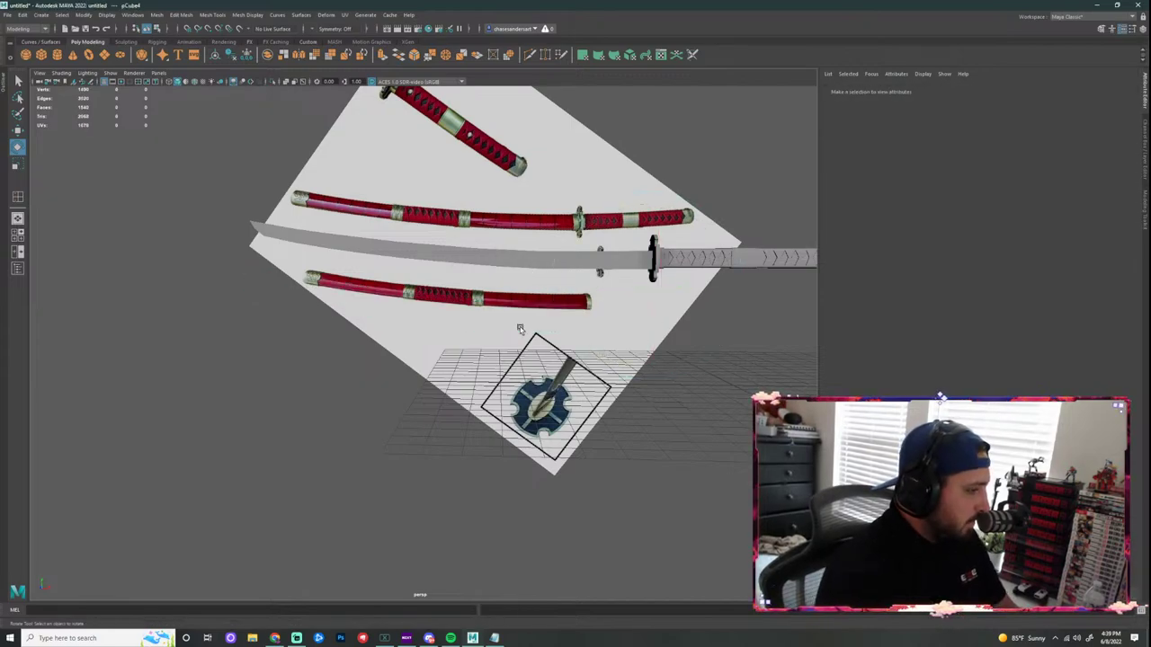
Step: Switch to the front view and select the whole blade, framing its middle section over the reference
left_click(503, 260)
scroll(515, 268, "up", 3)
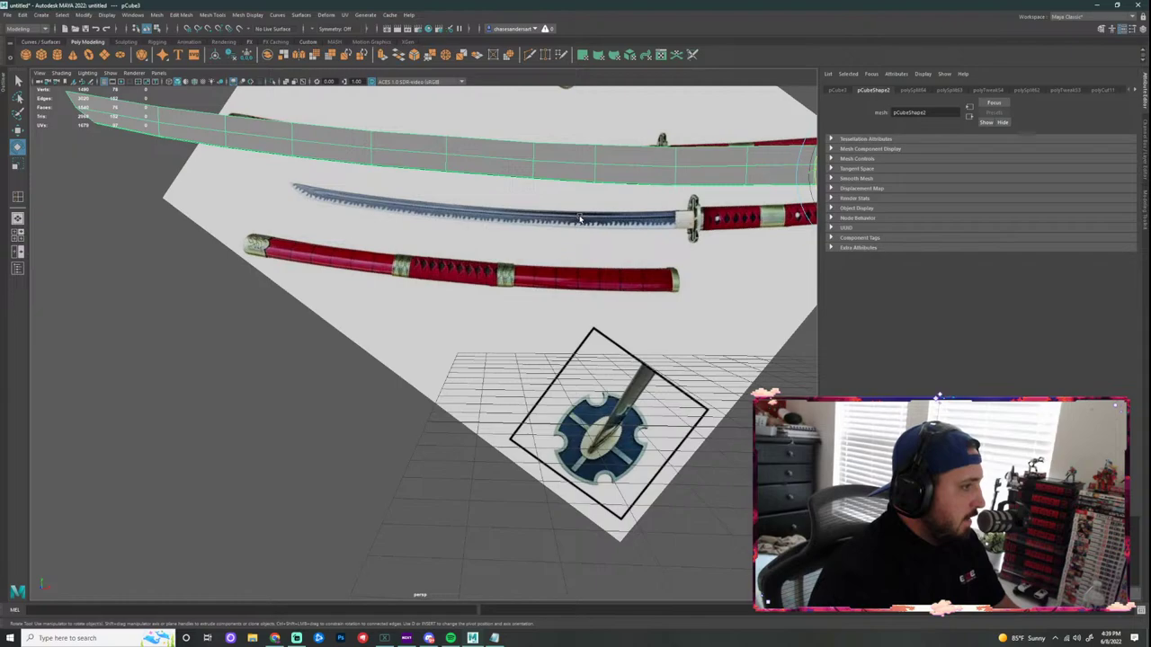
middle_click_drag(580, 218, 475, 324, "alt")
key("space")
key("space")
scroll(410, 403, "up", 2)
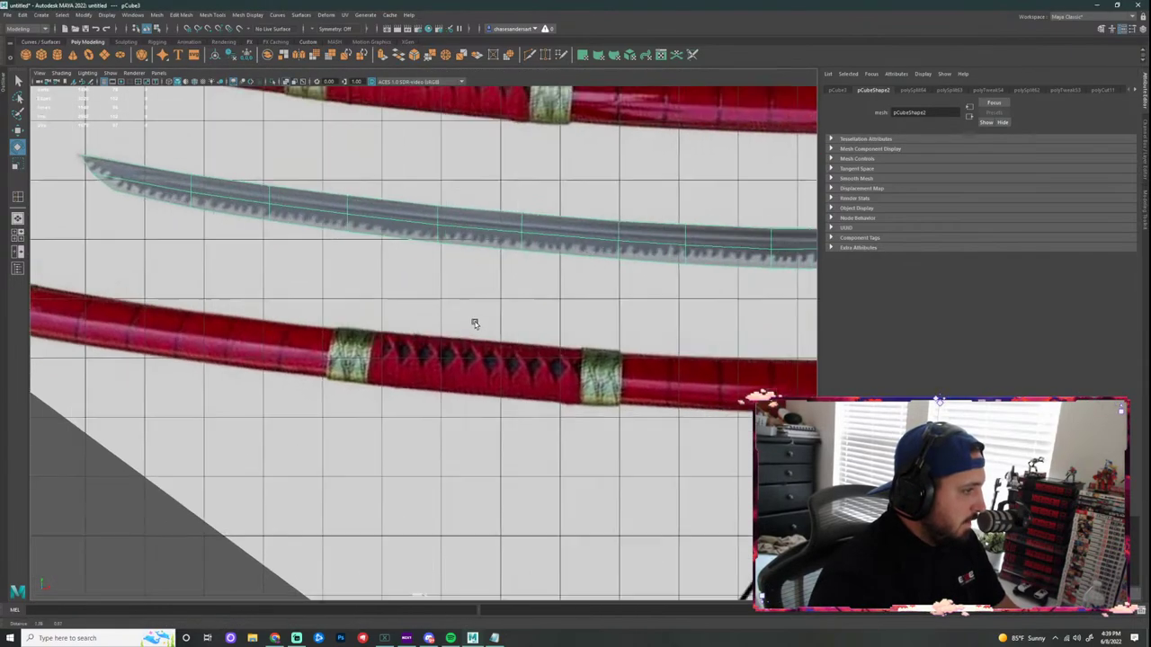
scroll(456, 253, "up", 2)
left_click(443, 220)
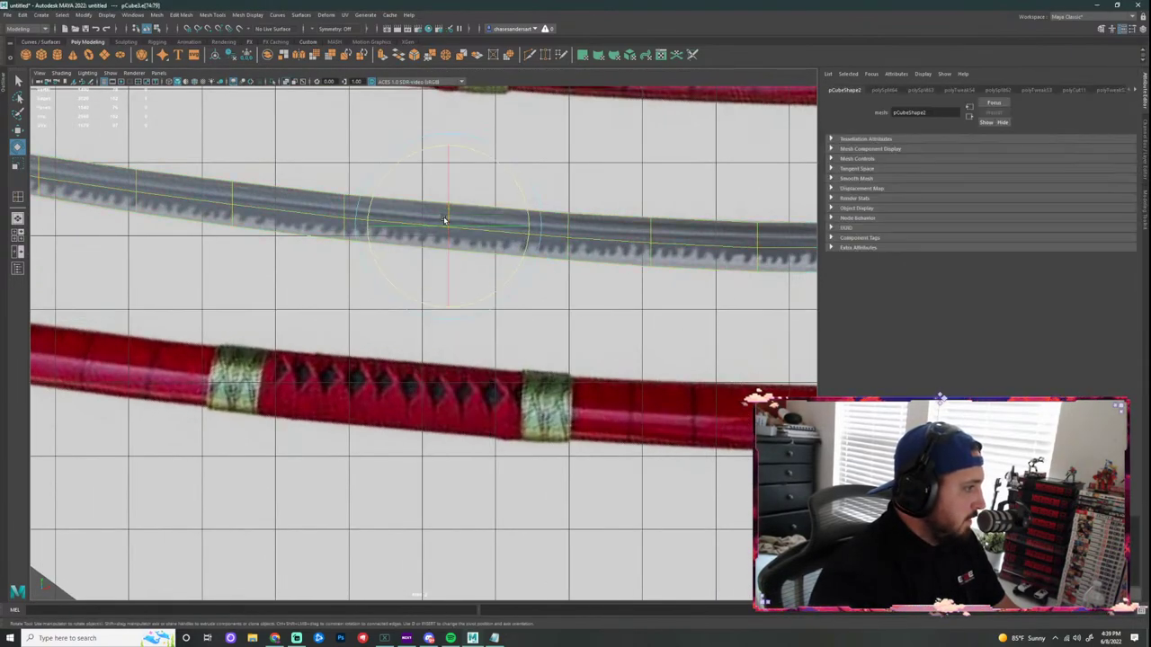
left_click(544, 320)
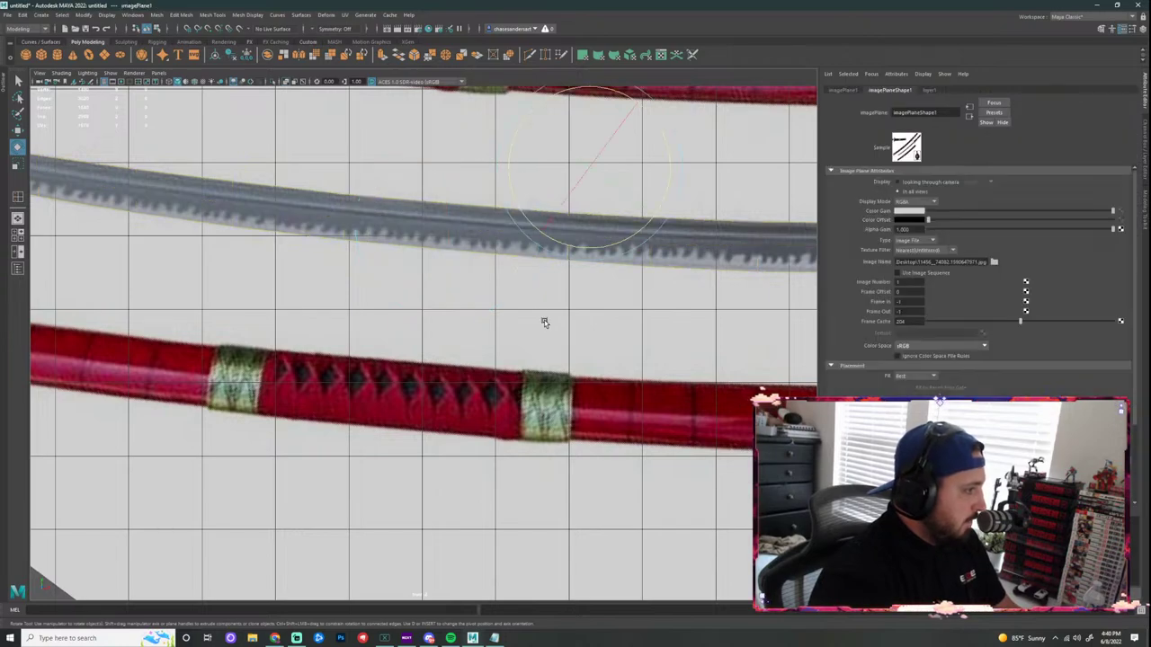
left_click(731, 268)
middle_click_drag(732, 267, 531, 270, "alt")
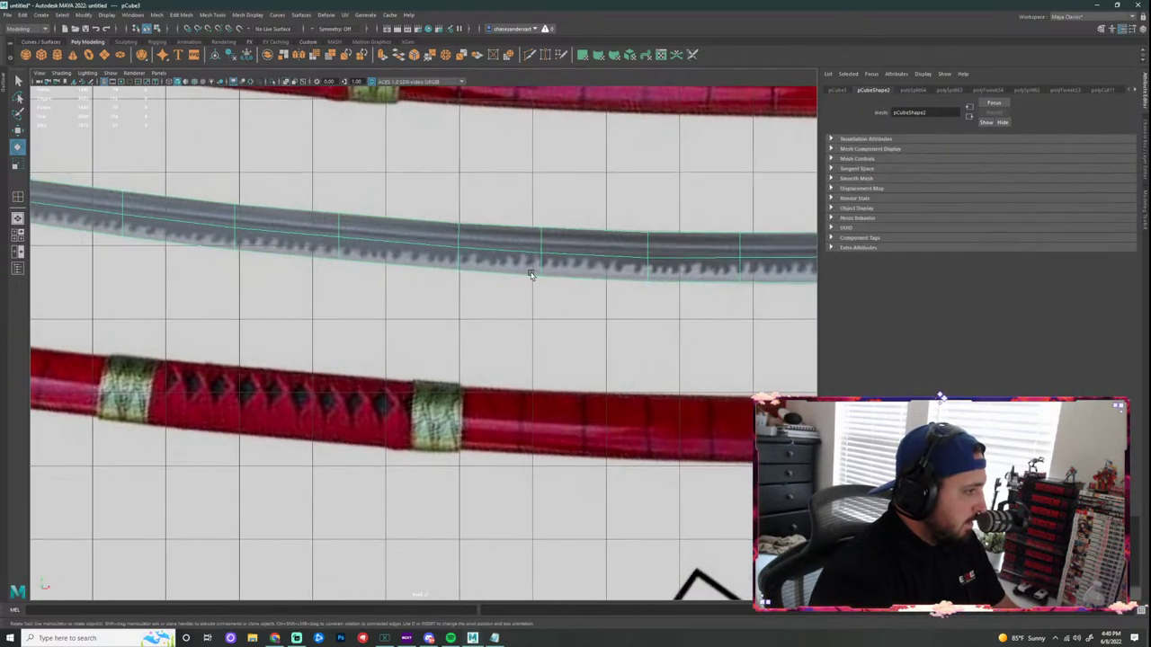
Step: Move the edge loop near the blade's middle slightly toward the tip, fine-tune its height, and select the neighbouring loop on the guard side
key("w")
right_click_drag(458, 242, 458, 215)
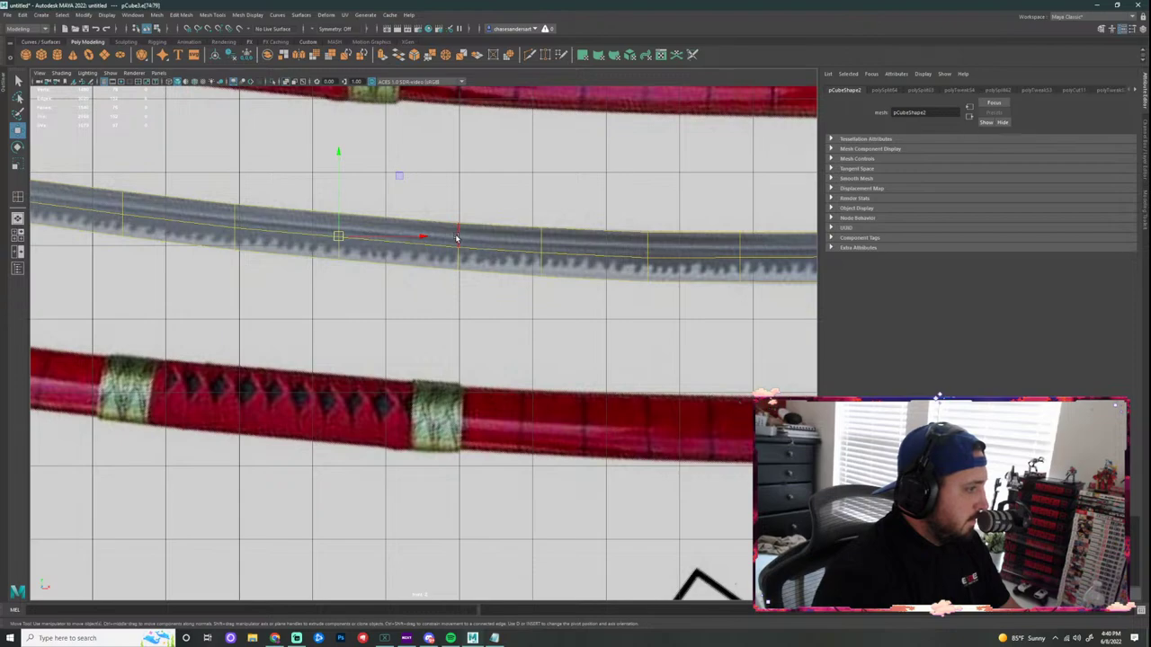
double_click(458, 238)
left_click_drag(541, 248, 528, 247)
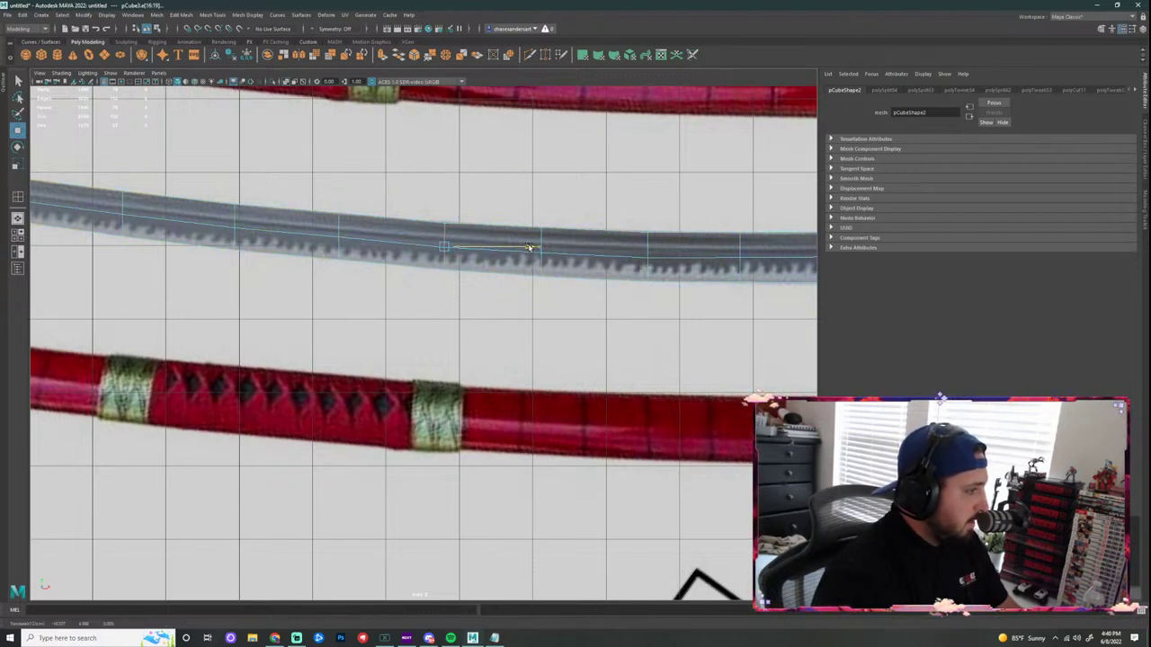
left_click_drag(444, 187, 442, 190)
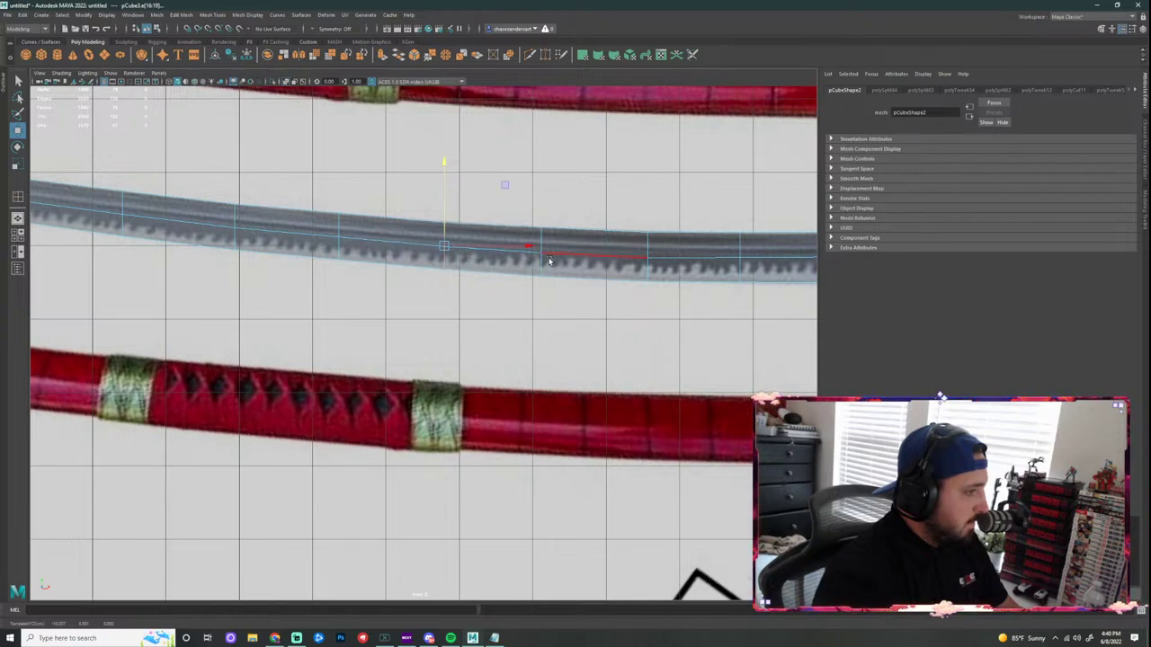
left_click(540, 244)
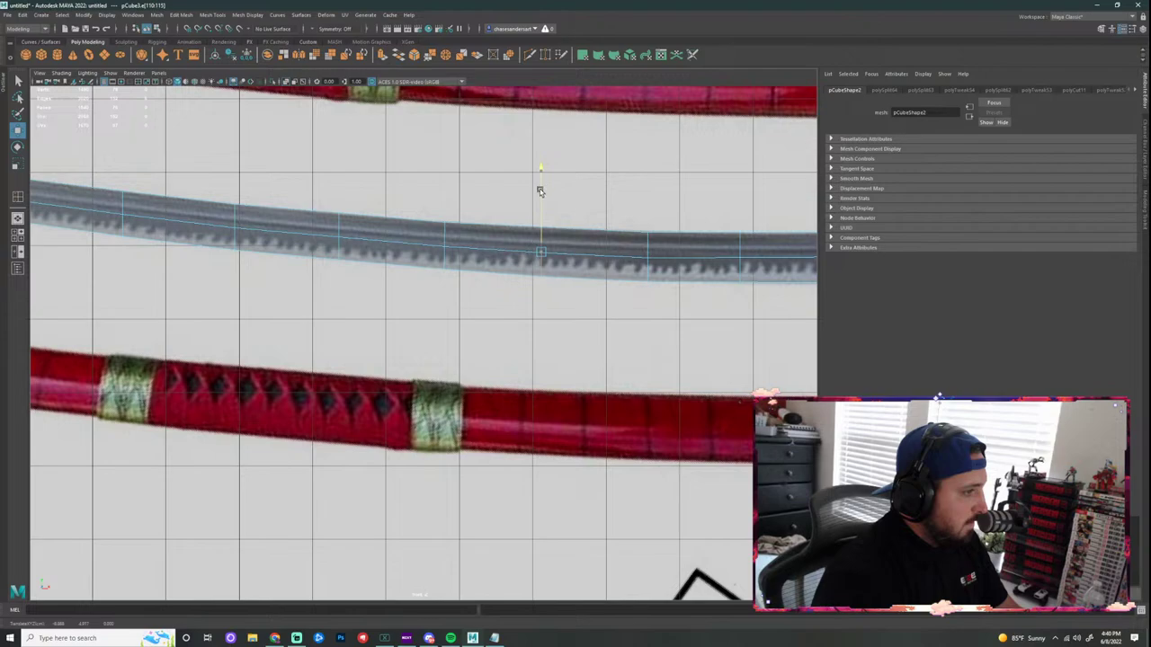
Step: Adjust vertices along the blade's upper and lower edges vertically to follow the katana outline in the reference image
right_click(544, 275)
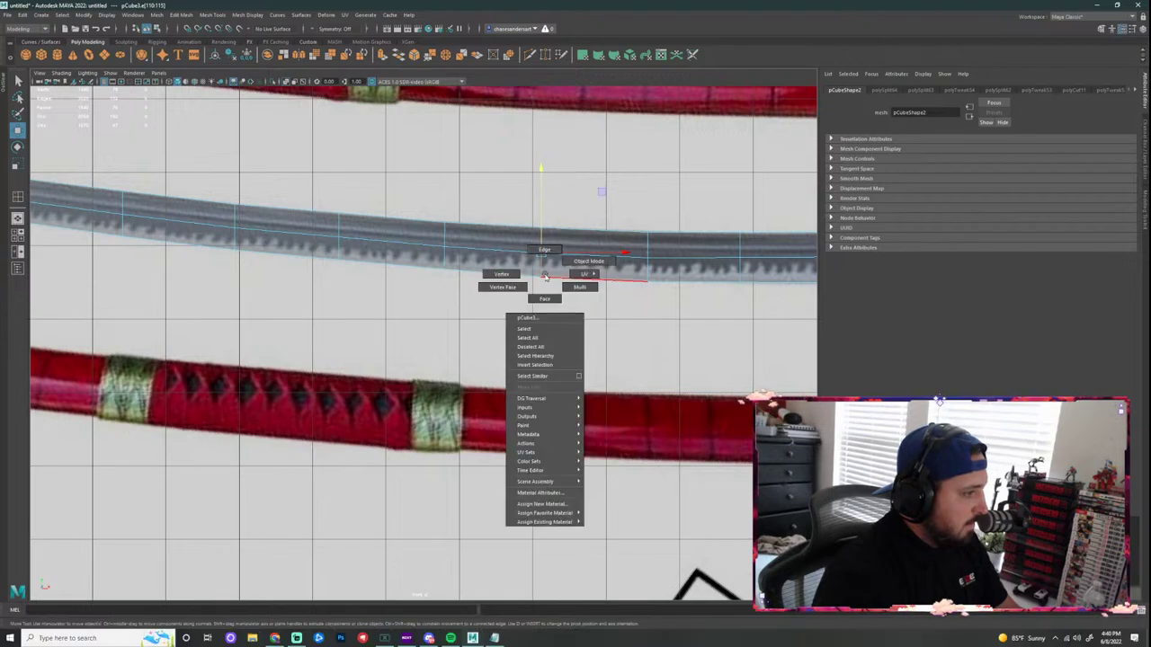
left_click(545, 249)
left_click(541, 207)
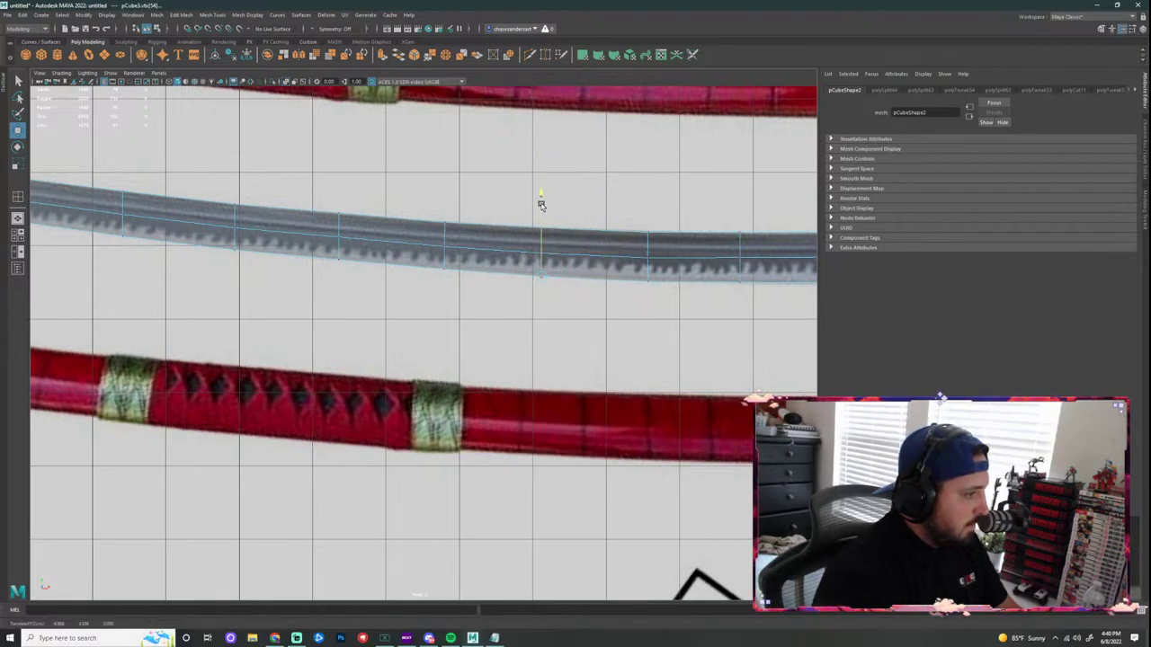
left_click(444, 220)
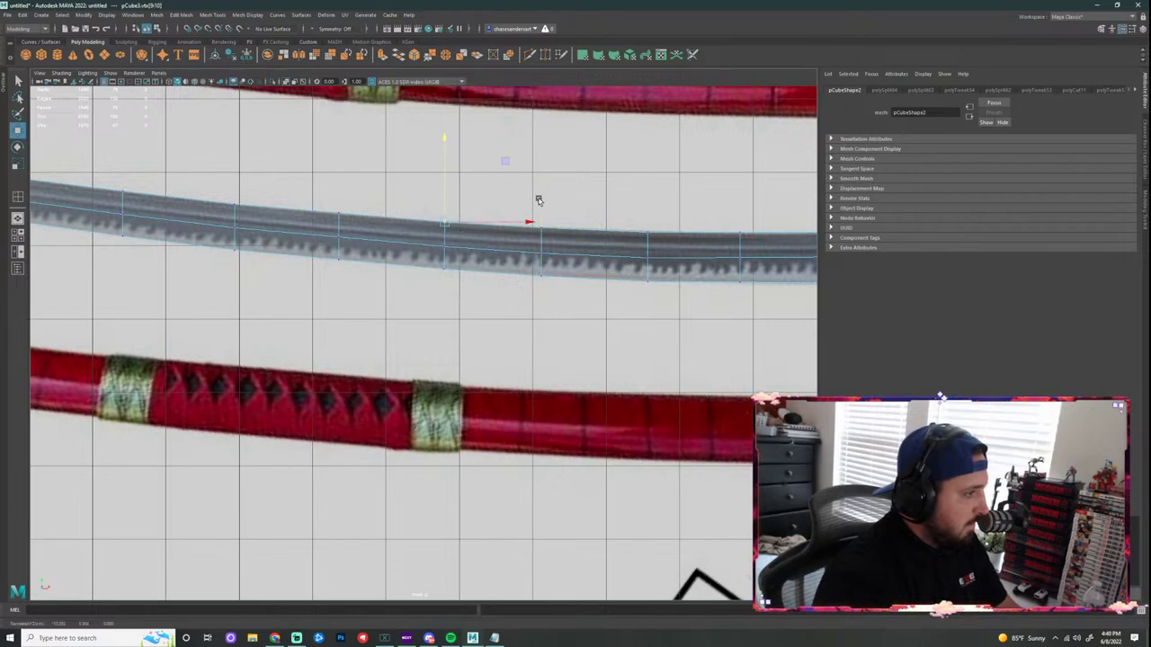
middle_click_drag(613, 231, 452, 232, "alt")
left_click(450, 222)
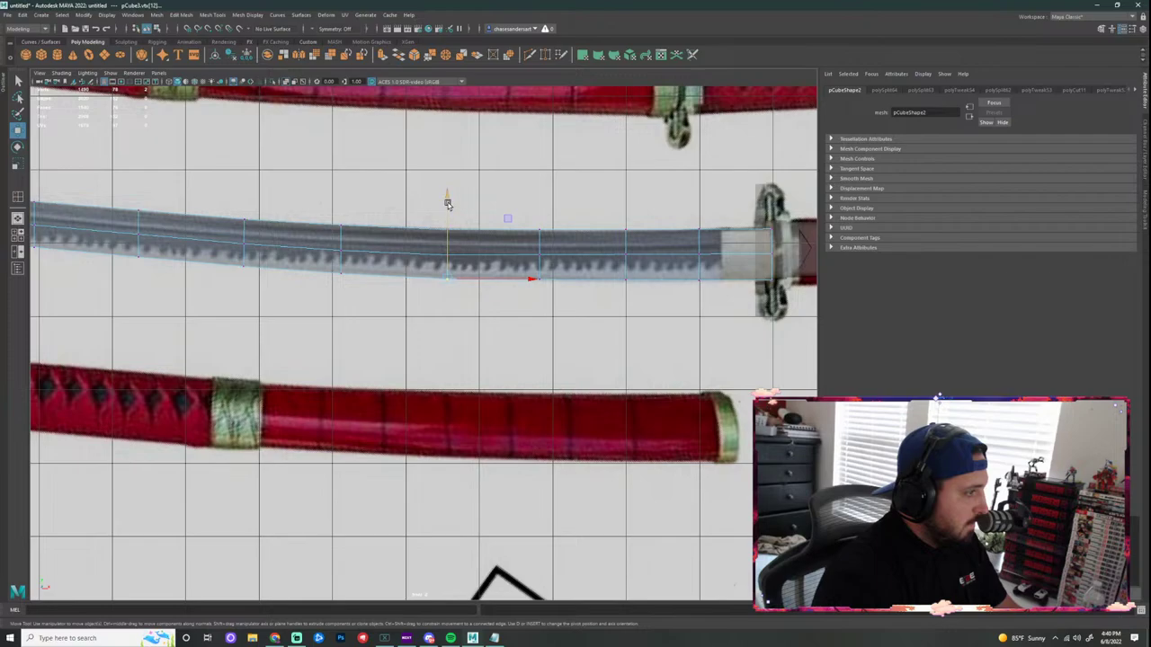
mouse_move(448, 202)
left_mouse_down()
mouse_move(457, 216)
mouse_move(447, 194)
left_mouse_up()
right_click_drag(601, 265, 549, 265, "alt")
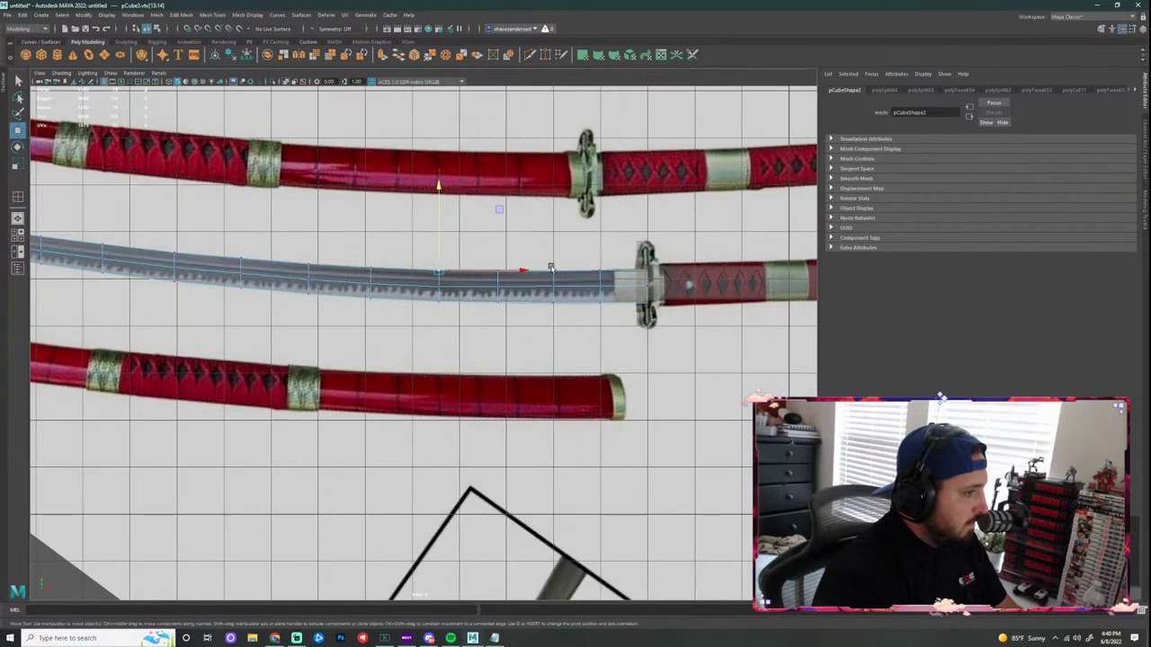
middle_click_drag(508, 268, 722, 301, "alt")
scroll(625, 319, "up", 3)
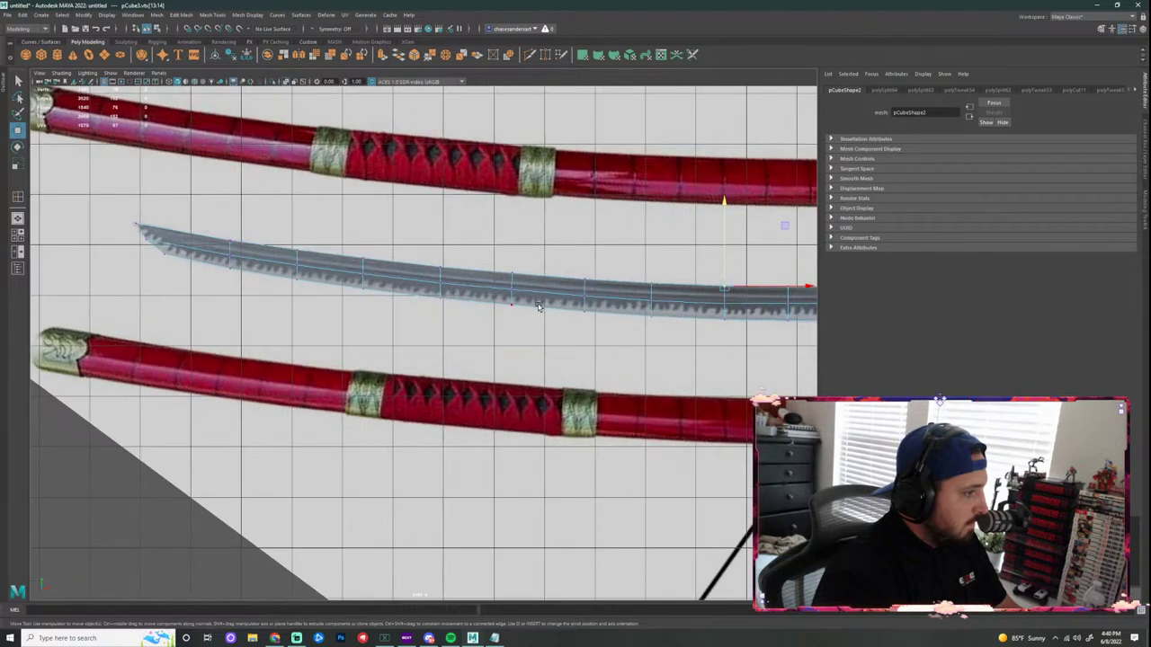
left_click(520, 259)
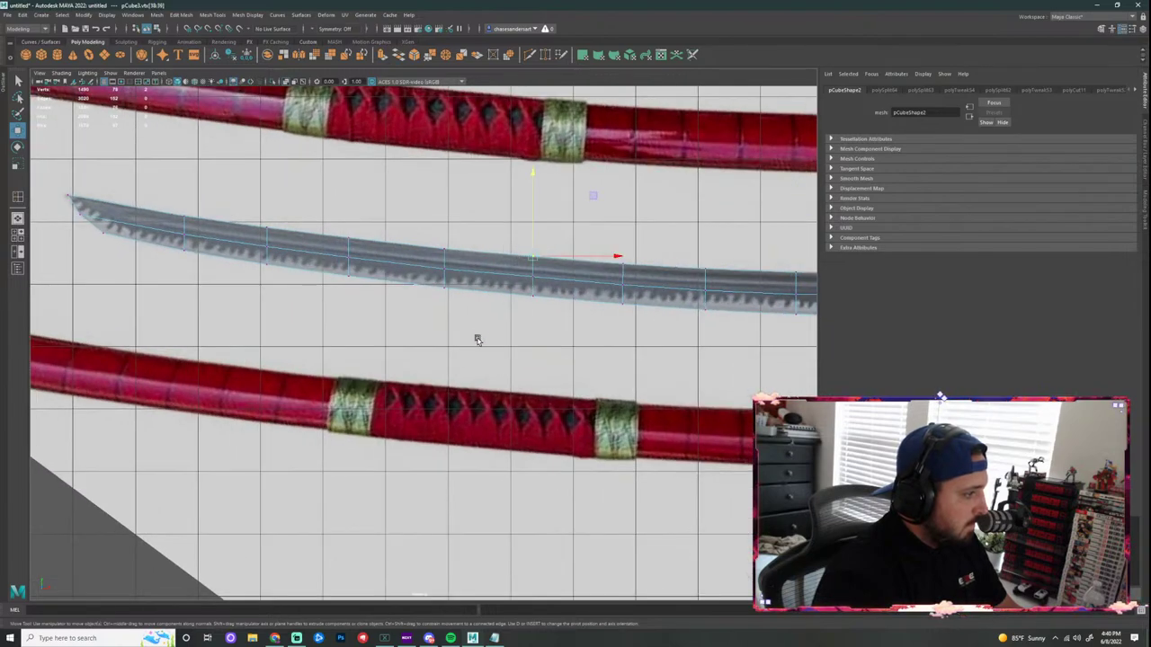
Step: Try to insert an extra cross edge loop mid-blade with Multi-Cut and fit its vertices to the reference outline
left_click(478, 340)
middle_click_drag(457, 292, 490, 293, "alt")
left_click(485, 272)
middle_click_drag(395, 295, 491, 287, "alt")
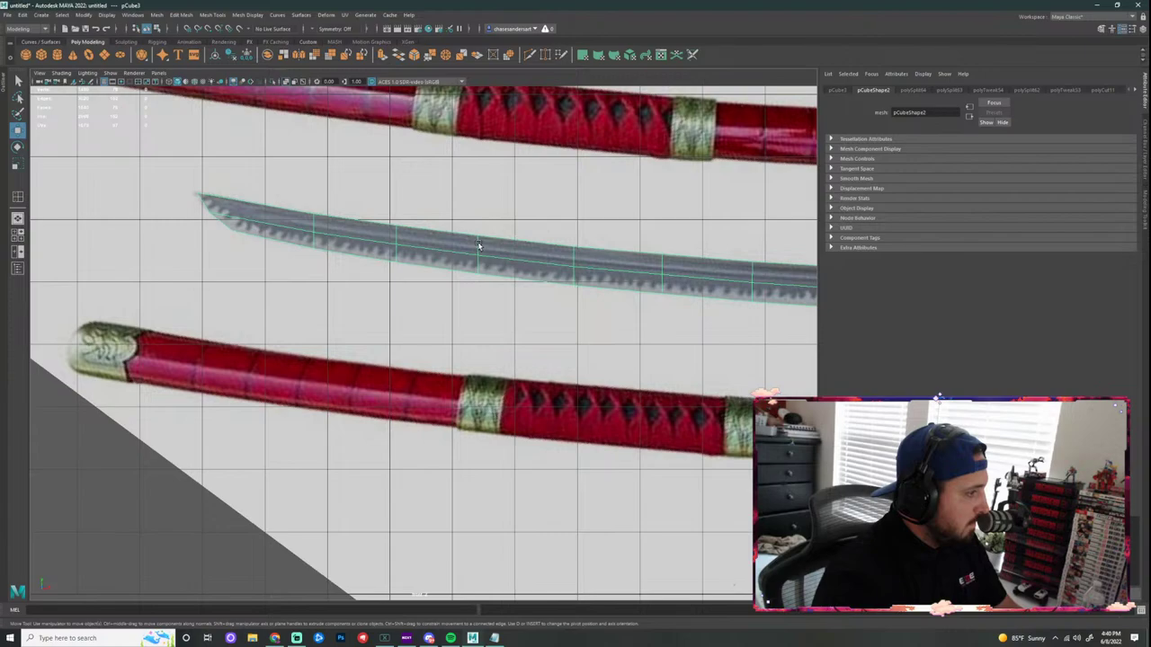
right_click_drag(475, 249, 476, 227)
left_click(478, 251)
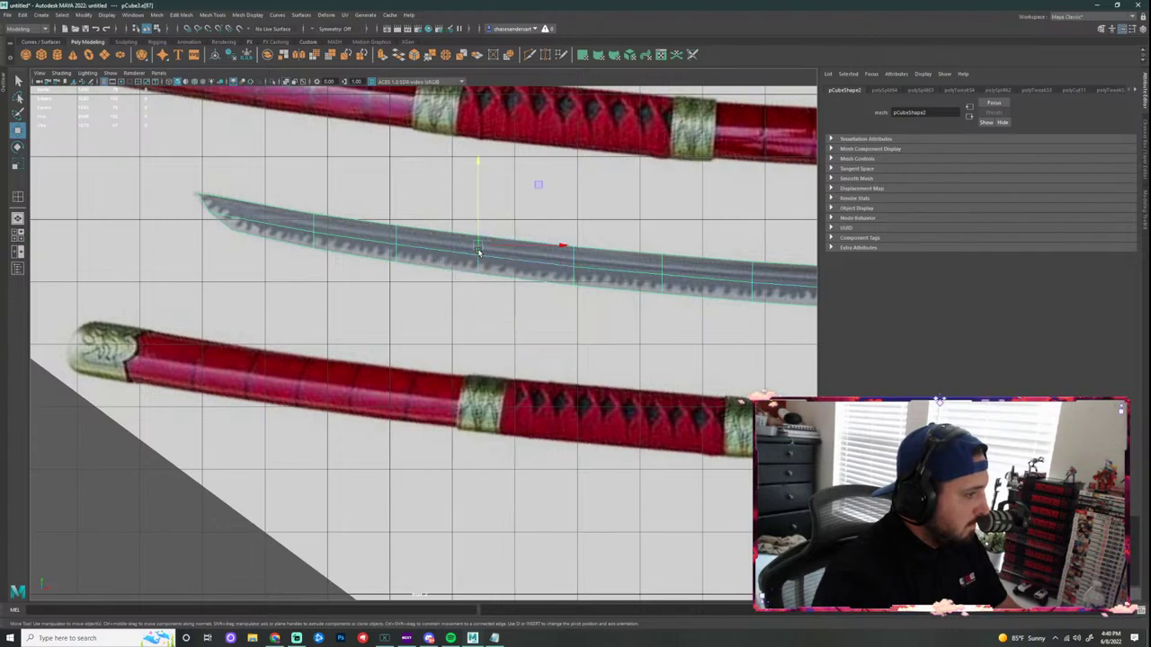
left_click(512, 310)
scroll(576, 283, "up", 1)
left_click(588, 269)
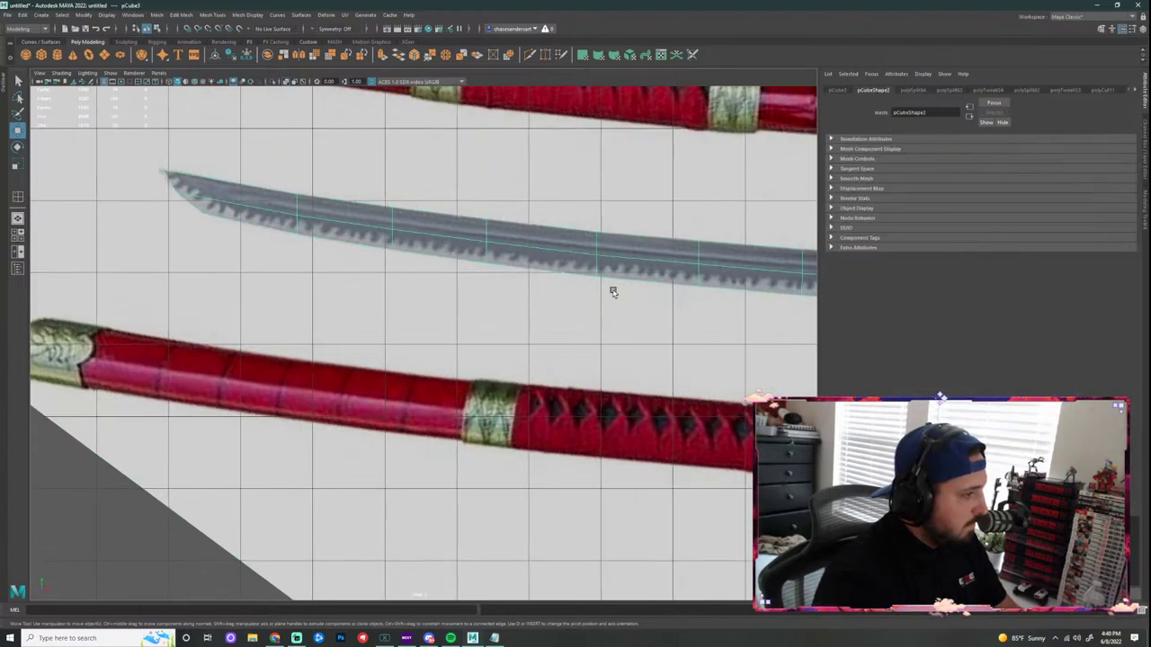
middle_click_drag(613, 291, 540, 283, "alt")
left_click(530, 55)
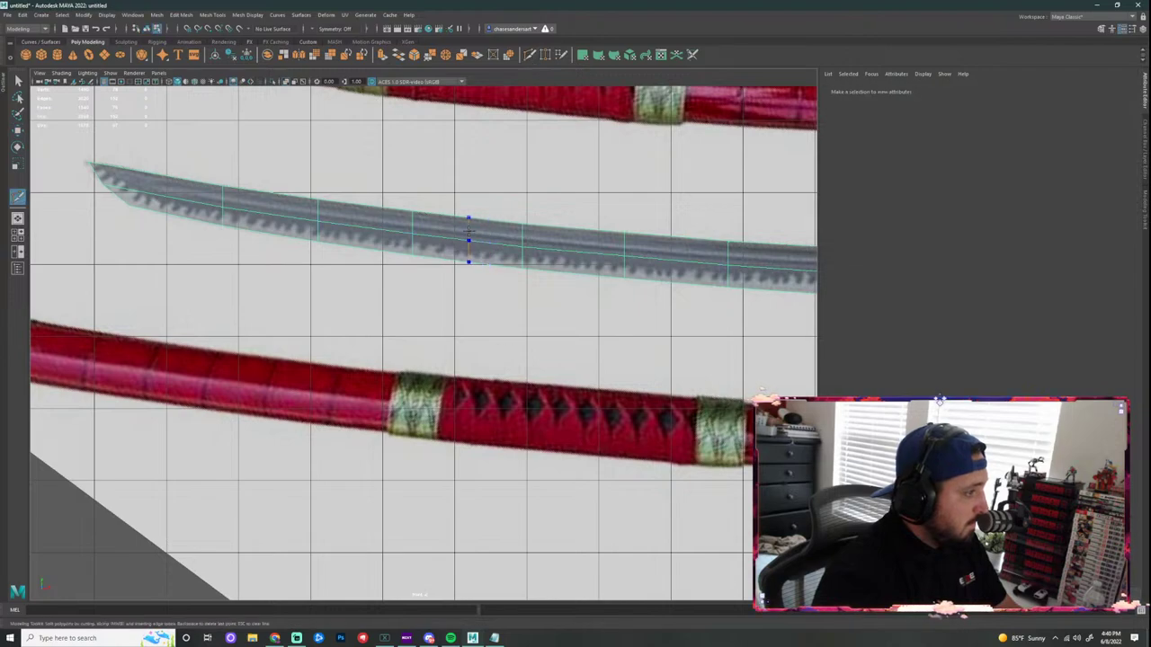
right_click_drag(460, 228, 482, 205)
right_click_drag(392, 221, 444, 221, "alt")
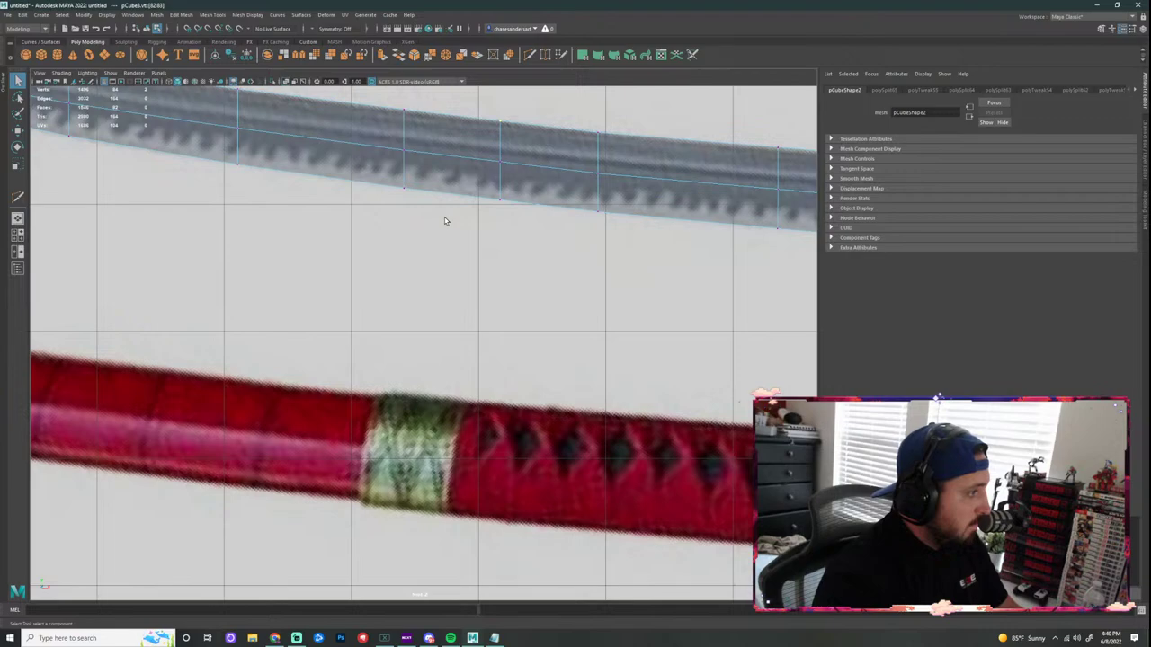
Step: Undo the extra mid-blade edge loop and its vertex move
key("ctrl+z")
key("ctrl+z")
key("ctrl+z")
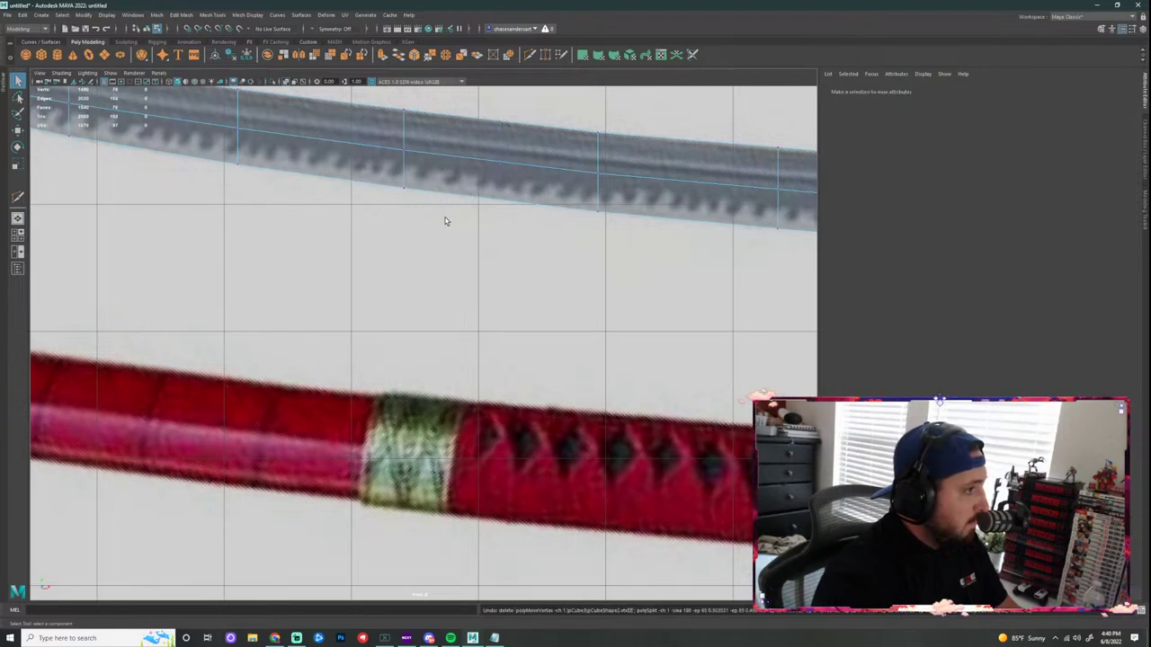
Step: In the perspective view, use Multi-Cut to insert a lengthwise edge loop down the centre of the blade's thickness
scroll(448, 225, "down", 5)
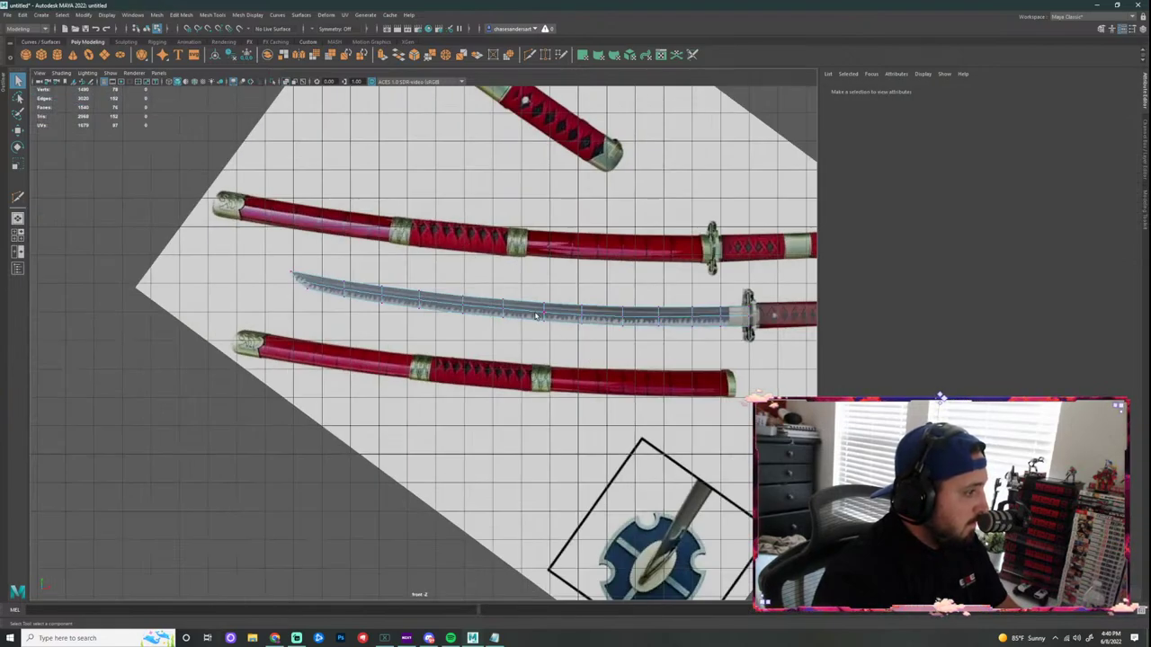
scroll(493, 306, "up", 2)
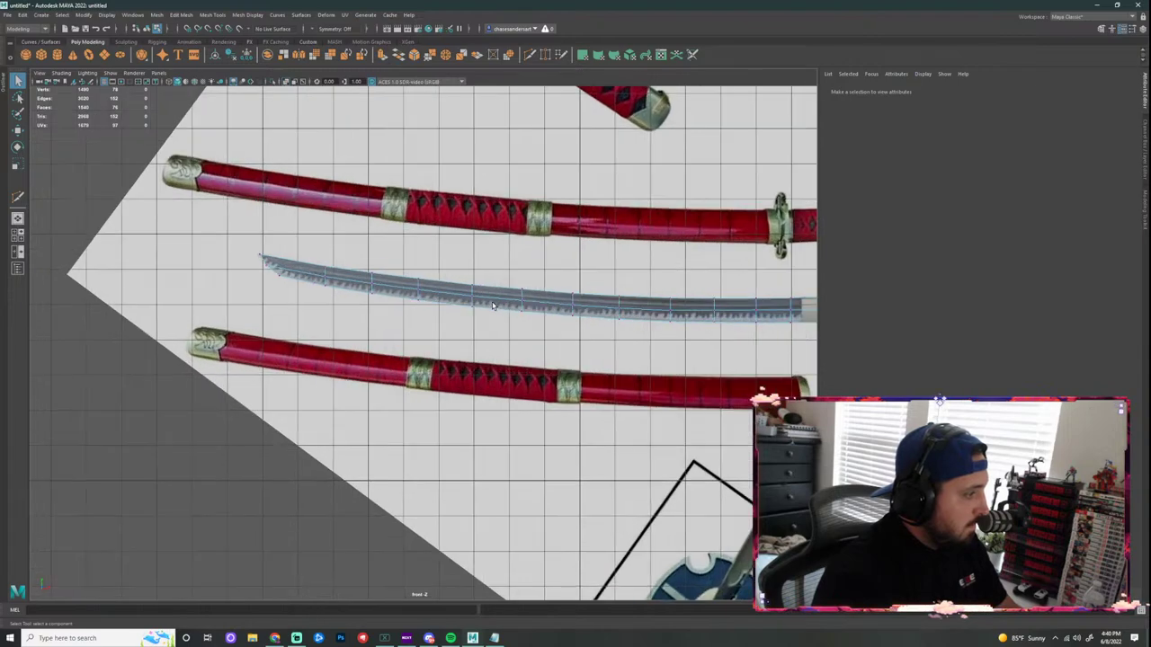
middle_click_drag(556, 340, 475, 325, "alt")
key("space")
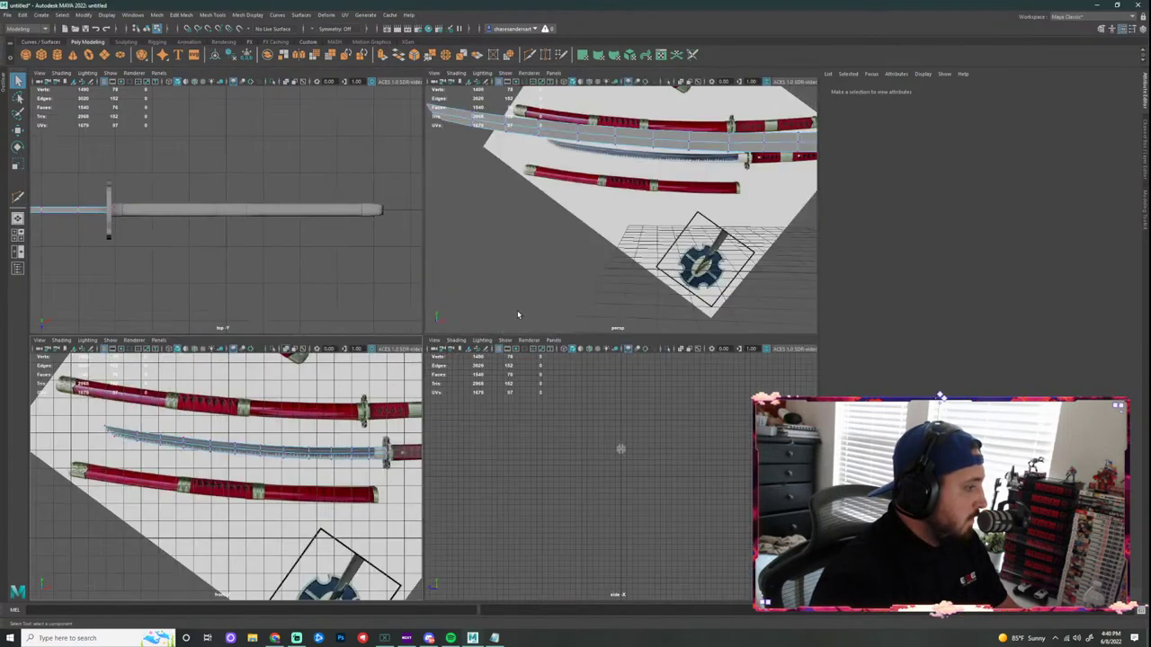
key("space")
scroll(510, 291, "down", 2)
left_click_drag(511, 291, 373, 270, "alt")
left_click_drag(384, 268, 582, 300, "alt")
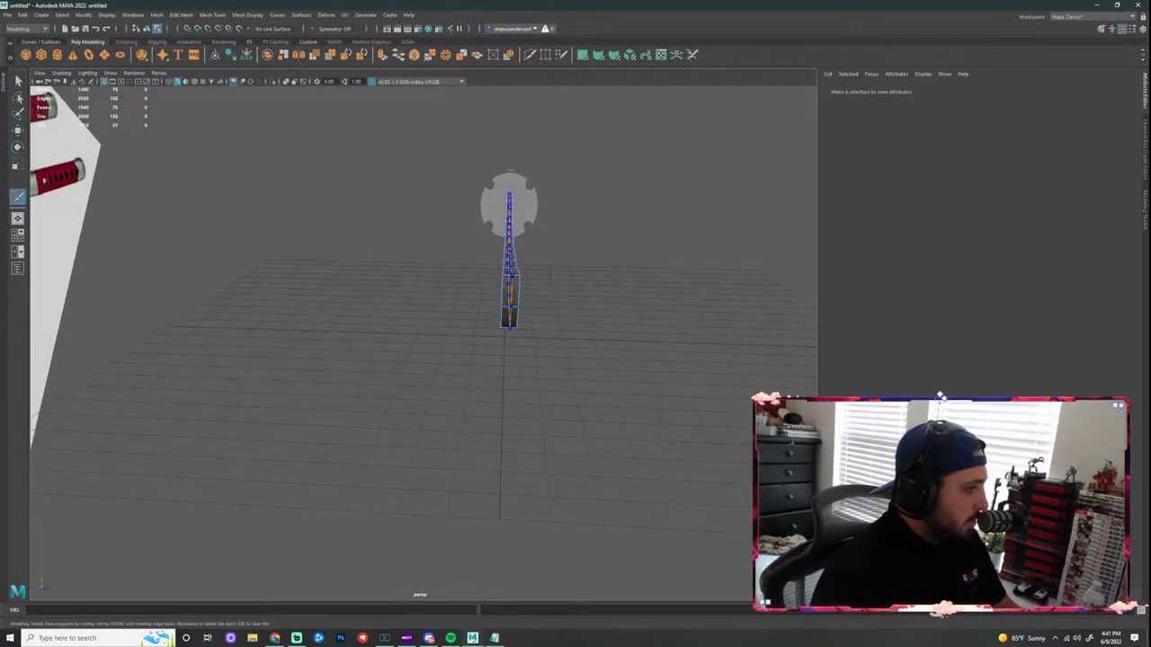
left_click_drag(582, 300, 545, 185, "alt")
left_click_drag(576, 303, 606, 161, "alt")
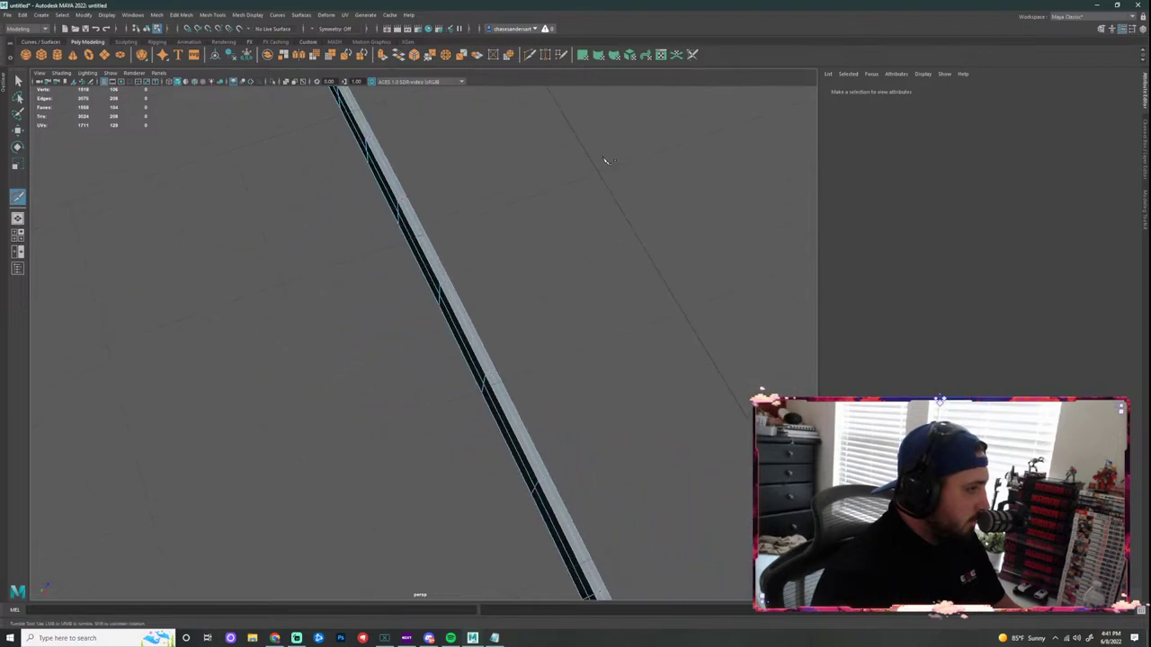
Step: Activate Target Weld from the Modeling Toolkit for merging the vertices on the blade's cutting edge
left_click(1146, 207)
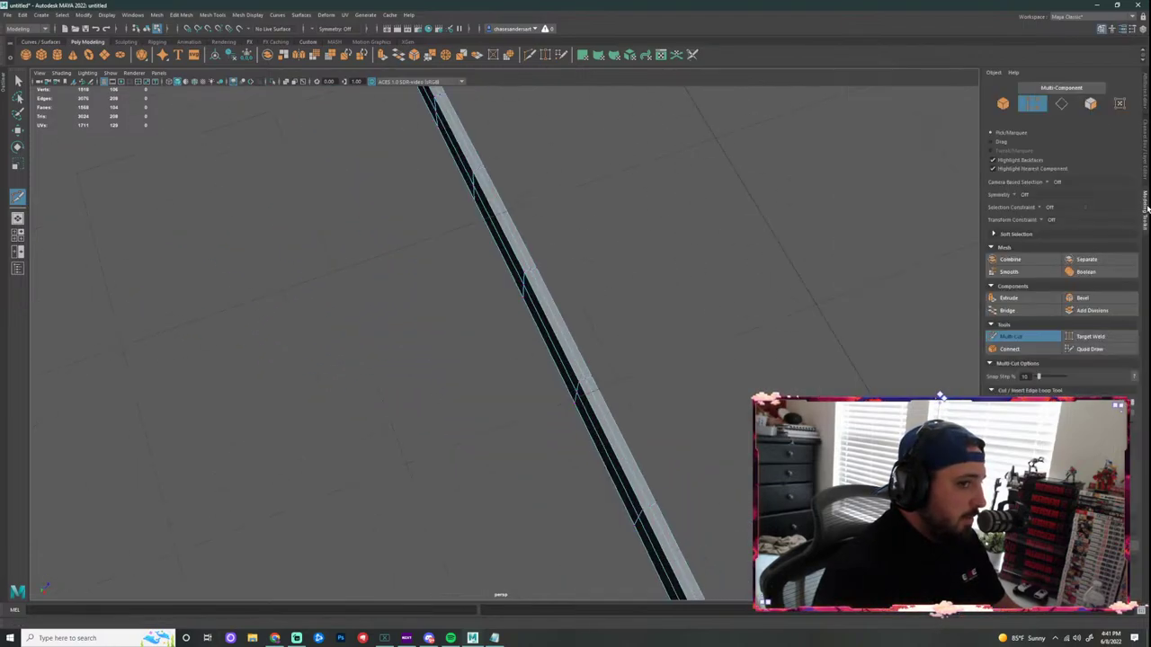
left_click(1091, 336)
left_click_drag(612, 286, 637, 278, "alt")
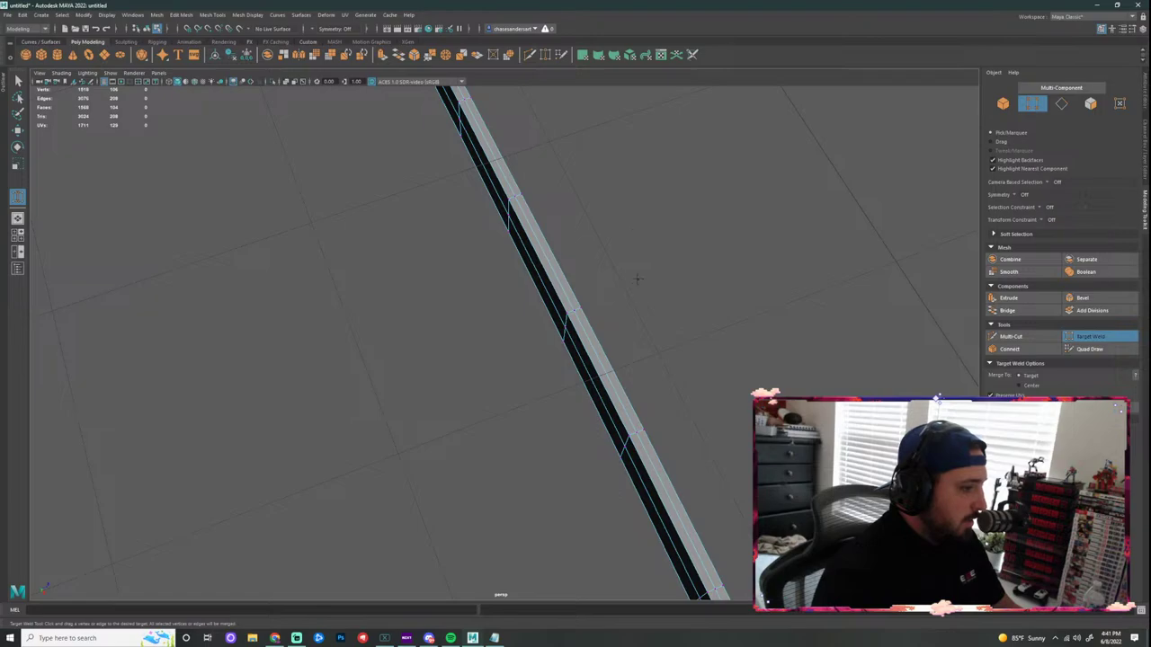
scroll(633, 401, "down", 6)
left_click_drag(632, 401, 695, 227, "alt")
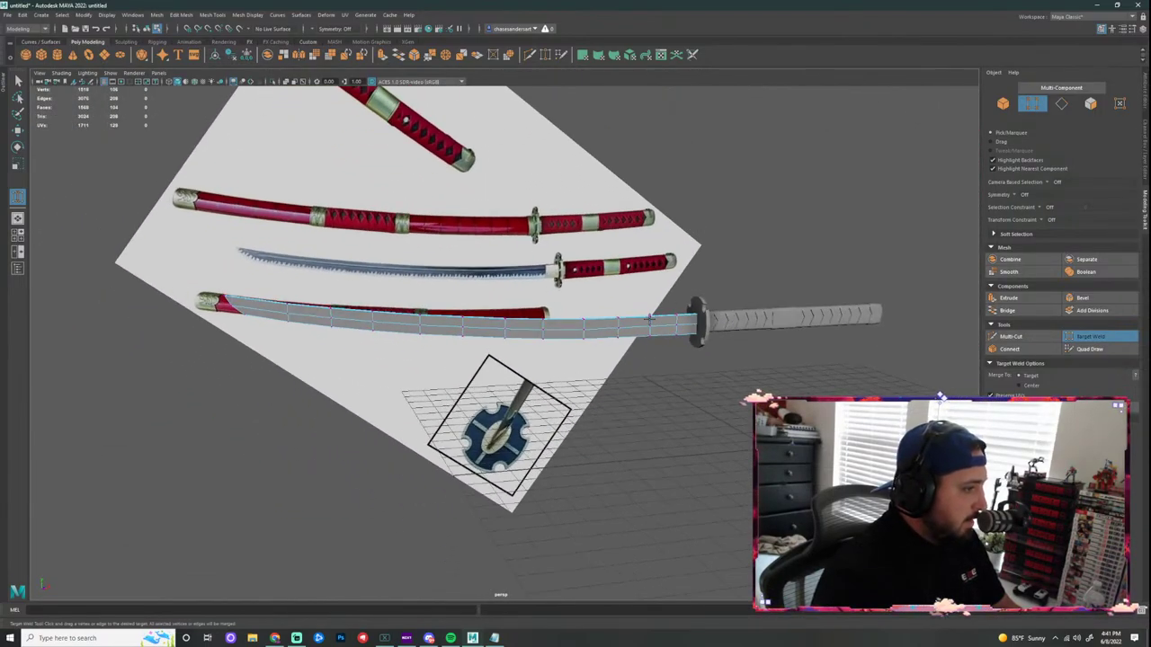
right_click_drag(650, 318, 805, 340, "alt")
middle_click_drag(869, 308, 557, 257, "alt")
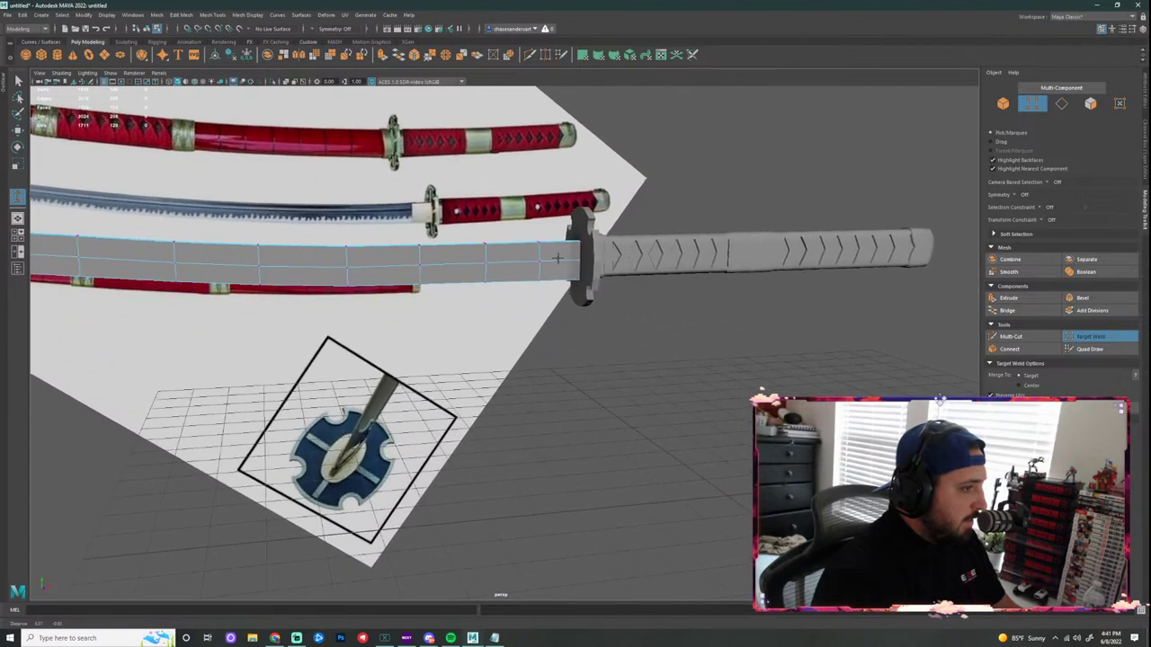
scroll(553, 264, "up", 3)
left_click_drag(563, 256, 610, 266, "alt")
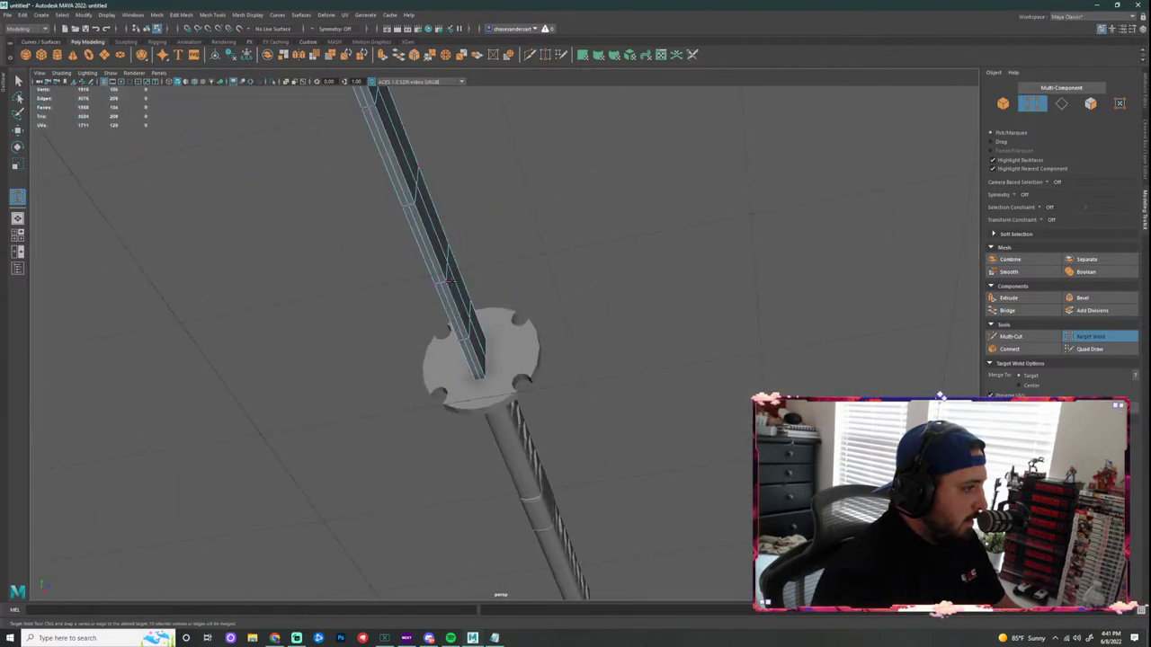
Step: Try welding the cutting-edge corner vertices nearest the guard onto the centre line, and undo those welds
left_click_drag(445, 282, 439, 283)
scroll(464, 293, "up", 2)
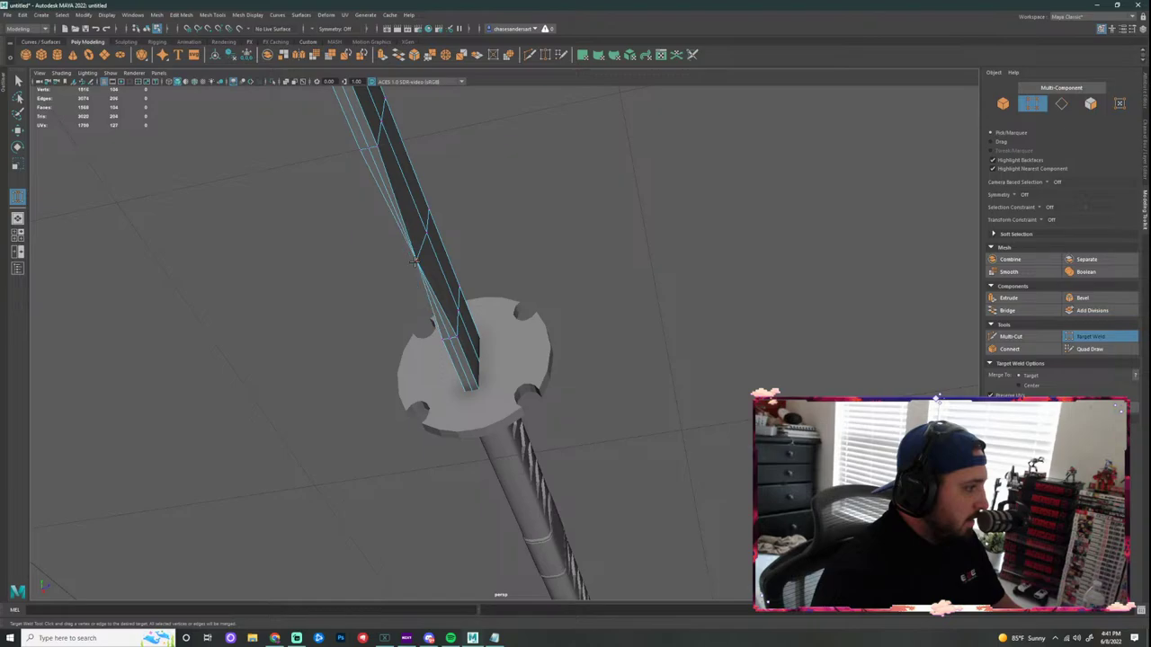
left_click_drag(456, 338, 406, 350, "alt")
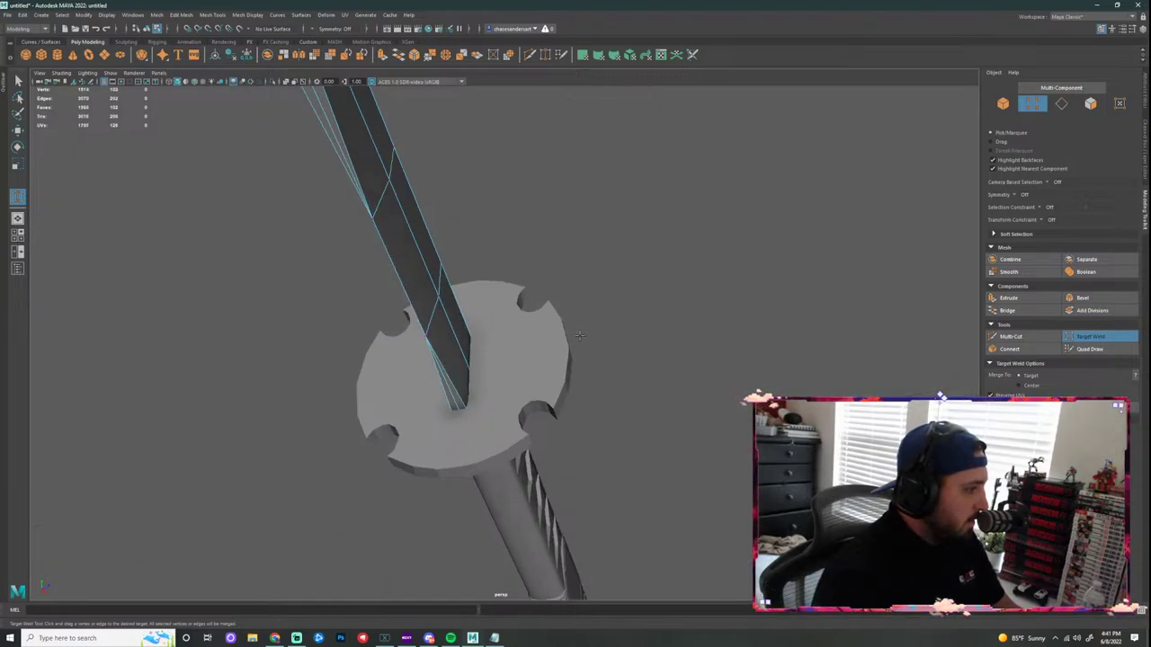
key("ctrl+z")
key("ctrl+z")
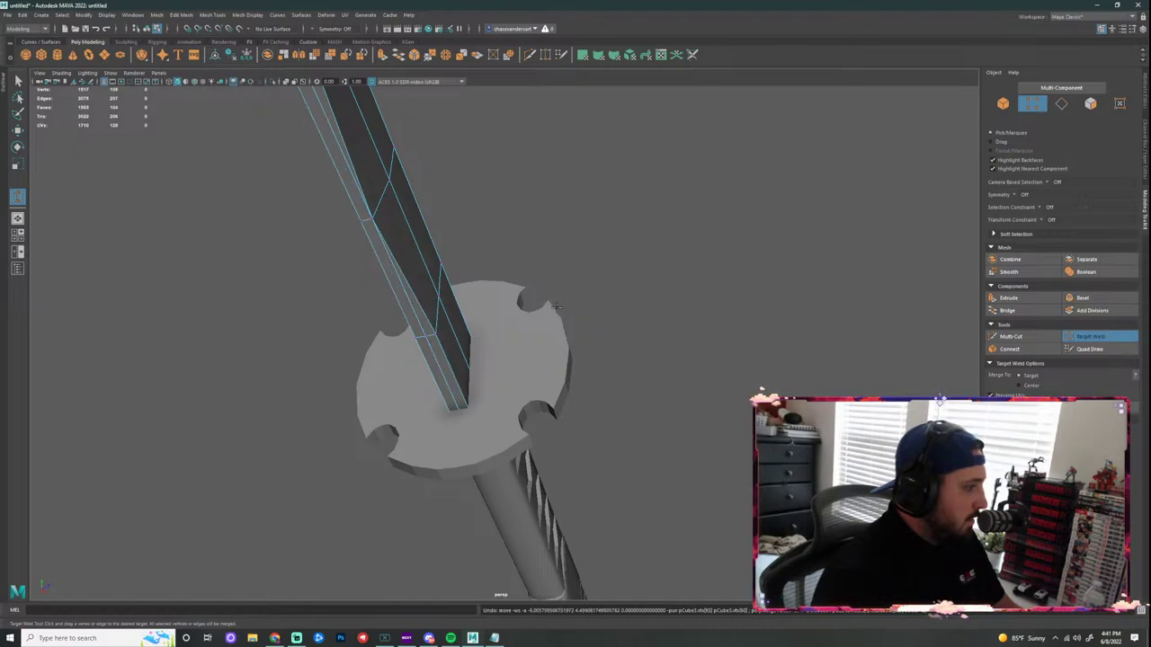
key("ctrl+z")
Step: Insert a cross edge loop around the blade right beside the last existing loop before the guard with Multi-Cut
left_click_drag(494, 283, 482, 291, "alt")
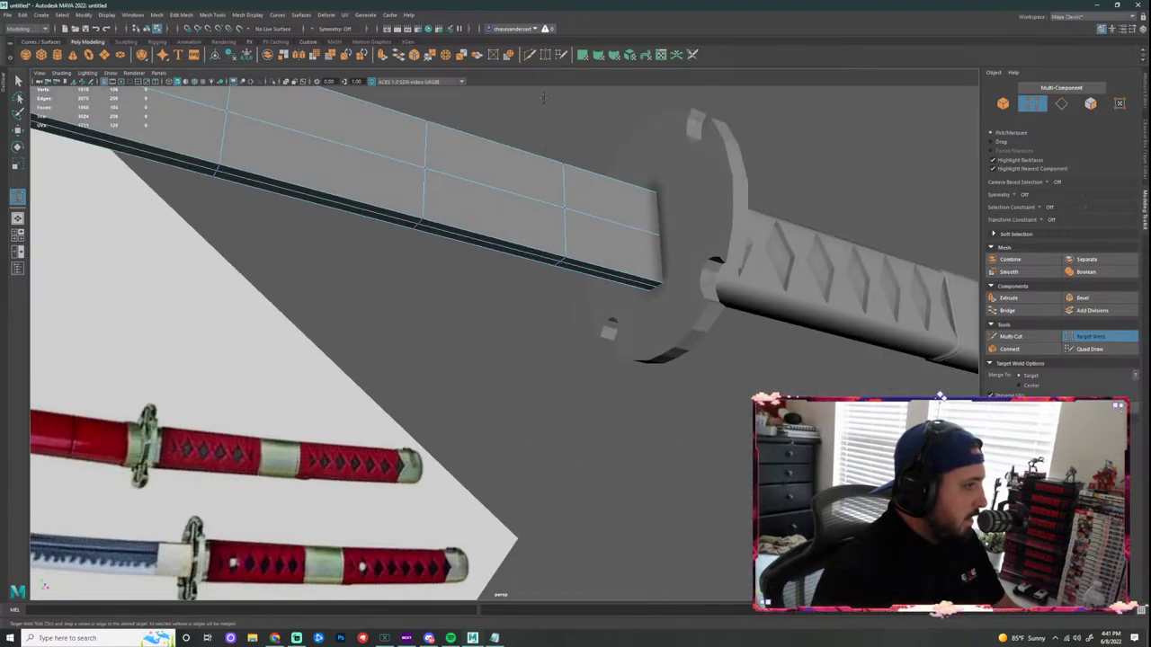
key("ctrl+shift+x")
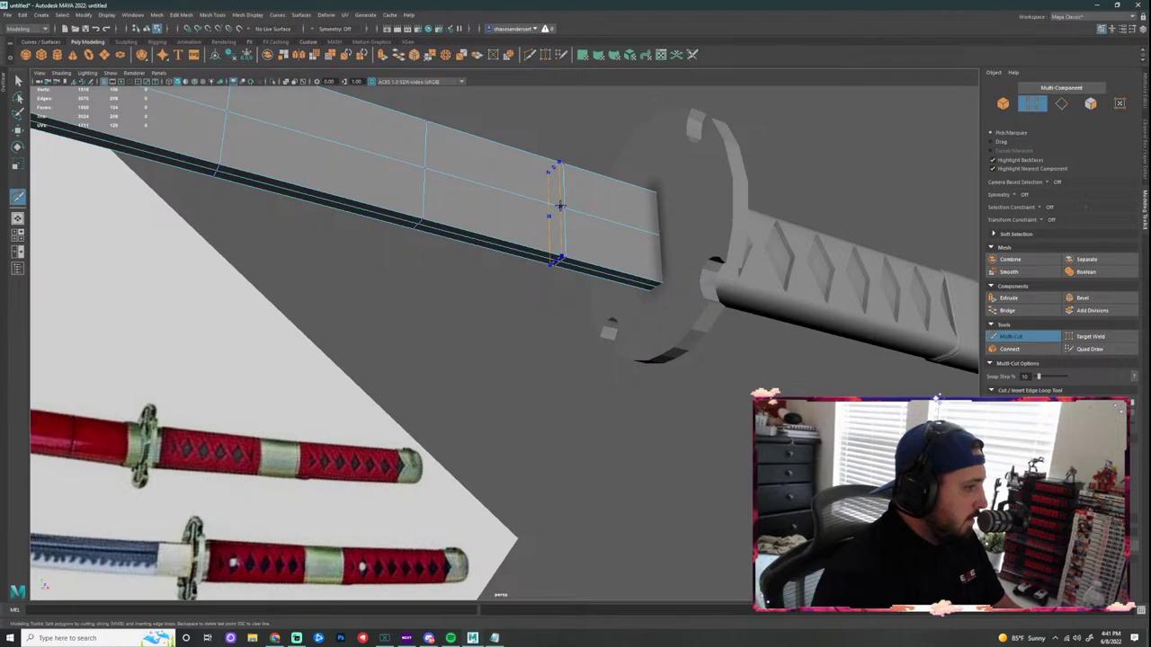
left_click_drag(569, 332, 586, 277, "alt")
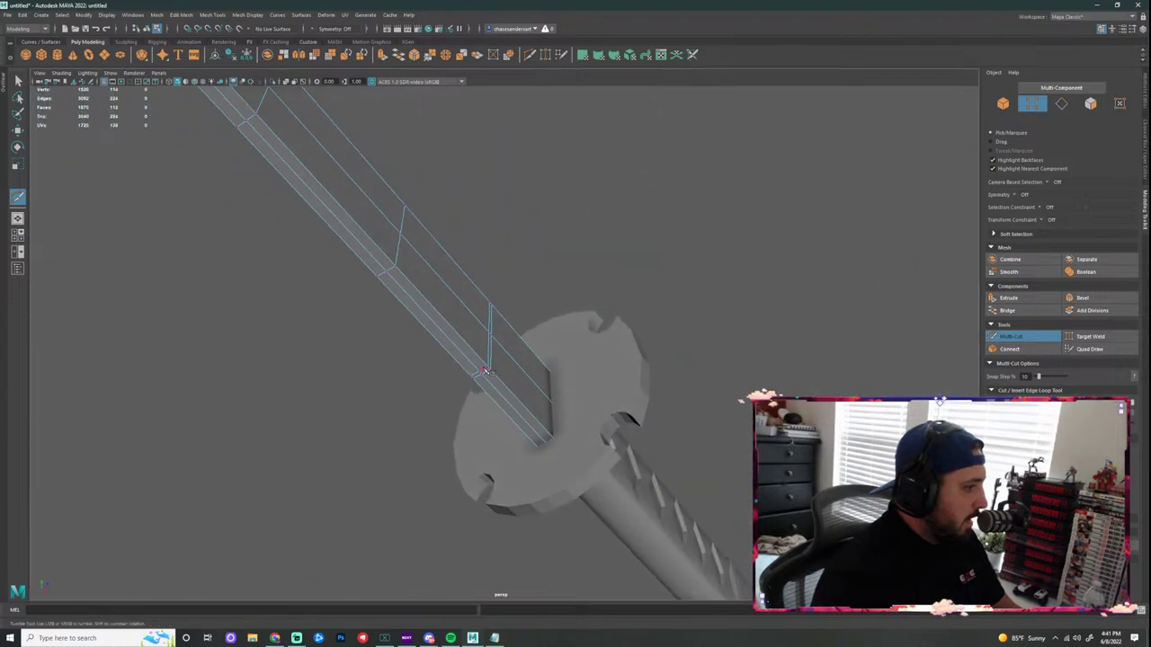
Step: Target-weld the cutting-edge corner vertices onto the centre line at the first cross loops out from the guard
left_click(1098, 336)
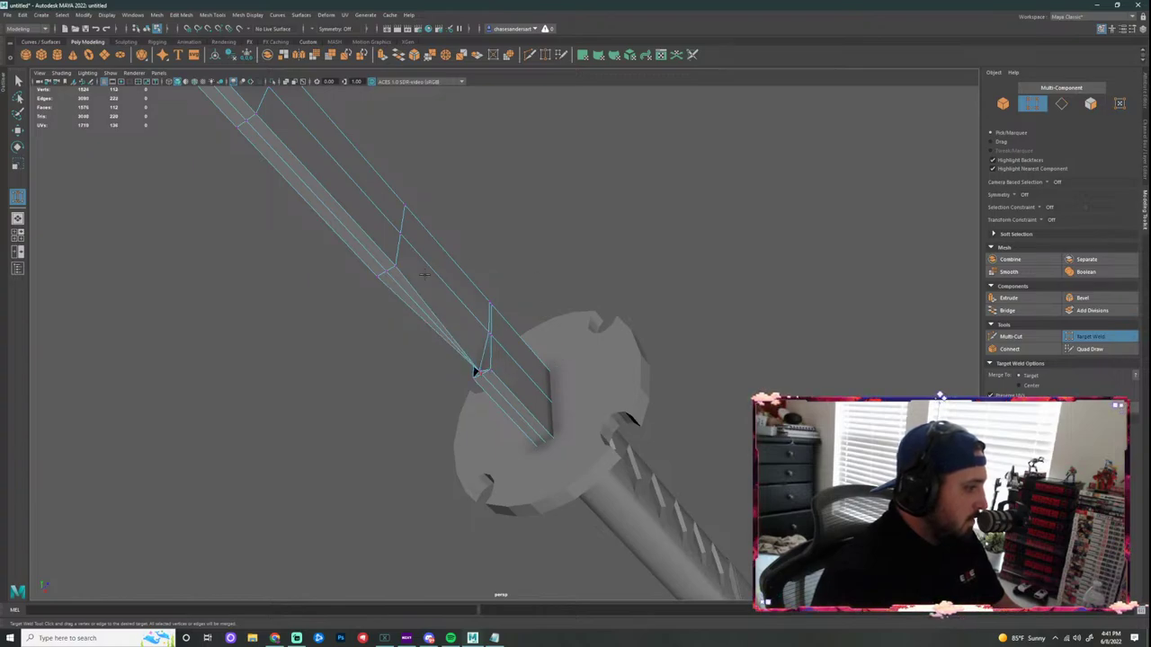
left_click_drag(396, 265, 387, 271)
middle_click_drag(443, 217, 521, 298, "alt")
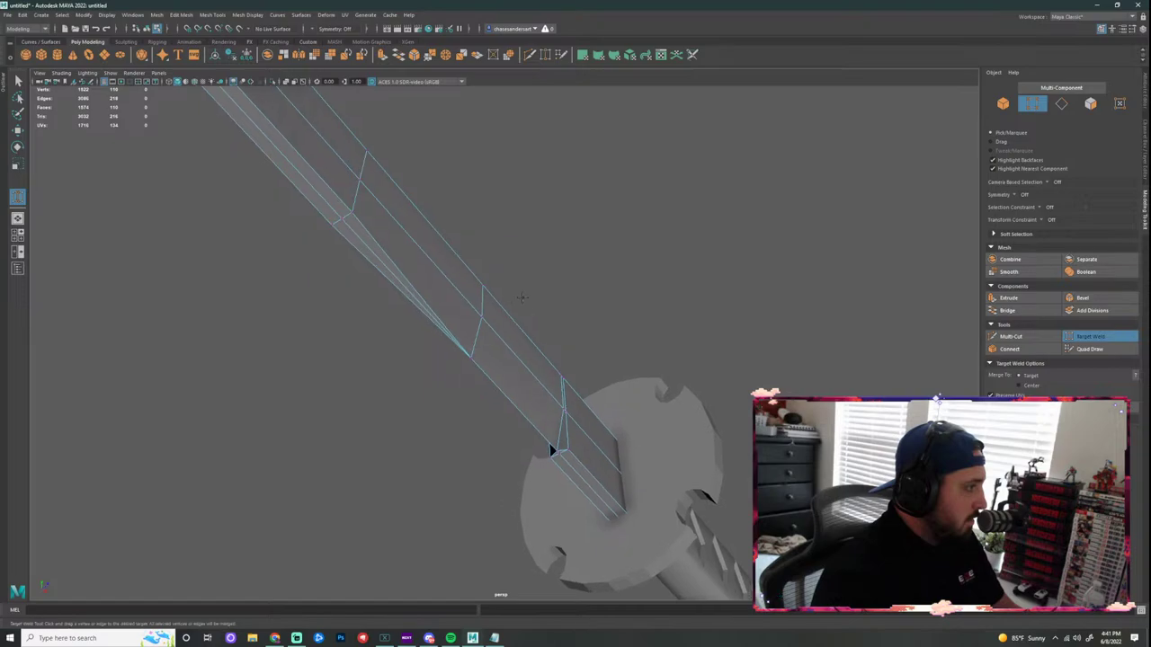
left_click_drag(352, 213, 342, 219)
scroll(399, 205, "down", 2)
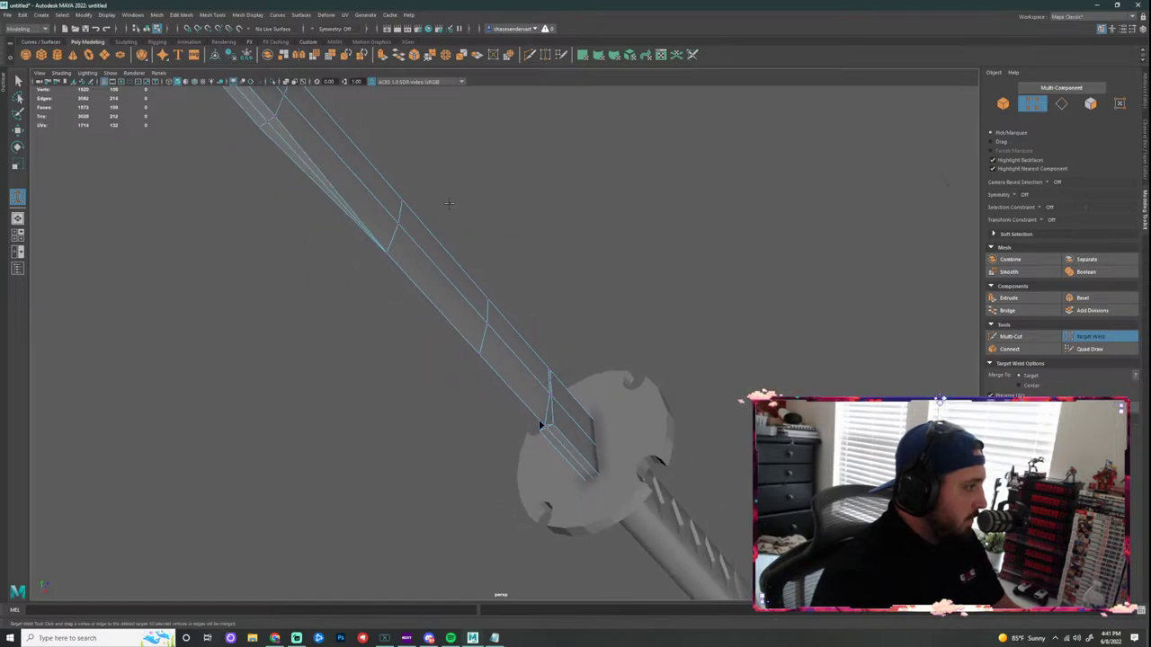
middle_click_drag(448, 202, 576, 320, "alt")
left_click_drag(466, 281, 458, 287)
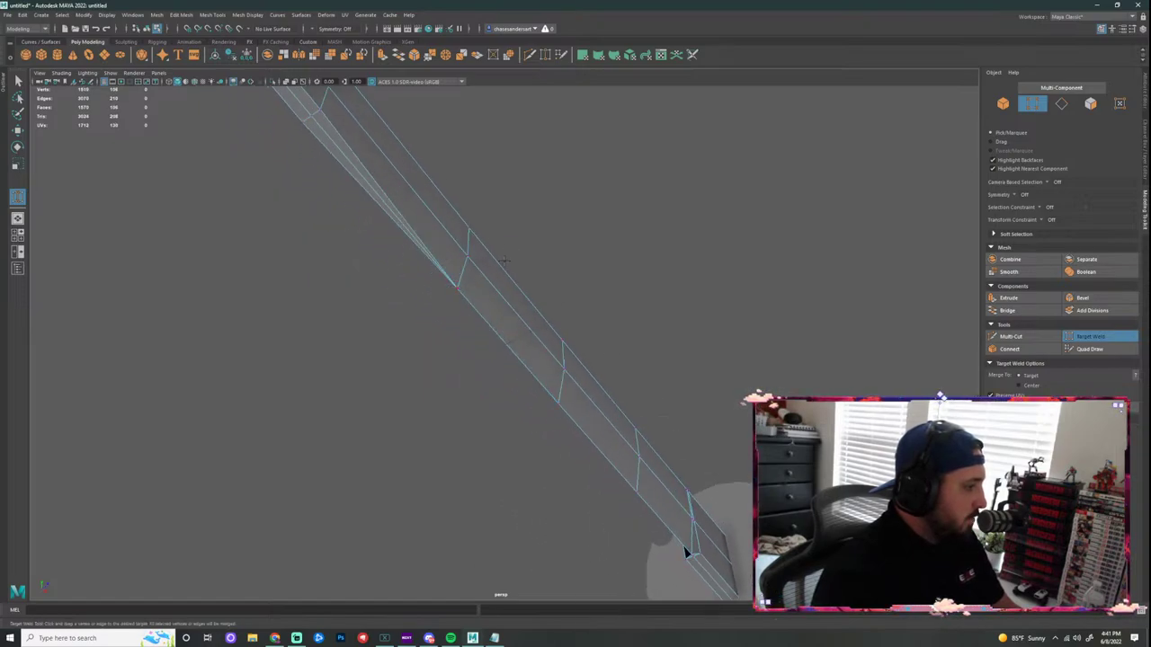
scroll(503, 260, "down", 2)
middle_click_drag(546, 206, 635, 328, "alt")
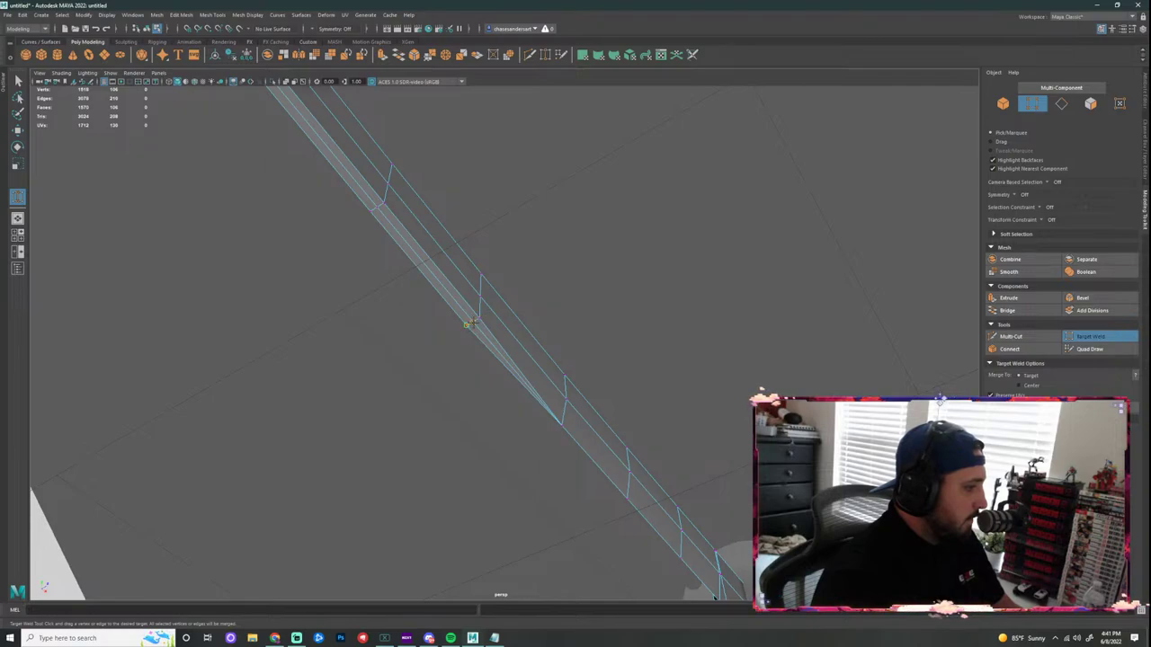
Step: Continue welding each pair of cutting-edge corner vertices onto the centre line, loop by loop along the middle of the blade
middle_click_drag(513, 264, 648, 335, "alt")
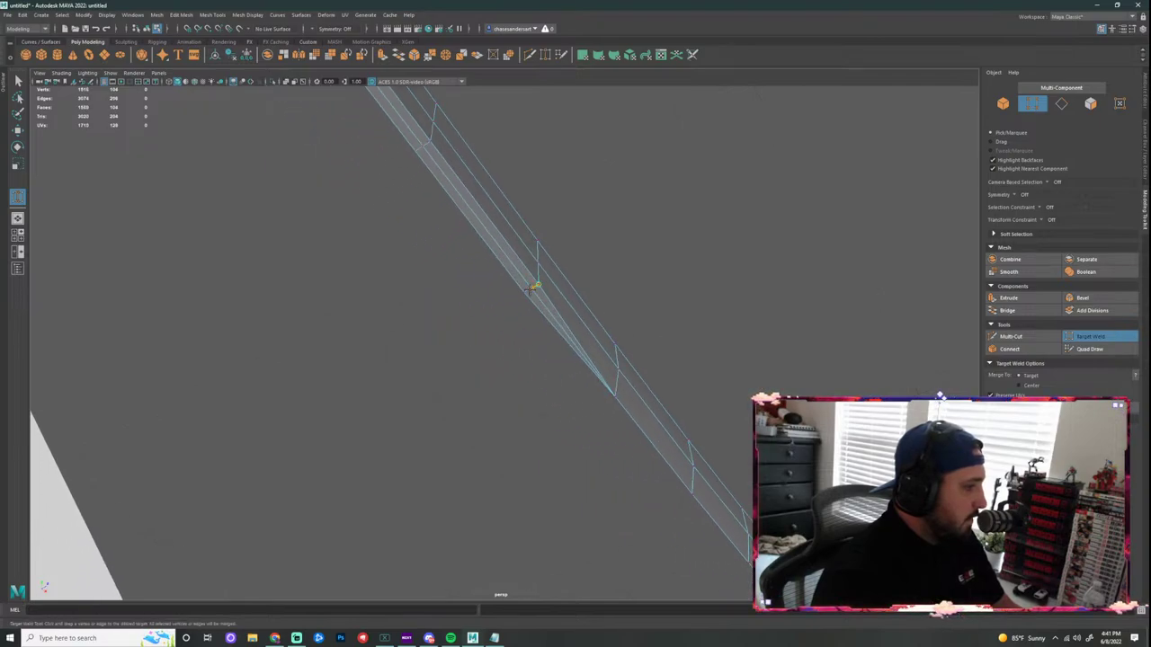
left_click_drag(538, 285, 530, 288)
middle_click_drag(591, 238, 715, 396, "alt")
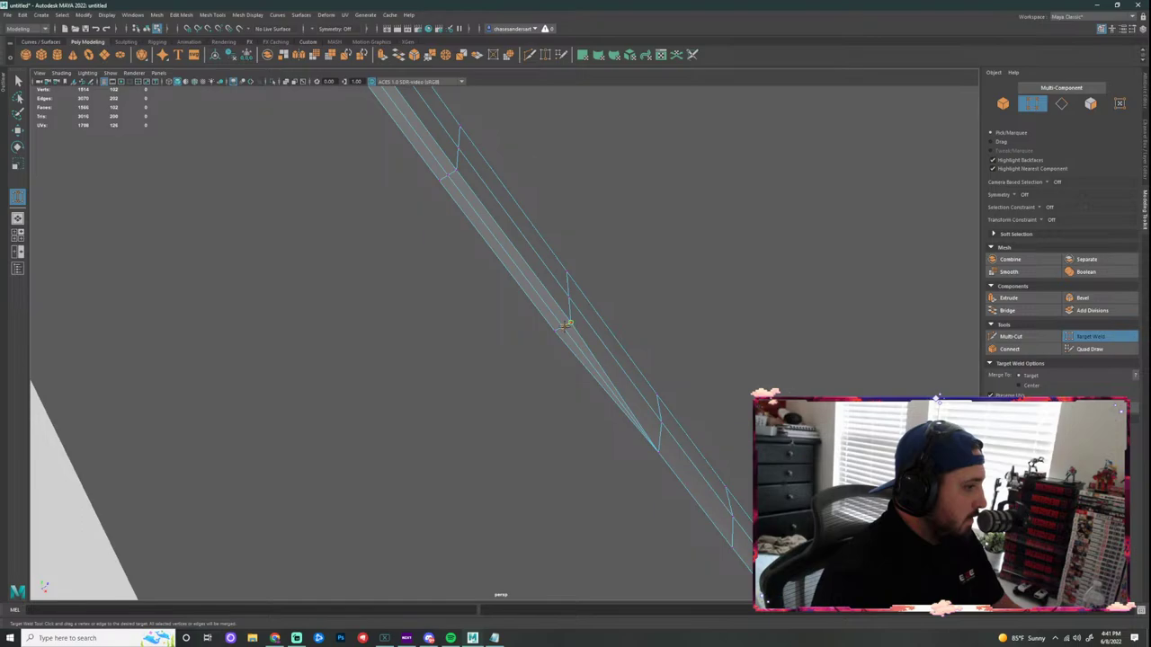
left_click_drag(570, 322, 565, 325)
middle_click_drag(620, 278, 723, 416, "alt")
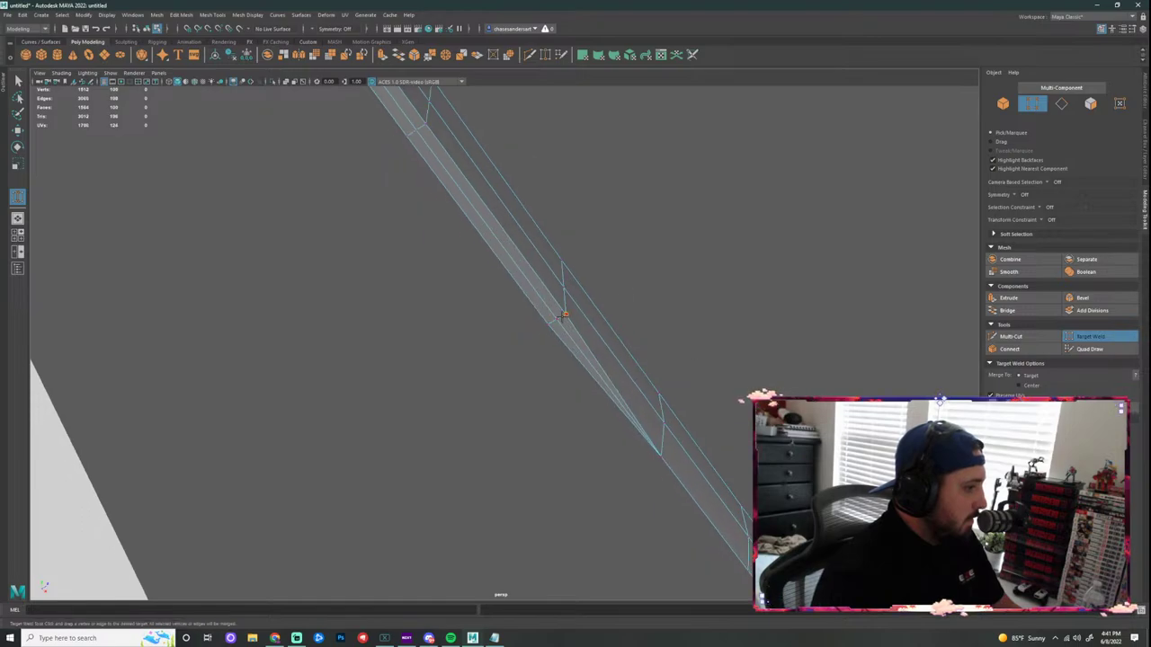
left_click_drag(562, 315, 556, 319)
middle_click_drag(596, 254, 678, 439, "alt")
left_click_drag(516, 320, 507, 327)
middle_click_drag(571, 261, 691, 417, "alt")
left_click_drag(576, 397, 566, 401)
middle_click_drag(537, 223, 677, 415, "alt")
left_click_drag(579, 398, 568, 404)
middle_click_drag(554, 259, 631, 384, "alt")
Step: Weld the cutting-edge corner vertices at the last loops and at the blade's tip to bring them to a point
left_click_drag(495, 296, 481, 304)
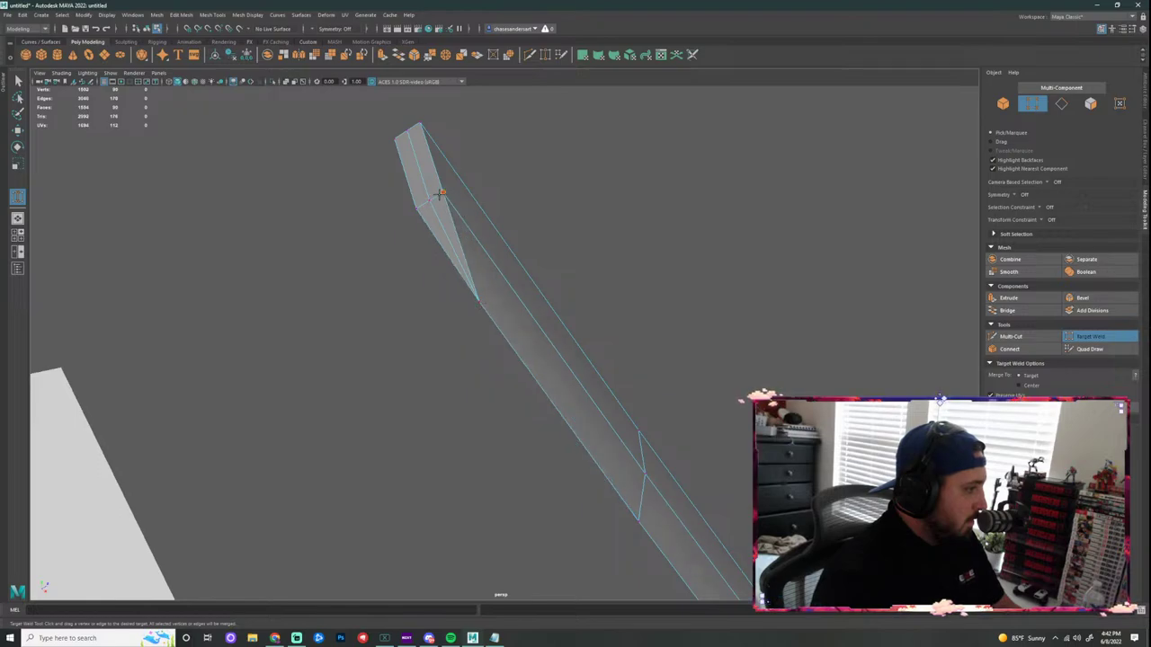
left_click_drag(441, 194, 429, 200)
middle_click_drag(420, 106, 503, 211, "alt")
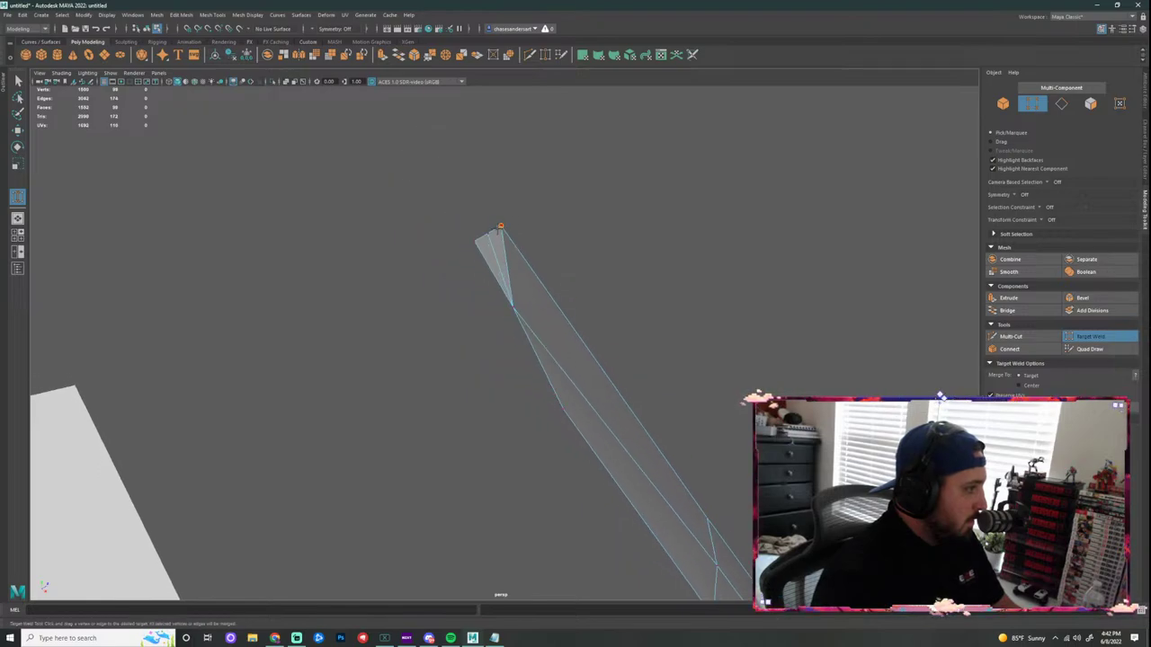
left_click_drag(501, 226, 477, 240)
Step: Return to object mode and examine the sharpened blade and guard area from several angles beside the reference image
left_click_drag(586, 215, 566, 306, "alt")
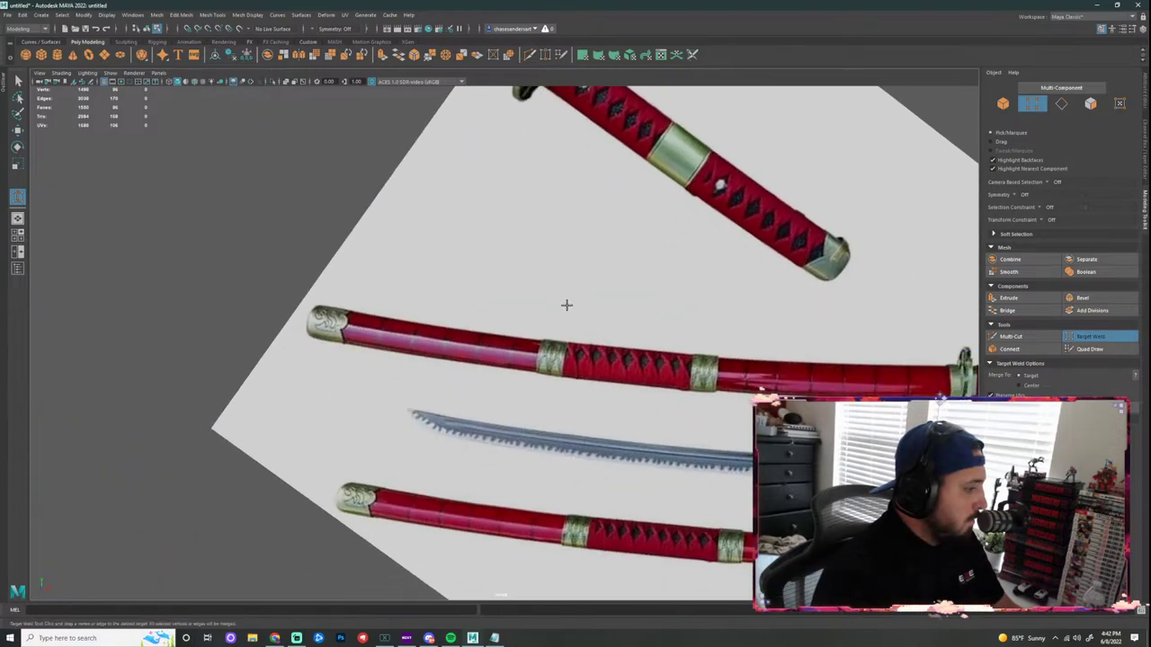
middle_click_drag(566, 305, 601, 272, "alt")
right_click_drag(602, 272, 580, 277, "alt")
left_click_drag(579, 277, 391, 322, "alt")
right_click_drag(391, 322, 365, 285, "alt")
left_click_drag(365, 285, 255, 326, "alt")
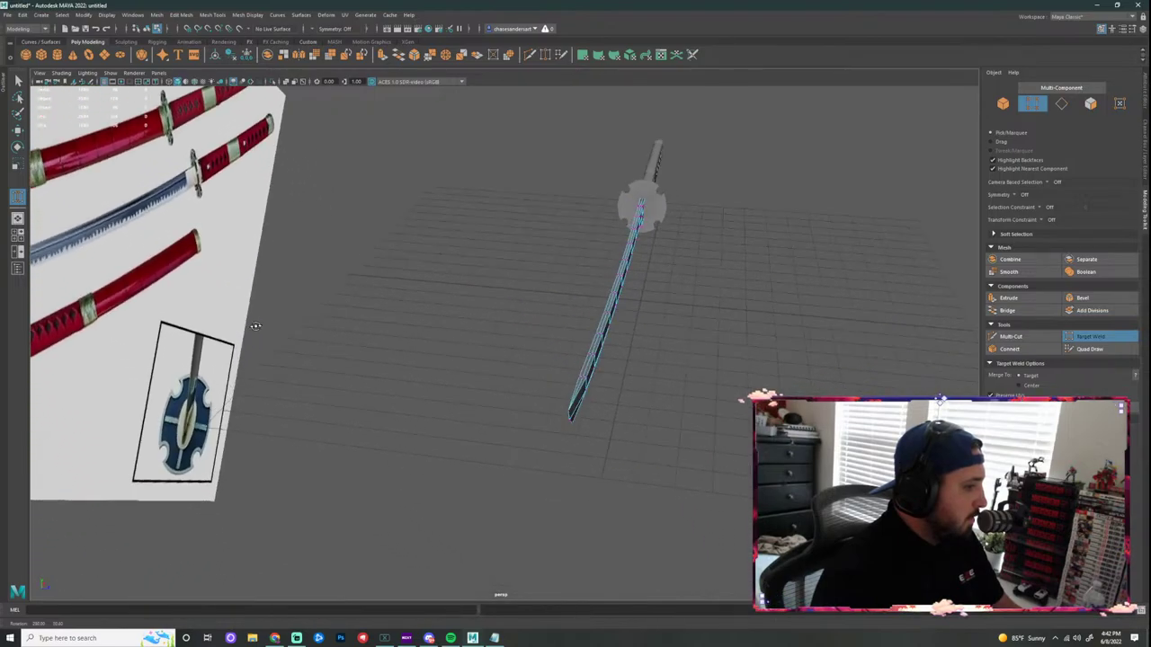
key("q")
right_click_drag(618, 322, 663, 306)
left_click_drag(699, 287, 516, 258, "alt")
middle_click_drag(516, 257, 565, 359, "alt")
scroll(588, 298, "up", 3)
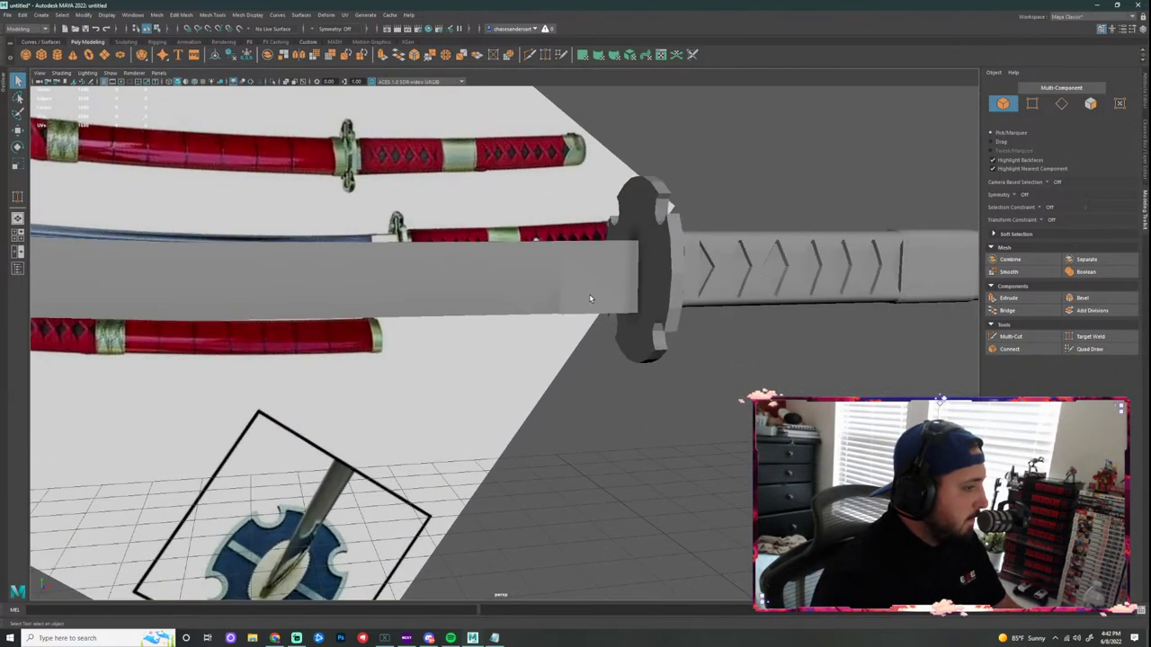
Step: Bevel the lengthwise corner edges of the short blade section beside the guard, with fraction 0.5 and one segment
left_click(588, 298)
scroll(603, 312, "up", 3)
left_click_drag(614, 329, 706, 383, "alt")
middle_click_drag(706, 382, 711, 377, "alt")
right_click_drag(681, 339, 686, 299)
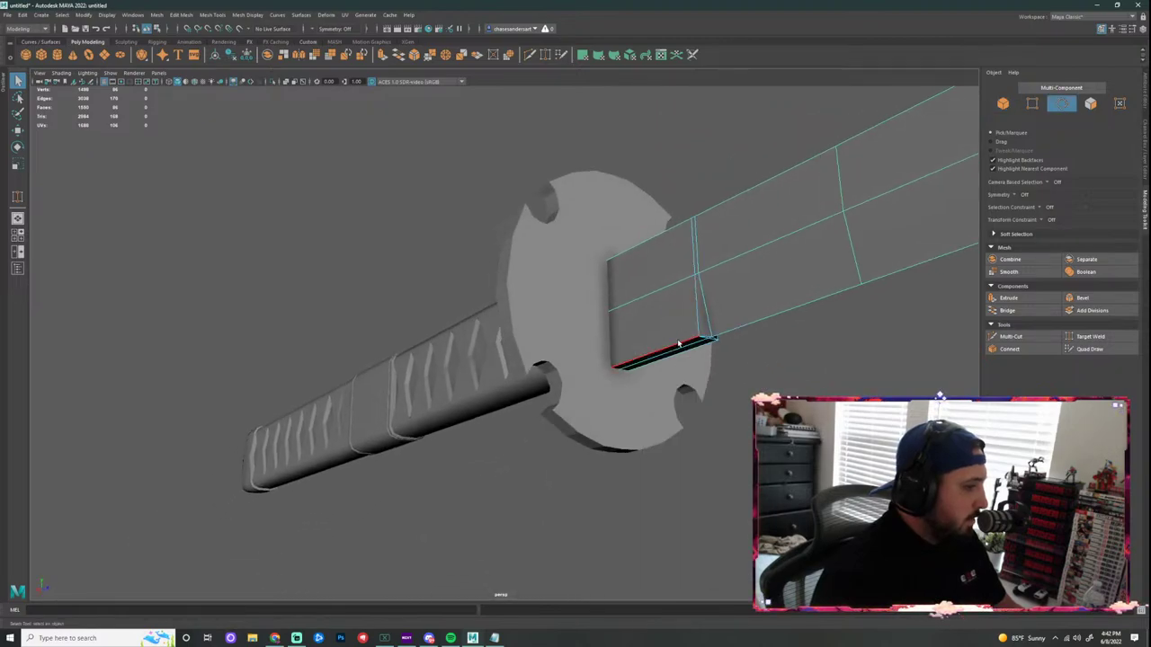
left_click_drag(715, 339, 474, 464, "alt")
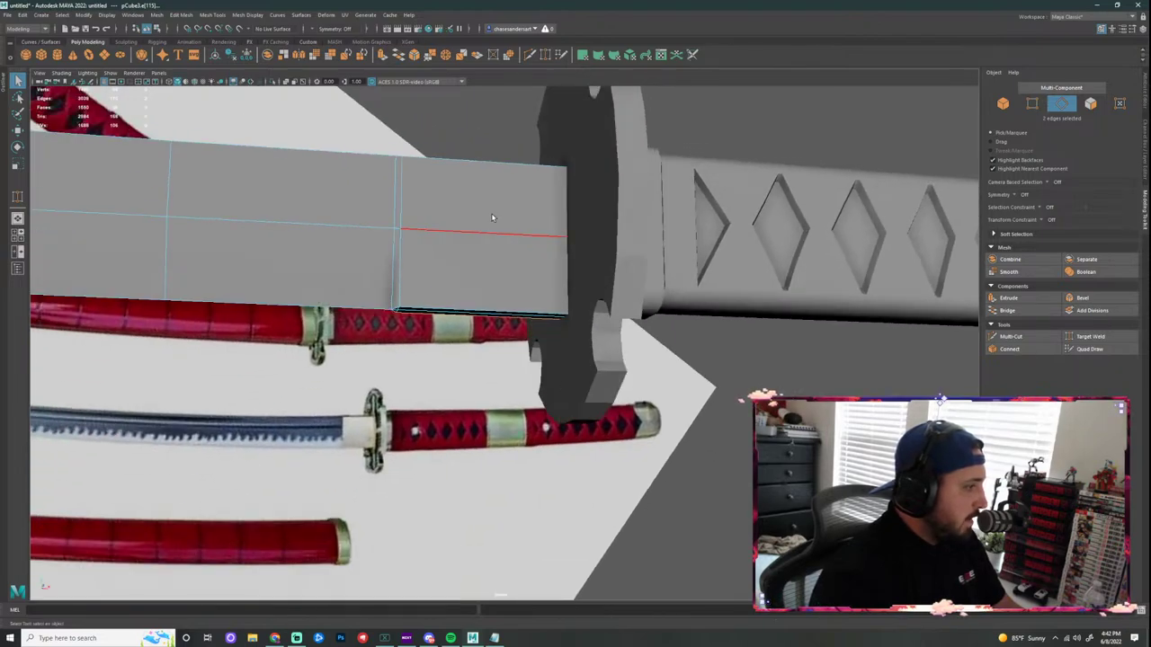
left_click_drag(491, 218, 687, 279, "alt")
left_click(1068, 298)
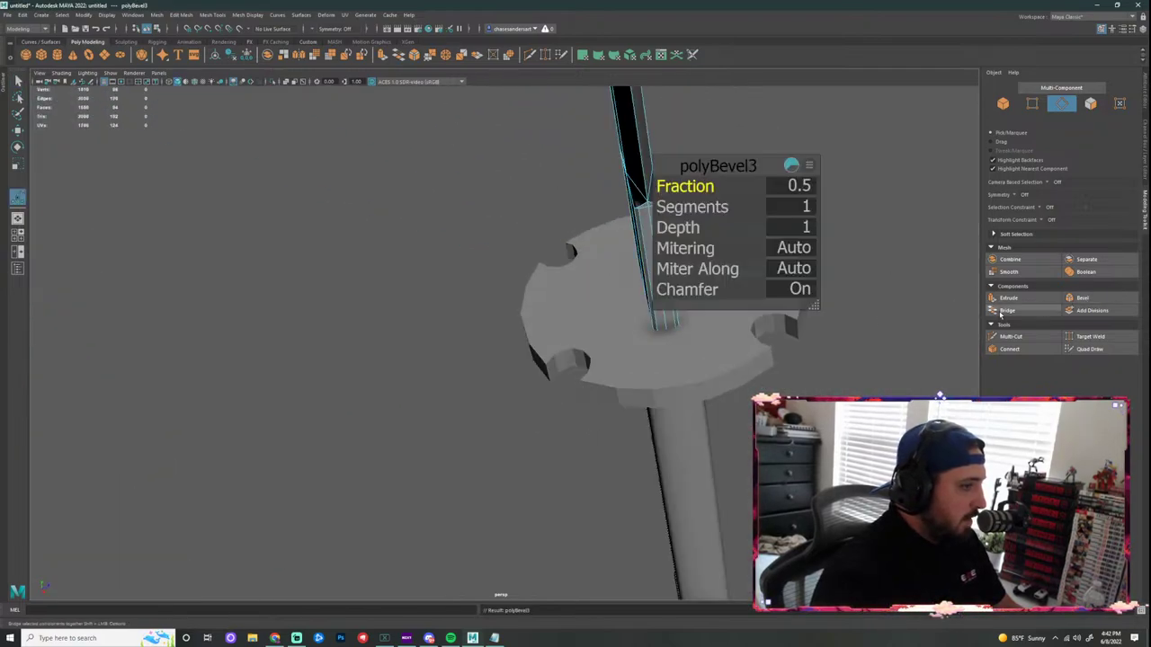
Step: Select the lengthwise edges of the blade section beside the guard and scale them up slightly to thicken the collar
left_click_drag(893, 173, 861, 249, "alt")
left_click_drag(759, 236, 693, 242, "alt")
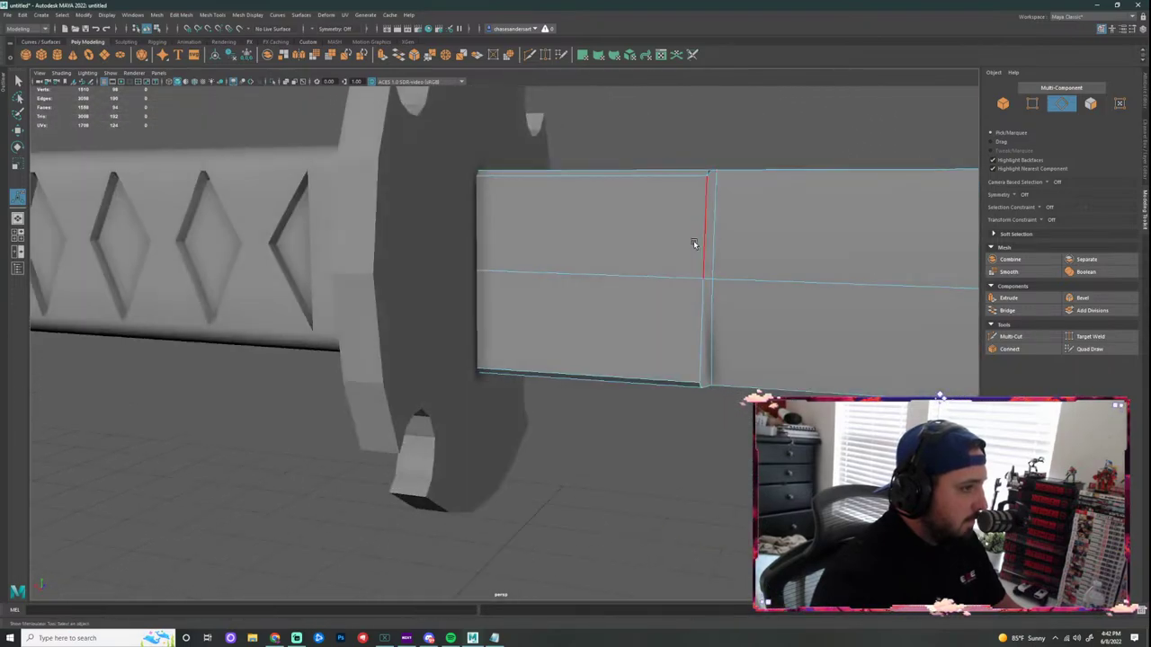
left_click_drag(604, 385, 606, 462)
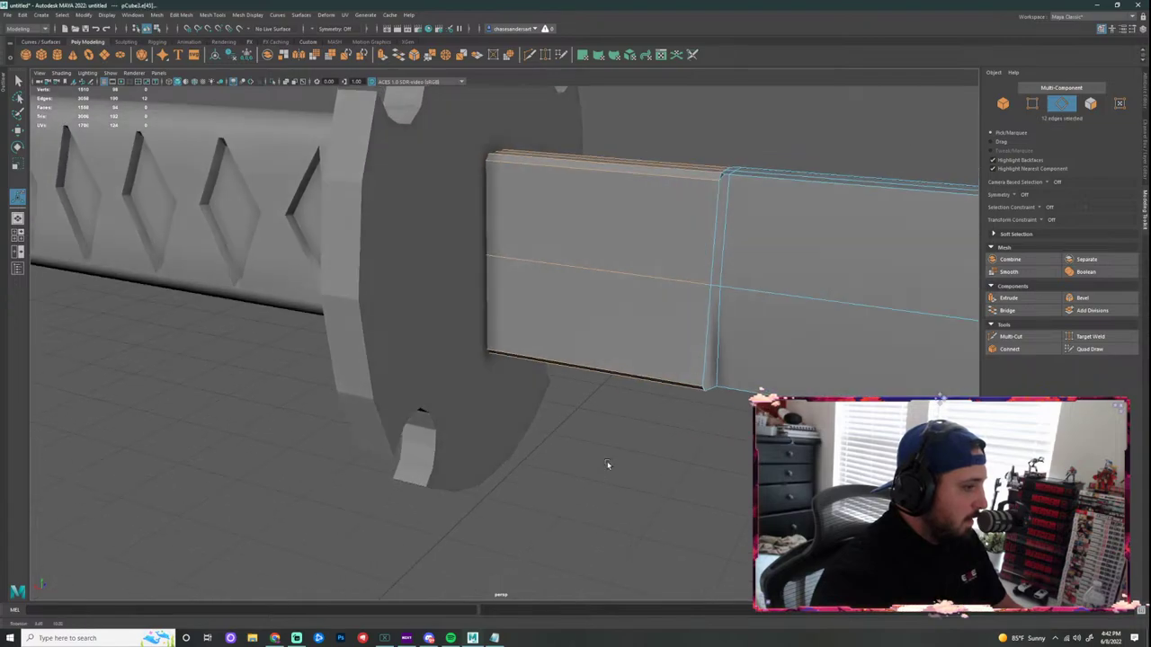
key("r")
left_click_drag(565, 258, 588, 393)
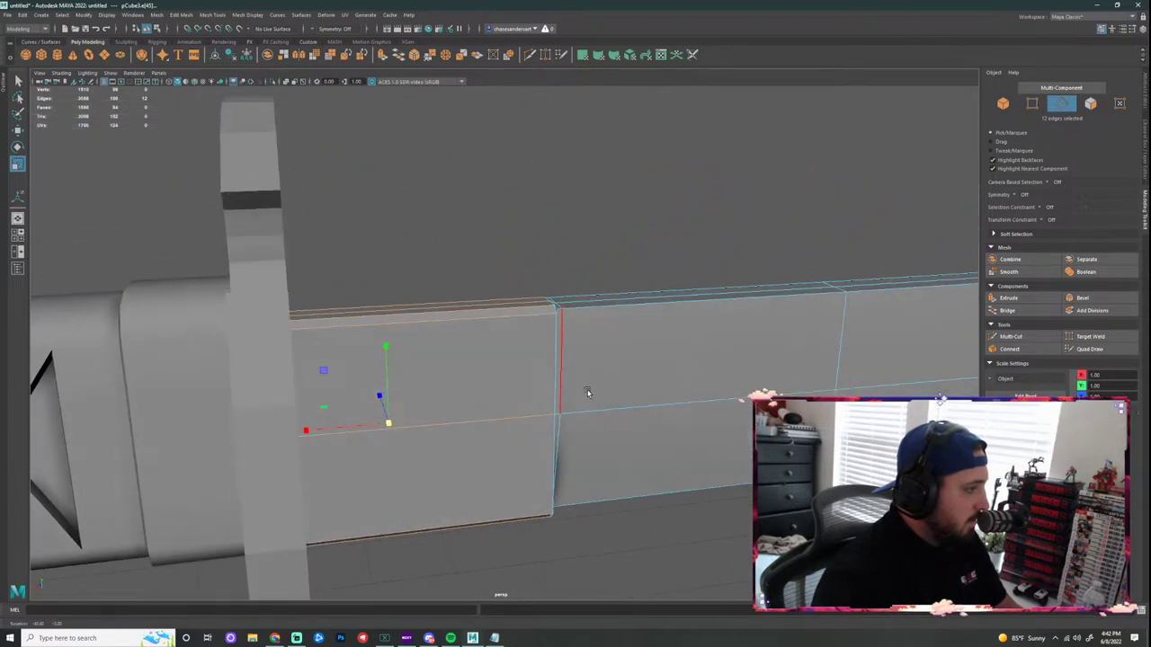
left_click_drag(390, 424, 397, 427)
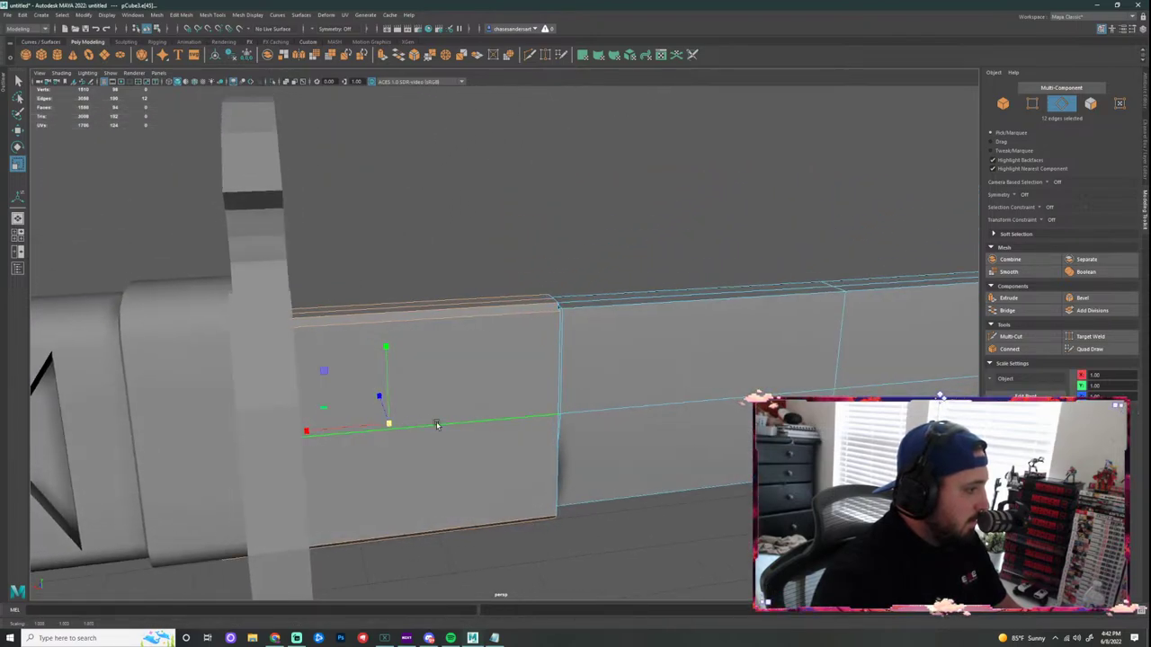
left_click_drag(330, 438, 319, 433)
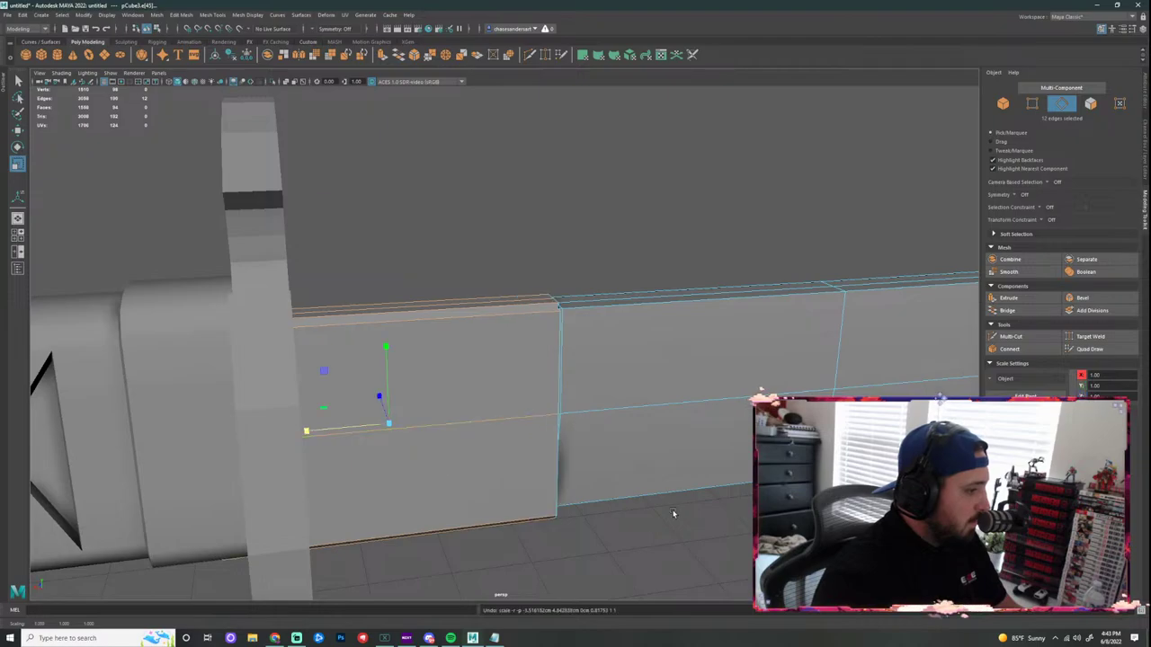
Step: Target-weld the stray vertices at both lower corners of the collar section onto its bevelled corner vertices
left_click_drag(674, 513, 623, 441, "alt")
left_click(1086, 338)
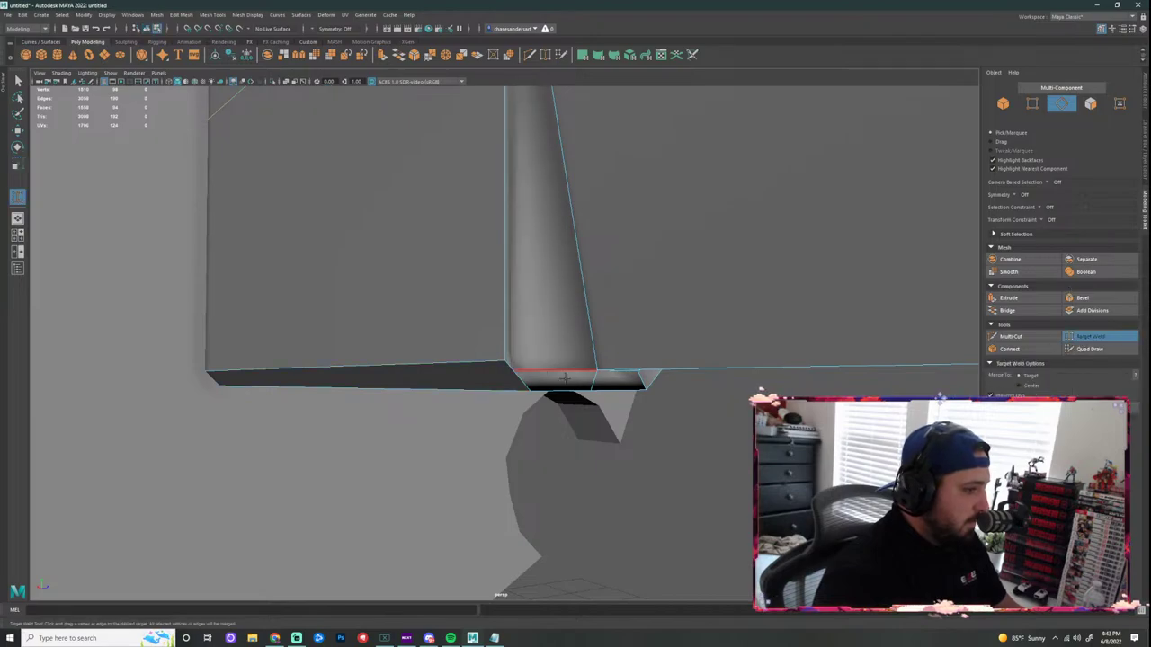
right_click_drag(514, 370, 470, 371)
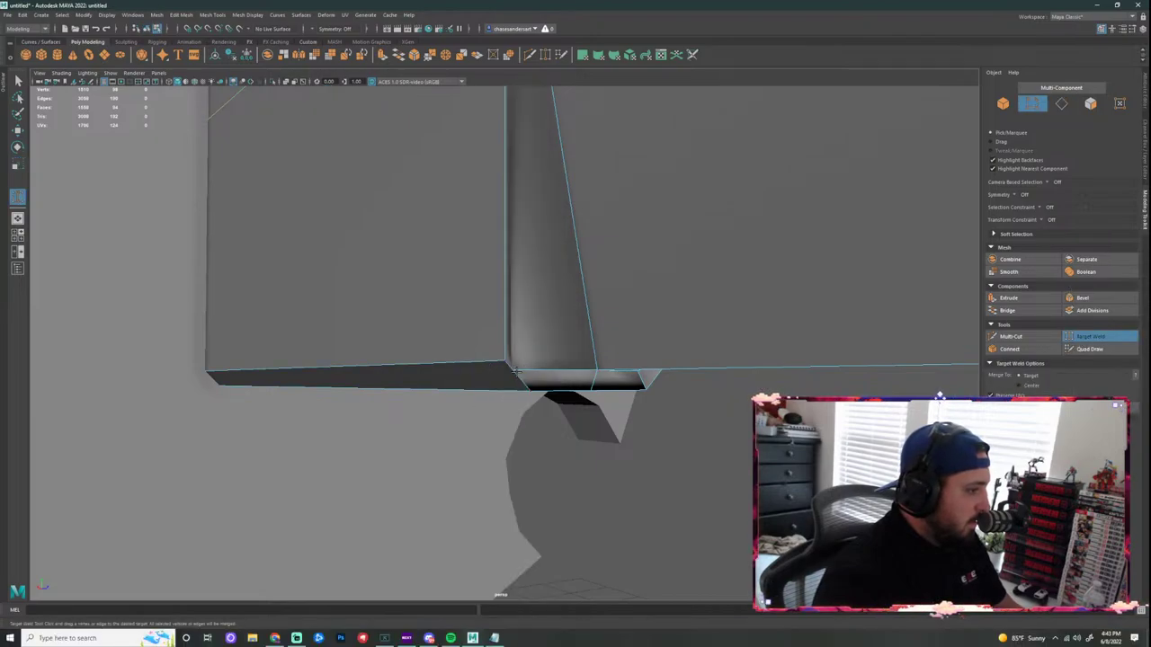
left_click_drag(516, 370, 639, 428)
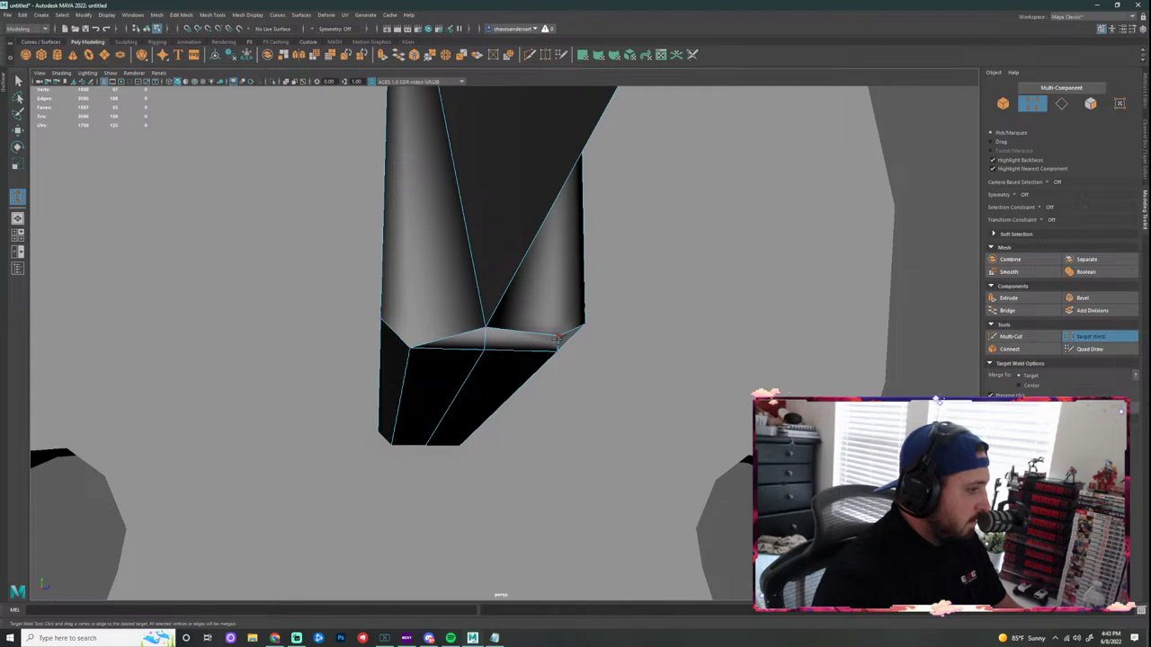
mouse_move(557, 338)
left_mouse_down()
mouse_move(583, 364)
mouse_move(550, 344)
left_mouse_up()
Step: Try welding the doubled vertices at the collar's spine corner together, and undo those welds
middle_click_drag(550, 343, 580, 484, "alt")
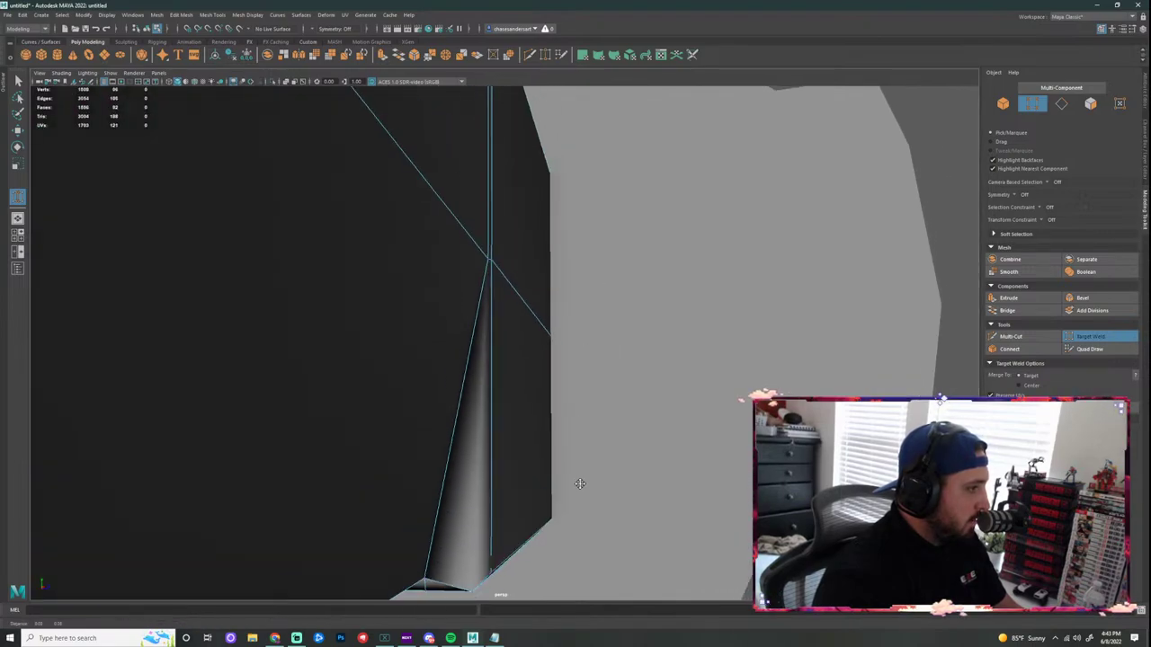
left_click_drag(580, 484, 497, 277, "alt")
left_click_drag(472, 330, 579, 316, "alt")
middle_click_drag(495, 146, 497, 285, "alt")
scroll(473, 207, "up", 3)
scroll(470, 247, "up", 6)
scroll(448, 213, "down", 2)
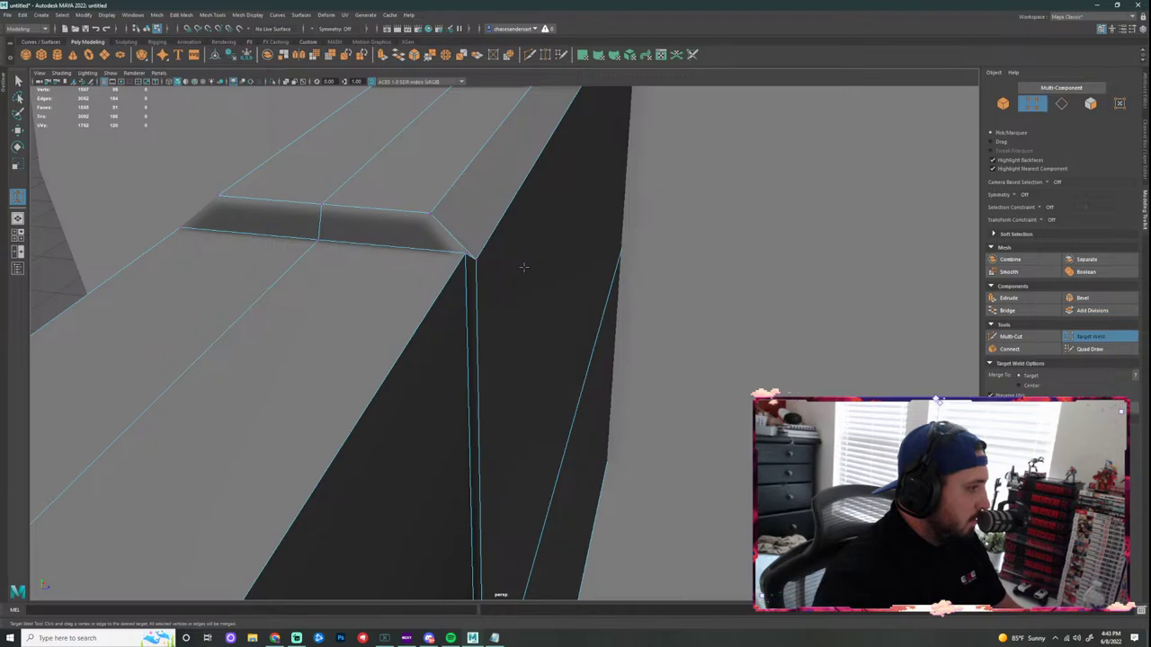
key("ctrl+z")
left_click_drag(466, 254, 474, 260)
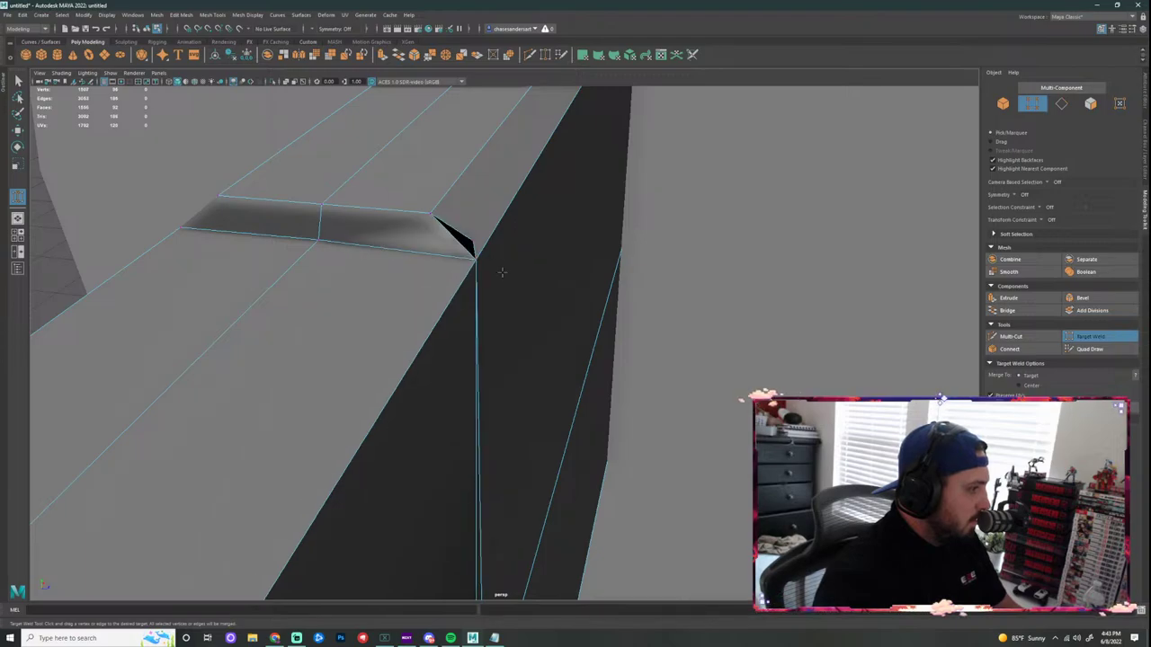
key("ctrl+z")
Step: Weld the doubled collar-loop vertices at the spine corner and middle line on one side of the blade
scroll(503, 273, "down", 5)
left_click_drag(504, 488, 475, 287, "alt")
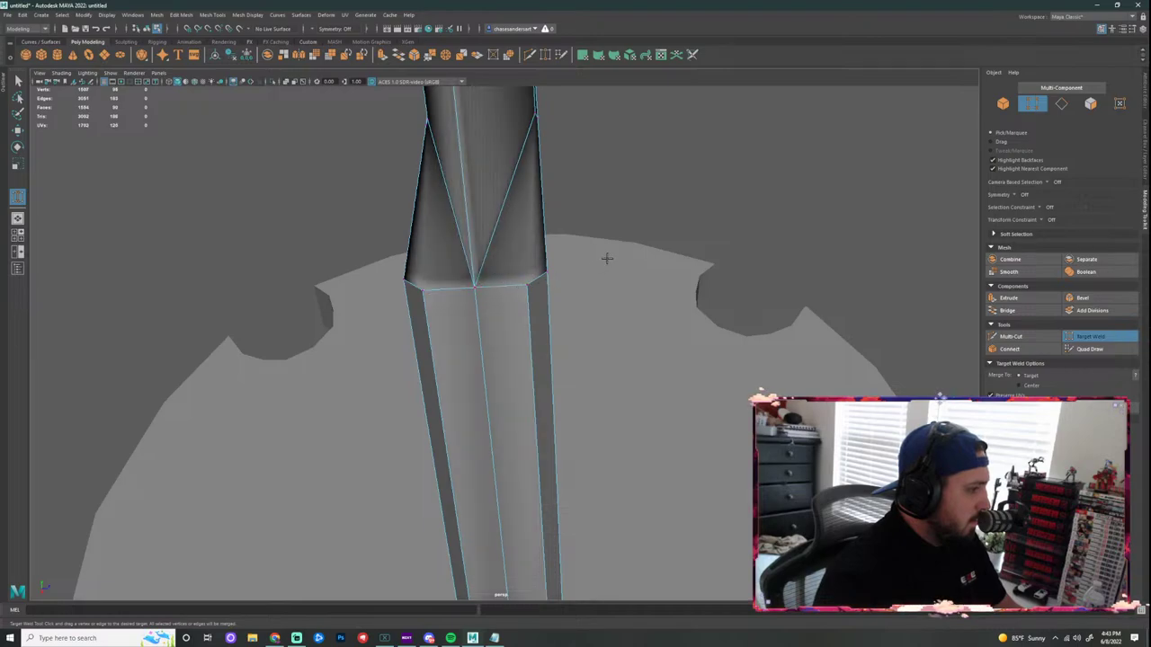
left_click_drag(606, 257, 406, 413, "alt")
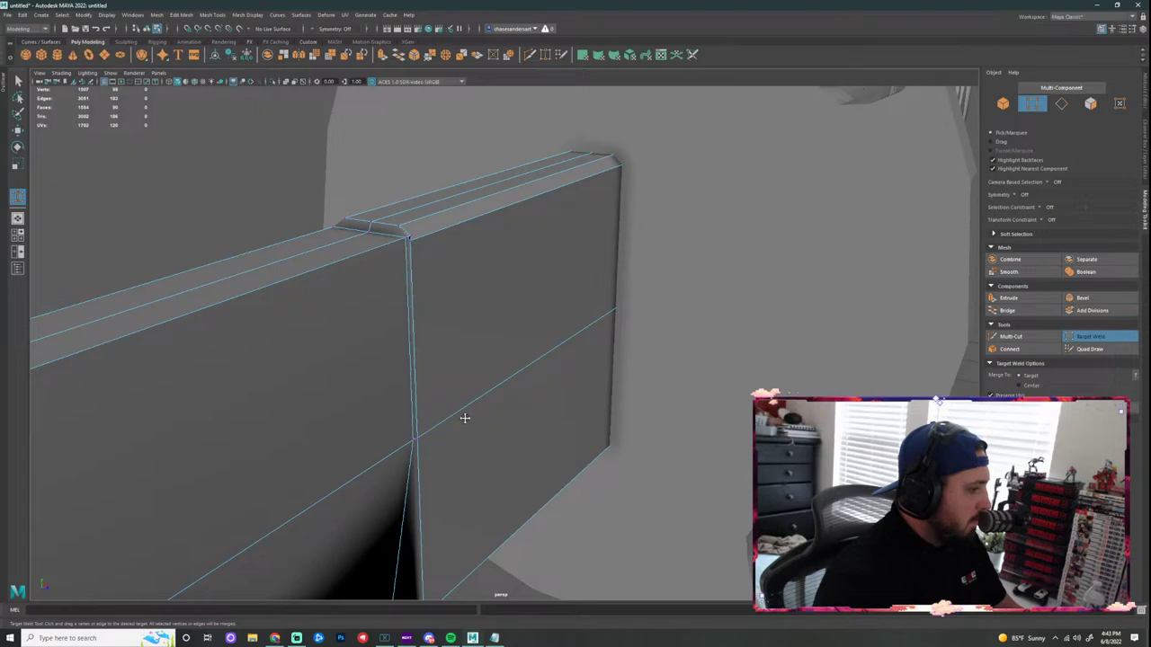
middle_click_drag(465, 419, 568, 298, "alt")
left_click_drag(568, 298, 583, 301, "alt")
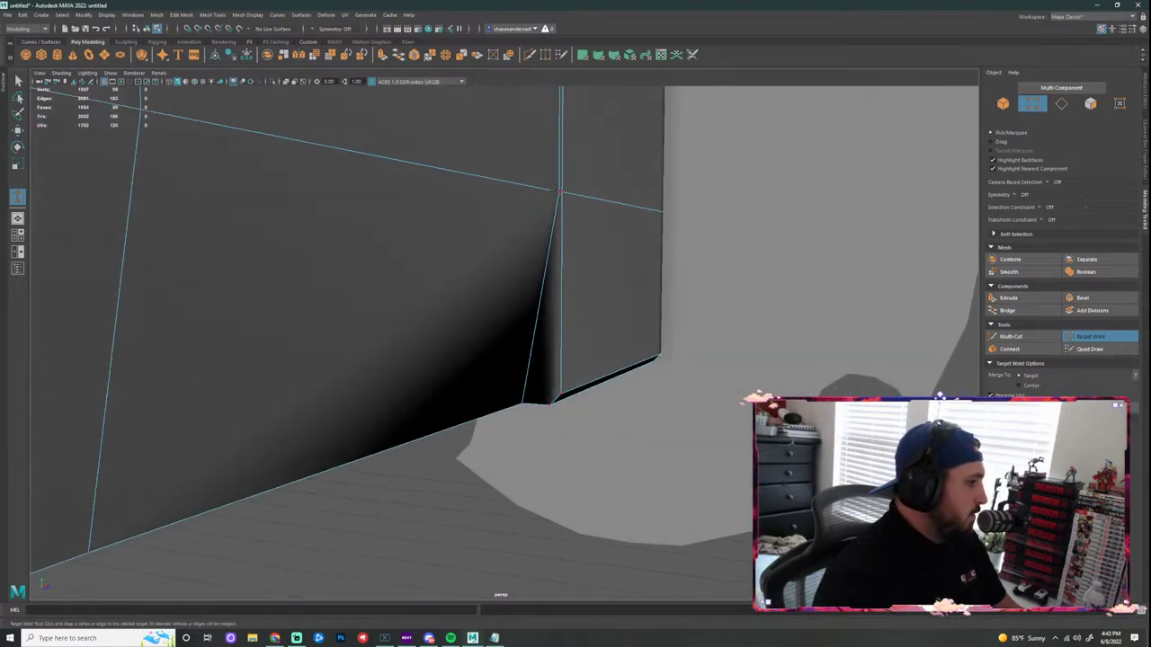
left_click_drag(593, 261, 599, 331, "alt")
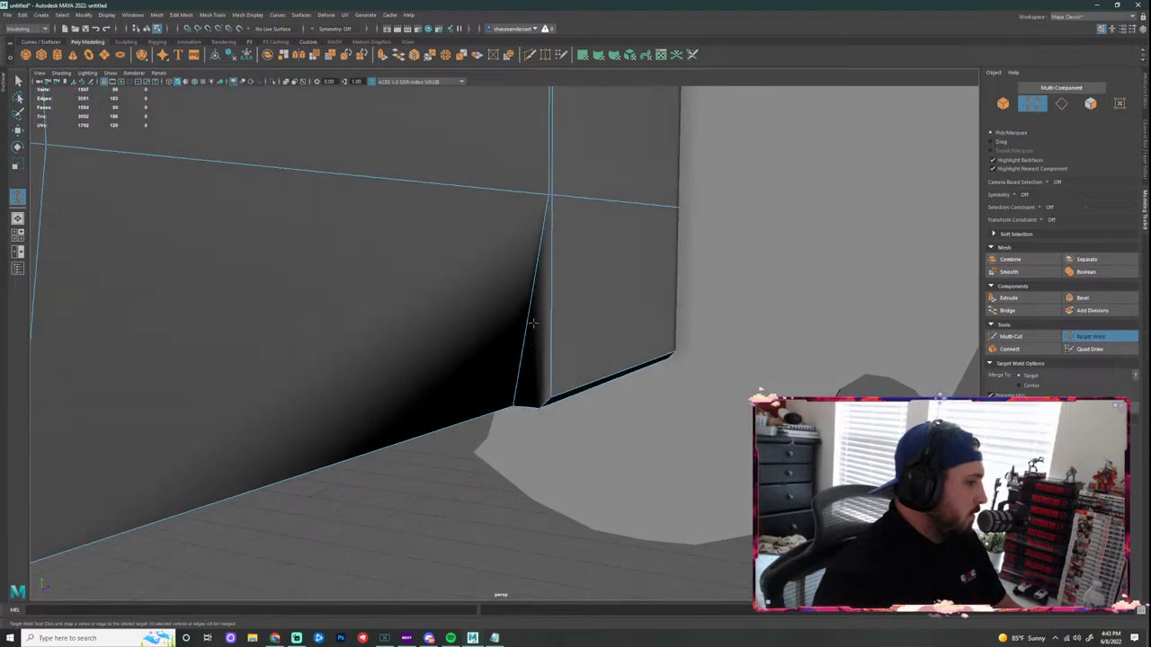
left_click_drag(540, 256, 449, 172, "alt")
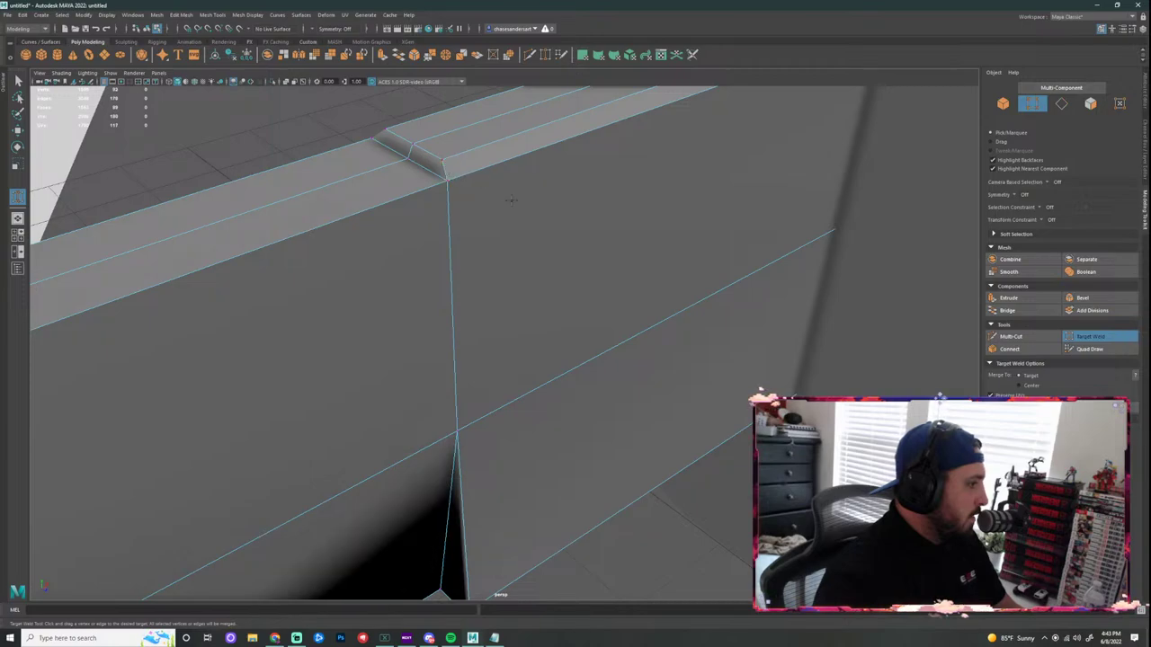
Step: Weld the remaining doubled collar-loop vertices on the opposite side of the blade
left_click_drag(510, 200, 576, 268, "alt")
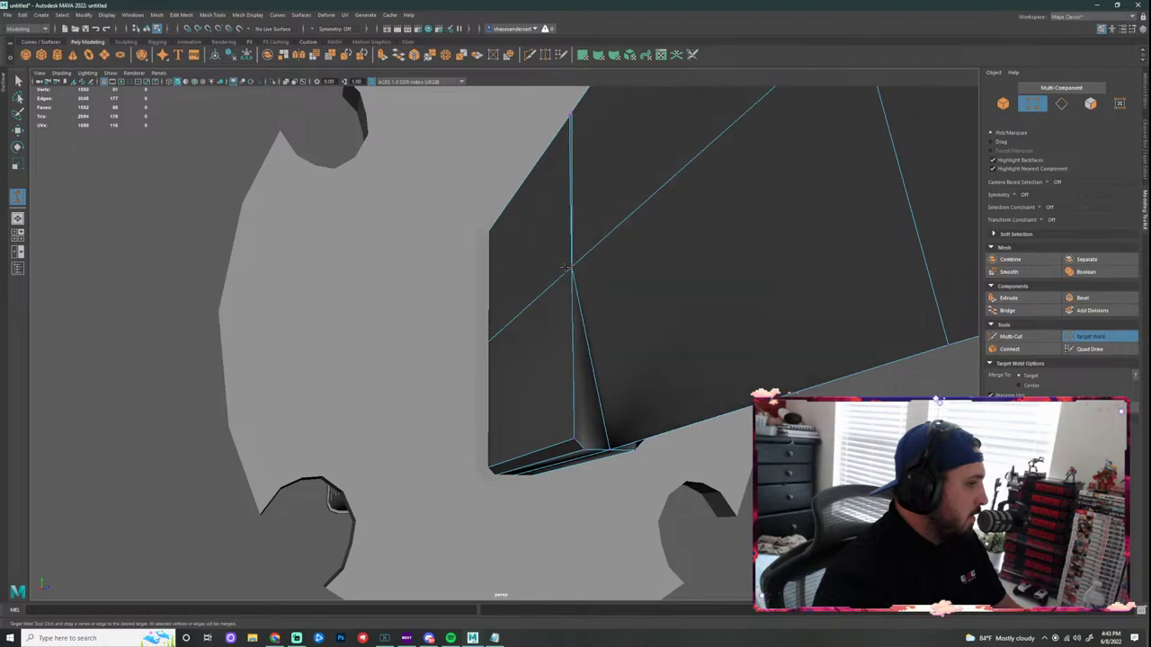
left_click_drag(585, 309, 595, 242, "alt")
left_click_drag(601, 203, 557, 333, "alt")
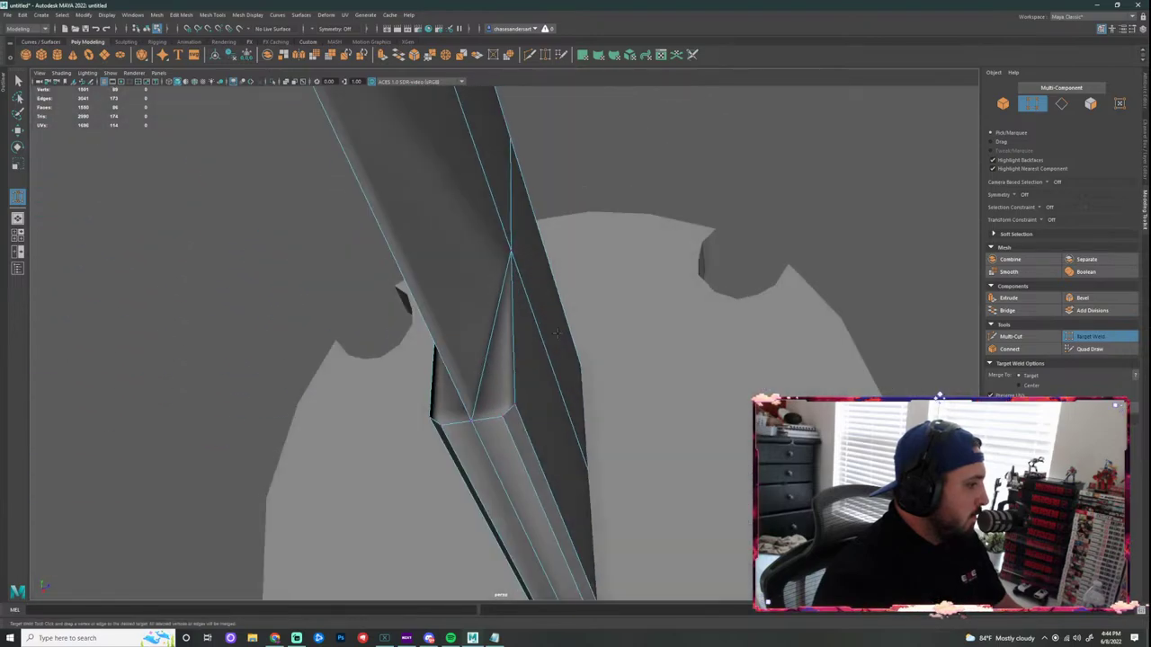
Step: Inspect the topology and shading around the collar's lower corner from both sides of the blade
key("ctrl+shift+x")
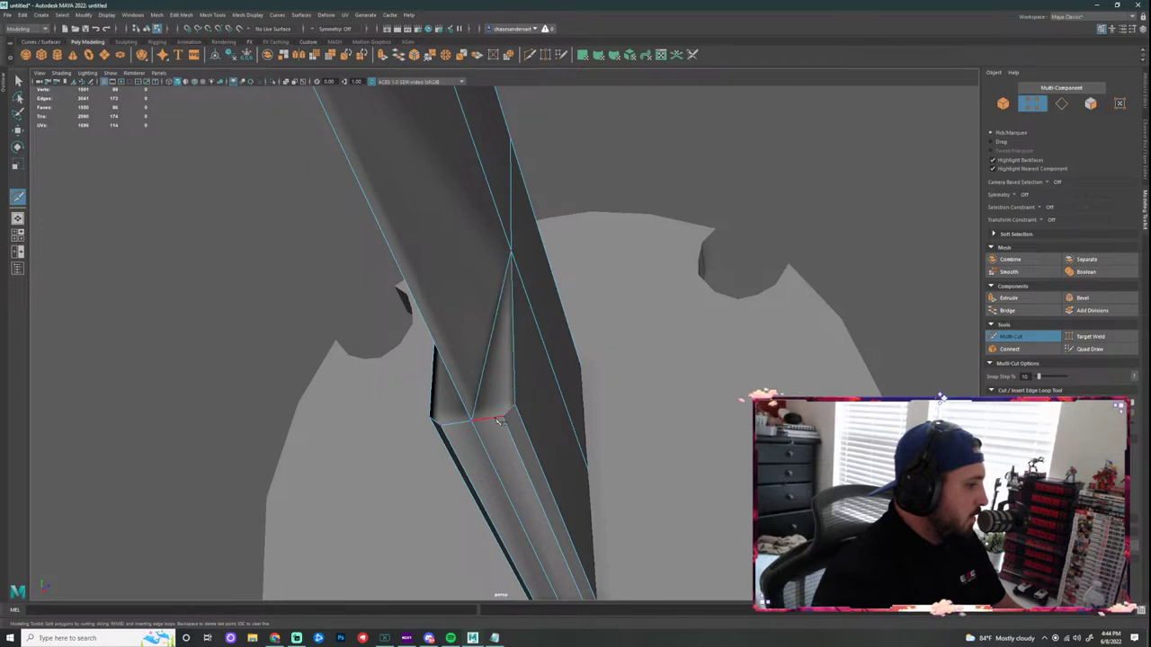
key("q")
scroll(504, 354, "down", 4)
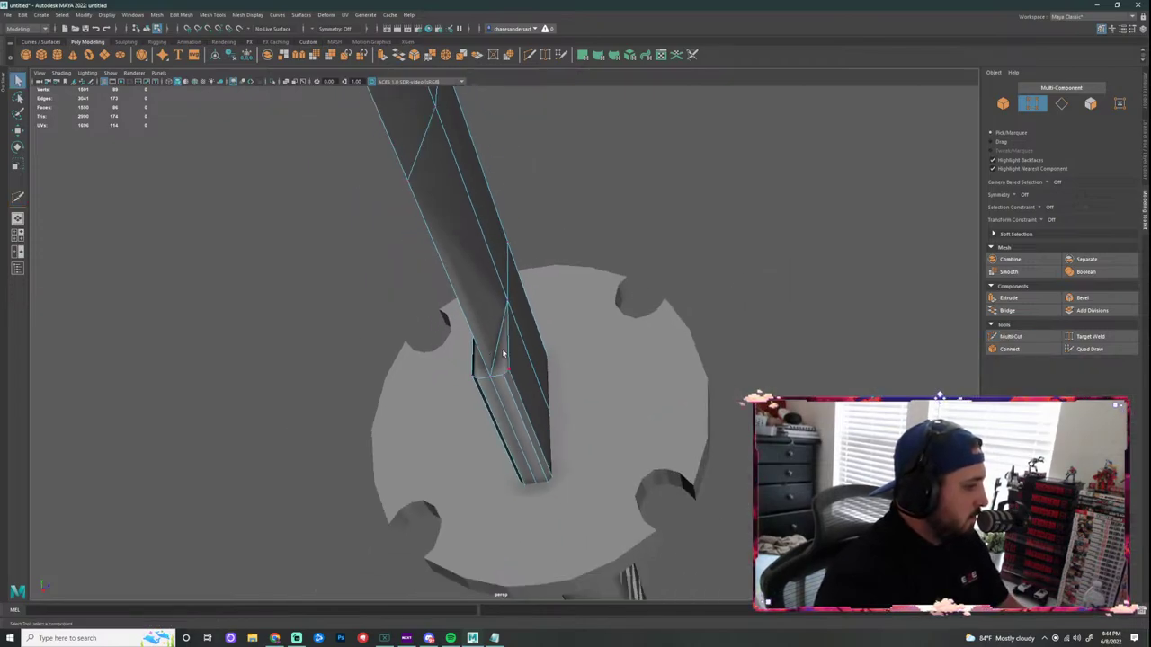
right_click_drag(504, 336, 540, 323)
left_click_drag(640, 324, 608, 348, "alt")
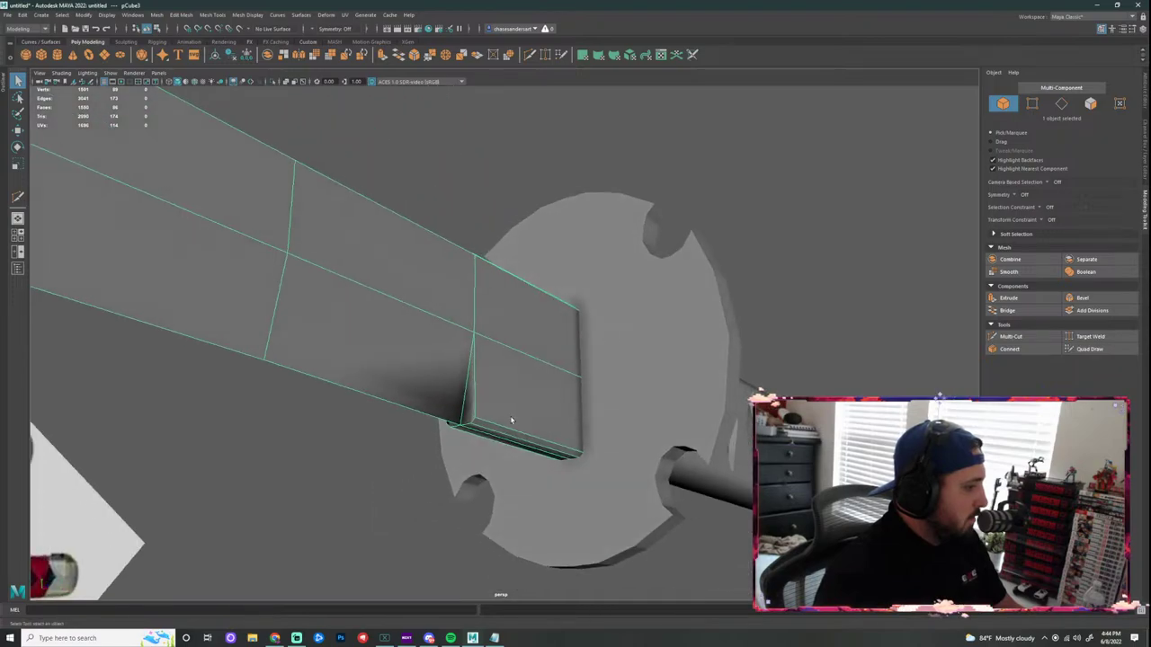
scroll(510, 415, "up", 2)
middle_click_drag(508, 424, 538, 318, "alt")
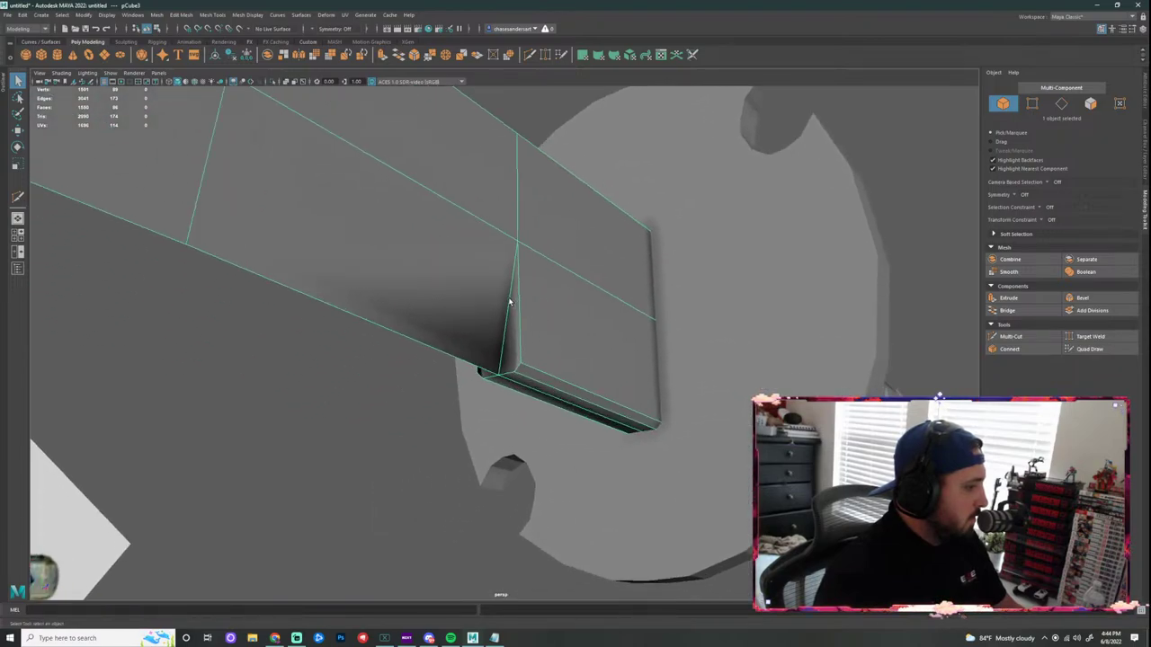
left_click_drag(566, 336, 659, 353, "alt")
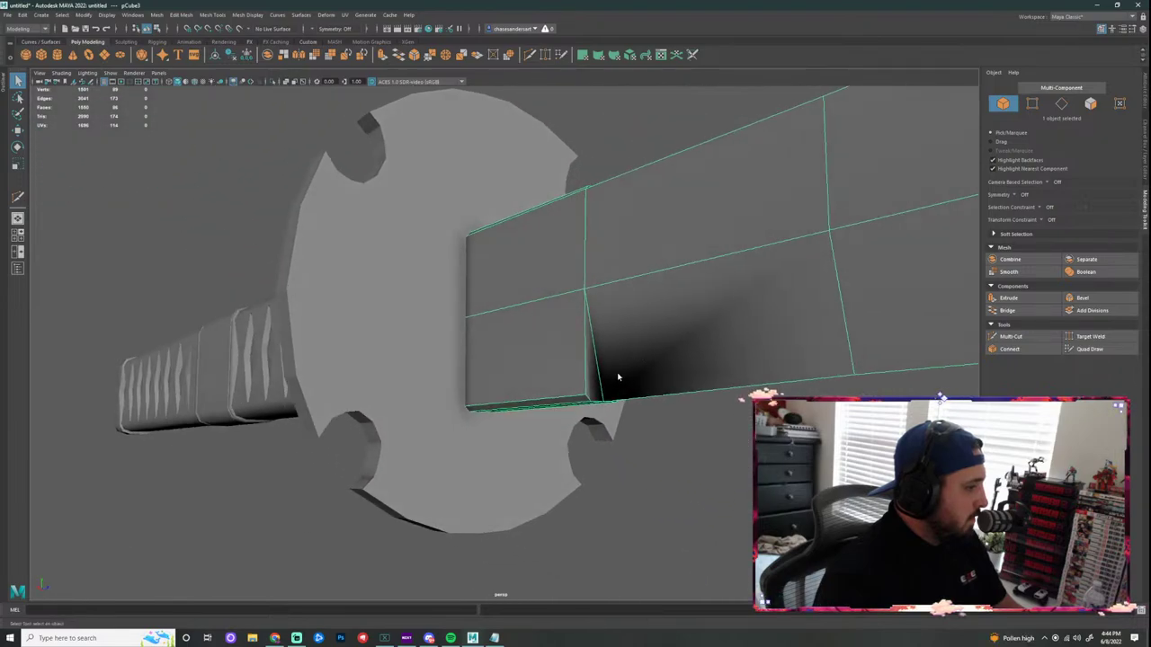
Step: Harden the slanted edge beside the collar's lower corner where the cutting edge meets the collar
right_click_drag(617, 377, 617, 338)
left_click(604, 389)
left_click(213, 14)
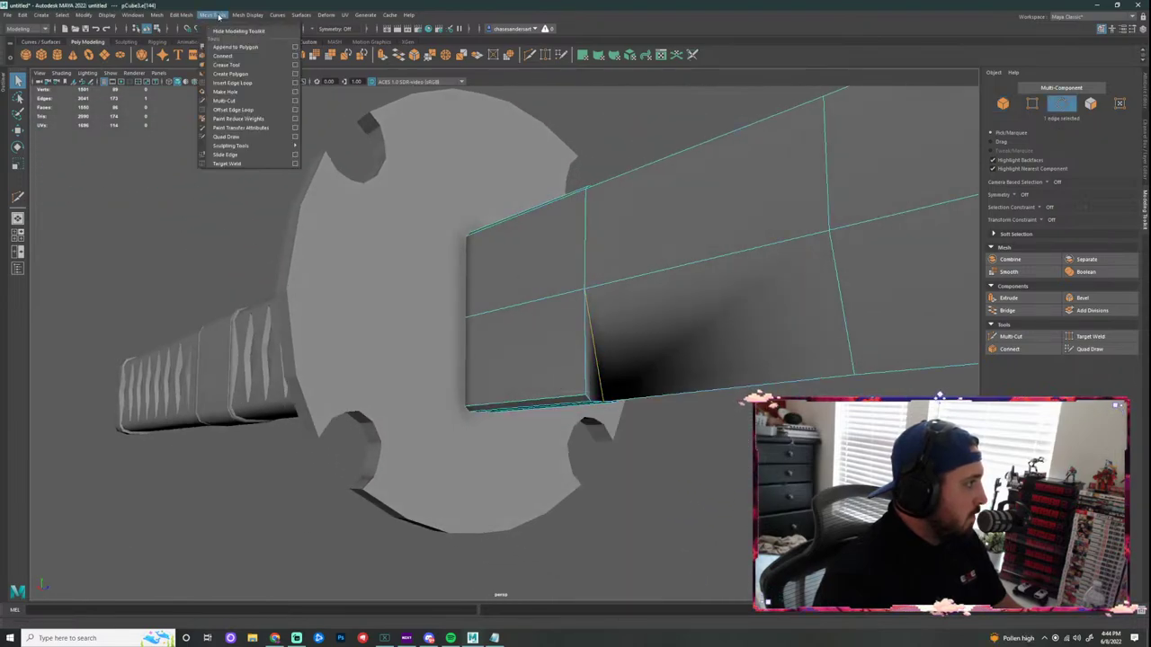
left_click(235, 94)
left_click(247, 14)
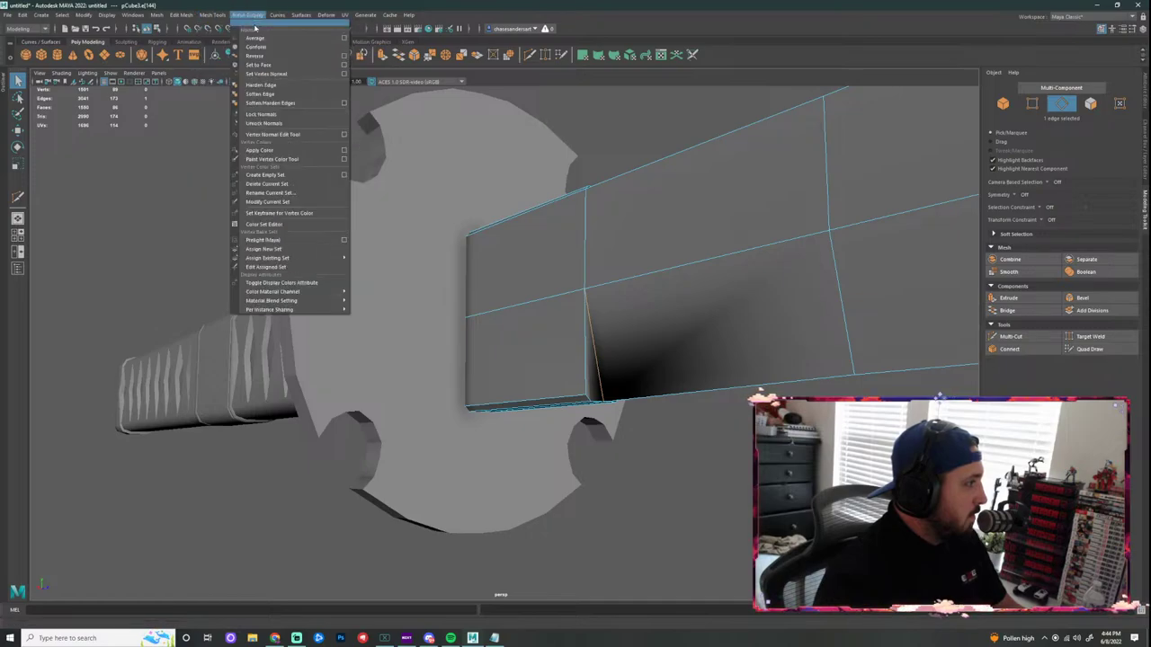
left_click(279, 87)
left_click(658, 395)
left_click_drag(792, 476, 715, 437, "alt")
left_click_drag(614, 386, 746, 476, "alt")
Step: Harden all edges of the whole blade mesh
right_click_drag(665, 265, 702, 258)
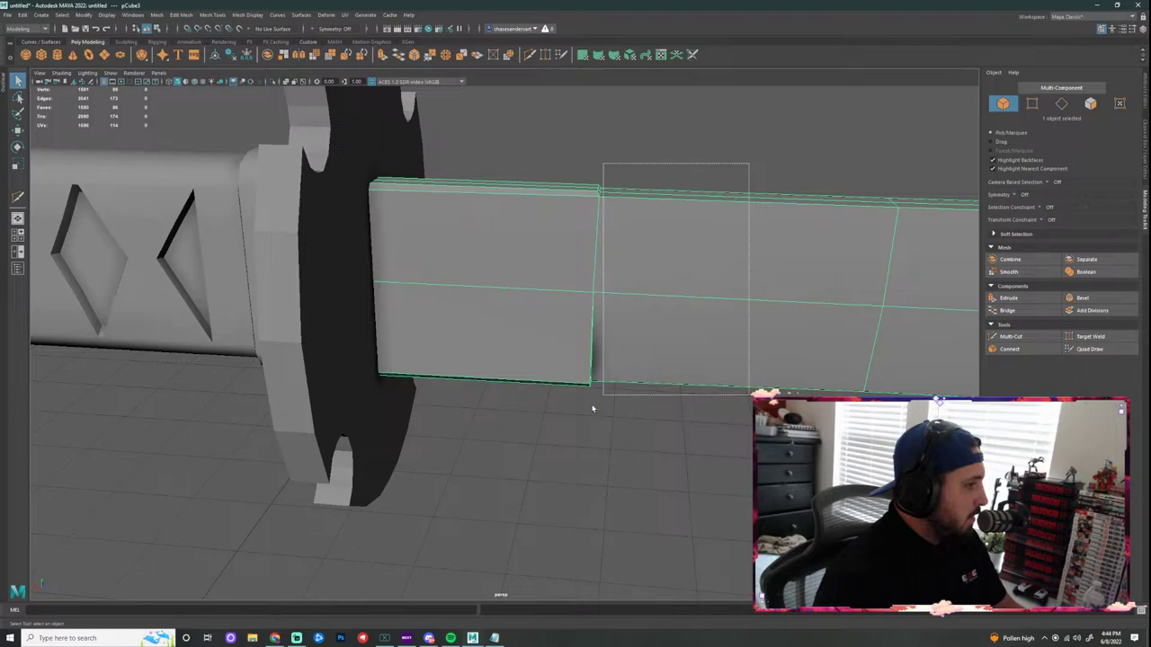
left_click(260, 16)
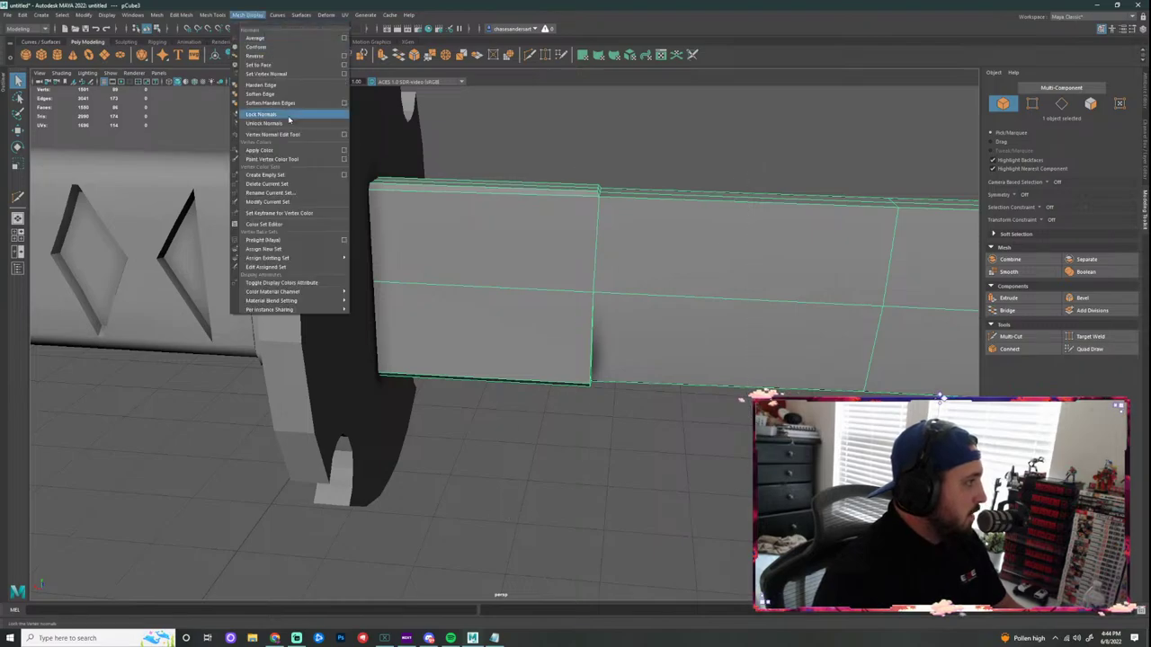
left_click(268, 87)
left_click(630, 405)
scroll(614, 358, "down", 3)
left_click_drag(614, 358, 848, 347, "alt")
scroll(462, 360, "down", 2)
left_click_drag(378, 369, 595, 248, "alt")
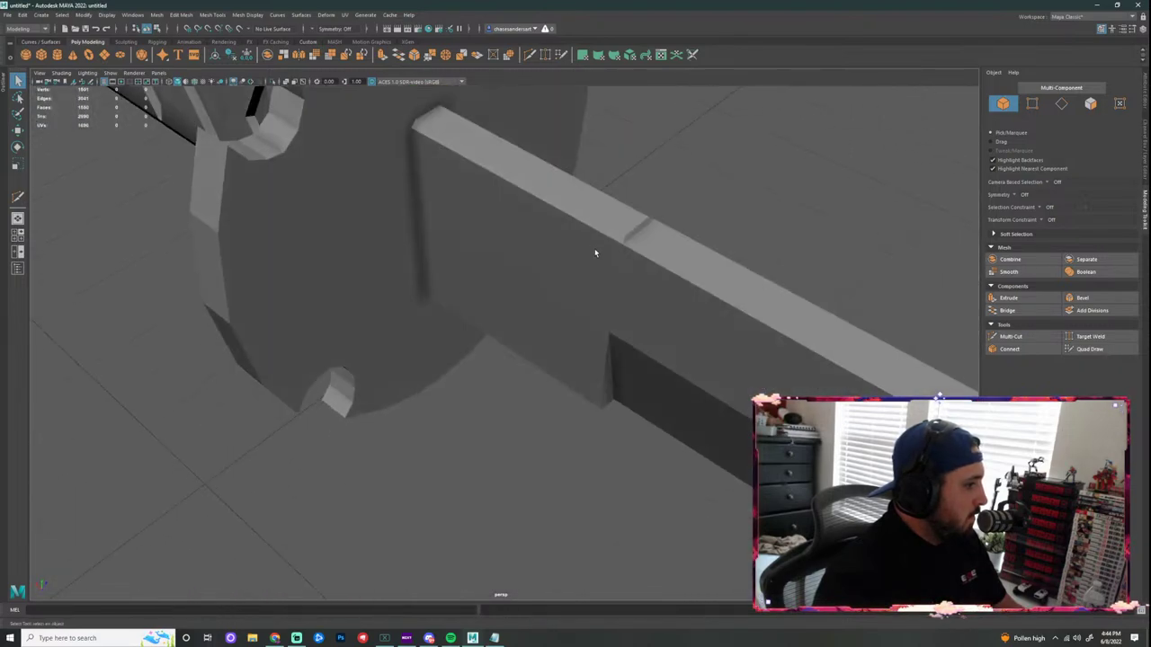
Step: Soften the lengthwise bevel edges along the collar's spine and the short crosswise edges where its spine steps down to the blade
left_click(596, 248)
scroll(581, 247, "up", 3)
right_click_drag(540, 198, 539, 180)
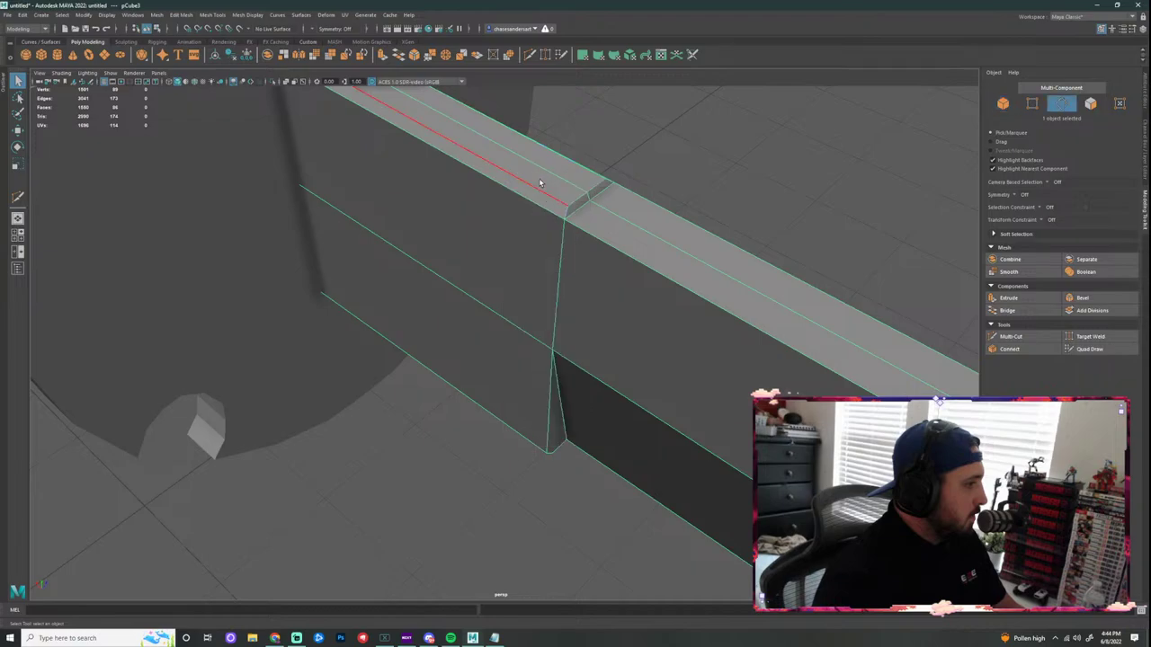
left_click(539, 183)
left_click_drag(678, 194, 583, 221, "alt")
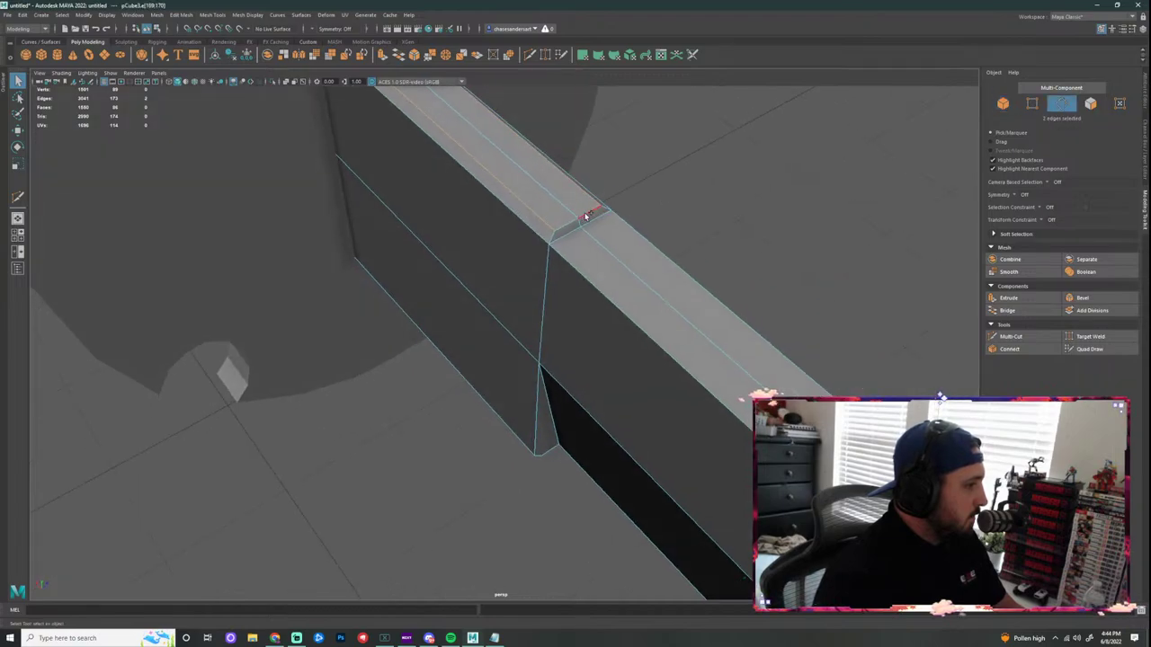
double_click(586, 217)
left_click(247, 14)
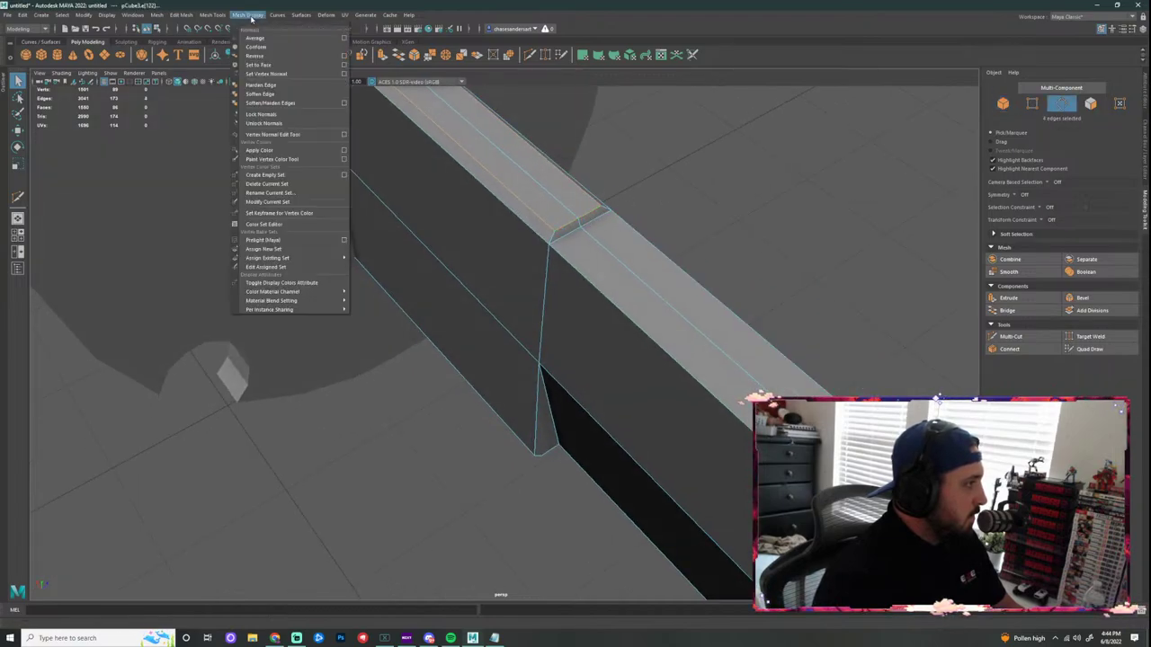
left_click(277, 94)
left_click(707, 178)
left_click_drag(655, 210, 581, 196, "alt")
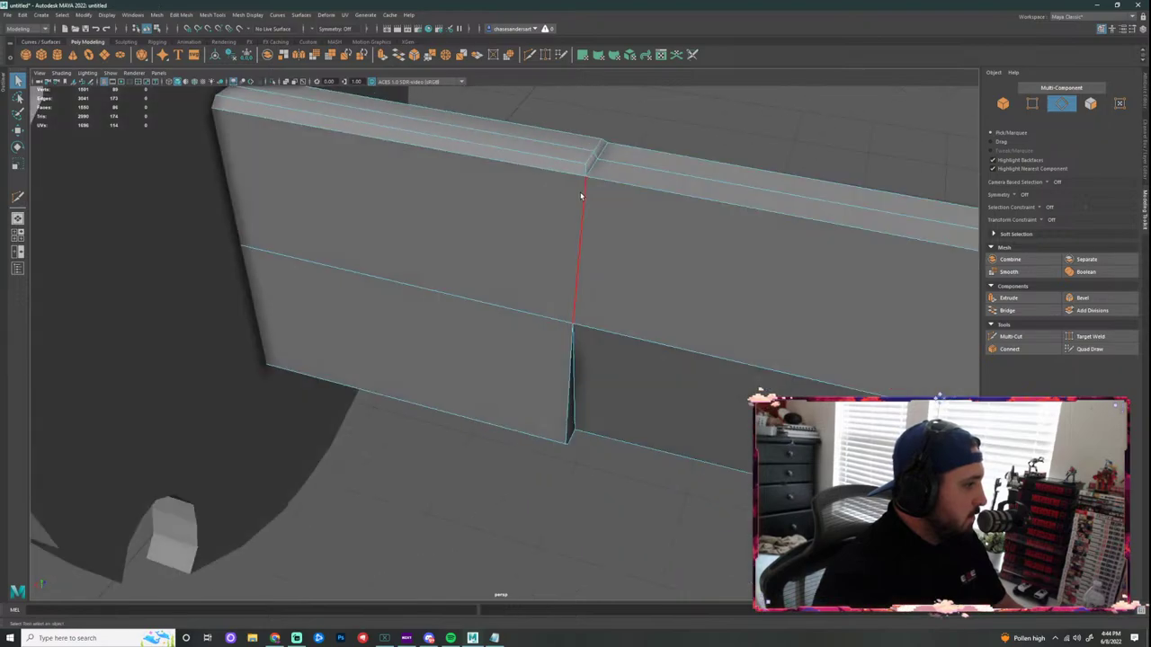
right_click_drag(580, 196, 627, 171)
left_click(697, 154)
scroll(699, 162, "down", 3)
left_click_drag(645, 175, 621, 213, "alt")
Step: Soften the lengthwise edges along the collar's underside, including its bevelled corners and middle line
left_click(524, 246)
right_click(524, 234)
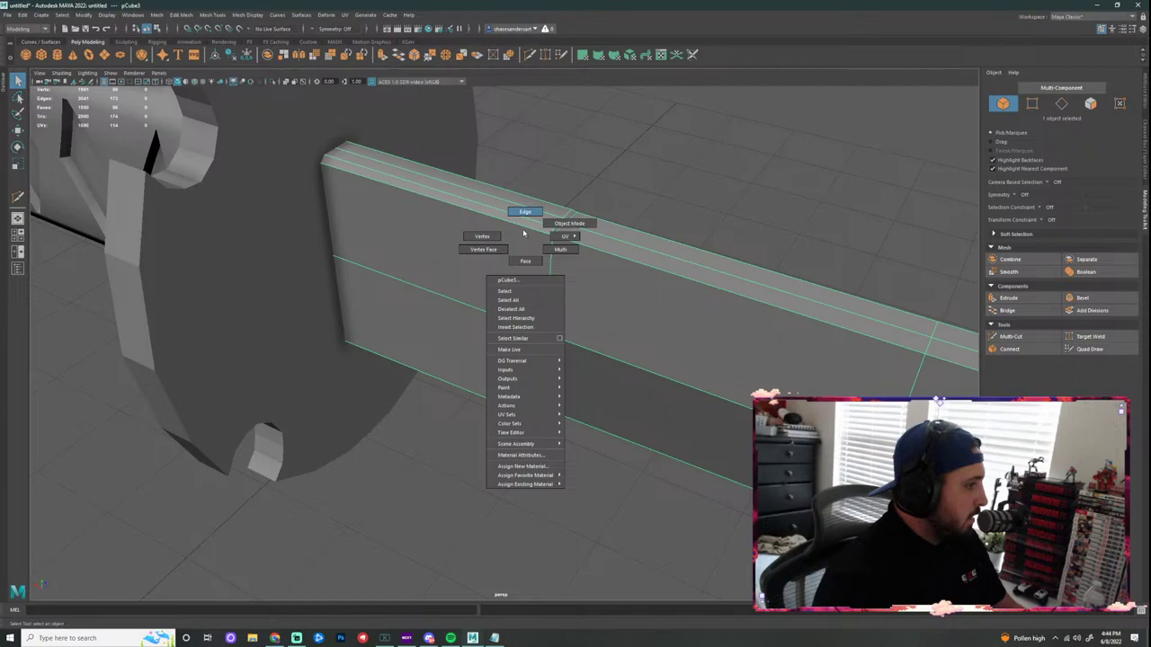
left_click(525, 212)
left_click_drag(526, 234, 502, 411, "alt")
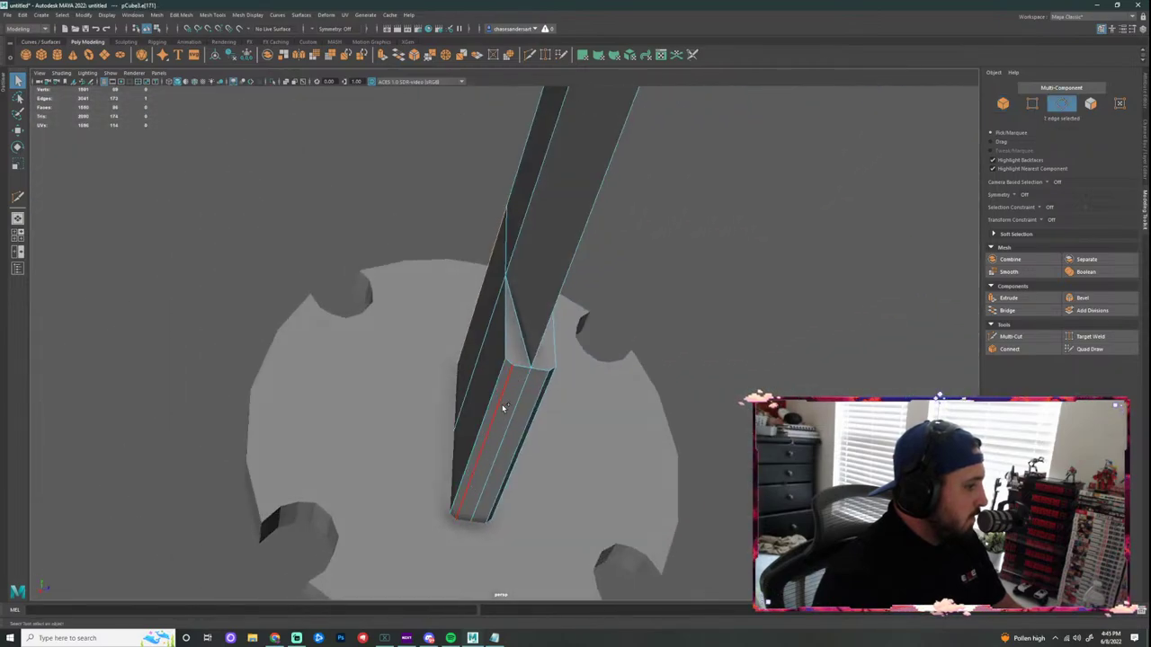
left_click(517, 406, "shift")
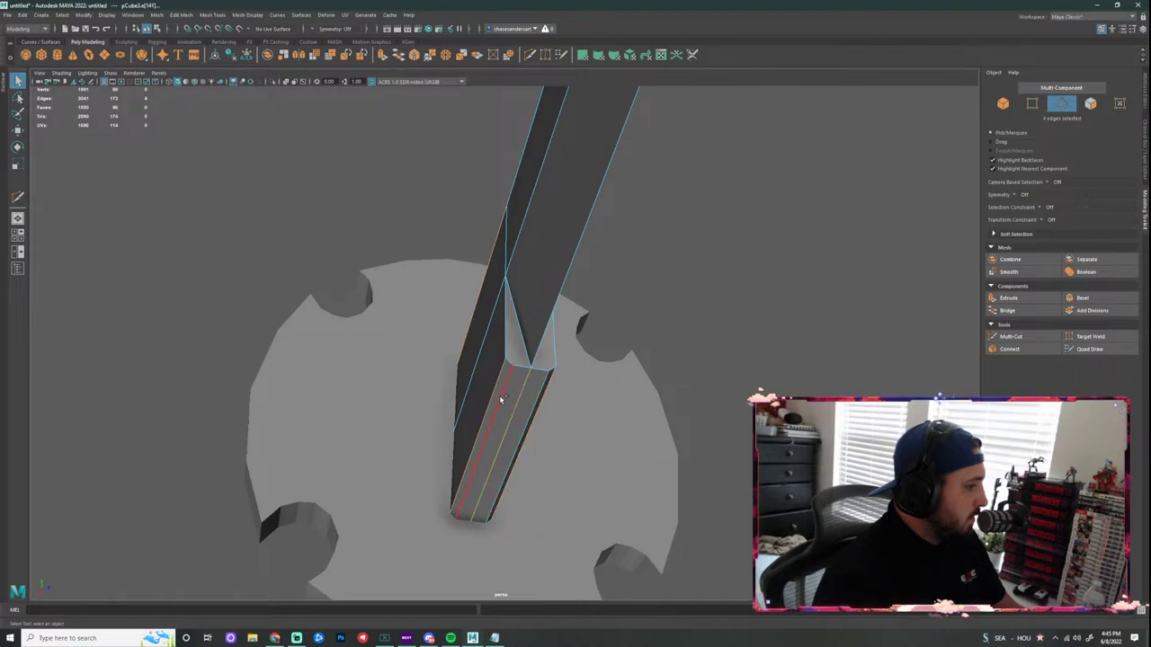
left_click_drag(502, 399, 525, 403, "alt")
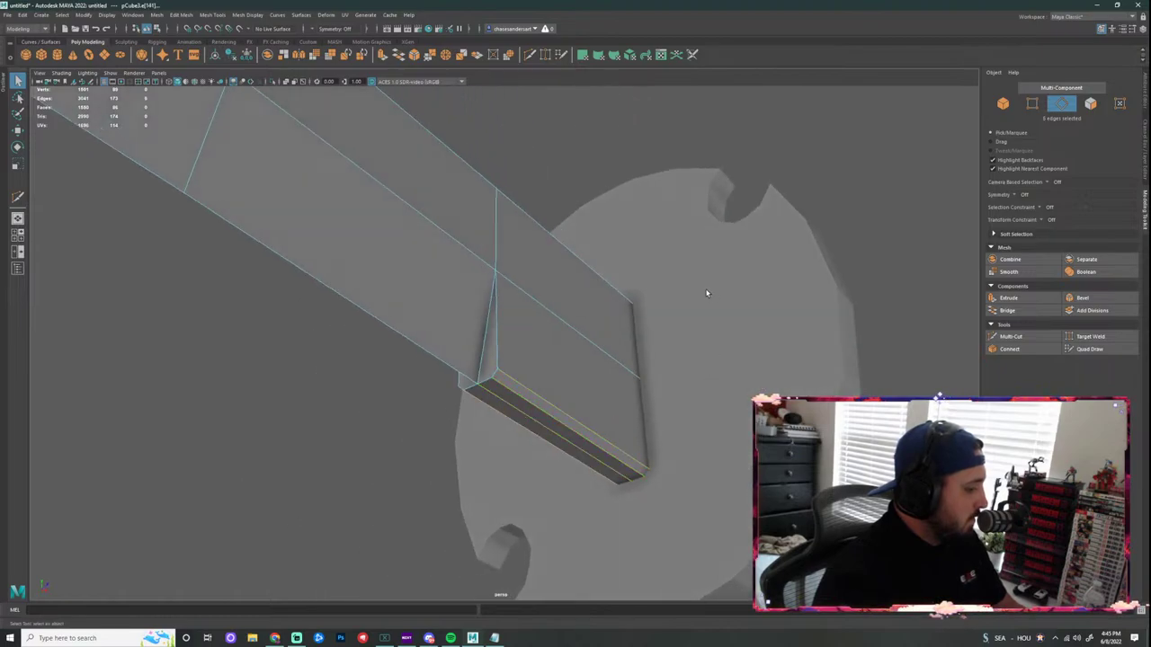
key("g")
right_click_drag(541, 341, 569, 326)
left_click(610, 163)
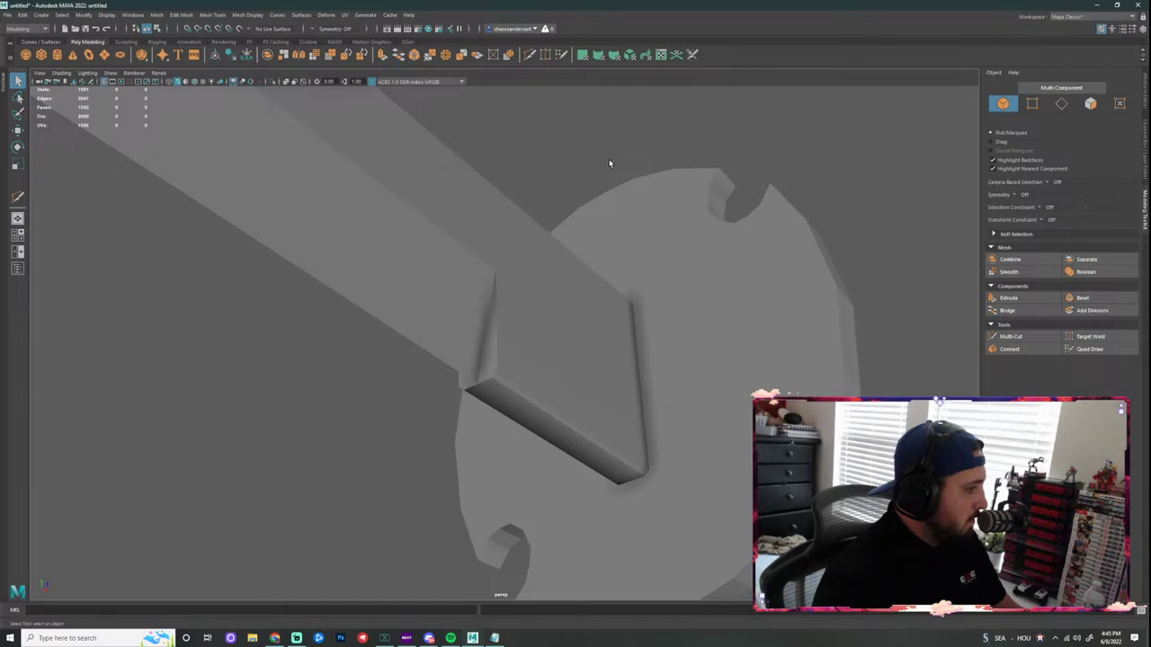
Step: Select the crosswise edge loops along the blade from tip to collar and apply Soften/Harden Edges to them
left_click_drag(609, 164, 371, 316, "alt")
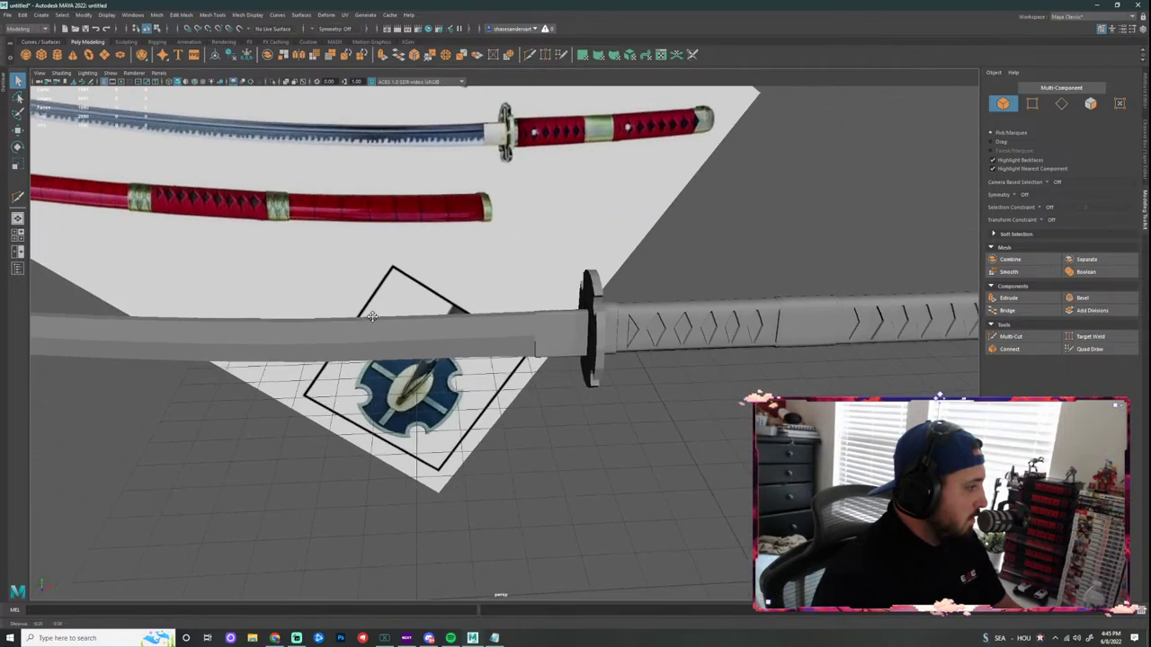
middle_click_drag(372, 317, 1068, 287, "alt")
scroll(493, 249, "up", 2)
middle_click_drag(318, 237, 513, 270, "alt")
left_click(519, 284)
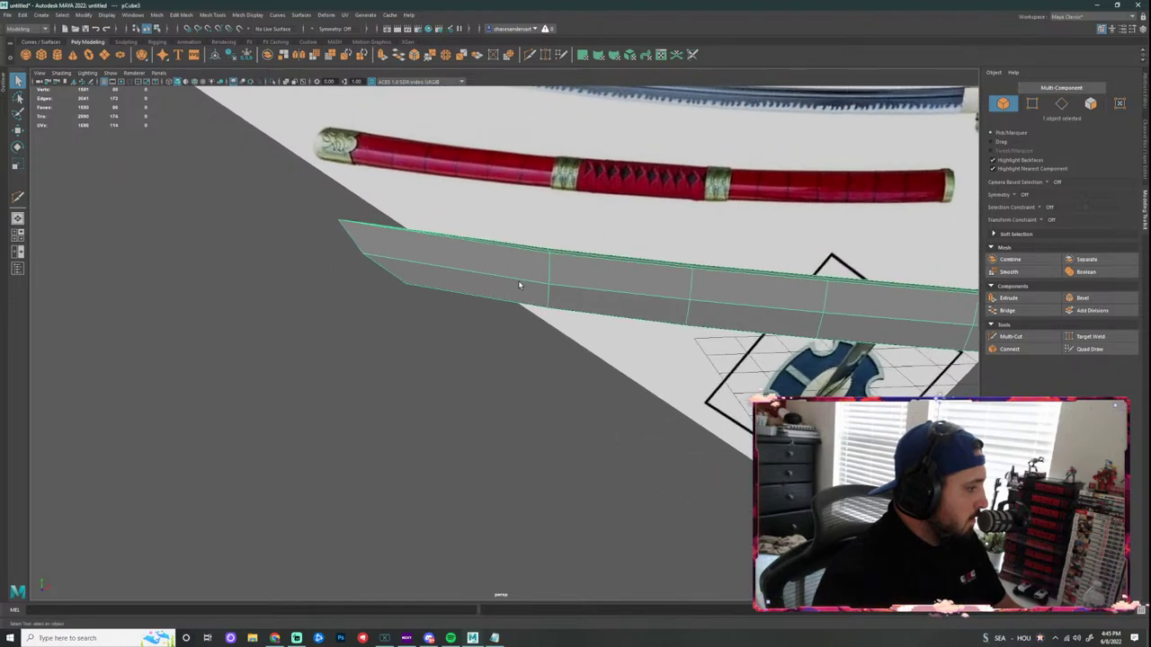
right_click_drag(518, 284, 521, 255)
double_click(550, 270)
left_click(689, 284, "shift")
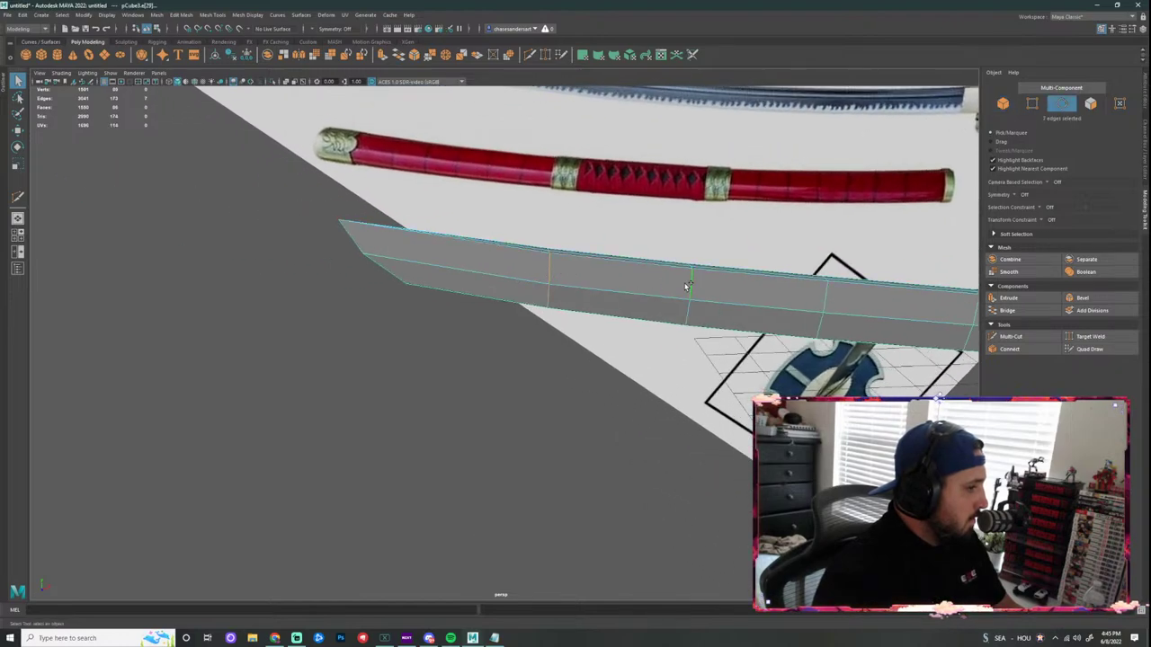
left_click_drag(902, 310, 530, 283, "alt")
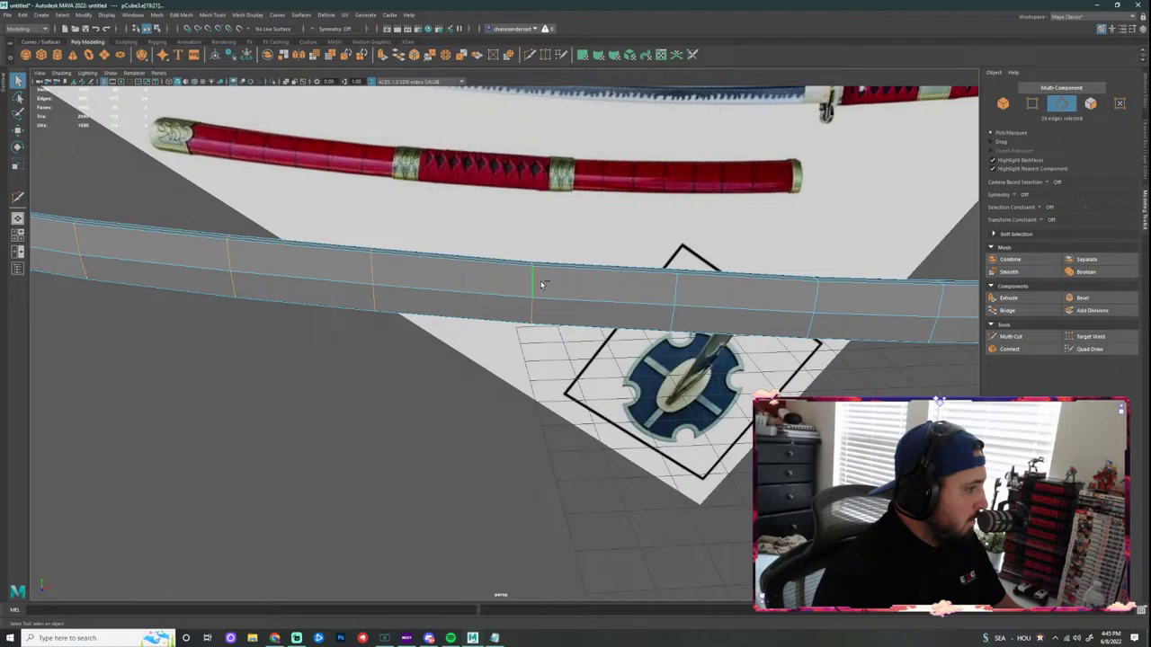
left_click_drag(679, 289, 609, 303, "alt")
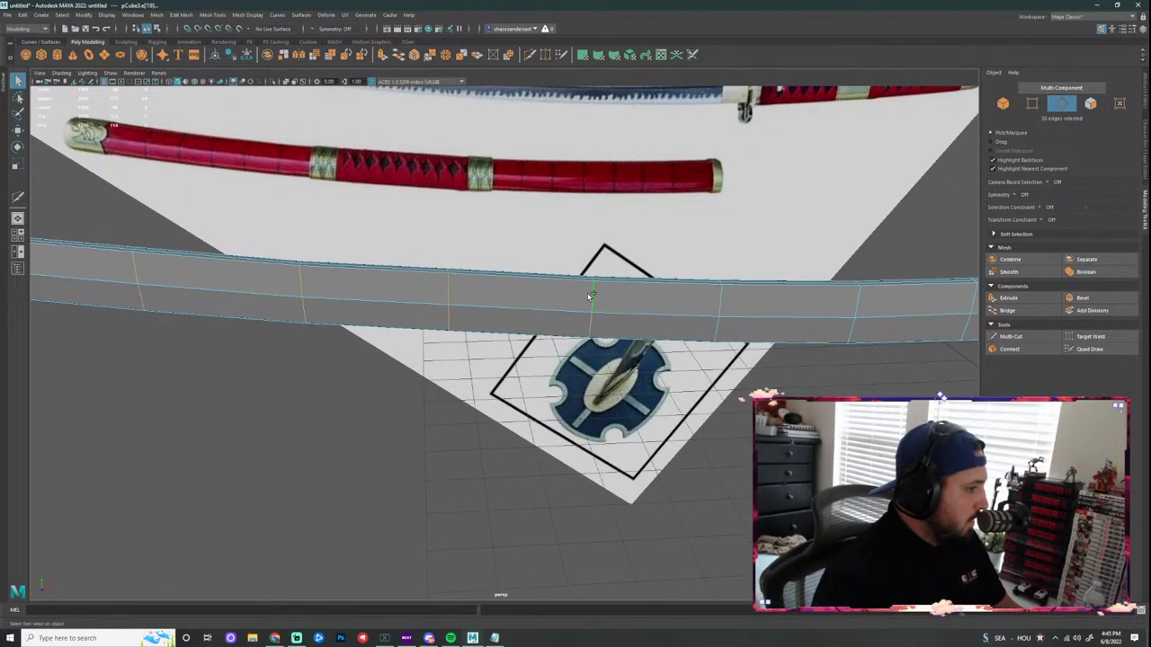
left_click_drag(719, 303, 561, 310, "alt")
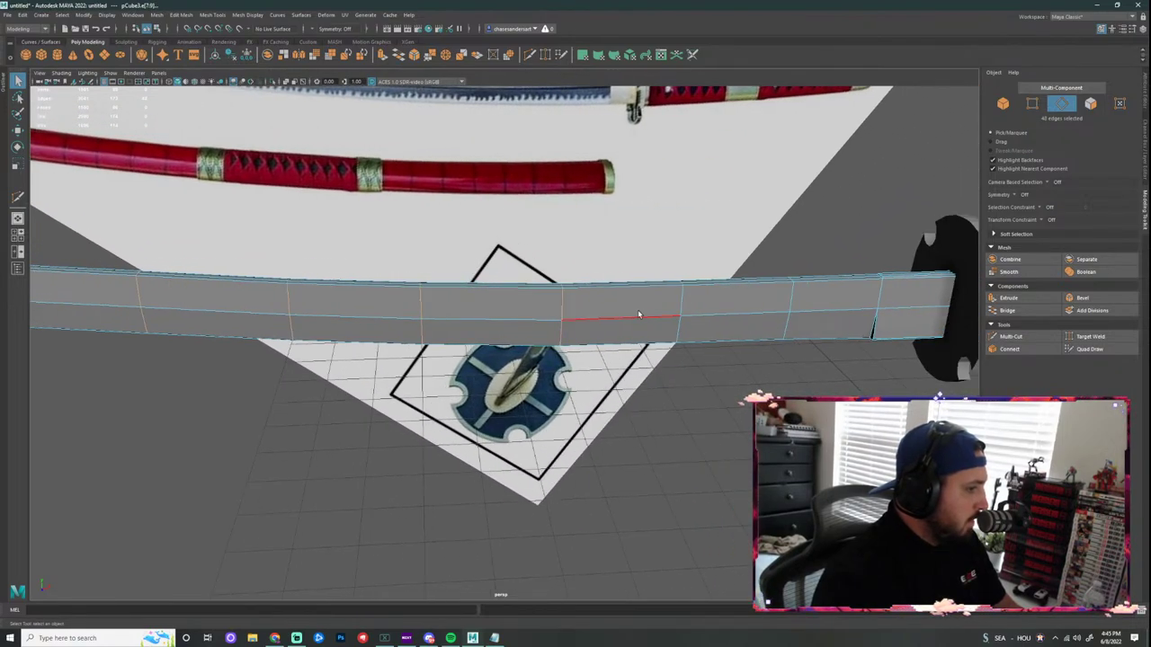
left_click_drag(685, 298, 470, 379, "alt")
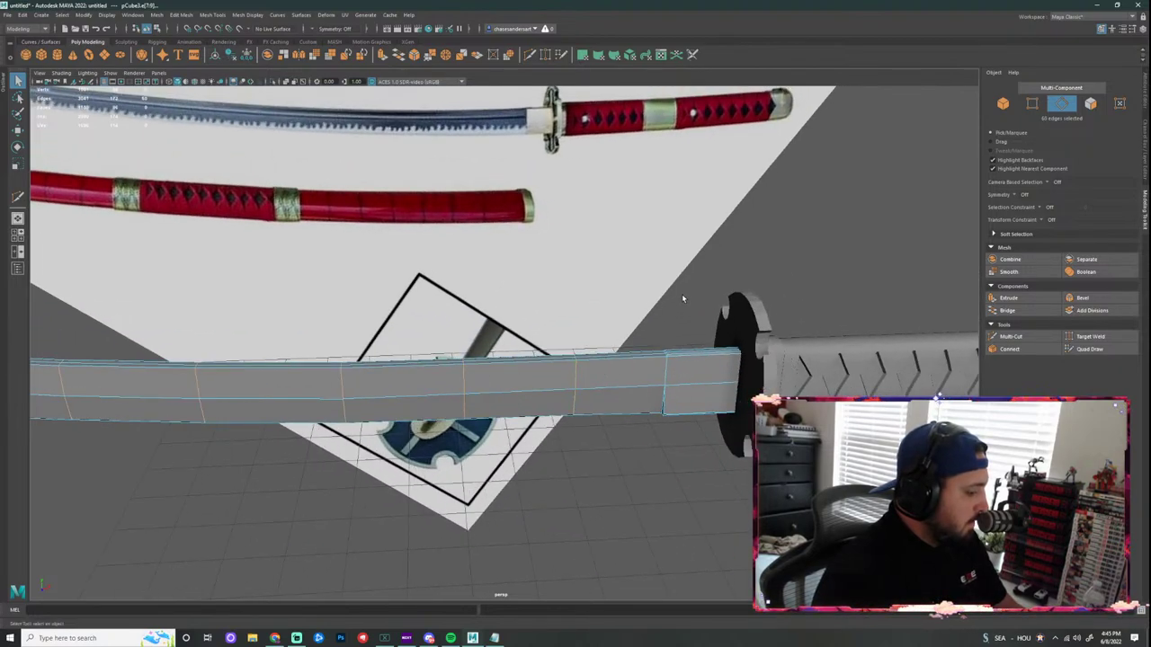
left_click(247, 14)
left_click(290, 102)
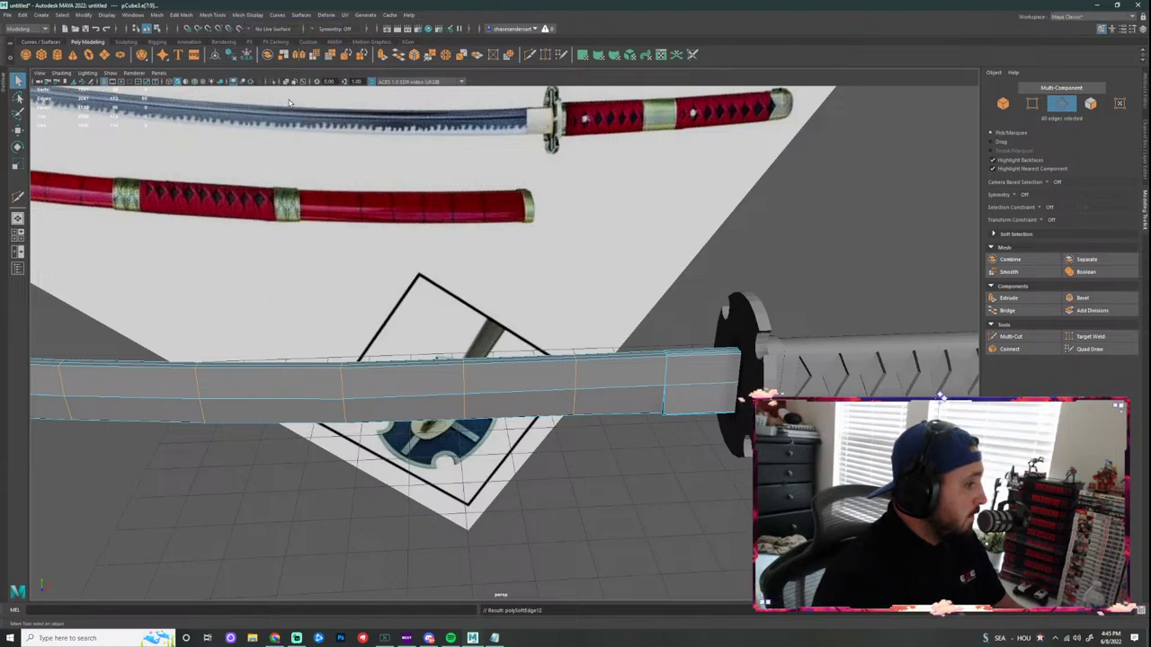
right_click_drag(540, 376, 578, 360)
left_click(614, 434)
Step: Examine the shading of the blade, collar and guard from several angles and distances
middle_click_drag(476, 374, 678, 361, "alt")
key("super")
scroll(677, 361, "down", 3)
left_click(678, 360)
scroll(678, 361, "down", 1)
middle_click_drag(512, 377, 693, 396, "alt")
scroll(693, 396, "down", 2)
left_click_drag(693, 397, 483, 346, "alt")
scroll(483, 346, "up", 12)
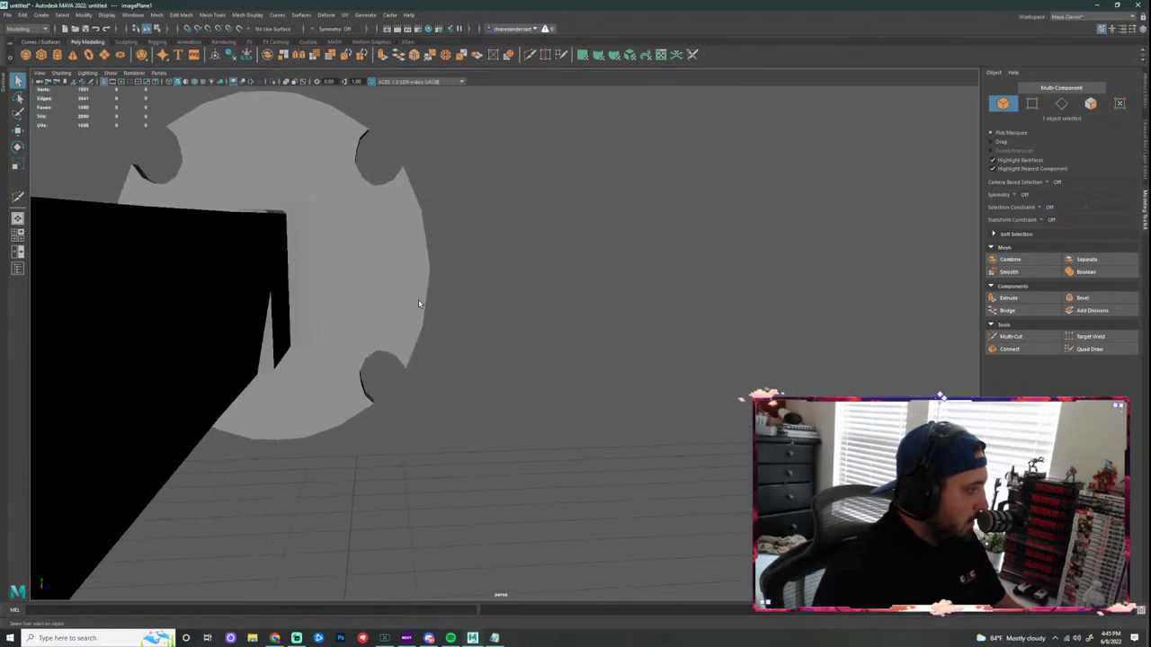
scroll(375, 299, "down", 10)
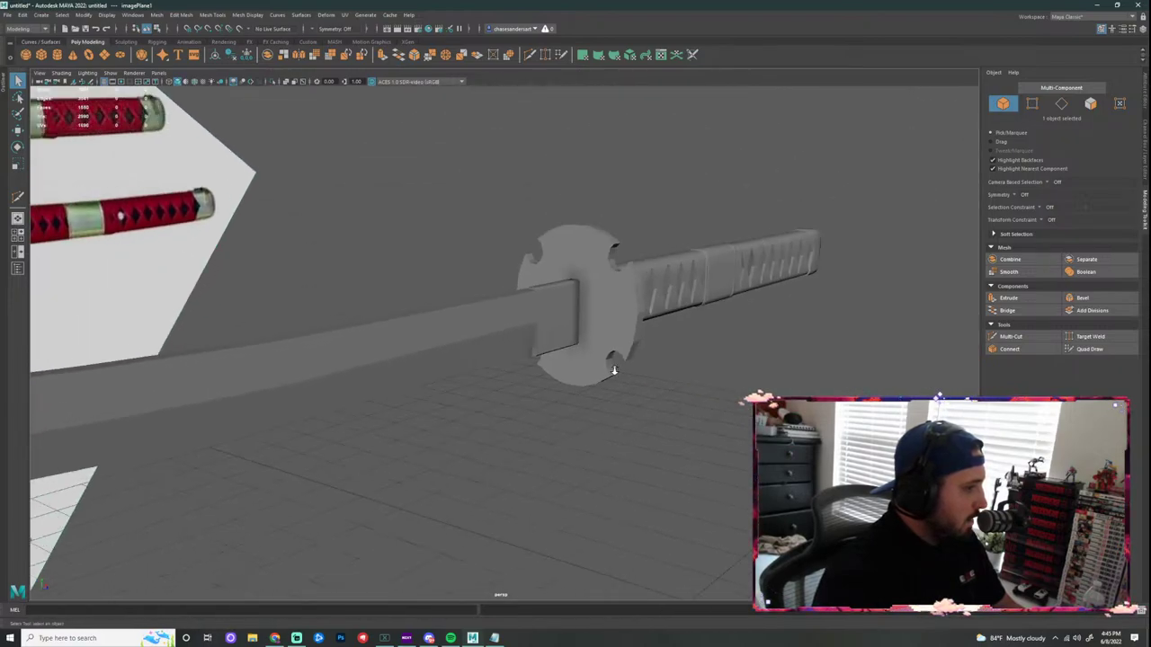
left_click_drag(611, 367, 570, 364, "alt")
left_click(573, 362)
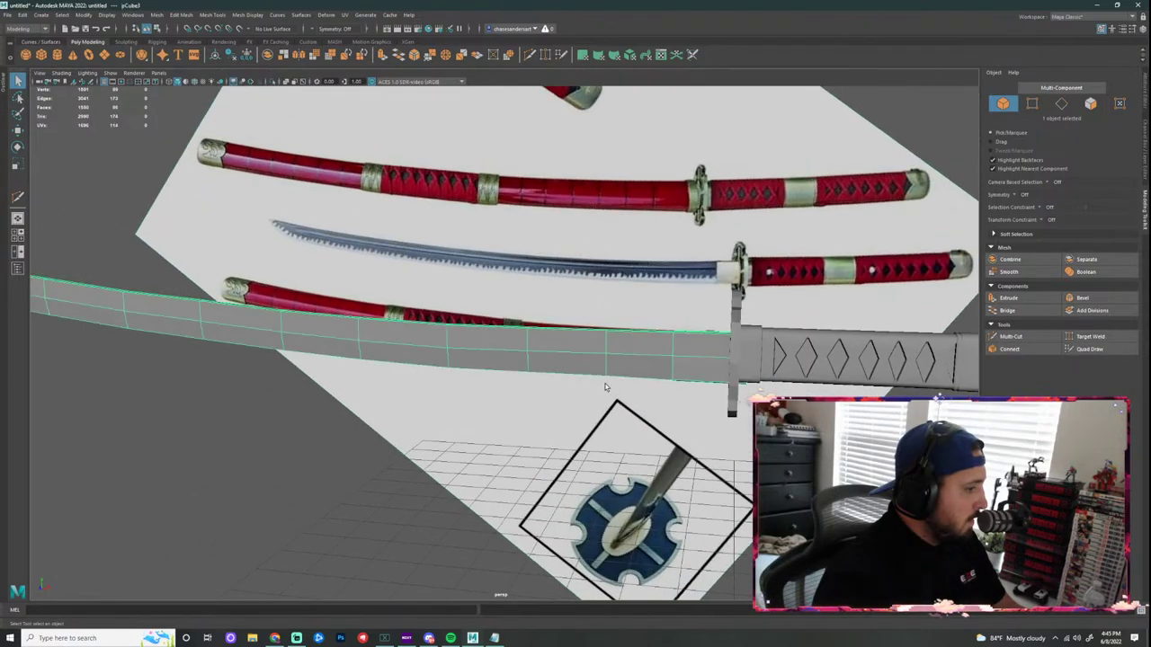
scroll(629, 382, "down", 4)
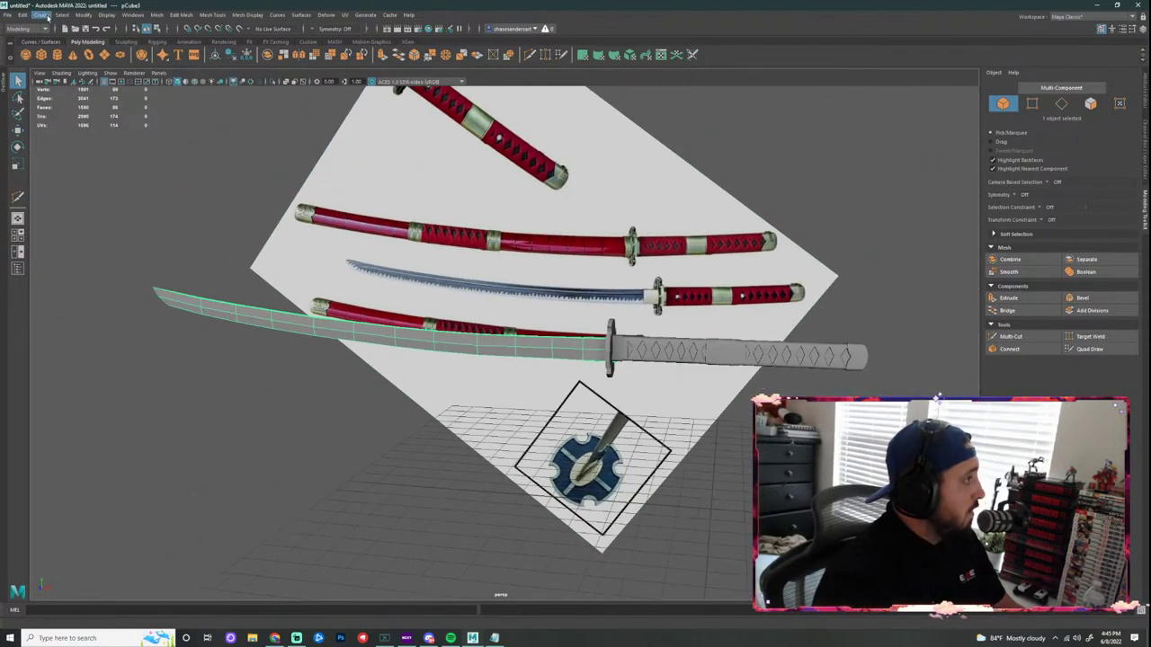
scroll(697, 400, "up", 2)
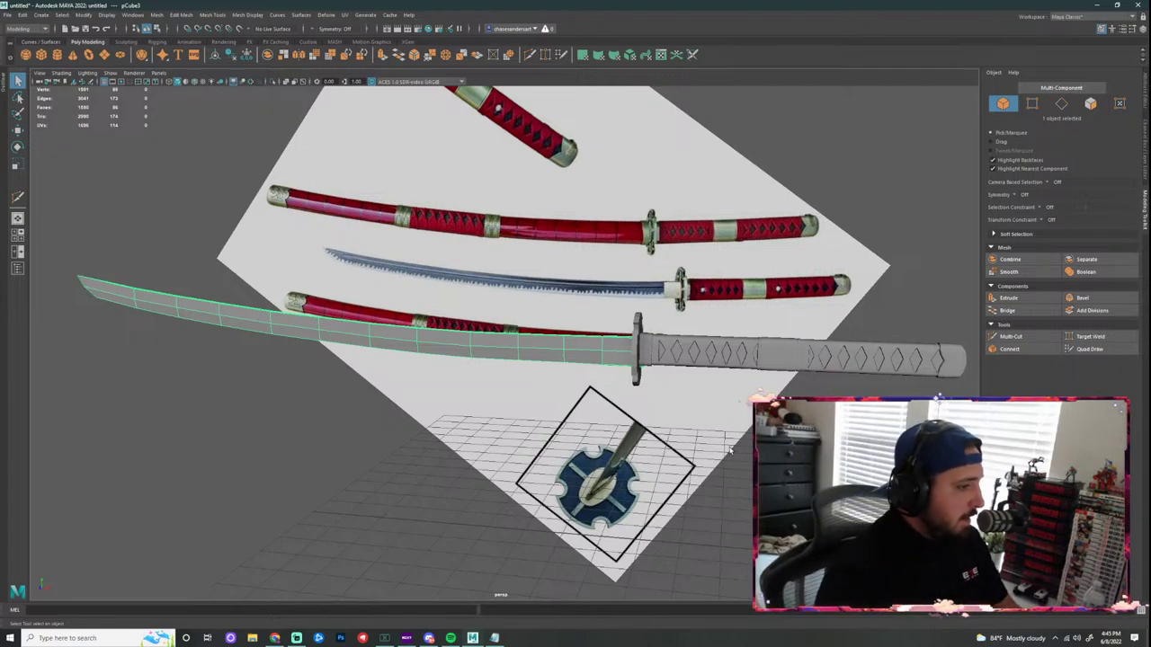
left_click(777, 341)
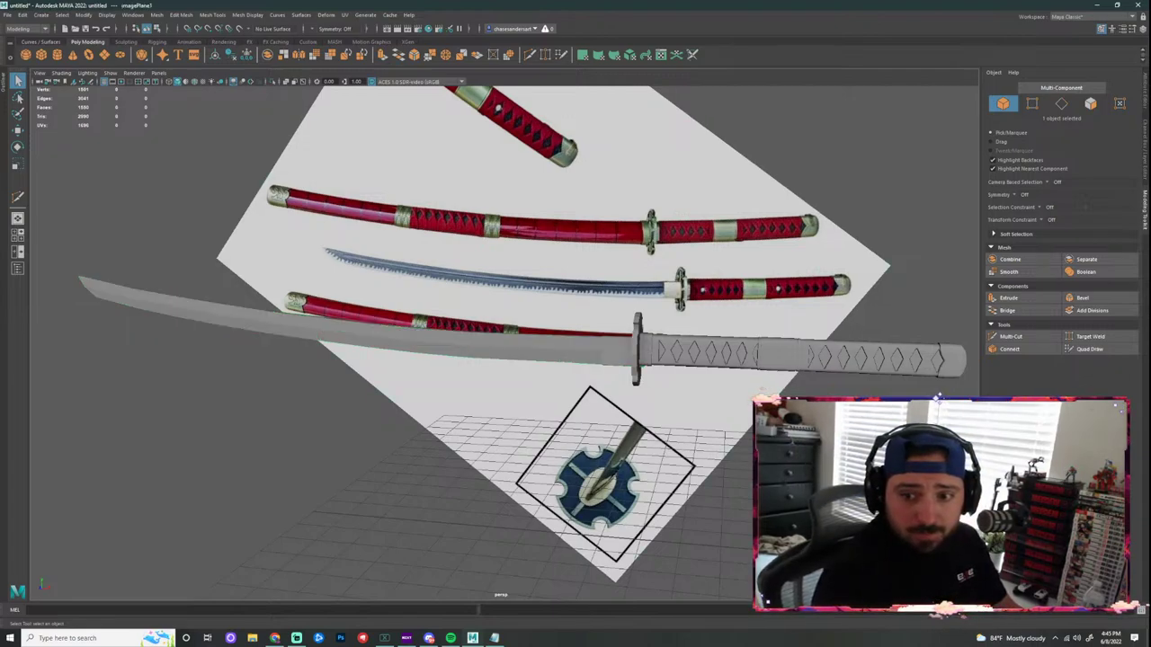
left_click(216, 16)
mouse_move(244, 12)
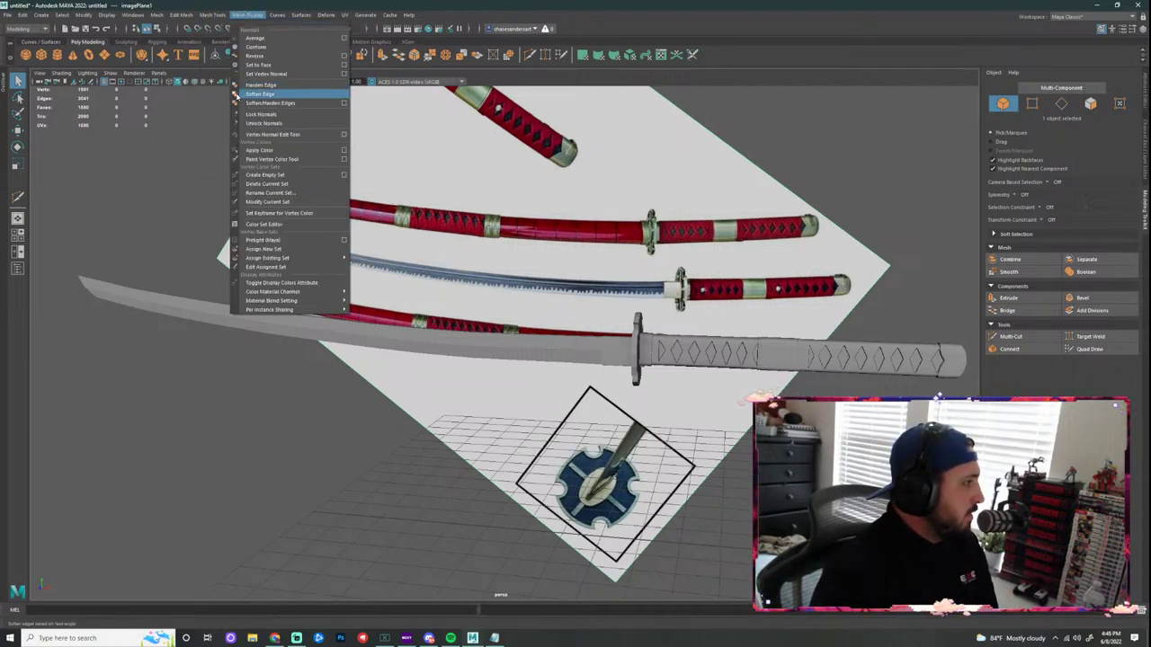
left_click(246, 17)
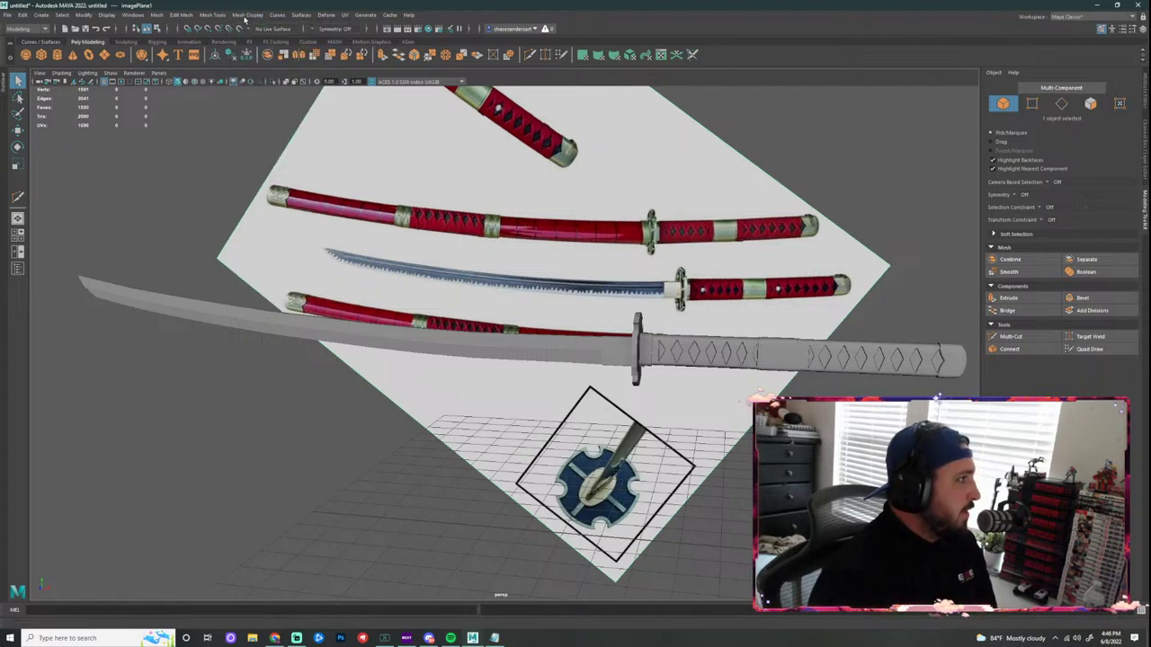
left_click(246, 17)
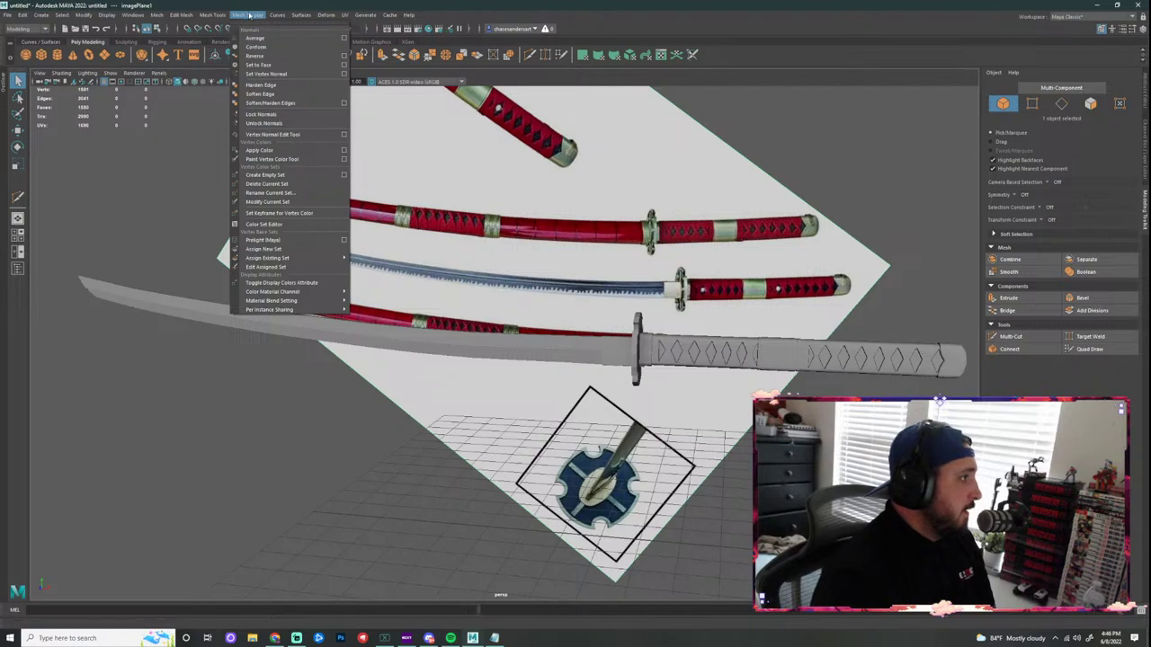
left_click(265, 94)
left_click(247, 15)
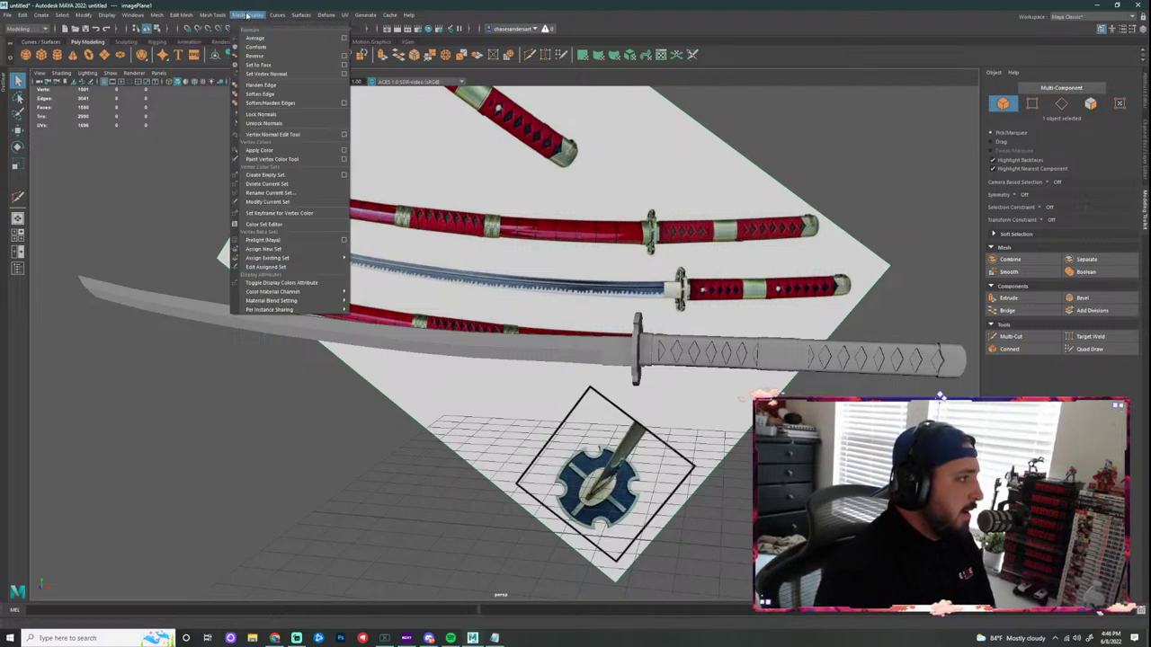
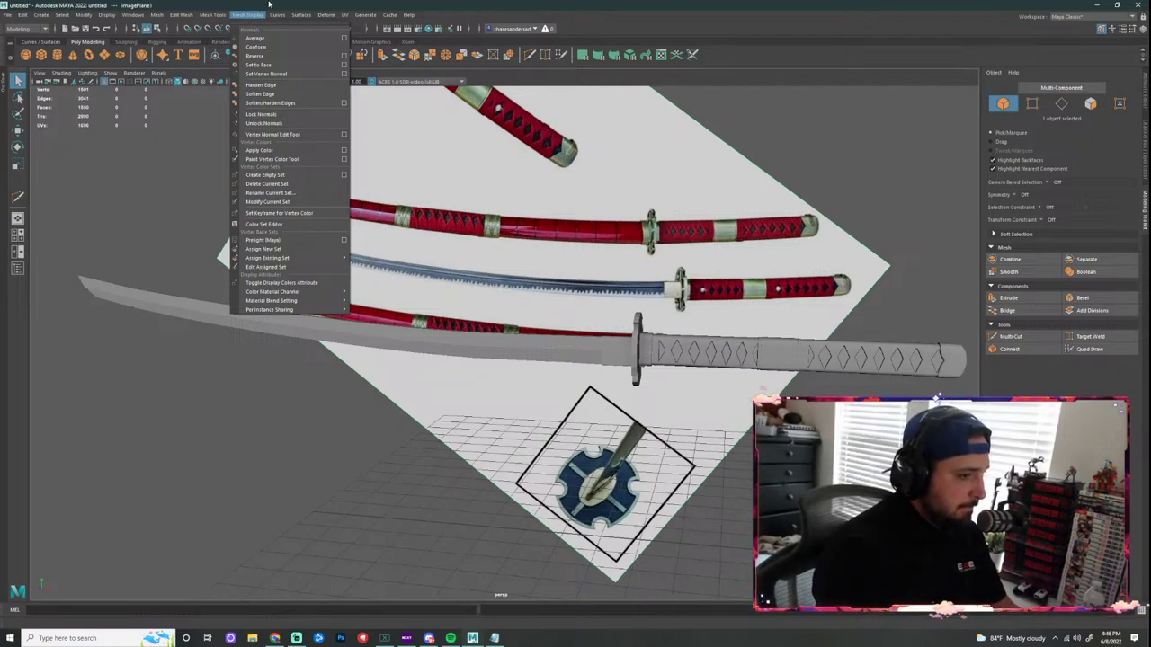
mouse_move(301, 14)
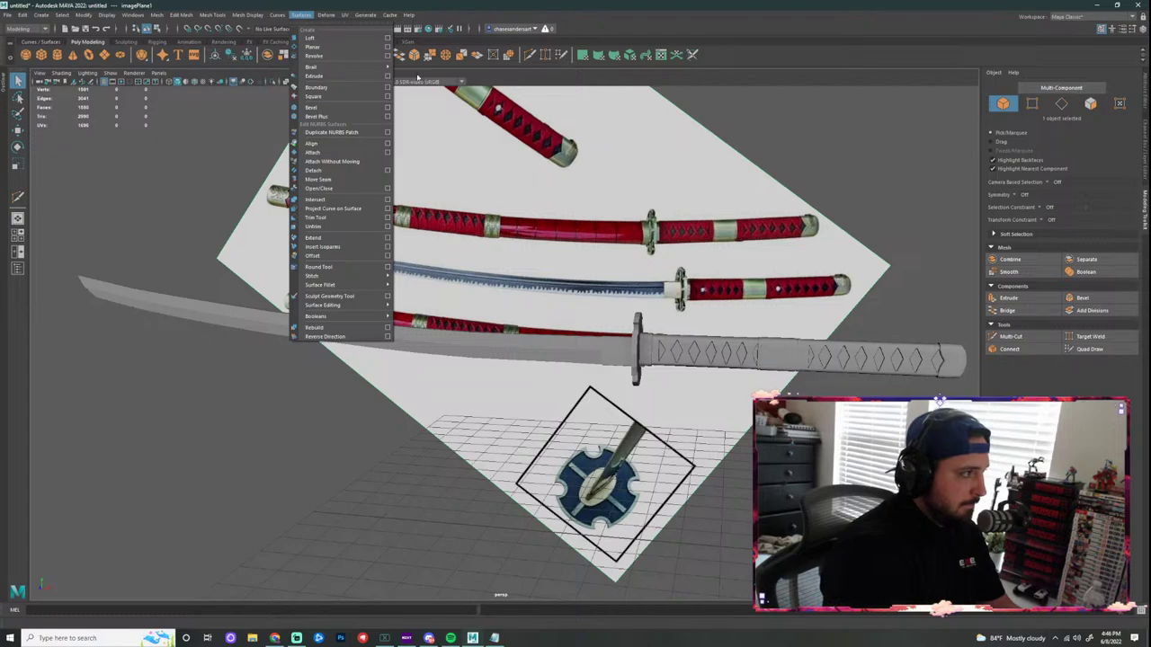
mouse_move(251, 15)
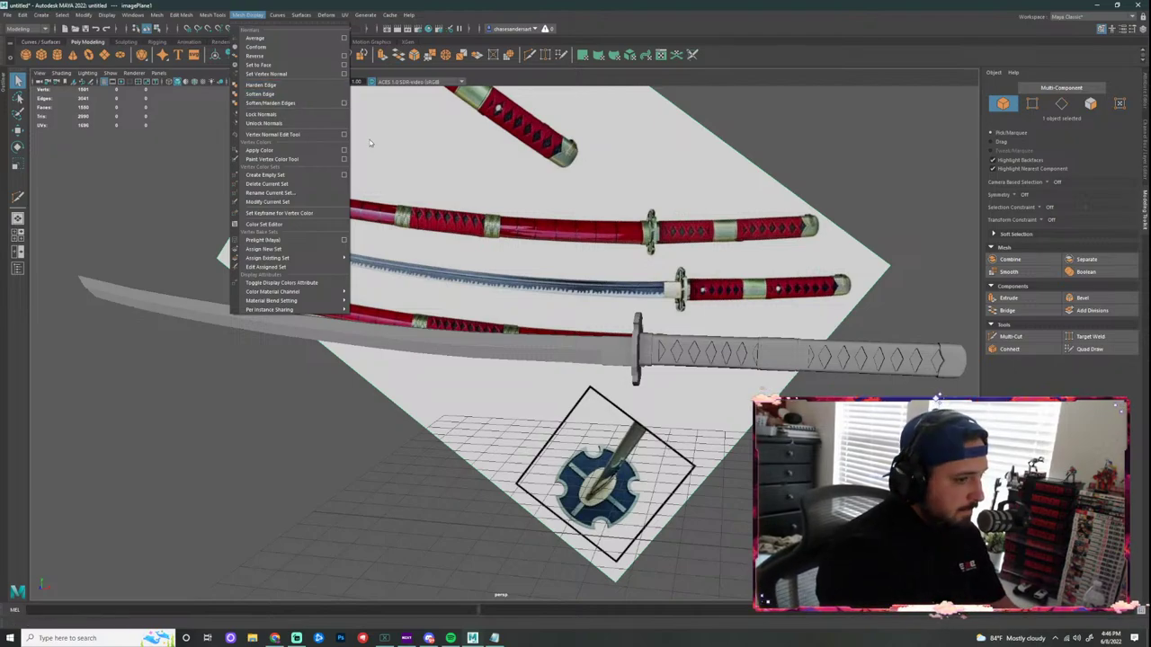
Step: Examine the junction of blade, collar and guard and compare the whole sword with the reference image
left_click(701, 405)
scroll(702, 406, "down", 3)
left_click_drag(702, 405, 828, 367, "alt")
key("super")
scroll(584, 369, "up", 3)
left_click(537, 344)
scroll(537, 344, "up", 6)
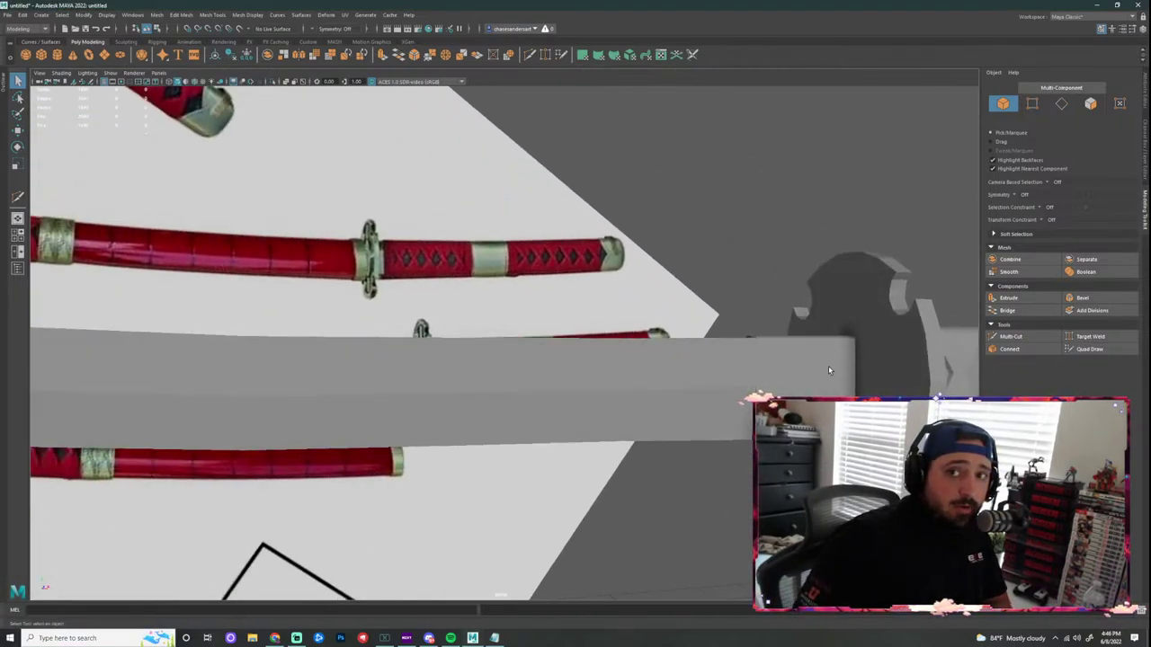
left_click(889, 366)
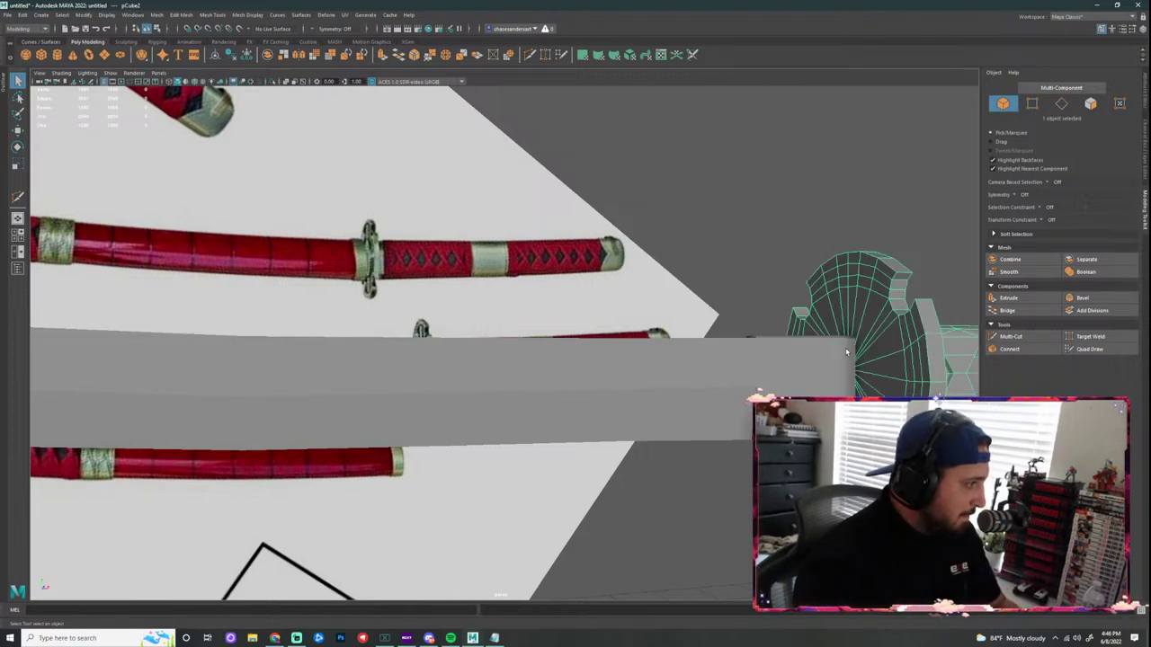
middle_click_drag(856, 393, 696, 361, "alt")
key("super")
scroll(696, 361, "up", 2)
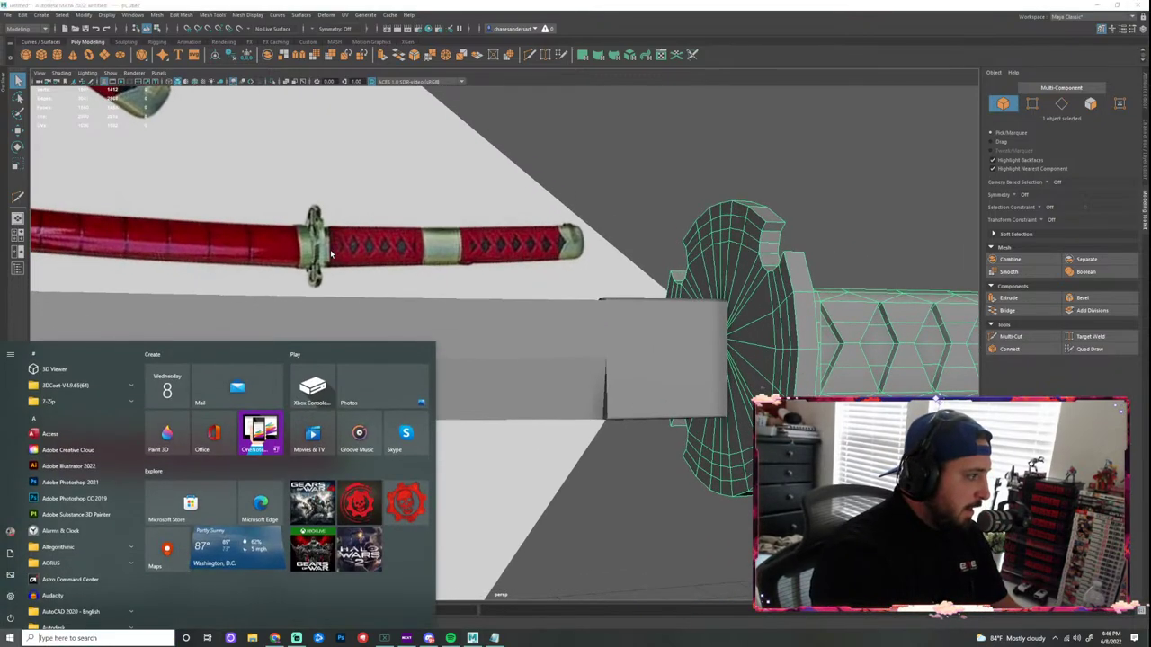
left_click(321, 248)
scroll(549, 477, "down", 6)
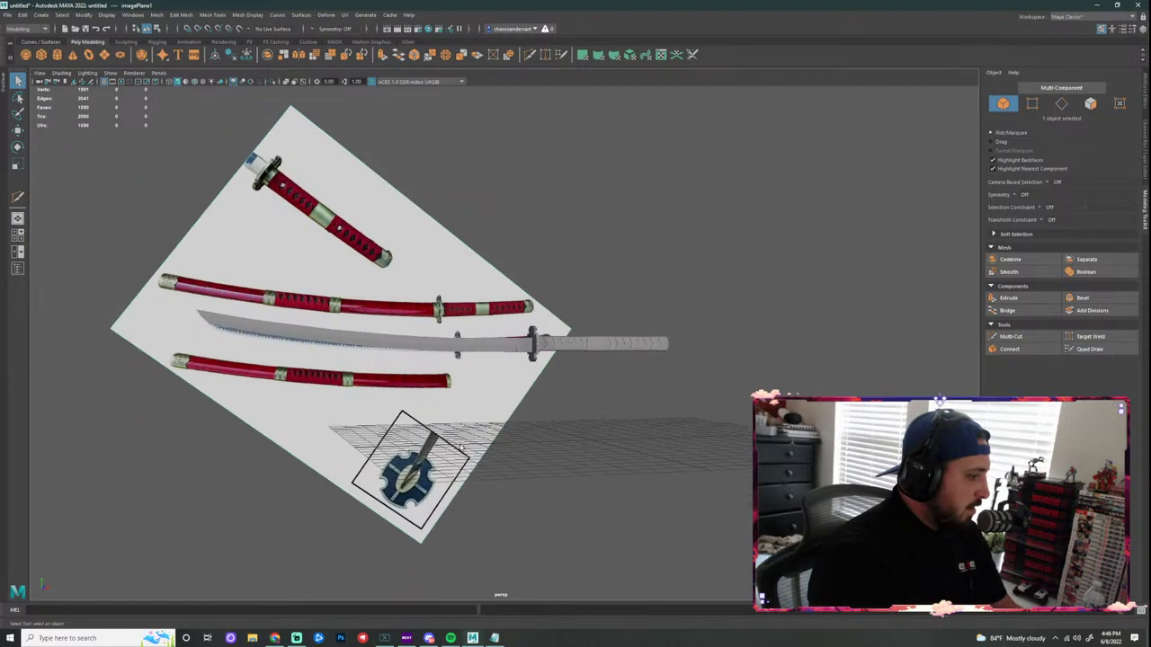
scroll(409, 522, "up", 2)
scroll(491, 419, "up", 4)
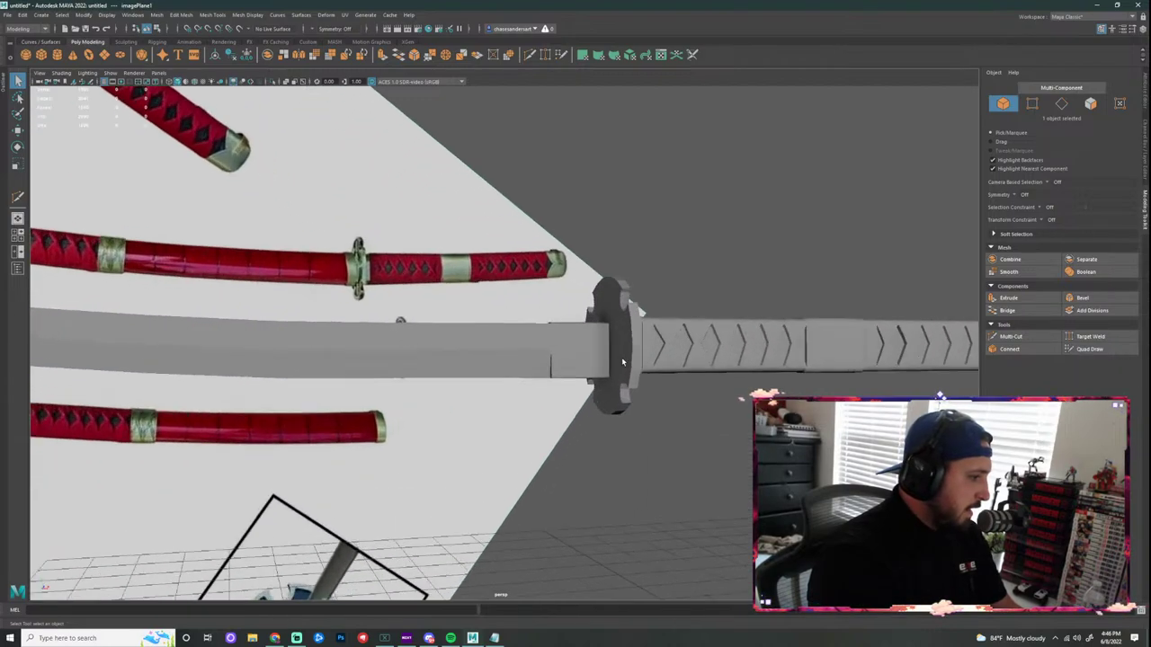
left_click_drag(491, 419, 755, 370, "alt")
Step: Select the guard and insert Multi-Cut edge loops close beside the notches on its right side
left_click(469, 293)
scroll(450, 273, "up", 4)
left_click_drag(429, 253, 538, 150, "alt")
middle_click_drag(538, 151, 555, 191, "alt")
left_click(529, 55)
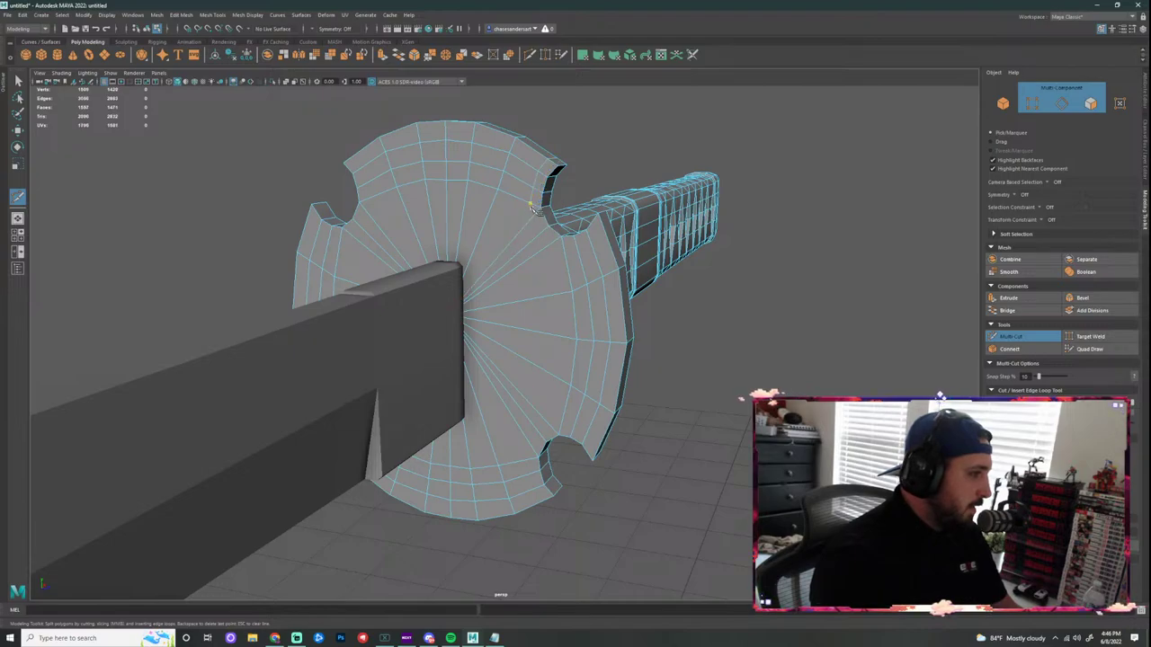
scroll(532, 206, "up", 3)
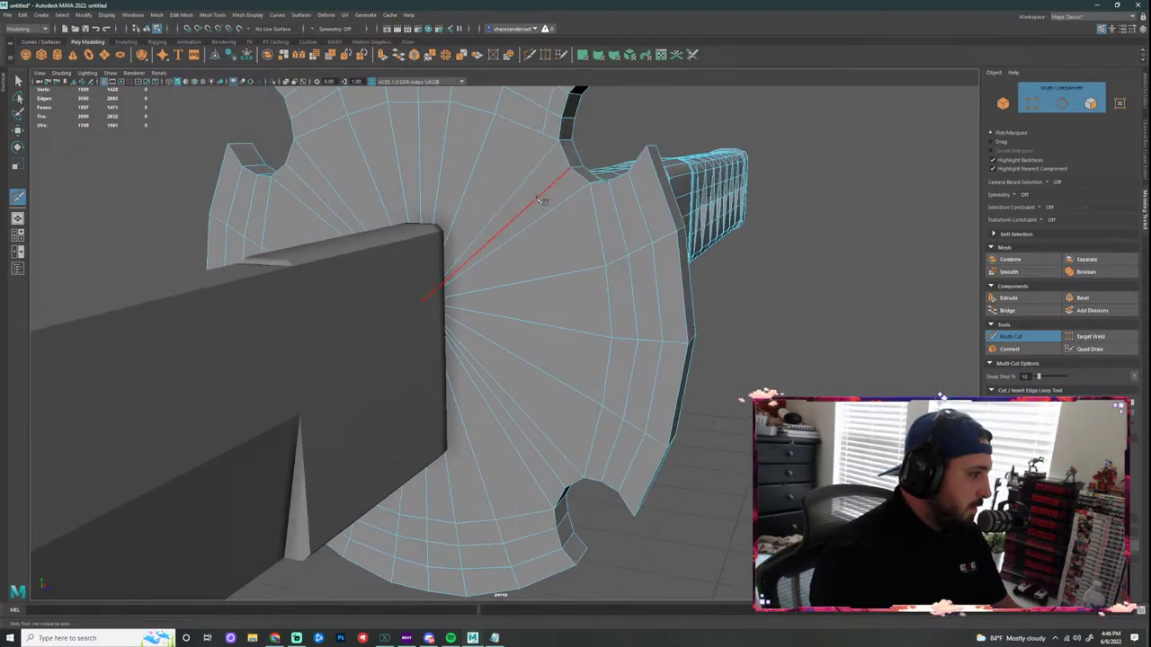
left_click(651, 167, "ctrl")
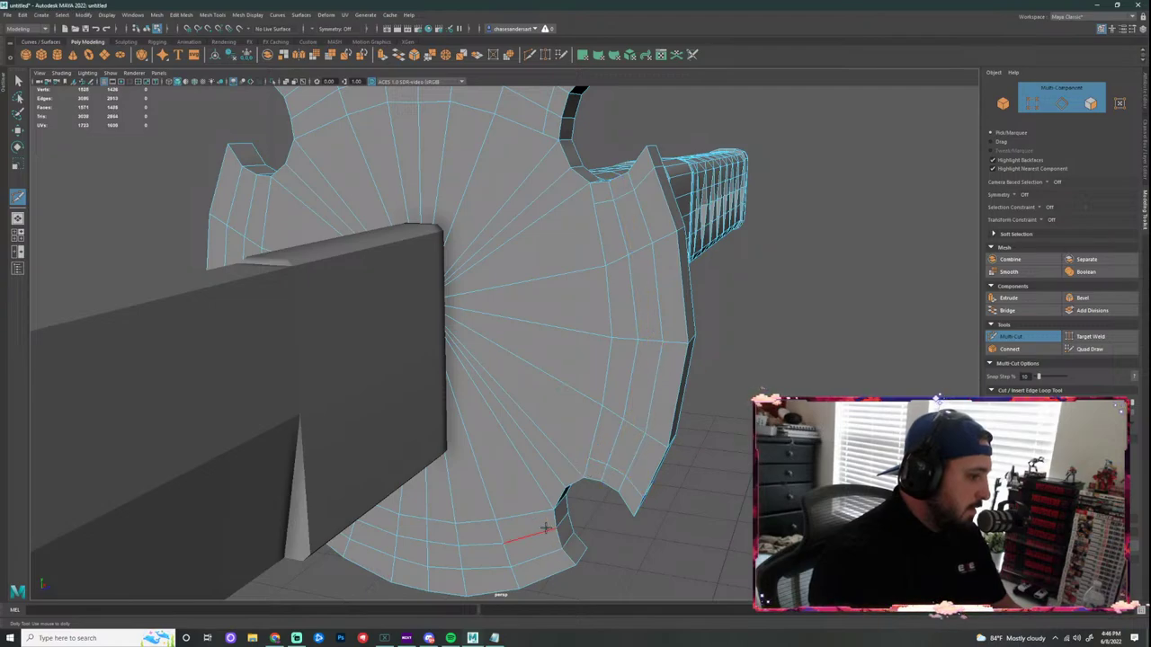
Step: Insert matching edge loops beside the remaining notches along the guard's bottom, left and upper segments
left_click_drag(657, 526, 795, 170, "alt")
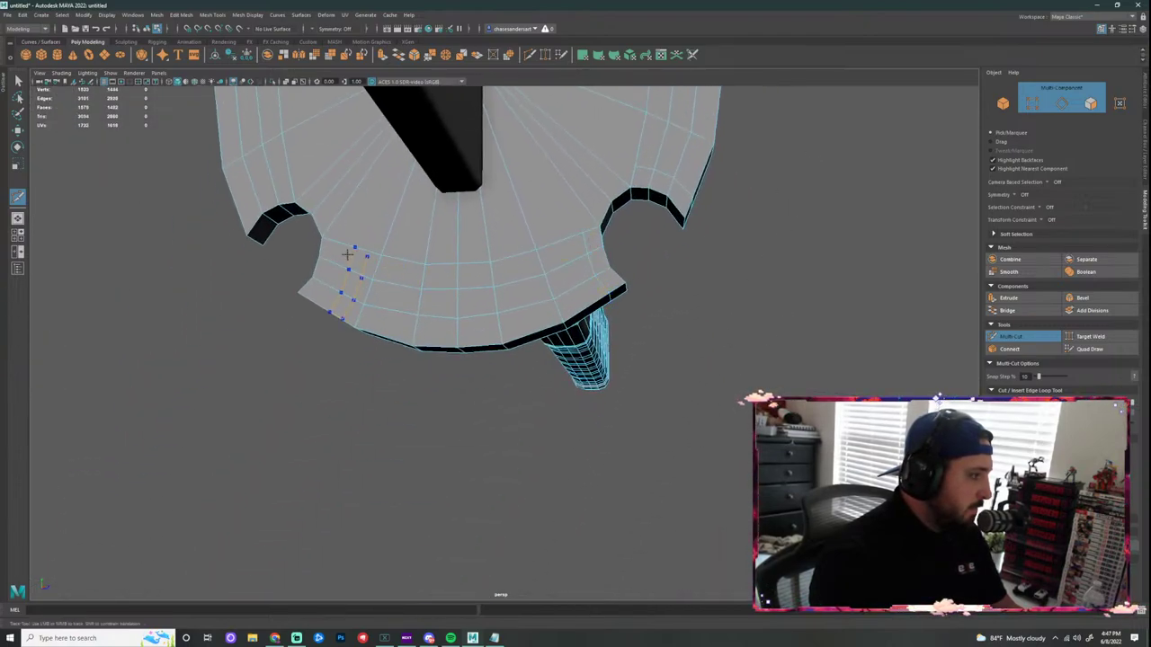
left_click_drag(350, 255, 504, 286, "alt")
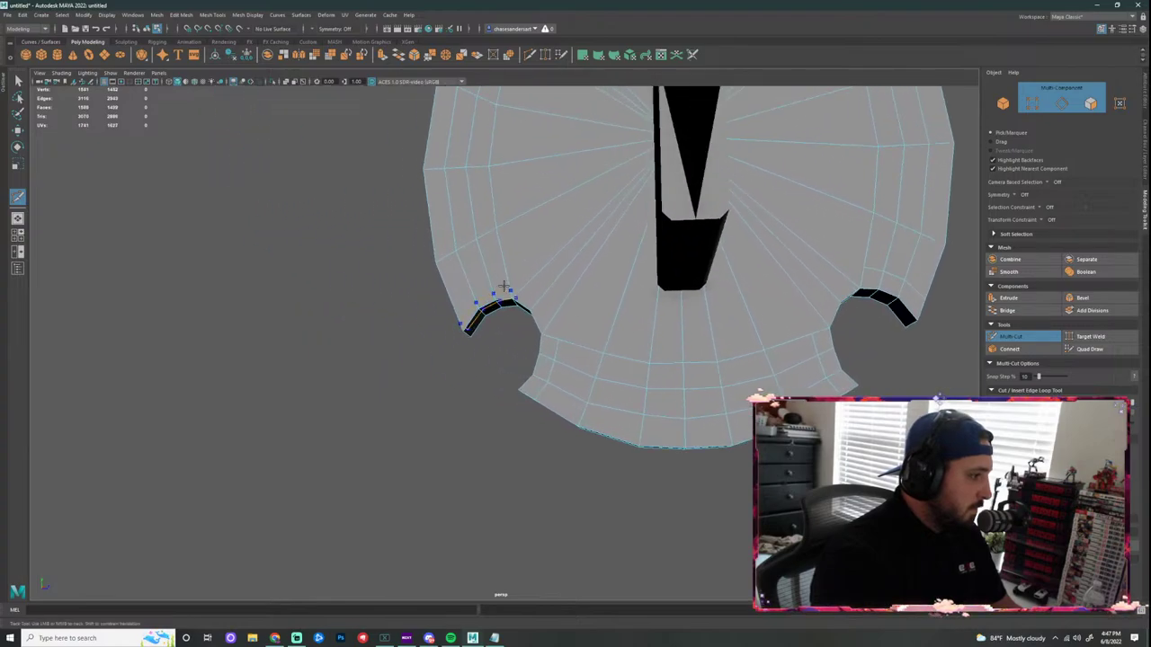
left_click(507, 278, "ctrl")
middle_click_drag(583, 246, 633, 462, "alt")
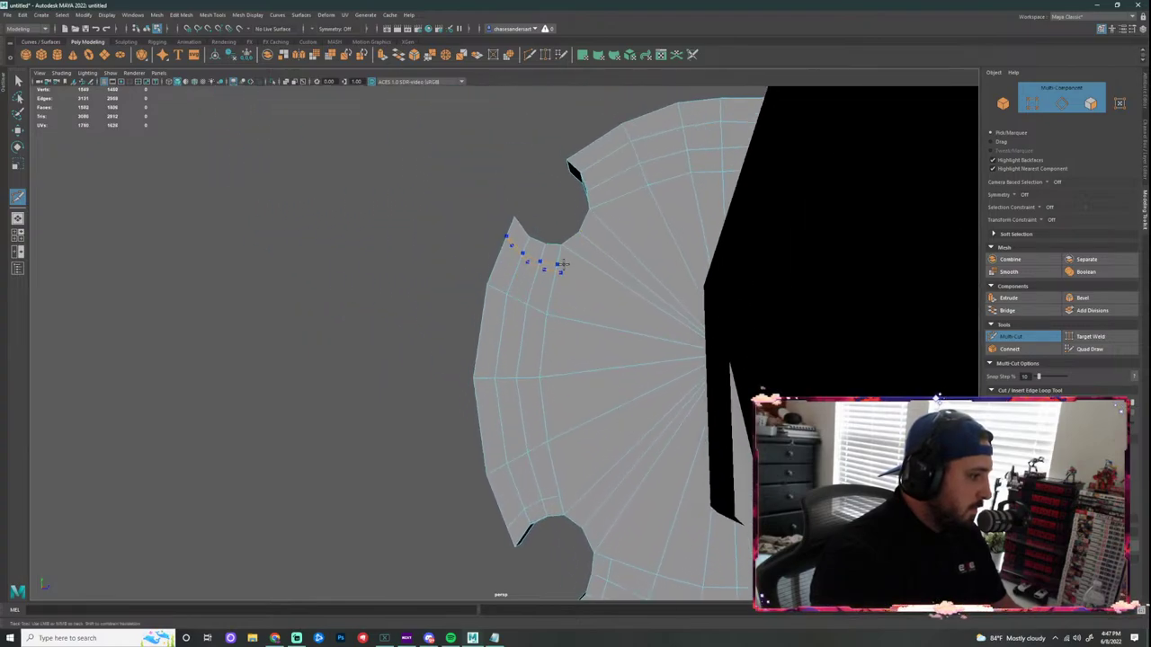
left_click_drag(603, 197, 646, 308, "alt")
middle_click_drag(644, 307, 718, 289, "alt")
scroll(444, 152, "up", 3)
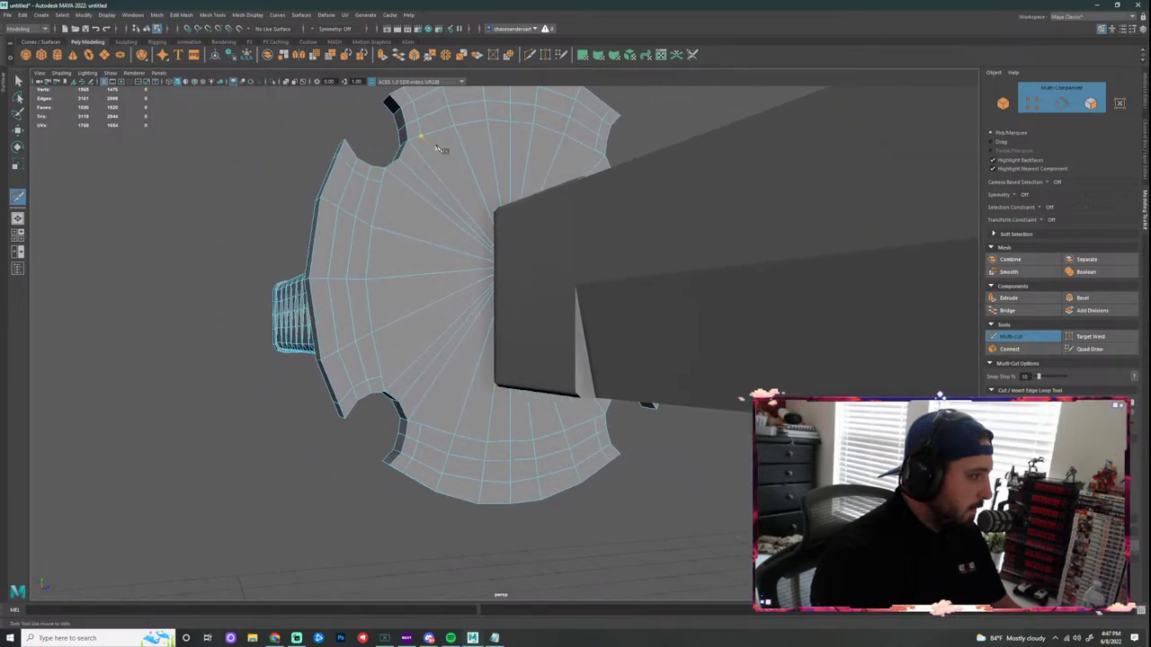
Step: Cut a curved edge around the guard's upper-left notch, linking the edge loops on both sides of it
middle_click_drag(441, 154, 522, 431, "alt")
scroll(523, 434, "up", 3)
middle_click_drag(559, 468, 544, 207, "alt")
scroll(473, 216, "up", 1)
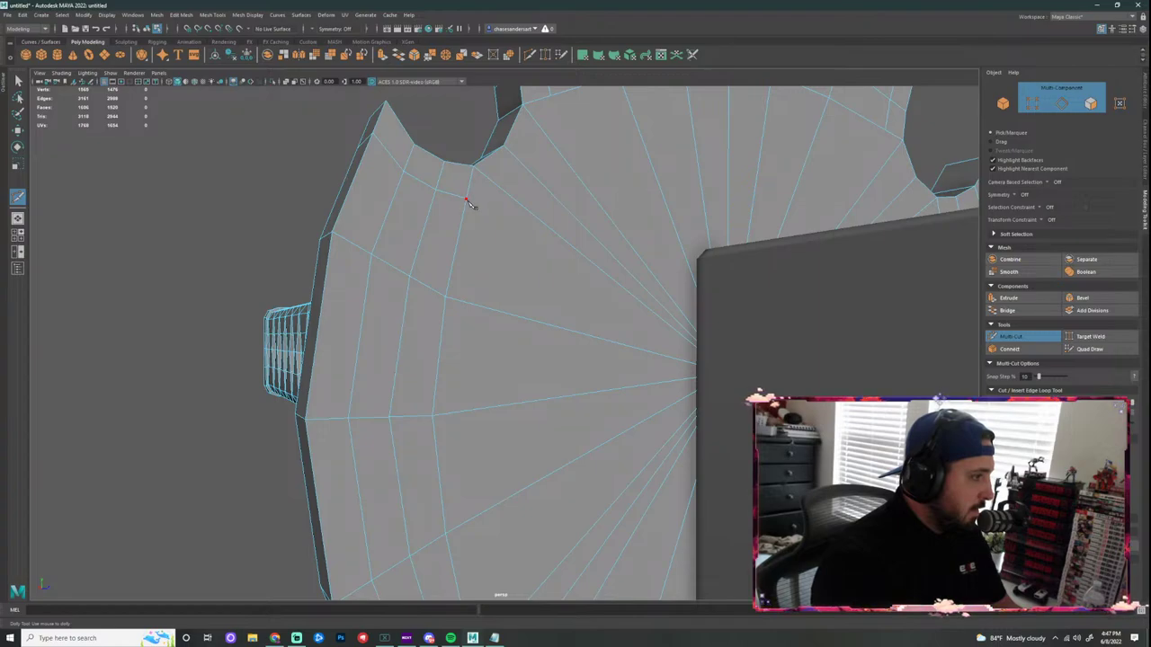
left_click(467, 200)
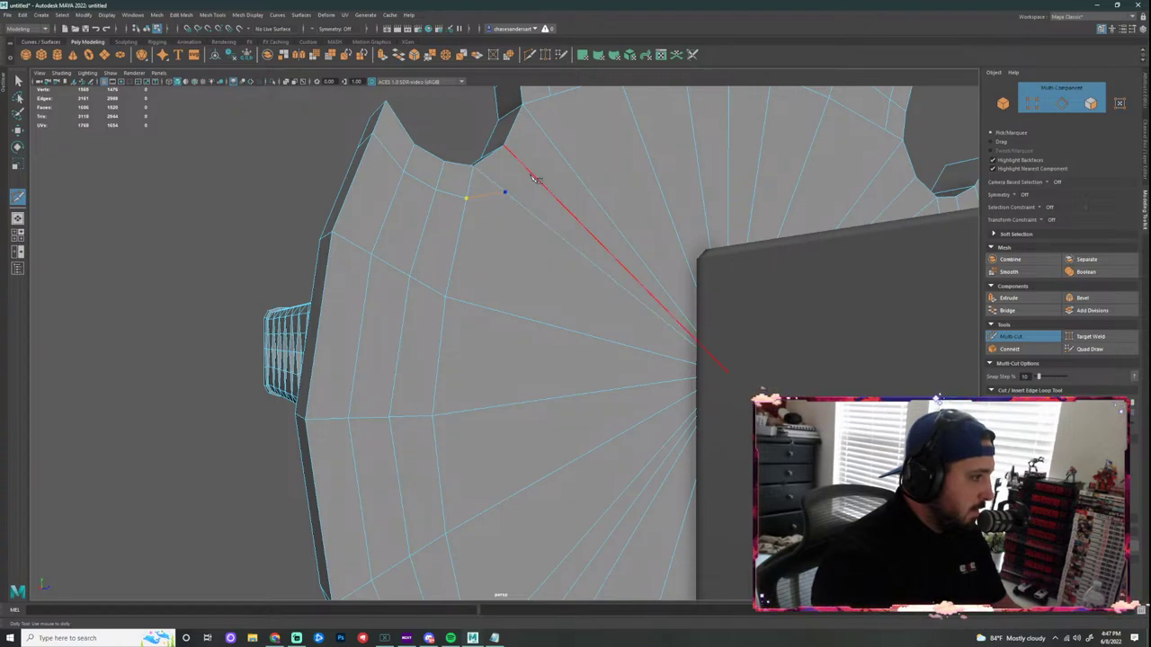
left_click(534, 170)
left_click_drag(560, 121, 518, 246, "alt")
left_click(507, 236)
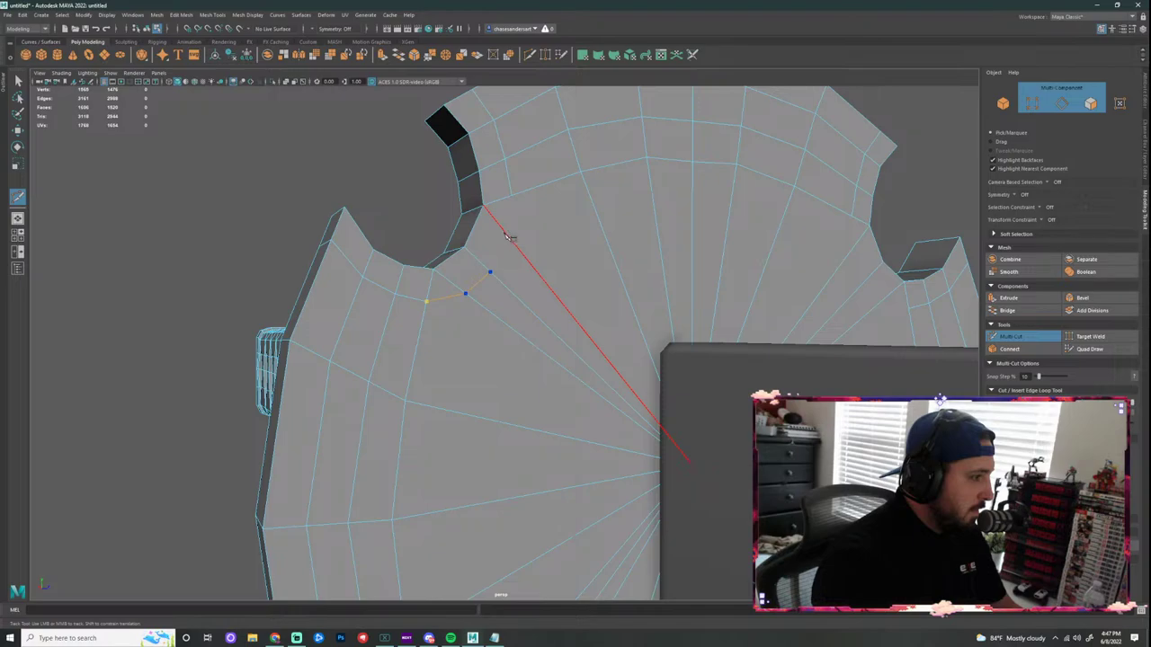
scroll(544, 229, "down", 2)
middle_click_drag(463, 250, 548, 254, "alt")
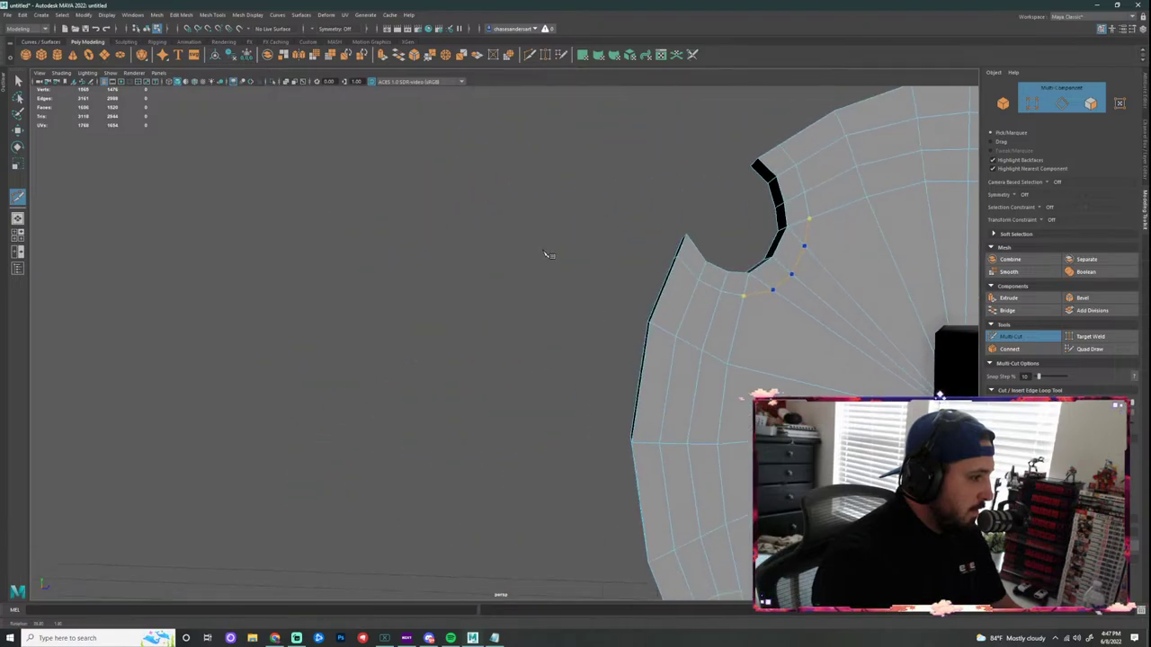
middle_click_drag(802, 275, 597, 275, "alt")
left_click_drag(602, 279, 727, 282, "alt")
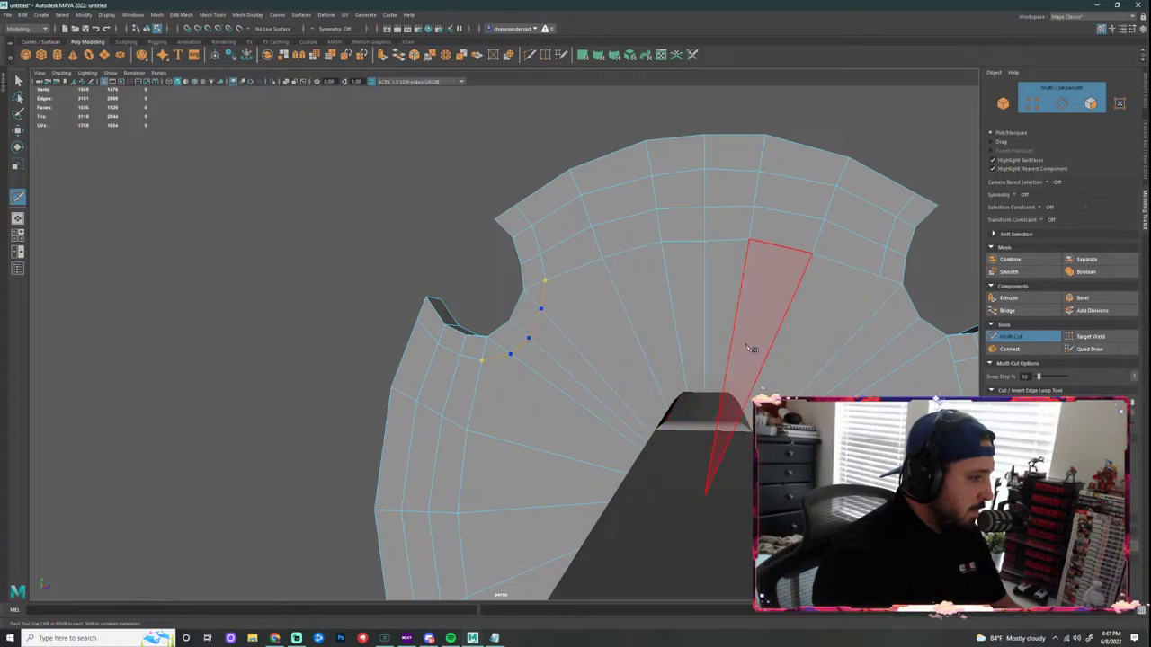
left_click_drag(752, 347, 576, 261, "alt")
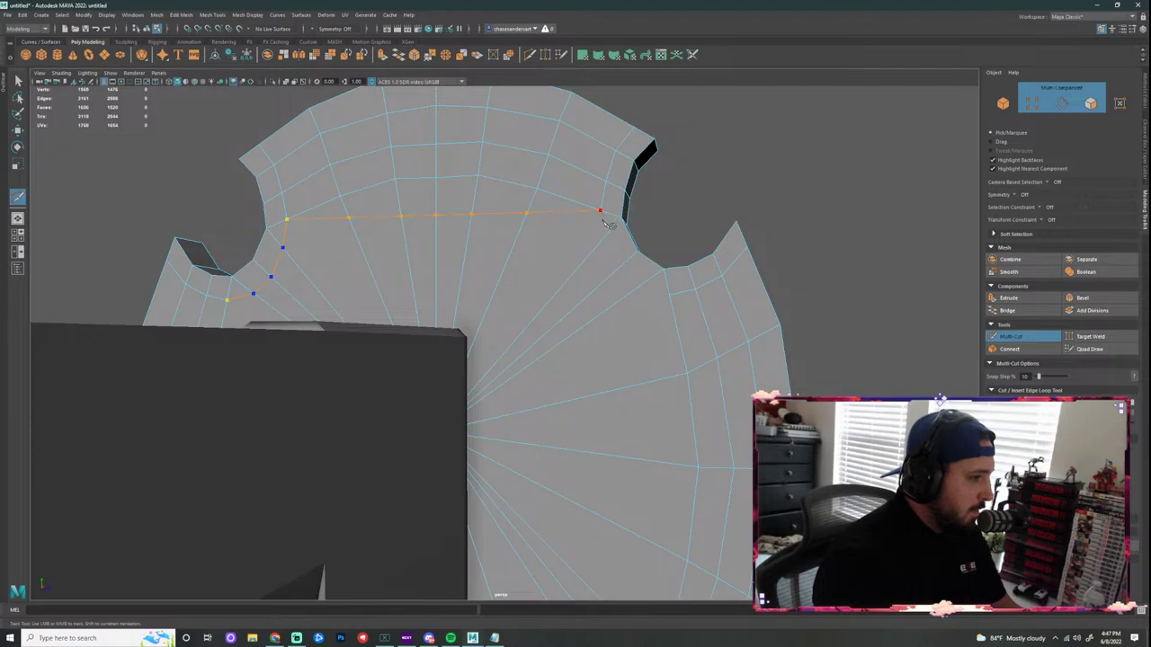
key("ctrl+z")
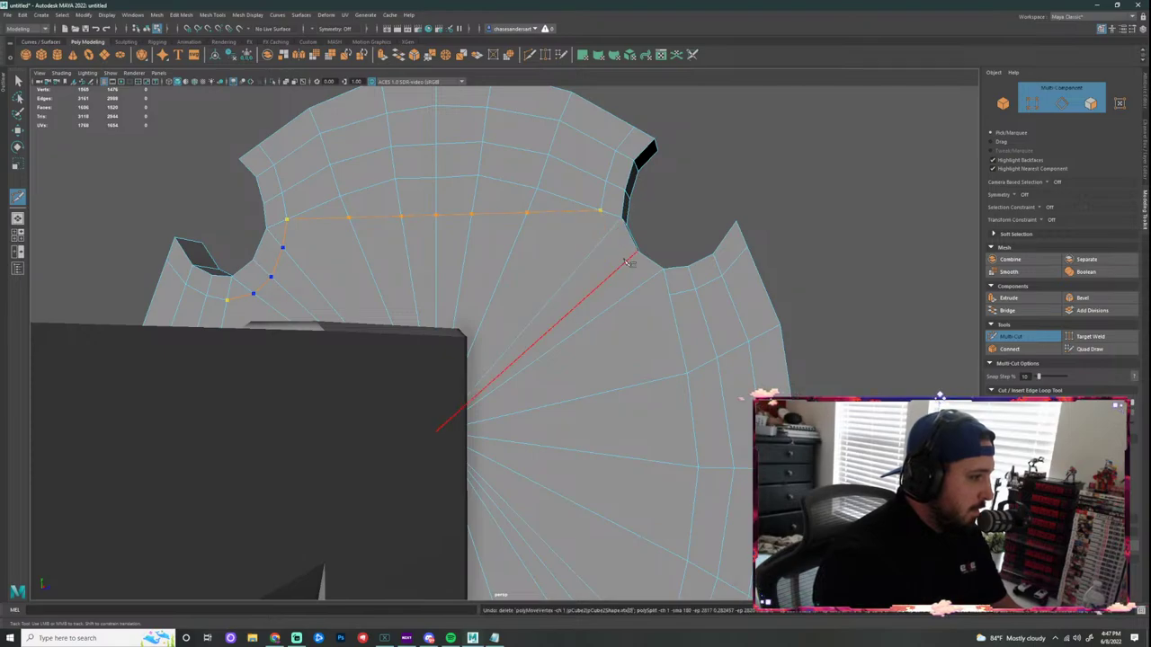
key("Return")
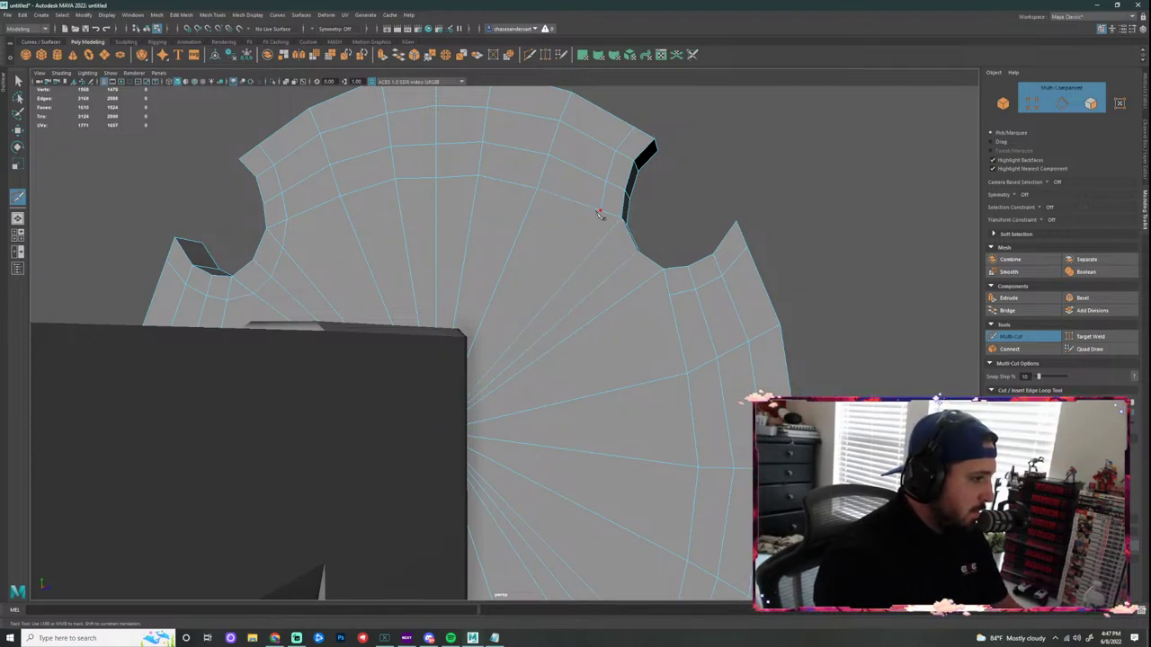
left_click(609, 232)
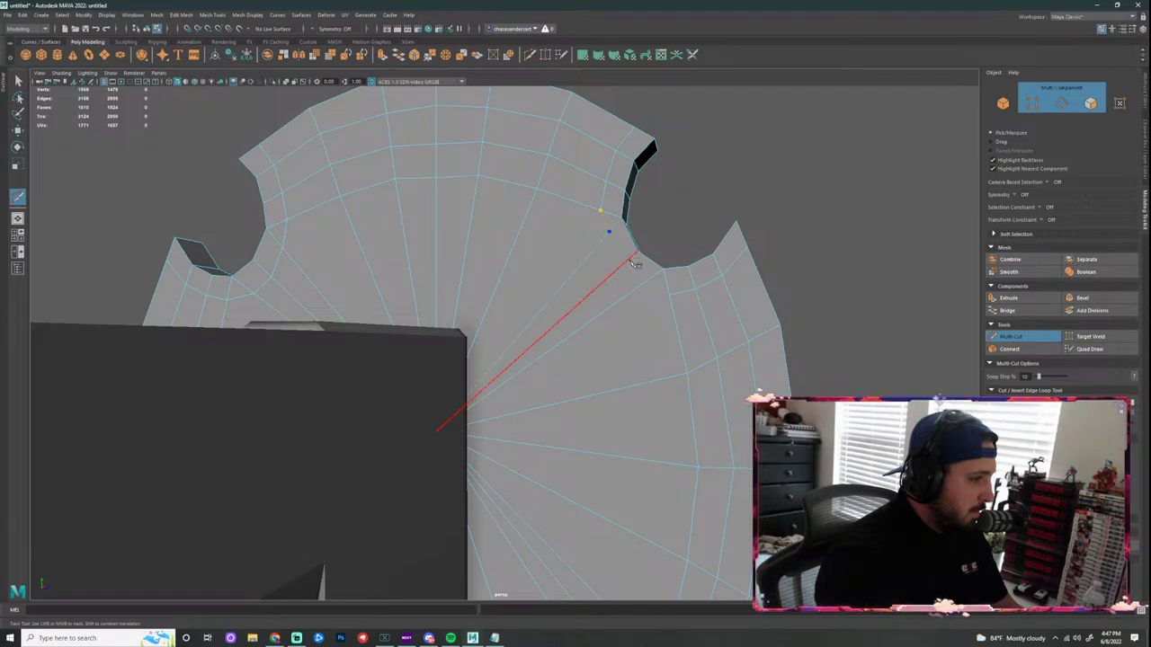
left_click(628, 260)
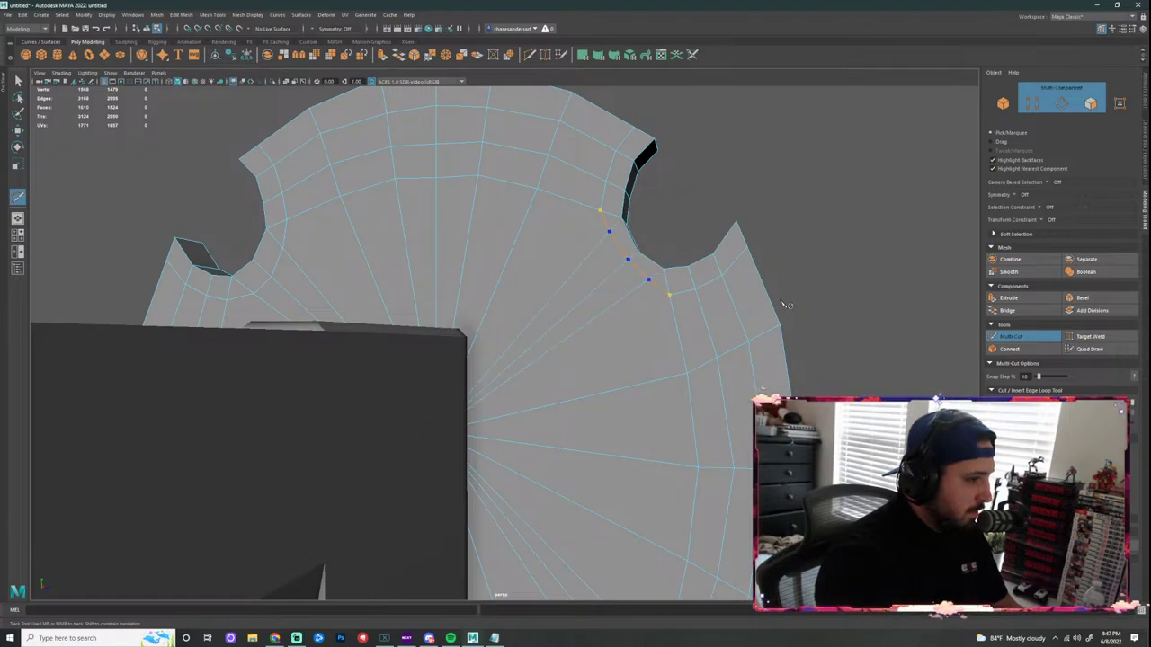
key("ctrl+z")
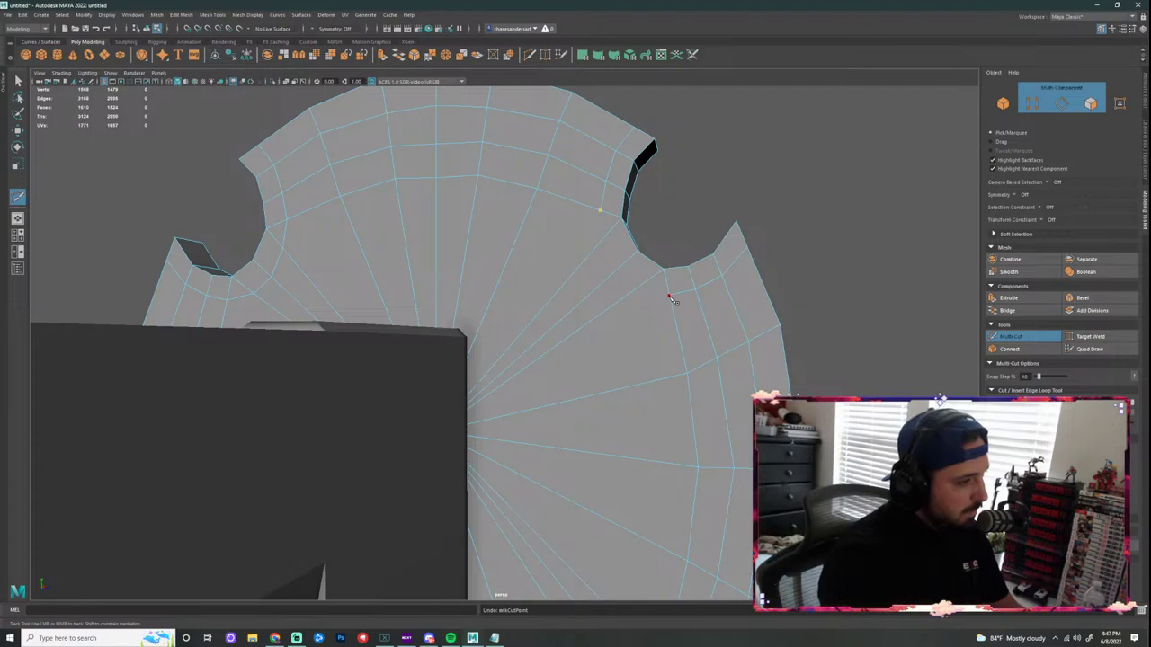
Step: Cut a curved edge around the guard's upper-right notch, from the side segment's edge loop to the top segment's
left_click(668, 296)
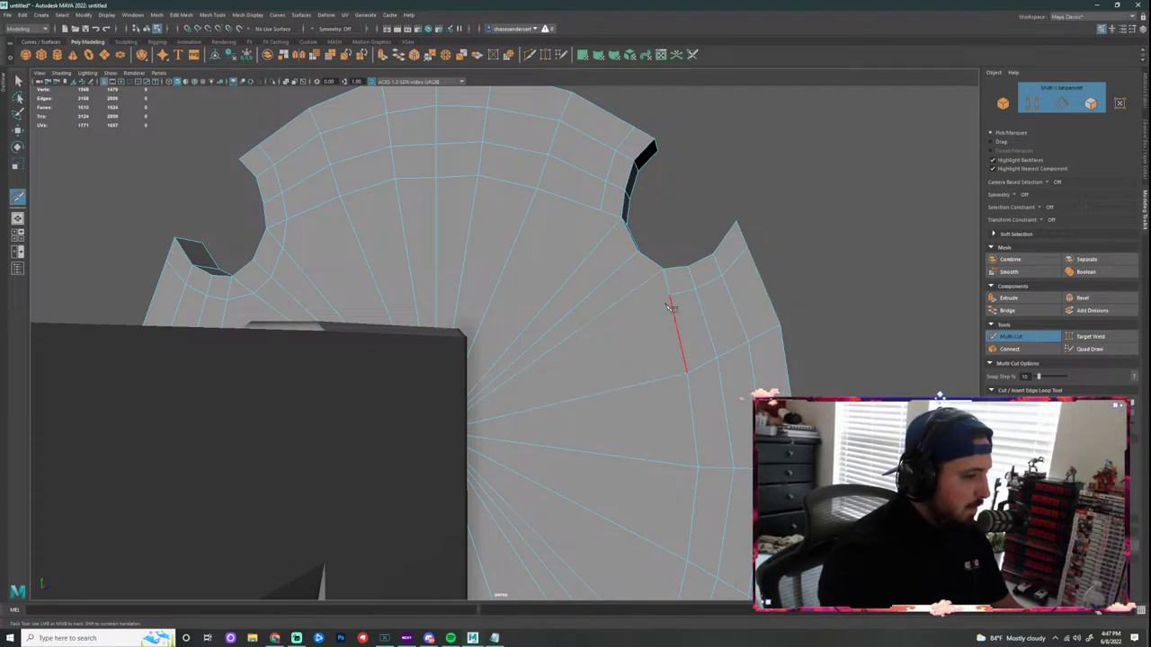
left_click(670, 297)
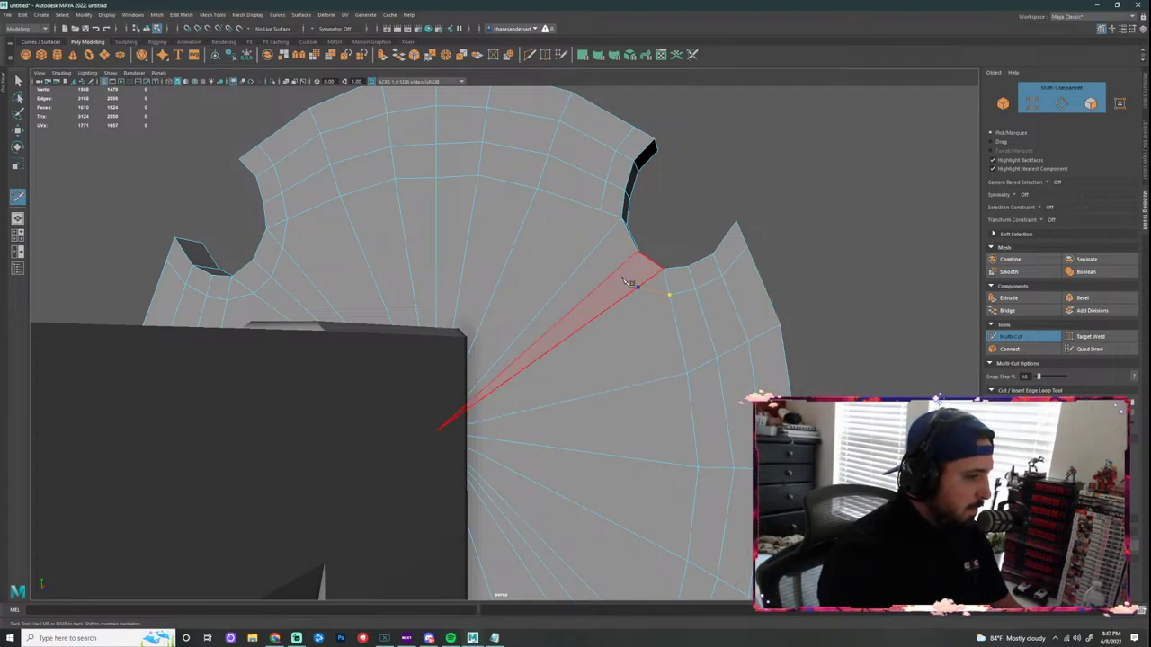
left_click(637, 287)
left_click(616, 270)
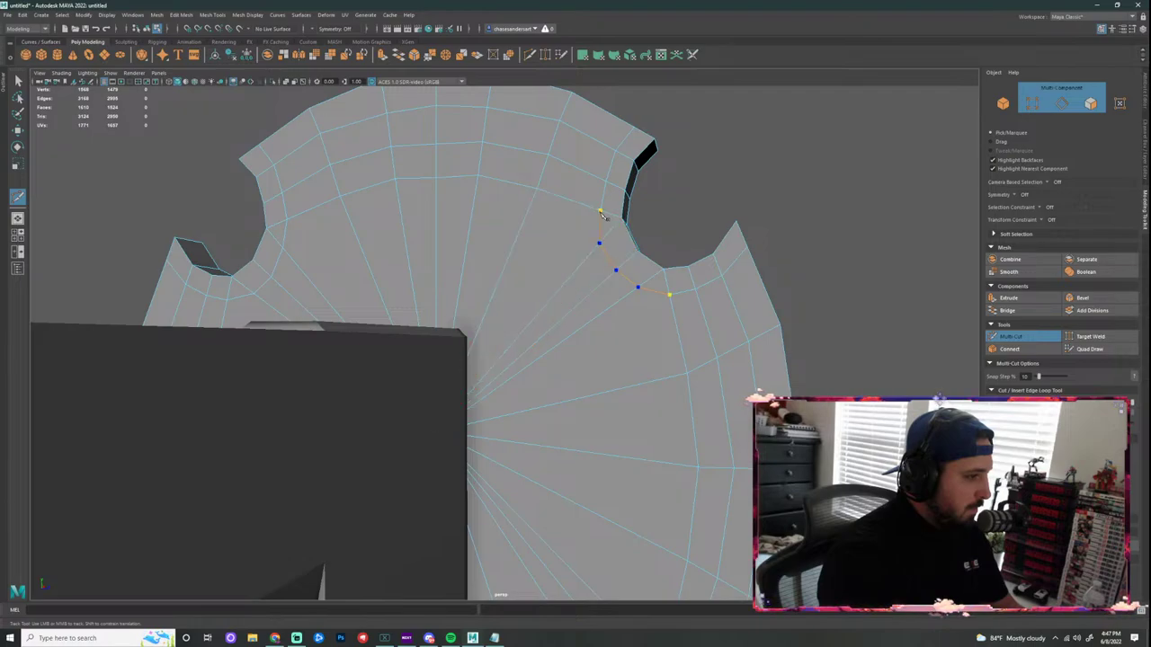
right_click(758, 232)
scroll(758, 228, "down", 2)
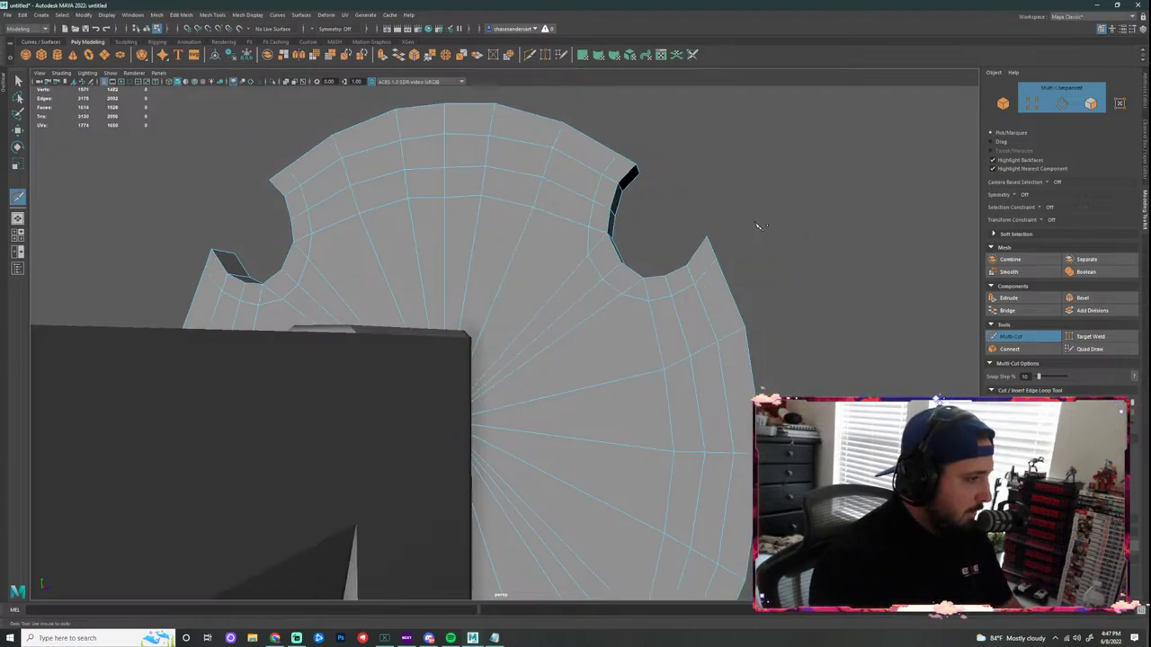
Step: Cut a curved edge around the guard's lower-right notch, linking the edge loops on both sides of it
left_click_drag(771, 262, 792, 270, "alt")
left_click_drag(701, 335, 649, 332, "alt")
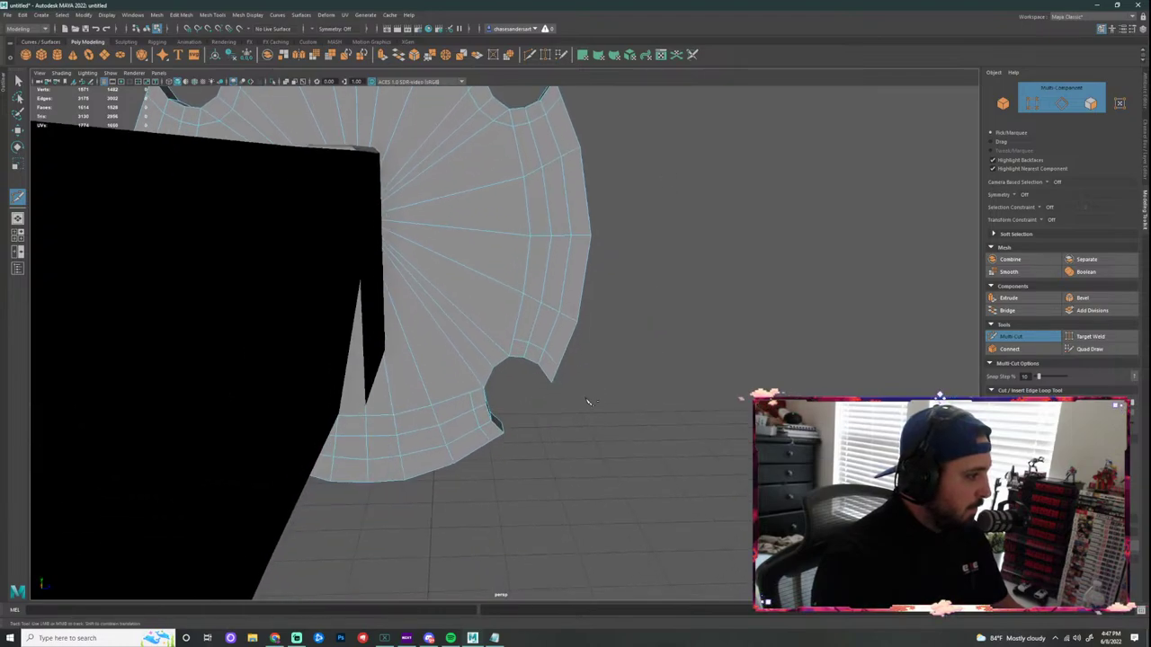
scroll(513, 347, "up", 3)
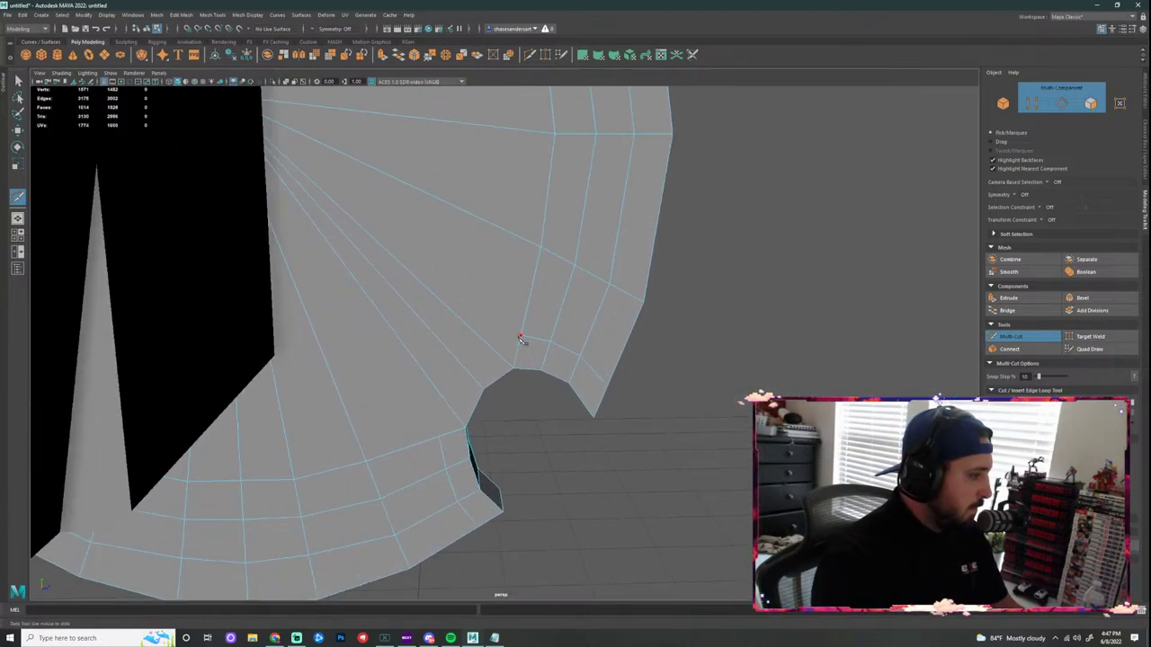
left_click(520, 338)
left_click(492, 348)
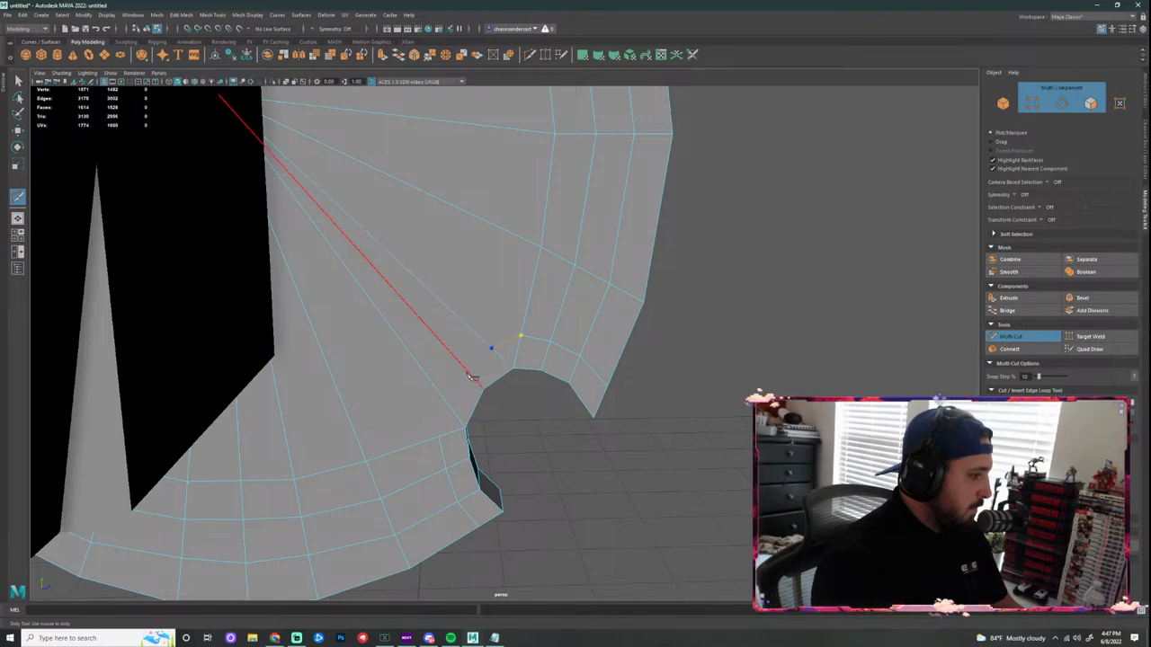
left_click(468, 372)
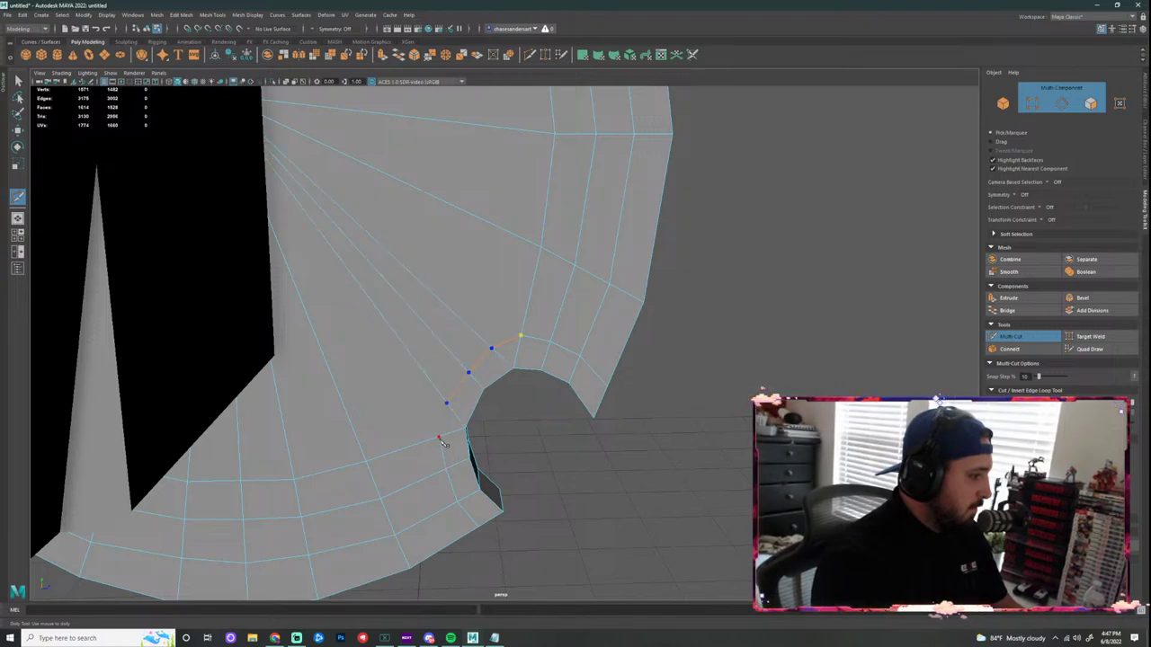
right_click_drag(583, 451, 576, 418, "alt")
Step: Cut a curved edge around the guard's lower-left notch, from the bottom segment's edge loop to the side segment's
left_click_drag(576, 418, 583, 309, "alt")
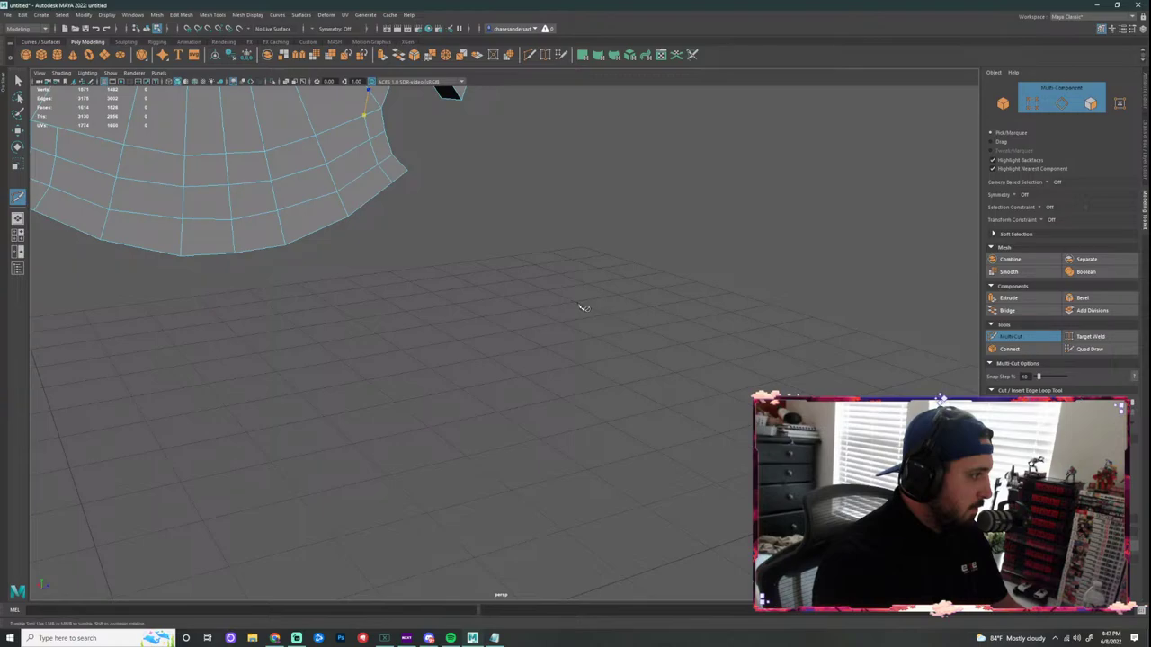
middle_click_drag(584, 308, 840, 421, "alt")
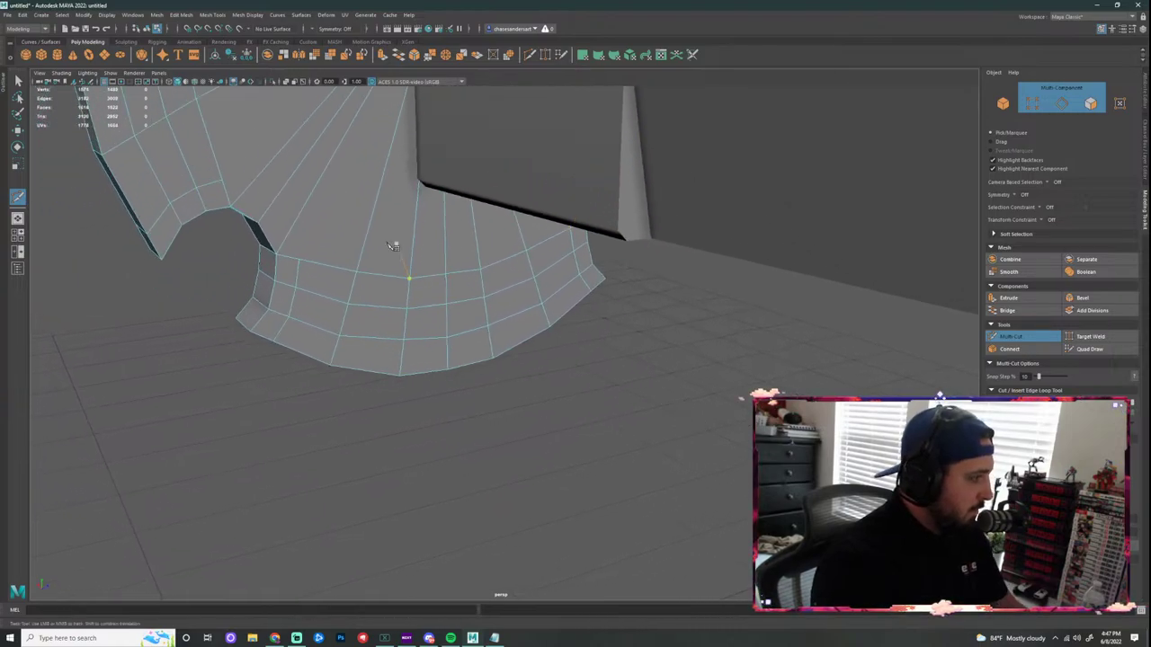
left_click(288, 232)
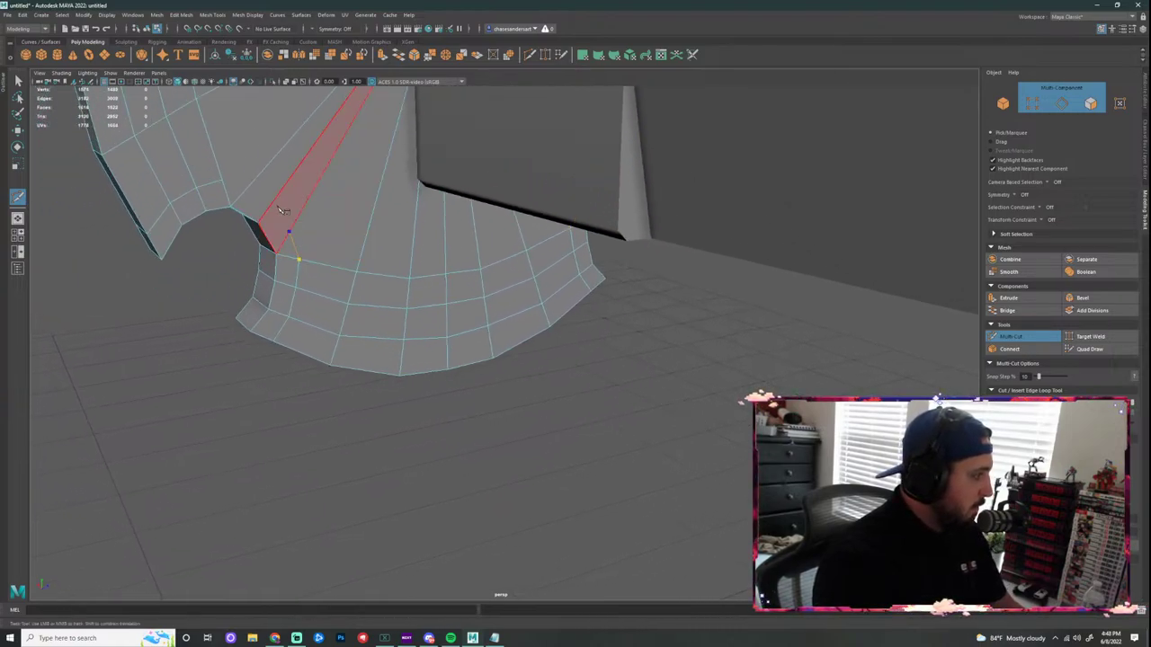
left_click(270, 204)
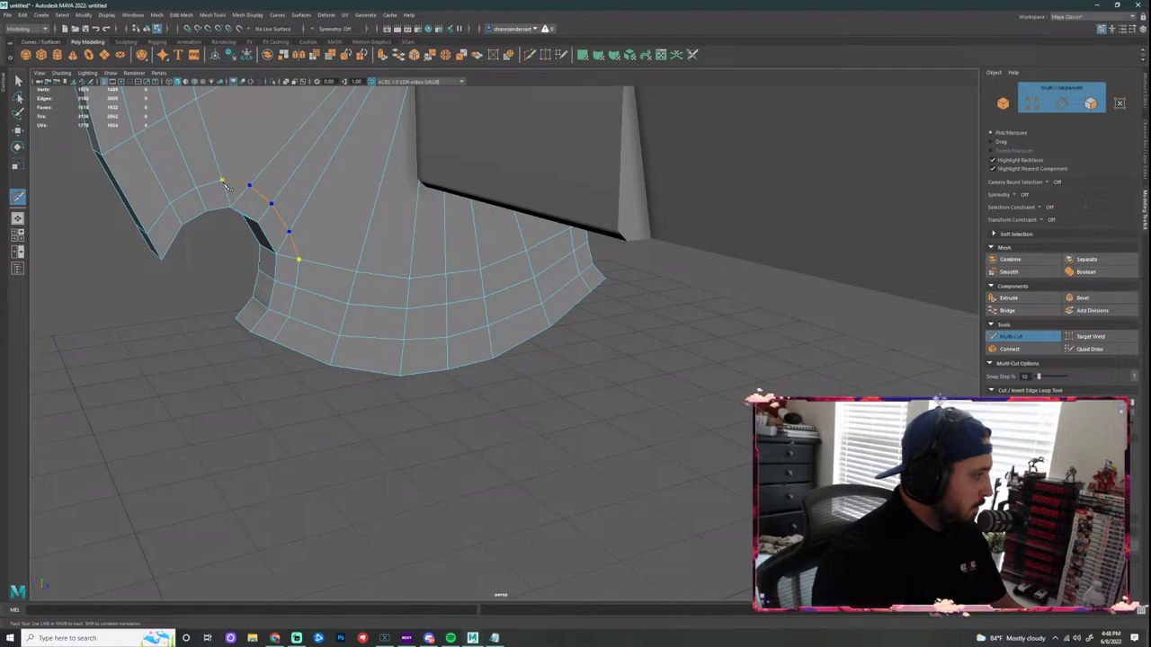
right_click(454, 280)
Step: Insert an edge loop around the guard's outer rim, splitting its thickness into a front and a back half
right_click_drag(454, 280, 381, 242, "alt")
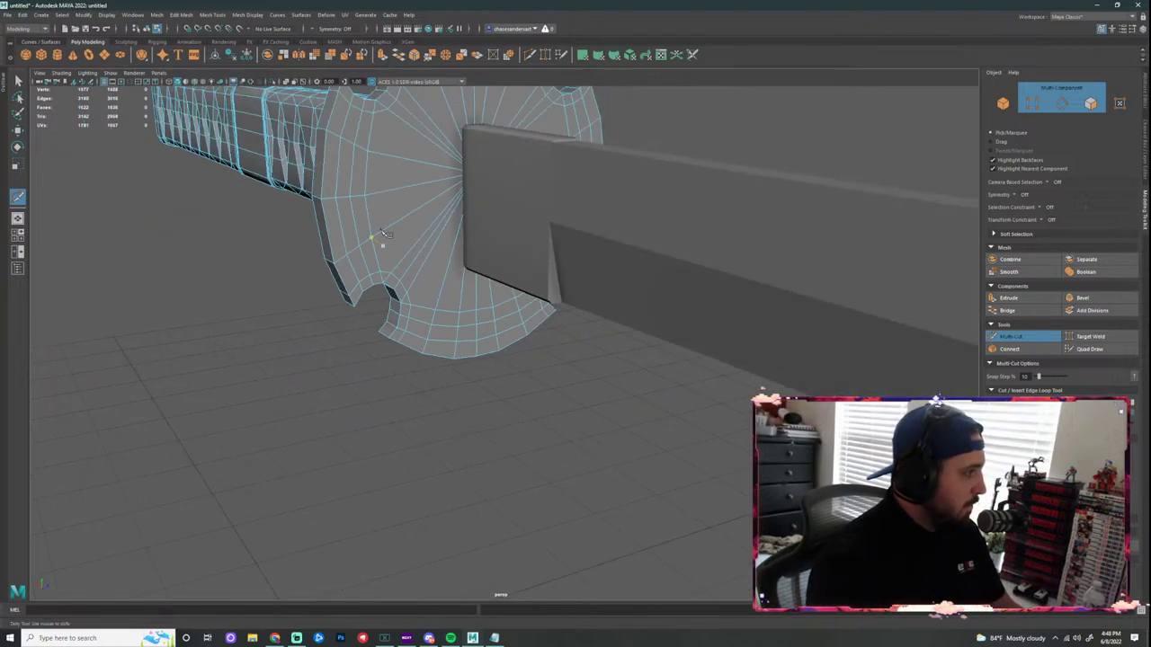
left_click_drag(380, 241, 411, 309, "alt")
key("super")
scroll(529, 292, "down", 2)
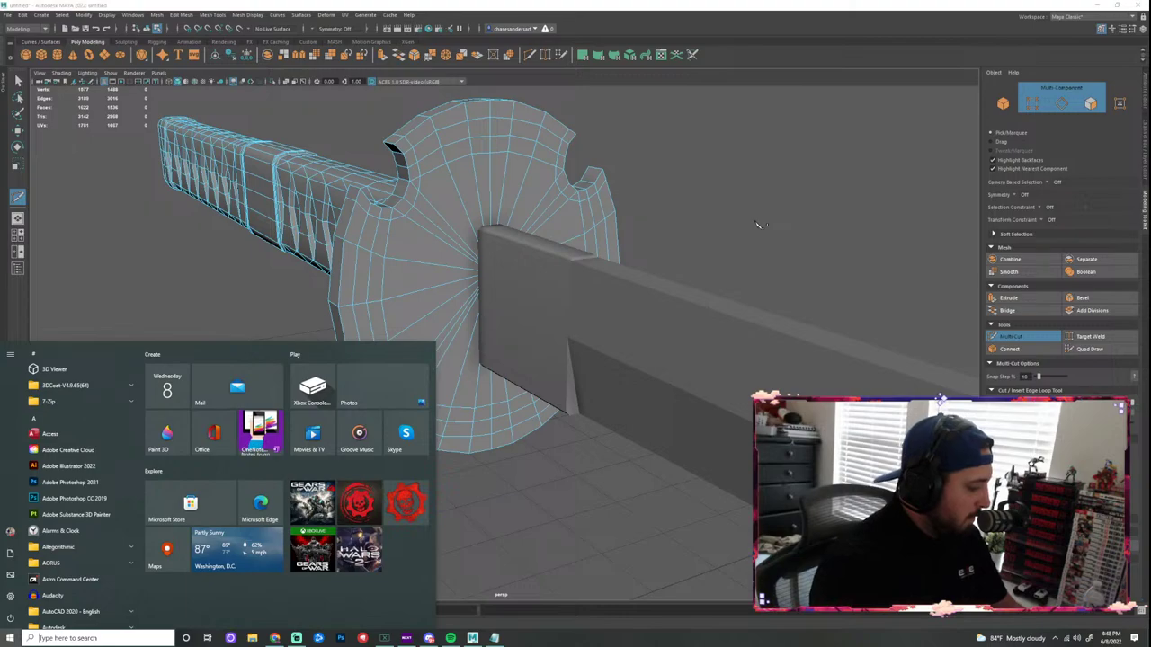
type("q")
left_click_drag(738, 212, 744, 237, "alt")
left_click_drag(557, 244, 488, 216, "alt")
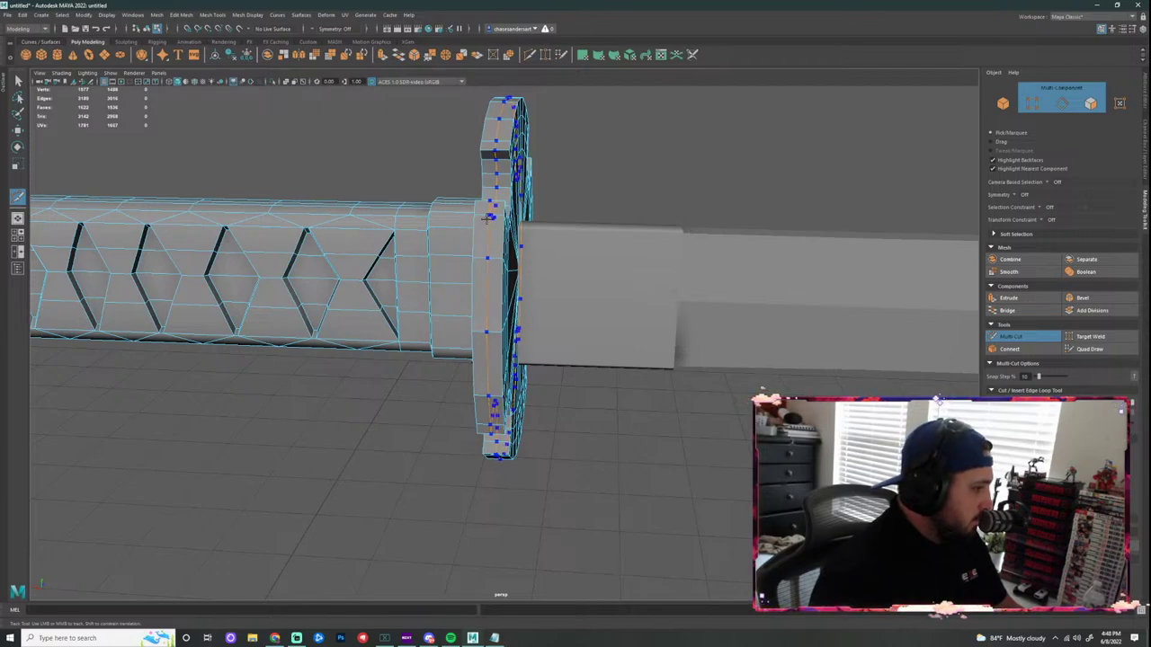
left_click(488, 216, "ctrl")
mouse_move(655, 192)
left_mouse_down("alt")
mouse_move(603, 205)
mouse_move(659, 195)
left_mouse_up("alt")
key("q")
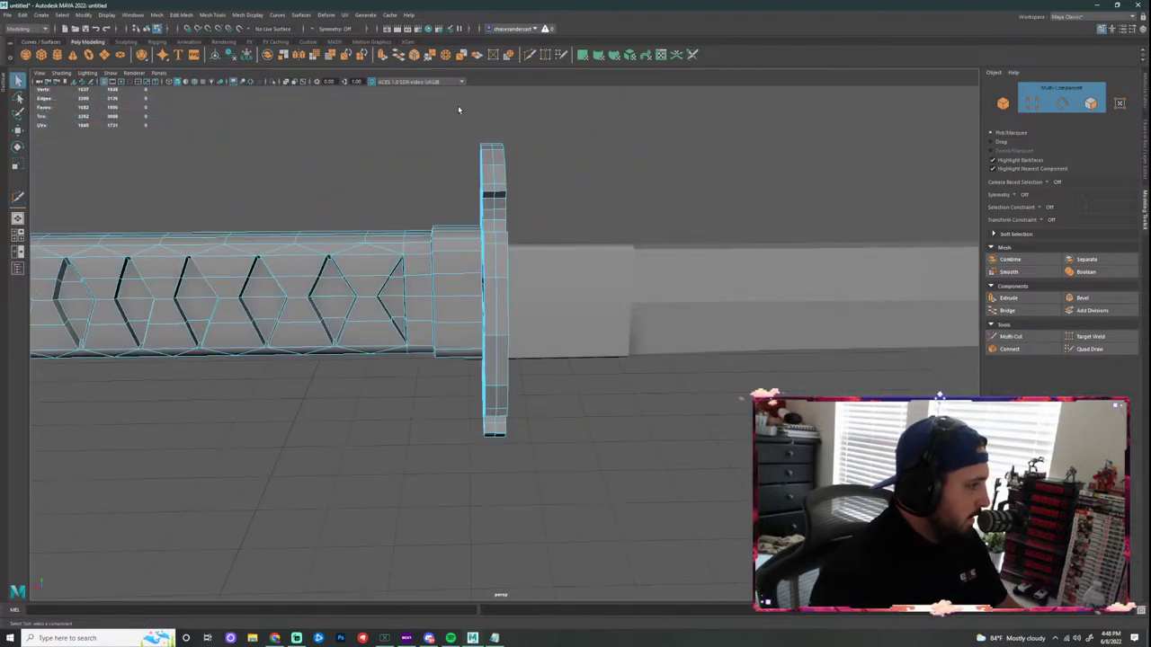
Step: Select the combined handle and guard mesh in object mode and separate it into individual objects
right_click_drag(489, 225, 543, 226)
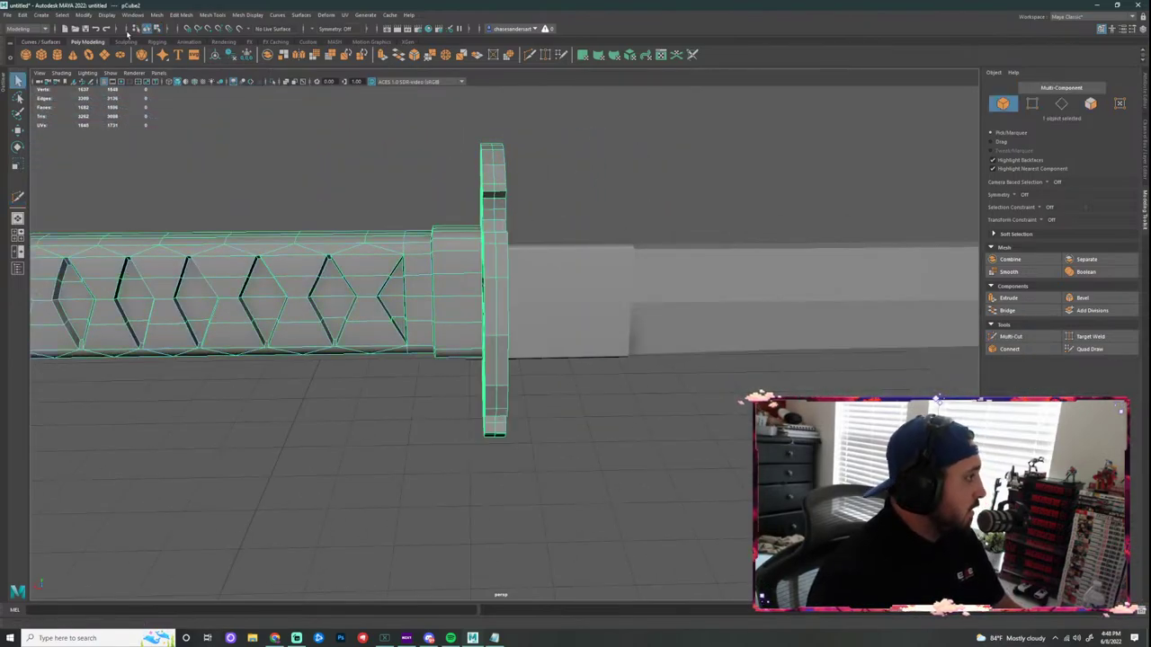
left_click(158, 17)
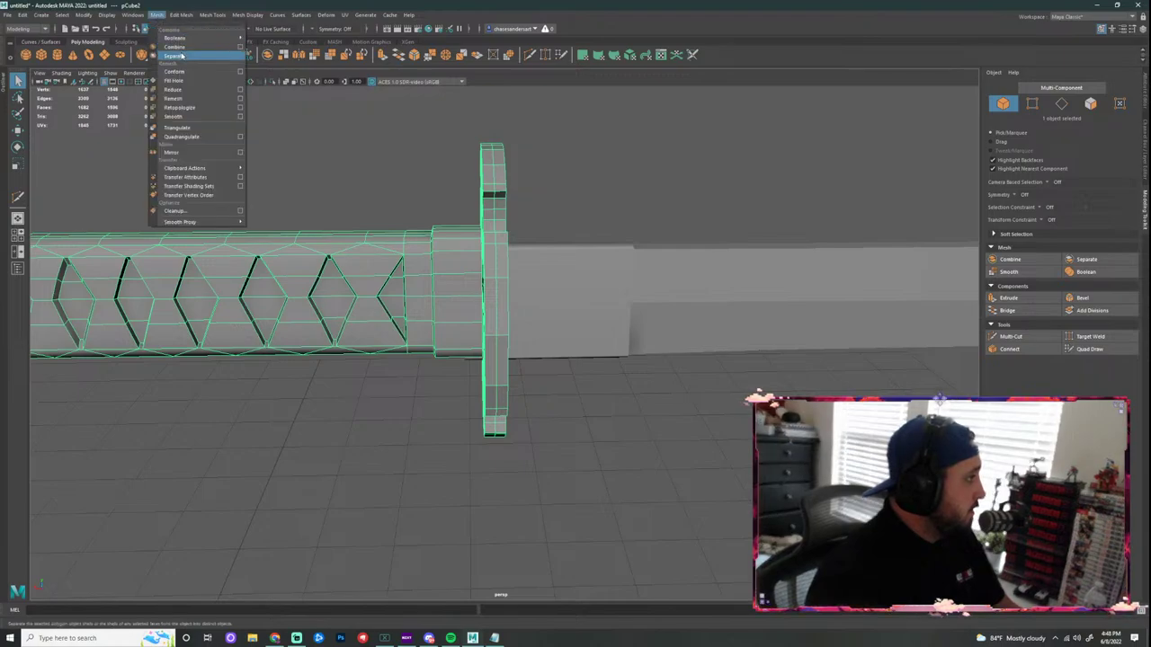
left_click(169, 57)
left_click(620, 118)
Step: Select the faces of the guard's handle-side half and delete them
left_click(483, 190)
right_click_drag(486, 184, 424, 180)
scroll(425, 177, "up", 1)
left_click_drag(358, 128, 524, 245)
key("Delete")
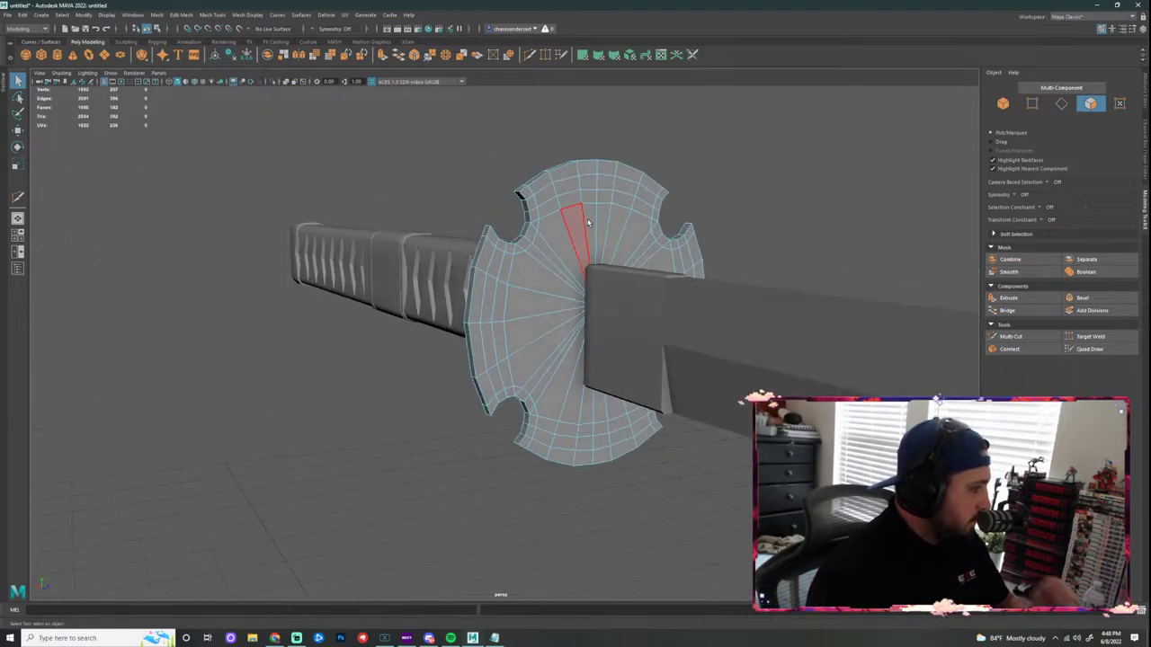
Step: Select the outer border faces on the guard's front along its left and bottom segments, including the left-hand notches
right_click_drag(545, 206, 549, 181)
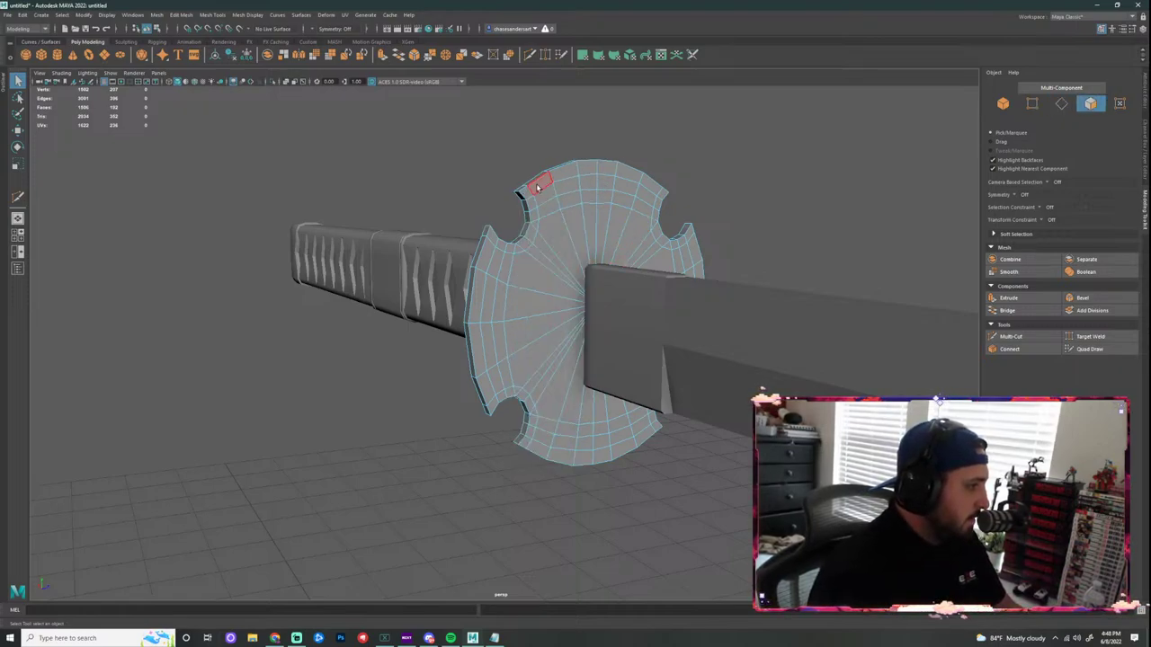
left_click_drag(538, 187, 525, 194)
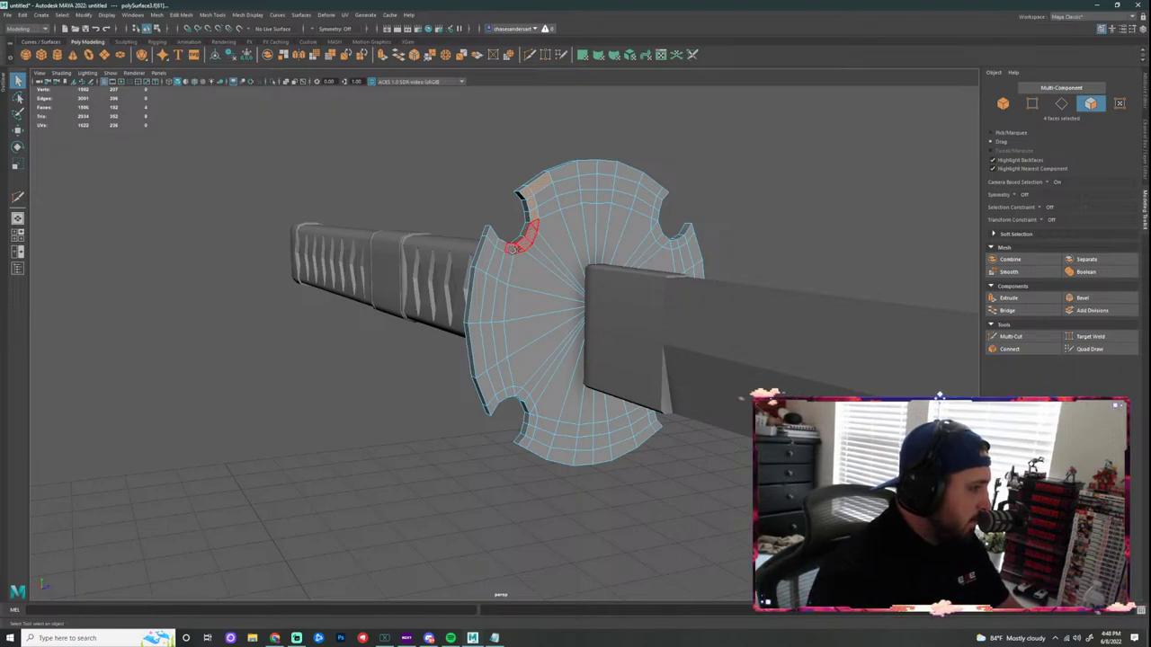
mouse_move(493, 239)
left_mouse_down()
mouse_move(478, 319)
mouse_move(486, 392)
left_mouse_up()
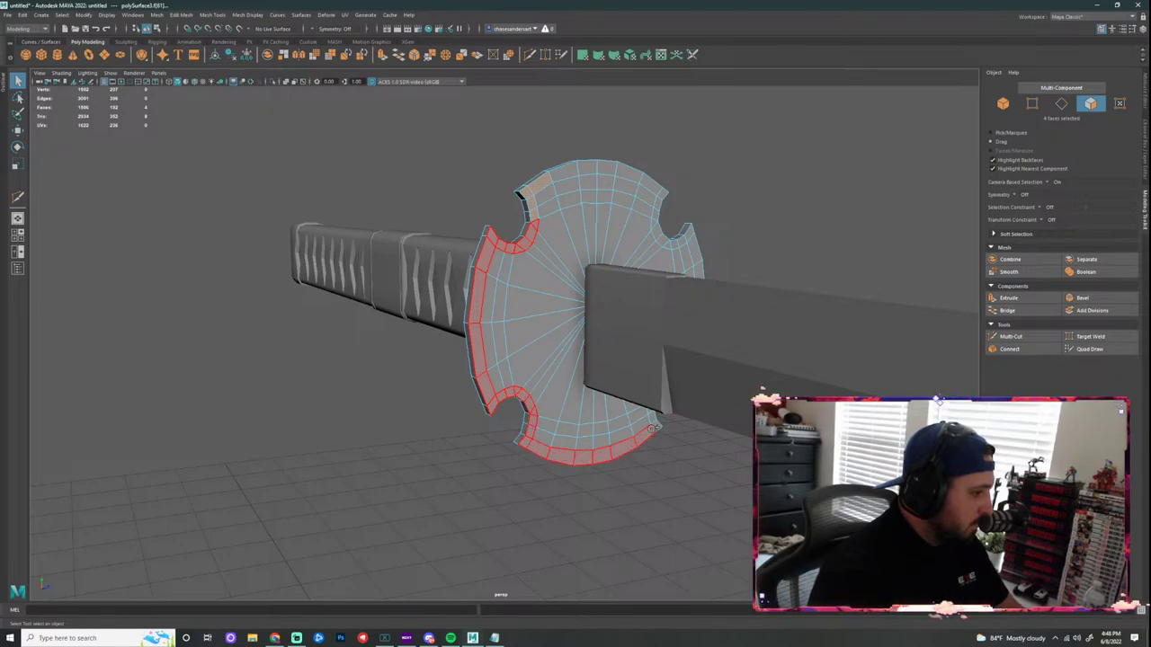
left_click_drag(655, 428, 739, 463)
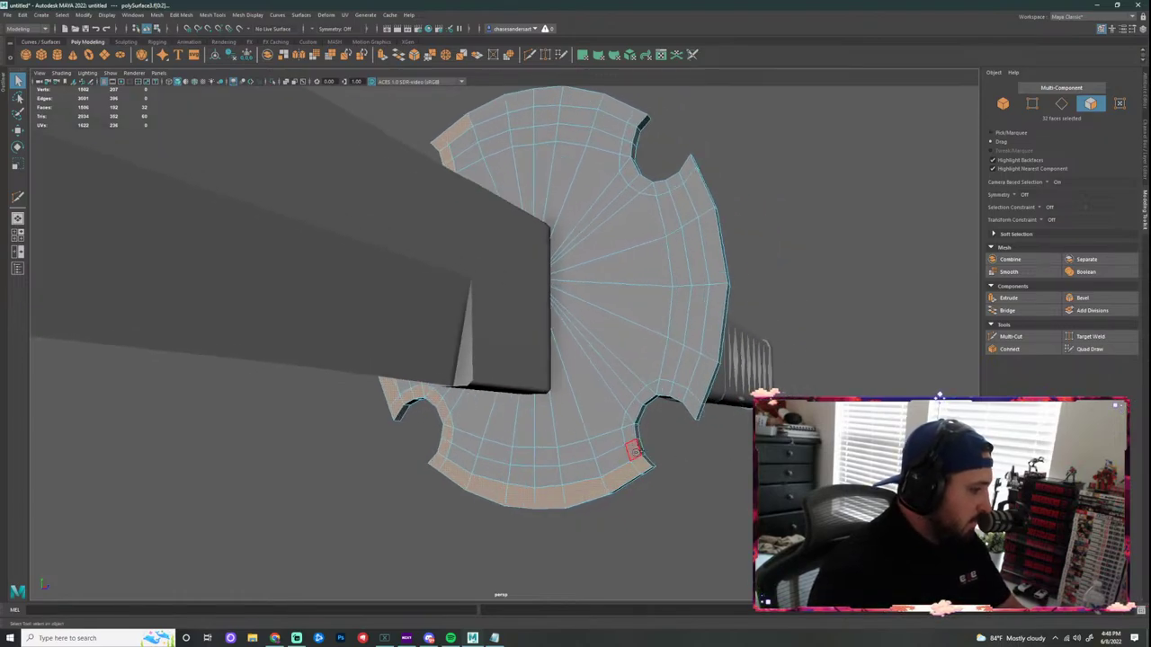
Step: Extend the face selection along the border around the guard's lower-right notch
mouse_move(650, 395)
left_mouse_down("shift")
mouse_move(694, 410)
mouse_move(660, 364)
left_mouse_up("shift")
left_click(652, 348, "ctrl")
left_click(638, 367, "ctrl")
left_click(632, 390, "ctrl")
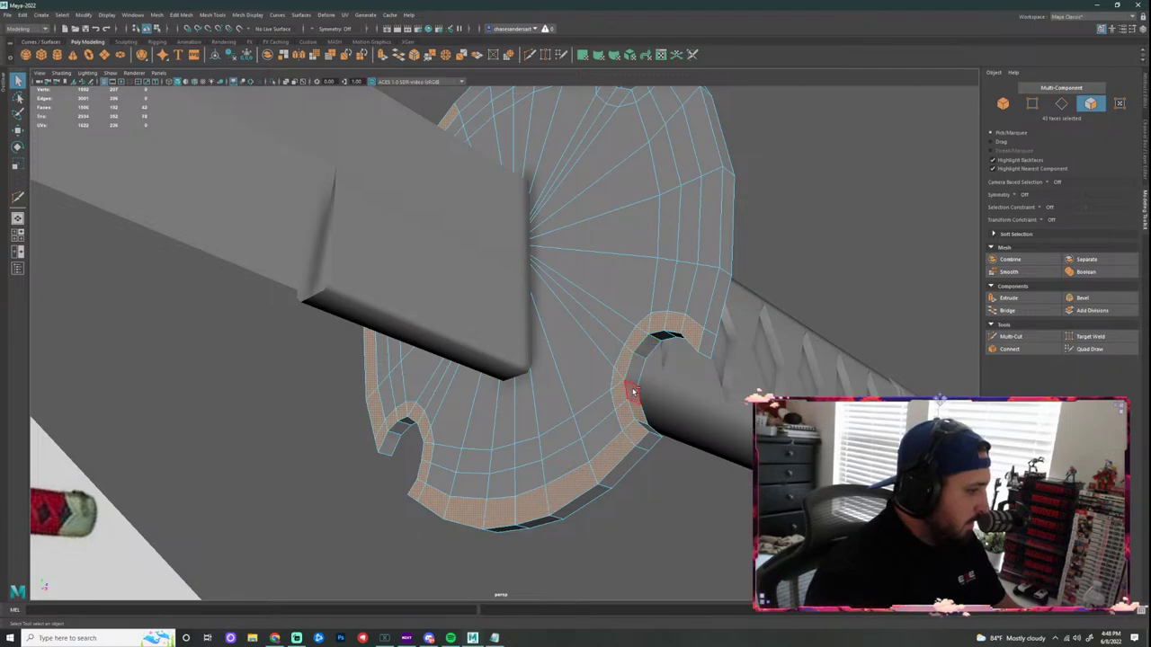
left_click(637, 412, "ctrl")
Step: Add the remaining border faces along the guard's right segment, upper-right notch and top segment to the selection
left_click_drag(719, 415, 773, 449, "alt")
left_click_drag(760, 393, 661, 167, "alt")
left_click_drag(830, 352, 784, 345, "alt")
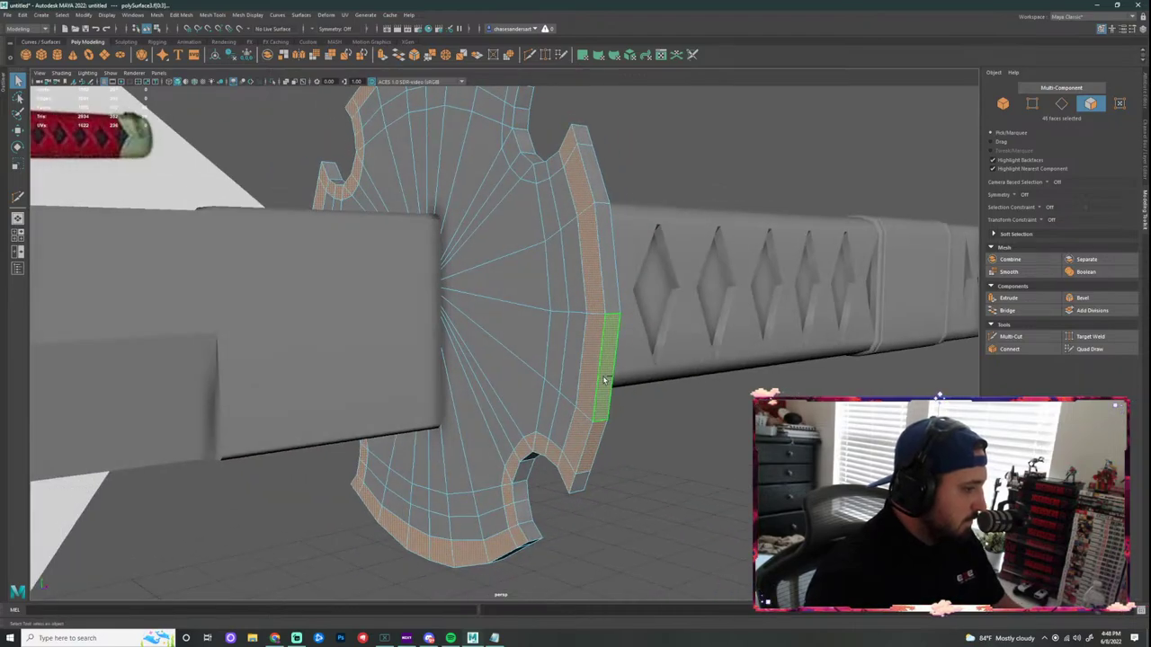
left_click_drag(656, 418, 649, 292, "alt")
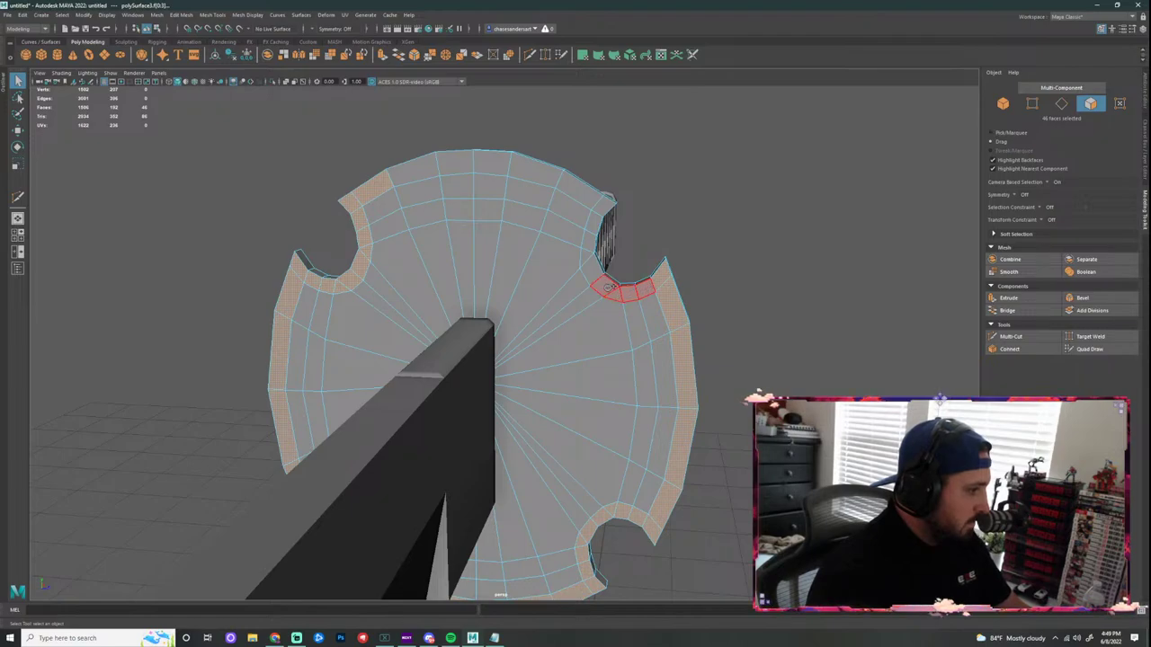
left_click_drag(604, 205, 605, 216)
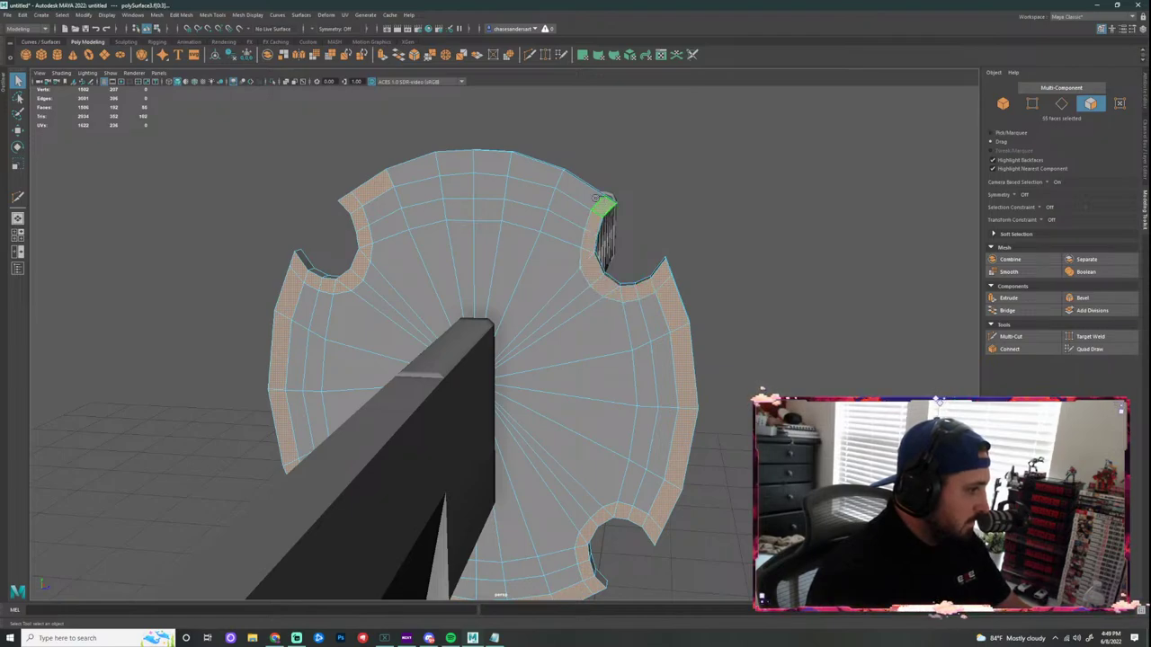
mouse_move(425, 169)
left_mouse_down()
mouse_move(414, 167)
mouse_move(545, 168)
mouse_move(603, 202)
left_mouse_up()
scroll(782, 304, "down", 4)
left_click_drag(783, 304, 739, 312, "alt")
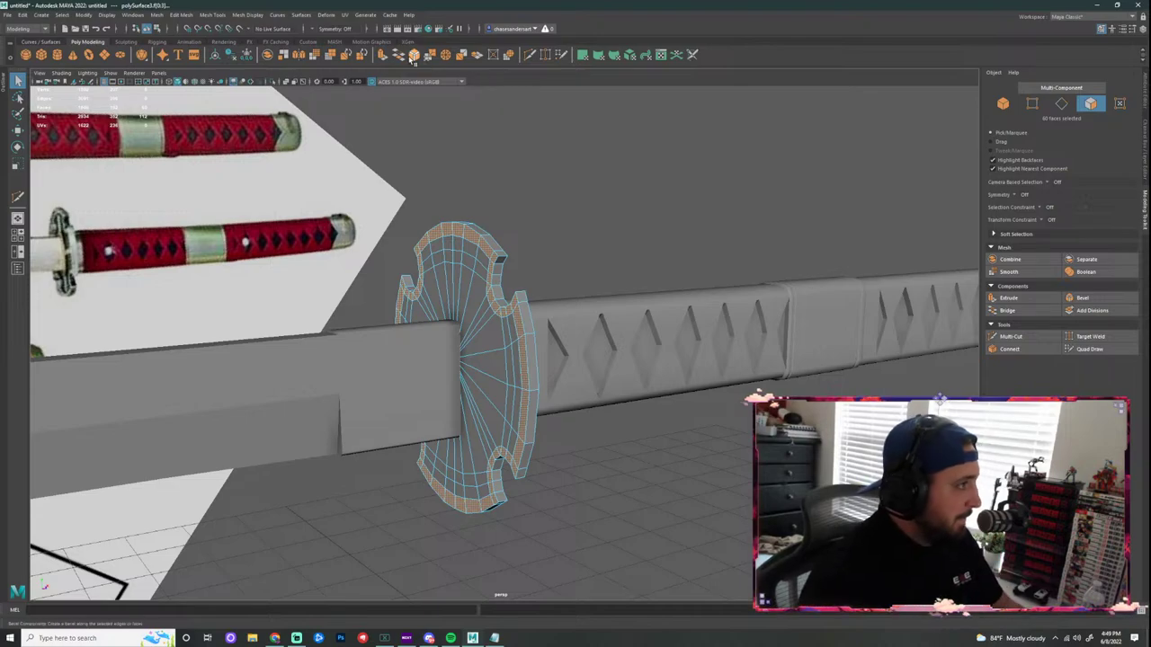
Step: Extrude the selected border faces and move them slightly toward the blade to form a raised rim
key("ctrl+e")
key("w")
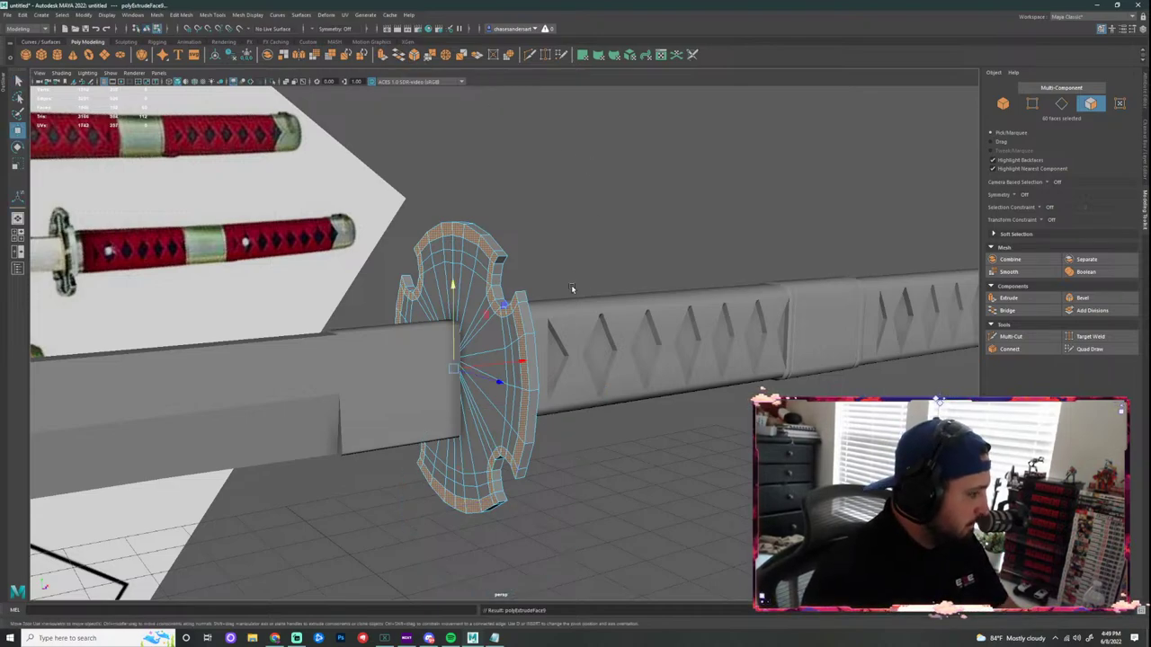
left_click_drag(521, 366, 514, 364)
left_click(580, 258)
Step: Select the guard half as an object and mirror it along X with the axis position set to Bounding box
left_click_drag(579, 258, 676, 247, "alt")
right_click_drag(512, 318, 555, 301)
left_click(654, 280)
scroll(653, 281, "up", 3)
mouse_move(654, 280)
left_mouse_down("alt")
mouse_move(563, 282)
mouse_move(653, 266)
left_mouse_up("alt")
left_click(563, 283)
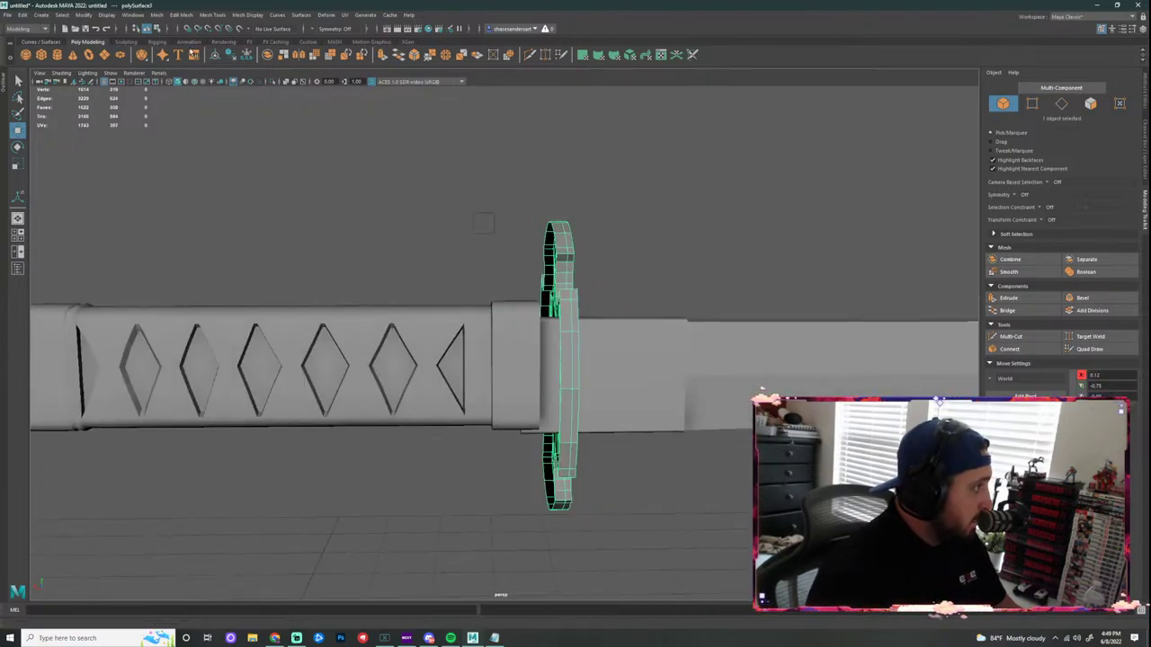
left_click(158, 16)
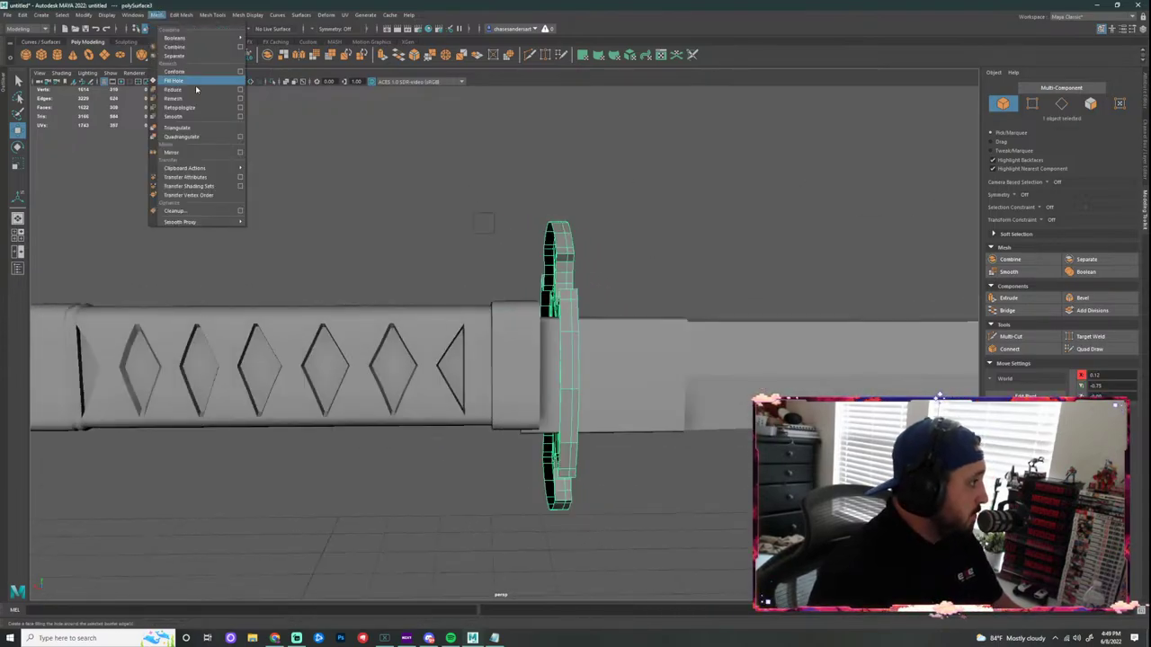
left_click(197, 154)
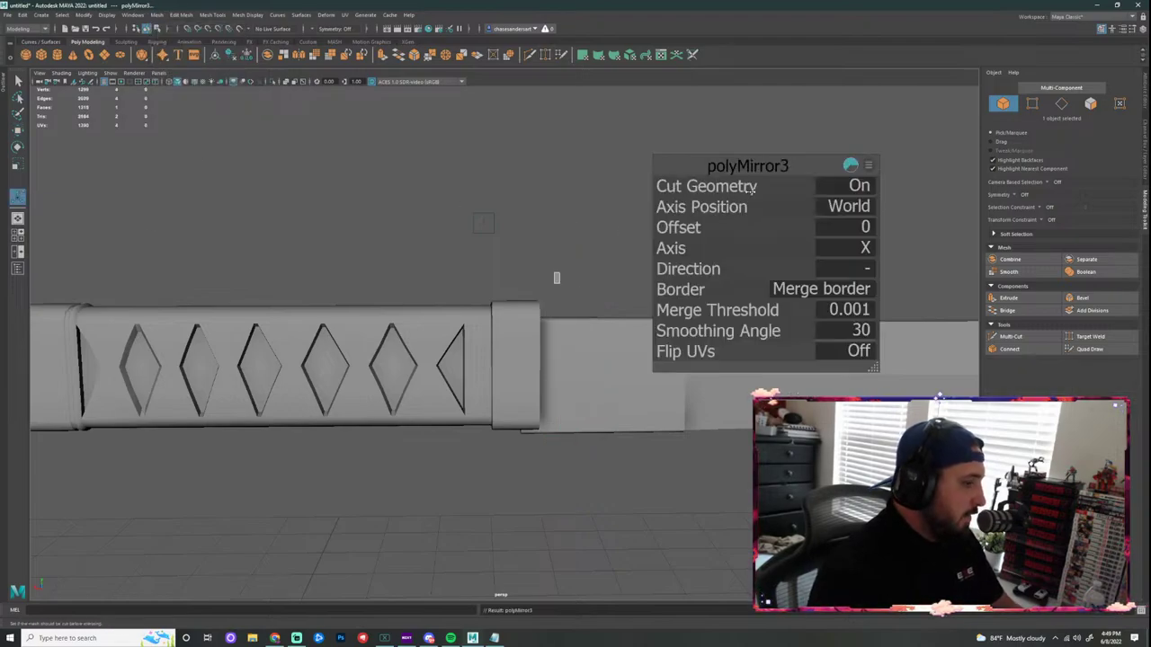
left_click(861, 214)
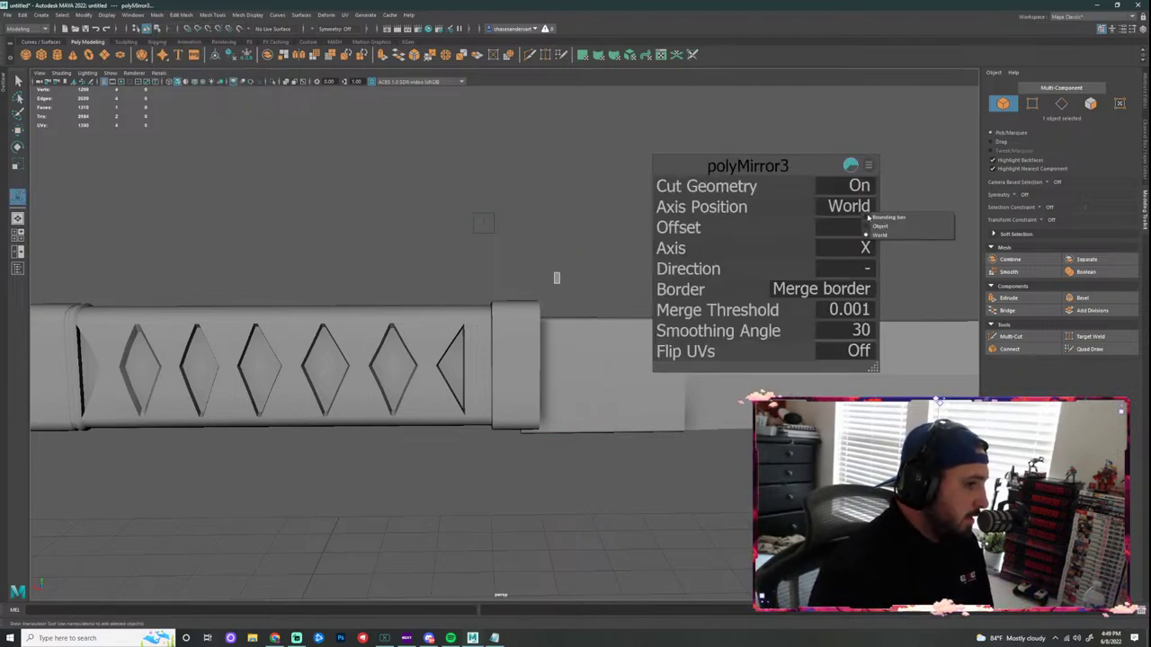
left_click(878, 219)
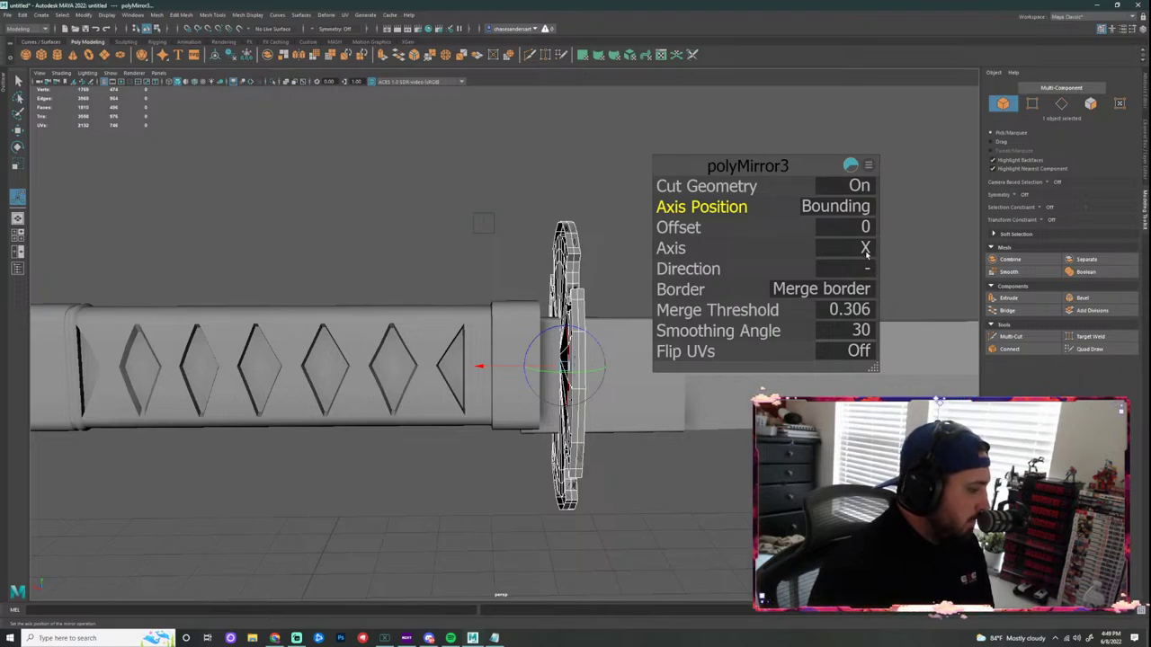
Step: Keep the guard mirror in the negative direction and set its merge threshold to 0.01
scroll(602, 261, "up", 2)
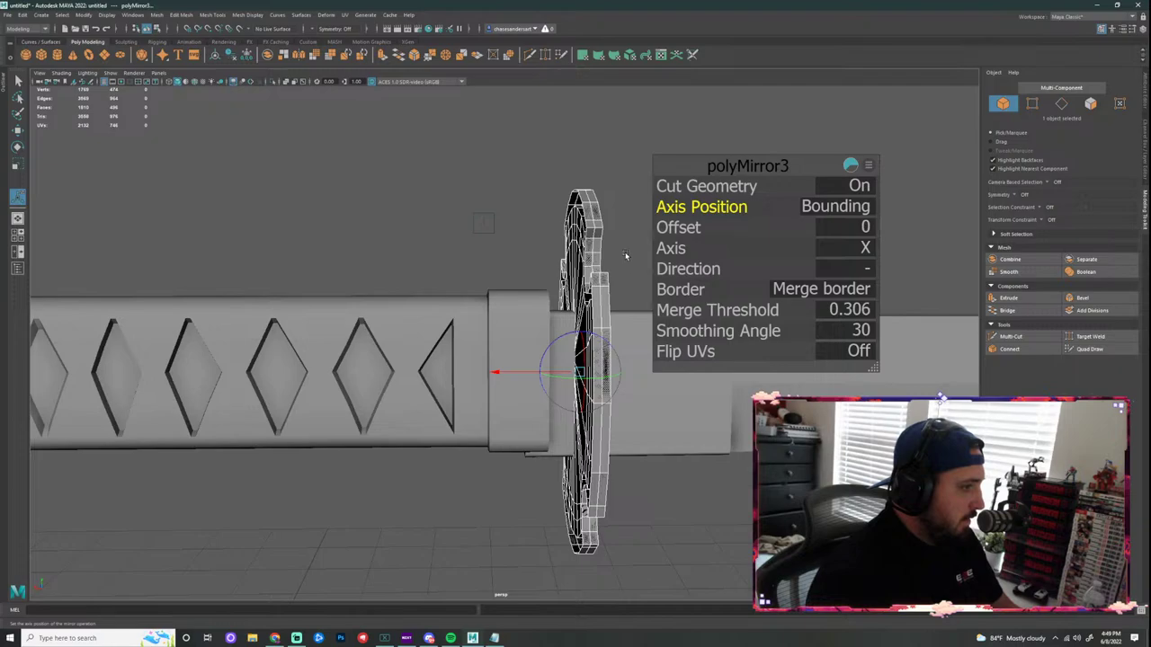
mouse_move(625, 257)
left_mouse_down("alt")
mouse_move(663, 255)
mouse_move(655, 270)
mouse_move(627, 261)
left_mouse_up("alt")
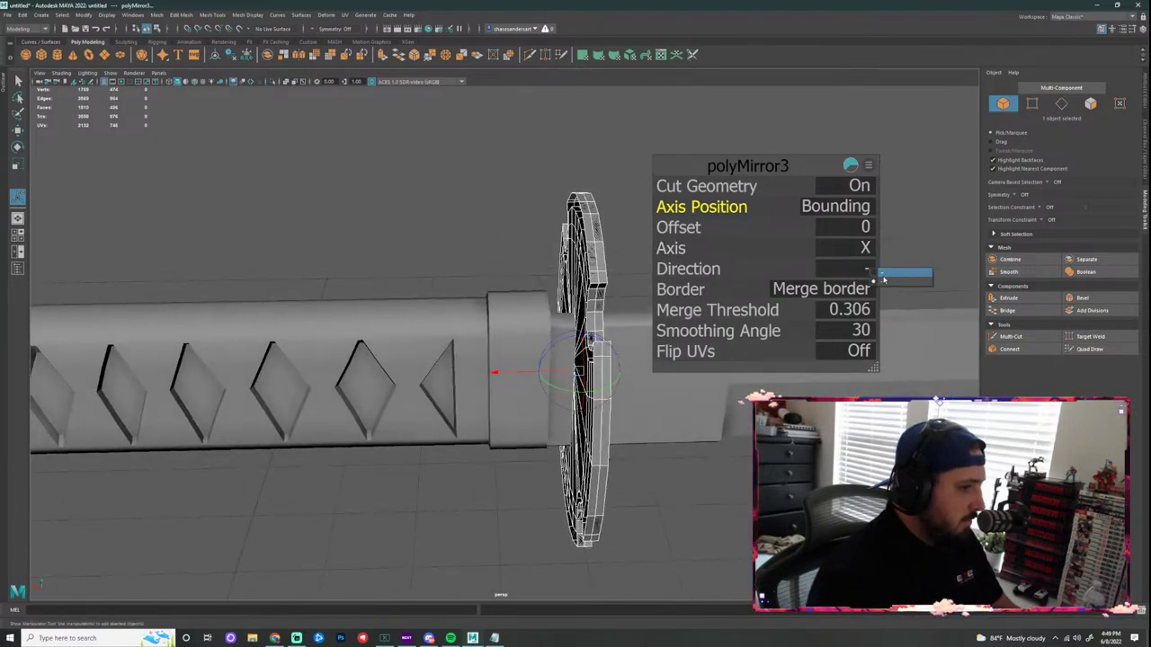
left_click(866, 271)
left_click(871, 270)
left_click(883, 280)
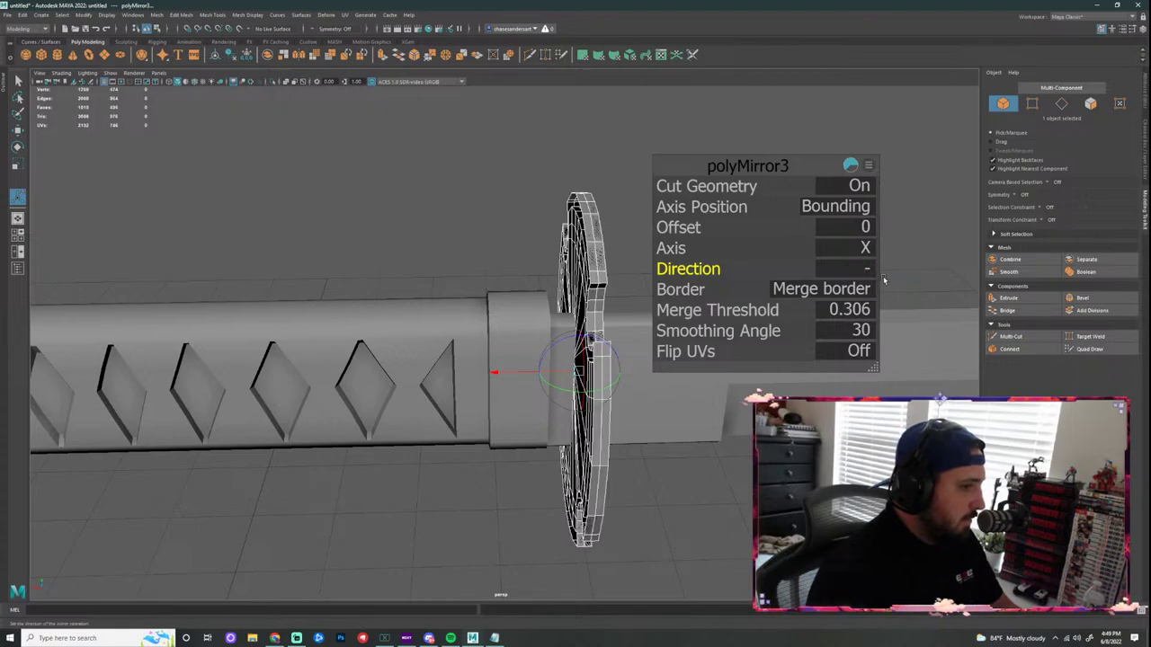
left_click(866, 309)
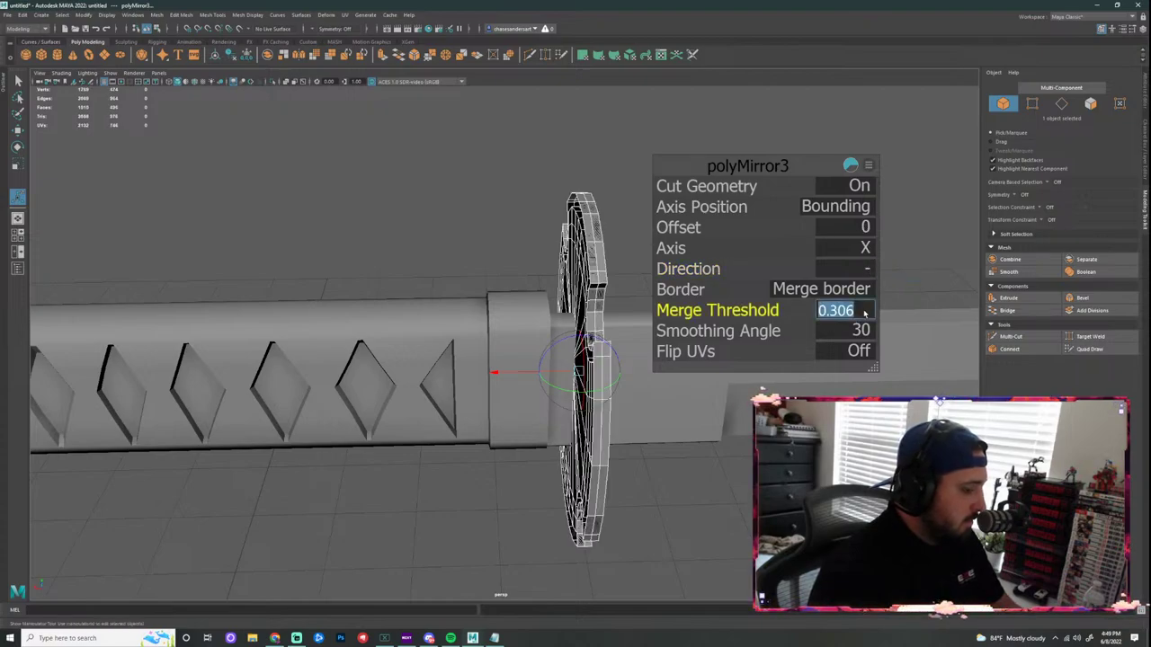
type("0")
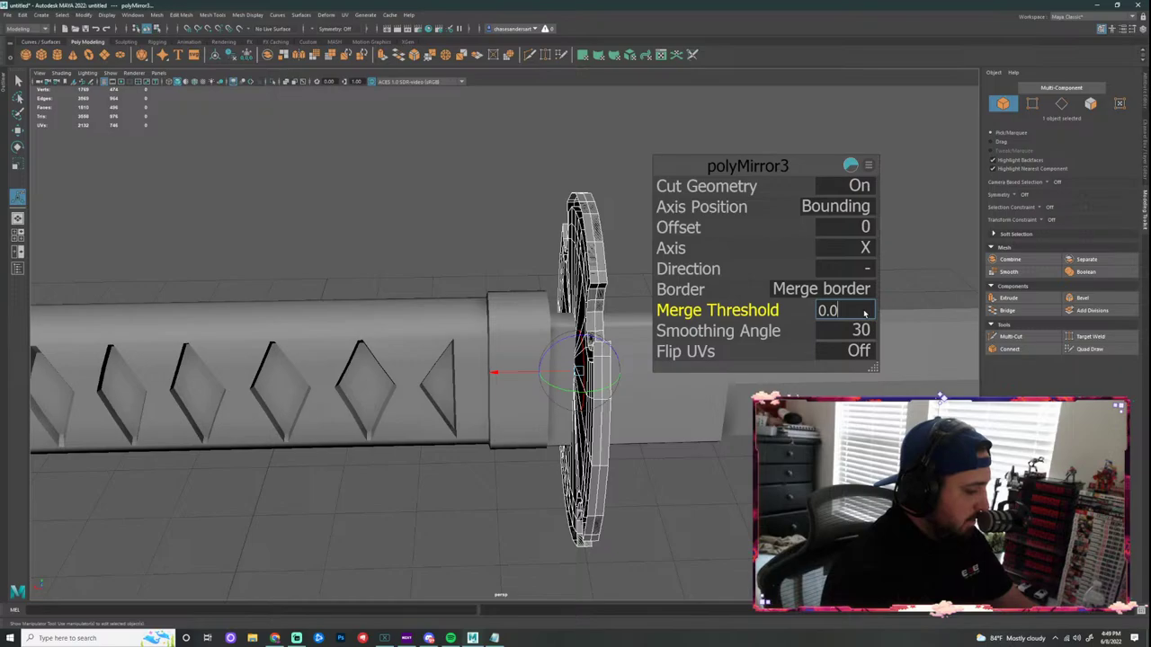
key("Return")
Step: Try both mirror directions on the guard together with a negative offset of about -0.1
left_click_drag(722, 372, 1079, 404, "alt")
left_click_drag(630, 377, 814, 357, "alt")
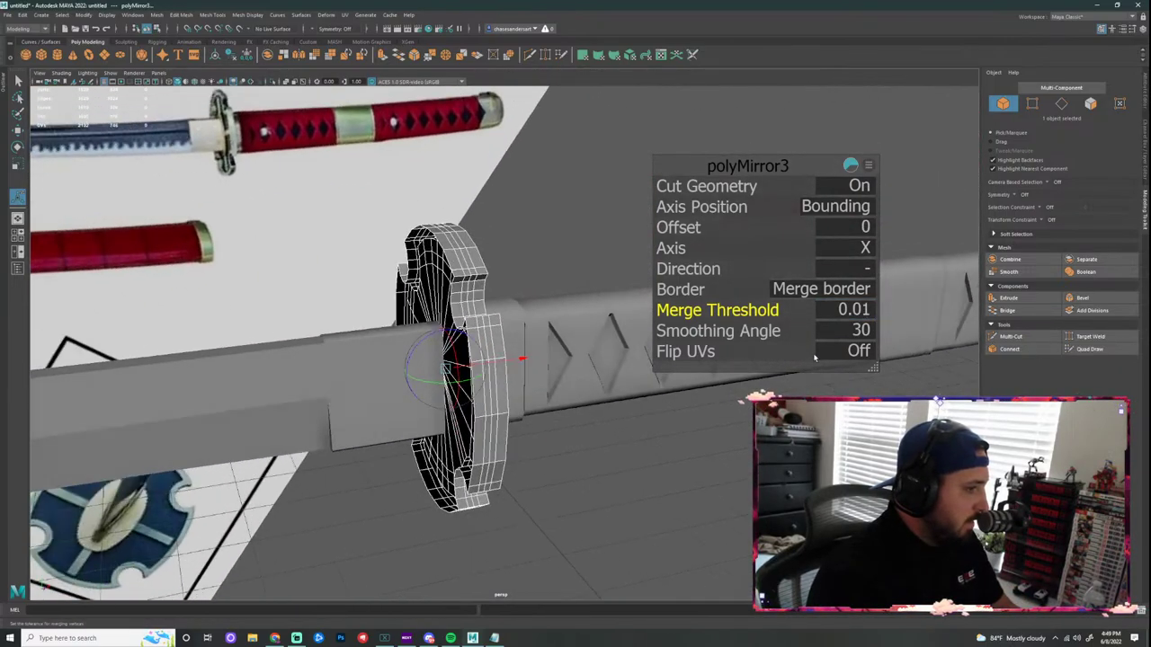
left_click(869, 269)
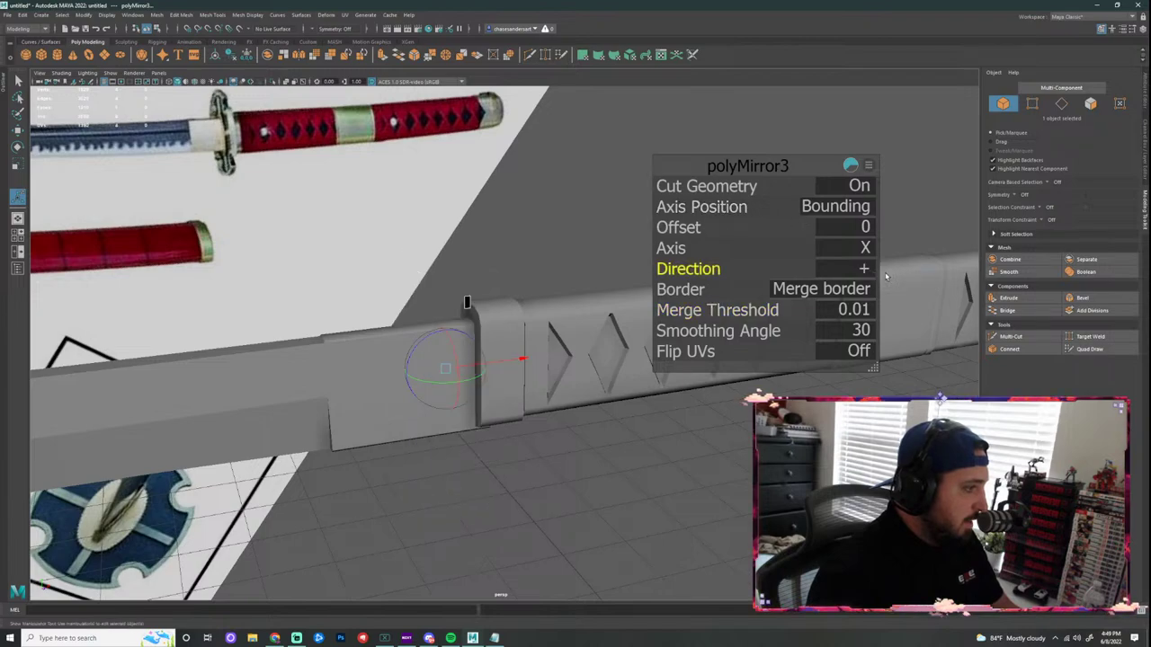
left_click(870, 270)
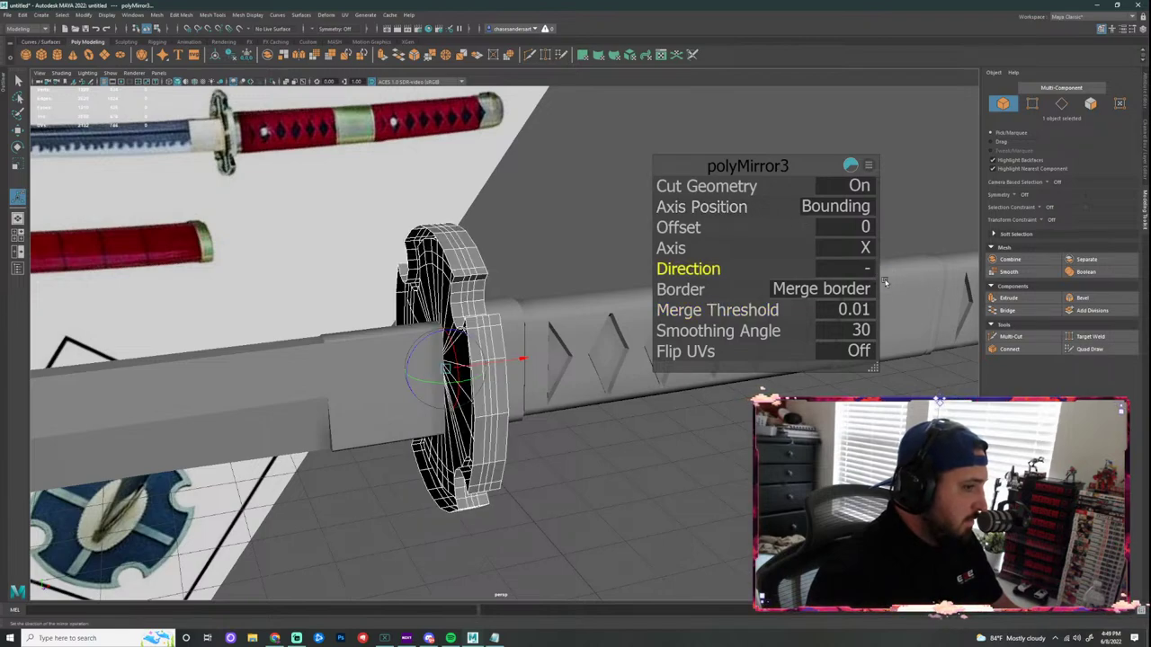
left_click_drag(617, 449, 608, 440, "alt")
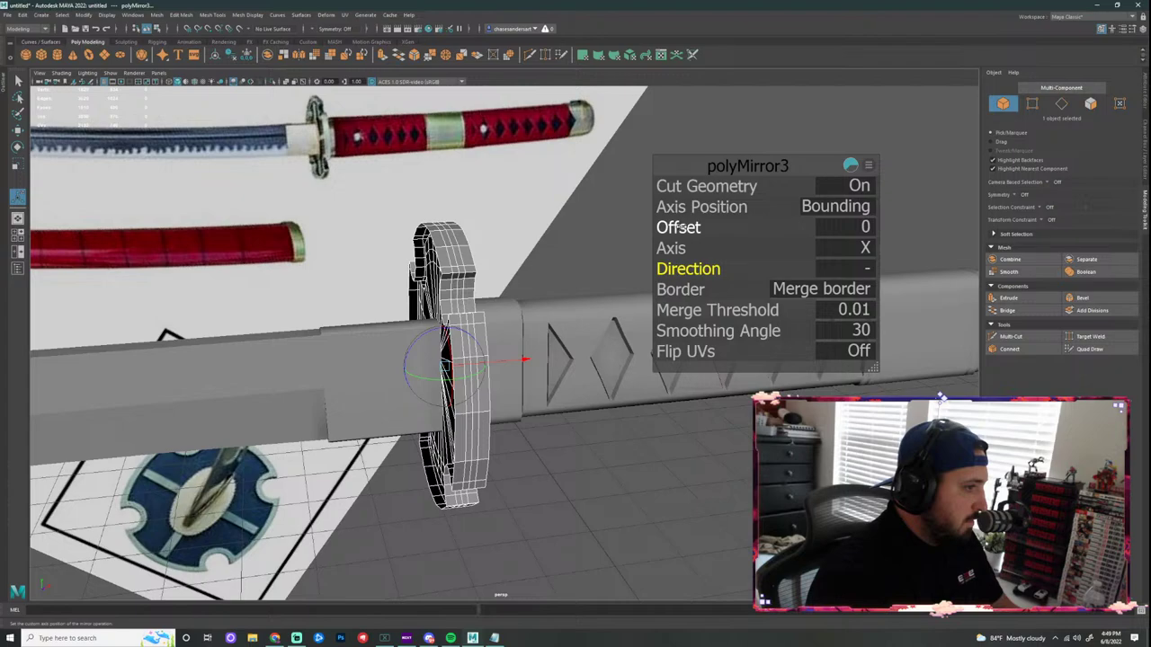
left_click_drag(685, 226, 670, 228)
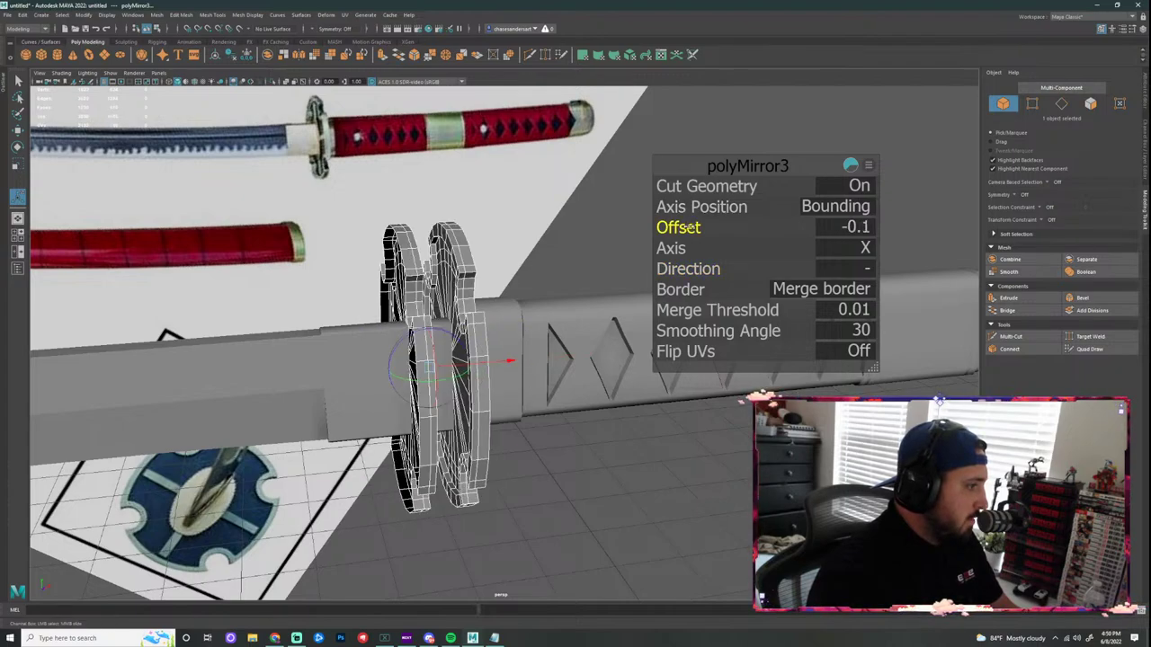
left_click_drag(629, 274, 785, 253, "alt")
left_click(874, 269)
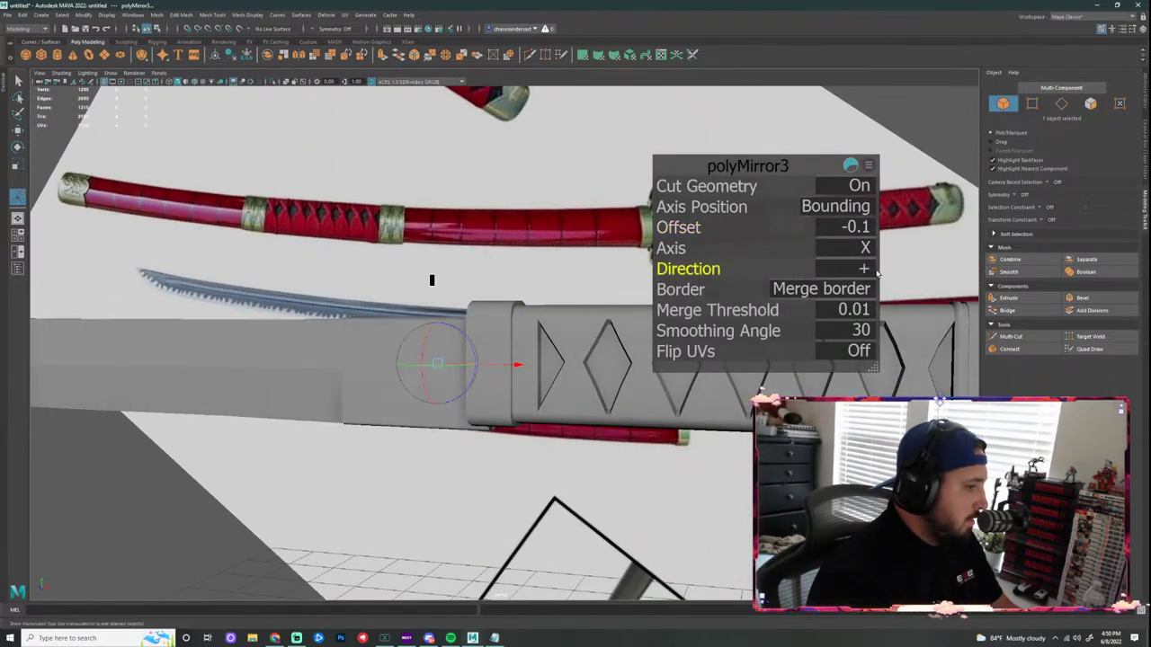
left_click(871, 270)
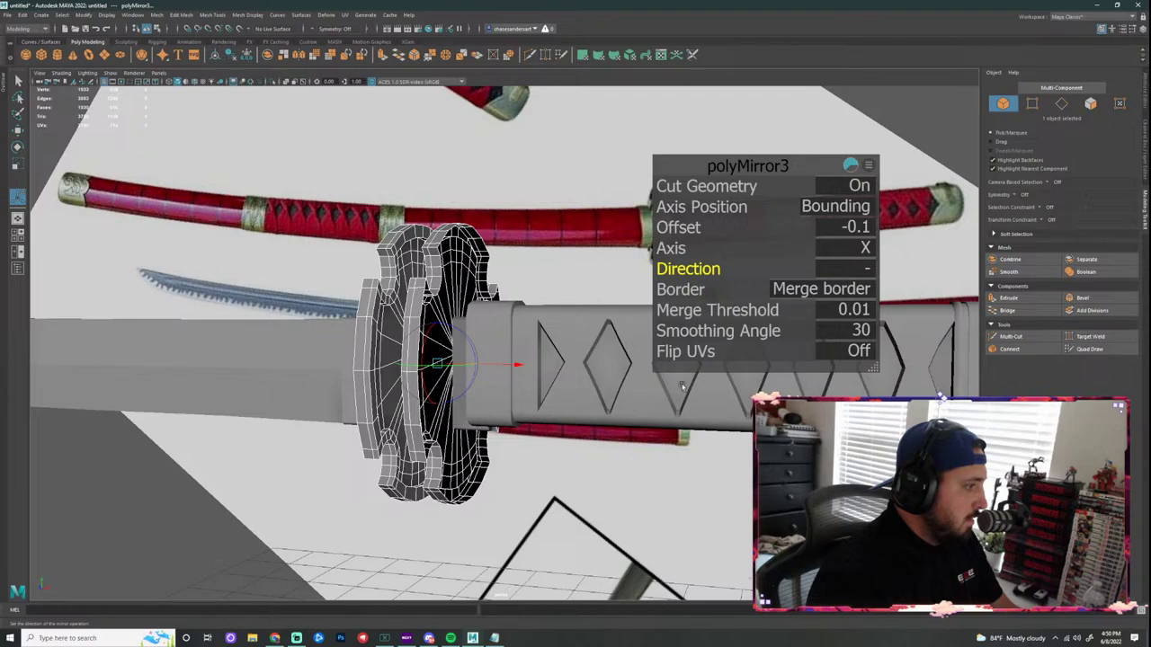
left_click_drag(544, 365, 746, 379, "alt")
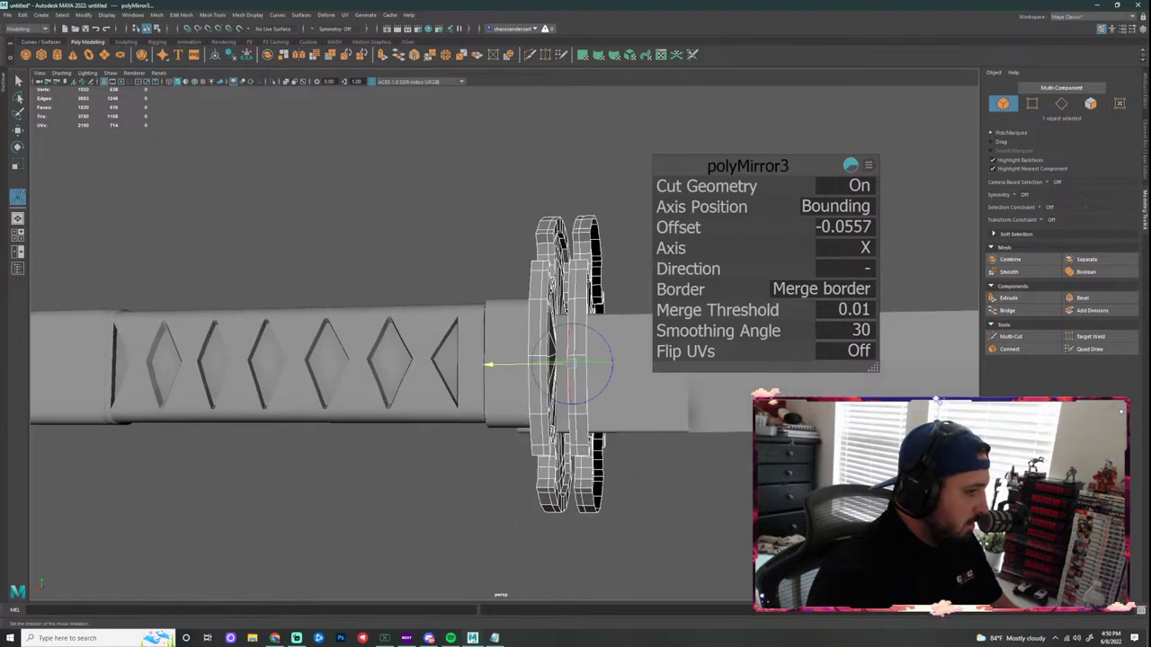
Step: Set the guard mirror's direction to + and adjust its offset to 0.0893
left_click(868, 269)
left_click(886, 276)
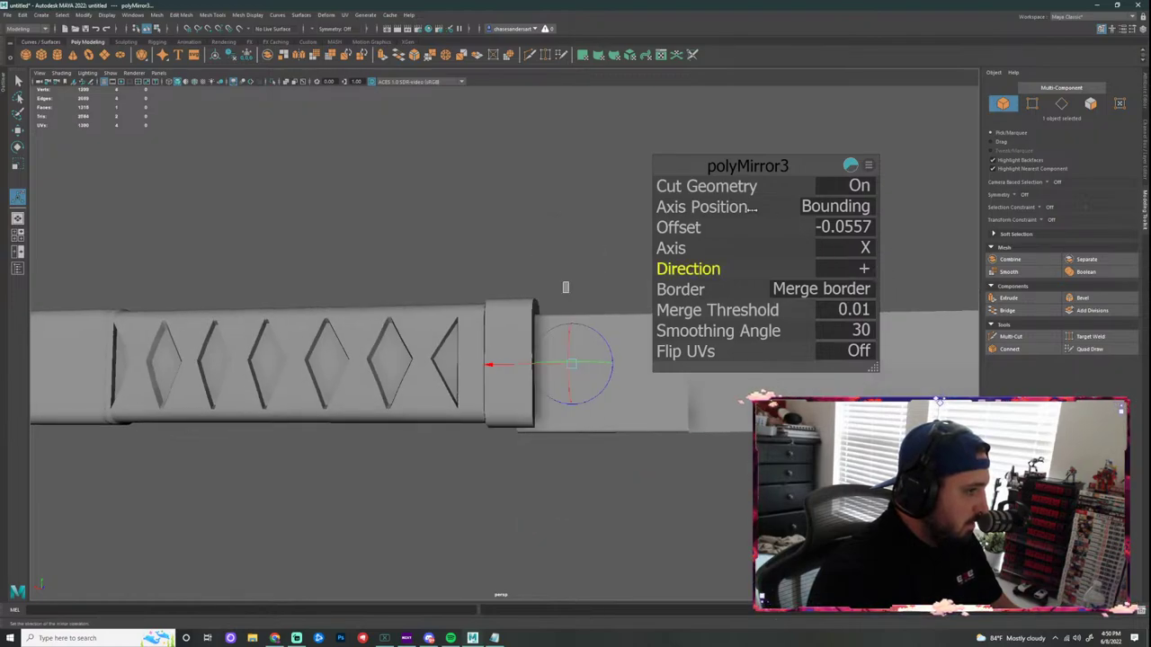
mouse_move(688, 228)
left_mouse_down()
mouse_move(712, 228)
mouse_move(696, 227)
left_mouse_up()
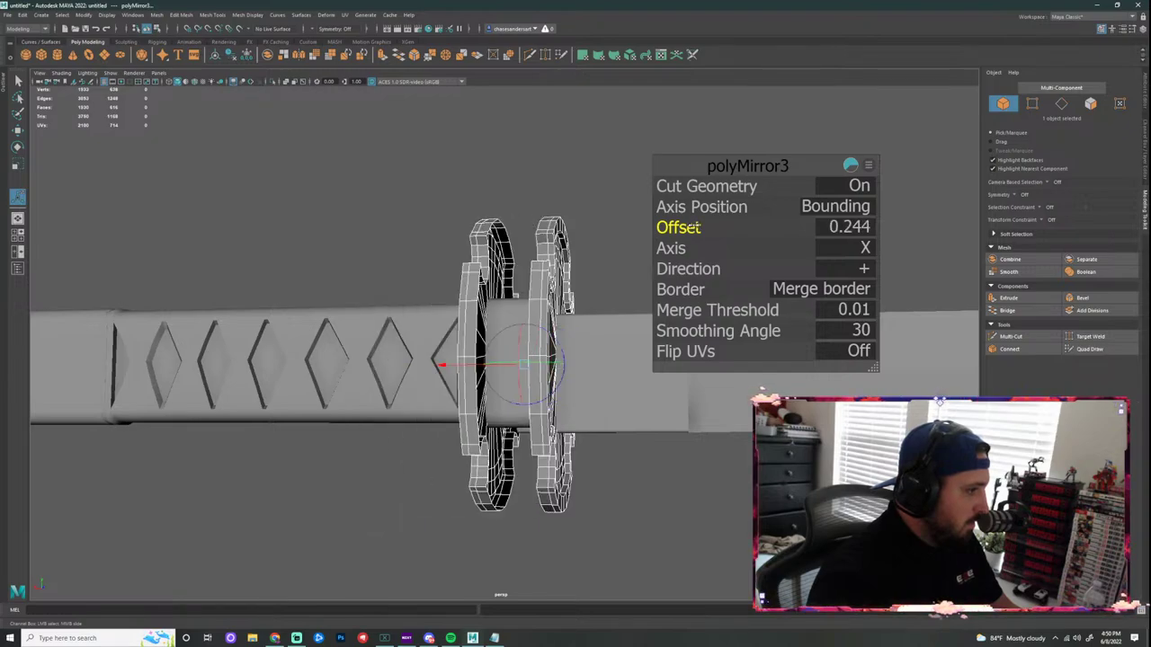
left_click_drag(607, 269, 620, 328, "alt")
left_click_drag(447, 366, 468, 385)
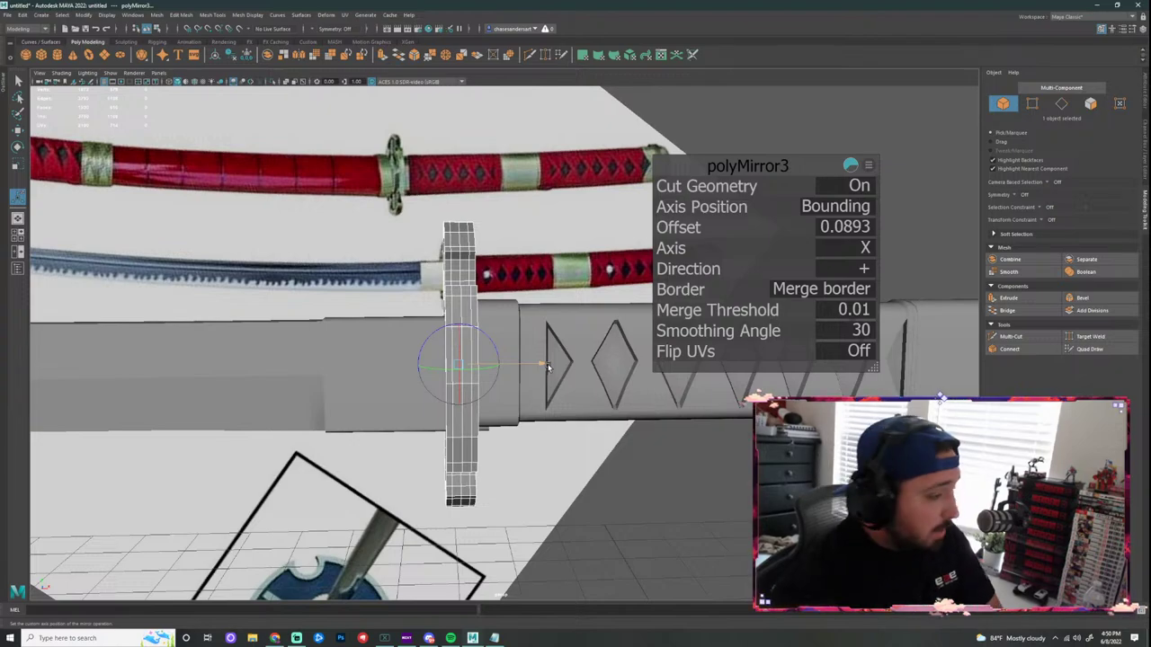
left_click_drag(579, 461, 618, 336, "alt")
Step: Examine the mirrored guard's rim edges and how the guard sits against the blade and handle
left_click(576, 311)
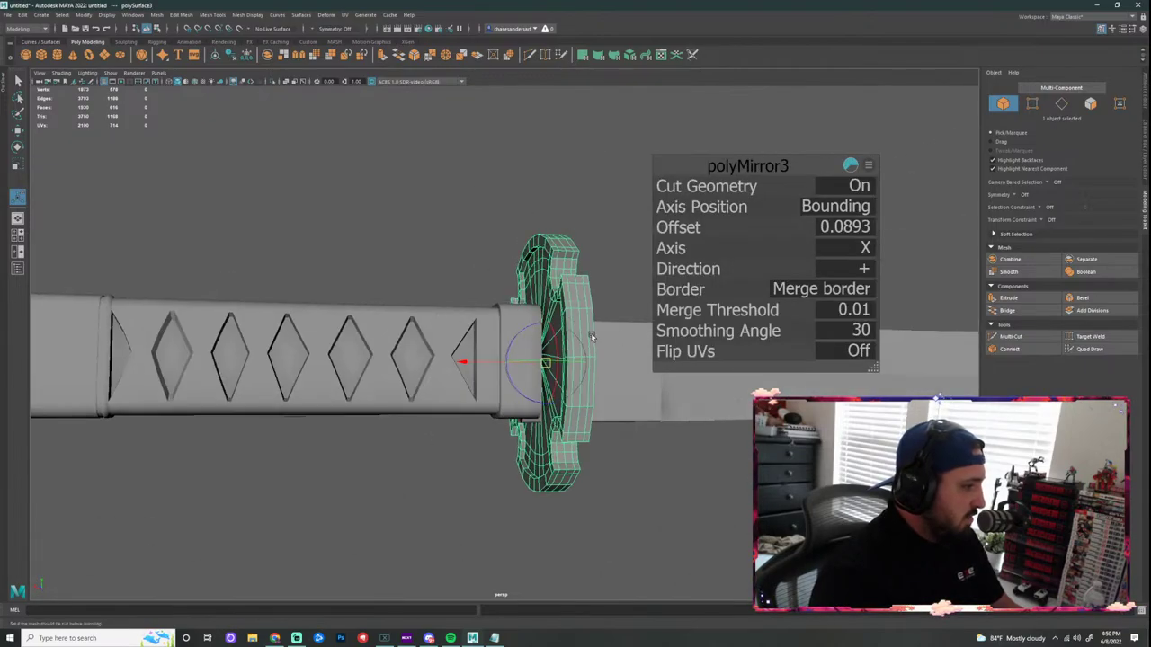
right_click_drag(592, 334, 601, 280)
key("q")
scroll(608, 279, "up", 3)
scroll(645, 254, "up", 2)
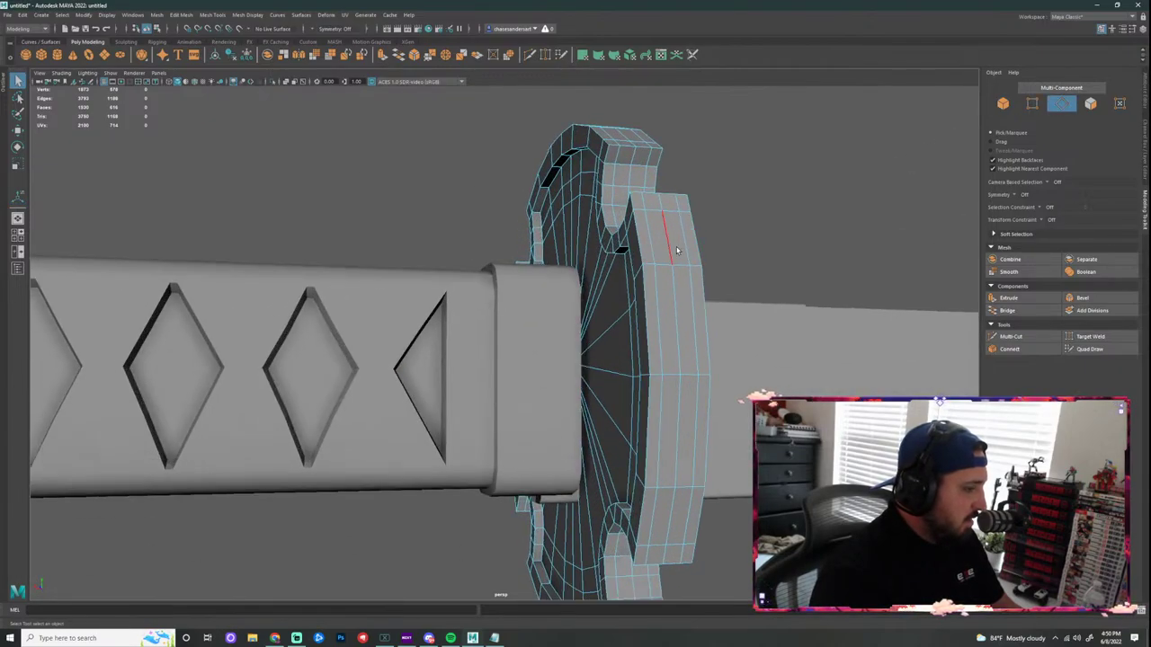
scroll(674, 254, "down", 3)
right_click_drag(564, 304, 612, 289)
left_click(686, 257)
scroll(686, 258, "down", 3)
left_click_drag(620, 261, 525, 290, "alt")
left_click(532, 364)
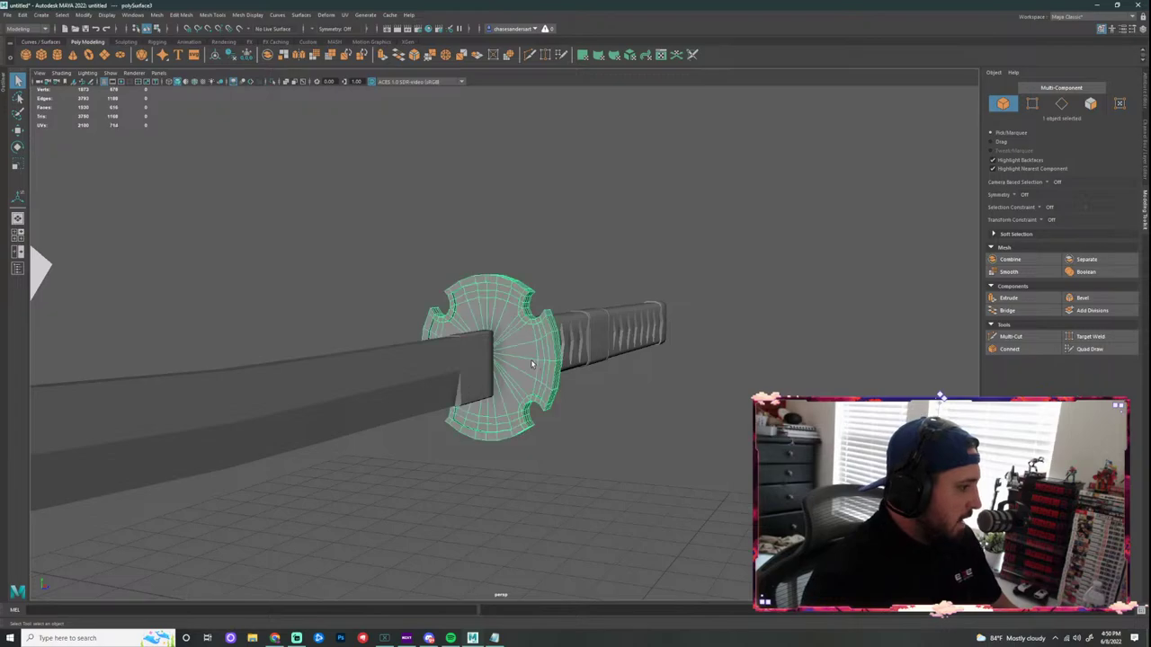
left_click_drag(639, 358, 566, 364, "alt")
left_click(567, 367)
left_click(545, 365)
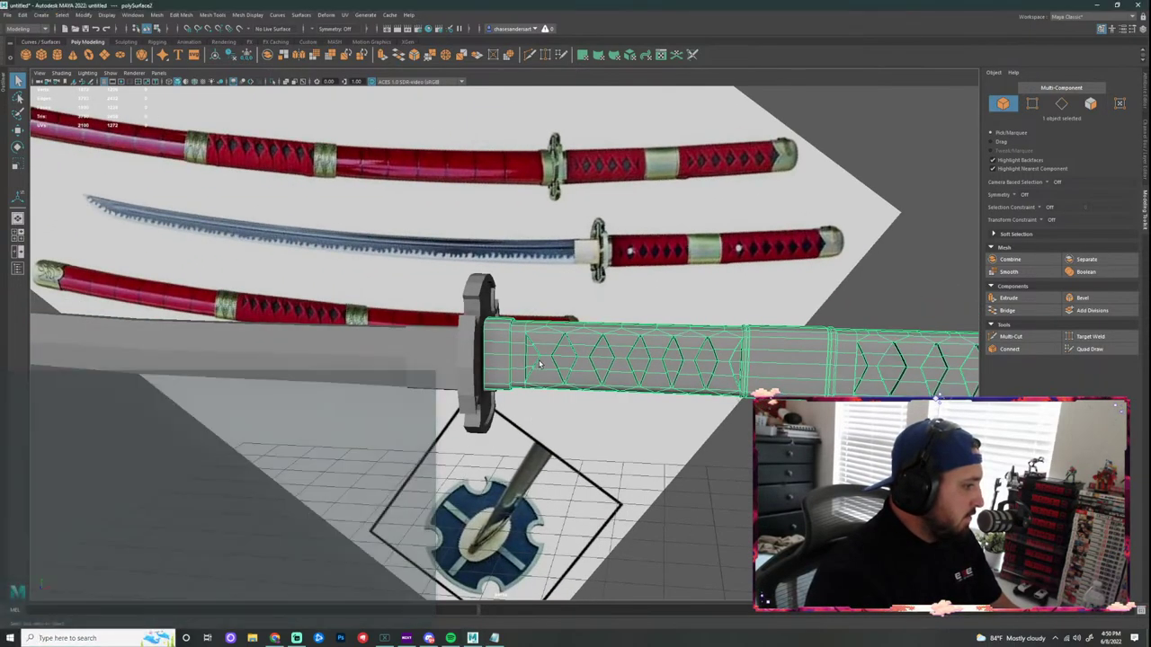
left_click_drag(530, 403, 557, 409, "alt")
Step: Select the blade and move it slightly upward to line it up with the handle and guard
left_click(485, 373)
left_click_drag(485, 378, 503, 323, "alt")
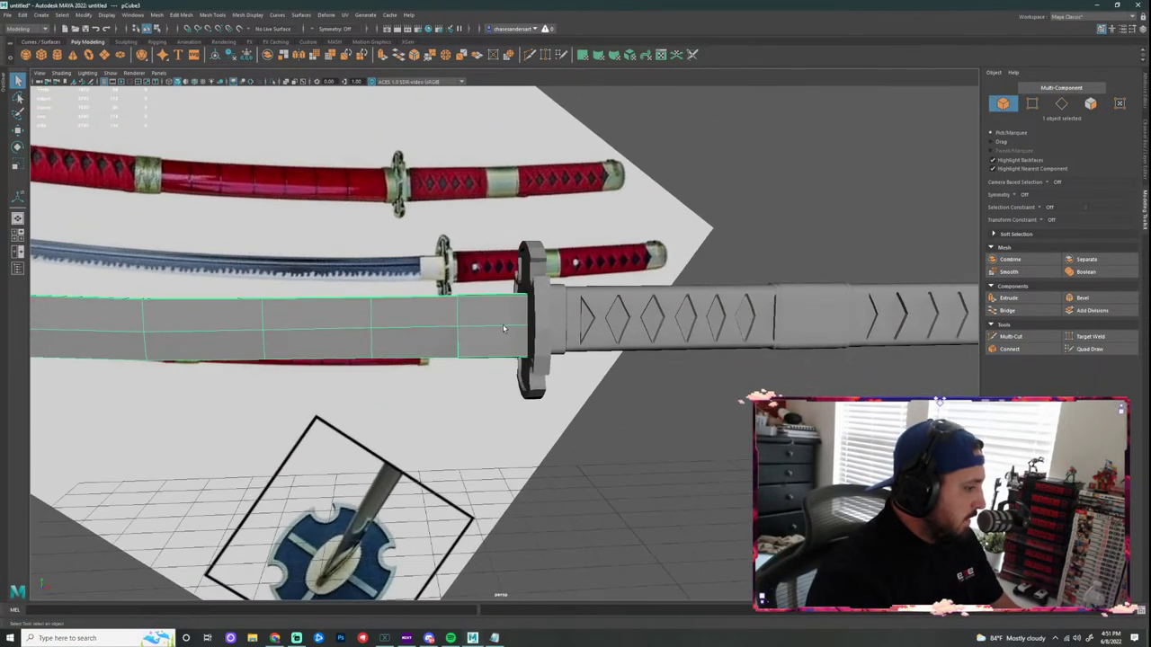
key("w")
left_click_drag(505, 249, 506, 248)
left_click(162, 17)
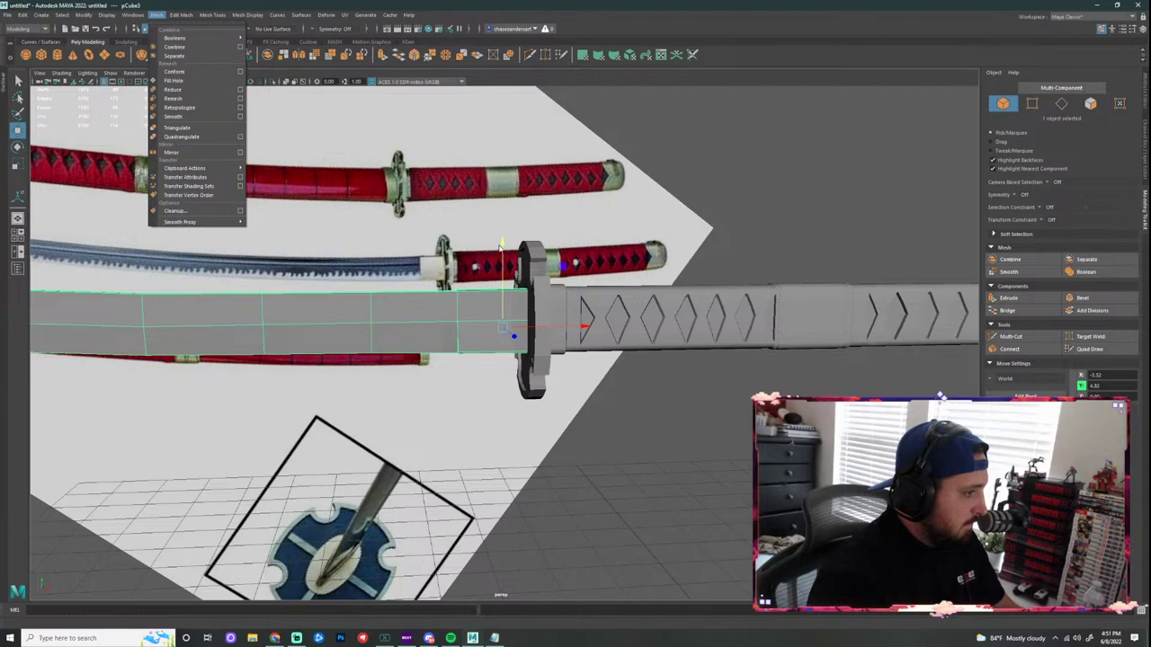
left_click(603, 396)
scroll(603, 395, "up", 3)
left_click_drag(603, 395, 583, 374, "alt")
left_click(508, 306)
left_click_drag(508, 306, 530, 323, "alt")
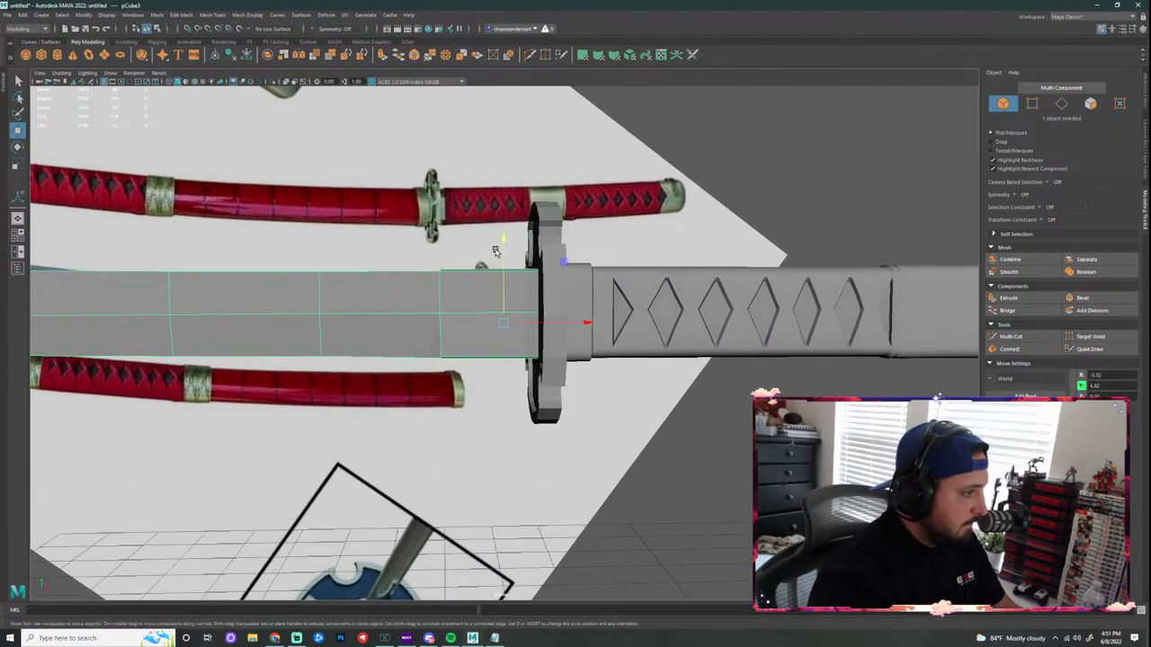
left_click_drag(501, 240, 500, 241)
left_click(655, 404)
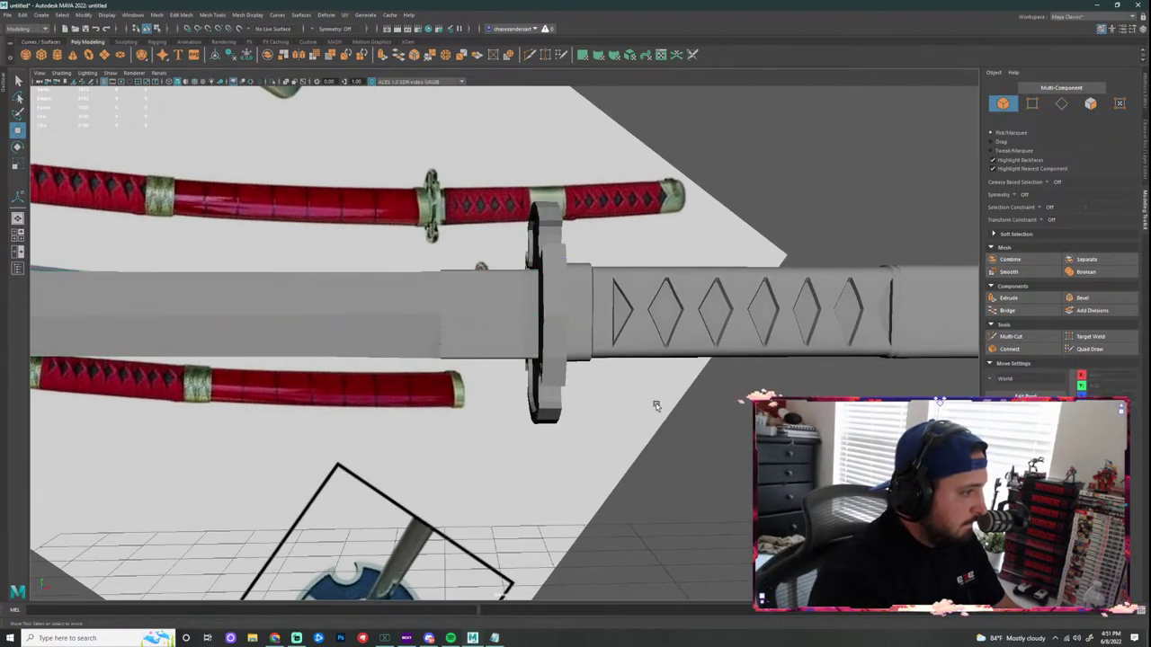
Step: Inspect the sword's alignment with the handle selected and switch to the enlarged front view
right_click_drag(655, 403, 513, 416, "alt")
left_click_drag(513, 415, 859, 420, "alt")
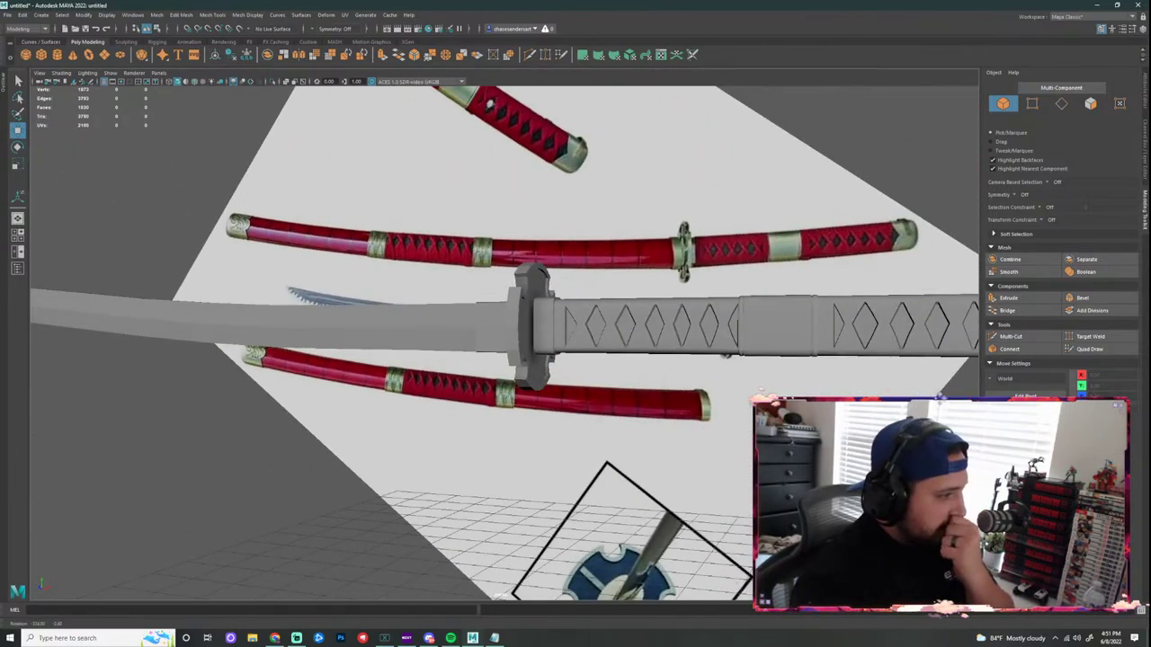
left_click(596, 339)
left_click_drag(561, 395, 620, 351, "alt")
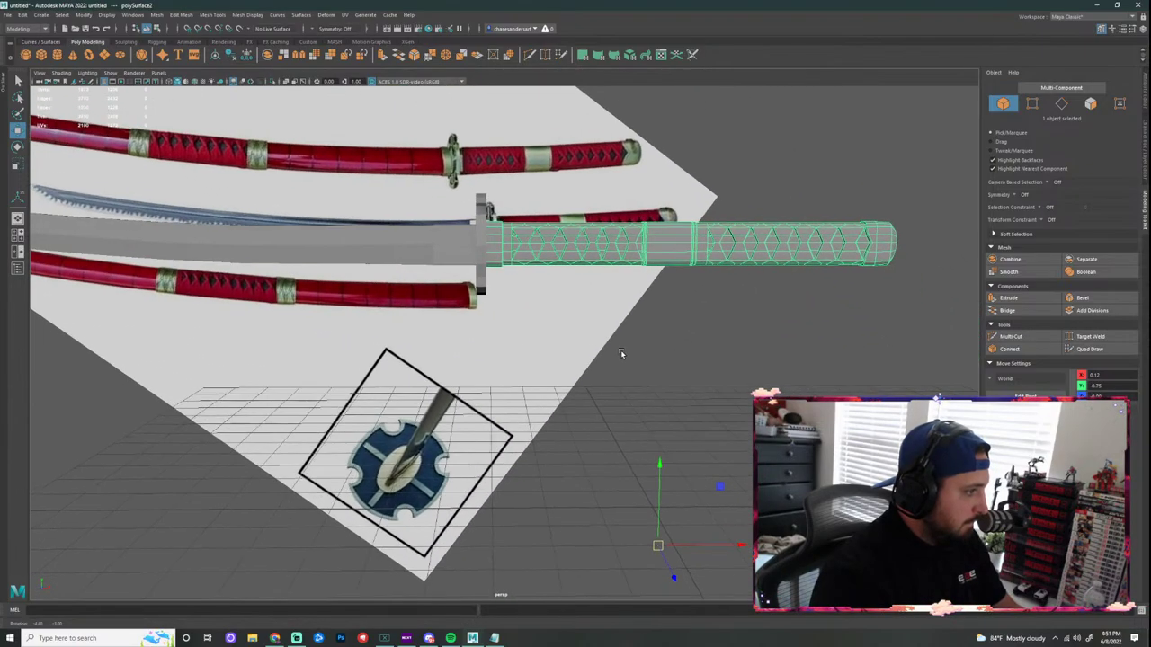
key("space")
key("space")
key("space")
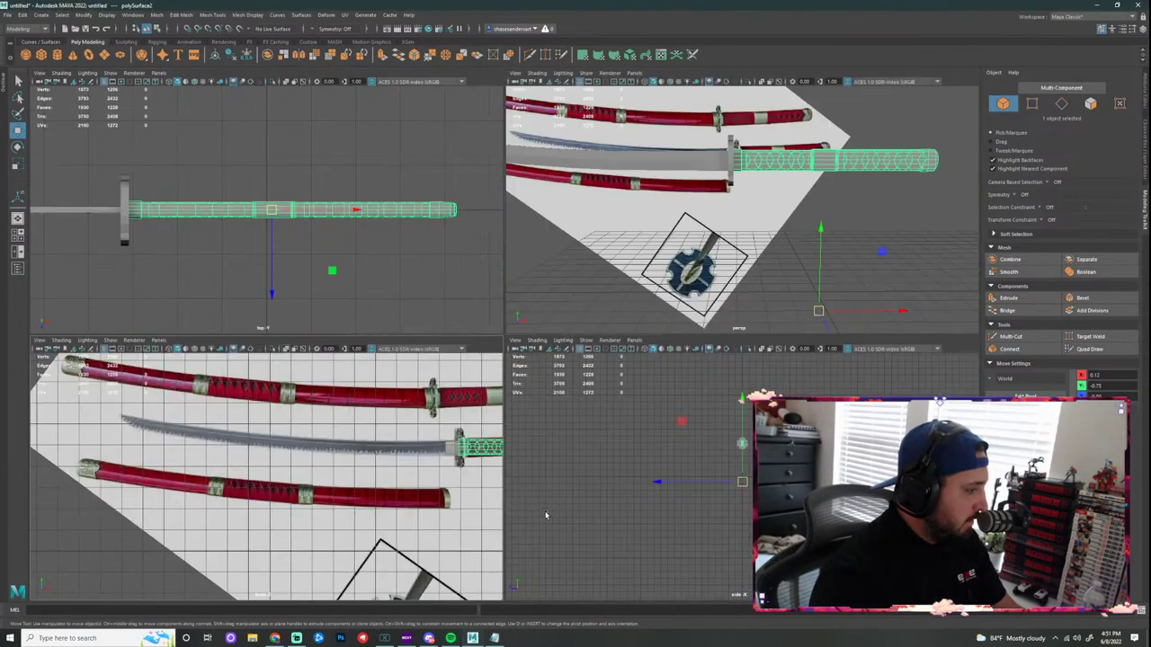
key("space")
right_click_drag(624, 411, 604, 389, "alt")
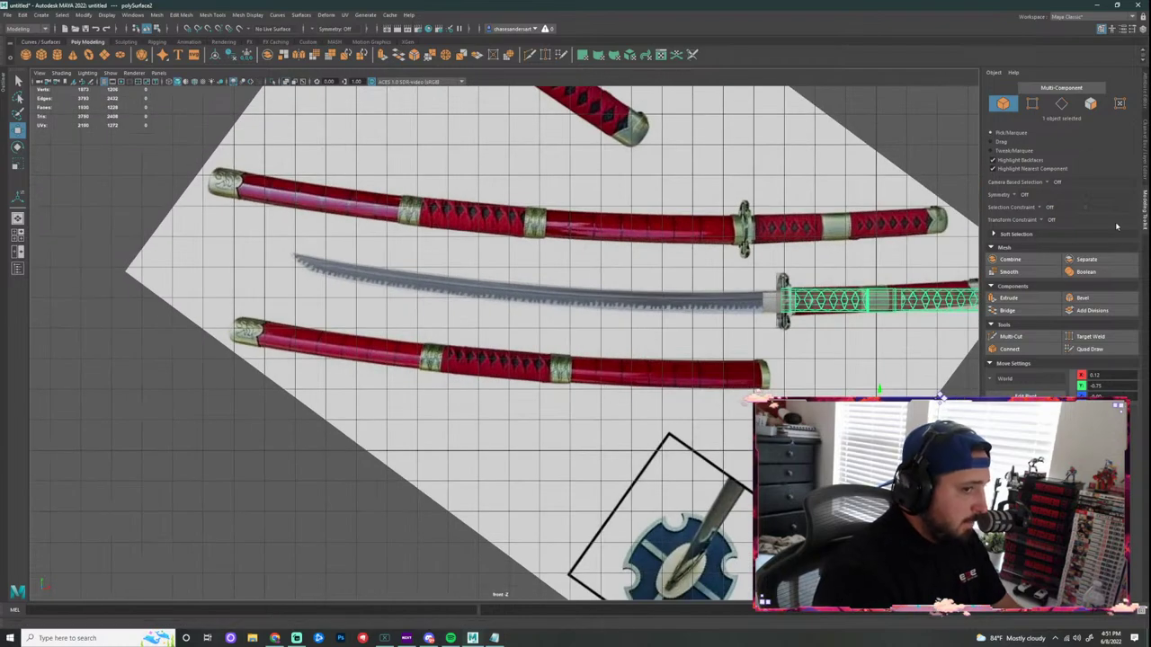
Step: Hide the reference image layer and turn off X-ray display in the front view
left_click(1146, 166)
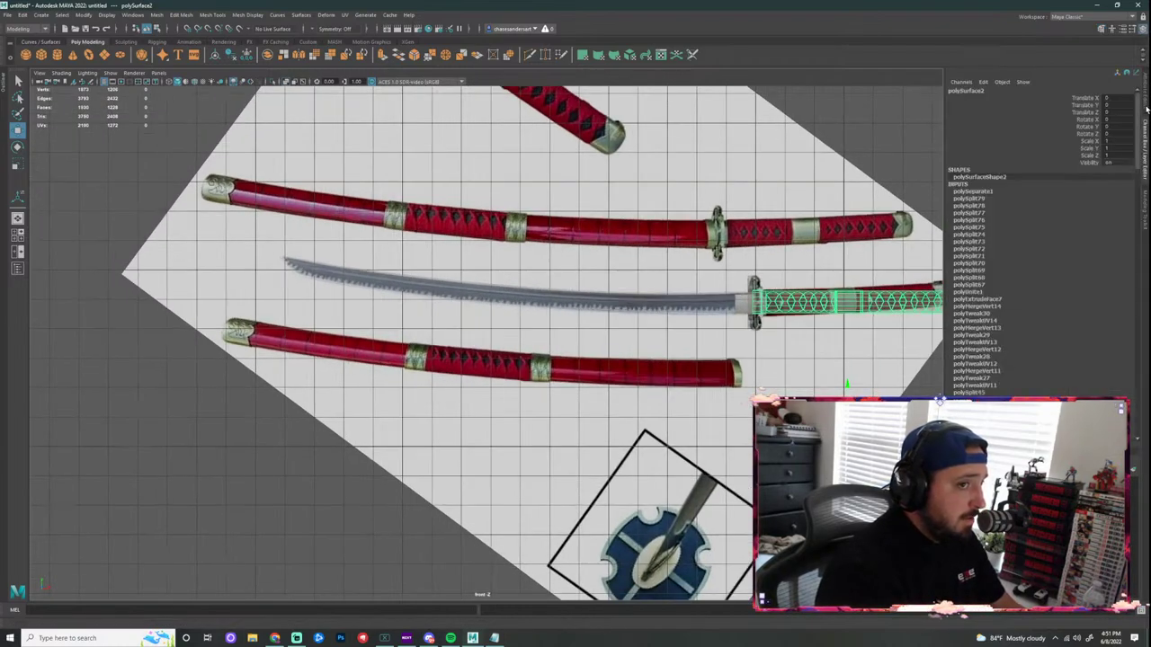
left_click(954, 485)
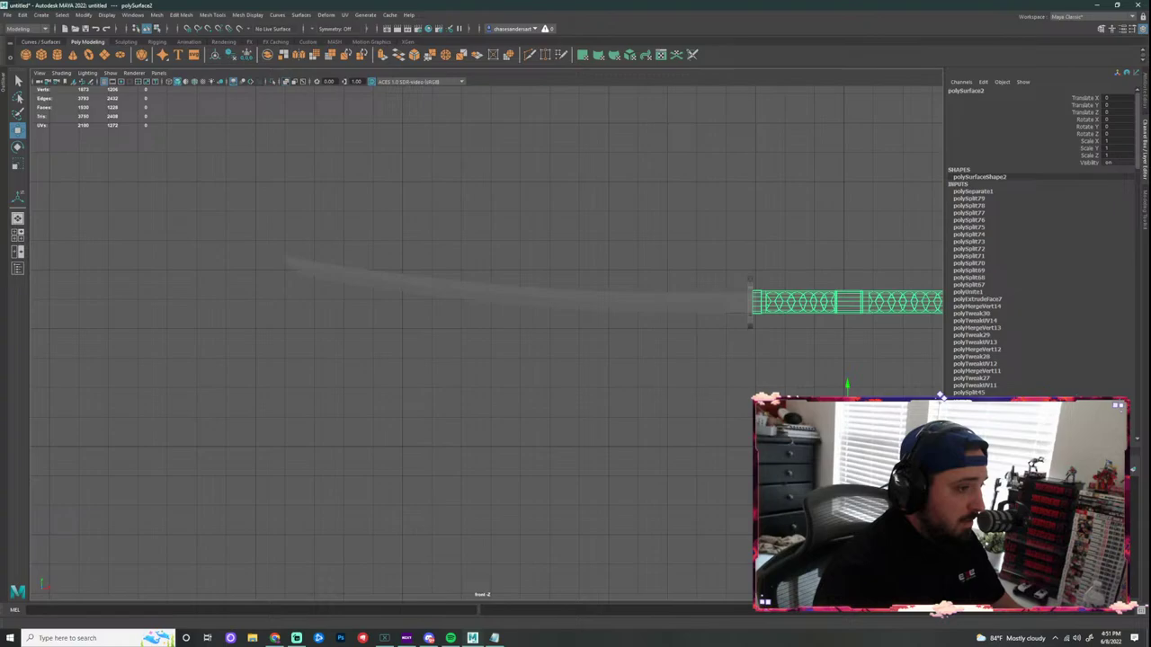
right_click_drag(765, 329, 798, 340, "alt")
middle_click_drag(799, 339, 527, 336, "alt")
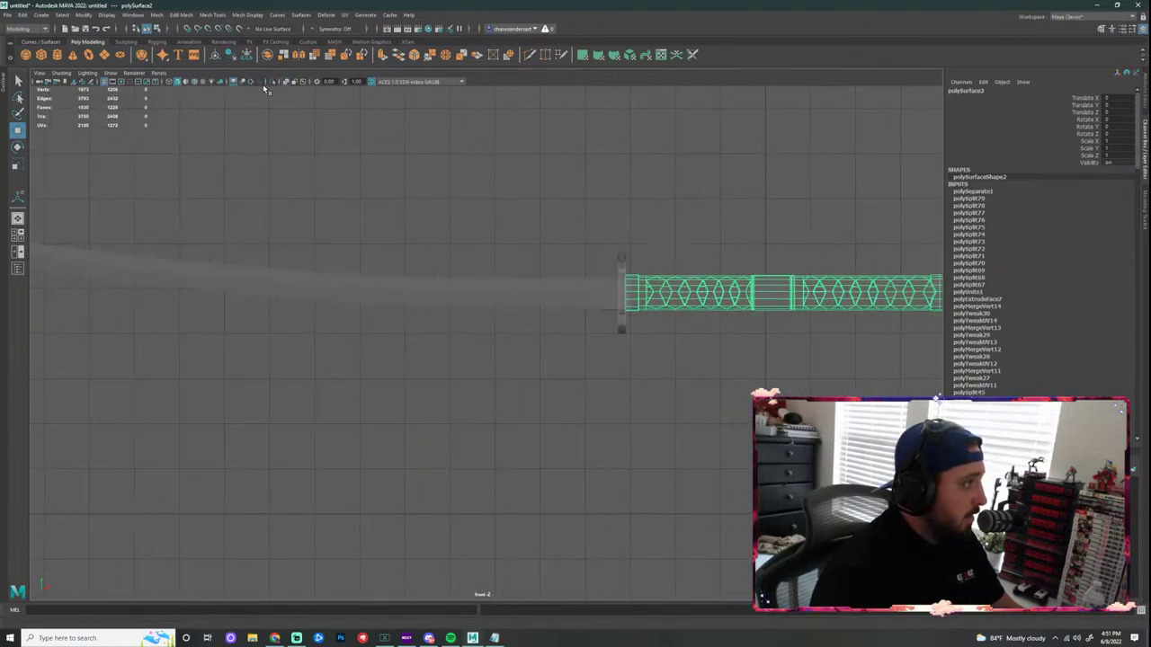
scroll(701, 360, "up", 2)
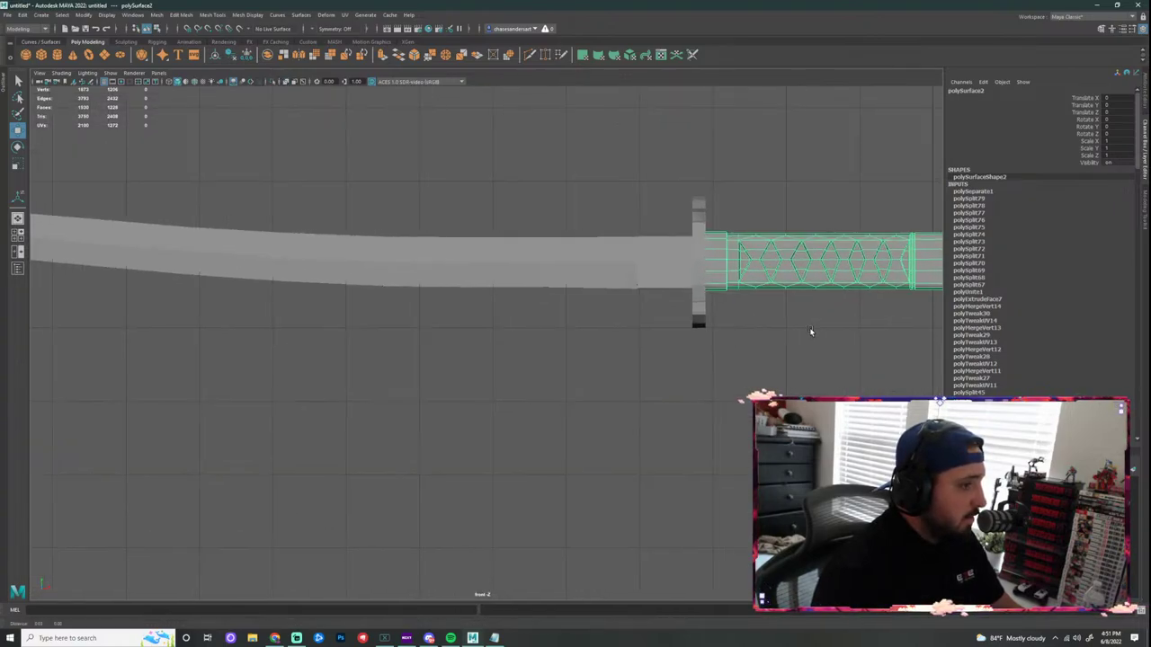
middle_click_drag(810, 329, 514, 275, "alt")
Step: Nudge the blade vertically to Translate Y 4.837 and display wireframes over the shaded models
left_click(456, 268)
left_click_drag(441, 168, 445, 159)
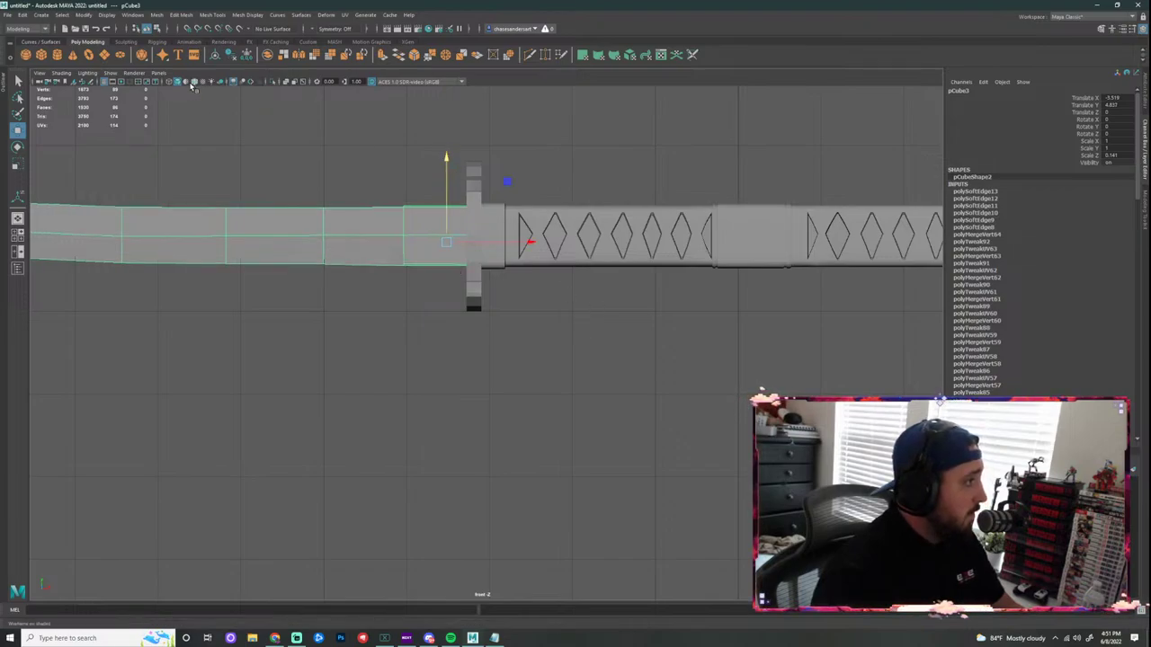
left_click(196, 81)
scroll(462, 235, "up", 1)
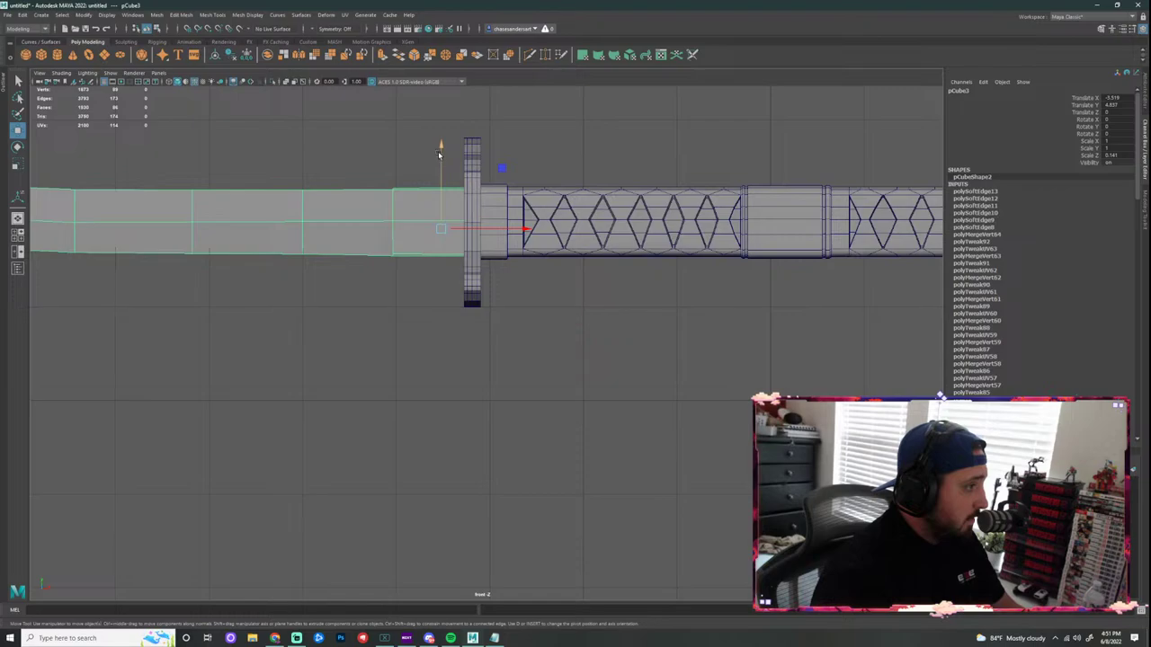
Step: Snap the blade's pivot to its centre line at the guard end and raise the blade to Translate Y 4.871
key("d")
key("v")
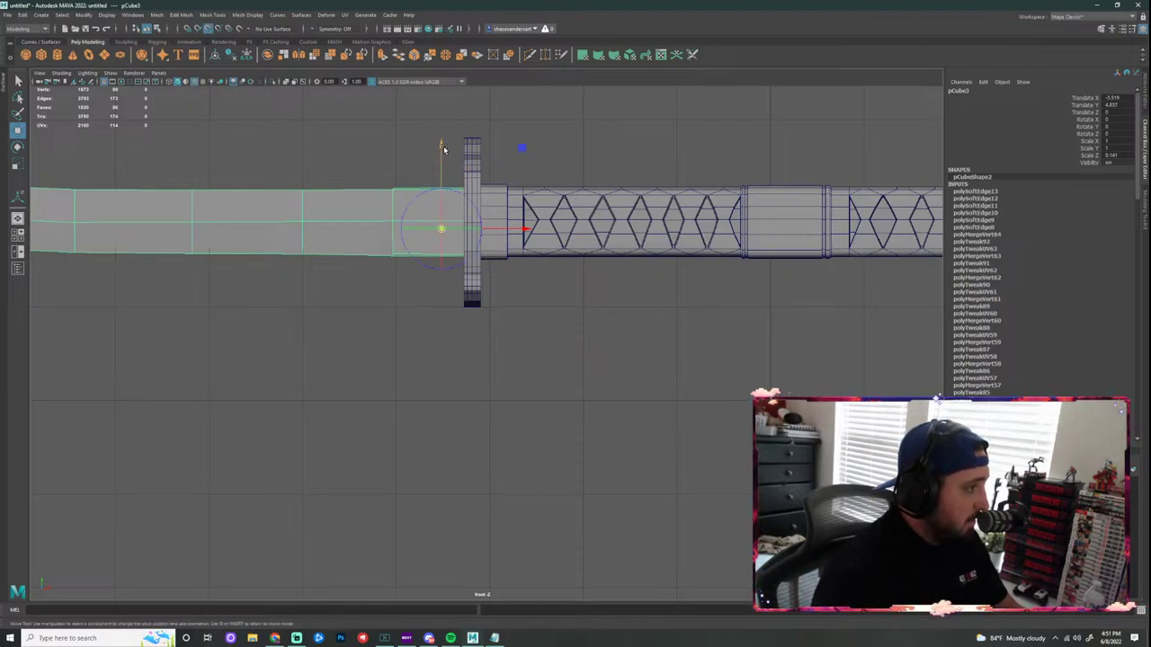
left_click_drag(442, 146, 456, 229)
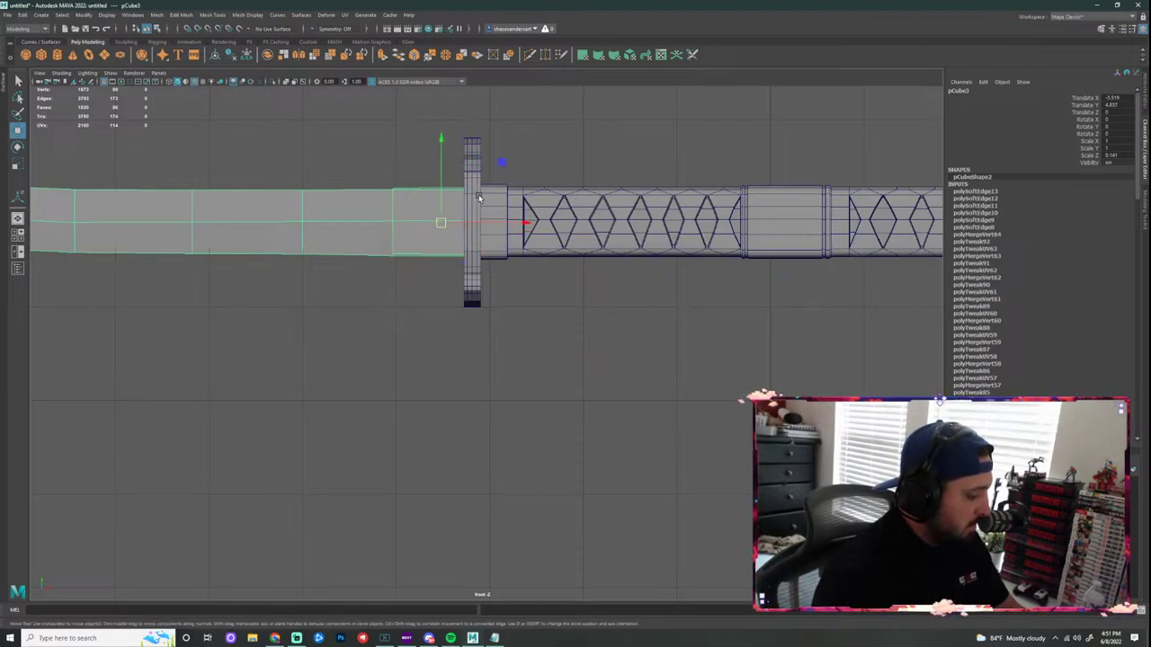
left_click_drag(441, 145, 442, 128)
key("ctrl+z")
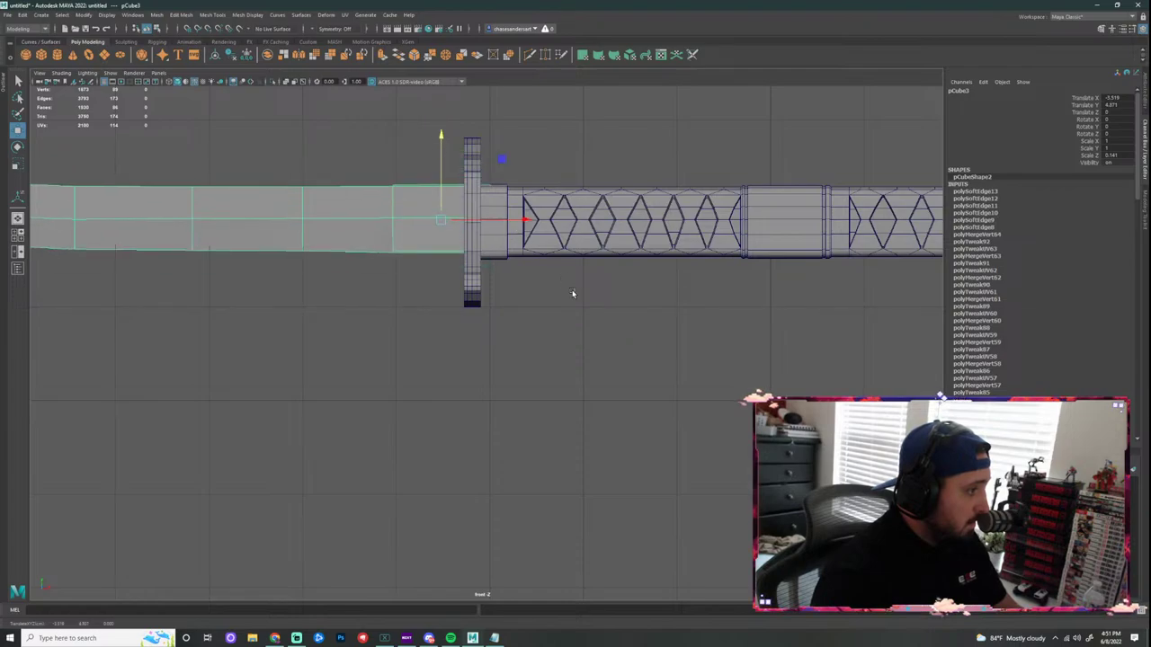
Step: Center the handle's pivot and raise the handle to Translate Y 0.045 so it lines up with the blade
left_click(573, 290)
left_click(528, 248)
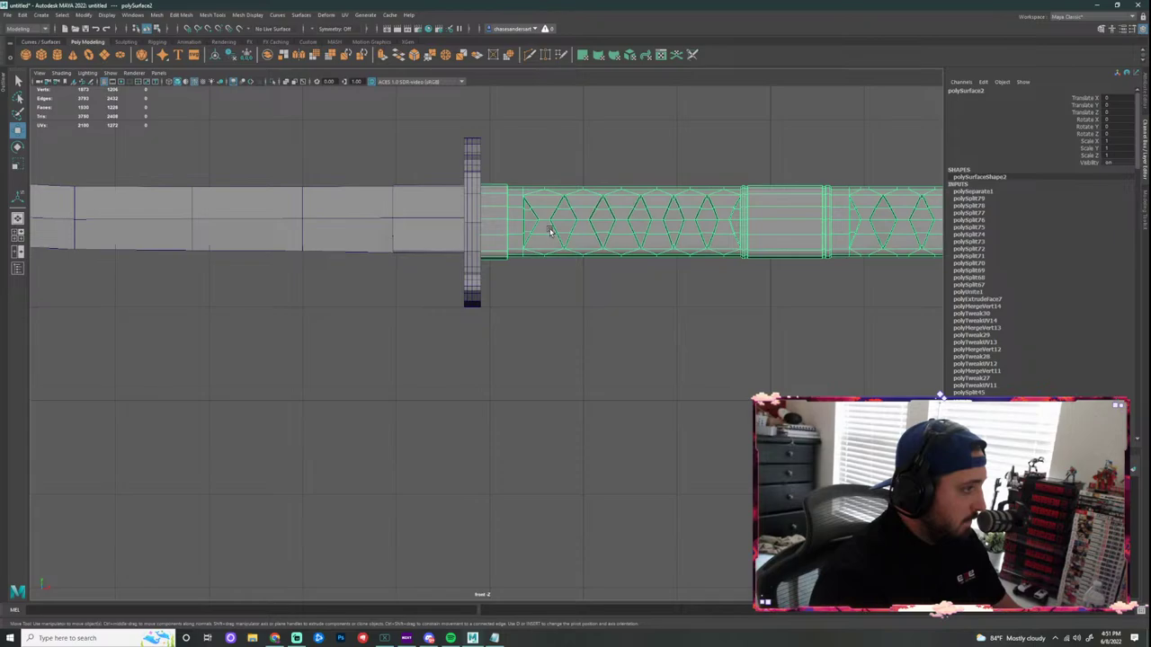
scroll(576, 238, "down", 5)
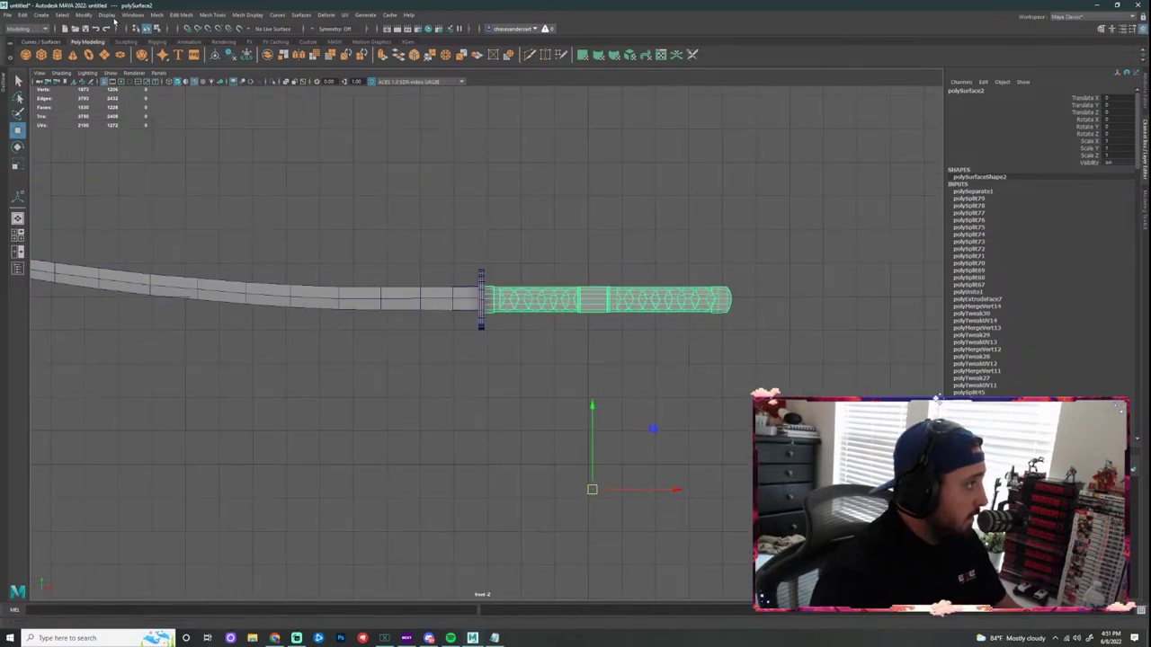
left_click(83, 14)
left_click(121, 89)
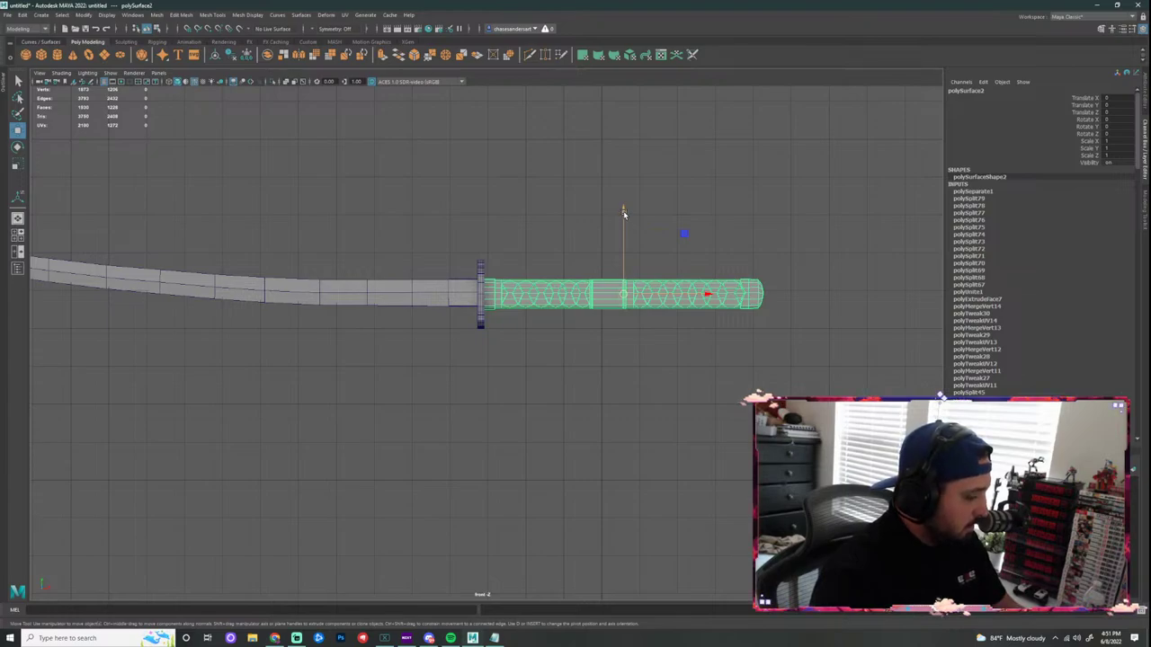
mouse_move(624, 213)
left_mouse_down()
mouse_move(624, 168)
mouse_move(624, 210)
left_mouse_up()
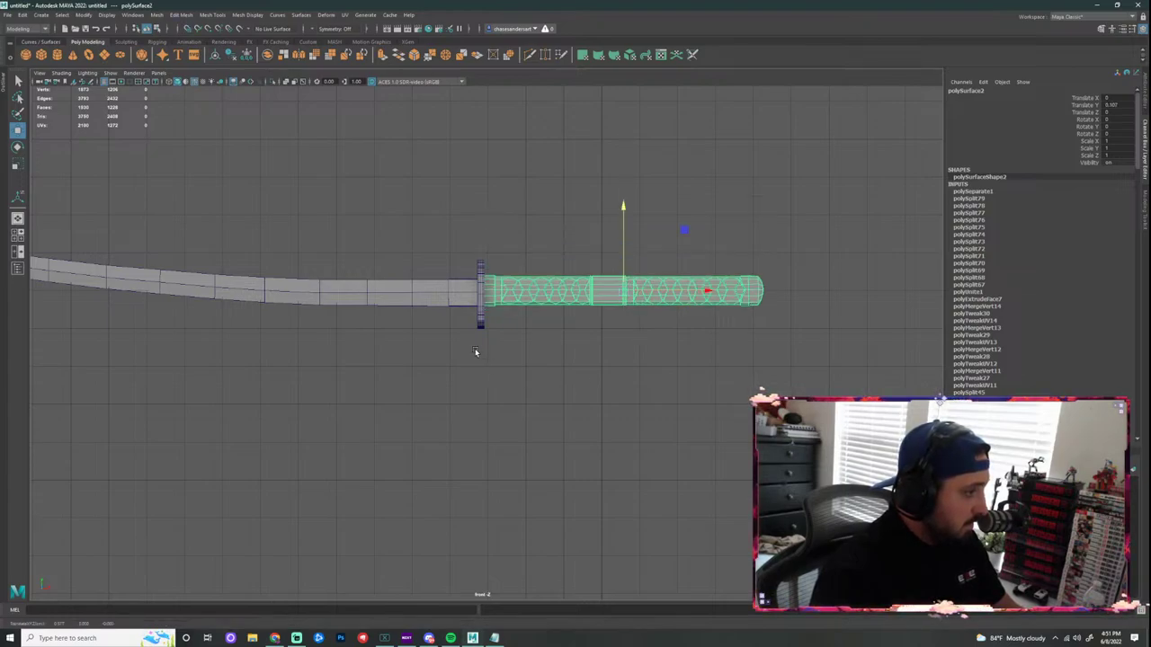
scroll(475, 352, "up", 2)
left_click_drag(697, 177, 697, 181)
left_click(691, 378)
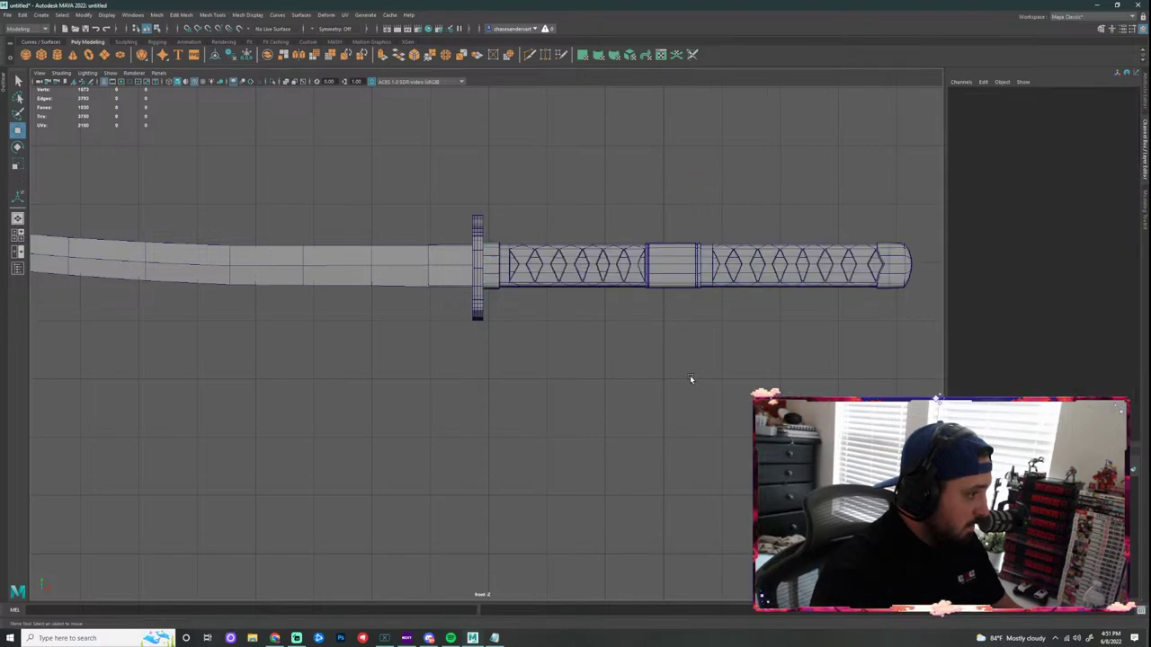
Step: Switch to the perspective view and slide the handle toward the guard to about Translate X -0.031
left_click(475, 306)
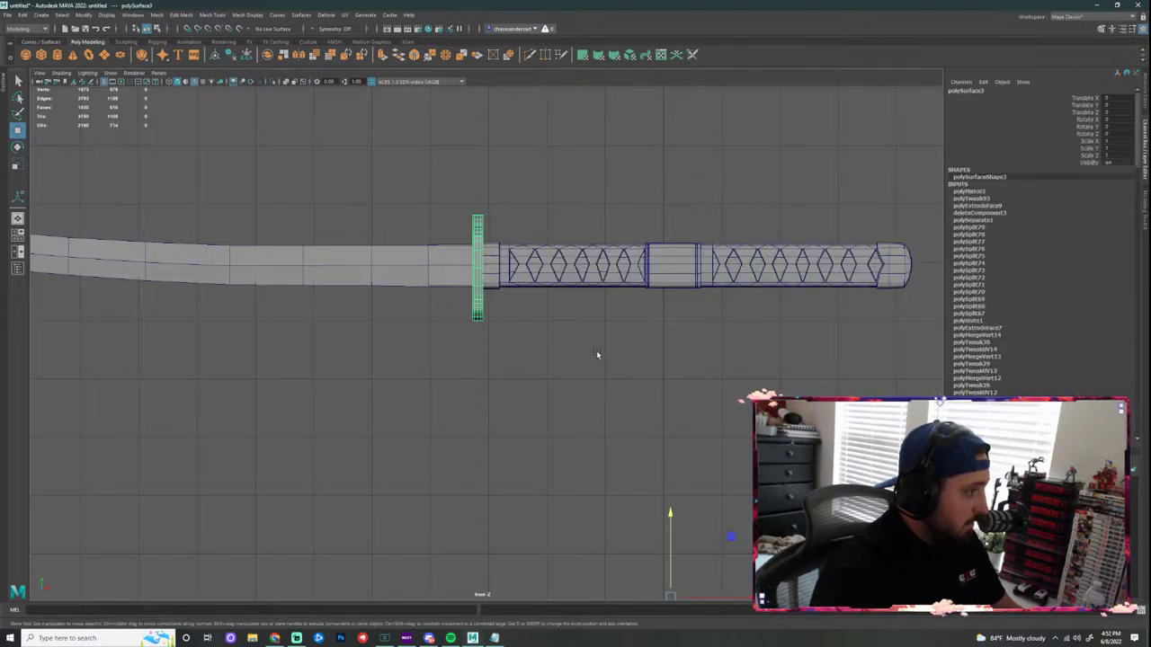
left_click(636, 369)
key("space")
key("space")
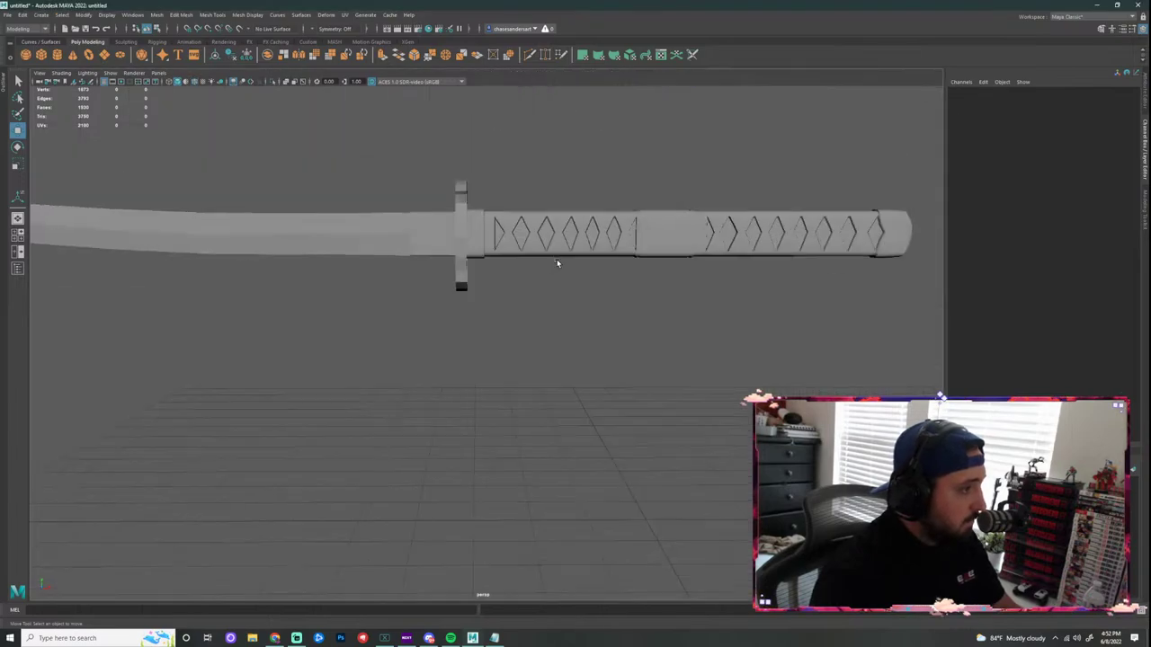
left_click_drag(556, 259, 527, 292, "alt")
left_click(530, 268)
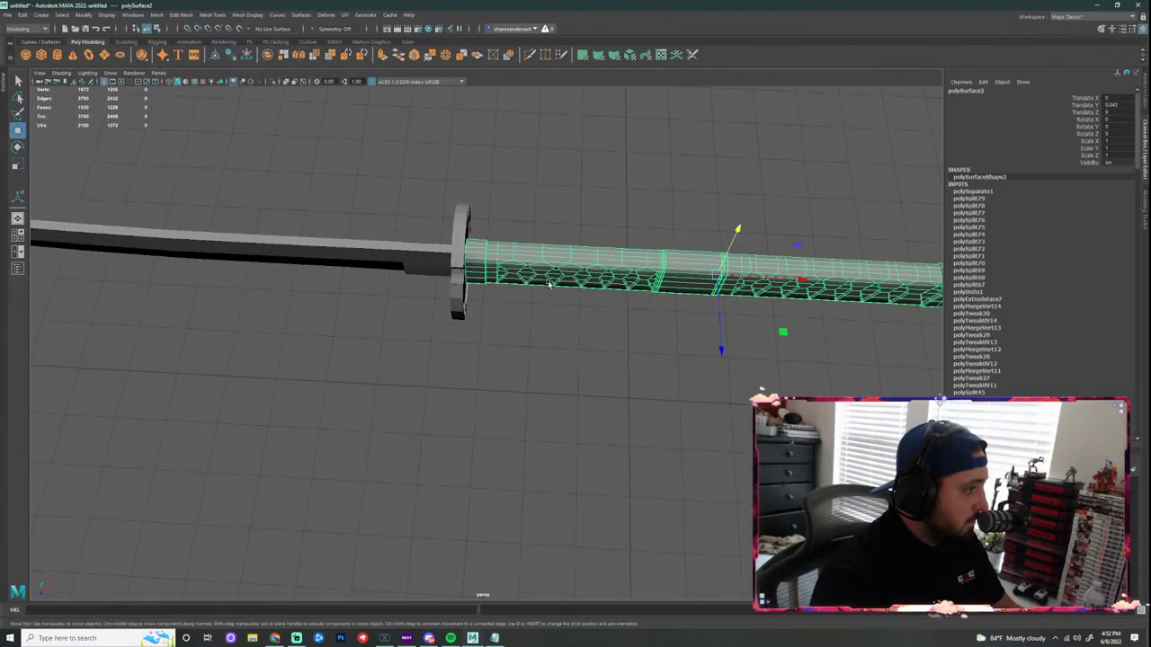
scroll(531, 265, "up", 6)
middle_click_drag(532, 266, 563, 352, "alt")
scroll(564, 352, "down", 1)
key("w")
left_click_drag(564, 354, 674, 347, "alt")
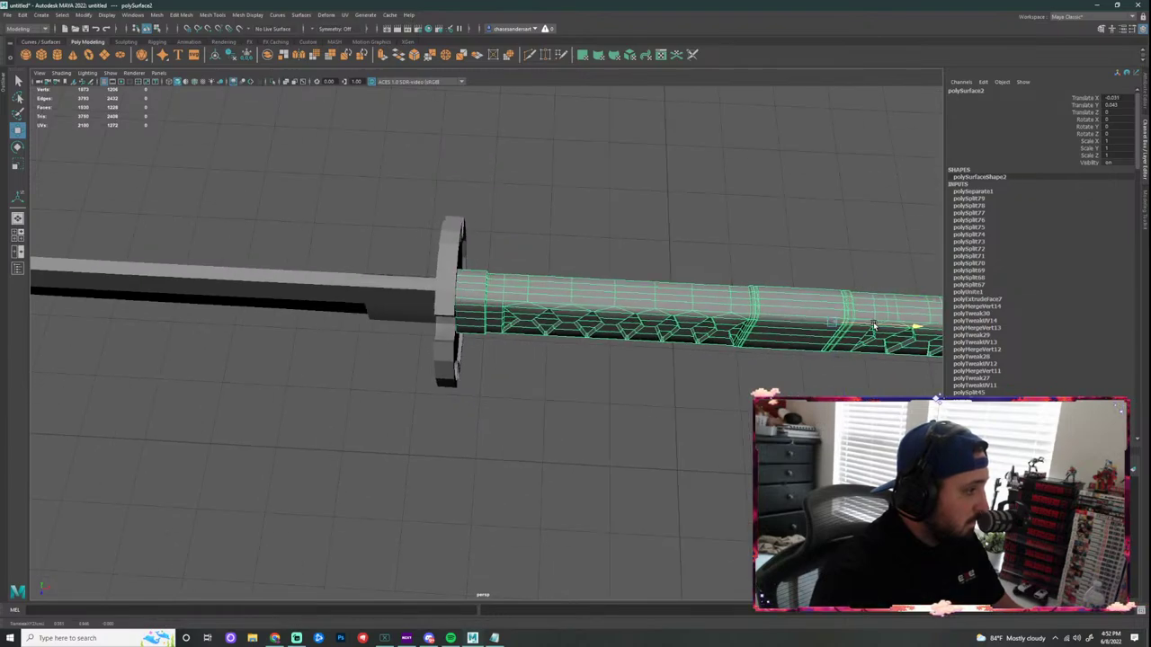
left_click(642, 419)
Step: Examine the assembled sword from several angles, checking how the blade, guard, handle and pommel fit together
left_click_drag(642, 422, 510, 288, "alt")
left_click(509, 287)
left_click(613, 374)
left_click_drag(613, 374, 527, 199, "alt")
scroll(562, 353, "down", 4)
left_click_drag(563, 353, 499, 269, "alt")
scroll(476, 384, "down", 4)
left_click_drag(476, 386, 578, 372, "alt")
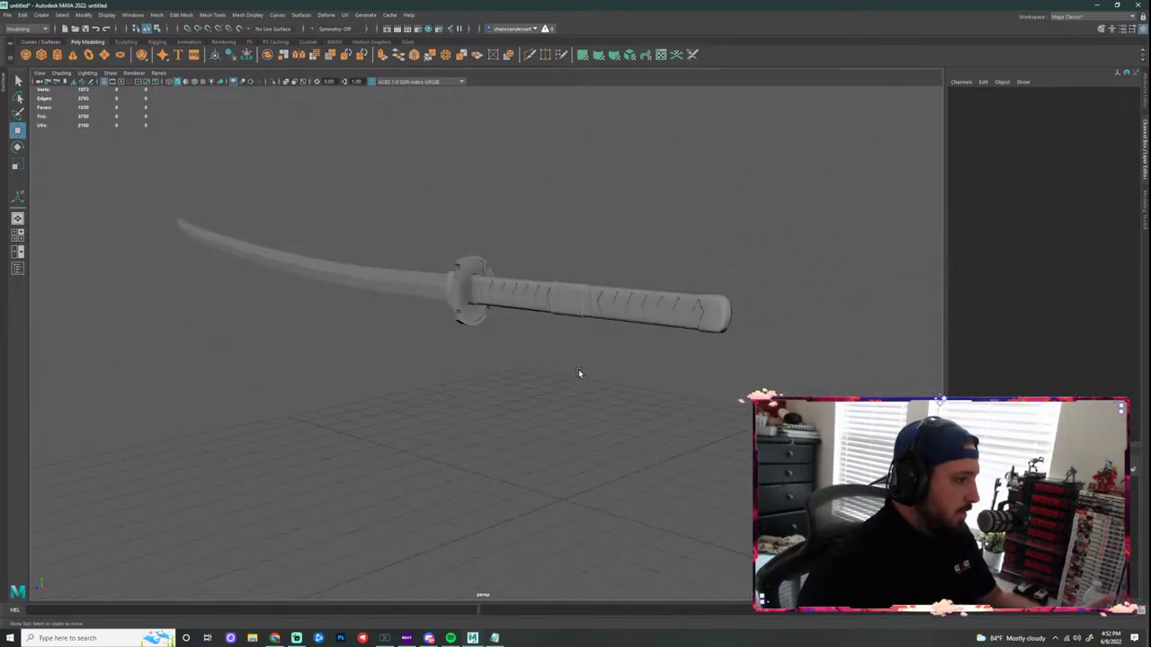
scroll(695, 326, "up", 3)
left_click_drag(695, 328, 677, 326, "alt")
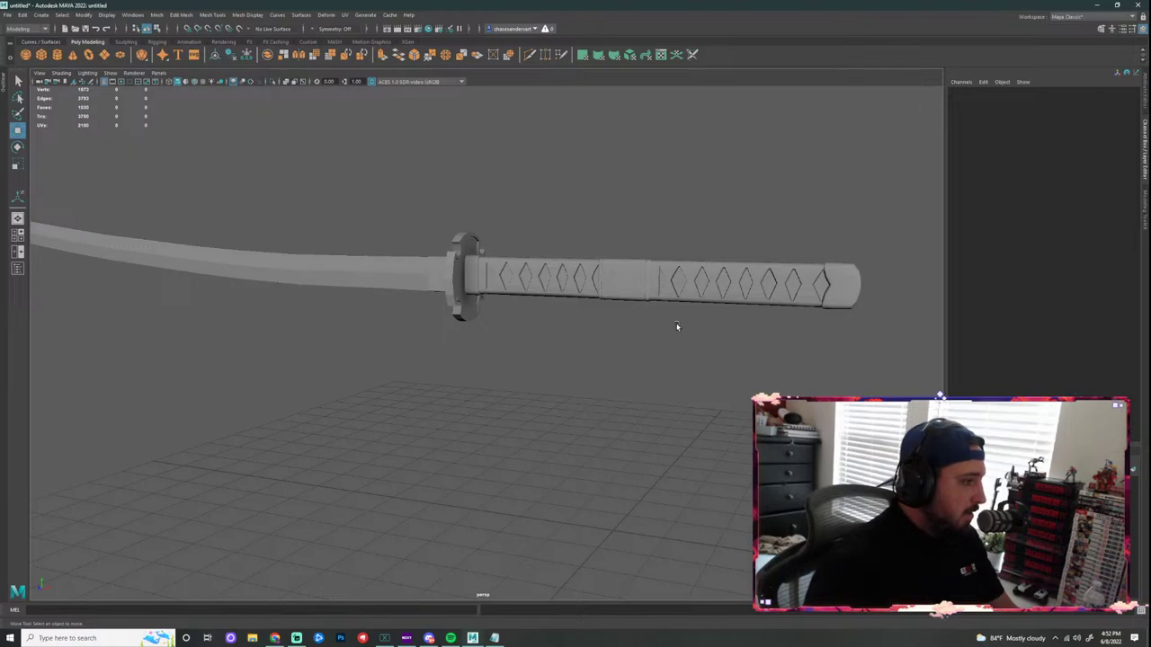
scroll(477, 221, "up", 4)
left_click_drag(477, 221, 637, 334, "alt")
scroll(629, 262, "down", 4)
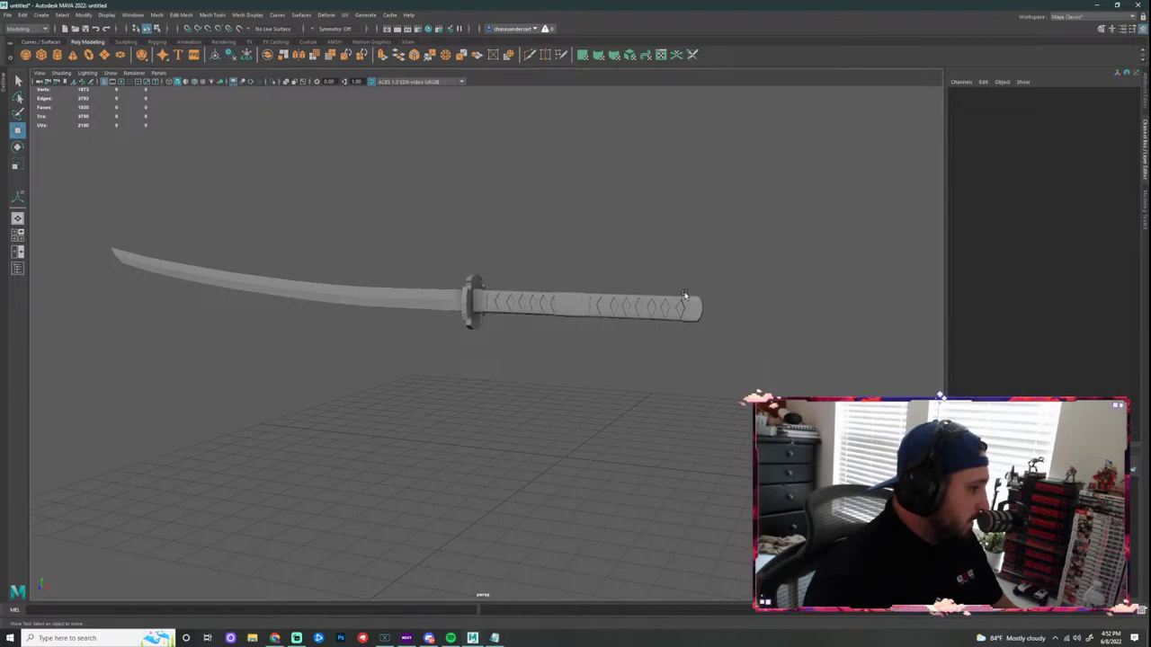
left_click_drag(785, 269, 729, 320, "alt")
right_click_drag(730, 320, 785, 316, "alt")
middle_click_drag(785, 317, 645, 294, "alt")
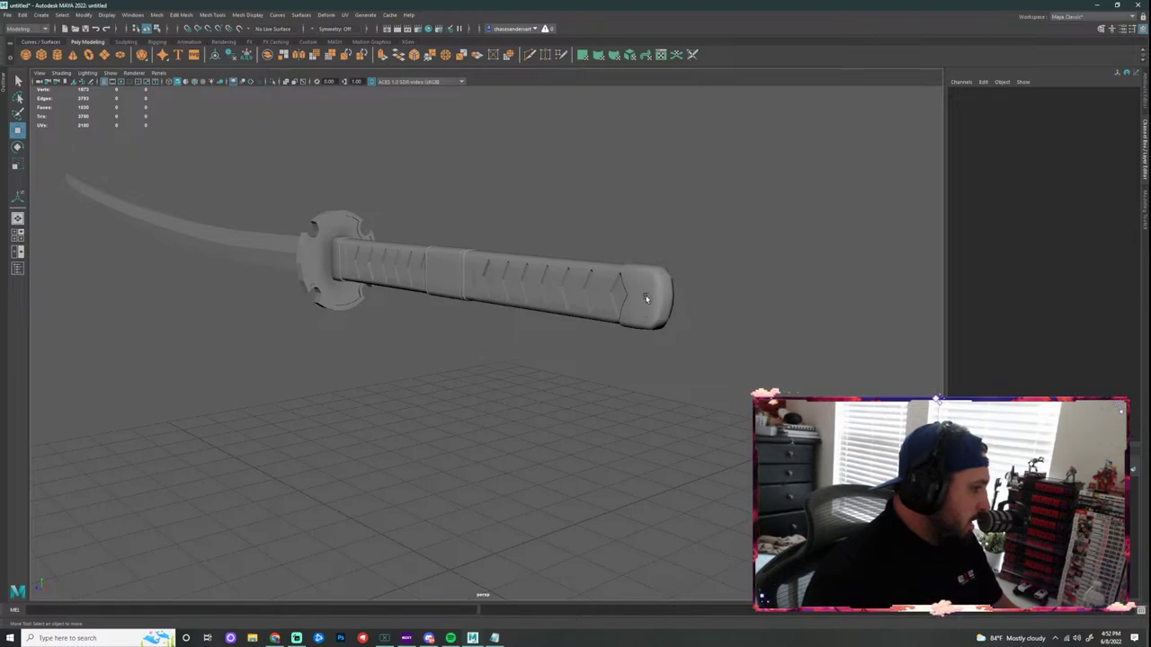
scroll(393, 317, "down", 2)
scroll(374, 301, "up", 5)
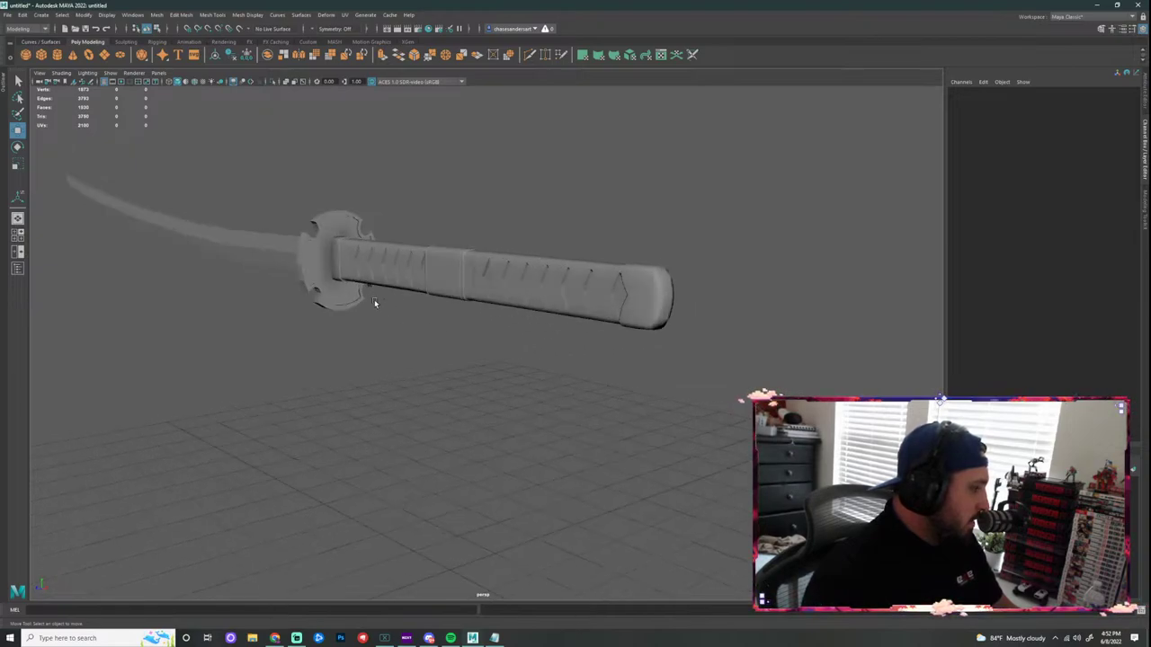
Step: Apply Soften Edge to the whole guard
left_click_drag(361, 316, 490, 268, "alt")
left_click(492, 266)
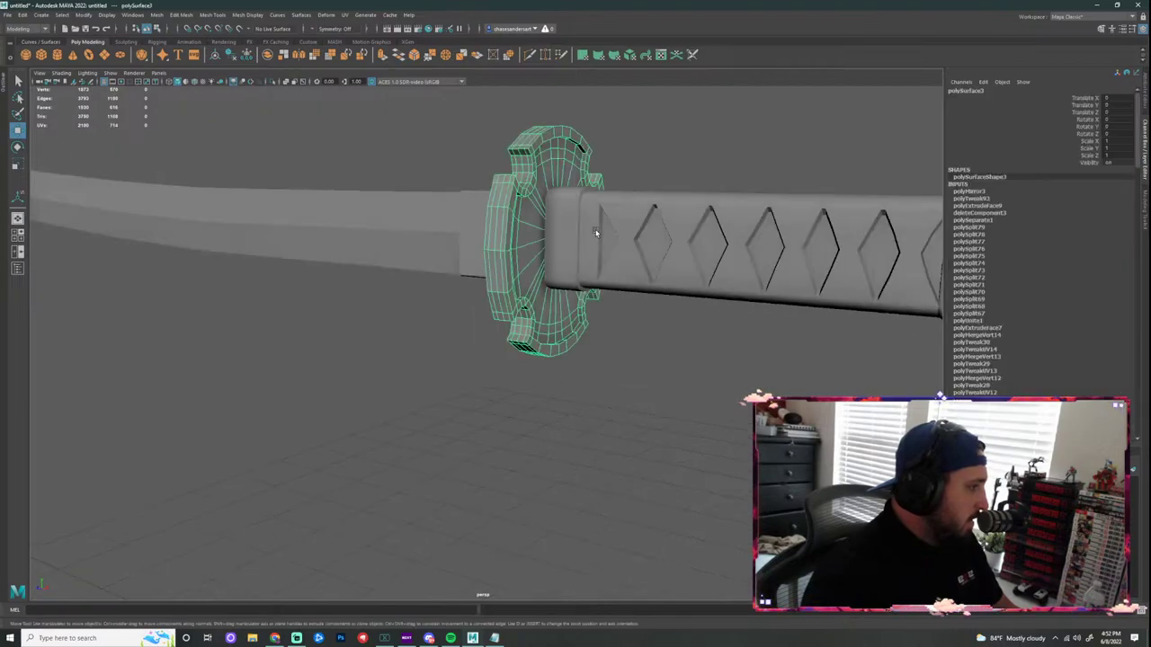
left_click(249, 15)
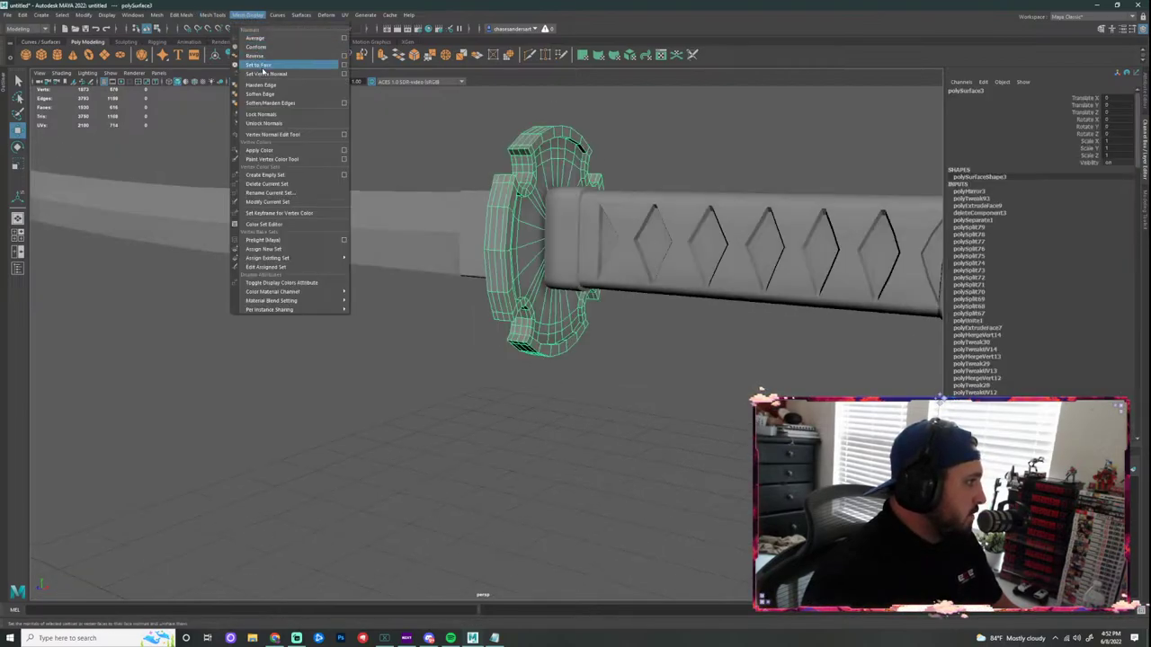
left_click(267, 95)
left_click(643, 298)
Step: Switch the guard to edge selection and select the rim edges along one side and into the adjacent lower notch
left_click_drag(534, 227, 517, 231, "alt")
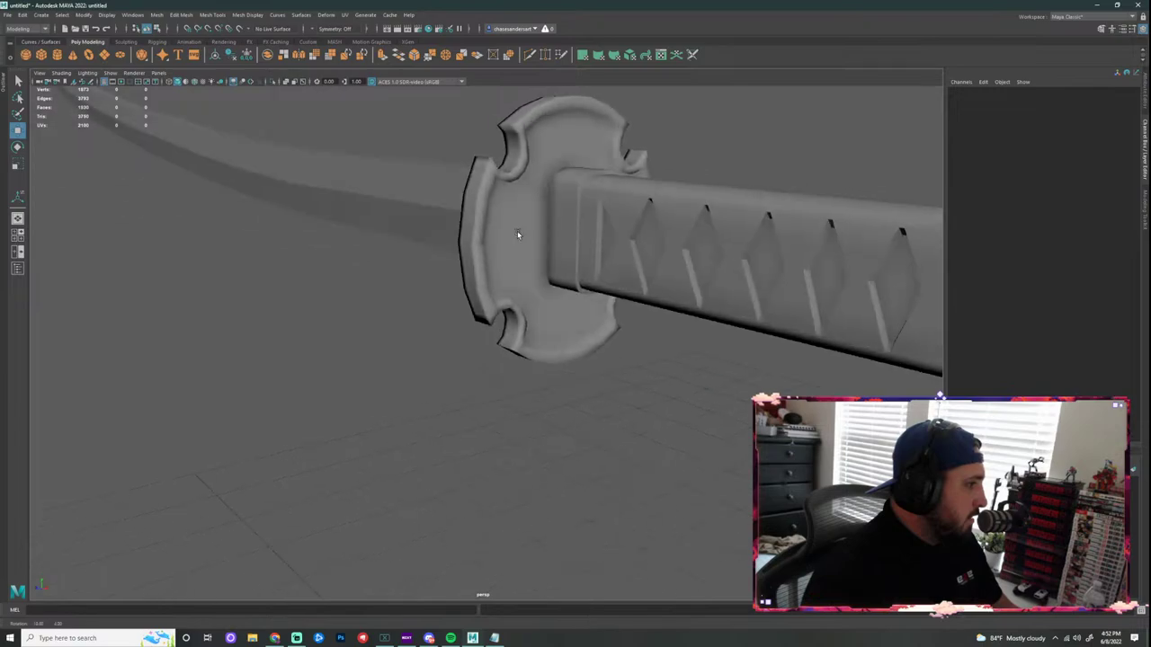
scroll(517, 230, "up", 2)
left_click(496, 202)
right_click_drag(494, 195, 473, 167)
double_click(472, 168)
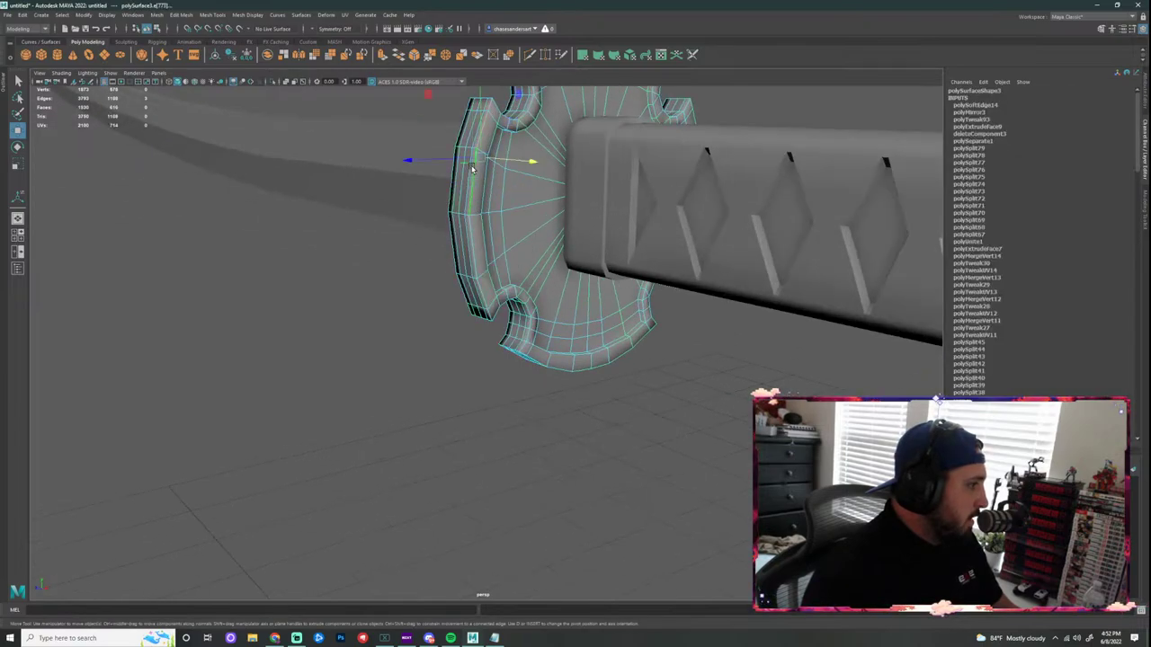
left_click(477, 247, "shift")
left_click(485, 297, "shift")
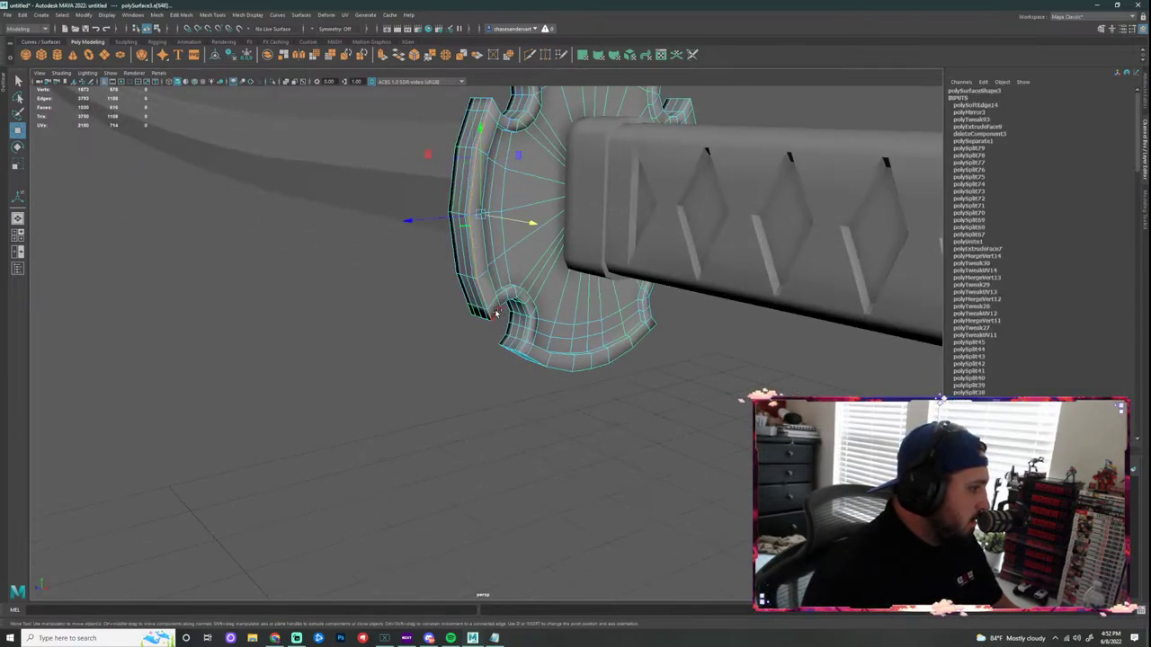
left_click(496, 312, "shift")
left_click(507, 305, "shift")
left_click(524, 304, "shift")
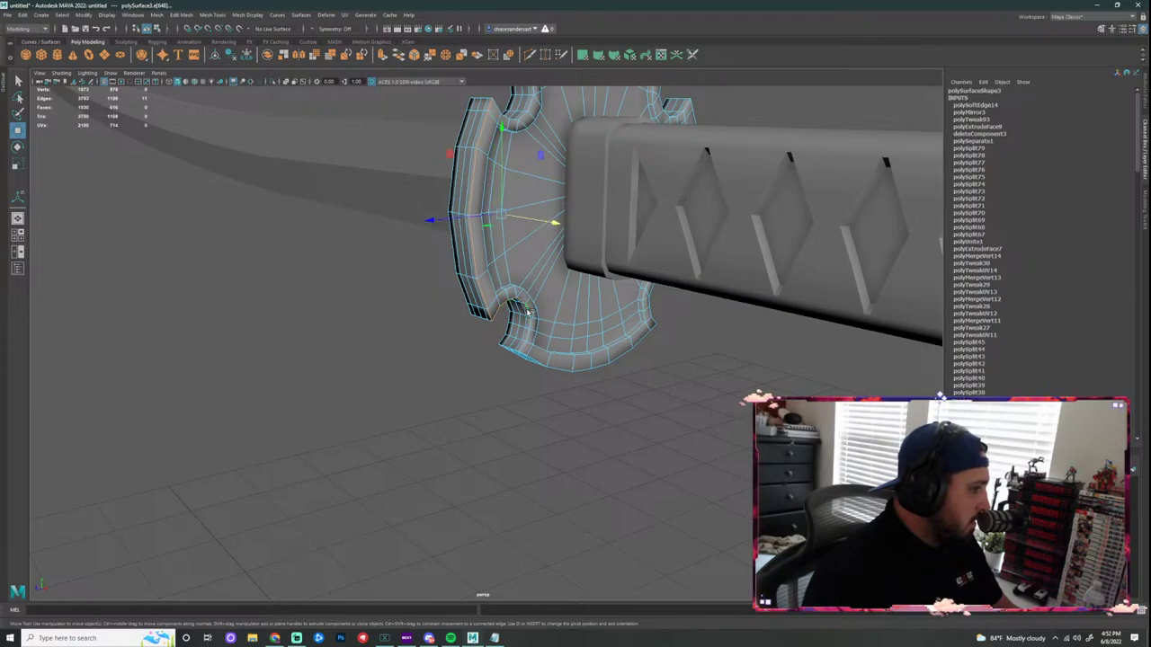
Step: Extend the edge selection along the guard's lower lobe, opposite side and upper lobe on the handle-facing rim
double_click(531, 353)
mouse_move(526, 355)
left_mouse_down("alt")
mouse_move(619, 414)
mouse_move(527, 404)
mouse_move(536, 351)
left_mouse_up("alt")
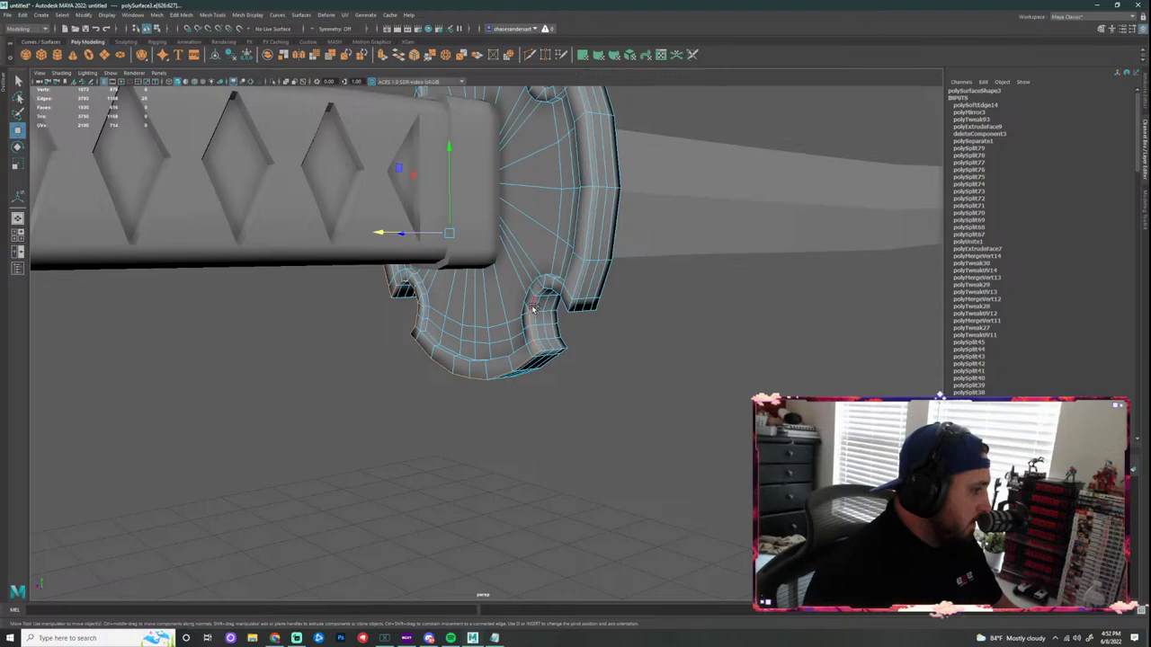
double_click(570, 303)
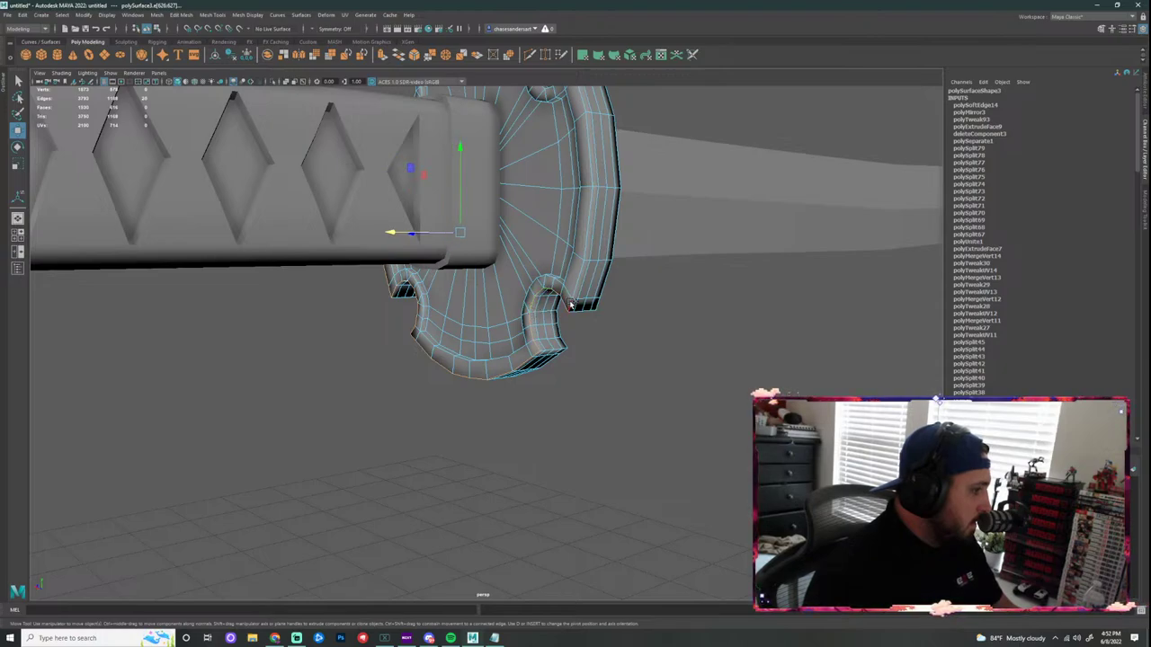
left_click_drag(623, 265, 582, 250, "alt")
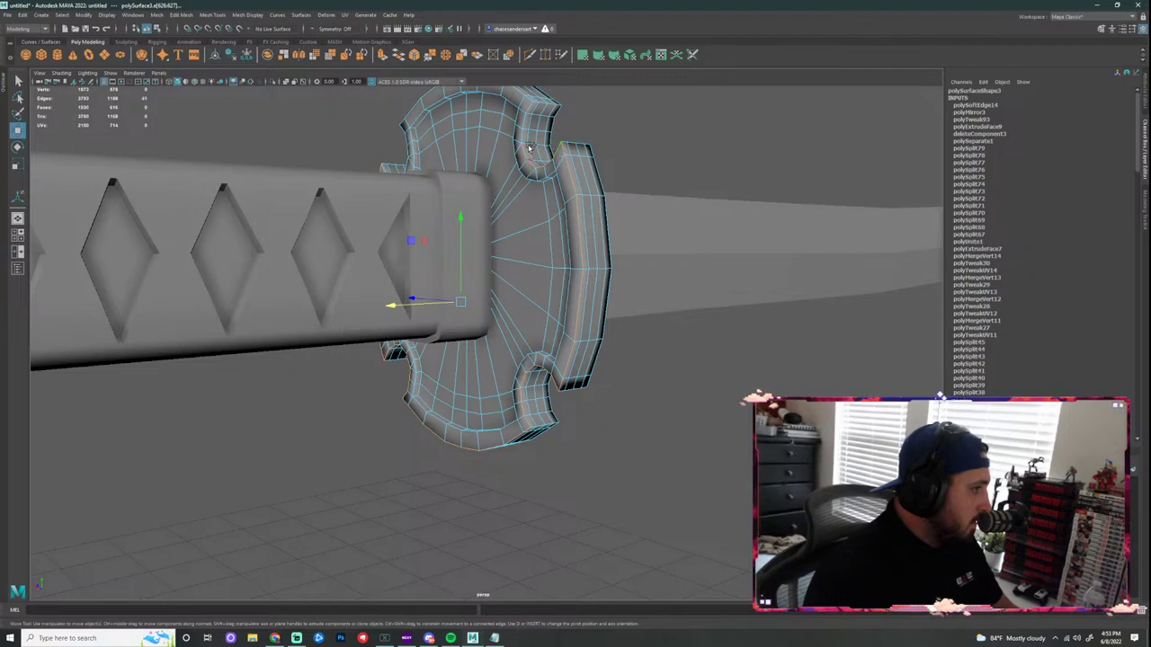
left_click_drag(622, 112, 564, 158, "alt")
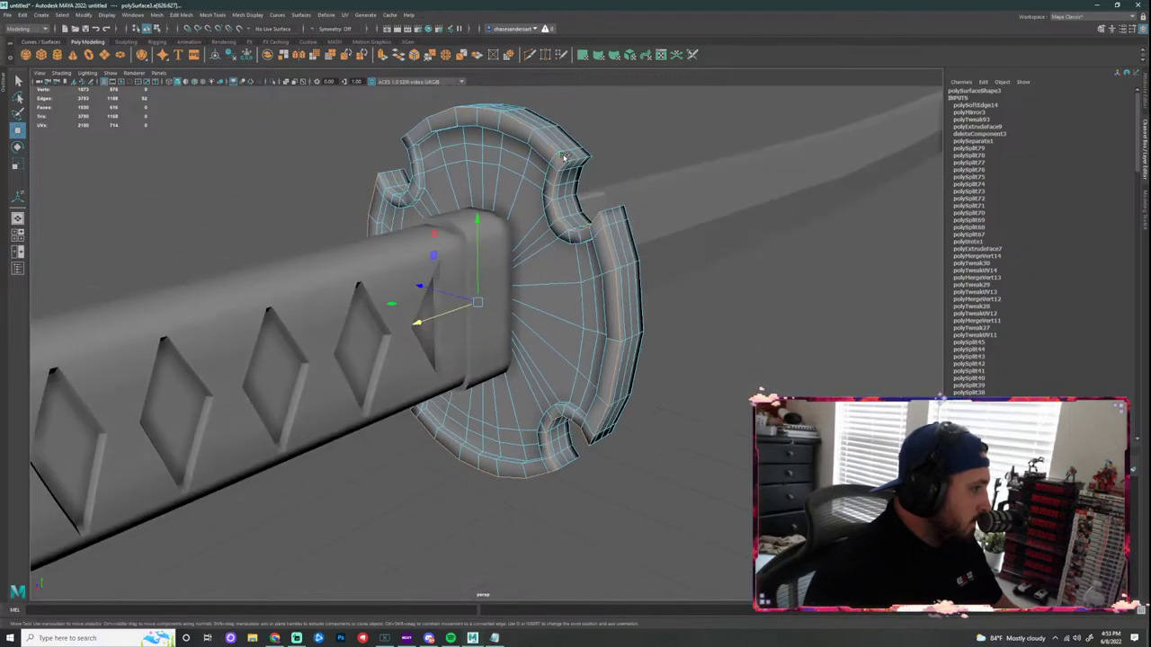
left_click_drag(651, 162, 508, 159, "alt")
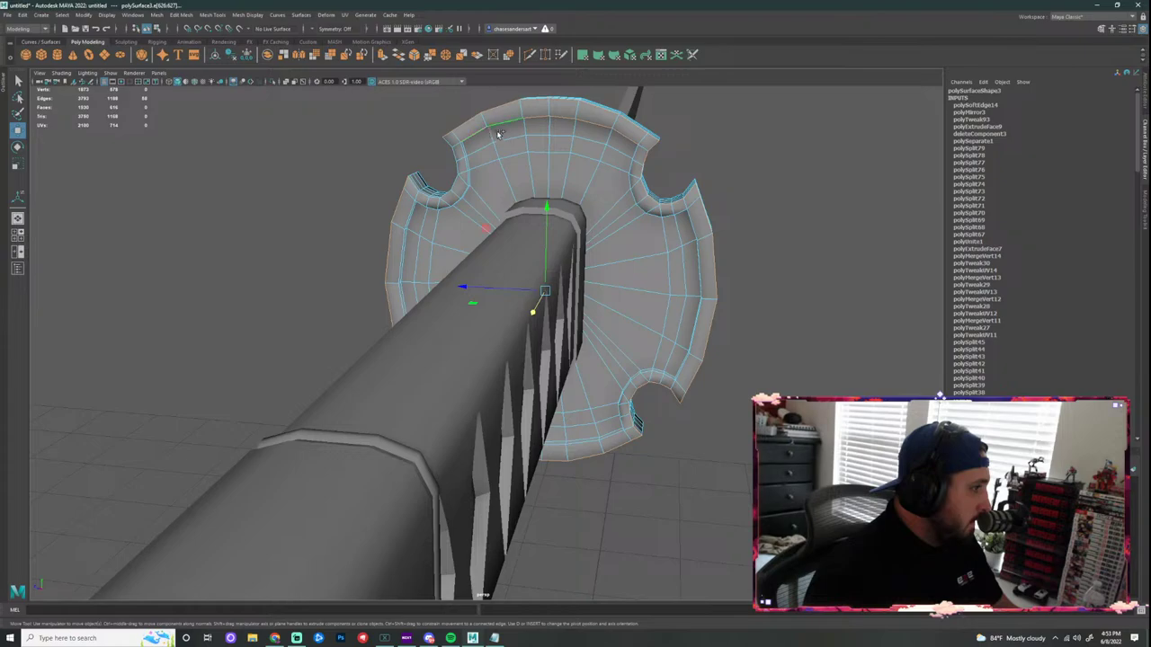
left_click_drag(472, 205, 447, 180, "alt")
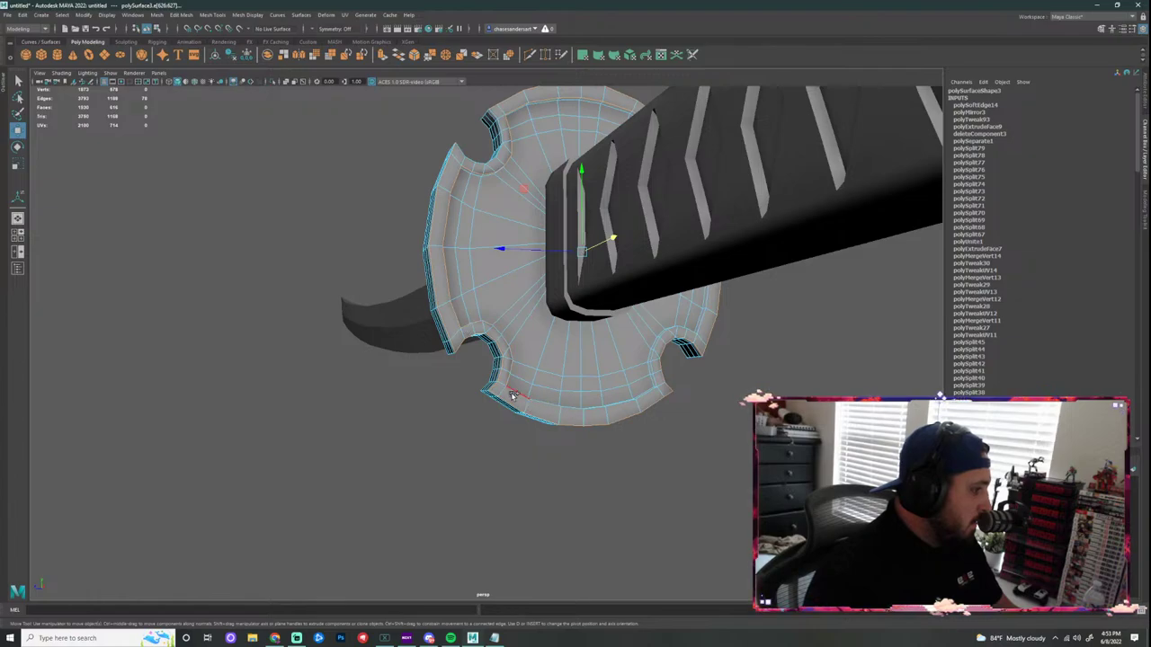
Step: Finish selecting the outer rim edges on the guard's handle-facing side and start adding the raised rim's inner edges
left_click_drag(512, 394, 716, 411, "alt")
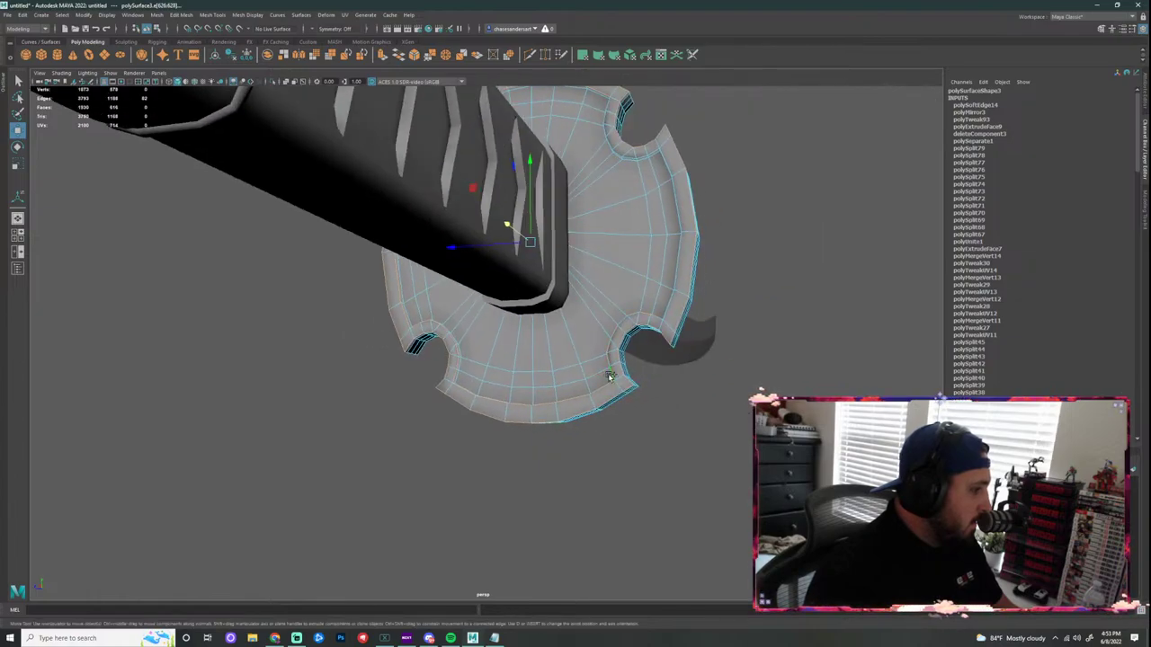
left_click_drag(610, 378, 660, 338, "alt")
left_click_drag(764, 288, 685, 281, "alt")
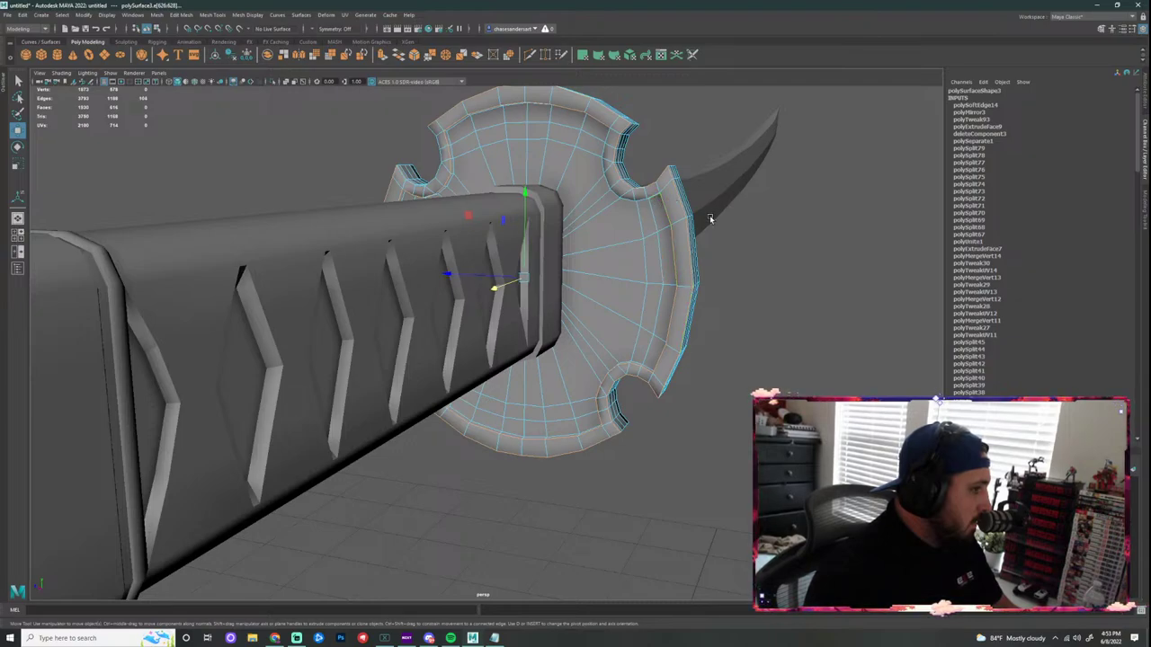
mouse_move(757, 194)
left_mouse_down("alt")
mouse_move(792, 159)
mouse_move(745, 213)
left_mouse_up("alt")
scroll(629, 234, "up", 5)
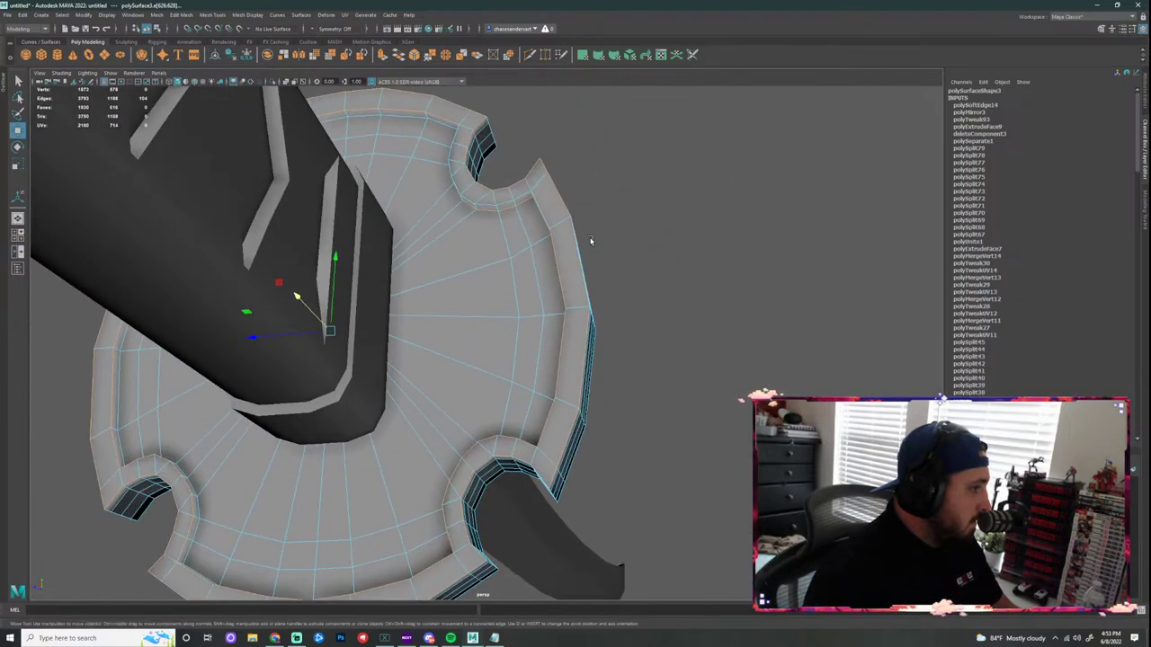
left_click_drag(517, 199, 603, 371, "alt")
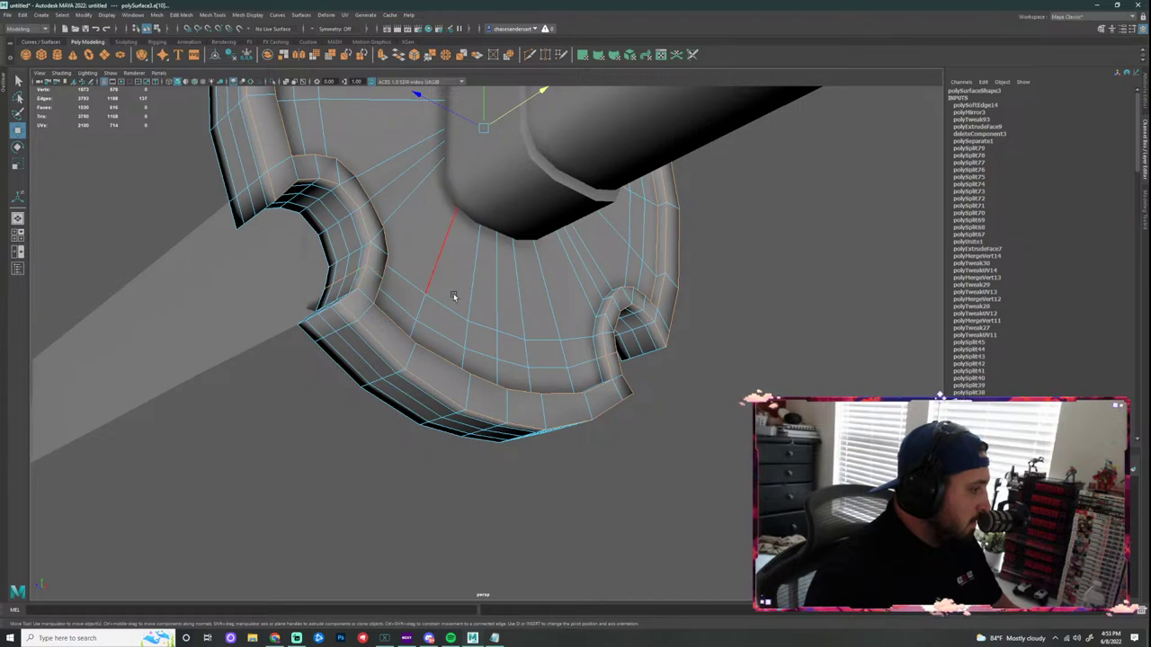
Step: Undo the last edge selections around the guard's lower notch
left_click_drag(455, 298, 426, 298, "alt")
key("ctrl+z")
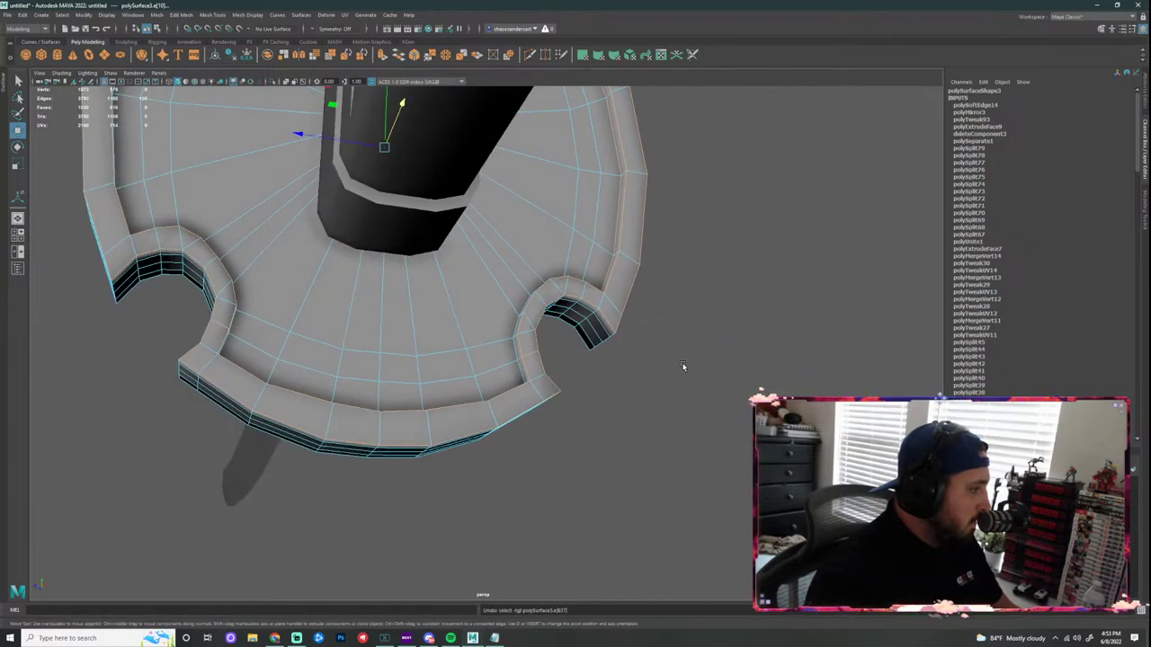
left_click_drag(683, 365, 668, 390, "alt")
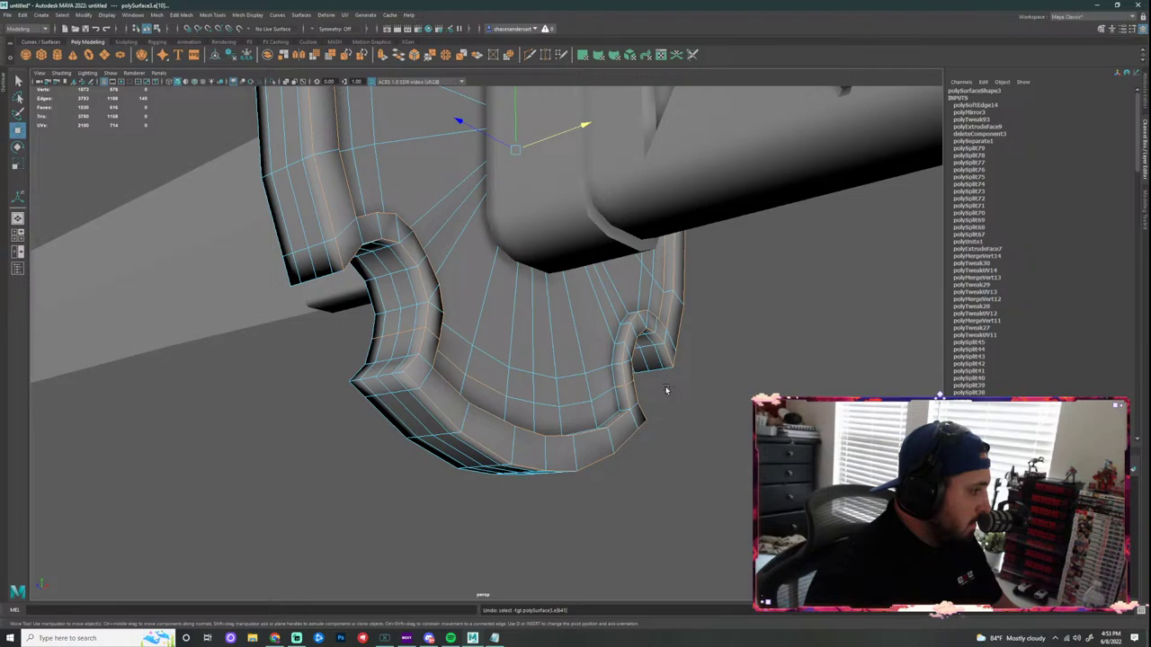
key("ctrl+z")
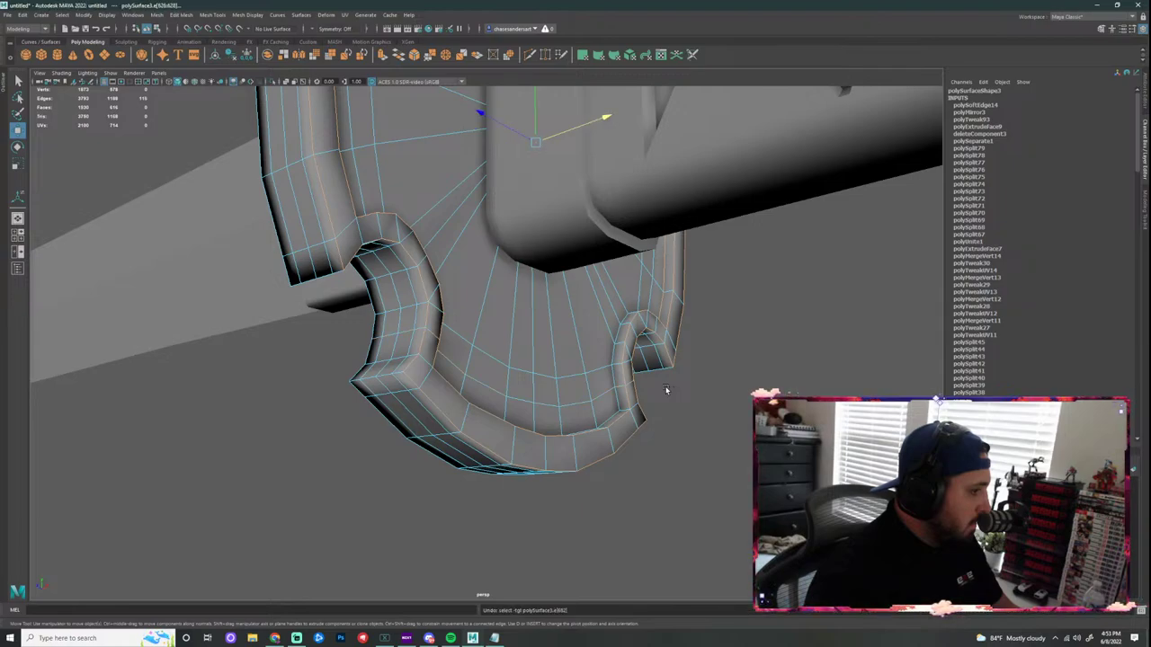
left_click_drag(690, 397, 684, 402, "alt")
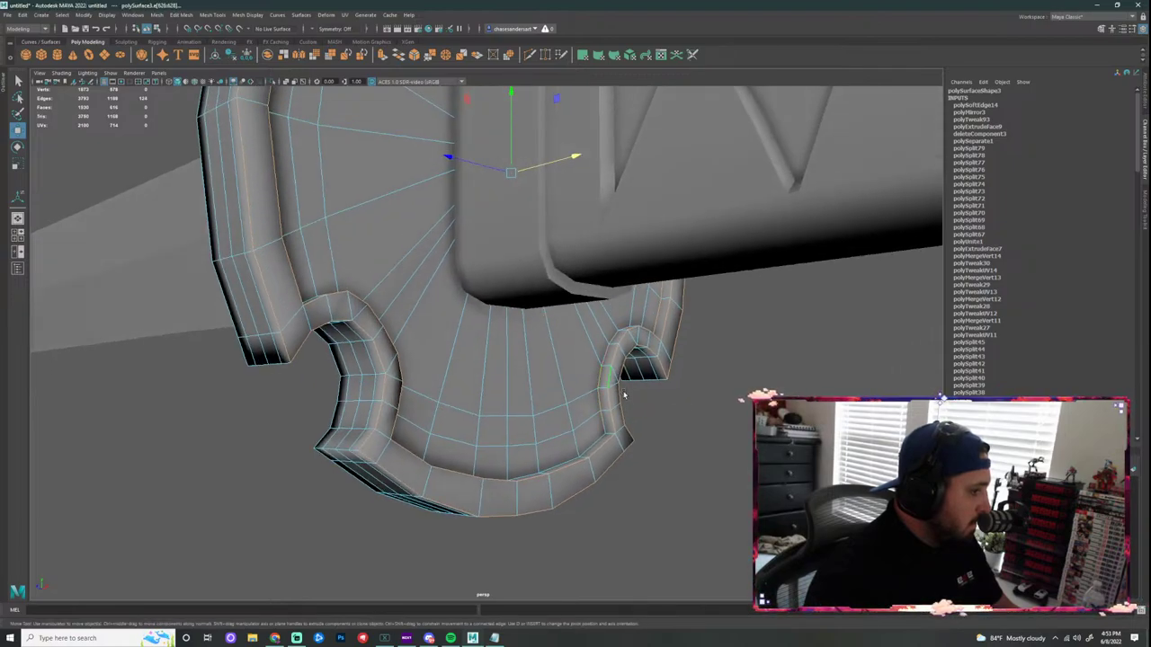
Step: Add the raised rim's inner edges along the lower, side and upper lobes on the guard's handle-facing side to the selection
left_click_drag(592, 442, 426, 450, "alt")
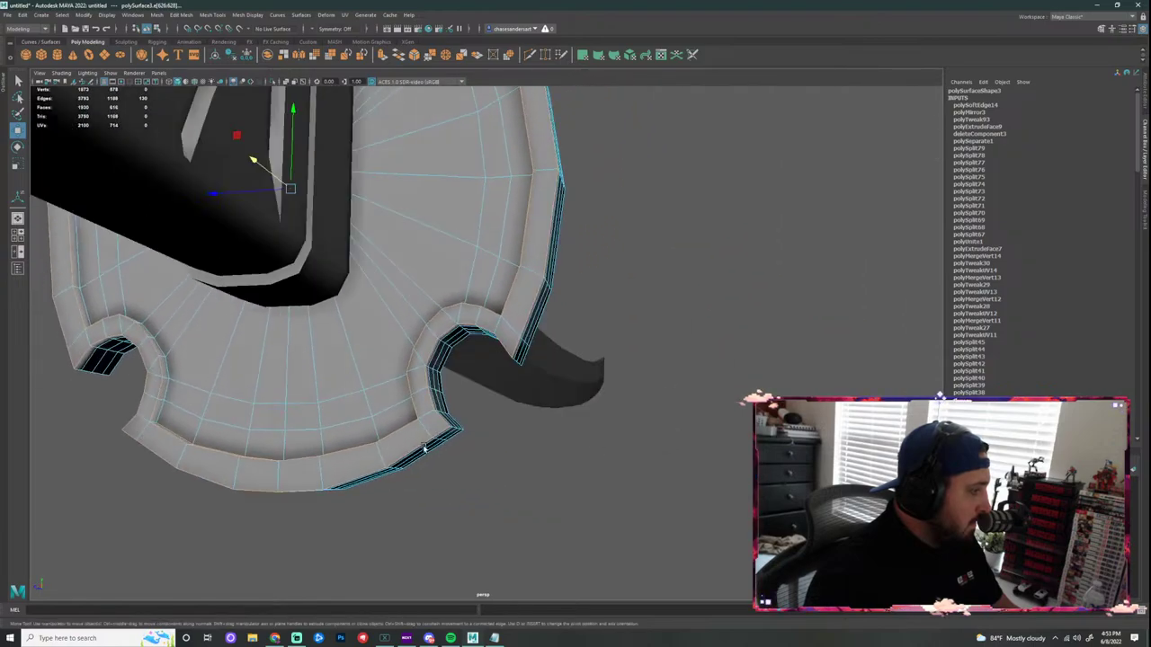
left_click_drag(282, 442, 332, 434, "alt")
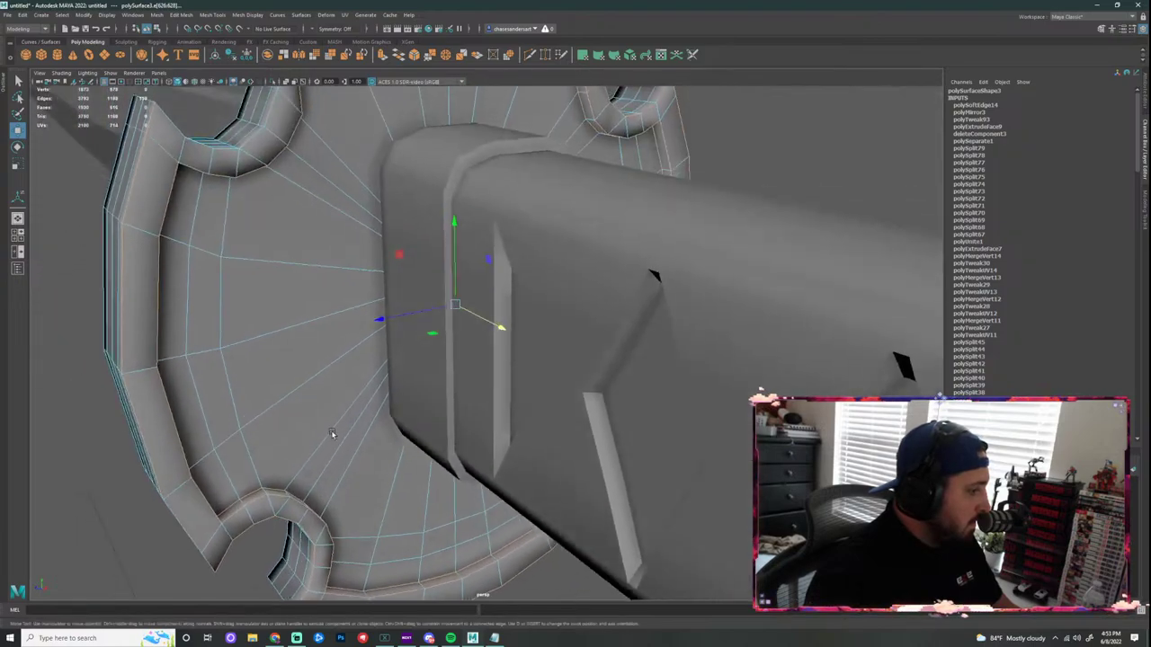
left_click_drag(219, 466, 187, 470, "alt")
left_click(75, 385, "shift")
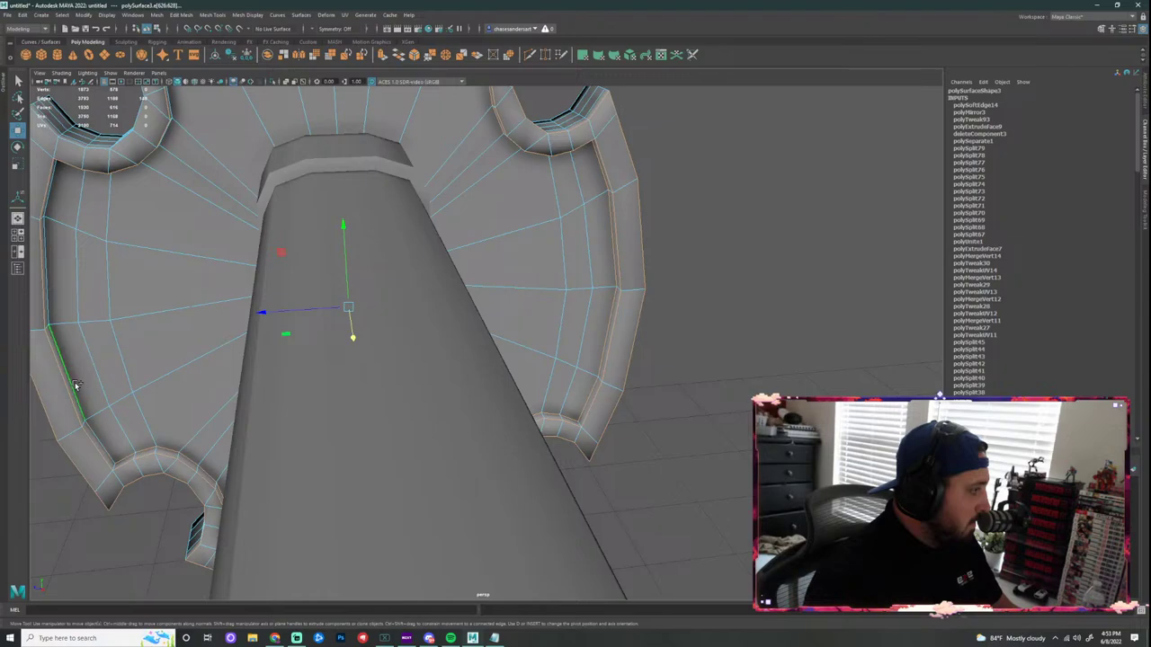
middle_click_drag(113, 320, 164, 388, "alt")
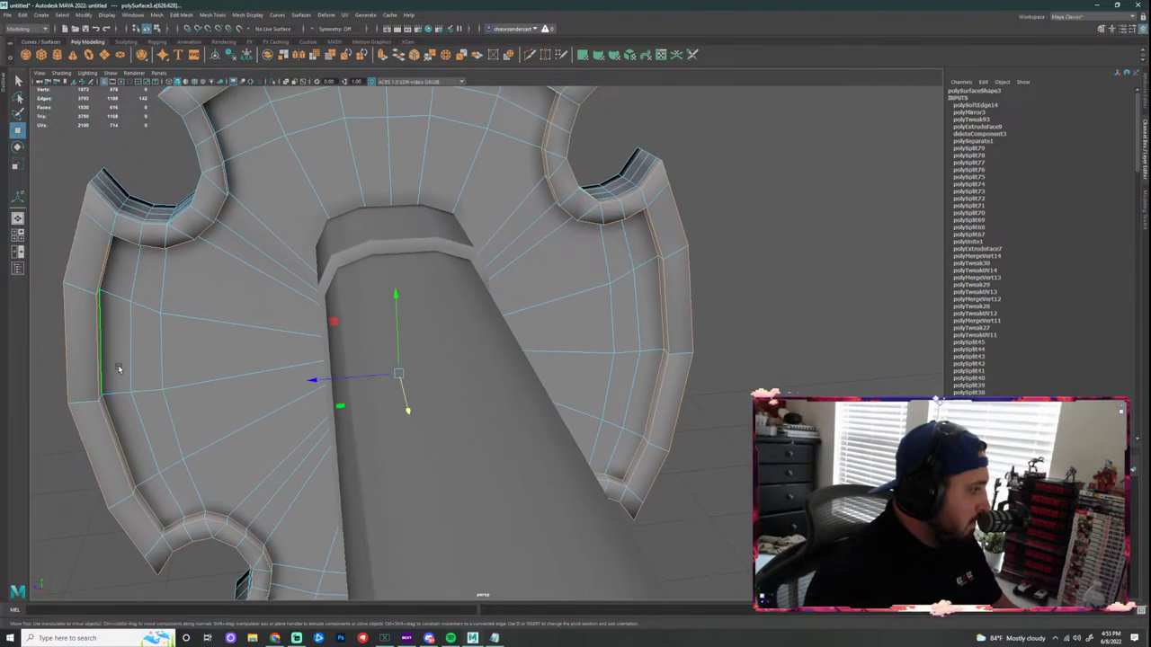
left_click_drag(117, 368, 268, 291, "alt")
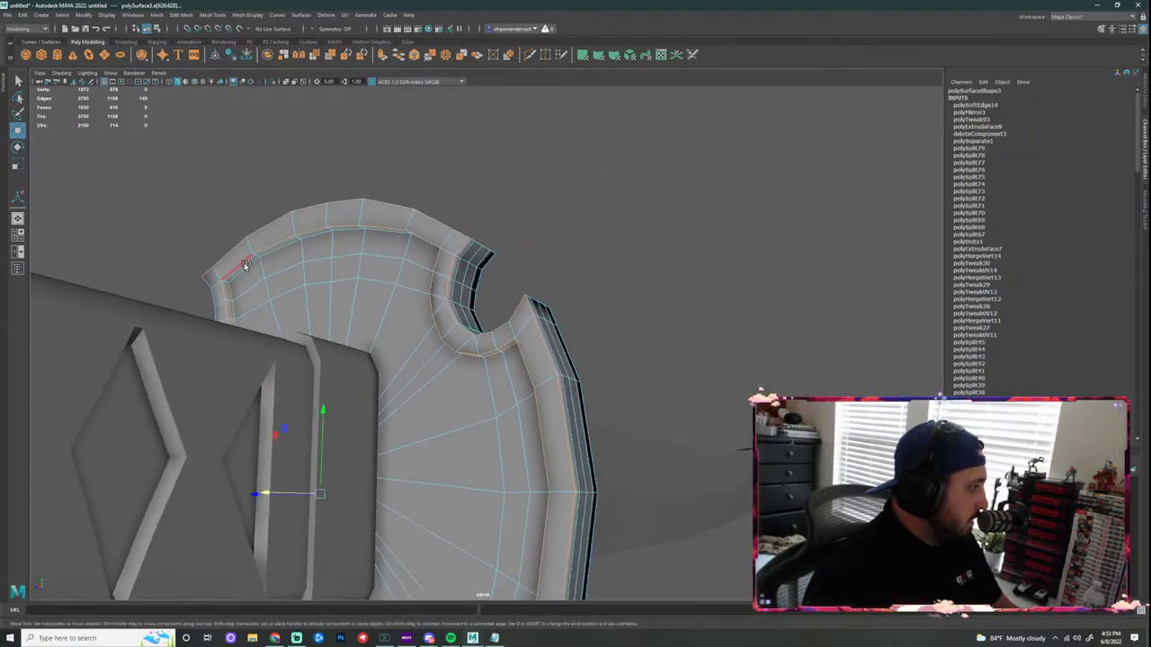
double_click(248, 269, "shift")
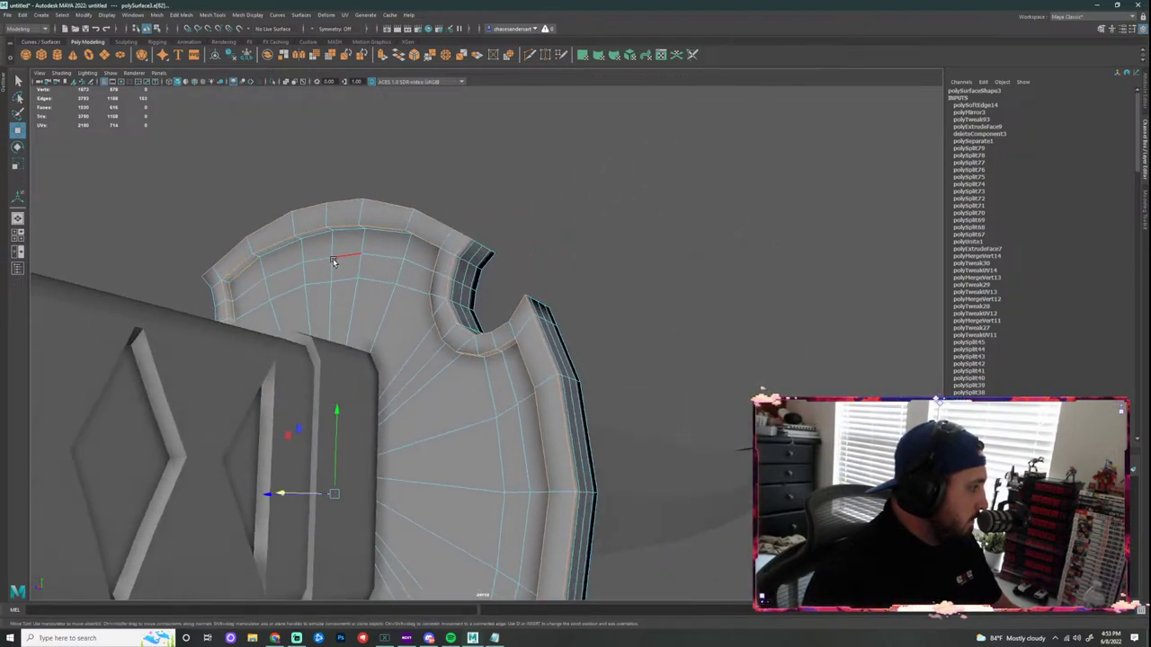
left_click(278, 281, "shift")
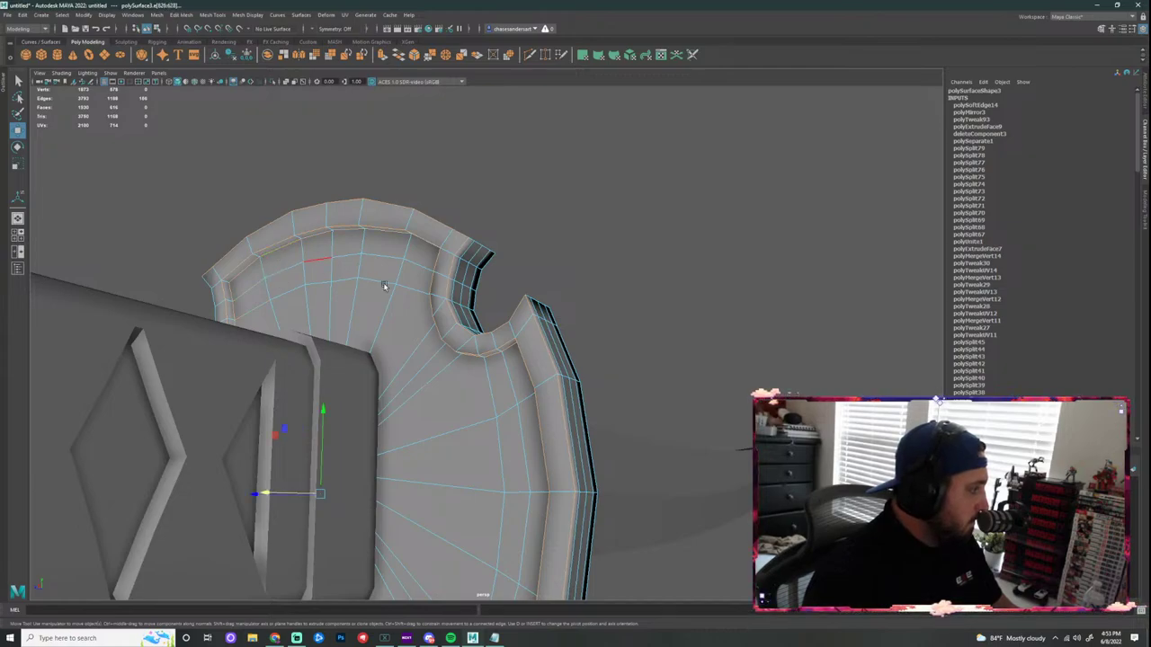
Step: Start adding the outer rim edges on the guard's blade-facing side to the selection
left_click_drag(384, 286, 441, 247, "alt")
scroll(647, 369, "down", 3)
left_click_drag(674, 396, 671, 333, "alt")
left_click(527, 186, "shift")
left_click(504, 186, "shift")
left_click_drag(507, 187, 565, 169, "alt")
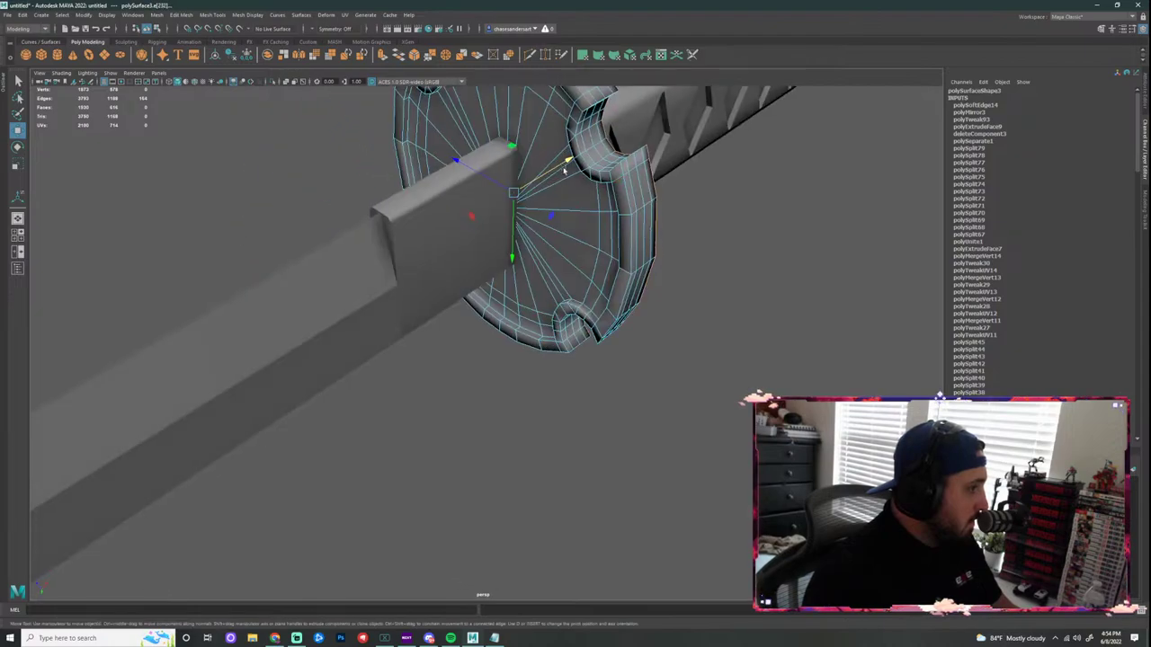
left_click_drag(581, 106, 614, 180, "alt")
middle_click_drag(613, 179, 579, 308, "alt")
scroll(579, 308, "up", 3)
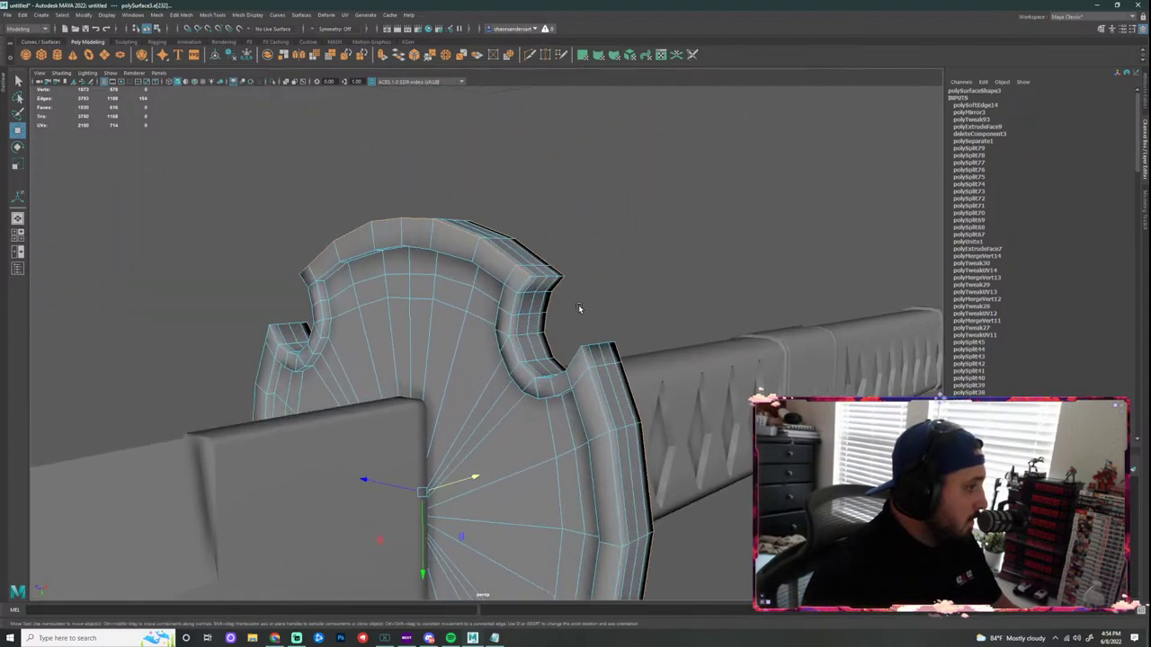
Step: Extend the selection along the blade-facing outer rim around the guard's side lobes, lower lobe and notches
left_click_drag(578, 308, 582, 366, "alt")
middle_click_drag(584, 367, 725, 198, "alt")
left_click_drag(714, 362, 596, 495, "alt")
left_click_drag(642, 465, 577, 359, "alt")
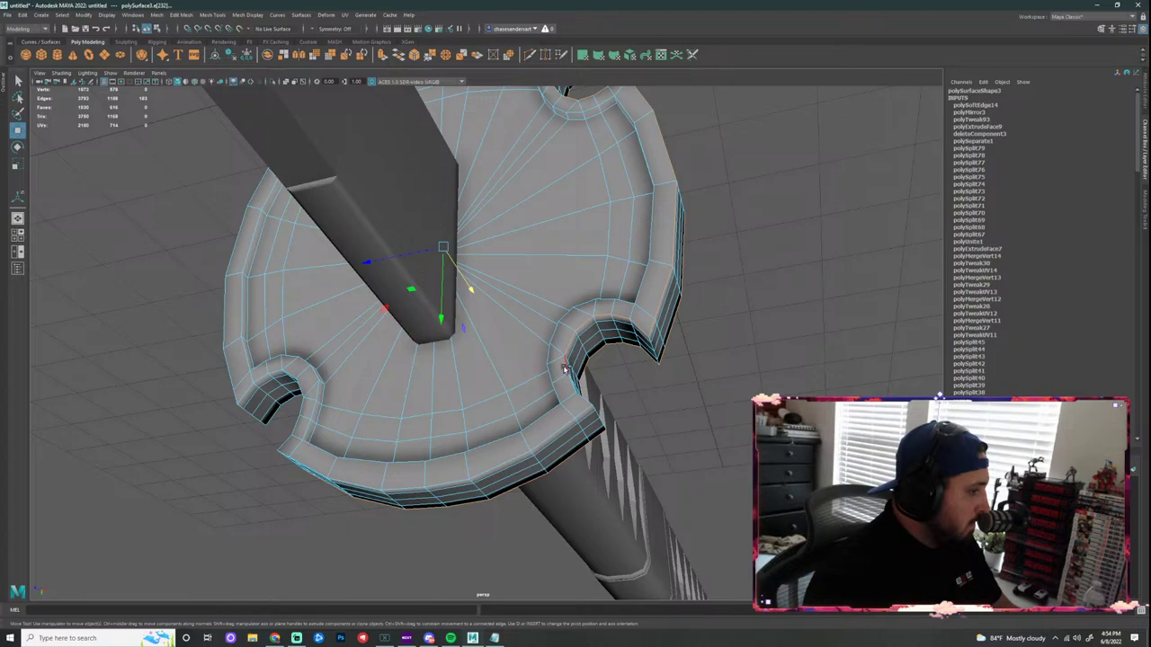
left_click_drag(582, 413, 681, 423, "alt")
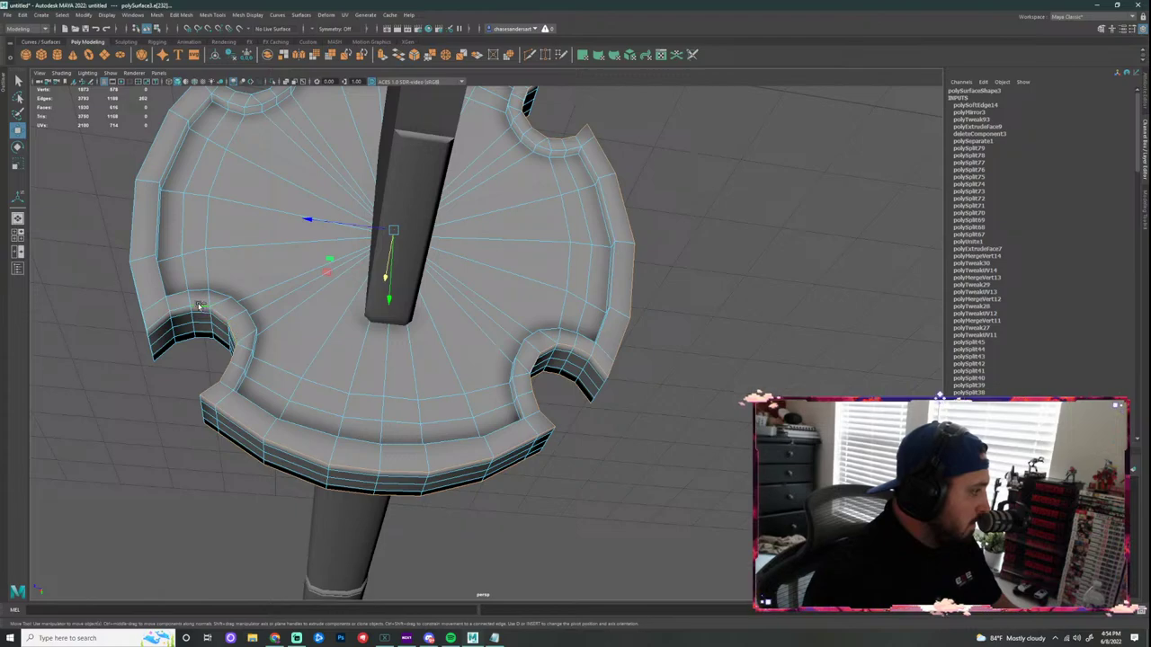
left_click_drag(195, 301, 204, 288, "alt")
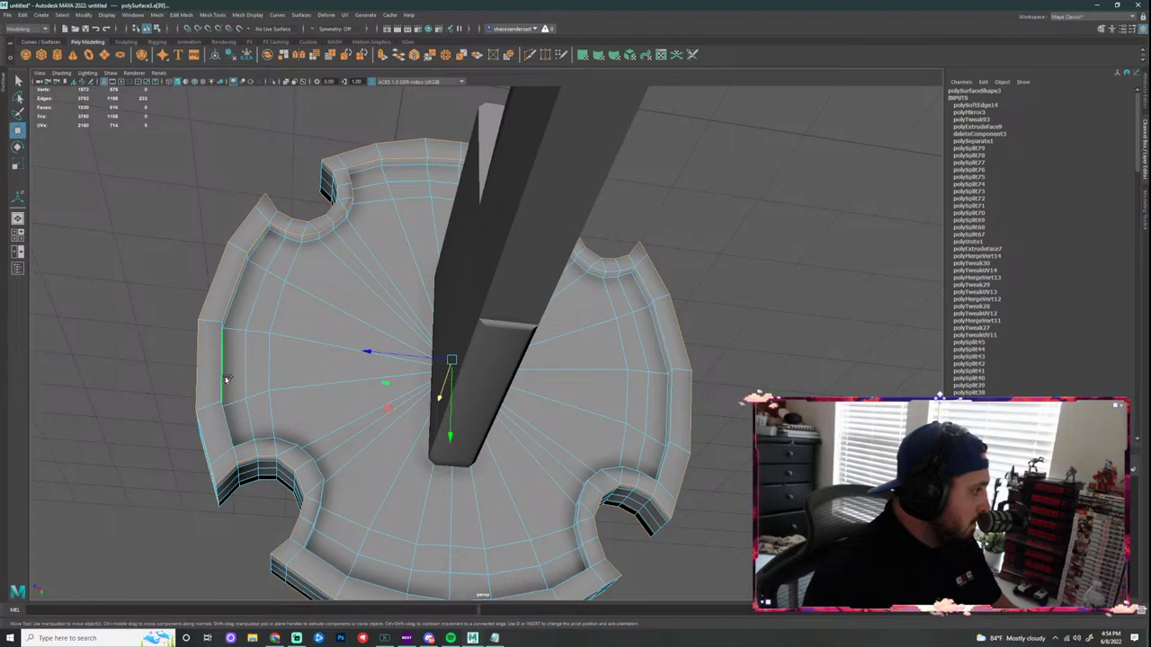
Step: Add the raised rim's inner edges on the guard's blade-facing side to the selection, including the lobes and notches
left_click_drag(281, 384, 279, 393, "alt")
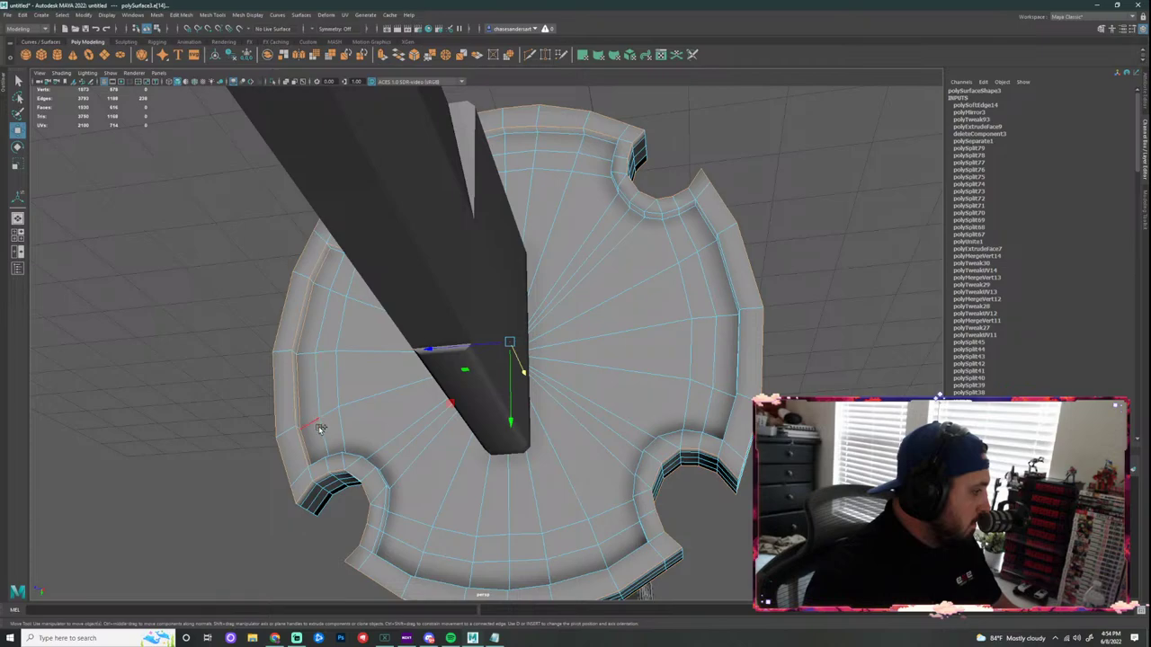
left_click_drag(342, 470, 494, 410, "alt")
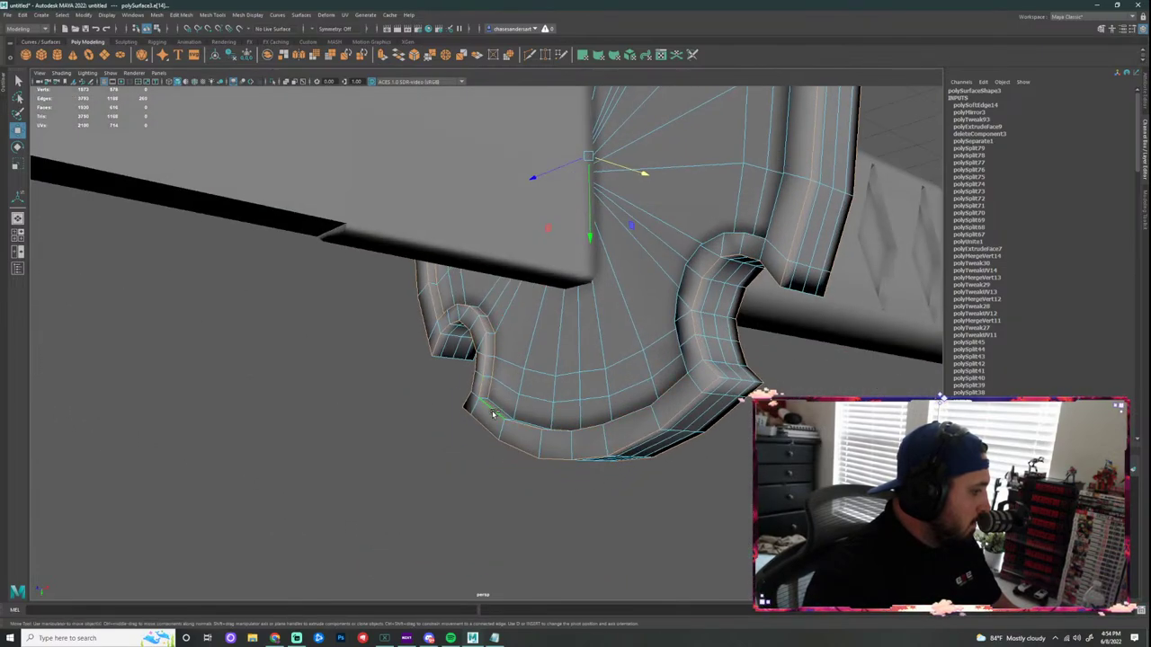
left_click_drag(597, 402, 730, 294, "alt")
left_click_drag(741, 241, 668, 365, "alt")
left_click_drag(755, 338, 716, 293, "alt")
left_click_drag(613, 163, 499, 240, "alt")
Step: Deselect the stray edges picked on the guard while keeping the rim edges selected
left_click(575, 152, "ctrl")
scroll(696, 190, "down", 4)
scroll(584, 205, "up", 2)
left_click(583, 195, "ctrl")
scroll(500, 243, "down", 3)
scroll(423, 205, "up", 2)
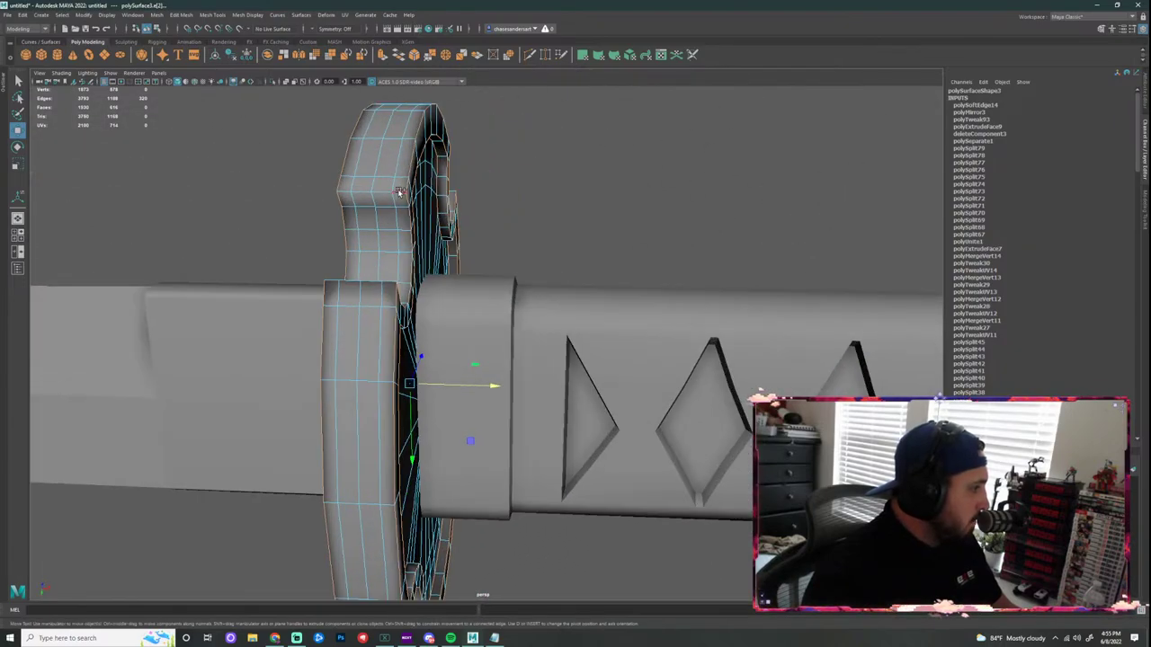
Step: Add the corner edges running across the guard's thickness at the first notches to the selection
left_click_drag(493, 189, 387, 198, "alt")
left_click_drag(928, 260, 545, 426, "alt")
scroll(491, 447, "down", 5)
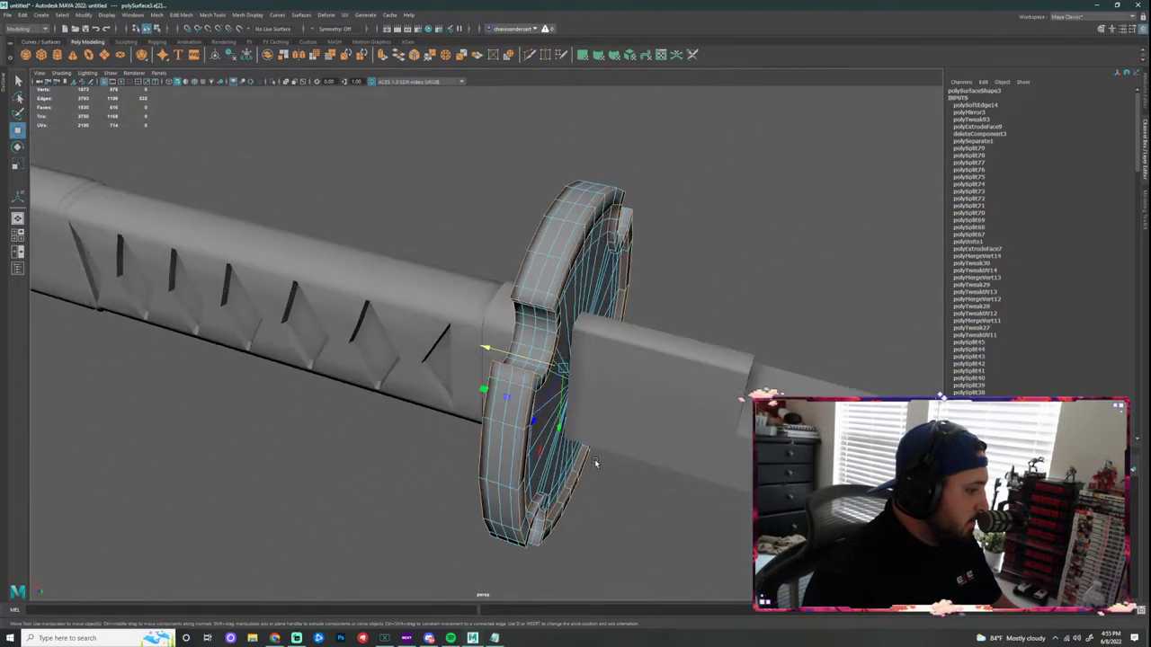
left_click_drag(594, 459, 598, 380, "alt")
scroll(516, 219, "up", 4)
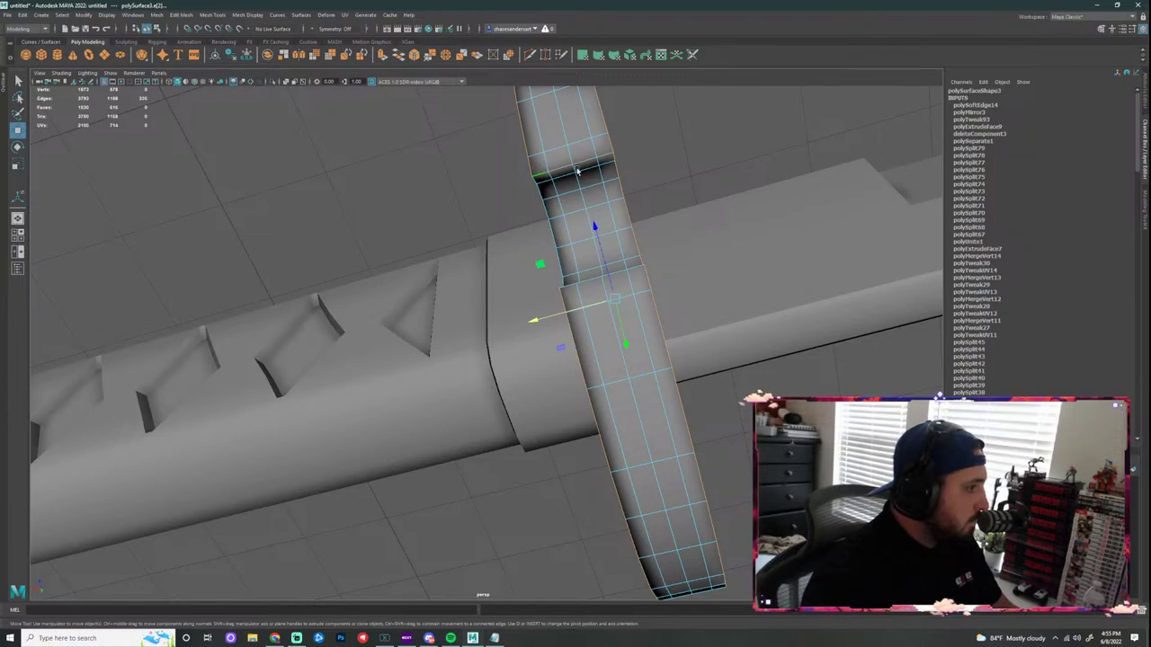
left_click_drag(578, 171, 668, 337, "alt")
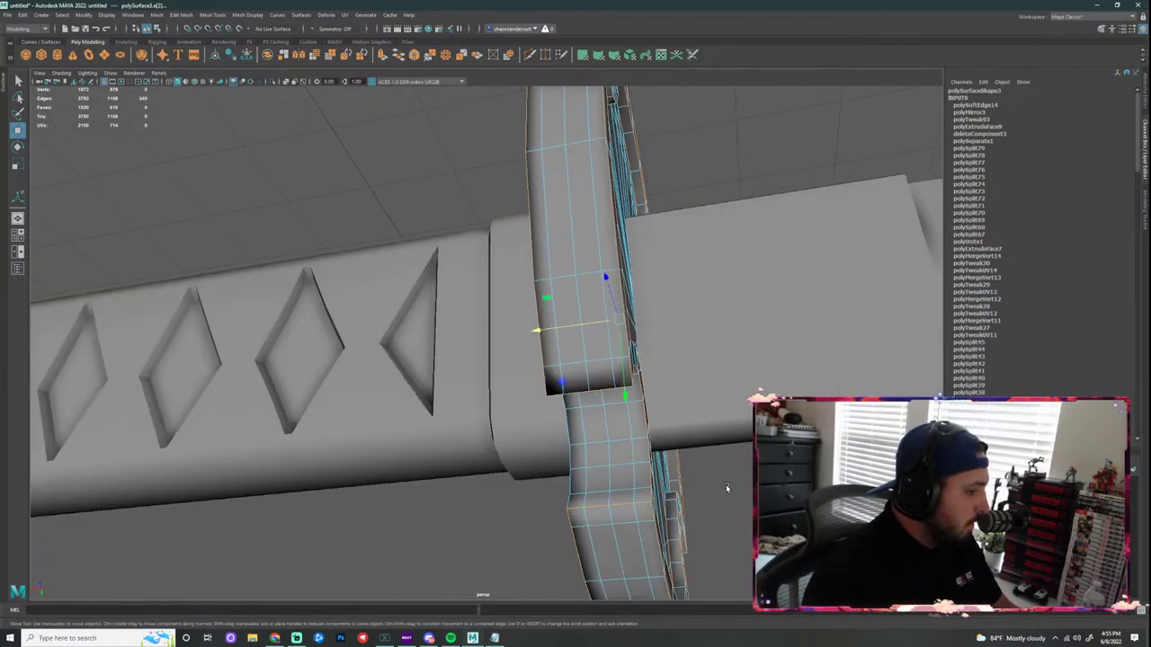
Step: Add the crosswise corner edges at the guard's remaining notches to complete the edge selection
left_click_drag(726, 488, 735, 243, "alt")
left_click_drag(765, 286, 676, 254, "alt")
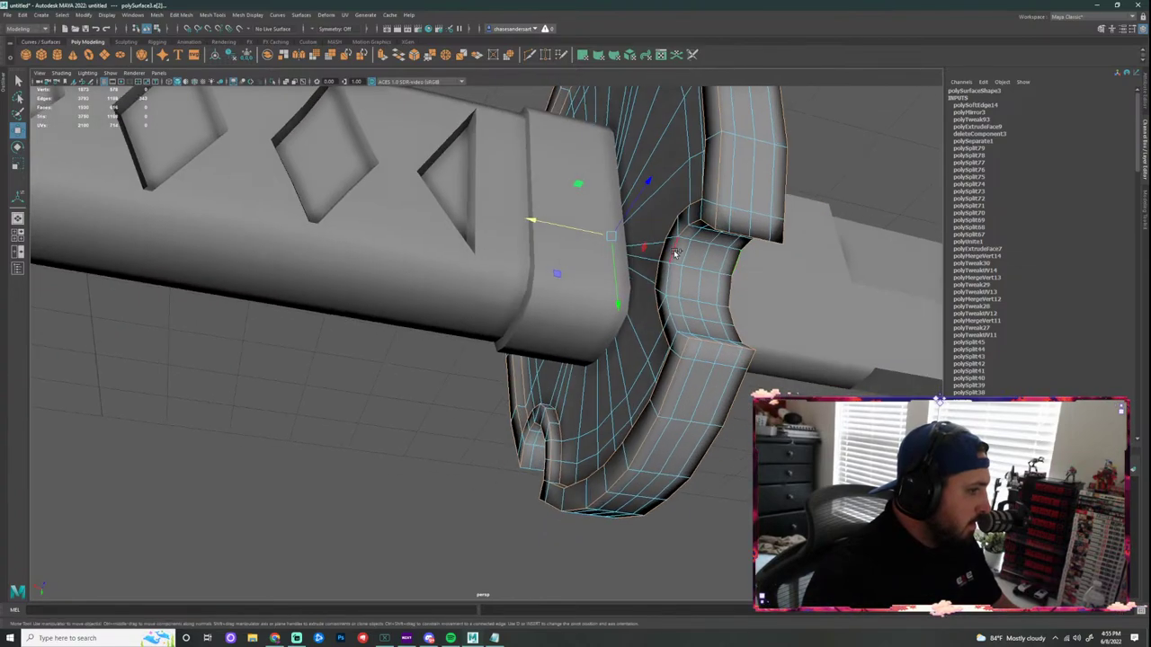
left_click_drag(670, 306, 485, 364, "alt")
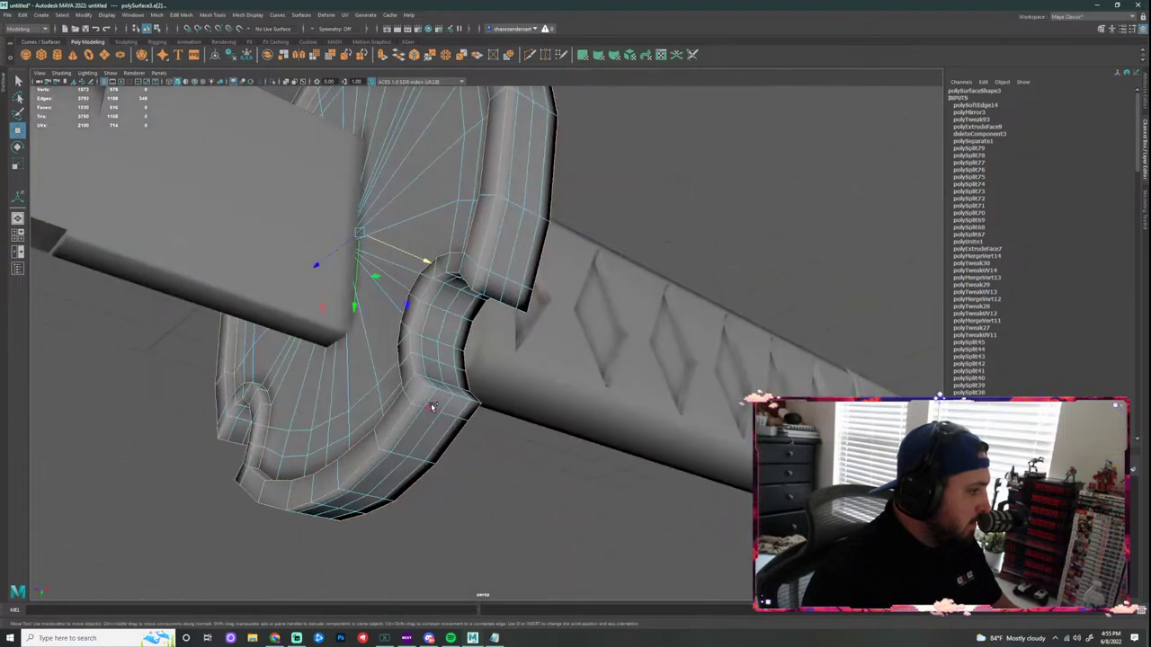
left_click_drag(430, 391, 631, 288, "alt")
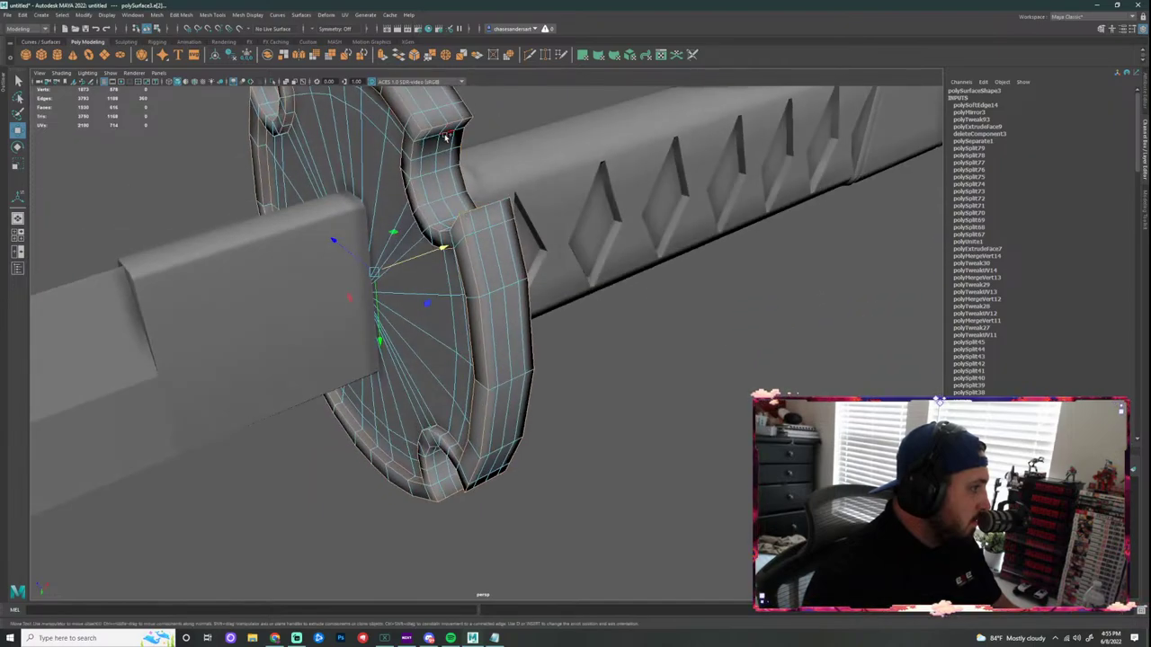
left_click_drag(446, 137, 743, 315, "alt")
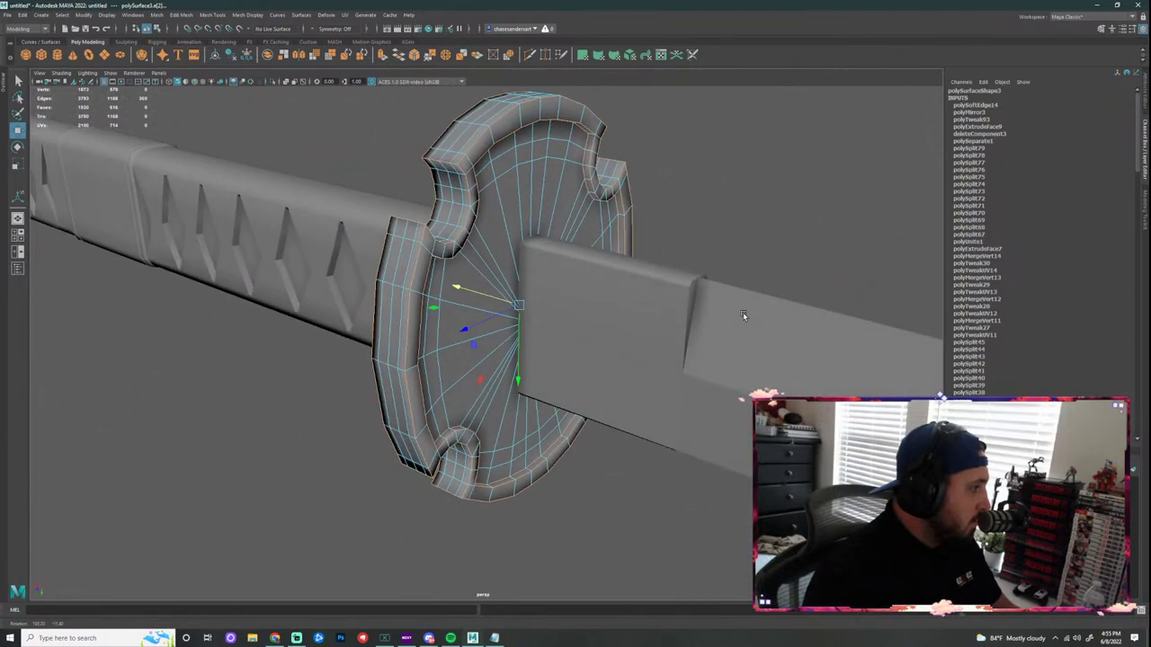
Step: Apply Harden Edge to the selected guard edges, clear the selection and return the guard to object selection
left_click(248, 14)
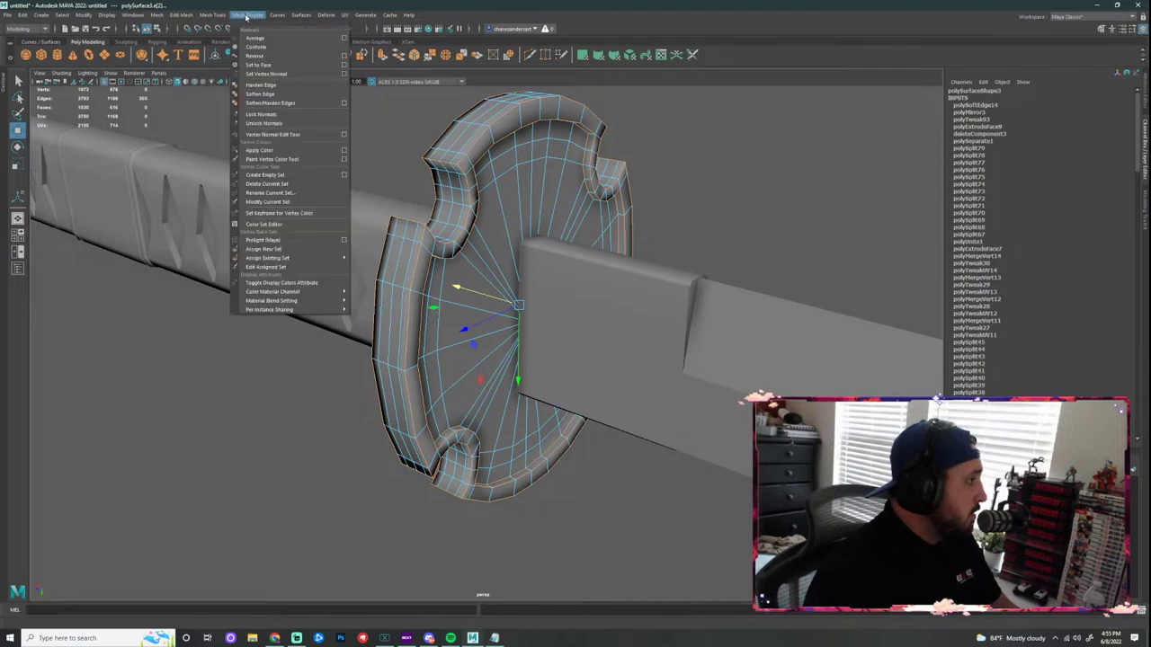
left_click(277, 90)
left_click(733, 213)
left_click_drag(733, 213, 528, 197, "alt")
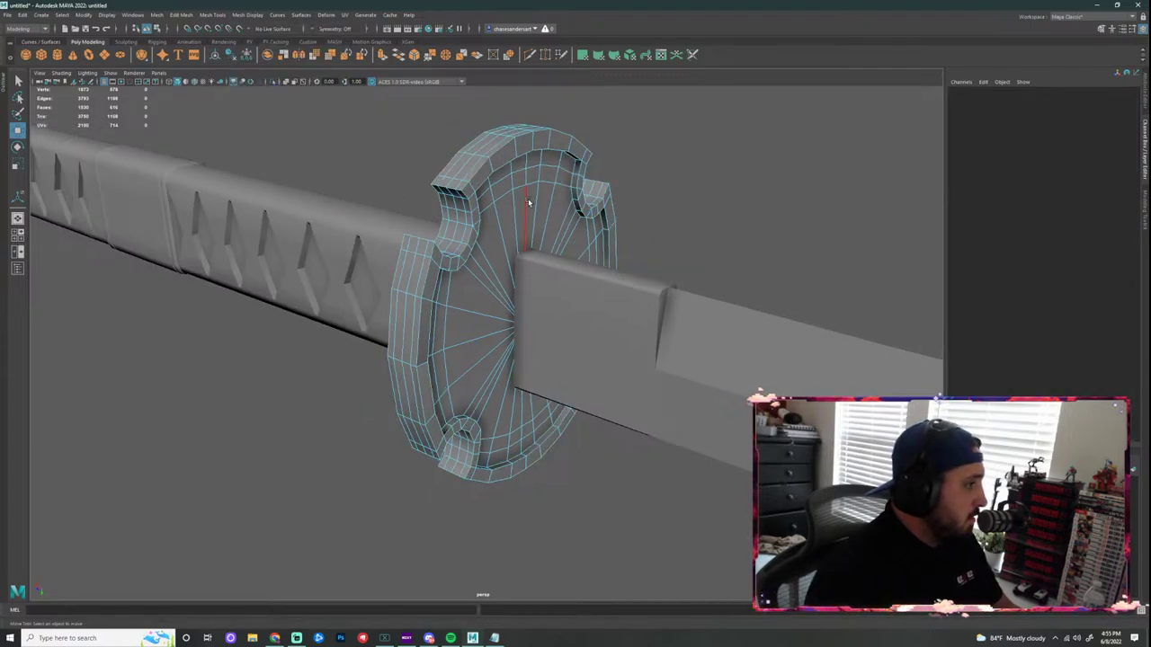
right_click_drag(528, 198, 562, 187)
Step: Examine the whole sword from both sides, checking the guard's edge shading against the blade and handle
left_click_drag(673, 188, 722, 218, "alt")
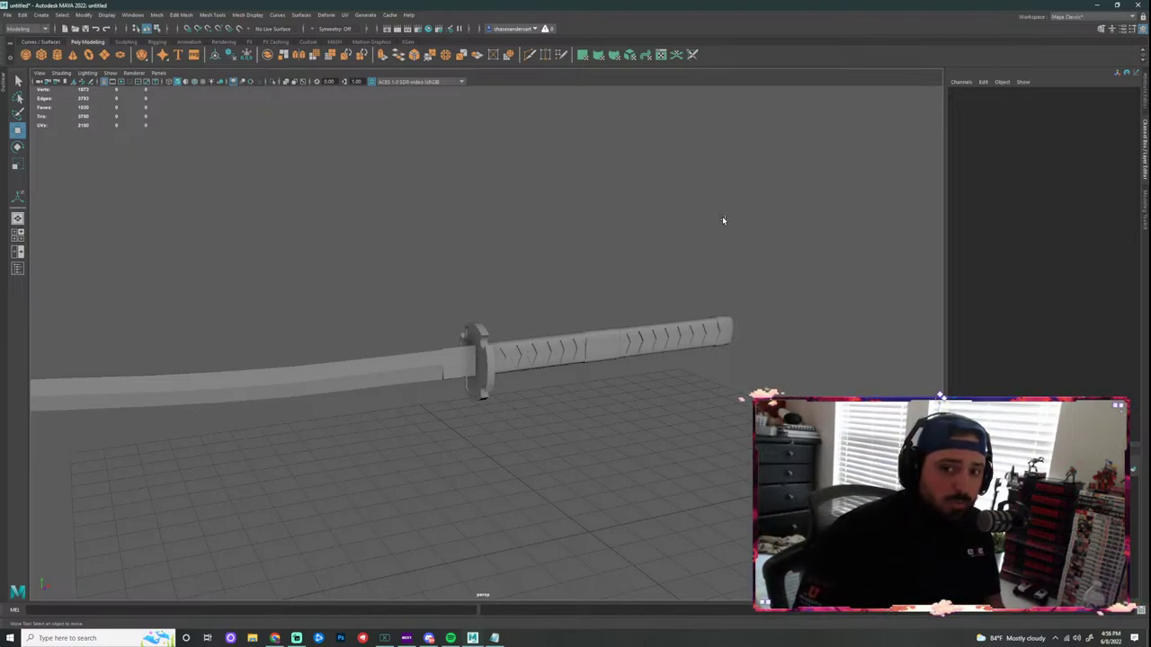
scroll(596, 310, "down", 4)
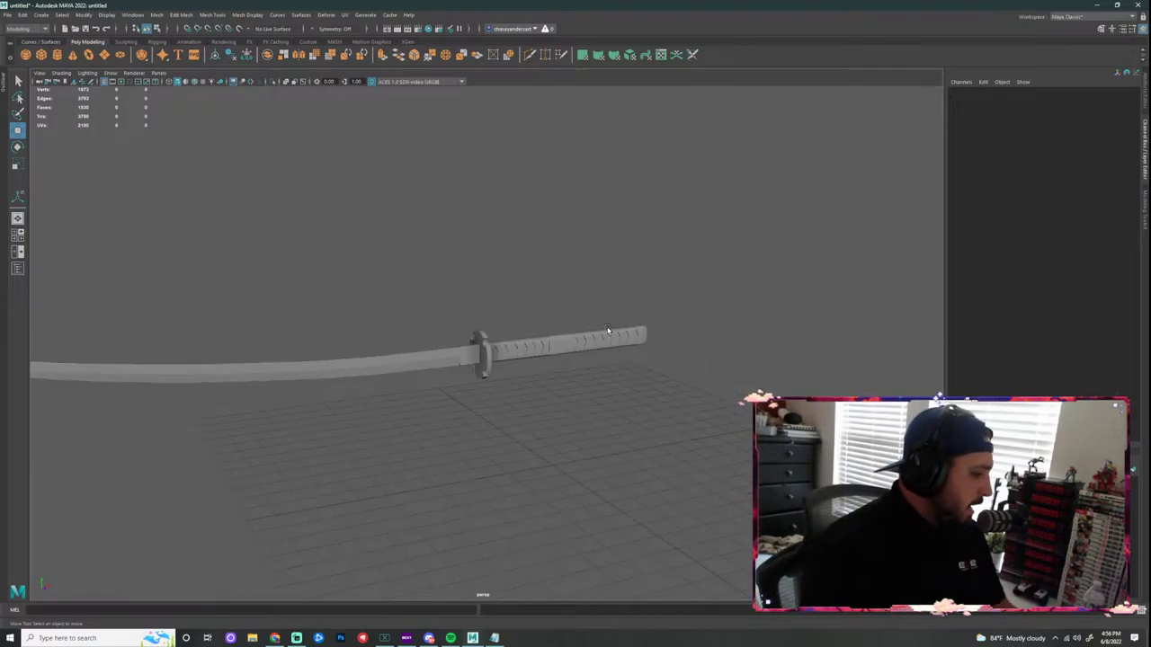
scroll(636, 385, "up", 3)
left_click_drag(637, 385, 534, 386, "alt")
scroll(531, 378, "up", 6)
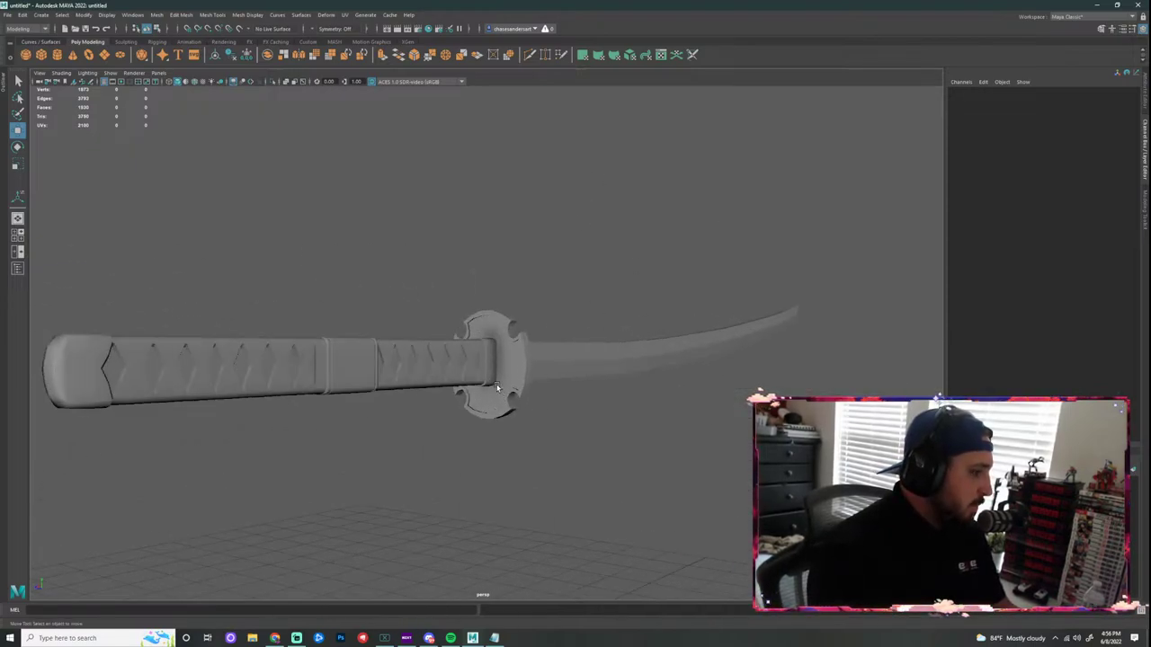
Step: Examine the handle's diamond cutouts, central band and guard from both sides of the sword
left_click(518, 377)
middle_click_drag(599, 377, 585, 309, "alt")
scroll(585, 308, "down", 3)
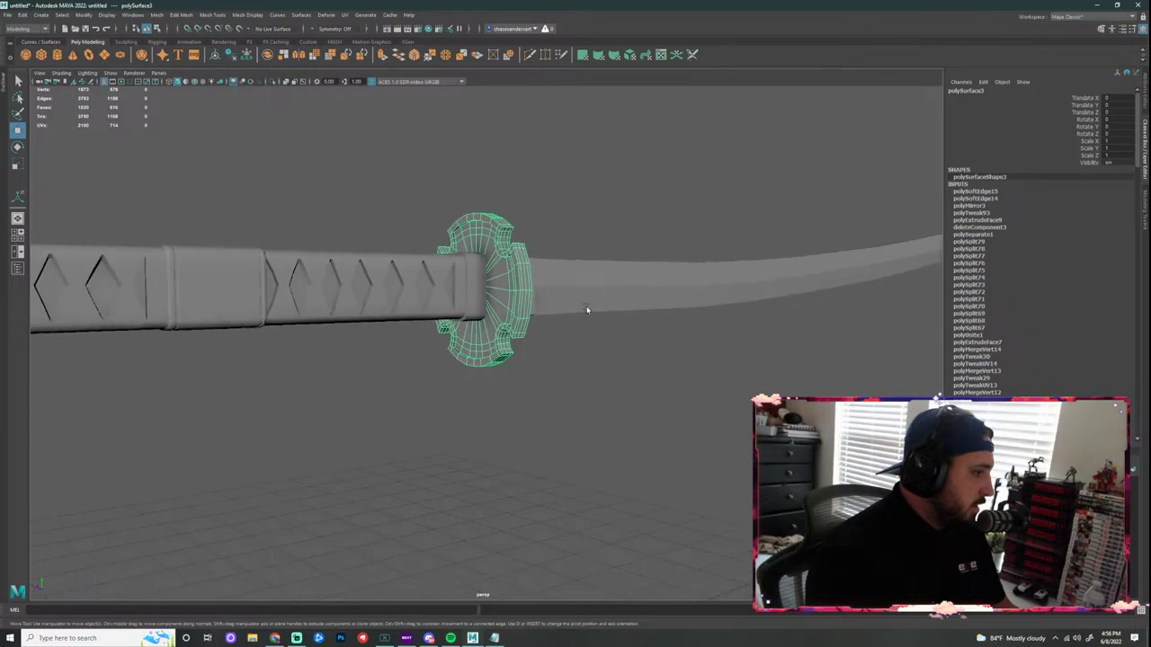
left_click(585, 309)
scroll(606, 363, "down", 3)
left_click_drag(606, 363, 658, 402, "alt")
scroll(347, 347, "up", 3)
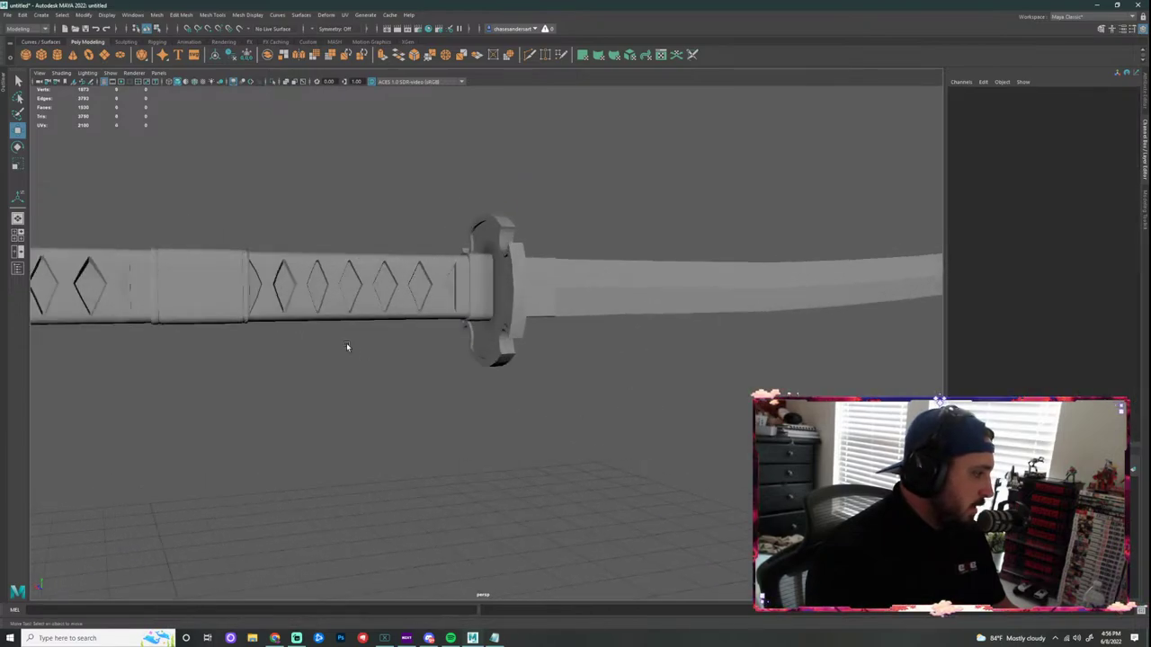
middle_click_drag(347, 347, 596, 339, "alt")
scroll(536, 284, "up", 4)
scroll(536, 285, "down", 5)
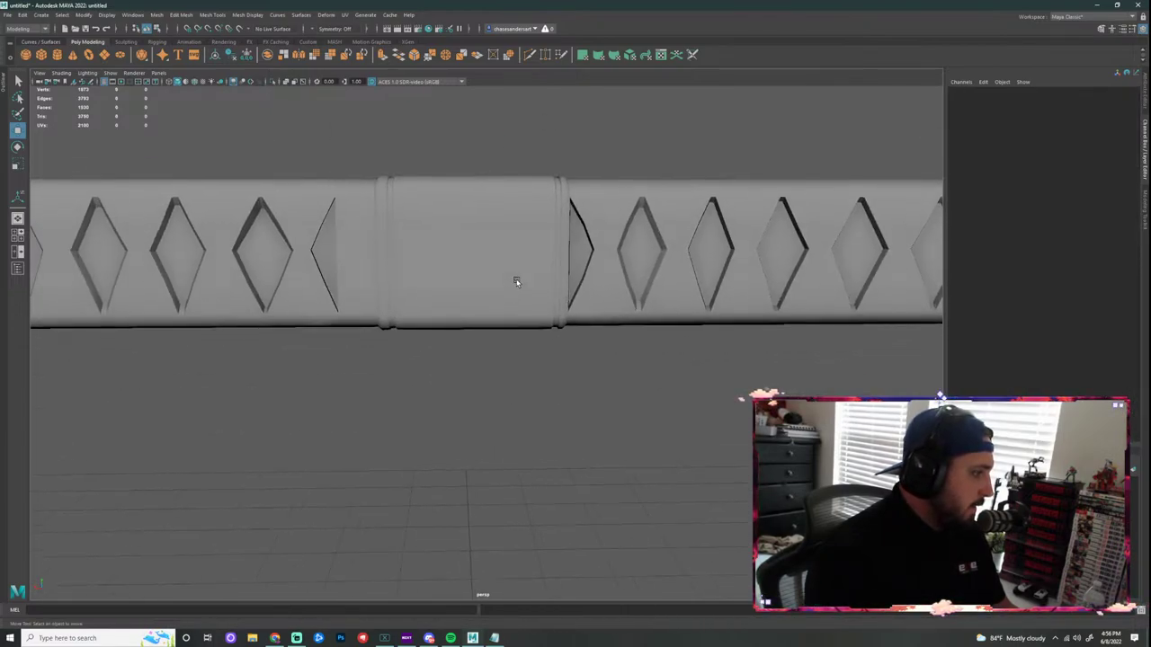
left_click(490, 325)
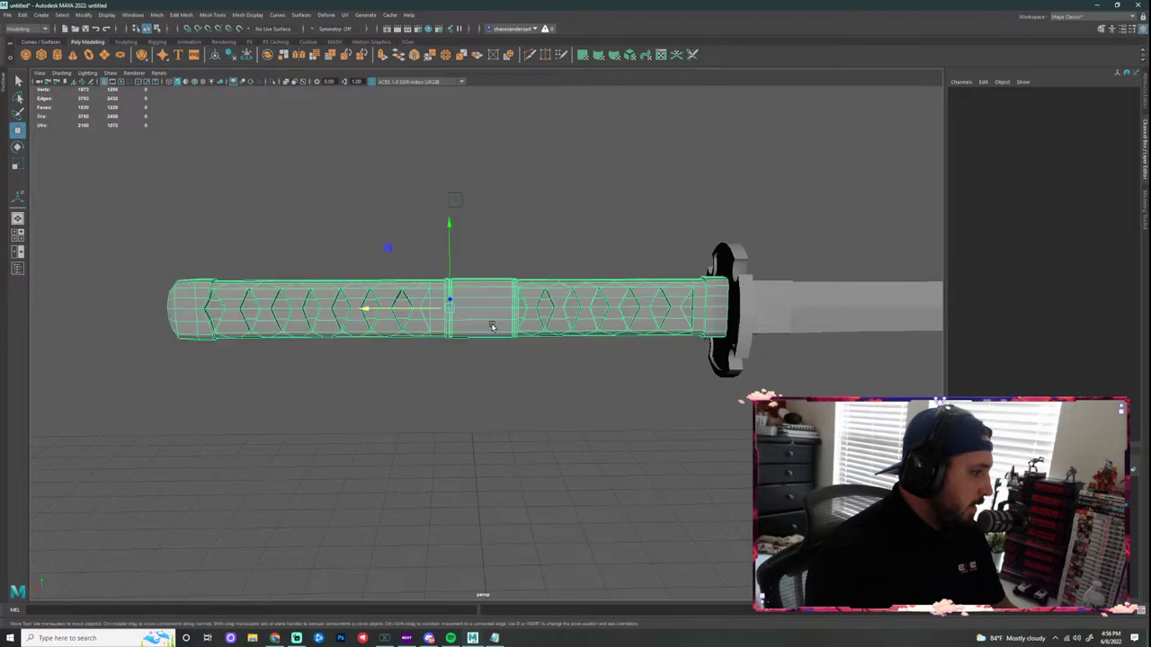
key("f")
left_click(517, 405)
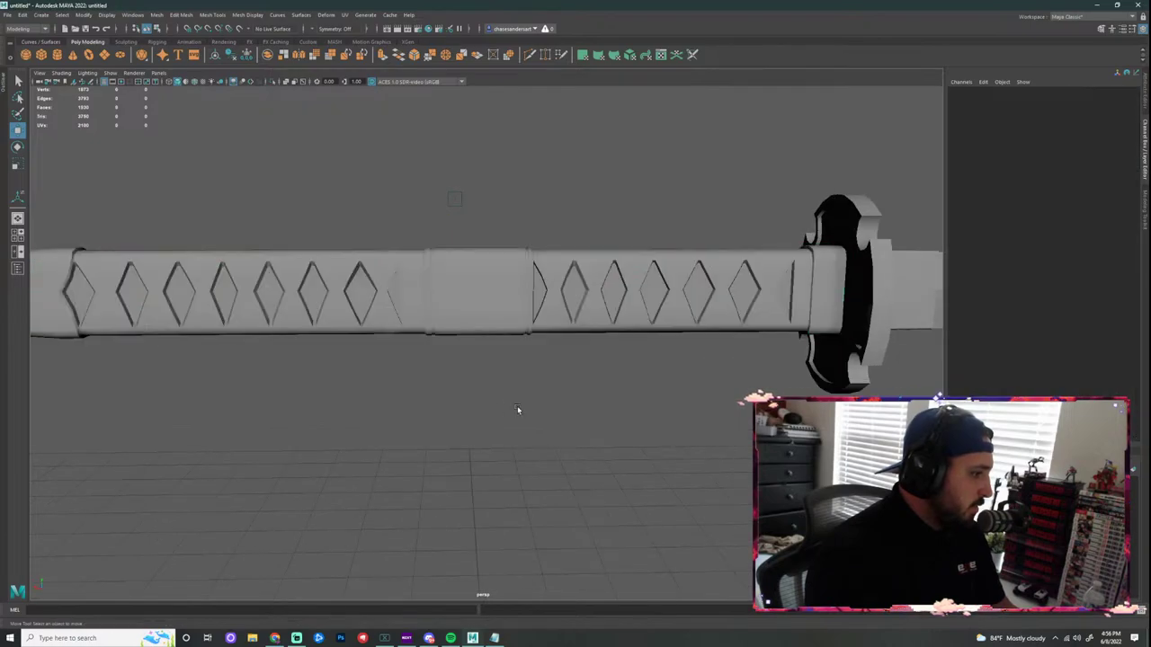
left_click_drag(517, 405, 548, 347, "alt")
scroll(607, 257, "up", 3)
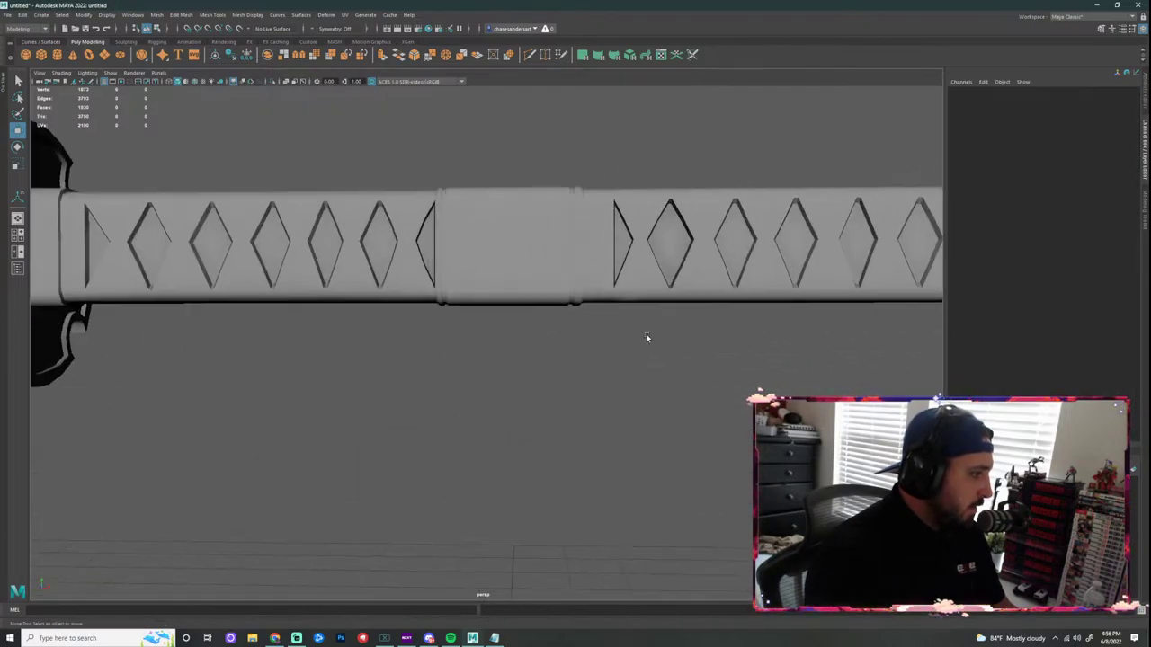
scroll(646, 337, "down", 5)
scroll(546, 341, "up", 3)
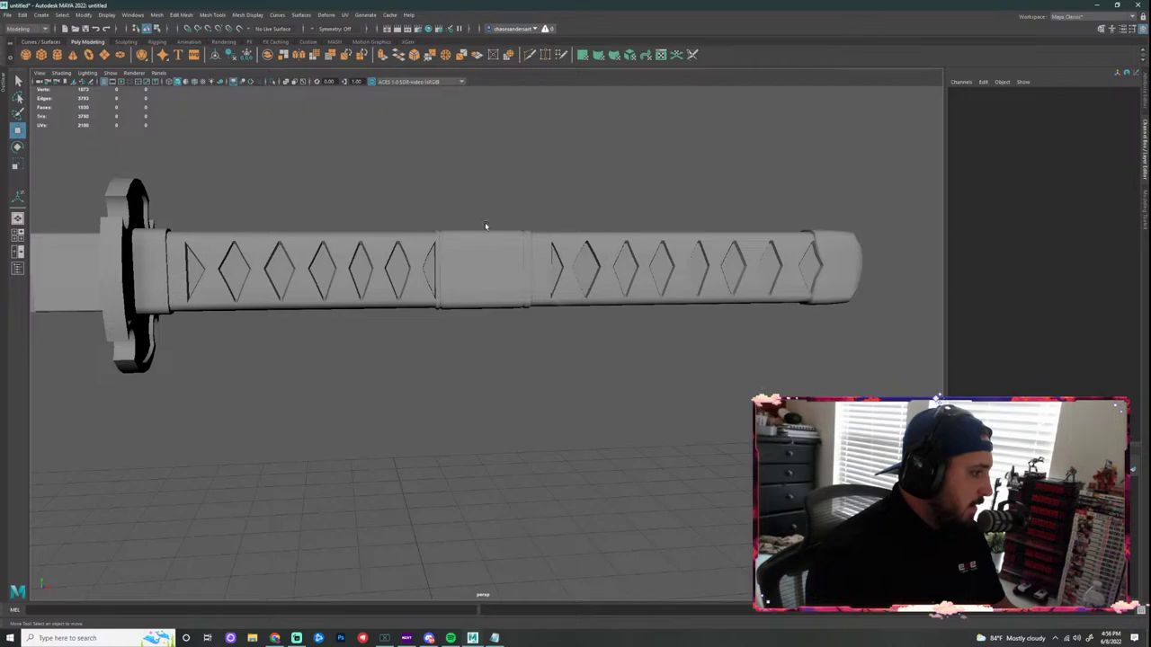
Step: Move the vertices of the half diamond and first full diamond on the handle's pommel side toward the central band
left_click_drag(561, 294, 651, 238, "alt")
scroll(590, 257, "up", 3)
left_click(610, 257)
right_click(765, 231)
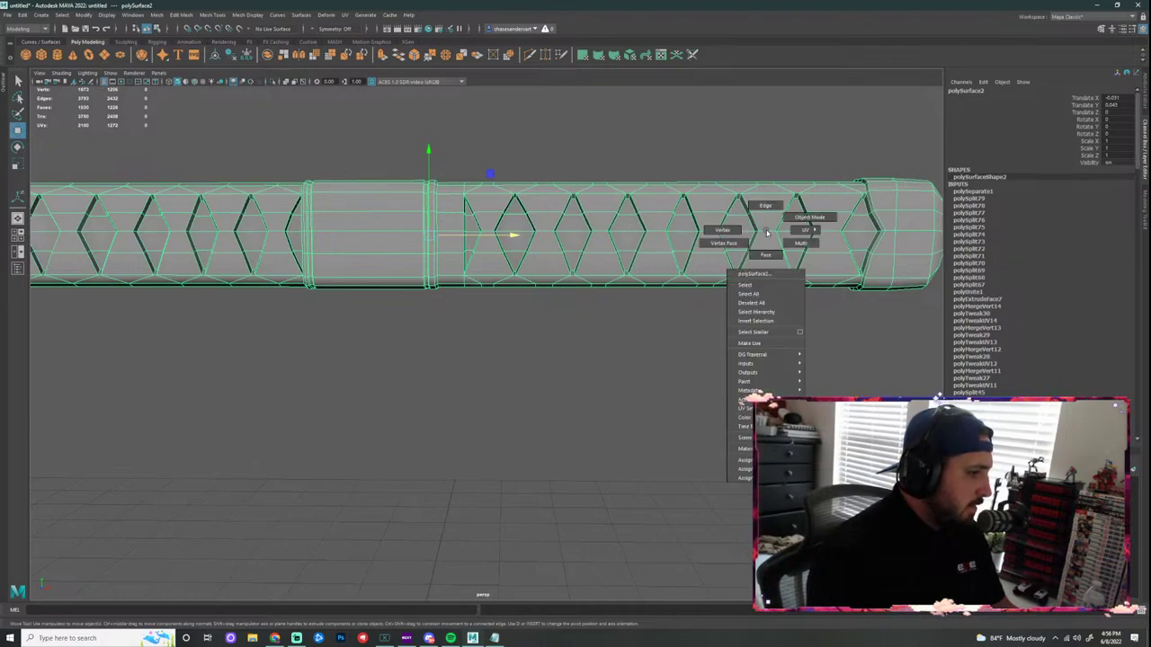
left_click(735, 231)
left_click_drag(442, 161, 490, 331)
left_click_drag(547, 238, 529, 240)
left_click_drag(477, 156, 551, 286)
left_click_drag(596, 238, 587, 238)
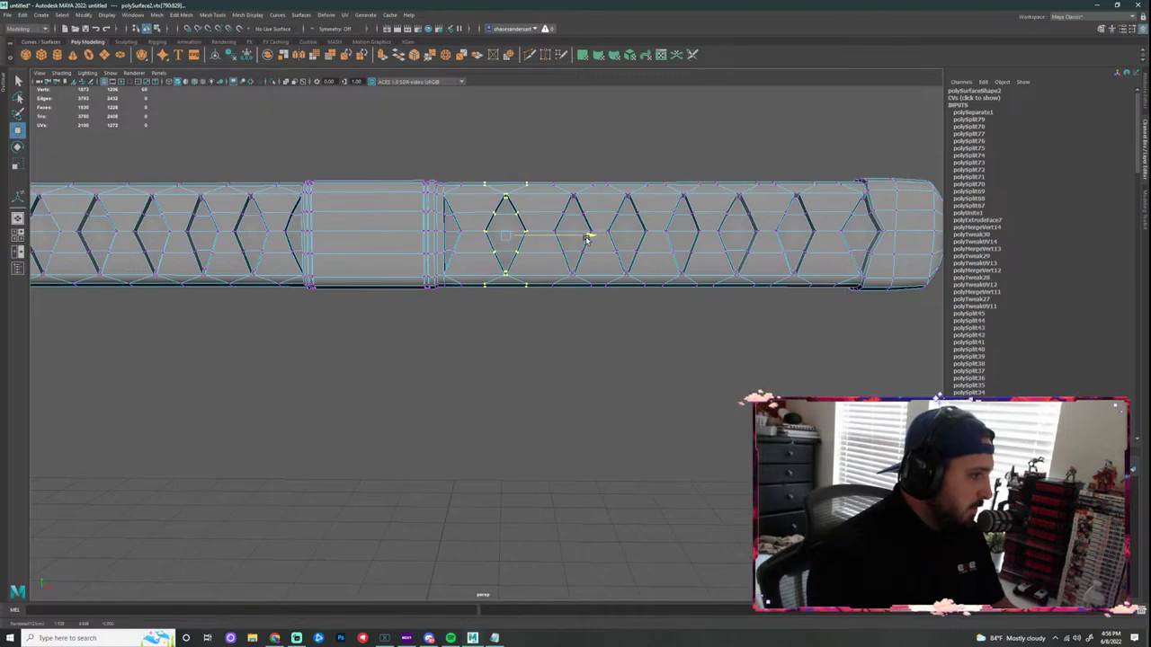
Step: Shift the vertices of the next three diamonds toward the band for even spacing, then return the handle to object selection
left_click_drag(539, 162, 601, 268)
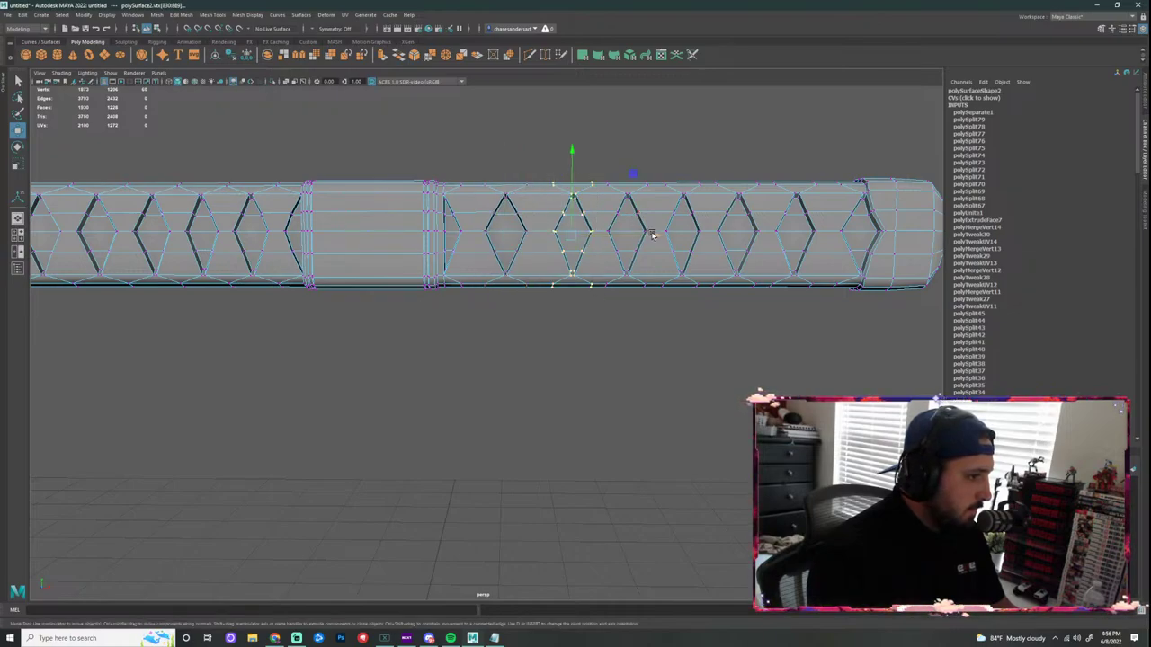
left_click_drag(653, 236, 649, 236)
left_click_drag(598, 166, 656, 329)
left_click_drag(656, 170, 705, 326)
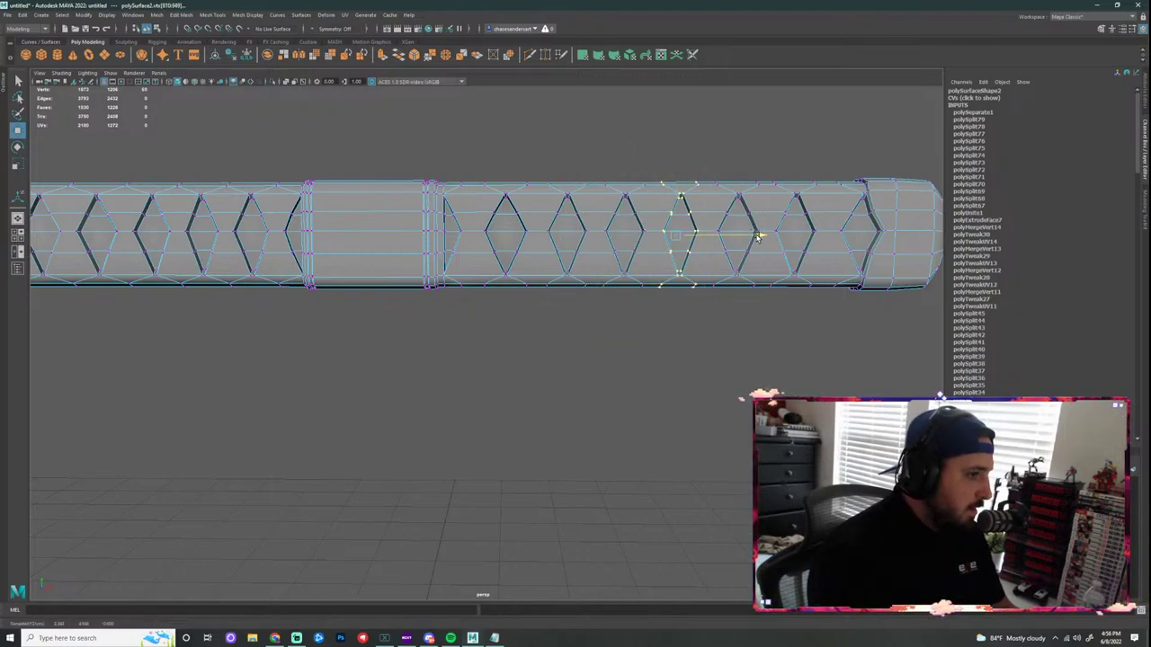
left_click_drag(757, 238, 759, 237)
left_click(804, 378)
middle_click_drag(839, 332, 721, 316, "alt")
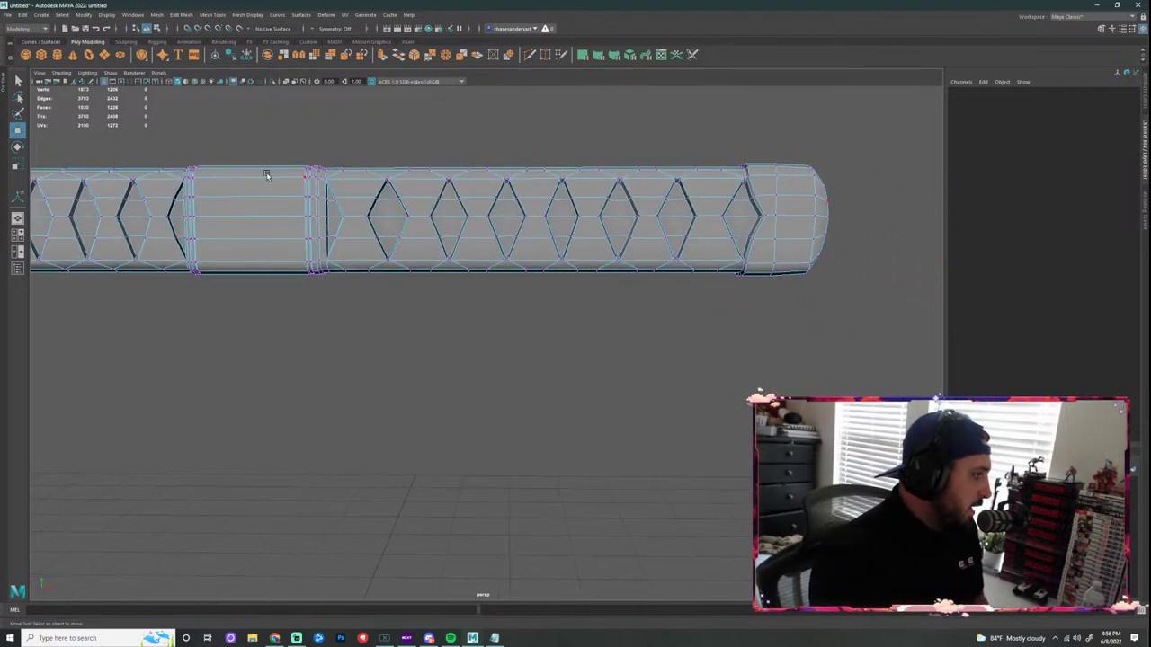
right_click_drag(239, 211, 279, 195)
left_click(320, 287)
middle_click_drag(297, 229, 513, 237, "alt")
right_click_drag(514, 237, 481, 289, "alt")
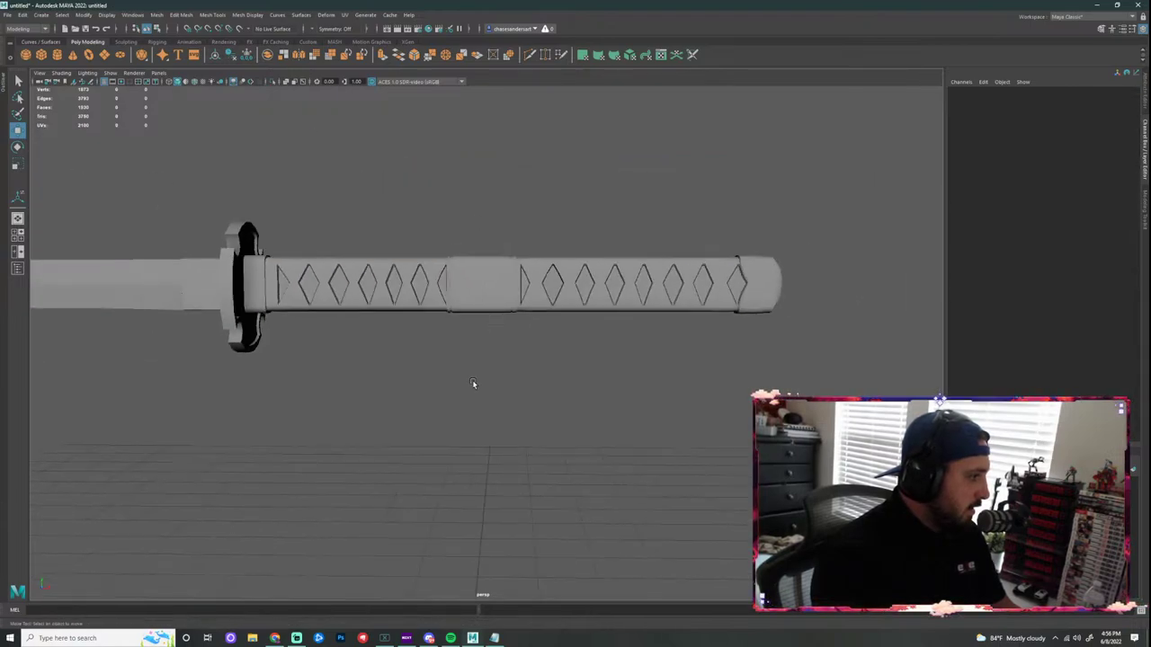
Step: Scale down the recessed faces of the half diamond beside the central band on the pommel side
left_click_drag(473, 386, 490, 290, "alt")
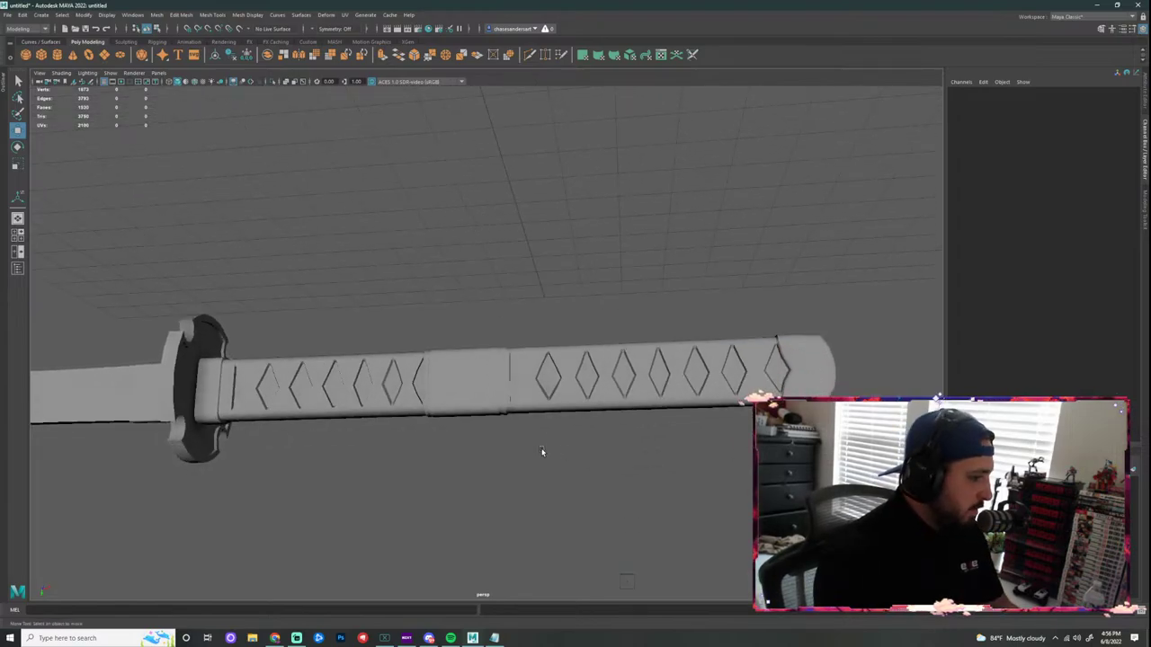
scroll(542, 451, "up", 10)
right_click(565, 309)
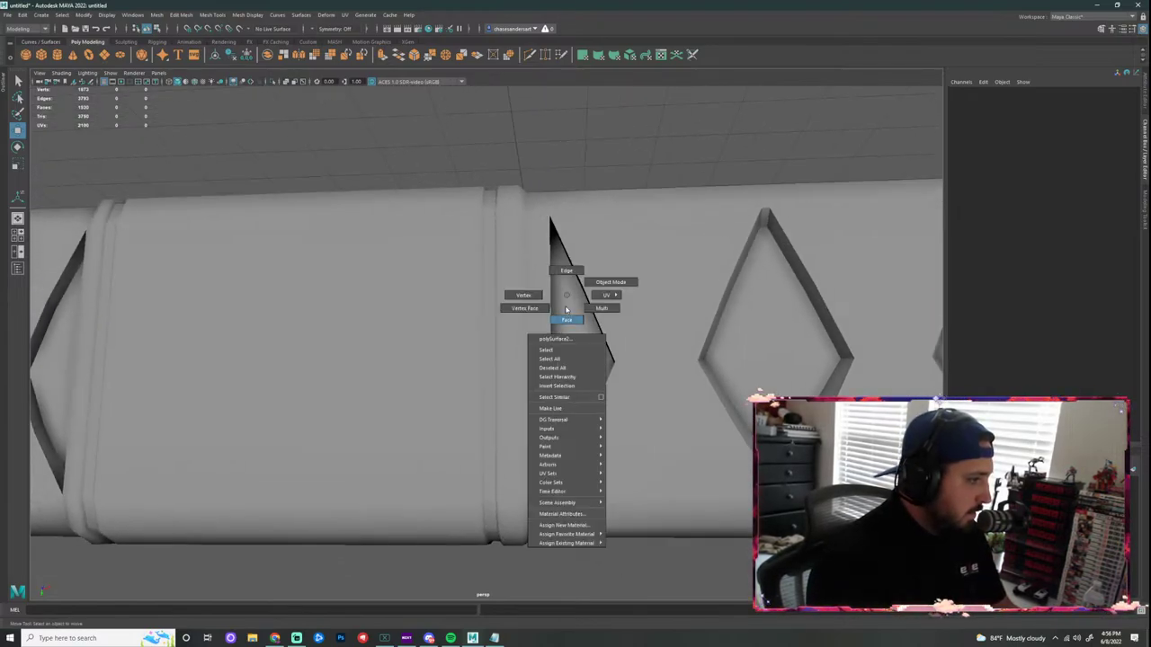
left_click(566, 320)
left_click(577, 315)
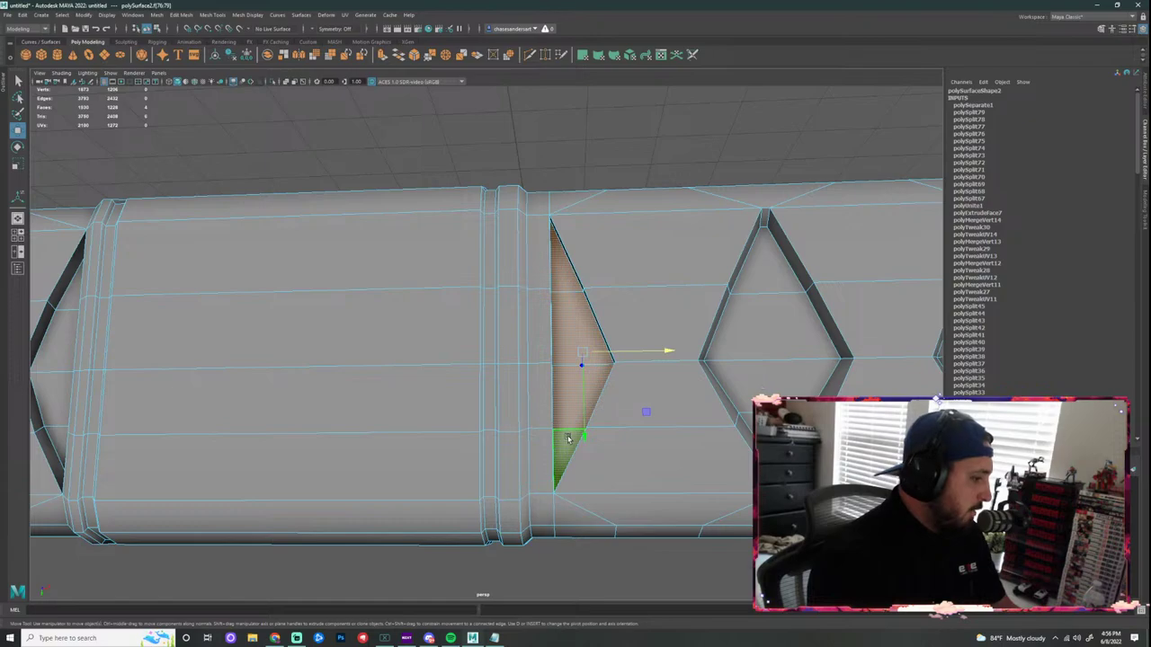
key("r")
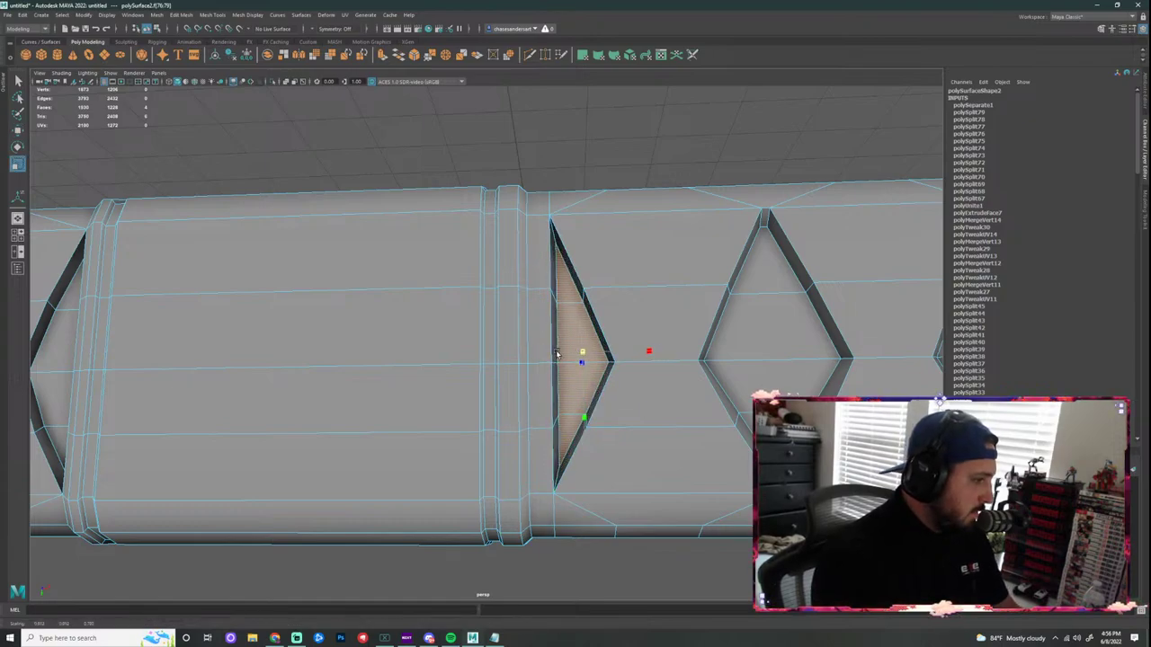
left_click(688, 201)
left_click(696, 131)
Step: Scale the recessed faces of the matching half diamond beside the band on the handle's opposite face
scroll(717, 162, "down", 4)
left_click_drag(718, 161, 532, 206, "alt")
scroll(335, 418, "up", 3)
scroll(336, 421, "up", 5)
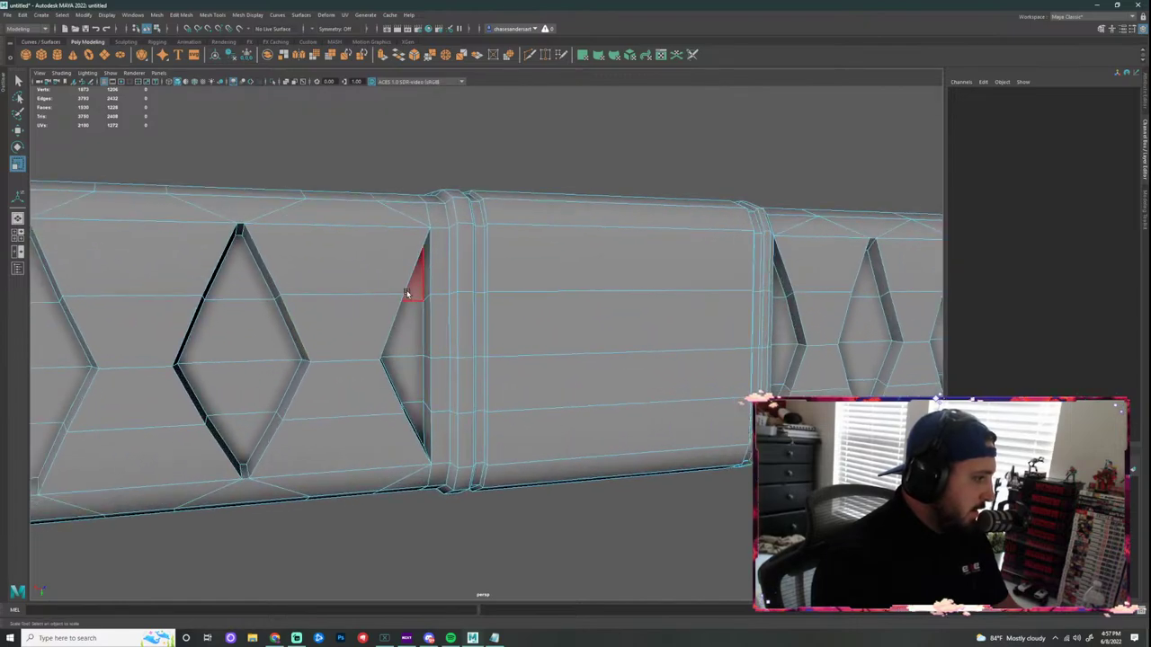
left_click(411, 278)
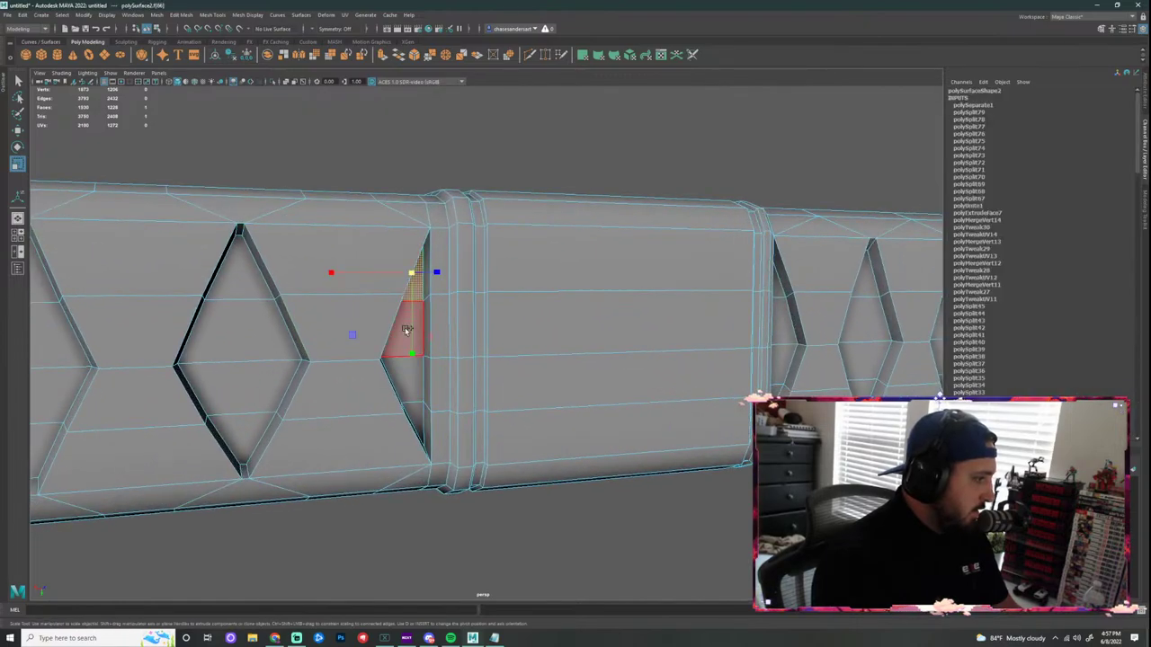
left_click(405, 375, "shift")
left_click_drag(391, 349, 372, 375)
middle_click_drag(373, 375, 390, 359, "alt")
left_click(550, 534)
Step: Return to object selection and examine the adjusted handle and sword from several angles
scroll(549, 506, "down", 2)
left_click_drag(549, 506, 492, 383, "alt")
scroll(578, 458, "down", 6)
right_click_drag(492, 383, 527, 376)
left_click(589, 420)
scroll(589, 419, "down", 3)
left_click_drag(589, 420, 538, 446, "alt")
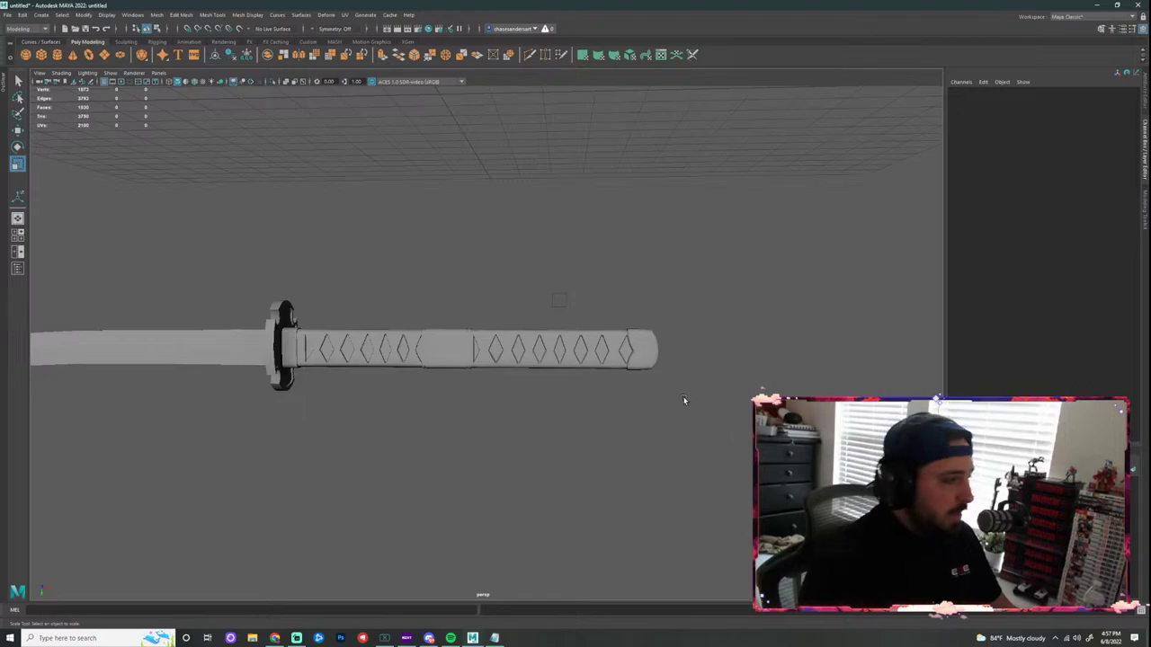
left_click_drag(489, 422, 890, 400, "alt")
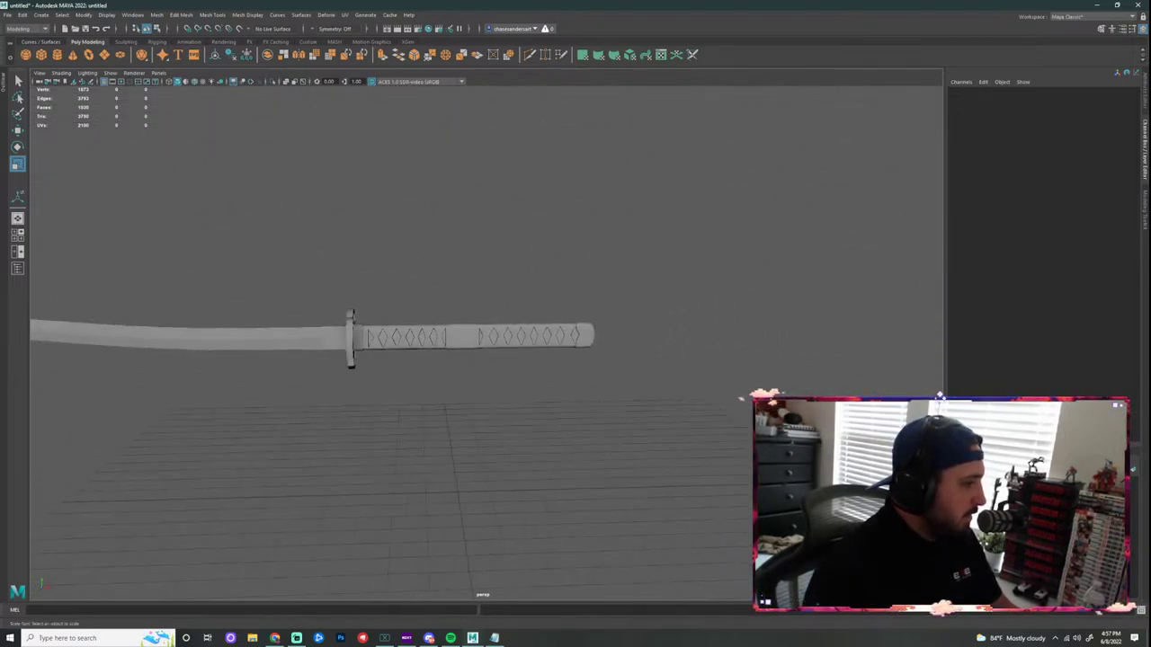
Step: Combine the blade, guard and handle into one mesh and move it about 8.66 units along X over the grid
scroll(534, 385, "down", 3)
left_click_drag(593, 269, 243, 404)
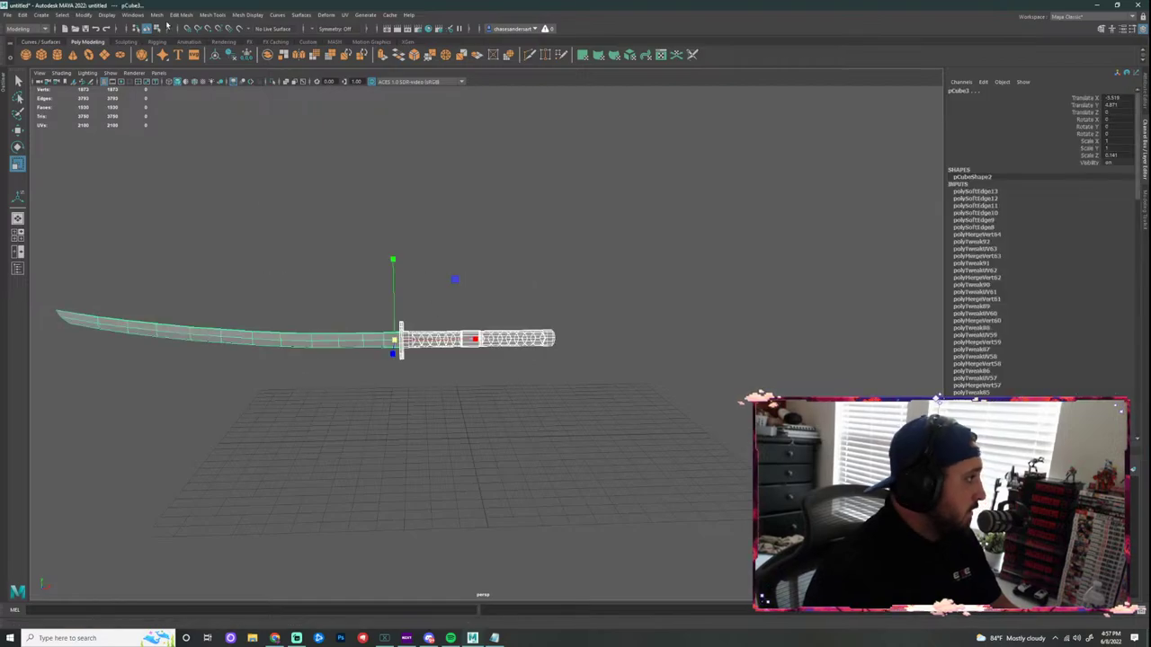
left_click(154, 15)
left_click(180, 48)
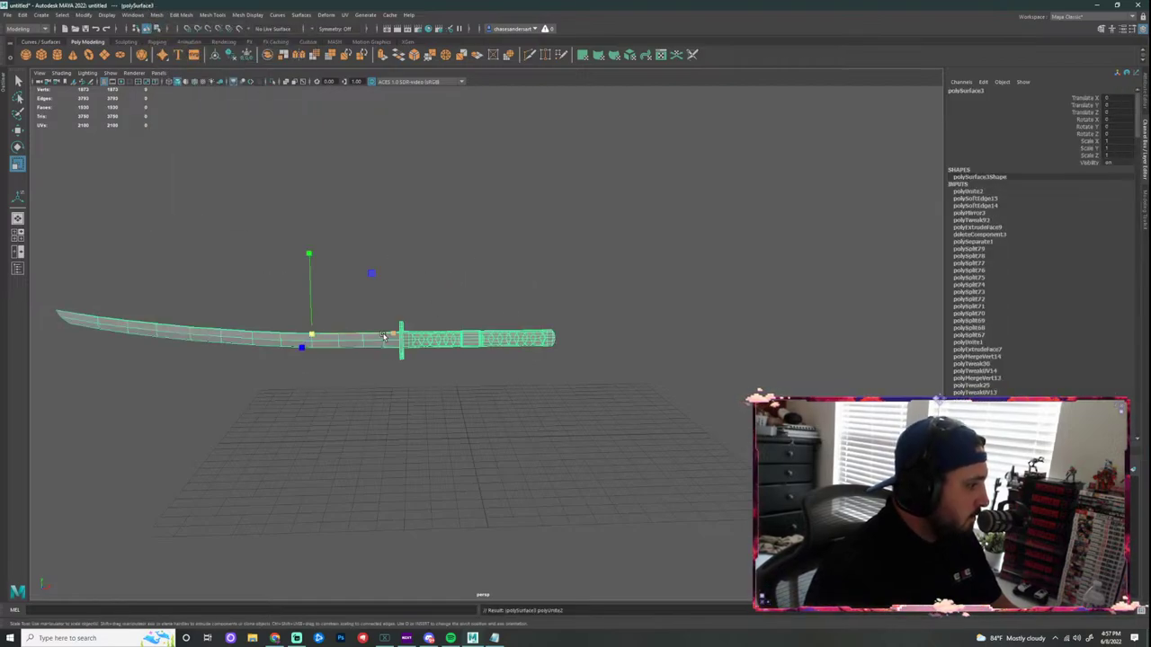
key("w")
left_click_drag(372, 344, 576, 356)
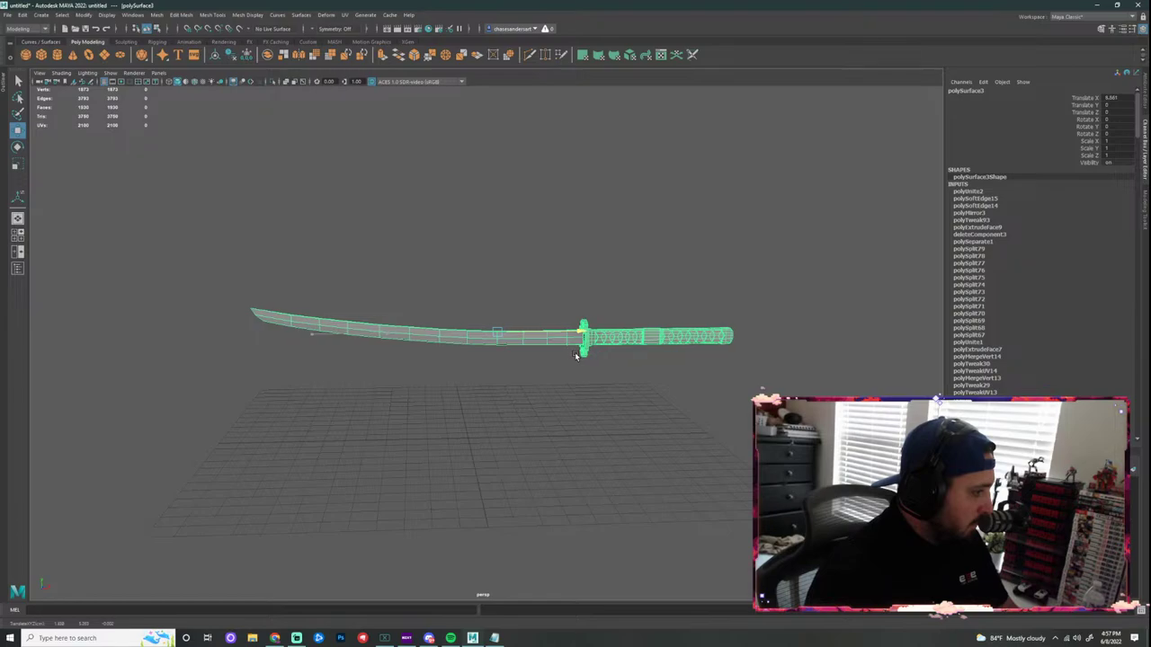
Step: Stand the sword up at an angle by rotating it about 72.9° around Z and 31.1° around Y
key("e")
left_click_drag(560, 275, 451, 244)
left_click(611, 451)
left_click_drag(660, 339, 628, 368, "alt")
left_click(502, 289)
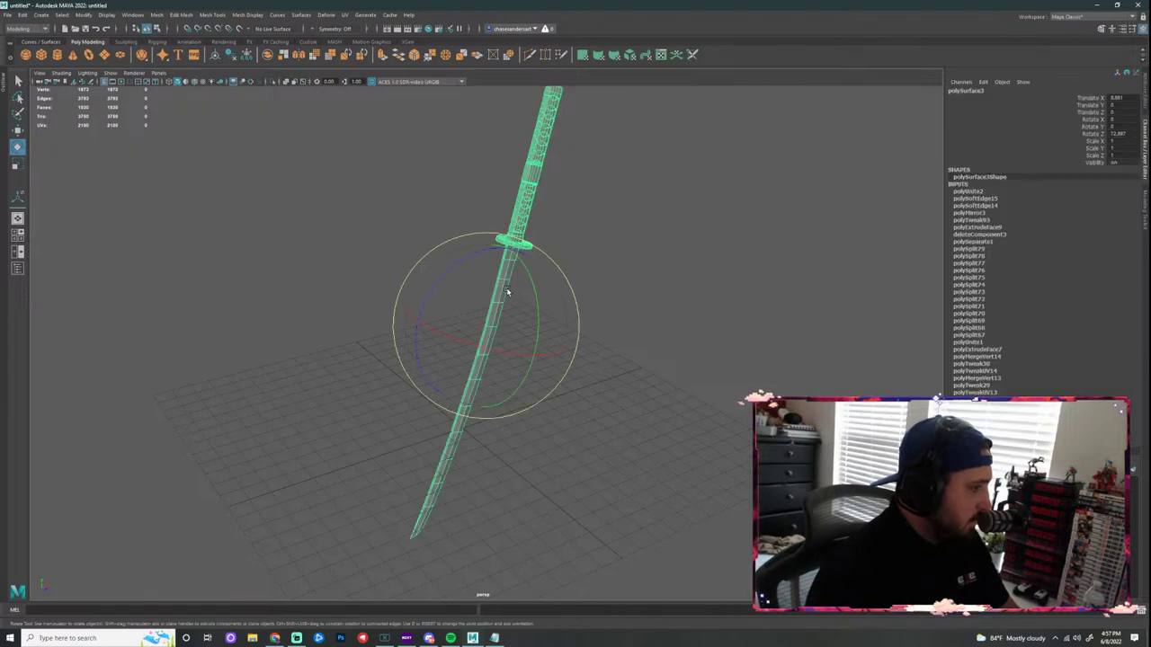
left_click_drag(527, 275, 508, 249)
left_click(623, 350)
left_click_drag(678, 383, 639, 376, "alt")
scroll(610, 352, "up", 3)
right_click_drag(638, 378, 588, 384, "alt")
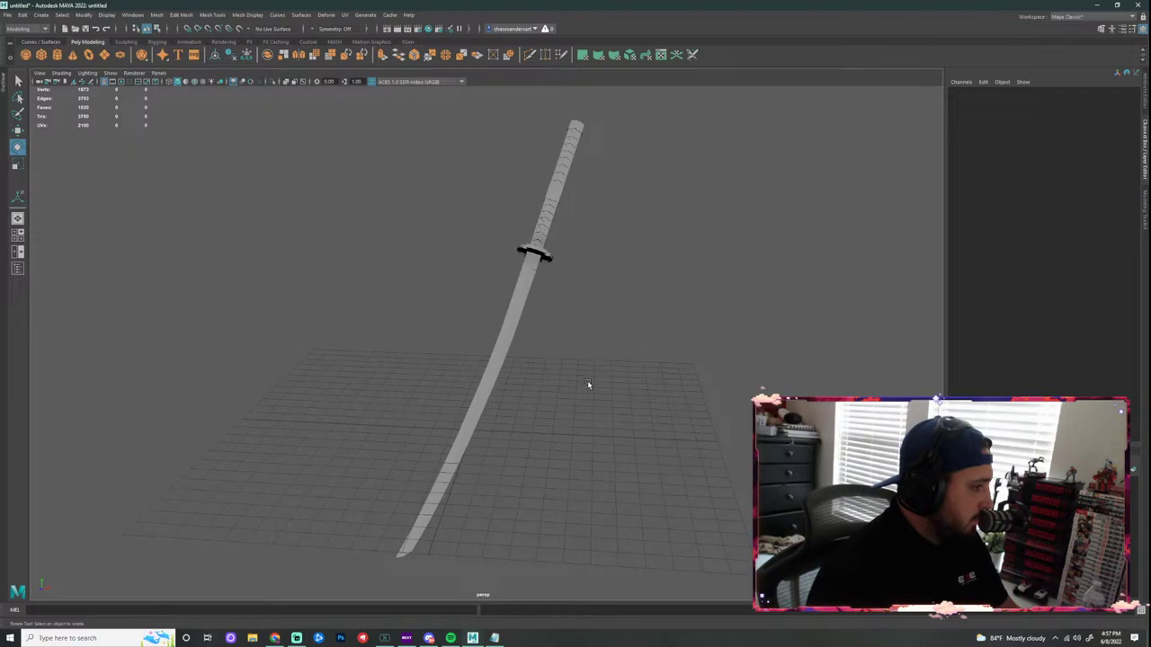
Step: Raise the tilted sword about 1.72 units along Y above the grid
key("w")
left_click(528, 327)
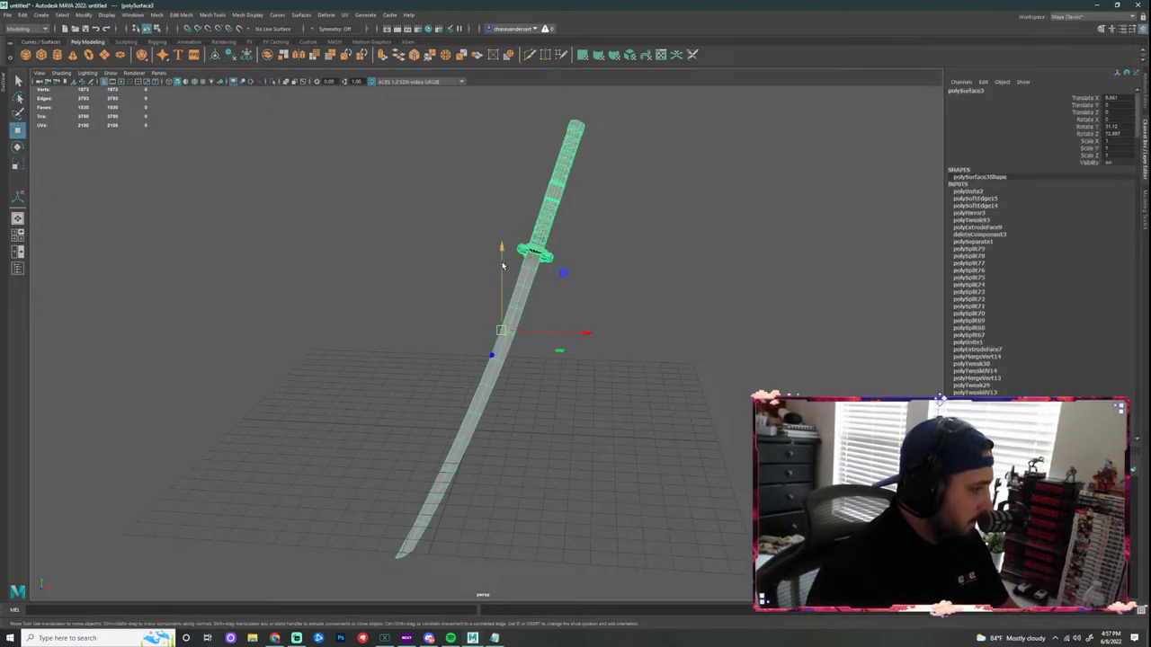
left_click_drag(503, 266, 503, 230)
left_click_drag(590, 316, 566, 321, "alt")
left_click(665, 356)
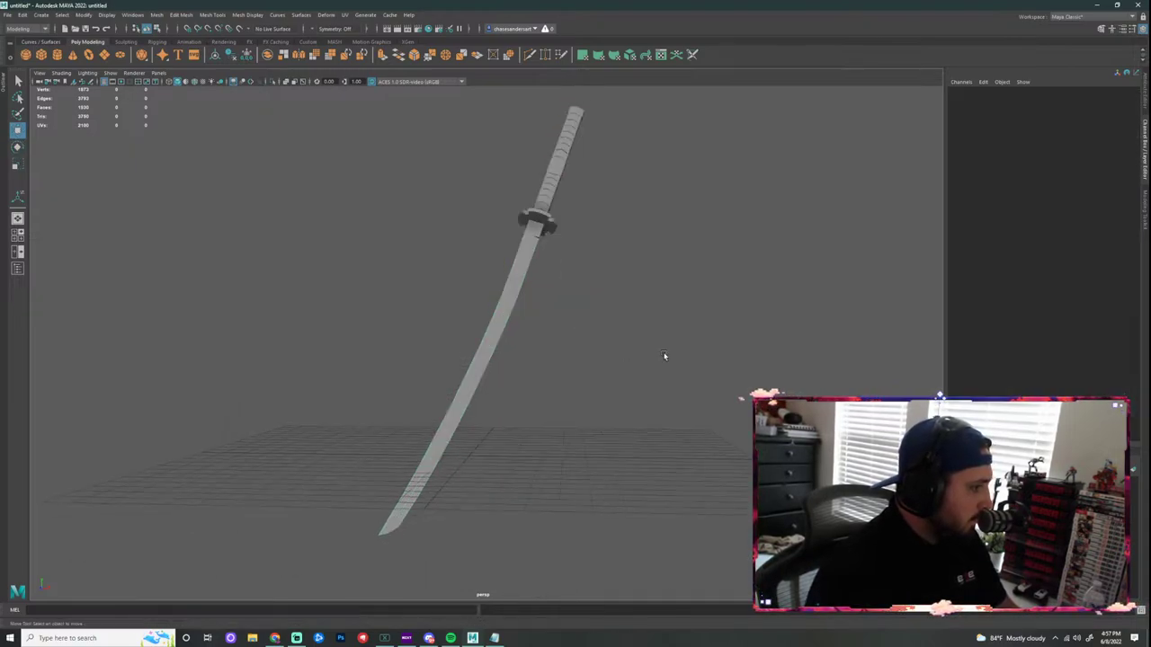
left_click_drag(665, 356, 613, 338, "alt")
Step: Duplicate the sword and offset the copy along X to about 10.91
left_click(535, 272)
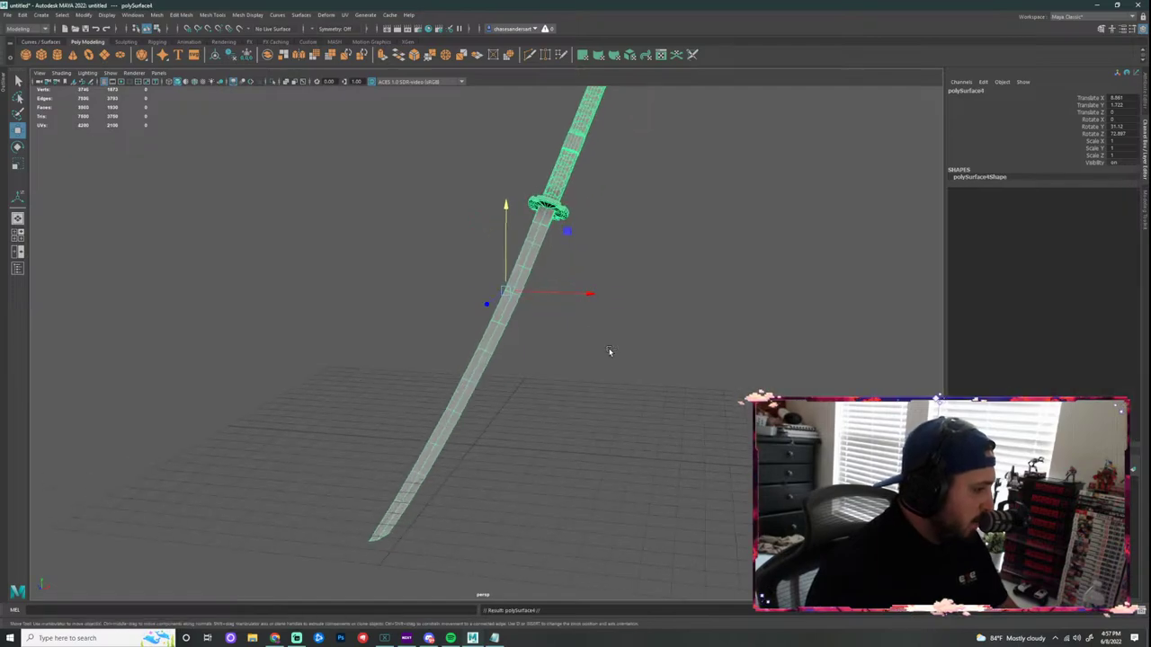
left_click_drag(586, 296, 636, 308, "shift")
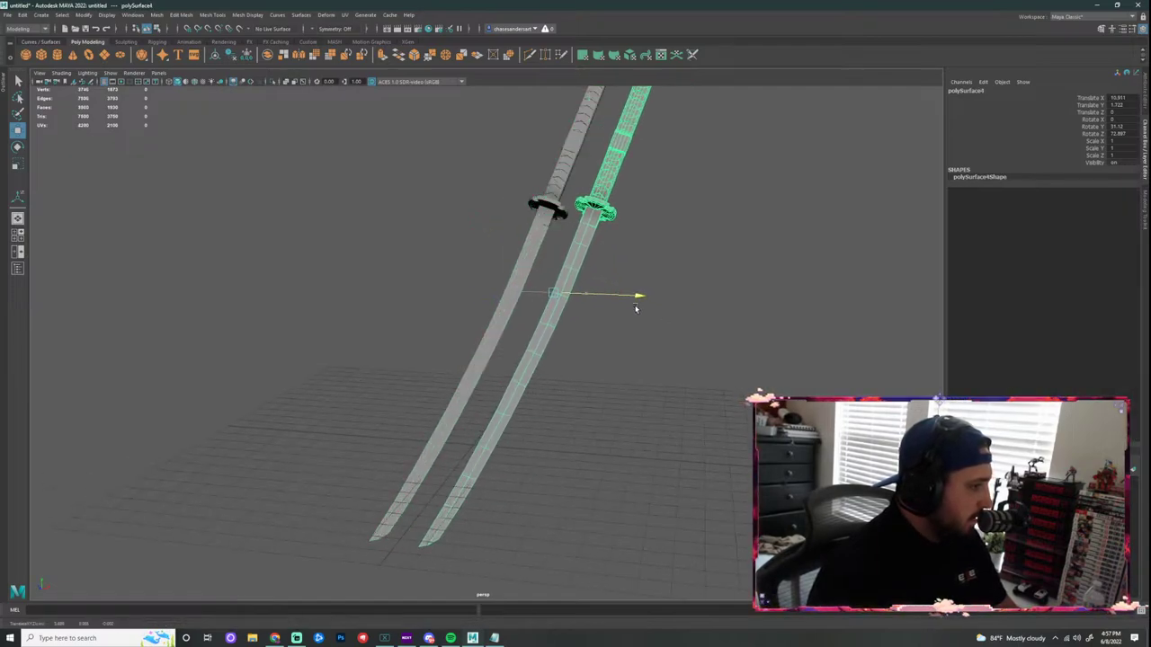
left_click(633, 349)
left_click(585, 225)
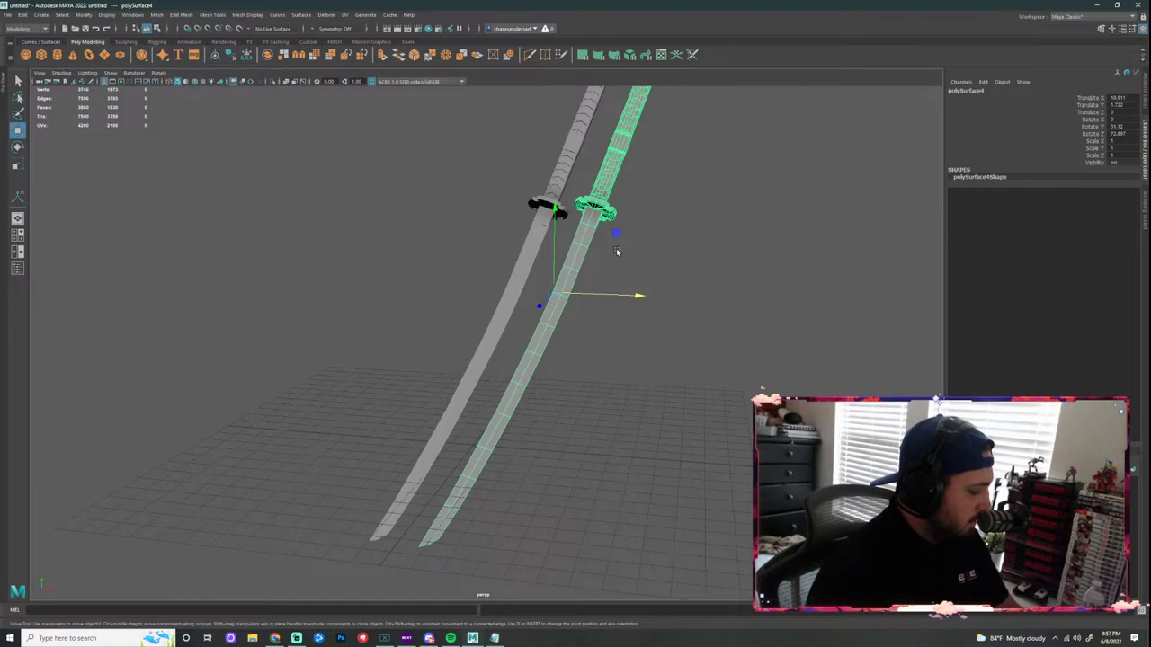
Step: Rotate the copied sword to the opposite tilt and slide it back along X to about 7.88 so the blades cross
key("e")
left_click_drag(496, 347, 583, 362)
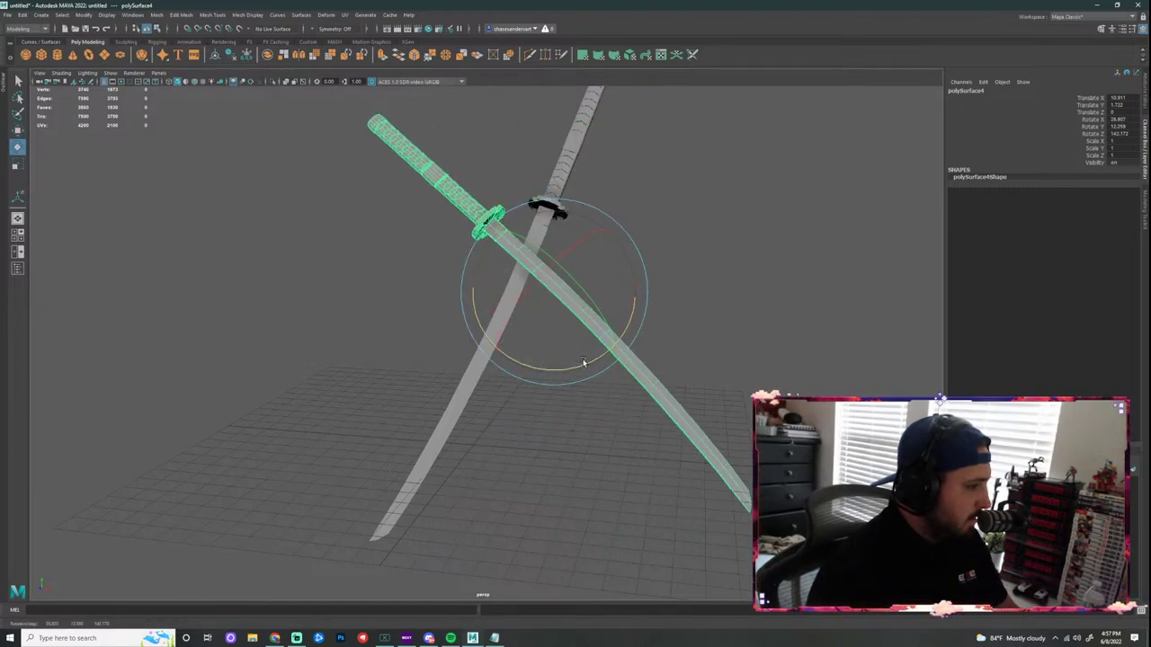
key("w")
left_click_drag(629, 293, 565, 293)
left_click(765, 342)
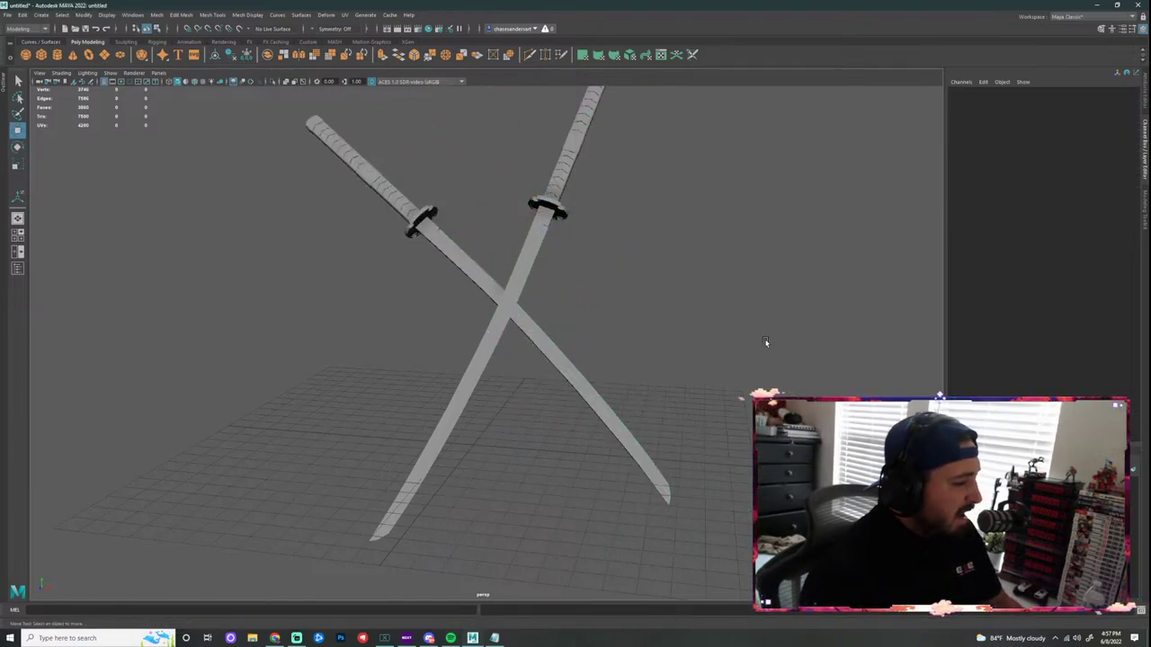
Step: Offset the copied sword slightly along Z to separate the crossing blades, and check the overlap up close
left_click(533, 345)
left_click_drag(660, 339, 513, 323, "alt")
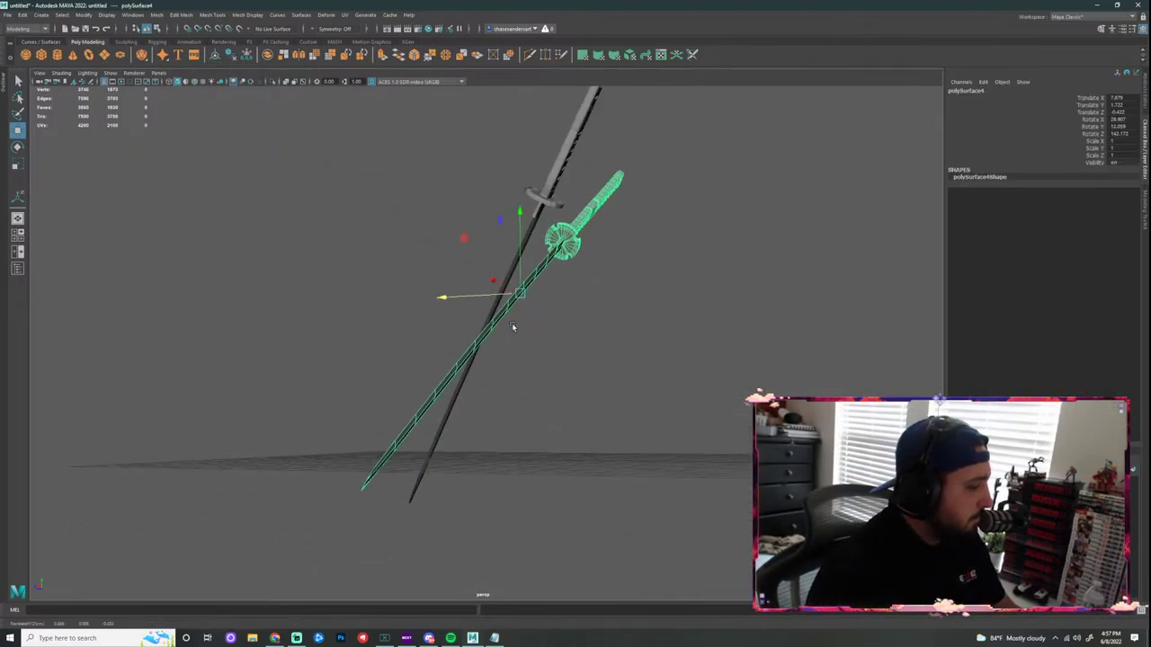
left_click(731, 327)
scroll(732, 327, "down", 3)
left_click_drag(731, 326, 444, 336, "alt")
scroll(642, 360, "up", 5)
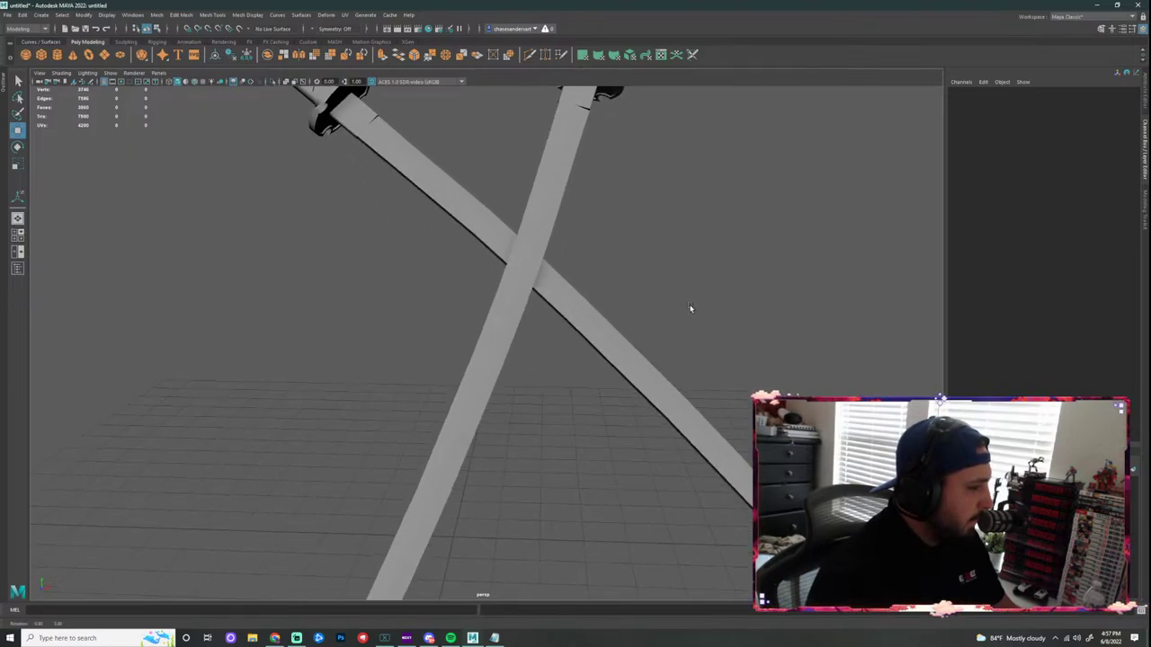
Step: Delete the crossing sword whose handle leans away toward the far end, leaving a single katana in the scene
scroll(686, 275, "down", 5)
left_click_drag(686, 276, 704, 357, "alt")
scroll(704, 359, "up", 2)
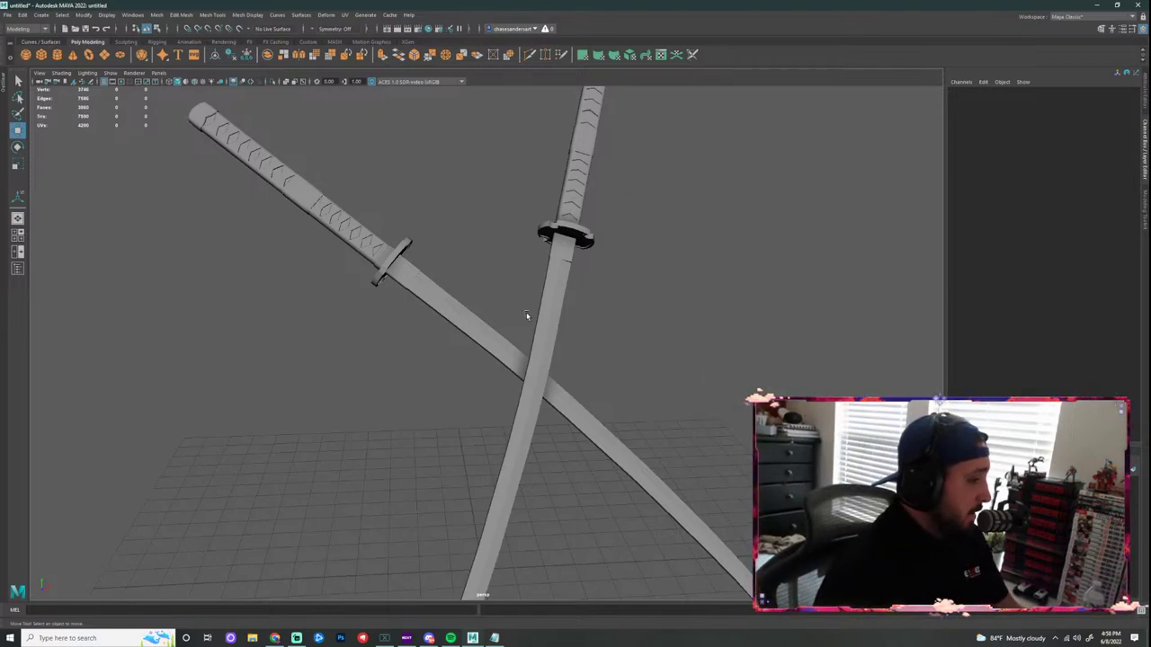
left_click(456, 299)
key("Delete")
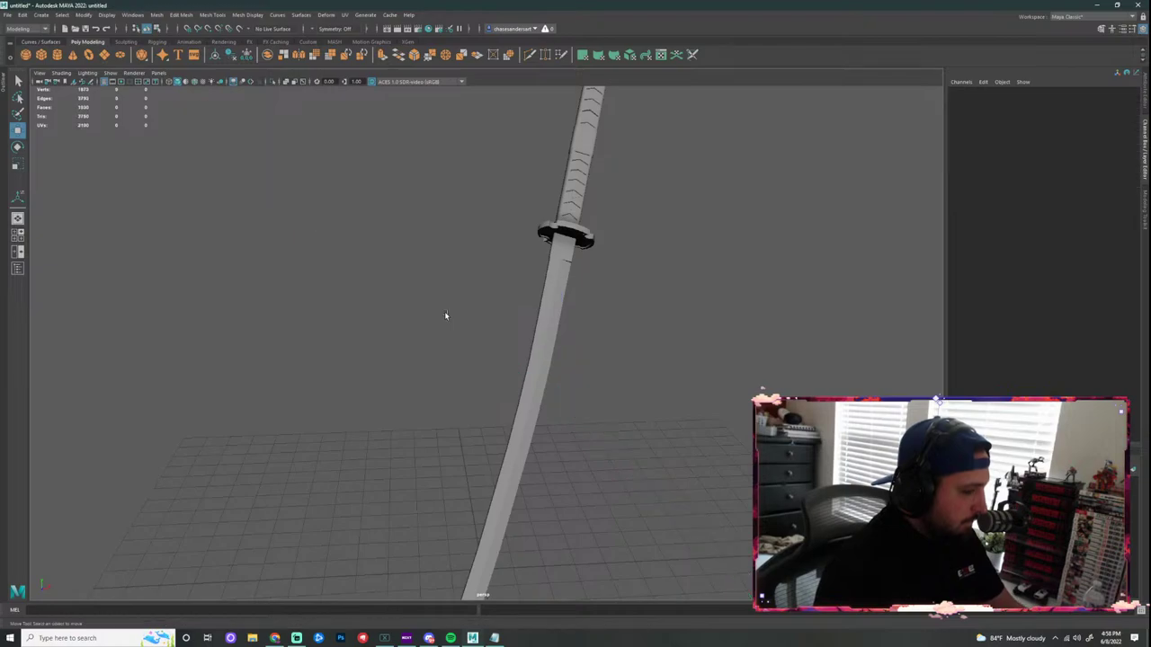
Step: Rotate the remaining sword until it lies roughly level above the grid, with Rotate X at 0 and Rotate Z about -1.49
left_click(543, 346)
key("f")
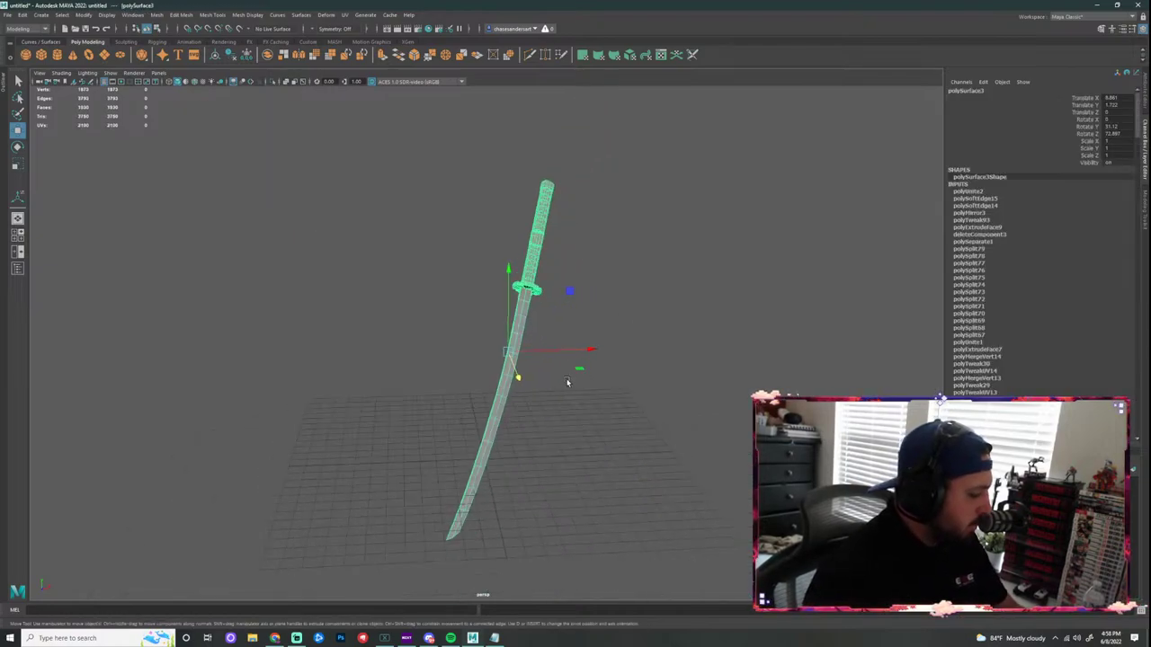
key("e")
left_click_drag(430, 363, 432, 159)
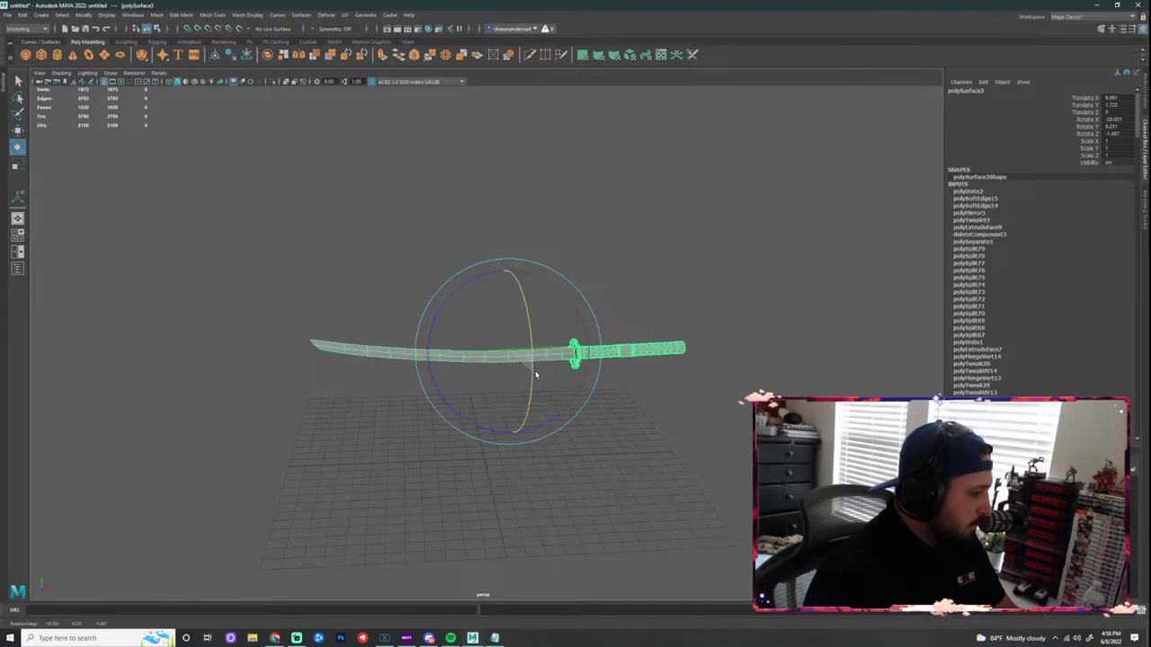
scroll(665, 389, "up", 2)
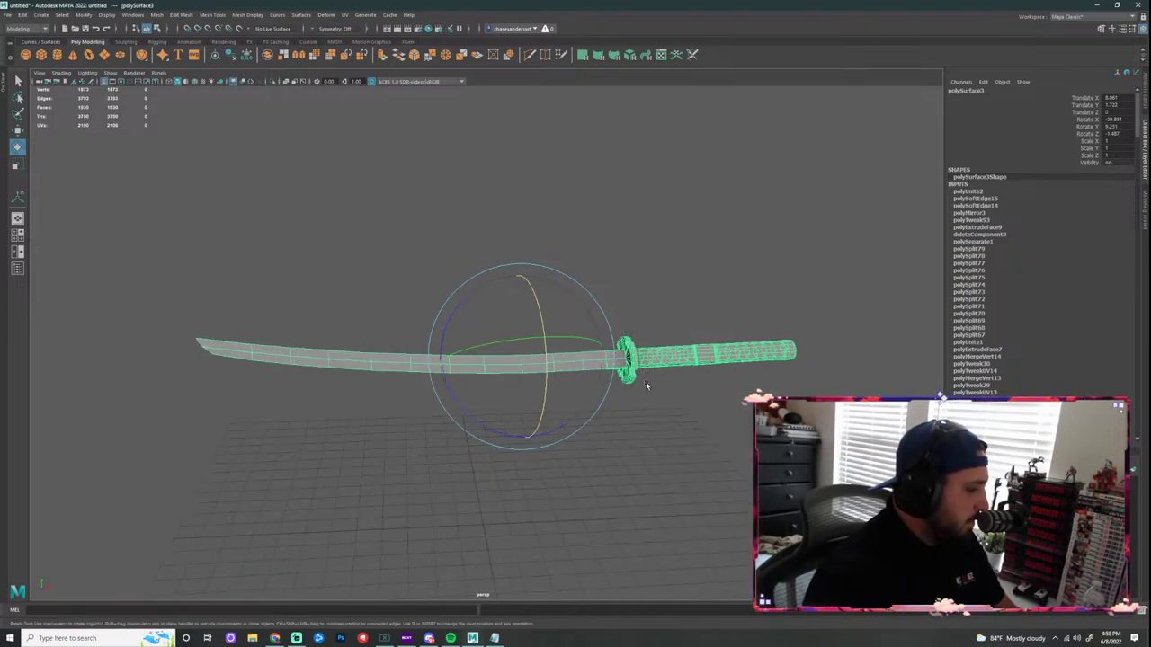
left_click_drag(646, 381, 605, 399, "alt")
left_click_drag(542, 370, 522, 383)
left_click(651, 403)
left_click_drag(650, 407, 550, 380, "alt")
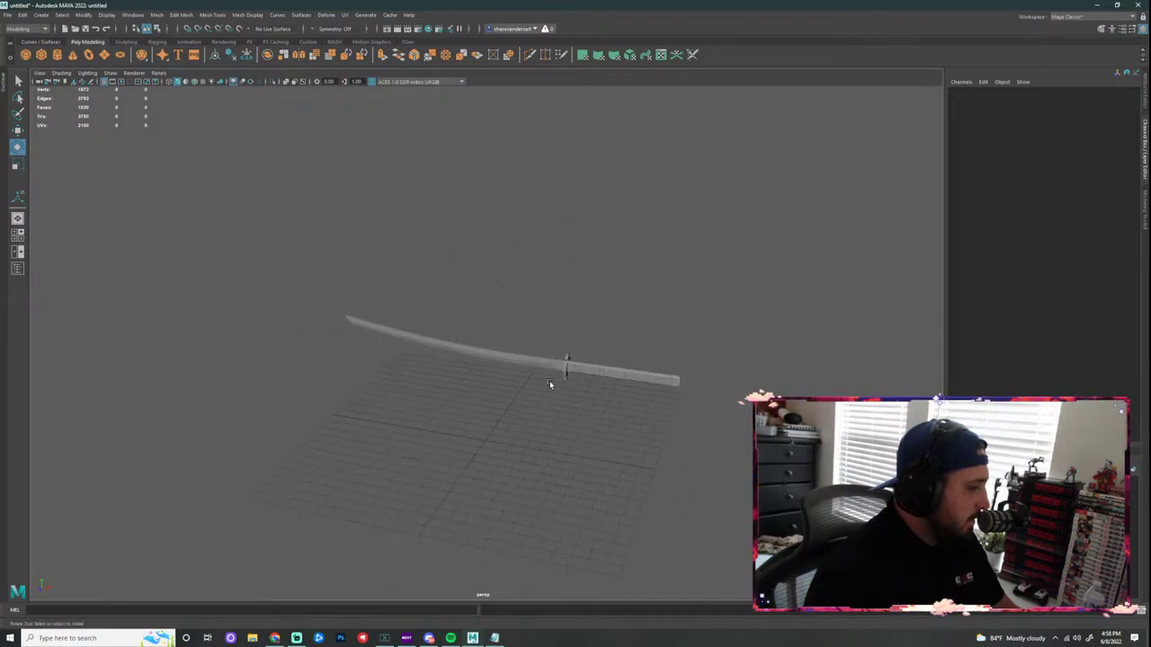
Step: Slide the level sword back along X to about 6.1
left_click(550, 380)
key("q")
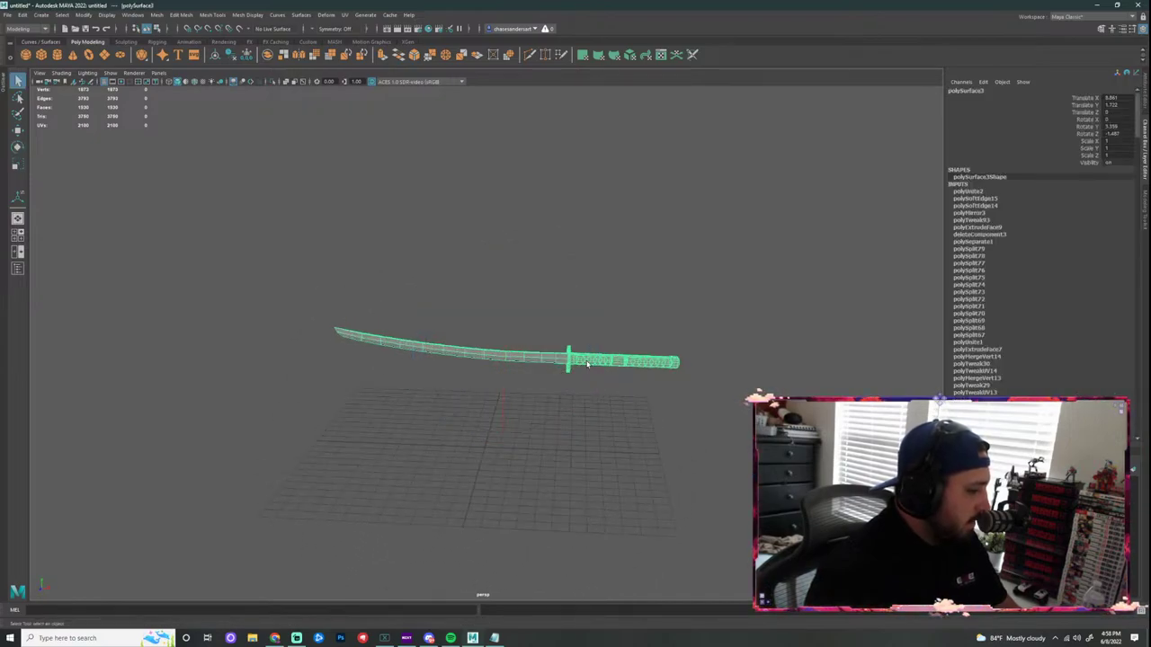
key("w")
left_click_drag(588, 360, 547, 357)
left_click(666, 427)
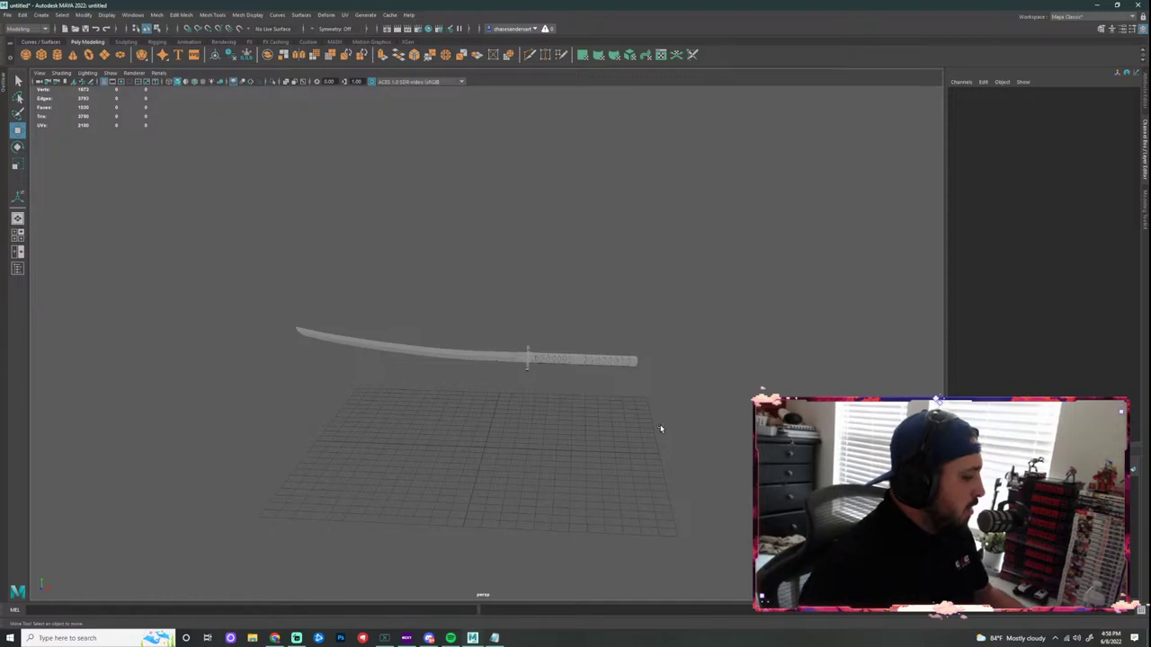
Step: Turn the sword around the Y axis to about 24.94 degrees
scroll(630, 411, "up", 5)
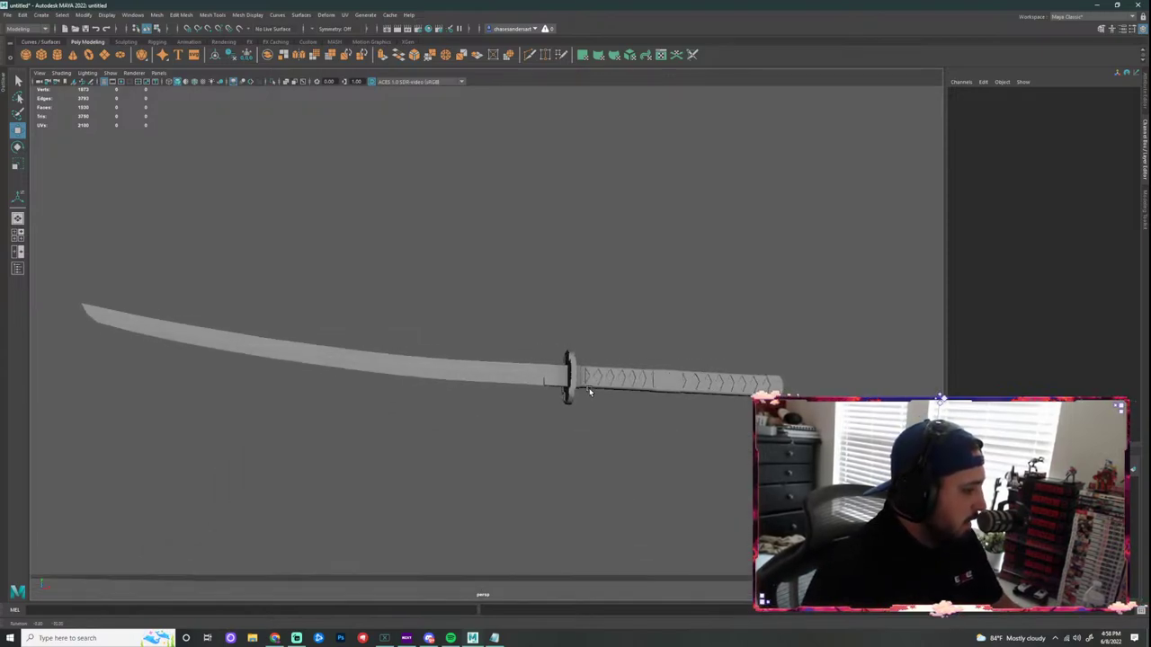
left_click_drag(590, 392, 487, 386, "alt")
left_click(563, 387)
key("e")
left_click(660, 417)
scroll(660, 417, "down", 3)
left_click_drag(660, 419, 624, 418, "alt")
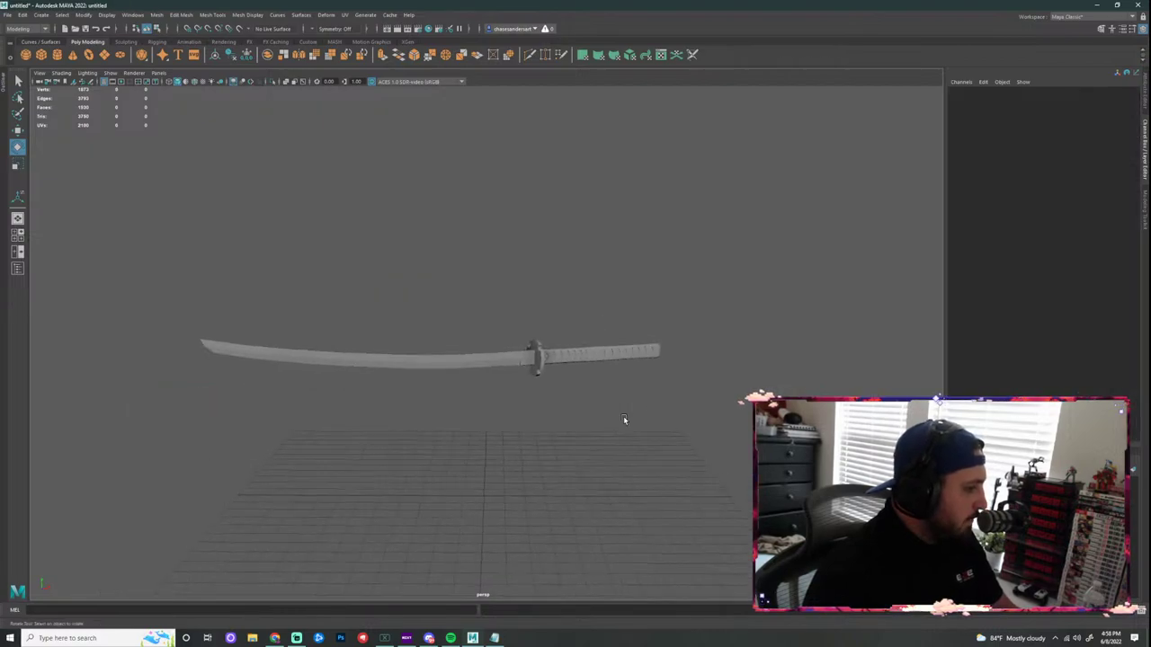
Step: Show the wireframe over the shaded sword and view the blade and handle topology
scroll(638, 378, "up", 2)
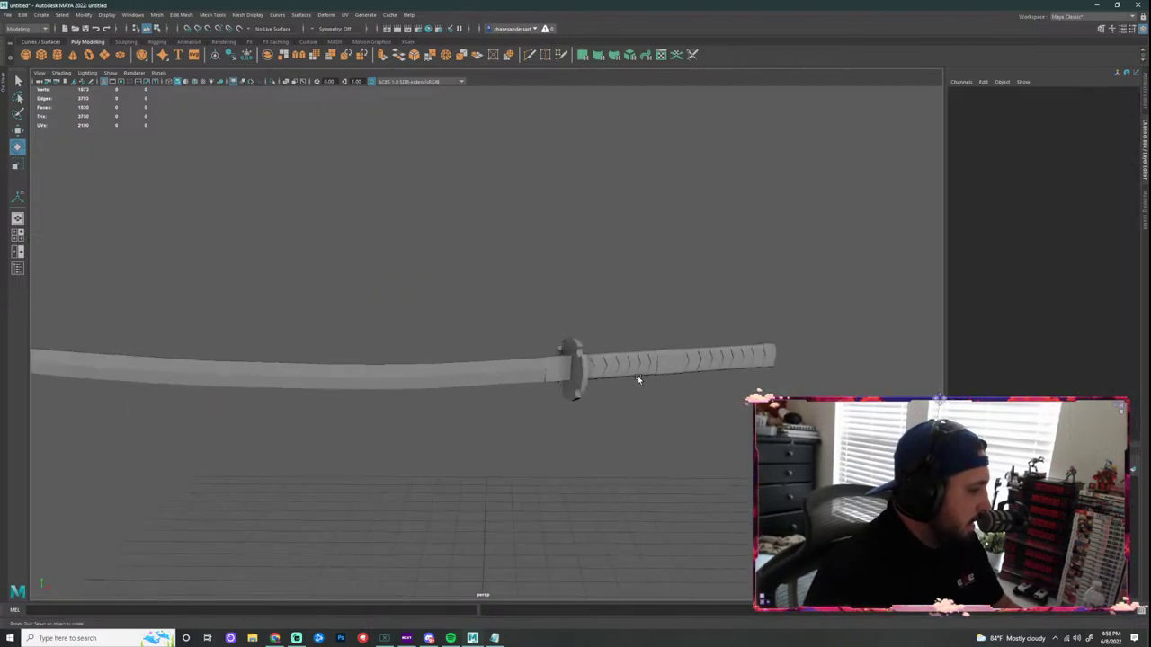
scroll(638, 379, "up", 2)
scroll(638, 395, "down", 5)
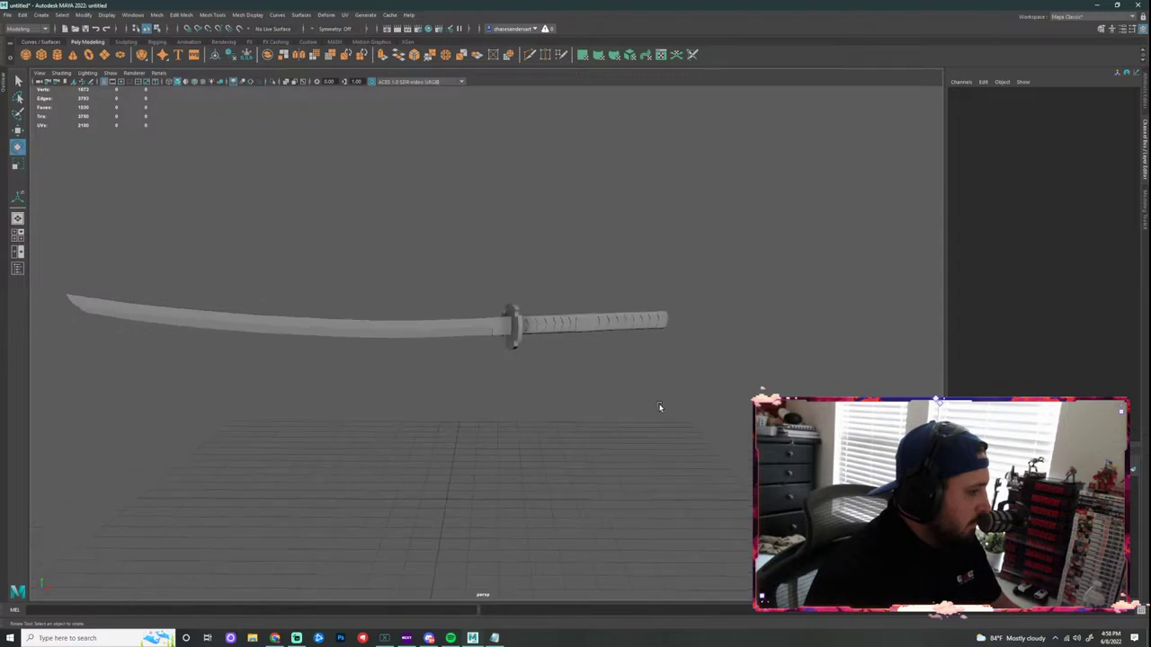
left_click_drag(556, 419, 426, 289, "alt")
left_click(195, 82)
mouse_move(577, 383)
left_mouse_down("alt")
mouse_move(472, 382)
mouse_move(702, 380)
mouse_move(690, 455)
left_mouse_up("alt")
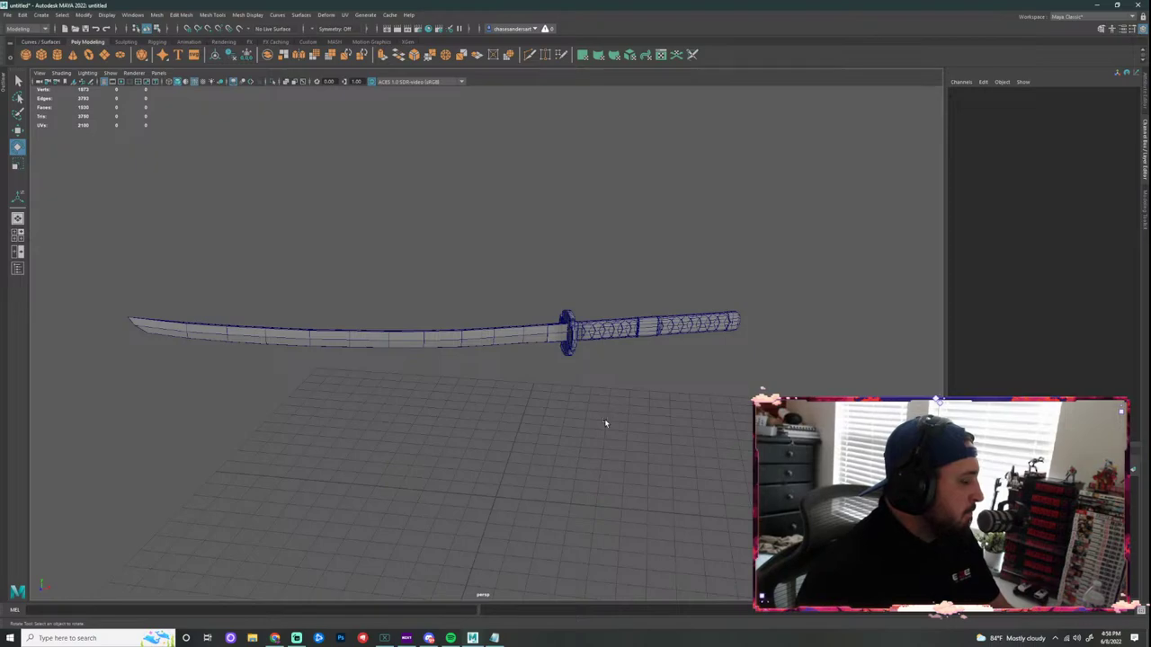
left_click_drag(604, 407, 546, 386, "alt")
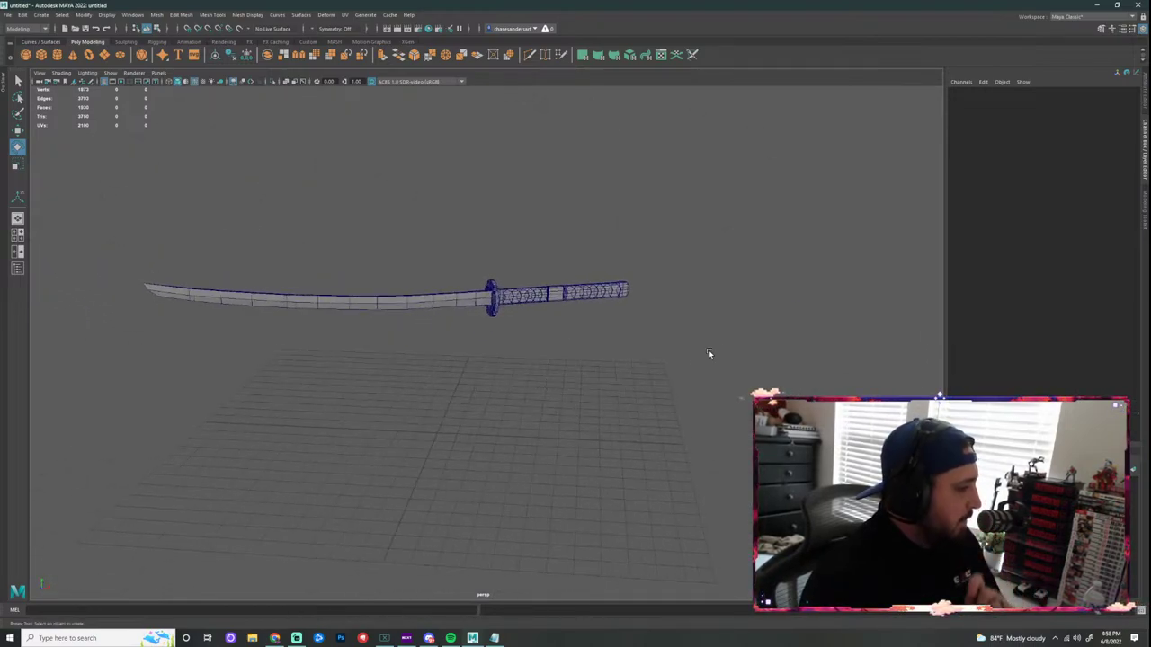
Step: Examine the edge flow of the handle wrap, guard and pommel from several angles
left_click(613, 292)
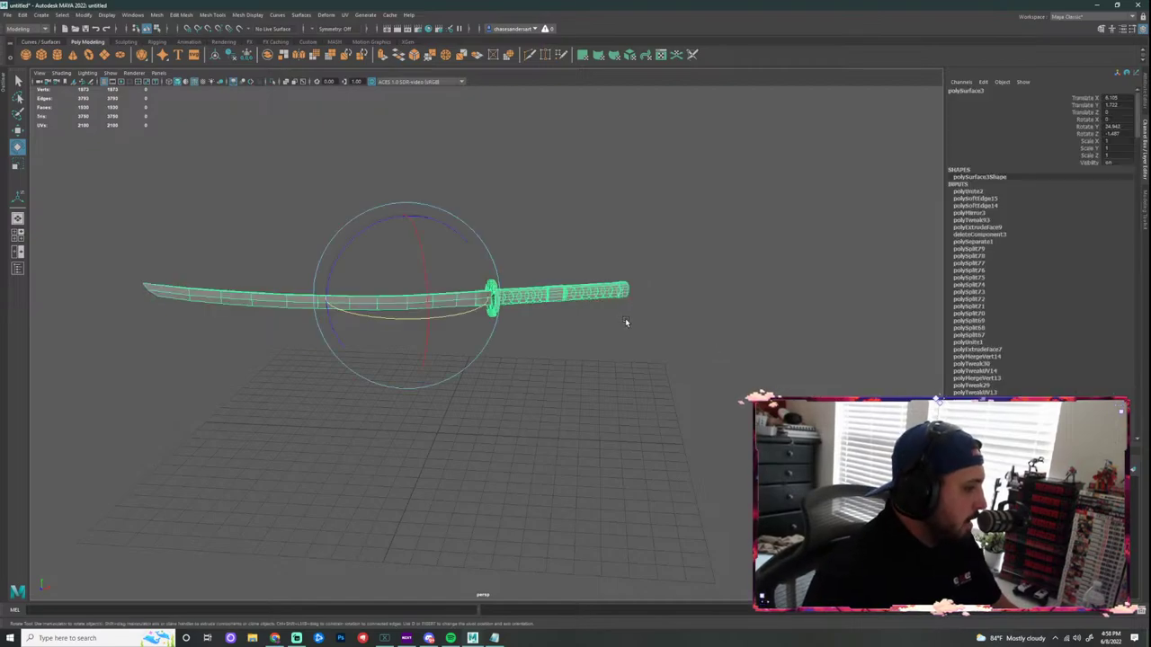
right_click_drag(625, 320, 662, 310, "alt")
left_click(693, 316)
left_click_drag(692, 312, 651, 321, "alt")
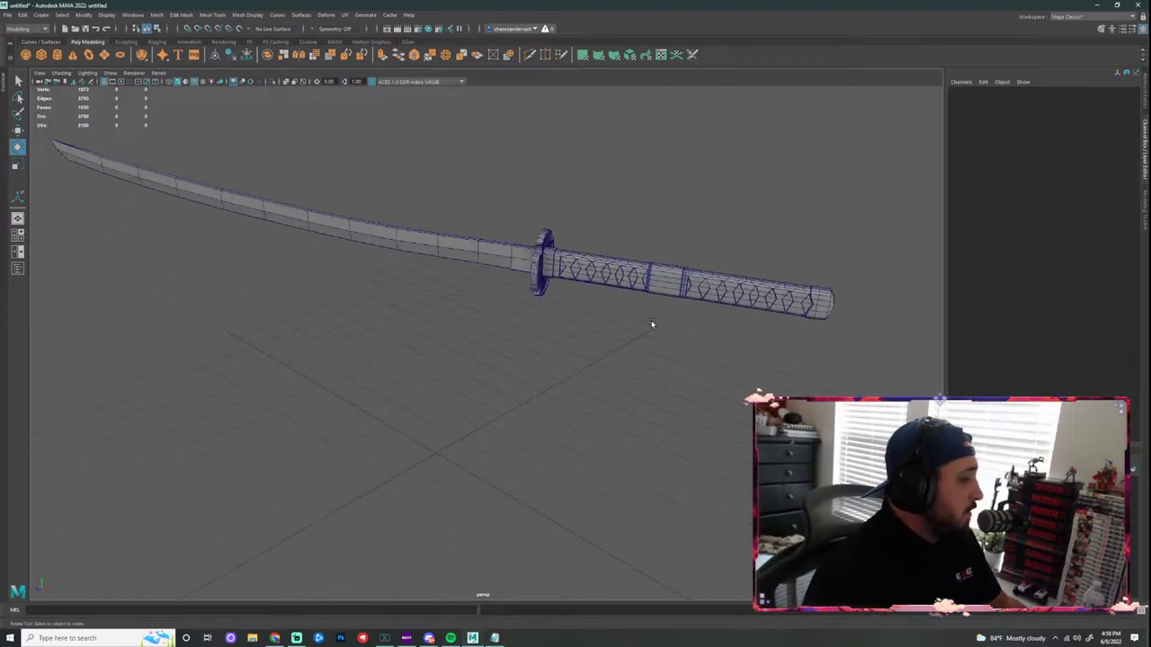
left_click(617, 280)
left_click(644, 385)
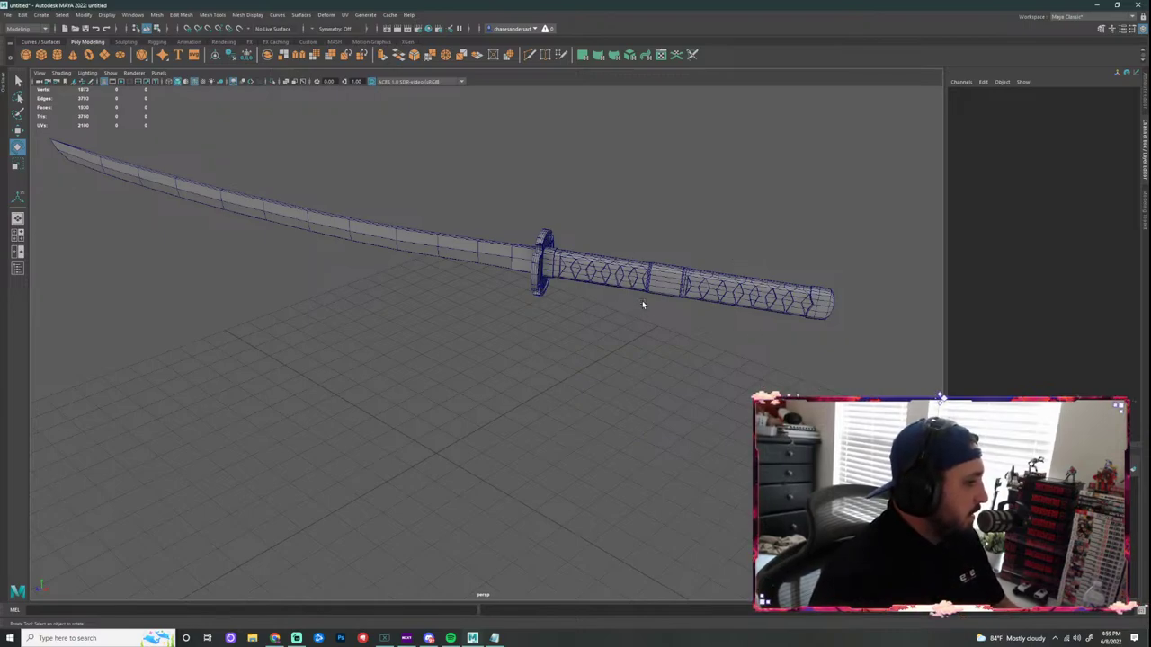
left_click_drag(642, 303, 671, 337, "alt")
left_click_drag(555, 342, 619, 326, "alt")
right_click_drag(463, 267, 507, 255)
scroll(590, 327, "up", 4)
left_click_drag(591, 326, 697, 310, "alt")
scroll(697, 311, "down", 2)
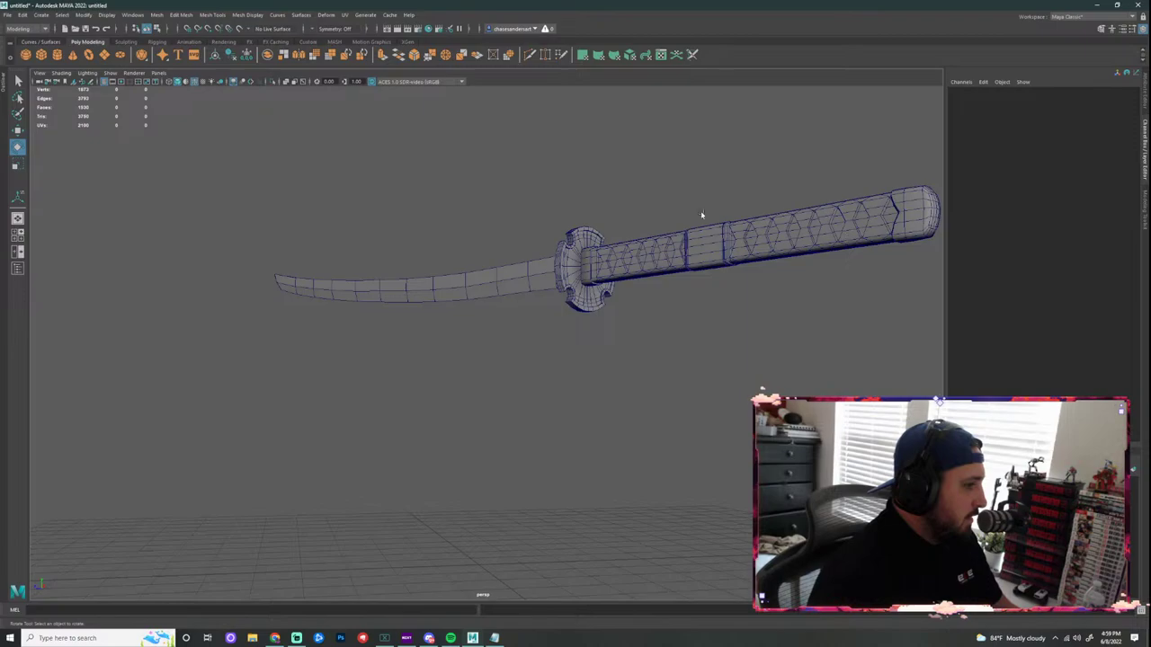
Step: Hide the wireframe overlay and inspect the smooth-shaded guard and handle wrap up close
left_click(190, 82)
left_click_drag(780, 313, 705, 366, "alt")
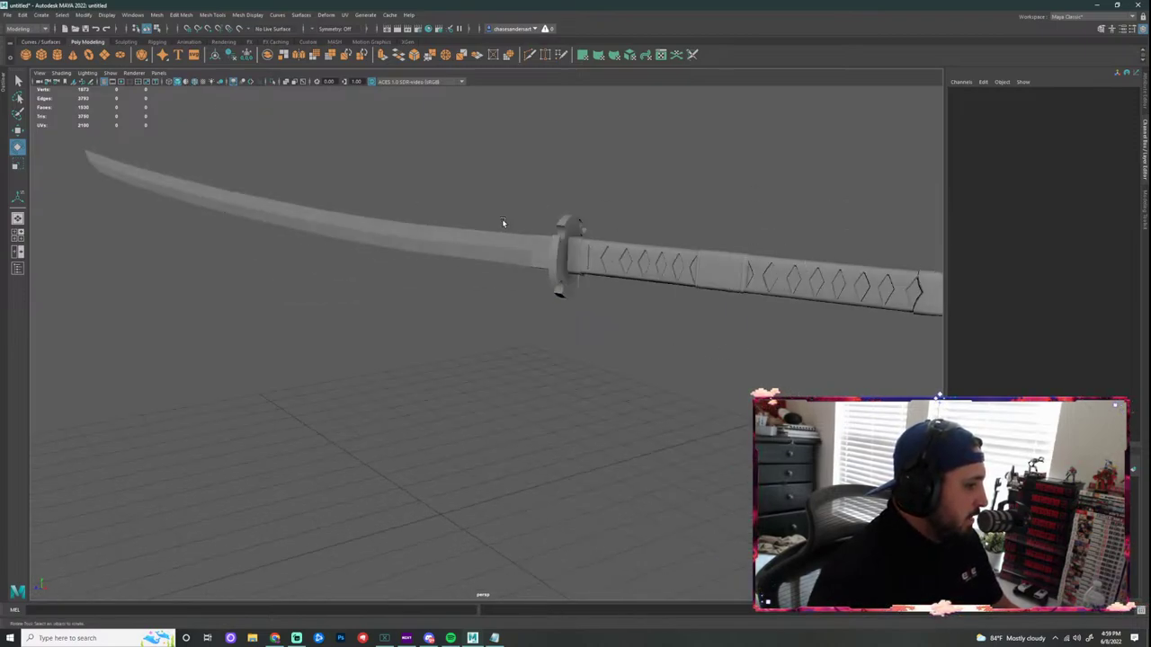
left_click_drag(781, 384, 878, 245, "alt")
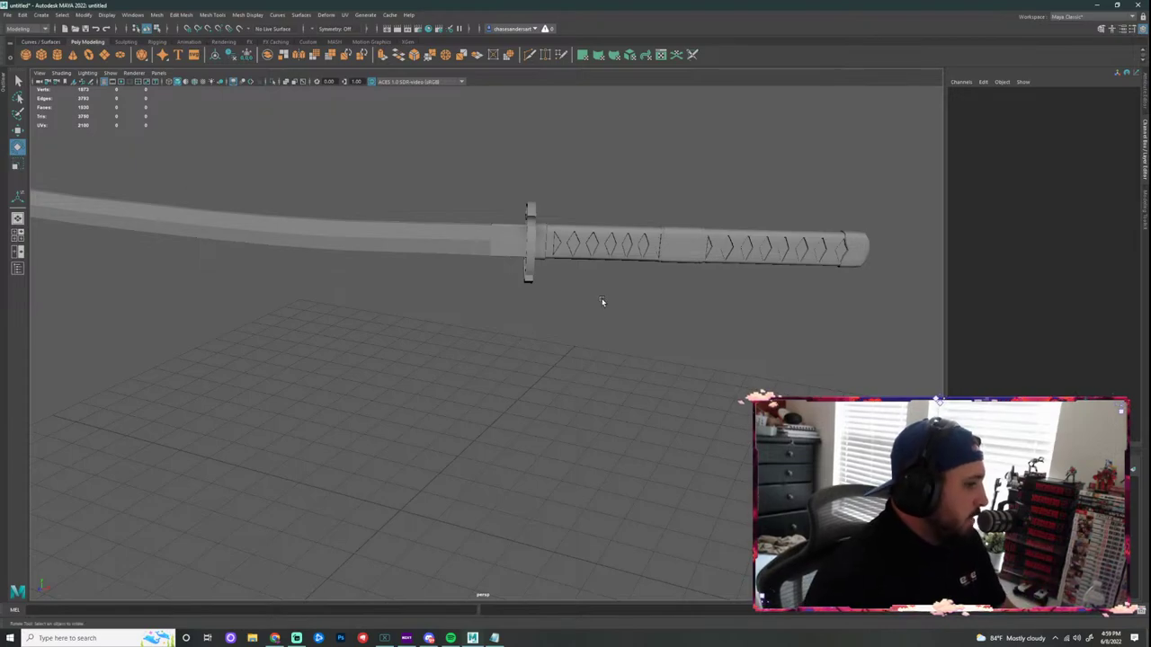
left_click_drag(596, 346, 593, 320, "alt")
scroll(582, 260, "up", 4)
middle_click_drag(655, 205, 556, 224, "alt")
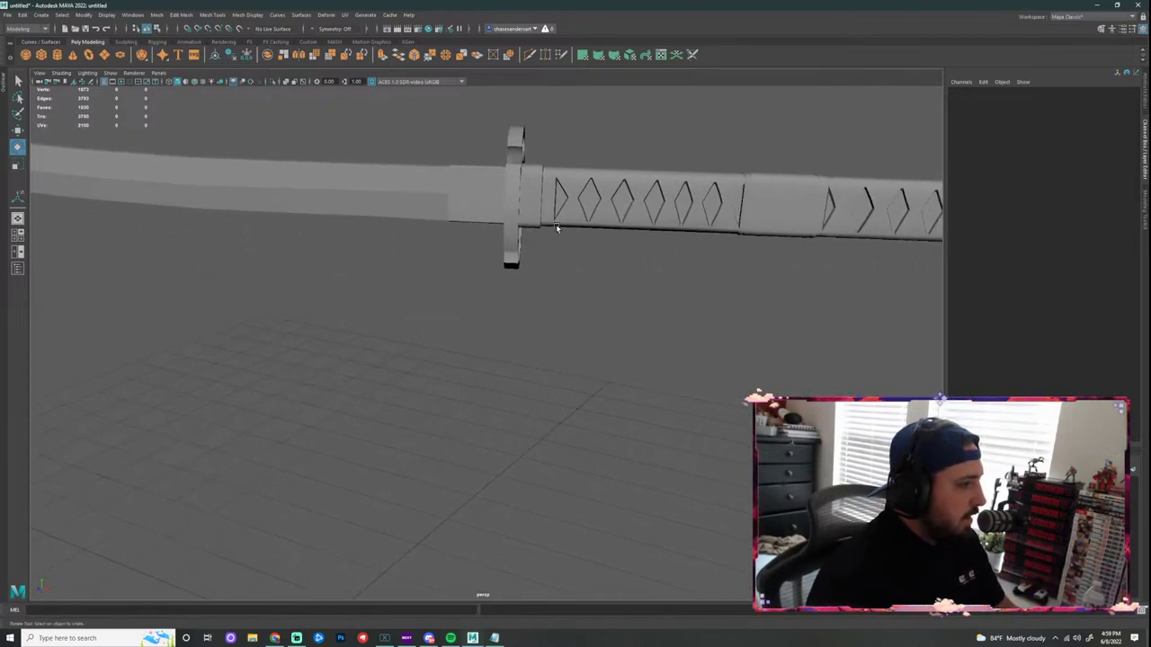
Step: Nudge the vertices around the handle wrap's first half-diamond slightly toward the guard
left_click(557, 223)
left_click_drag(558, 225, 452, 283, "alt")
right_click_drag(452, 283, 450, 261)
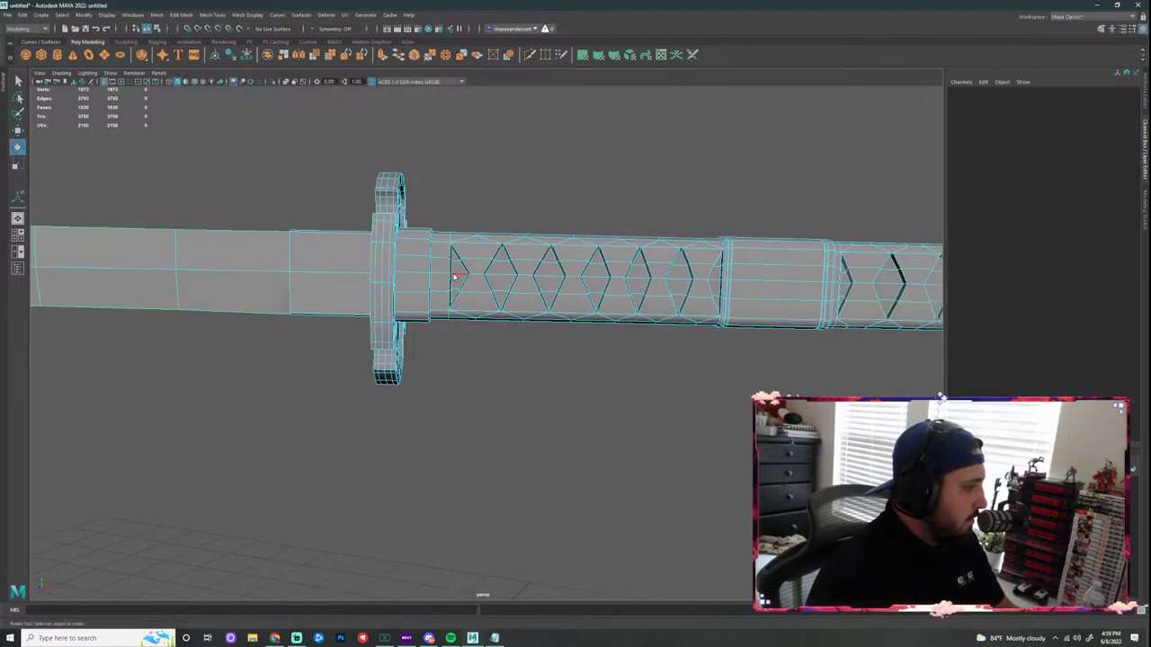
left_click_drag(433, 214, 474, 364)
left_click(444, 222)
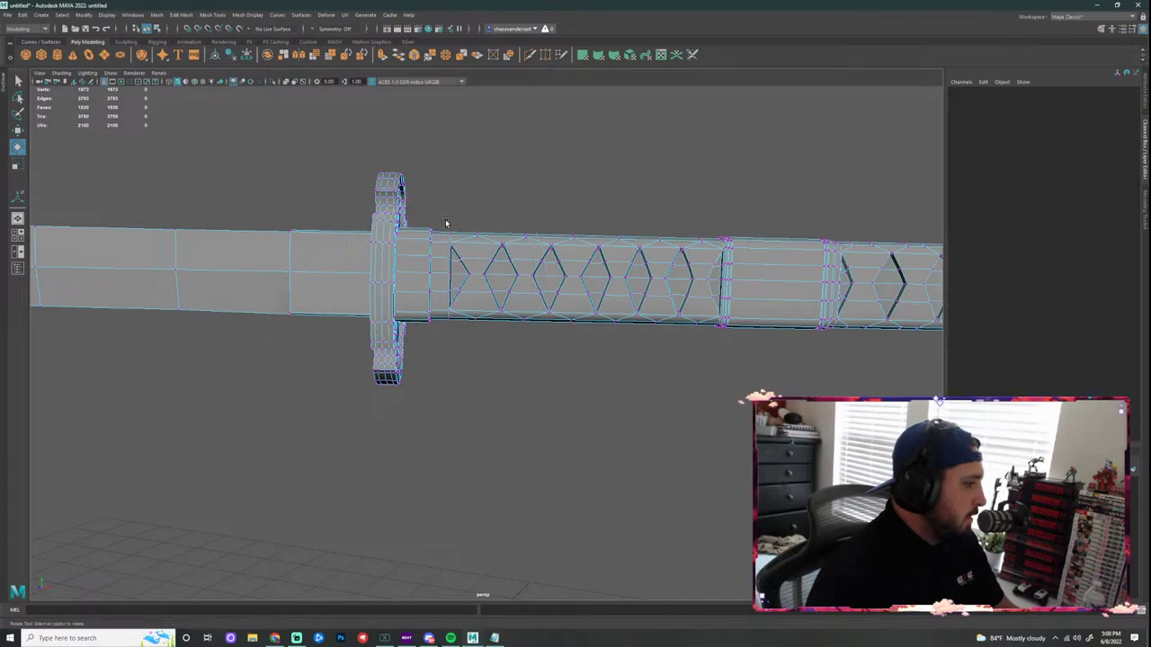
left_click_drag(446, 220, 474, 385)
key("w")
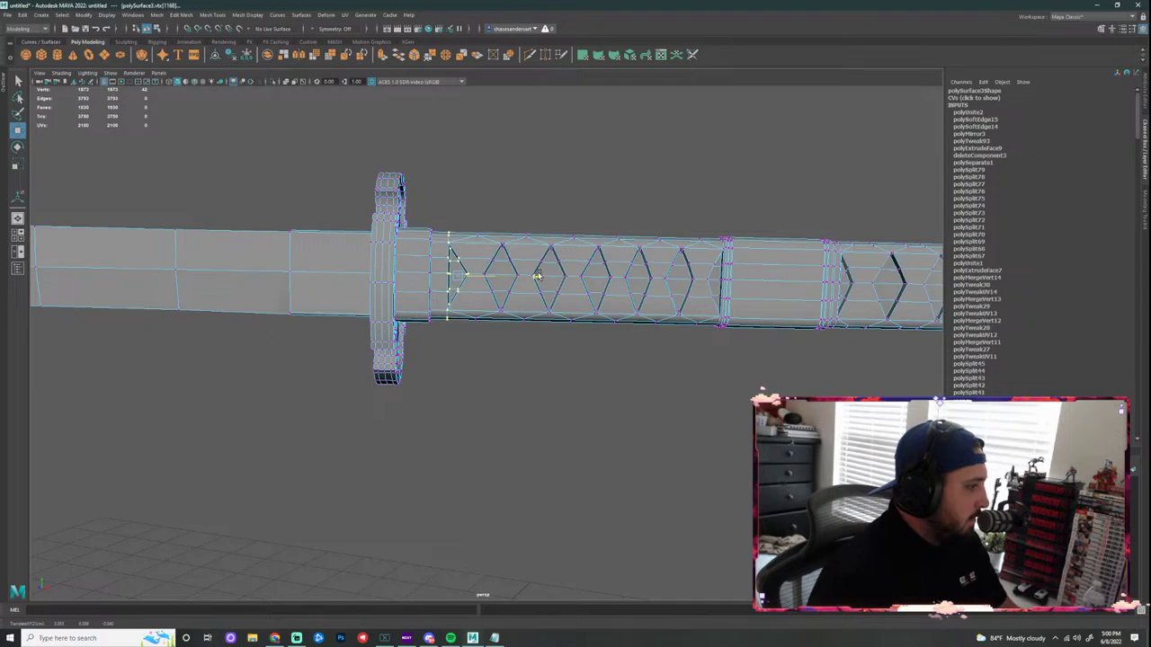
left_click_drag(536, 276, 530, 277)
Step: Nudge the second diamond's vertices slightly toward the guard and select those of the third diamond for adjustment
left_click_drag(467, 213, 521, 354)
left_click_drag(575, 277, 570, 277)
left_click_drag(519, 217, 571, 354)
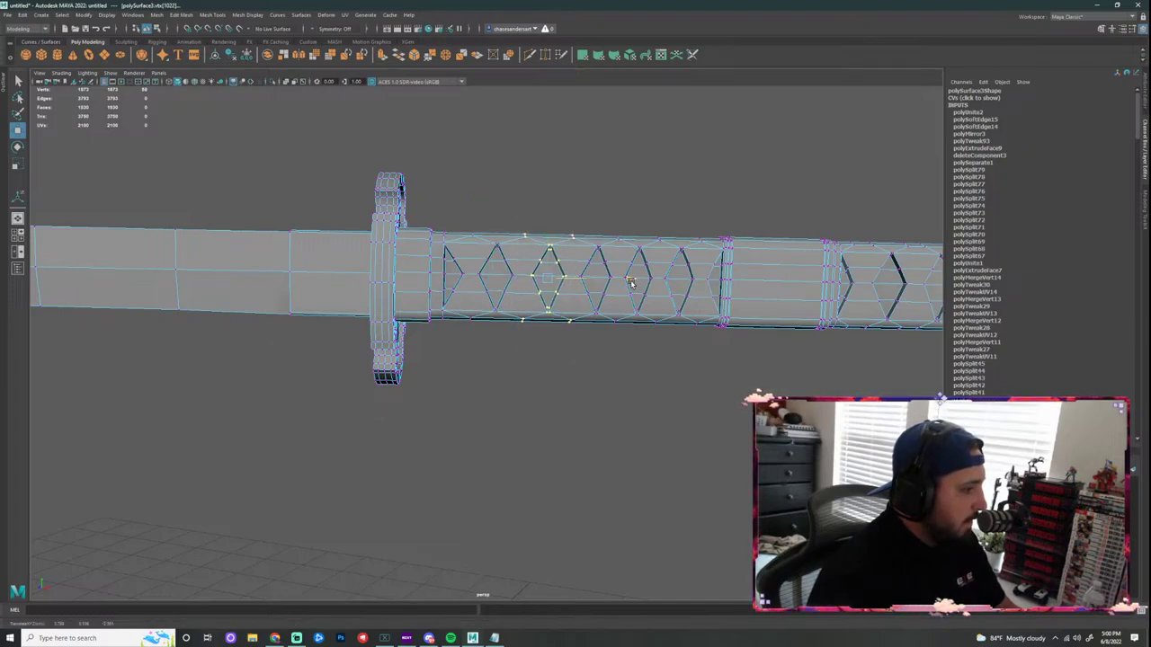
left_click(629, 377)
left_click_drag(629, 378, 604, 412, "alt")
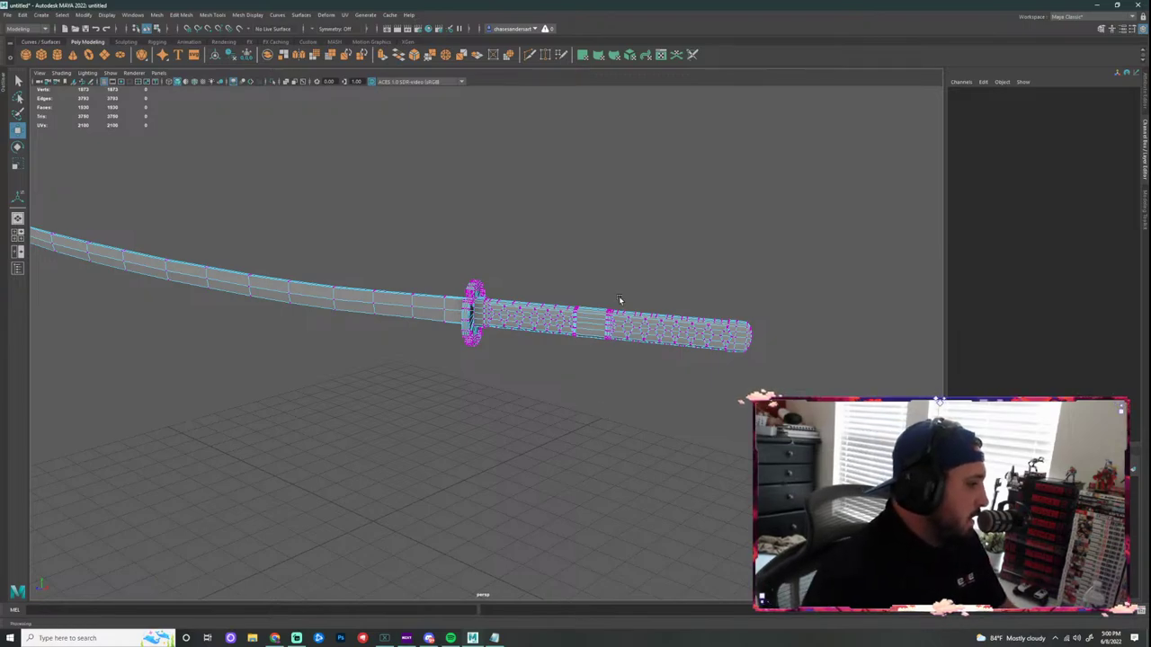
Step: Return to object mode and review the whole sword from several angles
right_click_drag(607, 319, 654, 303)
left_click(713, 380)
right_click_drag(713, 380, 563, 409, "alt")
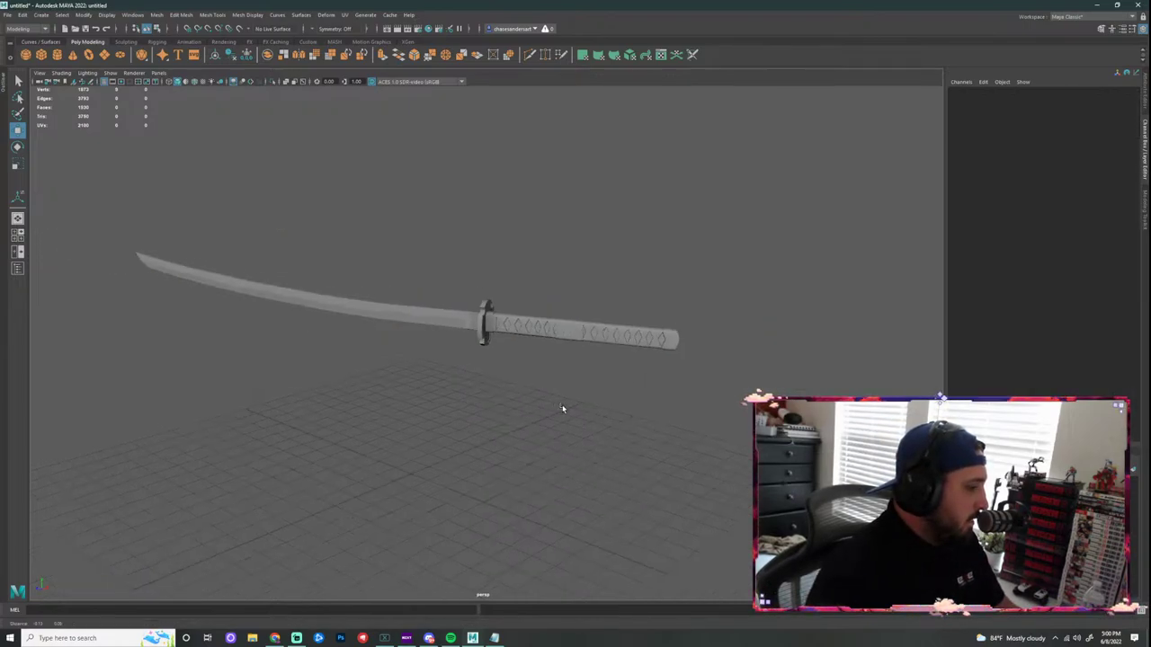
middle_click_drag(562, 409, 678, 402, "alt")
left_click_drag(678, 402, 660, 413, "alt")
scroll(572, 365, "up", 4)
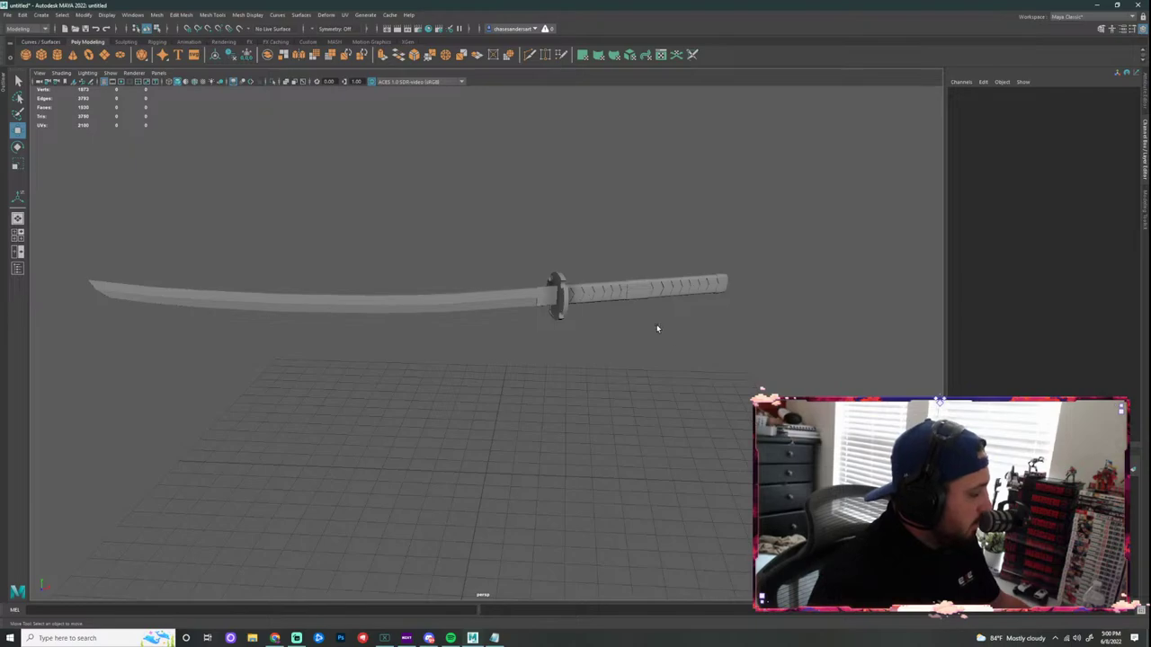
left_click(460, 298)
left_click(634, 349)
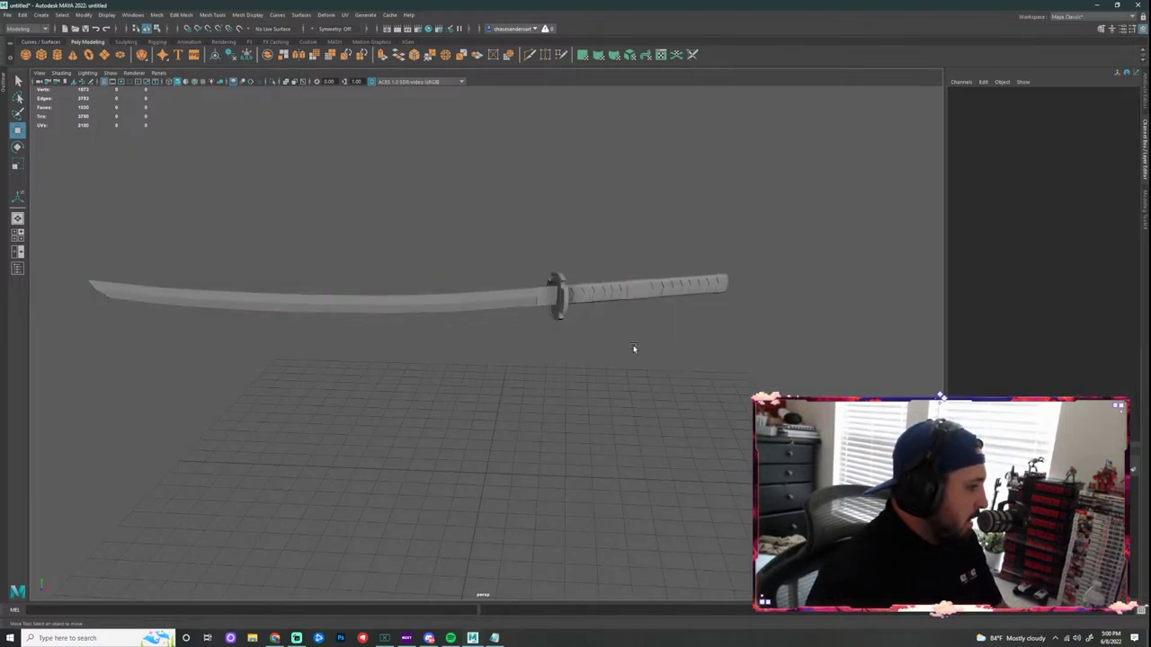
mouse_move(534, 363)
left_mouse_down("alt")
mouse_move(639, 357)
mouse_move(533, 360)
left_mouse_up("alt")
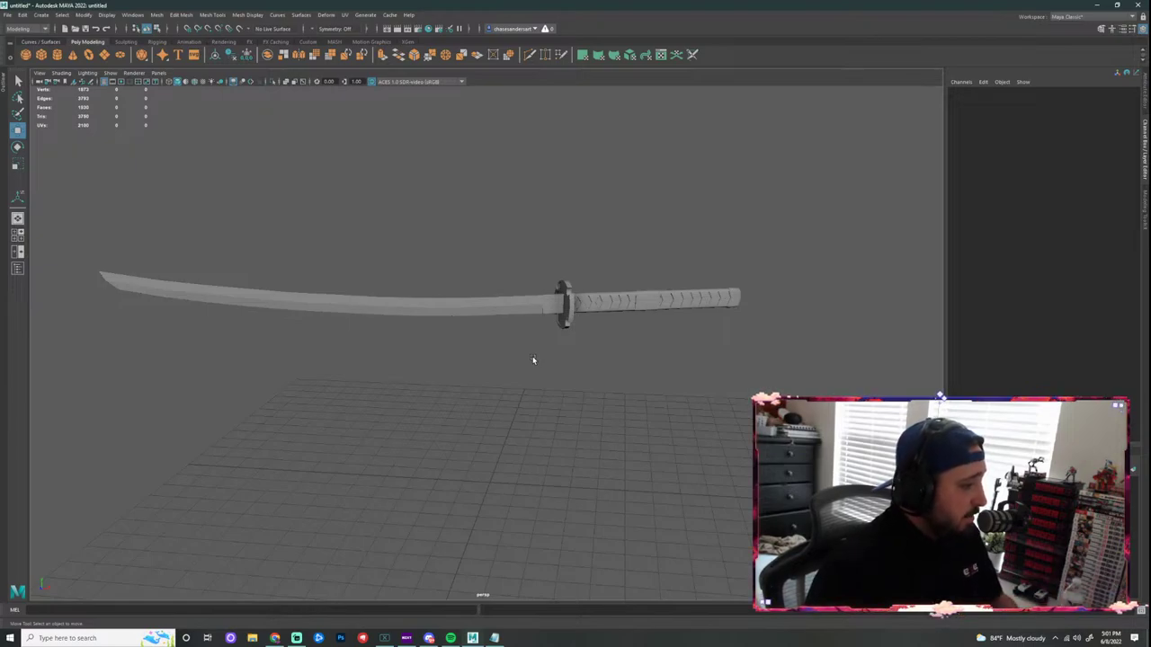
left_click(510, 315)
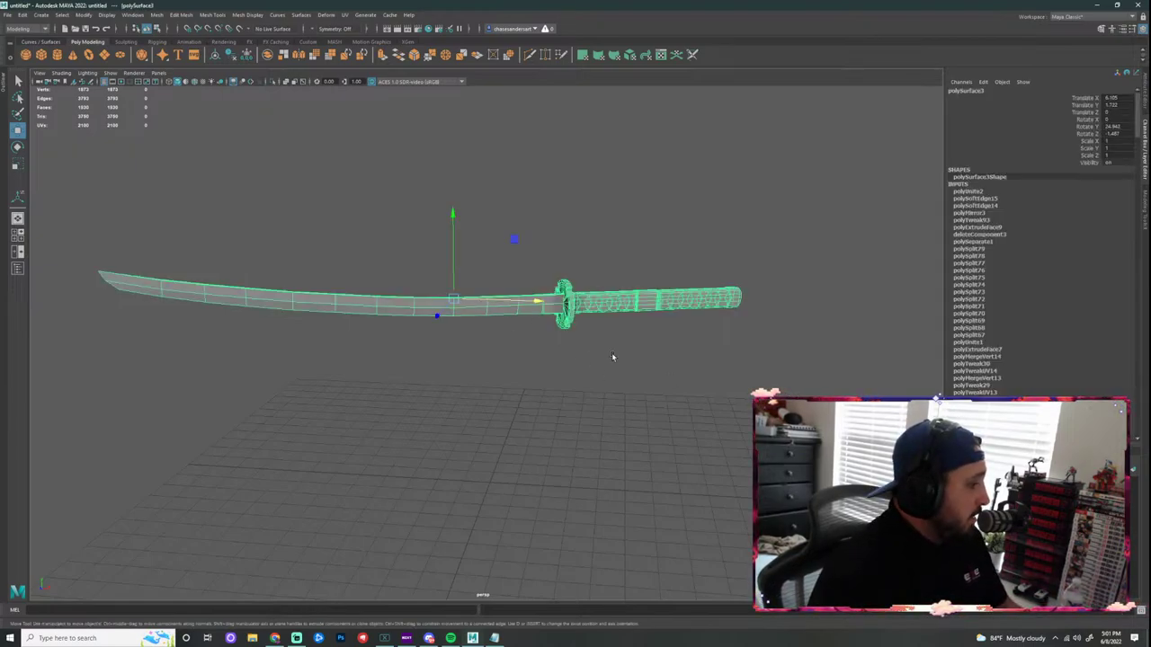
left_click_drag(589, 364, 573, 354, "alt")
left_click(502, 331)
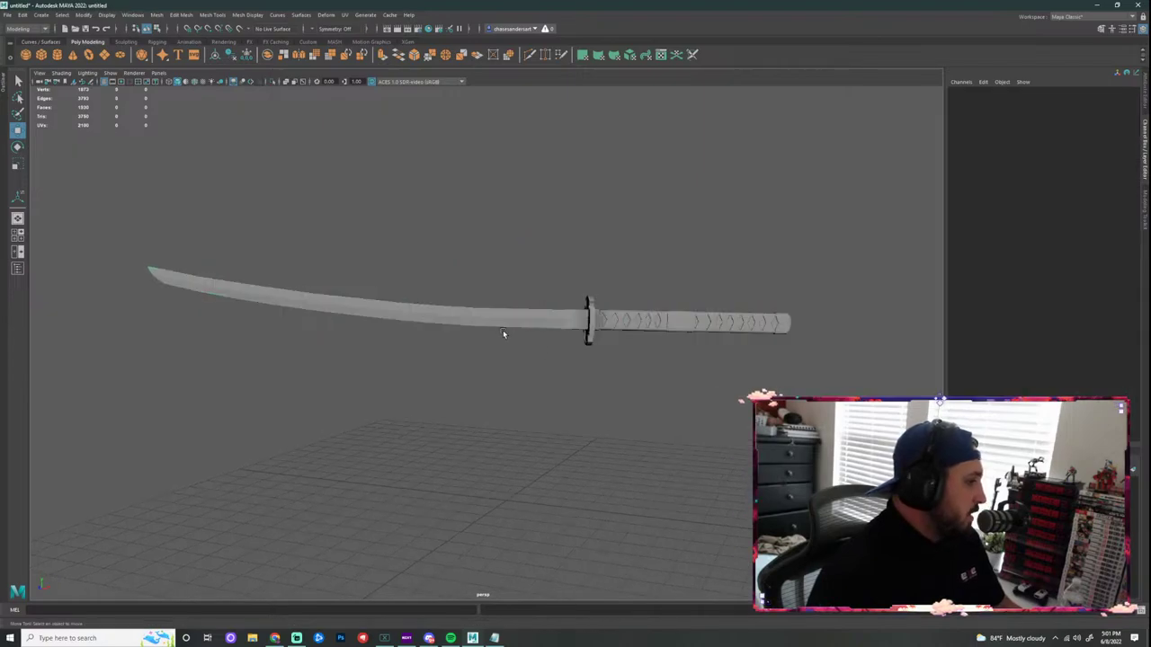
Step: Try shifting a single cross edge on the blade vertically, and undo the move
left_click(500, 325)
scroll(476, 333, "up", 5)
right_click_drag(484, 306, 485, 281)
left_click(463, 294)
left_click_drag(460, 207, 459, 211)
key("ctrl+z")
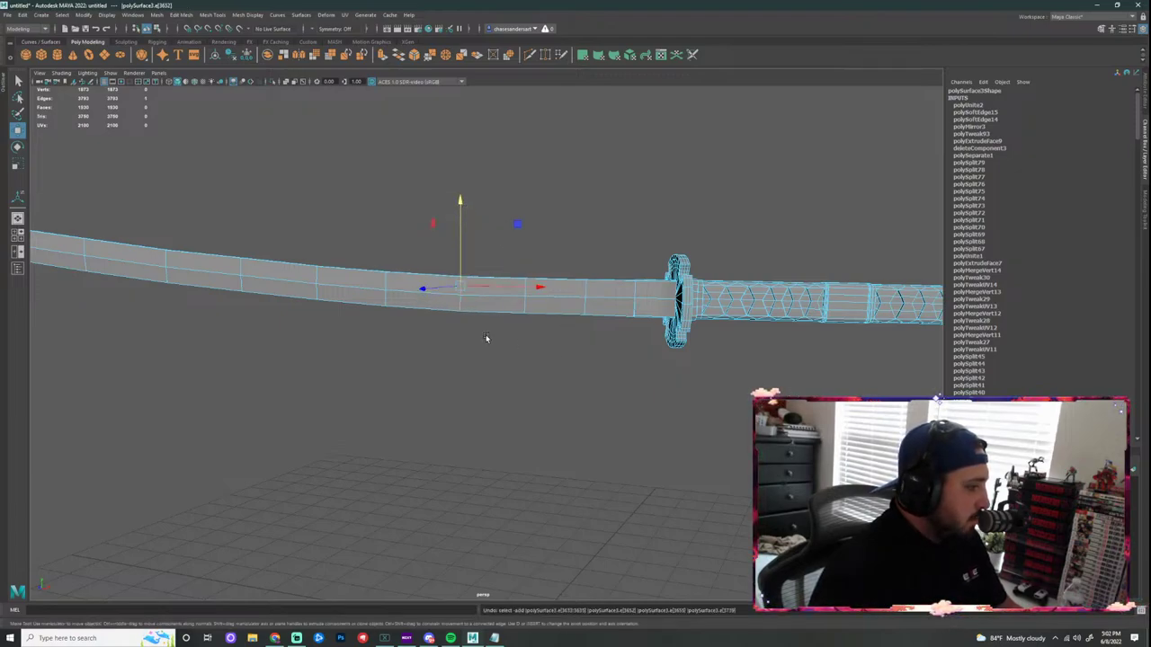
Step: Nudge the vertices of two neighboring cross sections on the blade near the guard slightly vertically to smooth its curve
right_click_drag(463, 312, 423, 316)
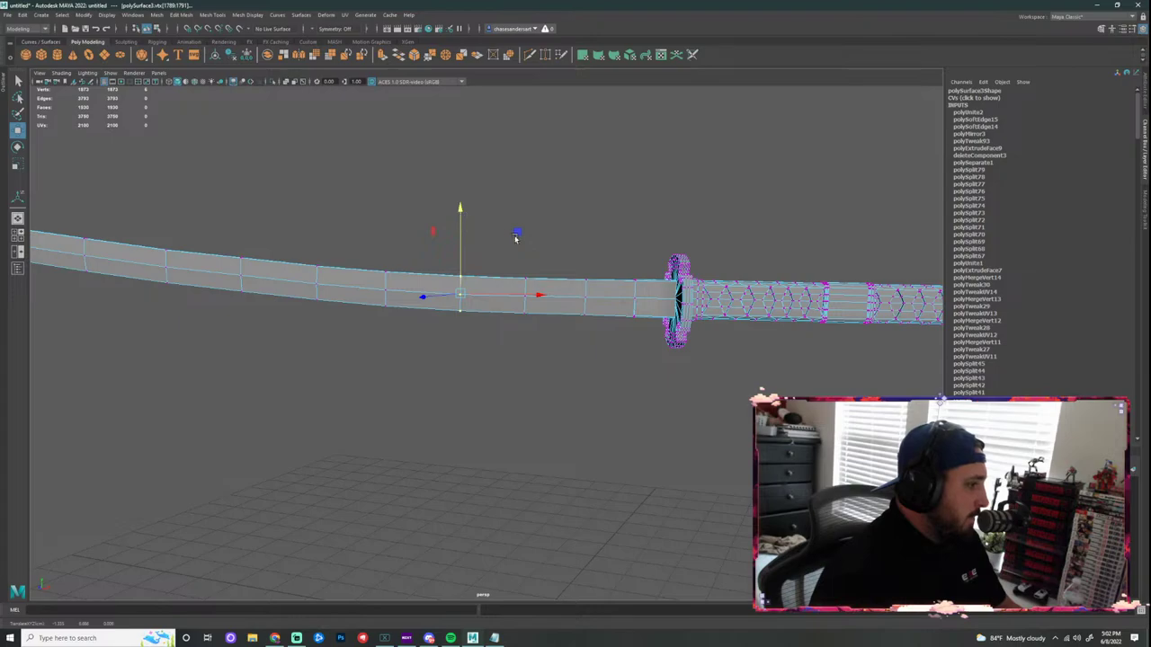
left_click_drag(511, 239, 558, 351)
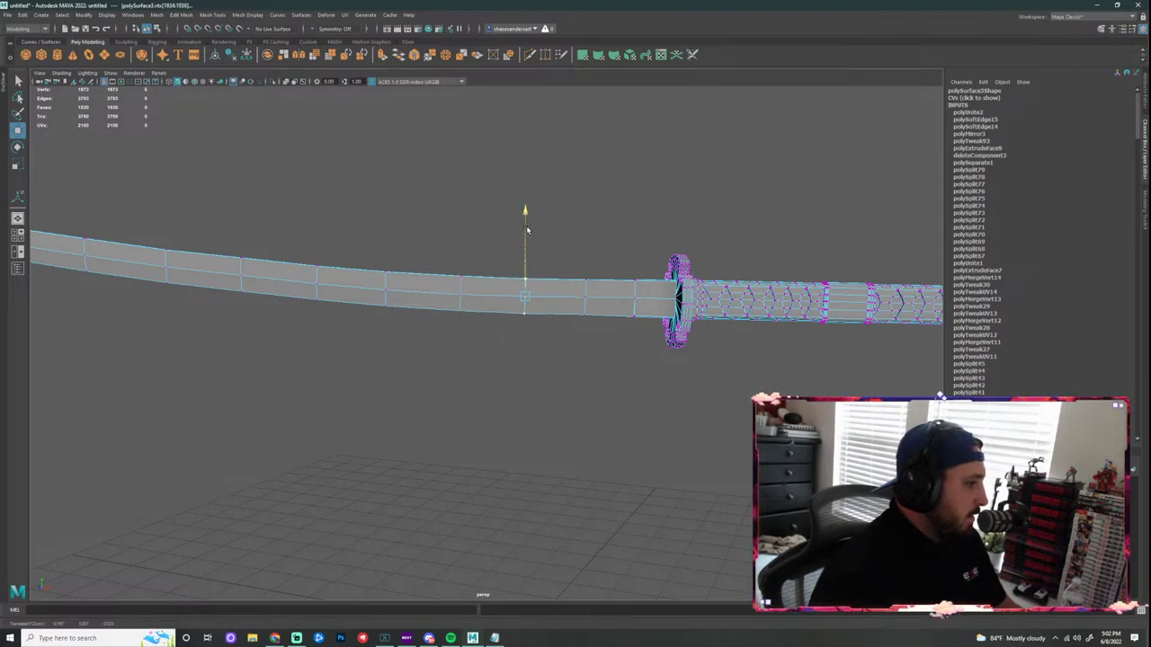
left_click(594, 365)
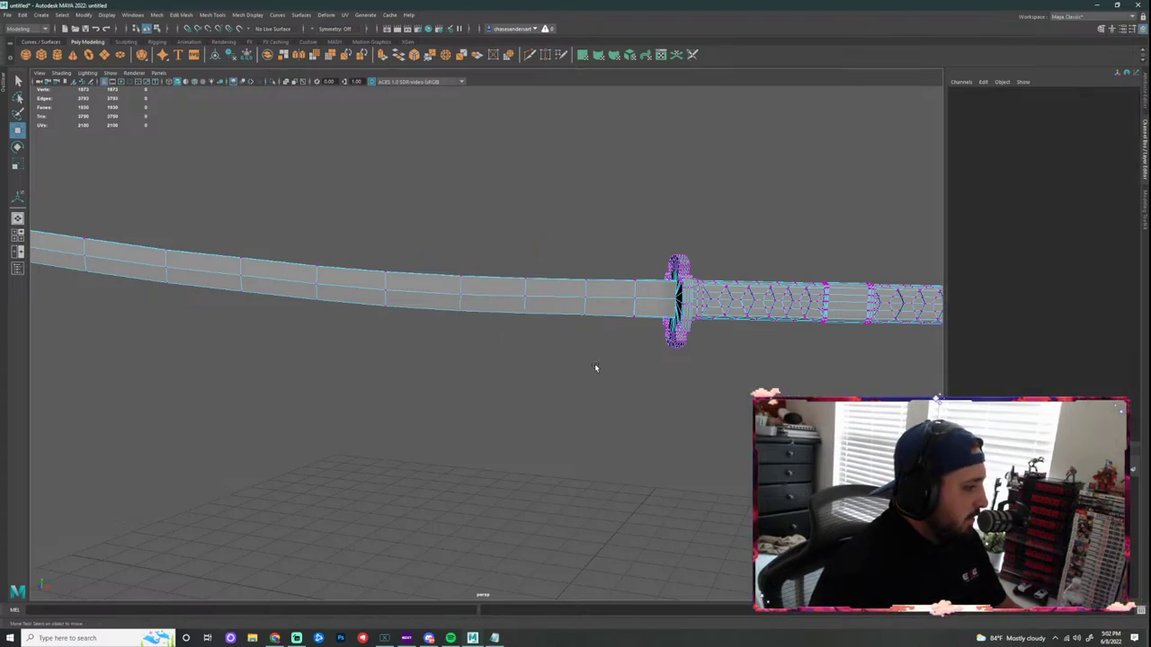
Step: Return to object mode and examine the blade's curve and the handle wrap from both sides of the sword
left_click_drag(594, 367, 645, 367, "alt")
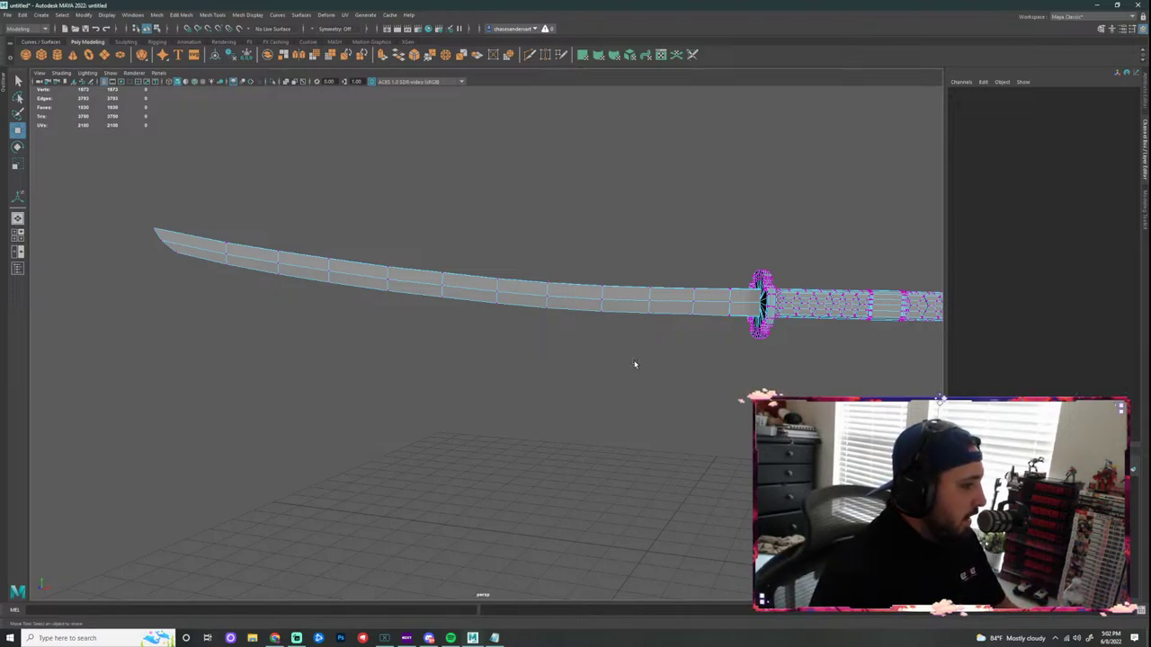
scroll(635, 362, "down", 3)
middle_click_drag(798, 399, 668, 385, "alt")
scroll(668, 385, "up", 1)
left_click_drag(668, 386, 601, 399, "alt")
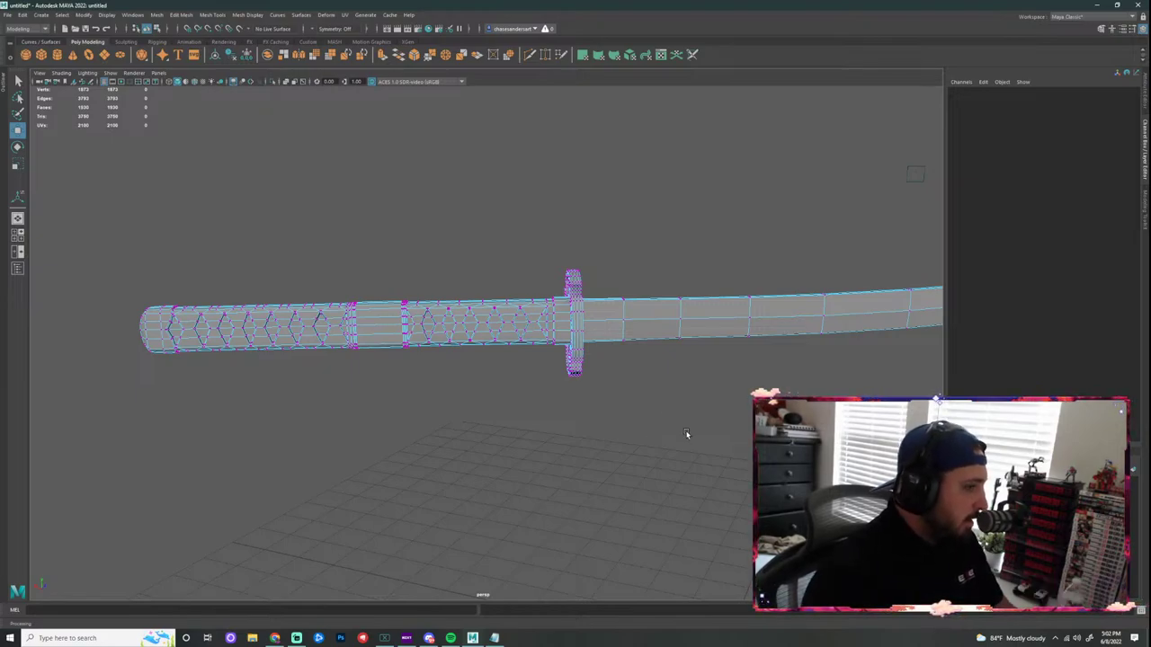
scroll(706, 408, "up", 2)
right_click_drag(614, 324, 657, 308)
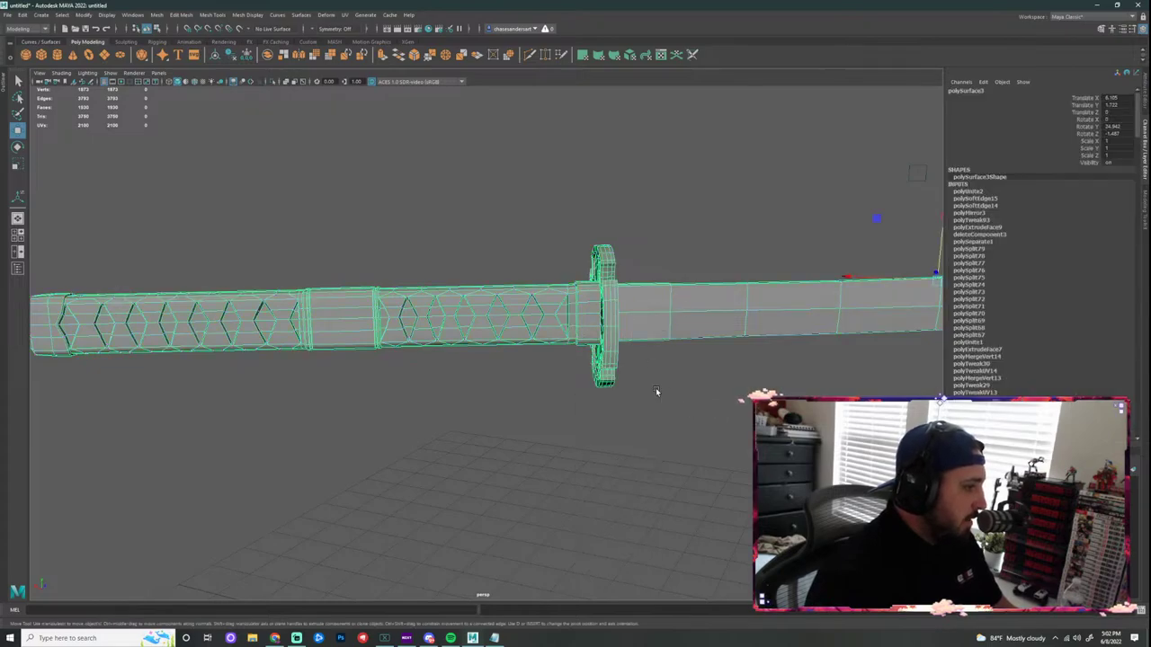
left_click(656, 389)
scroll(659, 393, "down", 3)
left_click_drag(660, 398, 727, 380, "alt")
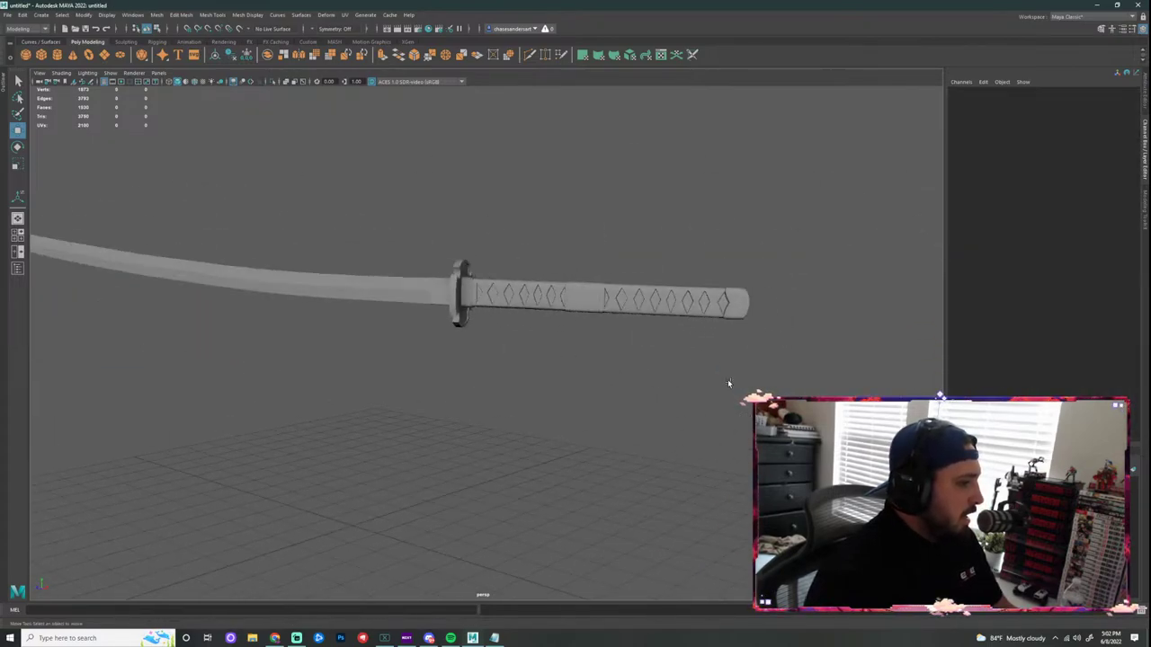
scroll(728, 379, "up", 1)
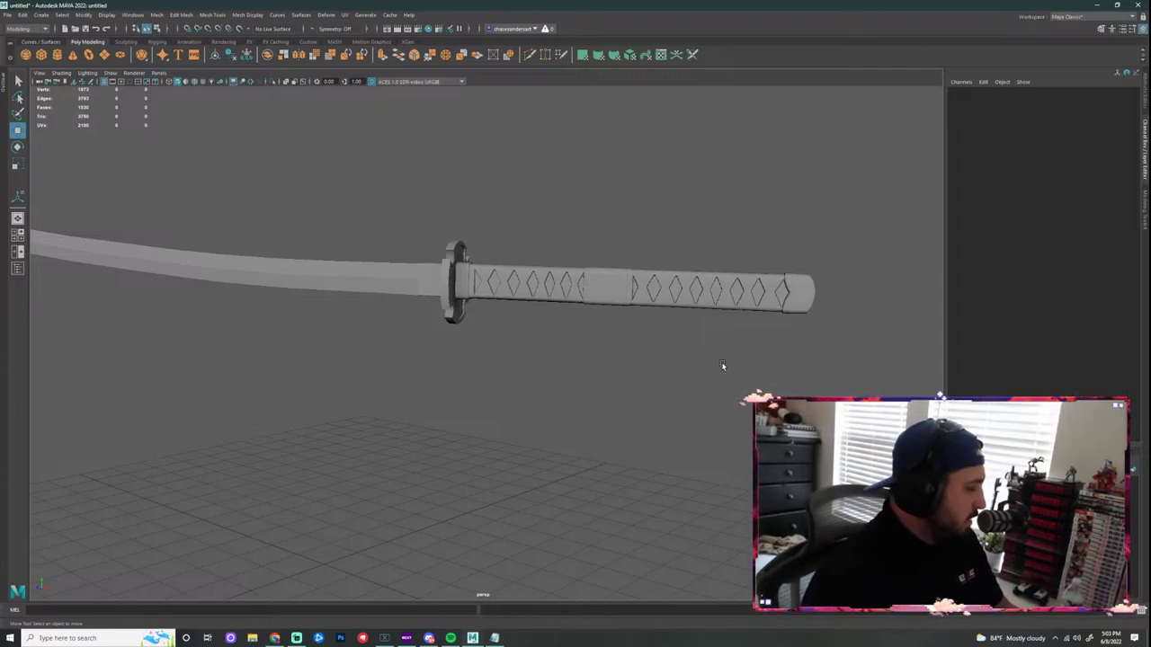
Step: Examine the guard, the blade collar and their junction up close from the front, underside and both sides
left_click_drag(573, 326, 540, 321, "alt")
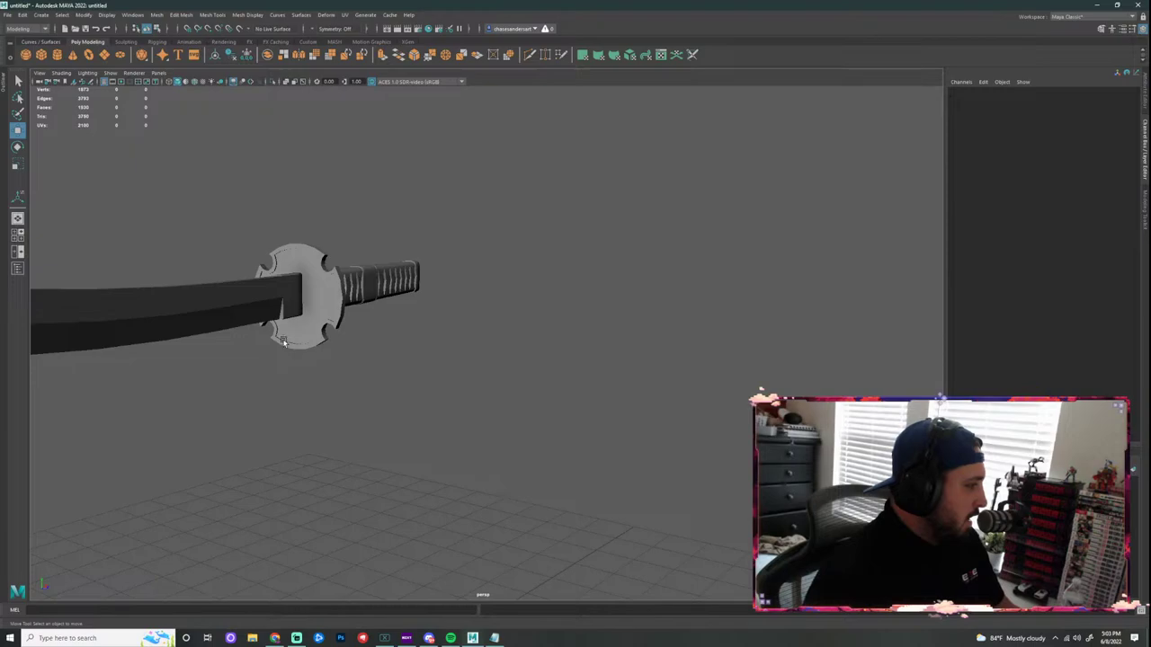
scroll(278, 265, "up", 4)
middle_click_drag(221, 290, 476, 318, "alt")
scroll(482, 310, "up", 4)
left_click(492, 300)
left_click_drag(492, 300, 597, 284, "alt")
scroll(706, 279, "up", 4)
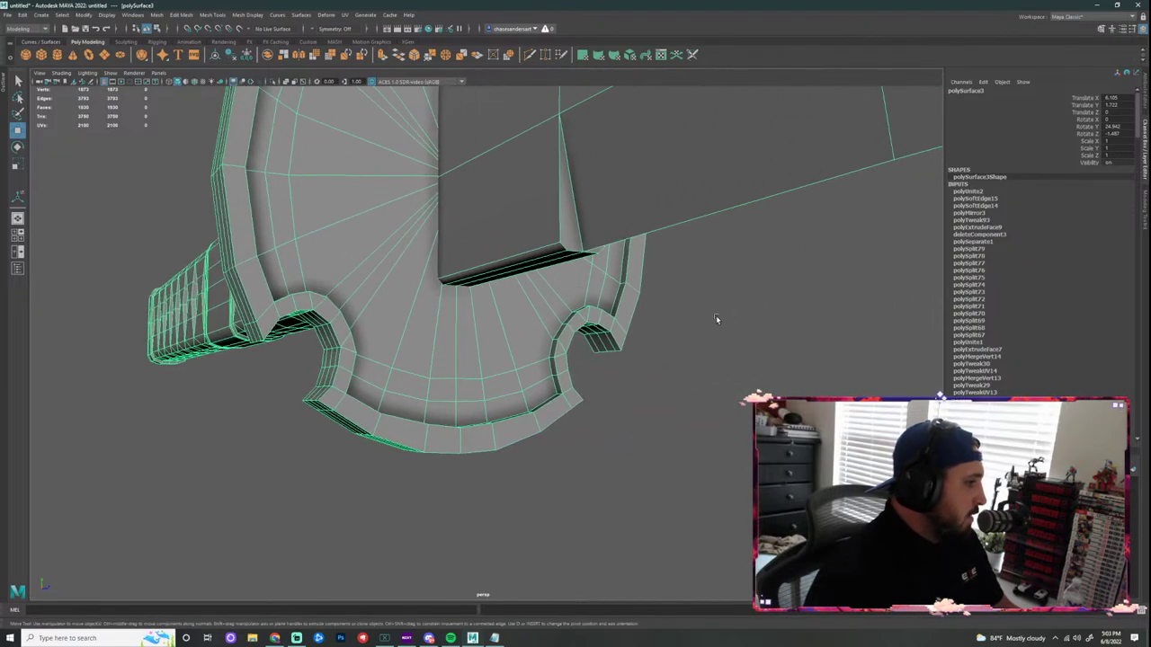
left_click_drag(717, 319, 629, 345, "alt")
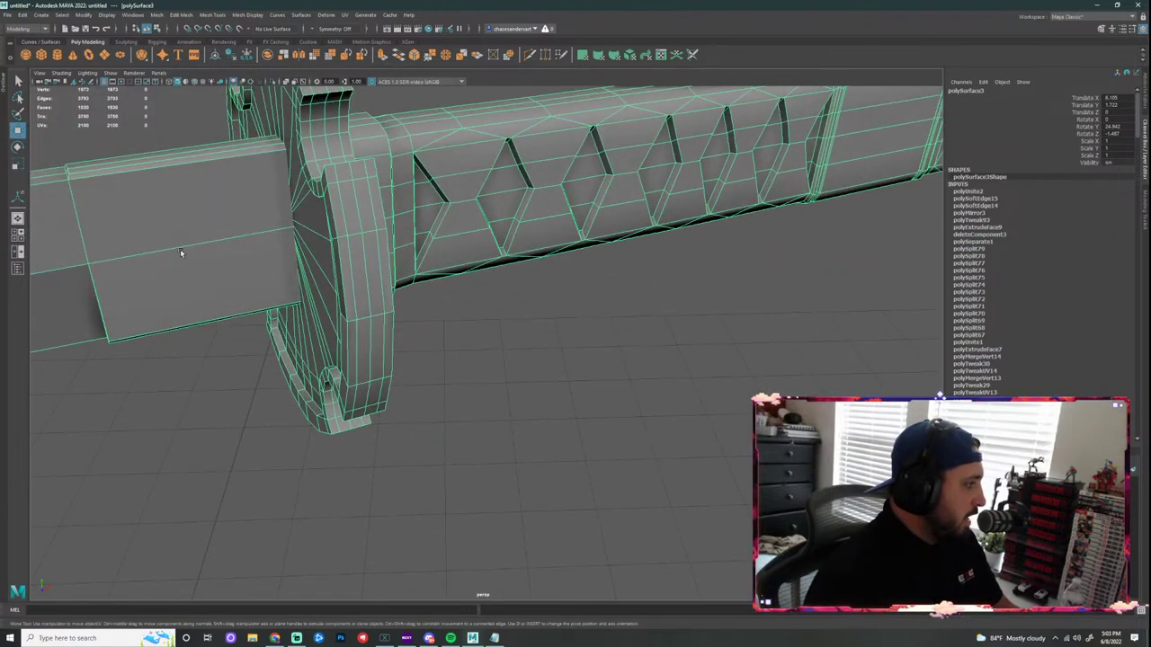
left_click_drag(180, 252, 492, 293, "alt")
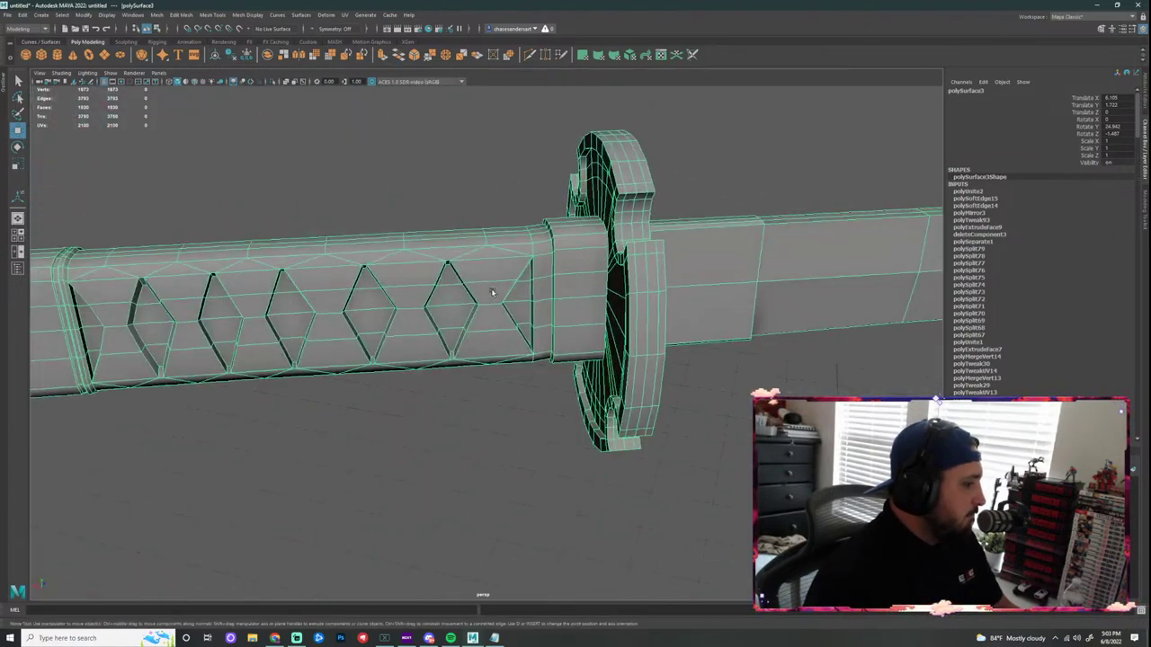
left_click(737, 386)
scroll(777, 343, "down", 3)
middle_click_drag(776, 343, 604, 335, "alt")
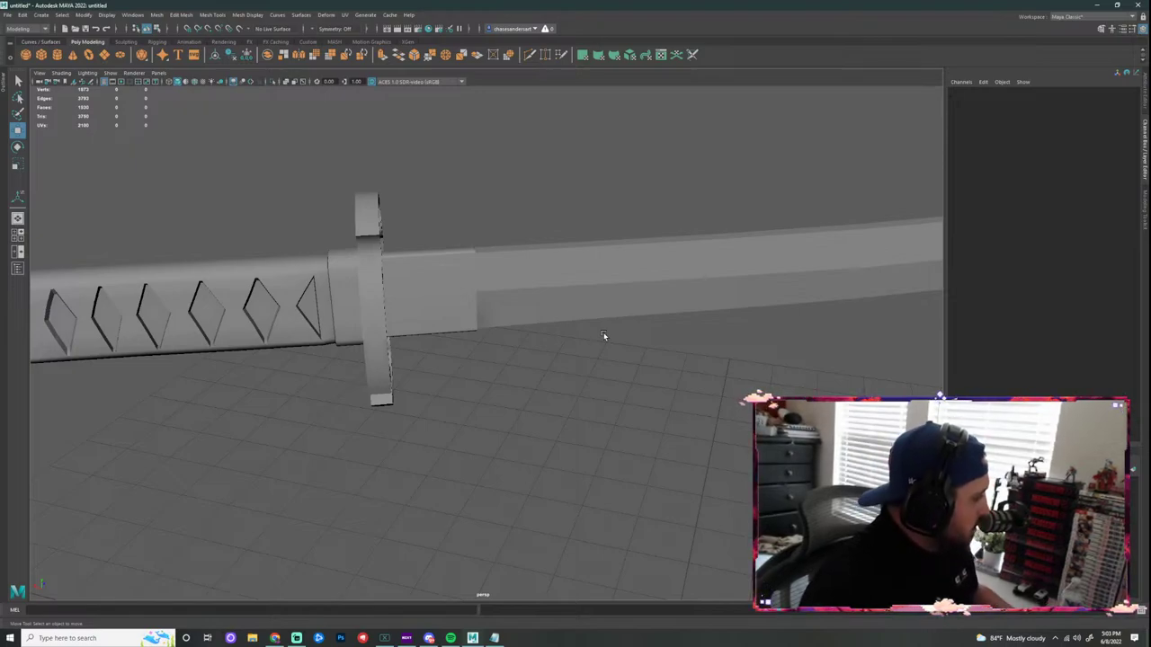
Step: Rotate the whole sword so the blade tip points downward and the handle rises, and deselect it
scroll(607, 333, "down", 5)
scroll(838, 372, "down", 4)
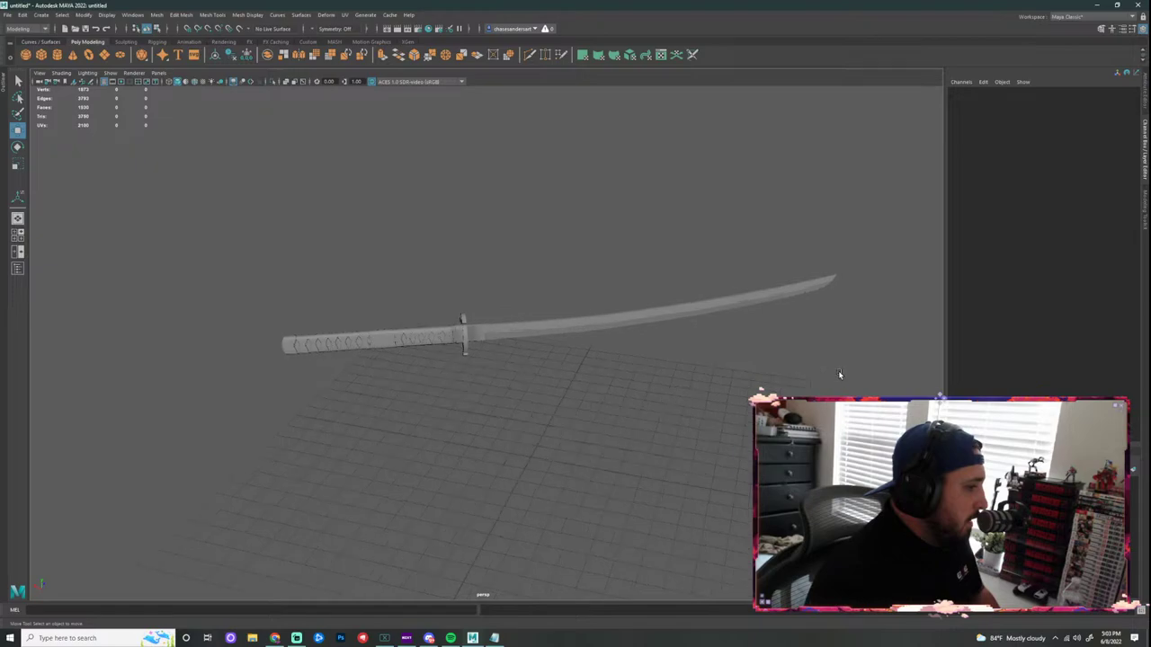
scroll(838, 373, "up", 3)
left_click_drag(532, 410, 677, 425, "alt")
scroll(676, 424, "down", 3)
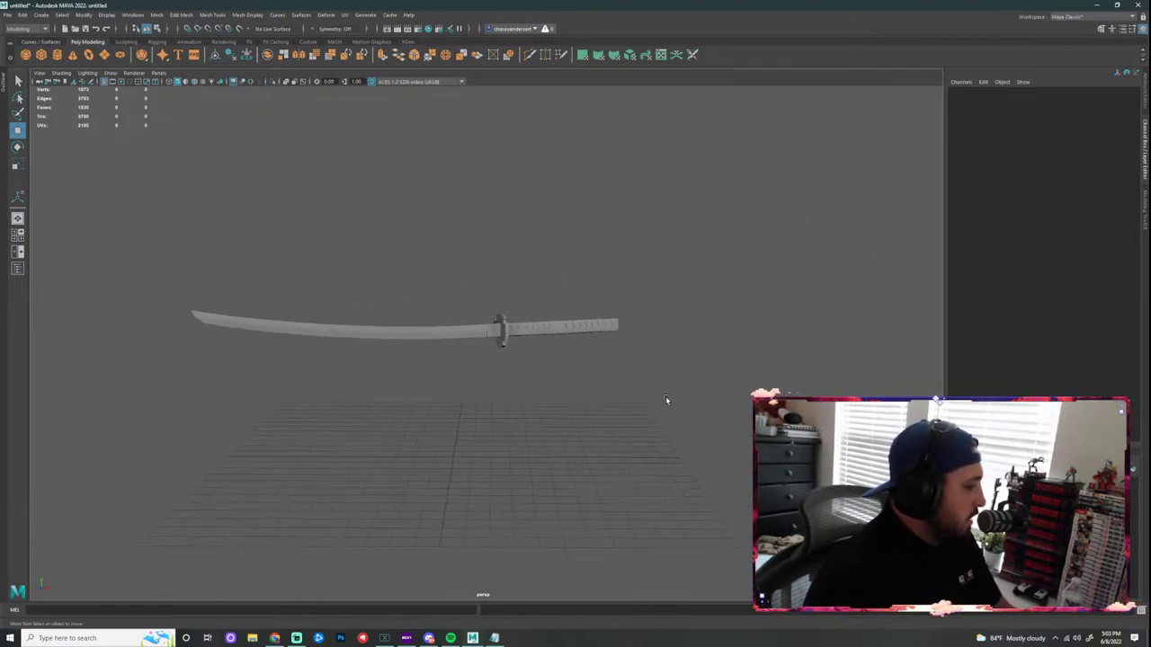
left_click(528, 331)
key("e")
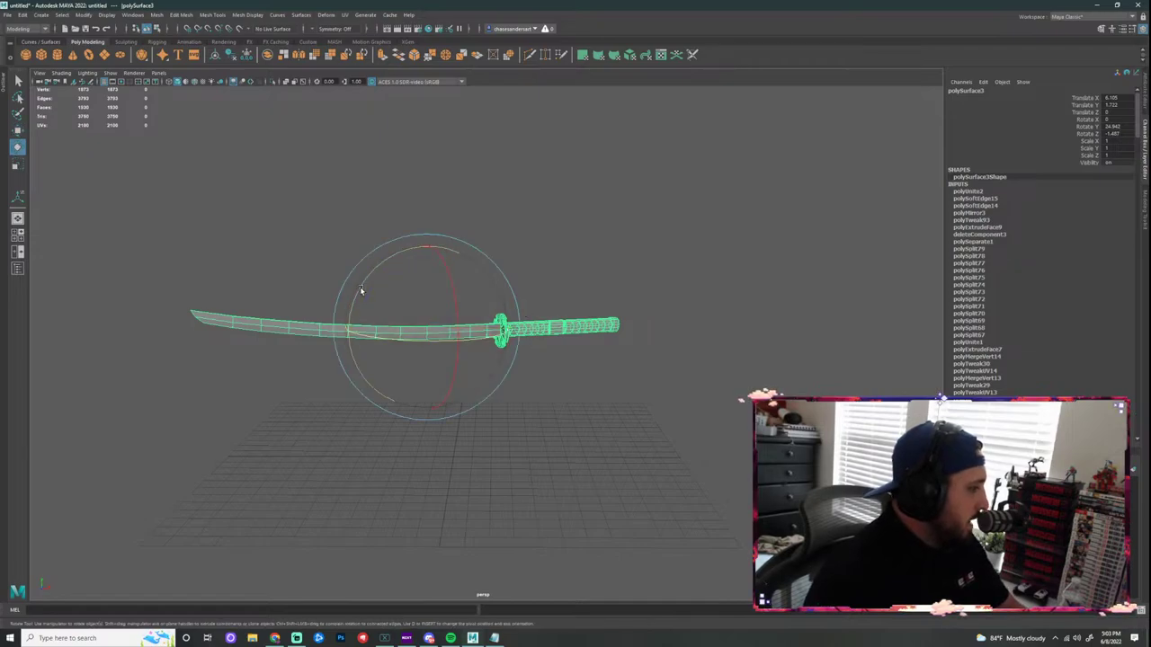
left_click_drag(359, 291, 358, 310)
left_click(690, 403)
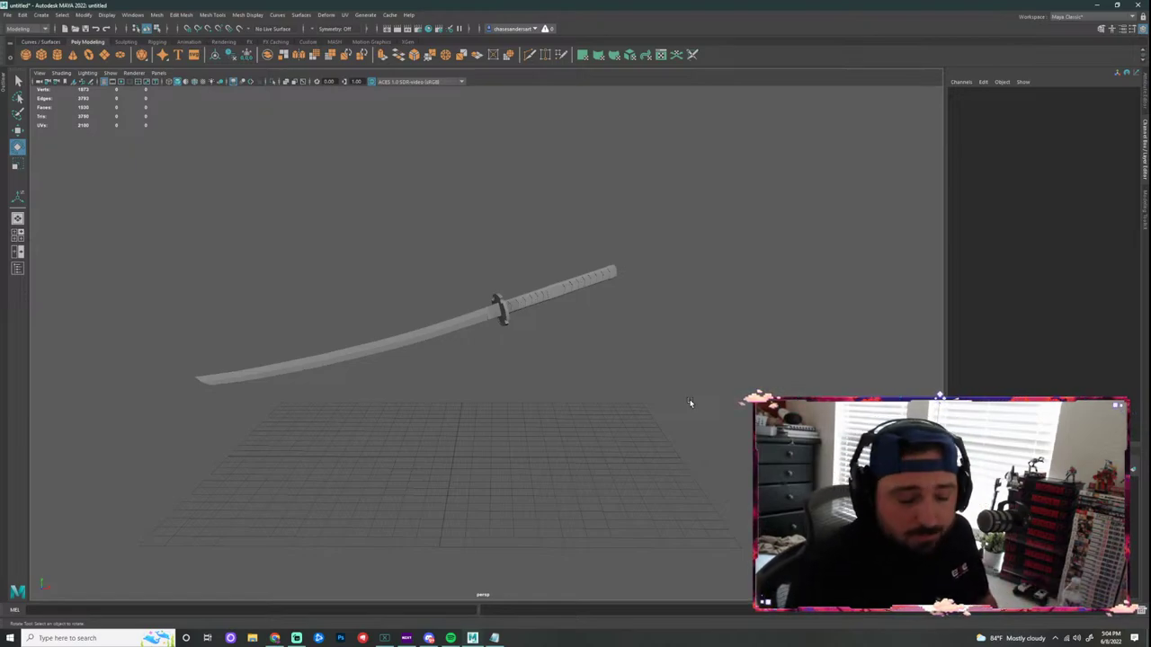
Step: Switch to the Notepad note, highlight its line 'Create a Polygon', clear the highlight and minimize the note
left_click(494, 638)
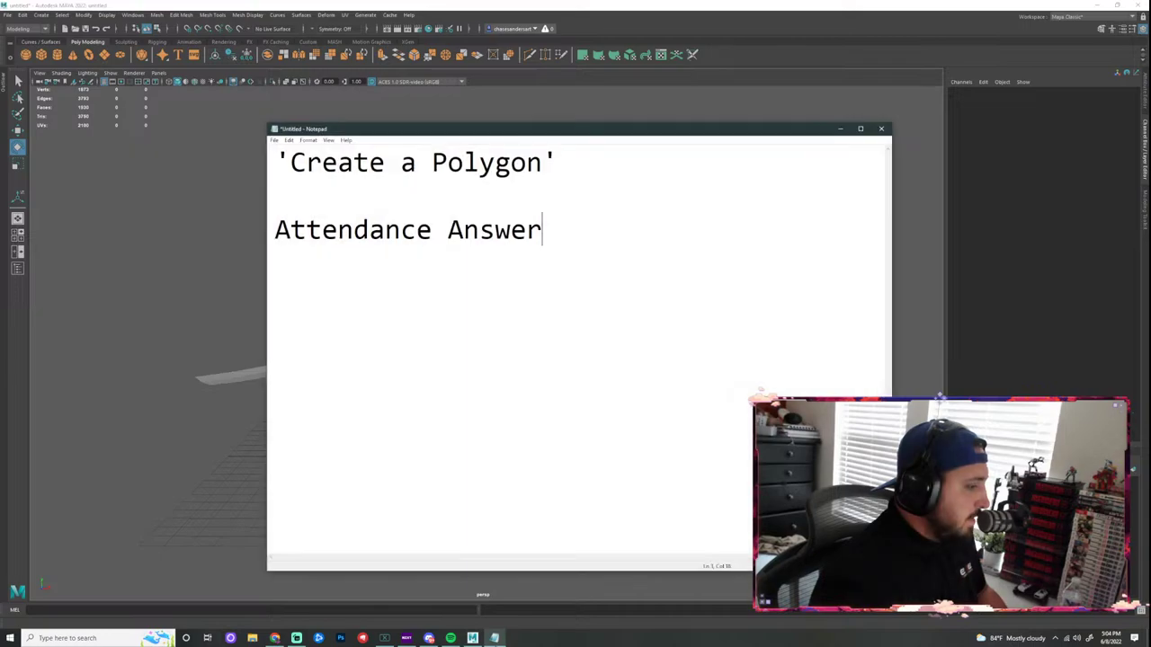
left_click_drag(567, 162, 265, 178)
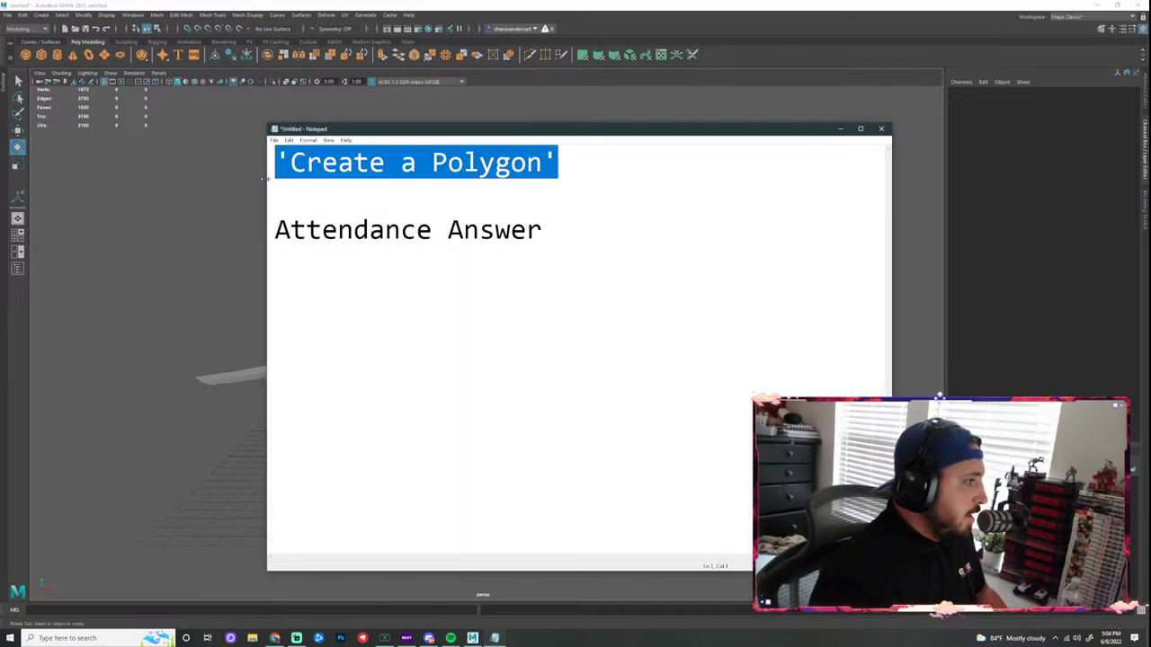
left_click(578, 246)
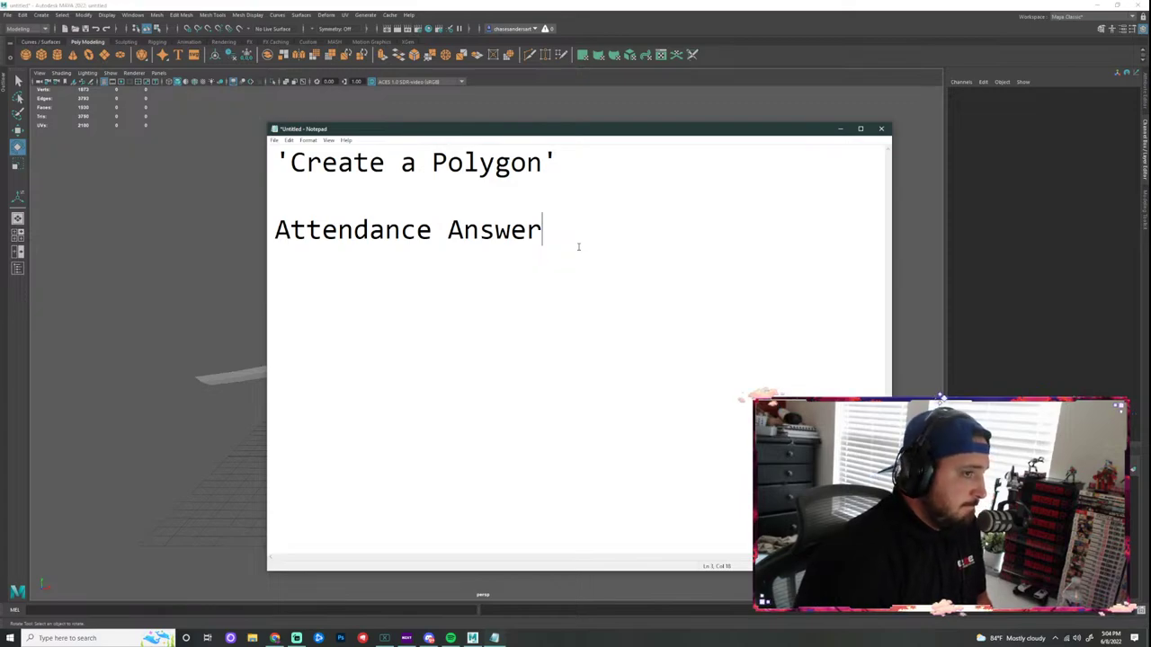
left_click(839, 132)
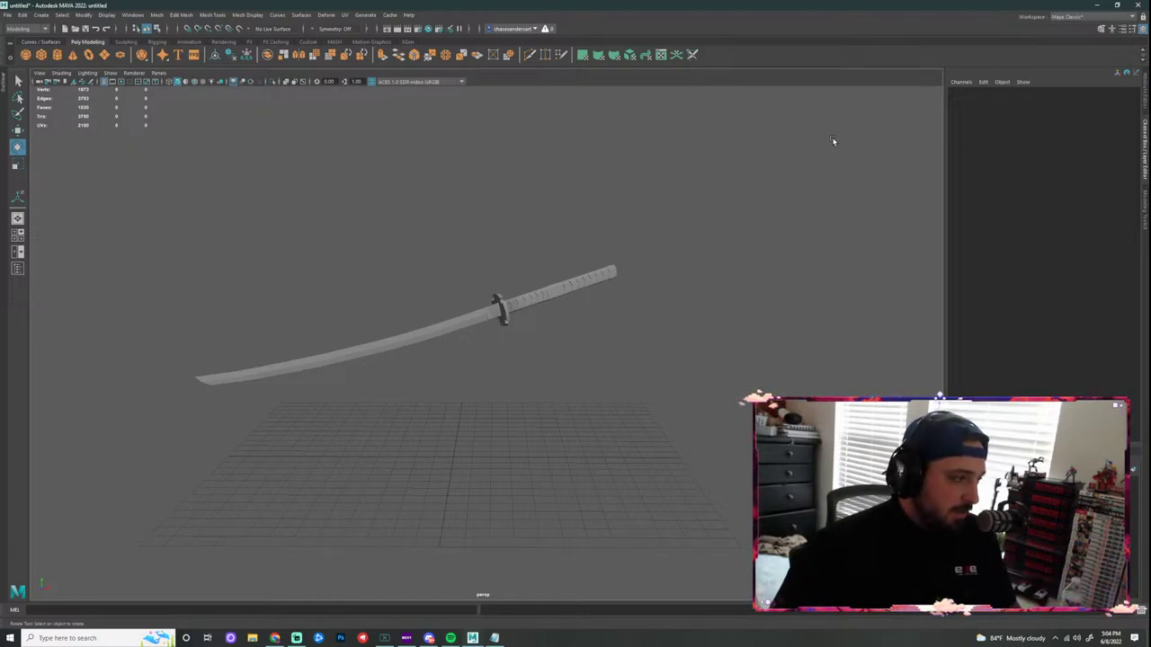
scroll(494, 316, "up", 4)
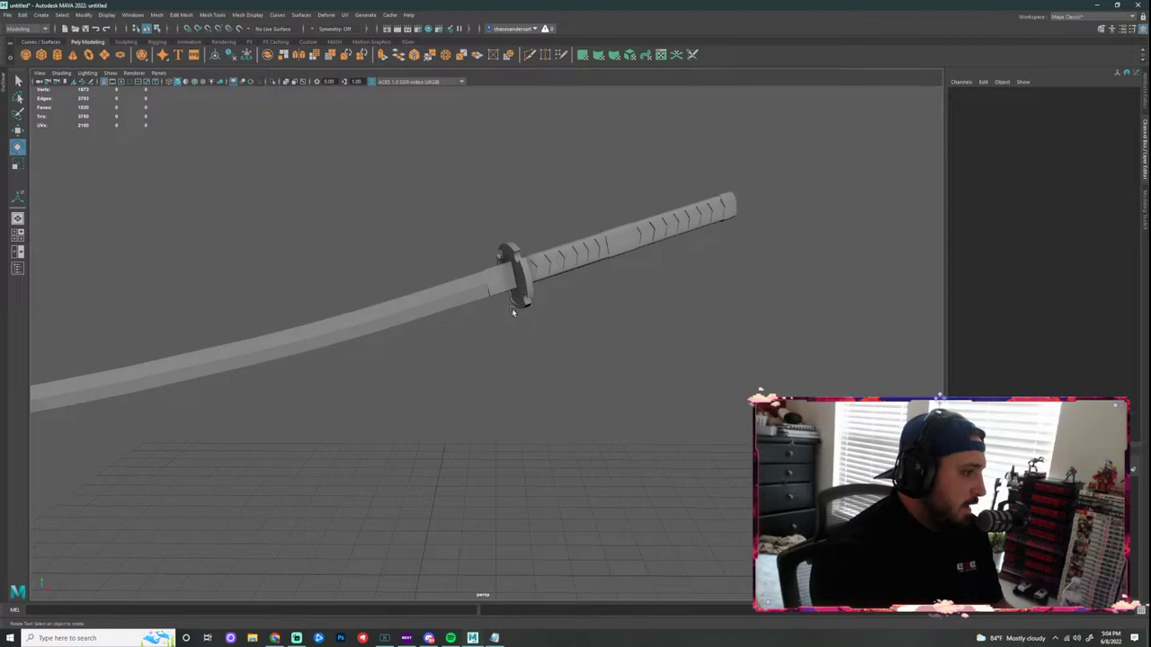
scroll(539, 324, "down", 2)
left_click_drag(677, 335, 638, 330, "alt")
key("super")
key("super")
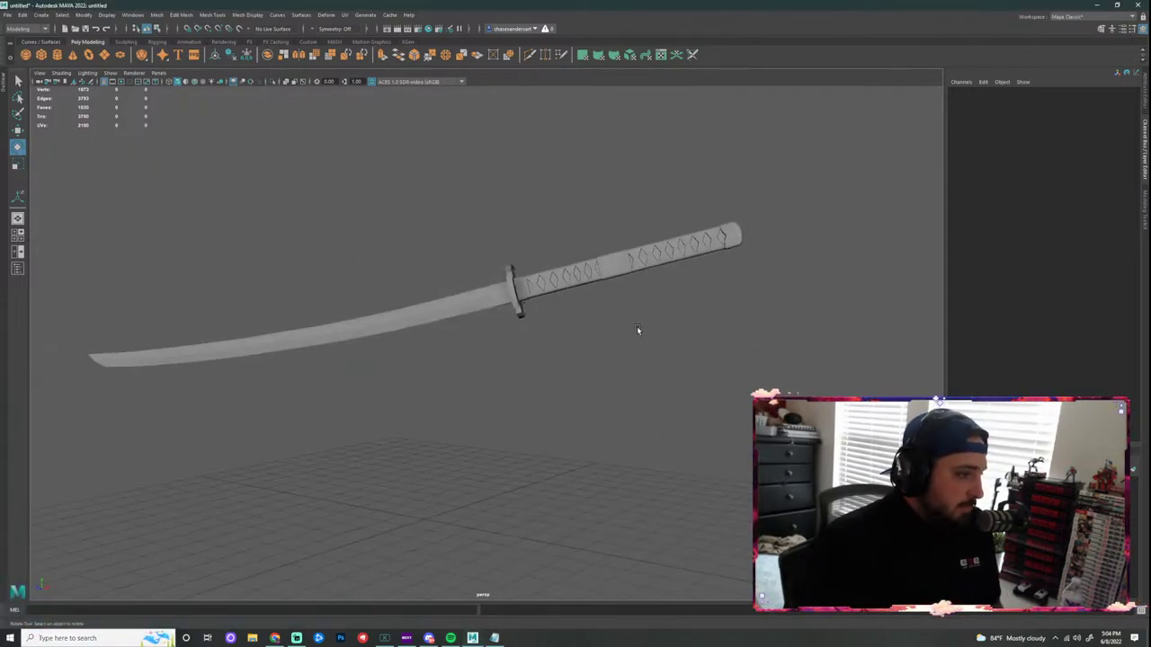